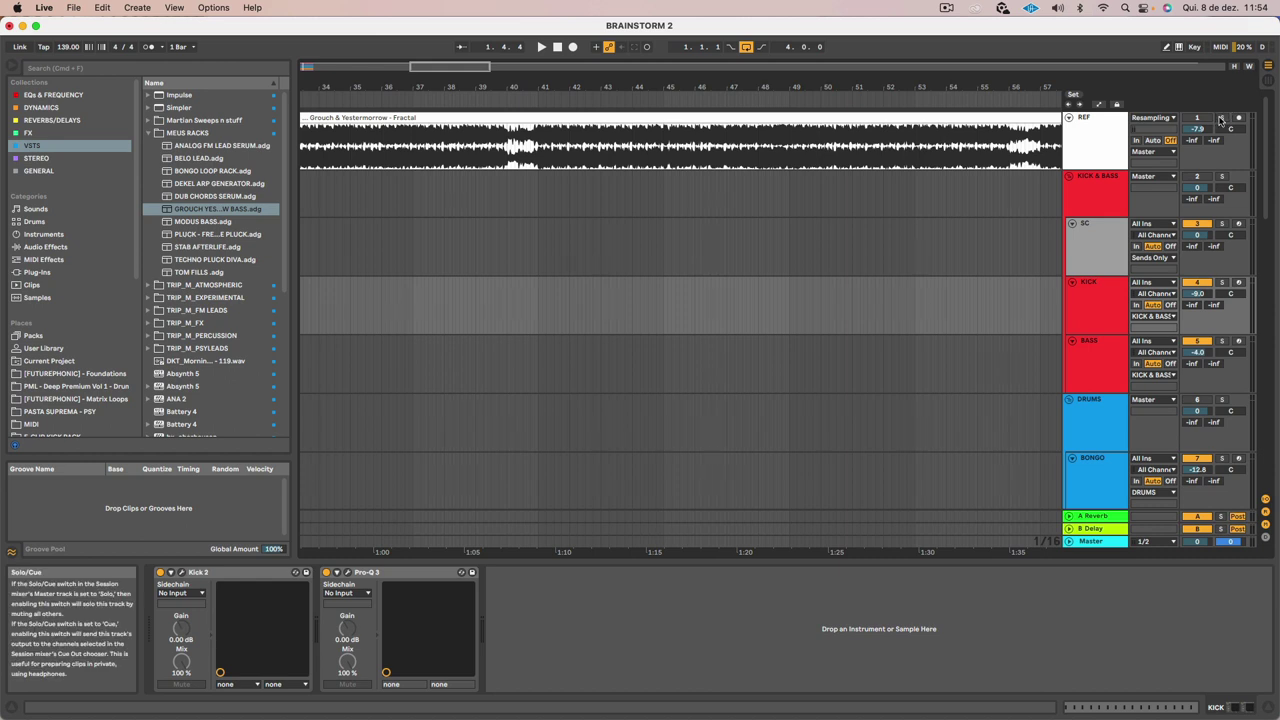
Play the soloed REF track from about bar 41, and turn its solo off after listening
click(535, 153)
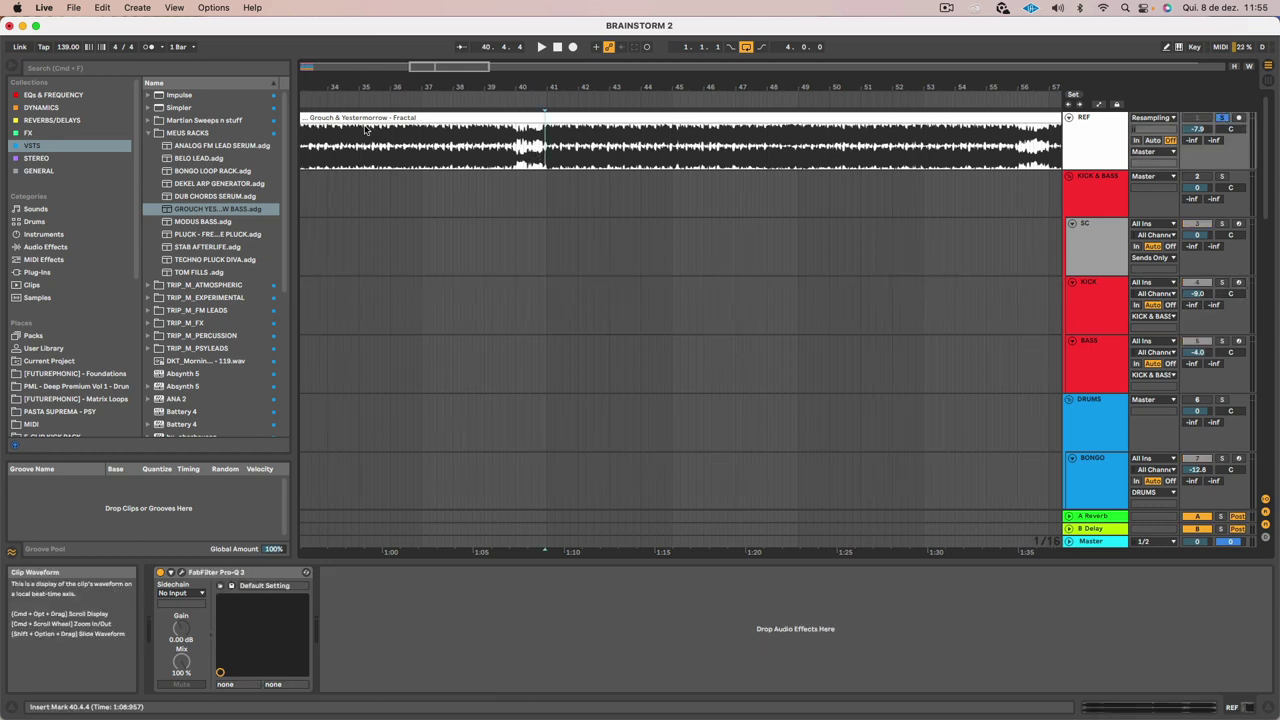
key(space)
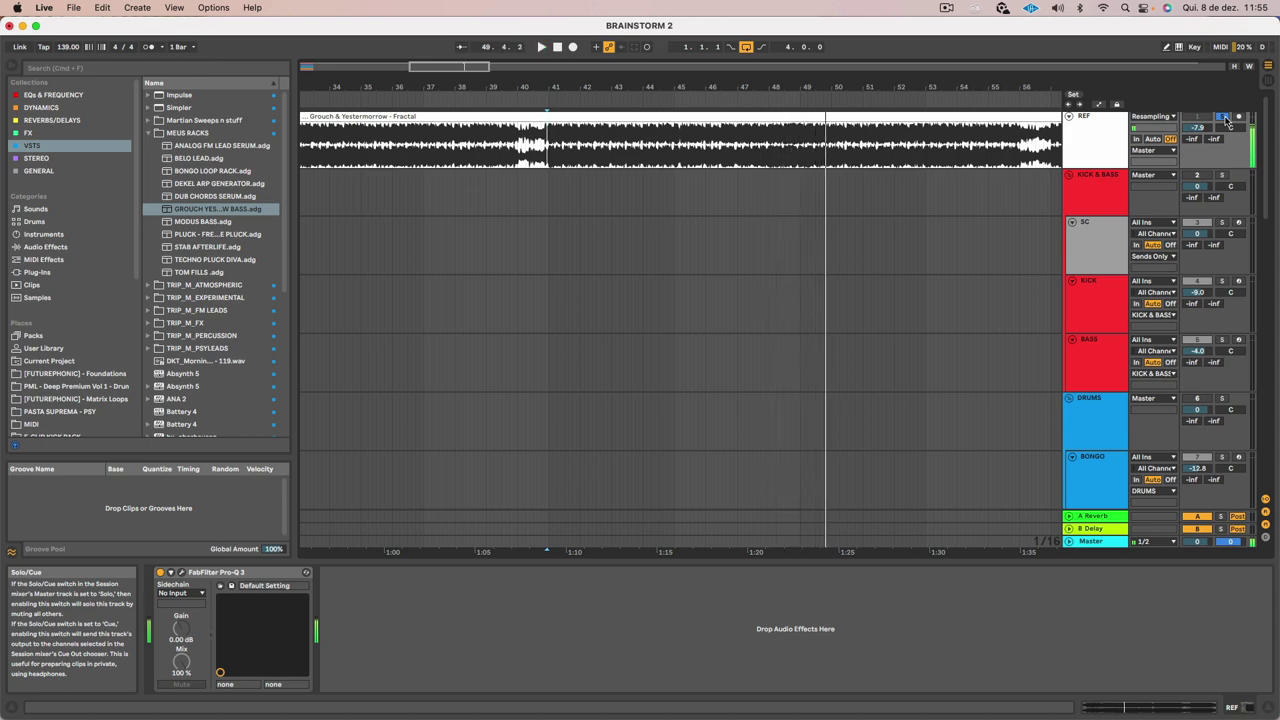
click(1226, 119)
Examine the arrangement's opening four bars across the tracks, from REF down to the AMBIENCES group
scroll(935, 194, left, 10)
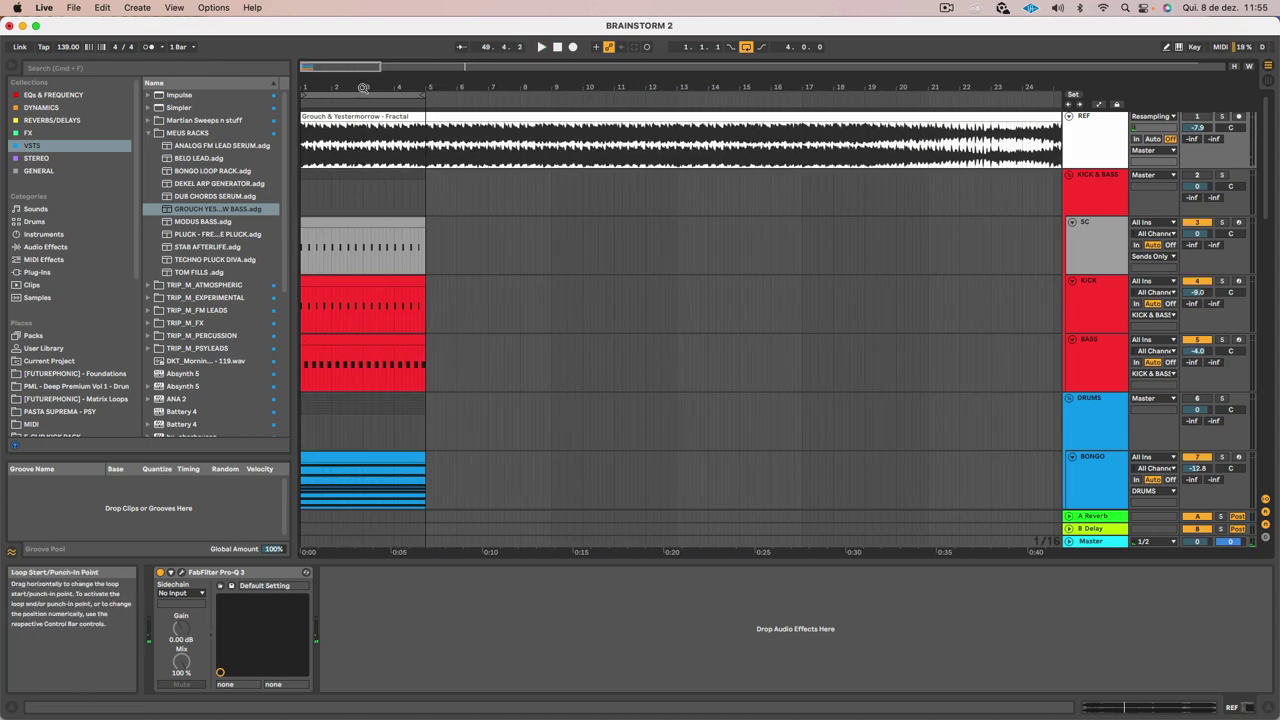
drag(363, 88, 340, 260)
scroll(697, 220, up, 1)
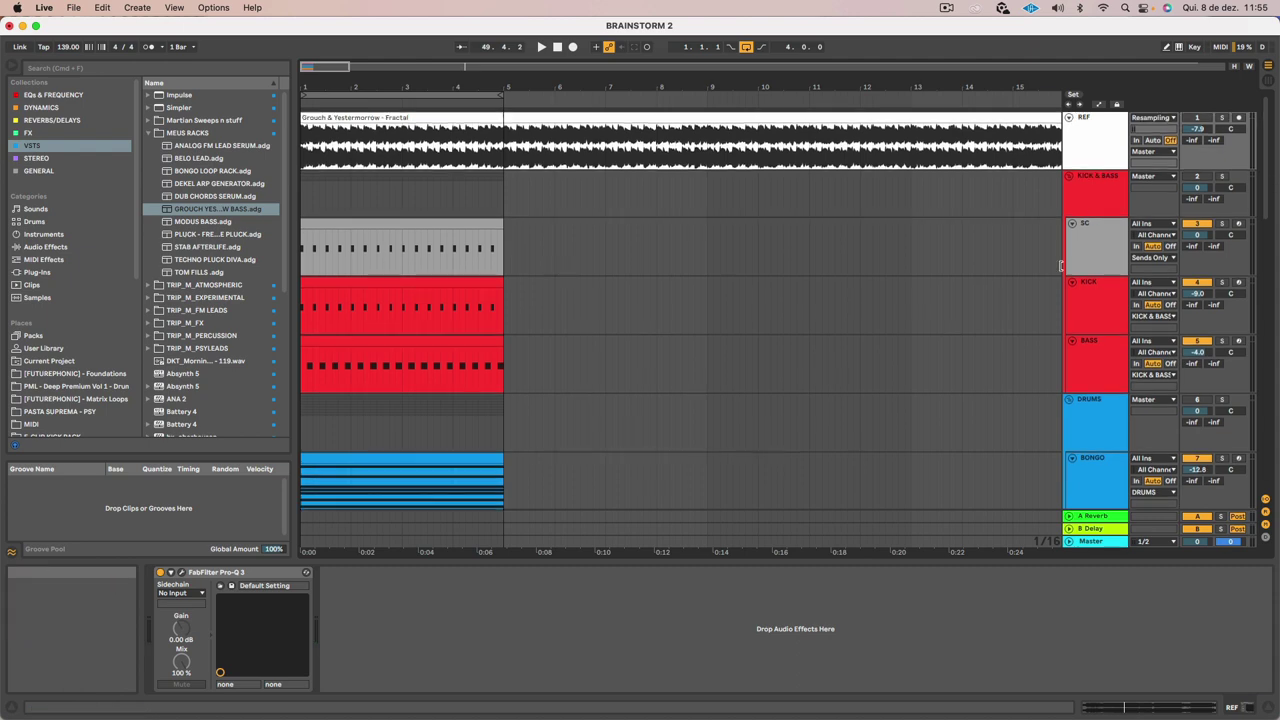
scroll(1061, 266, down, 10)
scroll(1060, 266, up, 8)
scroll(1060, 266, right, 2)
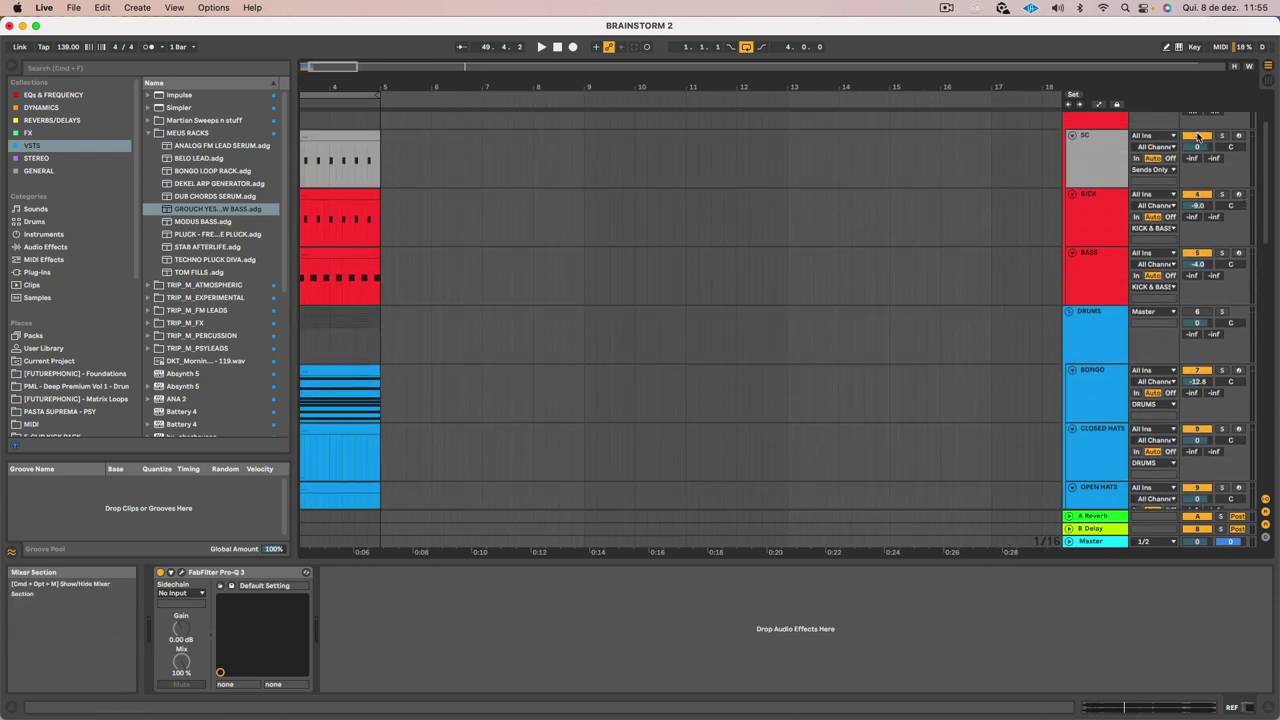
scroll(1198, 137, up, 2)
scroll(1046, 240, left, 3)
scroll(1046, 240, down, 10)
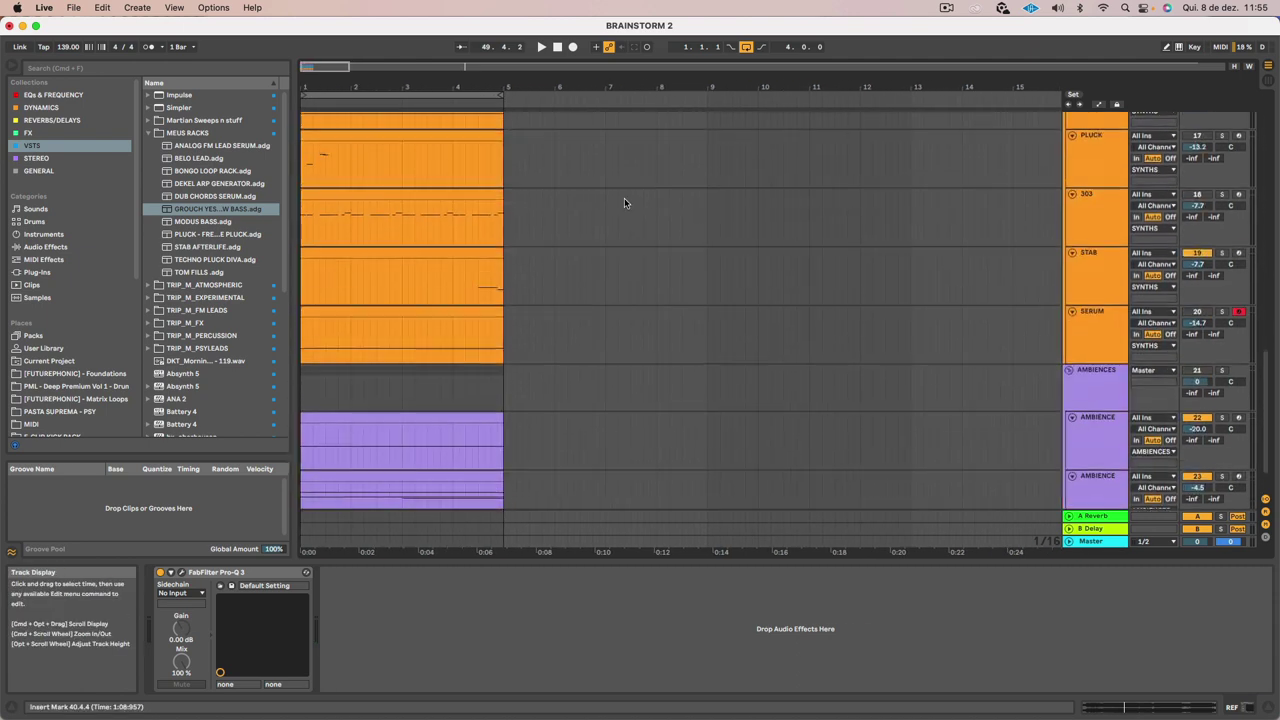
scroll(463, 277, up, 3)
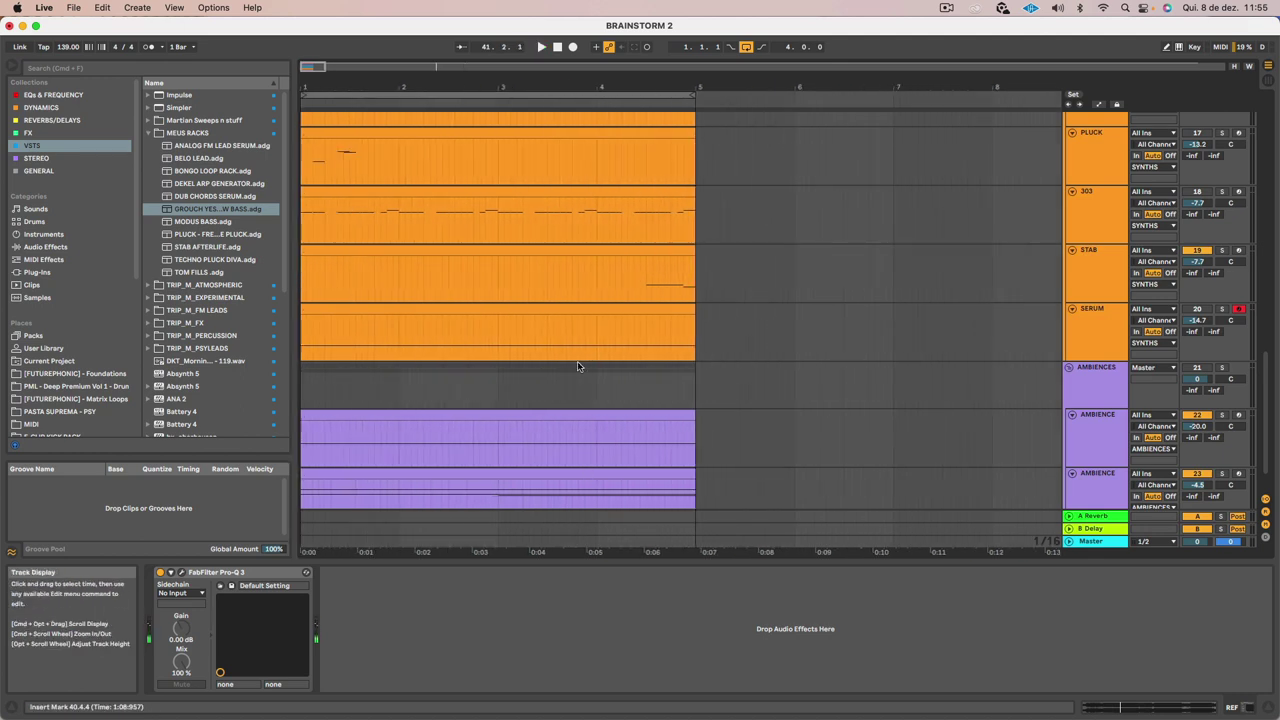
Delete the second AMBIENCE track in the AMBIENCES group
scroll(577, 366, down, 2)
click(1100, 470)
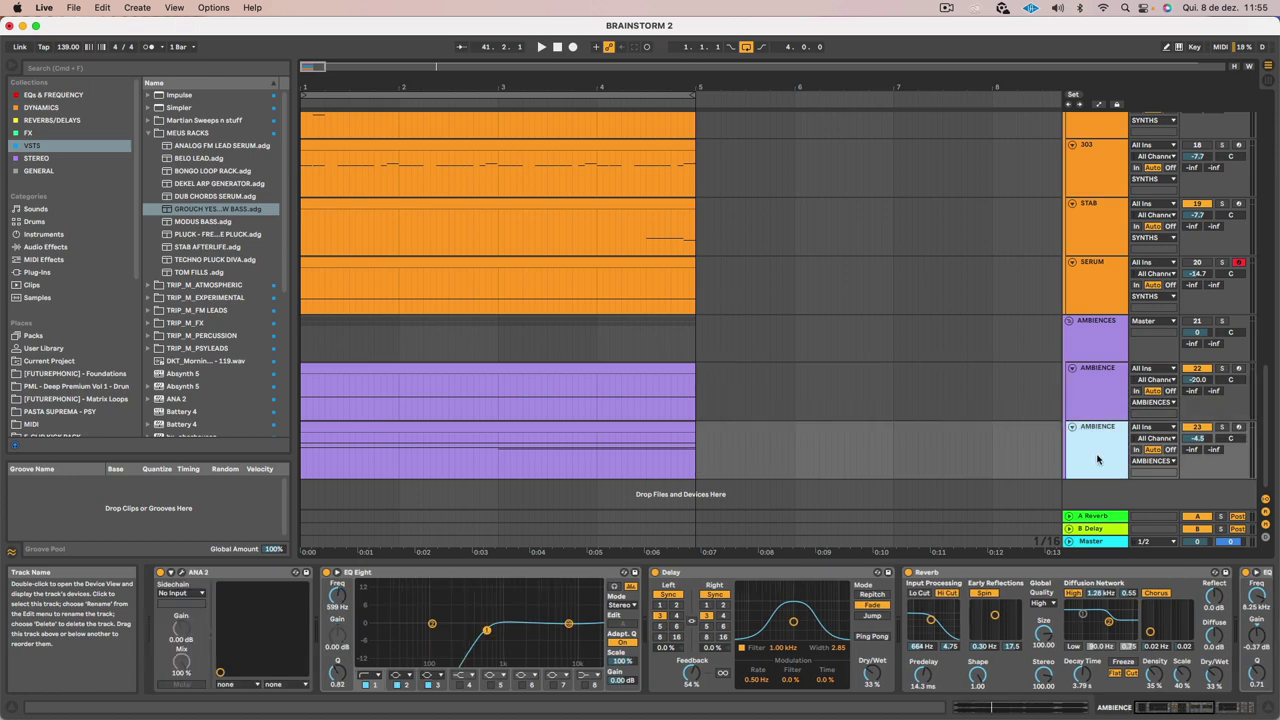
key(Delete)
Lower the low-cut filters on the remaining AMBIENCE track to about 38 Hz in the first EQ Eight and 33 Hz in the second
click(502, 368)
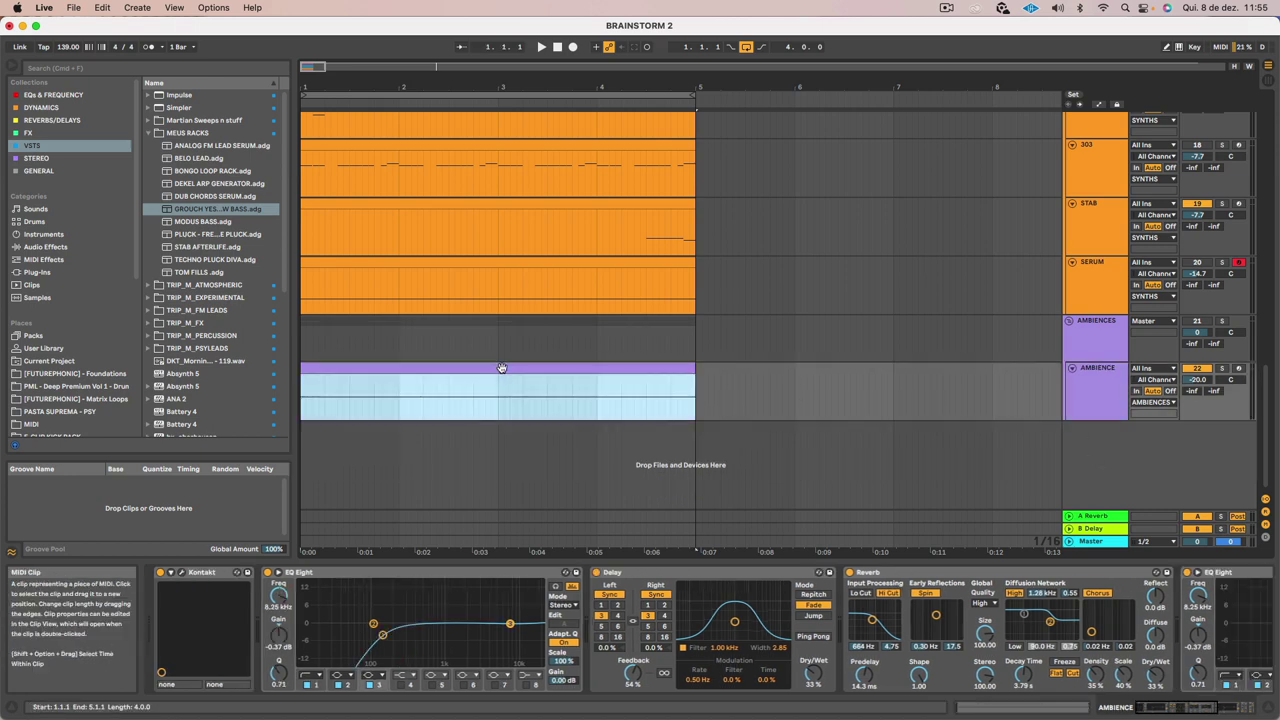
drag(383, 636, 332, 632)
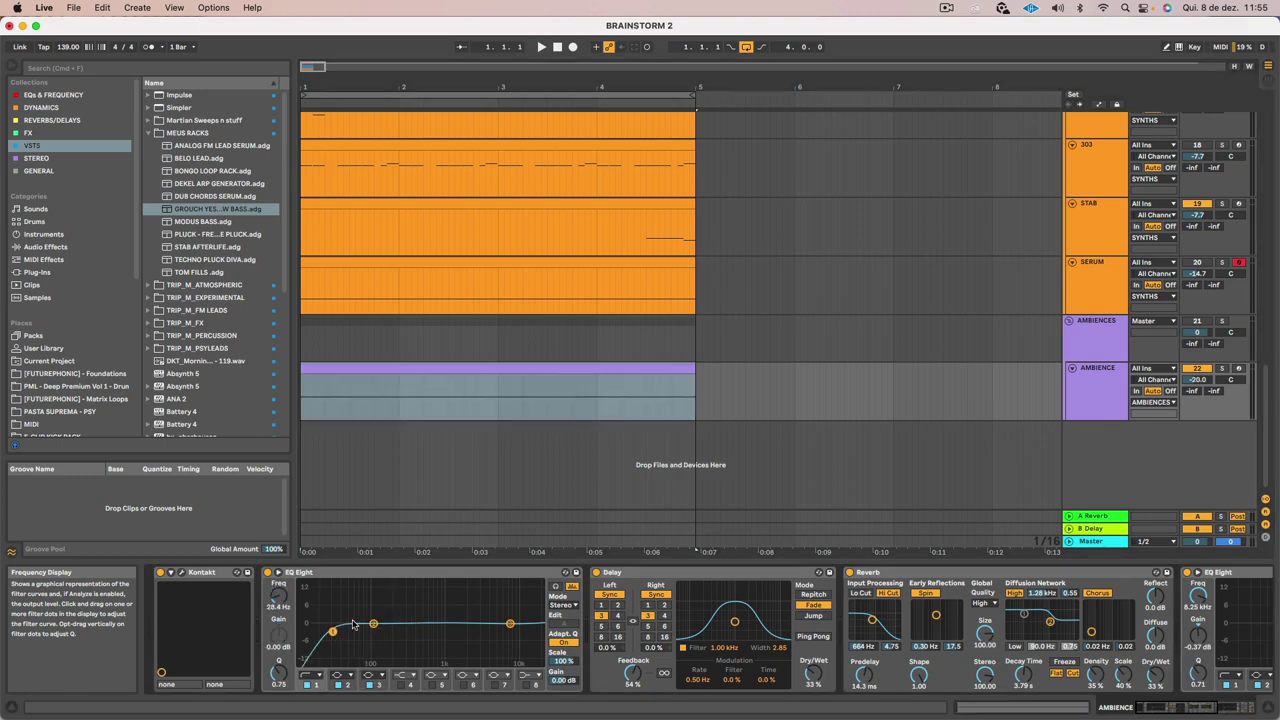
scroll(645, 578, right, 5)
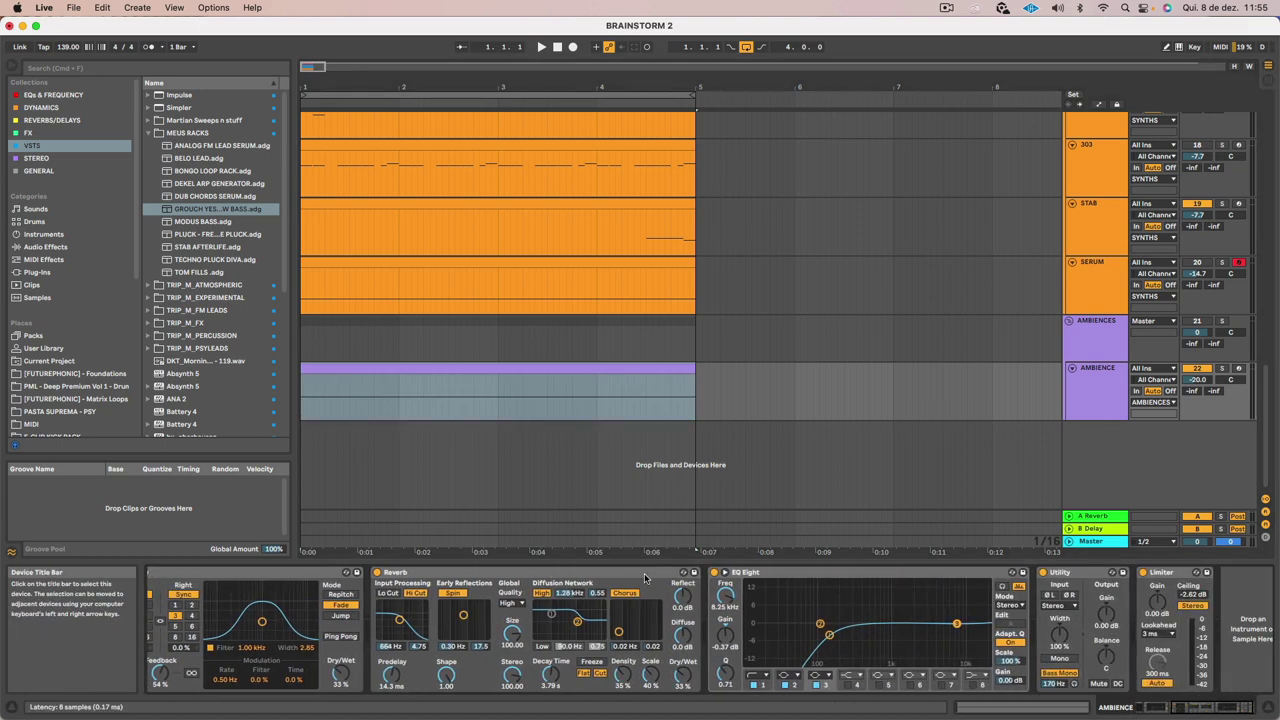
scroll(645, 578, right, 1)
drag(817, 636, 770, 633)
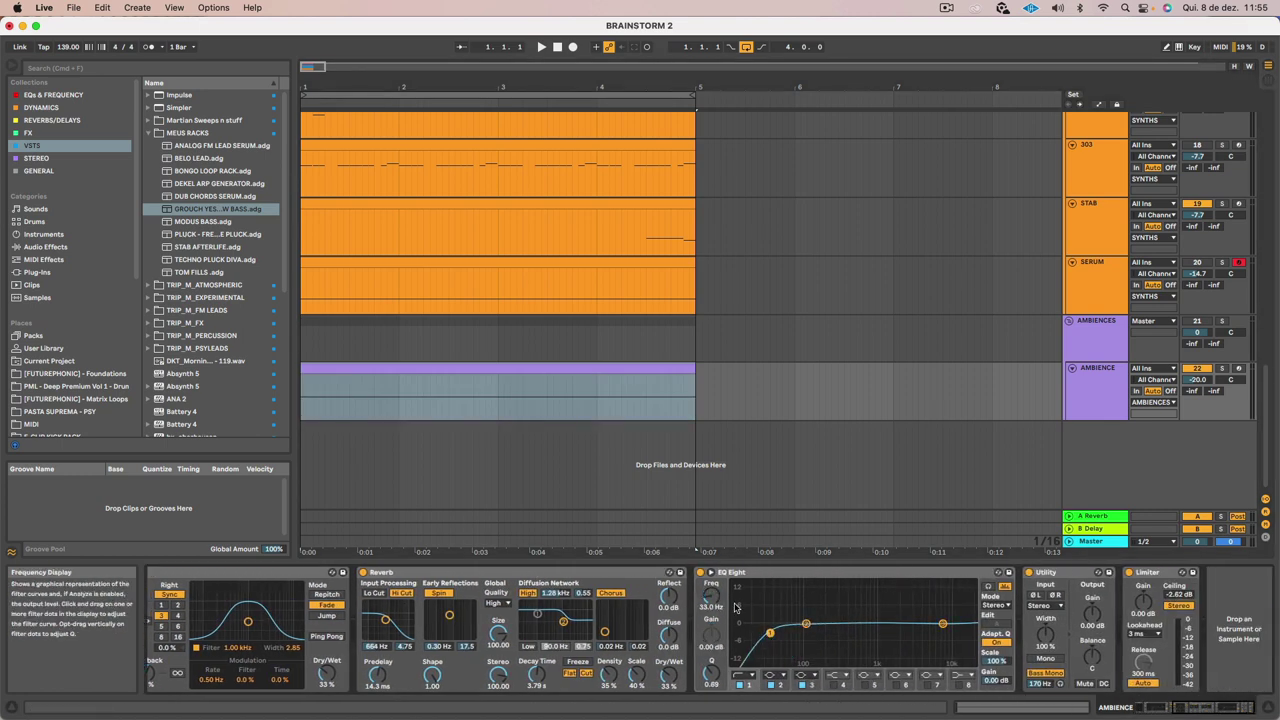
click(805, 573)
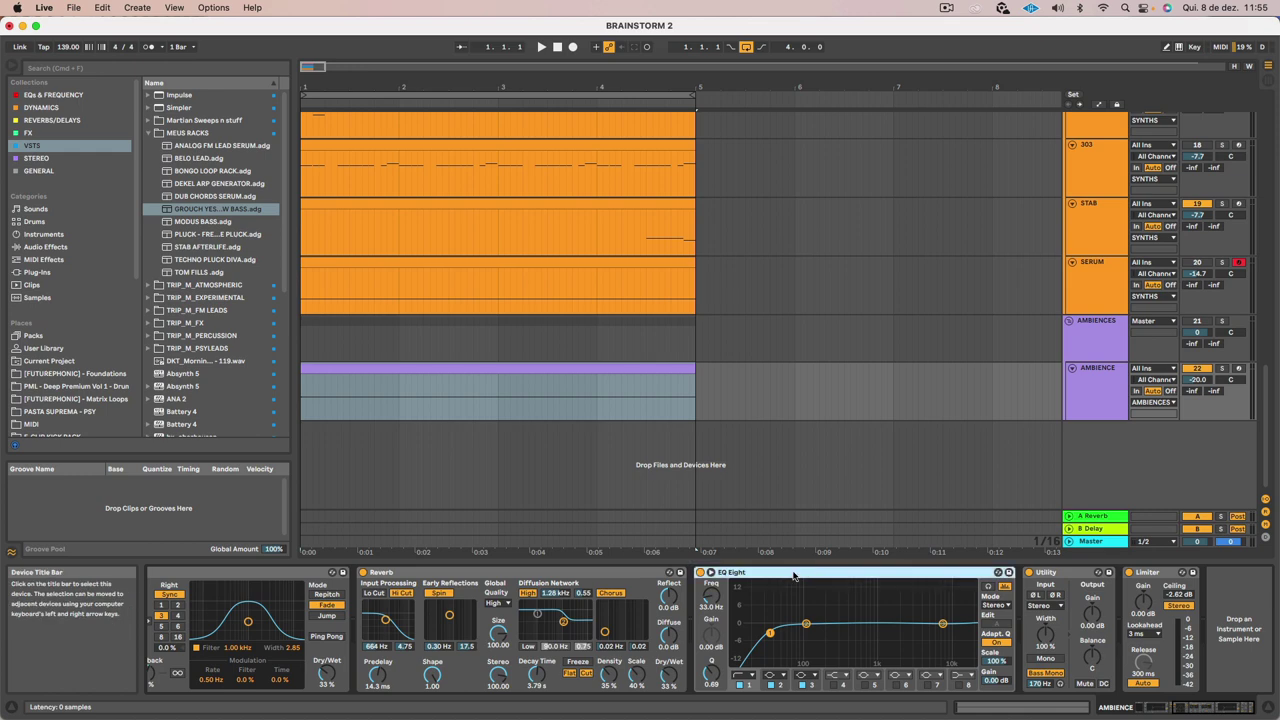
Open the AMBIENCE clip's notes and temporarily shift the long D2 note earlier to expose the short notes stored before bar 1
double_click(478, 369)
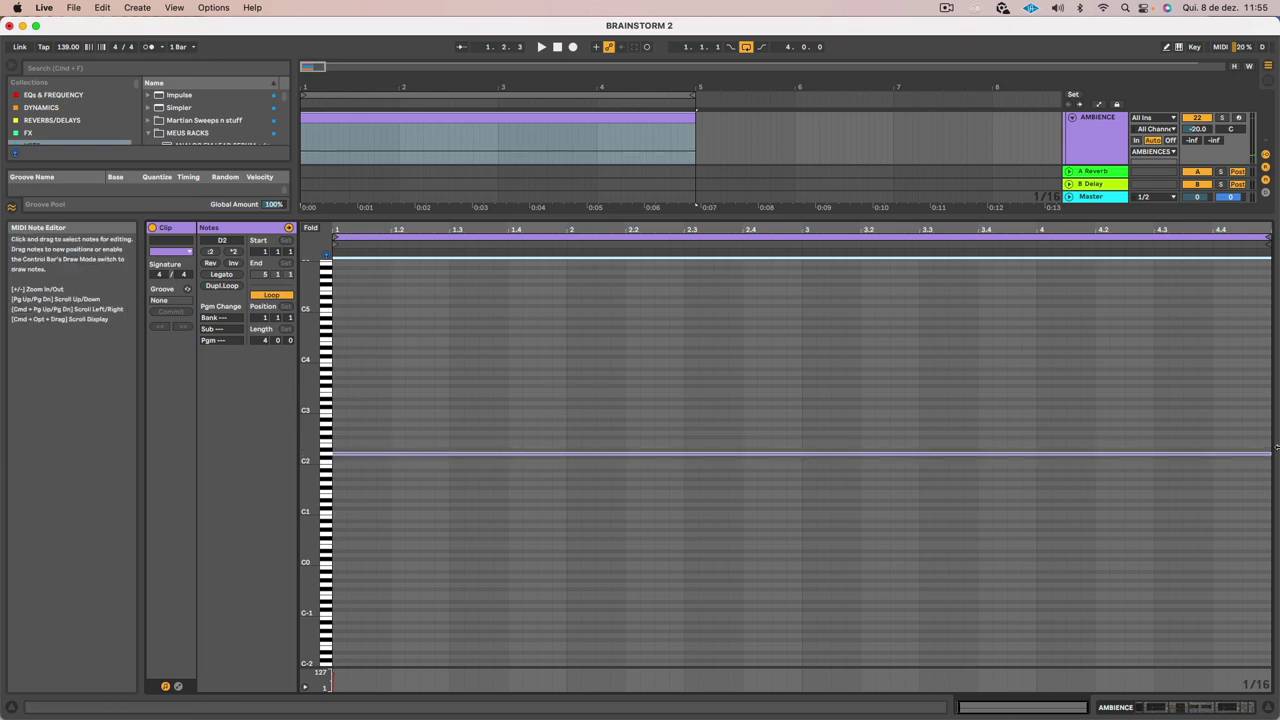
mouse_move(322, 432)
mouse_down()
mouse_move(334, 432)
mouse_move(313, 433)
mouse_up()
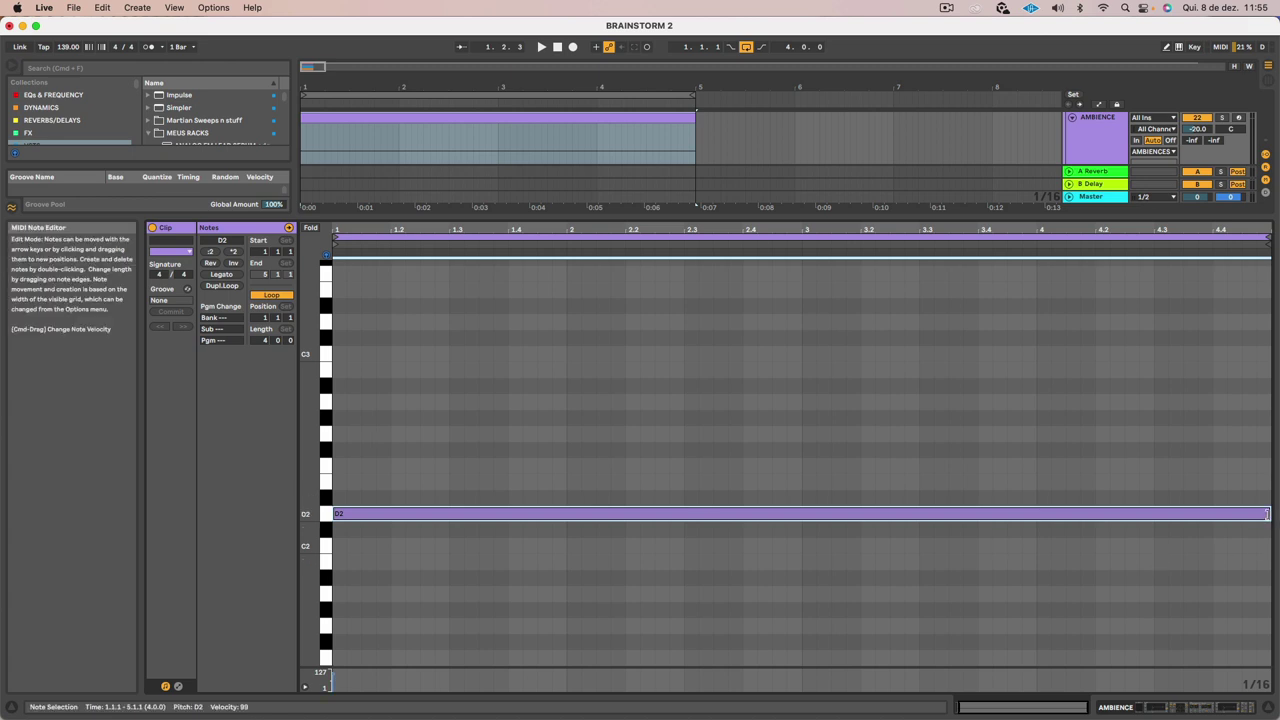
drag(1265, 516, 1122, 522)
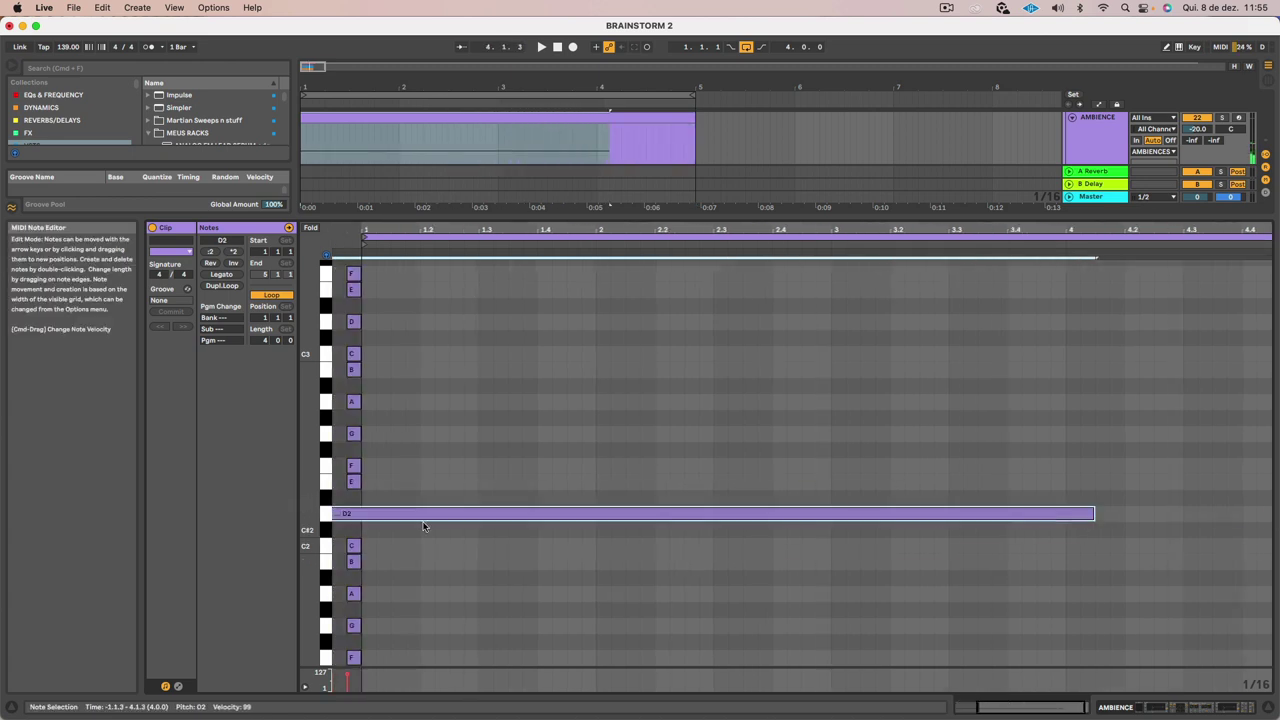
drag(401, 514, 608, 524)
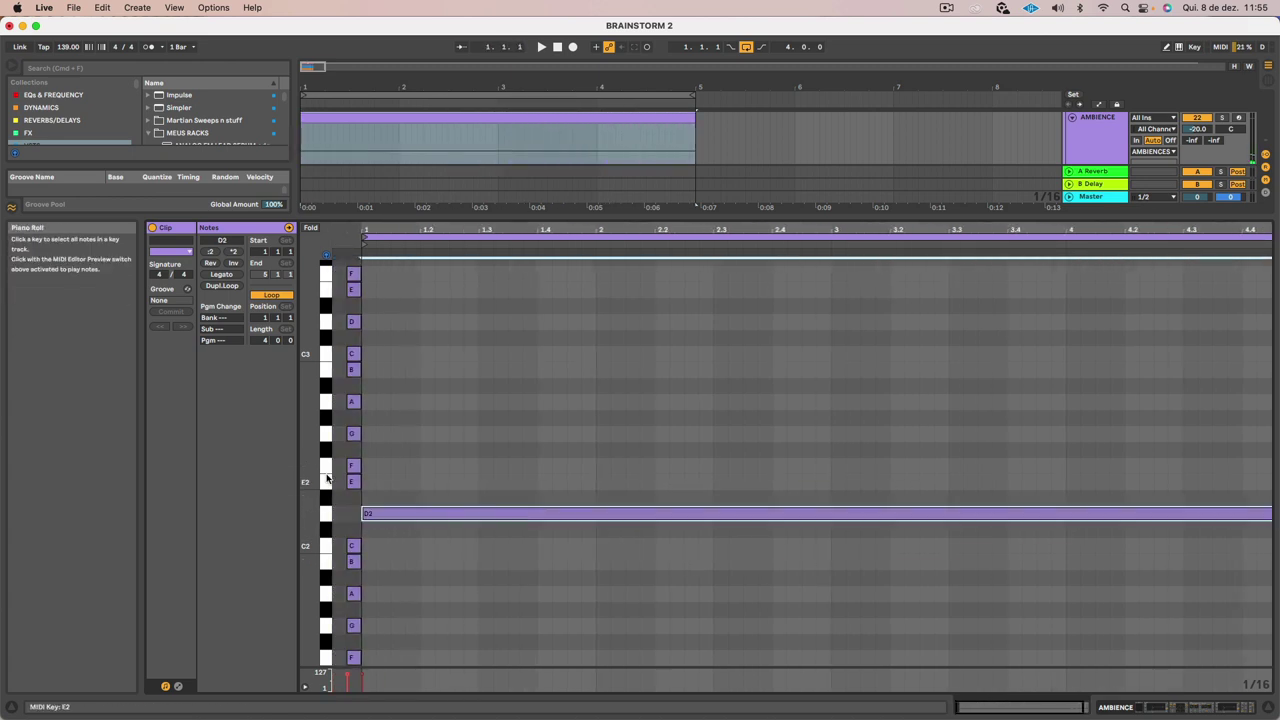
drag(316, 464, 270, 464)
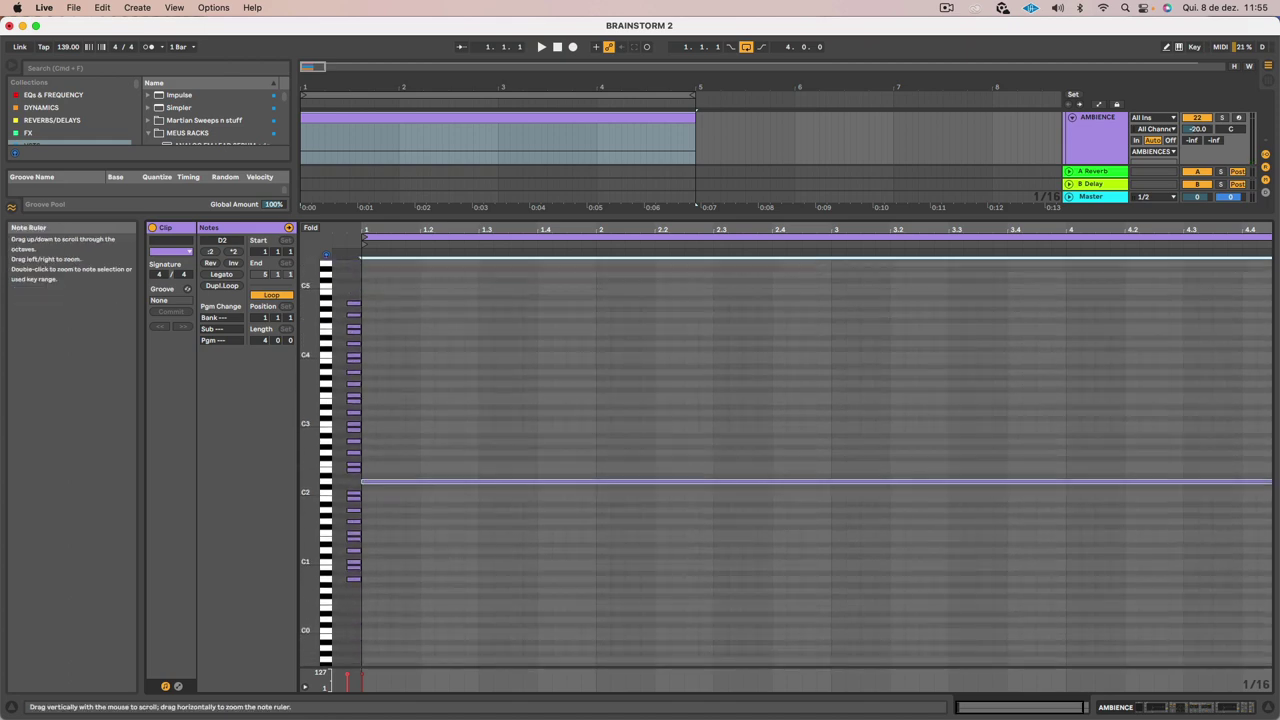
scroll(310, 464, left, 2)
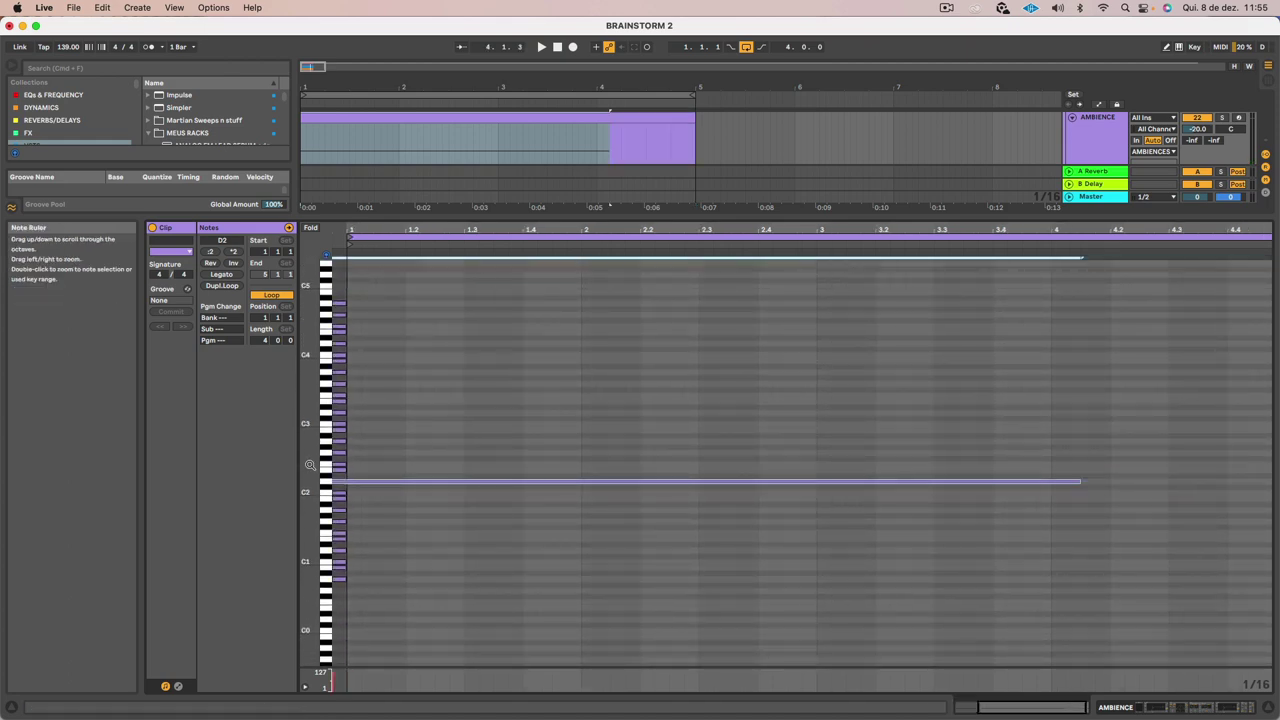
Transpose the column of short notes before bar 1 down so that it spans D0 to D4
click(380, 596)
drag(383, 585, 379, 208)
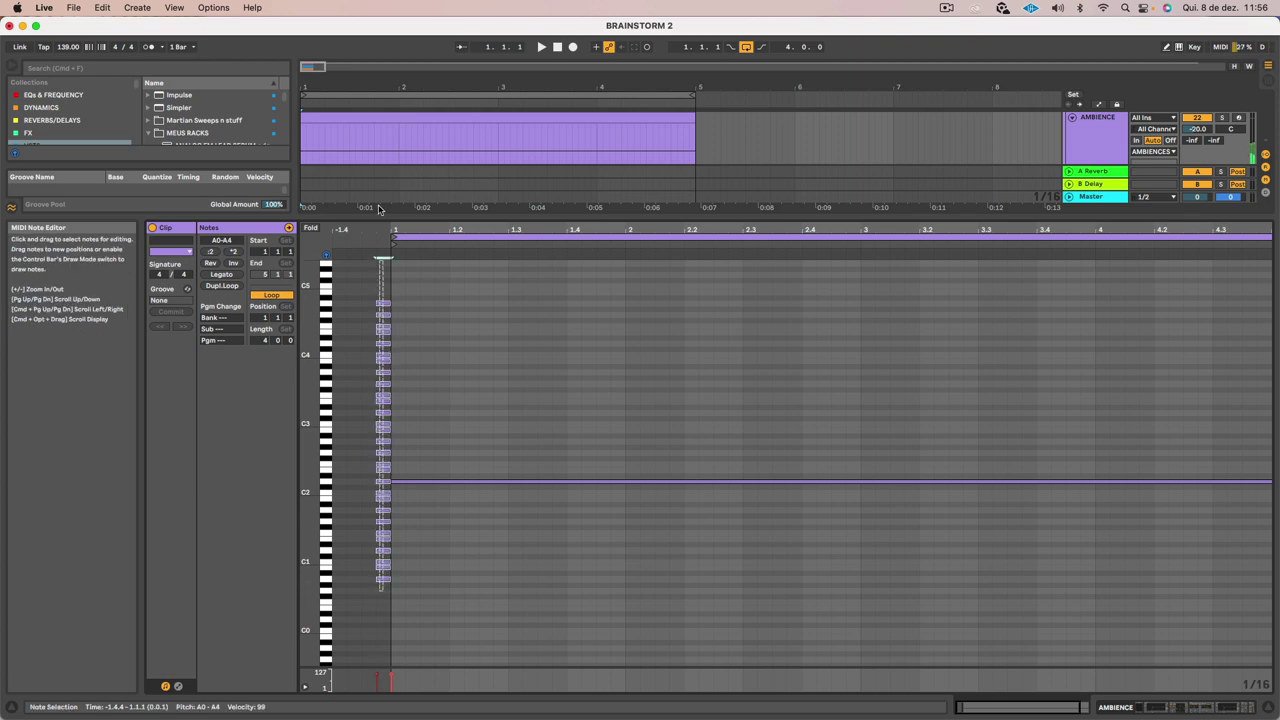
drag(383, 580, 384, 623)
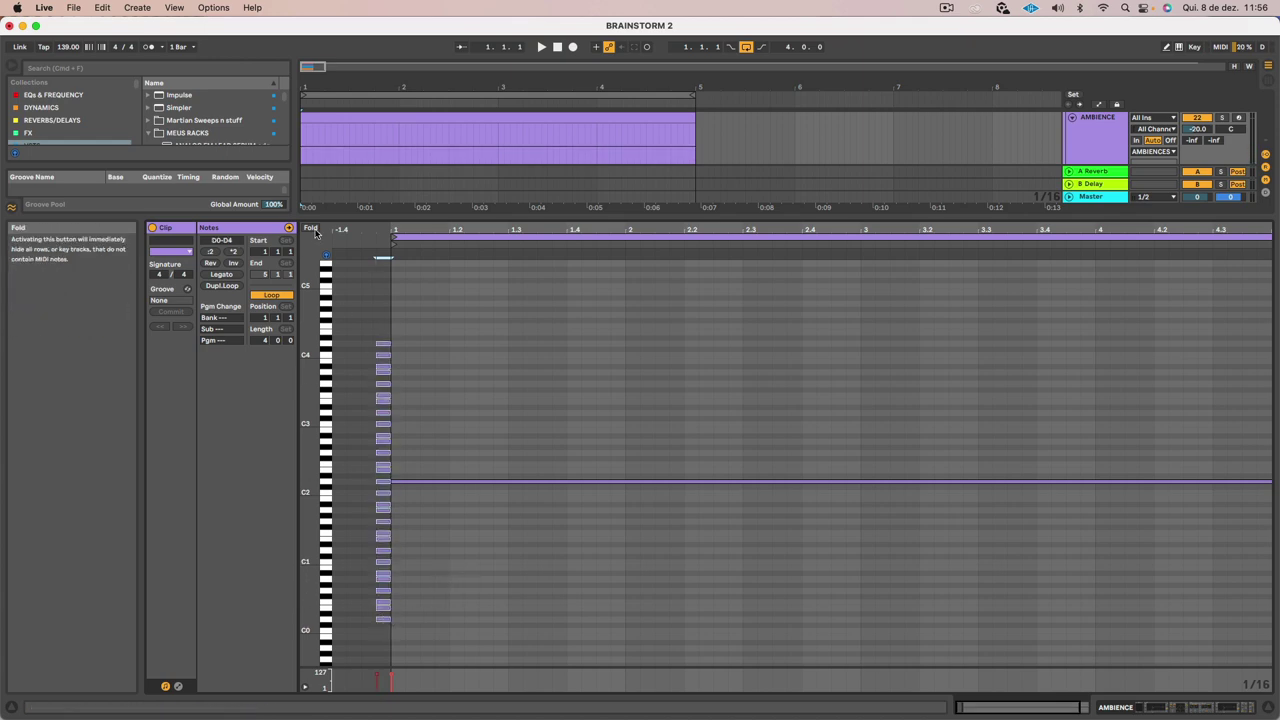
click(464, 431)
Open the AMBIENCE track's Kontakt instrument window and show its installed libraries
key(shift+Tab)
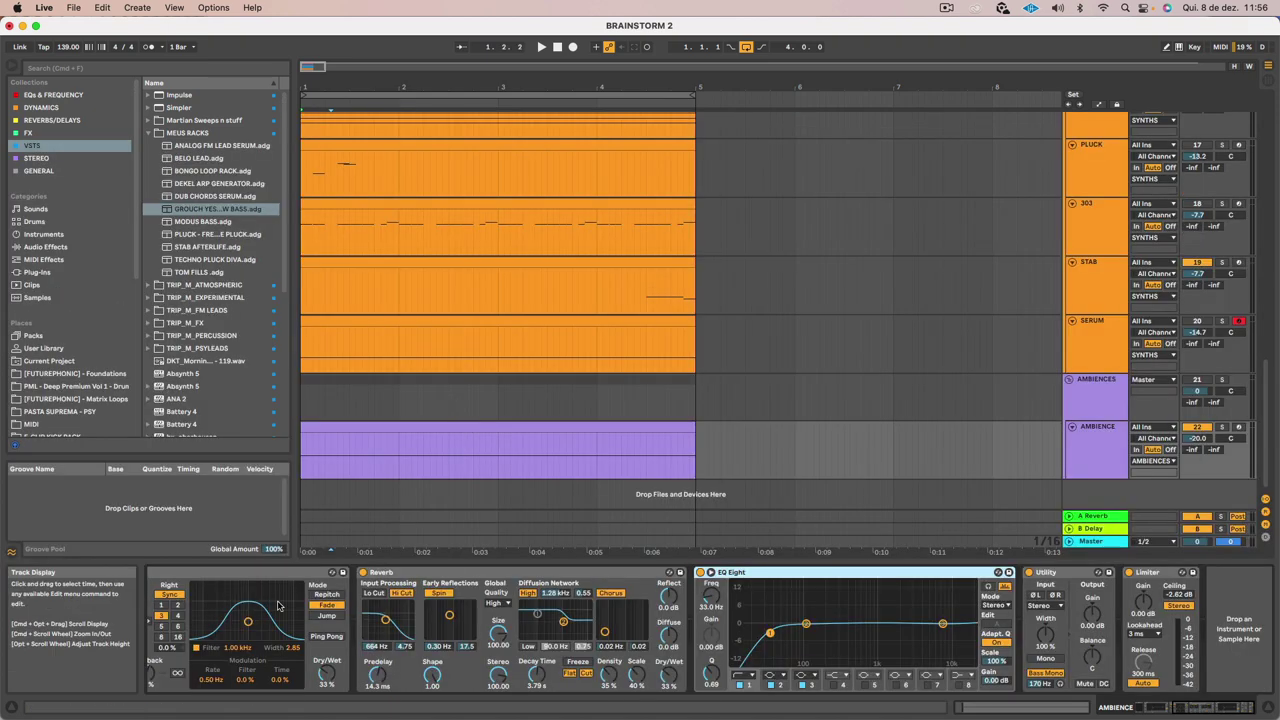
scroll(262, 616, left, 8)
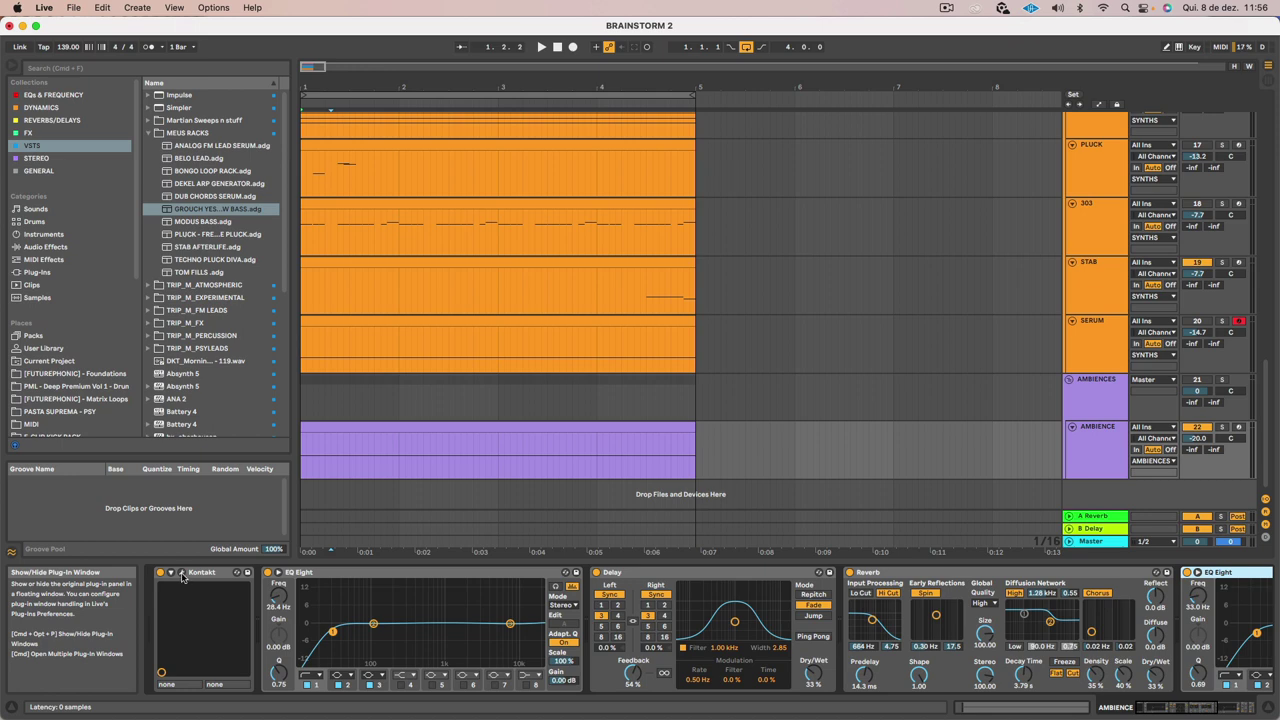
click(182, 574)
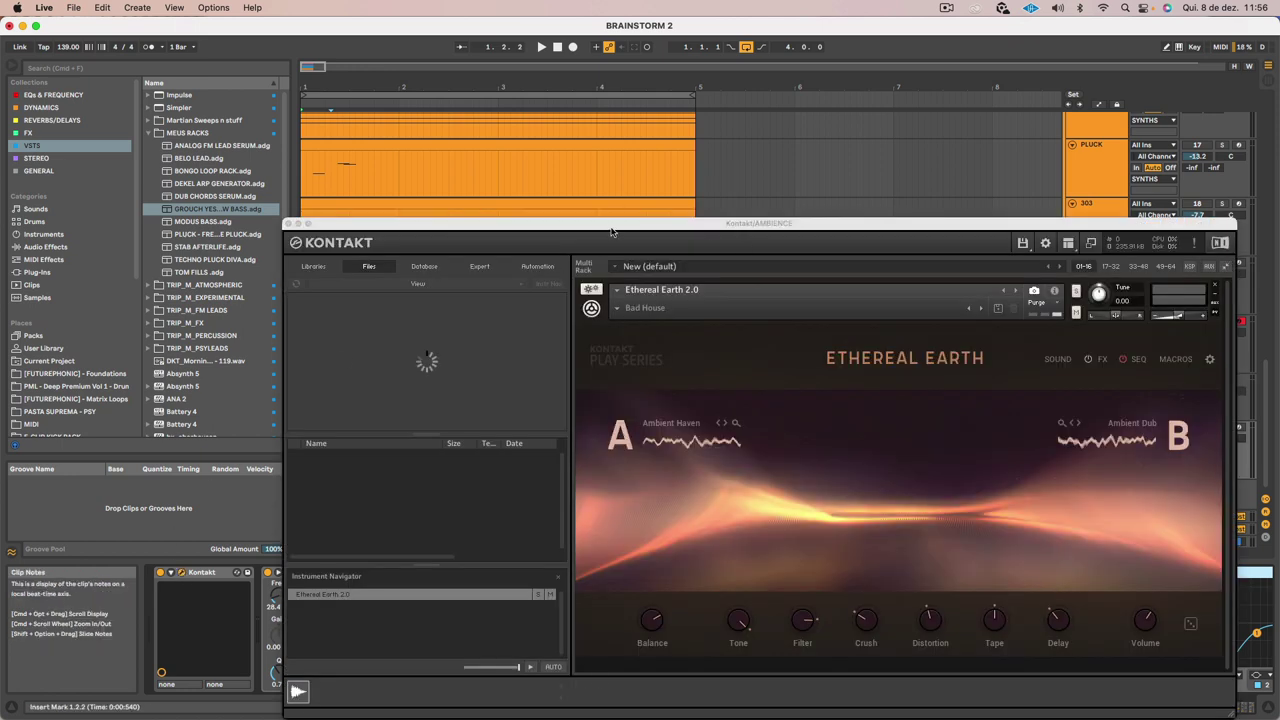
drag(613, 225, 505, 169)
click(205, 211)
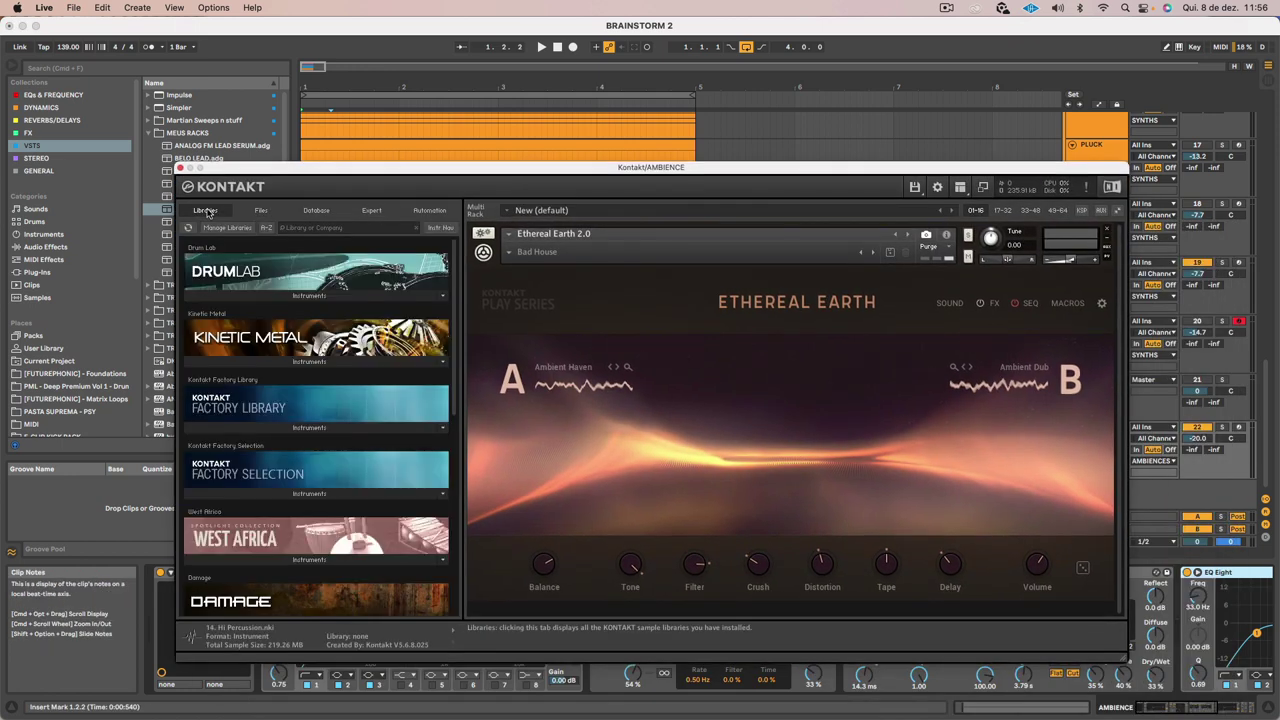
Browse the Kontakt libraries and look through the Natural presets of Ethereal Earth 2.0
scroll(388, 417, down, 10)
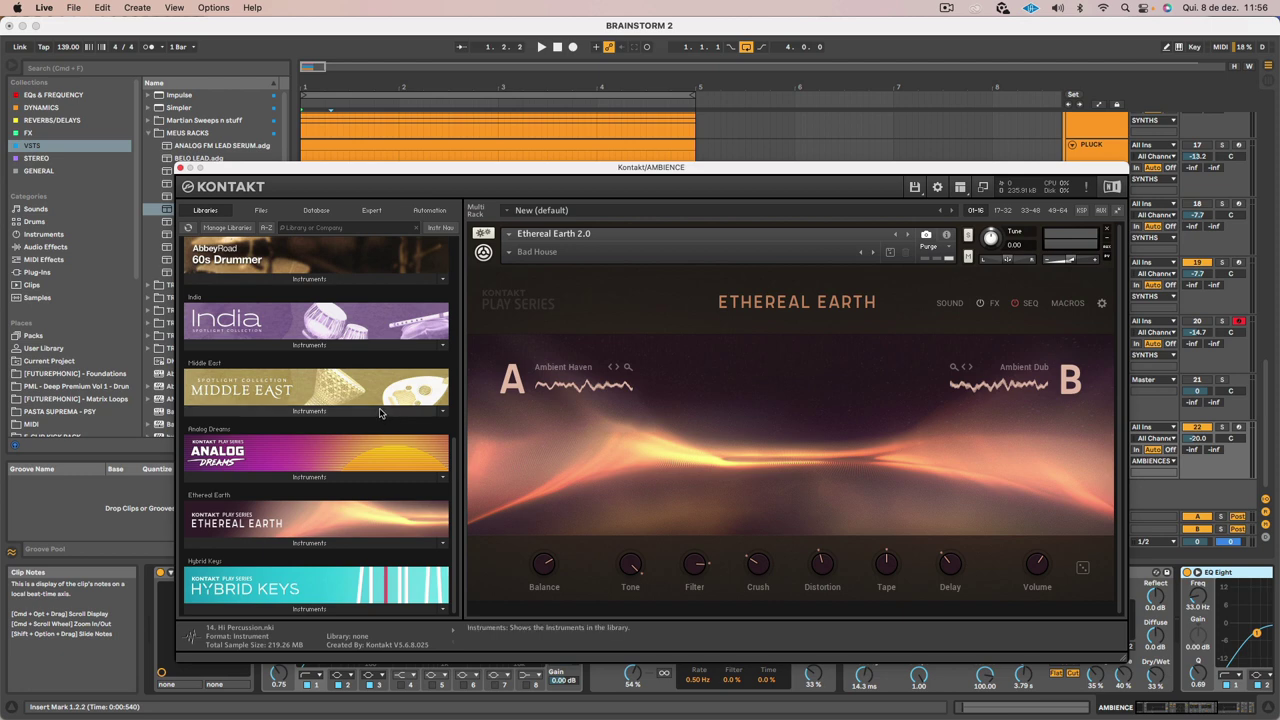
click(518, 254)
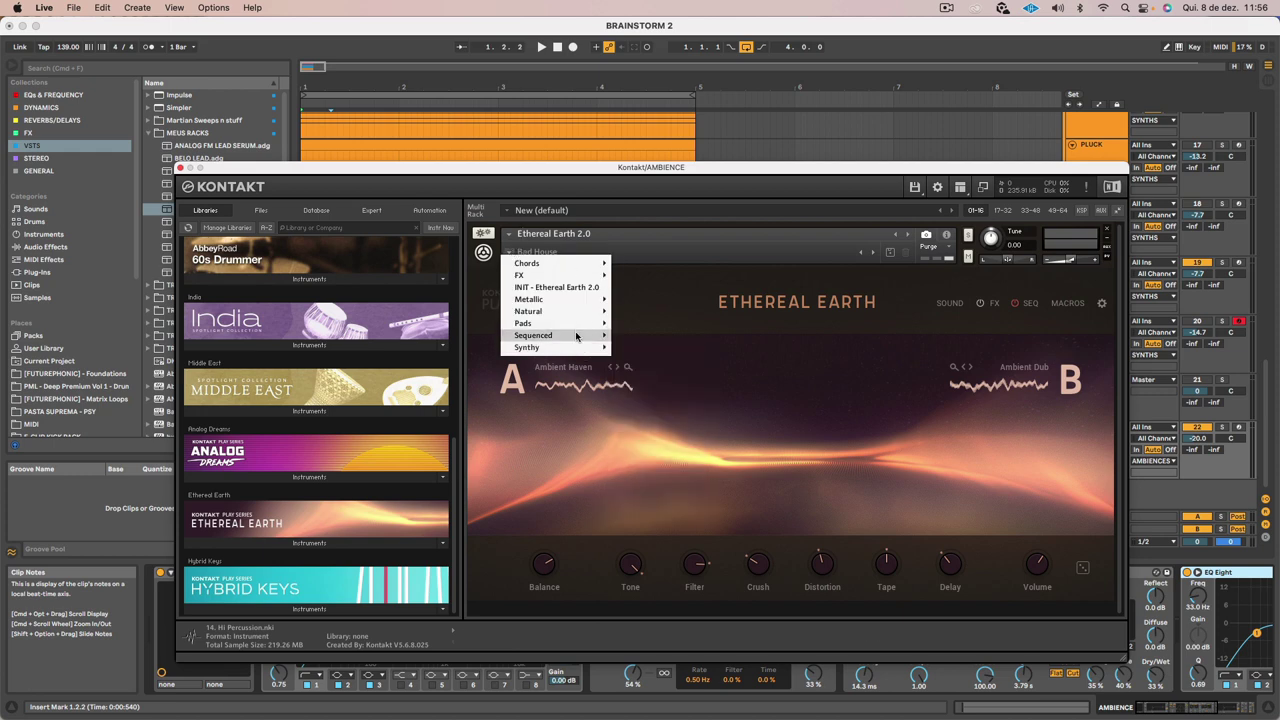
mouse_move(563, 261)
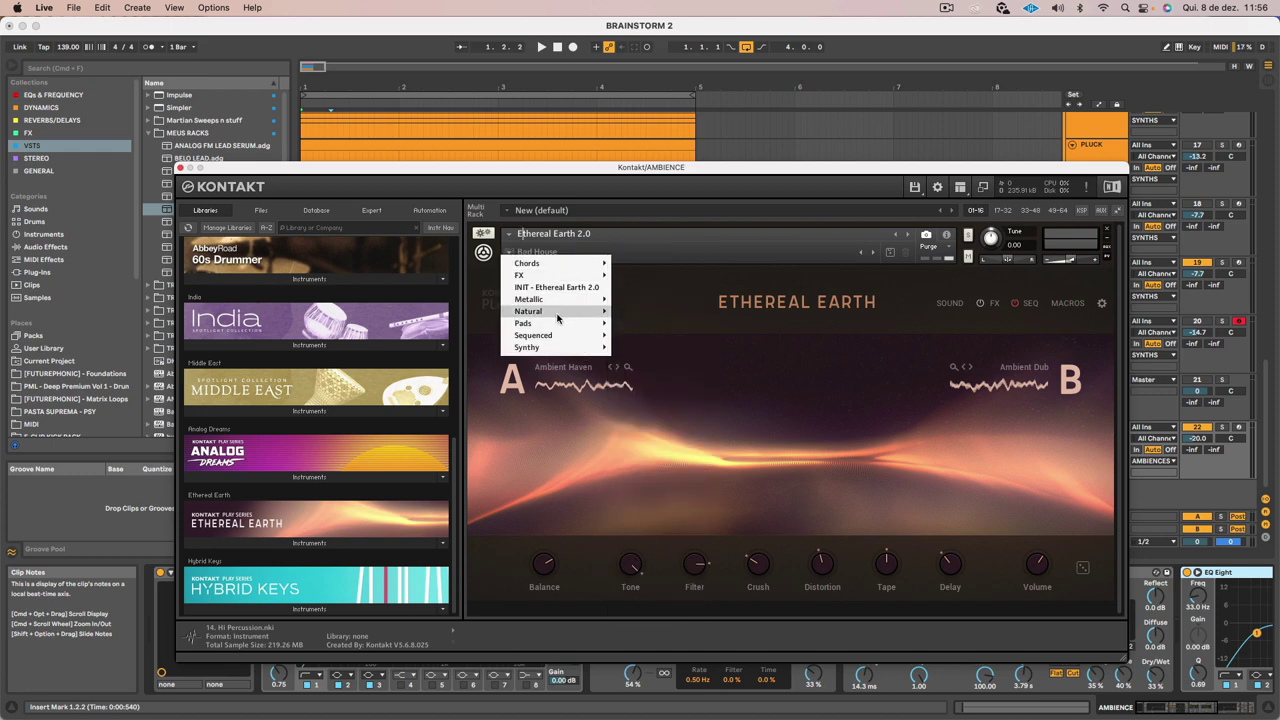
mouse_move(557, 317)
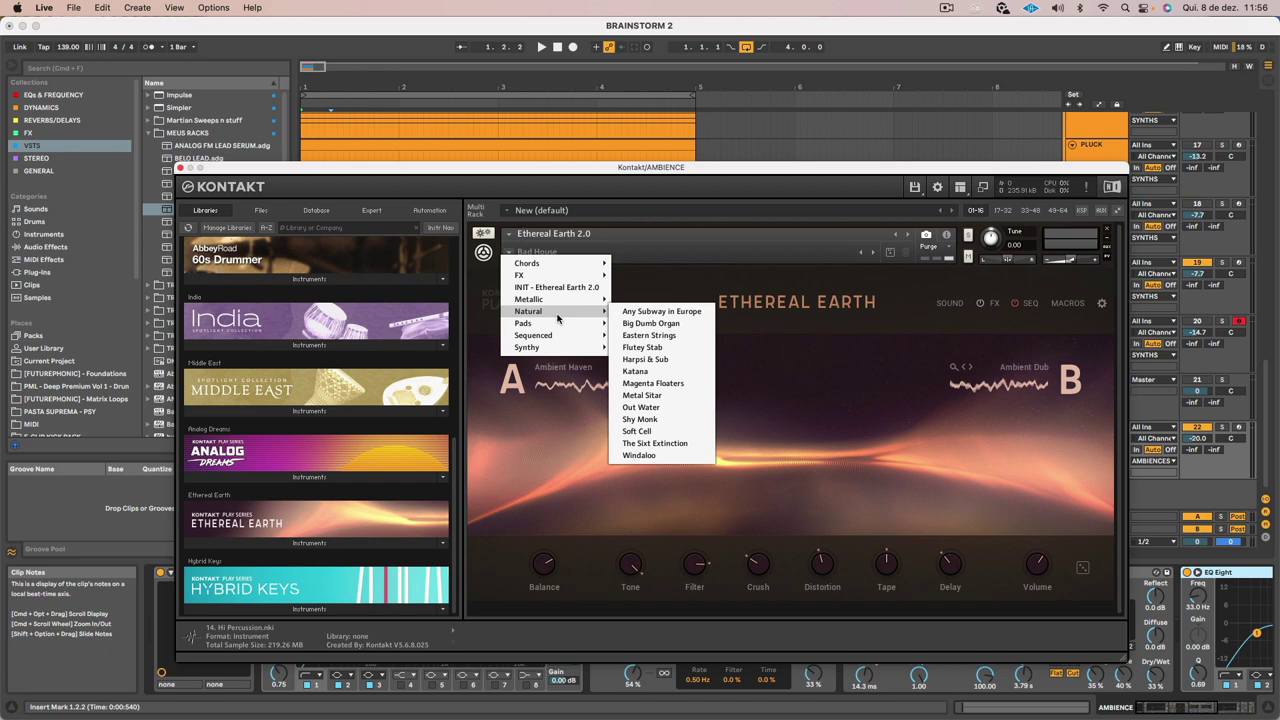
click(733, 232)
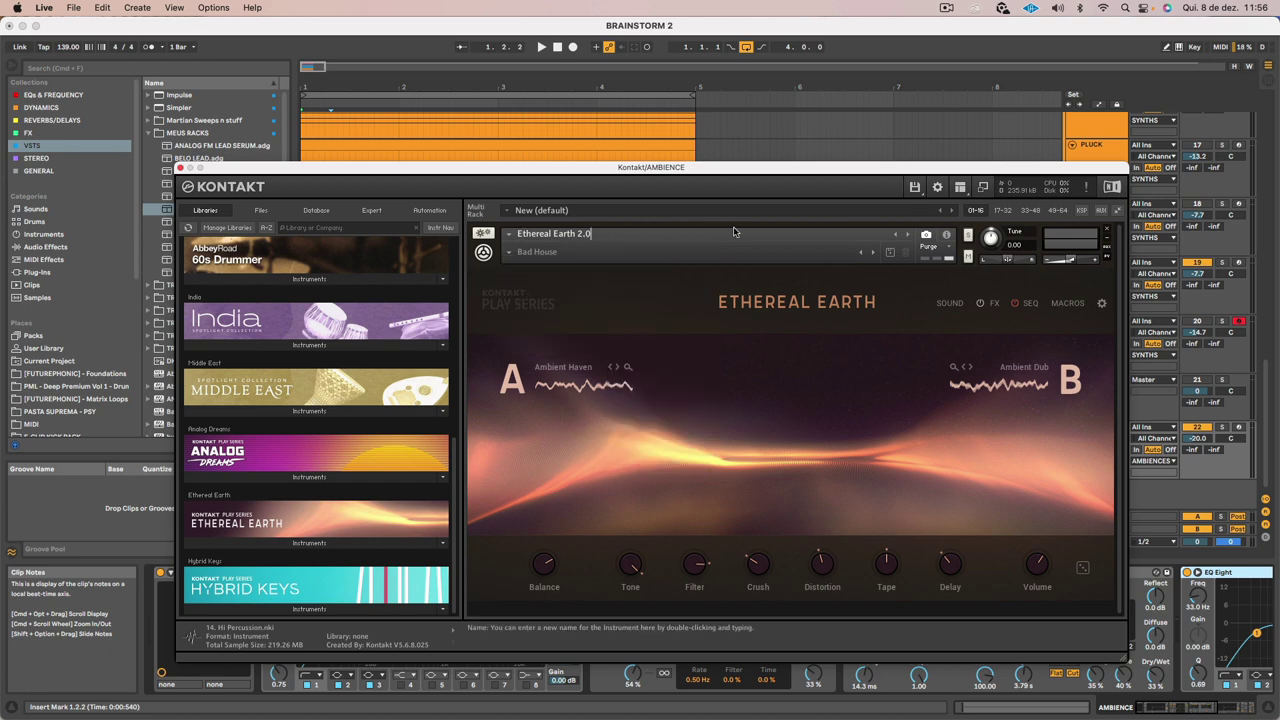
Replace Ethereal Earth 2.0 with the Ethereal Earth instrument and load its Cave n Crickets texture preset
click(897, 237)
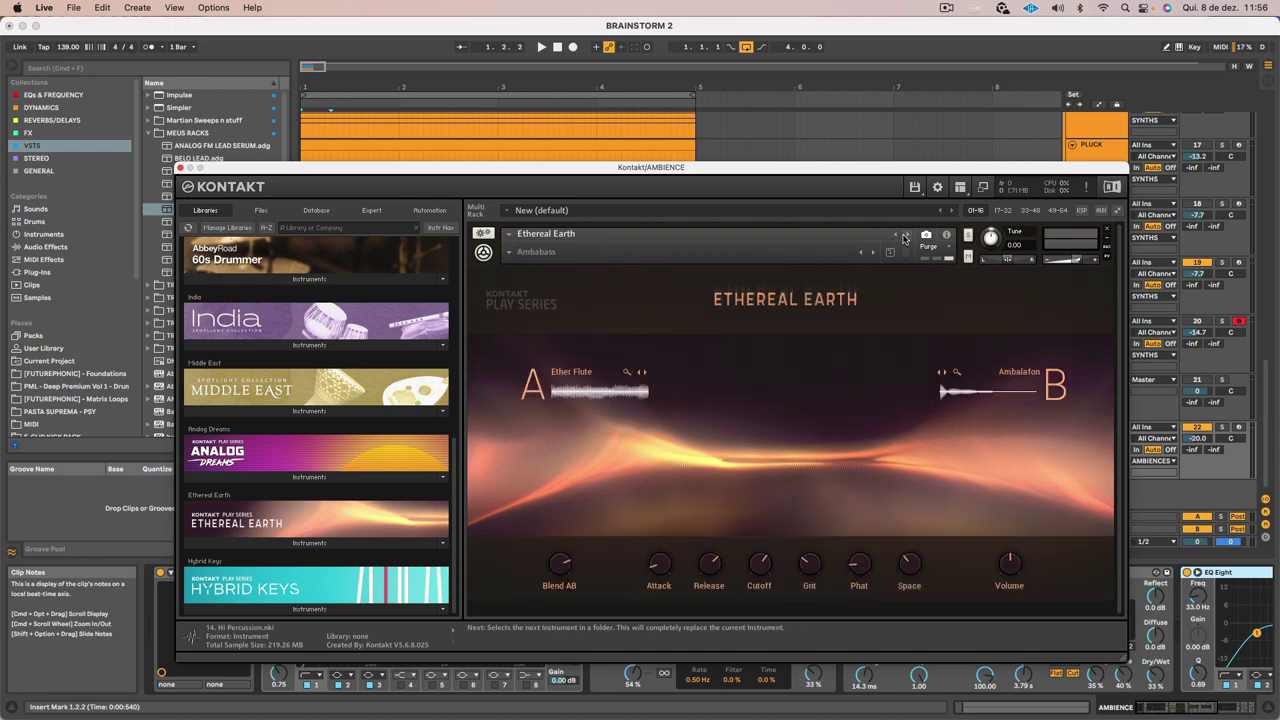
click(508, 253)
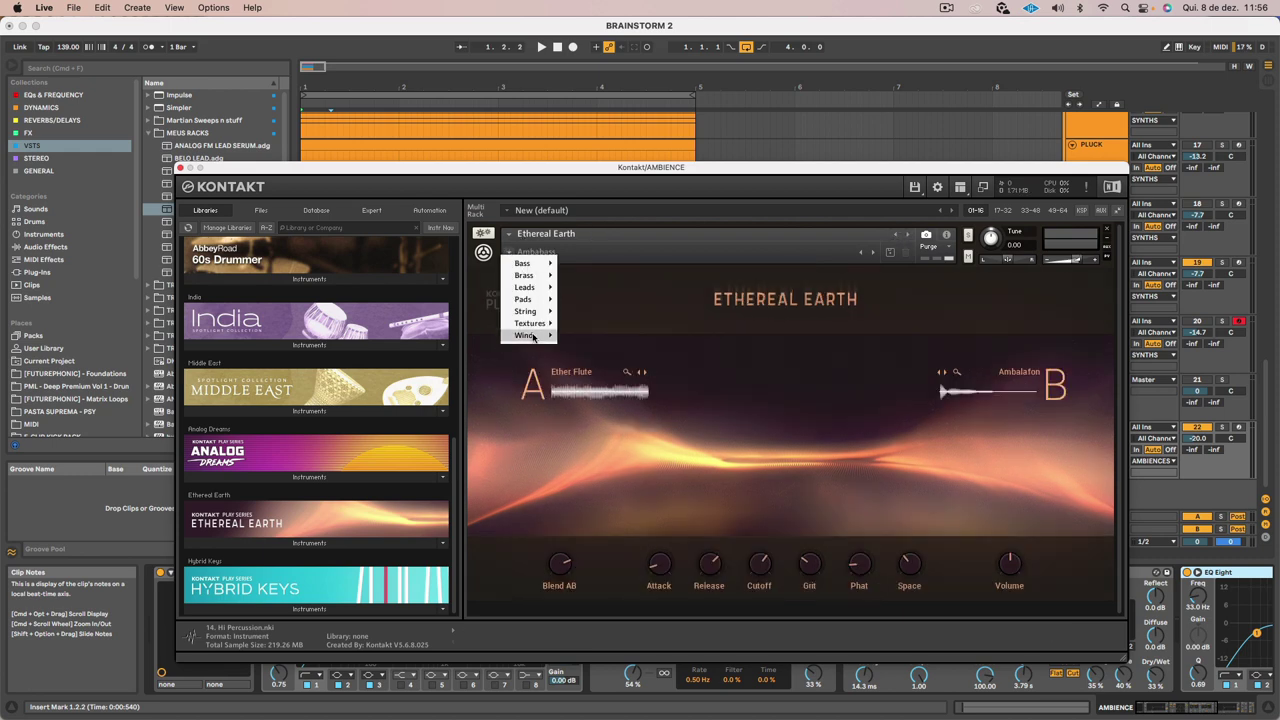
mouse_move(537, 327)
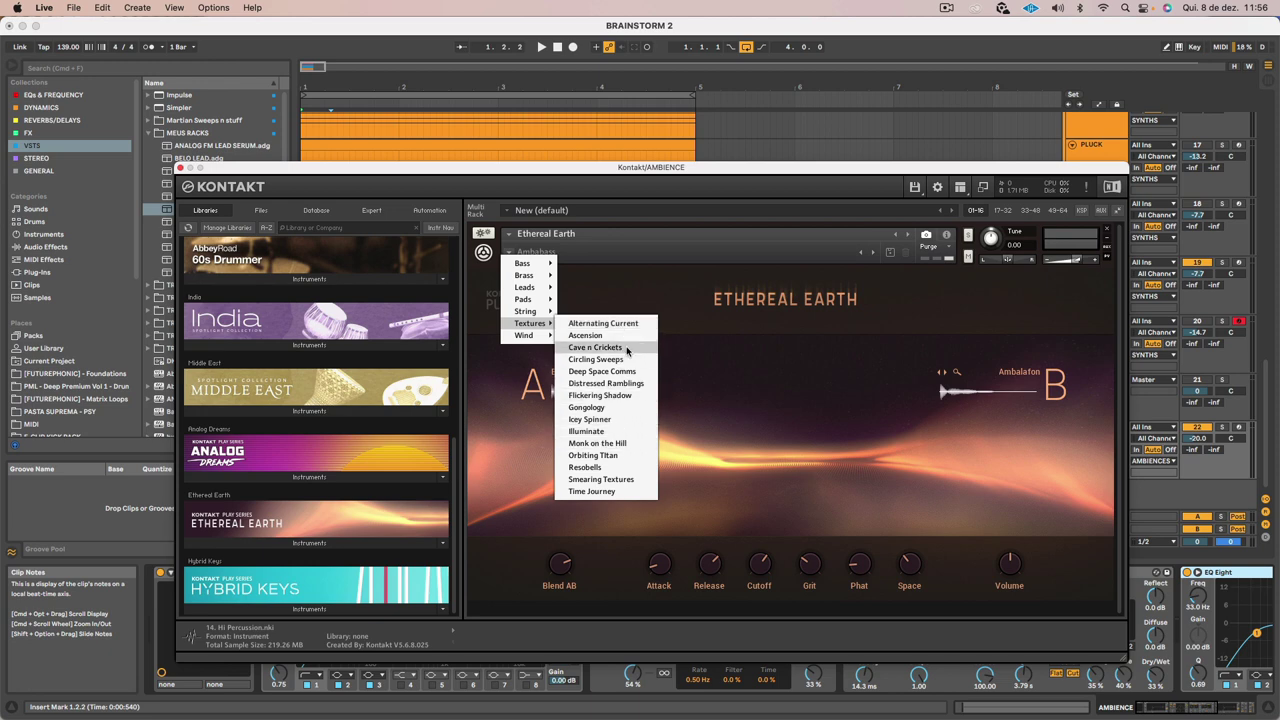
click(626, 348)
Play the loop with the Cave n Crickets preset and raise the AMBIENCE track's volume to -7.5 dB
drag(250, 169, 523, 630)
key(space)
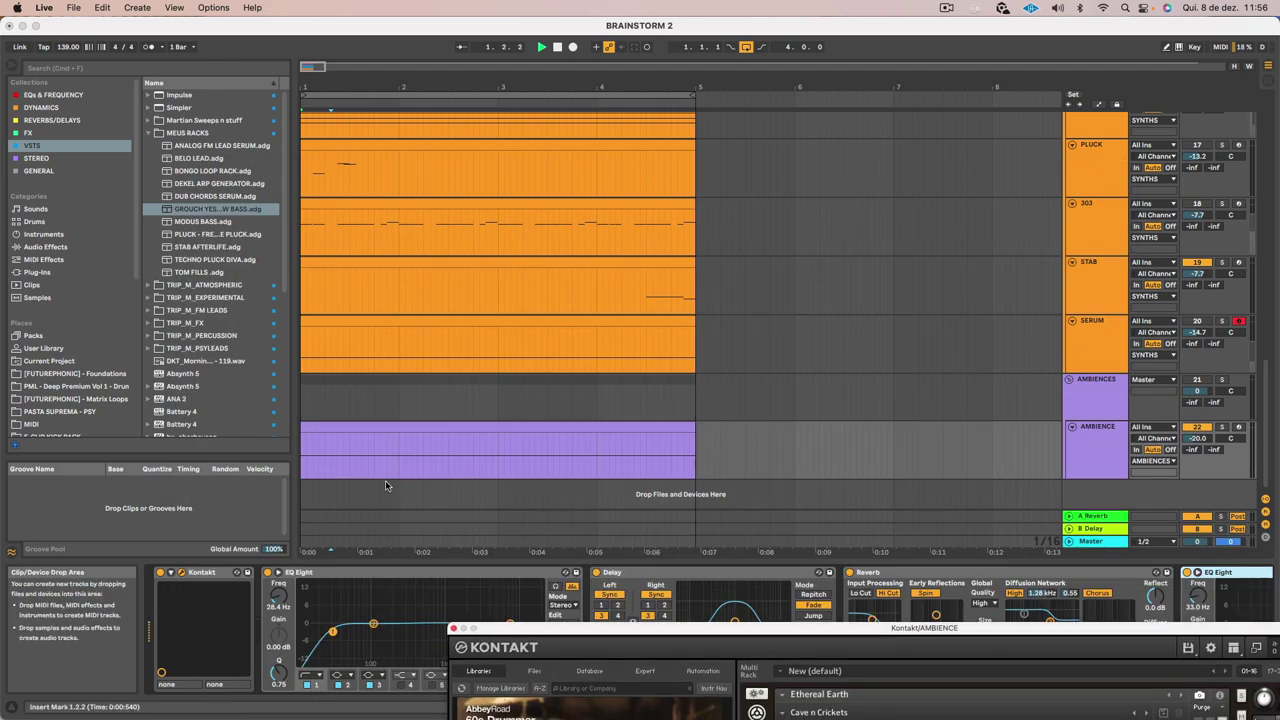
key(space)
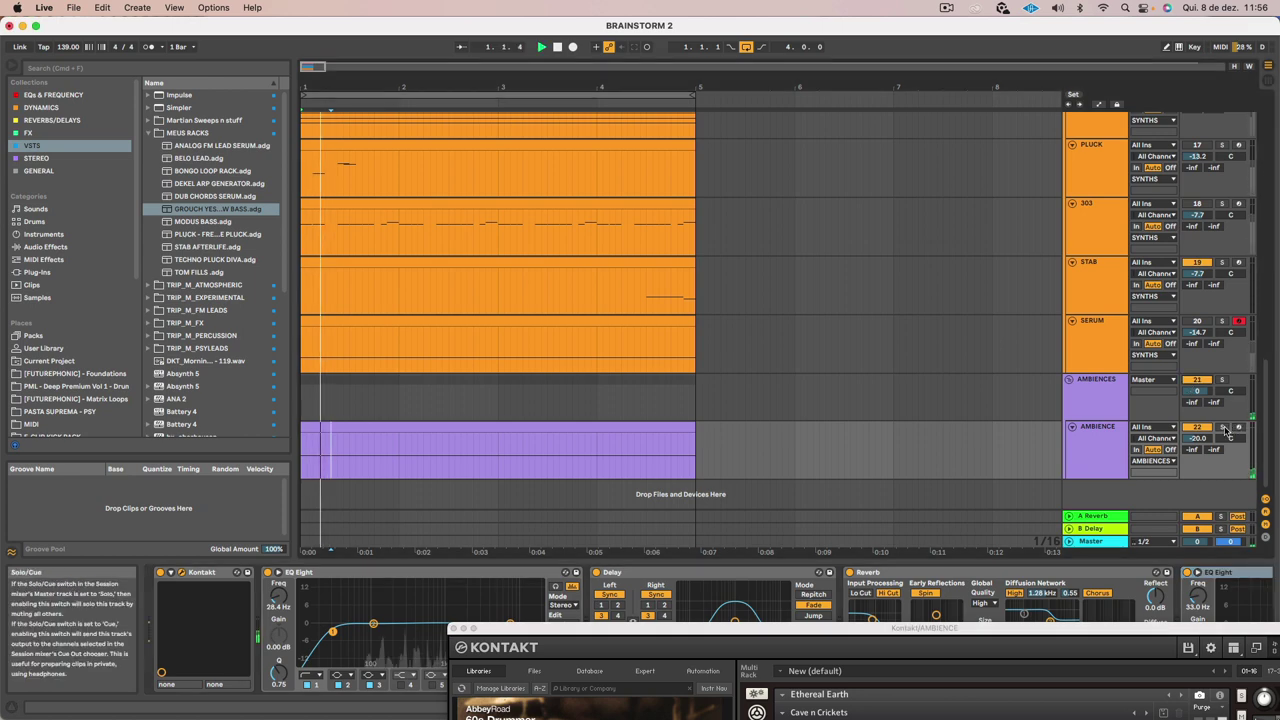
key(space)
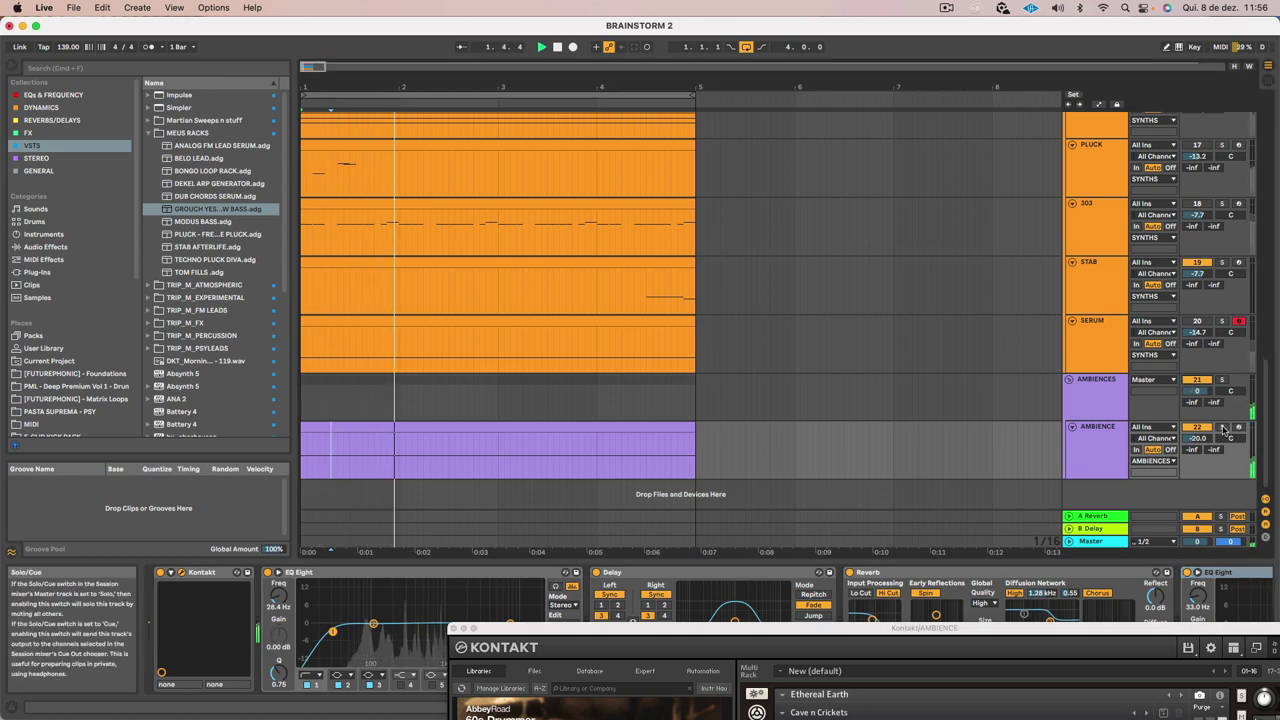
click(1232, 458)
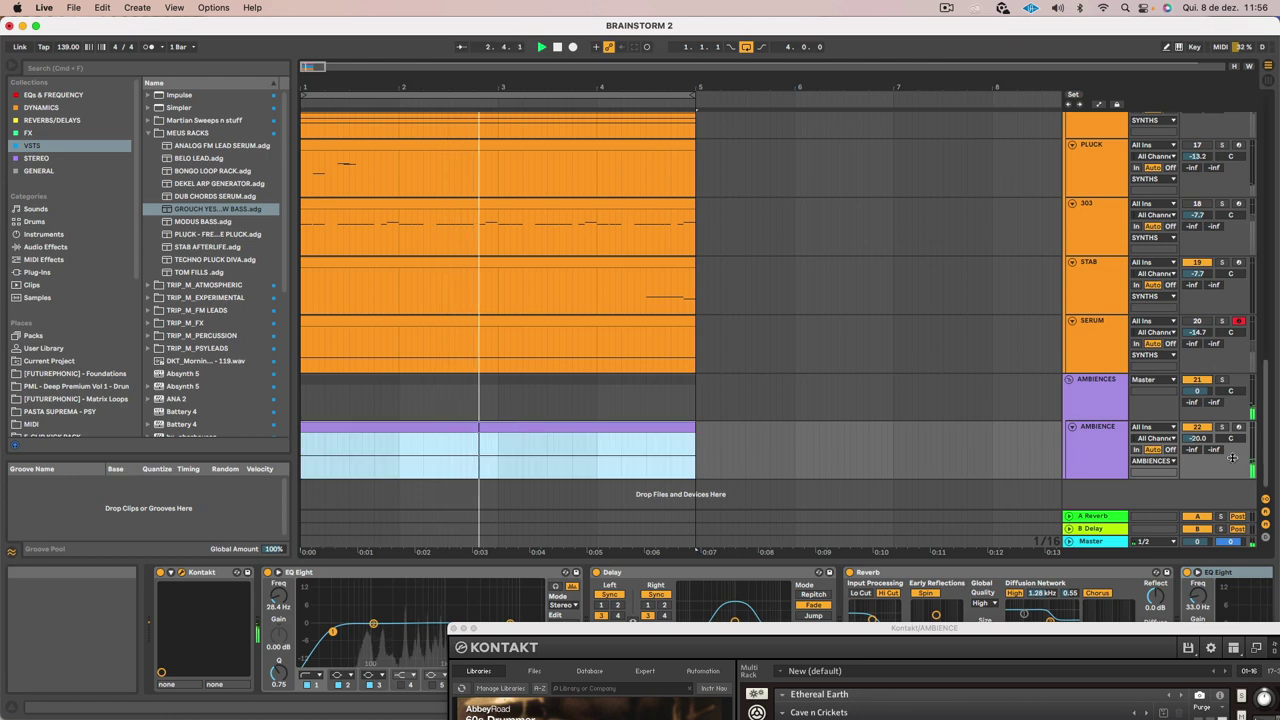
click(1094, 457)
drag(1197, 438, 1197, 408)
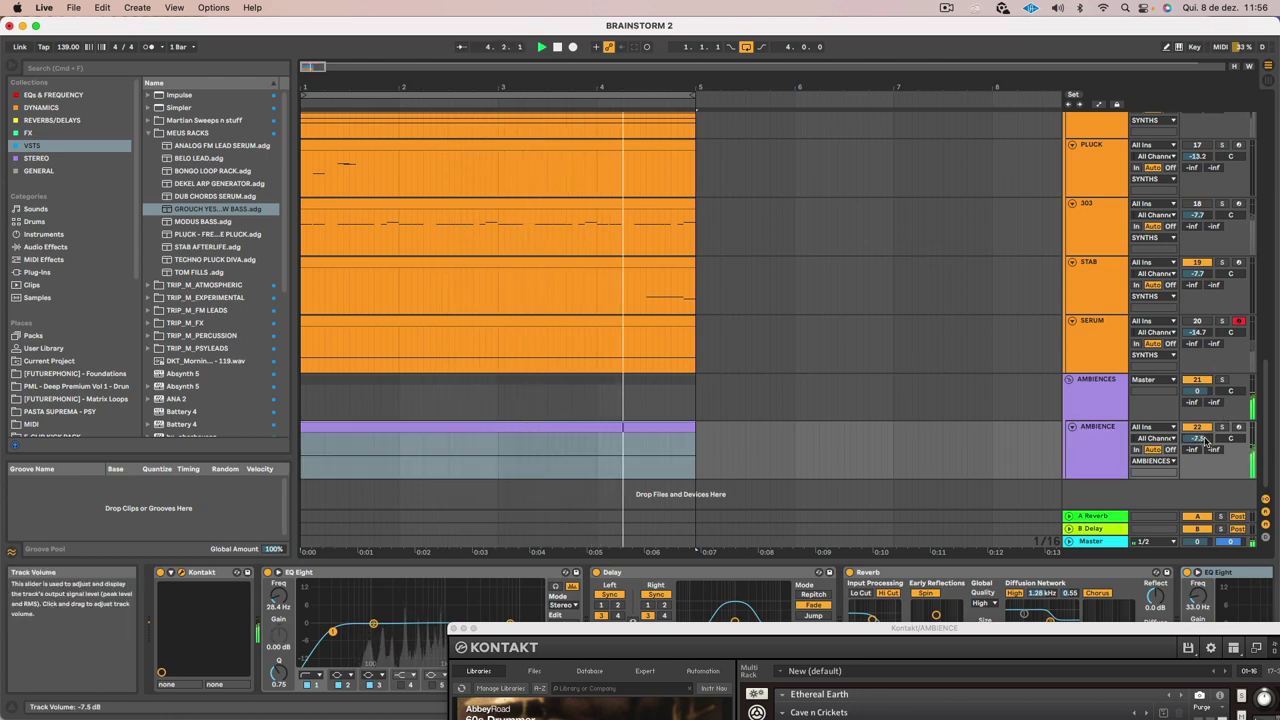
click(1087, 444)
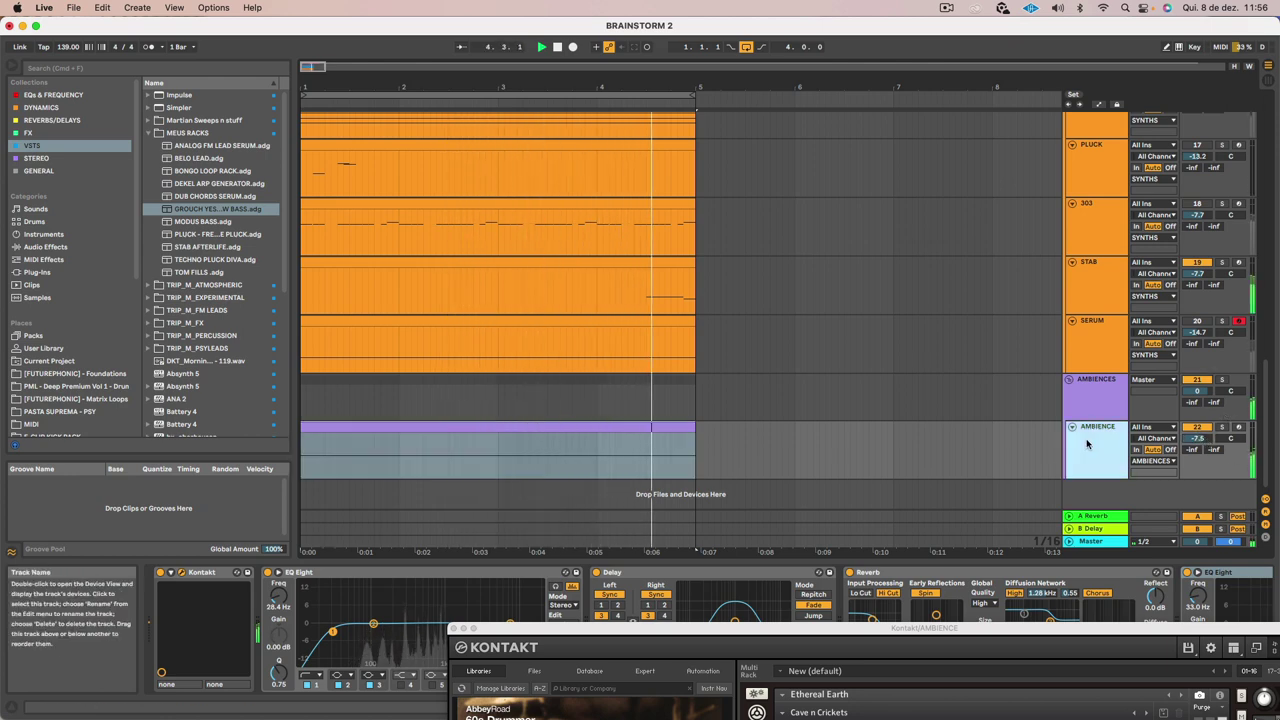
Open the AMBIENCE clip and transpose its long sustained note down by octaves to D1 and then D0, playing it back
double_click(580, 429)
drag(583, 427, 607, 497)
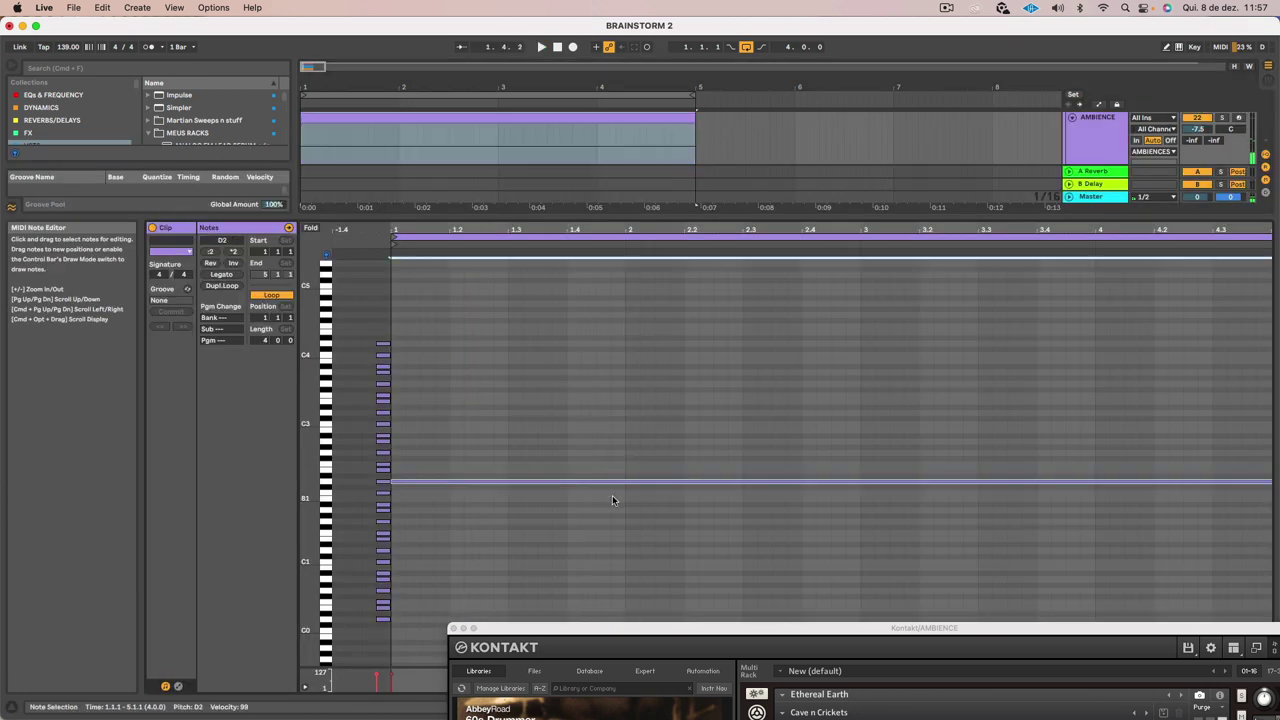
key(shift+Down)
key(space)
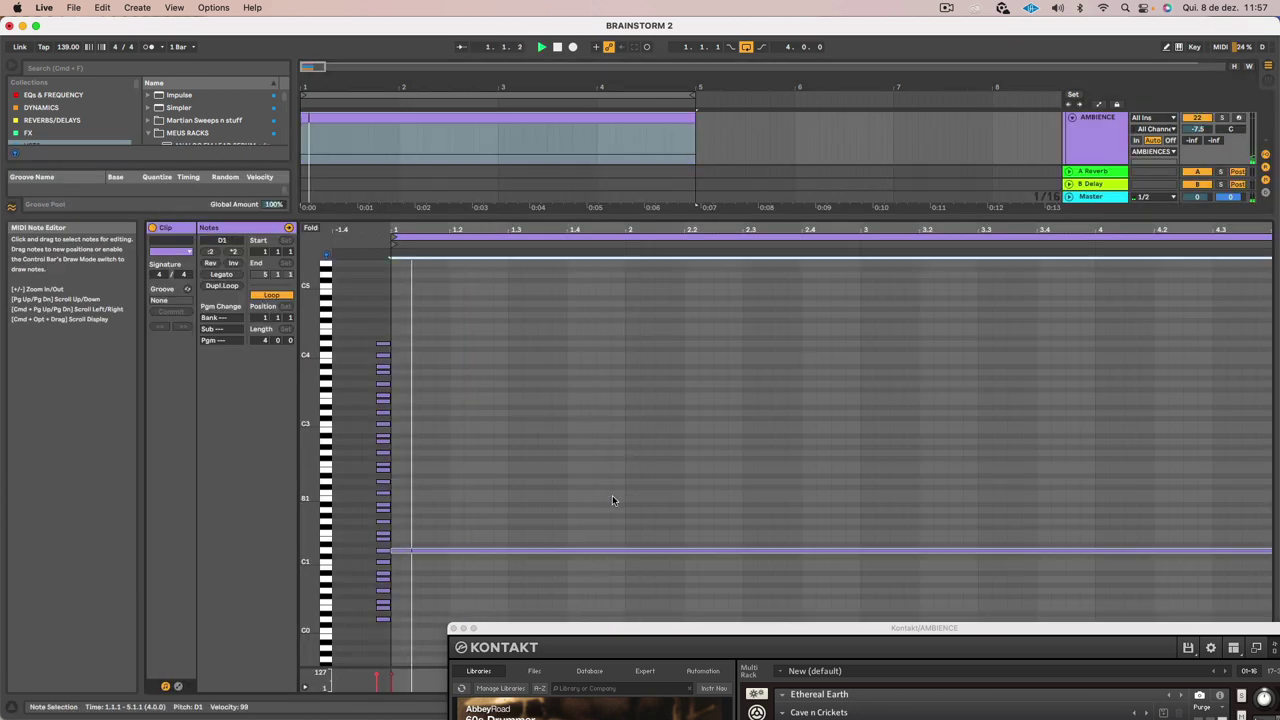
key(shift+Down)
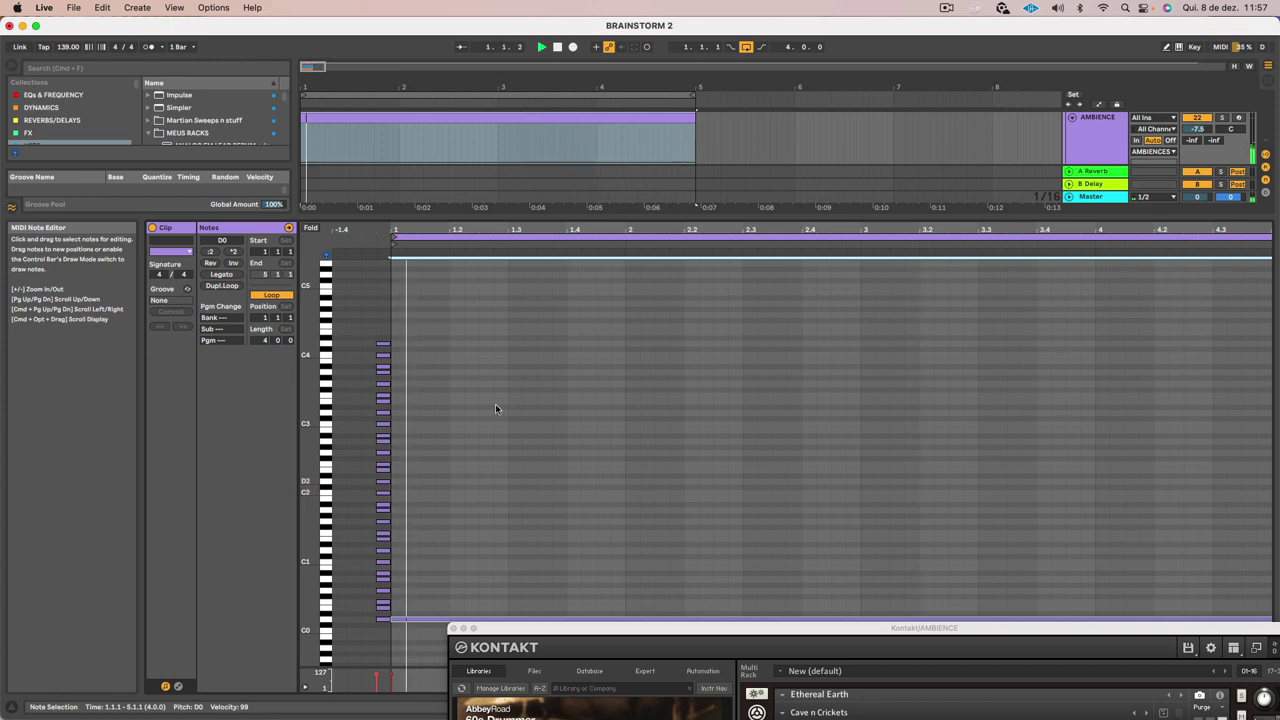
key(space)
Bring the Kontakt window back into view and audition the Circling Sweeps preset of Ethereal Earth
drag(934, 628, 665, 168)
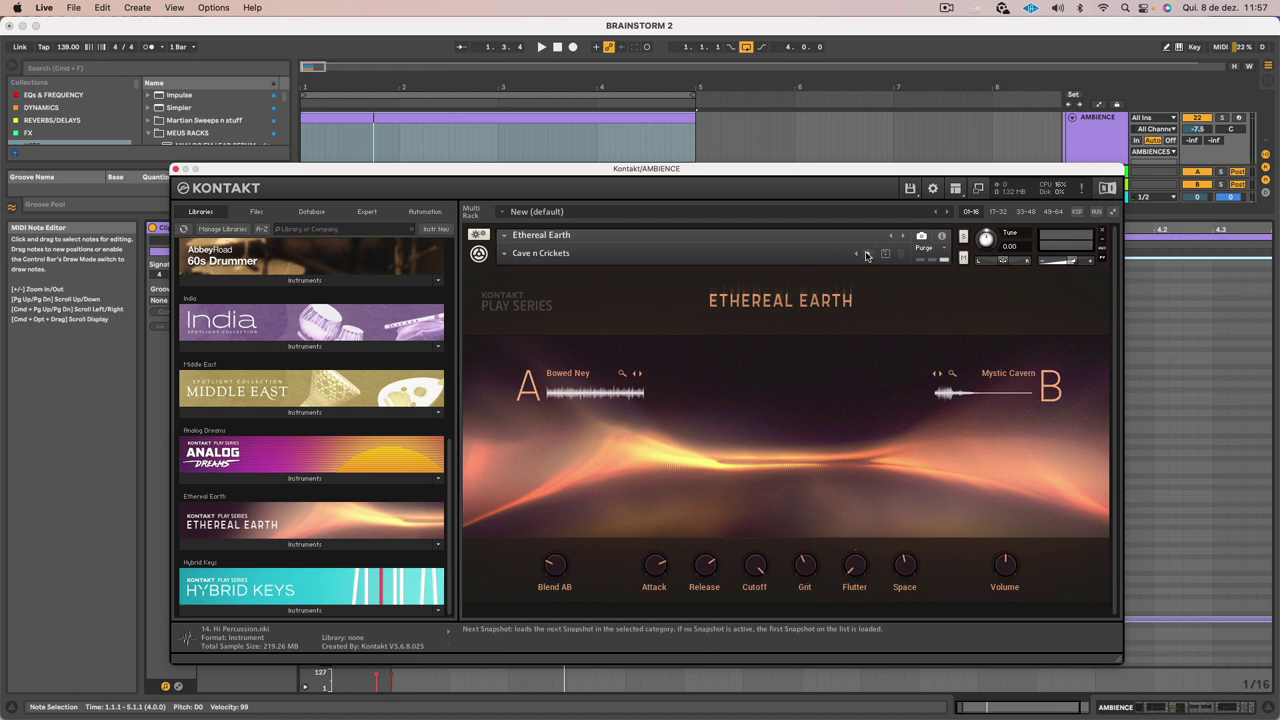
click(866, 254)
key(space)
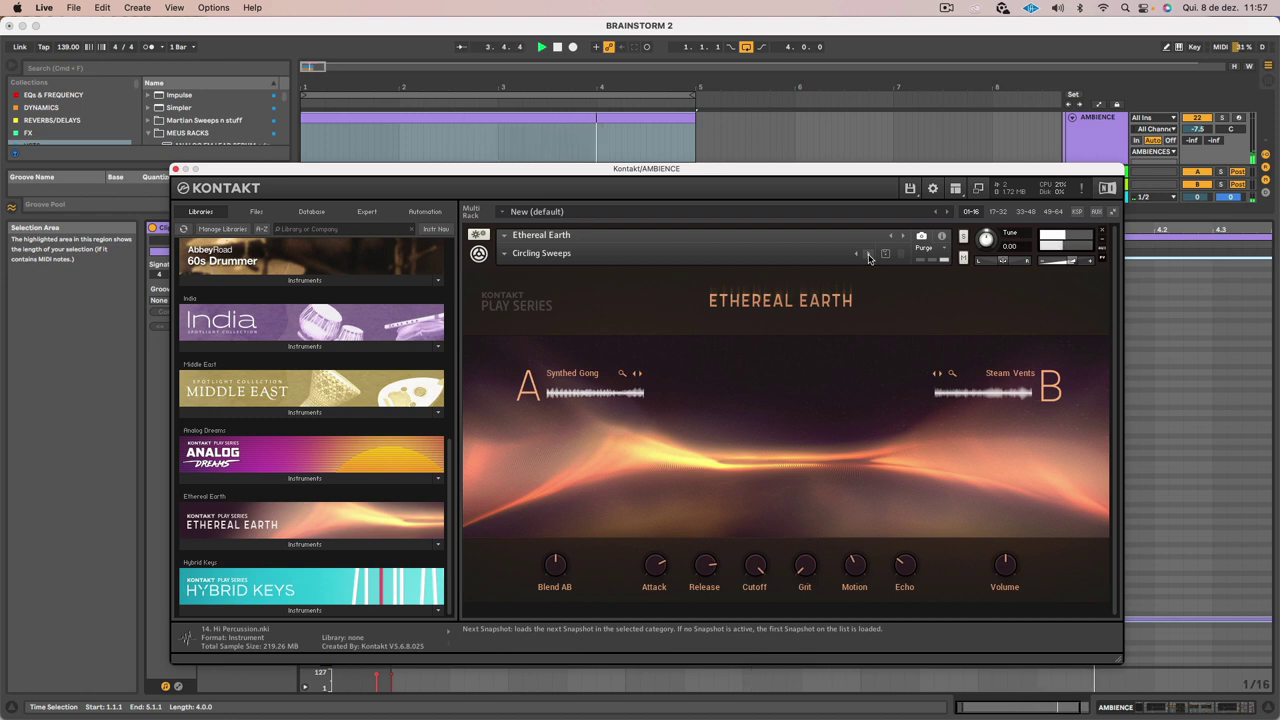
key(space)
Transpose the long sustained note up one octave to D1 and play it back
drag(1192, 538, 1184, 630)
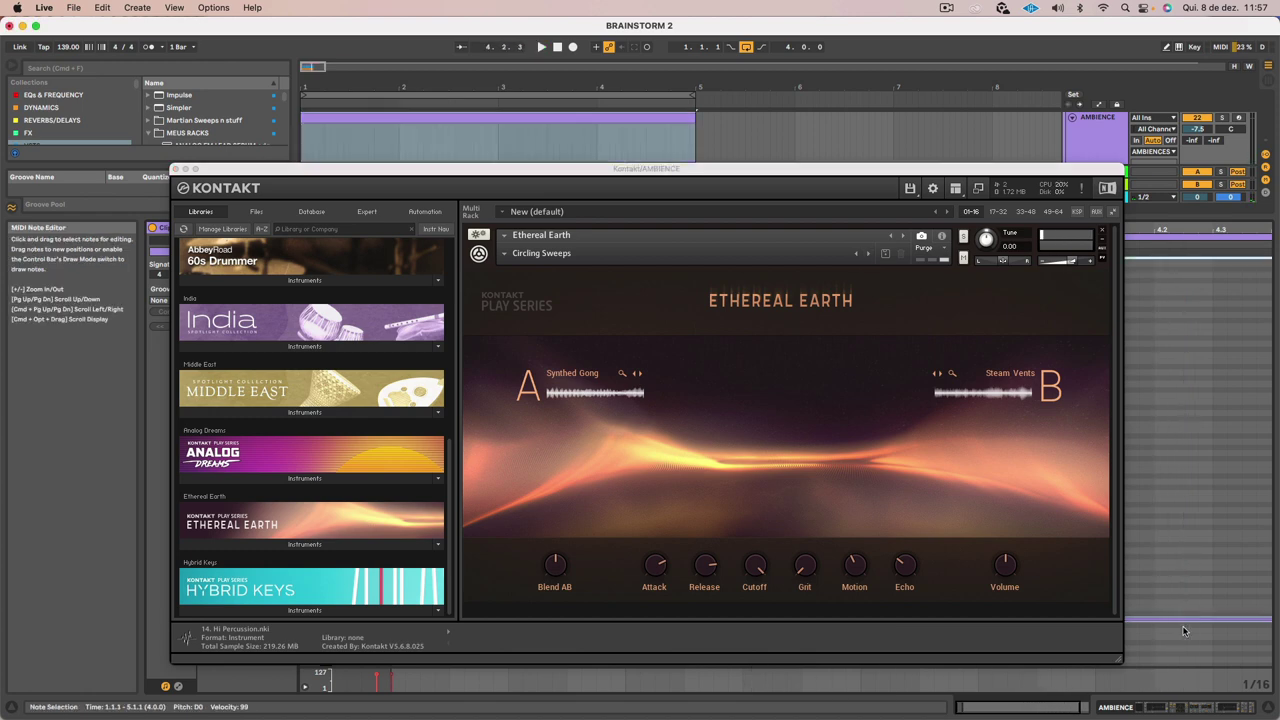
key(shift+Up)
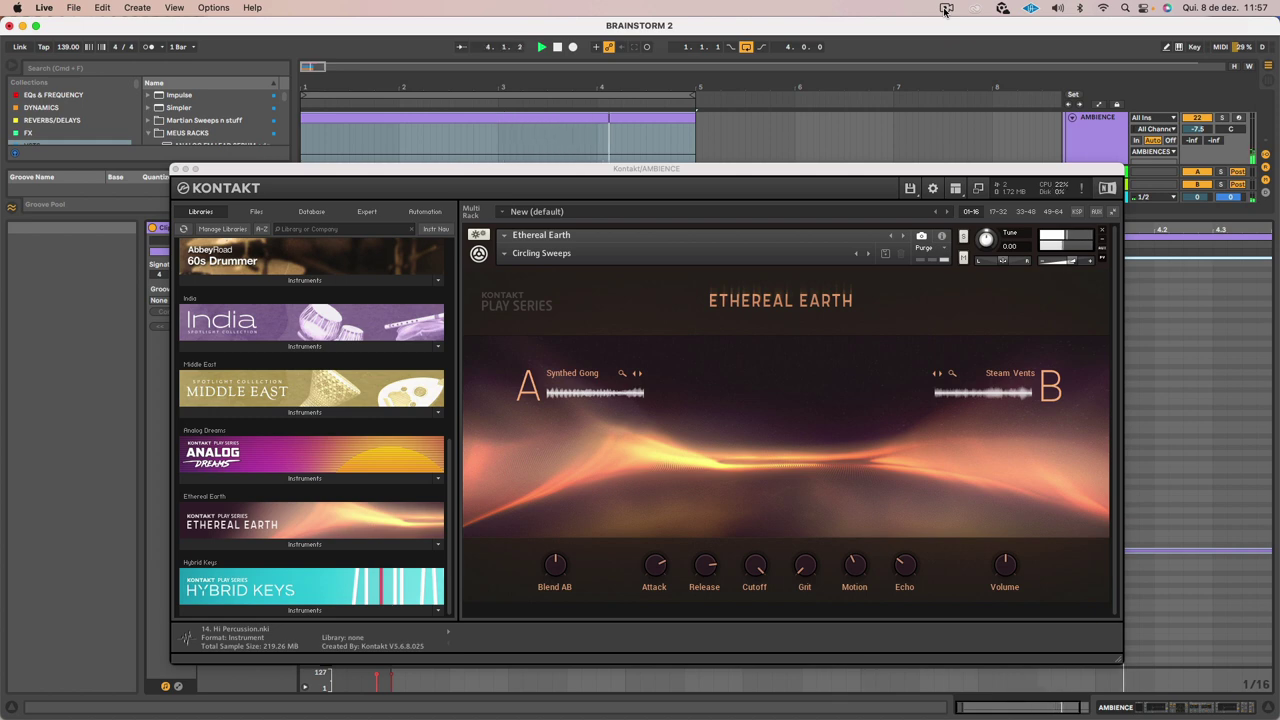
key(space)
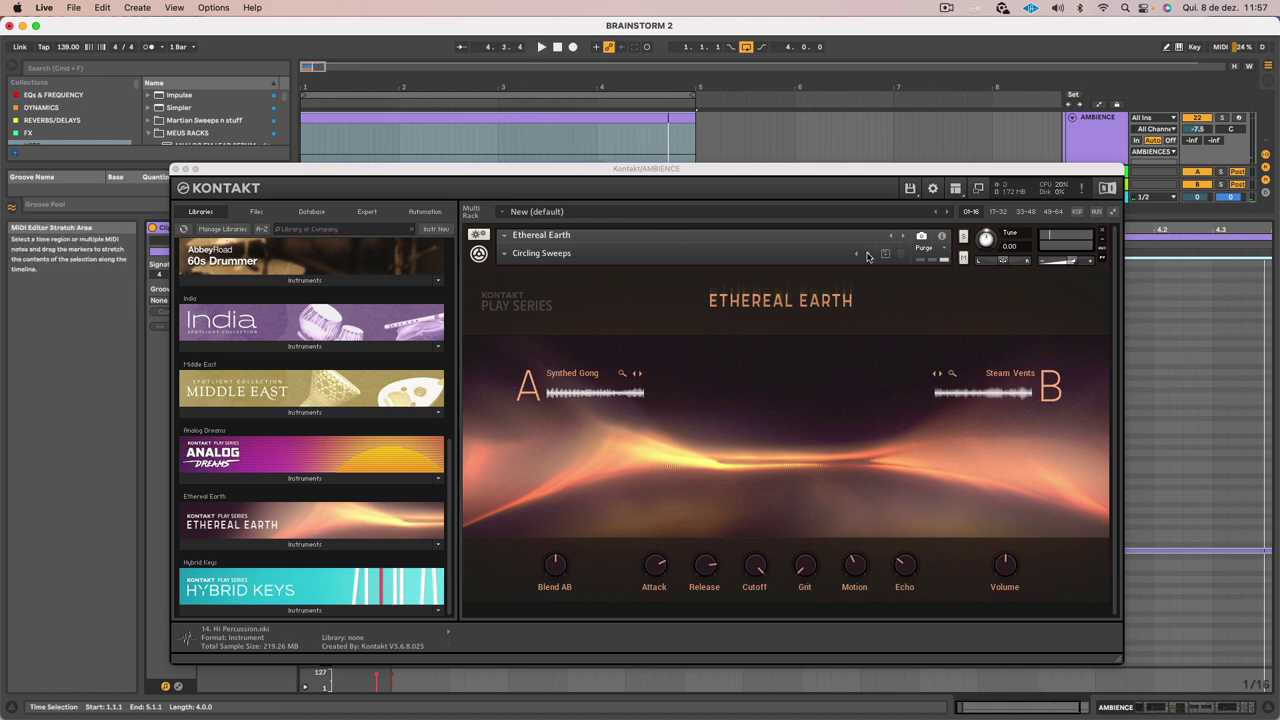
Load the Deep Space Comms preset, close the Kontakt window and enlarge the arrangement area above the note editor
click(867, 254)
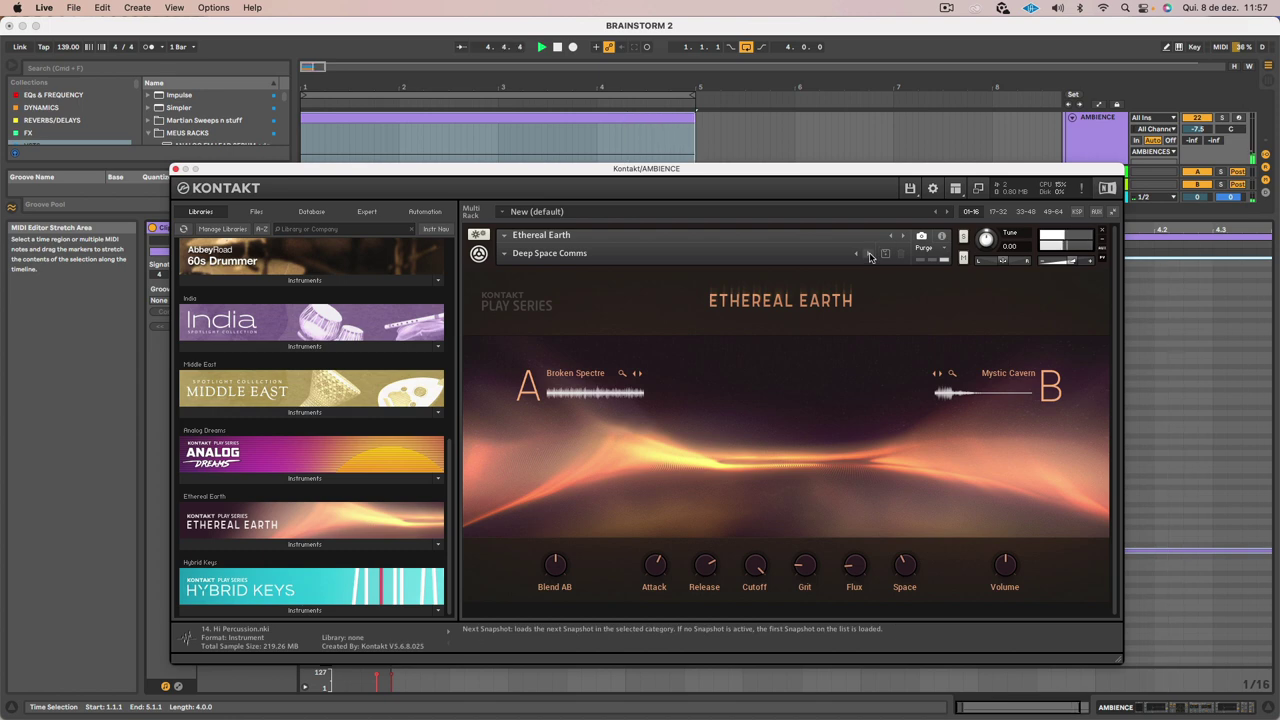
click(176, 169)
drag(440, 217, 510, 562)
Duplicate the four-bar AMBIENCE clip after itself and extend the arrangement loop to 8 bars
click(550, 426)
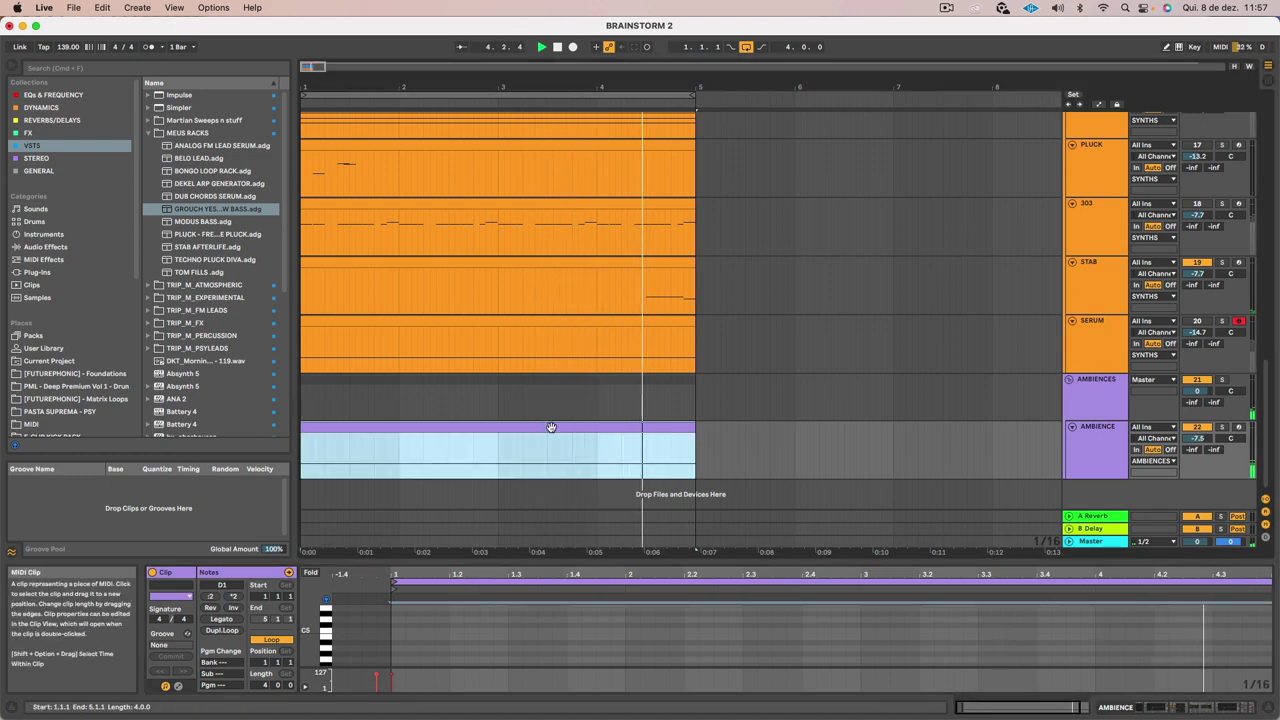
key(super+d)
key(space)
drag(510, 96, 907, 114)
click(705, 96)
drag(668, 85, 645, 34)
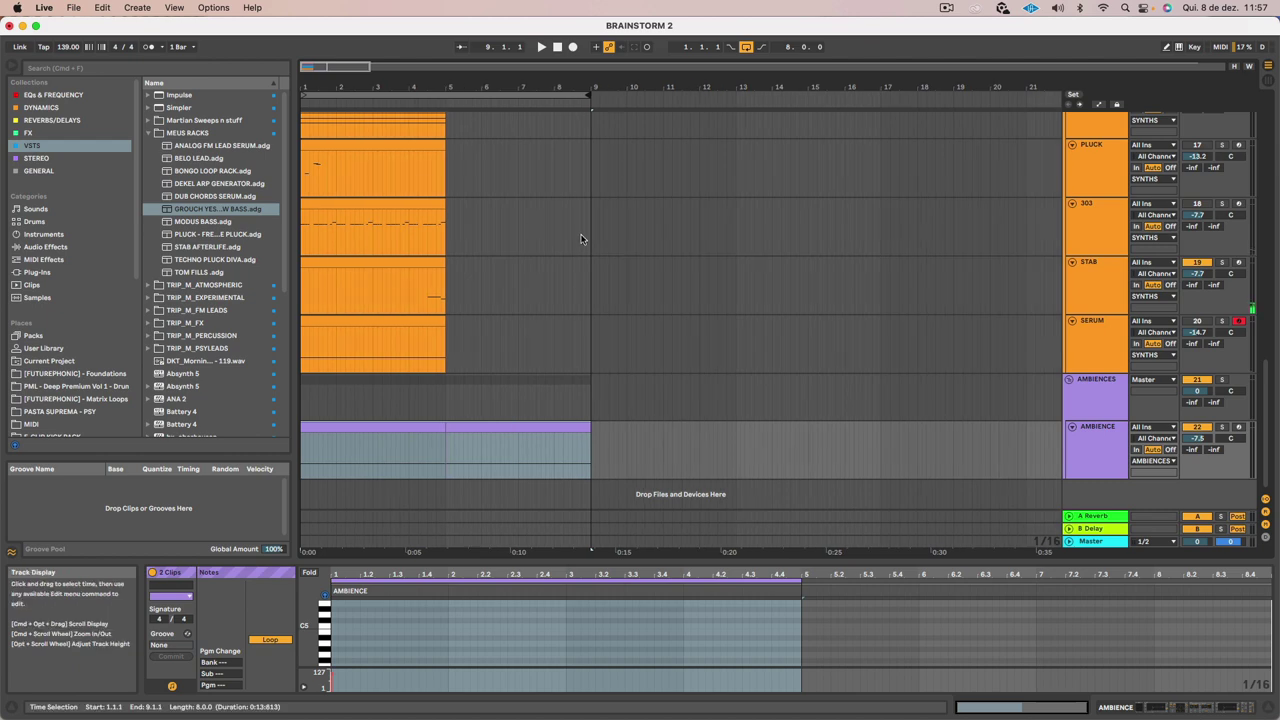
key(space)
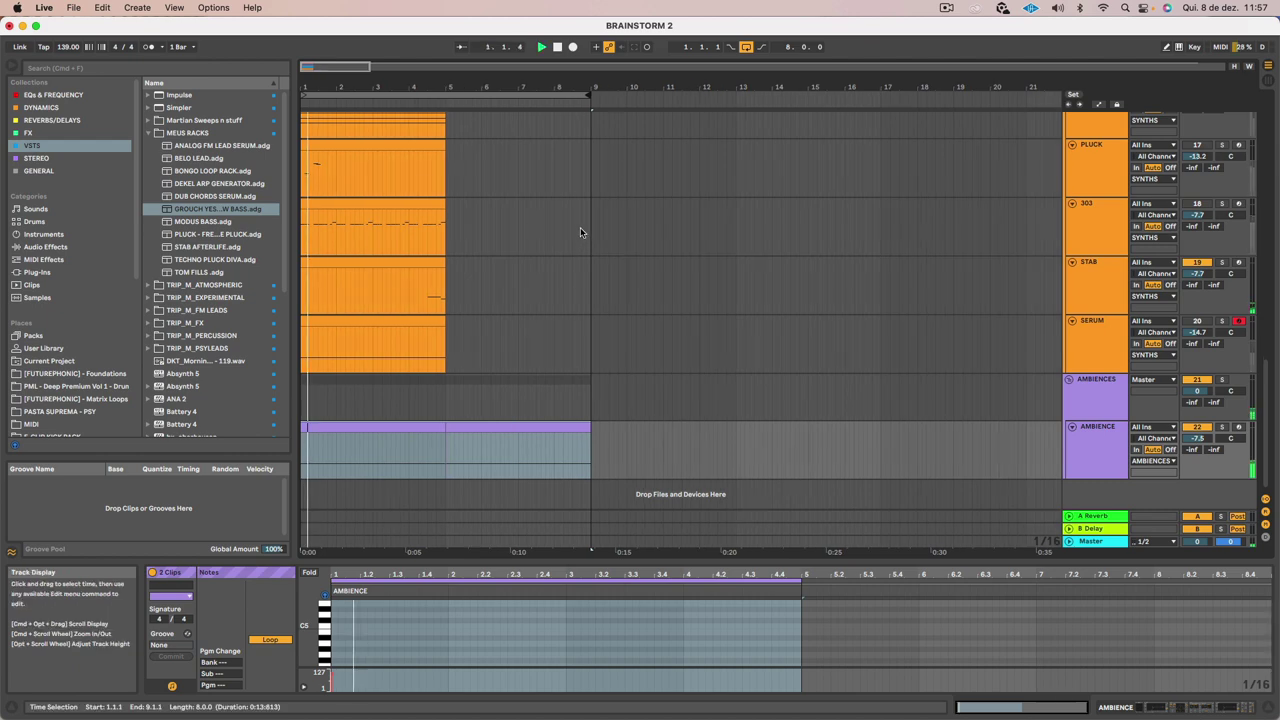
Consolidate the AMBIENCE clips into one 8-bar clip, duplicate it and consolidate both into a single 16-bar clip
click(397, 425)
key(super+j)
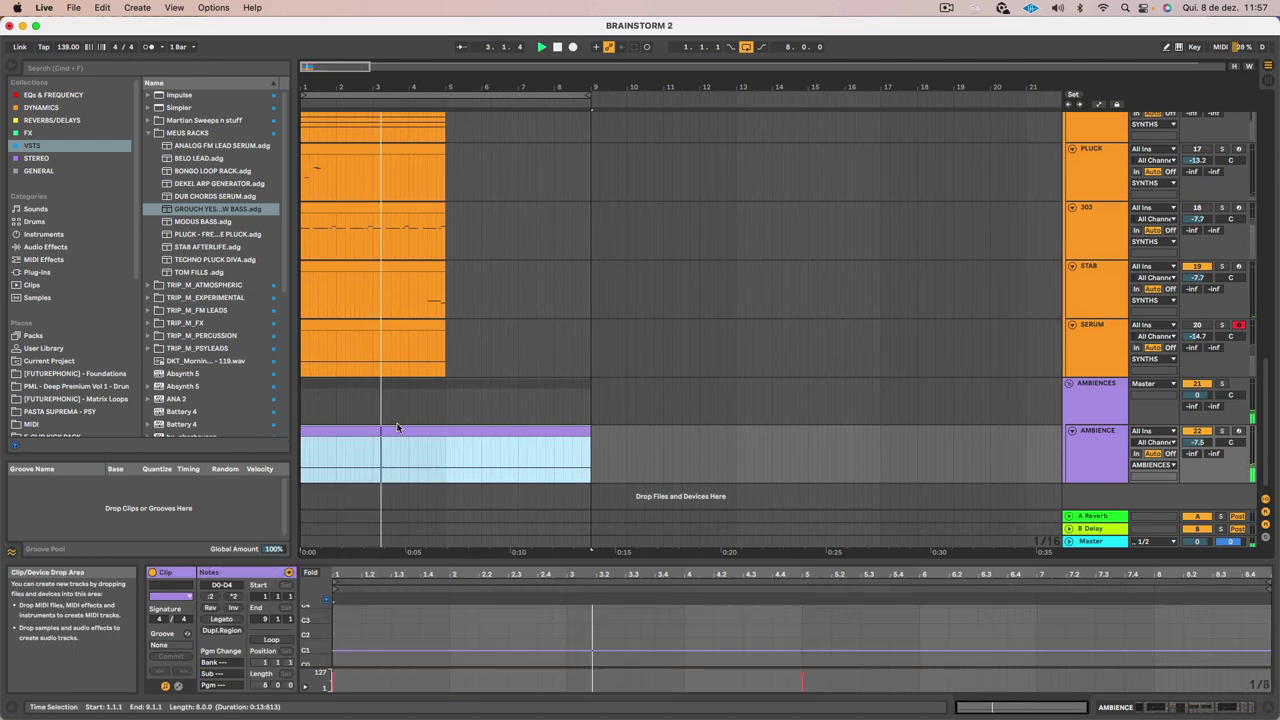
drag(431, 86, 431, 38)
key(super+d)
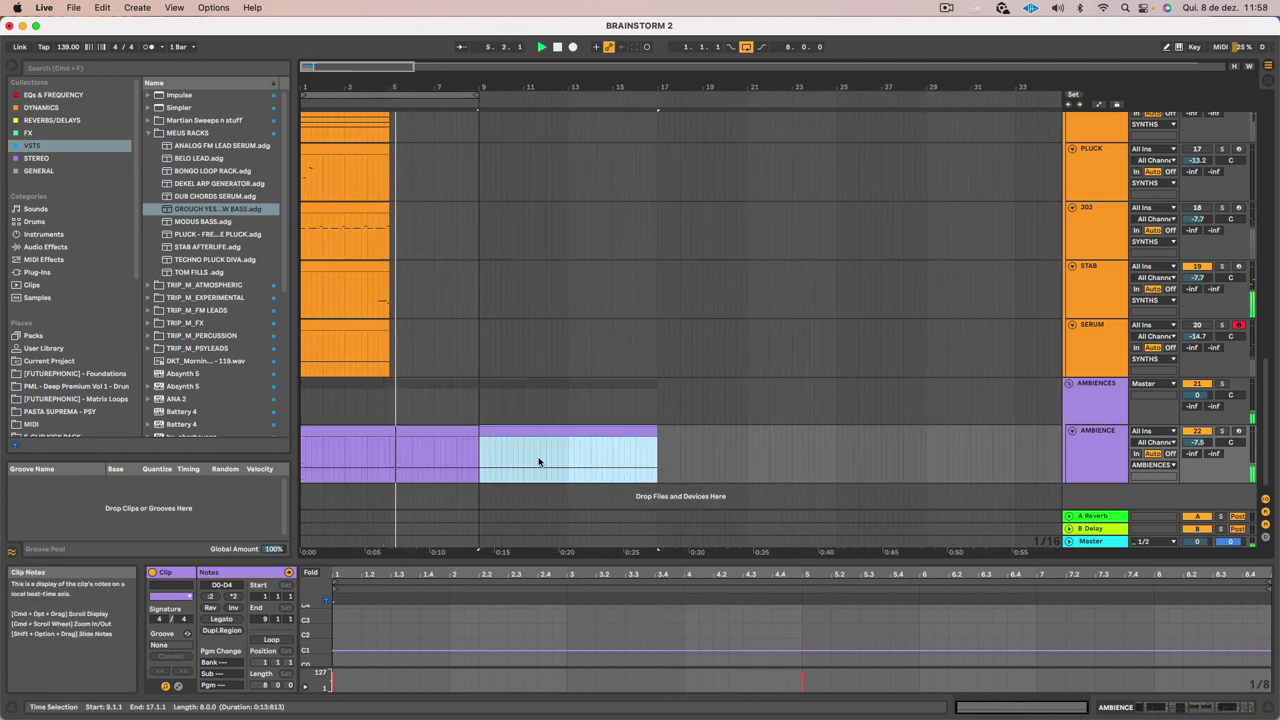
shift+click(435, 428)
key(super+j)
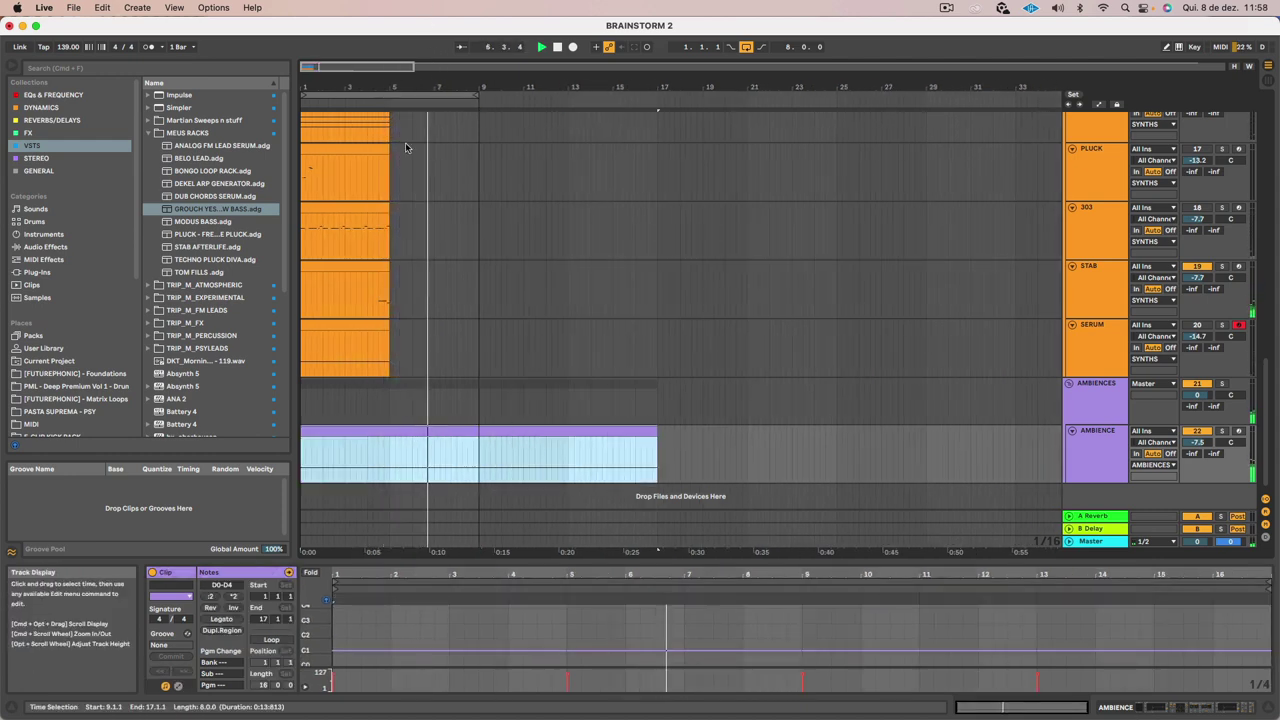
Extend the arrangement loop to 16 bars to match the consolidated AMBIENCE clip
drag(480, 92, 655, 86)
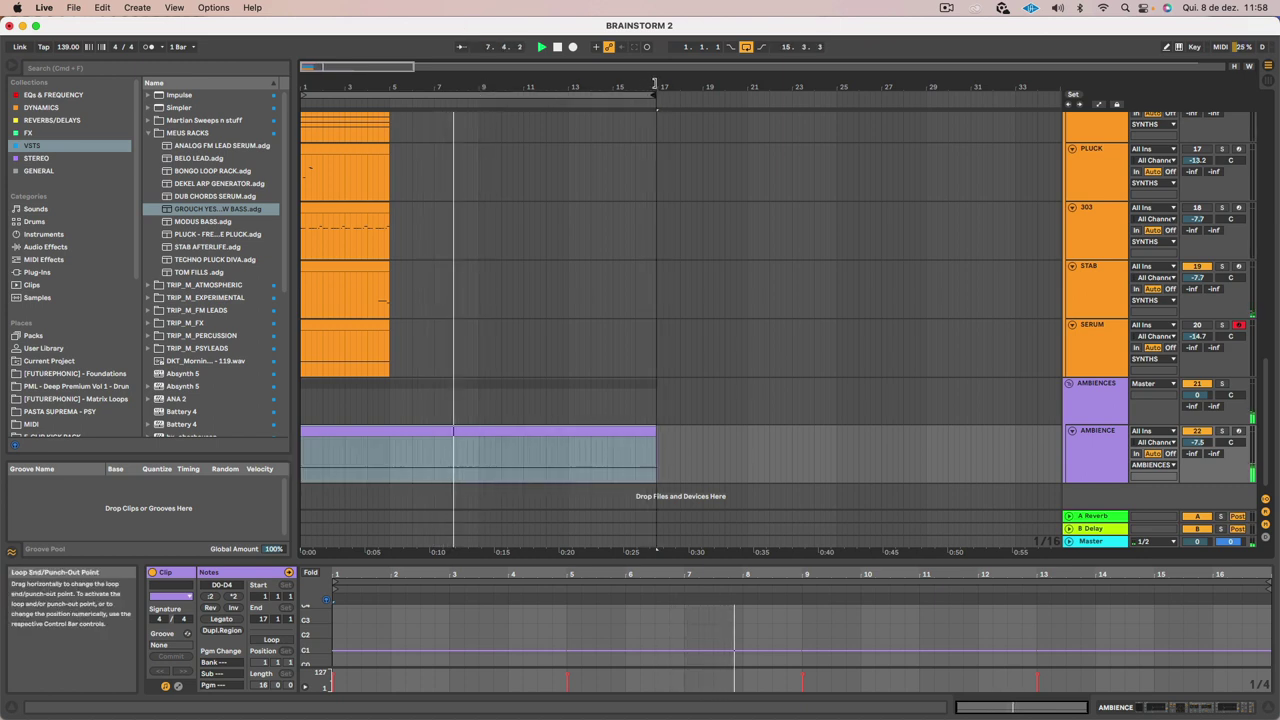
click(629, 432)
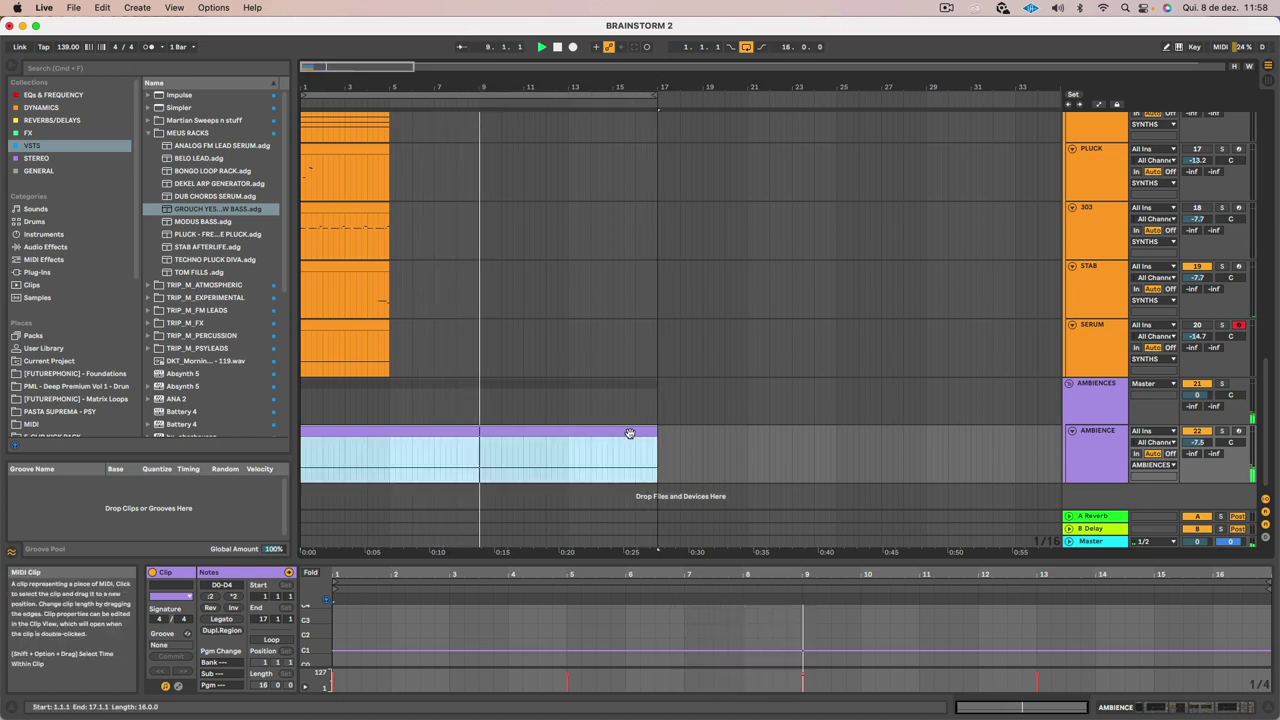
scroll(629, 432, down, 1)
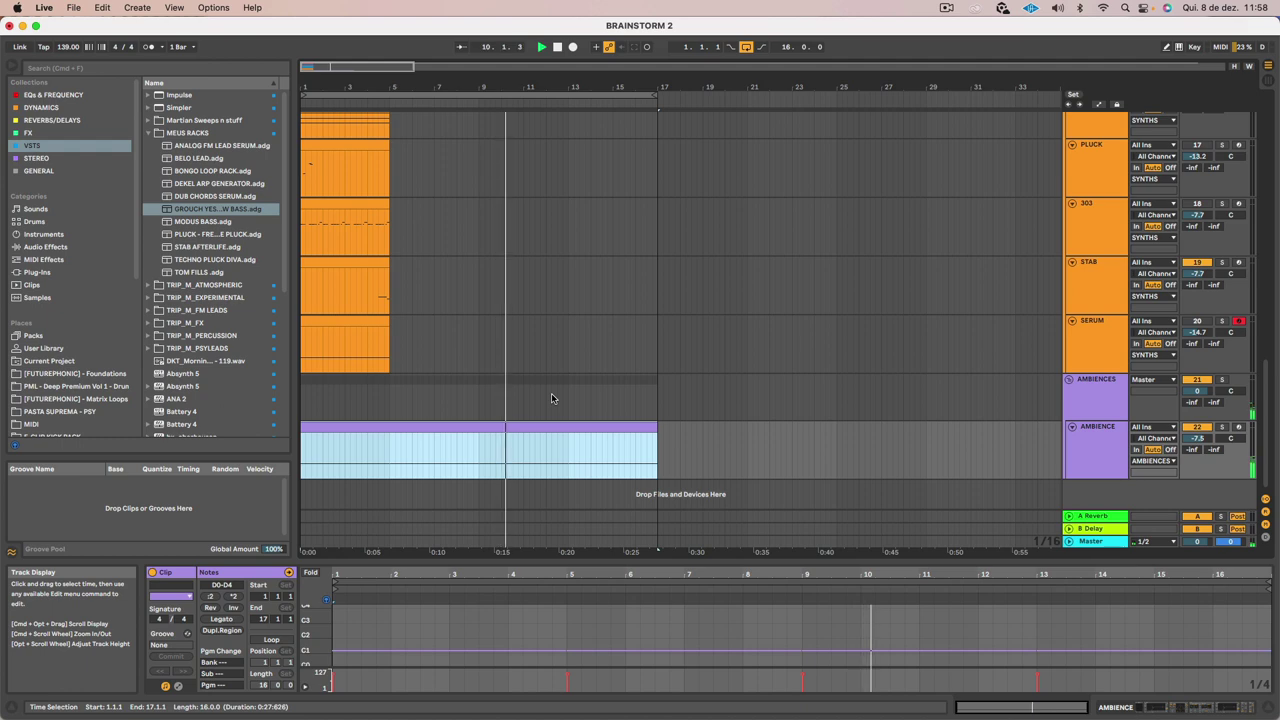
Boost band 2 of the AMBIENCE track's first EQ Eight by 5.58 dB at about 81 Hz
click(434, 453)
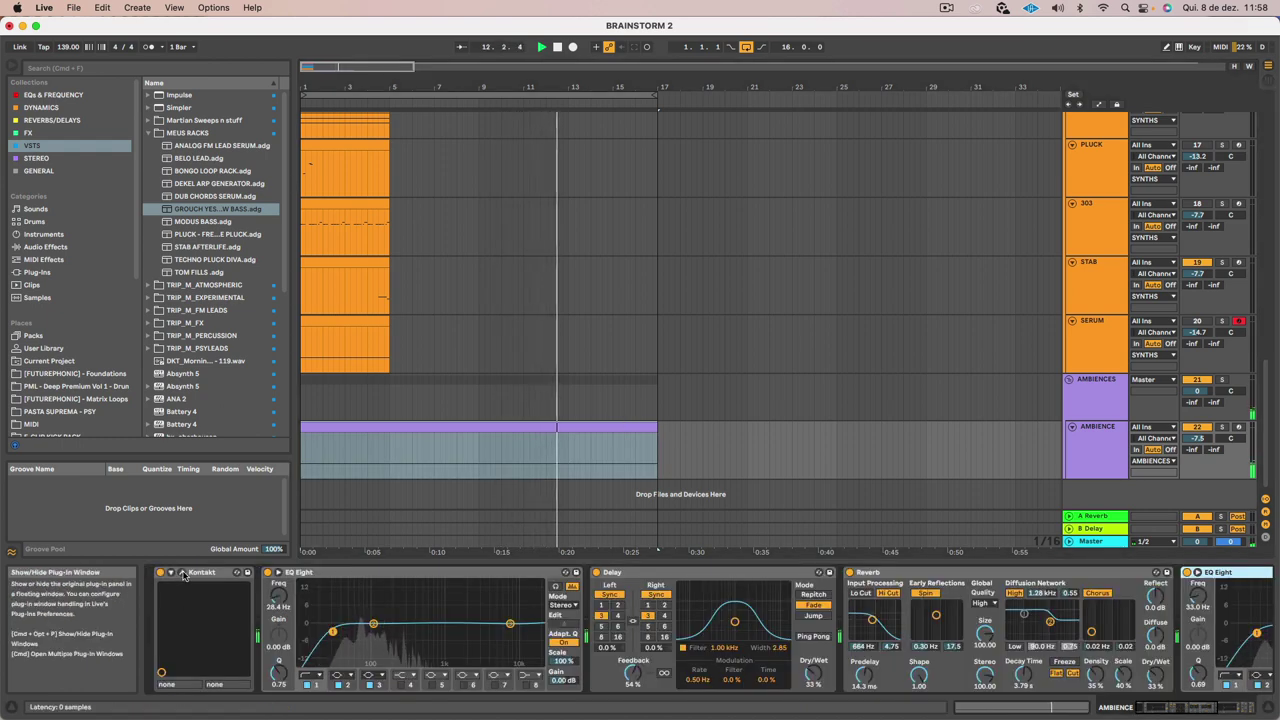
drag(372, 624, 357, 612)
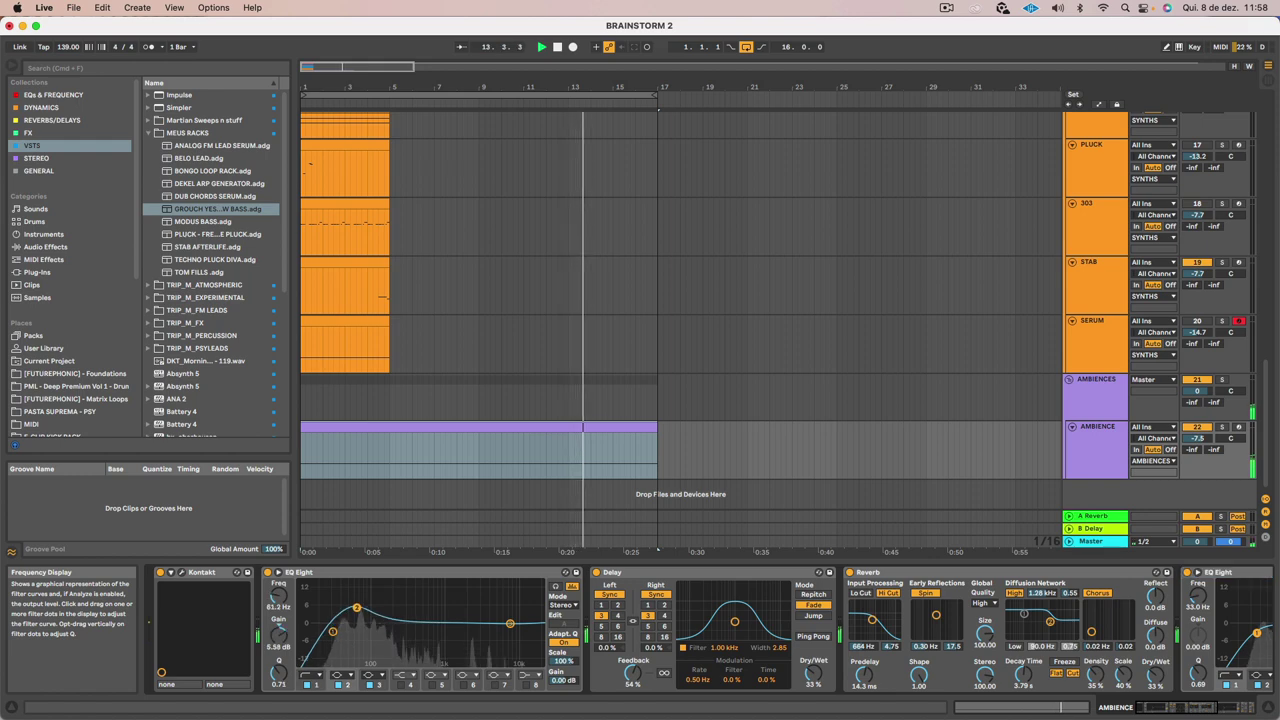
Reopen the AMBIENCE track's Kontakt window and load the Icey Spinner texture preset of Ethereal Earth
click(182, 573)
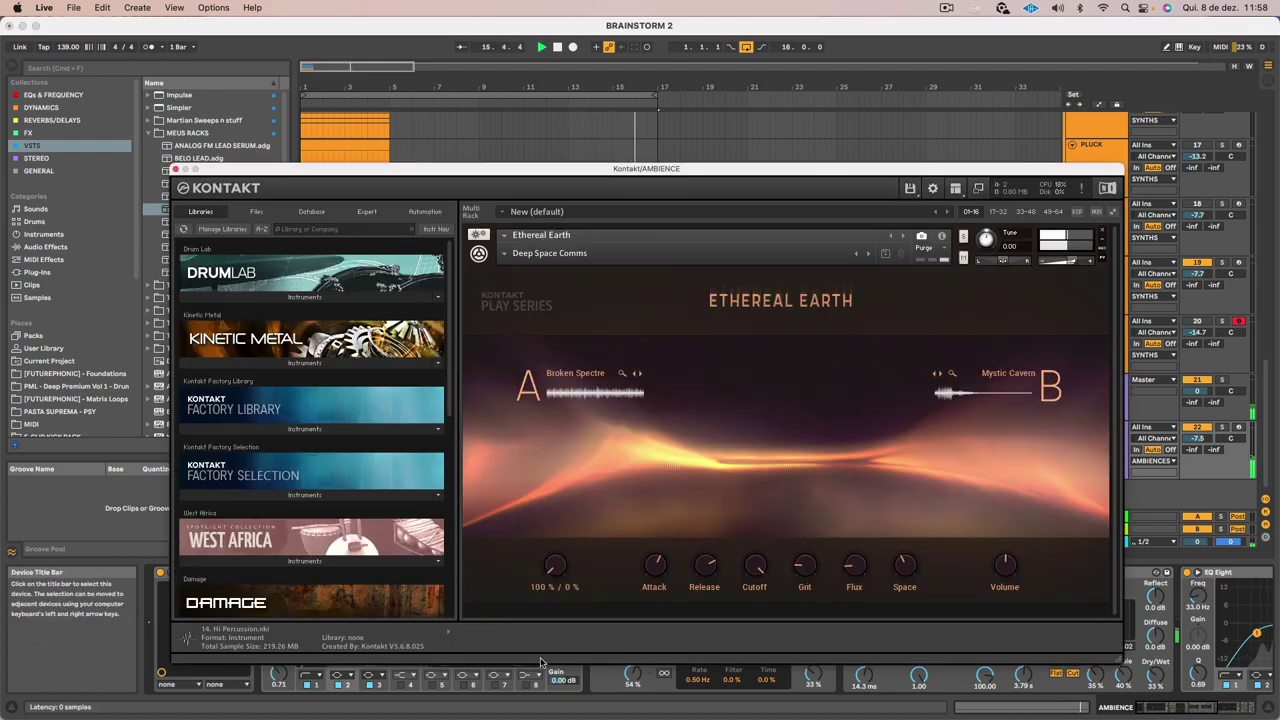
click(869, 255)
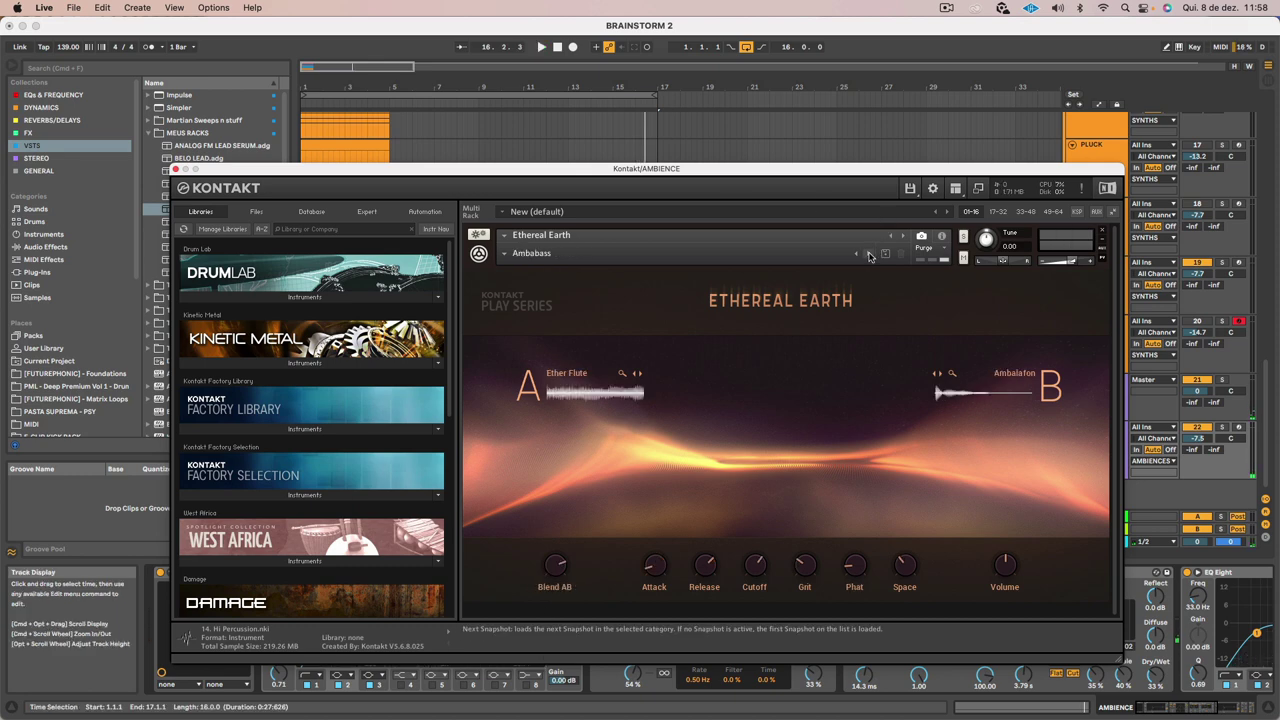
click(515, 254)
mouse_move(522, 327)
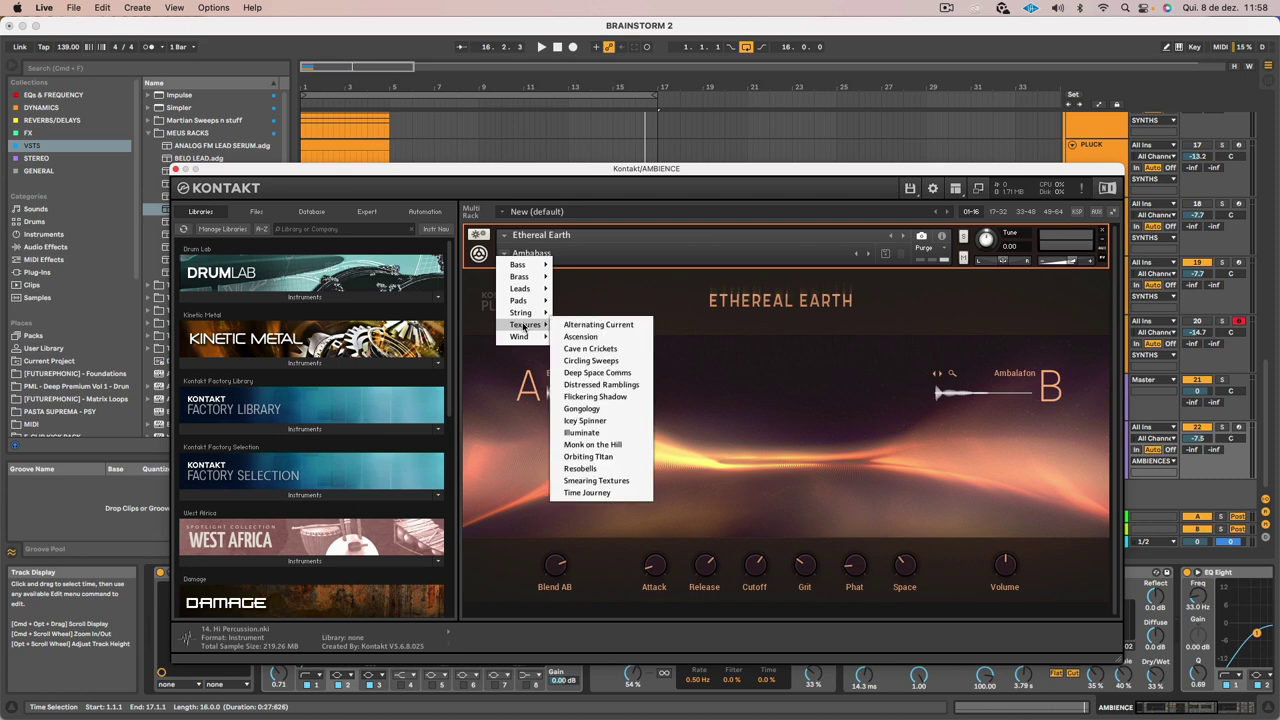
click(617, 421)
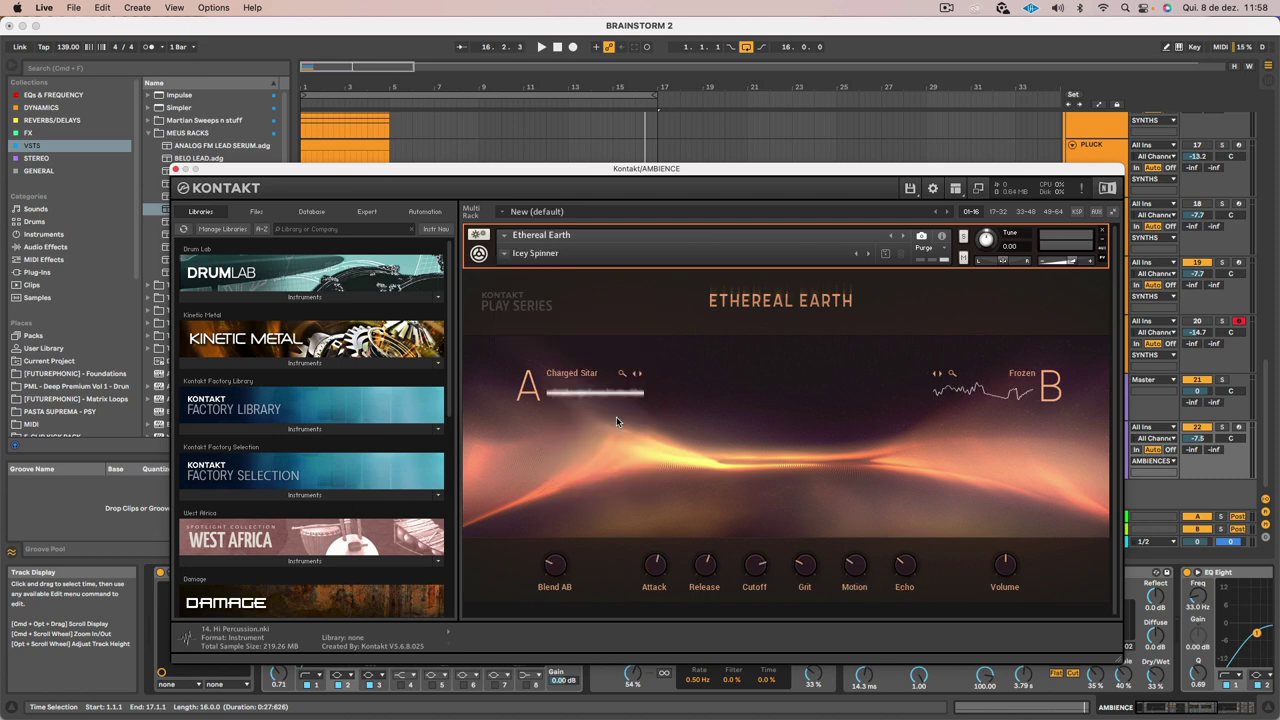
Audition the Illuminate, Monk on the Hill and Orbiting Titan texture presets of Ethereal Earth
click(868, 254)
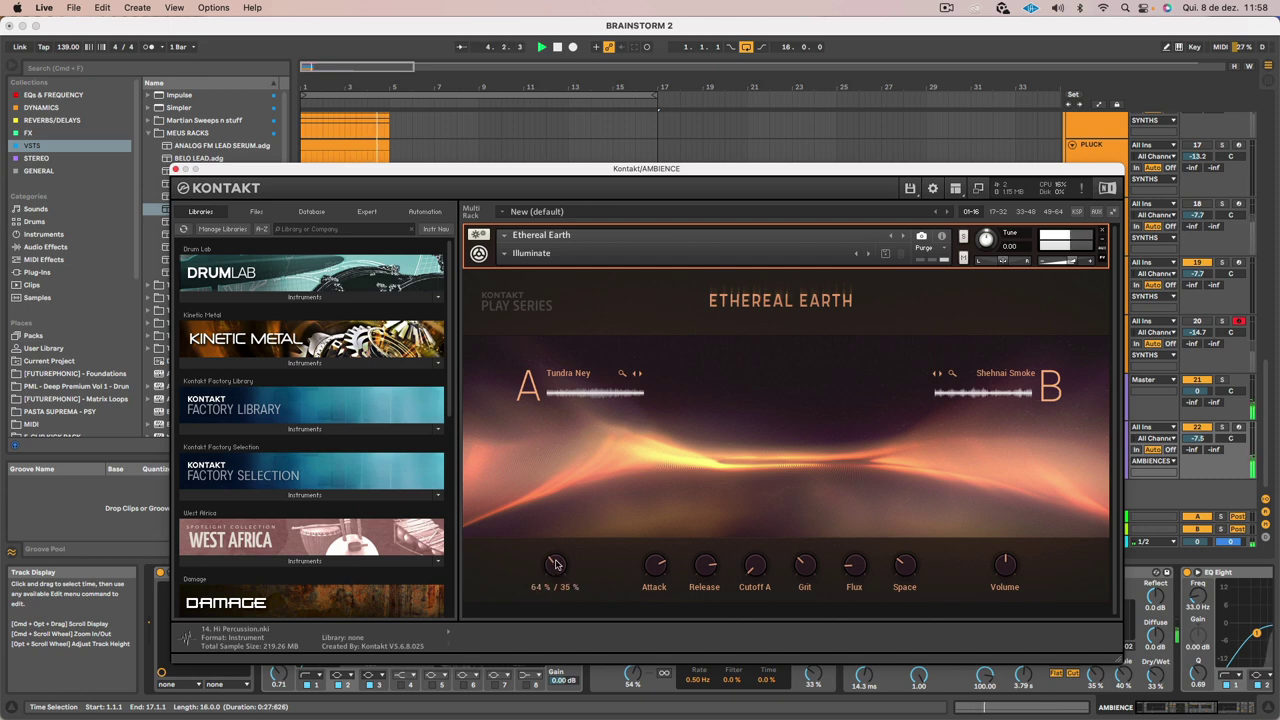
click(869, 255)
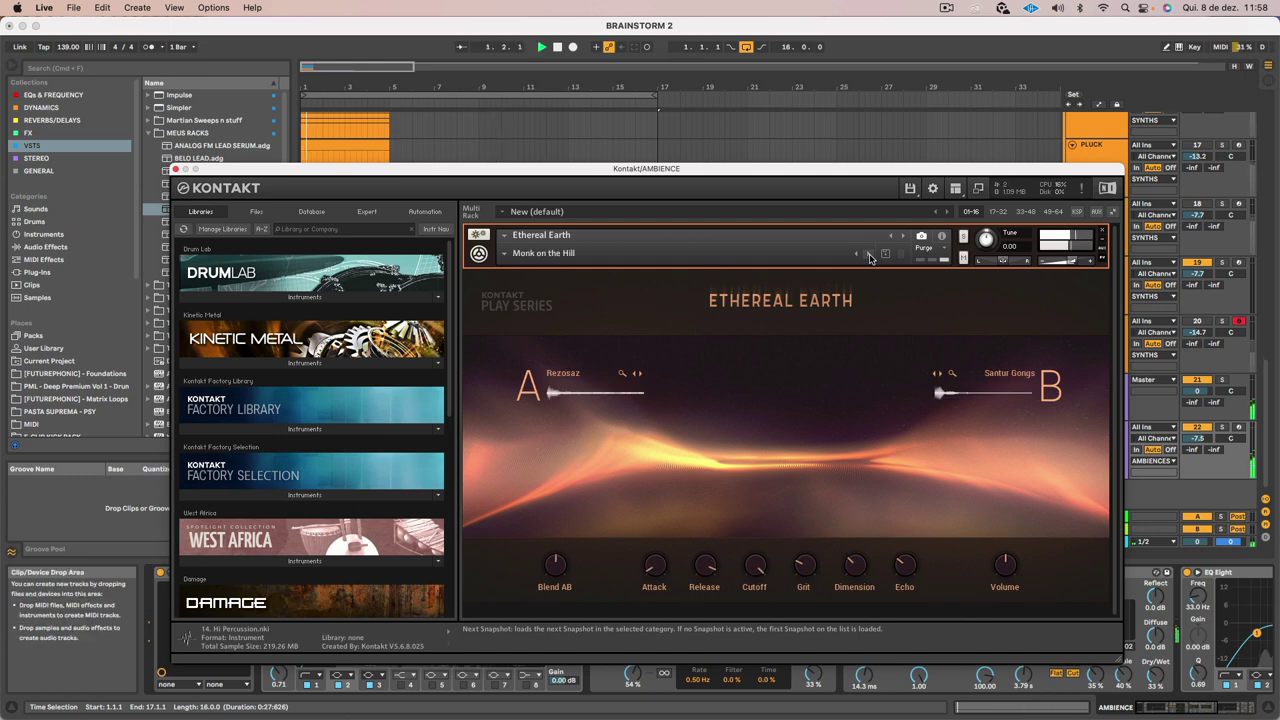
click(869, 255)
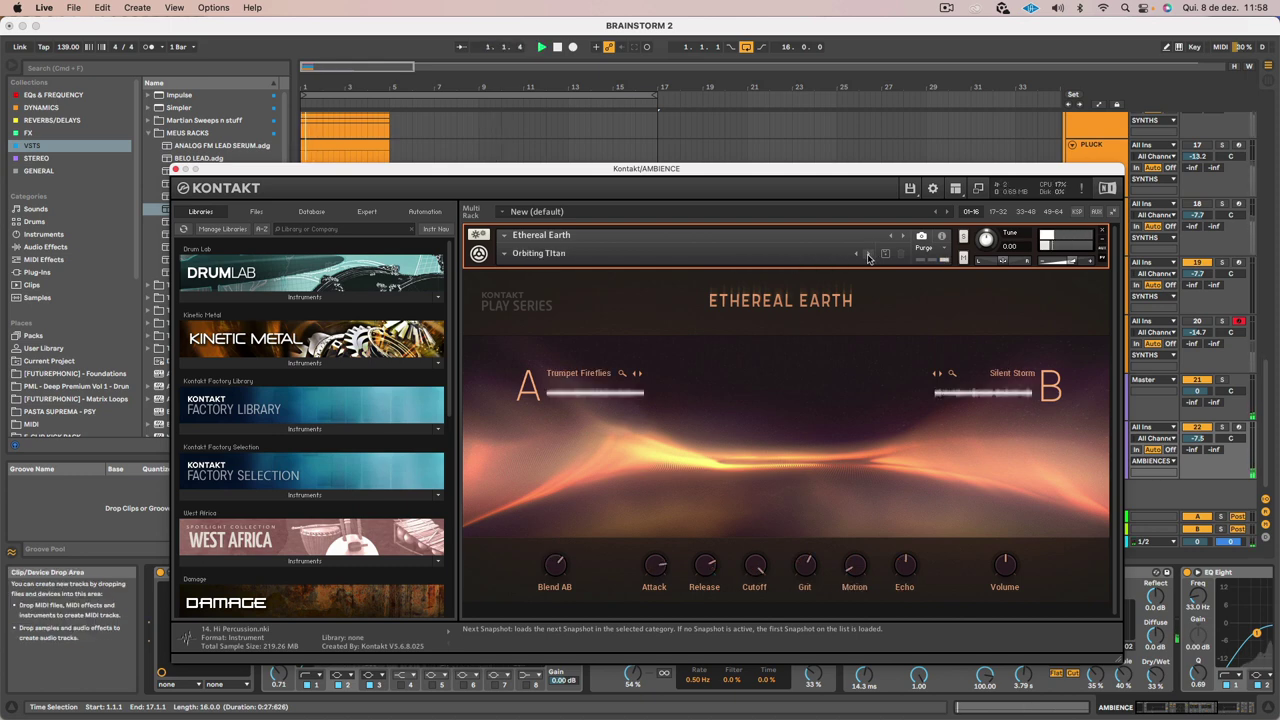
click(533, 254)
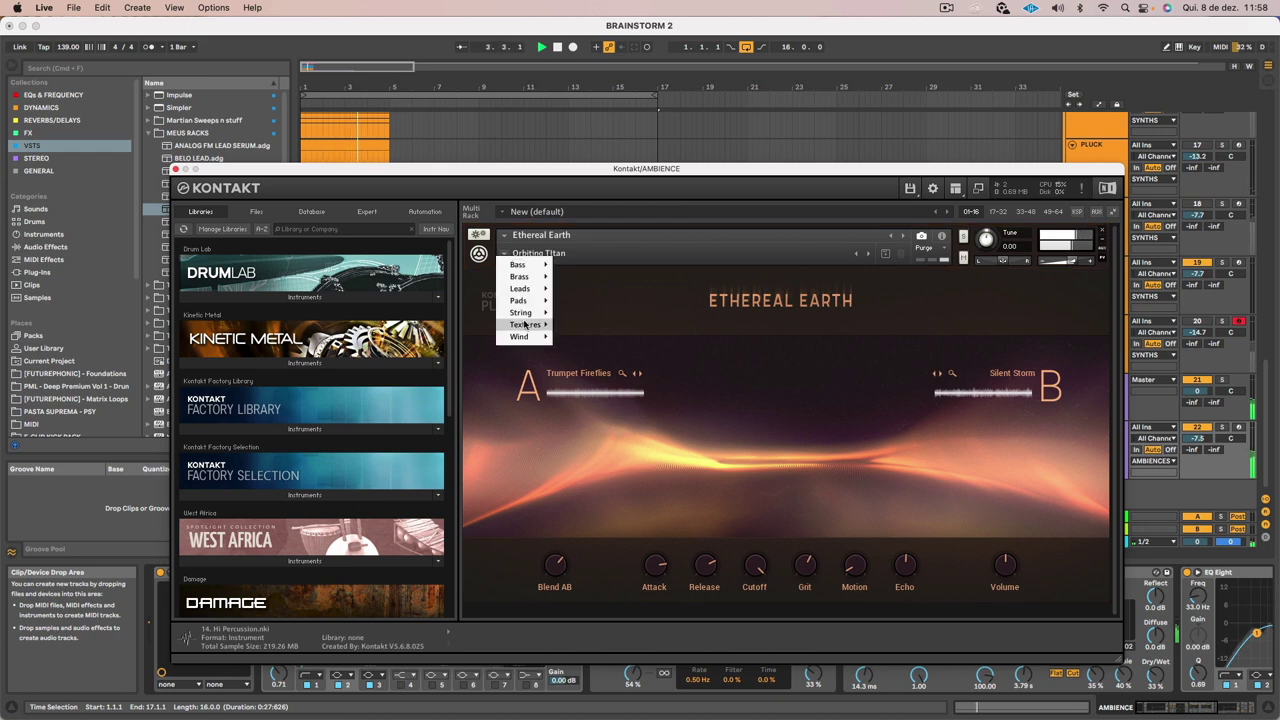
mouse_move(524, 325)
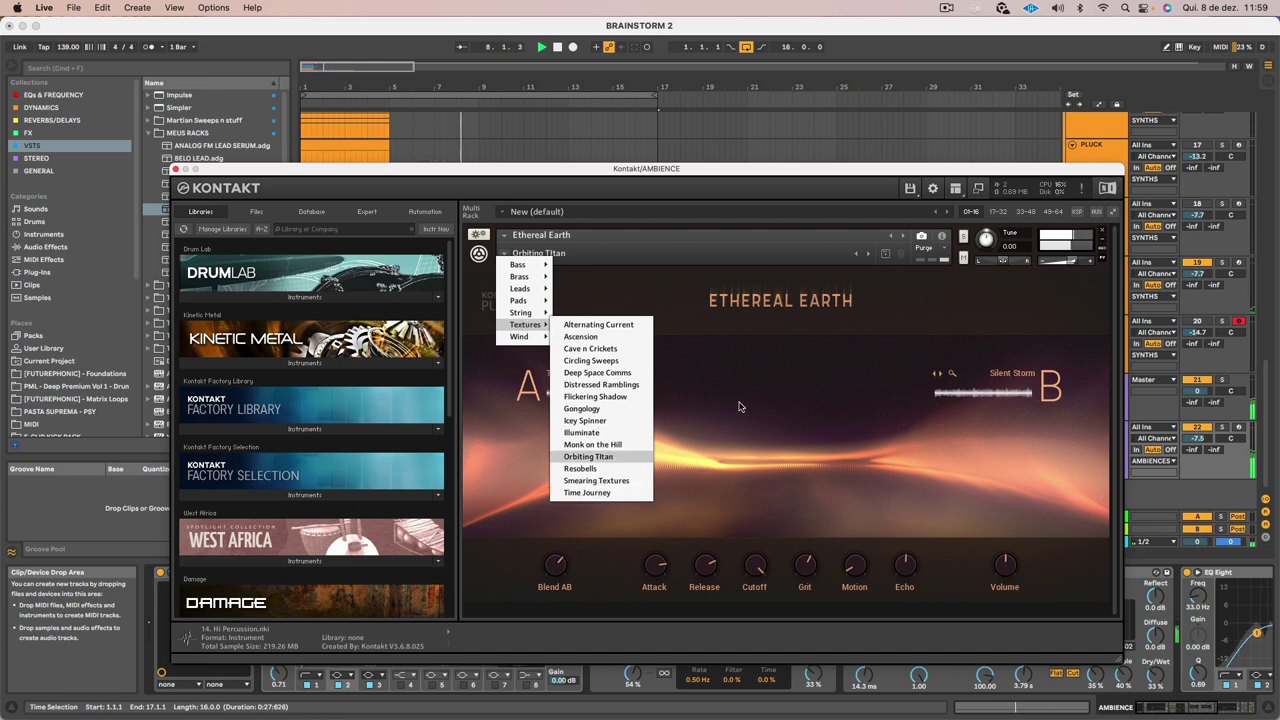
Audition the Resobells and Smearing Textures presets, load Time Journey, and close the Kontakt window
click(867, 254)
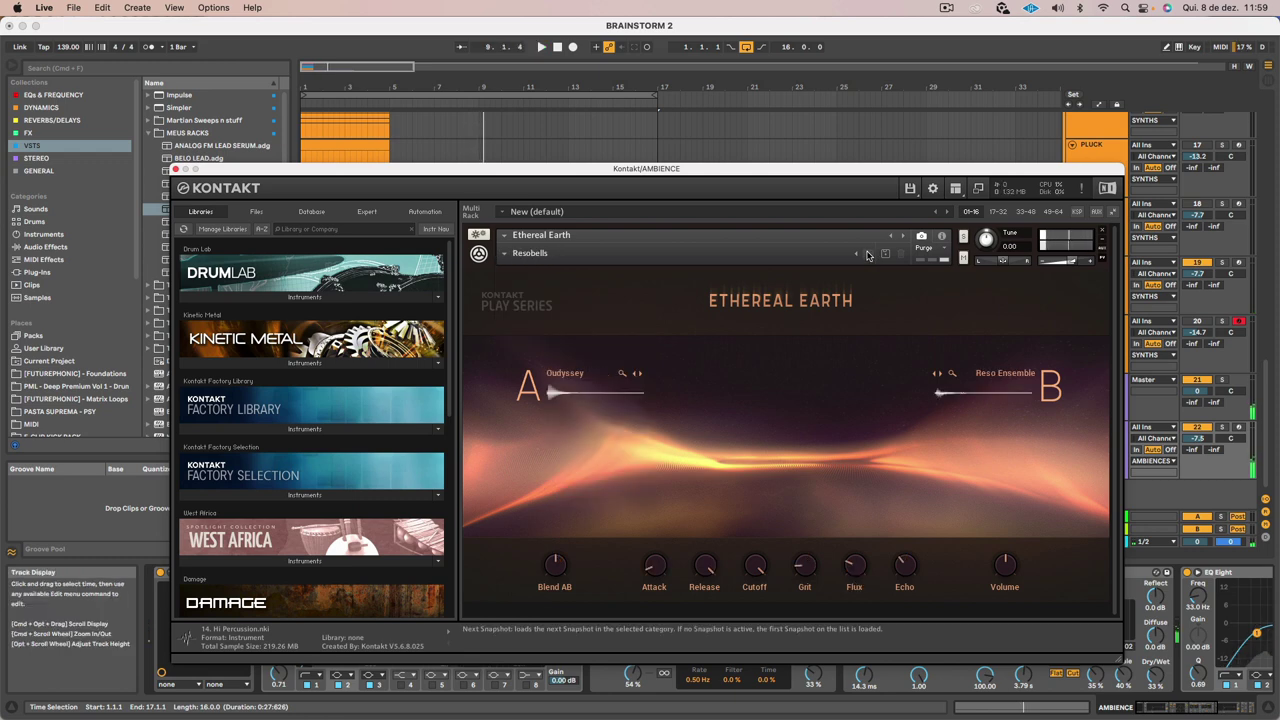
click(867, 254)
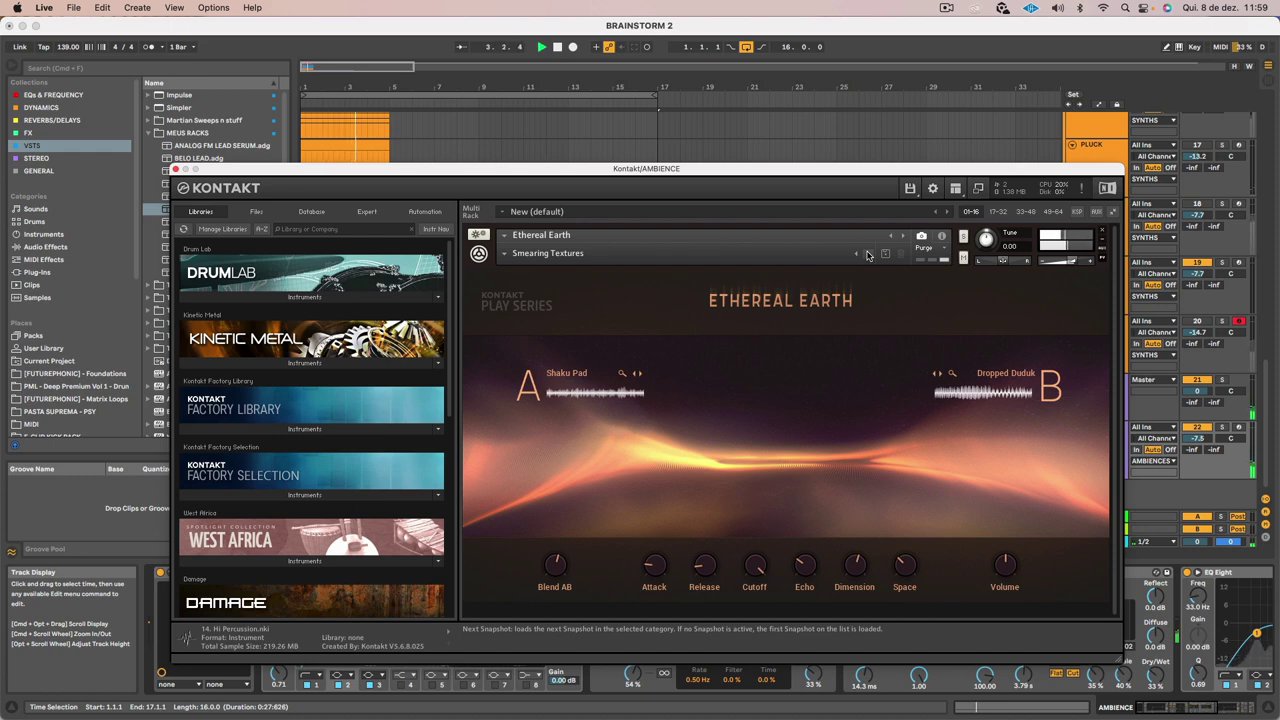
click(867, 254)
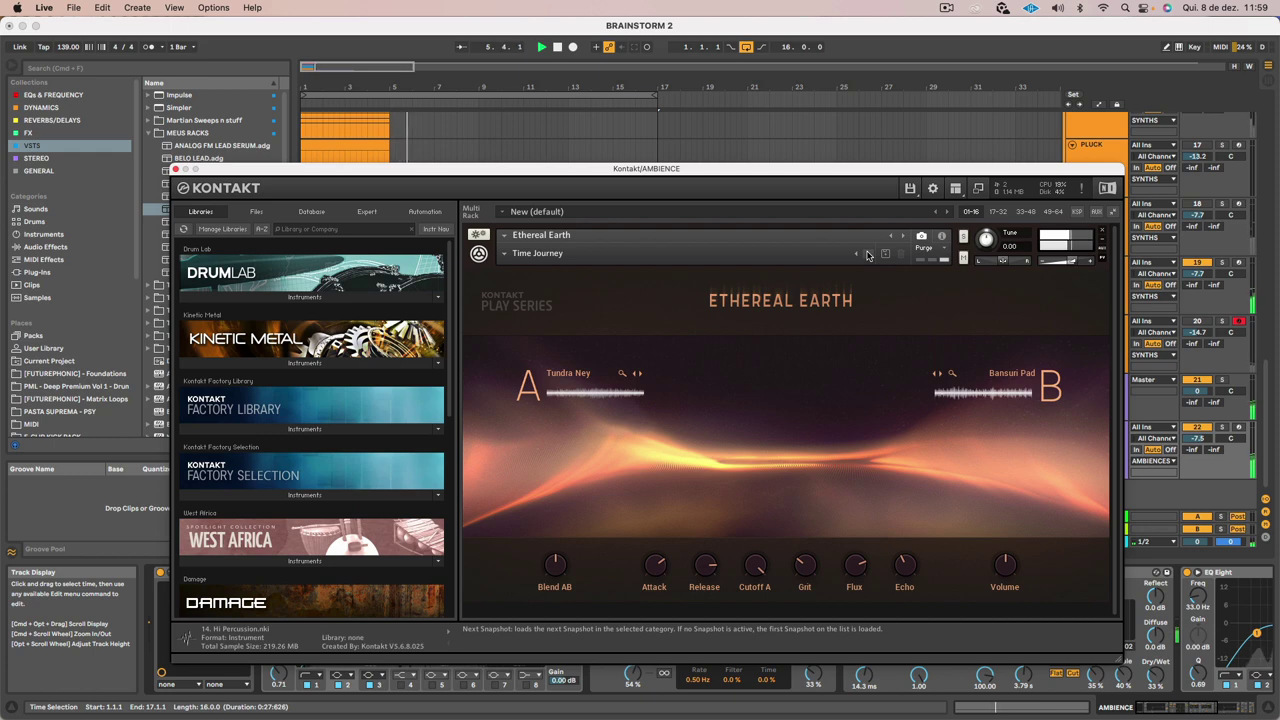
click(530, 255)
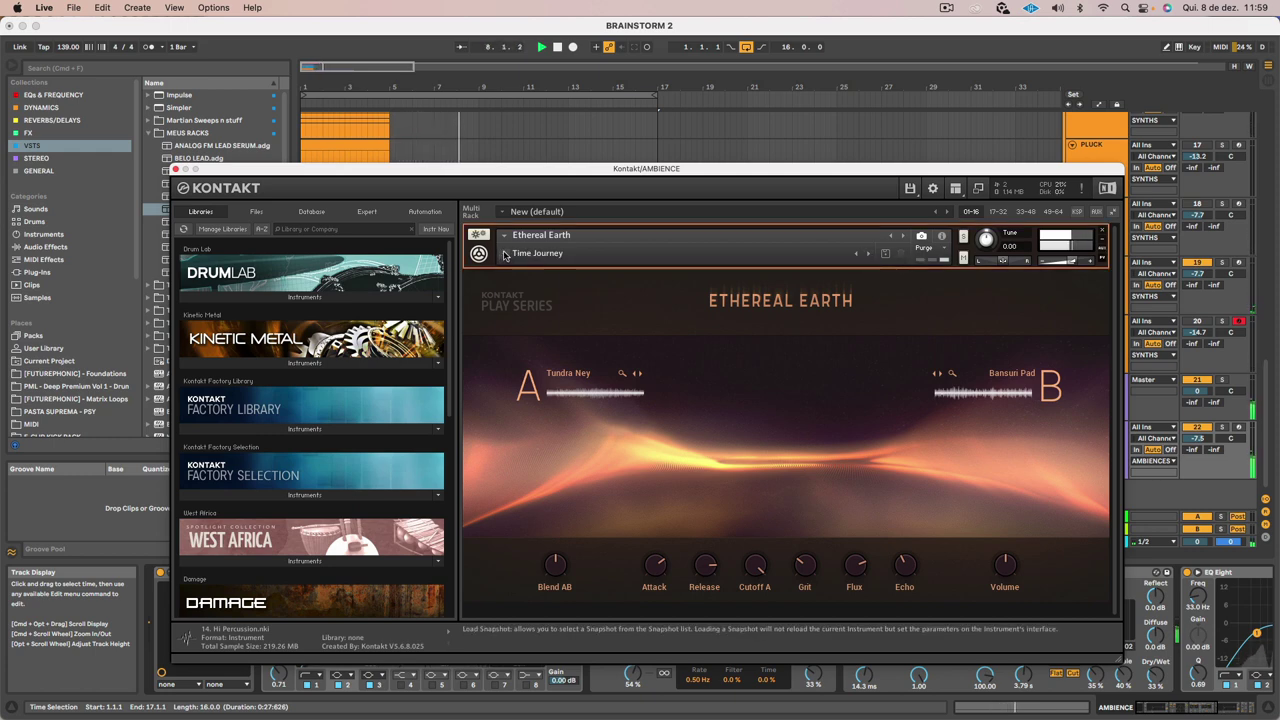
click(505, 255)
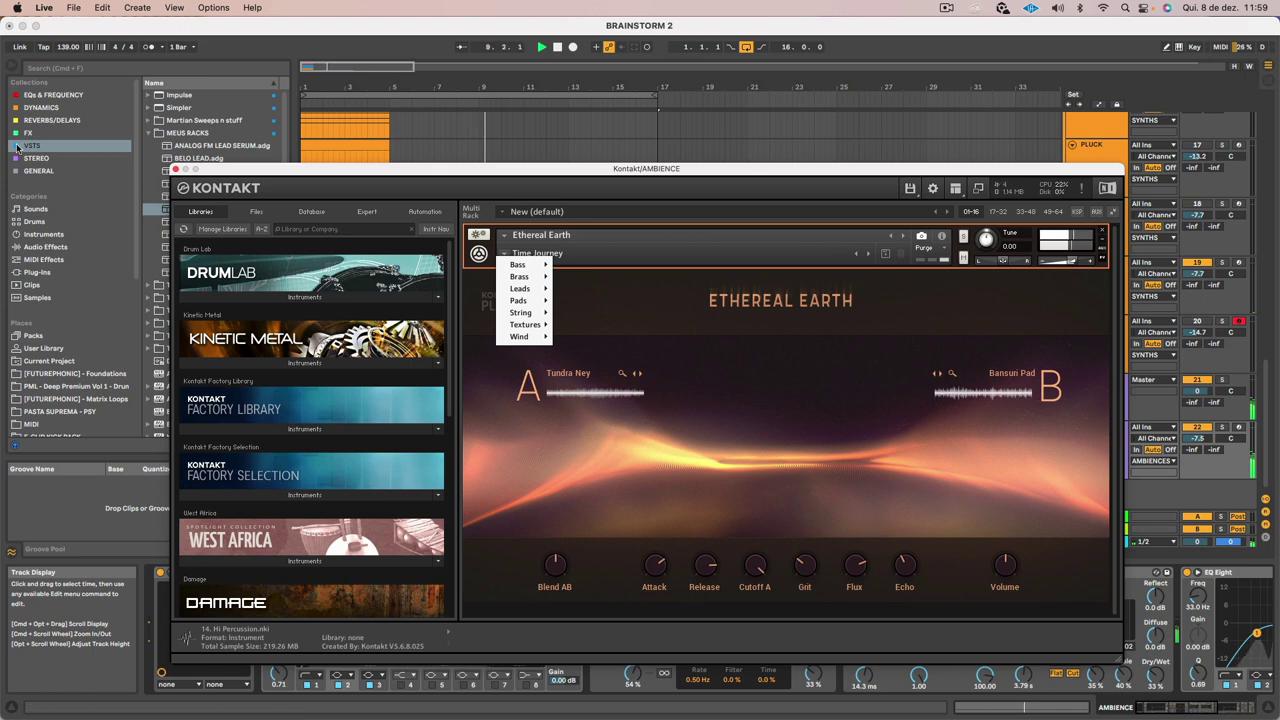
click(176, 170)
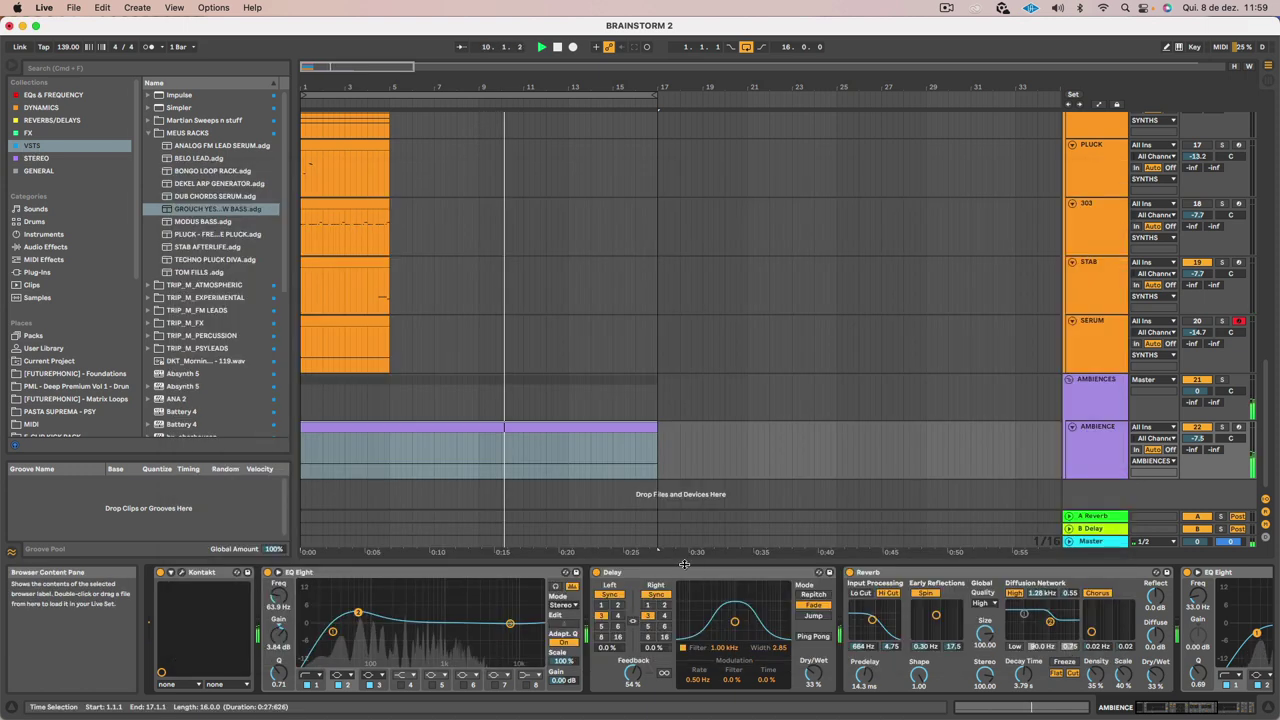
Open the 16-bar AMBIENCE clip in an enlarged note editor zoomed in on its D1 notes
double_click(539, 427)
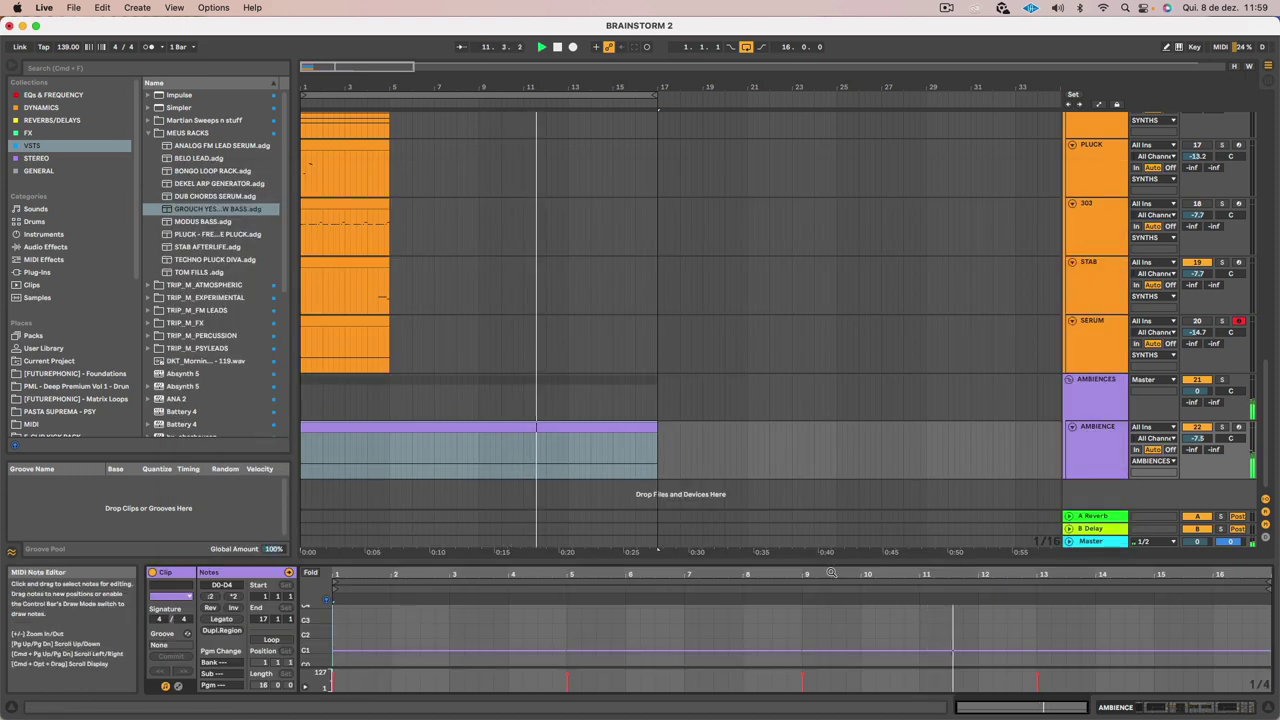
drag(790, 562, 790, 368)
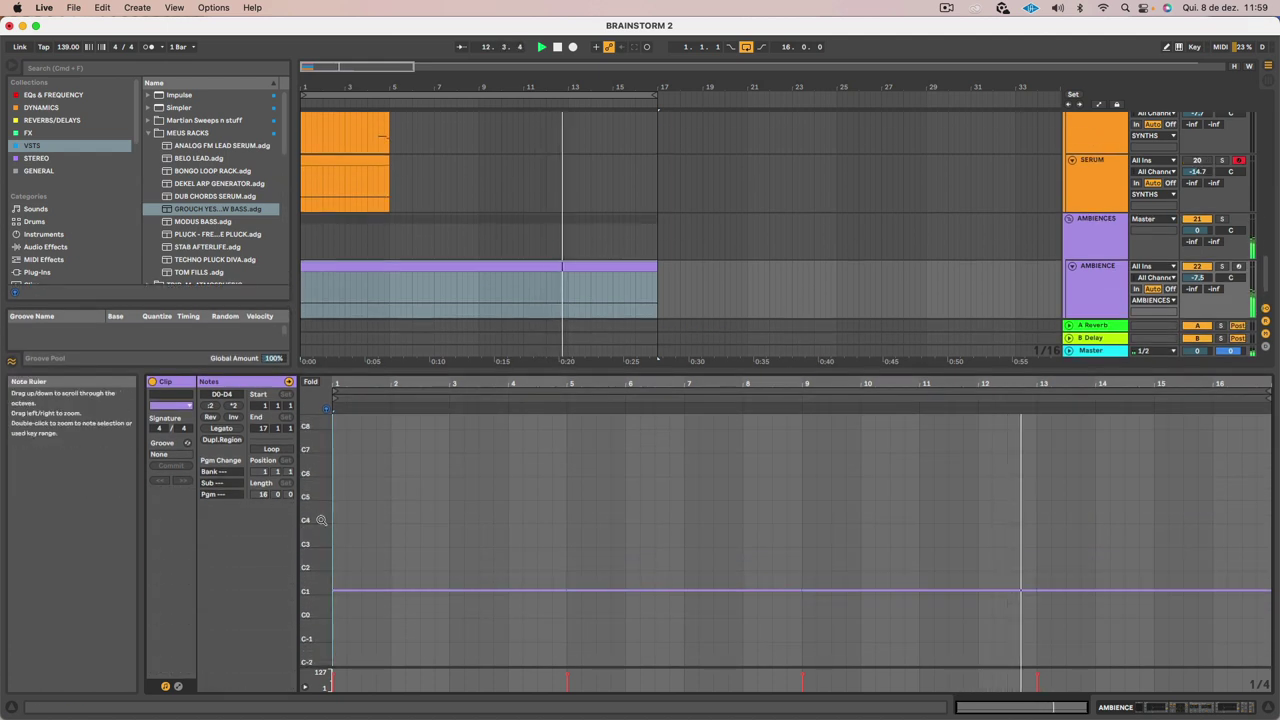
drag(320, 520, 385, 520)
scroll(433, 563, down, 1)
scroll(433, 559, down, 10)
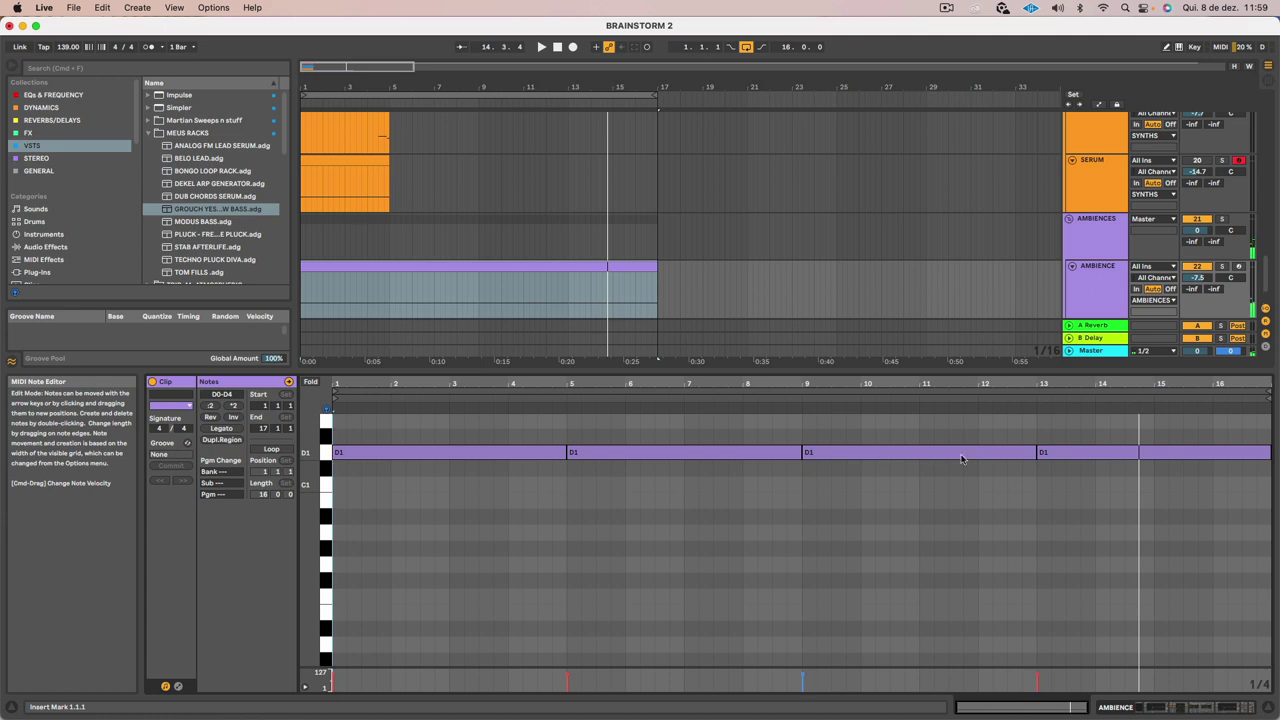
Alternate the AMBIENCE clip's notes by setting bars 1 and 9 to D1 and bars 5 and 13 to C#1, and play the result
drag(961, 459, 928, 472)
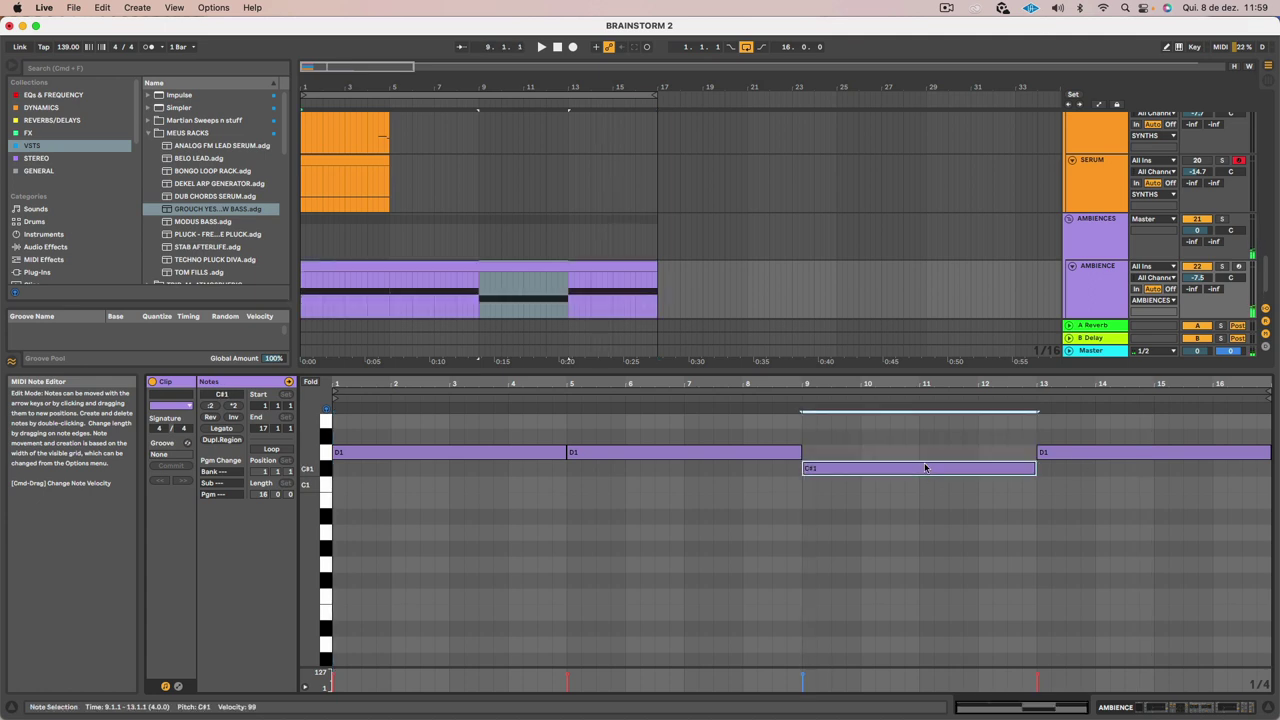
key(space)
scroll(928, 466, up, 4)
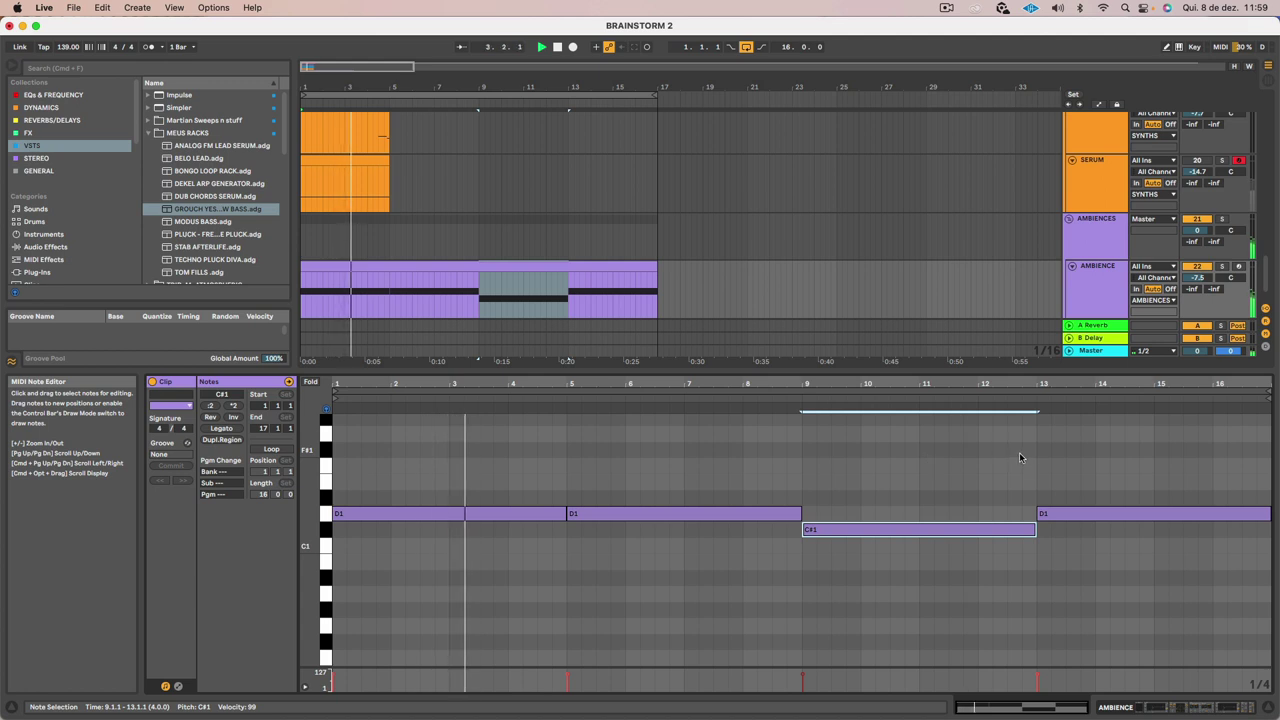
drag(706, 515, 703, 532)
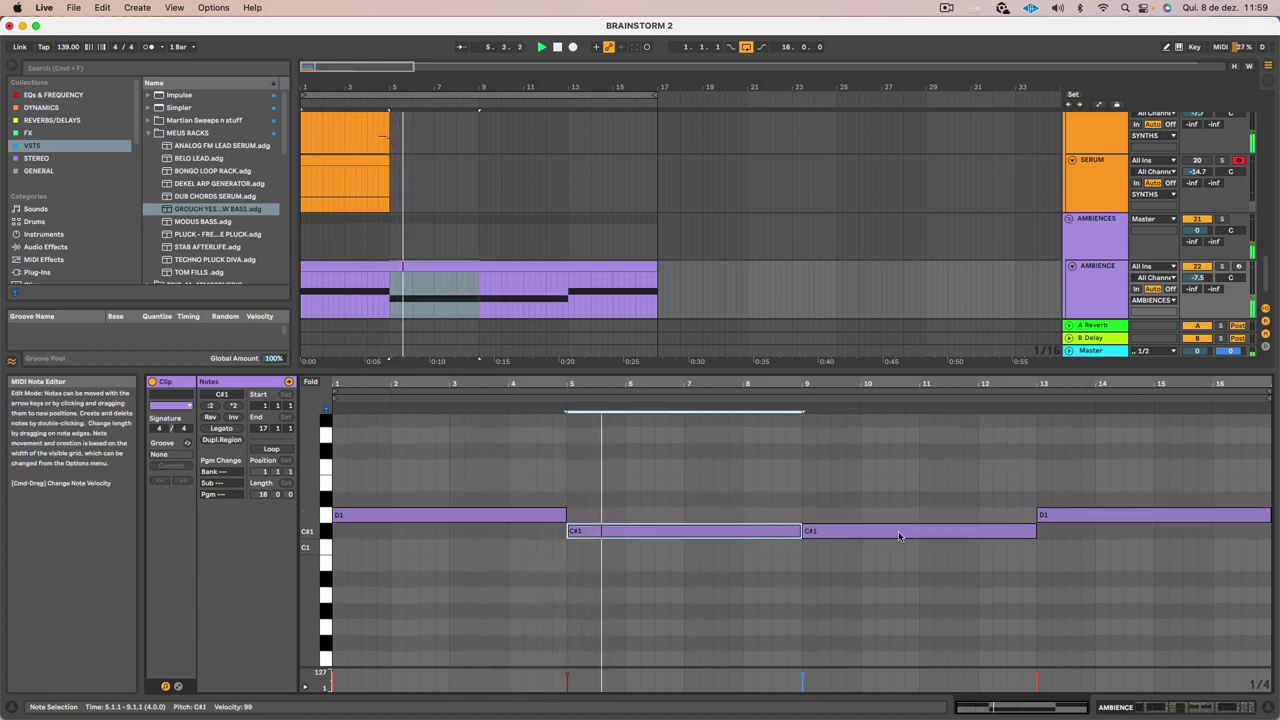
drag(897, 530, 898, 522)
drag(1080, 516, 1086, 531)
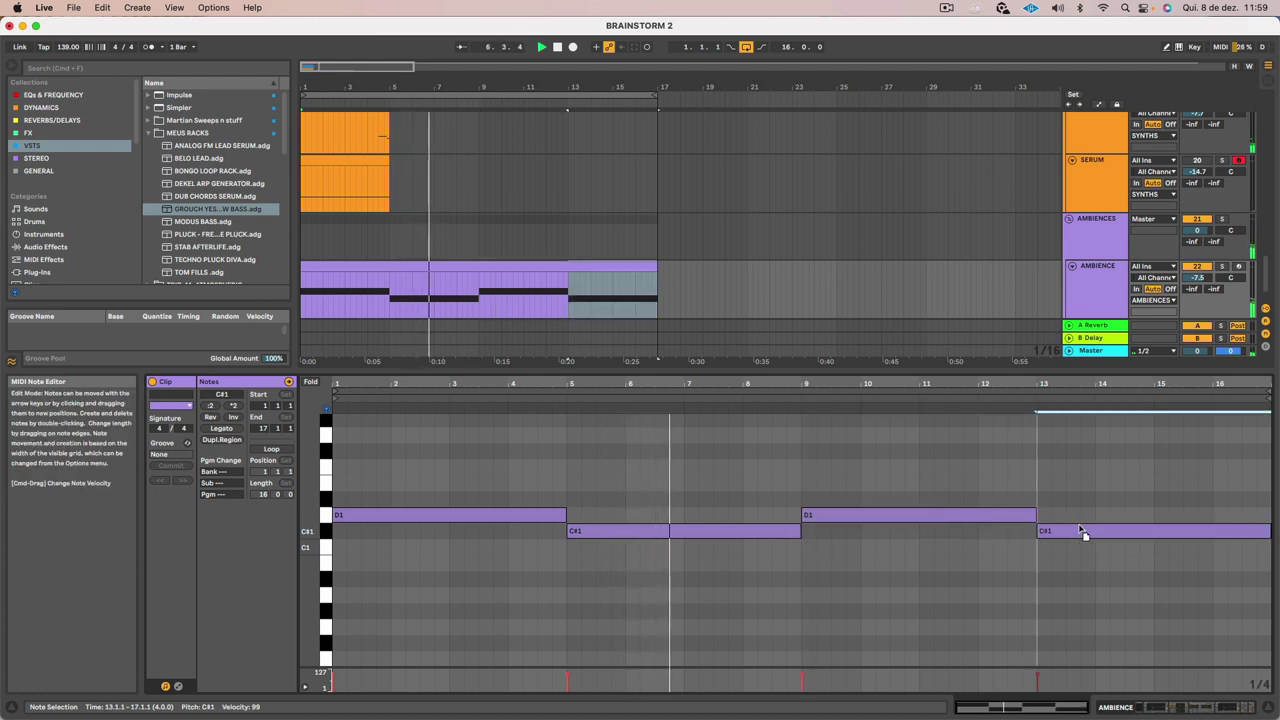
key(space)
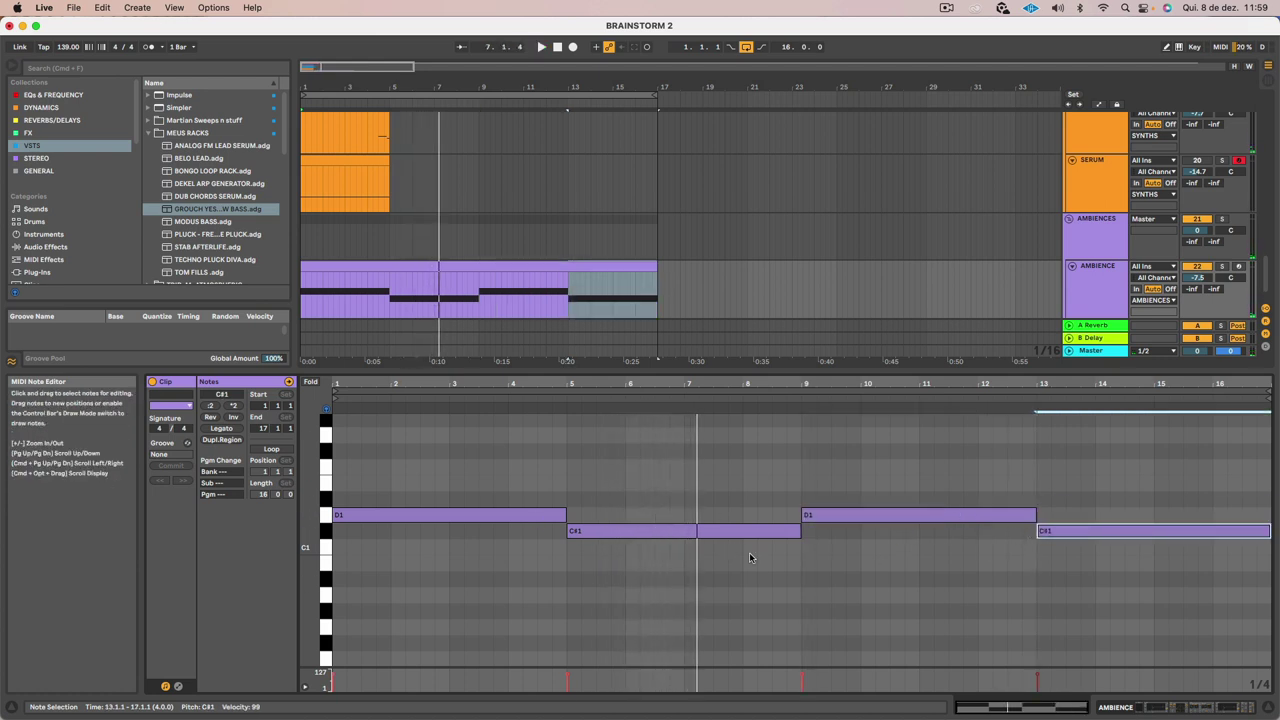
key(space)
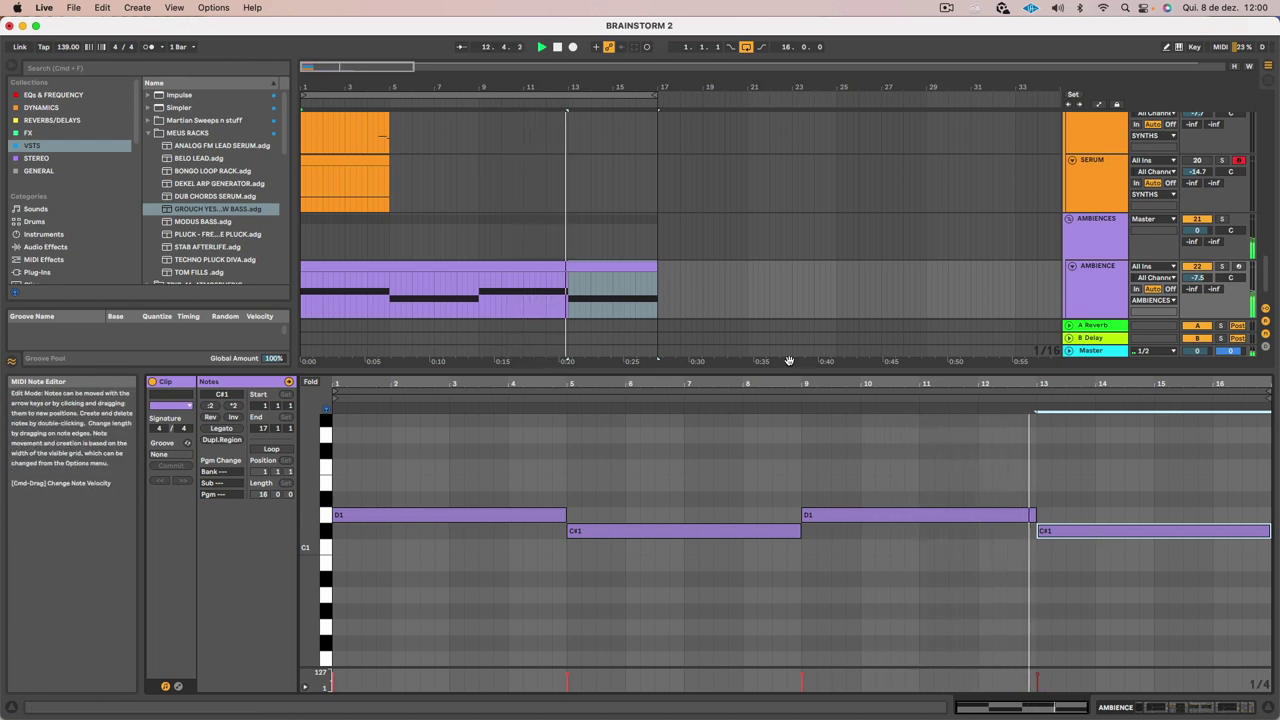
Duplicate the AMBIENCE track with its clip and device chain
key(shift+Tab)
click(1101, 465)
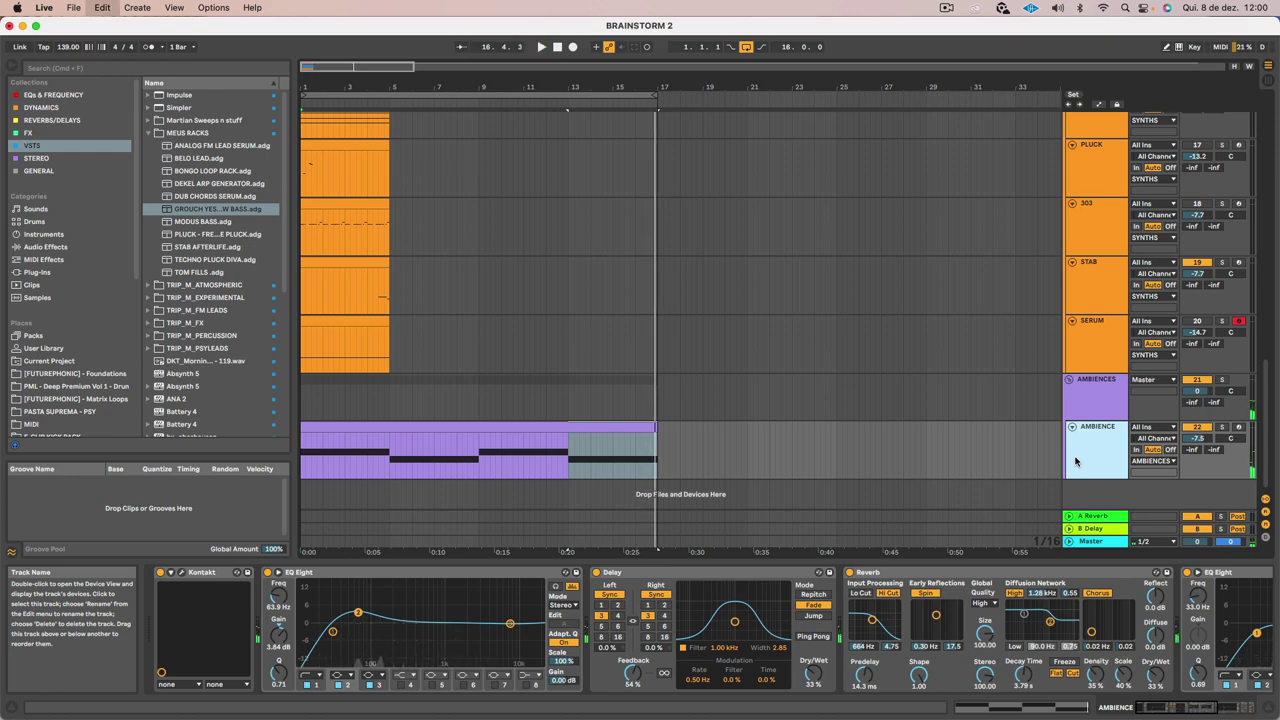
key(super+d)
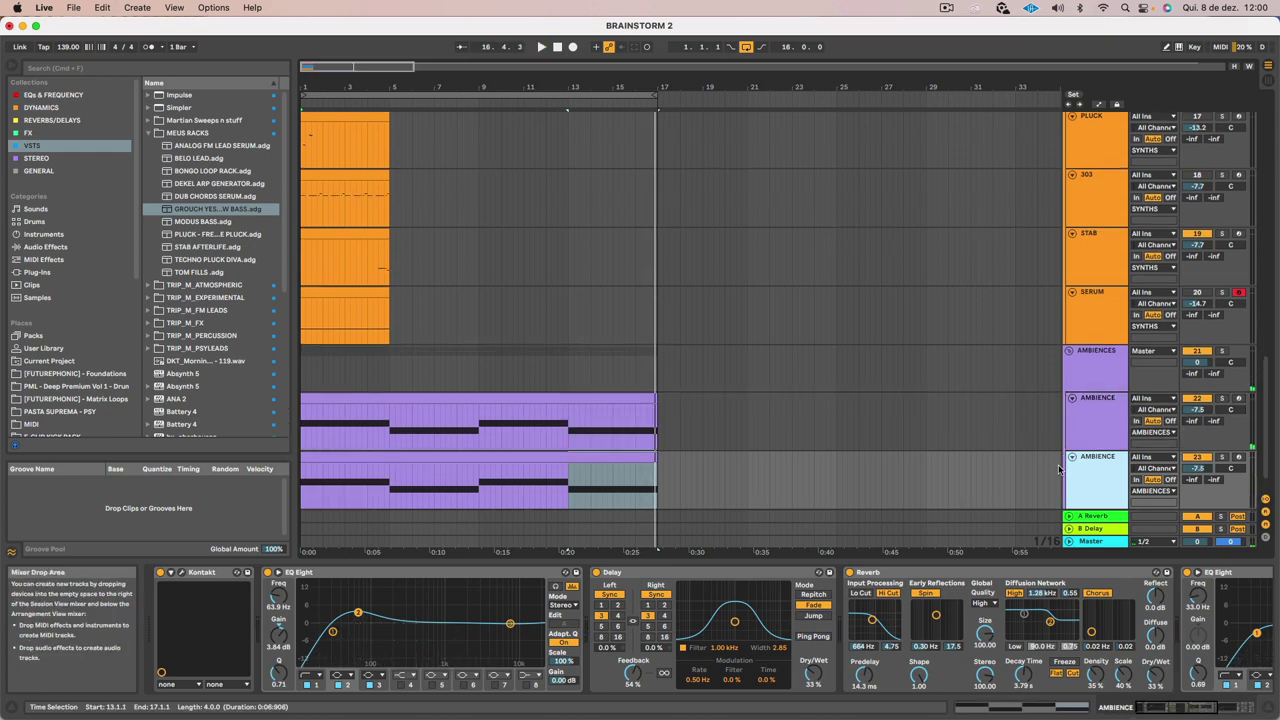
Delete every note in the duplicated AMBIENCE track's clip except the first D1 at bar 1
click(566, 458)
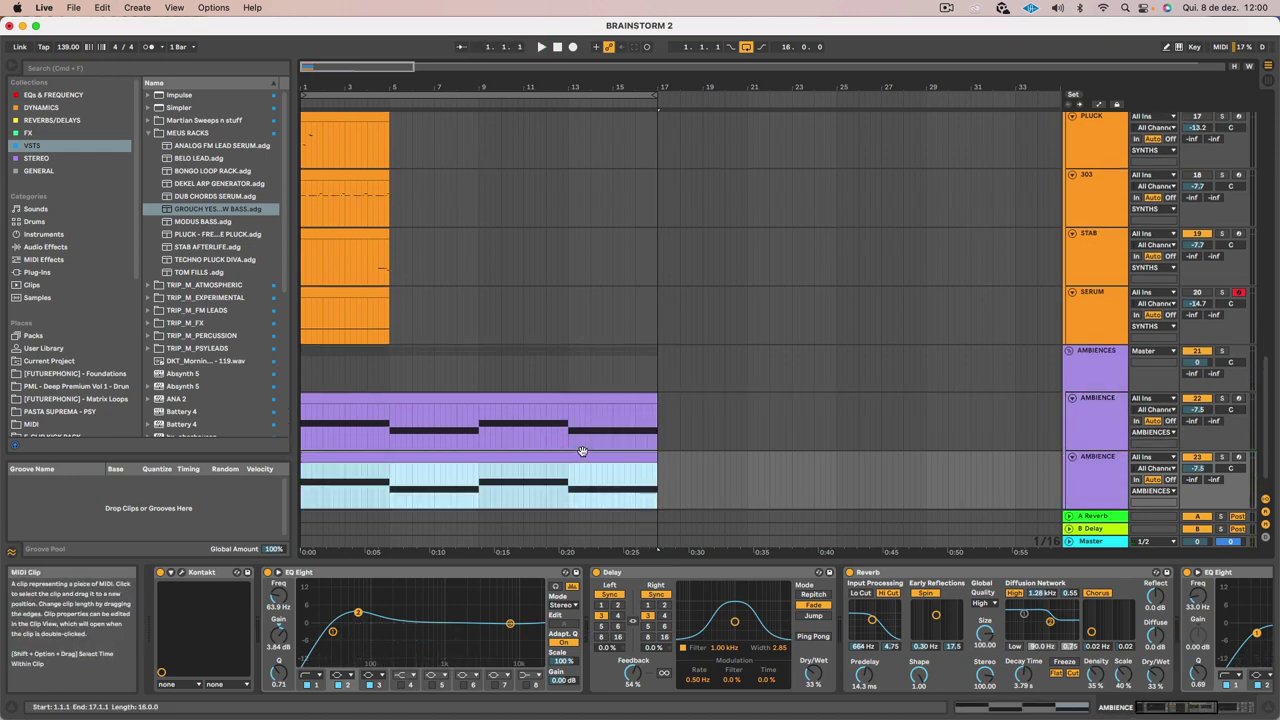
double_click(509, 457)
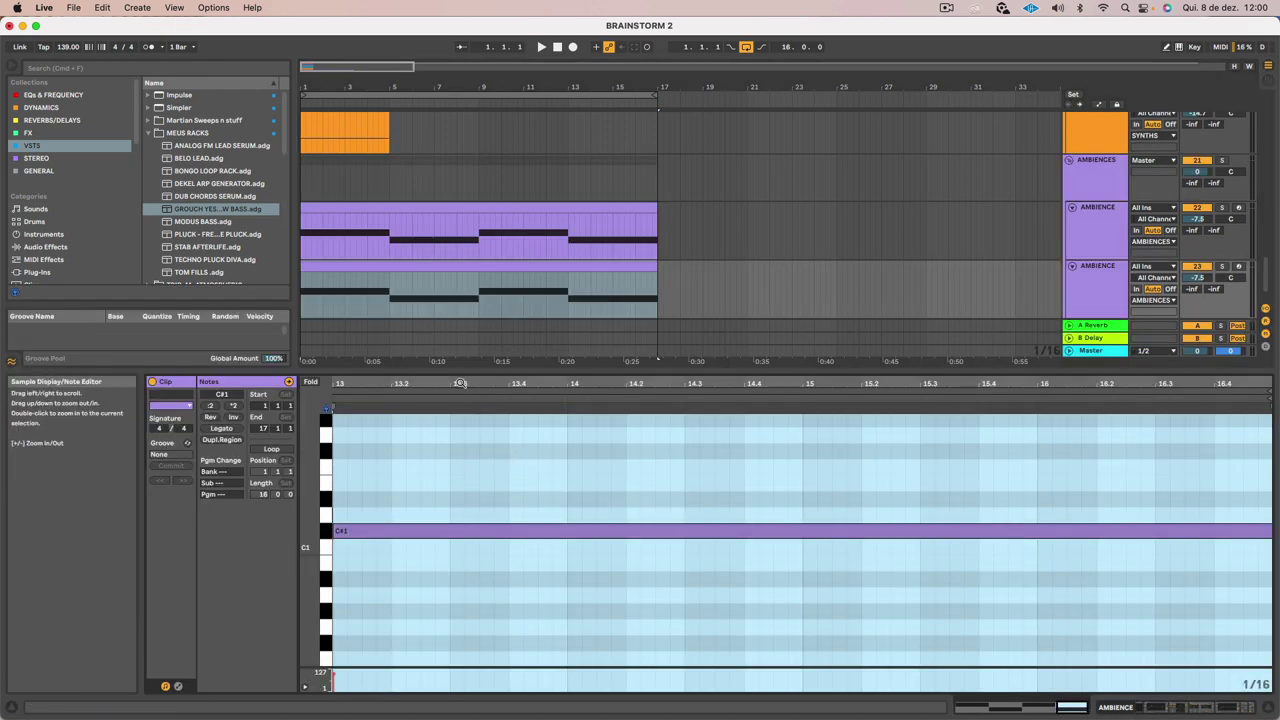
click(1188, 560)
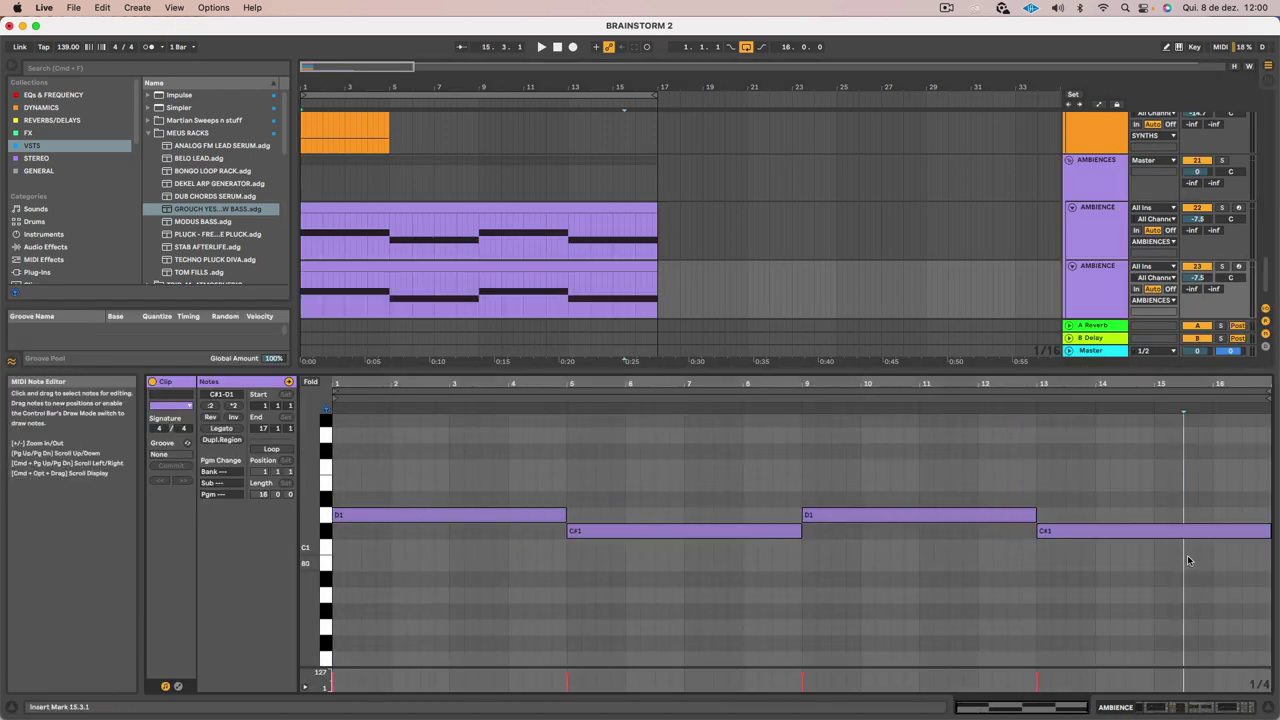
drag(1193, 560, 721, 431)
key(Delete)
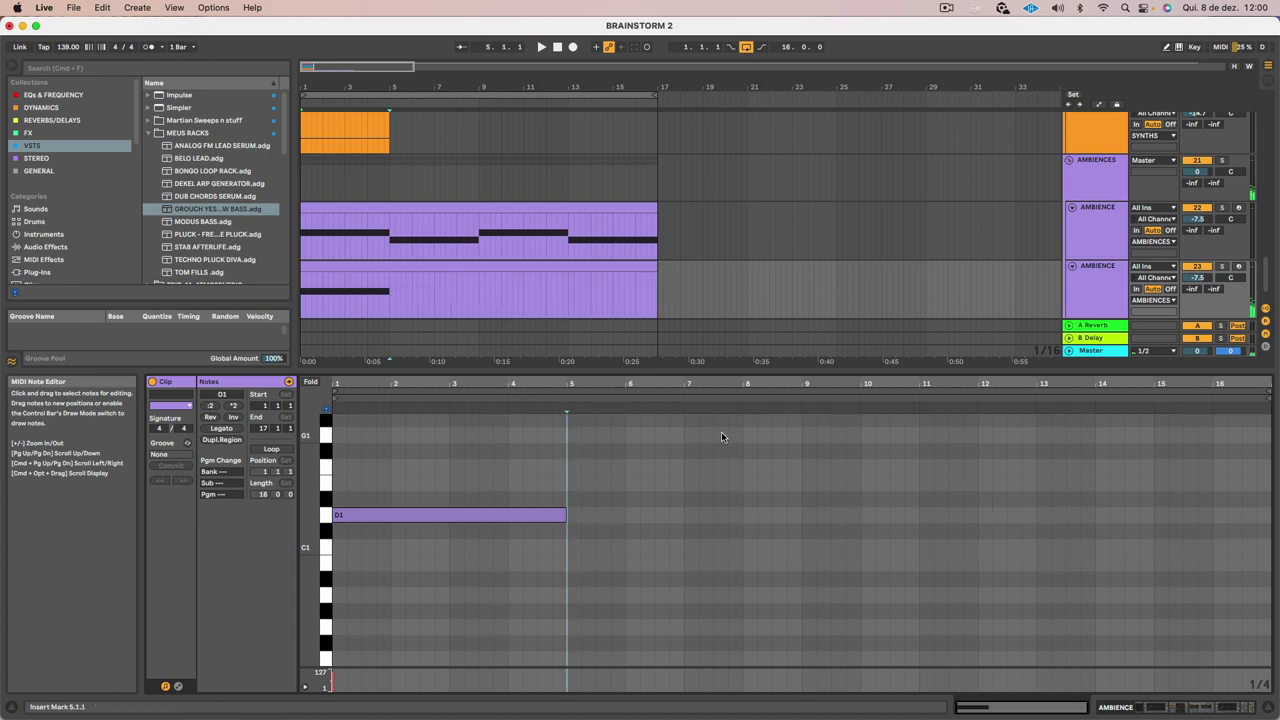
click(527, 516)
scroll(527, 516, up, 3)
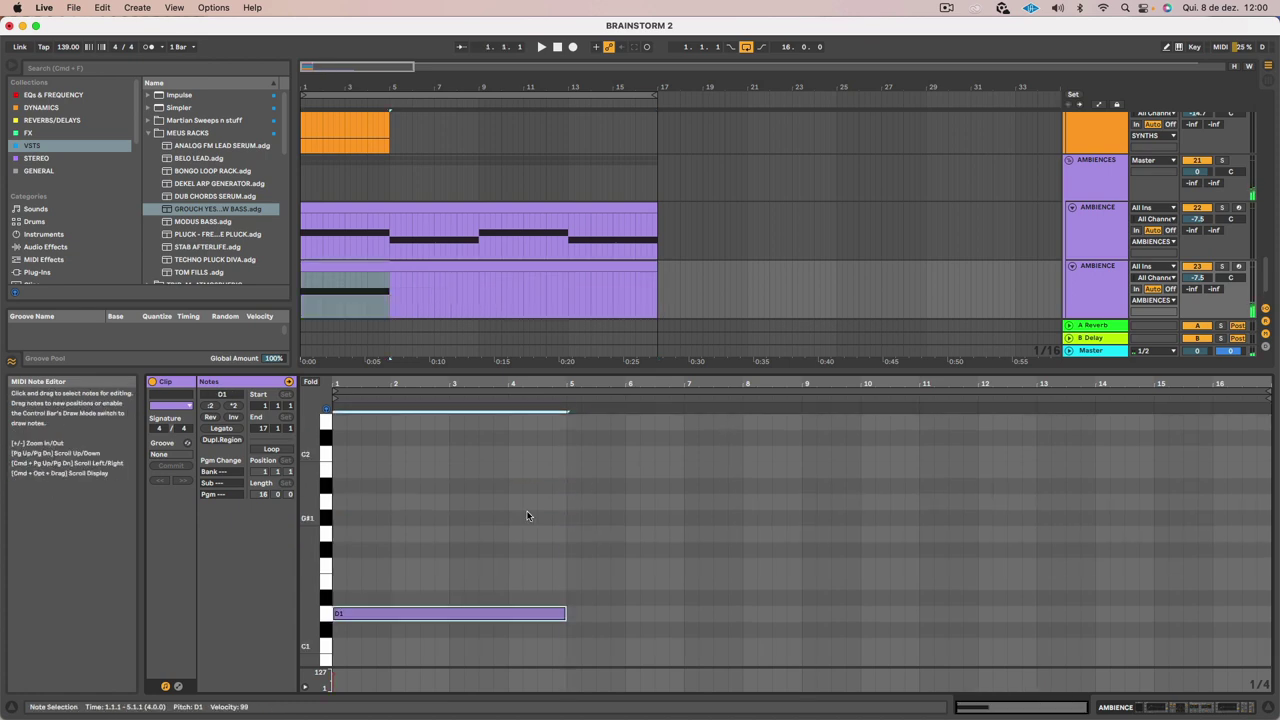
Audition Ethereal Earth's Brasso Logic brass preset in the duplicated AMBIENCE track's Kontakt, load Broken Horn instead, and close the plugin window
key(shift+Tab)
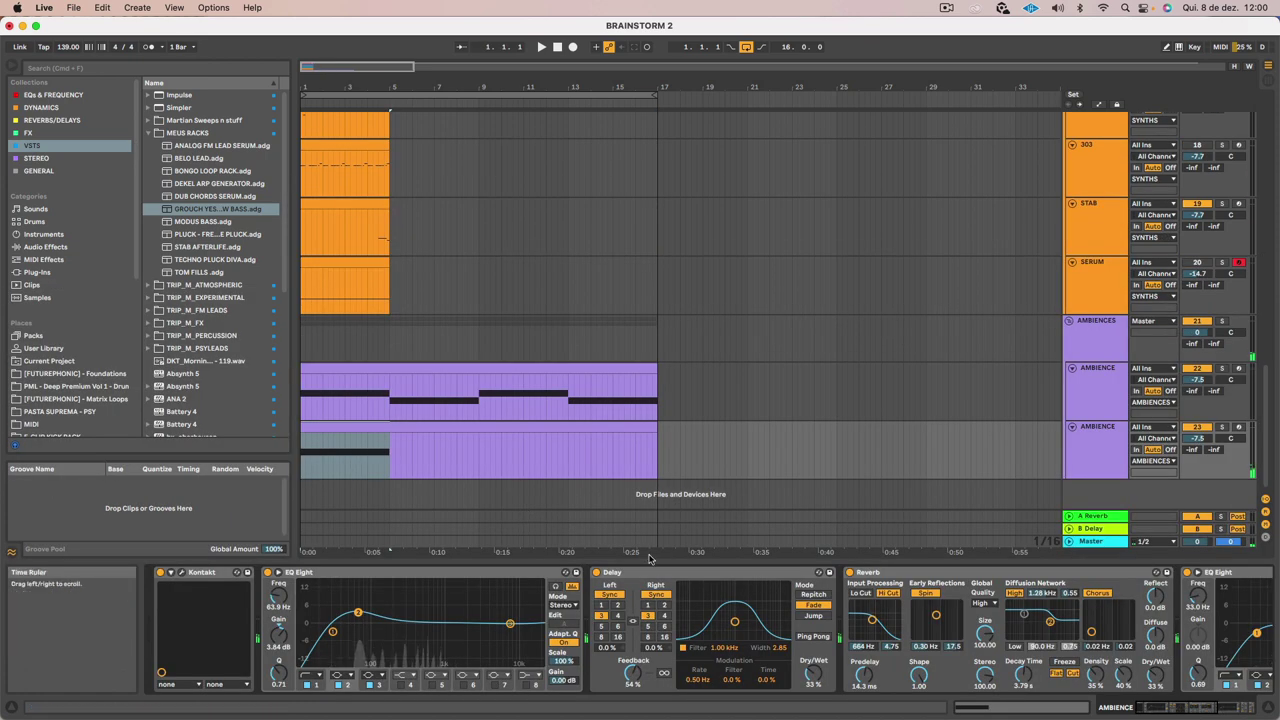
click(182, 575)
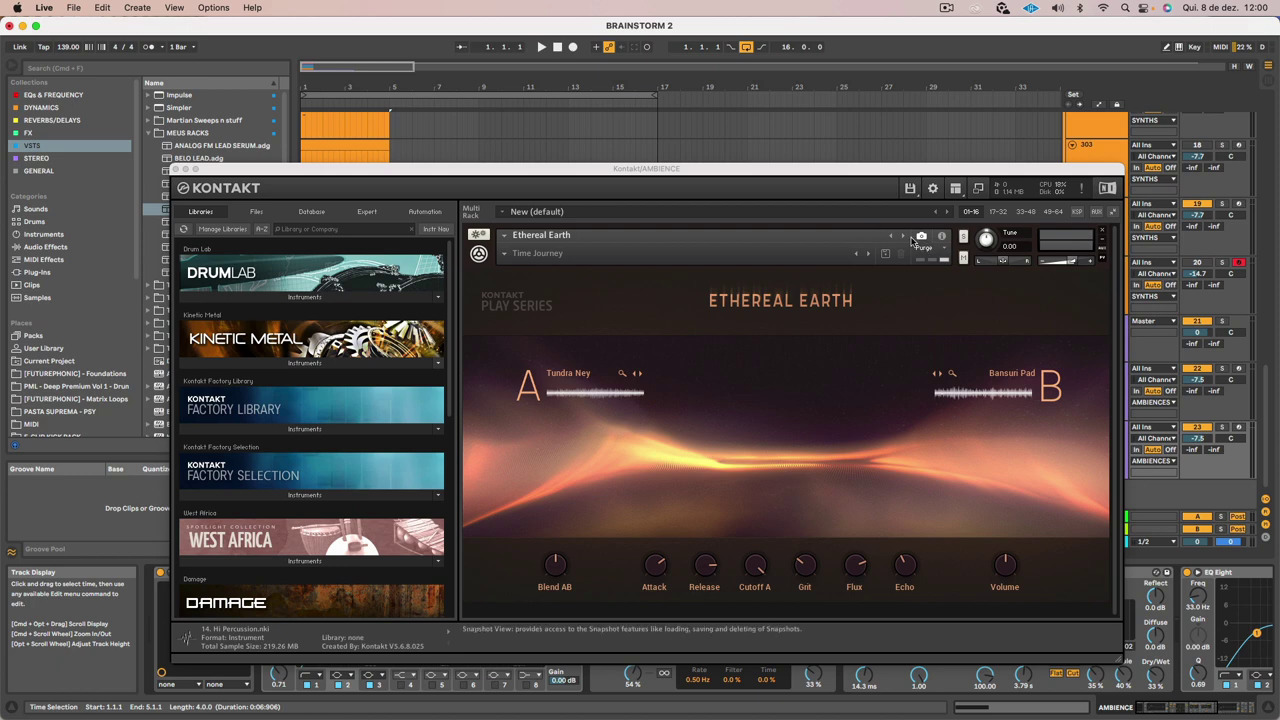
click(500, 253)
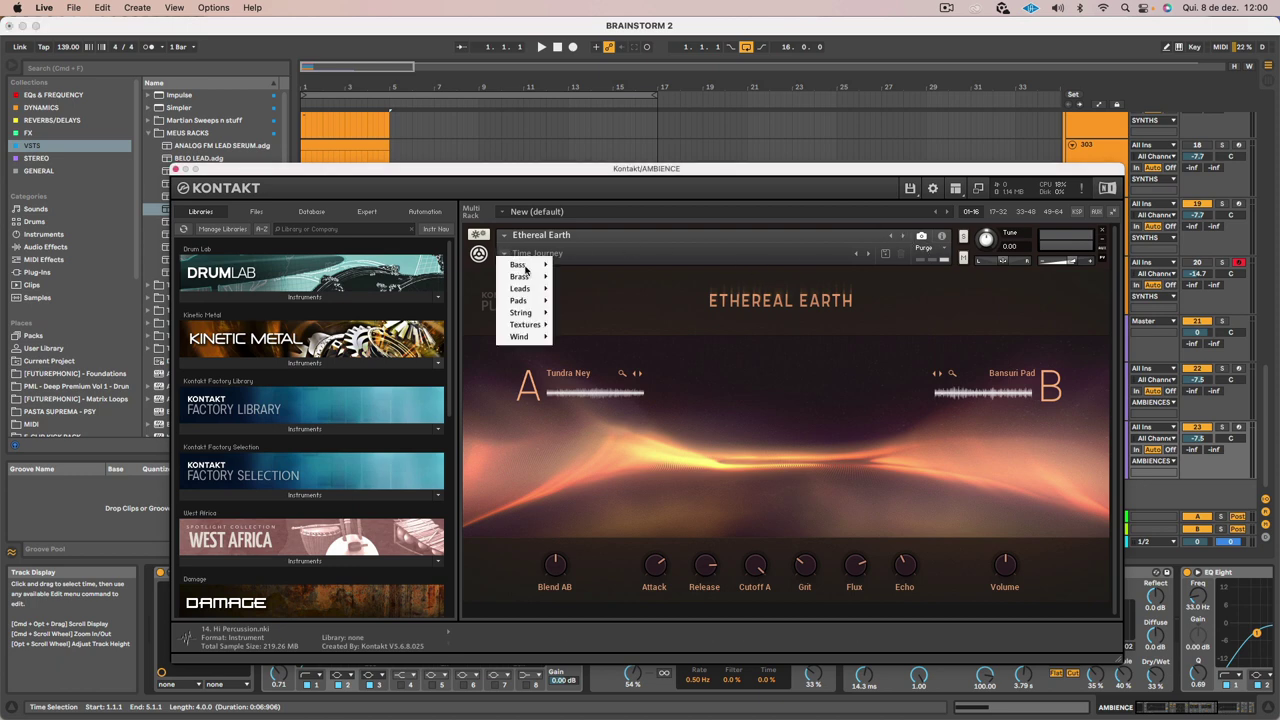
mouse_move(520, 276)
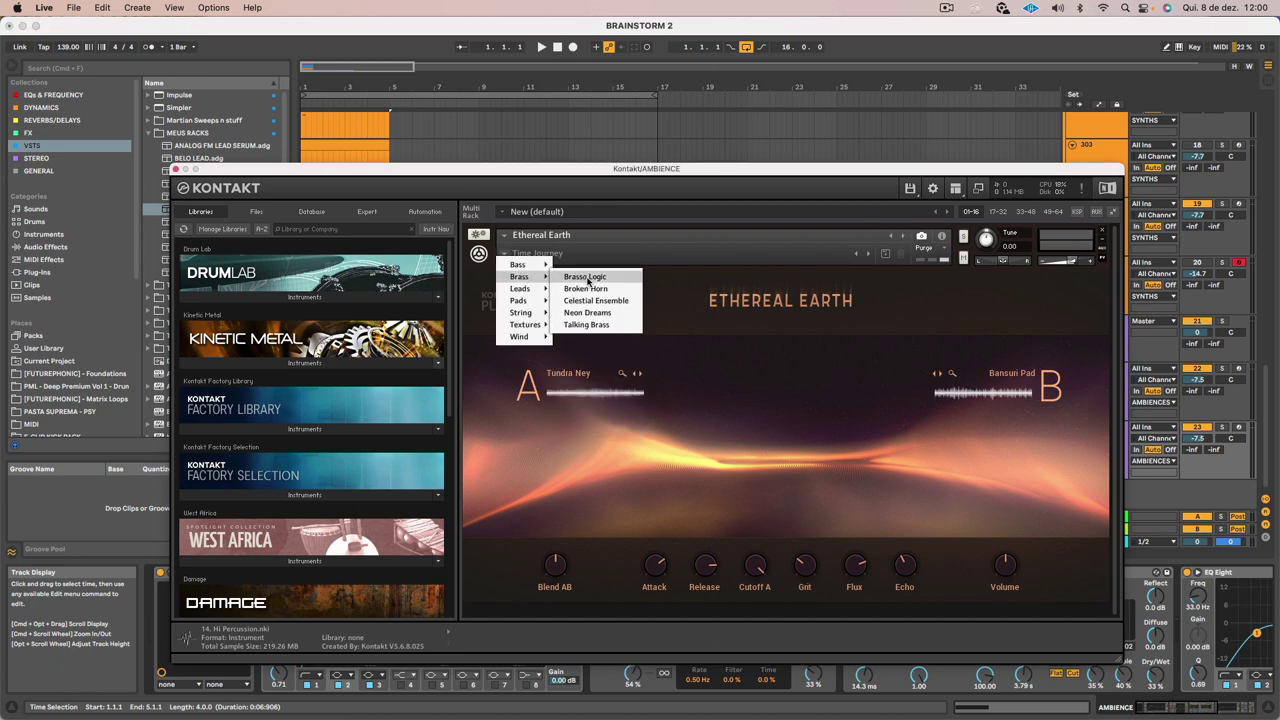
click(588, 277)
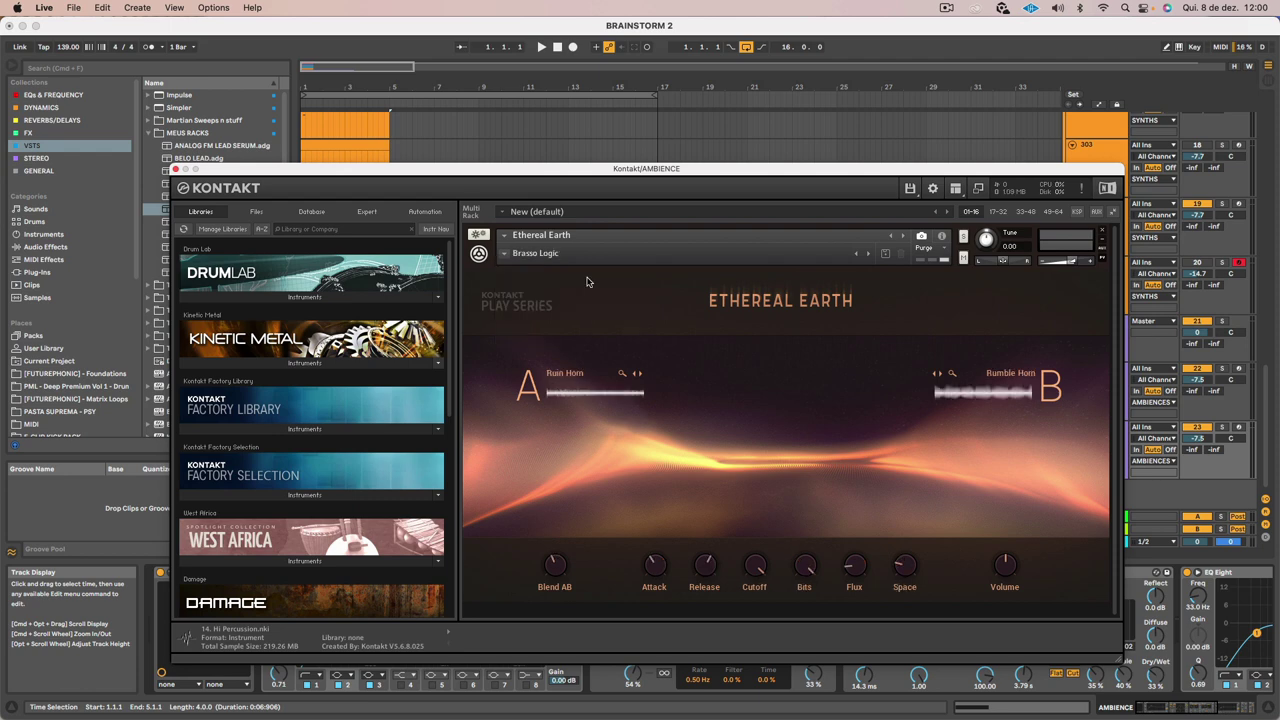
key(space)
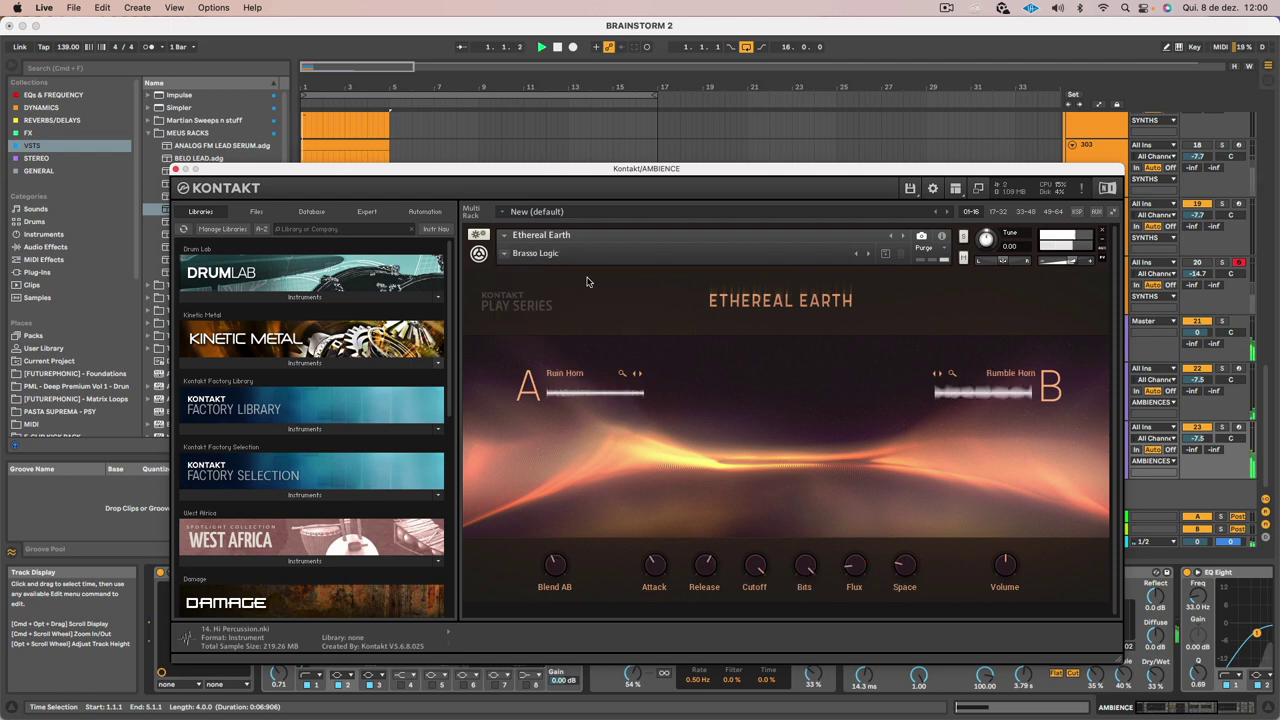
click(867, 255)
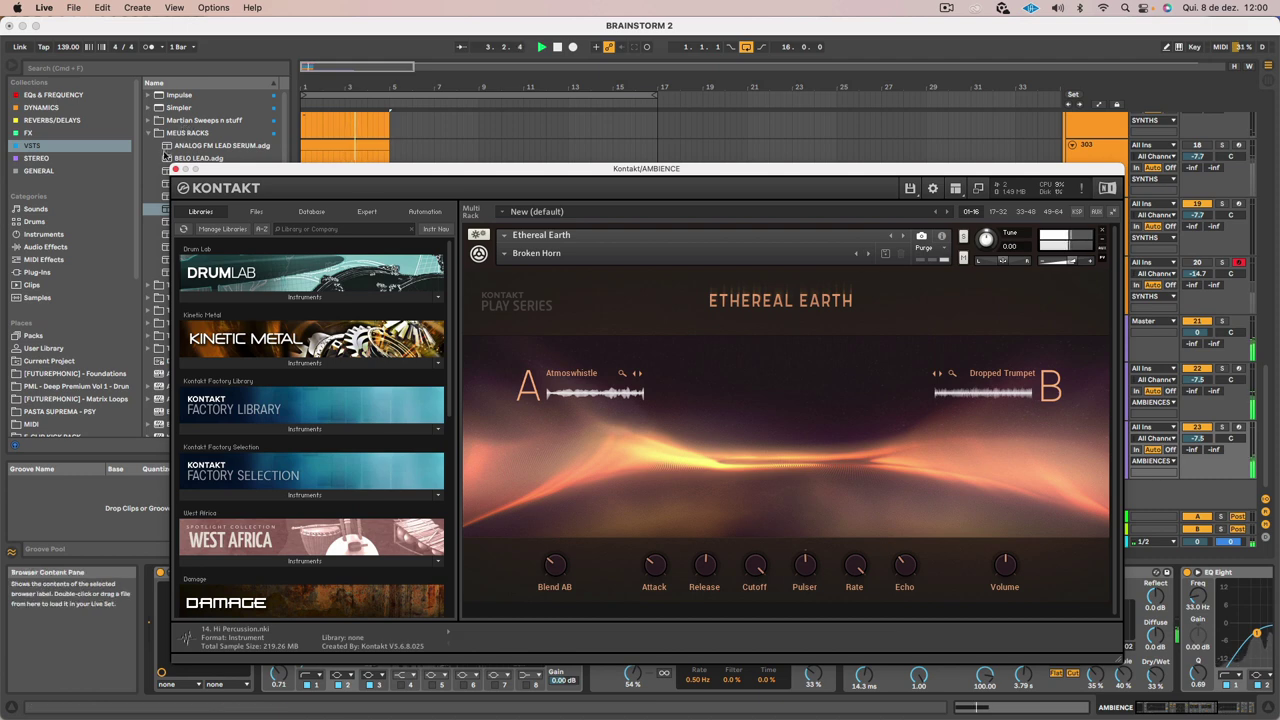
click(176, 170)
Extend the duplicated AMBIENCE clip with a C#1 note at bar 5, and repeat the D1 and C#1 pair at bars 9 and 13
double_click(394, 428)
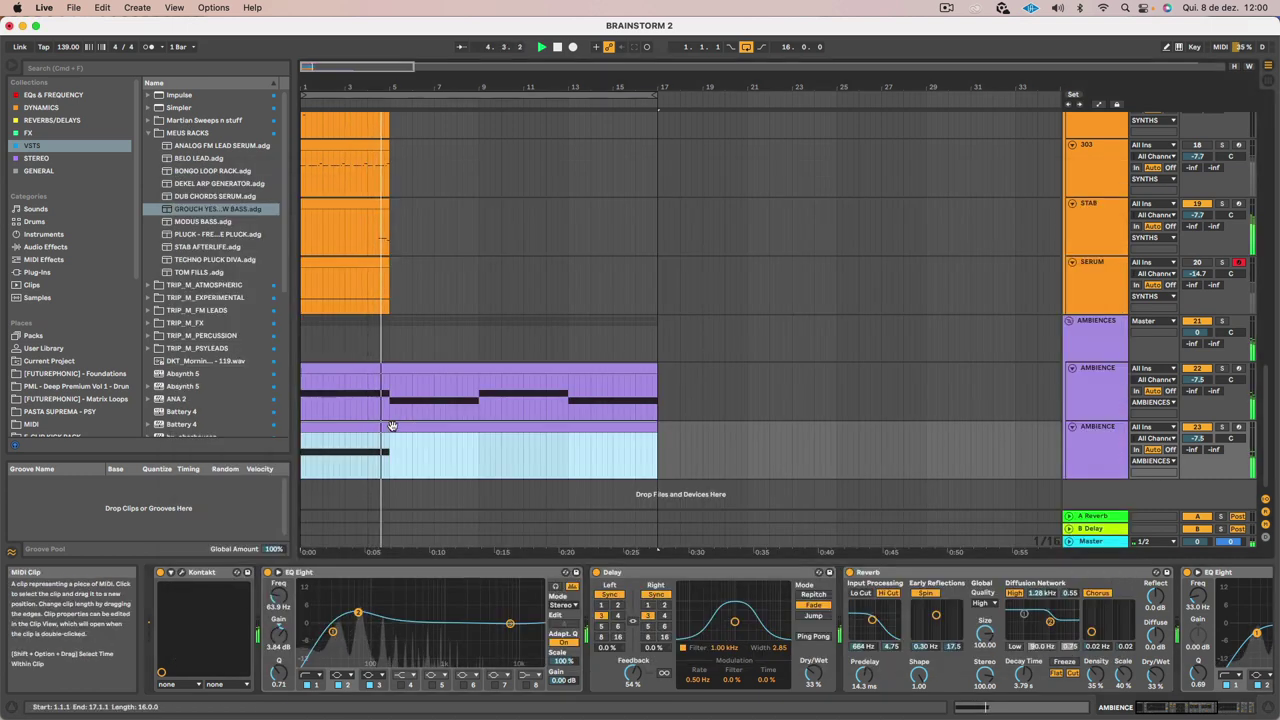
drag(489, 614, 739, 631)
key(space)
key(space)
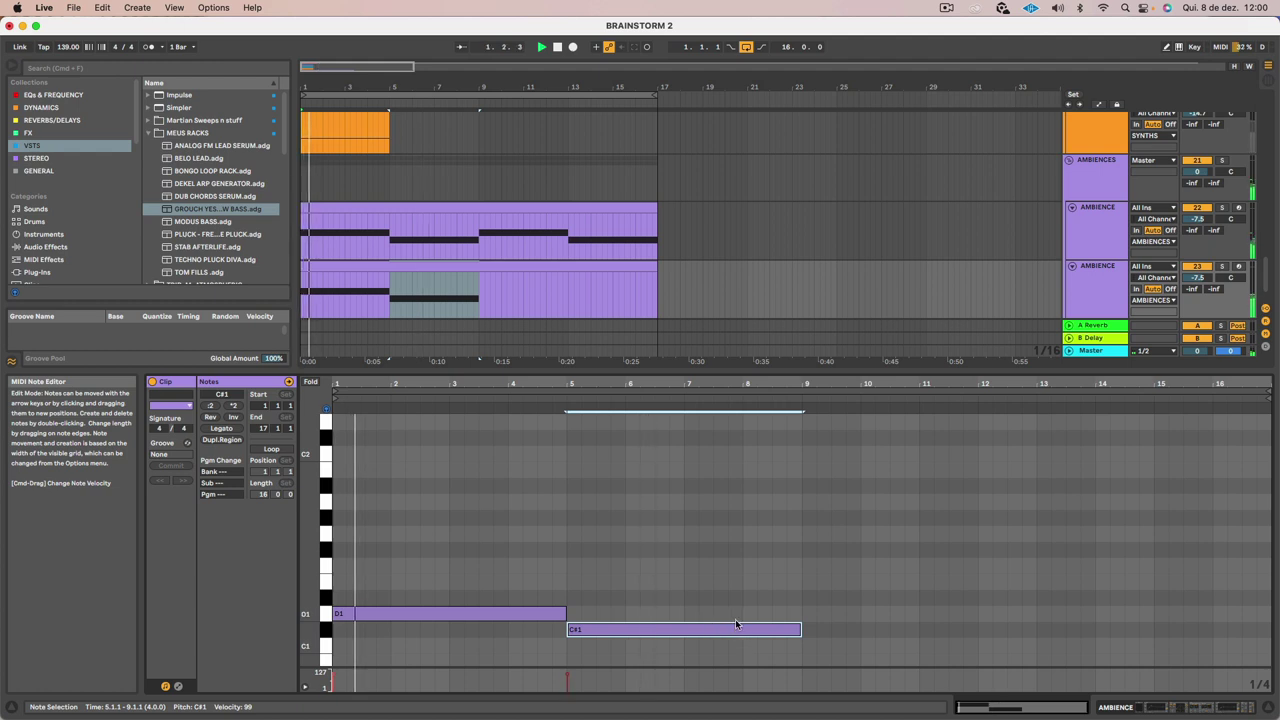
drag(857, 655, 912, 616)
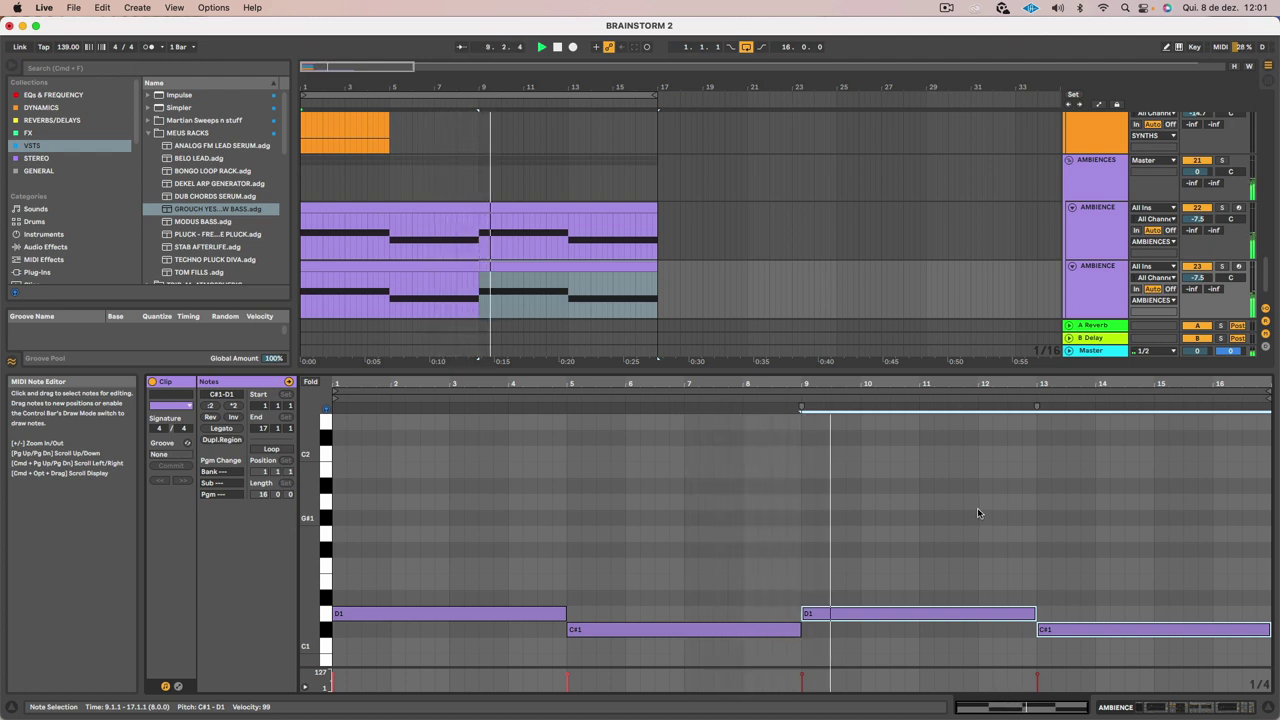
Audition the clip's bar 13 note at A1 and an octave lower at A0, and return it to C#1
click(1182, 553)
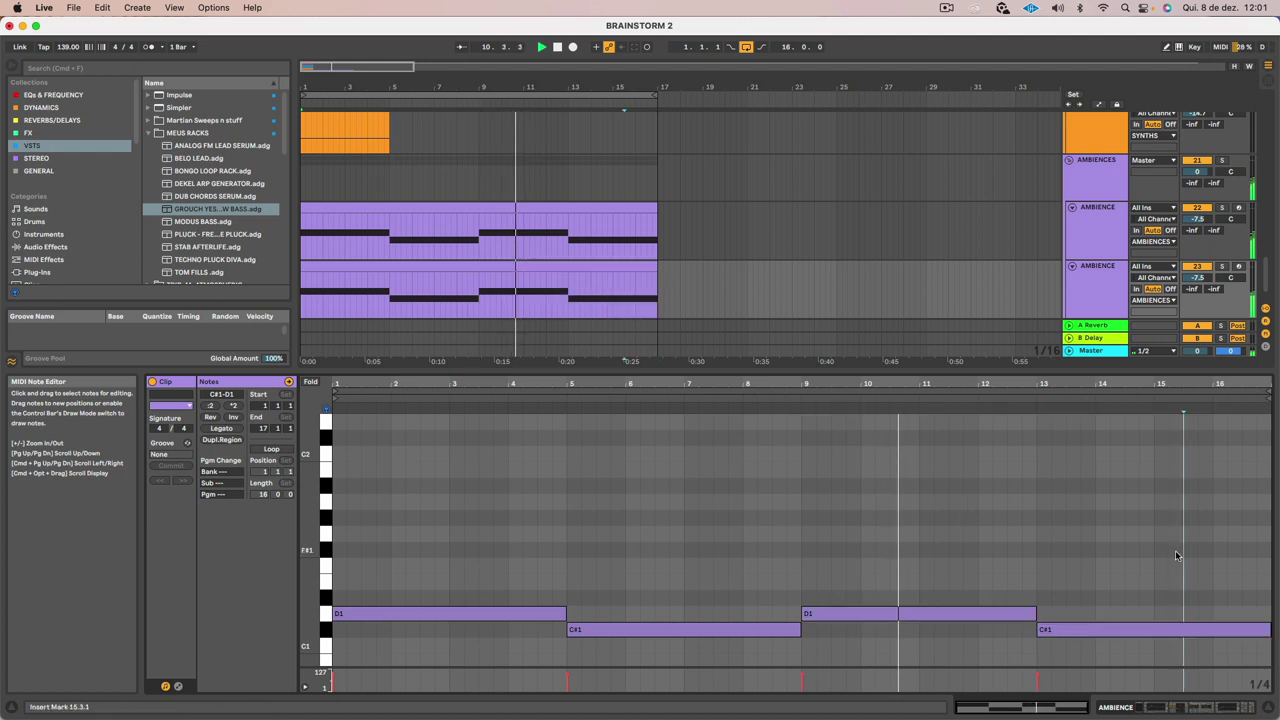
drag(1097, 629, 1100, 508)
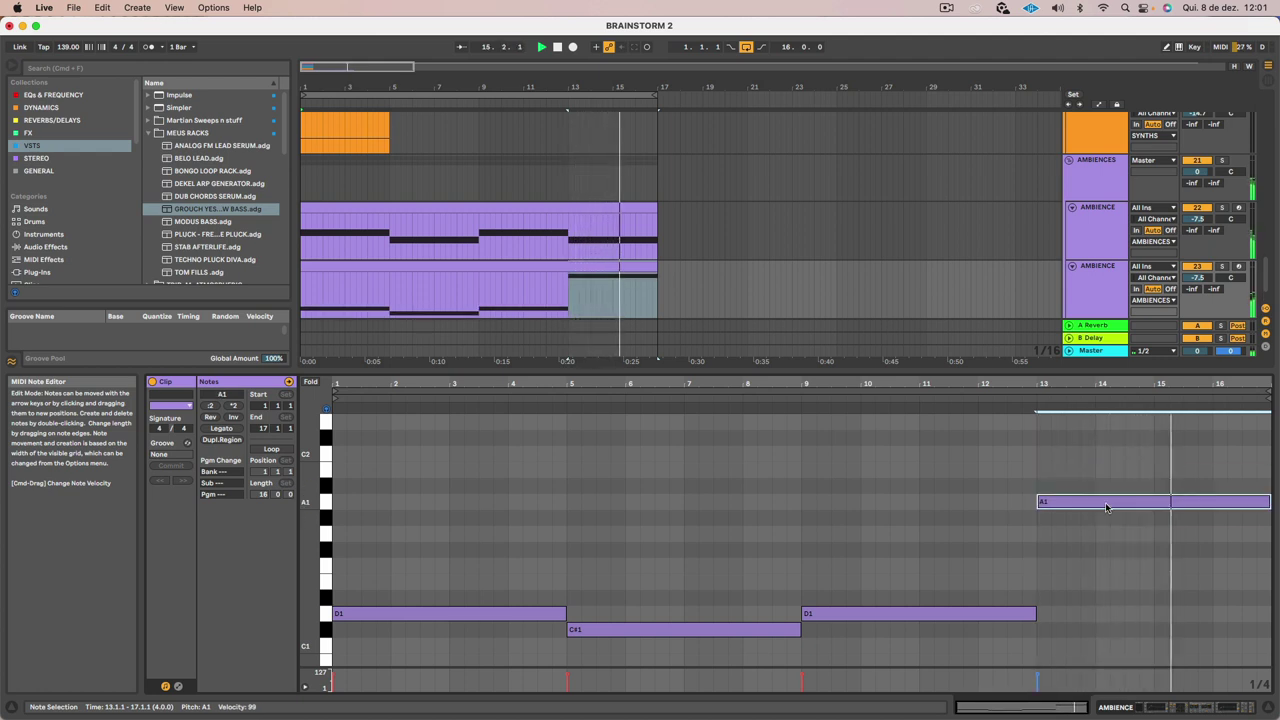
click(1023, 398)
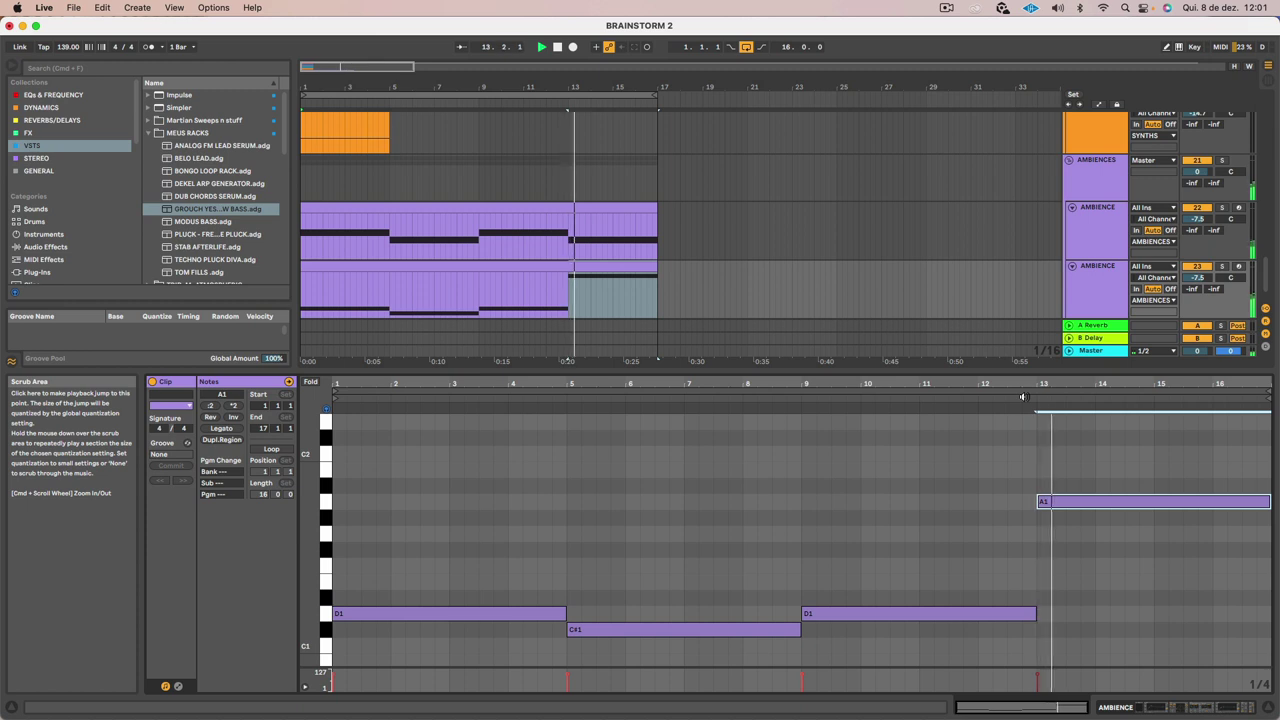
key(shift+Down)
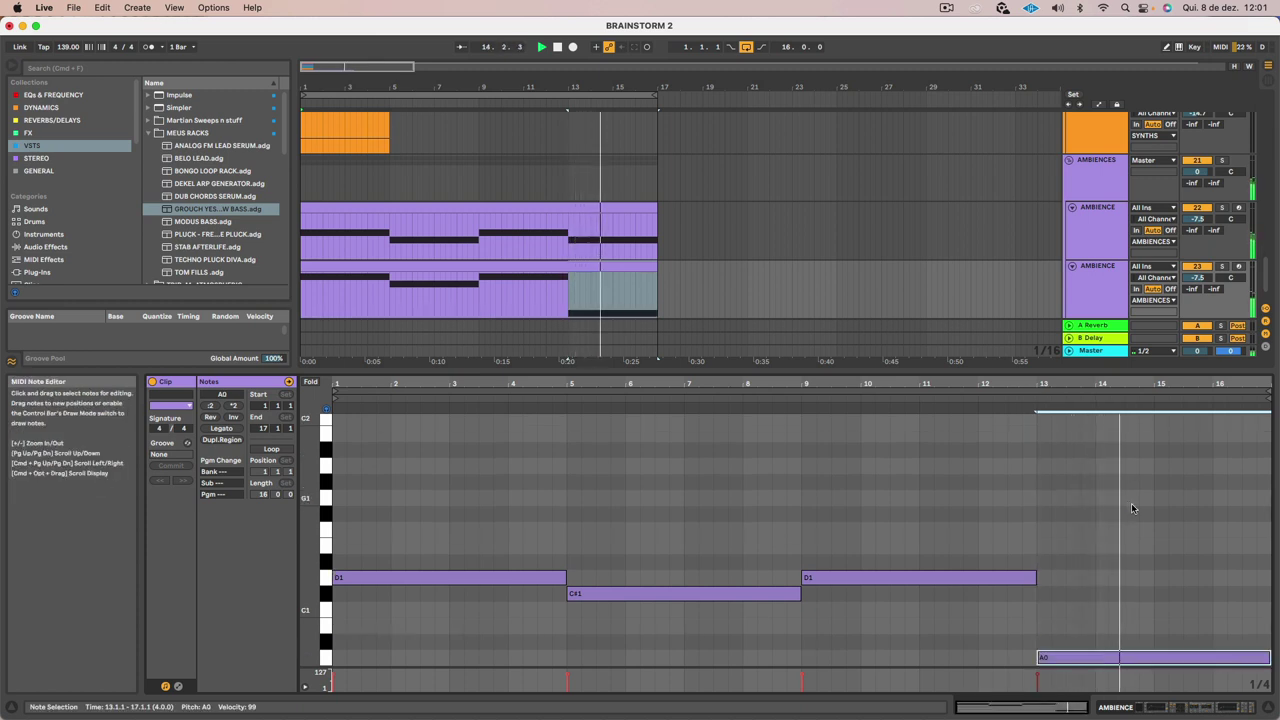
click(1010, 397)
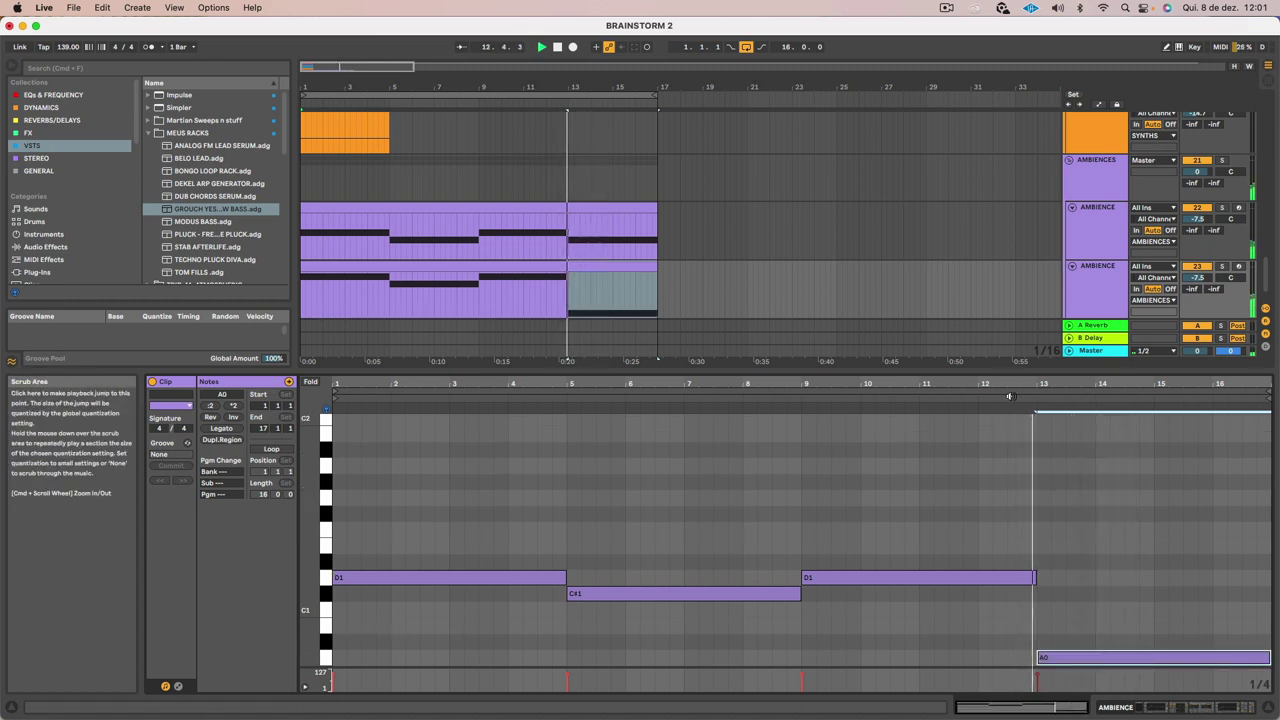
drag(1100, 657, 1110, 598)
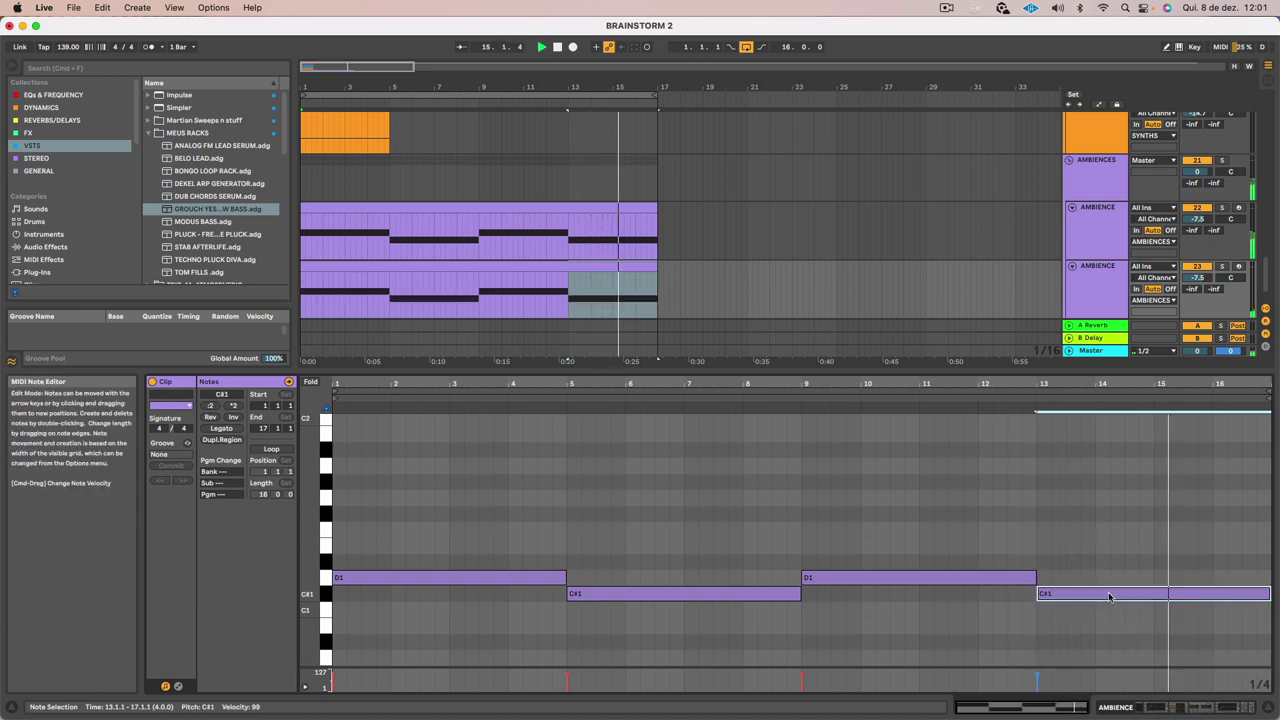
Stop playback and duplicate the second AMBIENCE track with its clip and device chain
key(shift+Tab)
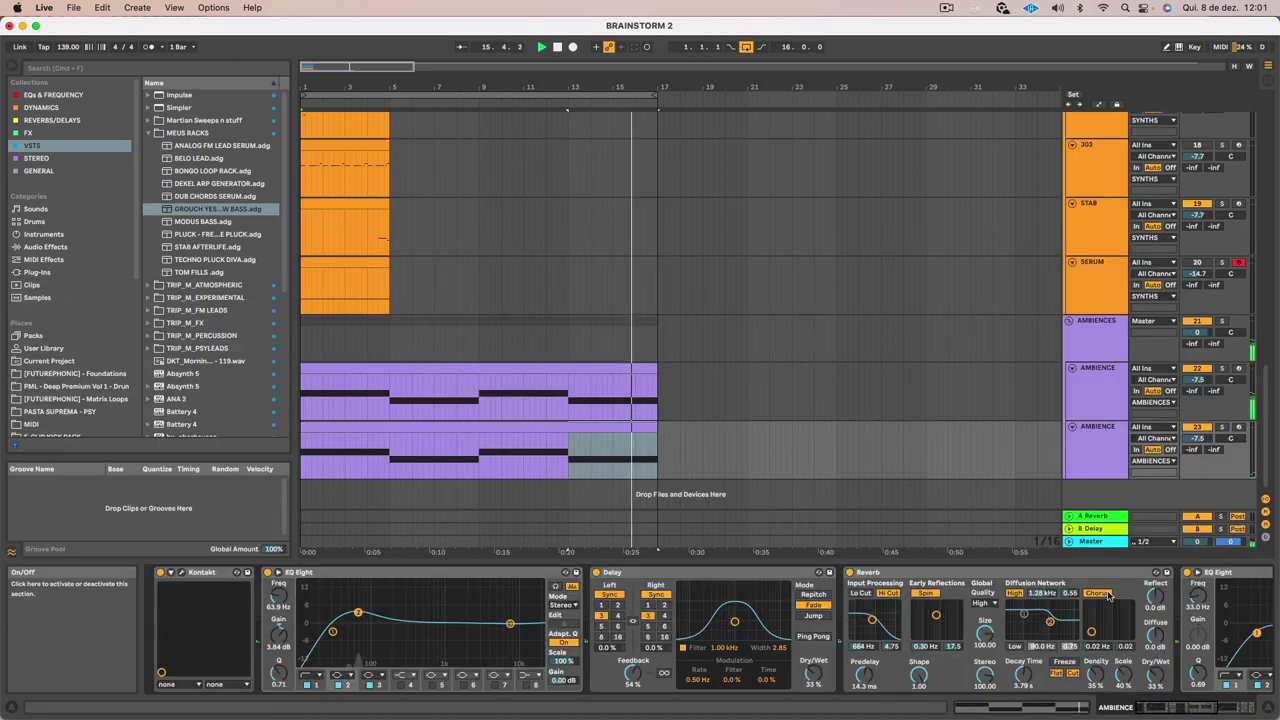
click(599, 428)
click(599, 428)
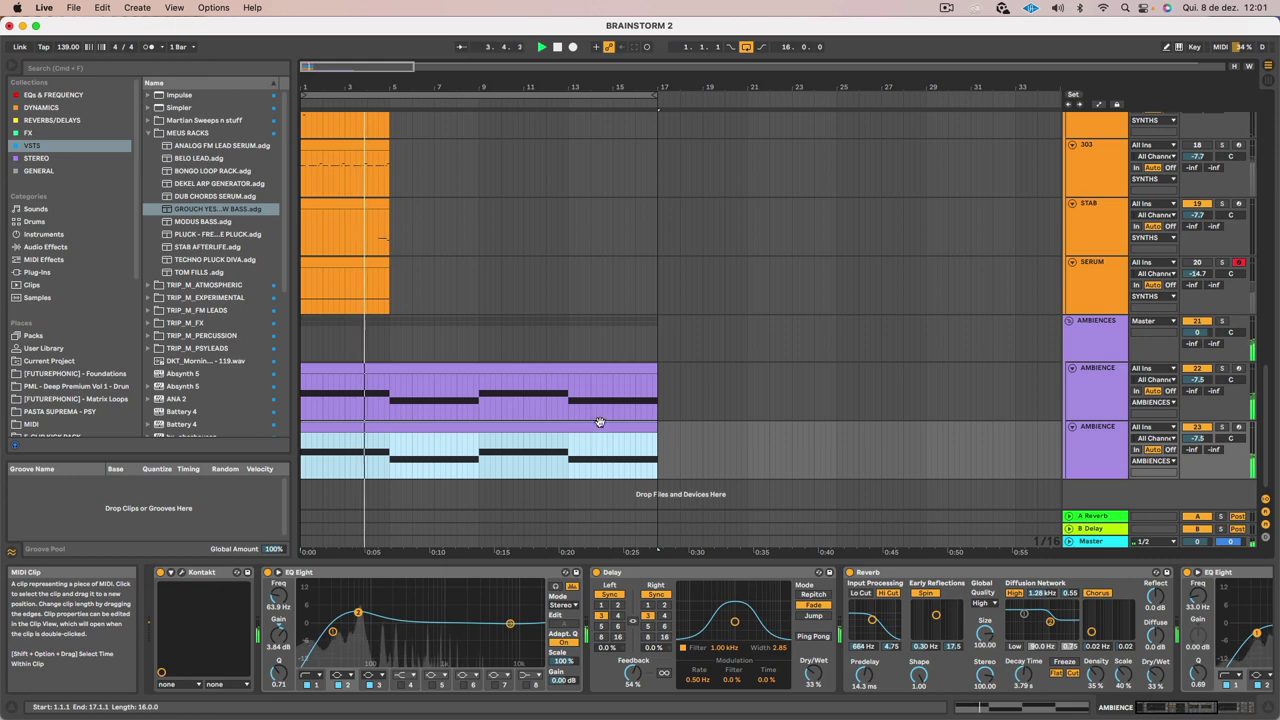
drag(600, 426, 598, 418)
key(super+z)
click(602, 427)
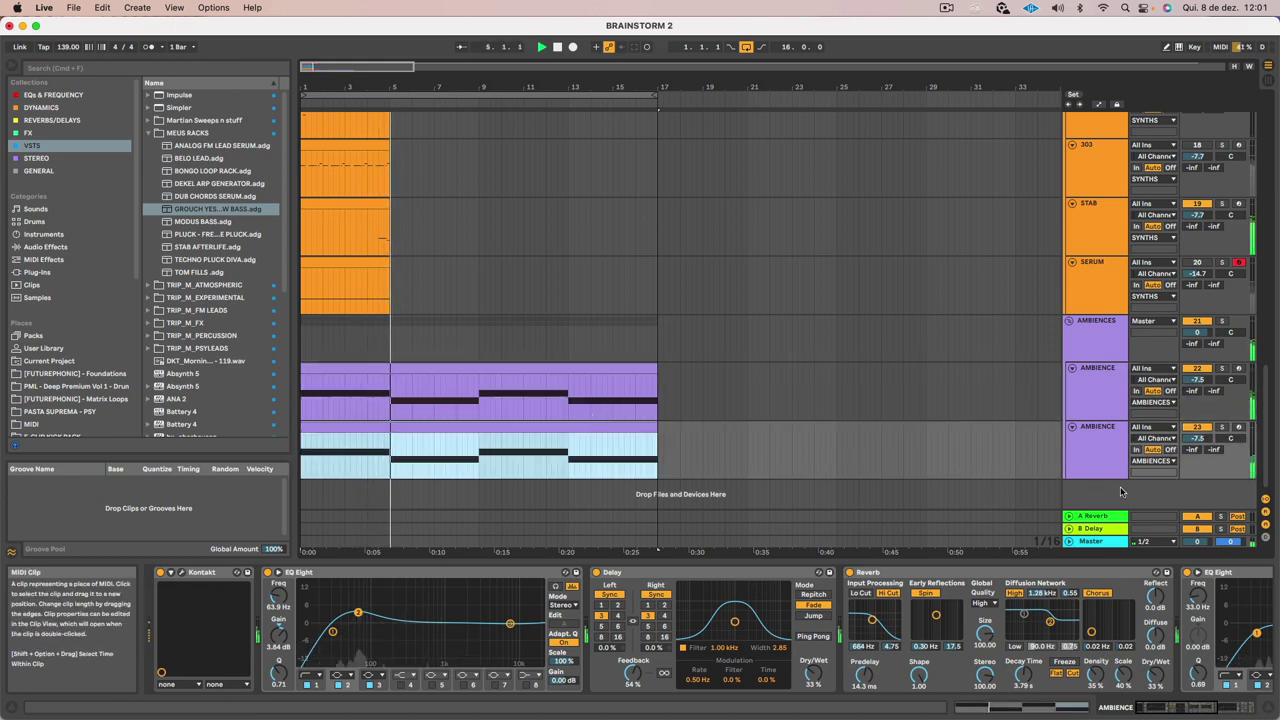
click(1097, 466)
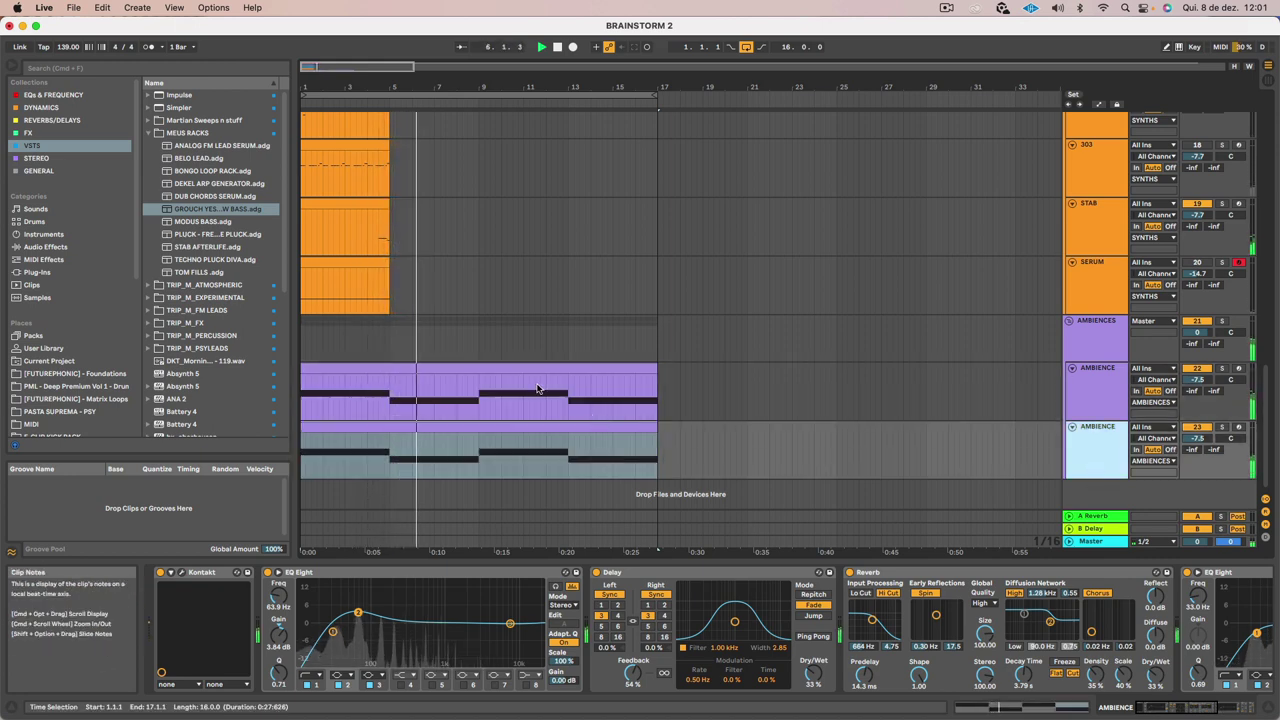
key(space)
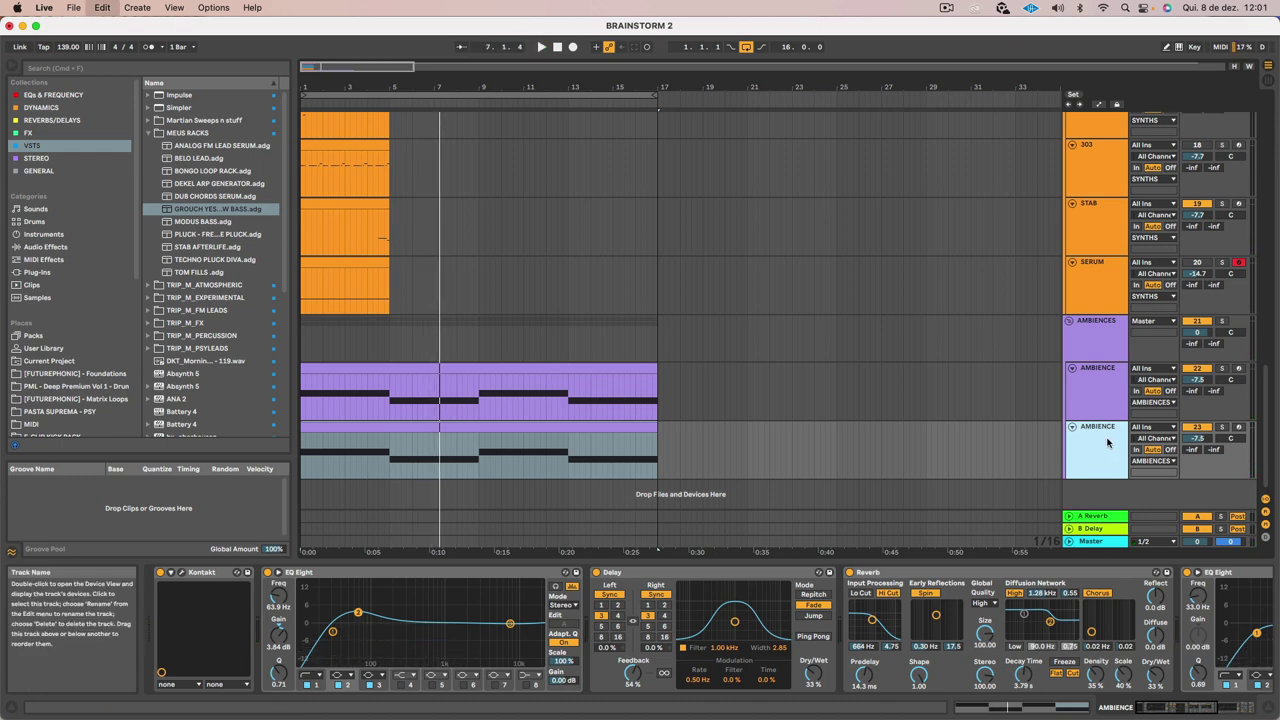
key(super+d)
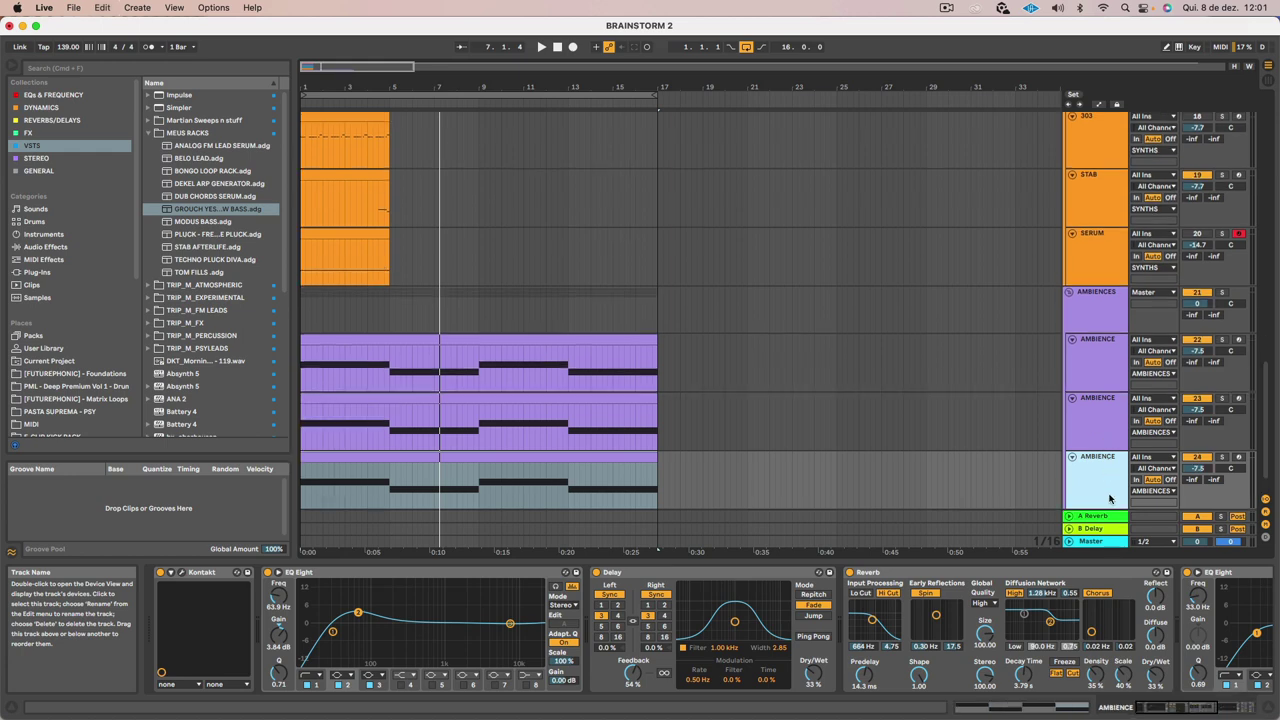
Replace Kontakt on the newest AMBIENCE track with a Serum instrument from the VSTS collection, and close the plugin window
click(195, 578)
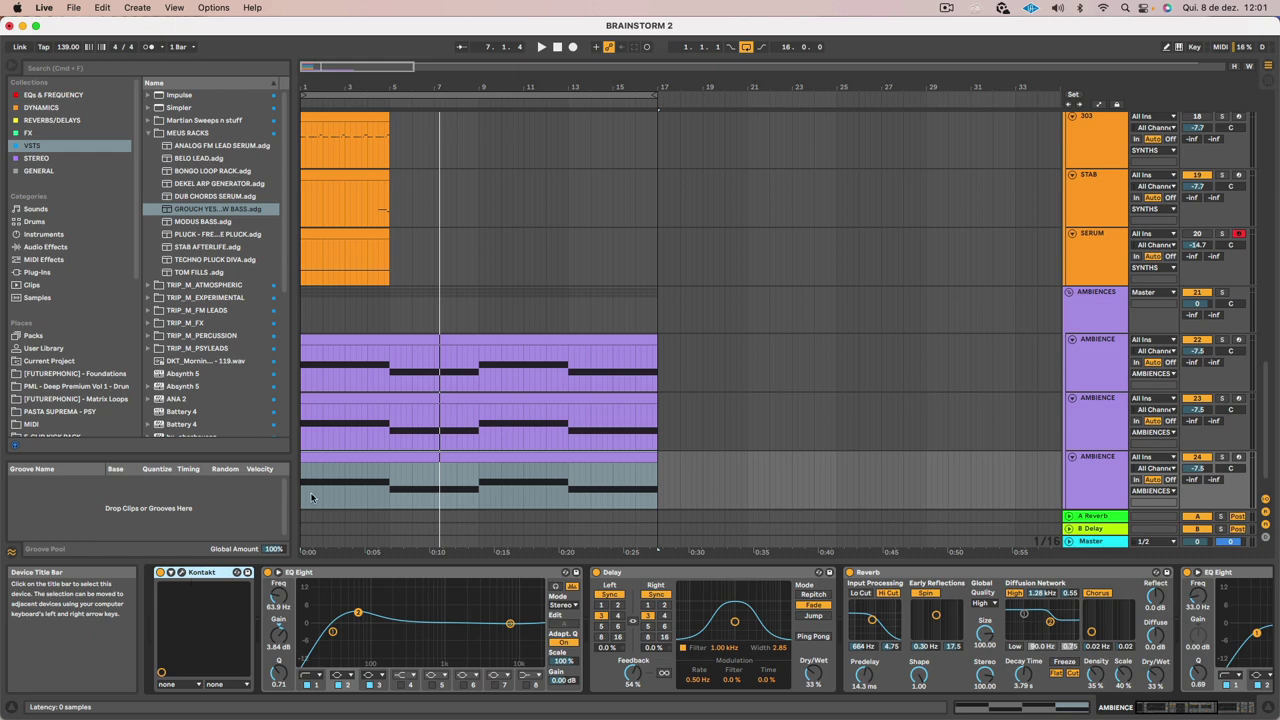
key(Delete)
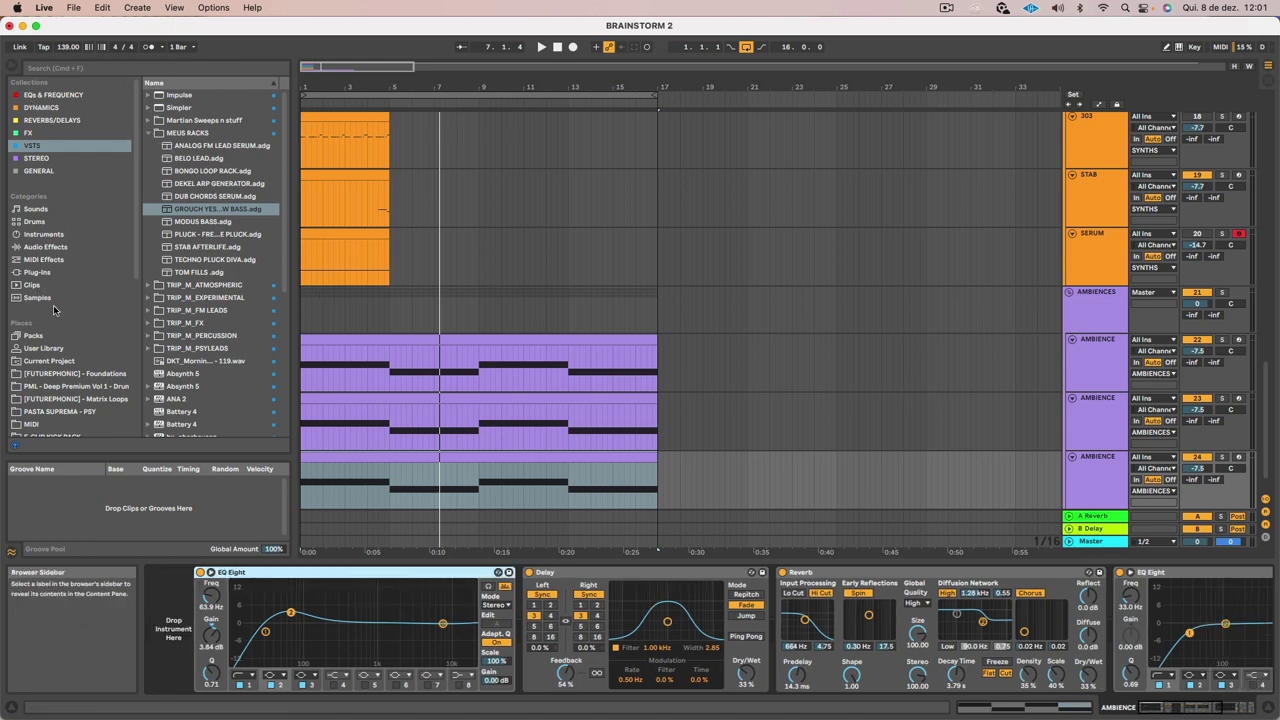
click(50, 67)
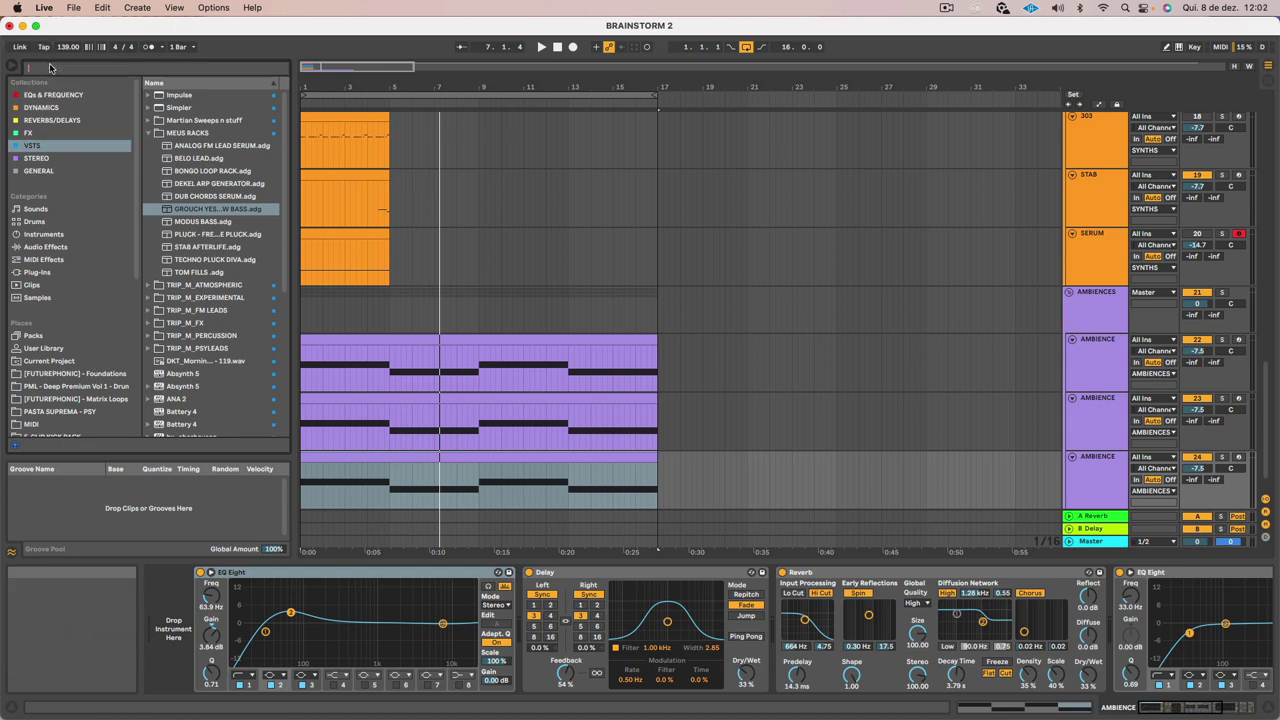
click(82, 148)
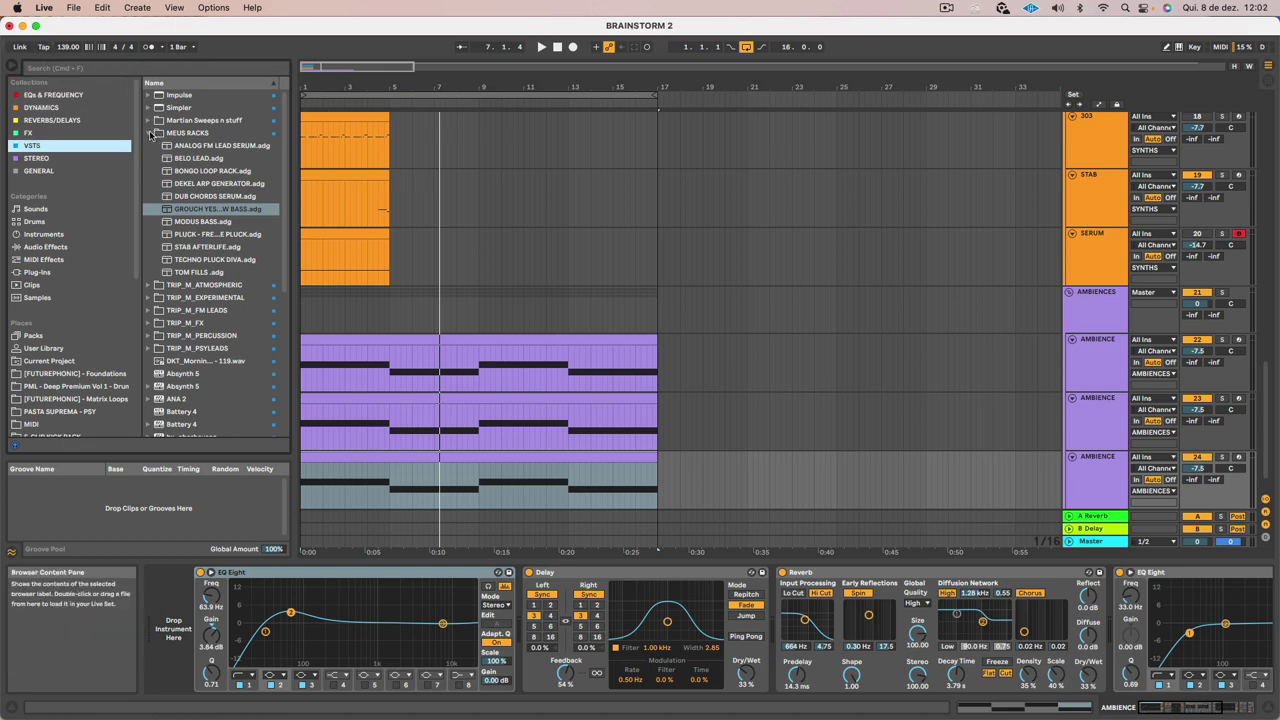
click(149, 134)
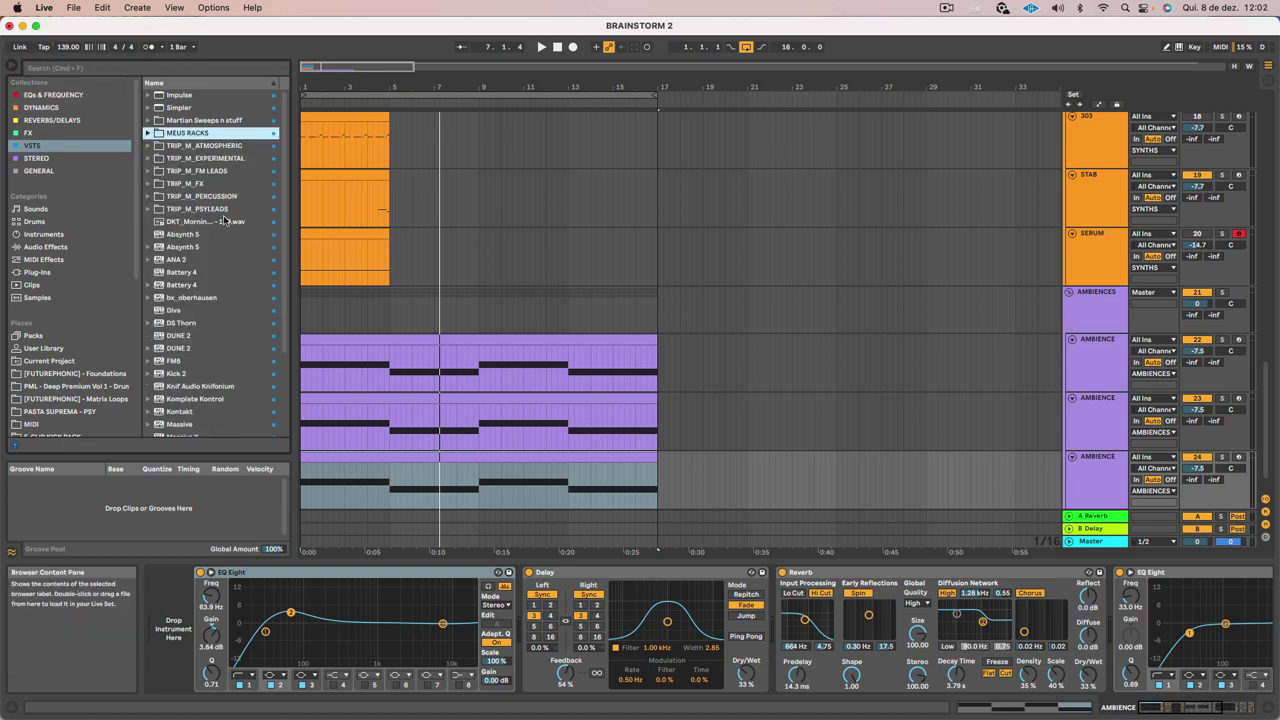
scroll(223, 215, down, 5)
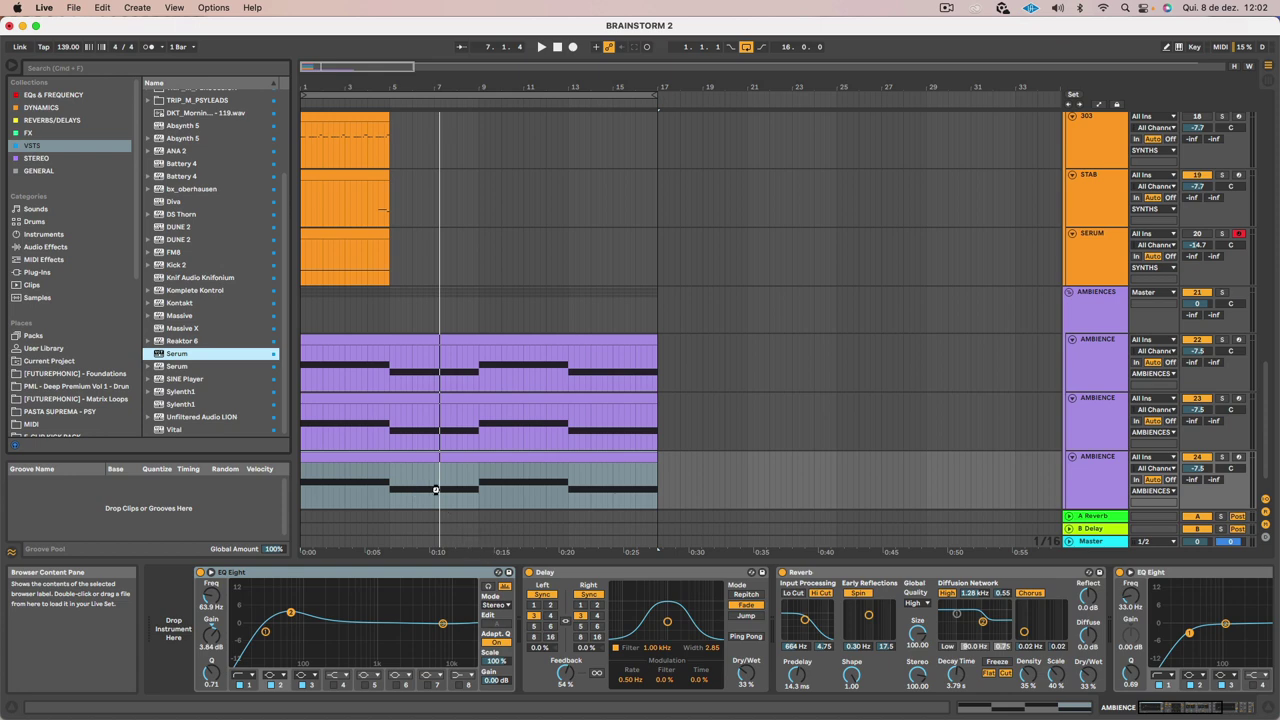
click(397, 457)
click(946, 8)
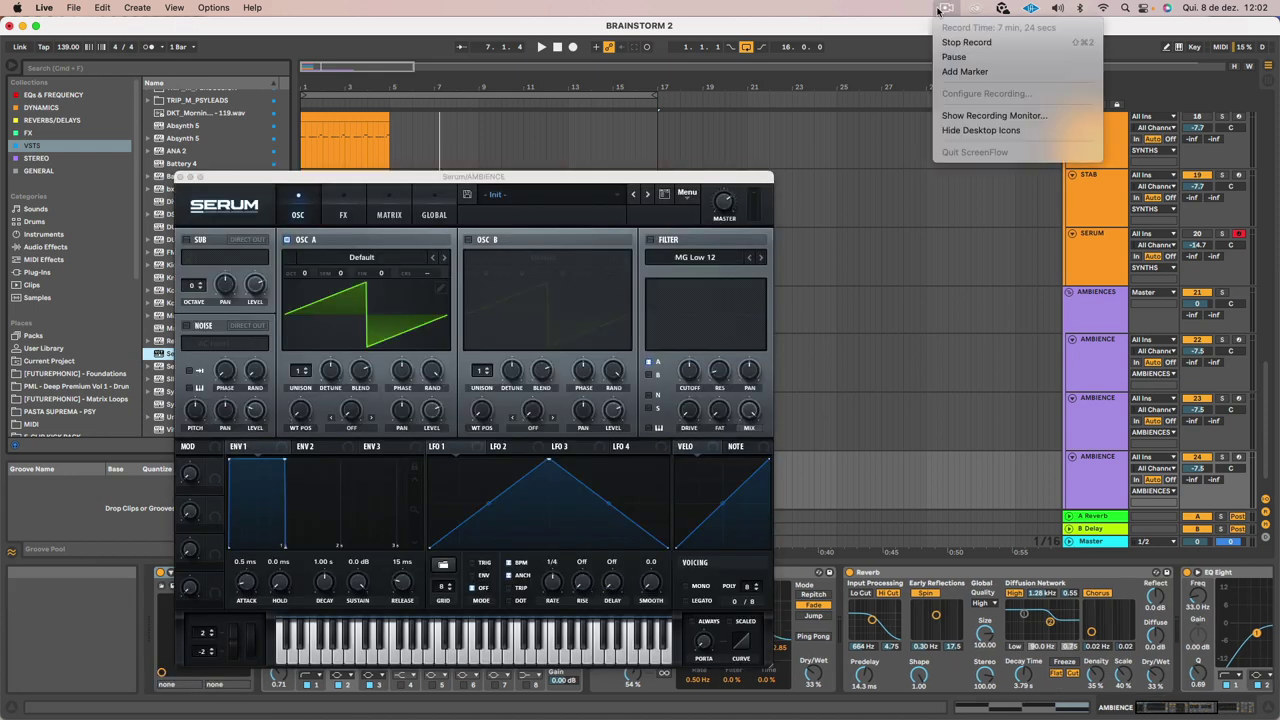
click(958, 57)
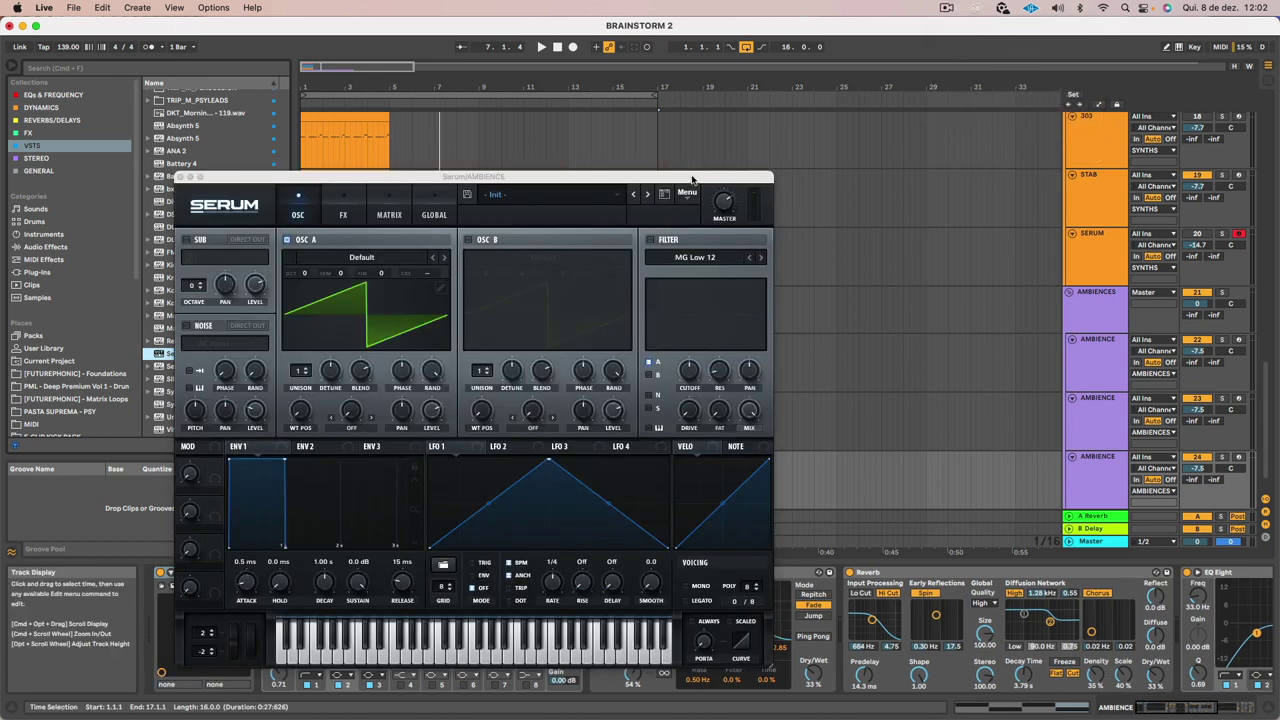
drag(697, 178, 735, 150)
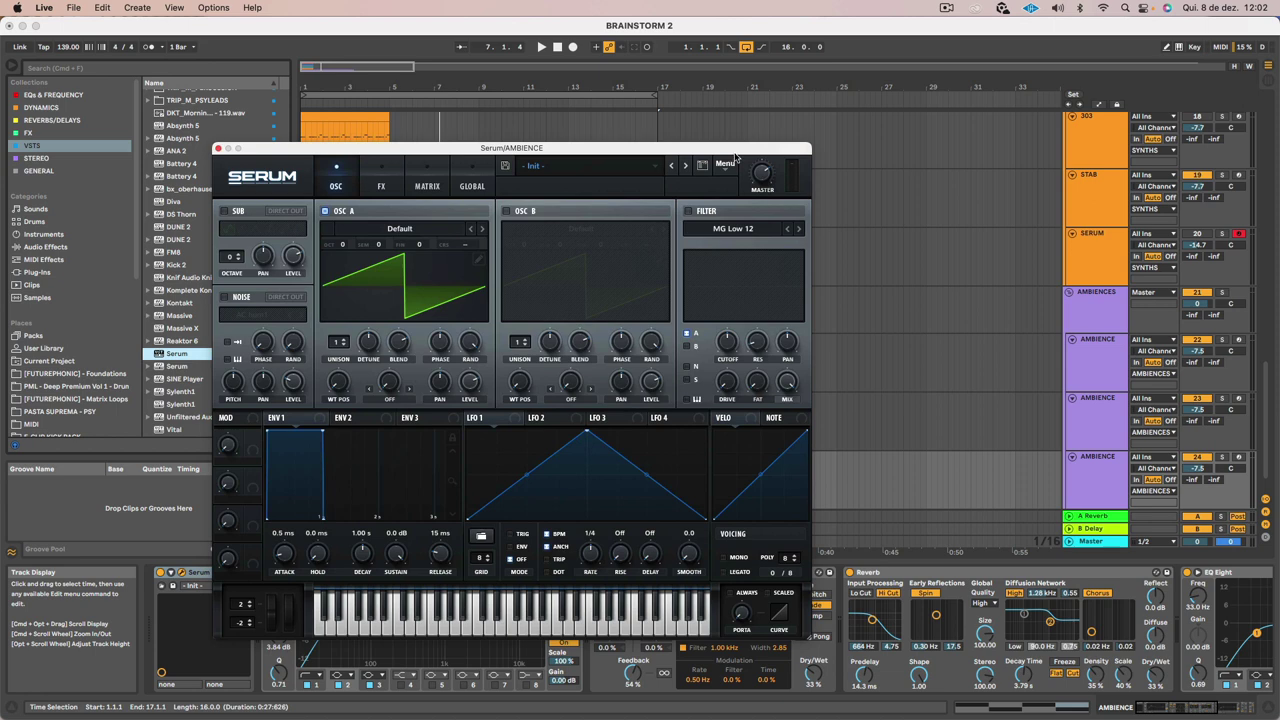
click(217, 149)
Reduce the newest AMBIENCE clip to a single D1 note lasting one bar at bar 2, and play it
double_click(378, 457)
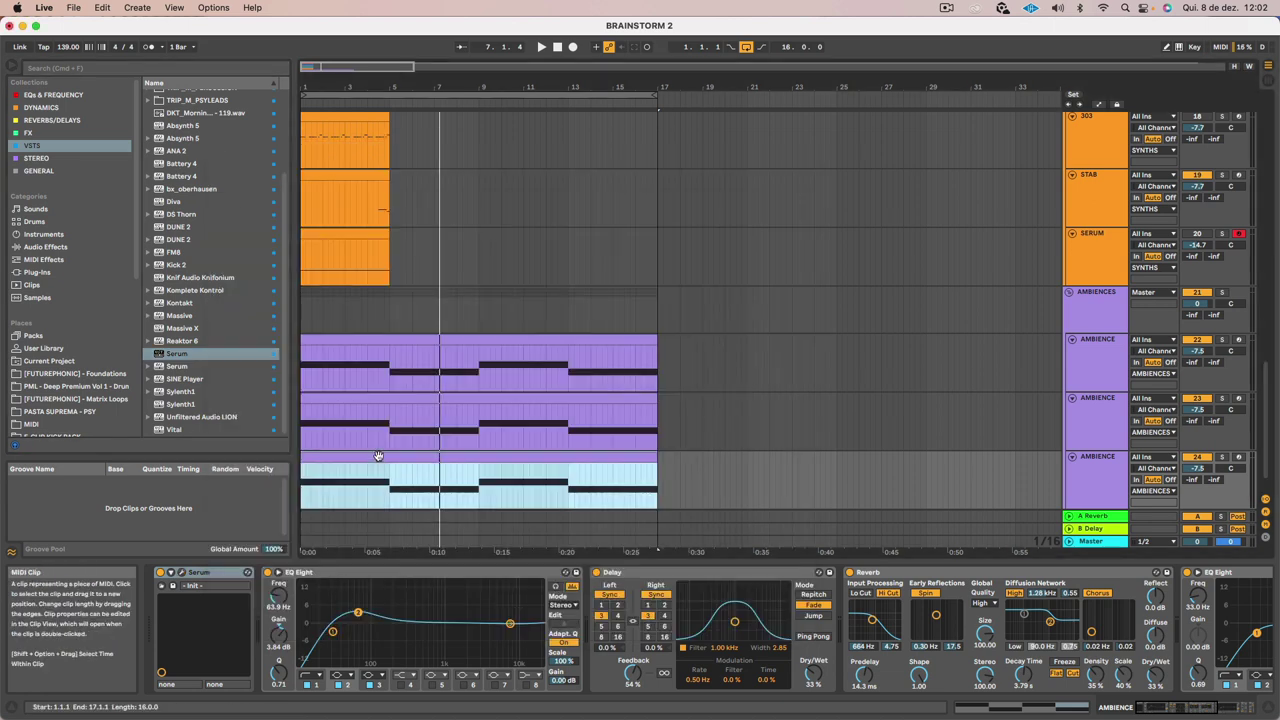
click(513, 526)
drag(673, 516, 1268, 664)
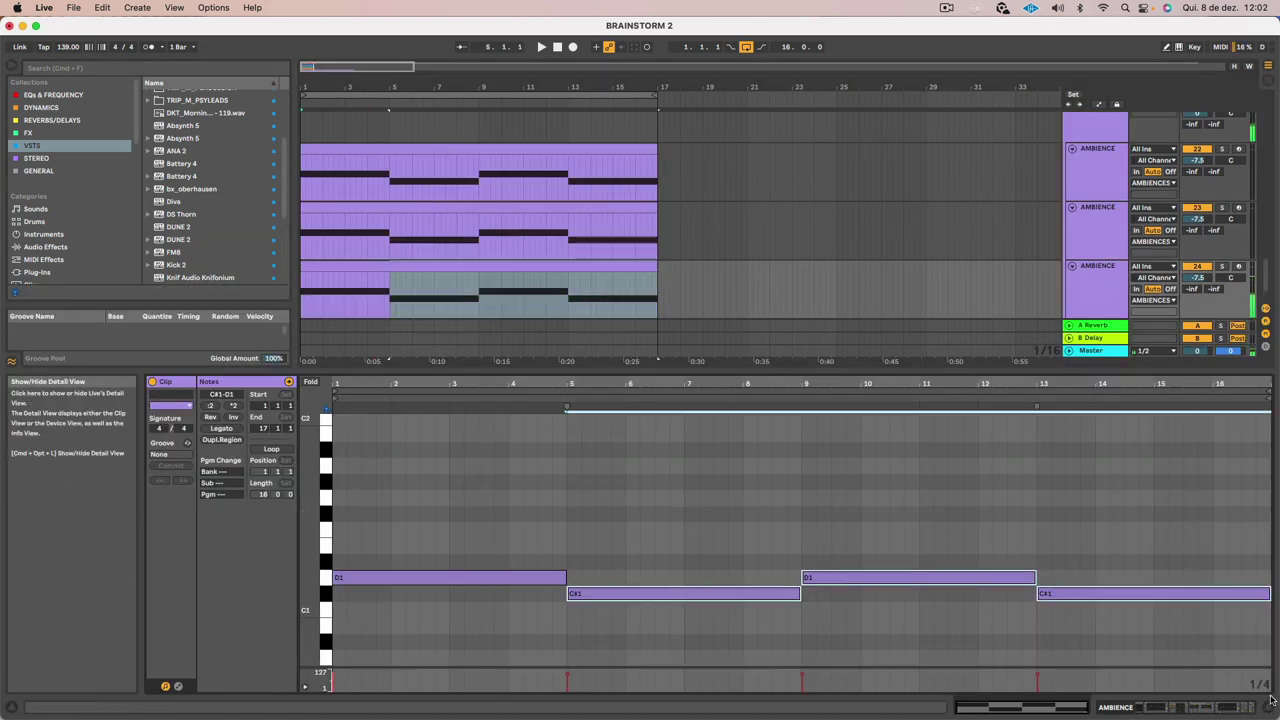
key(Delete)
drag(487, 578, 548, 590)
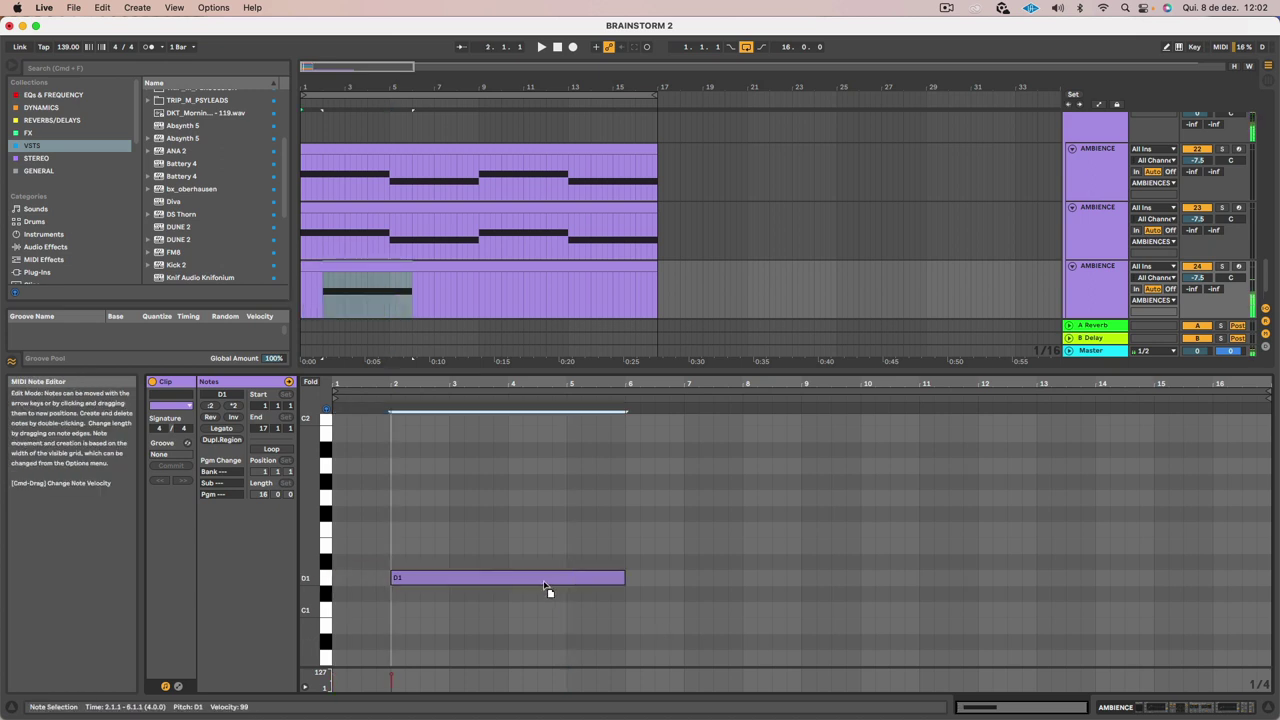
drag(624, 579, 437, 578)
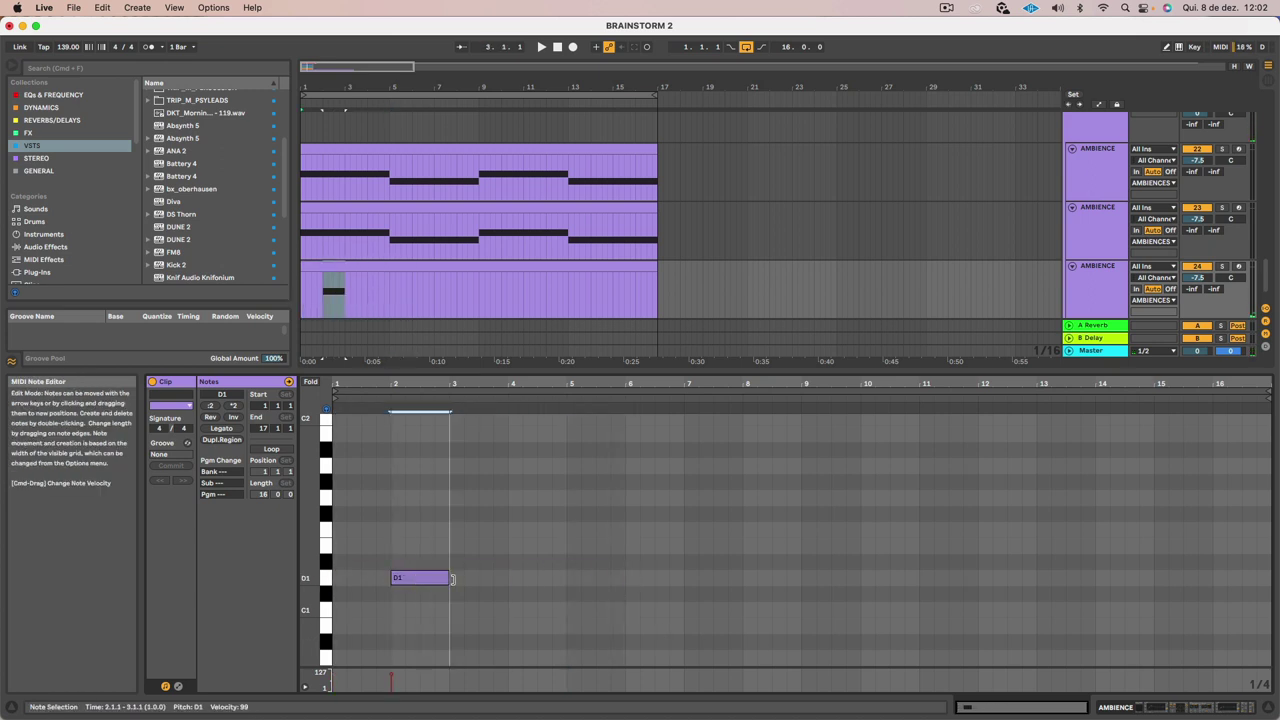
key(space)
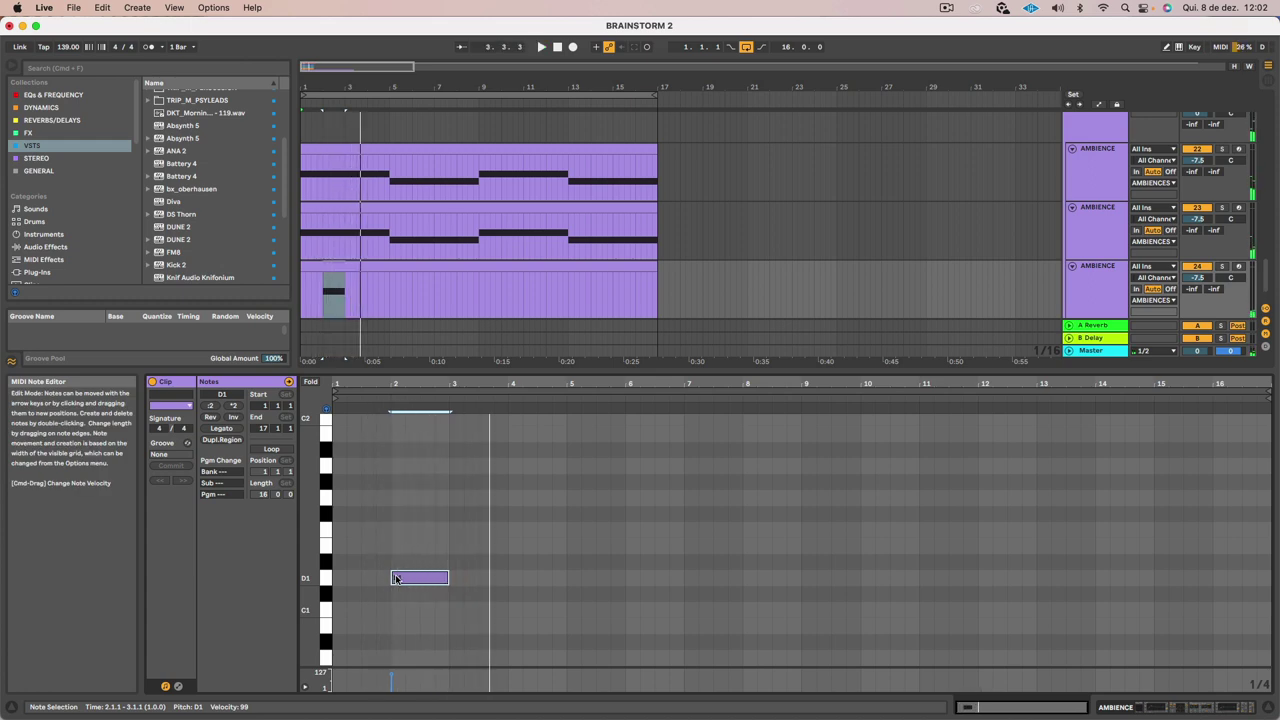
Set Serum's oscillator A octave to -1 on the newest AMBIENCE track and play the result
key(shift+Tab)
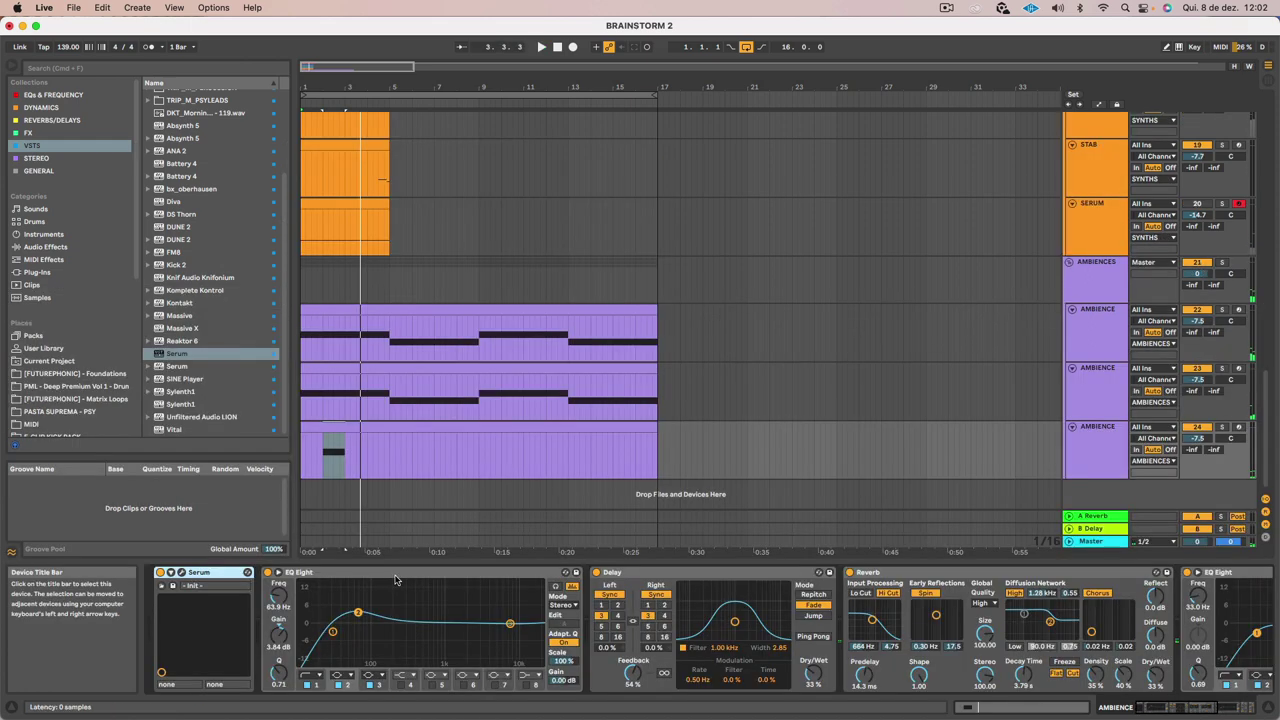
click(183, 573)
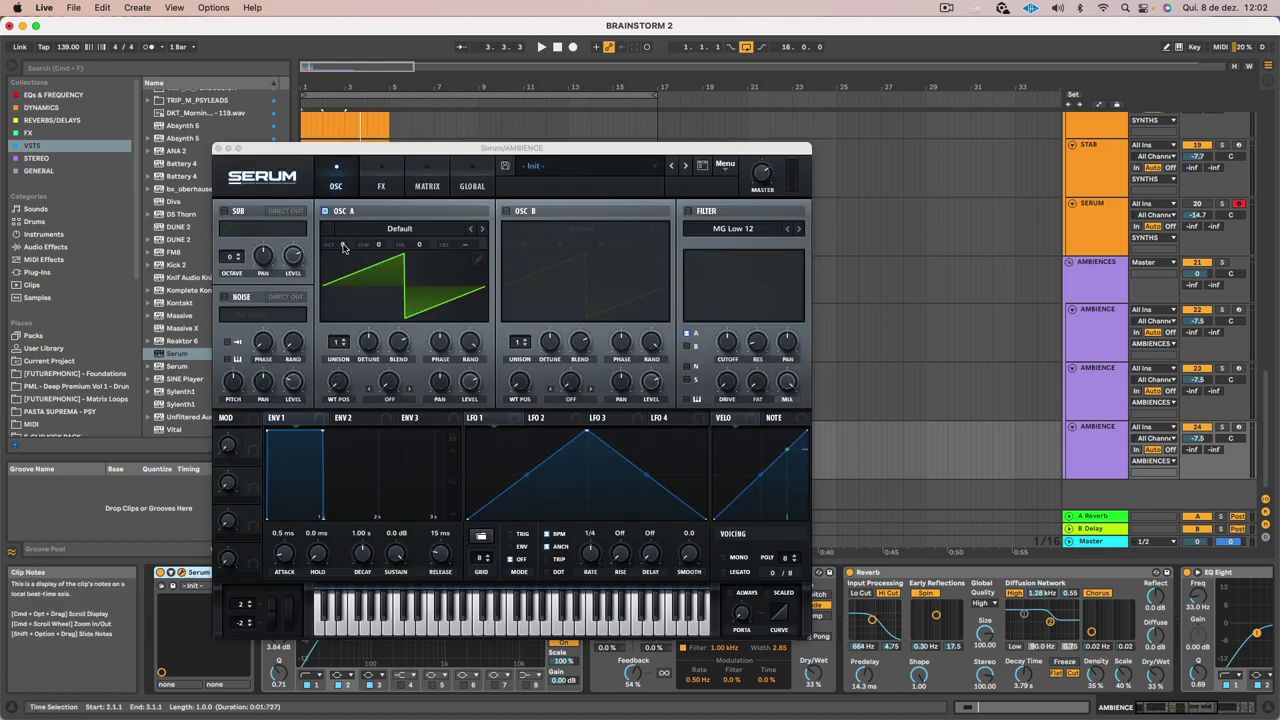
drag(344, 244, 344, 262)
key(space)
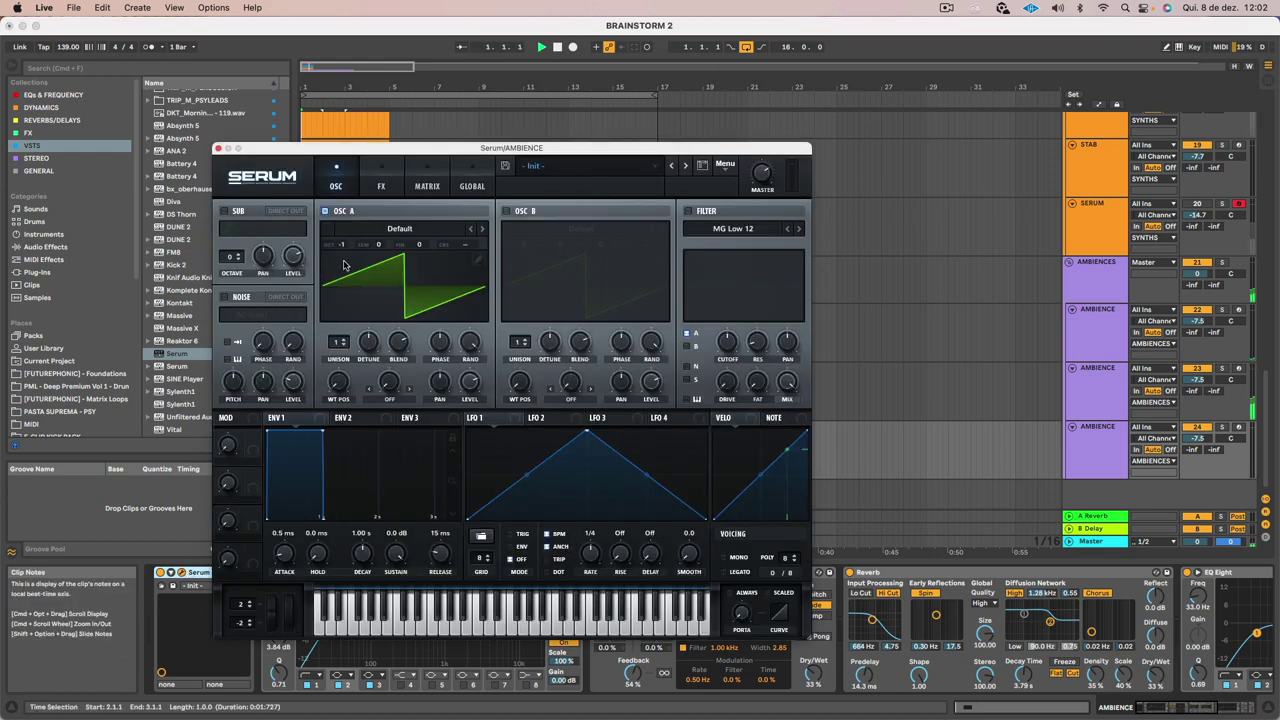
Enable Serum's MG Low 12 filter, lower its cutoff below about 155 Hz during playback, and move the plugin window clear of the clips
click(686, 211)
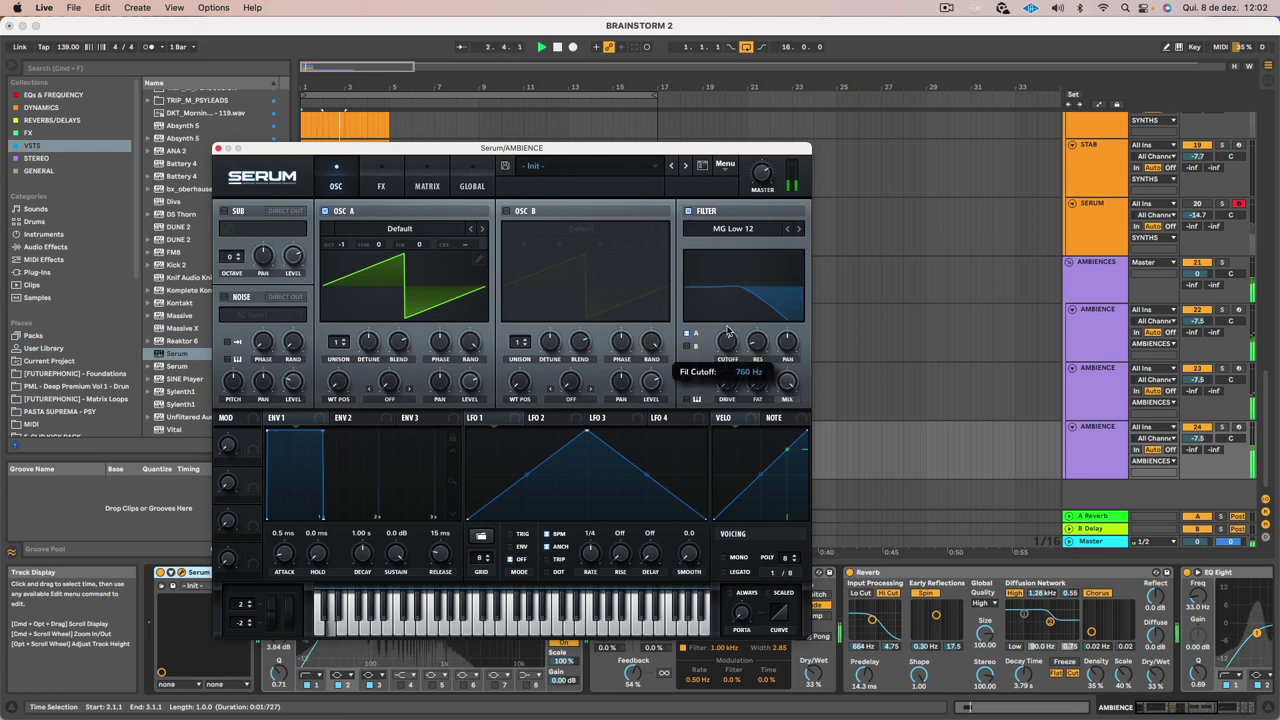
drag(728, 331, 731, 301)
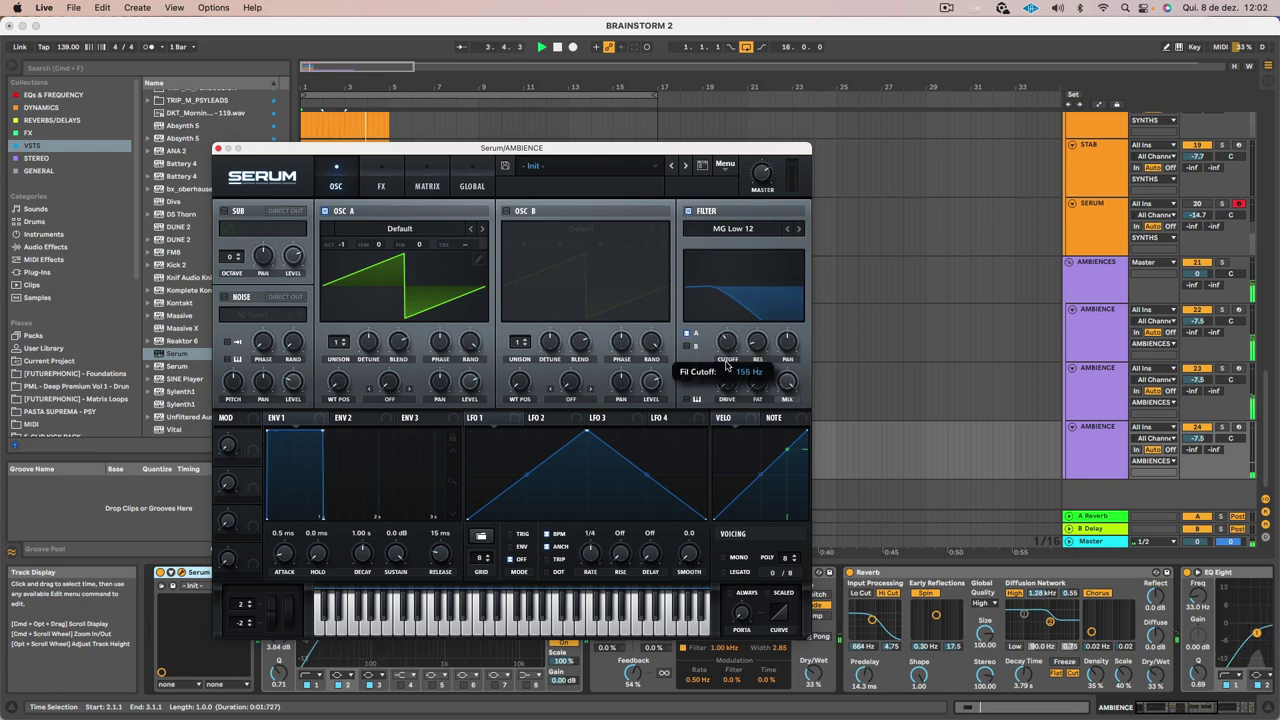
drag(727, 366, 720, 378)
drag(519, 152, 771, 450)
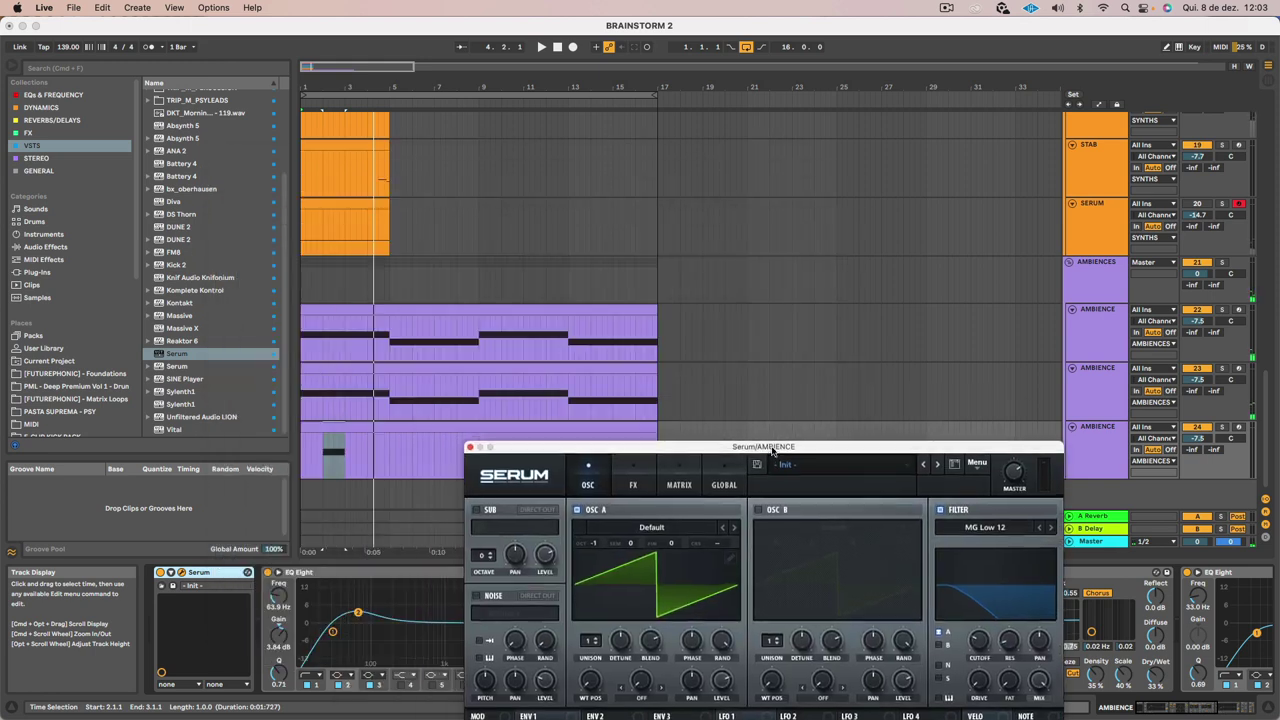
Automate Serum's filter cutoff to curve upward across the D1 note on the third AMBIENCE track, reaching about 0.94 at bar 3
double_click(334, 449)
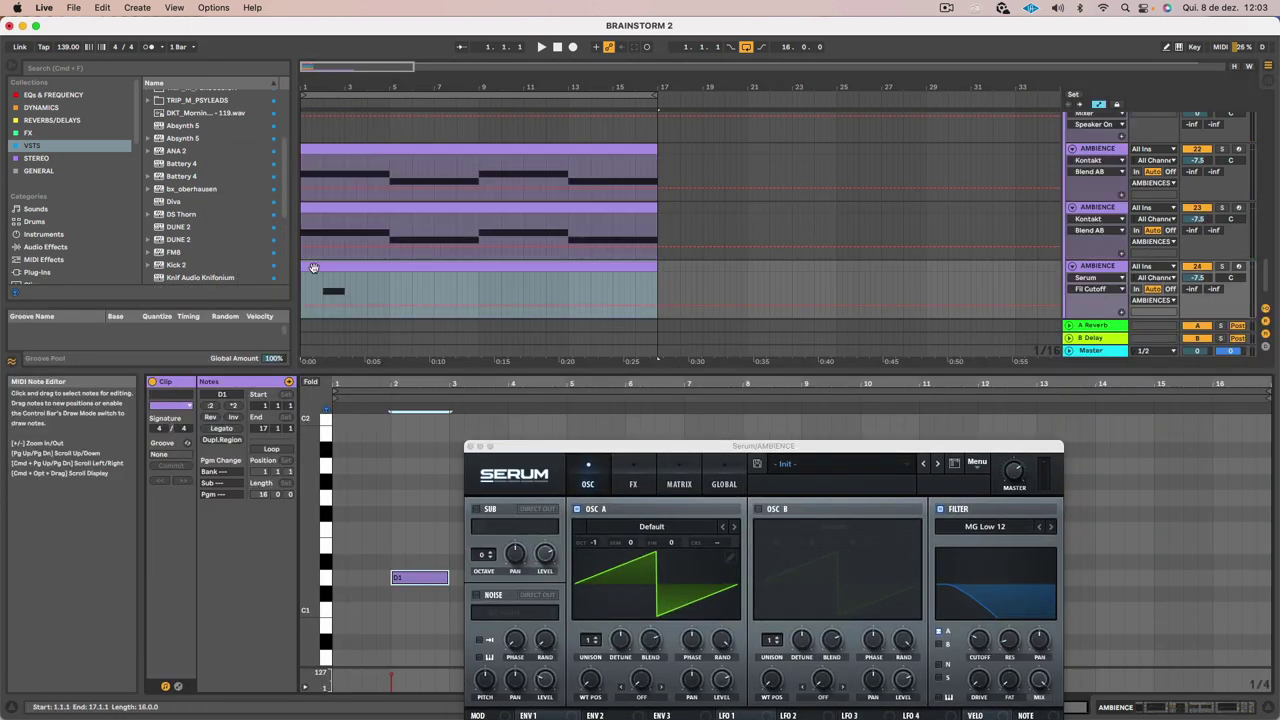
mouse_move(982, 645)
mouse_down()
mouse_move(984, 618)
mouse_move(975, 649)
mouse_up()
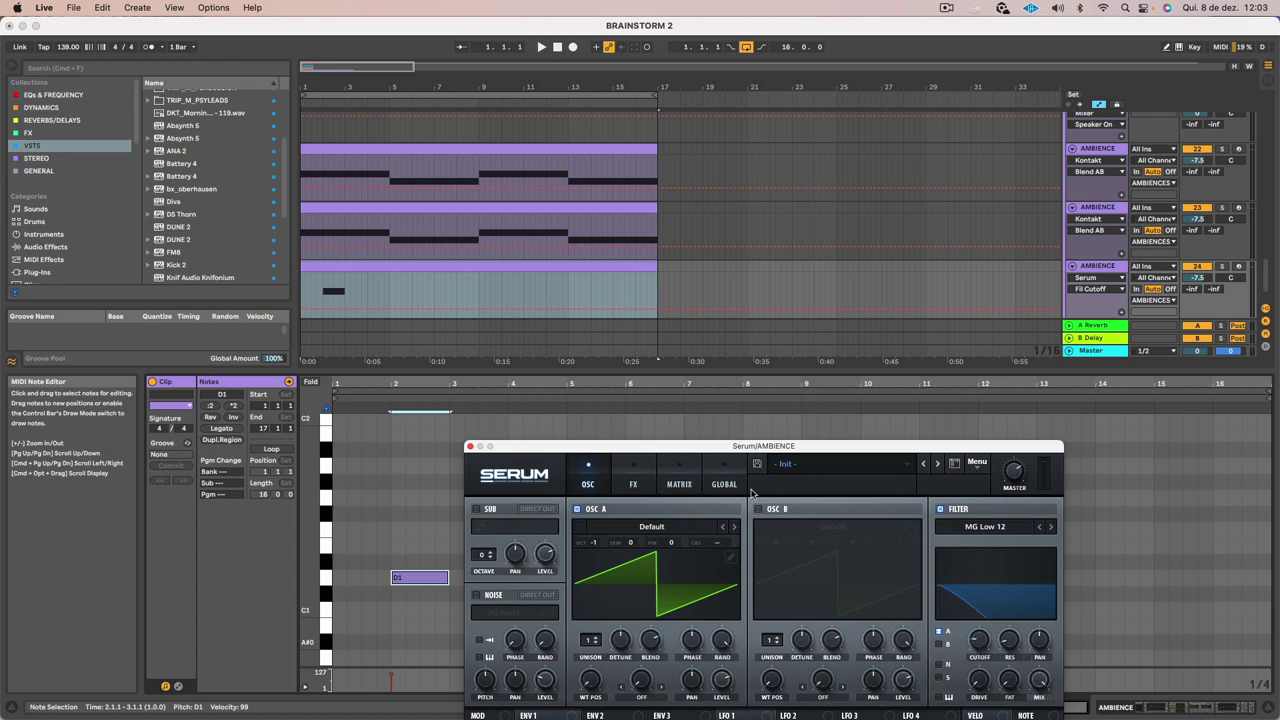
click(332, 310)
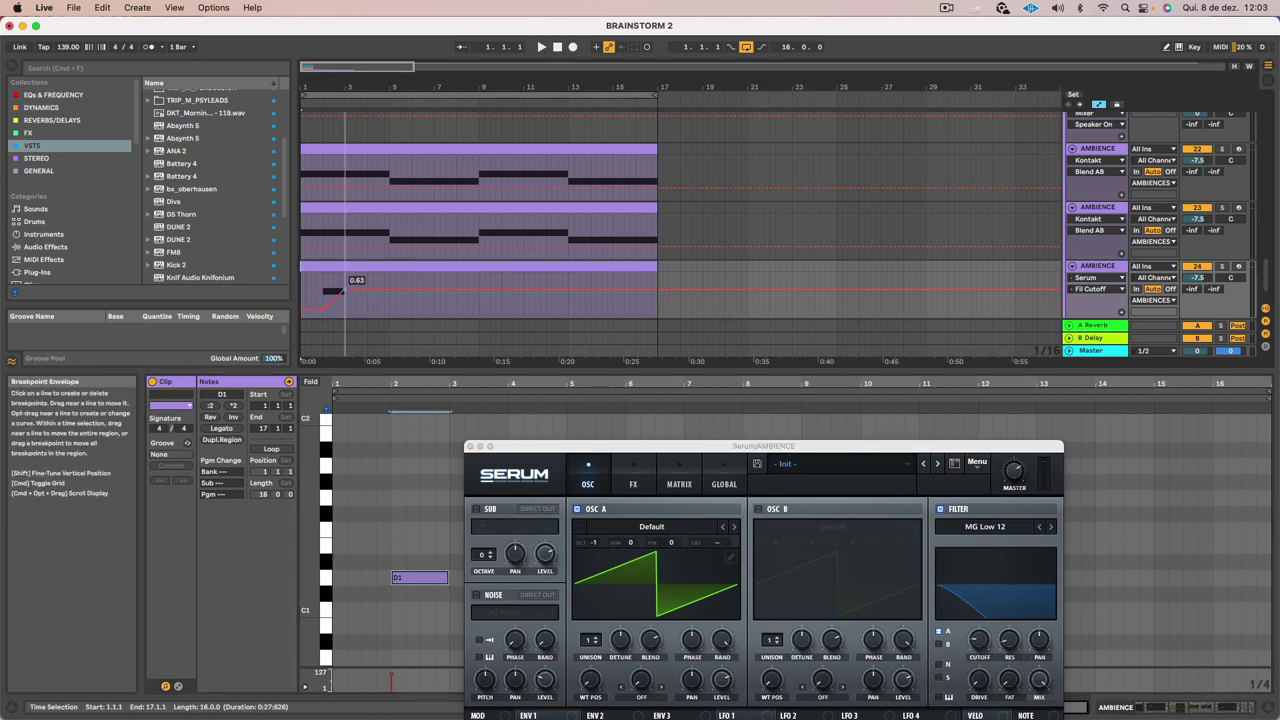
drag(324, 88, 324, 165)
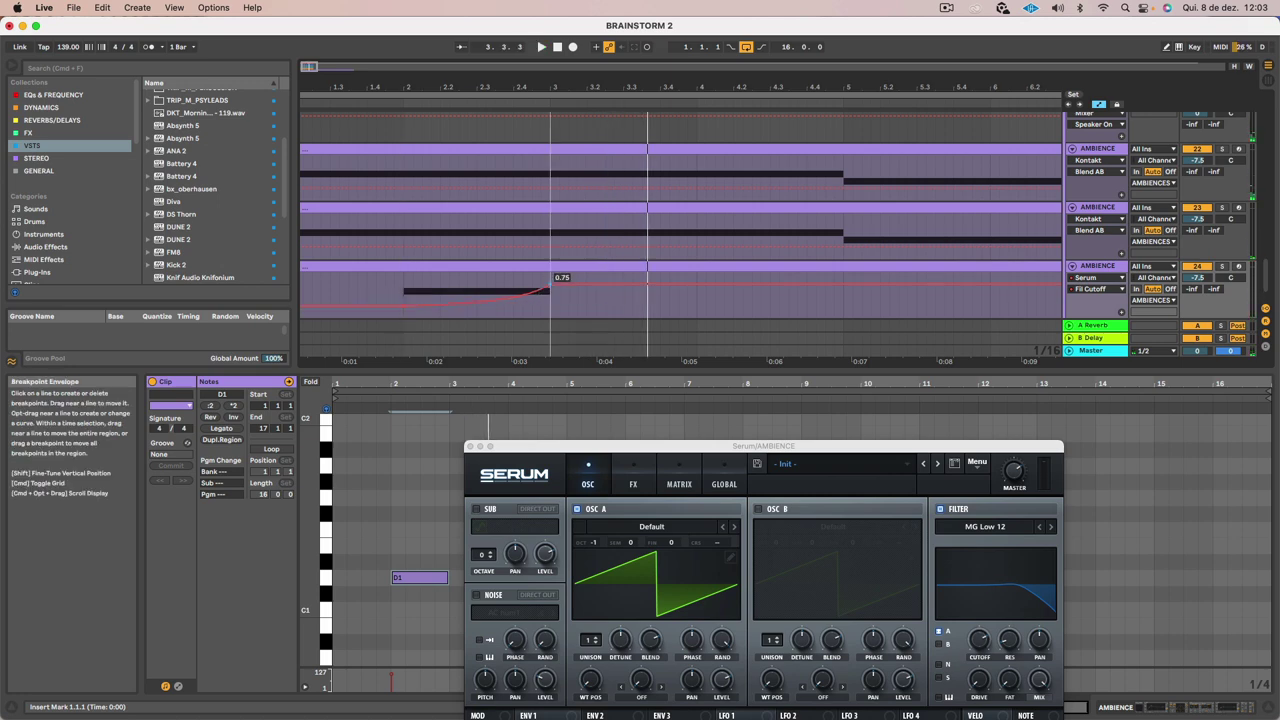
key(space)
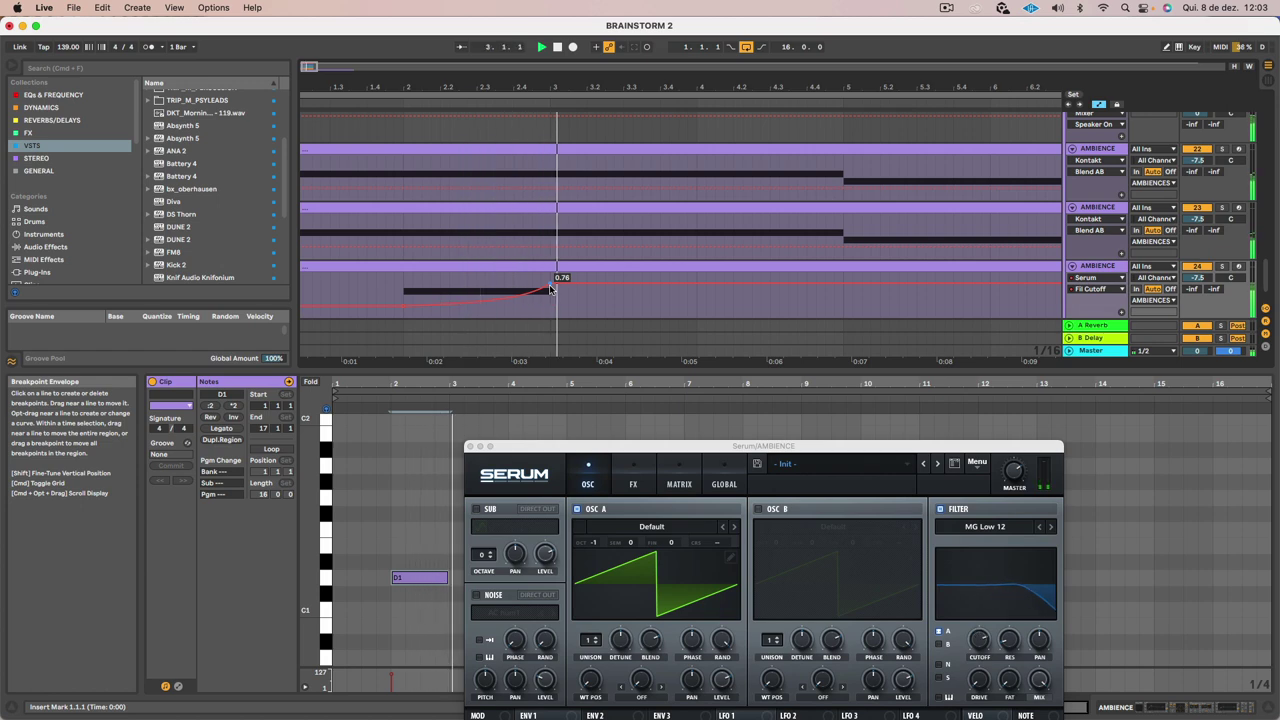
drag(549, 284, 549, 276)
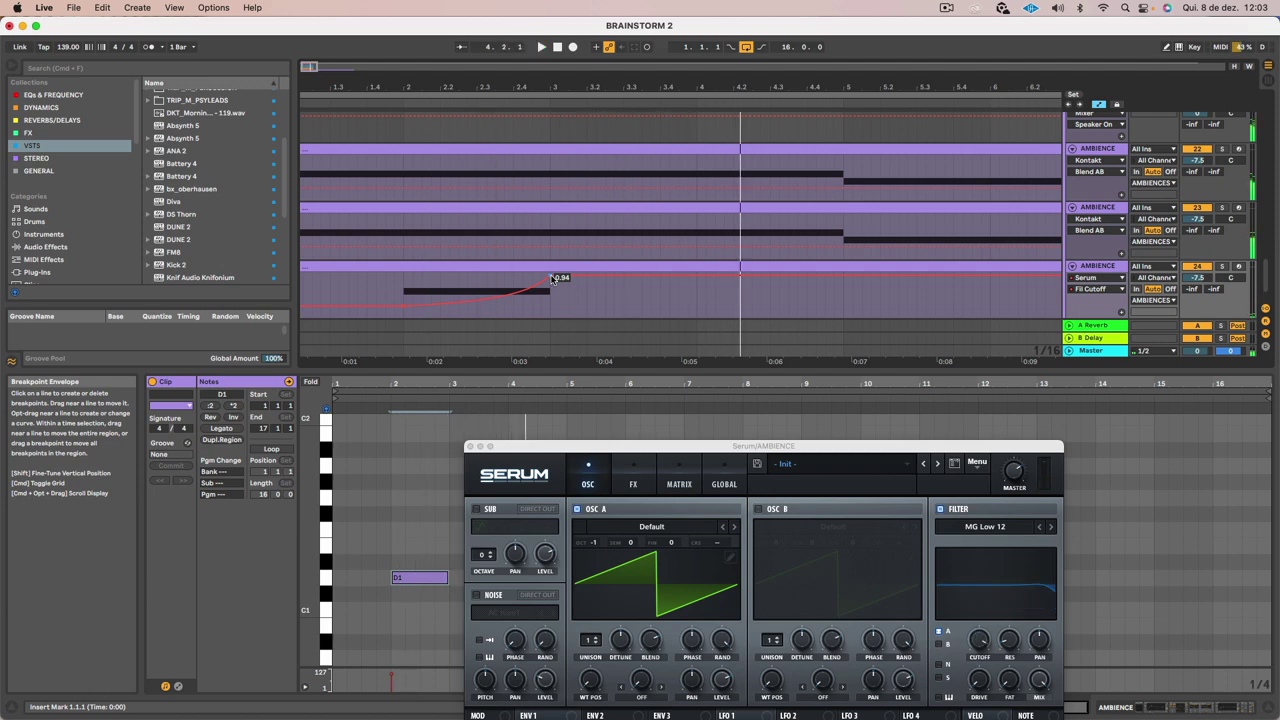
Play the cutoff sweep with the track's devices shown, and close the Serum window
key(shift+Tab)
key(space)
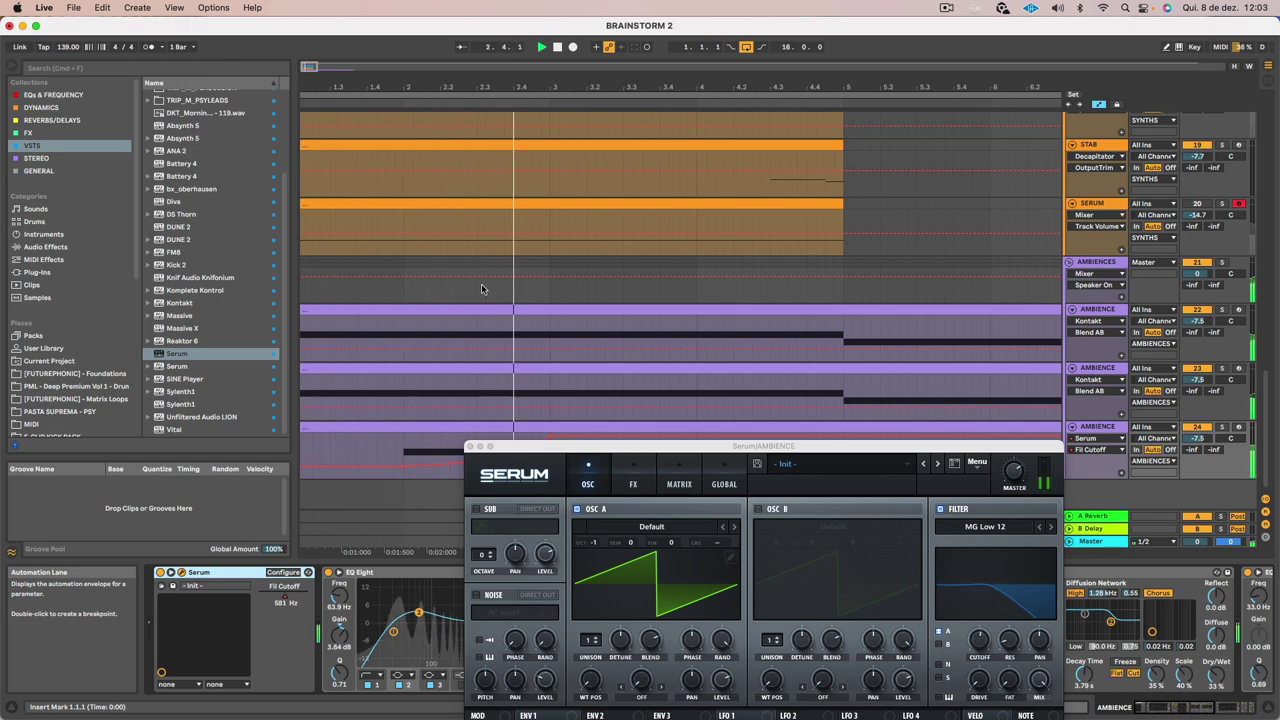
click(470, 446)
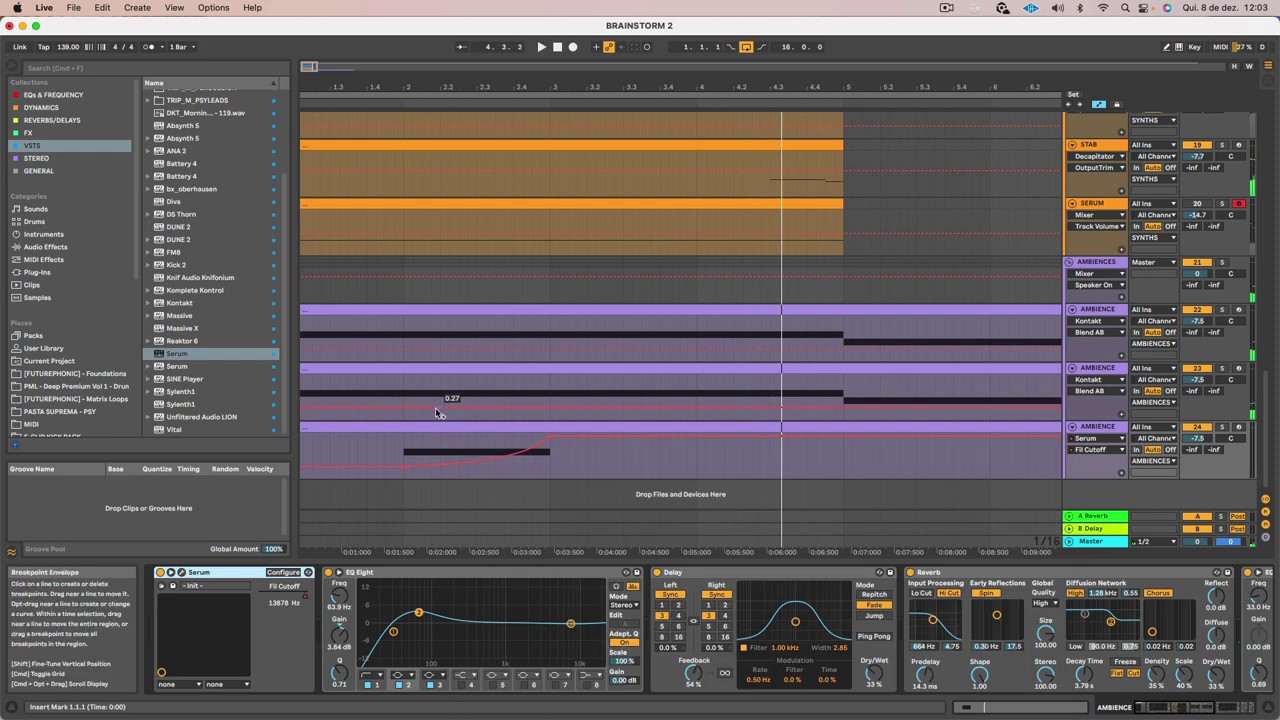
Mute the BASS track and repeat the four-bar KICK clip until it fills all 16 bars
scroll(657, 363, up, 10)
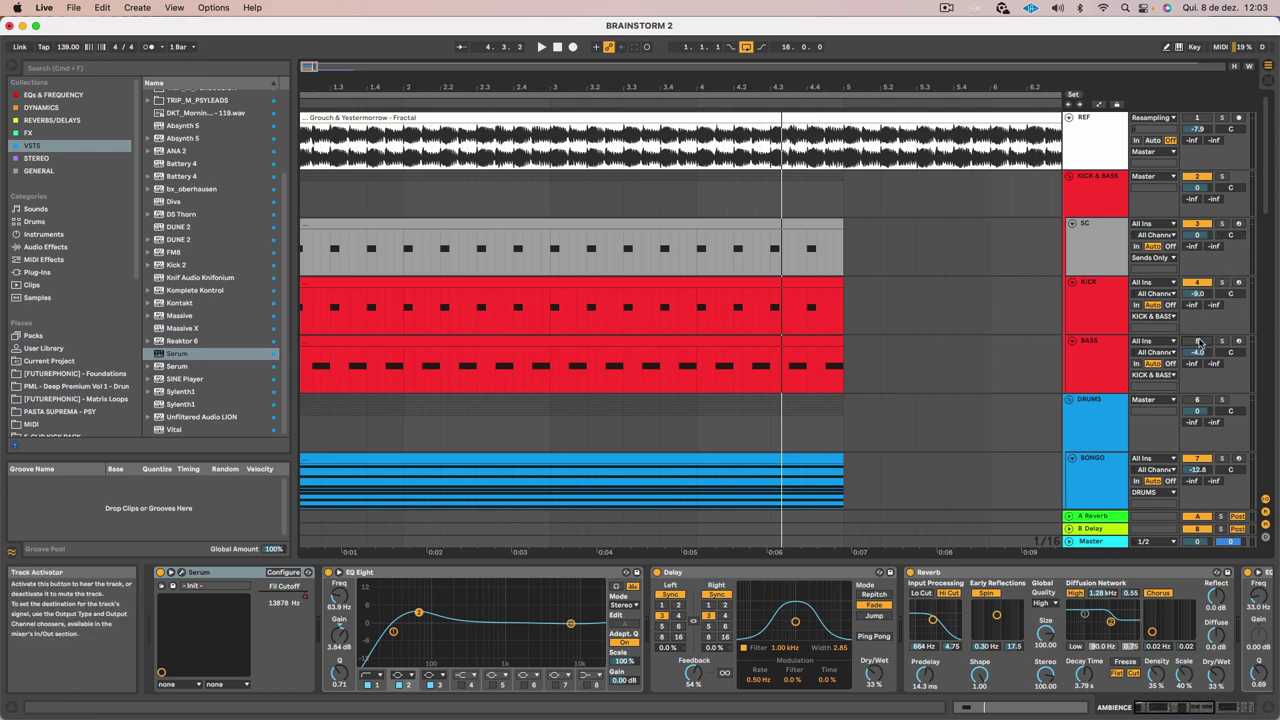
key(space)
click(1080, 306)
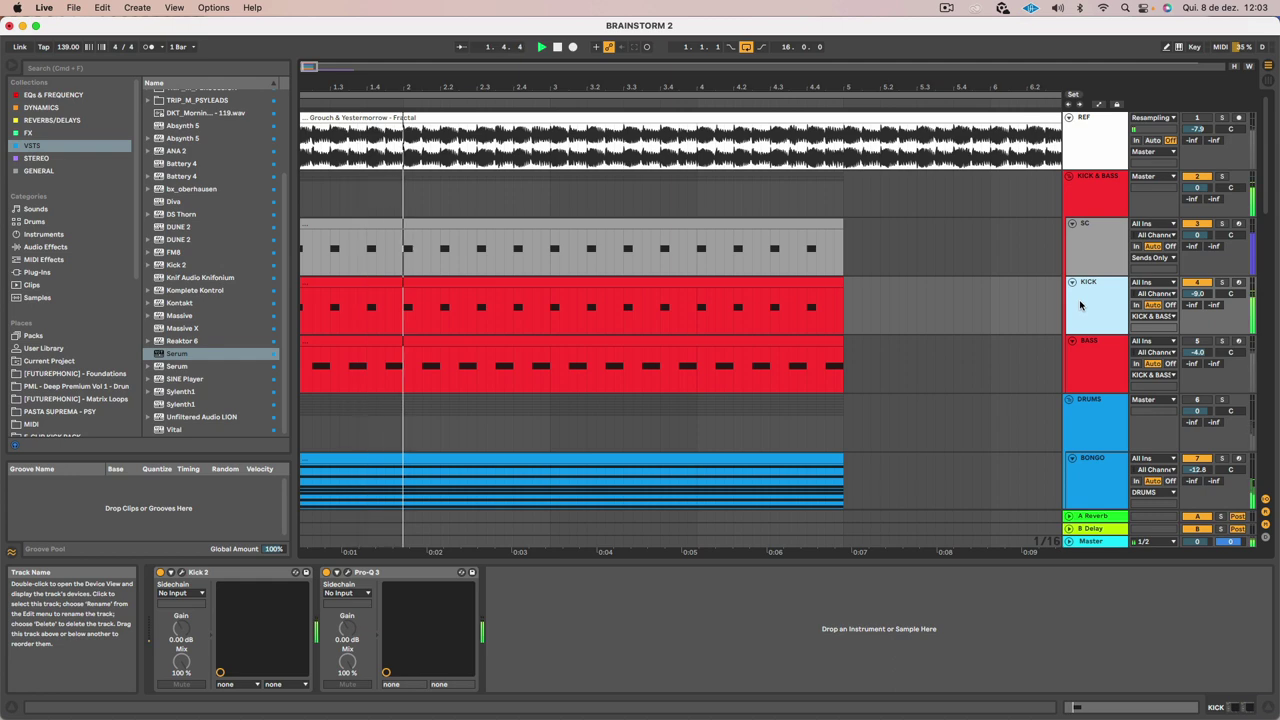
click(691, 282)
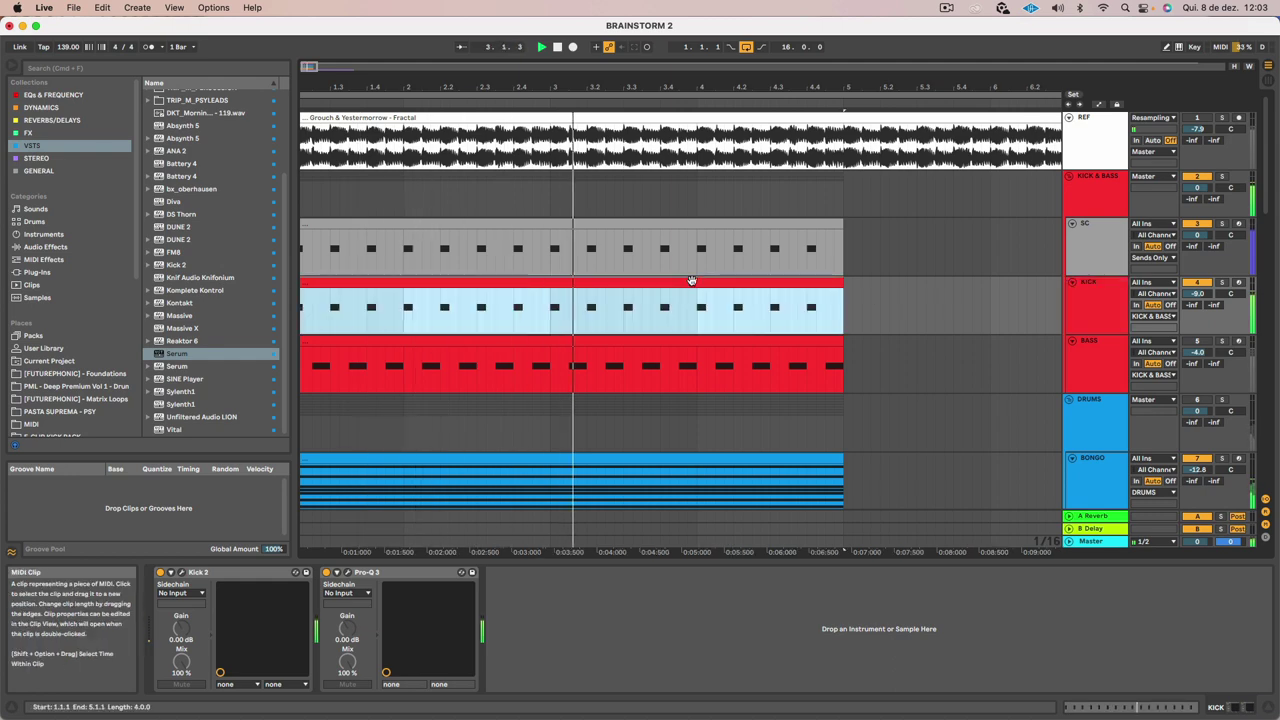
key(super+d)
scroll(691, 281, left, 5)
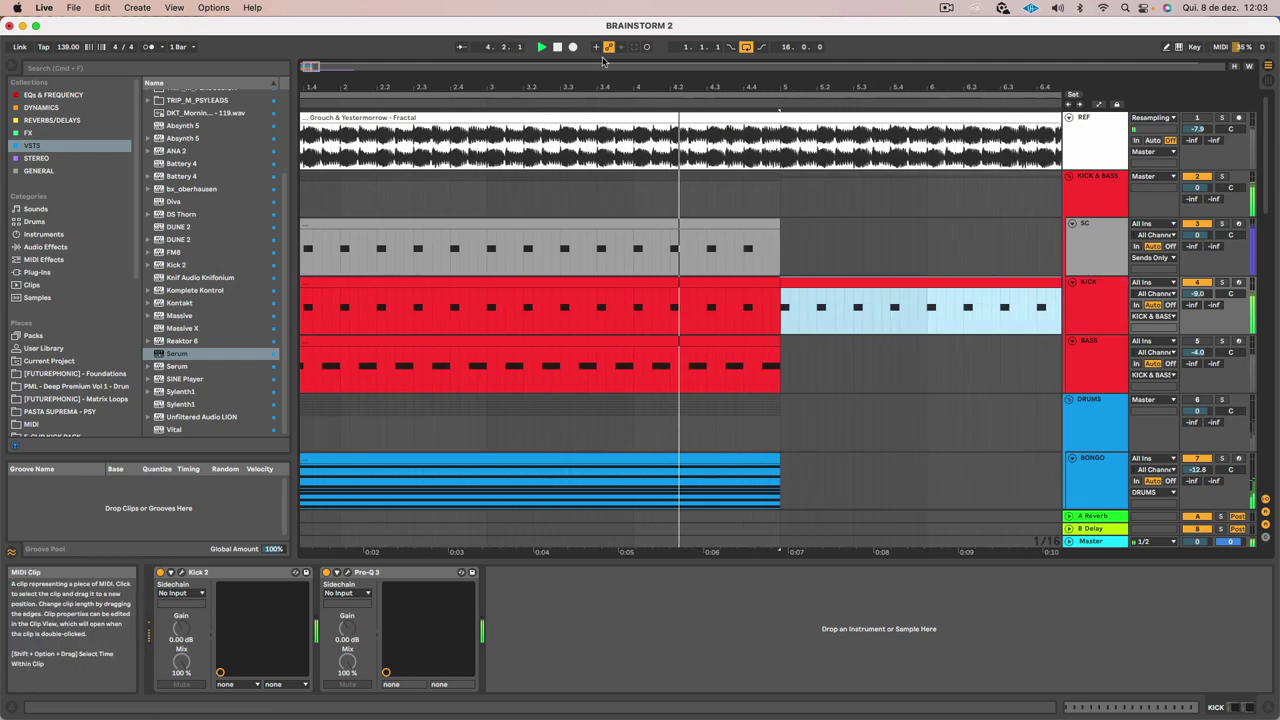
drag(640, 87, 632, 42)
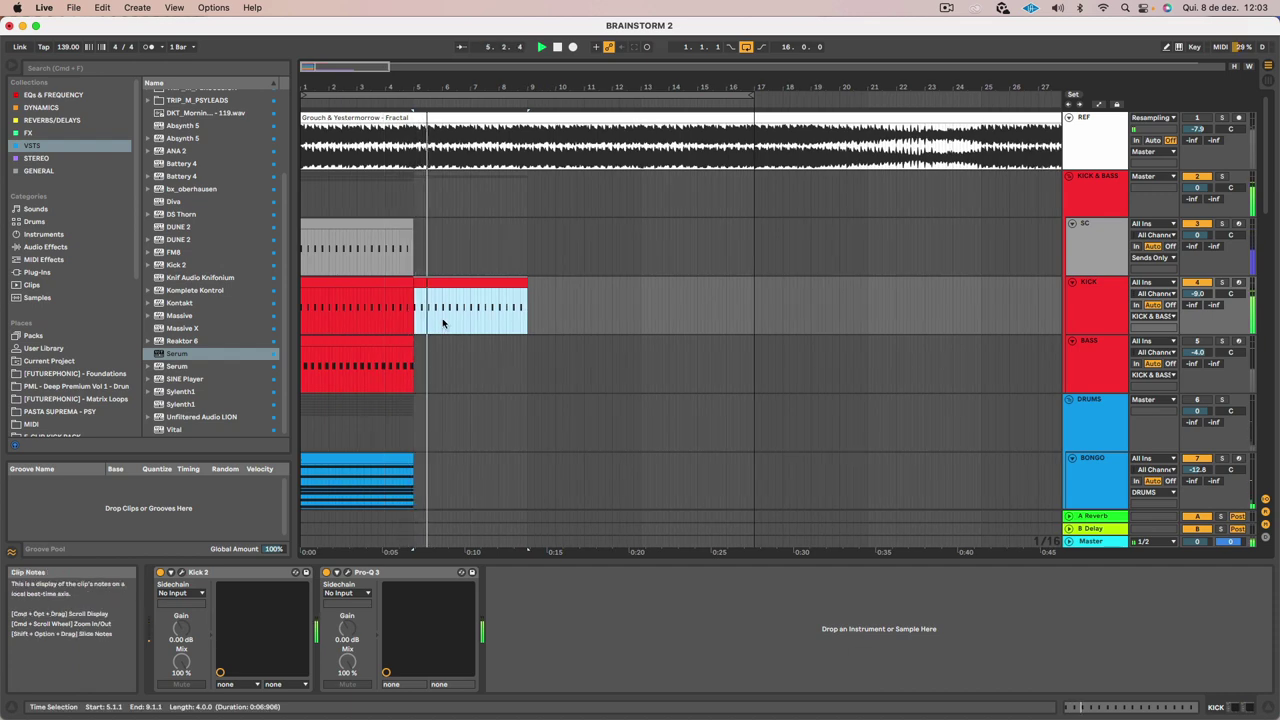
key(super+d)
key(super+d)
Open the D1 clip on the third AMBIENCE track and set that track's volume to -2.5 dB
scroll(530, 354, down, 10)
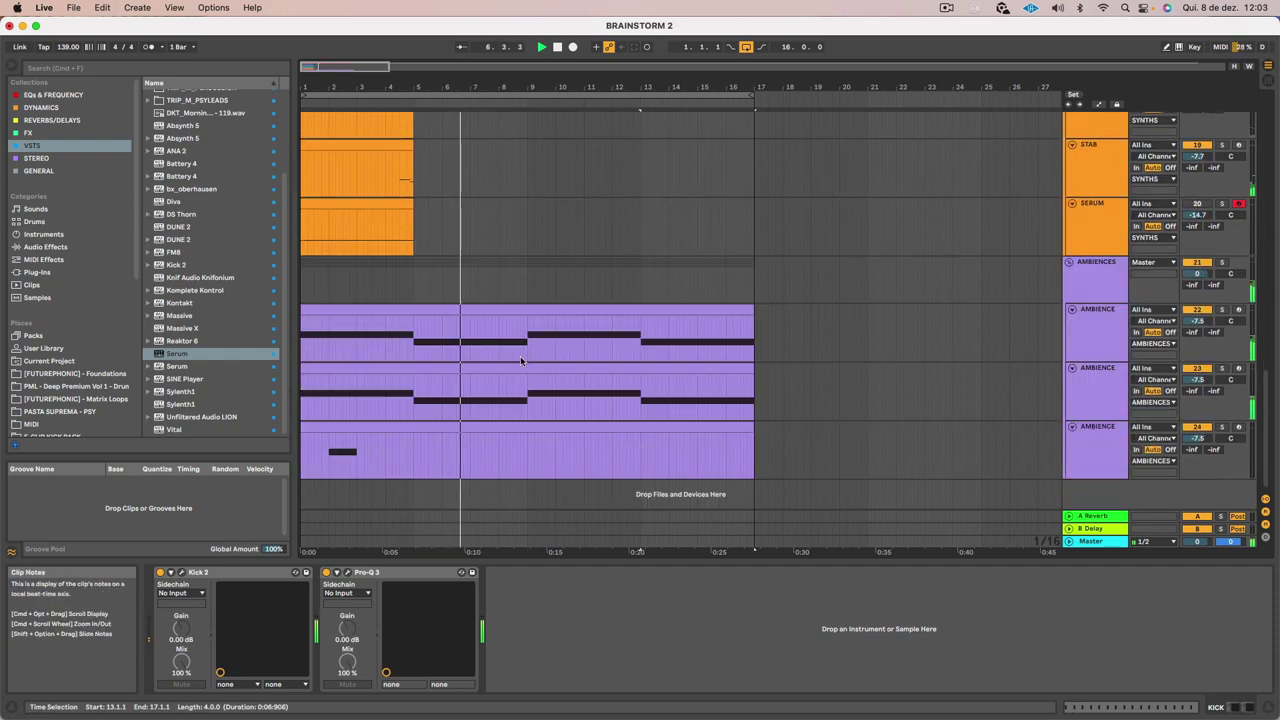
double_click(366, 429)
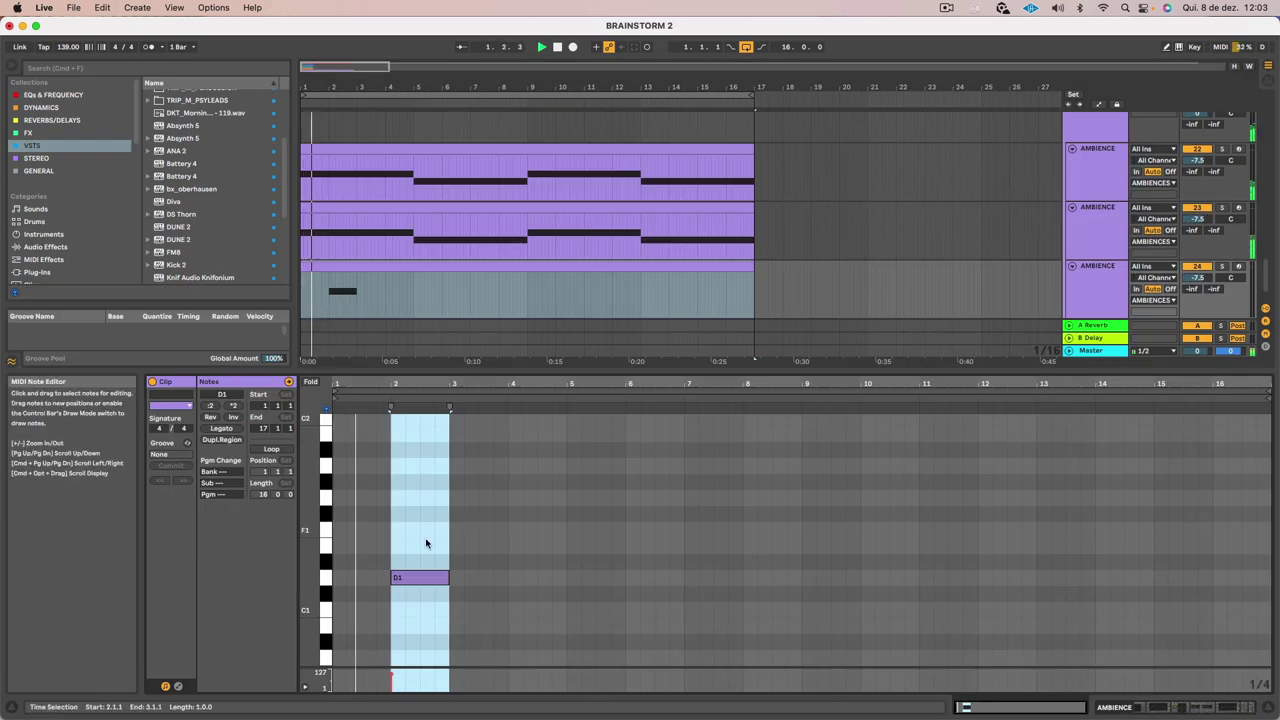
drag(1197, 278, 1197, 261)
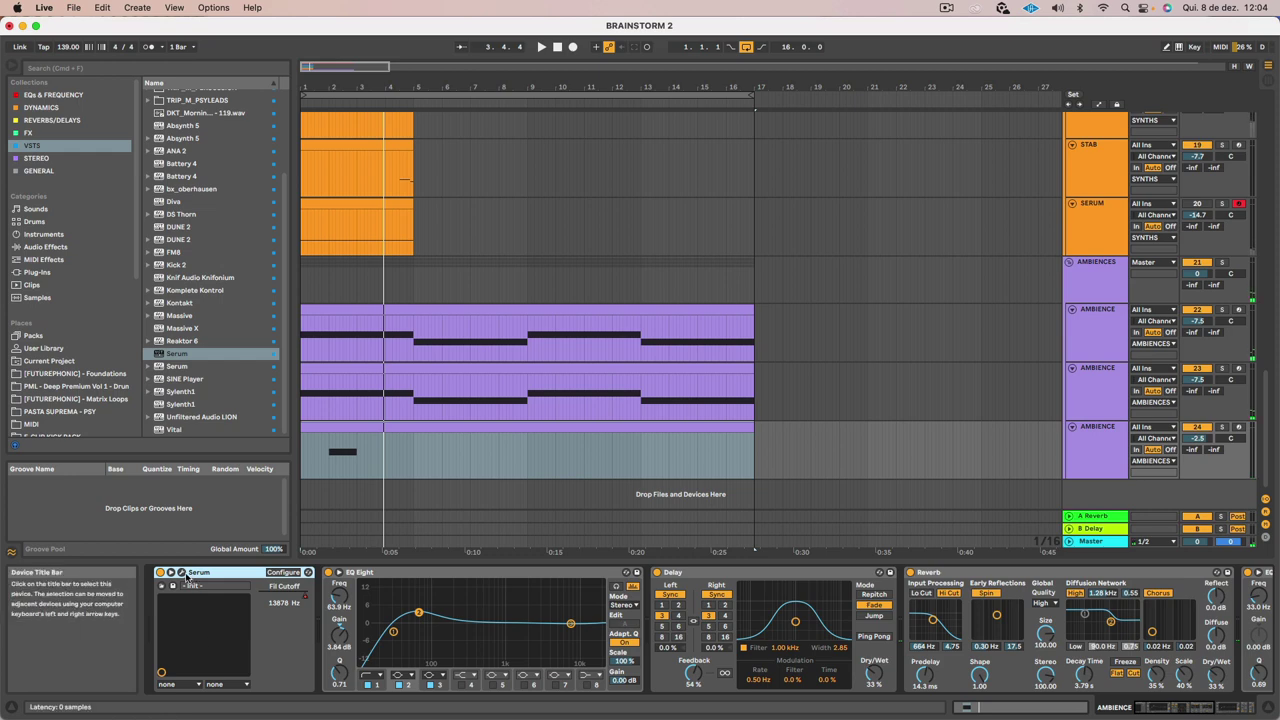
Load the Analog wavetable Basic_McB into Serum's oscillator A and increase its unison voices
click(184, 574)
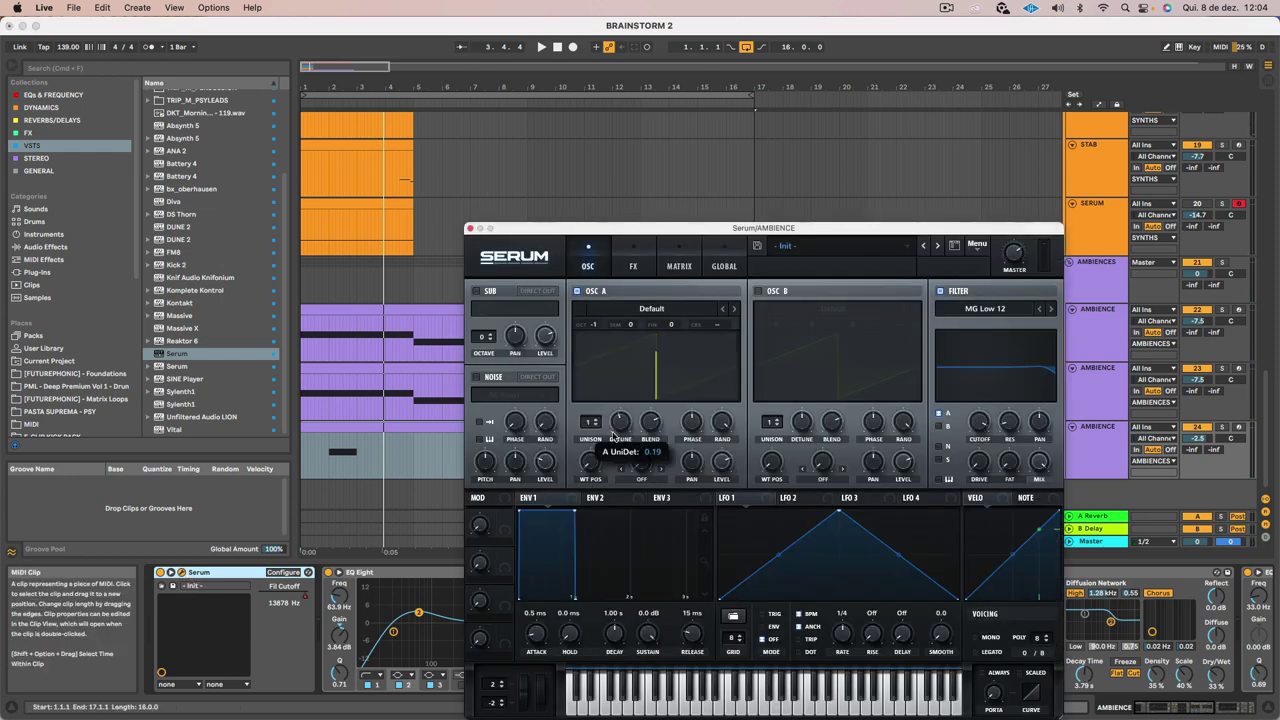
click(670, 307)
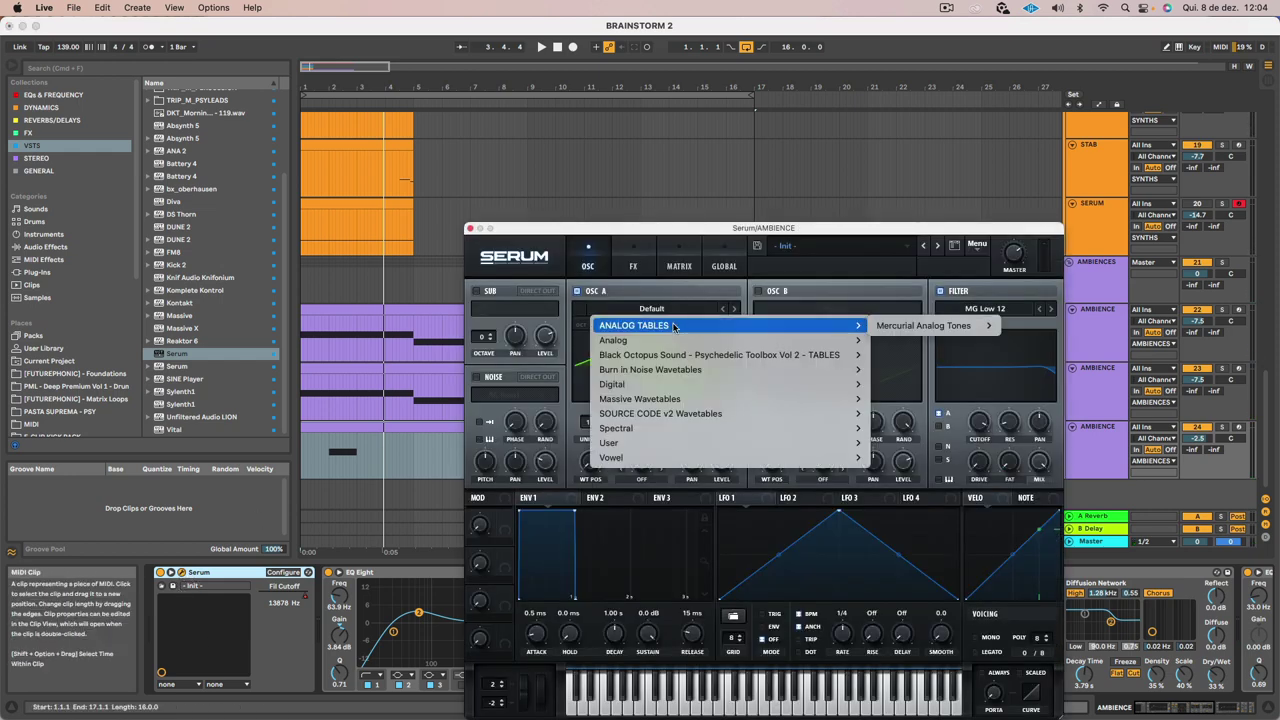
mouse_move(667, 344)
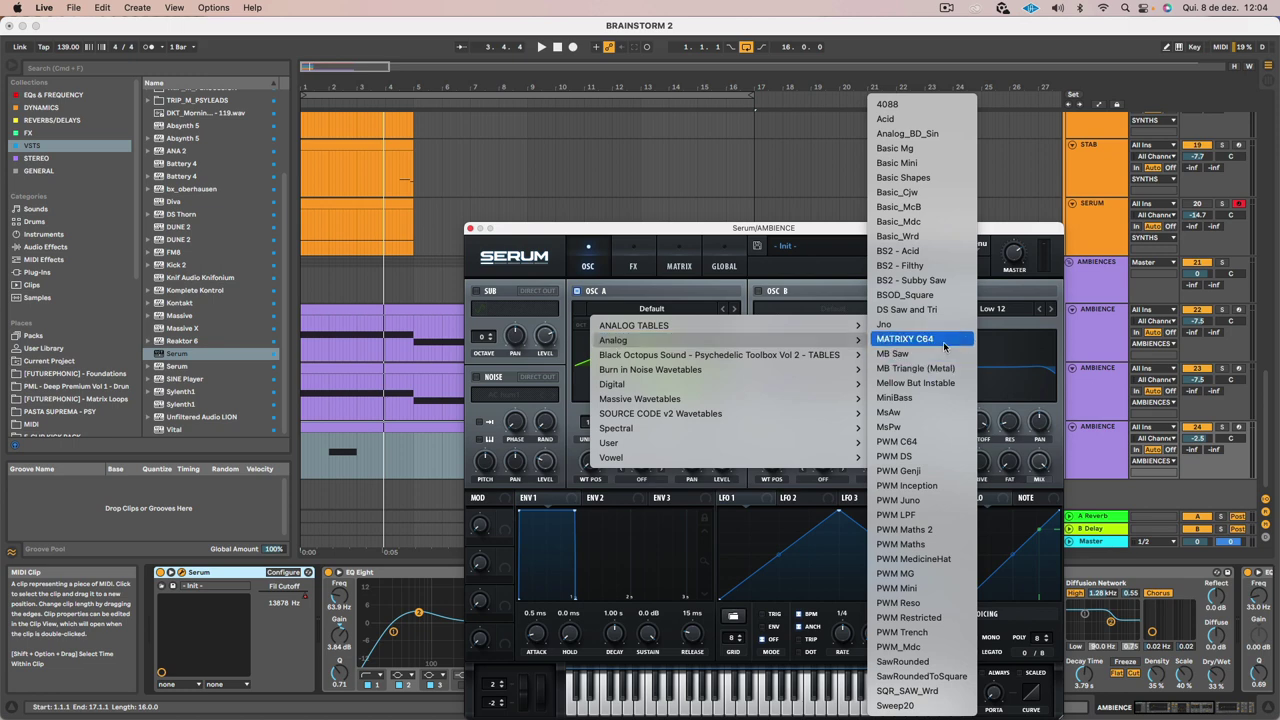
click(918, 206)
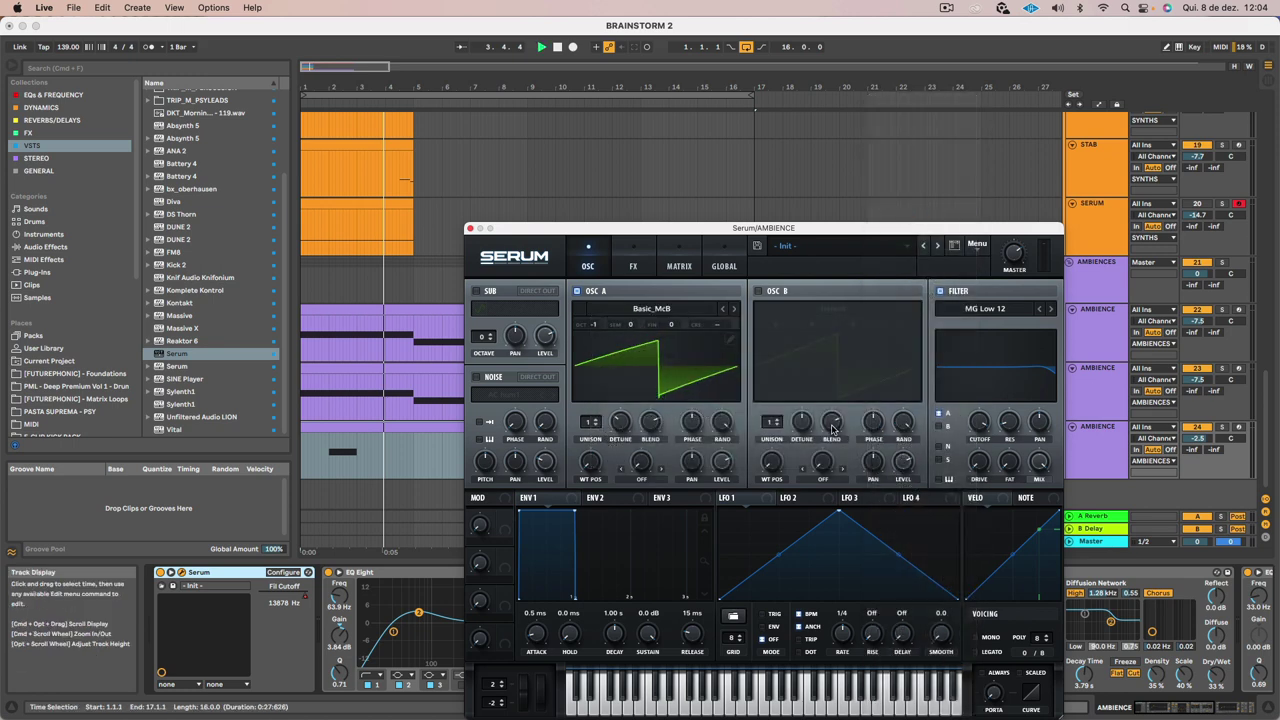
drag(590, 423, 615, 438)
Enable Serum's Hyper/Dimension and Distortion effects, using the Diode 2 distortion type and adjusting its drive during playback
click(634, 266)
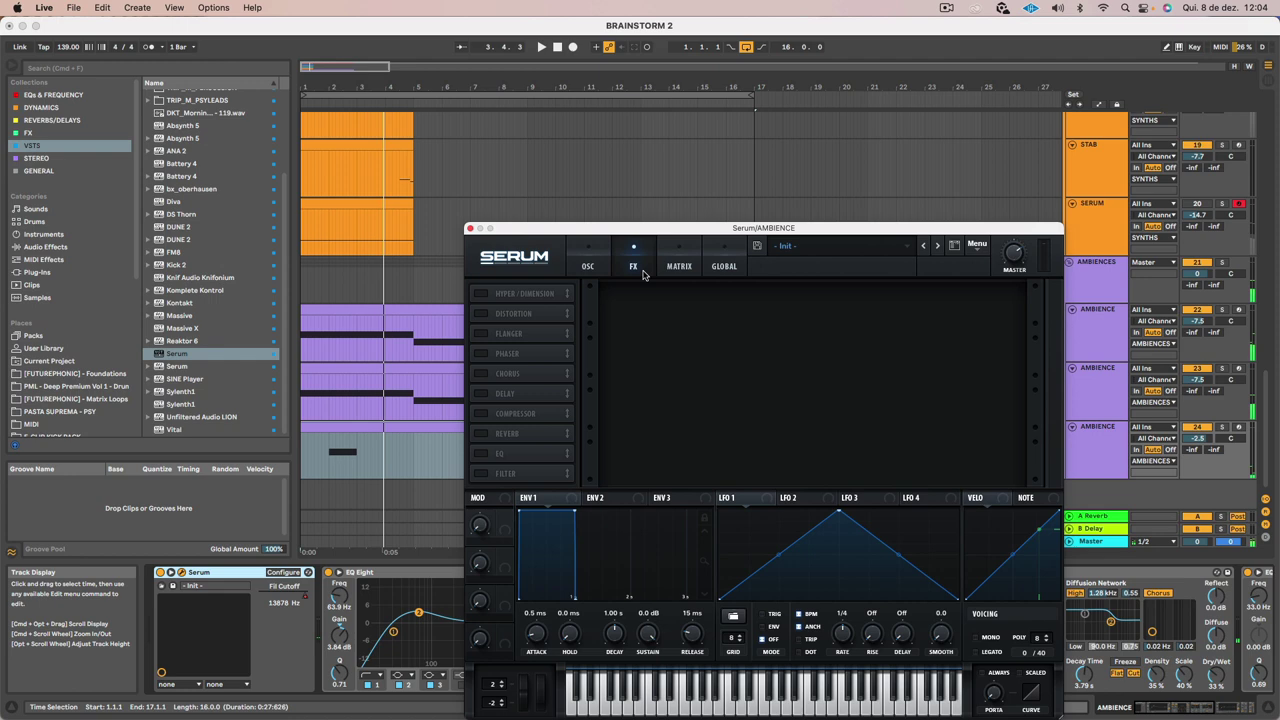
click(479, 293)
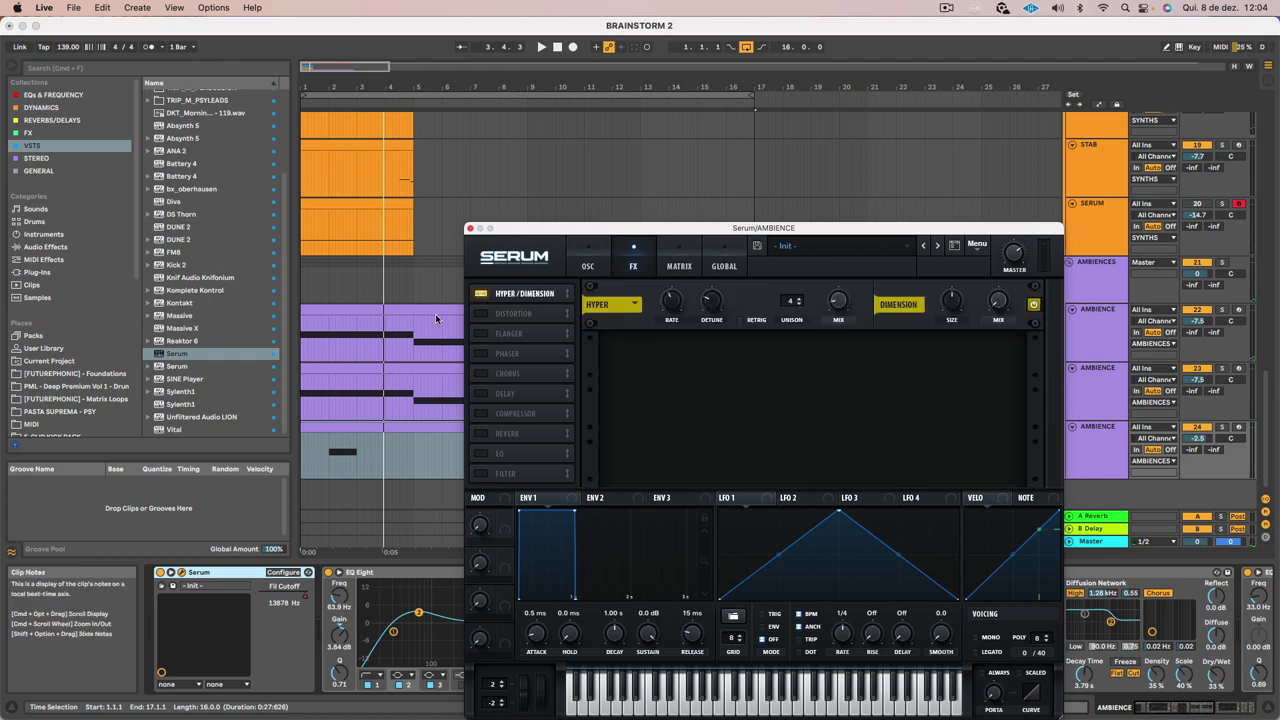
click(480, 313)
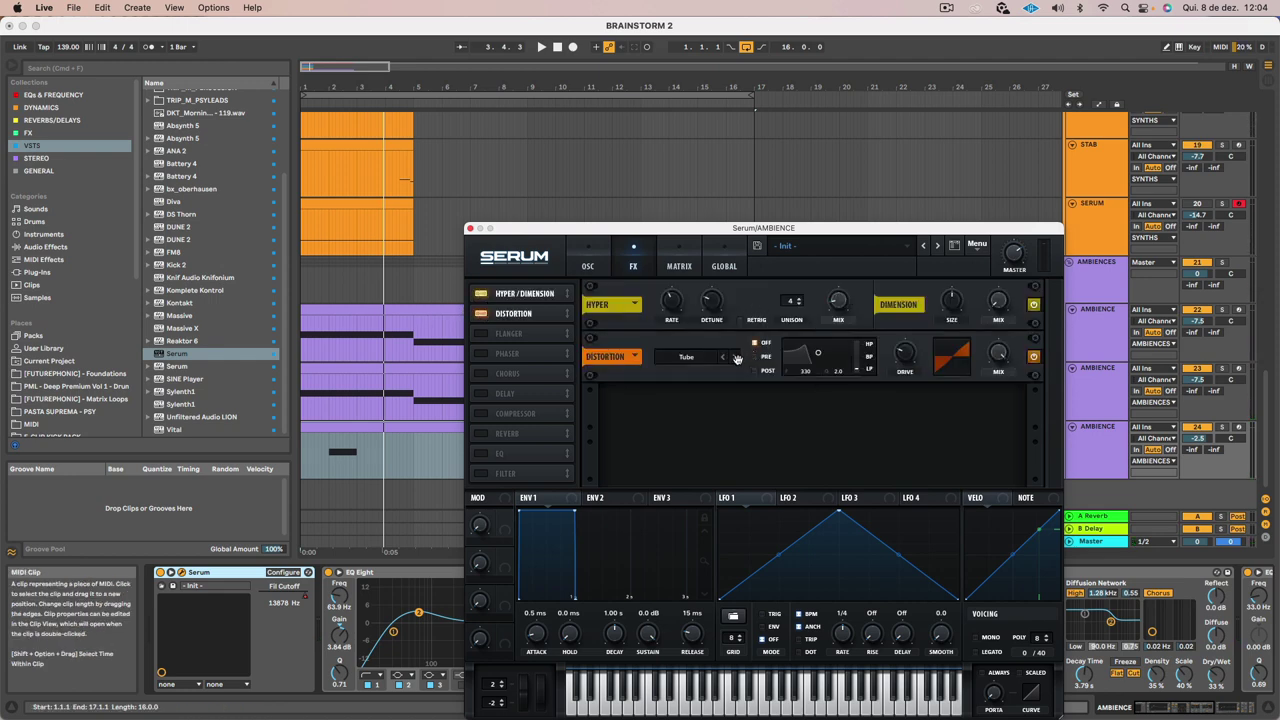
key(space)
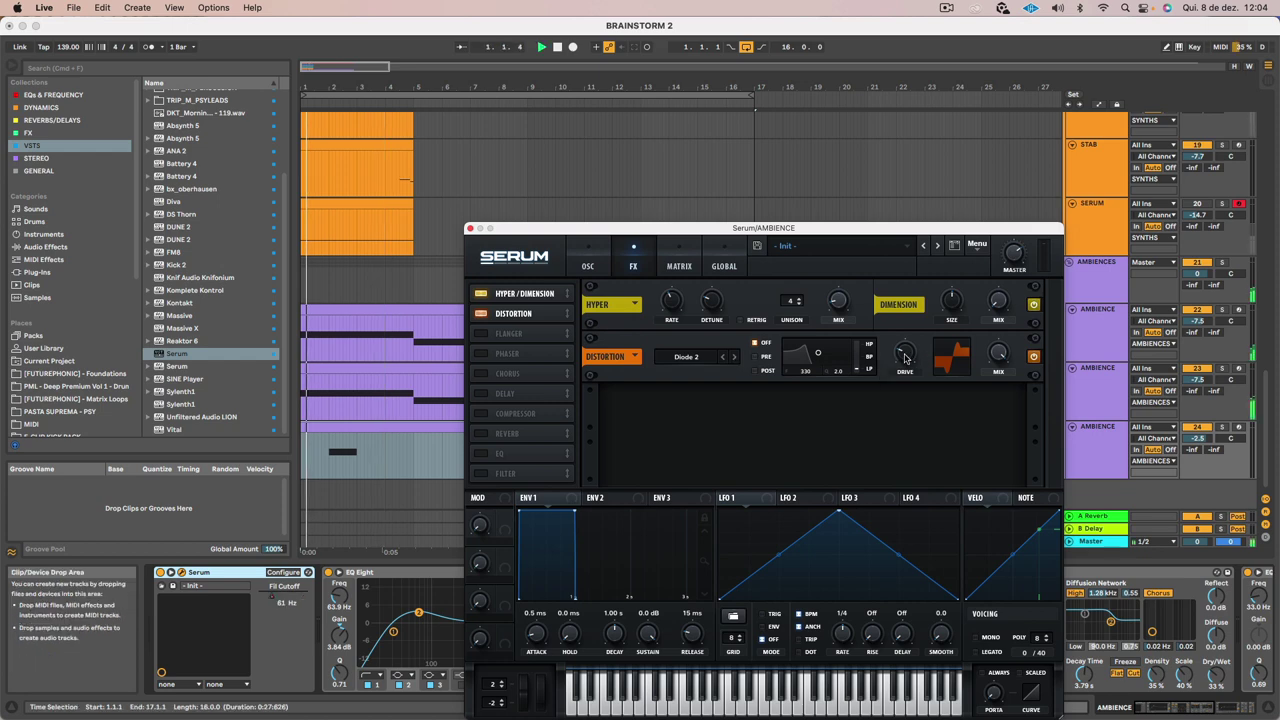
drag(900, 370, 900, 364)
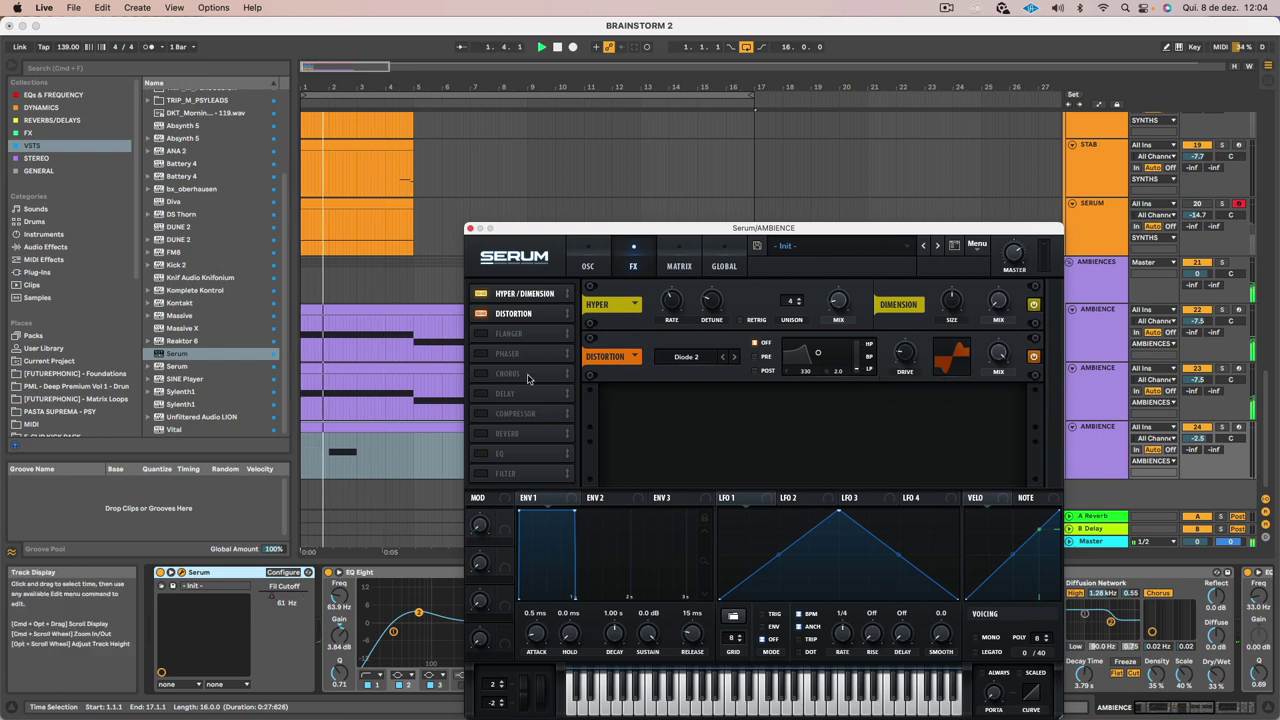
Add Serum's Reverb directly after Distortion with its mix at about 24%, and close the plugin window
click(520, 433)
drag(522, 433, 573, 335)
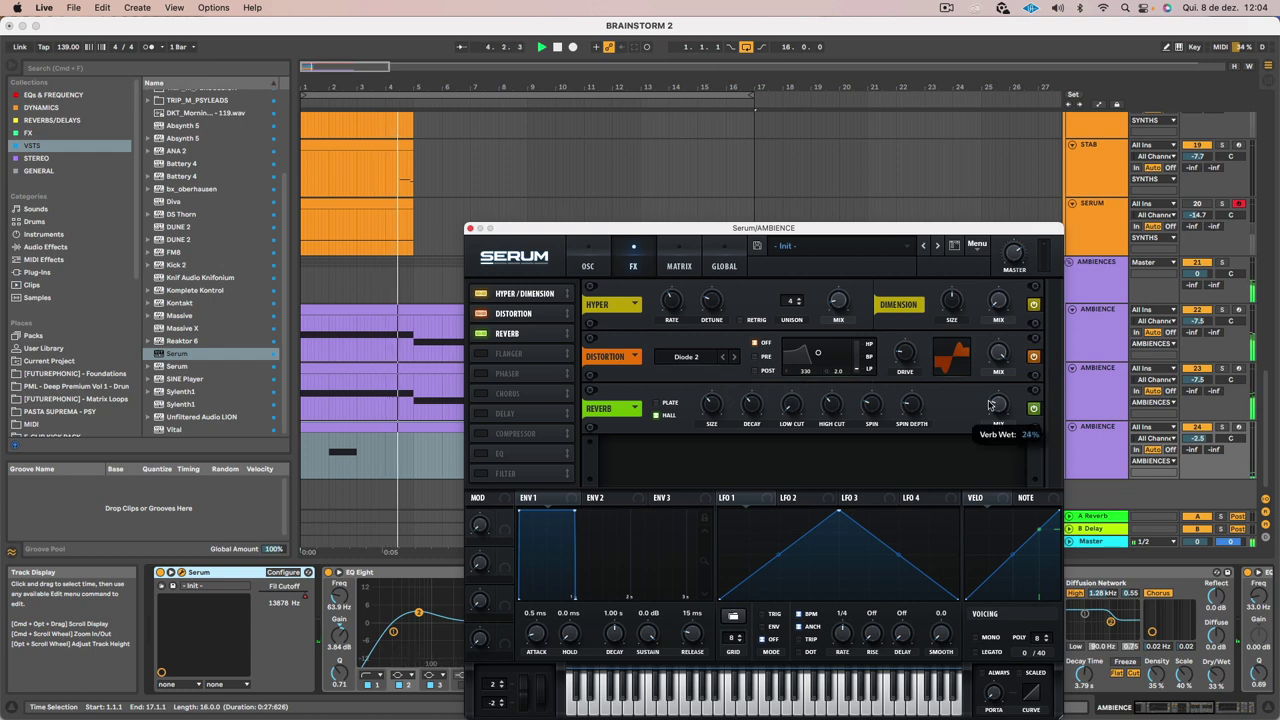
key(space)
click(471, 228)
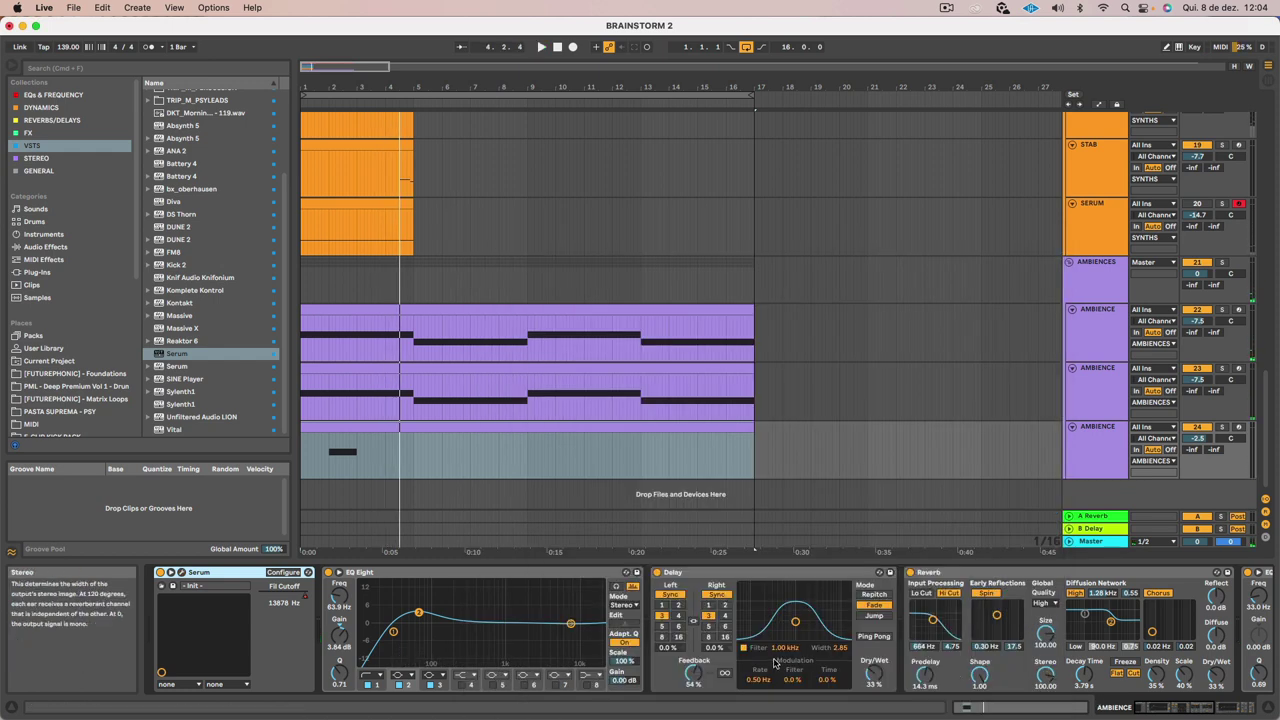
Set the Delay to 75% feedback, 47% dry/wet and Ping Pong, with its filter at about 1.55 kHz and width 3.97
drag(693, 674, 693, 679)
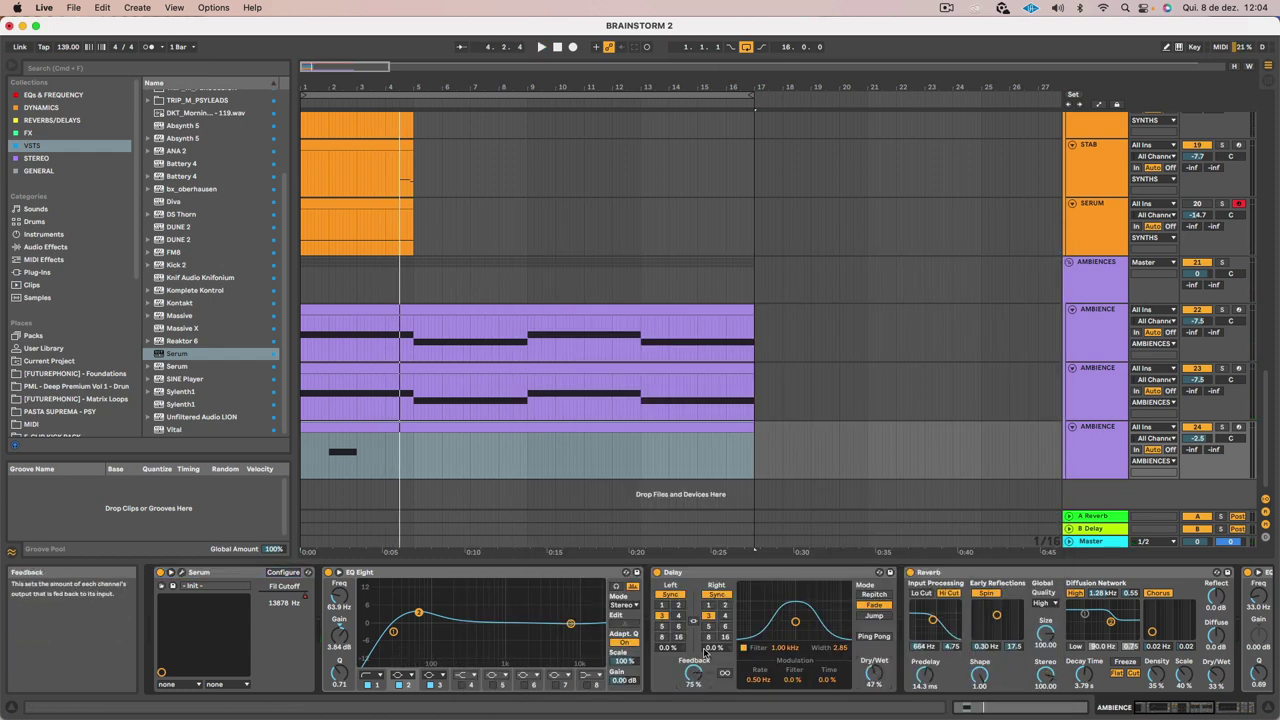
click(870, 637)
key(space)
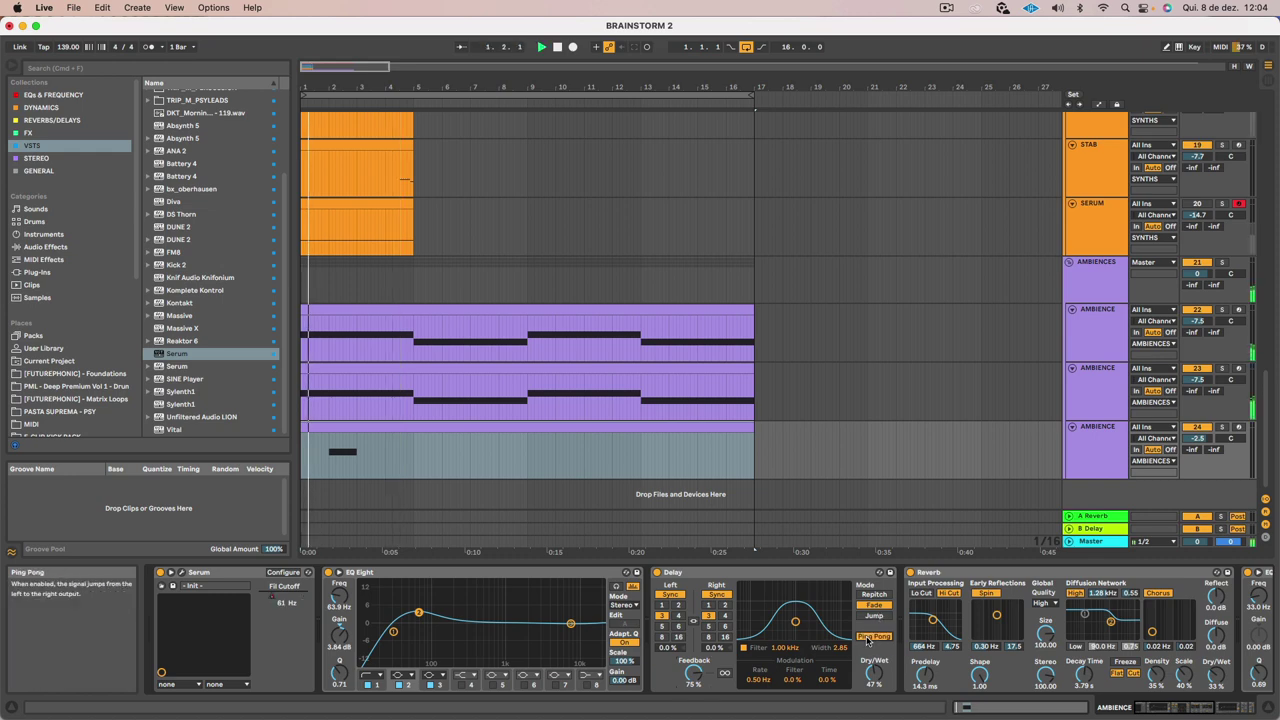
mouse_move(796, 622)
mouse_down()
mouse_move(811, 604)
mouse_move(803, 614)
mouse_up()
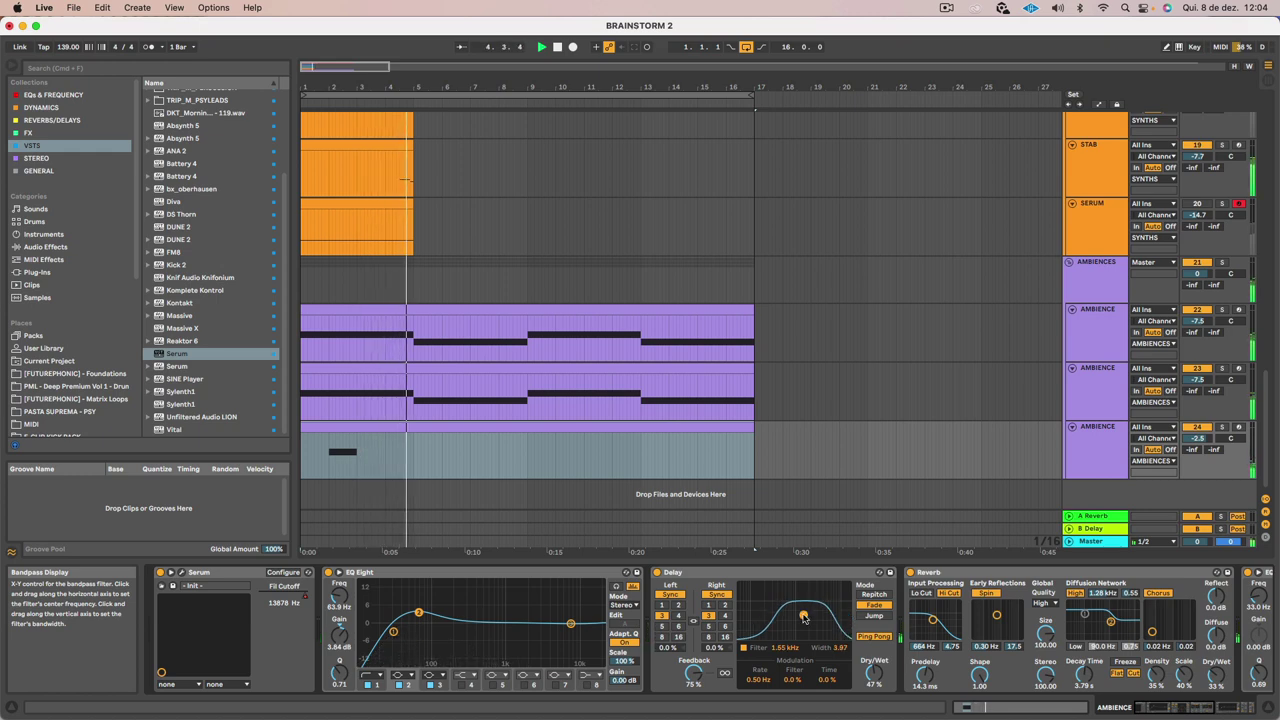
In EQ Eight, enable band 8 as a high cut near 3.30 kHz and set band 2 to about 79.1 Hz with 2.38 dB gain
click(588, 685)
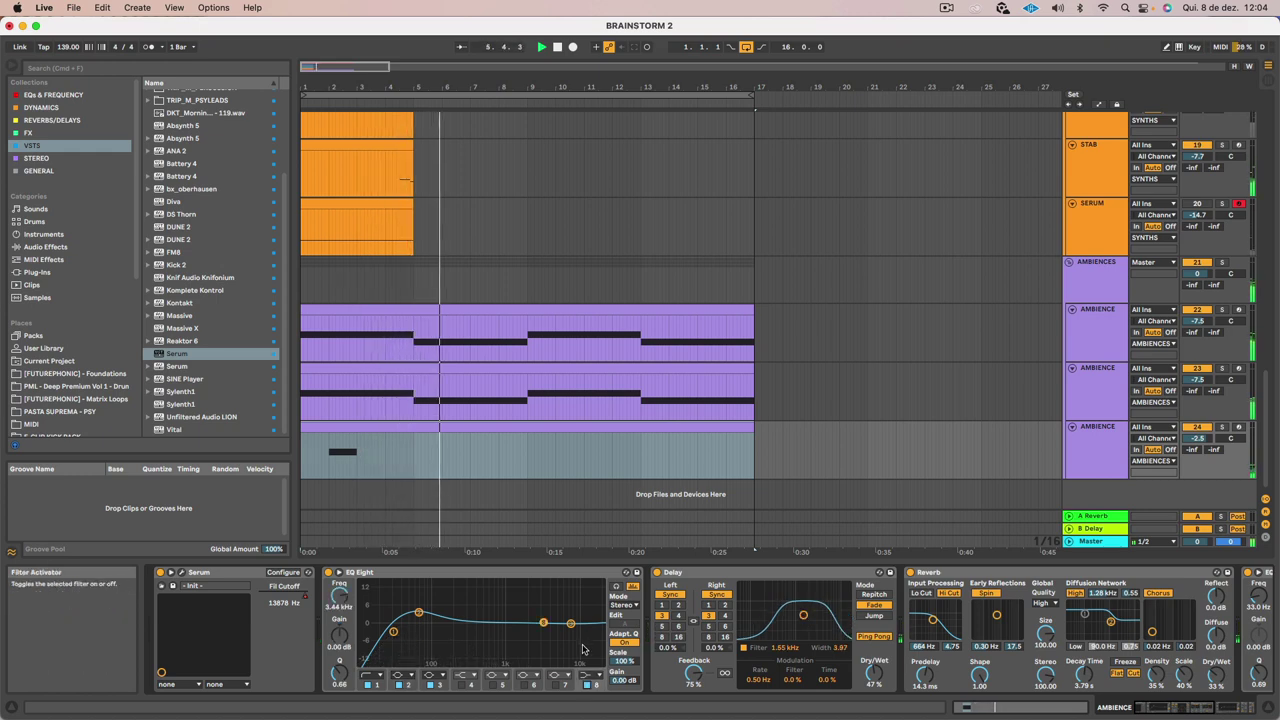
click(586, 675)
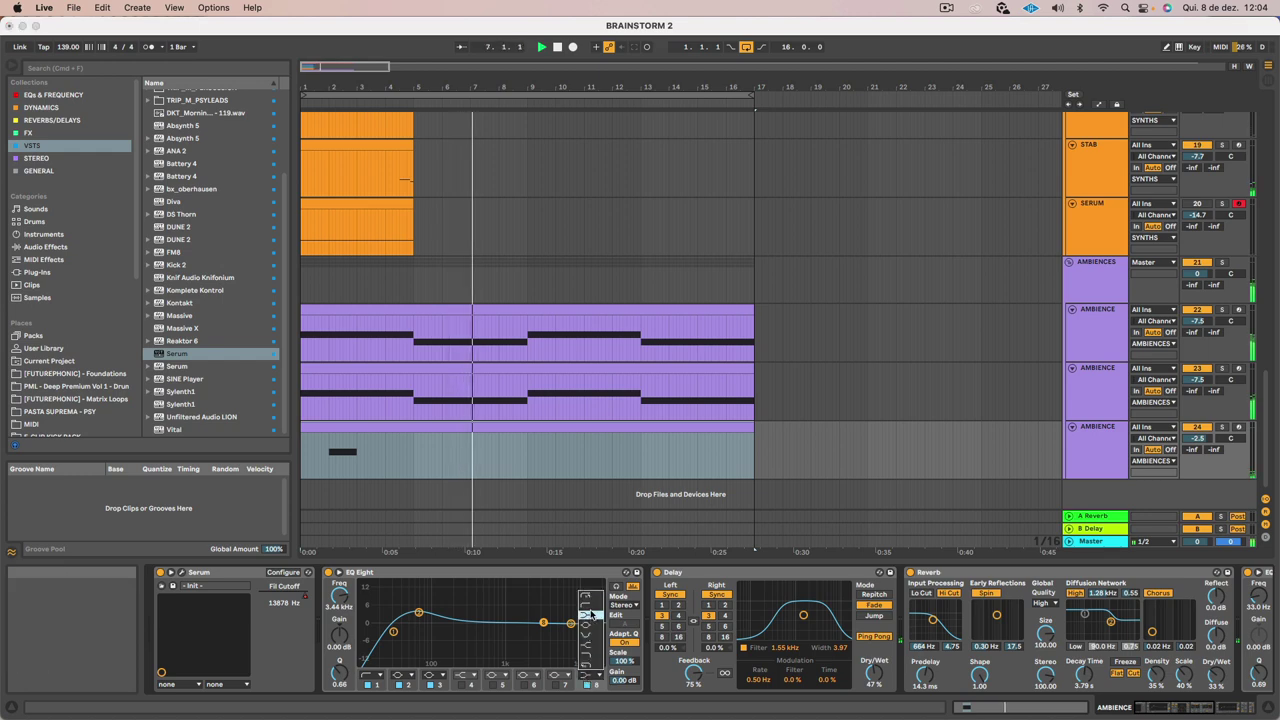
click(588, 648)
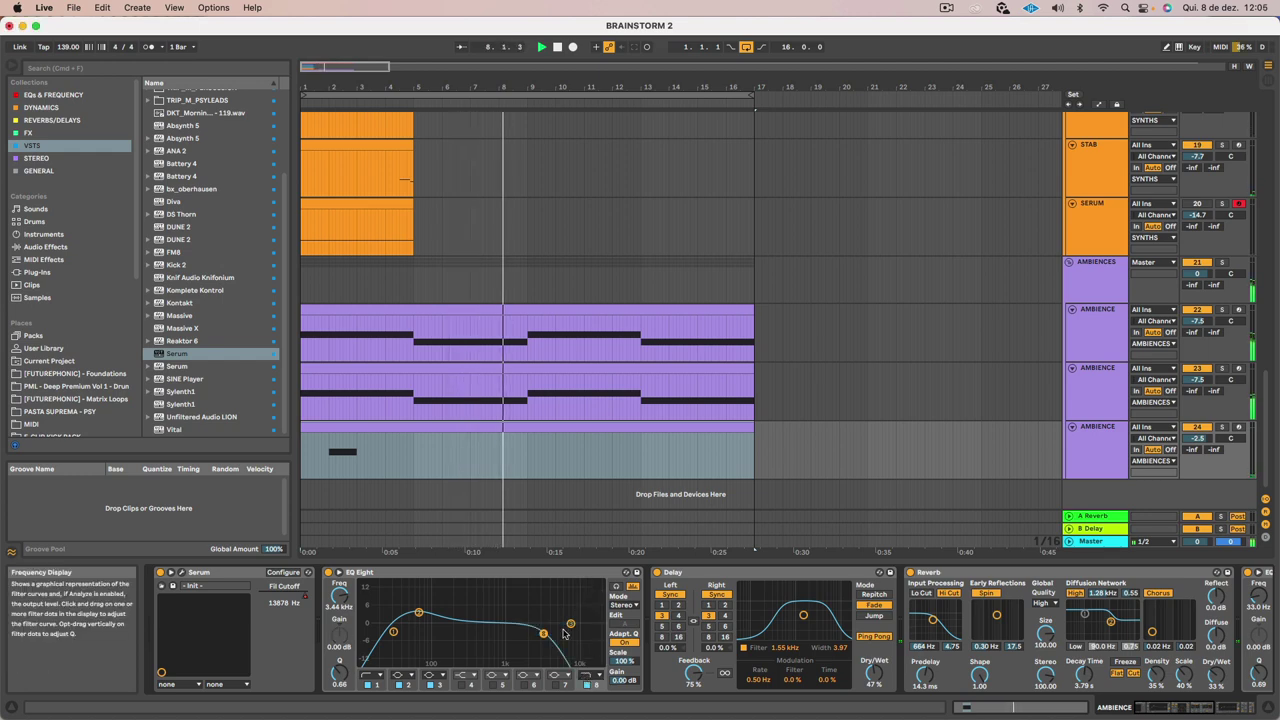
drag(543, 633, 542, 631)
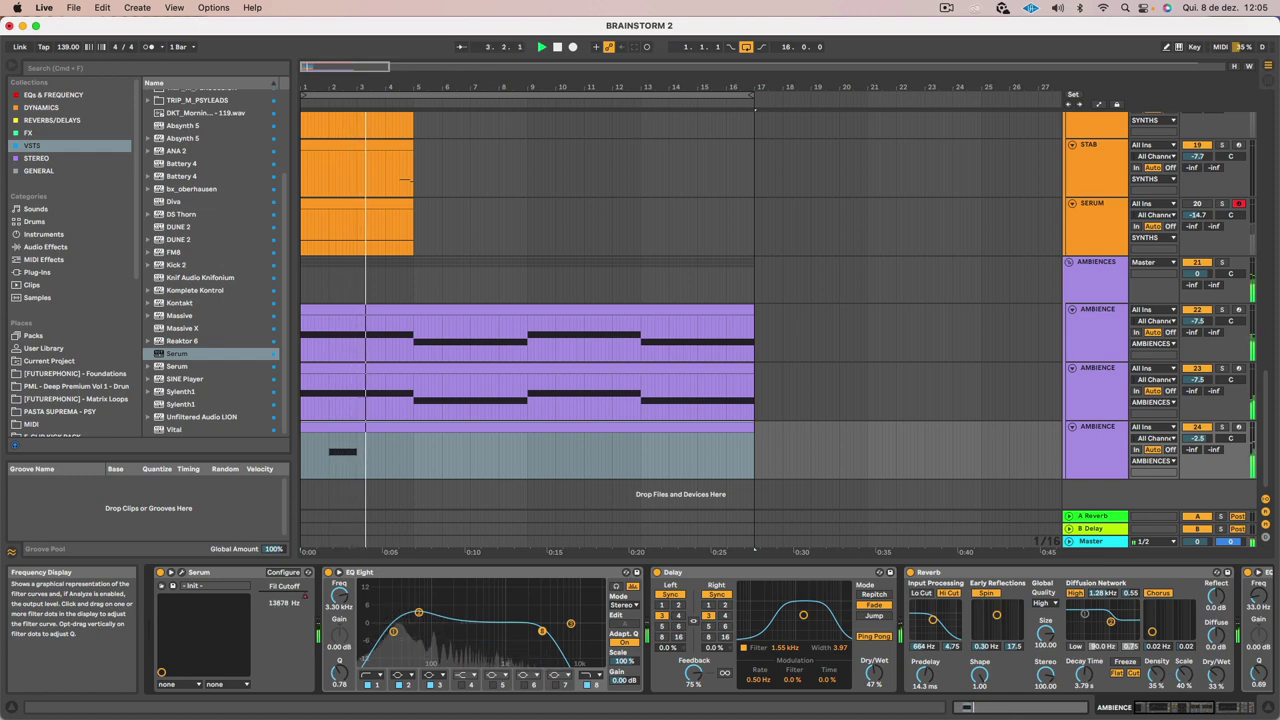
mouse_move(416, 613)
mouse_down()
mouse_move(453, 614)
mouse_move(425, 618)
mouse_up()
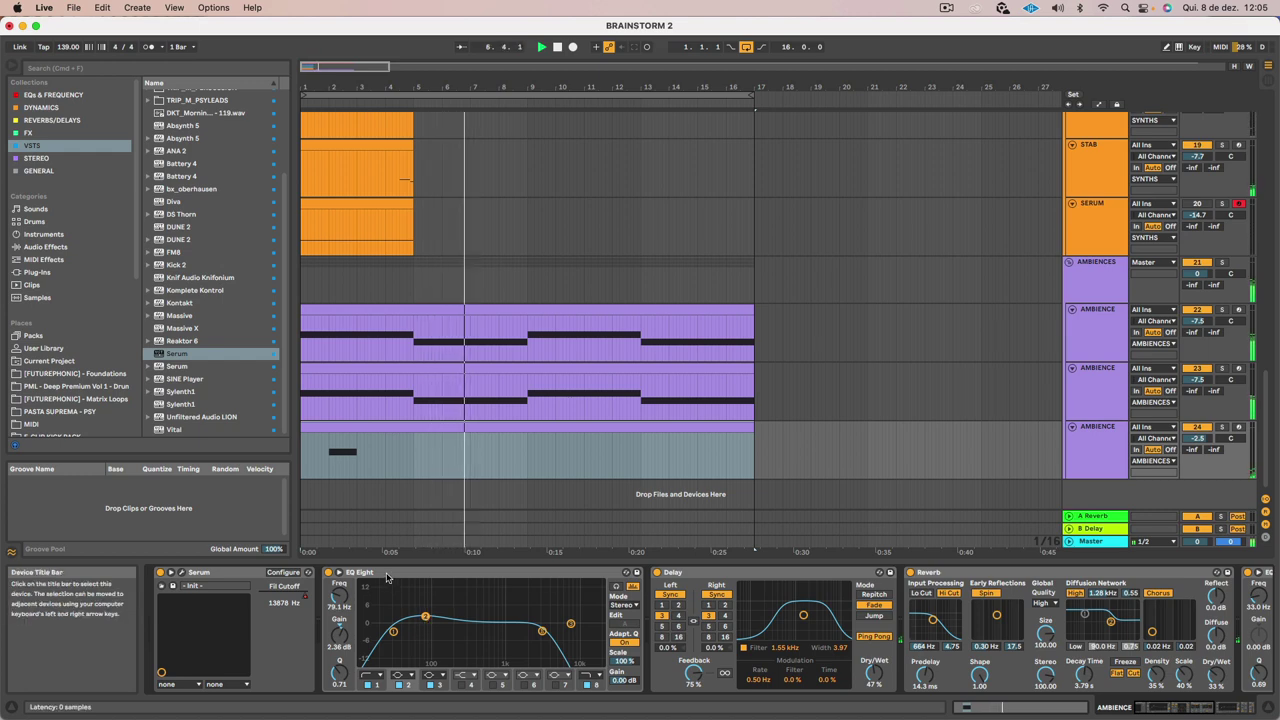
click(401, 425)
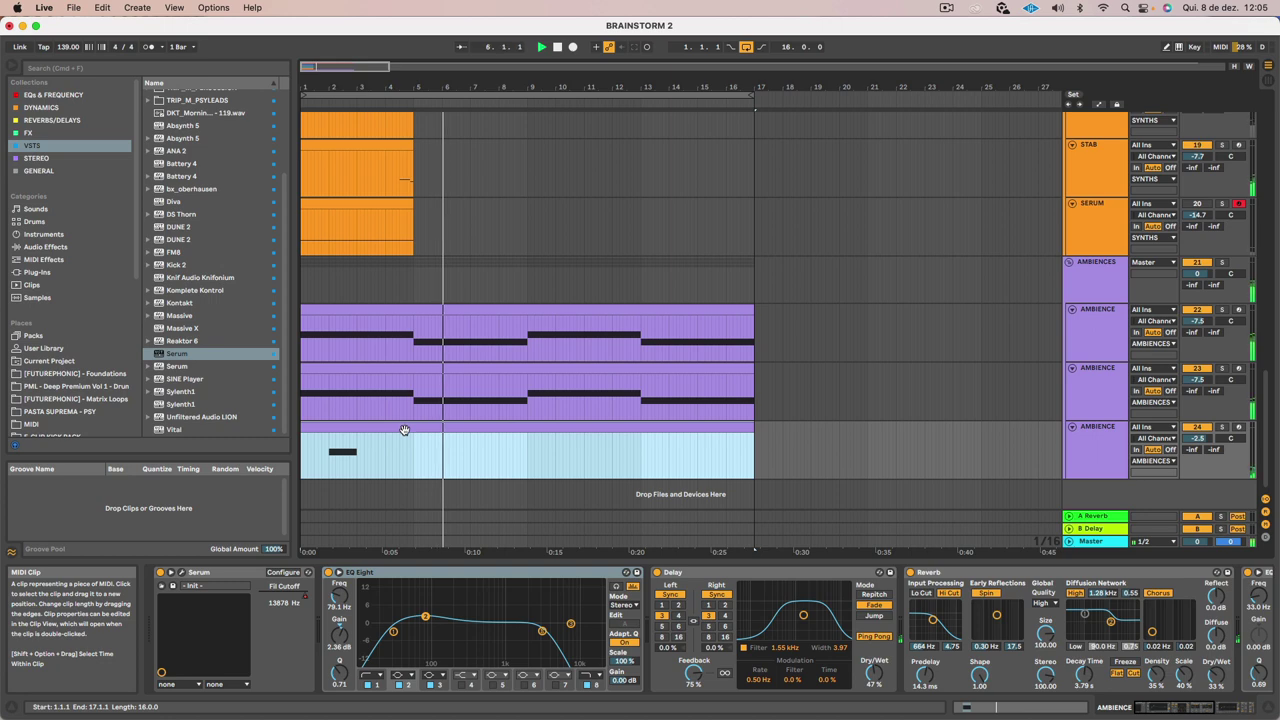
click(504, 368)
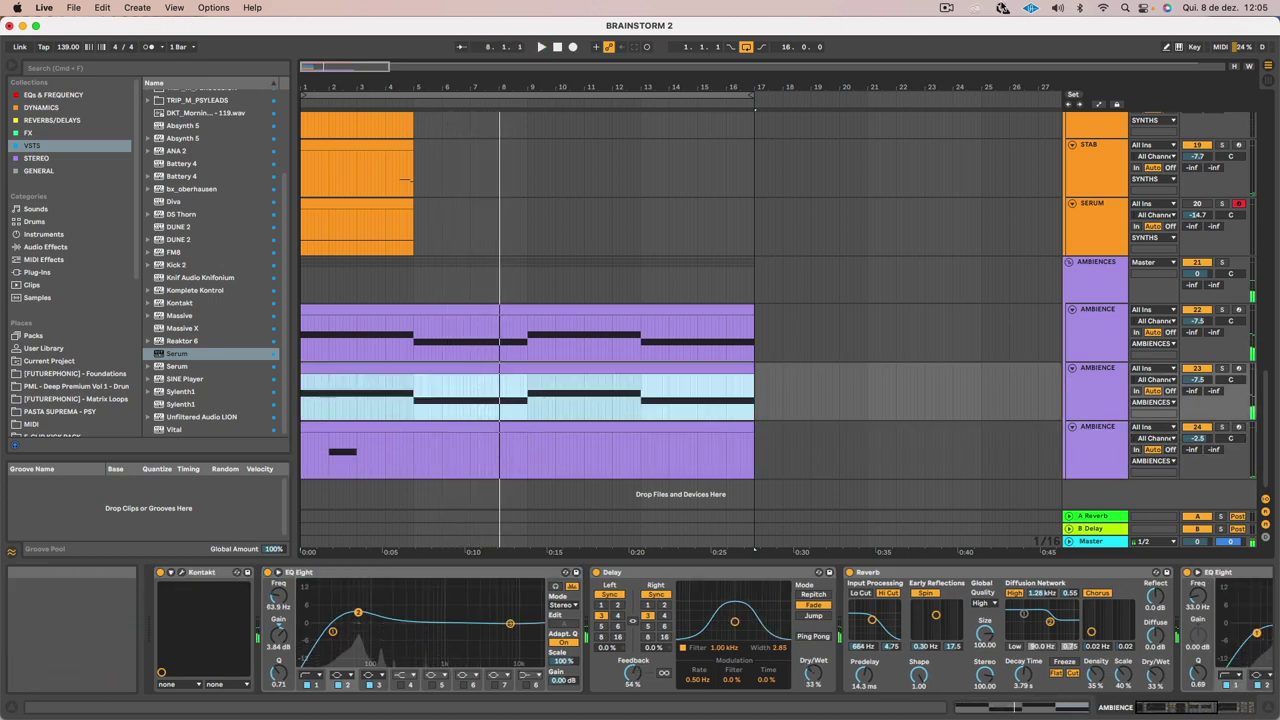
click(945, 9)
click(955, 57)
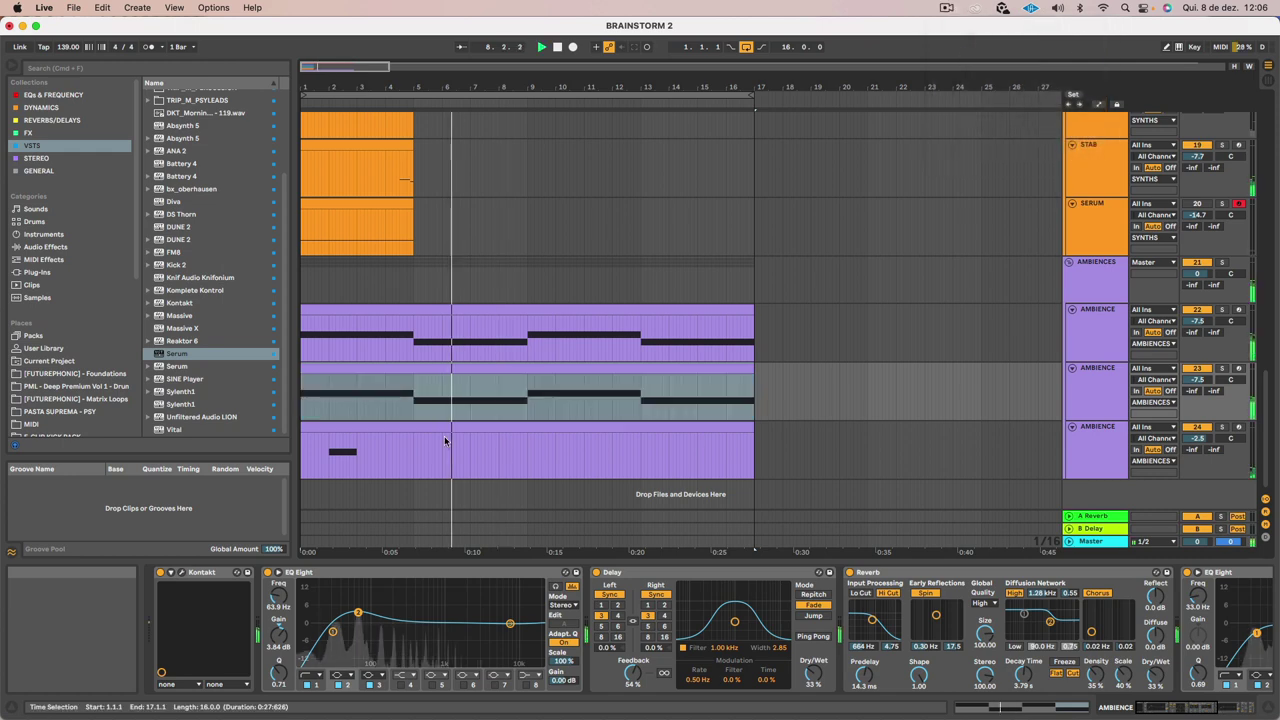
click(464, 377)
click(423, 430)
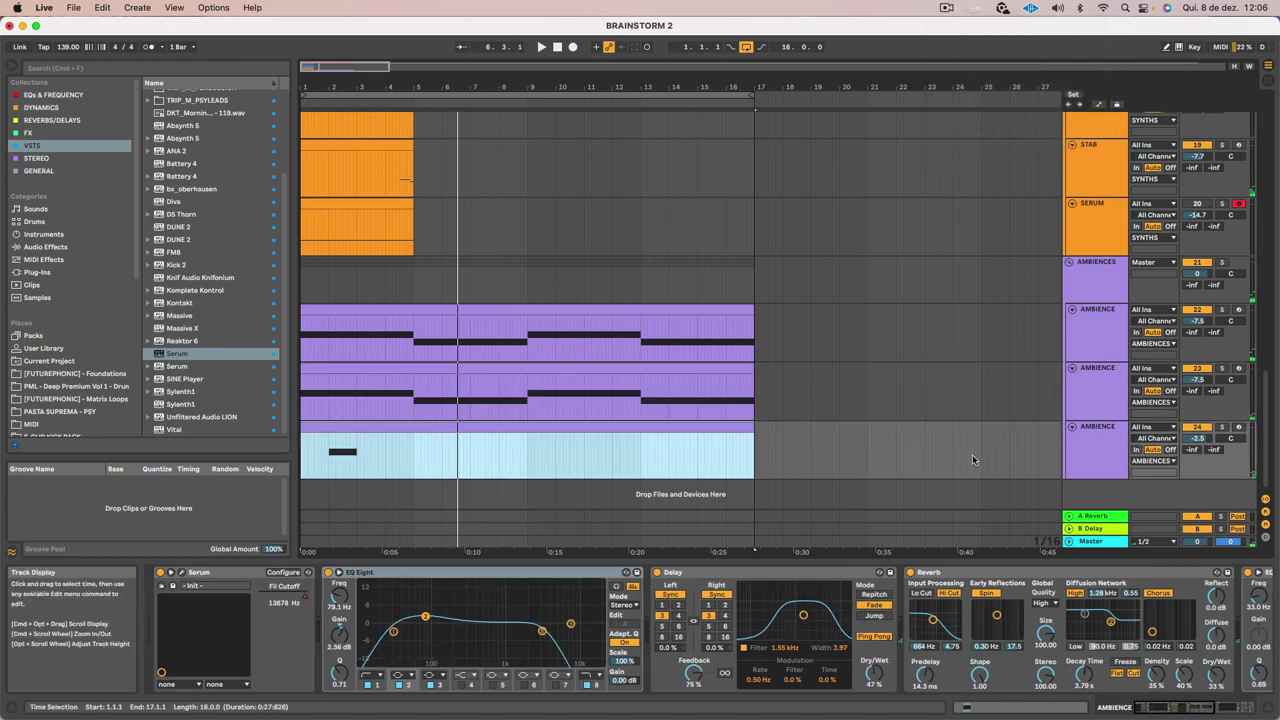
Duplicate the Serum AMBIENCE track, then make its clip's note a four-bar D1 from bar 3 to bar 7 and transpose it up by octave
click(1075, 443)
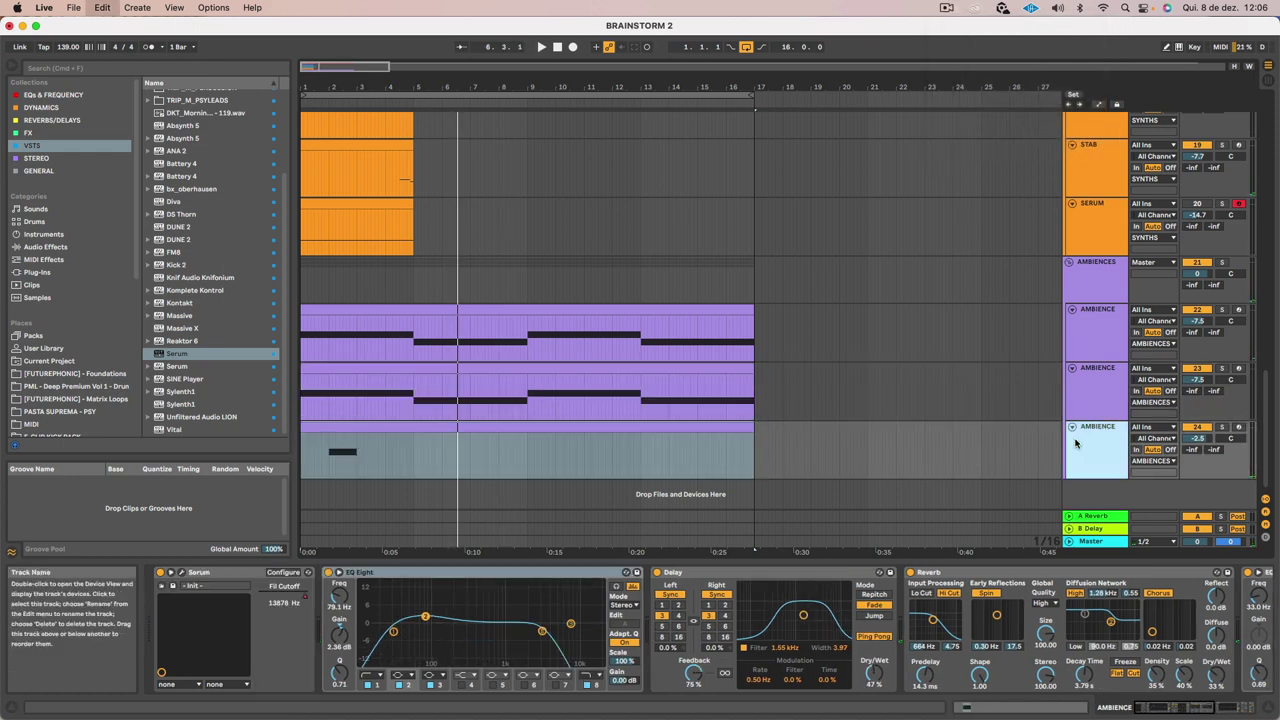
key(super+d)
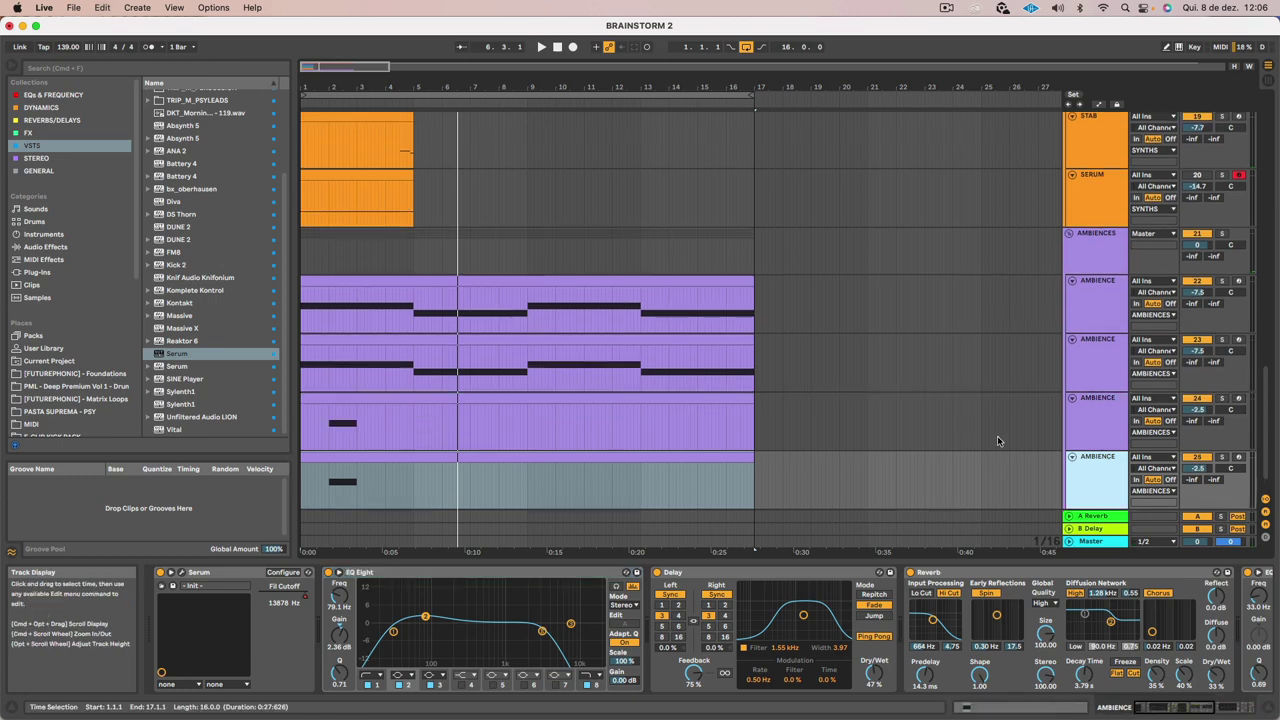
double_click(360, 457)
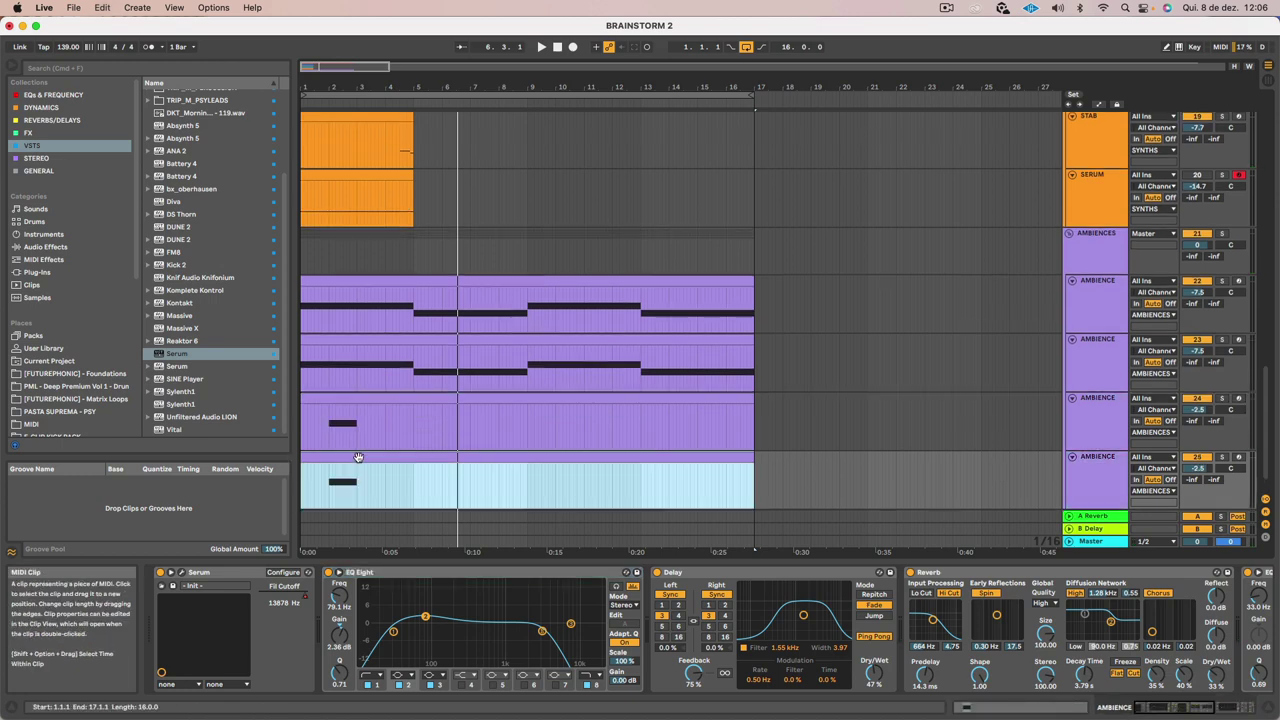
double_click(420, 578)
drag(450, 582, 684, 576)
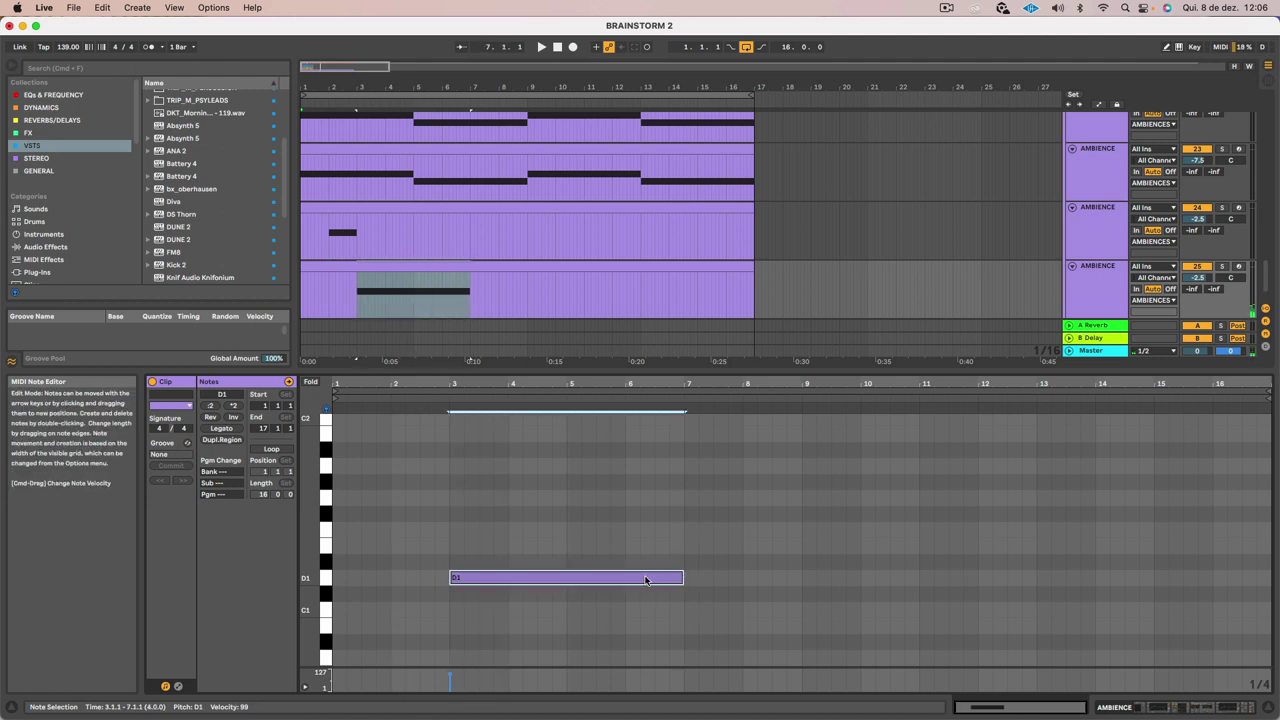
key(shift+Up)
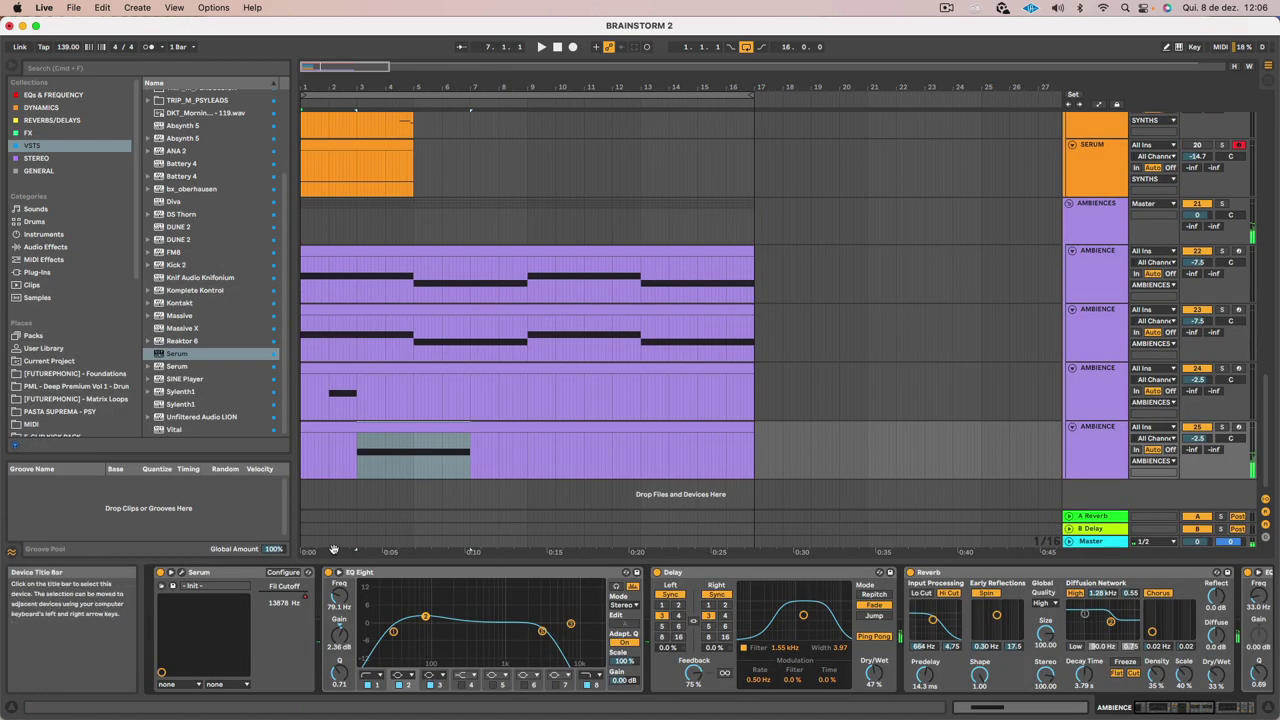
Load the FX Space-Time Folder preset from PASTA SUPREMA's user textures in the duplicated Serum, audition it and close the plugin window
click(180, 574)
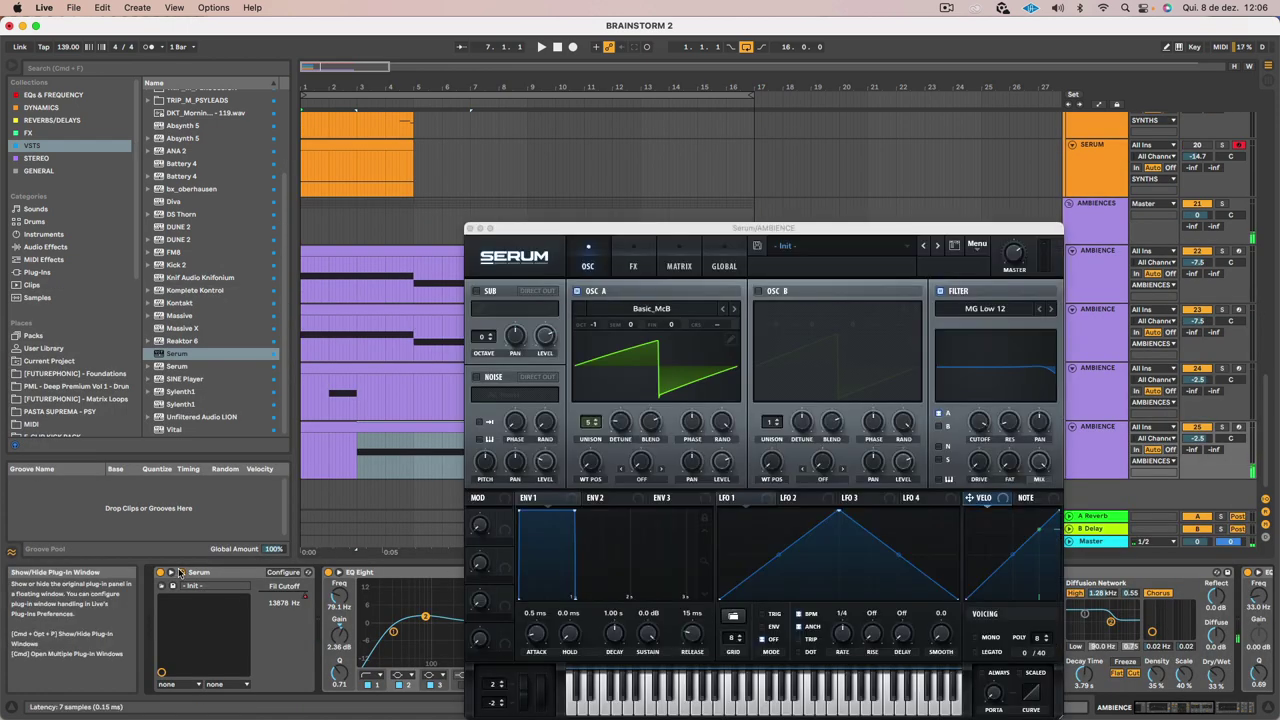
click(832, 248)
mouse_move(866, 380)
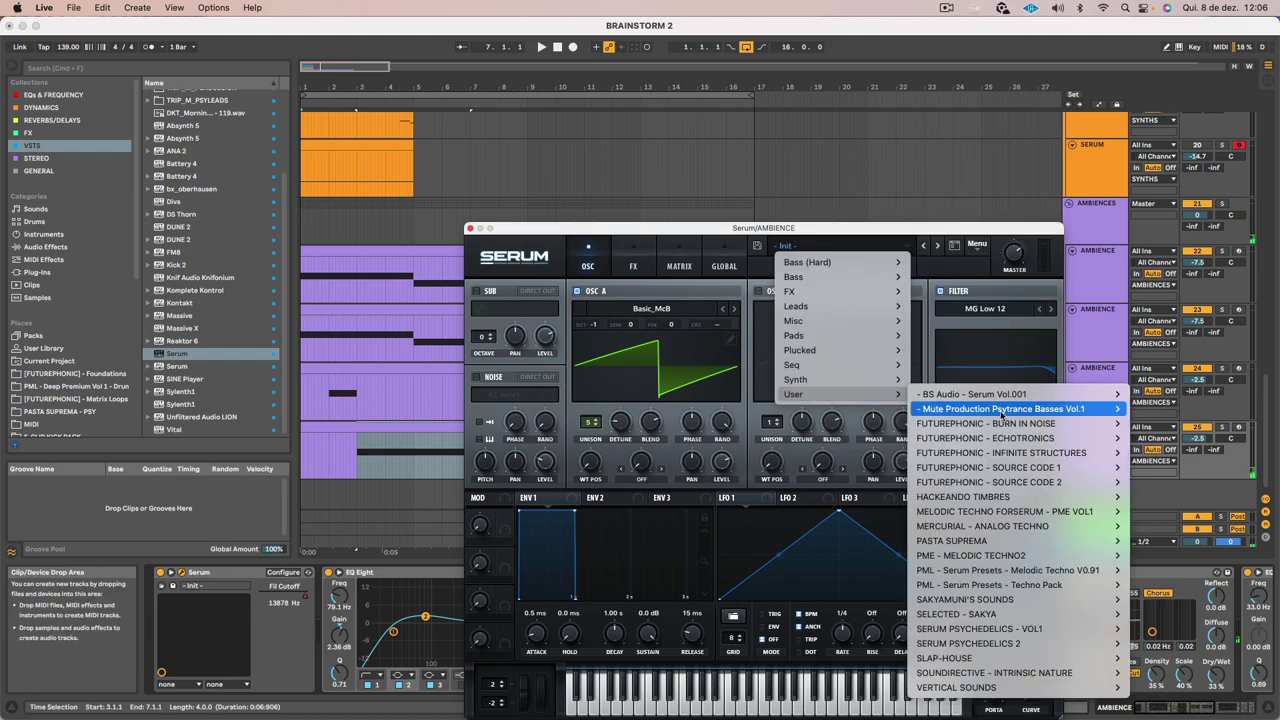
mouse_move(1056, 616)
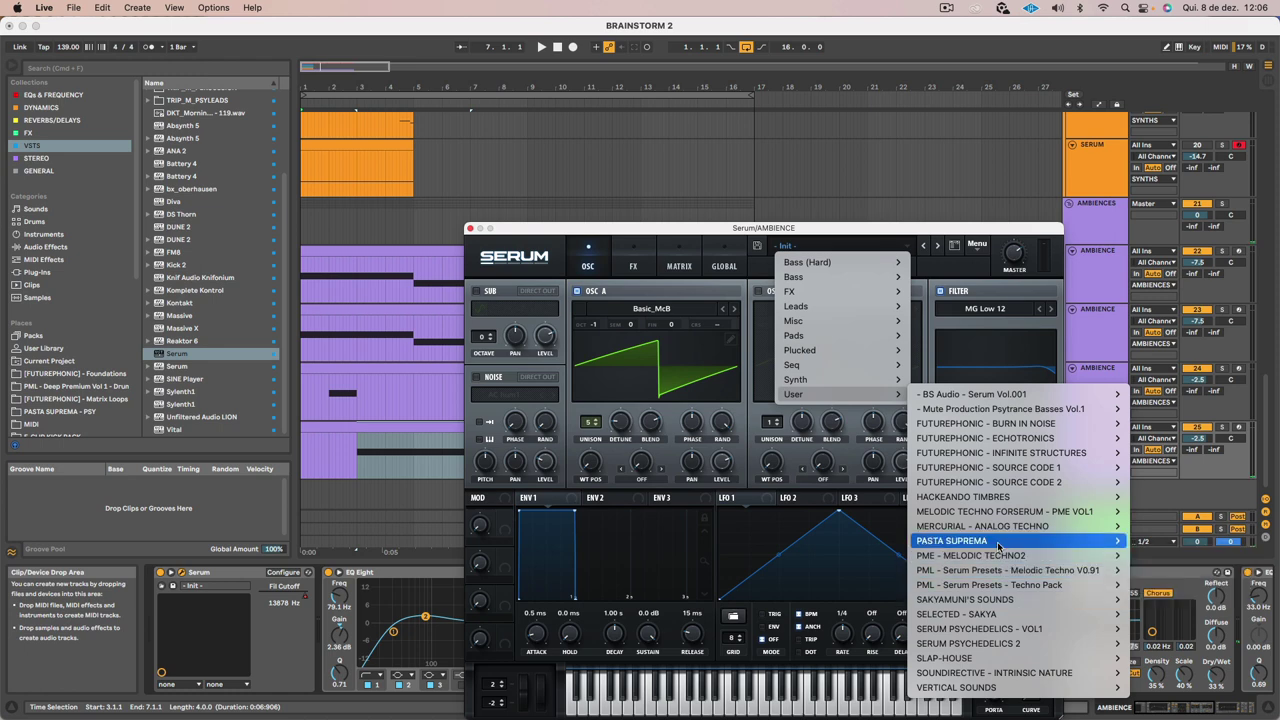
mouse_move(1040, 540)
mouse_move(1200, 540)
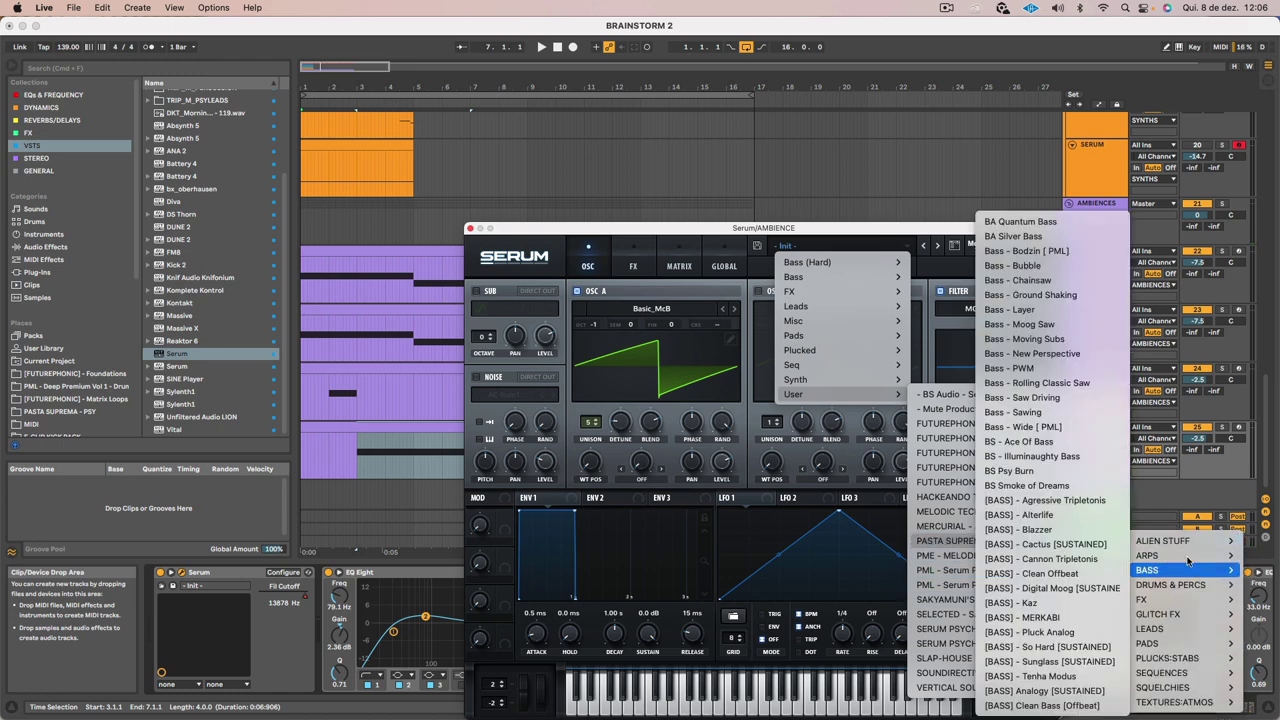
mouse_move(1207, 636)
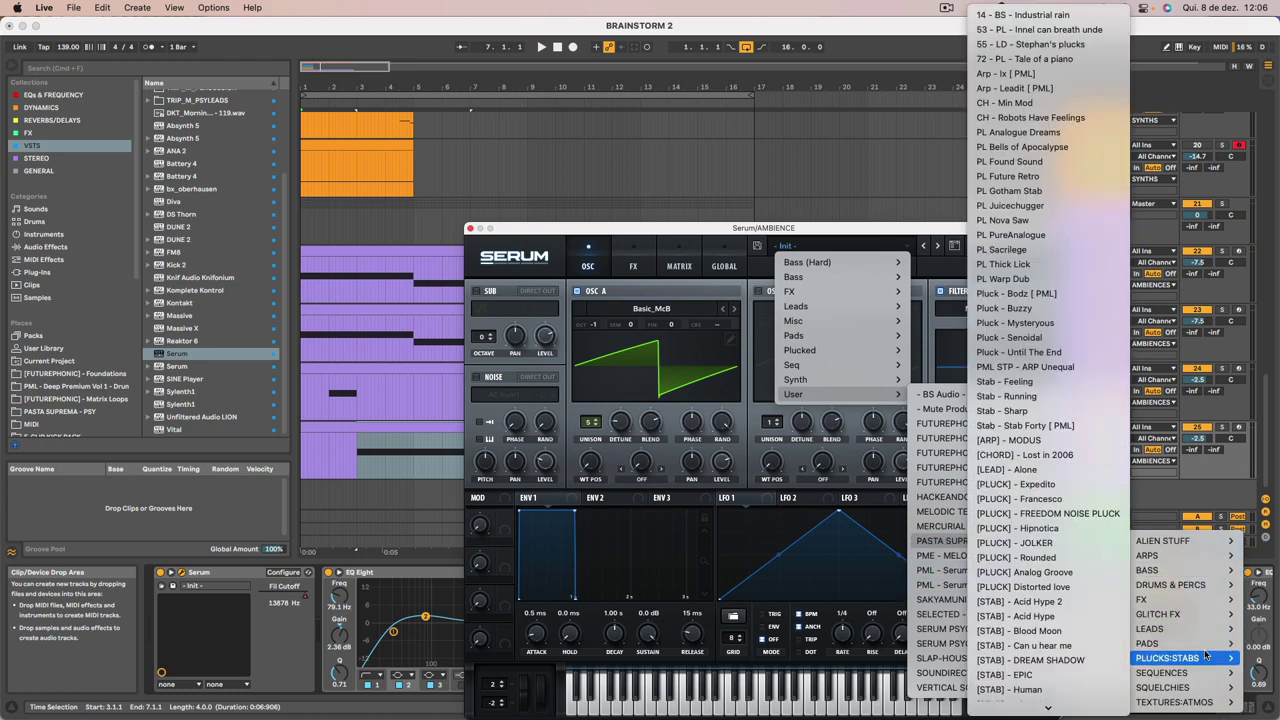
mouse_move(1200, 701)
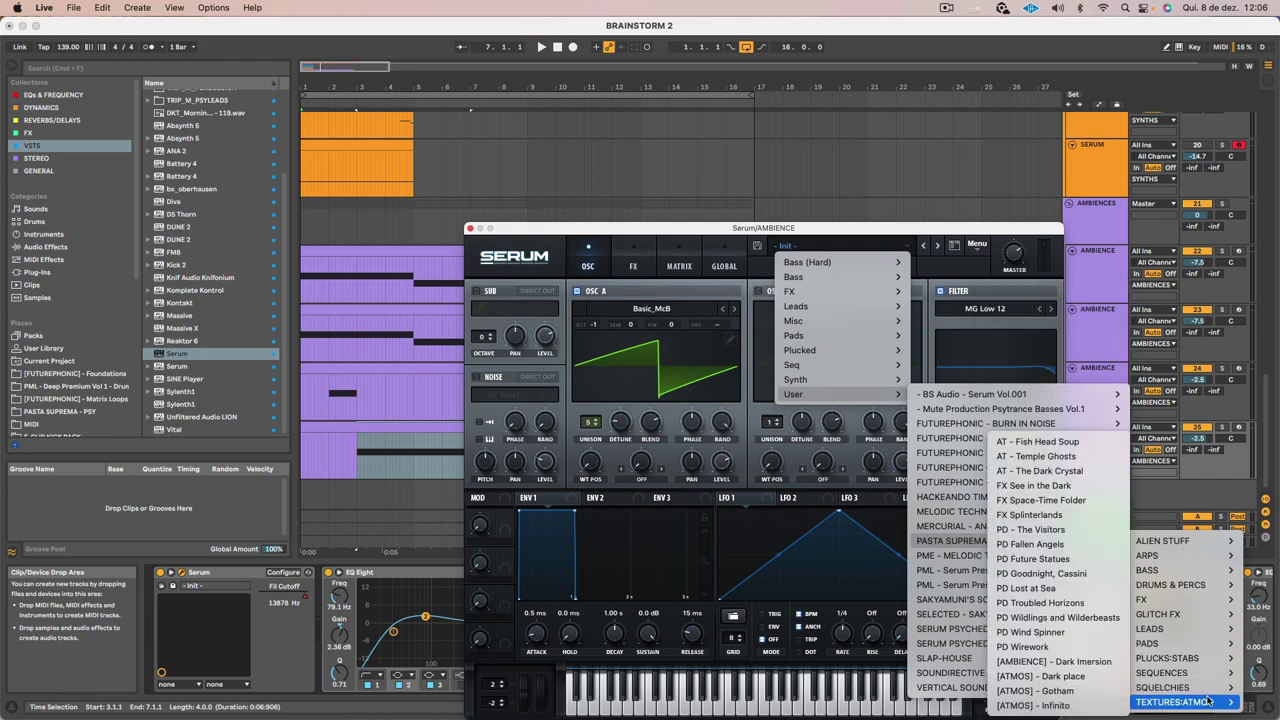
click(1030, 500)
key(space)
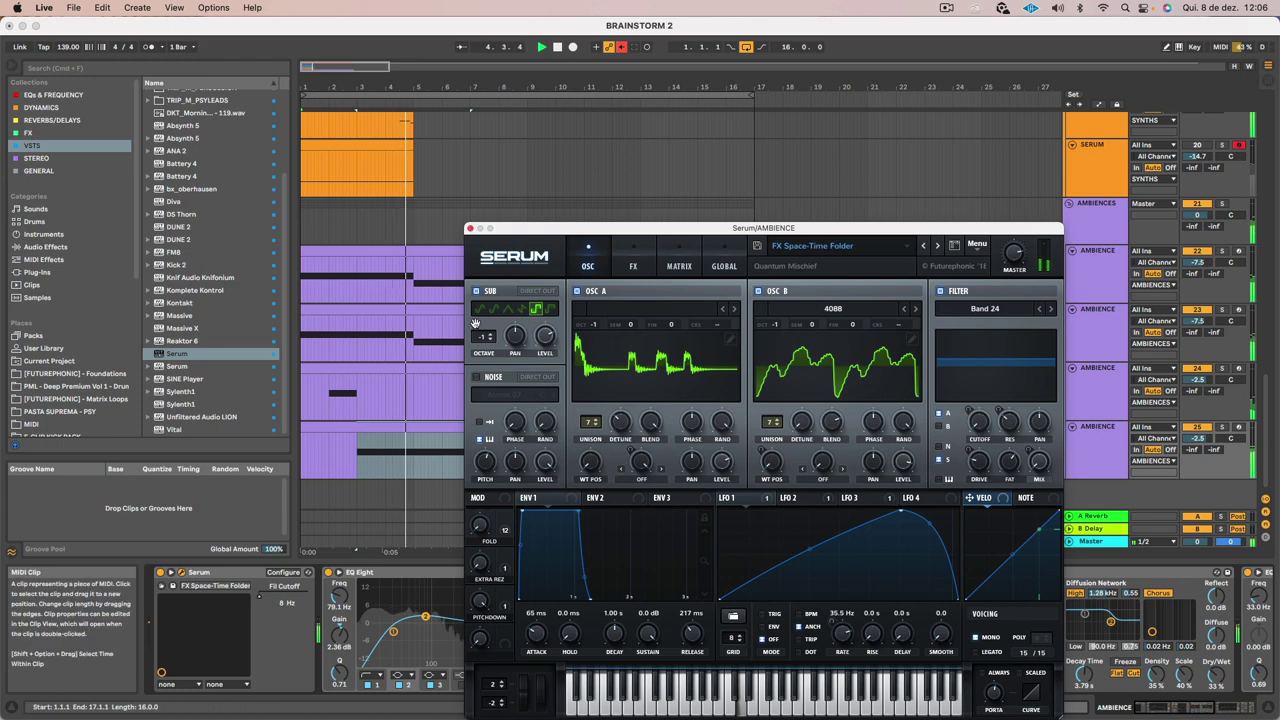
click(470, 228)
key(space)
Move the duplicated clip's four-bar note to span bars 5 to 9 and transpose it to D4
double_click(420, 425)
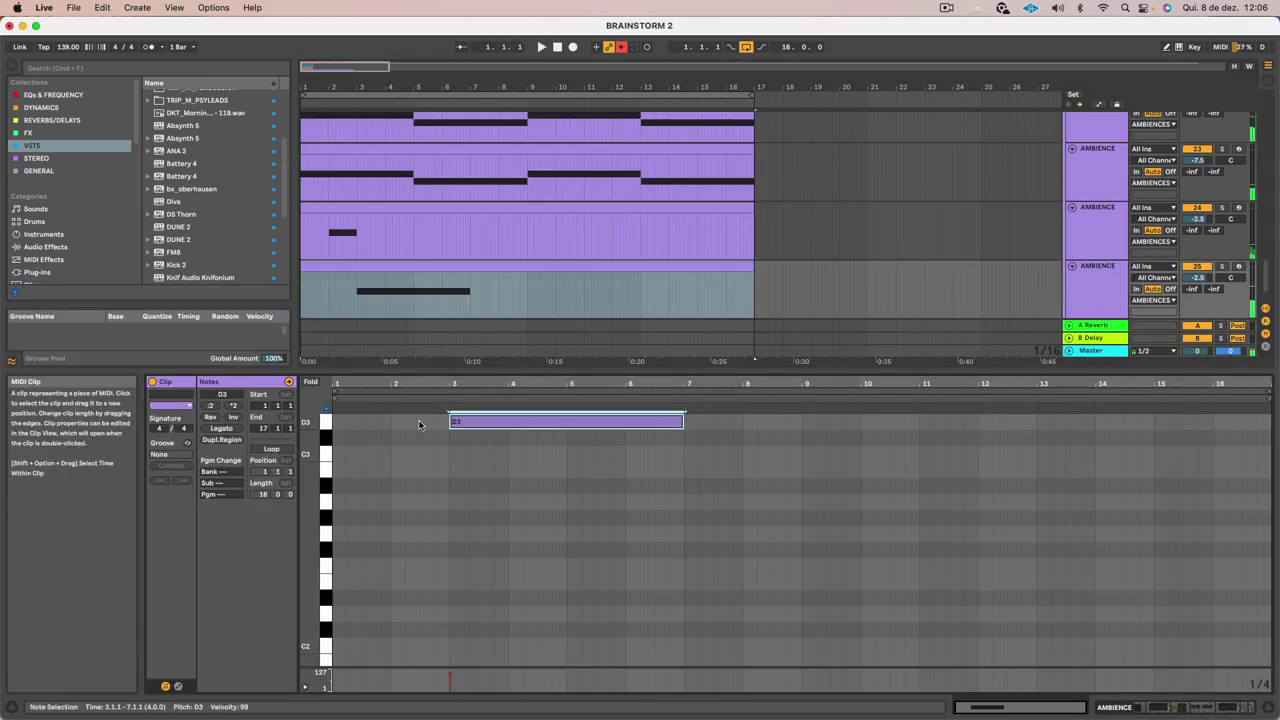
click(508, 458)
click(510, 420)
drag(510, 420, 618, 425)
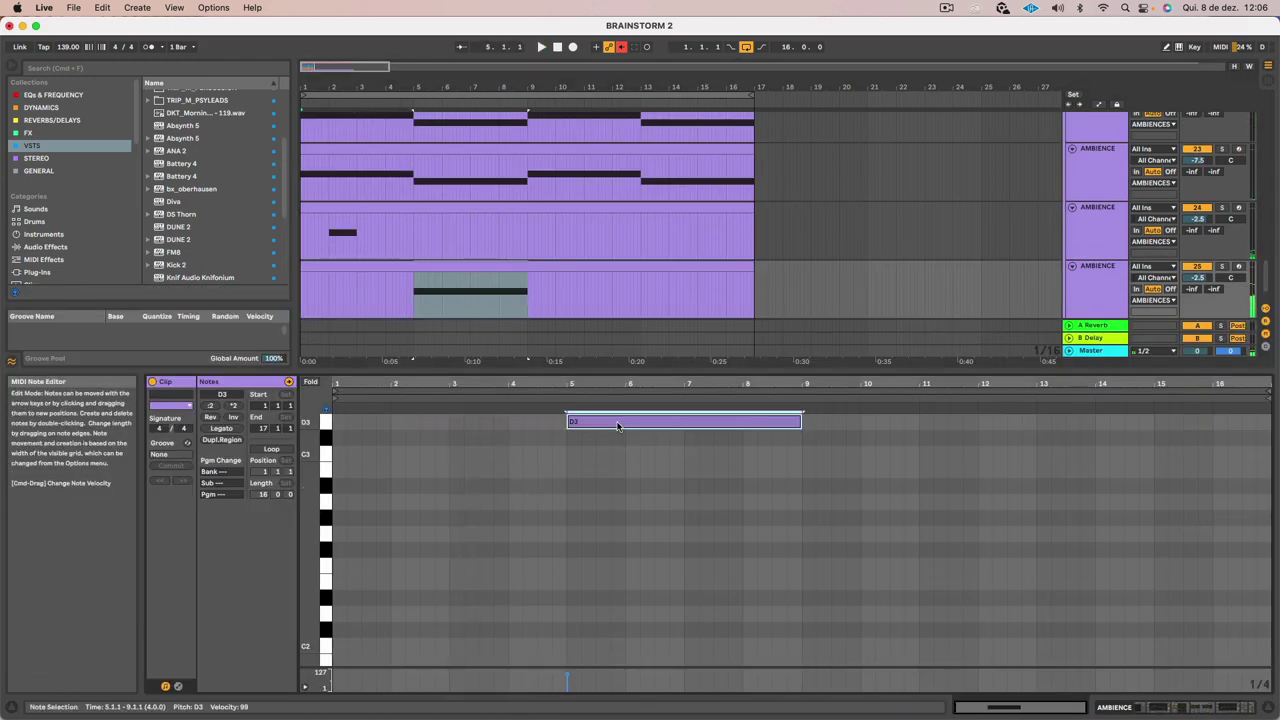
key(shift+Down)
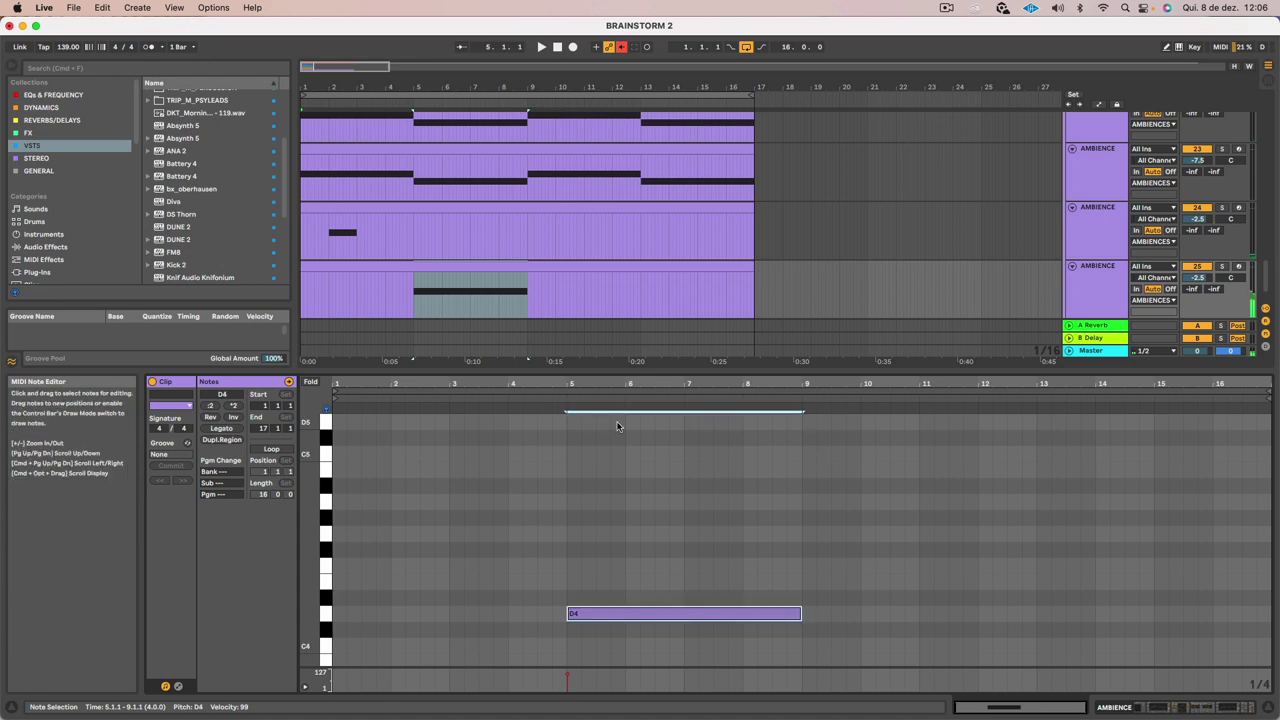
In EQ Eight, raise the high cut, dip band 2 in the lows and set band 1 to 47.4 Hz; set the Delay's dry/wet to 34%
key(shift+Tab)
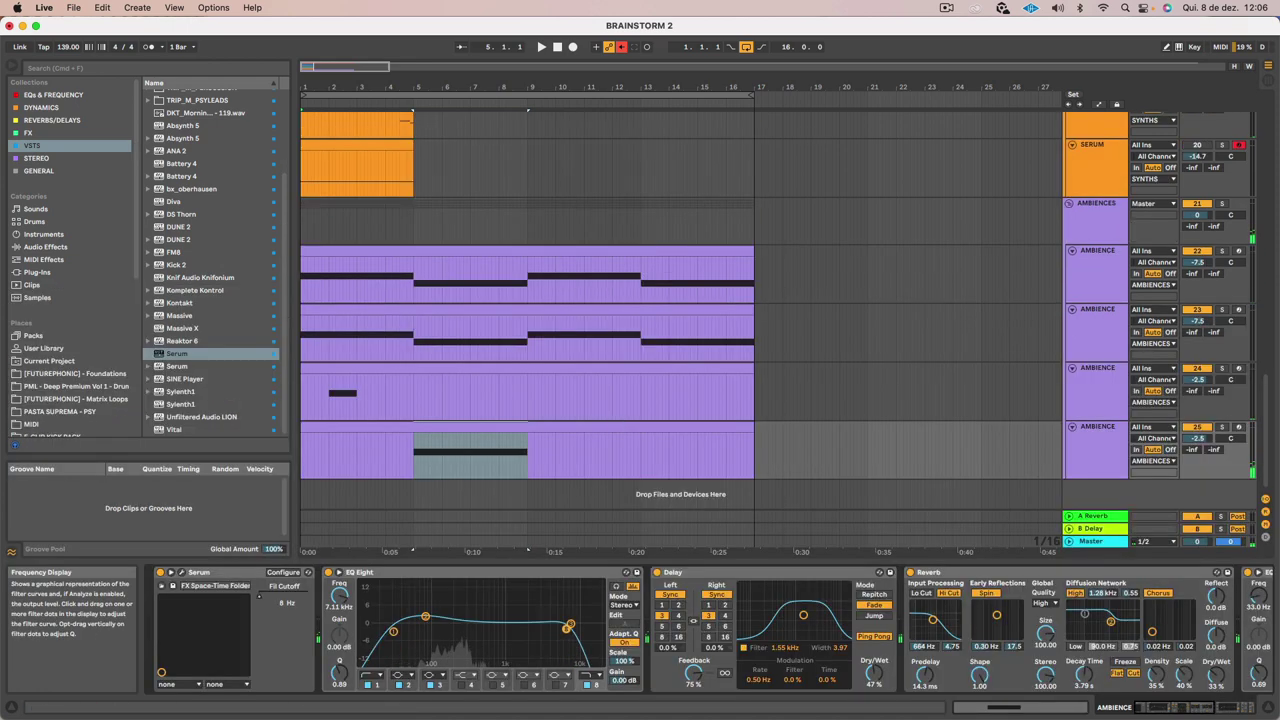
drag(569, 625, 585, 627)
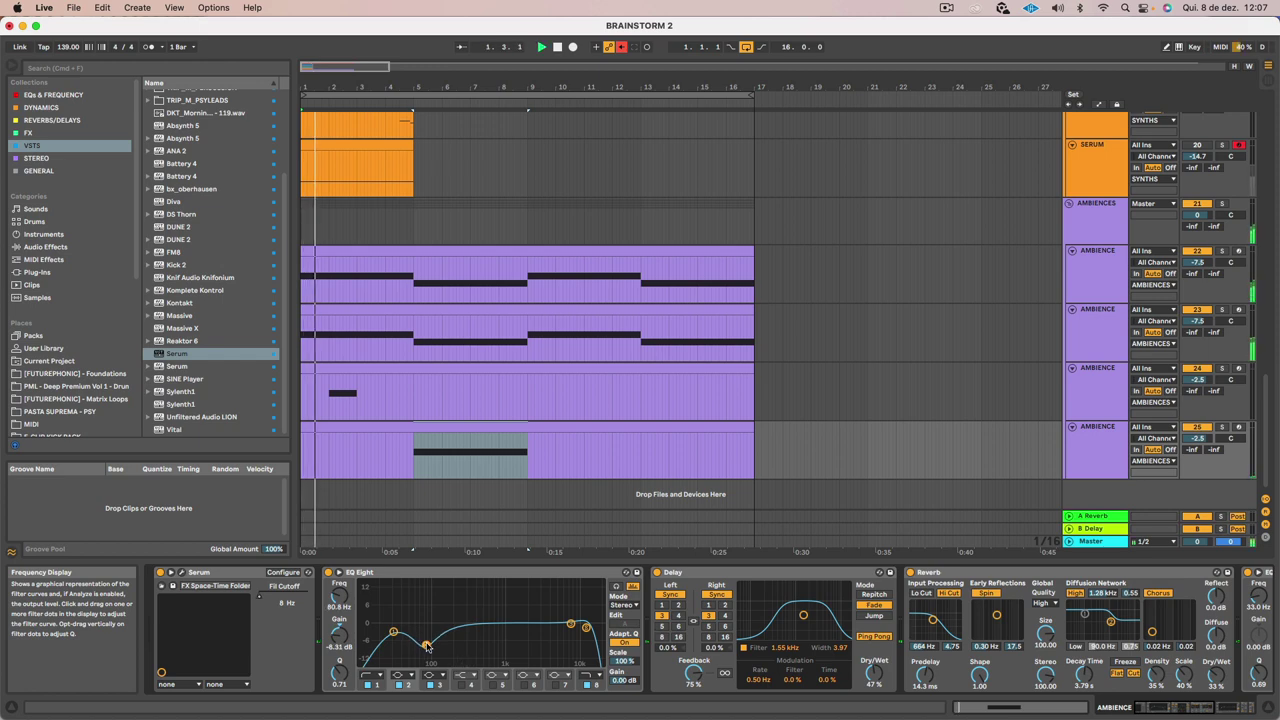
drag(405, 637, 418, 634)
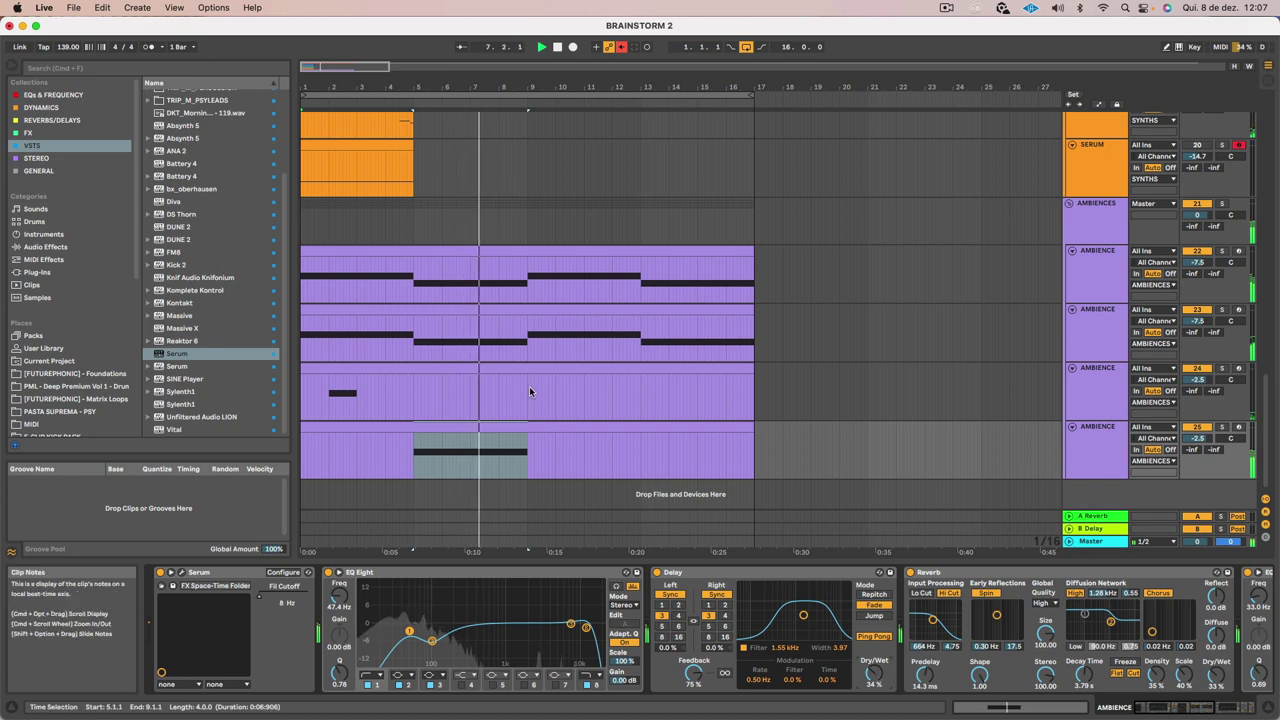
Open the duplicated track's Serum and sweep its FOLD macro up and down while playing from bar 5
double_click(551, 455)
key(shift+Tab)
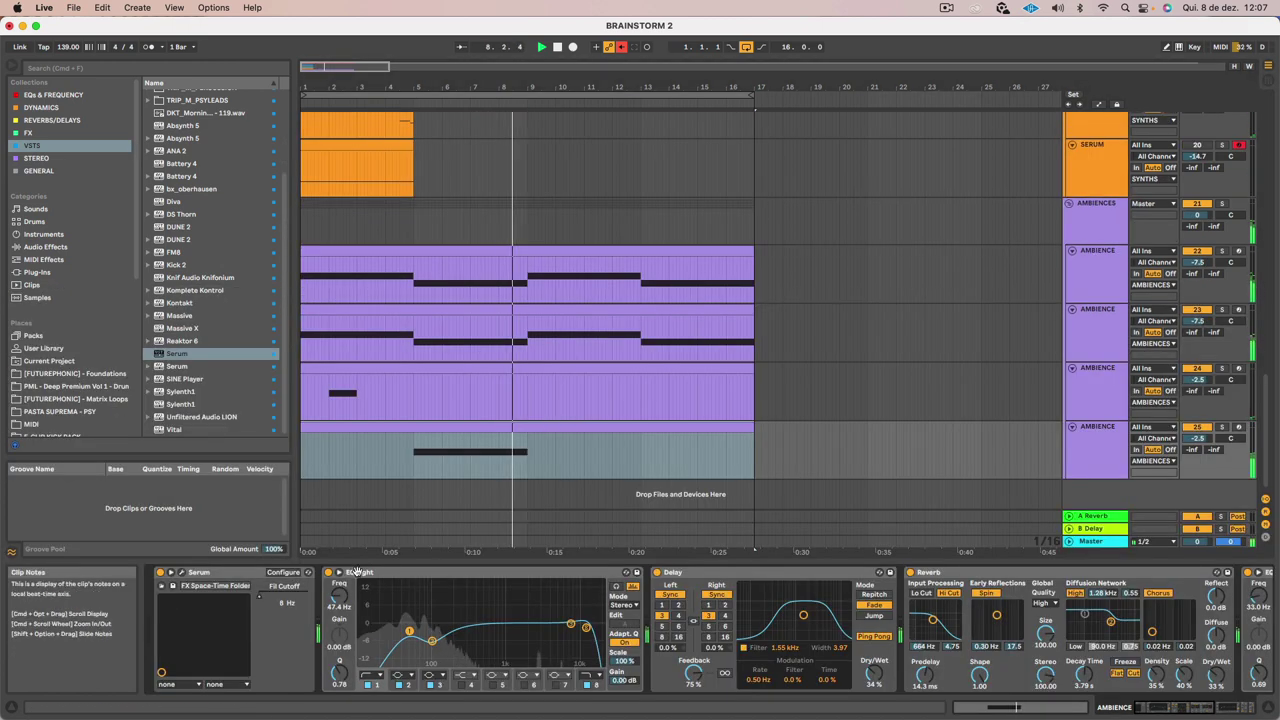
click(181, 574)
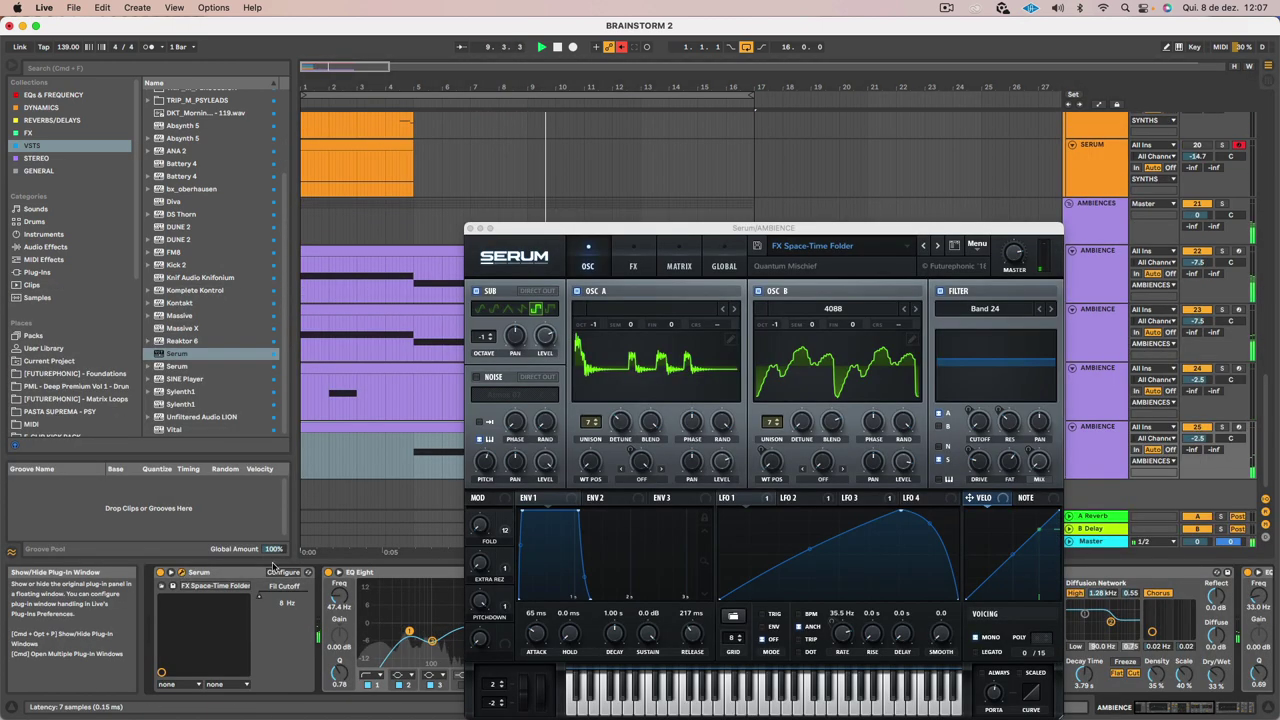
click(414, 450)
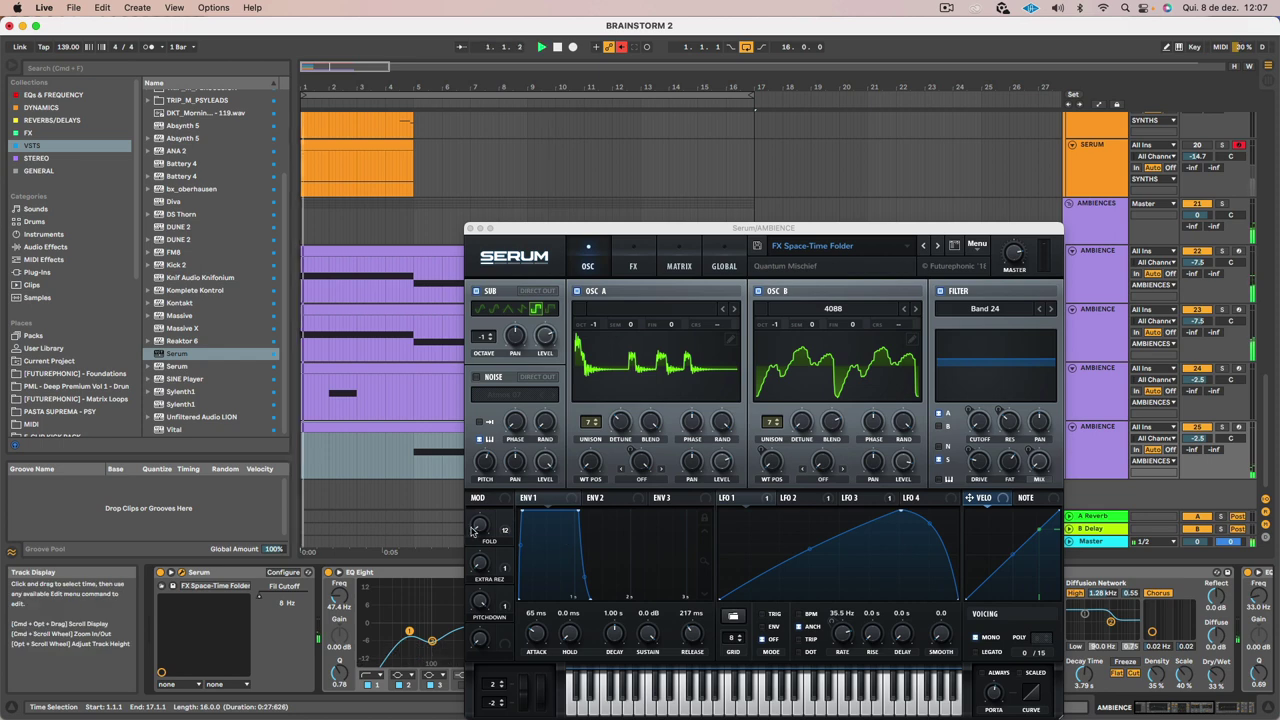
click(414, 450)
key(space)
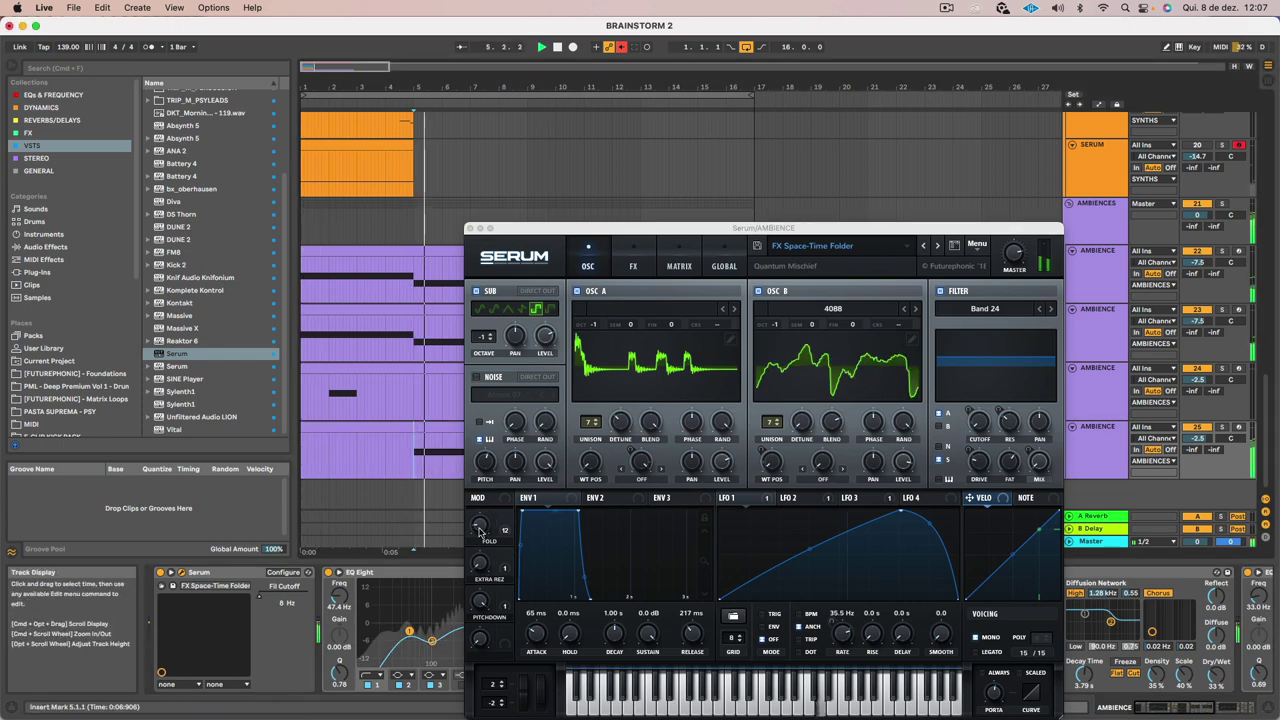
drag(480, 530, 479, 400)
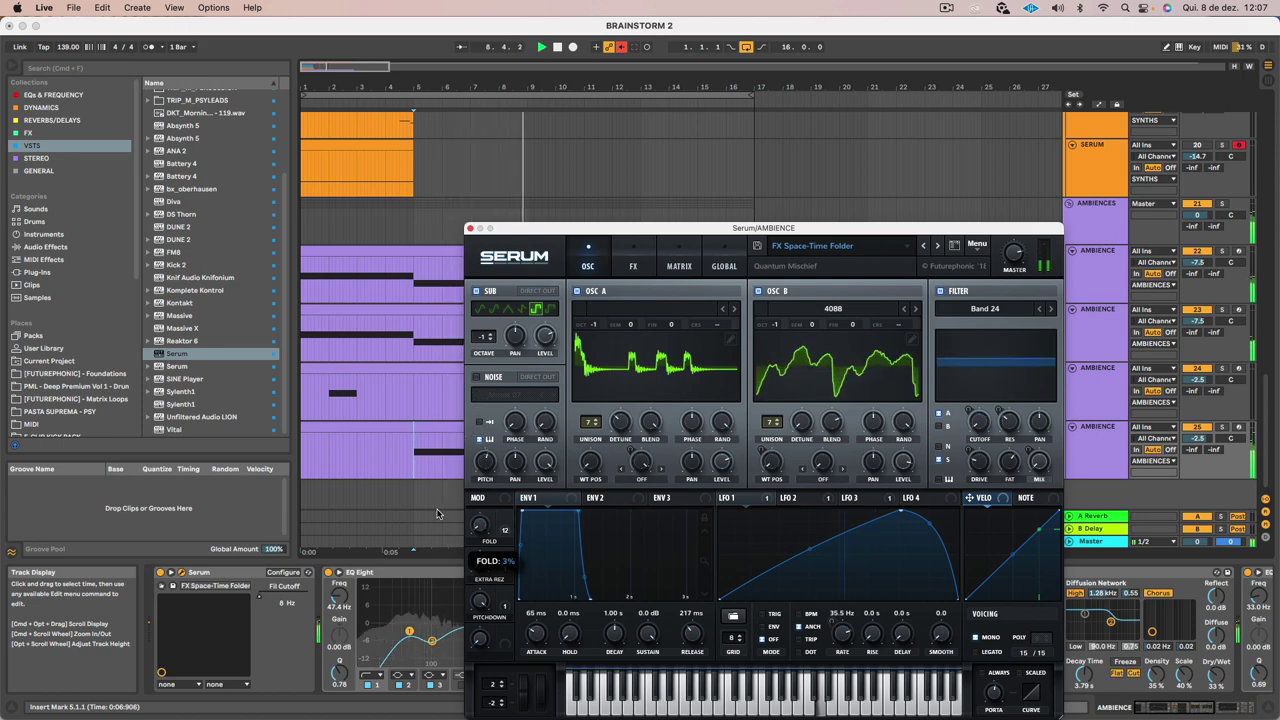
key(space)
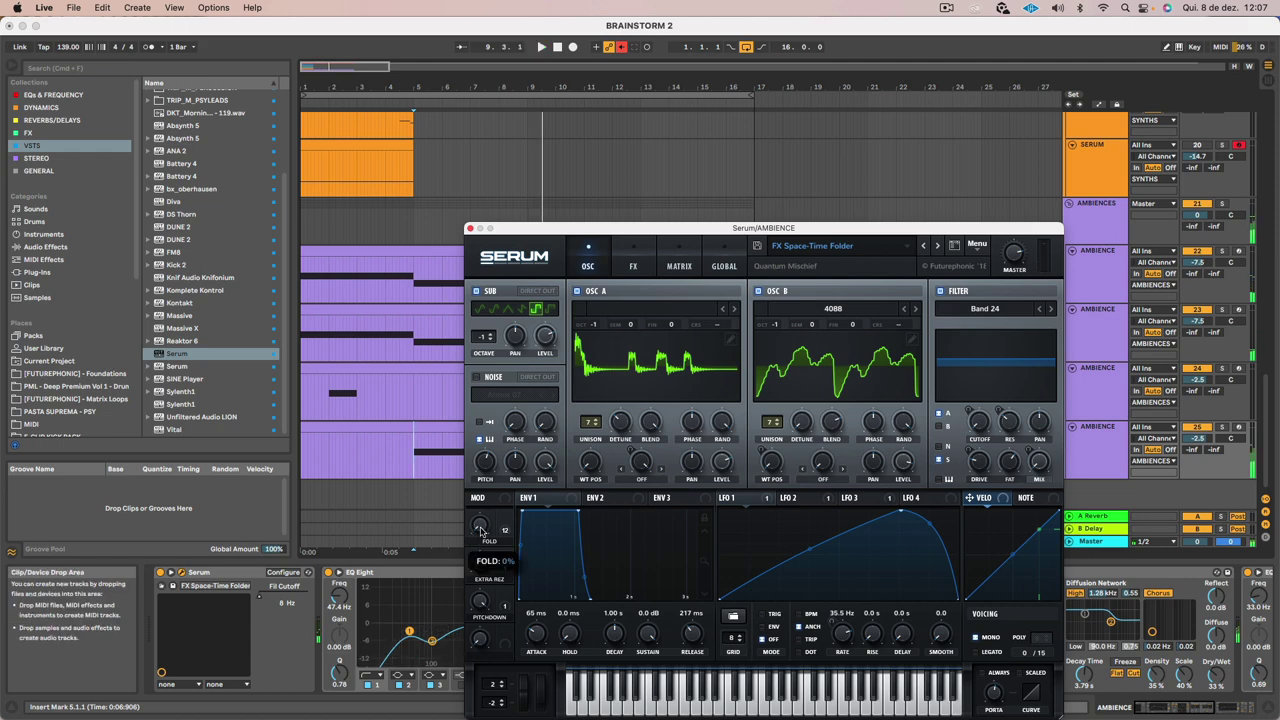
drag(479, 530, 483, 438)
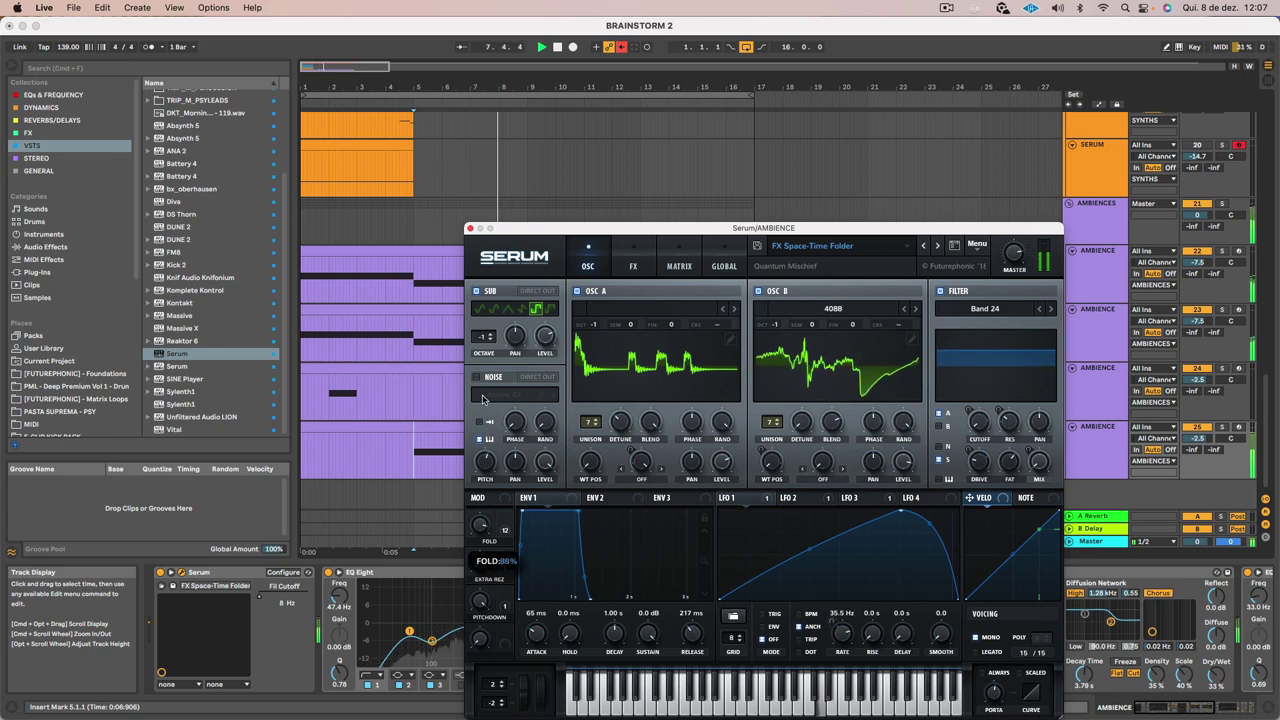
drag(486, 381, 470, 503)
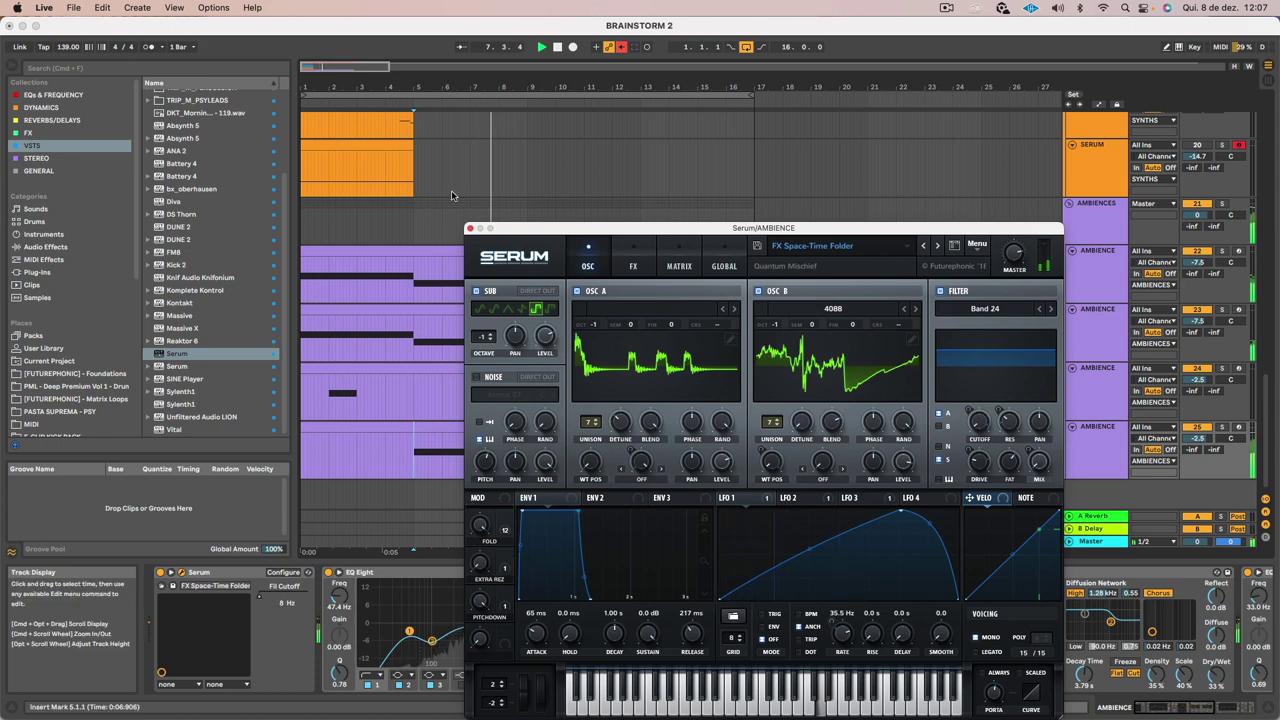
Automate Serum's FOLD from 0% at bar 5 to 100% at bar 7 and back to 0% at bar 9, then play it and close the plugin
drag(510, 229, 734, 229)
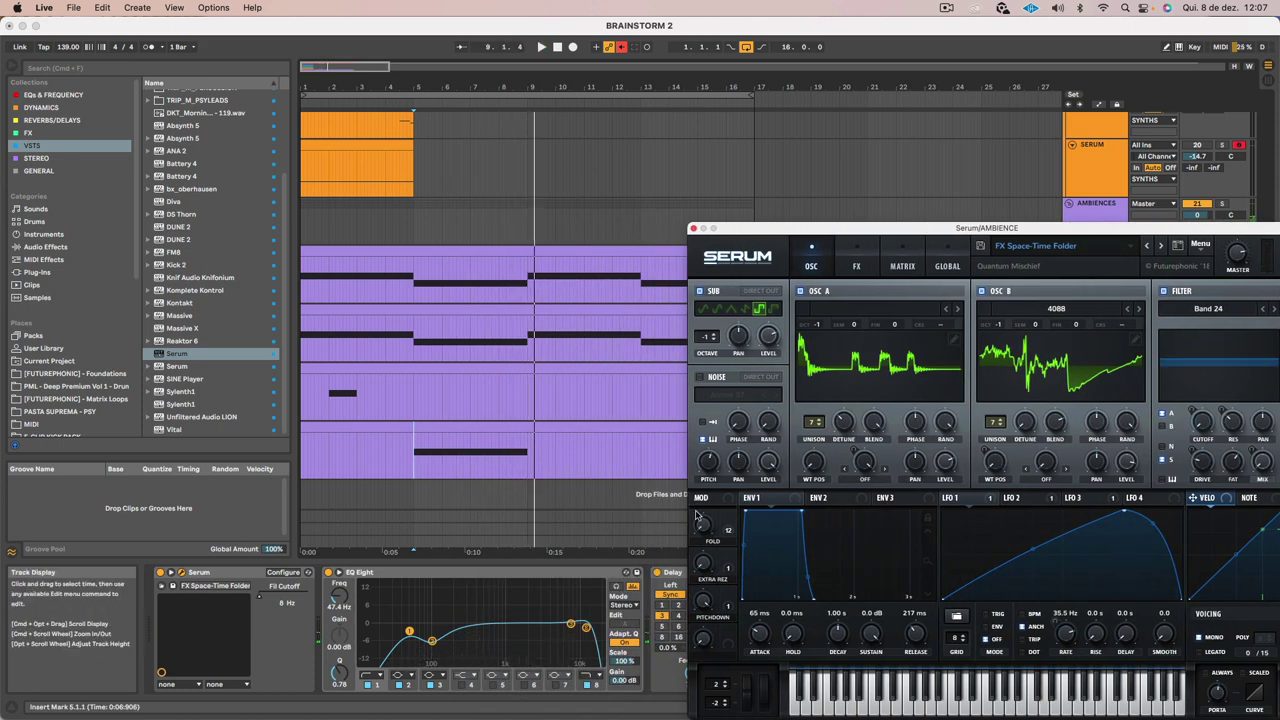
key(a)
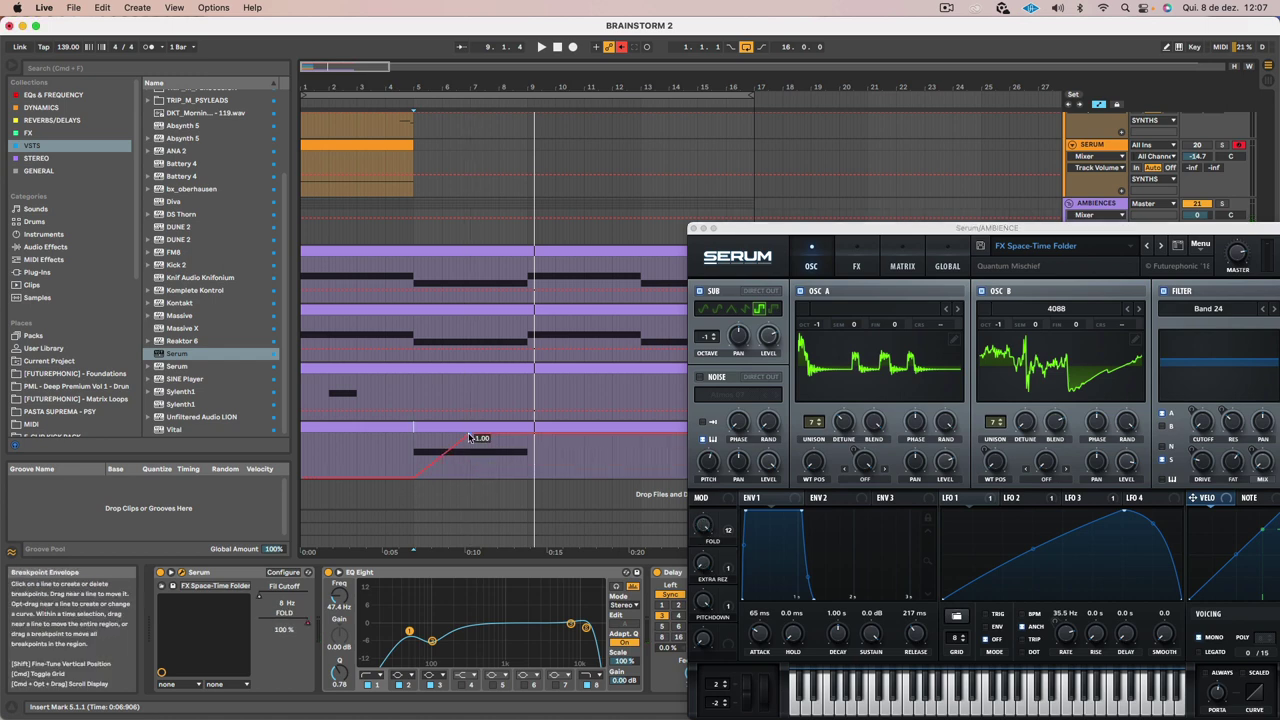
key(space)
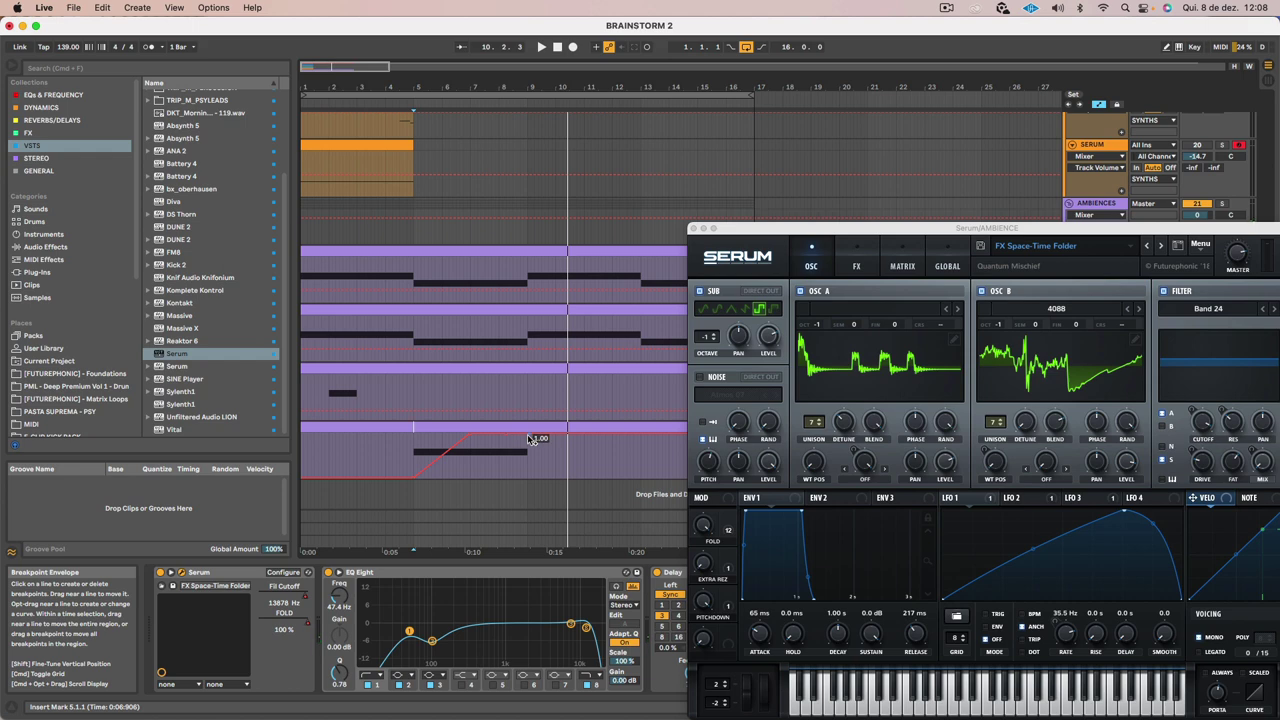
key(space)
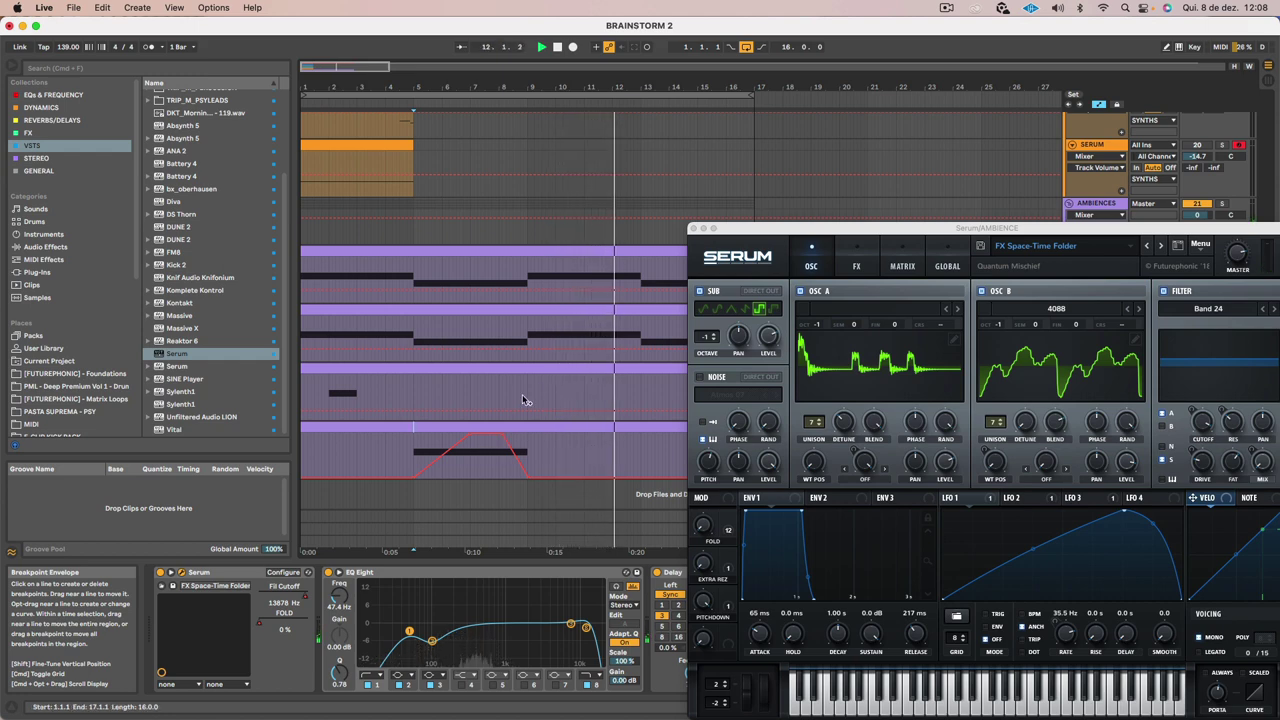
click(694, 229)
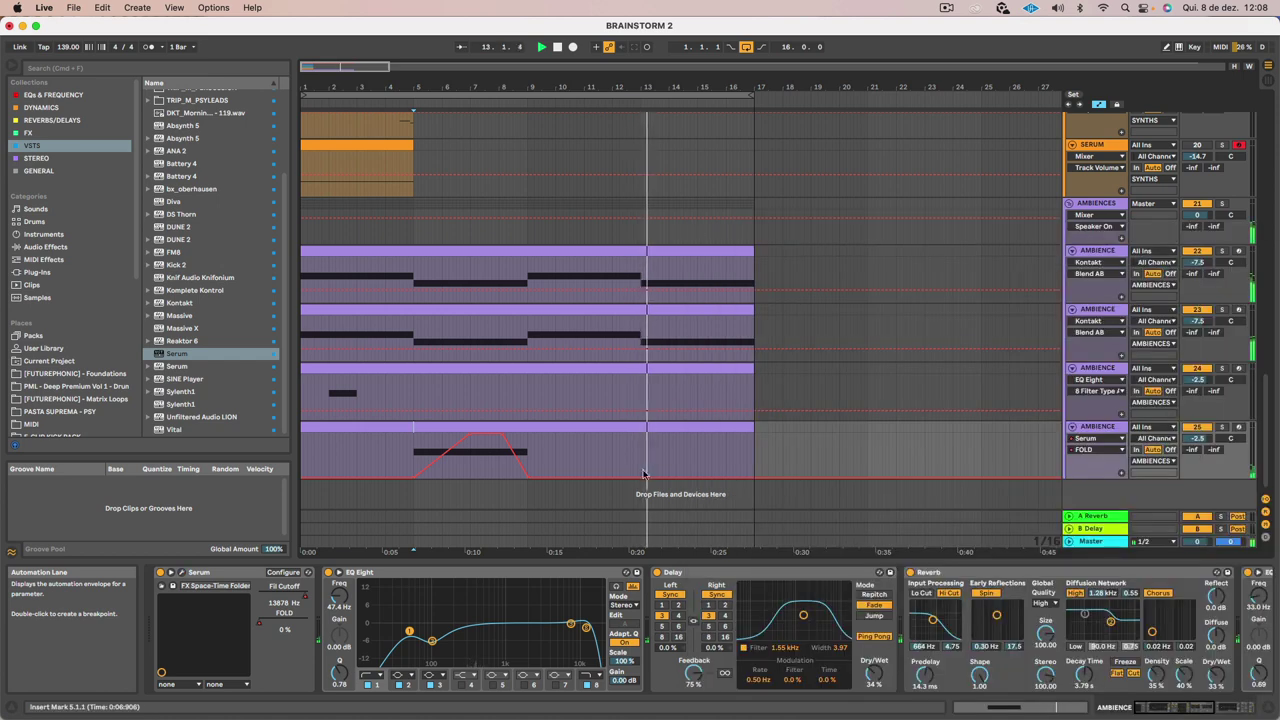
Hide the automation lanes and open the Serum texture clip in the MIDI note editor
click(546, 430)
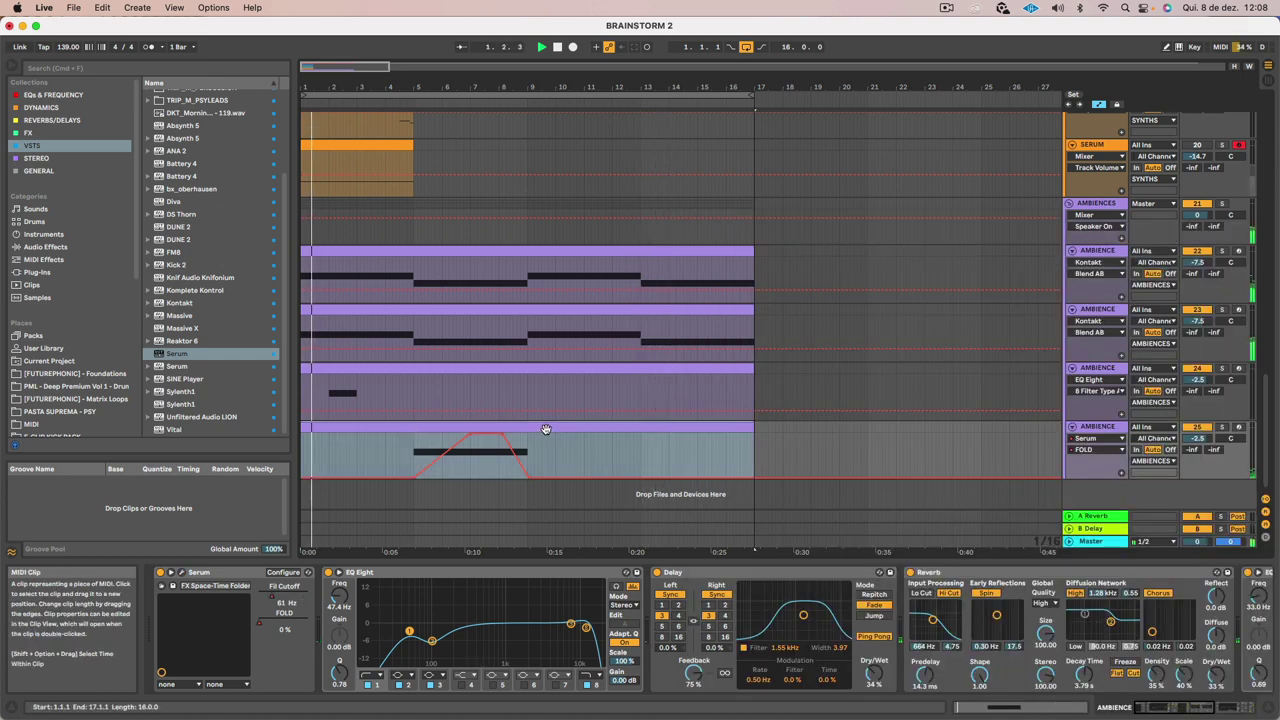
key(super+a)
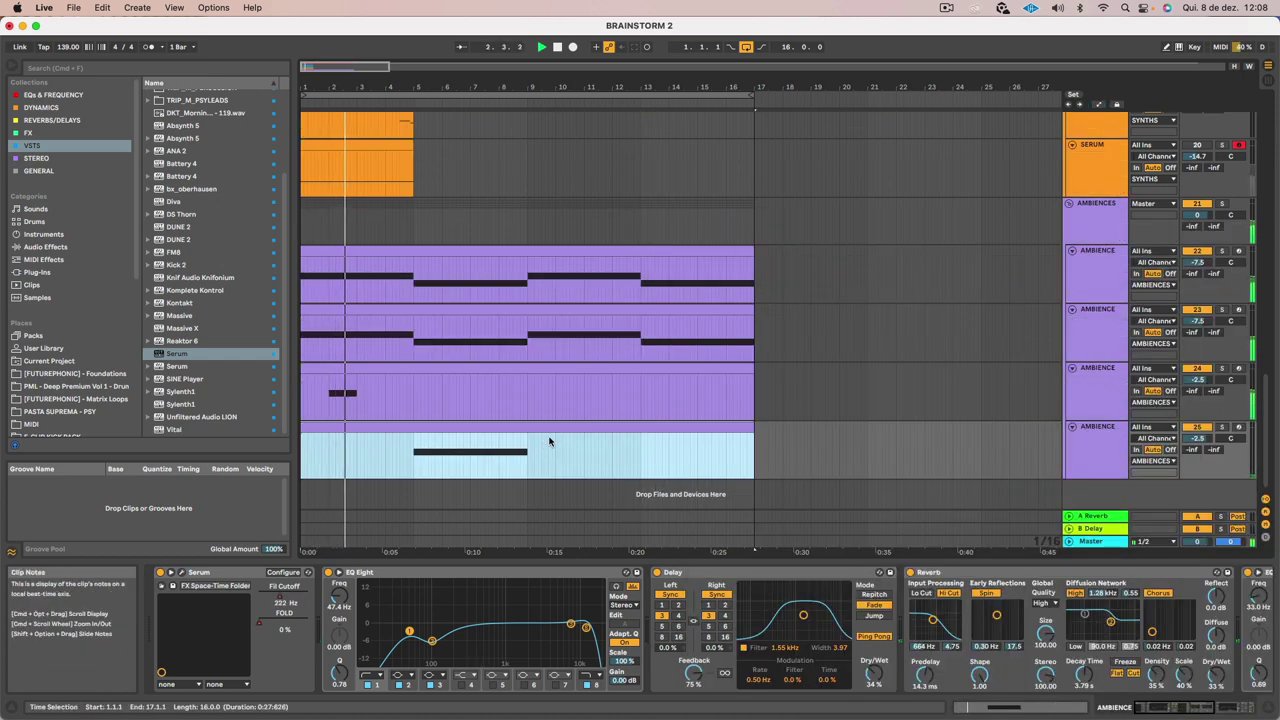
click(550, 438)
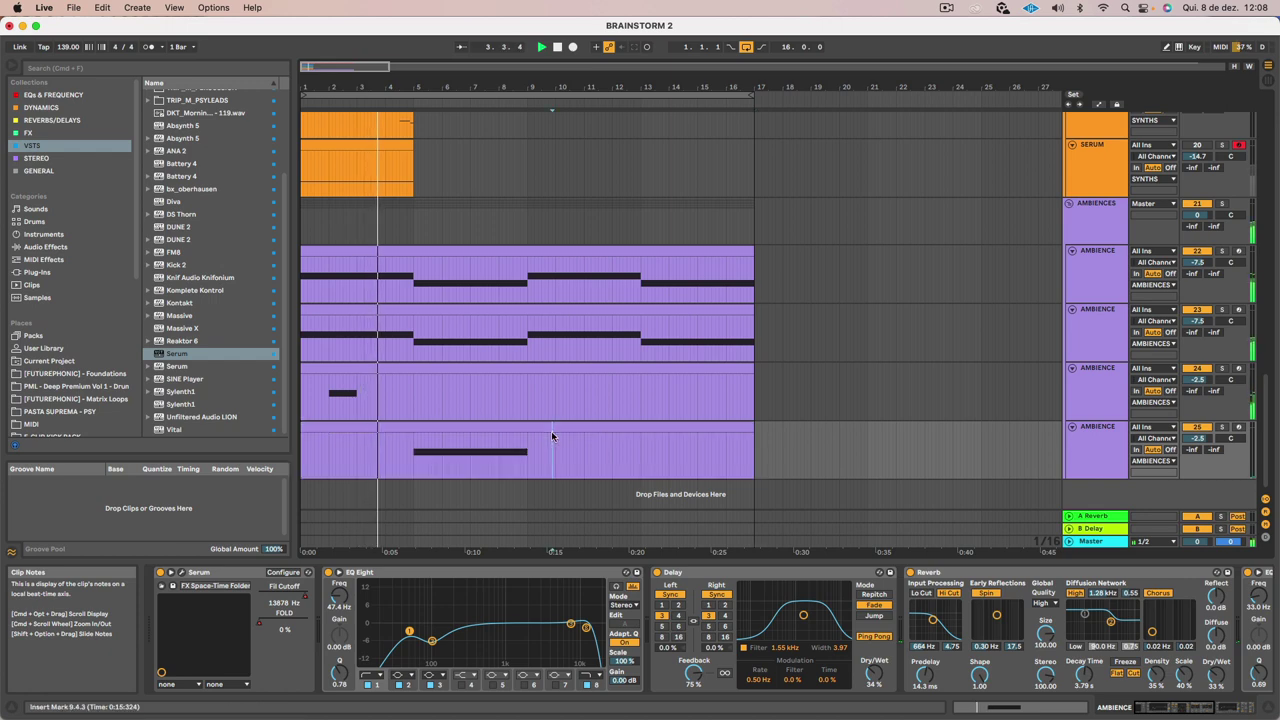
click(553, 428)
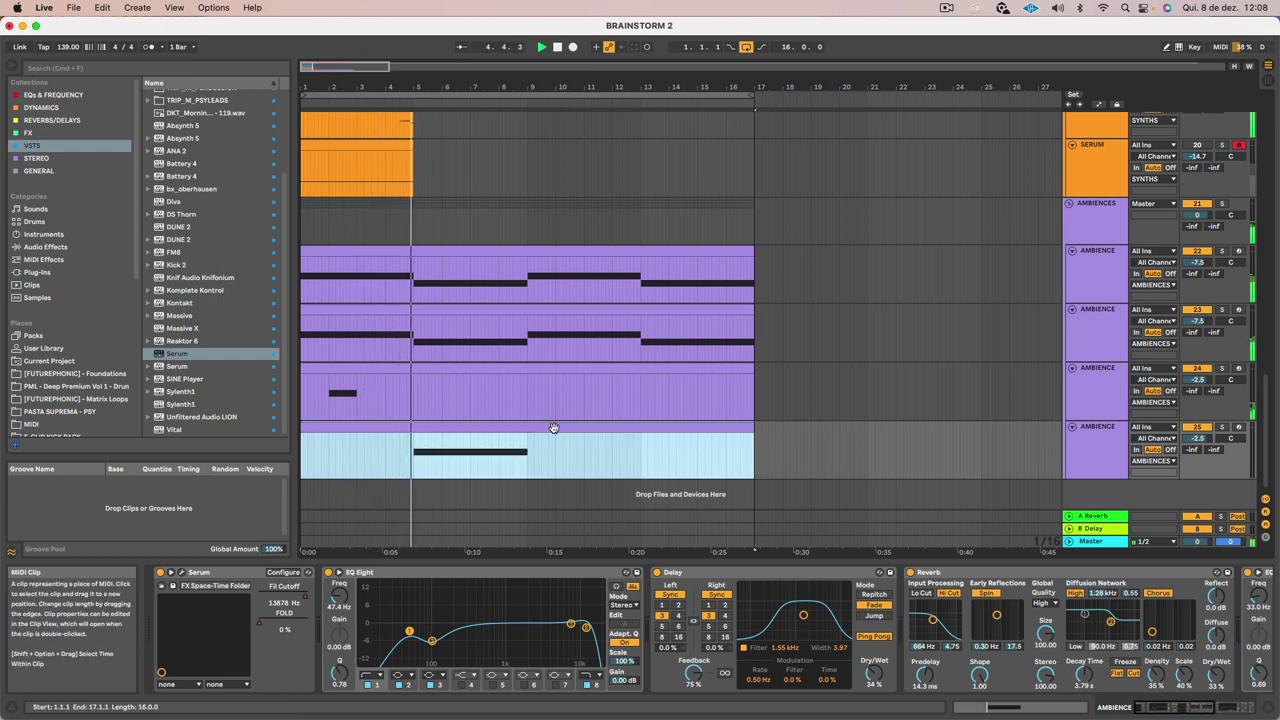
double_click(553, 428)
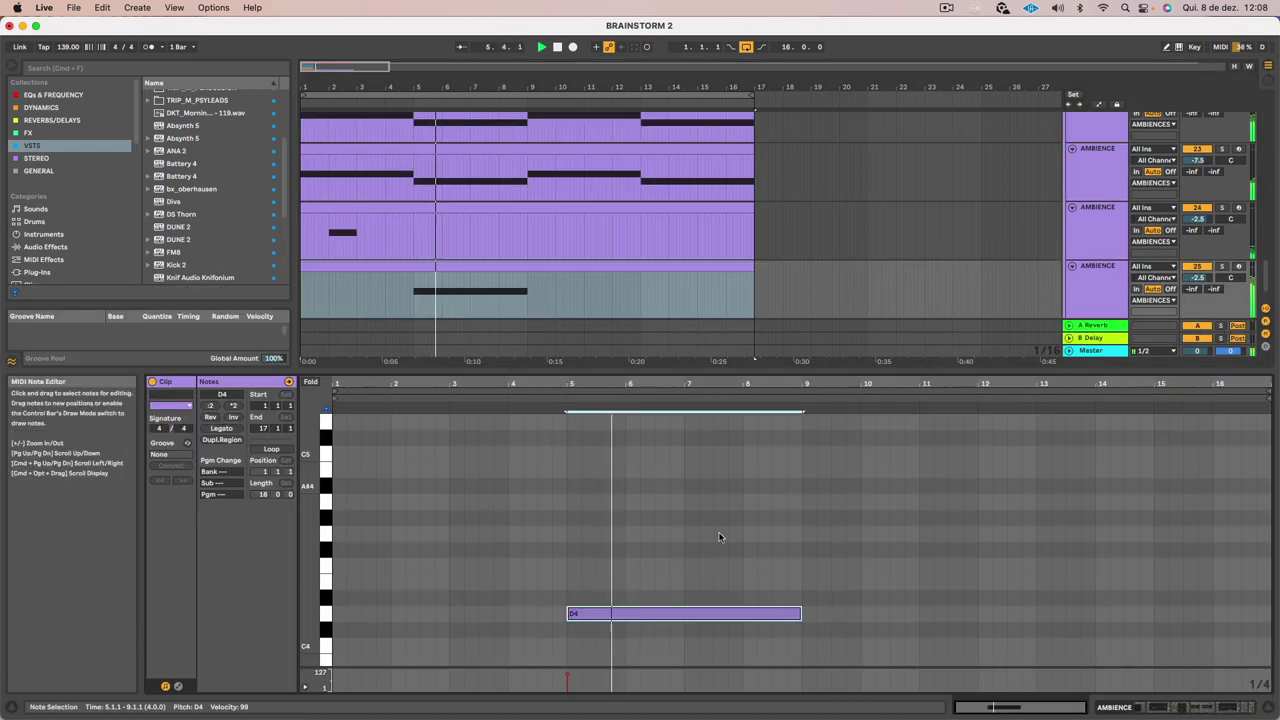
Audition the texture clip's four-bar note up to D7, transpose it down to D2 and play it from the start
click(651, 613)
key(space)
key(shift+Up)
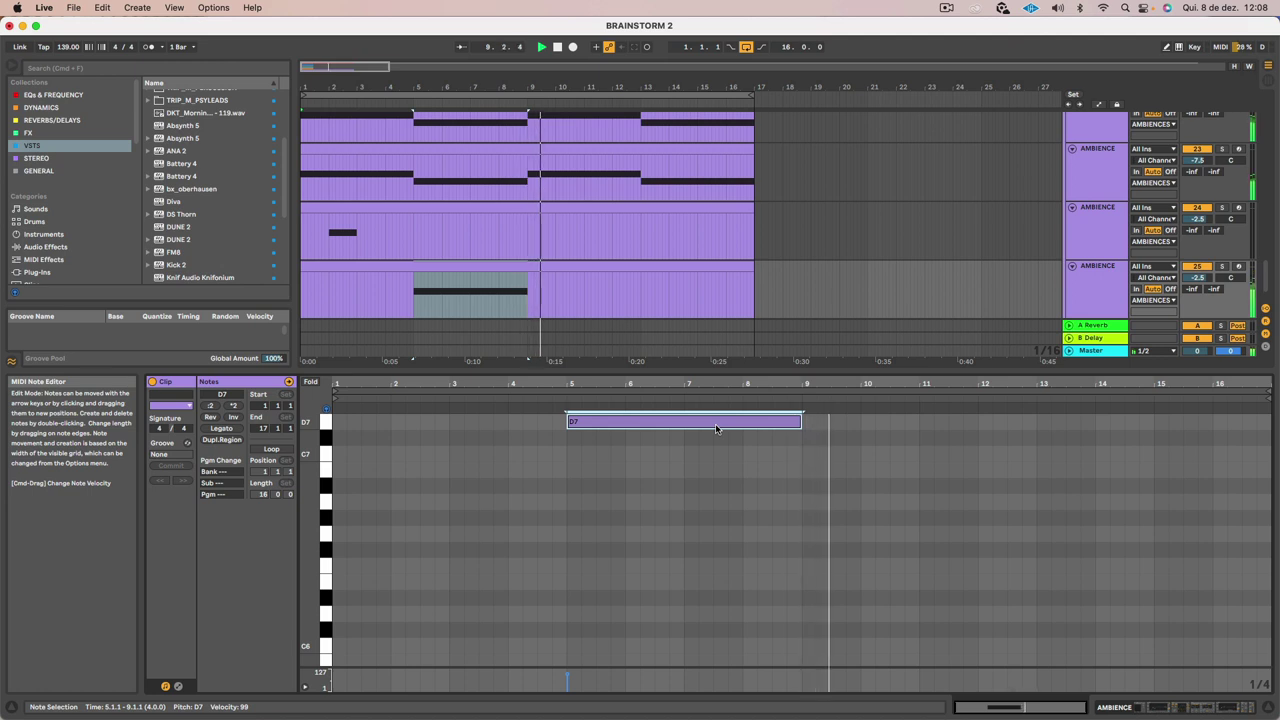
key(shift+Down)
key(shift+Down)
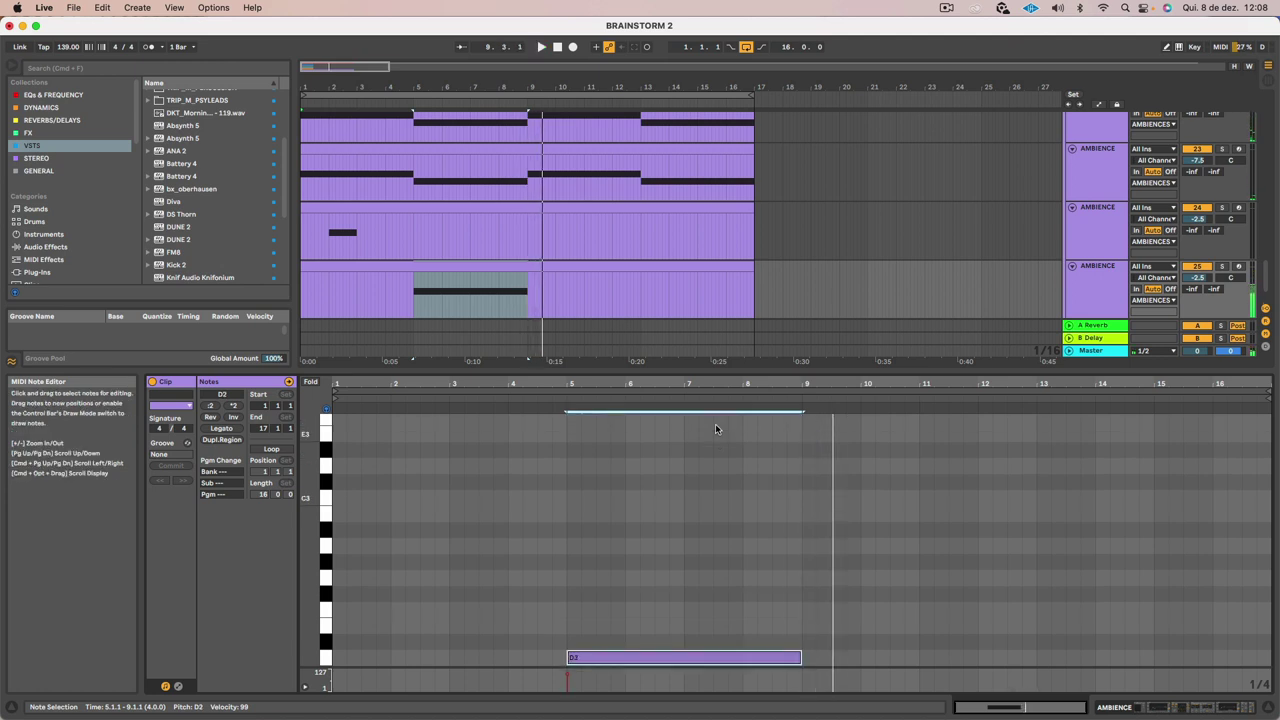
key(space)
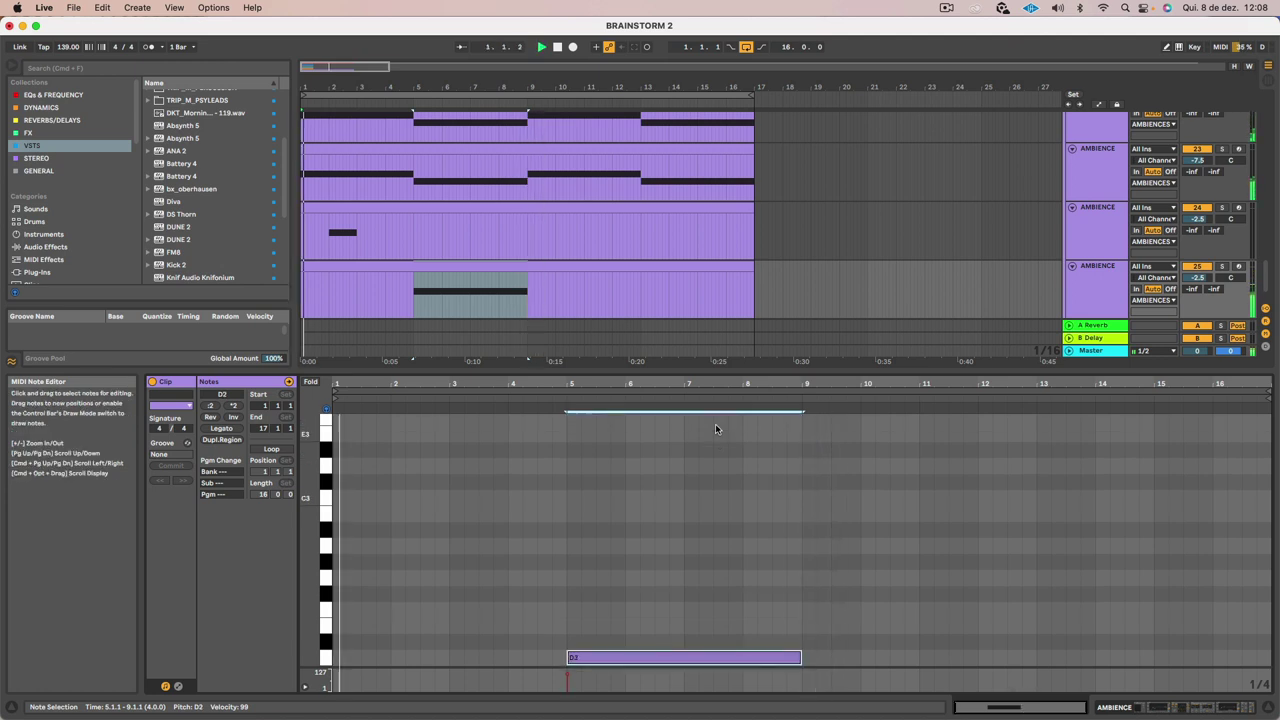
Remove the drop in Serum's FOLD automation so it holds 100% from bar 7 onward, and hide the automation again
click(410, 299)
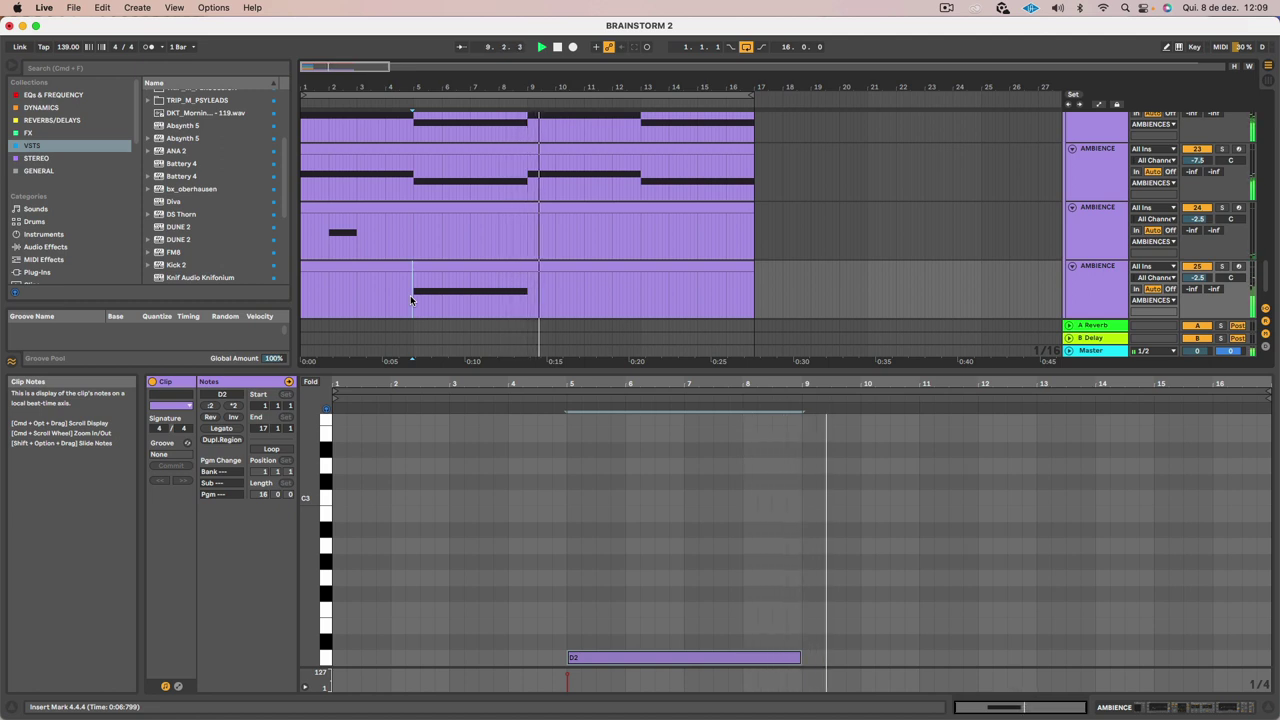
key(a)
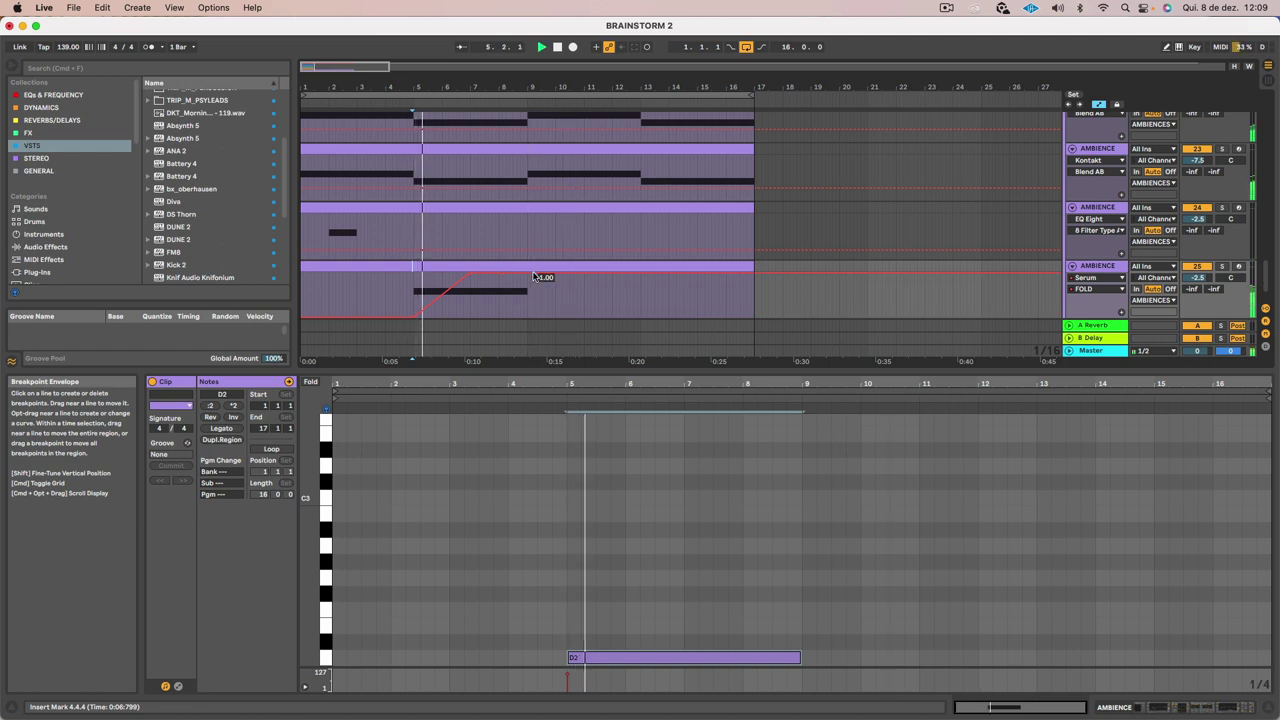
key(a)
scroll(629, 522, down, 3)
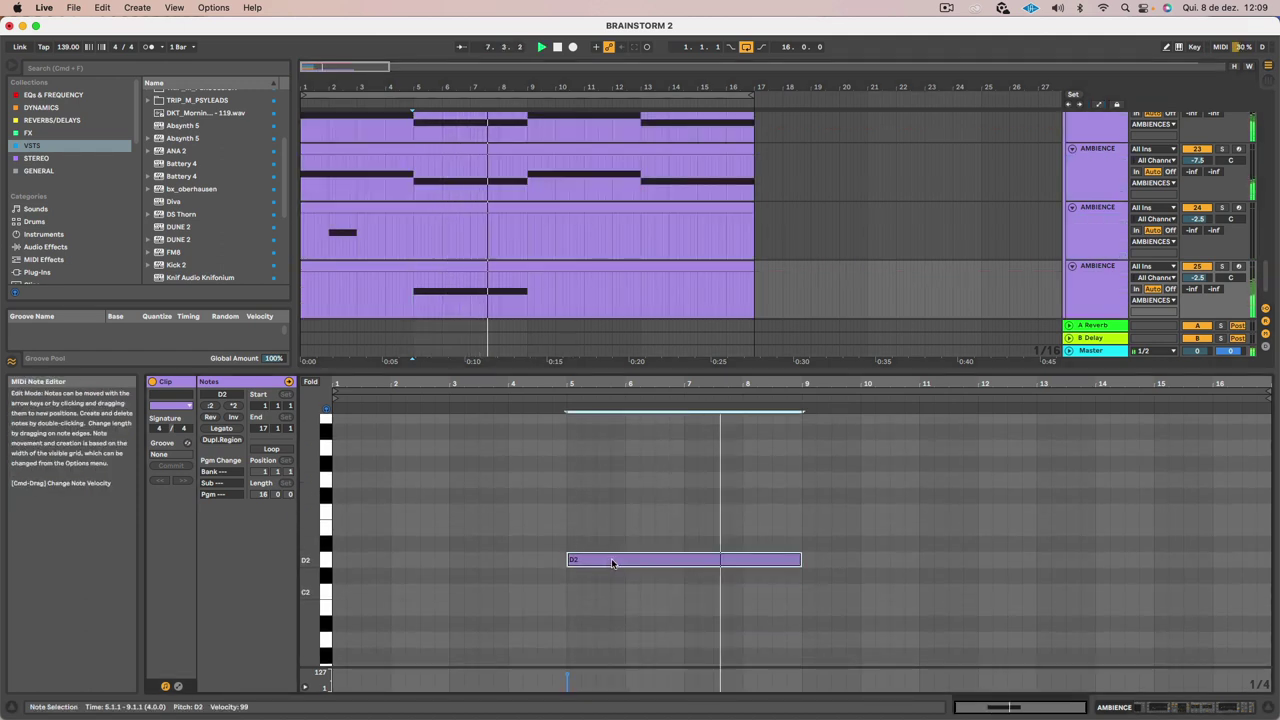
scroll(613, 563, down, 1)
scroll(610, 562, down, 1)
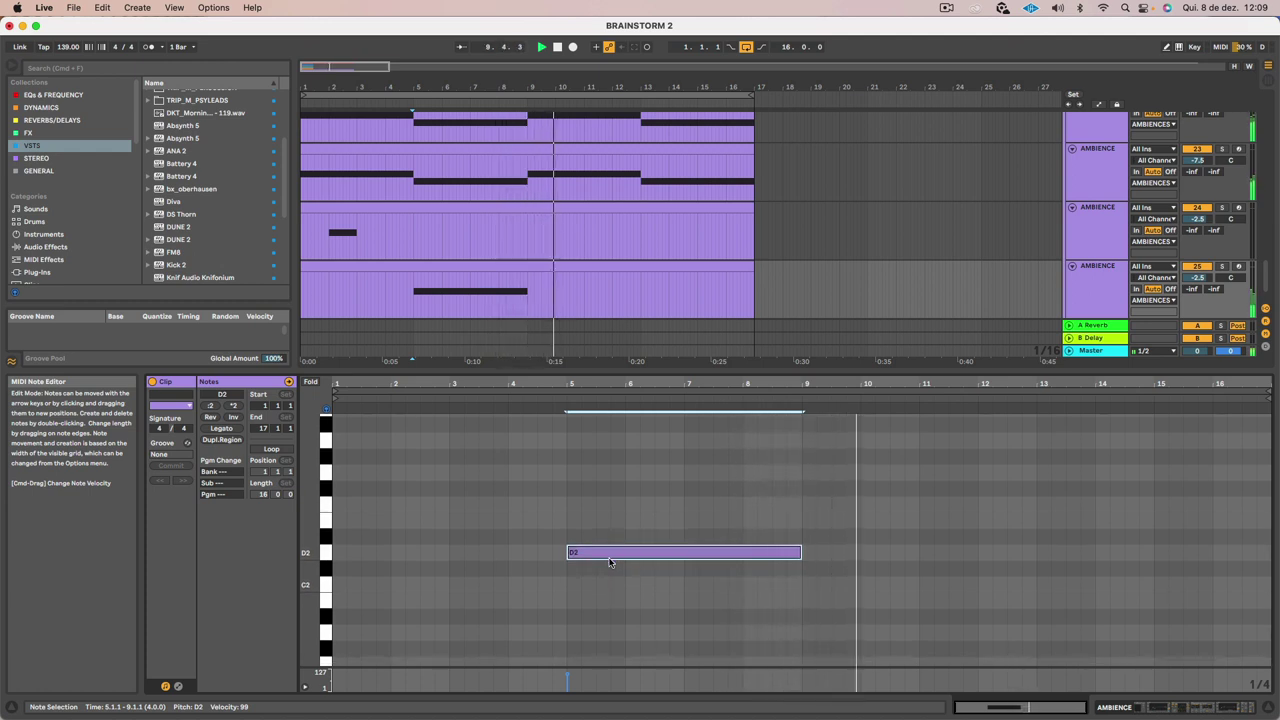
scroll(601, 296, down, 2)
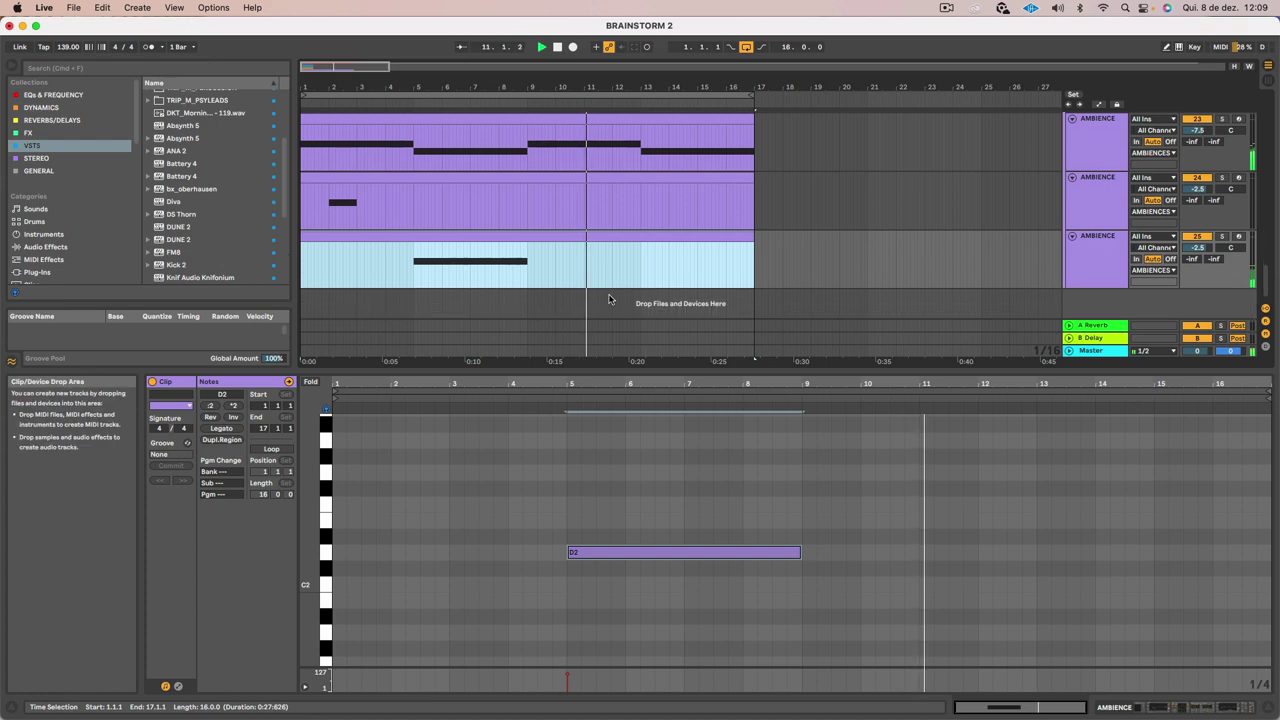
Close the note editor, then freeze the Serum texture track and flatten it to audio
drag(660, 372, 615, 585)
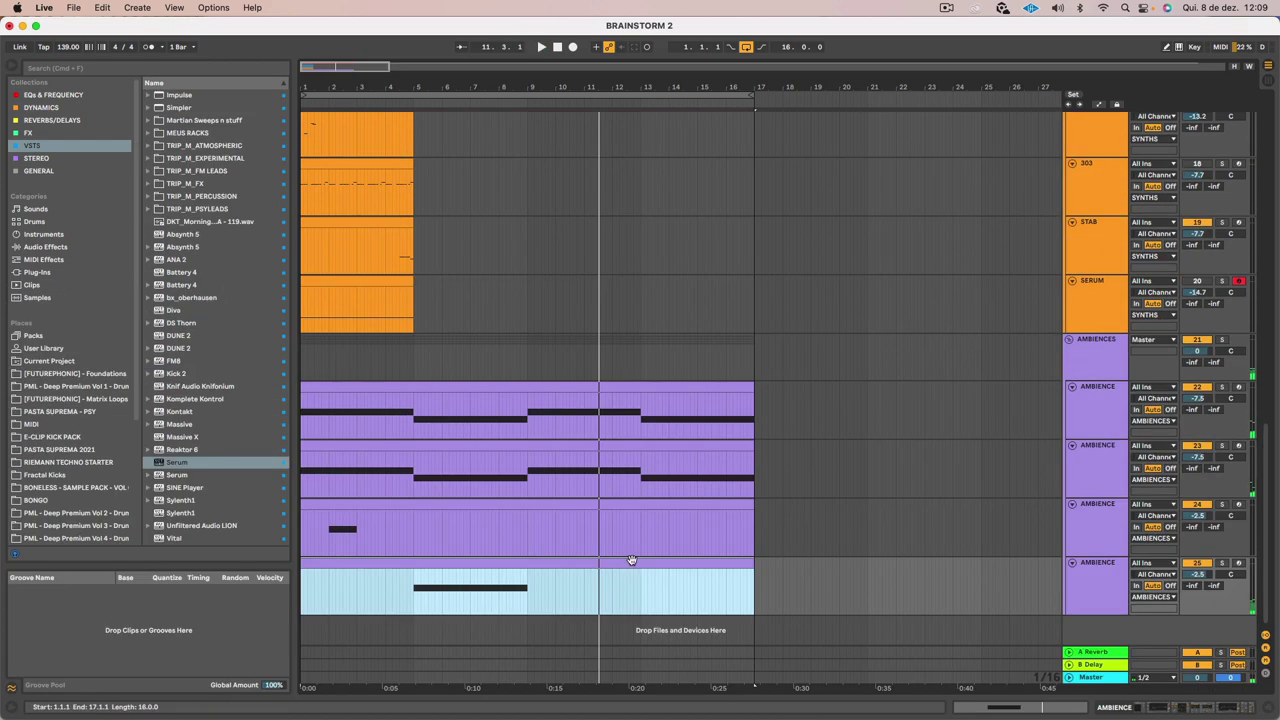
click(1109, 568)
right_click(1109, 568)
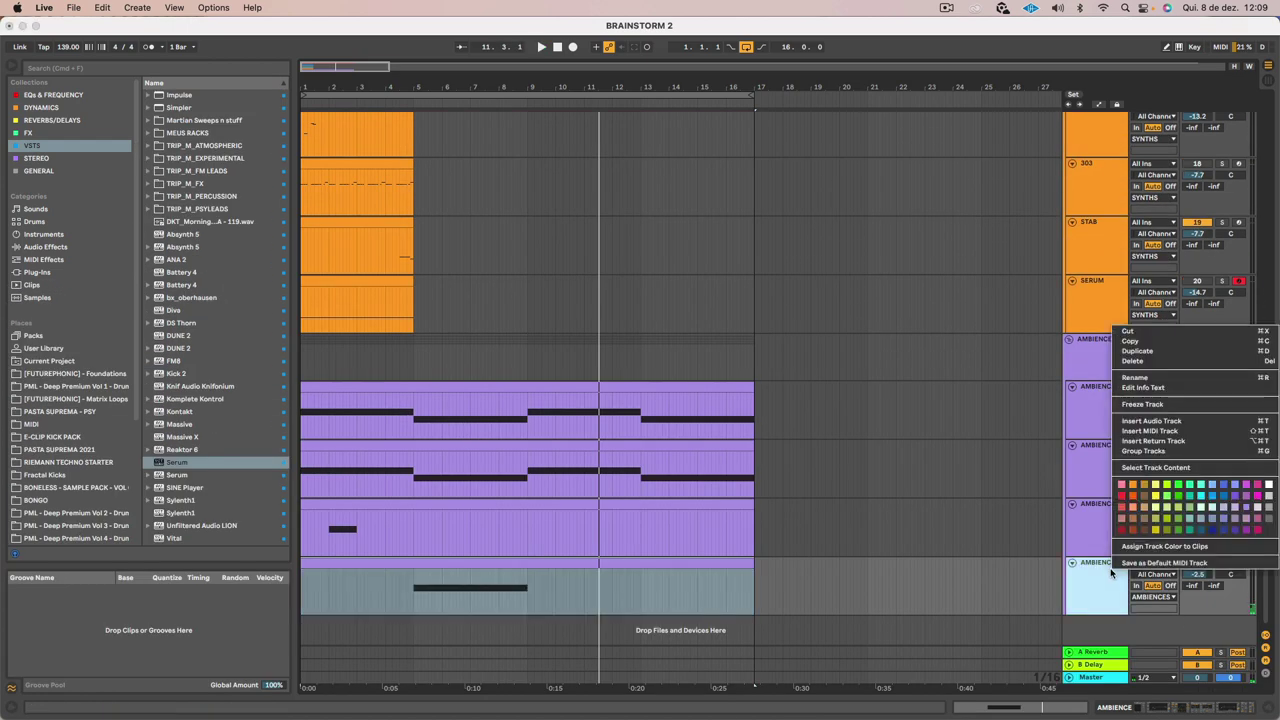
click(1158, 405)
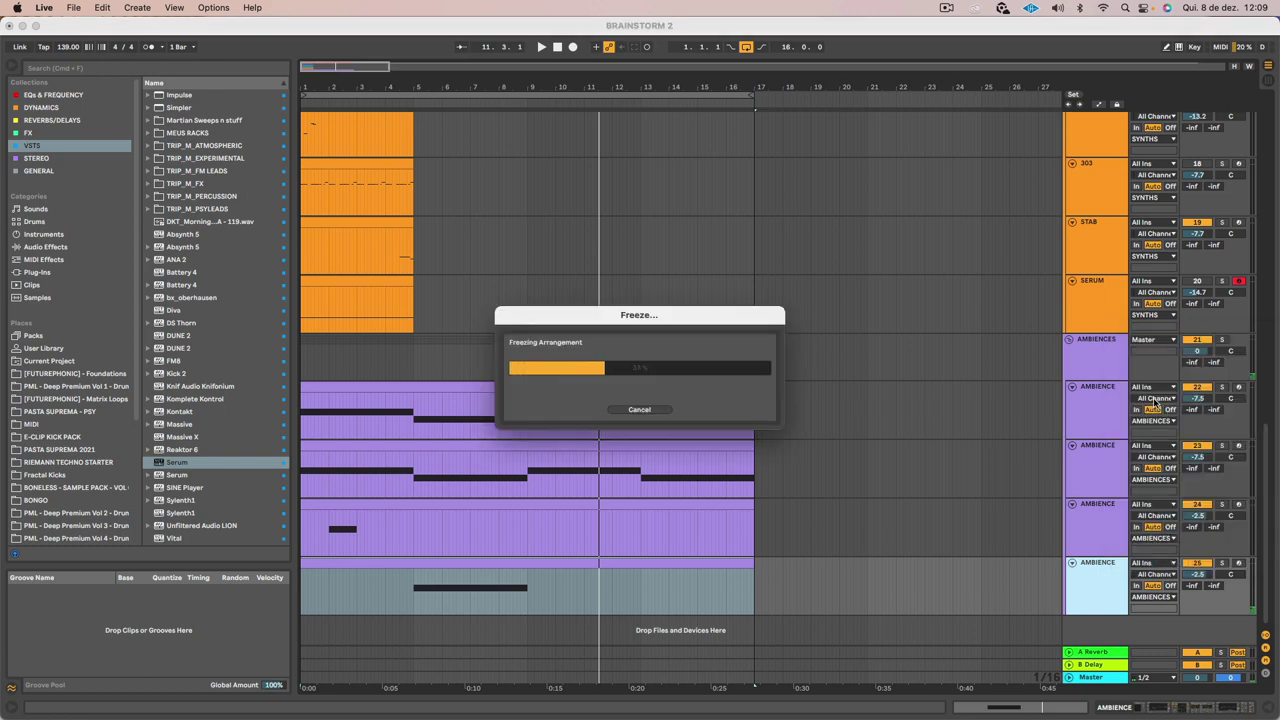
right_click(1100, 573)
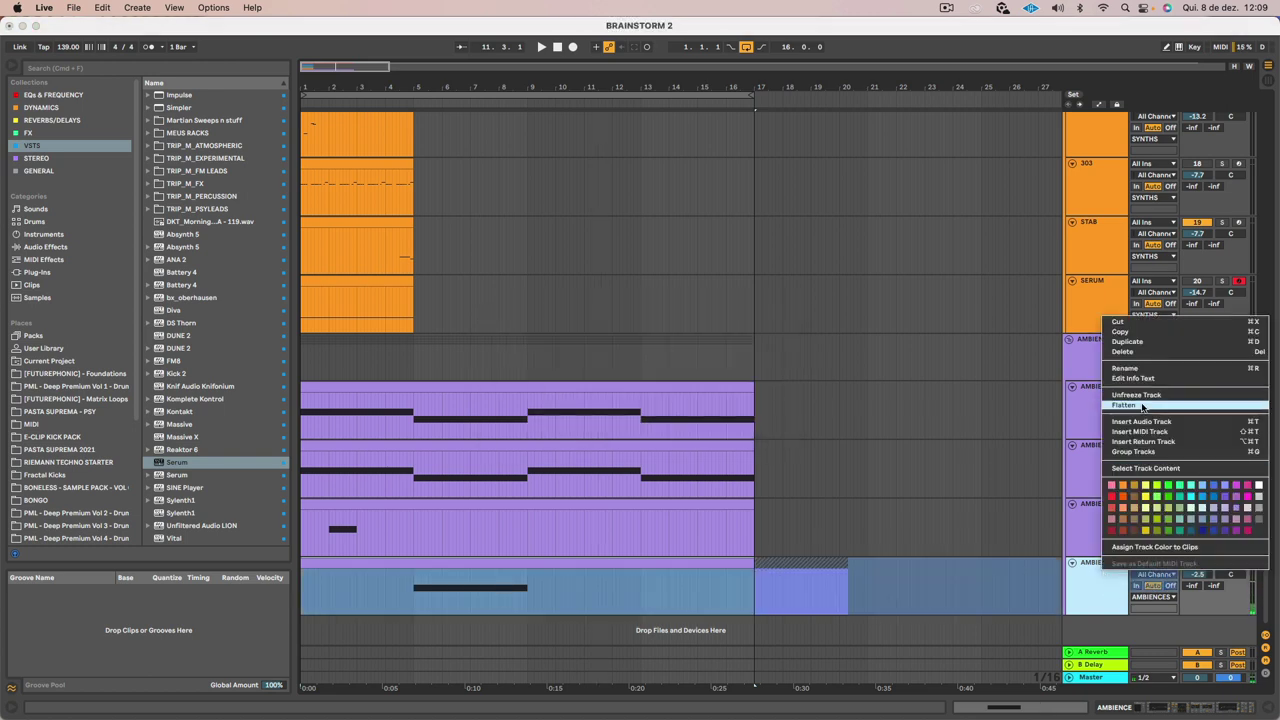
click(1142, 405)
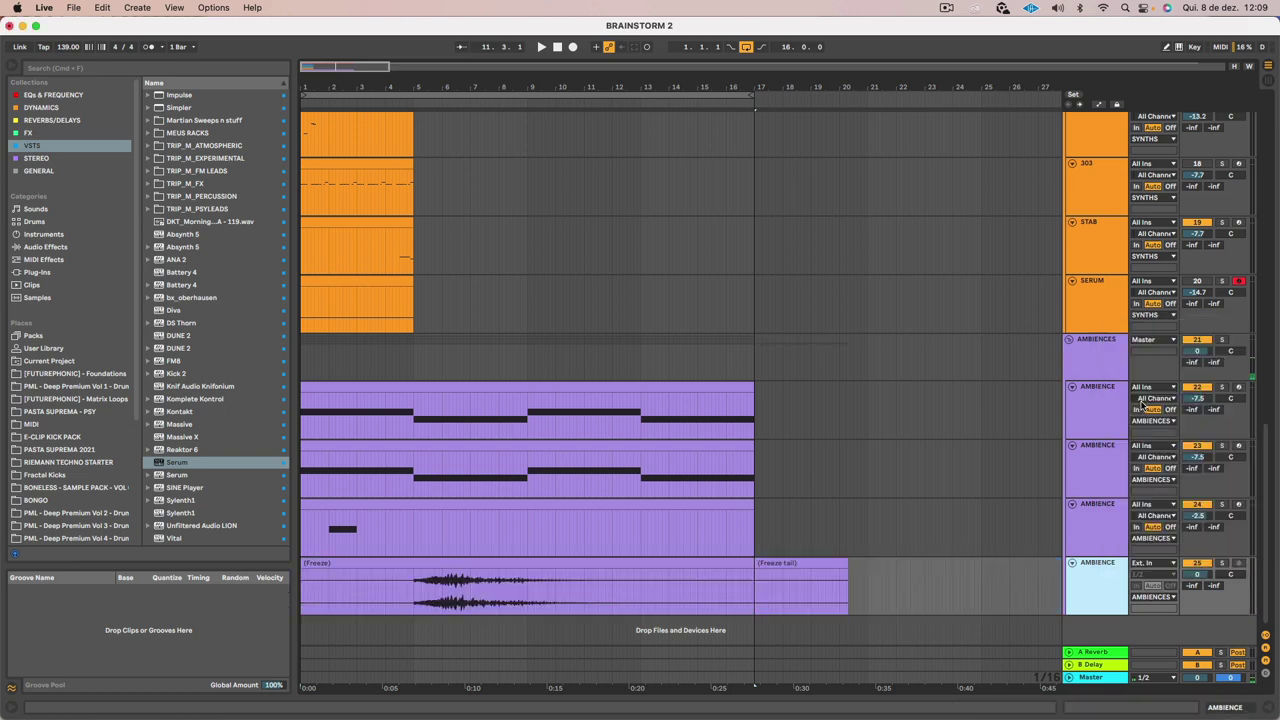
Split the flattened audio clip at bar 5 and give its second part a curved fade-in to about bar 6.5, then play it
click(412, 586)
key(super+e)
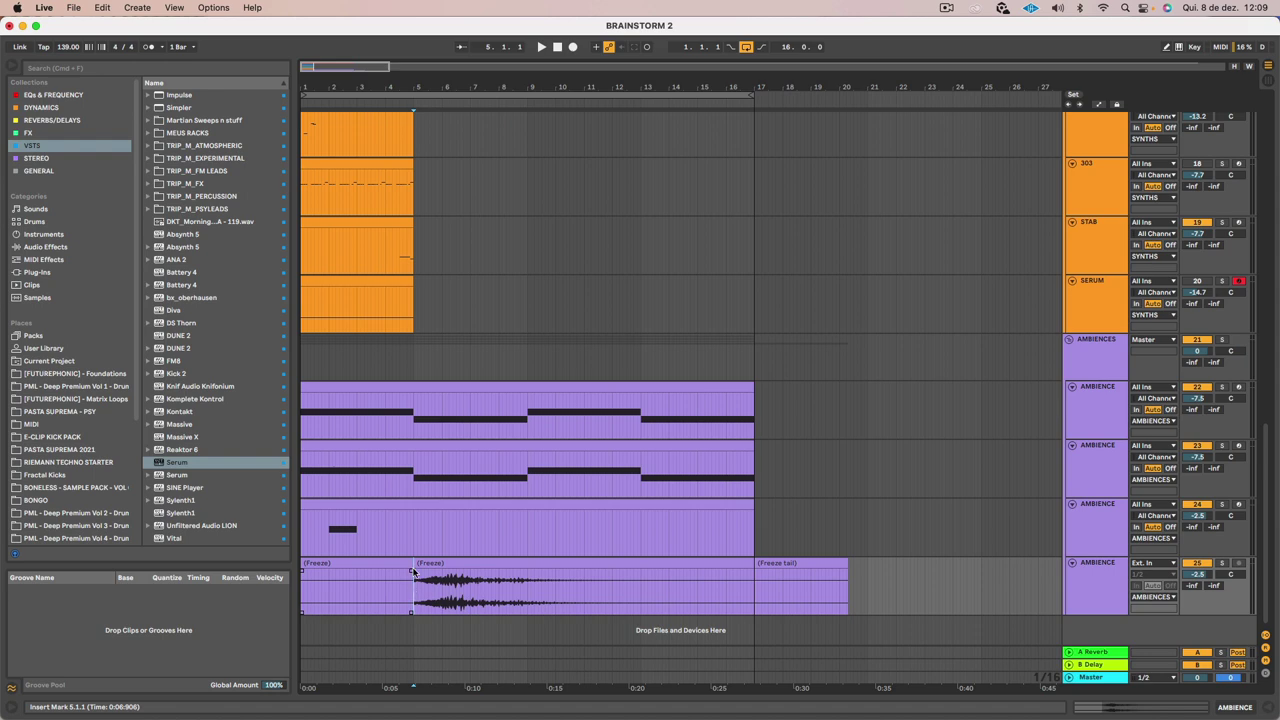
drag(416, 565, 449, 573)
key(space)
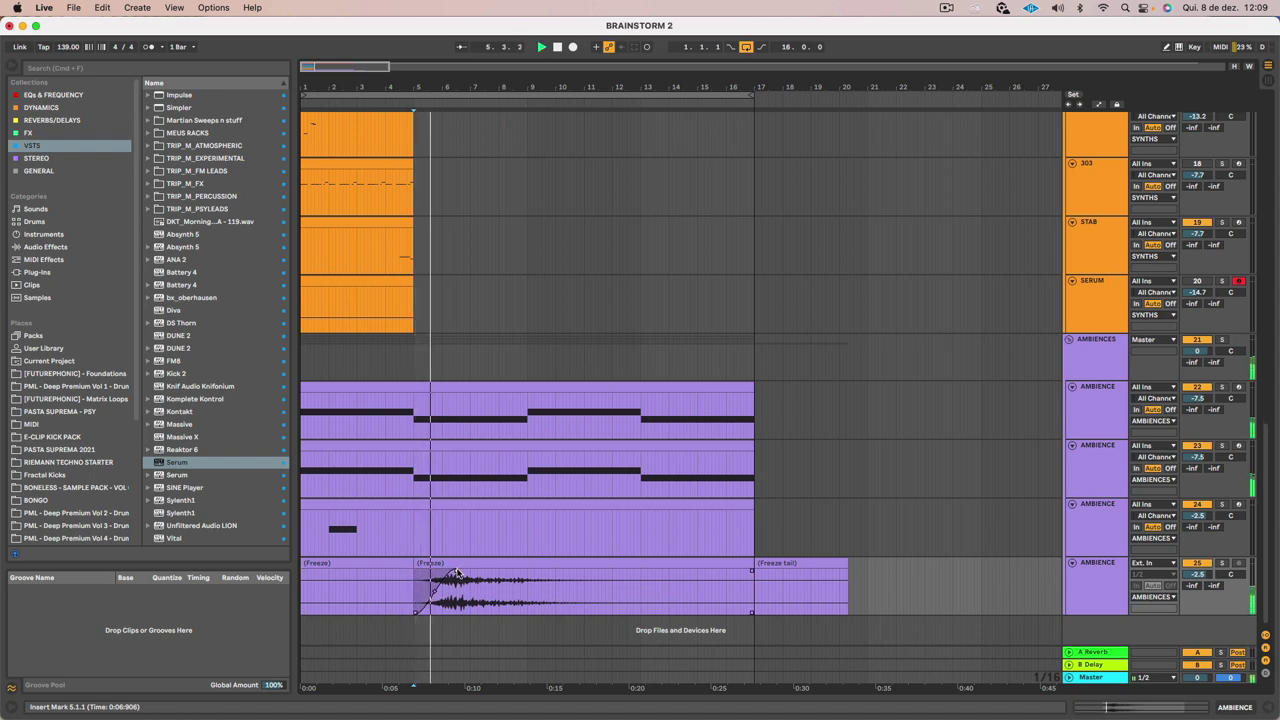
drag(434, 597, 444, 612)
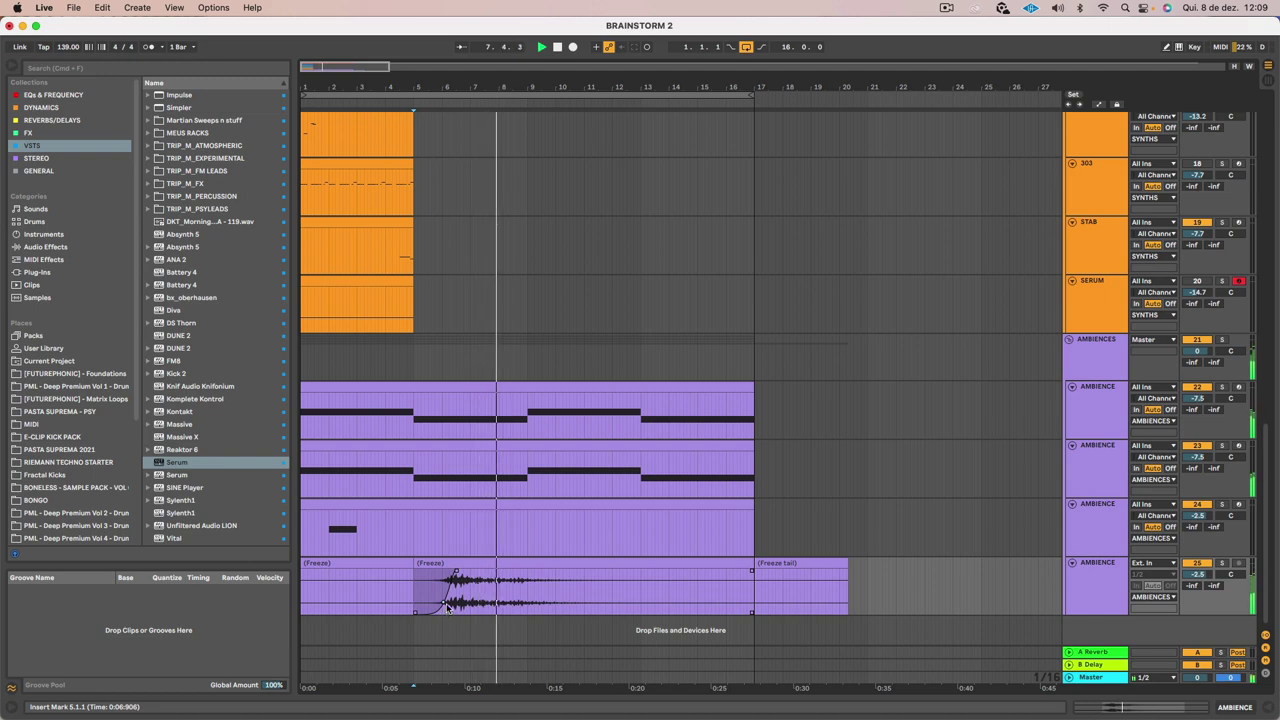
key(space)
key(space)
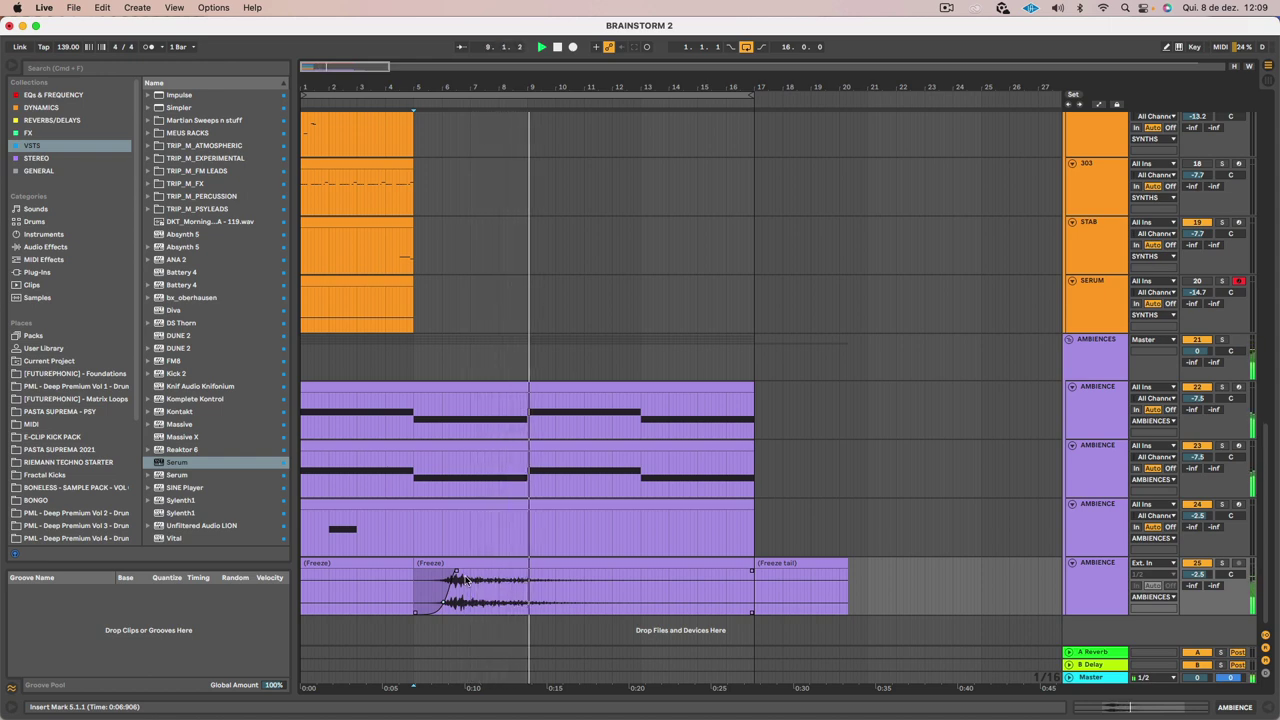
Lengthen the audio clip's fade-in in stages to about bar 9.5 while playing it back from bar 5
drag(457, 572, 481, 574)
key(space)
key(space)
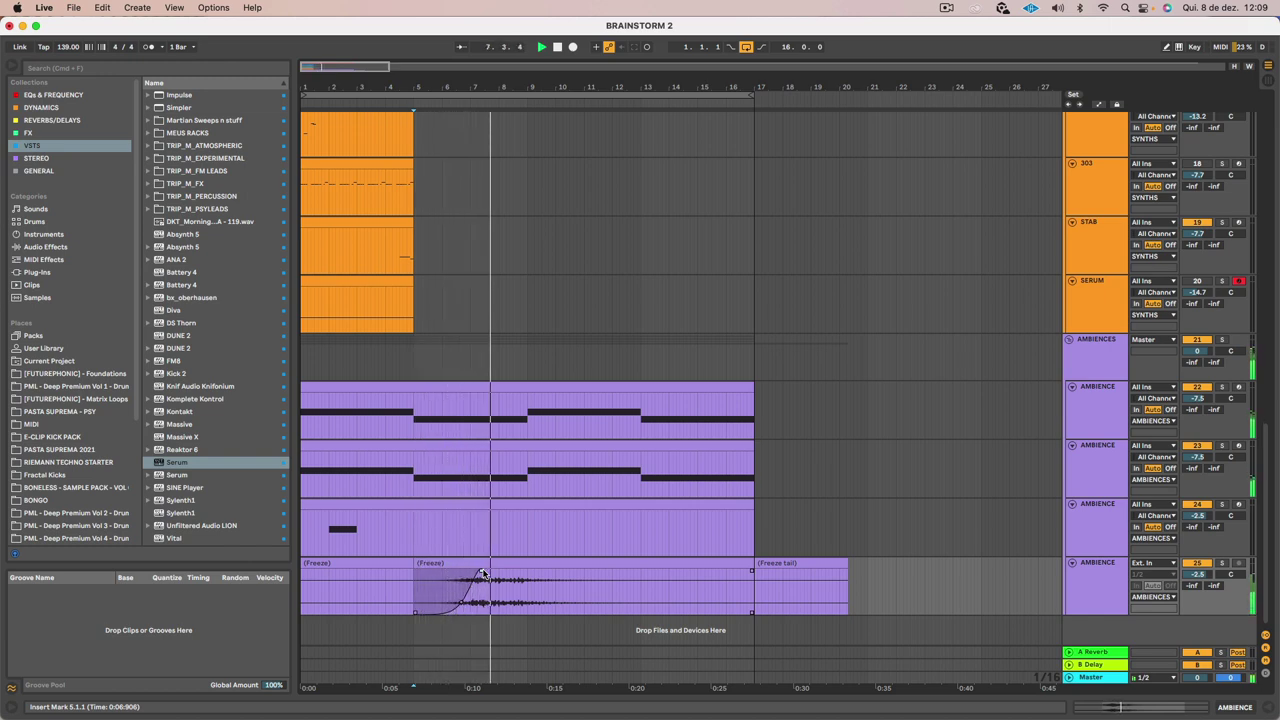
drag(481, 574, 505, 572)
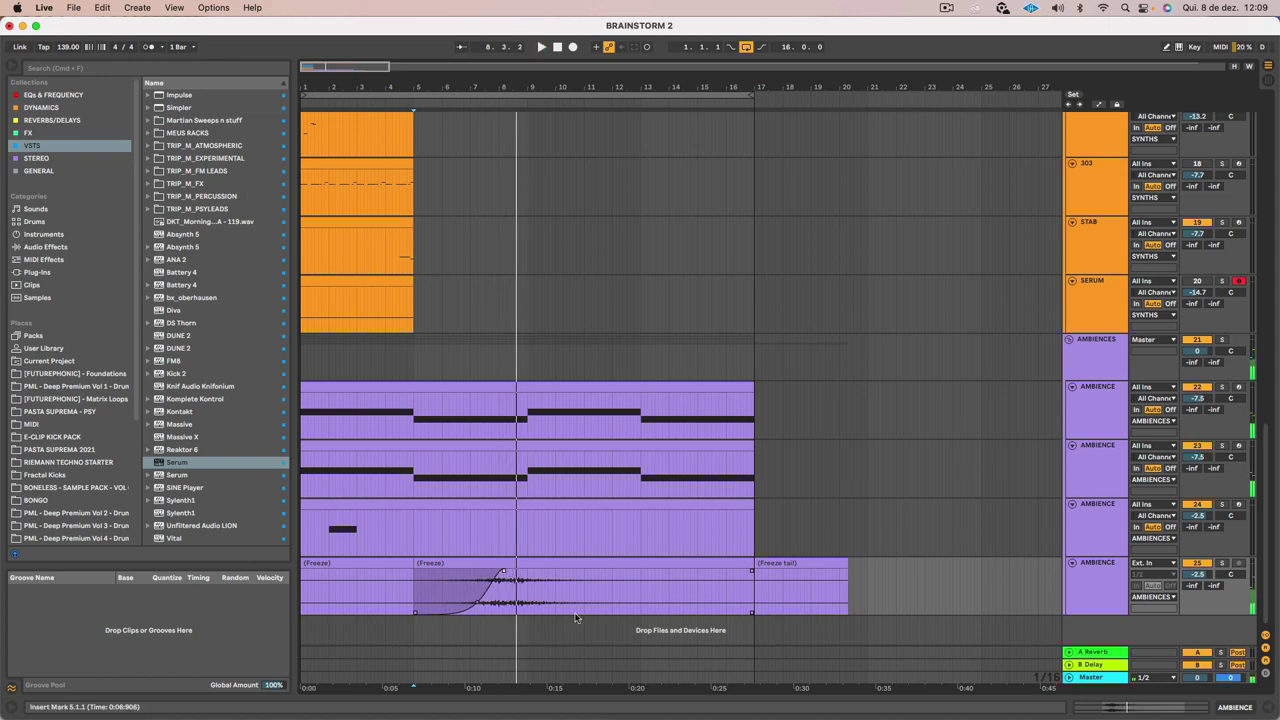
key(space)
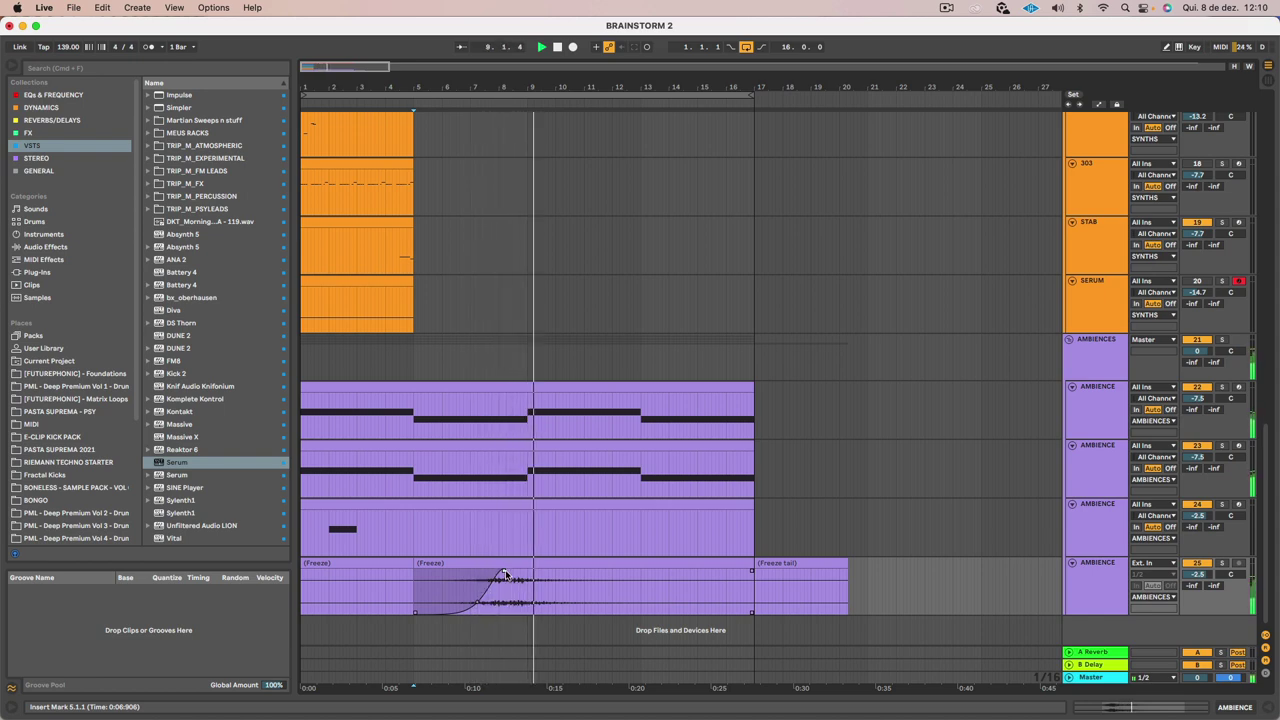
drag(506, 576, 540, 575)
click(507, 581)
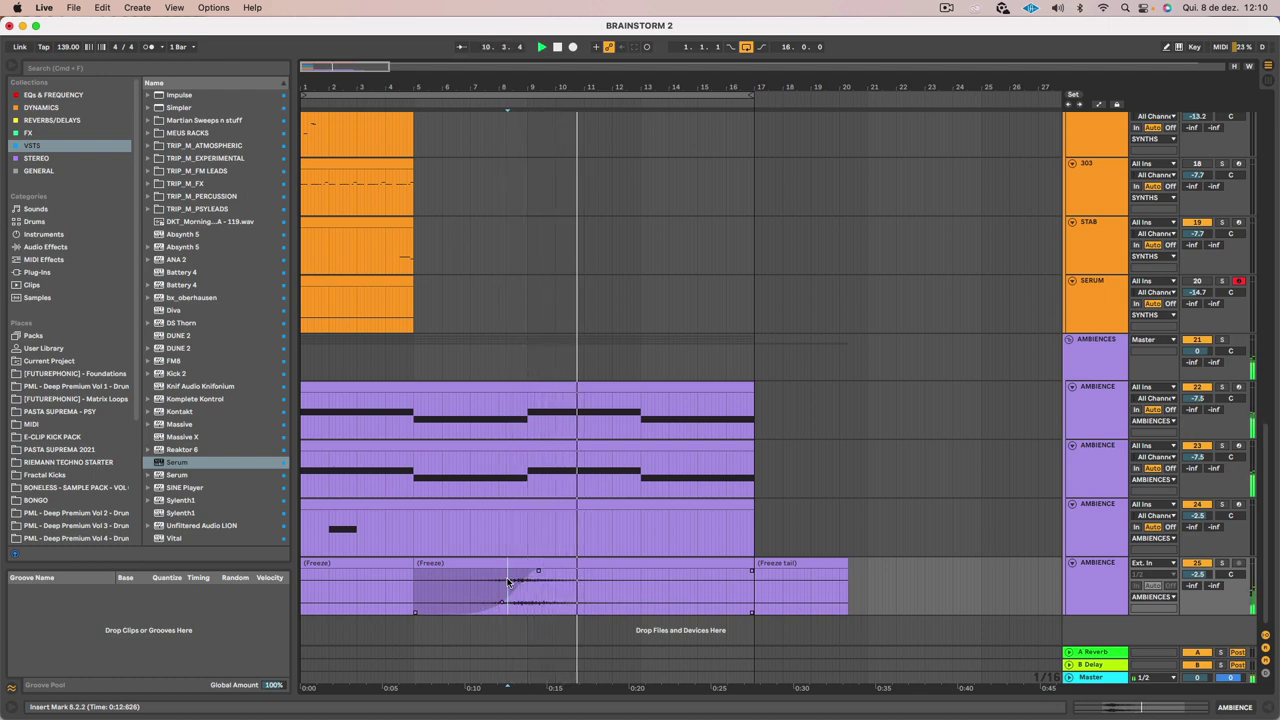
click(664, 504)
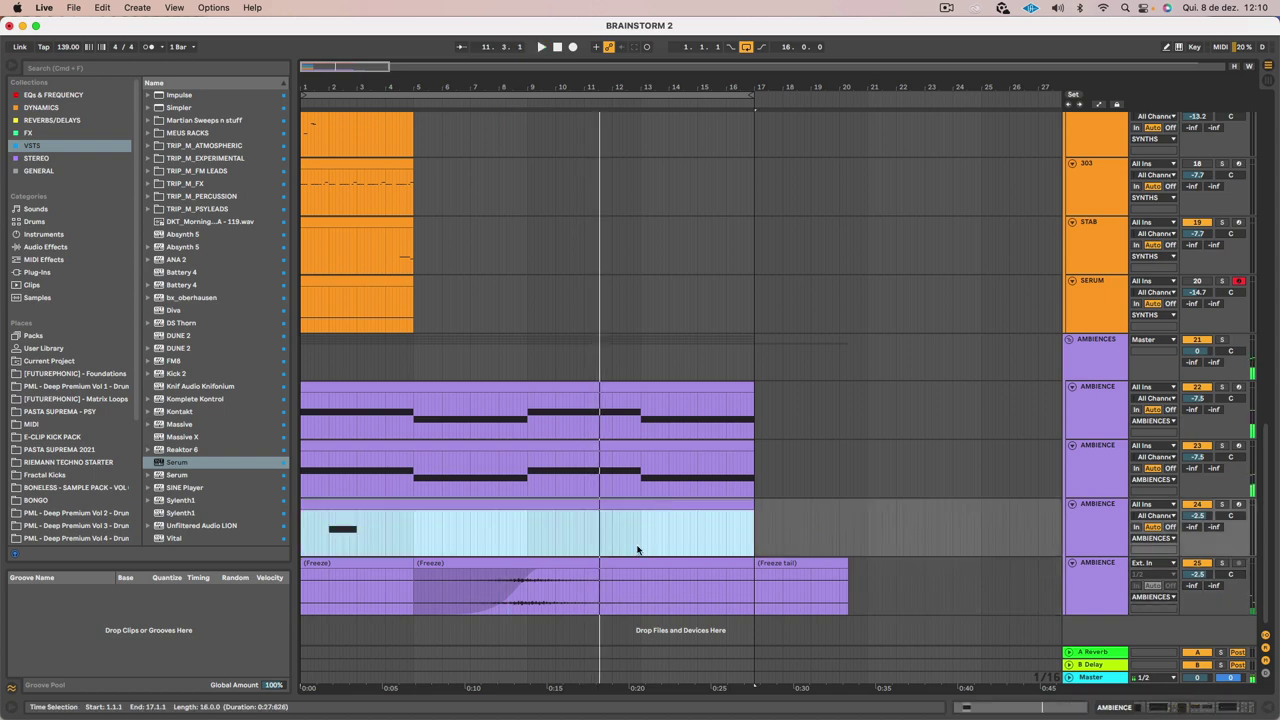
click(946, 8)
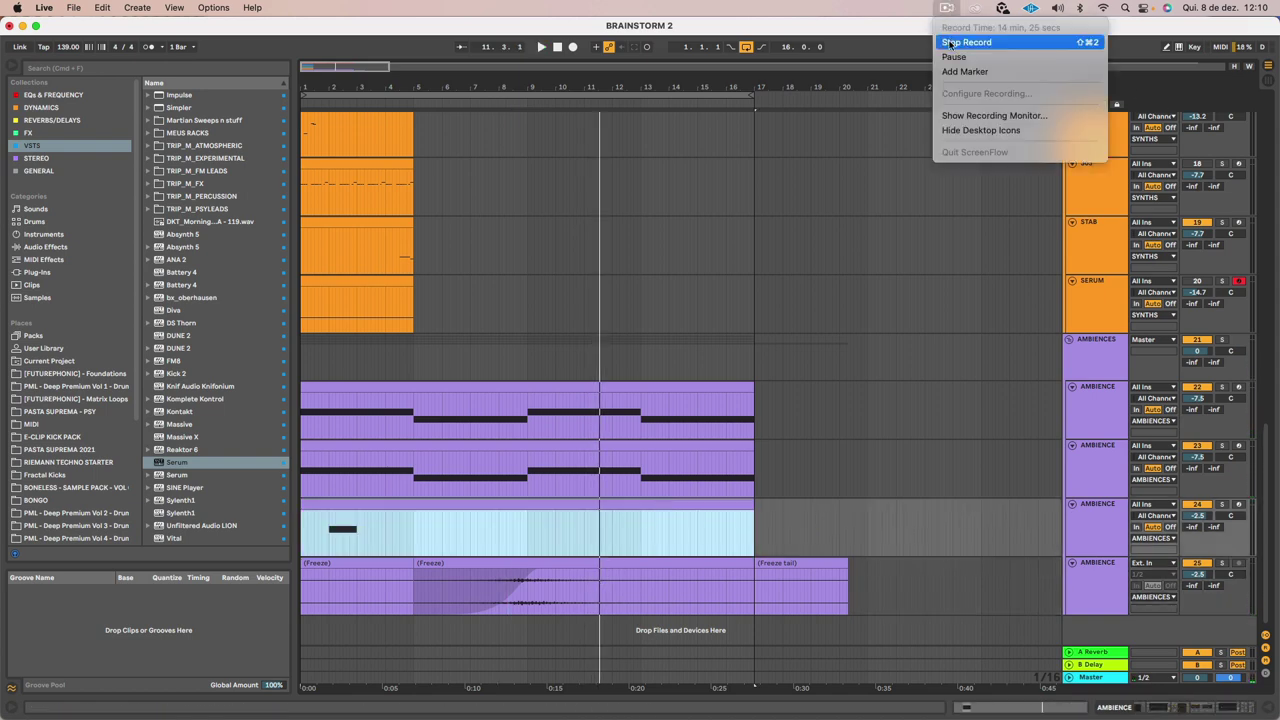
click(950, 56)
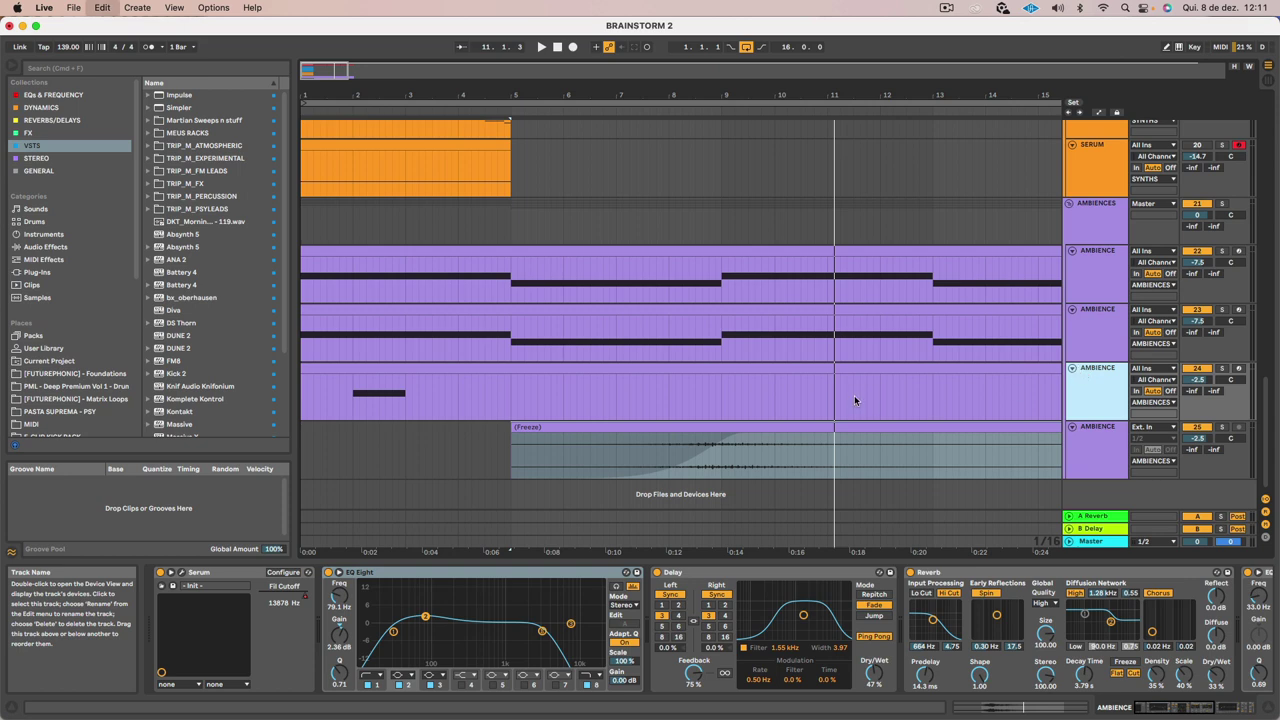
Duplicate the low Serum hit track and move its D1 note to bar 7, shortened to one beat
key(super+d)
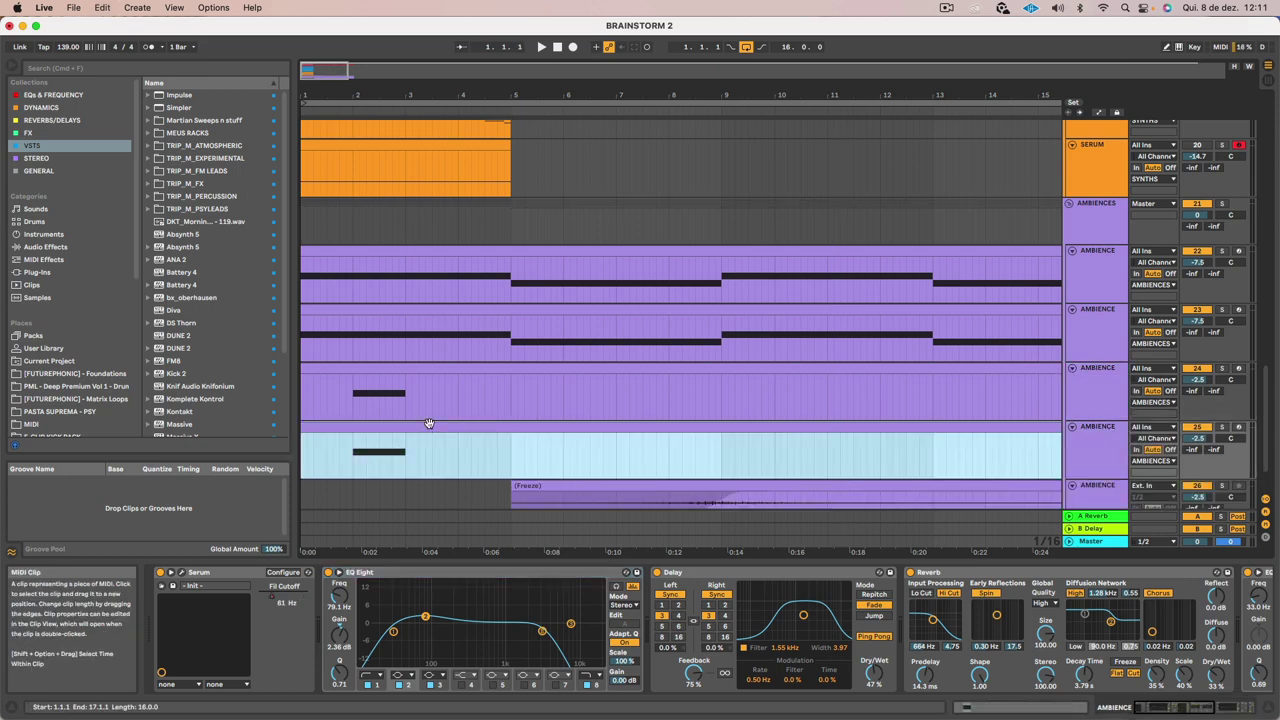
double_click(429, 423)
drag(484, 558, 484, 292)
drag(420, 500, 690, 501)
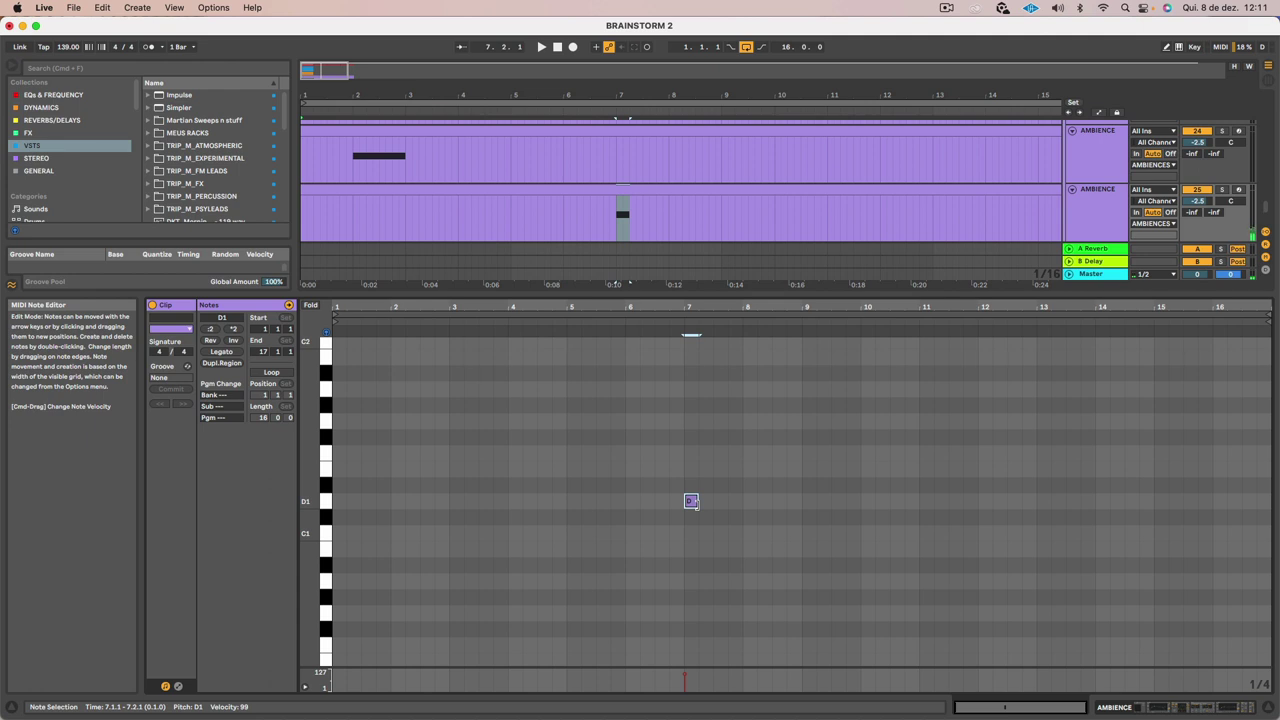
Add D1 notes on beats 2 and 3 of bar 7, extend the last one to bar 8, and play from just before bar 7
double_click(705, 501)
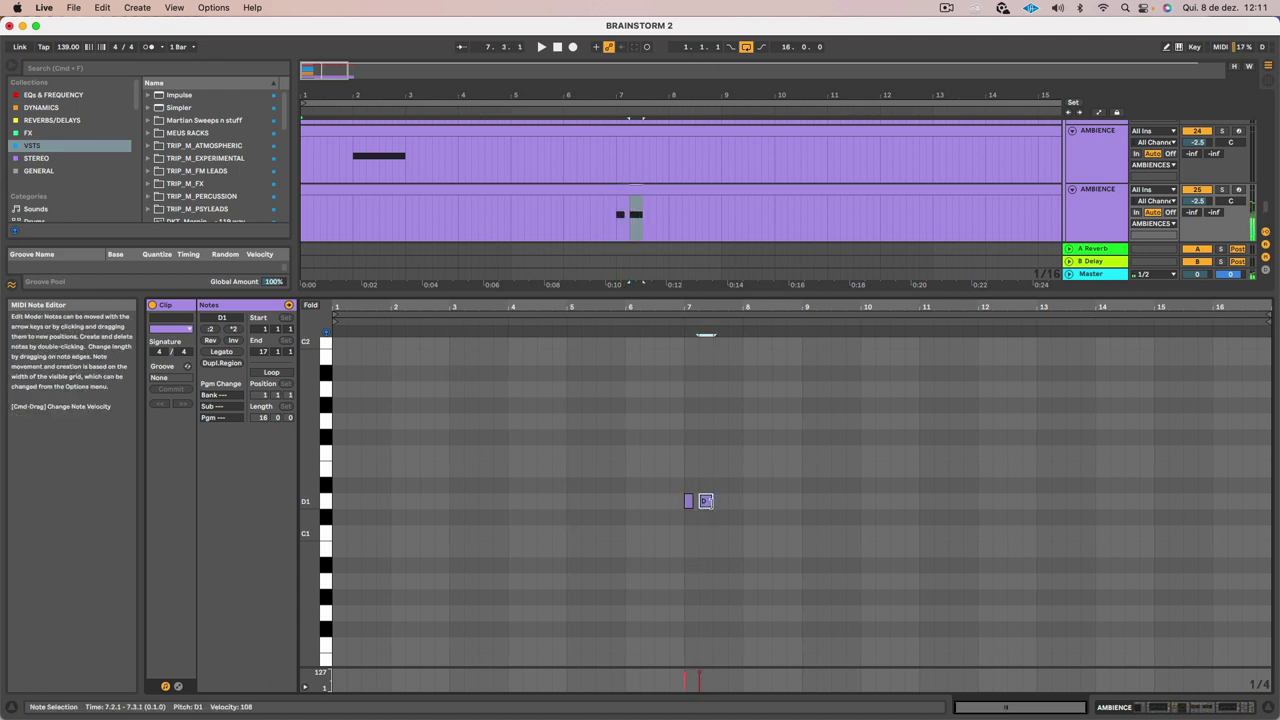
double_click(720, 501)
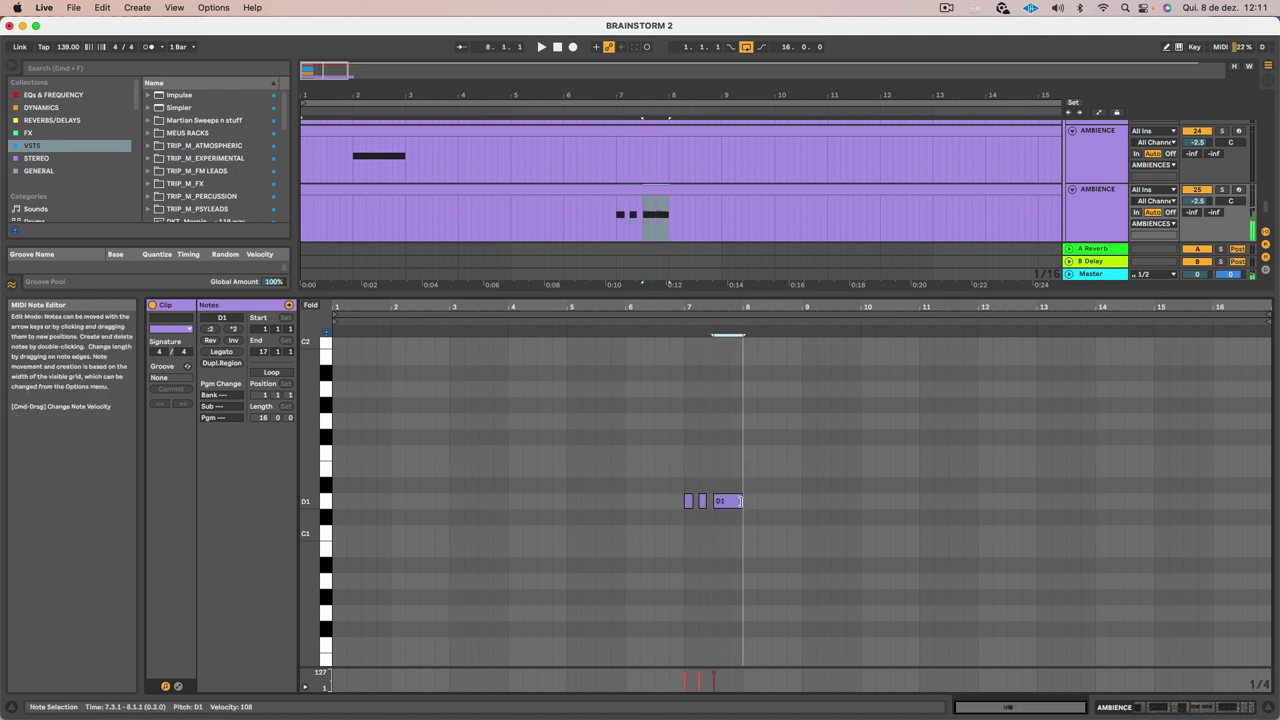
key(space)
click(610, 213)
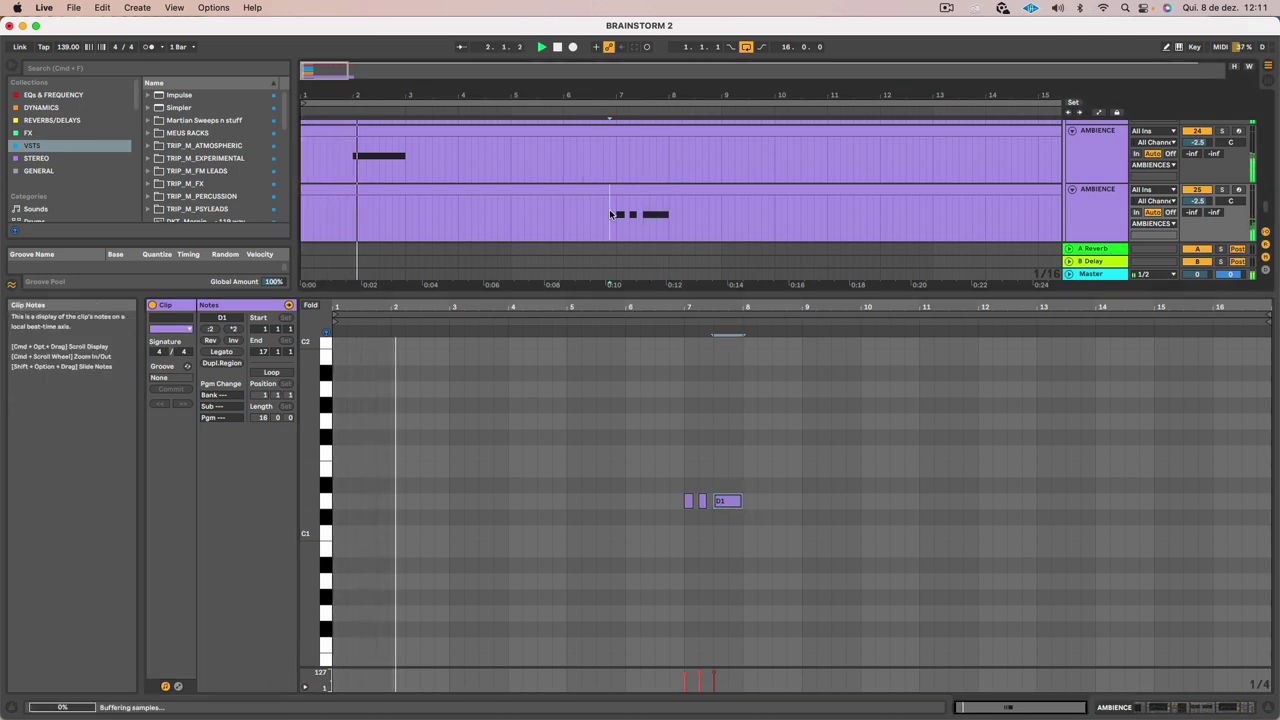
key(space)
key(space)
Shorten the first D1 note of bar 7 to under a sixteenth and place a sixteenth D1 note at 7.1.3
drag(713, 308, 713, 358)
key(space)
drag(651, 503, 637, 503)
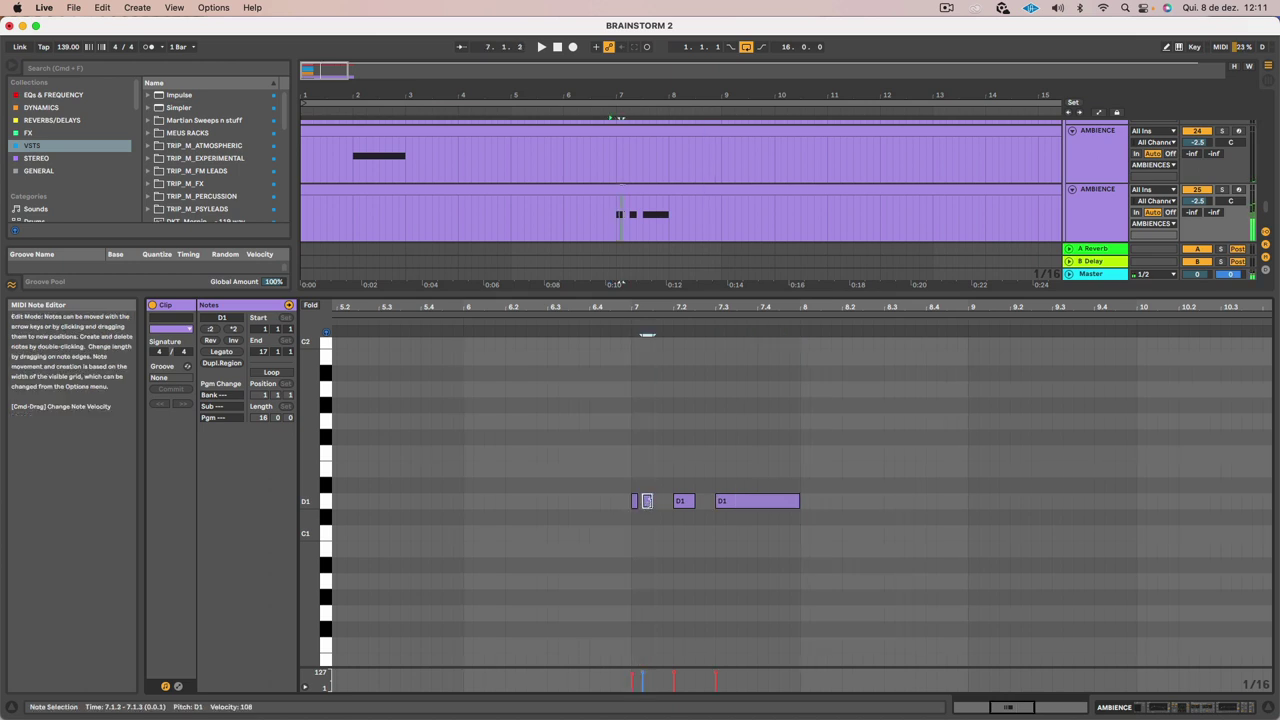
Delete the D1 note at 7.3.1 and play bar 7 back before and after the removal
click(620, 321)
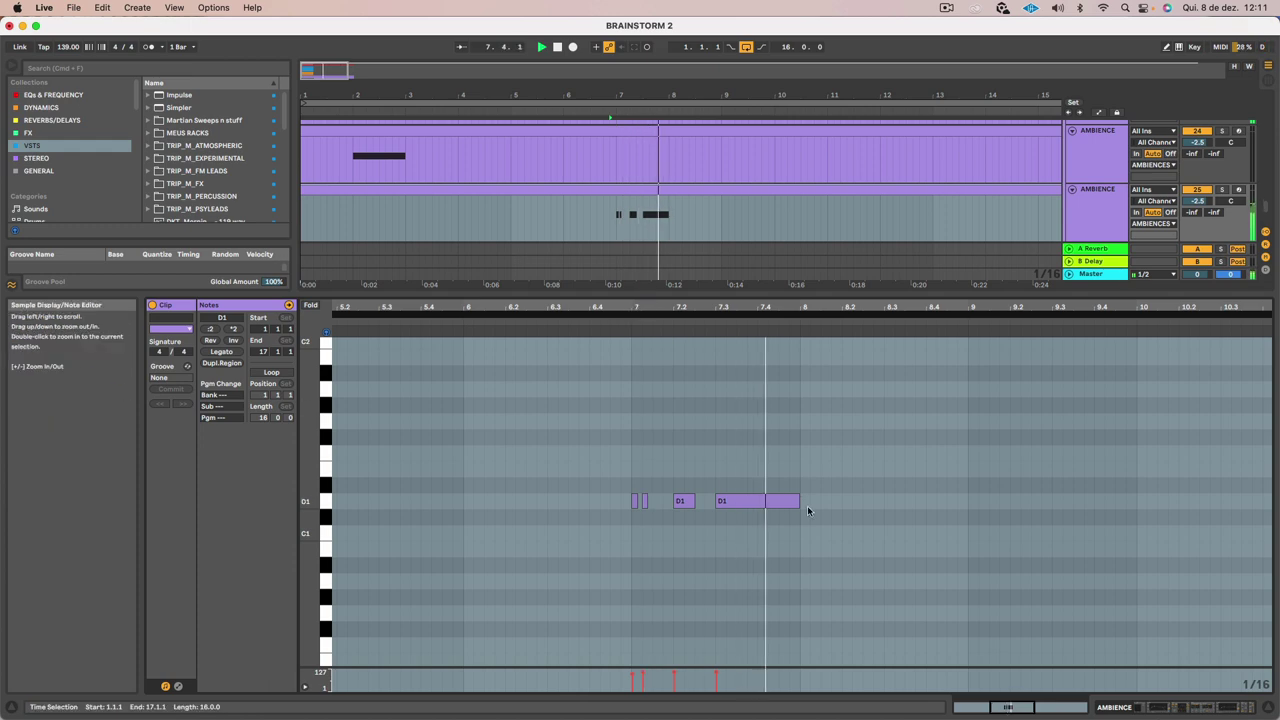
key(space)
drag(777, 464, 772, 538)
key(Delete)
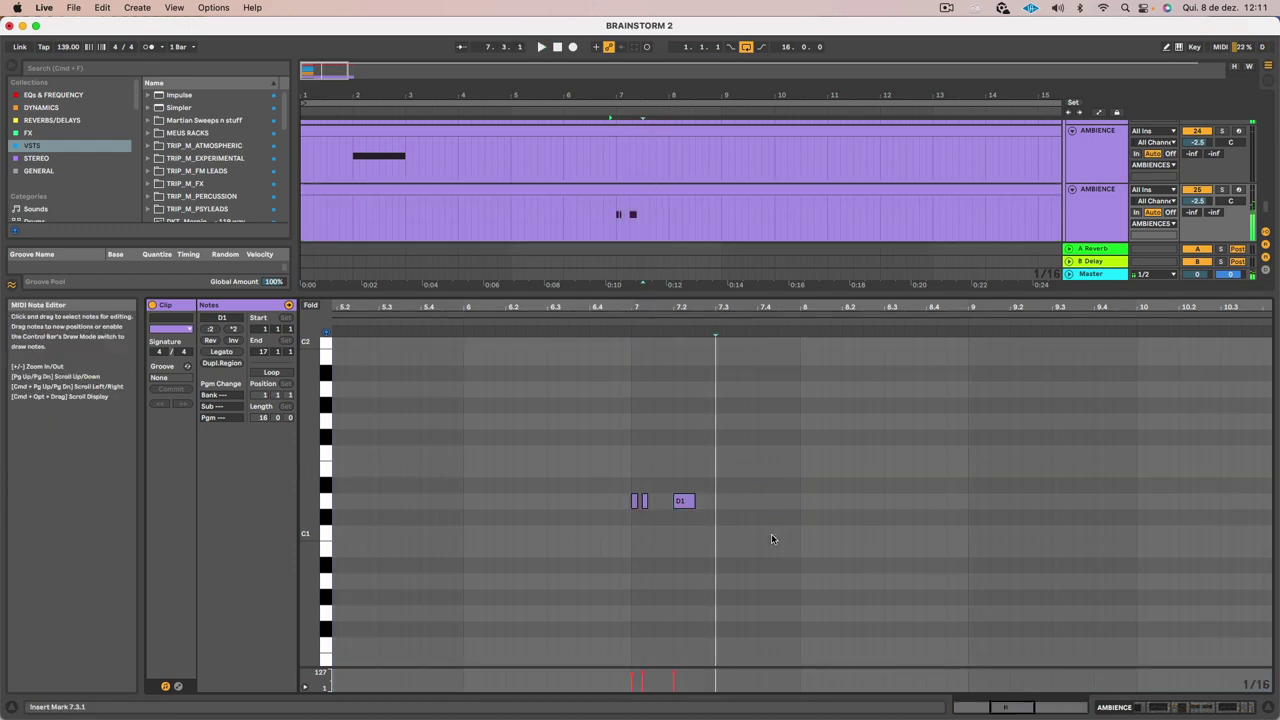
click(600, 308)
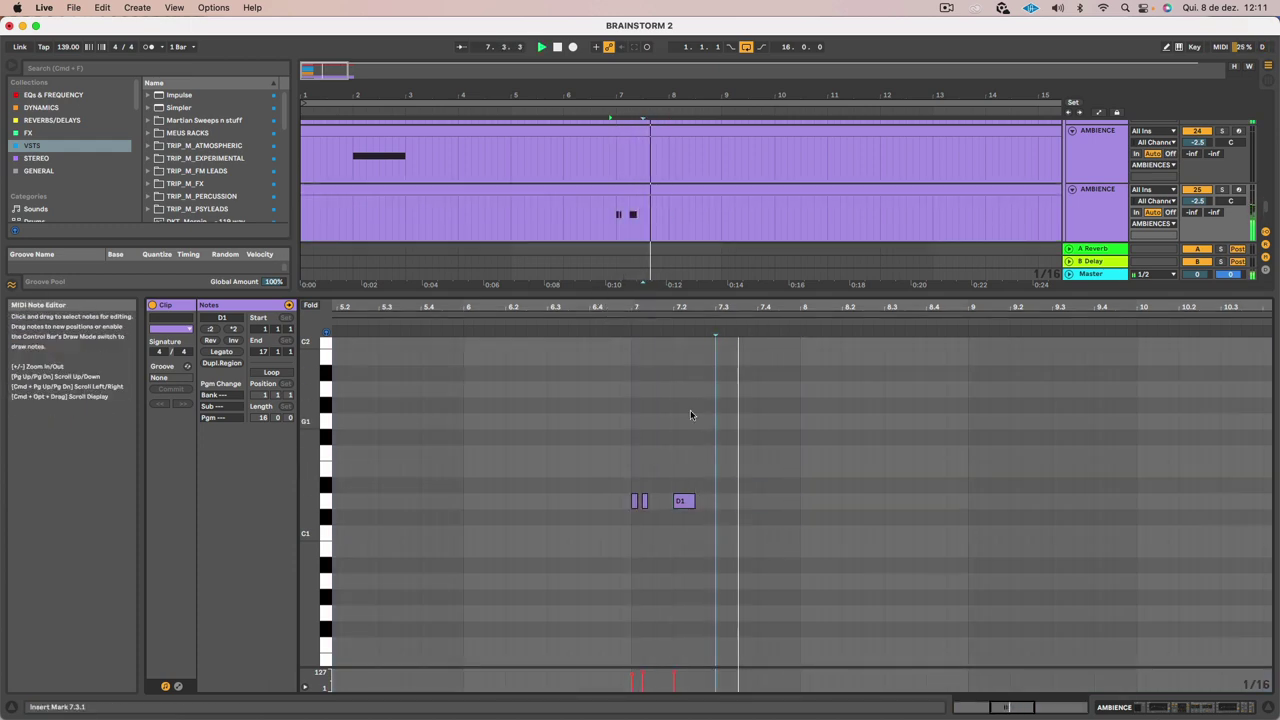
Try raising the three remaining D1 notes of bar 7 by an octave during playback
drag(750, 501, 621, 501)
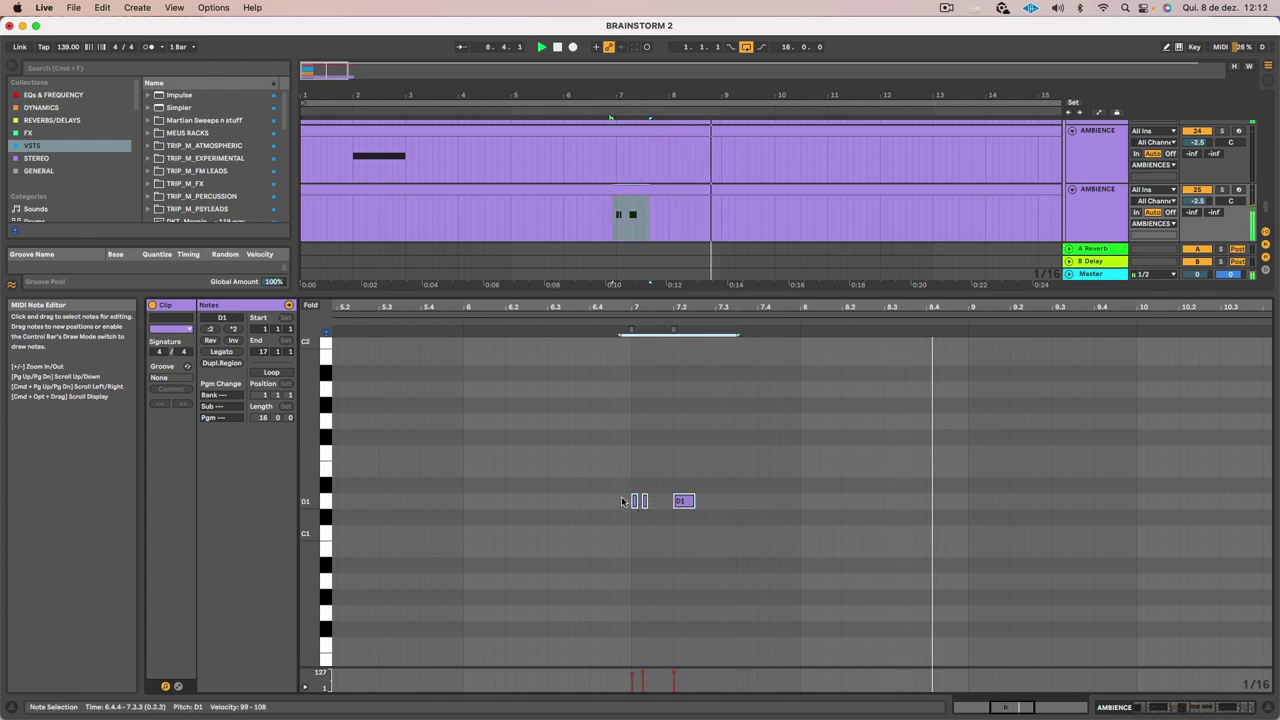
key(shift+Up)
key(space)
Open Serum on the duplicated hit track and load the user preset "[STAB] - Can u hear me" from PASTA SUPREMA
key(shift+Tab)
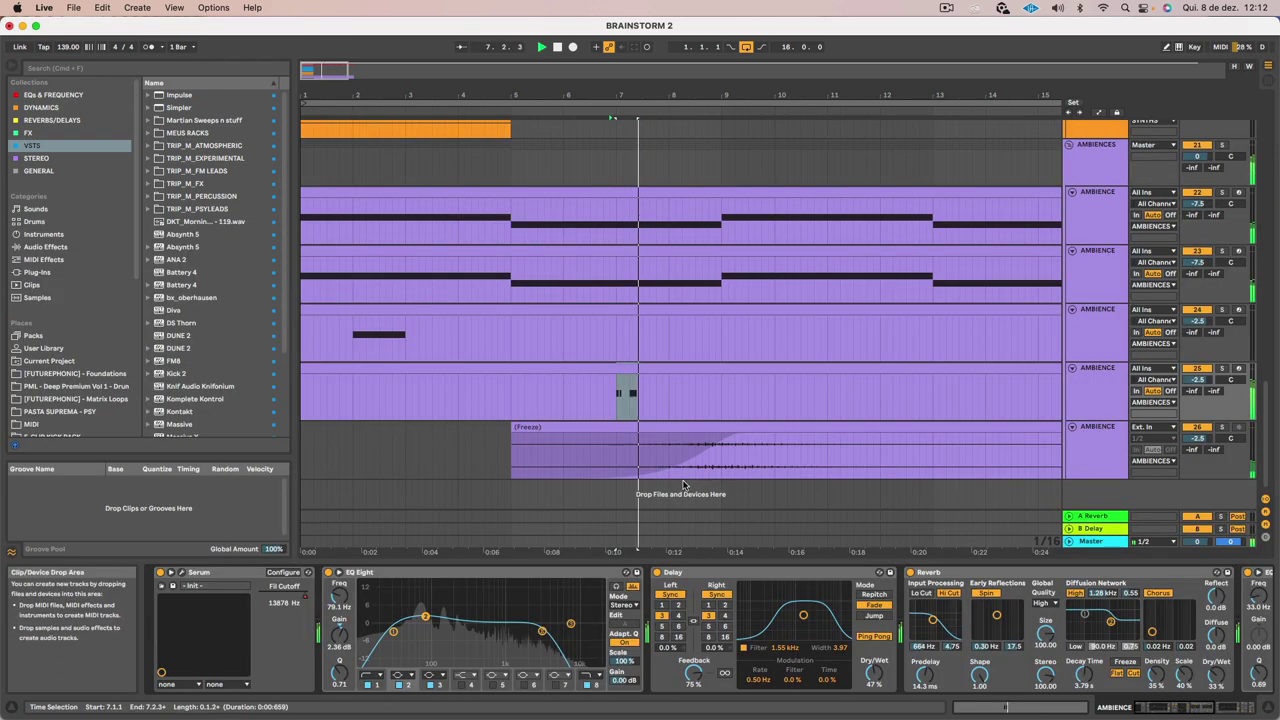
click(641, 370)
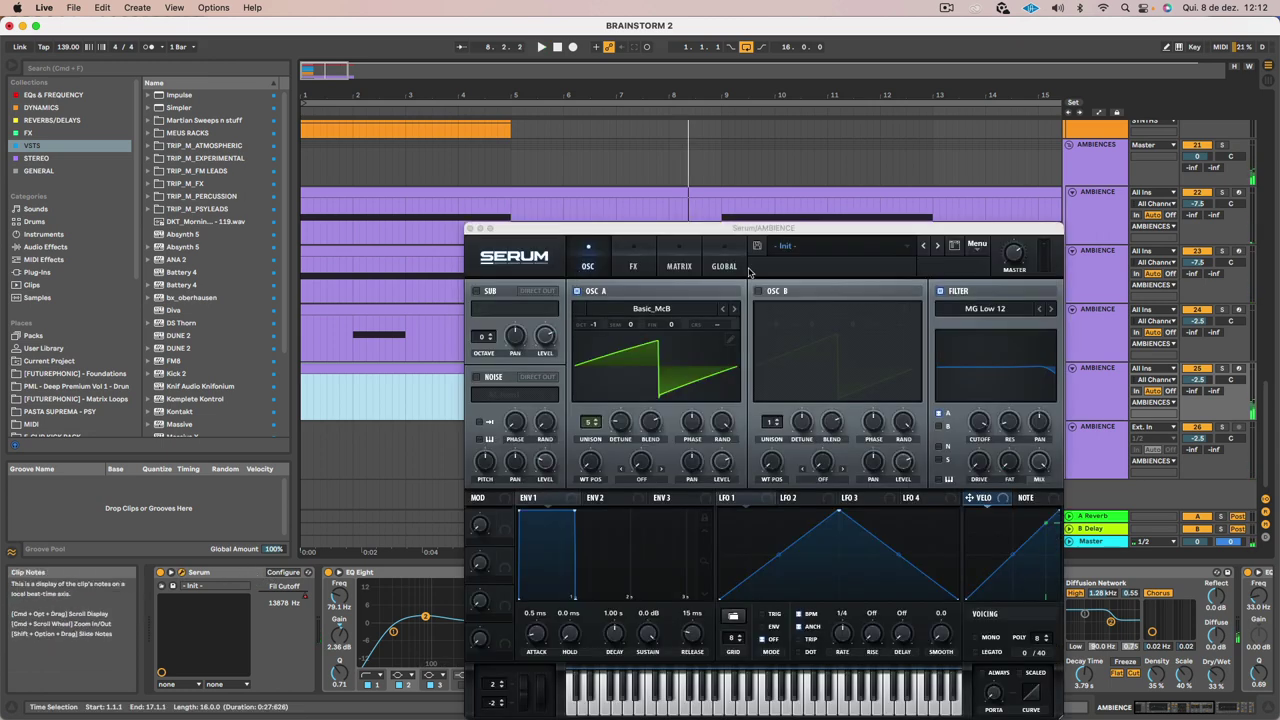
click(847, 257)
mouse_move(852, 395)
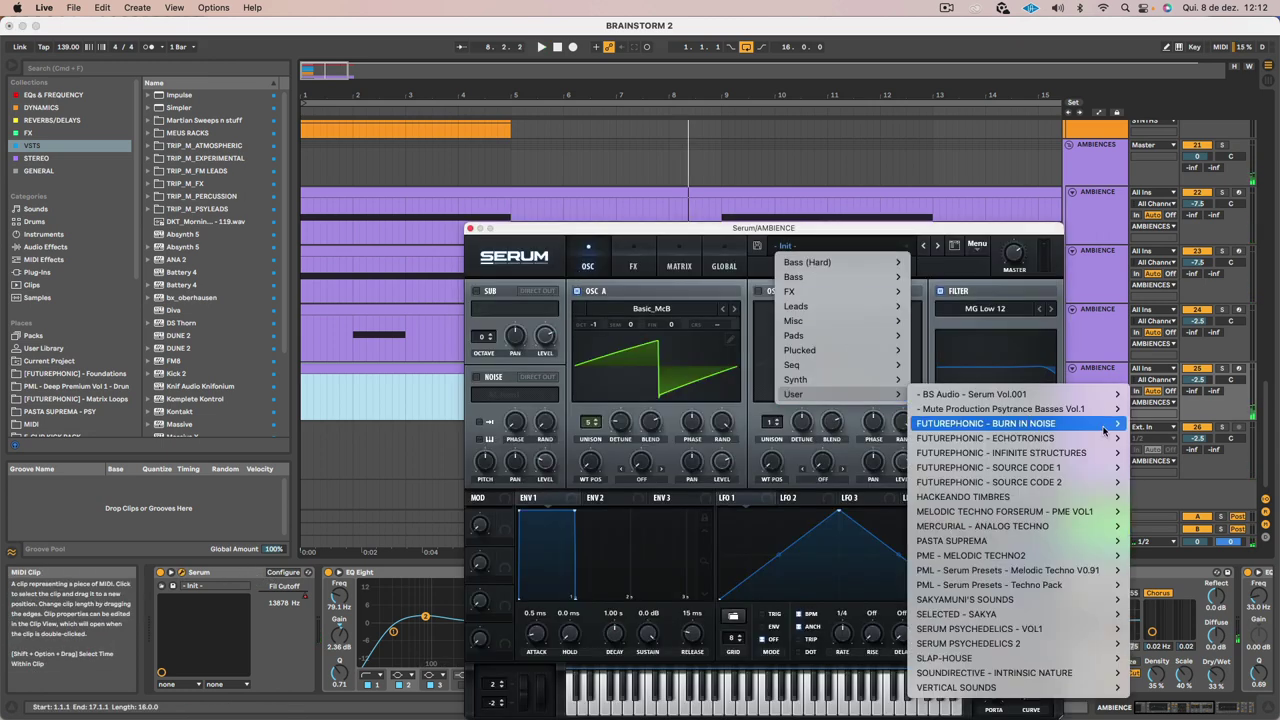
mouse_move(1049, 550)
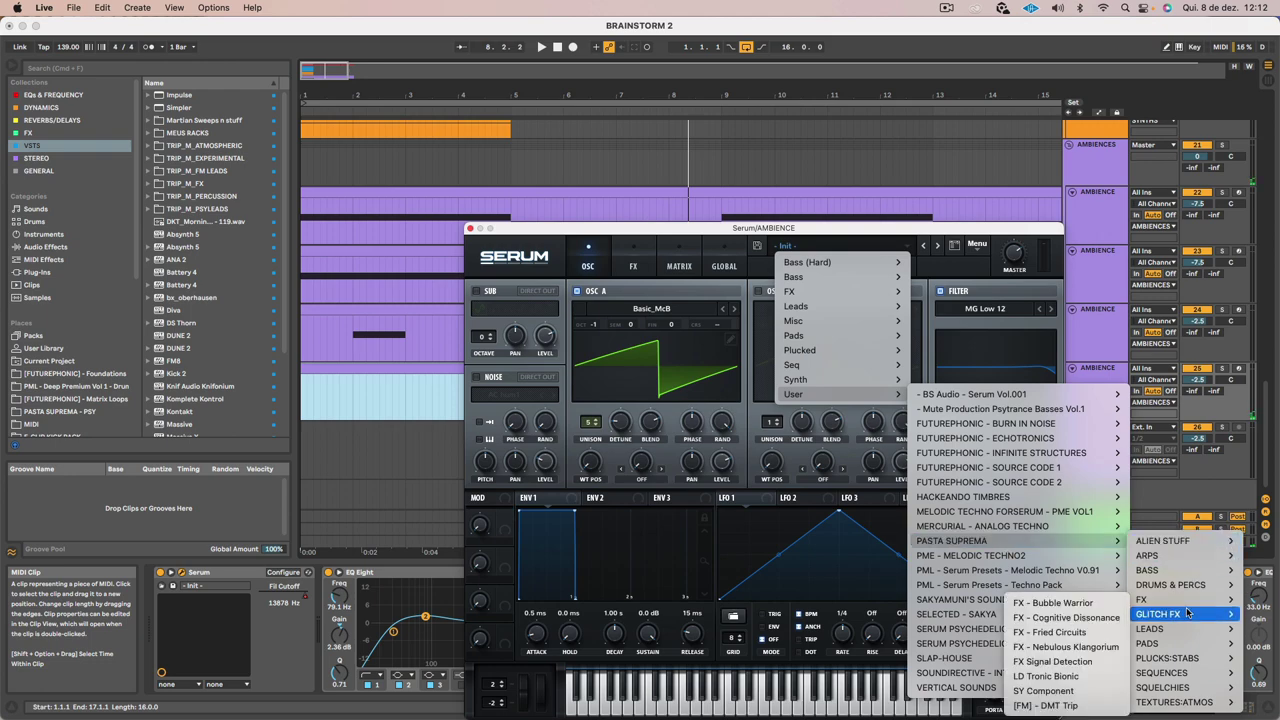
mouse_move(1189, 670)
click(1045, 646)
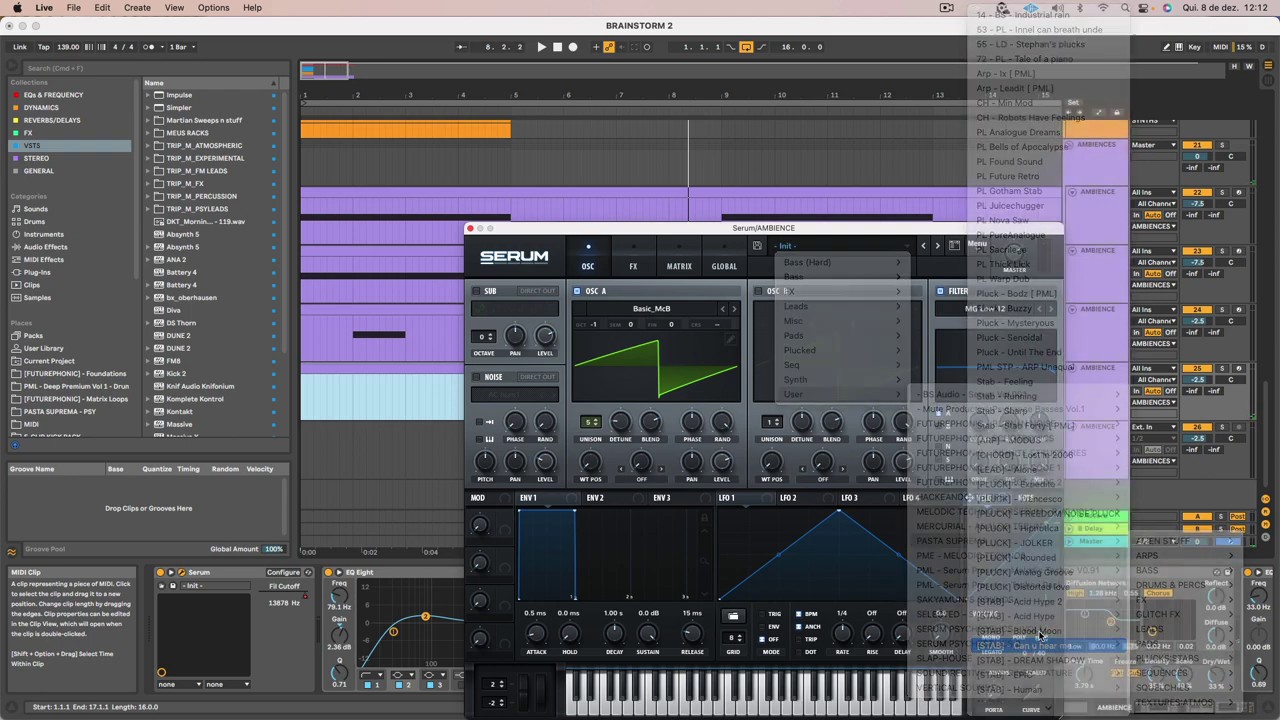
Move the Serum window clear of the hit notes and audition the preset from bar 7
key(space)
drag(846, 229, 484, 427)
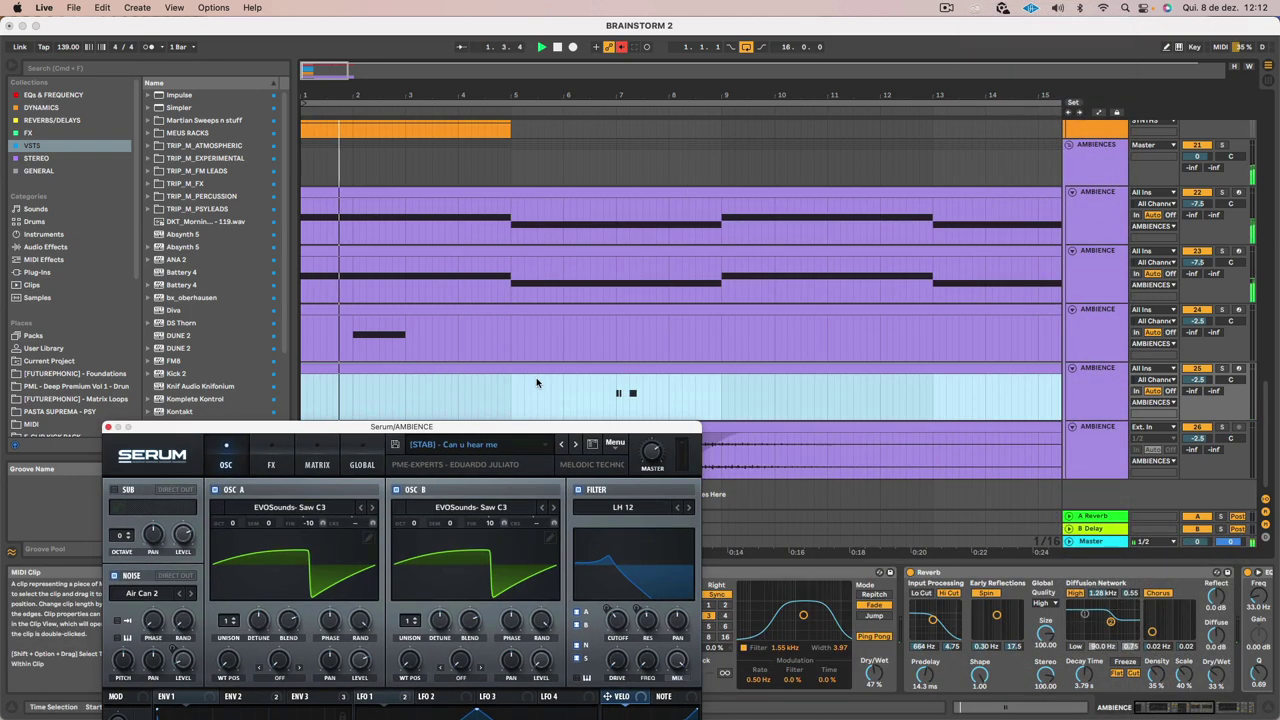
key(space)
click(616, 396)
key(space)
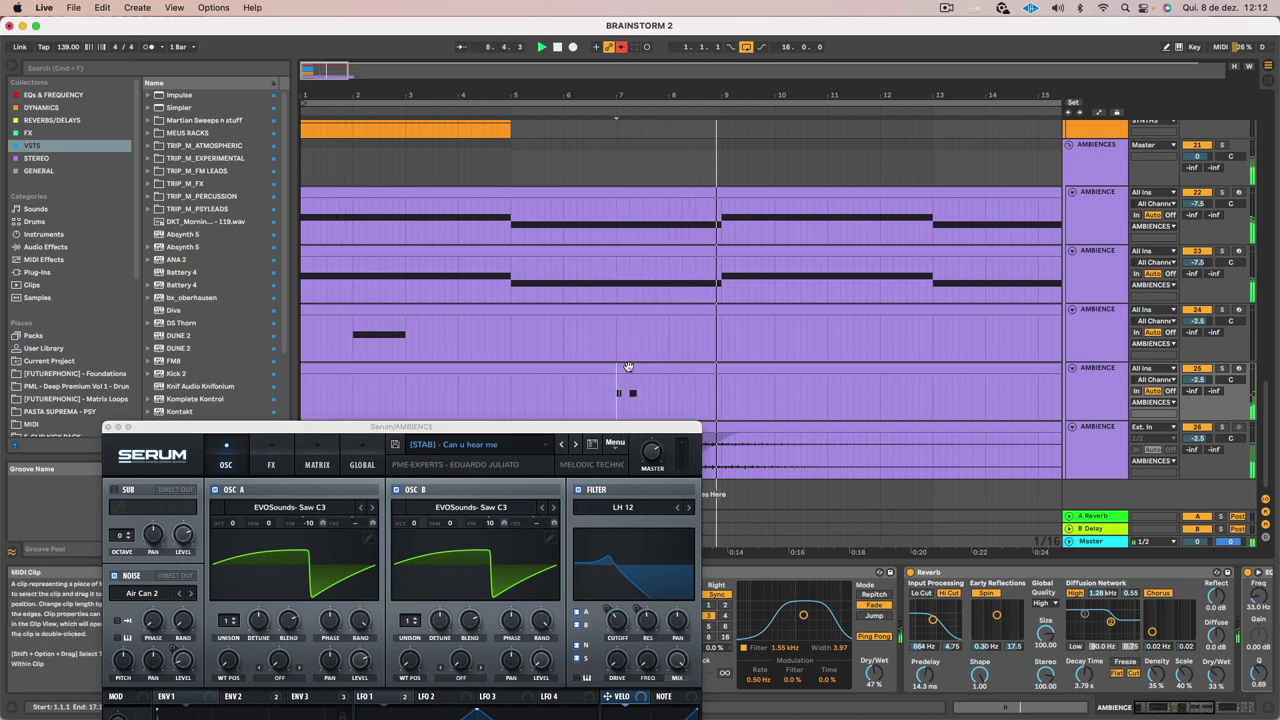
Switch Serum to the next preset, "[STAB] - DREAM SHADOW", and audition it from bar 7
key(space)
click(576, 446)
key(space)
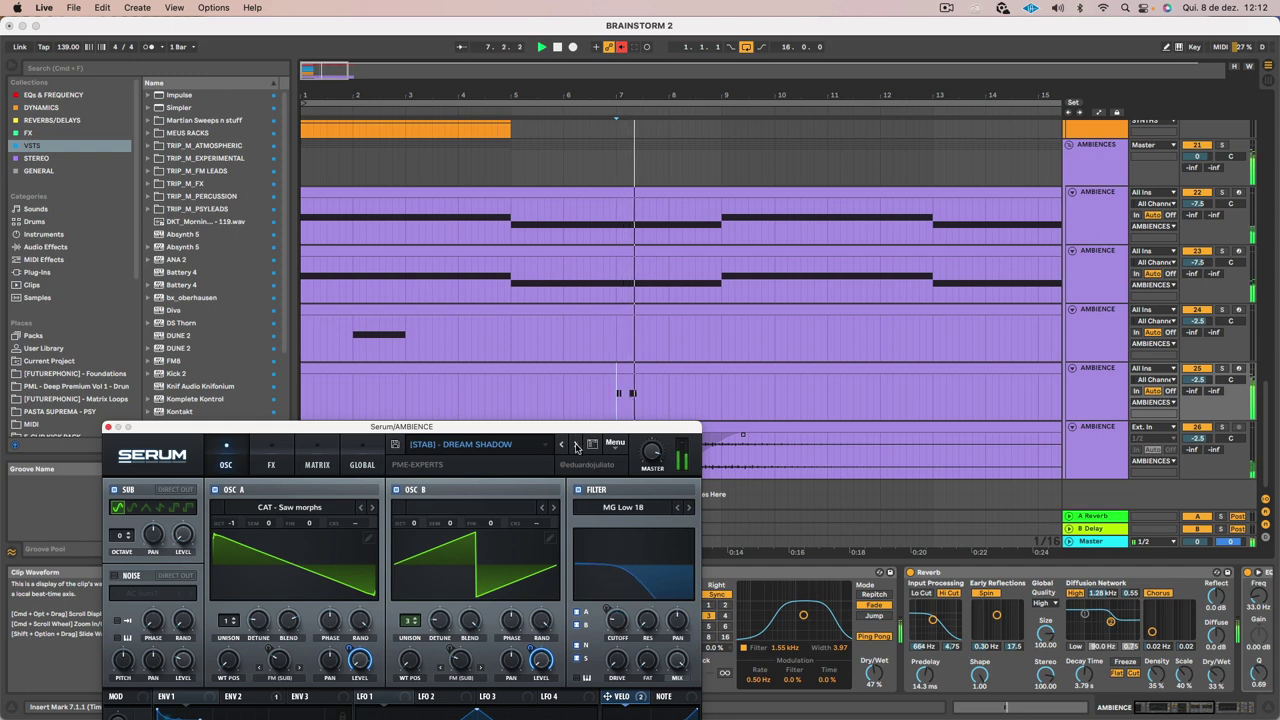
key(space)
Transpose the three bar 7 stab notes back down to D1
double_click(631, 368)
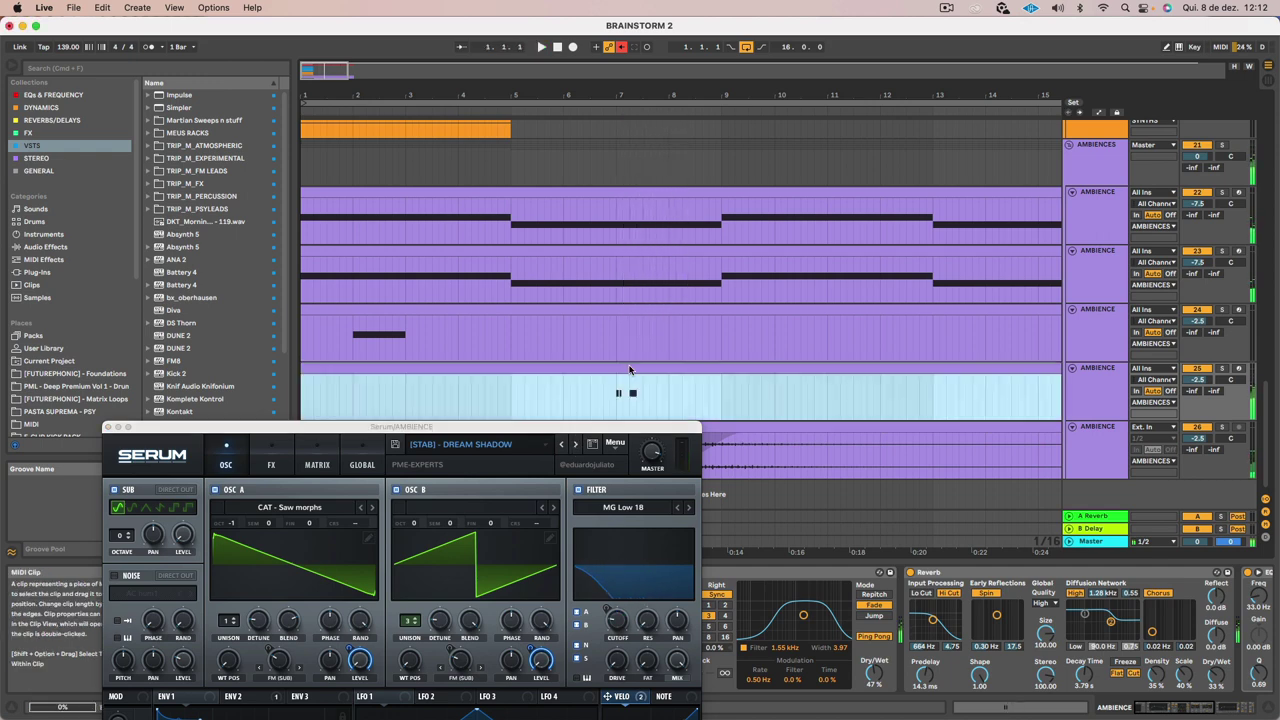
drag(652, 373, 776, 321)
key(shift+Down)
key(shift+Down)
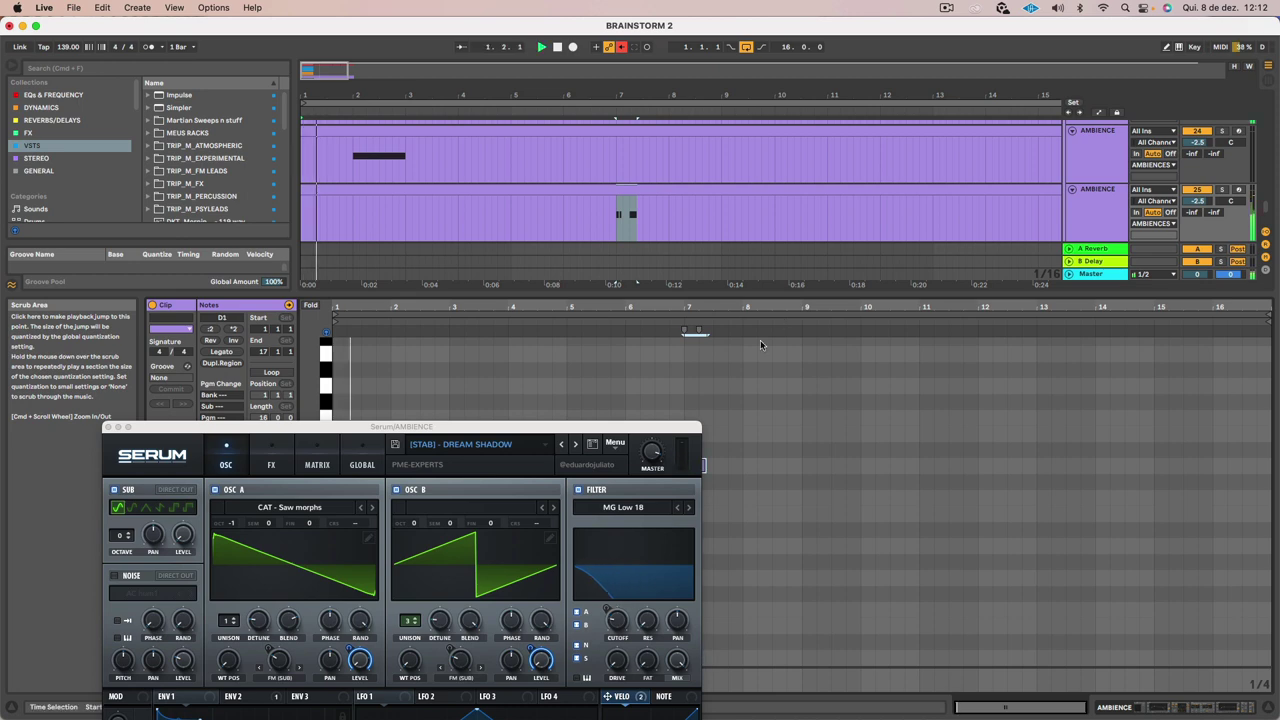
Move the one-bar section with the stab notes from bar 7 to bar 5 and play from bar 5
click(610, 185)
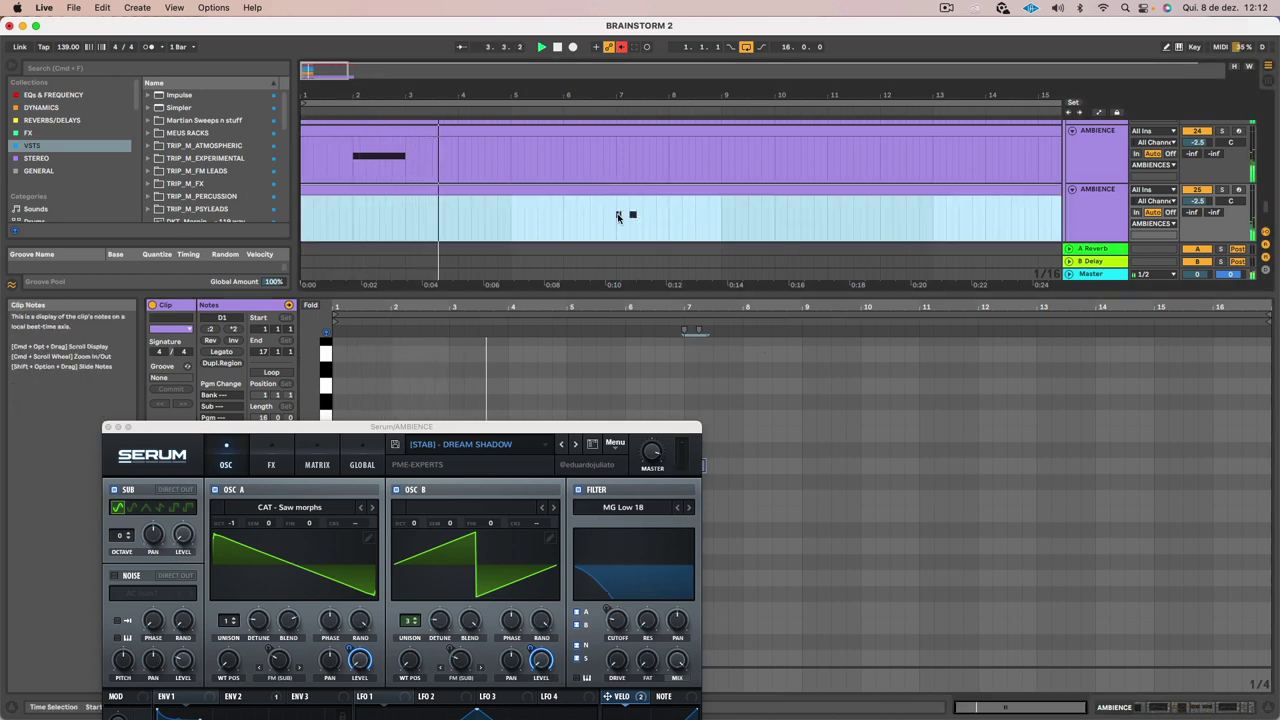
mouse_move(619, 218)
mouse_down()
mouse_move(669, 215)
mouse_move(535, 202)
mouse_up()
key(space)
key(space)
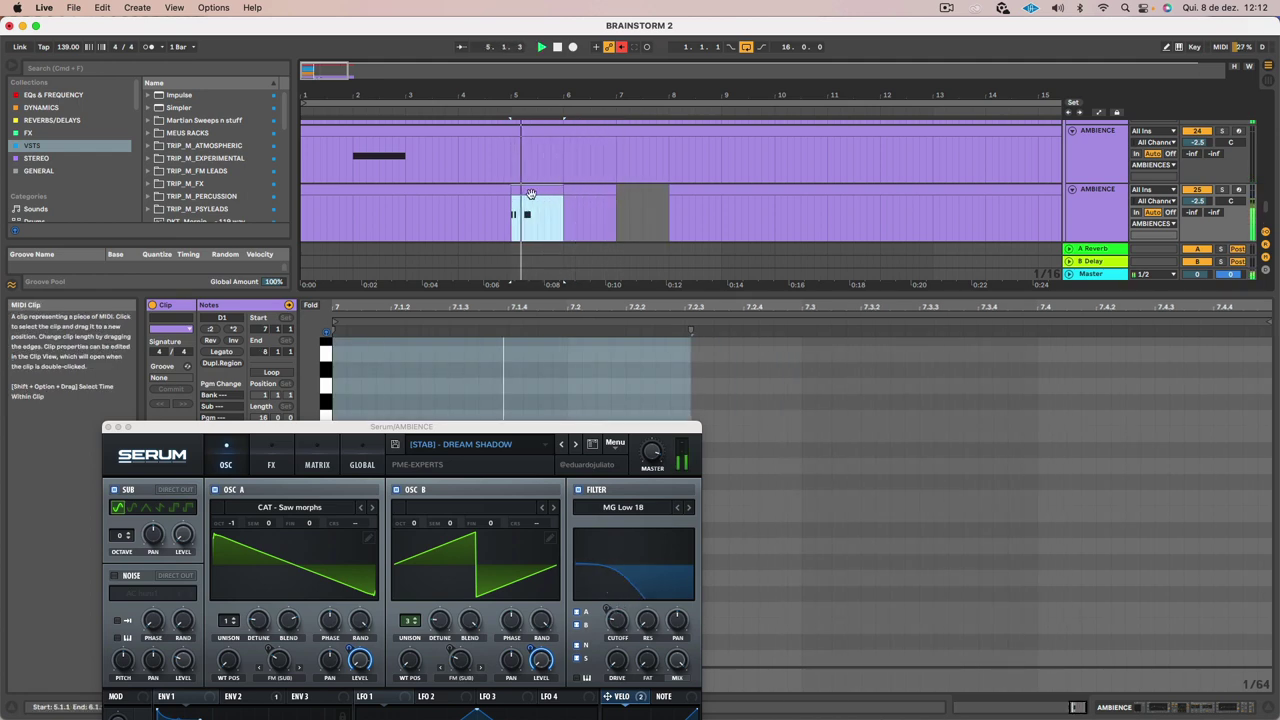
Play the arrangement from bar 1 to check the low Serum hit against the stab at bar 5
click(481, 189)
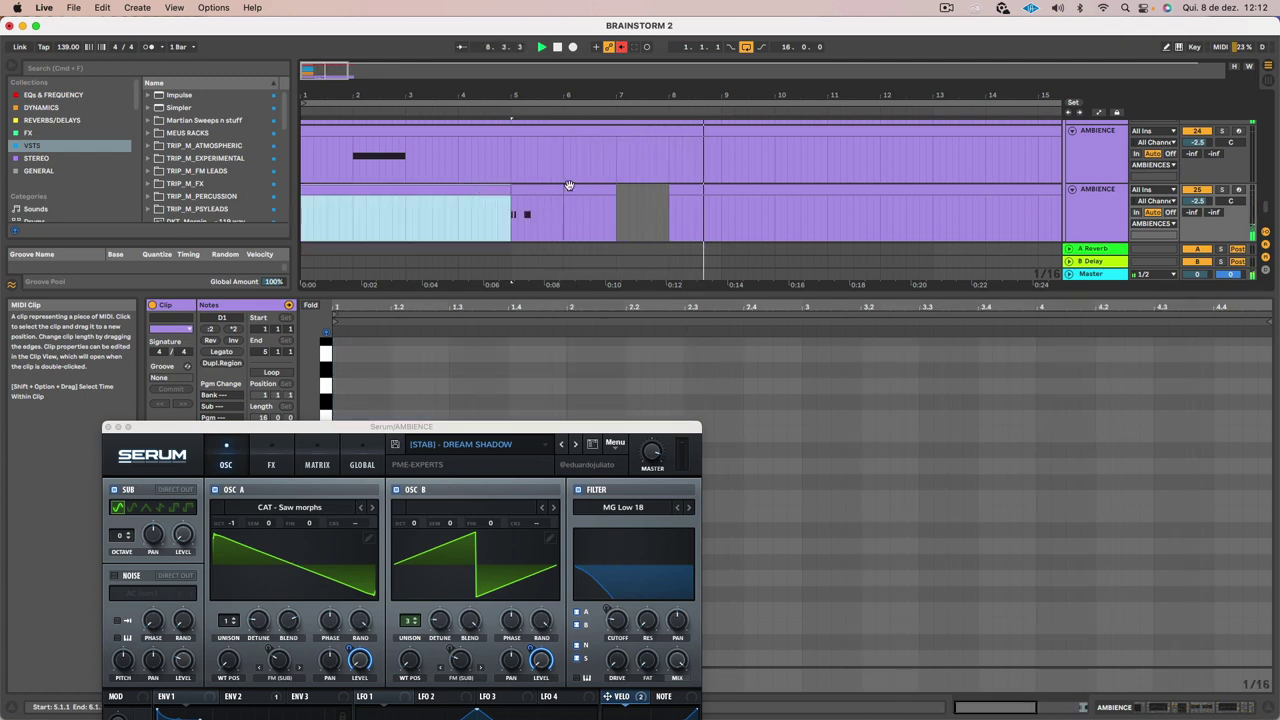
click(534, 190)
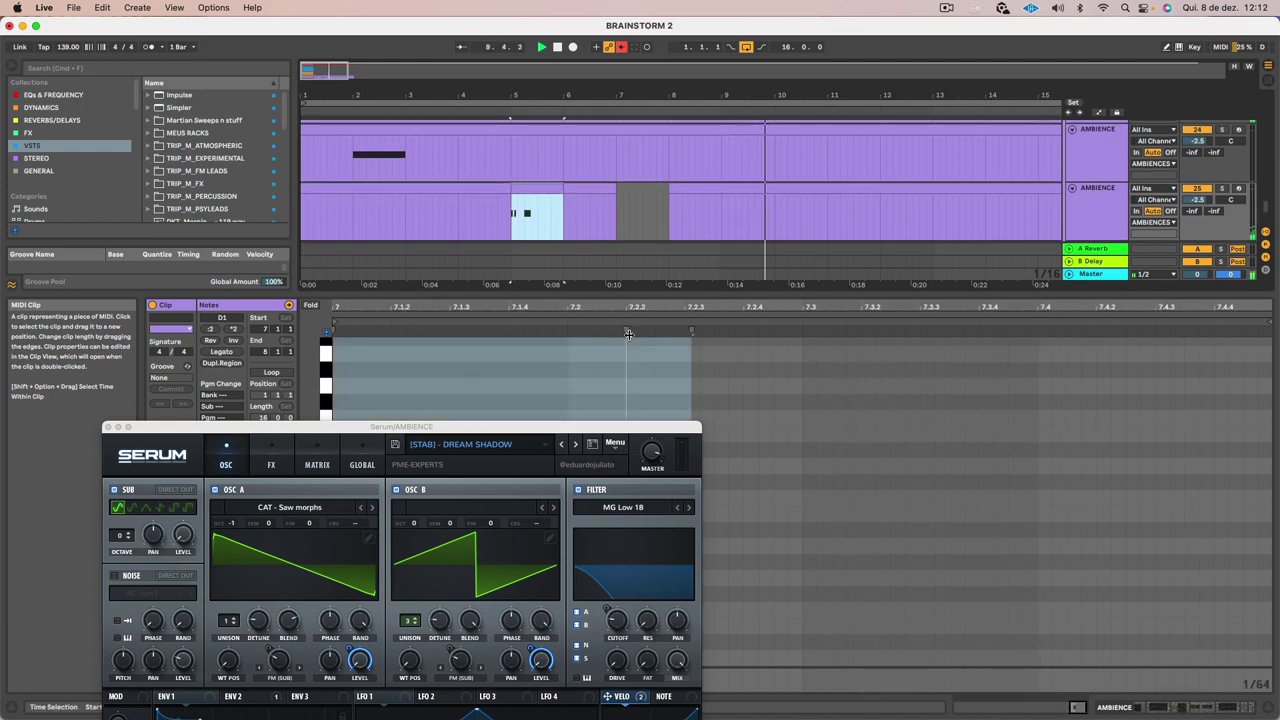
key(space)
click(315, 131)
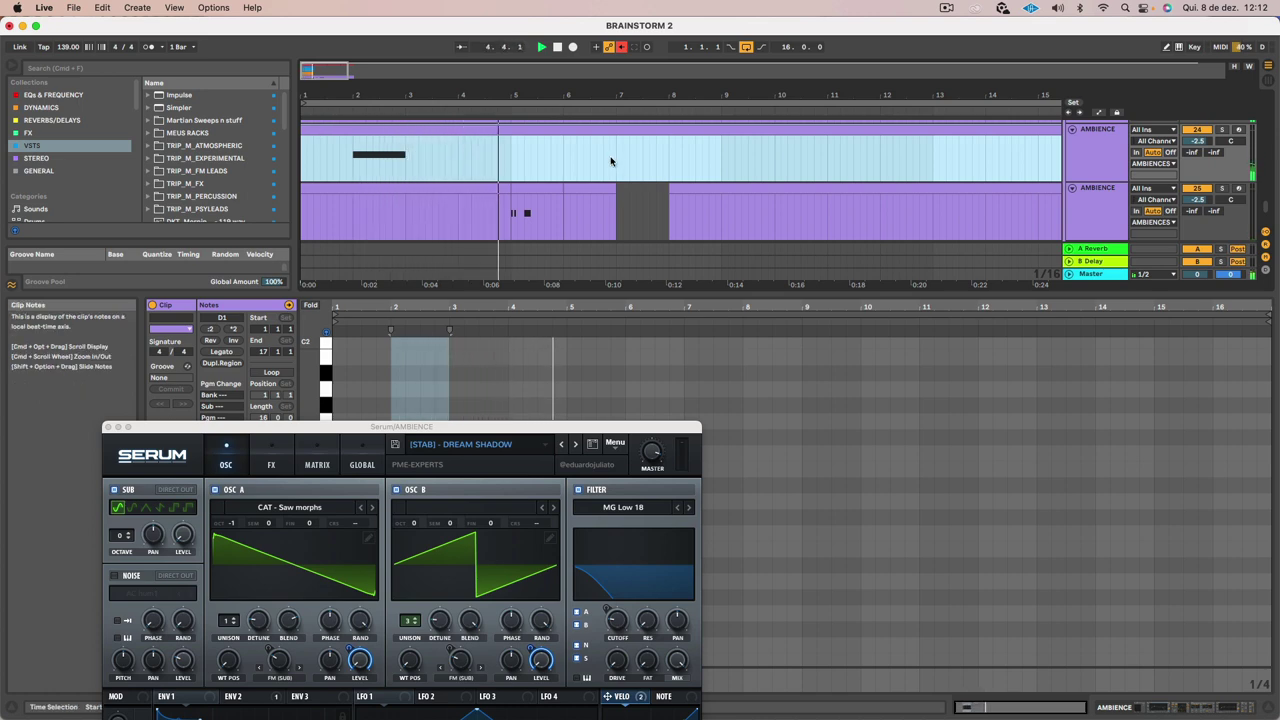
click(543, 188)
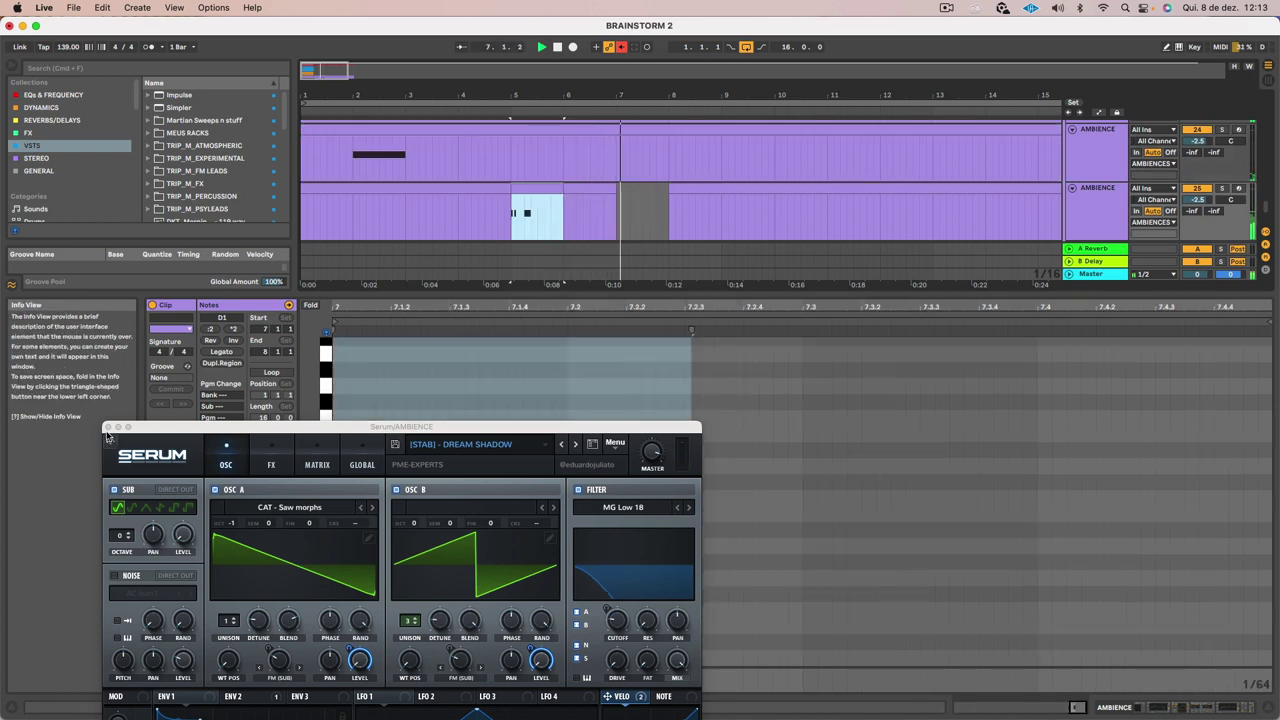
Try Serum's Macro 1 between 0% and 100% while replaying the stab from bar 5, and close the plug-in window
drag(108, 430, 412, 246)
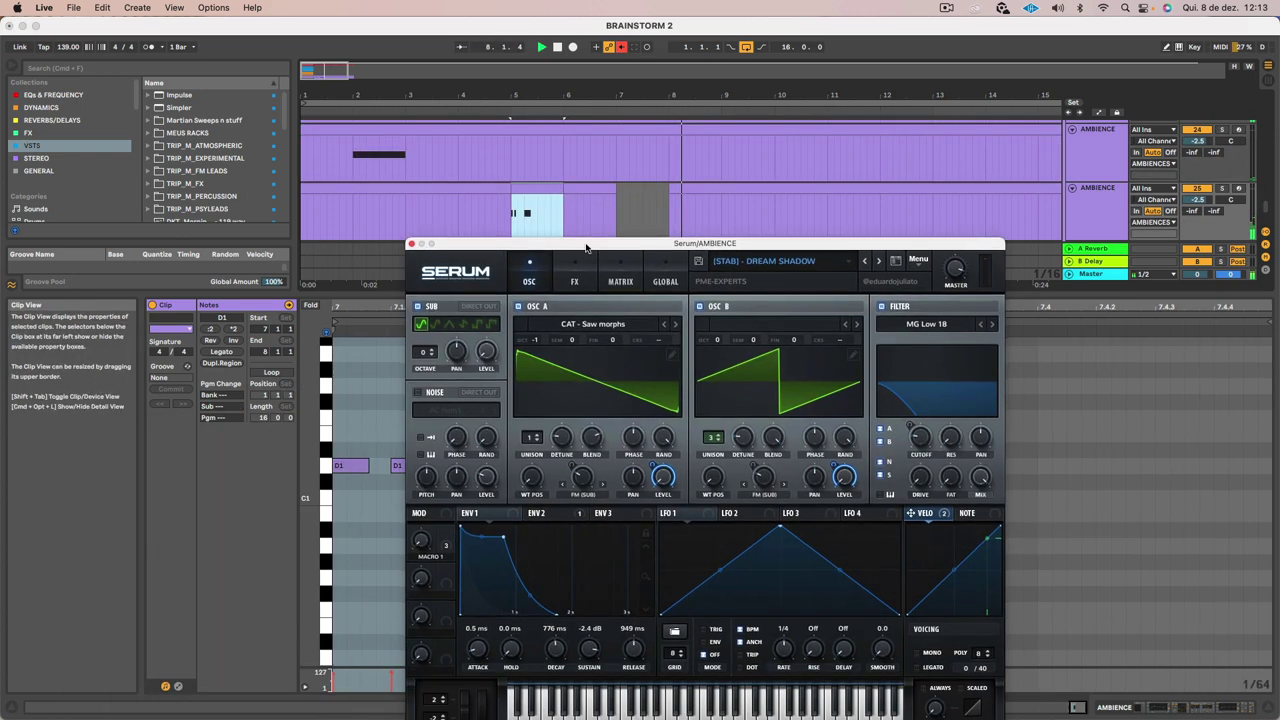
key(space)
key(space)
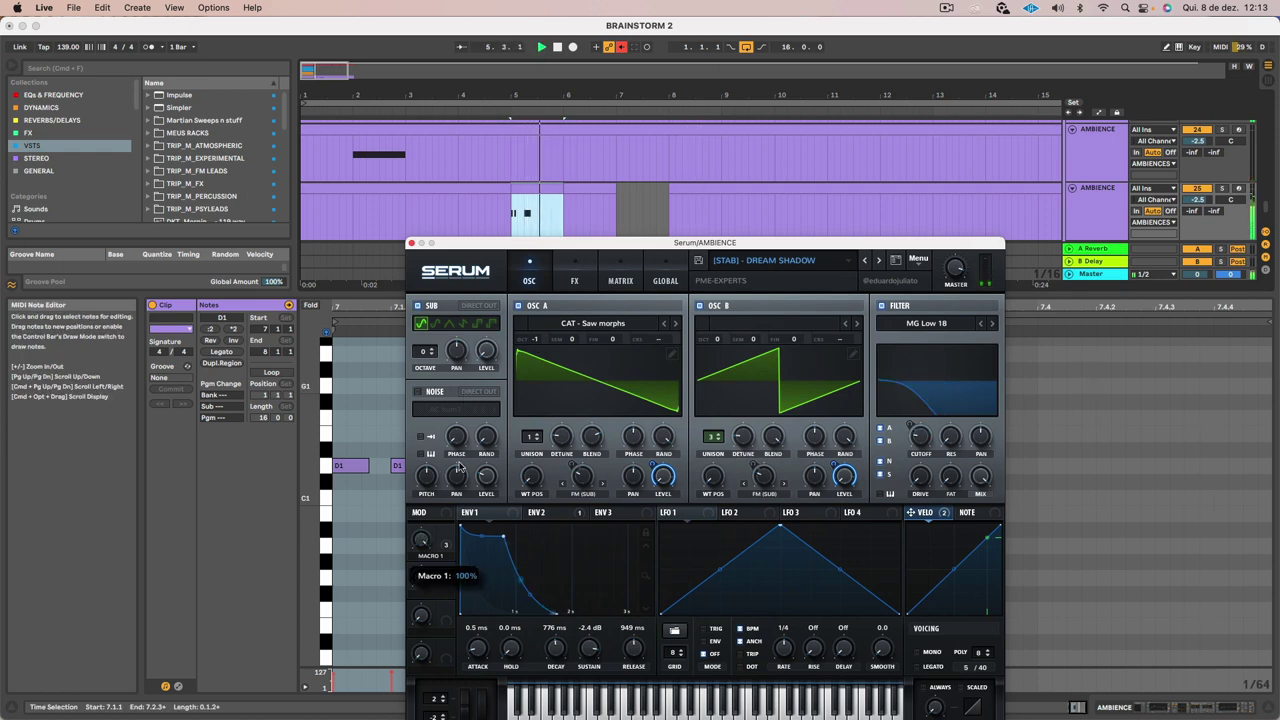
key(space)
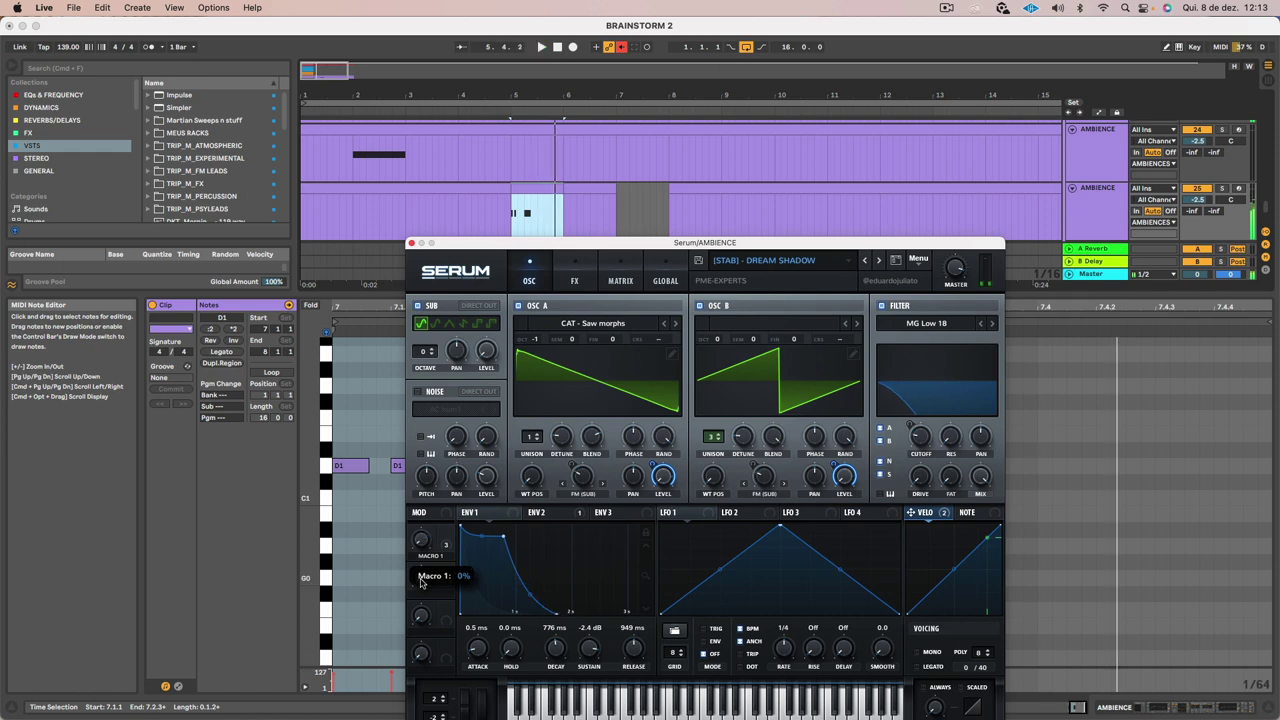
key(space)
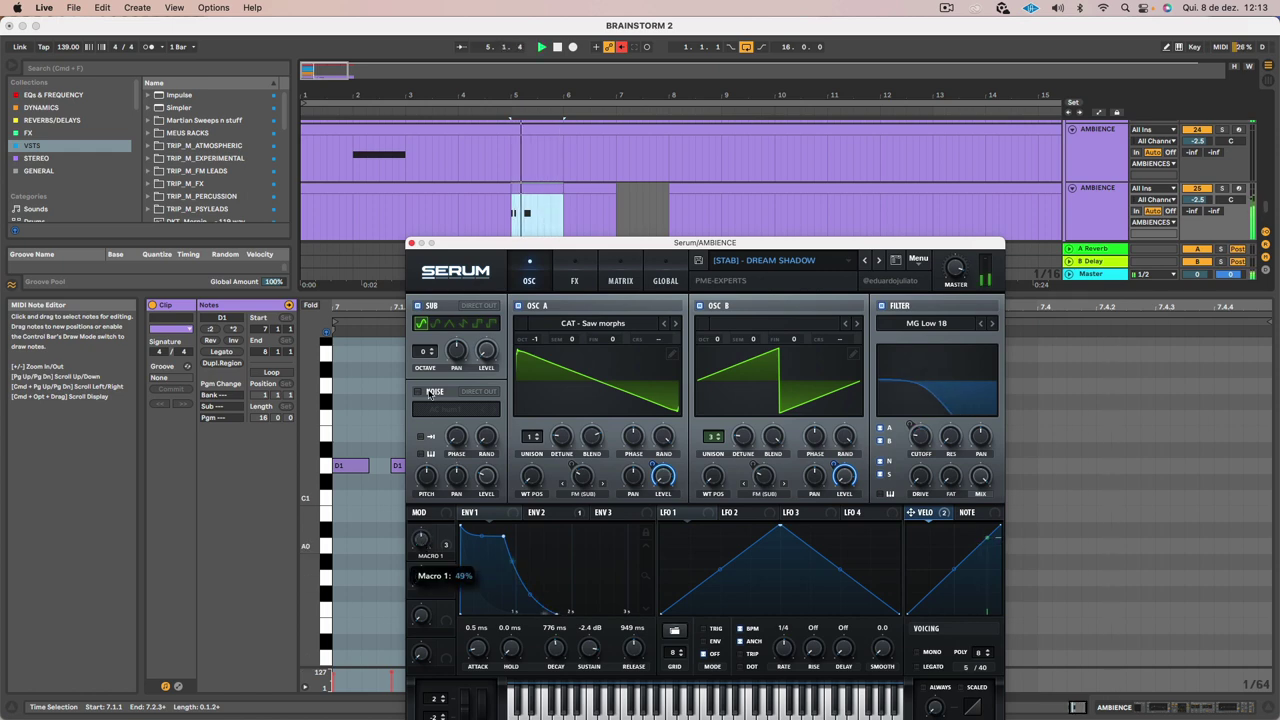
click(411, 244)
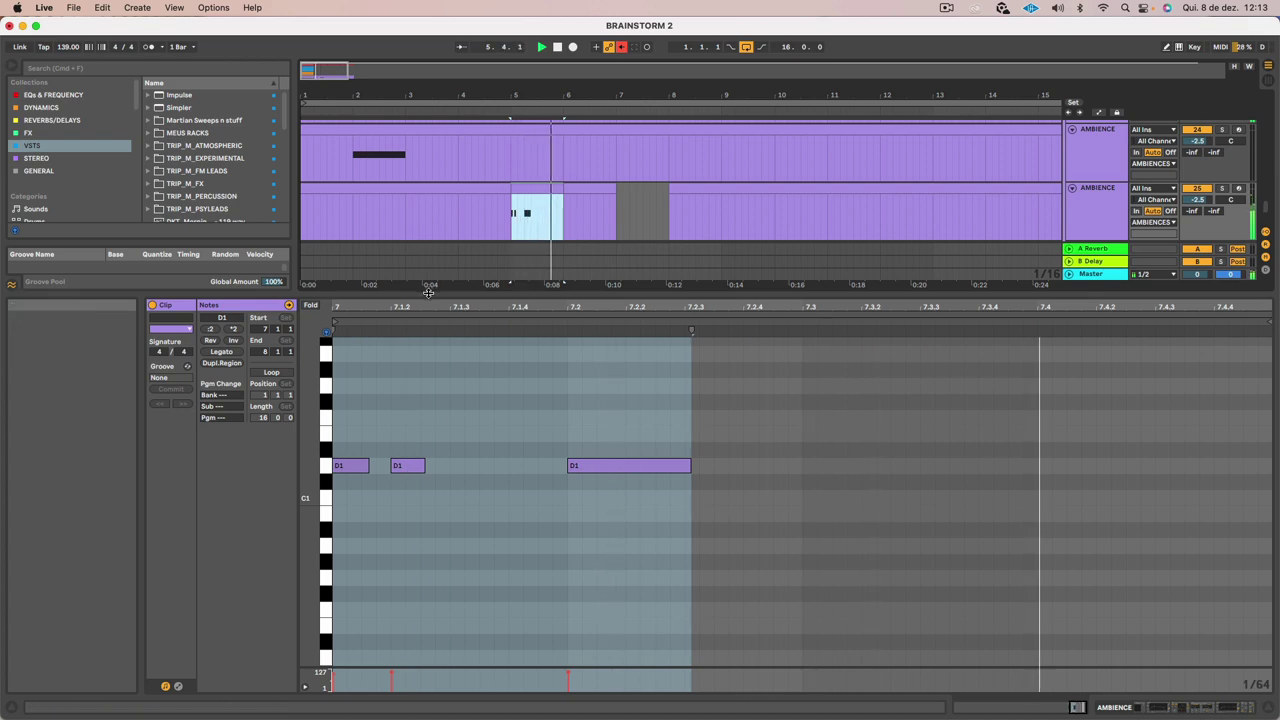
Hide the clip detail view and duplicate AMBIENCE track 25 with the stab
key(super+alt+l)
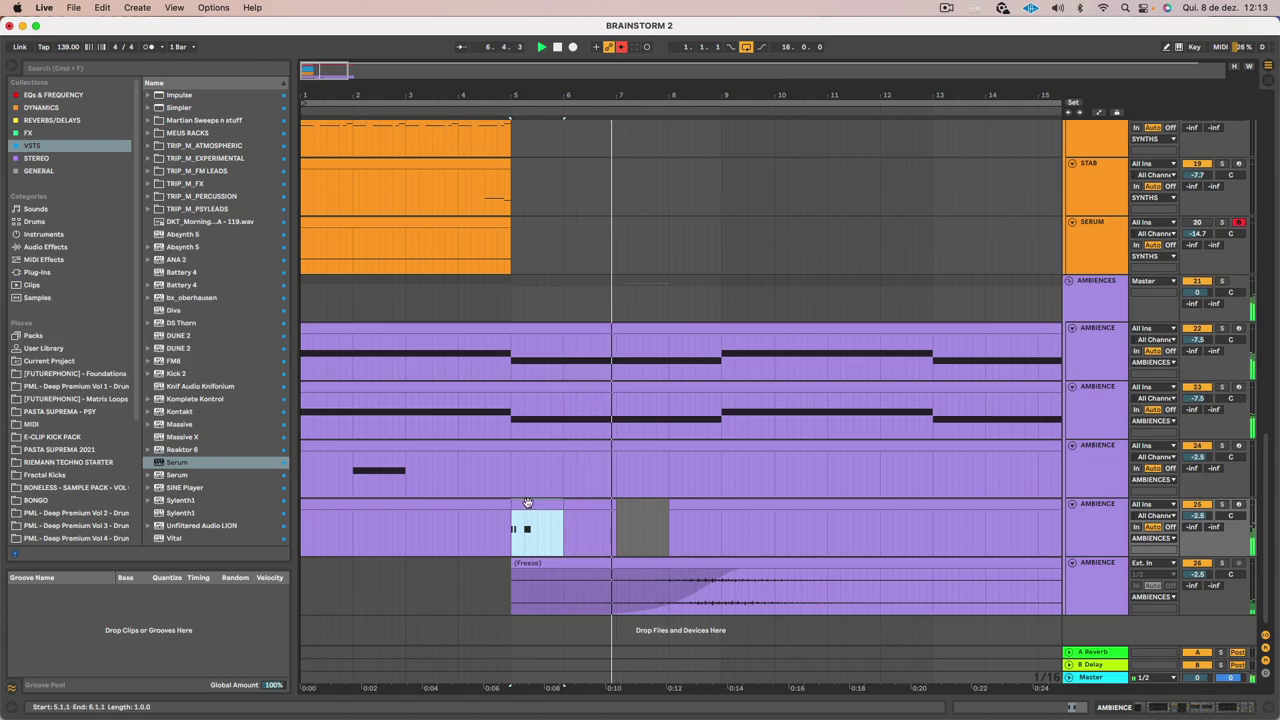
click(1088, 512)
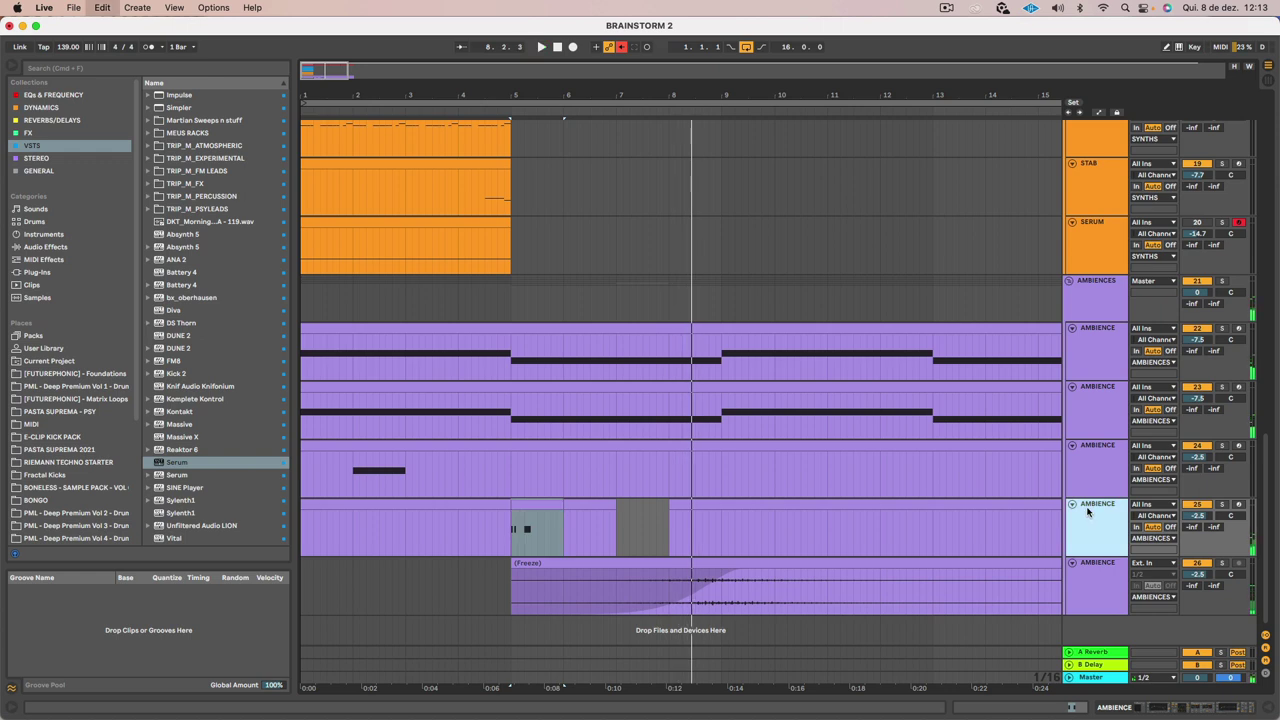
key(super+d)
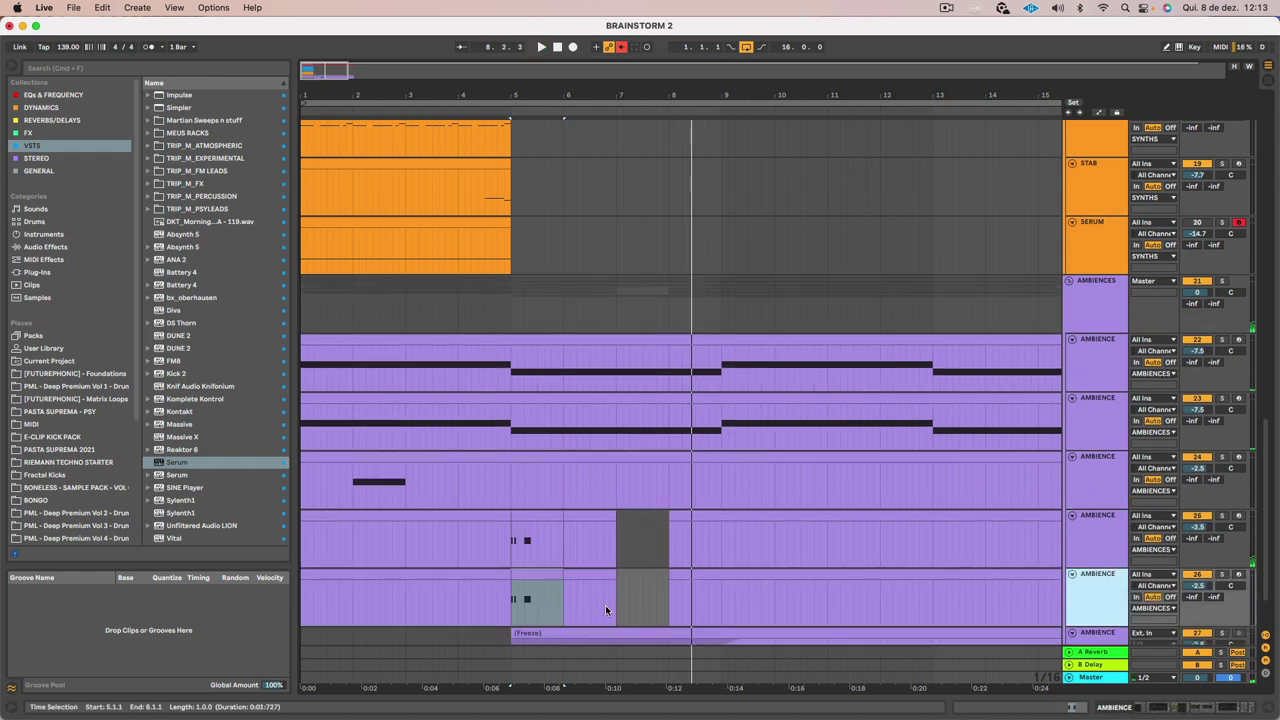
Delete every clip except the one-bar stab on the duplicate track and shift that stab clip to 5.1.2
click(484, 578)
scroll(486, 572, up, 2)
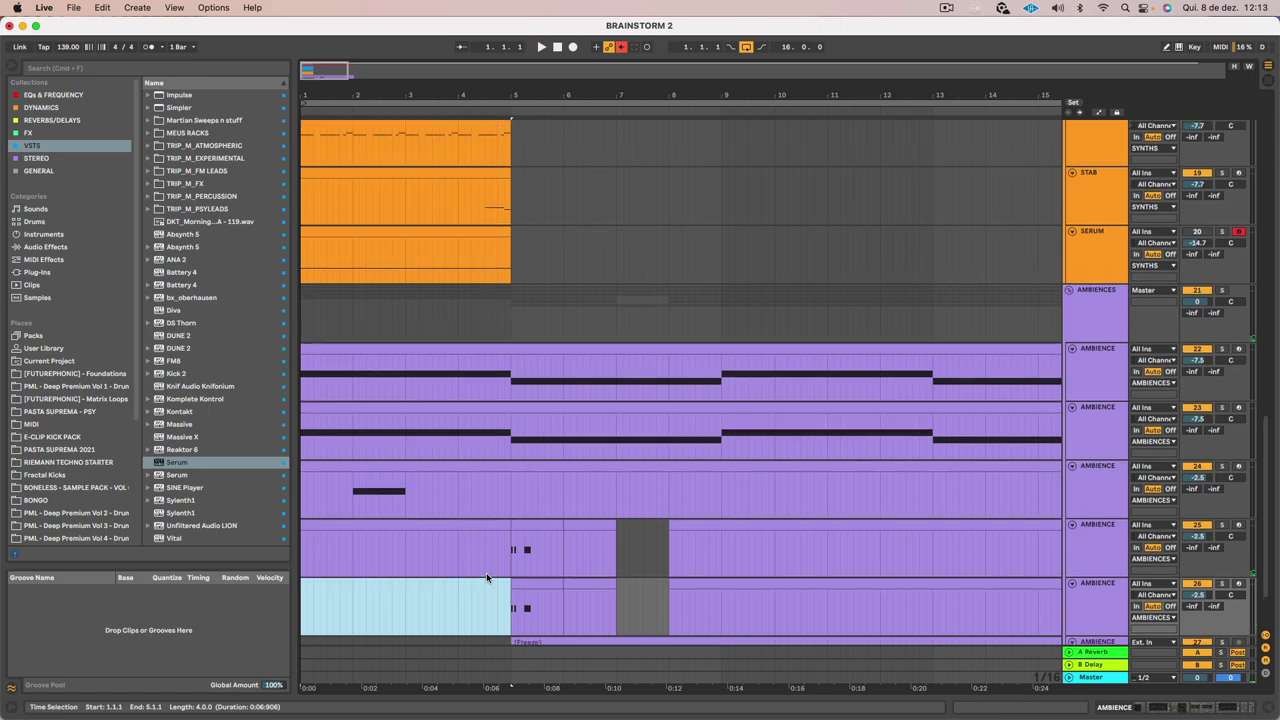
click(603, 612)
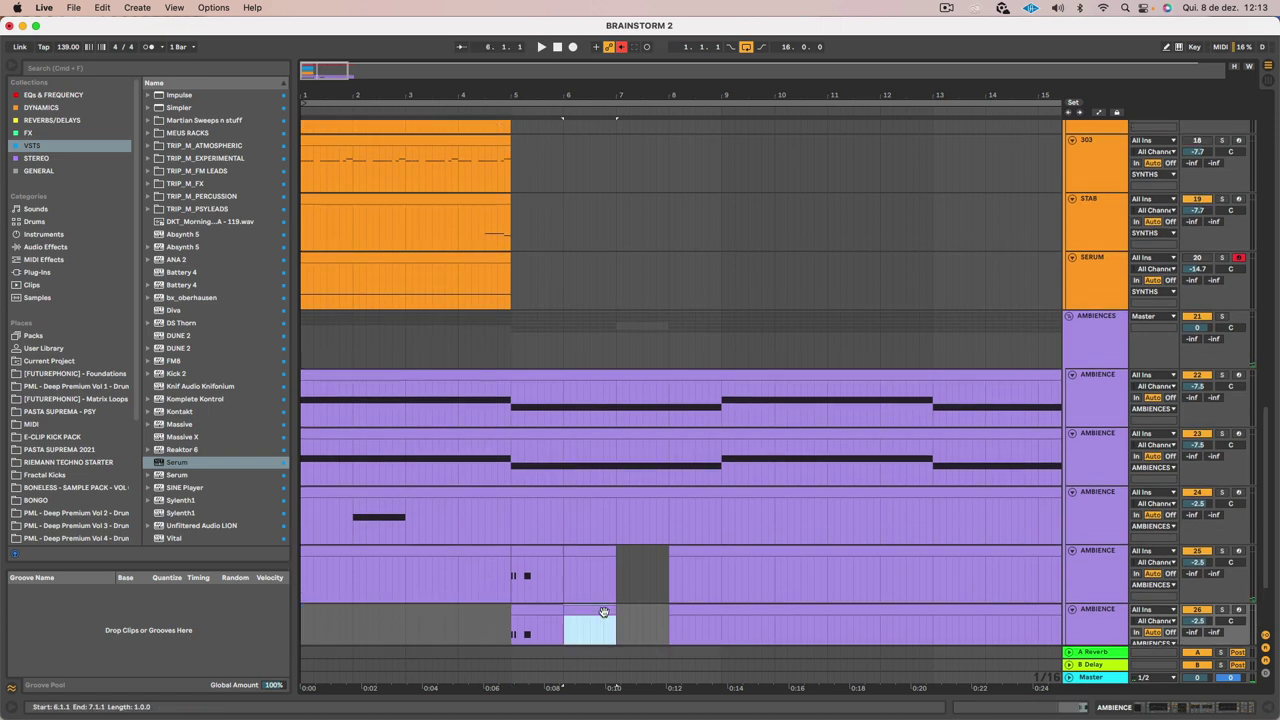
click(697, 608)
scroll(697, 608, down, 3)
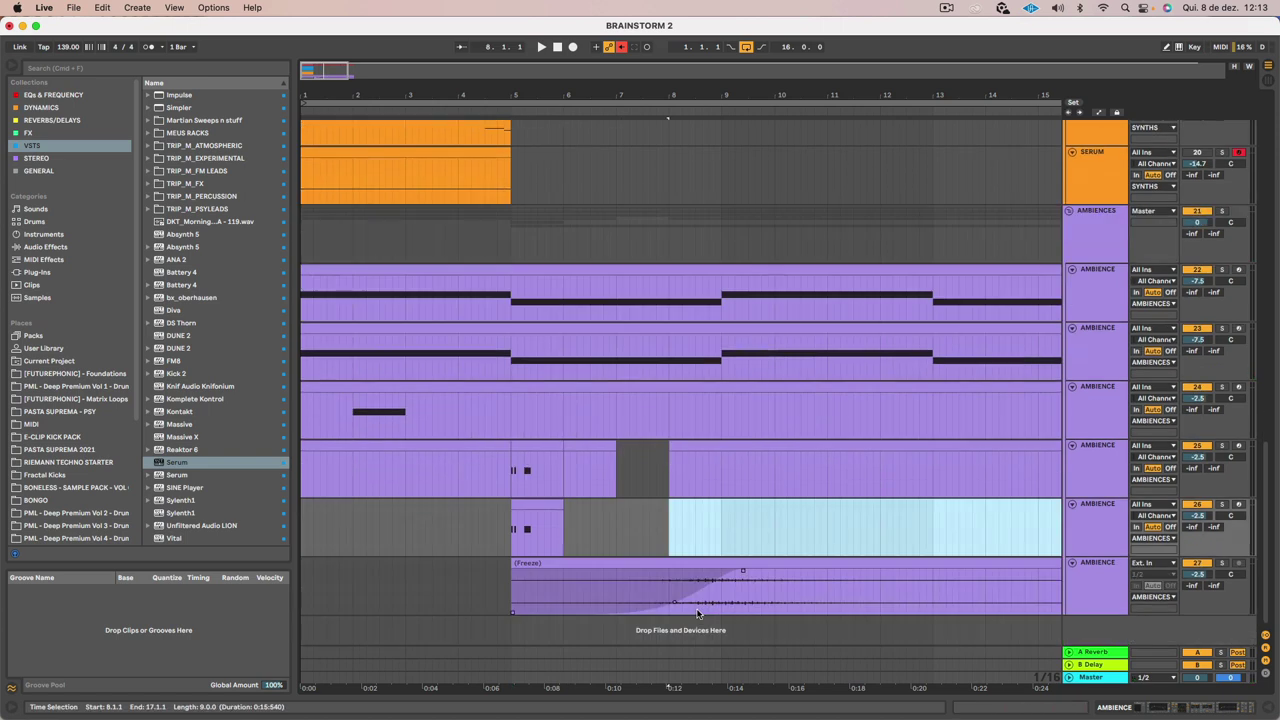
click(537, 508)
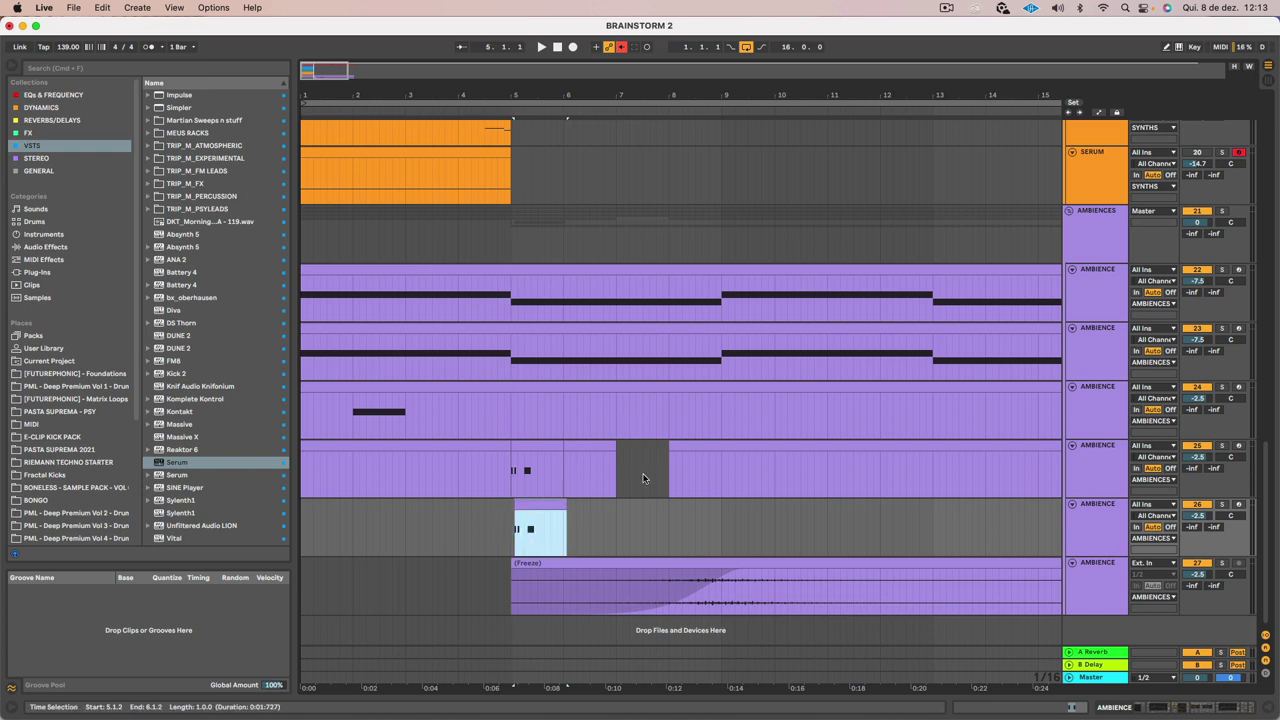
Duplicate bars 1 to 8 of AMBIENCE tracks 24 and 25 onto bars 9 to 16
click(721, 465)
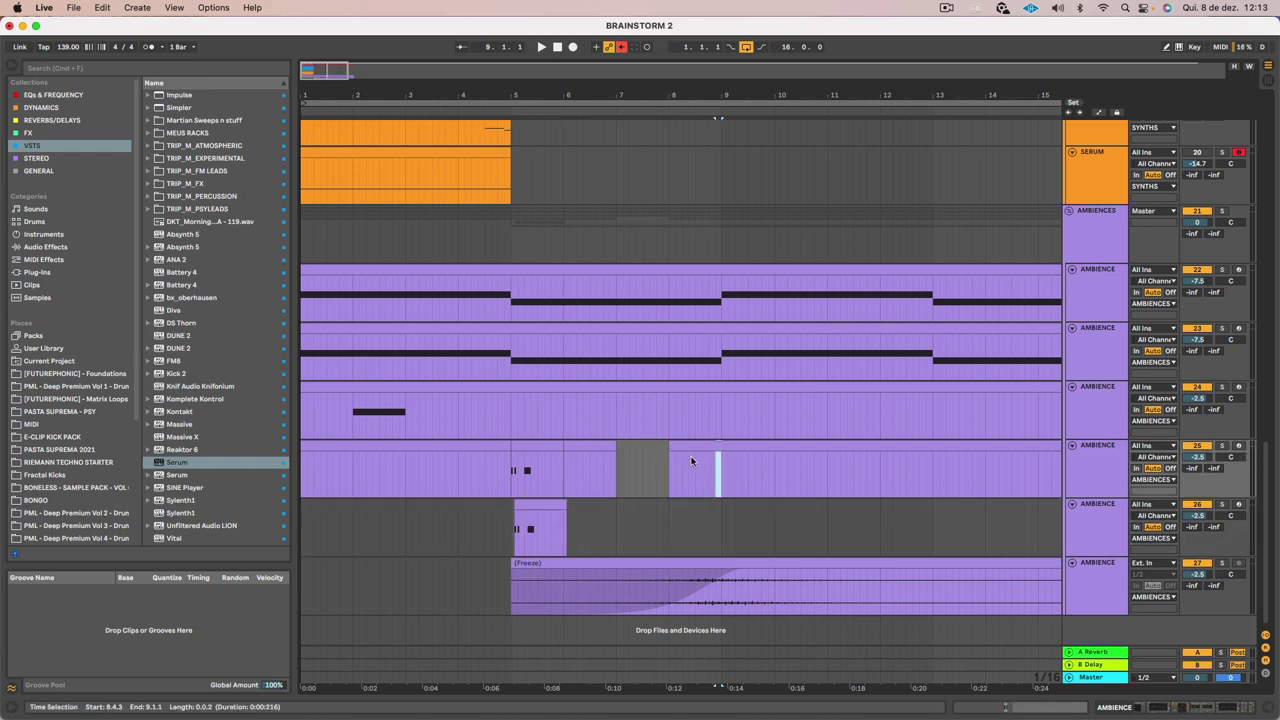
drag(721, 465, 283, 399)
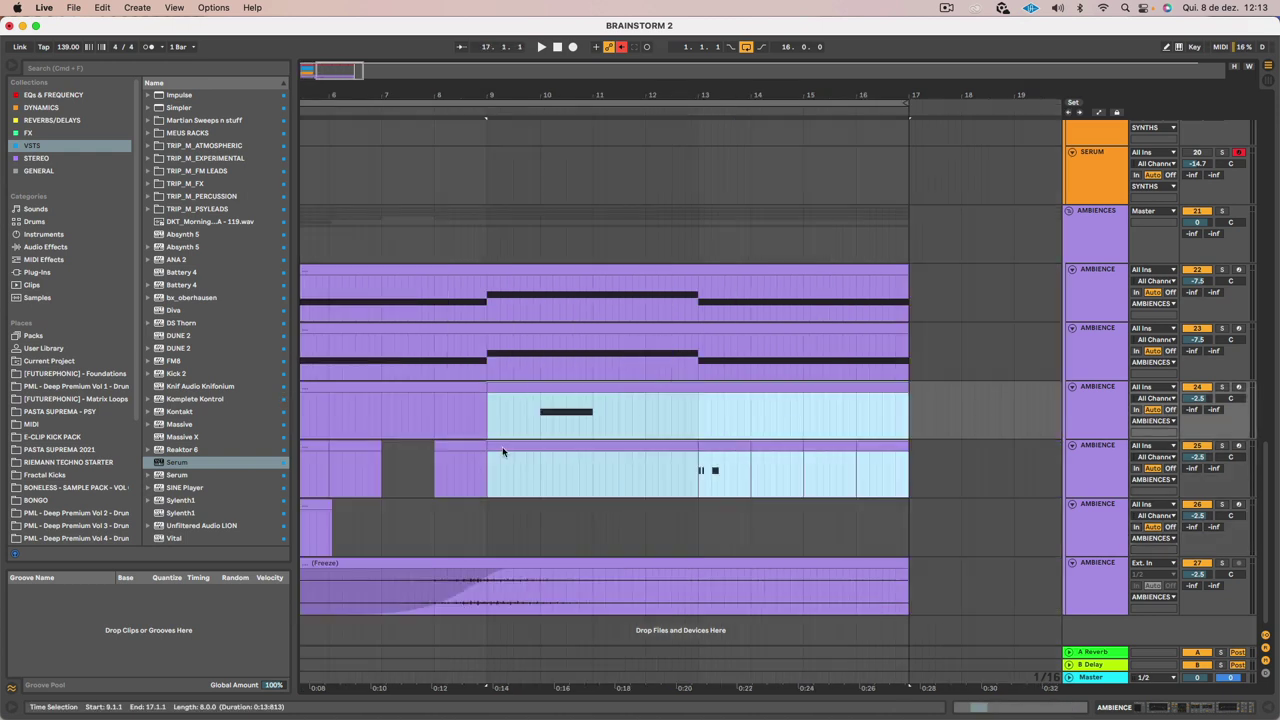
key(super+d)
Delete the one-bar stab clip from AMBIENCE track 26
click(540, 506)
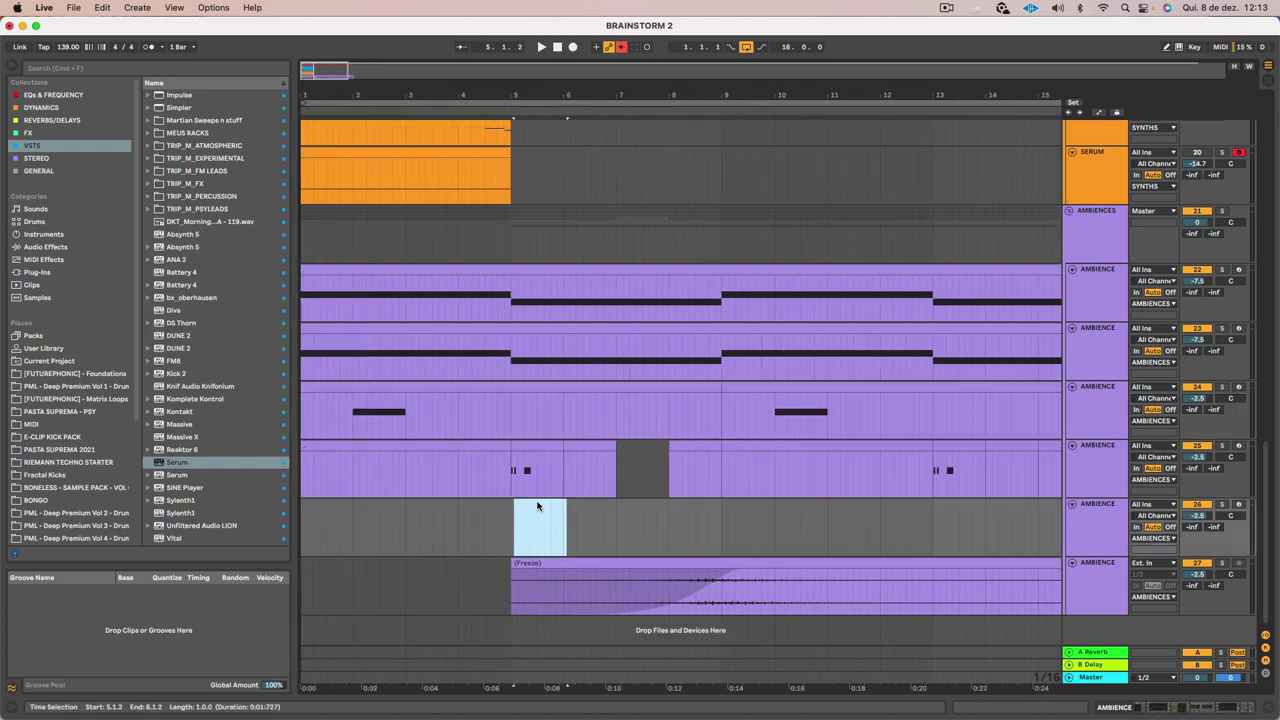
drag(700, 446, 698, 447)
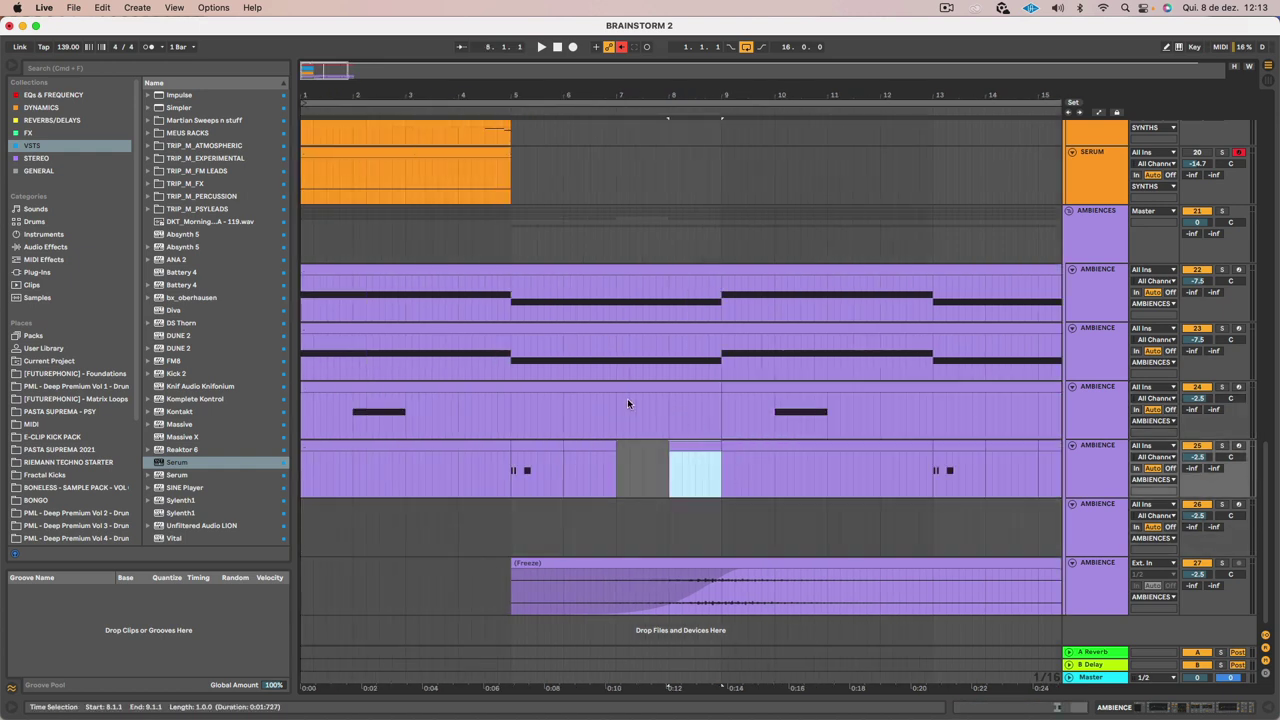
click(795, 388)
click(1091, 480)
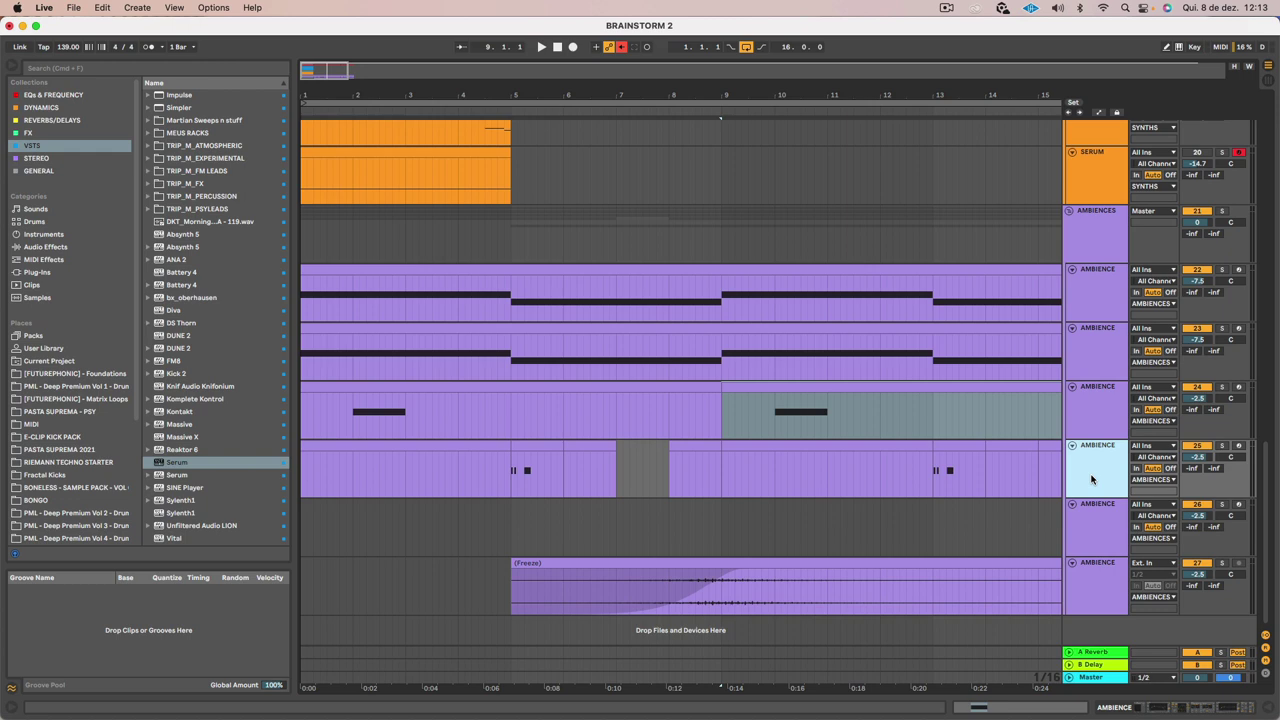
Delete the empty clips in bars 1 to 4, 6 and 8 of AMBIENCE track 25, keeping the bar 5 stab
scroll(1020, 454, right, 3)
click(991, 446)
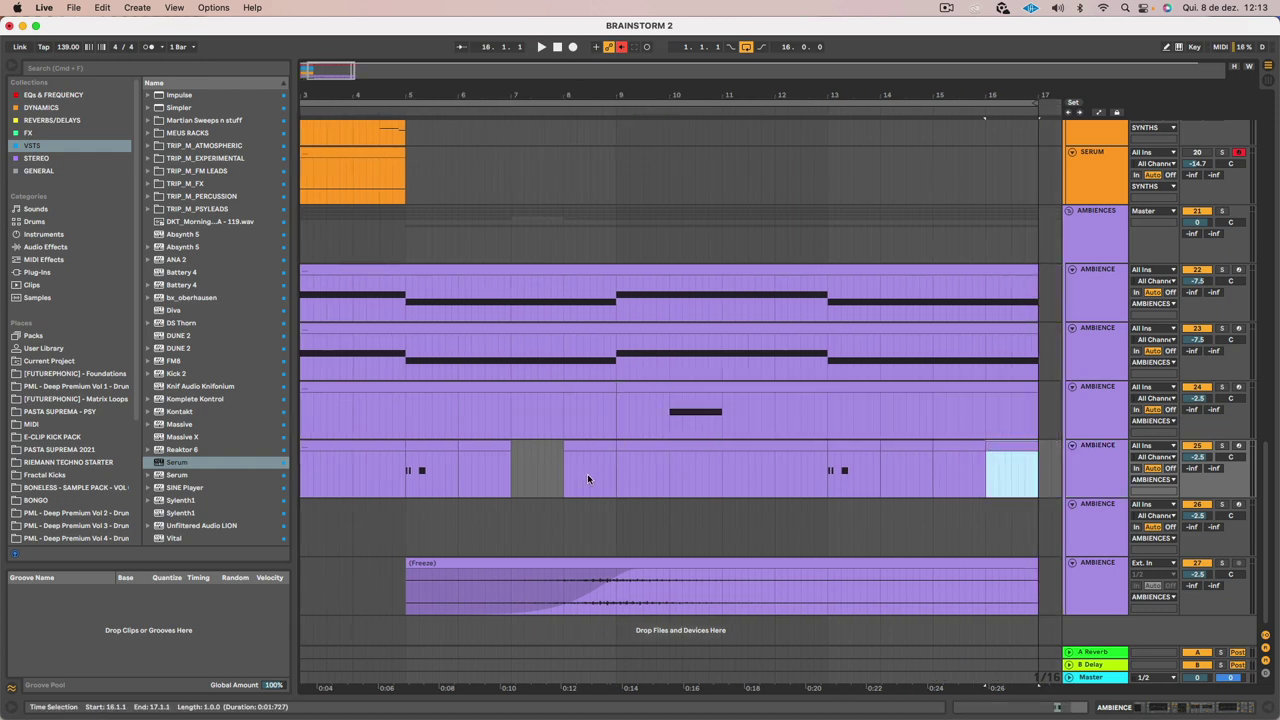
click(594, 445)
key(Delete)
scroll(607, 469, left, 3)
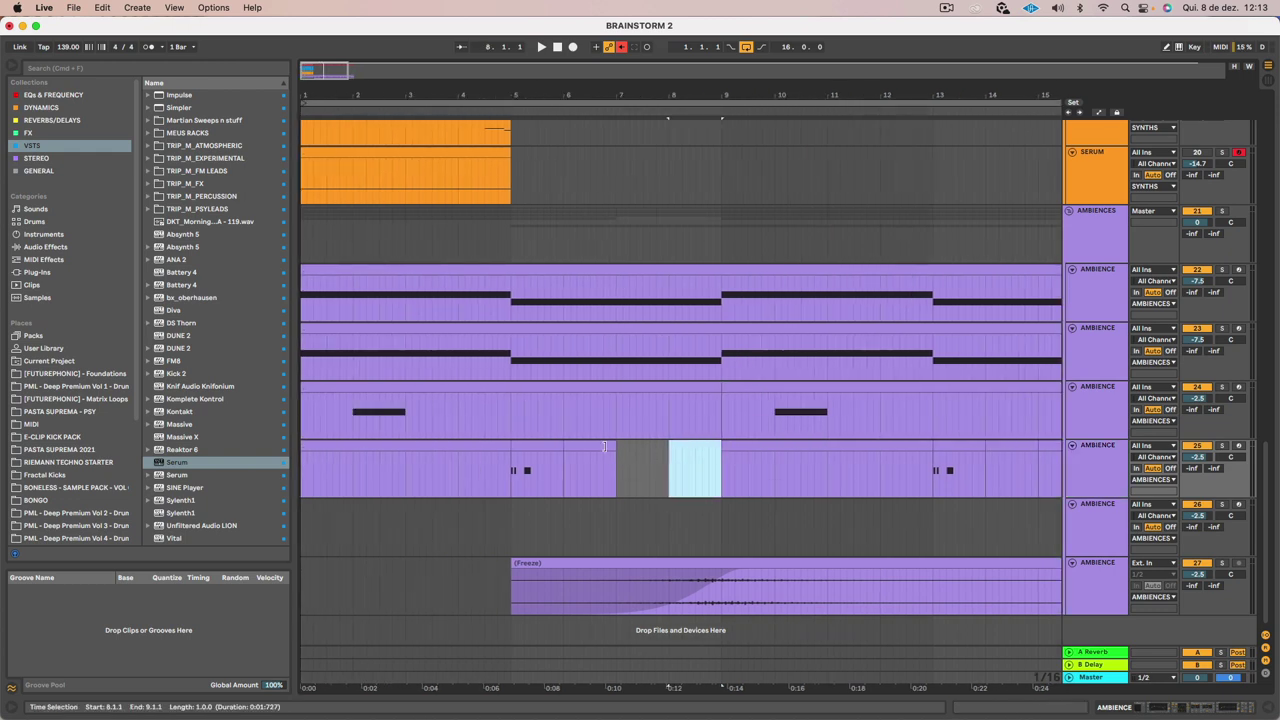
click(590, 446)
key(Delete)
click(443, 447)
click(486, 447)
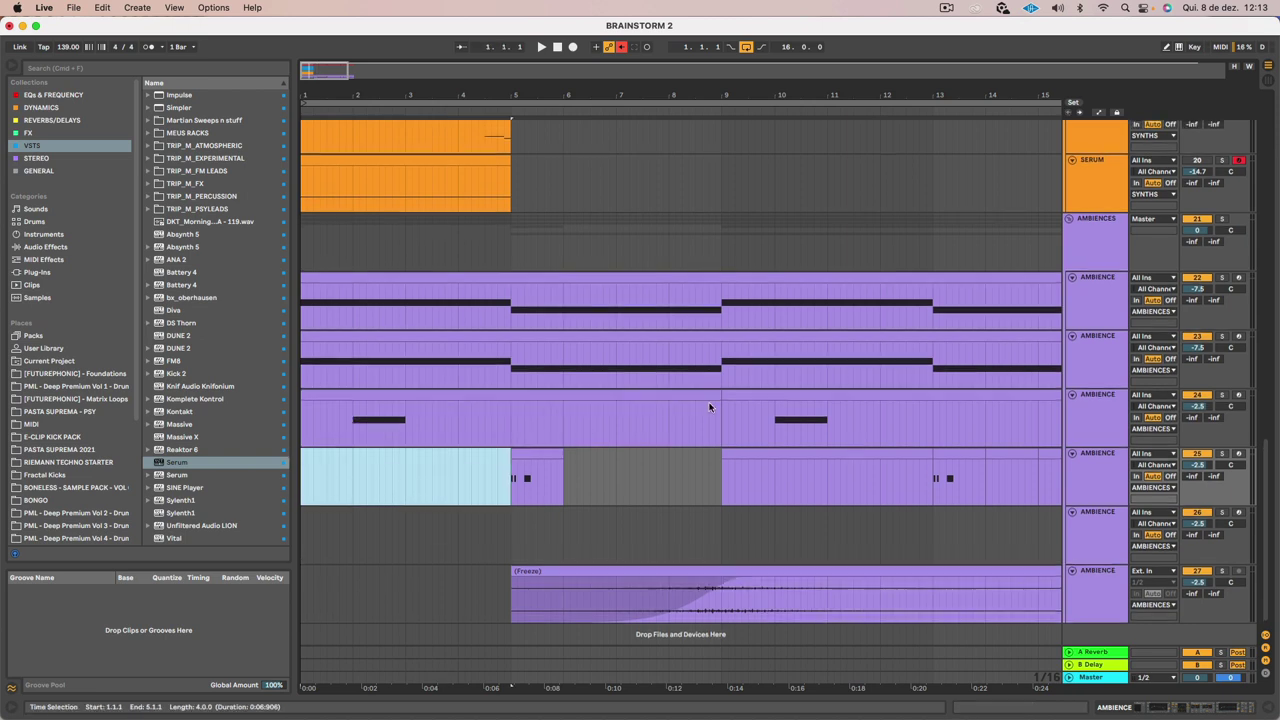
key(Delete)
Trim the first clip on AMBIENCE track 24 from both ends so it spans only bar 2
click(700, 390)
drag(450, 395, 404, 395)
drag(302, 395, 352, 395)
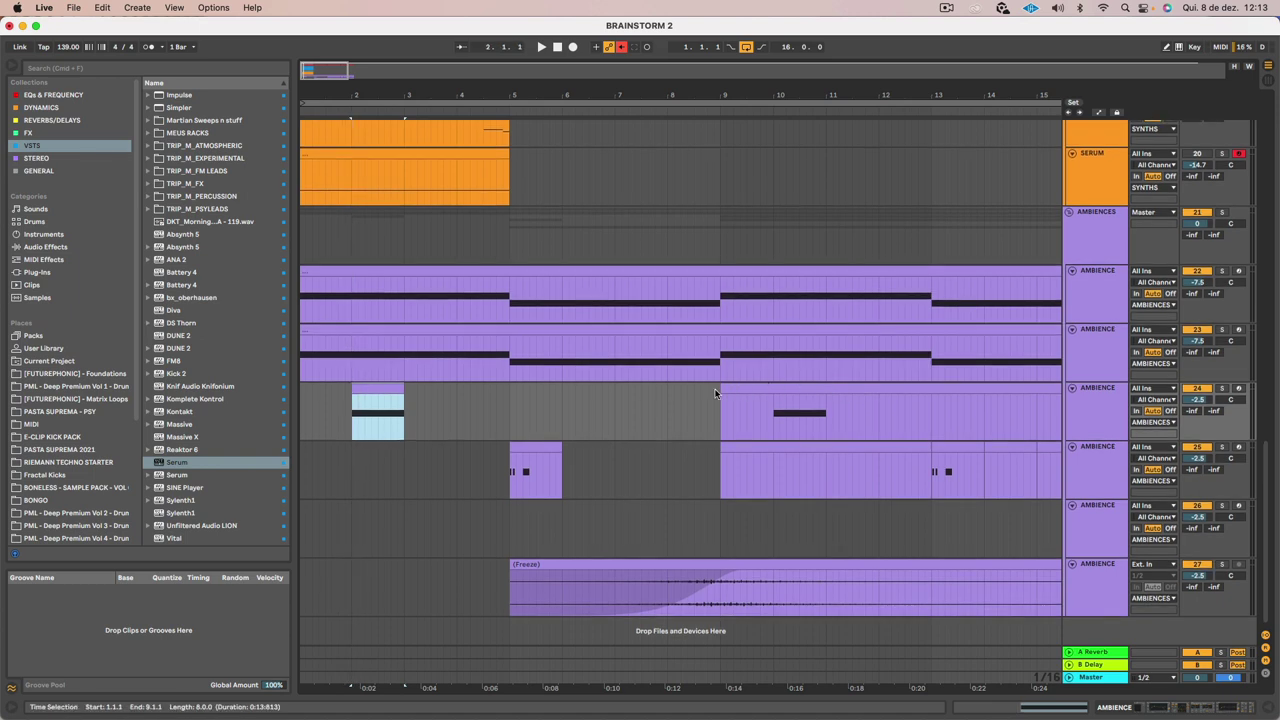
Replace bars 9 to 16 of AMBIENCE tracks 24 and 25 with a duplicate of their trimmed bars 1 to 8
click(777, 436)
click(777, 449)
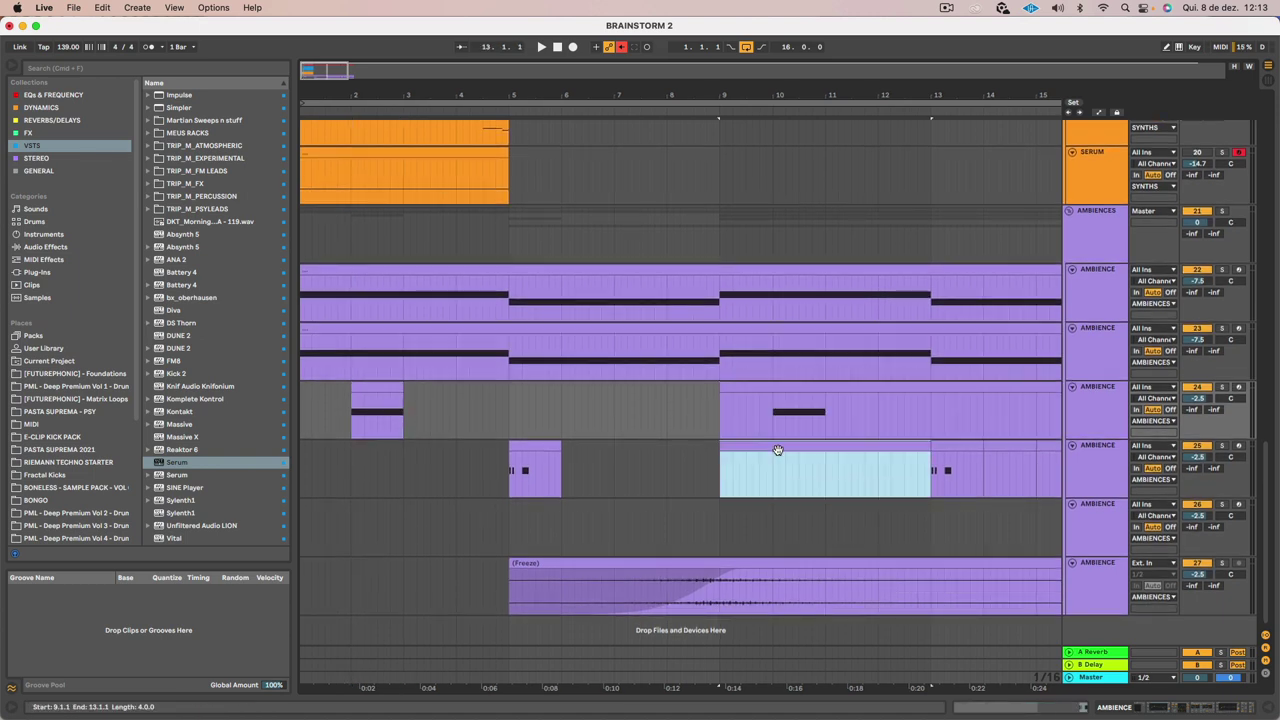
drag(645, 96, 645, 60)
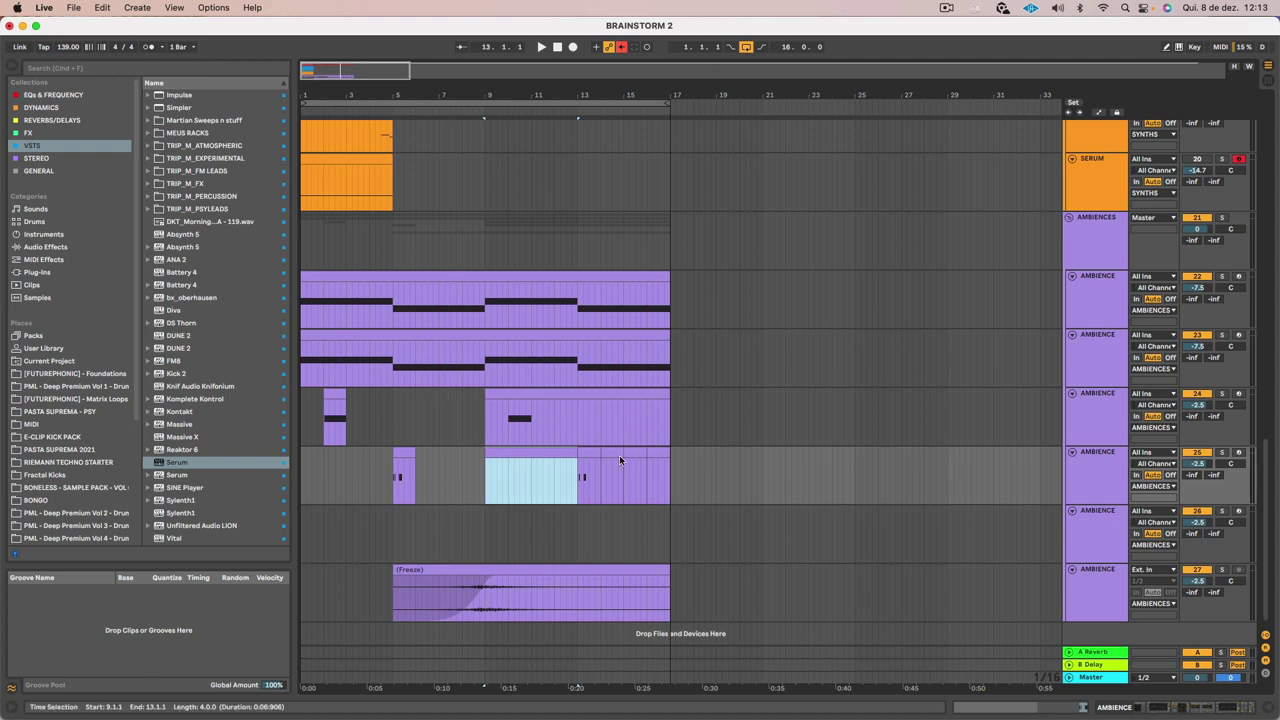
shift+click(590, 393)
key(Delete)
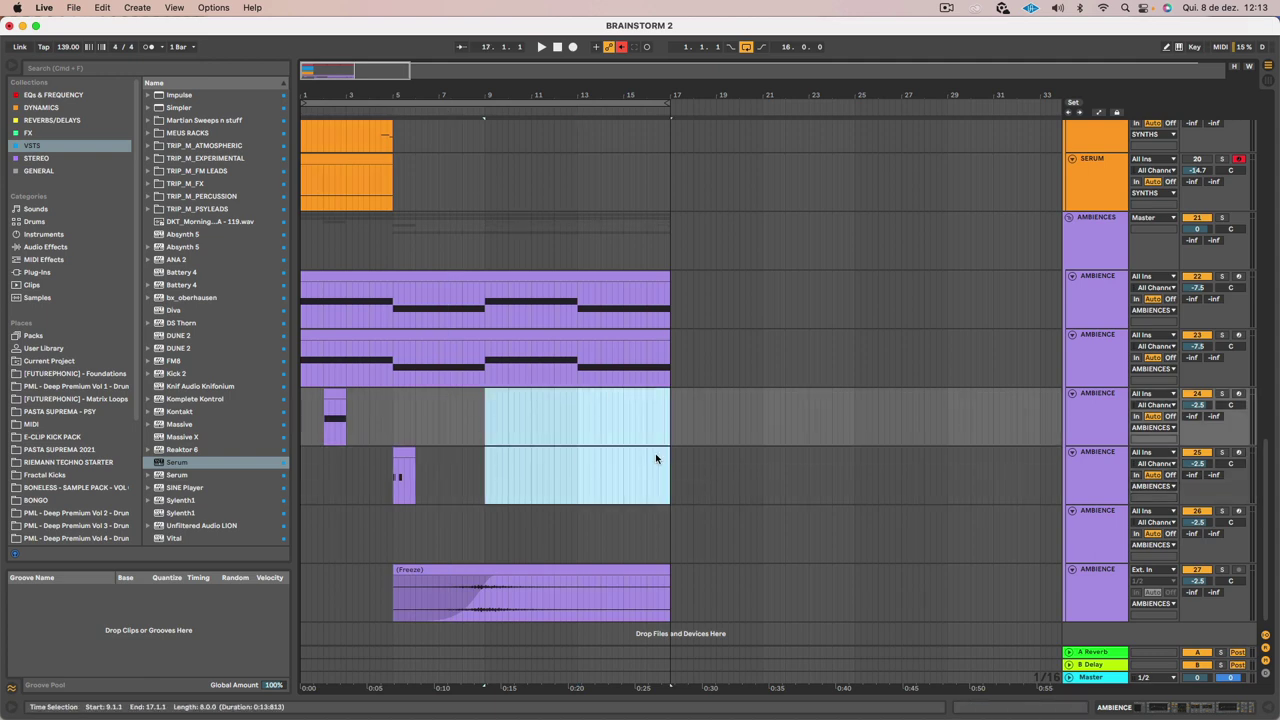
drag(484, 474, 257, 421)
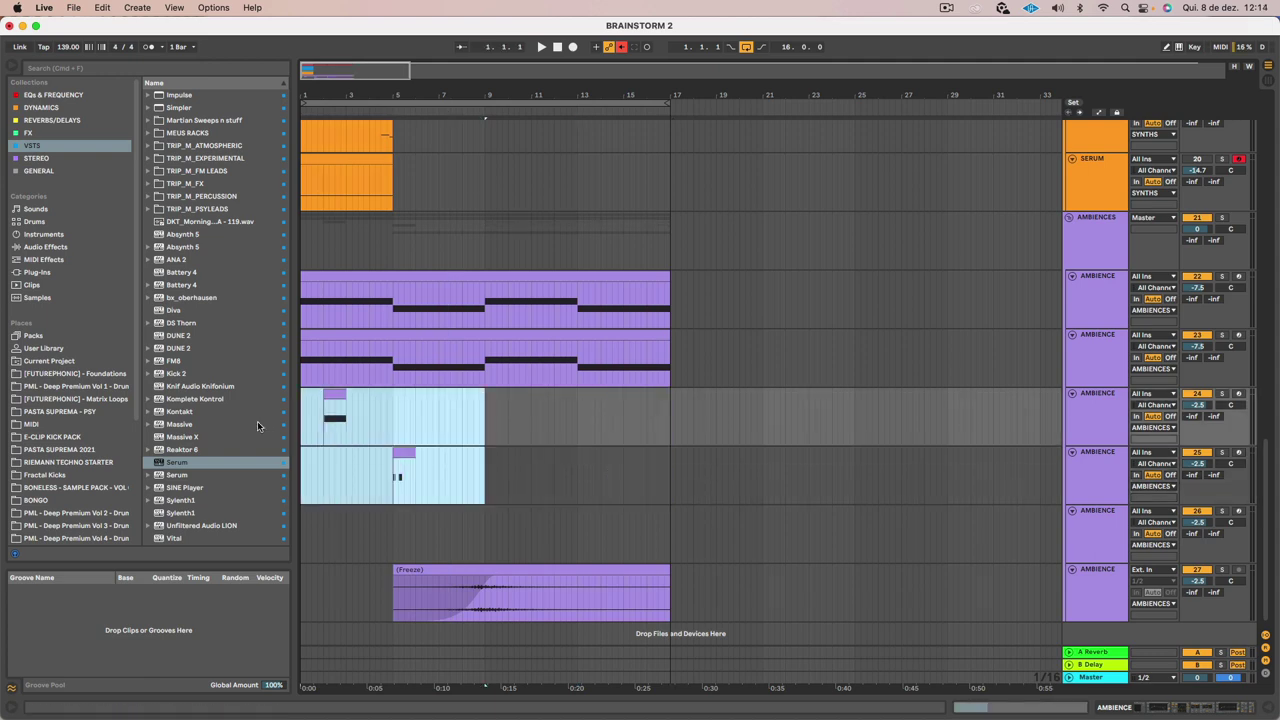
key(super+d)
Duplicate AMBIENCE track 24 with its clips in bars 2 and 10
drag(557, 104, 715, 404)
click(896, 464)
click(1091, 419)
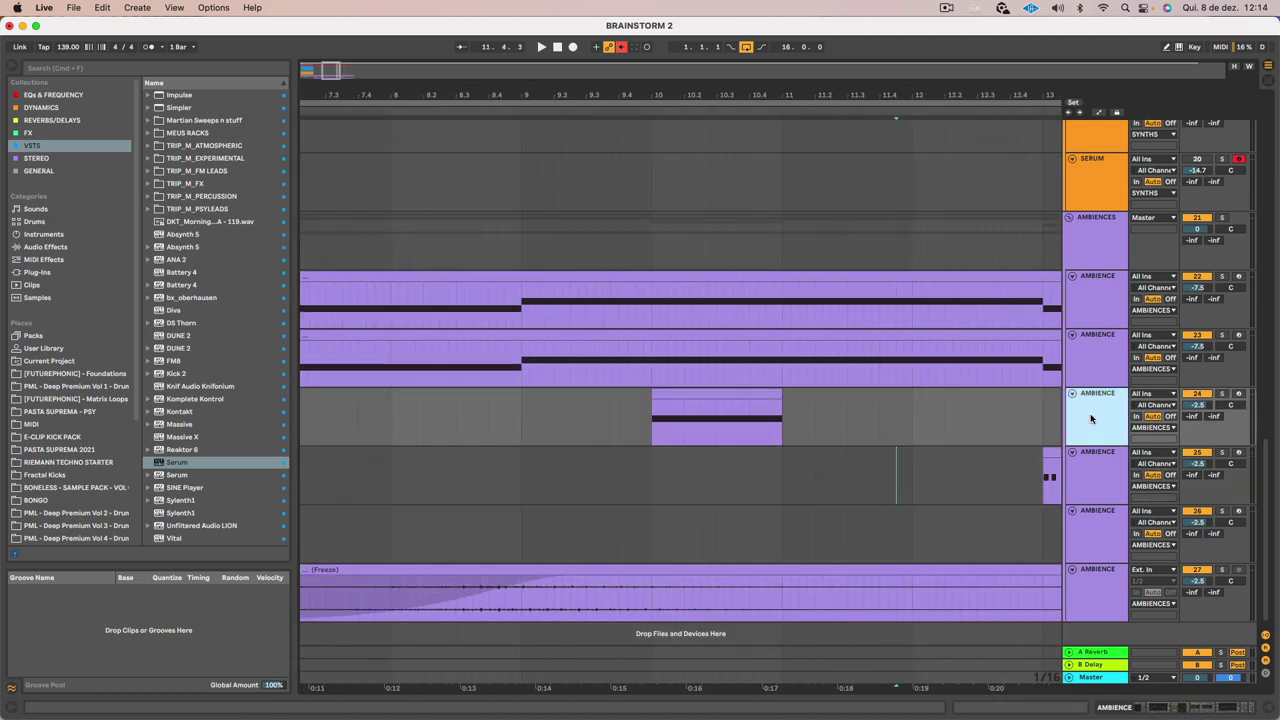
scroll(952, 419, left, 10)
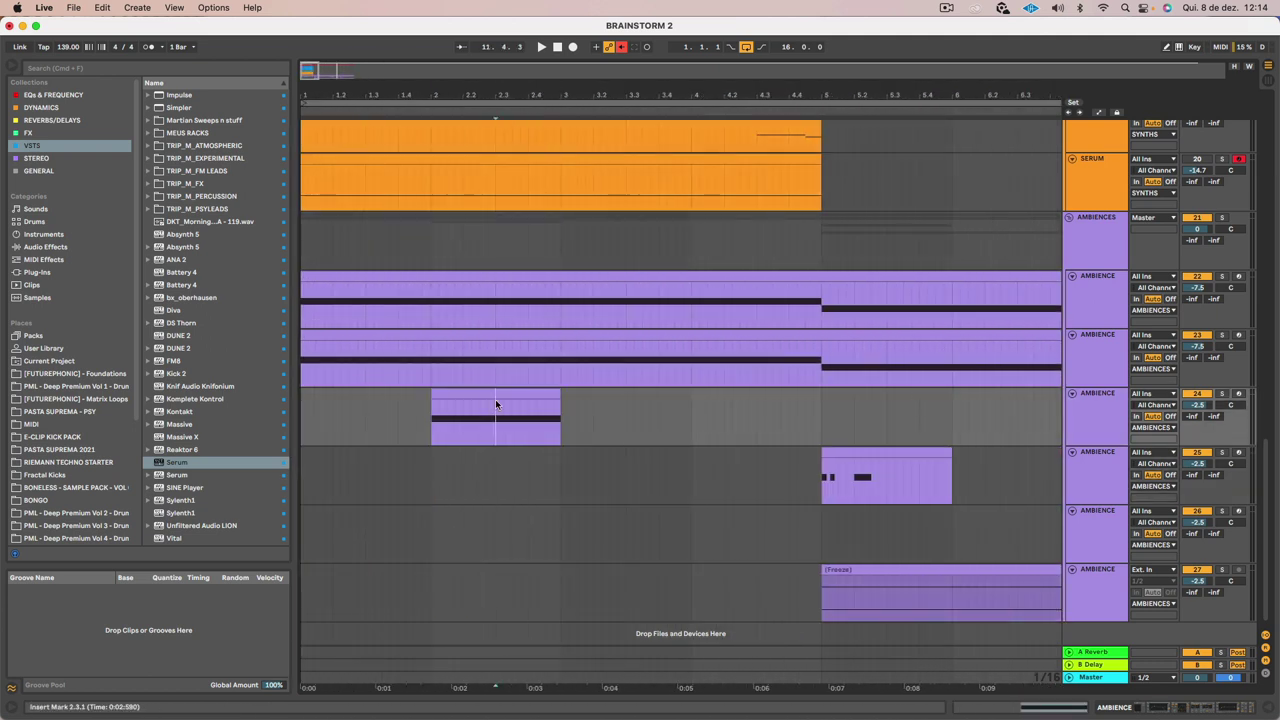
drag(872, 102, 511, 102)
click(1111, 431)
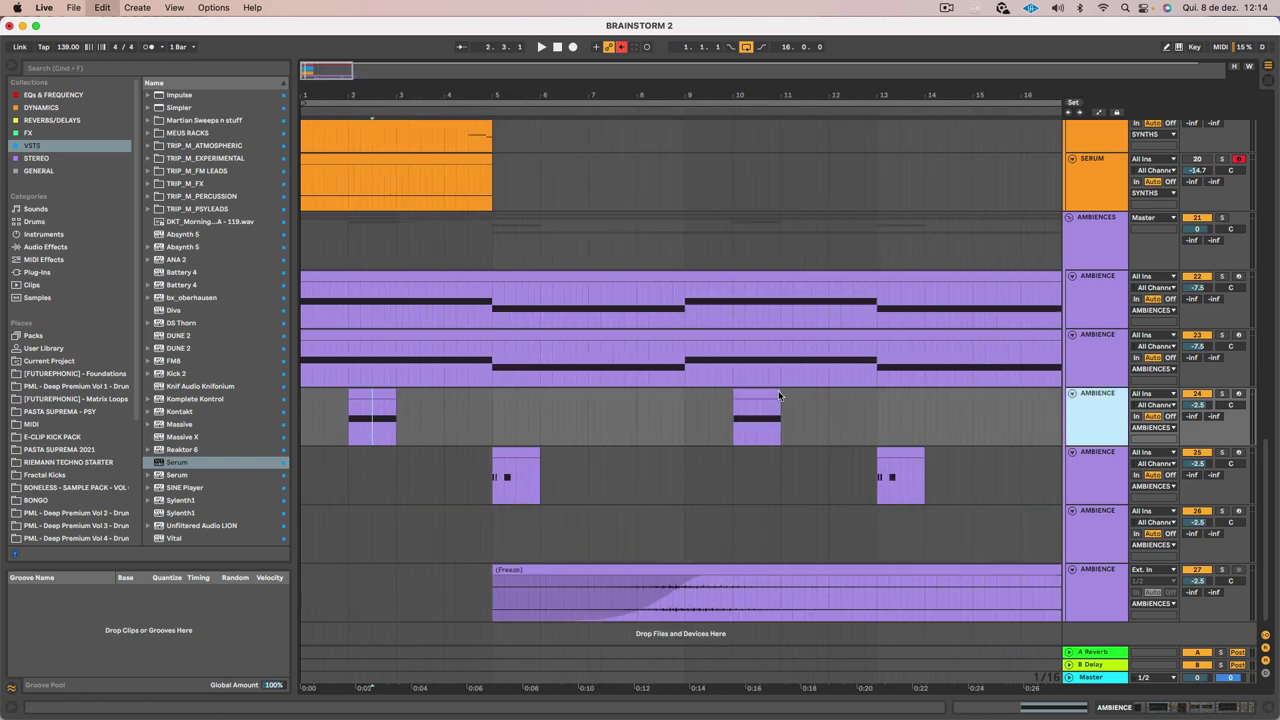
key(super+d)
click(783, 525)
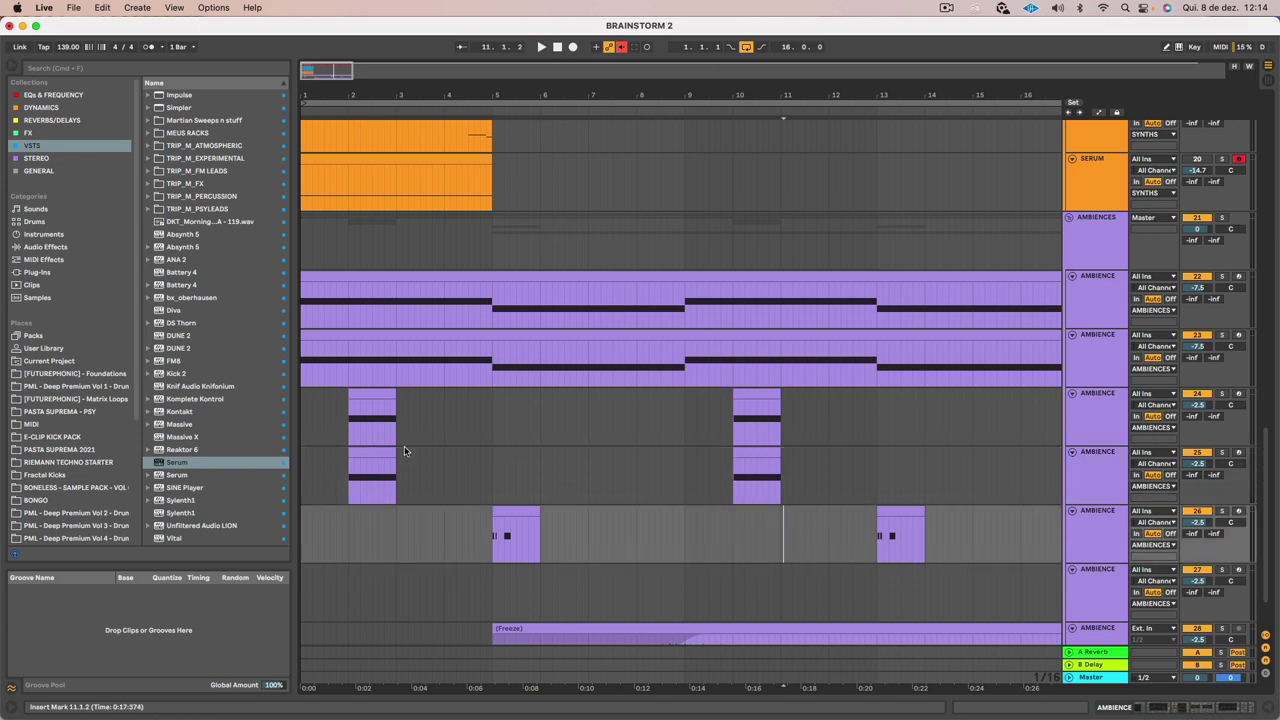
Delete the bar 2 clip on the duplicated track 25 and the bar 10 clip on the original track 24
click(385, 454)
key(Delete)
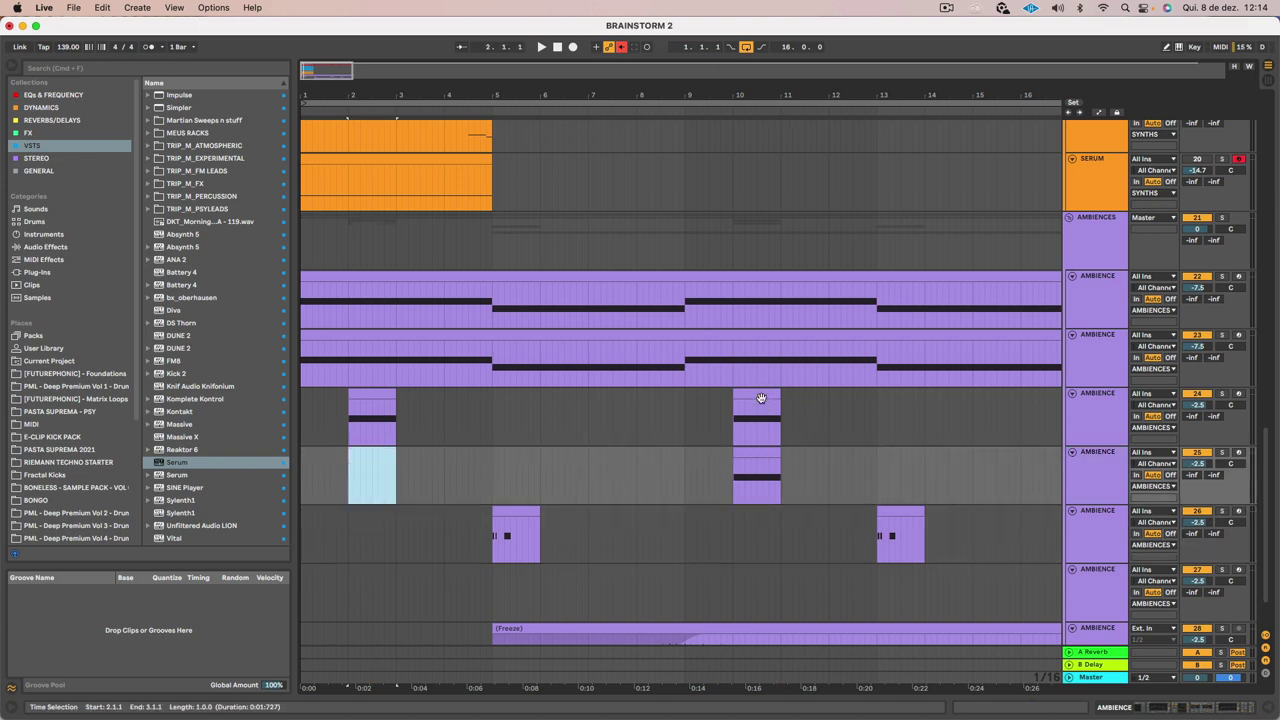
click(762, 398)
key(Delete)
Load the PASTA SUPREMA bass preset "[BASS] - Cactus [SUSTAINED]" in Serum on AMBIENCE track 25
click(756, 455)
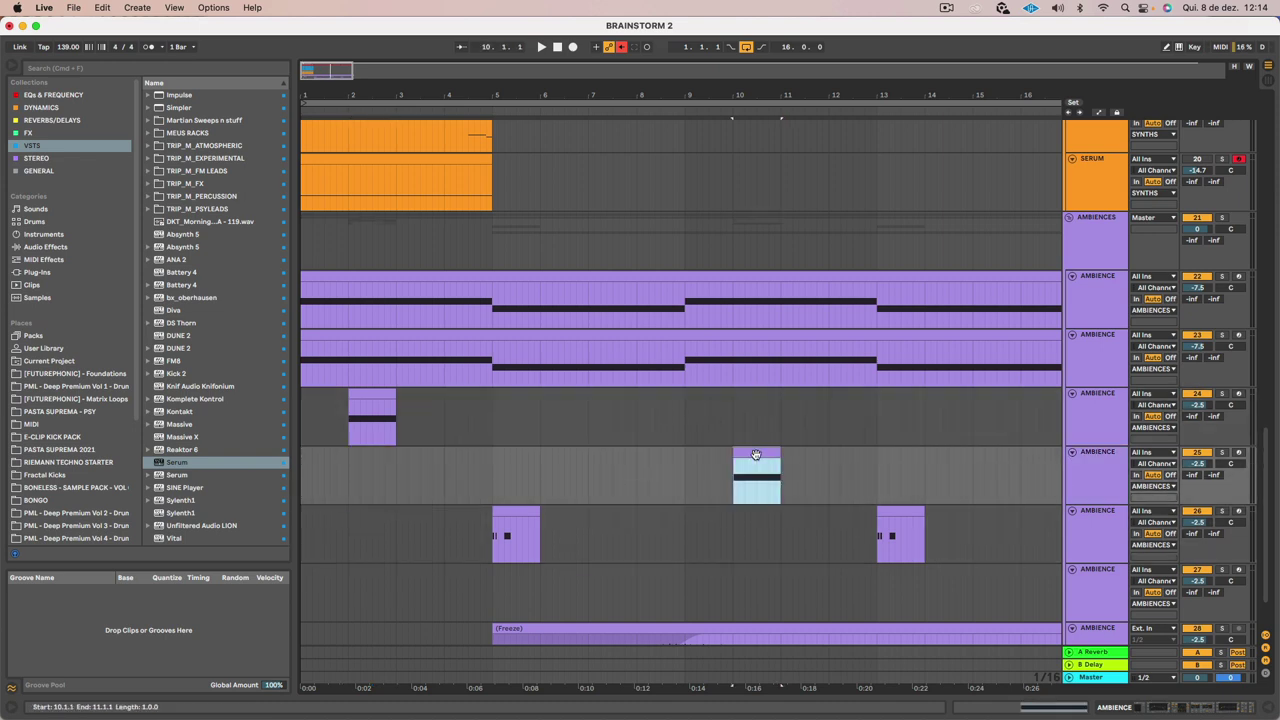
click(1103, 465)
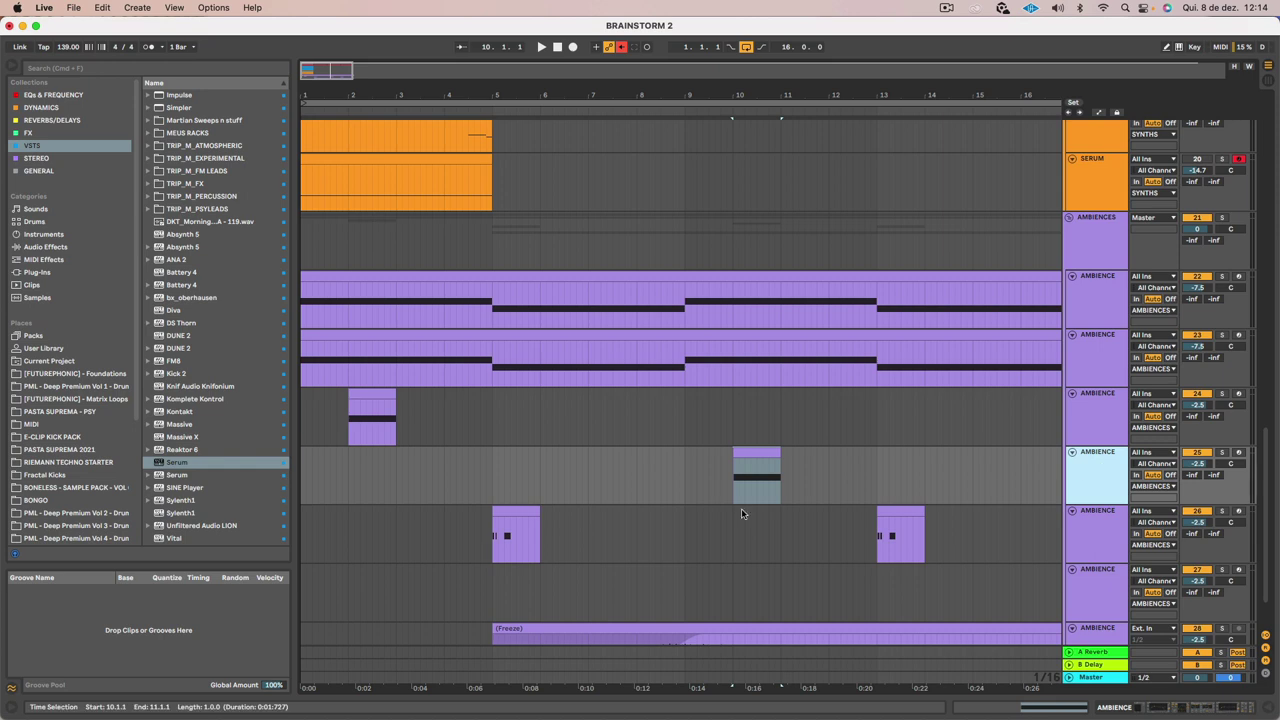
click(759, 455)
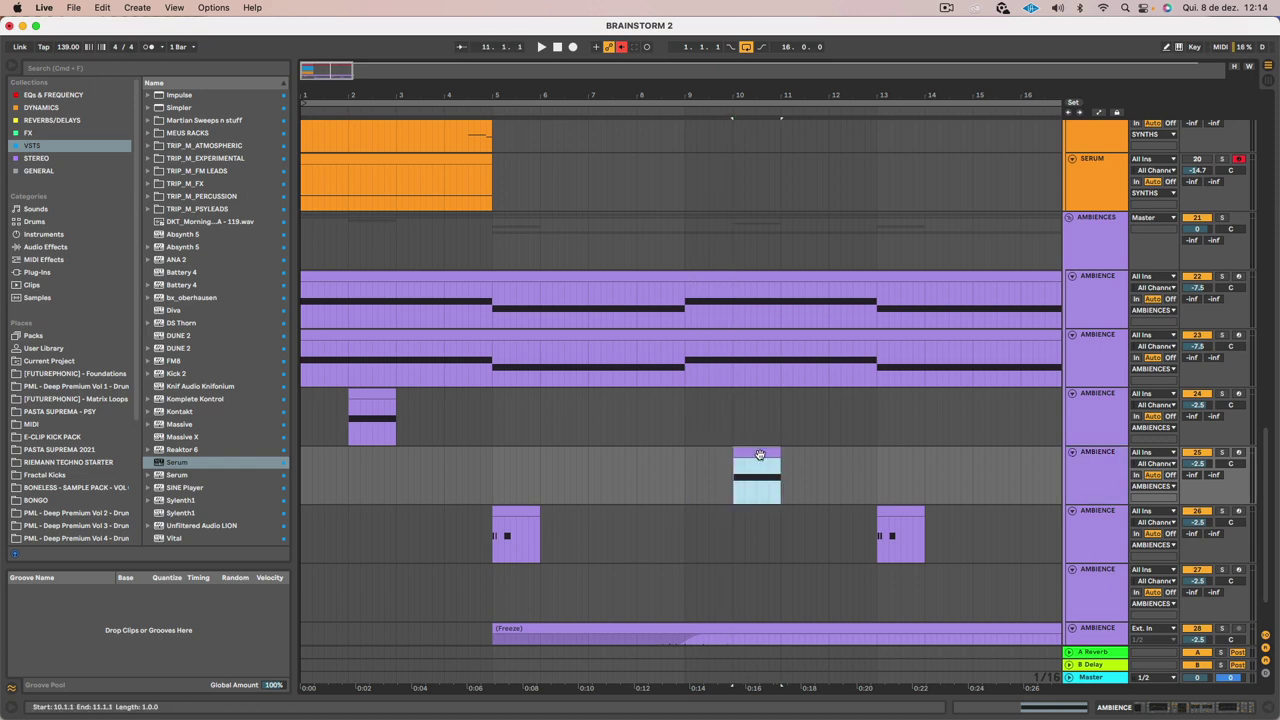
key(shift+Tab)
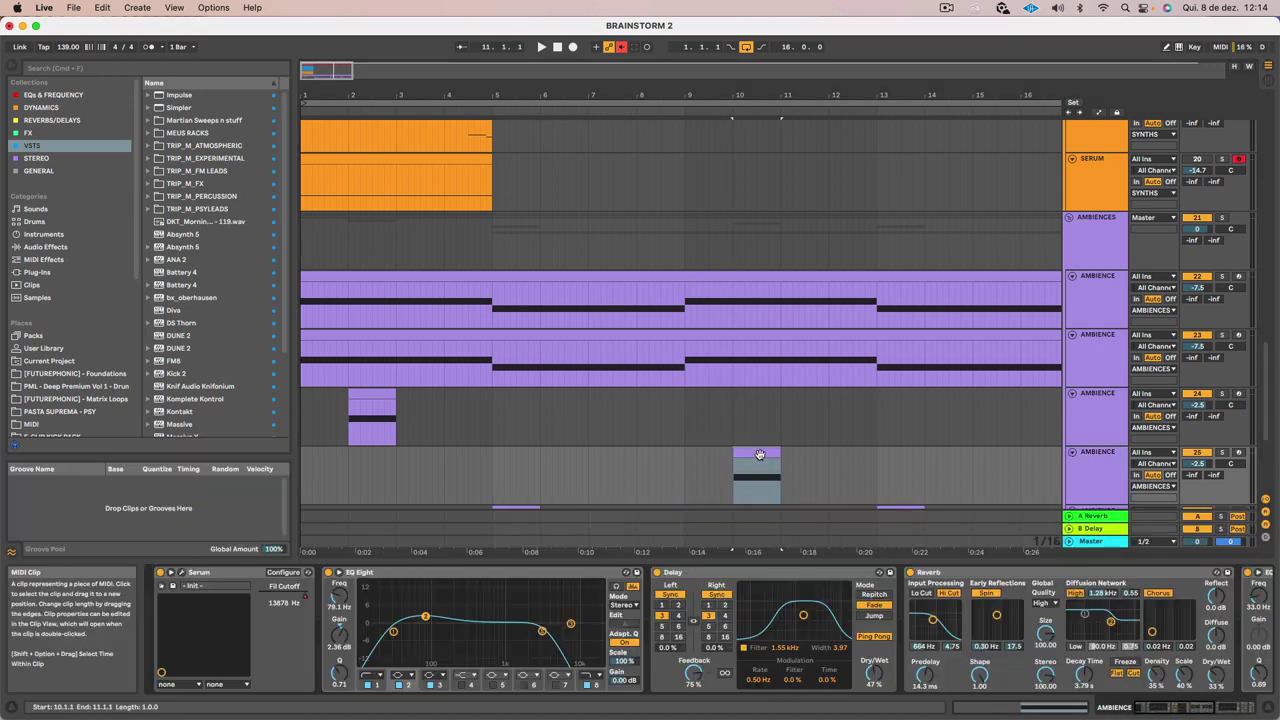
click(181, 572)
click(826, 248)
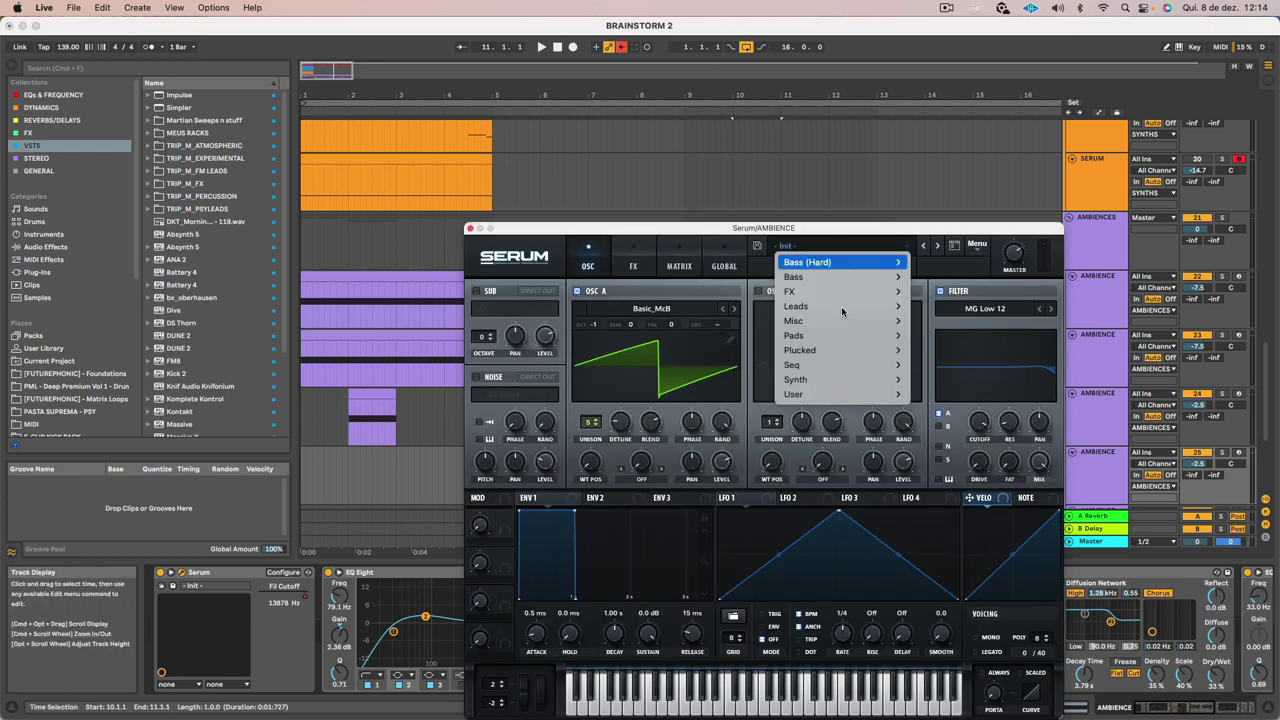
mouse_move(833, 396)
mouse_move(1090, 500)
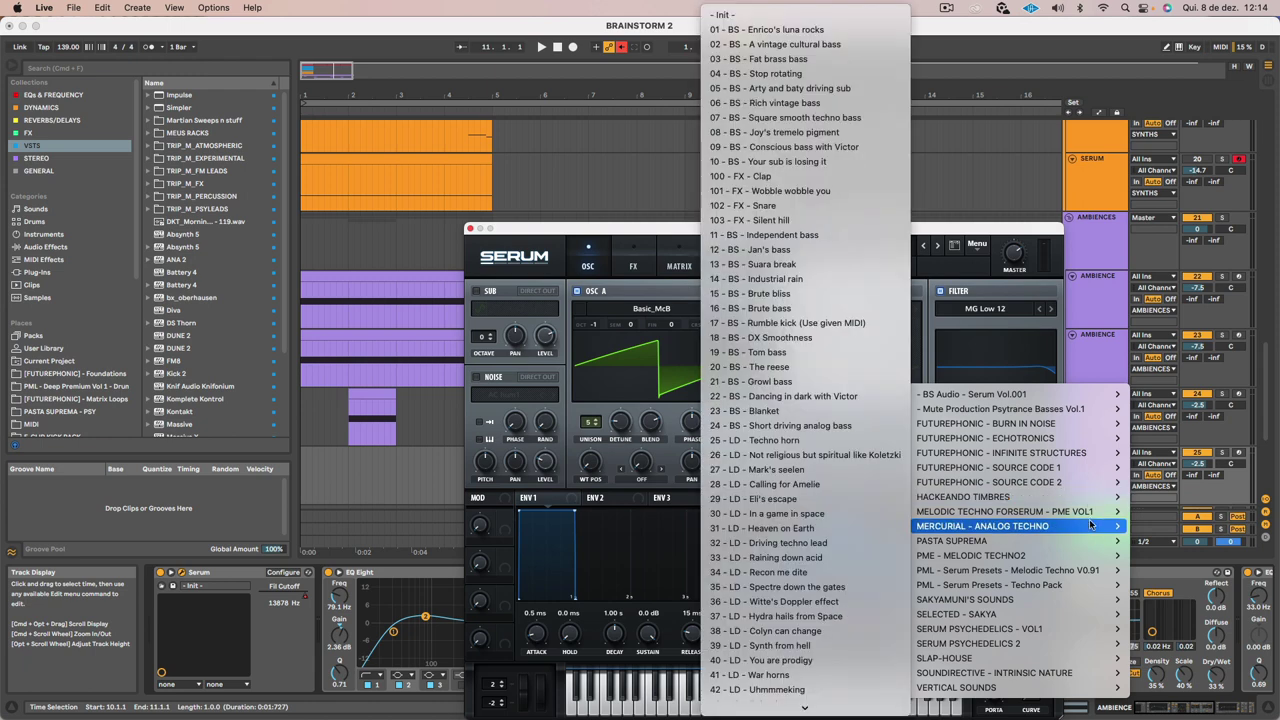
mouse_move(1086, 541)
mouse_move(1229, 571)
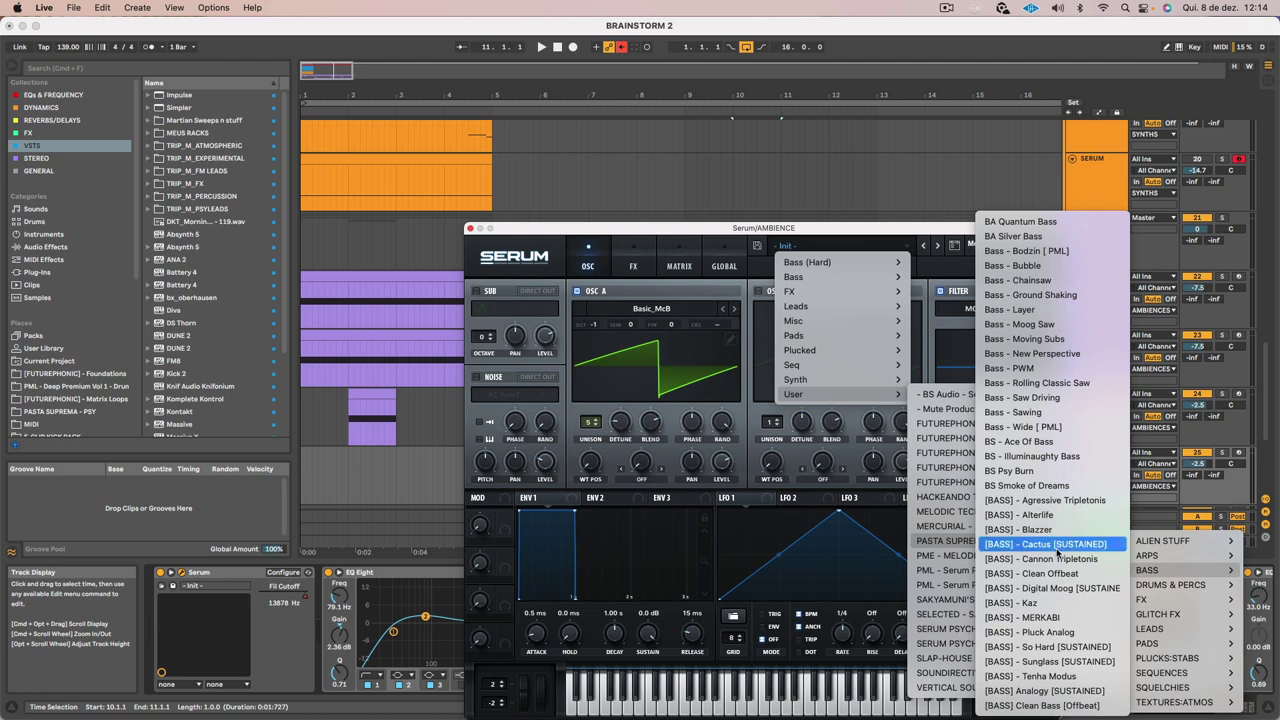
click(1058, 548)
Audition the preset on the bar 10 clip, replay it from bar 9 and try Serum's OPEN macro
drag(814, 230, 778, 609)
click(753, 452)
key(space)
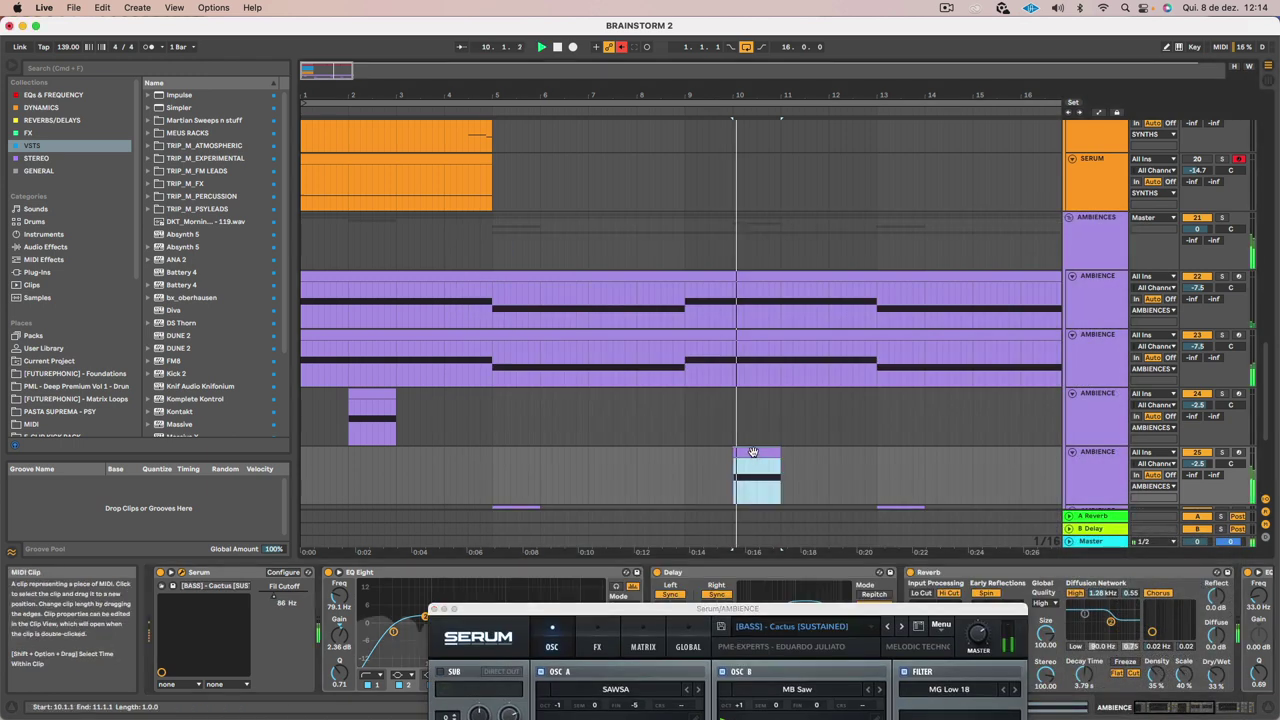
click(1098, 463)
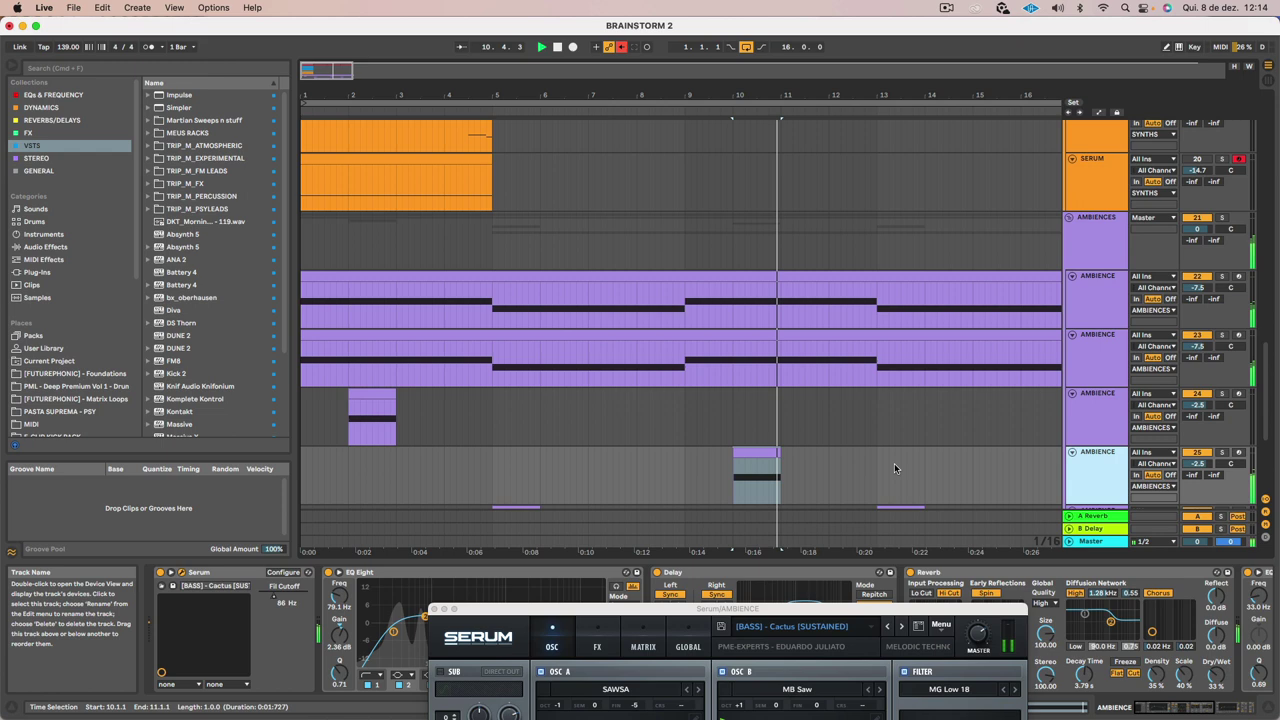
click(760, 451)
click(686, 466)
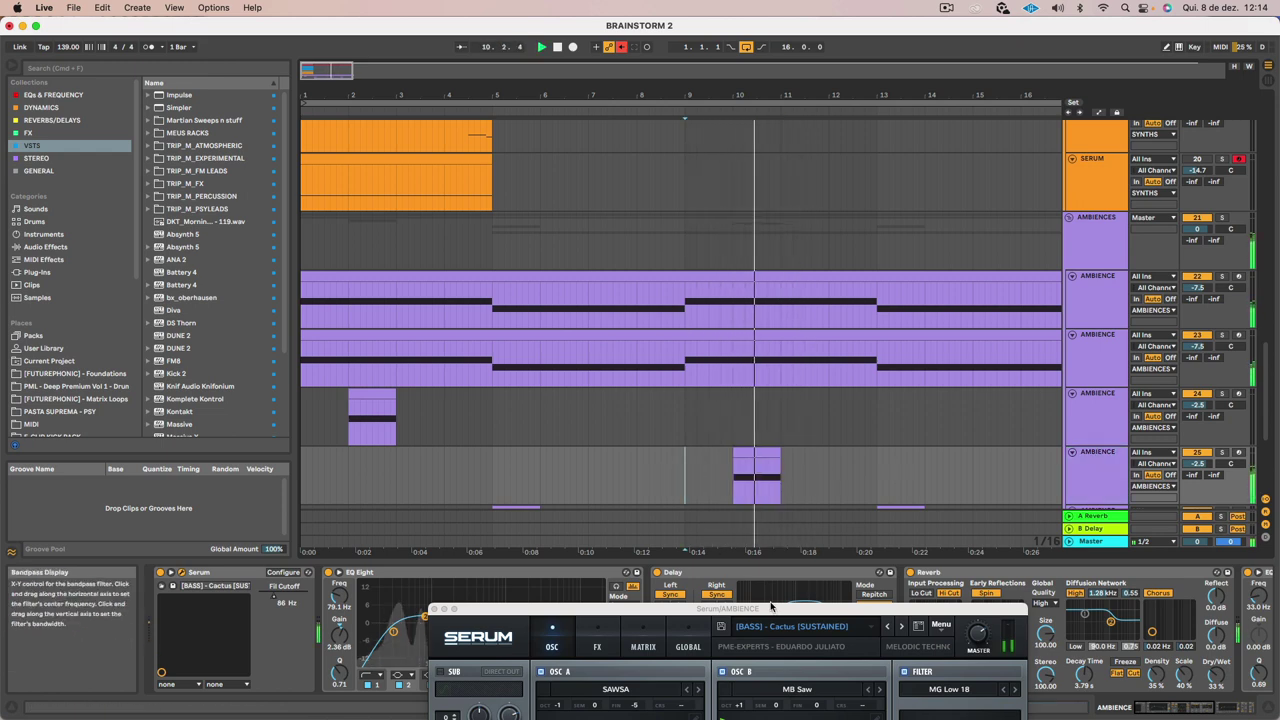
drag(771, 606, 594, 283)
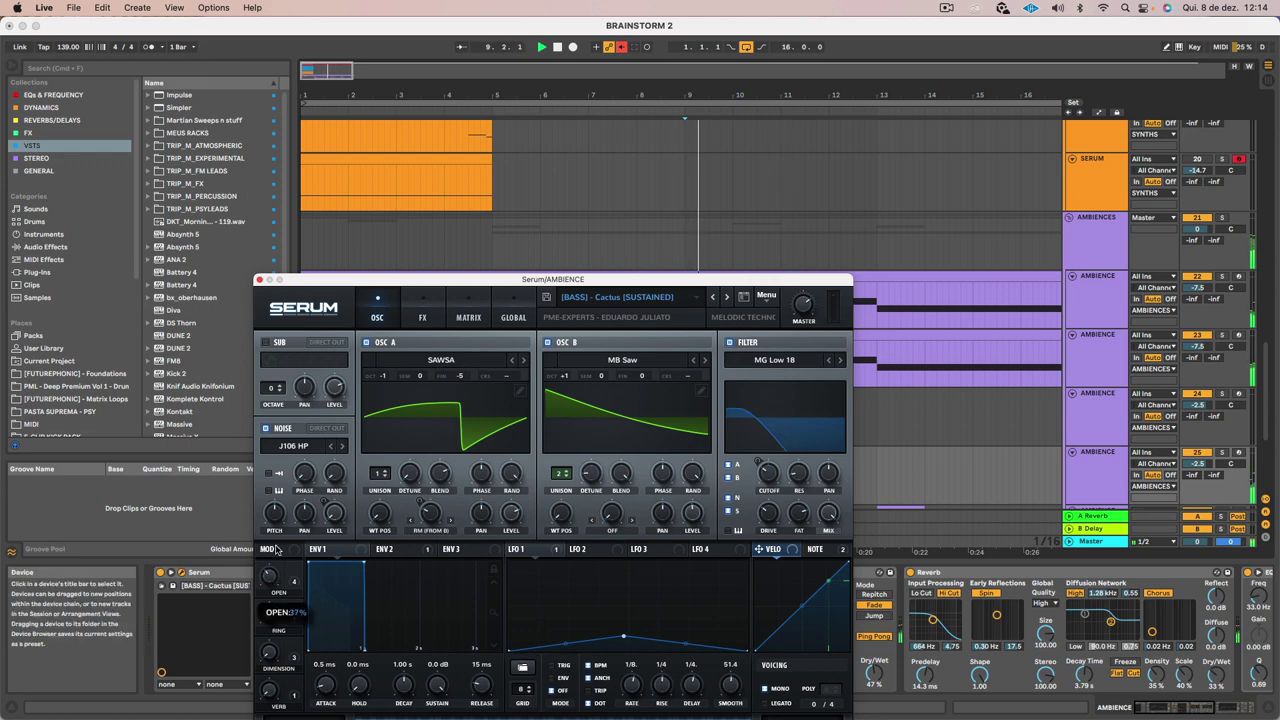
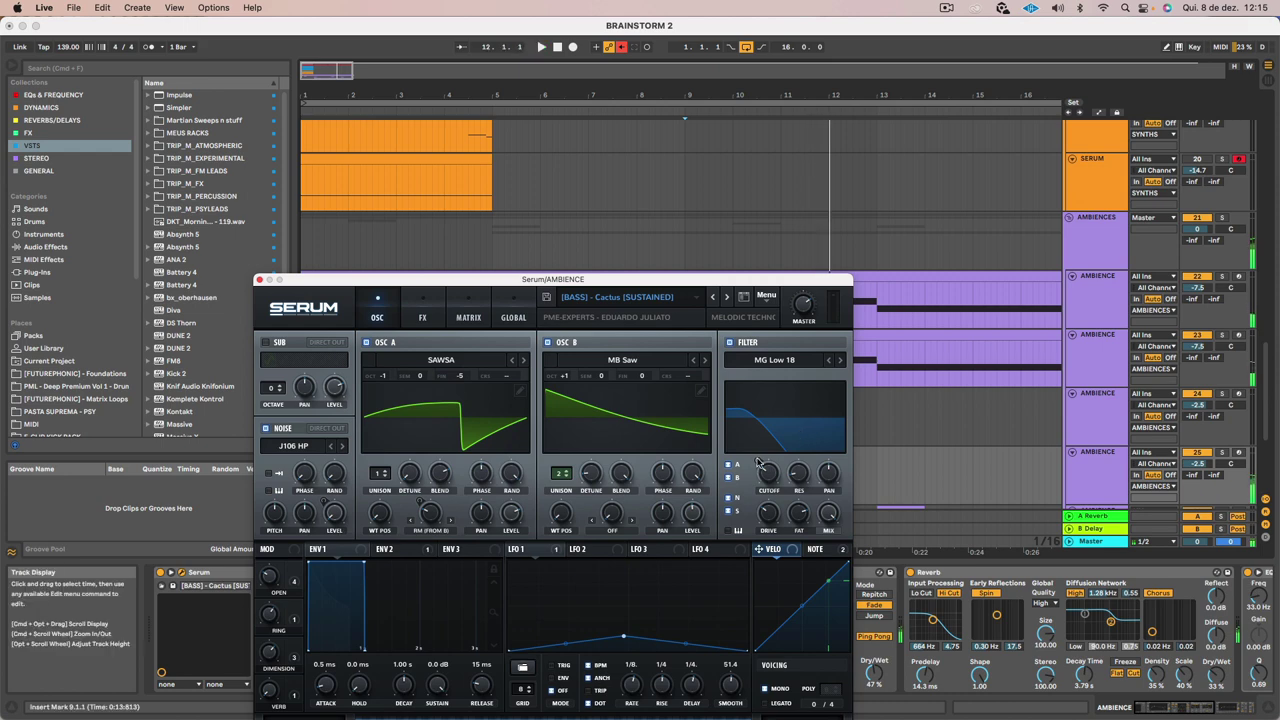
Remove the modulation from Serum's filter cutoff and try the cutoff knob while replaying from bar 9
right_click(757, 462)
click(820, 517)
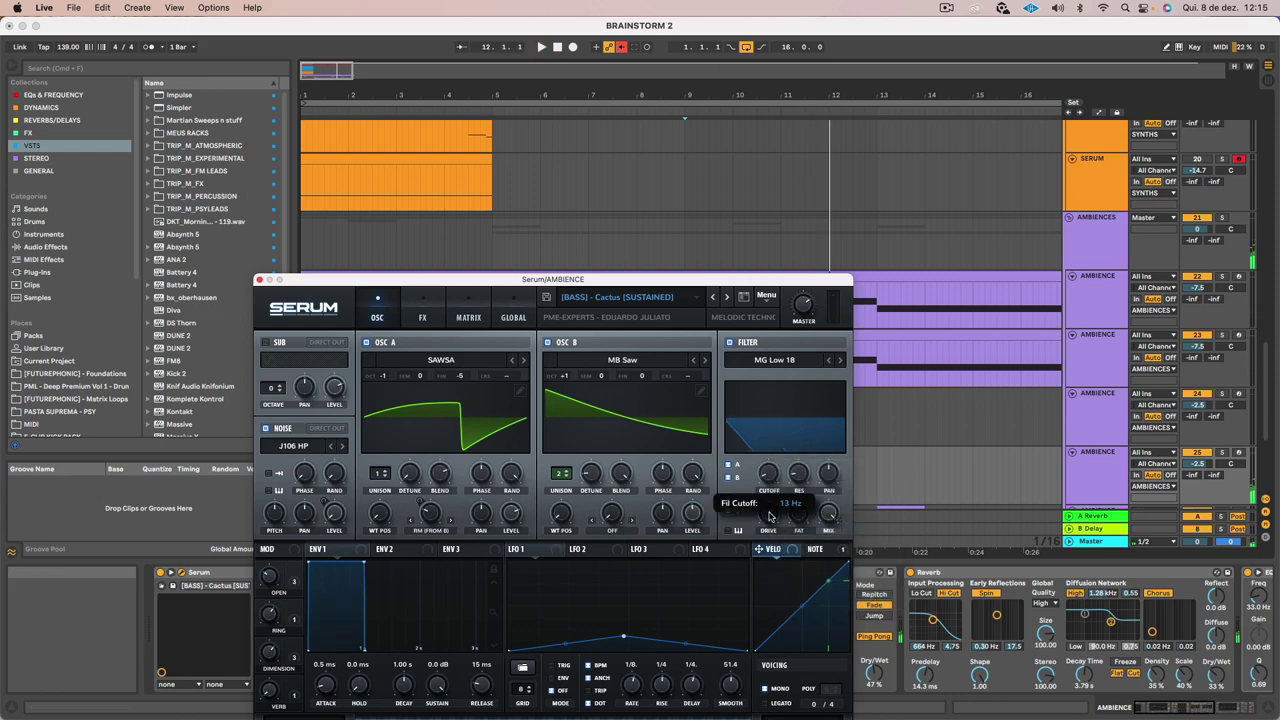
key(space)
mouse_move(771, 481)
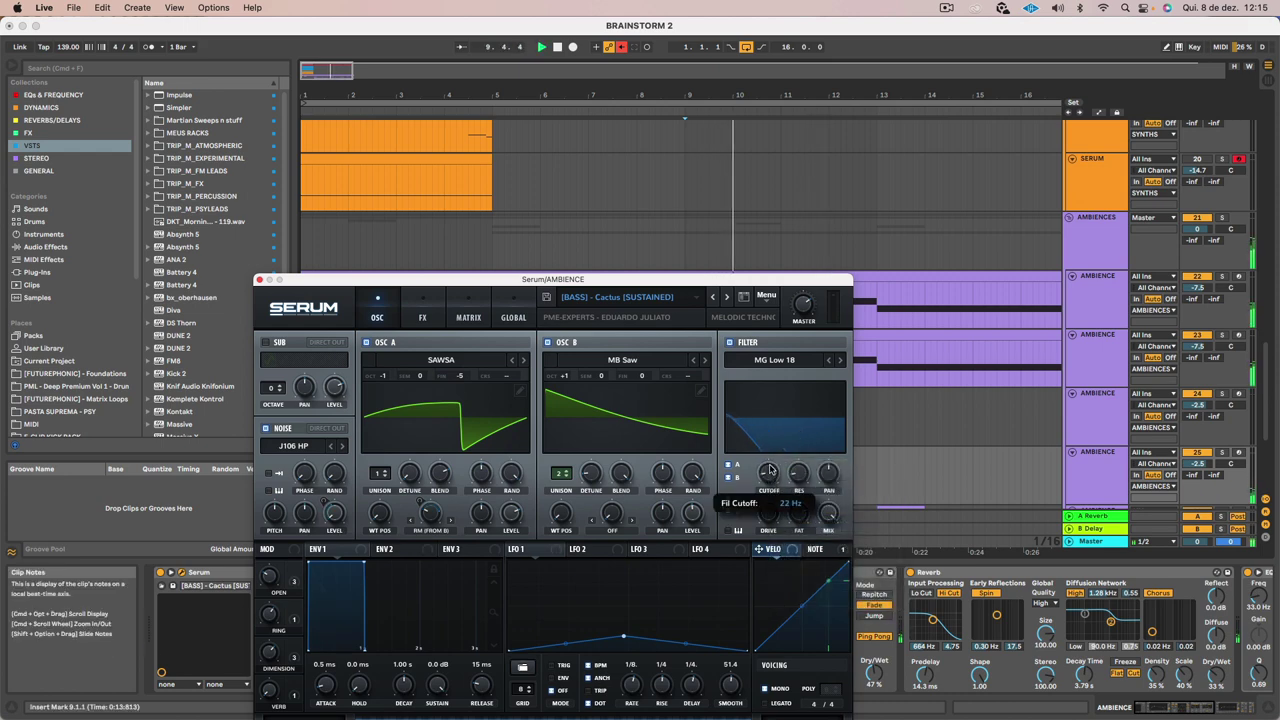
drag(770, 470, 729, 469)
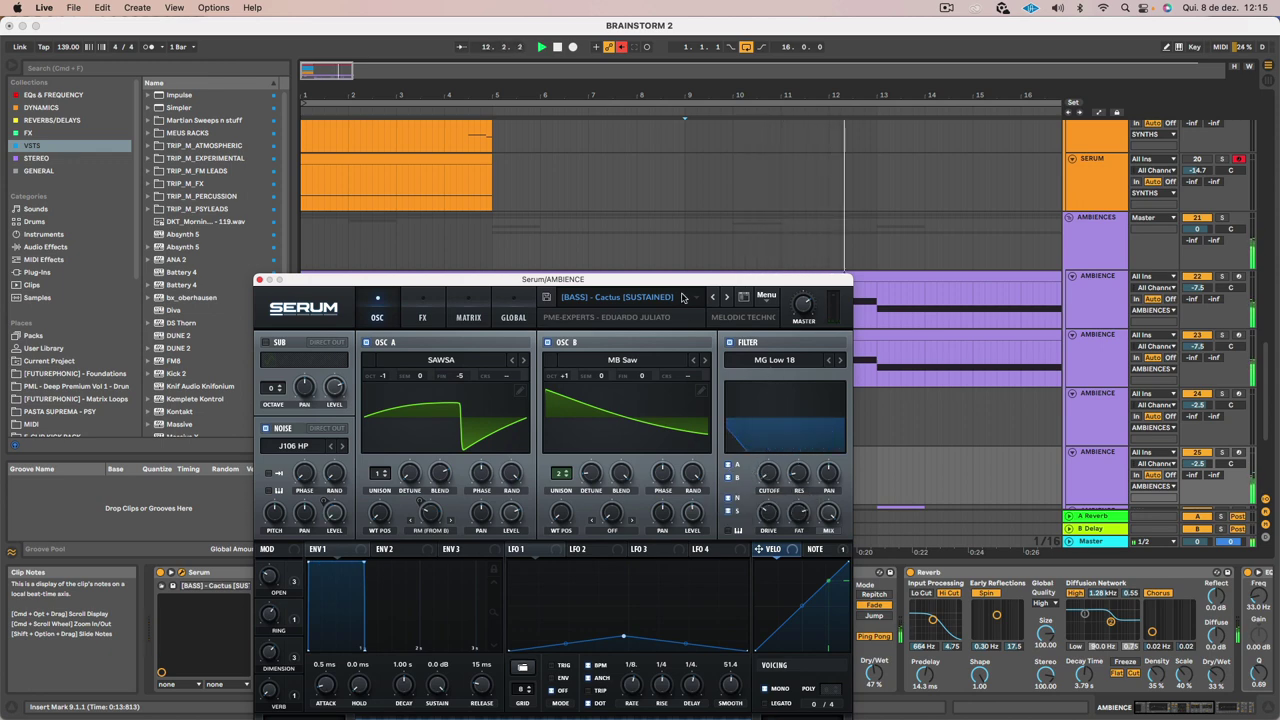
Select the bar 10 clip on AMBIENCE track 25 and show its Serum filter cutoff automation
drag(683, 280, 711, 530)
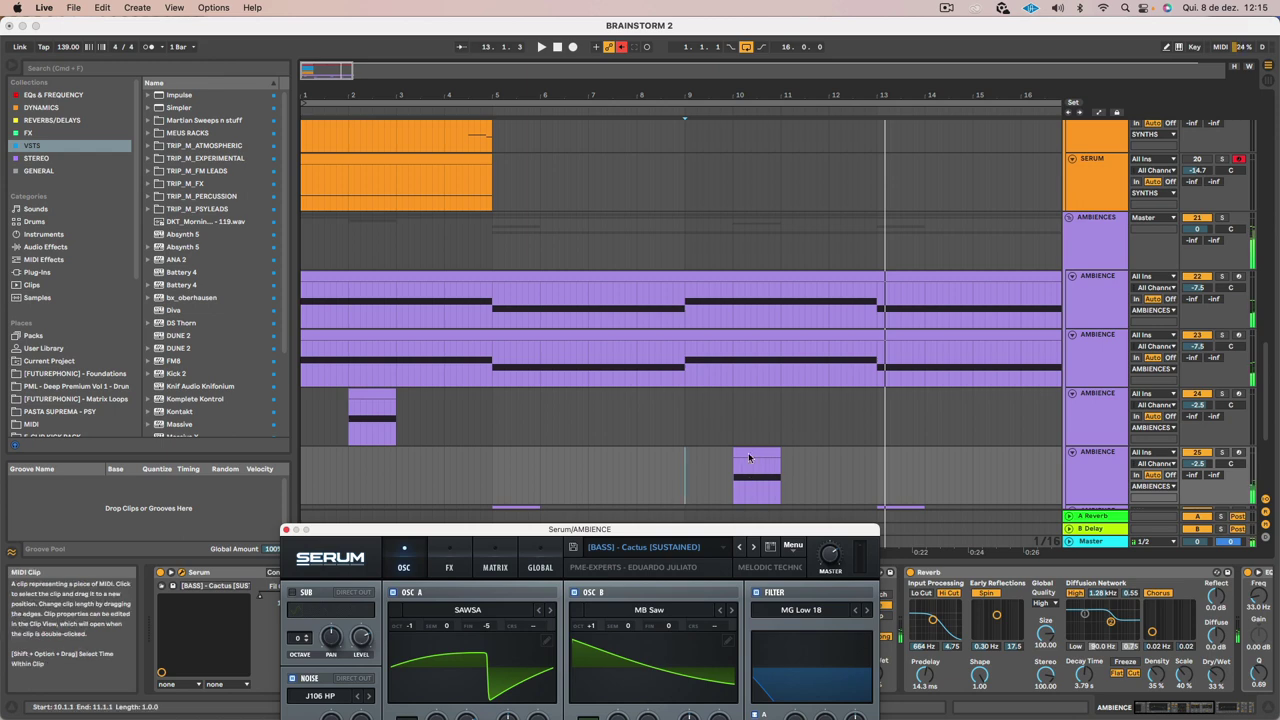
click(749, 457)
scroll(745, 440, down, 3)
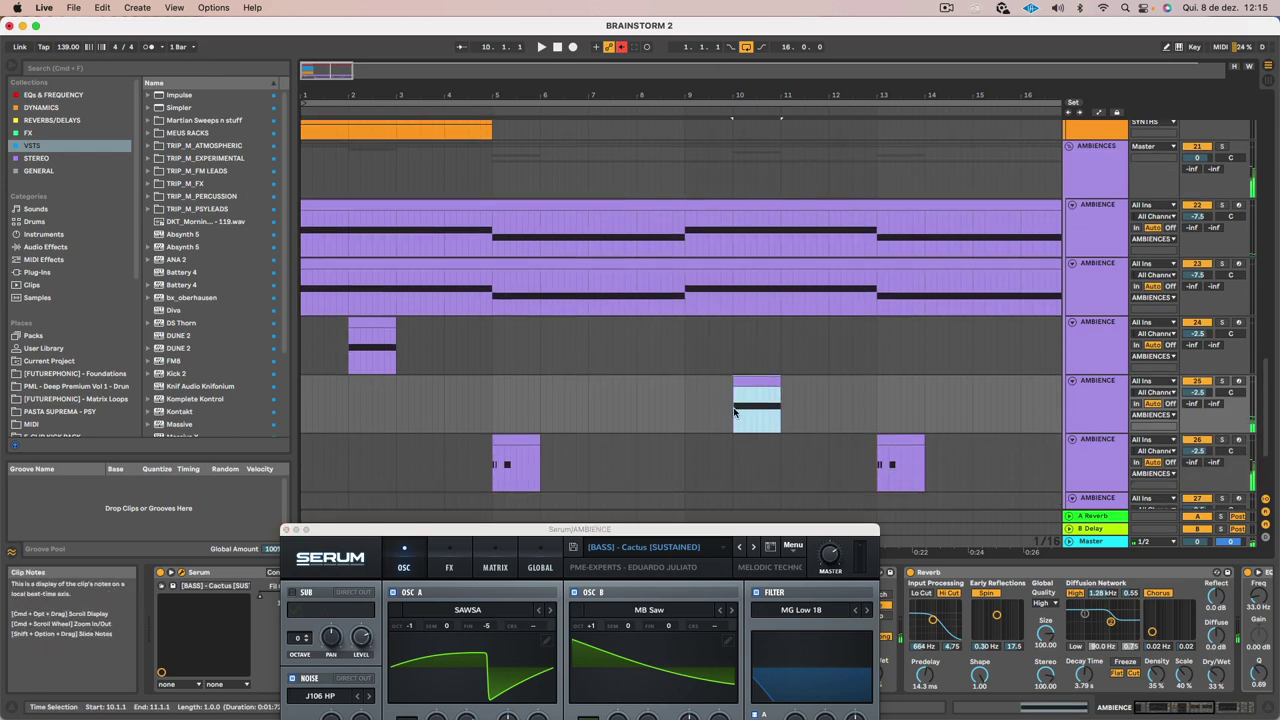
key(a)
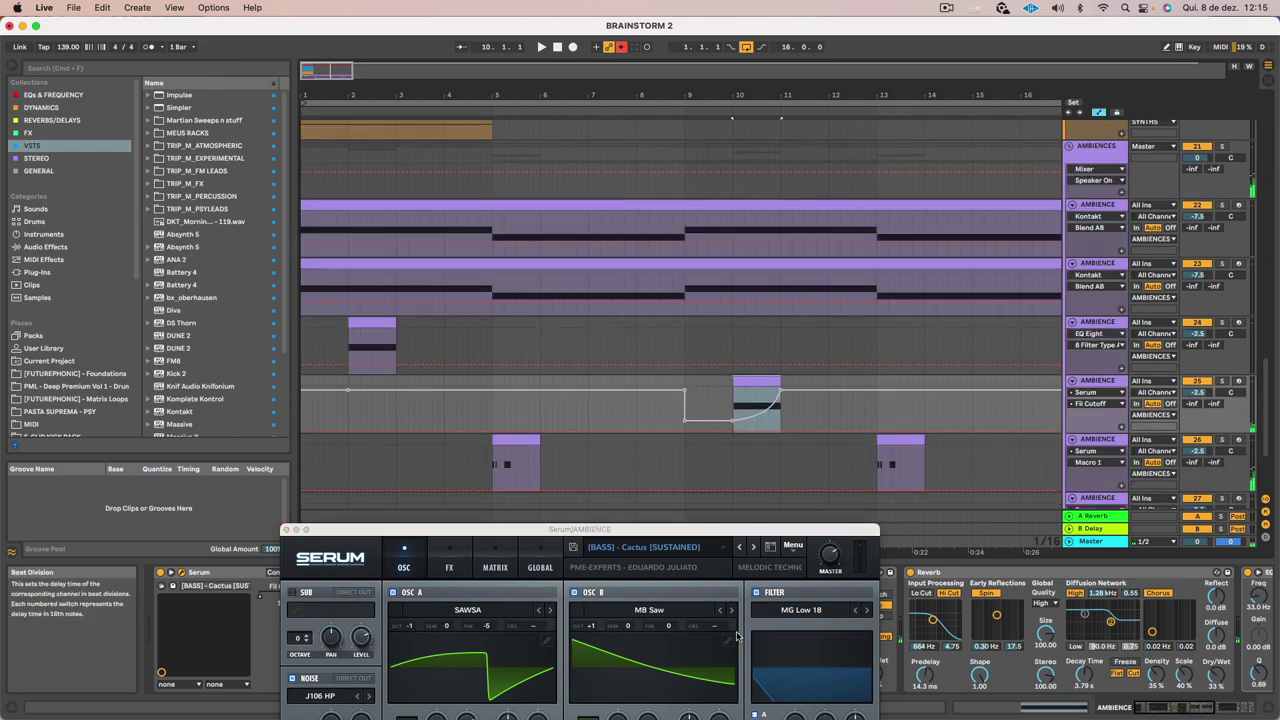
mouse_move(778, 716)
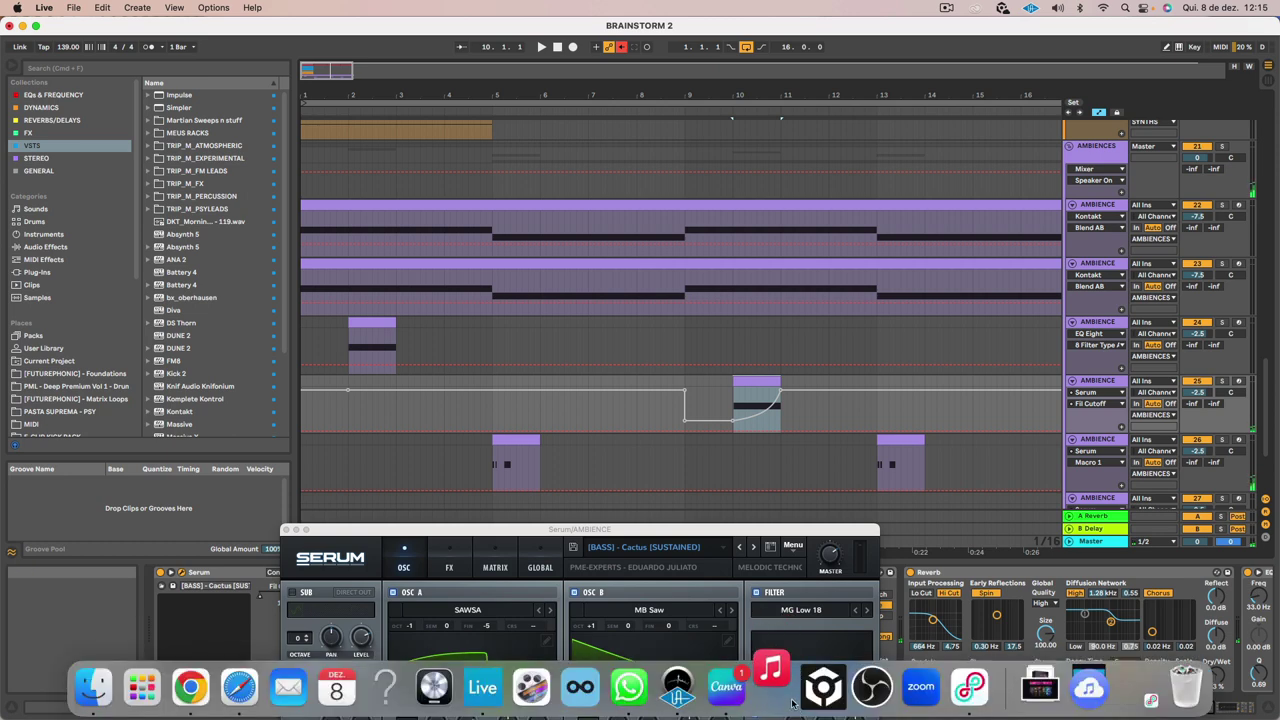
Re-enable automation and lower the Serum filter cutoff ramp on AMBIENCE track 25's bar 10 clip to start at 0.13, then hide automation
drag(792, 530, 788, 449)
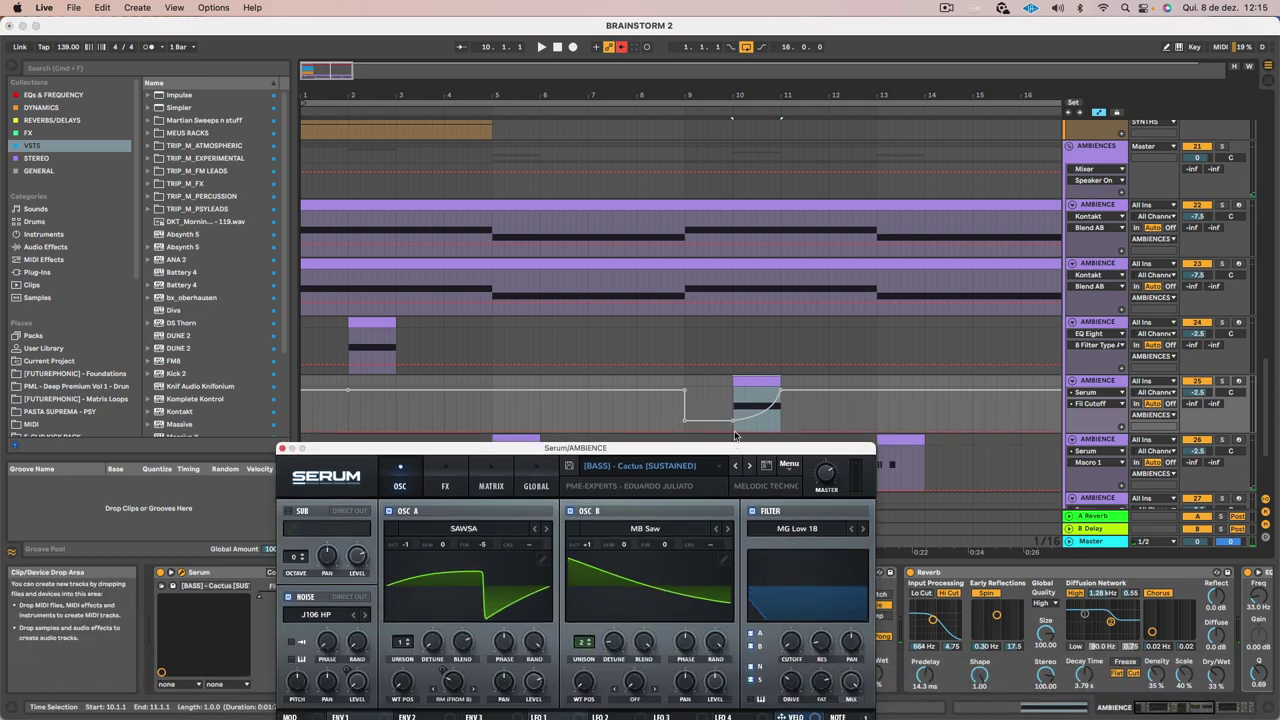
click(779, 434)
click(732, 434)
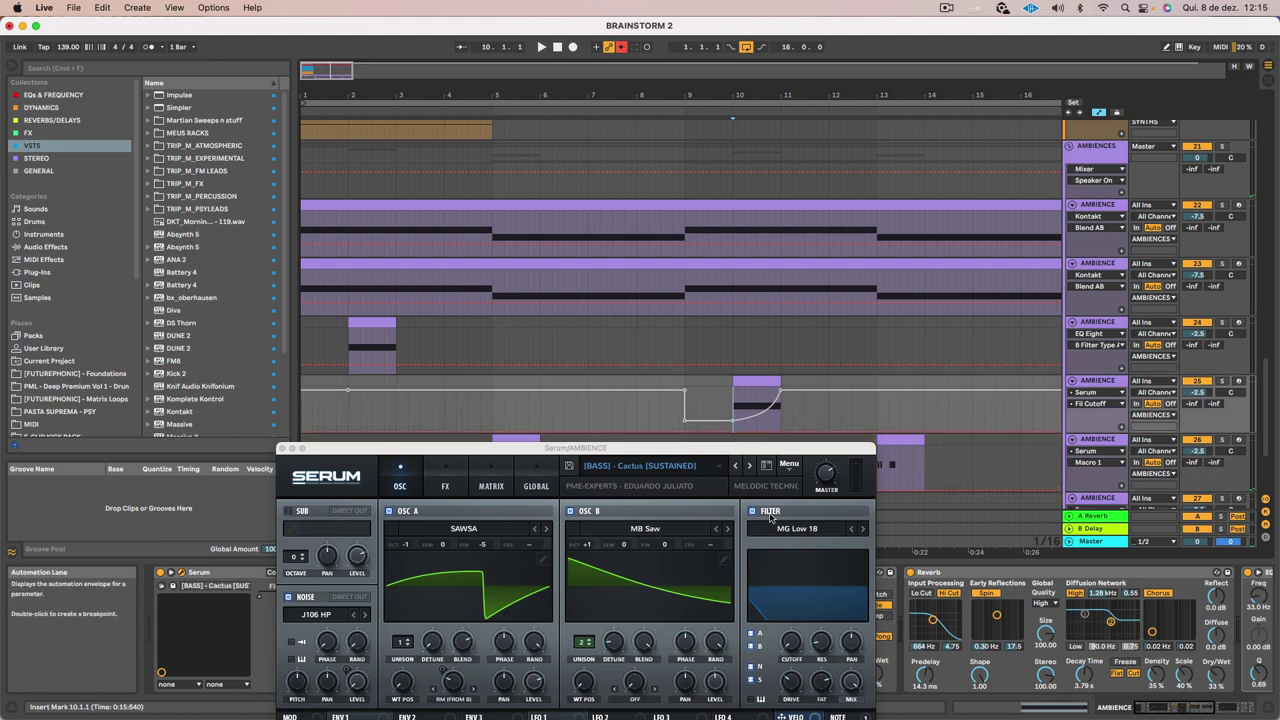
click(621, 47)
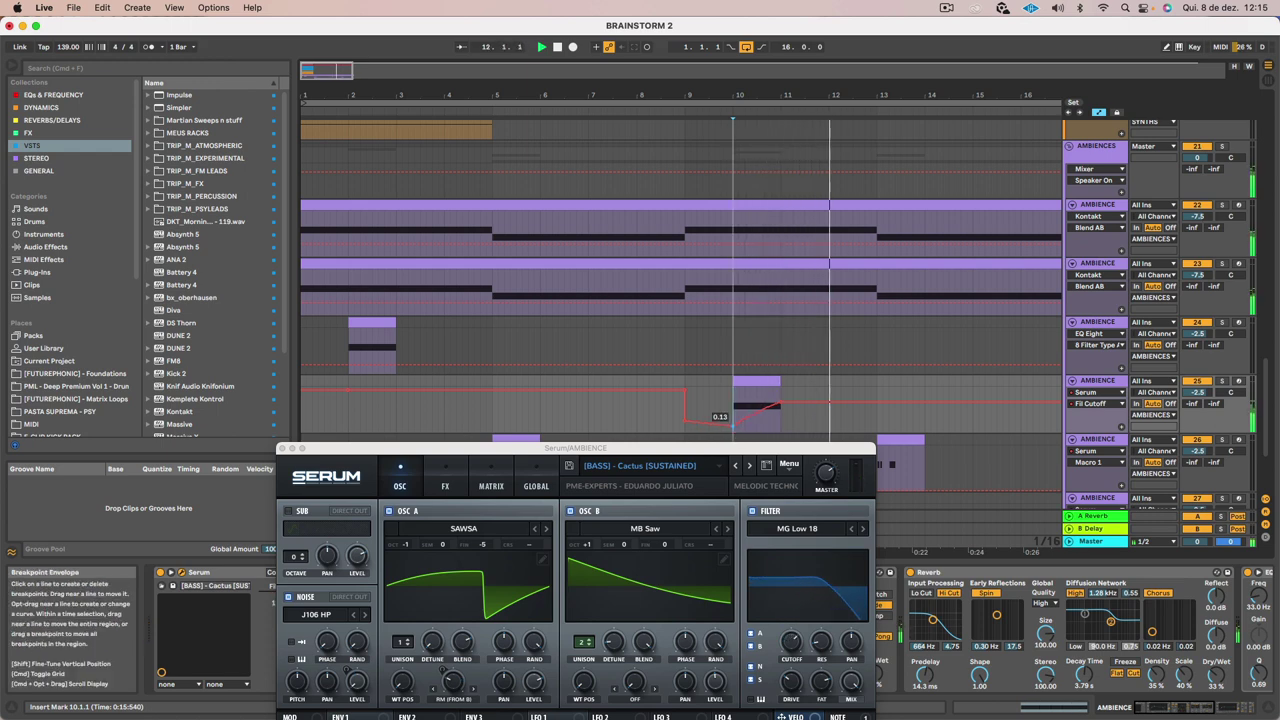
key(a)
click(733, 417)
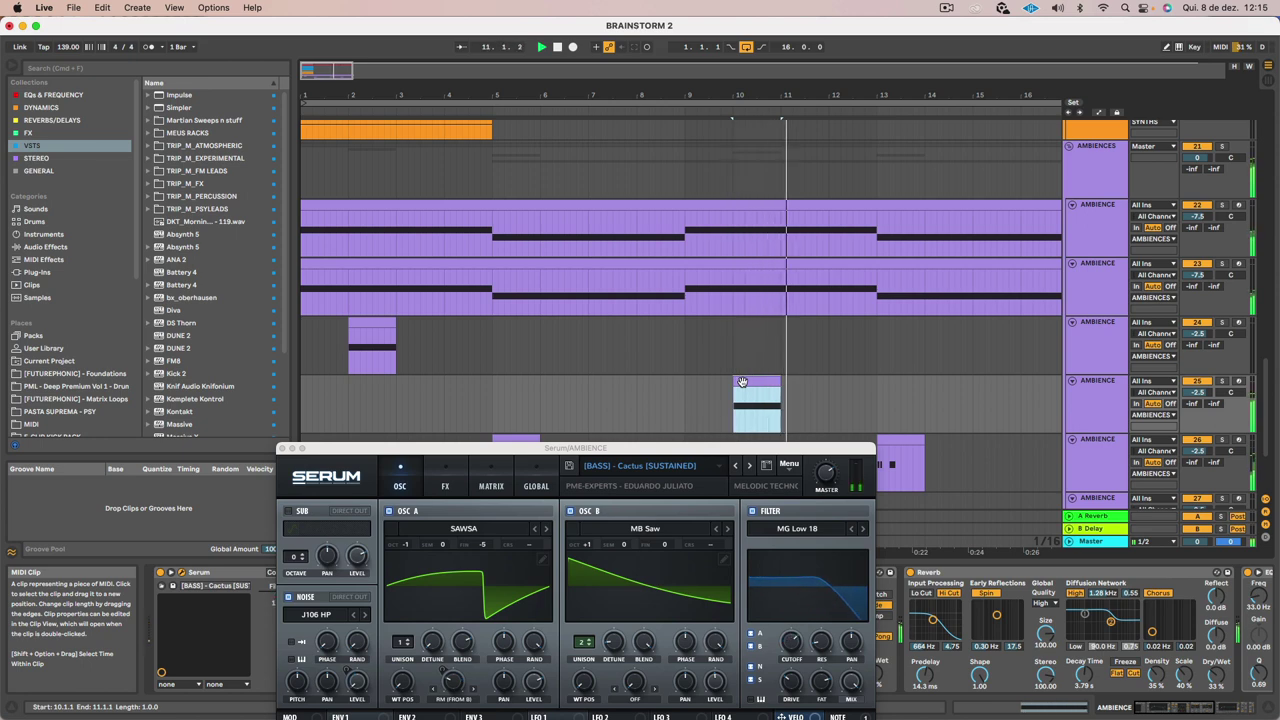
Delete the repeated stab clip at bar 13 on AMBIENCE track 26
drag(768, 450, 786, 524)
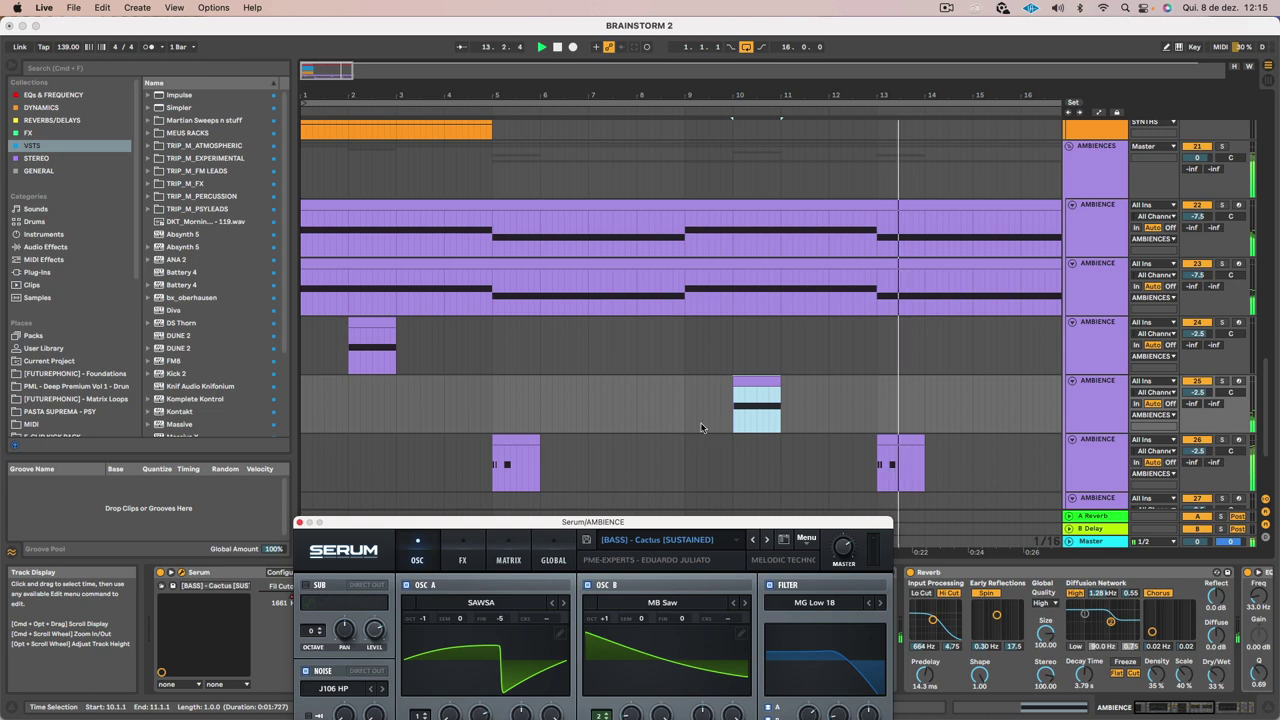
click(908, 440)
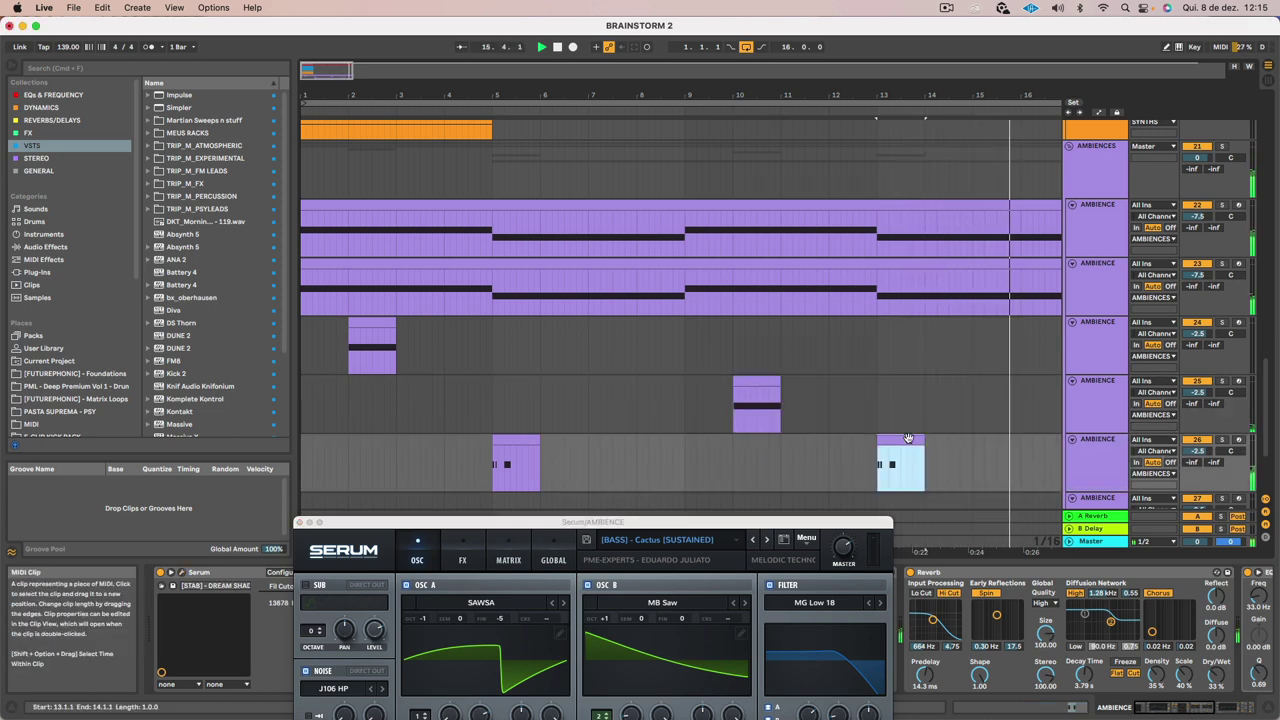
click(908, 441)
Freeze and flatten AMBIENCE tracks 24 and 25 to audio
click(1094, 404)
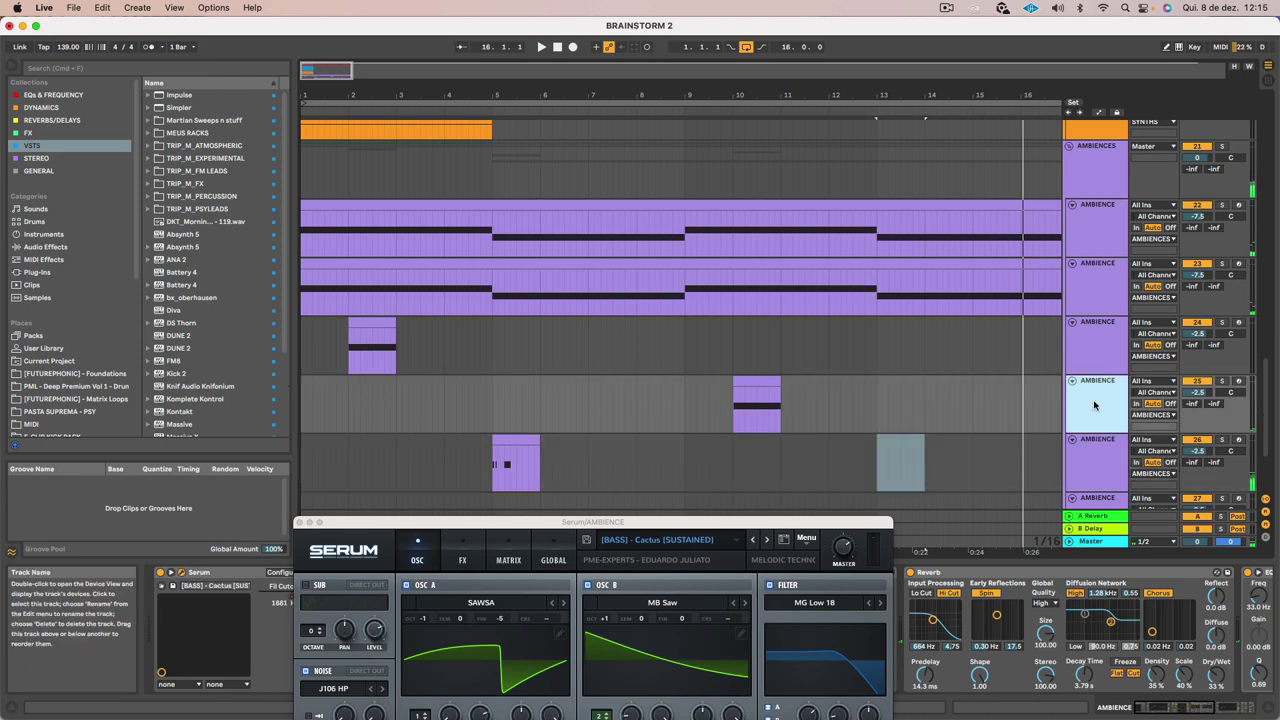
click(1094, 341)
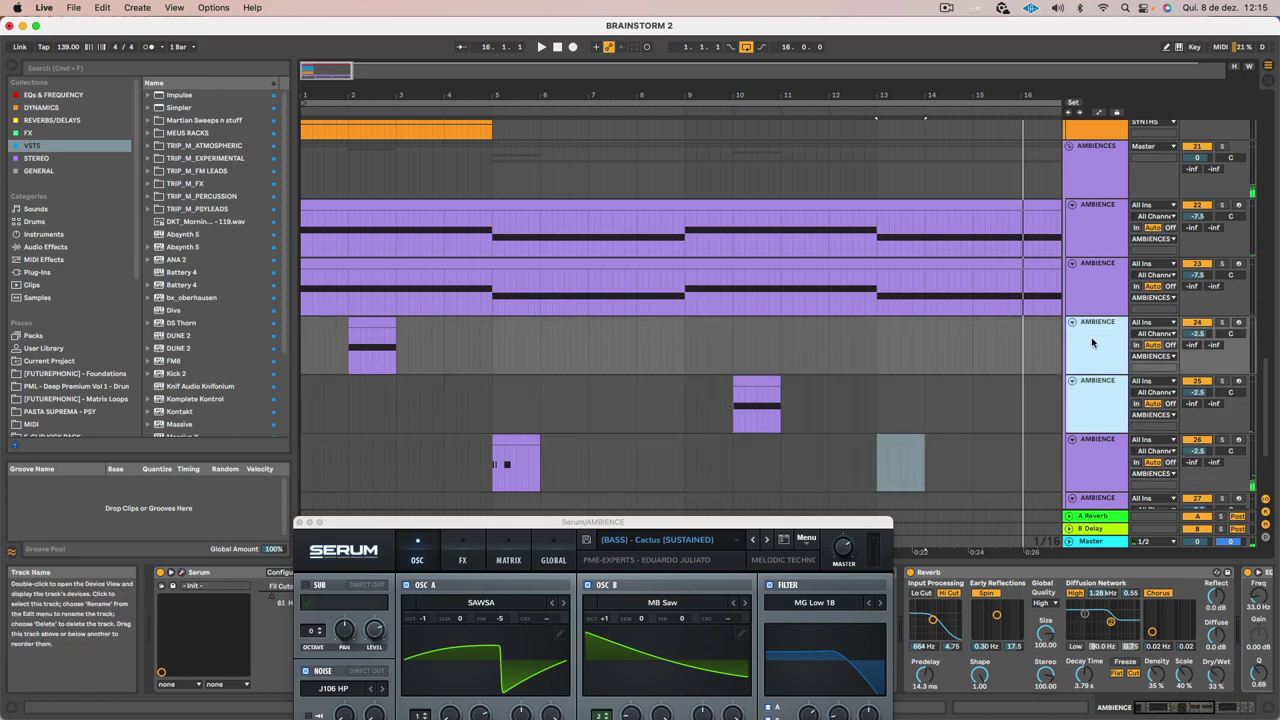
right_click(1094, 341)
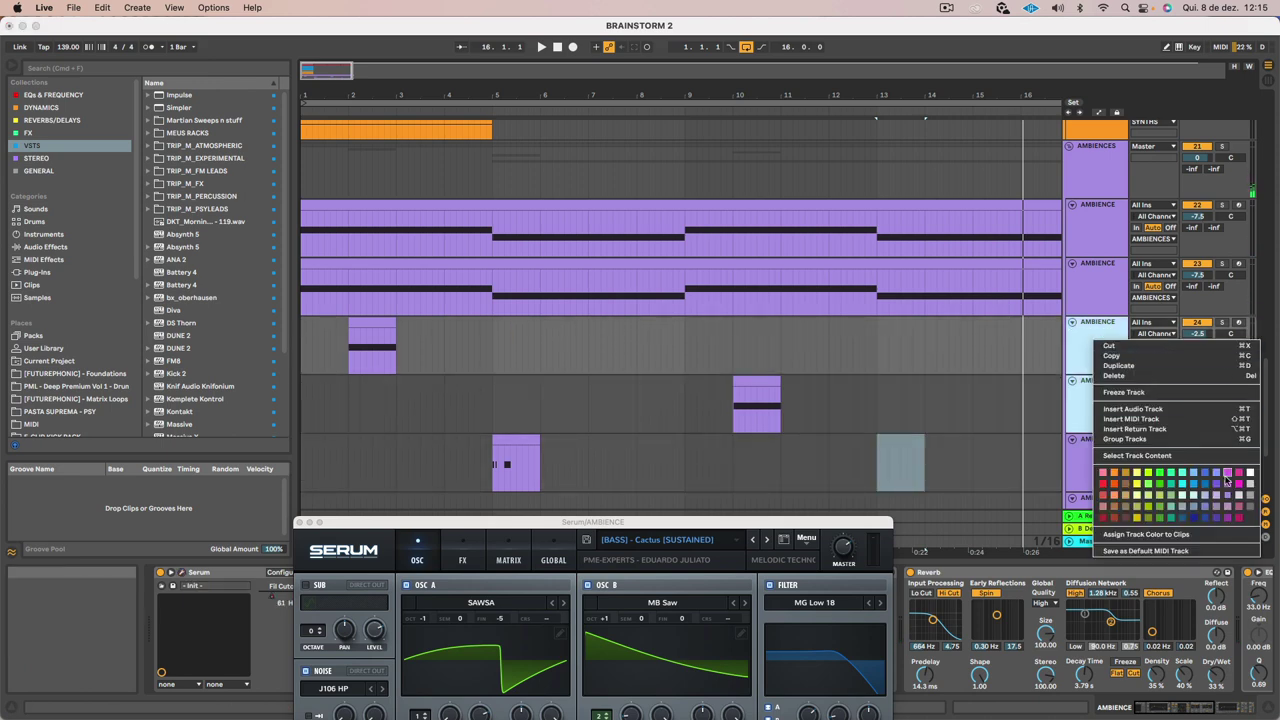
click(1124, 392)
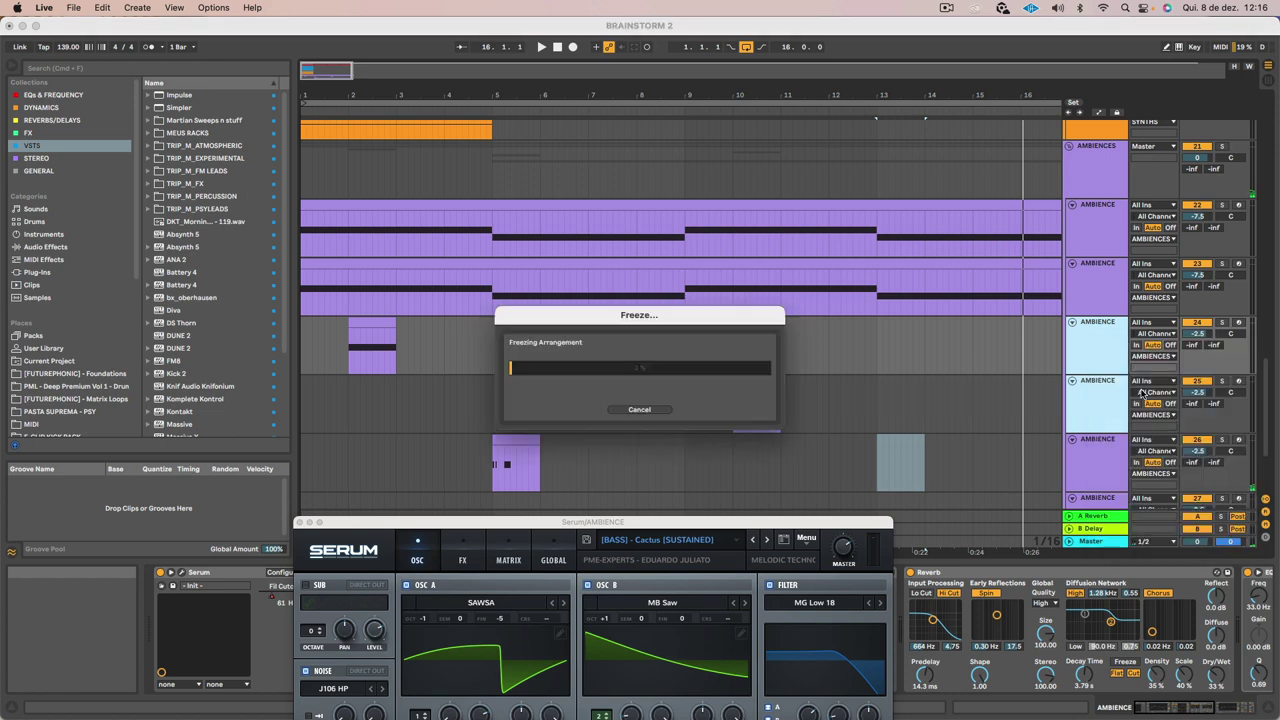
right_click(1088, 399)
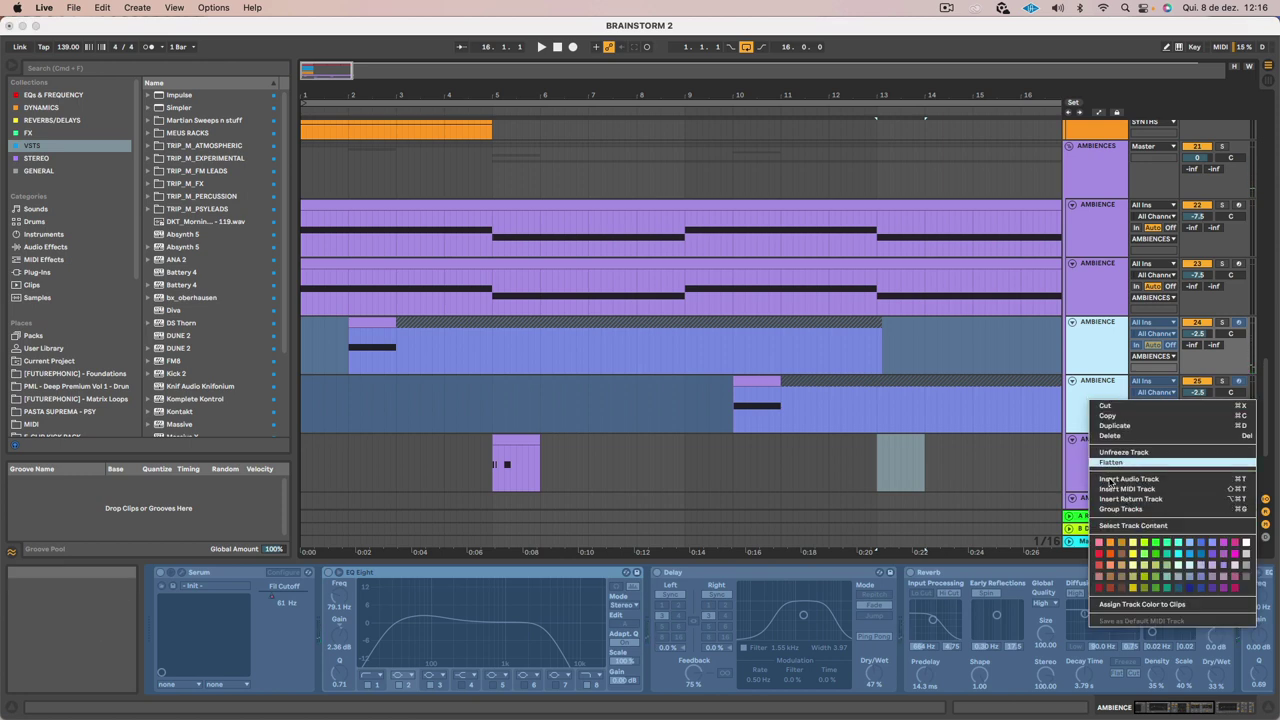
click(1105, 465)
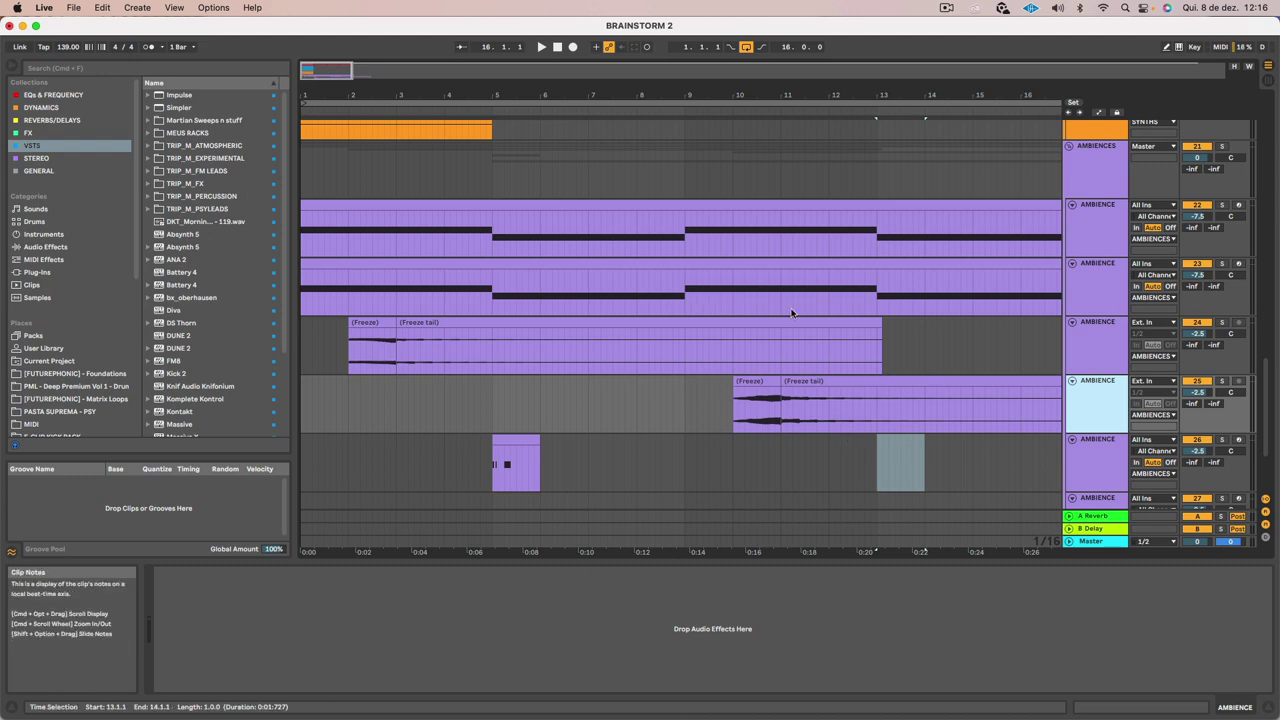
Shorten track 24's freeze tail to end at bar 9 and consolidate the frozen clips on track 25 into one
drag(879, 322, 684, 333)
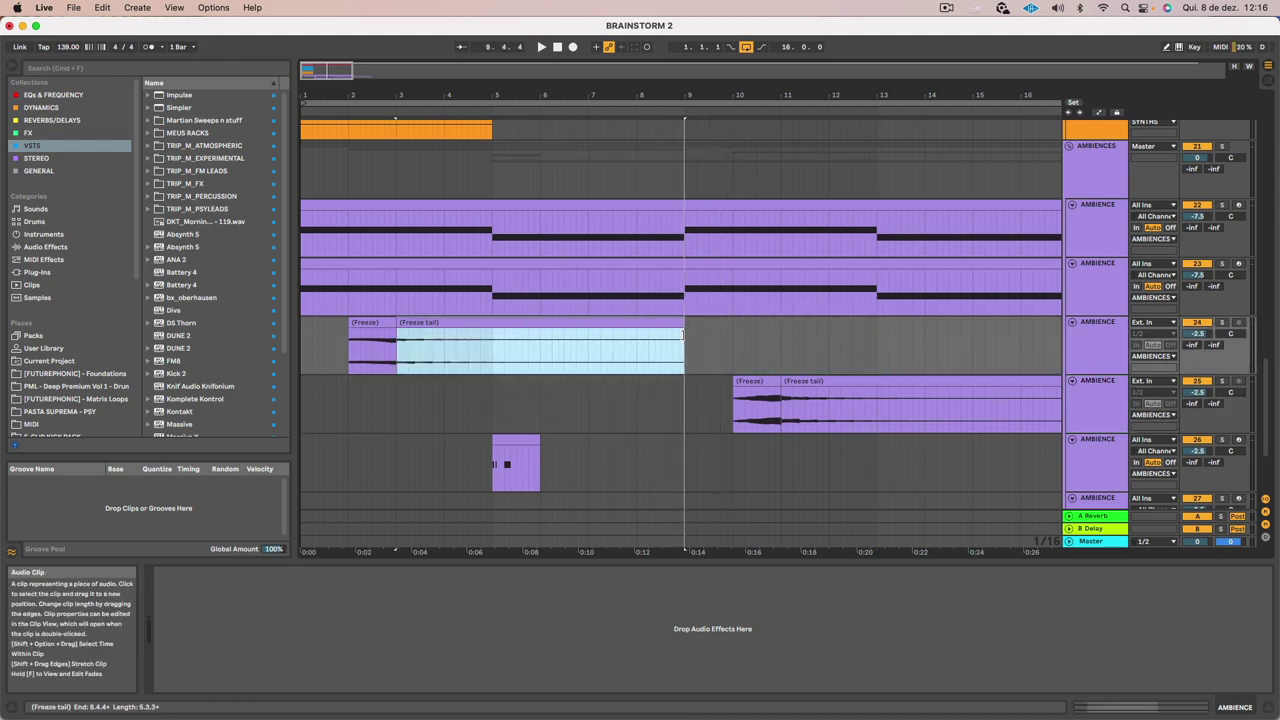
click(800, 381)
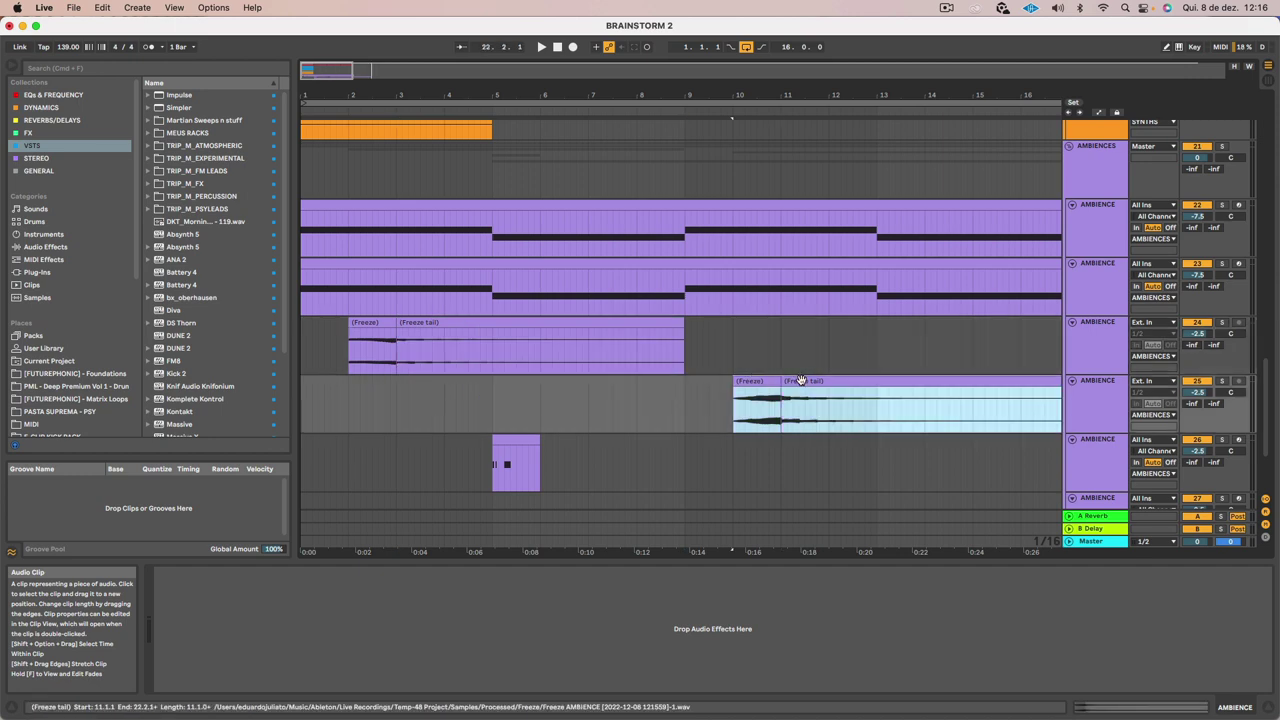
key(super+j)
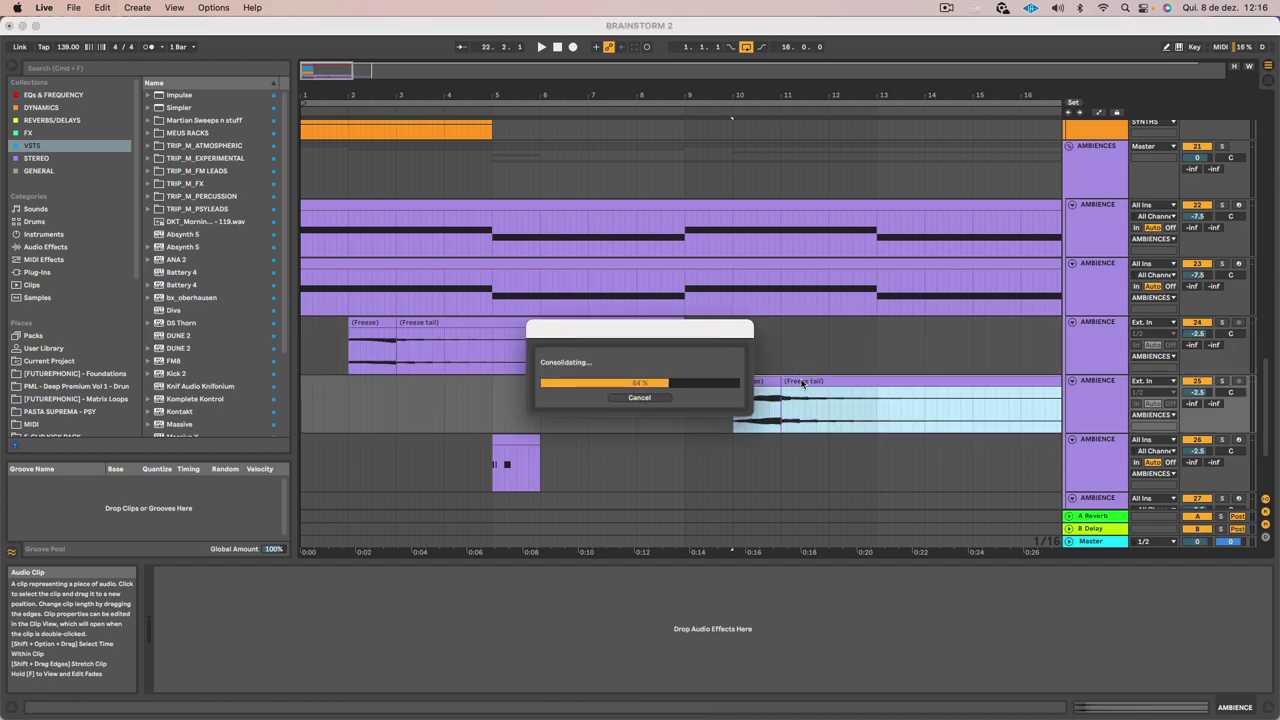
Cut 1/16 gaps at 10.1.3 and 10.2.1 out of the consolidated clip on track 25, then play it from 9.3.4
scroll(800, 381, down, 1)
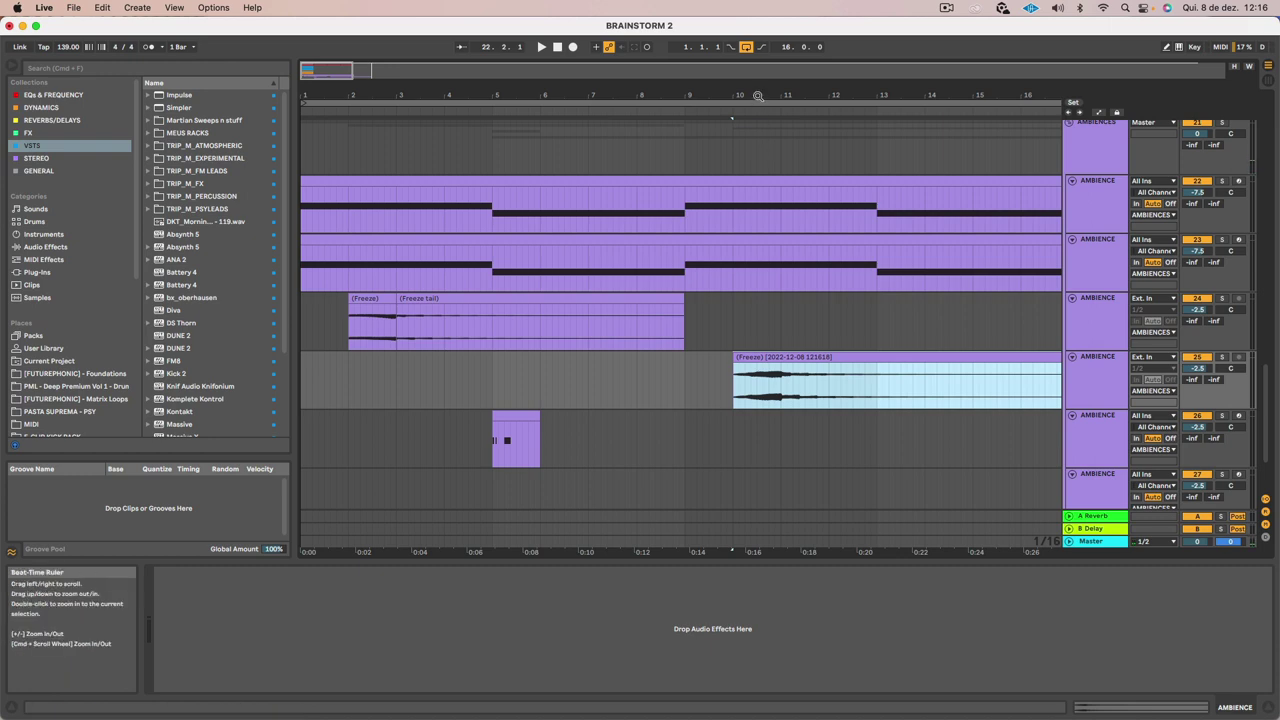
drag(757, 95, 714, 283)
drag(679, 405, 712, 402)
key(super+e)
key(Delete)
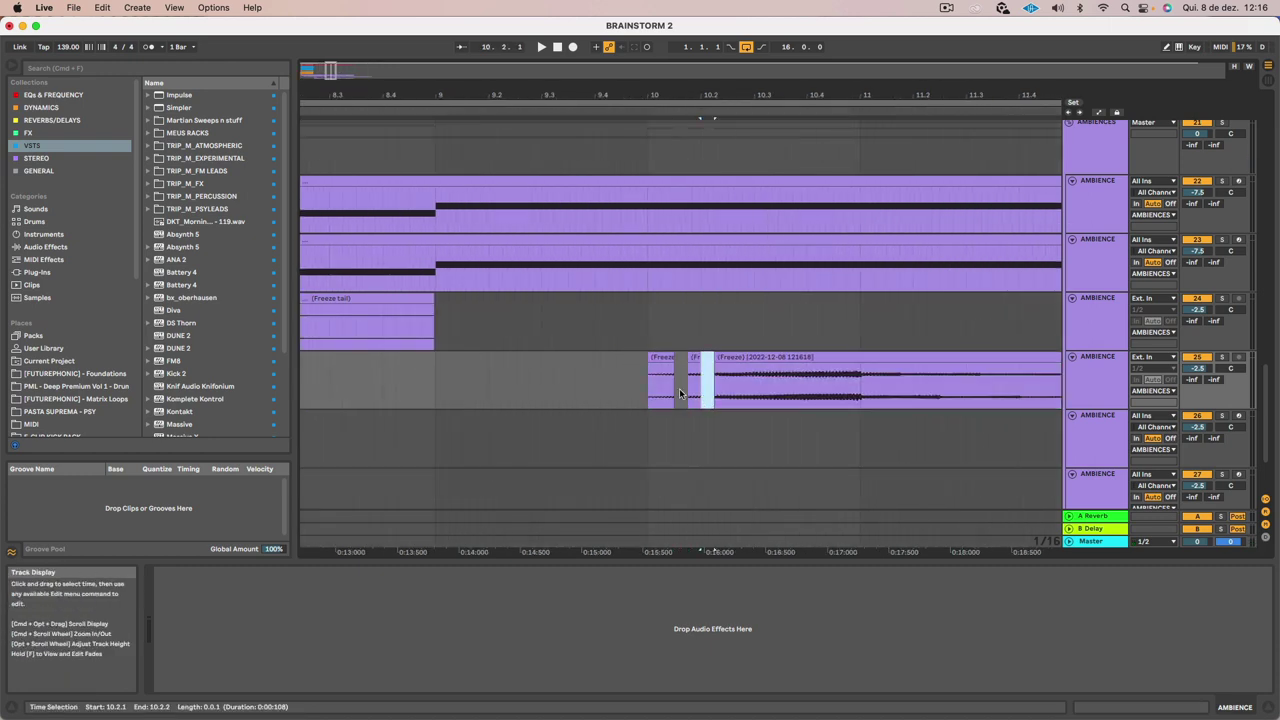
click(585, 372)
key(space)
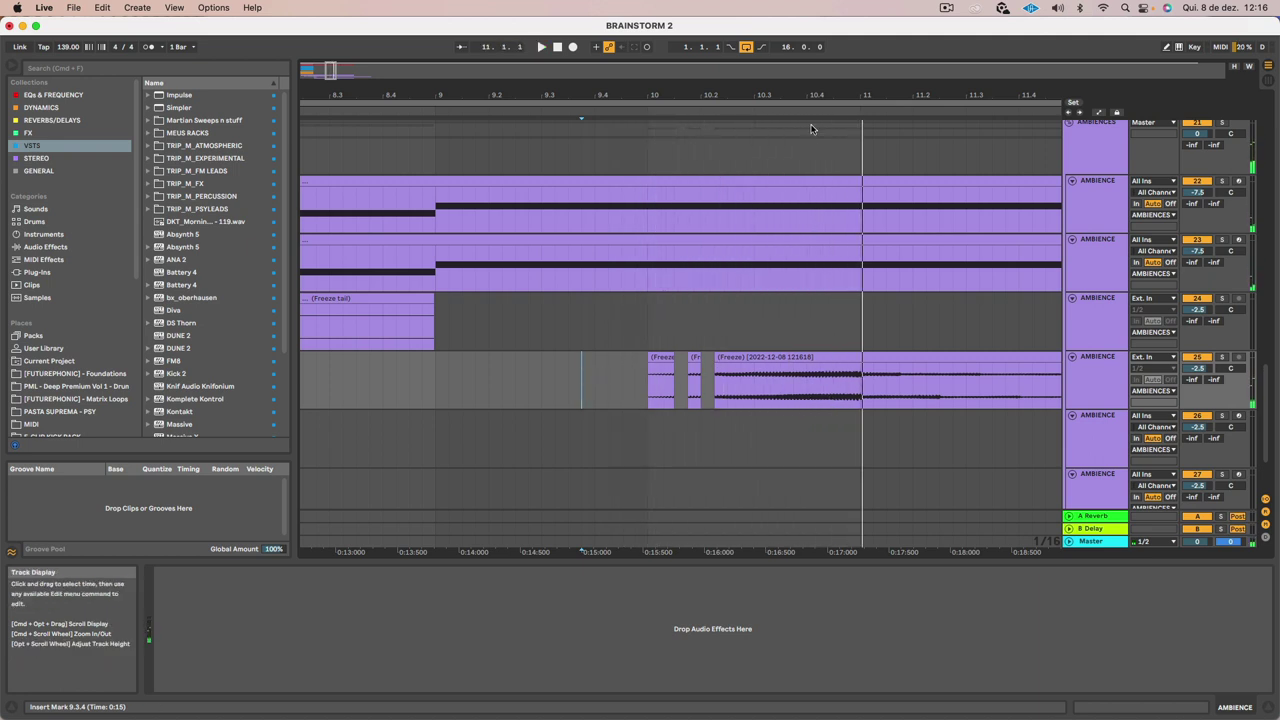
Try cutting 1/16 gaps at 10.4.2 and 10.4.4 out of the track 25 clip and audition them from 10.3.2
drag(823, 94, 825, 268)
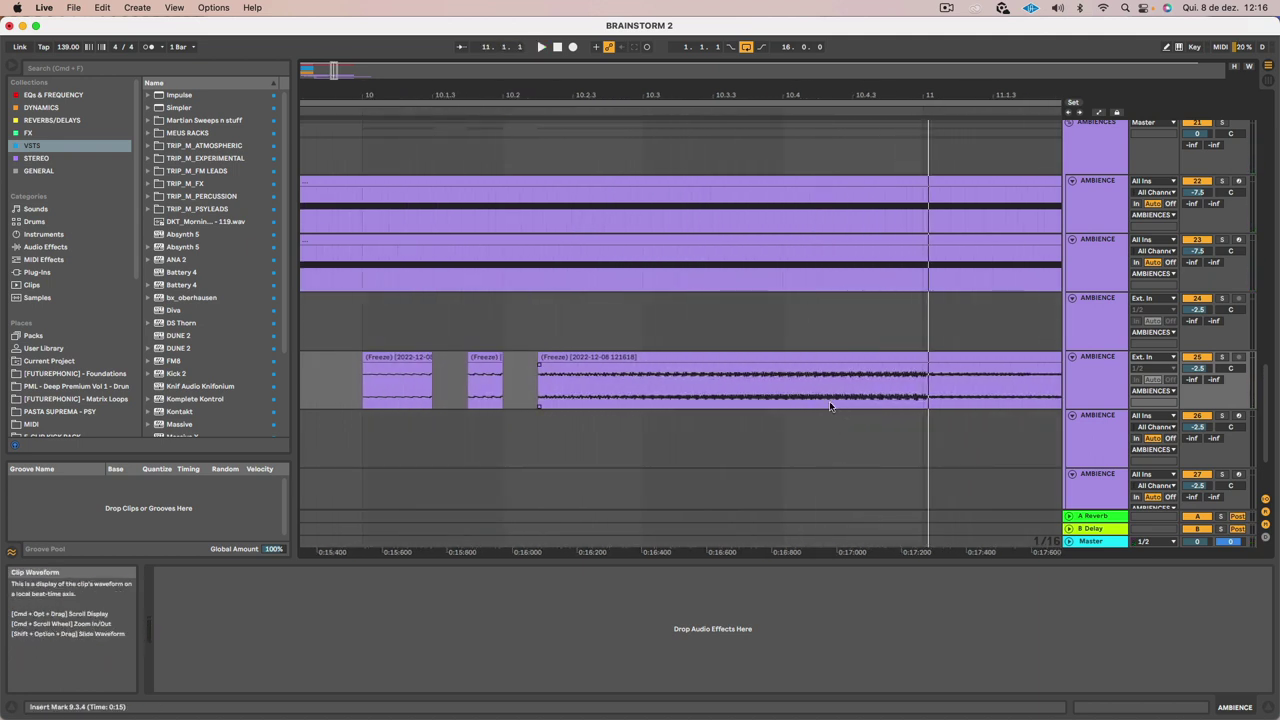
right_click(850, 432)
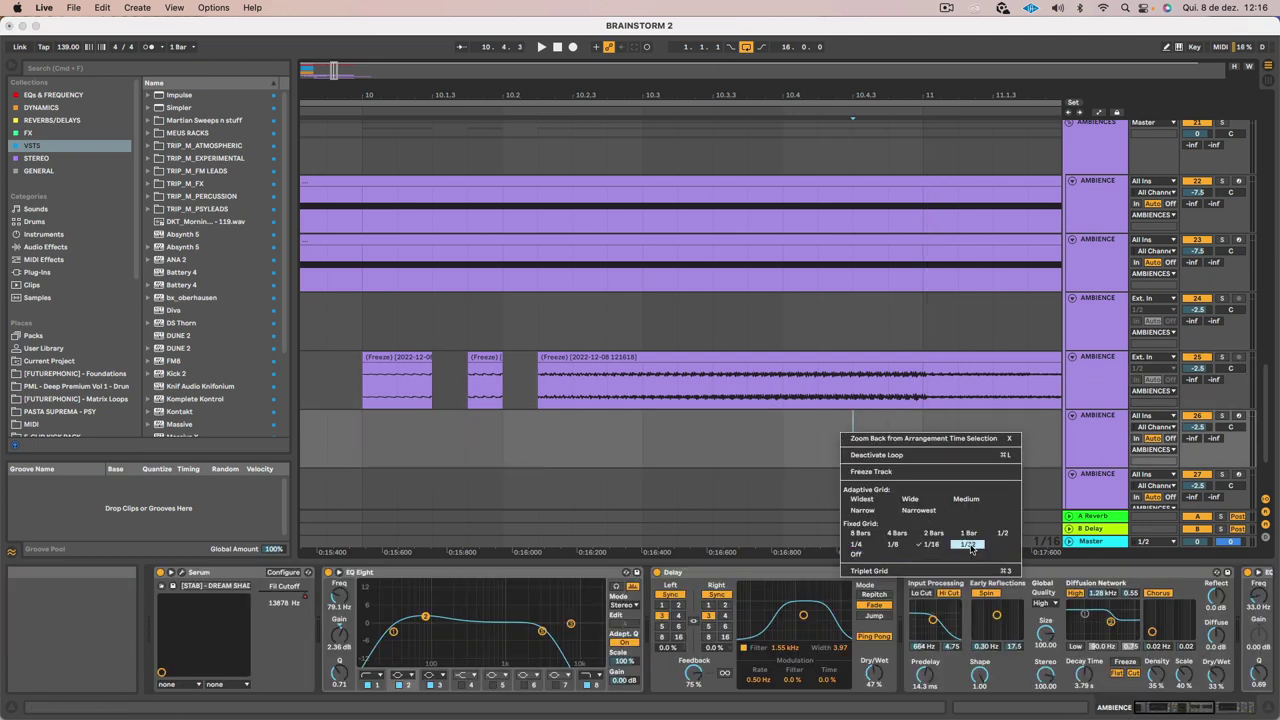
click(838, 425)
drag(823, 394, 859, 397)
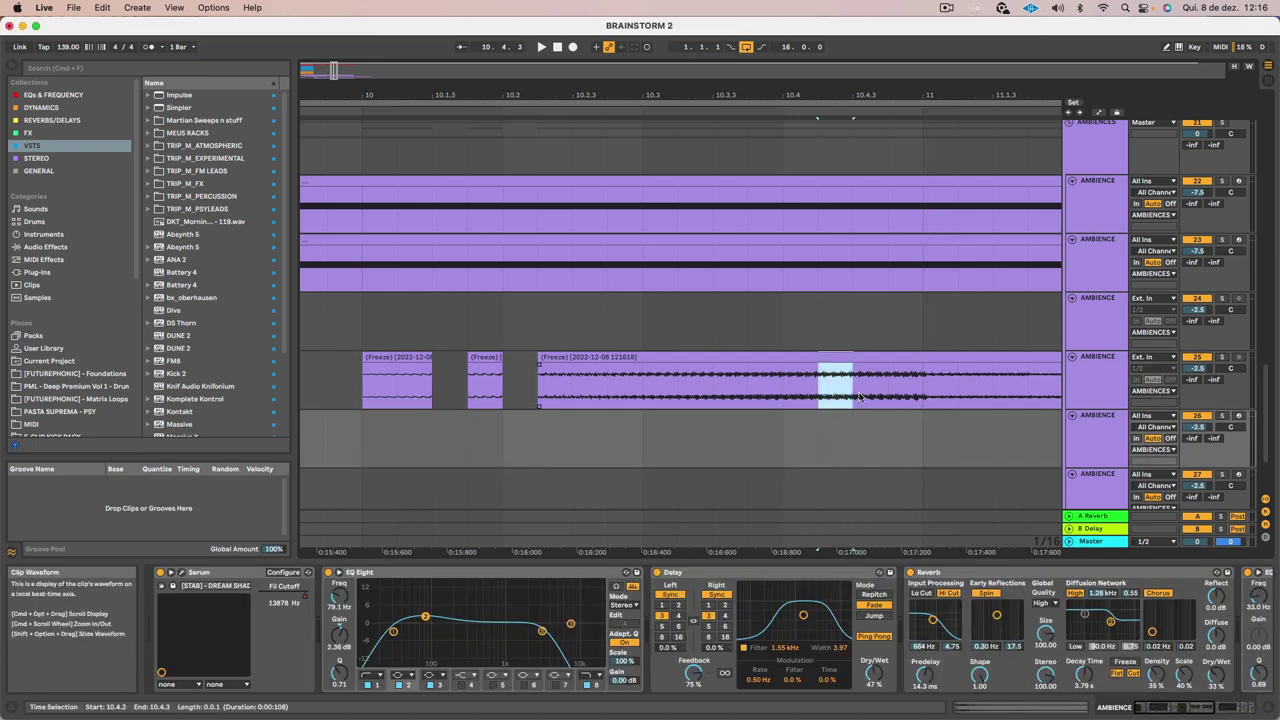
key(super+e)
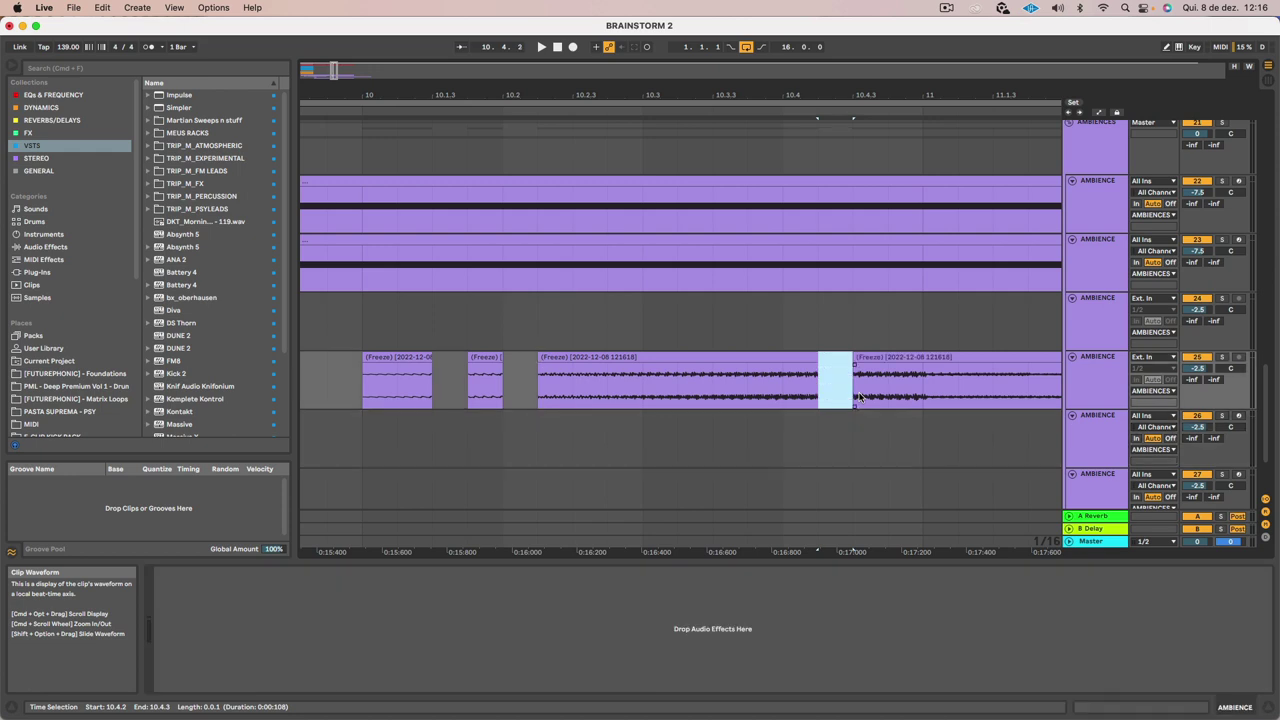
key(Delete)
drag(891, 390, 925, 390)
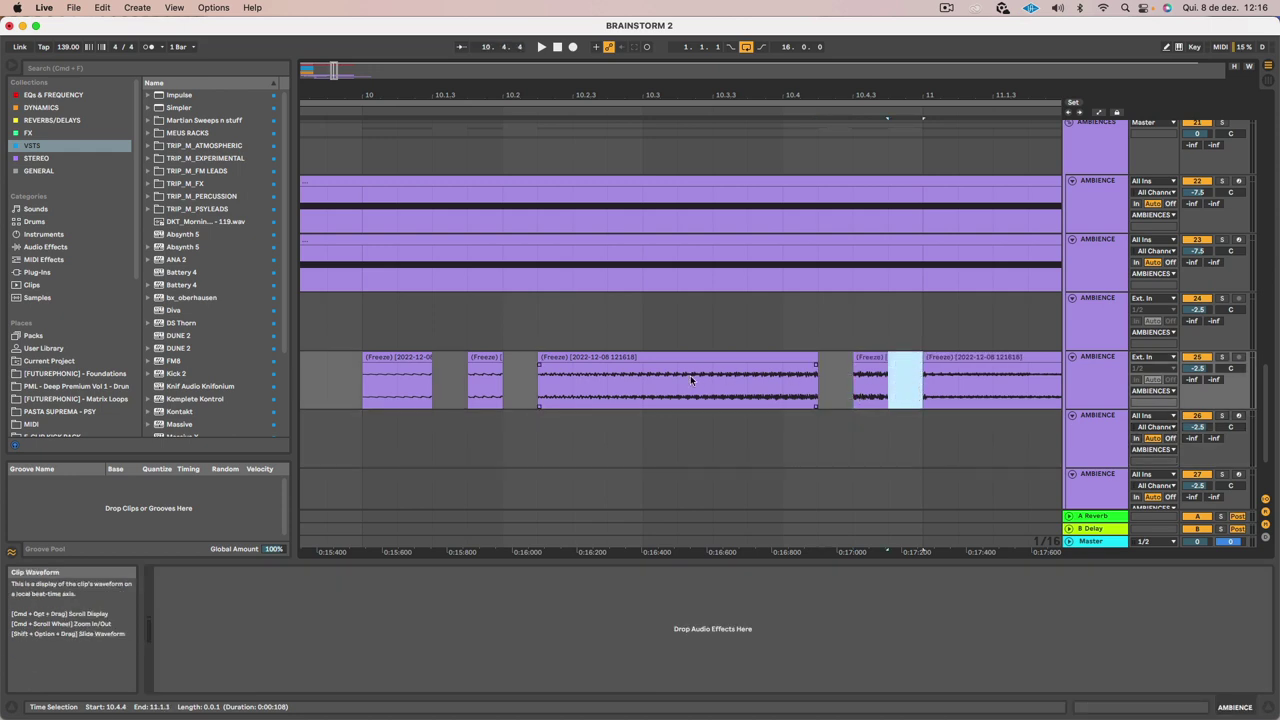
key(Delete)
click(690, 375)
key(space)
key(space)
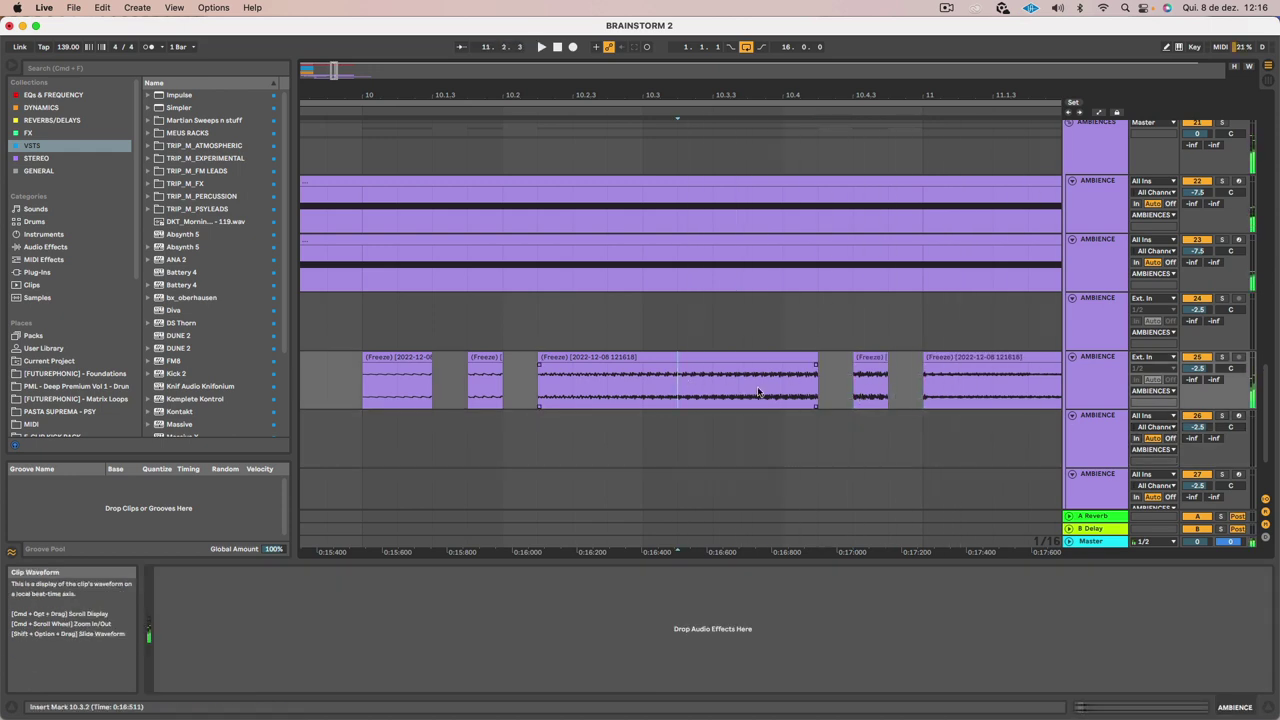
Undo the 1/16 cuts at 10.4.2 and 10.4.4 on track 25
key(super+z)
key(super+z)
key(super+z)
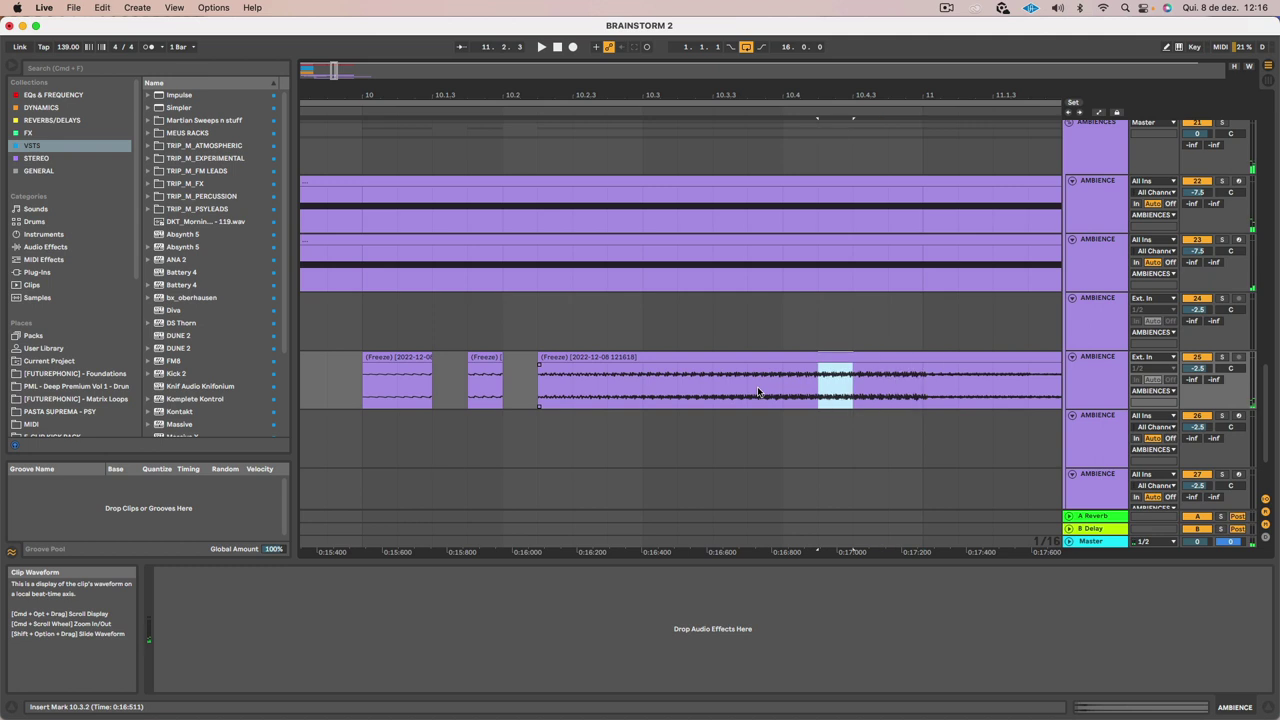
Set the grid to 1/32 and deactivate three alternating 1/32 slices between 10.4.1 and 10.4.4 in the track 25 clip
click(812, 438)
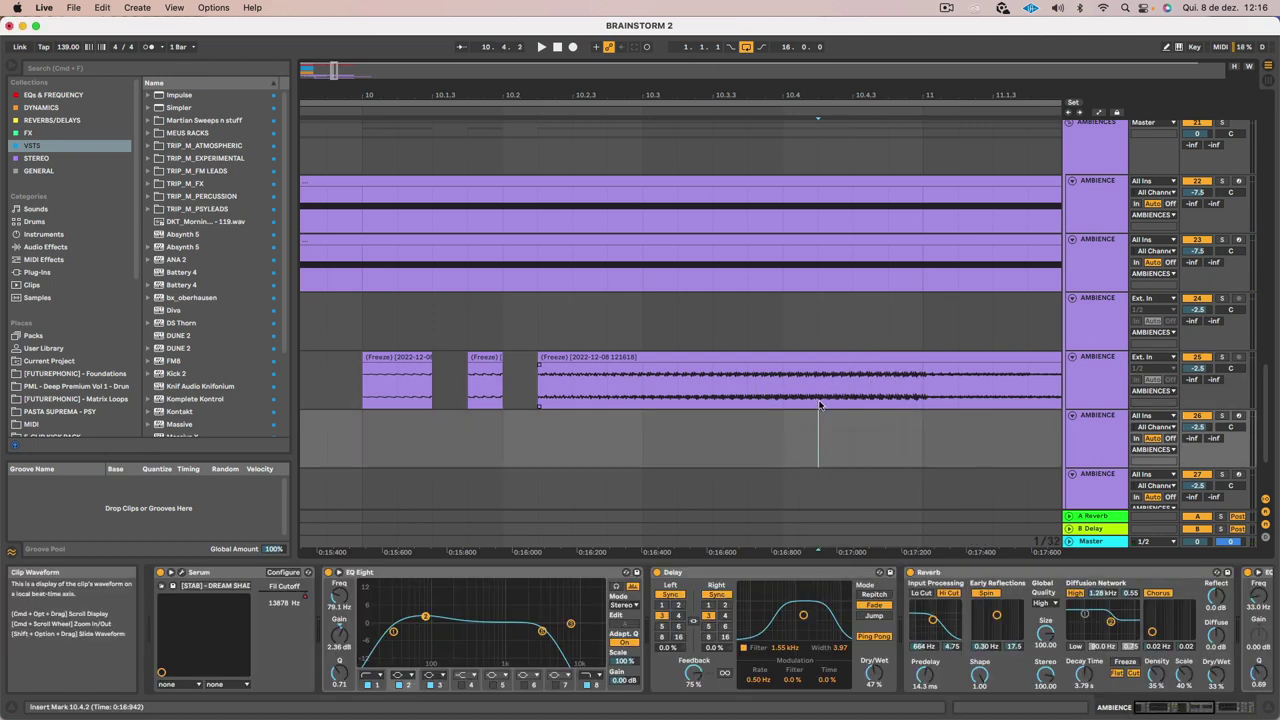
drag(806, 406, 815, 406)
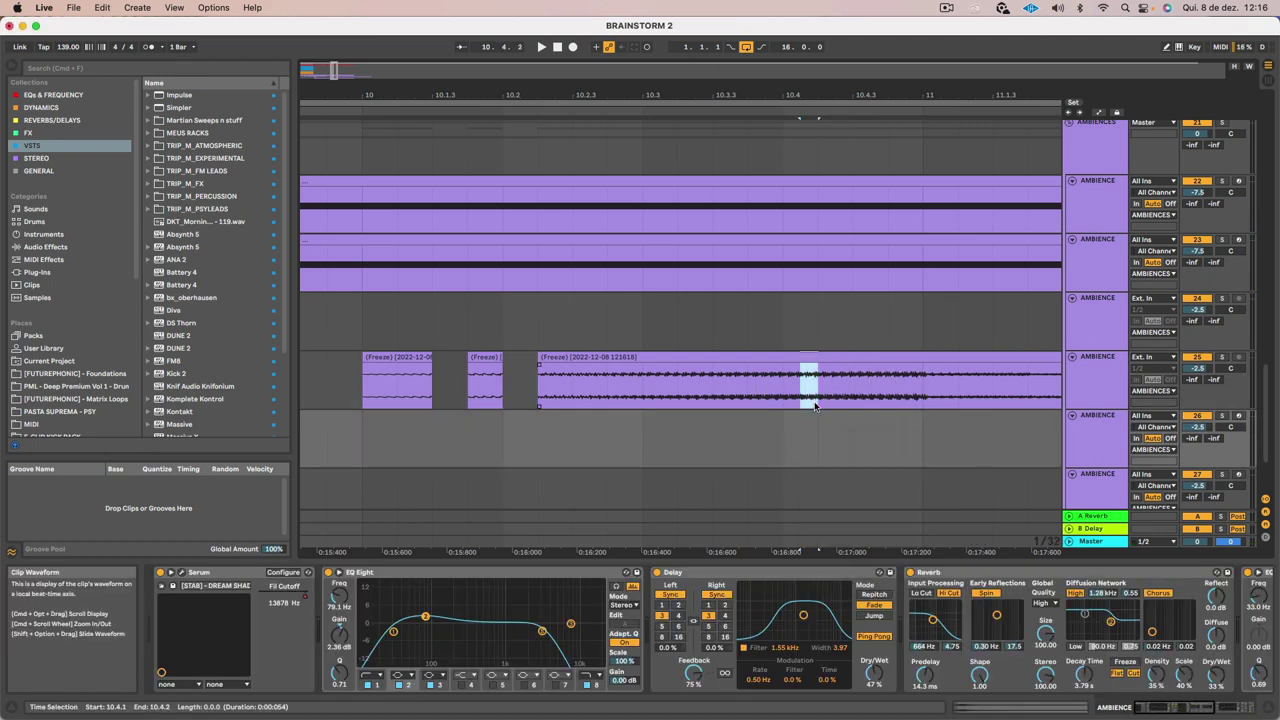
key(super+e)
drag(838, 400, 888, 398)
key(0)
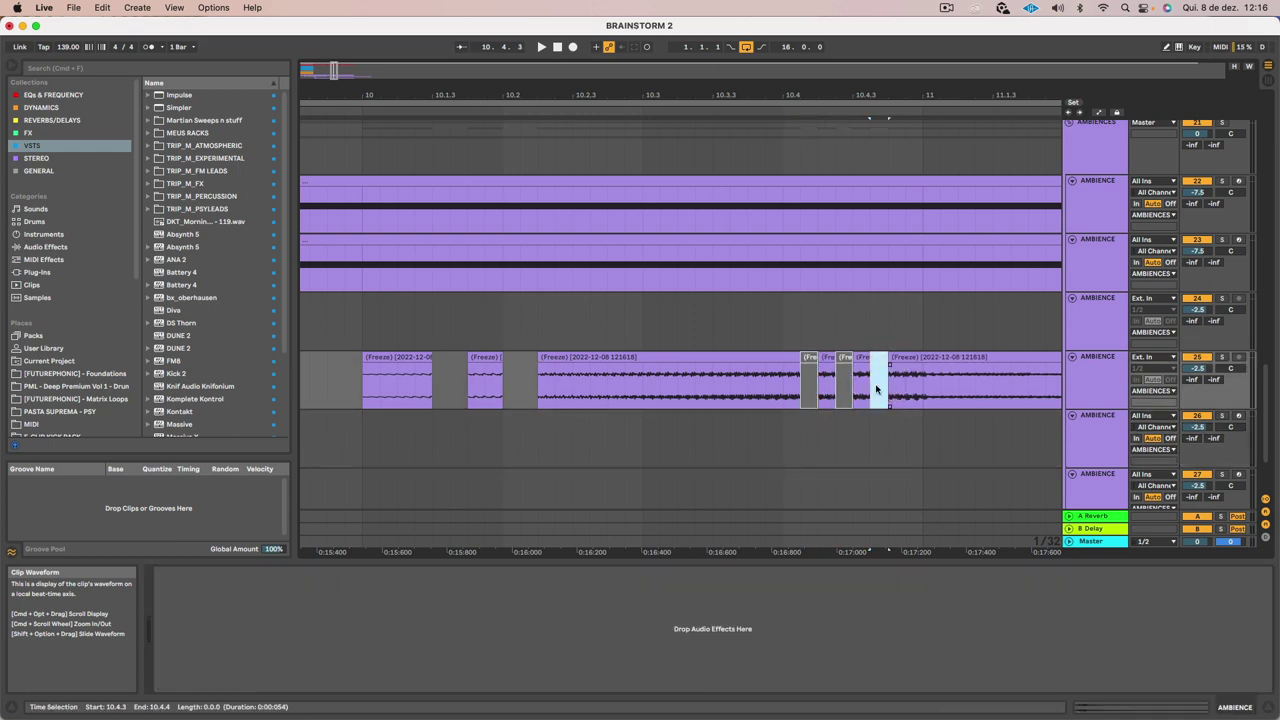
Audition the chopped clip on track 25 and reactivate its third 1/32 slice, just before 10.4.4
key(0)
click(732, 368)
key(space)
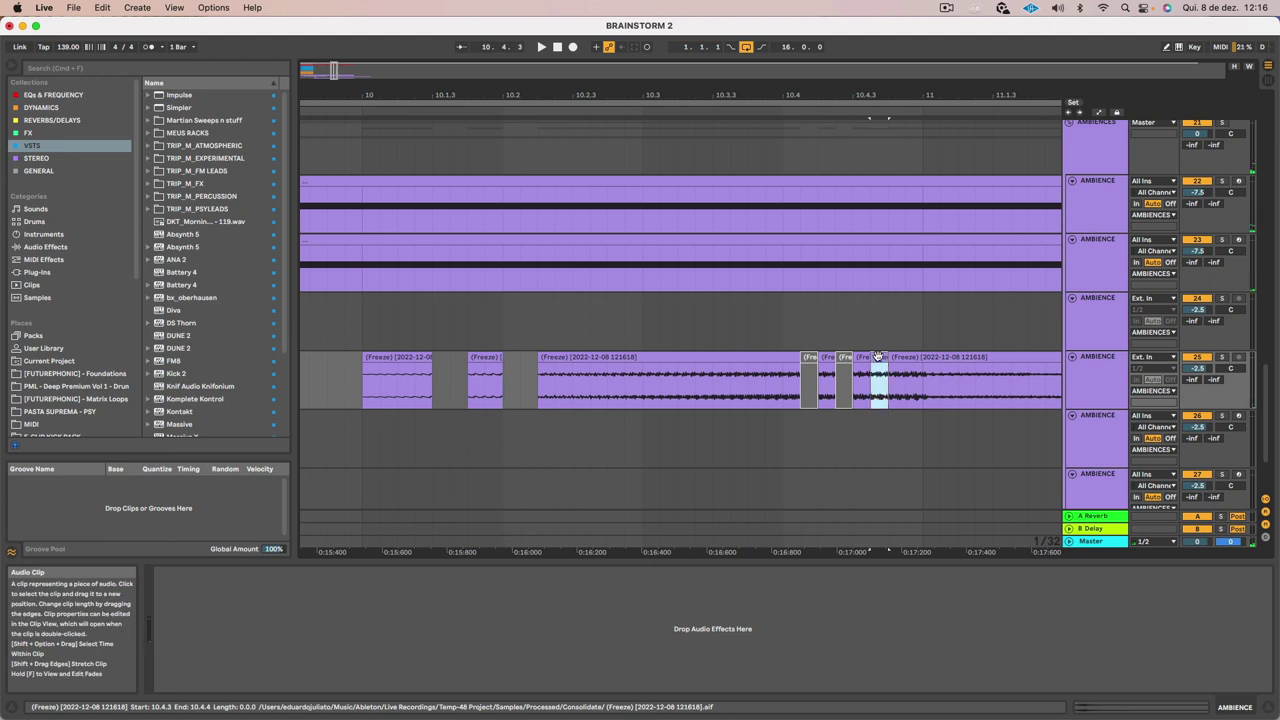
click(712, 375)
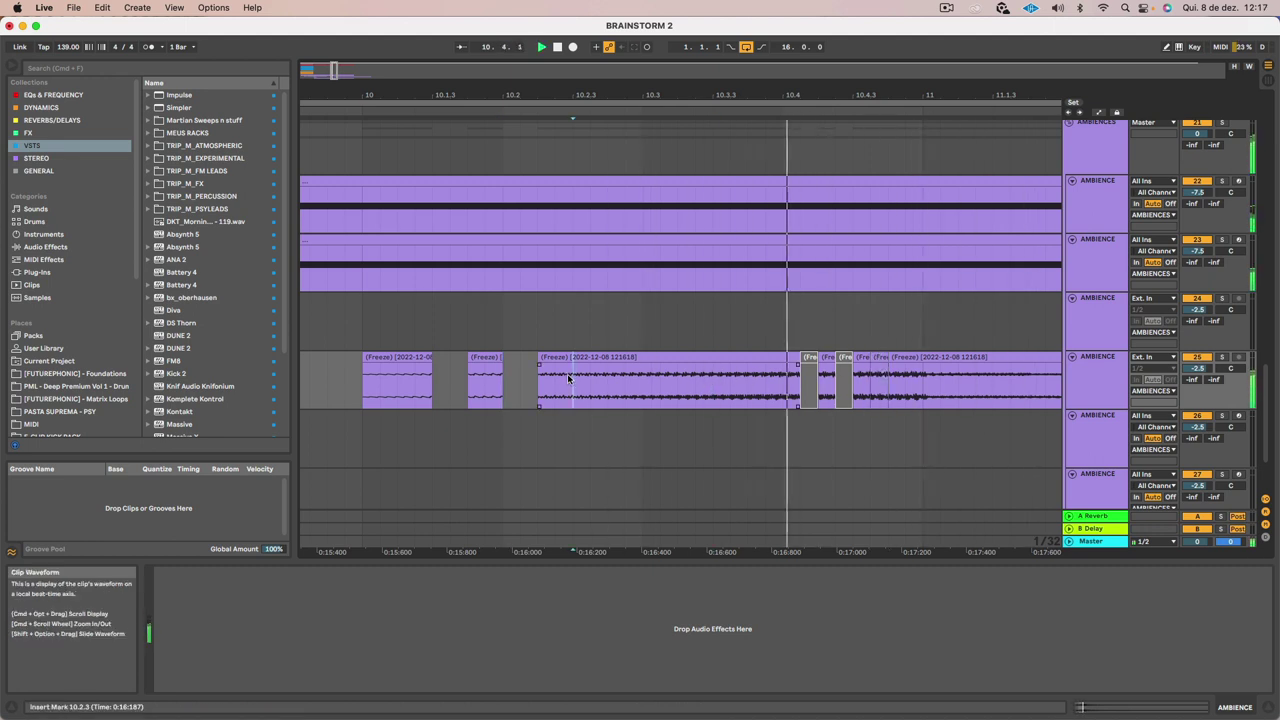
Select the range from 10.1.1 to 10.2.3 on track 25 and replay the chopped texture
scroll(931, 411, left, 5)
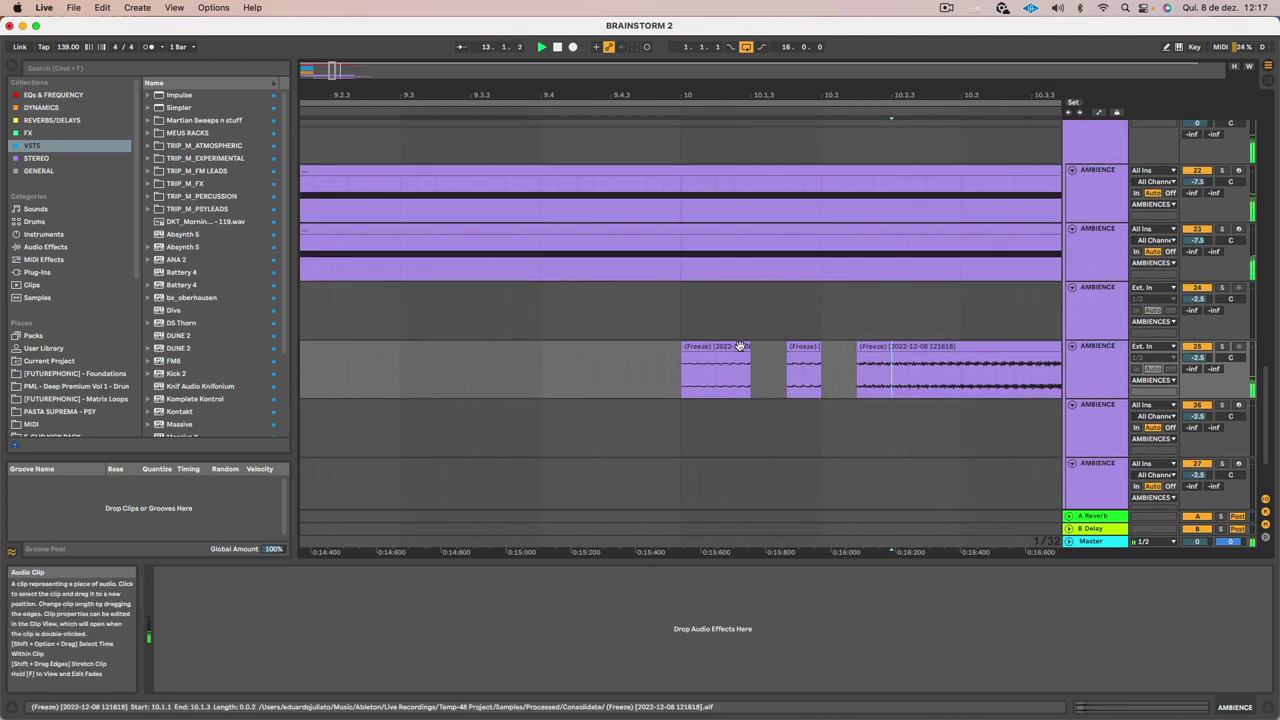
drag(750, 347, 909, 350)
key(space)
key(space)
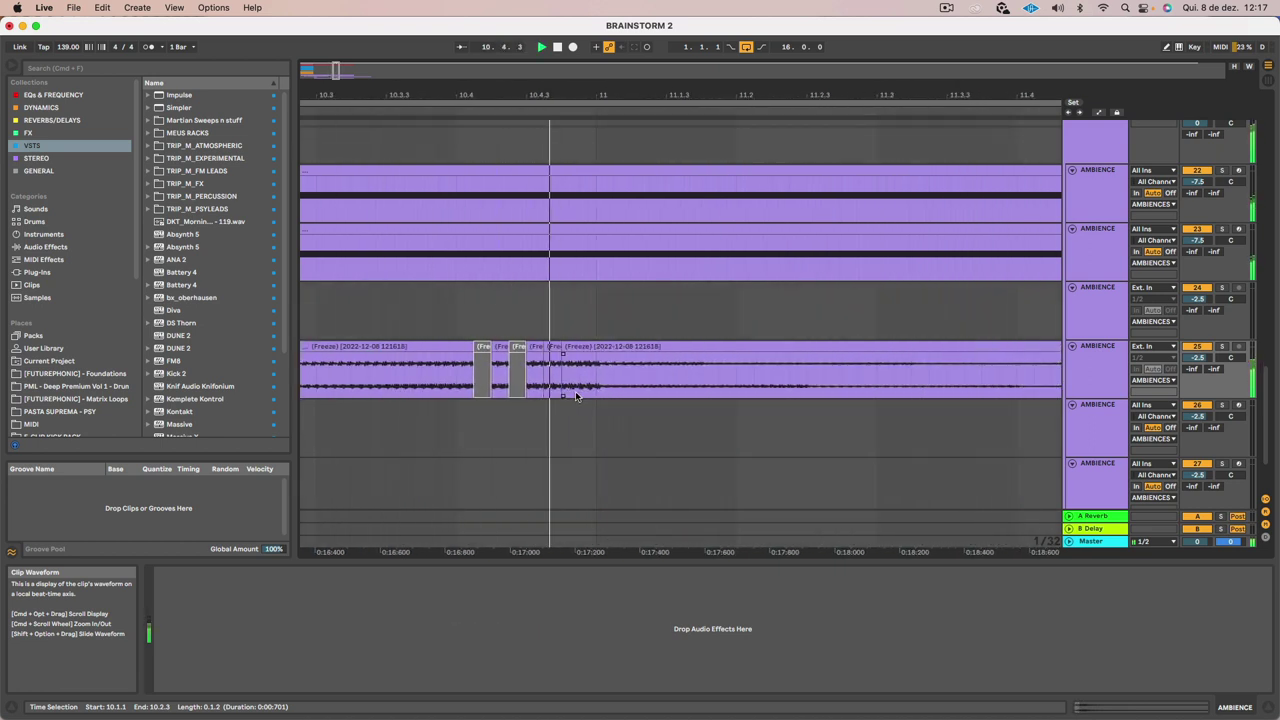
Cut a gap from 11.1.1 to 11.1.2 into the track 25 clip and replay from 10.3.4
mouse_move(599, 389)
mouse_down()
mouse_move(648, 388)
mouse_move(601, 387)
mouse_move(612, 388)
mouse_up()
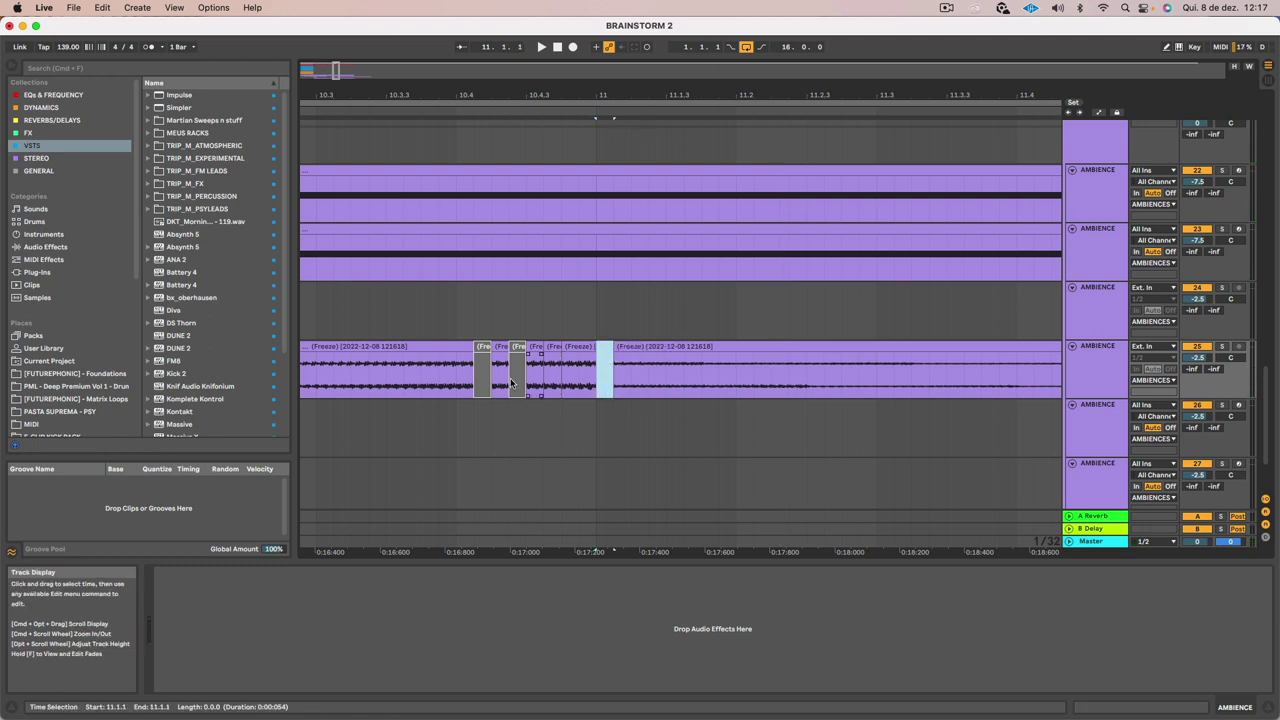
key(super+0)
key(space)
drag(614, 352, 630, 352)
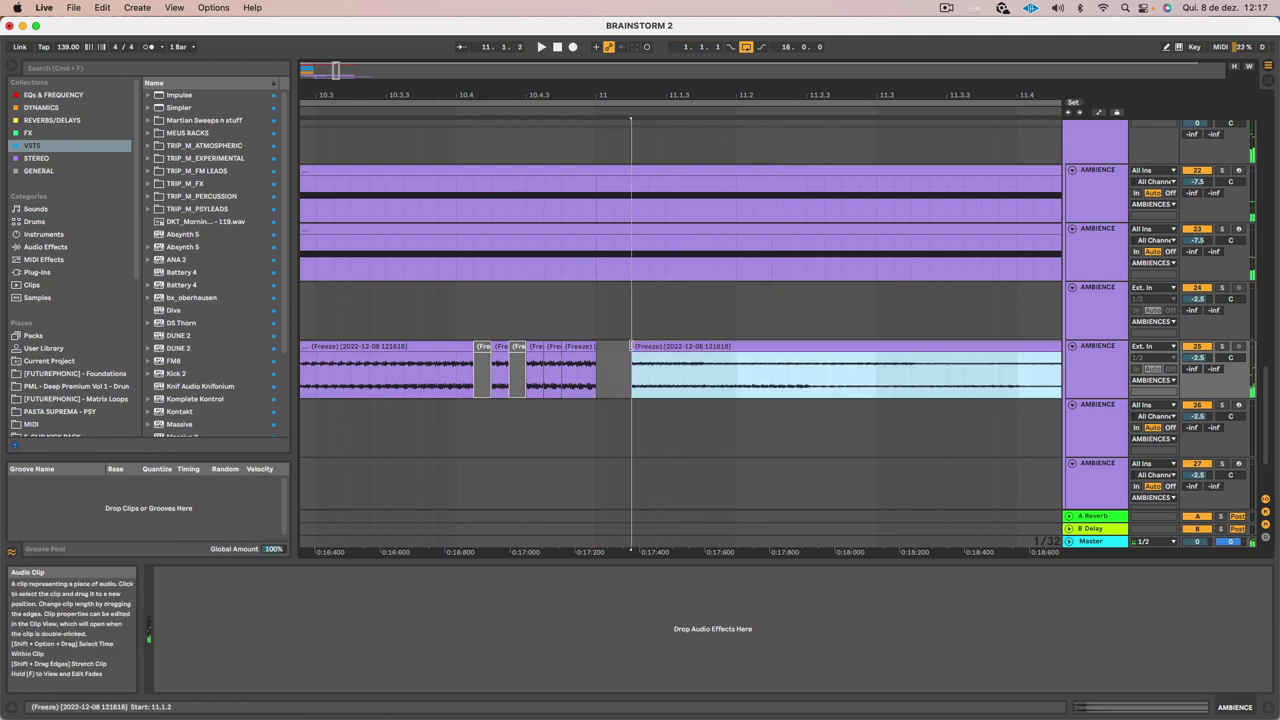
click(440, 367)
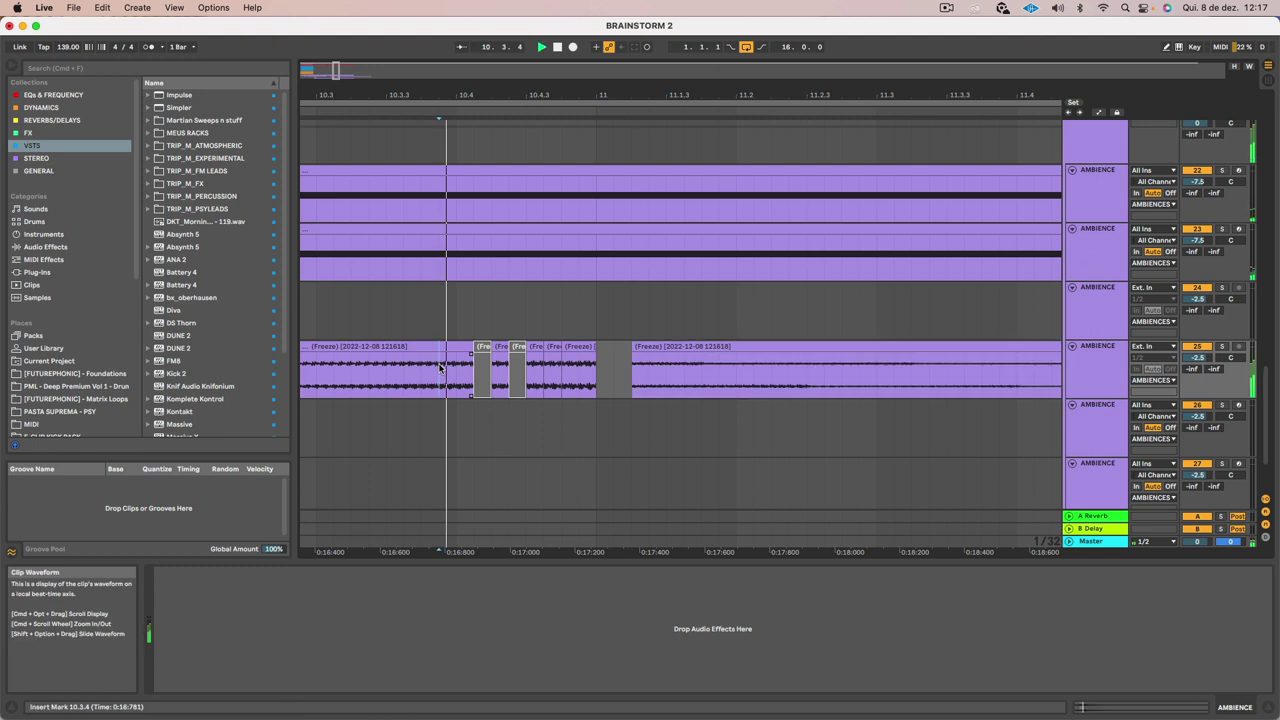
Replay the chopped clip on track 25 from 10.3.2 and again from 10.3.3
click(366, 374)
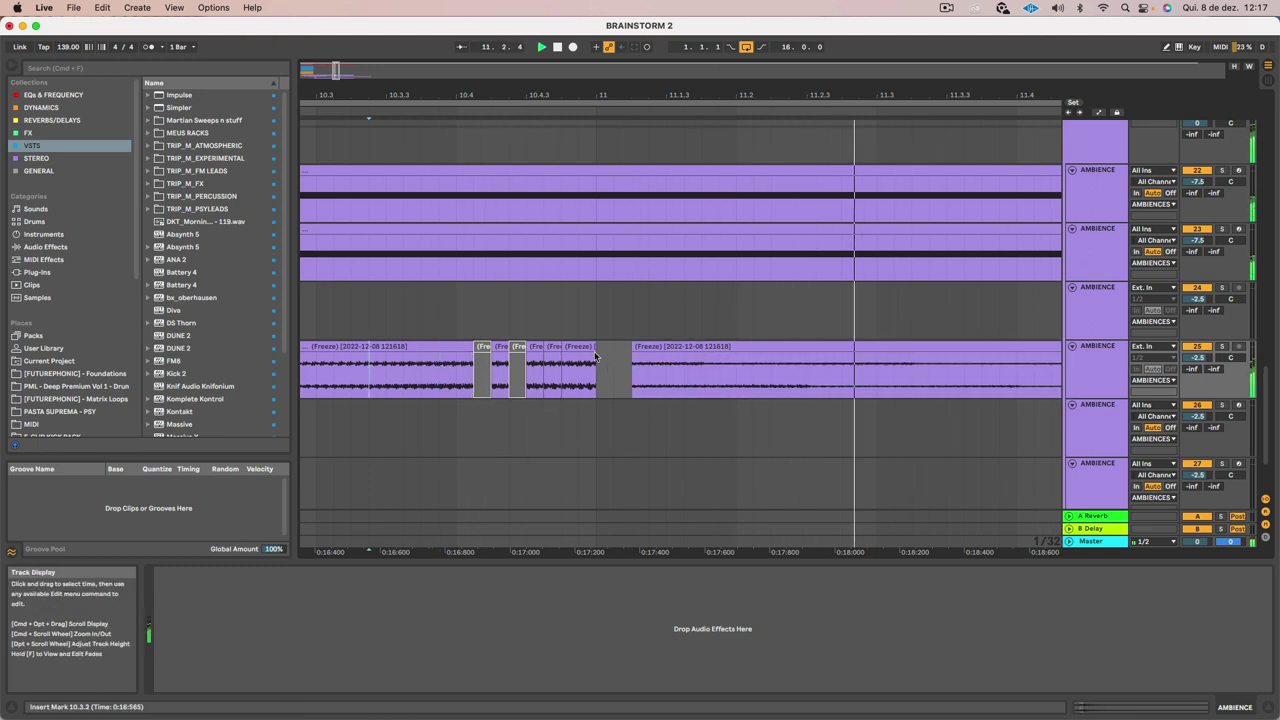
click(380, 367)
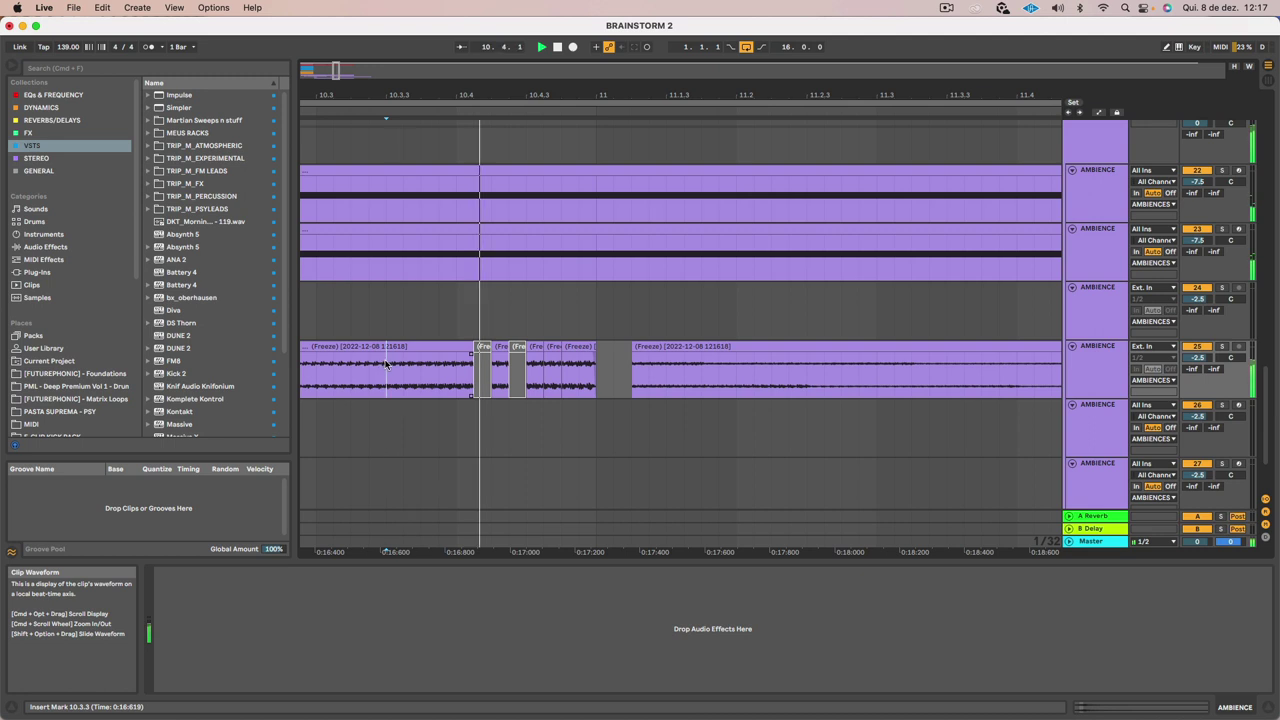
scroll(550, 363, left, 10)
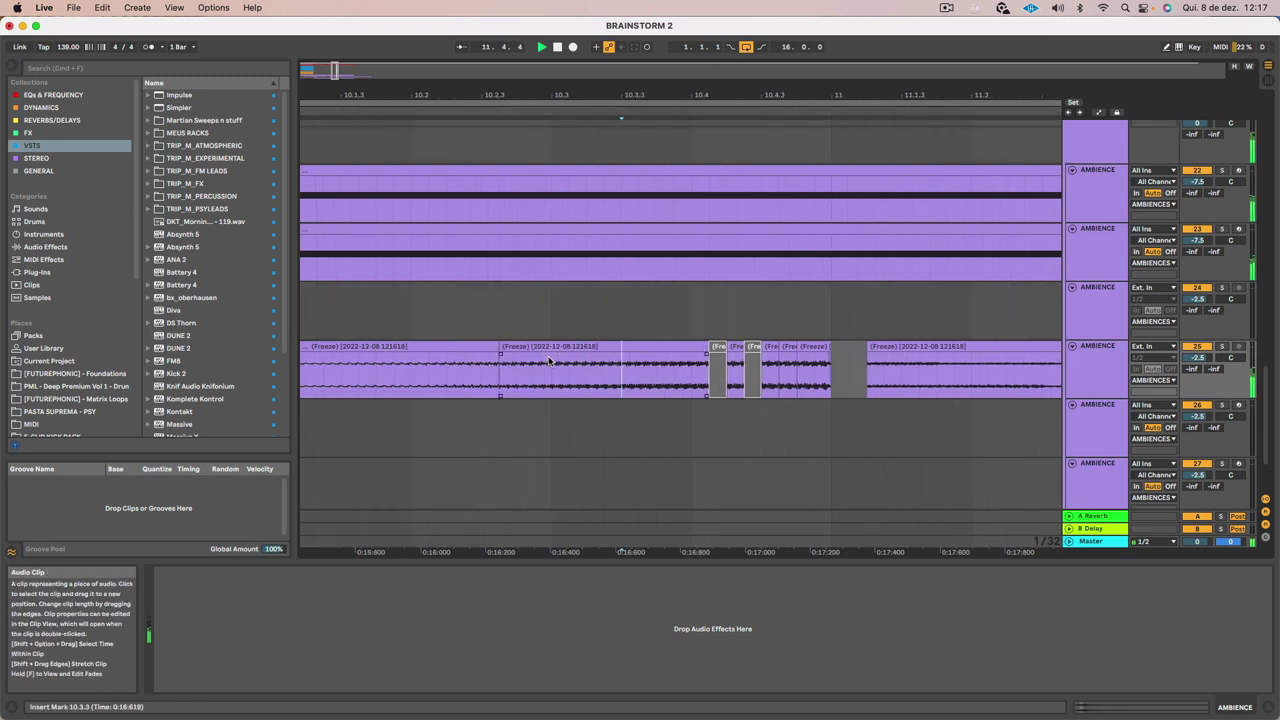
Play the arrangement from 1.1.1 to hear the layered ambiences together
drag(489, 94, 489, 42)
scroll(652, 356, left, 8)
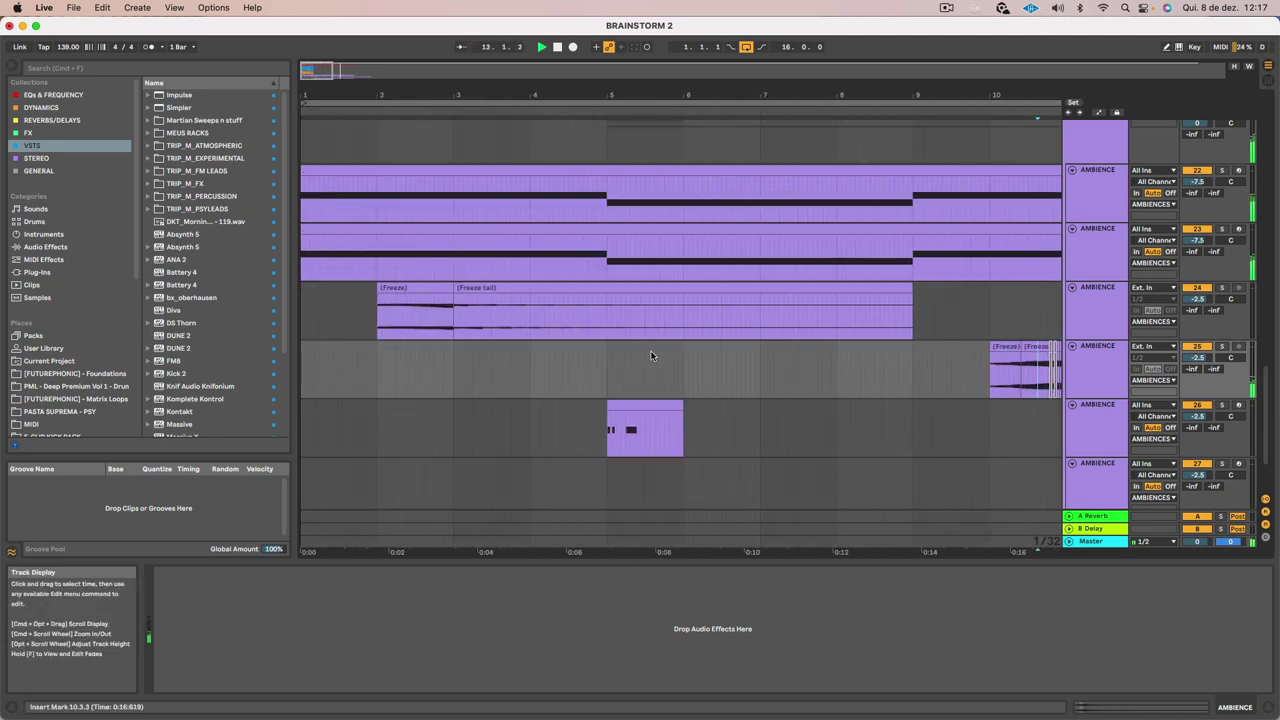
key(space)
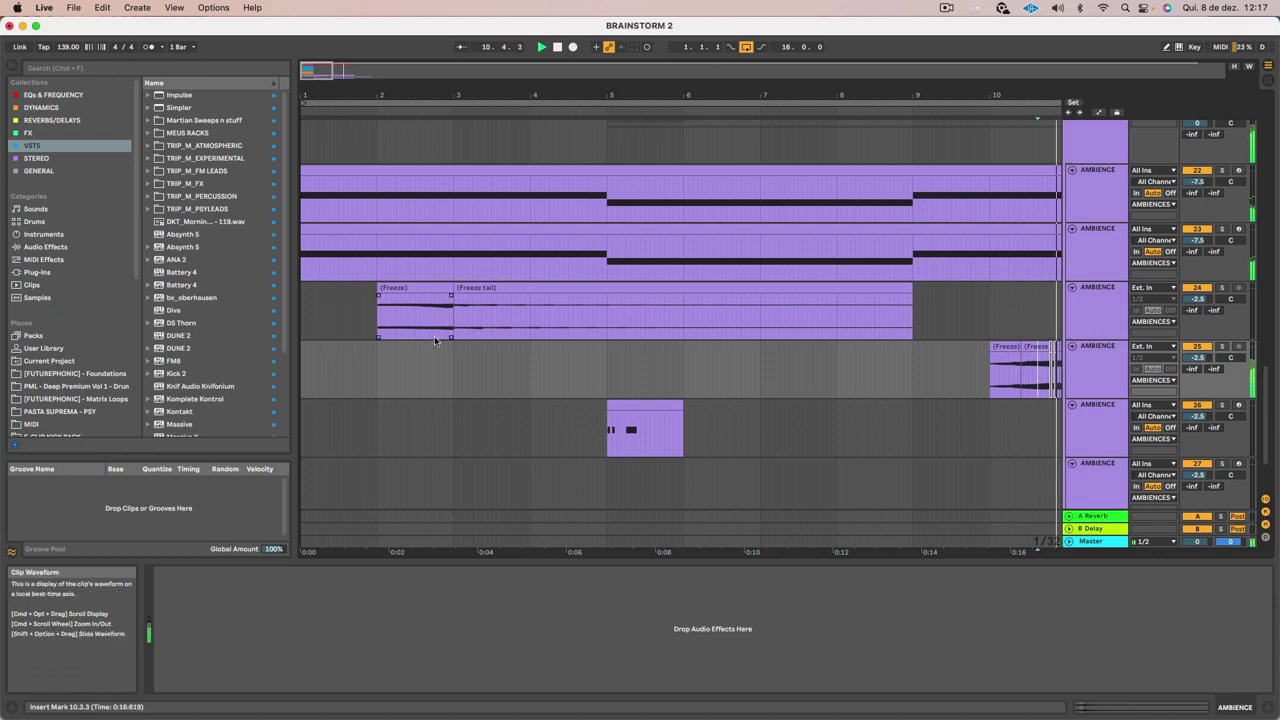
click(306, 315)
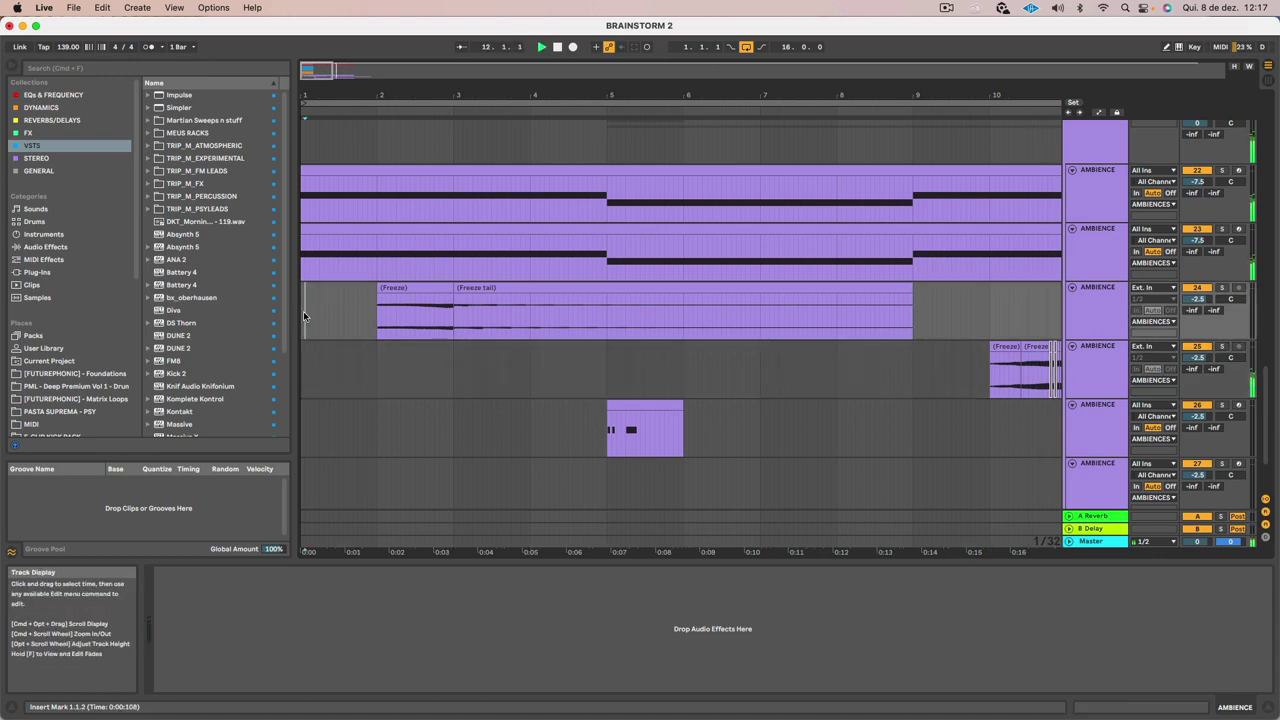
key(space)
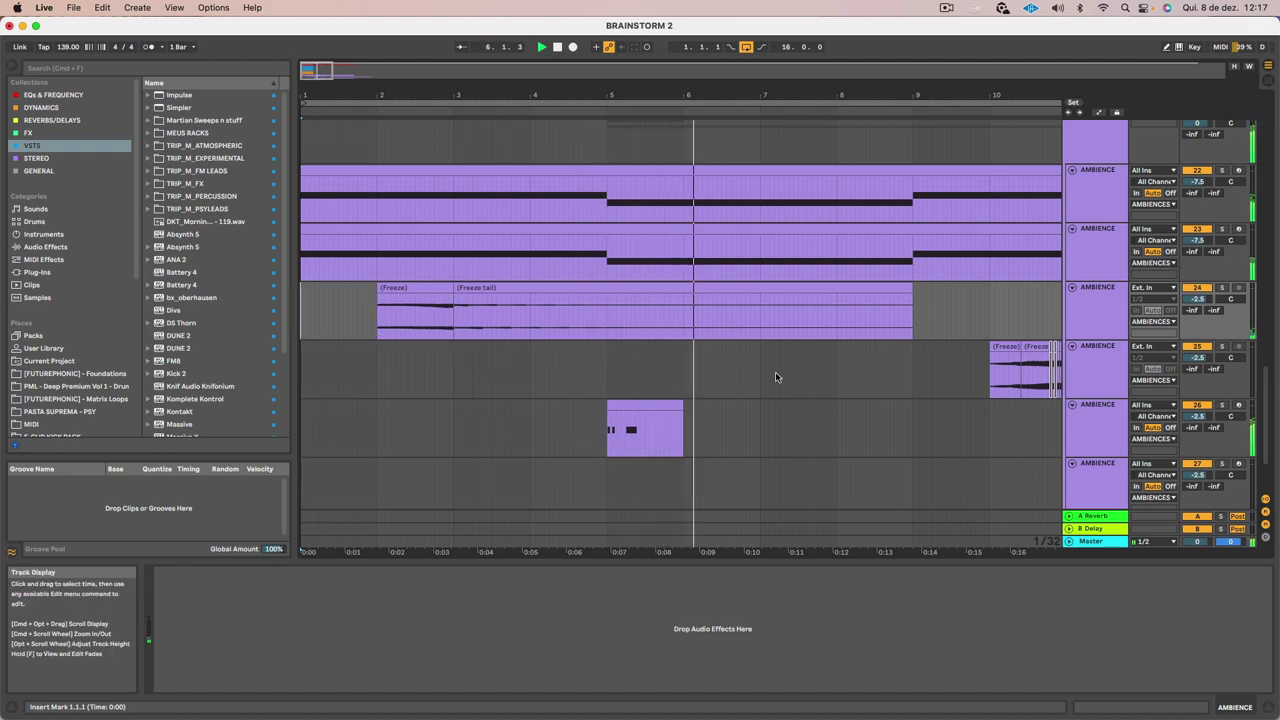
Show the automation lanes, solo track 26 and play its MIDI clip from 5.1.1
click(1088, 425)
key(space)
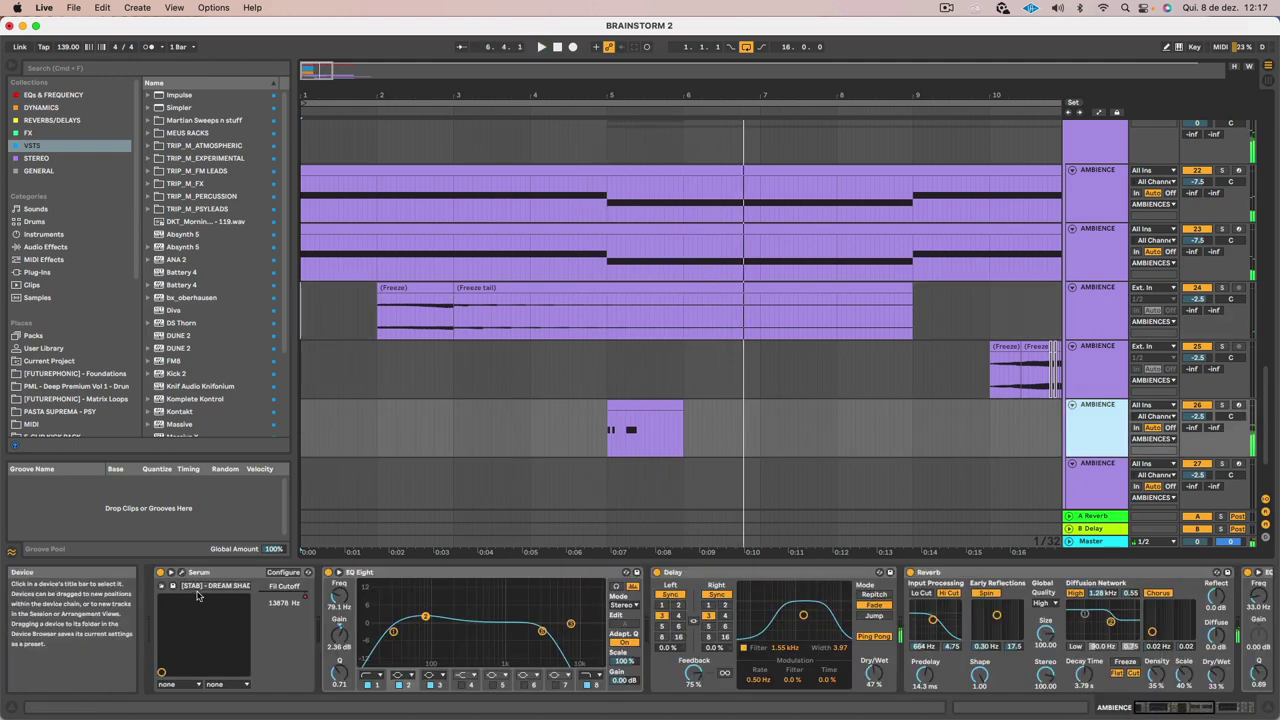
key(a)
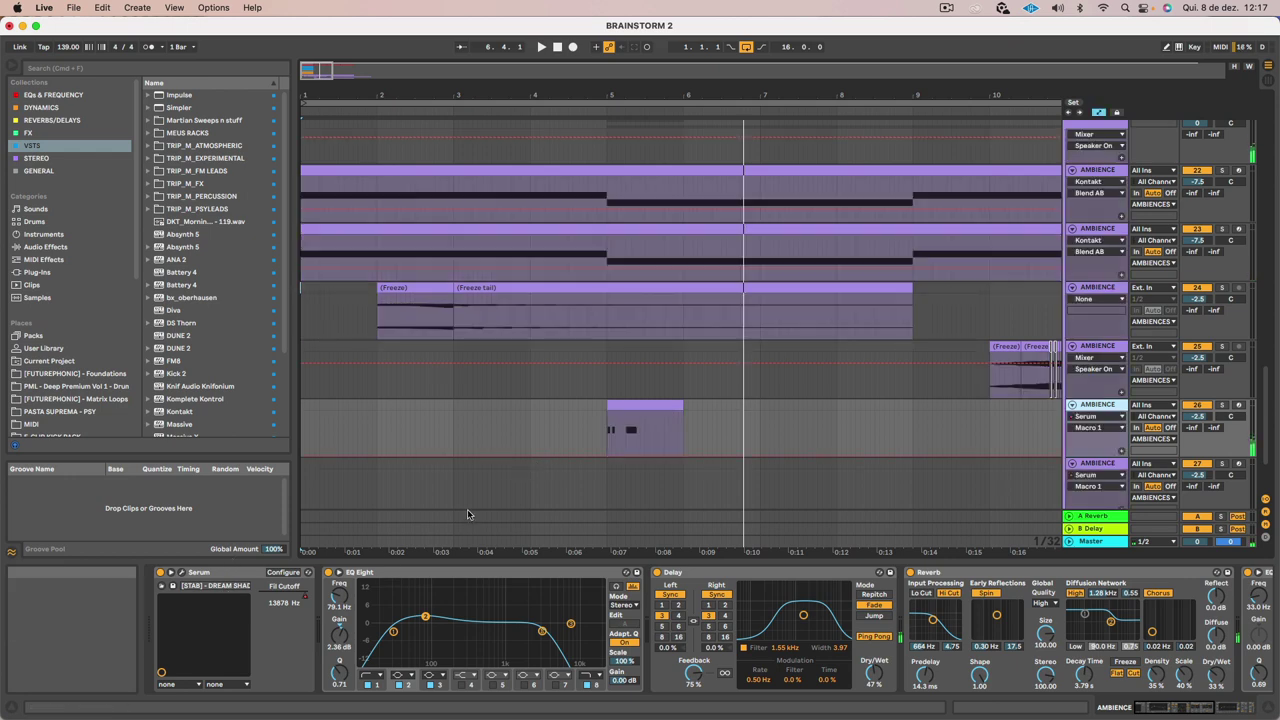
click(1222, 404)
key(space)
click(660, 403)
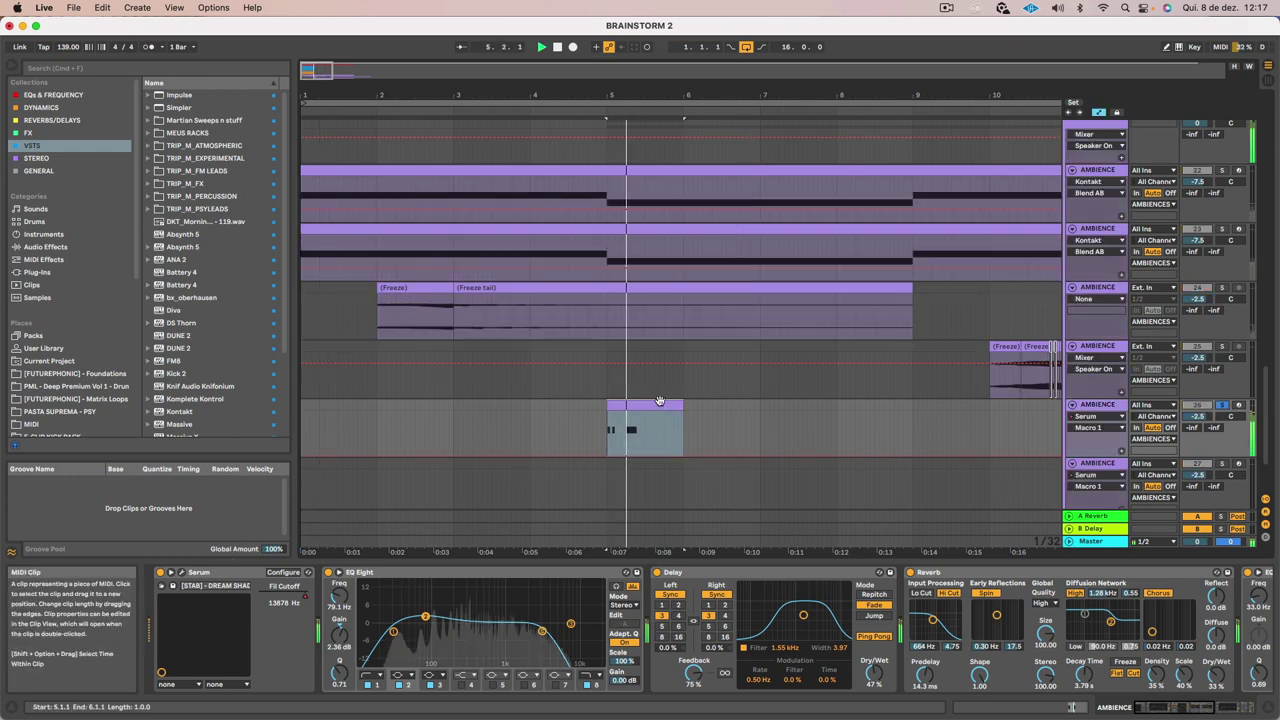
Lower the Serum filter cutoff on track 26 to 24 Hz, replay the clip unsoloed and close the plug-in window
click(181, 572)
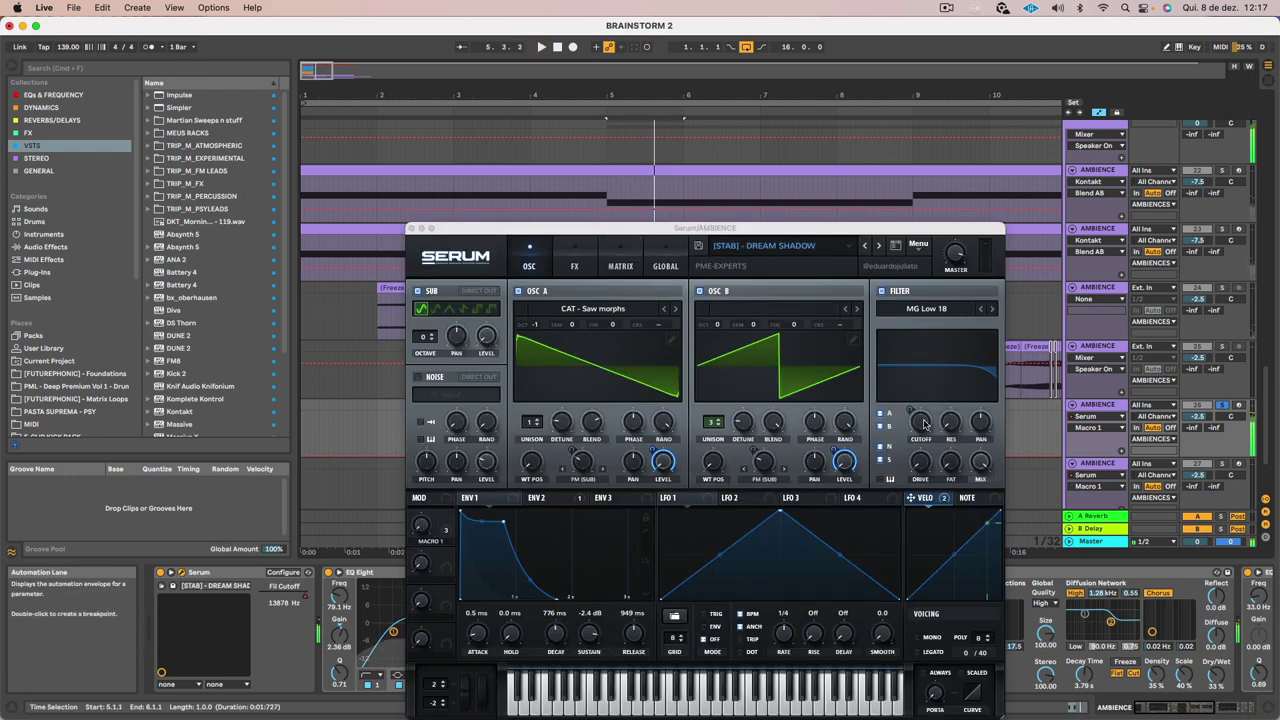
drag(920, 421, 912, 546)
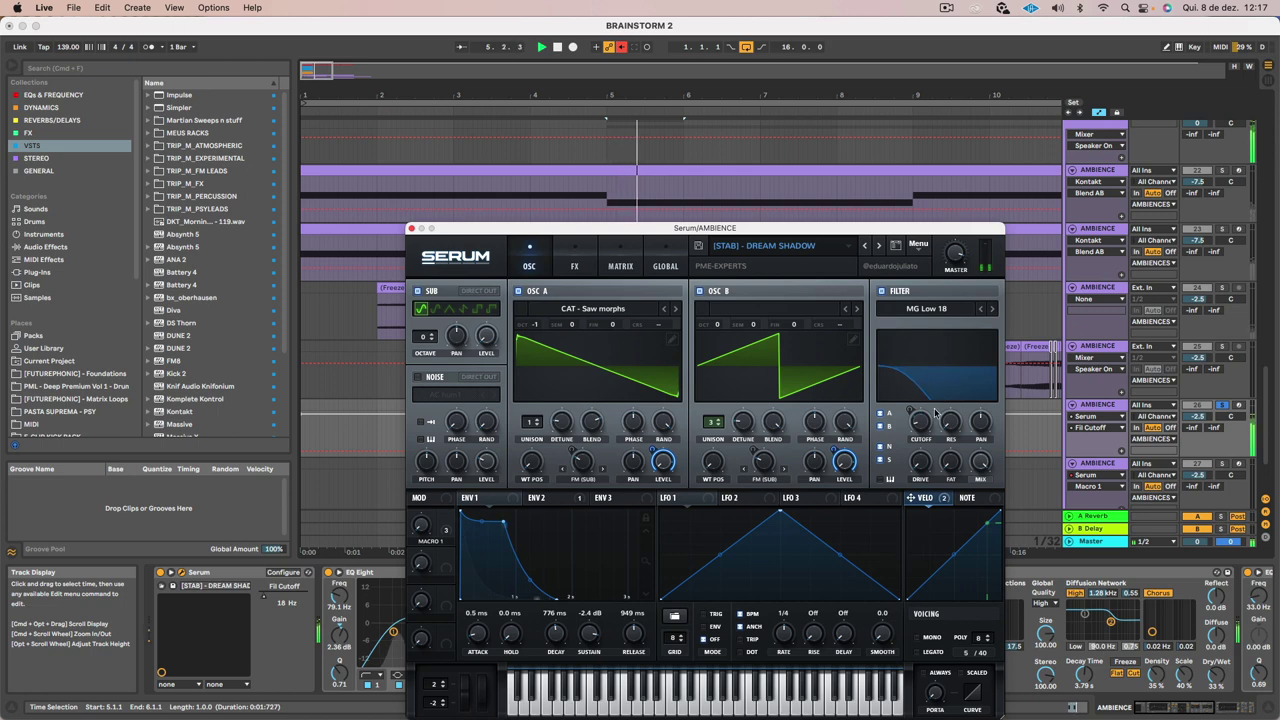
drag(925, 427, 925, 420)
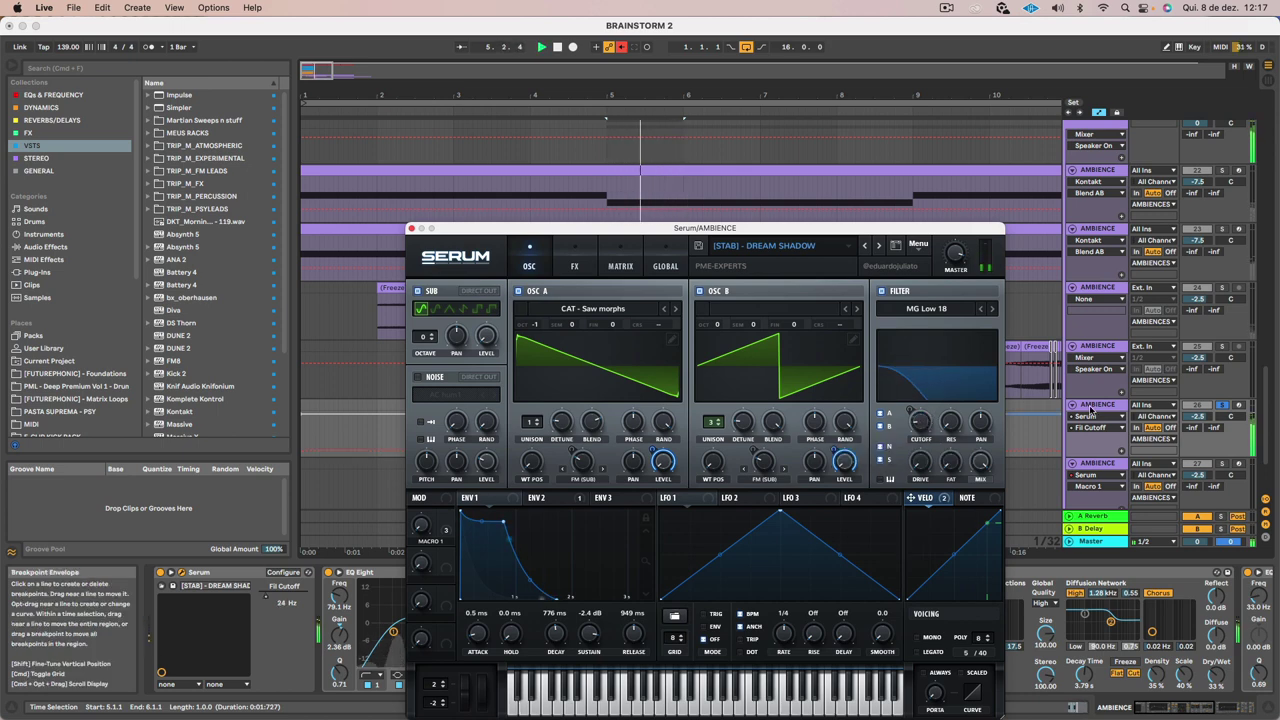
key(space)
key(space)
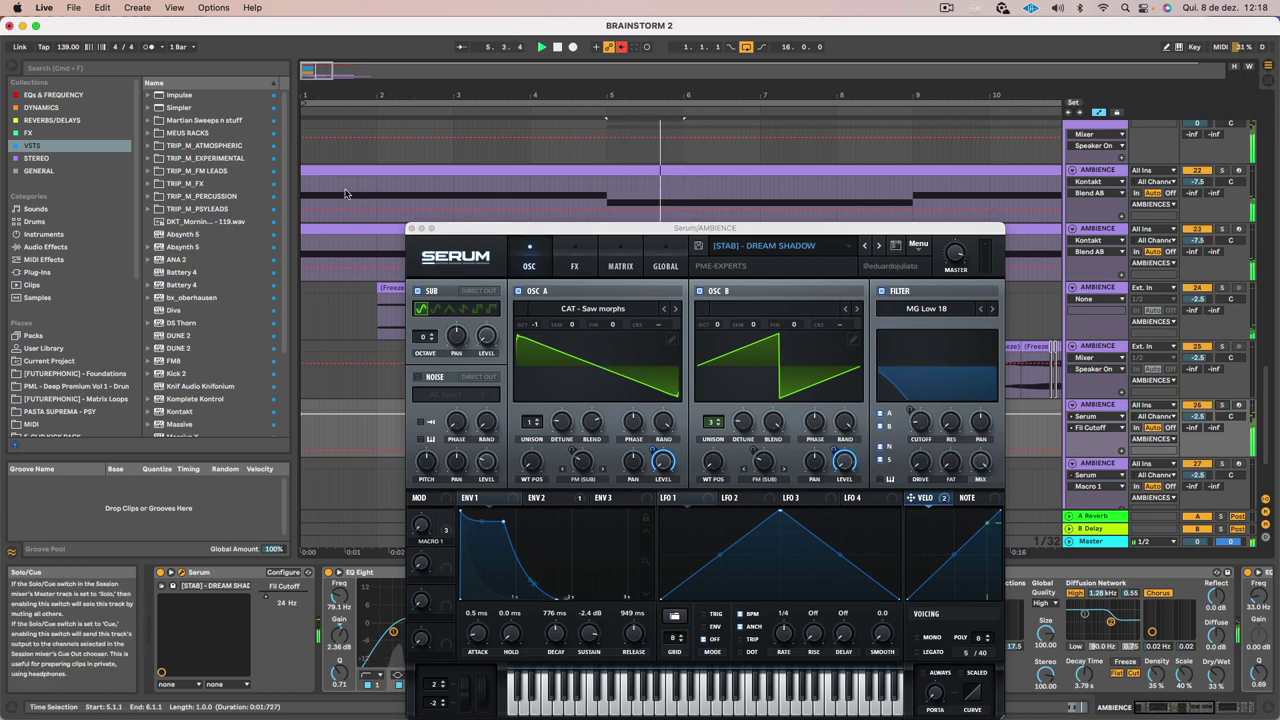
click(411, 228)
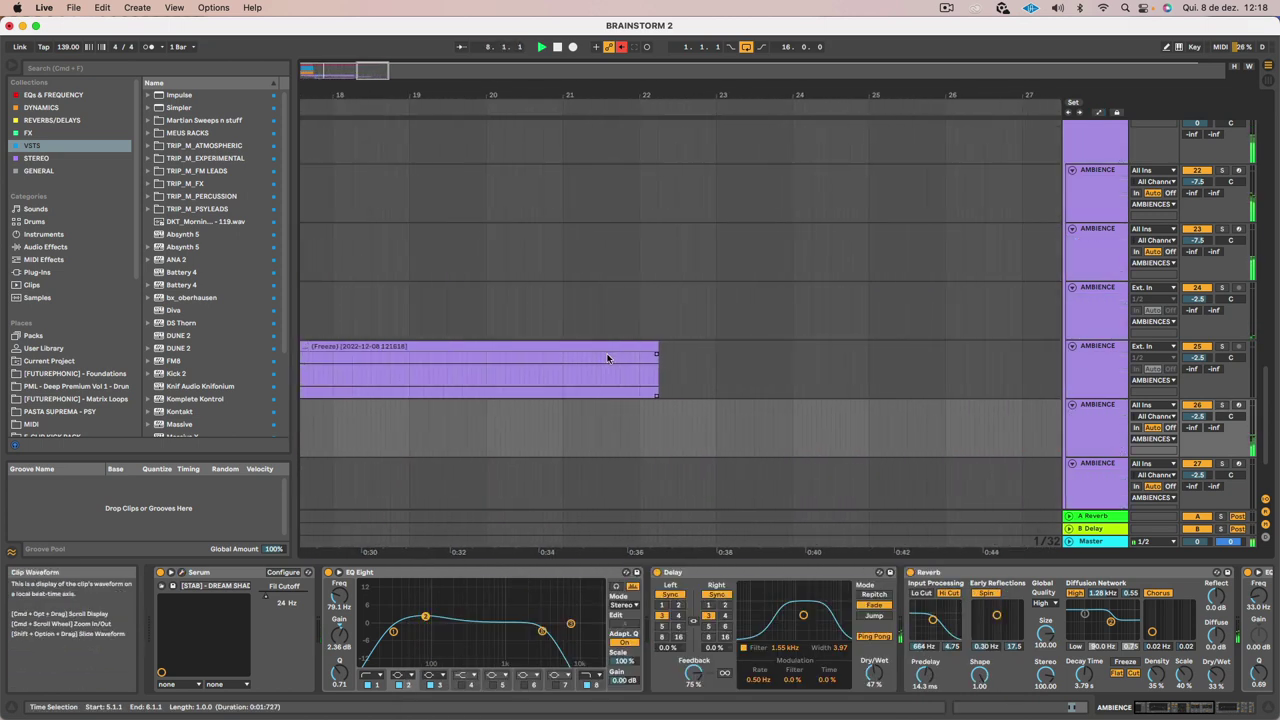
click(582, 114)
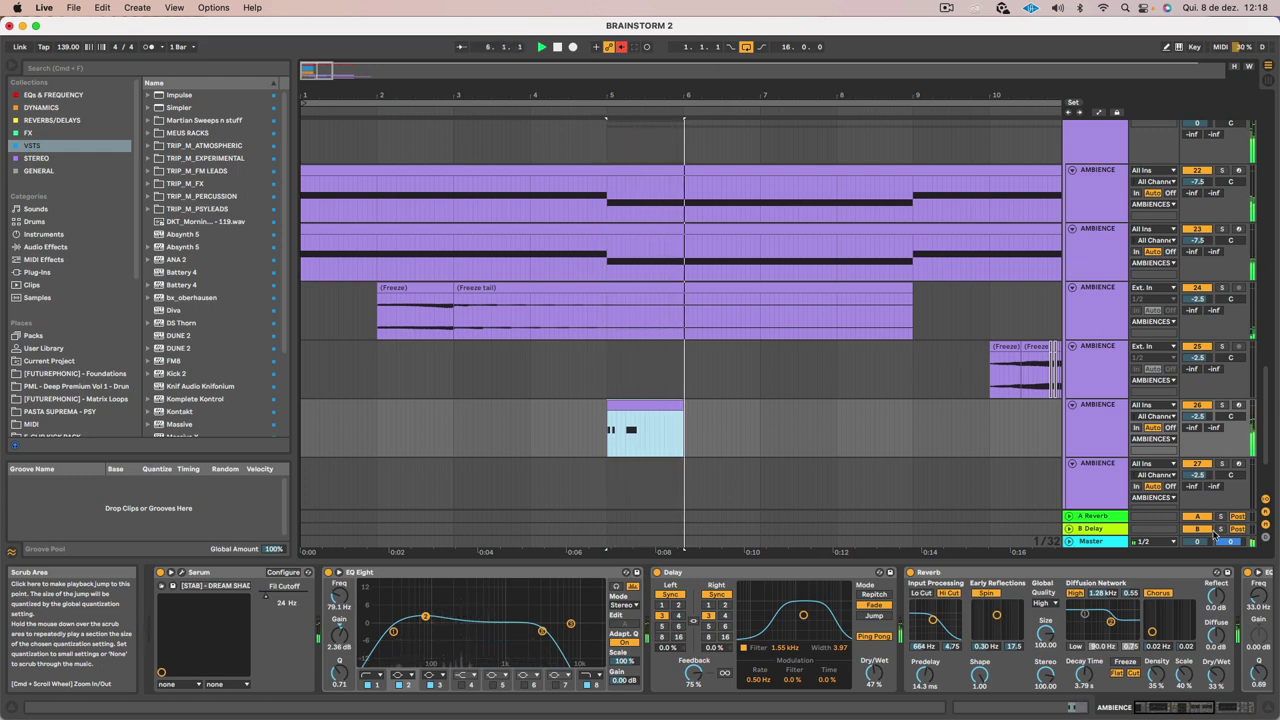
Duplicate track 26, and freeze and flatten the original track to audio
click(1087, 417)
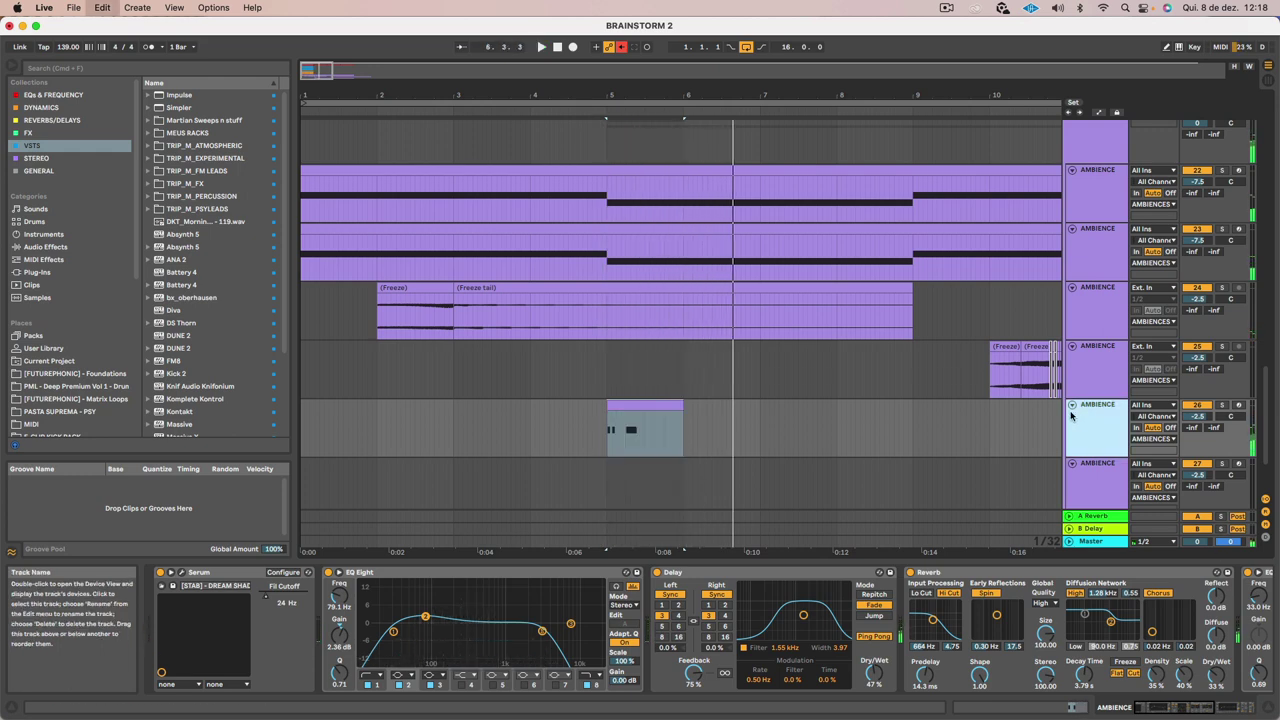
key(super+d)
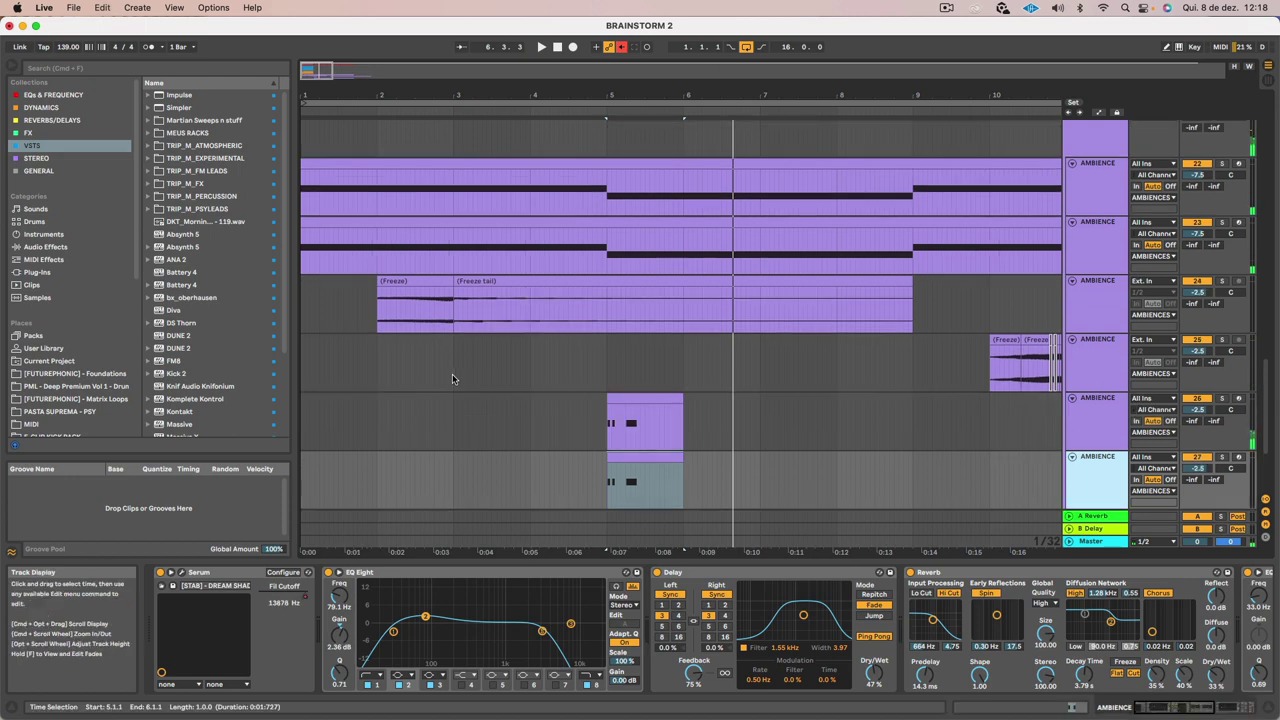
click(1089, 417)
right_click(1087, 406)
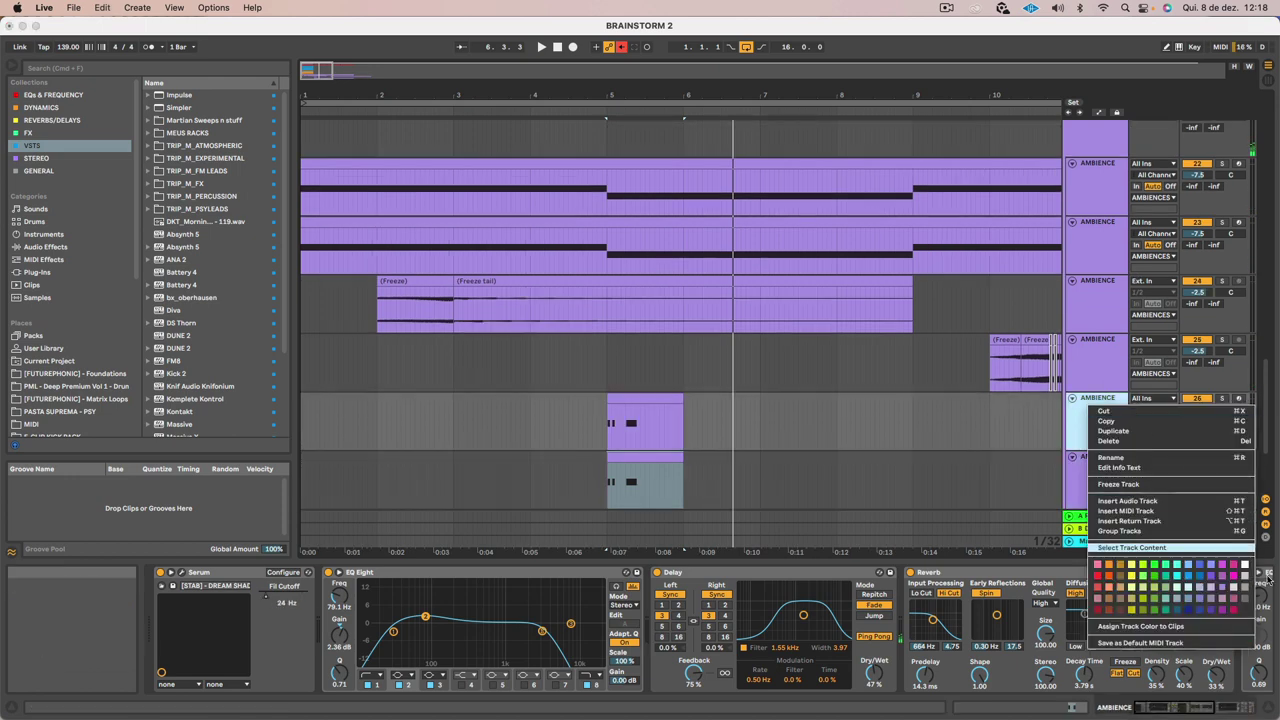
click(1135, 491)
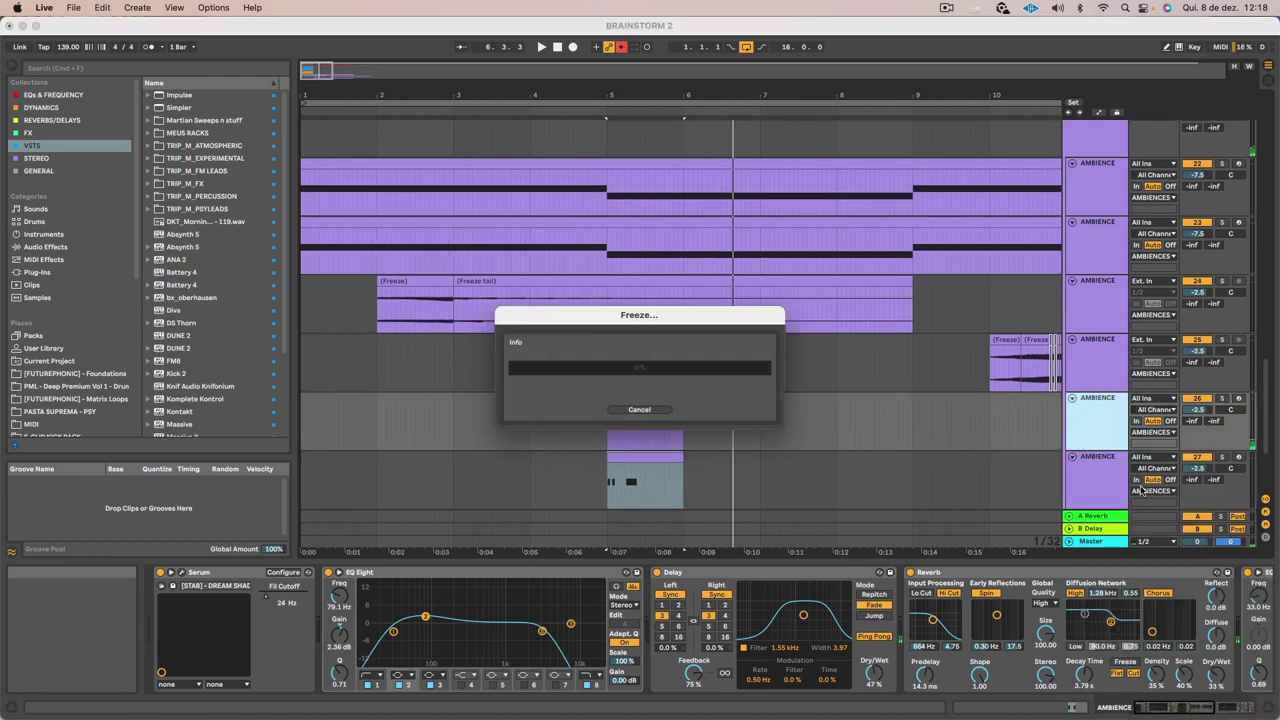
right_click(1108, 413)
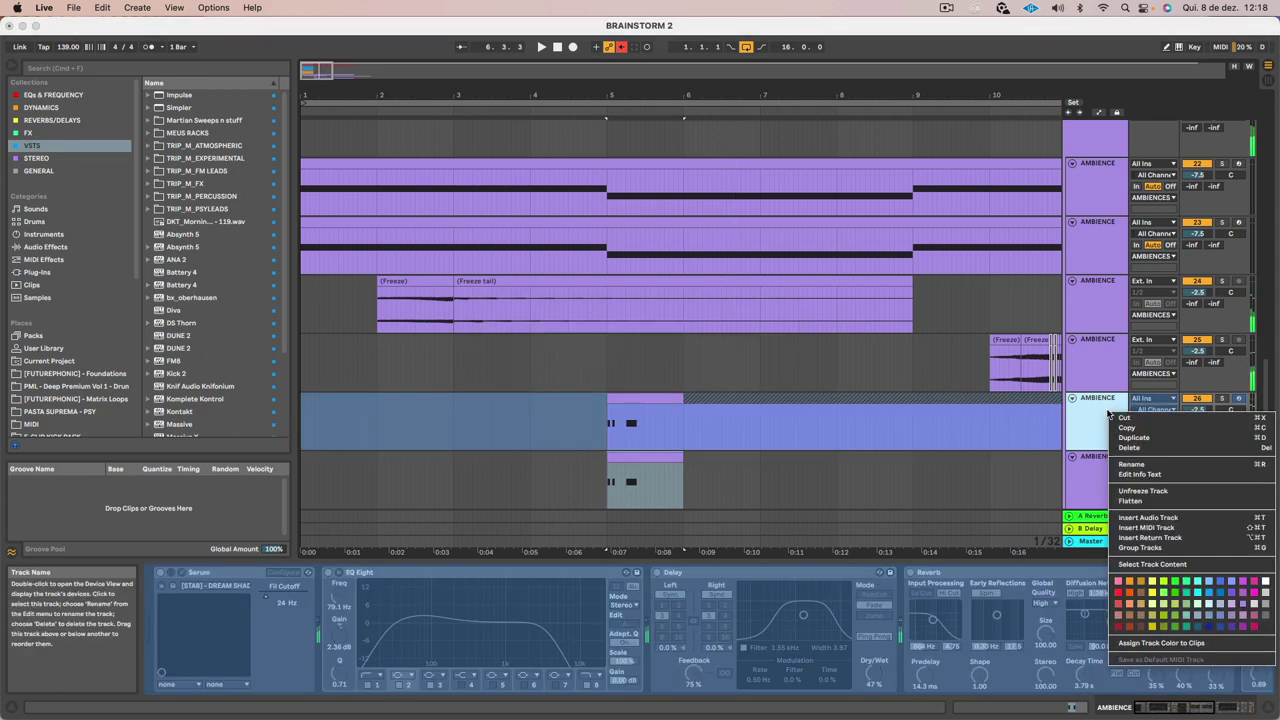
click(1166, 499)
Consolidate the frozen clip and its tail on track 26 into one clip from 5.1.1, and deactivate track 27
click(662, 398)
shift+click(708, 398)
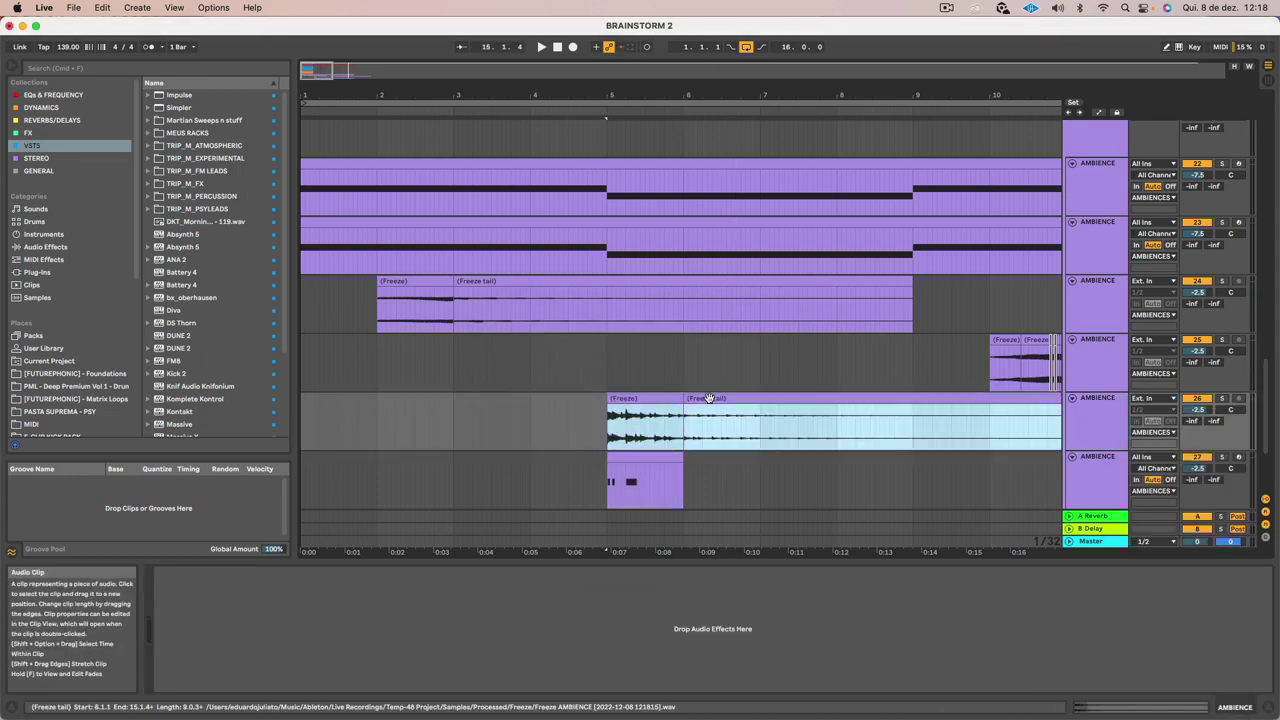
key(super+j)
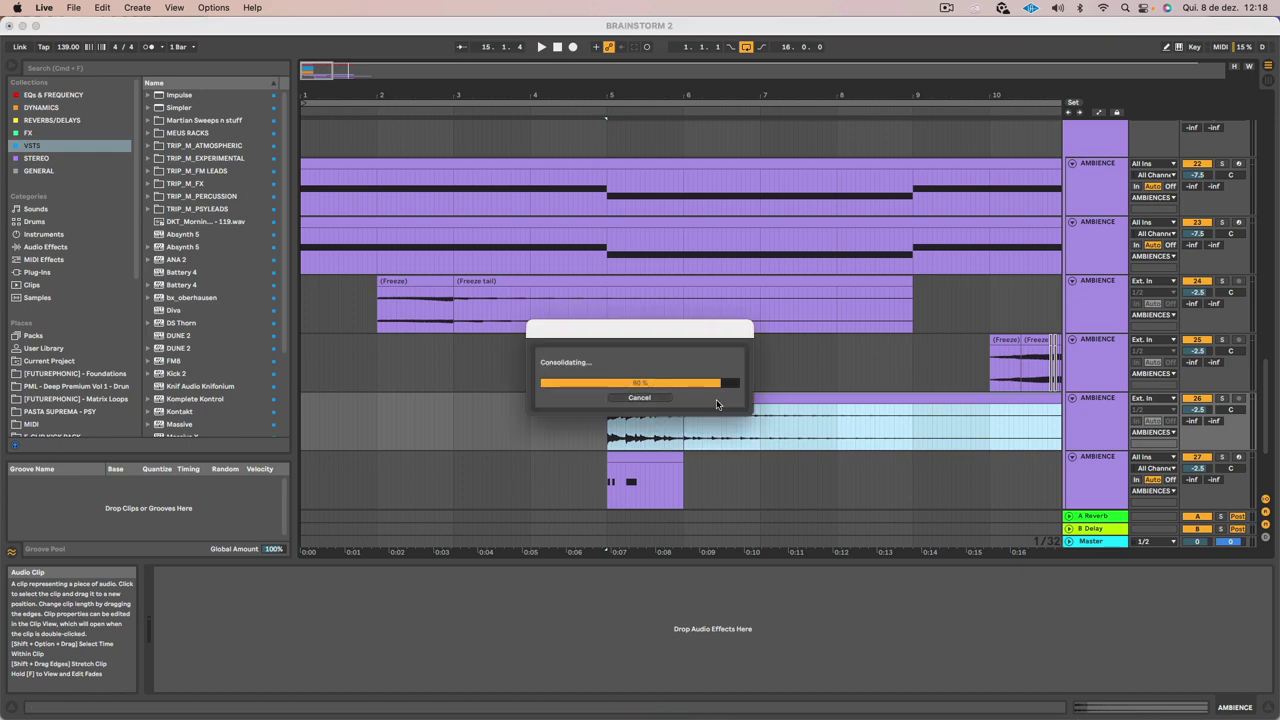
key(space)
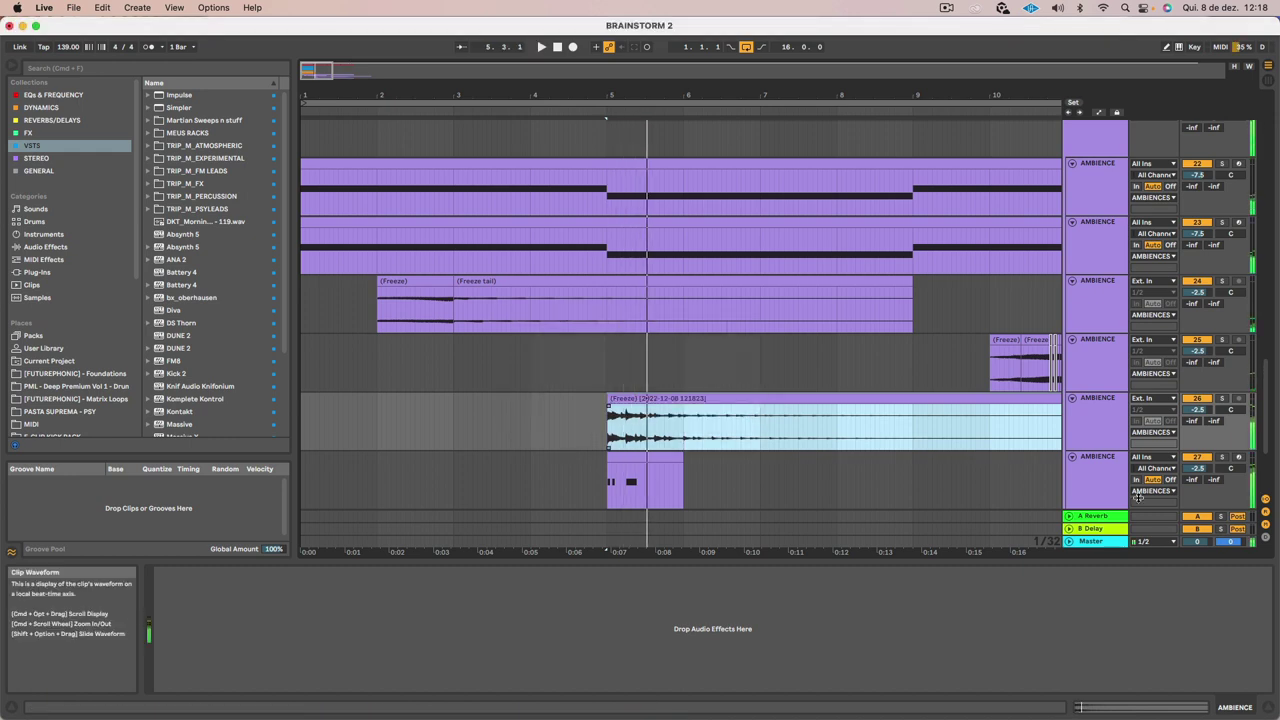
click(836, 470)
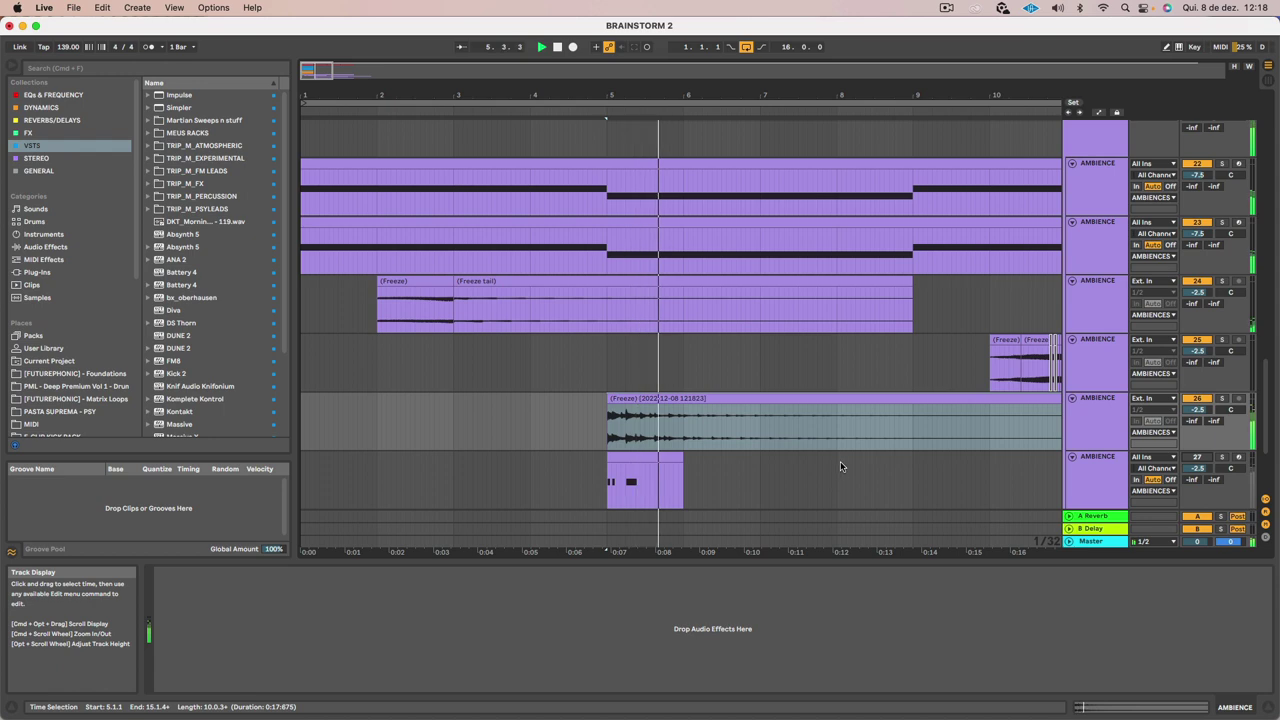
Listen to the consolidated track 26 clip against the other ambience layers from bar 5 onward
drag(501, 95, 501, 62)
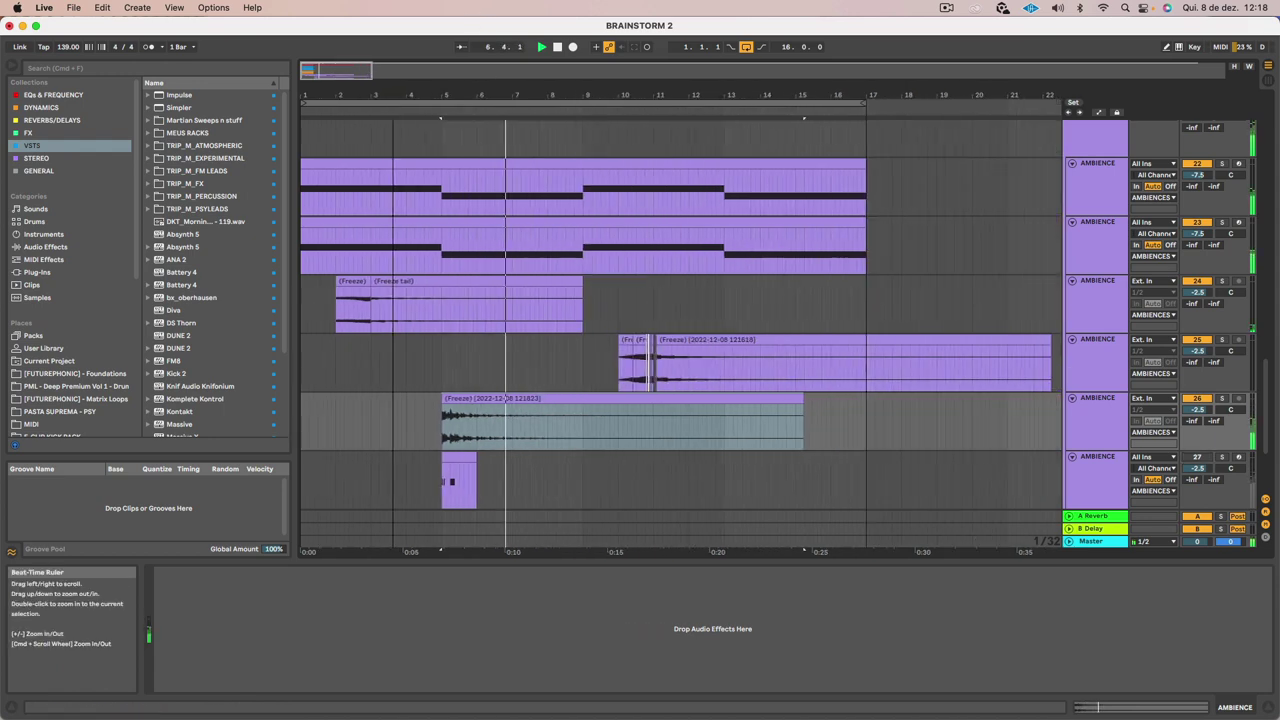
drag(393, 95, 392, 86)
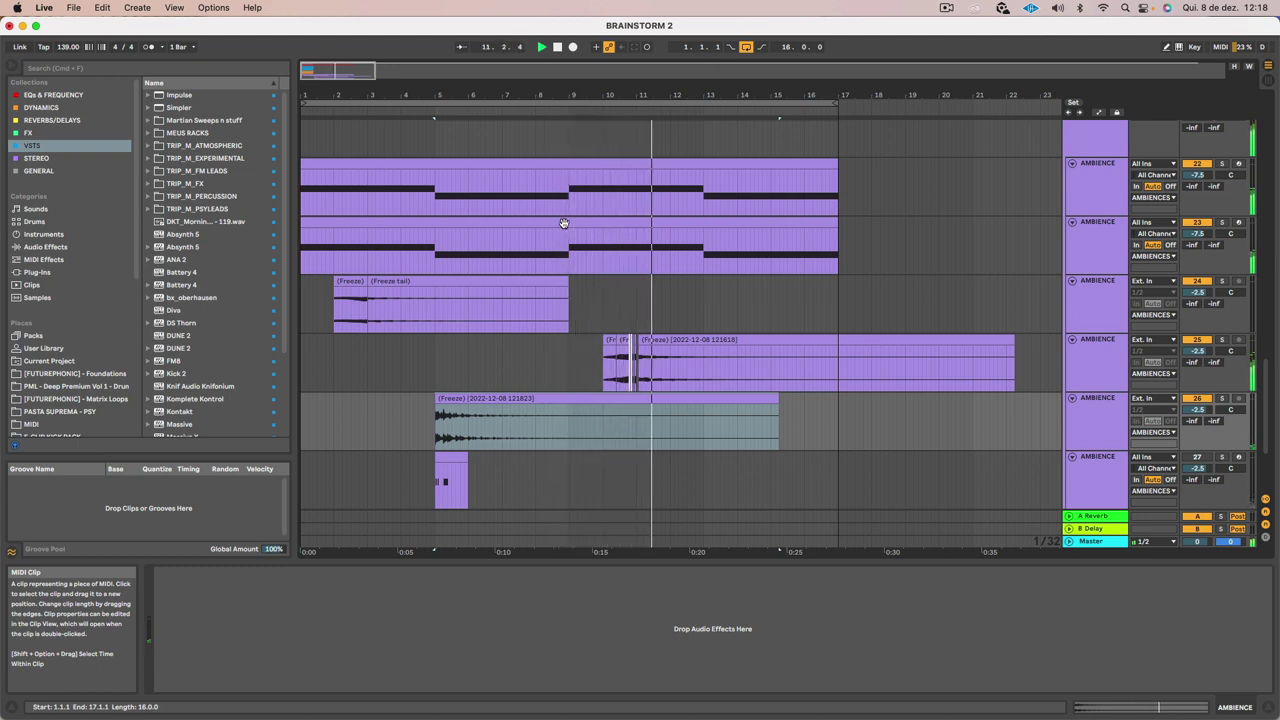
drag(636, 95, 520, 118)
scroll(592, 325, left, 5)
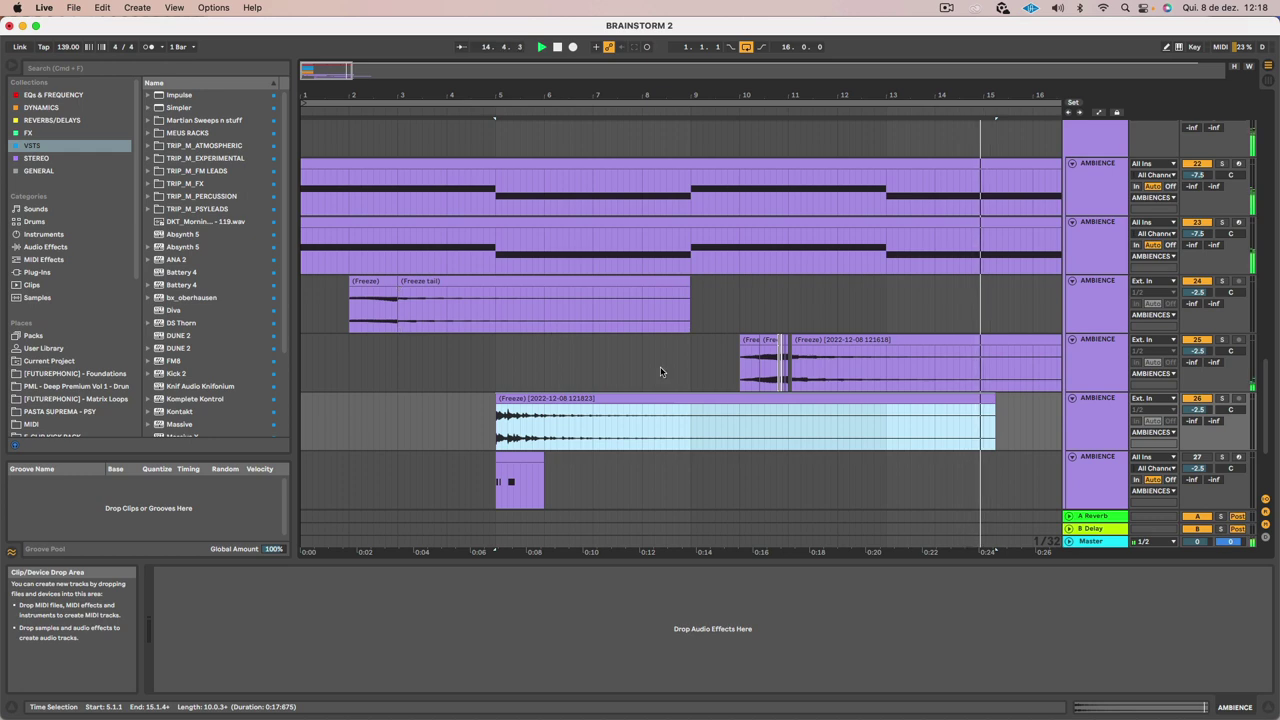
Extend the first piece of the track 25 clip over the chopped slices to 17.3.3 and replay from 5.1.1
click(755, 343)
drag(755, 343, 1105, 341)
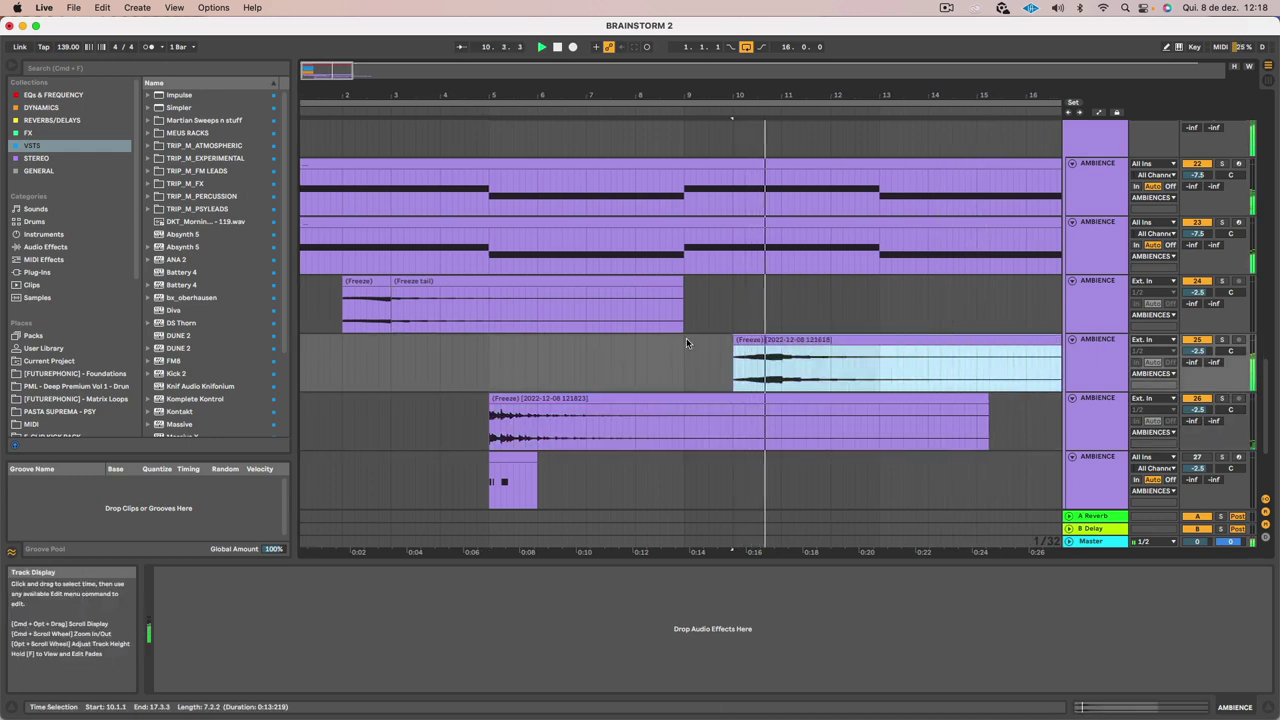
scroll(652, 393, left, 1)
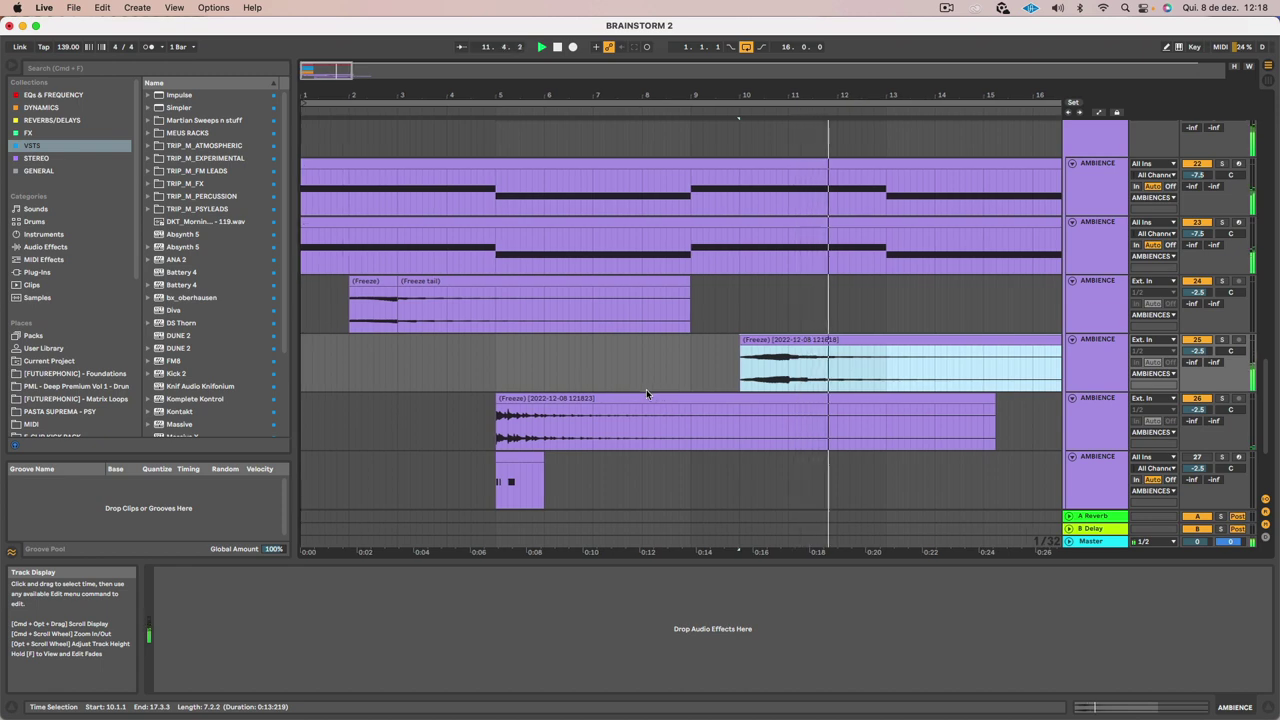
click(612, 398)
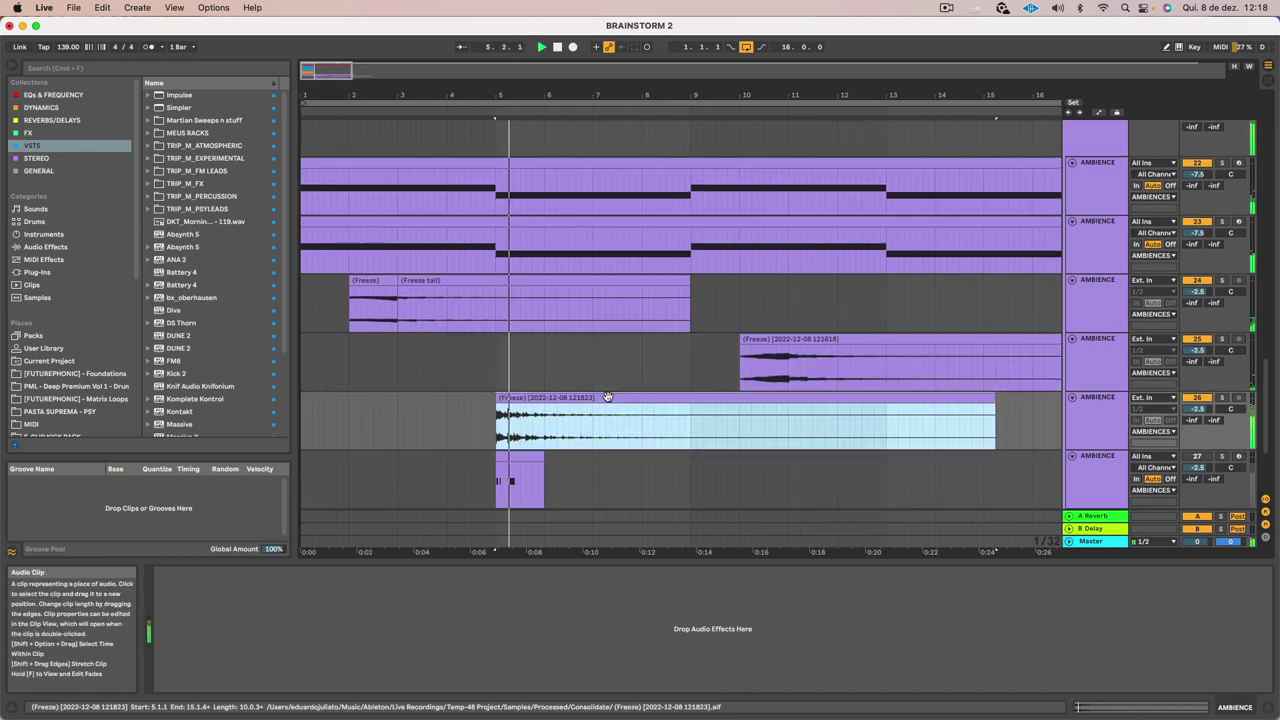
Lengthen the track 27 MIDI clip to two bars and move it to start at 8.1.1
click(513, 453)
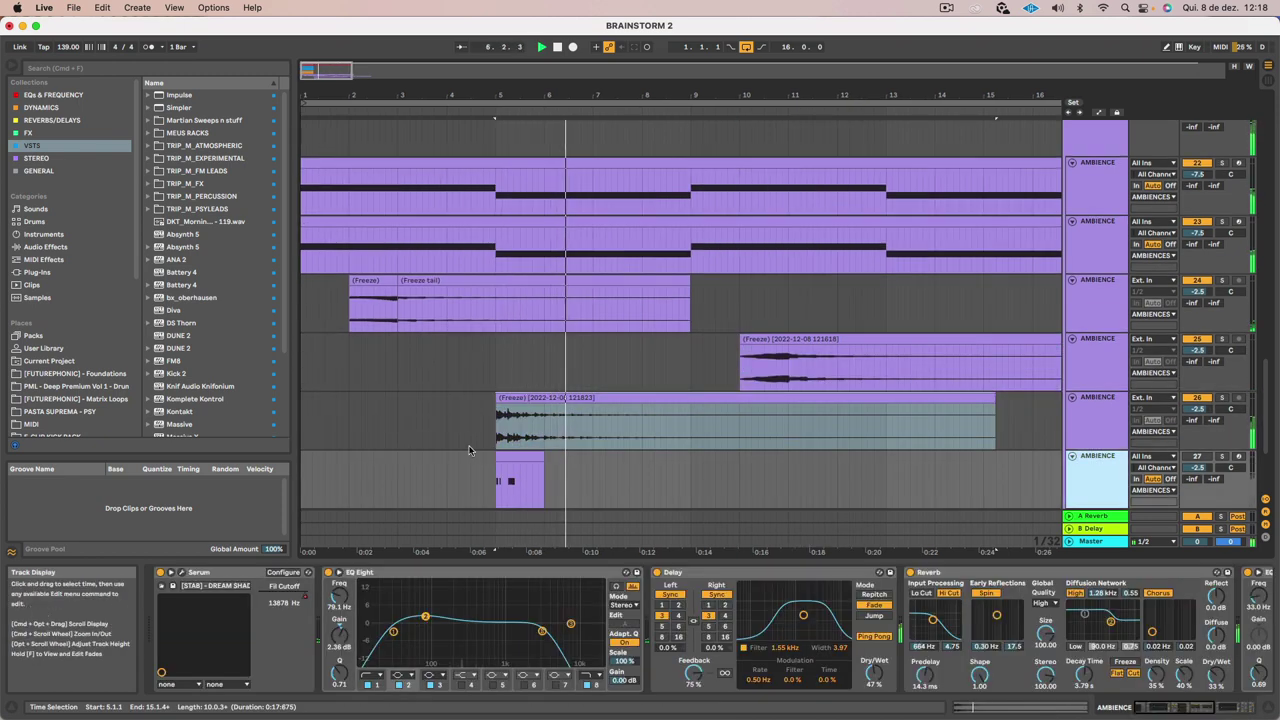
drag(513, 453, 688, 460)
key(space)
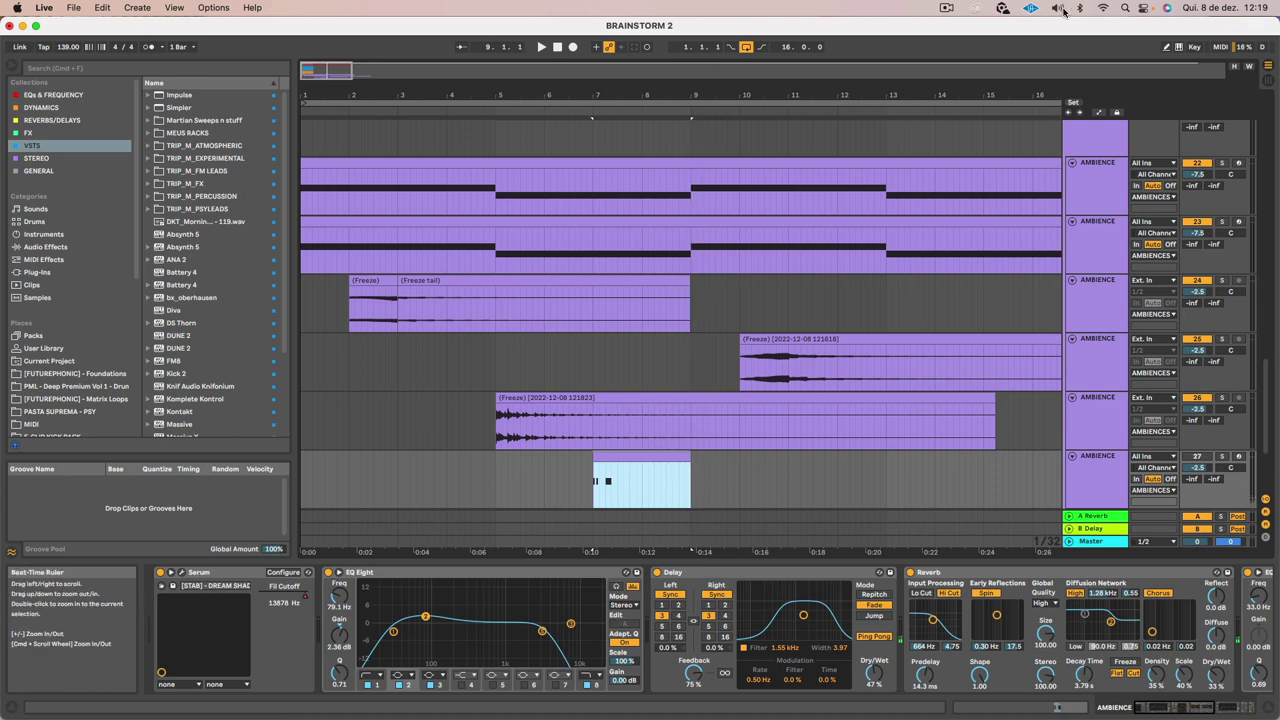
click(946, 8)
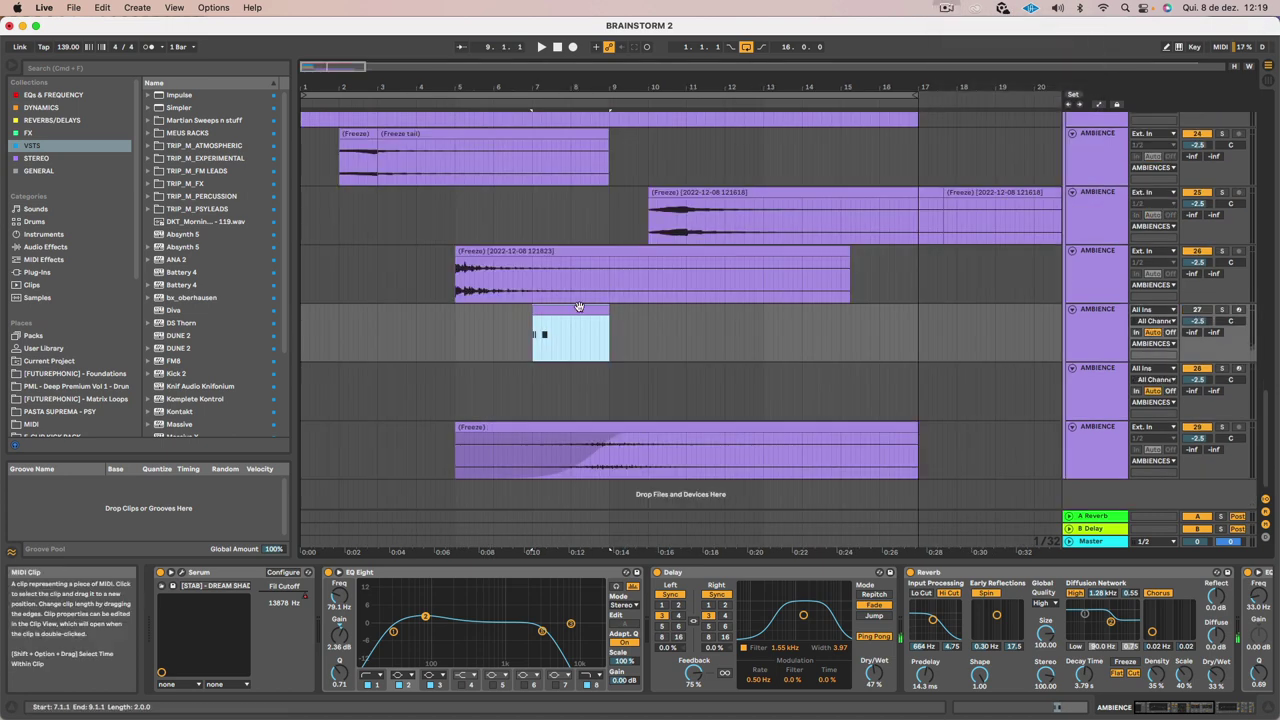
drag(573, 312, 623, 308)
Open the track 27 clip in an enlarged note editor and delete its second and third D1 notes
double_click(619, 309)
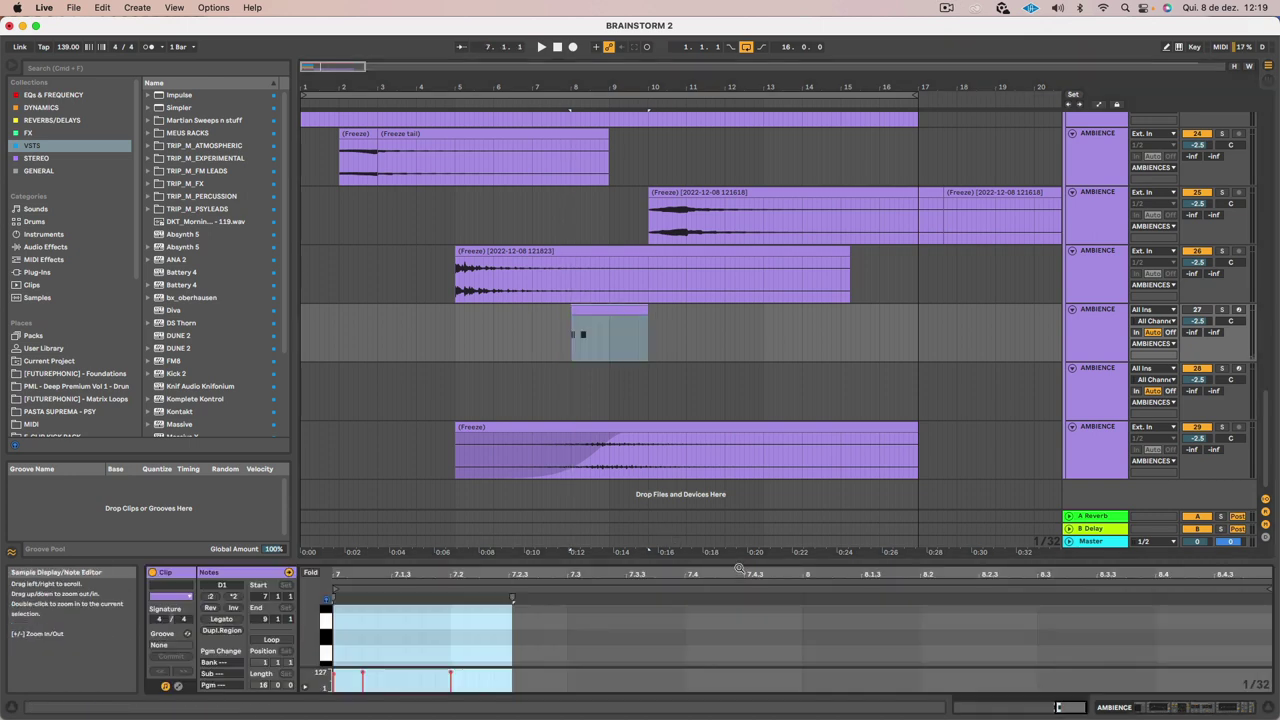
drag(739, 563, 690, 176)
click(337, 379)
drag(361, 368, 703, 269)
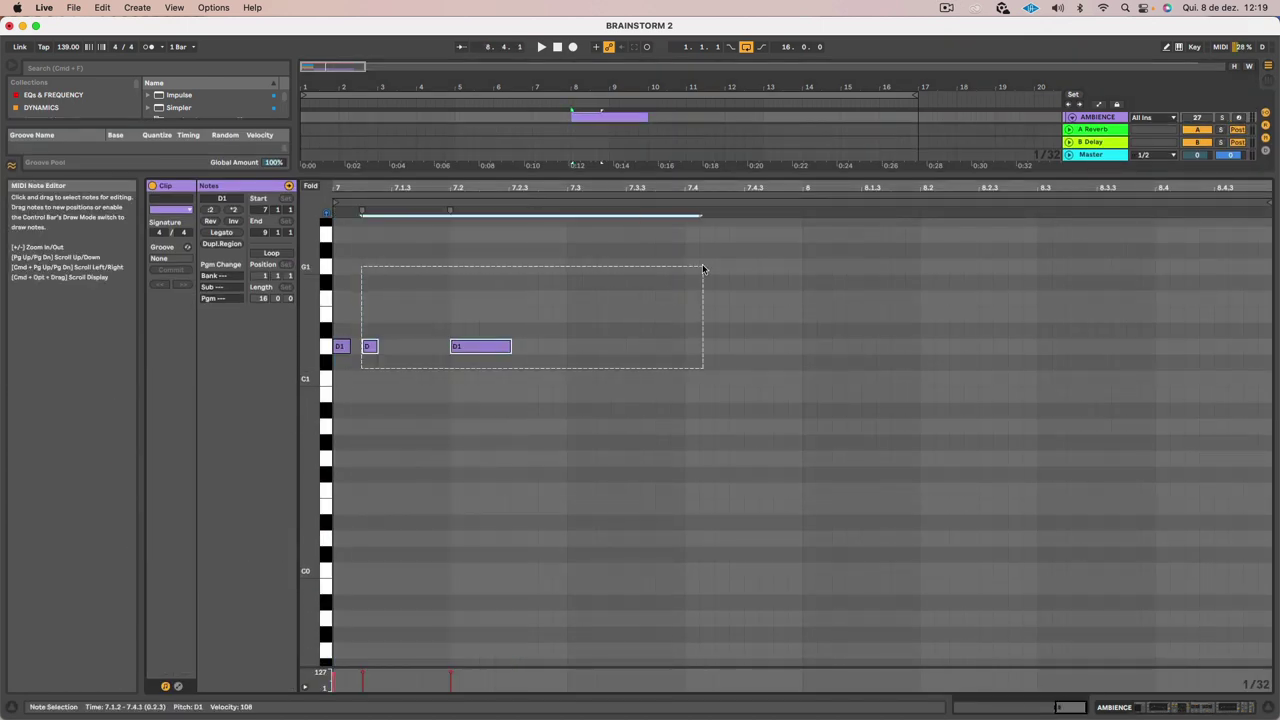
key(Delete)
Stretch the remaining D1 note across the whole clip from 7.1.1 to 9.1.1 and transpose it up to D3
click(358, 341)
drag(350, 346, 1202, 359)
scroll(637, 421, left, 10)
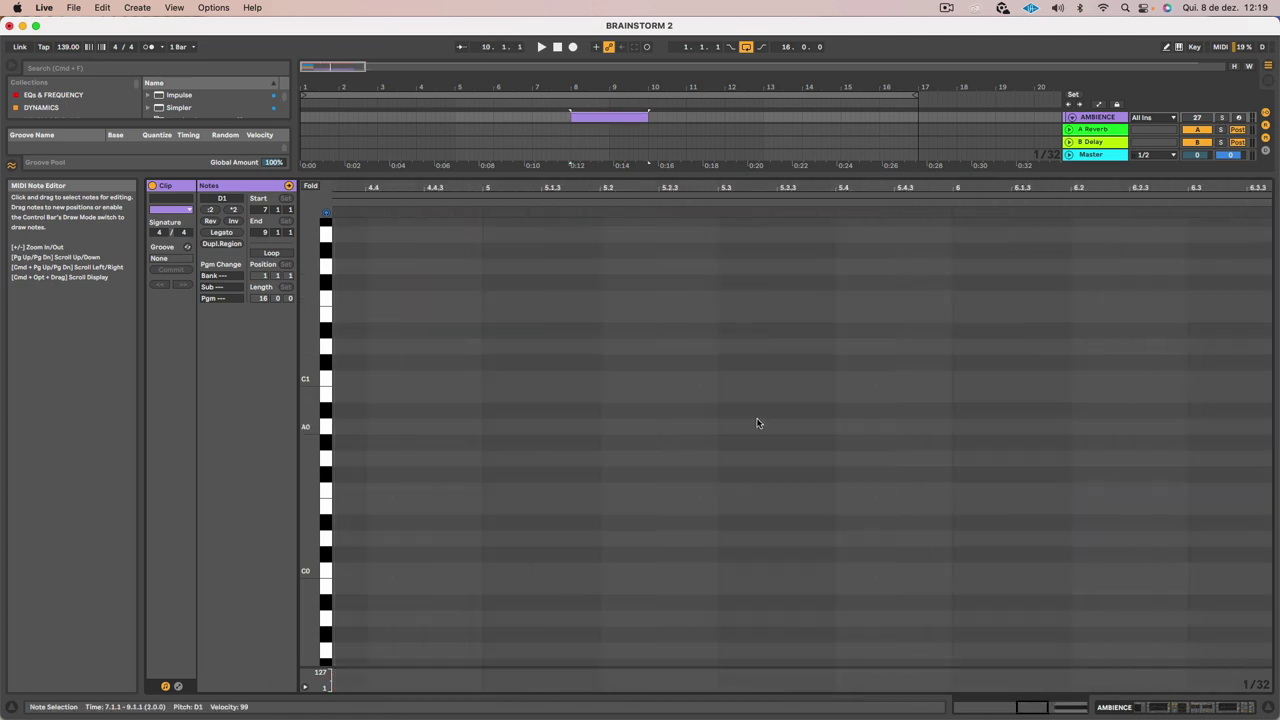
scroll(757, 423, right, 5)
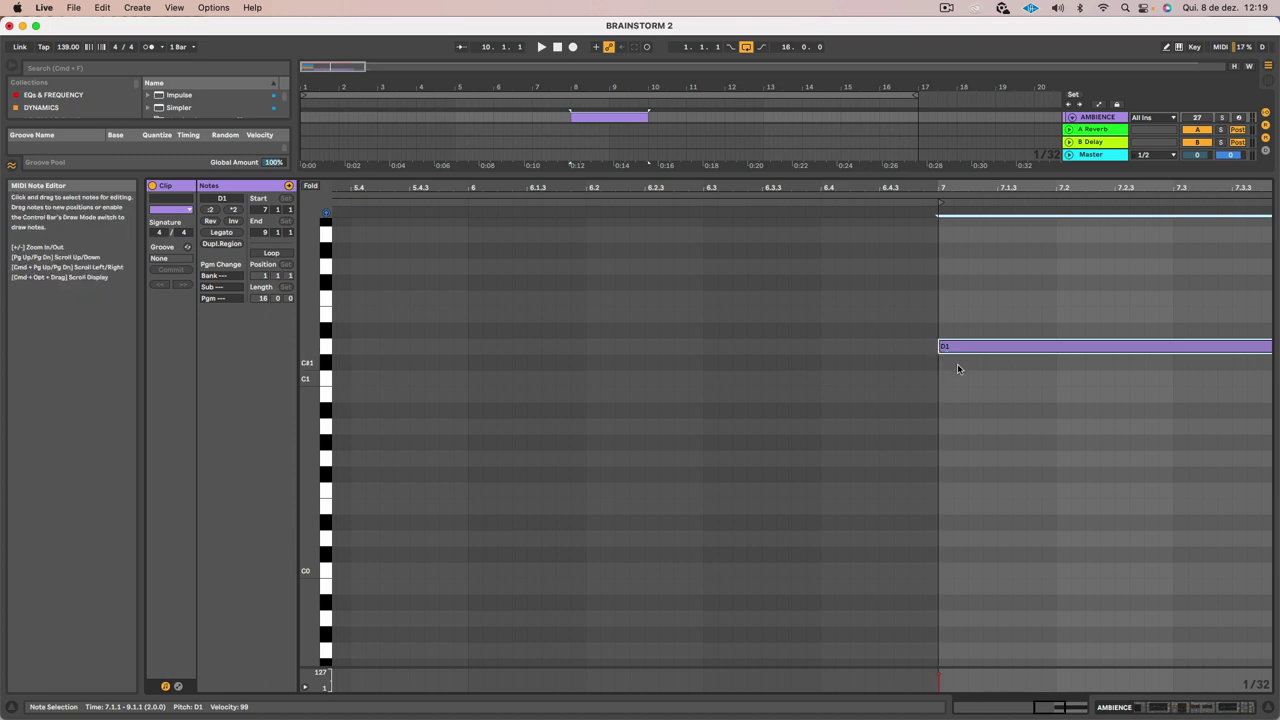
scroll(951, 366, right, 6)
key(shift+Up)
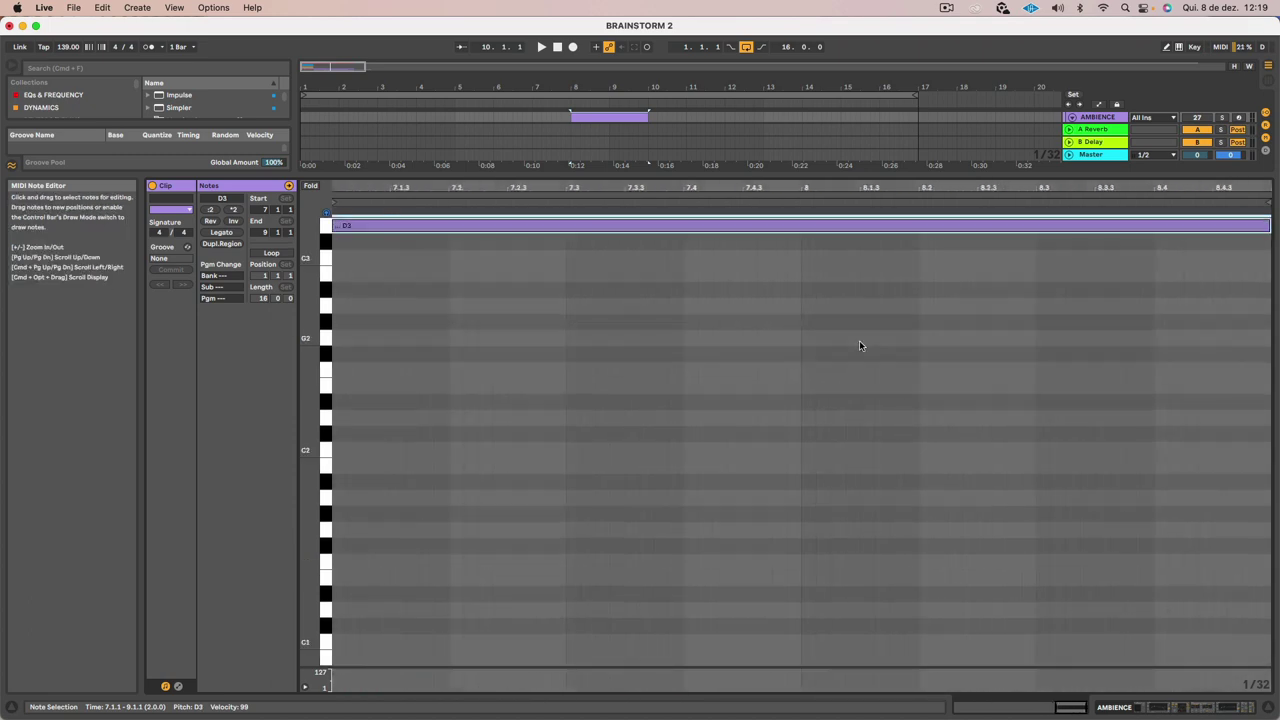
Search the whole browser library for "arp" and add the Arpeggiator before Serum on AMBIENCE track 27
key(shift+Tab)
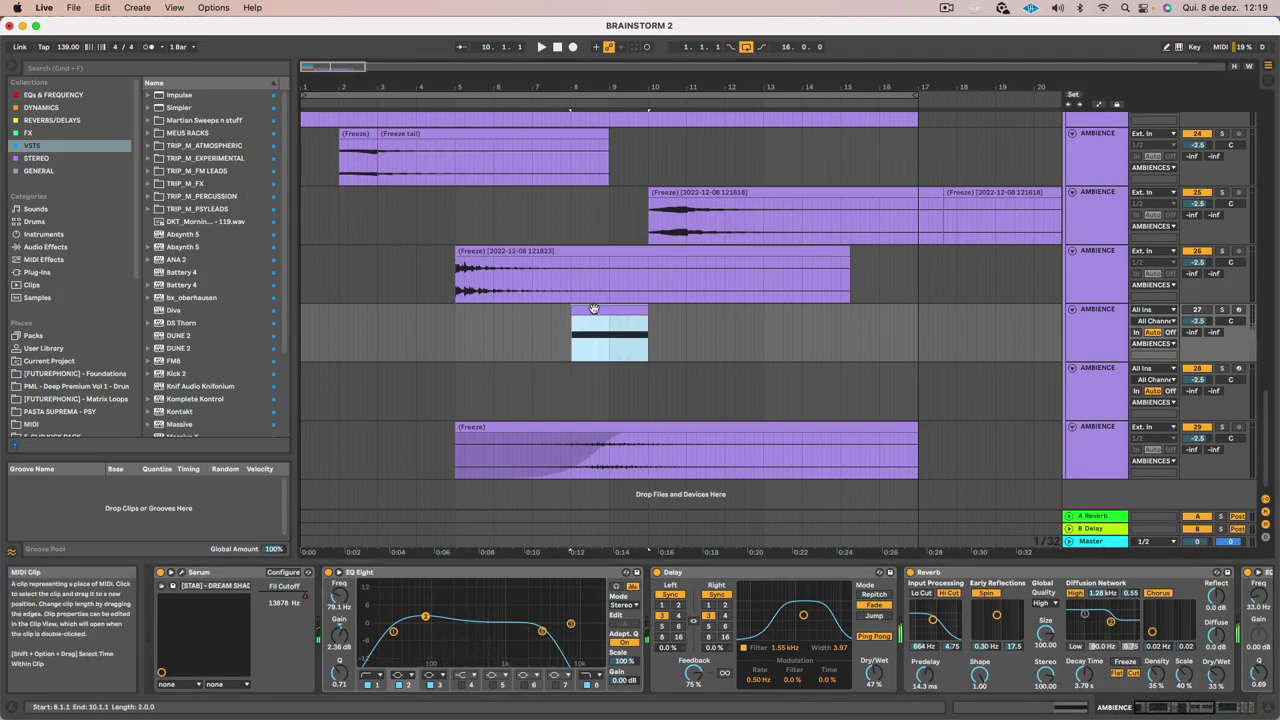
click(74, 70)
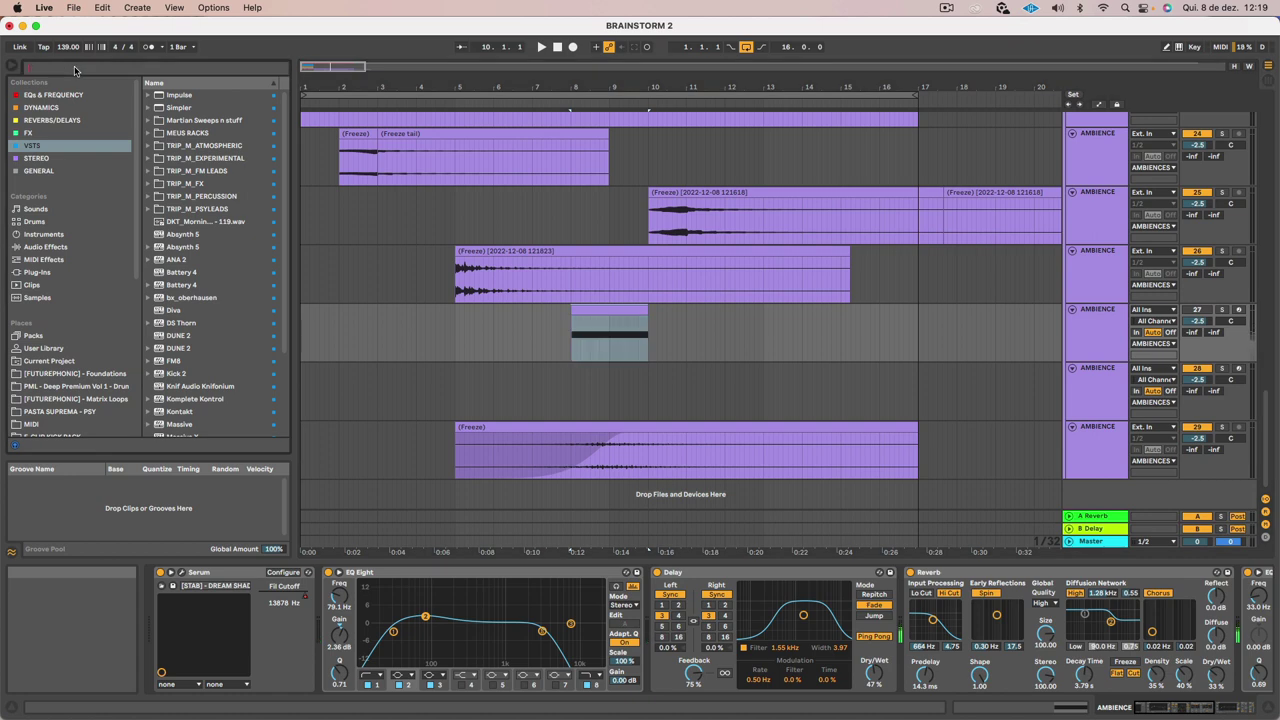
text(arp)
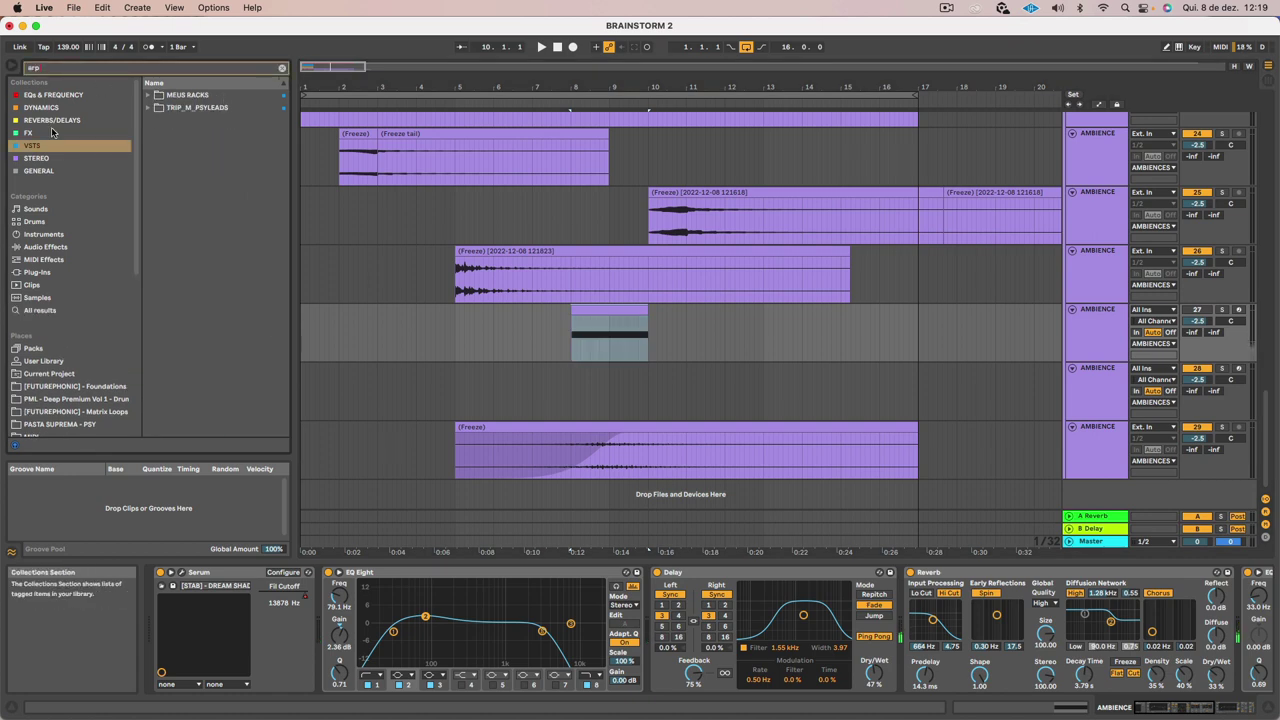
click(64, 311)
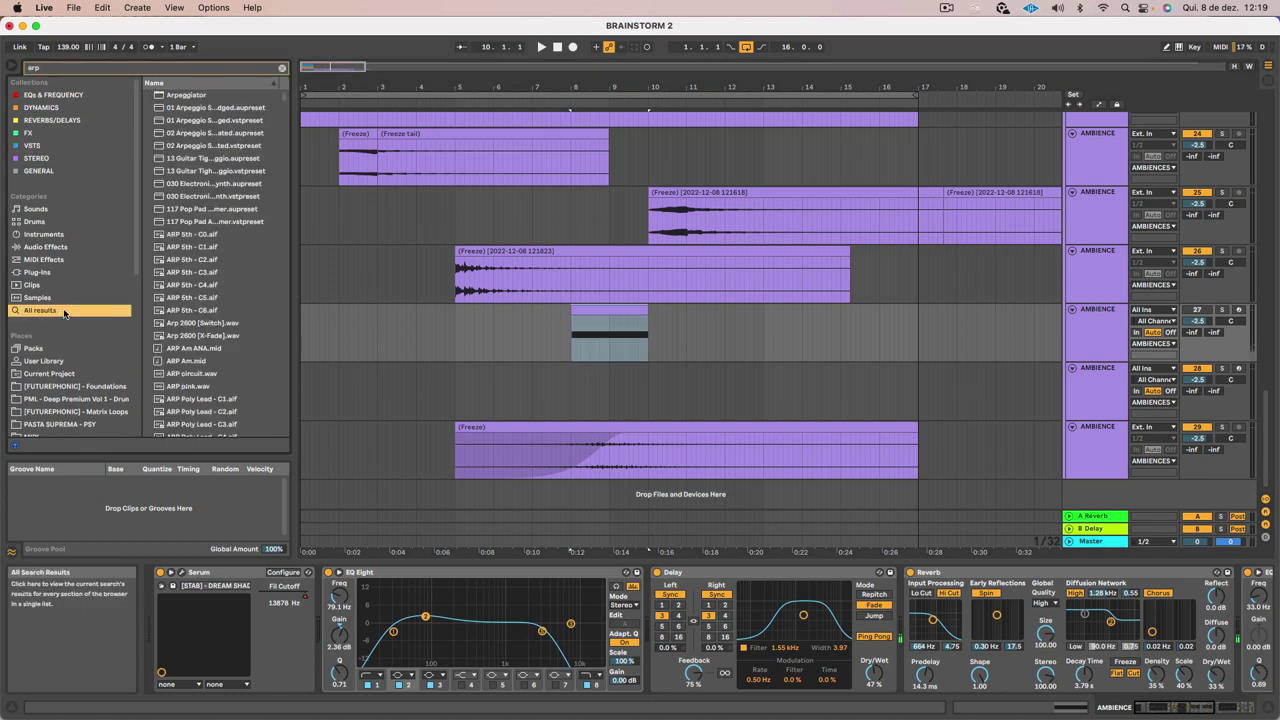
click(199, 95)
drag(654, 378, 636, 342)
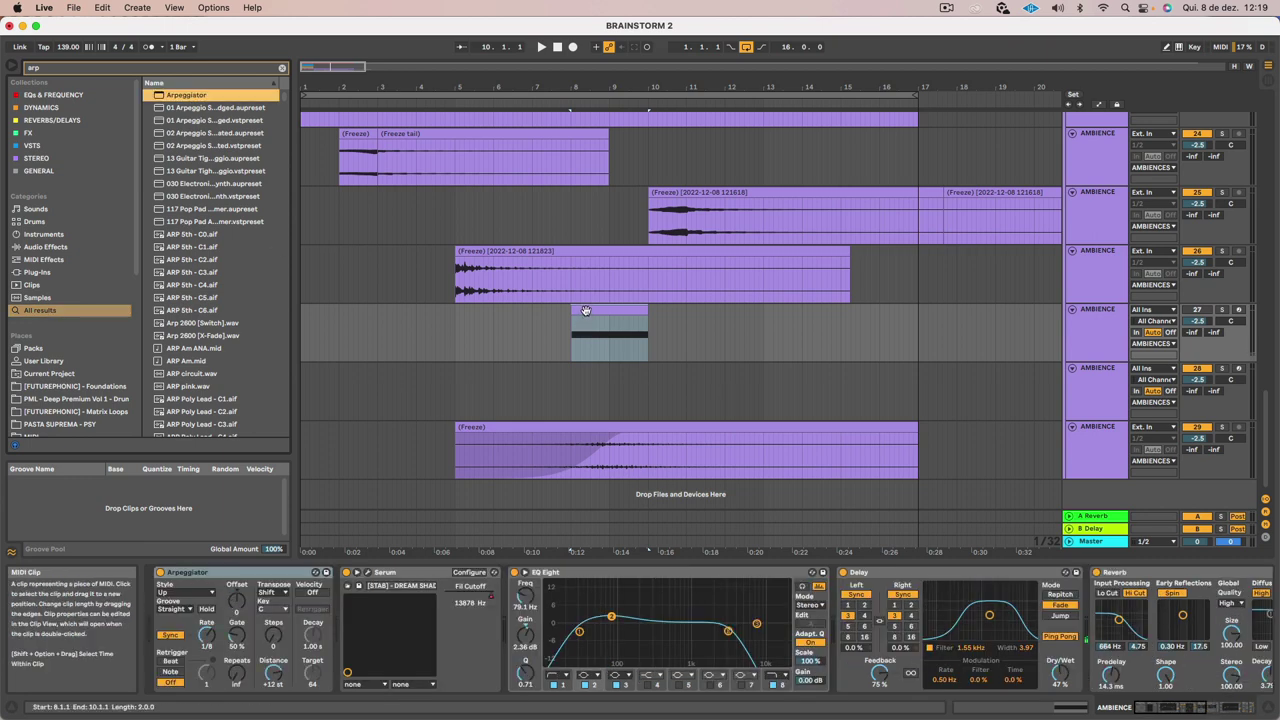
Load the user preset [PERC] - Tech from the PASTA SUPREMA drums and percussion presets into Serum on track 27
click(586, 310)
click(368, 574)
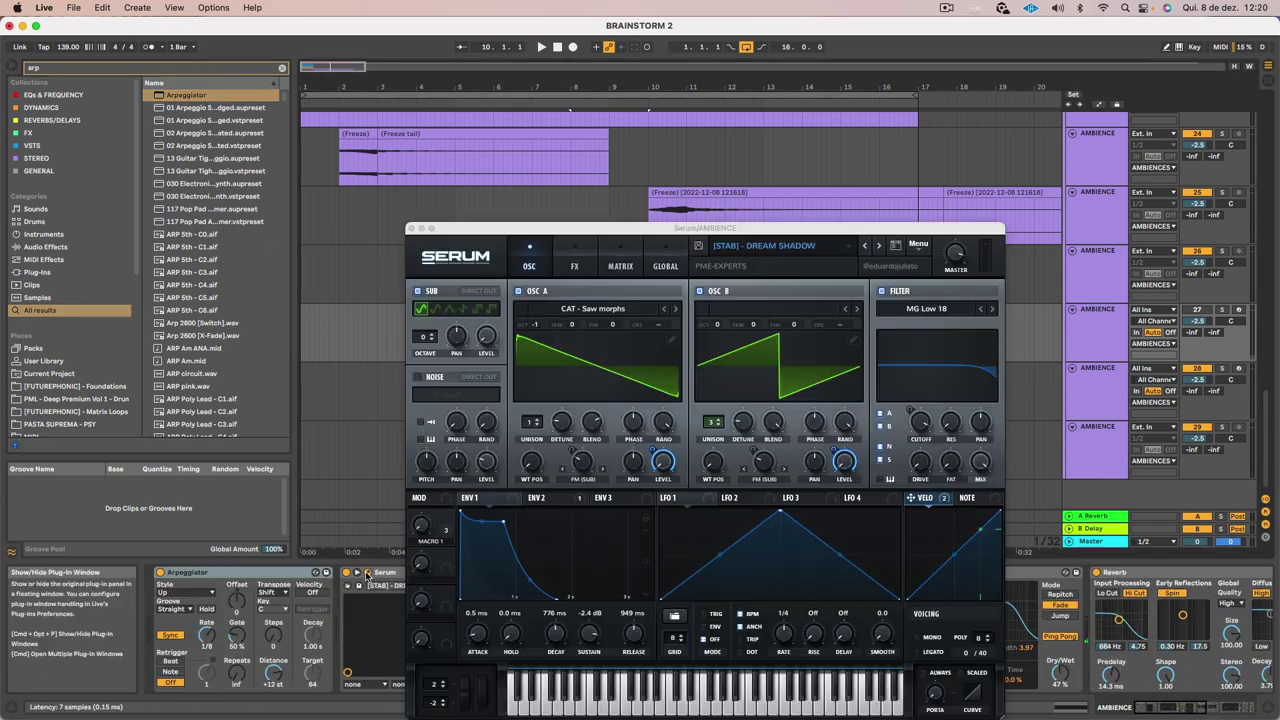
click(910, 243)
mouse_move(790, 394)
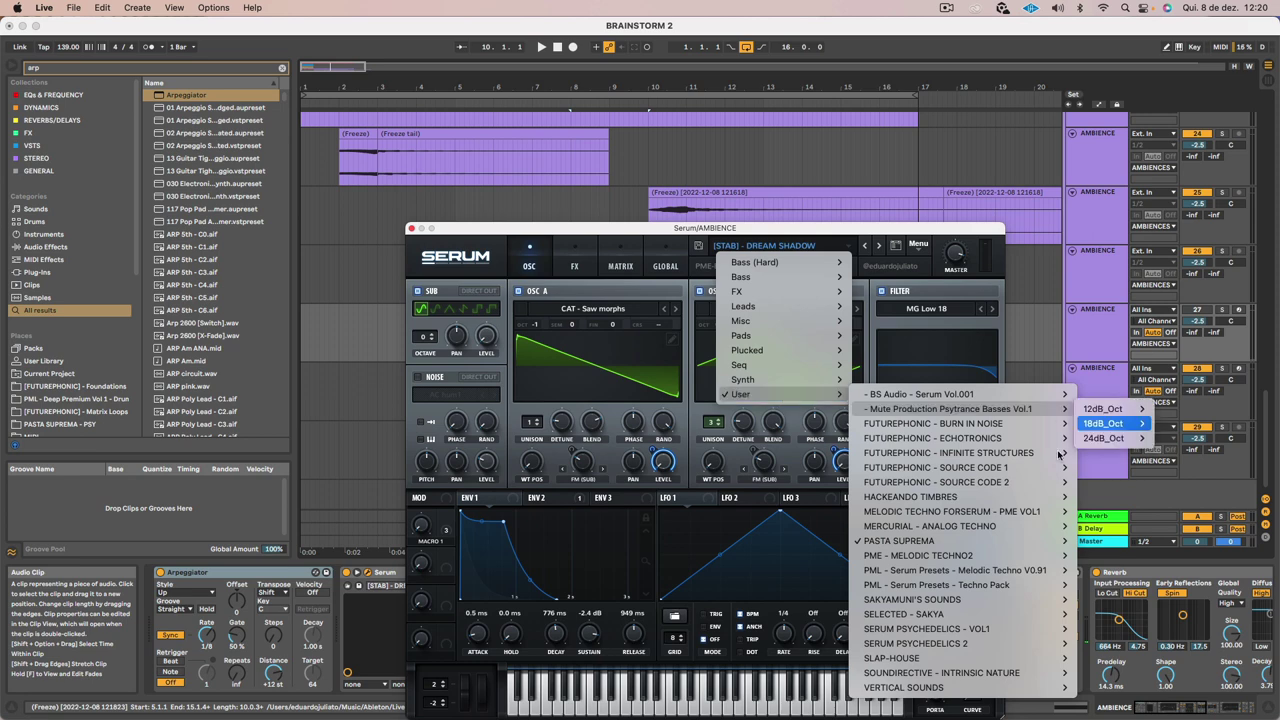
mouse_move(997, 548)
mouse_move(1171, 566)
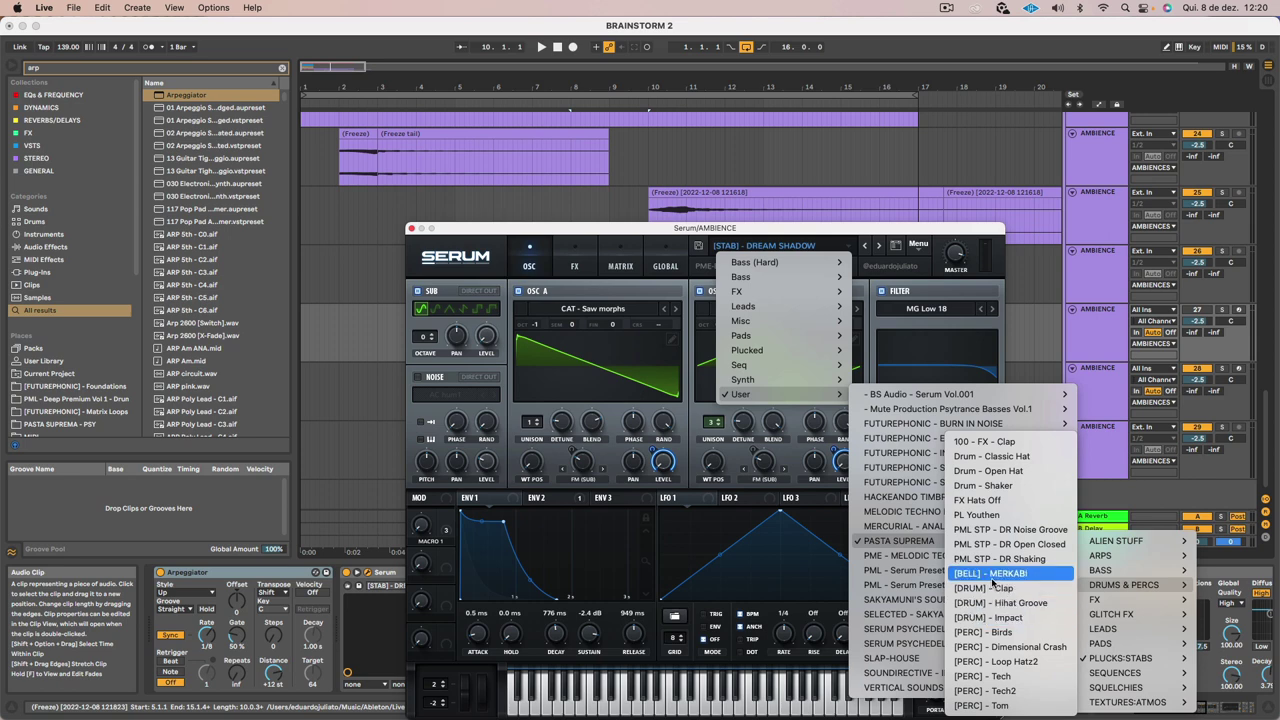
click(1006, 676)
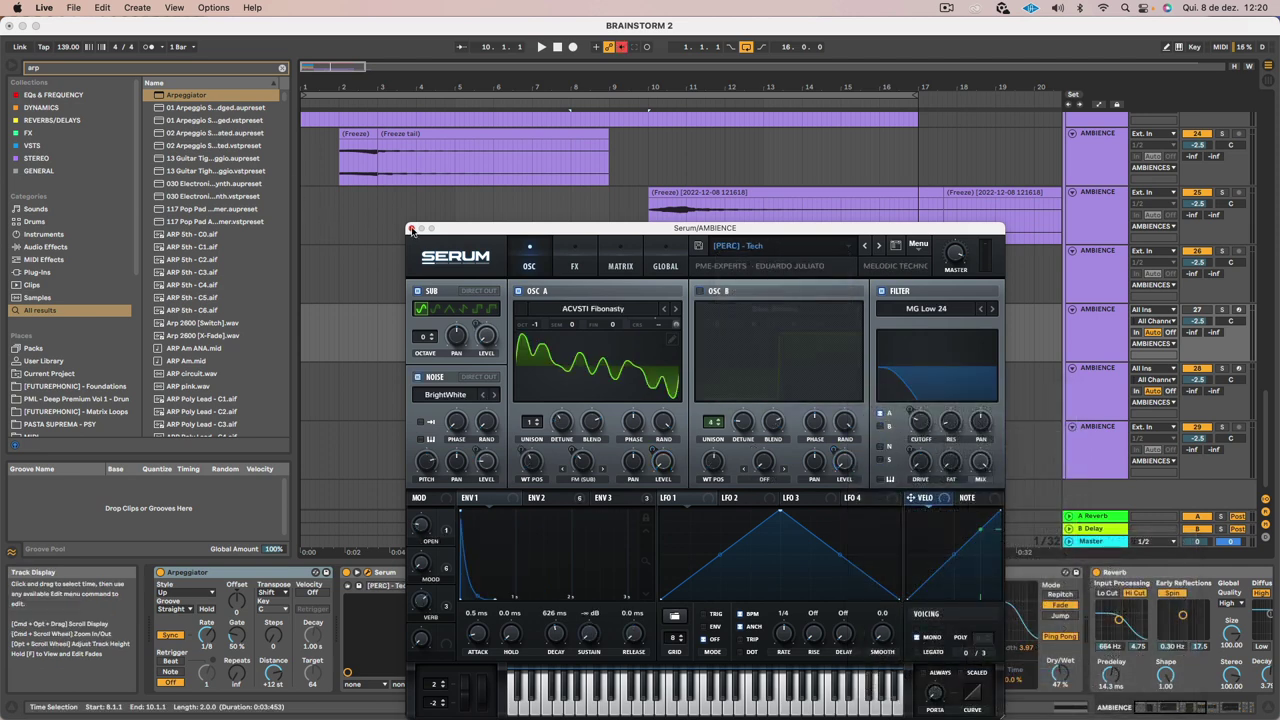
click(411, 229)
Play back the arpeggiated clip on track 27 with the track activated
key(space)
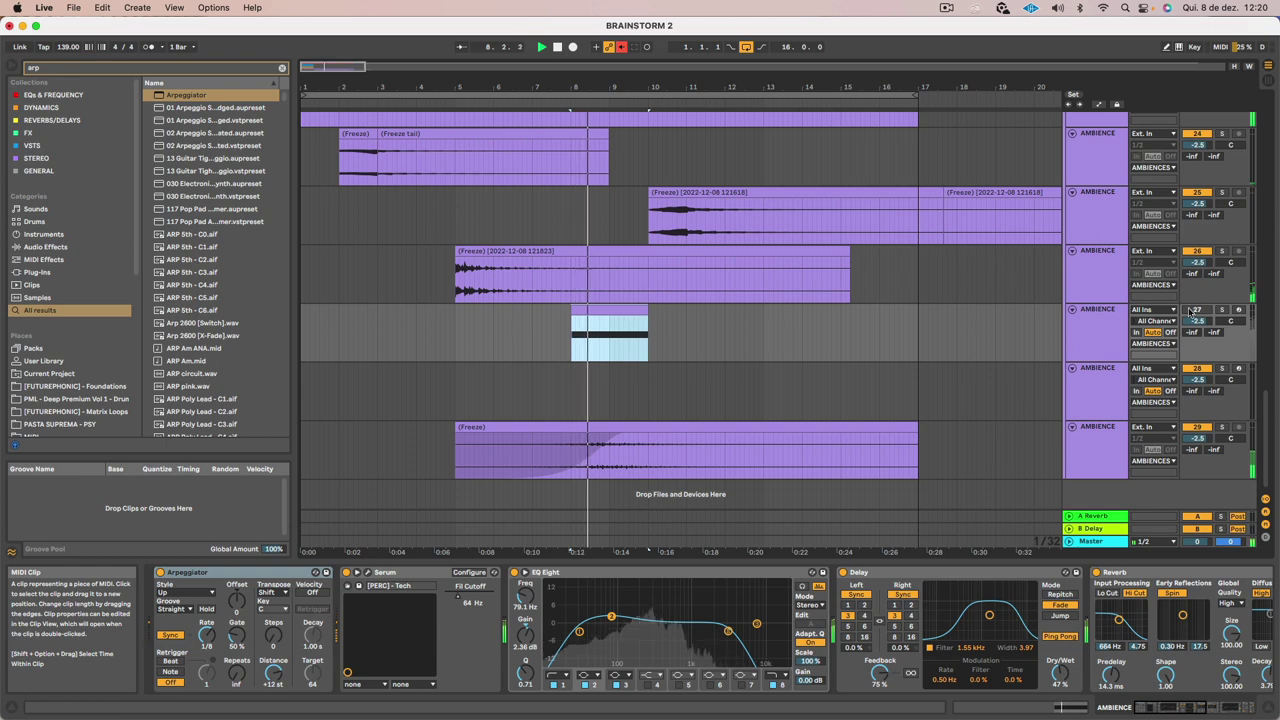
key(space)
click(1190, 311)
key(space)
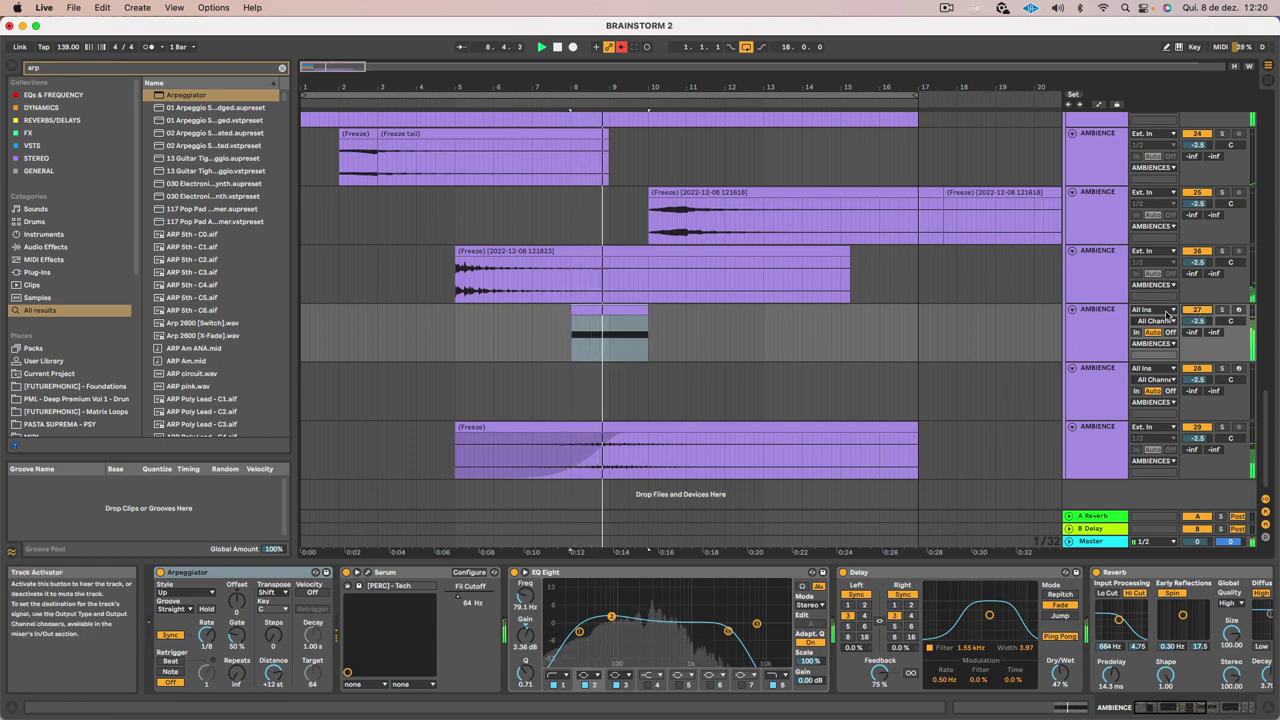
click(1098, 335)
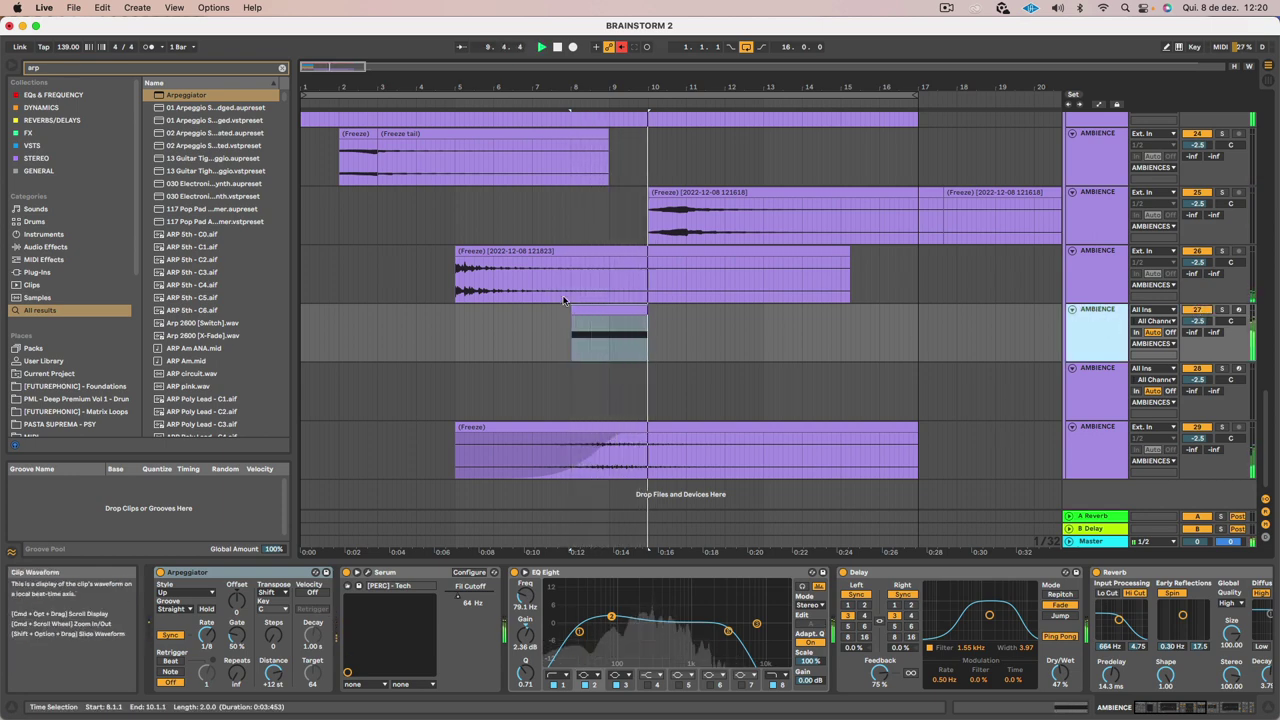
Try the clip's held note an octave higher at D4 during playback and bring it back down to D3
double_click(613, 308)
drag(613, 307, 559, 186)
key(space)
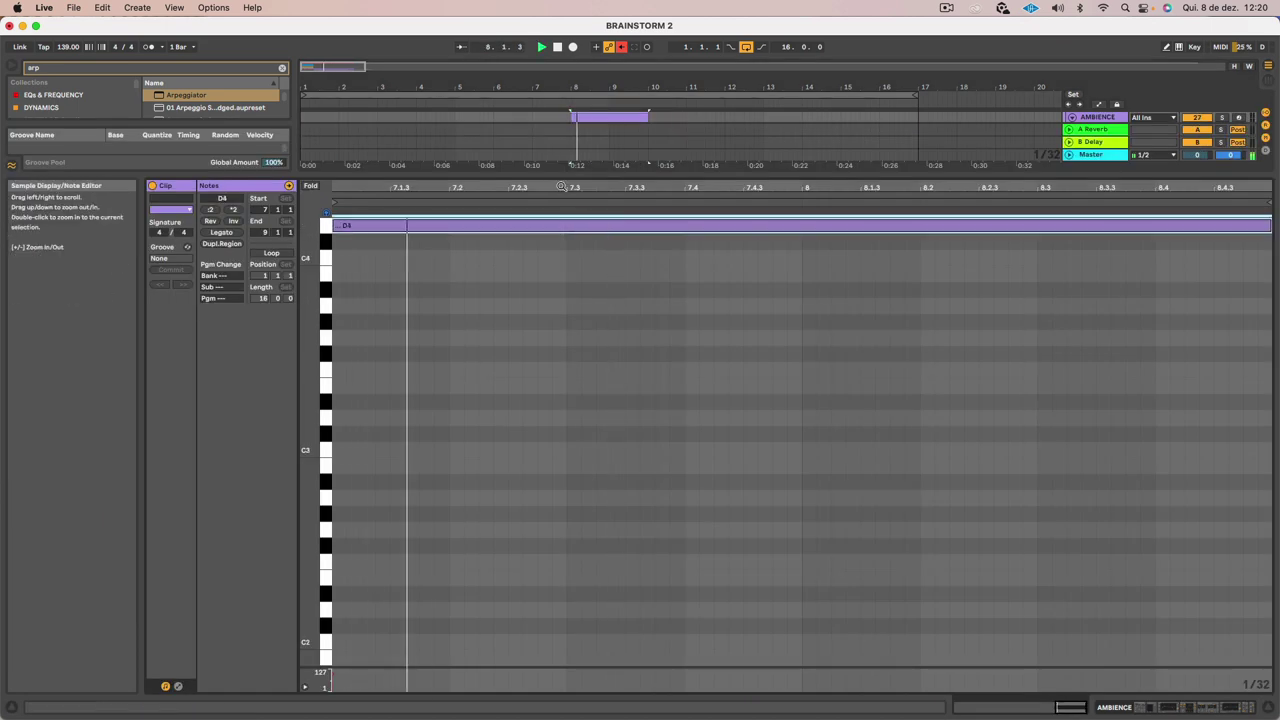
key(shift+Down)
key(space)
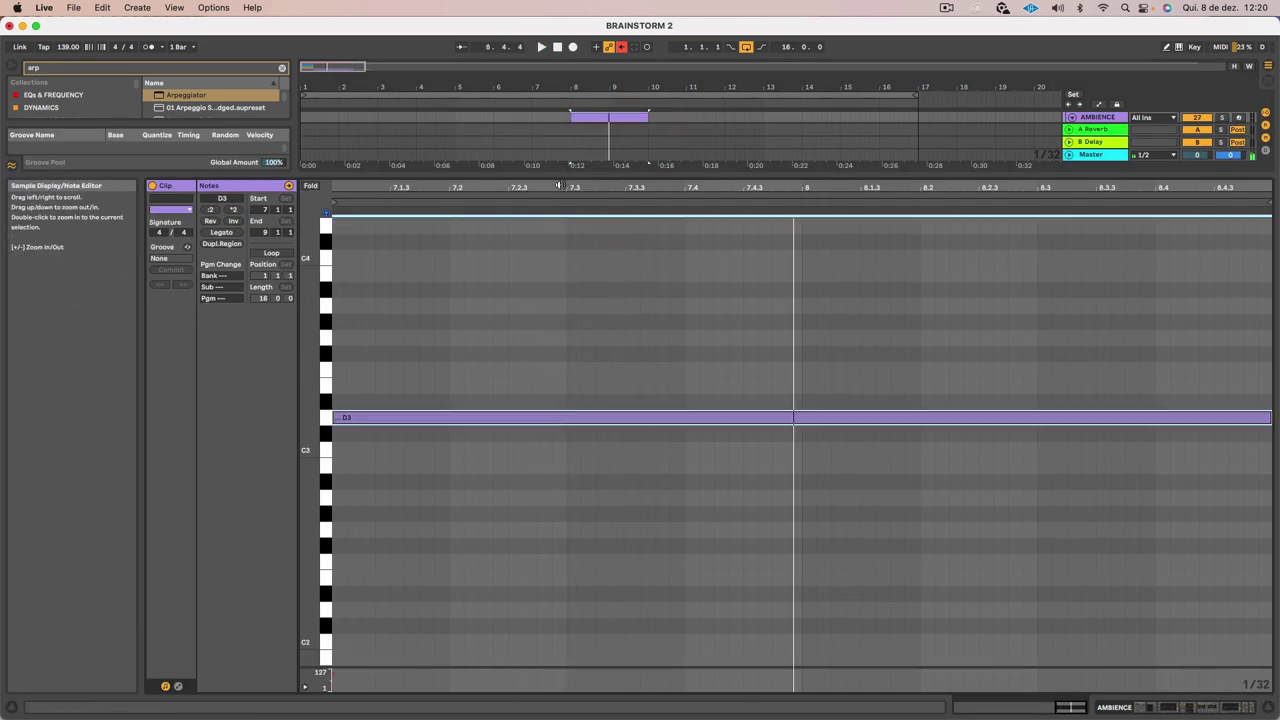
key(shift+Tab)
Turn off track 27's Delay and reshape its EQ Eight with a low cut at 102 Hz and a gentle high-frequency boost
click(843, 572)
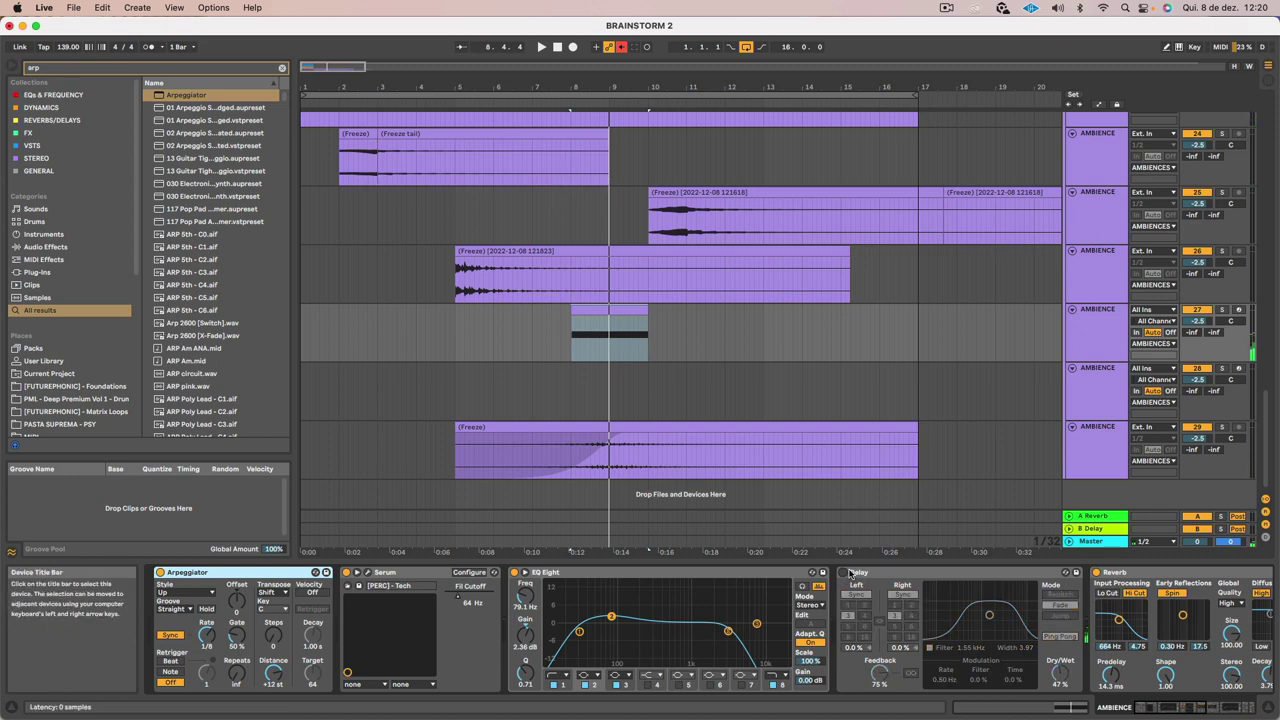
key(space)
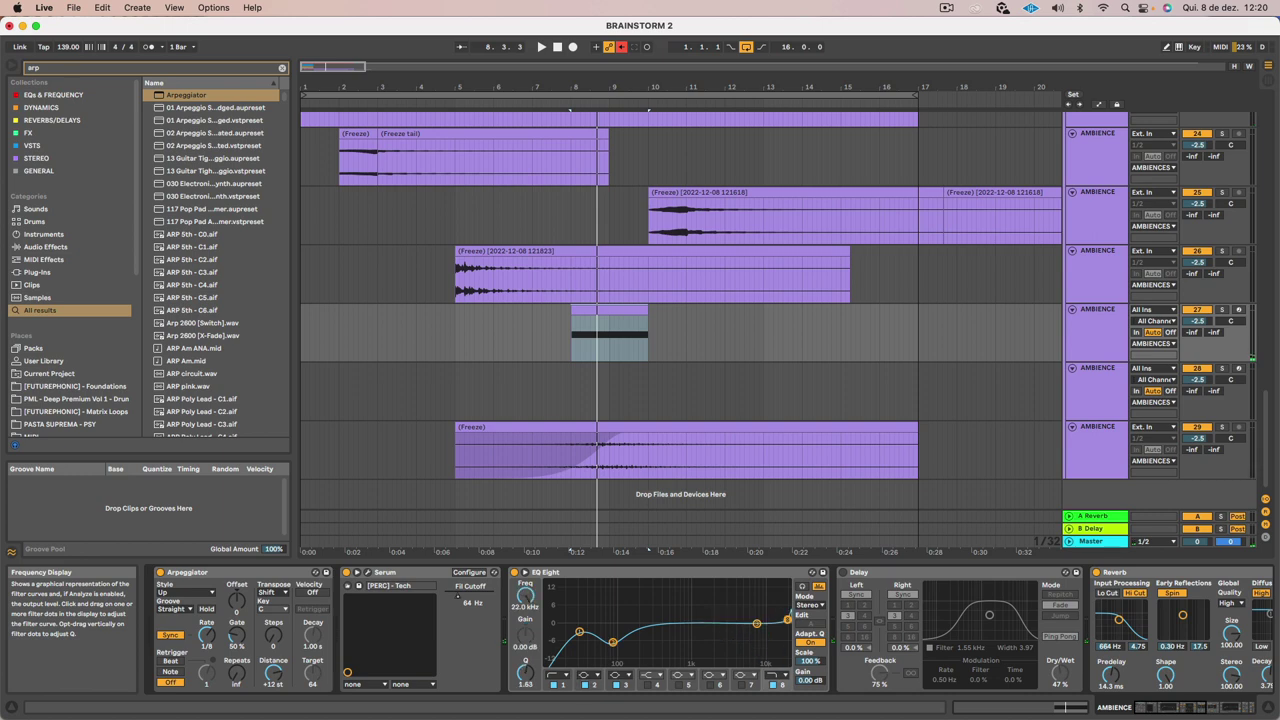
key(space)
drag(757, 624, 755, 616)
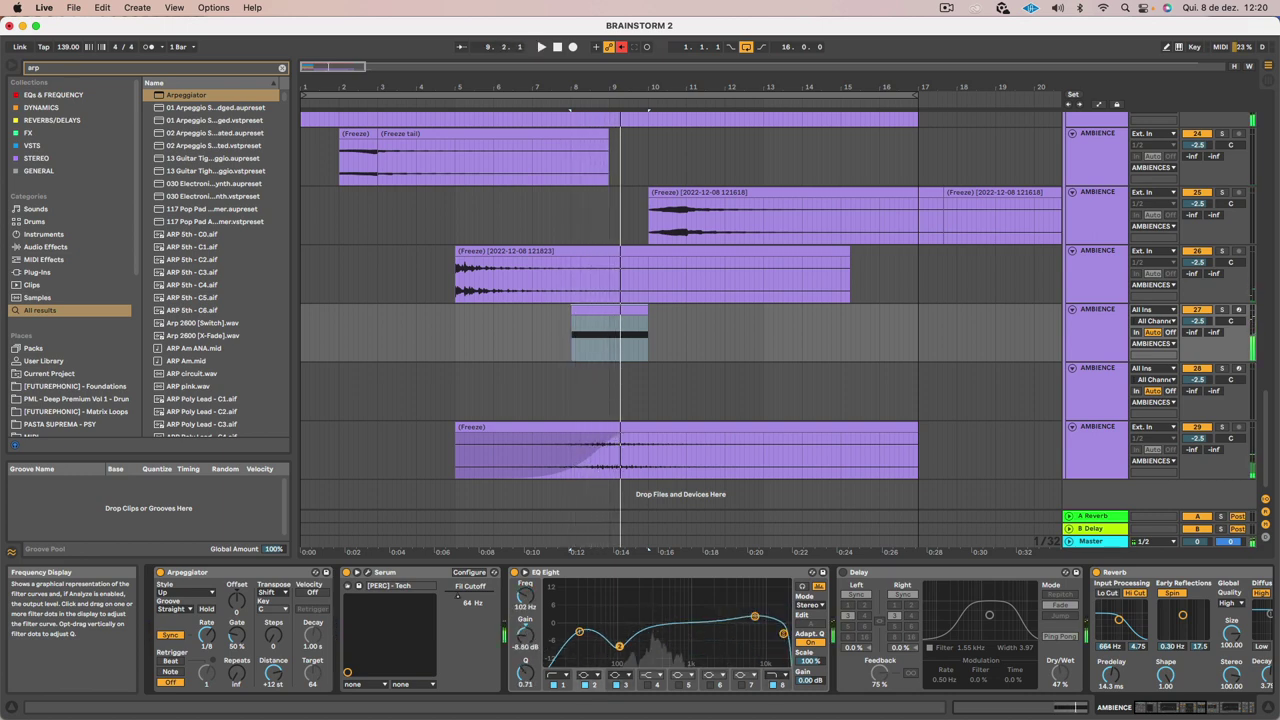
key(space)
drag(629, 639, 619, 630)
key(space)
Switch the Arpeggiator from synced to free rate and shorten the rate to about 29.9 ms while listening
click(170, 635)
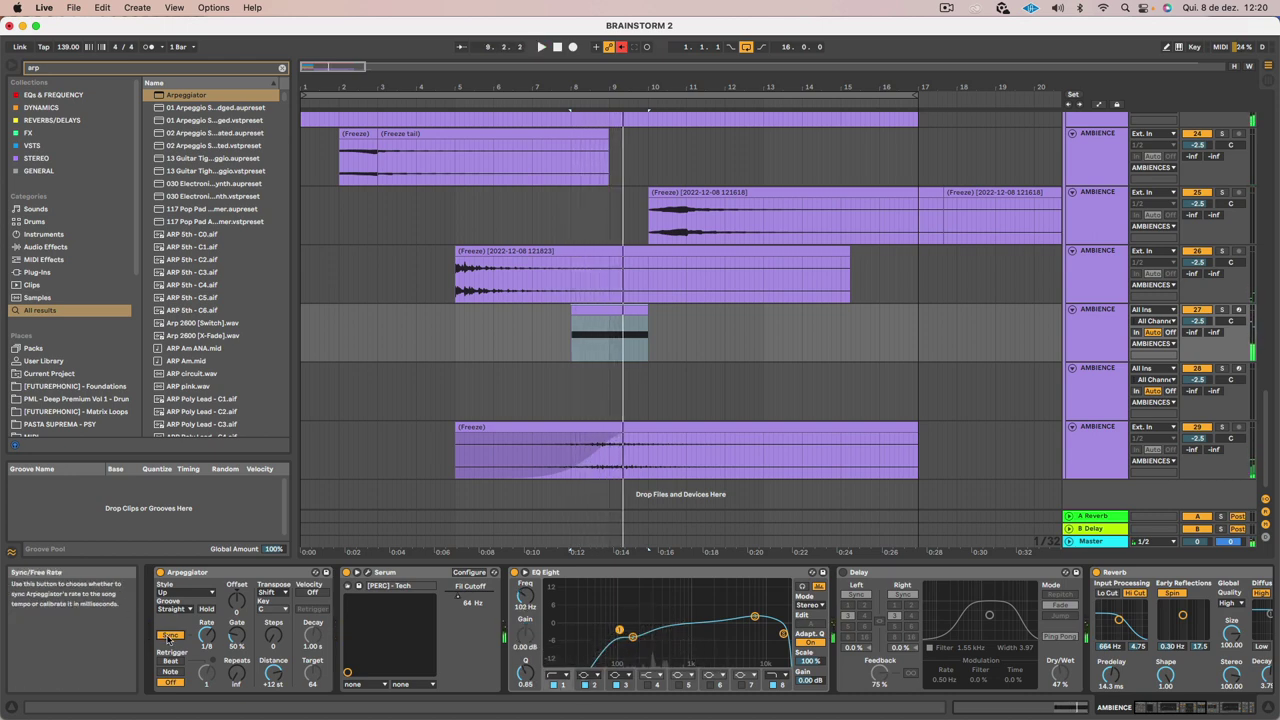
key(space)
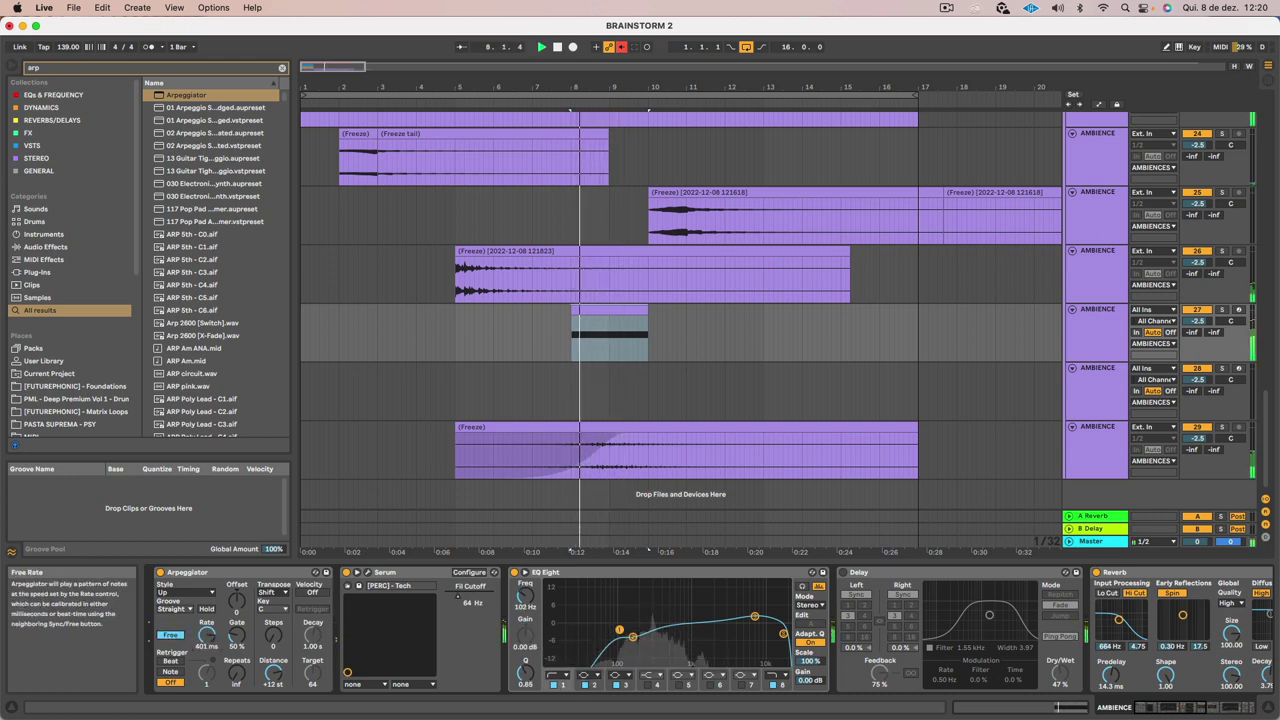
drag(206, 635, 206, 696)
key(space)
key(space)
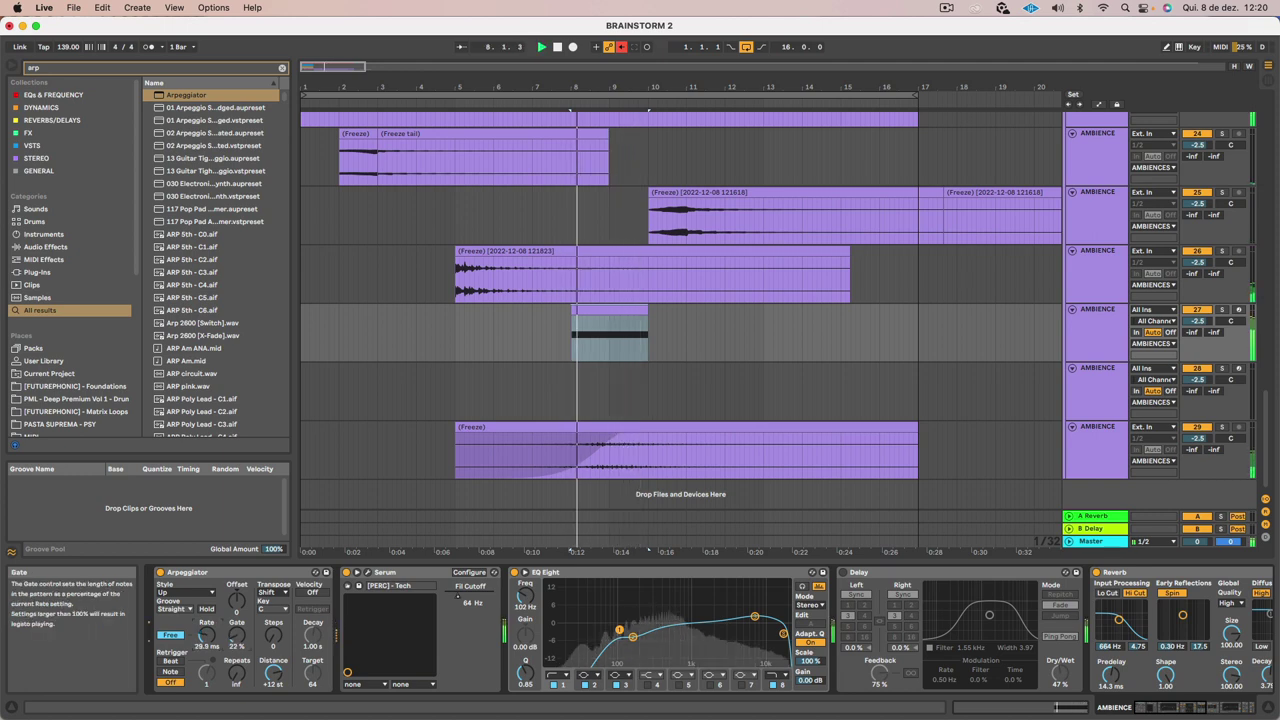
key(space)
Set the Arpeggiator's gate to 170% and lengthen its free rate to about 278 ms
drag(236, 635, 206, 646)
drag(237, 635, 238, 560)
mouse_move(206, 635)
mouse_down()
mouse_move(206, 610)
mouse_move(206, 632)
mouse_up()
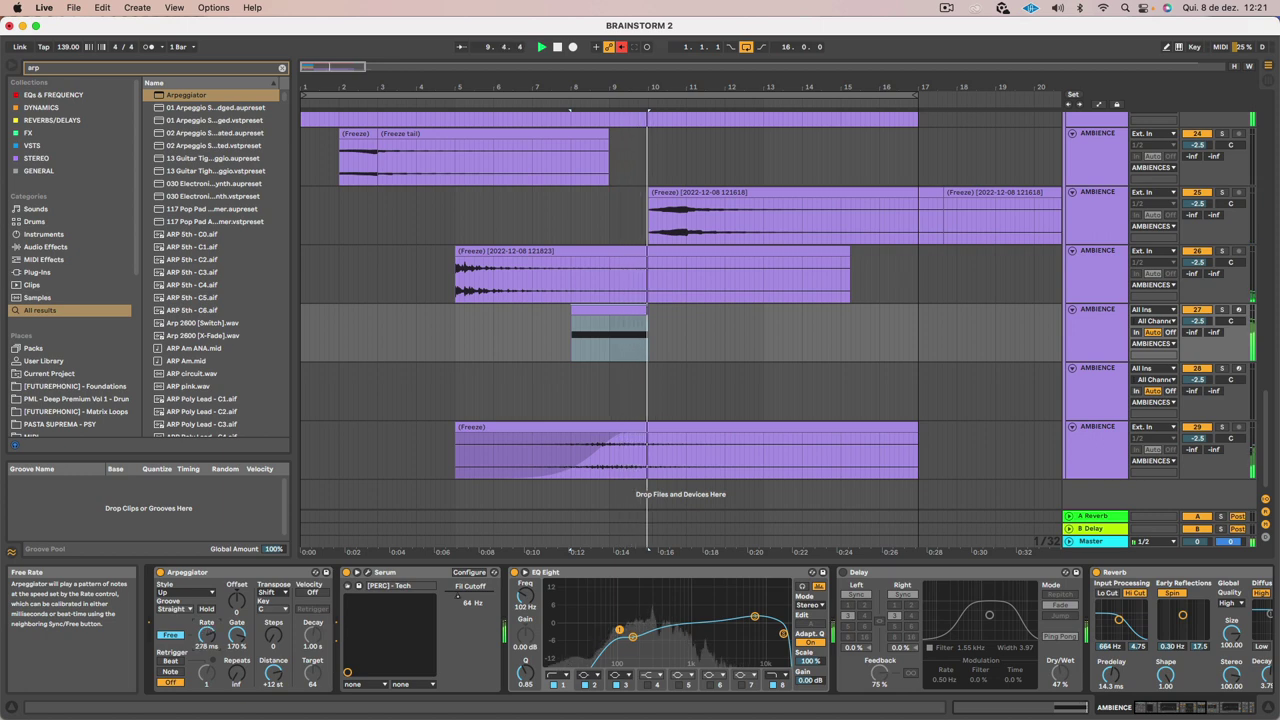
Shape the Arpeggiator's Free Rate automation on track 27 as a V-shaped dip across the clip, lowest around bar 9
key(a)
key(space)
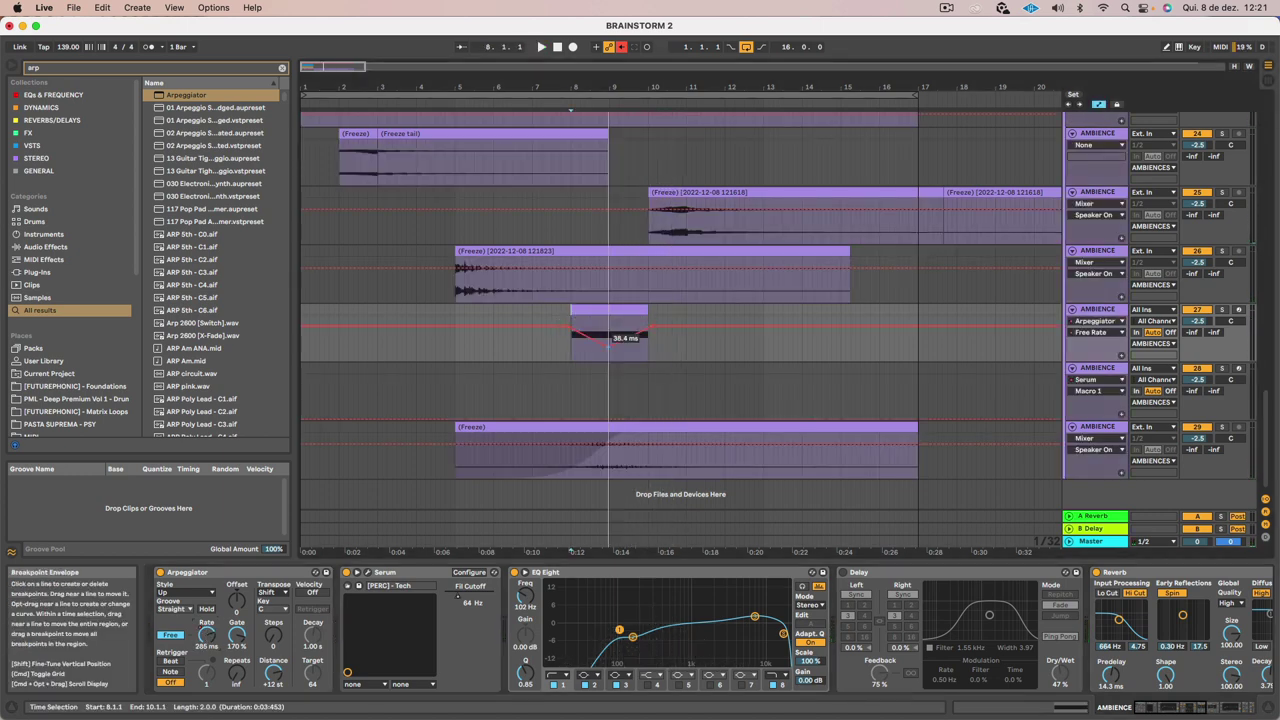
key(space)
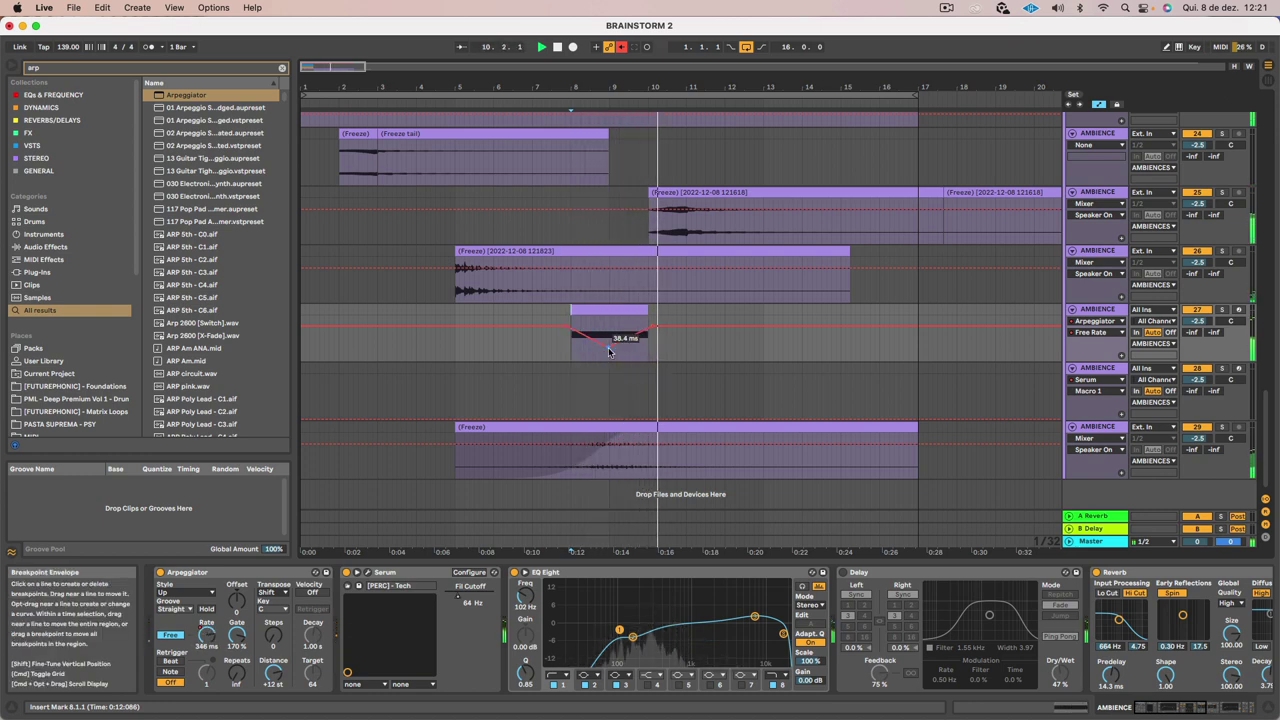
drag(608, 350, 608, 344)
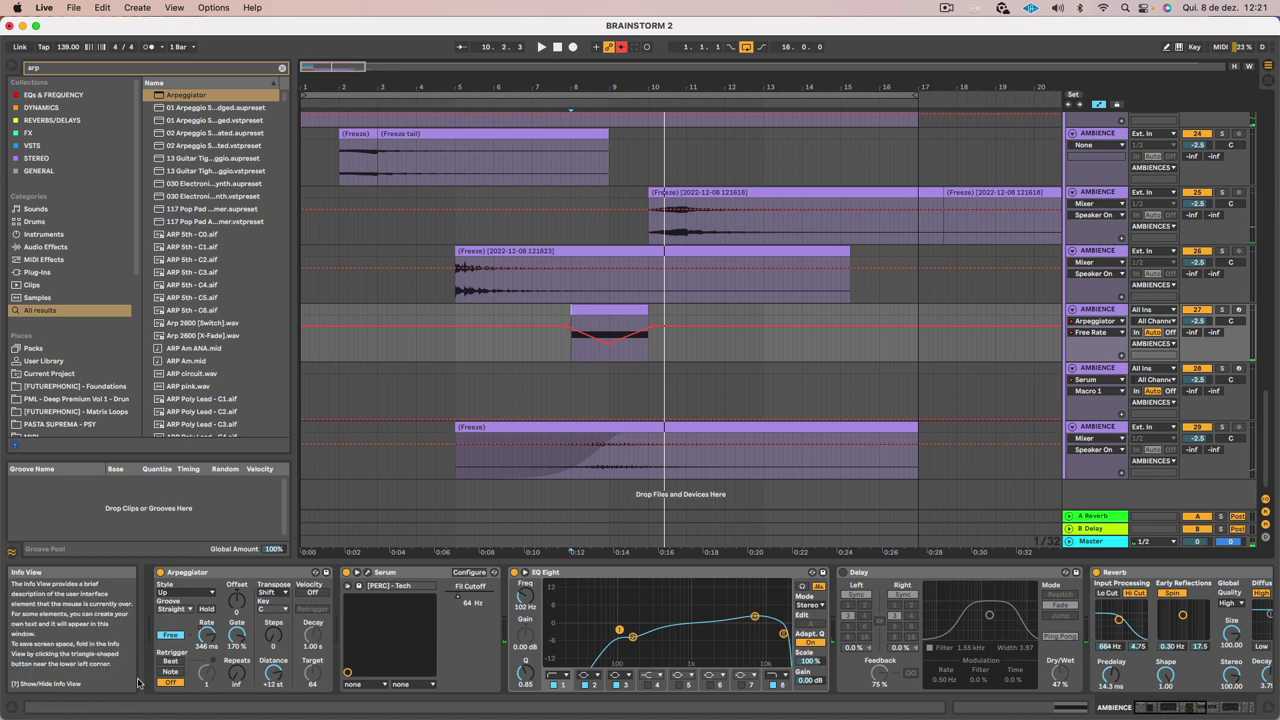
Set the Arpeggiator's groove to Swing 16 and play the clip to hear it
click(172, 609)
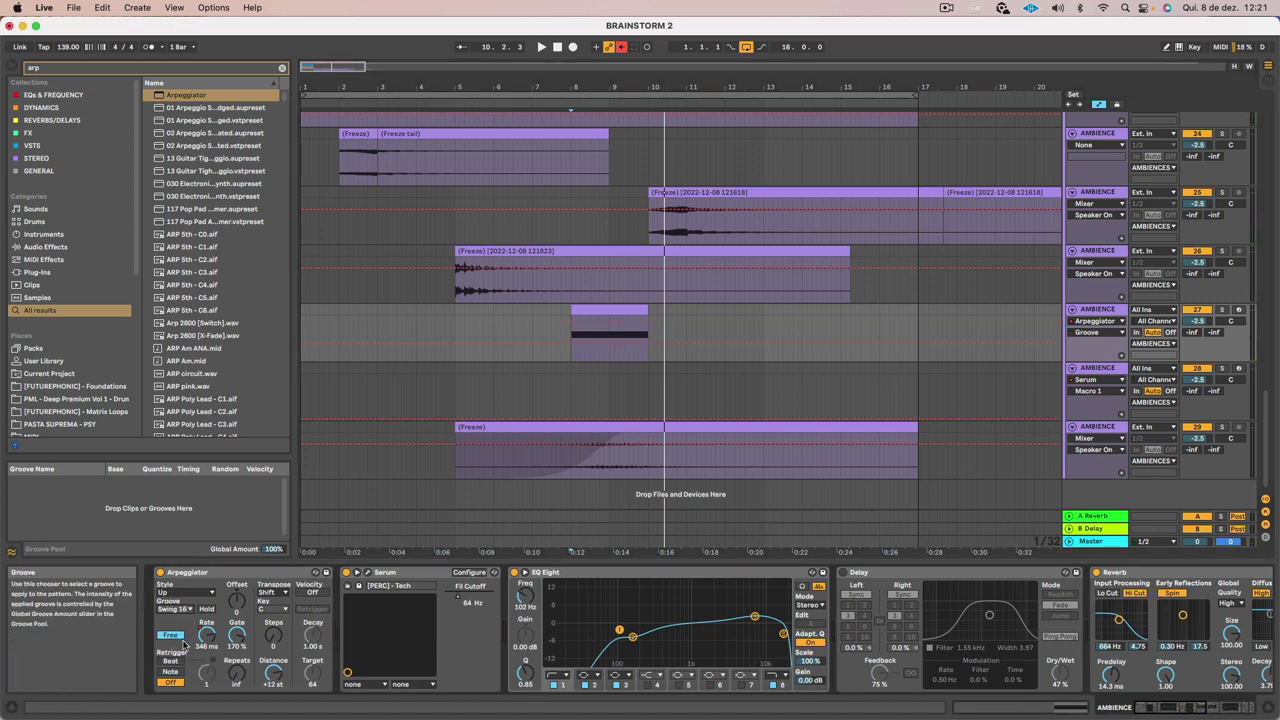
key(space)
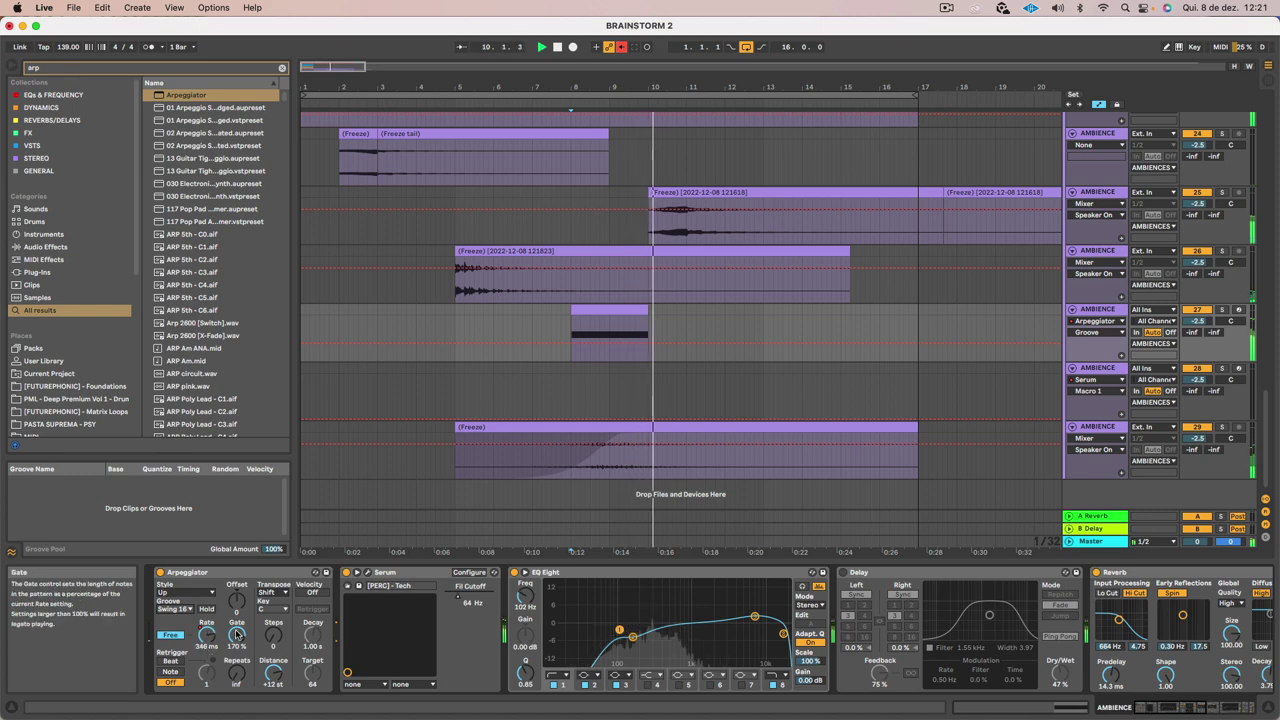
key(space)
Try very long and very short Arpeggiator gates during playback and settle on 53%
mouse_move(237, 635)
mouse_down()
mouse_move(237, 658)
mouse_move(237, 523)
mouse_up()
key(space)
key(space)
drag(237, 635, 237, 712)
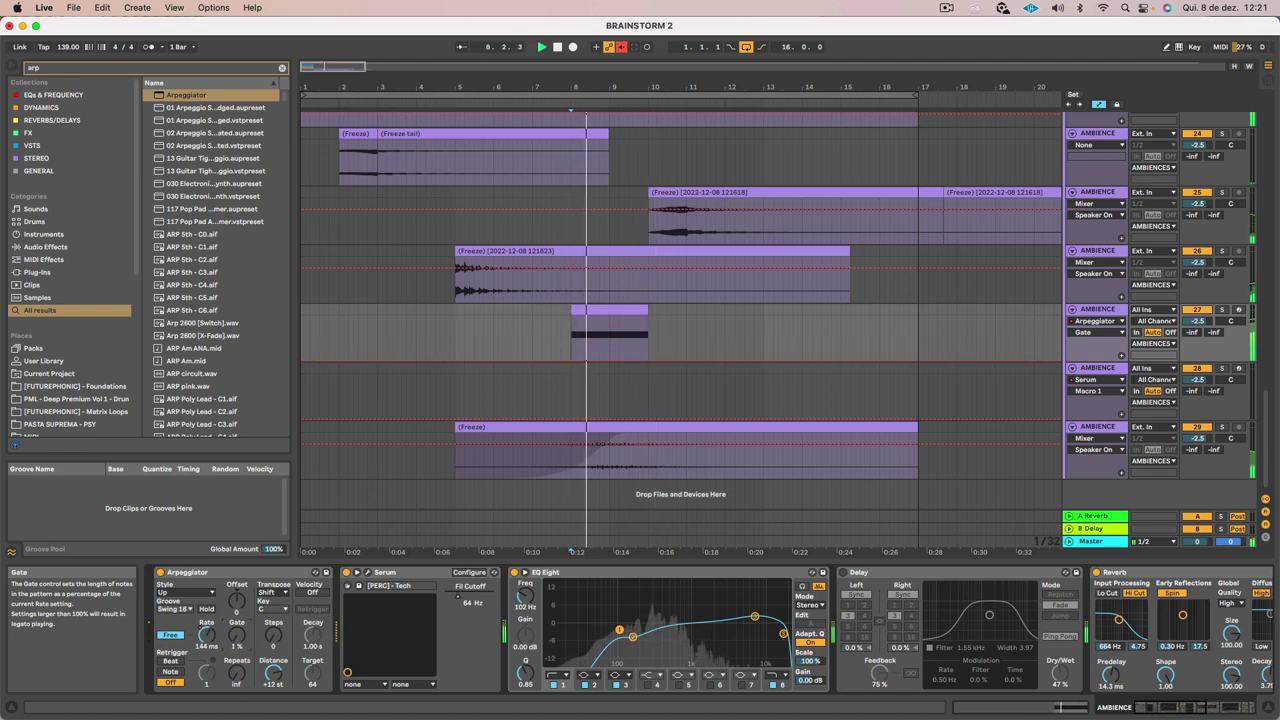
drag(237, 635, 237, 605)
key(space)
key(space)
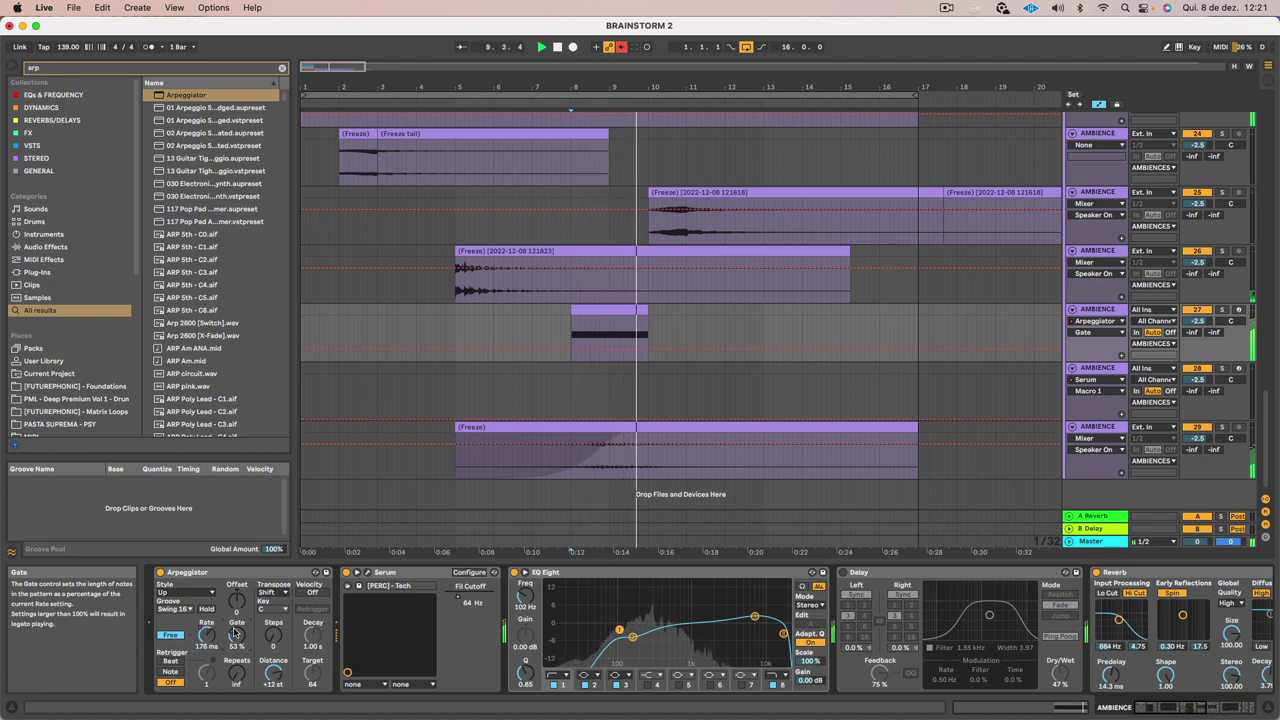
key(space)
Play the clip while inspecting its held D3 note and return to the arrangement with automation lanes hidden
double_click(600, 309)
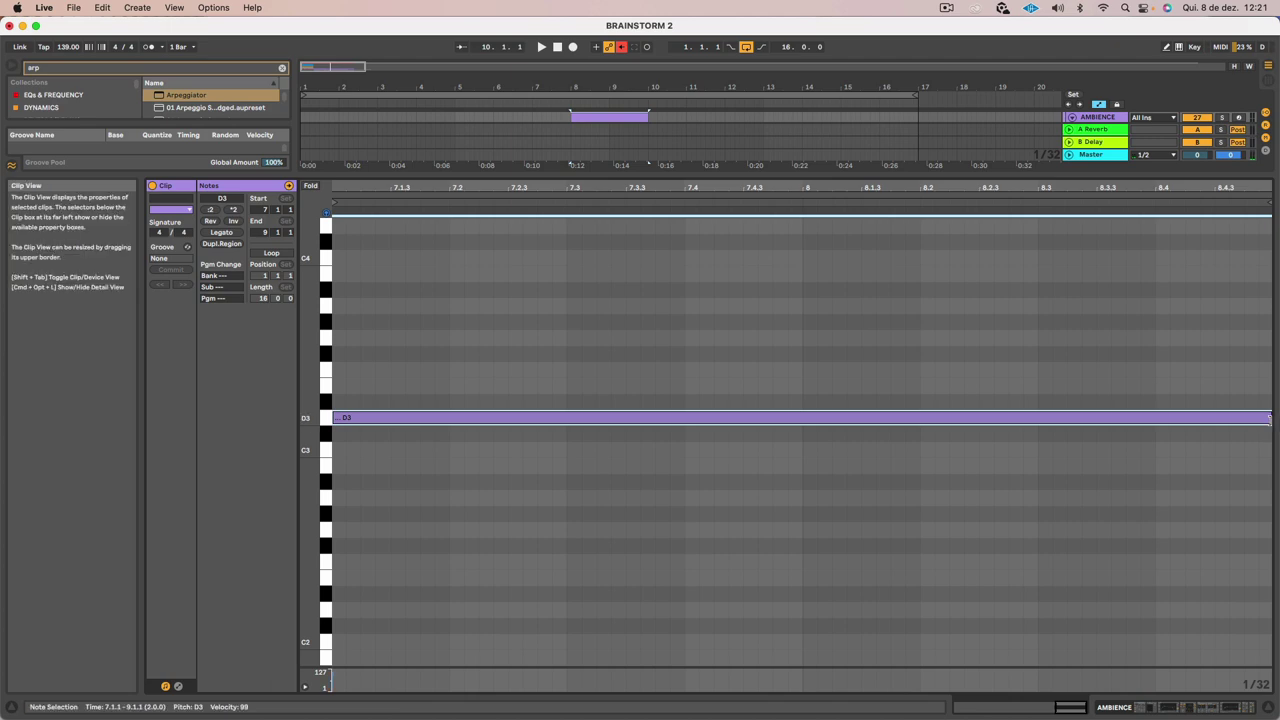
key(space)
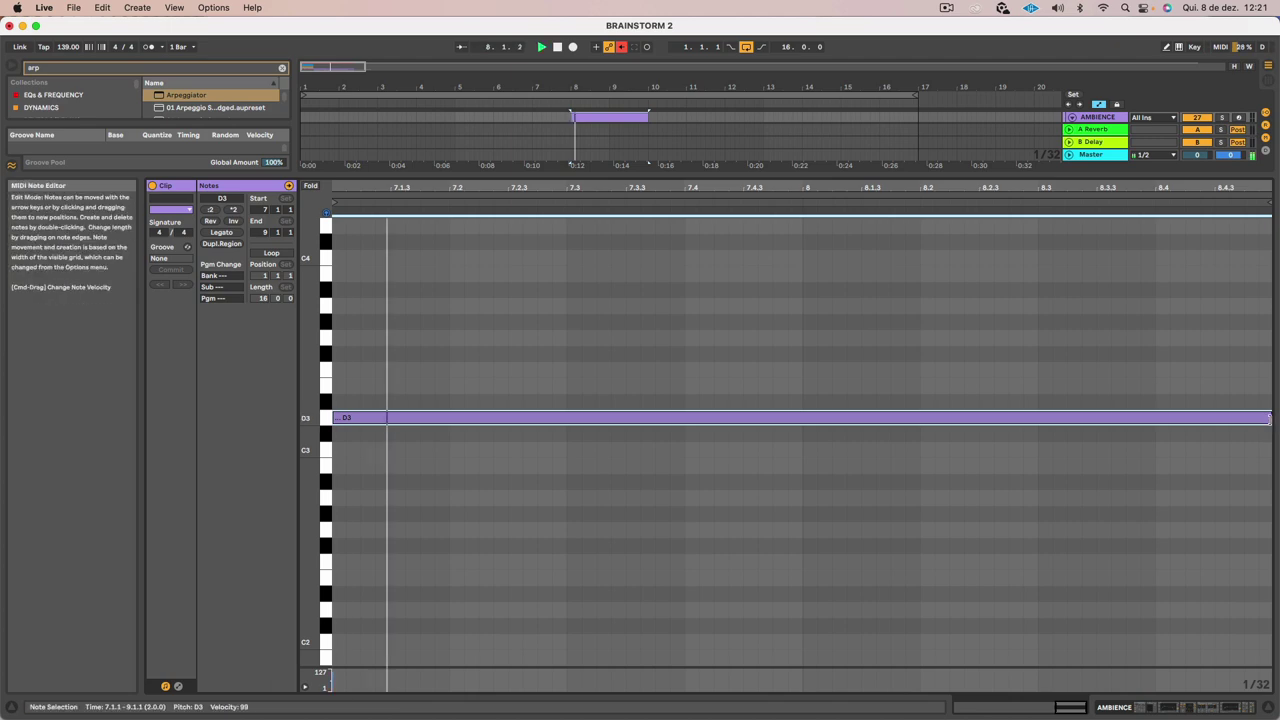
key(shift+Tab)
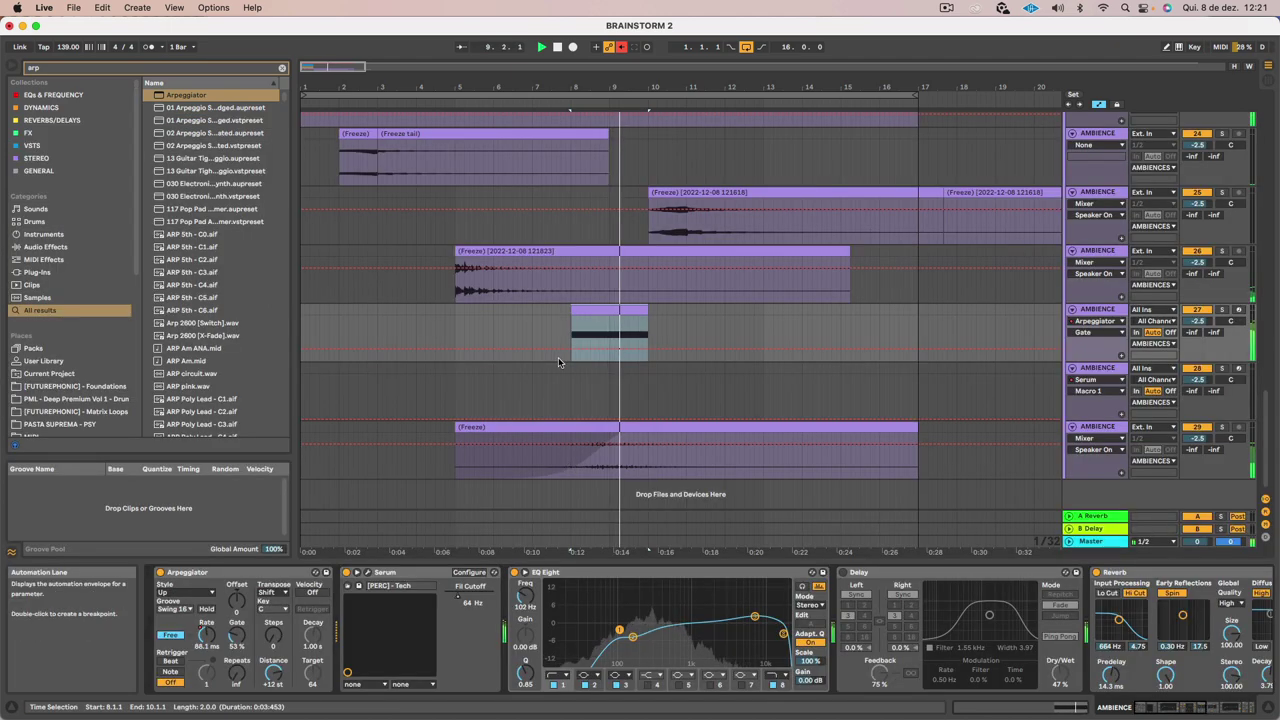
key(super+a)
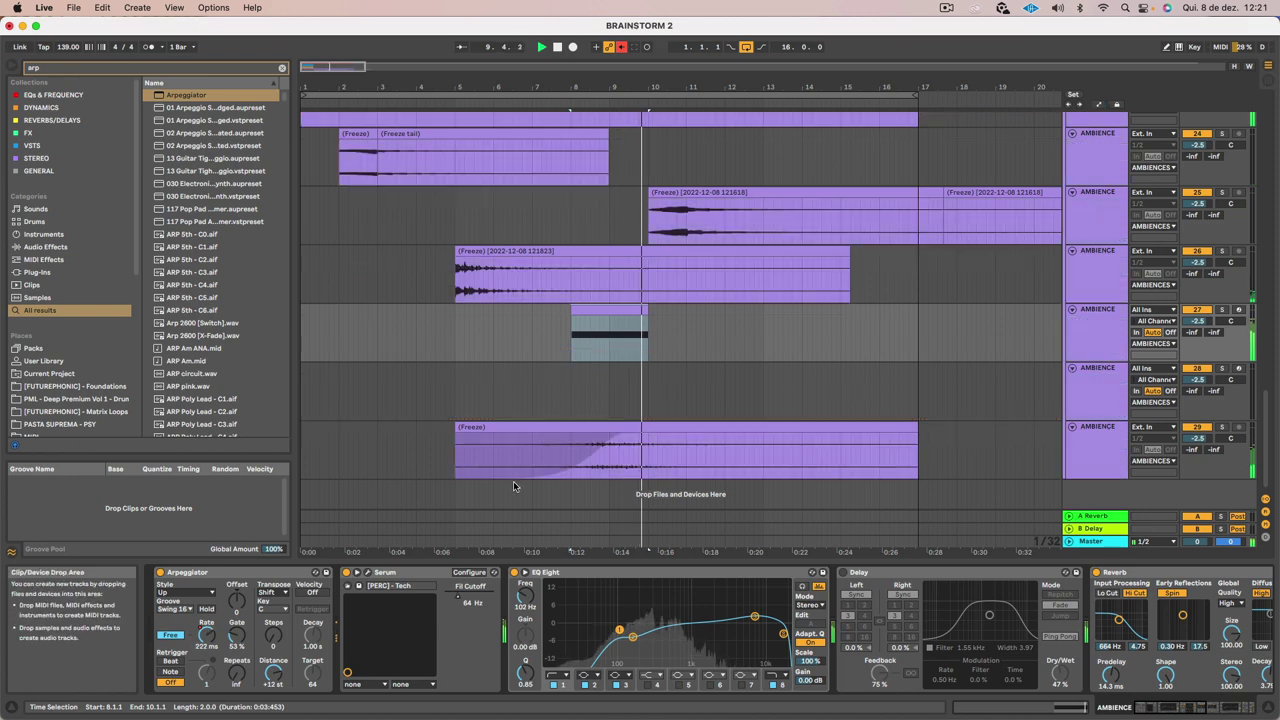
Open Serum on track 27 and sweep its MOOD macro between low values and 100% while playing the clip
click(380, 585)
click(367, 573)
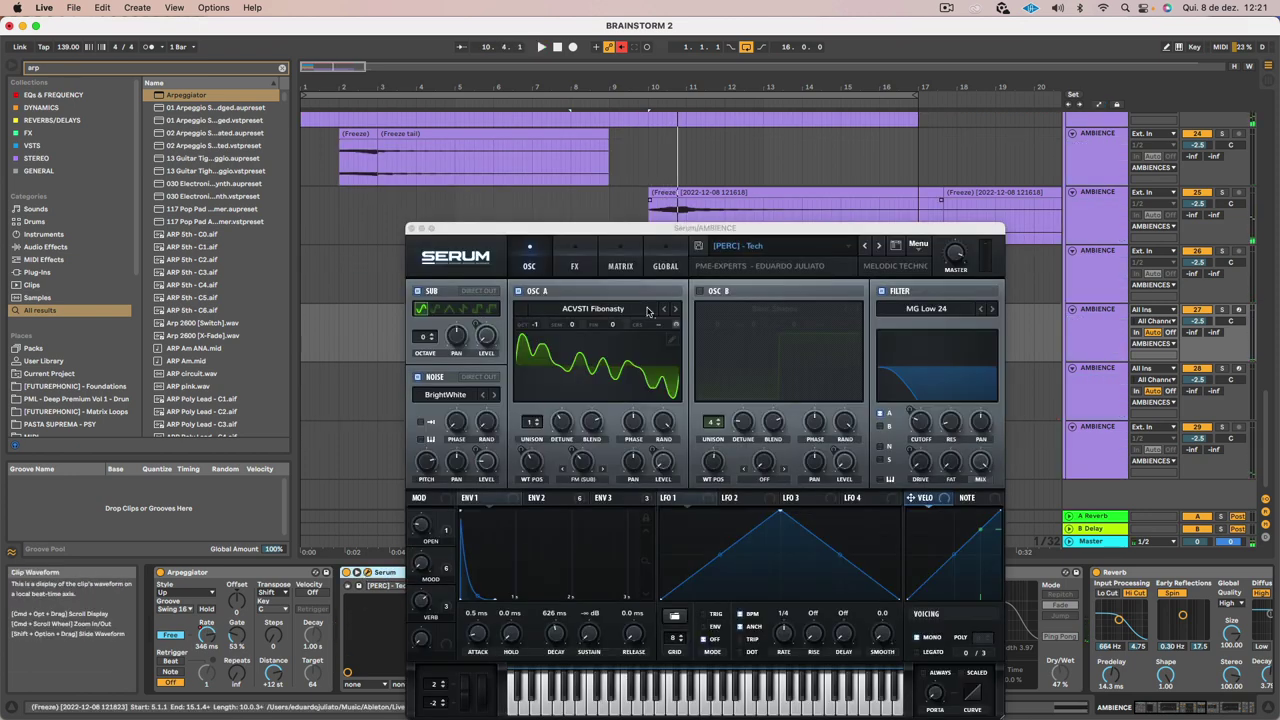
key(space)
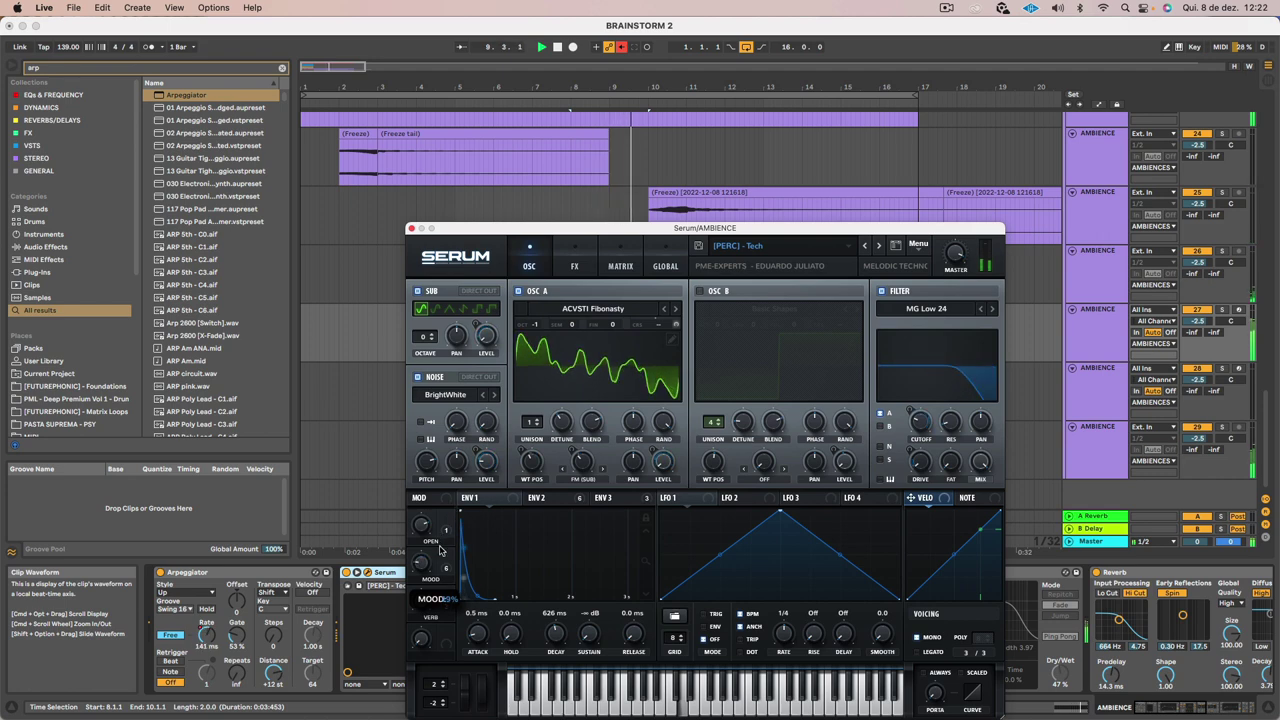
mouse_move(421, 601)
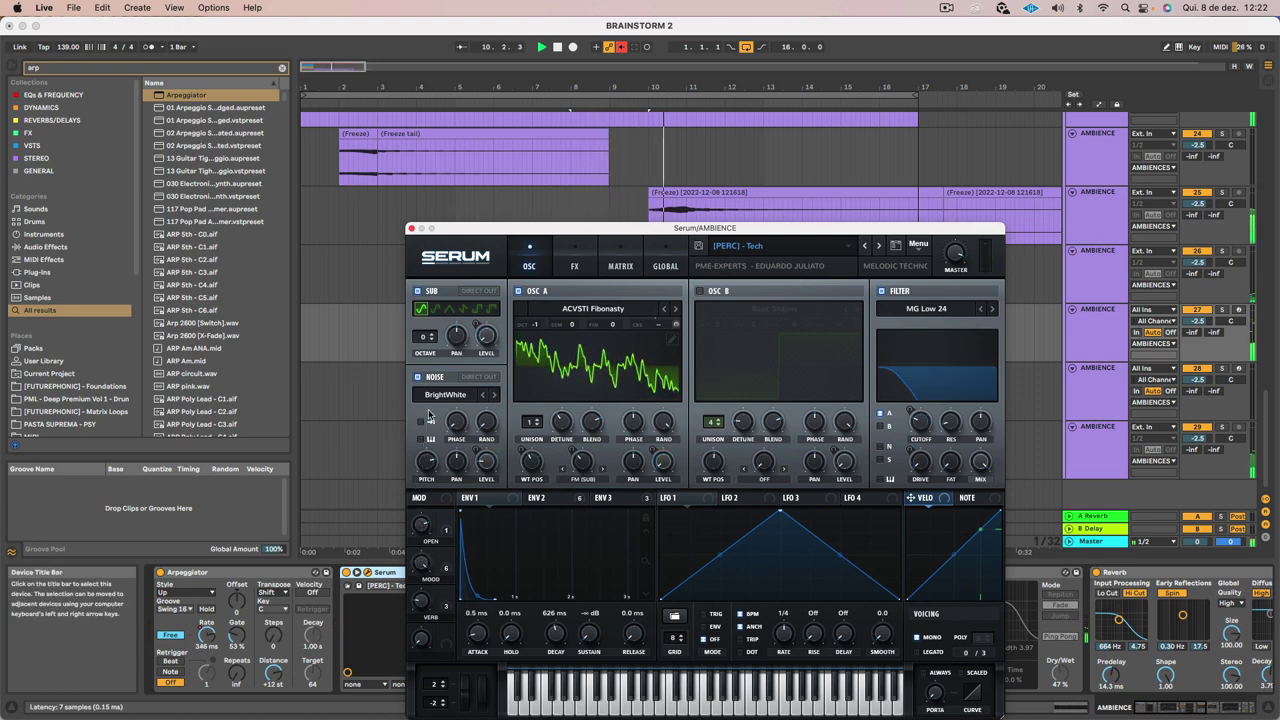
key(space)
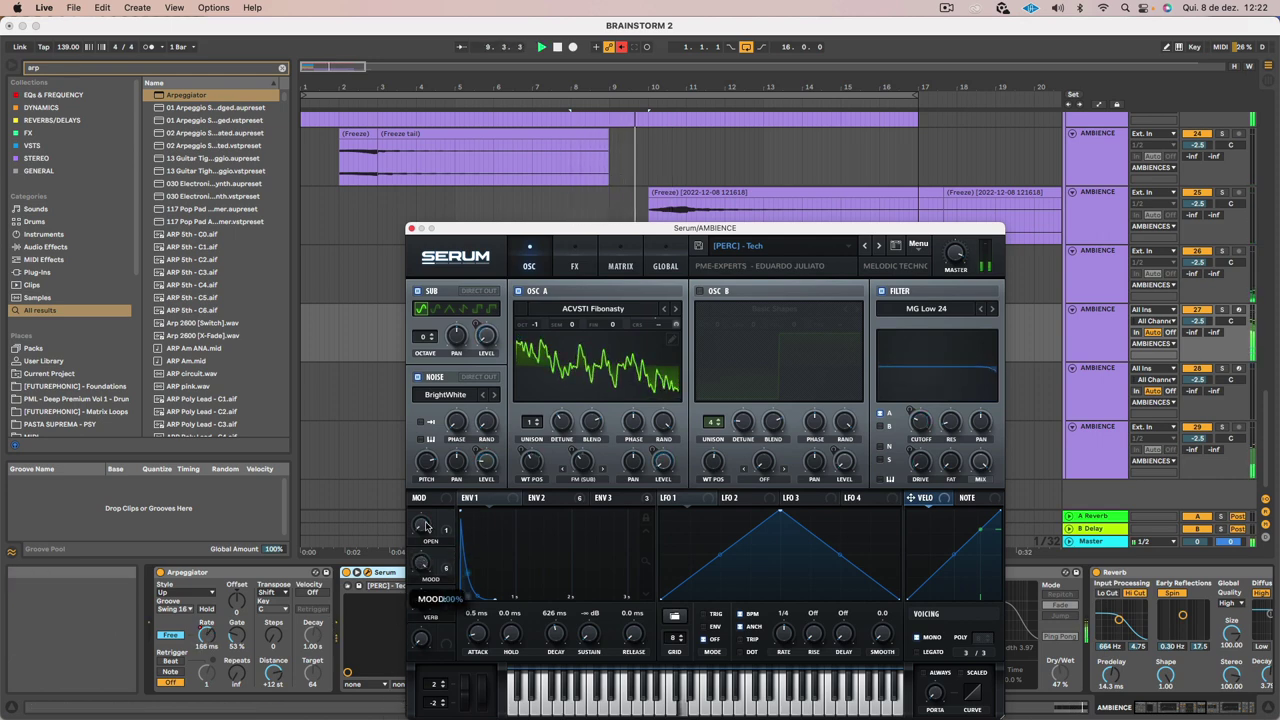
key(space)
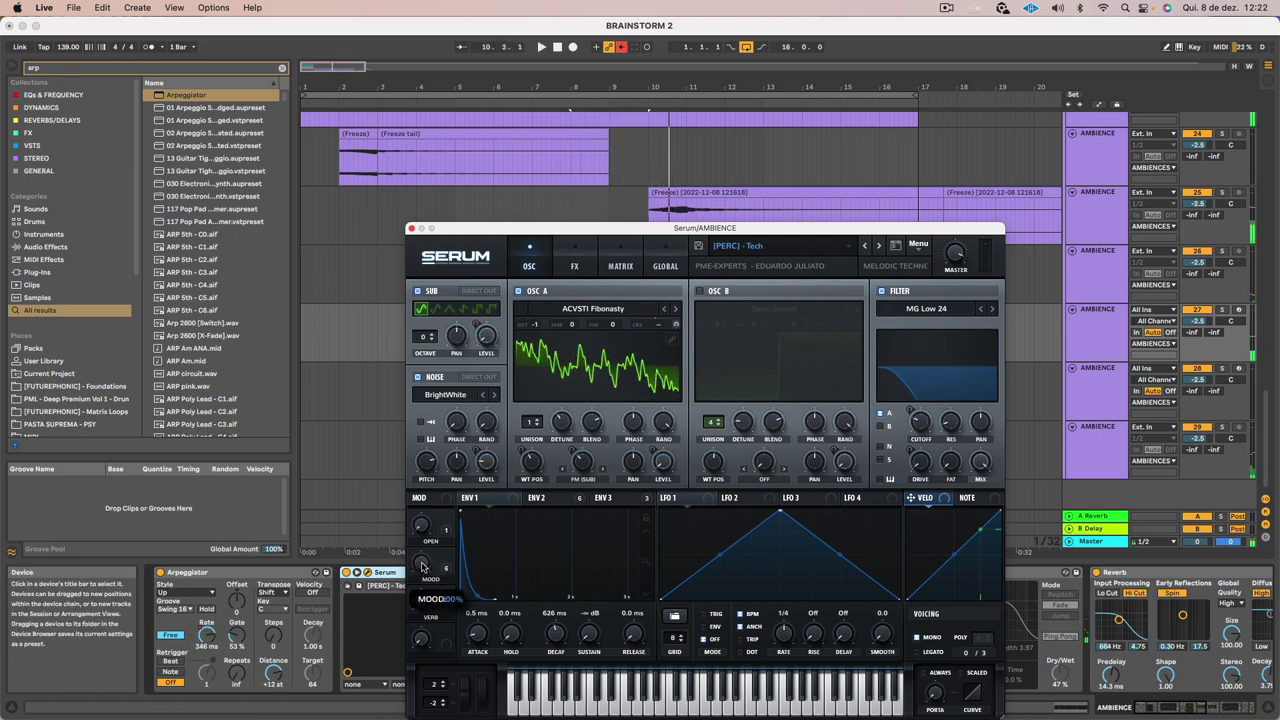
Automate Serum's MOOD and VERB macros on track 27 to rise to 100% by the end of the clip, and play it
drag(607, 224, 1085, 121)
key(a)
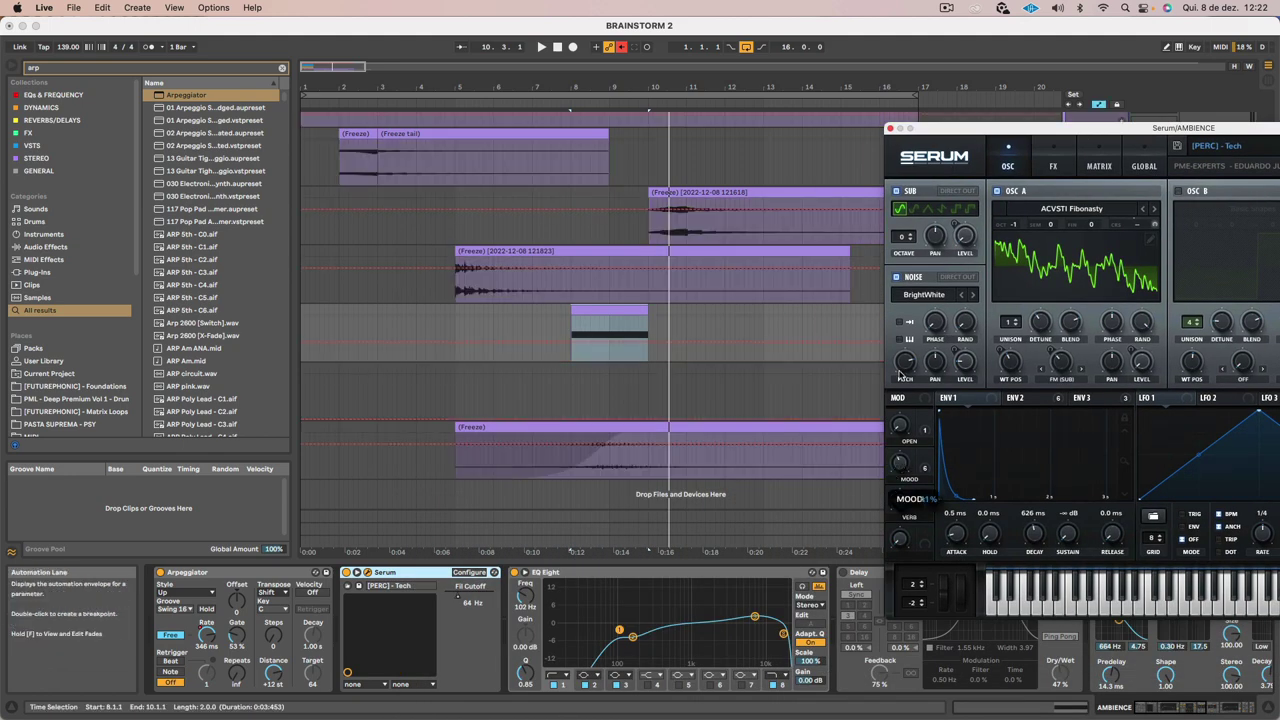
click(574, 358)
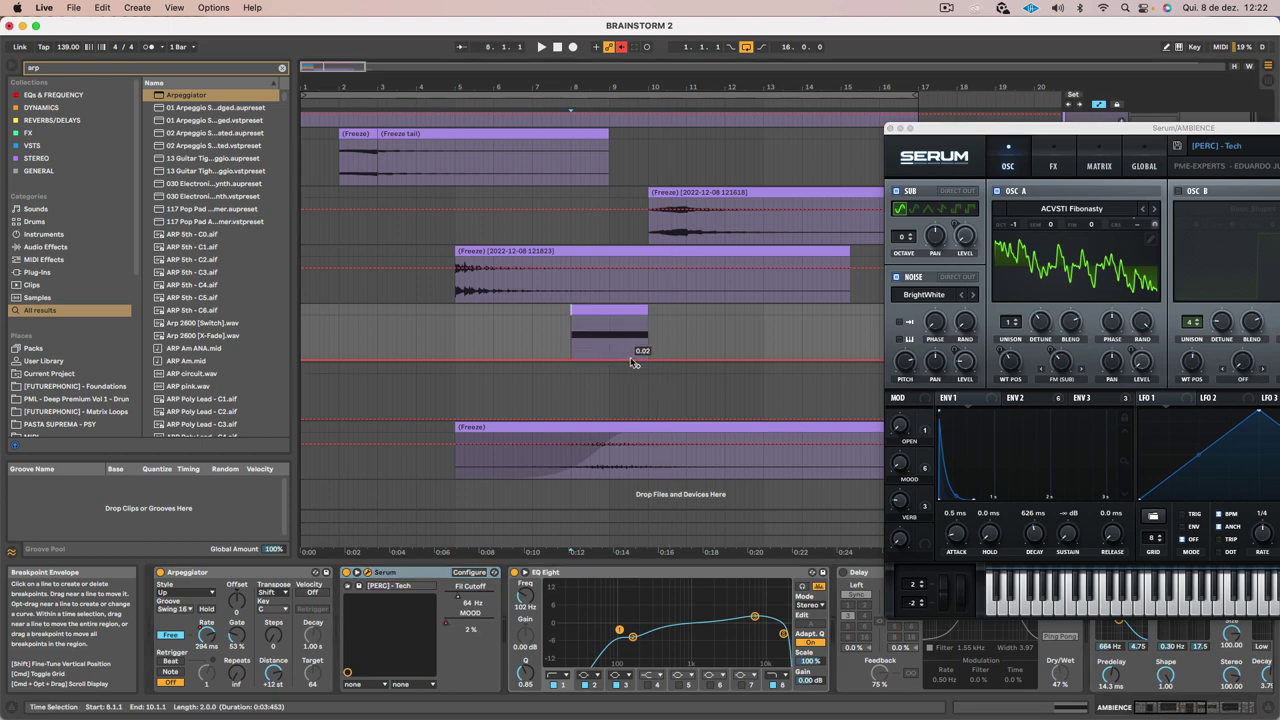
drag(647, 362, 647, 318)
key(space)
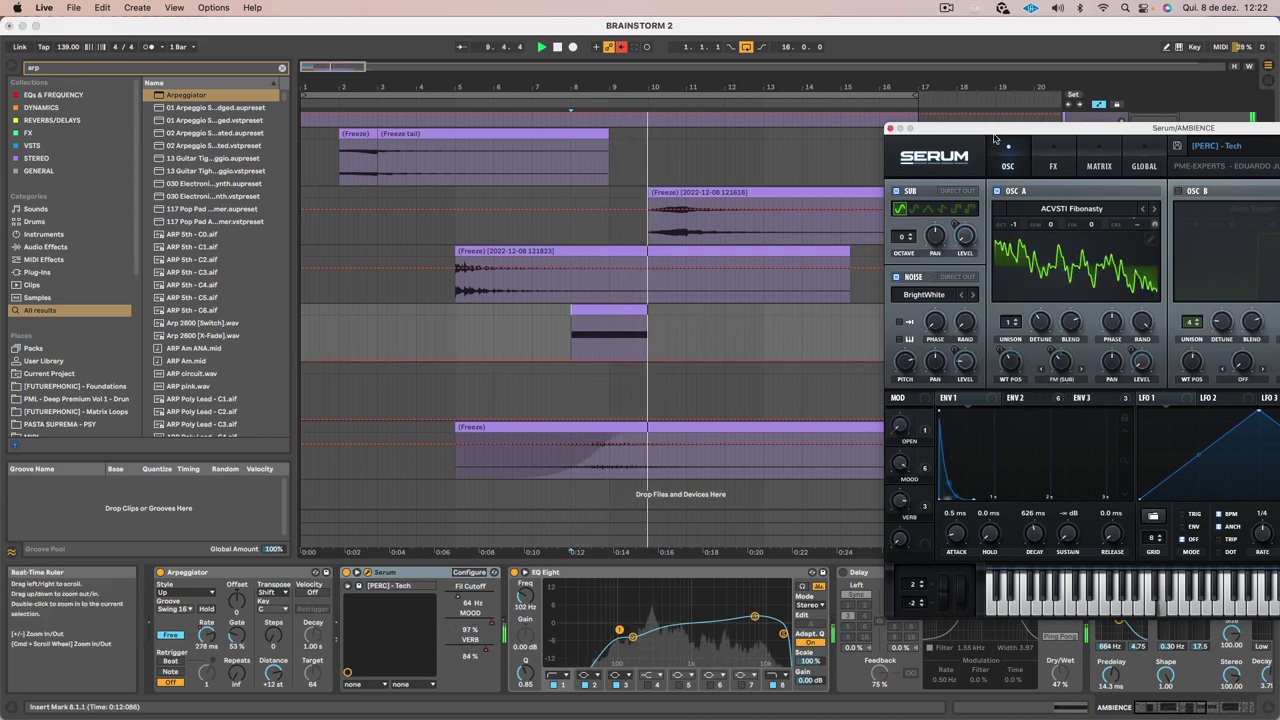
Set Serum's filter cutoff to 29 Hz and audition Osc A's wavetable position up to 256 during playback
drag(995, 130, 542, 116)
drag(948, 316, 950, 288)
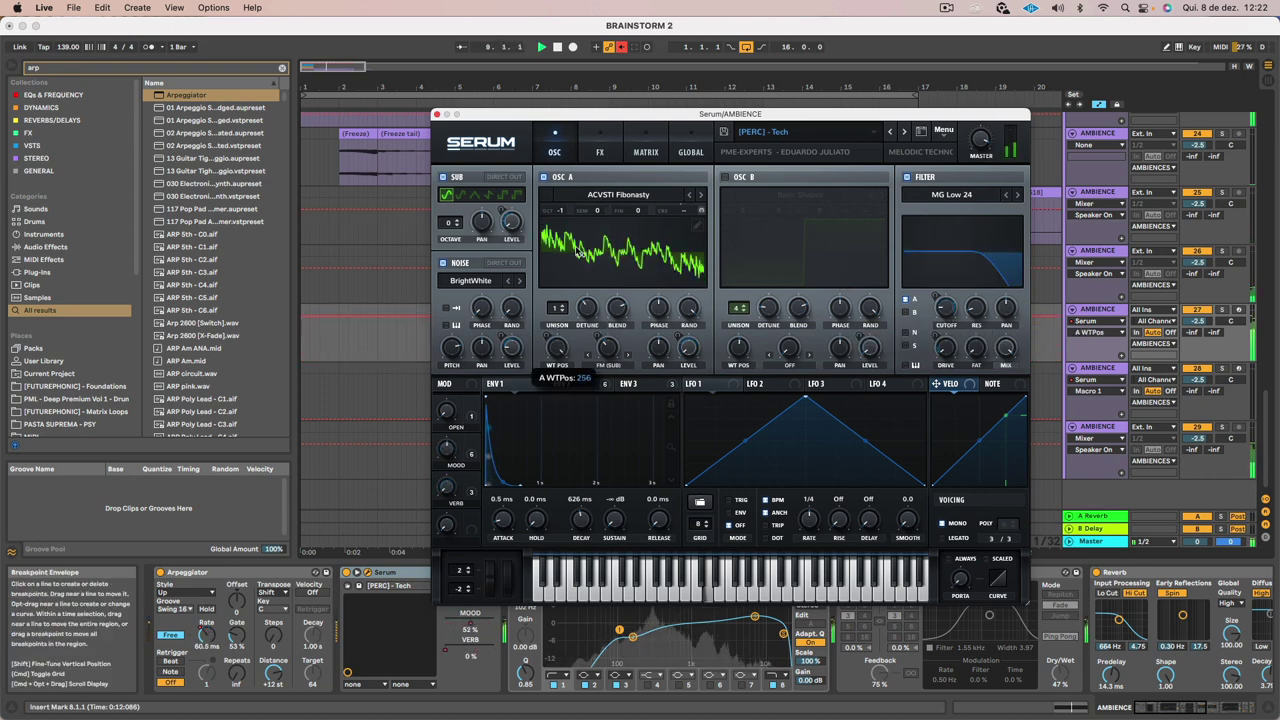
drag(555, 338, 606, 367)
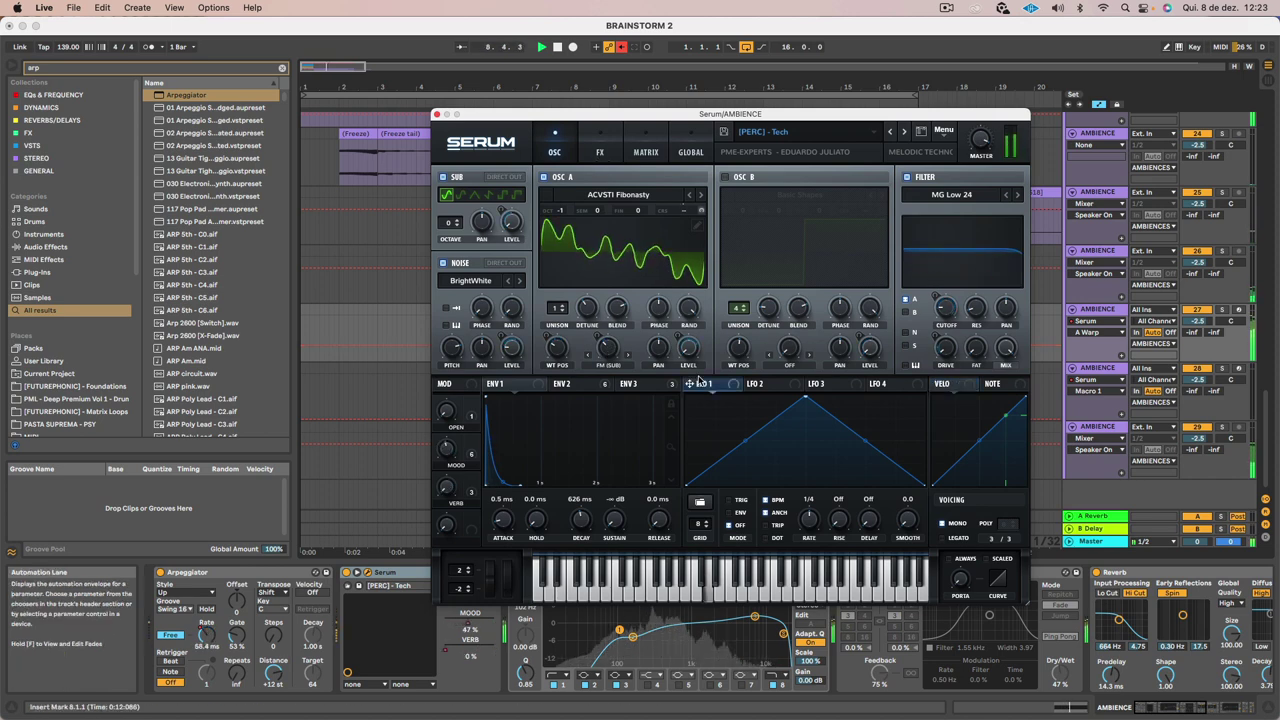
Modulate the Osc A and Noise pans with LFO 1 at a 4 bar rate, with its trigger mode Off
drag(689, 383, 662, 360)
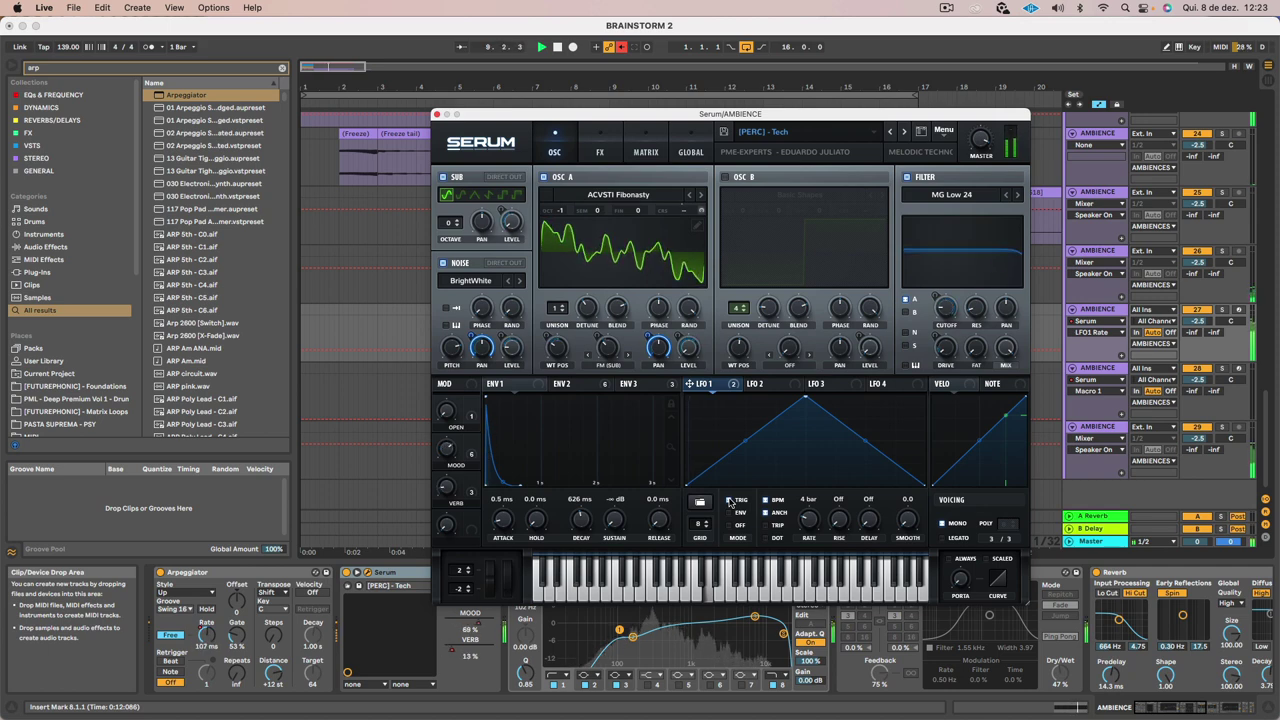
click(729, 525)
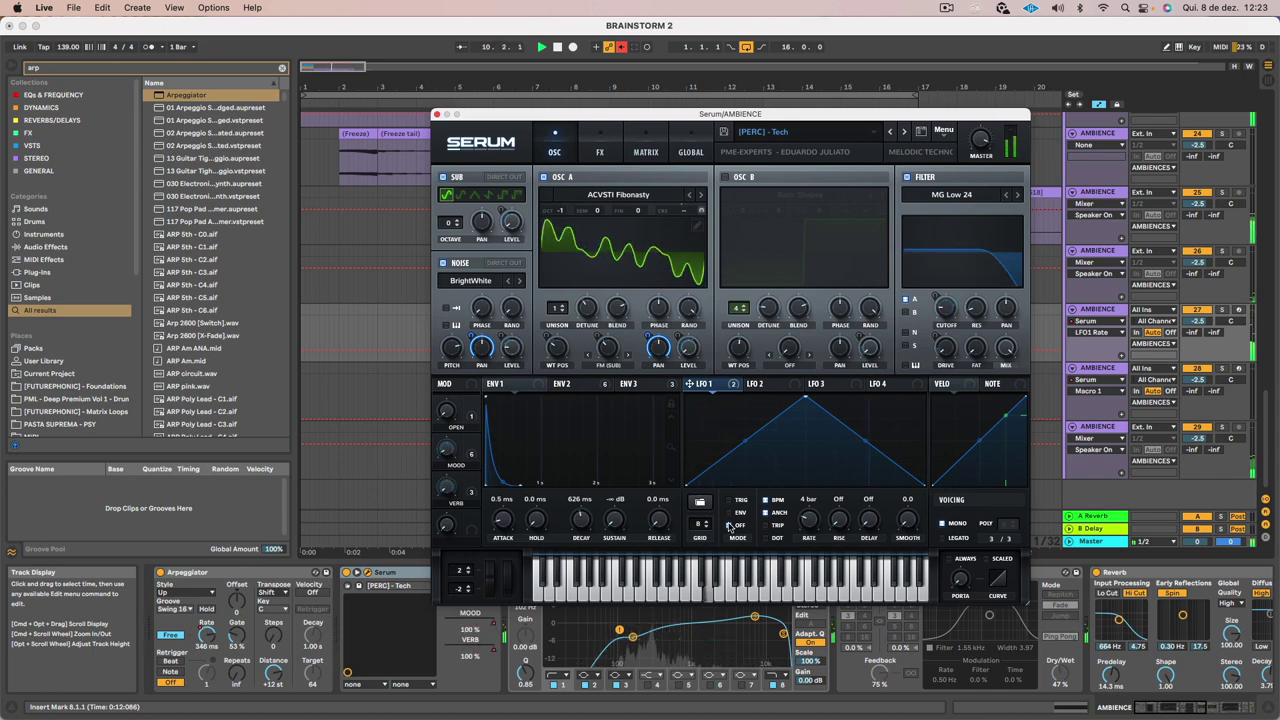
Reshape LFO 1 so it peaks at about three quarters of its cycle, with a slow concave rise and a rounded fall
drag(805, 398, 867, 400)
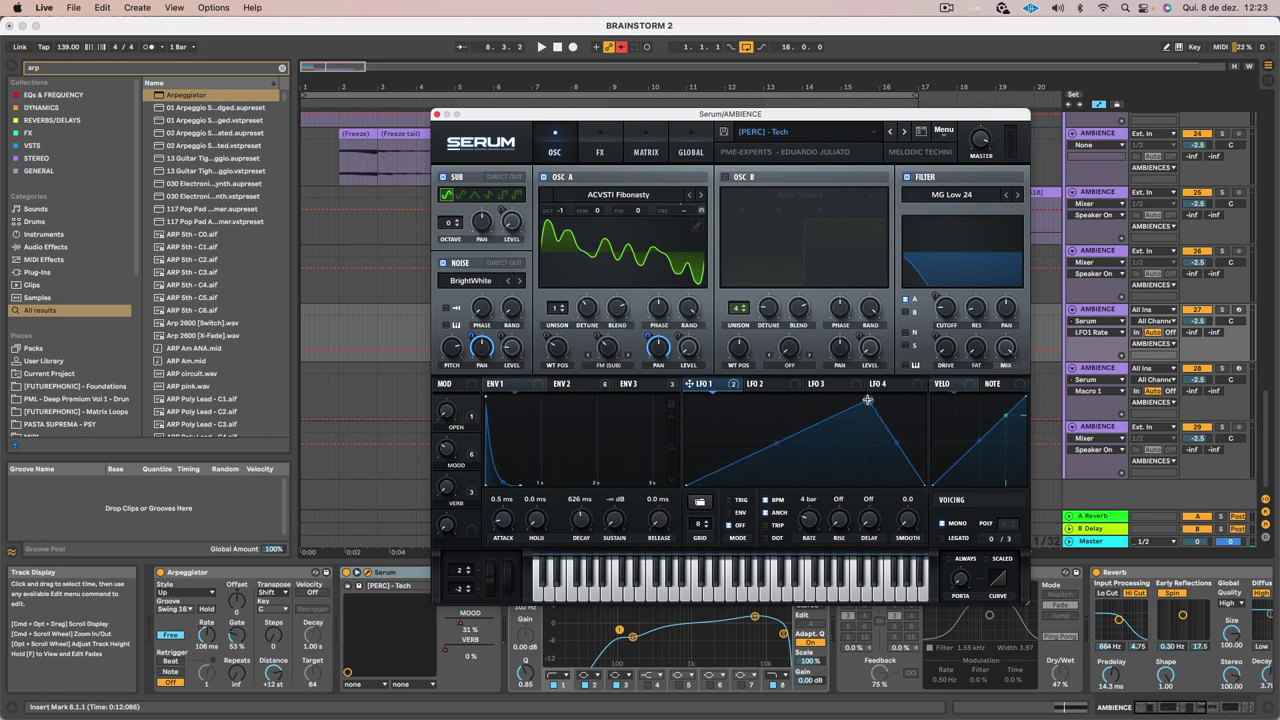
key(space)
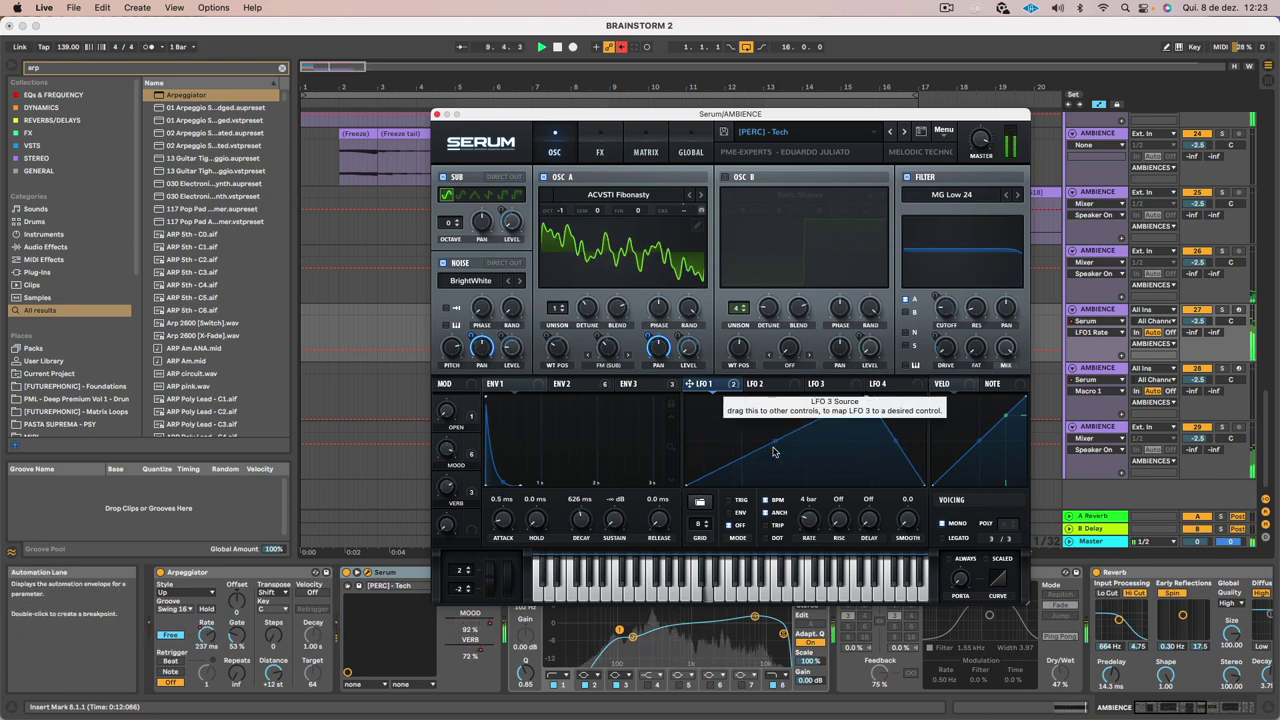
mouse_move(778, 431)
mouse_down()
mouse_move(781, 409)
mouse_move(782, 424)
mouse_up()
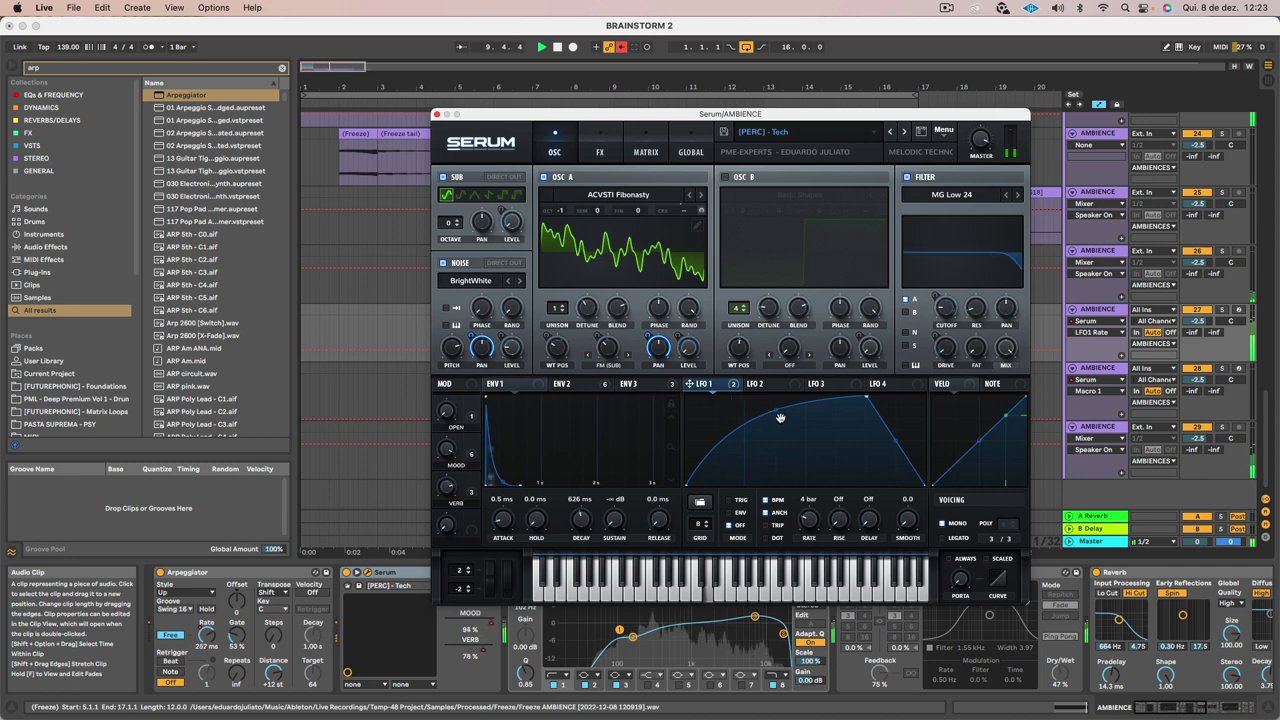
drag(775, 413, 808, 486)
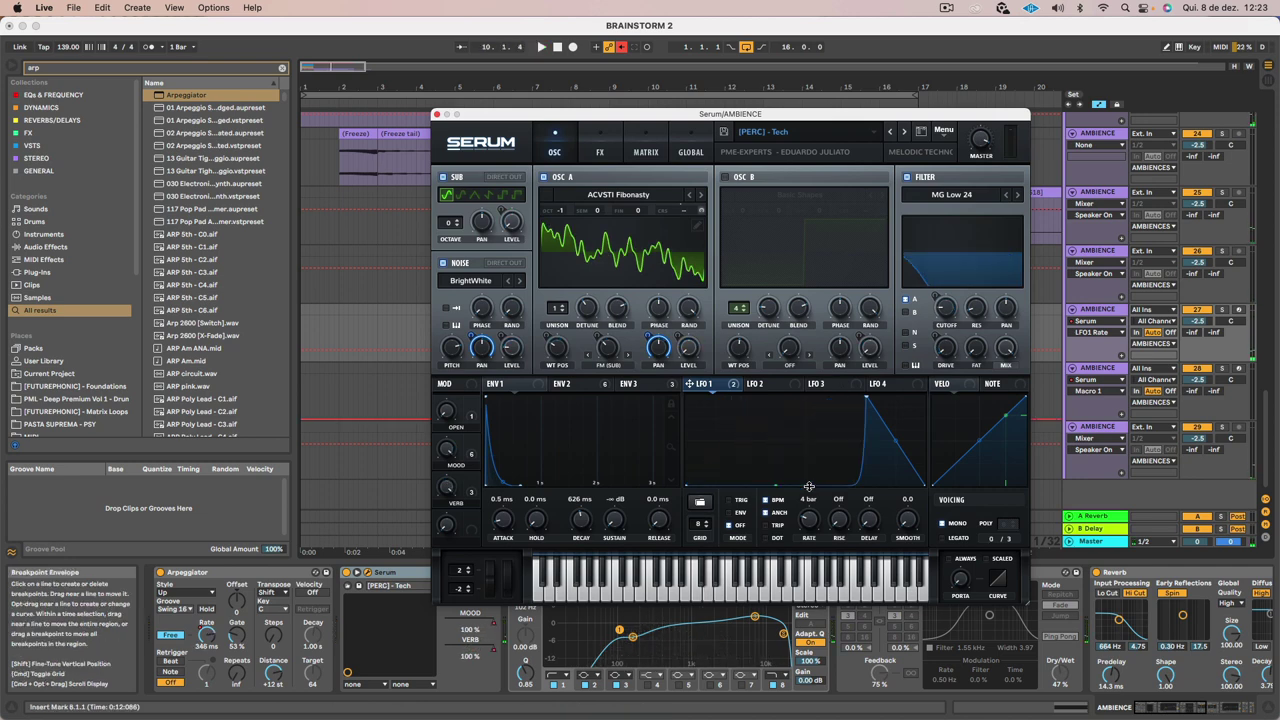
key(space)
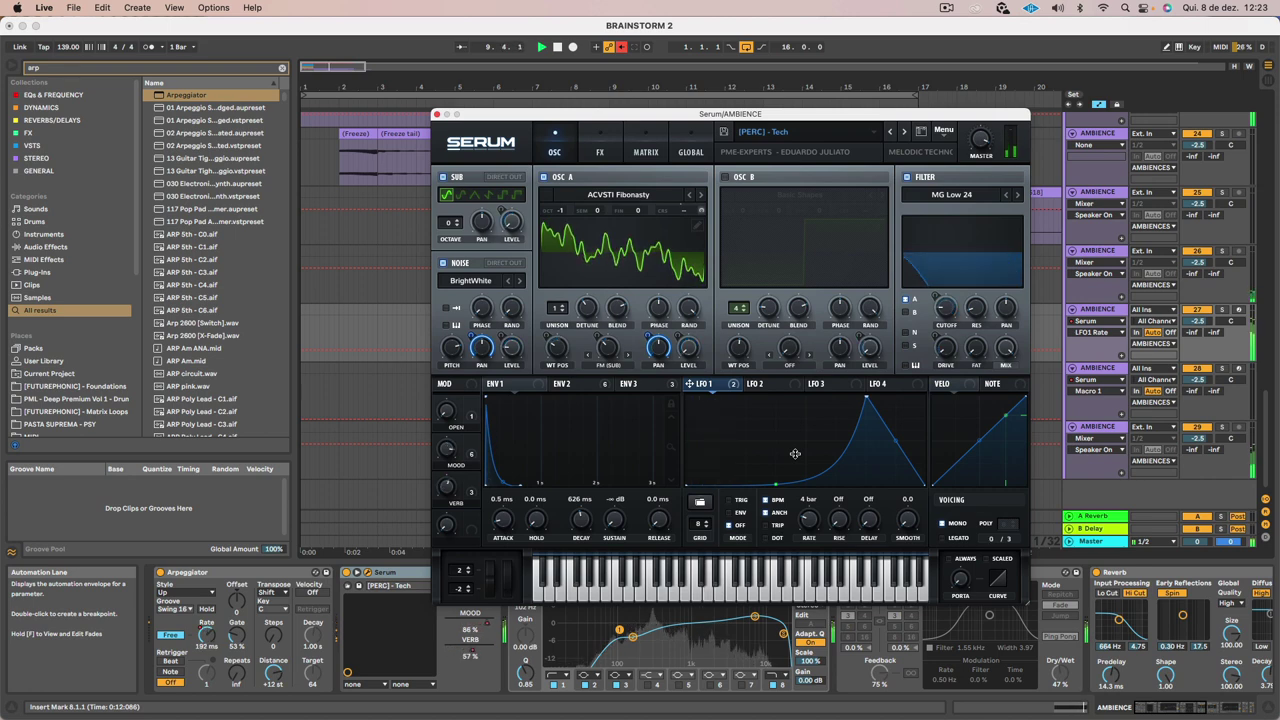
drag(895, 441, 905, 420)
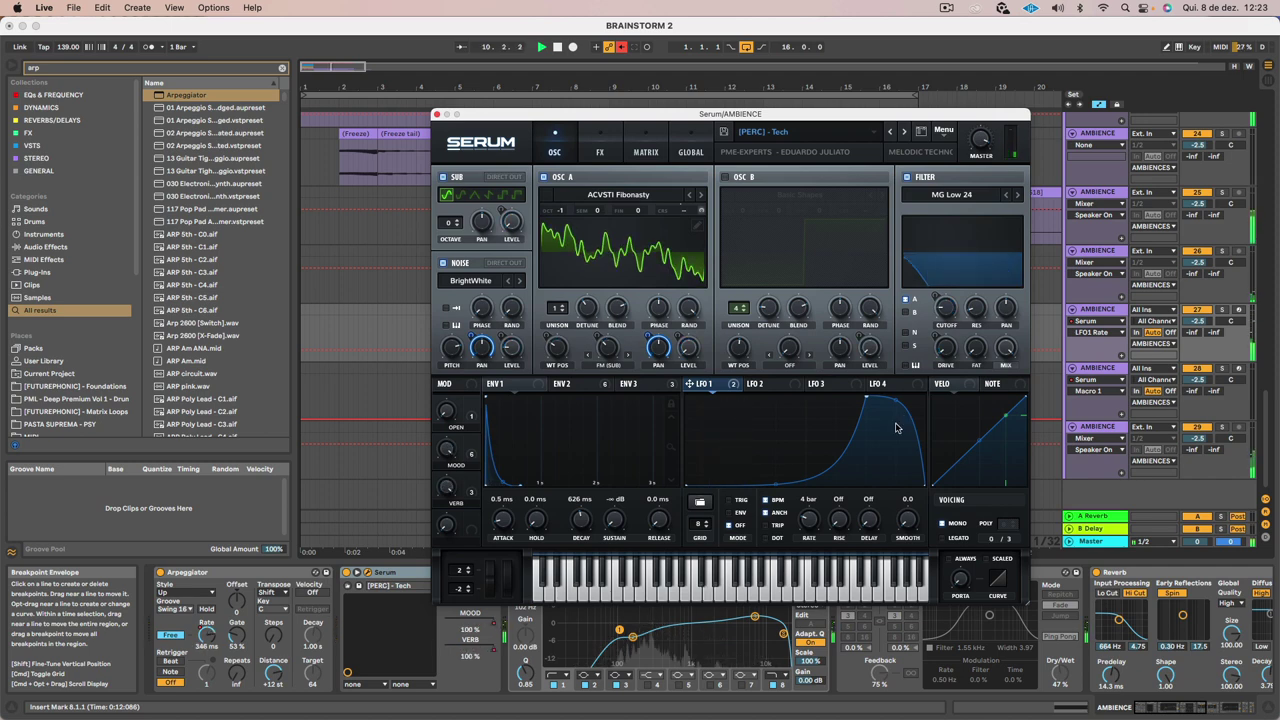
Try enabling the Delay in Serum's effects, switch it off again and close the Serum window
click(601, 151)
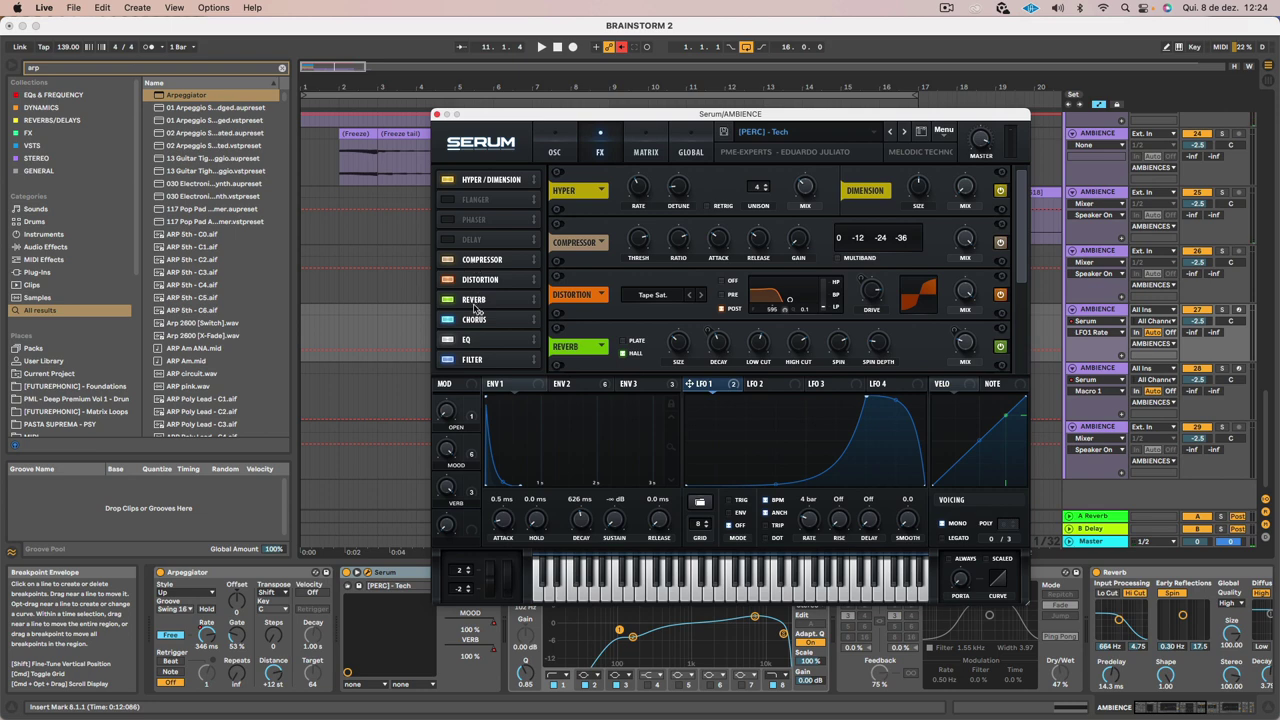
click(450, 240)
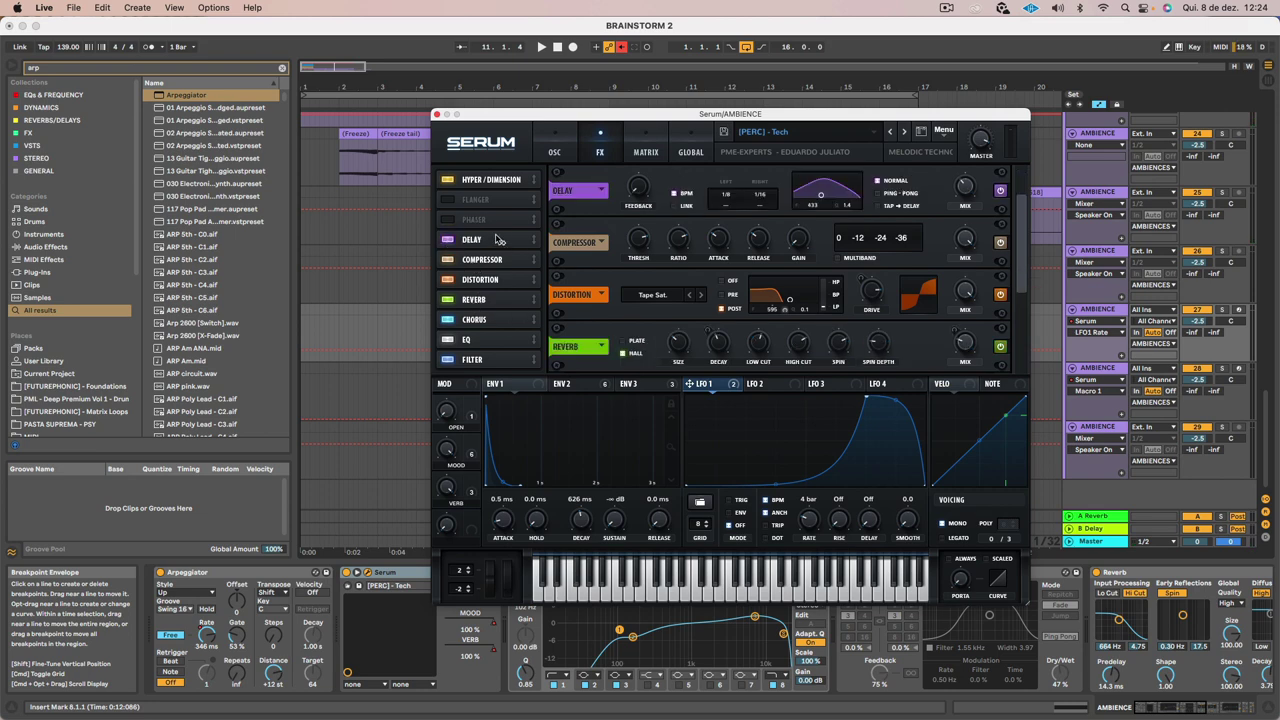
click(447, 239)
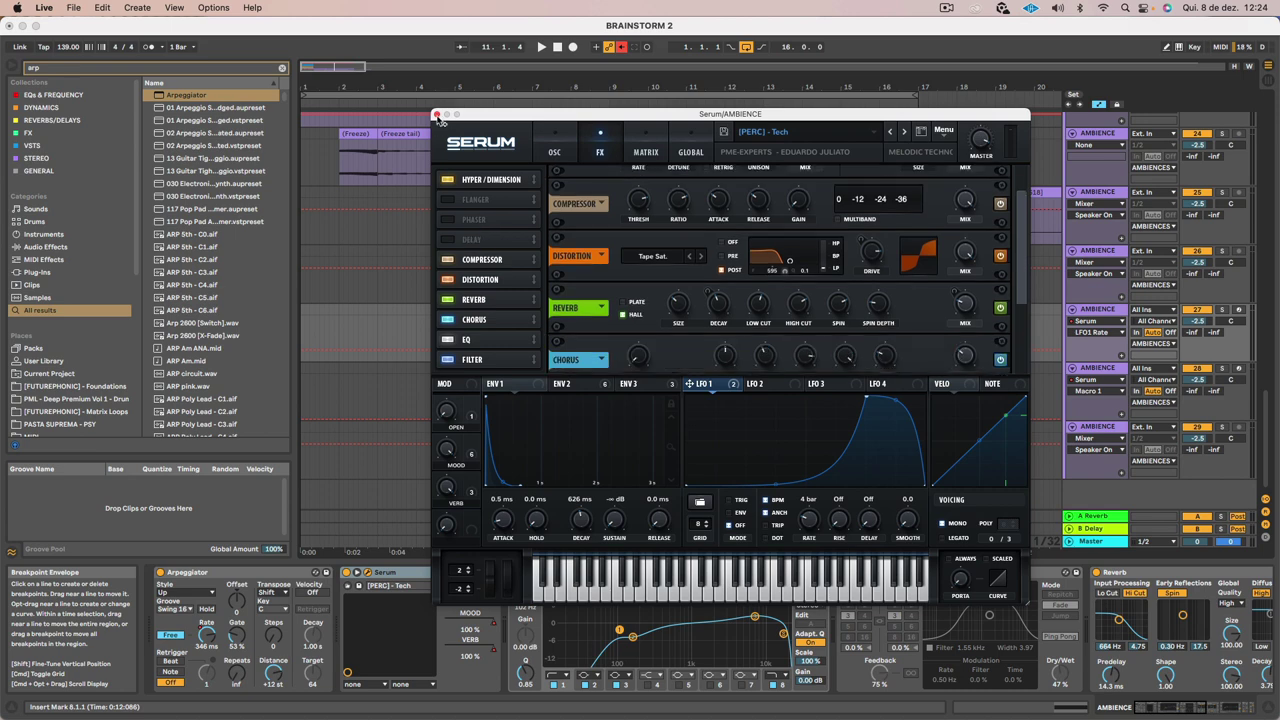
click(436, 115)
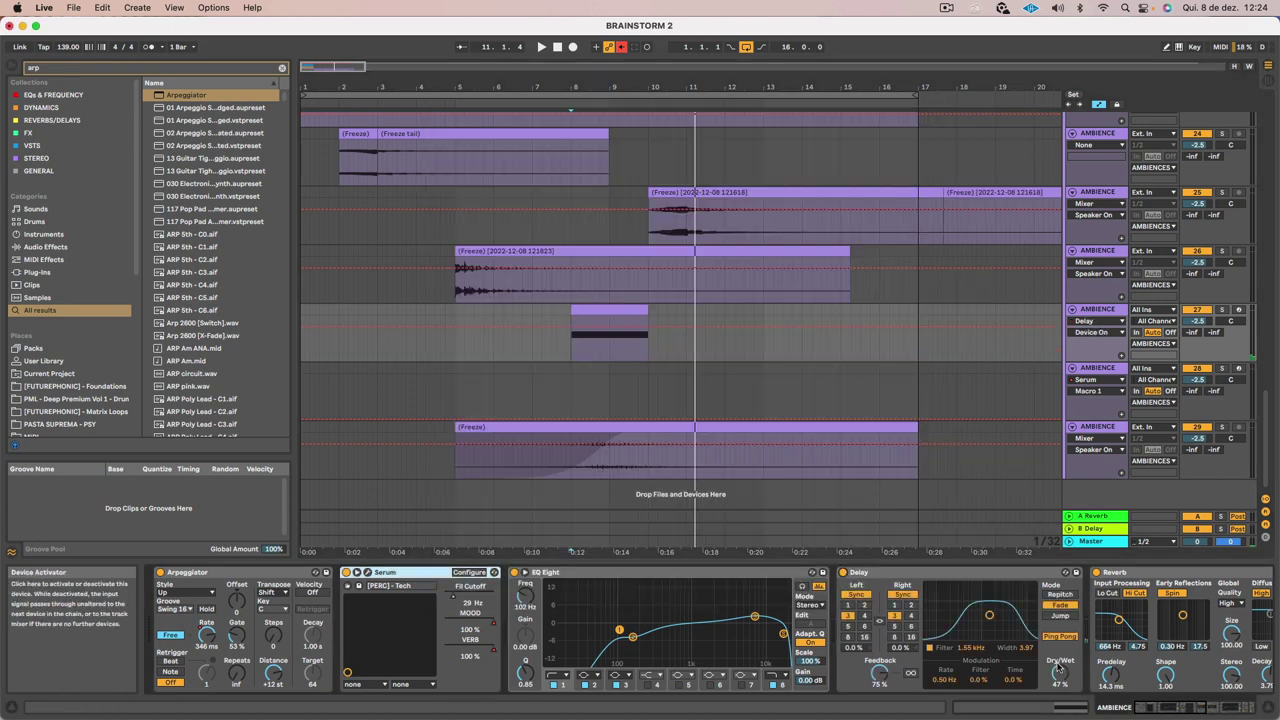
Turn on track 27's Delay with Dry/Wet automation rising from 0% to 57% at the clip's end, and link both channels at 2 sixteenths
mouse_move(1059, 669)
mouse_down()
mouse_move(1059, 700)
mouse_move(1063, 668)
mouse_up()
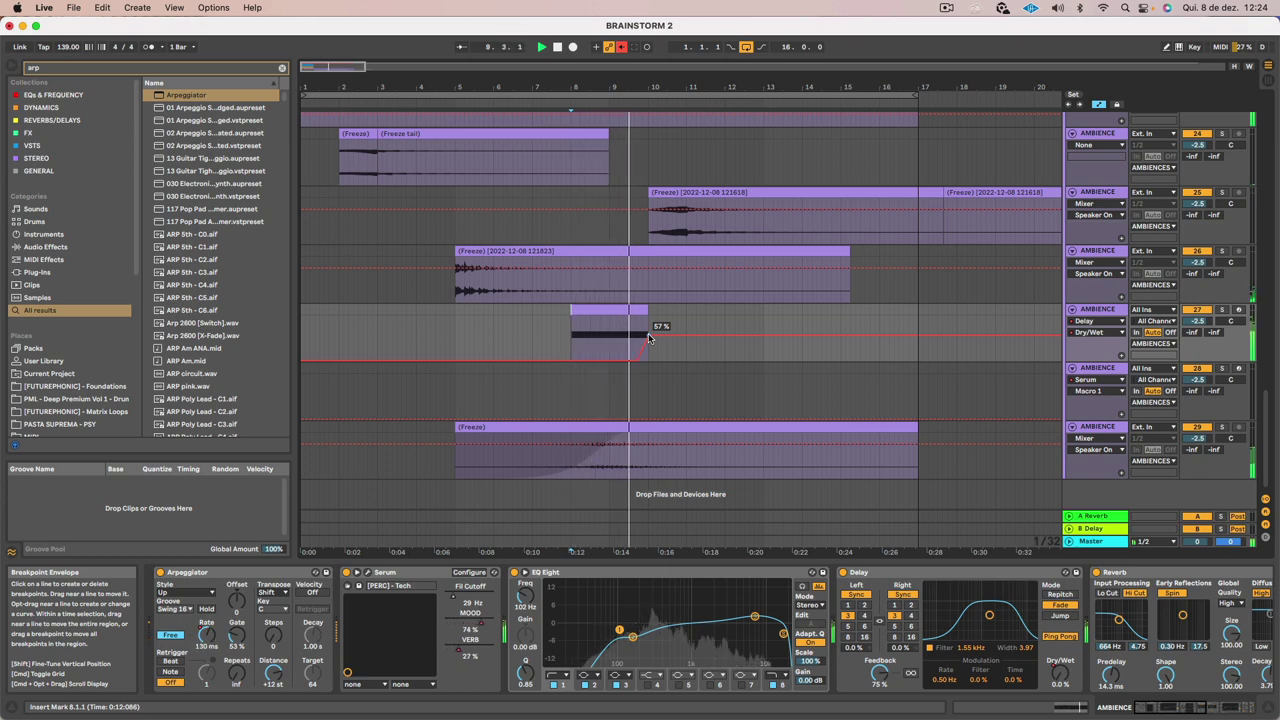
click(911, 608)
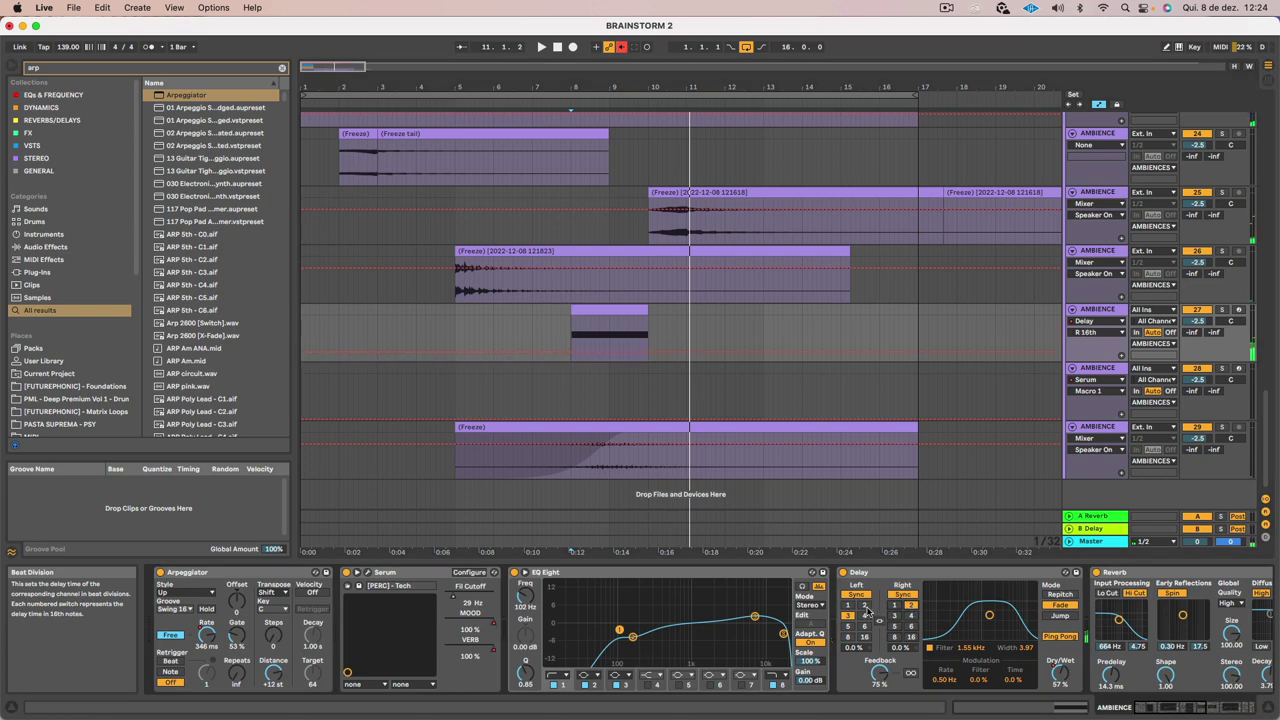
click(880, 622)
key(space)
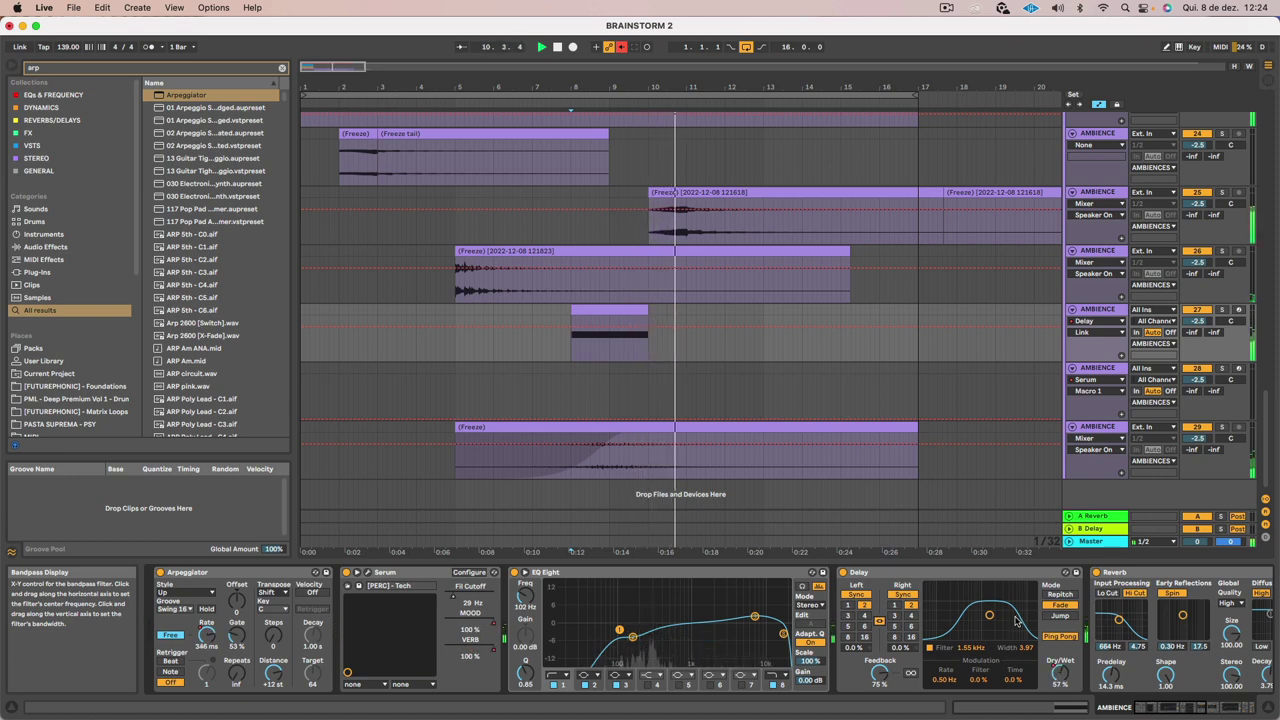
Audition linked Delay times of 2 and 6 sixteenths during playback and settle on 3
key(space)
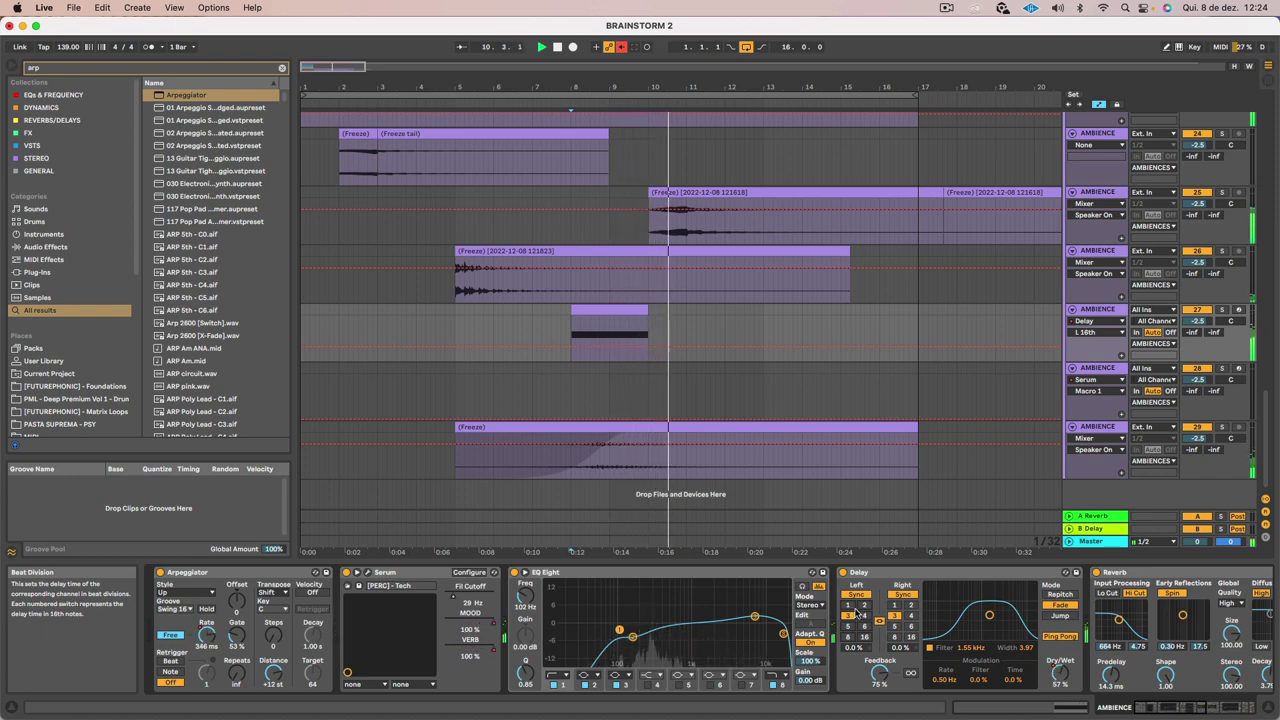
click(909, 605)
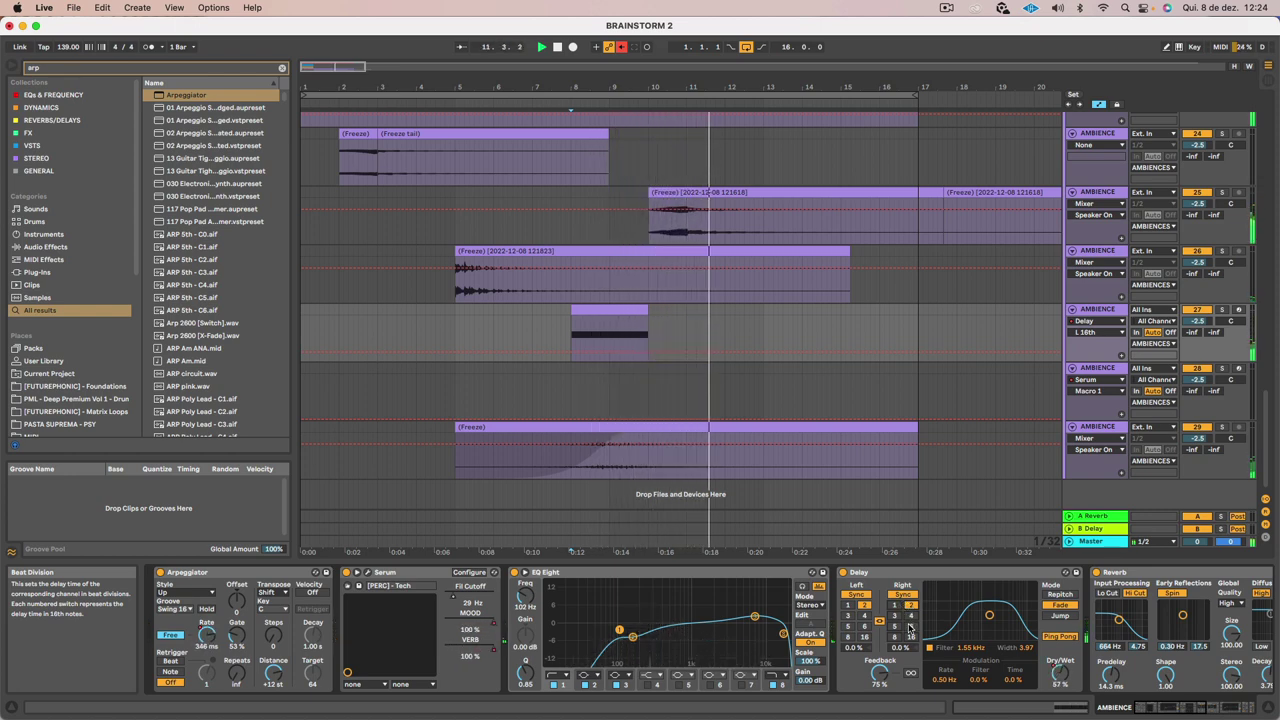
click(910, 626)
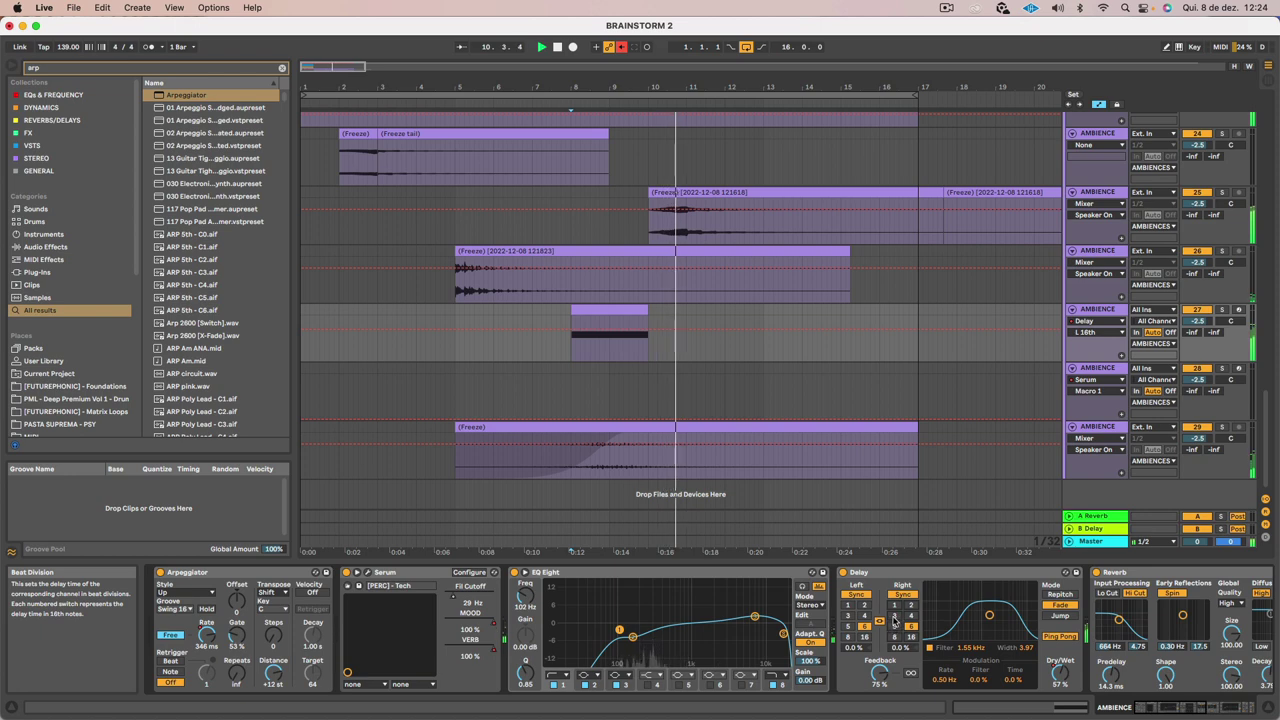
click(895, 615)
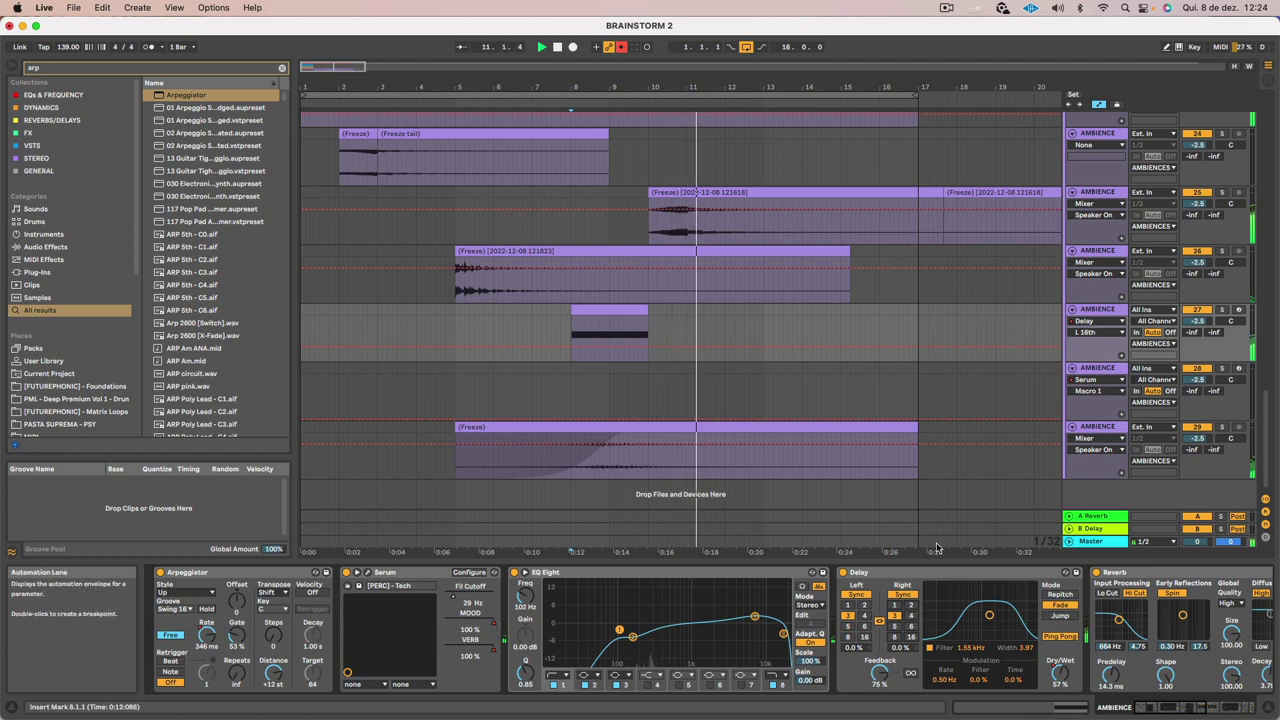
key(a)
key(a)
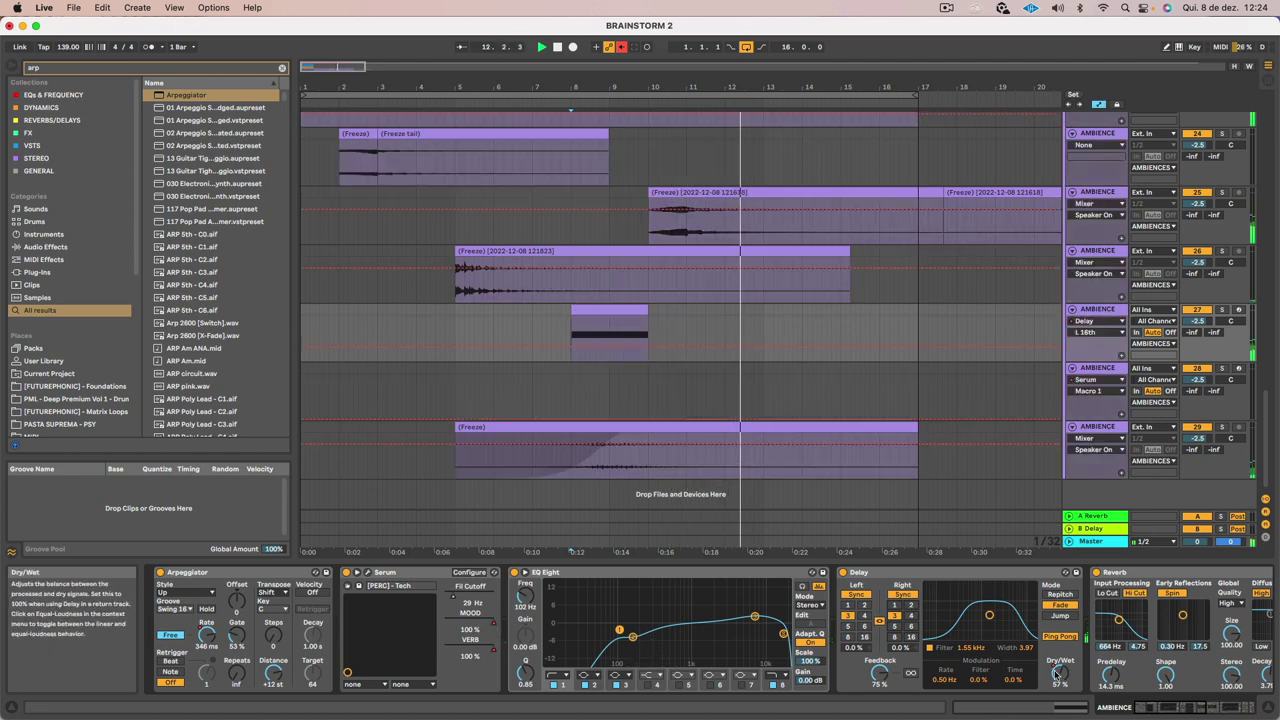
Reshape the Delay's Dry/Wet automation to stay at 0% until just before the clip's end and rise to 40%
key(space)
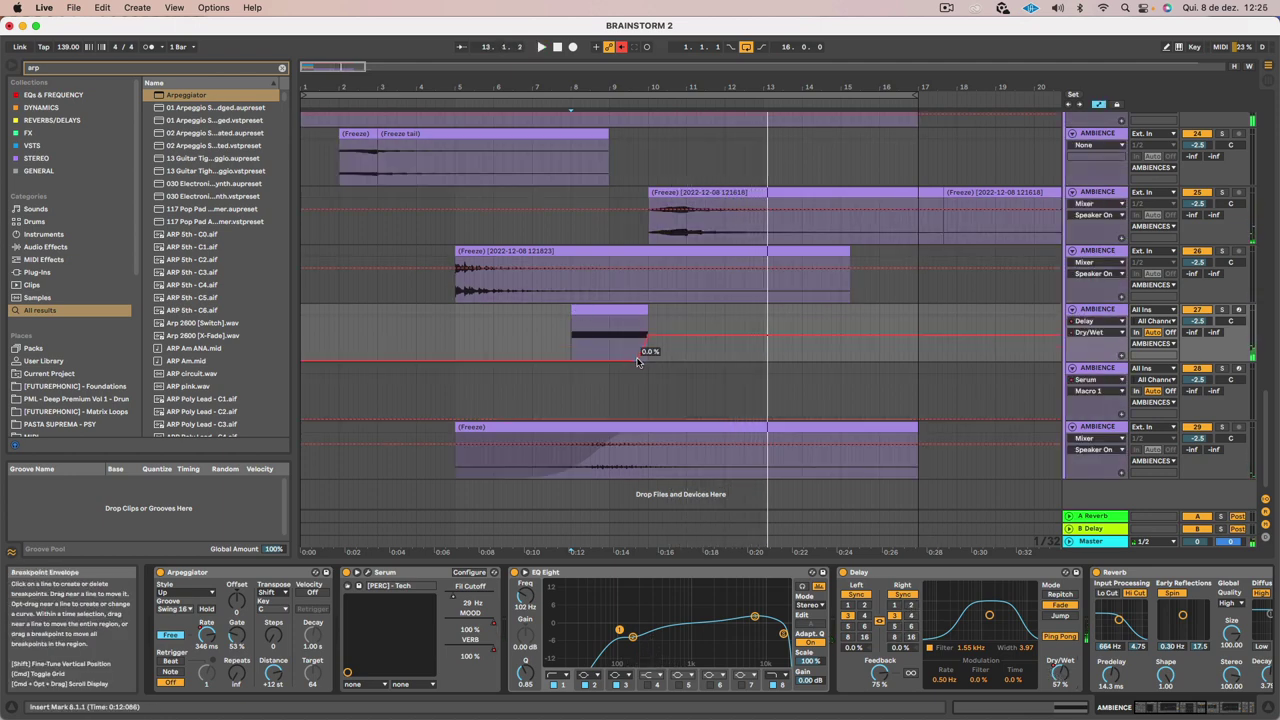
click(621, 343)
key(space)
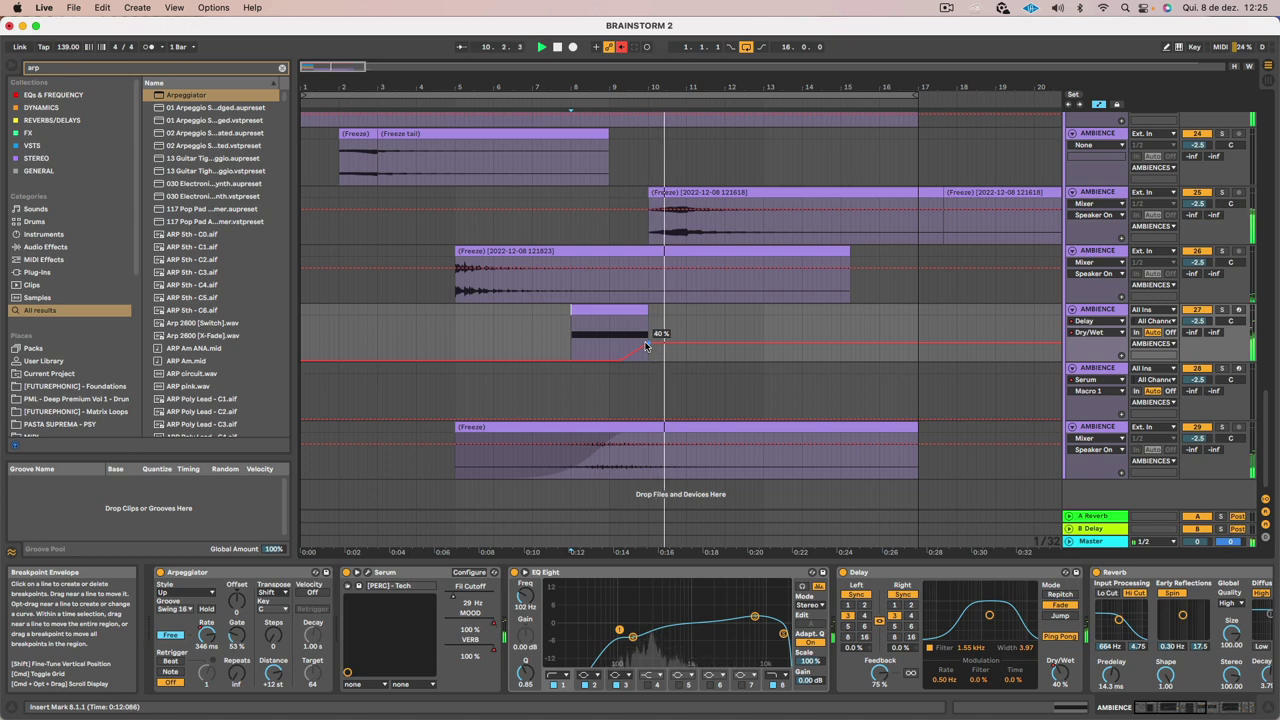
mouse_move(645, 366)
mouse_down()
mouse_move(628, 364)
mouse_move(642, 362)
mouse_up()
key(space)
Set the Delay's filter to 6.23 kHz with a width of 4.41, and try a linked delay time of 5 sixteenths
drag(983, 614, 998, 599)
key(space)
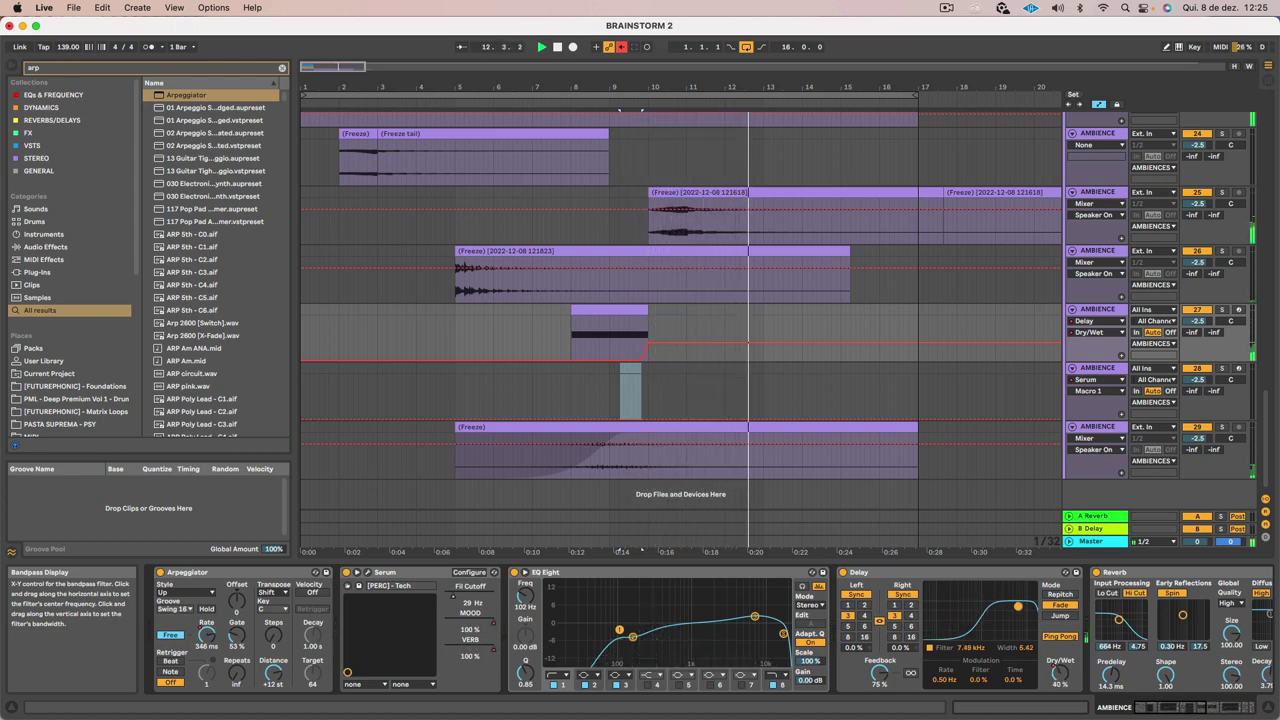
key(space)
key(a)
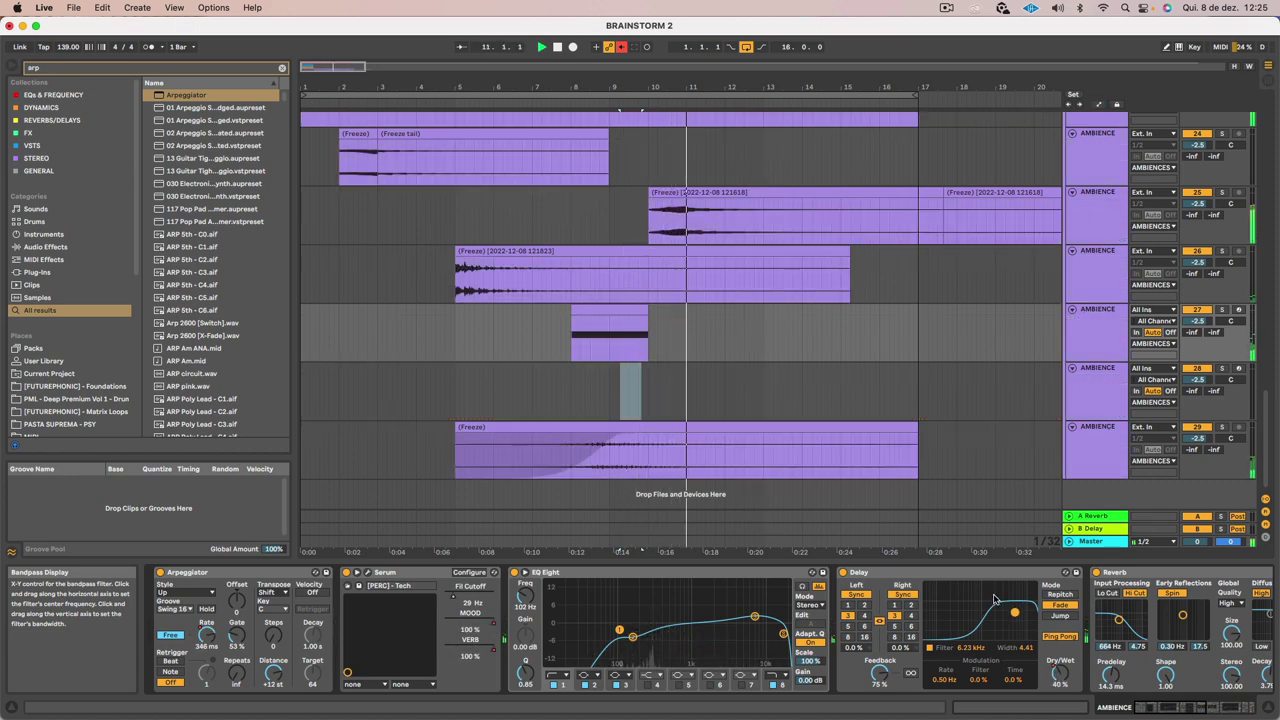
click(910, 616)
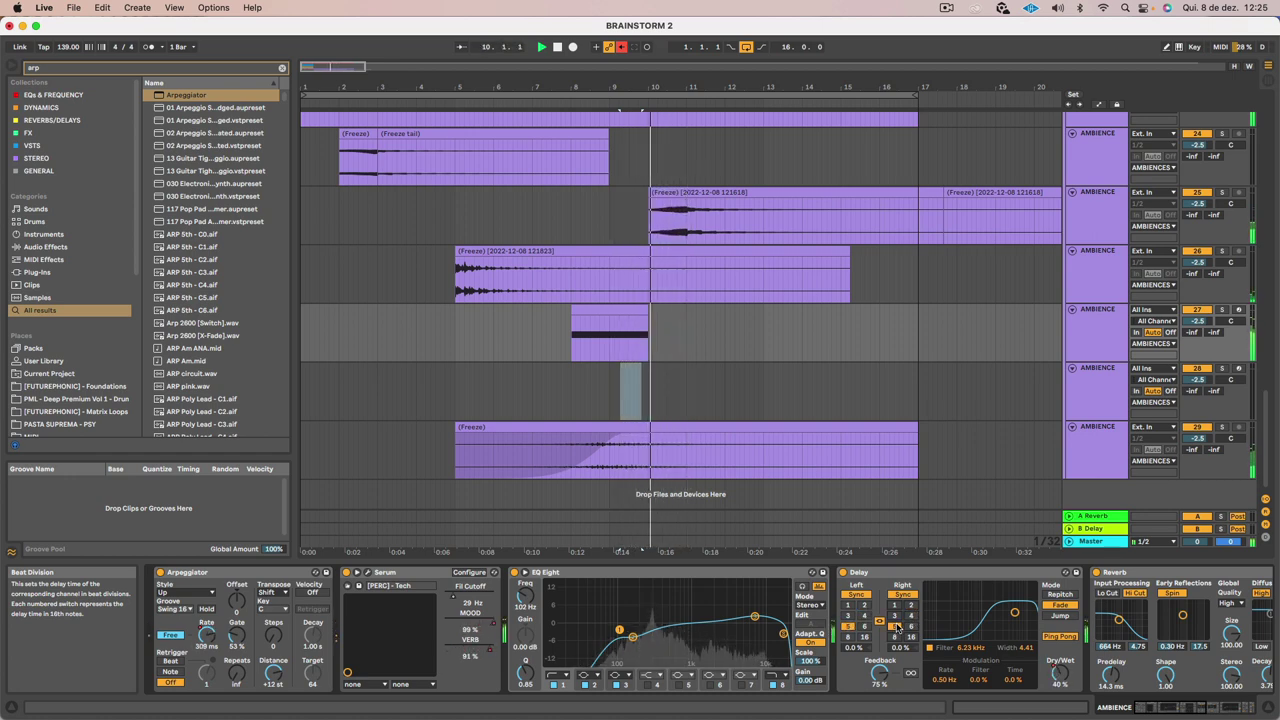
Set the Delay's feedback to 30% and audition track 27's clip from its start
drag(879, 673, 879, 700)
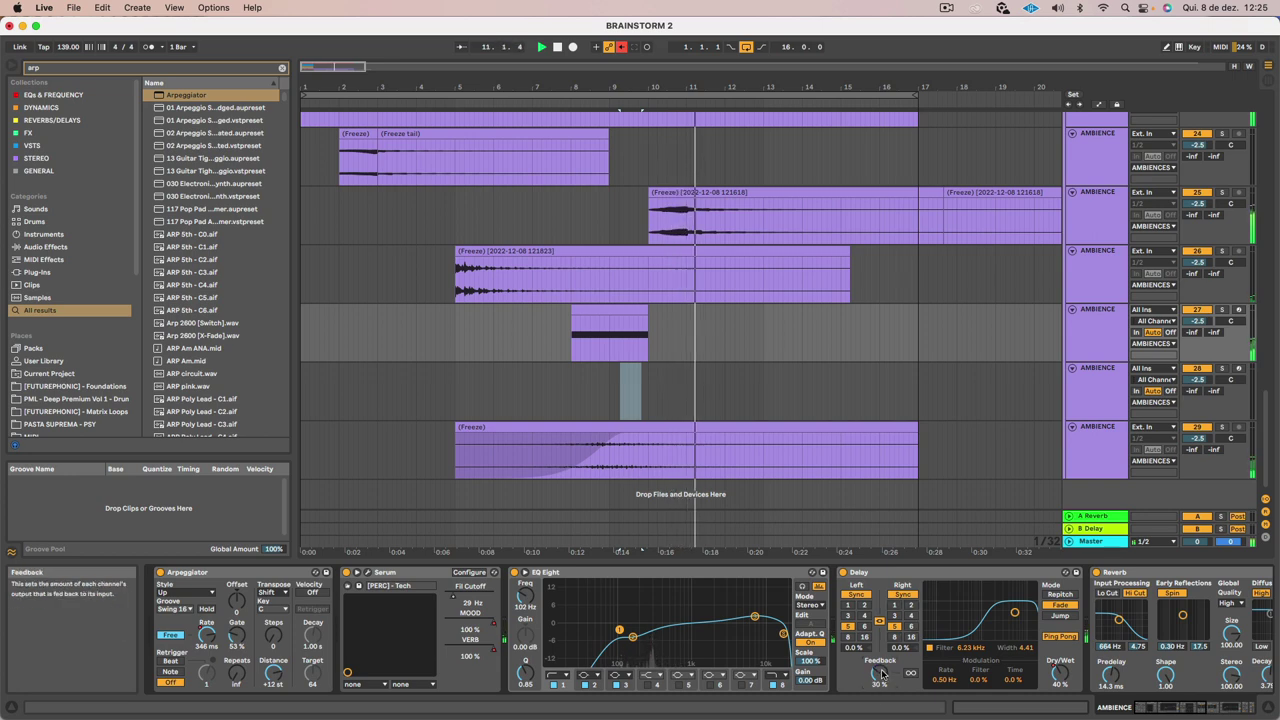
click(611, 312)
key(space)
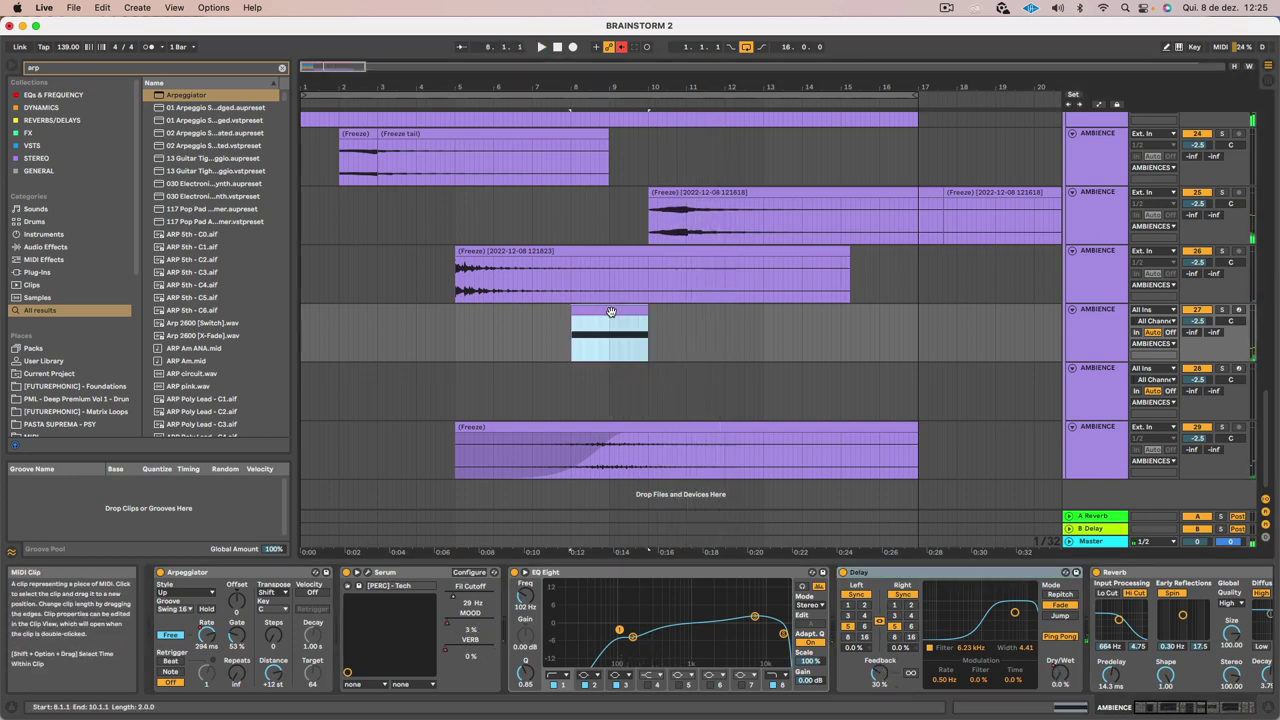
key(space)
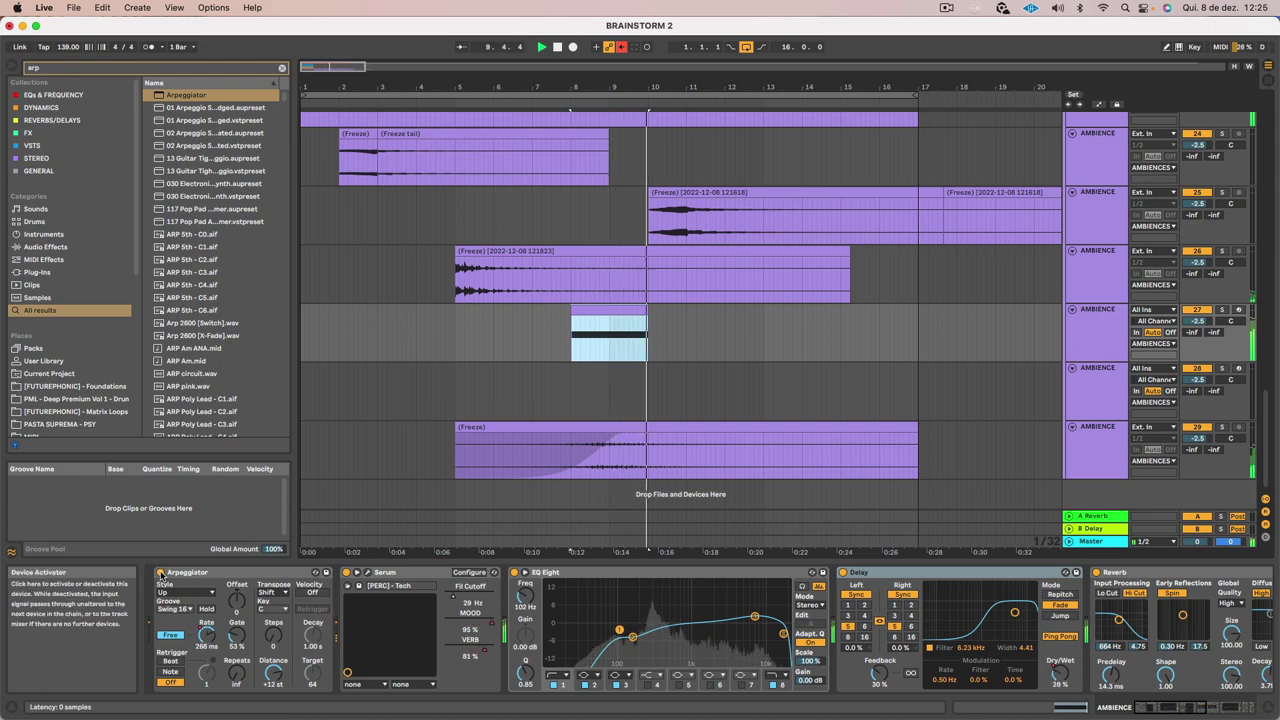
Turn off track 27's Delay and audition the clip without it
click(843, 572)
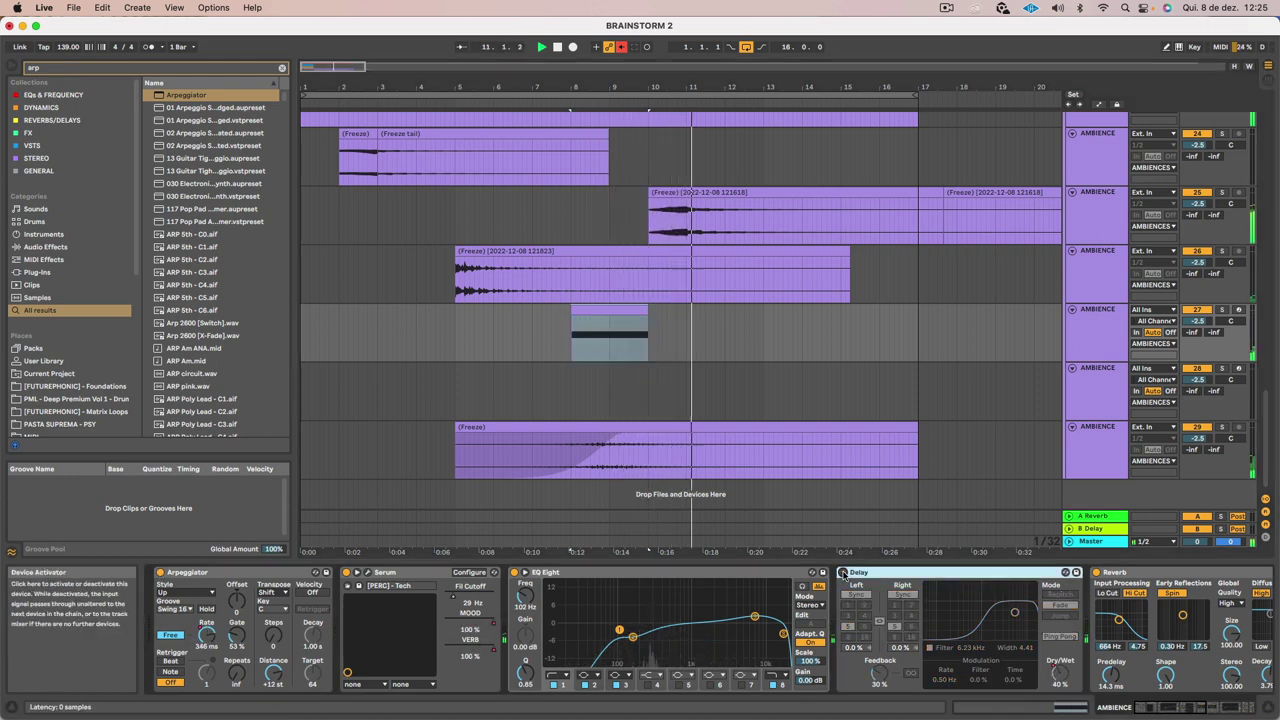
click(1120, 345)
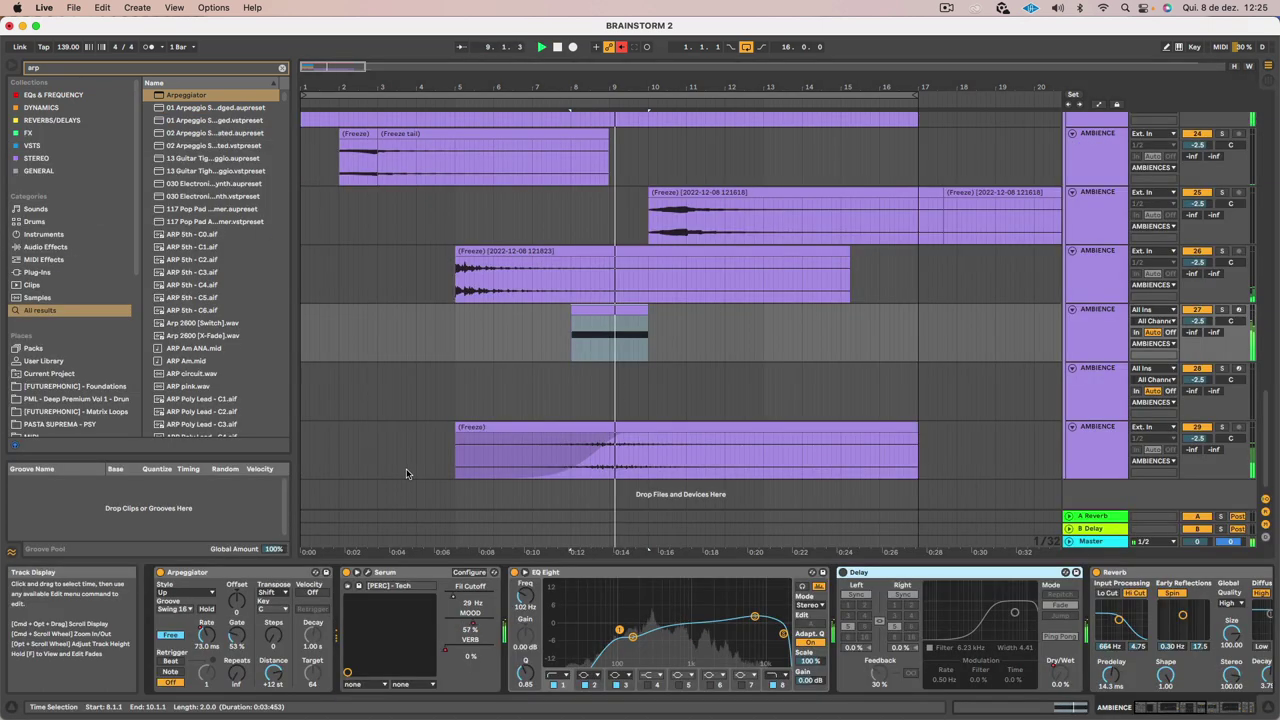
click(629, 311)
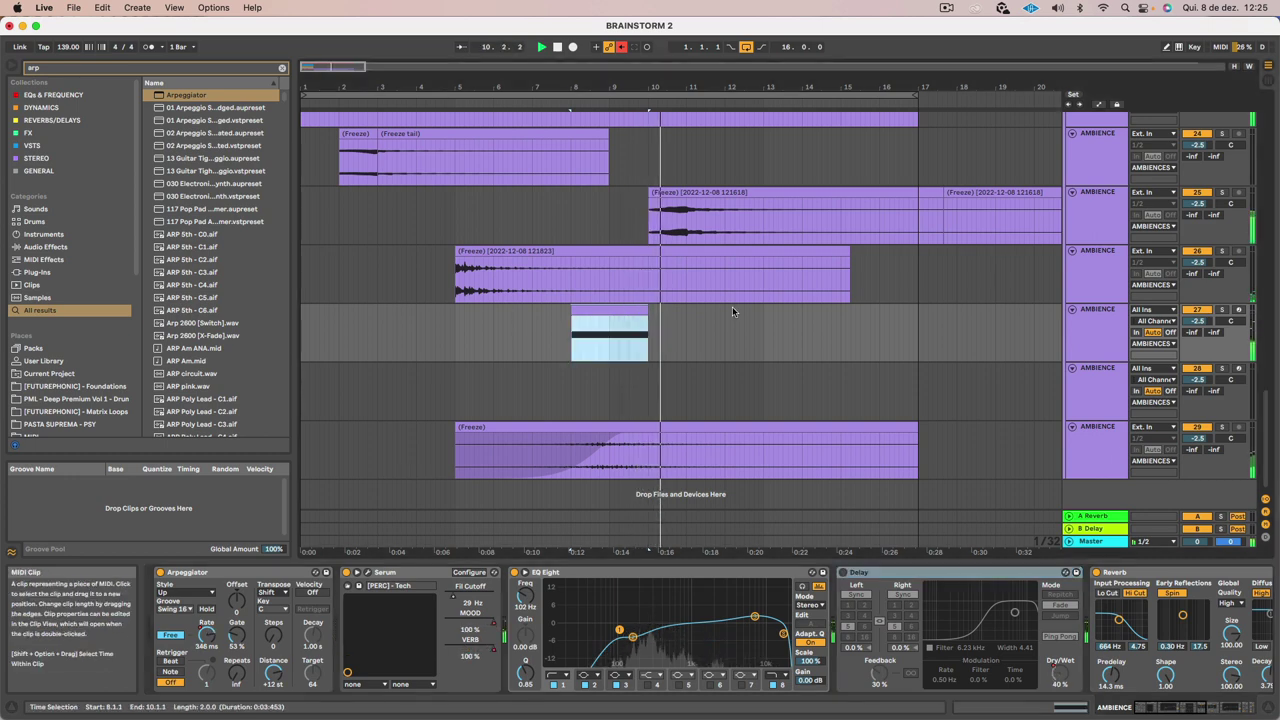
click(1106, 326)
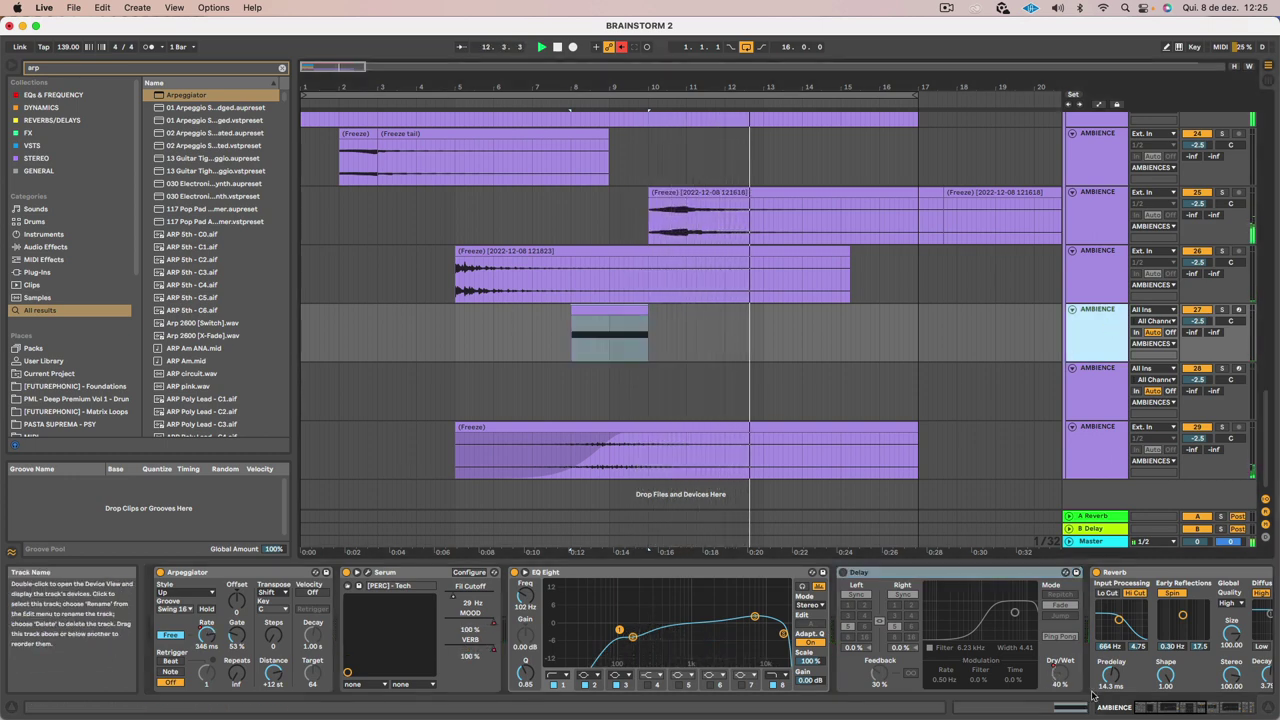
Automate the Reverb's Dry/Wet on track 27 to fall from 100% at the clip's start to 0% at its end
scroll(1094, 690, right, 5)
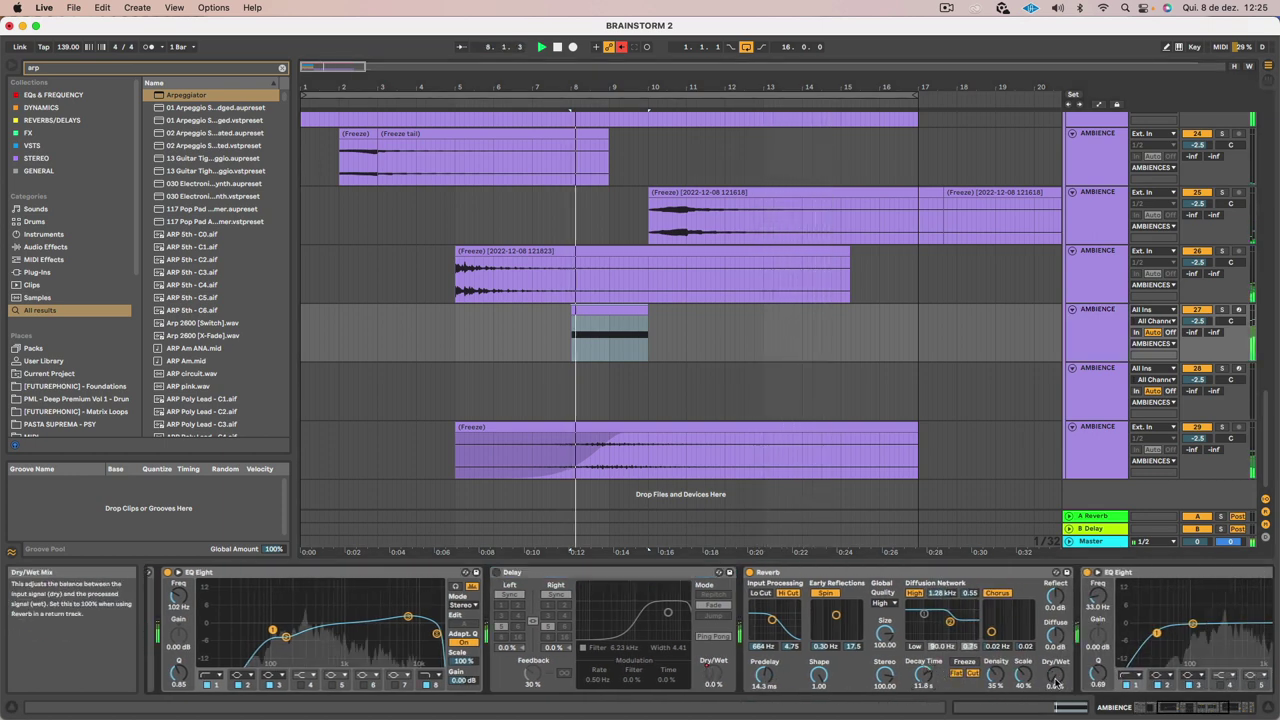
key(a)
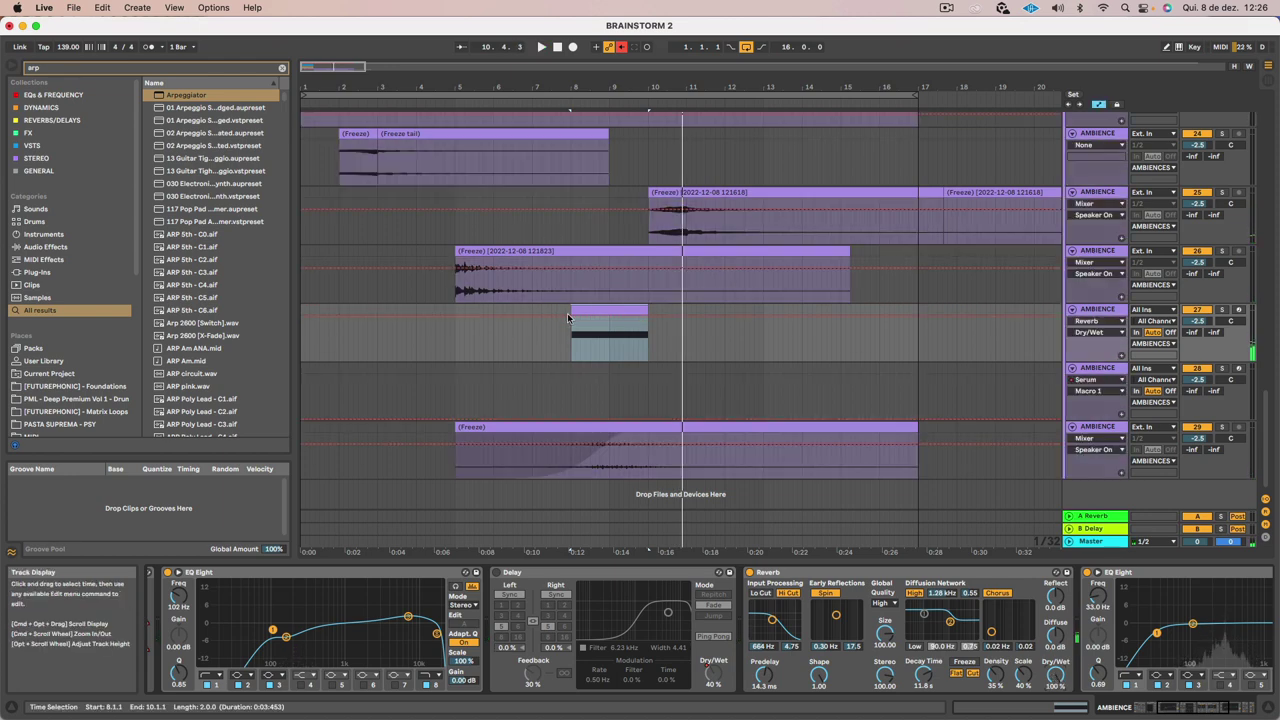
drag(650, 316, 650, 356)
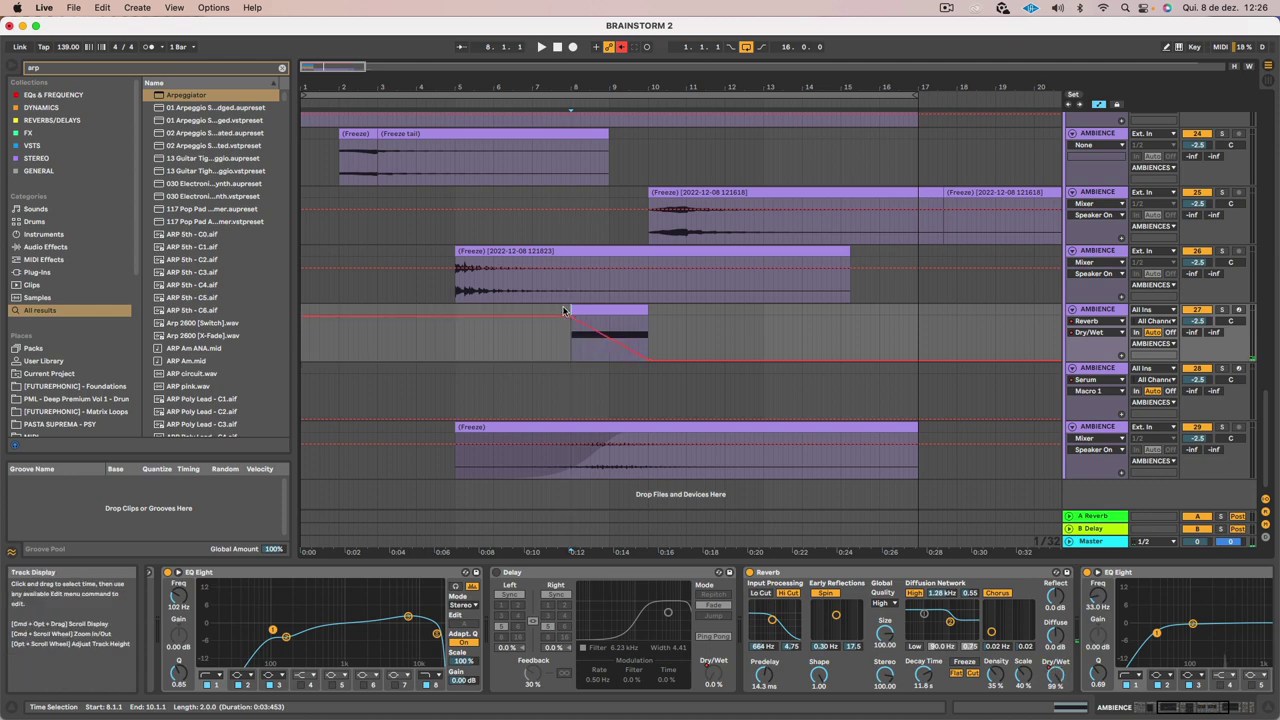
Set the EQ Eight's band 8 high cut to 2.30 kHz, automate its frequency to rise across the clip, and audition it
drag(436, 635, 370, 641)
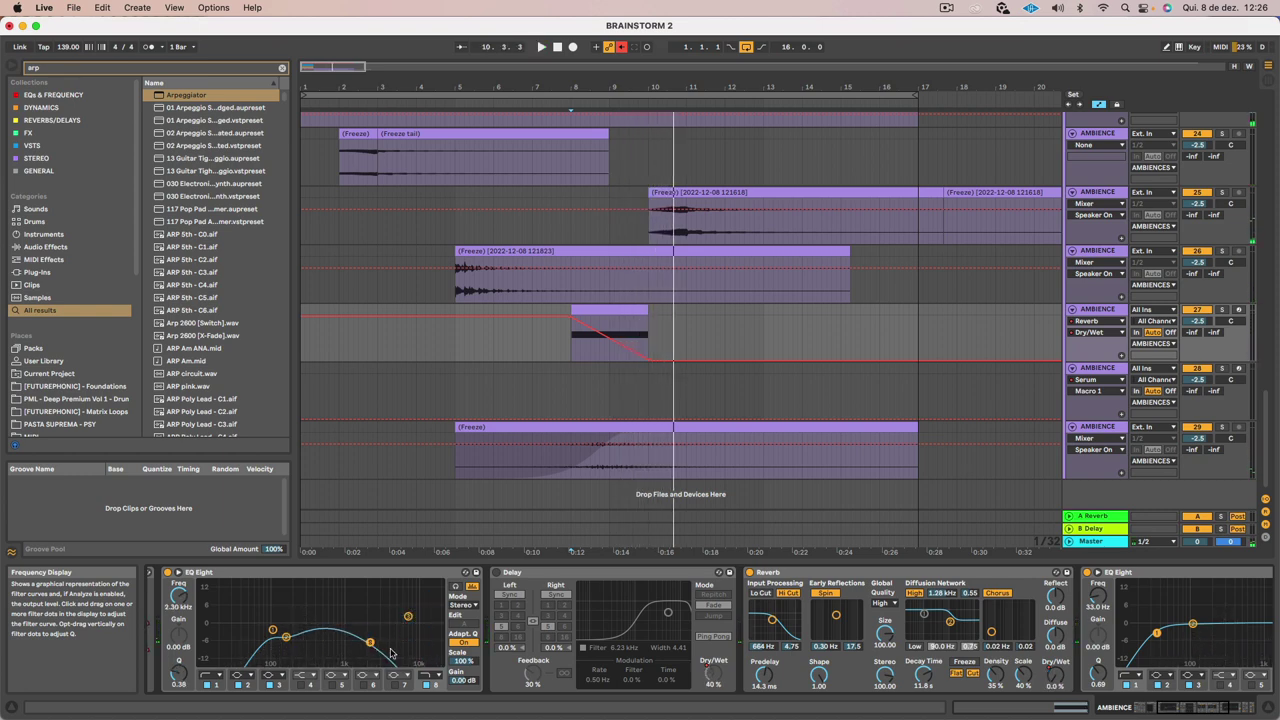
click(178, 596)
click(574, 331)
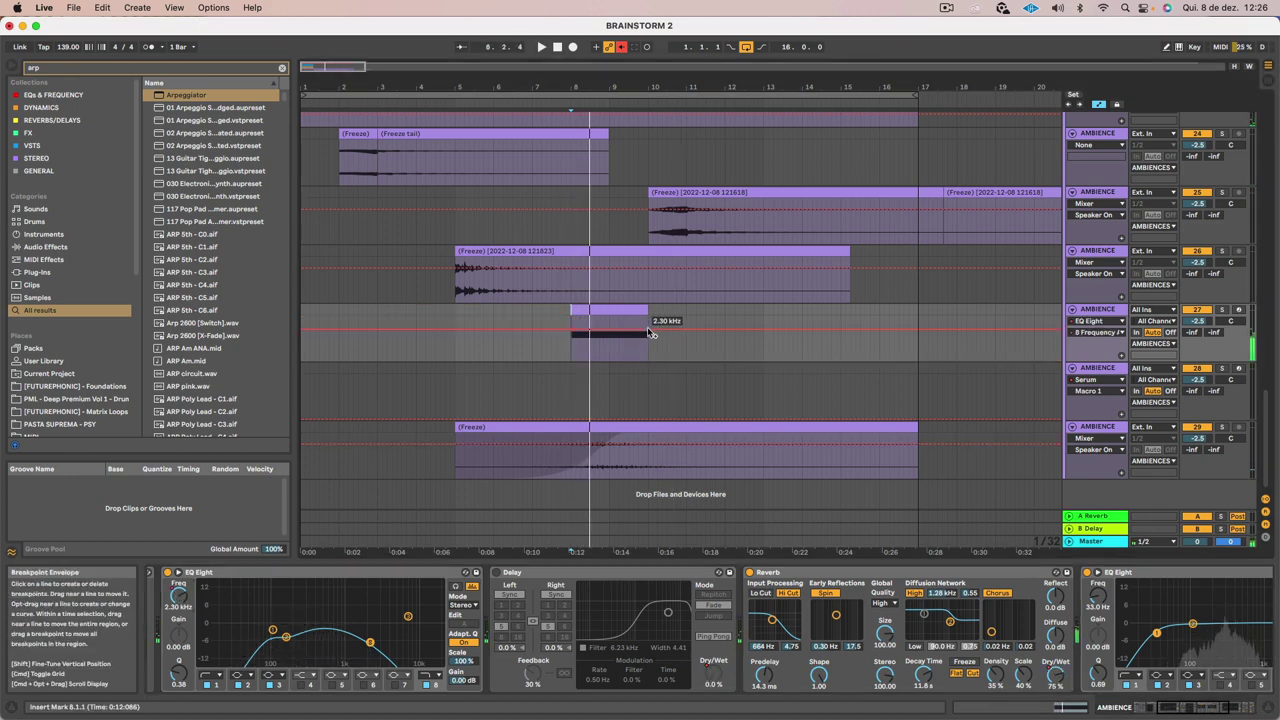
key(space)
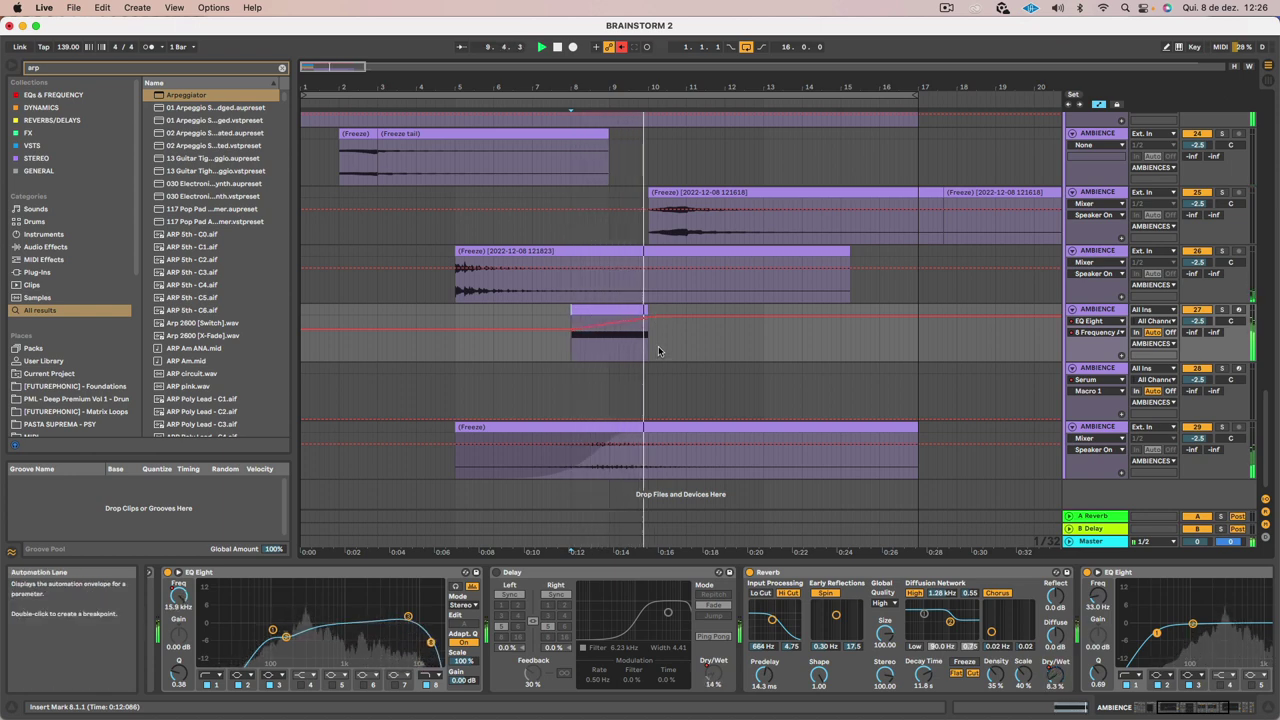
key(space)
Cut about 13.3 dB around 182 Hz in track 27's EQ Eight and audition the change
drag(286, 637, 290, 655)
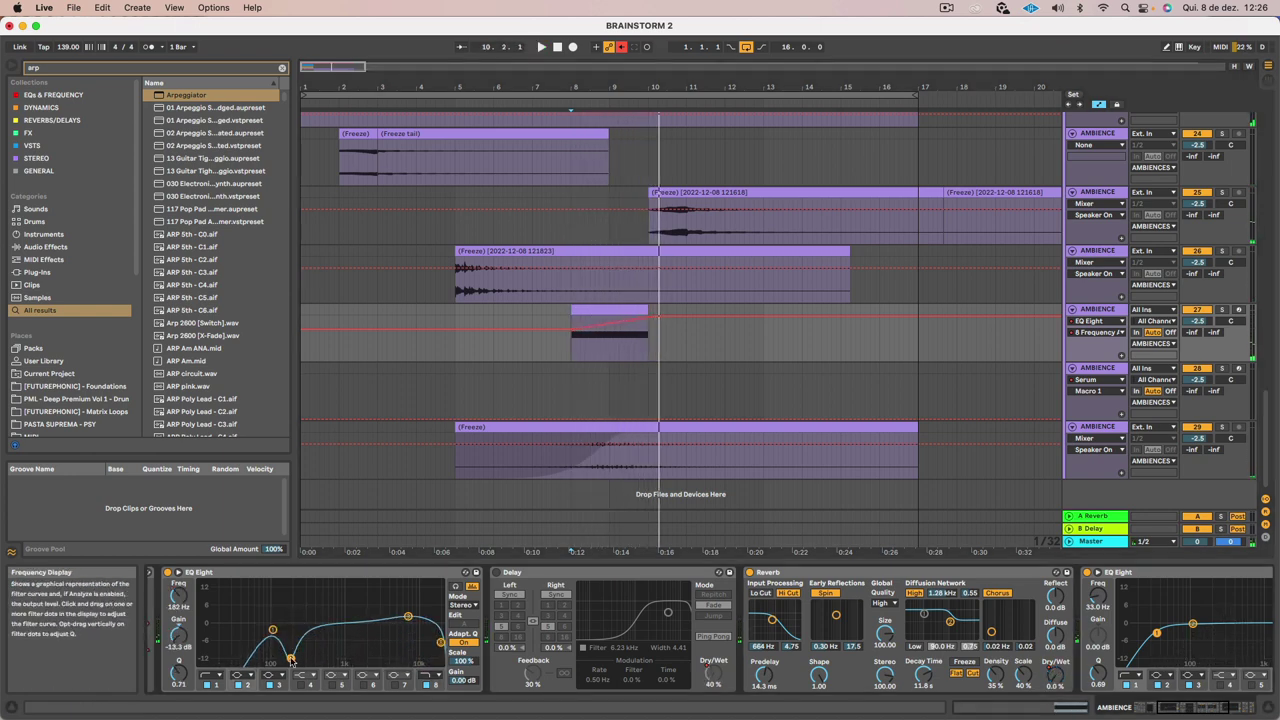
key(space)
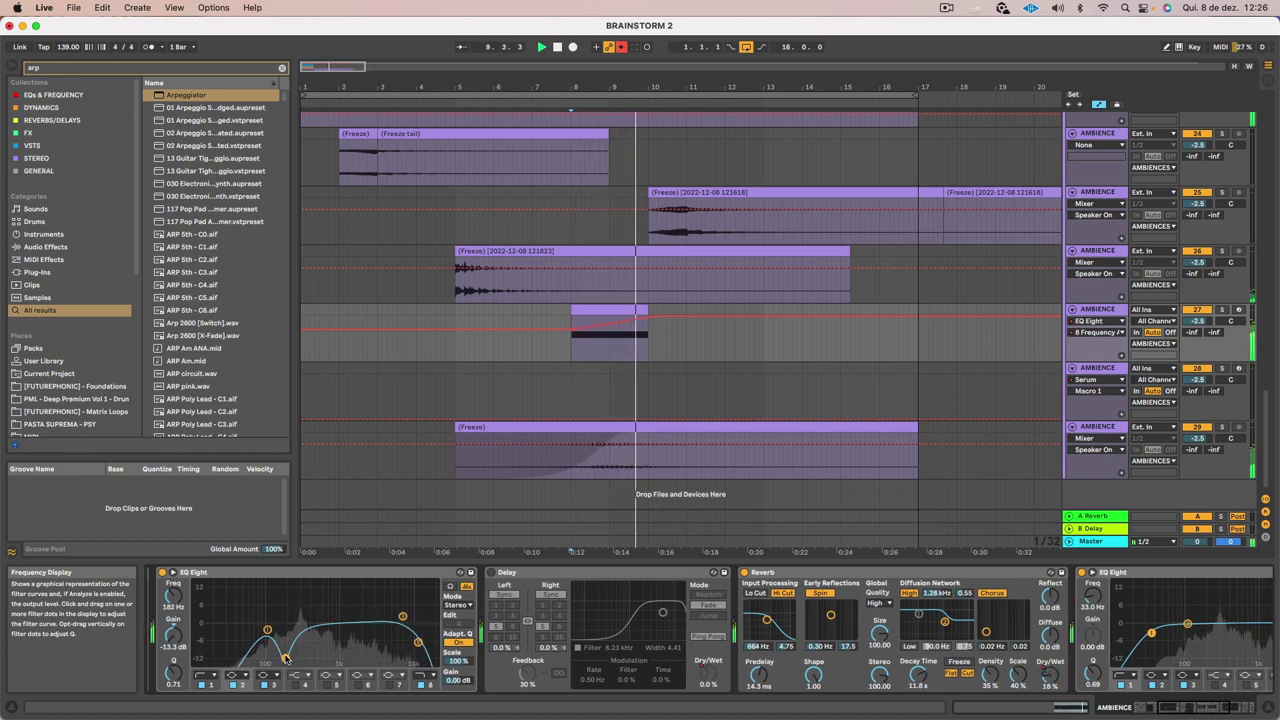
key(space)
key(space)
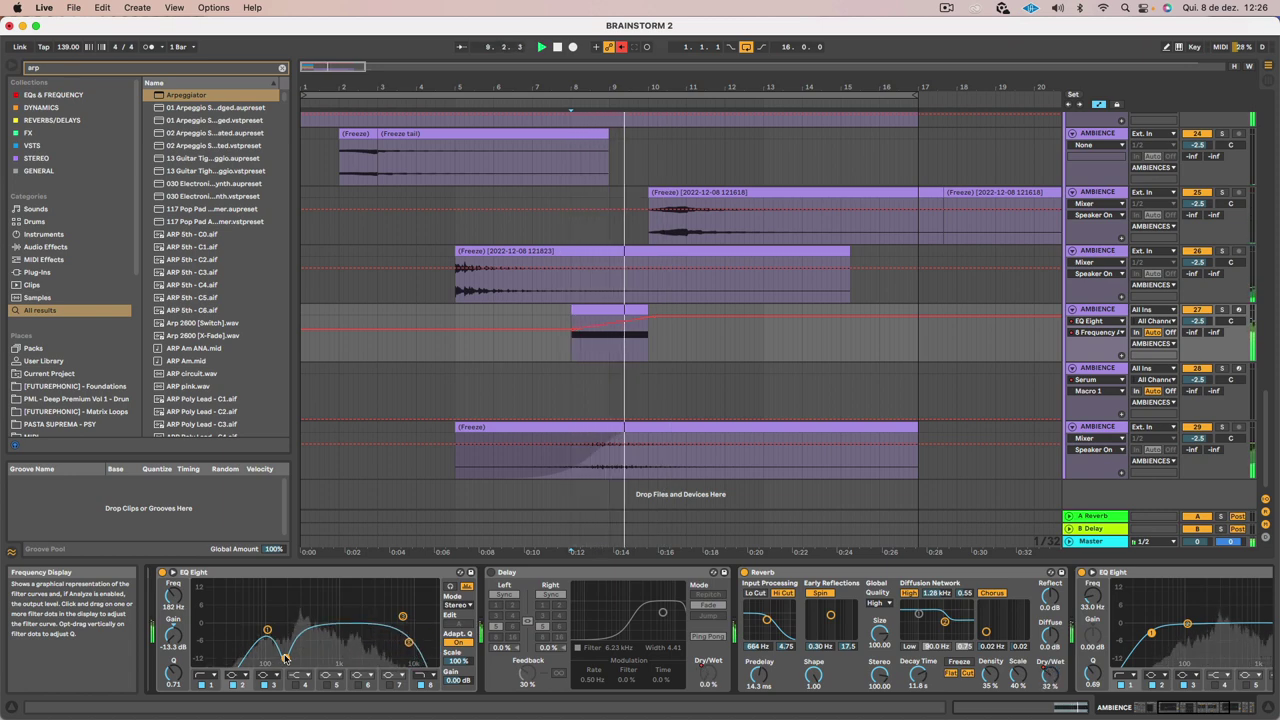
Hide the automation lanes and duplicate track 27 with its clip and devices
key(super+a)
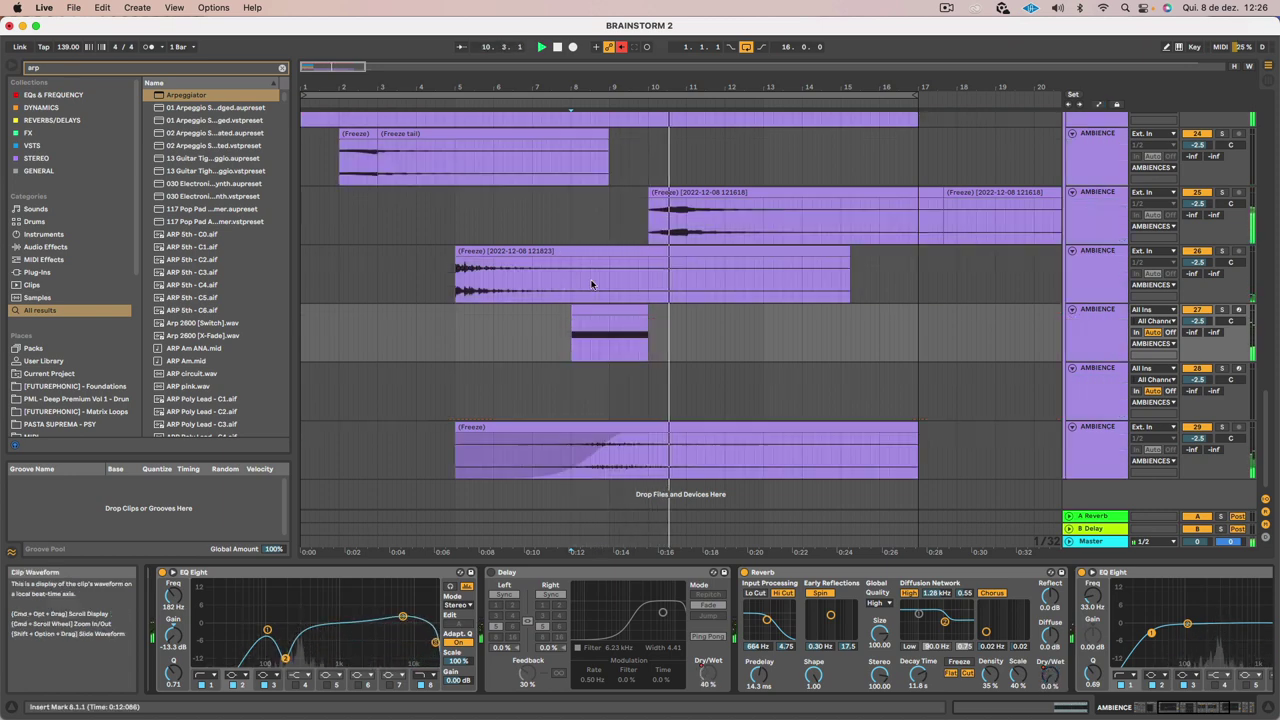
click(610, 322)
click(1097, 309)
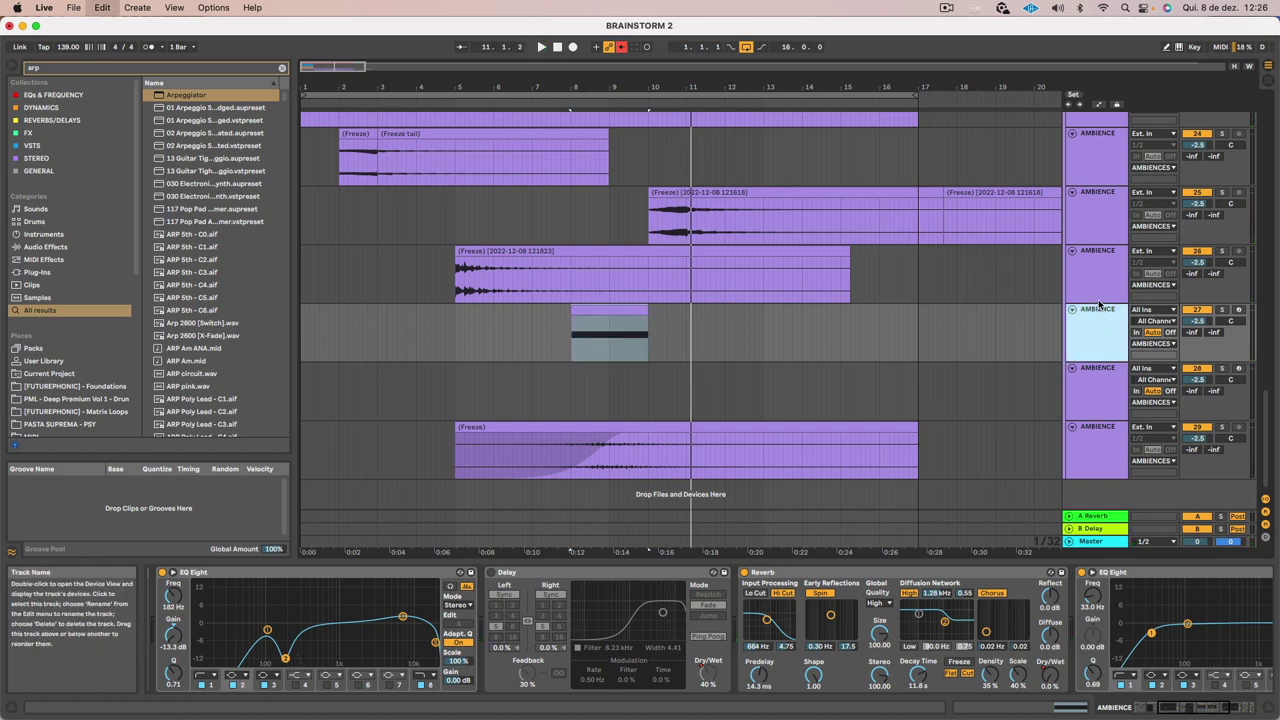
key(super+d)
click(1090, 320)
right_click(1090, 318)
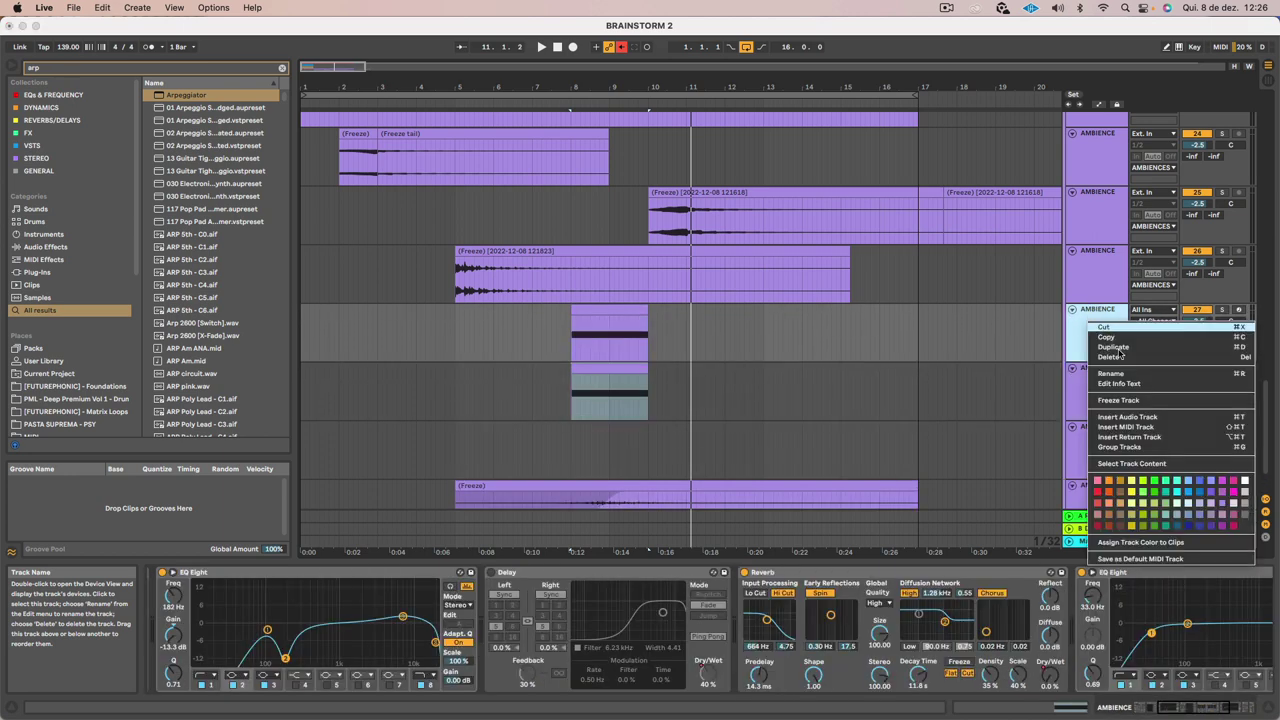
click(1119, 400)
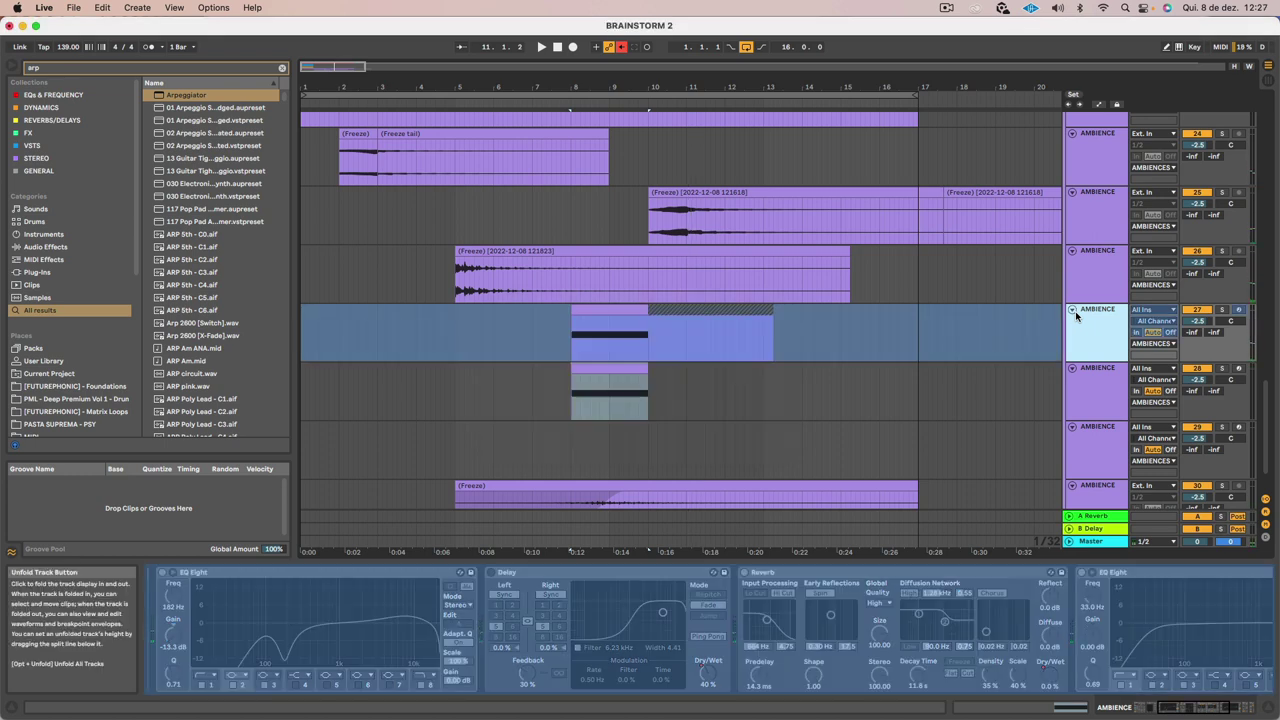
right_click(1076, 316)
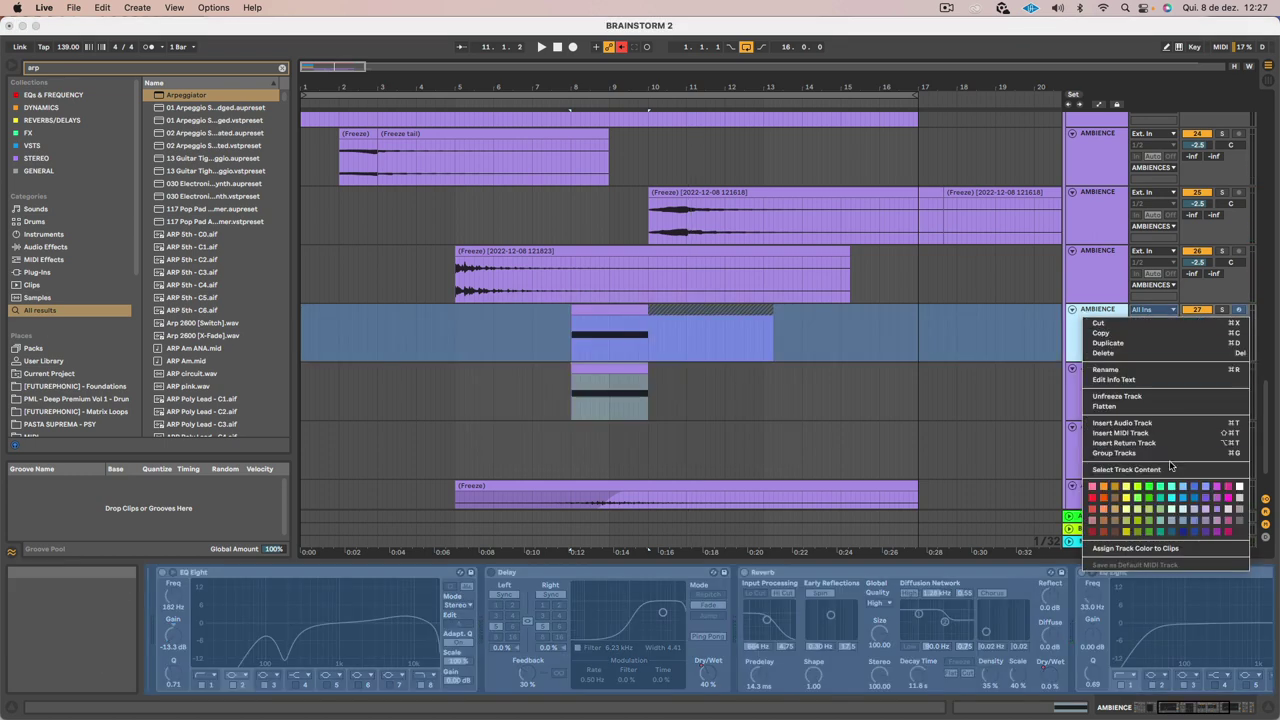
click(1124, 398)
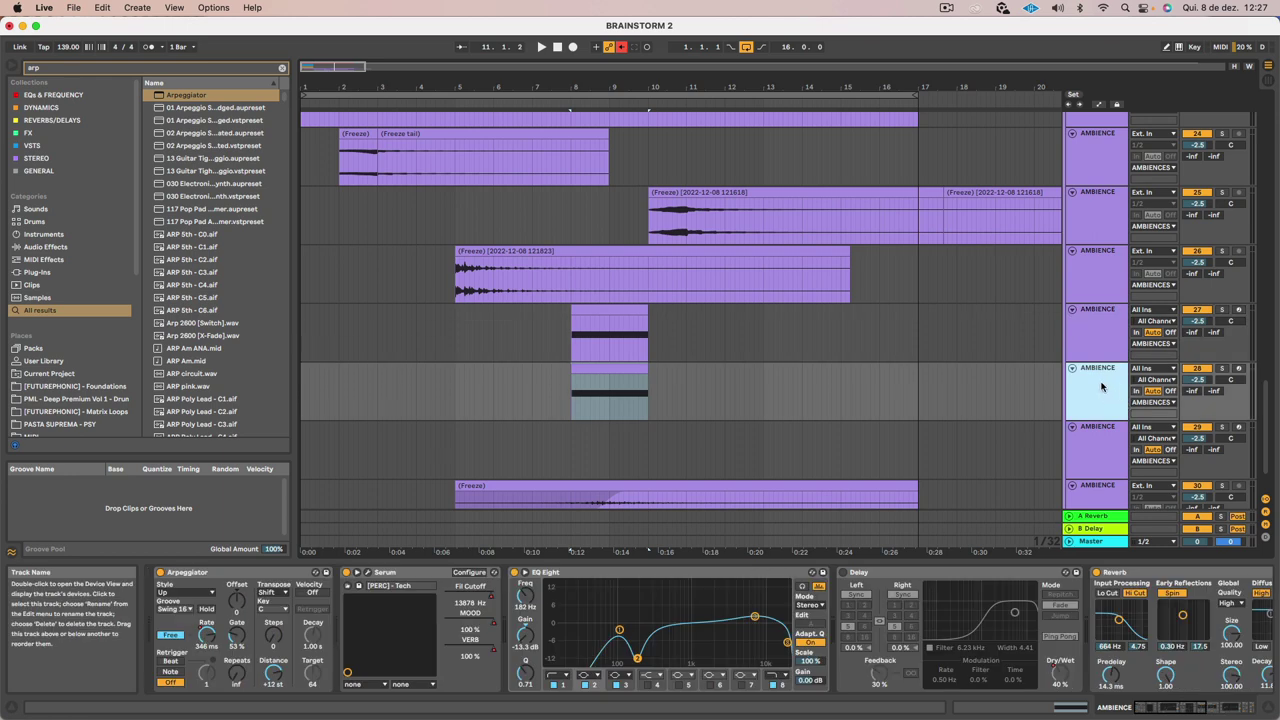
Freeze track 27 and flatten it to audio
right_click(1095, 337)
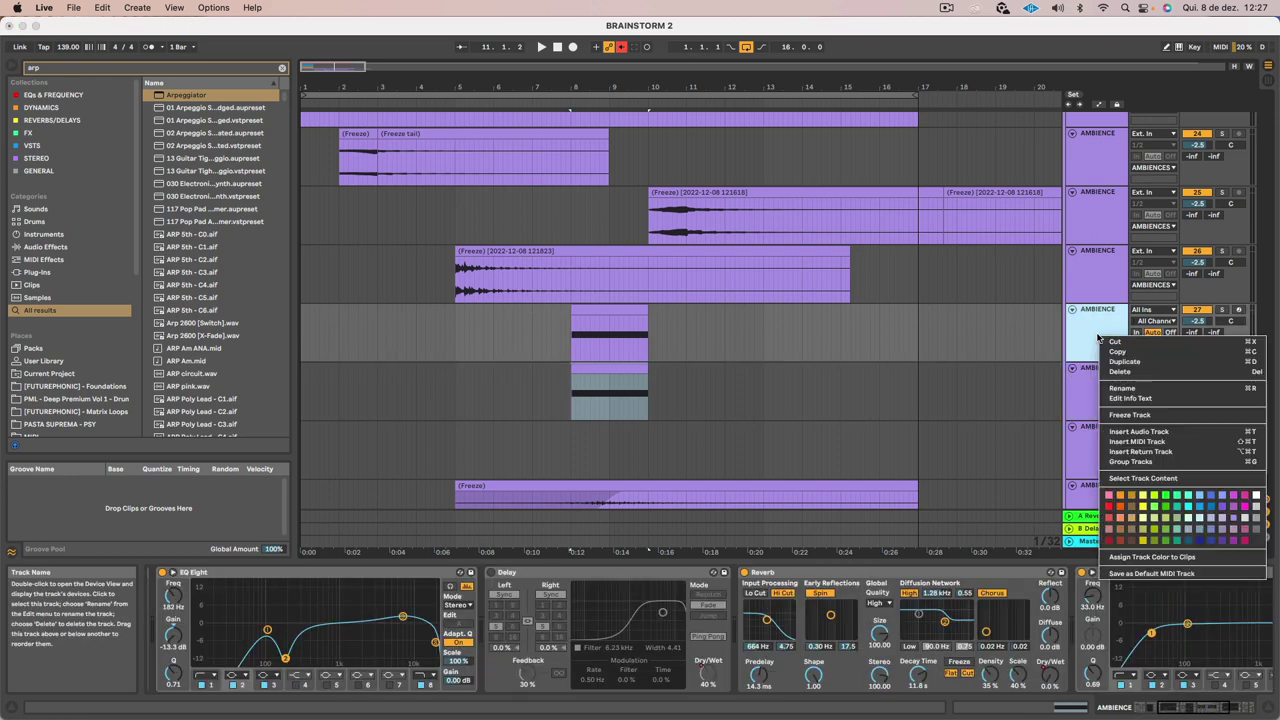
click(1125, 426)
right_click(1081, 321)
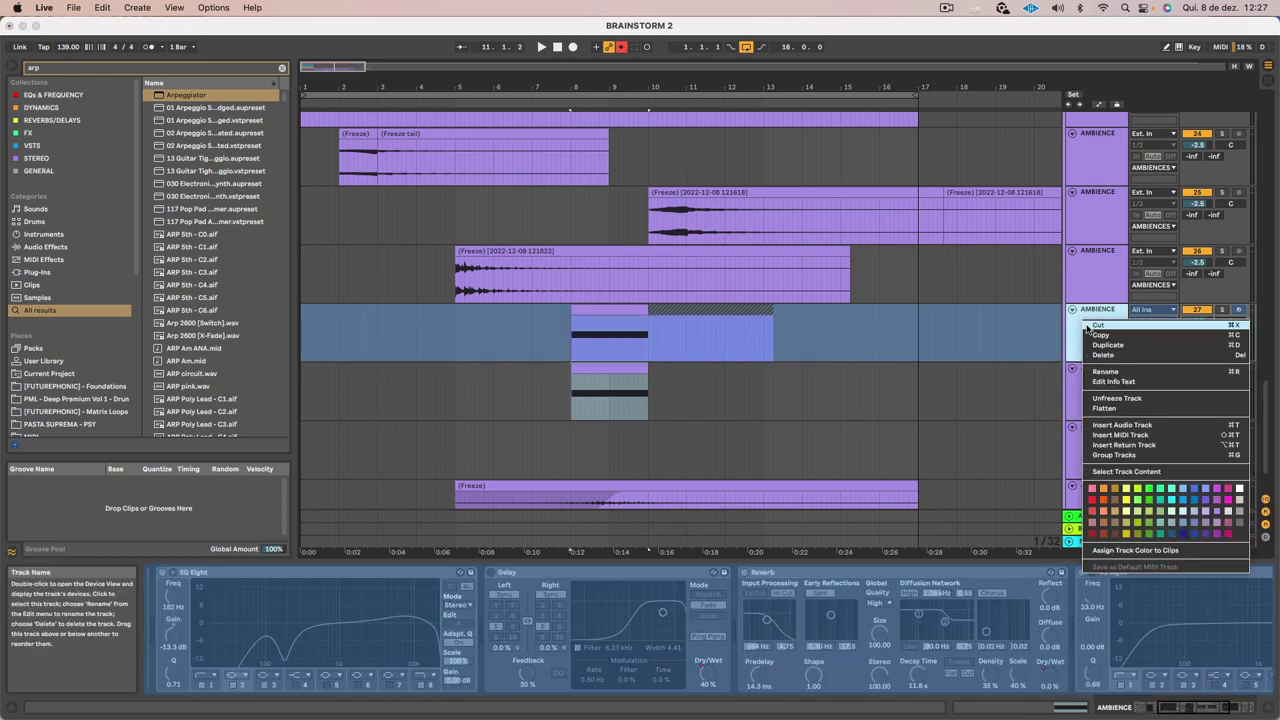
click(1104, 408)
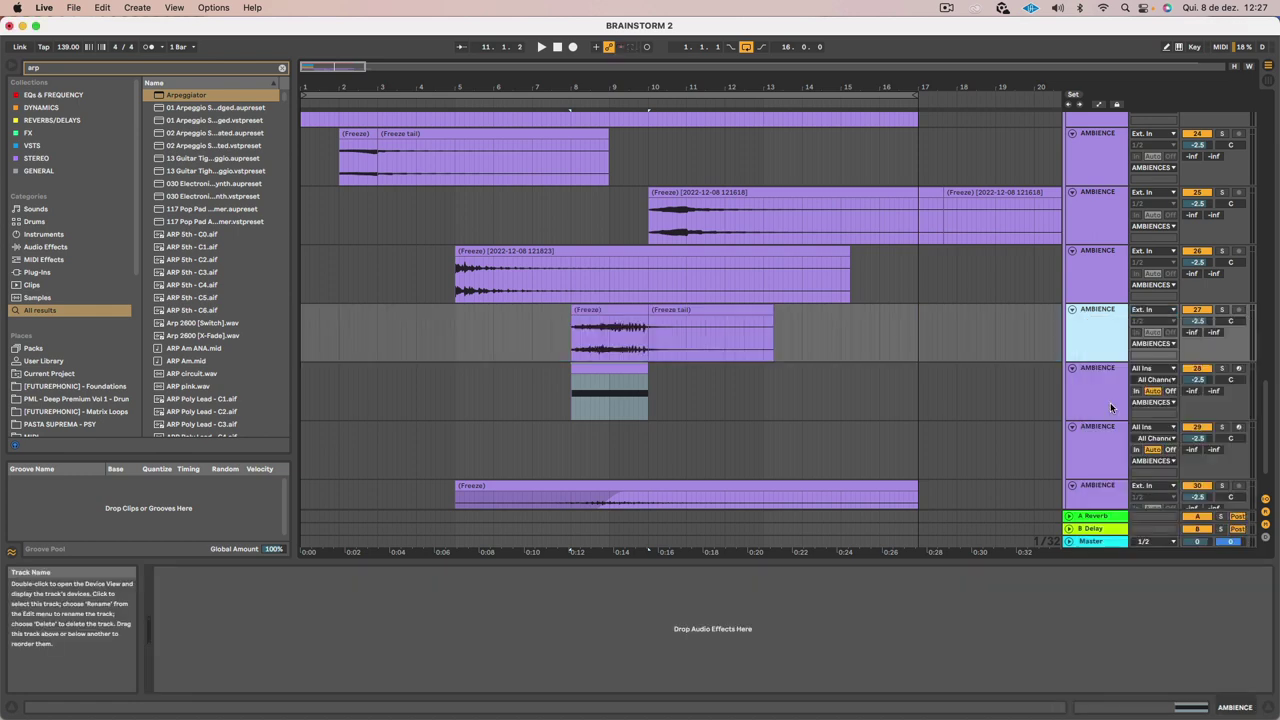
Play the flattened clip on track 27 and mute the duplicate on track 28
click(608, 309)
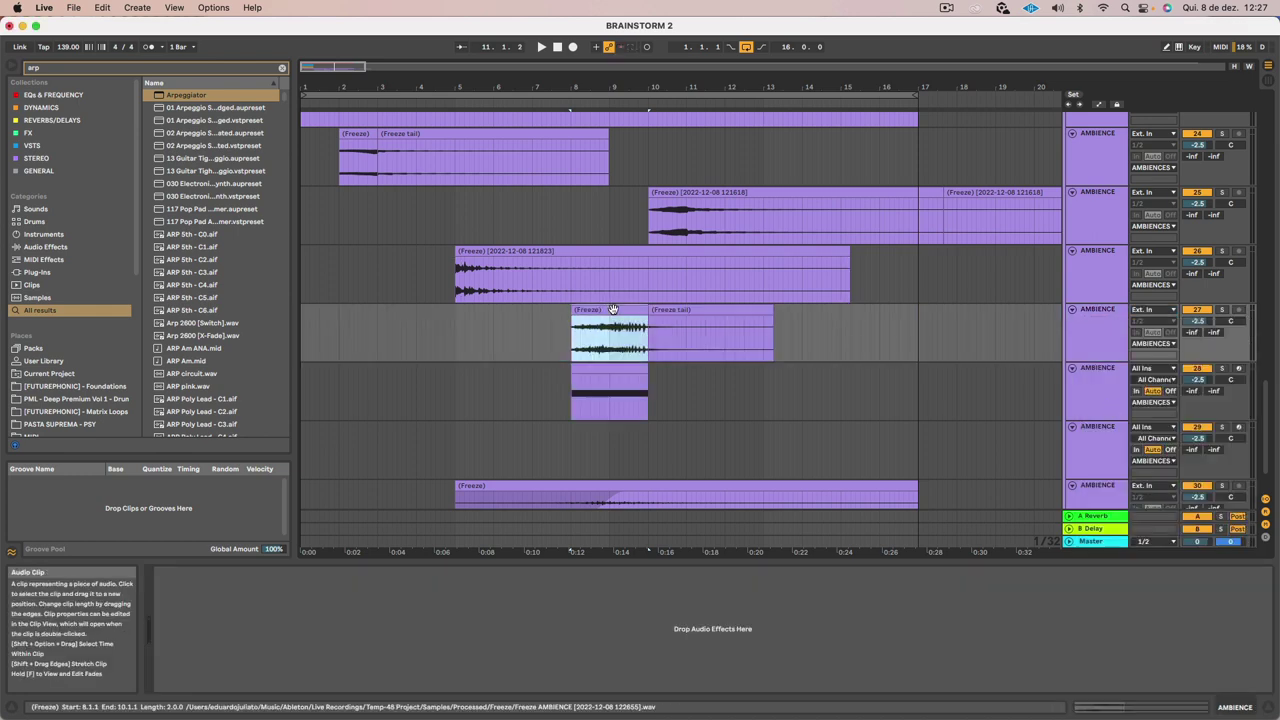
key(space)
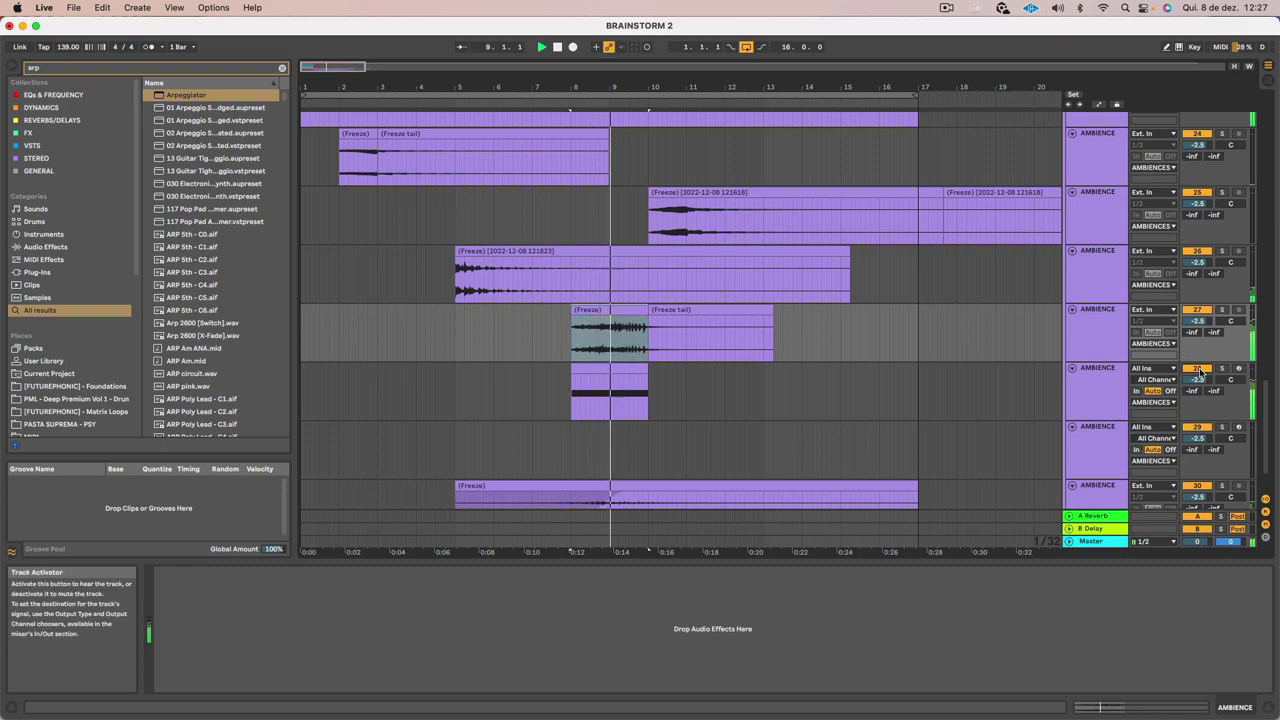
click(1086, 395)
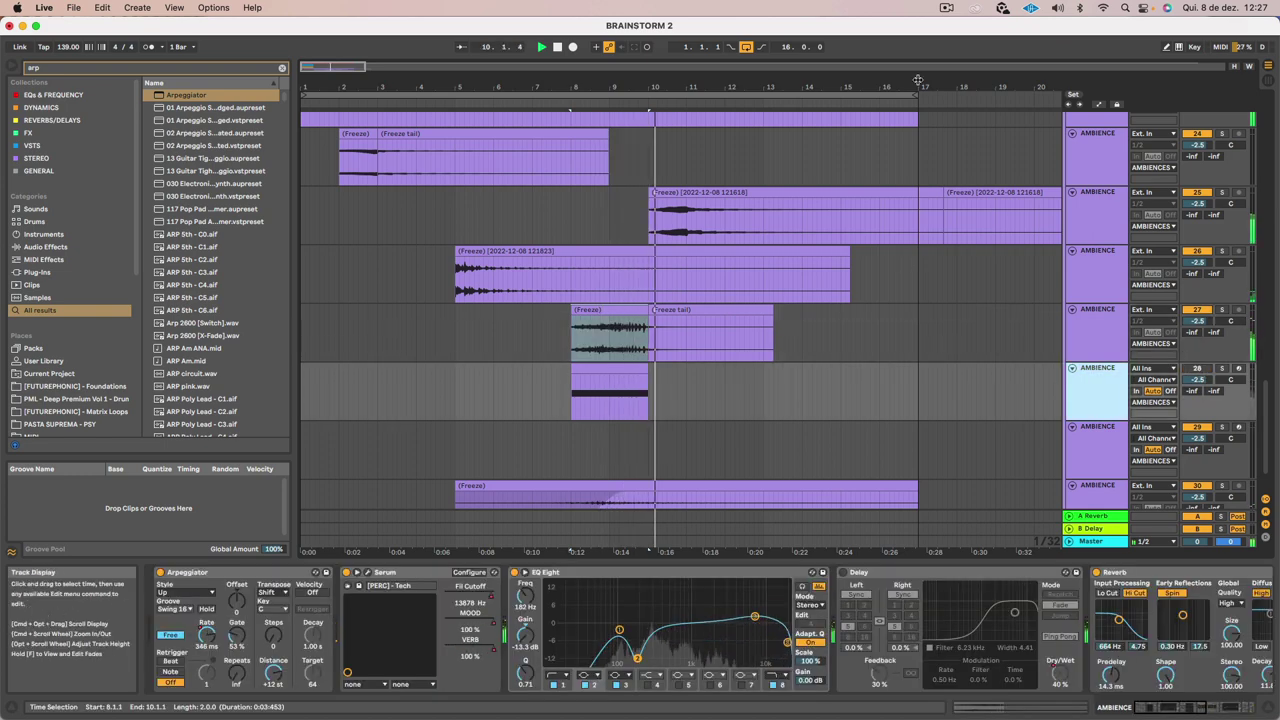
click(946, 8)
click(954, 56)
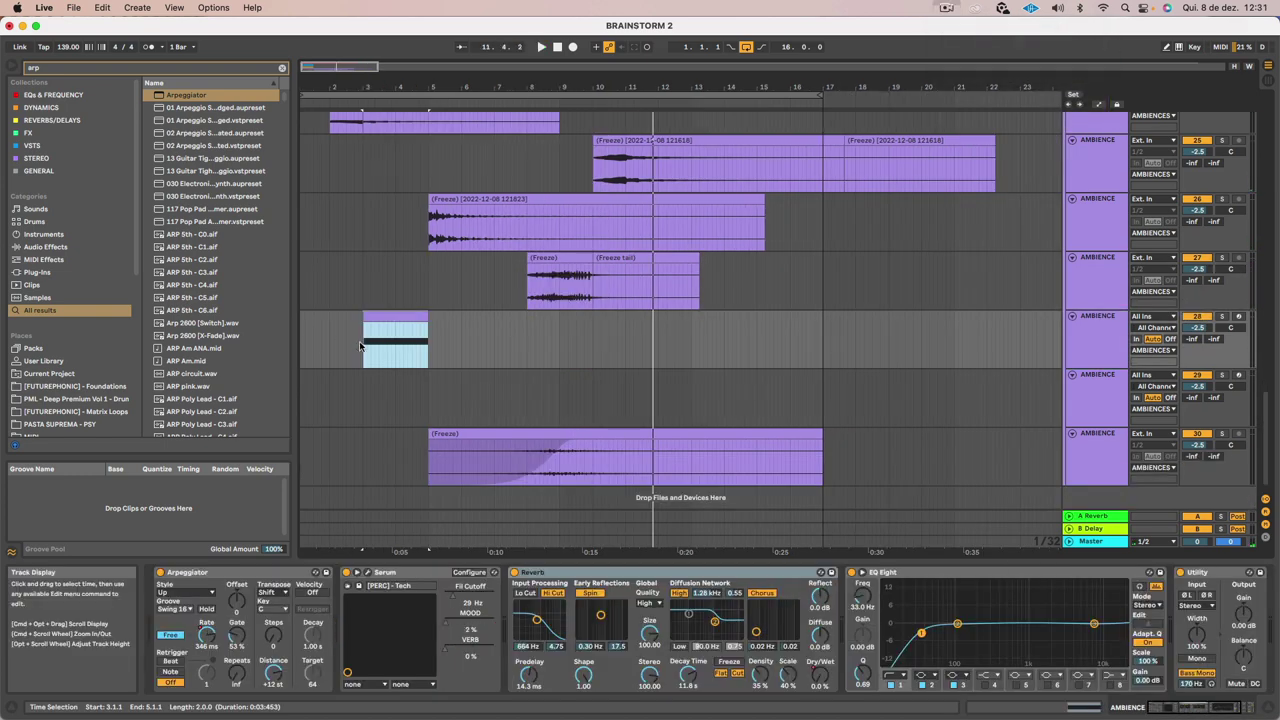
Move the MIDI clip on track 28 to start at 8.4.4 and play the arrangement from near its beginning
drag(390, 316, 587, 316)
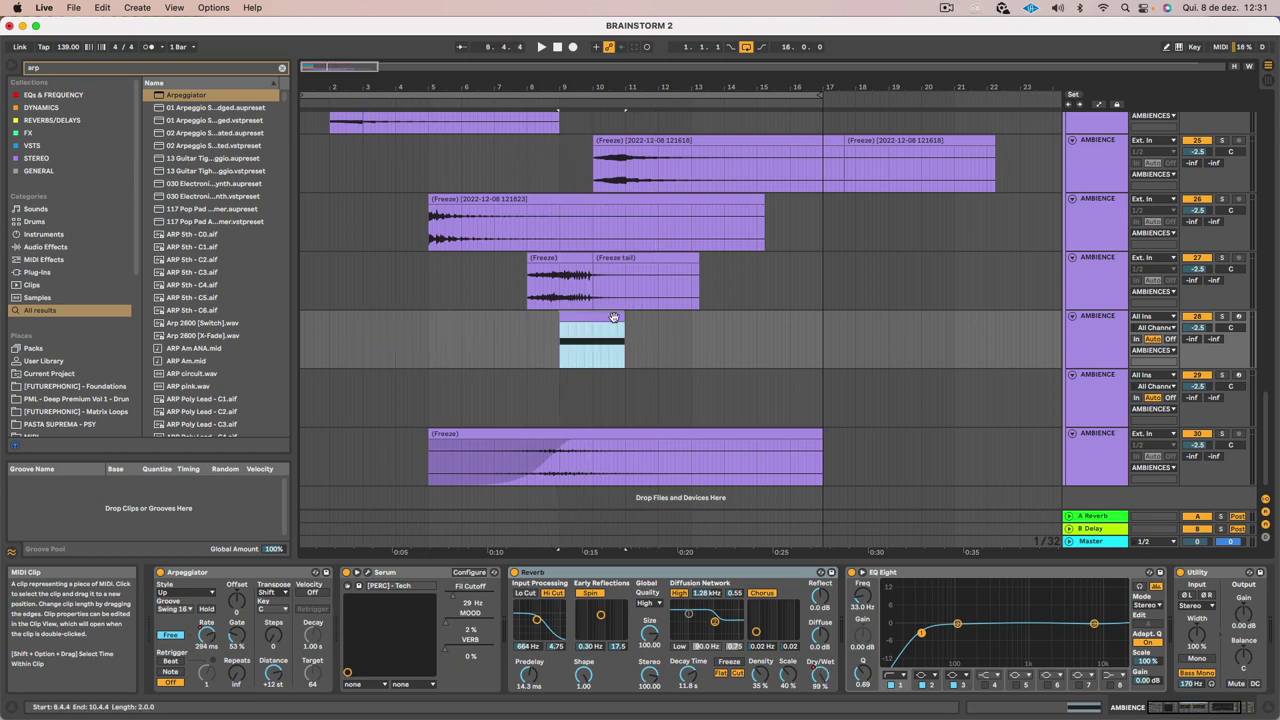
click(302, 345)
key(space)
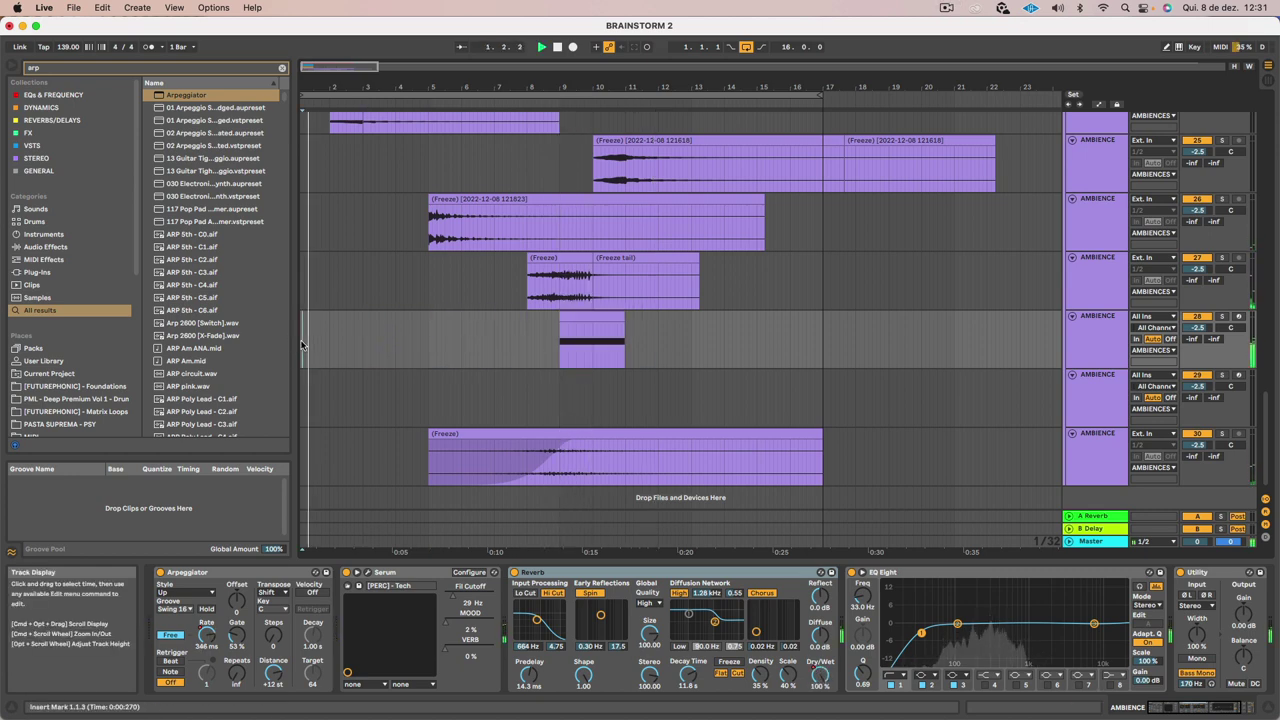
key(space)
click(299, 341)
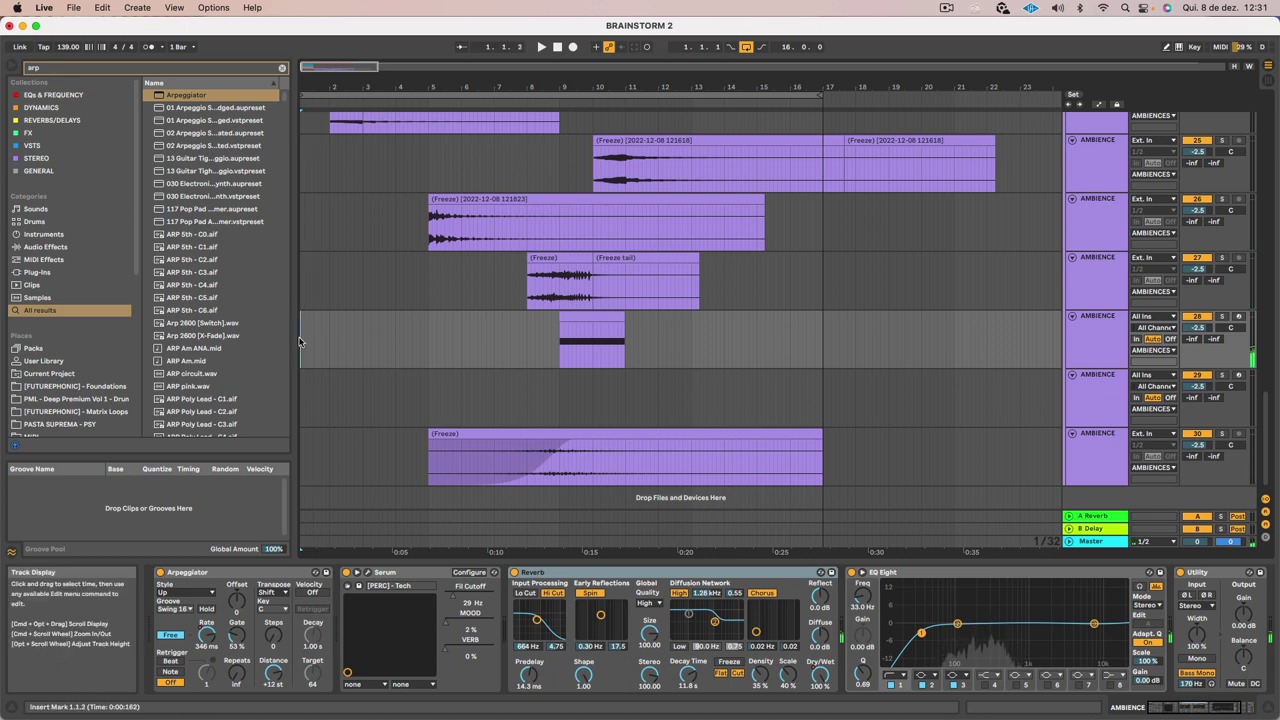
key(space)
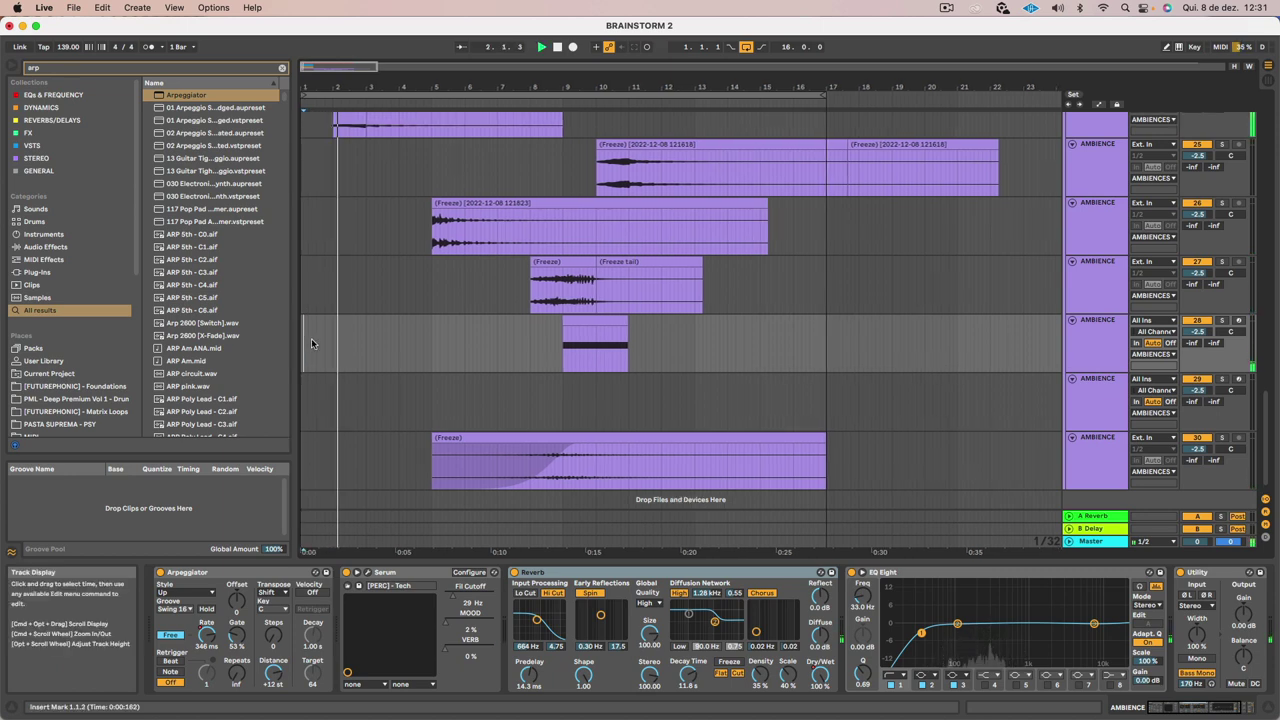
Shift the frozen audio clip on track 26 slightly so it starts at 5.1.2
scroll(420, 290, up, 2)
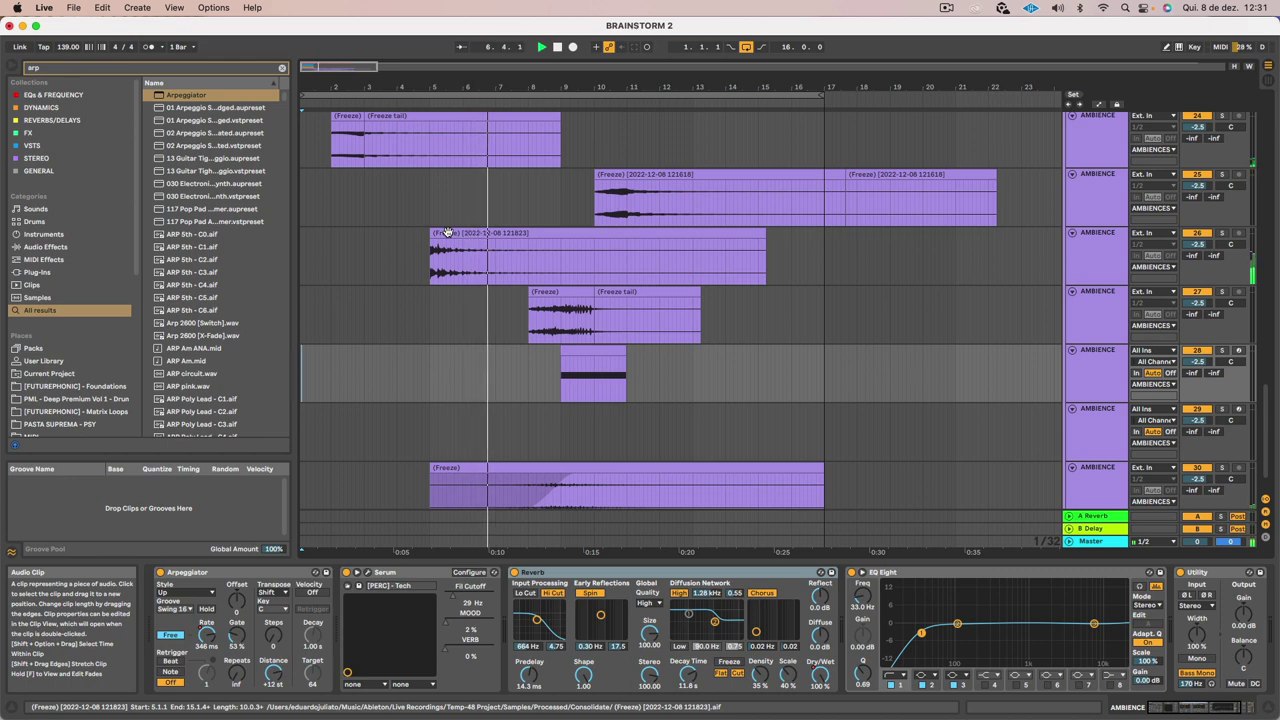
drag(447, 232, 449, 232)
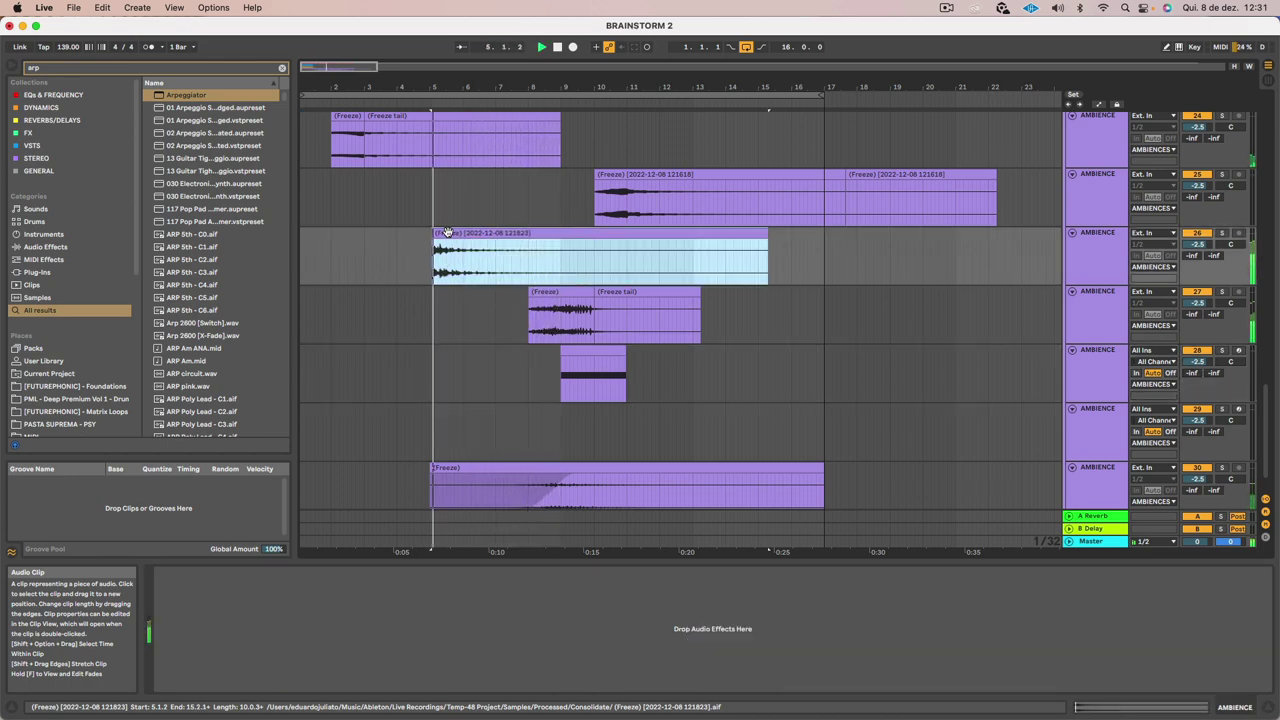
Nudge the frozen audio clip on track 26 to start at 5.1.3 and play the arrangement from just before it
click(415, 244)
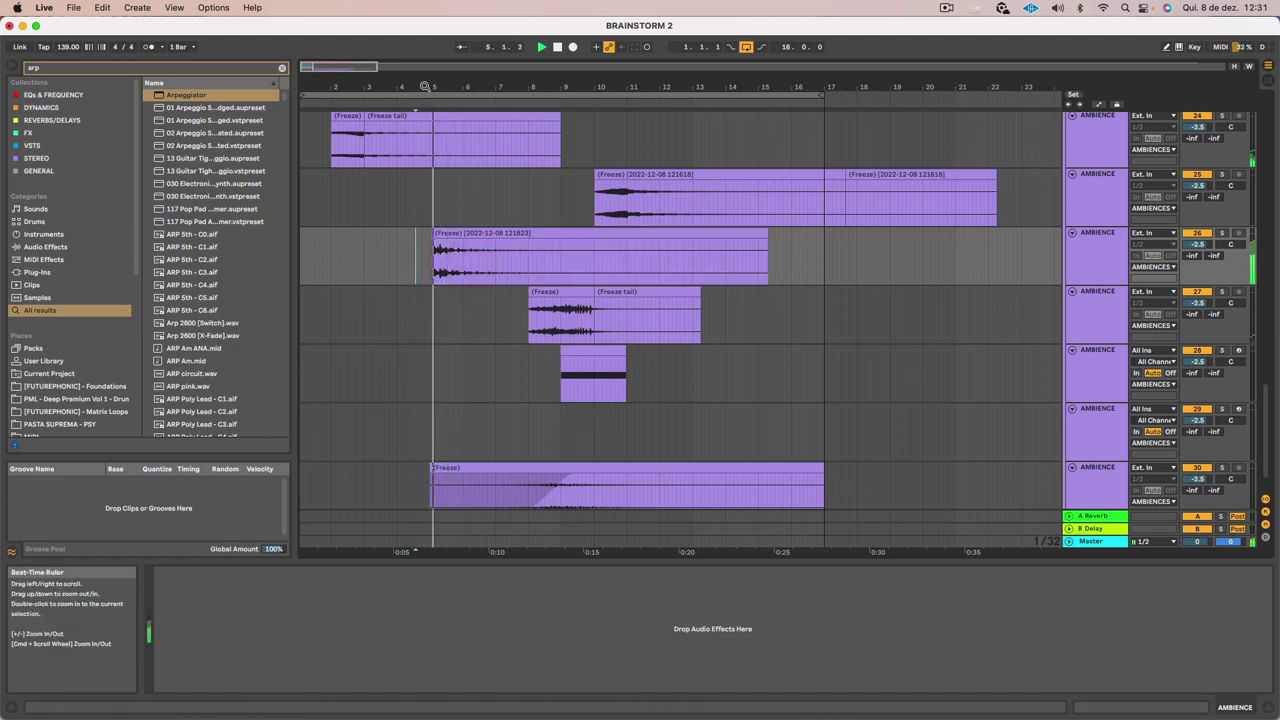
drag(425, 87, 565, 312)
click(506, 233)
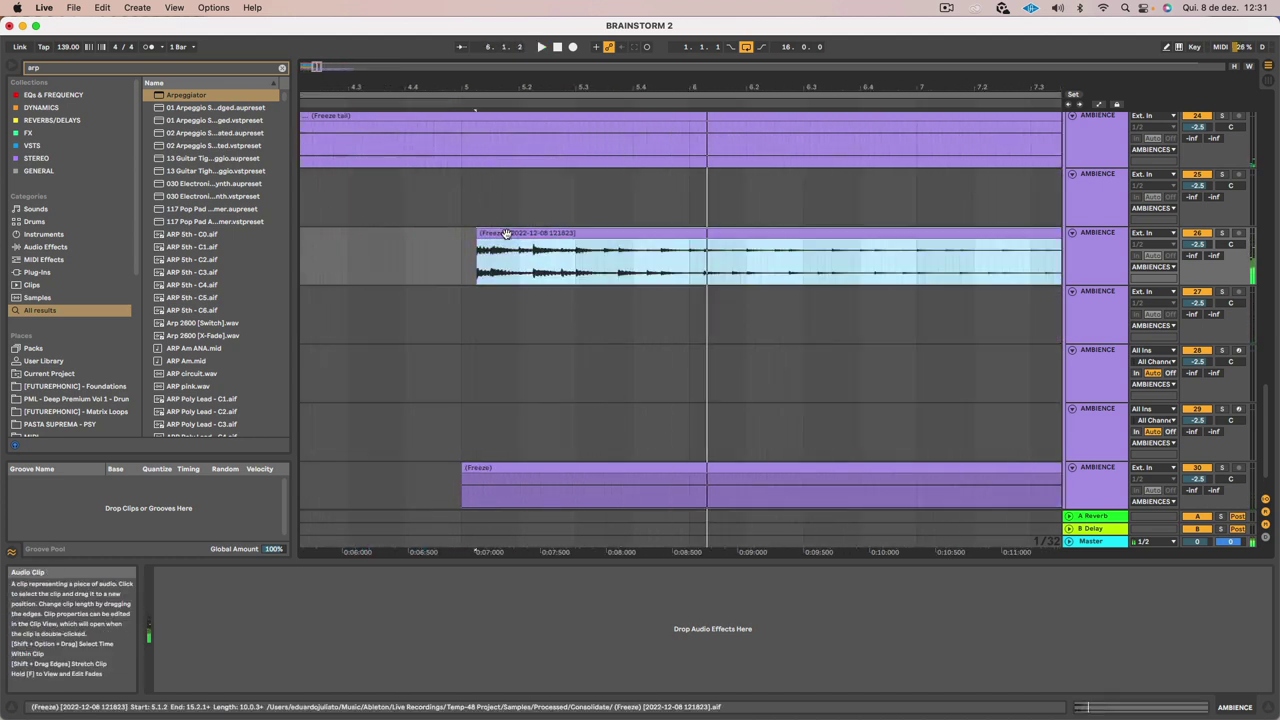
key(Right)
key(Right)
key(Left)
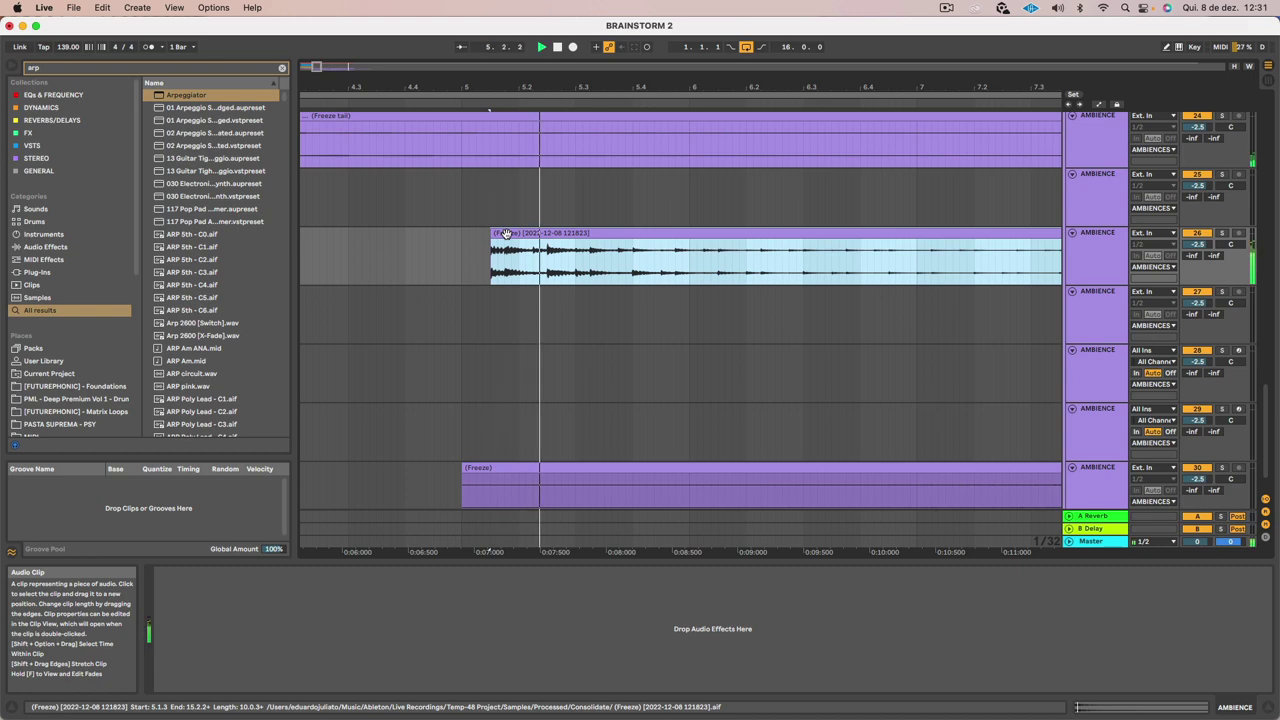
click(414, 271)
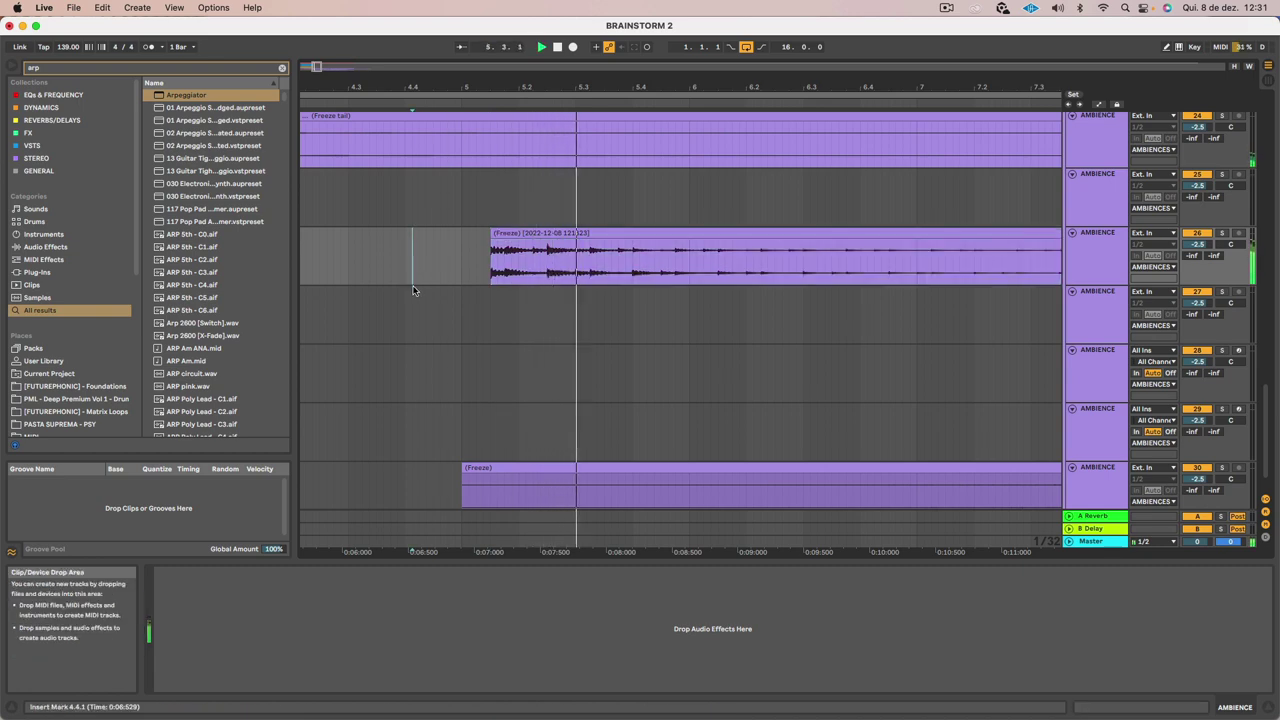
drag(478, 88, 364, 92)
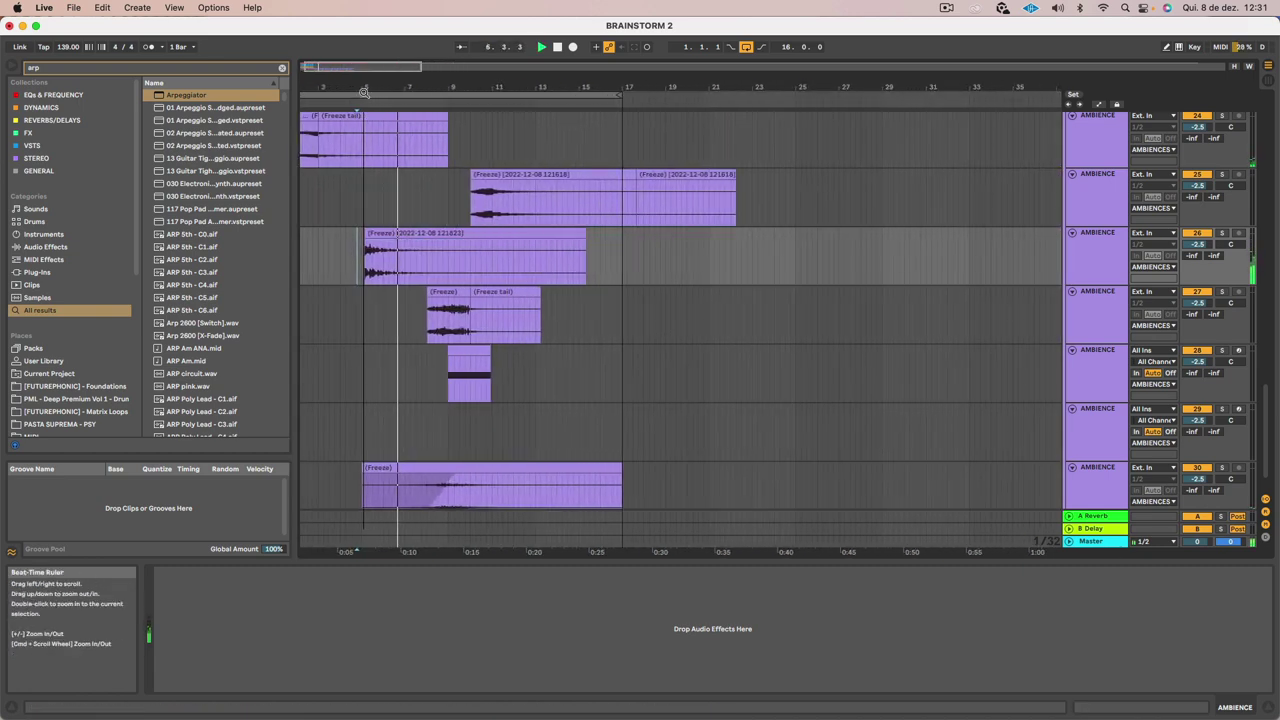
Transpose the note in the MIDI clip on track 28 up one octave to D4 and move the clip to start at 9.1.1
click(468, 350)
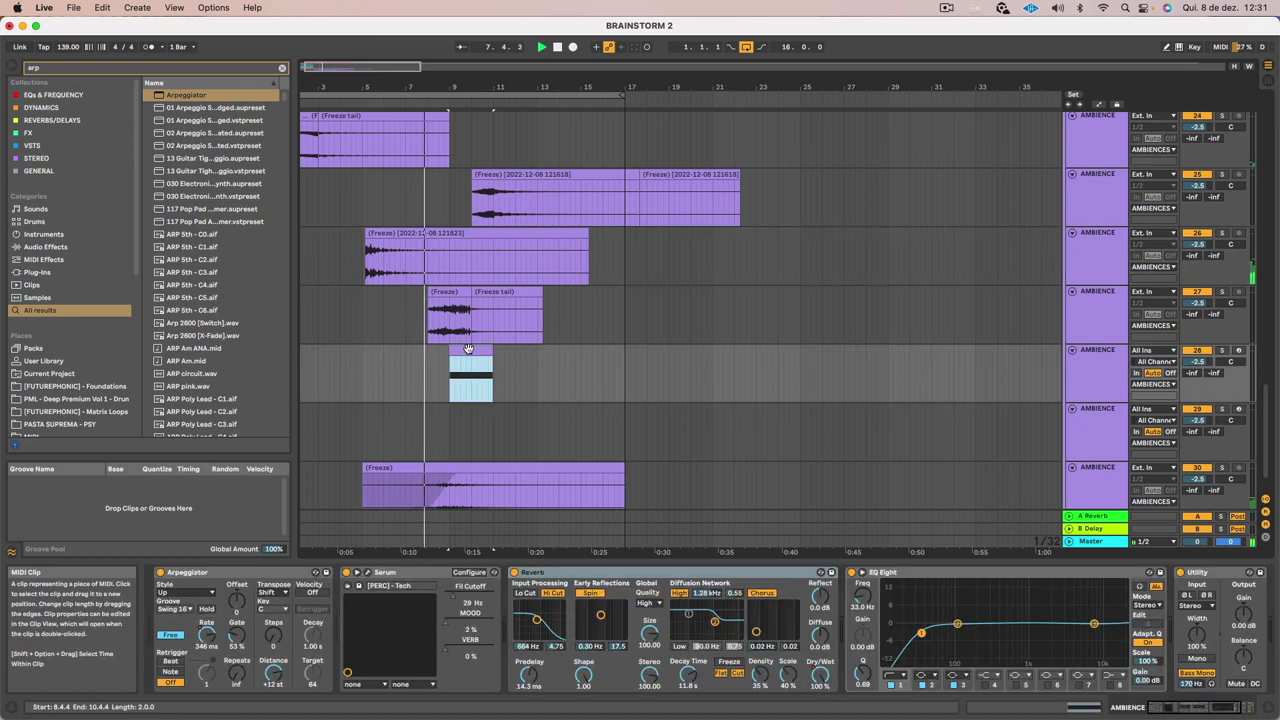
double_click(468, 348)
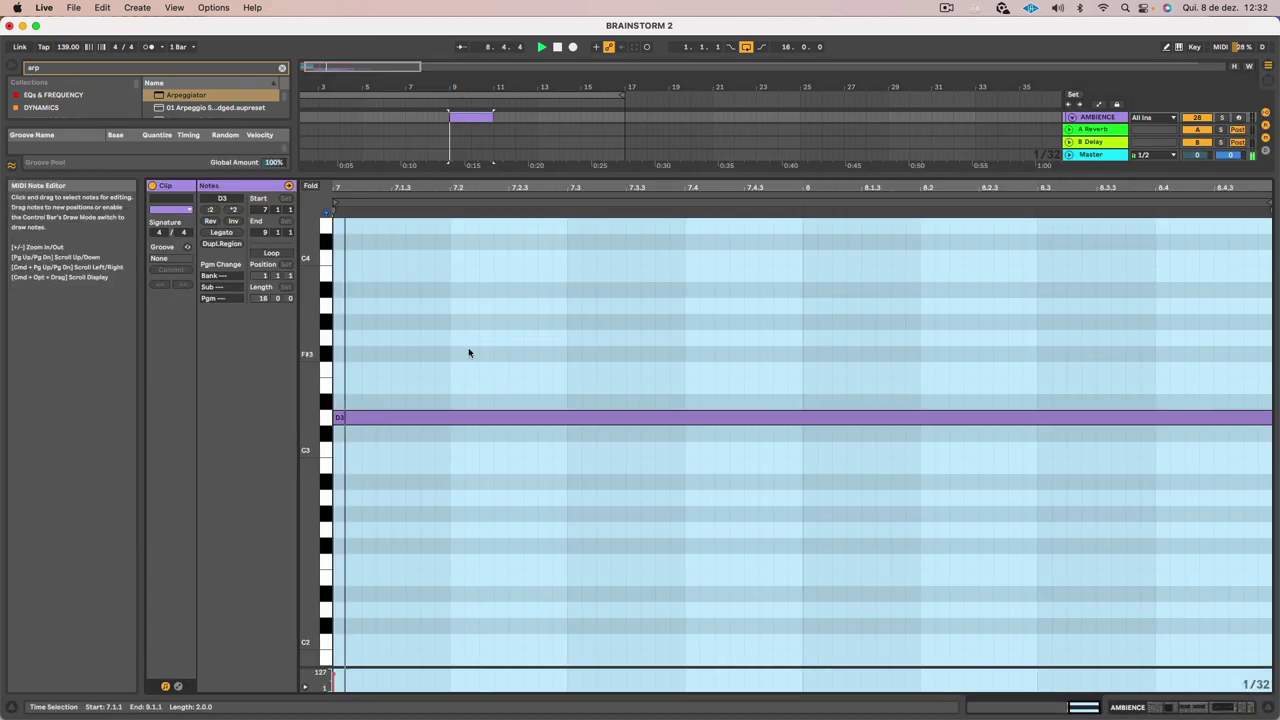
drag(468, 347, 489, 445)
key(shift+Up)
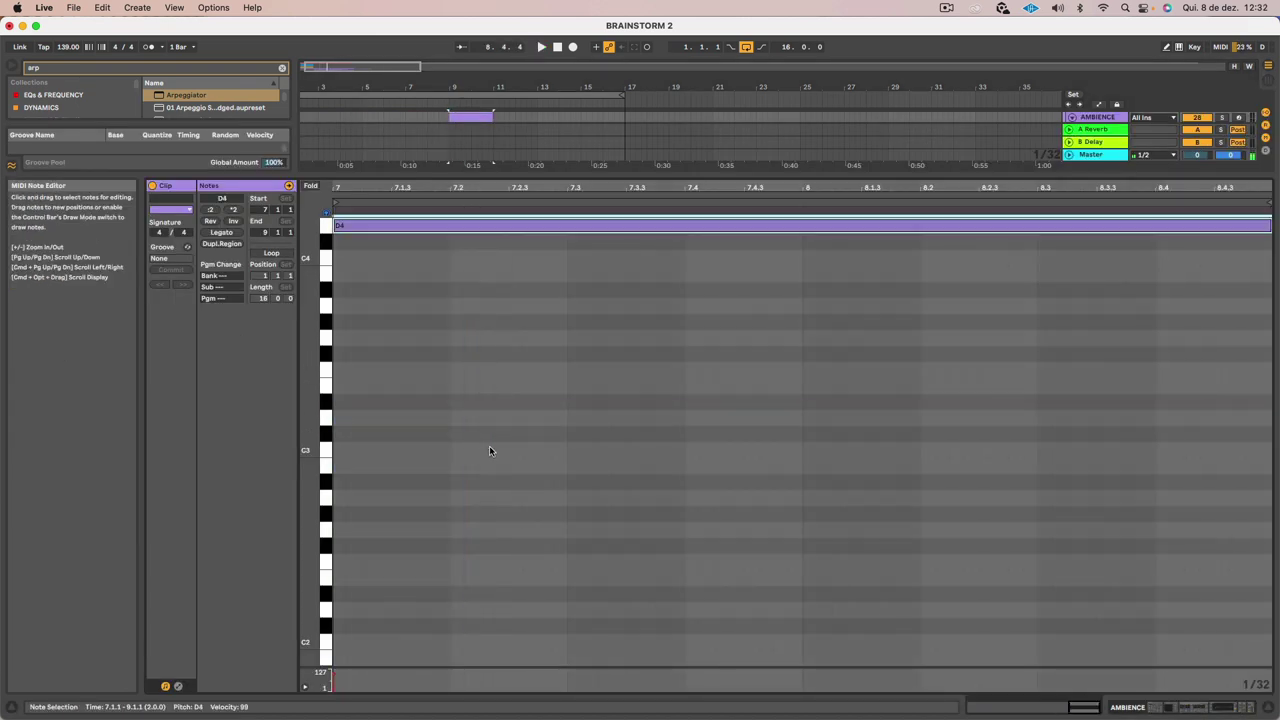
key(shift+Tab)
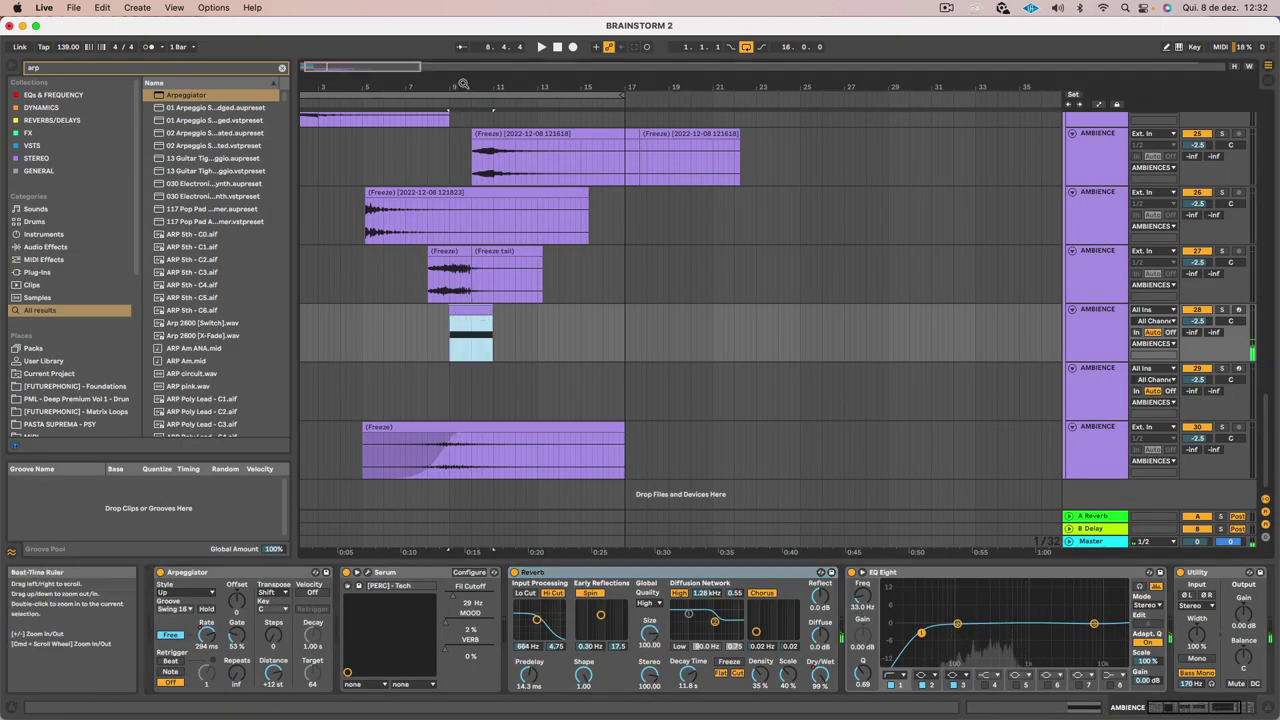
drag(463, 86, 463, 180)
drag(398, 310, 403, 309)
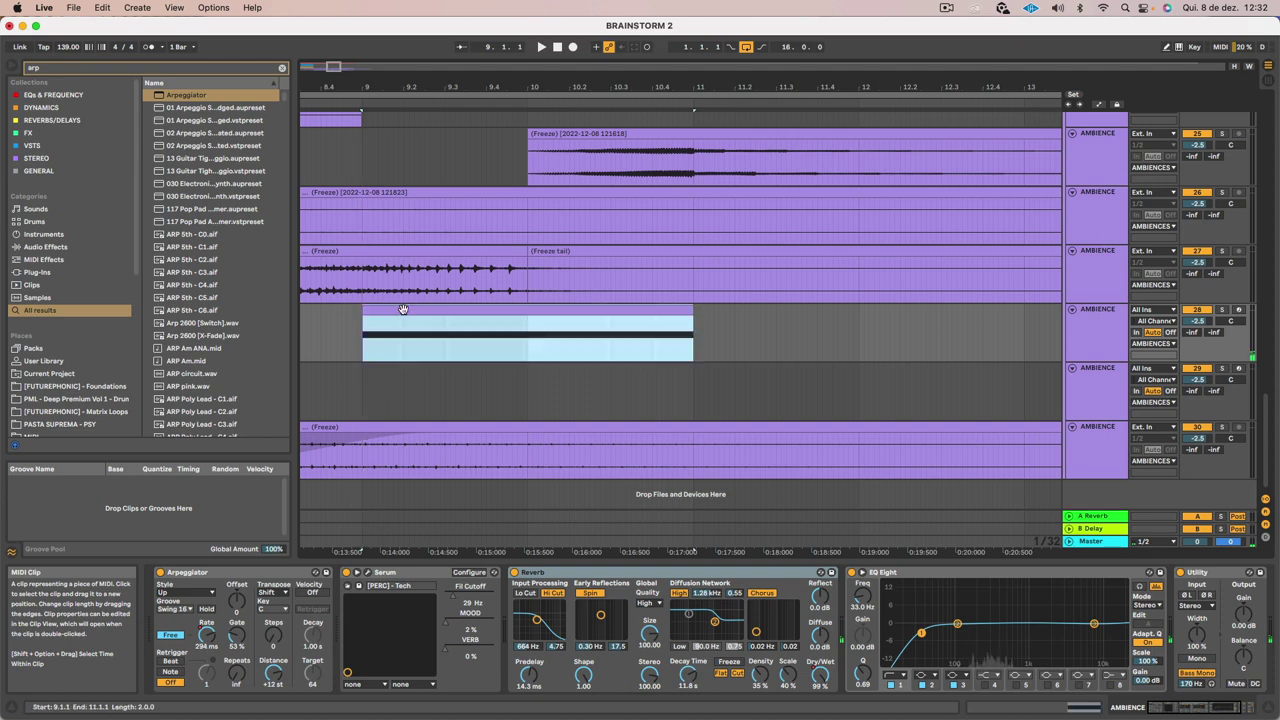
Load the Serum preset AT - Temple Ghosts from the PASTA SUPREMA TEXTURES:ATMOS bank on track 28 and play the clip
click(367, 573)
click(765, 131)
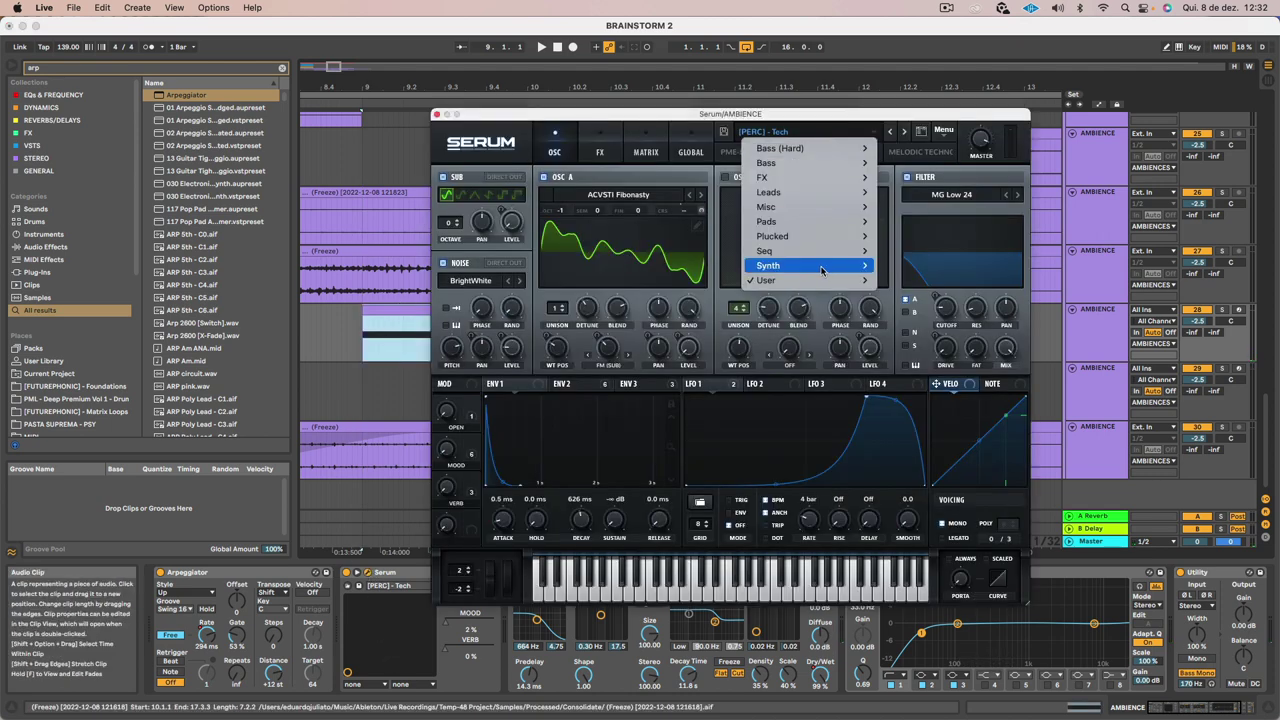
mouse_move(805, 280)
mouse_move(972, 427)
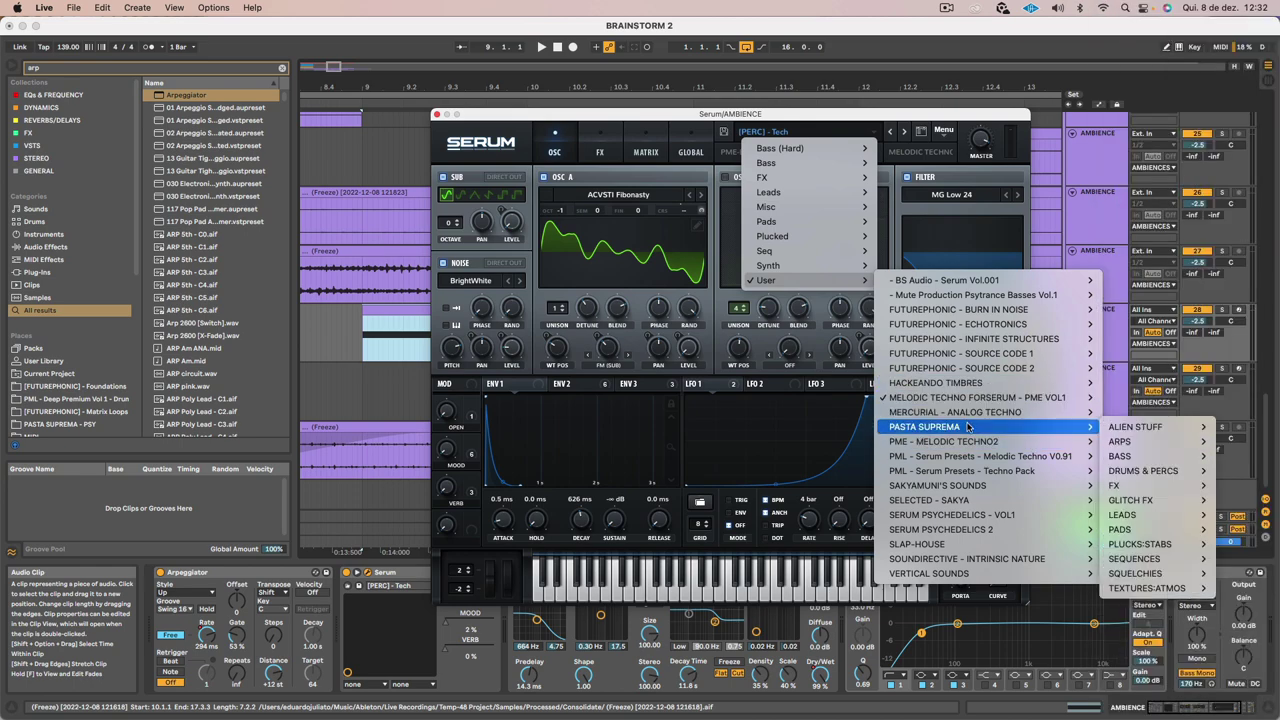
mouse_move(1158, 460)
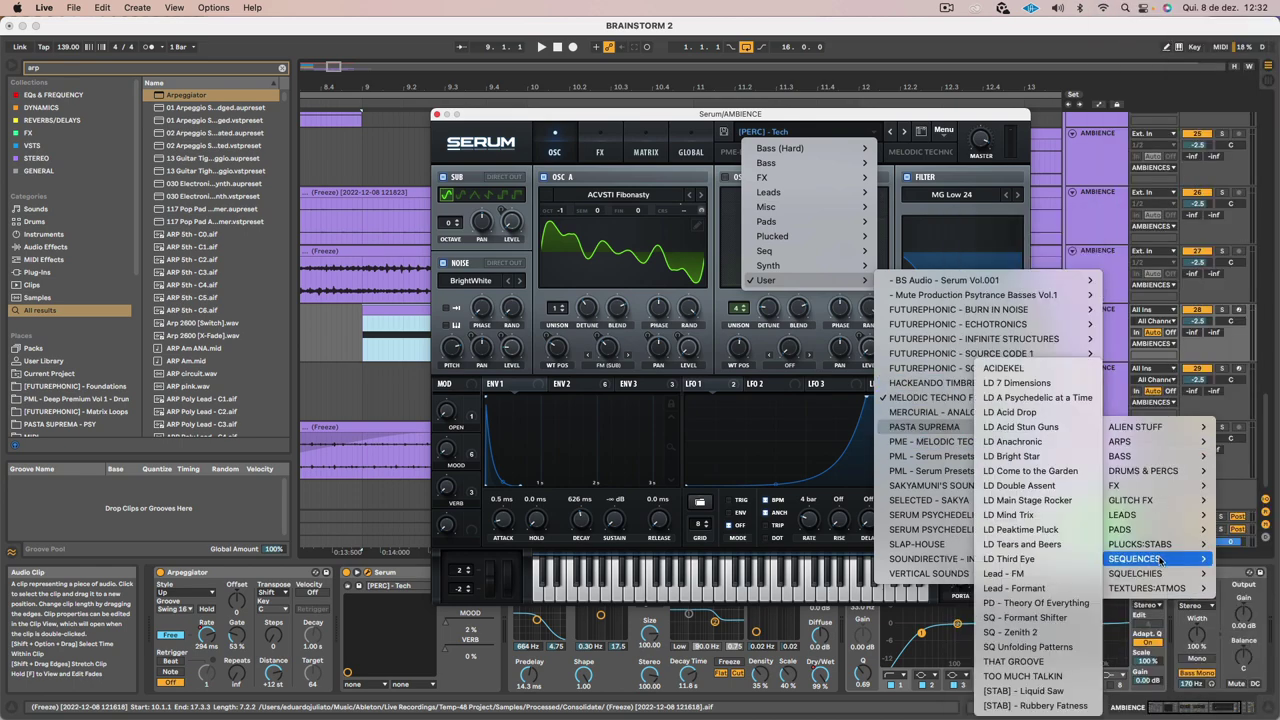
mouse_move(1160, 588)
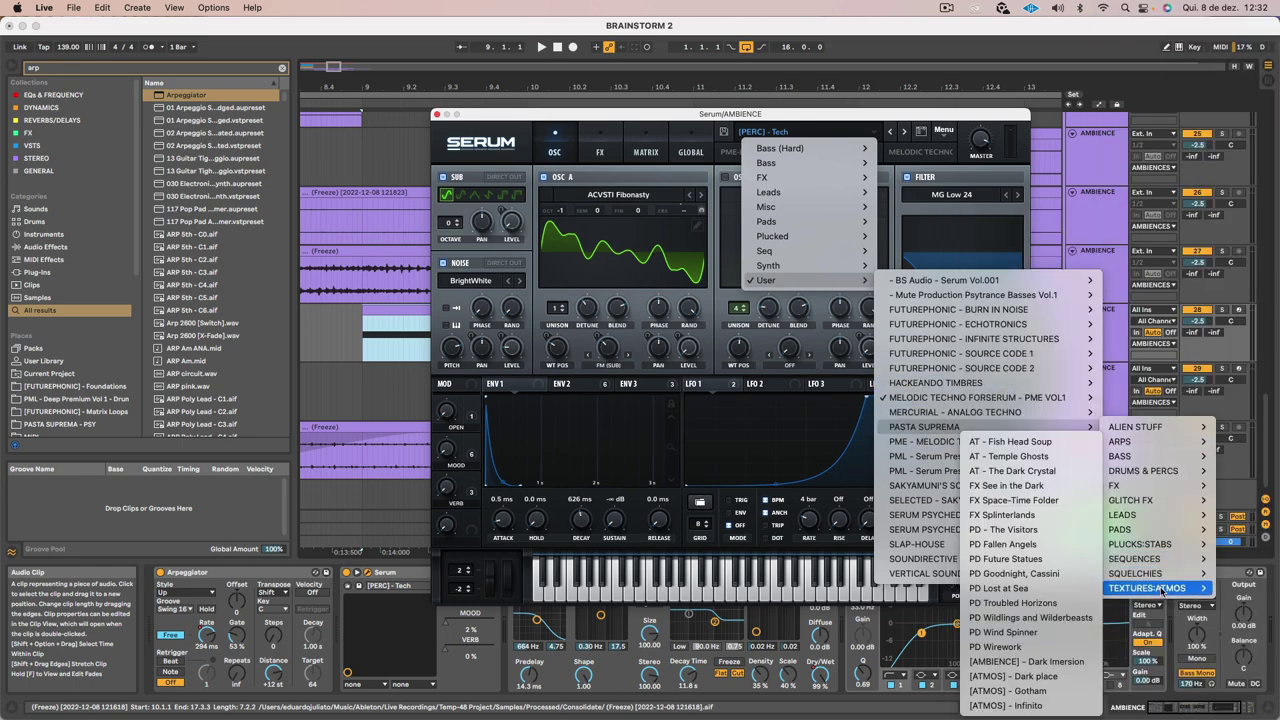
click(1045, 456)
key(space)
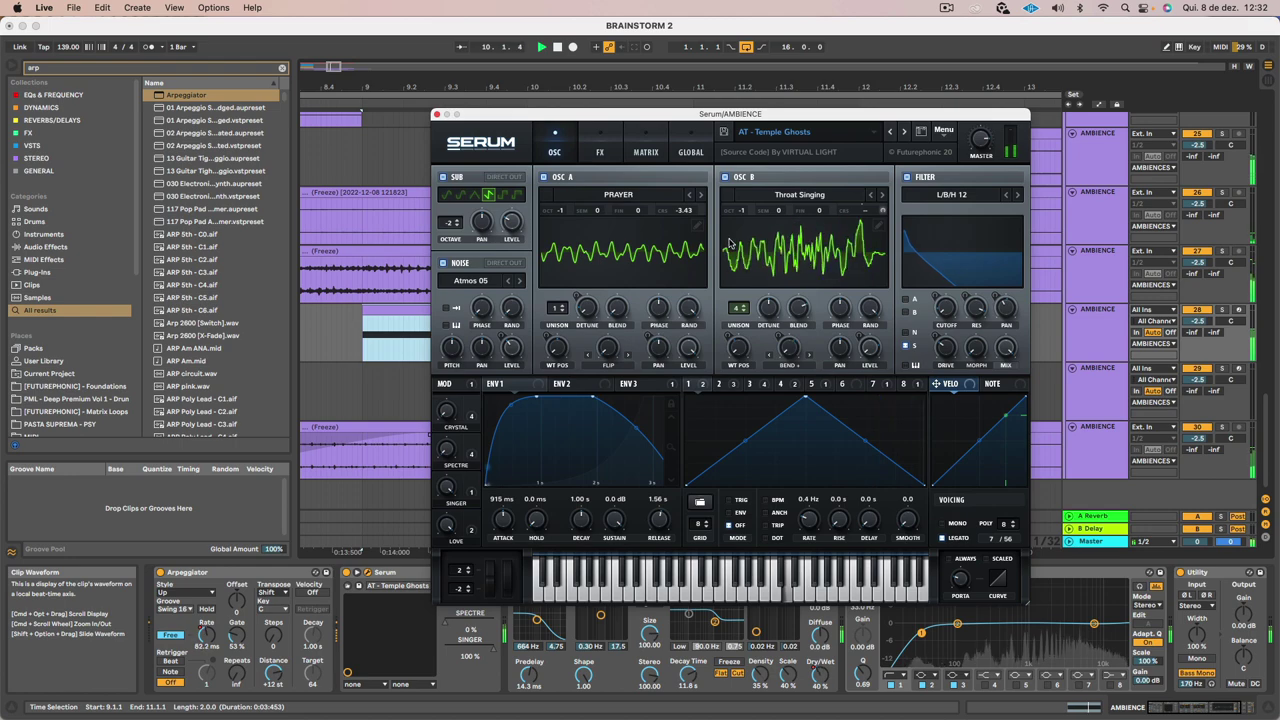
Switch Serum to the preset AT - The Dark Crystal, move the MIDI clip on track 28 to 10.1.1 and play it
drag(702, 113, 590, 391)
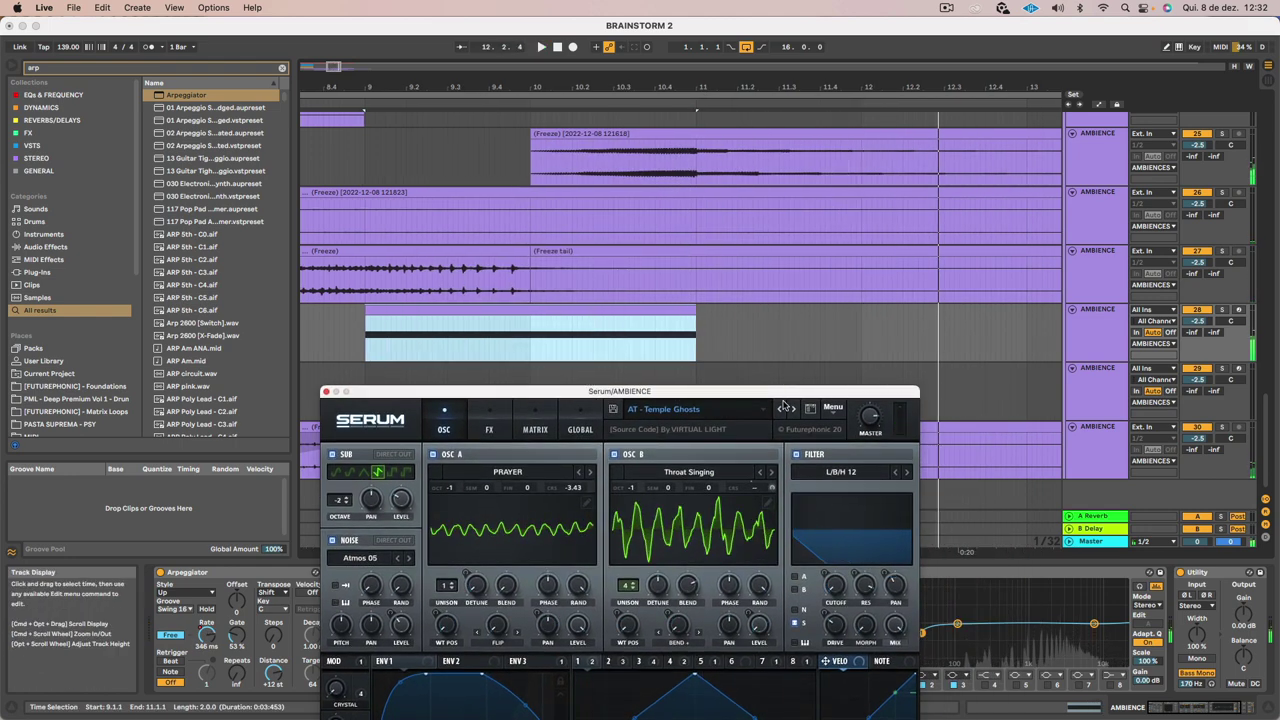
click(794, 410)
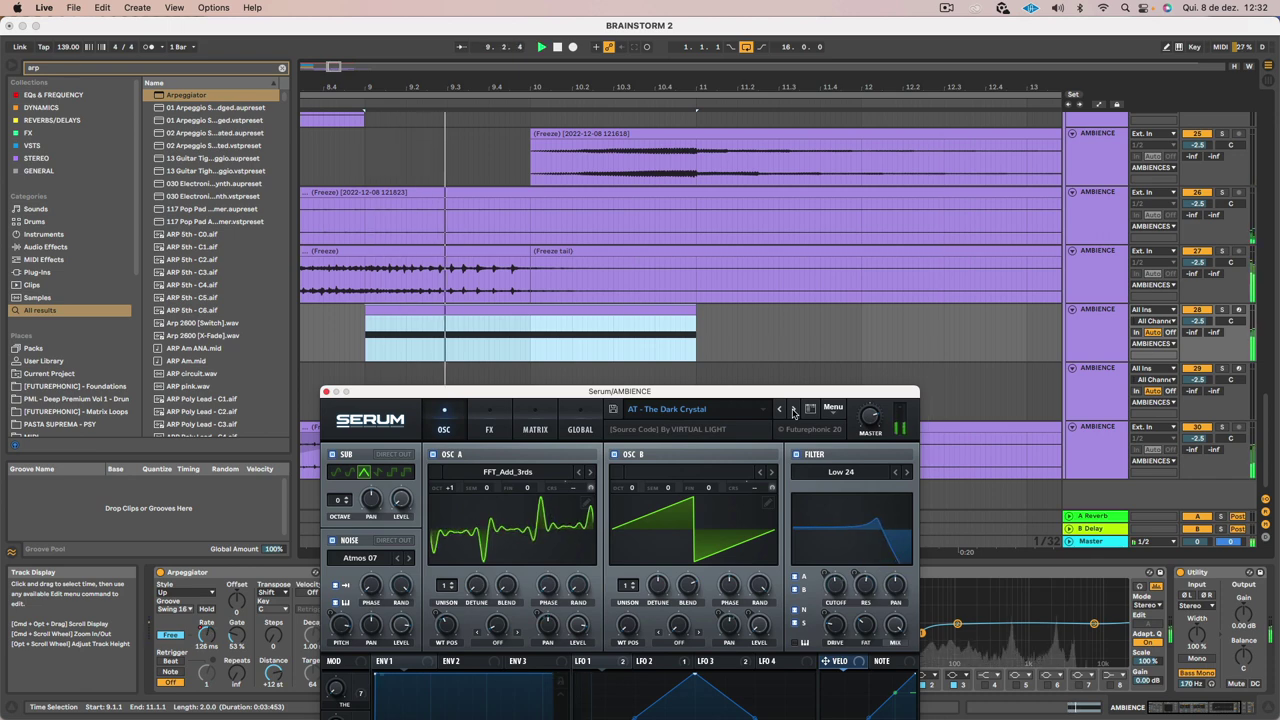
key(space)
drag(532, 309, 694, 316)
key(space)
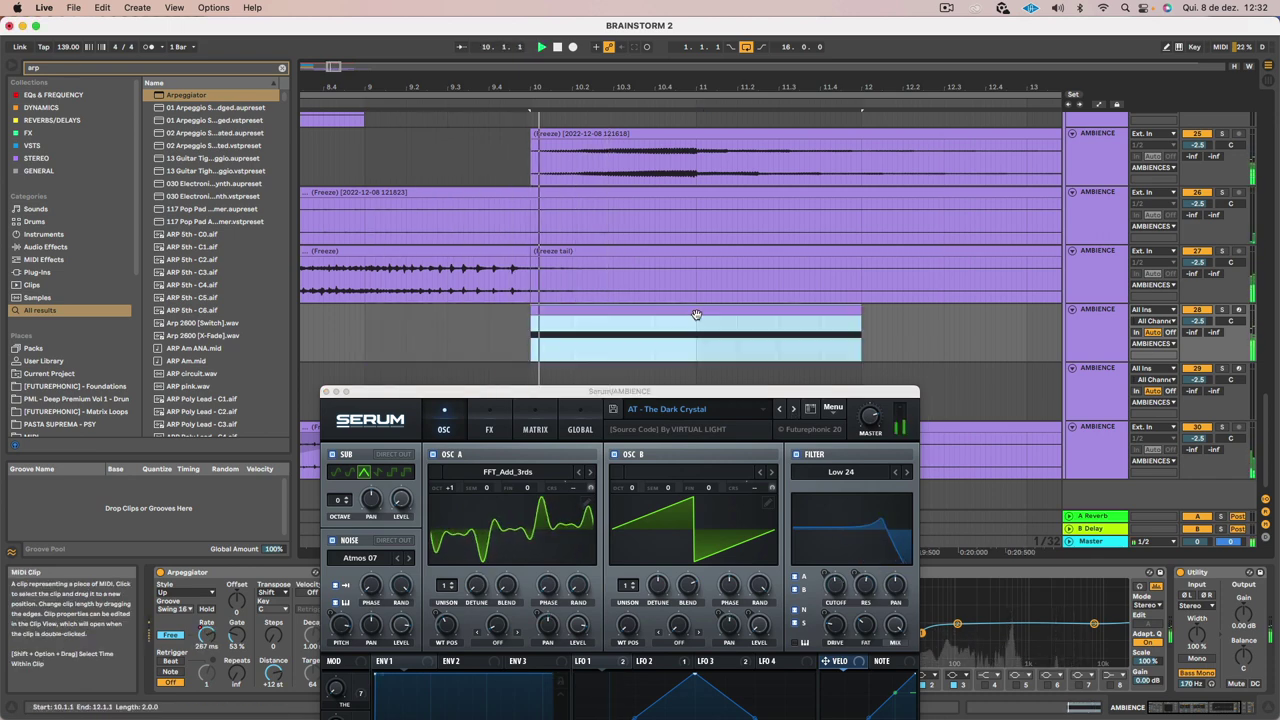
Switch Serum to the preset FX See in the Dark and close its window
click(794, 410)
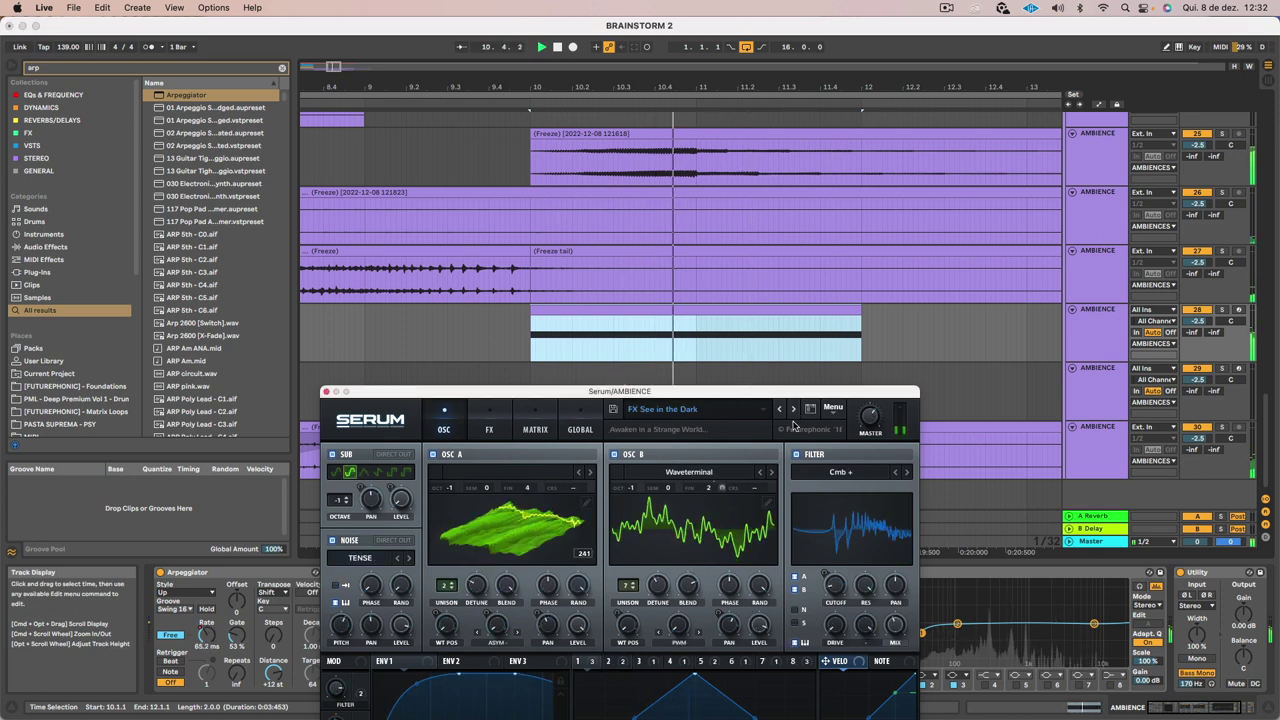
click(326, 391)
scroll(458, 227, left, 10)
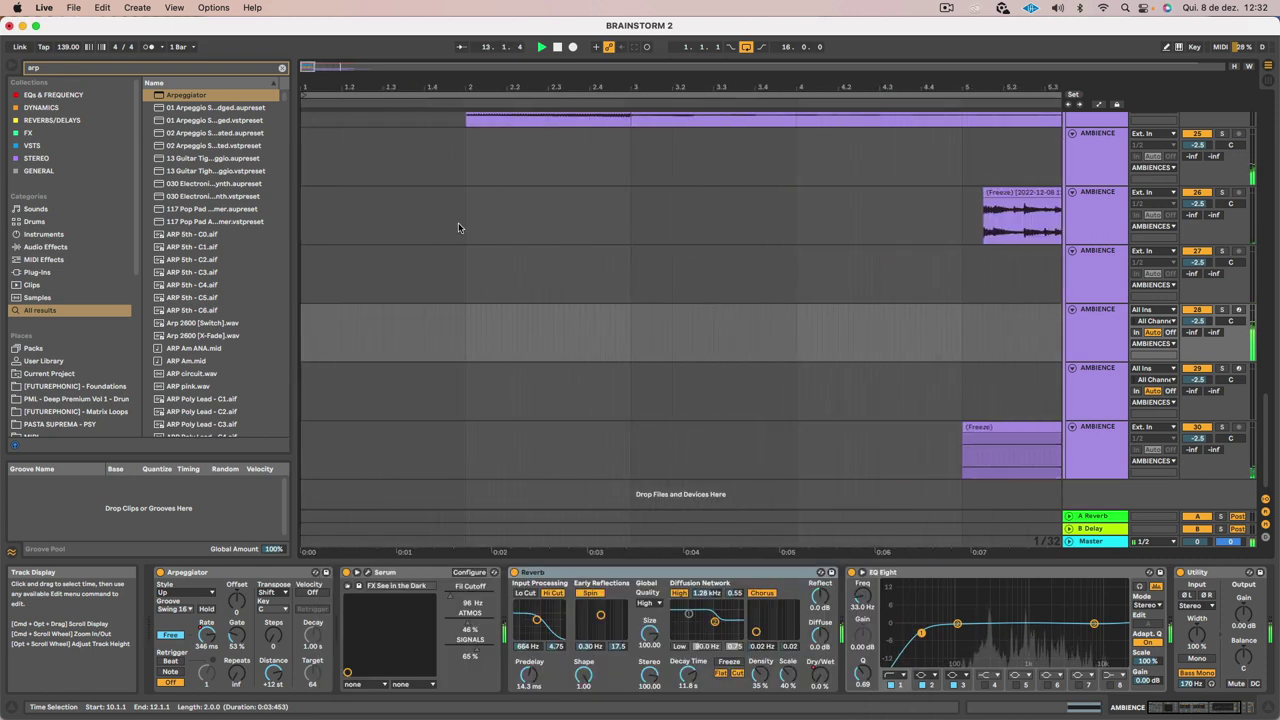
scroll(458, 240, down, 6)
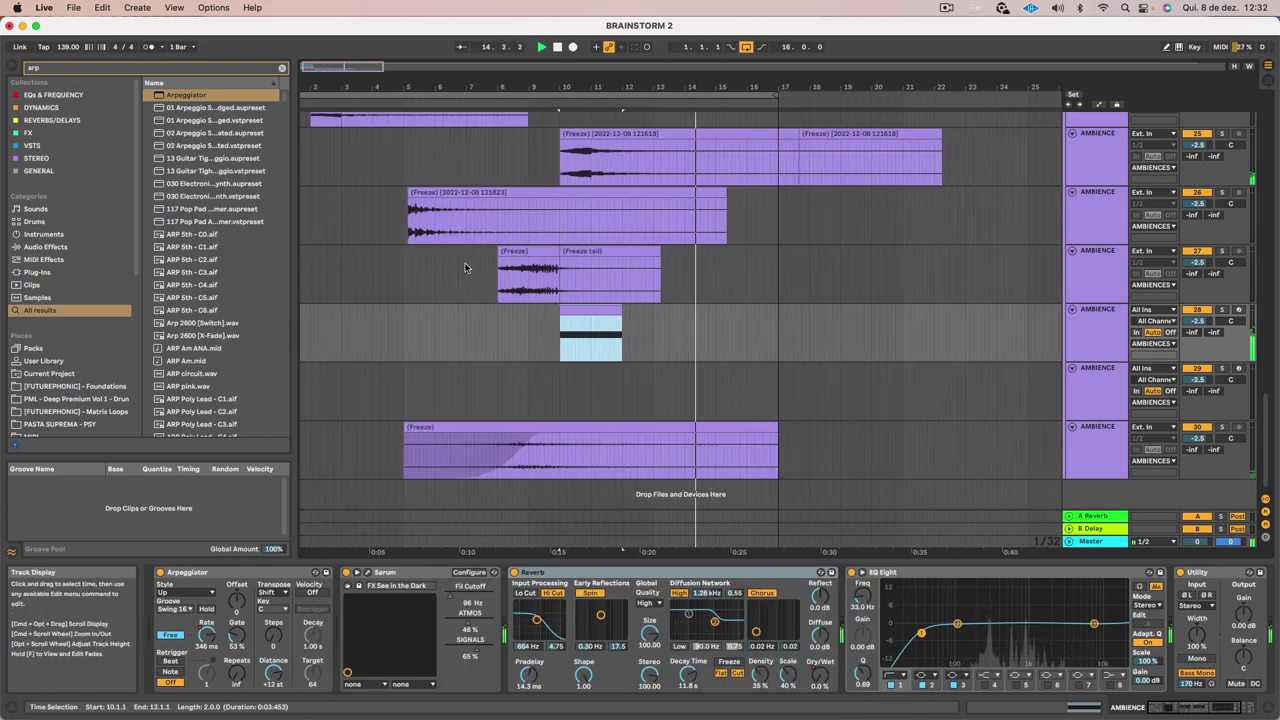
Try the note of the track 28 MIDI clip at D#4, return it to D4 and play the clip in the arrangement
double_click(590, 315)
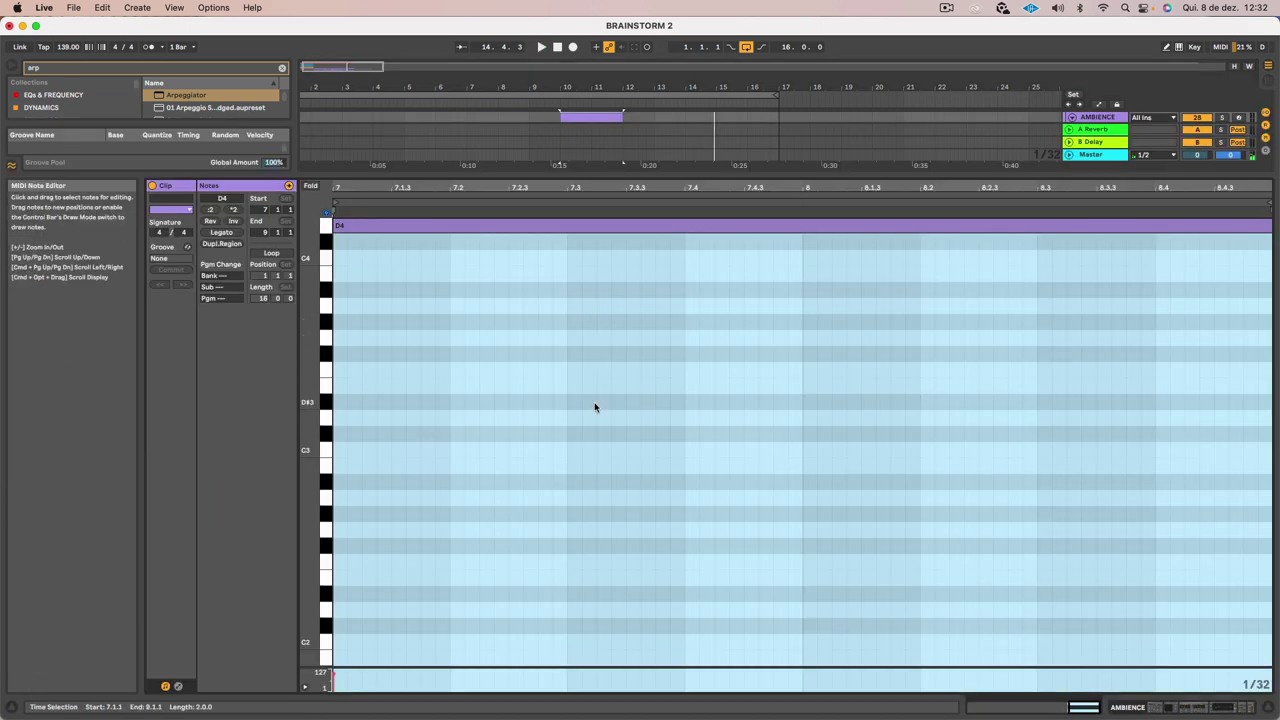
scroll(595, 406, up, 4)
drag(399, 332, 399, 324)
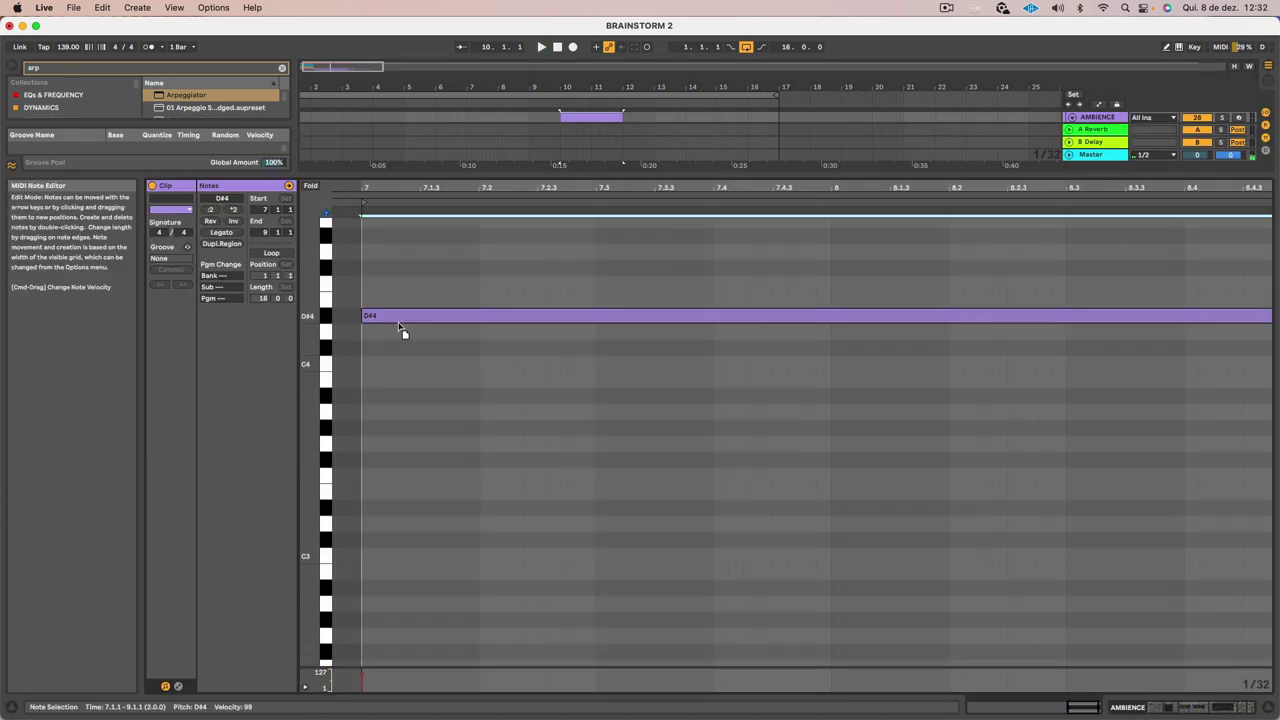
key(space)
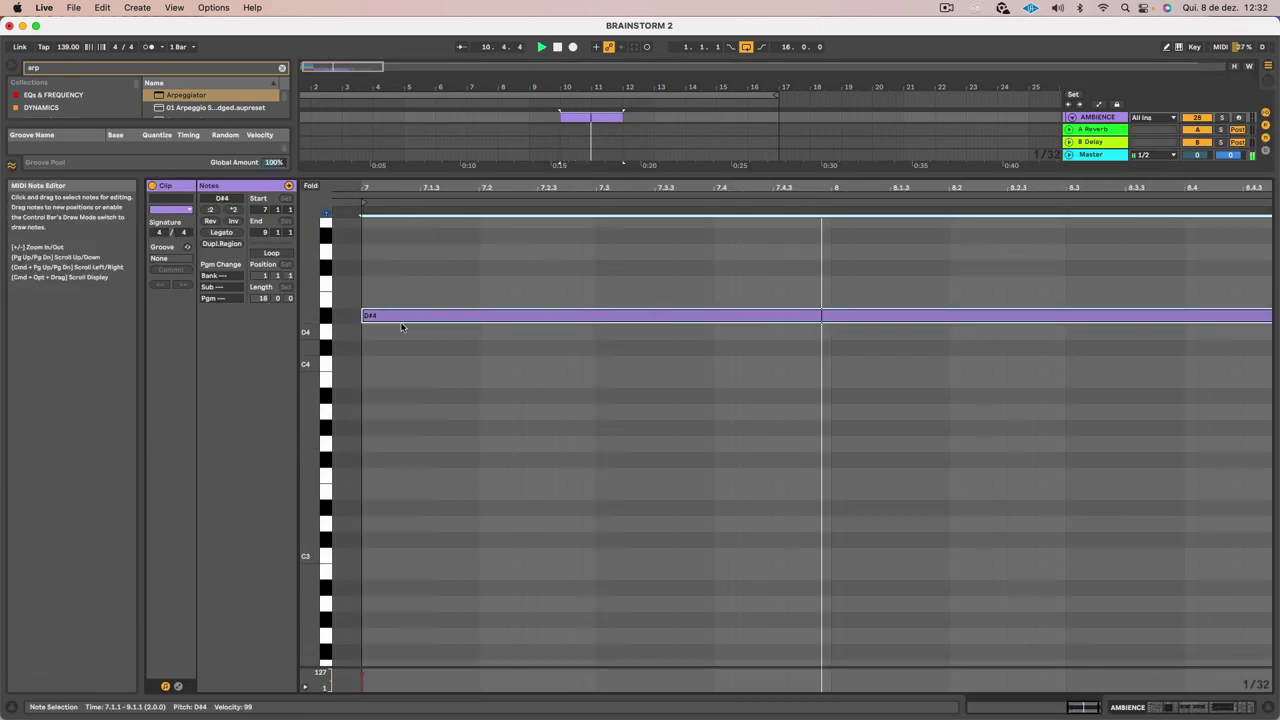
drag(400, 317, 401, 332)
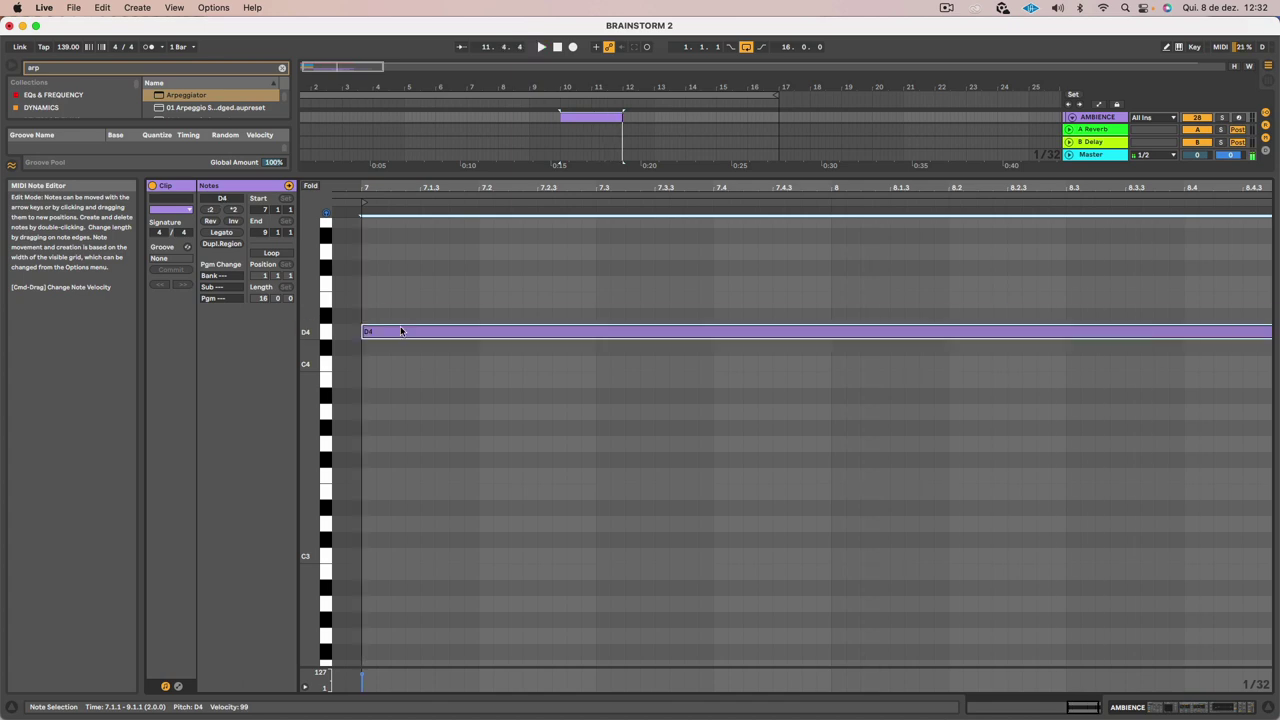
key(shift+Tab)
click(585, 310)
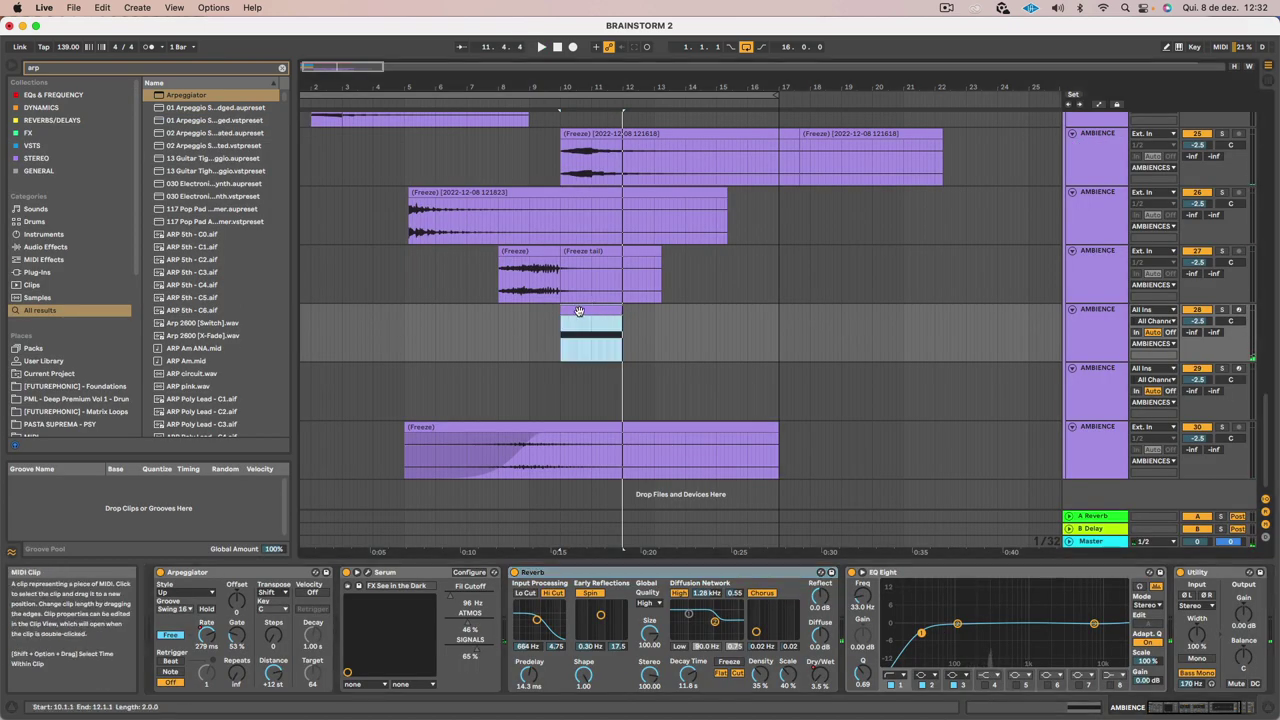
key(space)
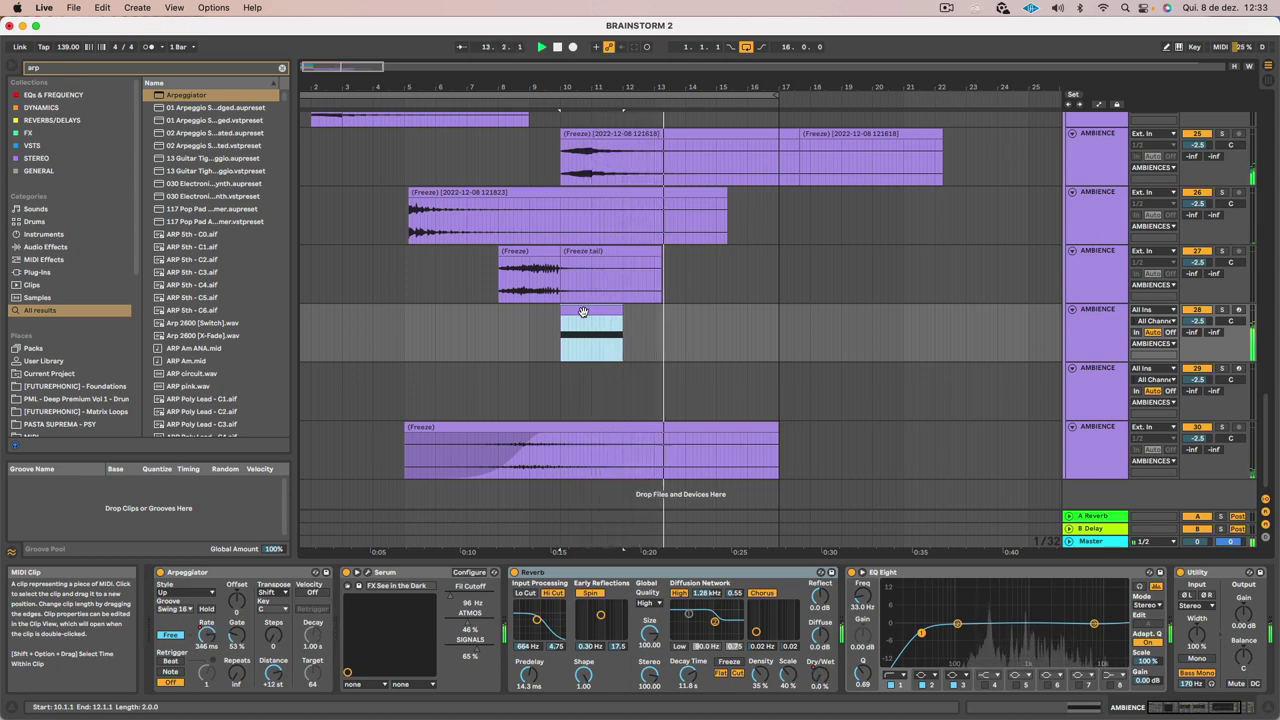
Show the automation lanes and display Serum's Pitch Bend envelope on track 28
key(a)
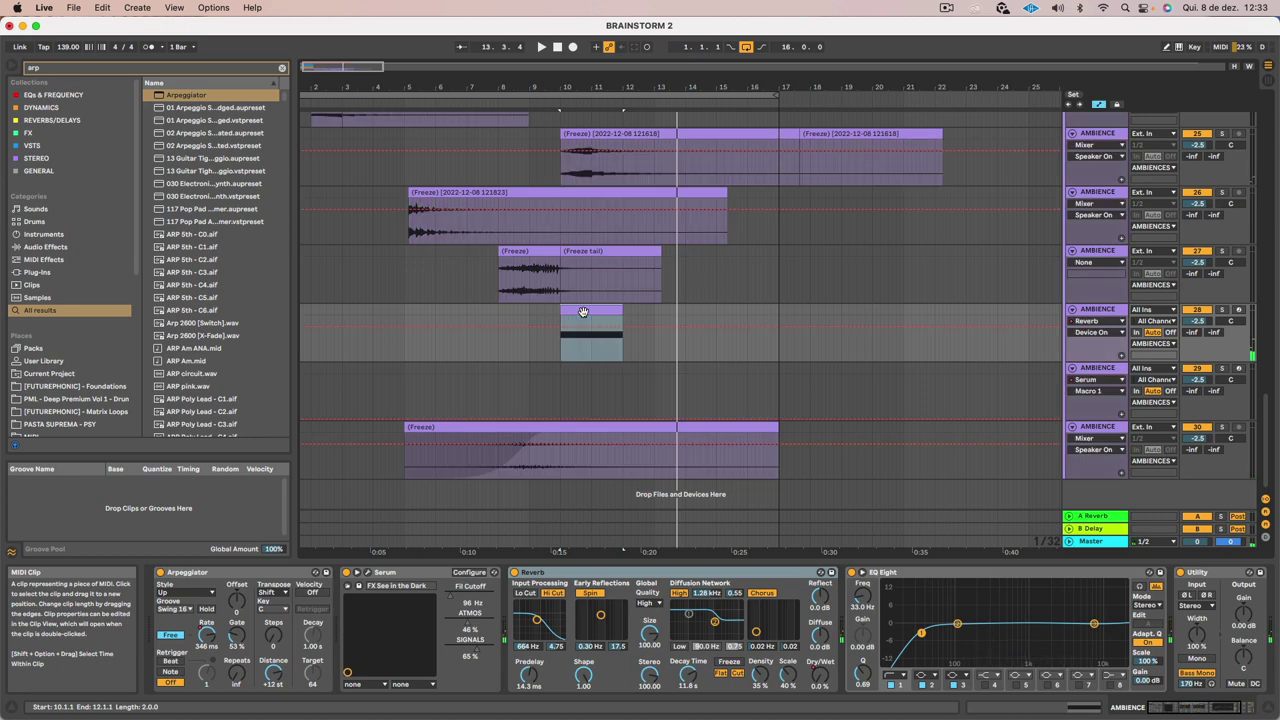
double_click(583, 312)
key(shift+Tab)
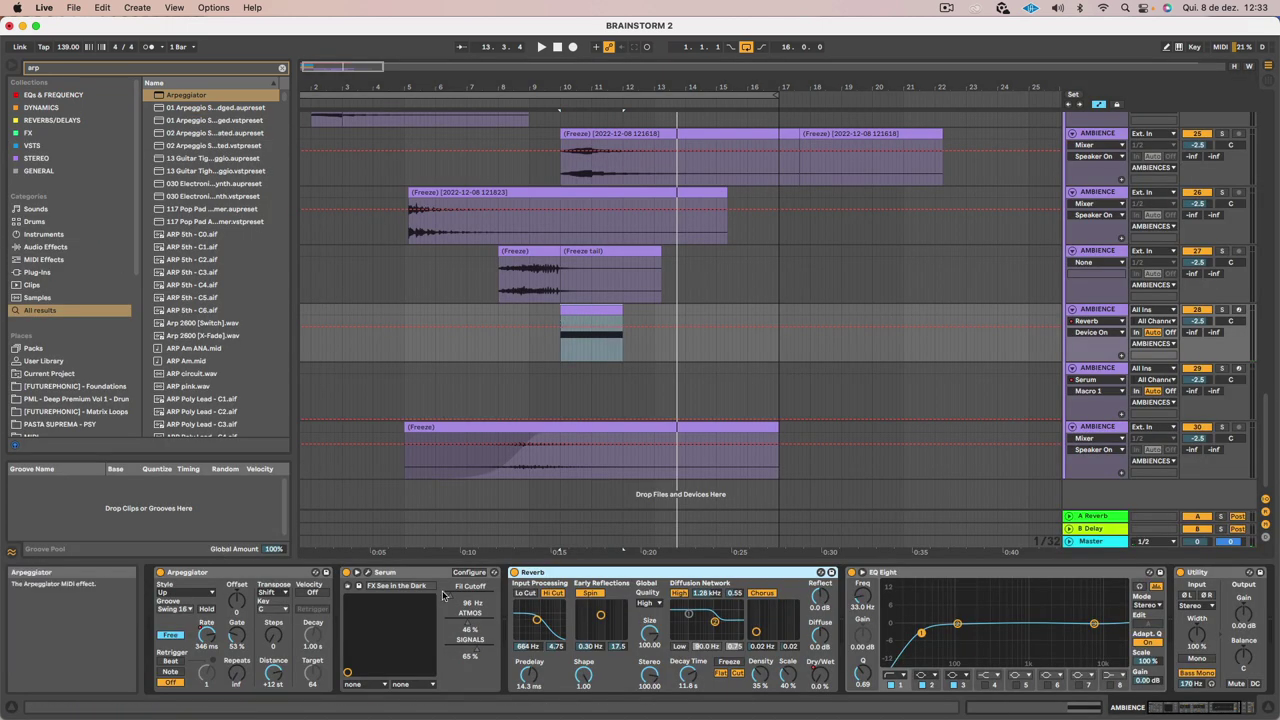
click(367, 573)
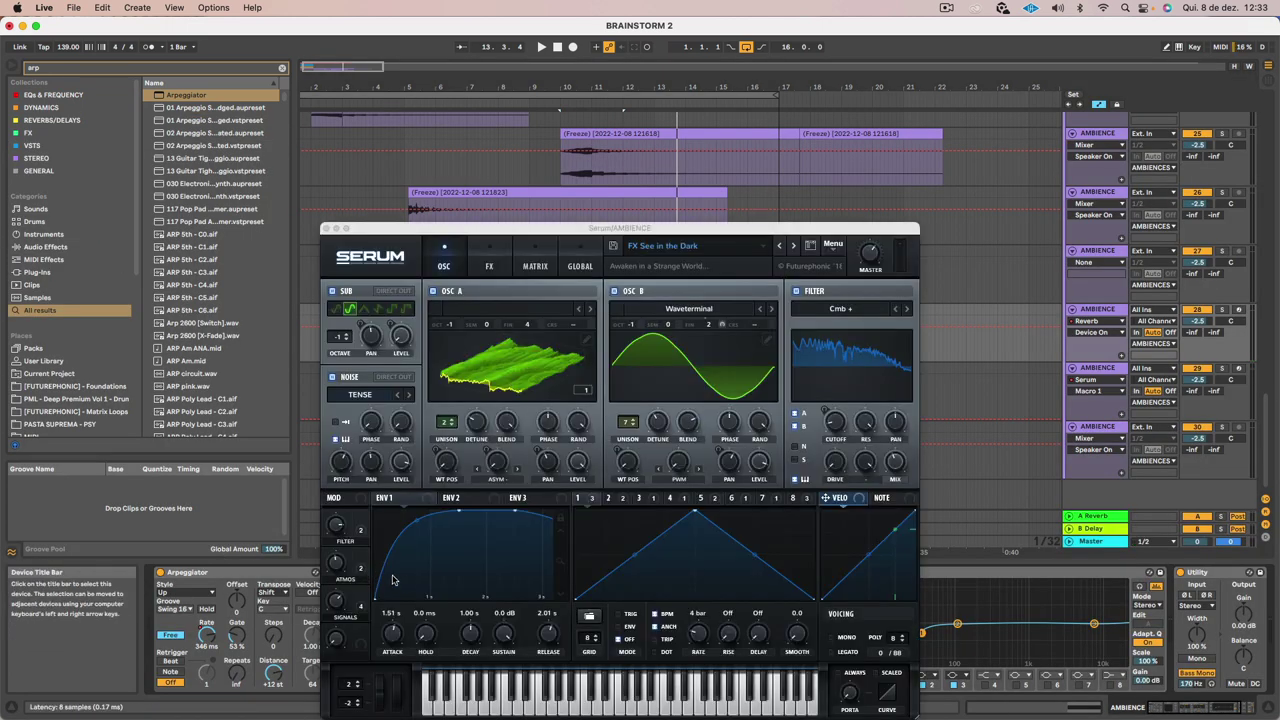
click(379, 692)
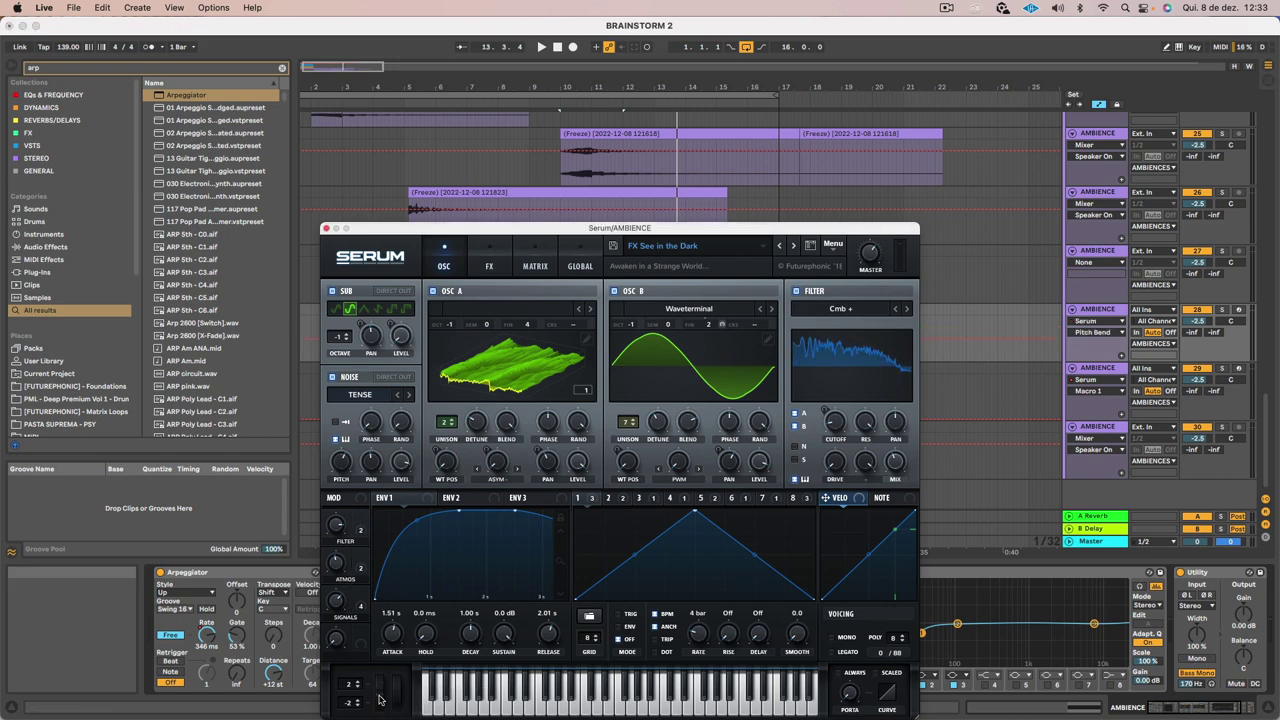
Automate Serum's Pitch Bend to rise from 0.50 at the middle of the track 28 clip to 1.00 at its end, and play it
drag(482, 229, 534, 461)
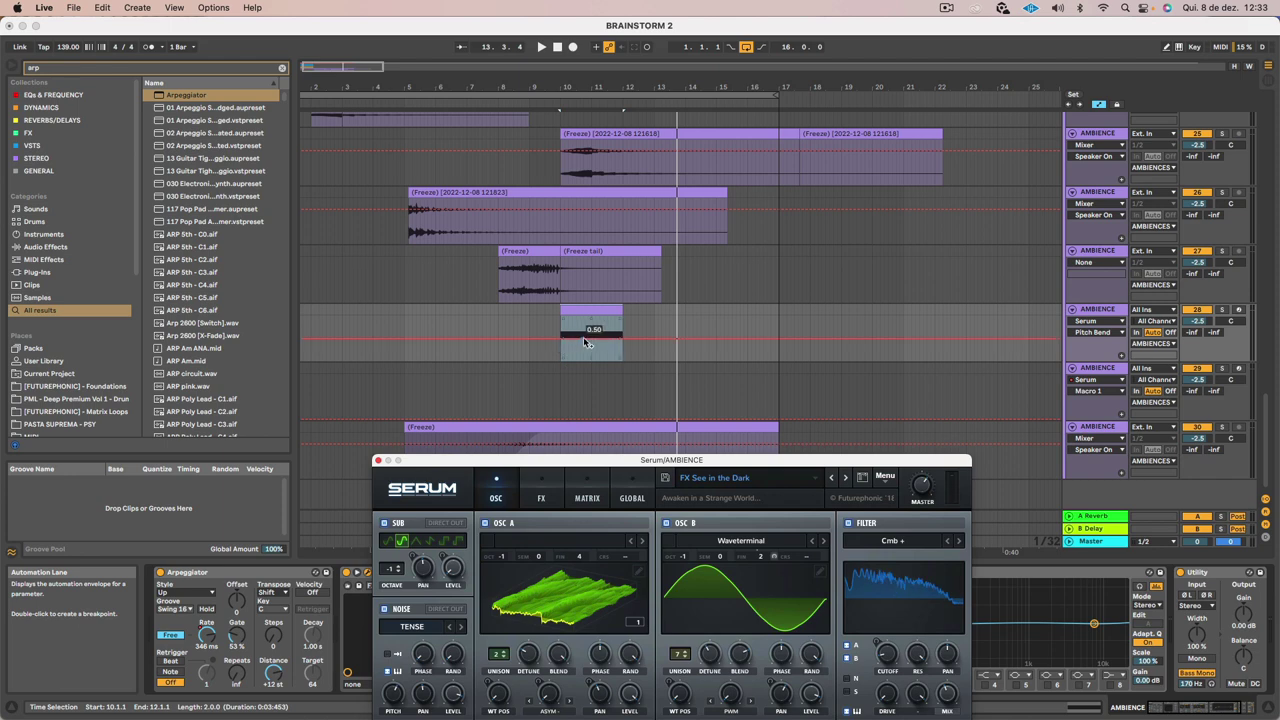
click(591, 337)
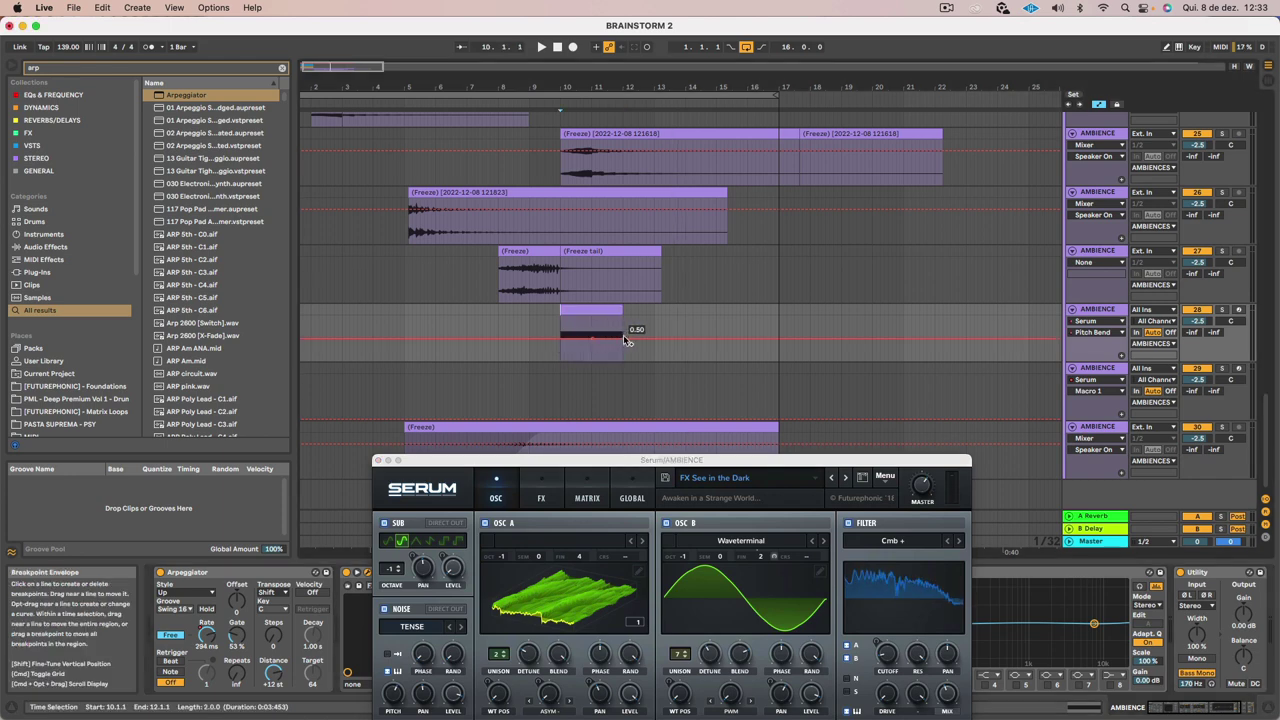
key(space)
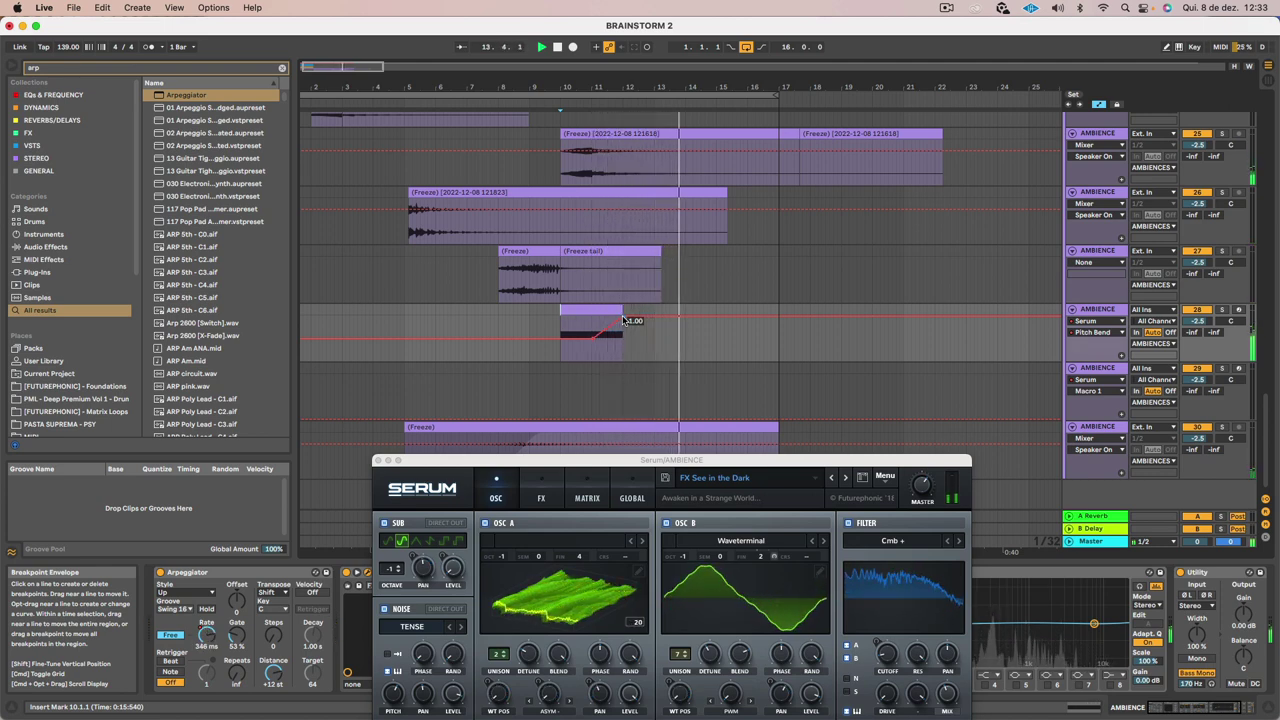
drag(620, 460, 593, 213)
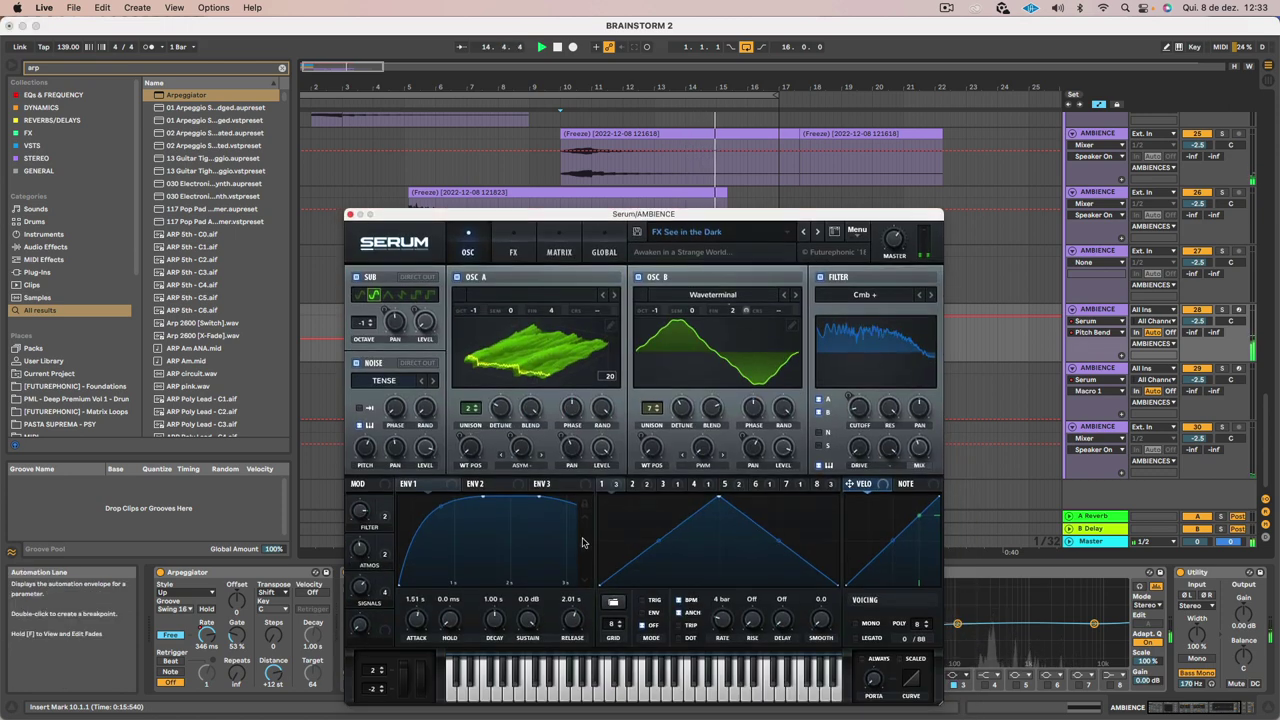
Lengthen Serum's Env 1 release to 6.41 s, close its window and play the track 28 clip
key(space)
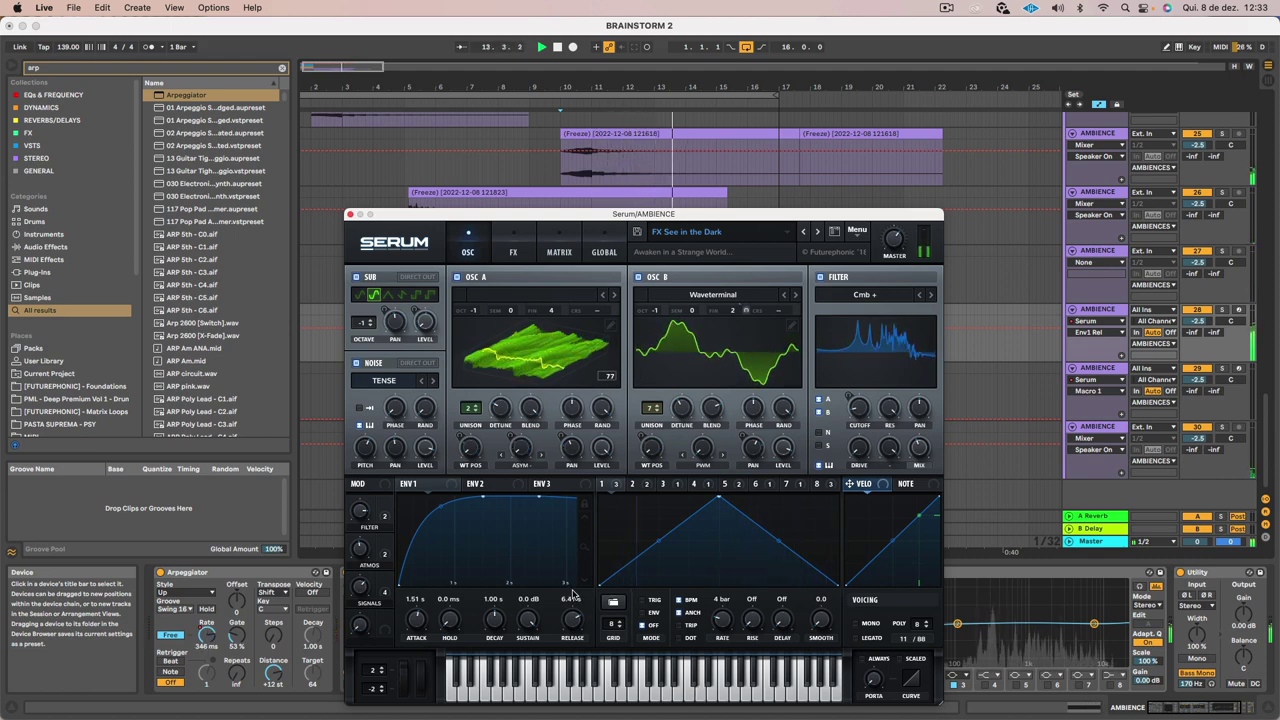
click(351, 215)
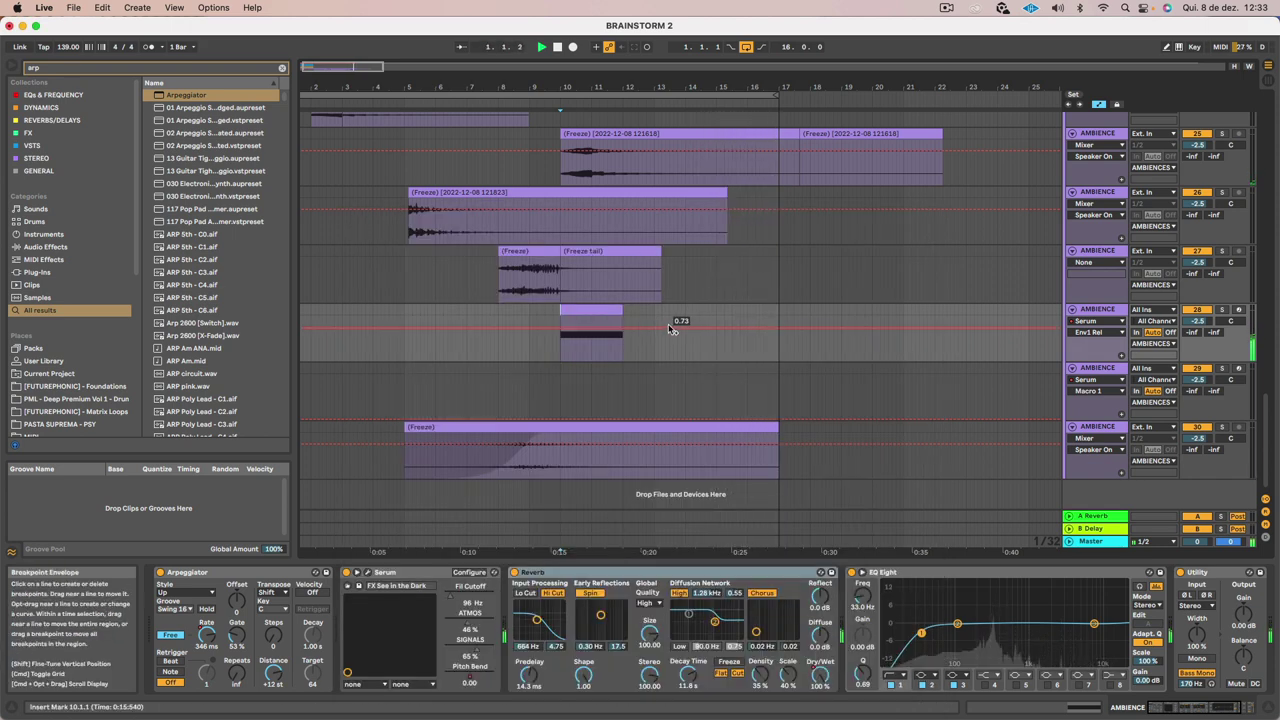
click(586, 309)
key(space)
key(space)
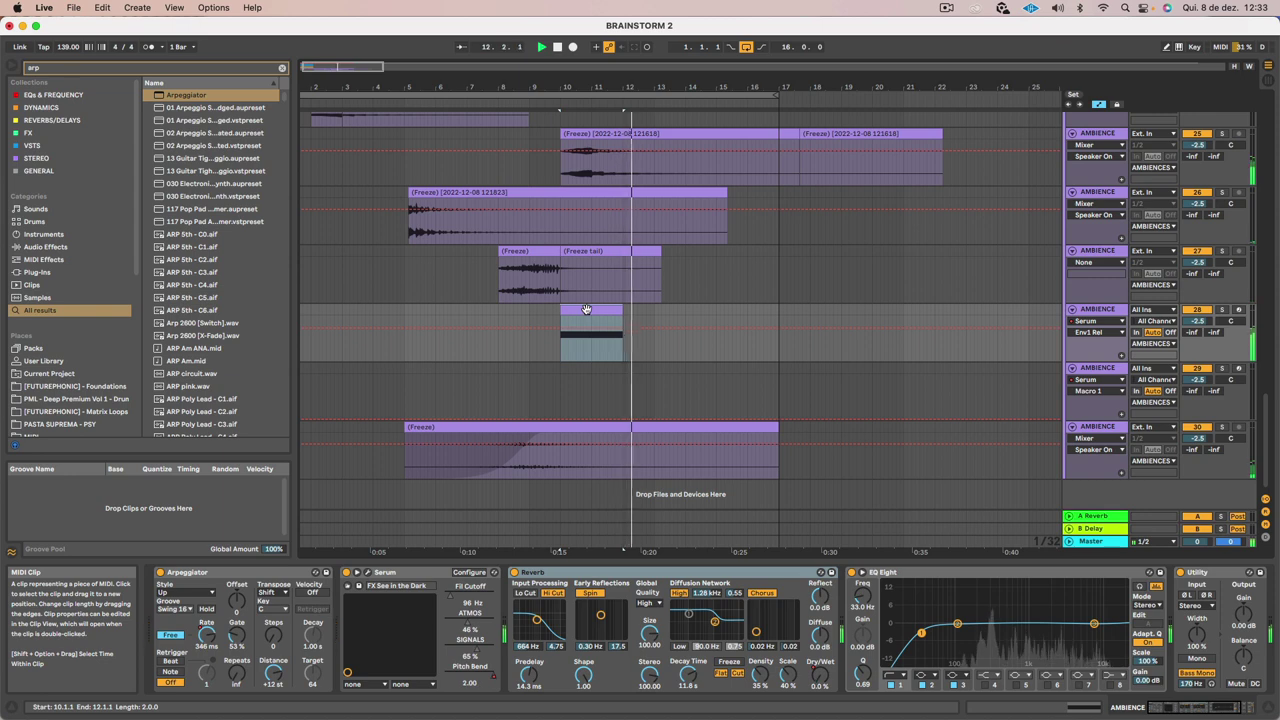
Reshape Serum's Pitch Bend automation on track 28 to fall from the clip's middle to the minimum at its end, and play it
click(492, 677)
key(space)
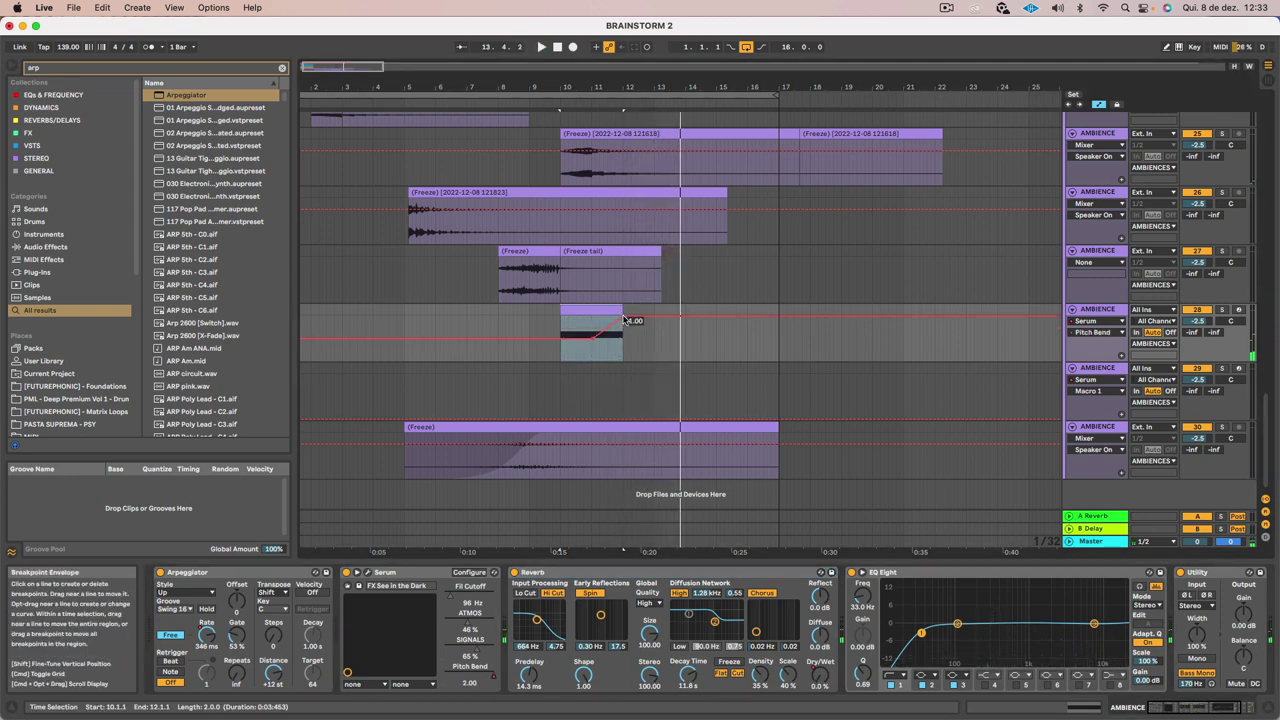
key(space)
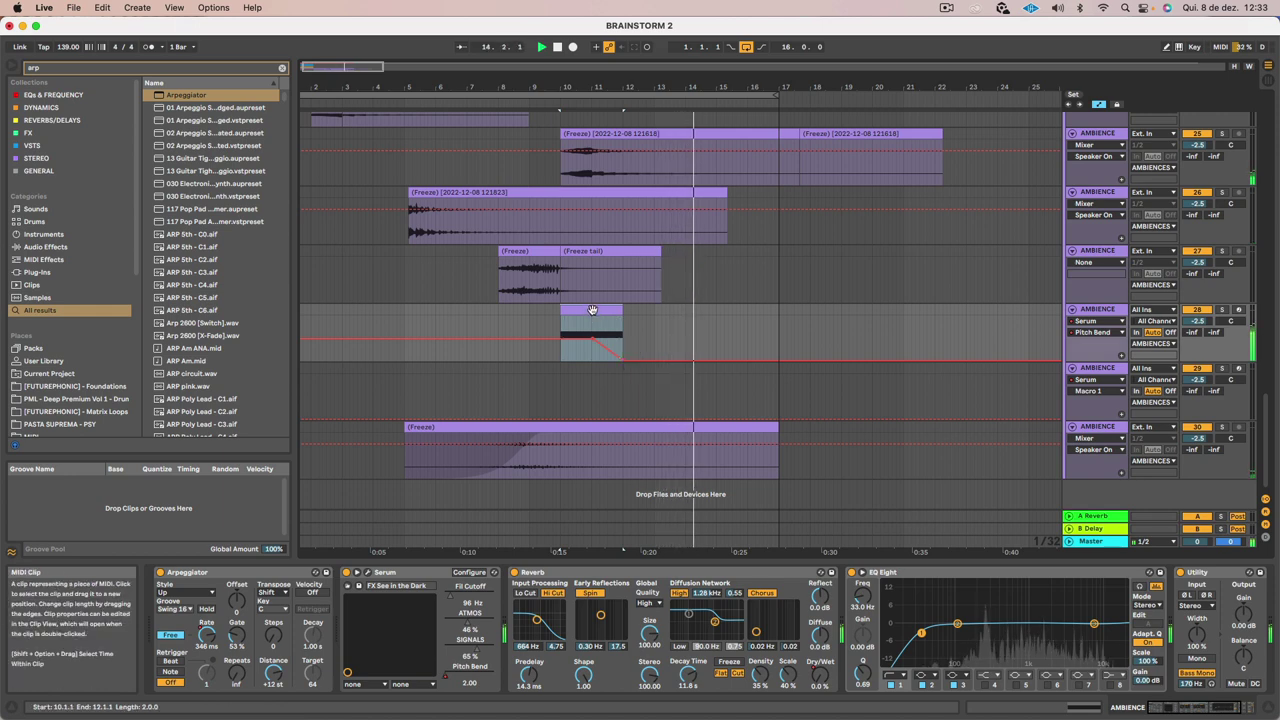
Hide the automation lanes and duplicate track 28
key(a)
click(1088, 318)
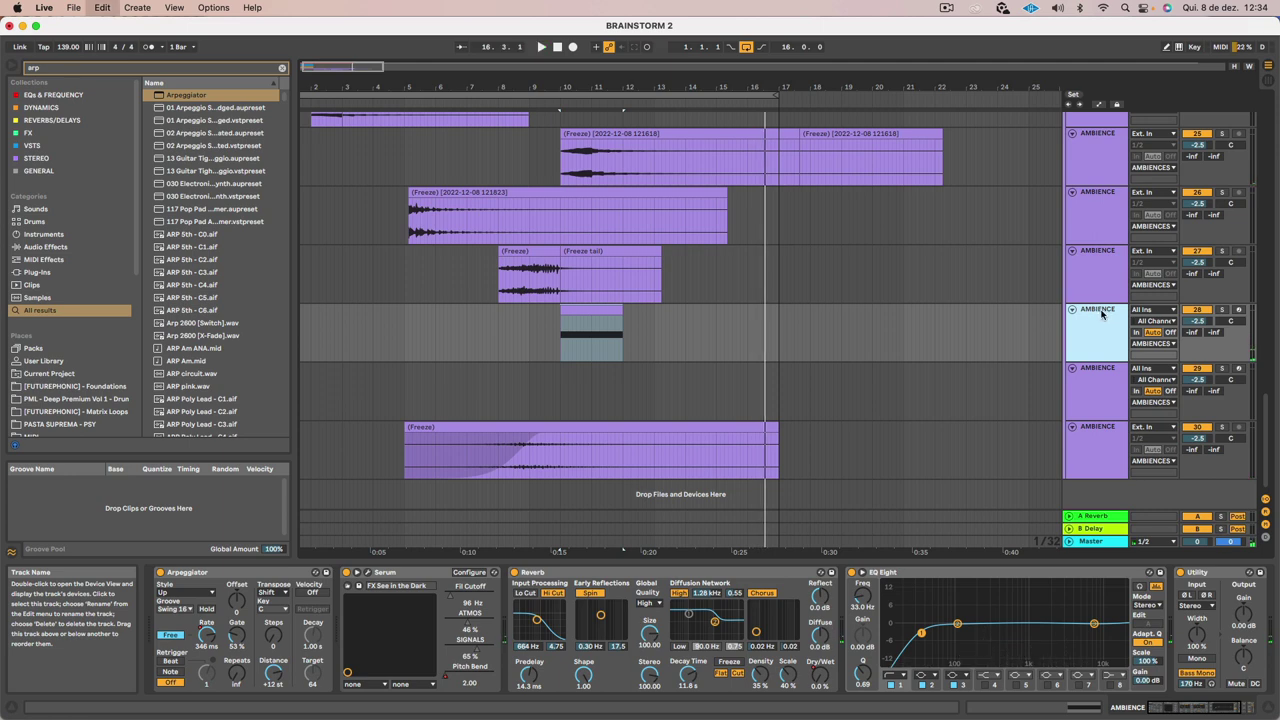
key(super+d)
Freeze the original track 28 and flatten it to audio
right_click(1103, 323)
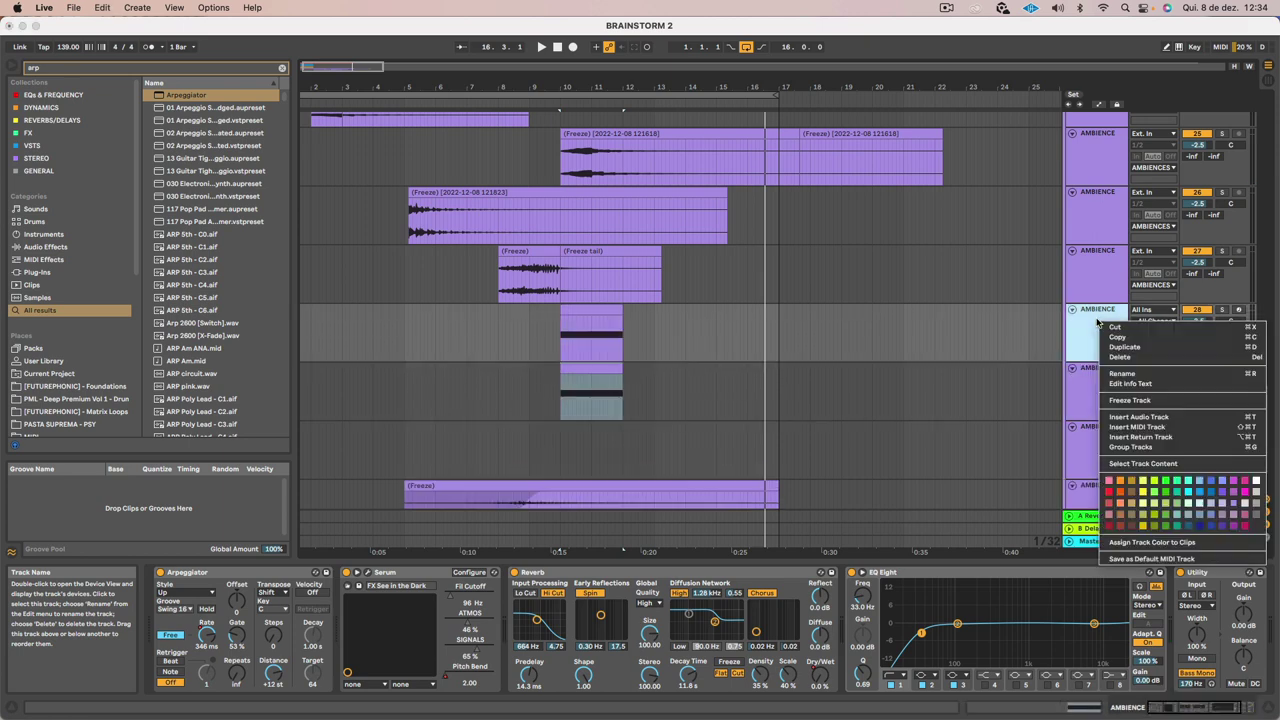
click(1128, 400)
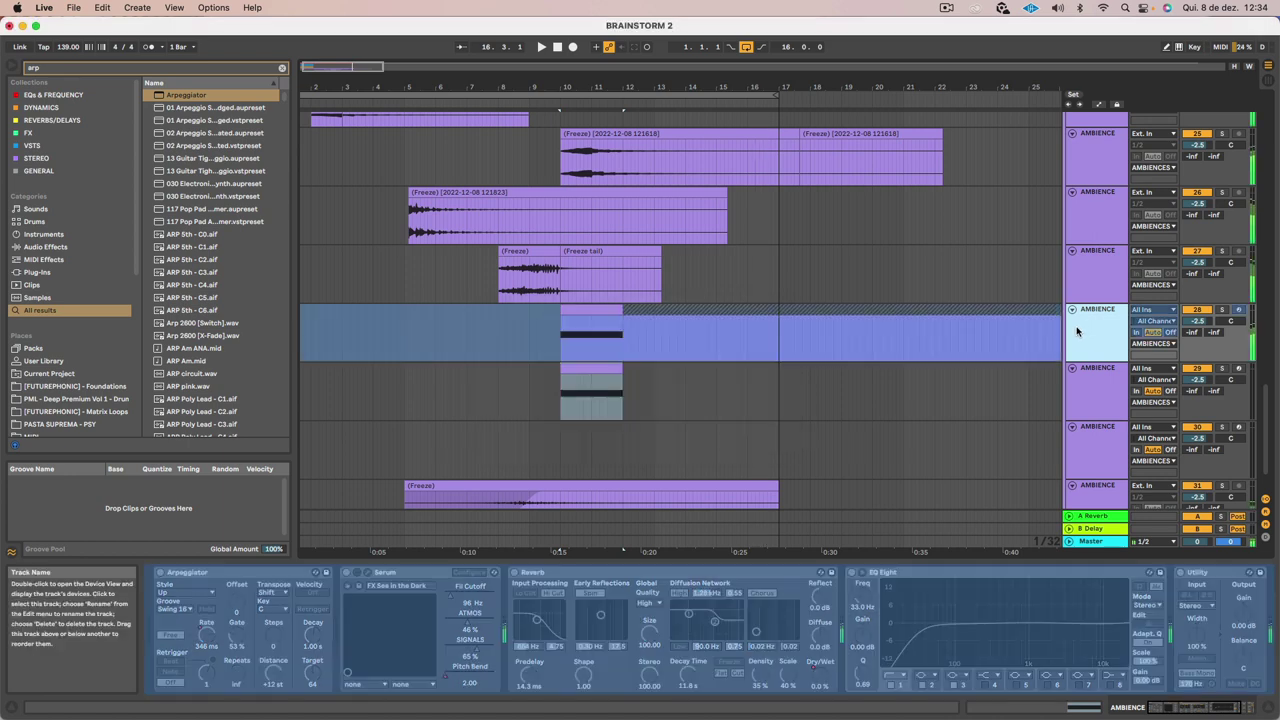
right_click(1077, 330)
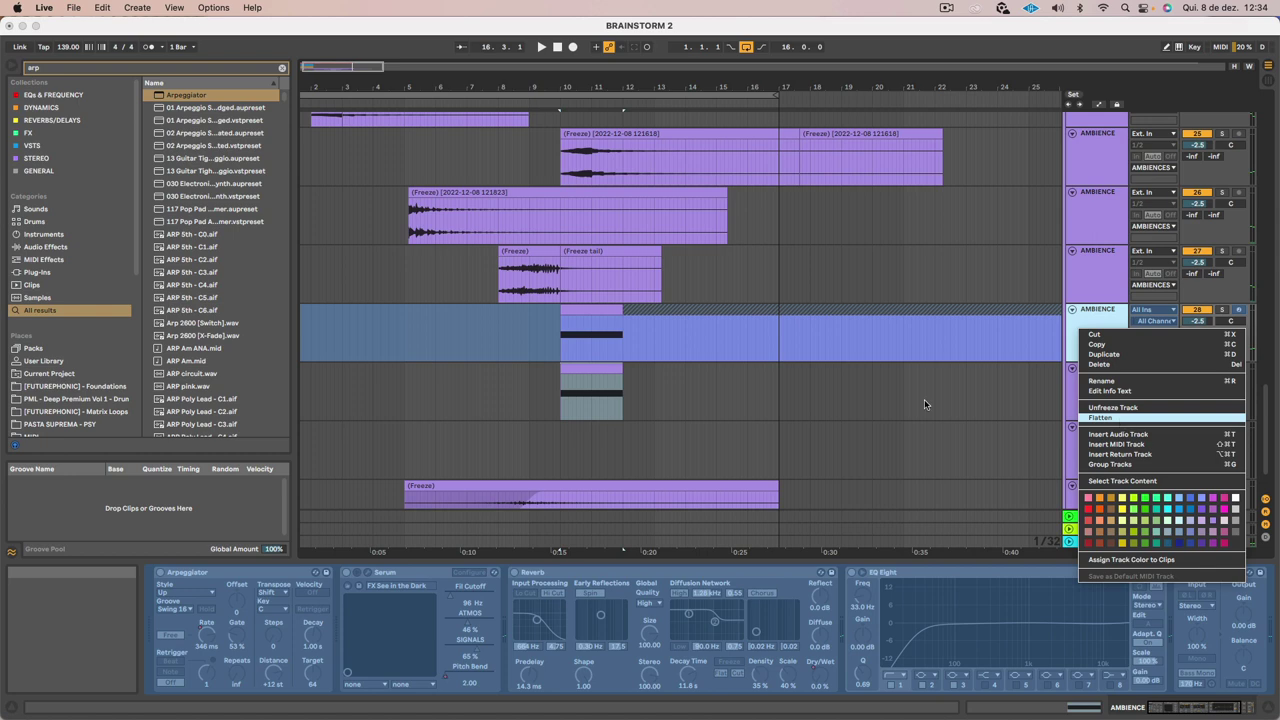
click(606, 310)
click(684, 325)
click(1093, 322)
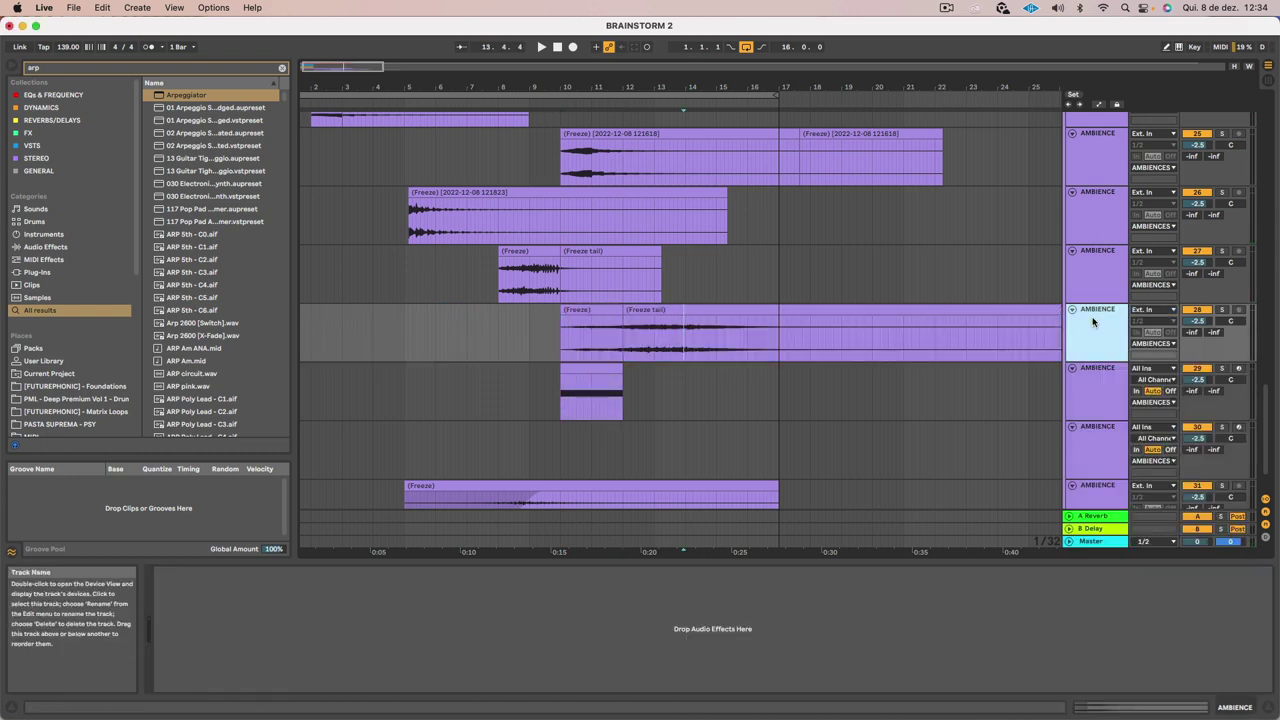
Add Pro-Q 3 to the flattened track 28 with a 12 dB/oct low cut at about 573 Hz, and close its window
click(84, 69)
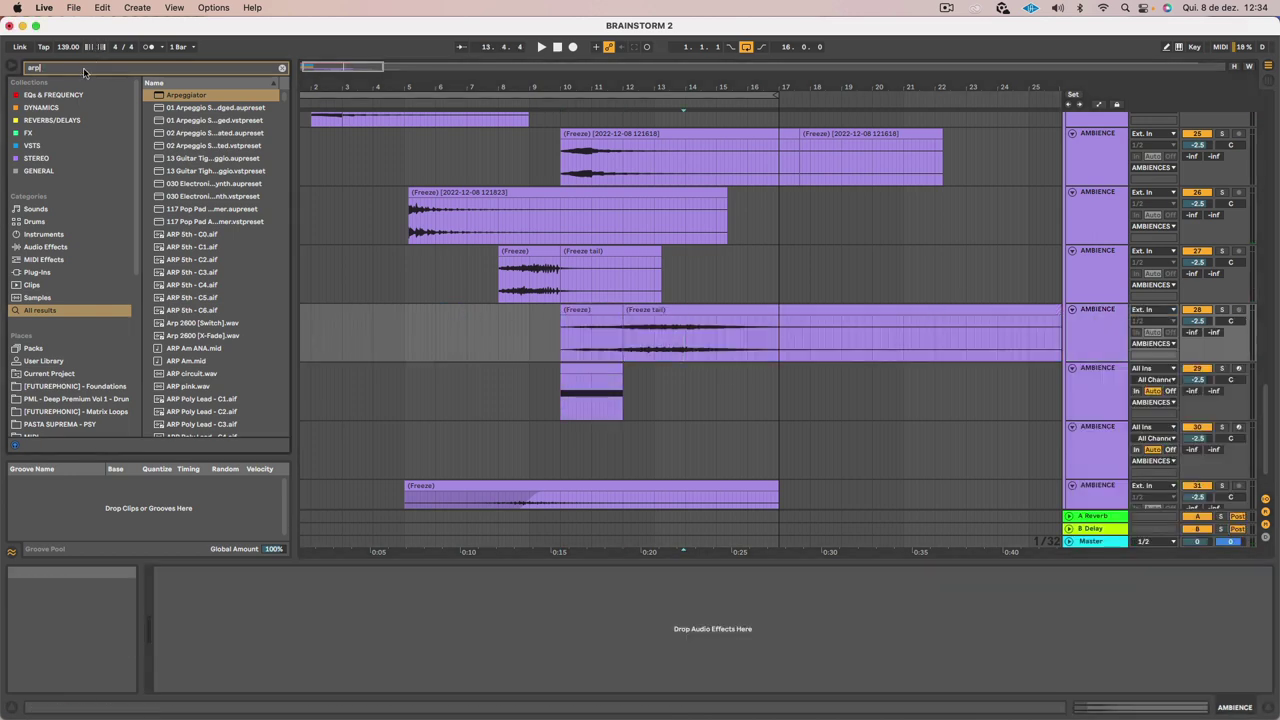
text(pro)
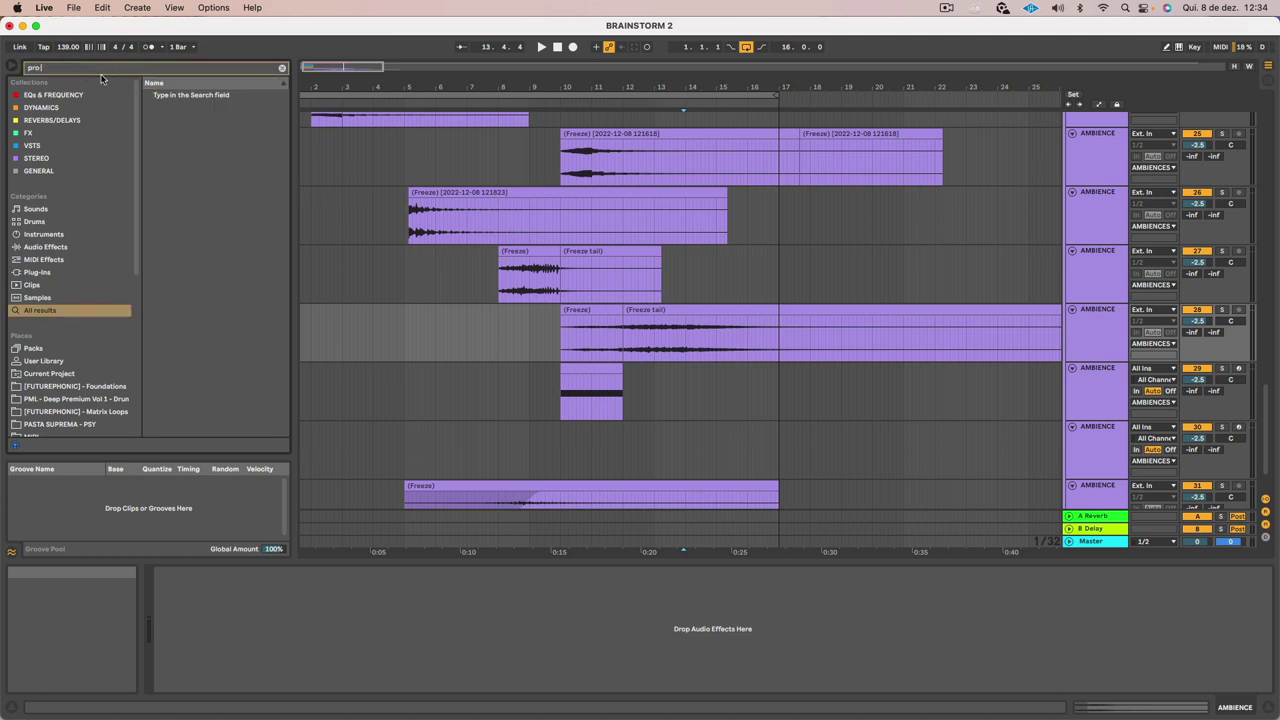
text(-q)
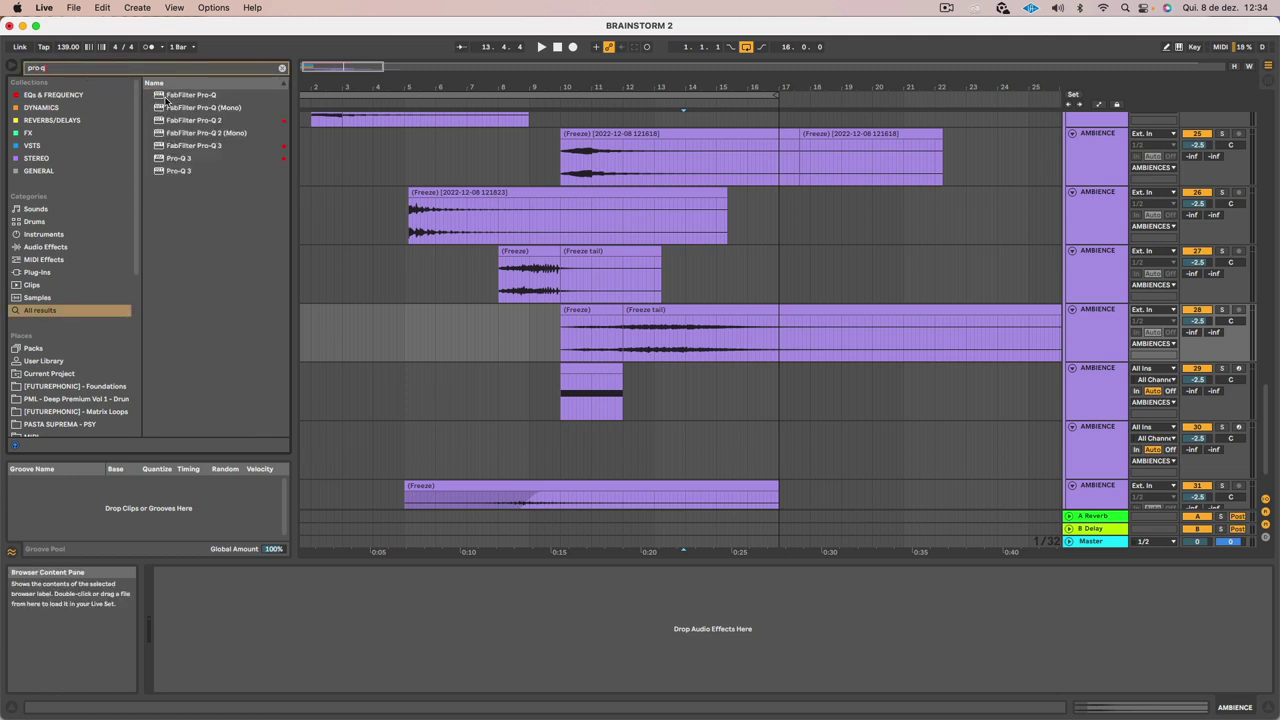
double_click(160, 157)
drag(363, 380, 765, 452)
key(space)
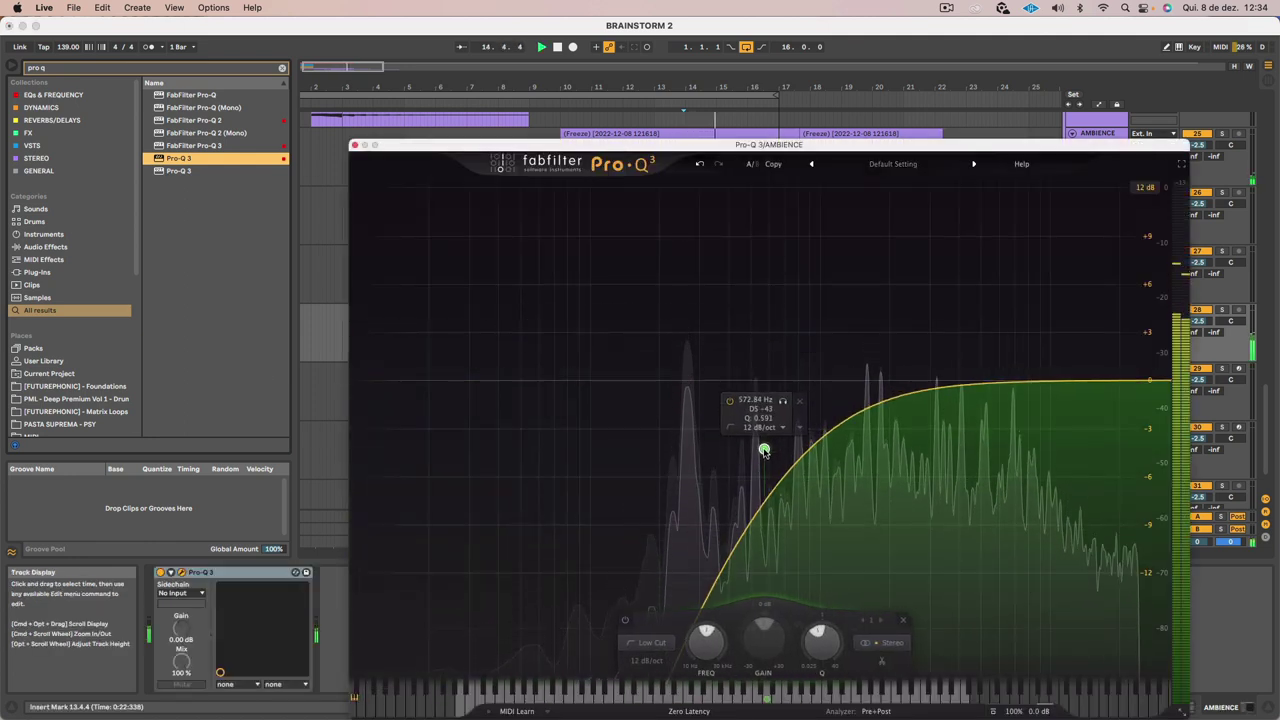
click(355, 145)
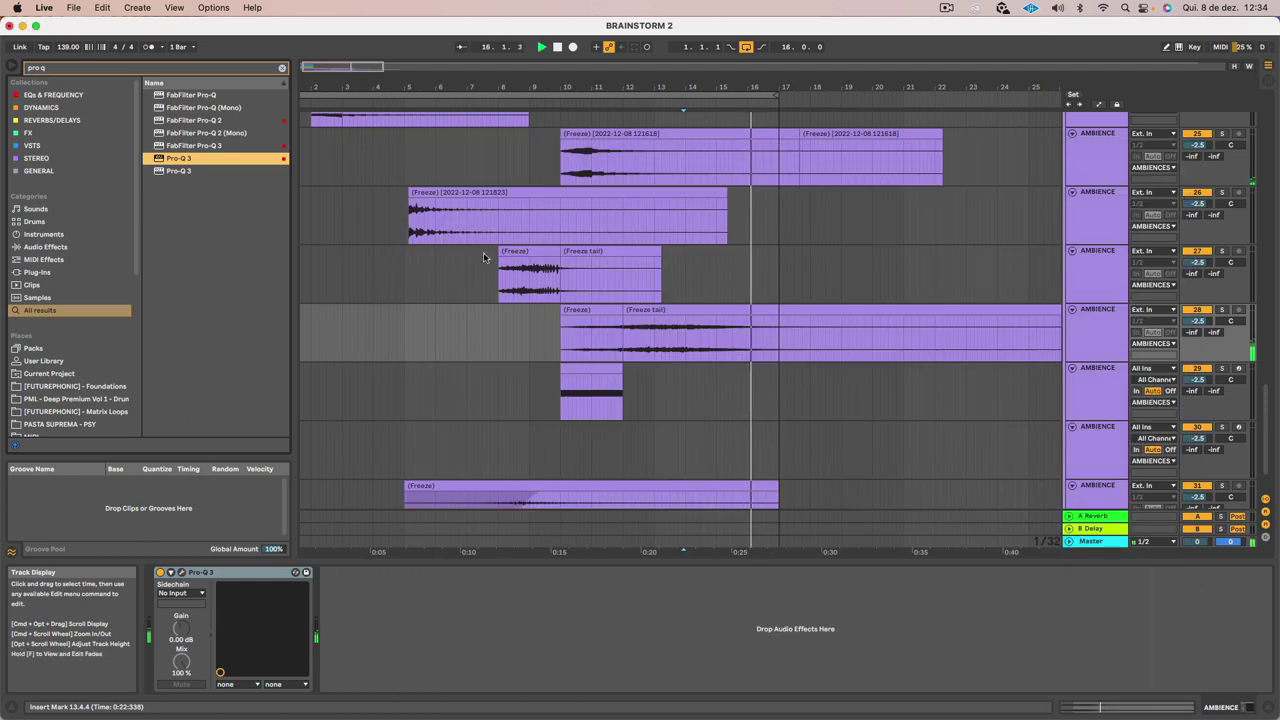
Deactivate the duplicate MIDI track 29 and play the flattened track 28 from just before bar 10
click(557, 336)
key(space)
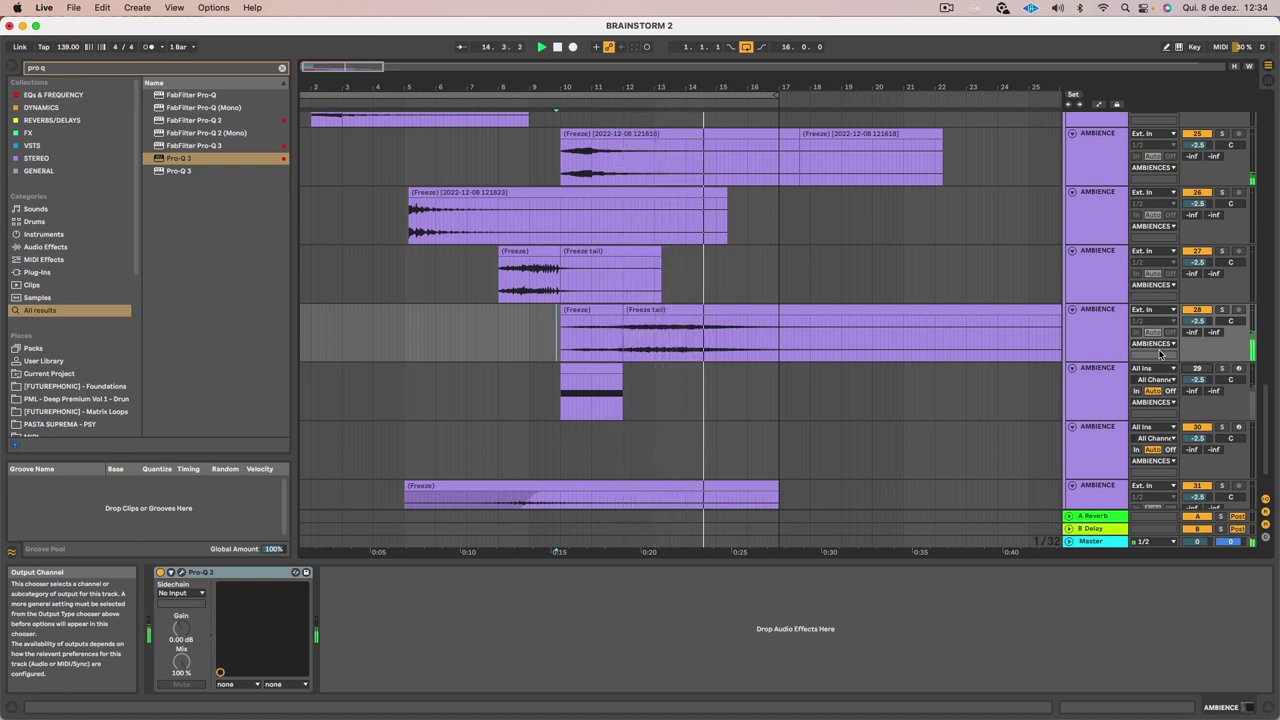
scroll(737, 183, left, 2)
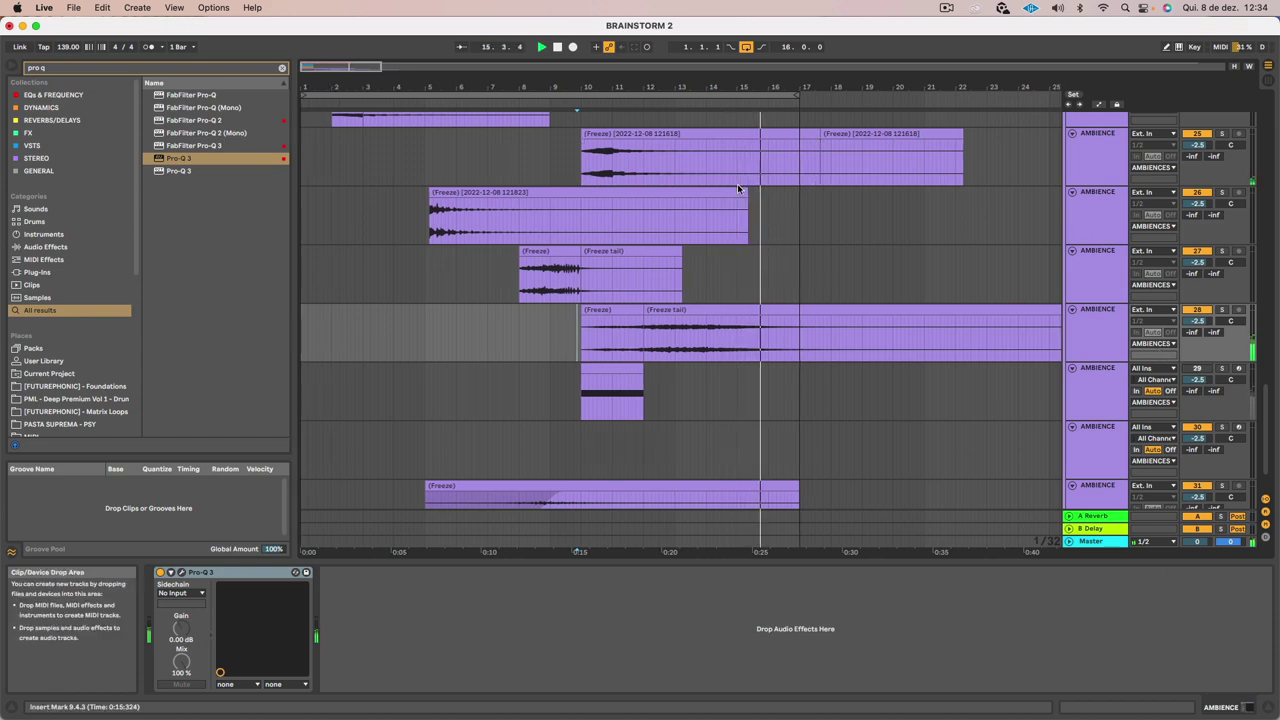
click(946, 7)
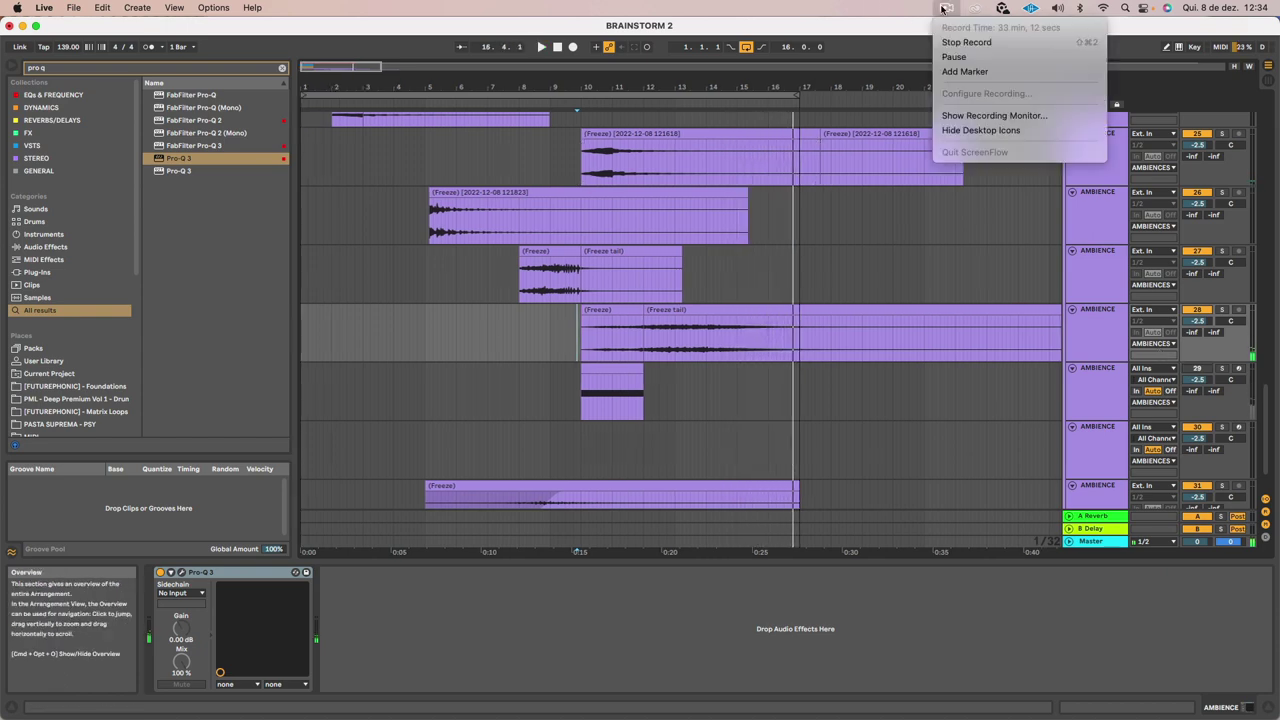
click(951, 57)
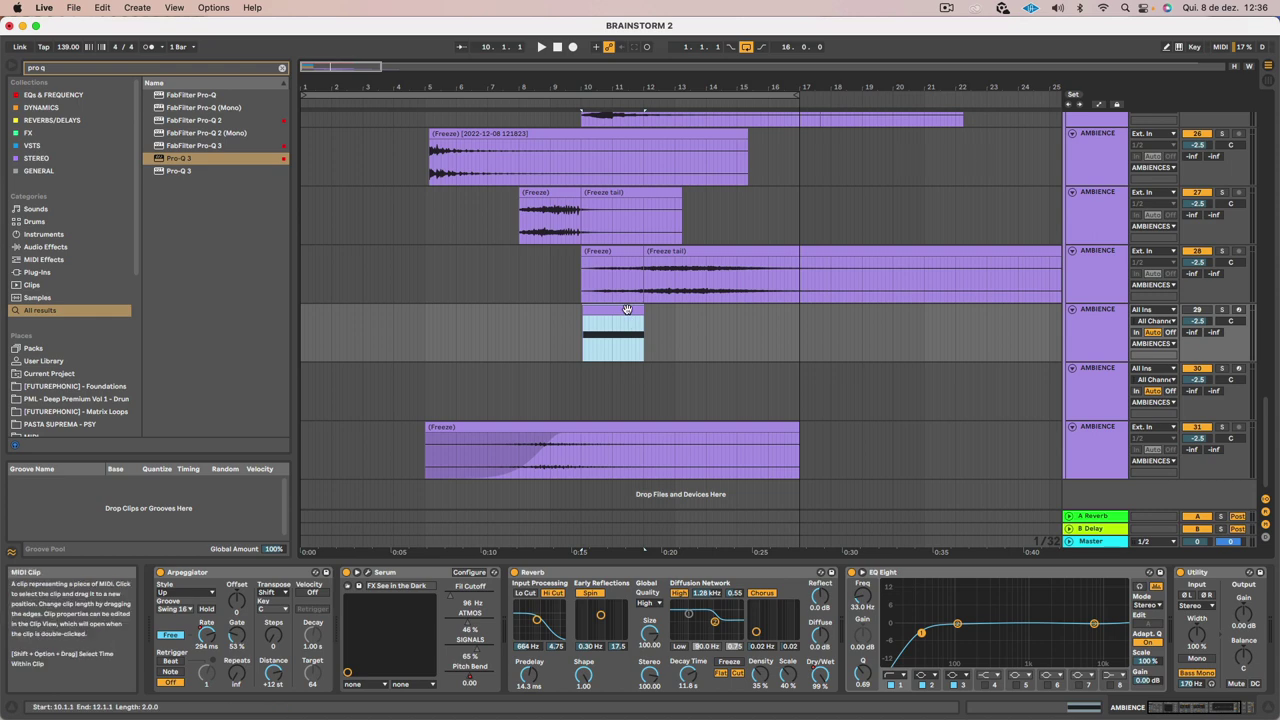
Delete the MIDI clip on track 29, then activate and arm the track for playing with the computer MIDI keyboard
key(Delete)
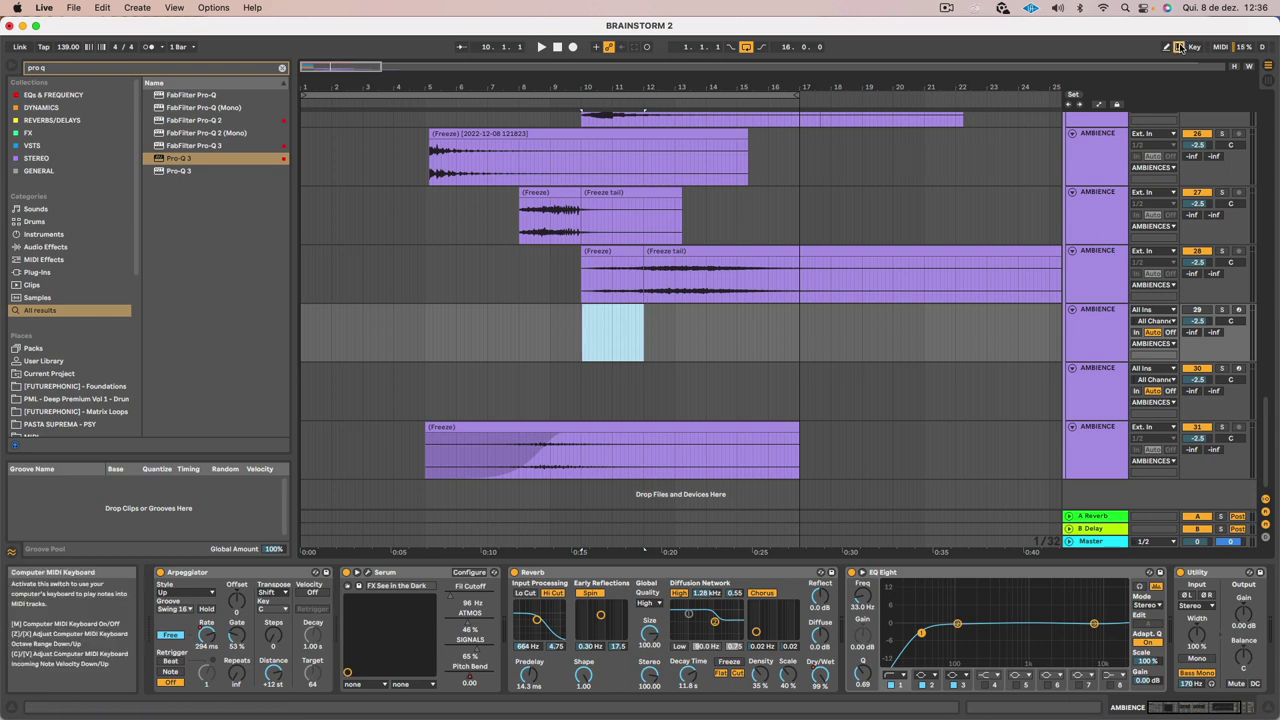
click(1088, 324)
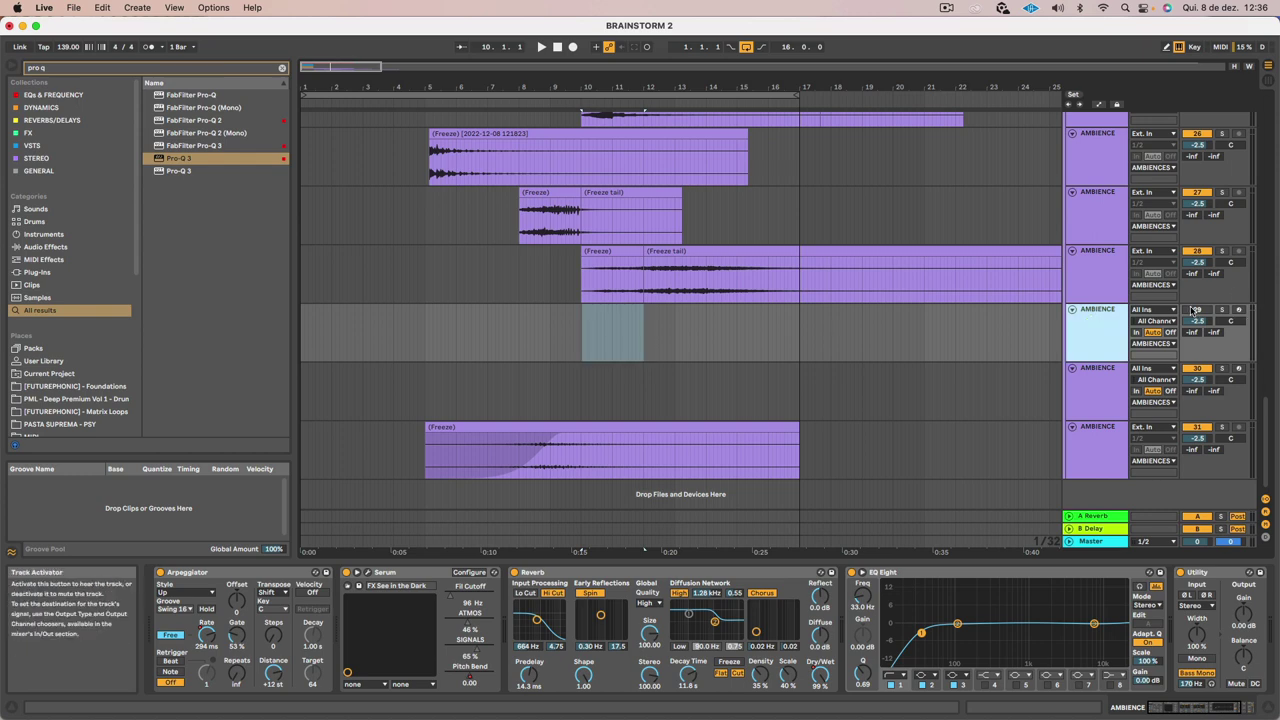
click(1197, 310)
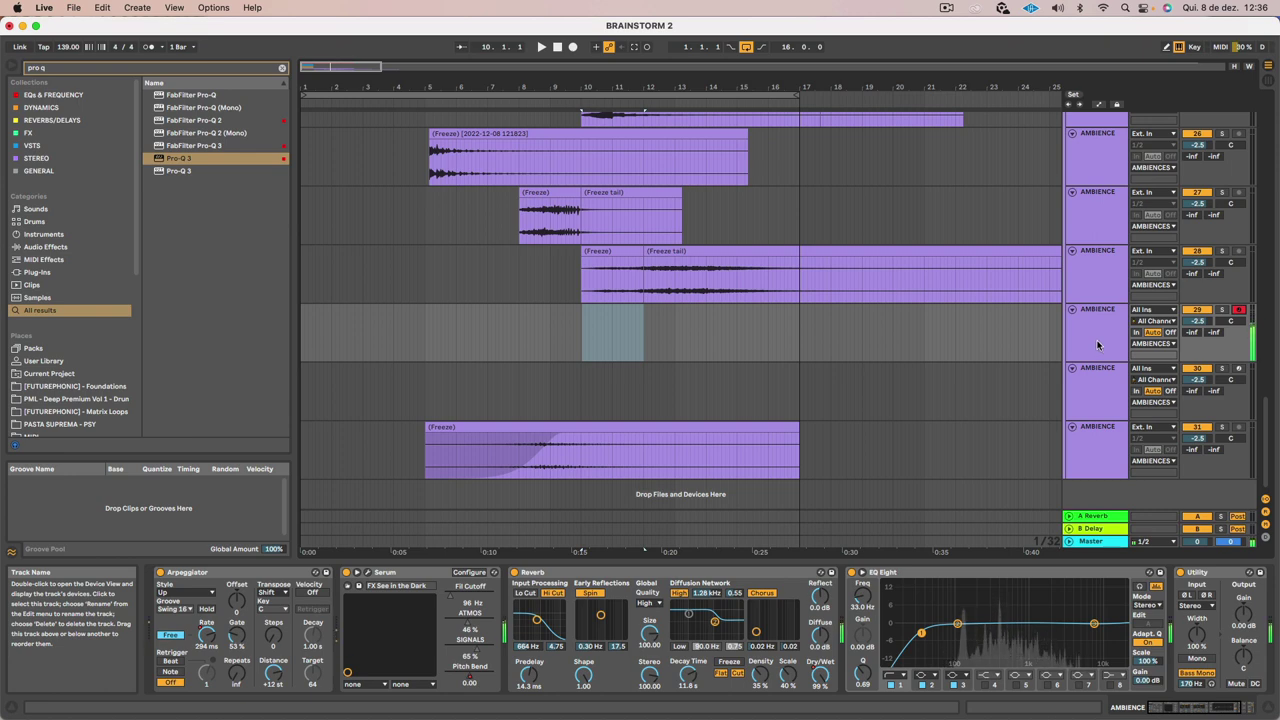
Load Boundless from PASTA SUPREMA's ALIEN STUFF presets into track 29's Serum, then advance to Depth of Illusion
click(1097, 345)
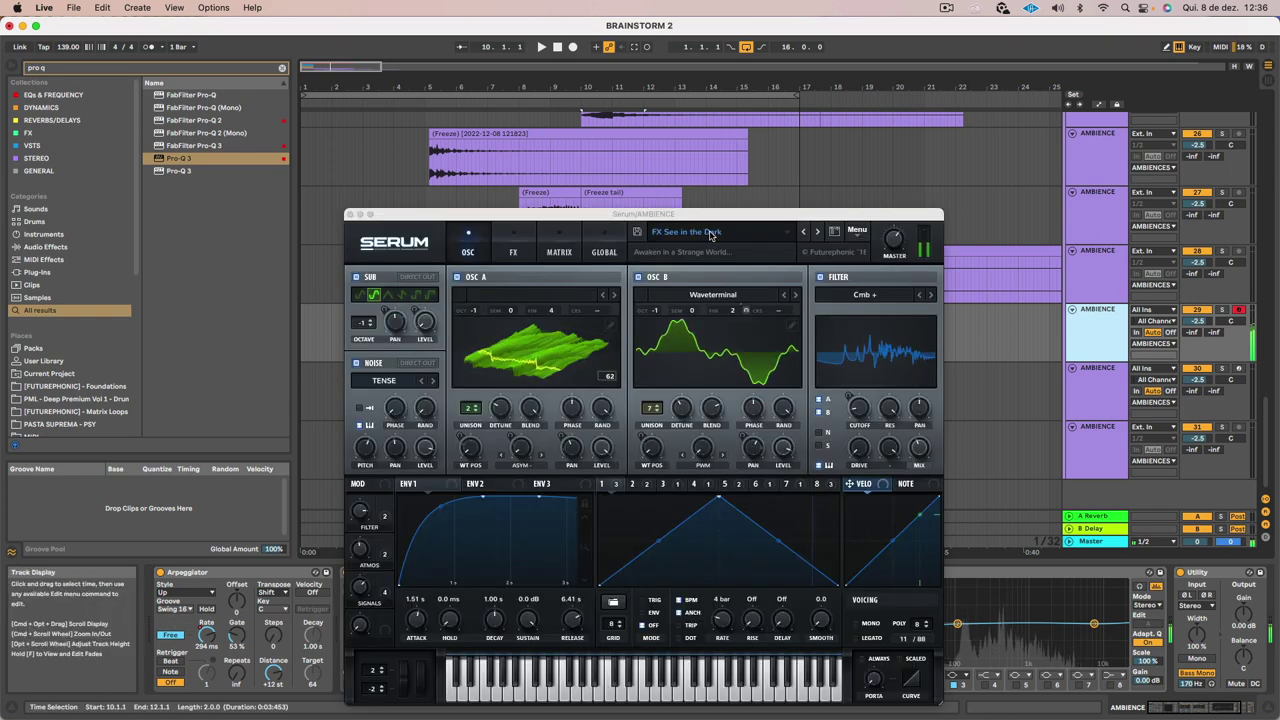
click(688, 231)
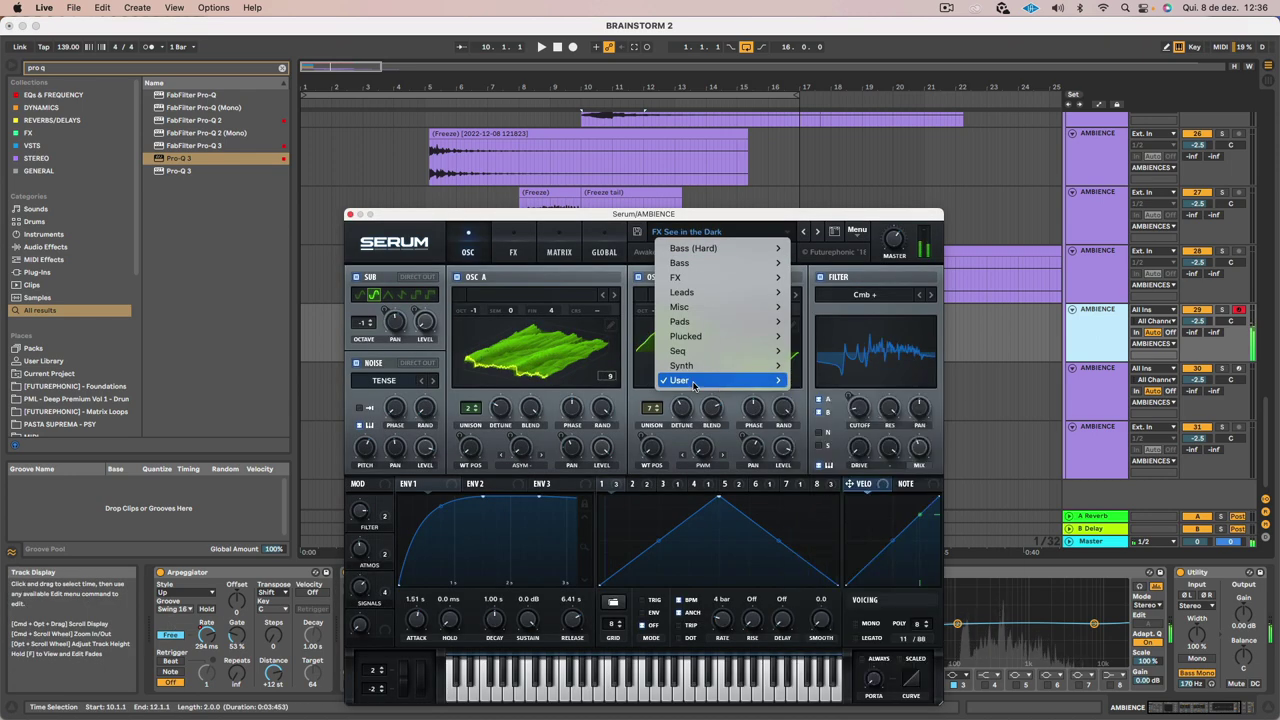
mouse_move(693, 385)
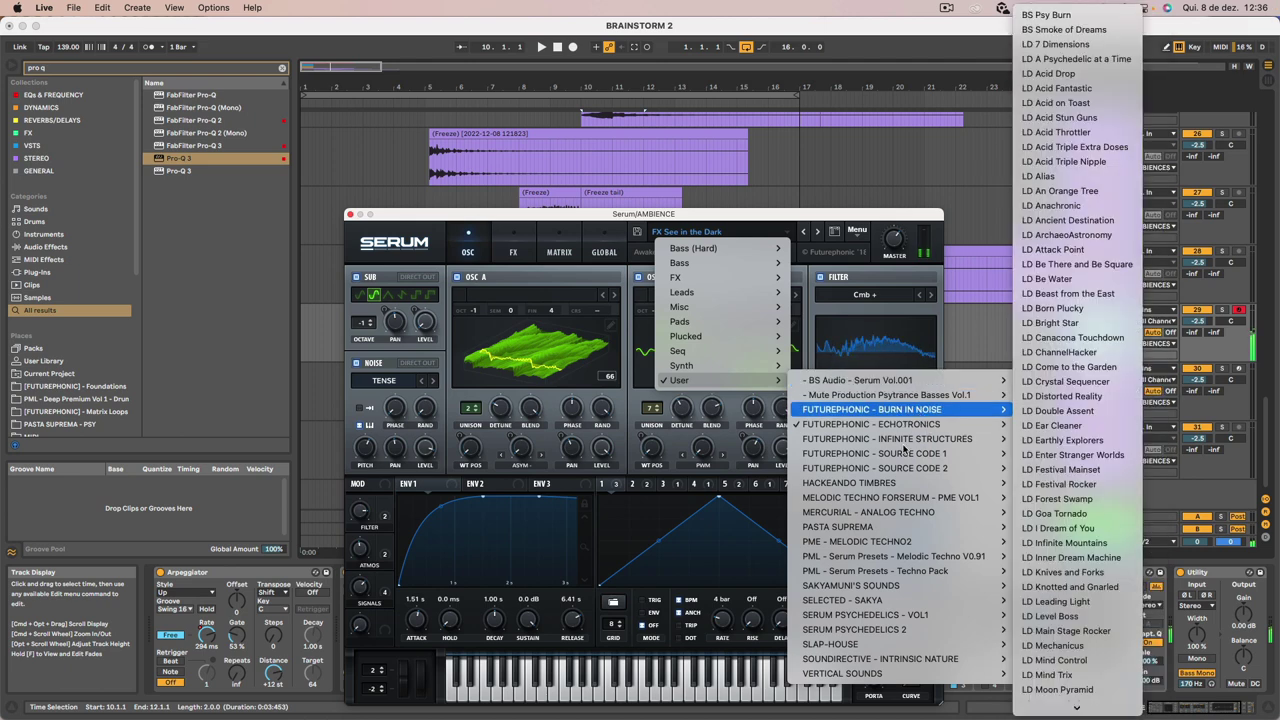
mouse_move(900, 527)
mouse_move(1045, 530)
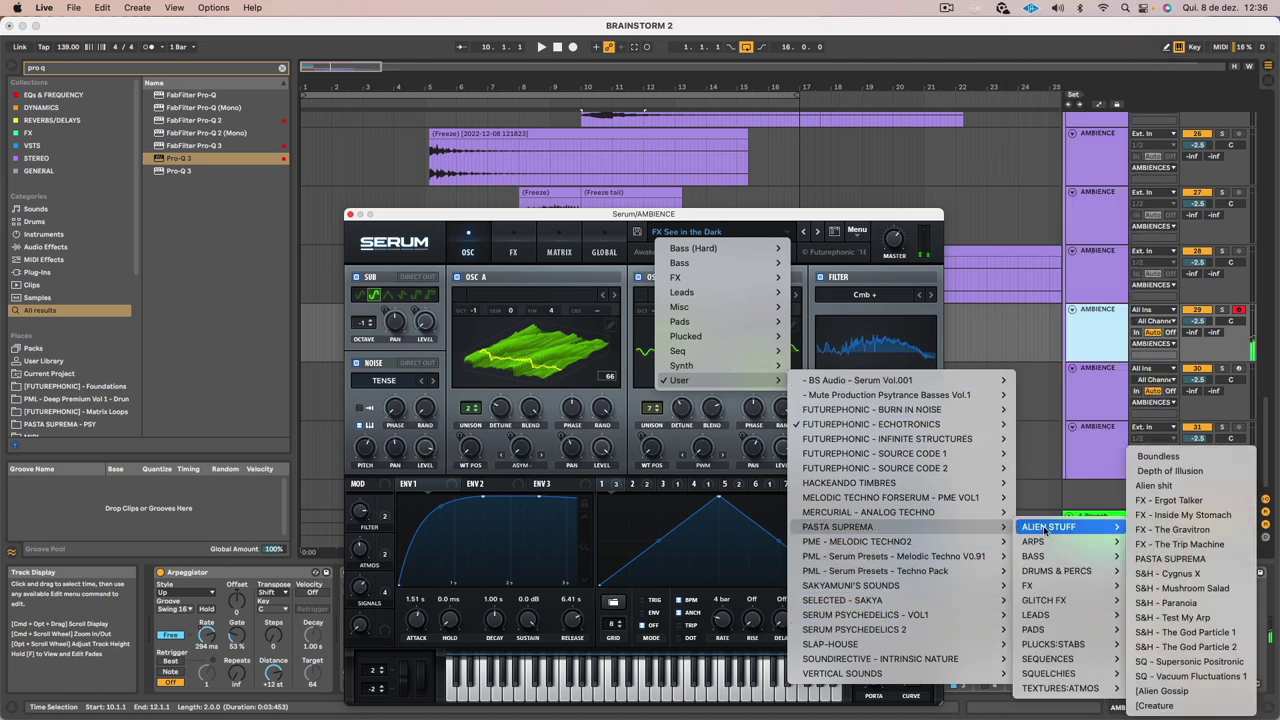
click(1172, 462)
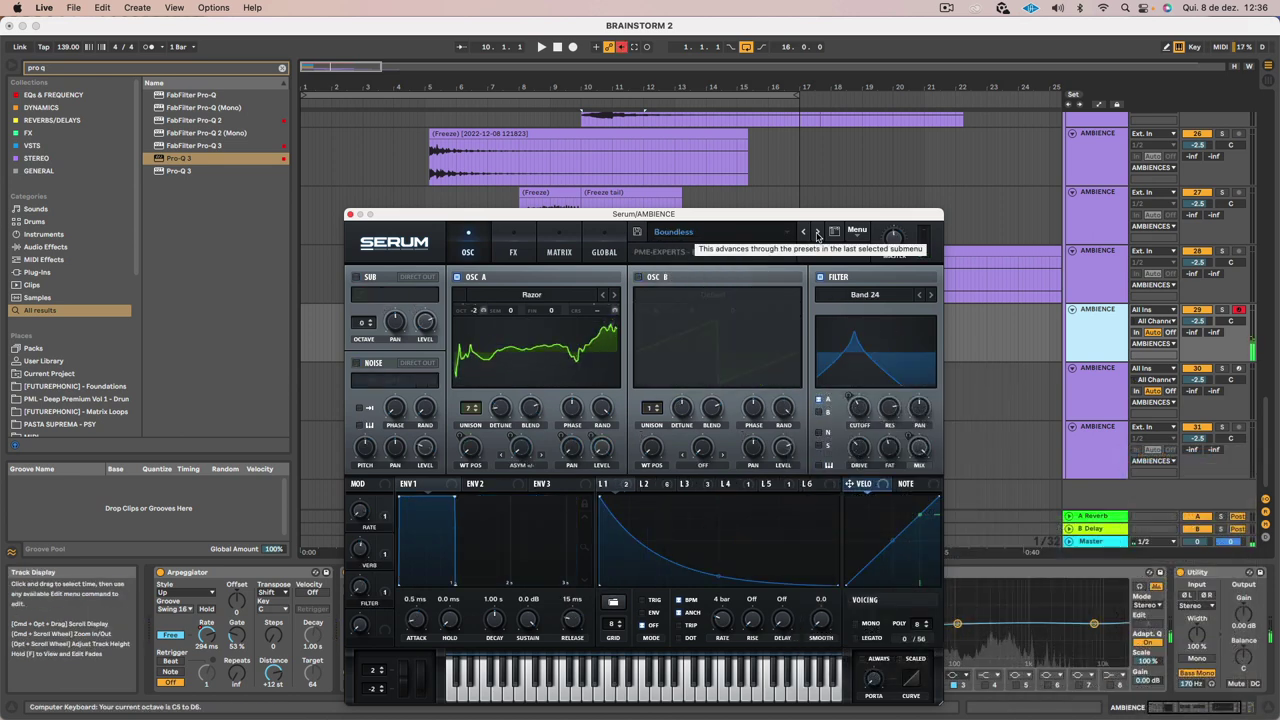
click(817, 233)
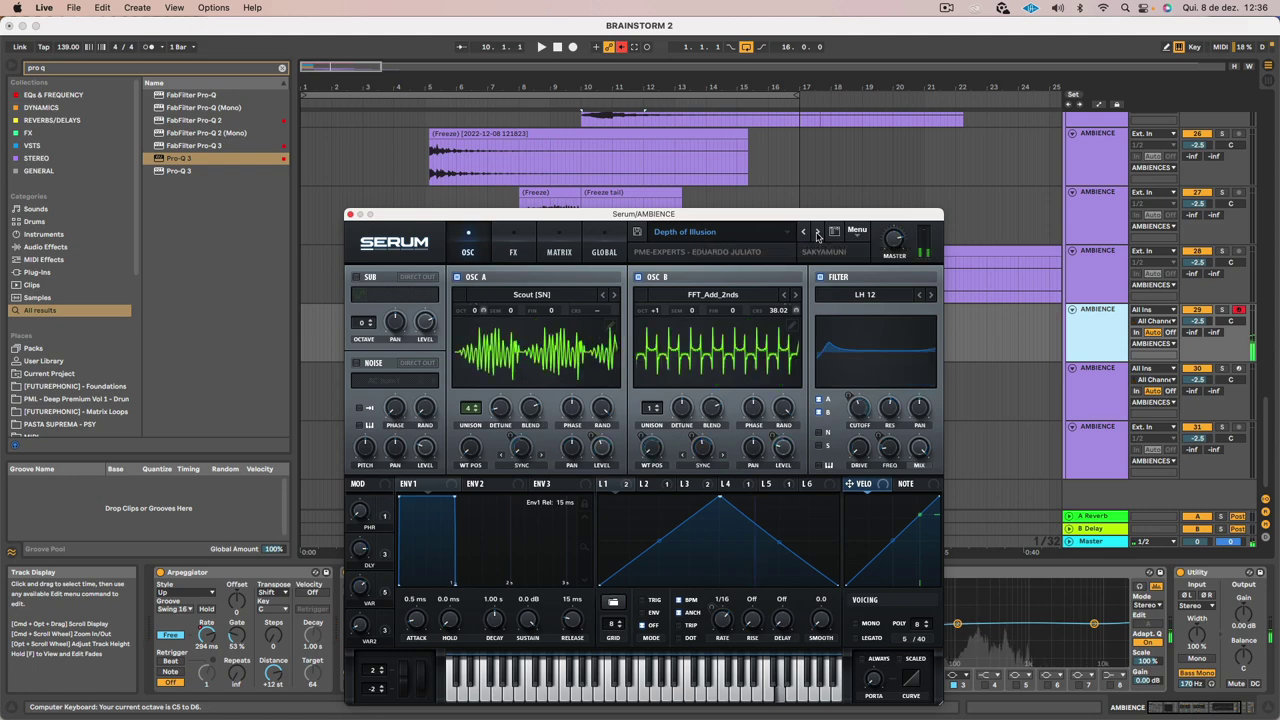
Set the Reverb's Dry/Wet on track 29 to 38 %, moving the Serum window out of the way
drag(787, 218, 557, 68)
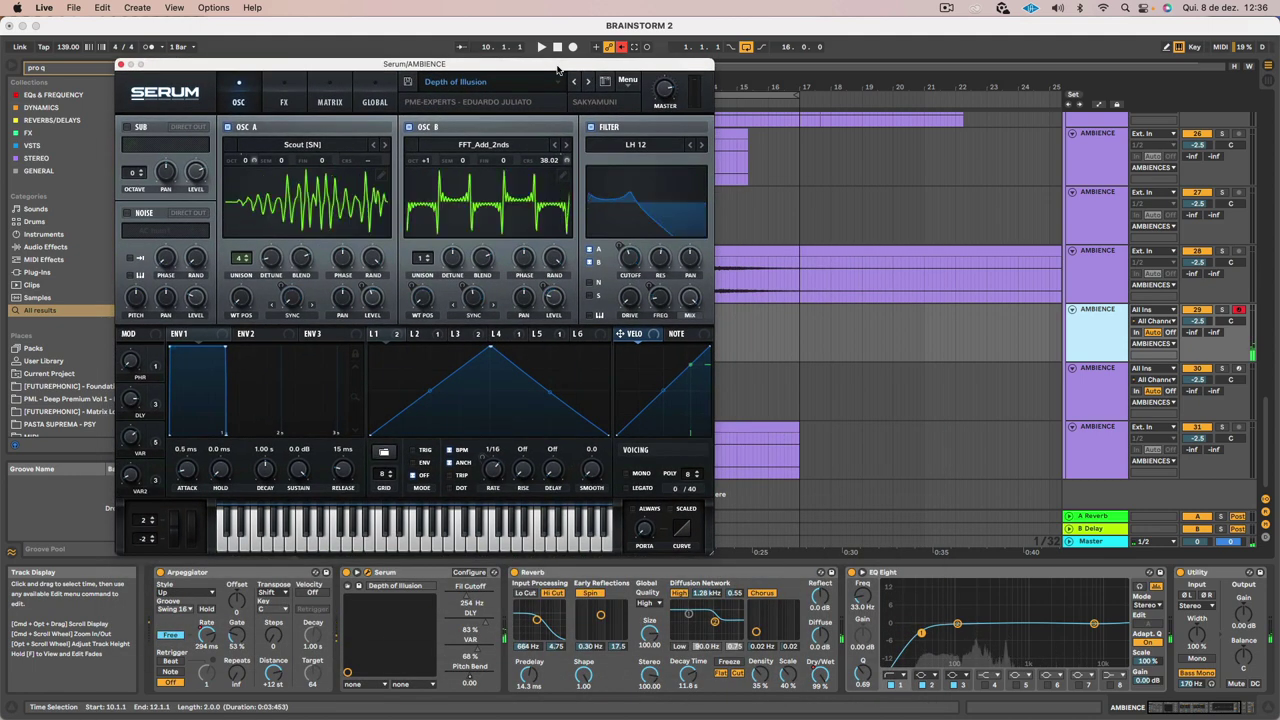
click(820, 675)
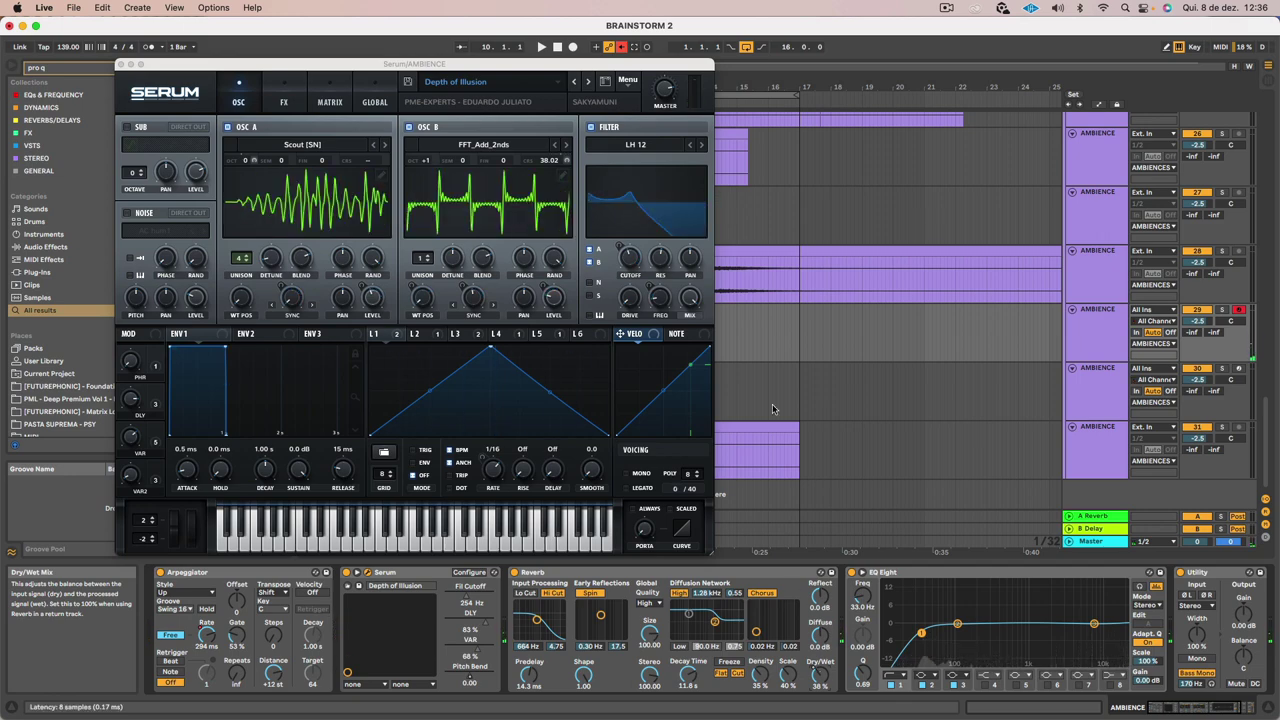
drag(581, 66, 670, 343)
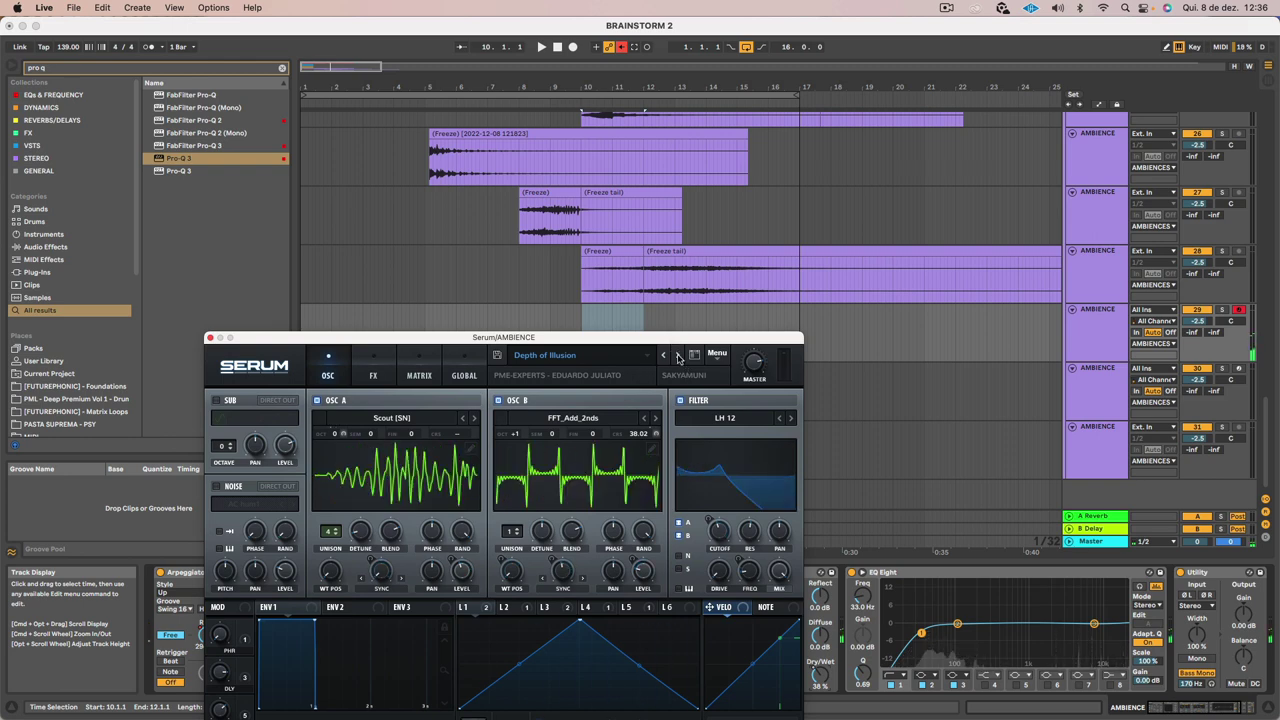
Audition the preset after Depth of Illusion in Serum and return to Depth of Illusion
click(678, 356)
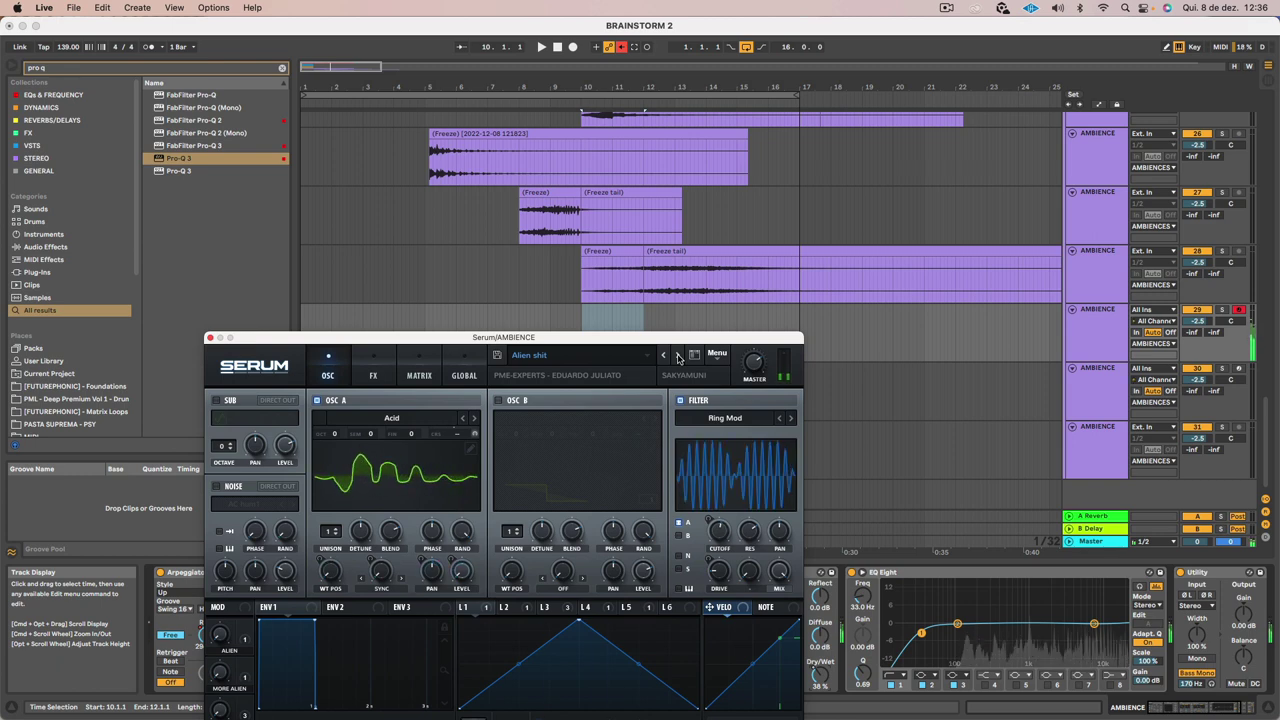
click(664, 357)
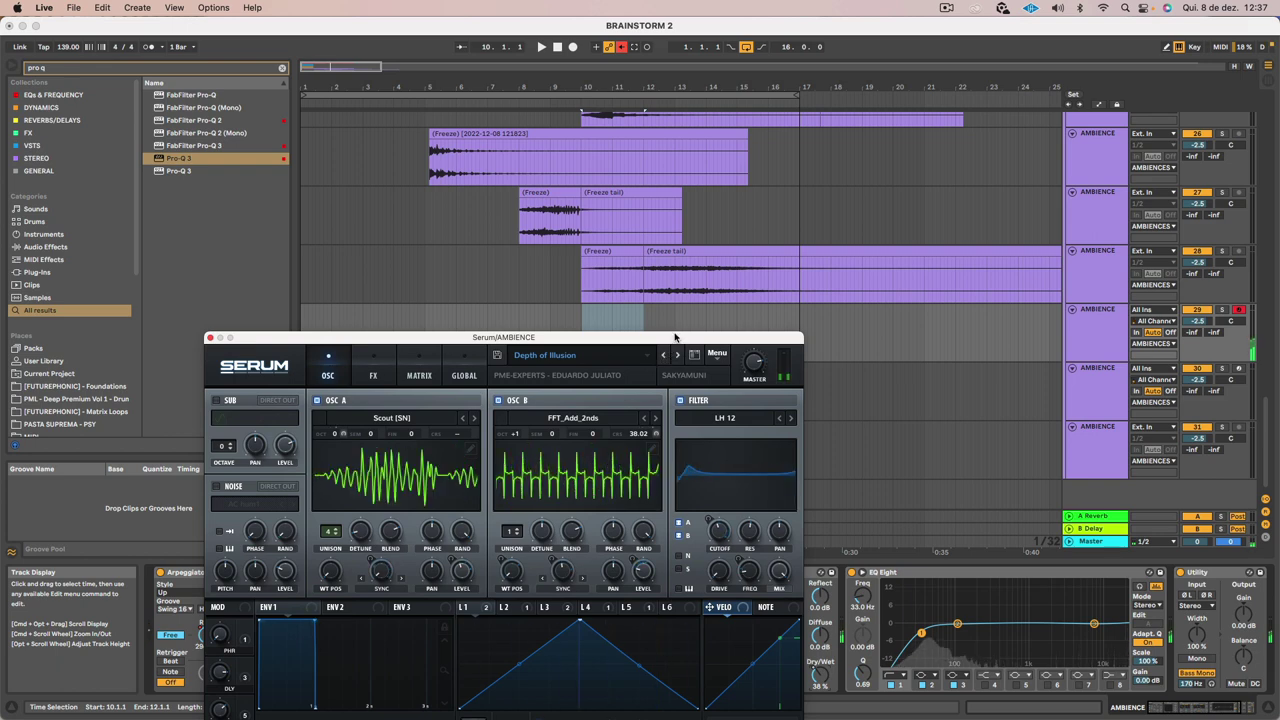
click(302, 308)
double_click(302, 308)
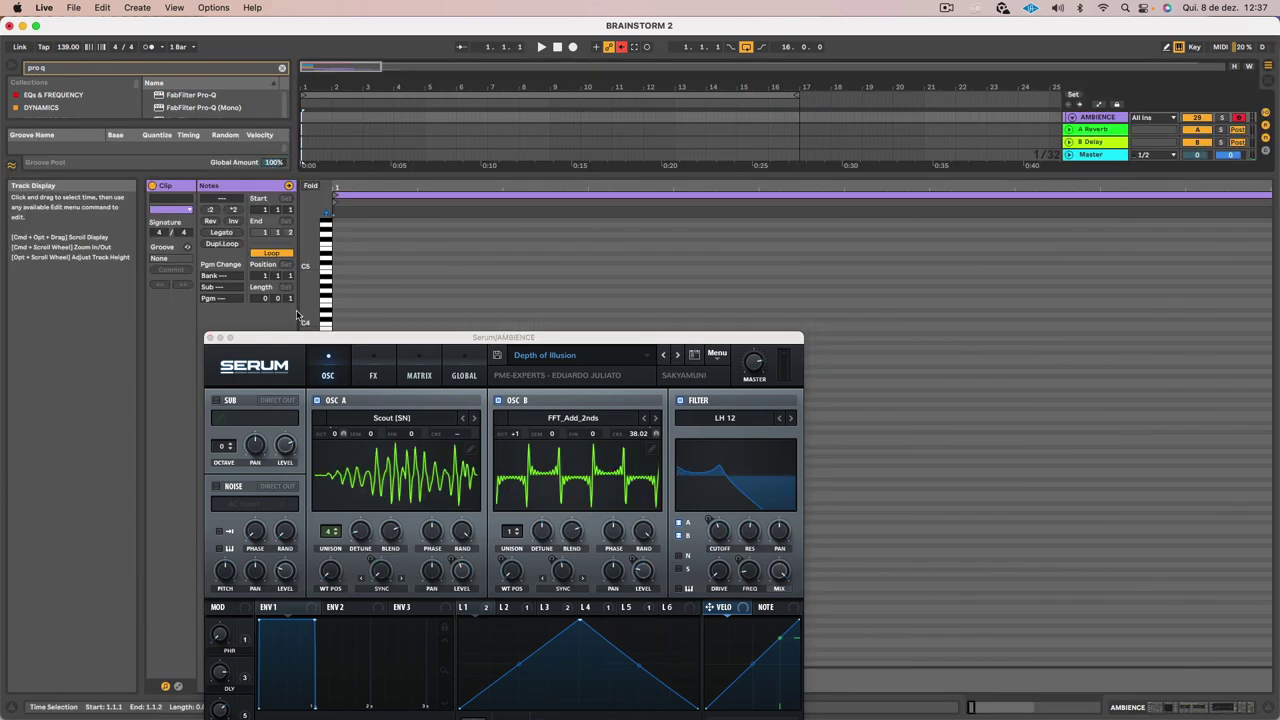
key(super+z)
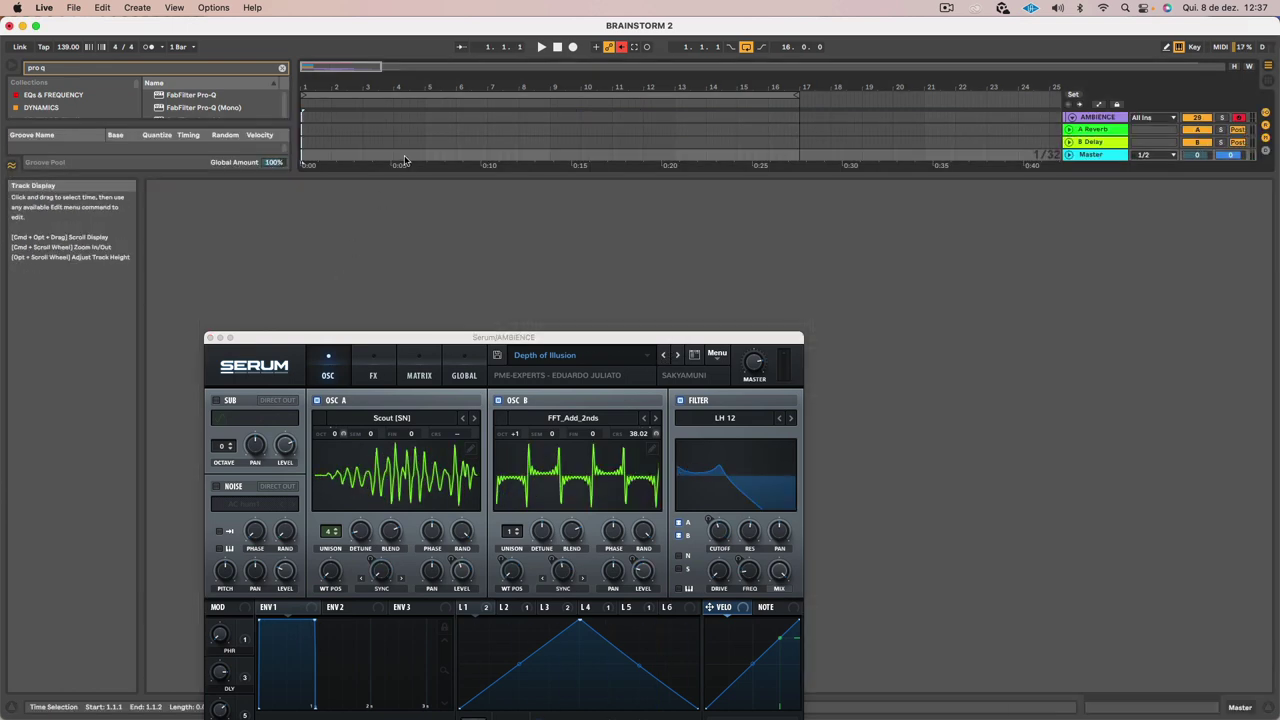
Advance track 29's Serum to the Alien shit preset and audition it during playback, one octave higher and back down
drag(397, 173, 640, 712)
key(space)
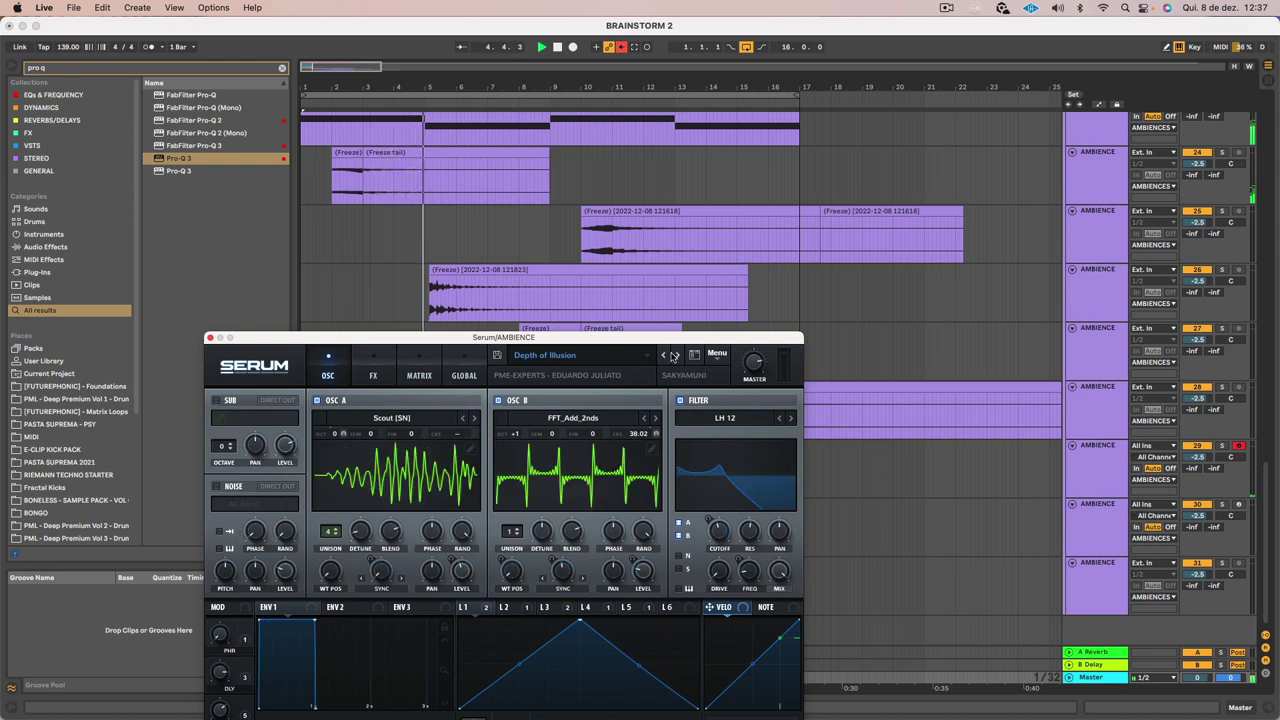
click(674, 356)
click(676, 562)
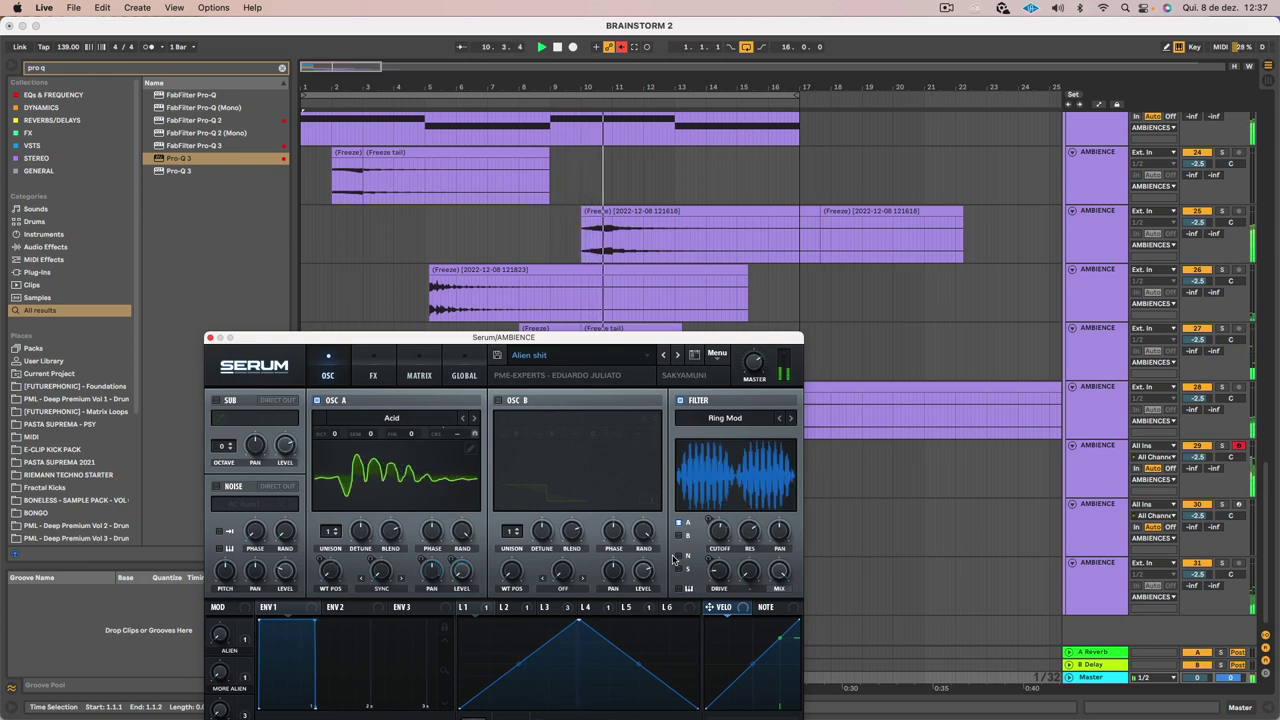
key(x)
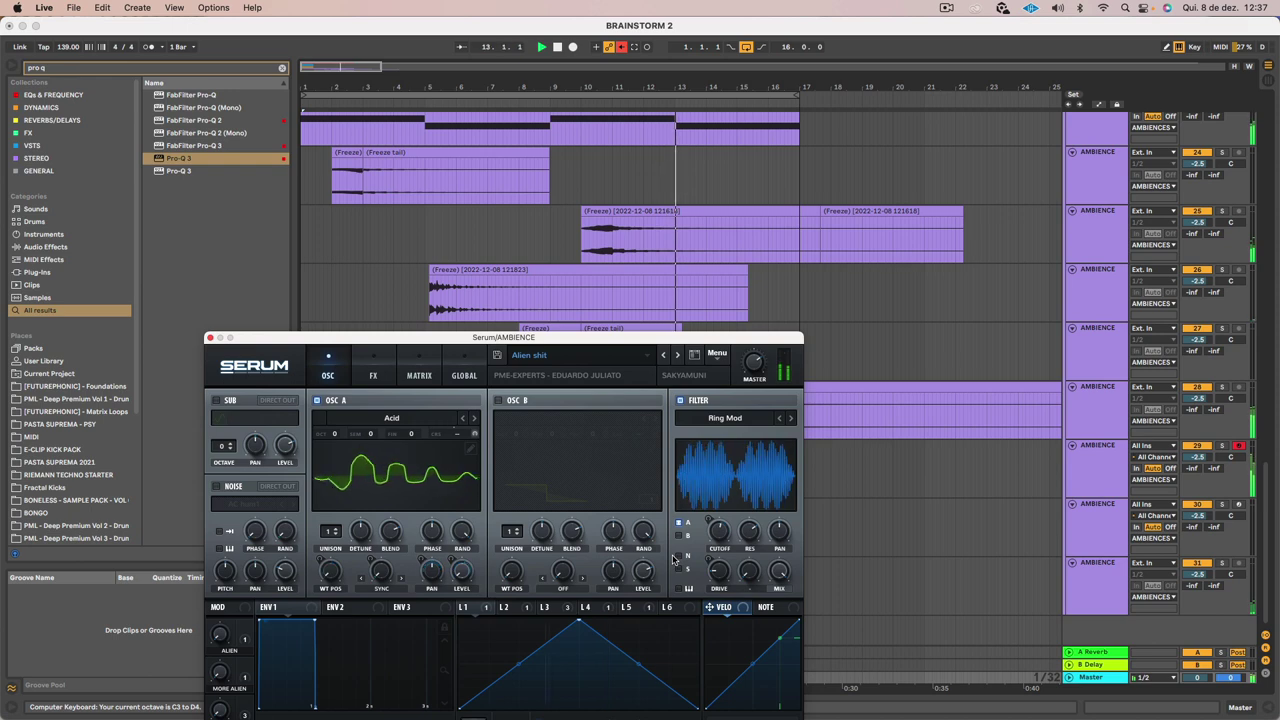
key(z)
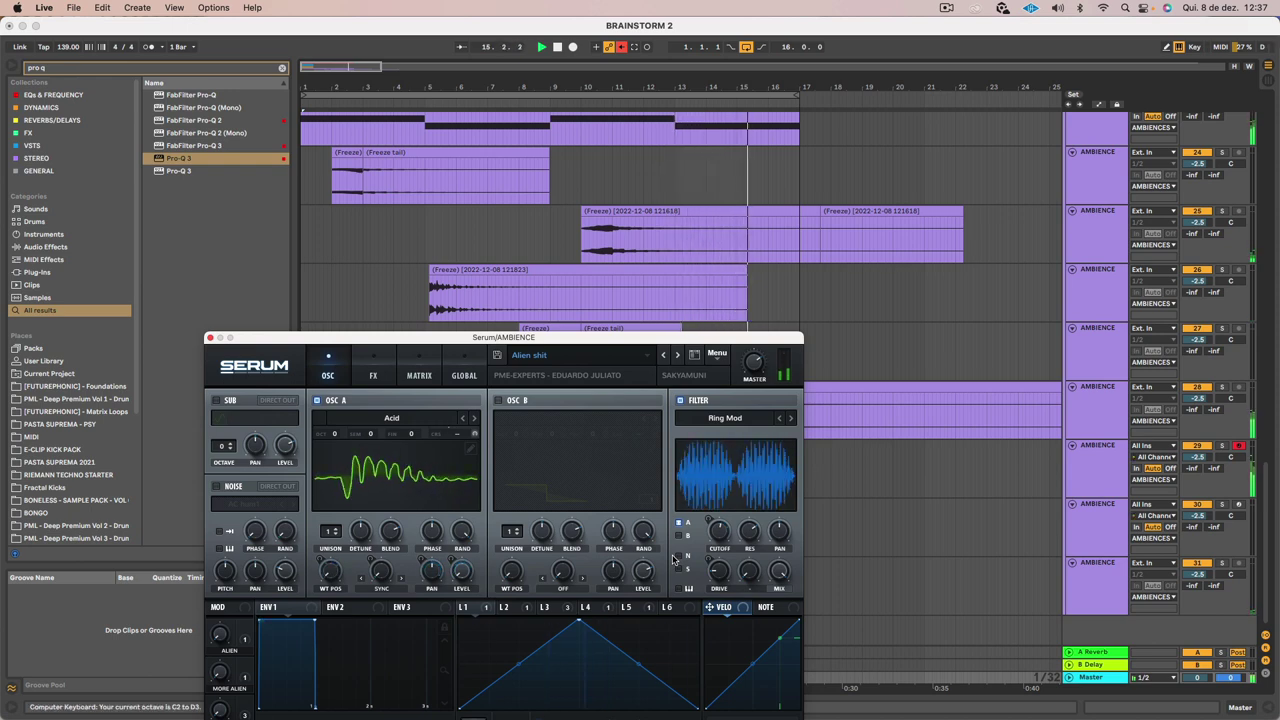
Adjust the ALIEN macro in Serum, leave MORE ALIEN at 0 % and set WATER to 68 %, then close the plug-in window
drag(583, 359, 589, 224)
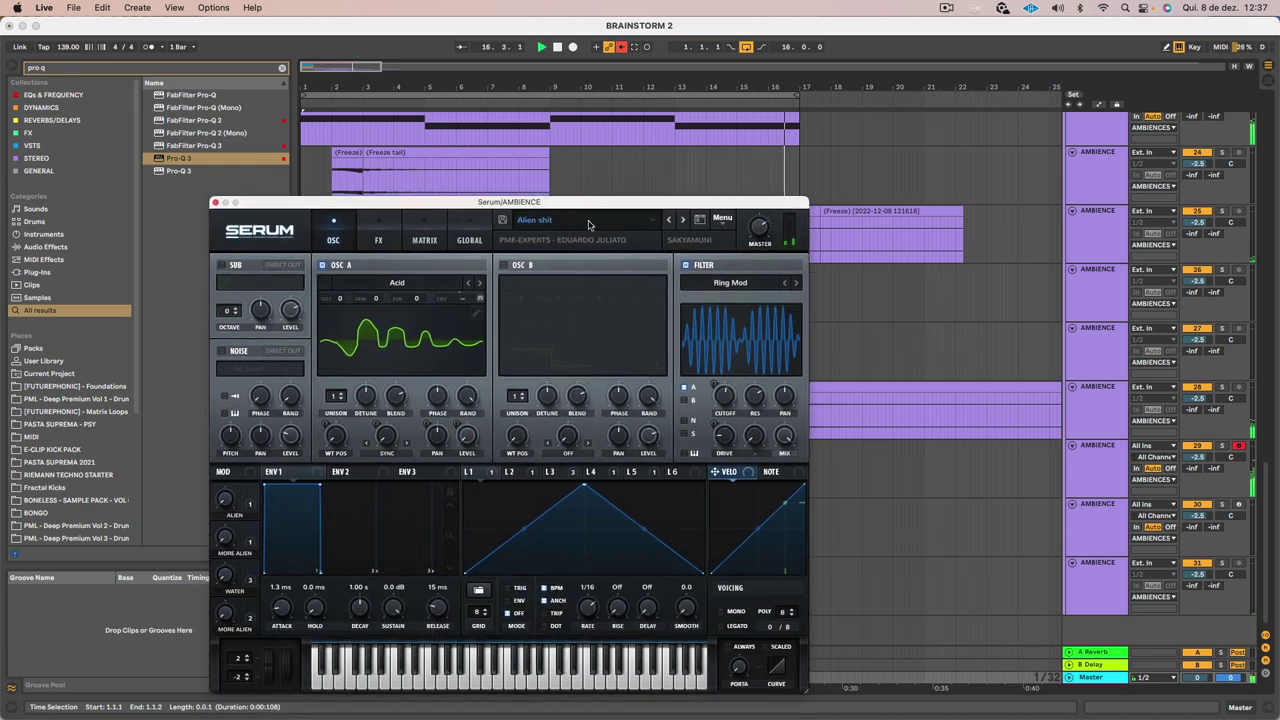
drag(226, 505, 247, 403)
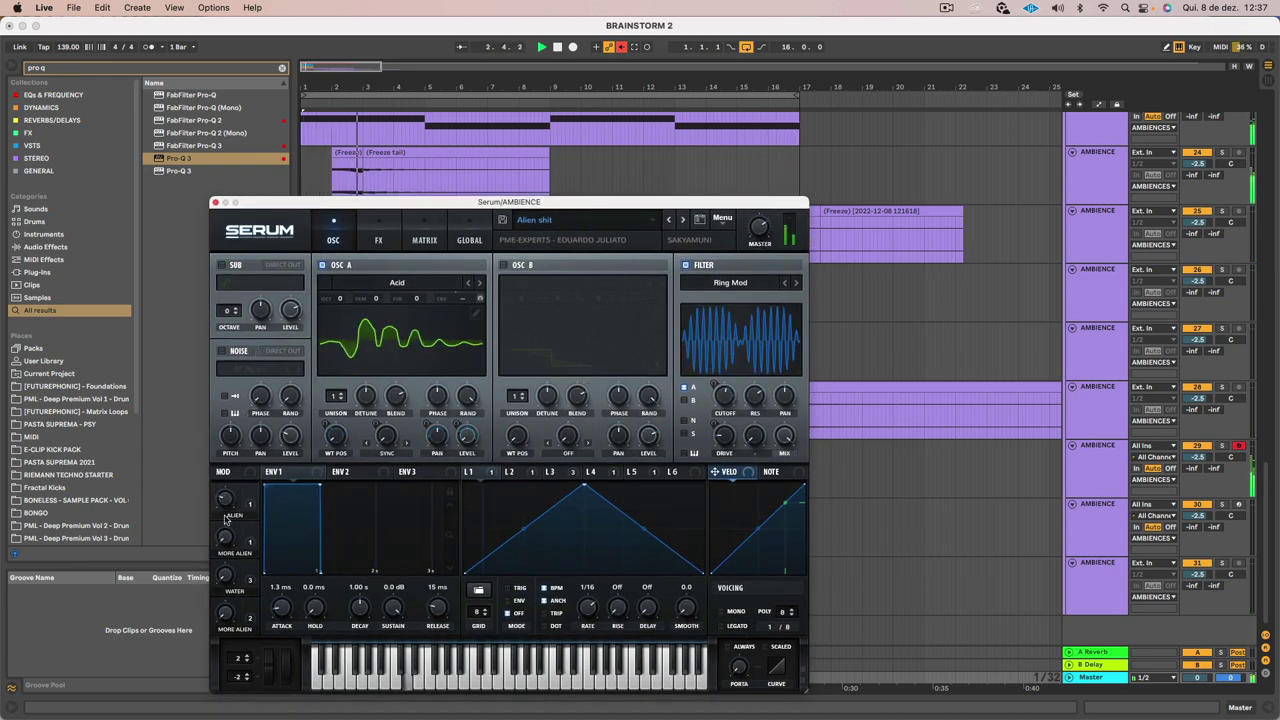
drag(226, 537, 240, 474)
drag(252, 424, 246, 446)
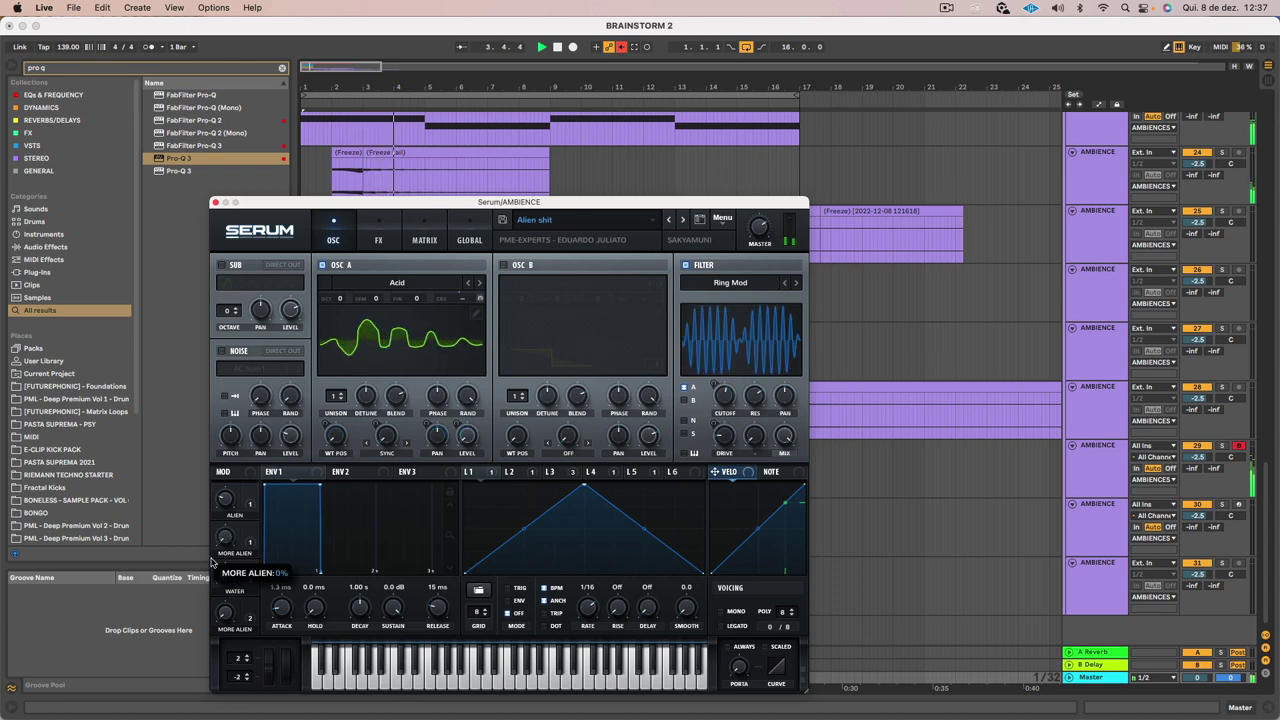
drag(226, 577, 230, 437)
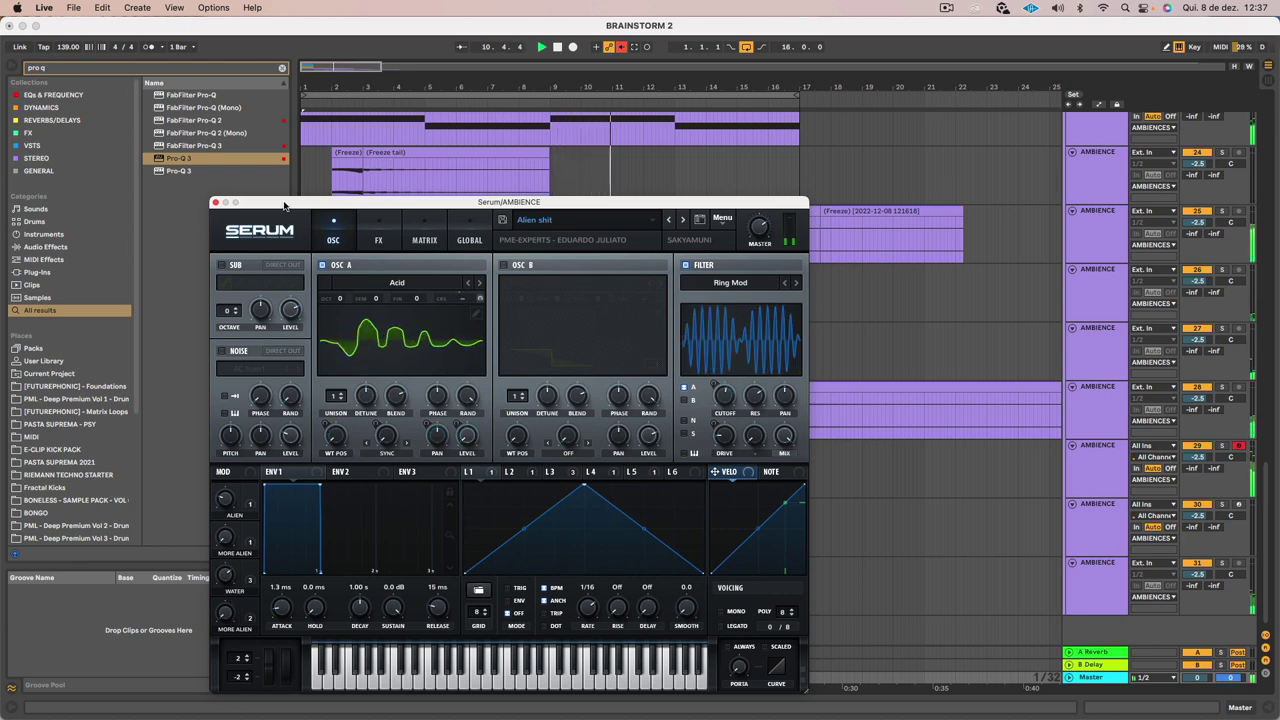
click(213, 202)
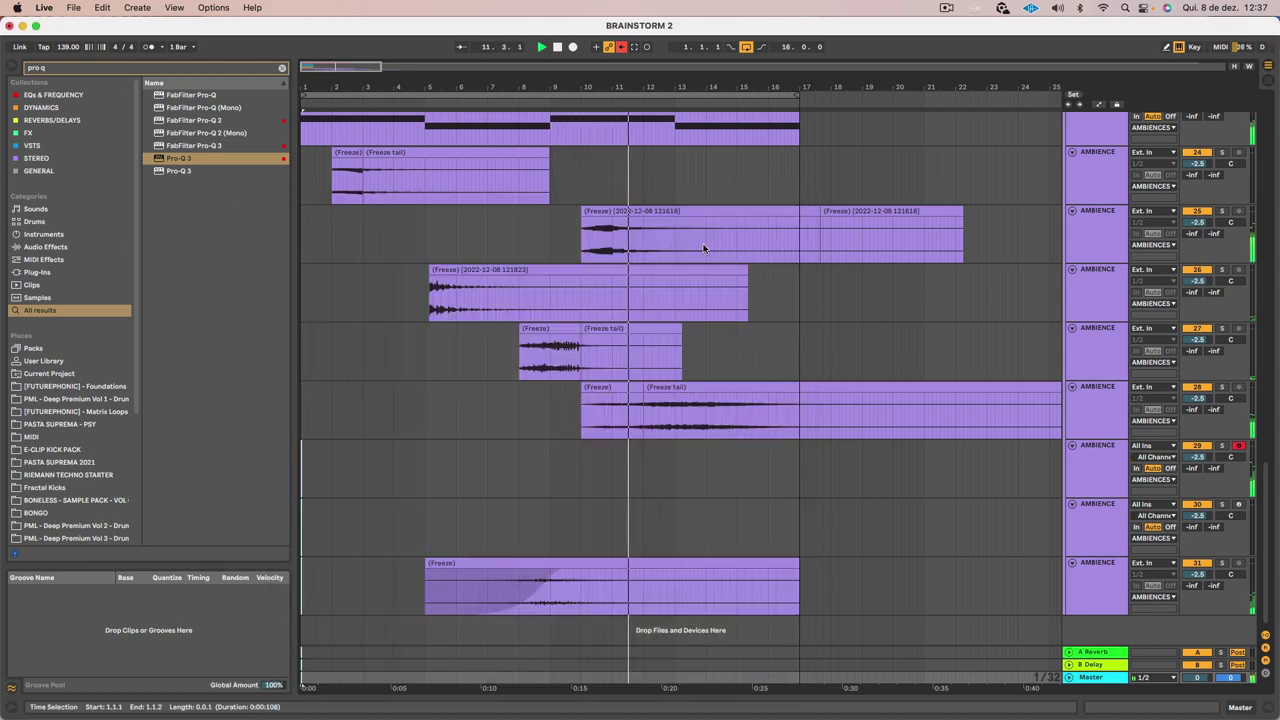
Show track 29's devices and set the Arpeggiator's synced Rate to 1/16 while playing notes over the loop
double_click(1107, 475)
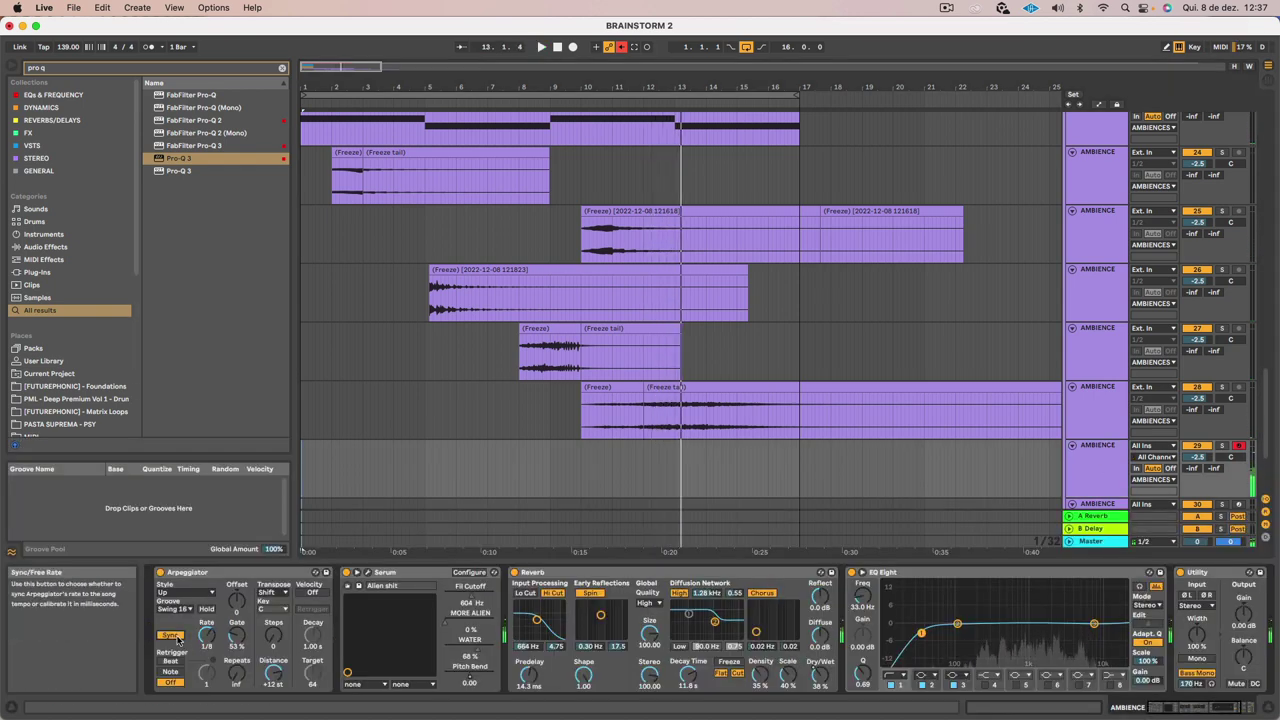
key(space)
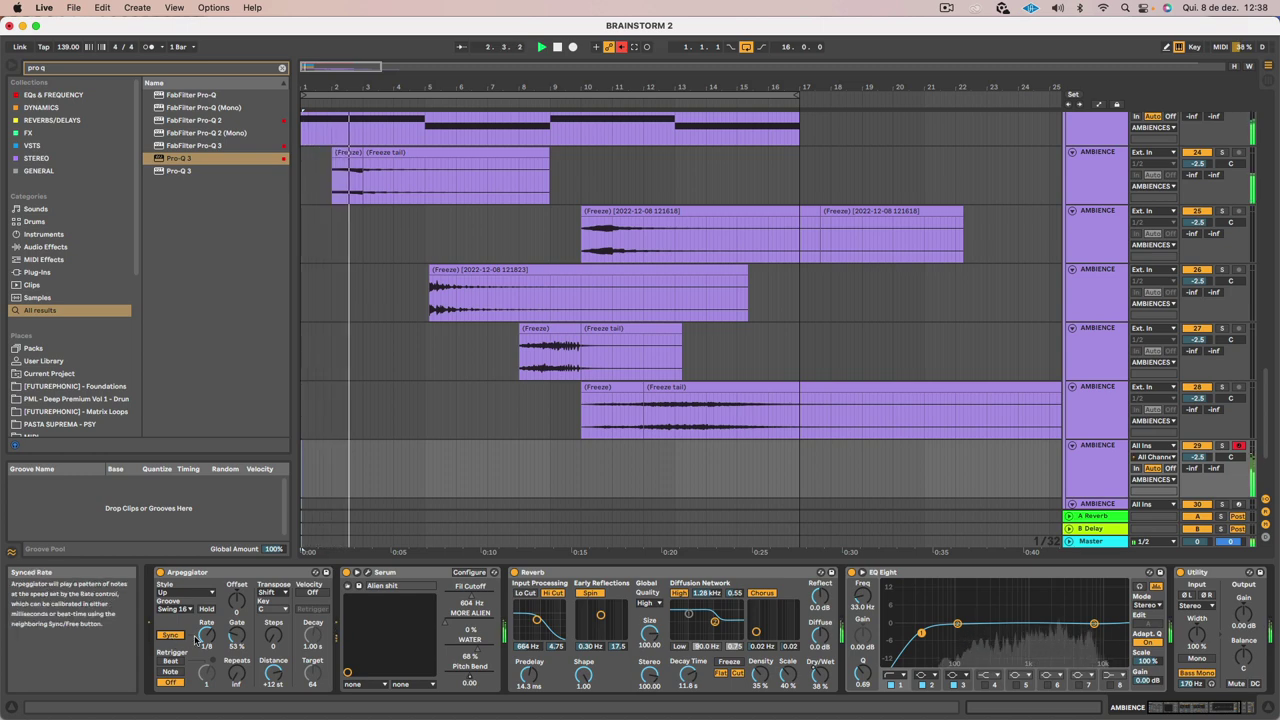
mouse_move(197, 640)
mouse_down()
mouse_move(199, 614)
mouse_move(206, 628)
mouse_up()
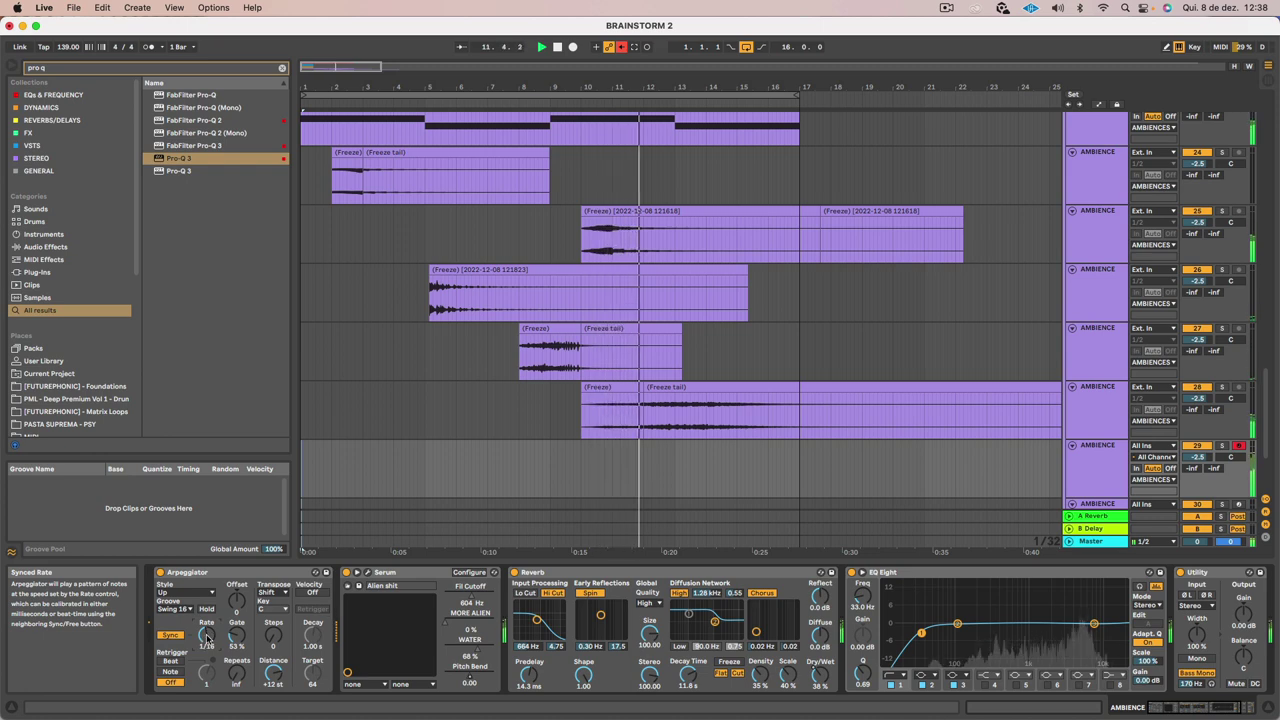
Record a sustained note into the arrangement on track 29 over bars 1 to 17 while moving Serum's ALIEN macro
click(368, 575)
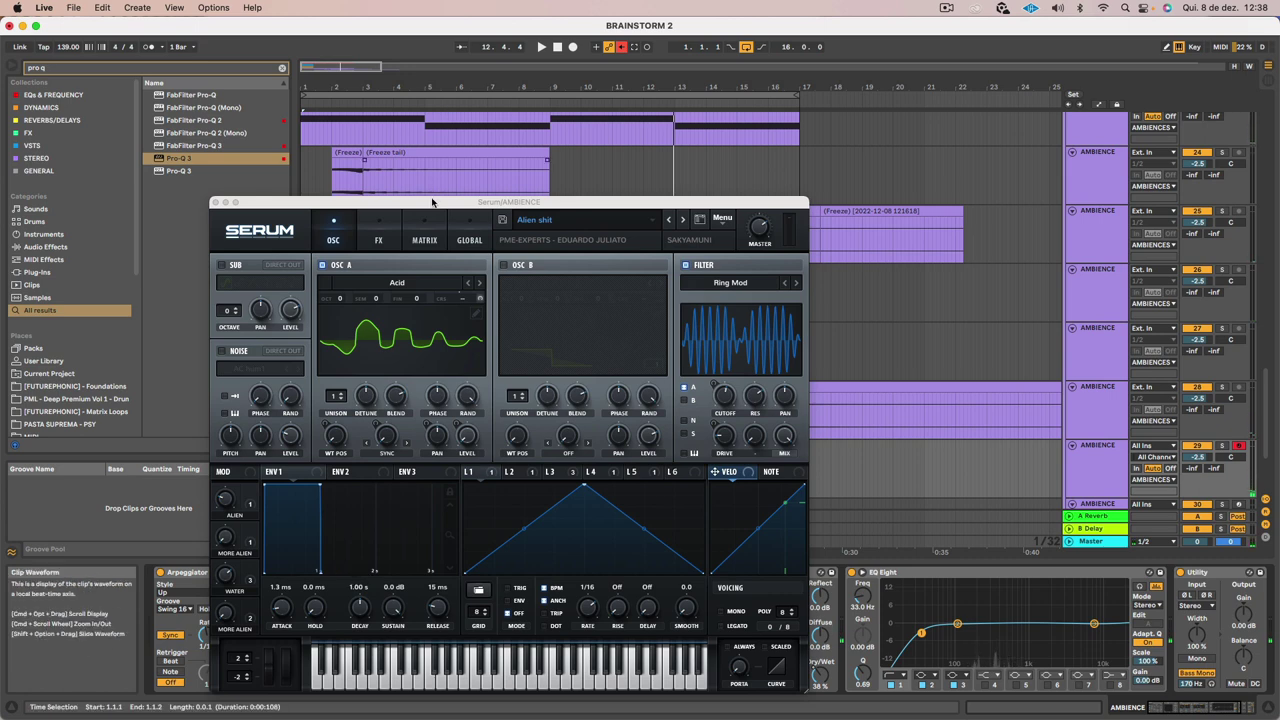
drag(434, 200, 497, 542)
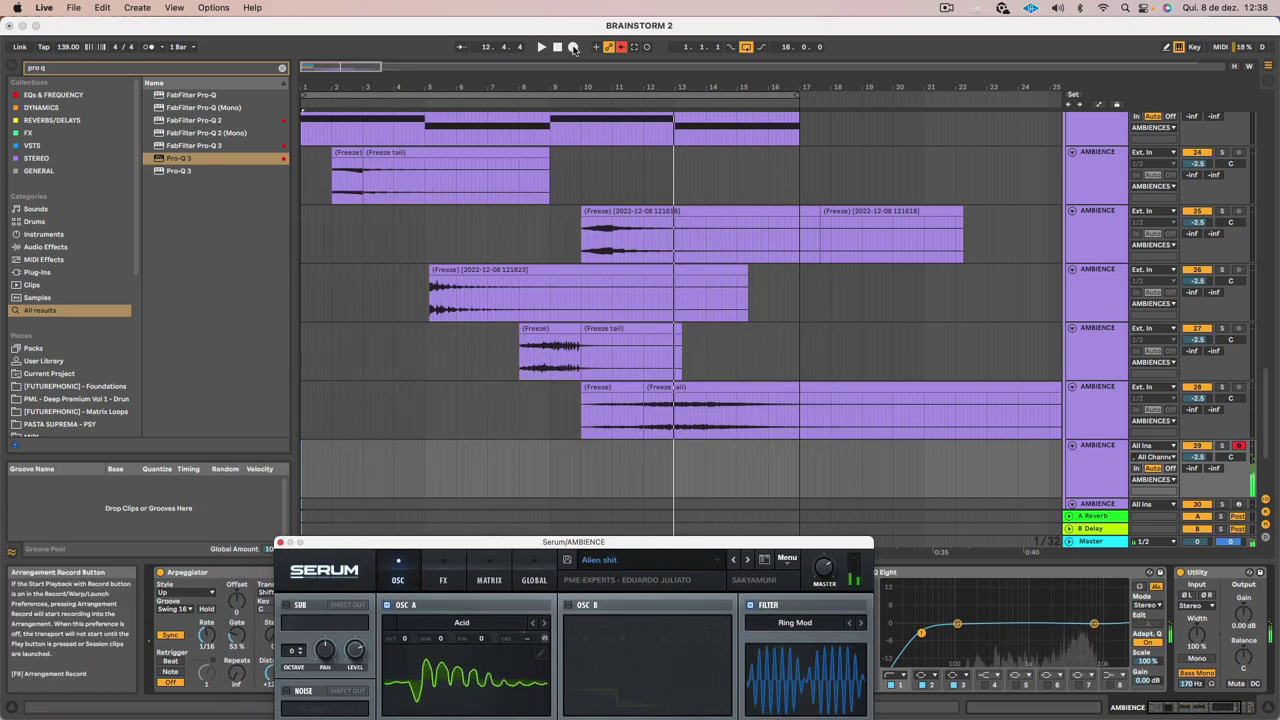
click(573, 47)
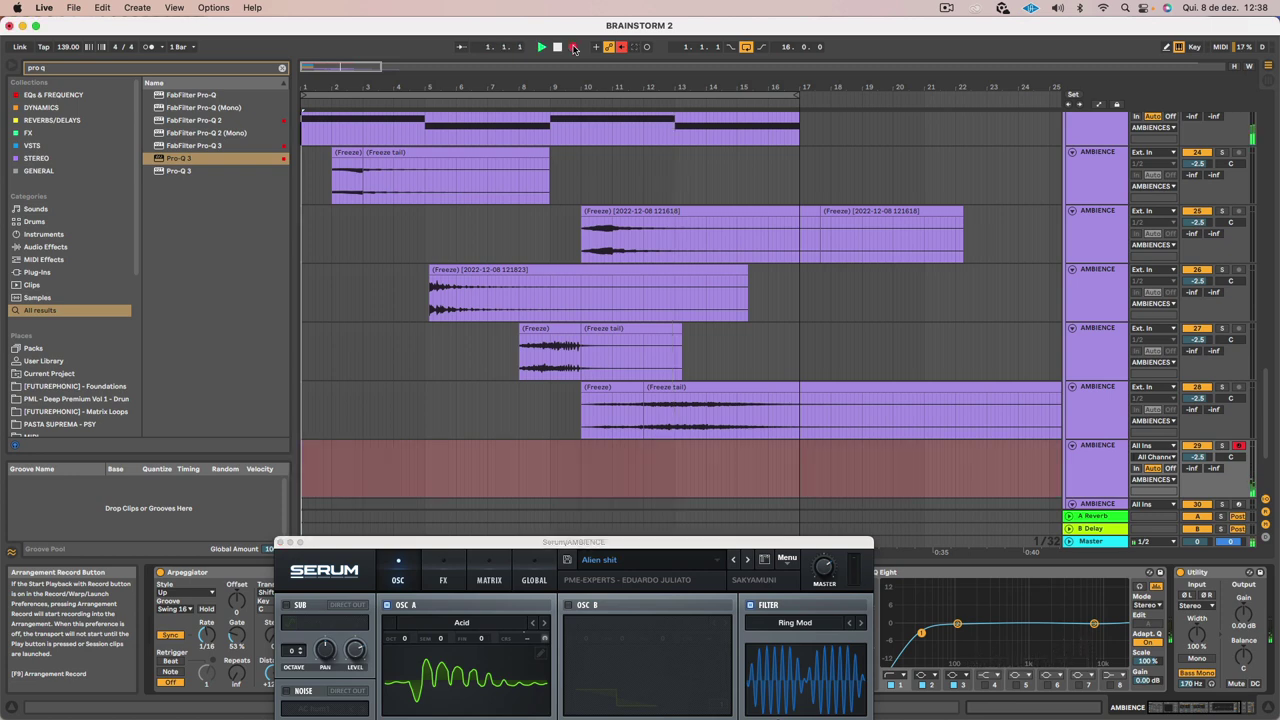
drag(741, 549, 719, 159)
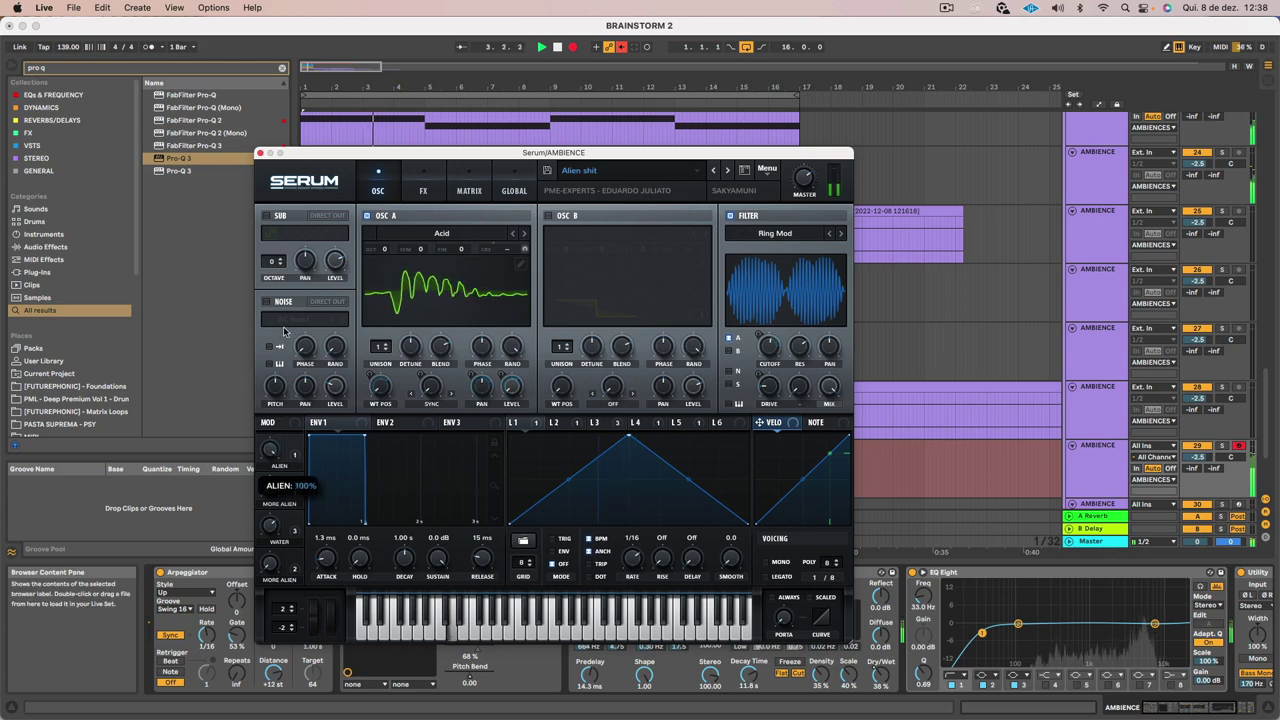
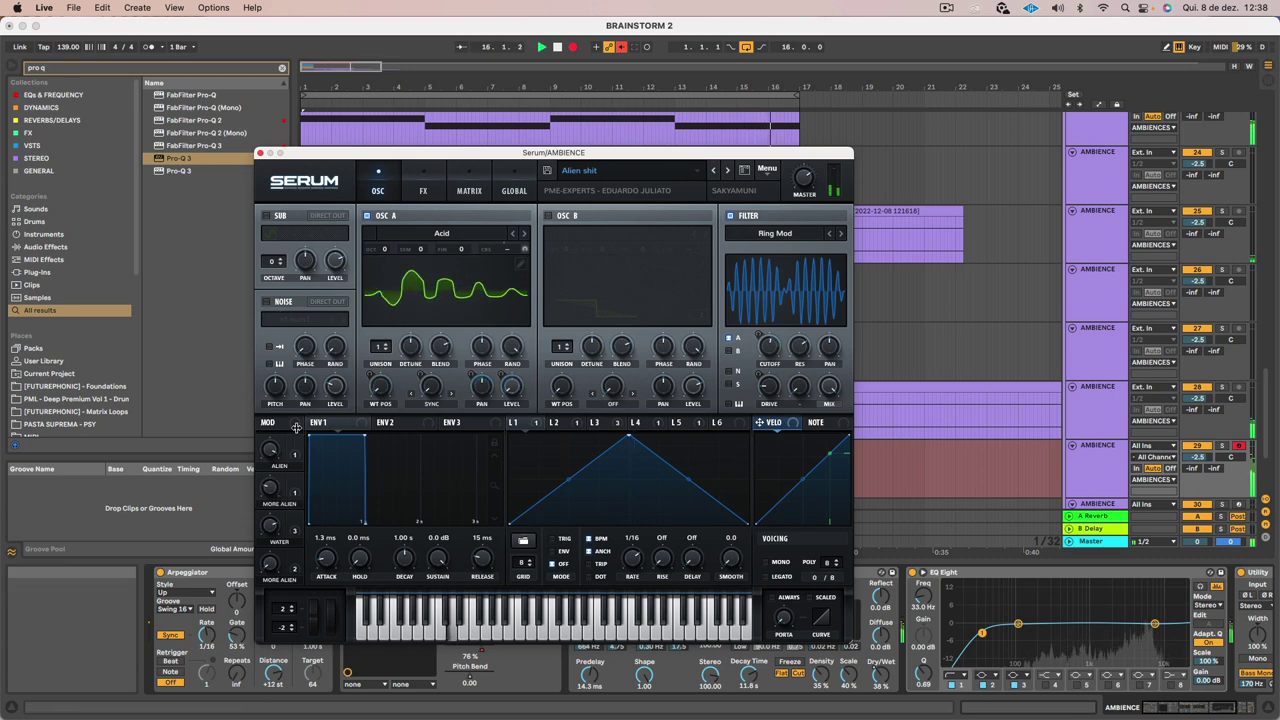
key(space)
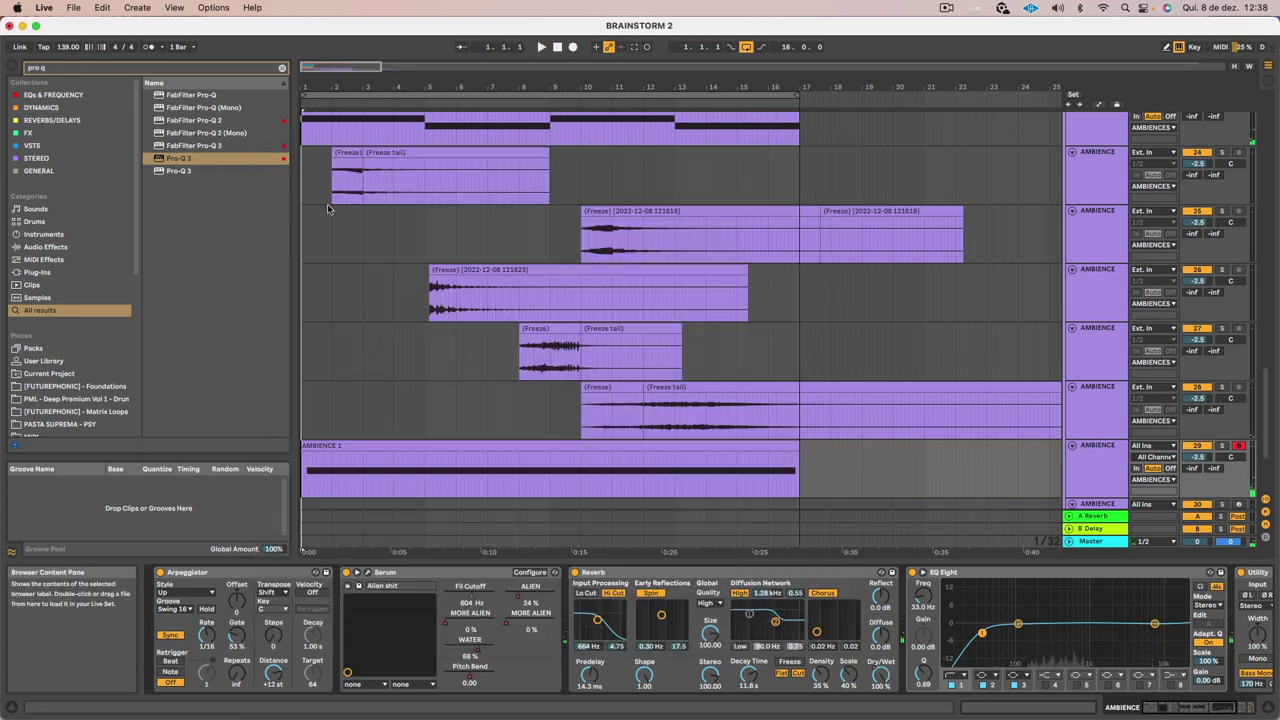
click(259, 152)
Open track 29's recorded clip and extend its D2 note to fill the whole clip, from 17.1.1 to 33.1.1
click(522, 441)
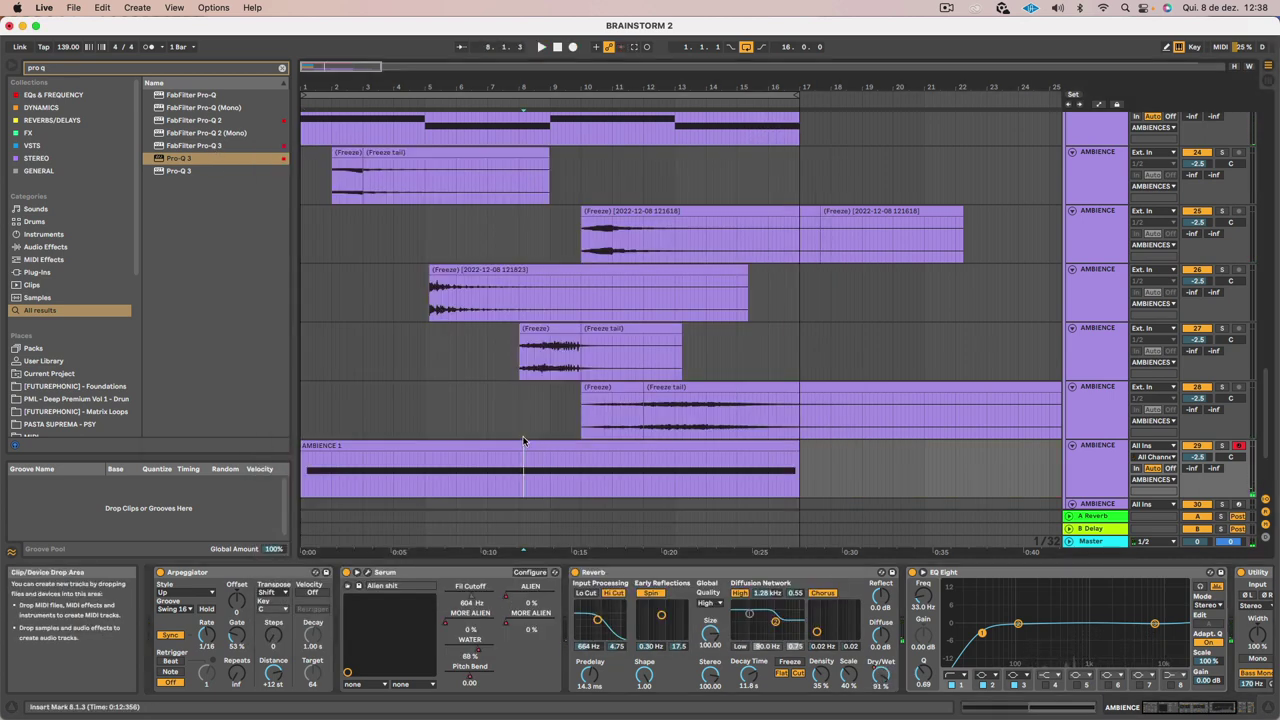
double_click(465, 442)
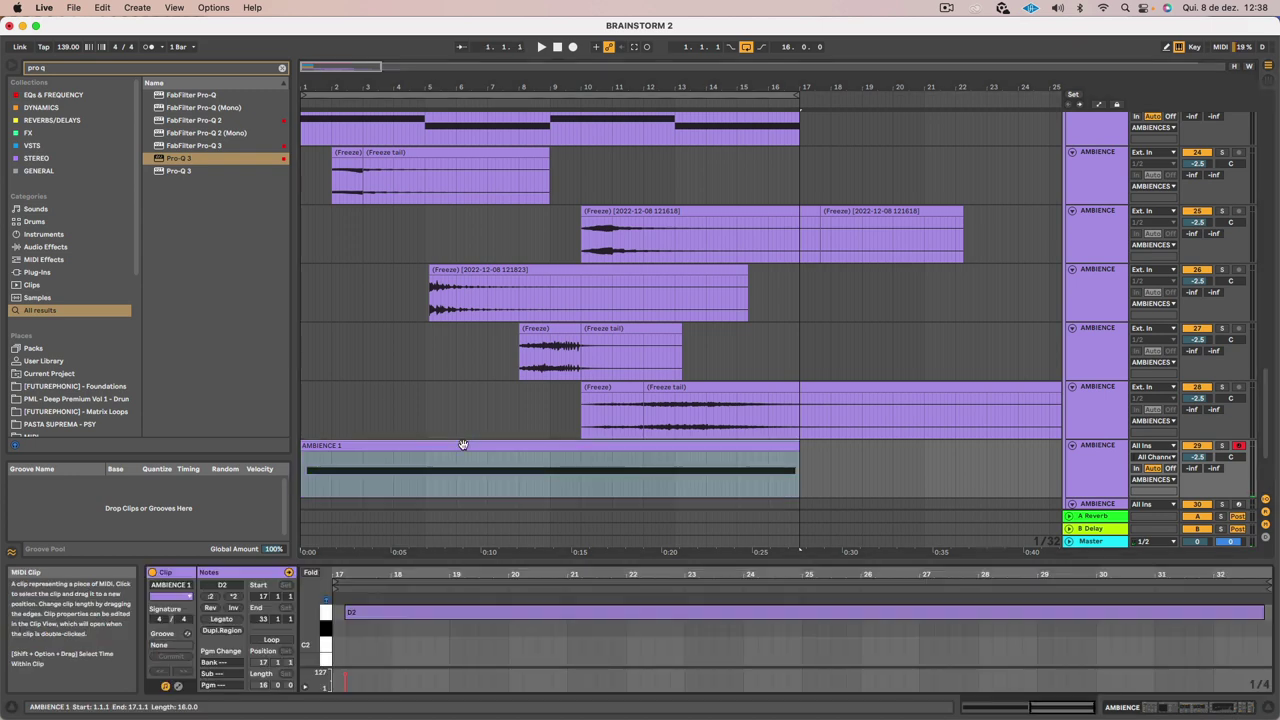
click(343, 620)
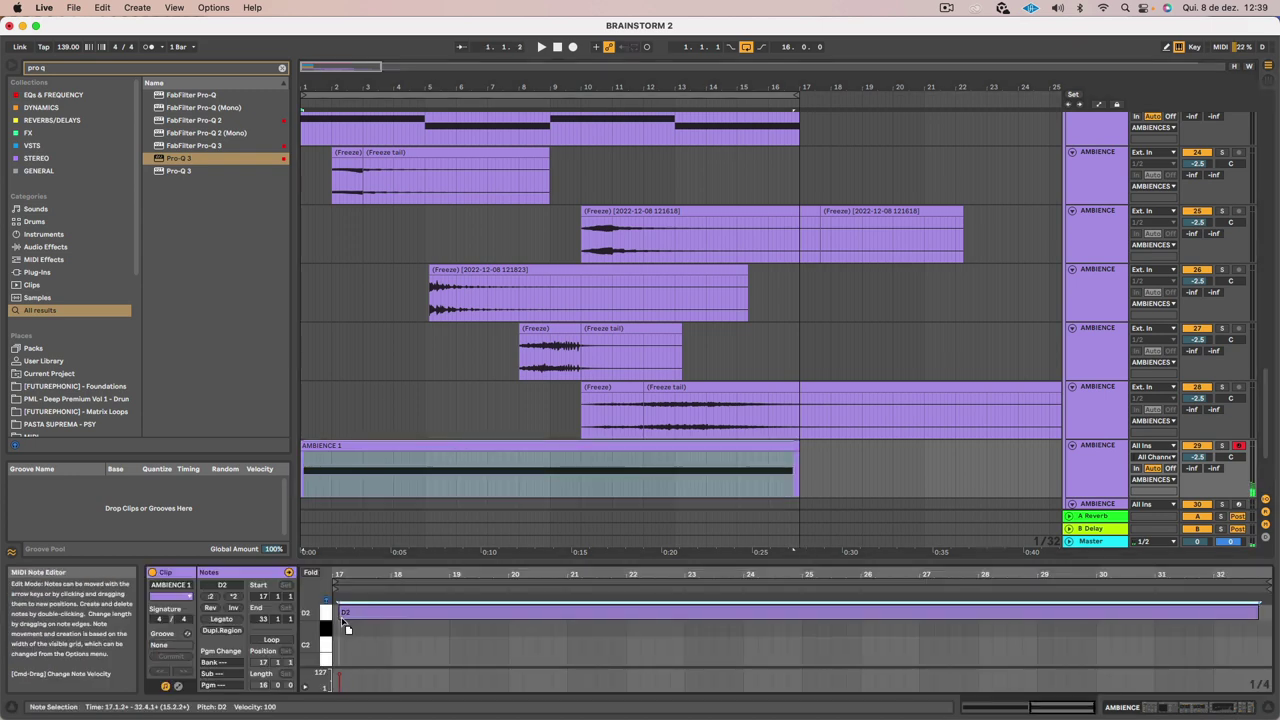
scroll(340, 623, left, 6)
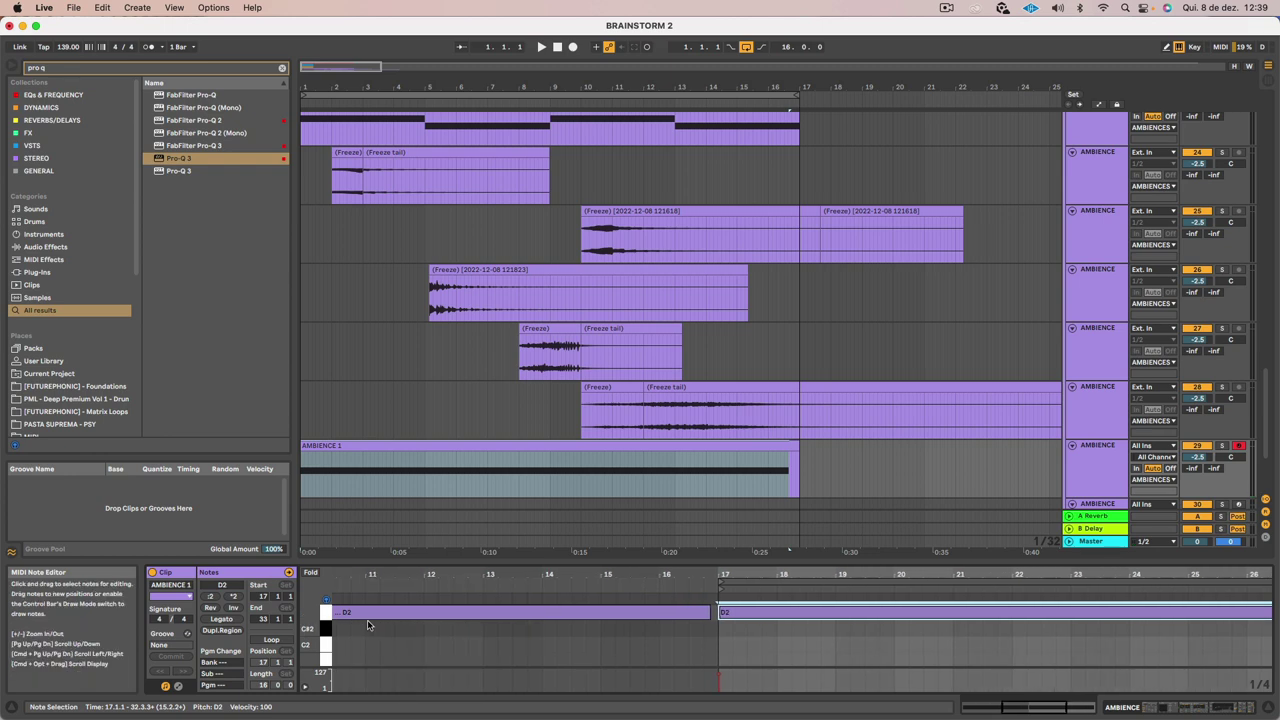
click(719, 612)
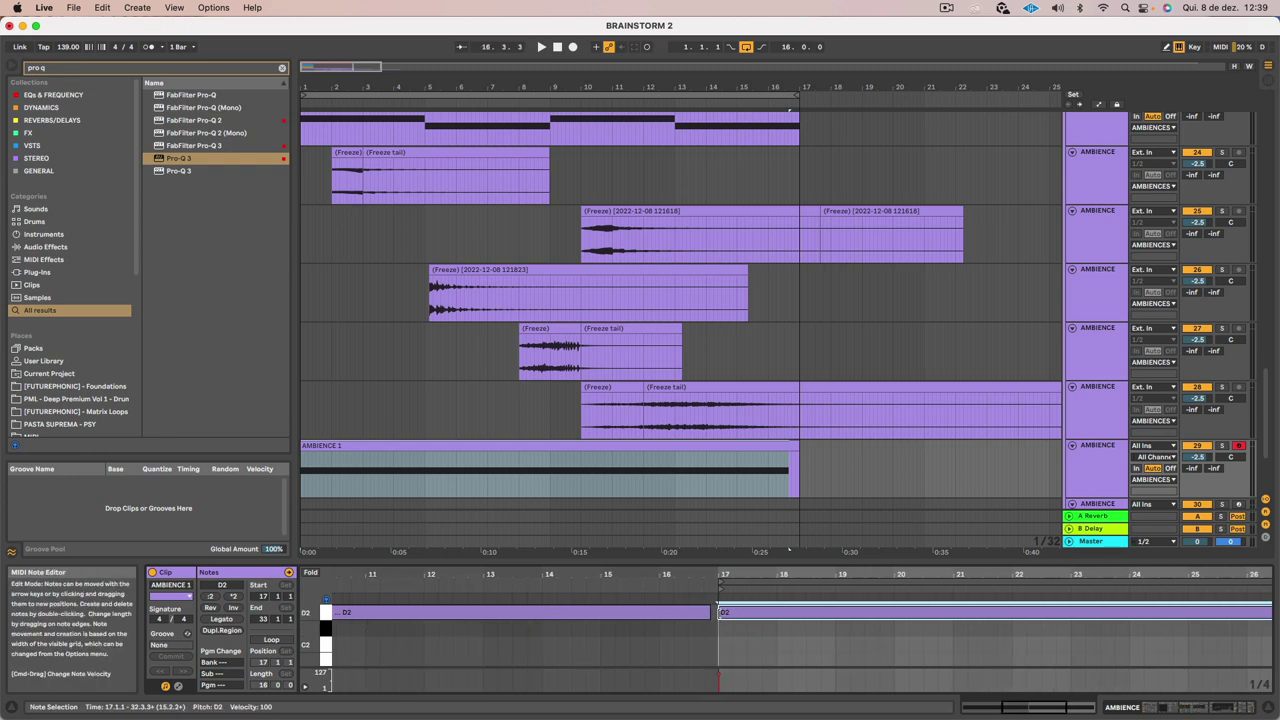
scroll(719, 612, right, 6)
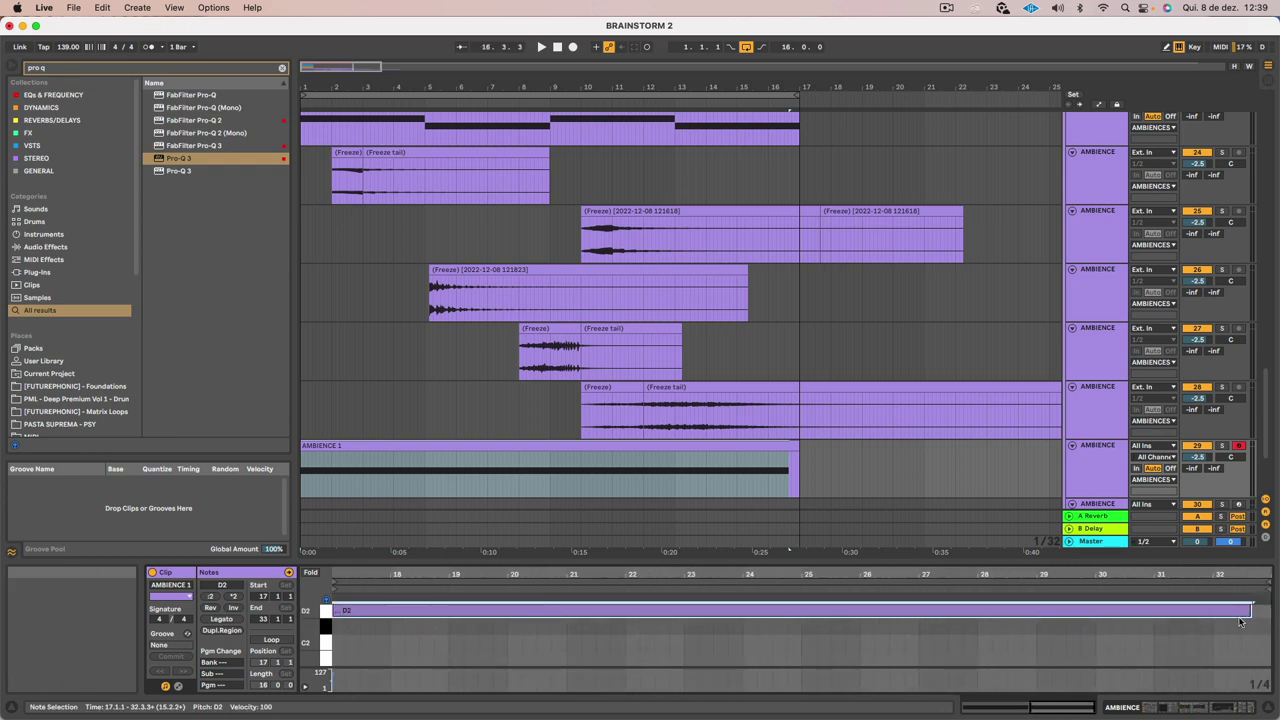
drag(1247, 614, 1243, 615)
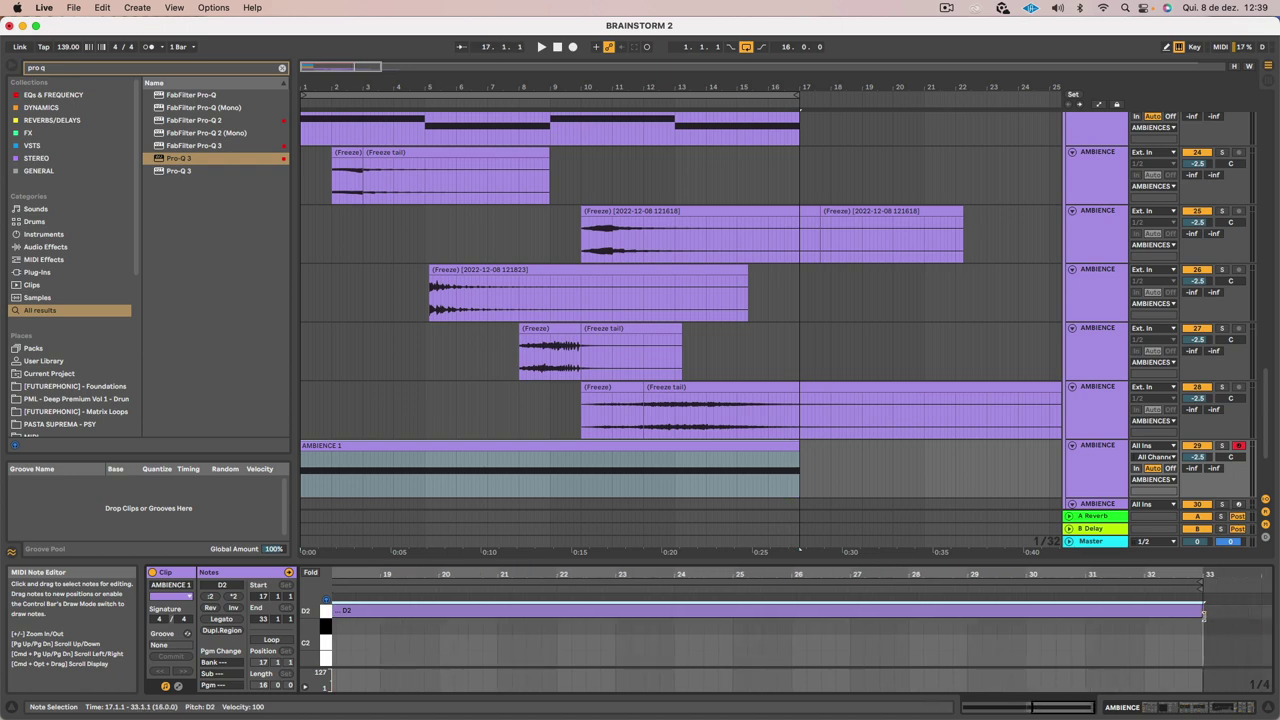
Play back track 29's recording and set its Reverb Dry/Wet to 0.8 %
click(1100, 465)
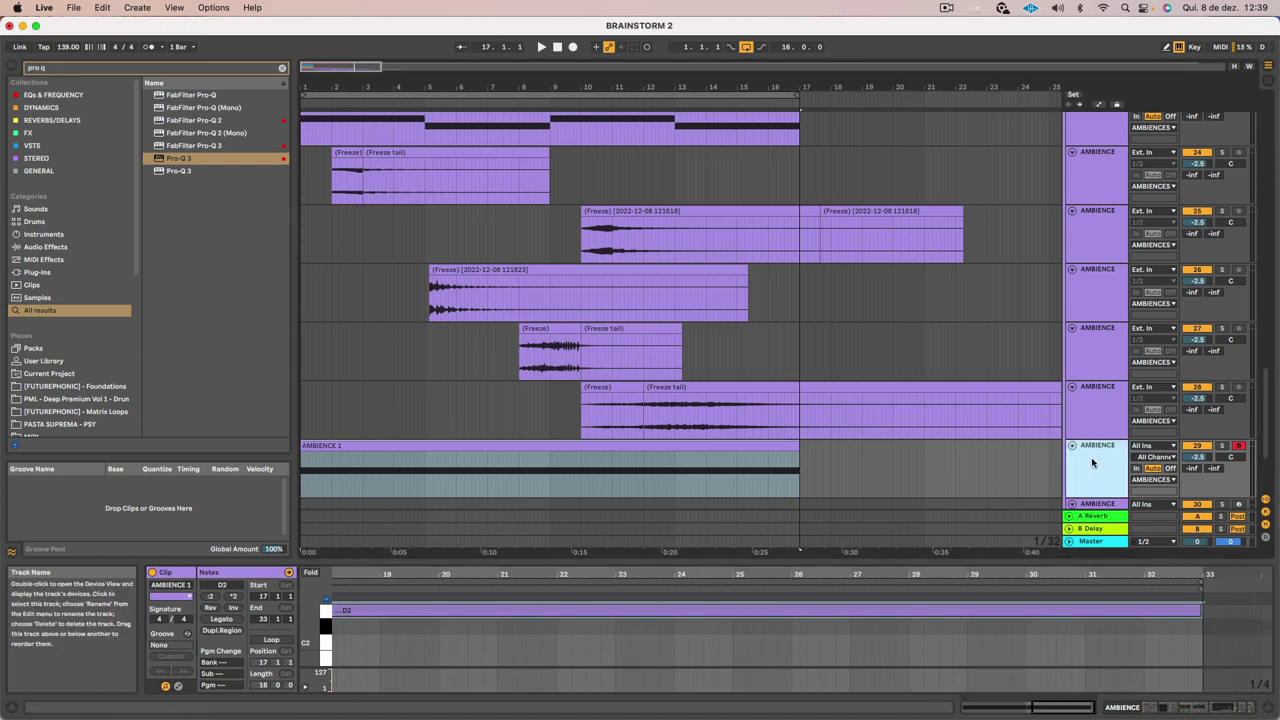
scroll(1090, 460, down, 3)
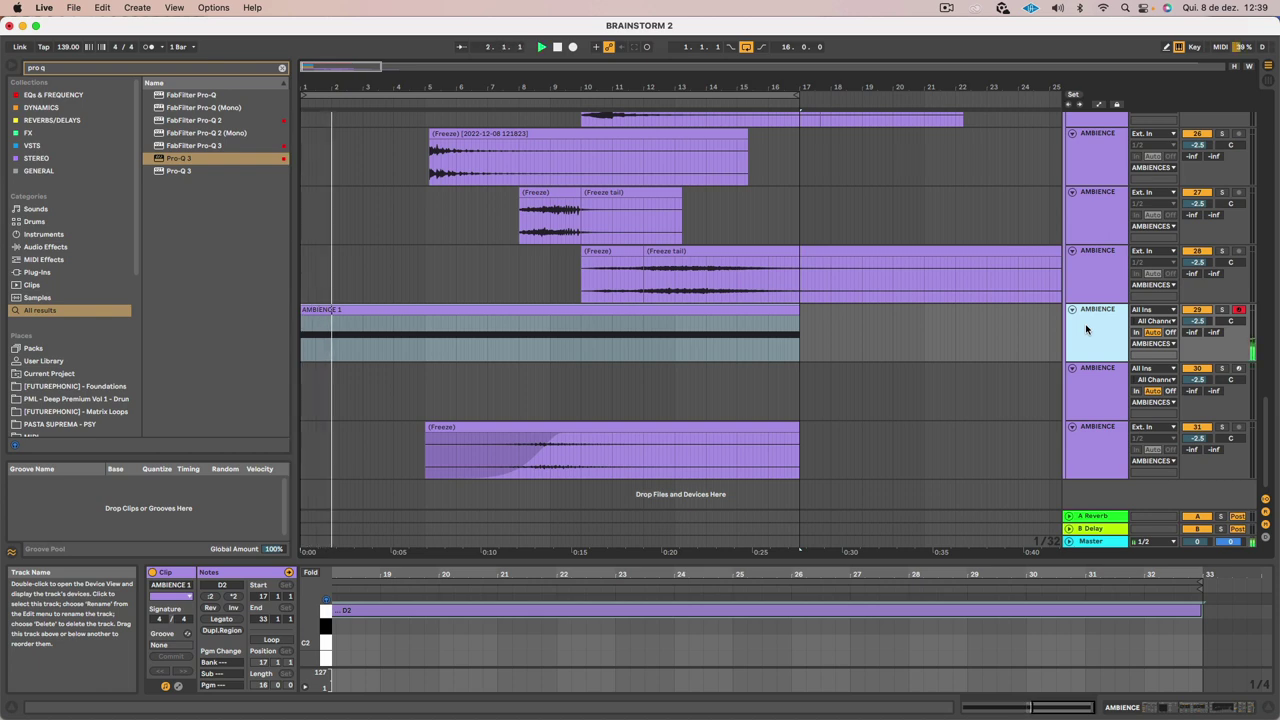
key(shift+Tab)
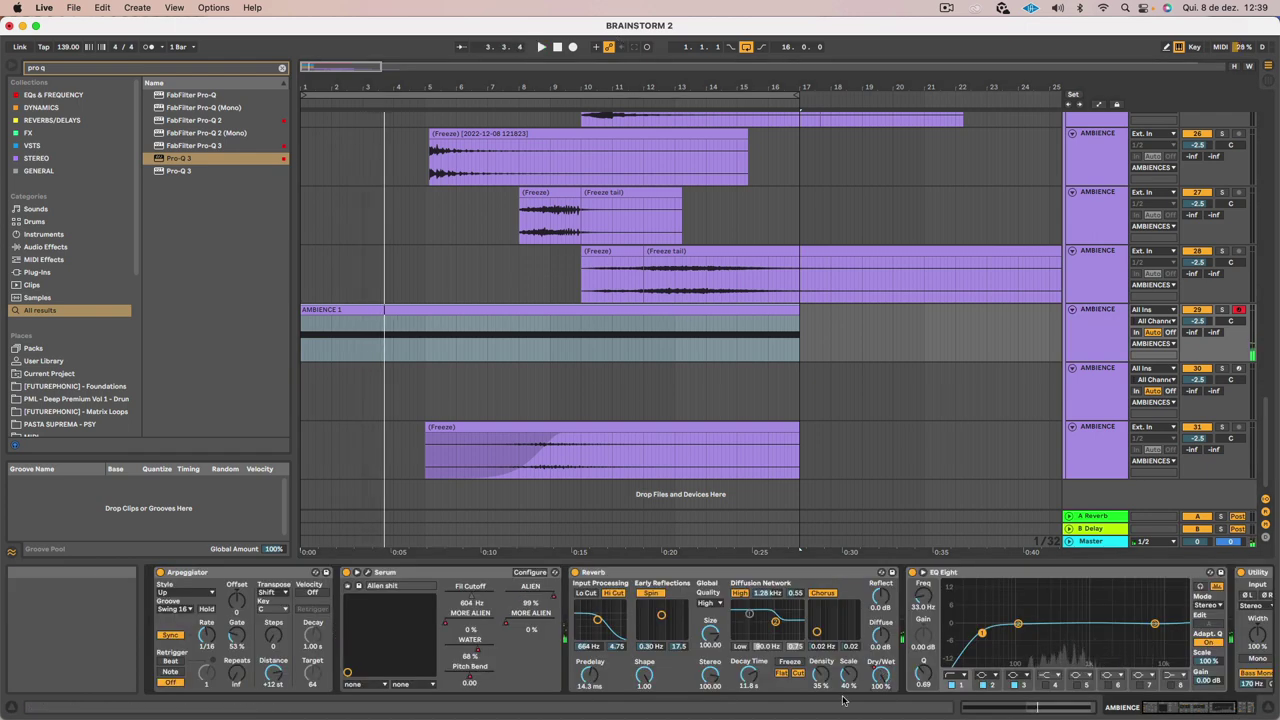
key(space)
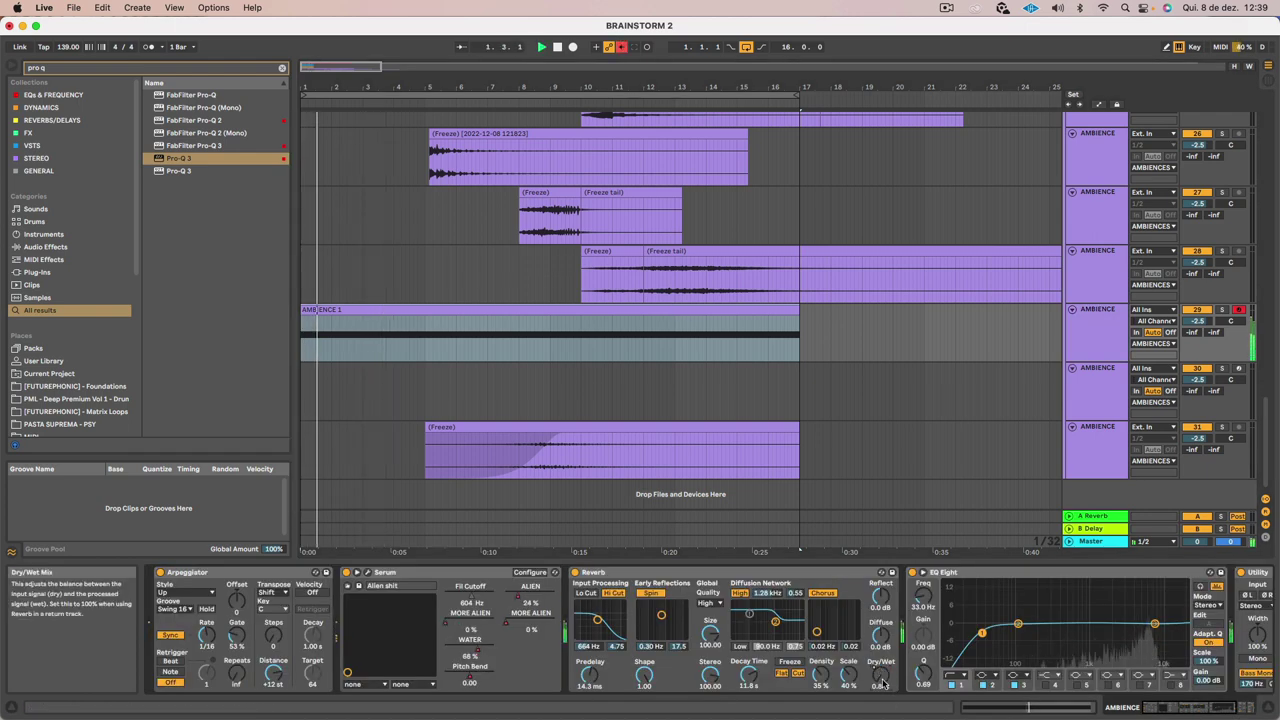
Stop playback and duplicate AMBIENCE track 29 together with its MIDI clip and devices
click(495, 309)
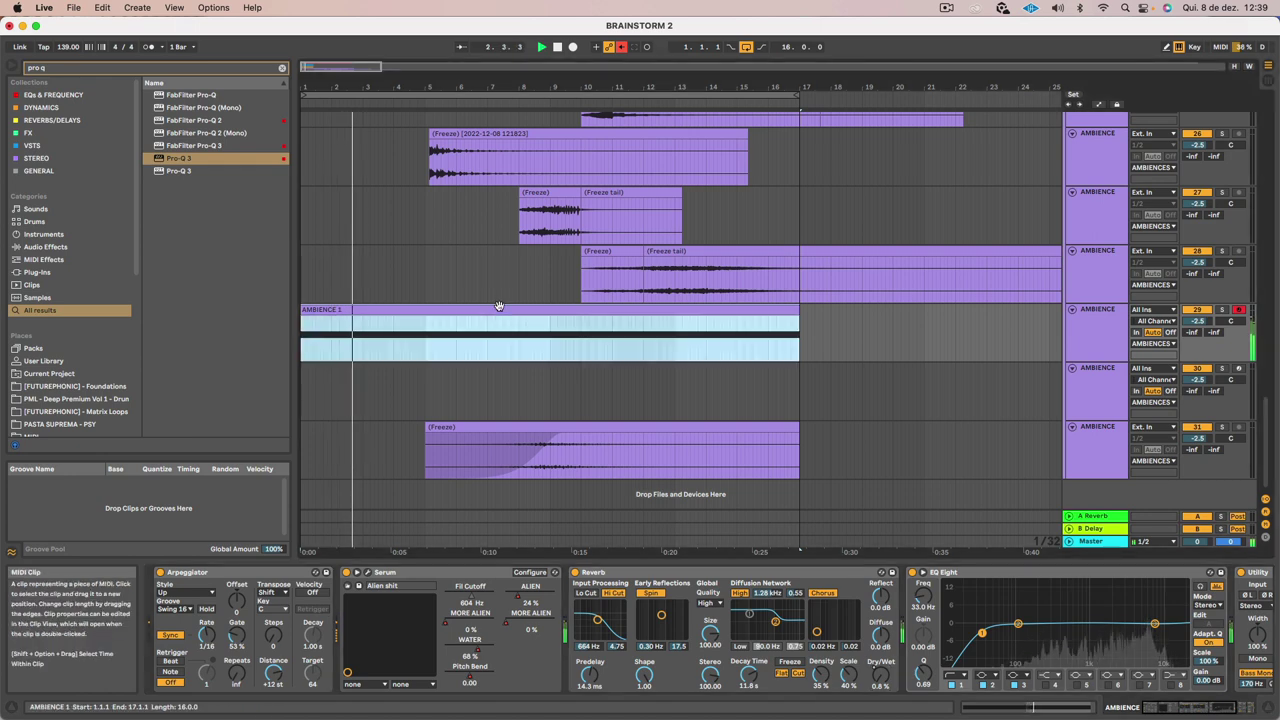
click(1123, 341)
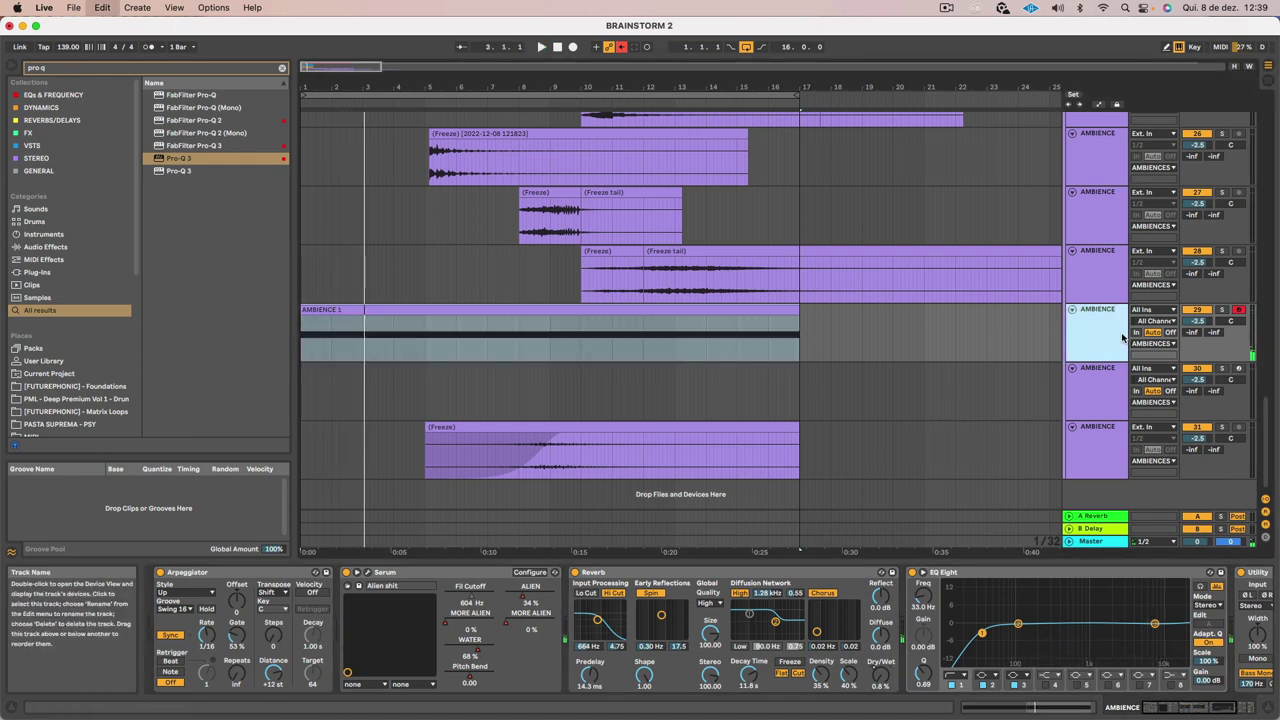
key(super+d)
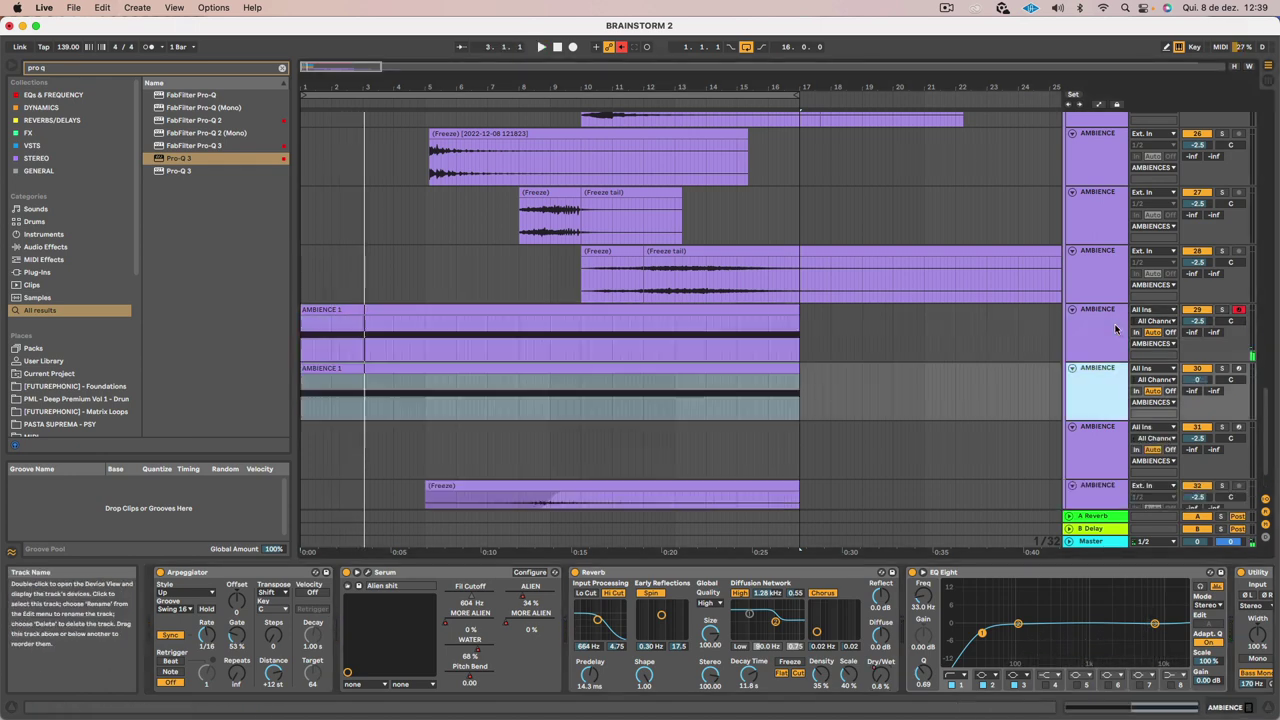
Freeze the original track 29 and flatten it to audio
right_click(1113, 326)
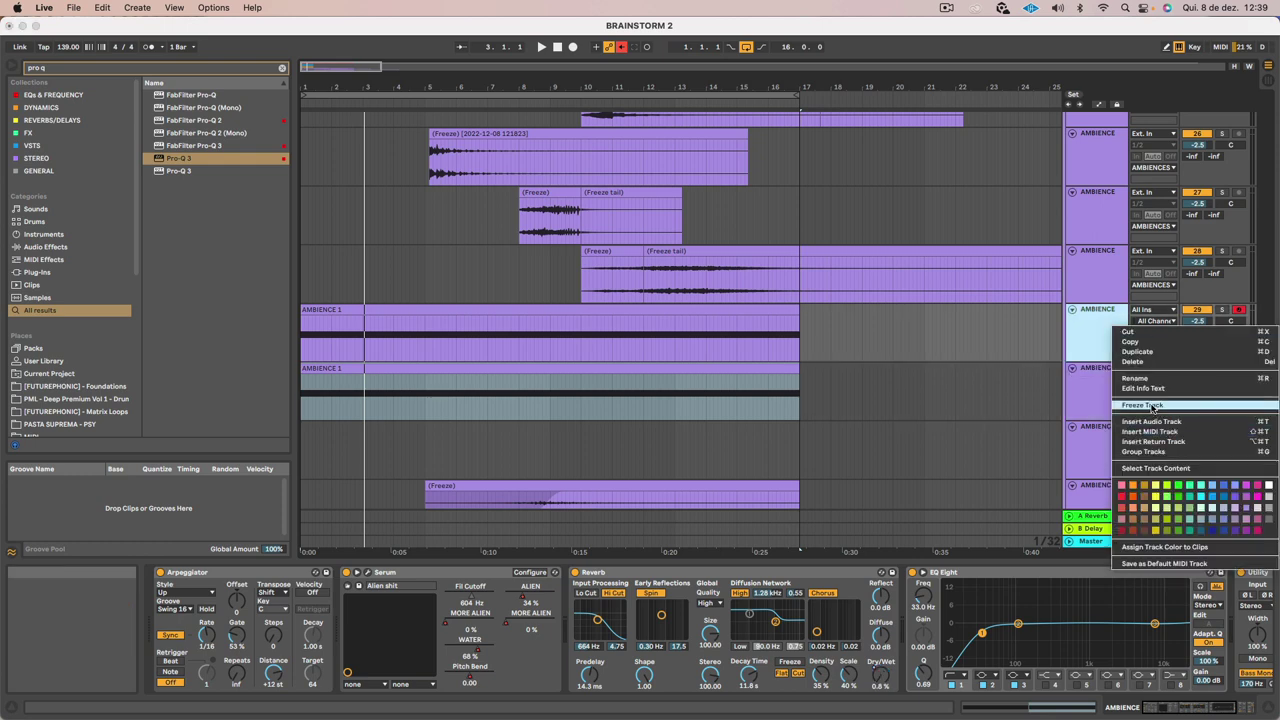
click(1150, 404)
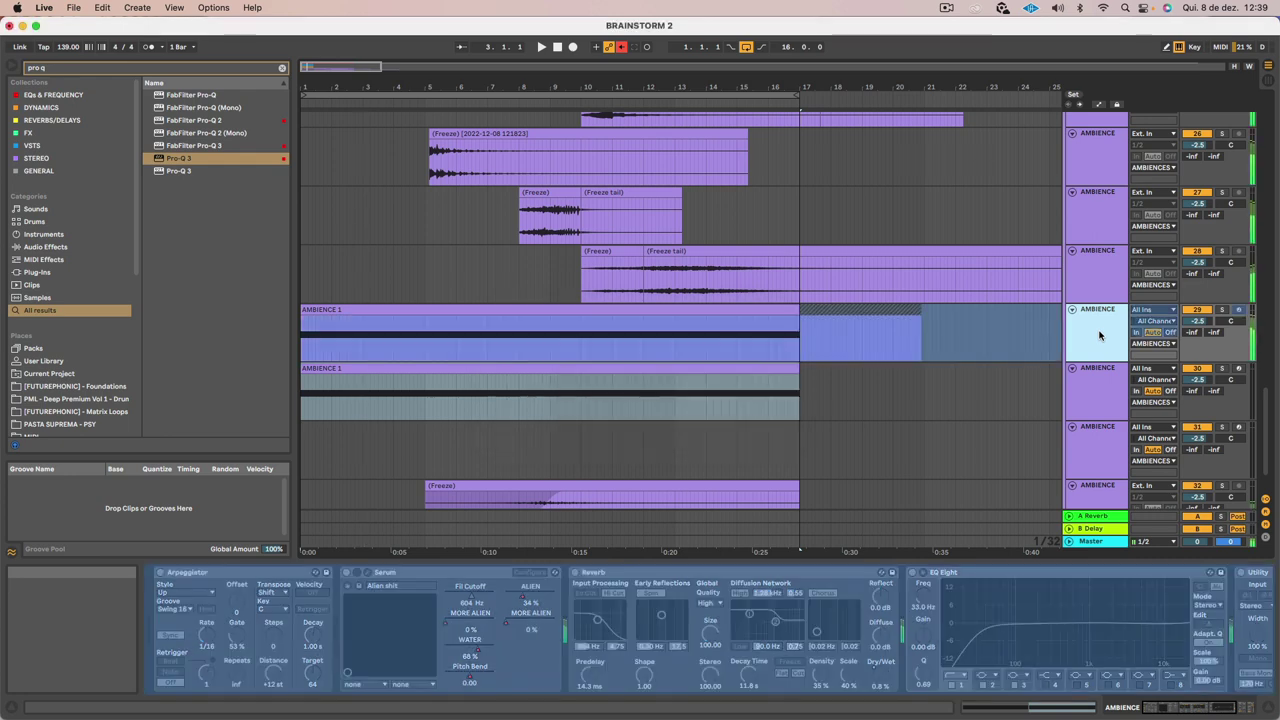
right_click(1099, 334)
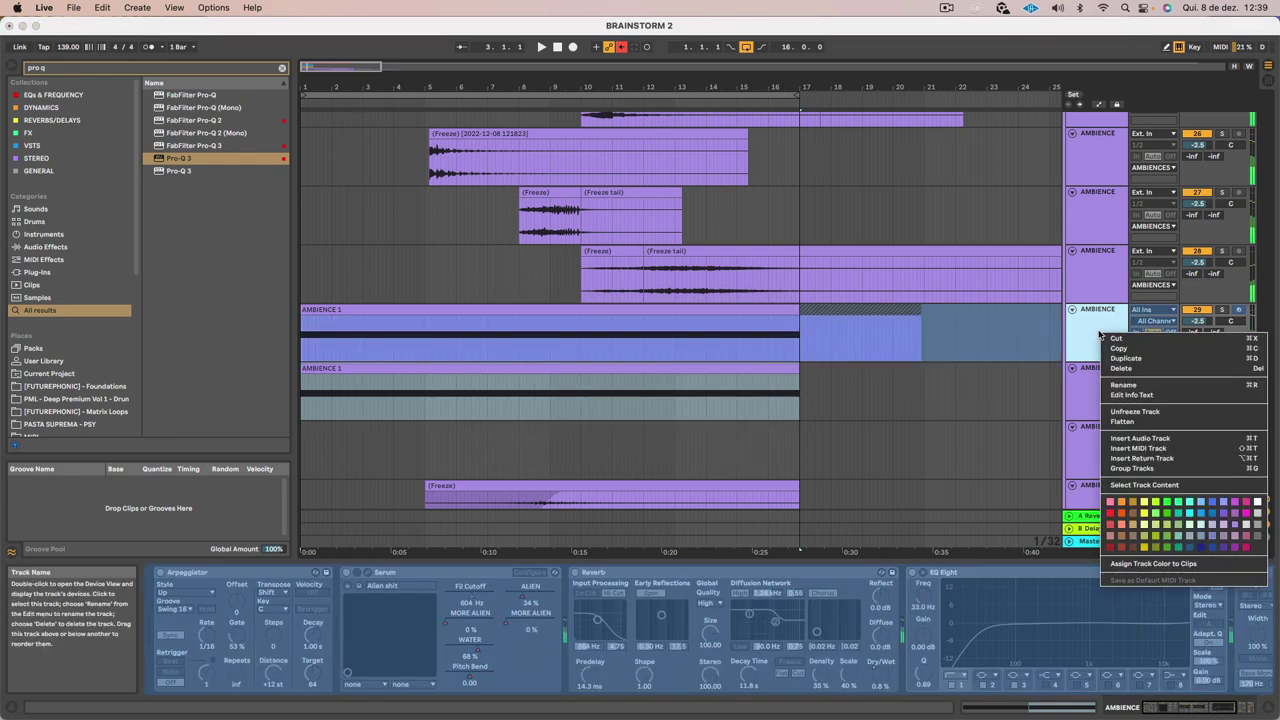
click(1122, 421)
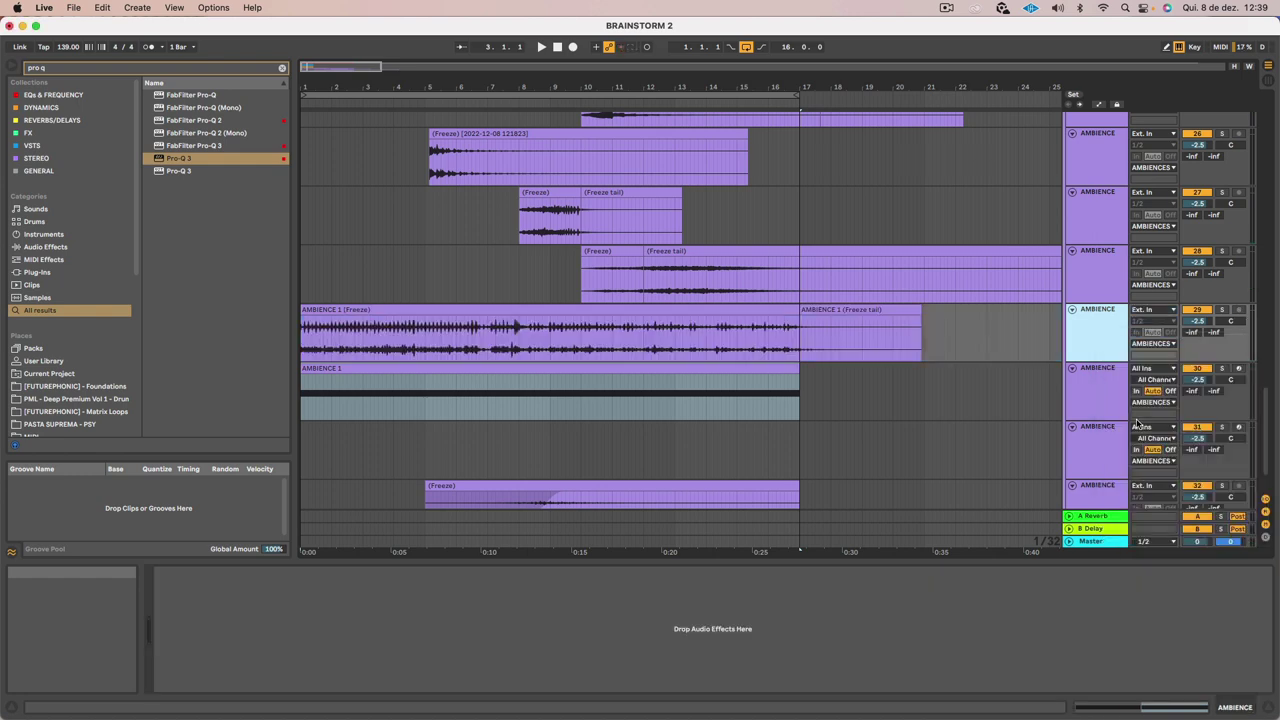
Delete the freeze tail clip after bar 17 on track 29 and mute the duplicated MIDI track 30
click(878, 311)
key(Delete)
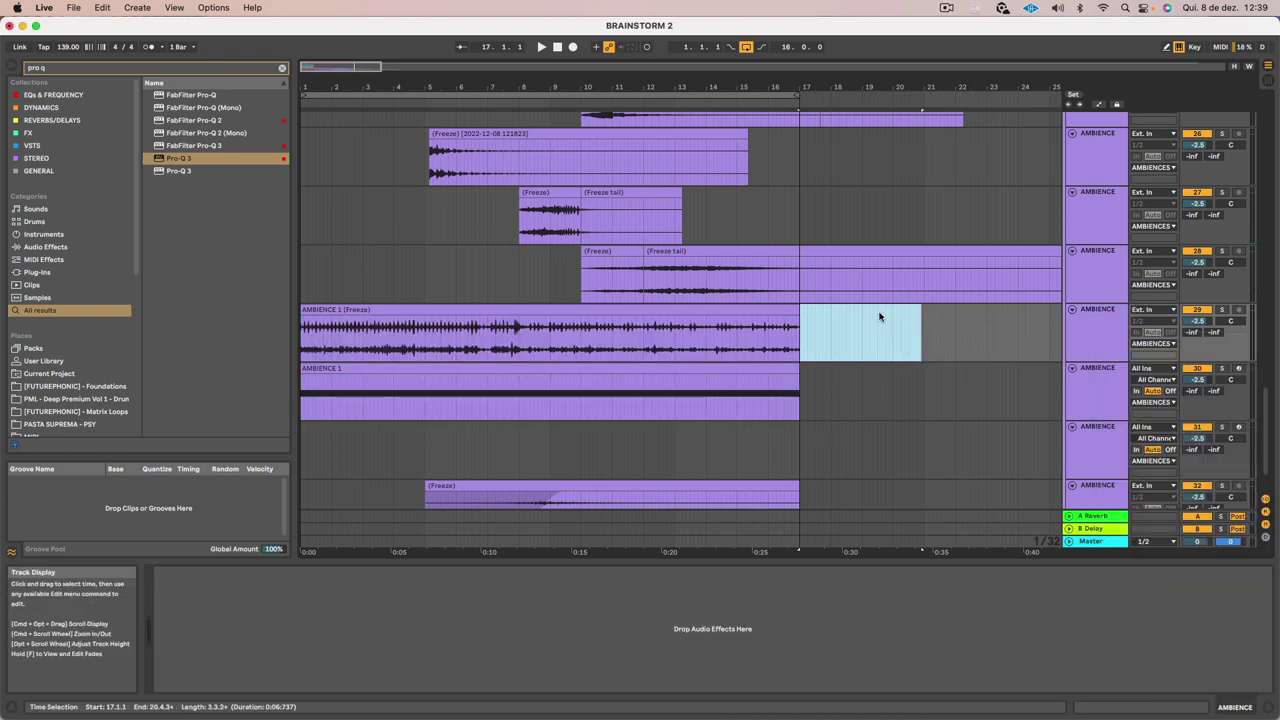
click(1055, 371)
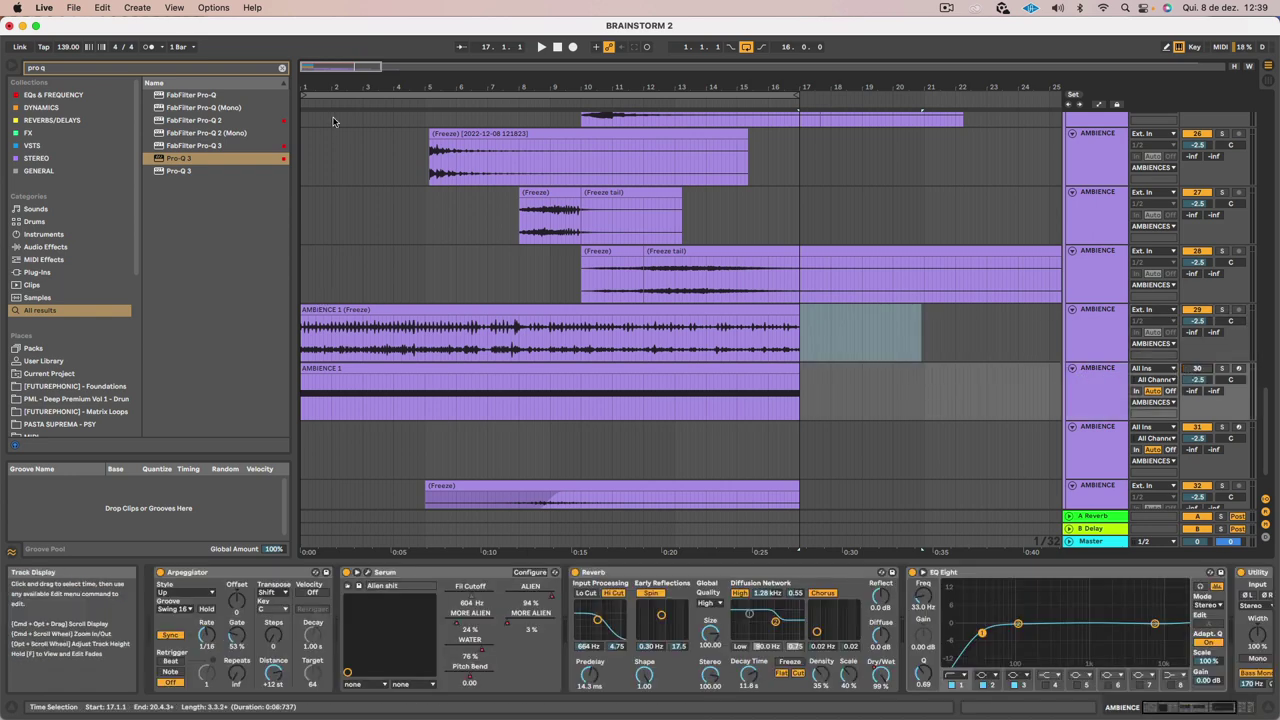
Play back track 29's flattened audio from bar 1 while switching the track off and on to compare the mix
drag(357, 88, 368, 118)
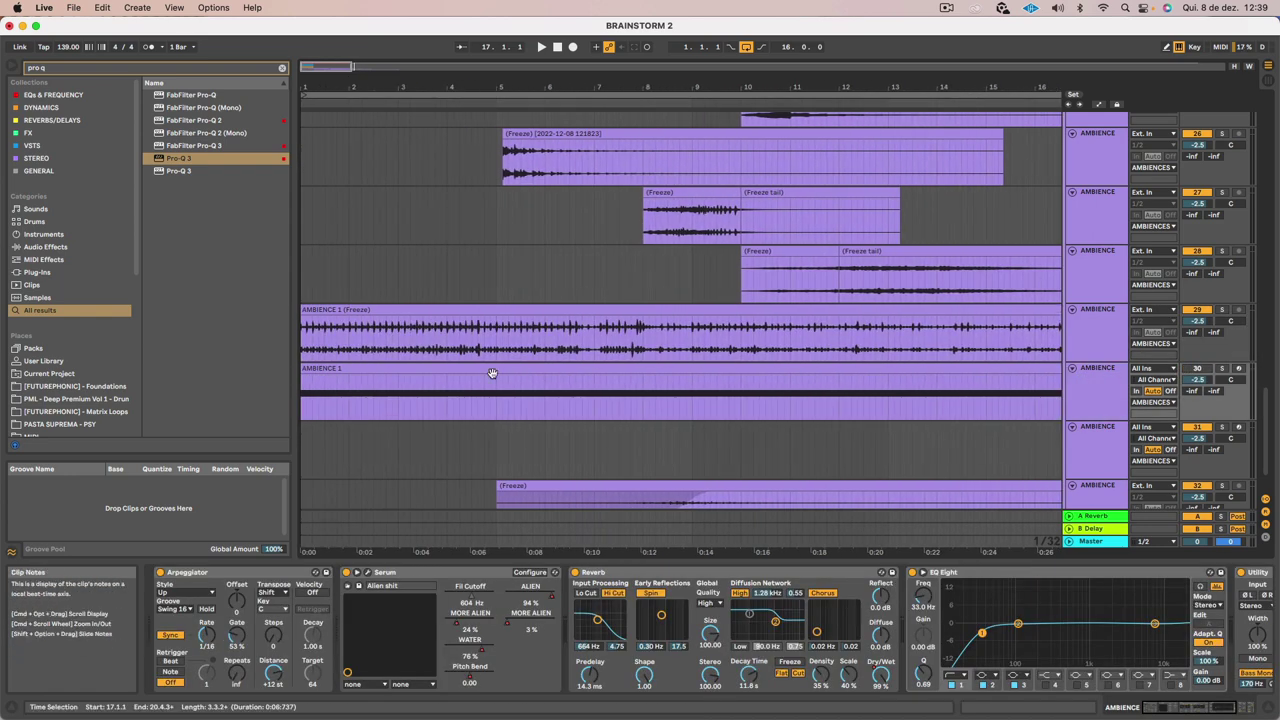
click(315, 310)
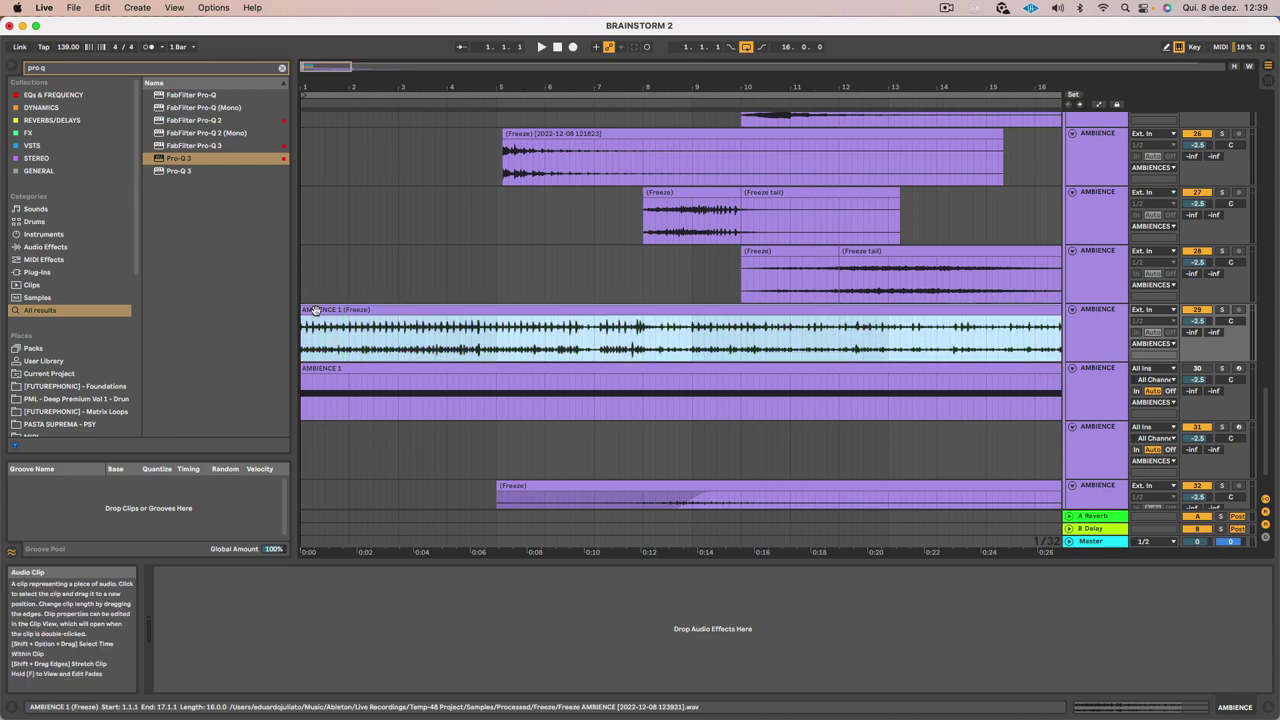
click(1189, 312)
key(space)
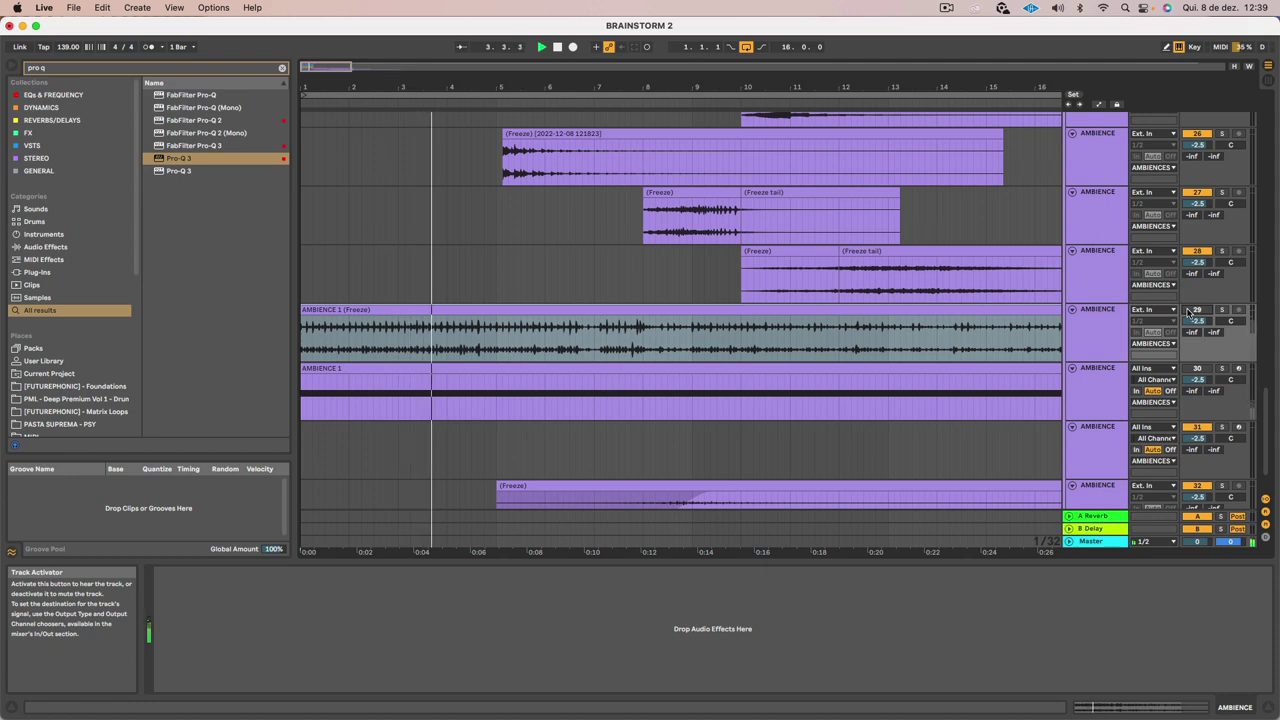
click(1189, 313)
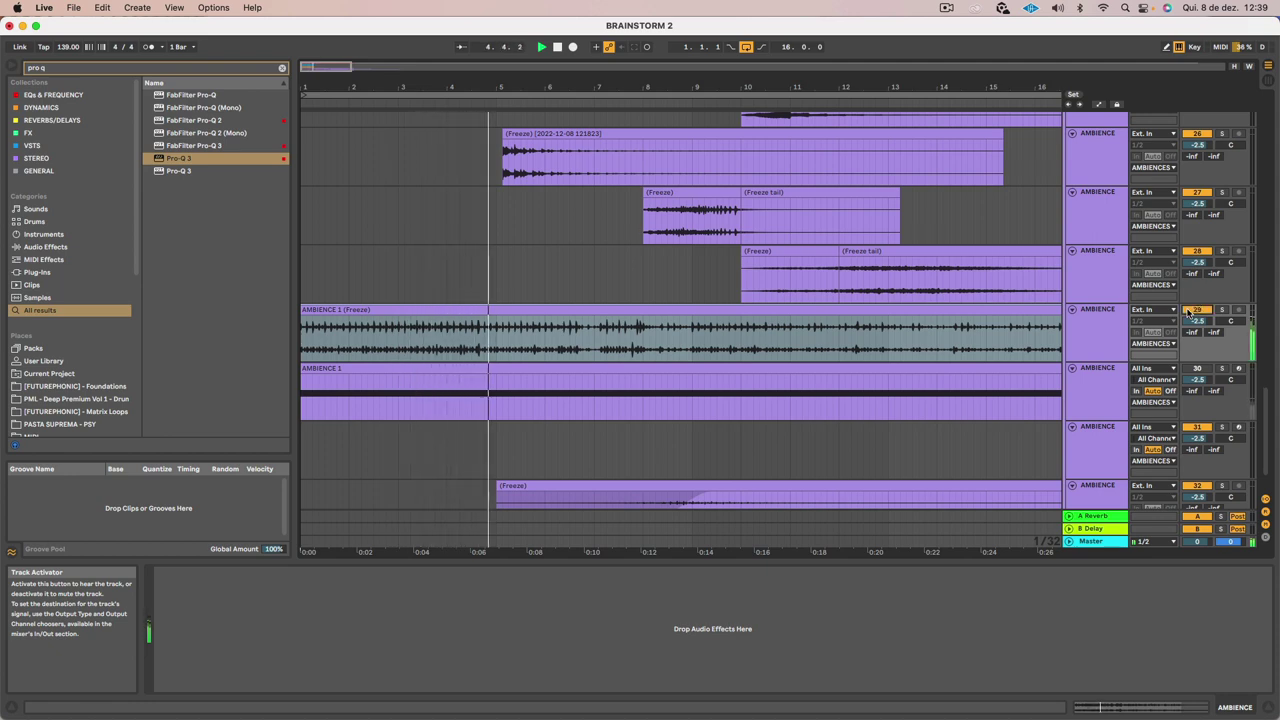
click(1189, 313)
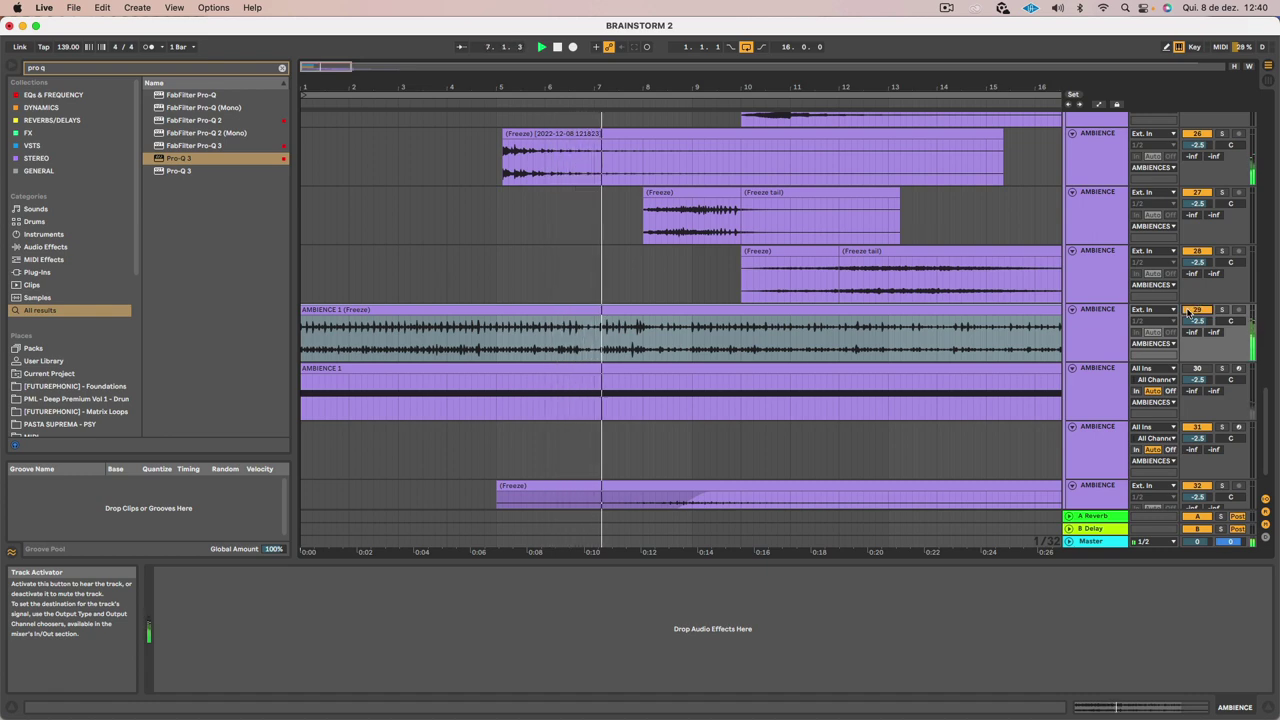
key(space)
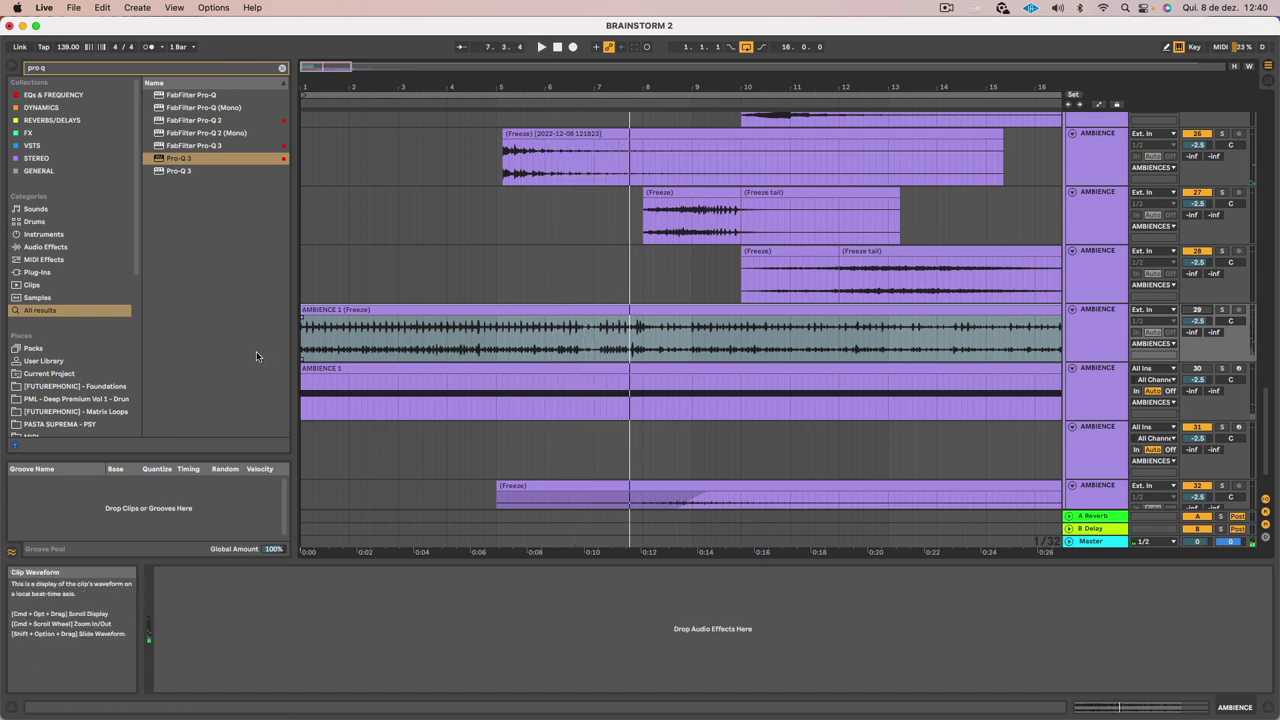
key(space)
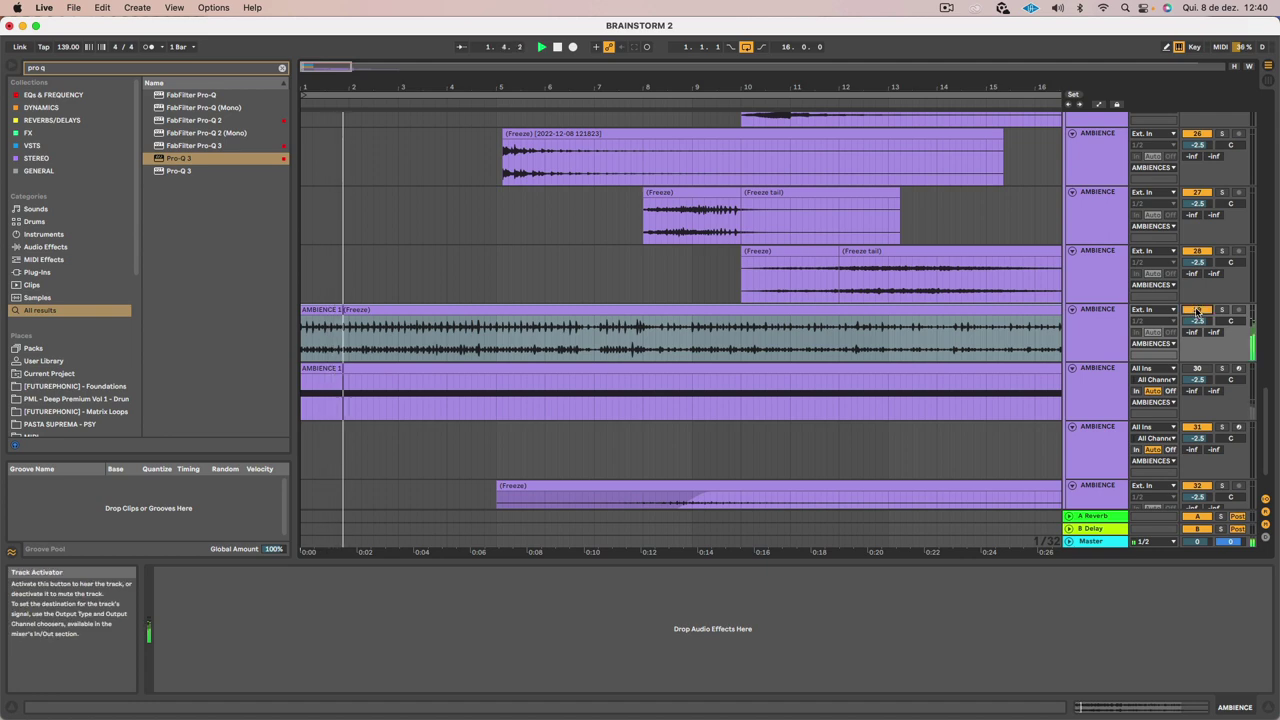
key(space)
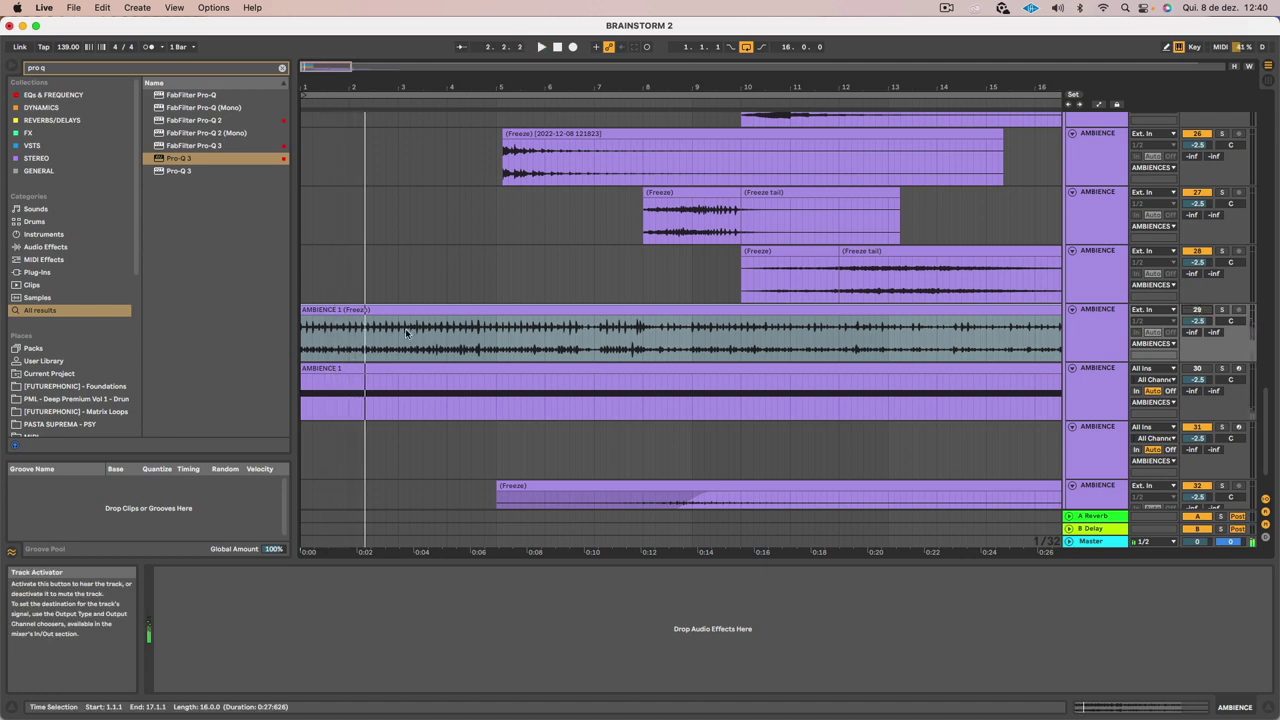
Cut gaps into track 29's audio before bar 7, removing its opening up to 1.2.4 and the stretch from 4.3.4 to 7.1.2
click(316, 344)
drag(322, 341, 284, 338)
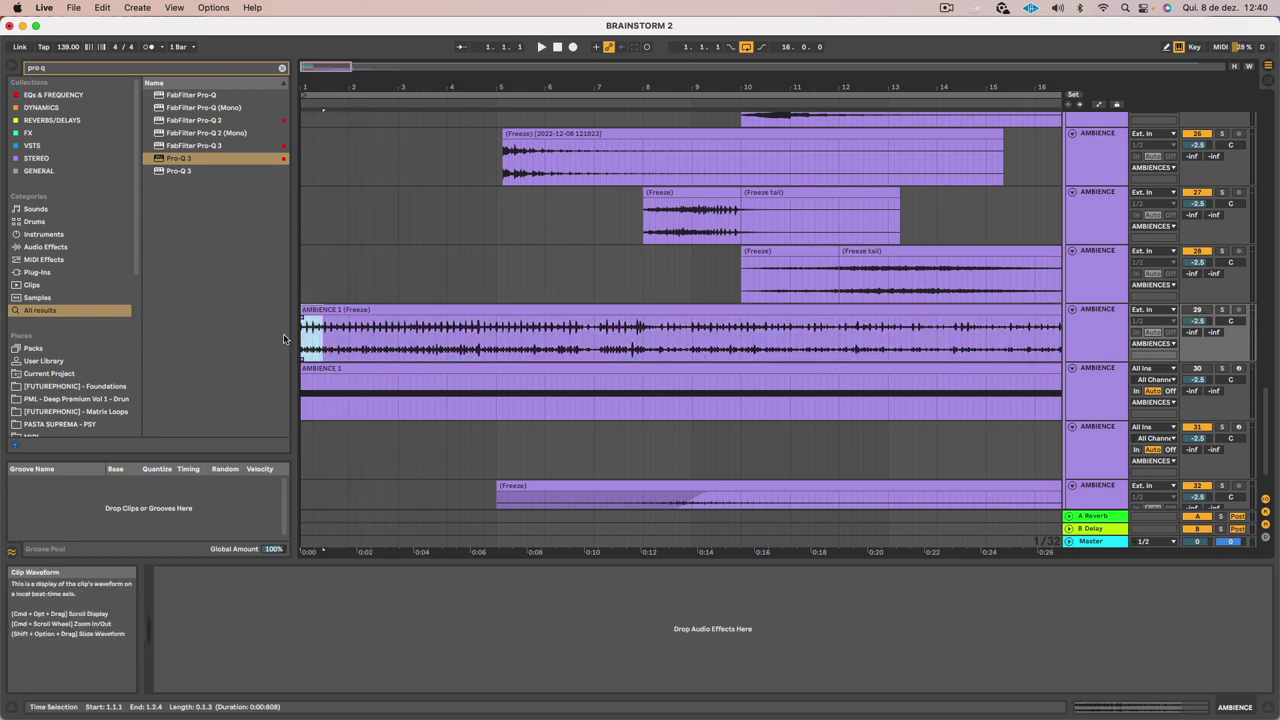
key(Delete)
key(Delete)
drag(378, 345, 597, 345)
key(Delete)
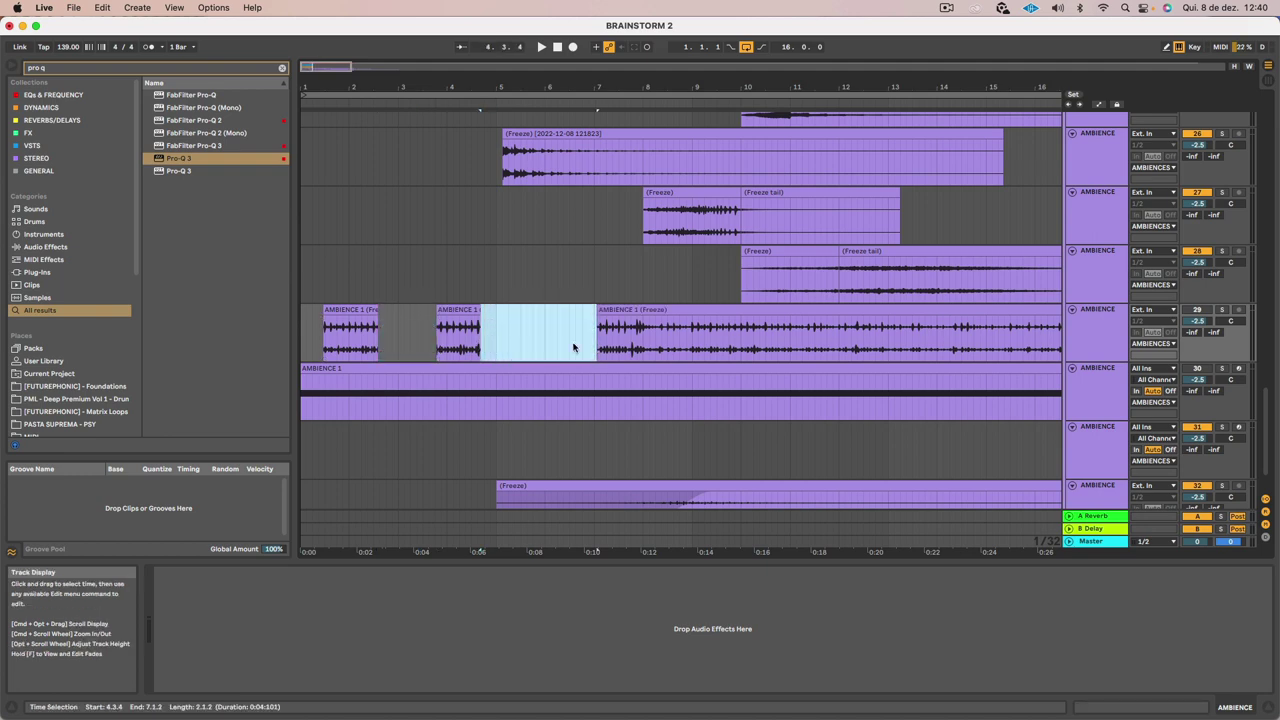
Delete further sections of track 29's audio between bars 8 and 17, leaving short separate fragments
click(657, 343)
key(Delete)
mouse_move(698, 347)
mouse_down()
mouse_move(922, 347)
mouse_move(882, 347)
mouse_up()
key(Delete)
key(Delete)
scroll(888, 344, right, 5)
key(Delete)
click(893, 348)
key(Delete)
key(Delete)
scroll(747, 321, left, 3)
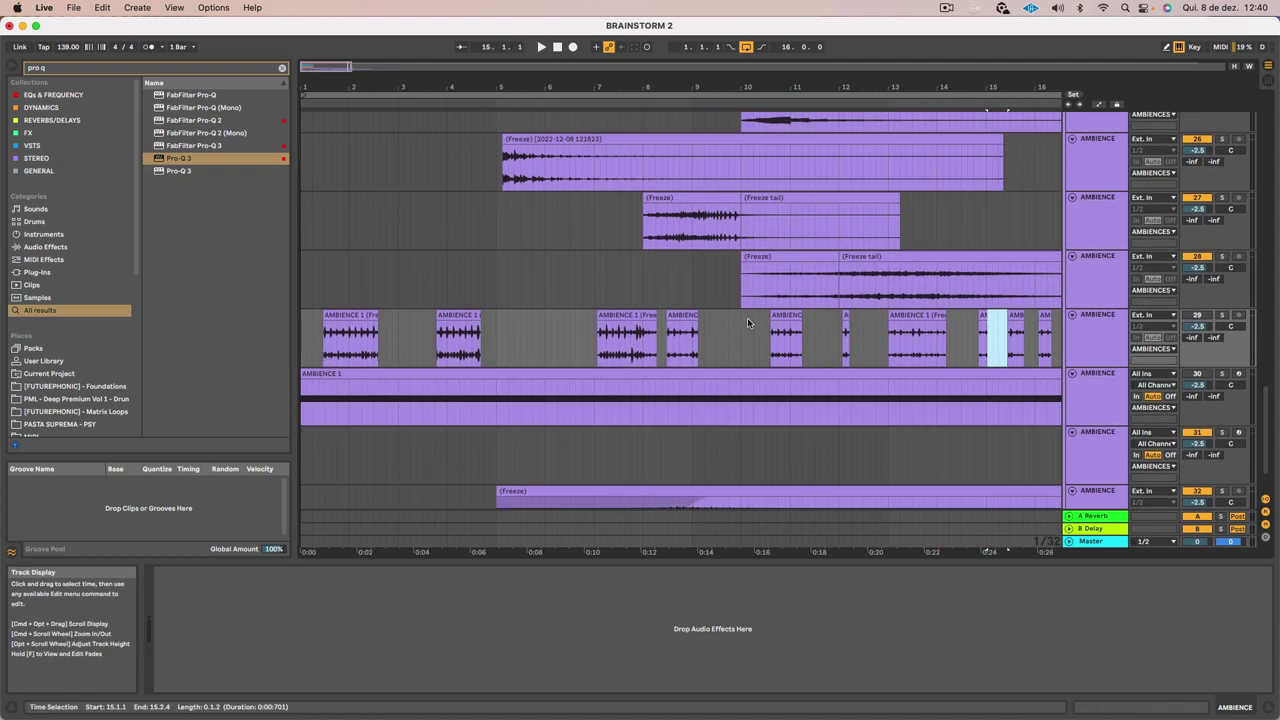
key(Delete)
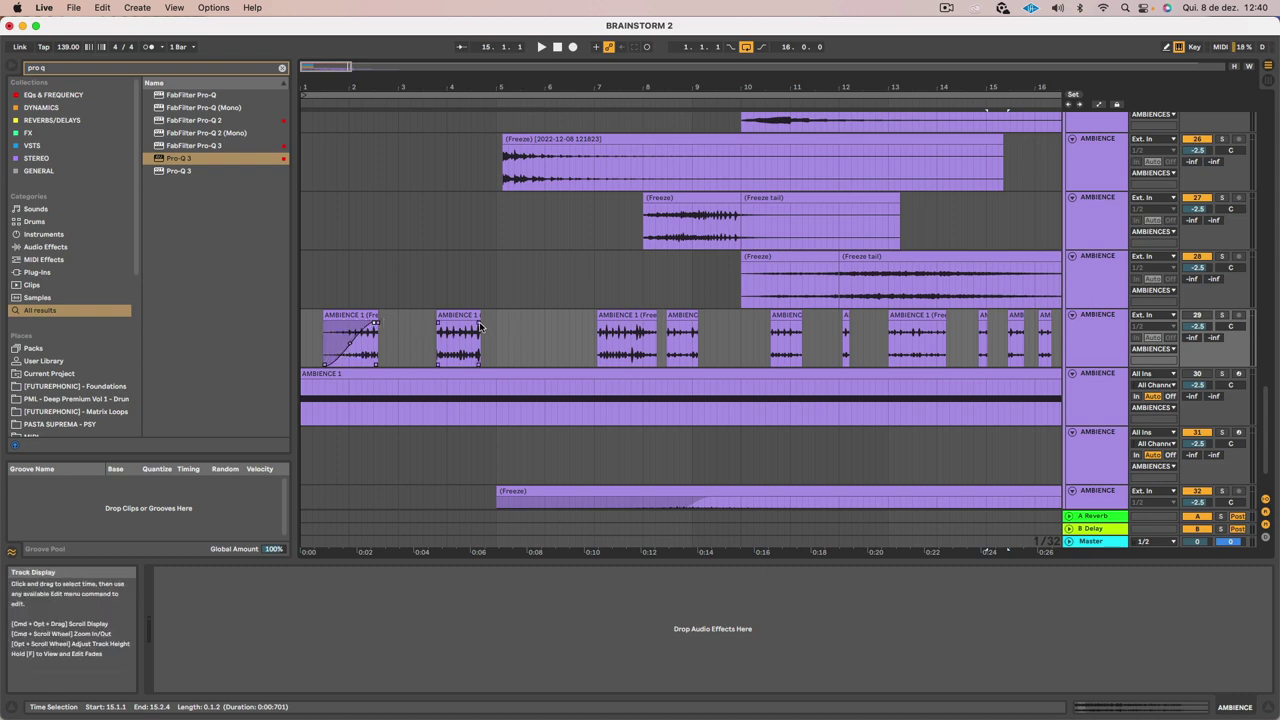
Add fade-ins to the first five audio fragments on track 29
drag(466, 321, 480, 320)
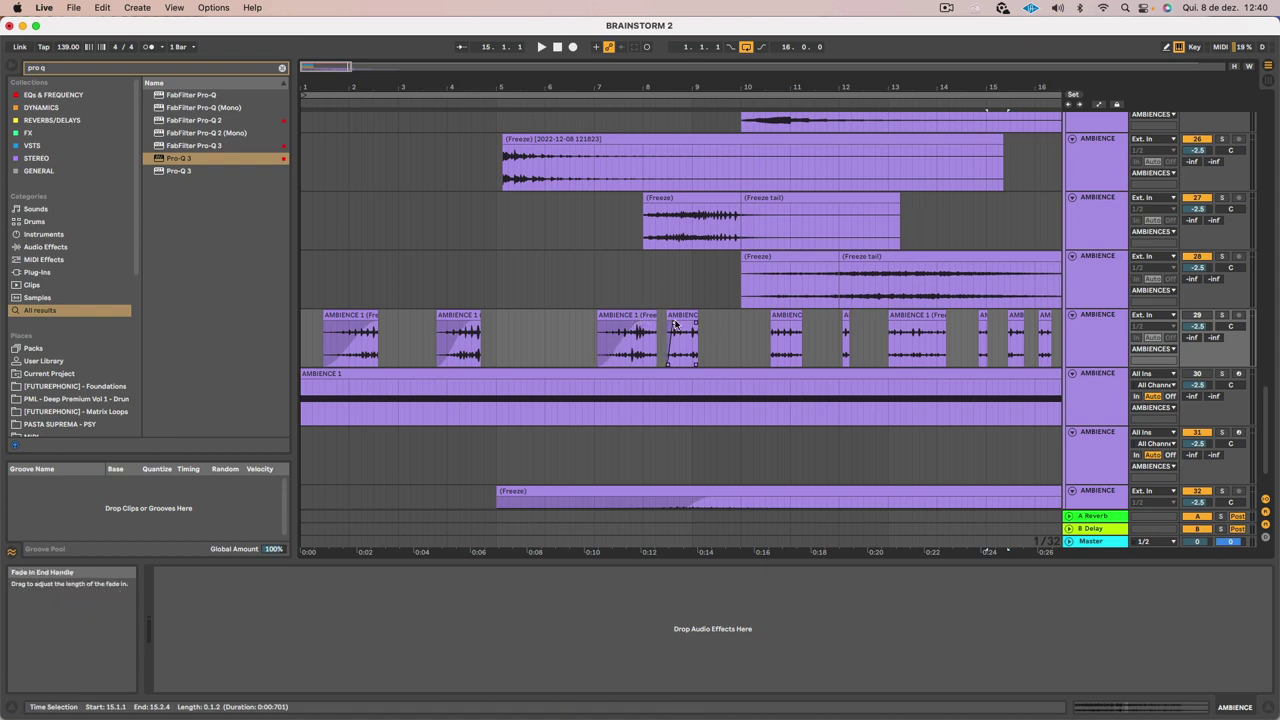
drag(772, 323, 780, 323)
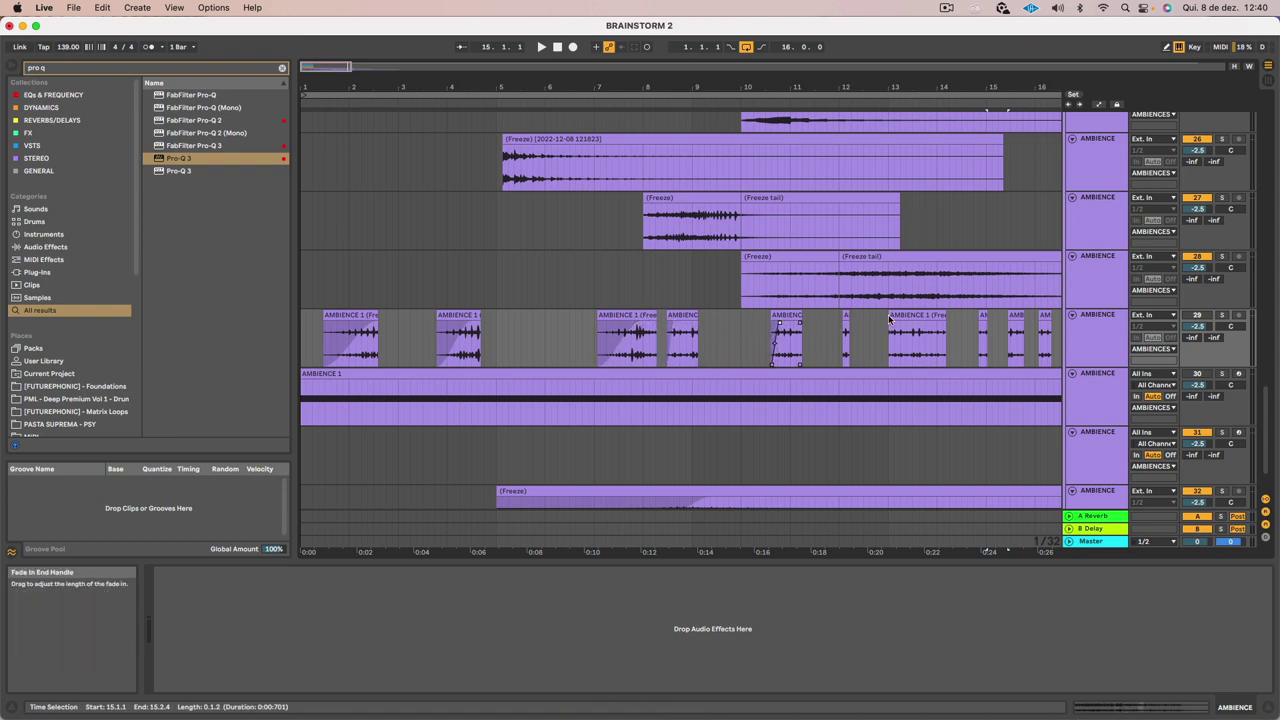
Switch track 29 back on and play the chopped fragments from bar 1
click(1100, 330)
key(space)
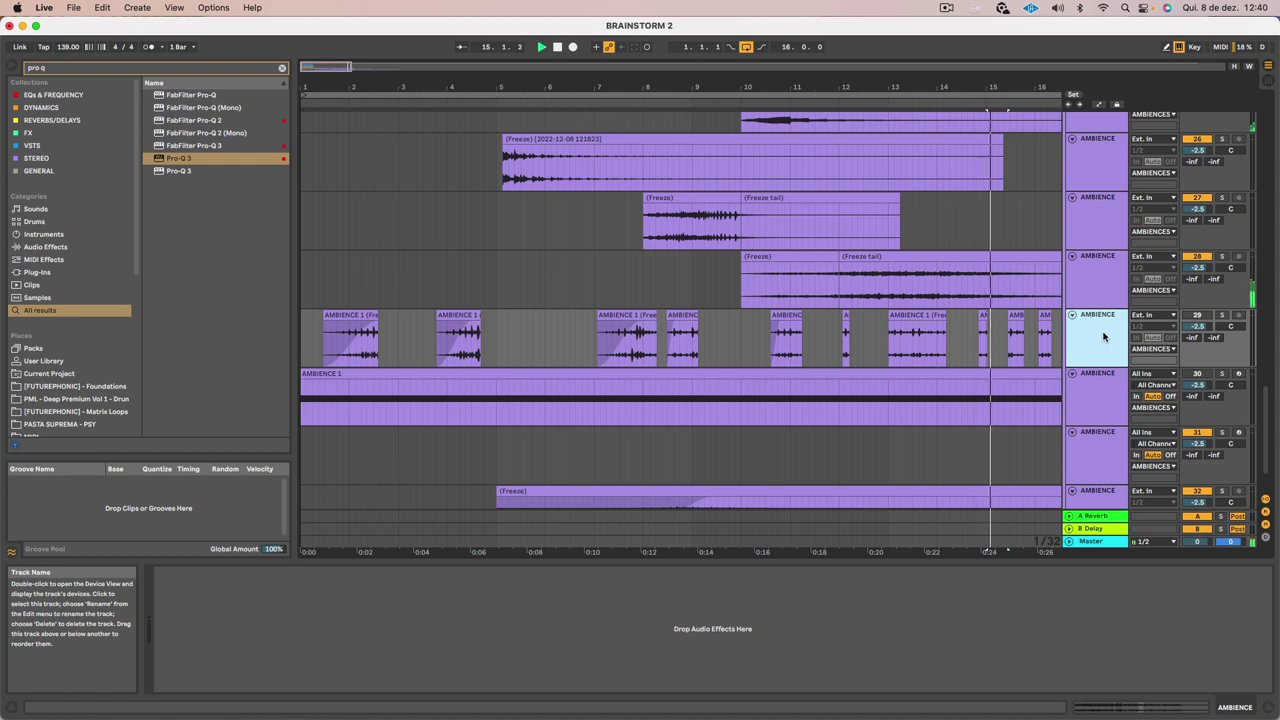
click(303, 337)
key(space)
key(space)
key(space)
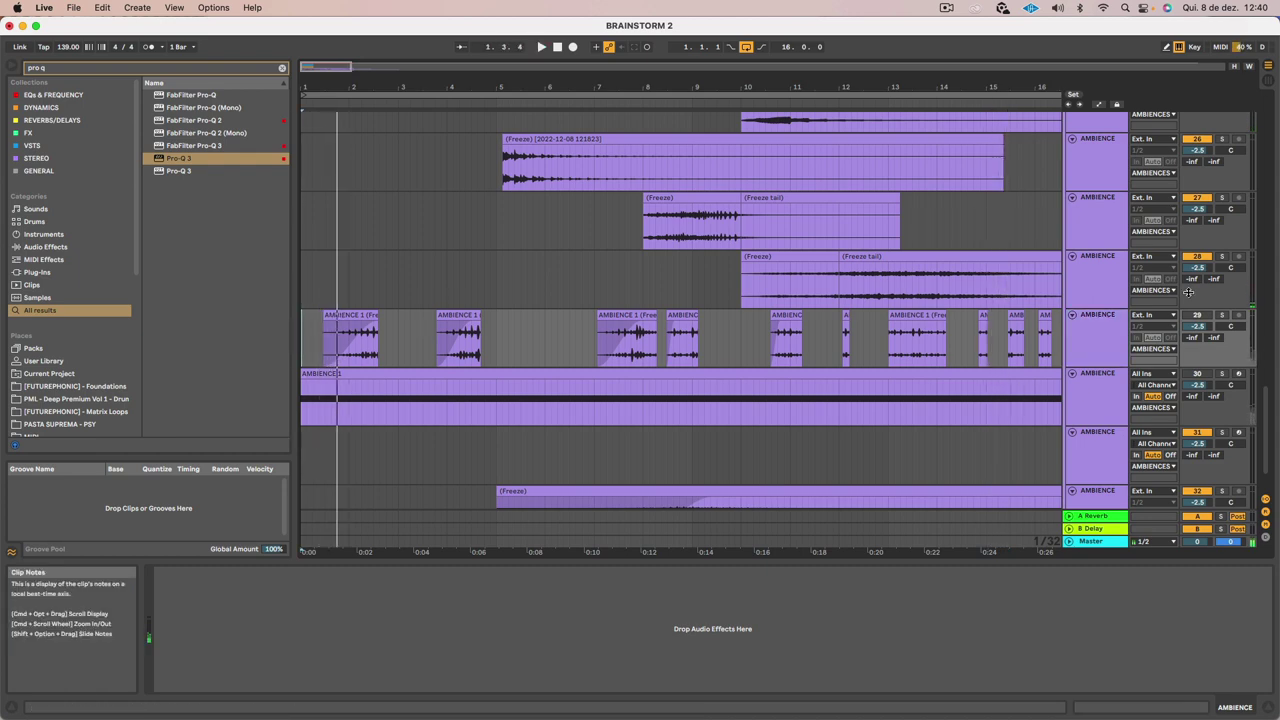
click(1094, 331)
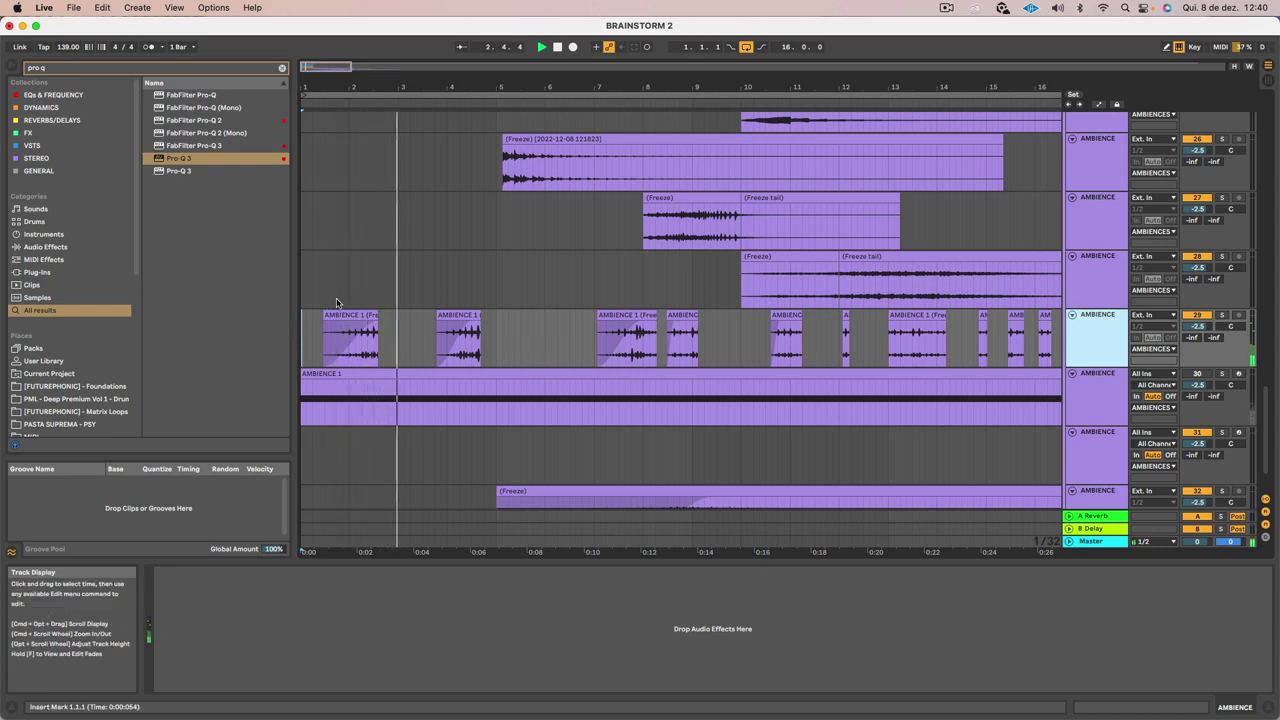
Trim the end of track 29's first fragment to 2.3.1 and play it back
key(space)
drag(377, 315, 371, 315)
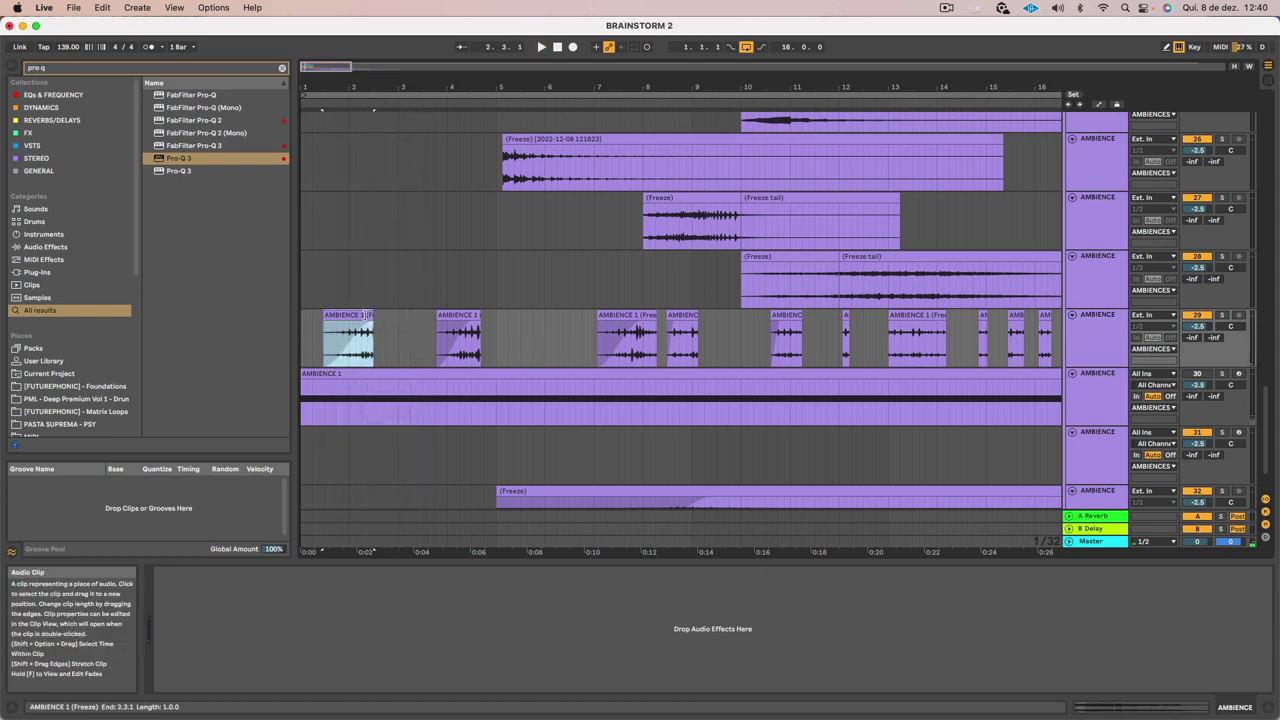
key(space)
scroll(377, 317, up, 1)
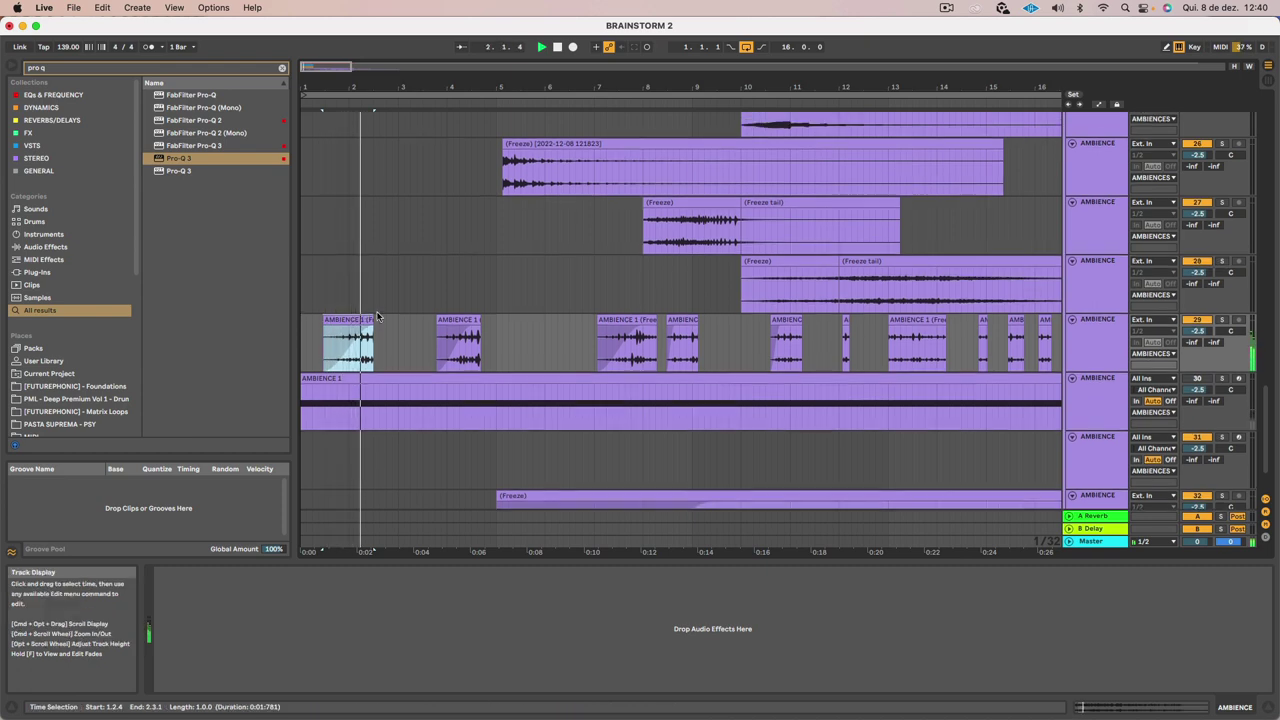
key(space)
Search the browser for "delay" and add the Delay effect to track 29
click(62, 68)
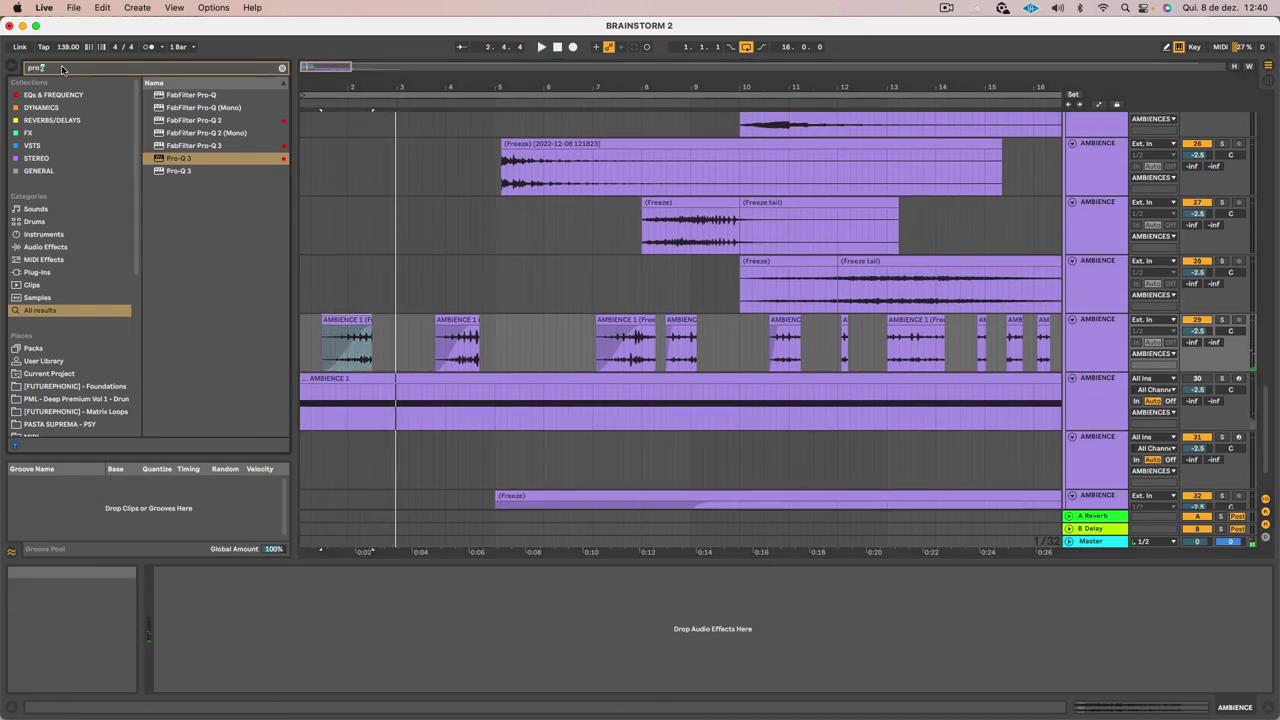
text(pro qr)
key(BackSpace)
text(d)
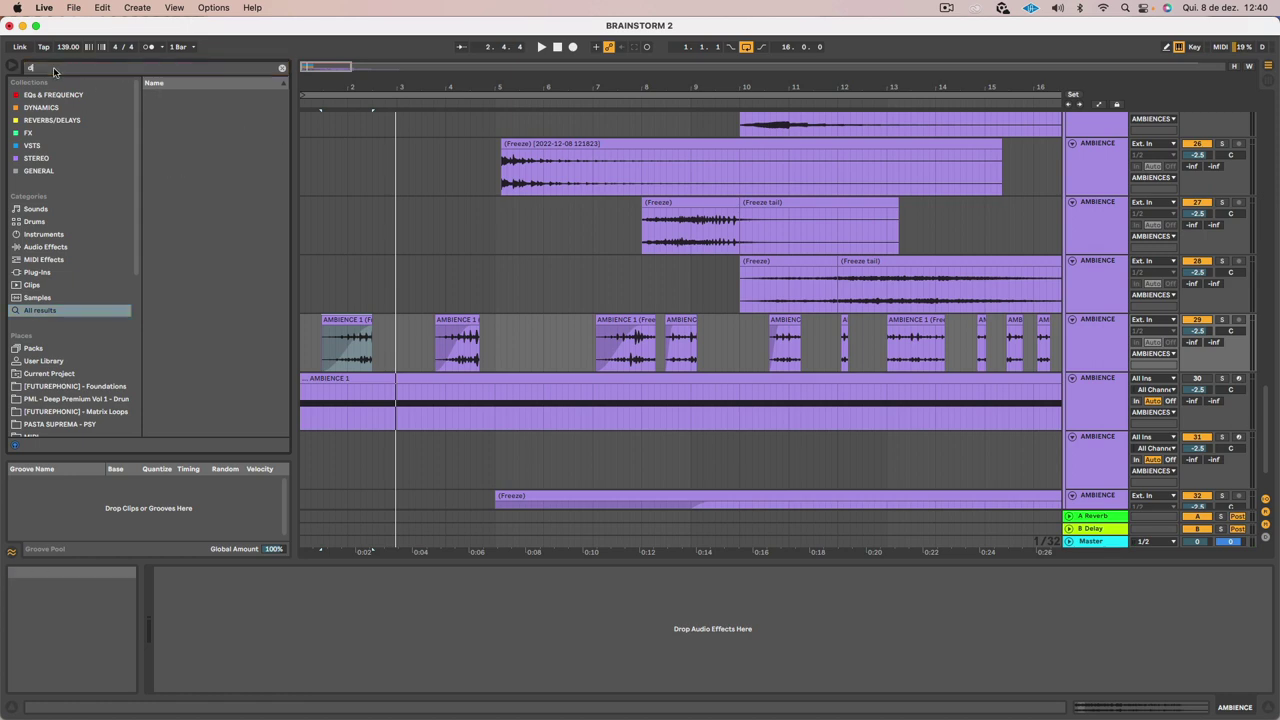
text(elay)
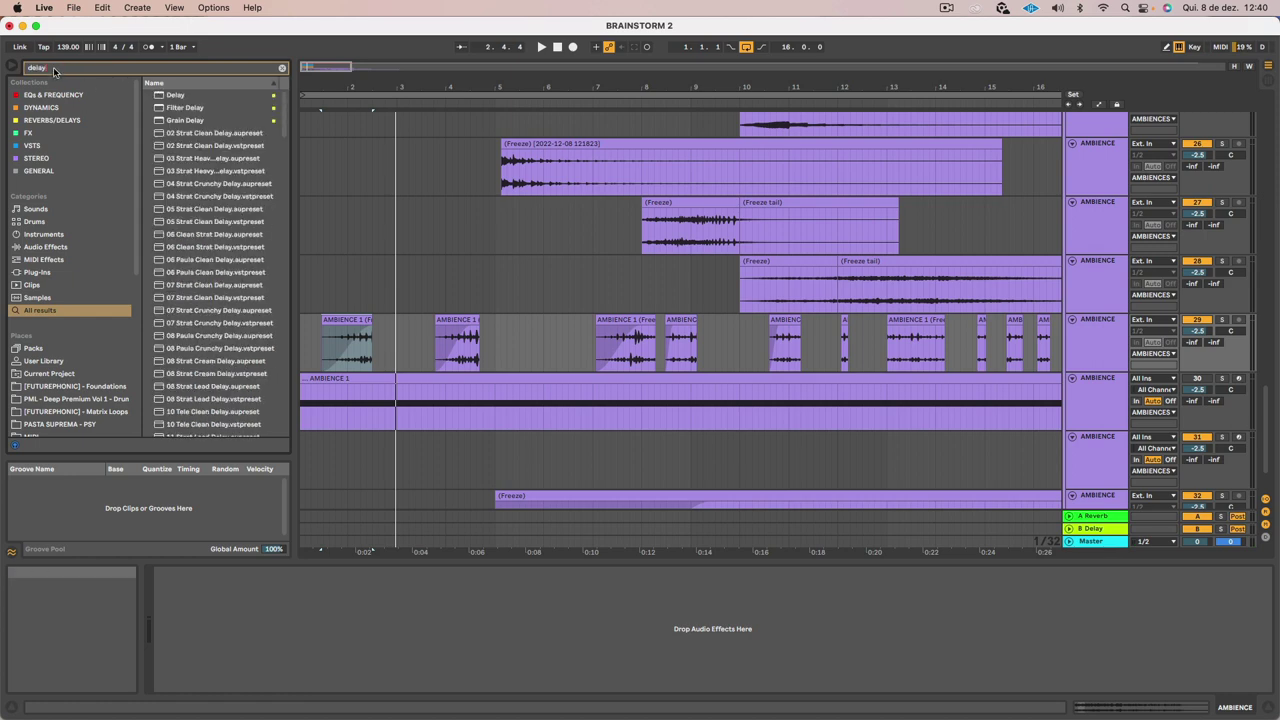
double_click(190, 94)
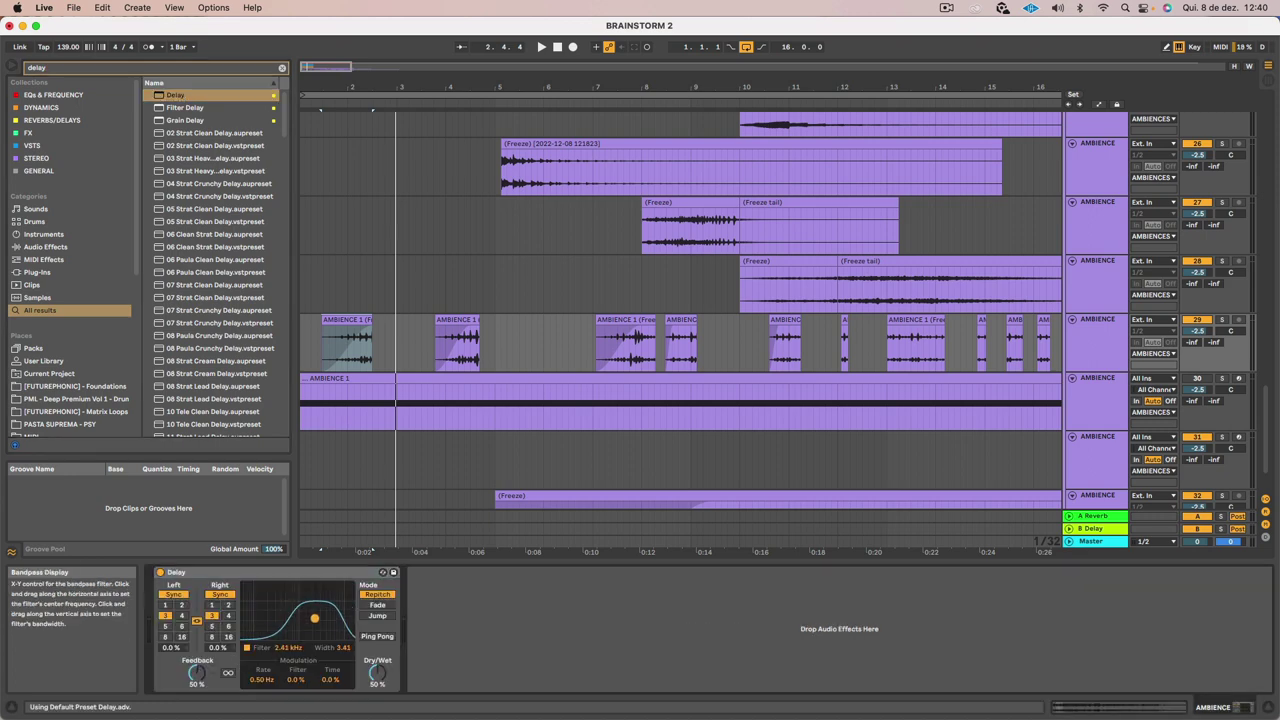
Adjust track 29's Delay during playback, setting Feedback to 66 % and Dry/Wet to 49 %
drag(379, 676, 379, 692)
key(space)
drag(197, 675, 197, 694)
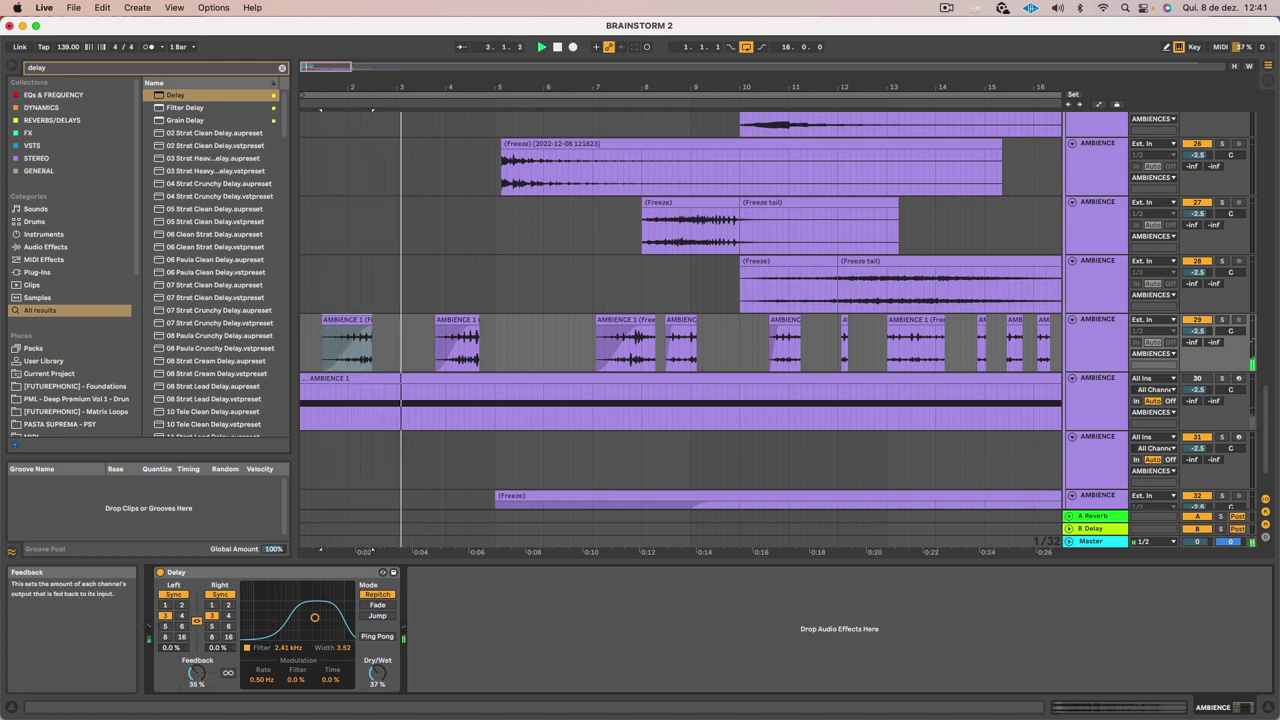
click(352, 353)
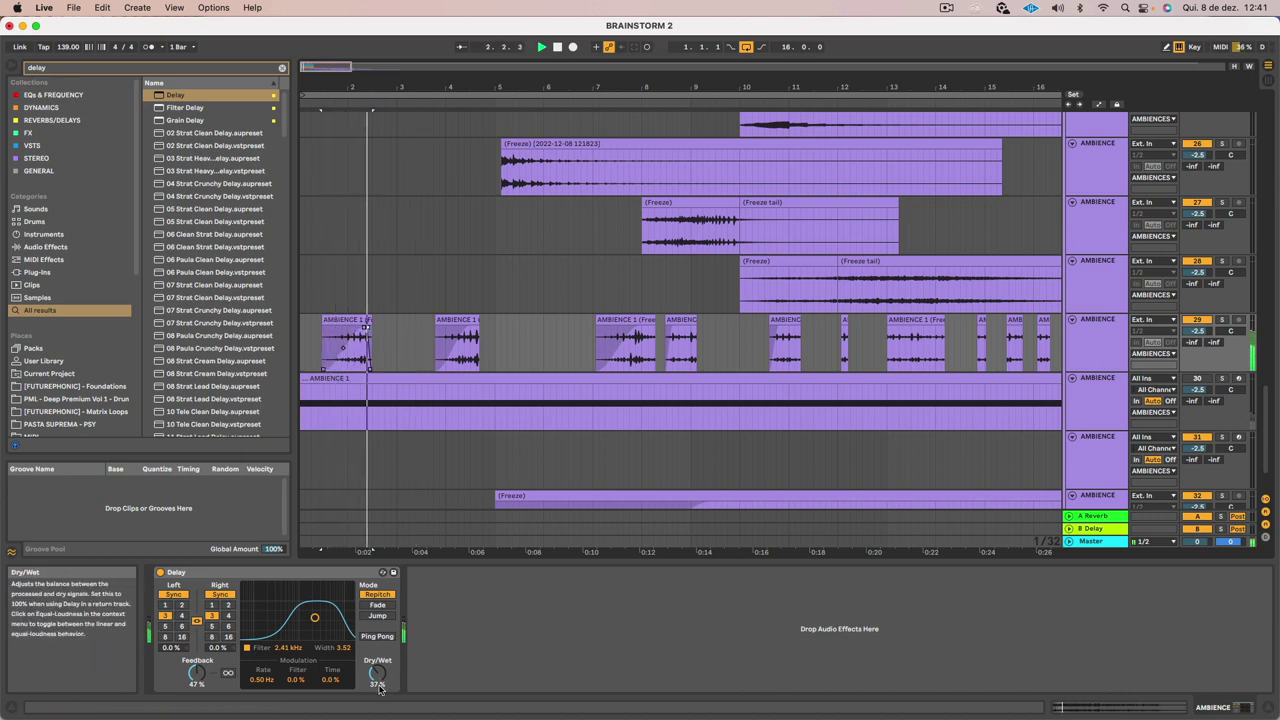
drag(377, 678, 377, 666)
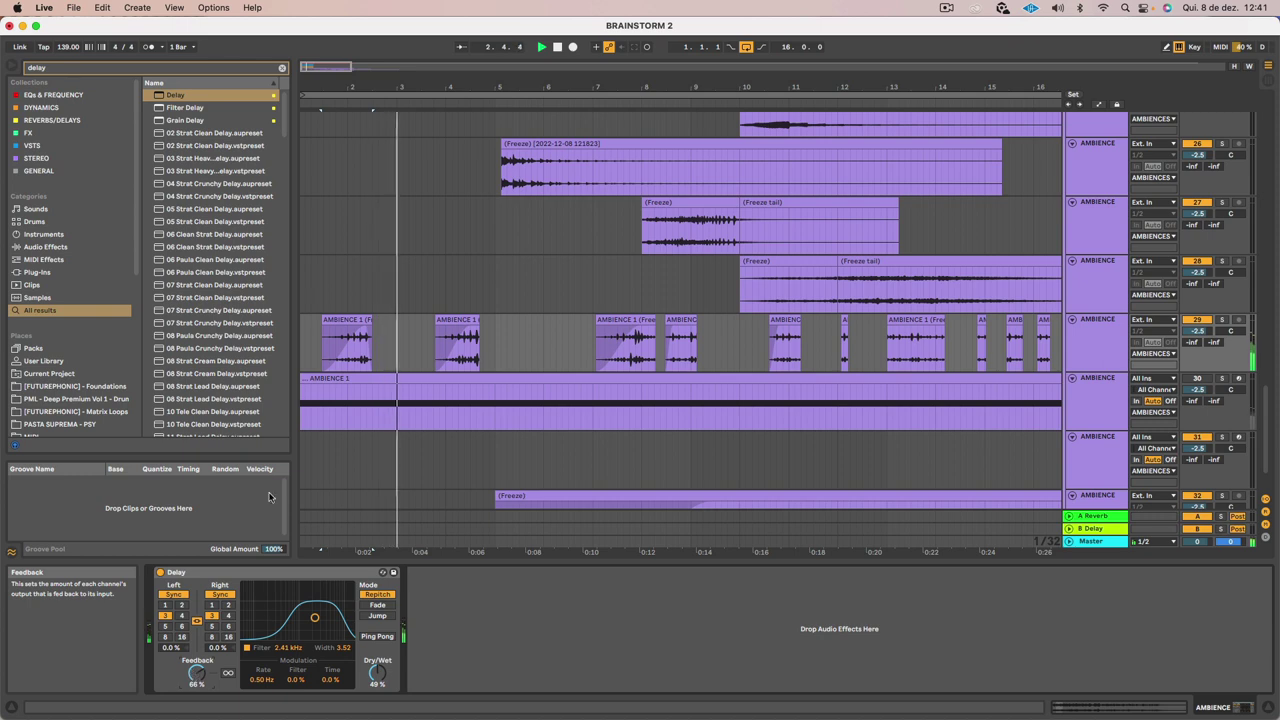
Delete the chopped fragments at 3.4.1 and 8.2.4 from track 29
click(362, 332)
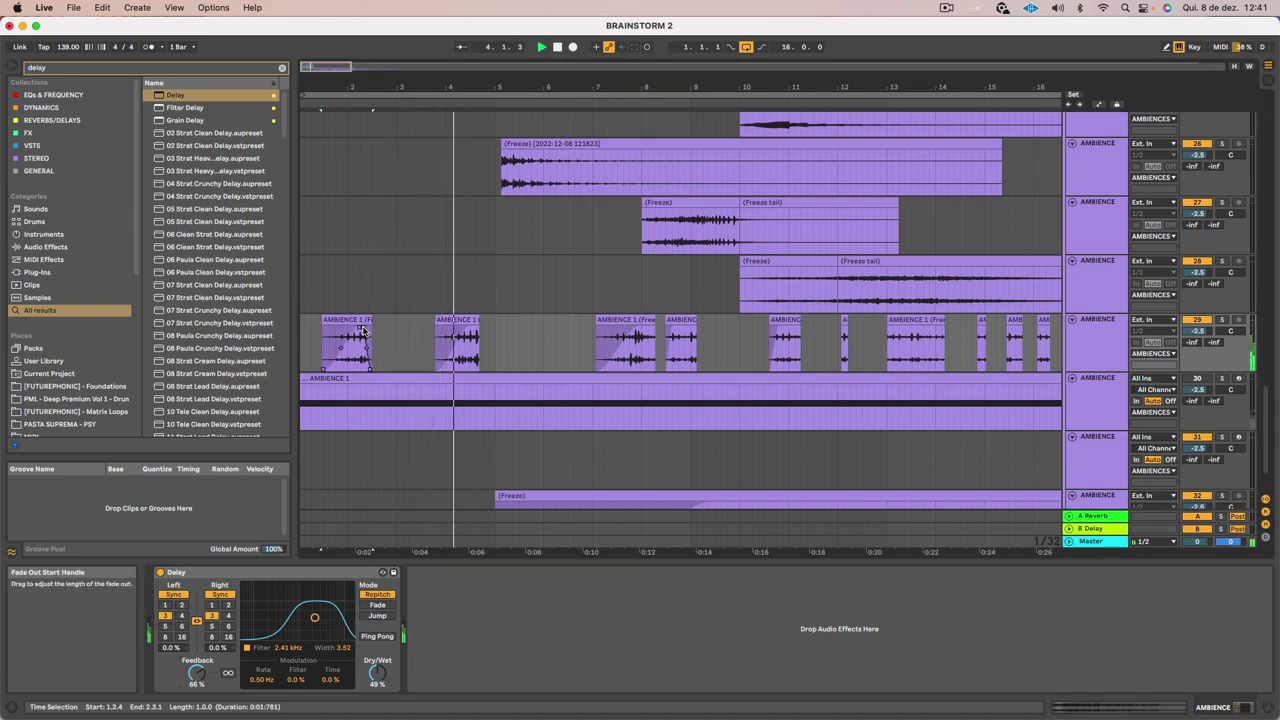
click(467, 320)
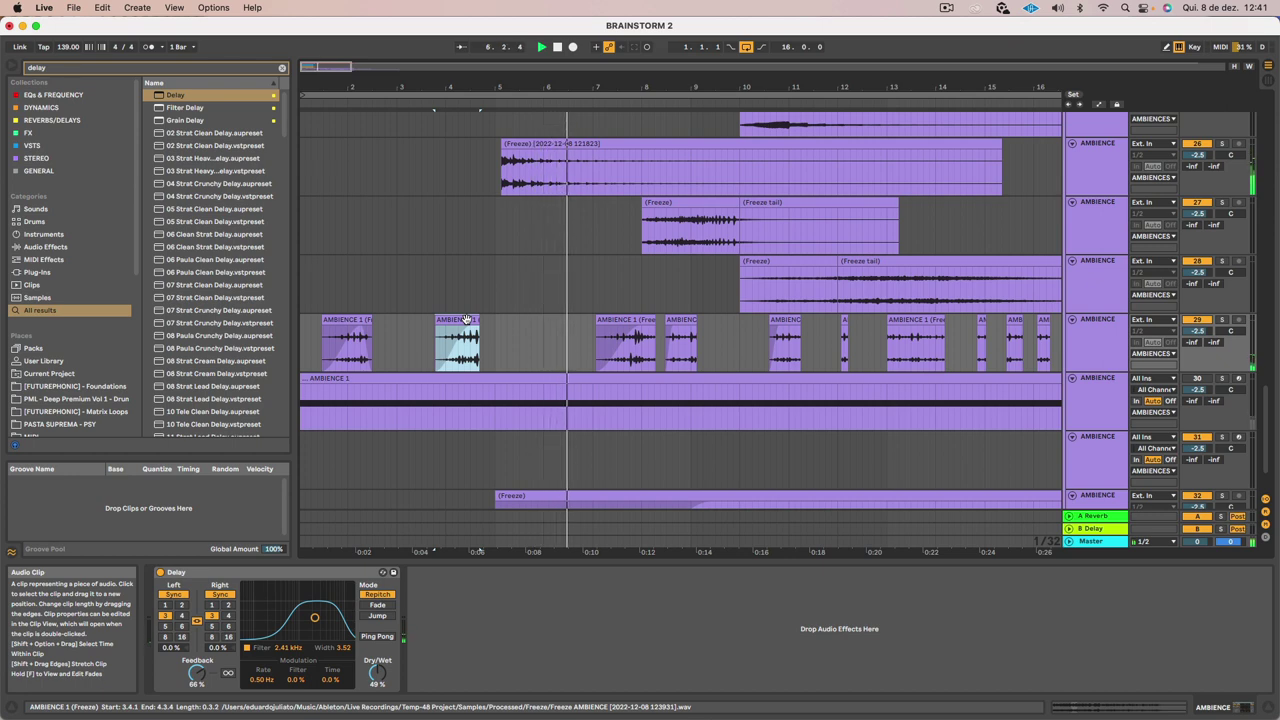
key(Delete)
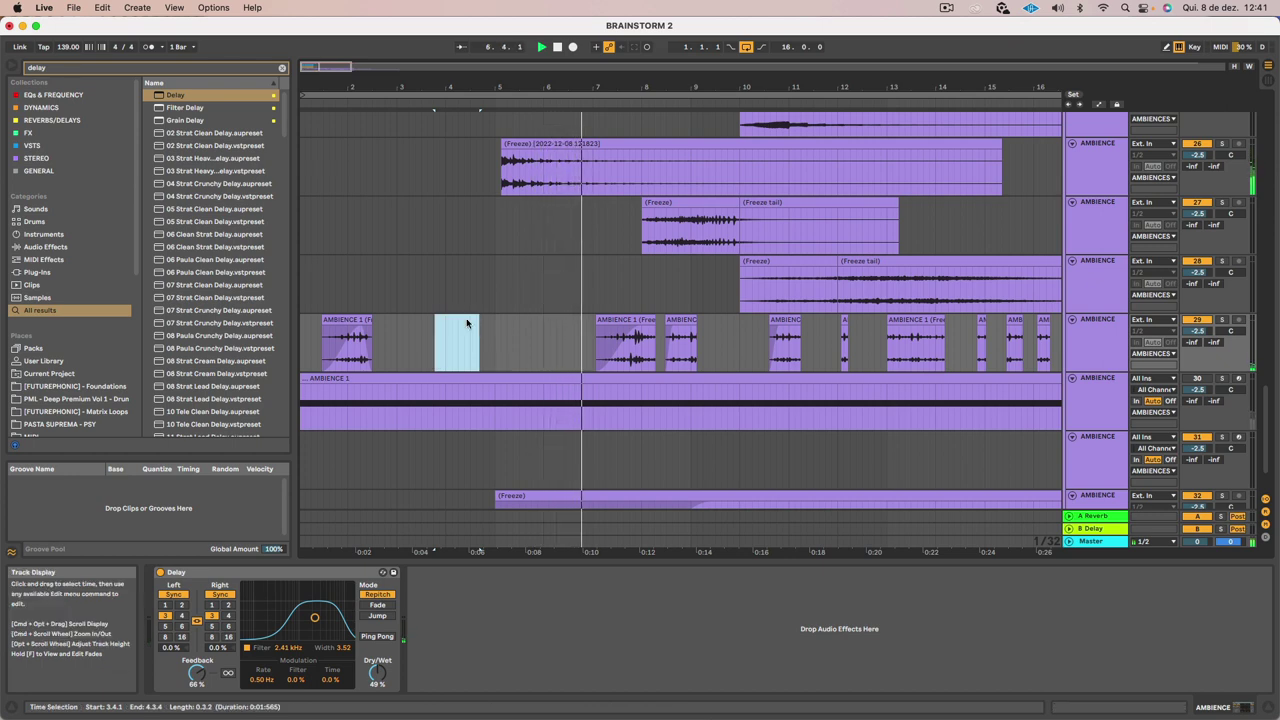
click(648, 320)
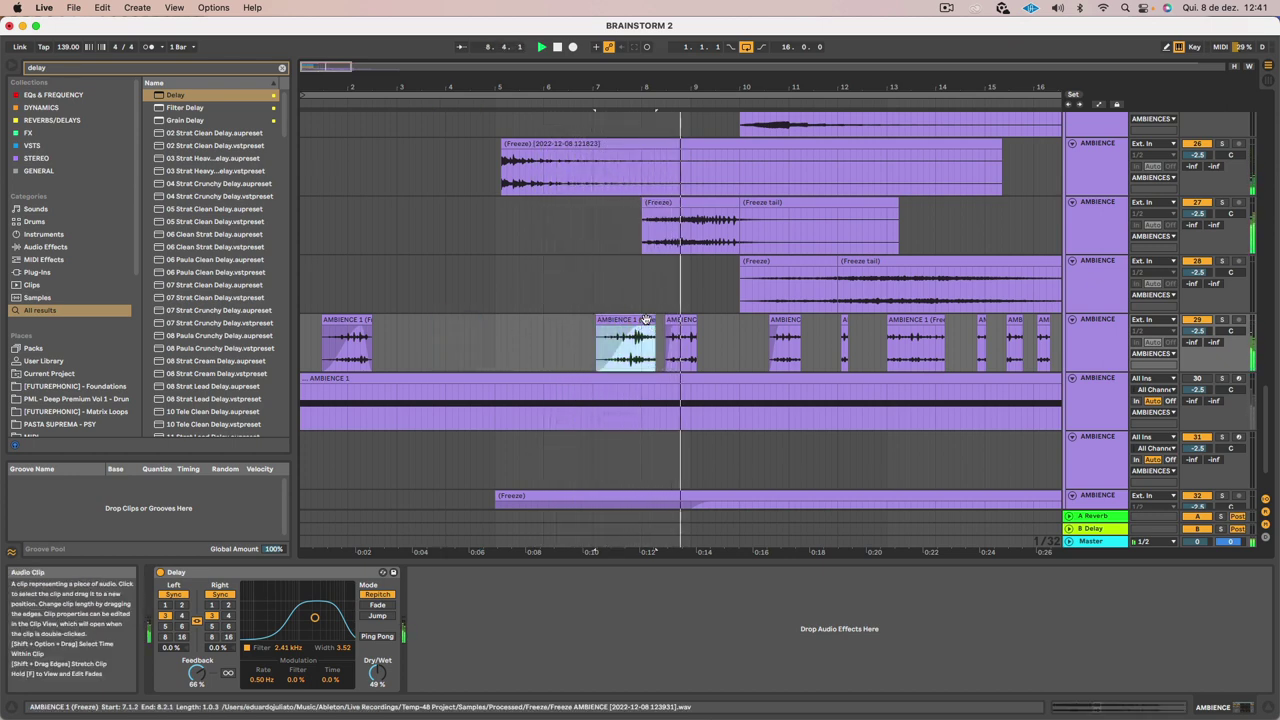
click(680, 320)
key(space)
key(Delete)
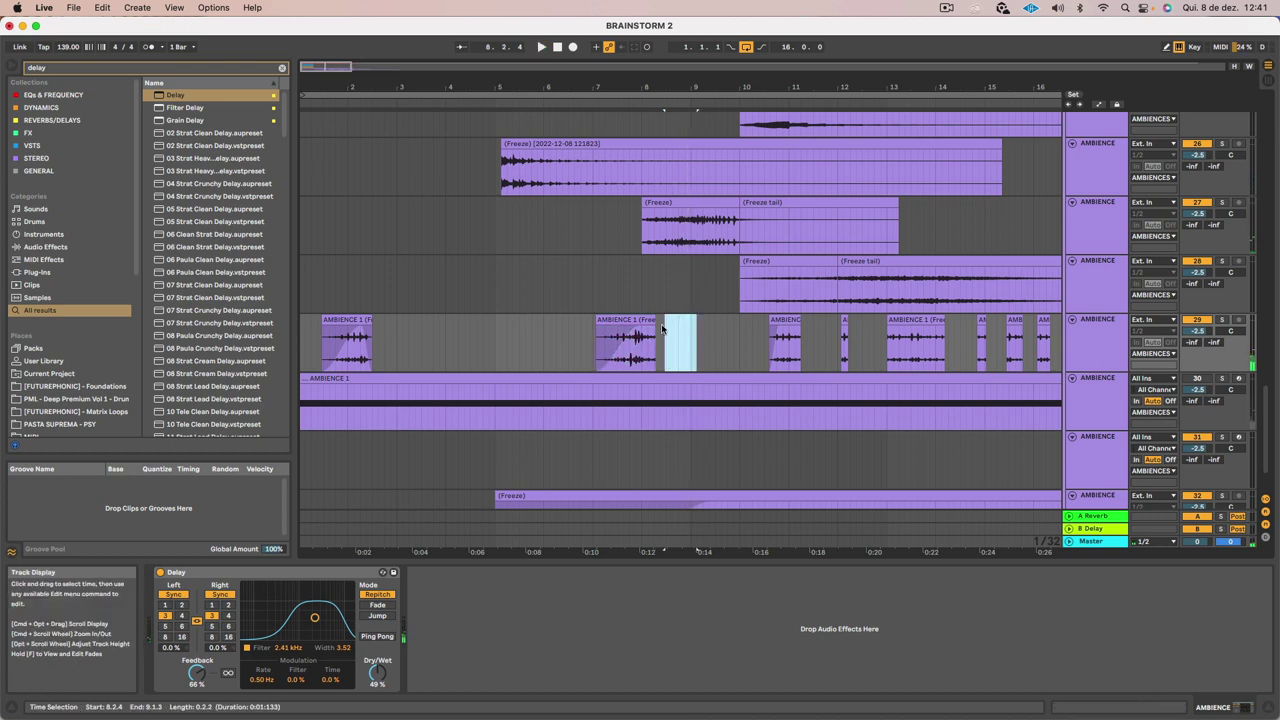
Add a short fade-out to track 29's fragment at 7.1.2 and play back from that fragment
drag(655, 329, 647, 332)
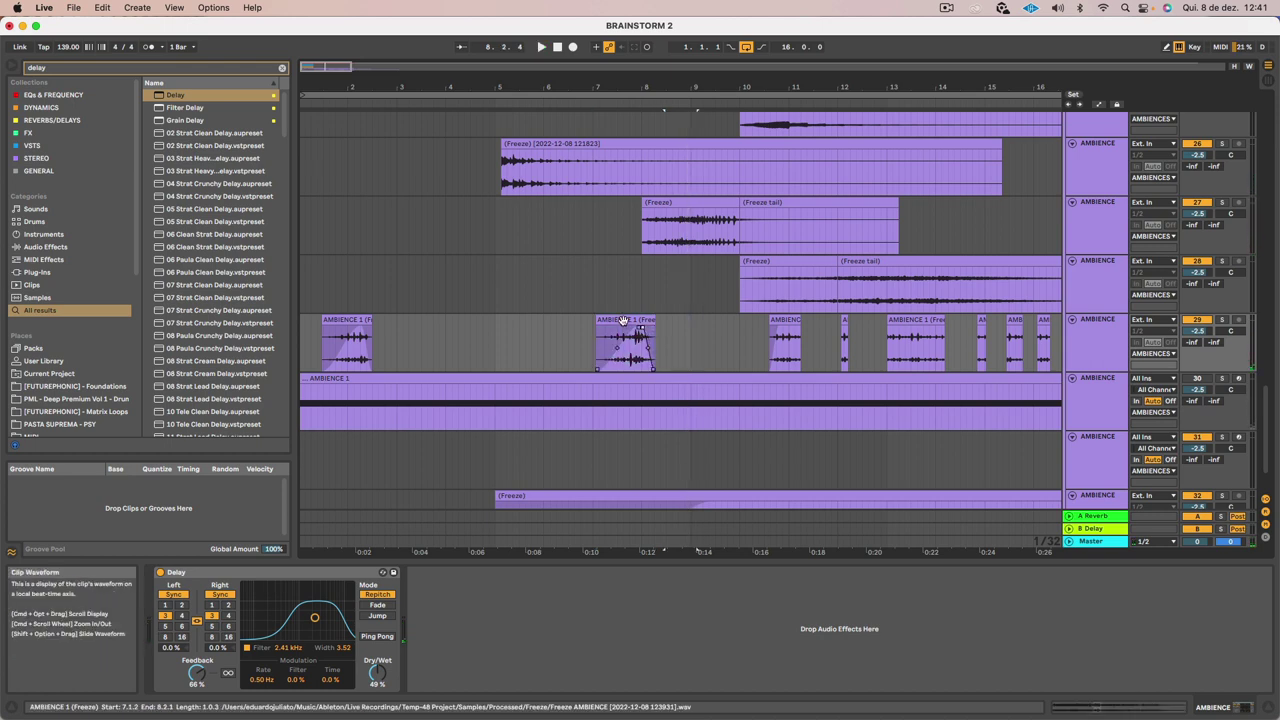
click(622, 321)
key(space)
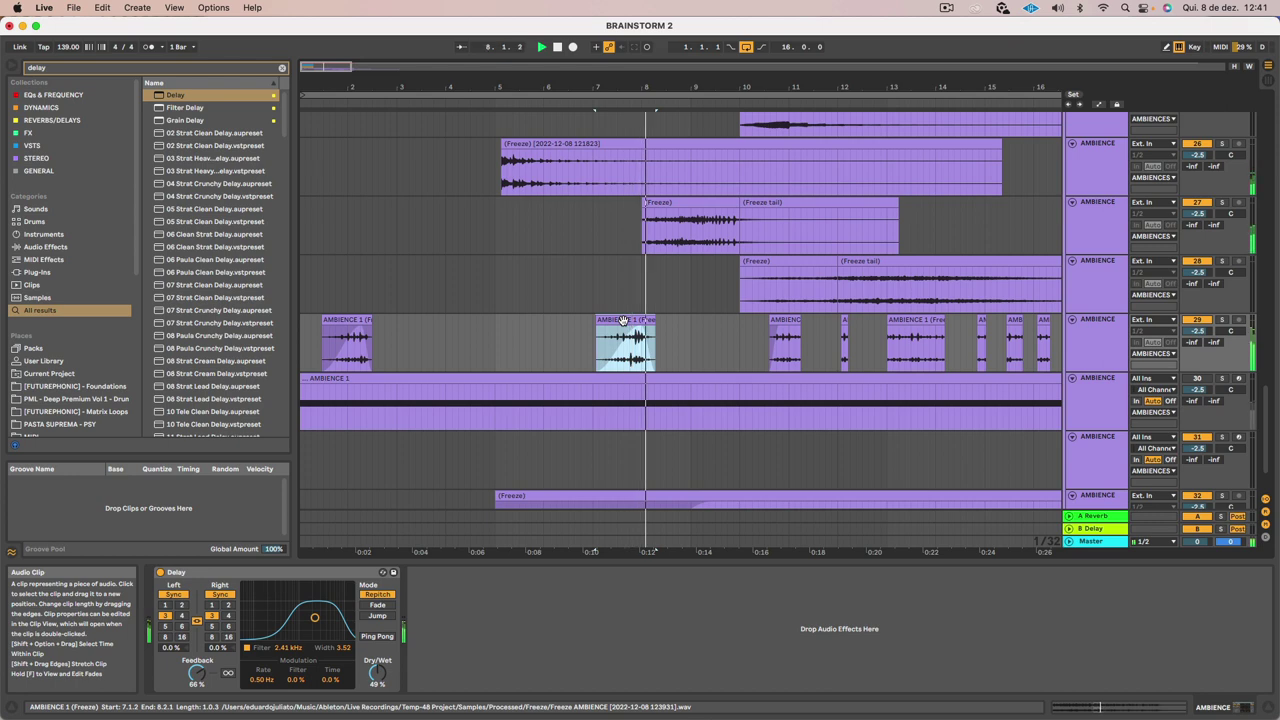
Fade in track 29's fragment at 10.3.2 across nearly its whole length and select it
scroll(768, 350, right, 5)
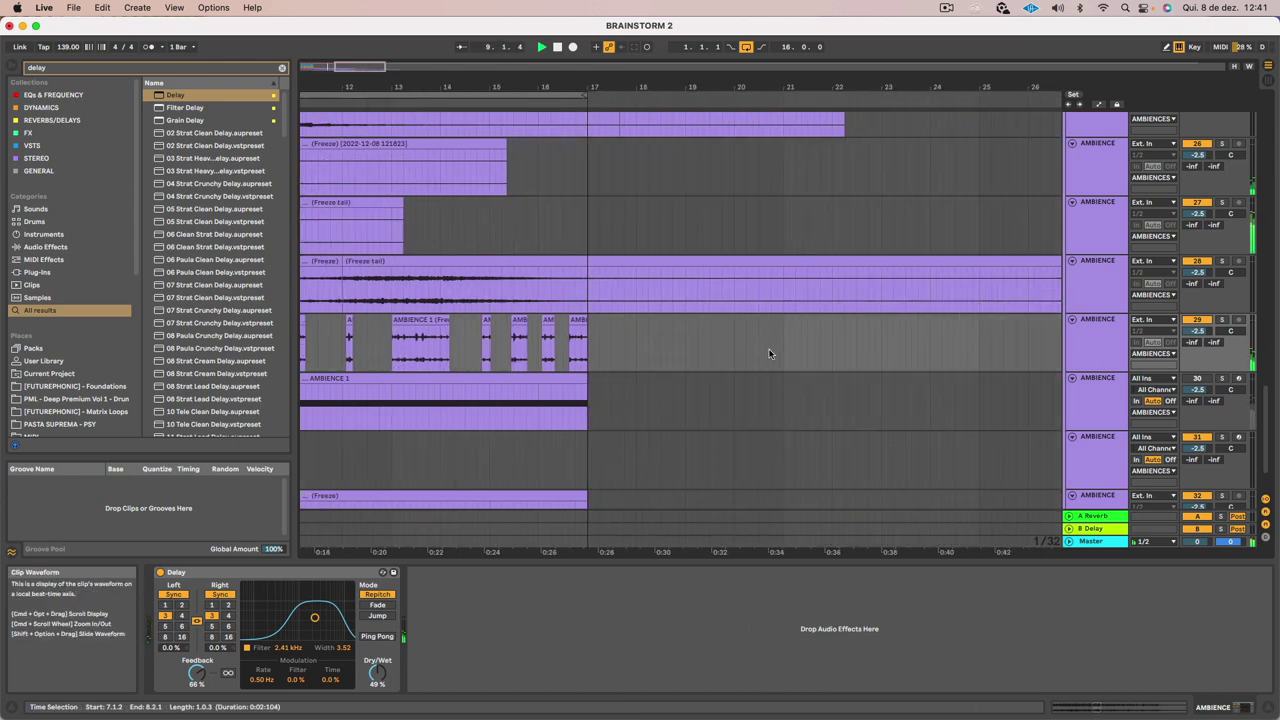
scroll(767, 348, left, 5)
drag(781, 332, 799, 326)
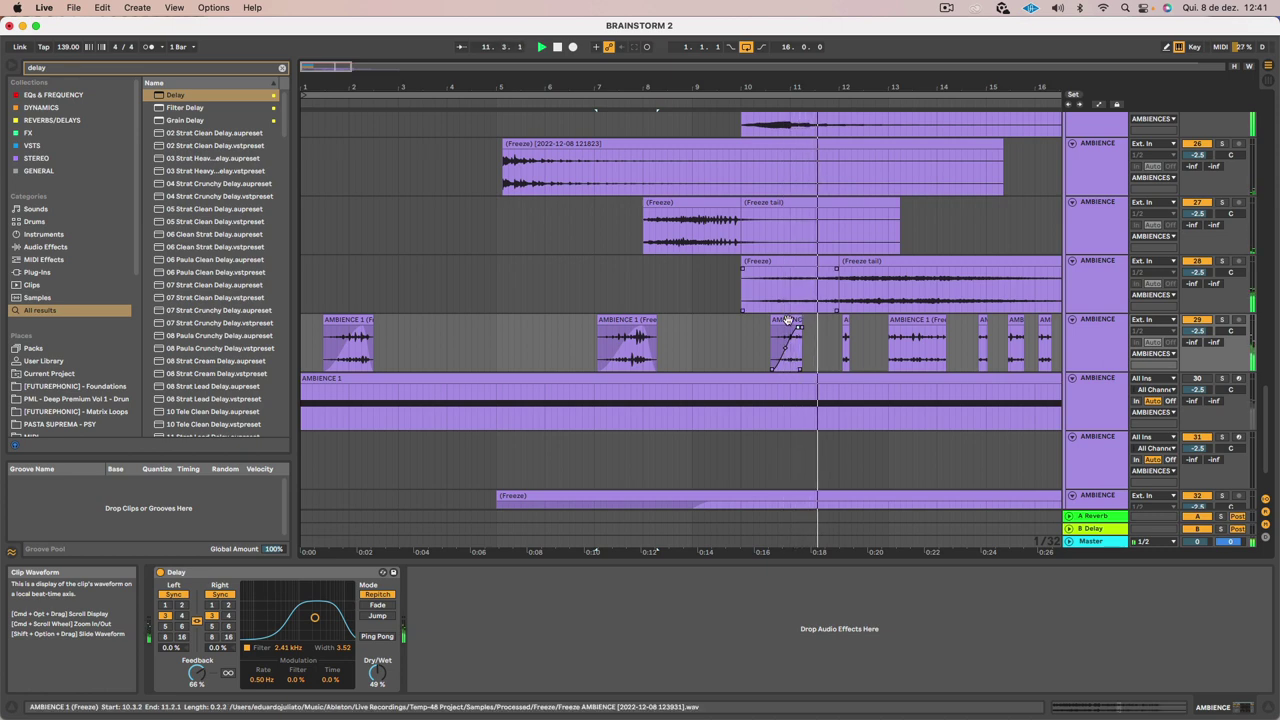
click(788, 321)
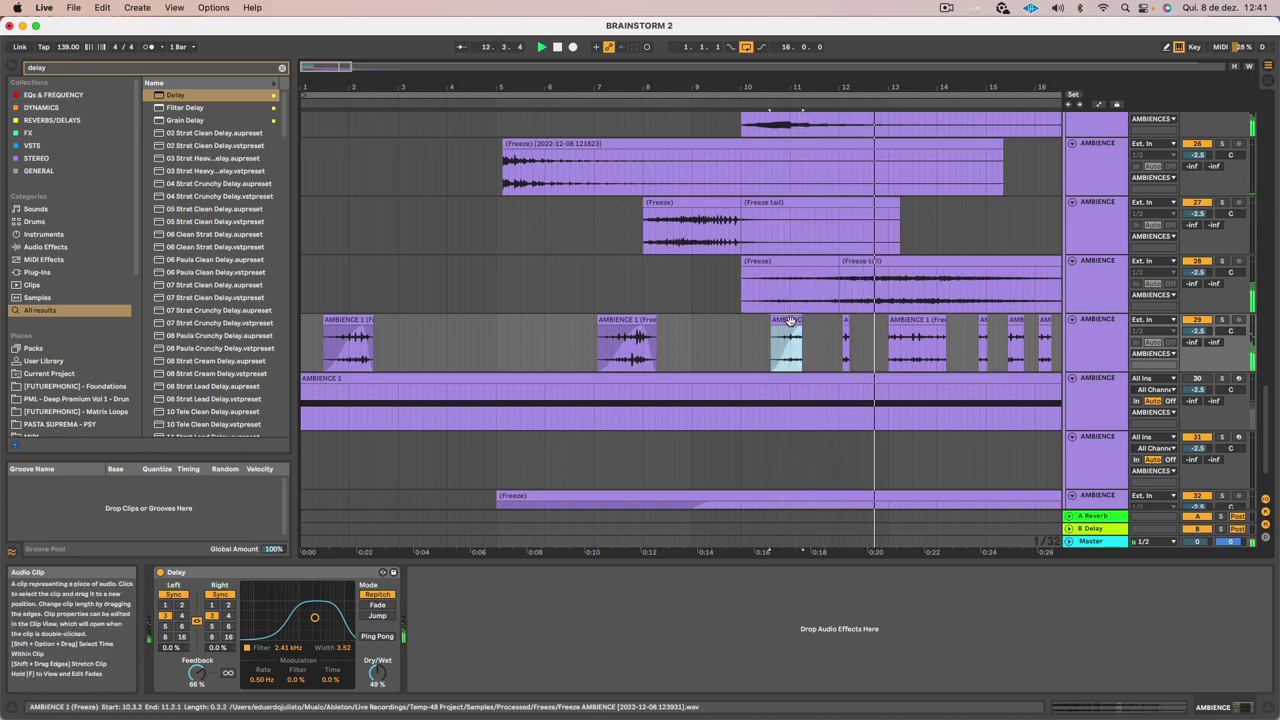
Fade in track 29's fragment at bar 13 and delete all the other fragments from 10.2.4 onward
drag(891, 327, 764, 333)
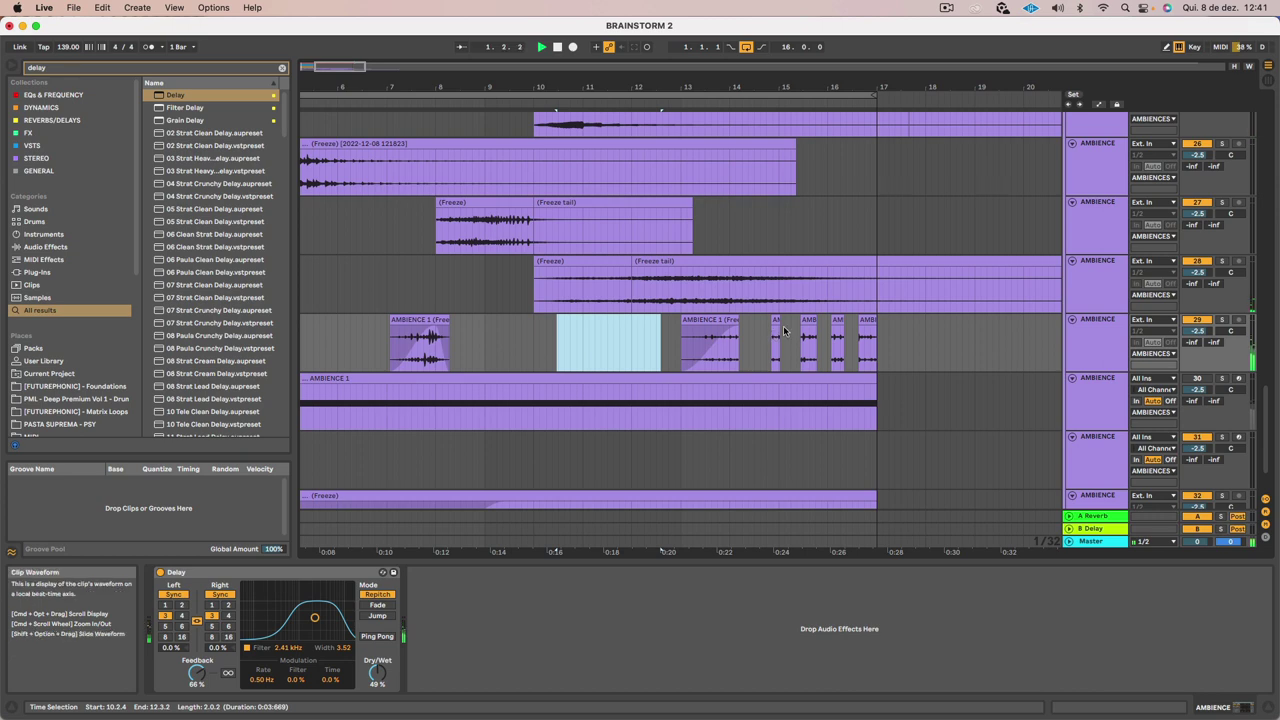
click(753, 326)
drag(755, 326, 822, 330)
key(Delete)
scroll(747, 341, left, 5)
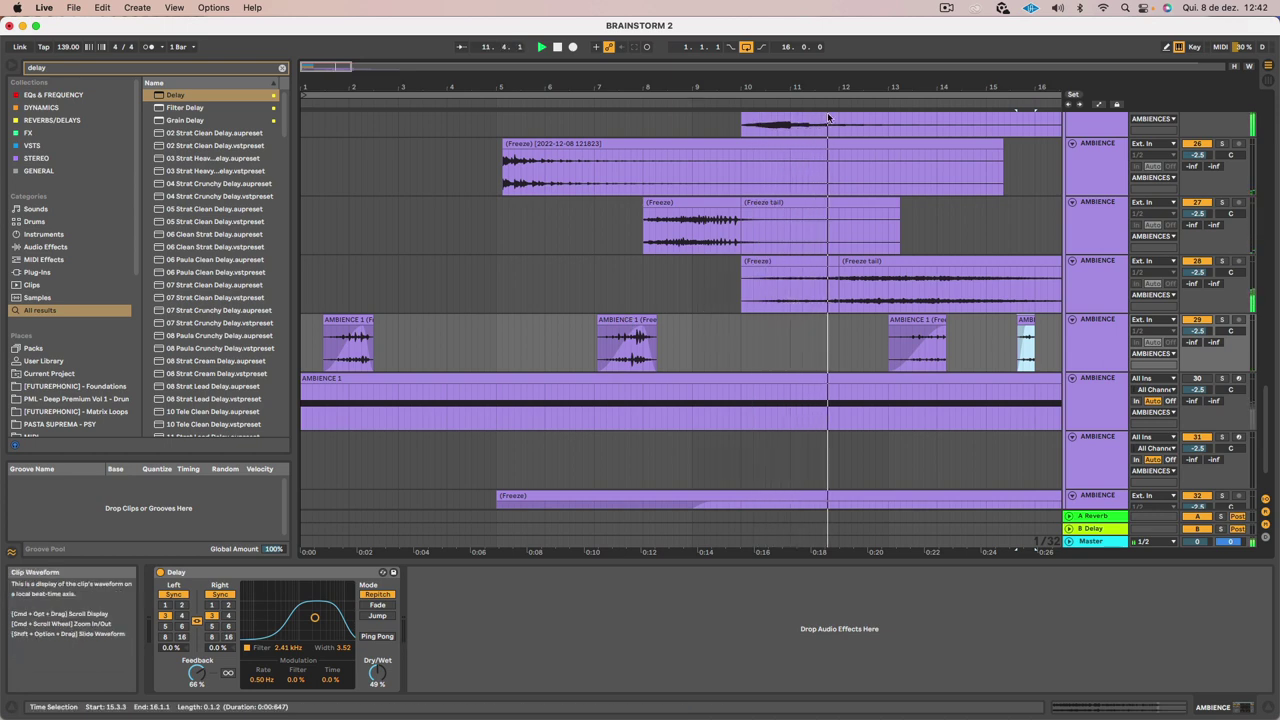
drag(833, 86, 833, 54)
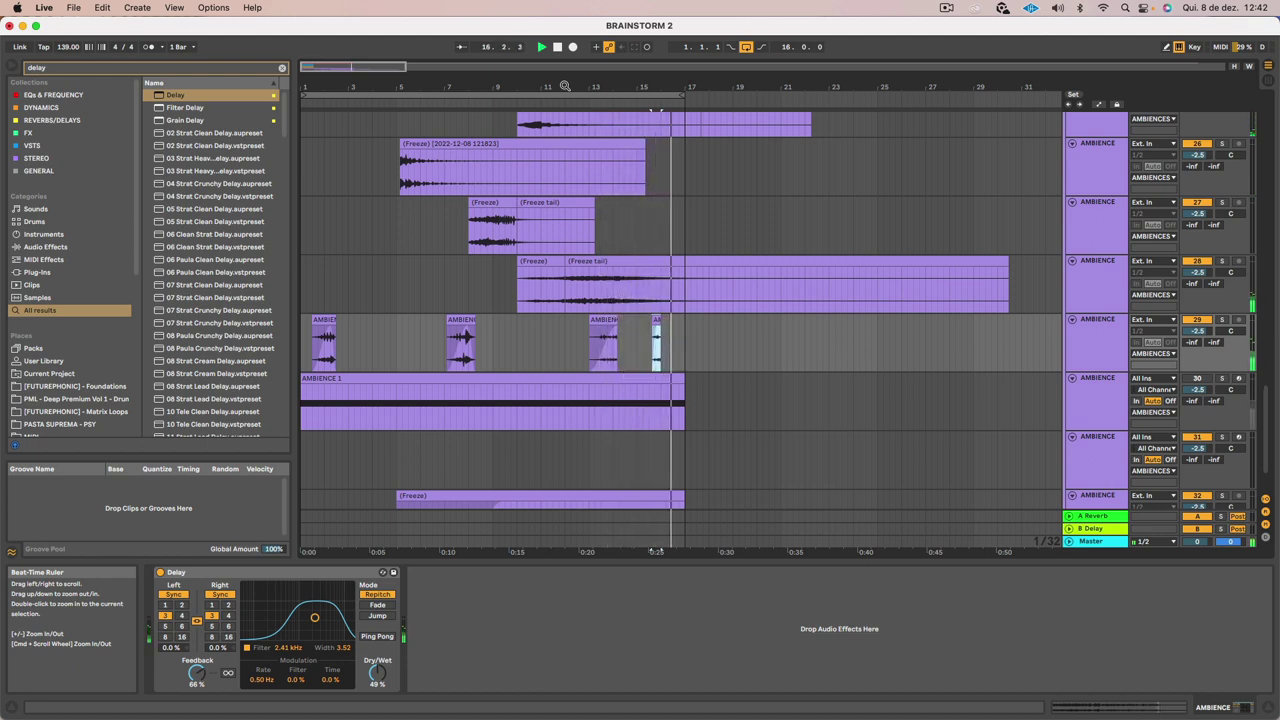
key(Delete)
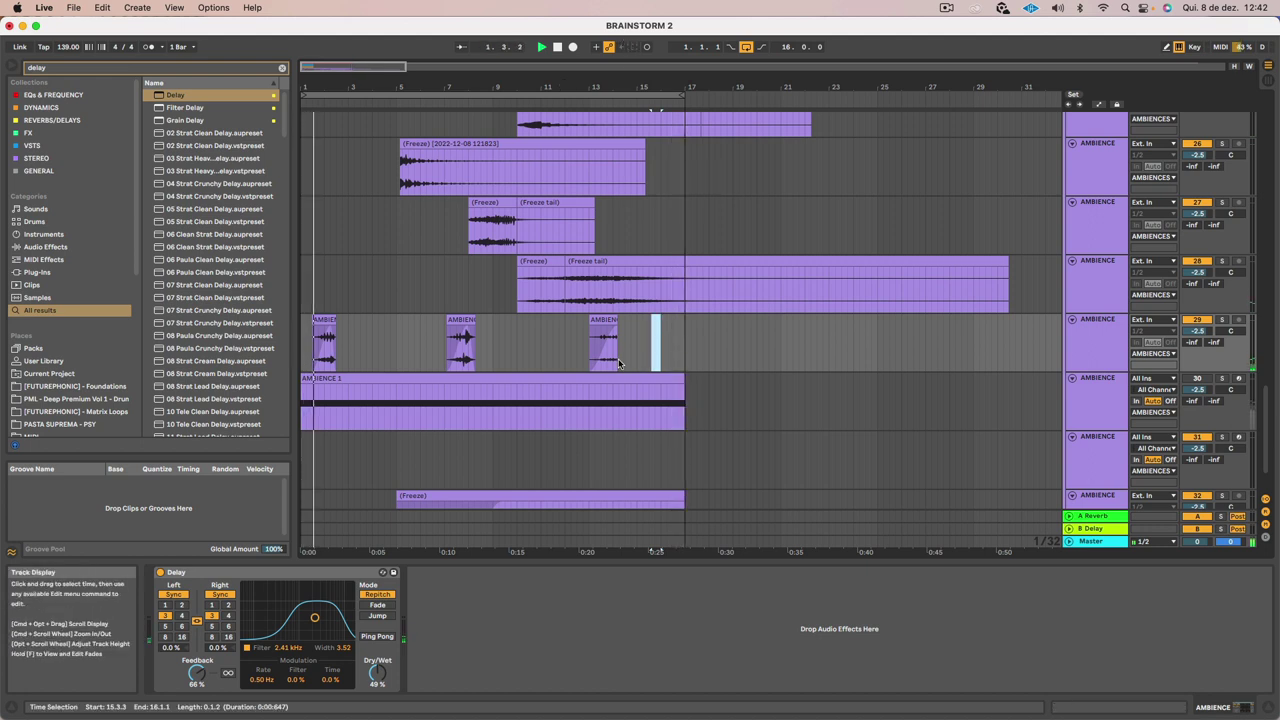
Extend the end of track 29's last fragment to 14.4.1 and play back from 12.2.3
drag(617, 363, 631, 363)
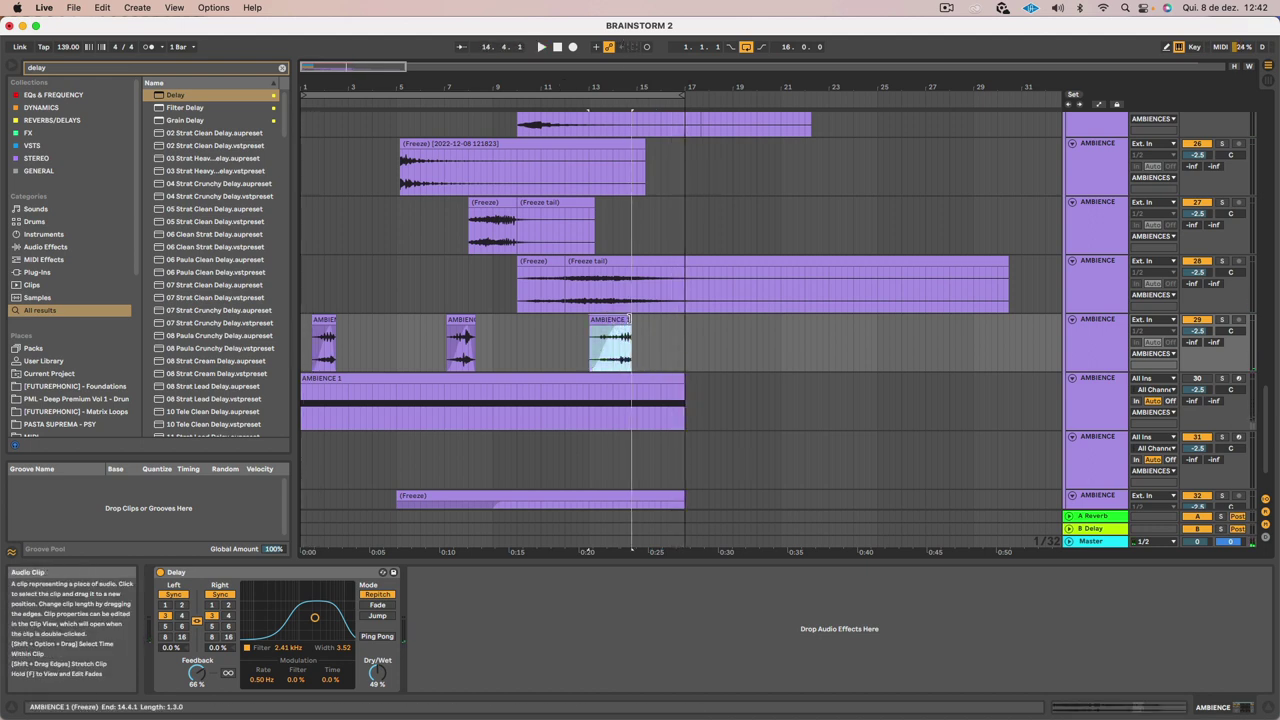
click(575, 340)
key(space)
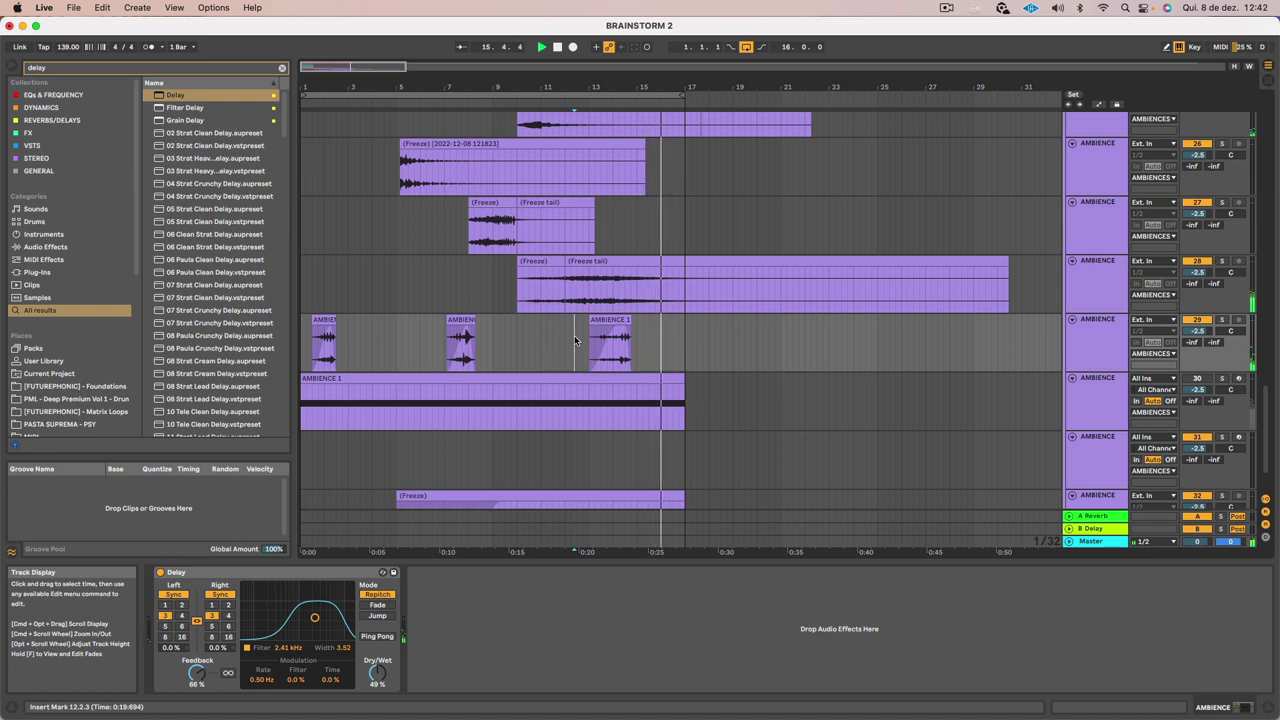
click(628, 378)
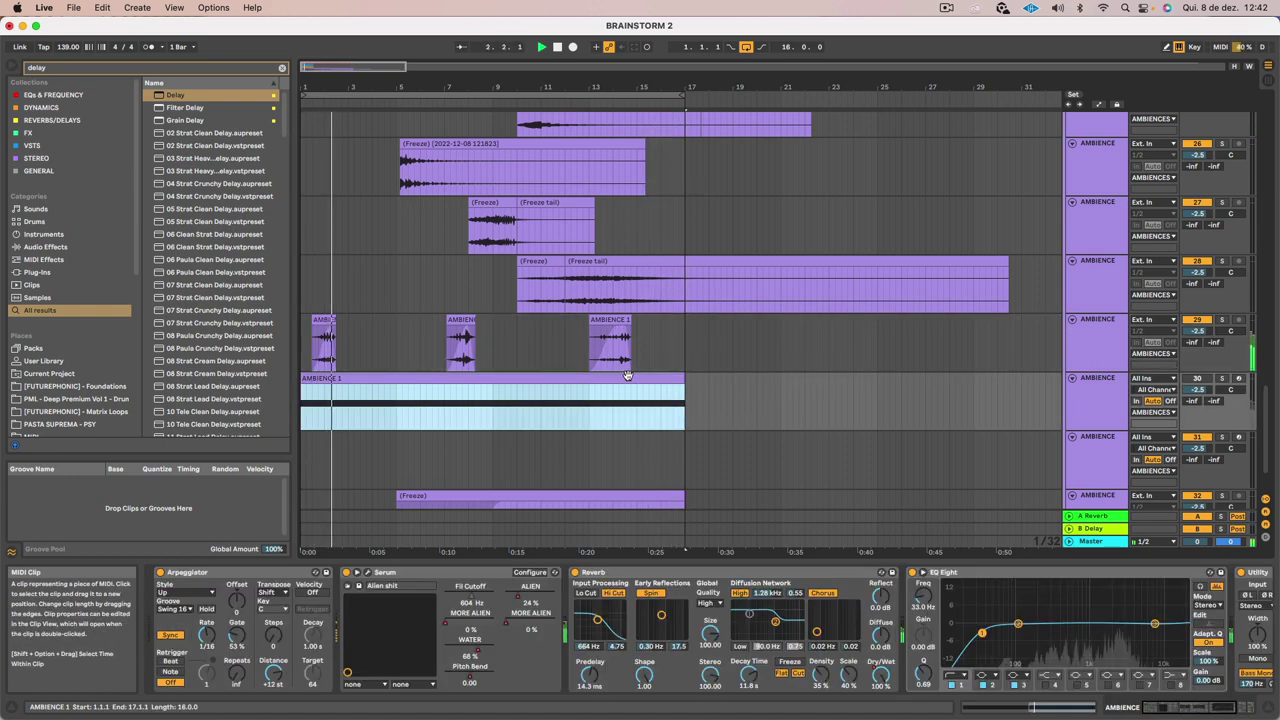
click(946, 8)
click(955, 57)
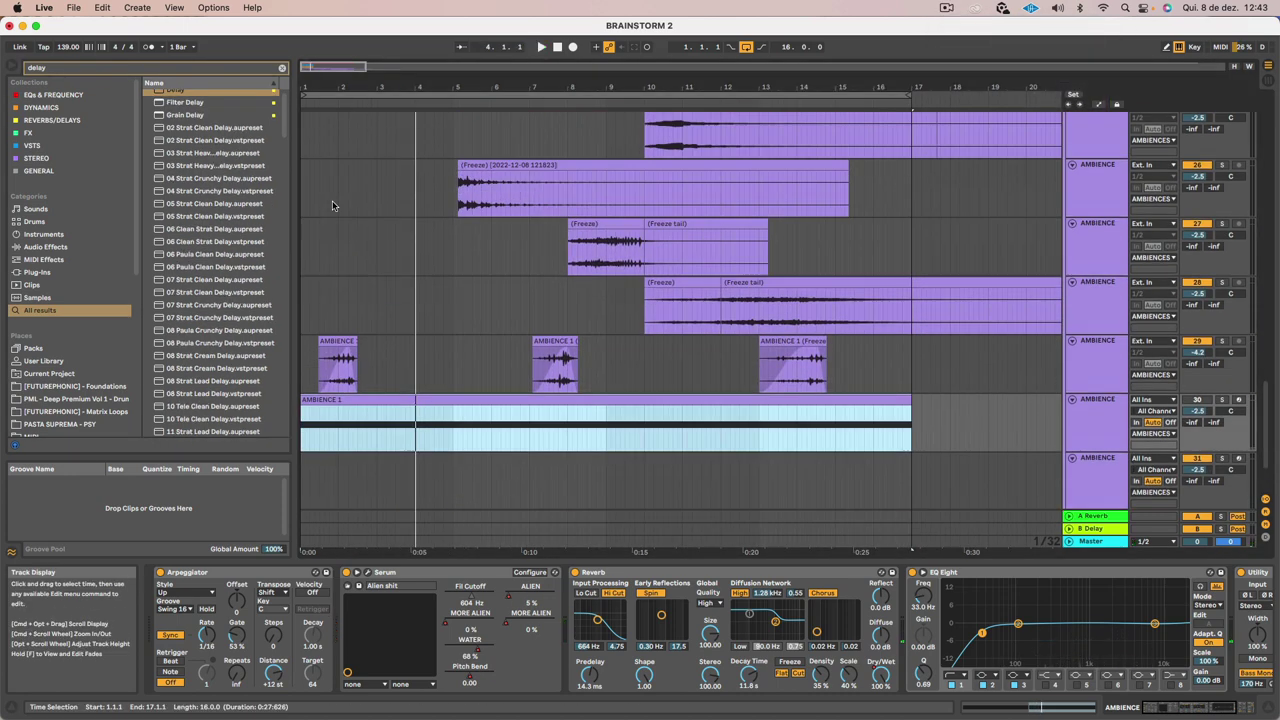
Move track 30's MIDI clip to start at 3.1.1, open its notes and play it
scroll(333, 205, up, 3)
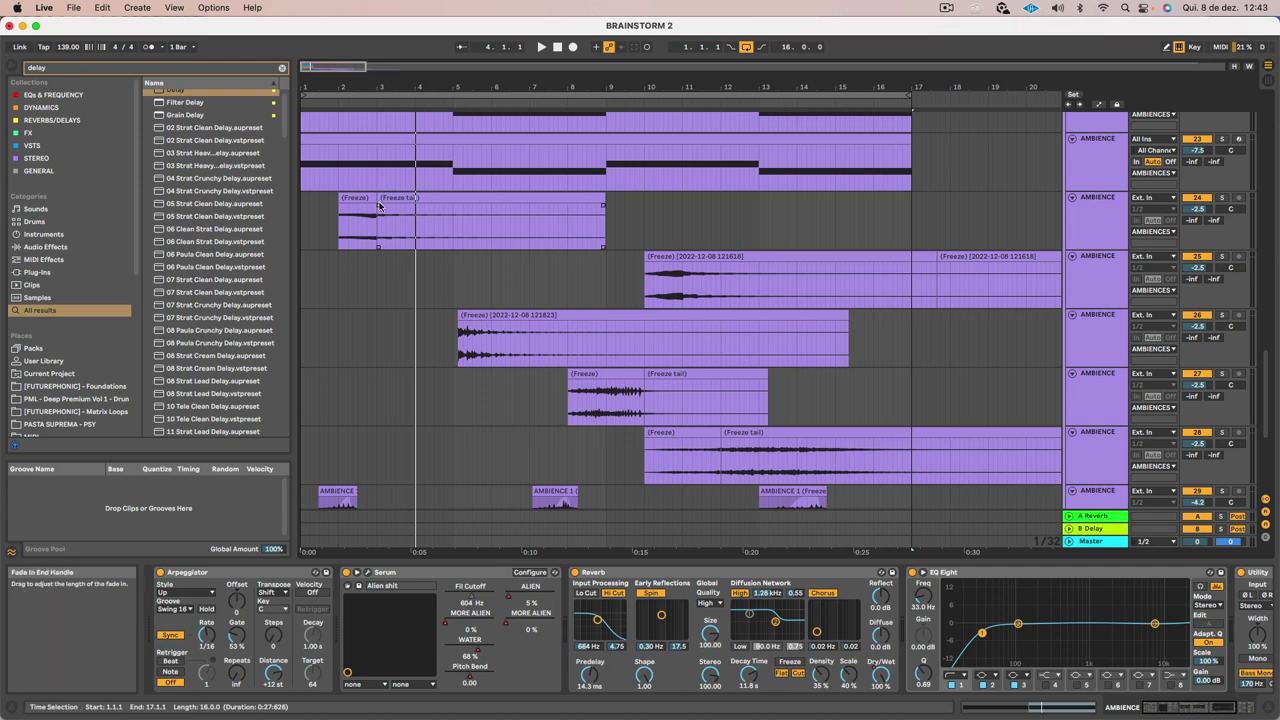
scroll(308, 371, down, 5)
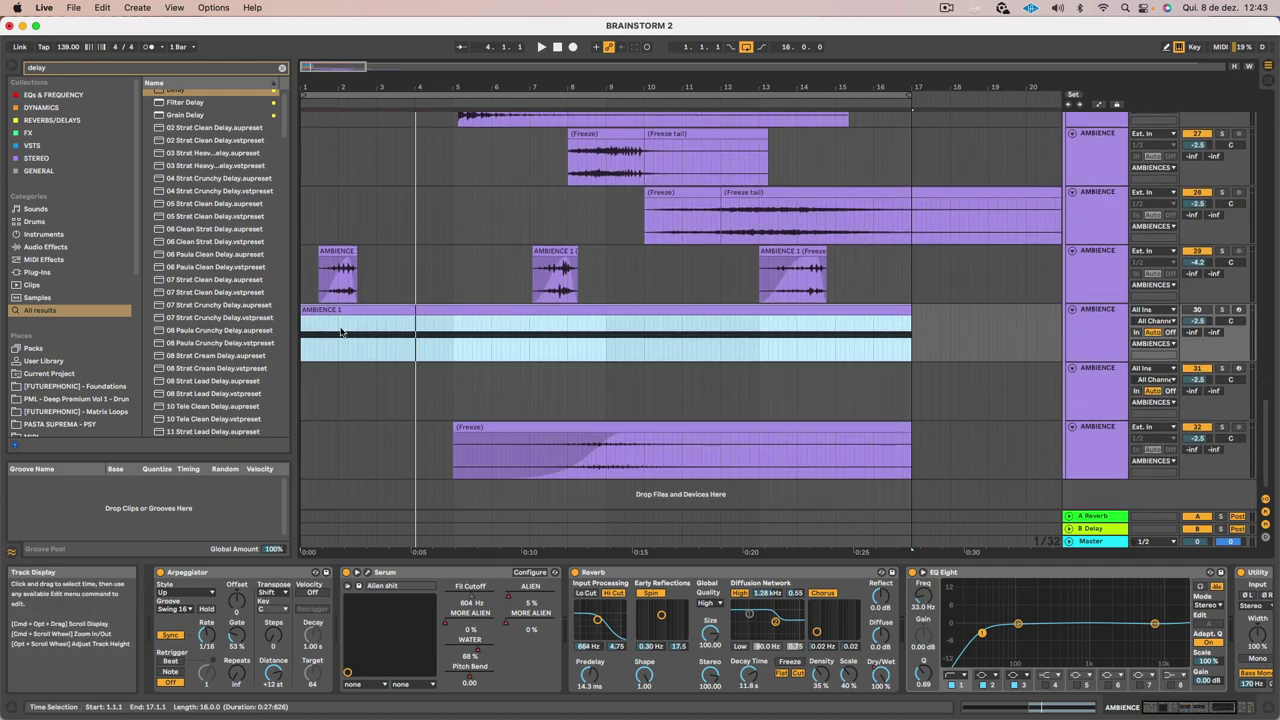
drag(366, 315, 416, 313)
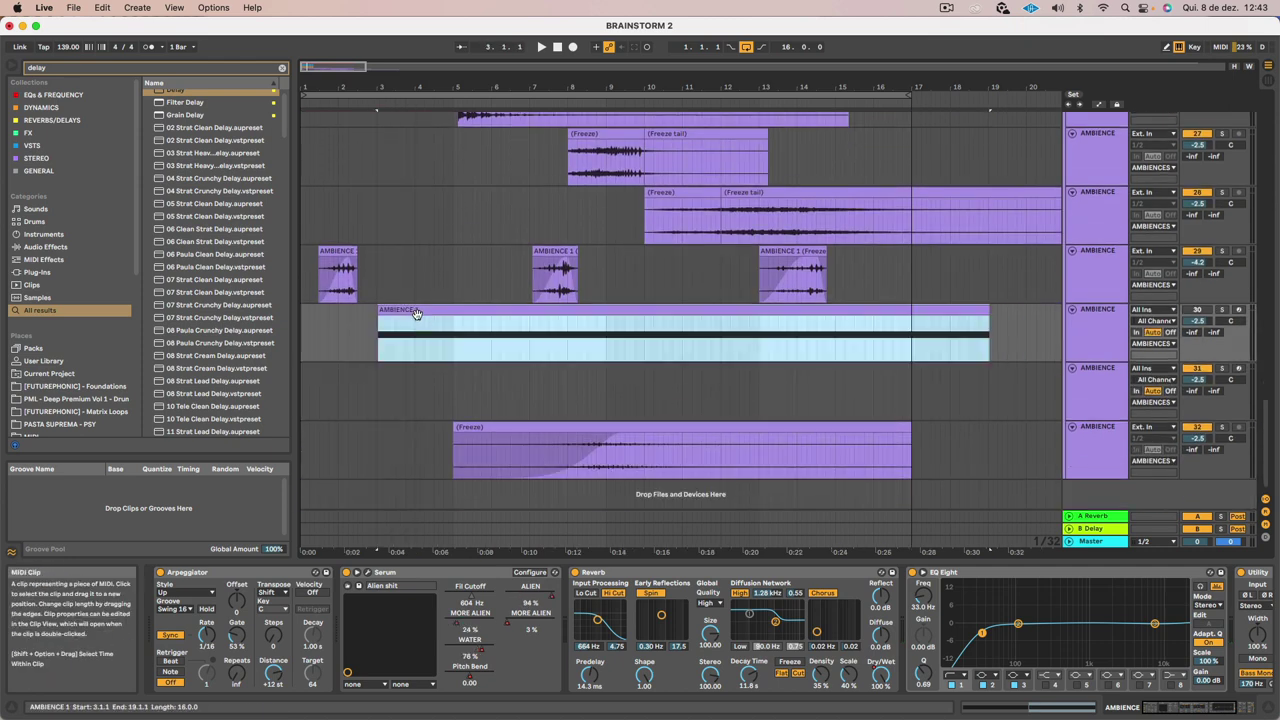
click(350, 333)
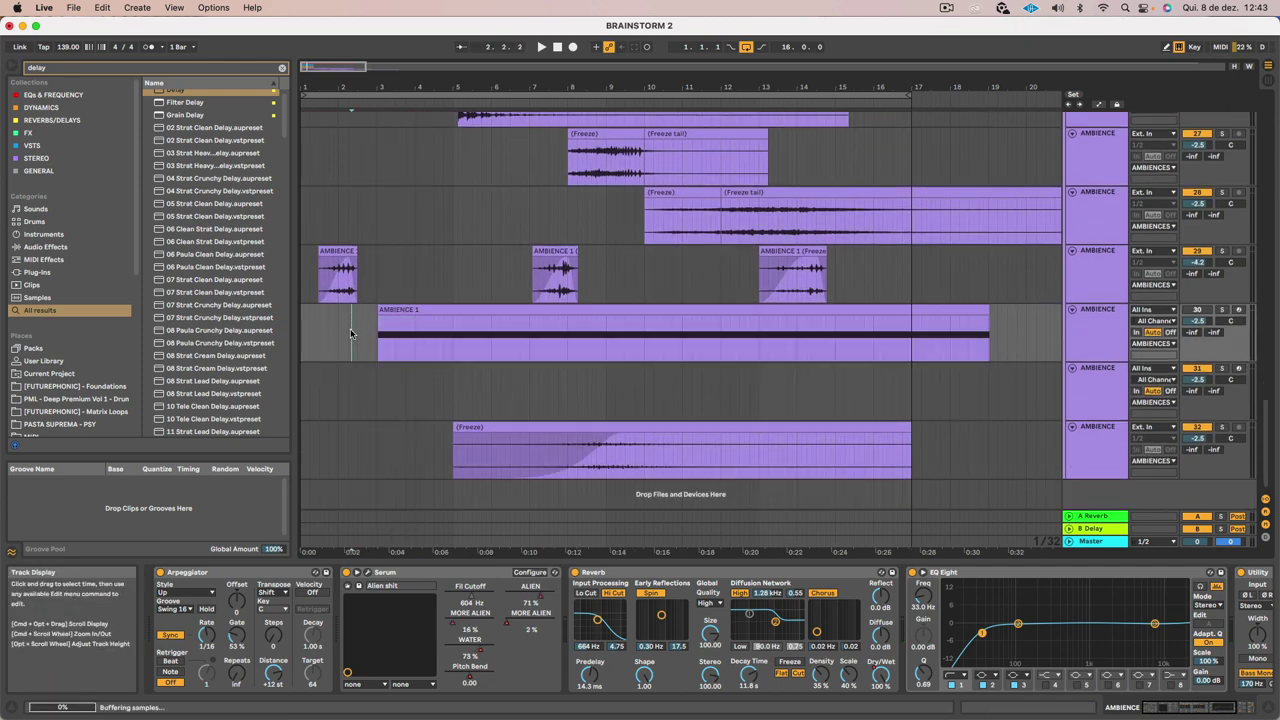
double_click(401, 310)
key(space)
Split track 30's MIDI clip shortly after its start at 3.1.1 and delete the long remainder
click(411, 335)
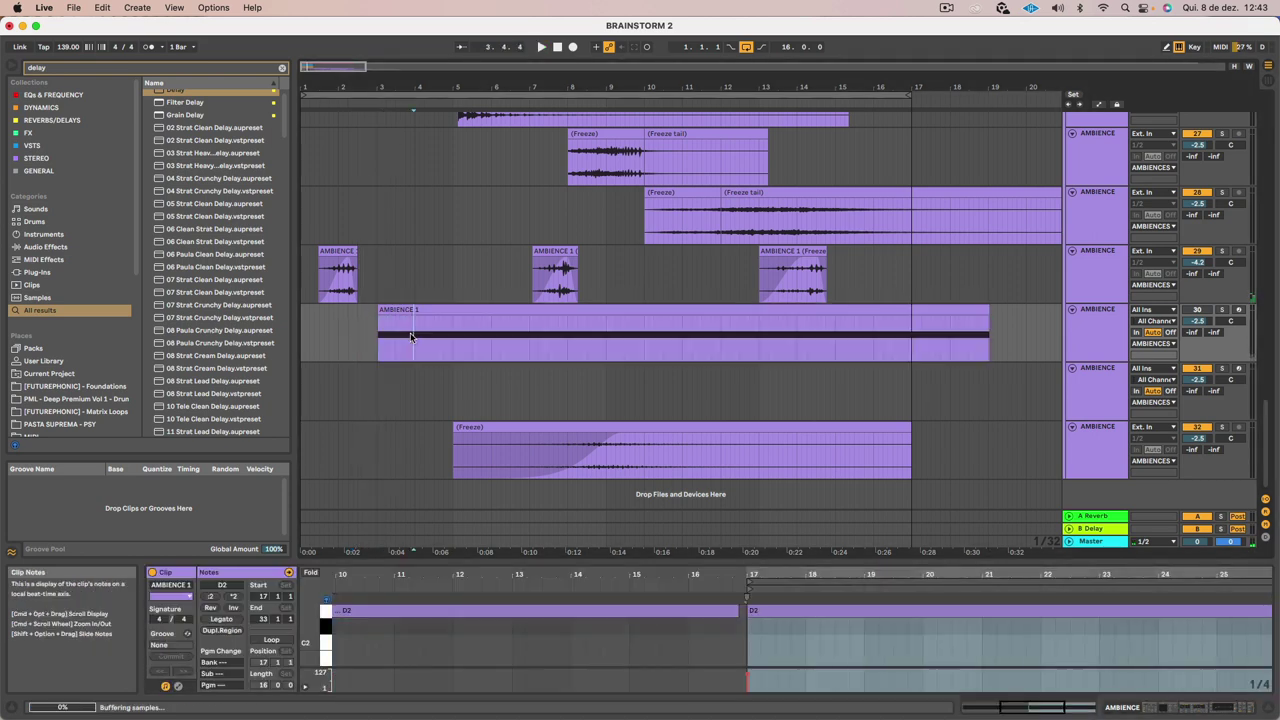
drag(394, 337, 378, 339)
click(378, 338)
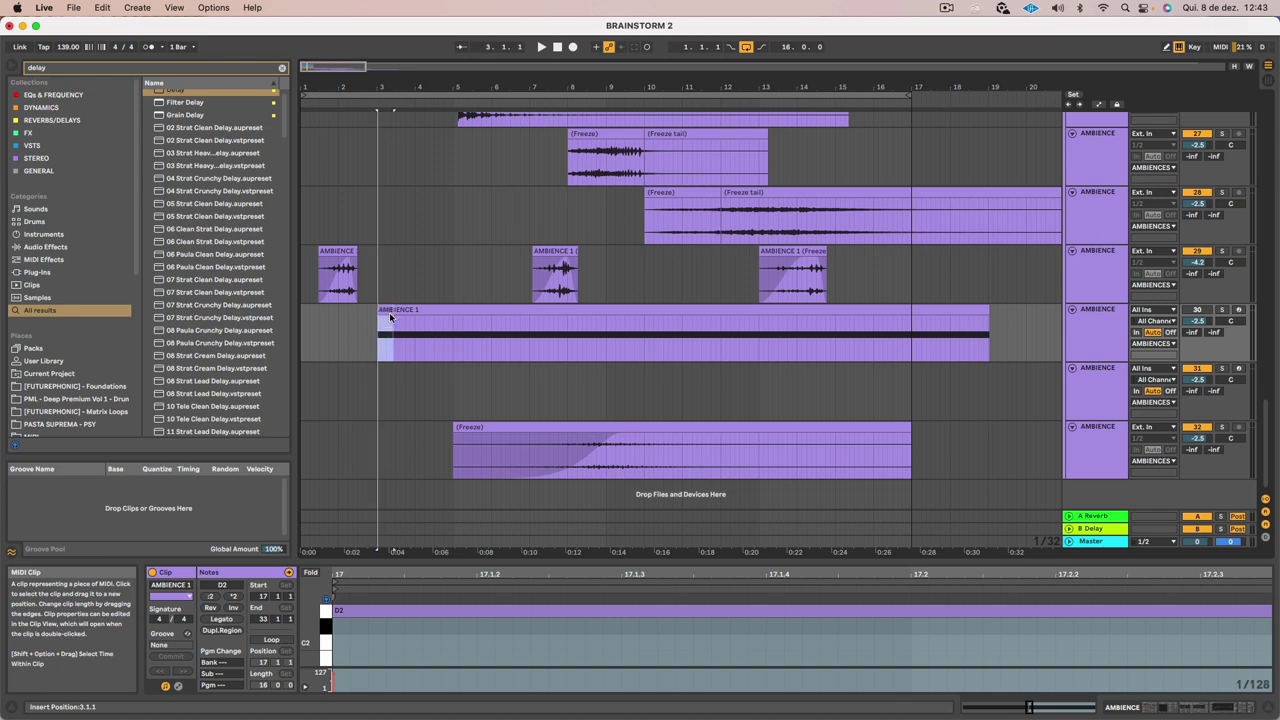
click(407, 307)
key(Delete)
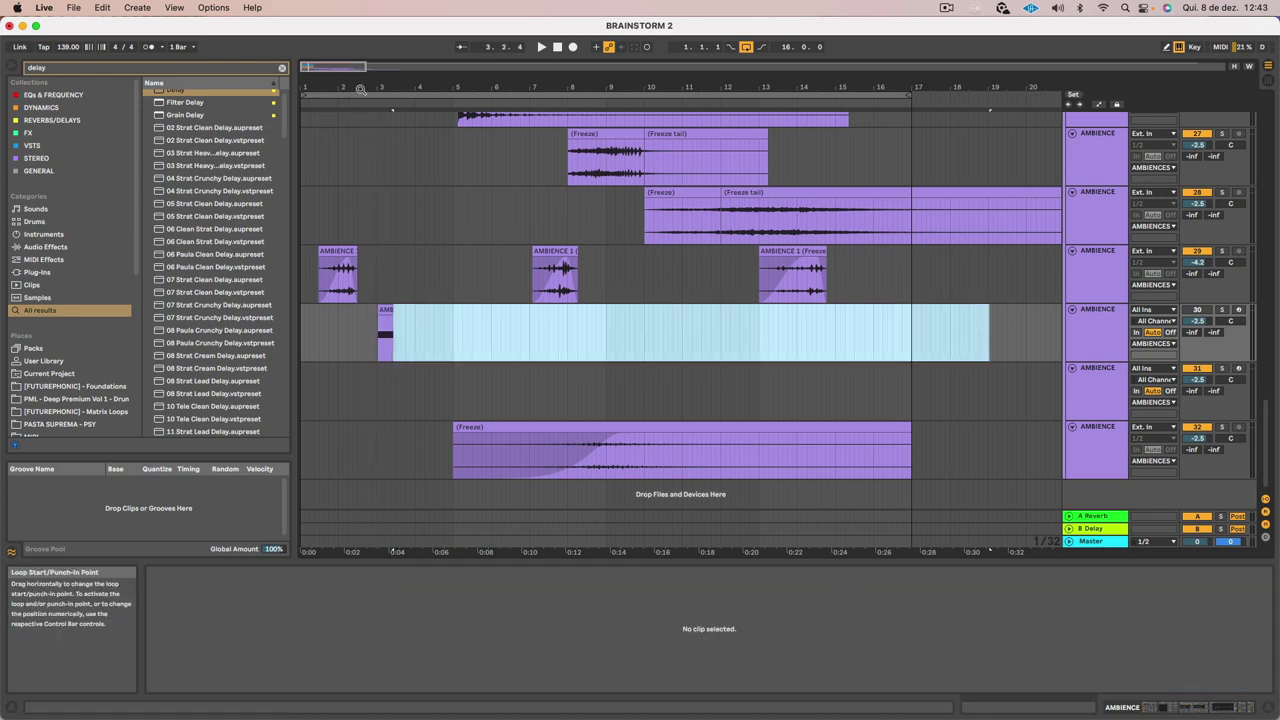
Replace the short clip's long D2 note with a brief D2 note at 17.1.1 and play it back
drag(389, 88, 530, 309)
drag(565, 554, 555, 222)
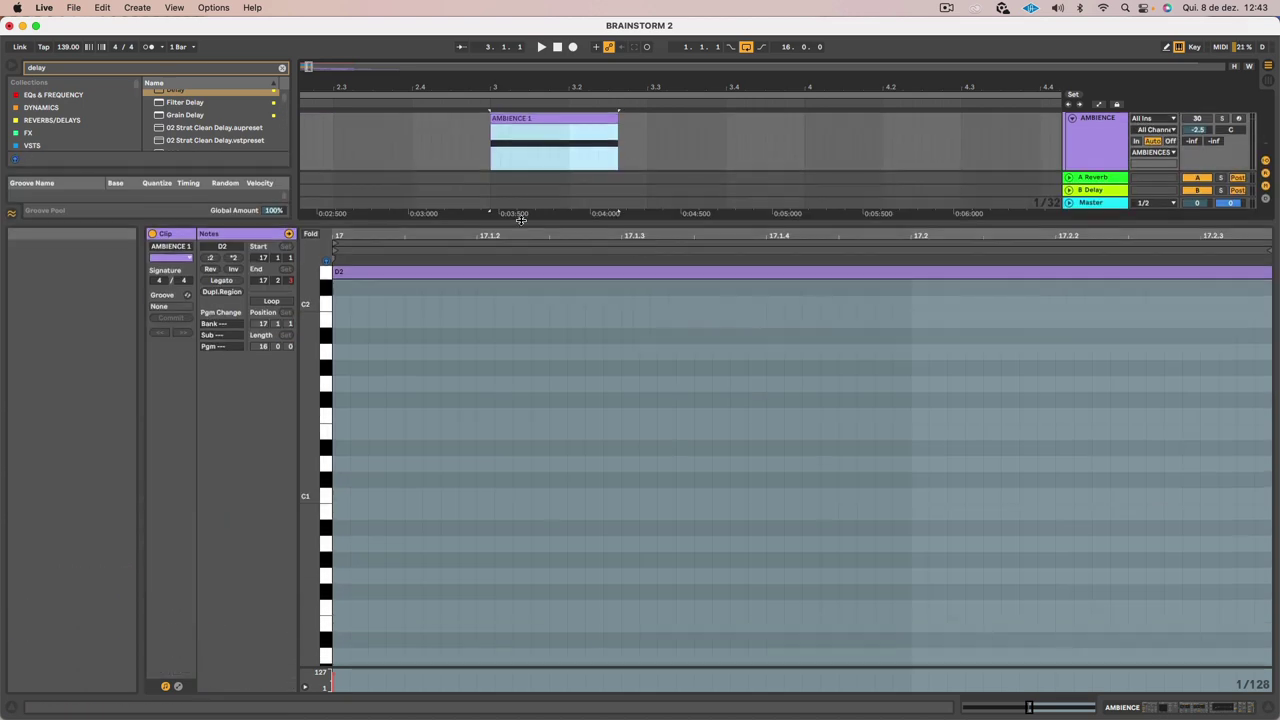
click(477, 277)
key(Delete)
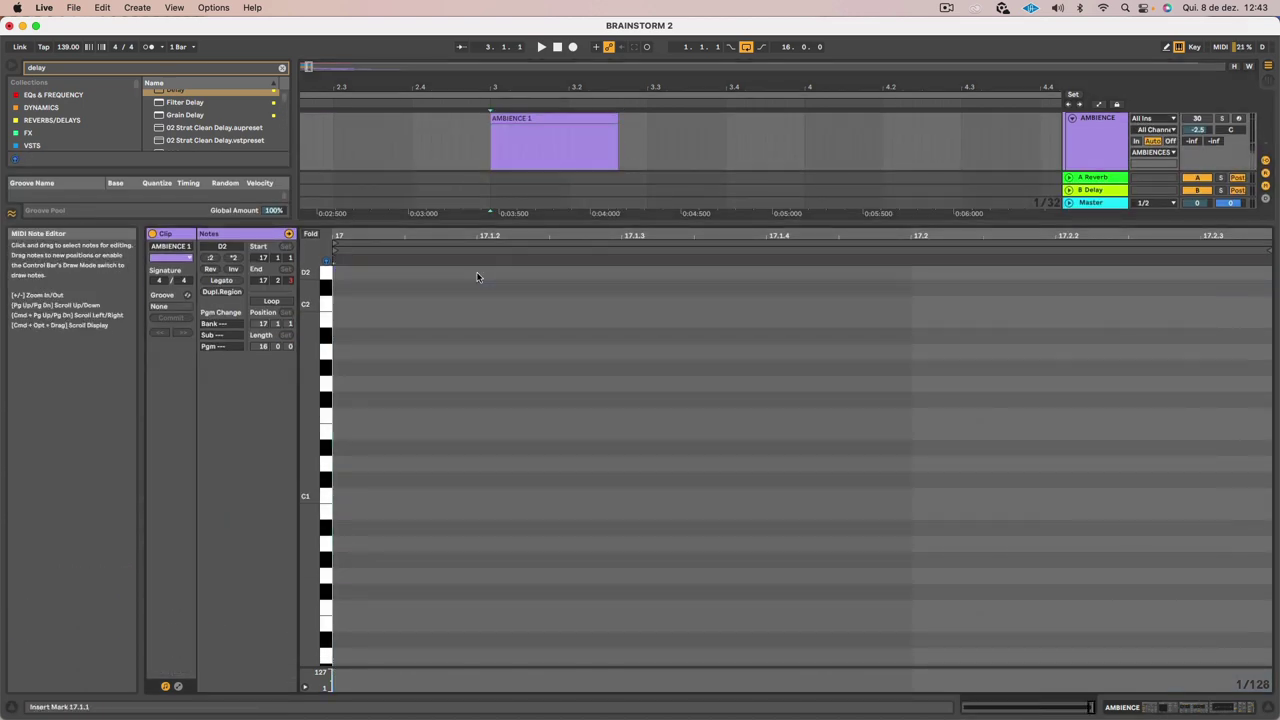
double_click(345, 274)
drag(348, 274, 423, 278)
key(space)
key(space)
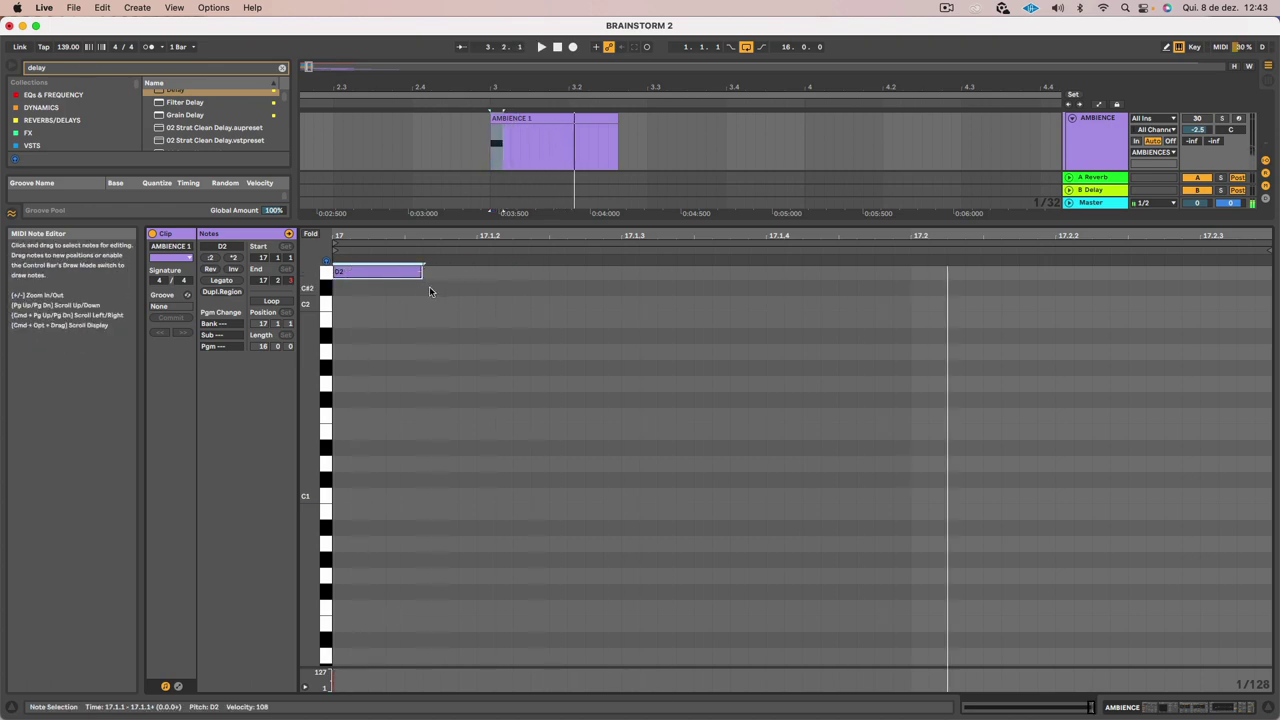
Return to track 30's devices and delete the automation of Serum's ALIEN parameter
key(shift+Tab)
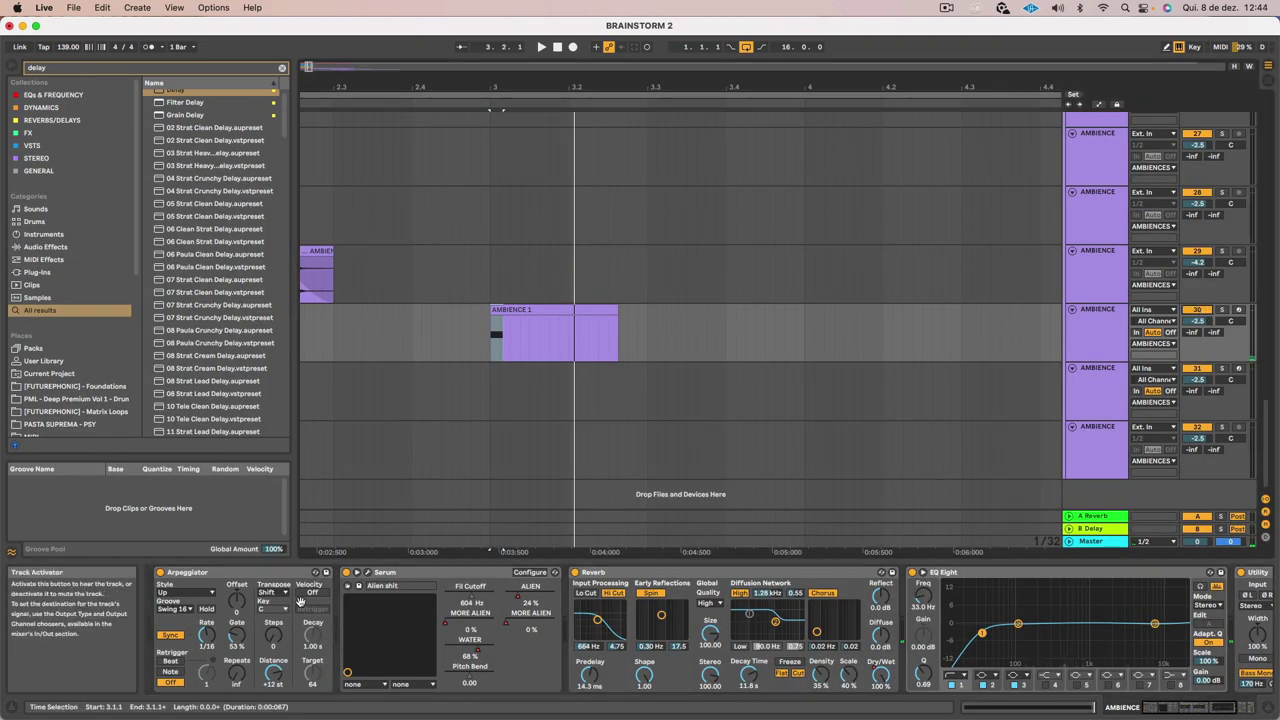
right_click(517, 600)
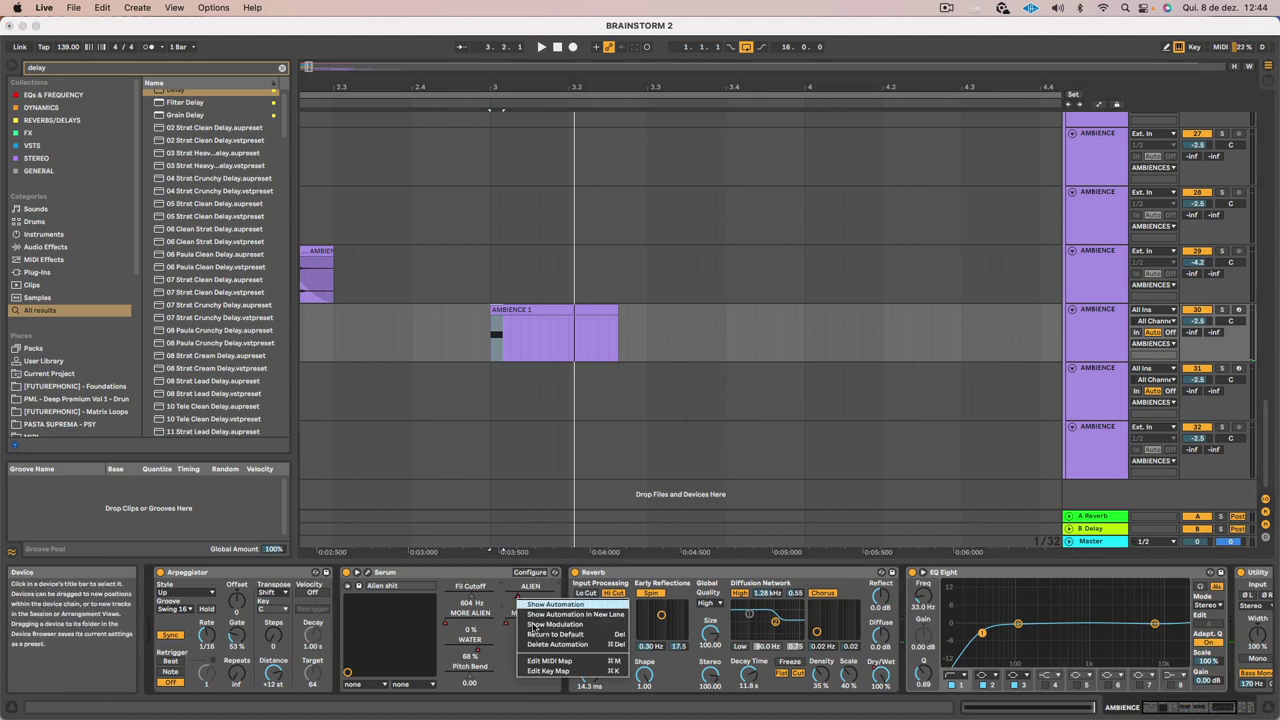
click(446, 587)
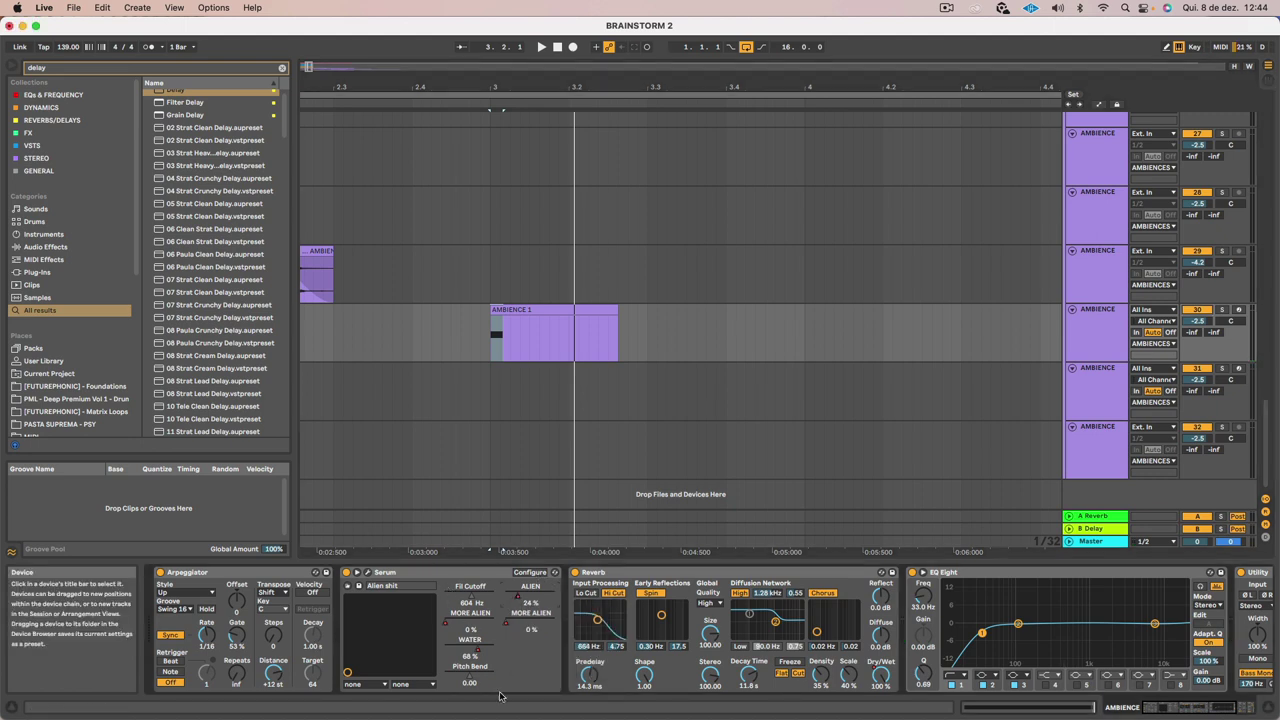
right_click(517, 597)
click(544, 645)
Open track 30's Serum window with Configure mode on and place it clear of the device chain
click(531, 573)
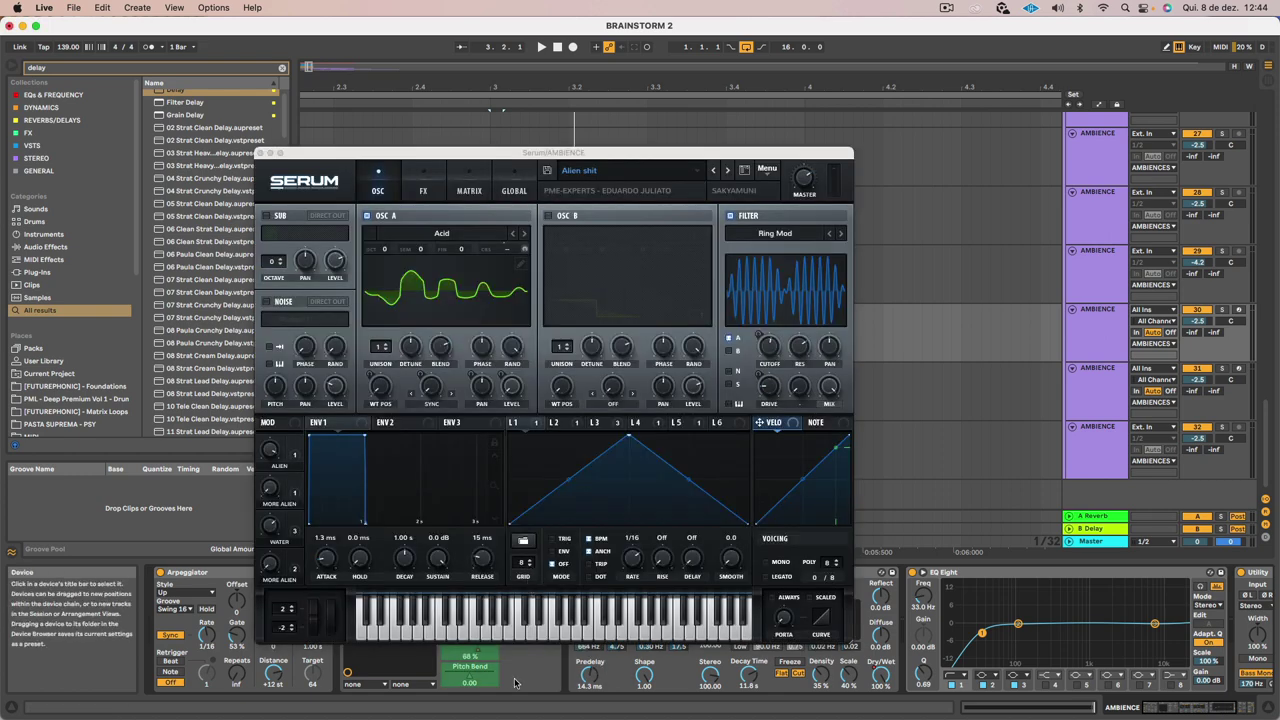
right_click(474, 679)
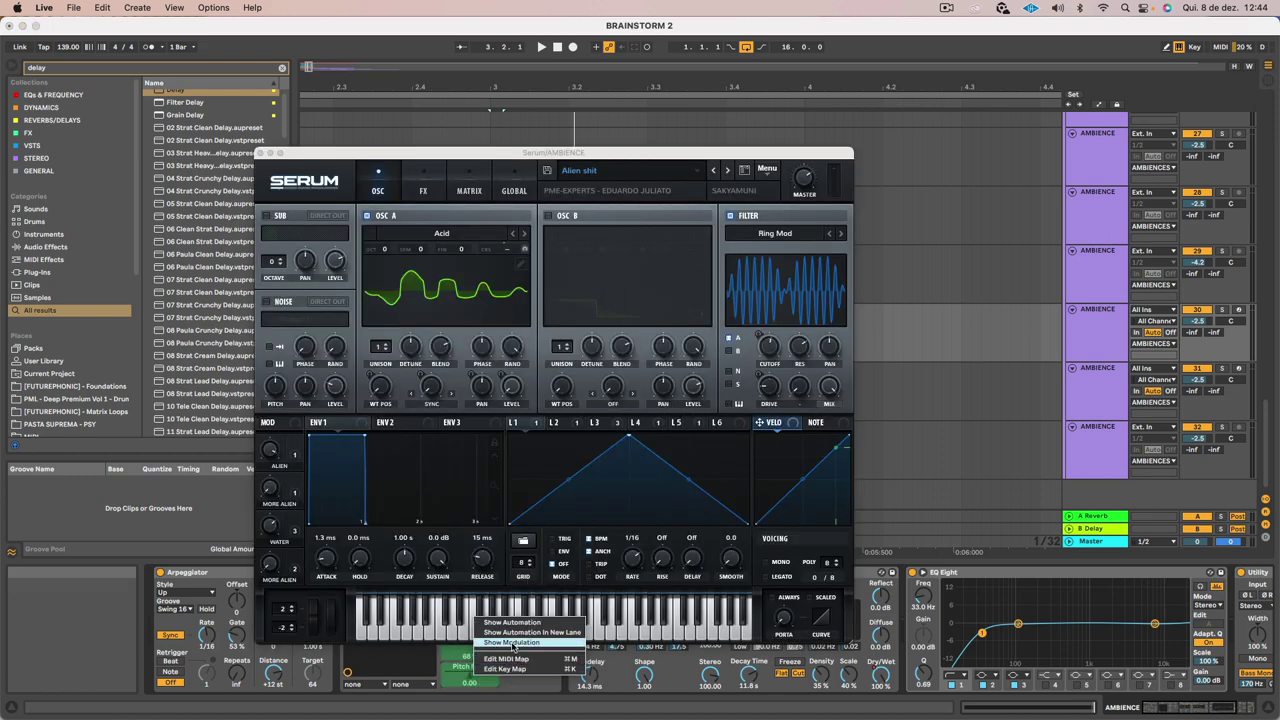
click(512, 645)
drag(436, 153, 408, 35)
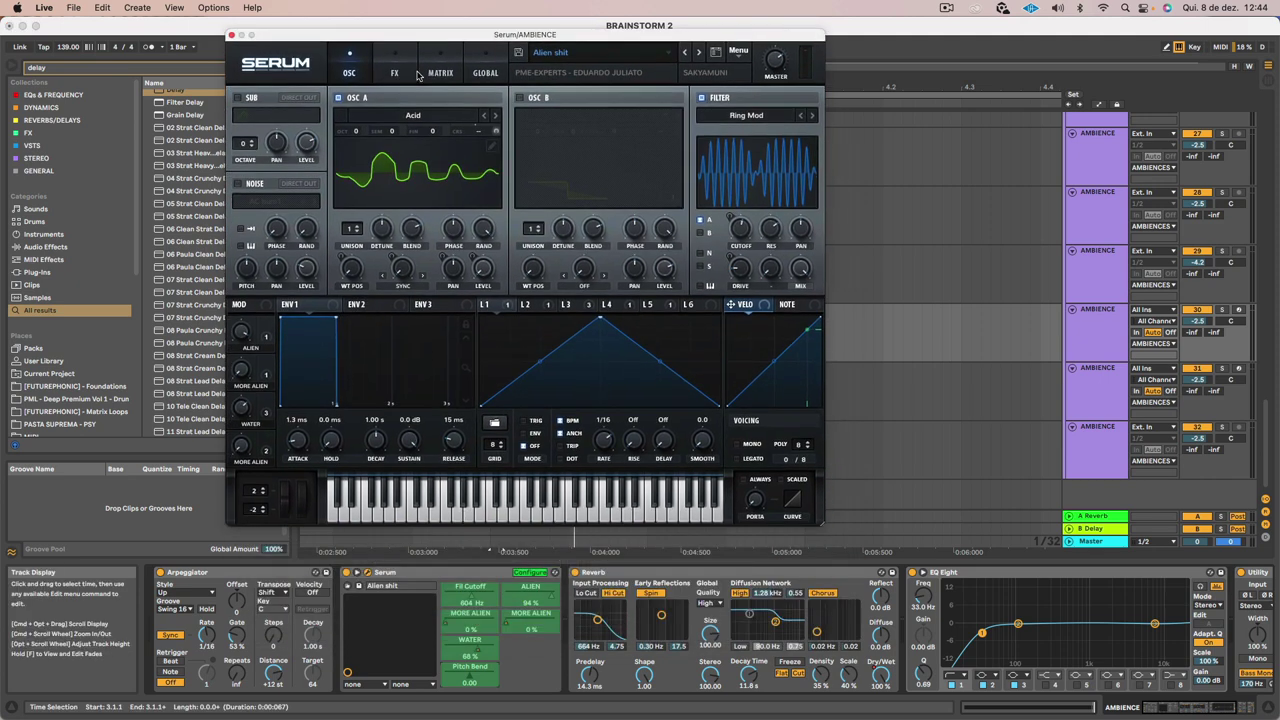
Delete the automation of both of Serum's MORE ALIEN parameters on track 30
right_click(458, 623)
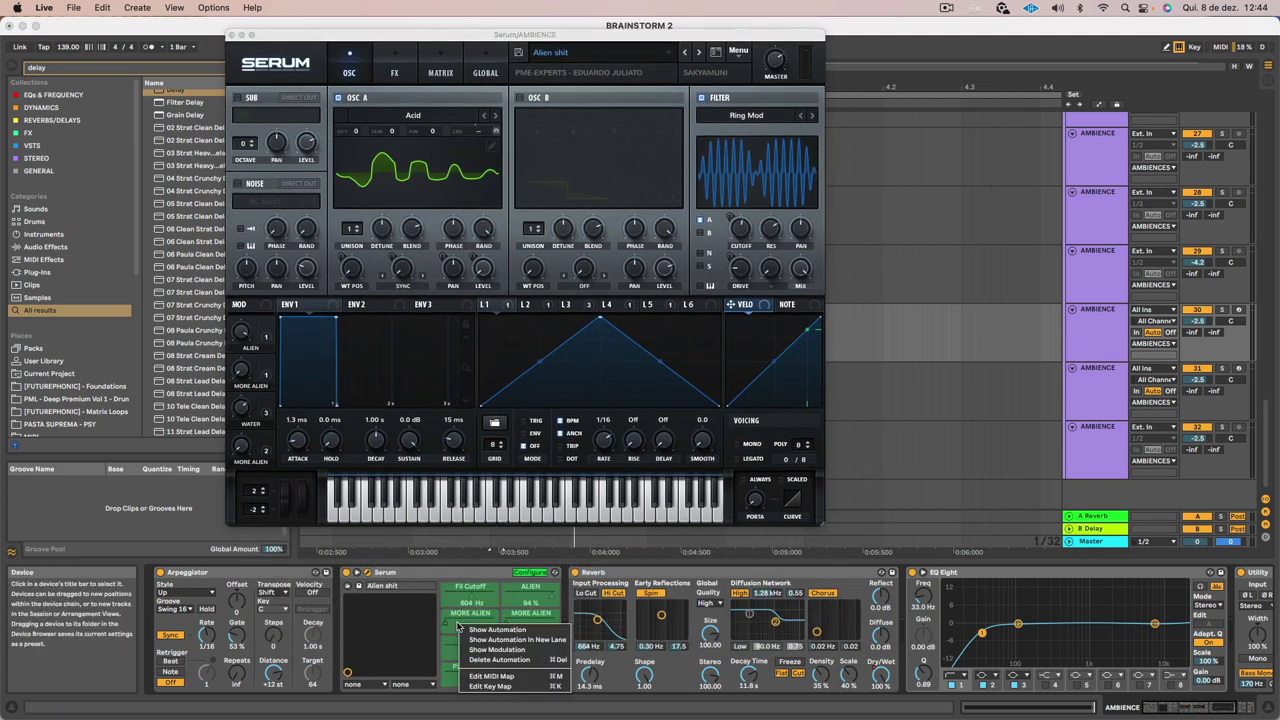
click(527, 662)
right_click(530, 628)
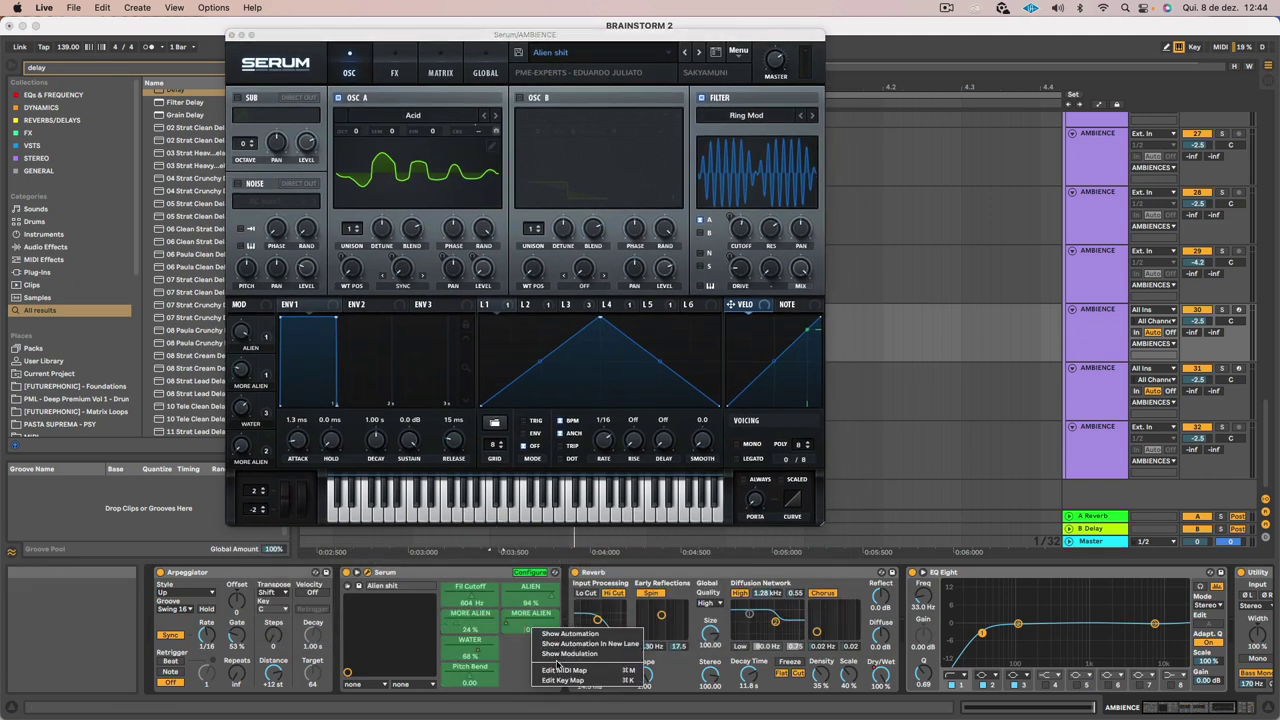
right_click(510, 624)
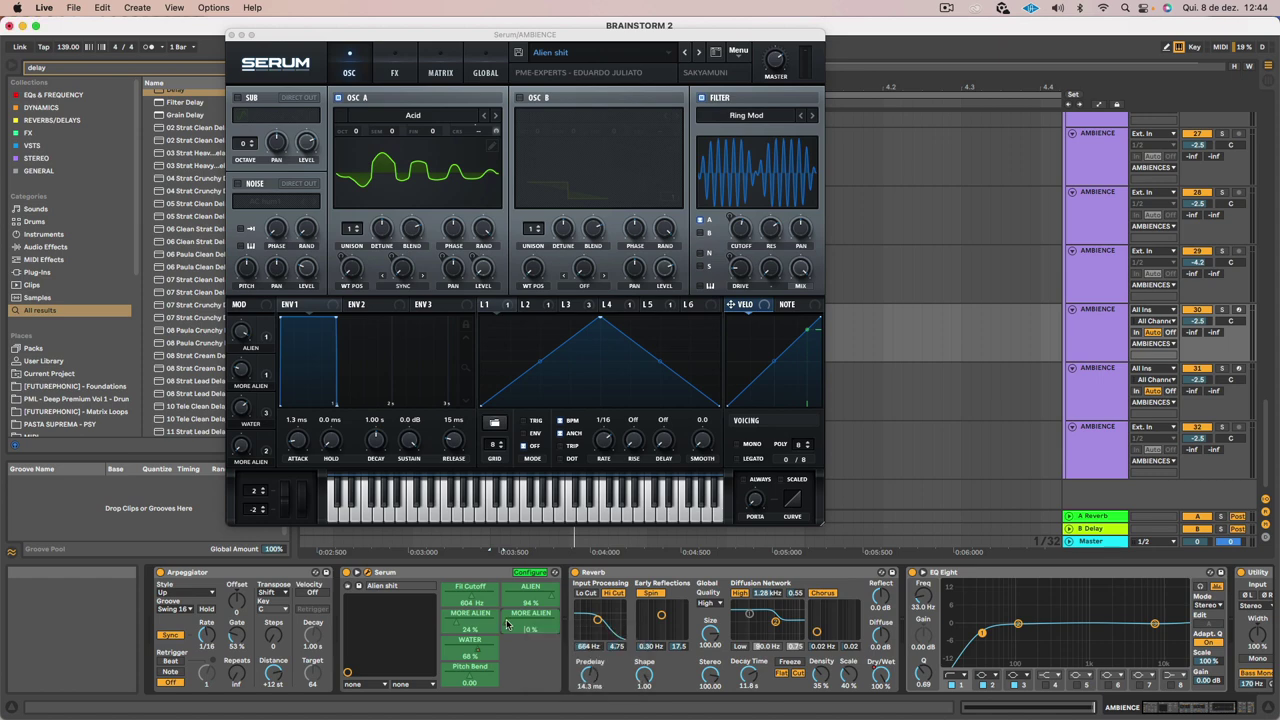
right_click(508, 623)
click(536, 659)
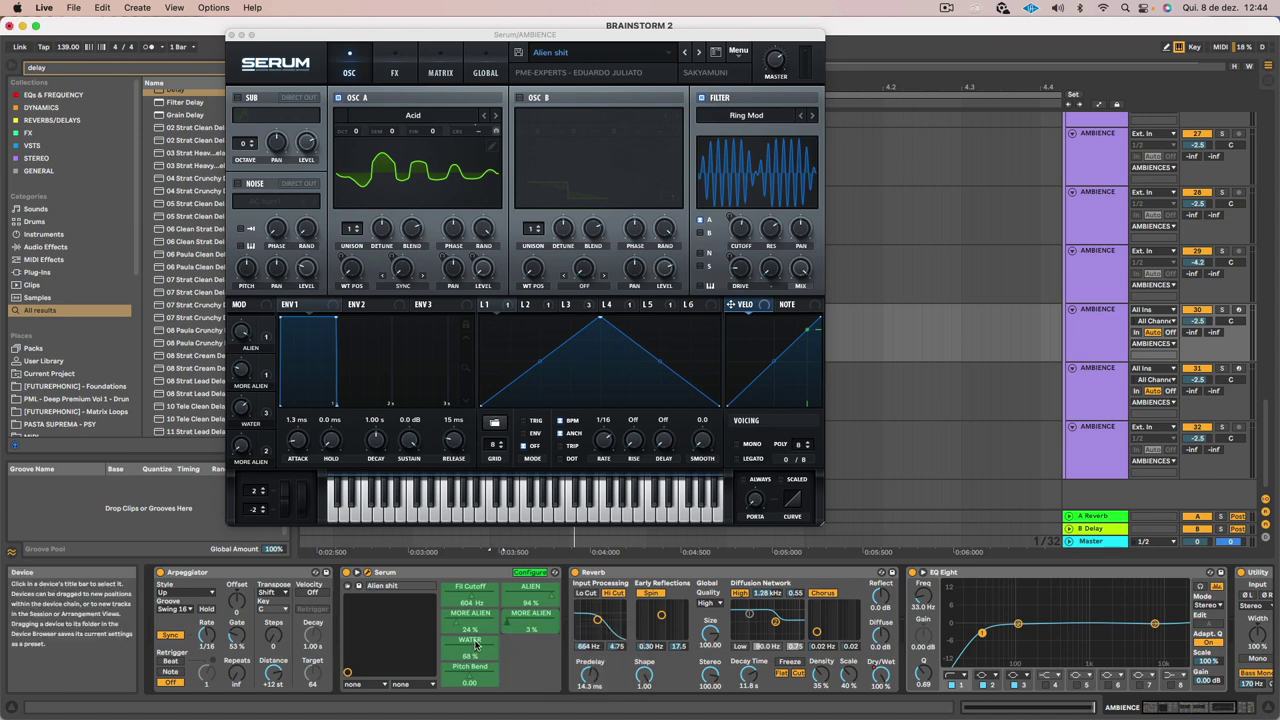
Delete the automation of Serum's WATER parameter and of the Reverb's Dry/Wet
right_click(478, 650)
click(526, 688)
right_click(881, 675)
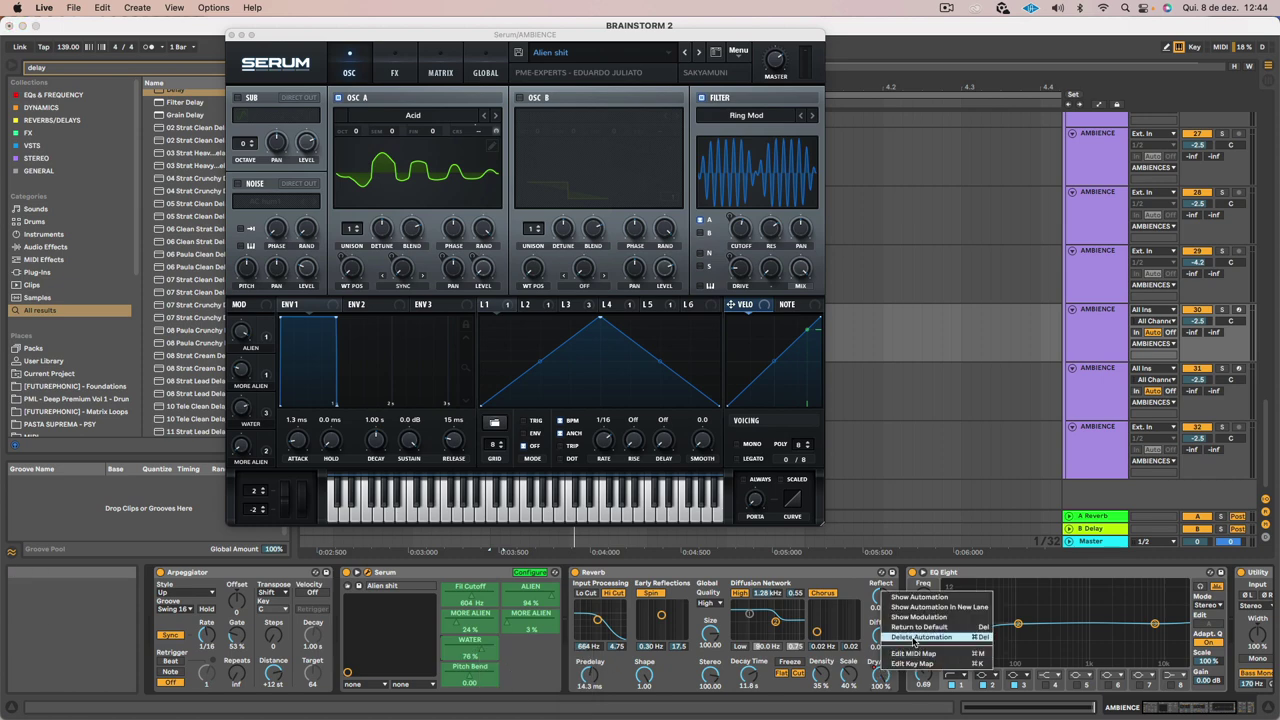
click(916, 643)
Turn off Serum's Configure mode and browse the categories of the PASTA SUPREMA user presets
scroll(903, 645, right, 5)
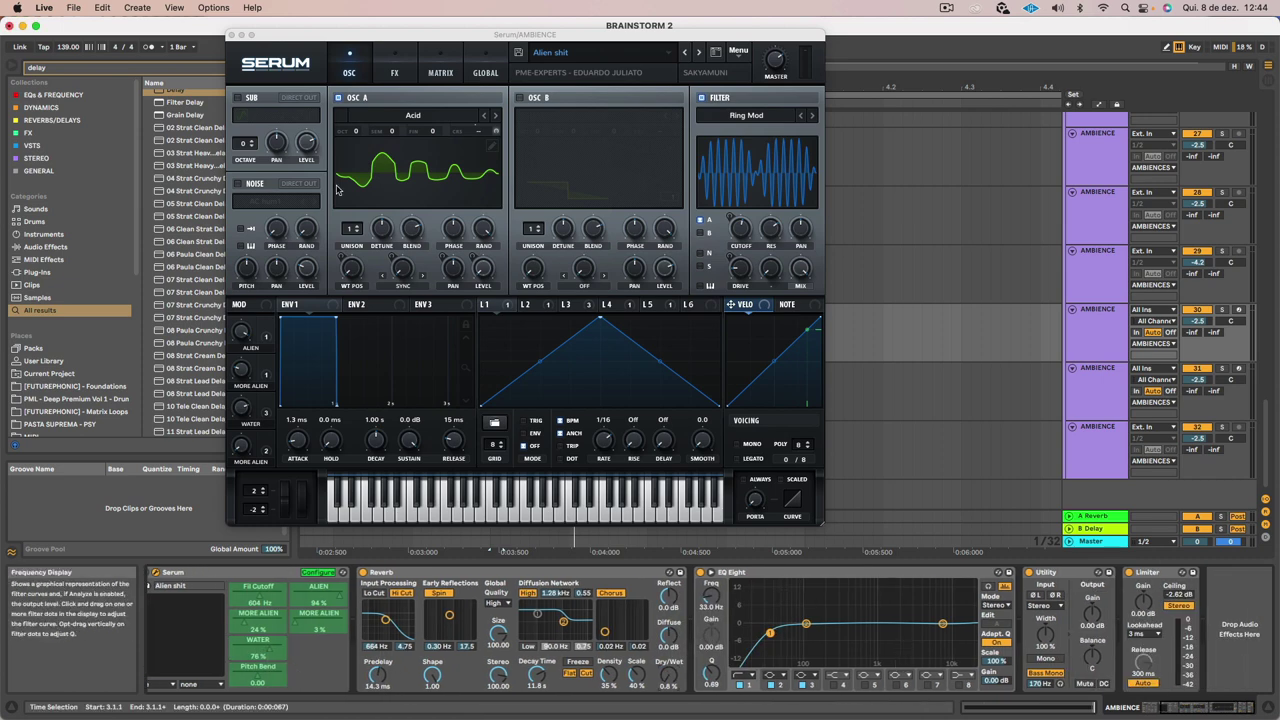
click(575, 67)
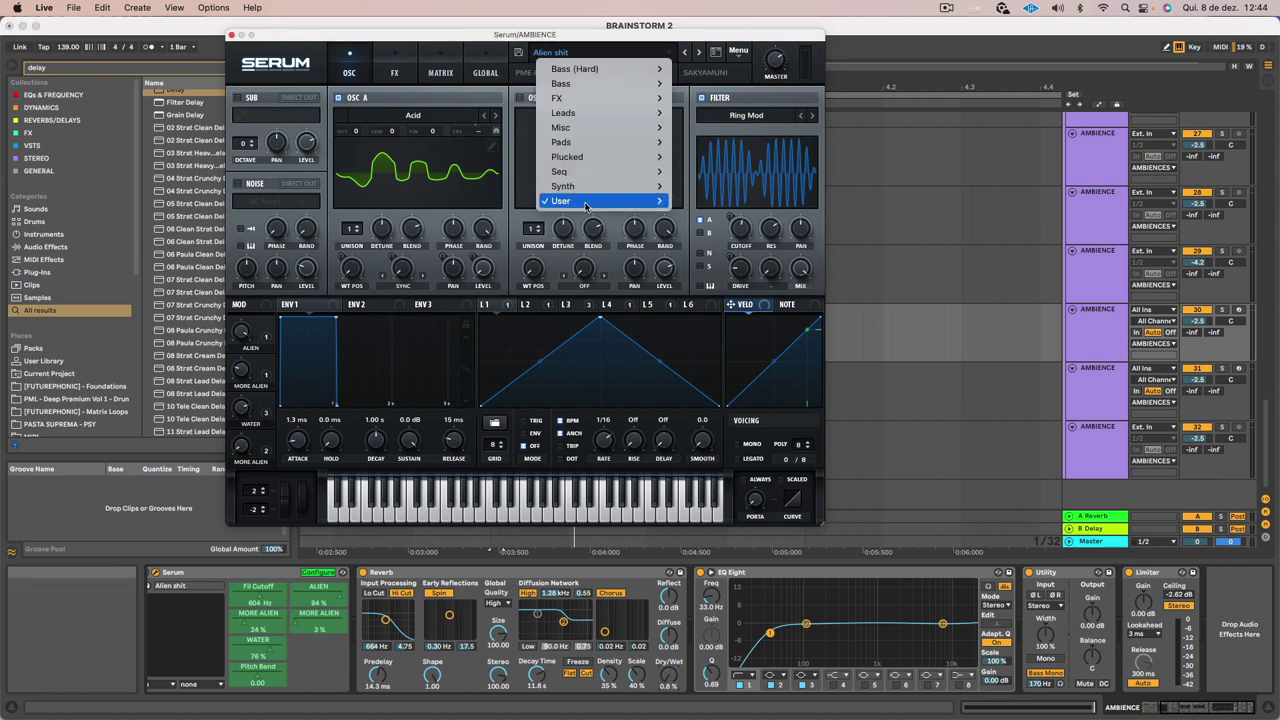
mouse_move(600, 201)
click(316, 601)
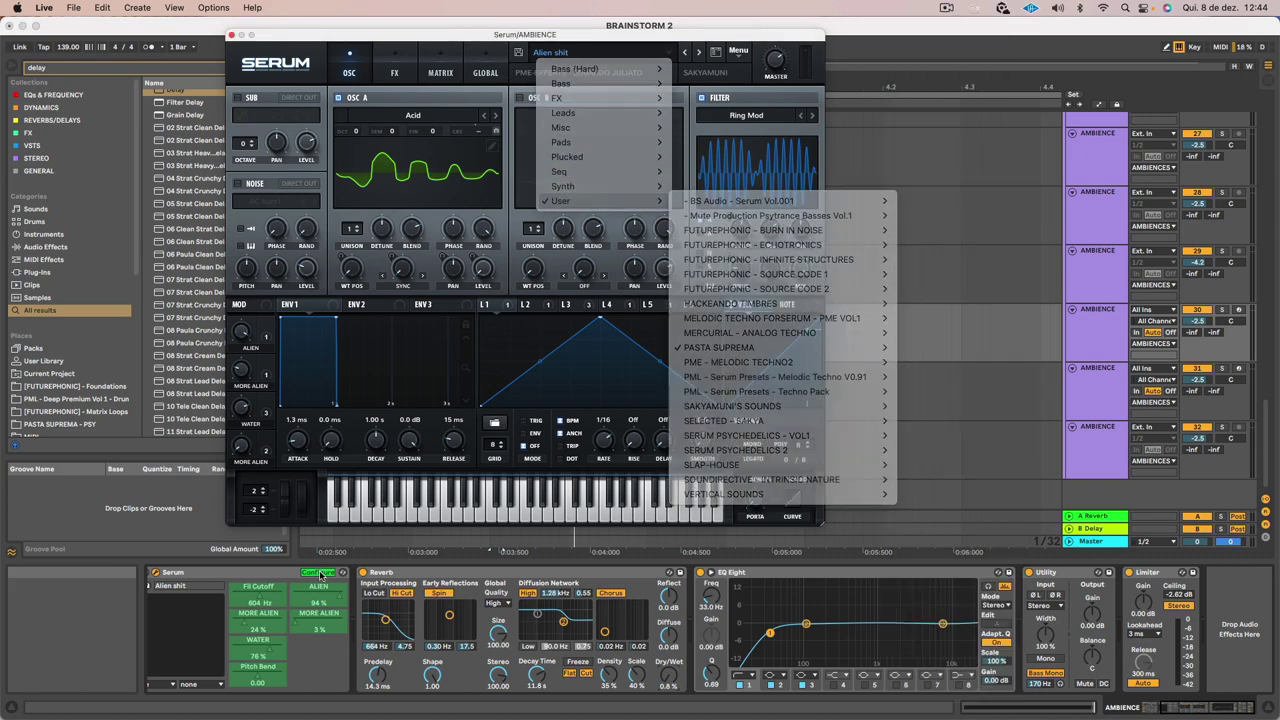
click(600, 60)
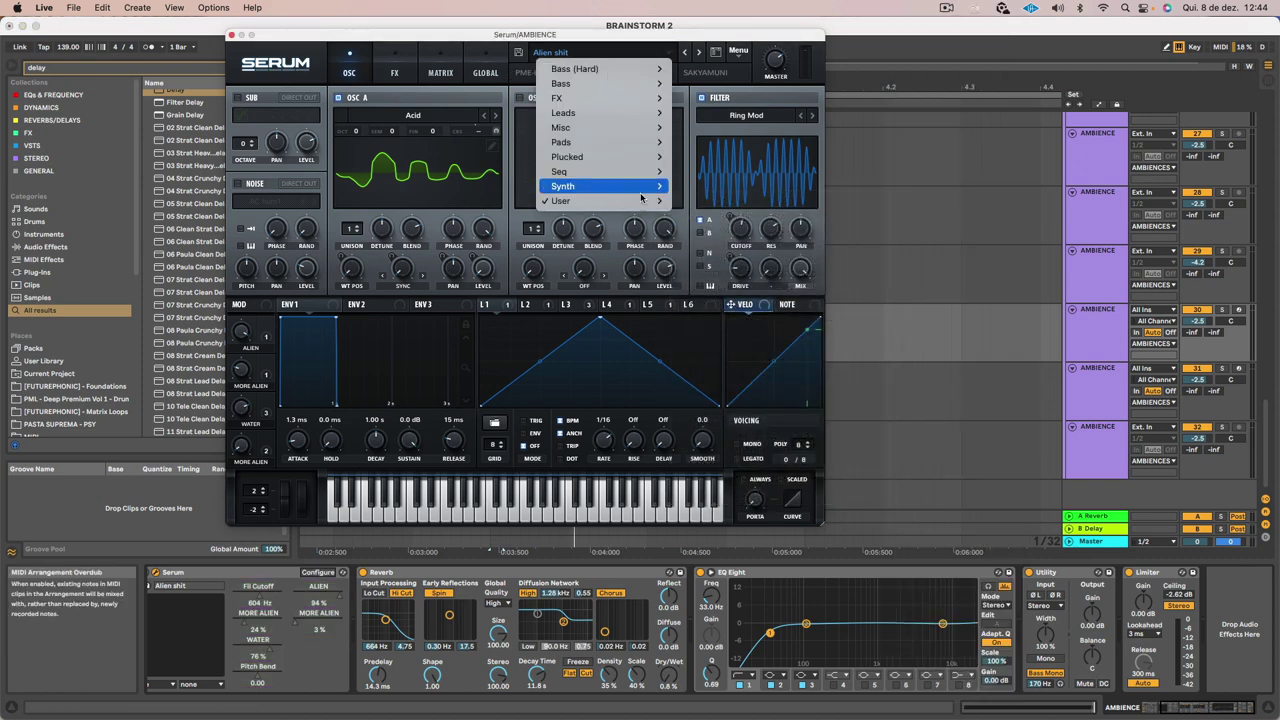
mouse_move(615, 200)
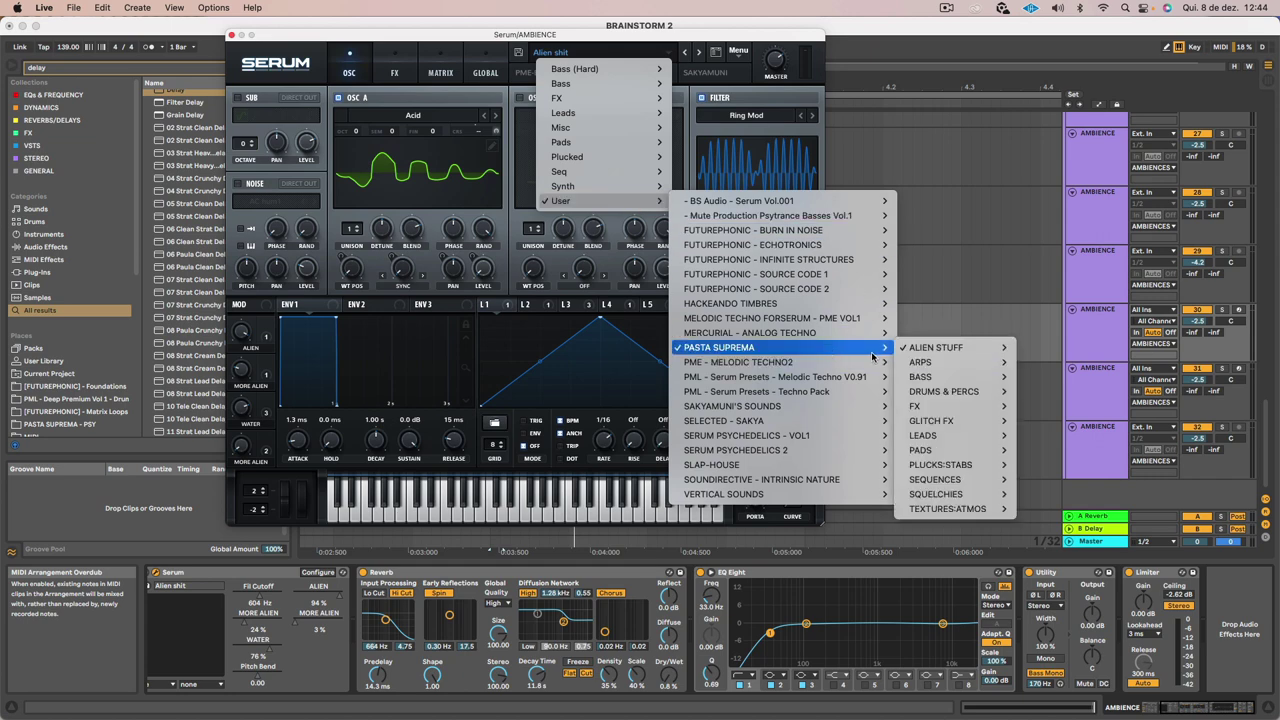
mouse_move(872, 350)
mouse_move(984, 356)
mouse_move(950, 450)
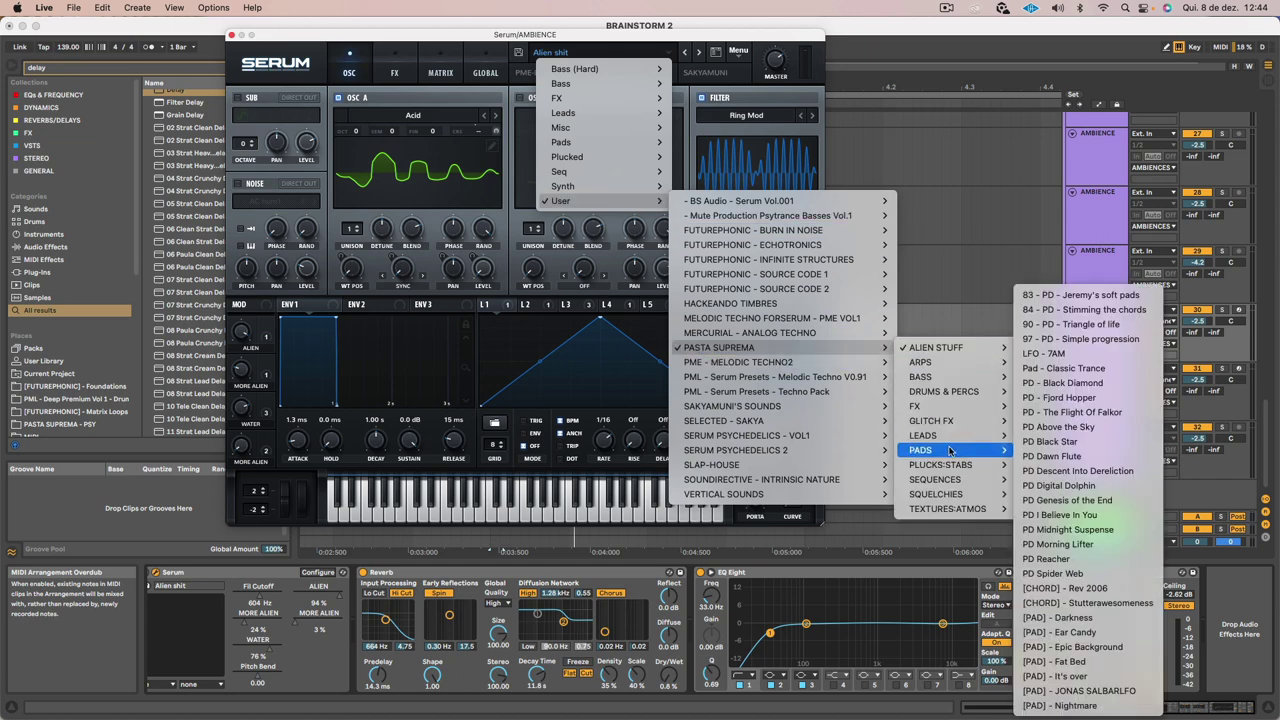
mouse_move(942, 425)
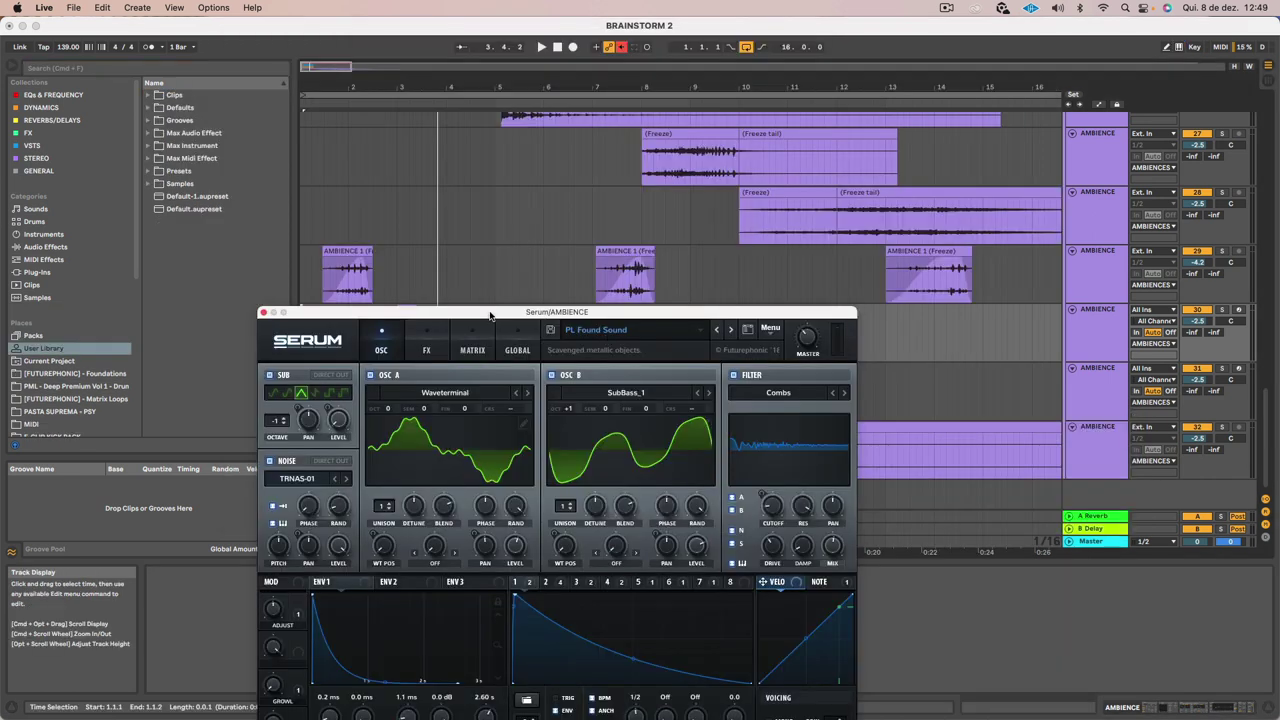
Move Serum off the arrangement, play track 30 from 2.2.3 and close the Serum window
drag(490, 316, 468, 433)
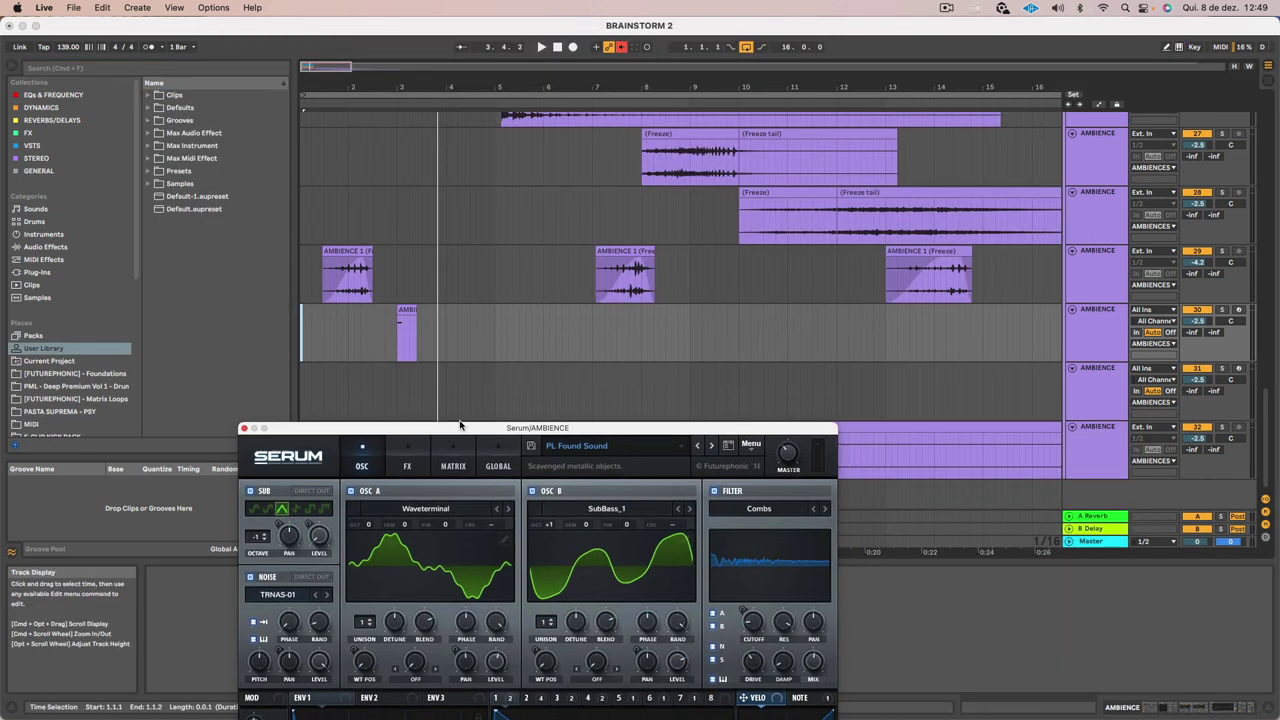
click(368, 341)
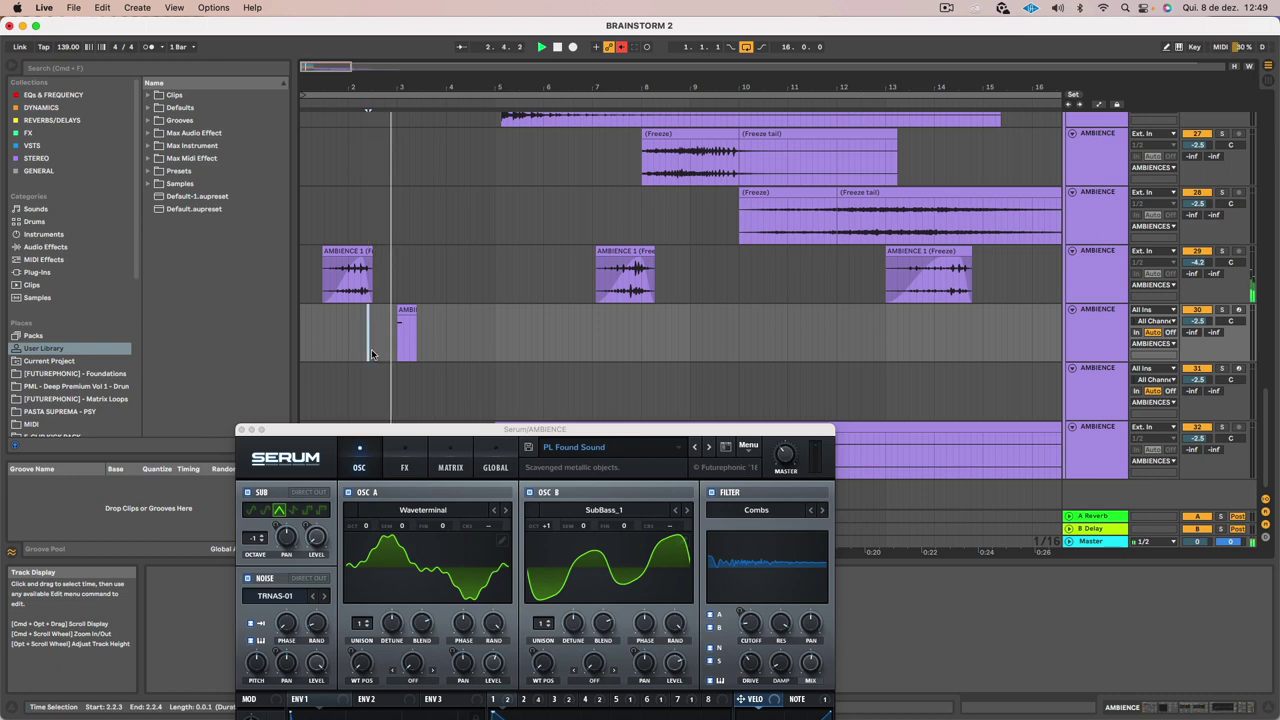
click(240, 431)
Audition track 30's short clip, replay the arrangement from 1.1.1 and show the track's devices
click(406, 312)
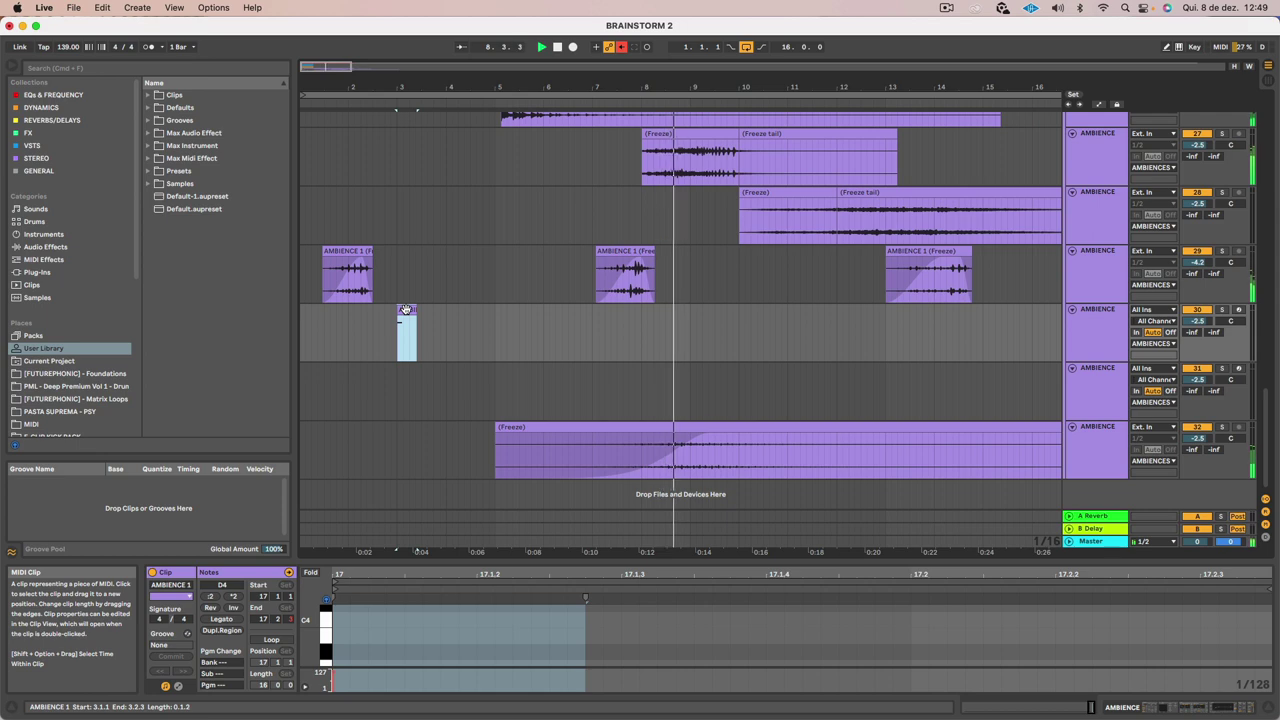
key(space)
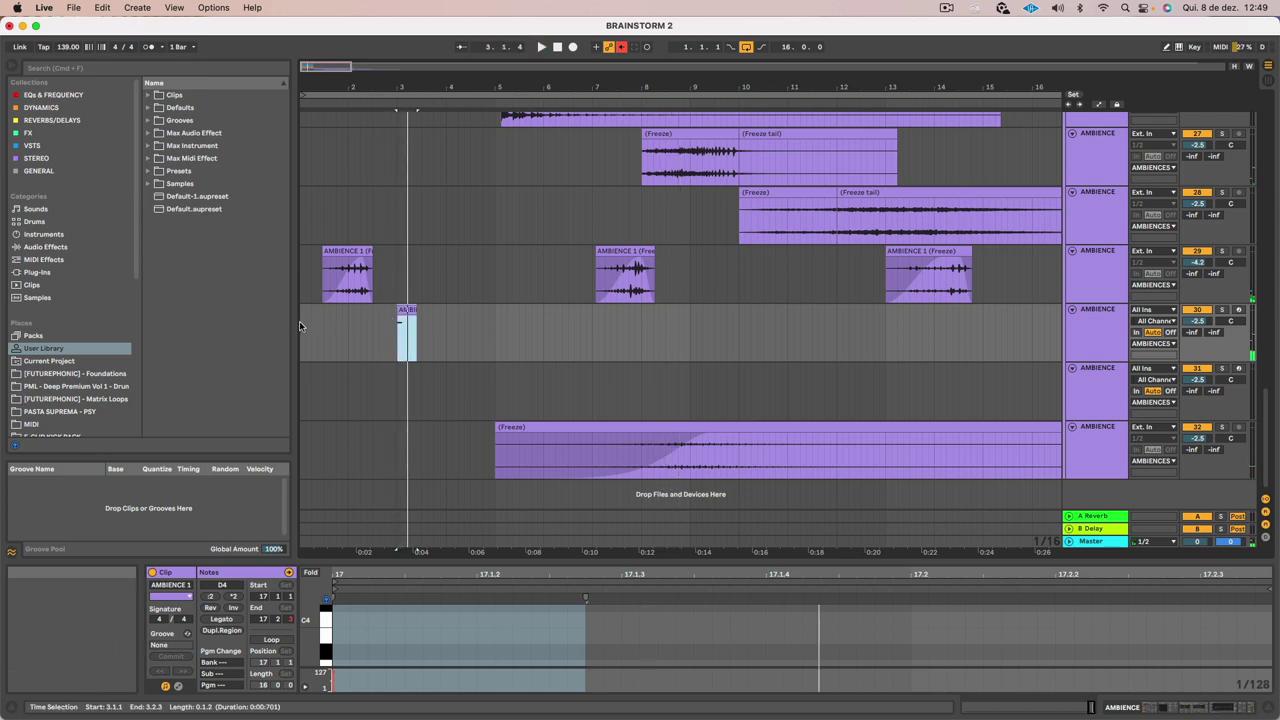
click(299, 321)
key(space)
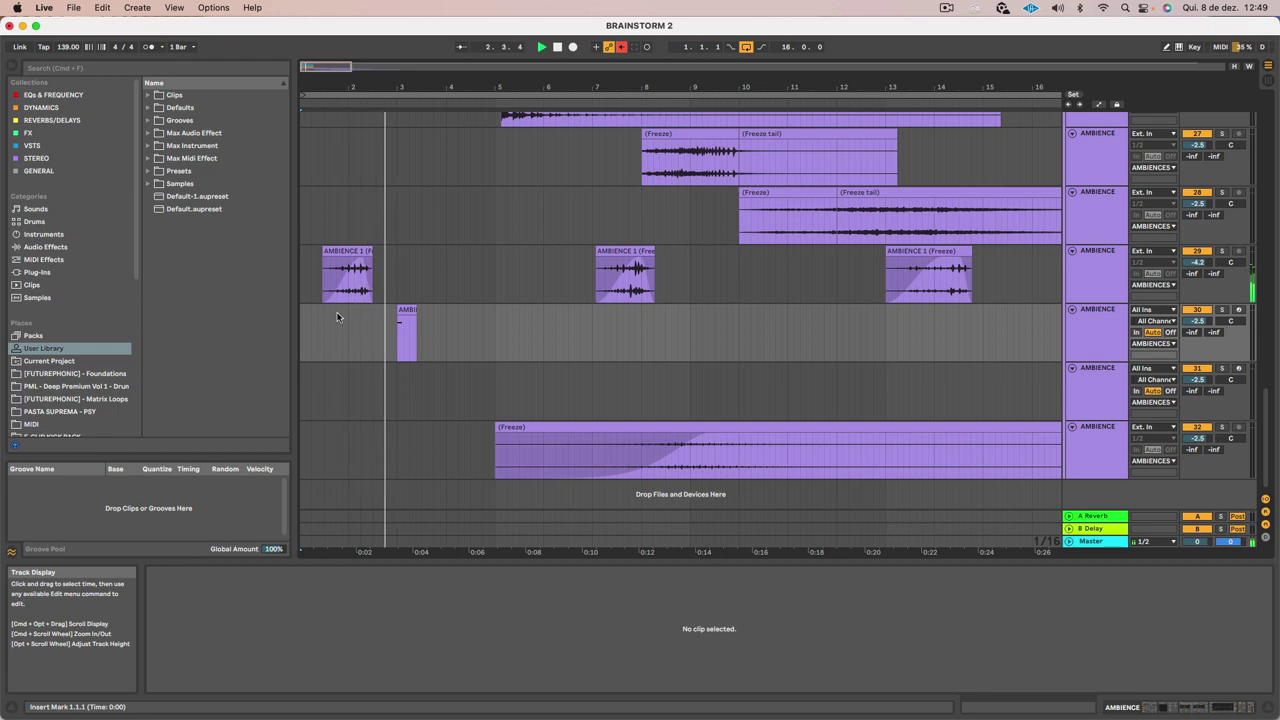
key(shift+Tab)
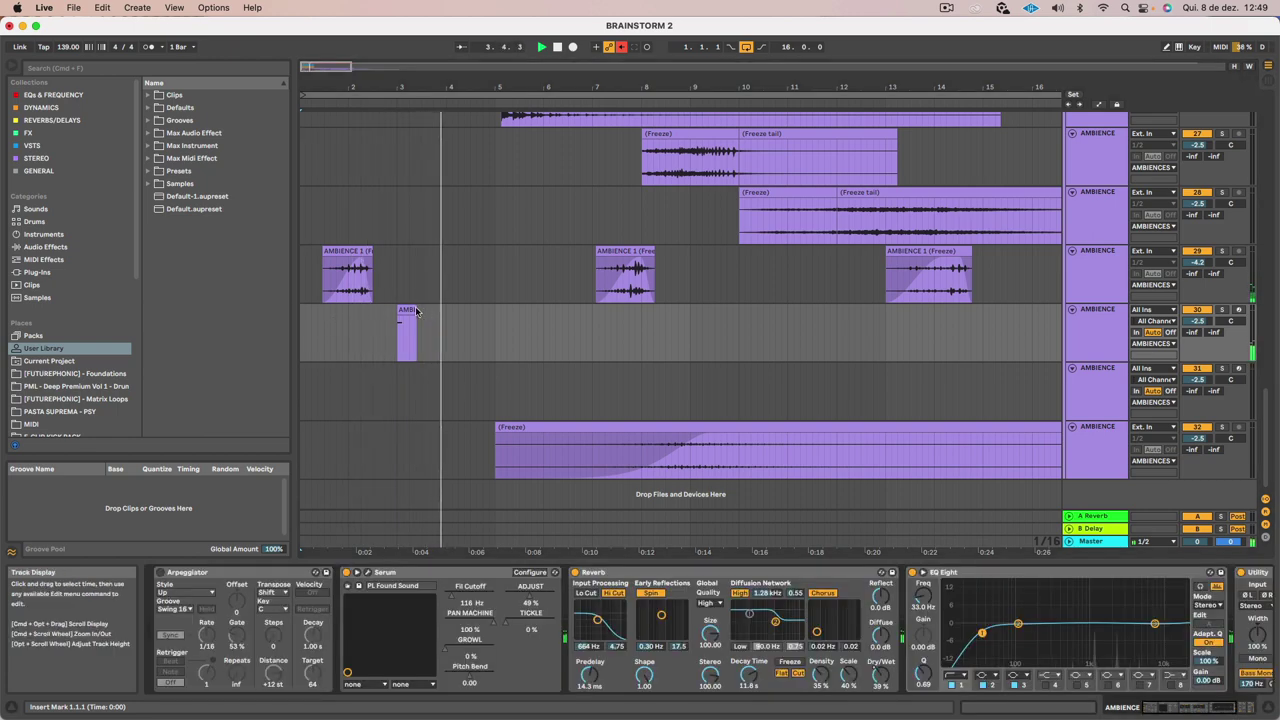
Open track 30's short clip in an enlarged note editor and look through its notes
double_click(409, 310)
key(space)
drag(450, 562, 450, 316)
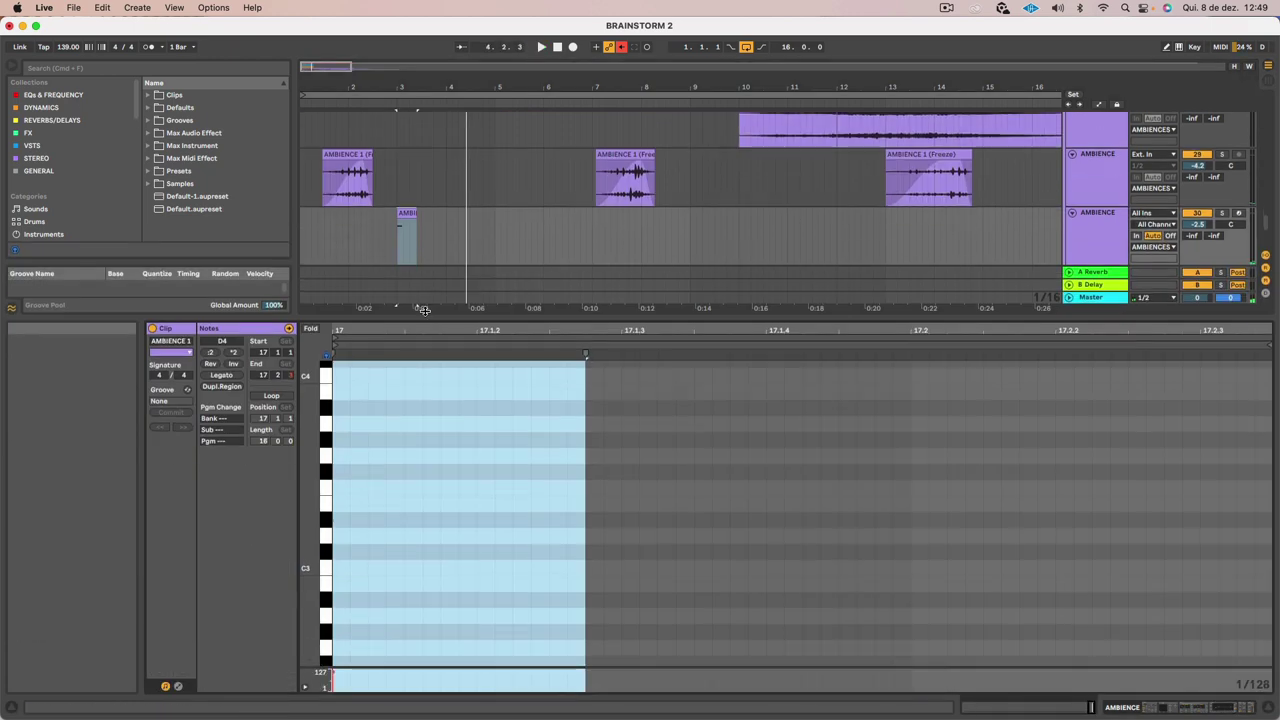
scroll(462, 594, up, 2)
scroll(462, 594, left, 10)
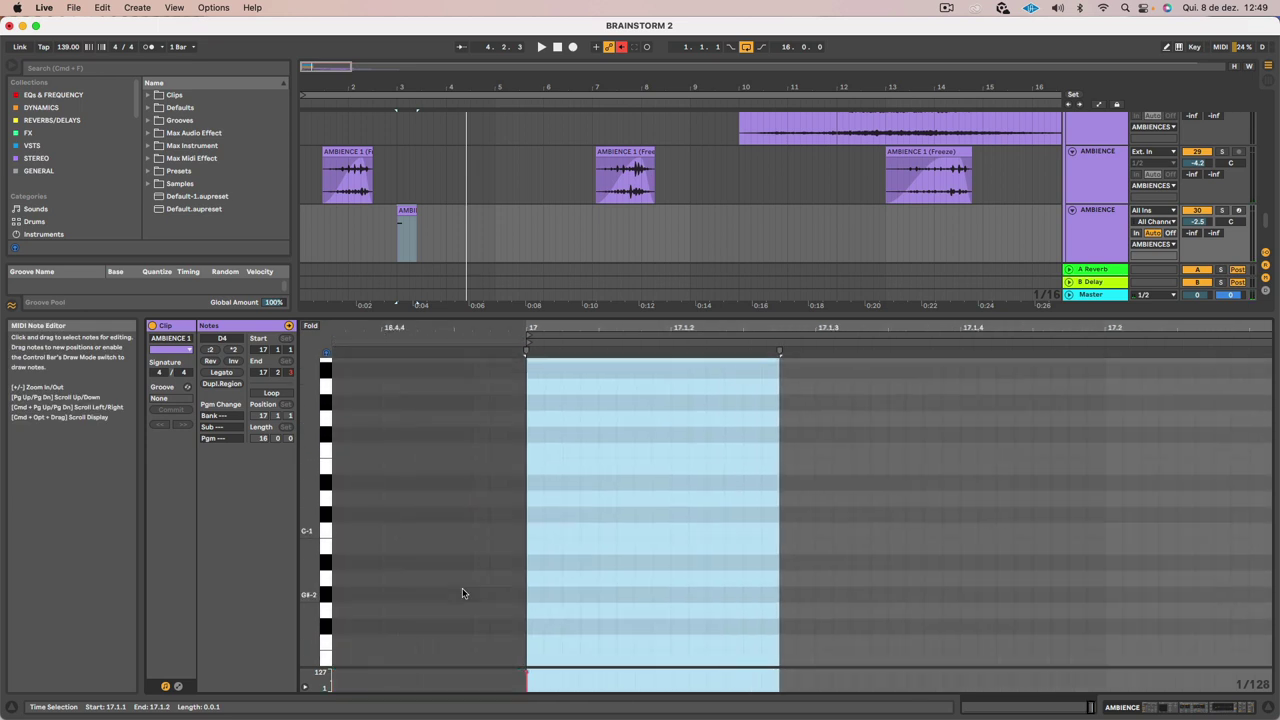
scroll(462, 594, up, 4)
scroll(462, 594, left, 6)
click(462, 590)
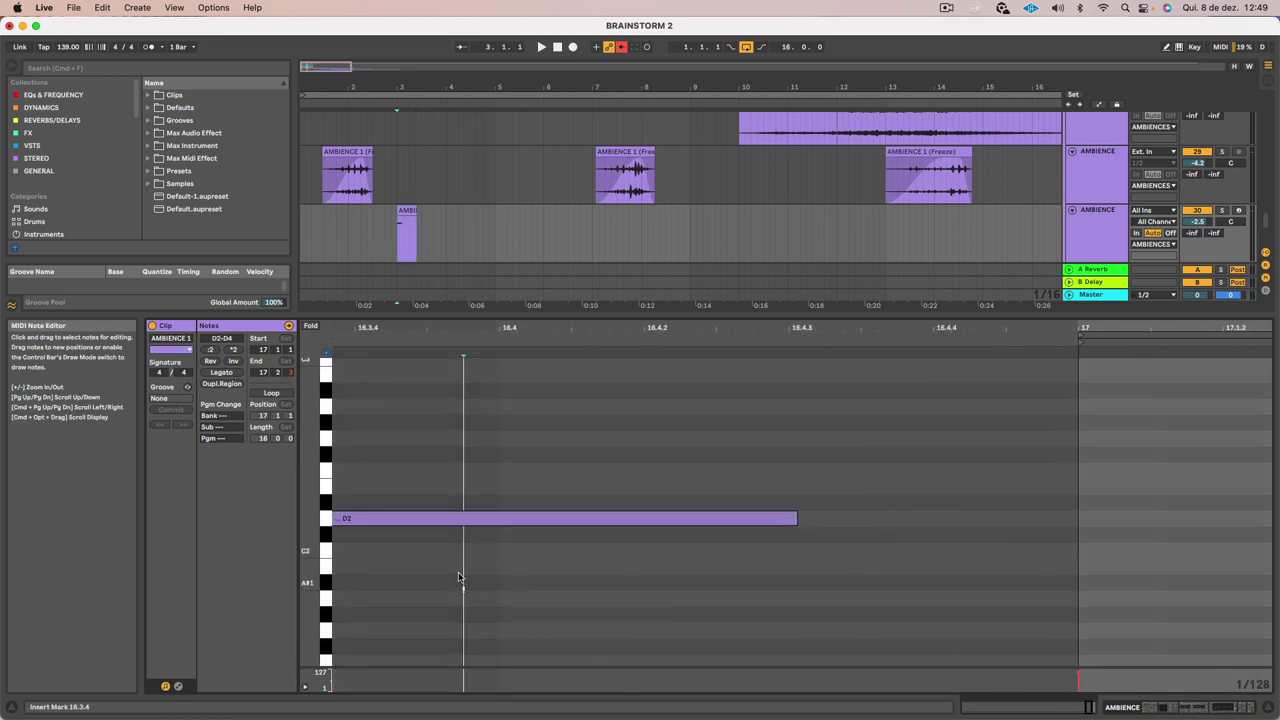
key(super+a)
key(shift+Down)
key(shift+Down)
scroll(443, 462, left, 8)
scroll(446, 459, right, 10)
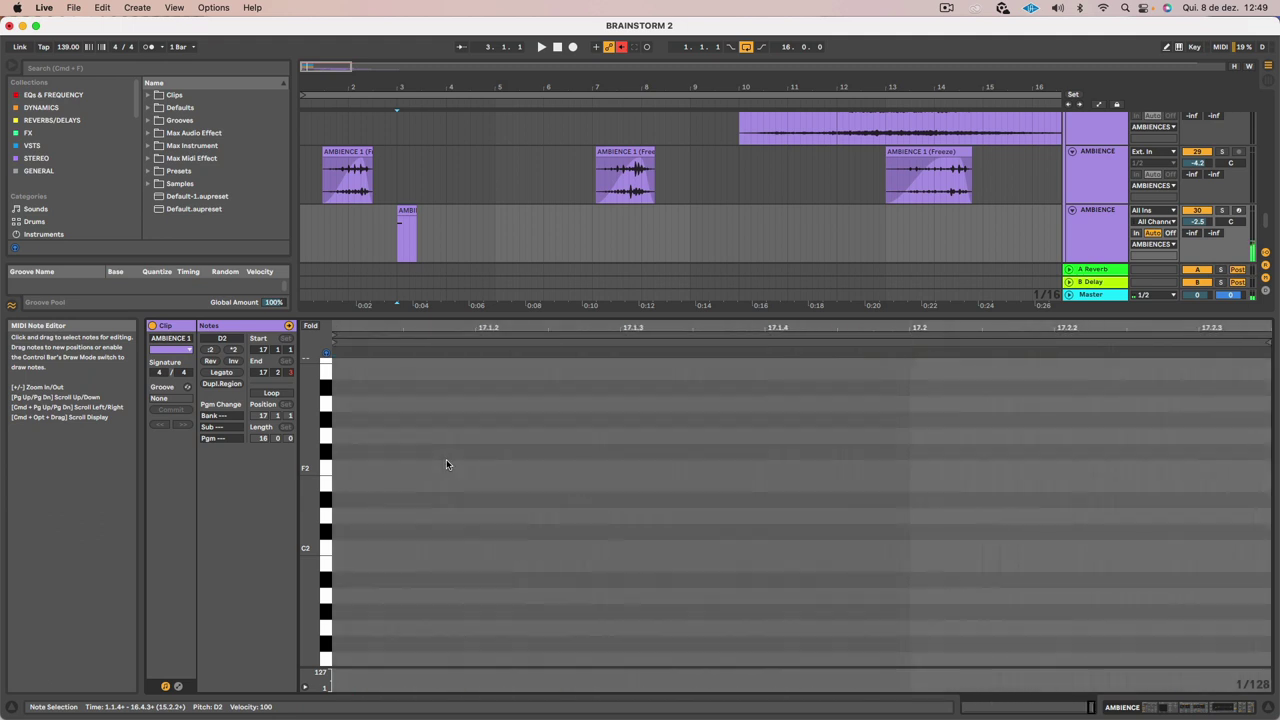
scroll(397, 235, right, 2)
Consolidate track 30's short clip and raise its D4 note to D5, playing it back
click(367, 210)
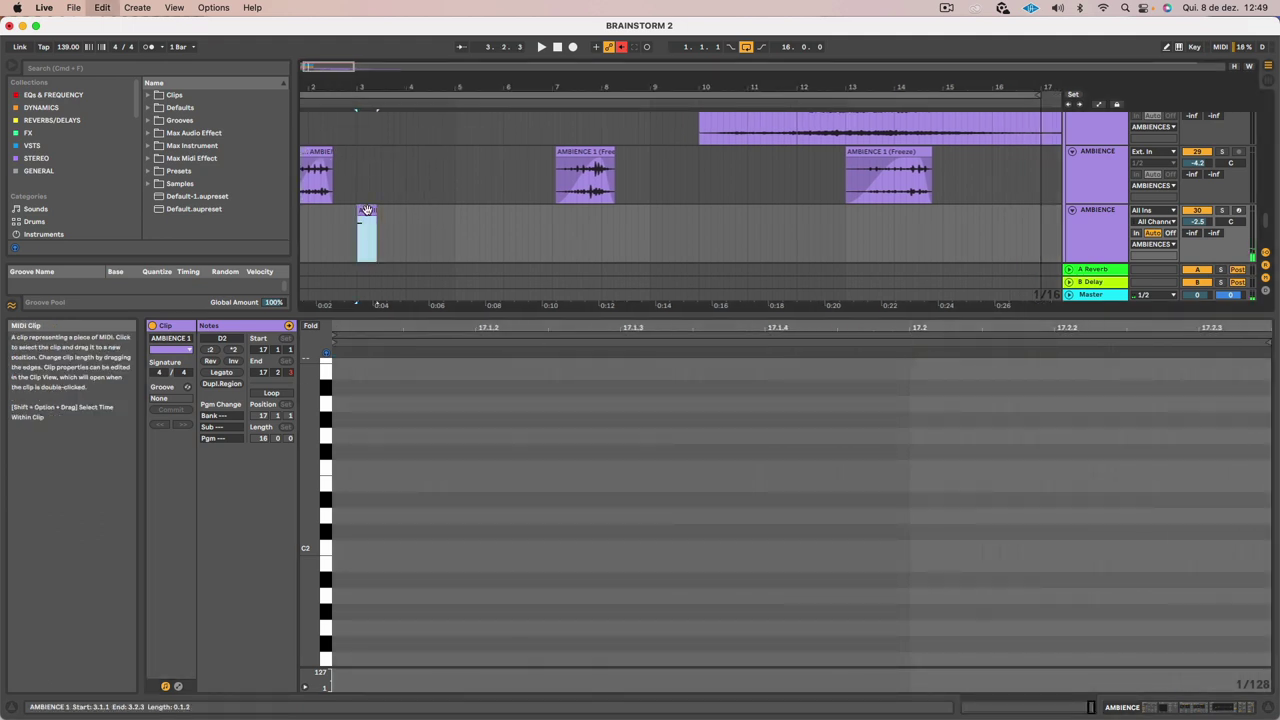
key(super+j)
click(508, 396)
key(super+a)
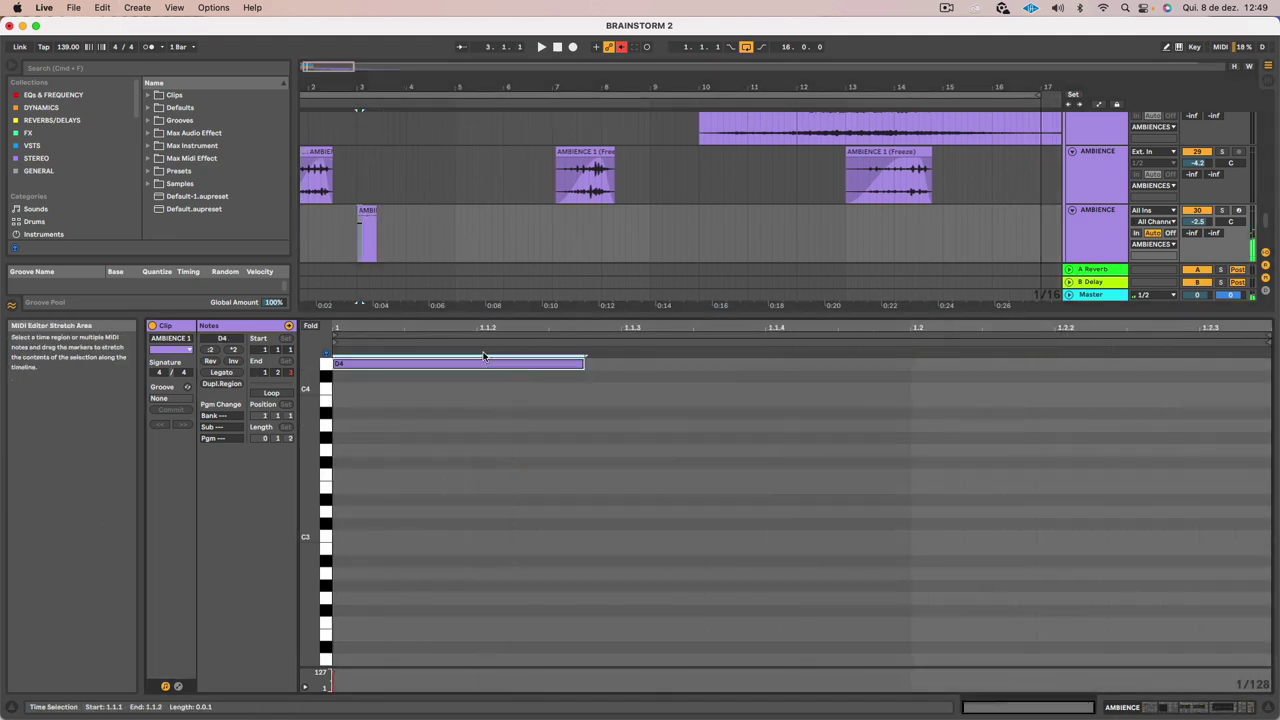
key(space)
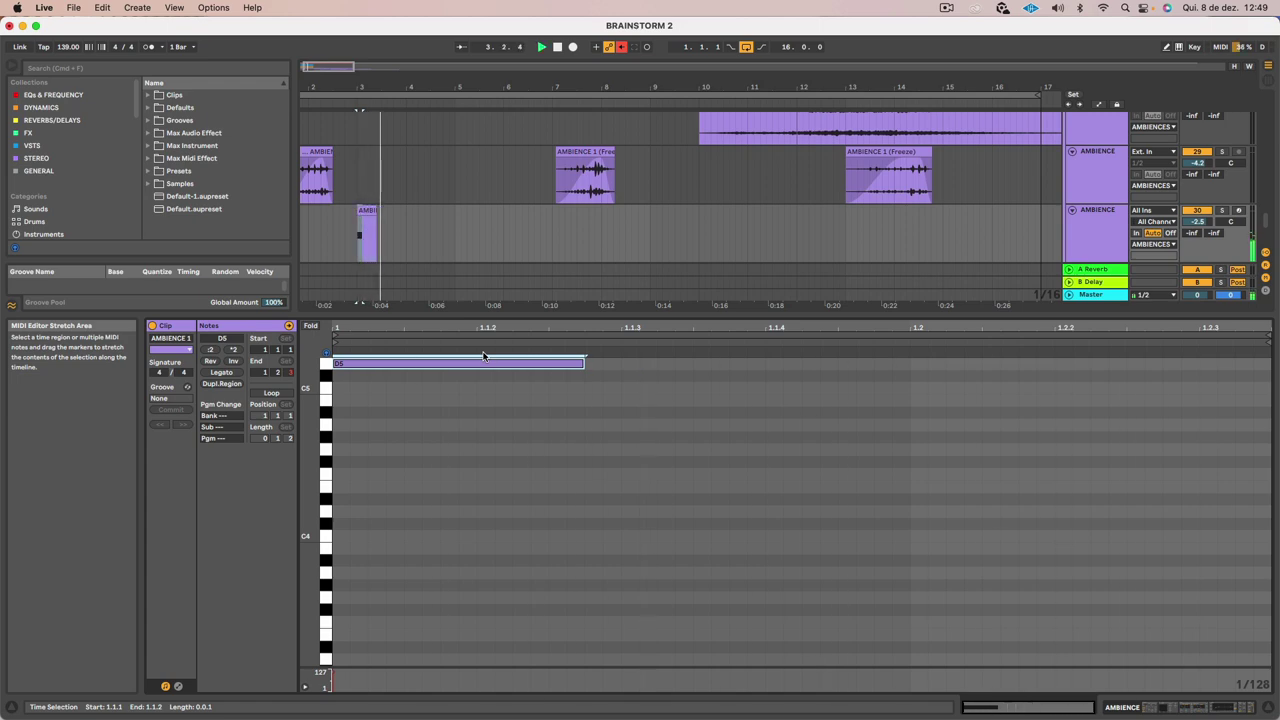
Play track 30 from 2.3.4, return to its device chain and select the short clip
click(343, 238)
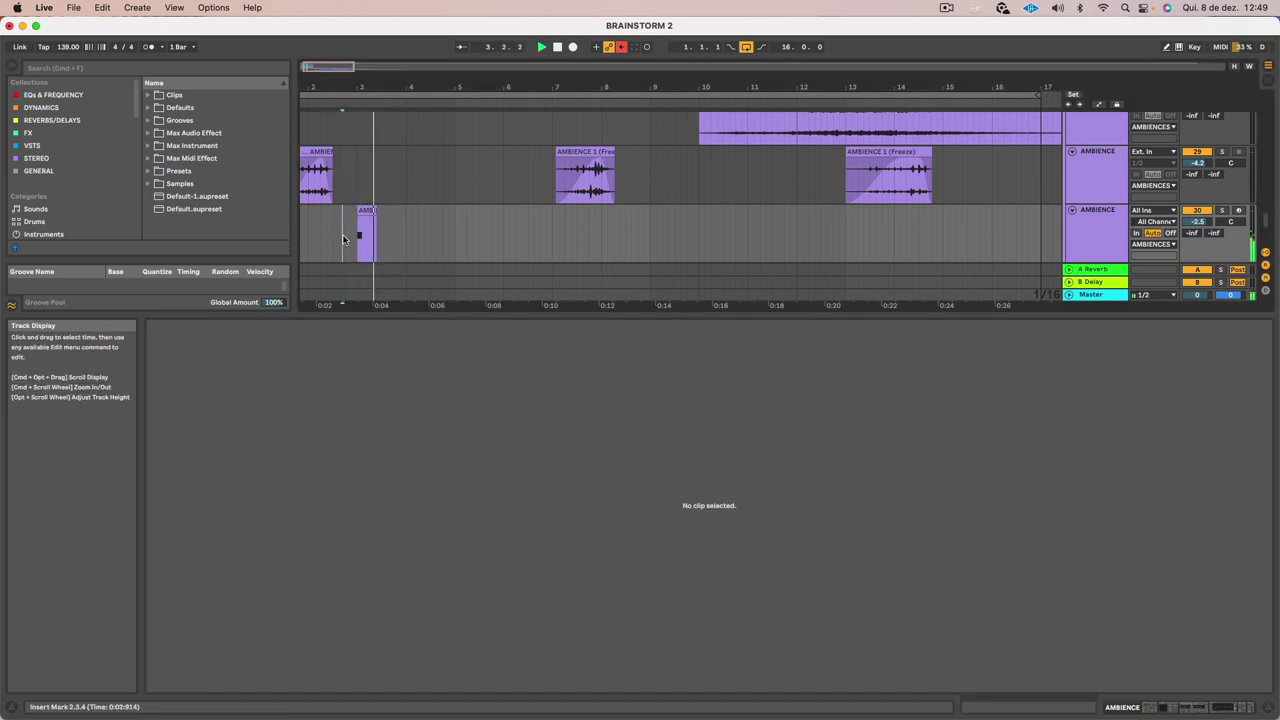
key(shift+Tab)
click(366, 310)
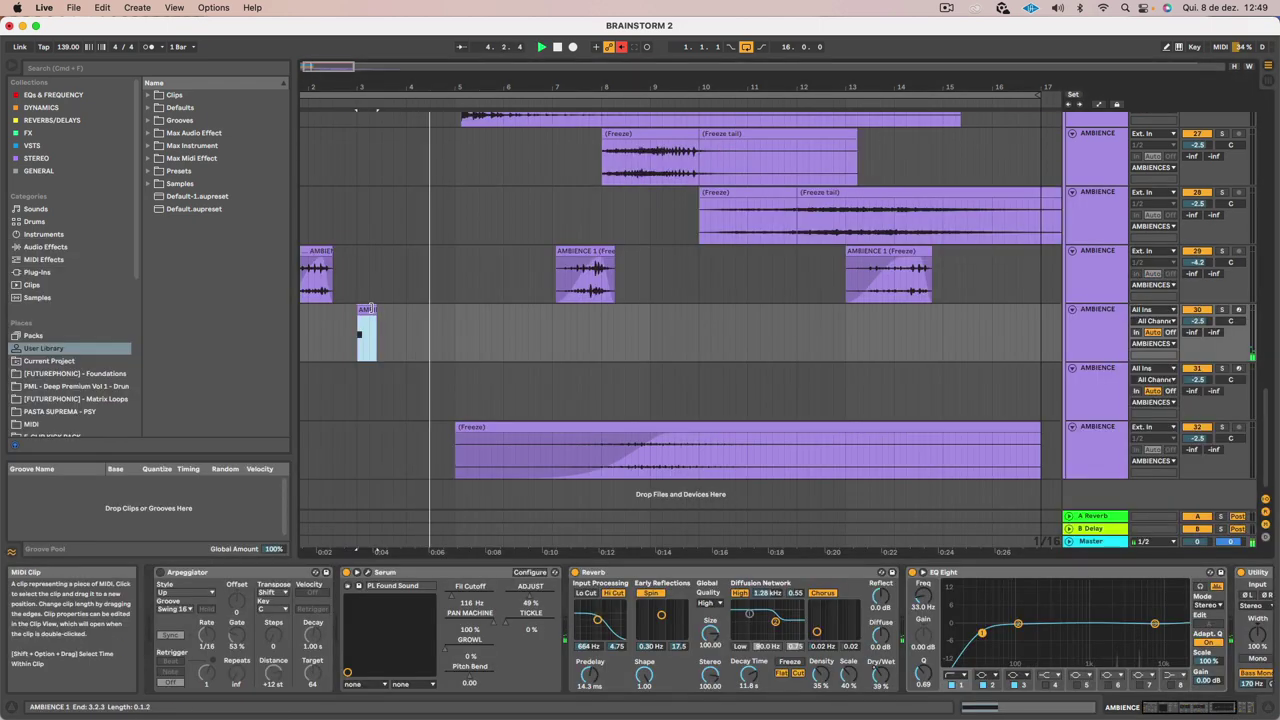
key(space)
Open Serum on track 30 and set its ADJUST macro to about 16% while replaying the clip
click(367, 572)
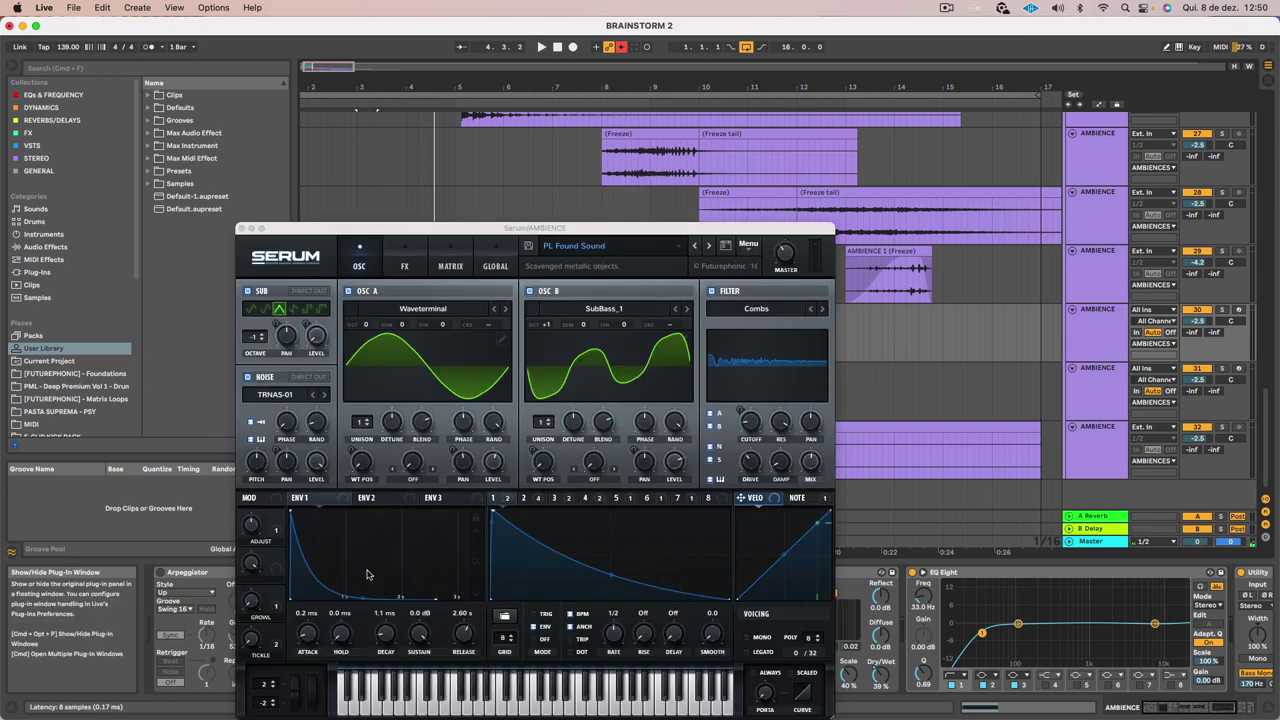
click(265, 541)
key(space)
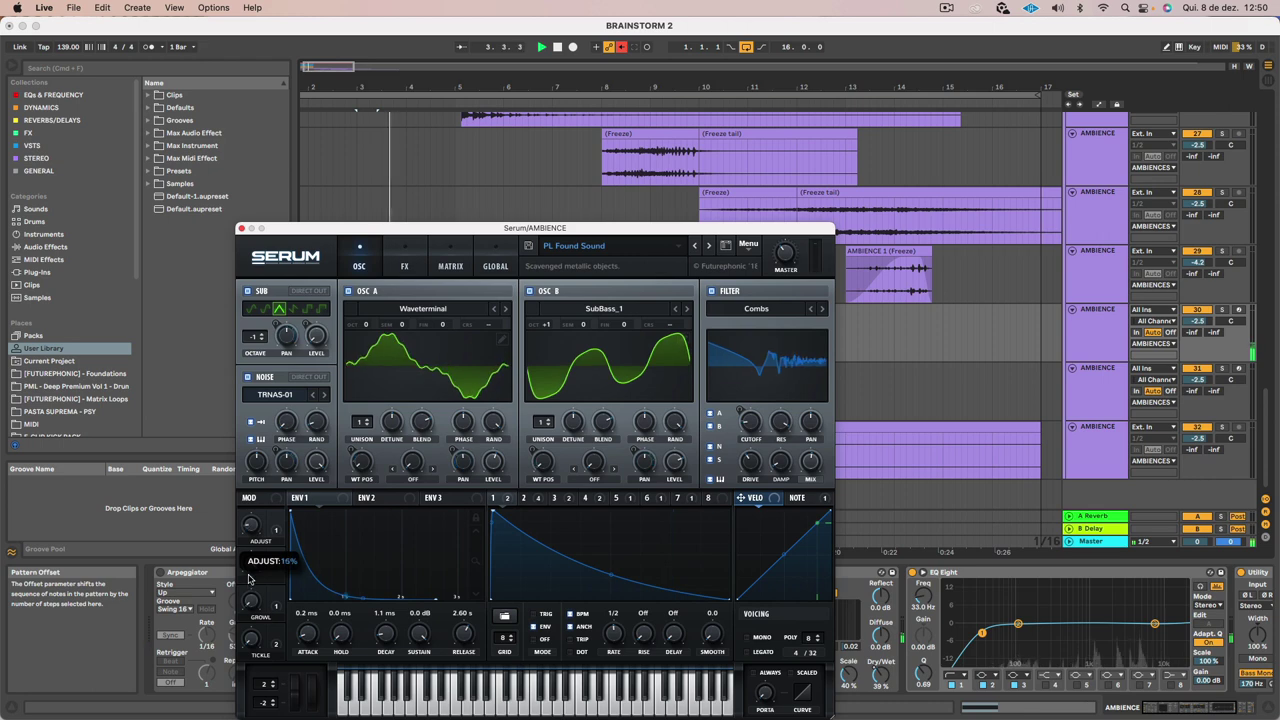
key(space)
key(space)
Set Serum's TICKLE macro to about 39% while replaying the clip, and move the window clear of track 30
drag(251, 589, 279, 445)
key(space)
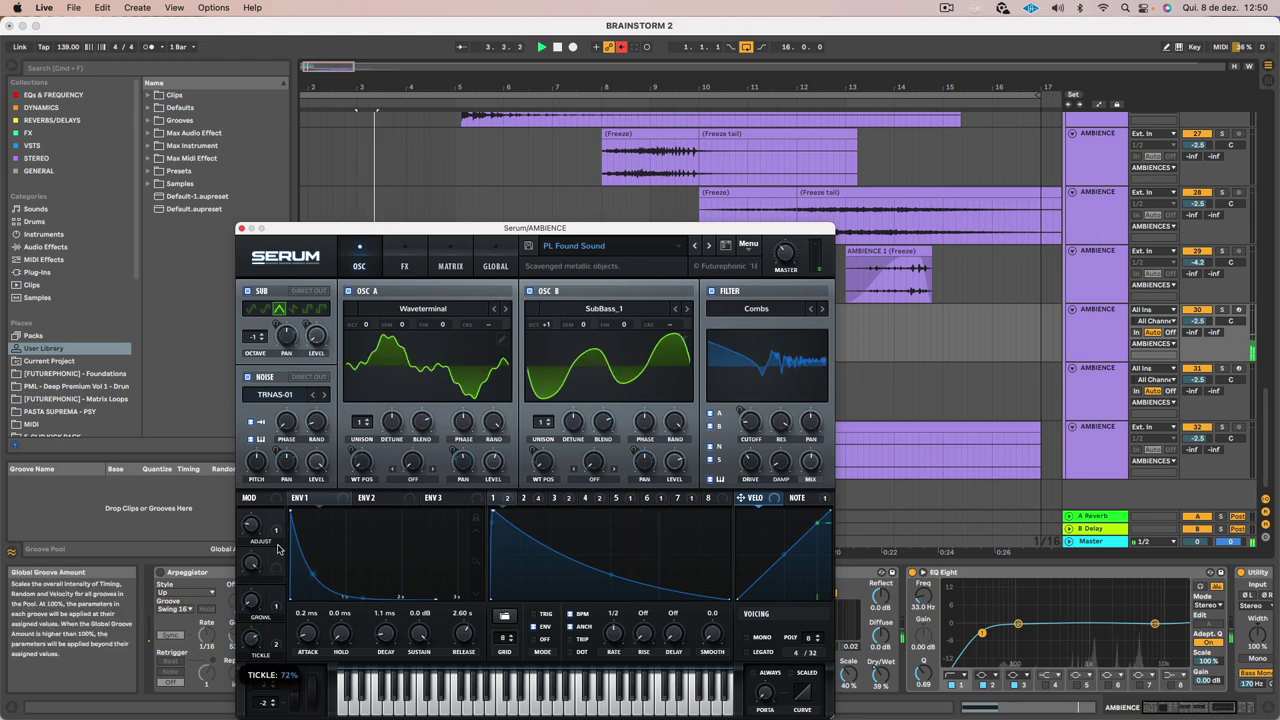
key(space)
key(space)
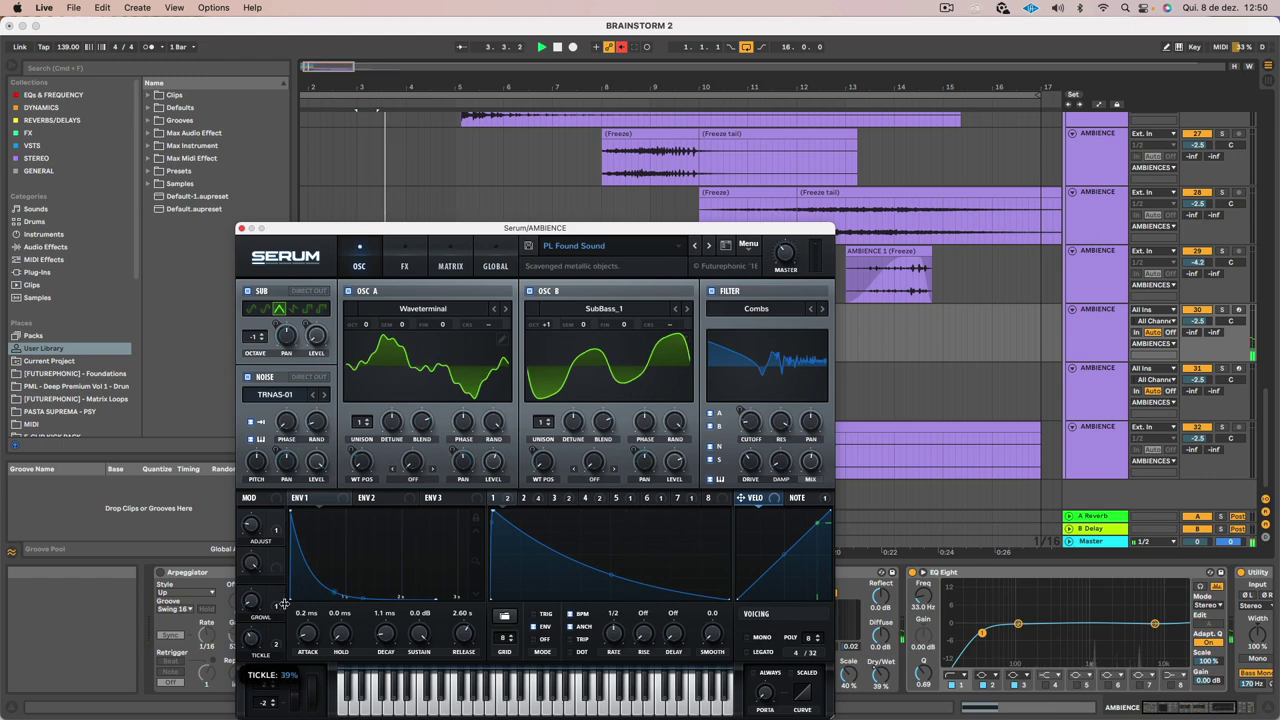
drag(400, 228, 520, 458)
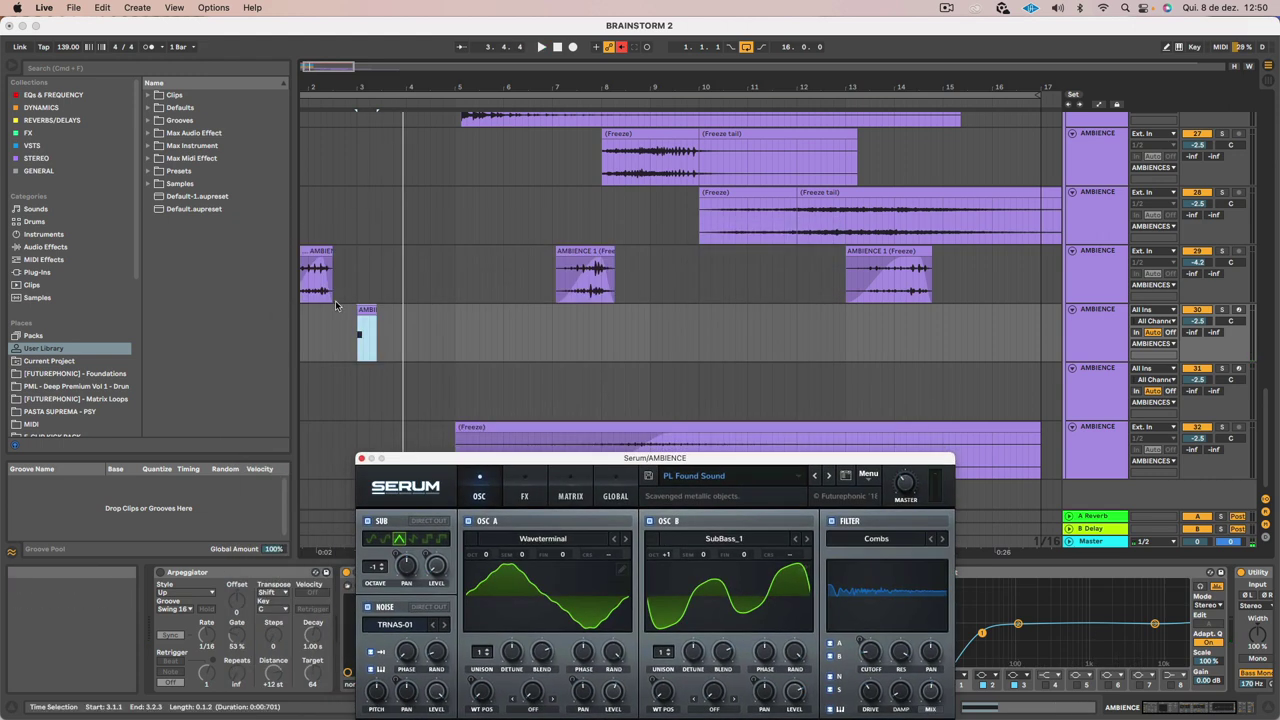
Lengthen the D5 note in track 30's short clip to fill the whole clip up to 1.2.3 and play it
double_click(367, 315)
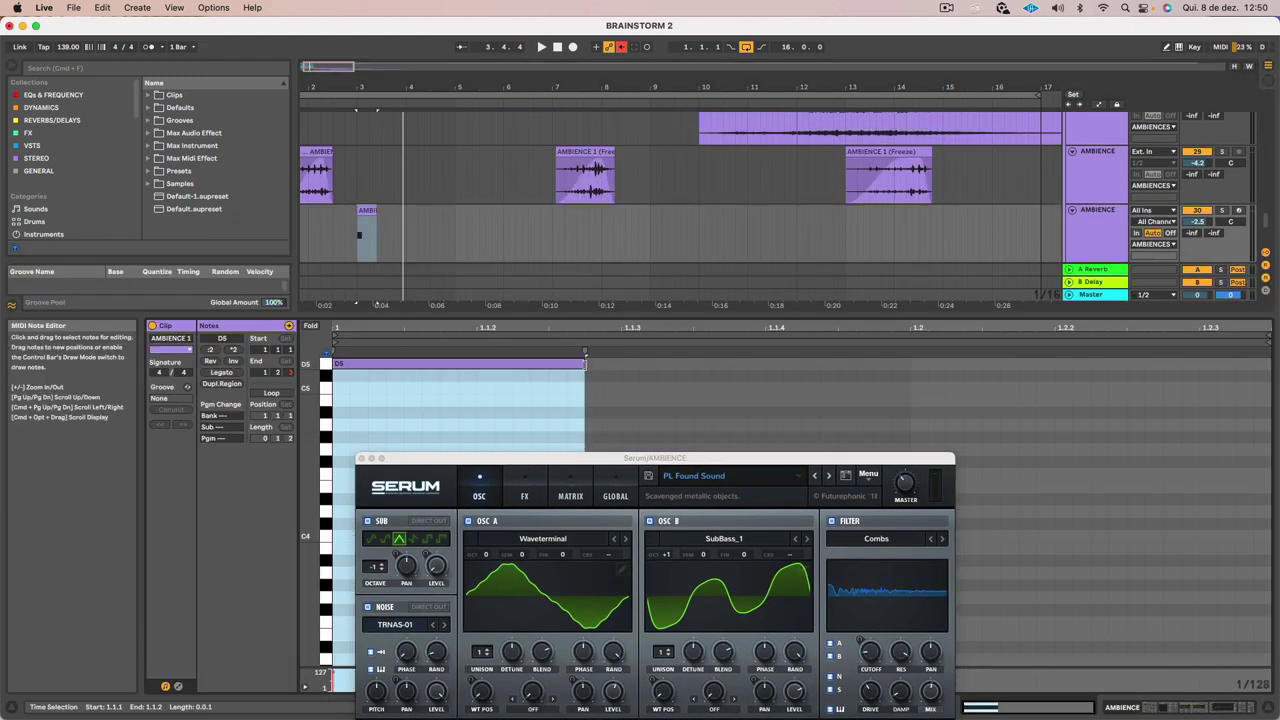
drag(585, 362, 1270, 366)
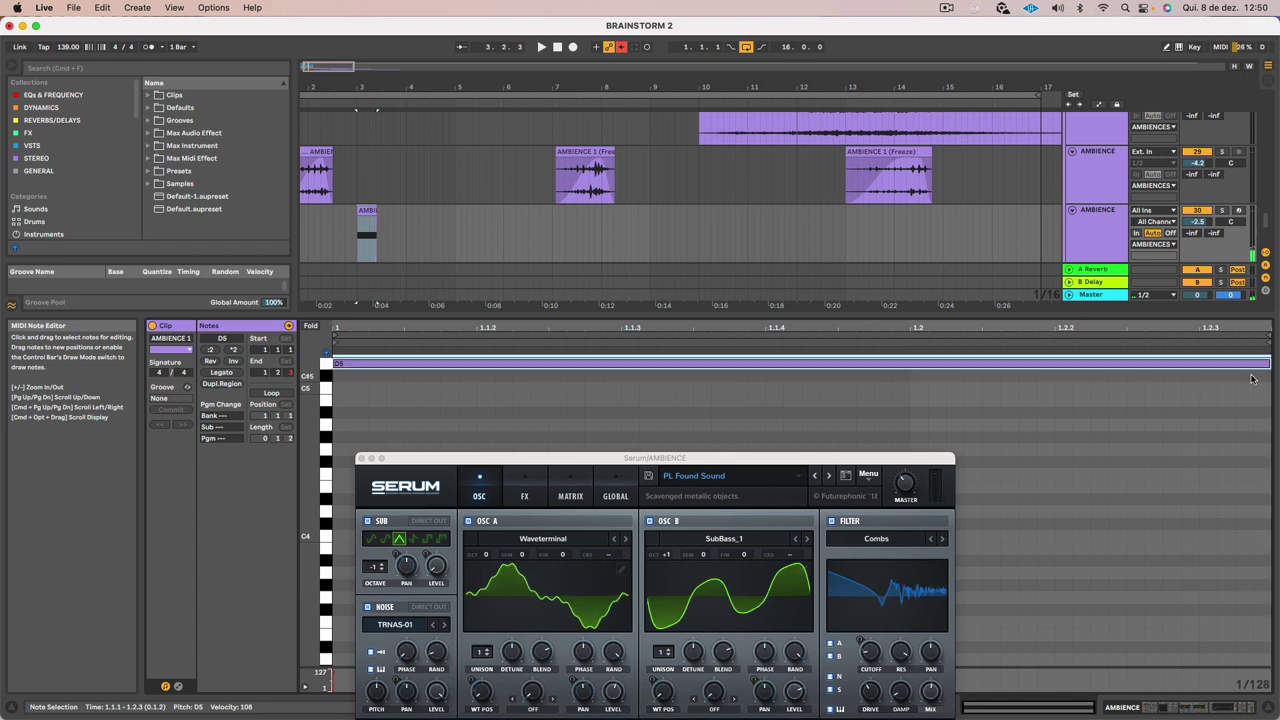
drag(386, 85, 424, 260)
scroll(422, 272, left, 5)
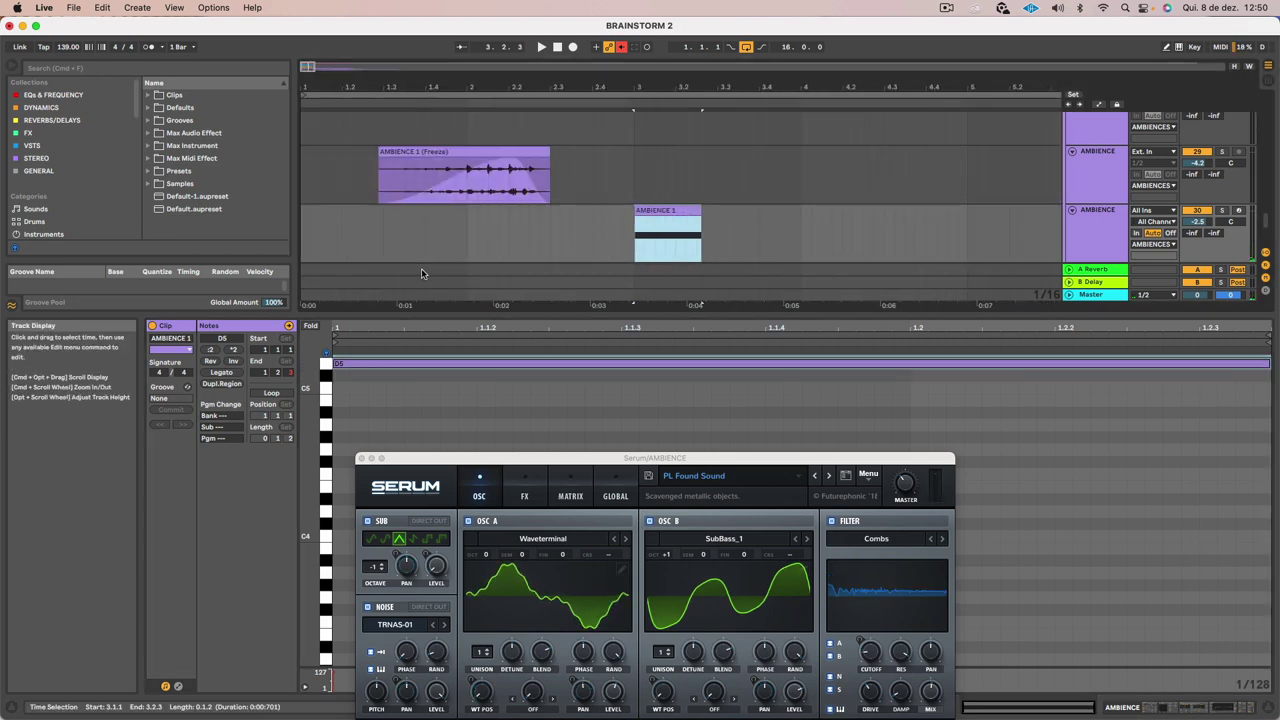
key(space)
key(space)
Set Serum's TICKLE macro on track 30 to 100% while replaying the short clip
drag(574, 458, 591, 212)
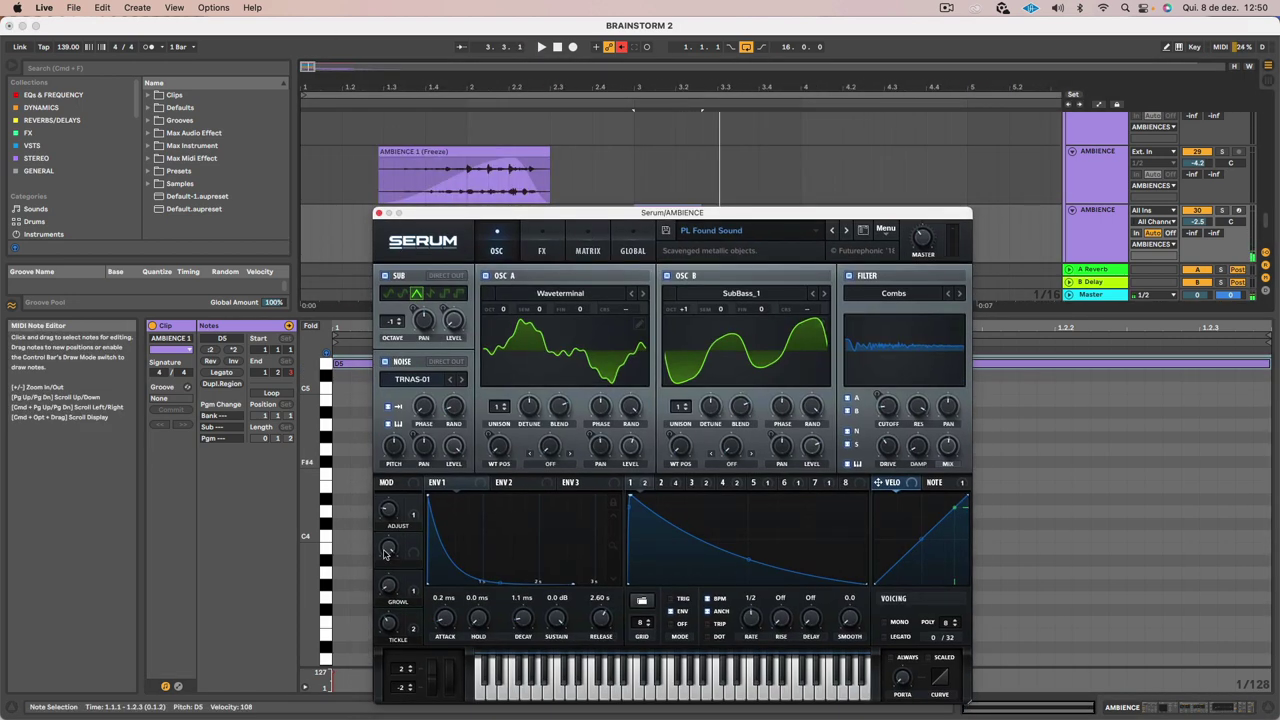
drag(401, 521, 409, 460)
key(space)
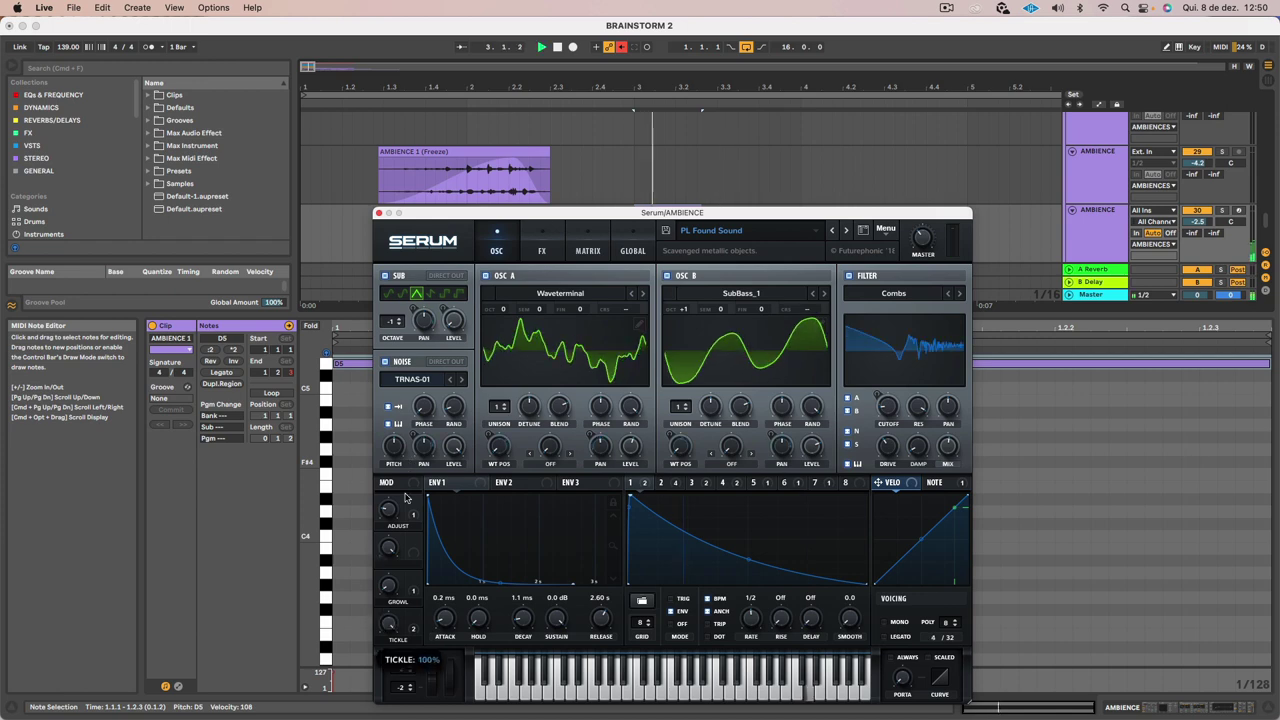
key(space)
key(space)
drag(409, 531, 395, 622)
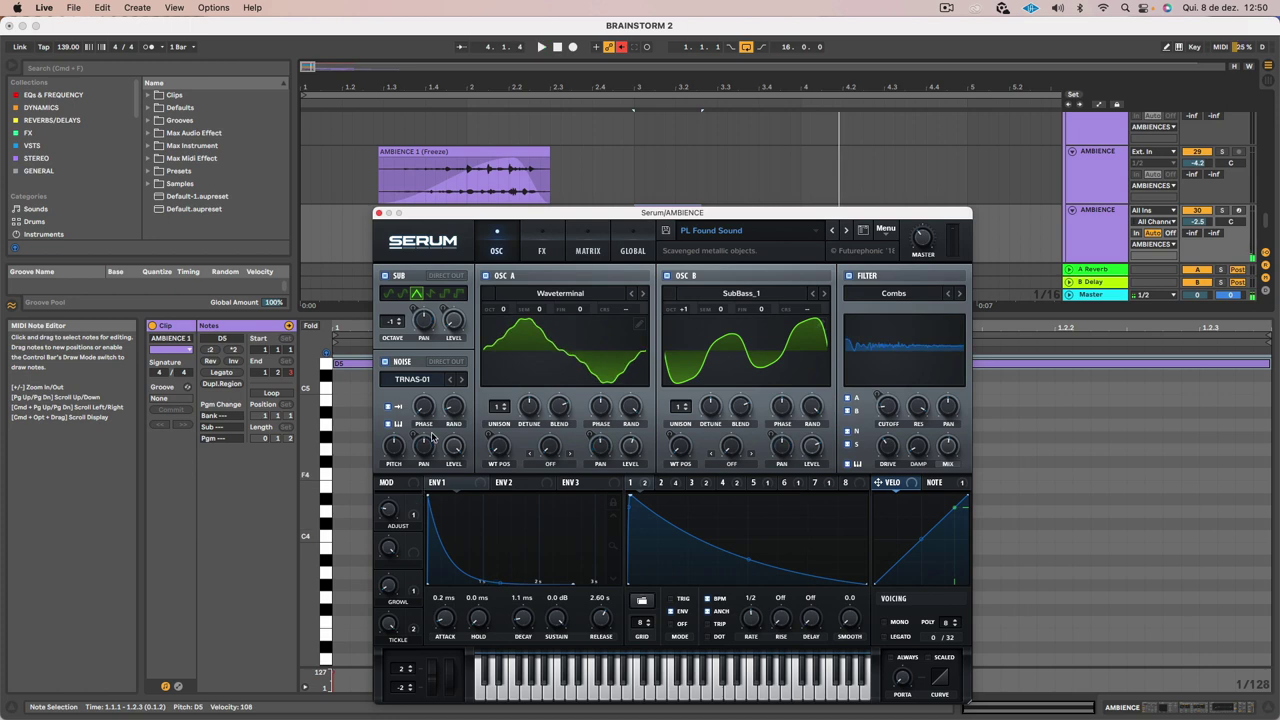
Draw TICKLE automation on track 30 that ramps down to about half across the short clip, play it and hide the automation
drag(465, 220, 973, 164)
click(1180, 47)
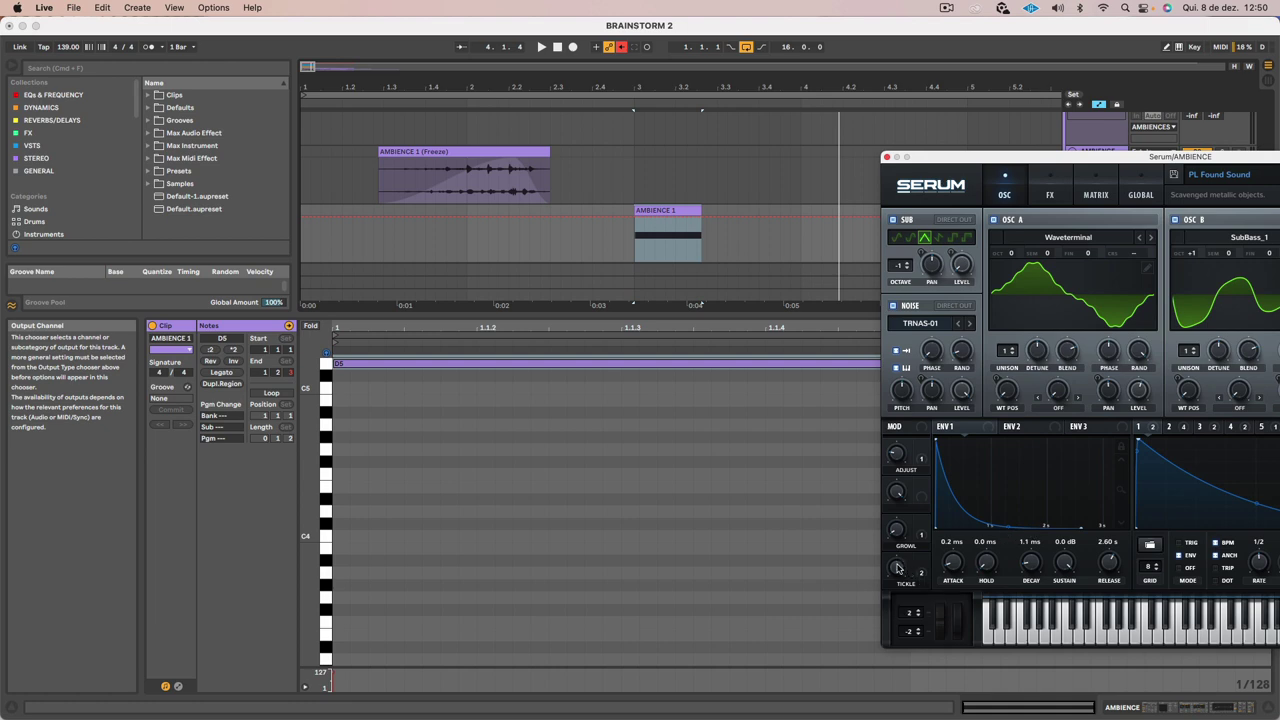
click(661, 211)
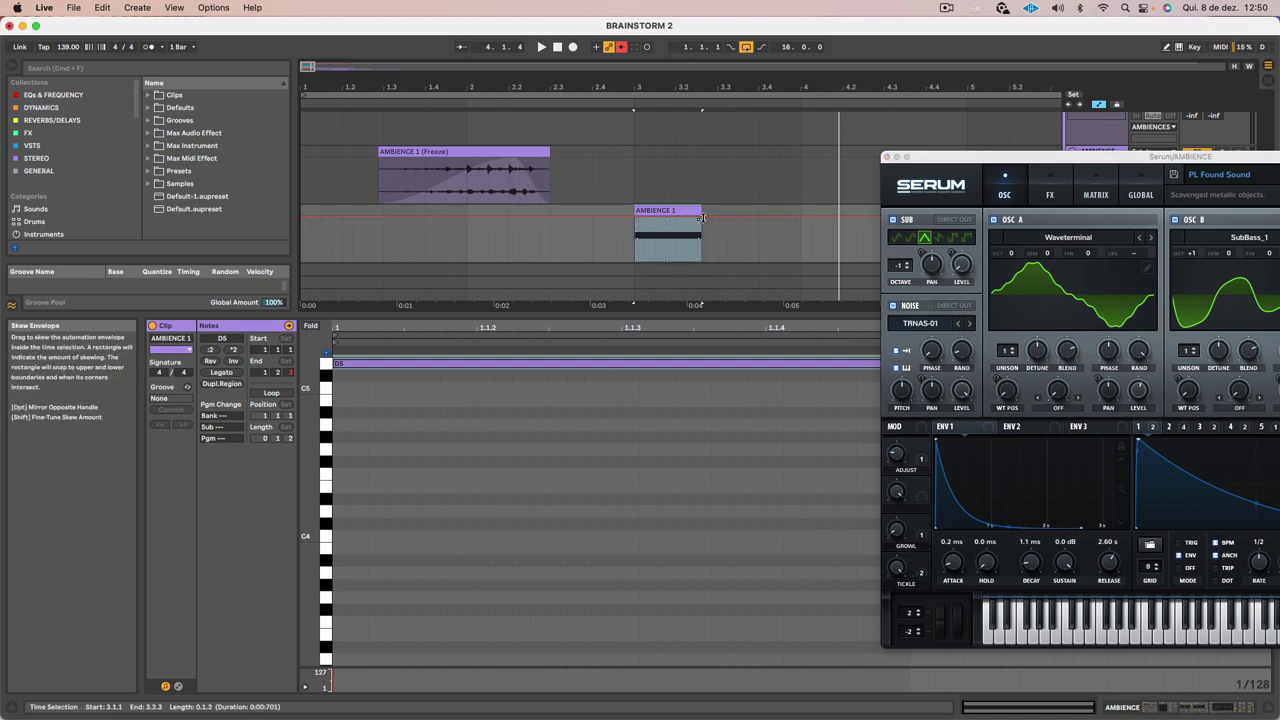
click(707, 219)
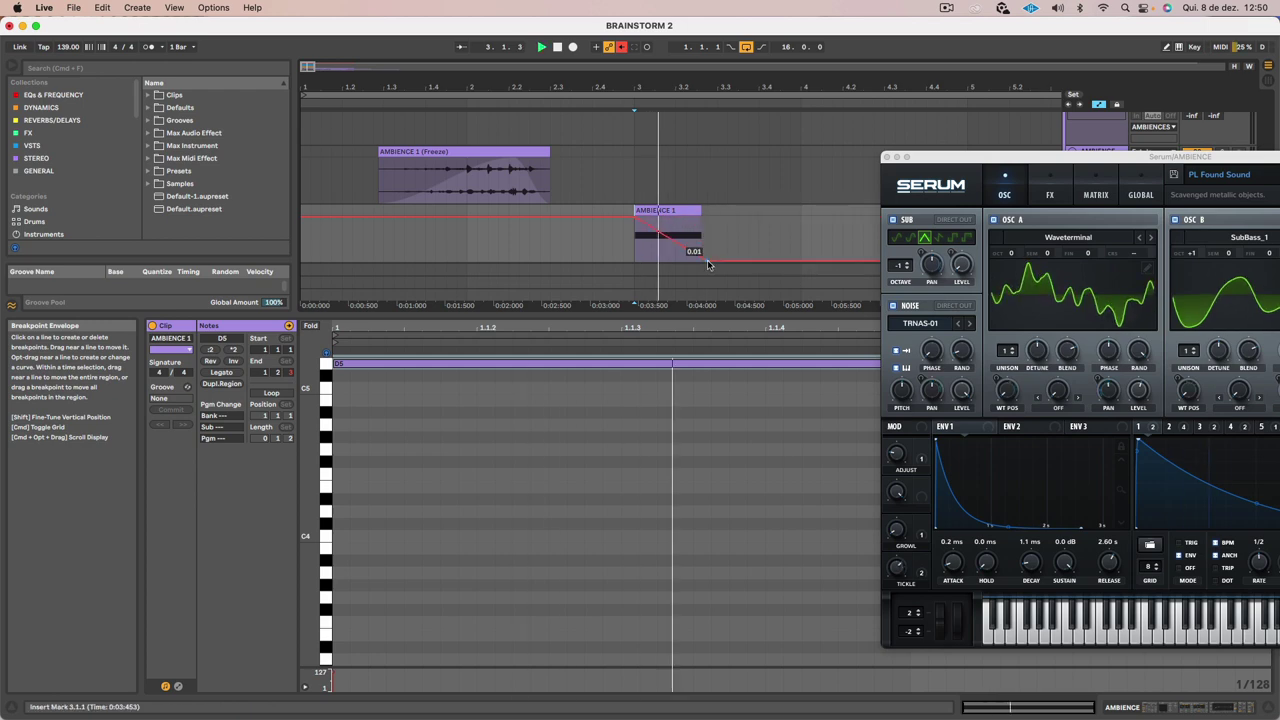
click(707, 261)
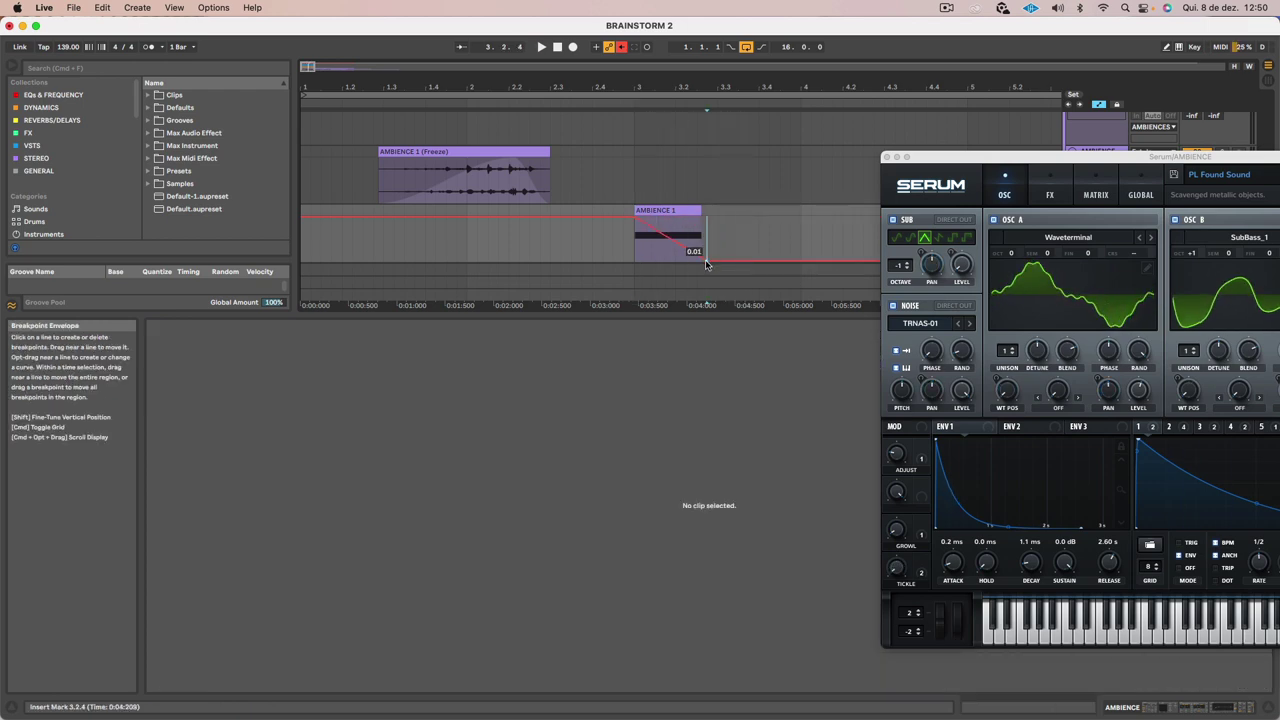
click(655, 210)
key(space)
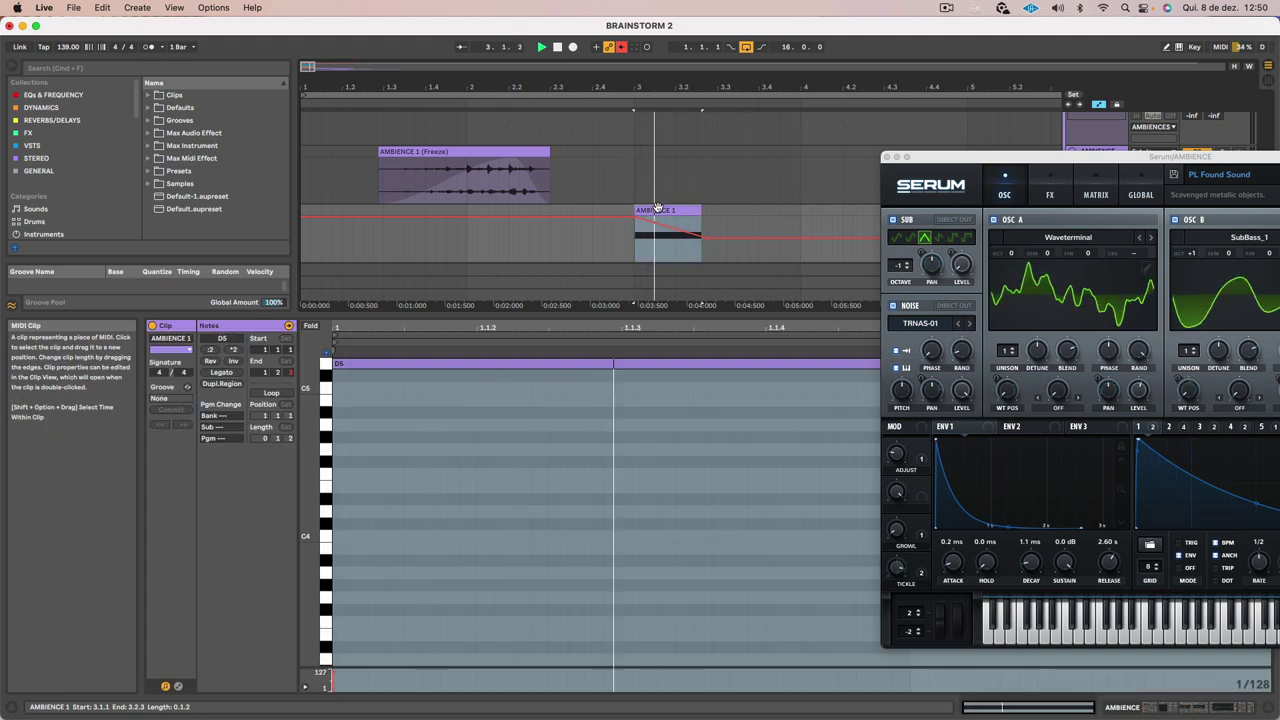
key(a)
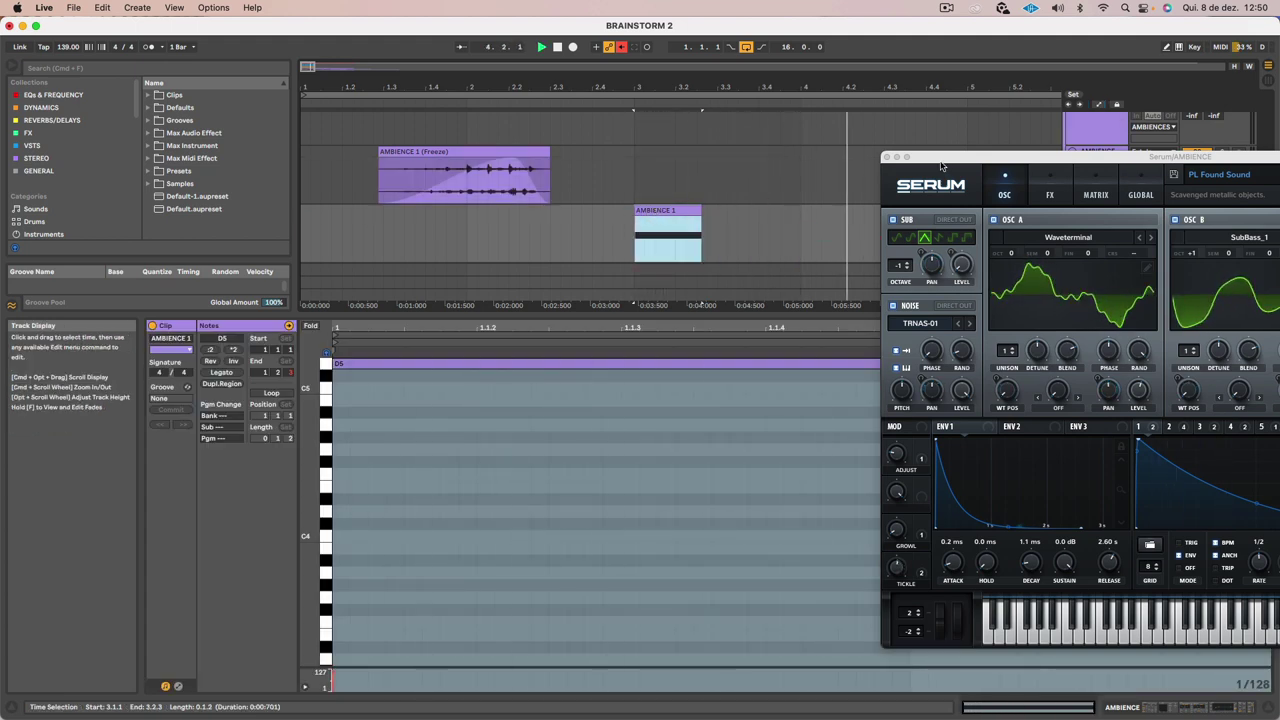
Close Serum and the lower detail view, stop playback and duplicate track 30 with its short clip
click(887, 157)
drag(862, 316, 945, 672)
drag(715, 92, 715, 35)
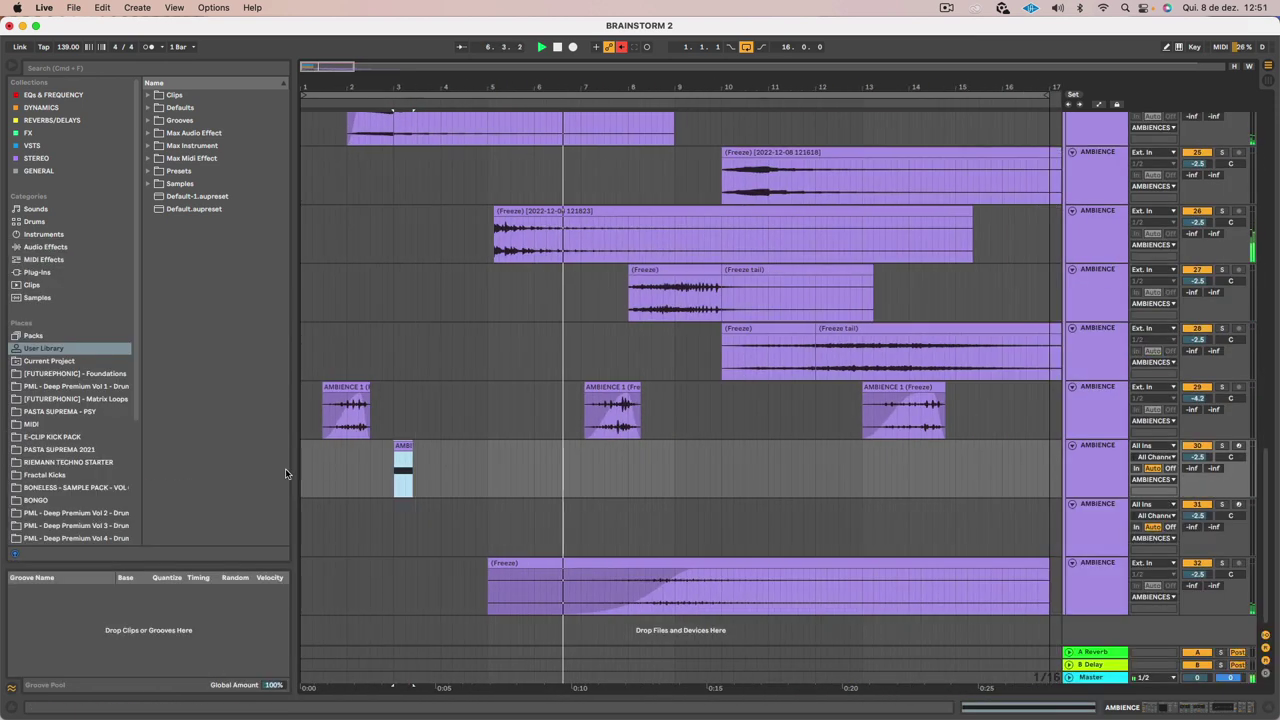
right_click(1091, 467)
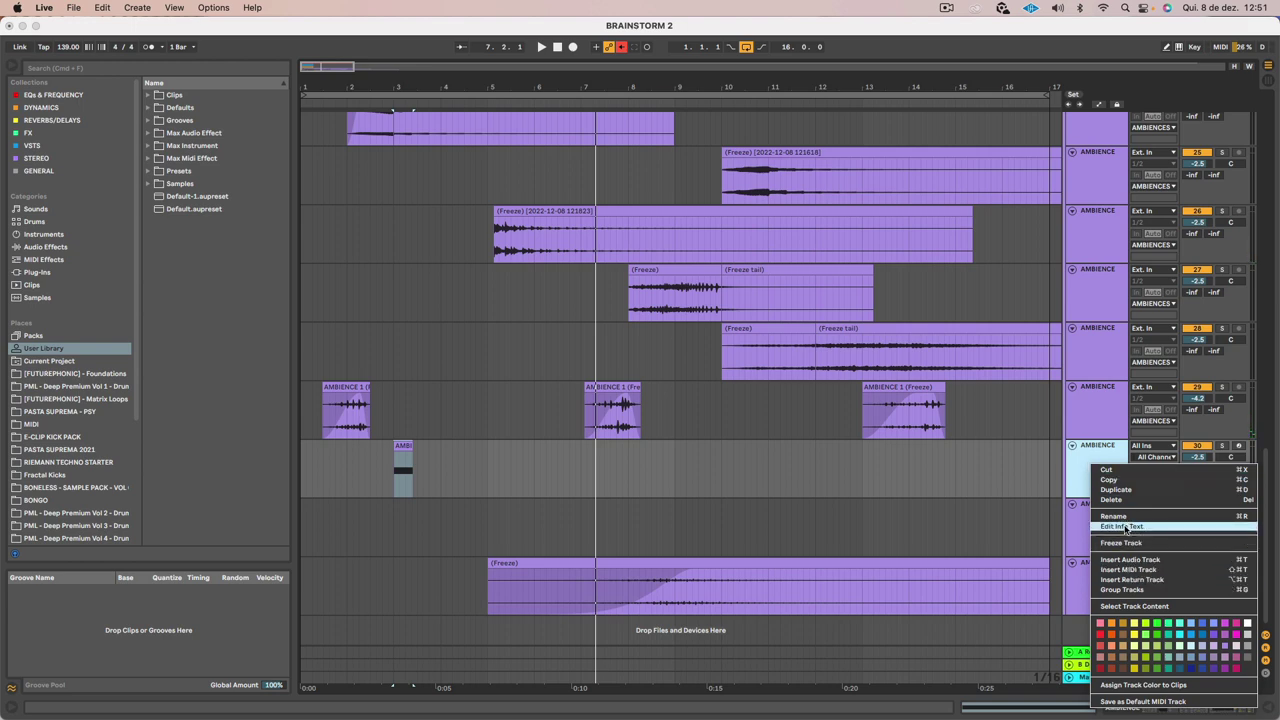
click(1090, 462)
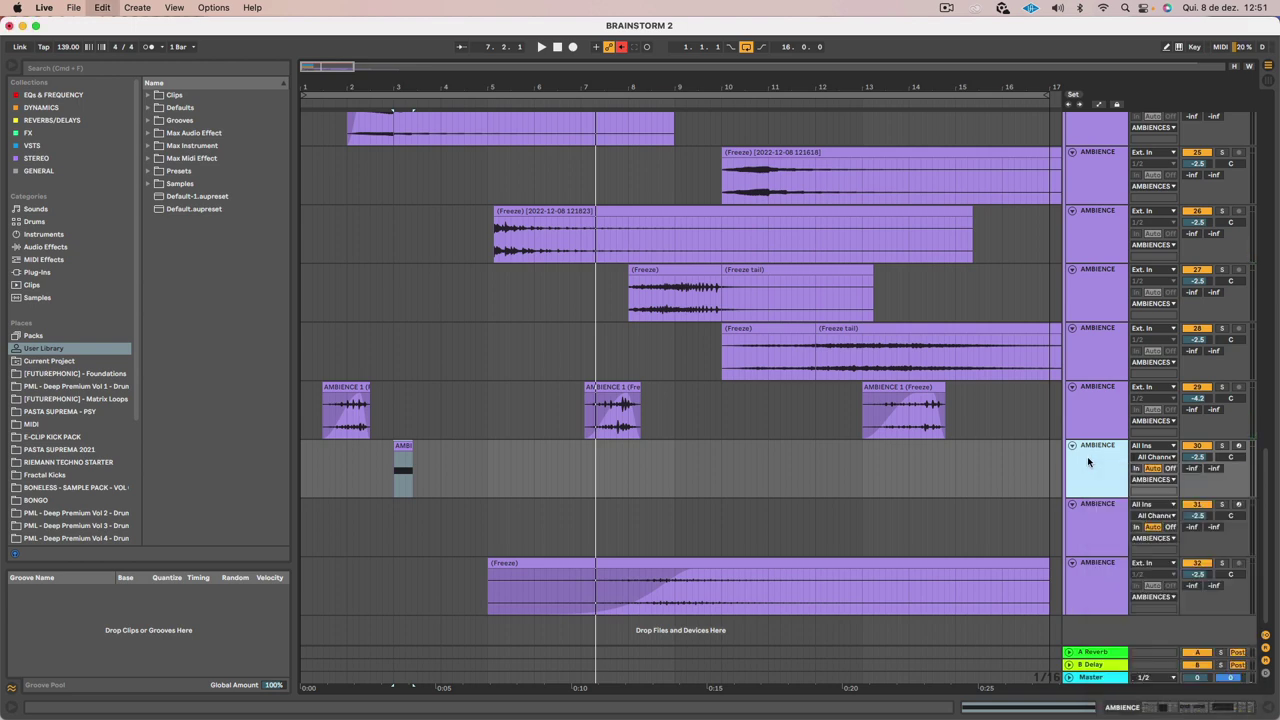
key(super+d)
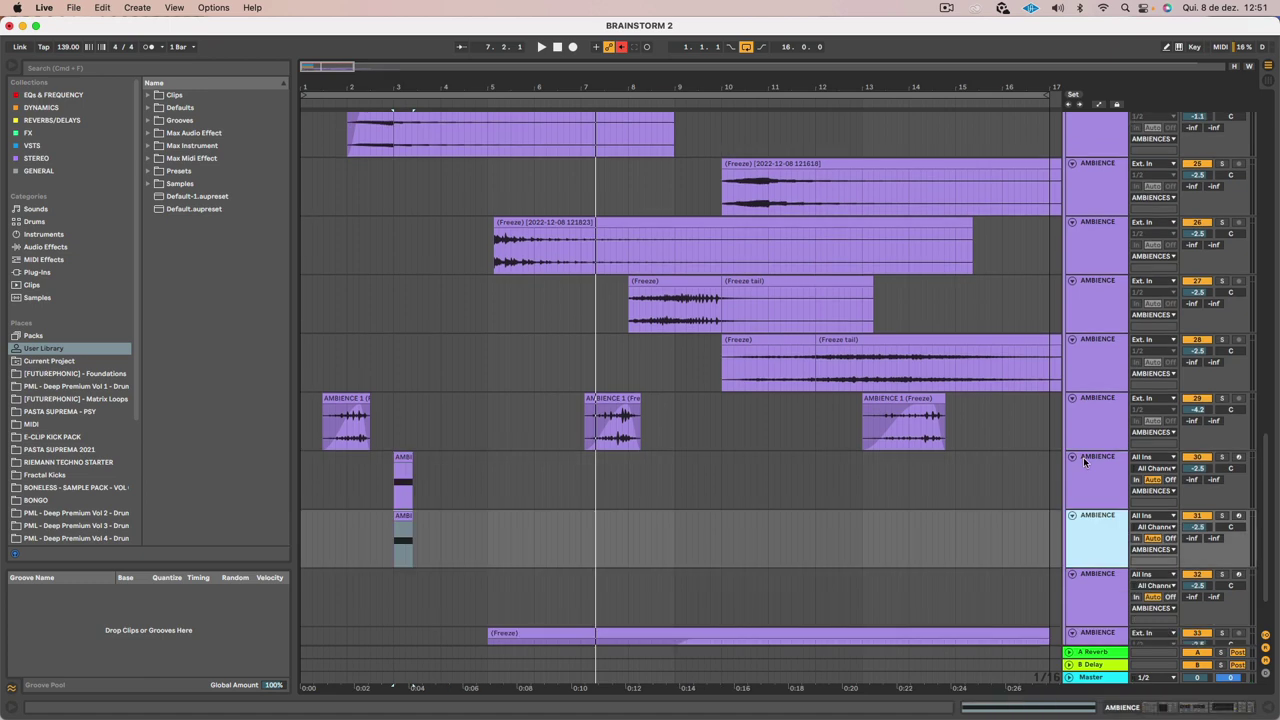
Freeze track 30 and flatten it to audio
click(1085, 464)
right_click(1087, 464)
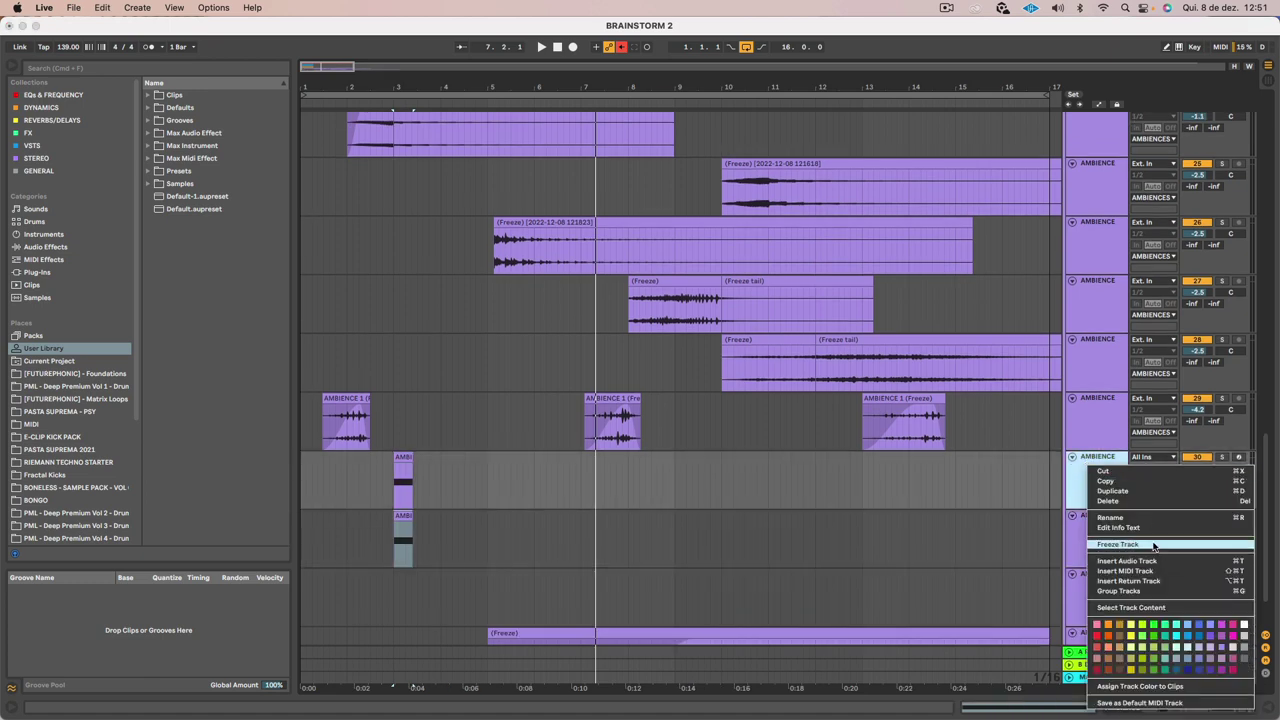
click(1153, 544)
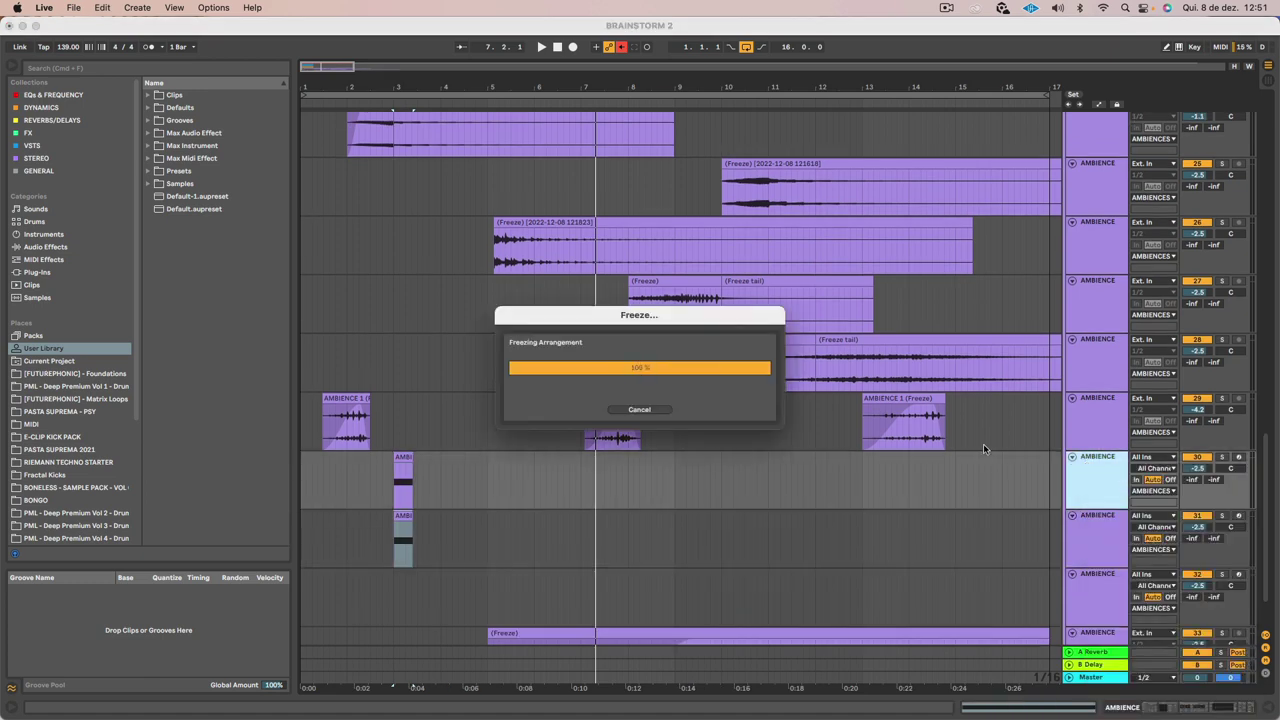
right_click(1103, 487)
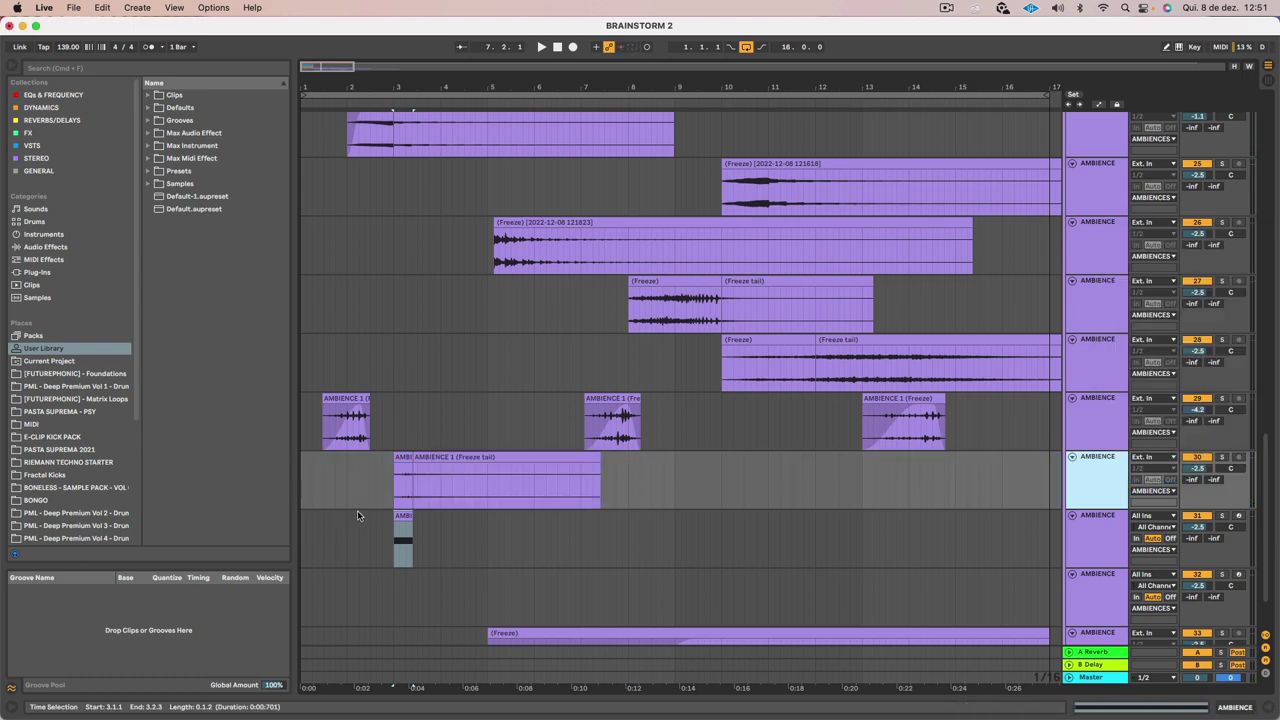
Deactivate the duplicated track 31 and play the arrangement from 2.2.3 to audition the flattened audio on track 30
click(365, 476)
click(1085, 541)
click(1198, 516)
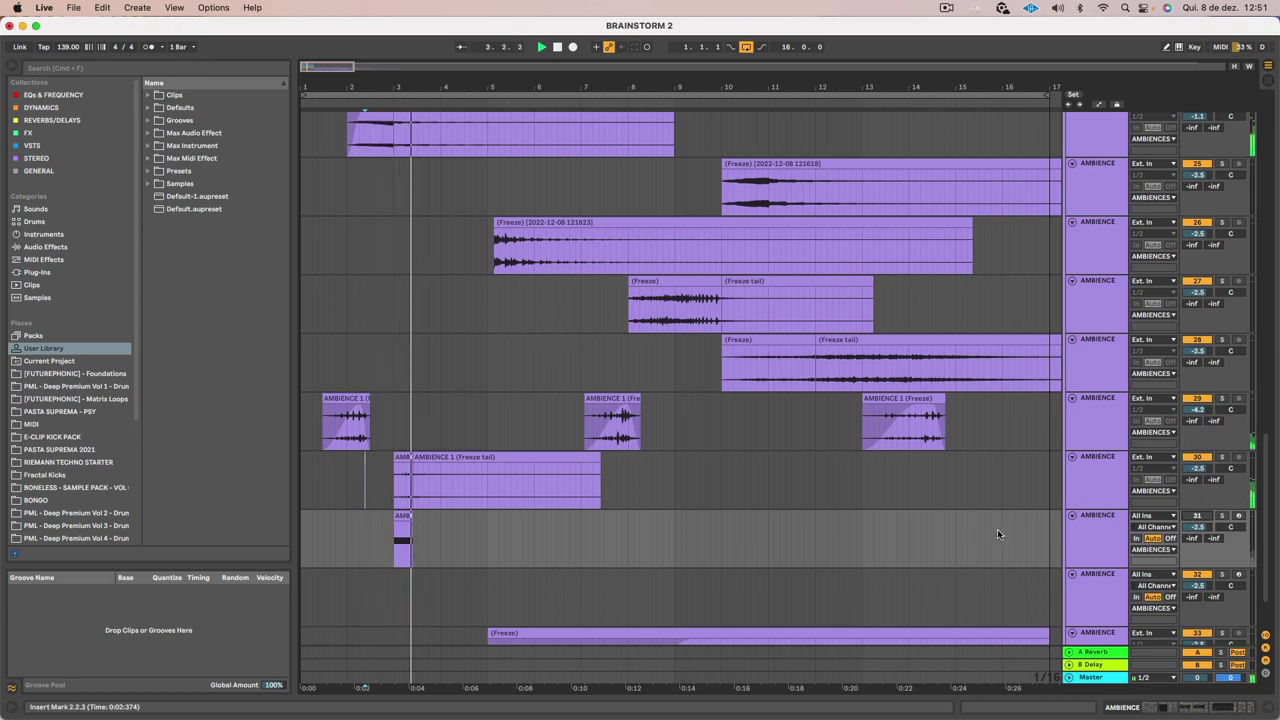
Move the short MIDI clip on track 31 to the start of bar 10
scroll(492, 505, down, 2)
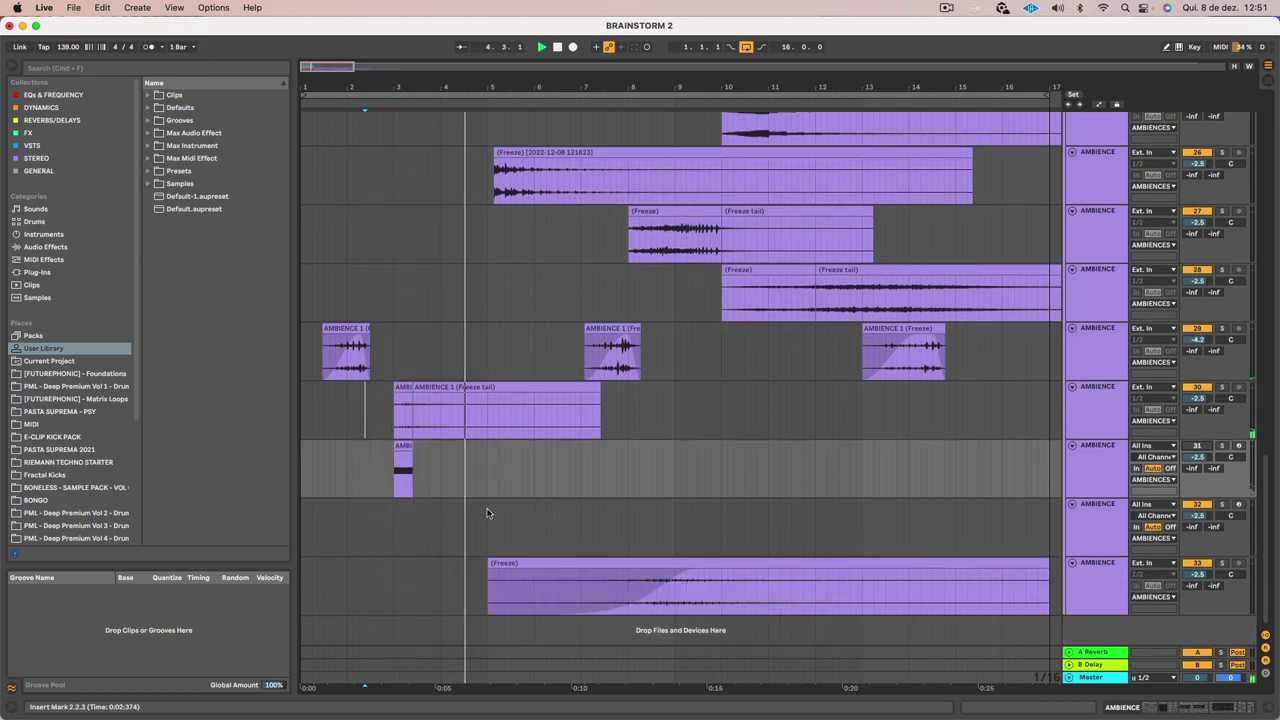
drag(403, 446, 686, 449)
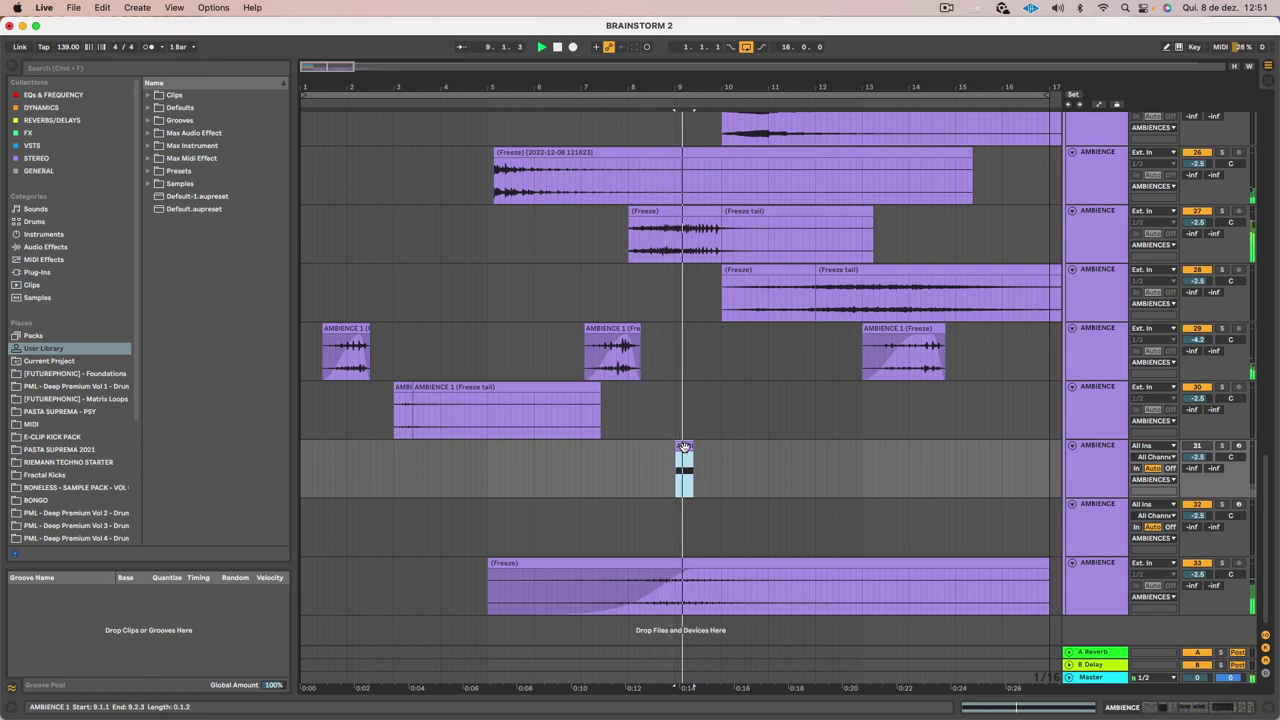
scroll(684, 447, right, 5)
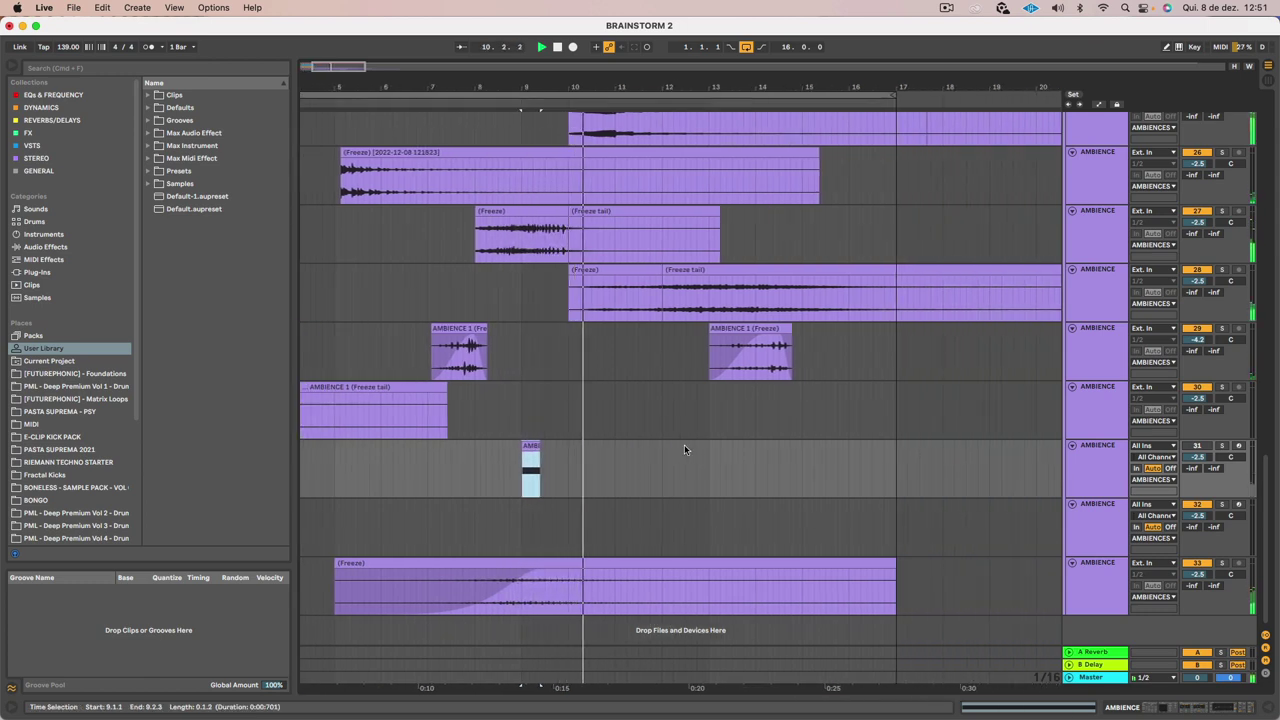
drag(520, 447, 578, 458)
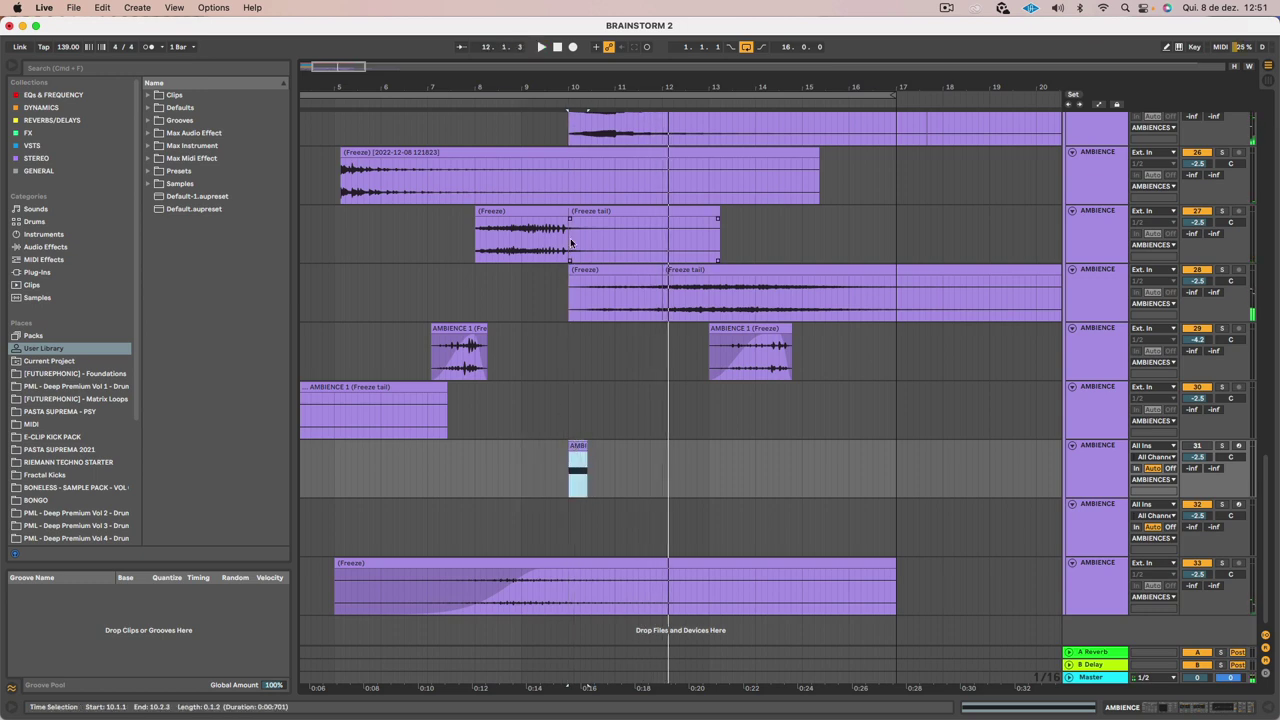
Transpose the note in track 31's clip down two octaves to D3 and reactivate the track
key(shift+Tab)
double_click(576, 444)
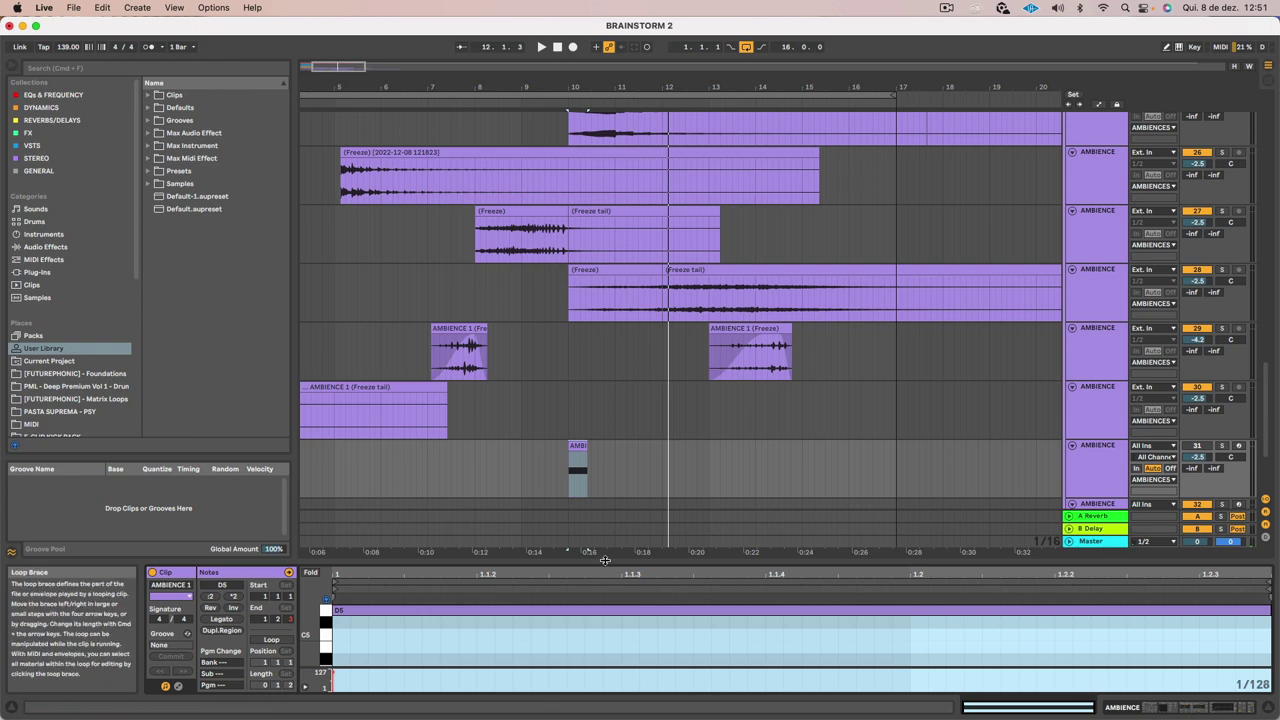
drag(576, 561, 547, 221)
key(shift+Down)
key(shift+Down)
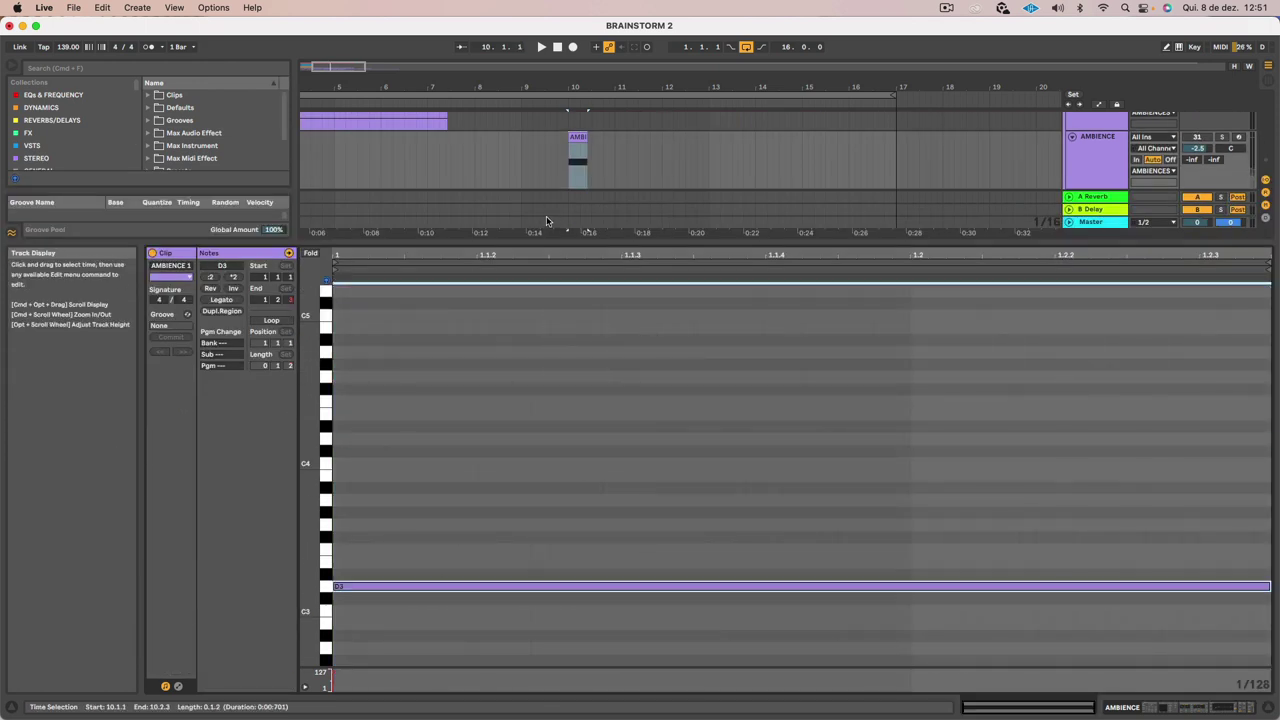
key(shift+Tab)
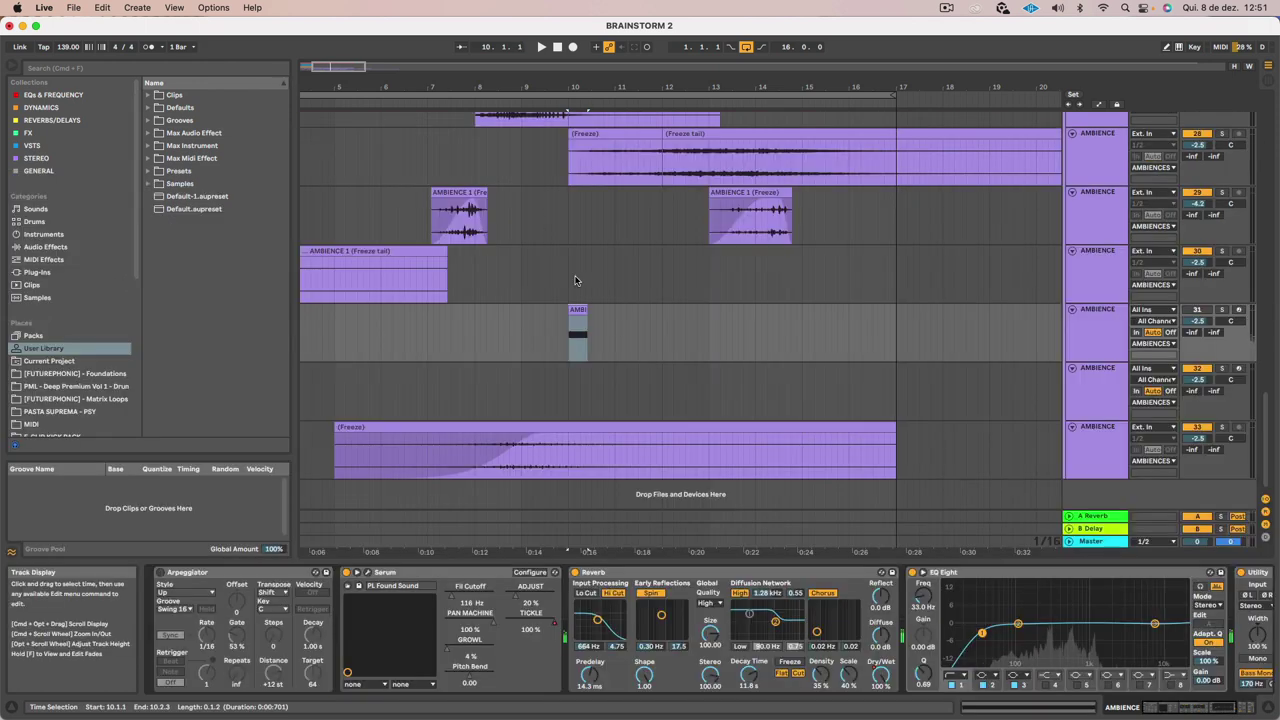
click(1196, 312)
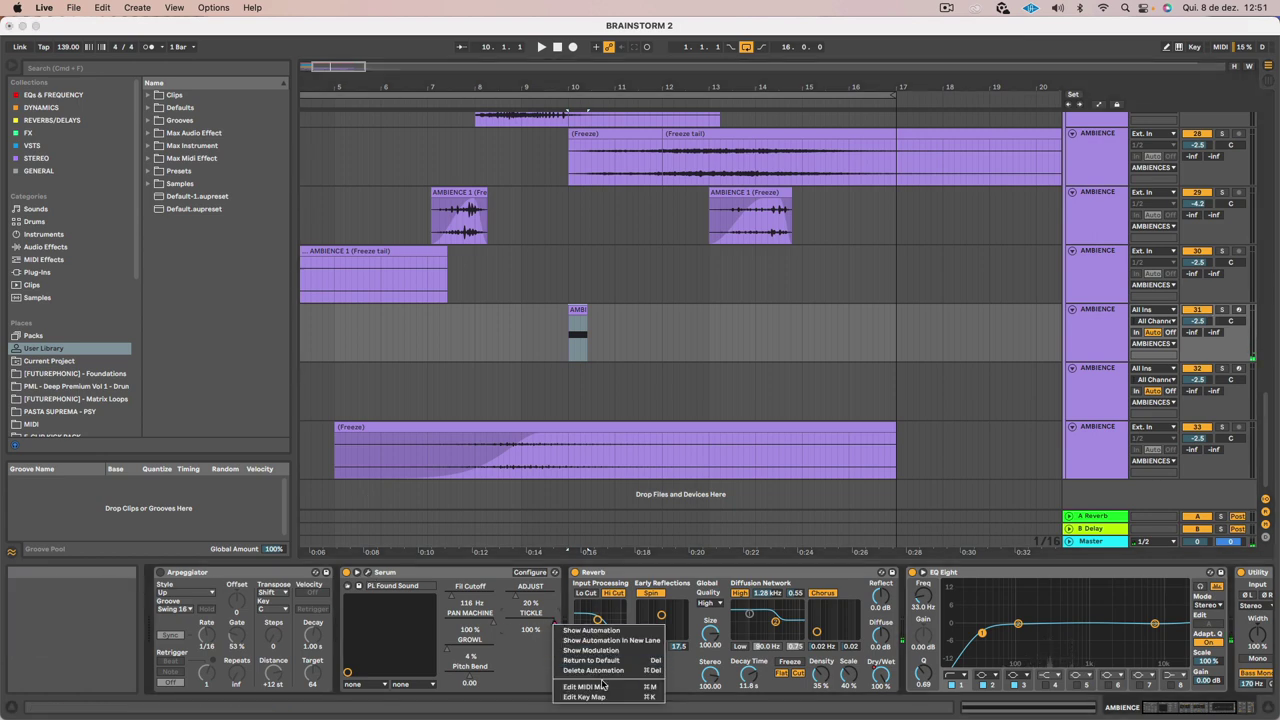
Load the user preset "100 - FX - Clap" in track 31's Serum
click(367, 576)
click(1020, 174)
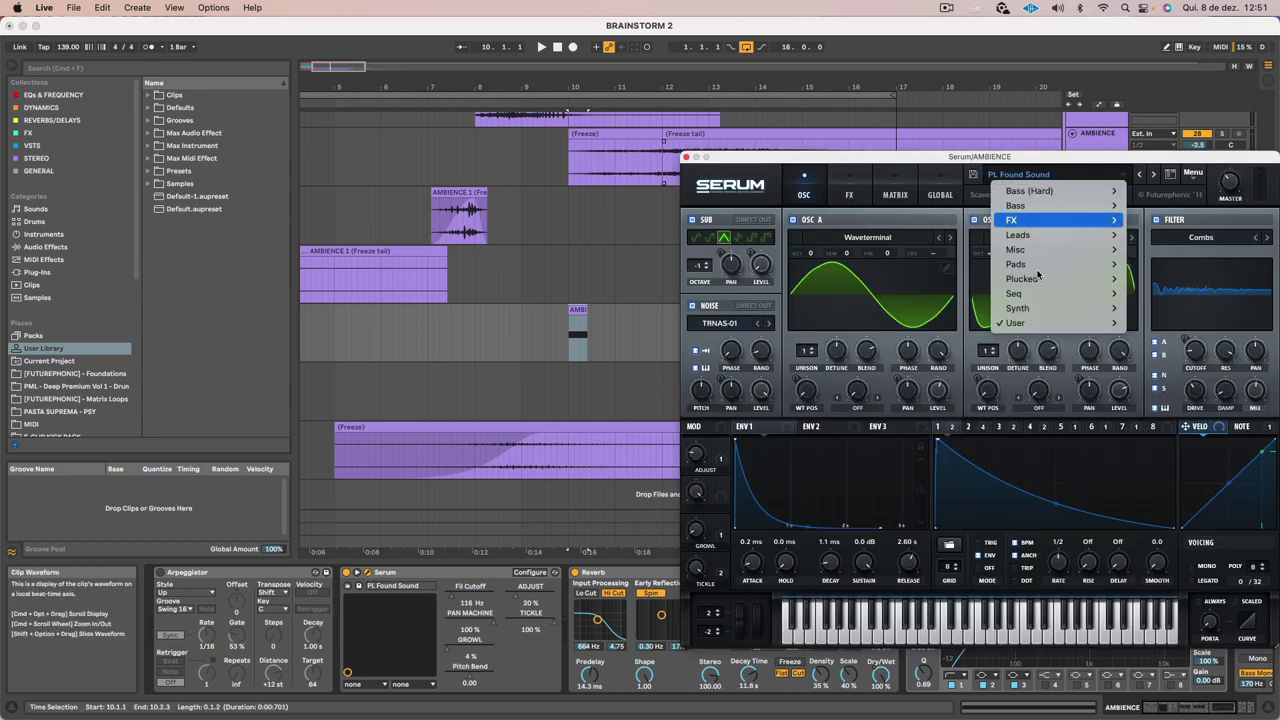
mouse_move(1016, 323)
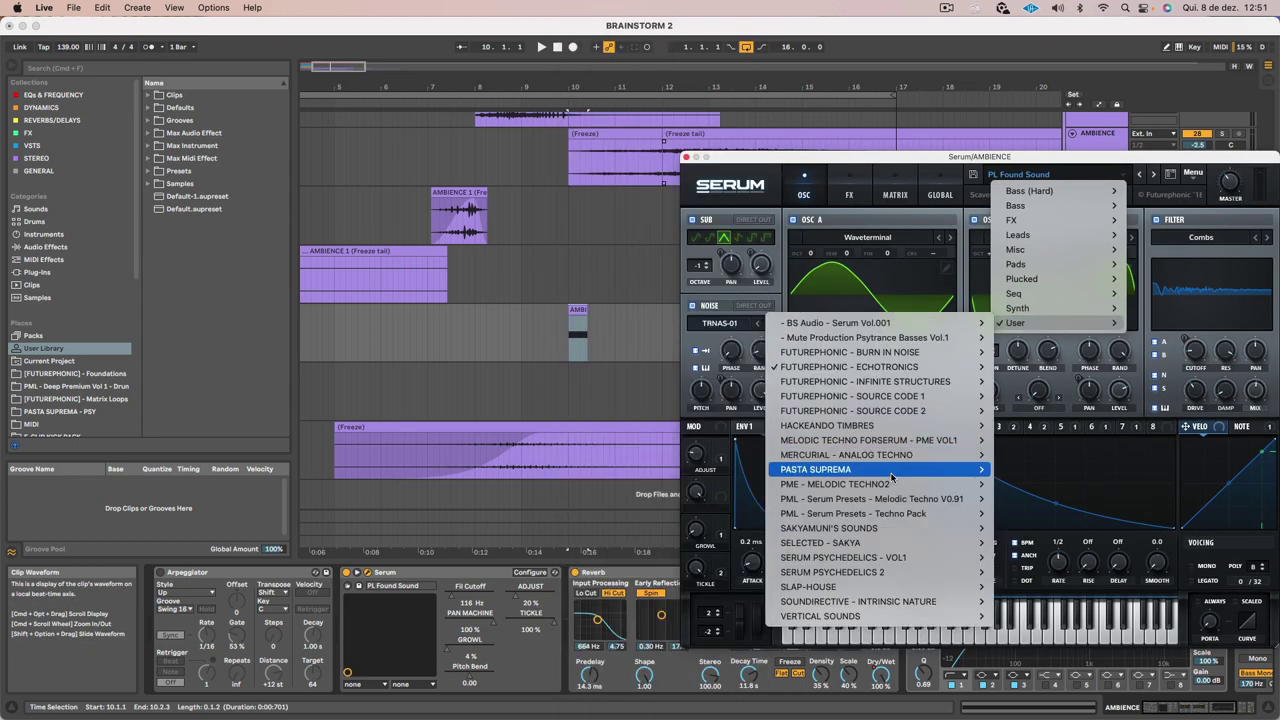
mouse_move(890, 470)
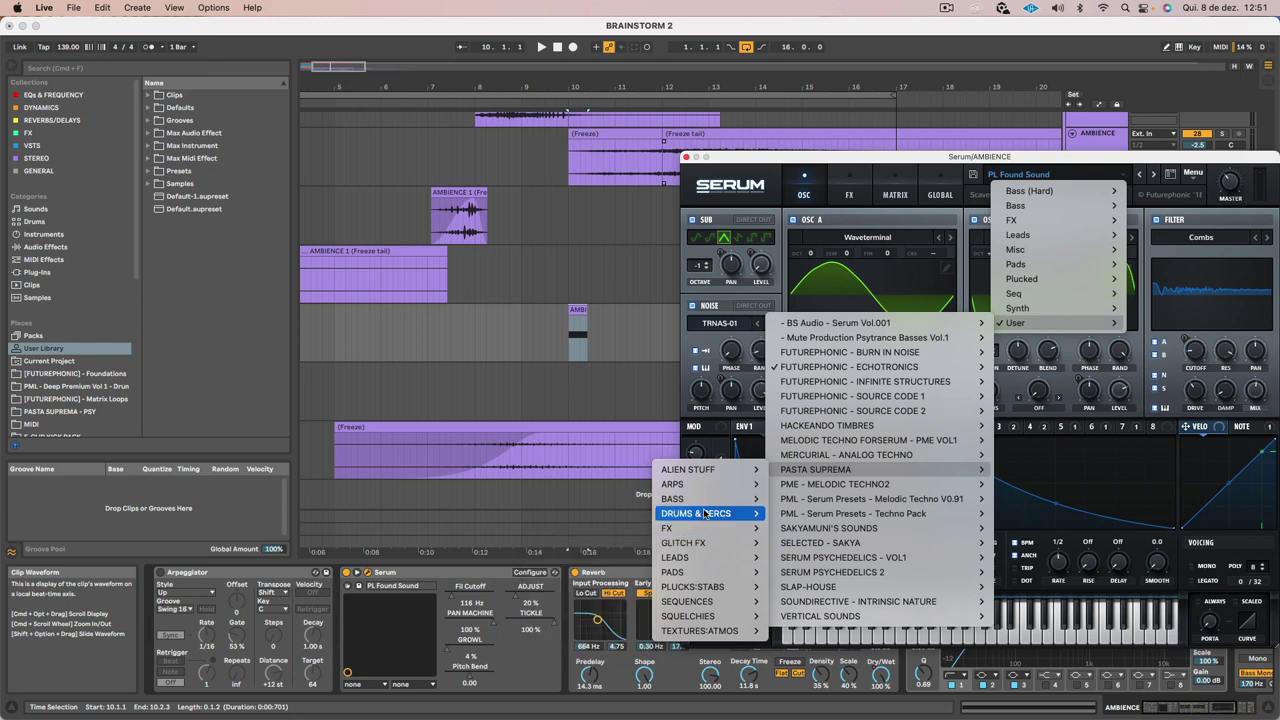
mouse_move(706, 514)
click(568, 446)
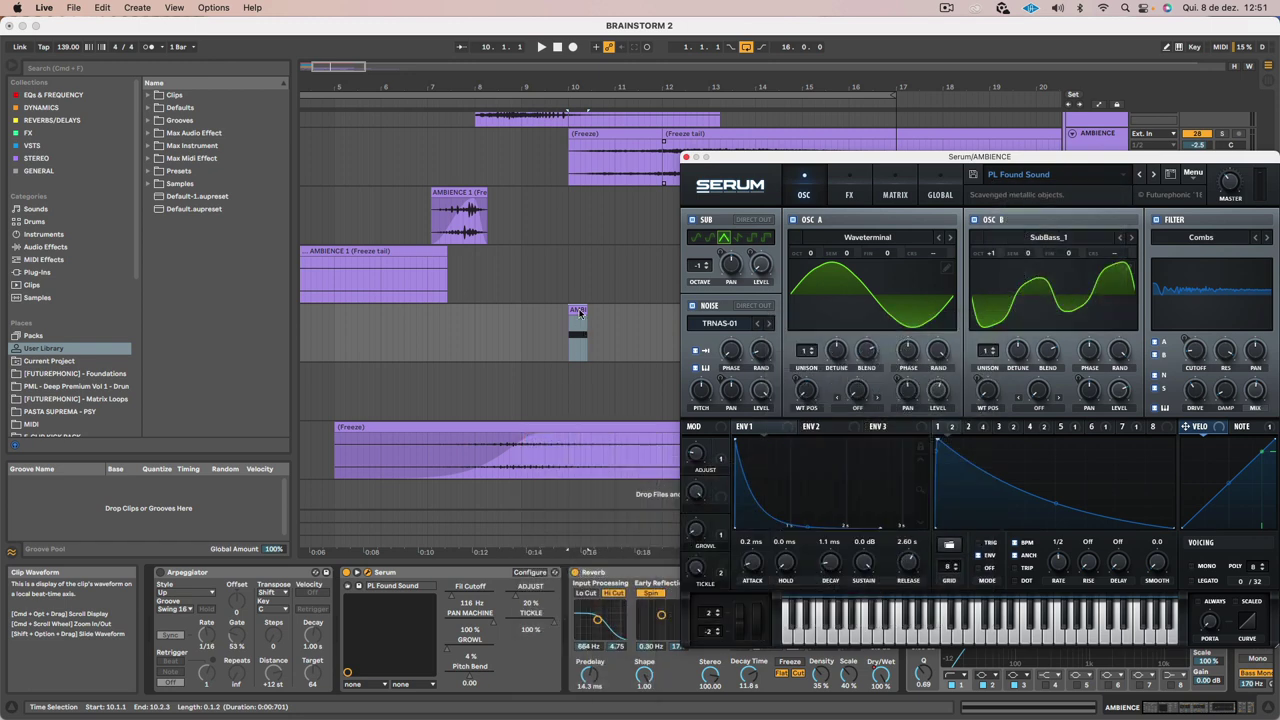
Play track 31's short clip with the clap preset, close Serum and select the clip again
click(577, 312)
key(space)
click(549, 320)
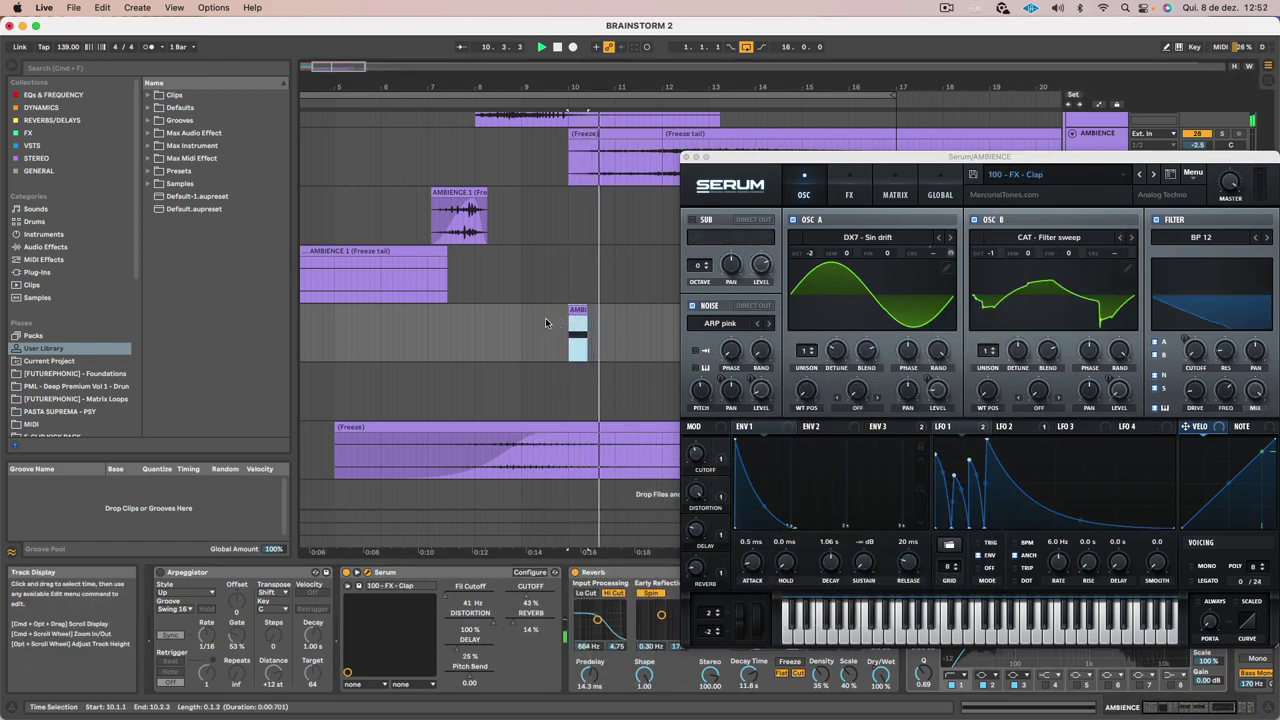
key(space)
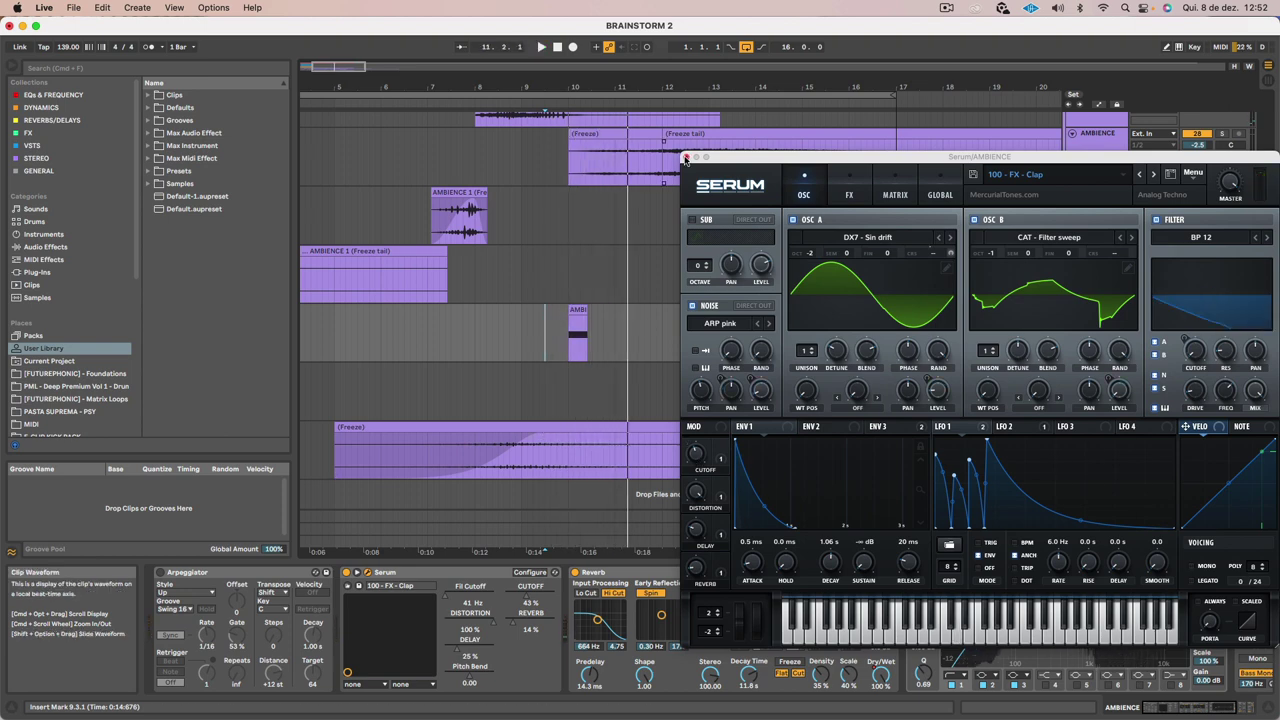
click(685, 158)
click(577, 320)
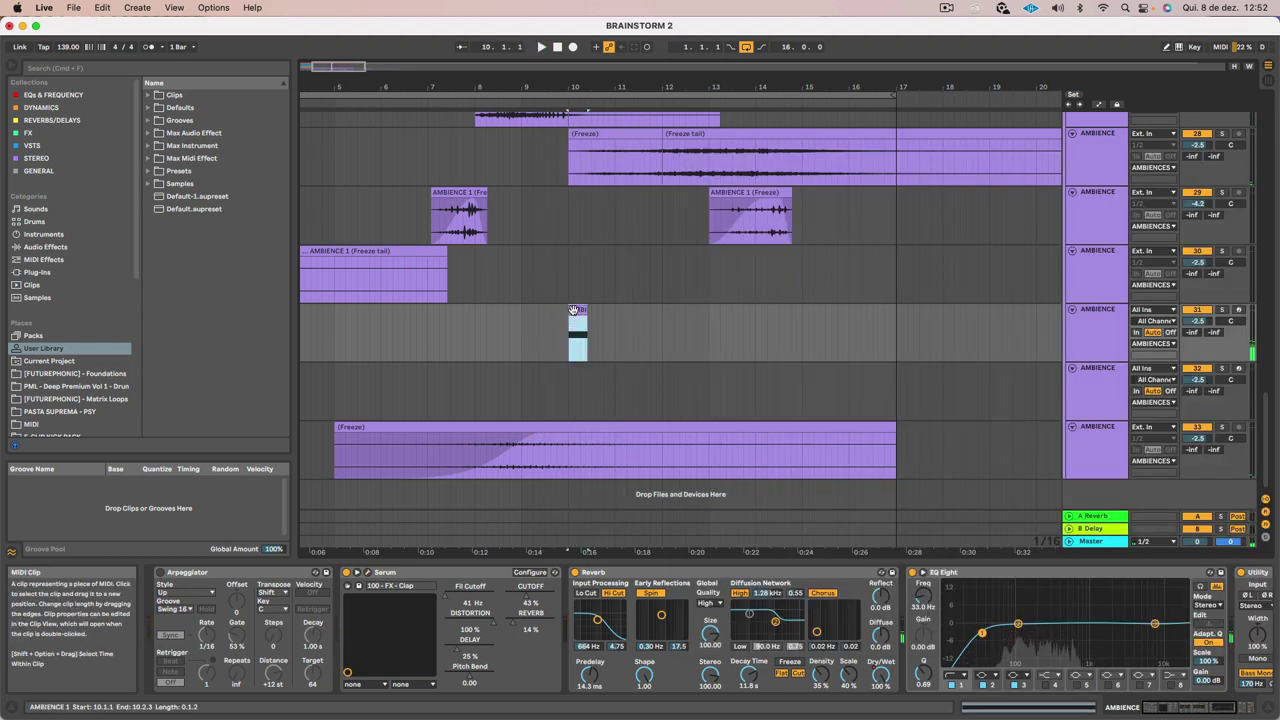
Play track 31's clap sound and raise its EQ Eight low-cut filter to about 1.41 kHz
click(1000, 638)
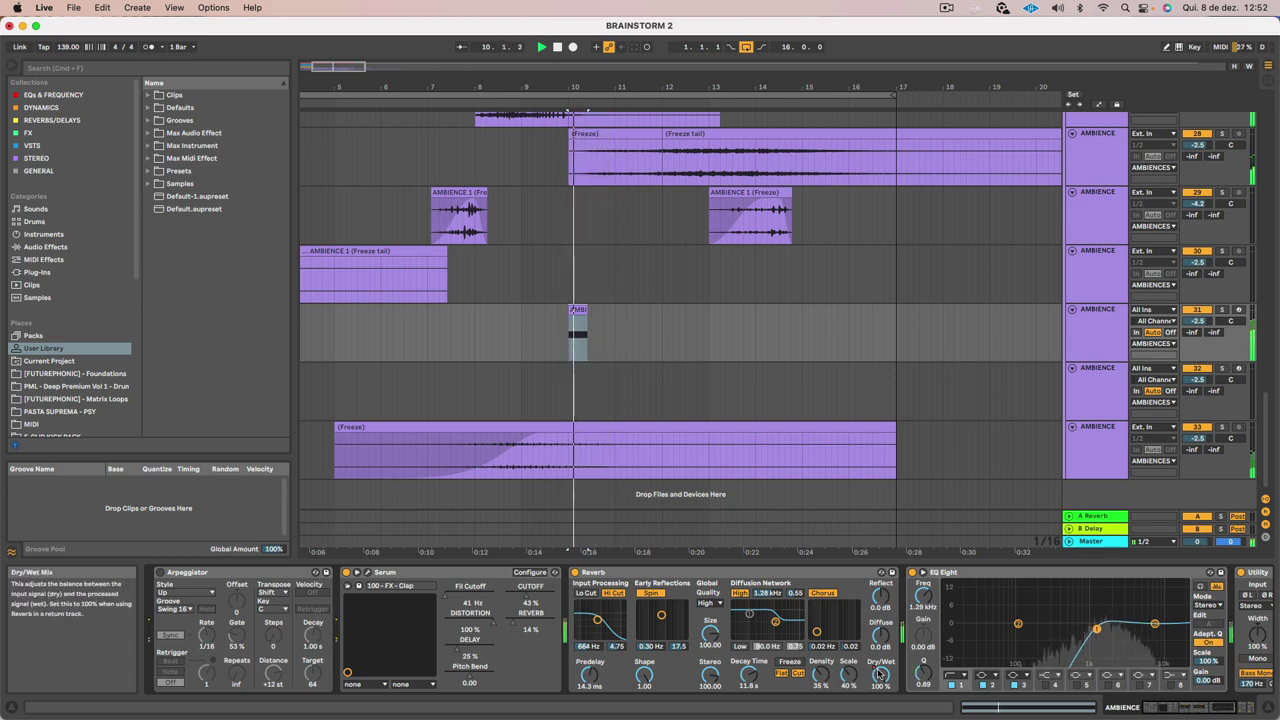
key(space)
drag(1097, 637, 1099, 634)
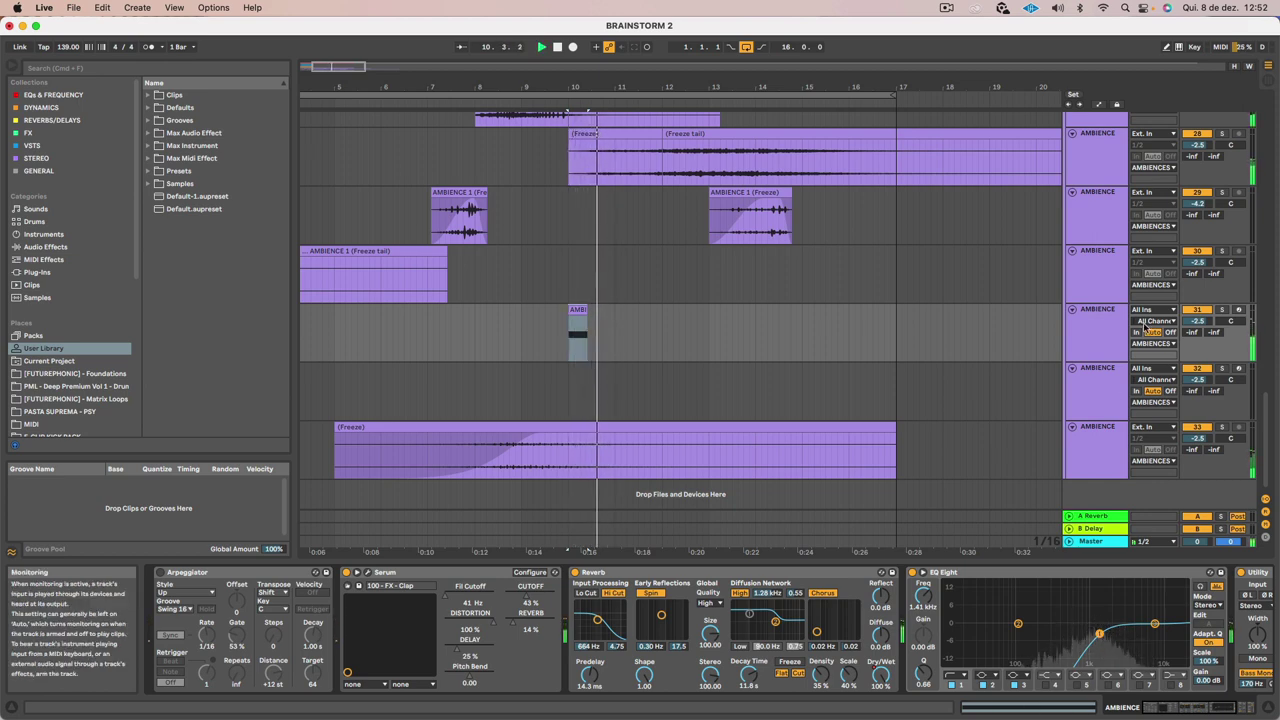
Stop playback and duplicate AMBIENCE track 31 together with its clip and devices
click(1109, 321)
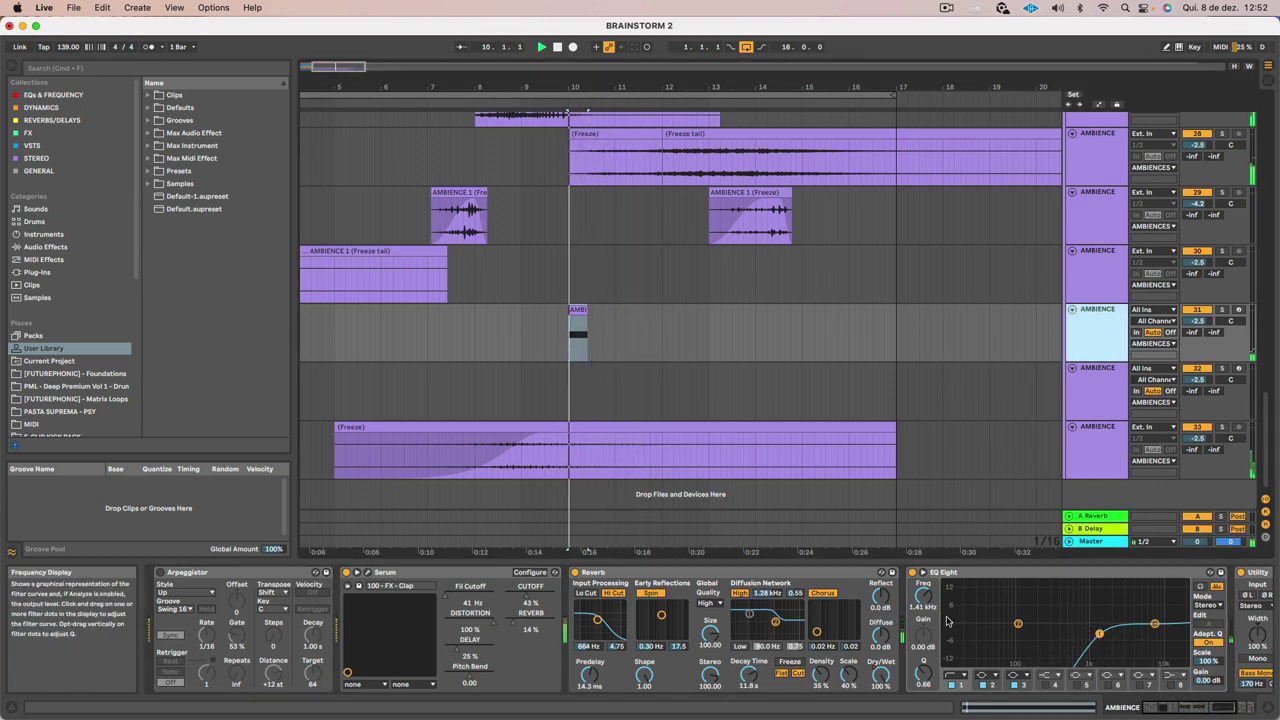
scroll(947, 621, right, 5)
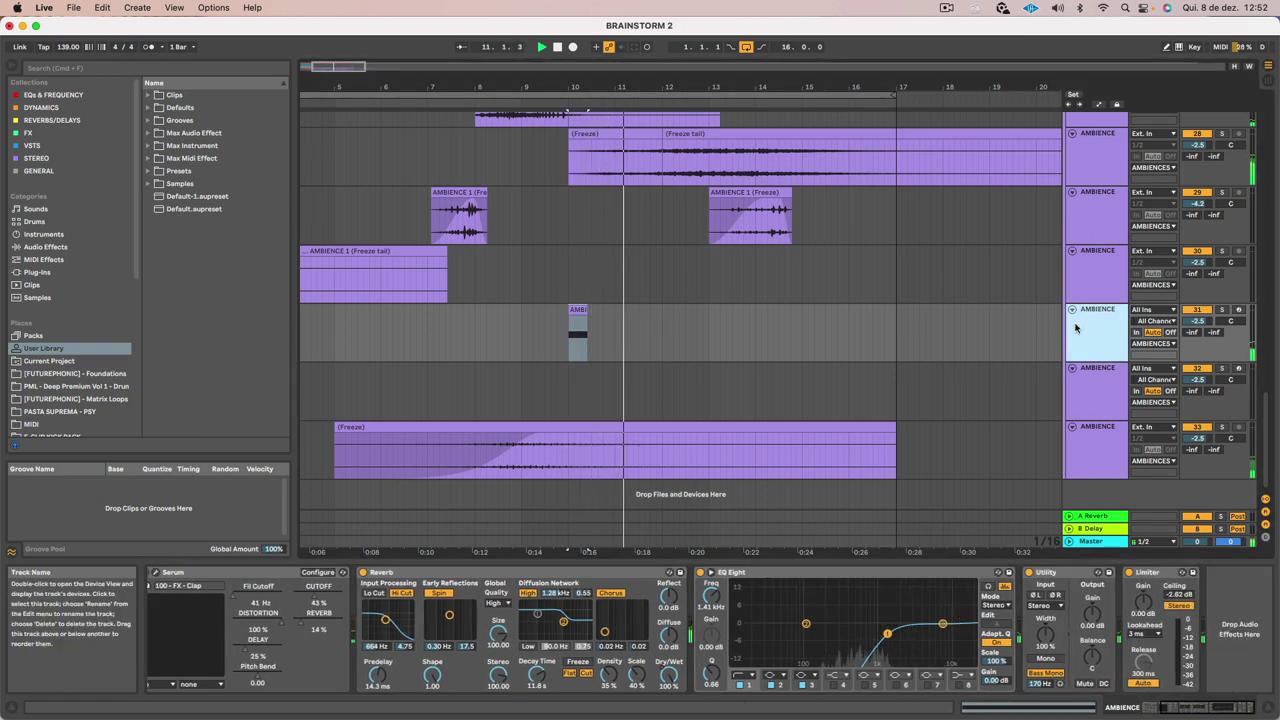
key(shift+Tab)
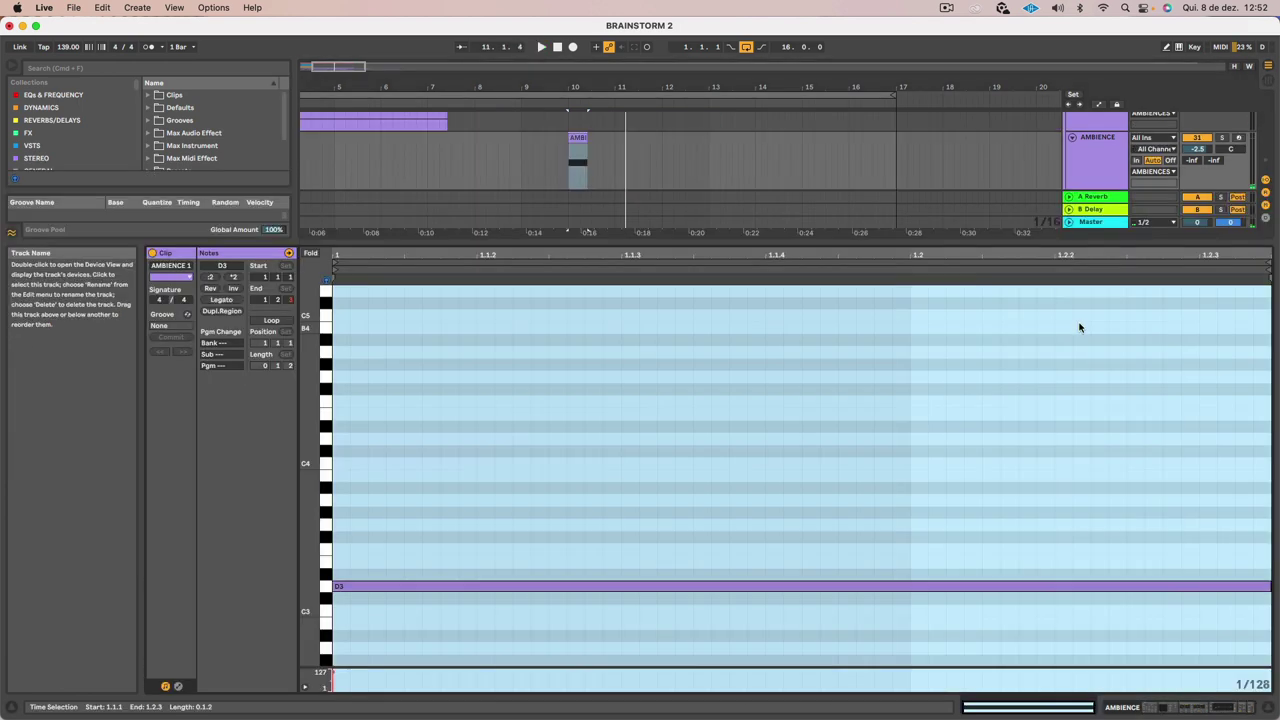
key(shift+Tab)
click(1095, 350)
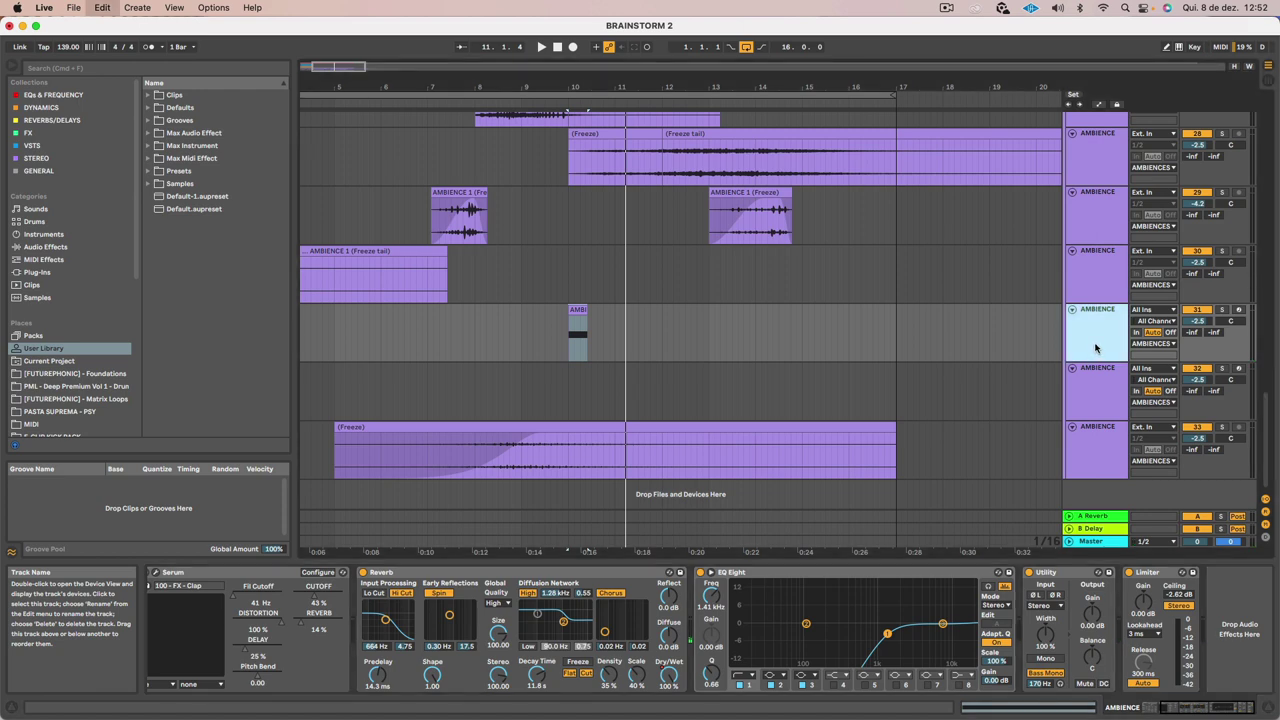
key(super+d)
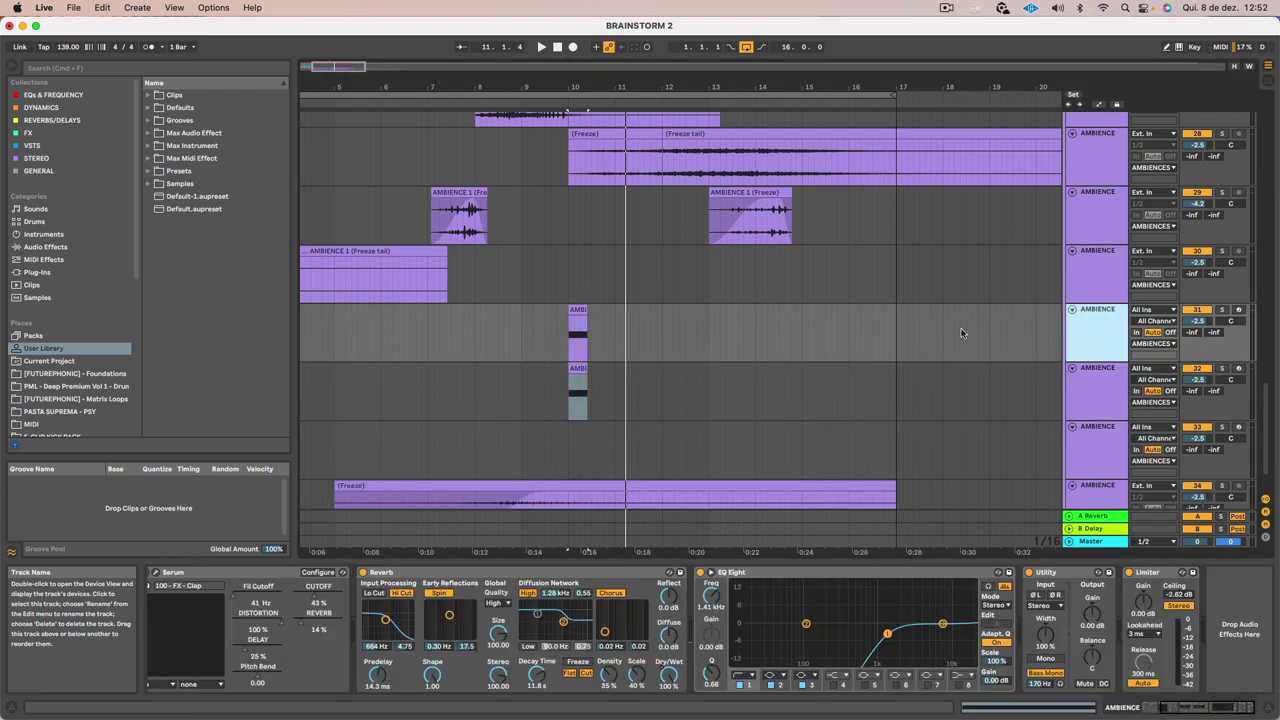
Freeze and flatten the original track 31 to audio
right_click(1113, 327)
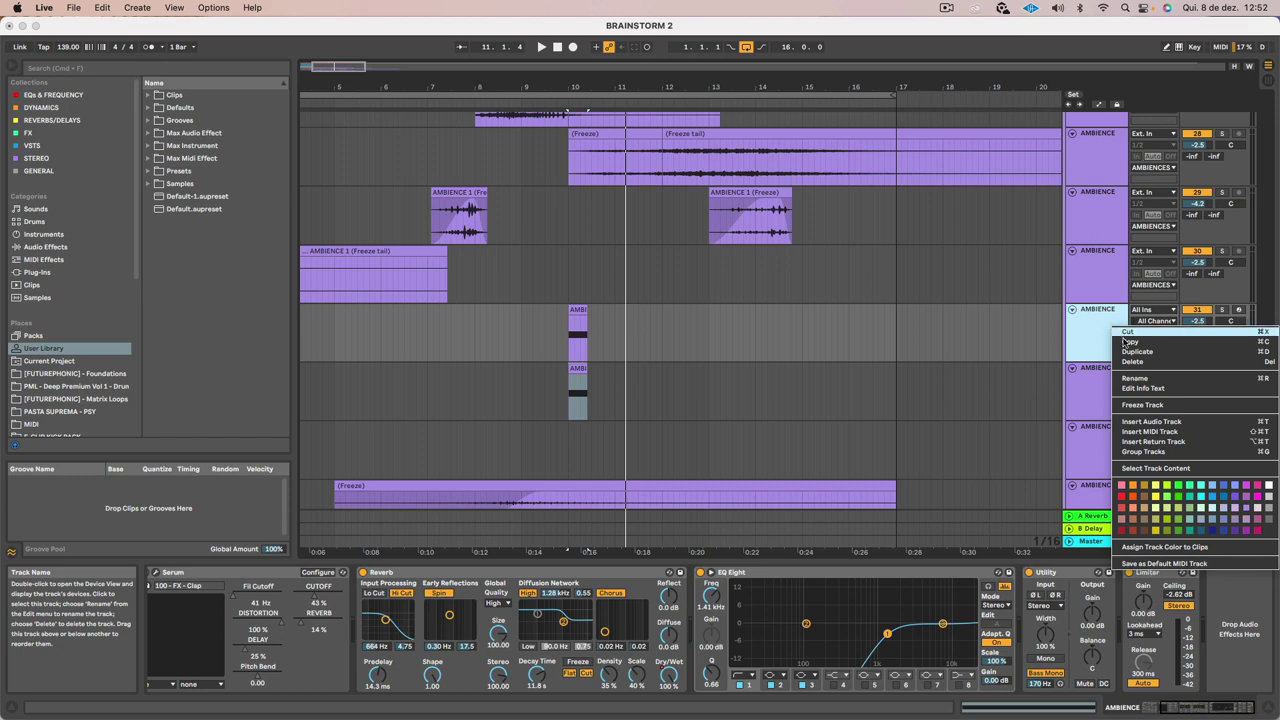
click(1142, 405)
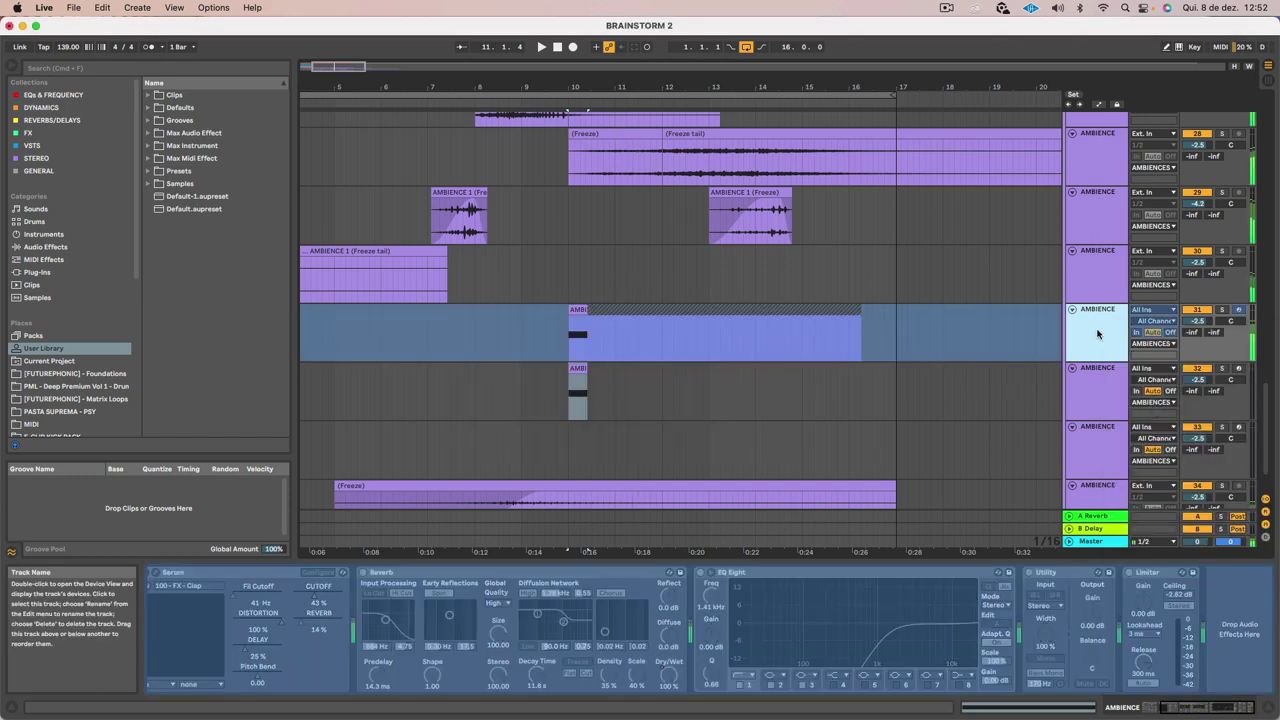
right_click(1093, 333)
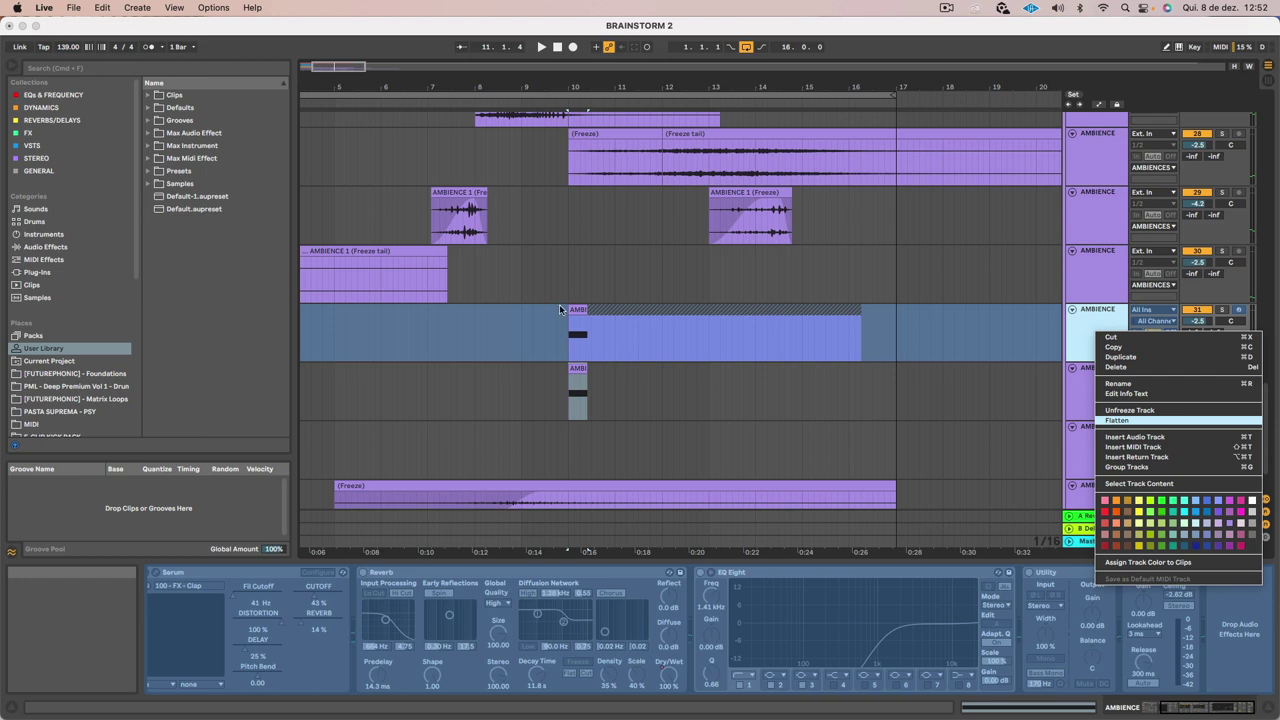
click(1117, 420)
Deactivate the duplicated MIDI track 32, play the flattened sound and set track 31's volume to -6.5 dB
click(1105, 385)
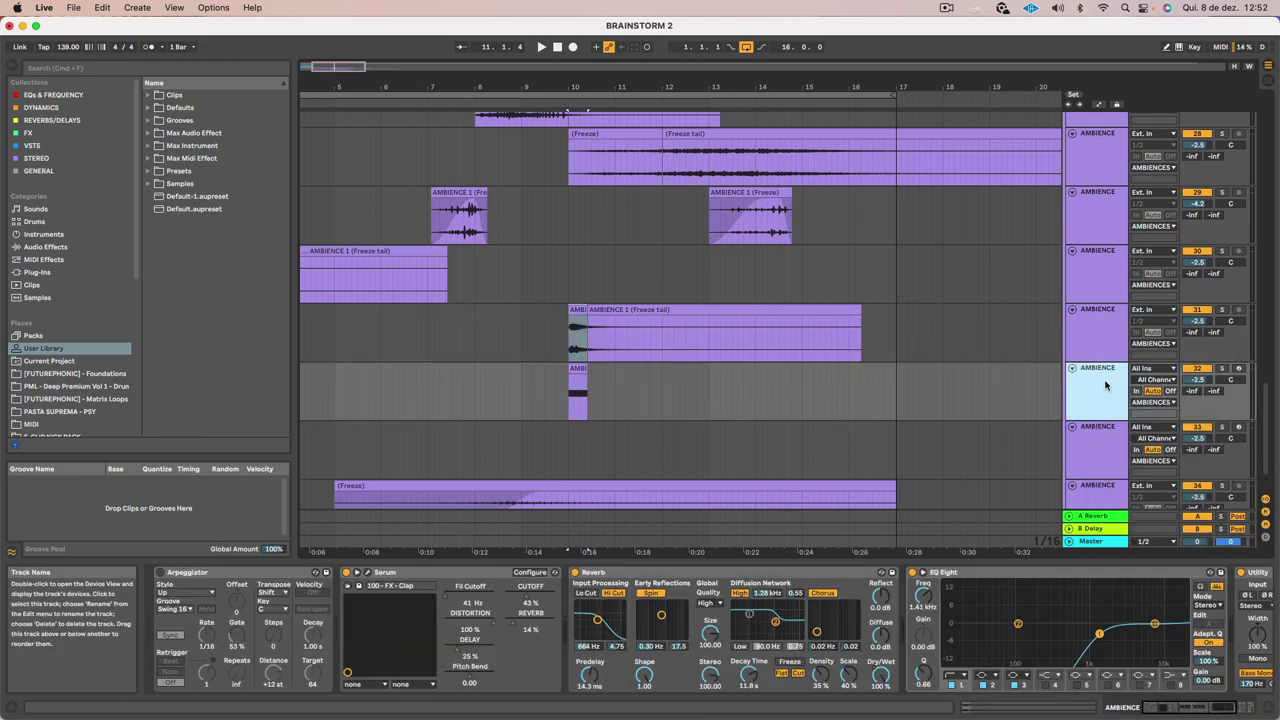
key(space)
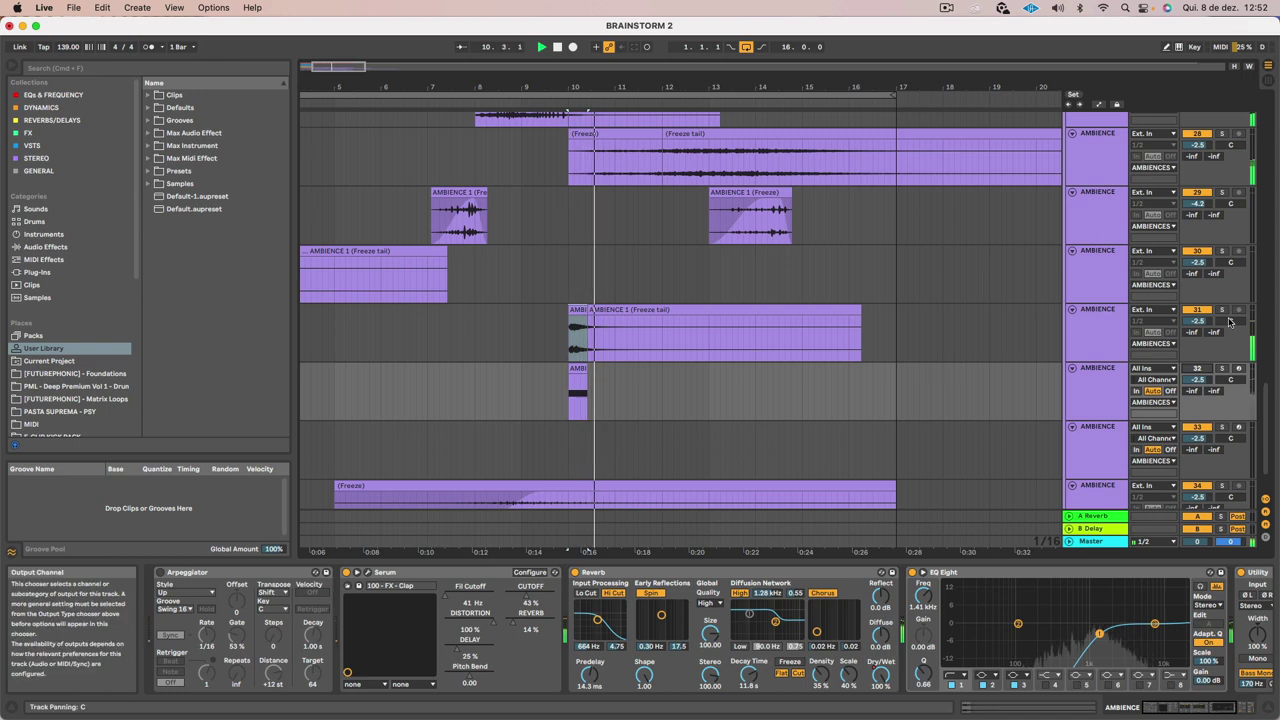
drag(1197, 321, 1197, 336)
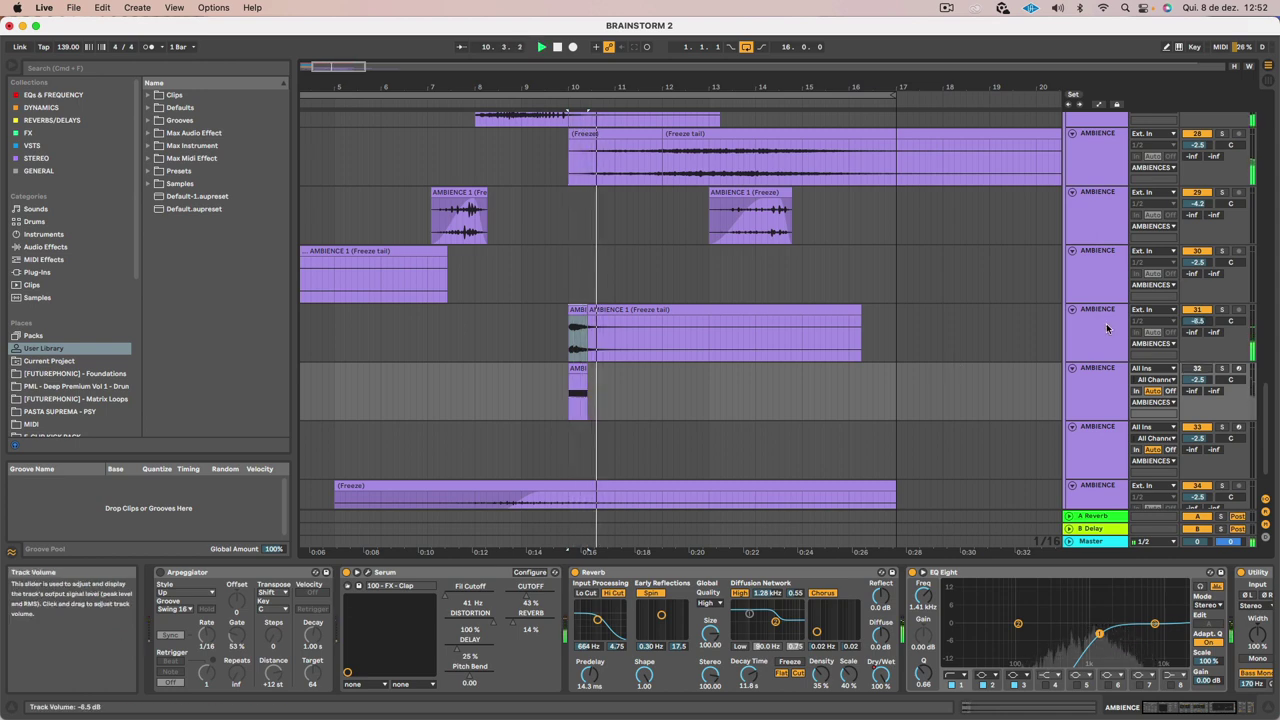
Freeze and flatten the two AMBIENCE MIDI tracks 22 and 23 to audio
scroll(513, 205, down, 5)
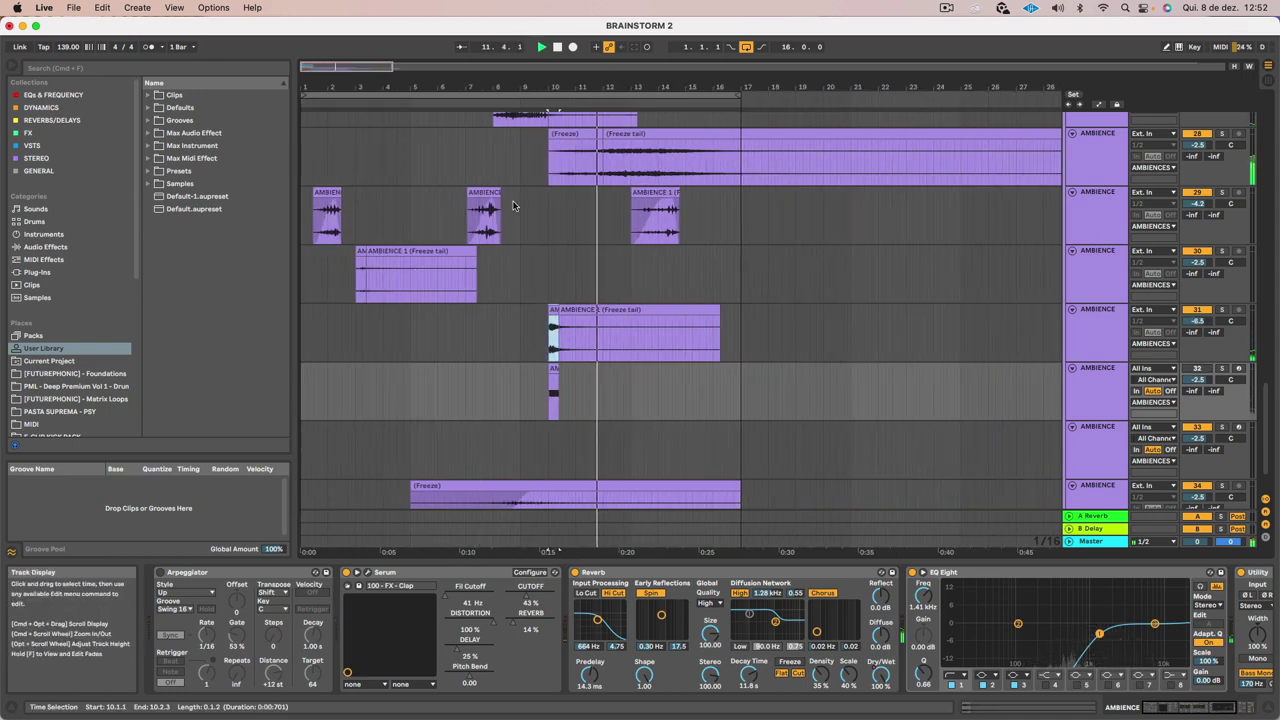
scroll(513, 205, down, 2)
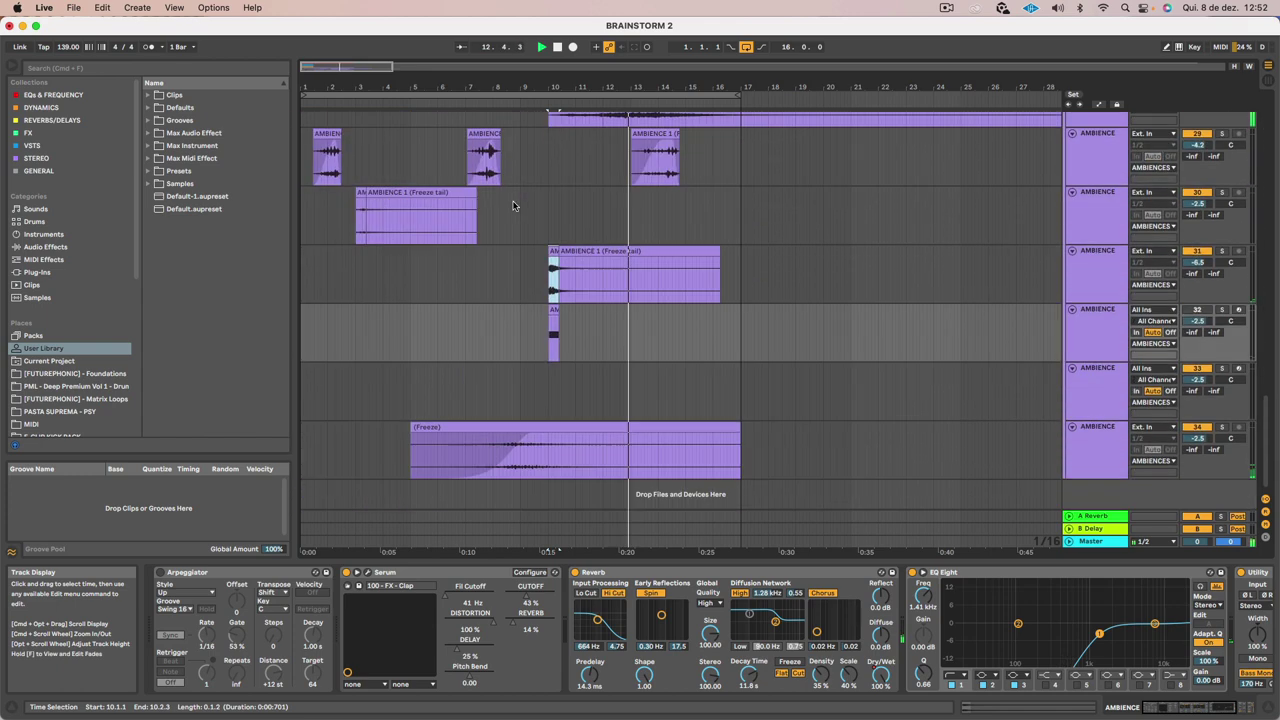
scroll(513, 205, up, 15)
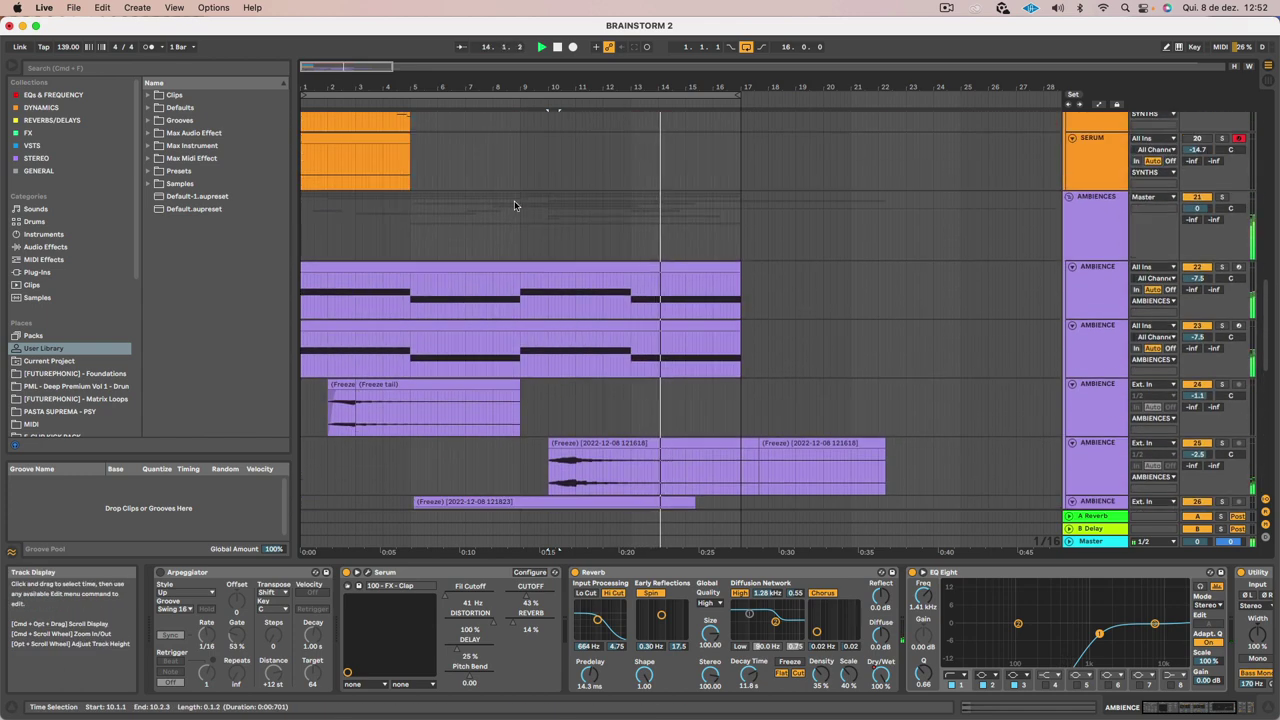
click(1097, 340)
right_click(1097, 298)
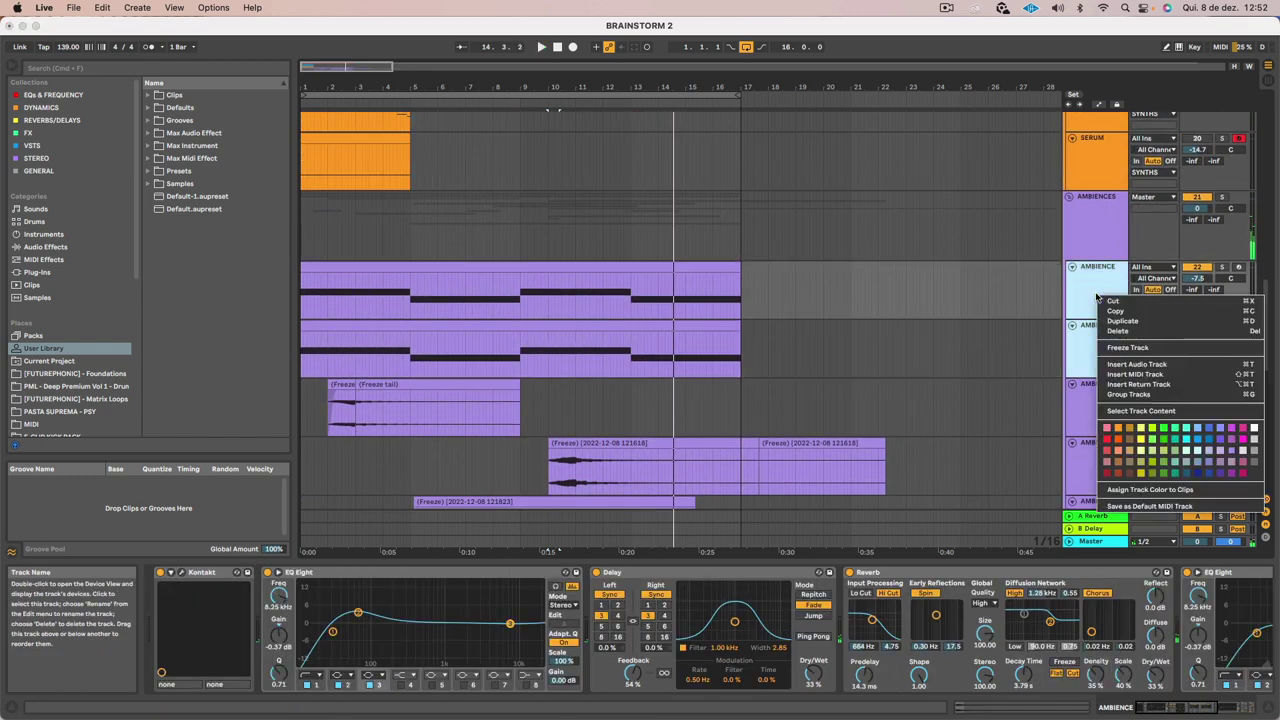
click(1127, 347)
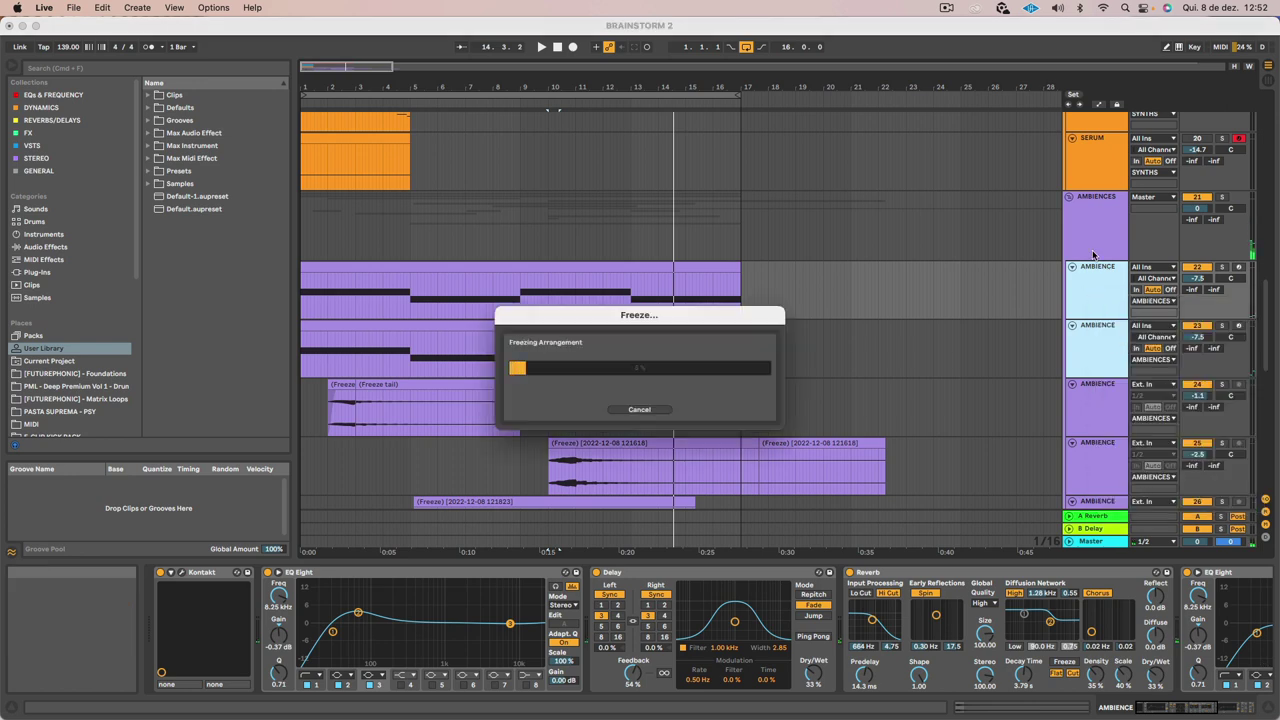
click(948, 9)
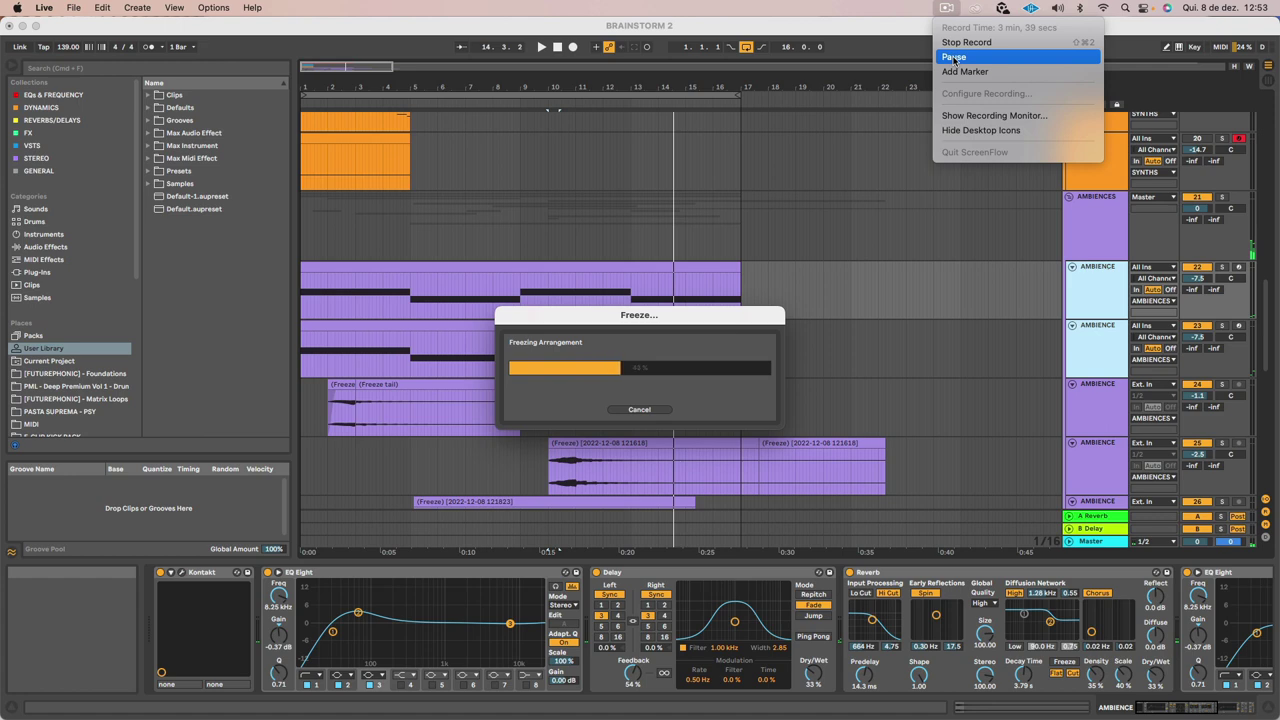
click(953, 57)
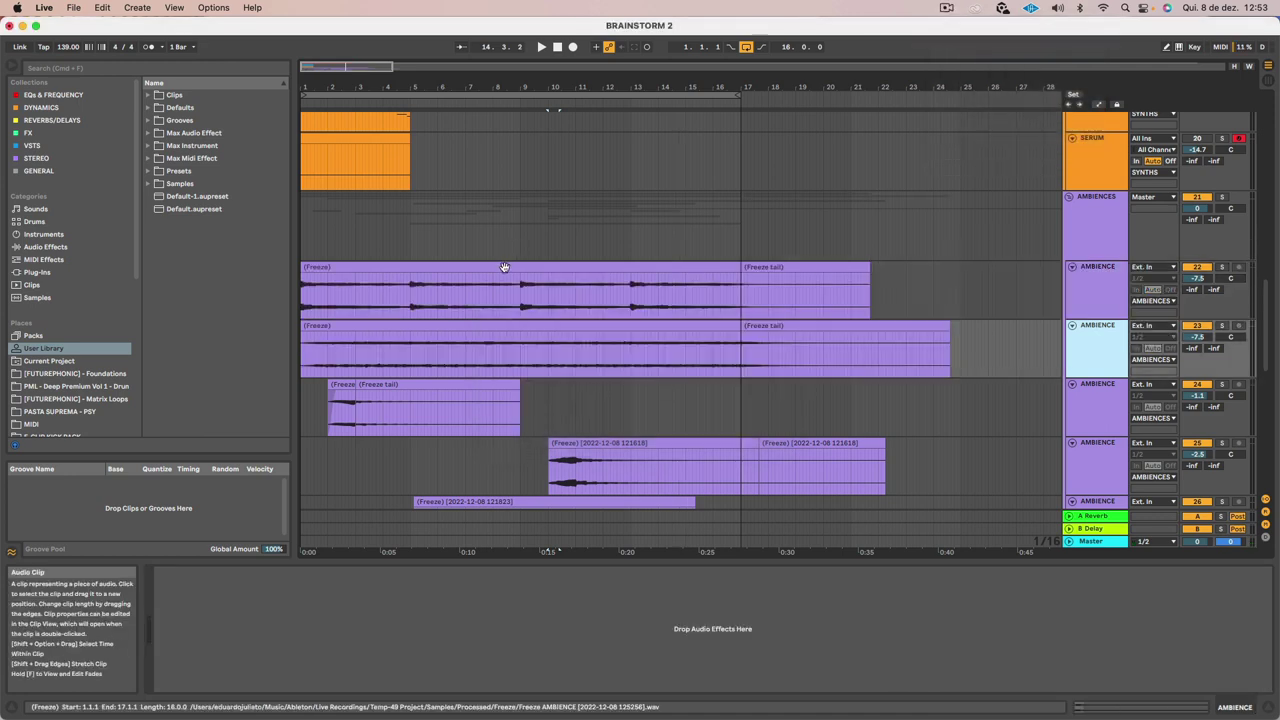
Play the ambience arrangement from bar 1 and fade in the first clip on track 27 from bar 8 to about bar 9
click(506, 269)
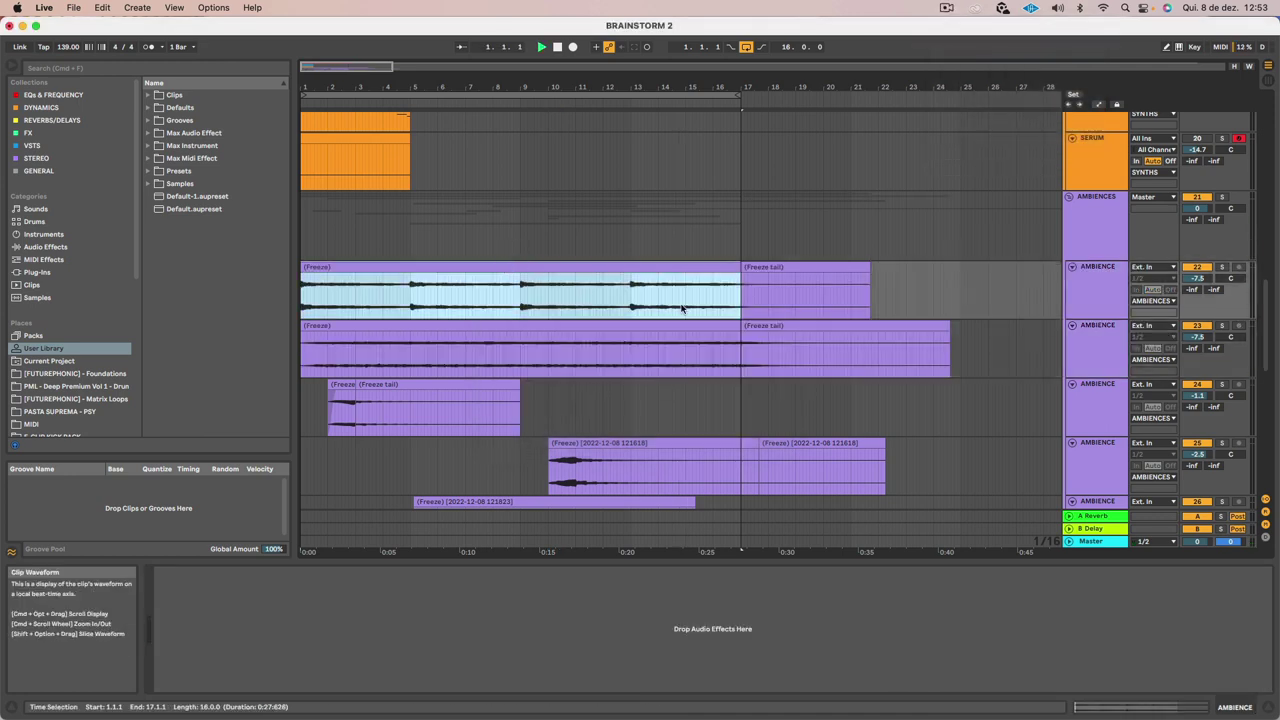
scroll(682, 309, down, 5)
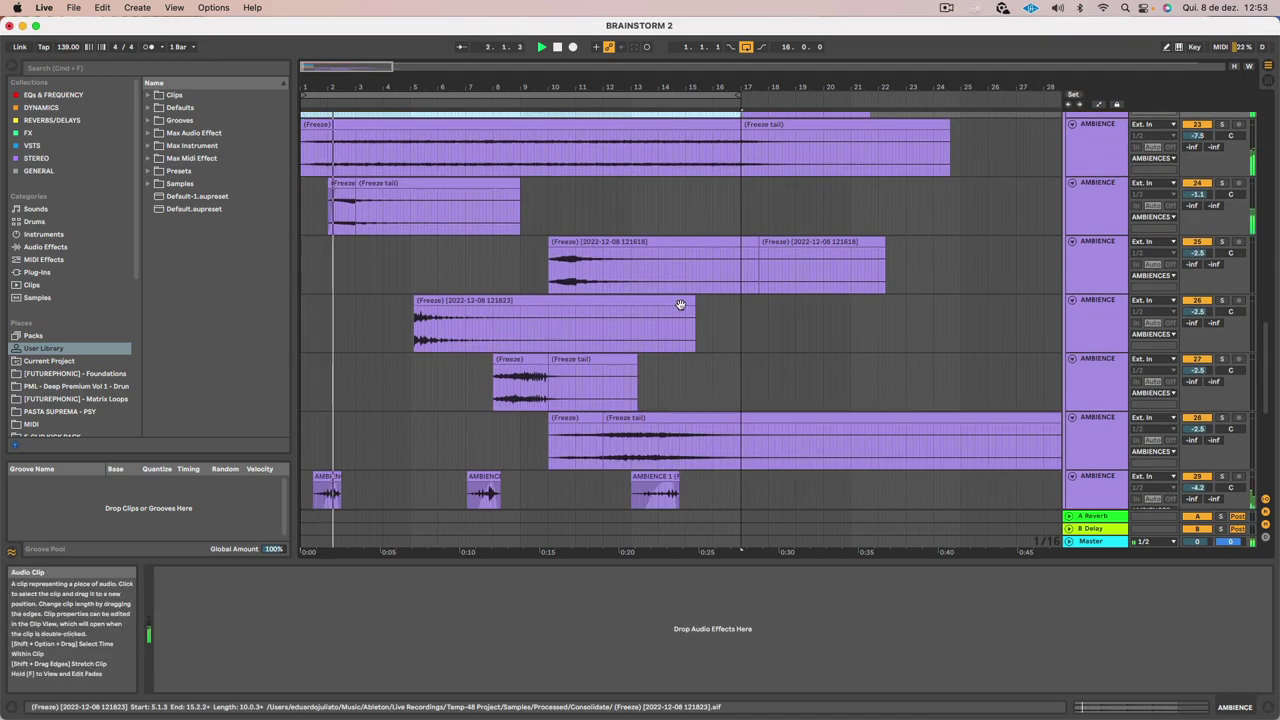
scroll(619, 252, down, 5)
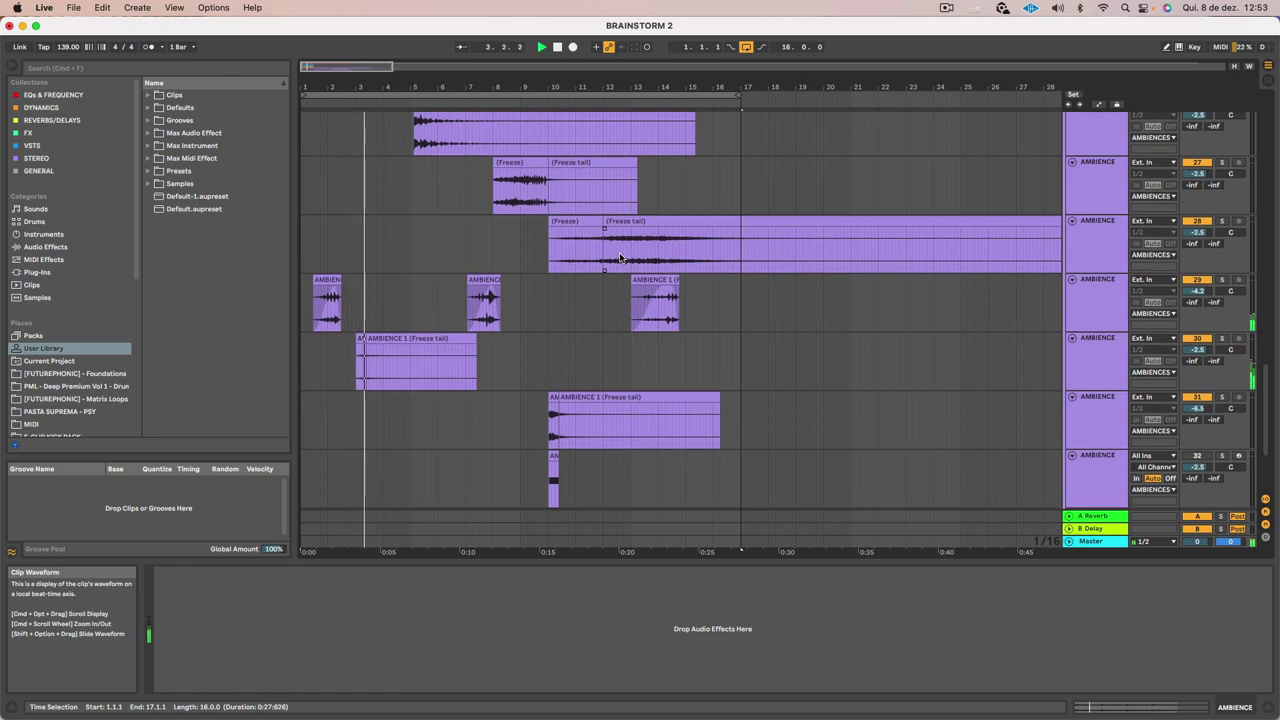
scroll(619, 258, up, 10)
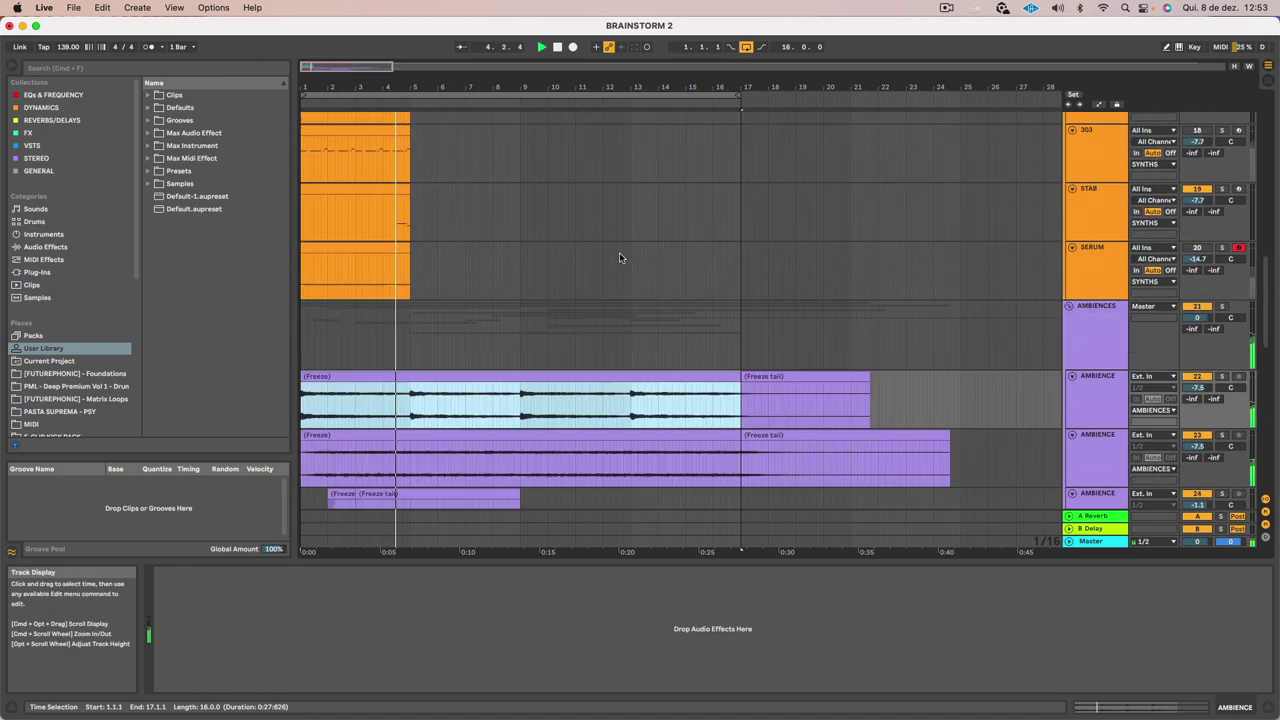
scroll(620, 257, down, 15)
drag(511, 89, 591, 237)
scroll(580, 235, up, 5)
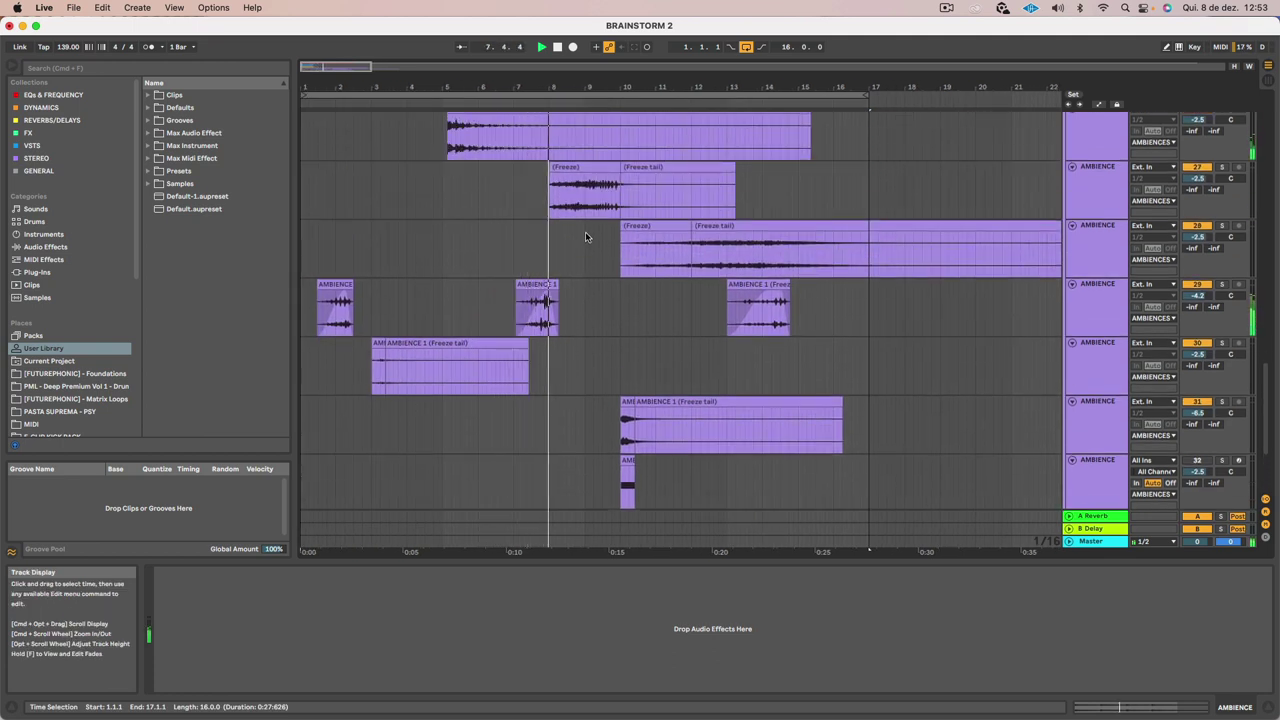
drag(552, 168, 588, 171)
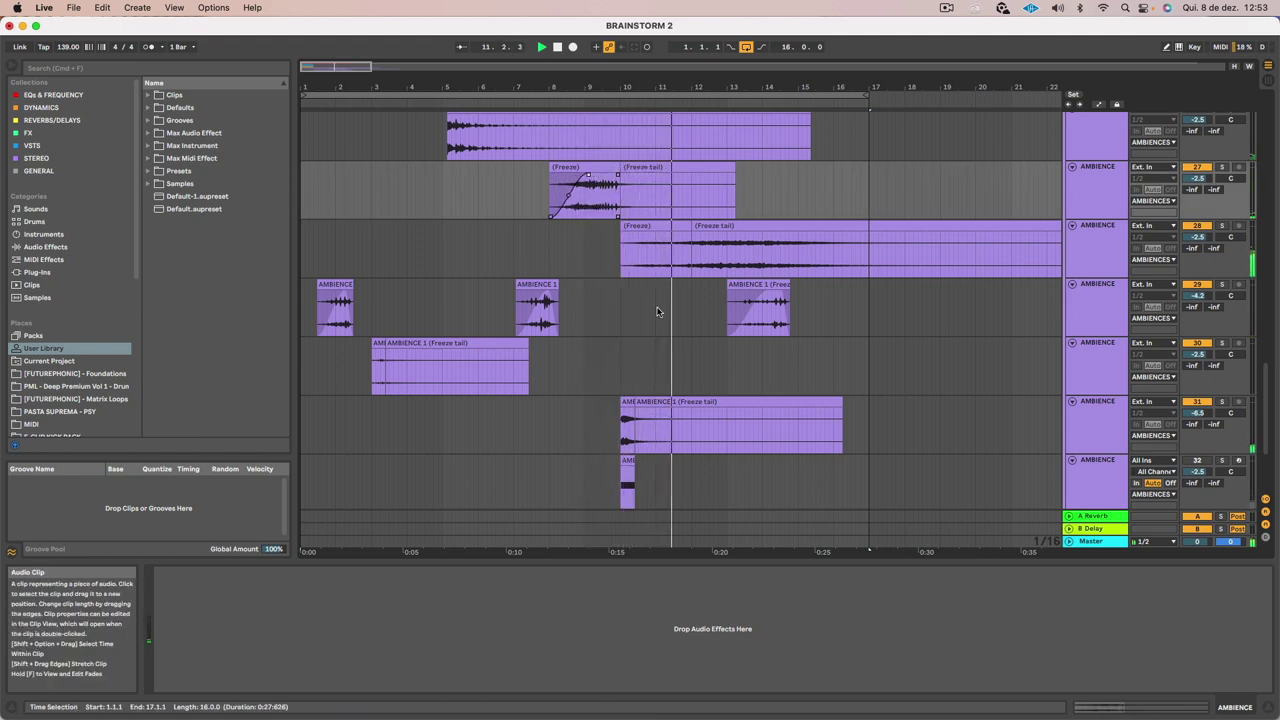
Keep listening to the ambience layers, lower track 28's volume to -5.9 dB and select that track
scroll(657, 308, down, 5)
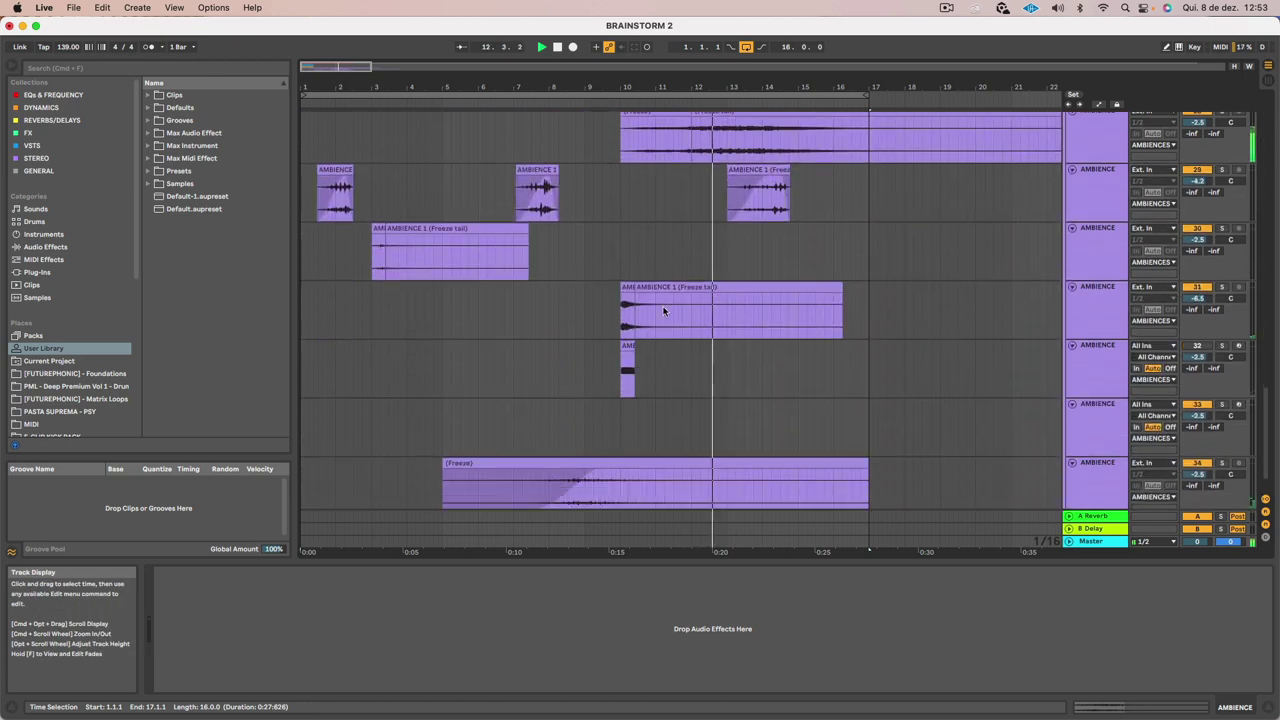
scroll(663, 310, up, 8)
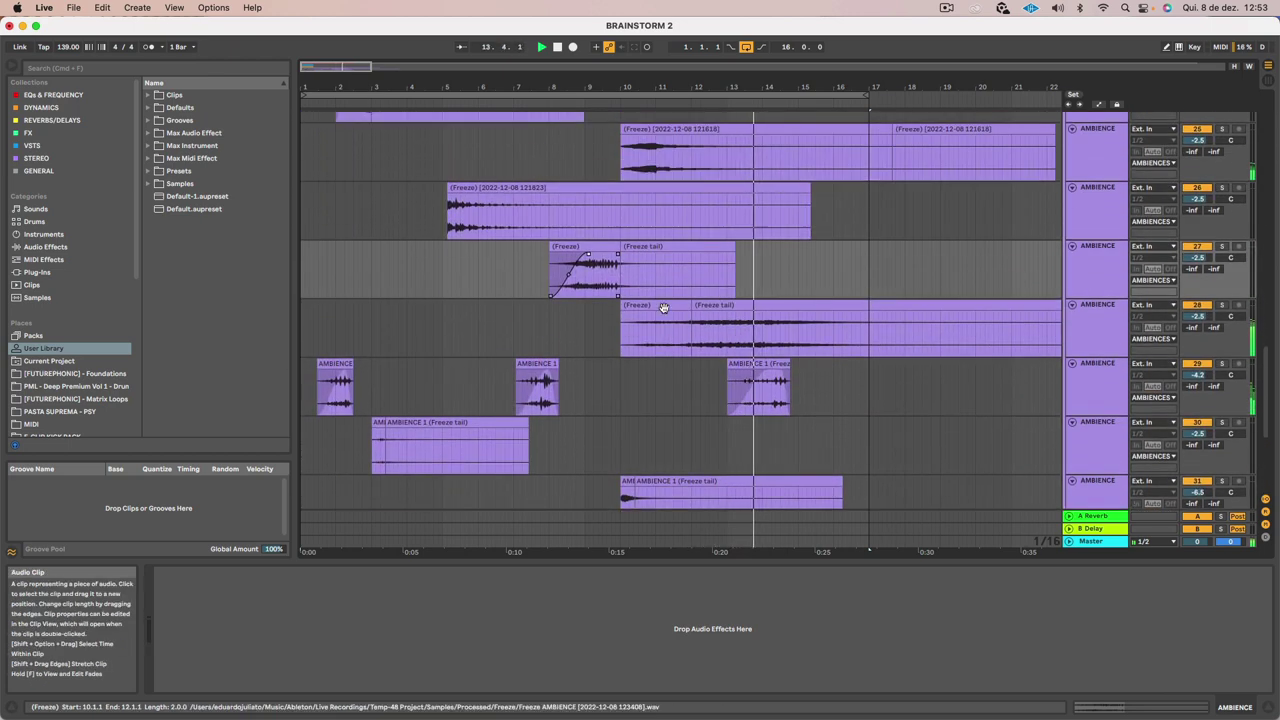
scroll(661, 306, down, 1)
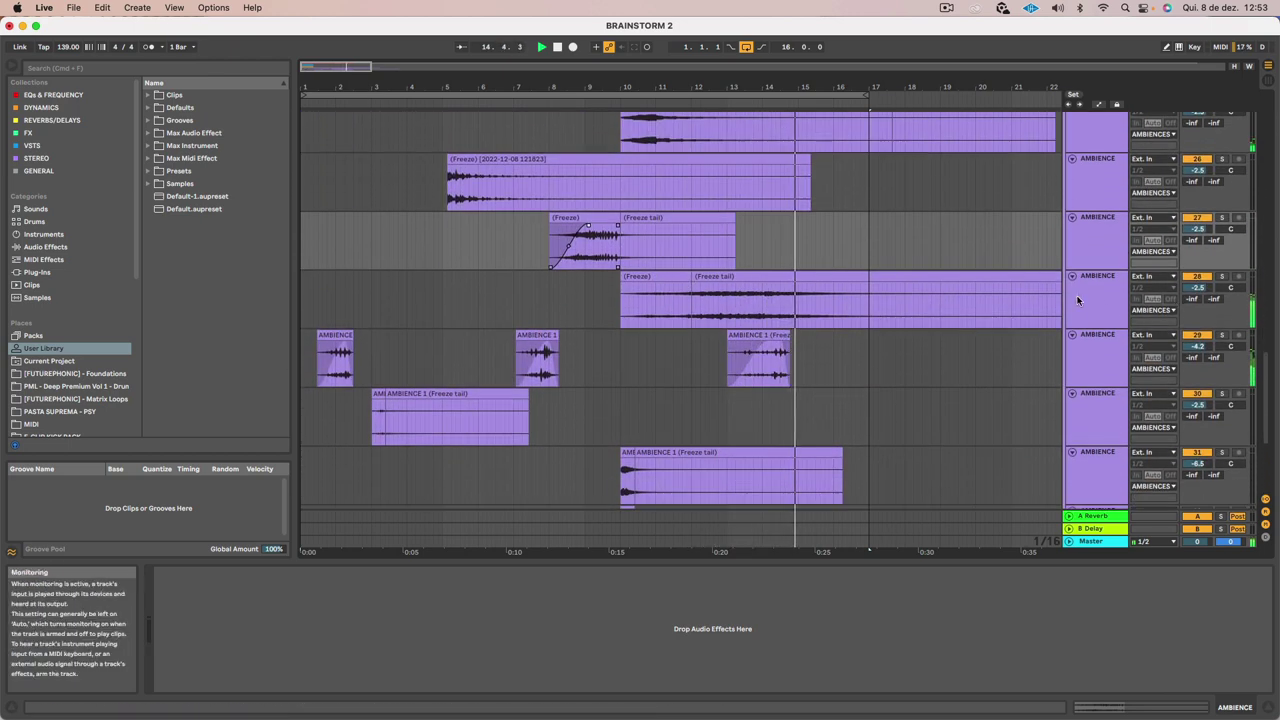
drag(1197, 287, 1197, 301)
click(1119, 295)
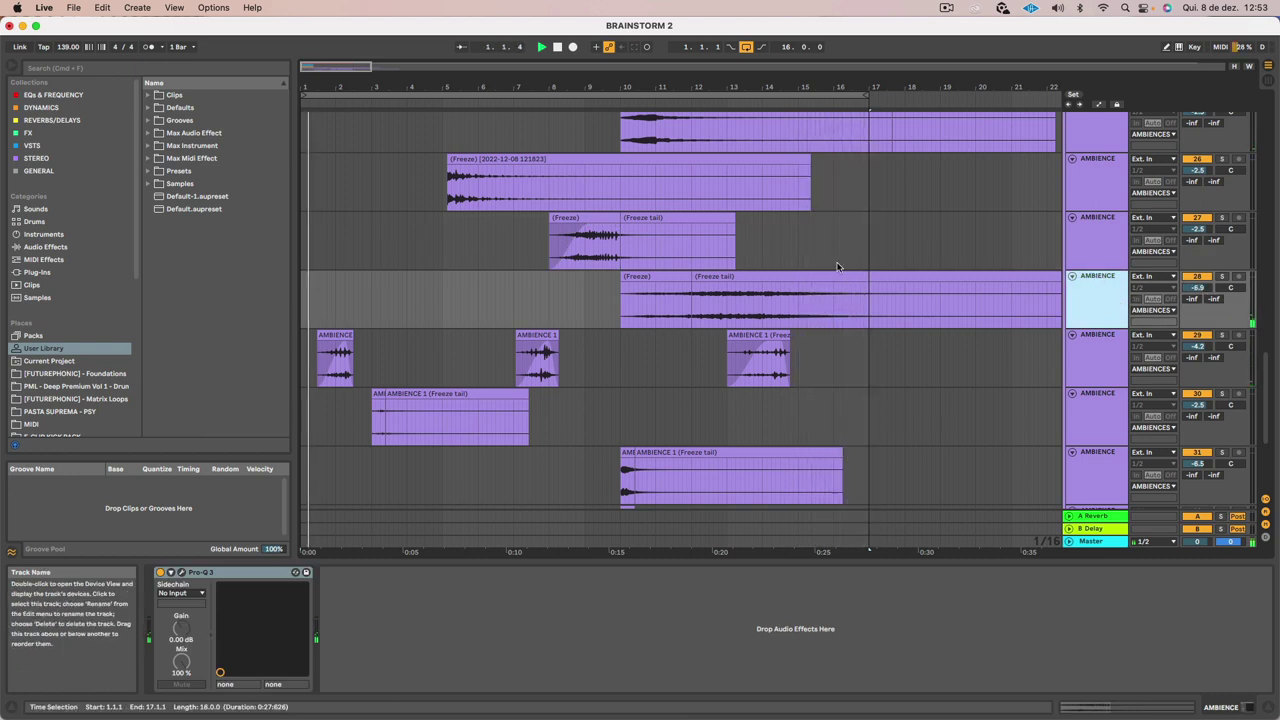
Move track 32's short MIDI clip to the start of bar 11 and extend its end to 16.4.4
scroll(843, 265, down, 8)
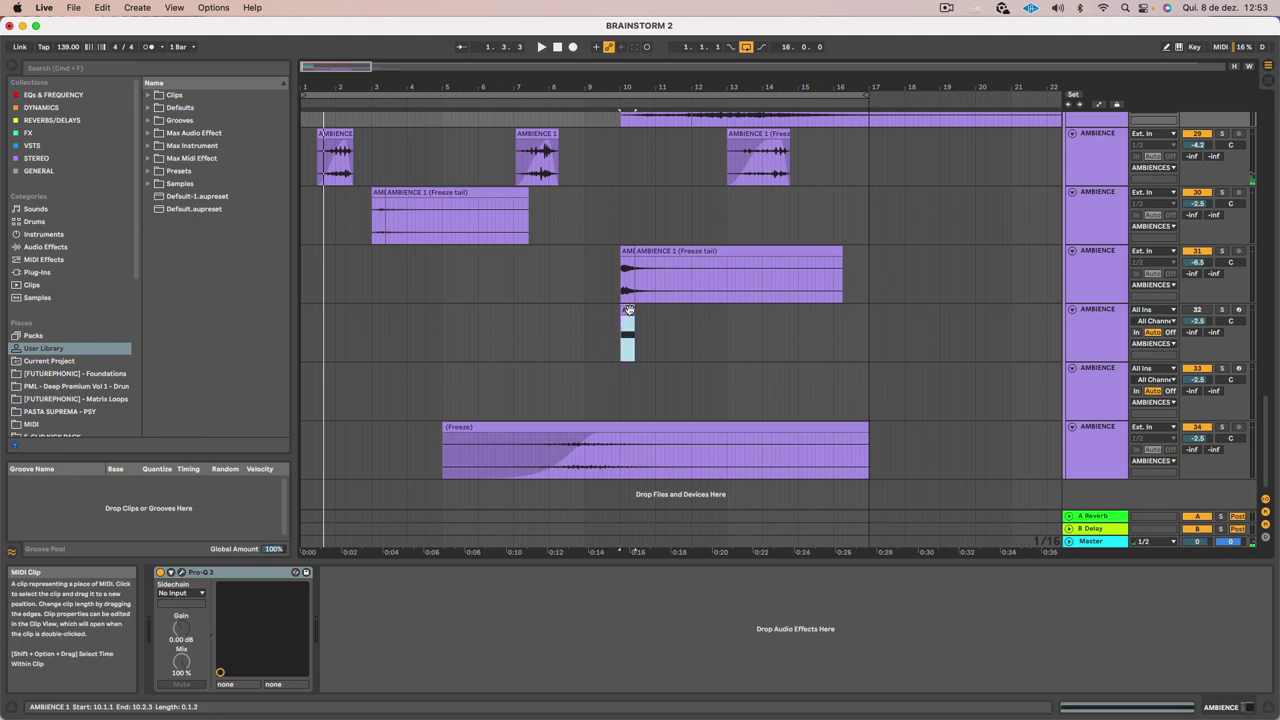
drag(628, 311, 665, 312)
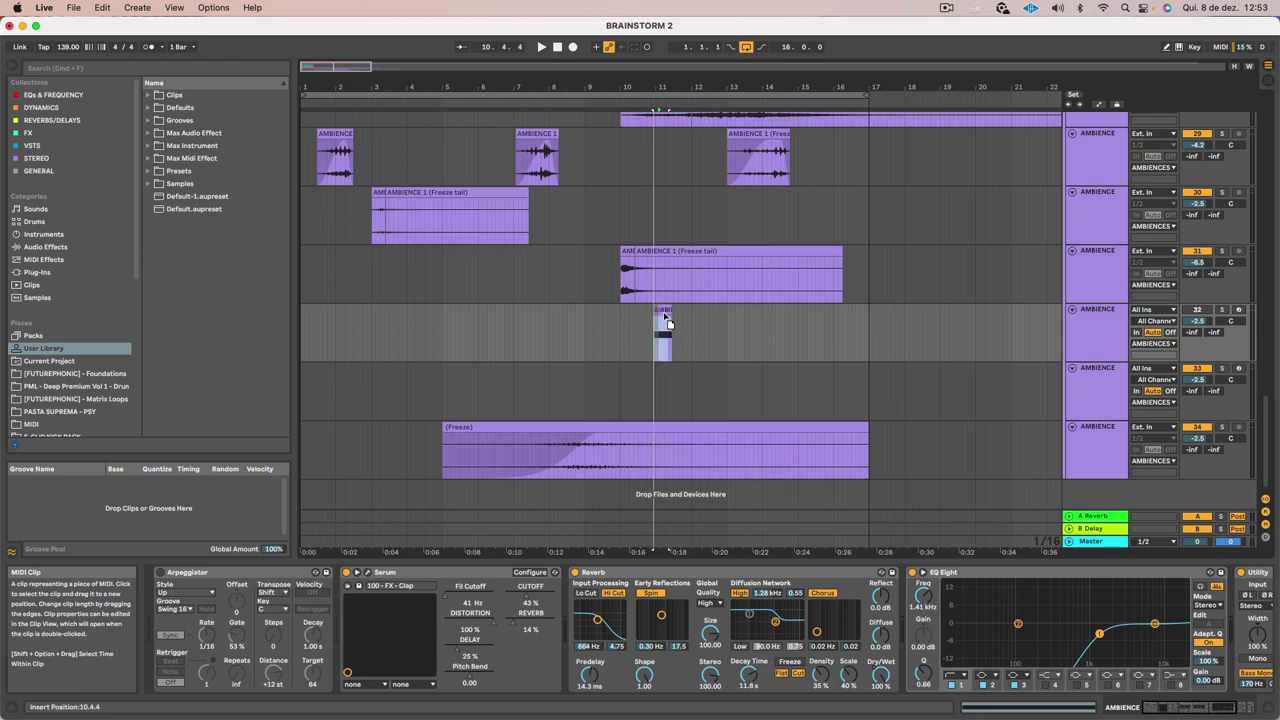
drag(661, 310, 868, 320)
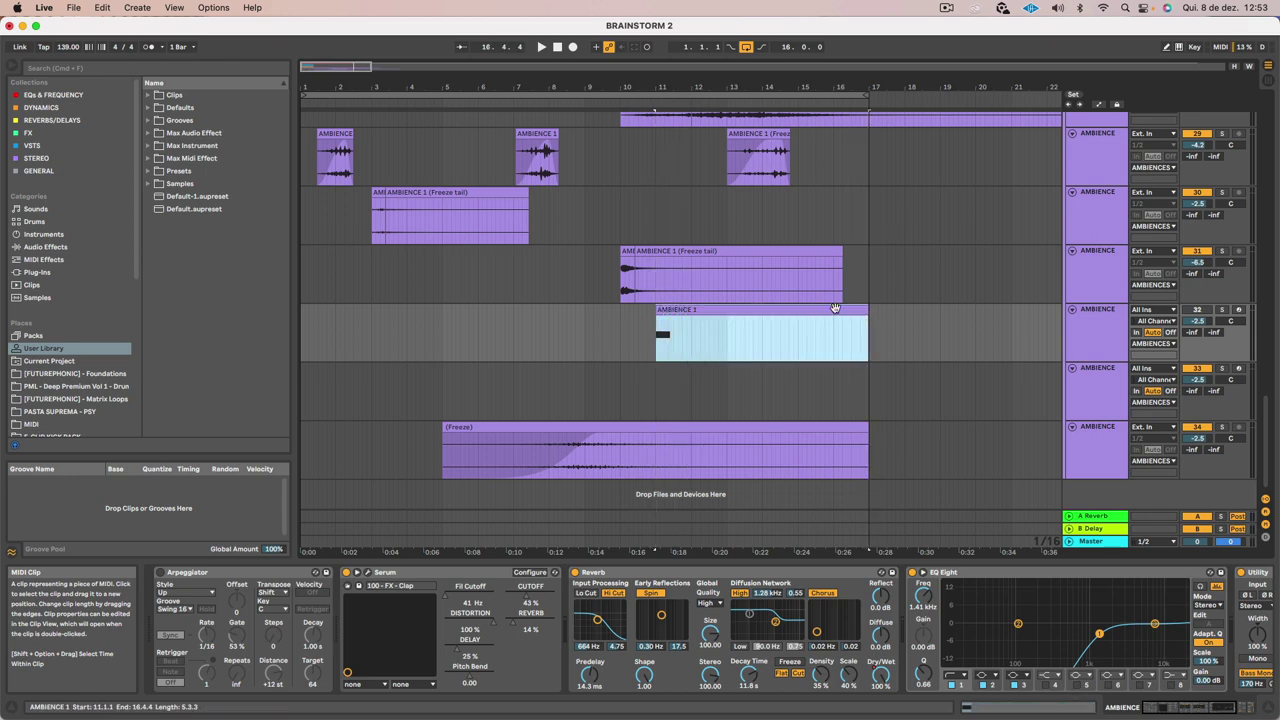
Lengthen the D3 note in track 32's clip so it fills the whole clip
double_click(835, 308)
drag(398, 590, 1195, 632)
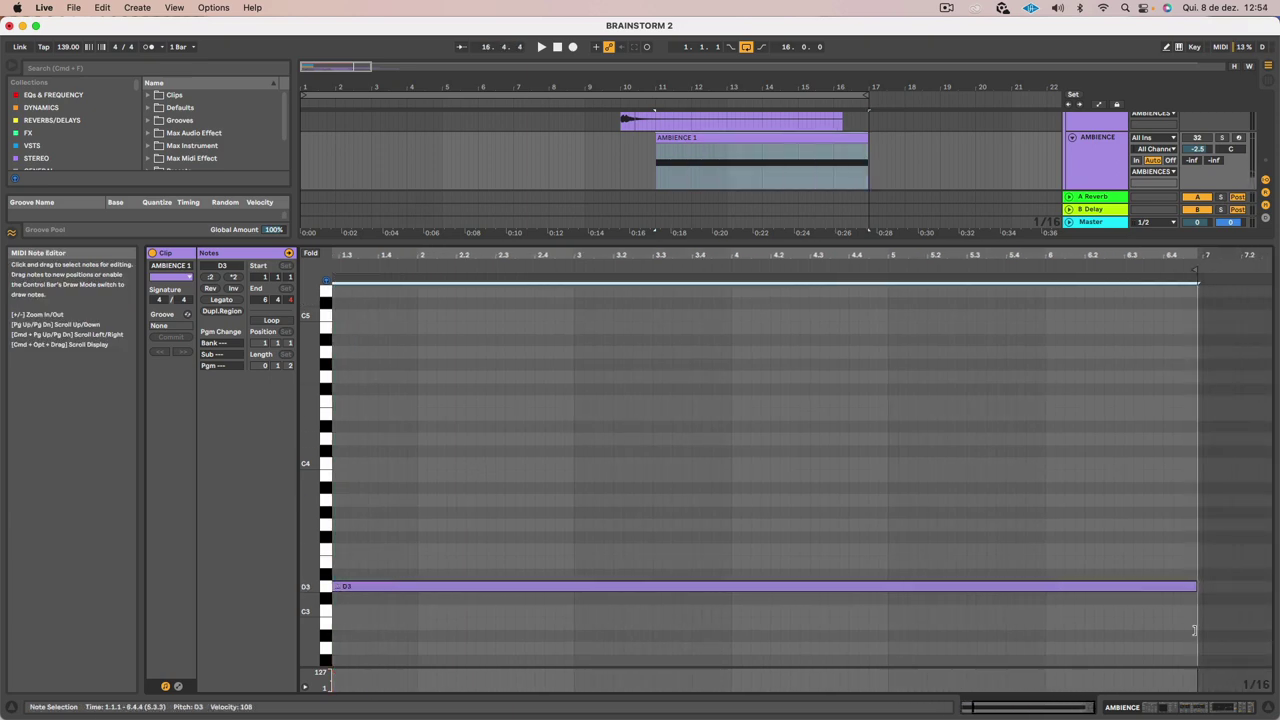
drag(849, 88, 850, 138)
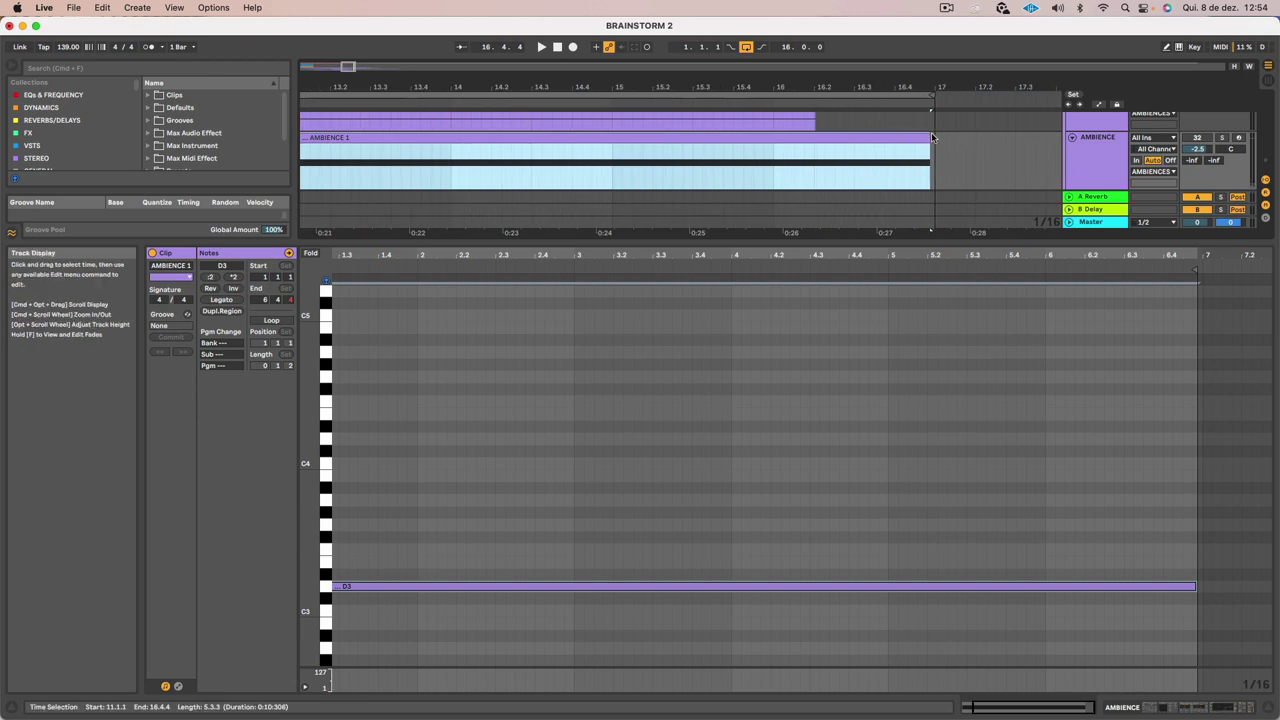
Extend the end of track 32's clip to bar 17 and lengthen its D3 note to fill the added space
drag(928, 137, 935, 137)
click(1119, 501)
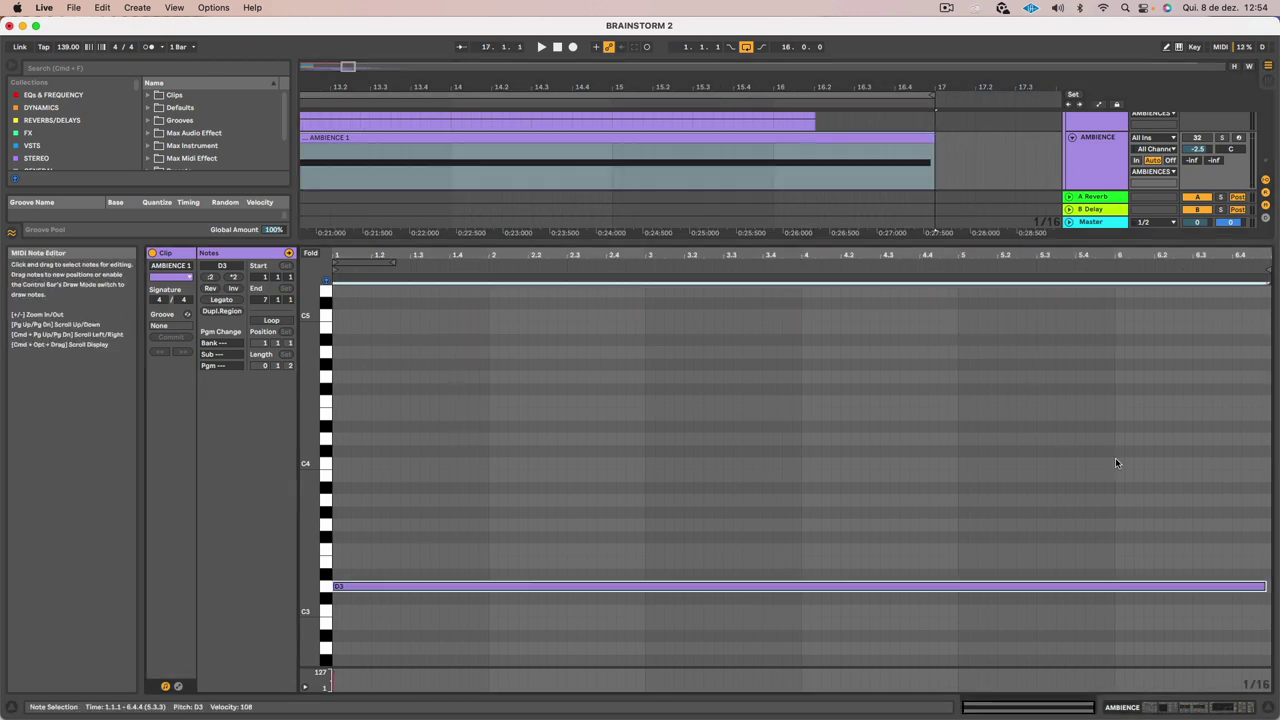
drag(1270, 591, 1274, 591)
Show track 32's device chain and briefly play the ambience layers from the start of its clip at bar 11
key(shift+Tab)
click(718, 311)
scroll(720, 338, left, 1)
key(space)
scroll(711, 309, left, 1)
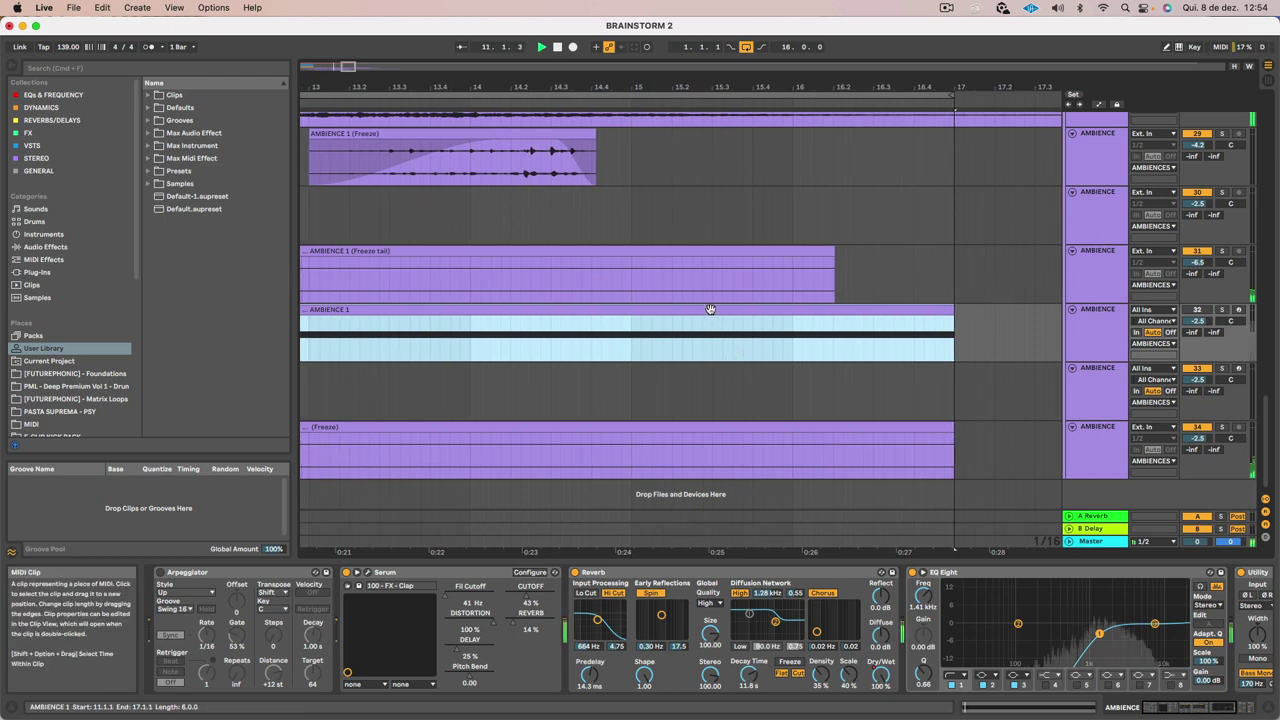
scroll(710, 309, left, 5)
key(space)
Toggle track 32 off and on again, and lower its Reverb's Dry/Wet to 8.5 %
click(1195, 314)
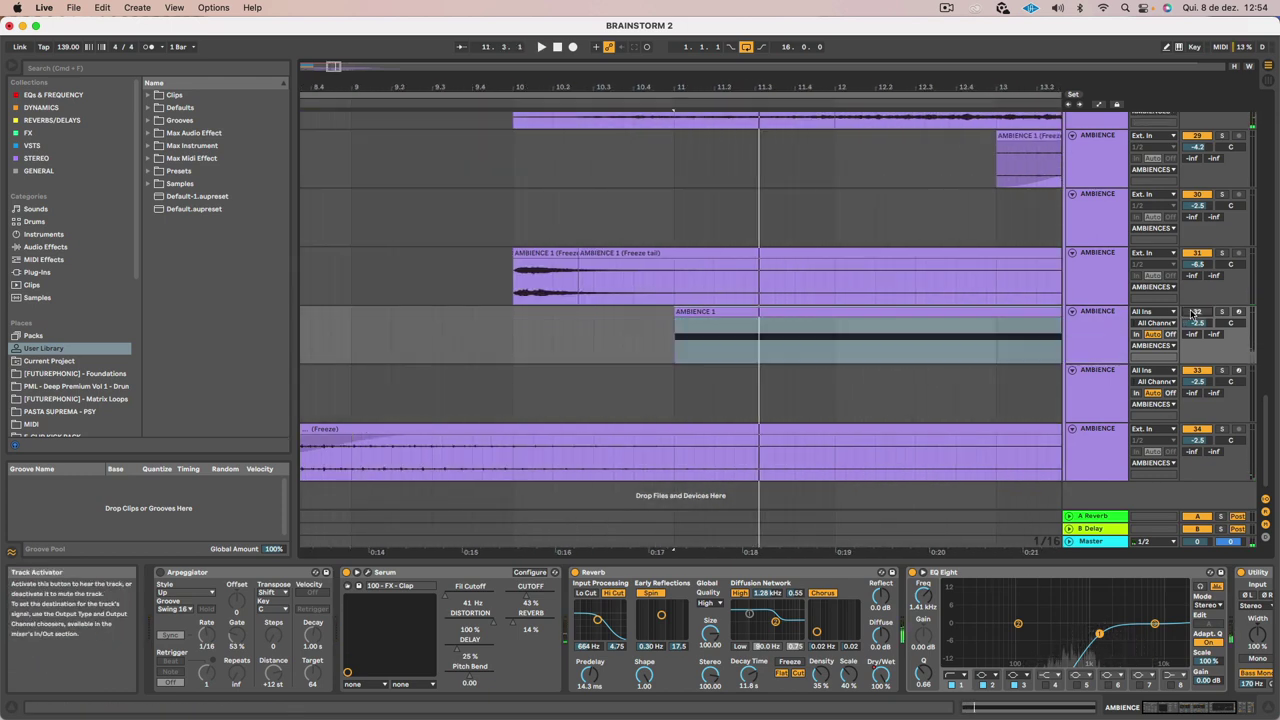
click(1192, 314)
click(1150, 322)
click(1107, 320)
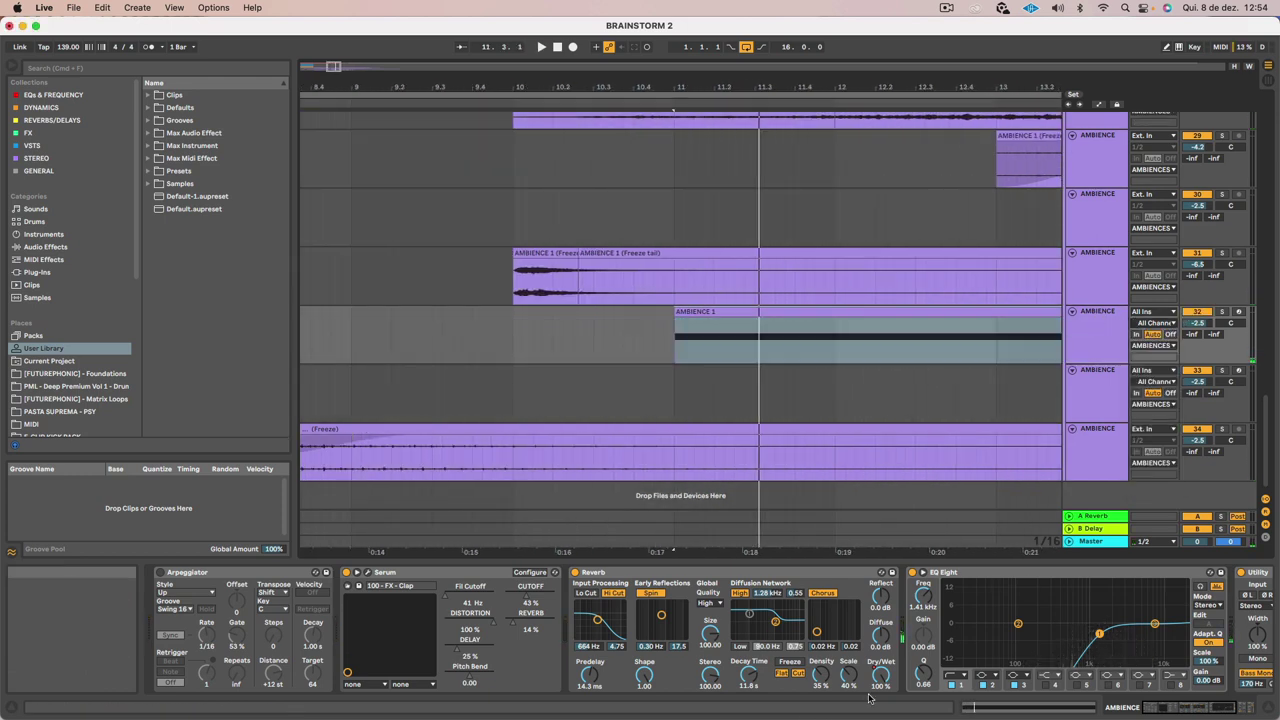
drag(880, 676, 880, 712)
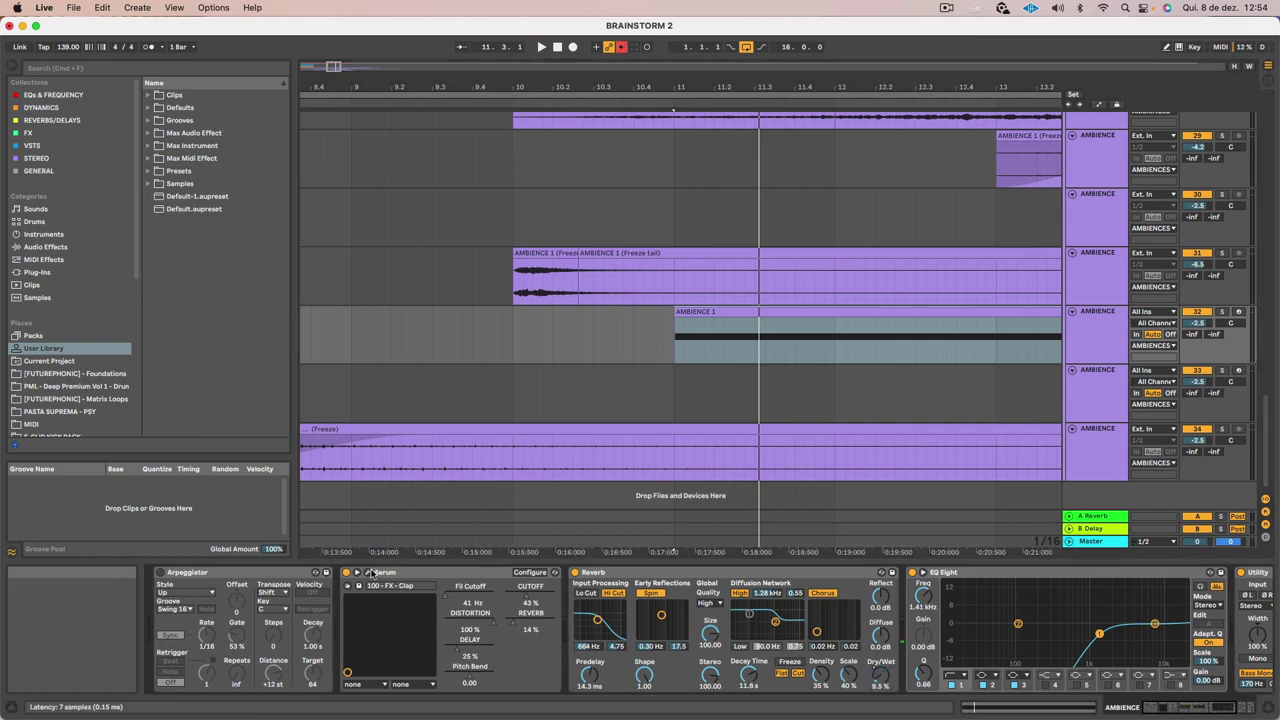
Open track 32's Serum instrument and browse its user presets to the FX folder of PASTA SUPREMA
click(357, 572)
click(1015, 174)
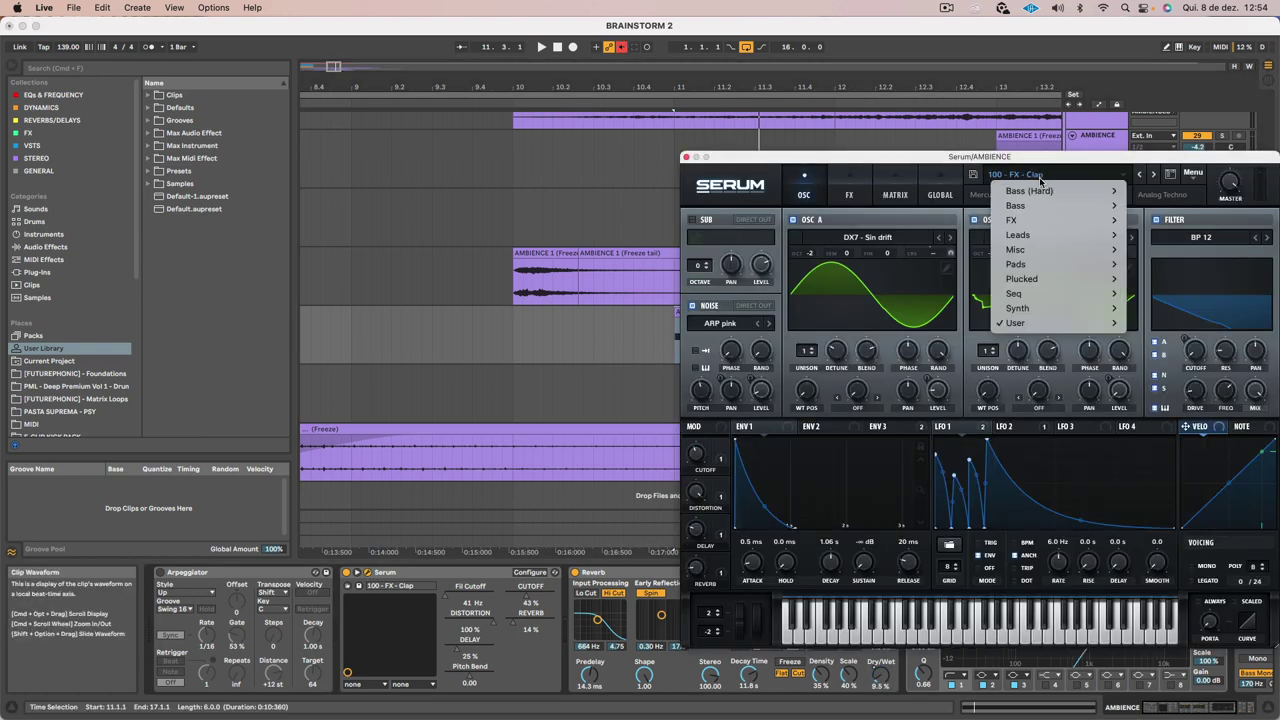
mouse_move(1040, 322)
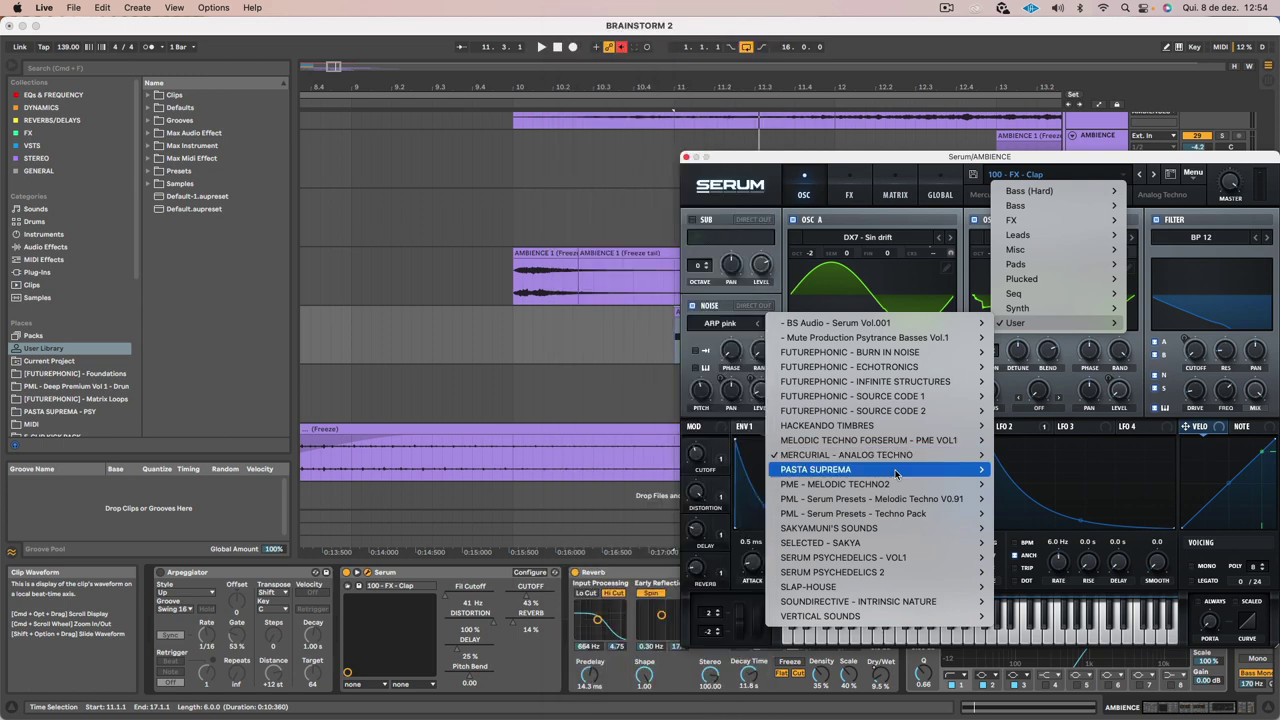
mouse_move(893, 472)
mouse_move(706, 548)
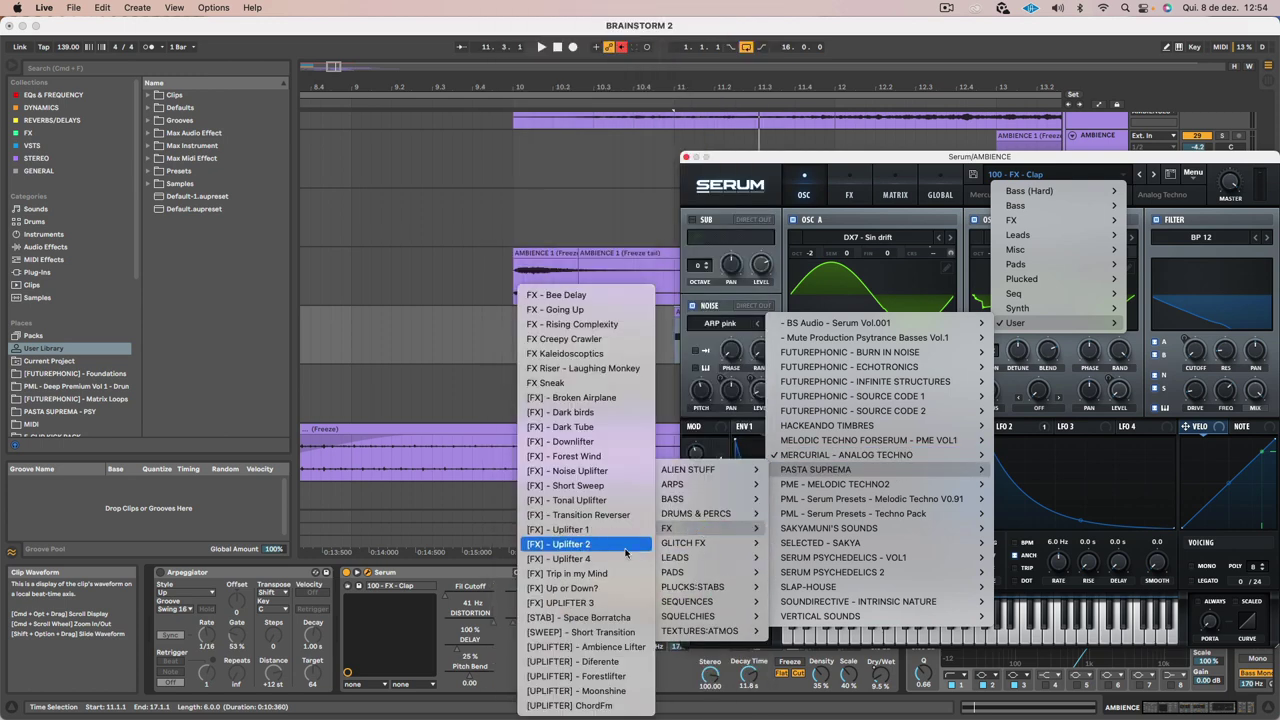
Load the "[FX] - Forest Wind" preset in Serum and audition it by playing the AMBIENCE 1 MIDI clip from bar 11
click(595, 459)
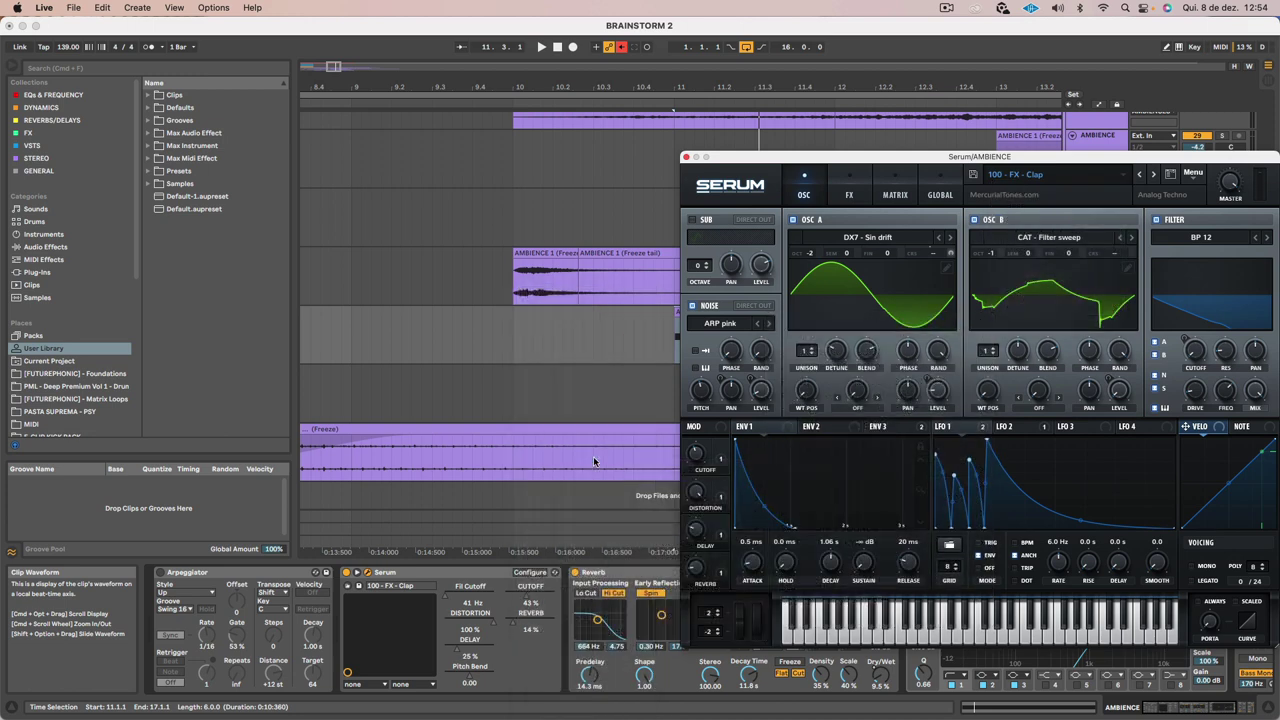
click(657, 311)
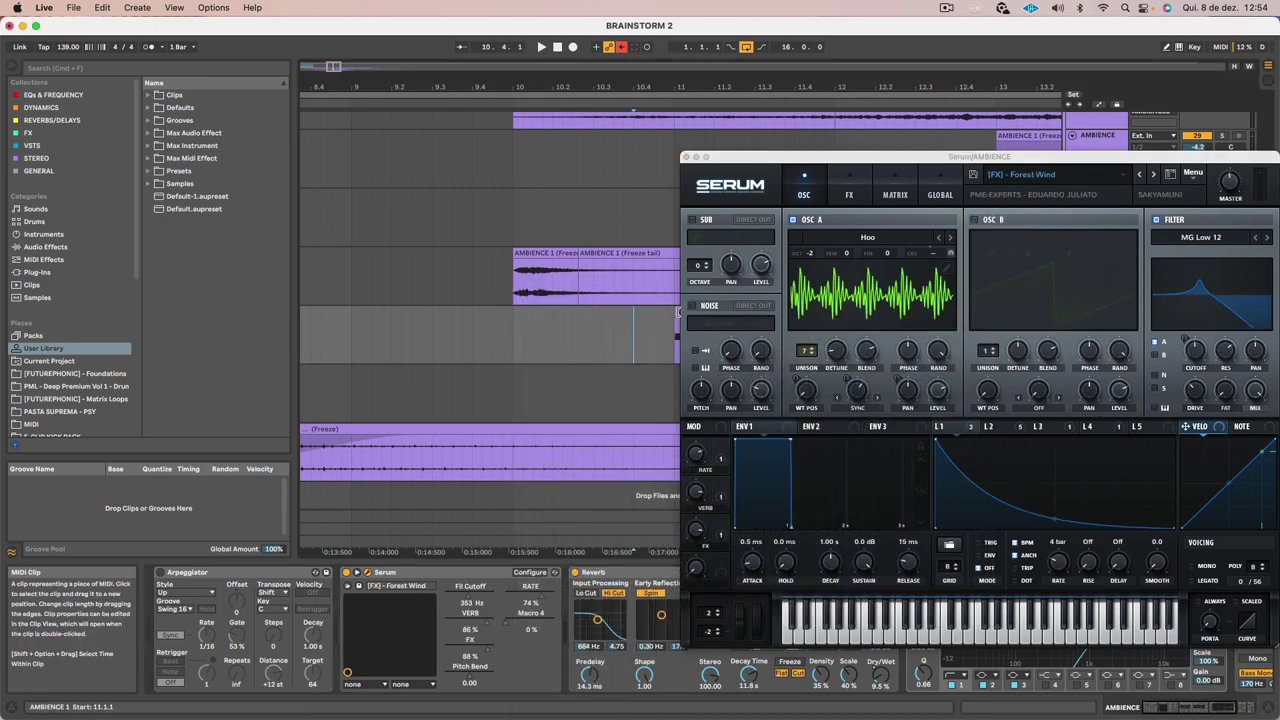
drag(774, 160, 710, 413)
click(720, 313)
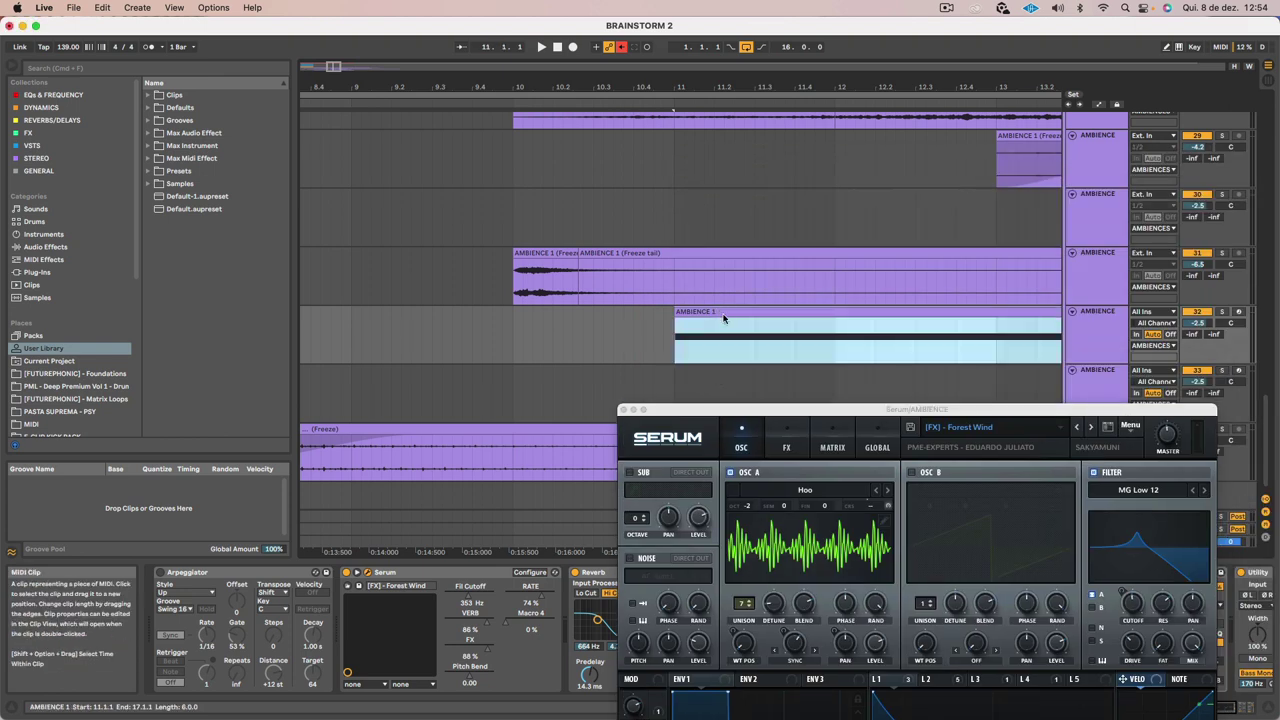
key(space)
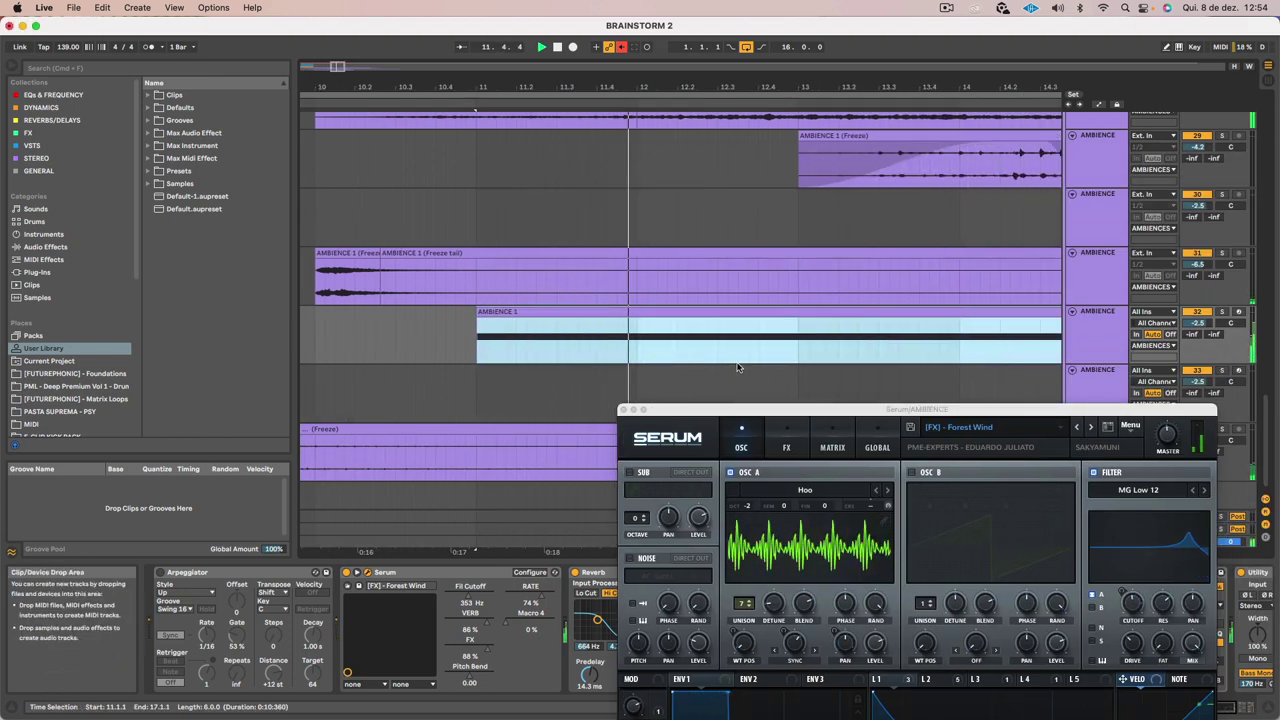
scroll(734, 368, left, 5)
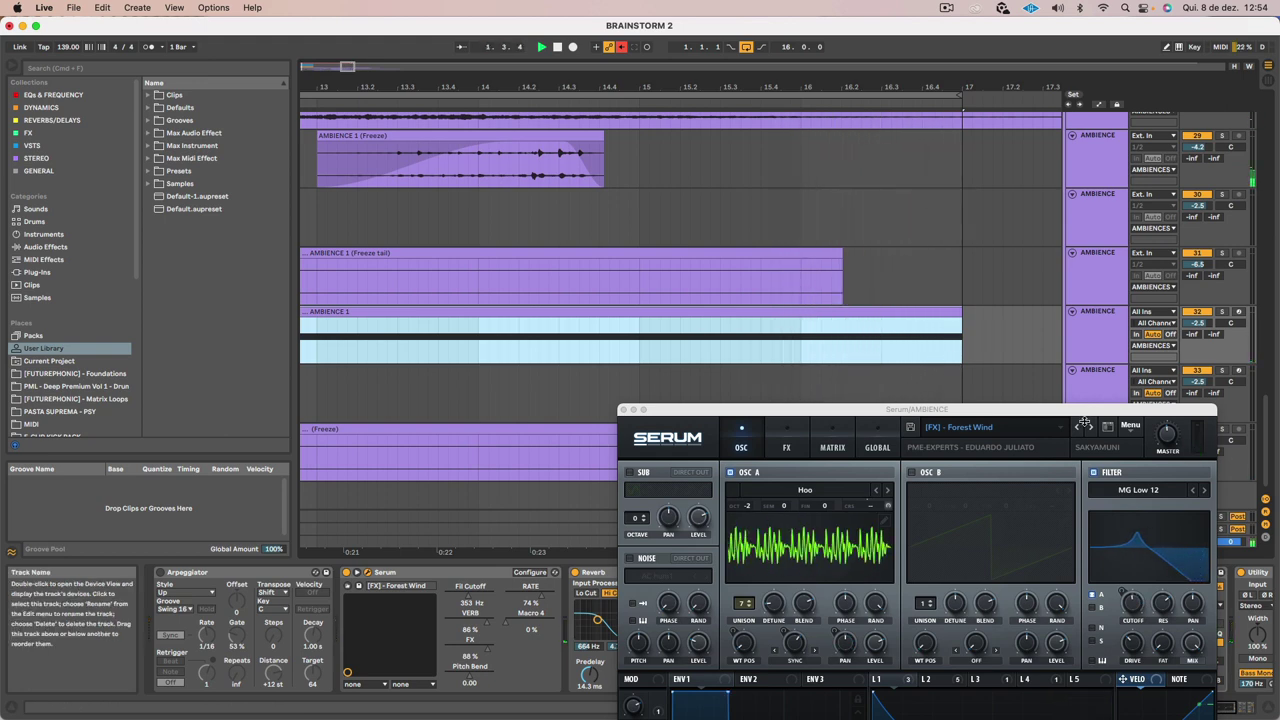
scroll(853, 373, left, 15)
key(space)
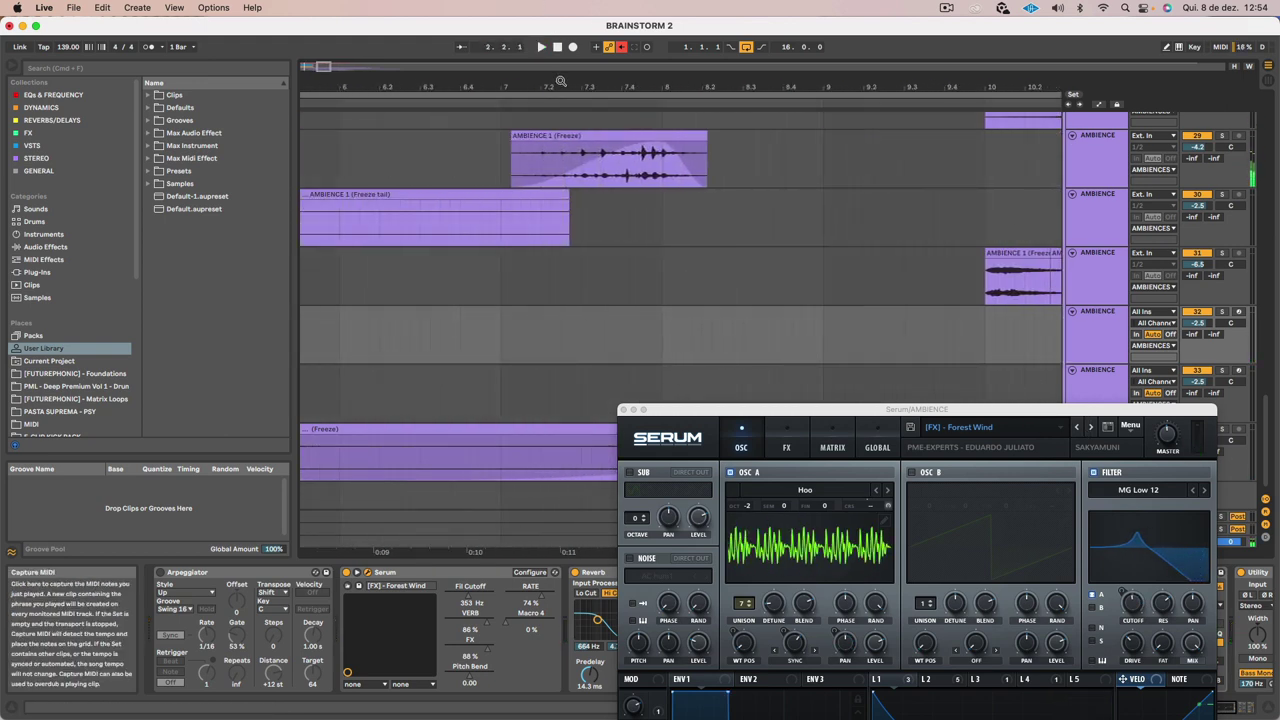
Move the AMBIENCE 1 MIDI clip to start at bar 5 and play it in its new position
drag(561, 82, 561, 12)
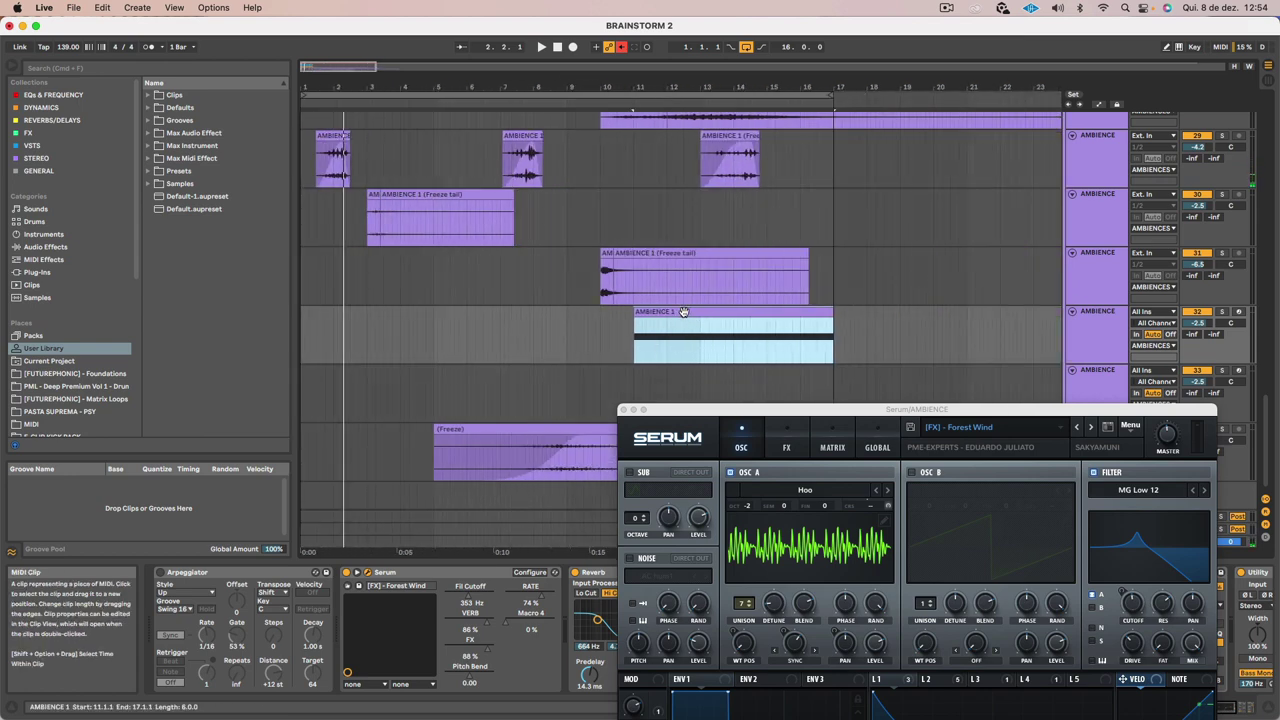
drag(684, 312, 486, 318)
key(space)
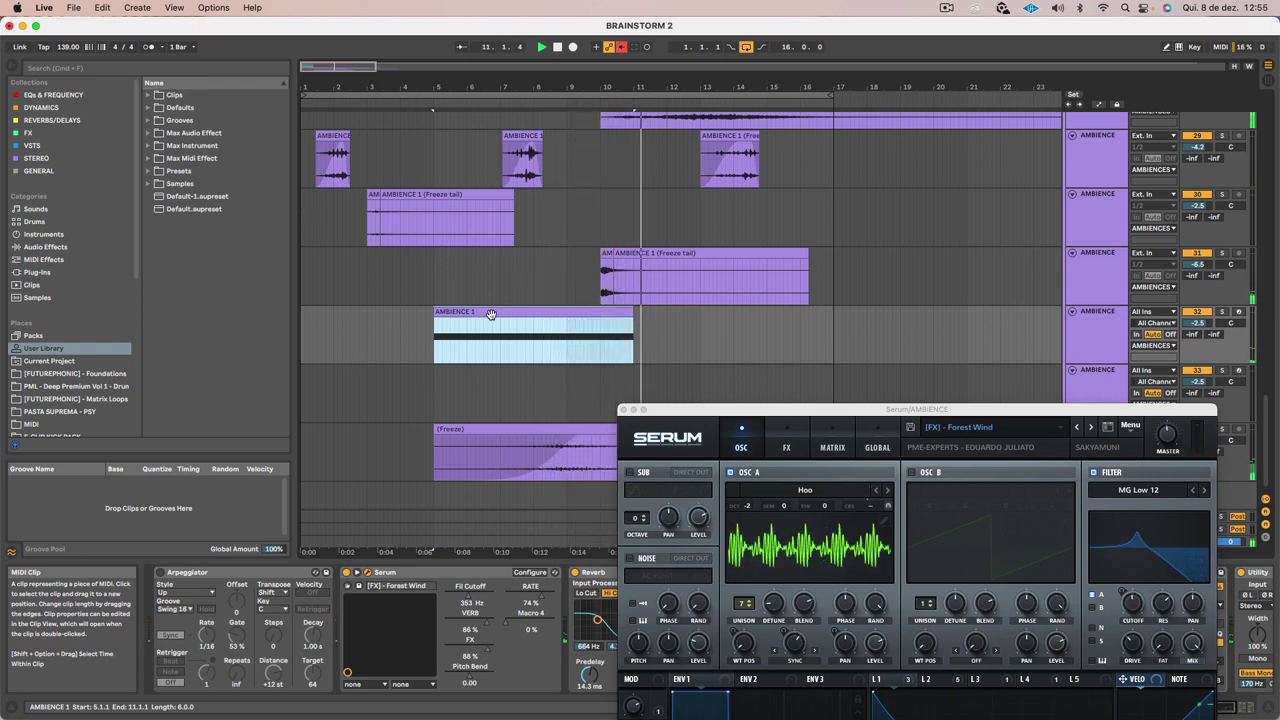
Insert an audio track below the AMBIENCE track that holds the MIDI clip, armed with Resampling as its input
click(1107, 341)
right_click(1107, 341)
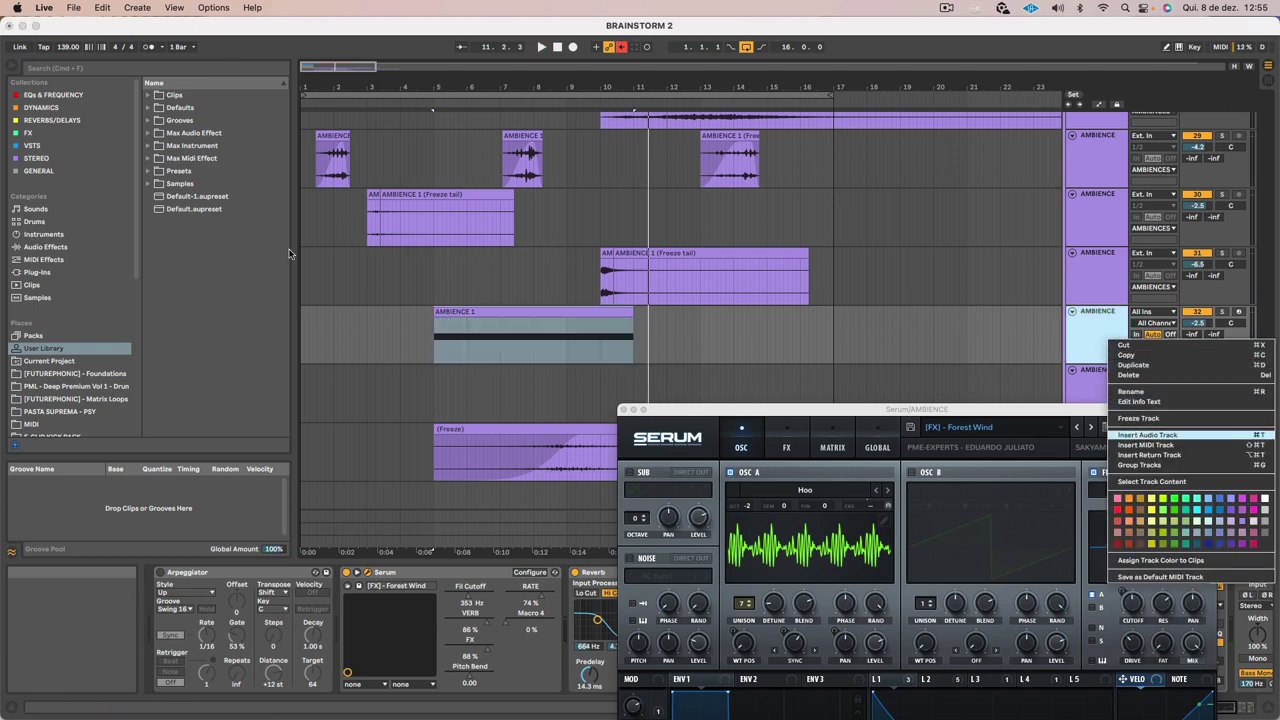
click(1147, 435)
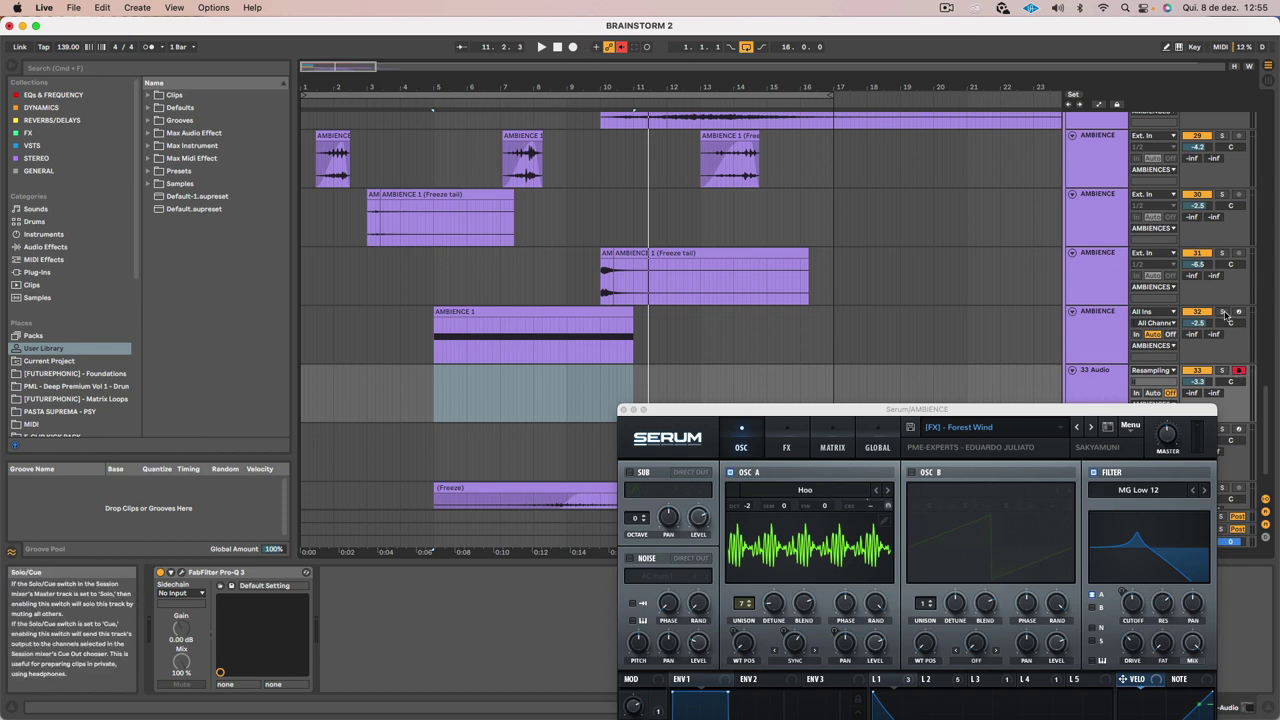
Record the soloed AMBIENCE track onto the new audio track from bar 5, adjust Serum's RATE macro, and select the recorded clip
click(573, 47)
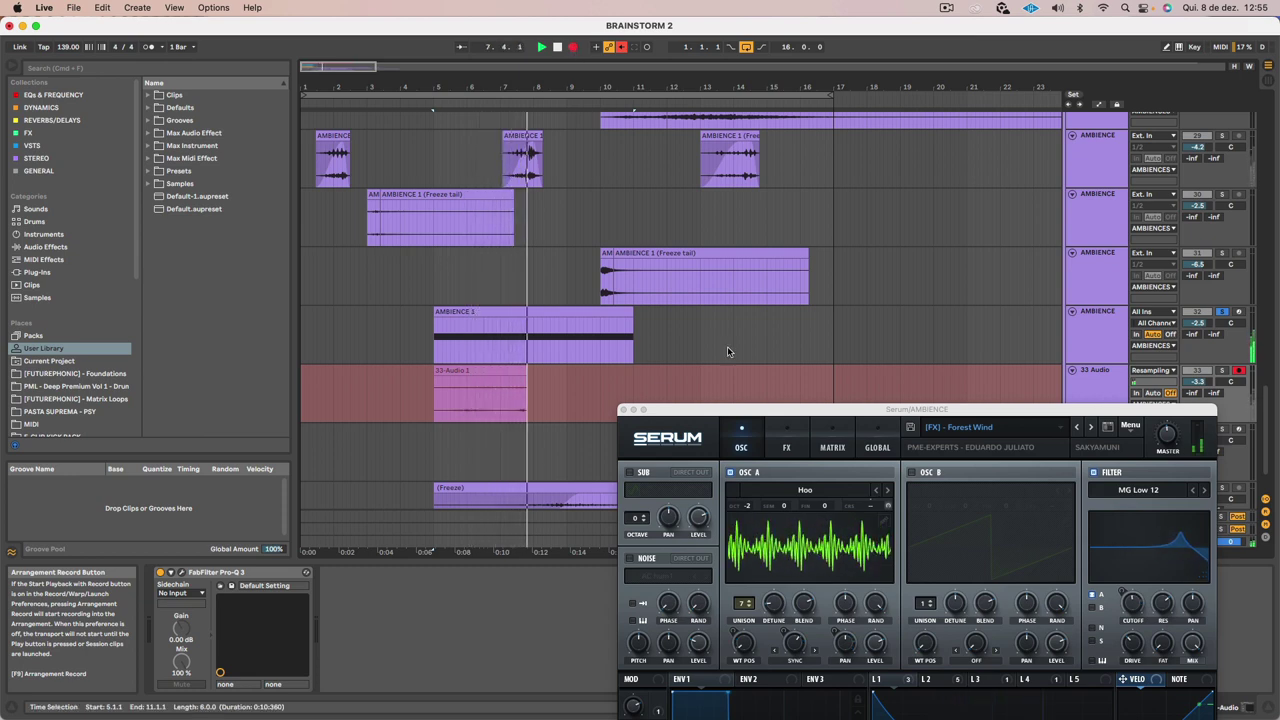
drag(771, 413, 701, 208)
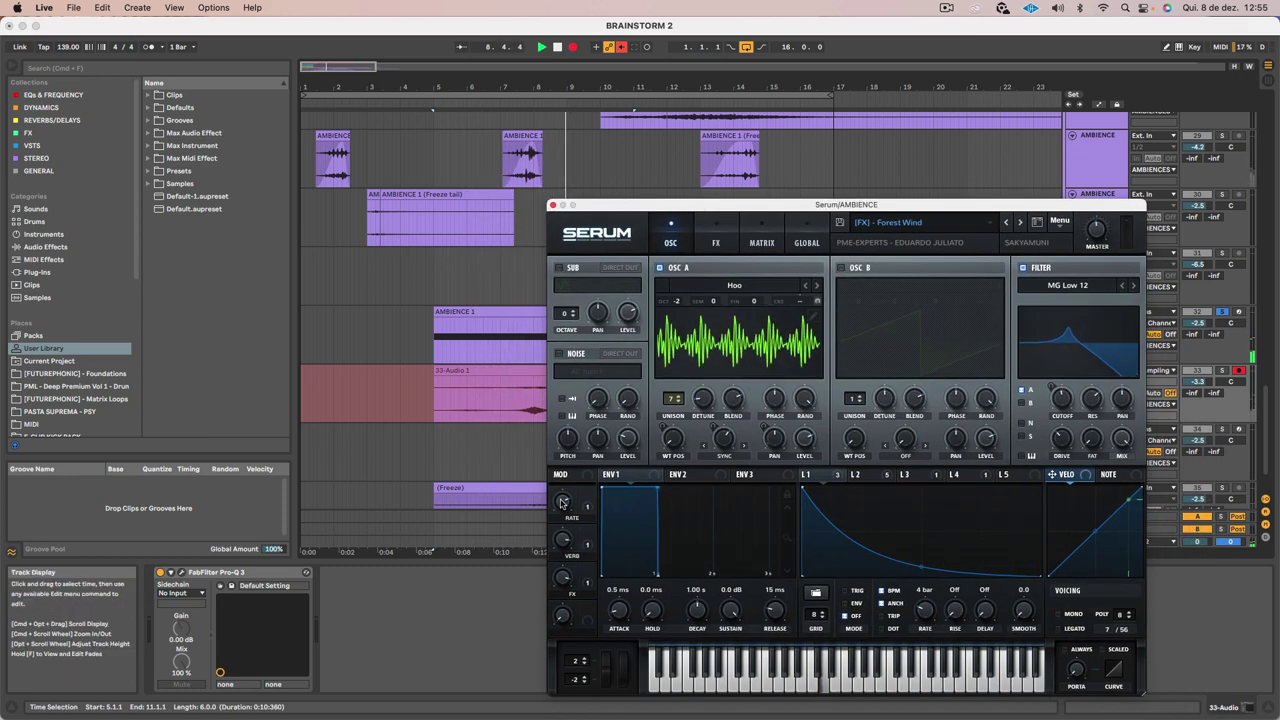
mouse_move(562, 507)
mouse_down()
mouse_move(552, 566)
mouse_move(562, 458)
mouse_move(547, 583)
mouse_move(562, 500)
mouse_up()
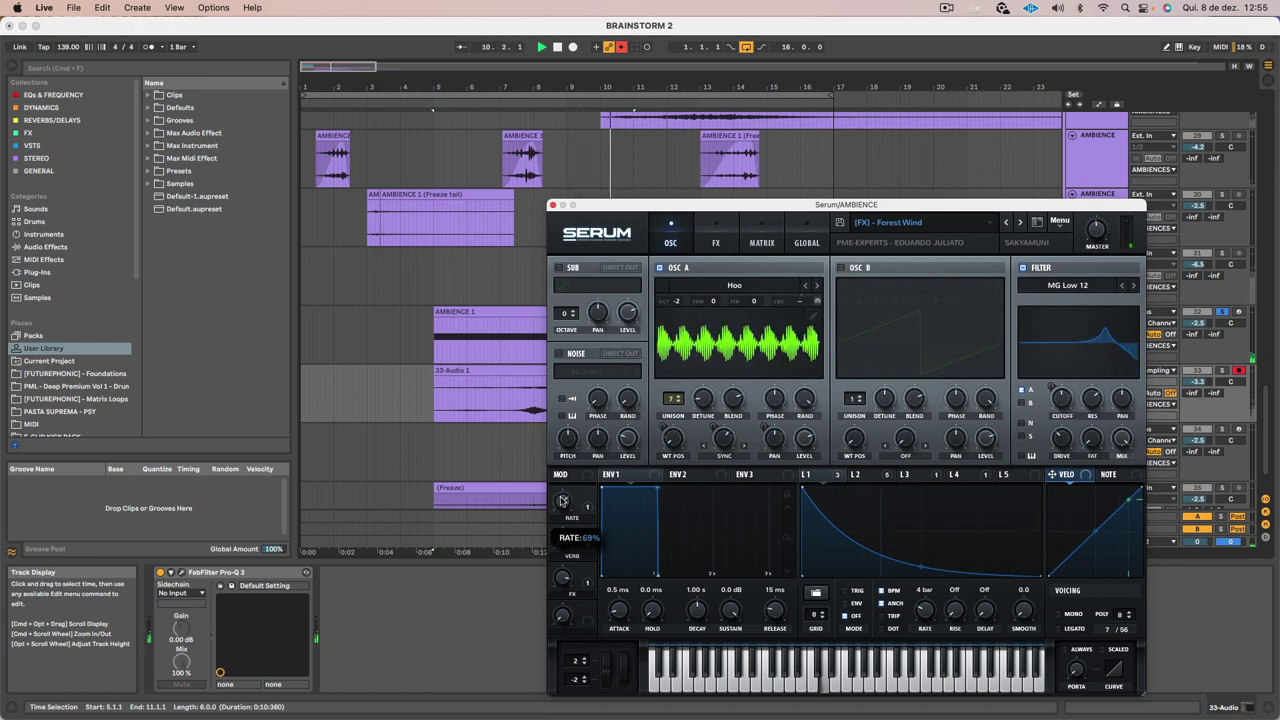
key(space)
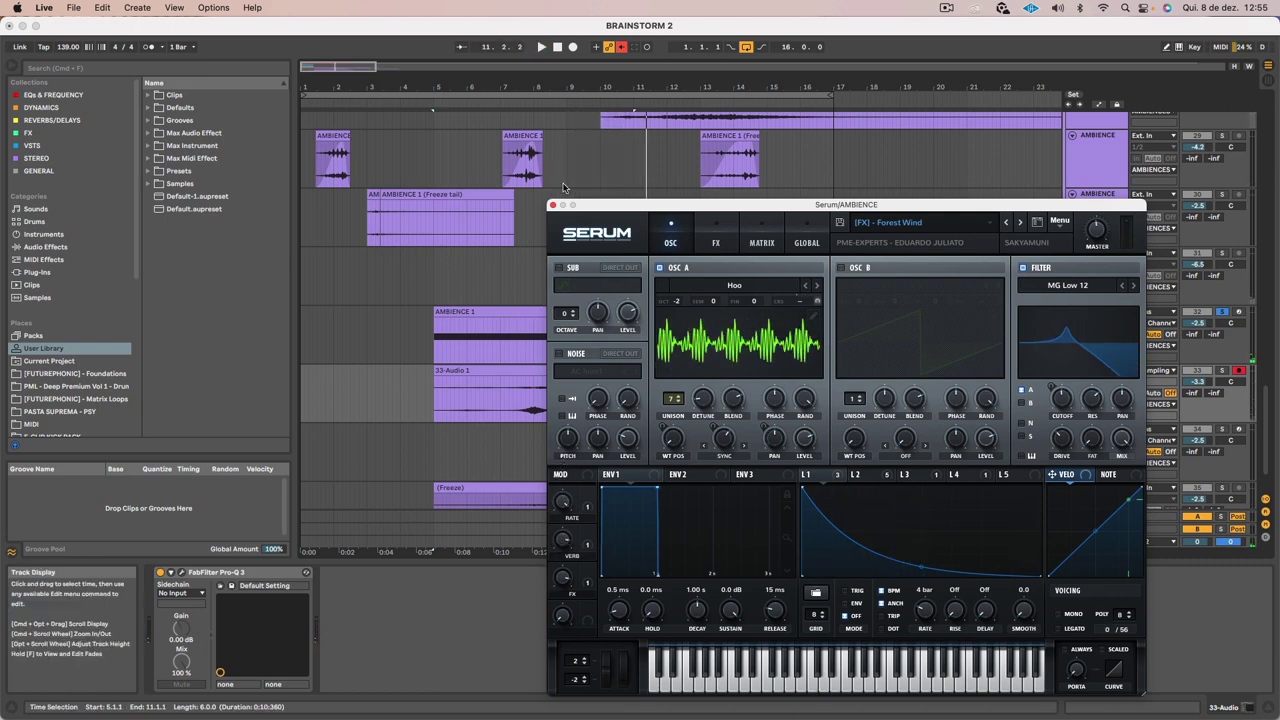
drag(592, 207, 535, 522)
click(526, 370)
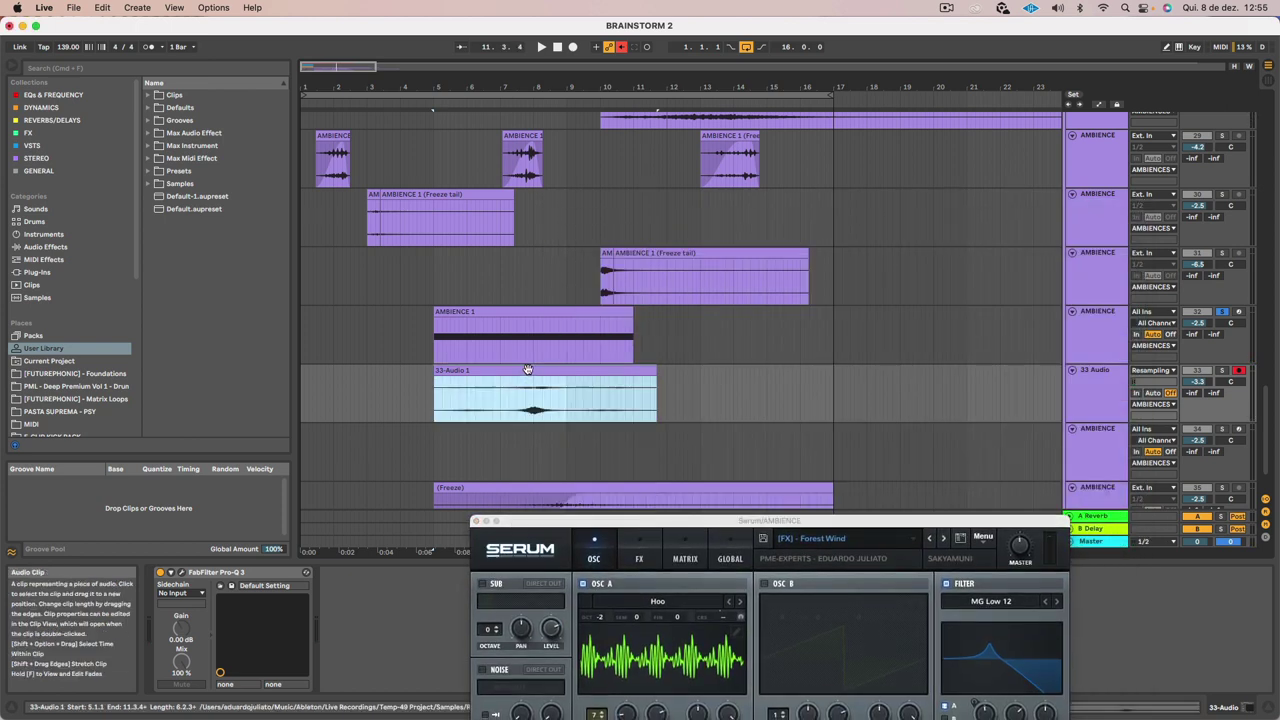
Unsolo the AMBIENCE track and trim the end of the recorded audio clip back to bar 9
click(1221, 312)
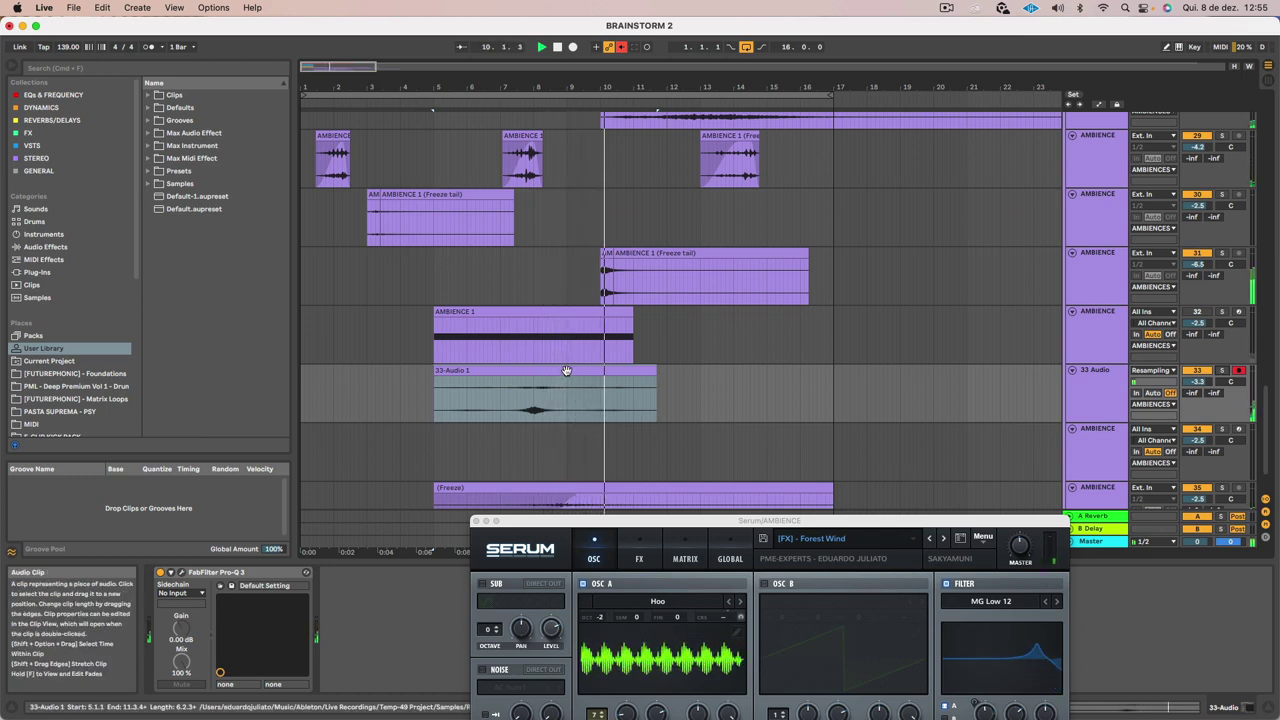
drag(656, 370, 564, 370)
key(space)
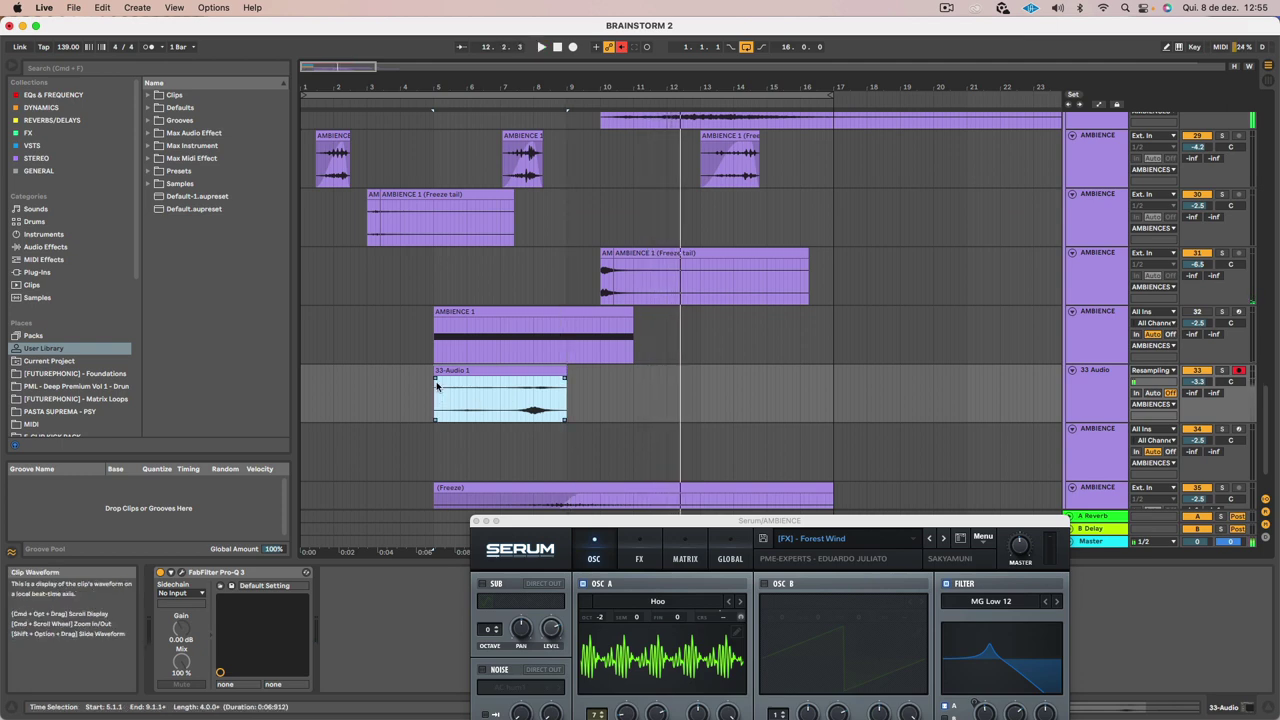
Add a fade-in to the recorded clip and place a copy at bar 13 with a steeper fade-in curve
mouse_move(436, 379)
mouse_down()
mouse_move(785, 377)
mouse_move(760, 381)
mouse_up()
key(space)
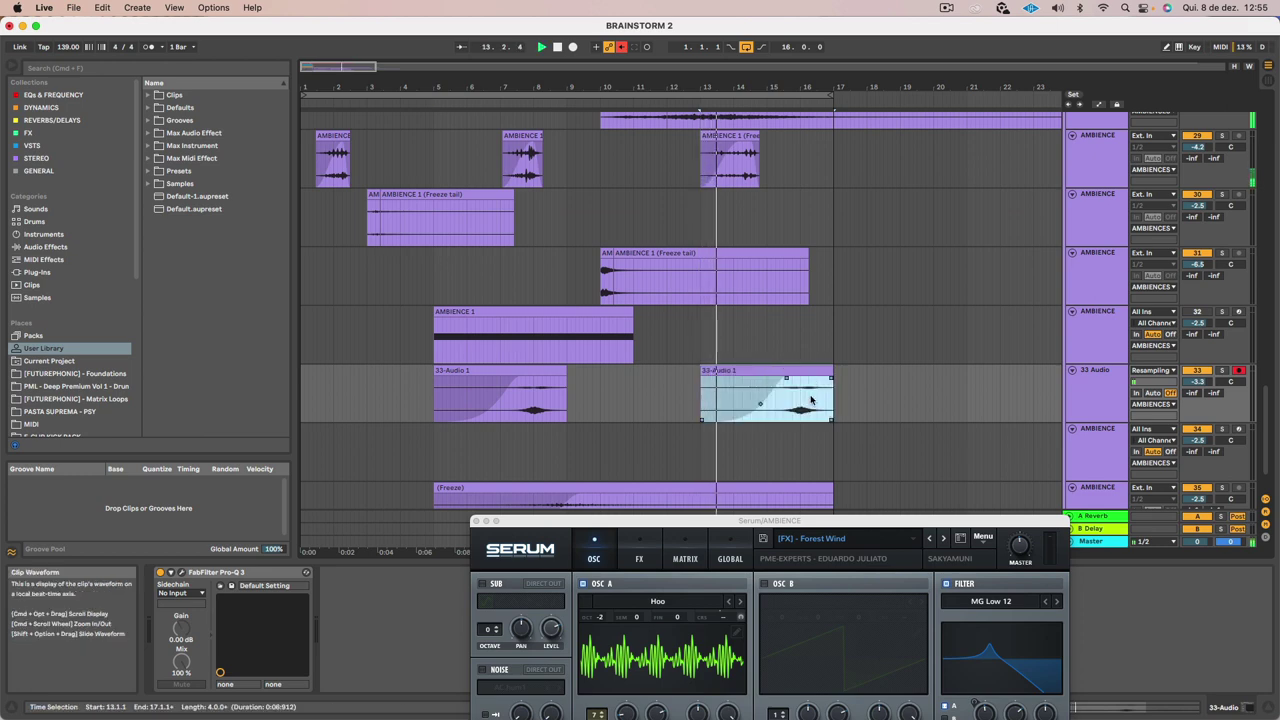
drag(763, 404, 771, 405)
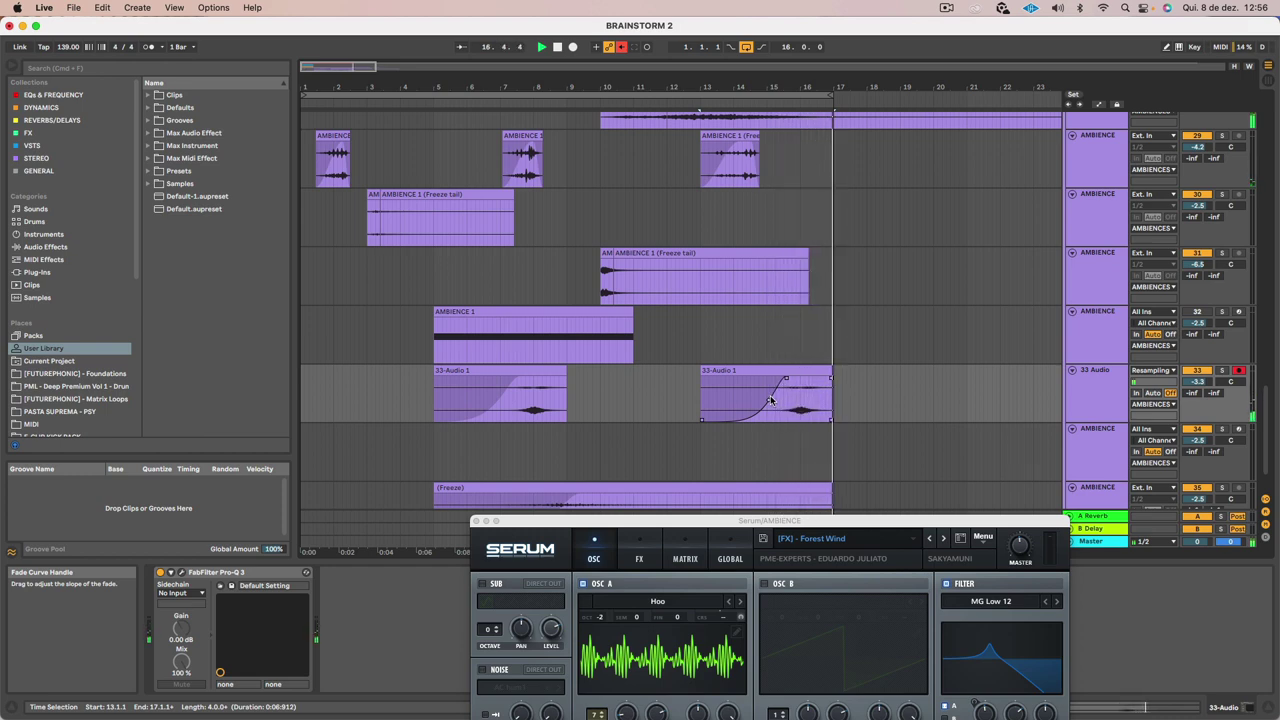
Shorten the first recorded clip to 3 bars and give it a fade-out
click(531, 372)
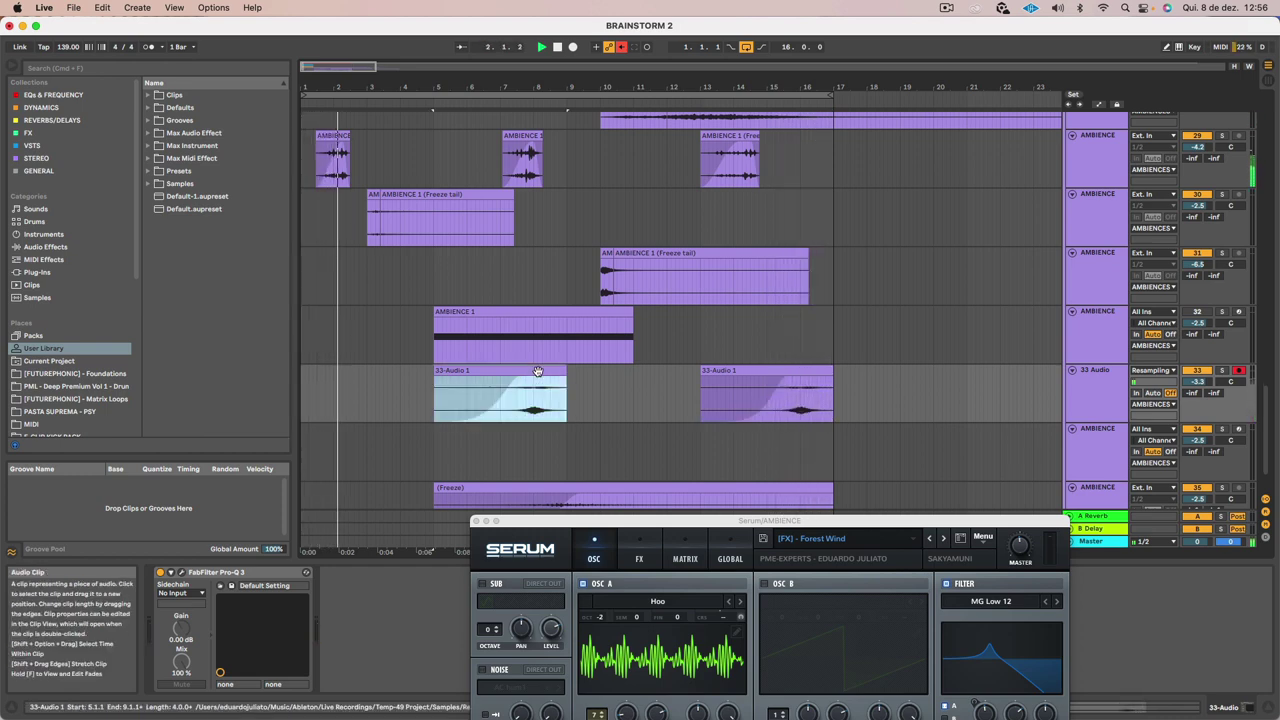
drag(564, 370, 518, 383)
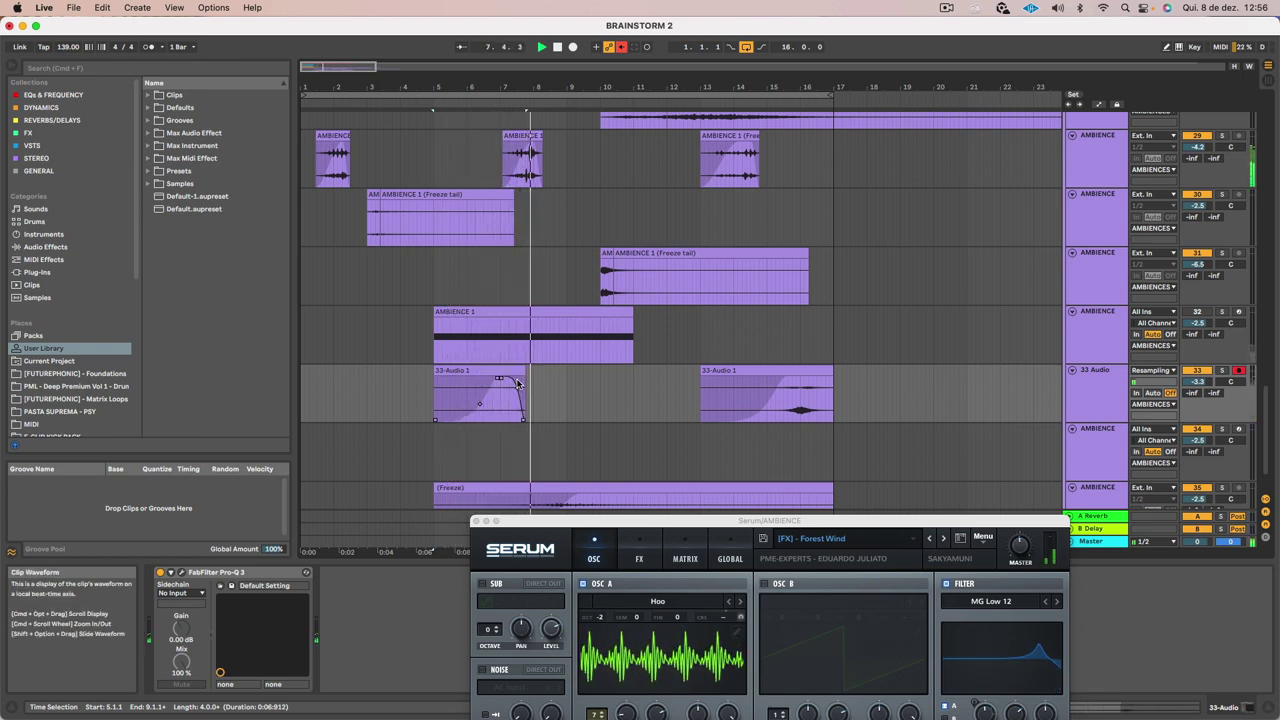
drag(524, 371, 533, 371)
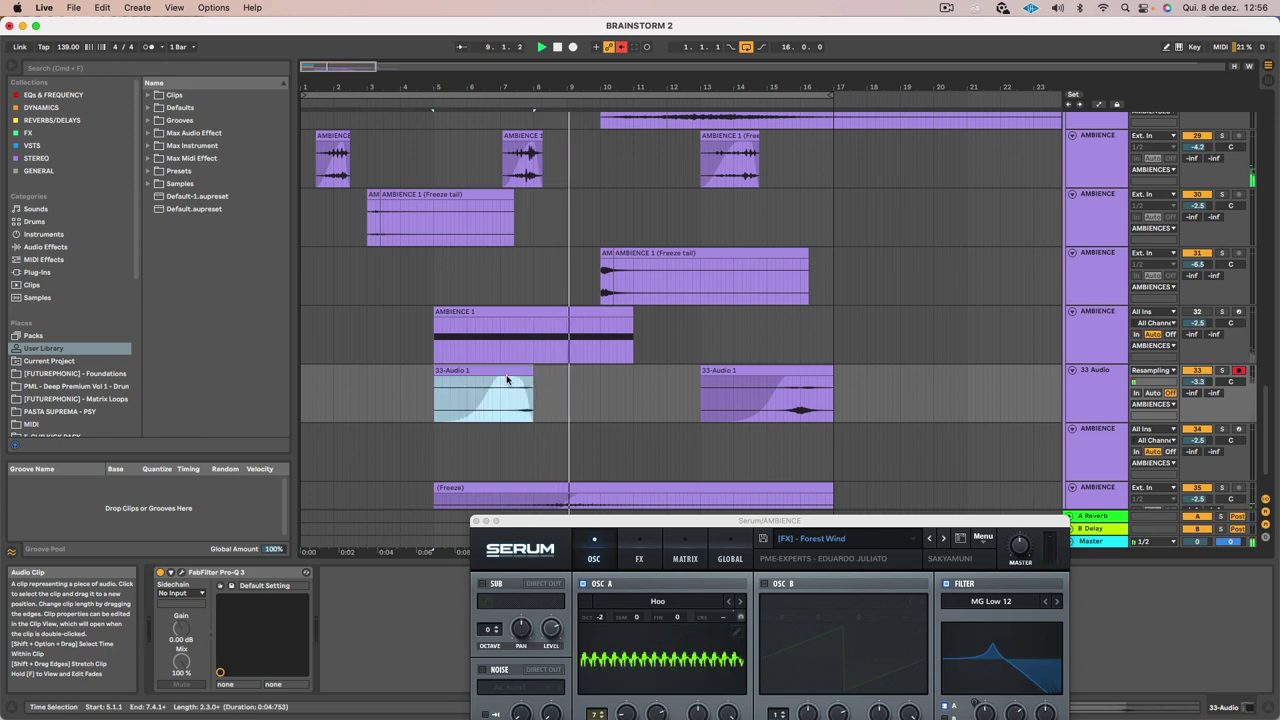
Move the shortened audio clip from bar 5 to bar 7 and play the arrangement
click(502, 101)
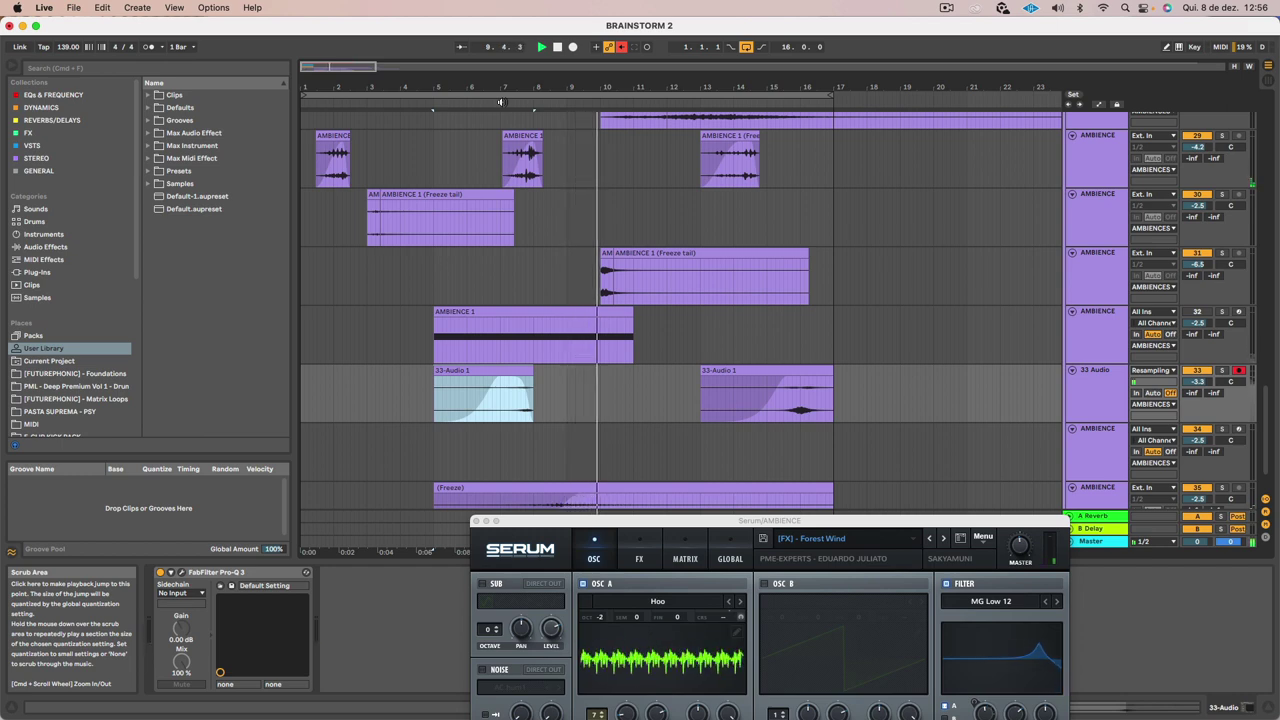
key(space)
drag(480, 390, 578, 390)
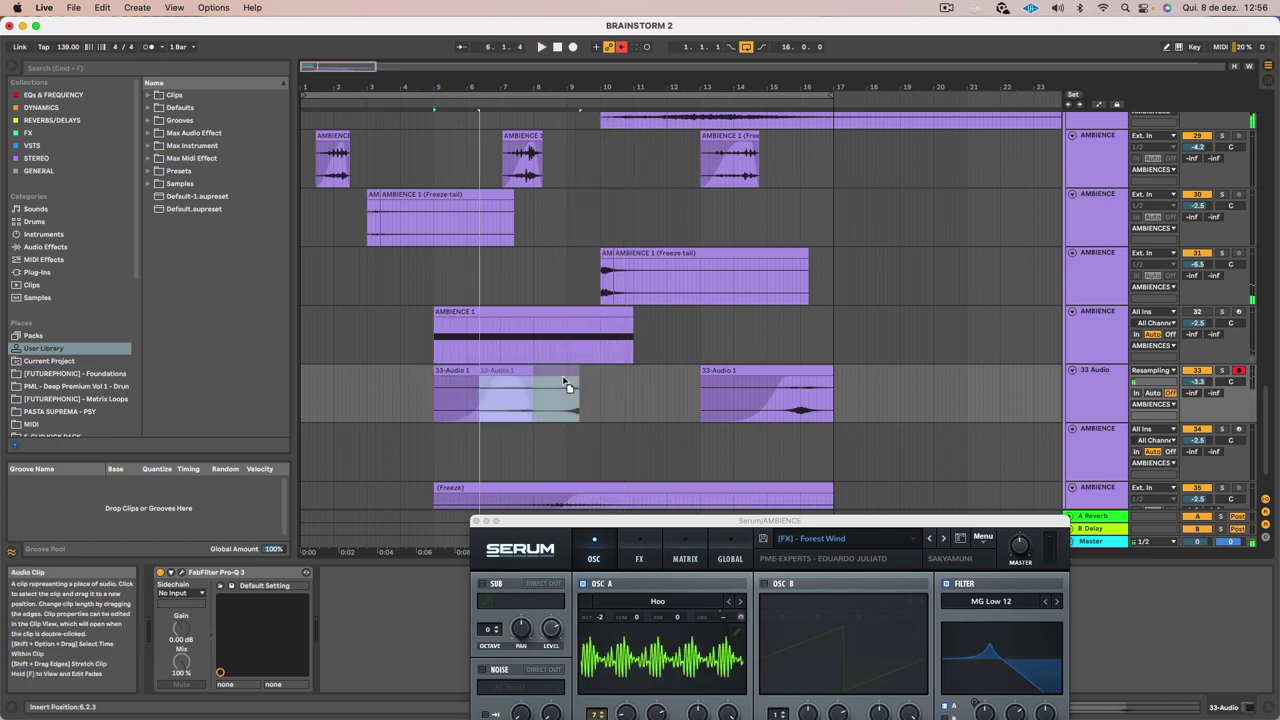
key(super+shift+j)
key(space)
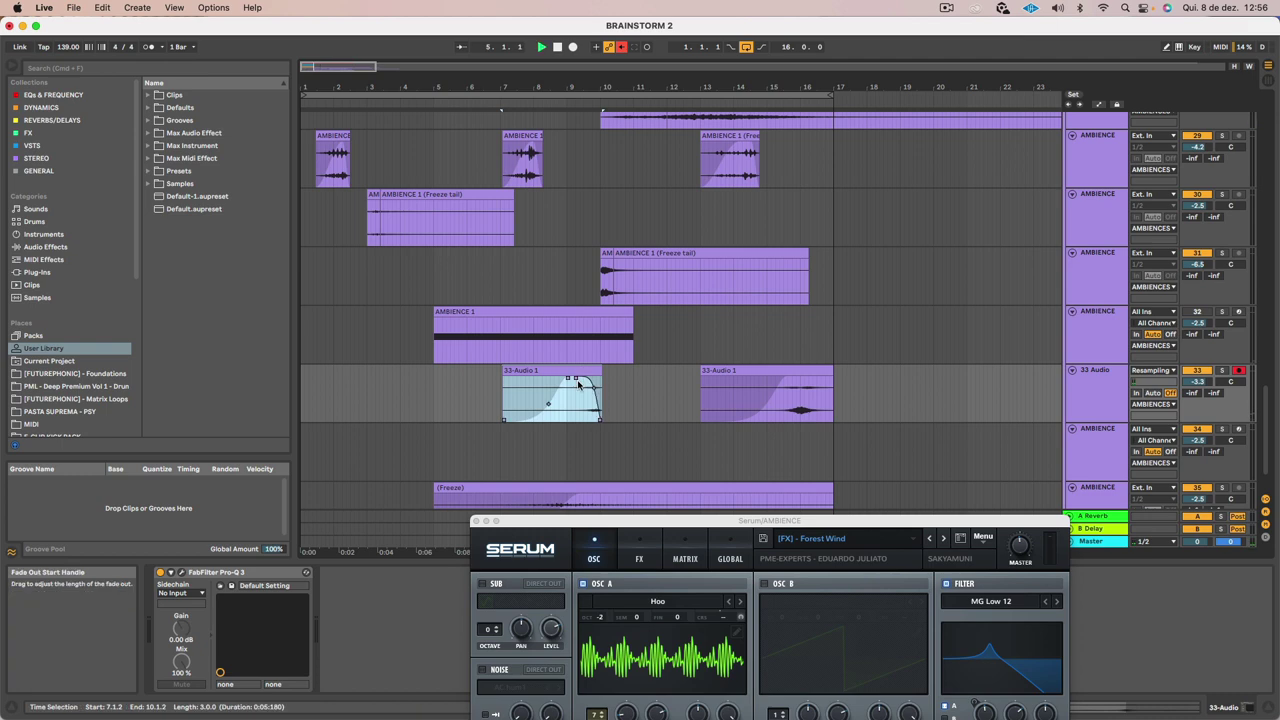
Trim the end of the moved audio clip to align with bar 10
scroll(577, 383, up, 5)
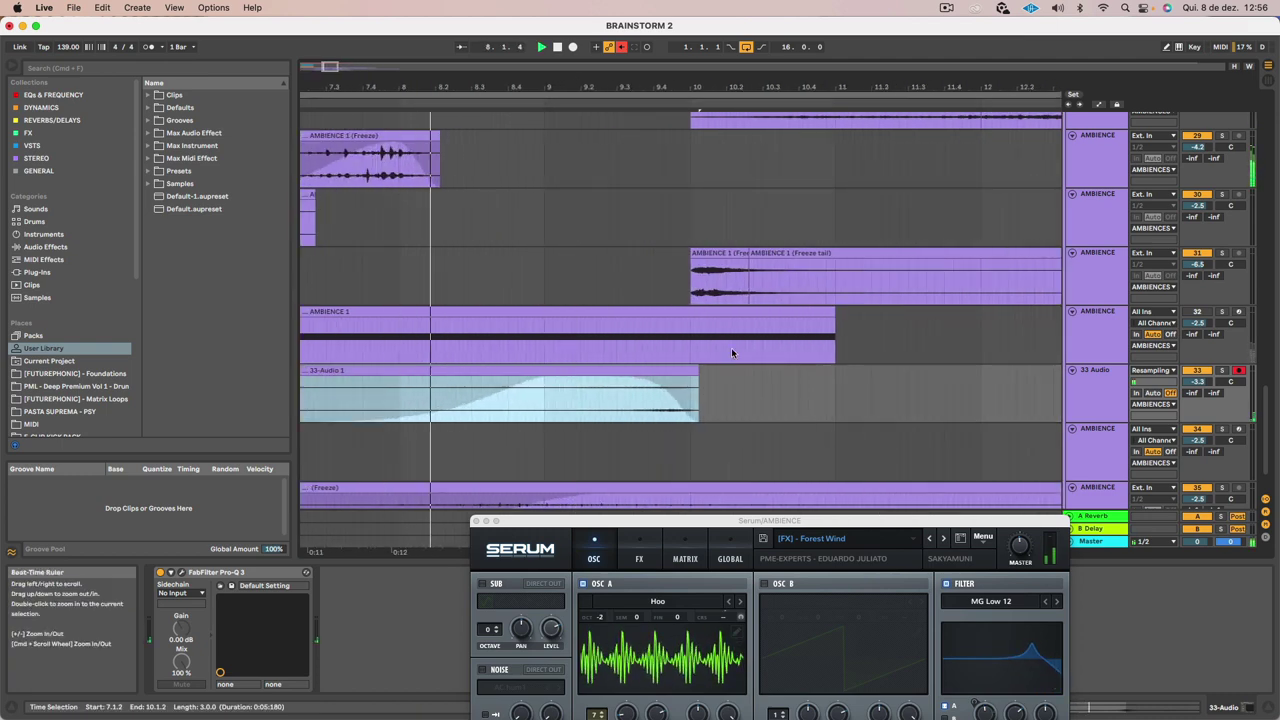
drag(698, 373, 690, 373)
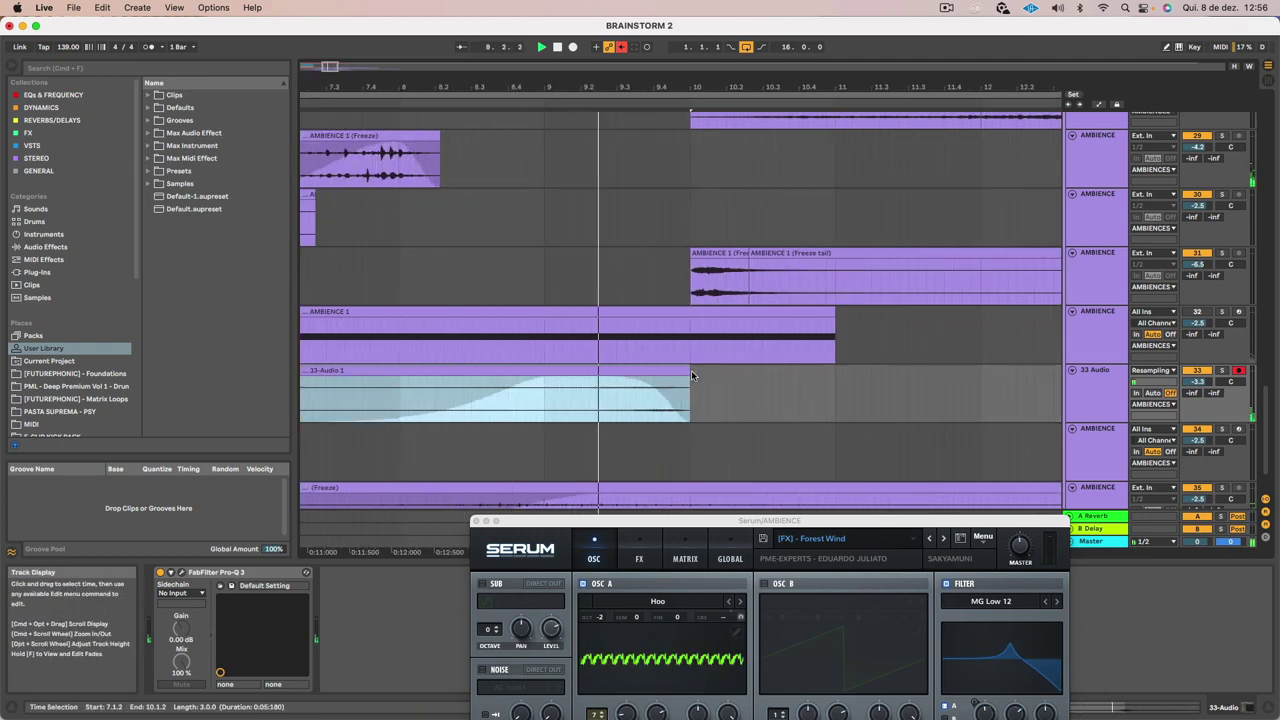
key(space)
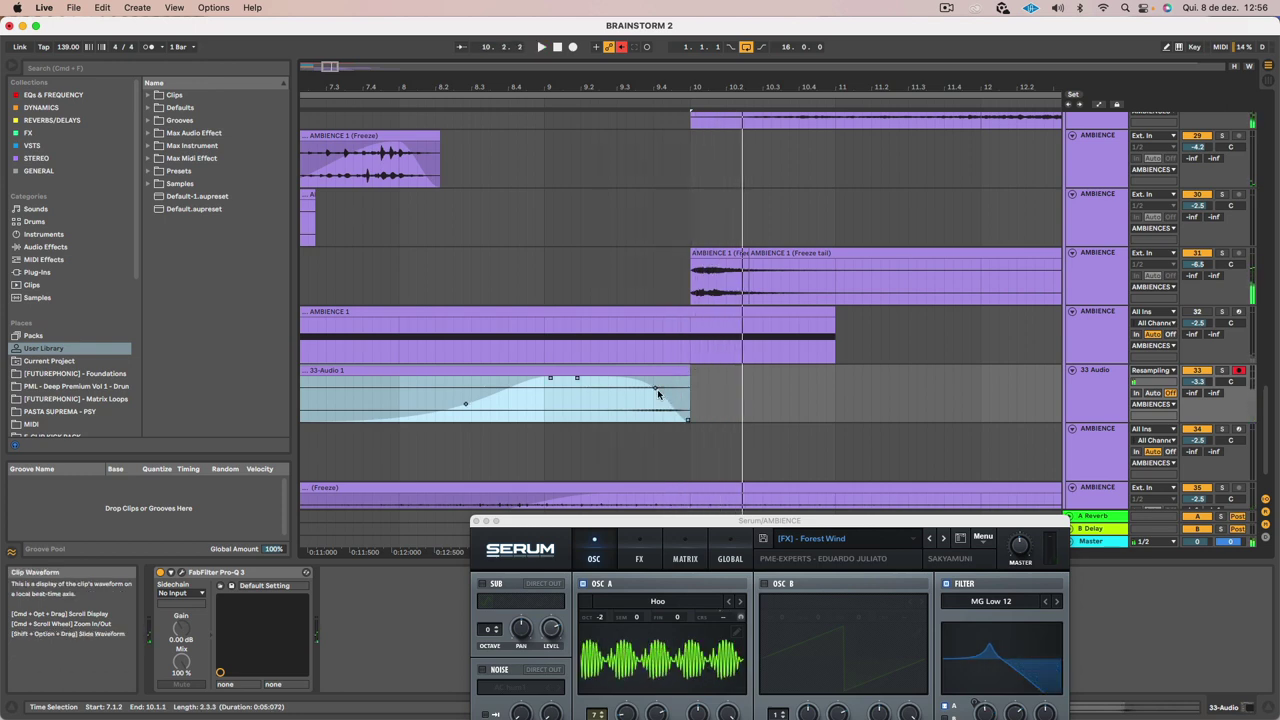
Reduce the trimmed clip's fade-out to a very short one at its end and play from 9.3.4
drag(659, 392, 665, 380)
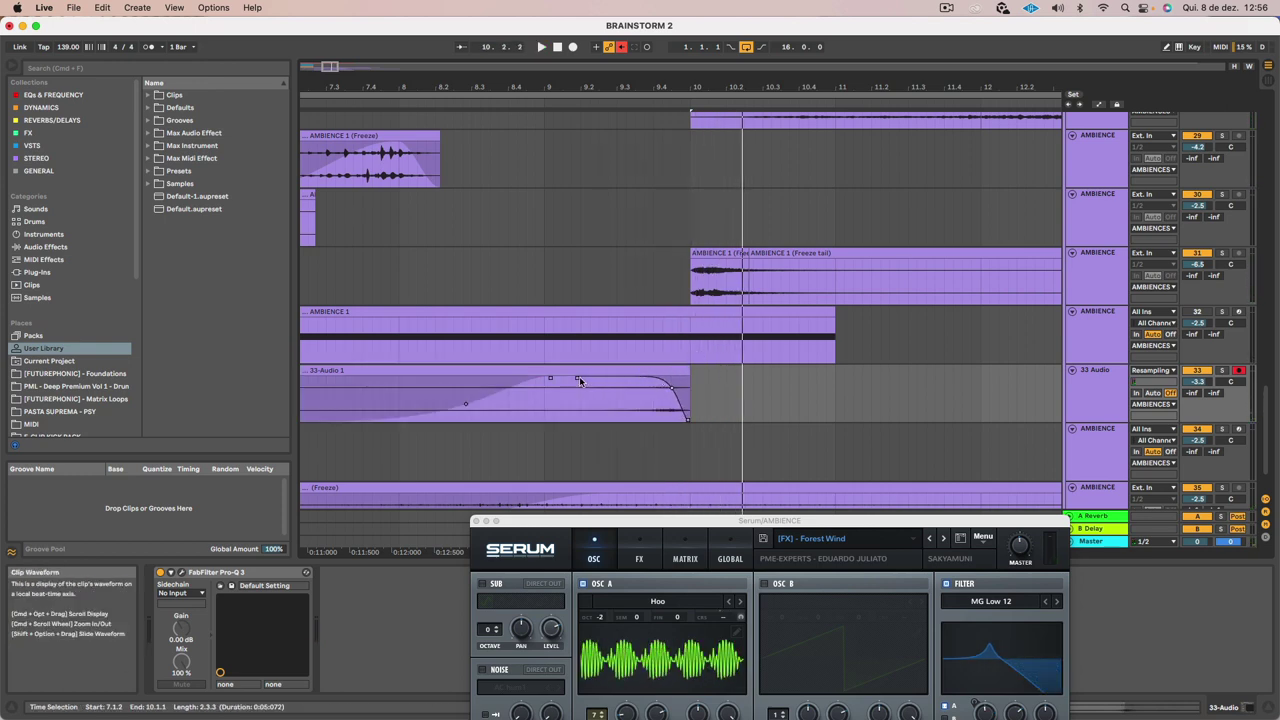
drag(577, 378, 600, 379)
click(646, 393)
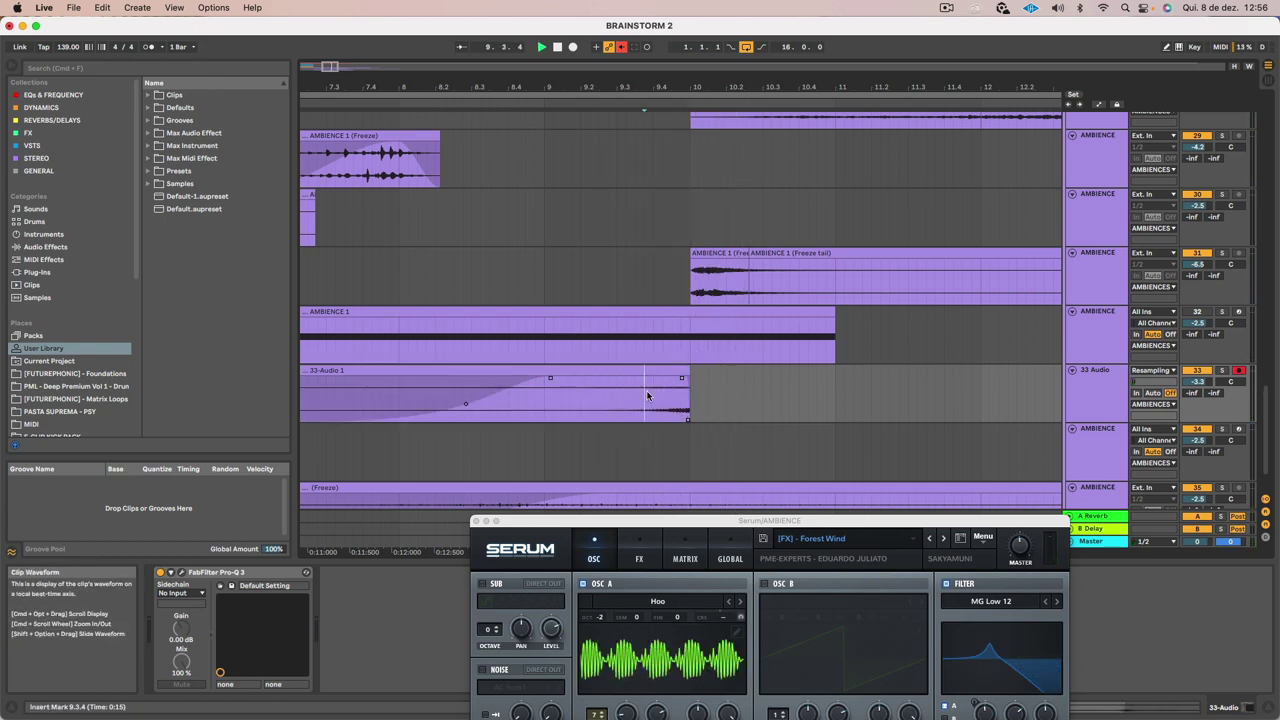
key(space)
Listen to the arrangement with the edited audio clips, restarting playback from bar 1
click(523, 103)
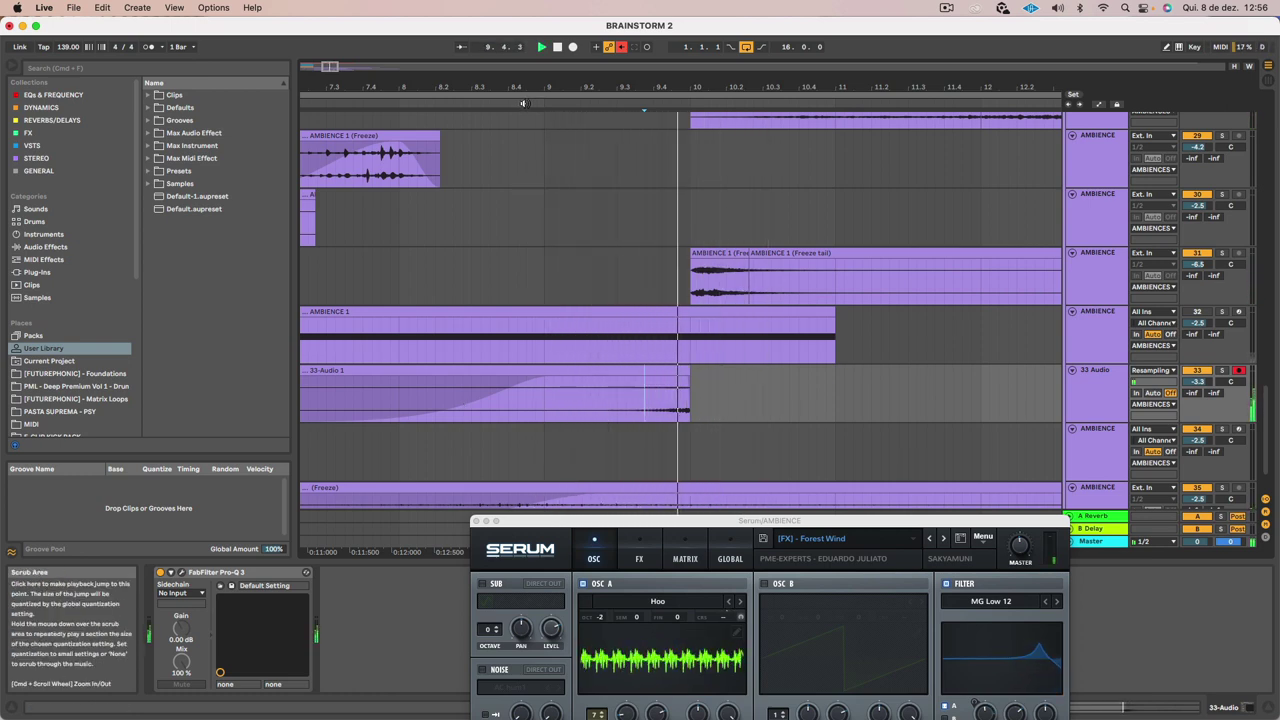
mouse_move(525, 87)
mouse_down()
mouse_move(525, 25)
mouse_move(526, 90)
mouse_up()
scroll(526, 228, left, 5)
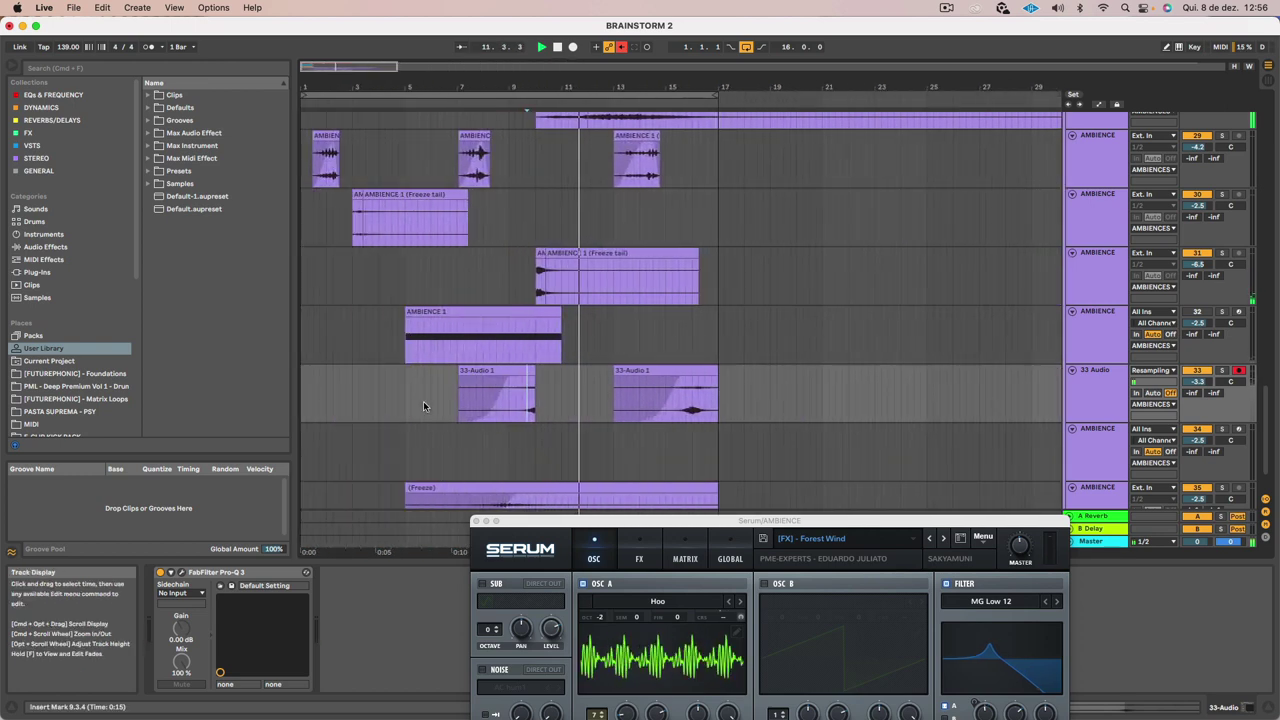
click(302, 401)
scroll(700, 440, down, 2)
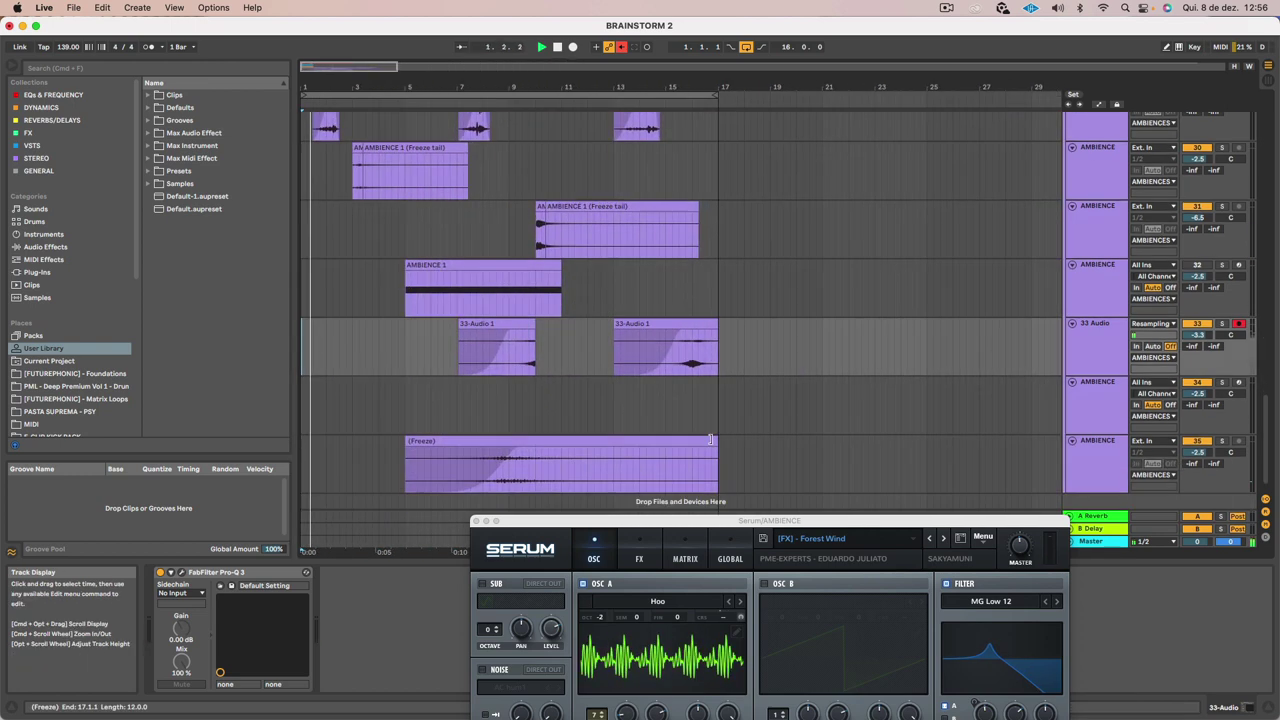
scroll(710, 440, down, 1)
Move the AMBIENCE 1 MIDI clip from bar 5 to bar 11 and load Serum's Noise Uplifter preset
drag(558, 258, 675, 252)
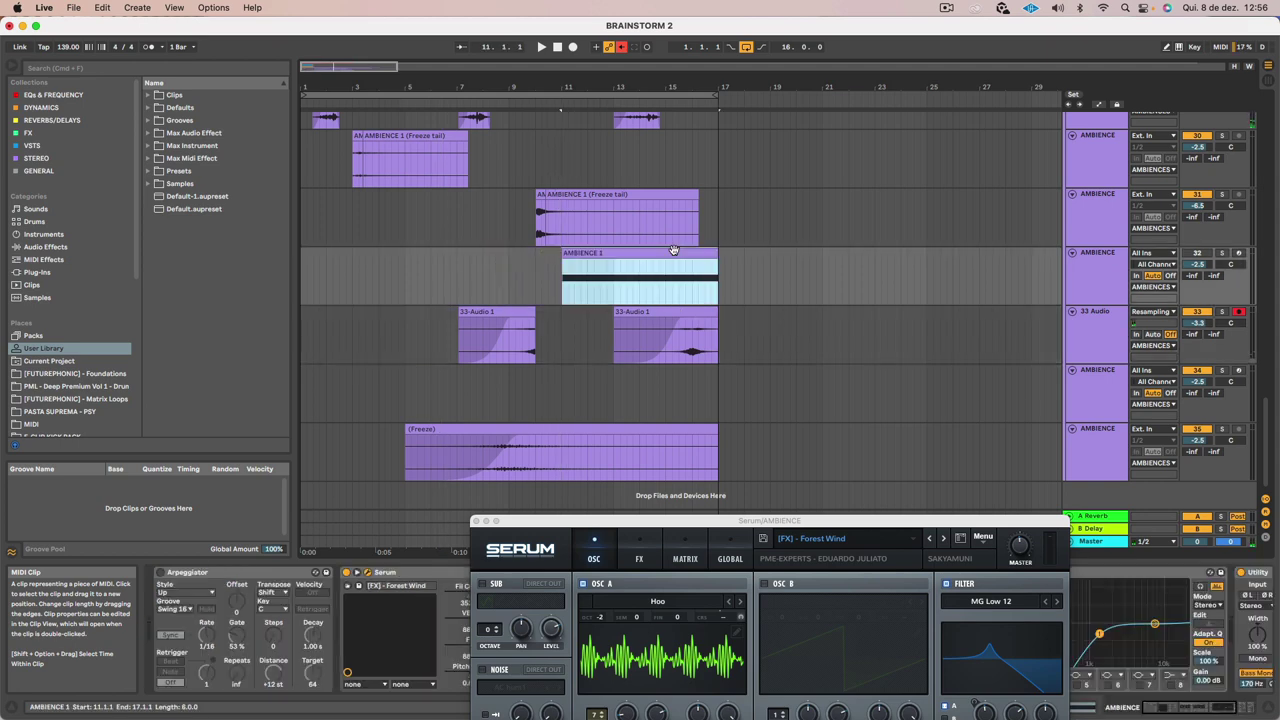
click(943, 540)
drag(788, 522, 668, 327)
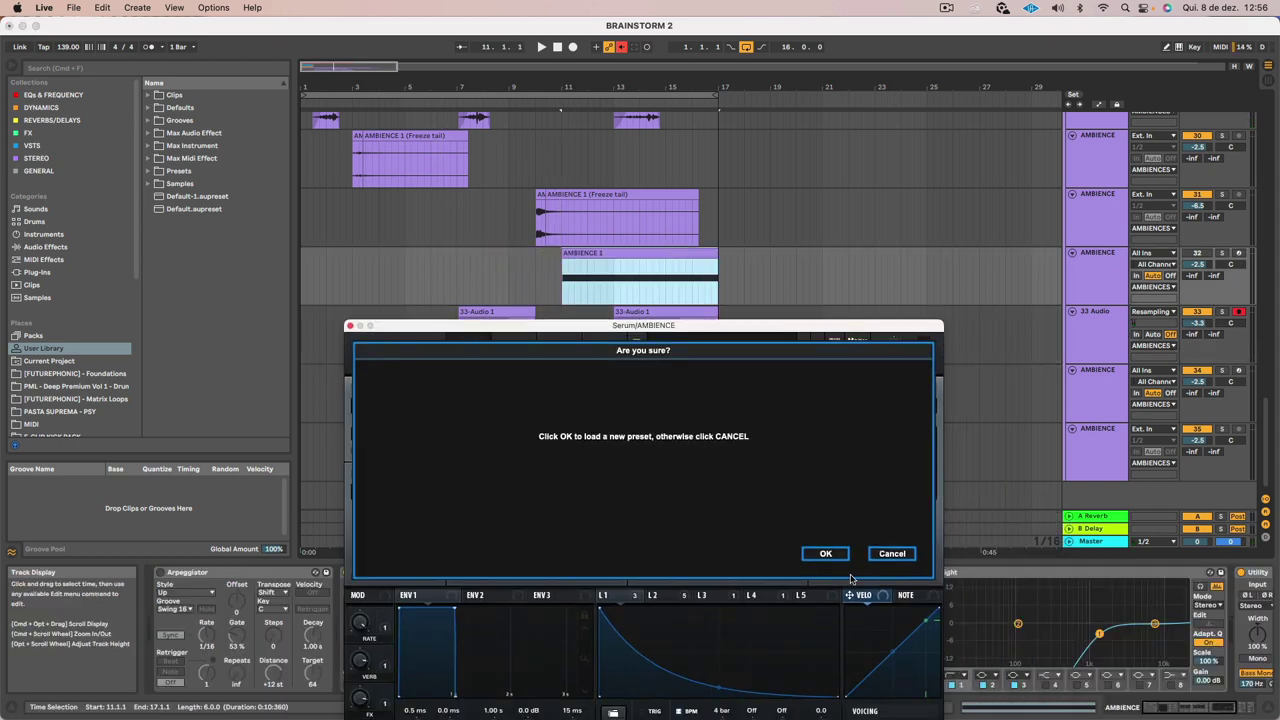
key(Return)
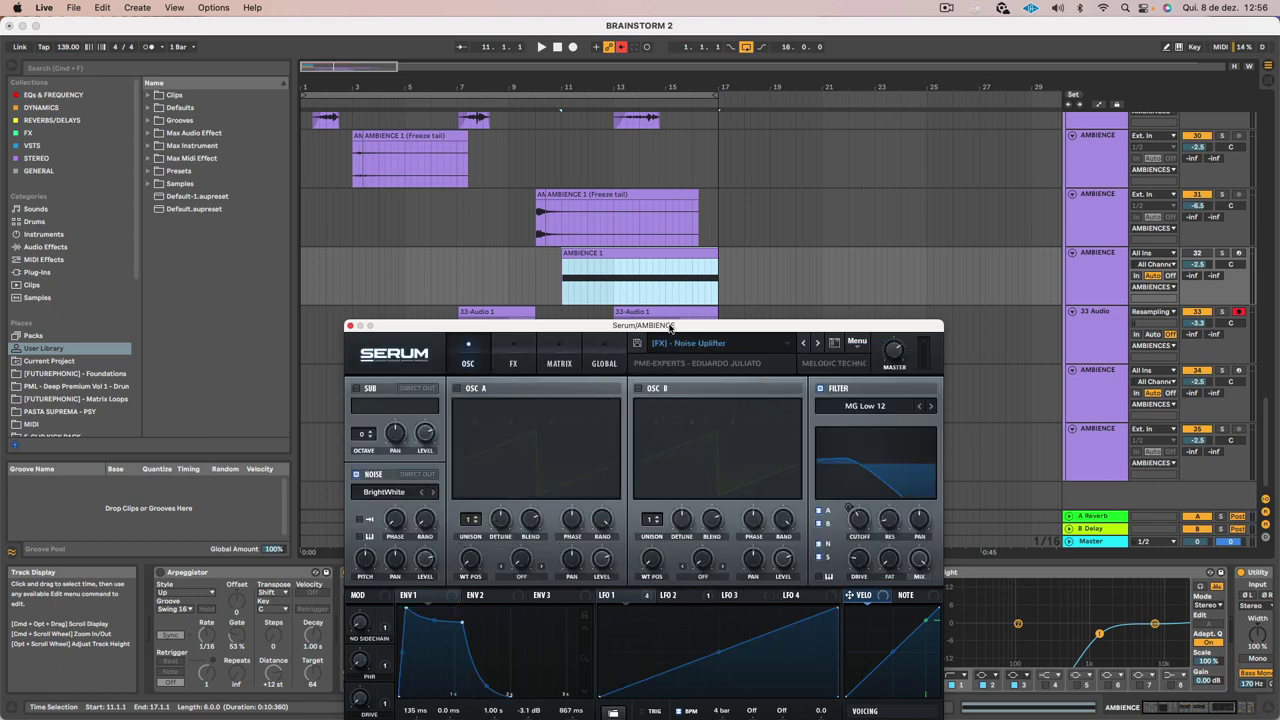
Move the AMBIENCE 1 MIDI clip to bar 13, trim its end to bar 17 and play it
click(621, 252)
key(space)
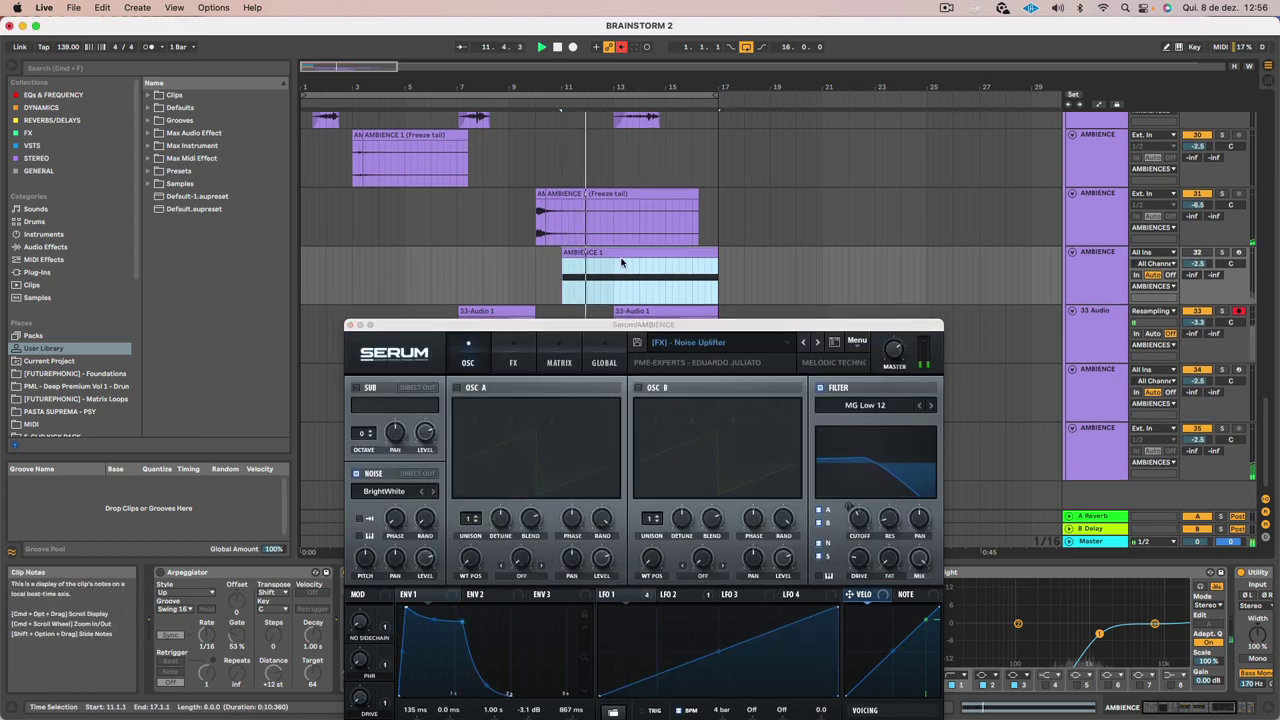
key(space)
drag(598, 252, 649, 248)
drag(770, 251, 726, 251)
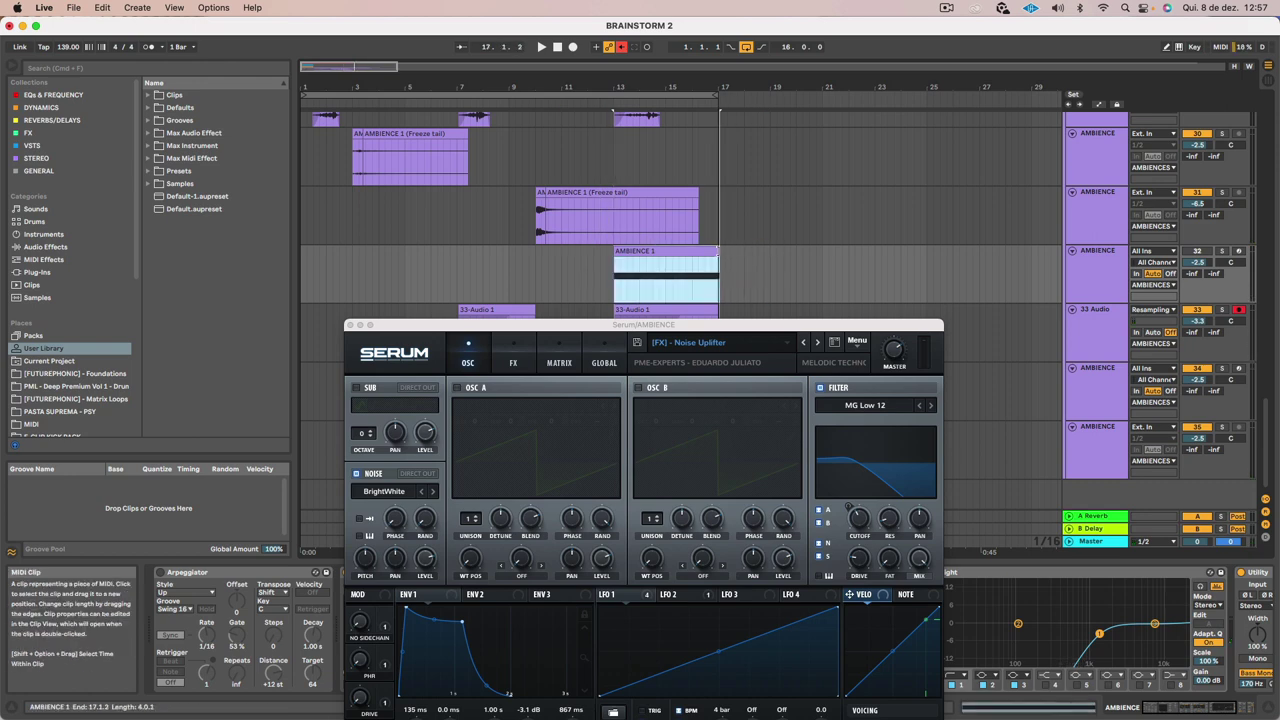
key(space)
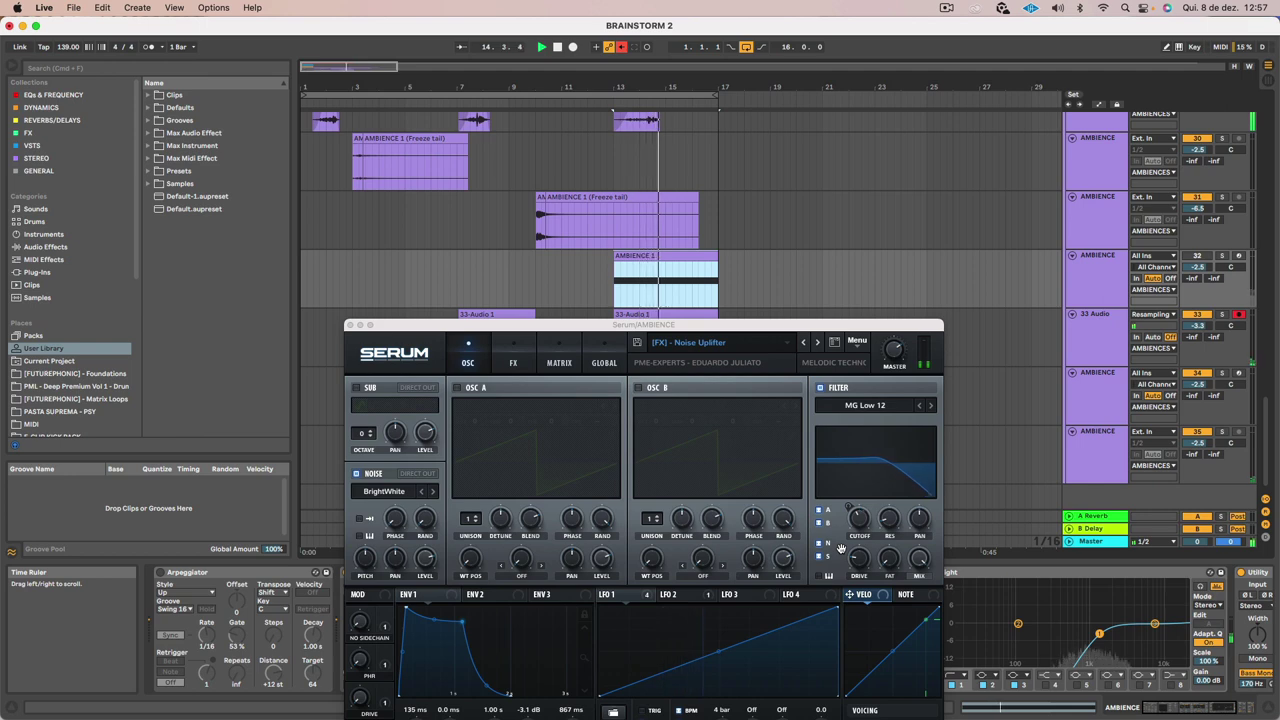
Audition the Noise Uplifter clip from bar 13 and check Serum's PHR macro during playback
click(1199, 258)
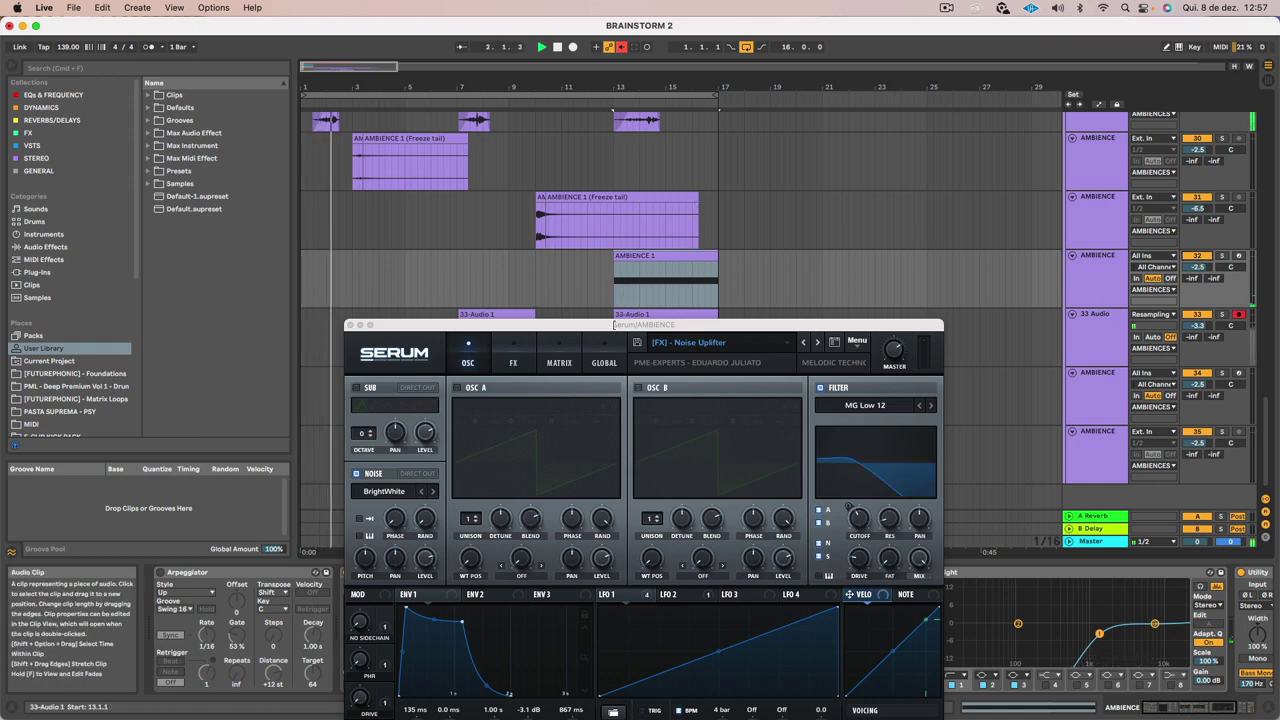
drag(614, 325, 607, 292)
click(648, 258)
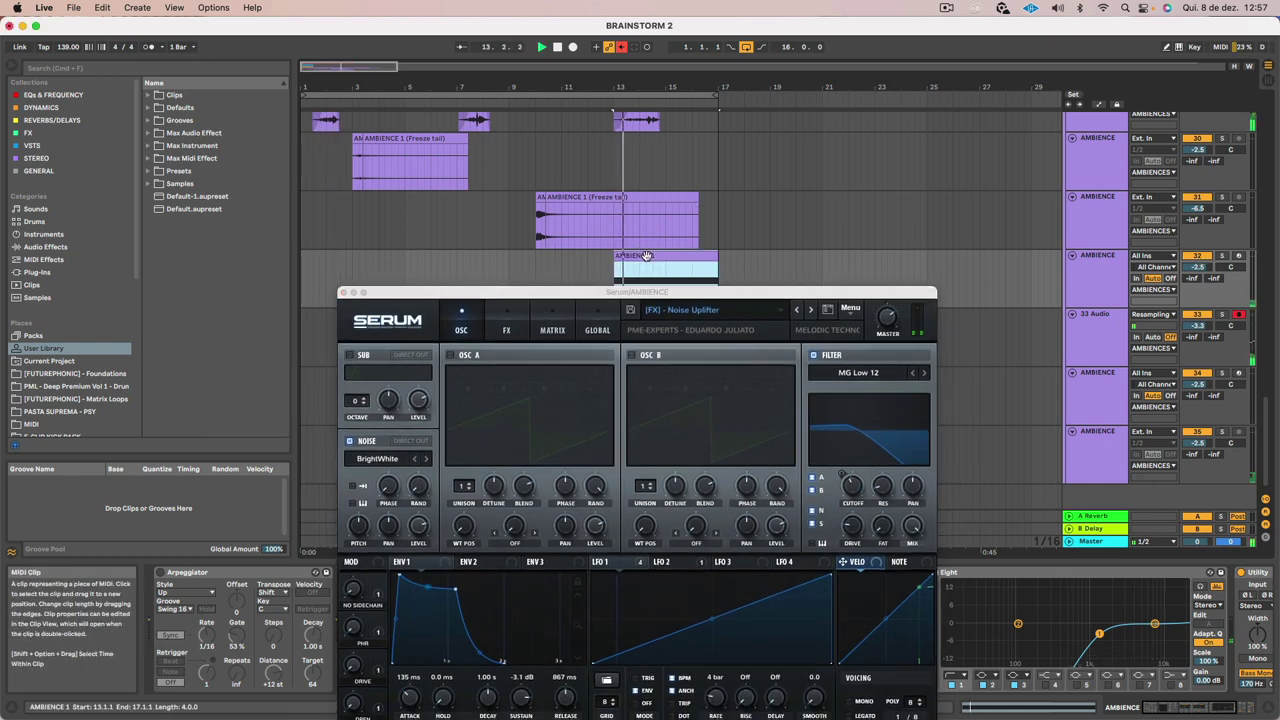
click(352, 627)
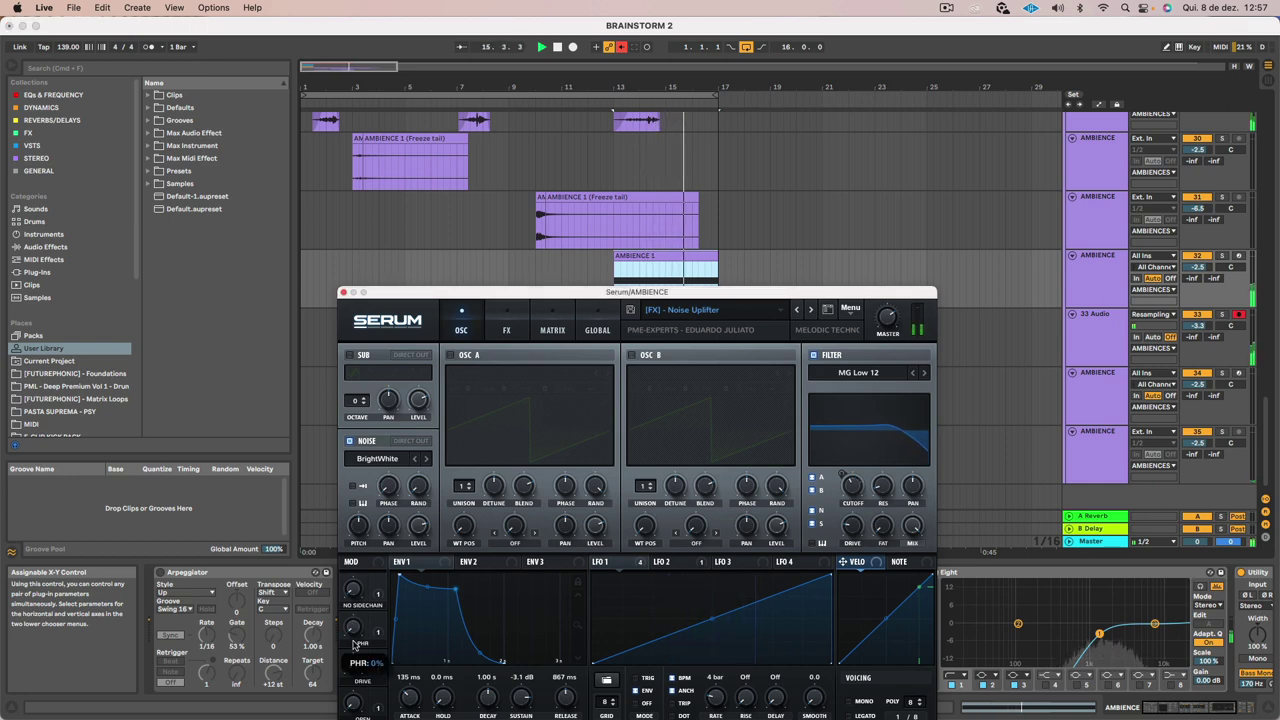
click(1108, 291)
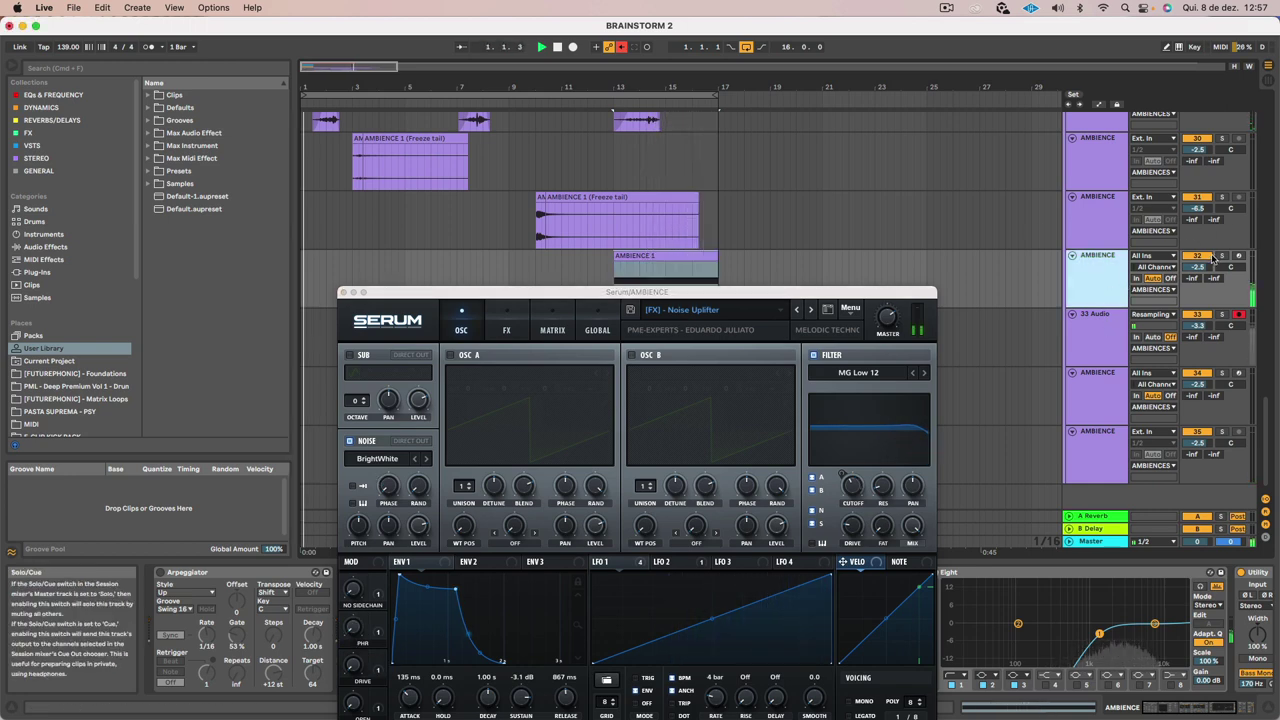
Transpose the sustained note in the AMBIENCE 1 MIDI clip up one octave to D4
double_click(648, 256)
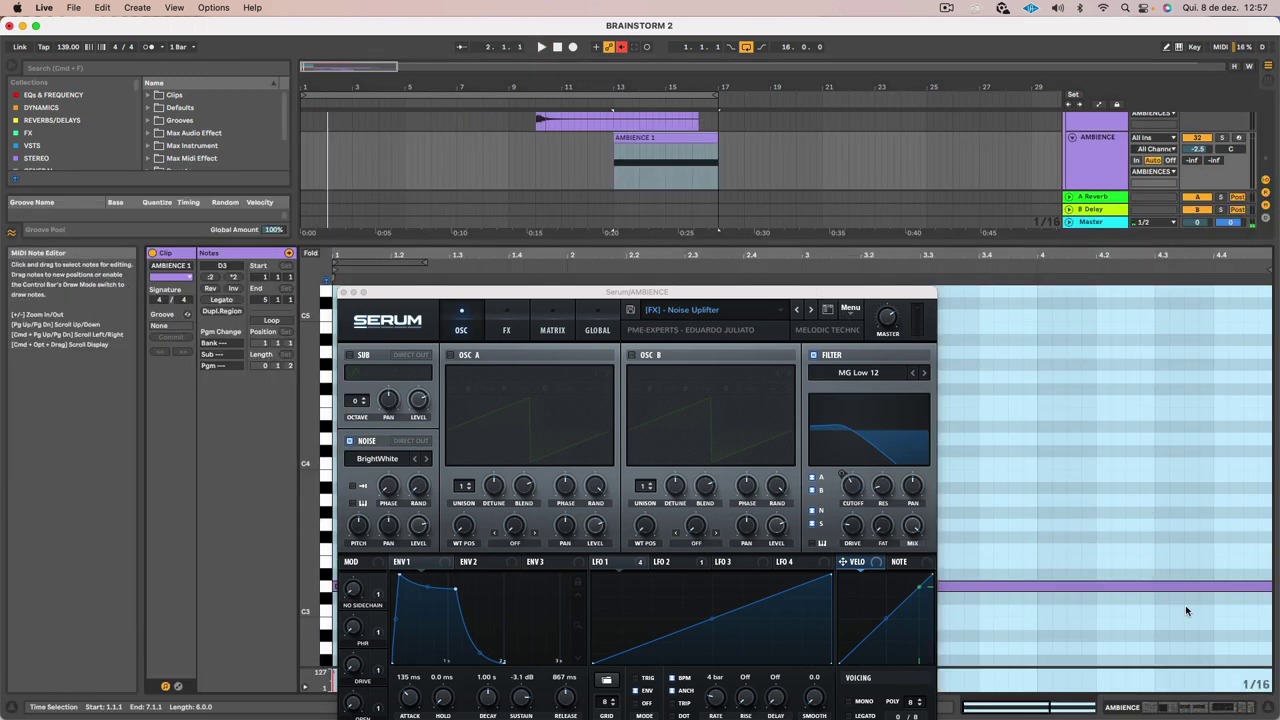
key(shift+Up)
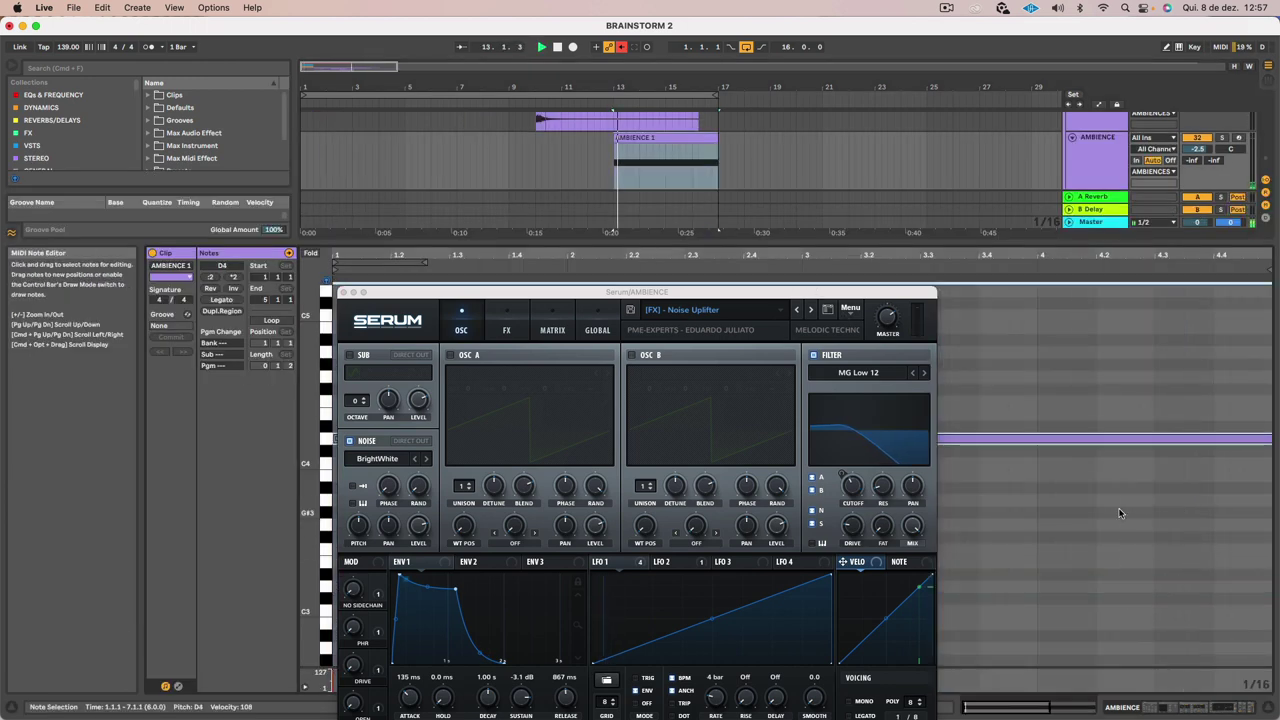
click(343, 292)
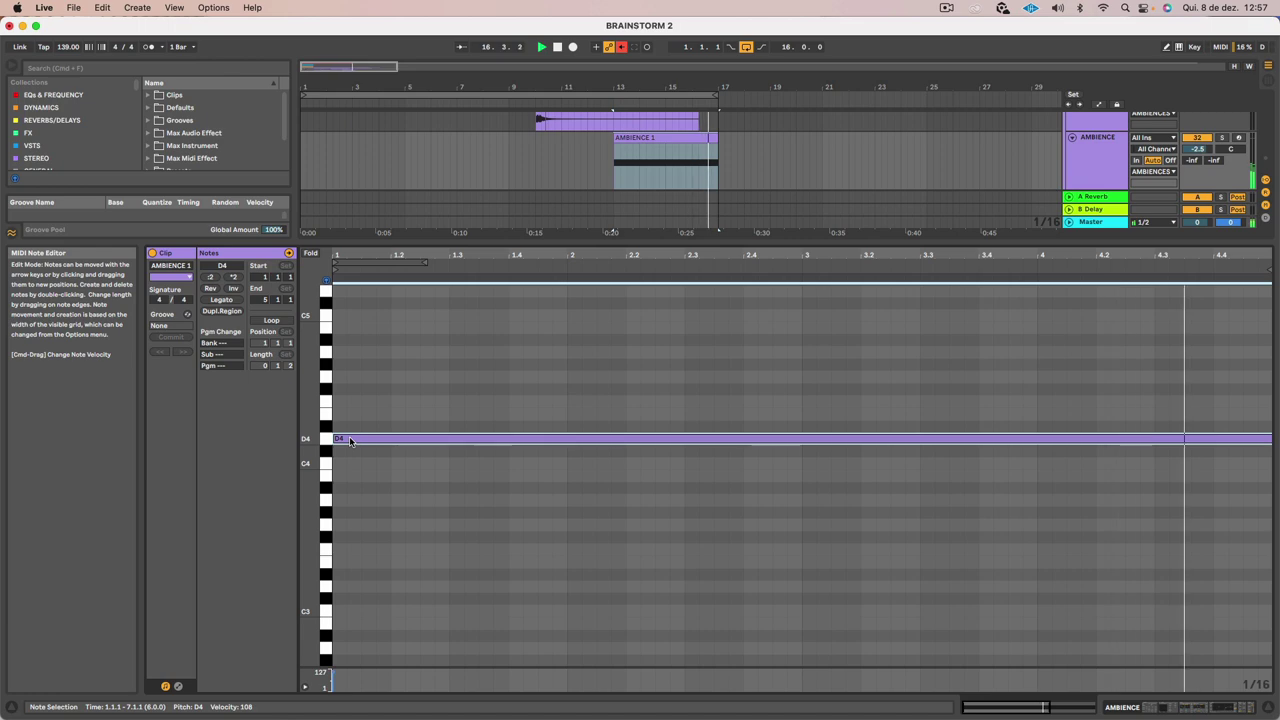
key(shift+Tab)
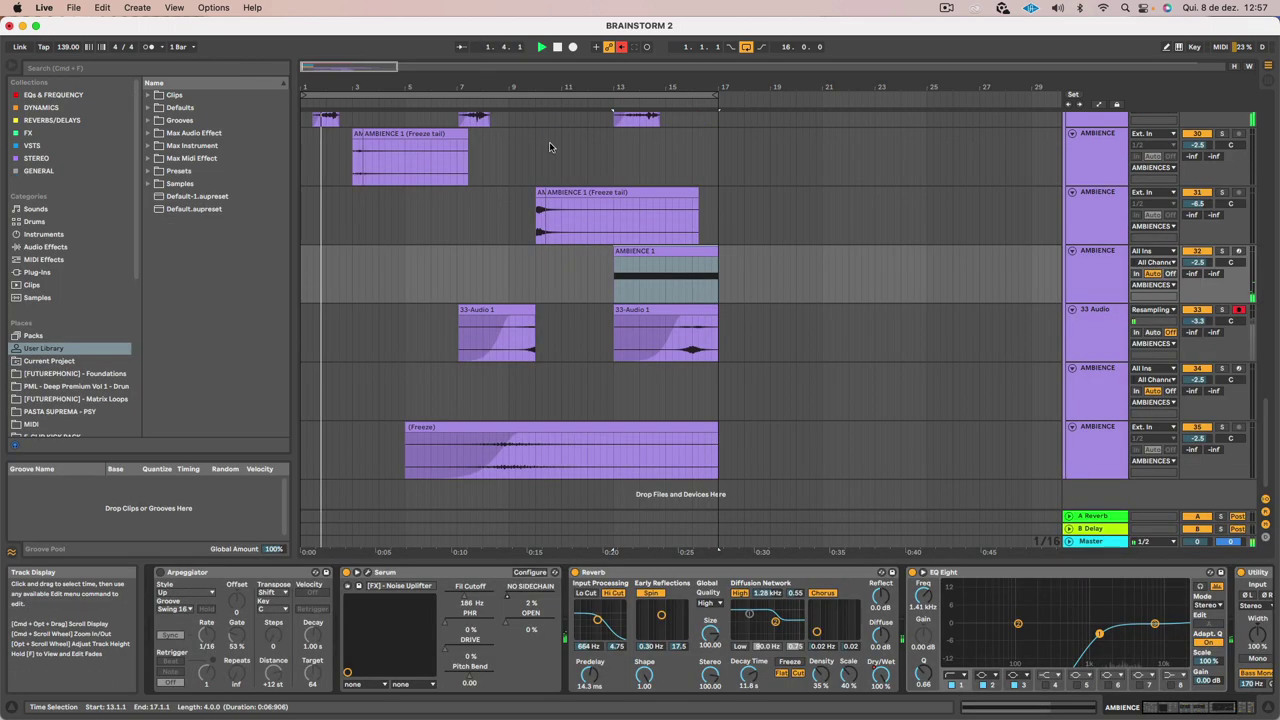
Set Serum's DRIVE macro to 54% and OPEN macro to 11%, and undo the change to the MIDI clip's start
click(665, 251)
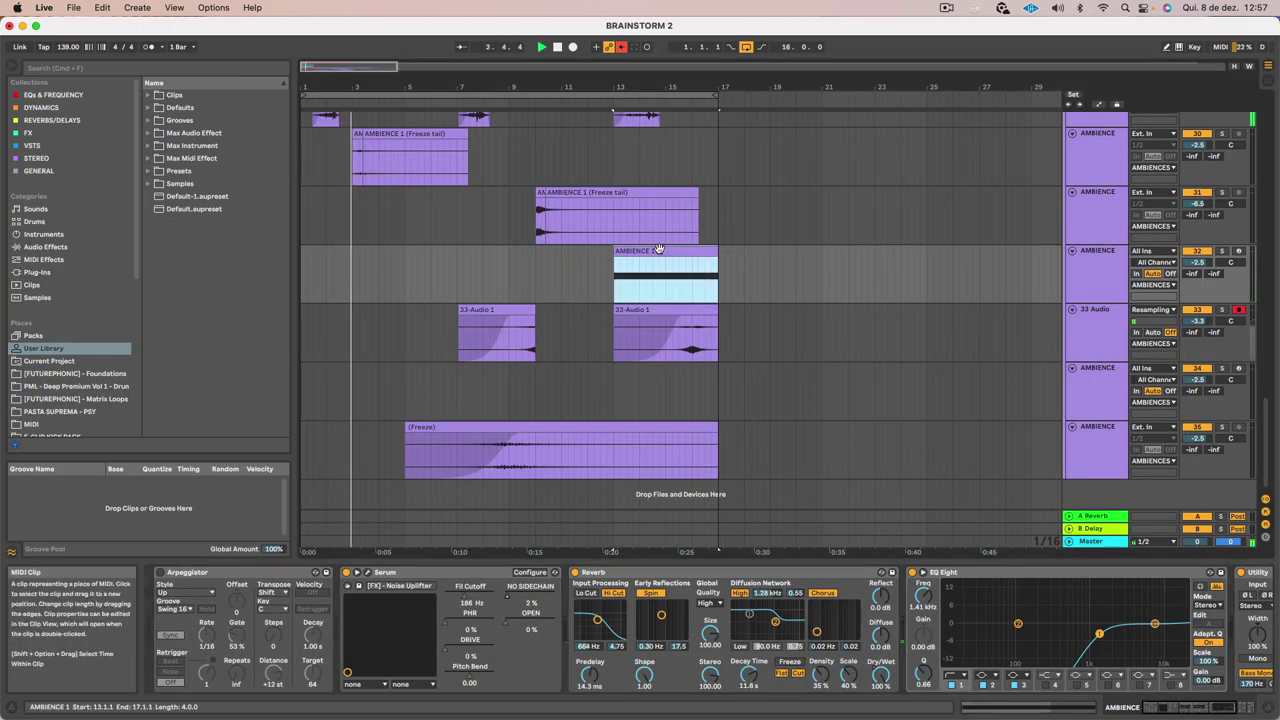
double_click(659, 249)
key(shift+Tab)
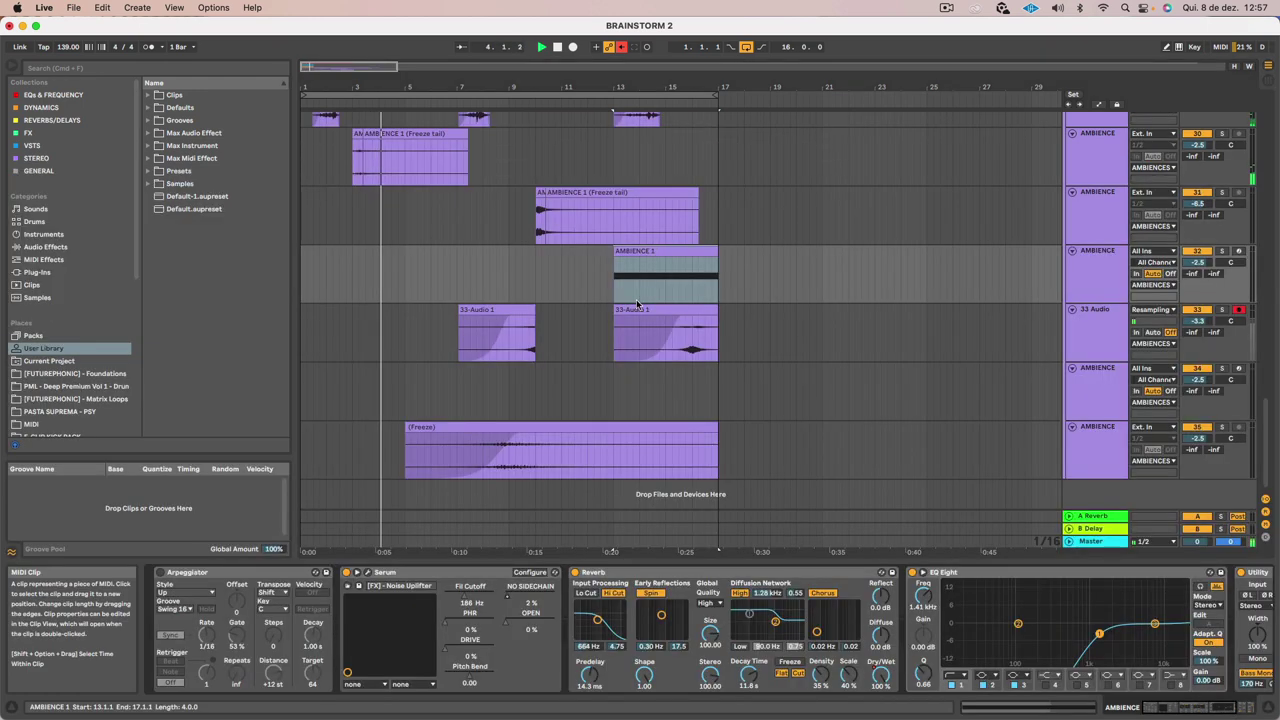
click(356, 586)
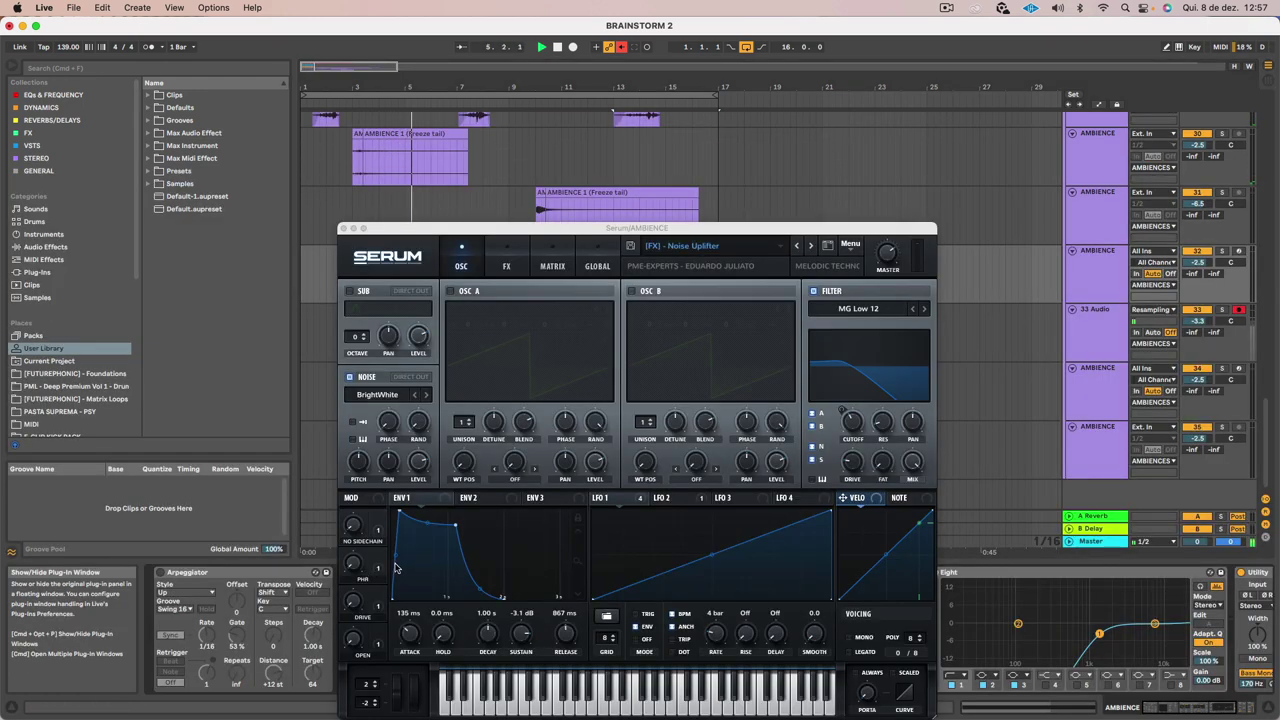
drag(355, 603, 365, 532)
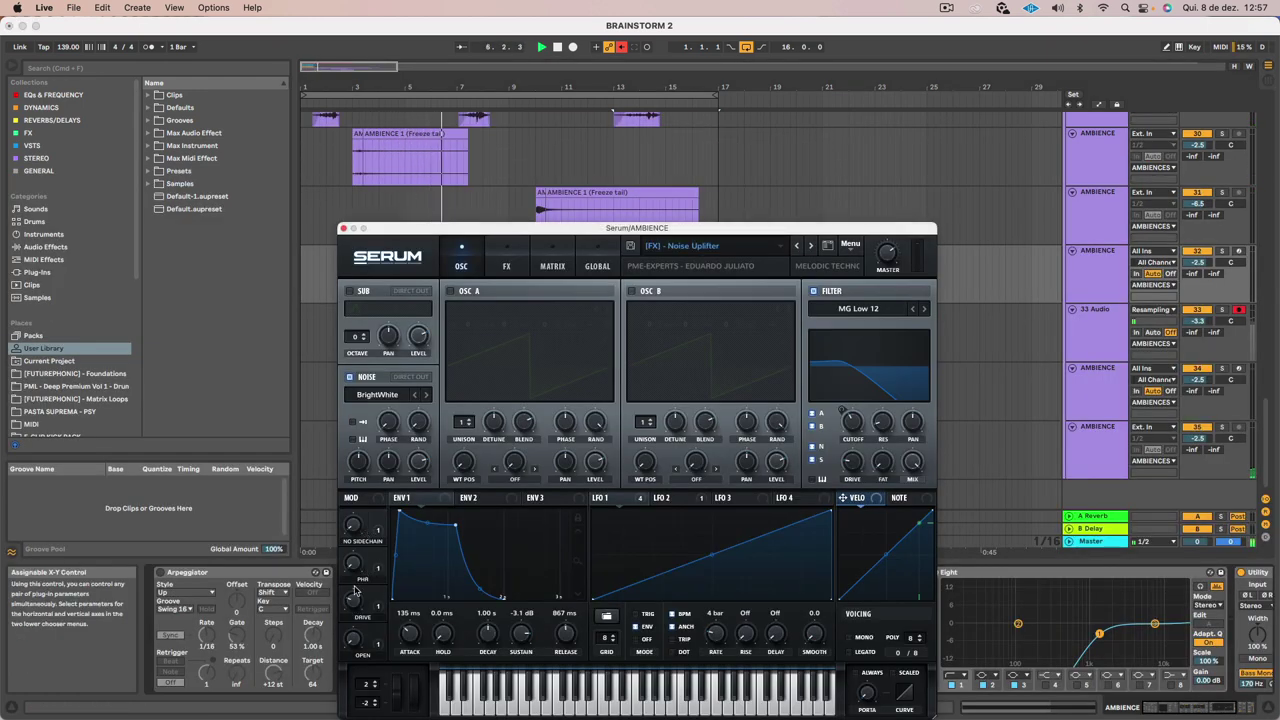
drag(620, 228, 659, 400)
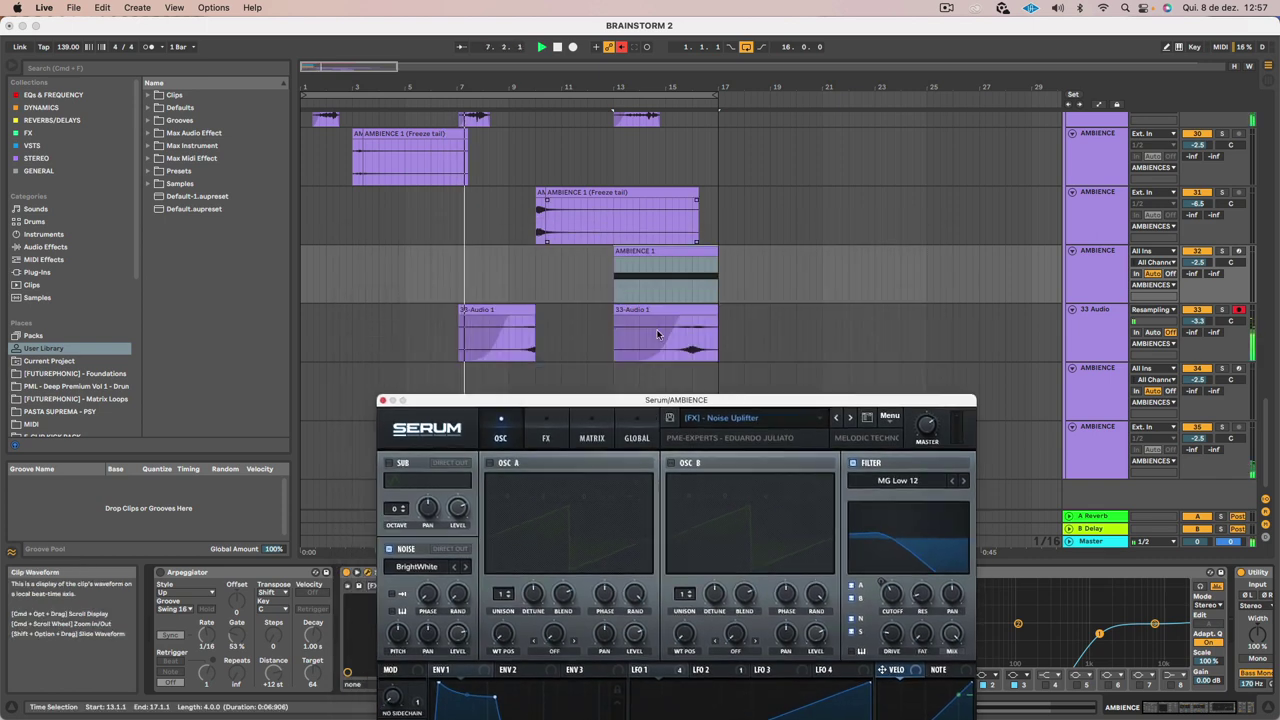
click(663, 251)
drag(485, 400, 447, 220)
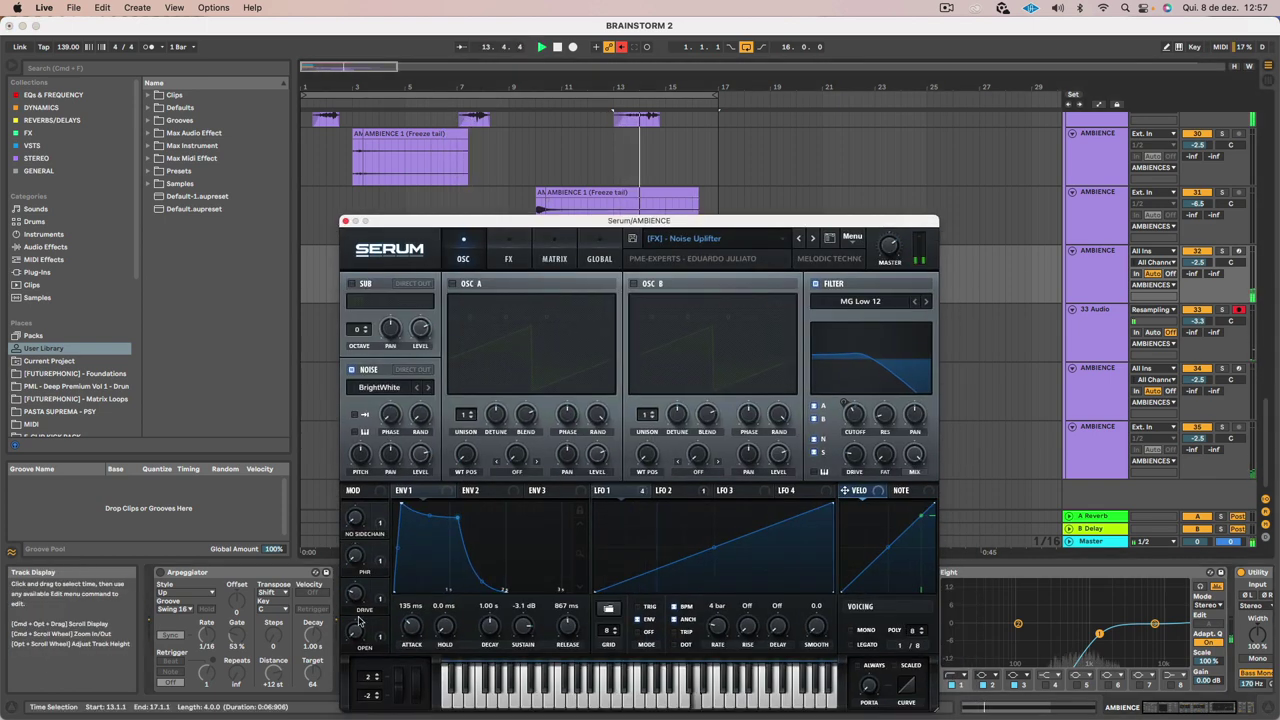
drag(358, 622, 358, 585)
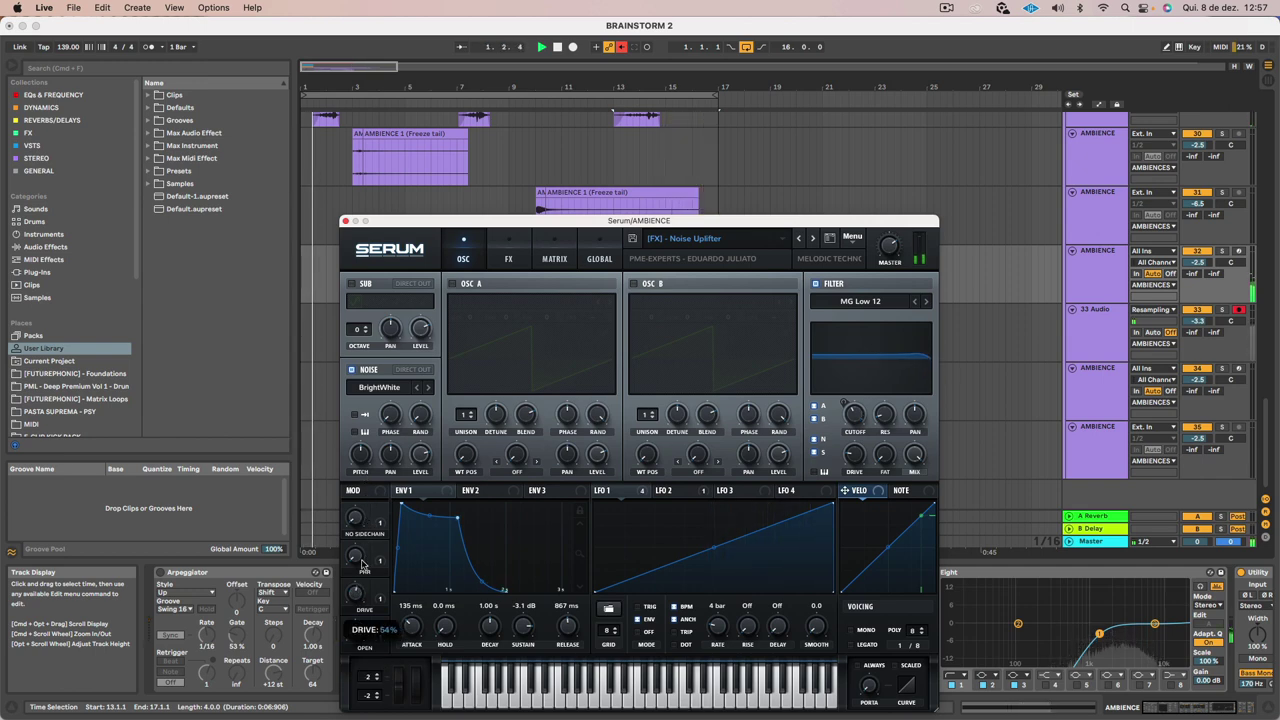
click(345, 221)
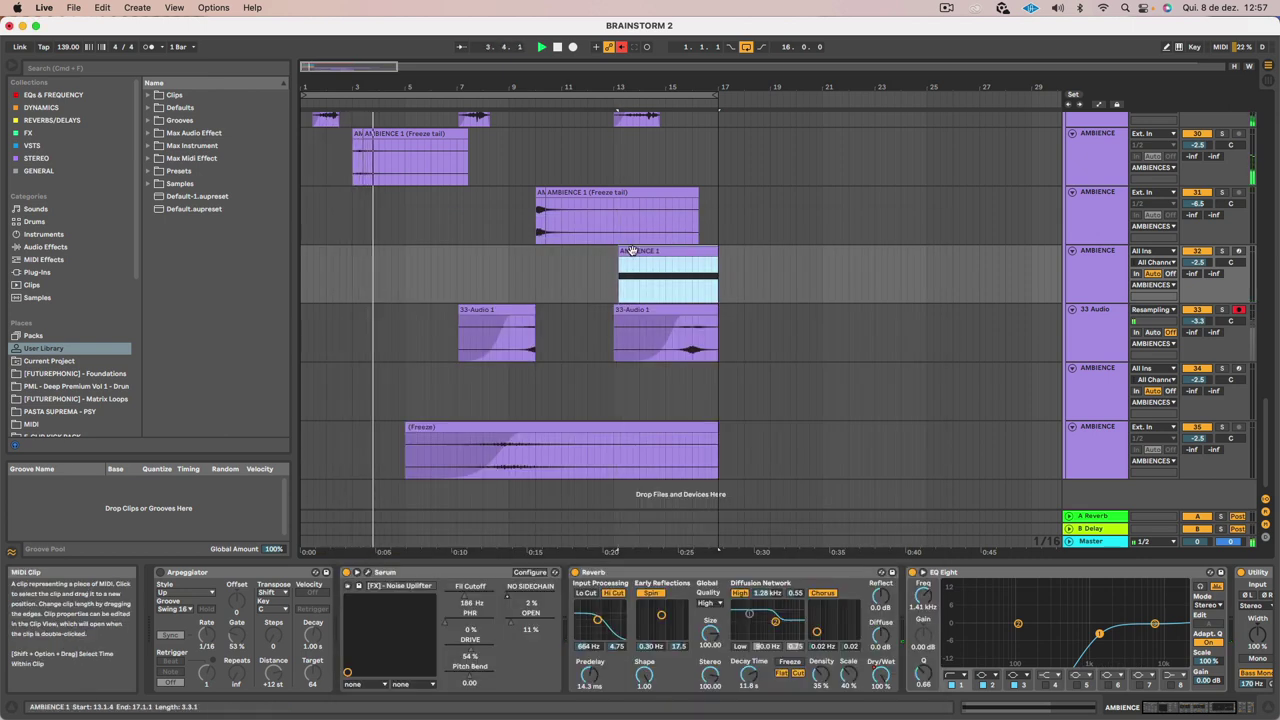
key(super+z)
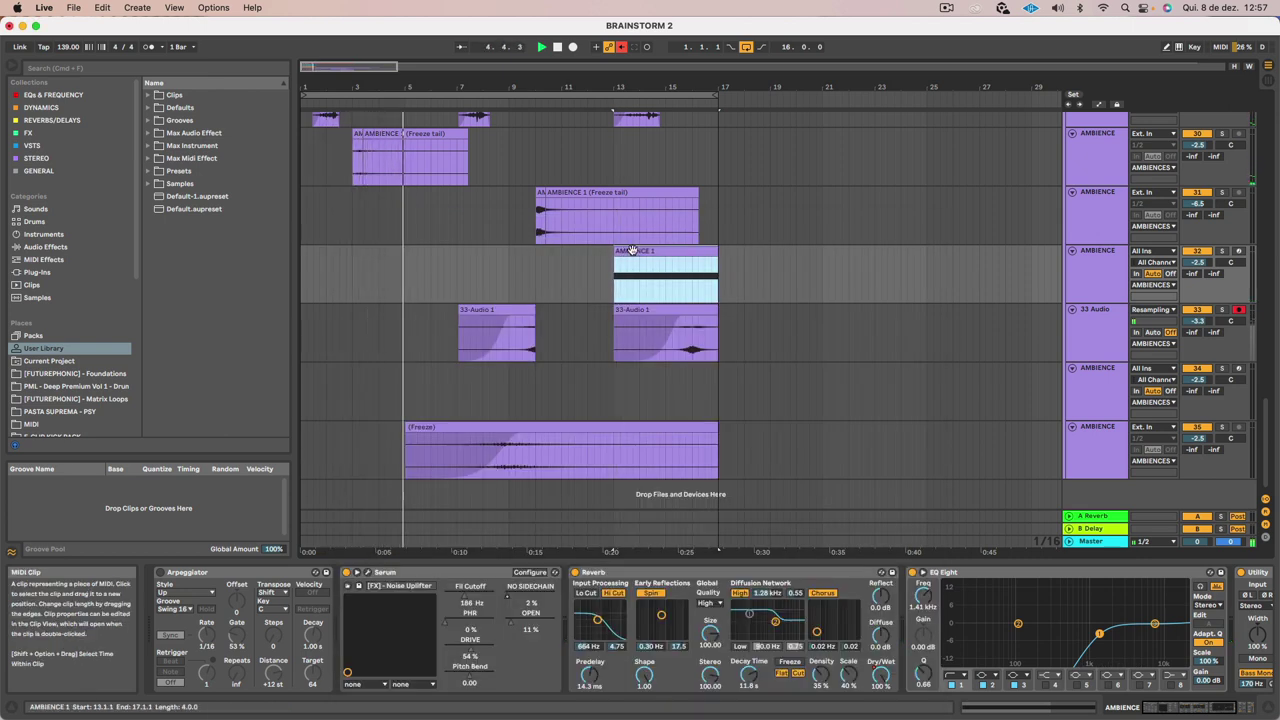
Resample the soloed AMBIENCE 1 MIDI clip onto a new armed audio track inserted directly below its track
click(849, 251)
right_click(1102, 259)
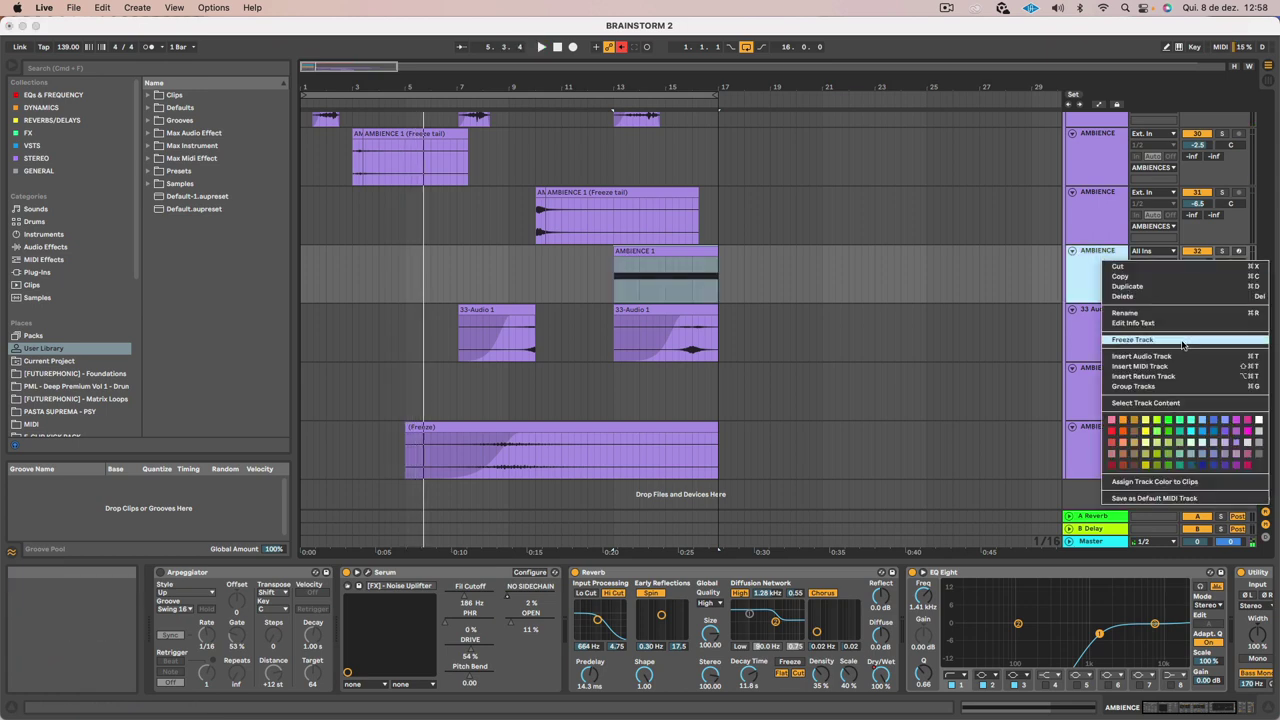
click(1142, 356)
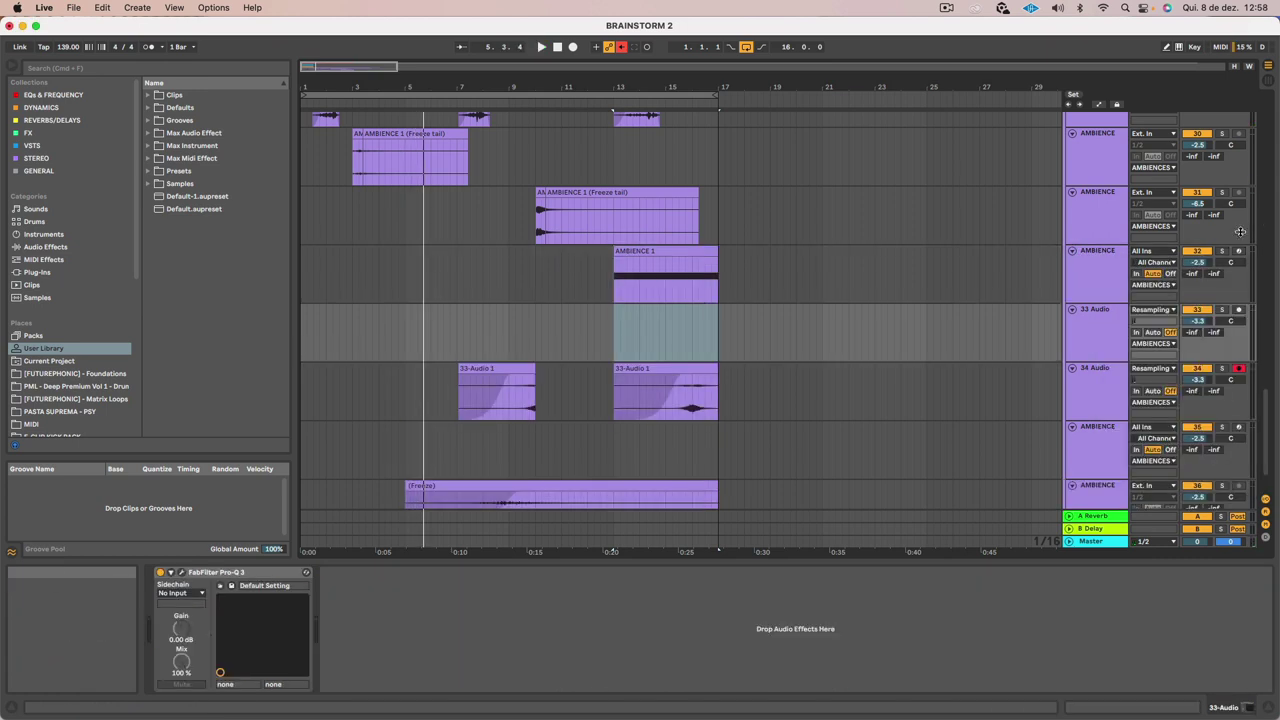
click(1239, 310)
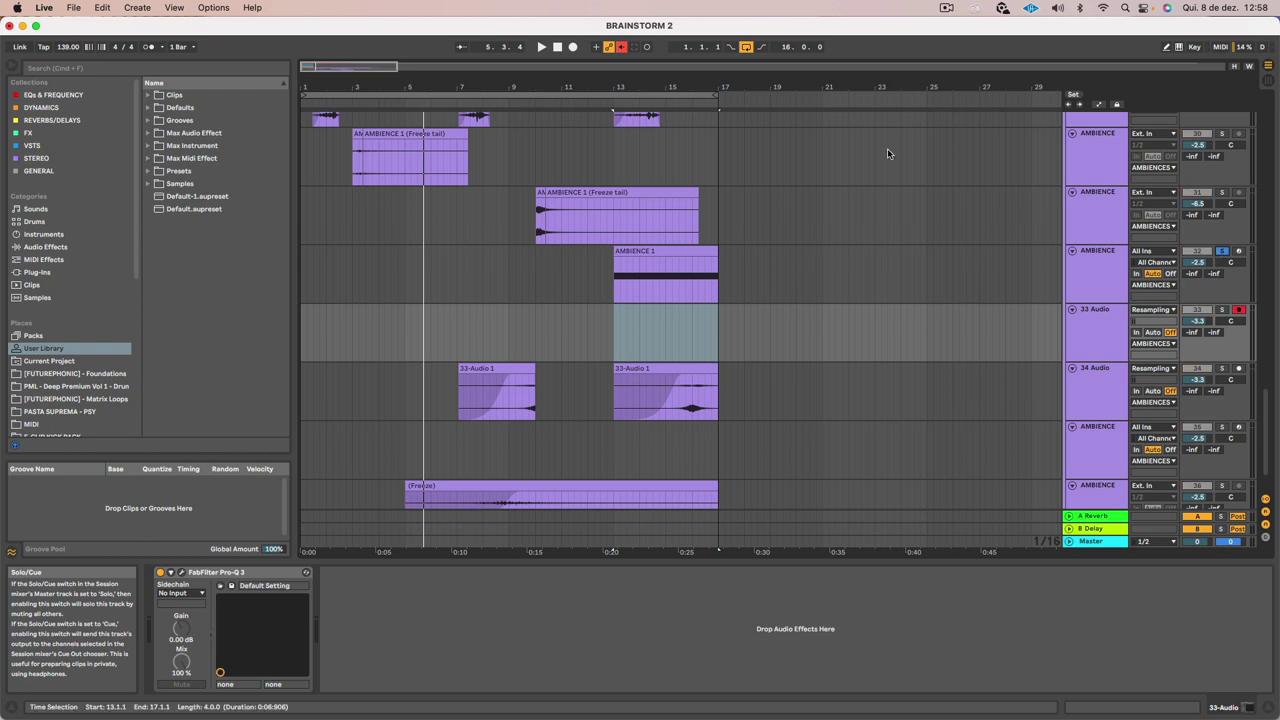
click(575, 47)
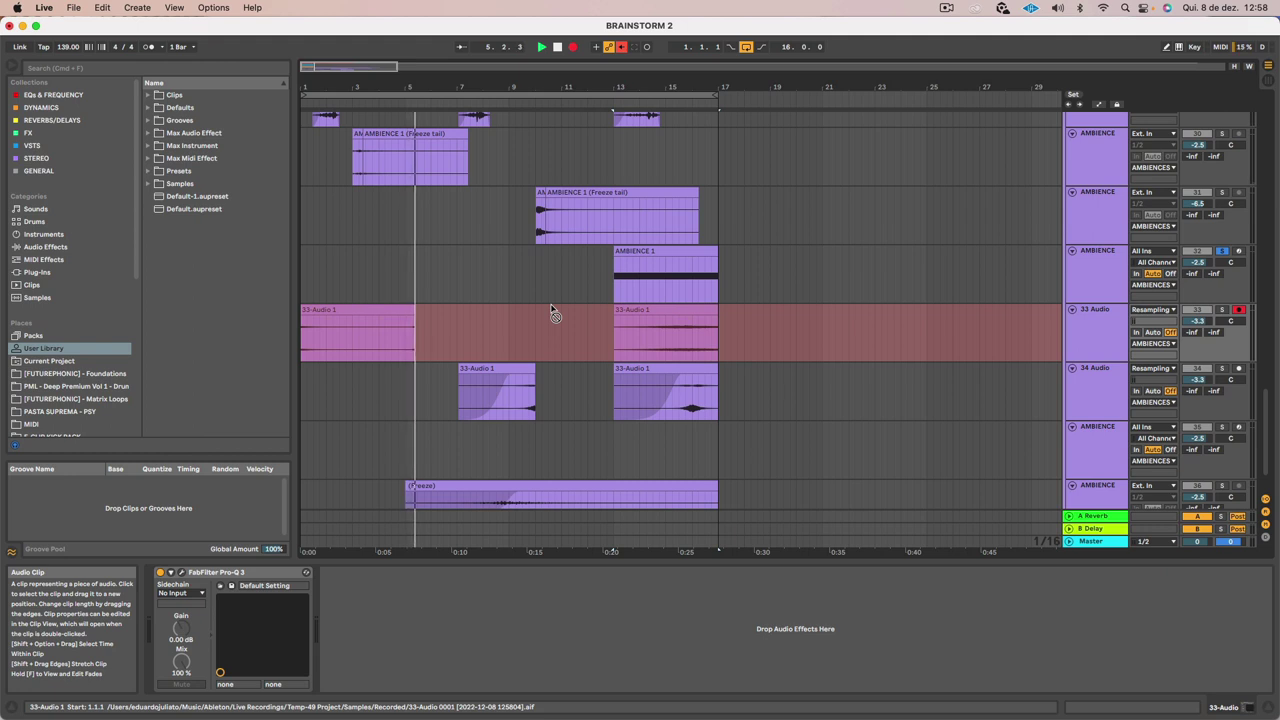
key(space)
Audition Serum's Short Sweep preset on the AMBIENCE 1 MIDI clip and load the Tonal Uplifter preset instead
click(753, 252)
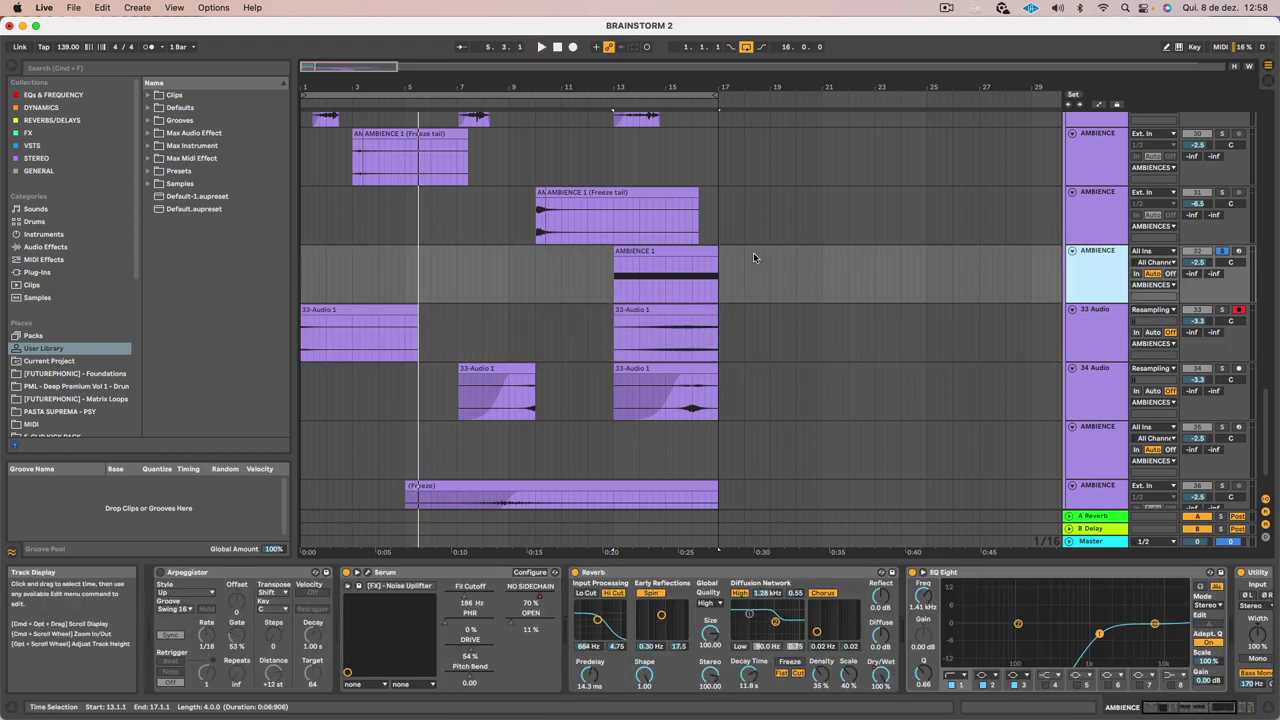
click(700, 251)
double_click(700, 251)
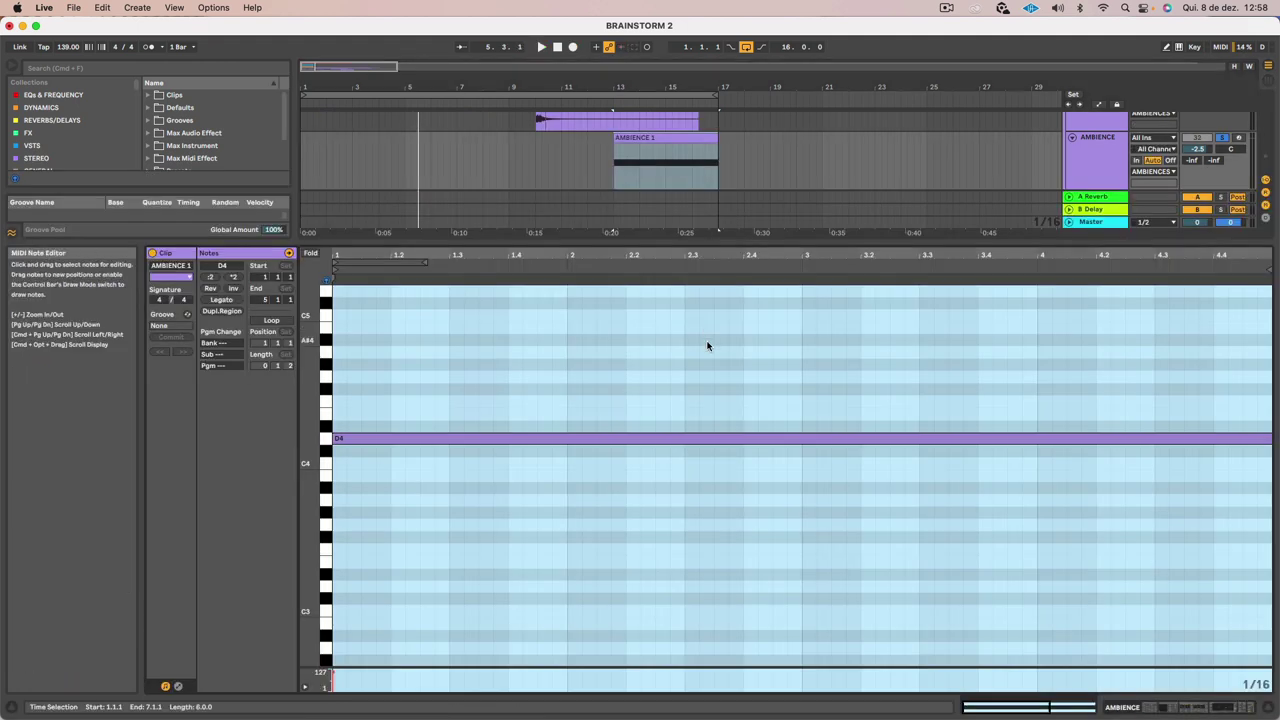
key(shift+Tab)
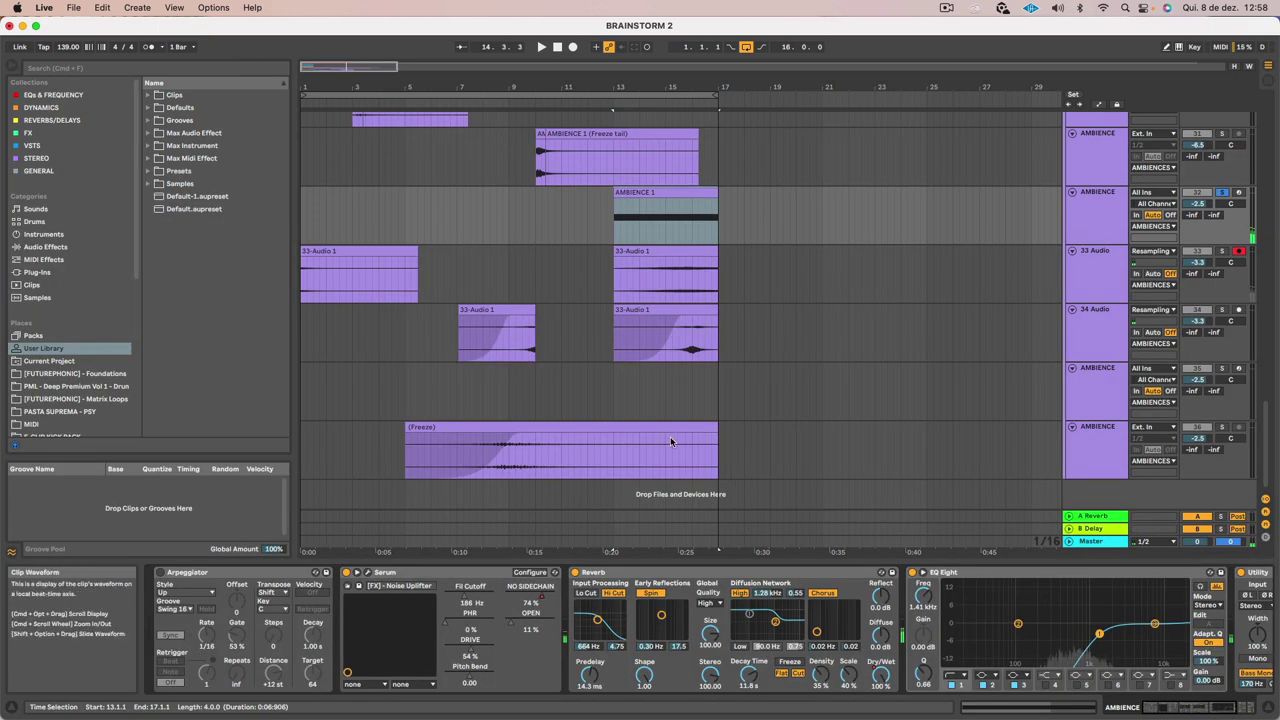
click(366, 574)
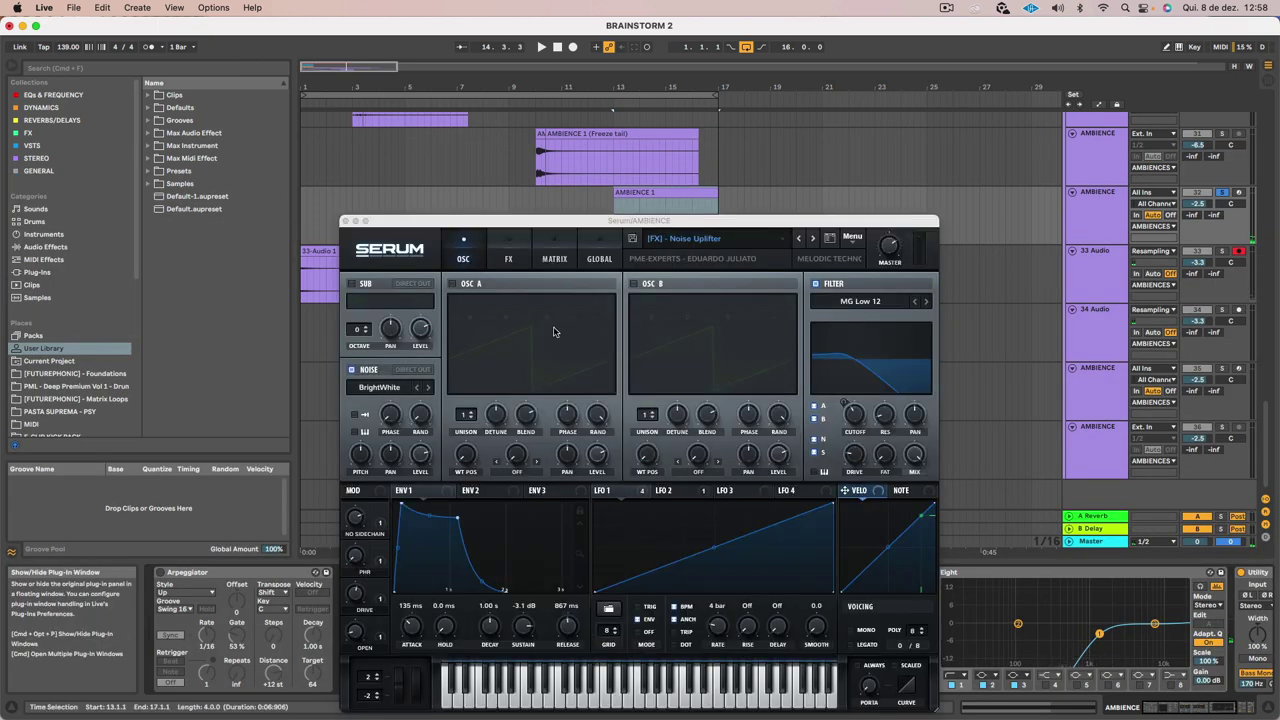
click(813, 241)
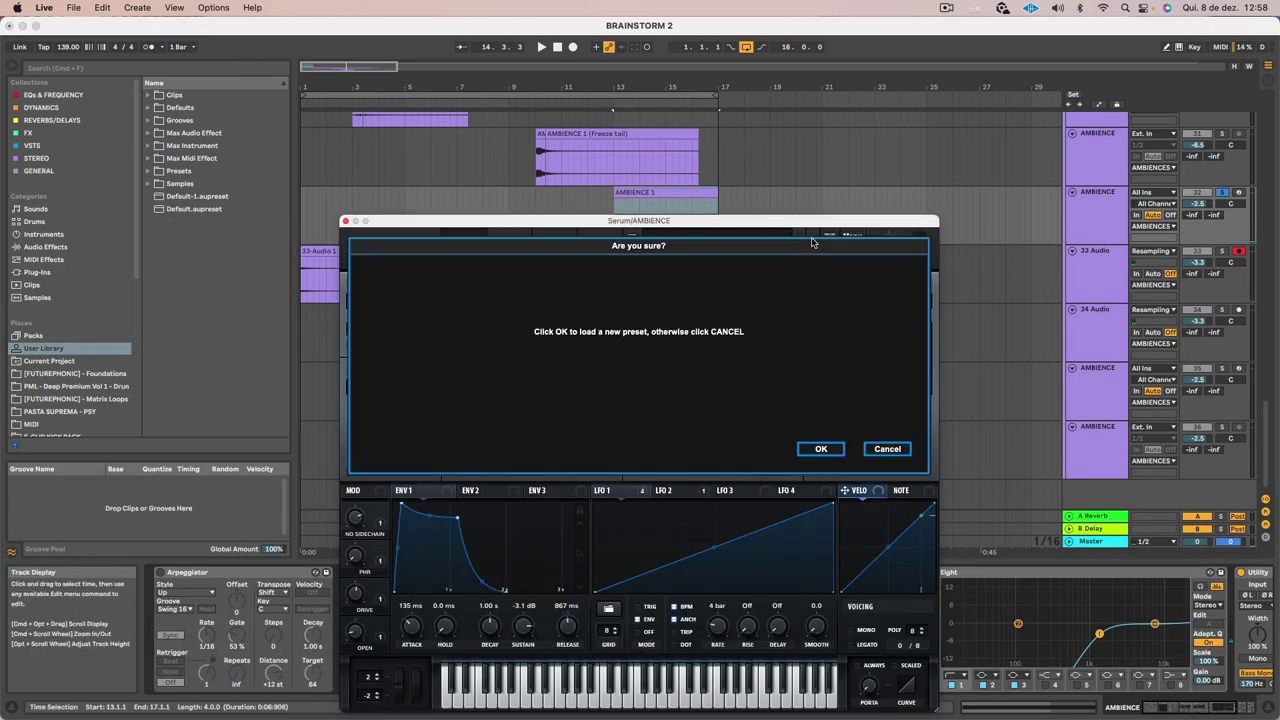
click(820, 450)
key(space)
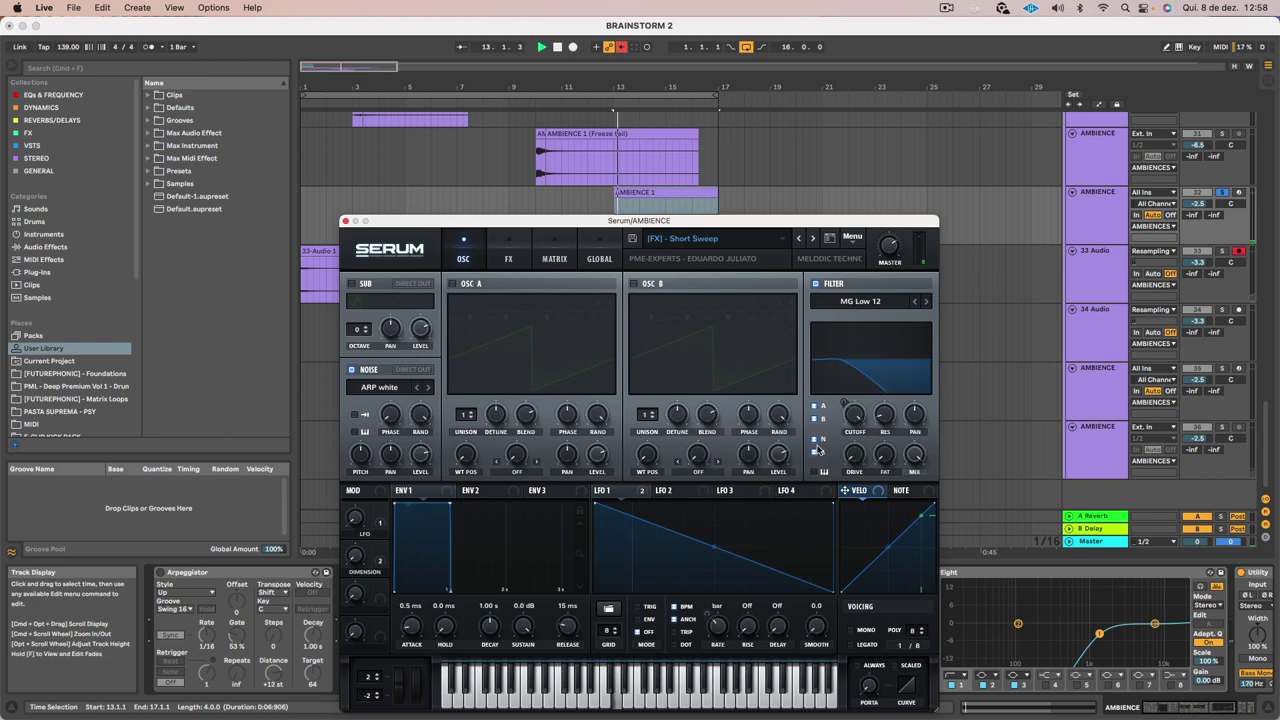
click(812, 241)
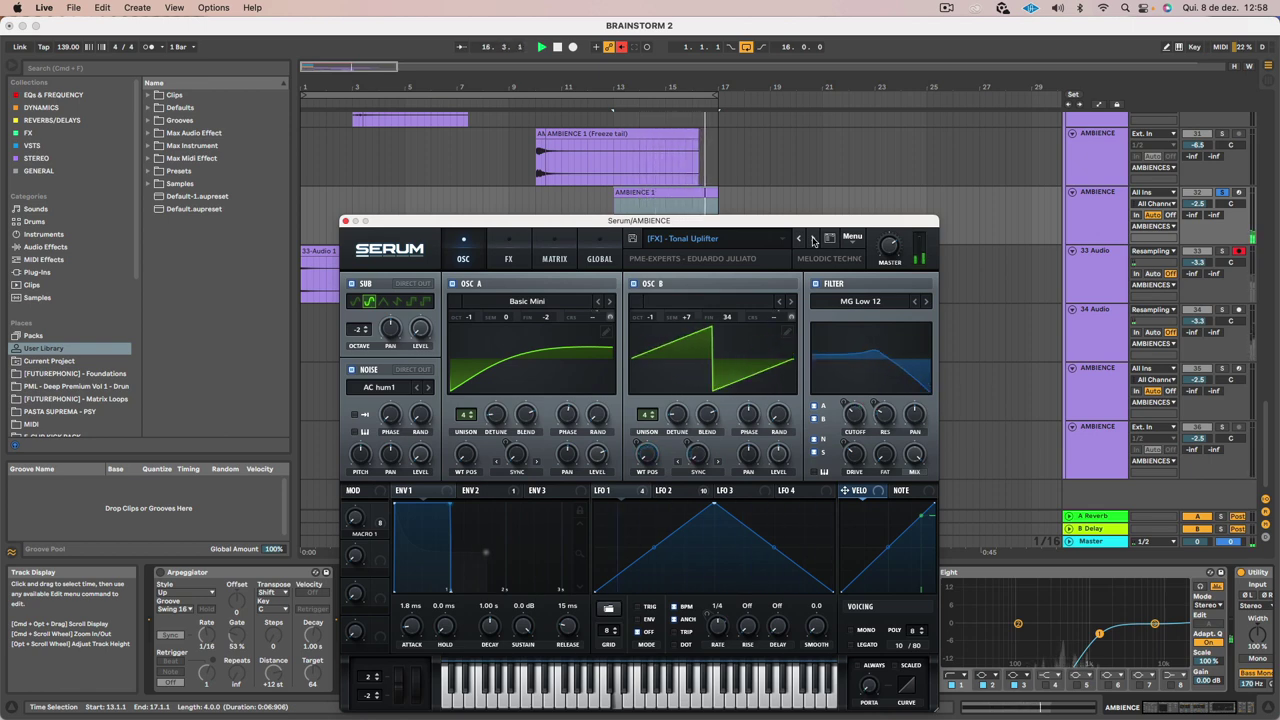
Set the Reverb's Dry/Wet to 0.0% on the AMBIENCE MIDI track
drag(793, 229, 288, 202)
drag(879, 676, 879, 710)
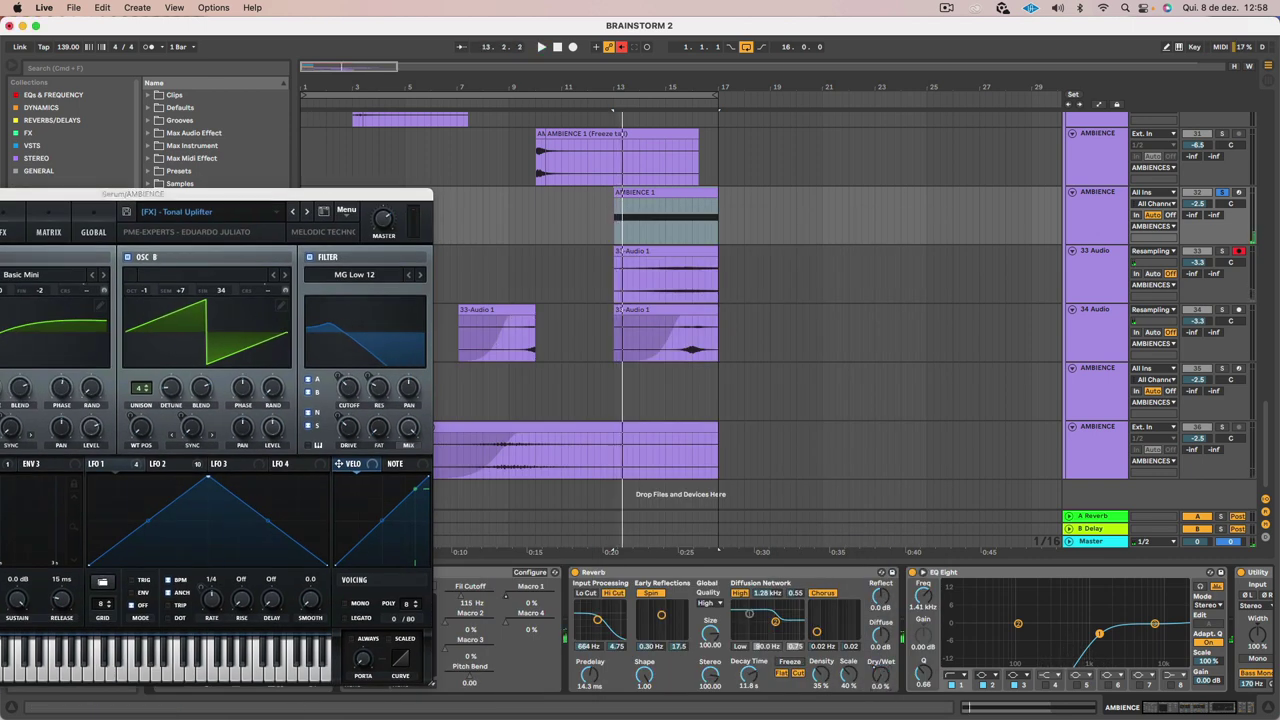
Unsolo the AMBIENCE MIDI track and set Serum's octave to 0 for OSC A and +1 for OSC B
click(660, 189)
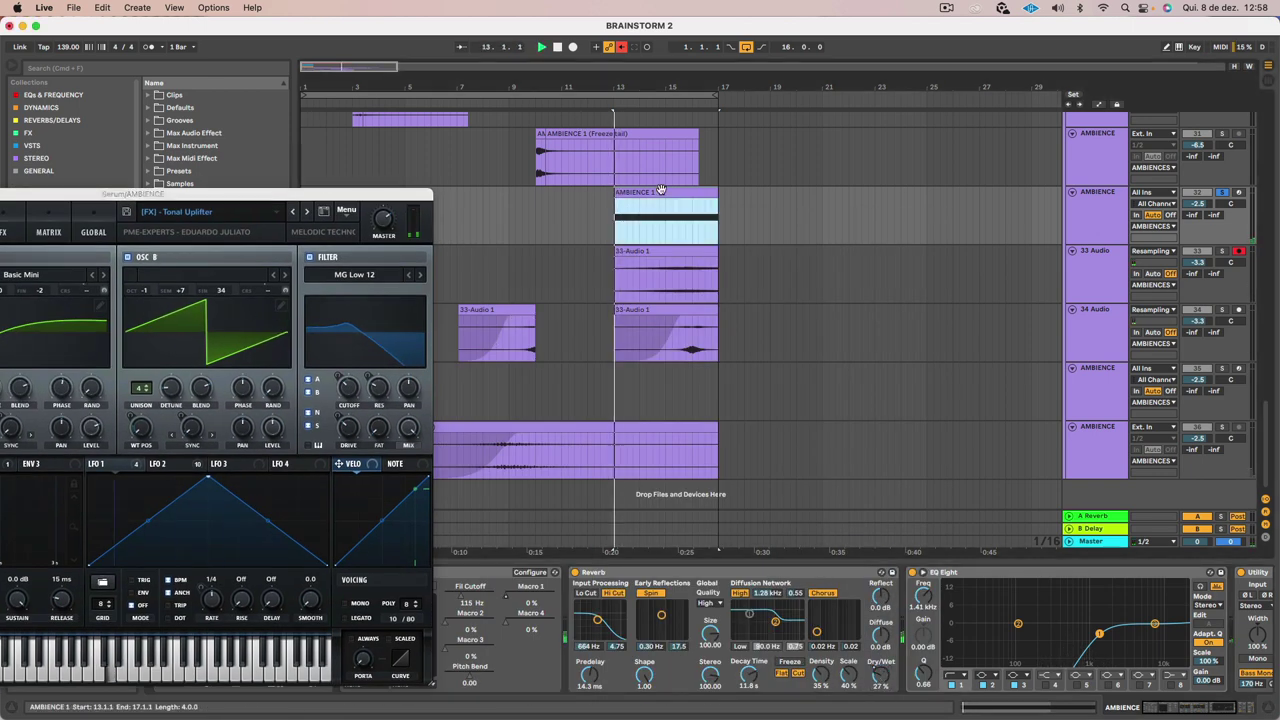
drag(381, 199, 628, 165)
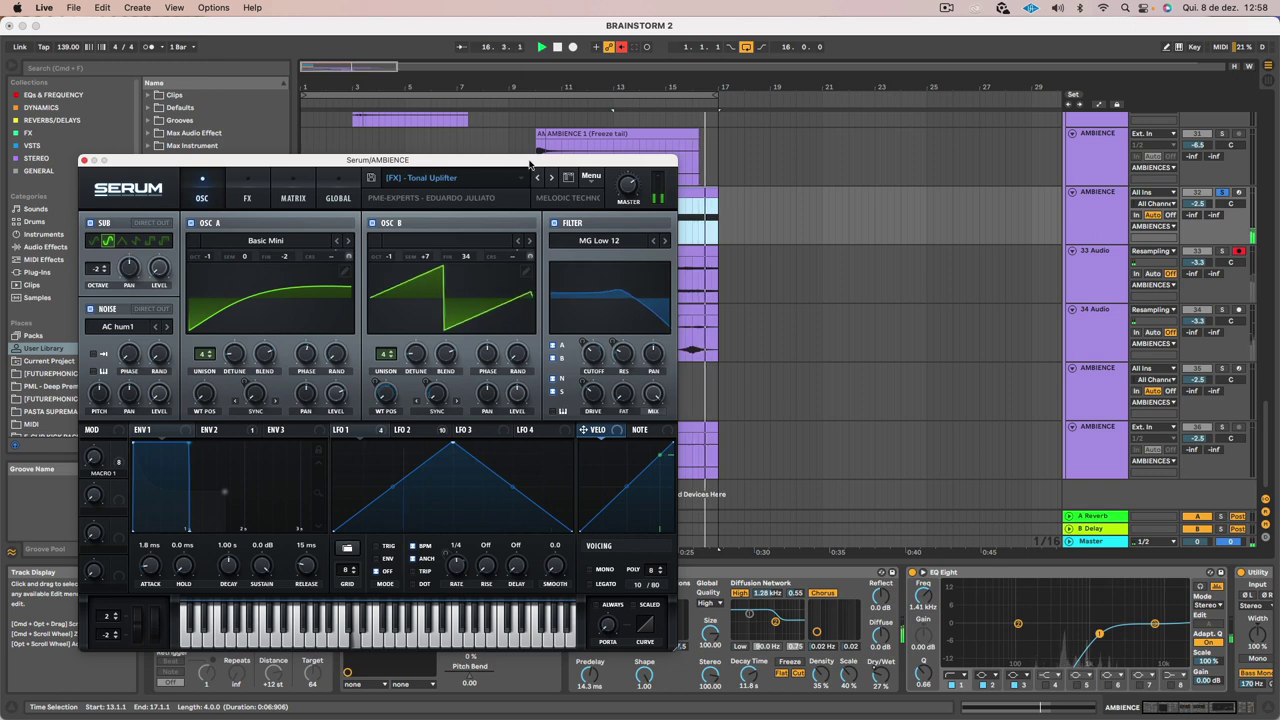
click(1224, 193)
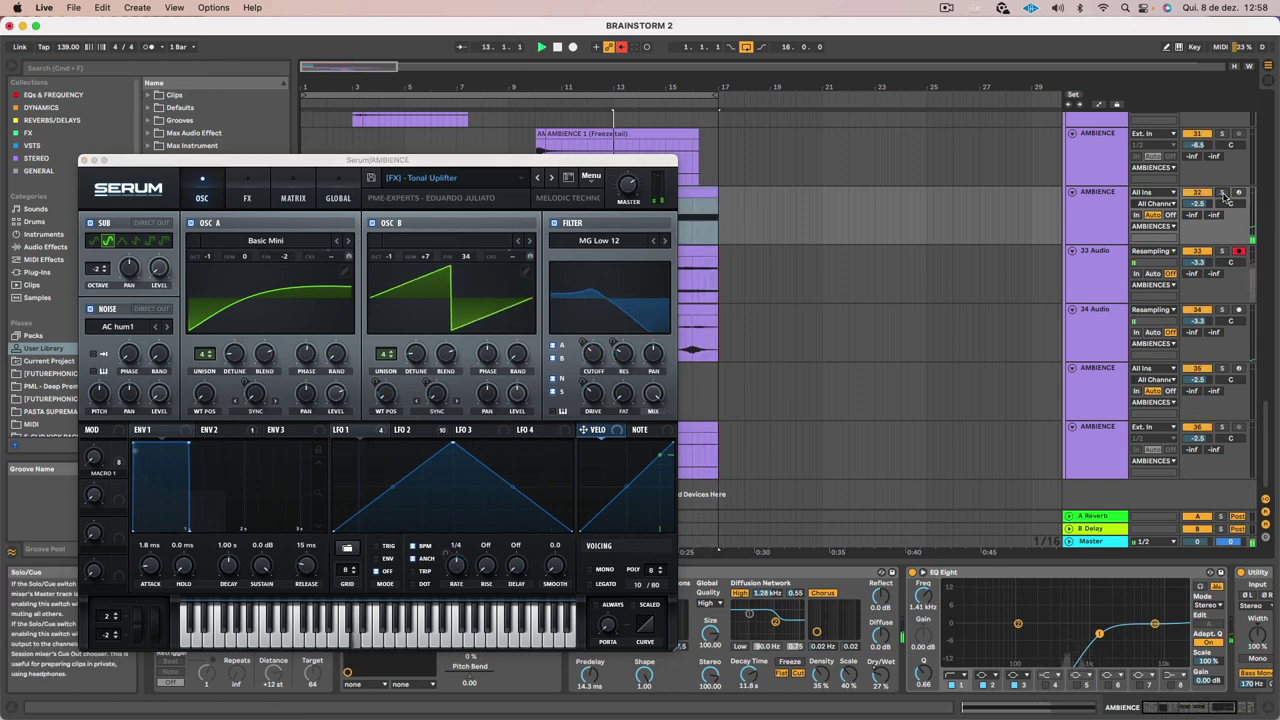
drag(210, 258, 217, 244)
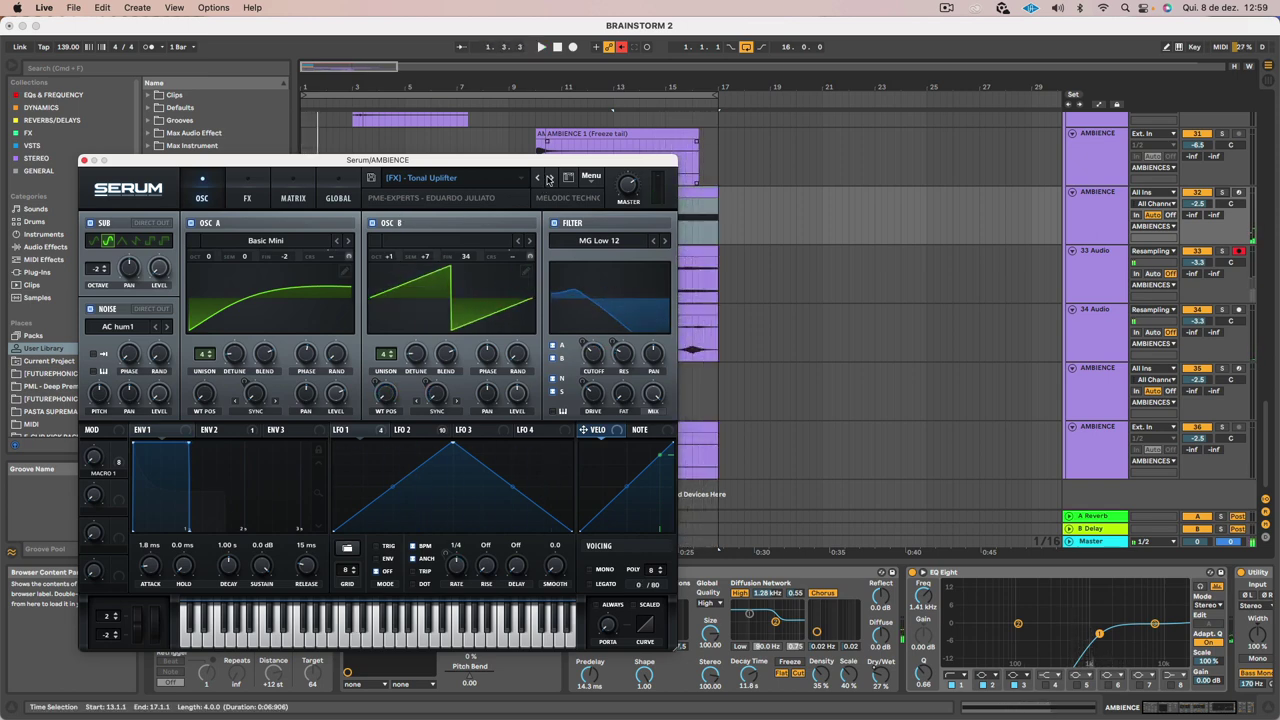
Audition Serum's Transition Reverser preset in the mix and load the Uplifter 1 preset instead
click(551, 178)
key(space)
key(space)
click(560, 389)
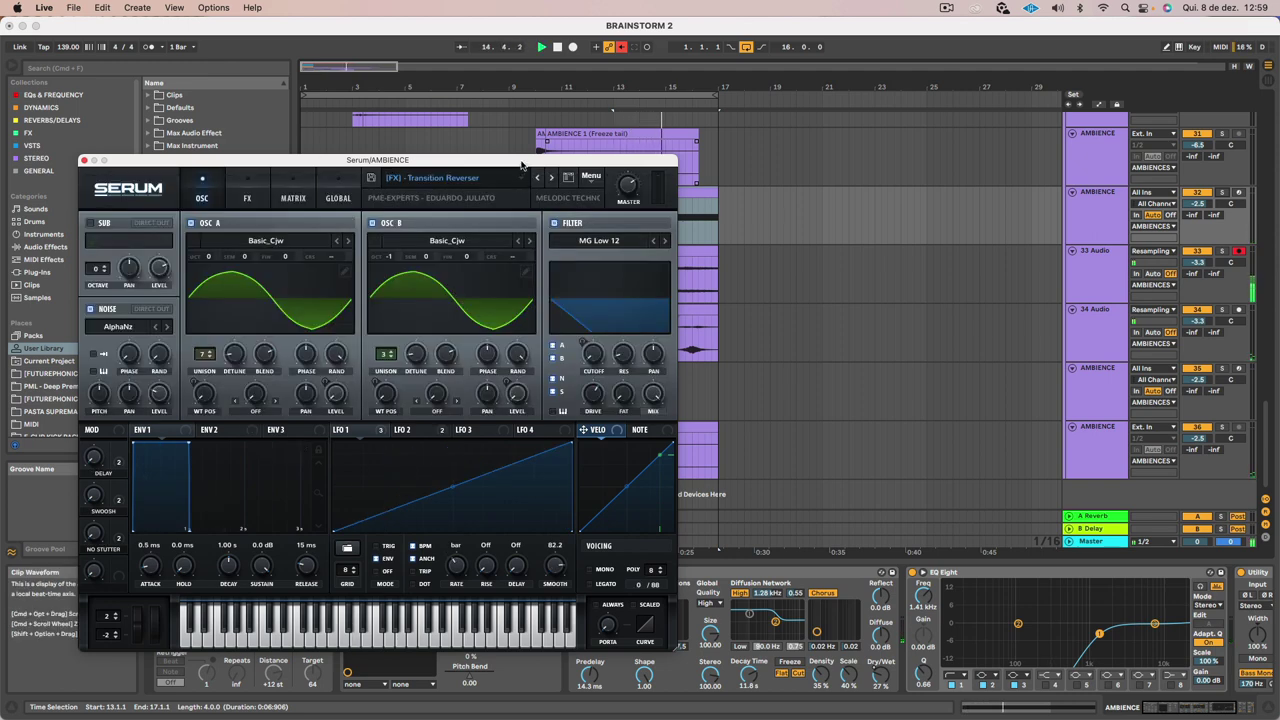
drag(522, 162, 601, 196)
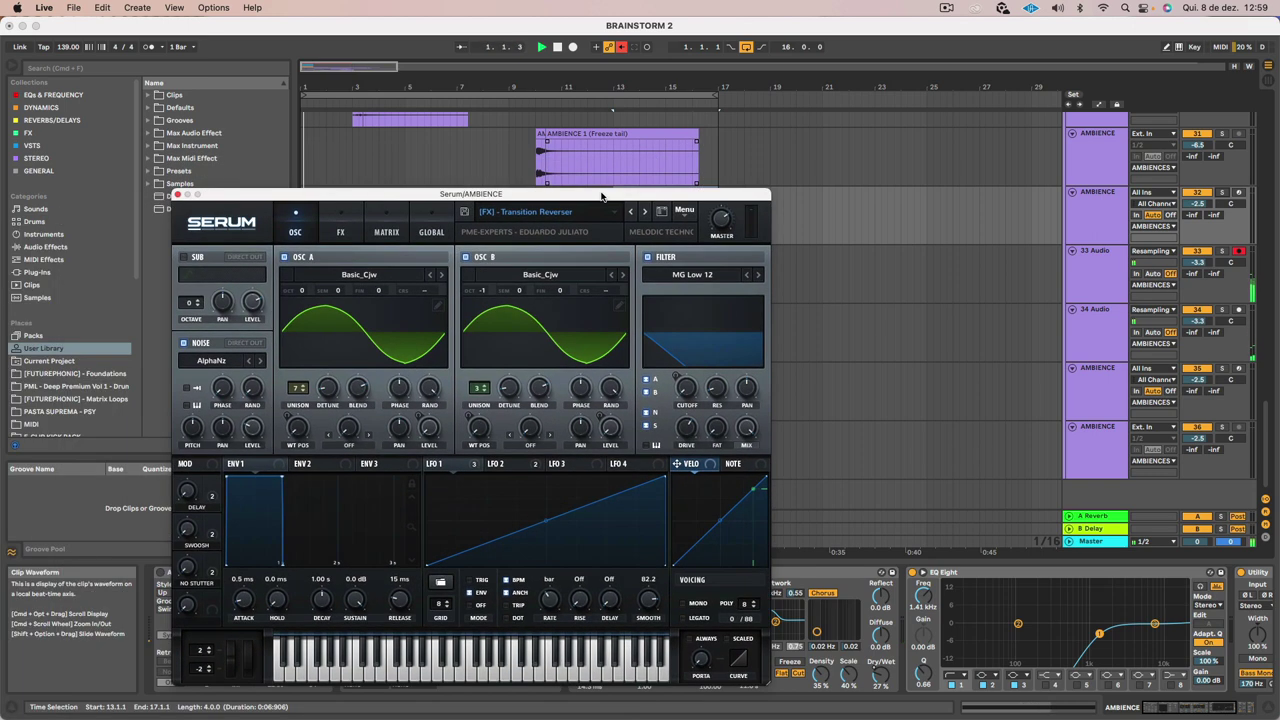
click(646, 213)
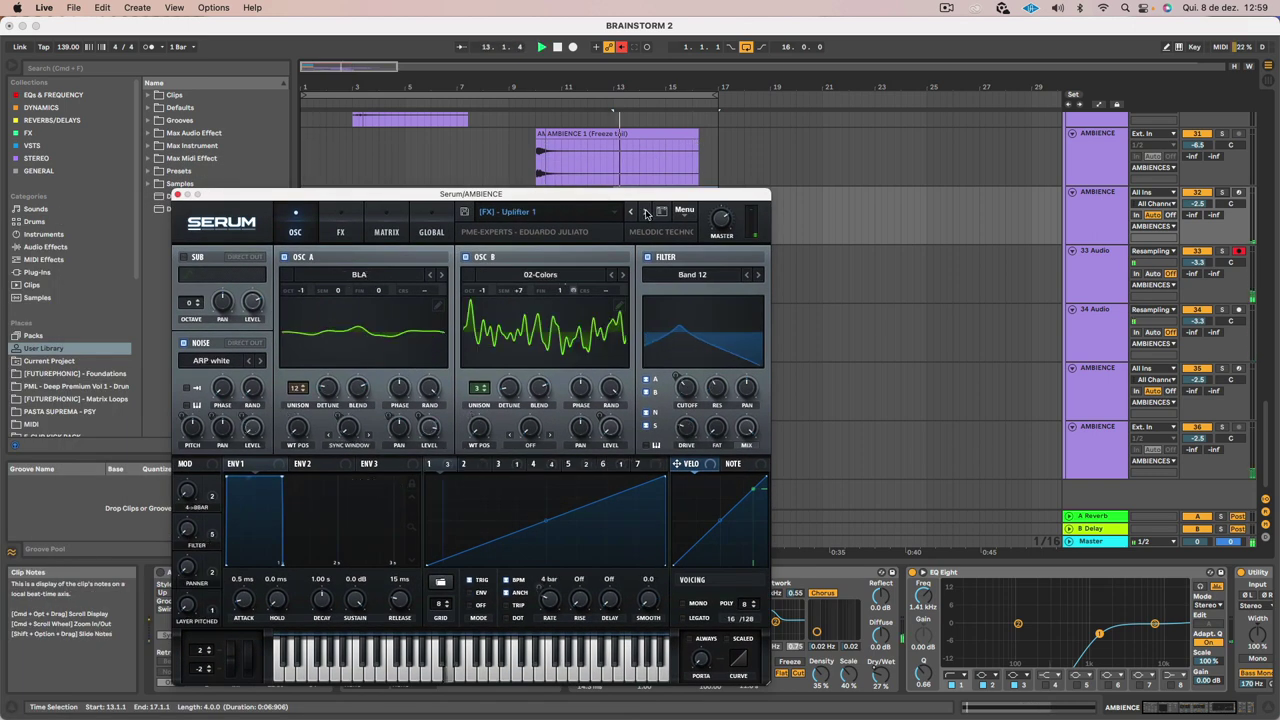
Check the MIDI notes of the AMBIENCE 1 clip and listen to it with the Uplifter 1 sound
drag(646, 195, 655, 304)
double_click(651, 192)
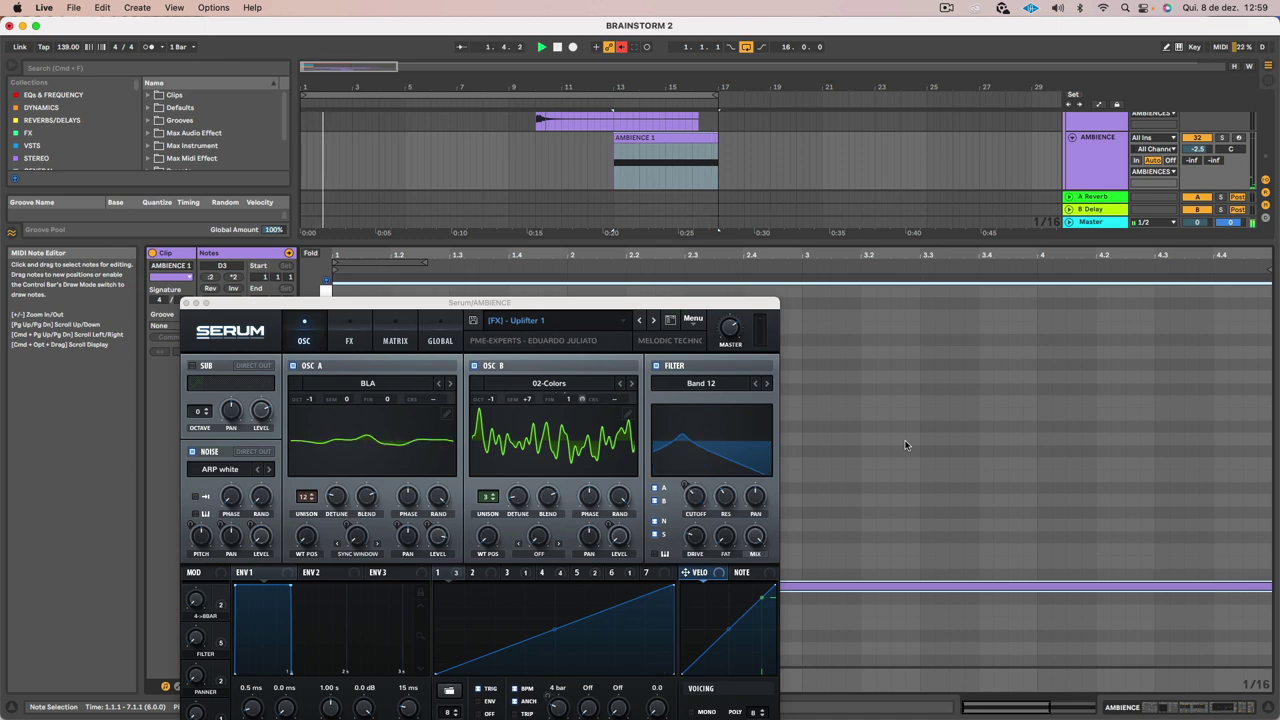
key(shift+Tab)
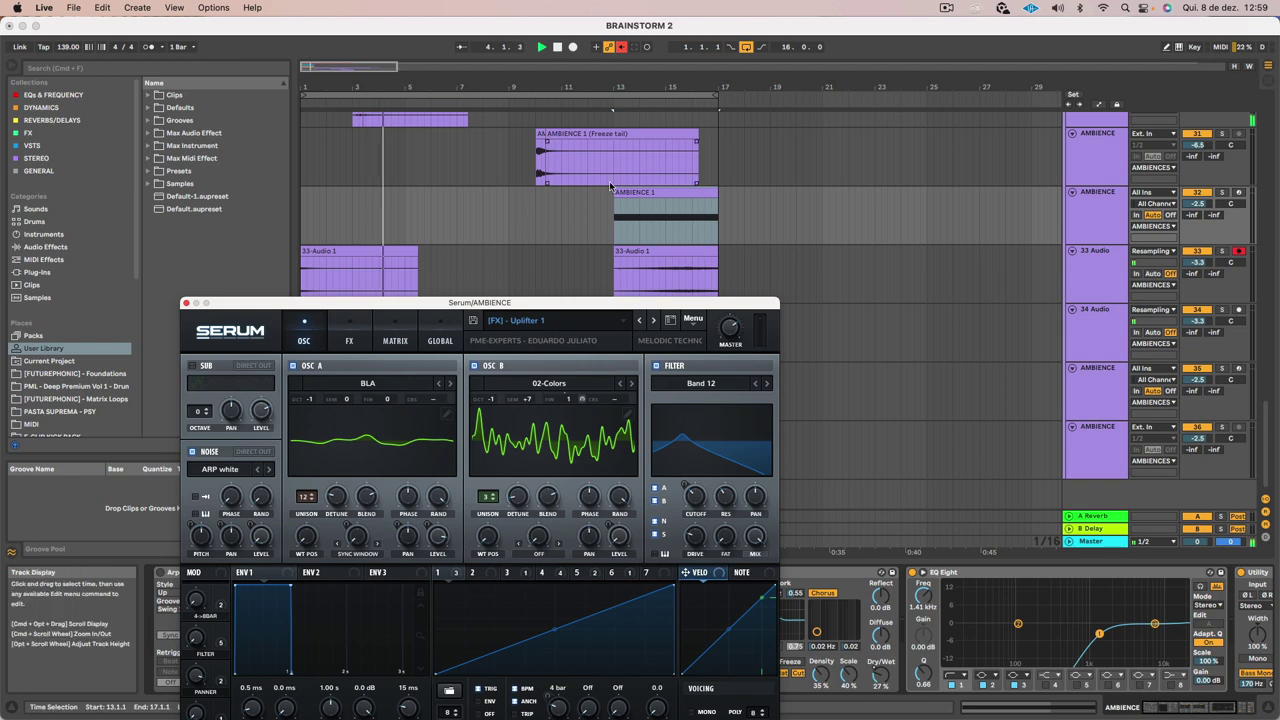
click(688, 190)
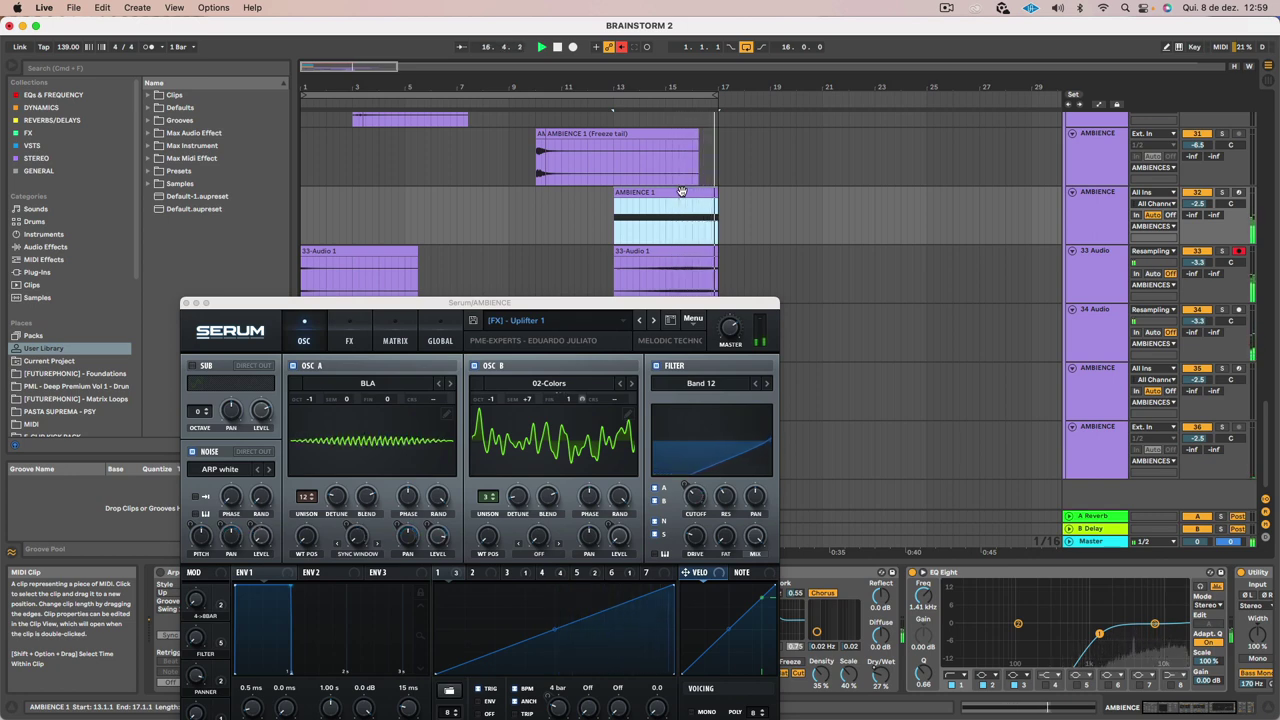
Duplicate the Serum AMBIENCE MIDI track and delete the duplicate
click(1088, 213)
right_click(1088, 213)
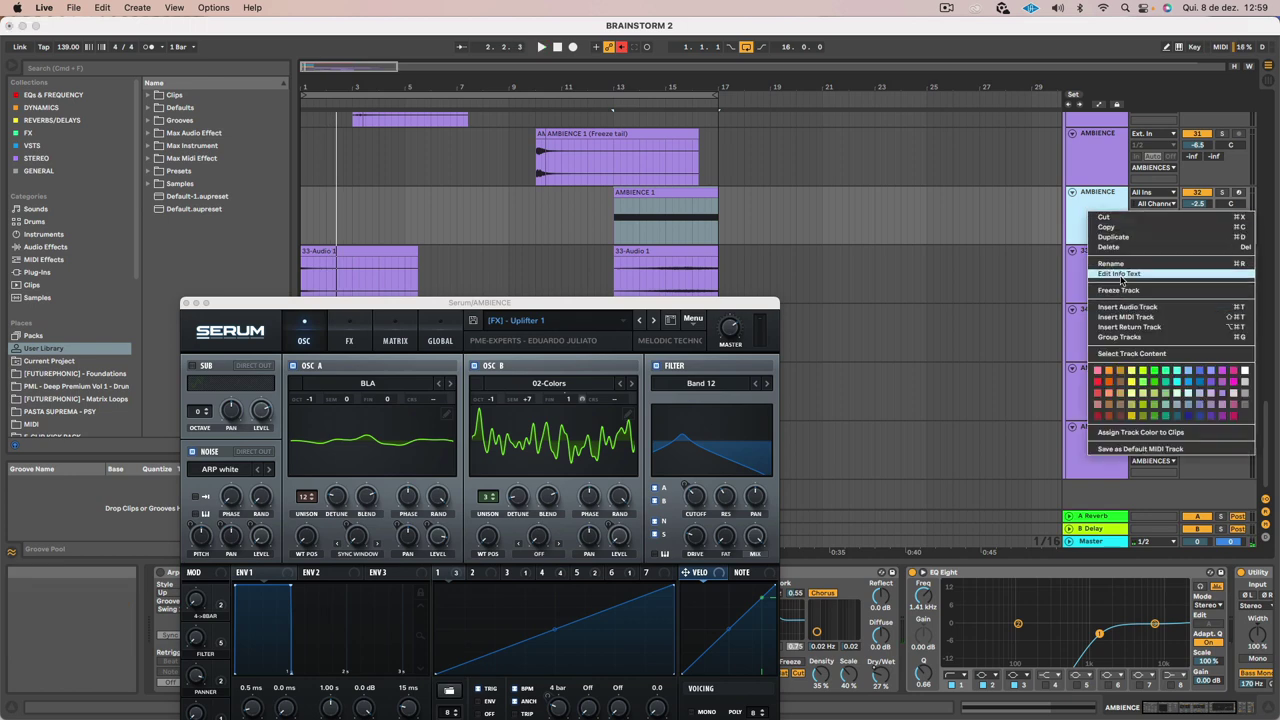
click(1090, 194)
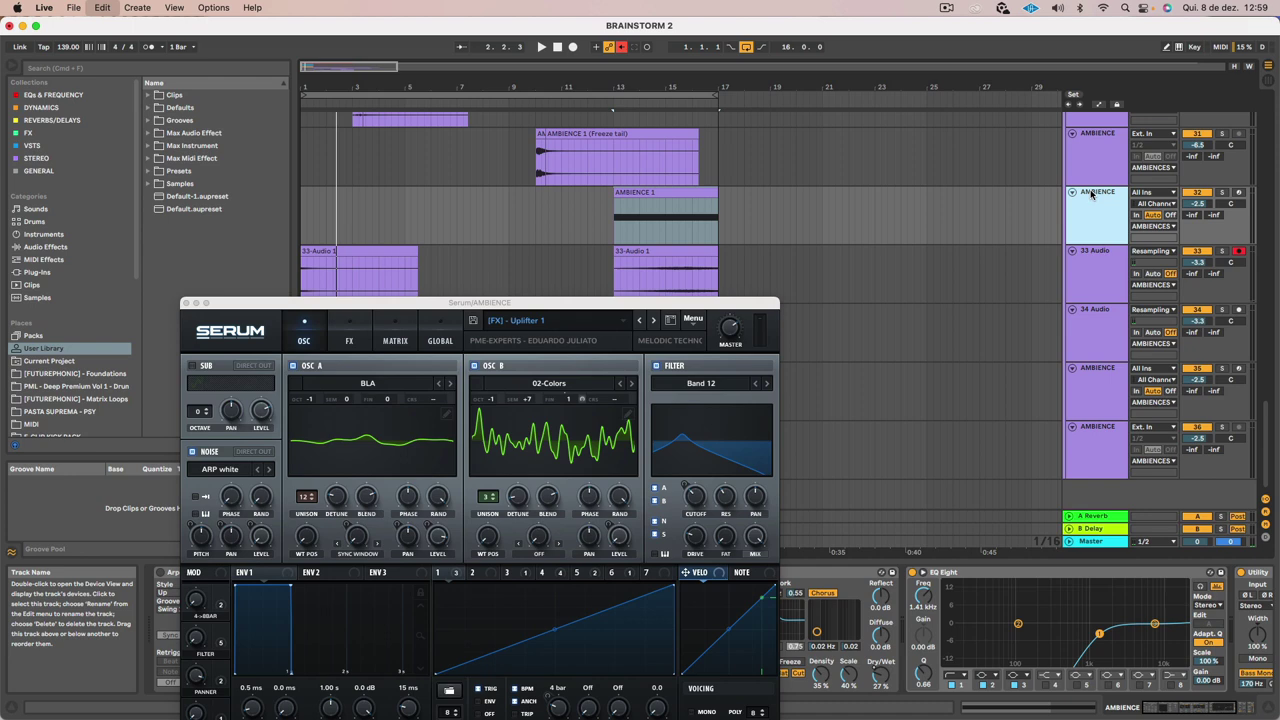
key(super+d)
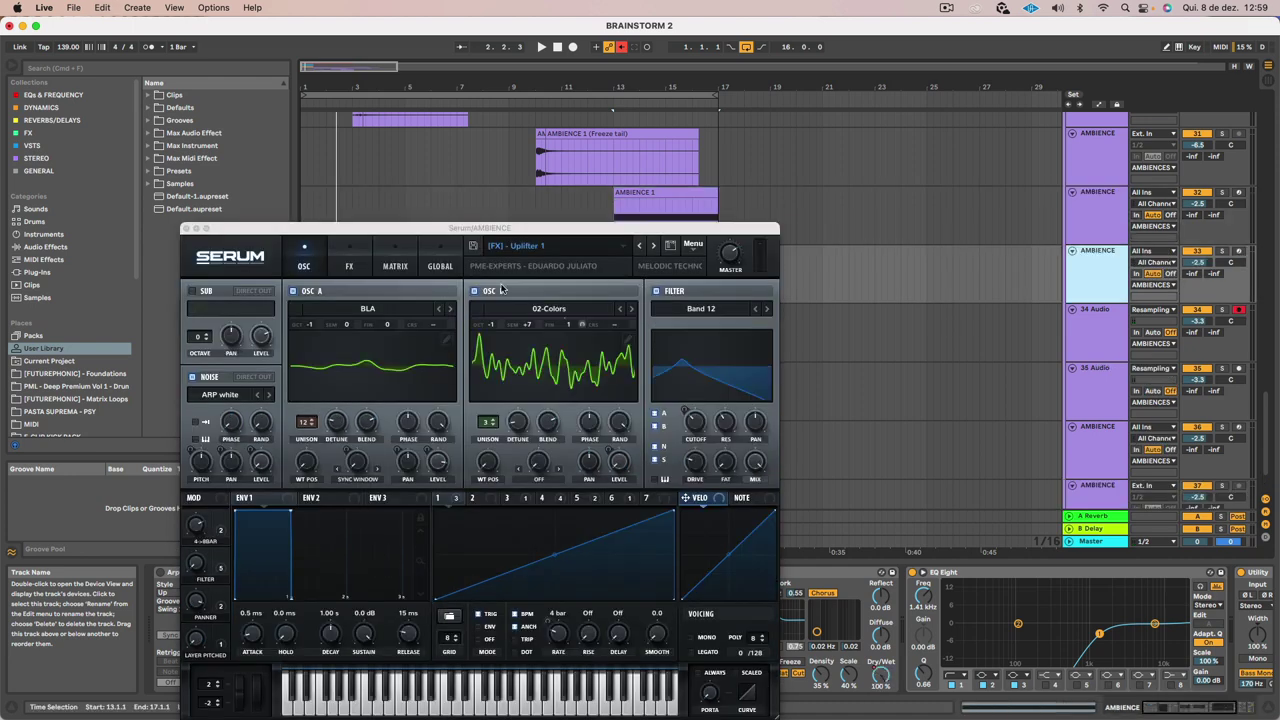
drag(185, 231, 167, 303)
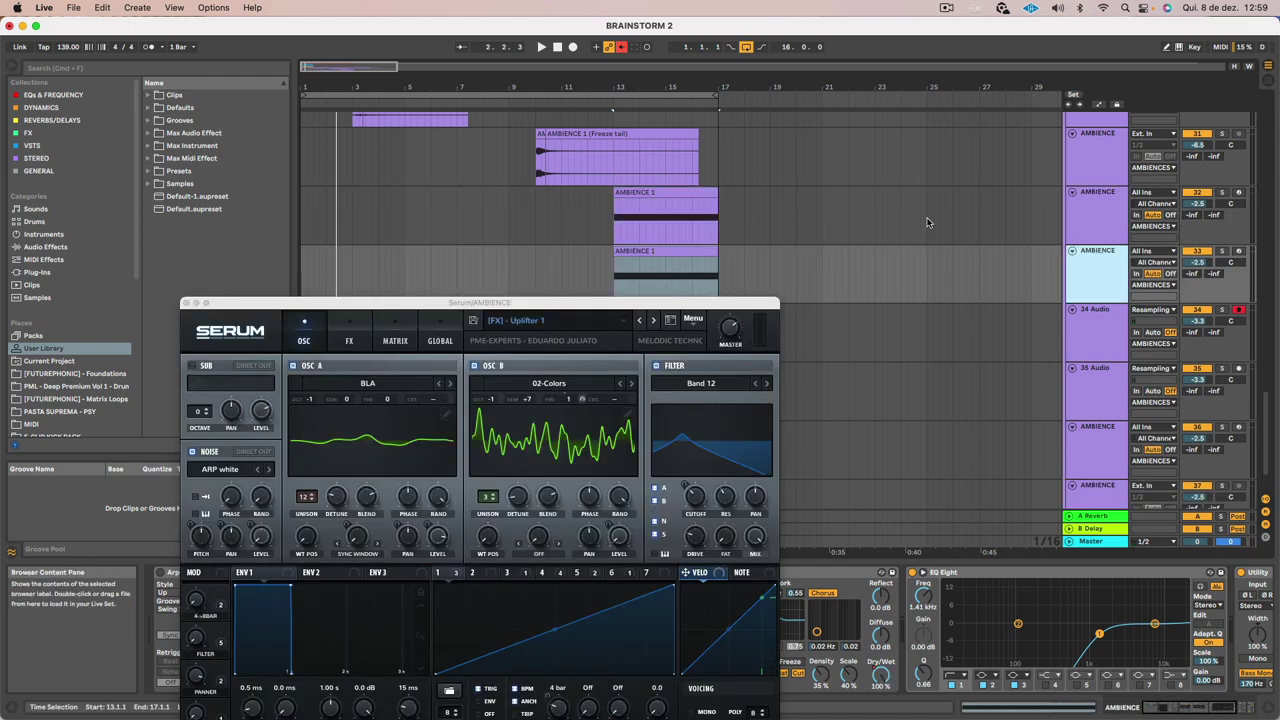
click(185, 303)
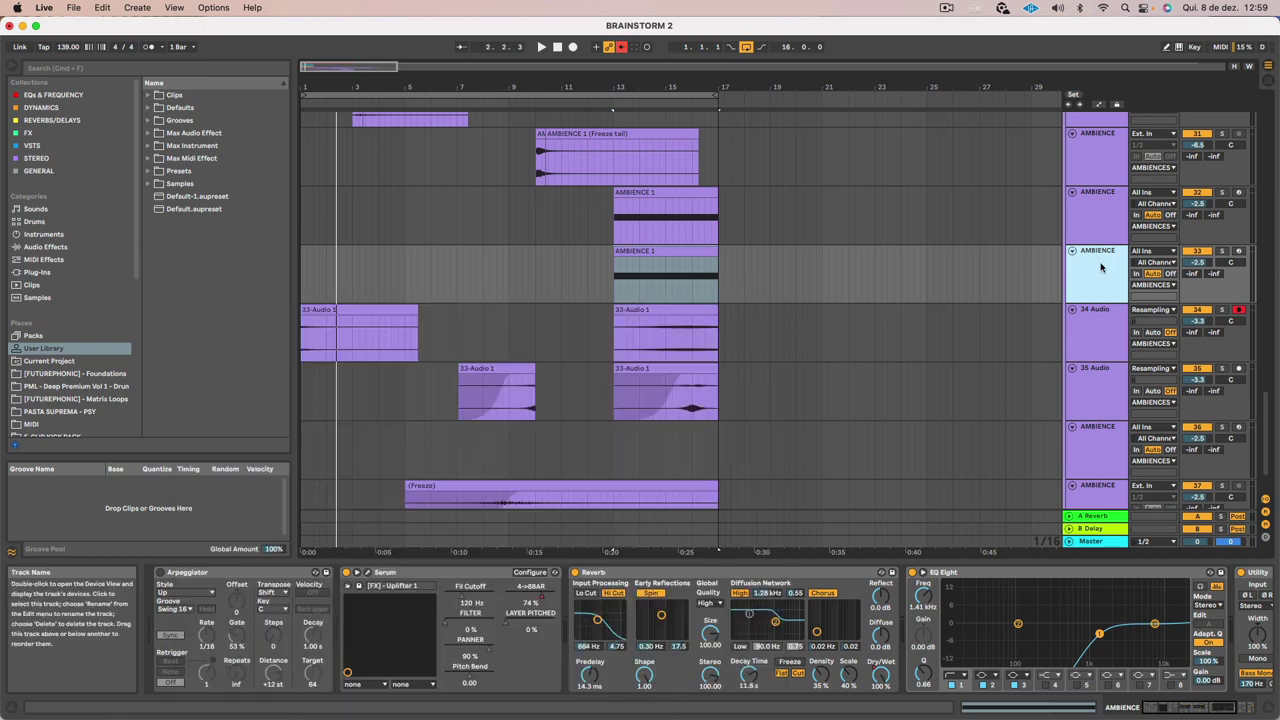
key(Delete)
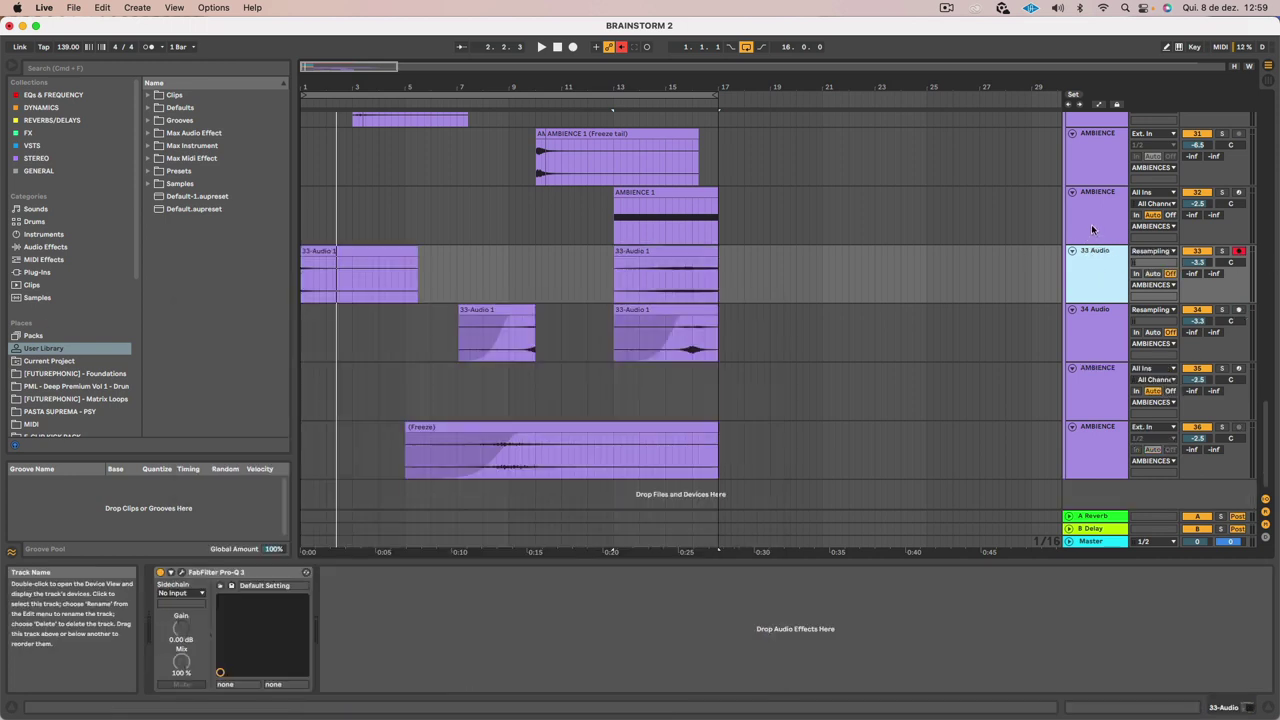
Freeze the AMBIENCE MIDI track holding the Uplifter 1 sound and flatten it to audio
click(1090, 228)
right_click(1092, 226)
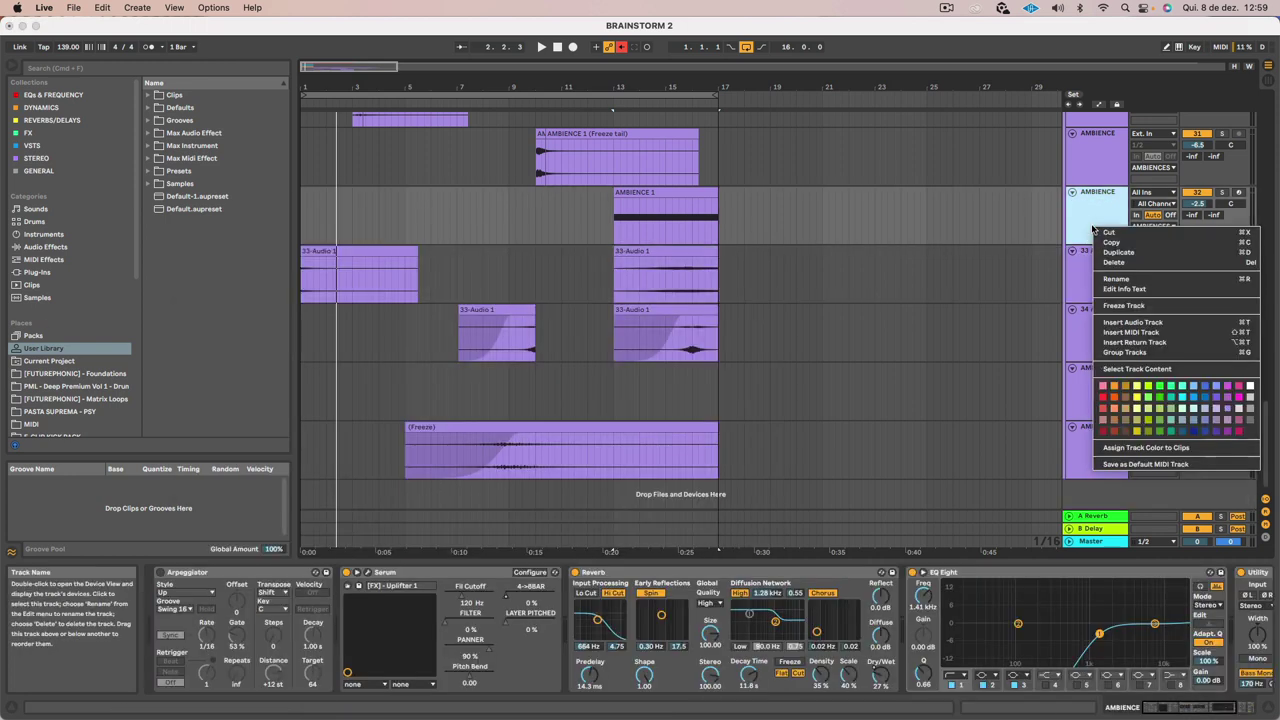
click(1130, 306)
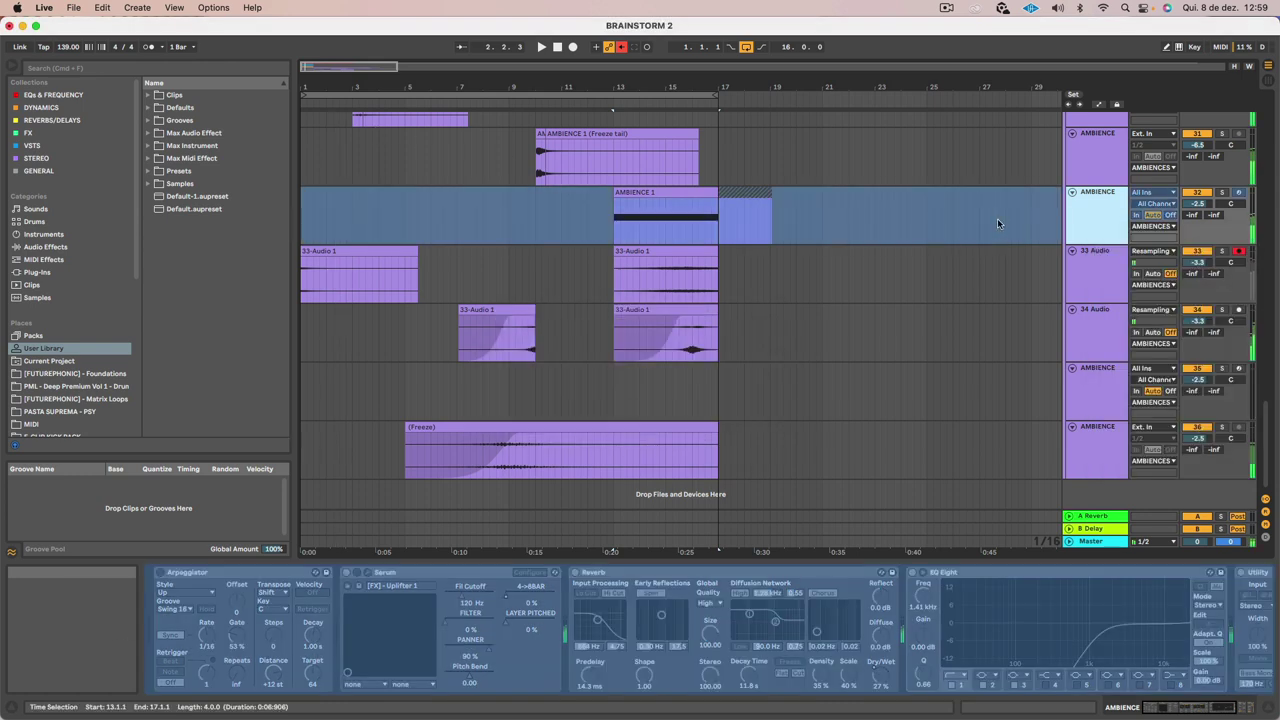
right_click(1090, 207)
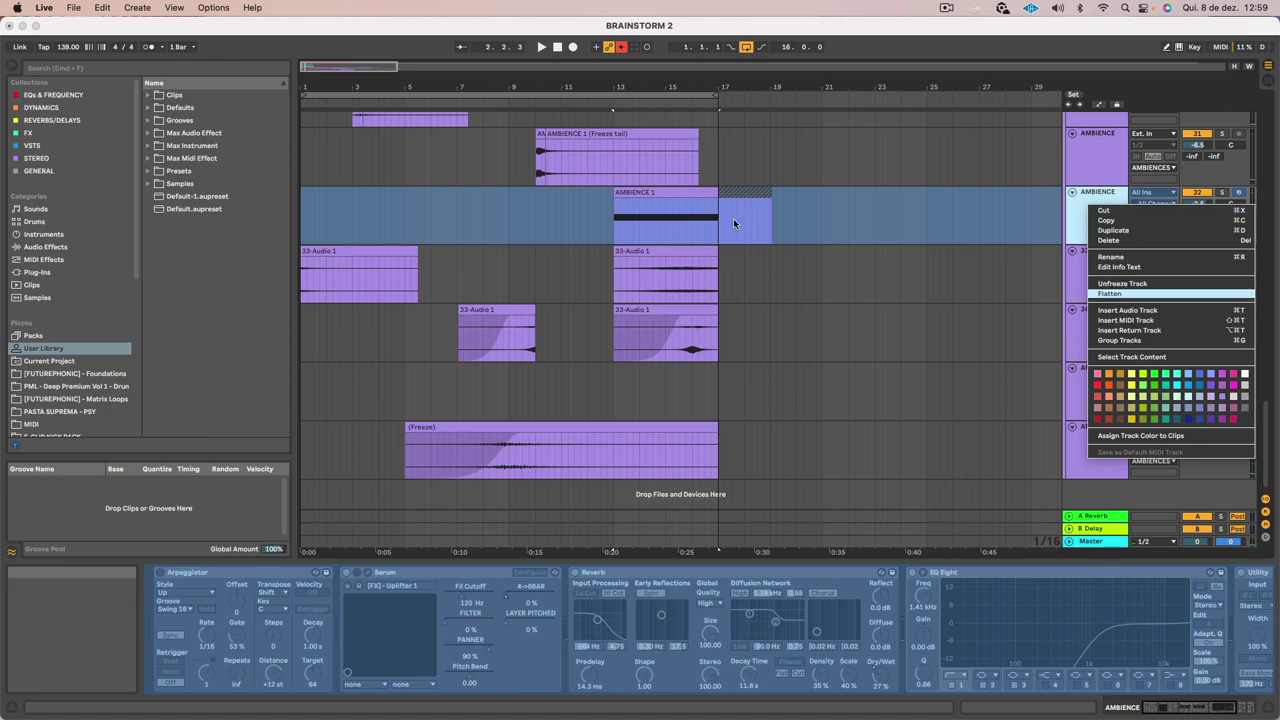
Copy the flattened freeze tail clip from bar 17 to bar 1 on the same track and play the arrangement
double_click(738, 192)
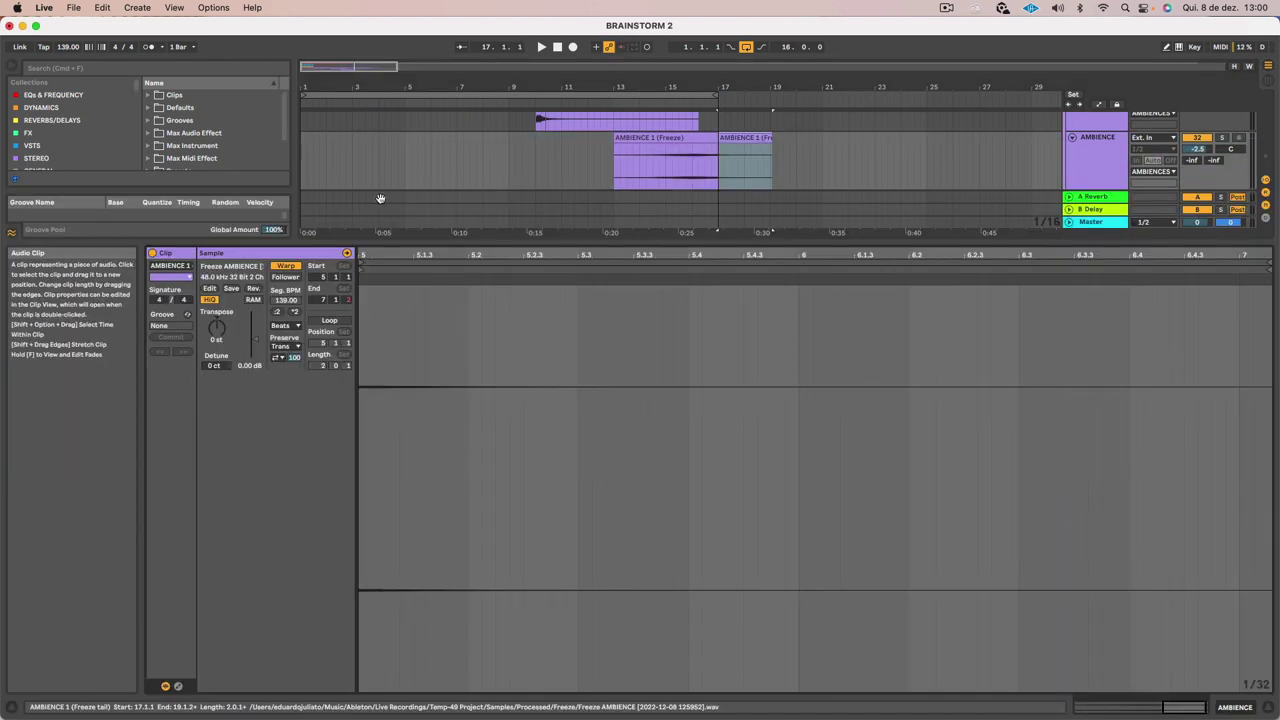
drag(525, 243, 560, 650)
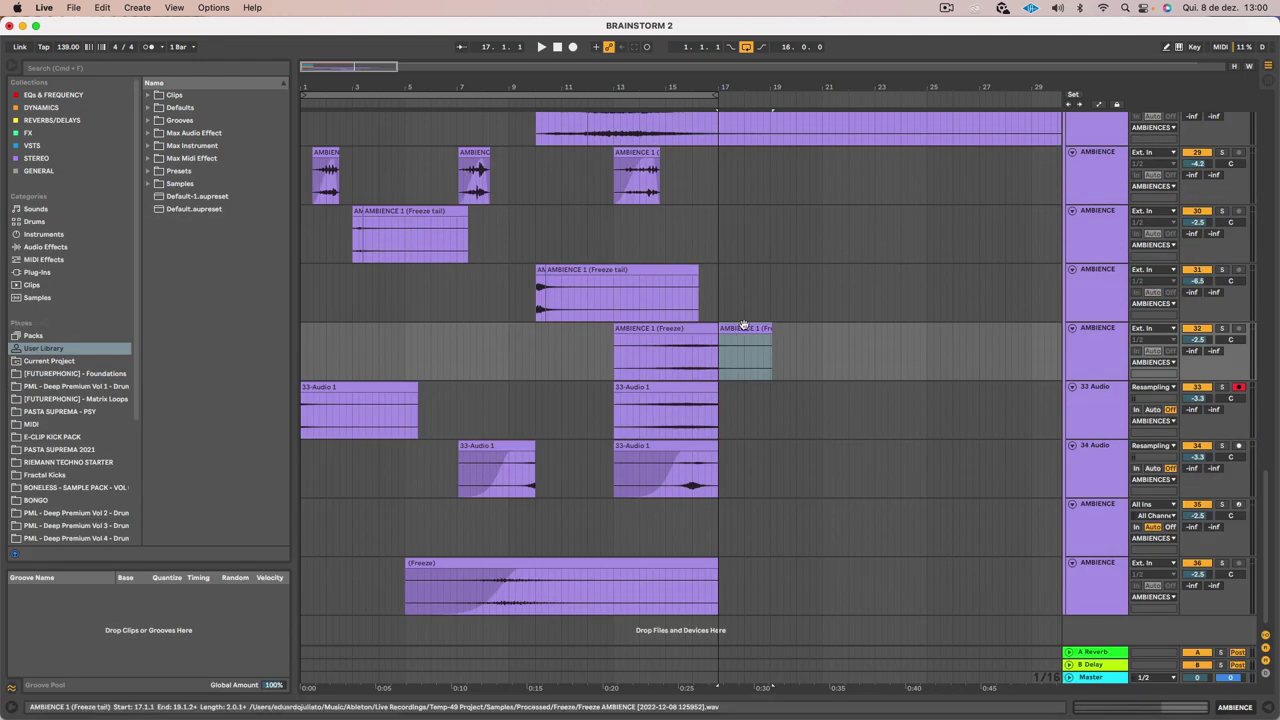
drag(743, 326, 378, 327)
key(space)
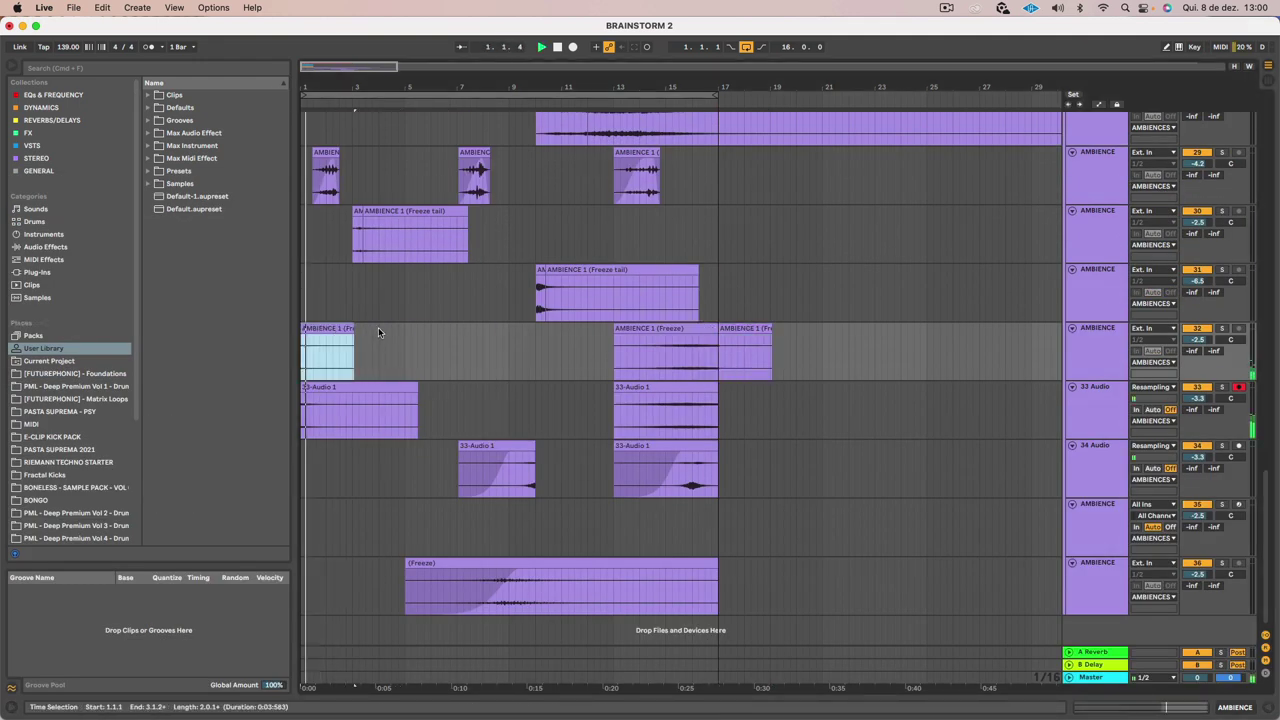
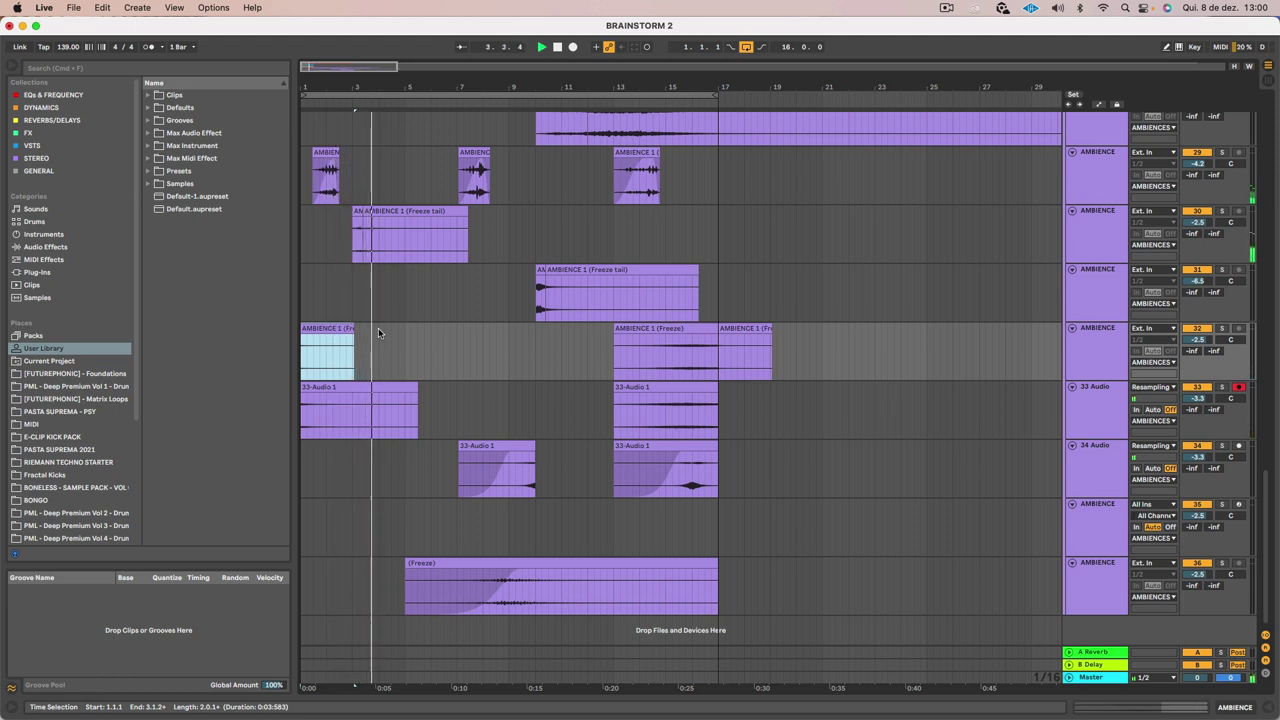
Add a short fade-in to the start of the AMBIENCE clip at bar 3 on track 30
click(357, 226)
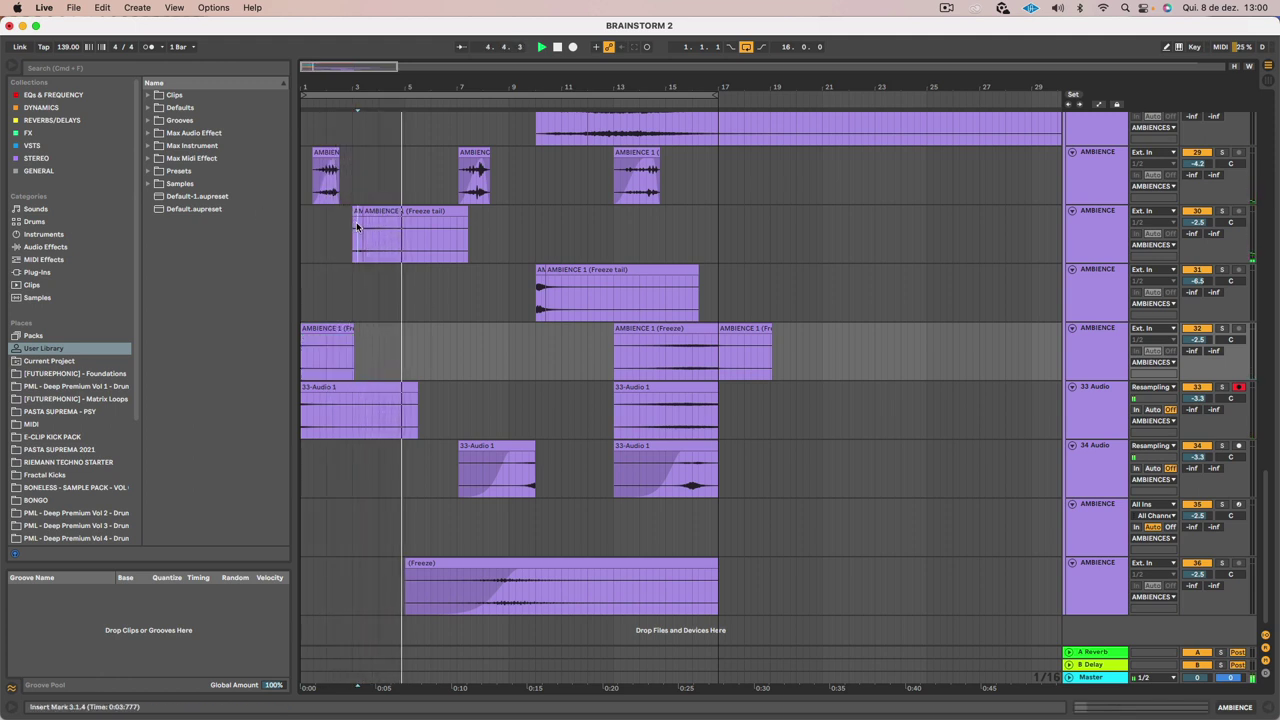
drag(363, 88, 372, 104)
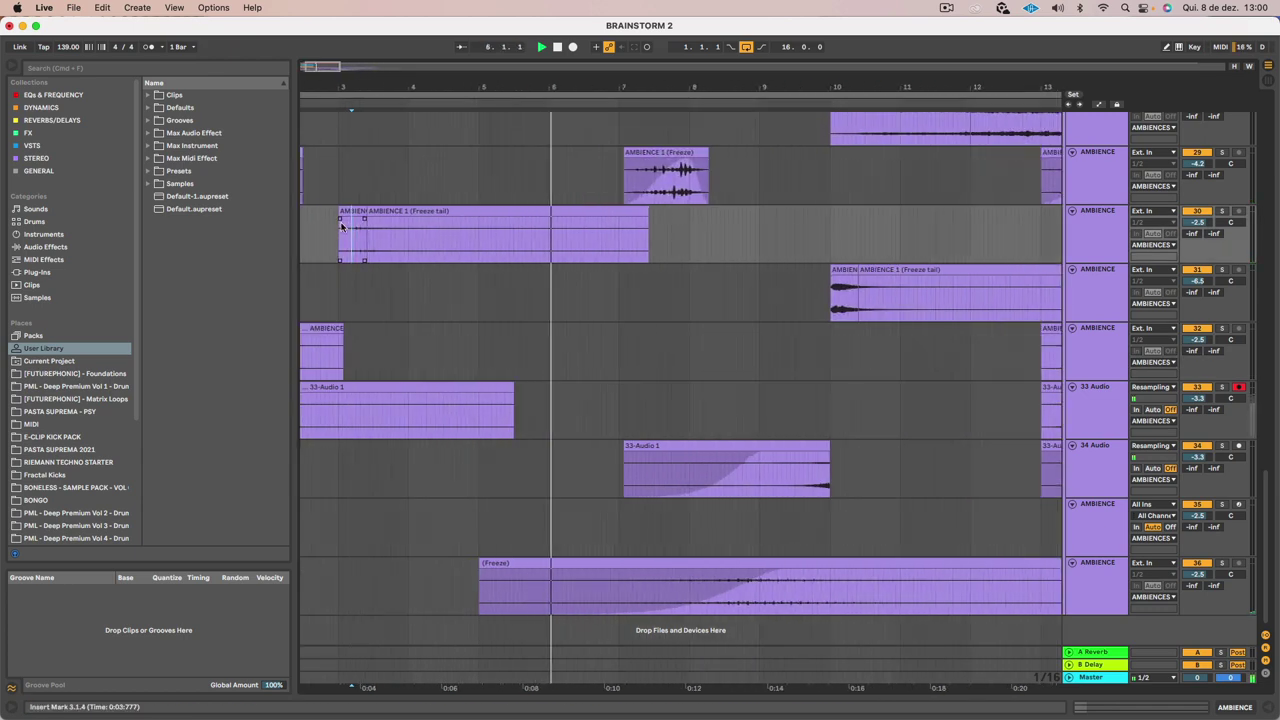
Search the whole browser for PRO Q and load FabFilter Pro-Q 3 onto AMBIENCE track 26
scroll(513, 262, up, 5)
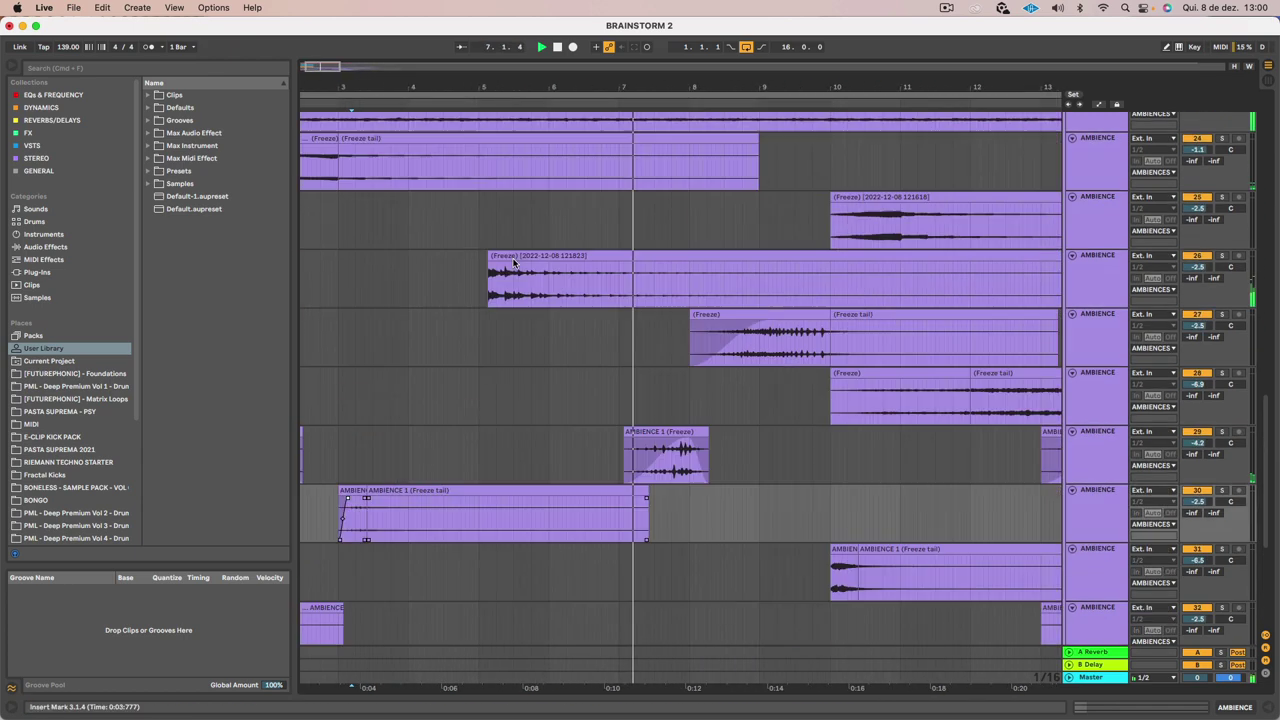
scroll(513, 262, up, 5)
scroll(513, 262, down, 5)
click(1082, 349)
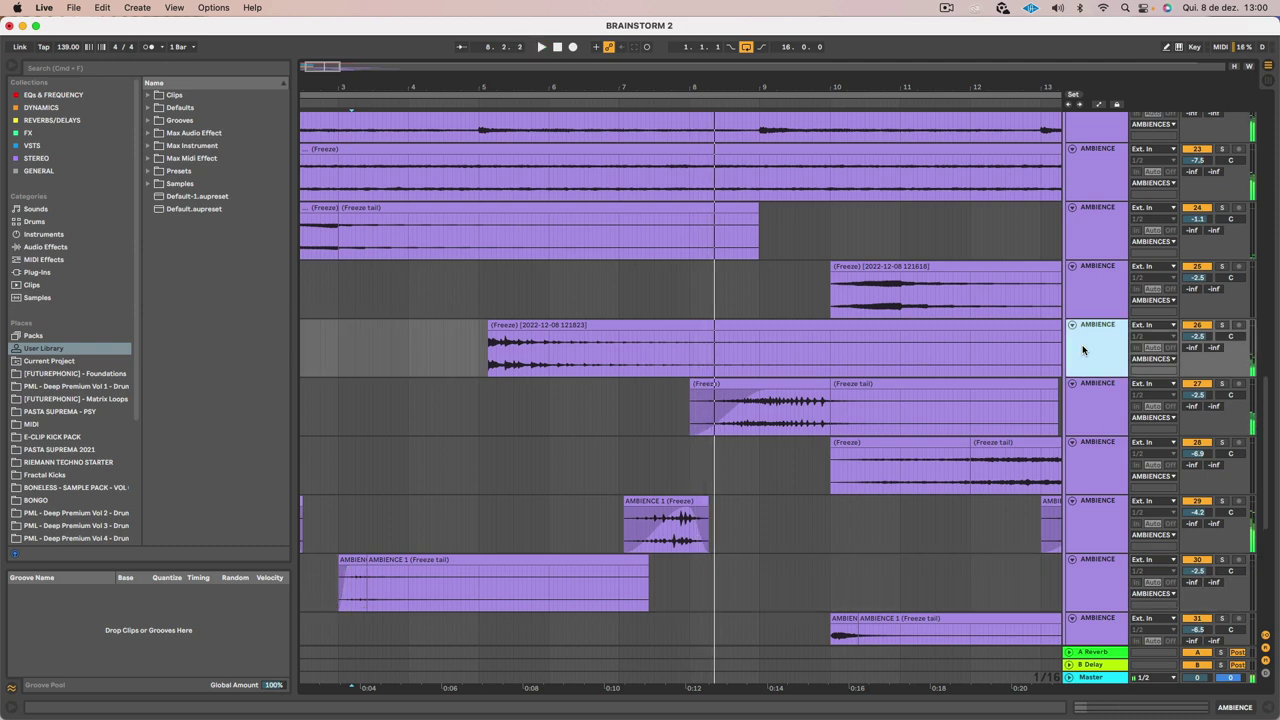
double_click(1082, 349)
click(147, 70)
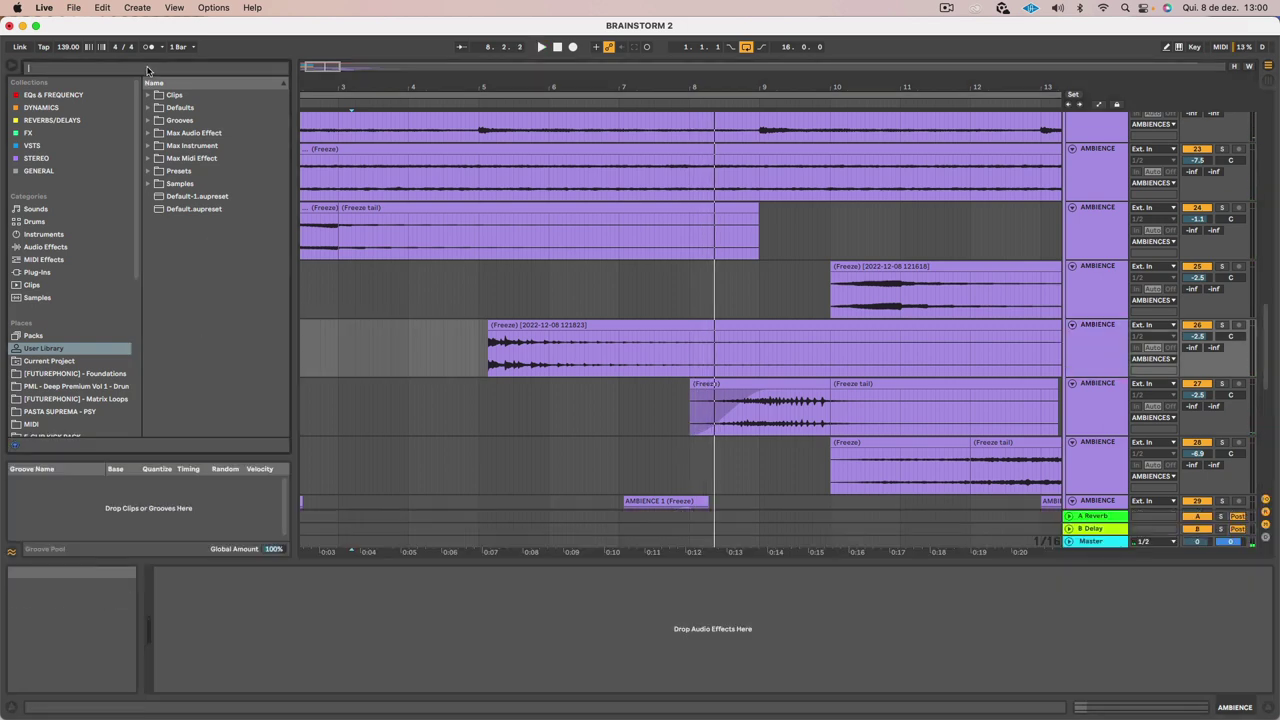
text(PRO Q)
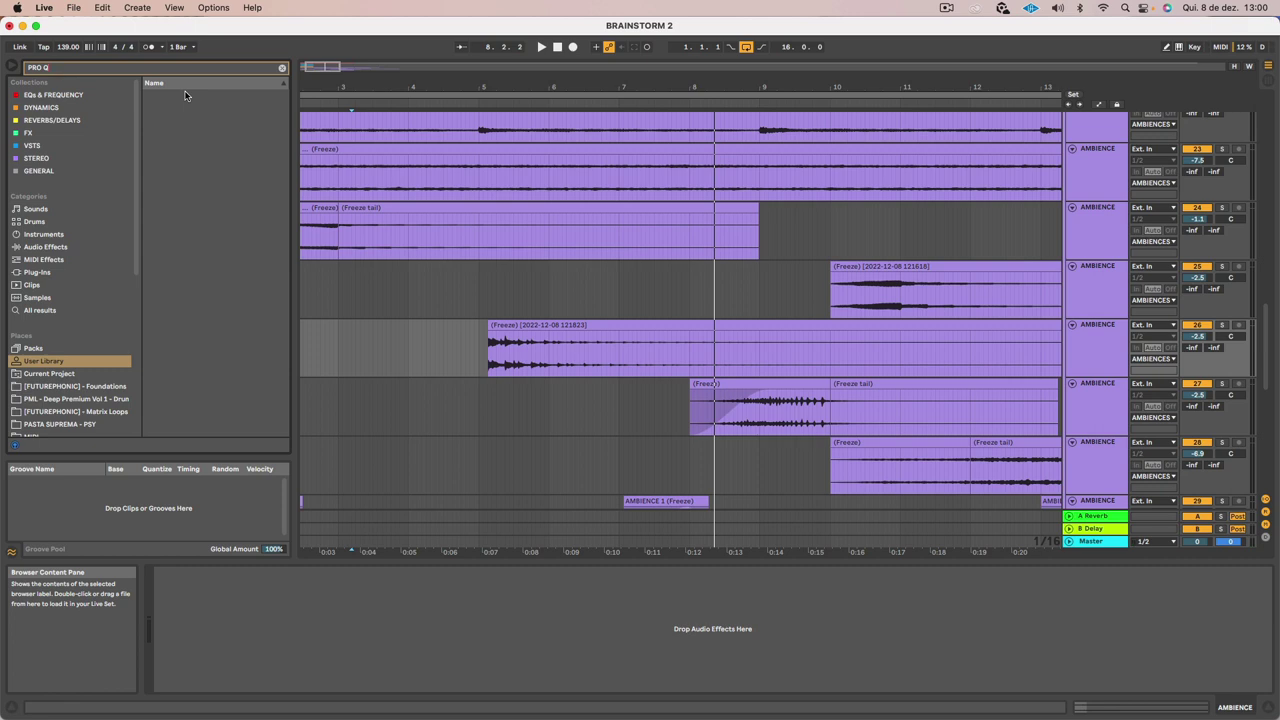
click(54, 313)
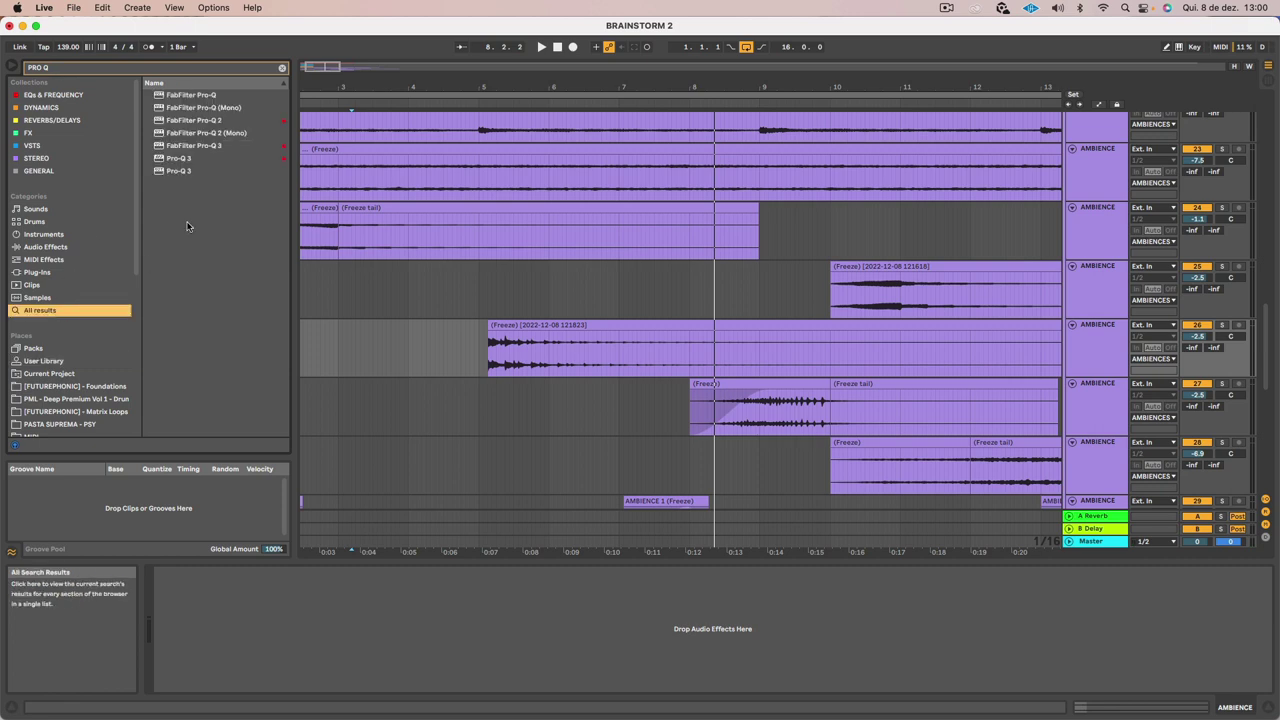
click(220, 145)
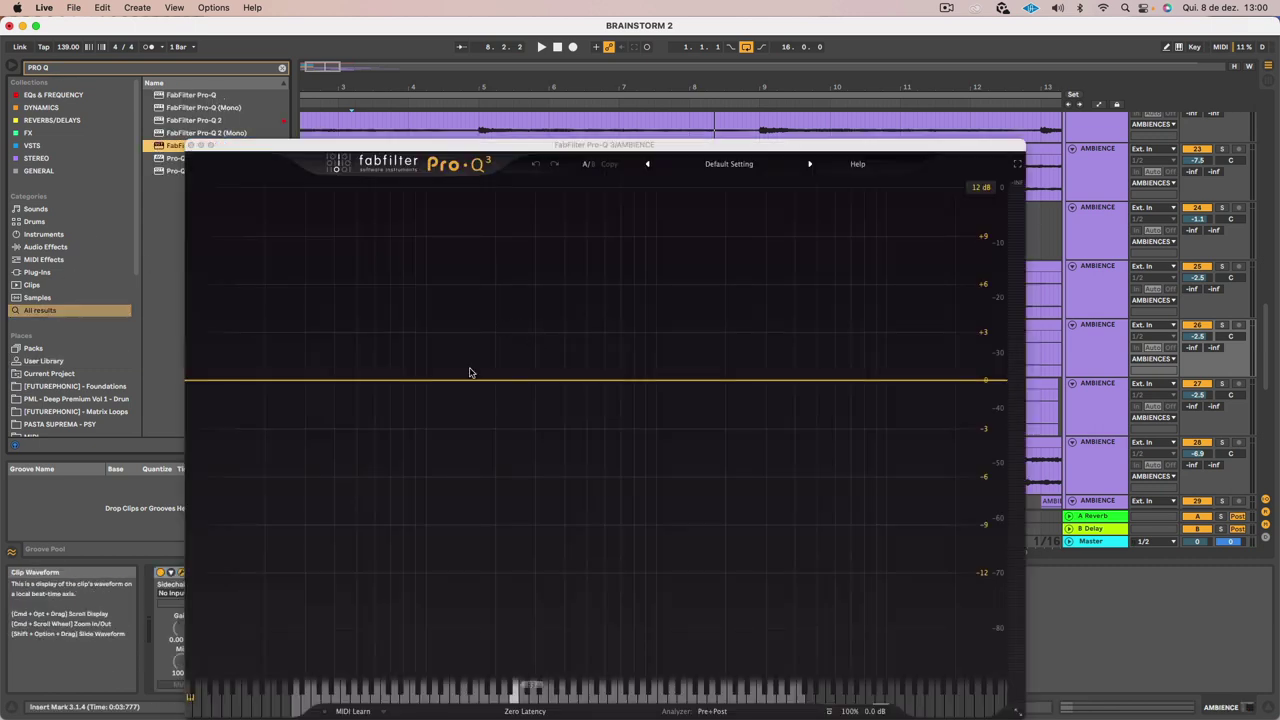
Play the track 26 clip and add a bell cut around 153 Hz plus a low cut in Pro-Q 3
key(space)
drag(458, 143, 487, 176)
click(533, 365)
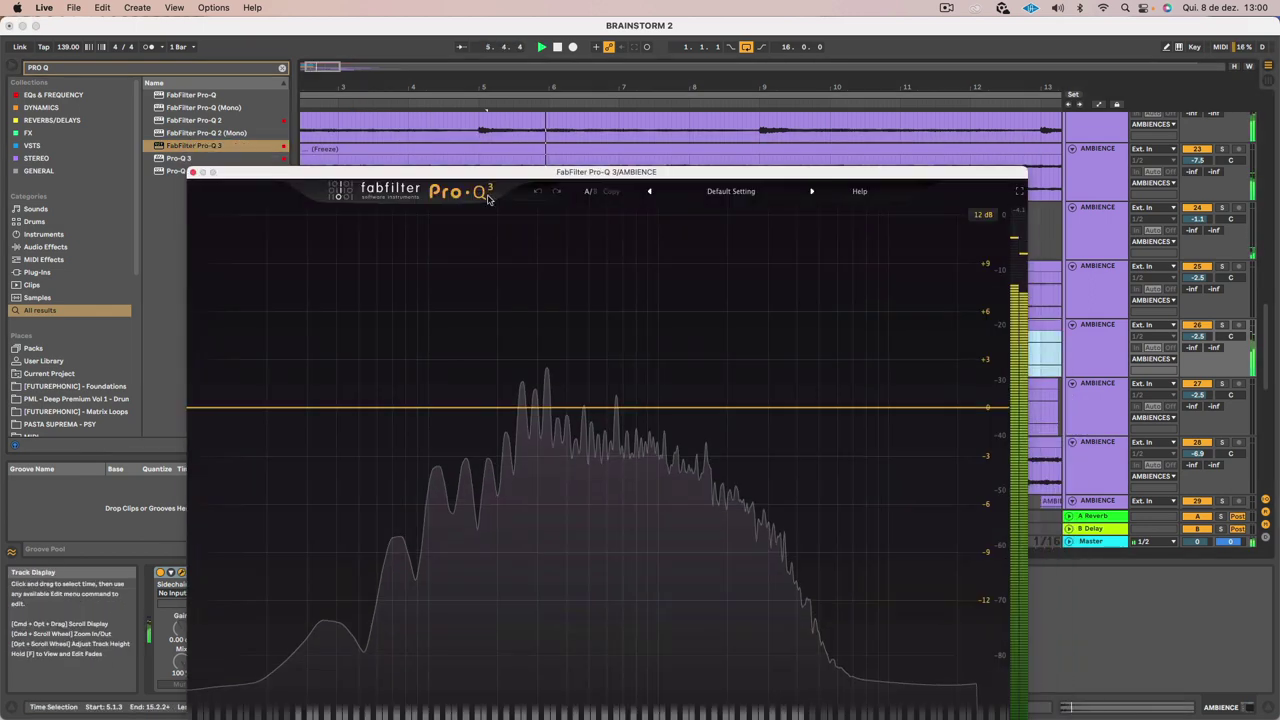
drag(458, 409, 469, 470)
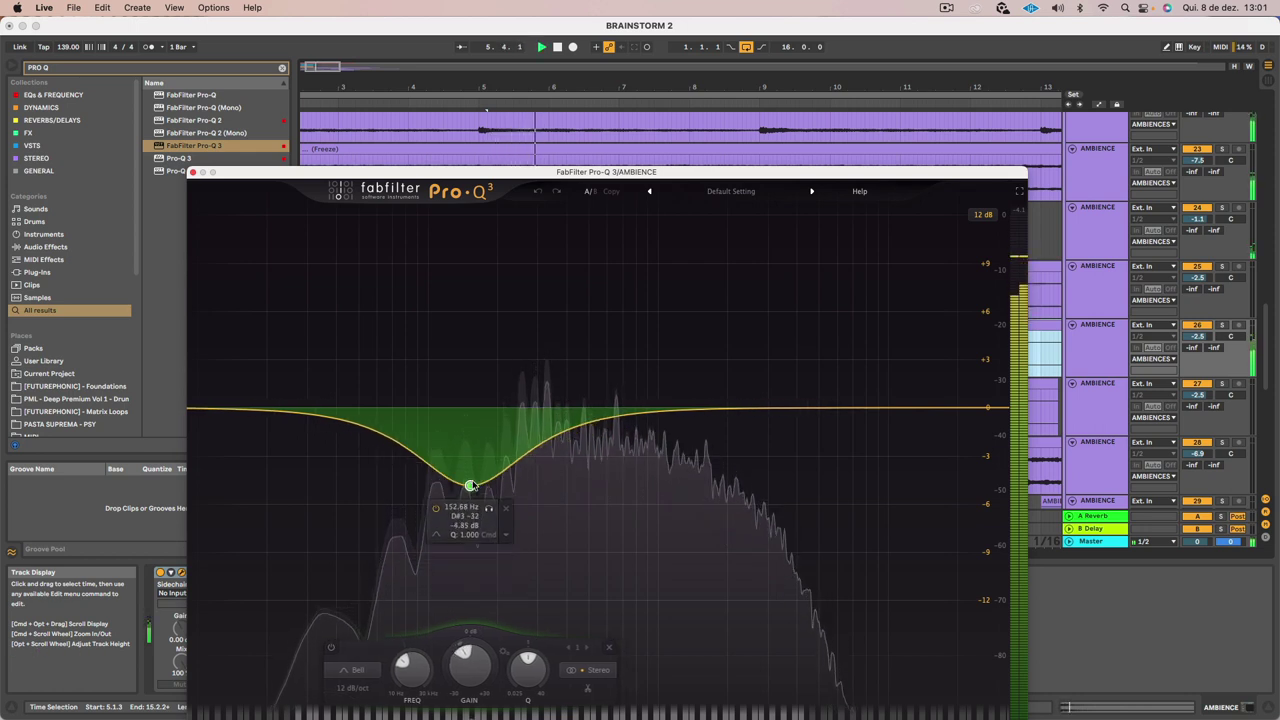
click(205, 409)
drag(205, 409, 394, 437)
Deepen the bell cut to about -22.5 dB at 121 Hz and add a gentle bell boost in the higher frequencies
key(space)
drag(481, 472, 449, 627)
drag(451, 497, 448, 554)
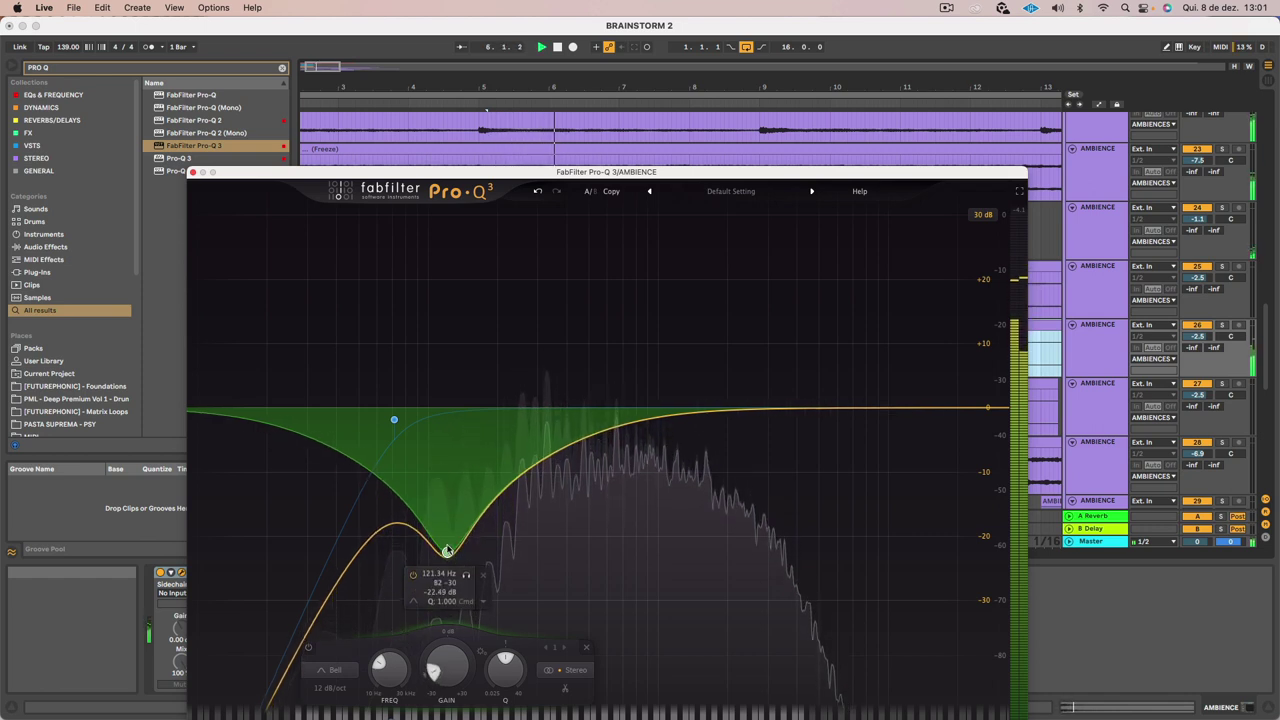
drag(593, 430, 743, 412)
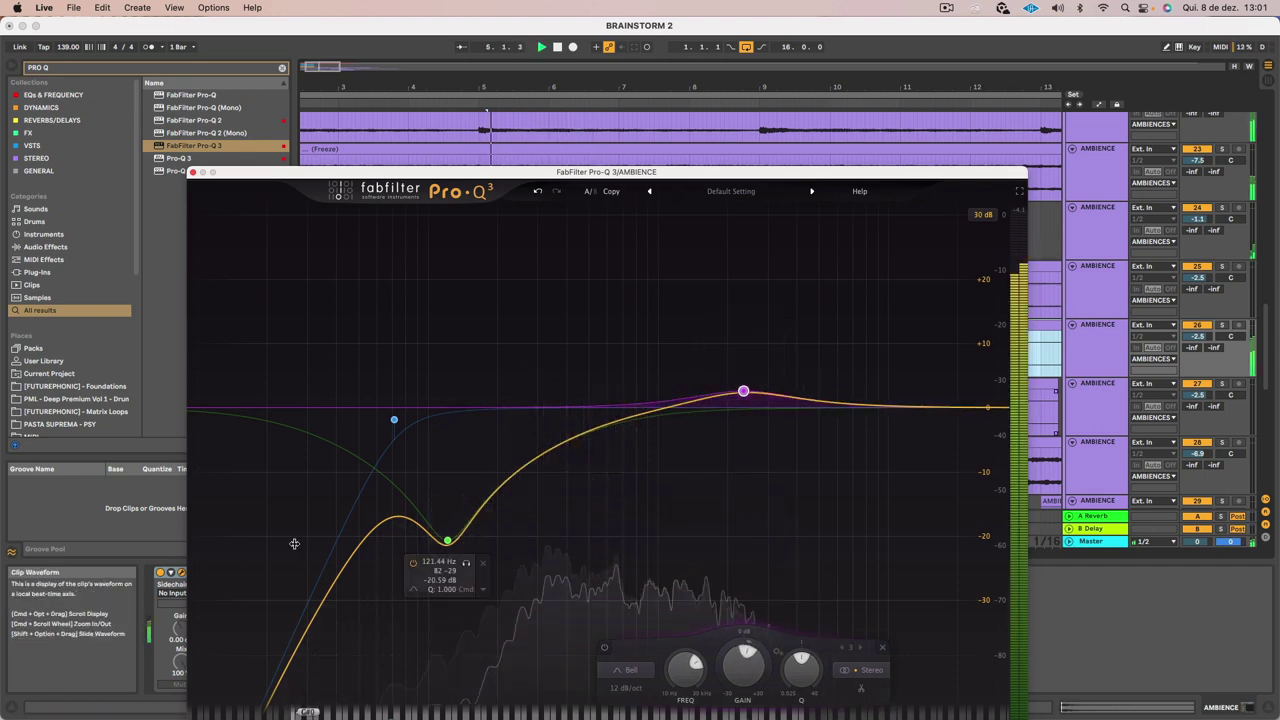
Raise the Pro-Q 3 low cut to about 274 Hz during playback and close the equalizer window
click(394, 421)
scroll(394, 421, up, 2)
drag(394, 421, 528, 427)
key(space)
key(space)
key(space)
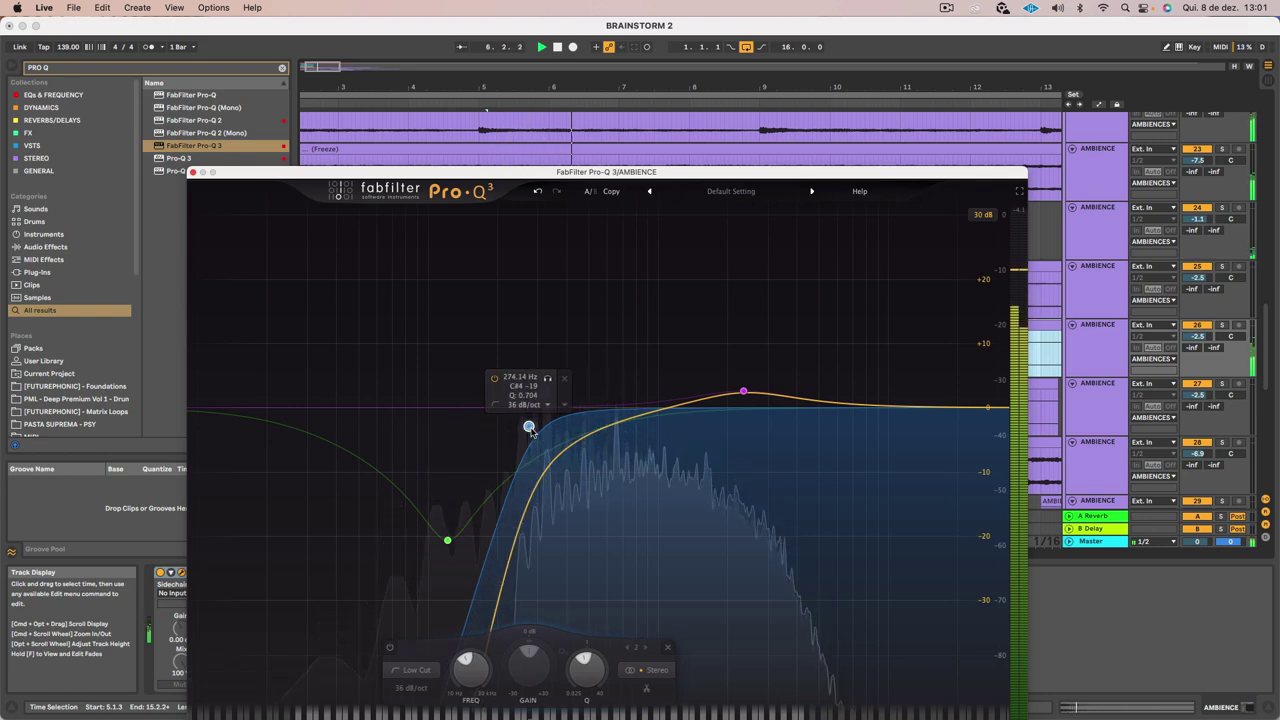
key(space)
key(space)
click(192, 172)
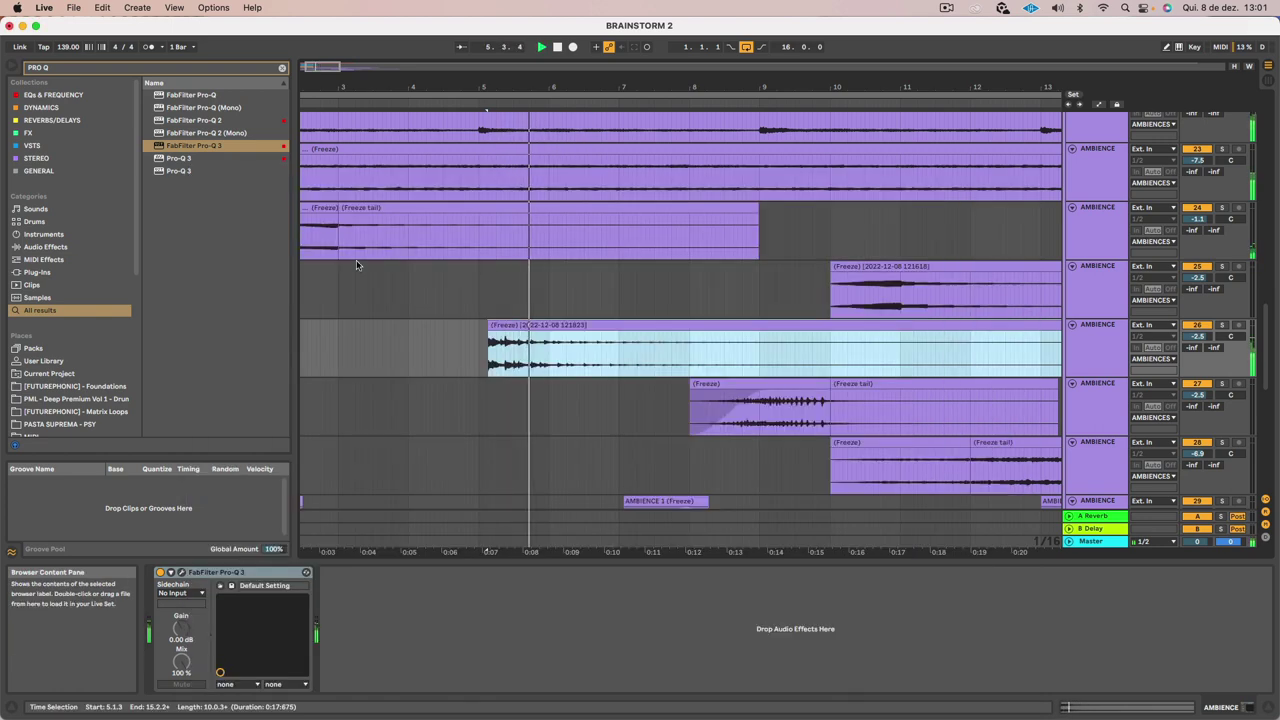
Review the layered ambience clips across all the AMBIENCE tracks during playback of the arrangement
scroll(356, 260, left, 5)
drag(414, 86, 414, 48)
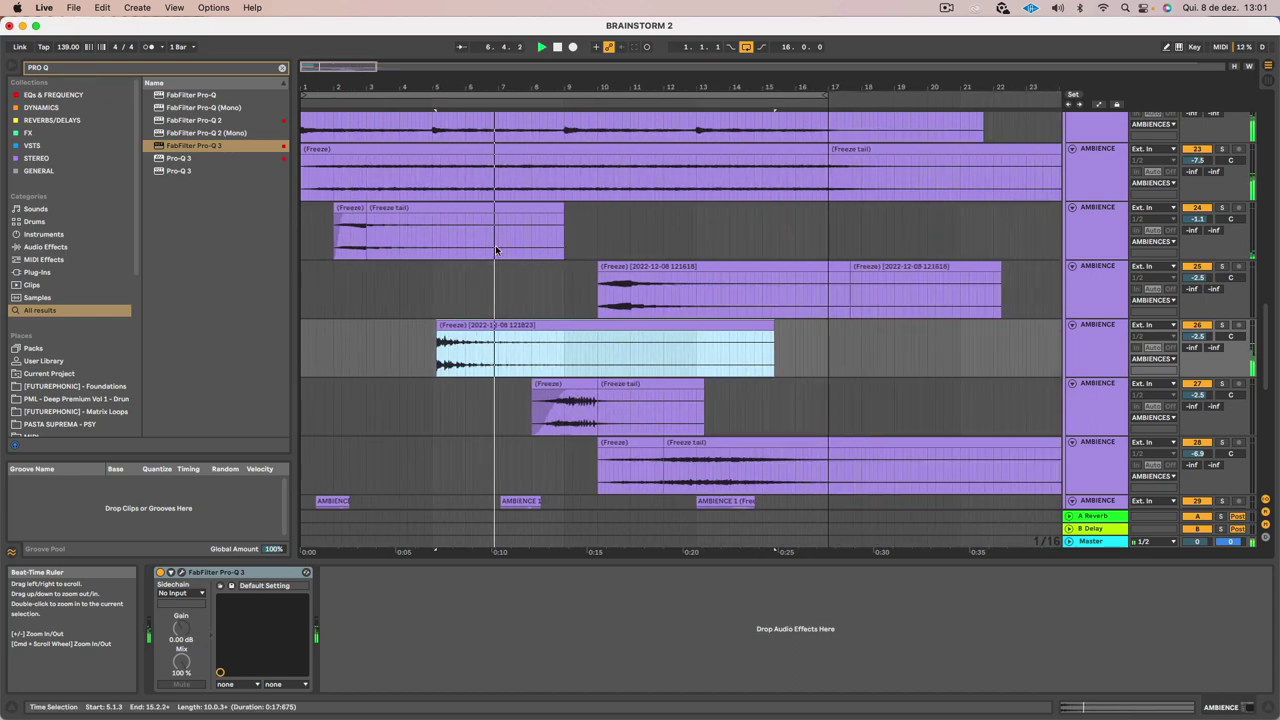
scroll(505, 272, down, 10)
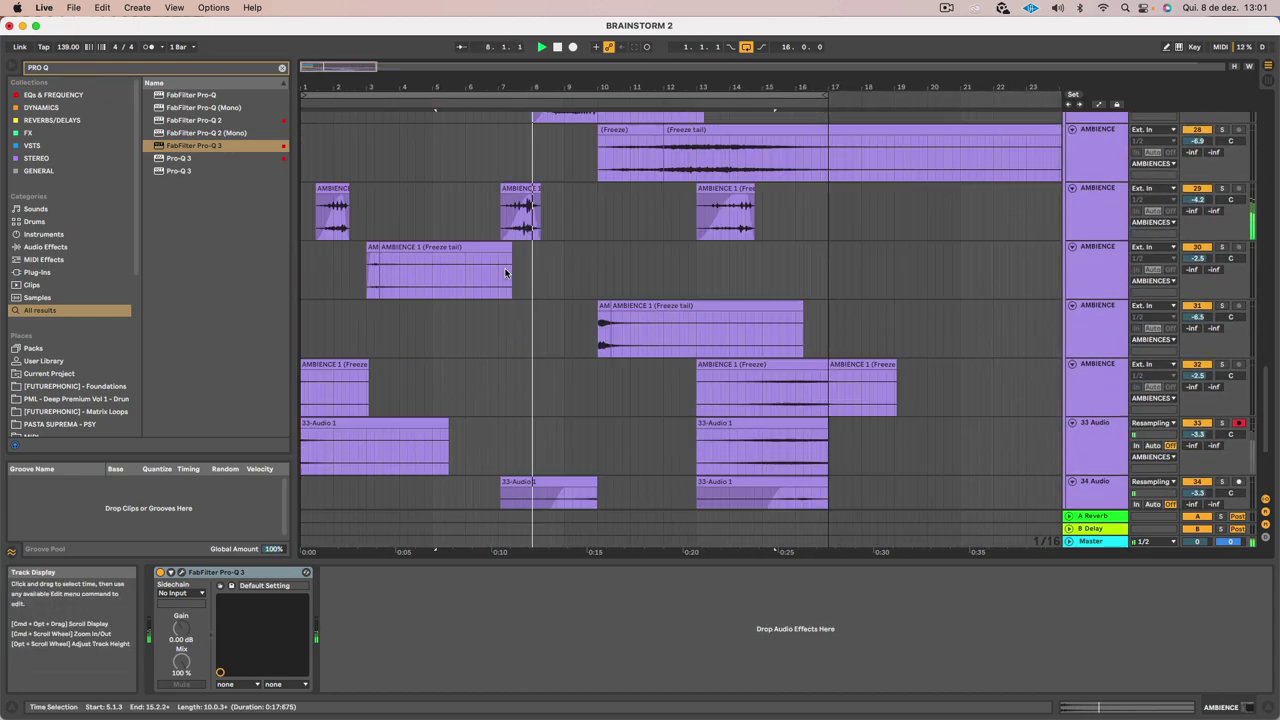
scroll(505, 272, up, 8)
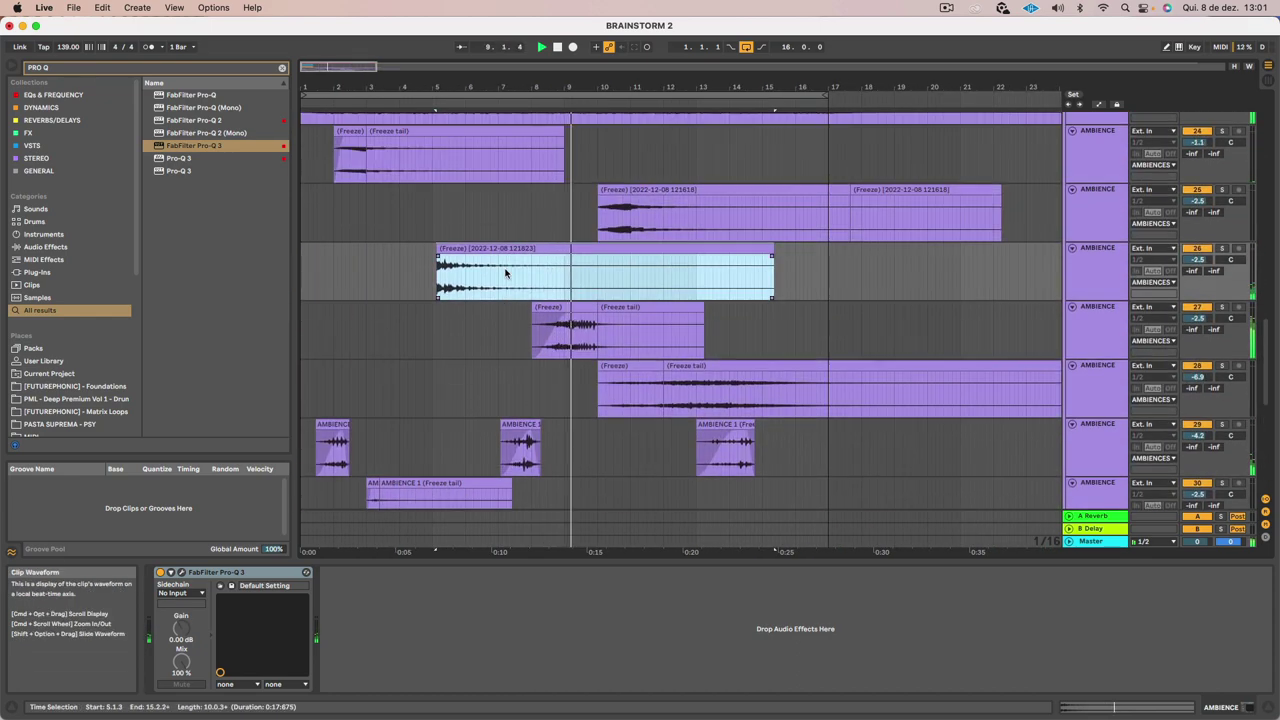
scroll(505, 272, up, 6)
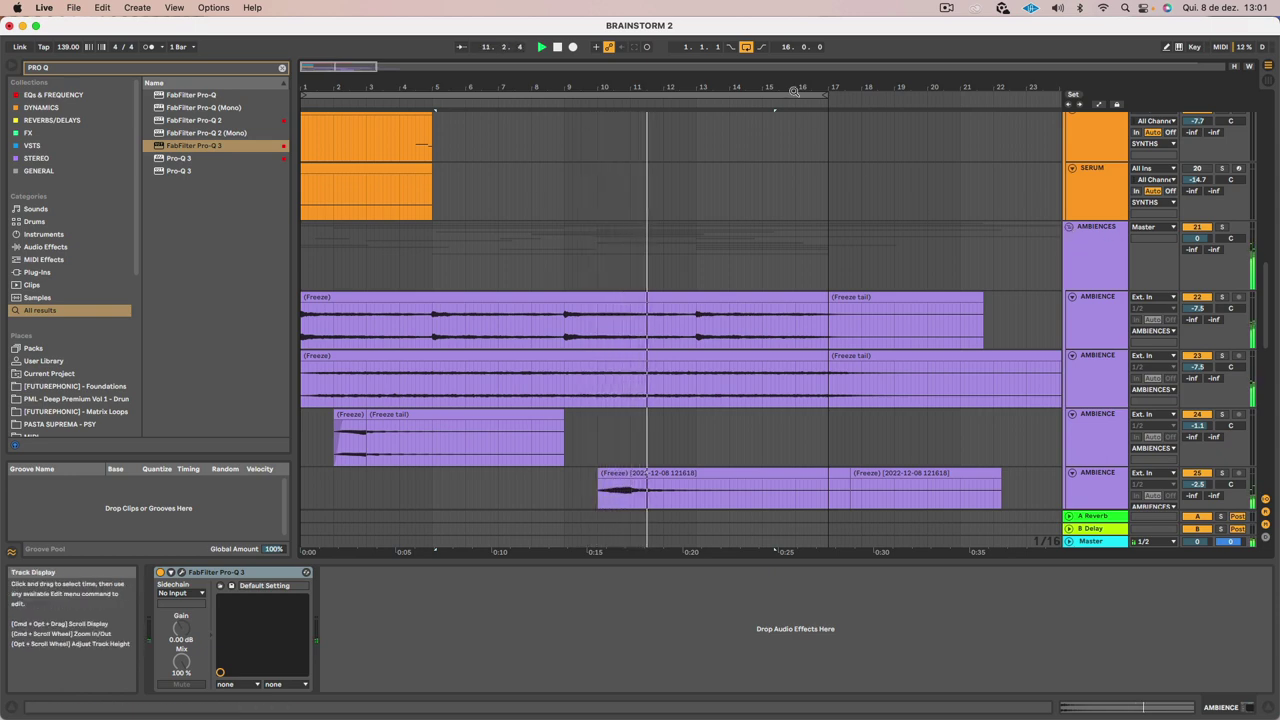
click(945, 8)
click(990, 40)
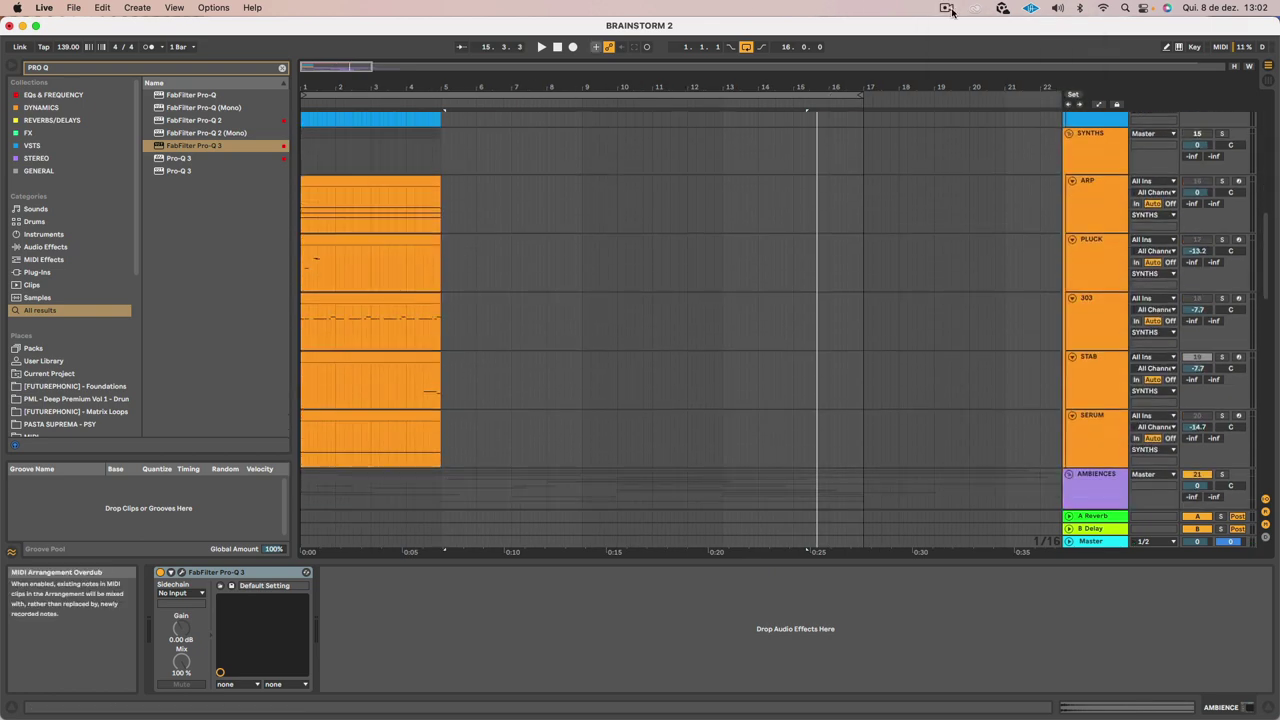
click(946, 9)
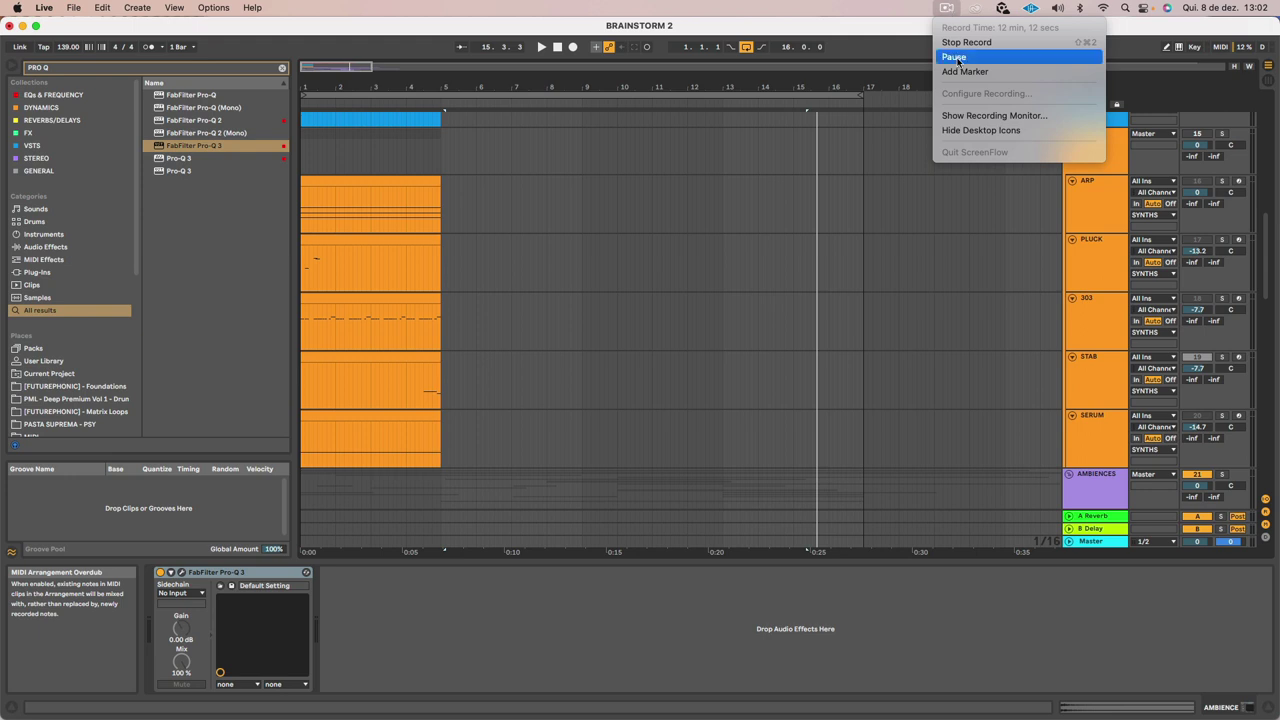
click(955, 57)
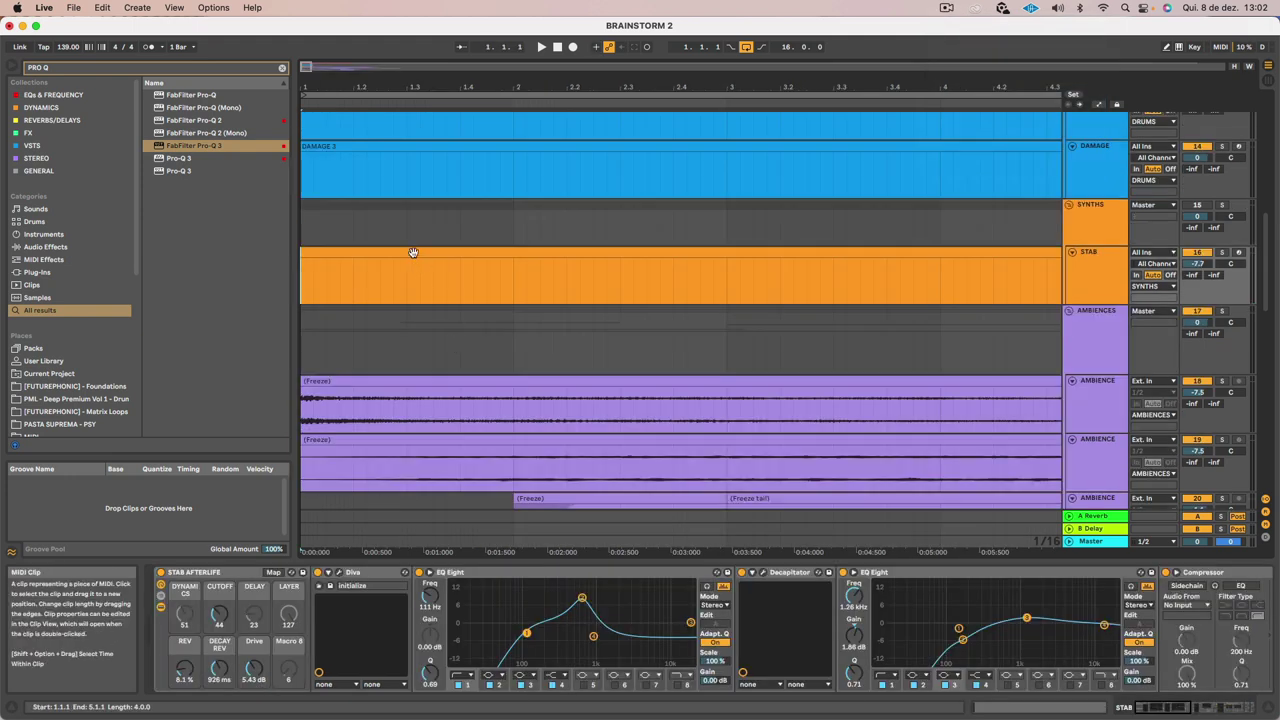
Open the STAB clip's notes and add a D0 note at 1.1.3, two sixteenths long
click(413, 252)
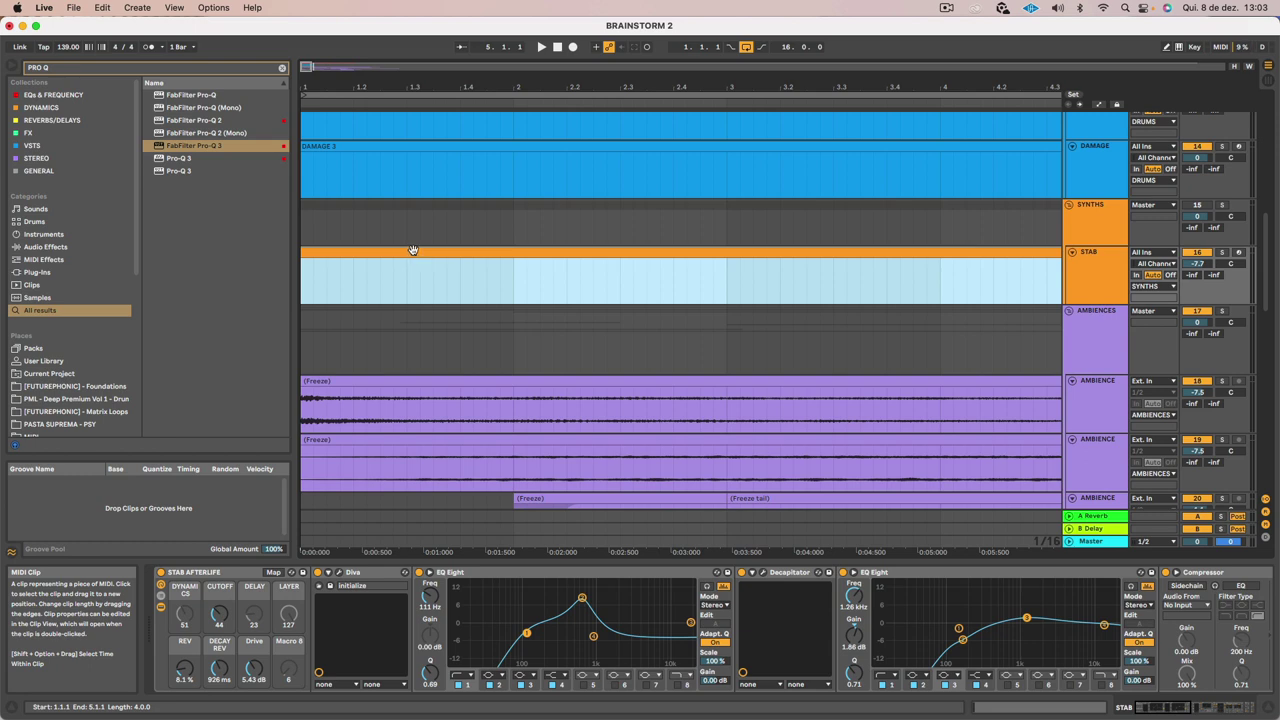
double_click(411, 252)
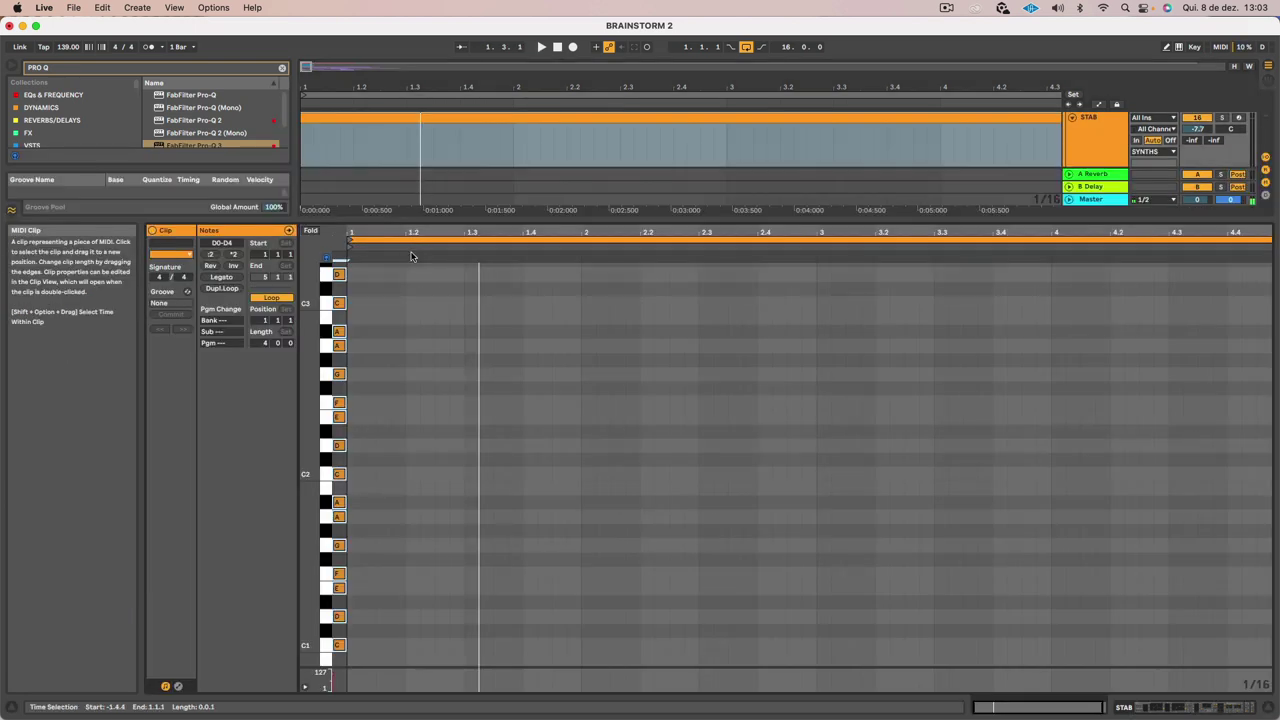
scroll(398, 480, down, 1)
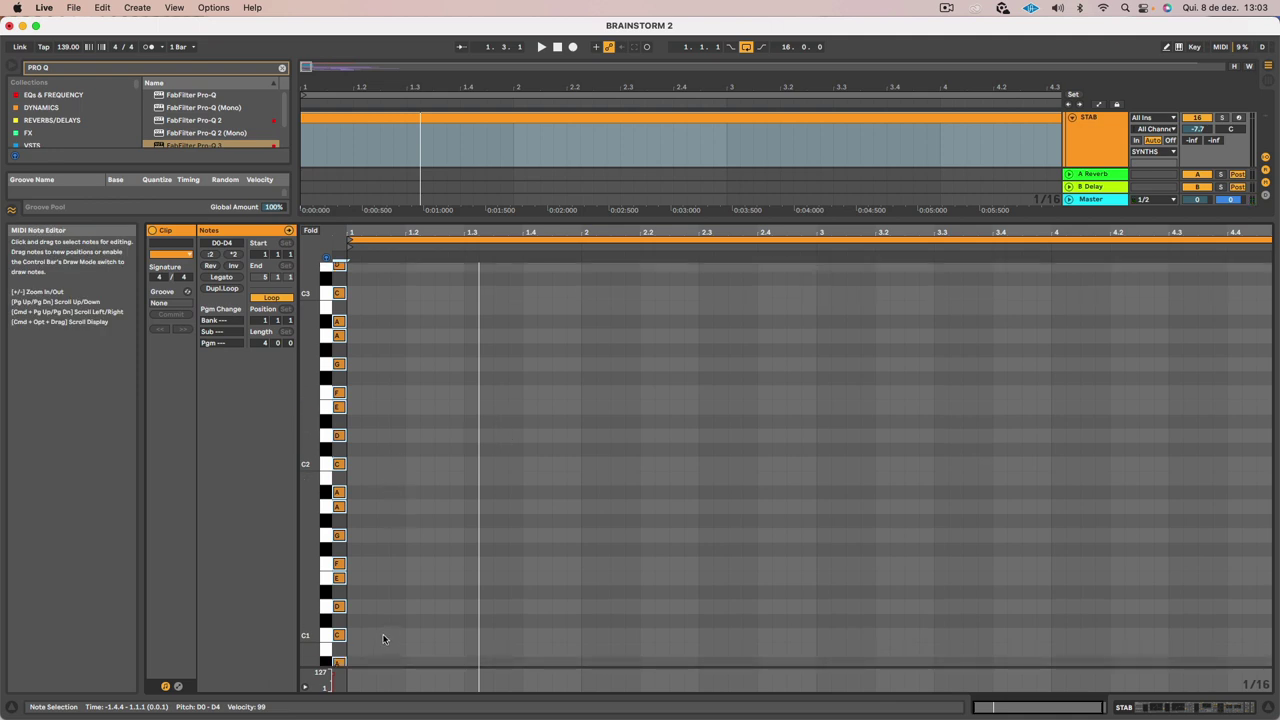
scroll(383, 639, down, 5)
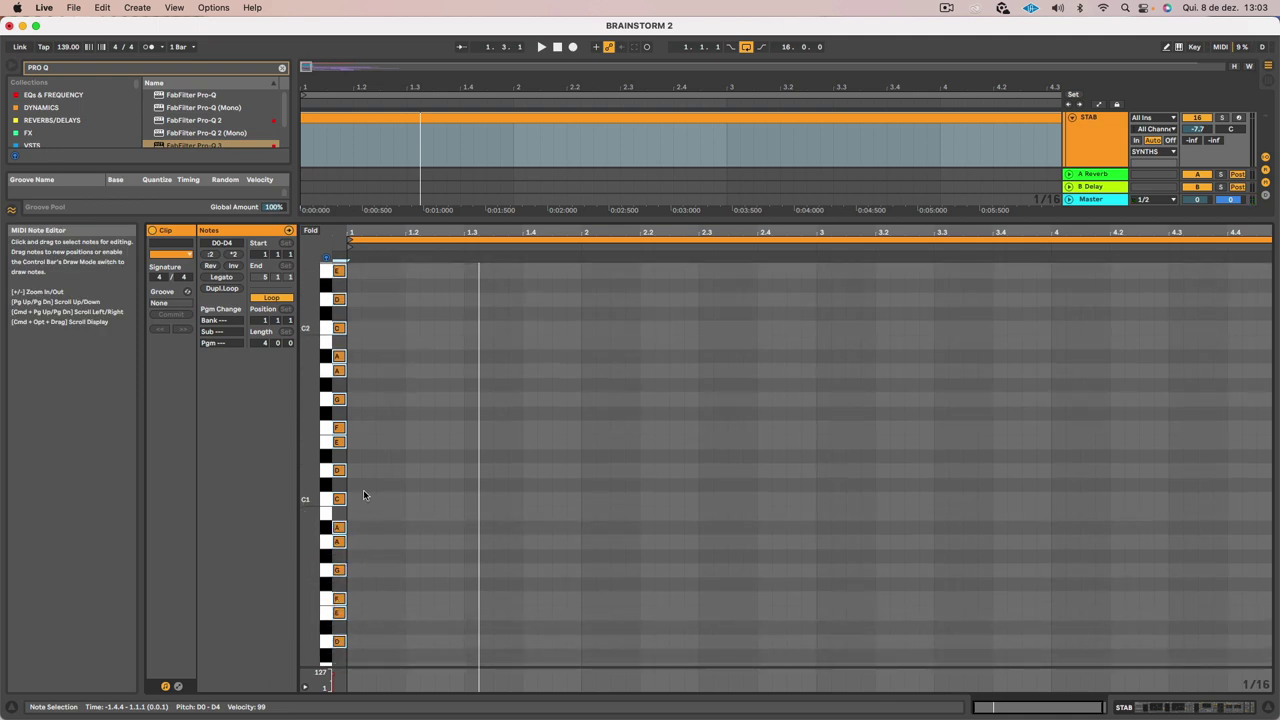
double_click(384, 641)
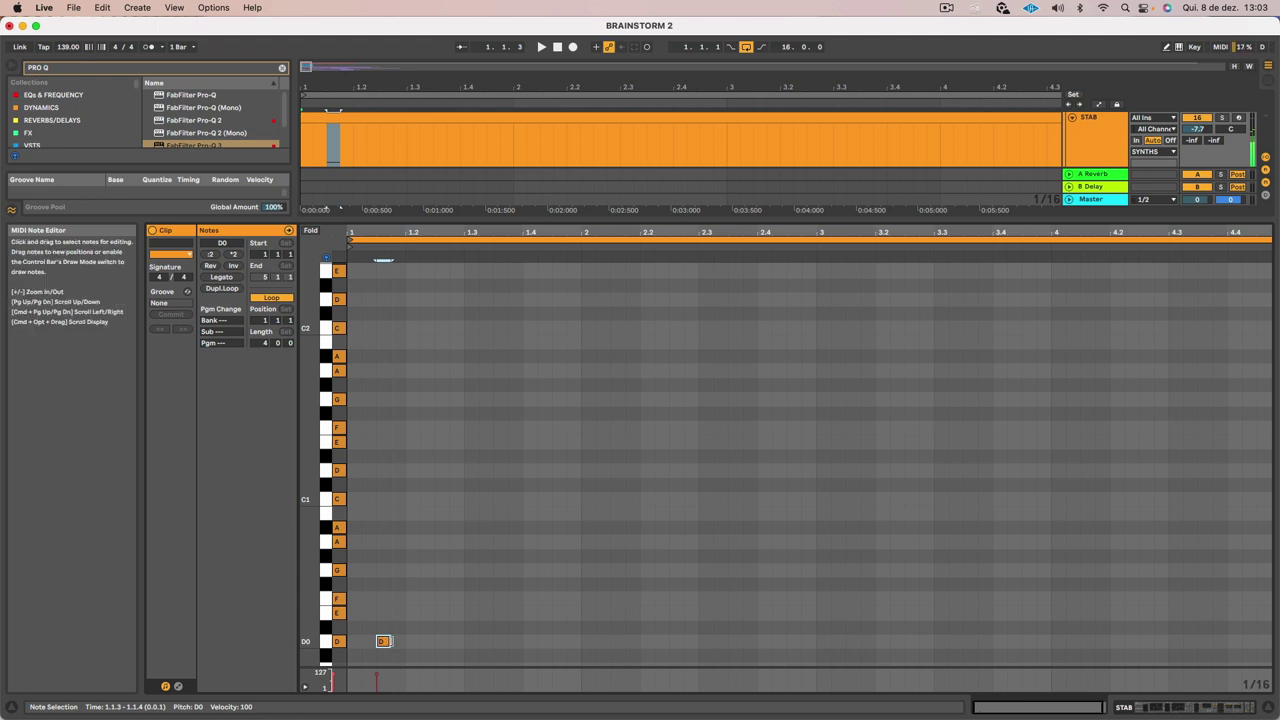
Activate the SYNTHS group track, play the STAB clip, and transpose the new note up an octave to D1
scroll(1196, 131, up, 3)
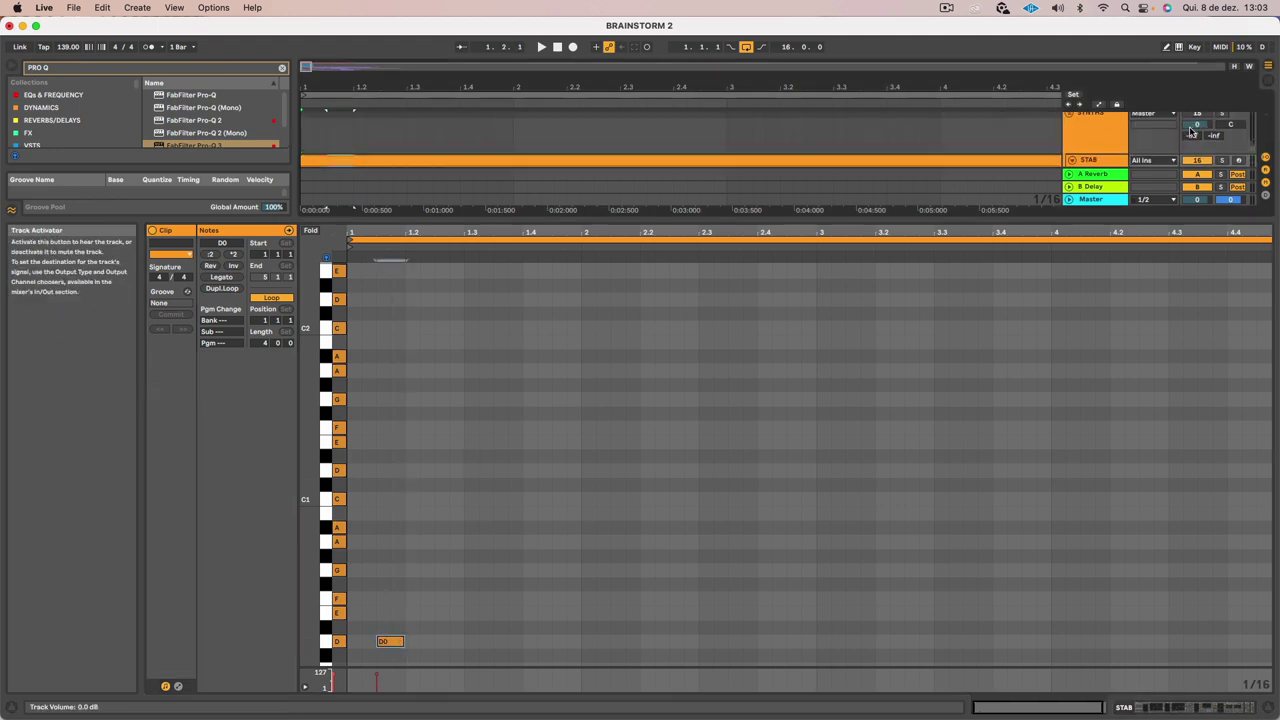
key(space)
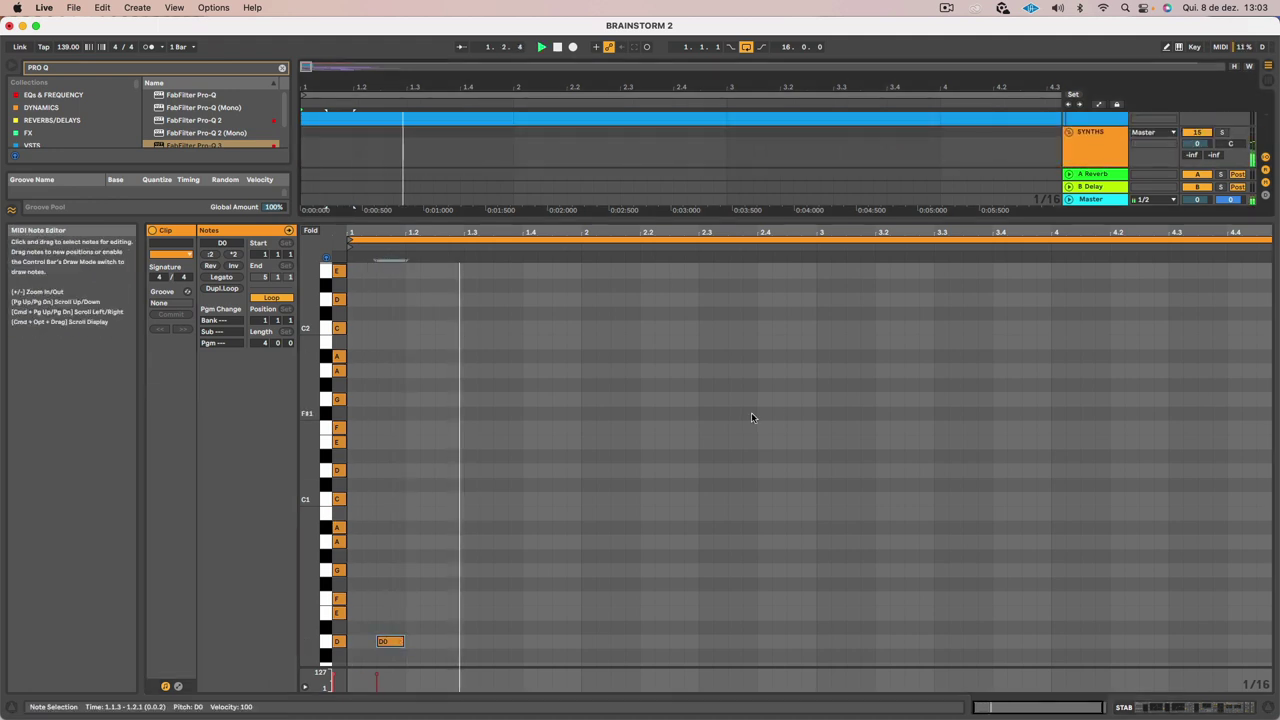
scroll(751, 412, down, 5)
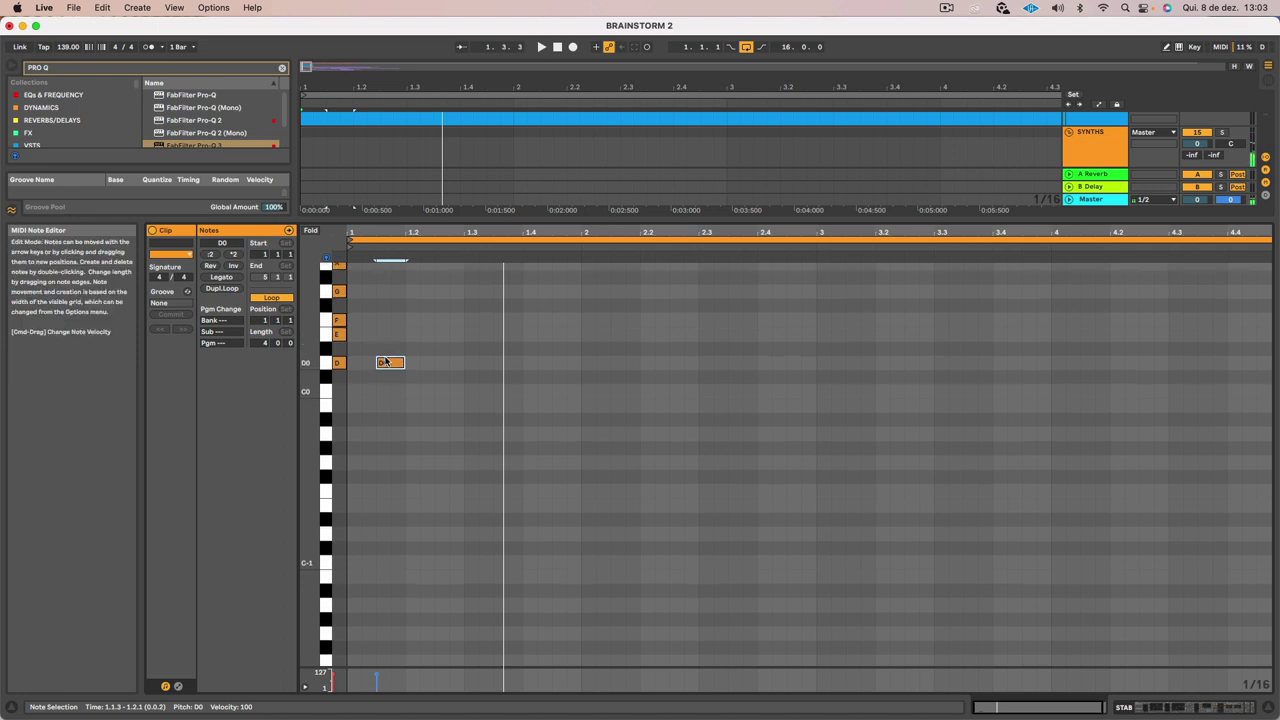
key(shift+Up)
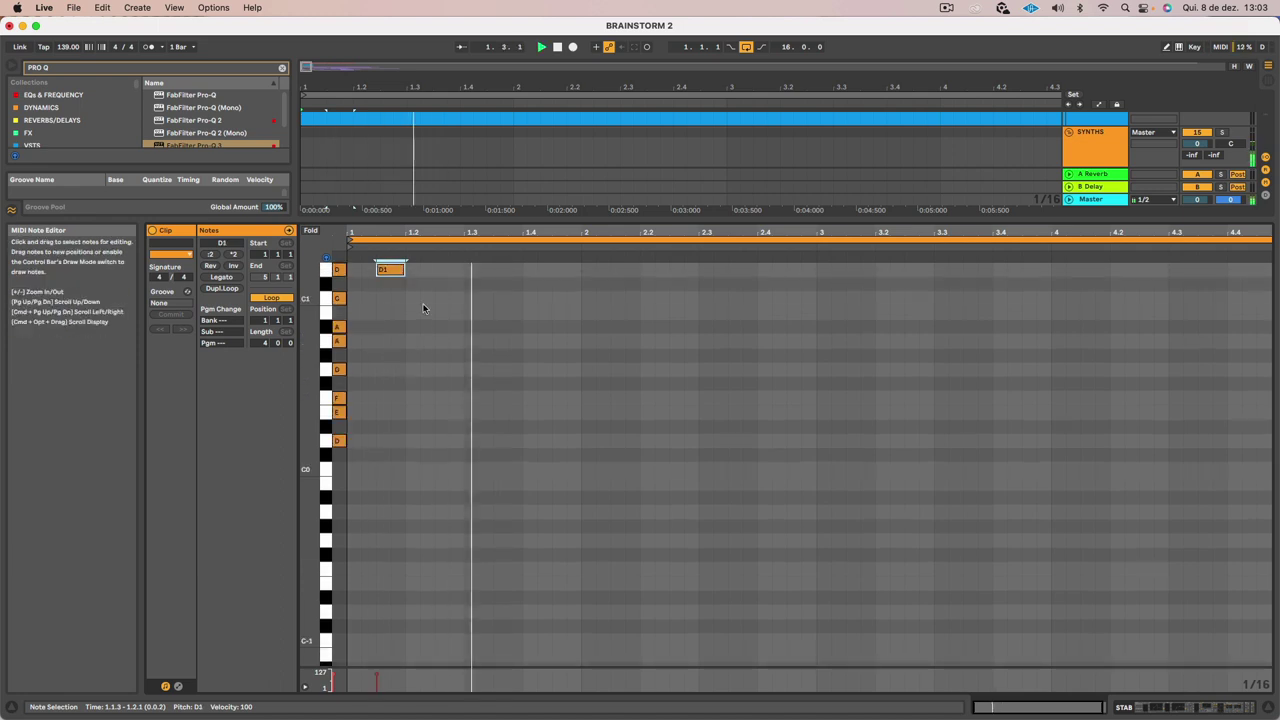
Add a second D1 note at 1.2.3, two sixteenths long, and play the clip
click(441, 274)
double_click(442, 271)
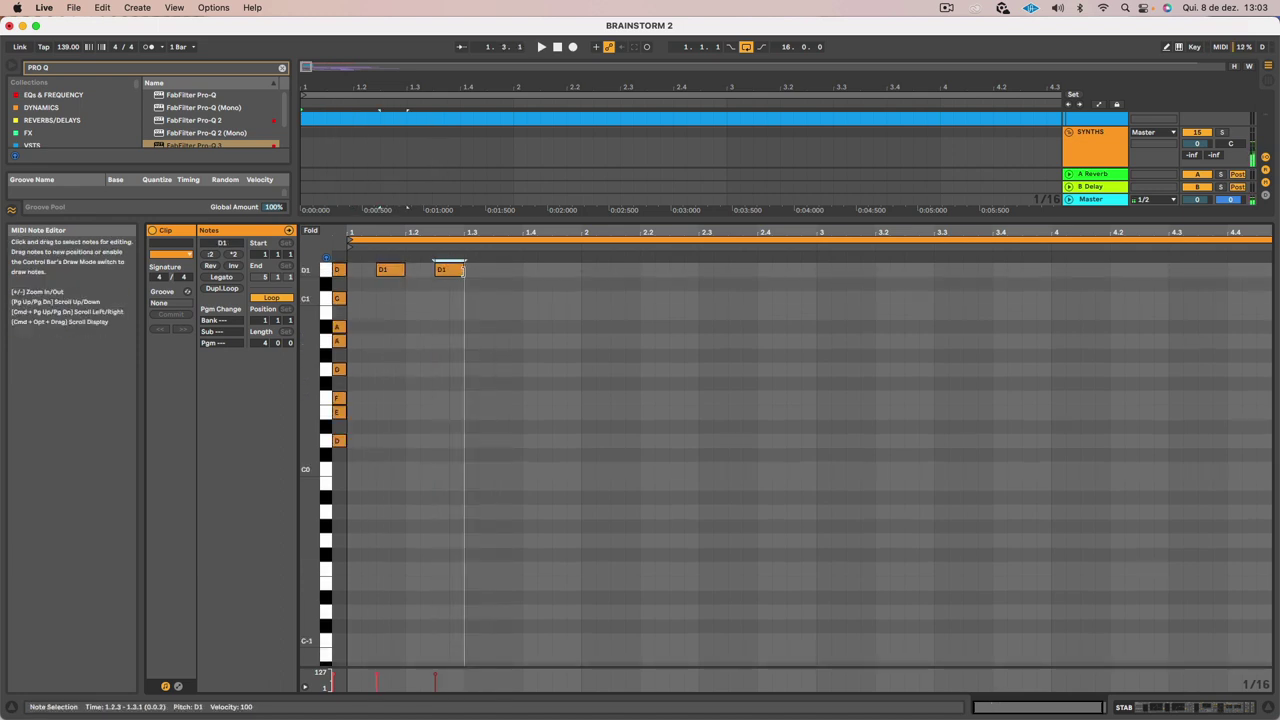
key(space)
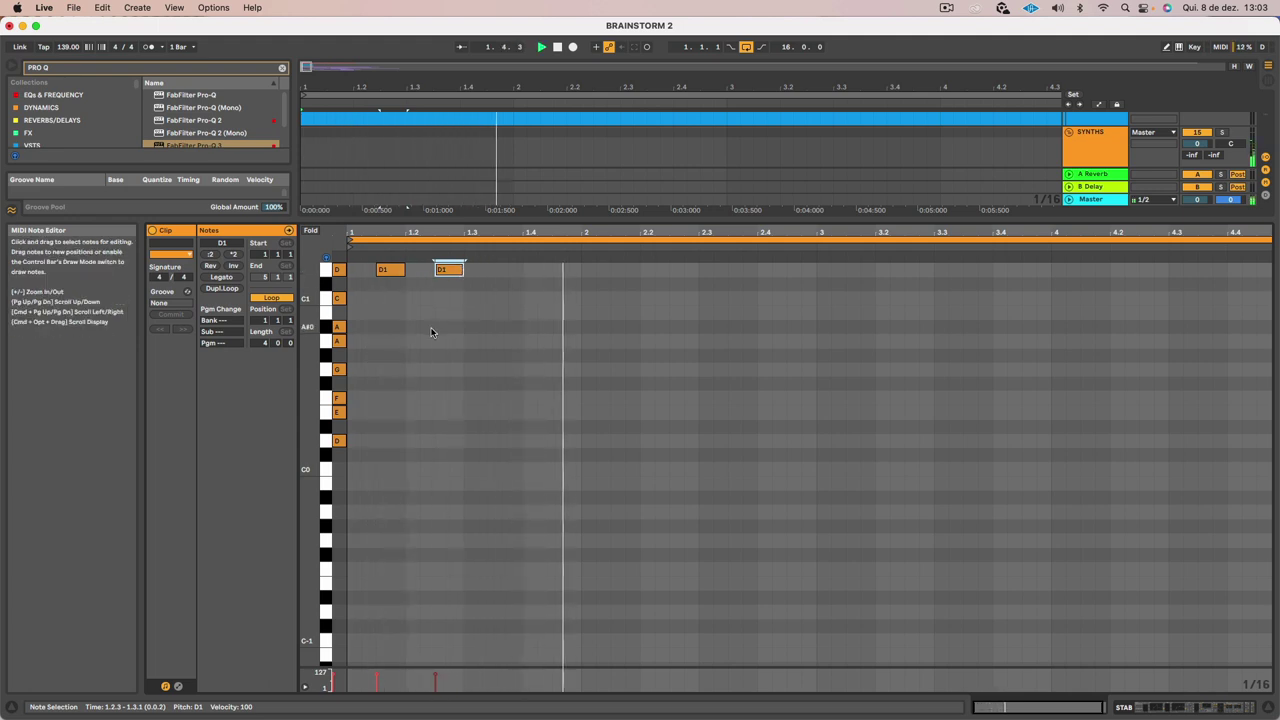
Duplicate the two D1 notes to 3.1.3 and select all four notes
scroll(432, 331, up, 10)
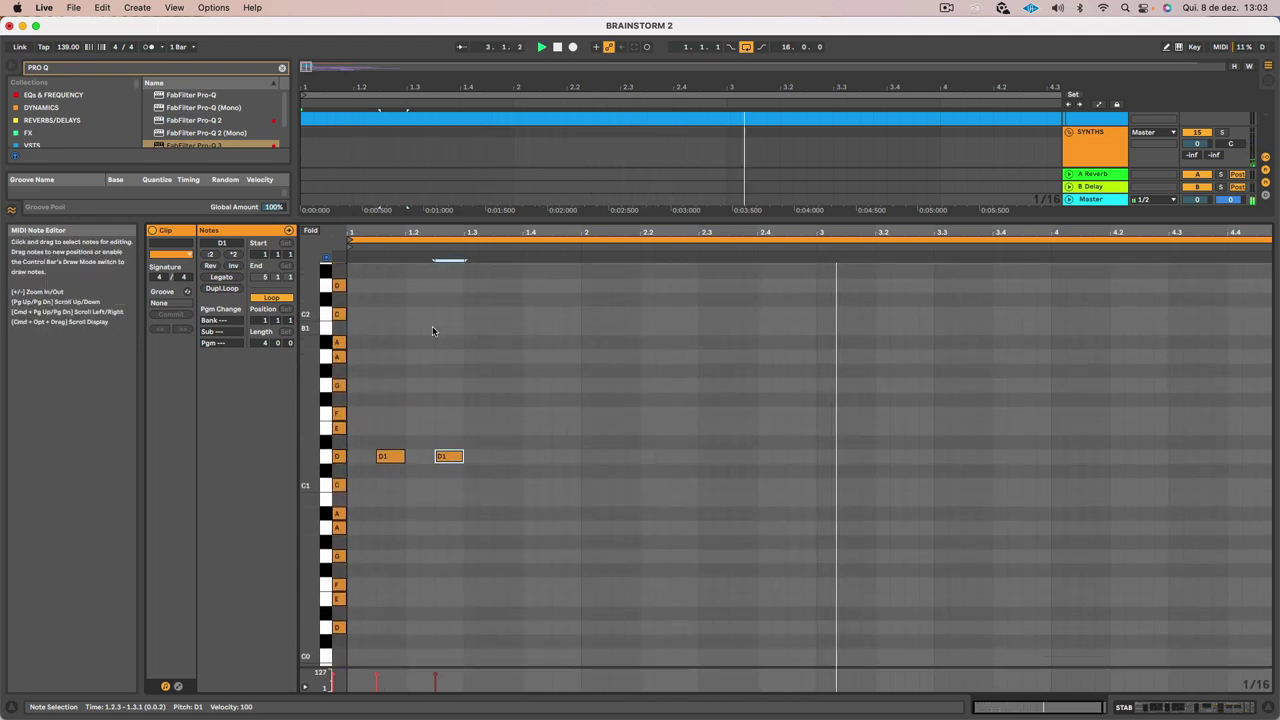
click(454, 478)
key(space)
click(452, 508)
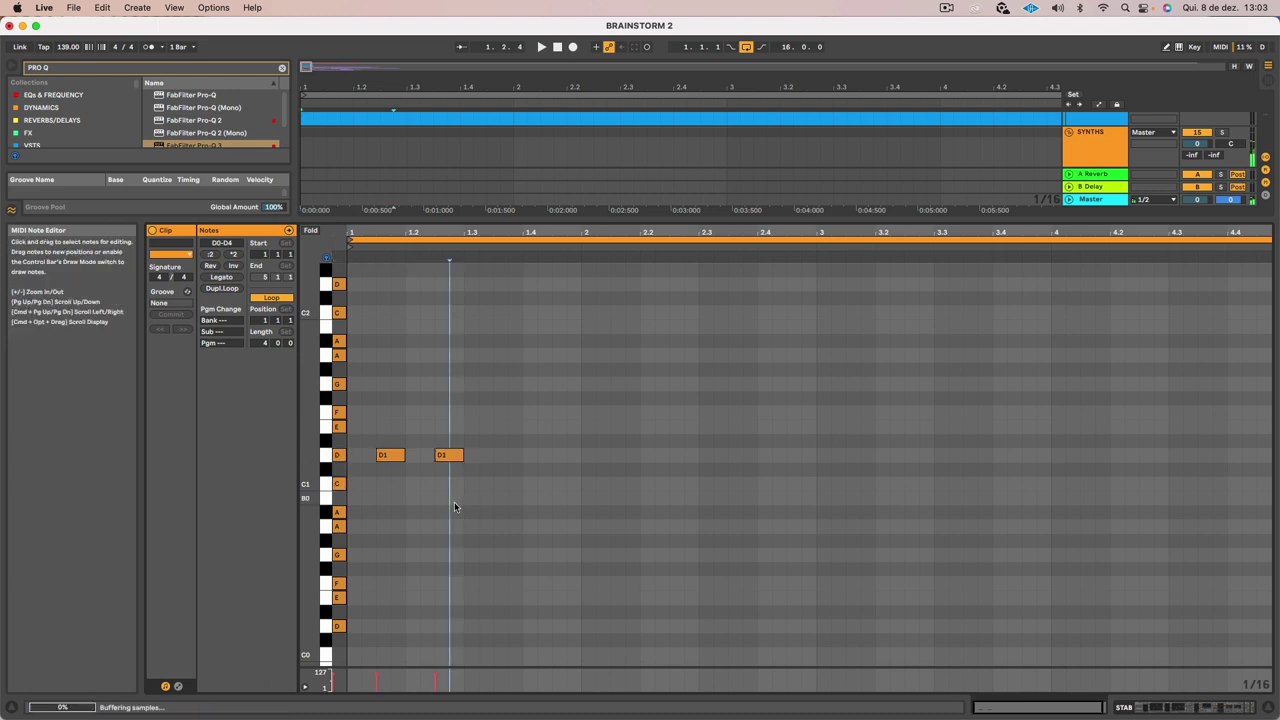
drag(463, 475, 866, 462)
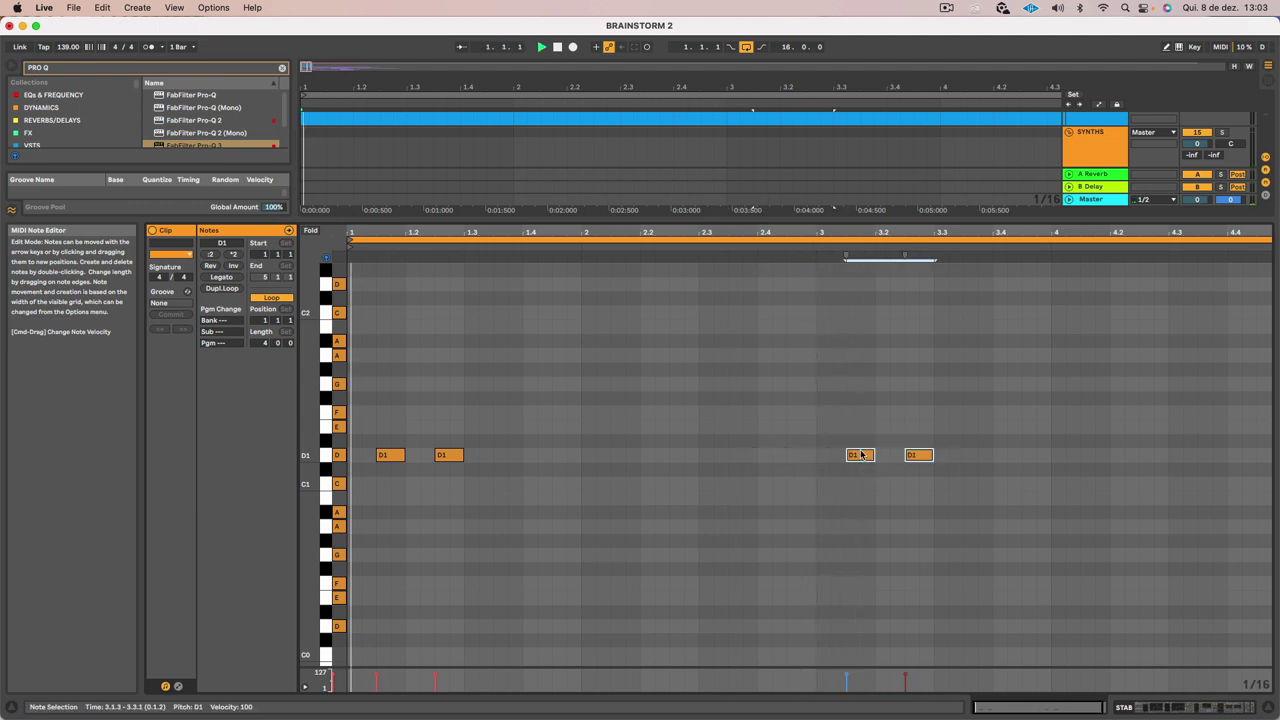
drag(943, 477, 396, 455)
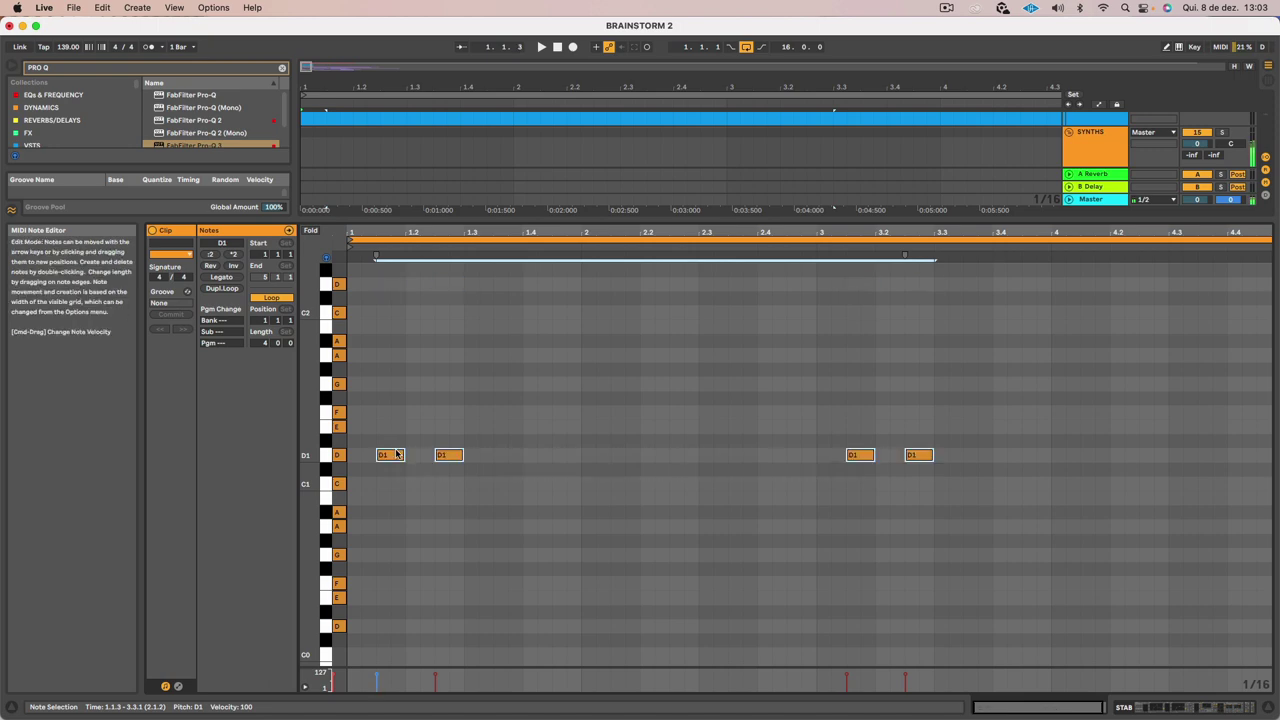
Delete the Diva instrument from the STAB AFTERLIFE rack and flatten the peak in the first EQ Eight
key(shift+Tab)
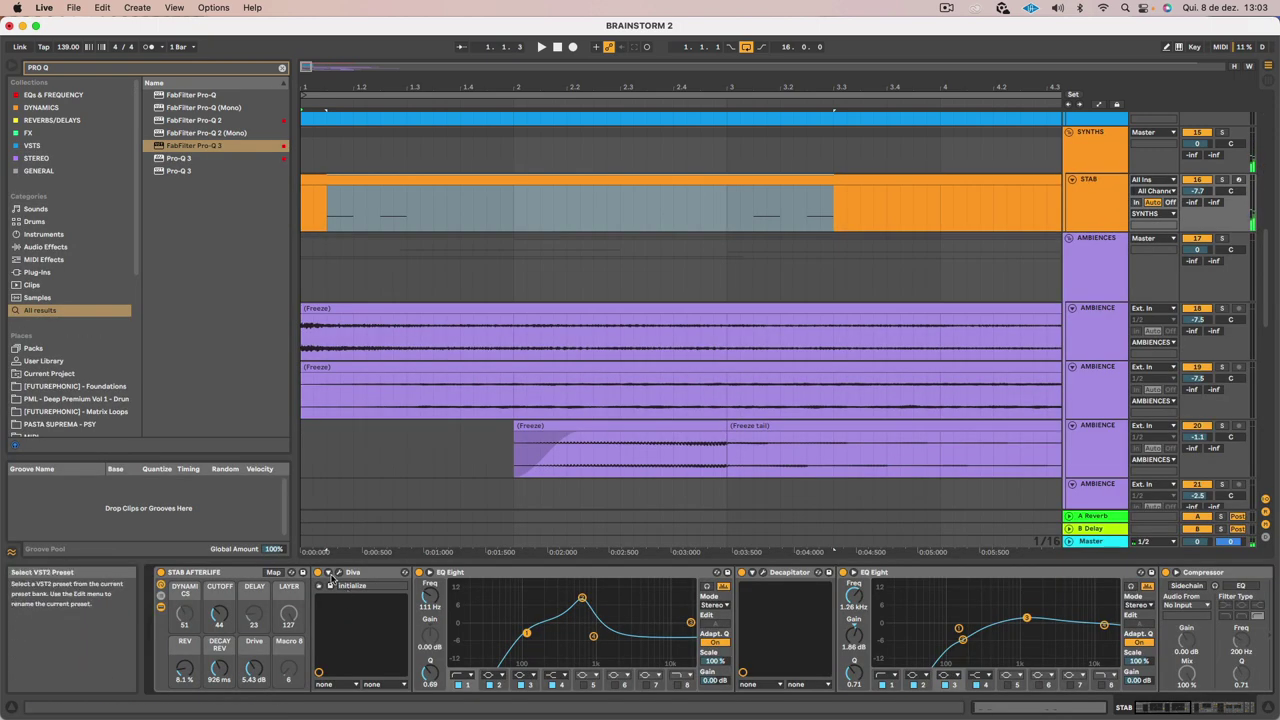
click(381, 577)
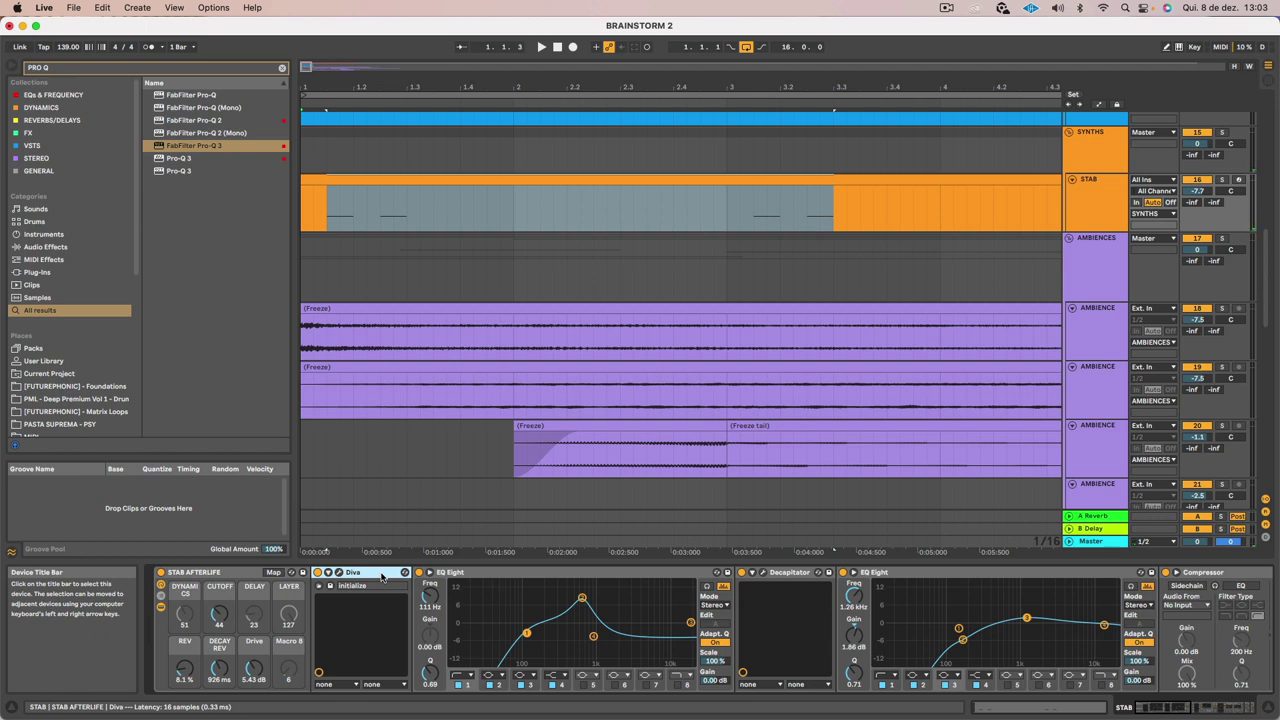
key(Delete)
drag(520, 598, 534, 641)
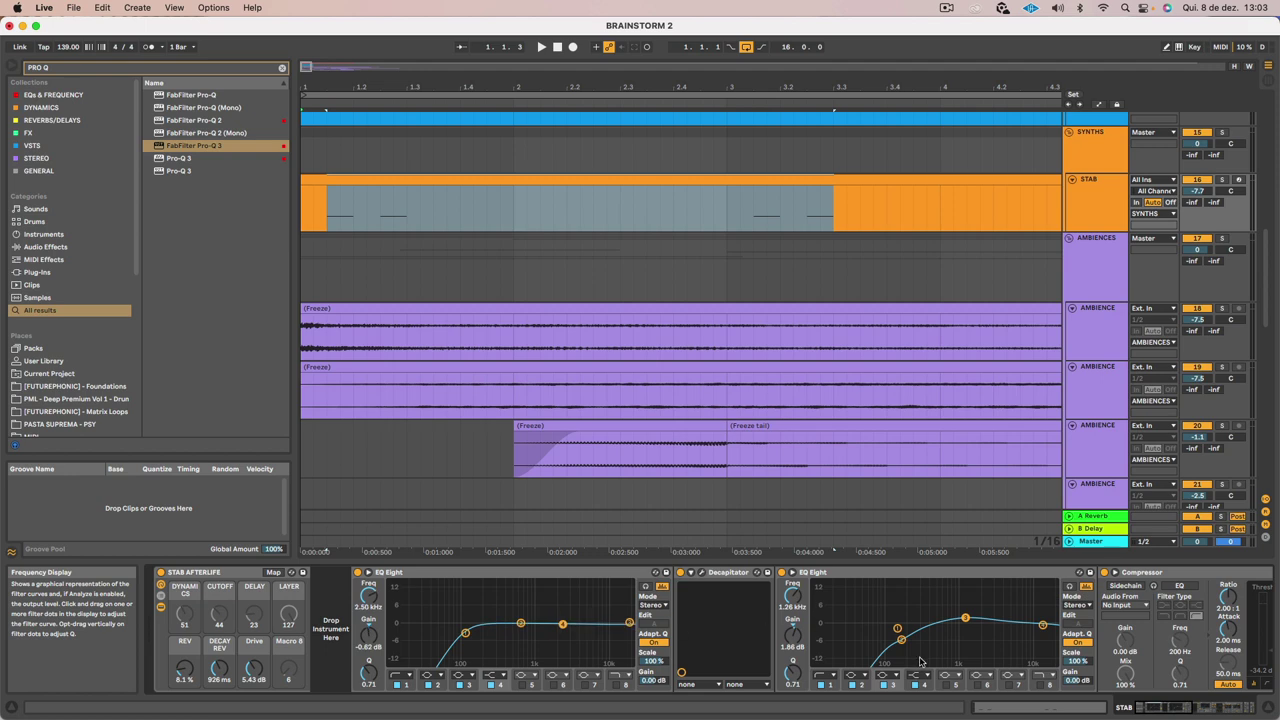
Delete the second EQ Eight after Decapitator and check the remaining effects in the rack's chain
click(808, 575)
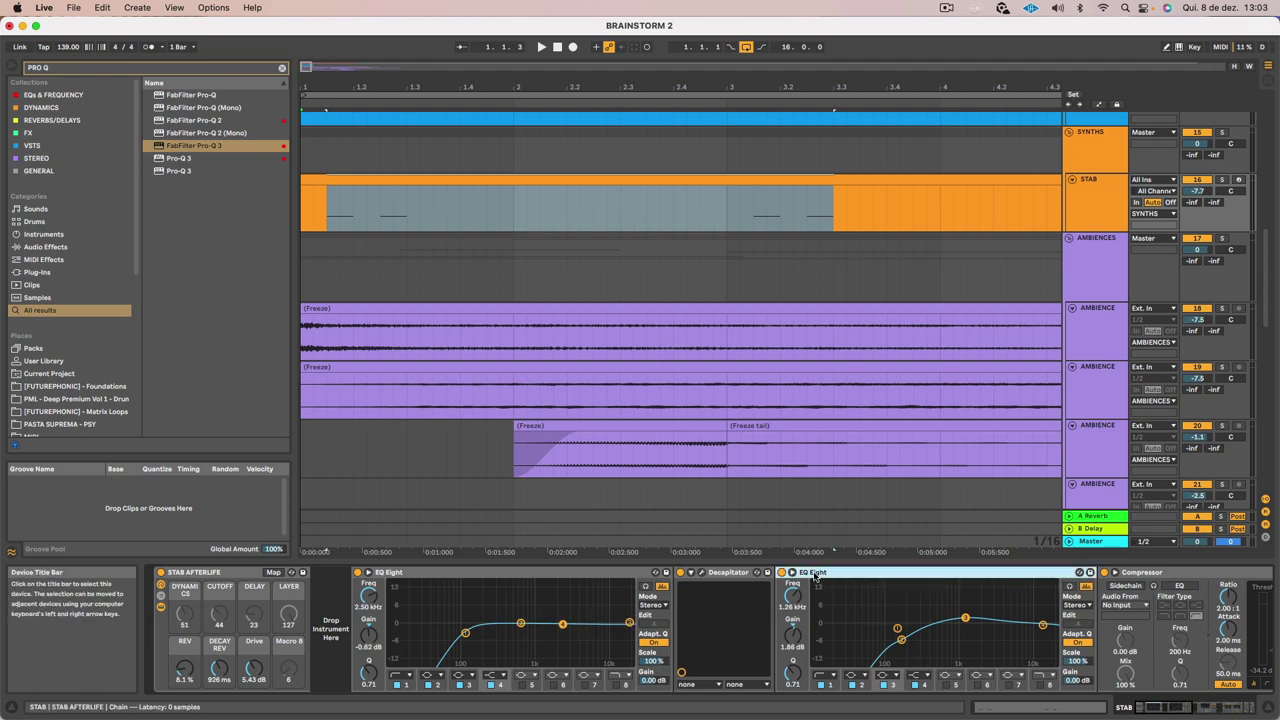
scroll(820, 620, right, 15)
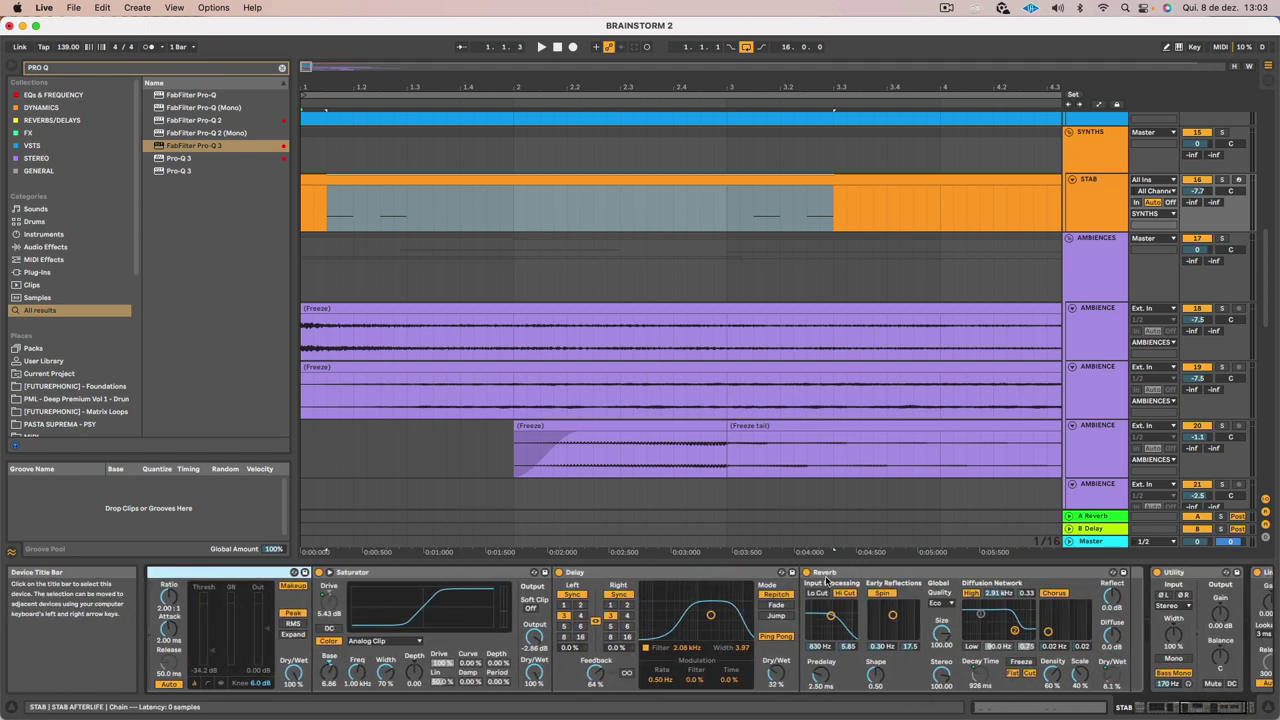
scroll(822, 578, left, 15)
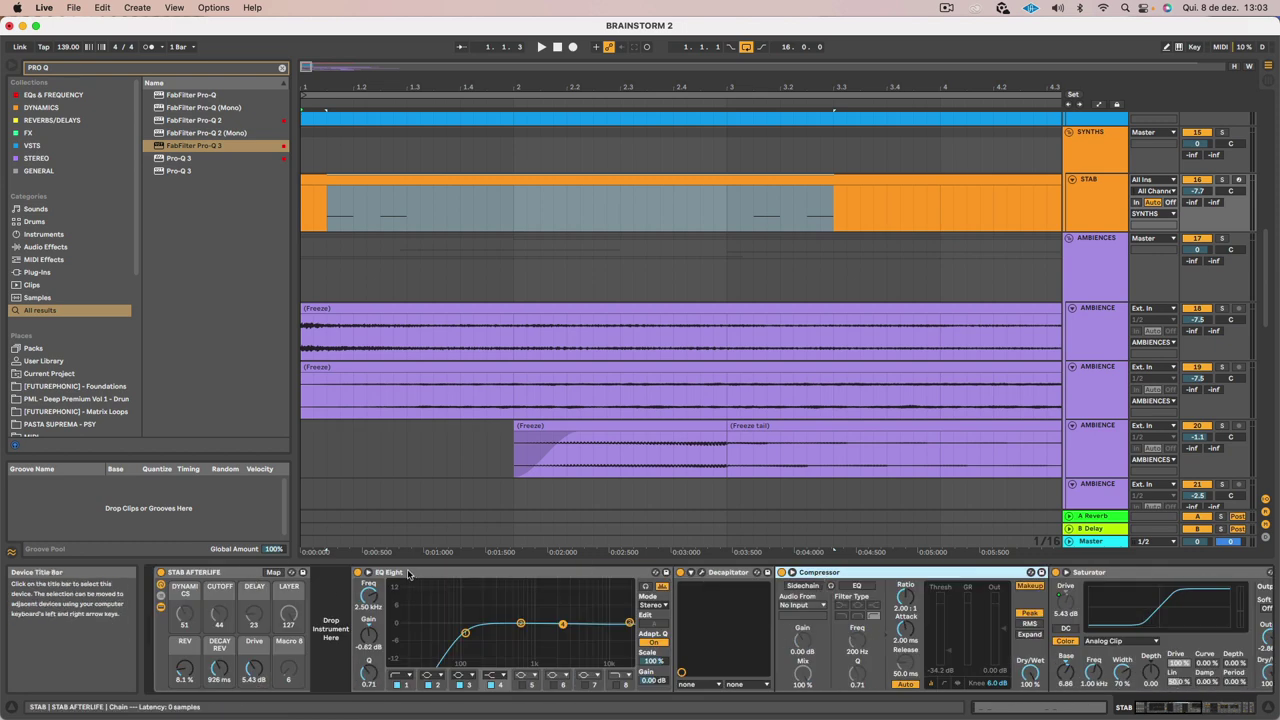
Search the browser for serum and load Serum as the instrument on the STAB track
click(110, 68)
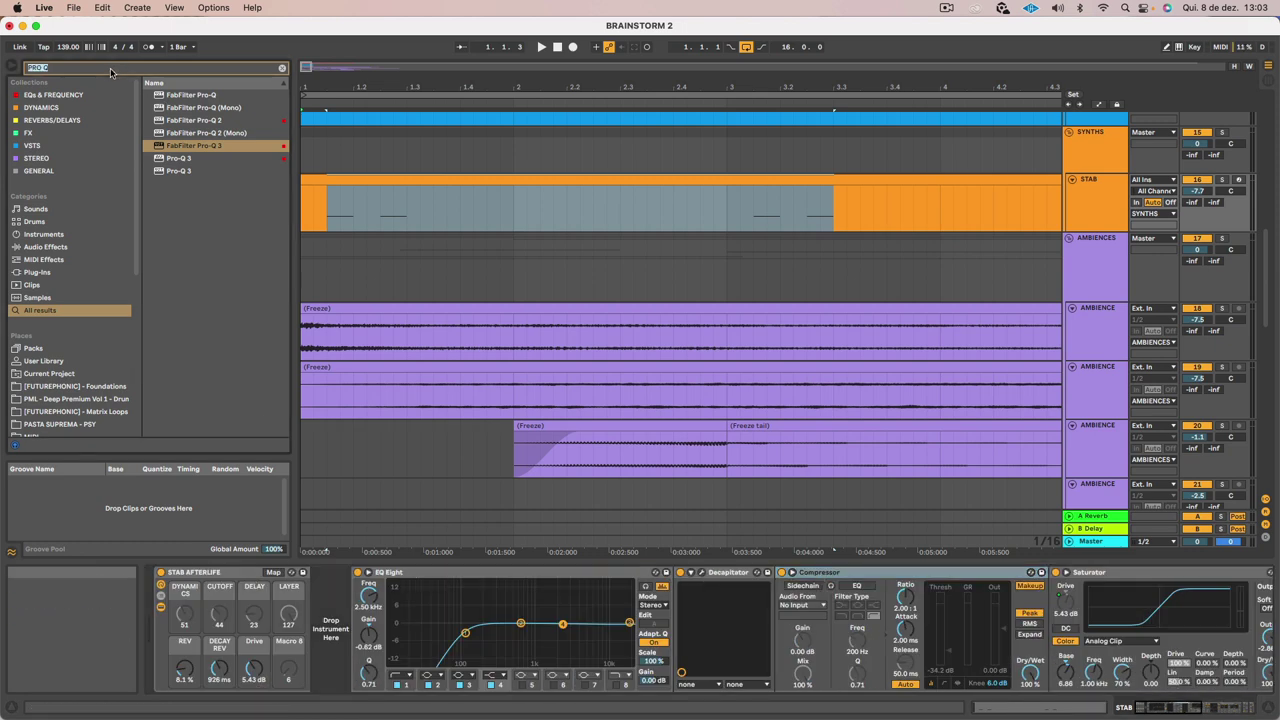
text(sa)
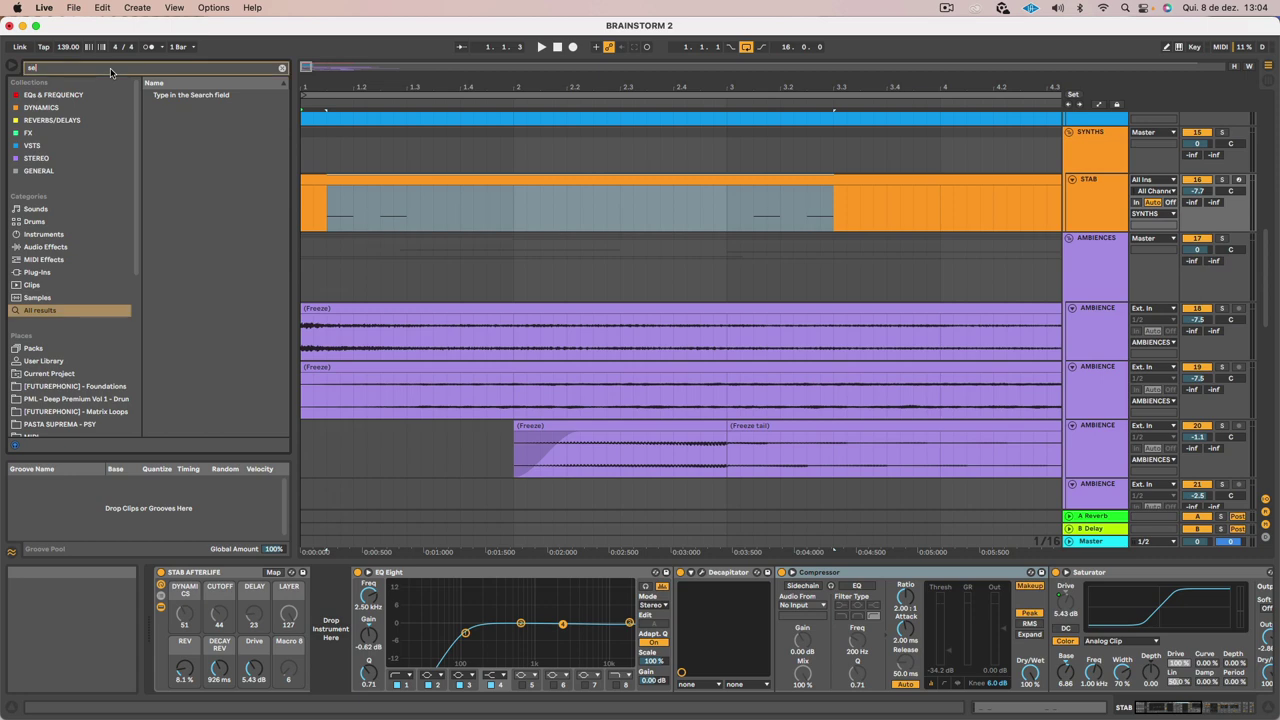
text(rum)
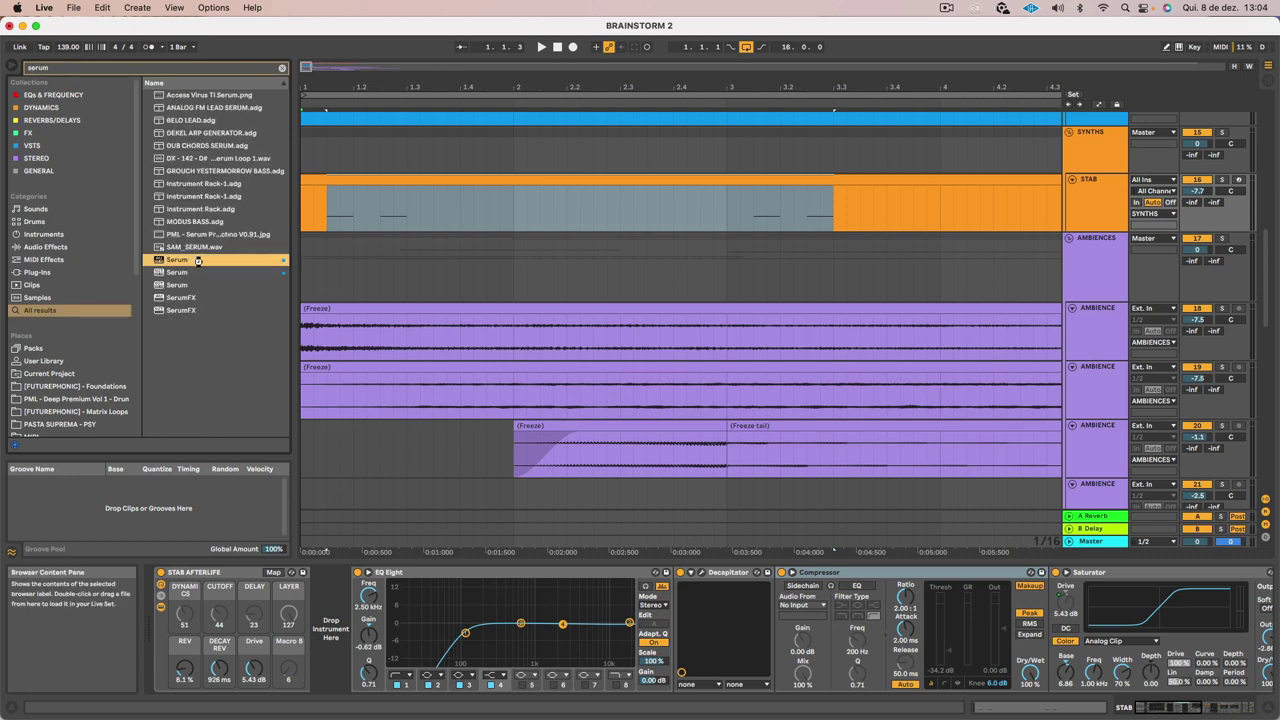
double_click(200, 259)
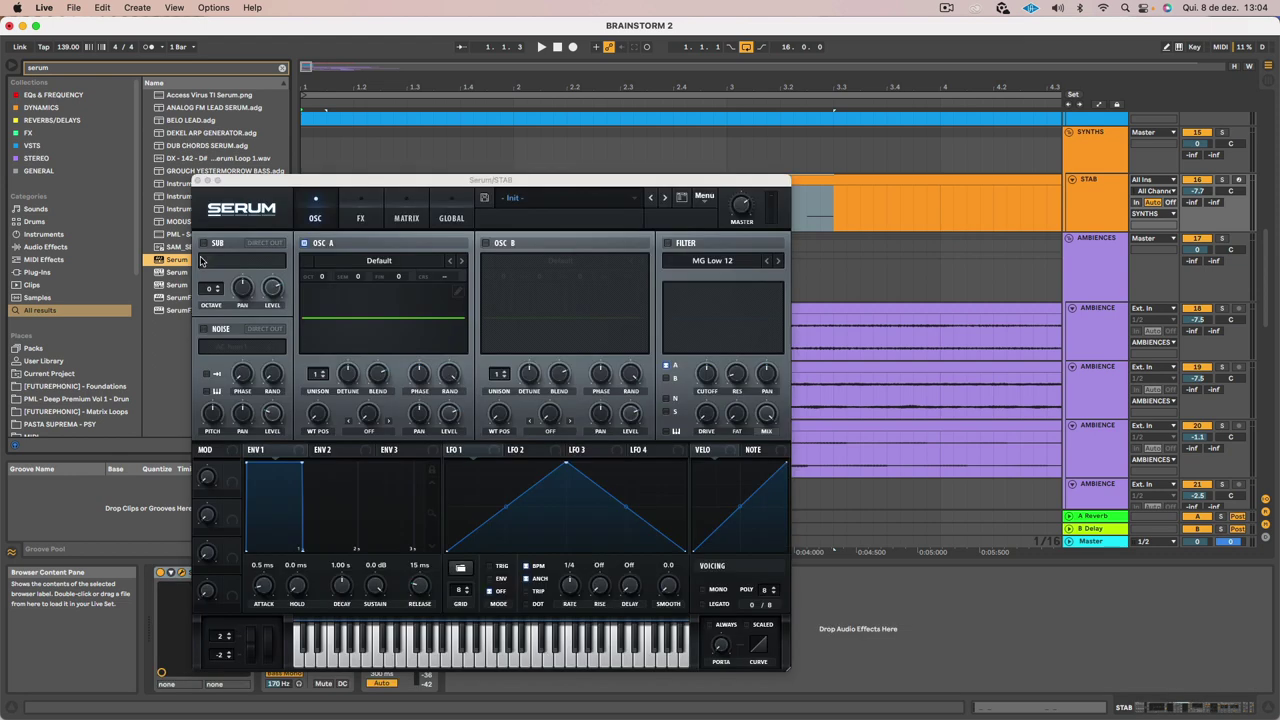
Load the PL Future Retro preset from Serum's PASTA SUPREMA PLUCKS:STABS folder, play the loop and move the plugin window off the STAB clip
click(520, 198)
mouse_move(568, 345)
mouse_move(700, 492)
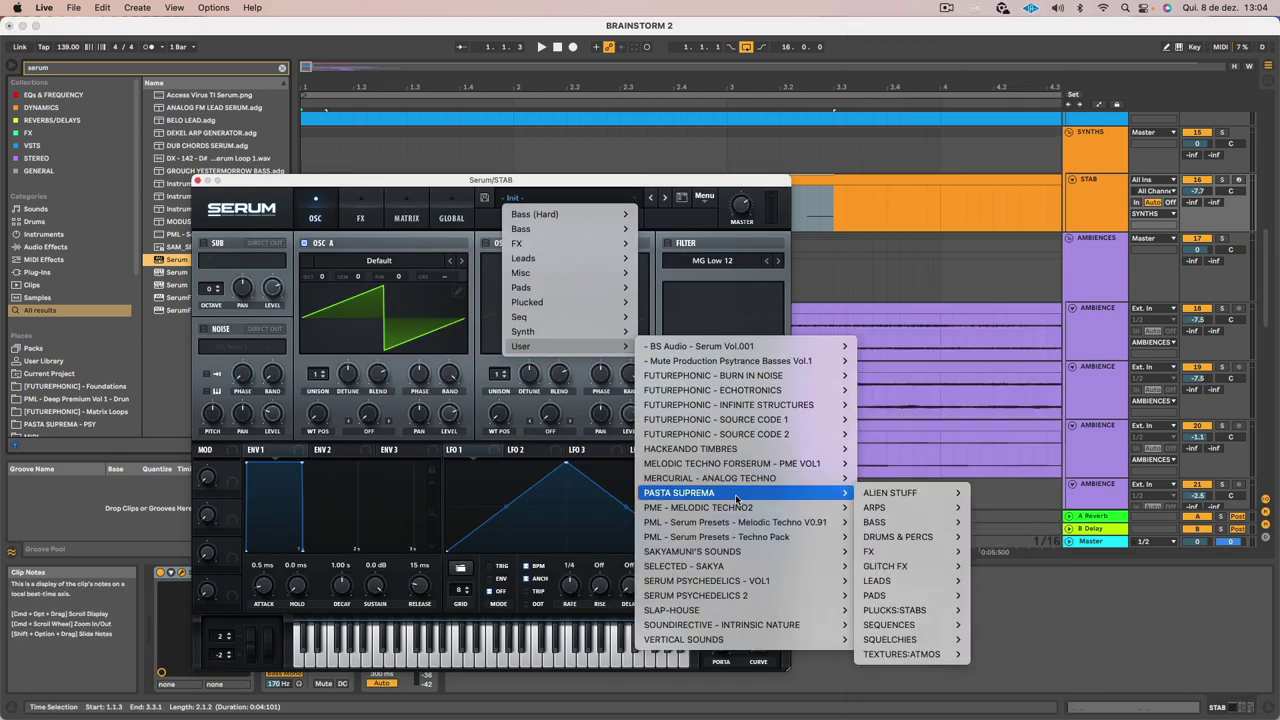
mouse_move(948, 609)
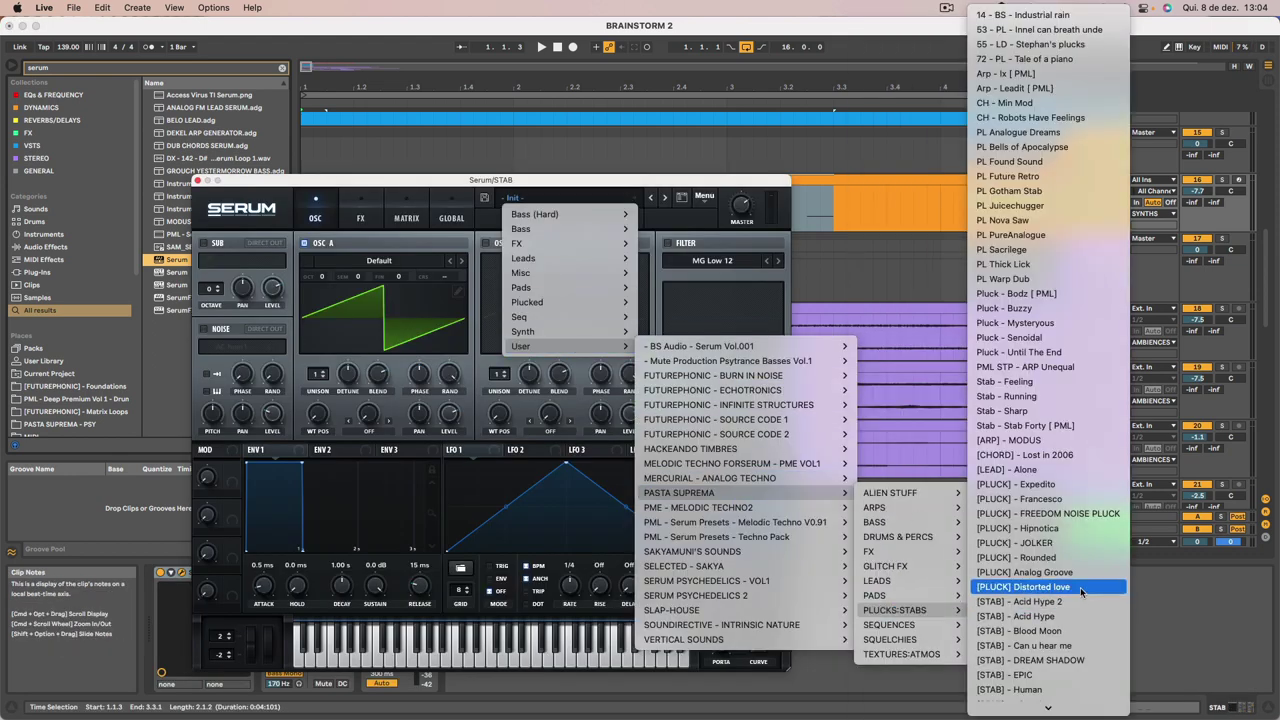
scroll(1070, 587, down, 3)
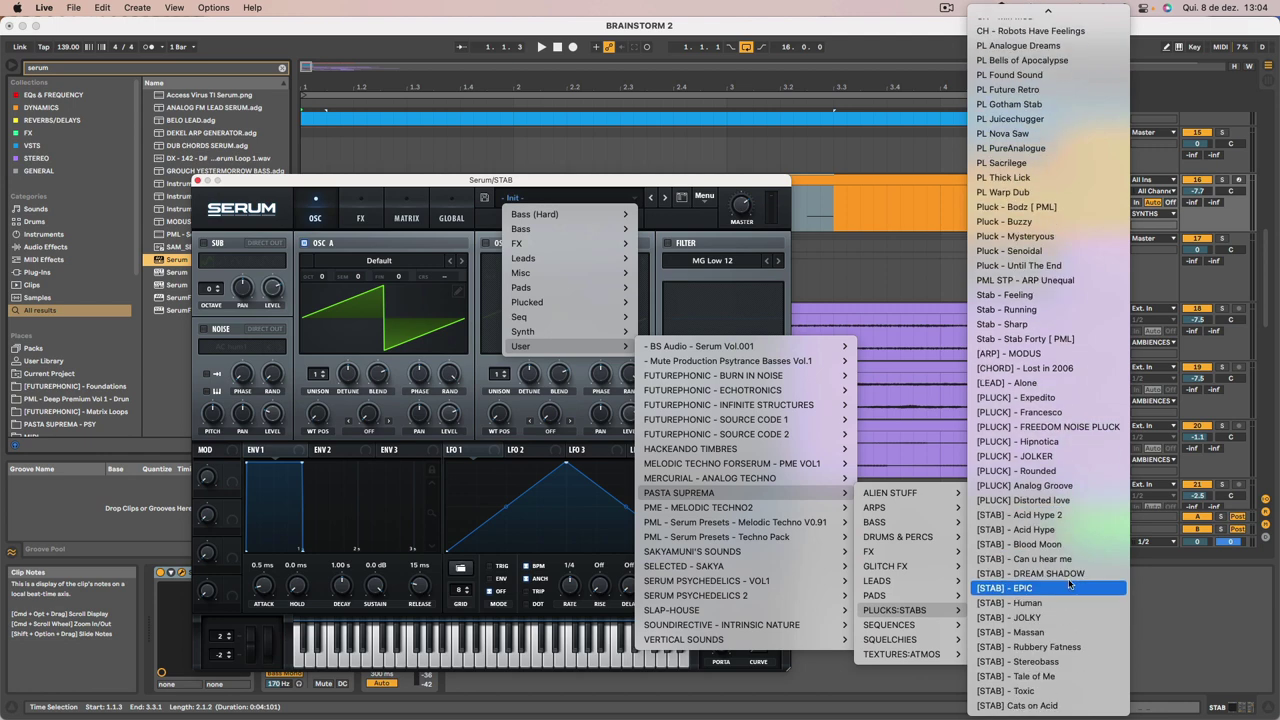
scroll(1063, 520, up, 3)
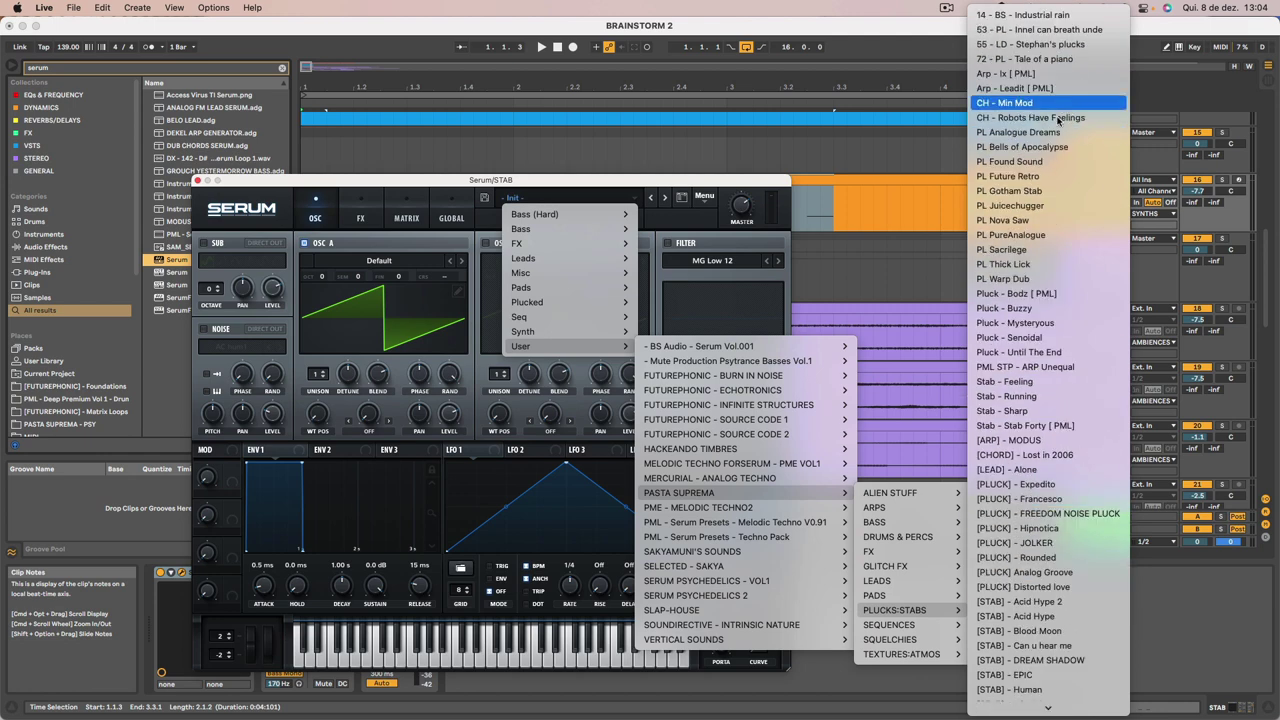
click(1051, 183)
key(space)
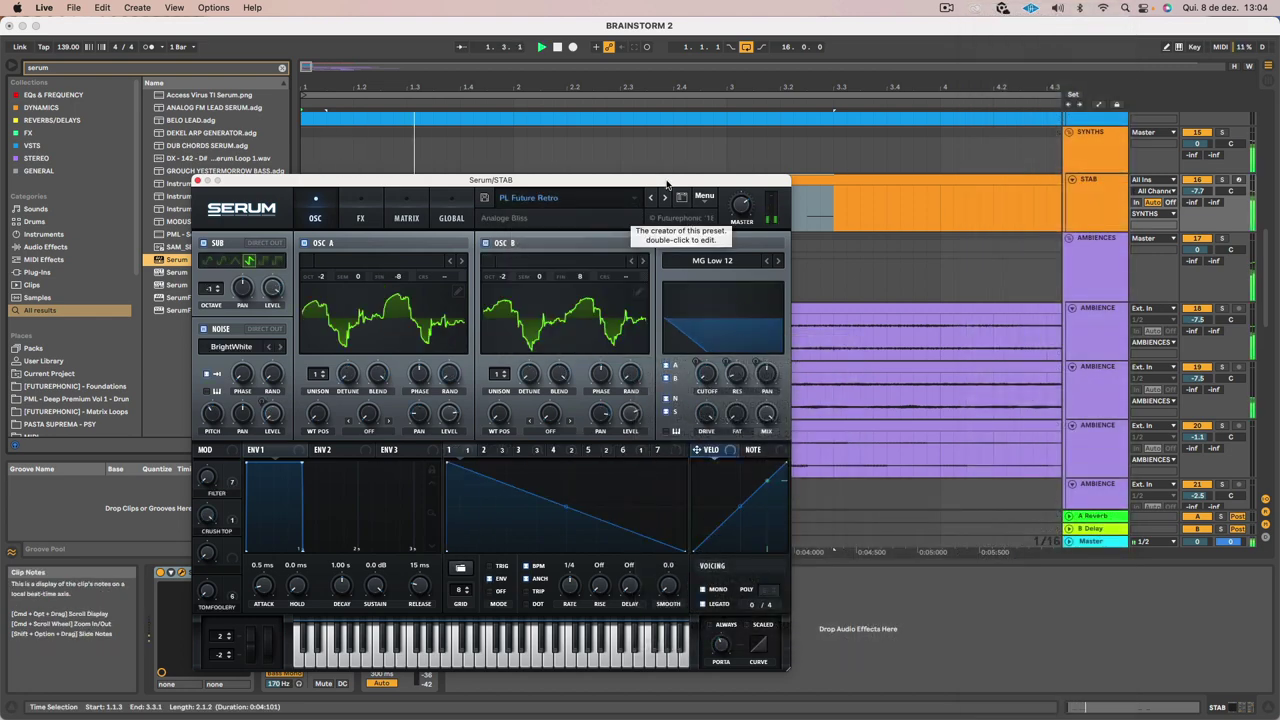
drag(667, 184, 699, 294)
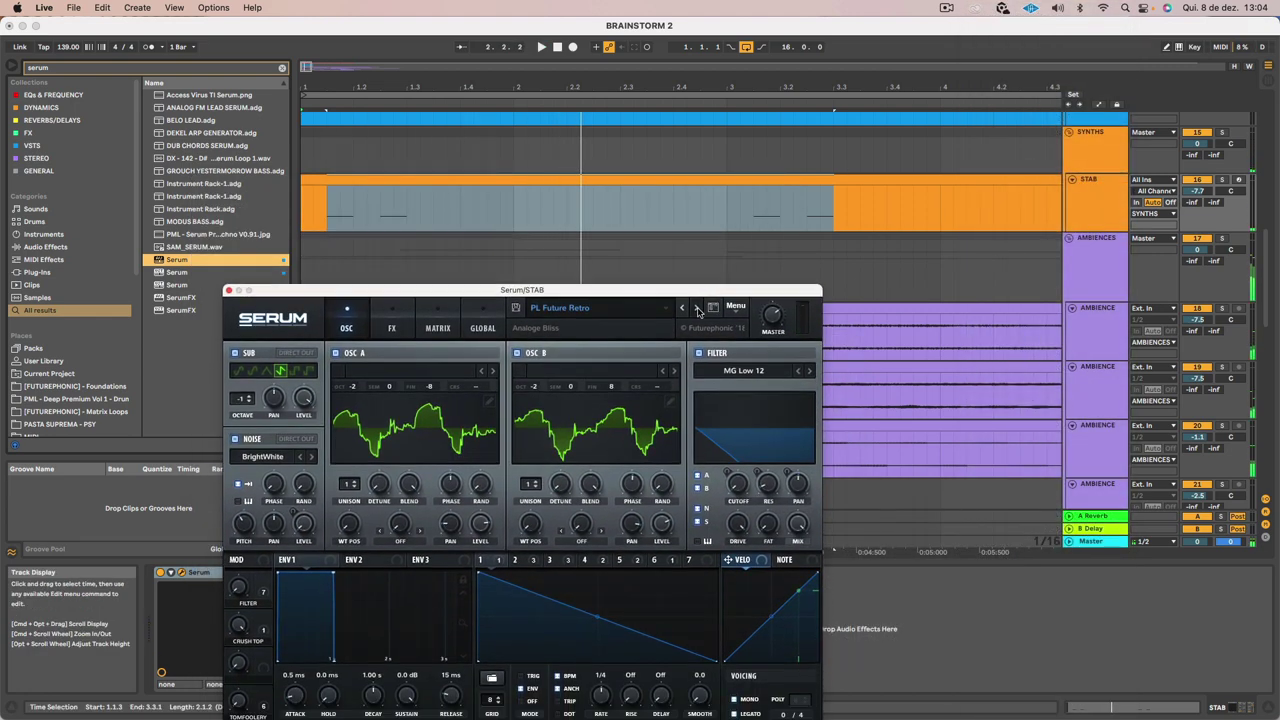
Audition the following Serum presets against the loop, from PL Gotham Stab through PL Warp Dub
click(697, 308)
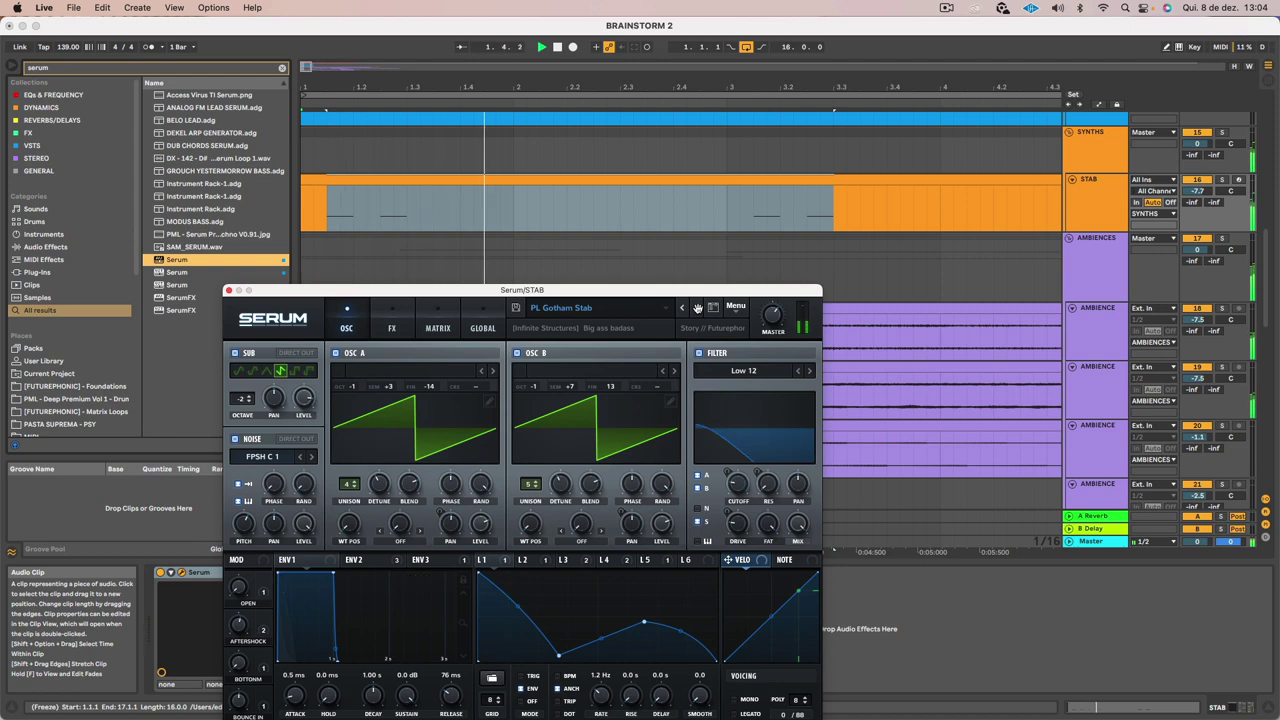
click(697, 308)
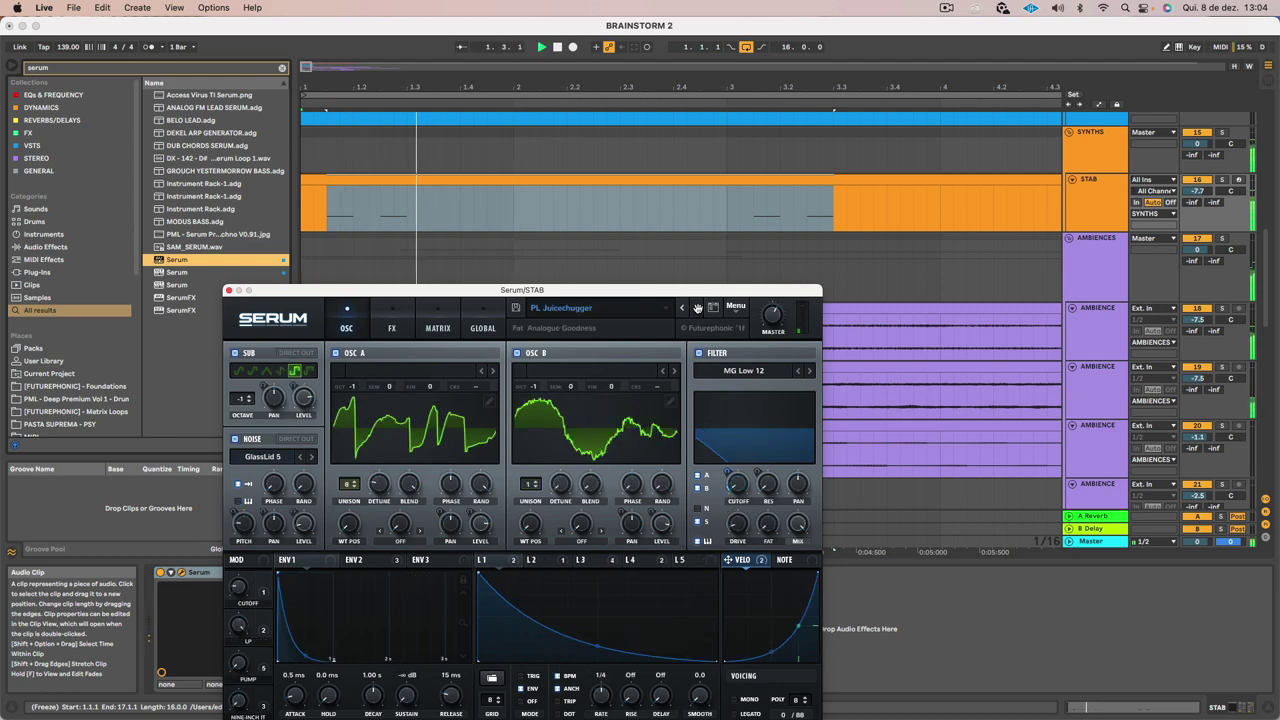
click(697, 308)
click(697, 308)
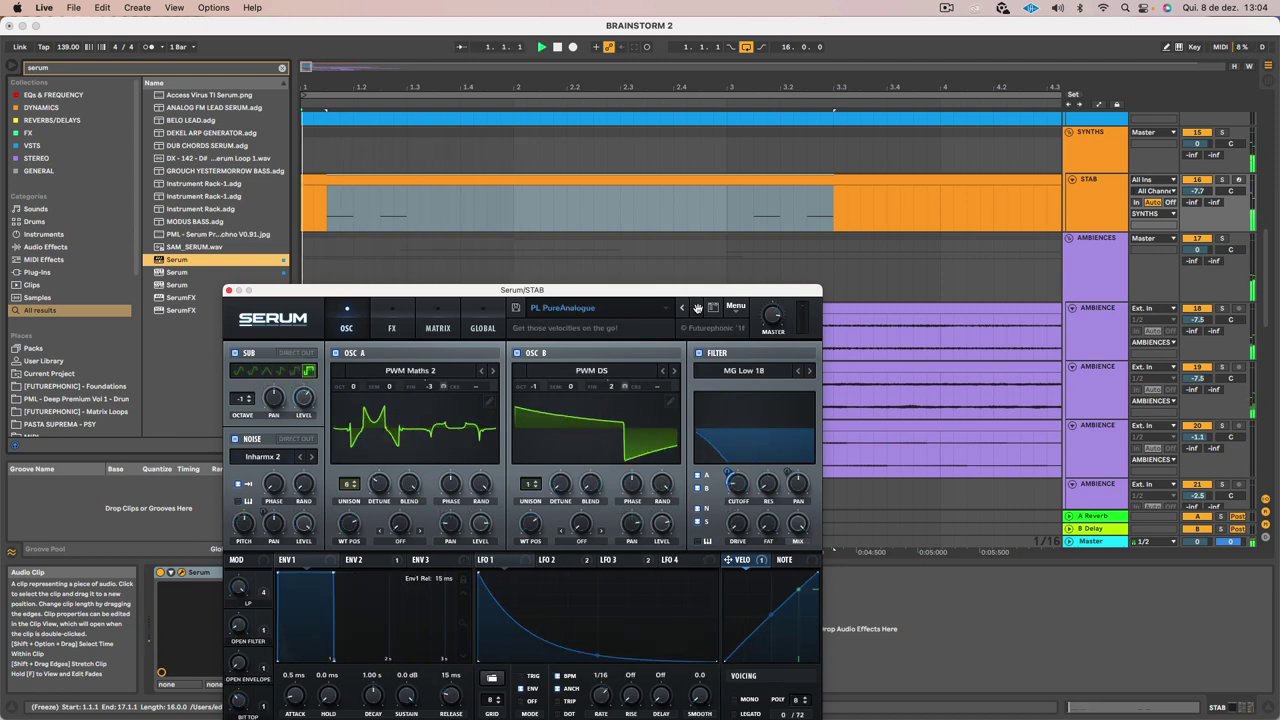
click(697, 308)
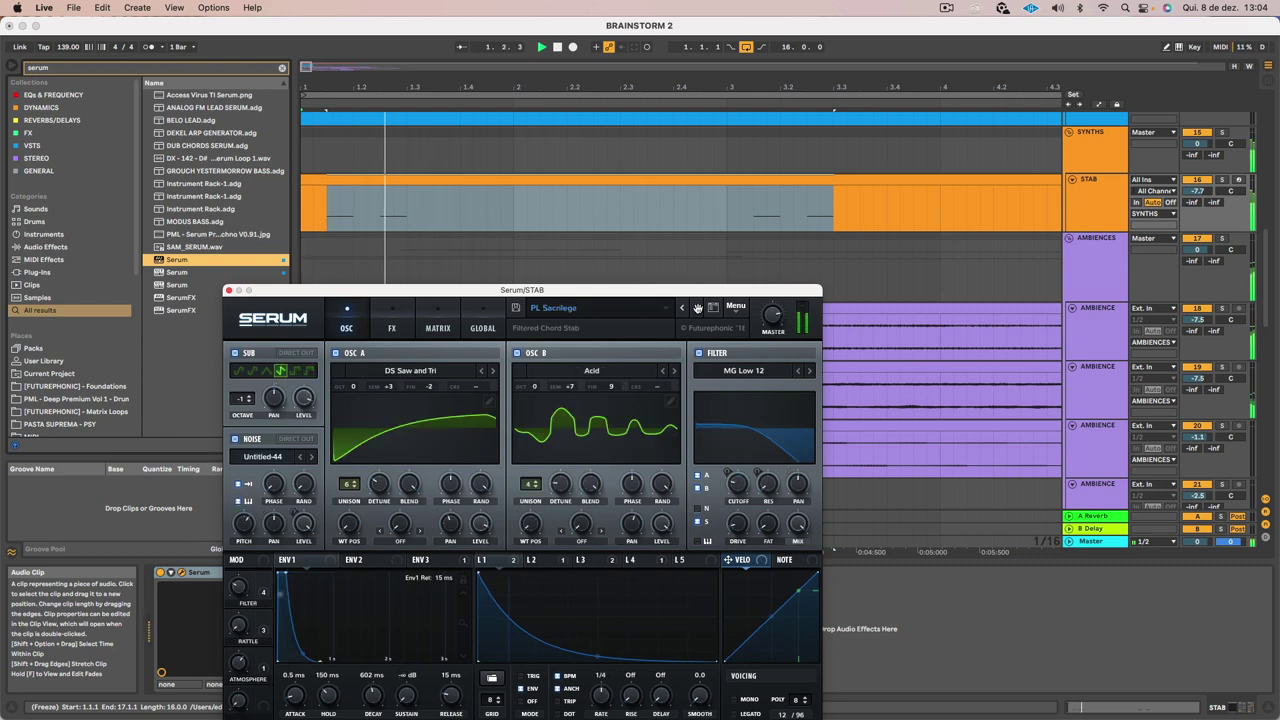
click(697, 308)
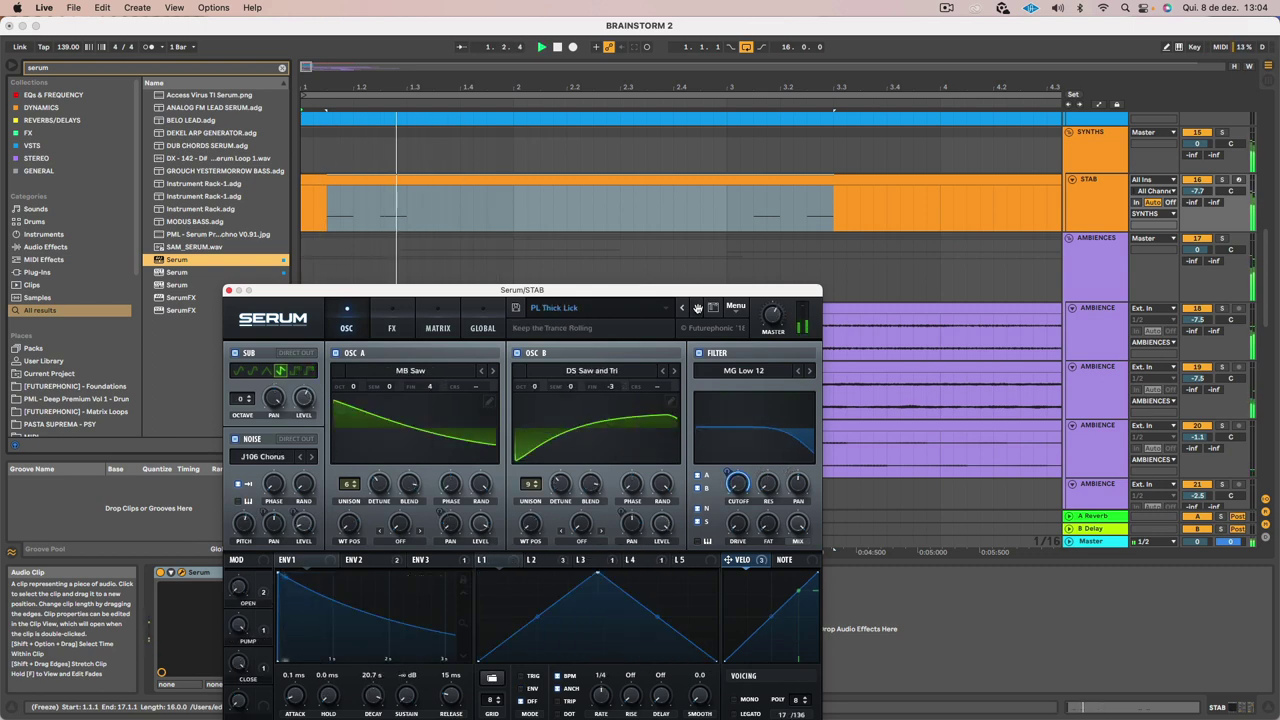
click(697, 308)
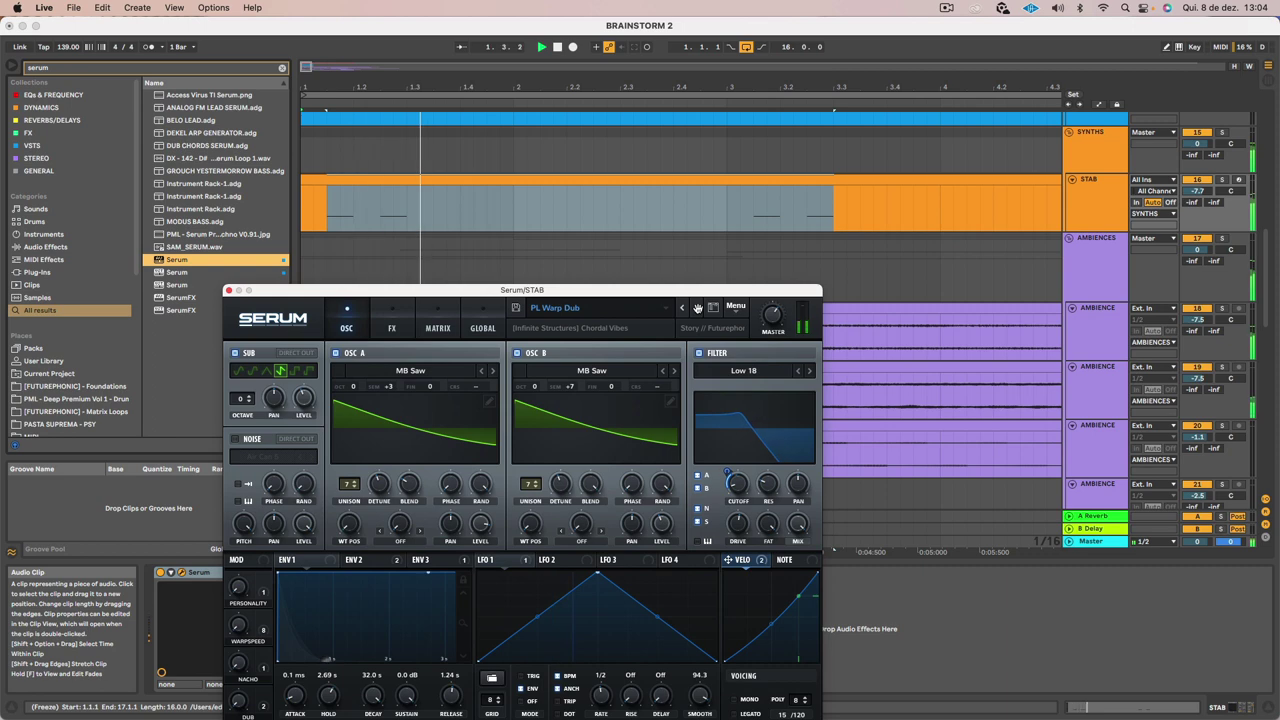
Audition the pluck presets that follow PL Warp Dub, ending on PML STP - ARP Unequal
click(697, 308)
click(697, 308)
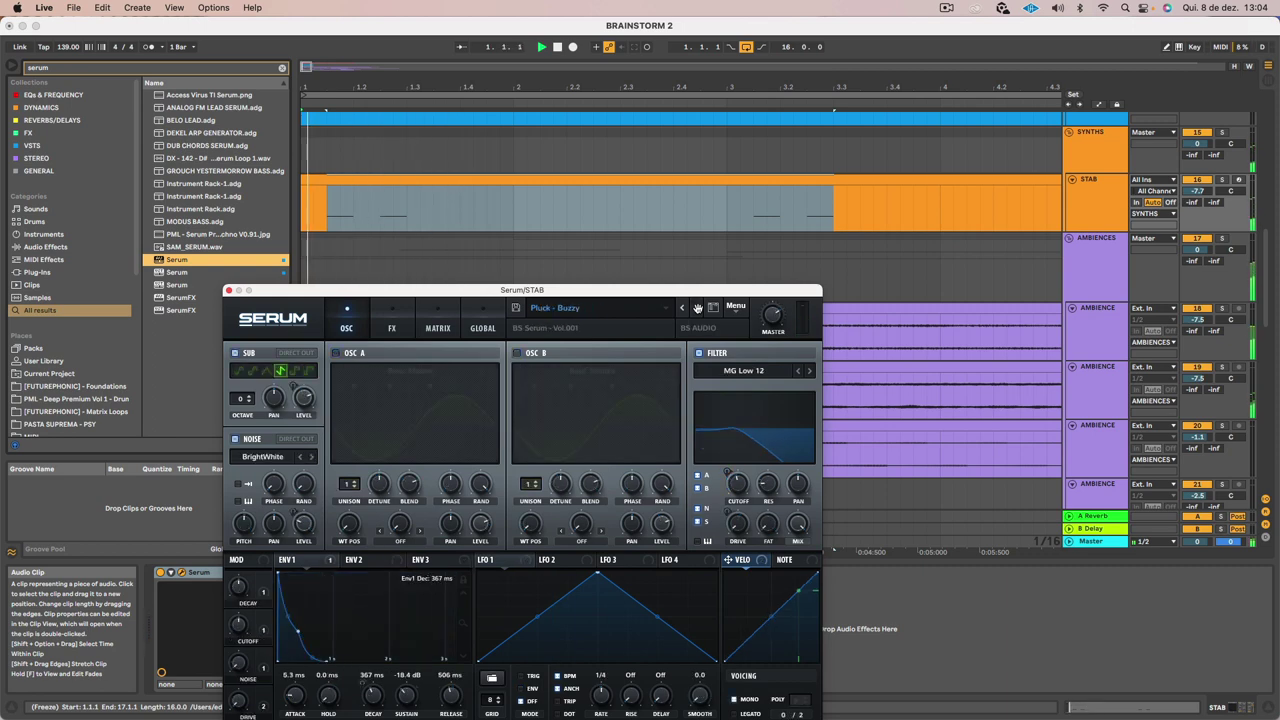
click(697, 308)
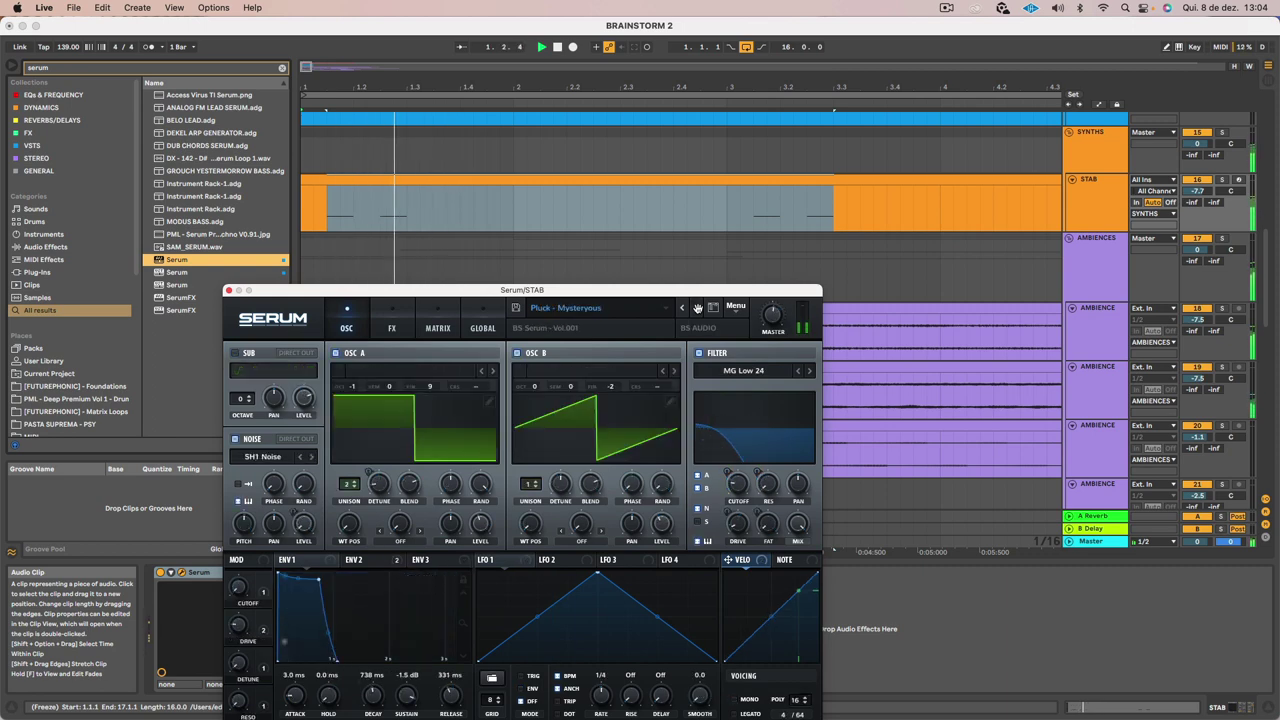
click(697, 308)
click(697, 308)
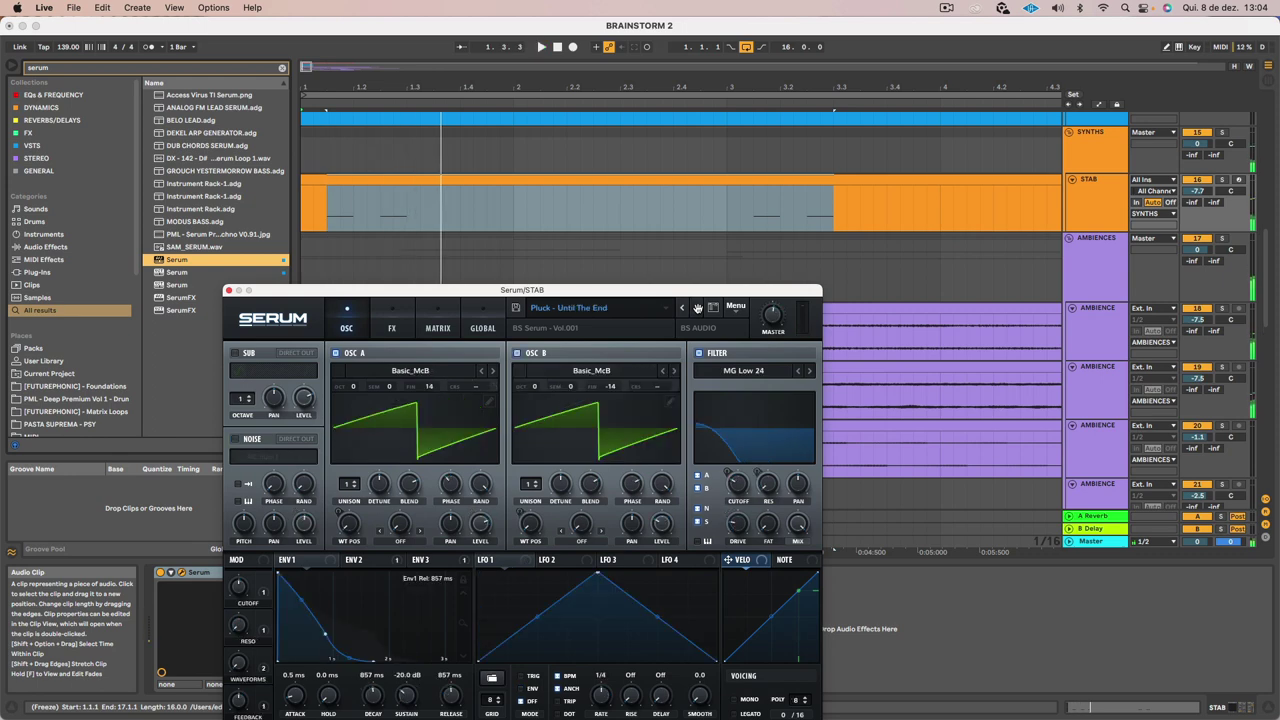
click(697, 308)
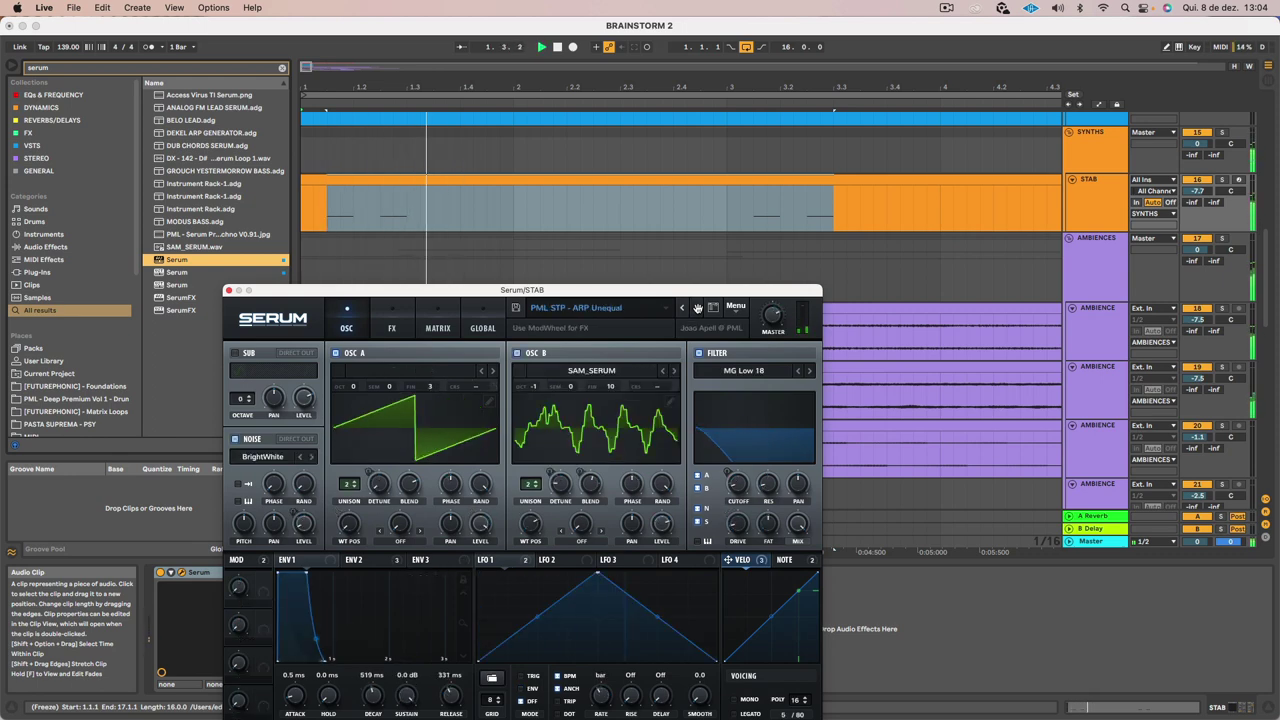
Set oscillator A's octave to -1 in PML STP - ARP Unequal and play the loop
drag(349, 386, 357, 411)
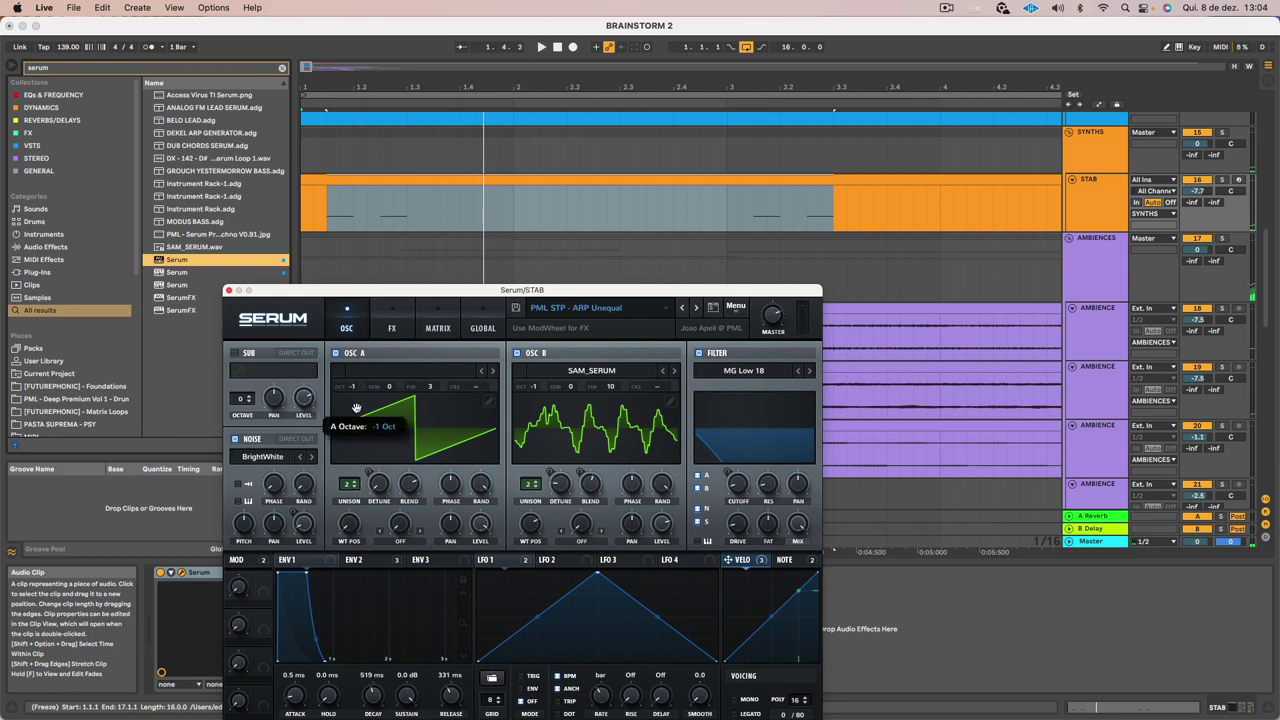
key(space)
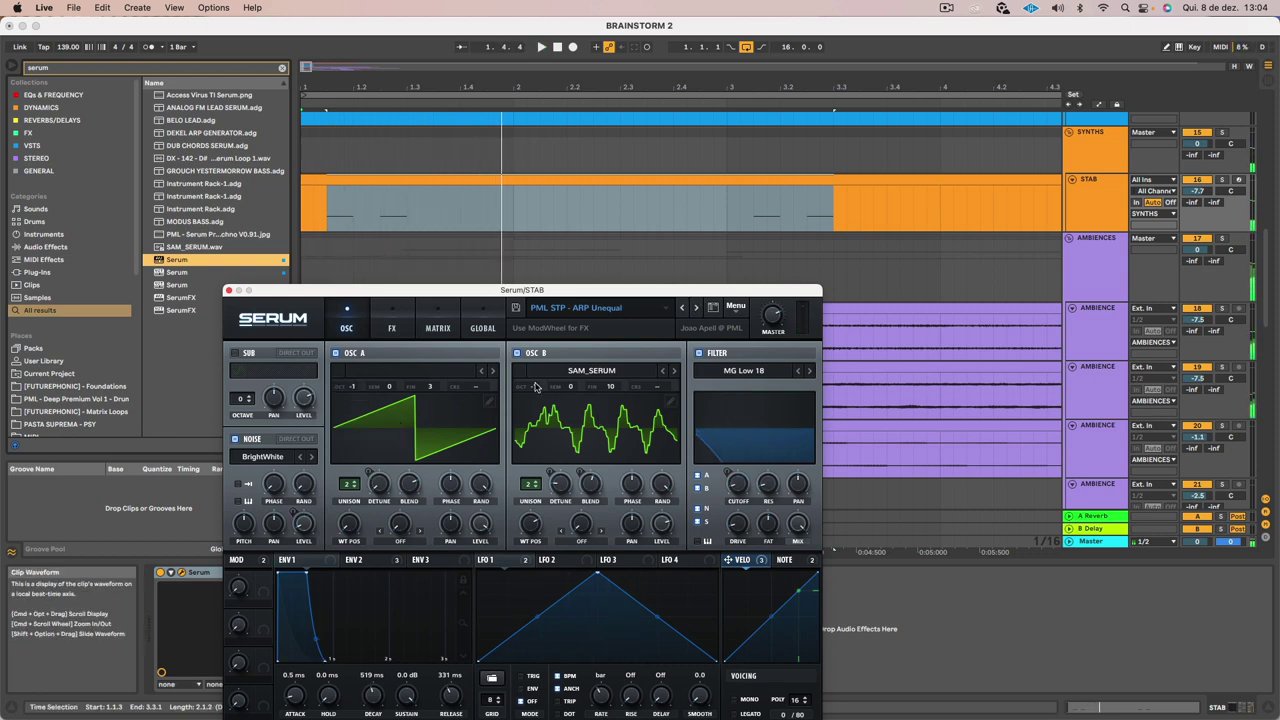
key(space)
key(space)
Try lowering Serum's filter cutoff to 8 Hz while restarting the loop
mouse_move(739, 492)
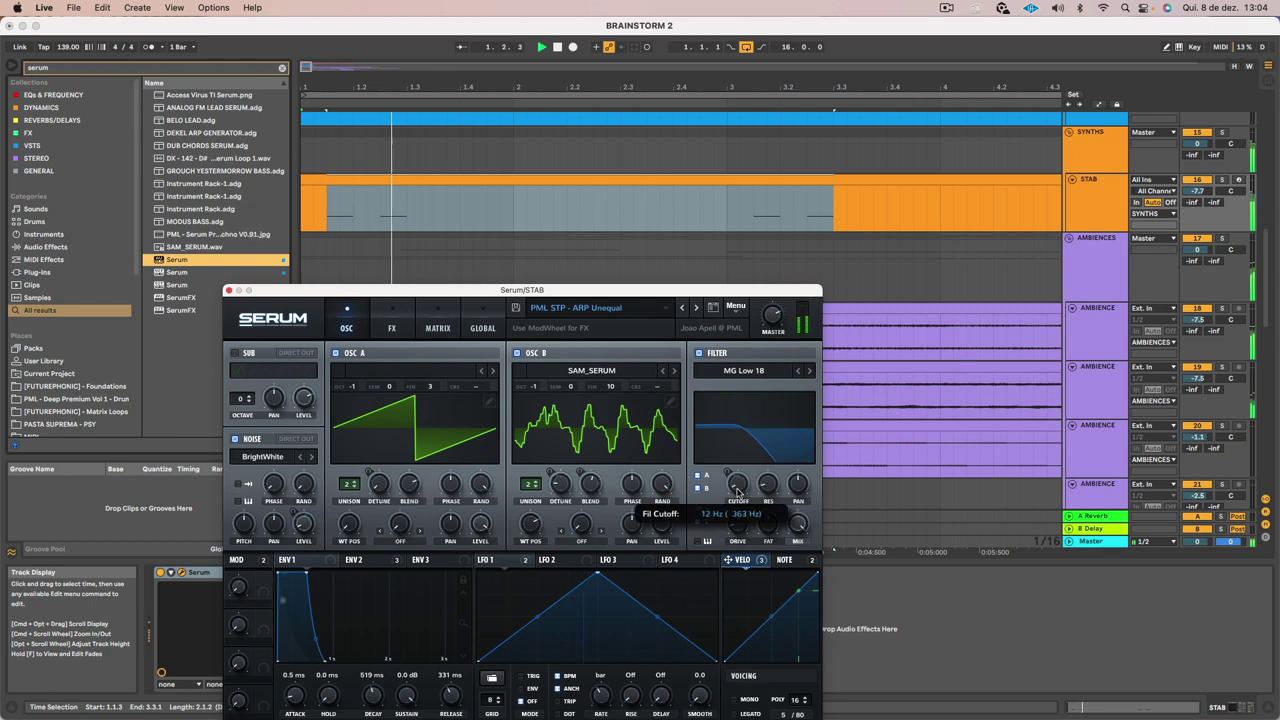
key(space)
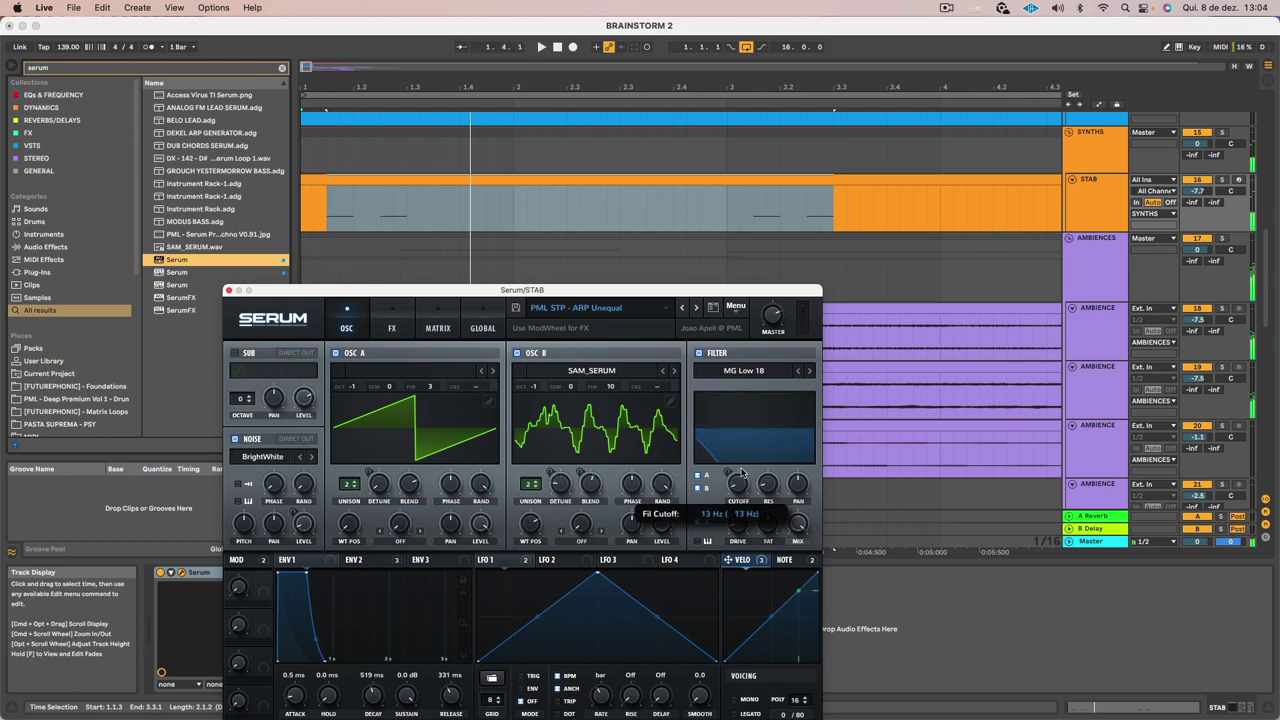
key(space)
drag(742, 473, 729, 496)
key(space)
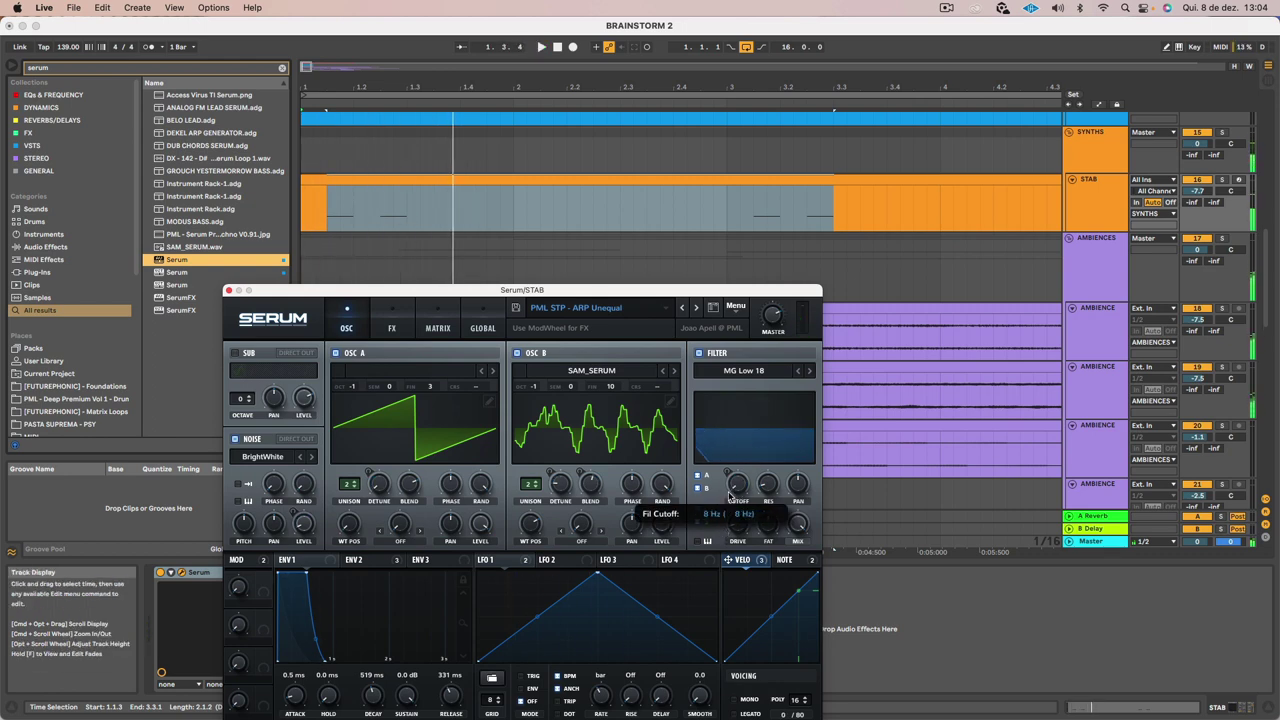
Remove all modulators from the filter cutoff and readjust the cutoff while the loop plays
right_click(738, 472)
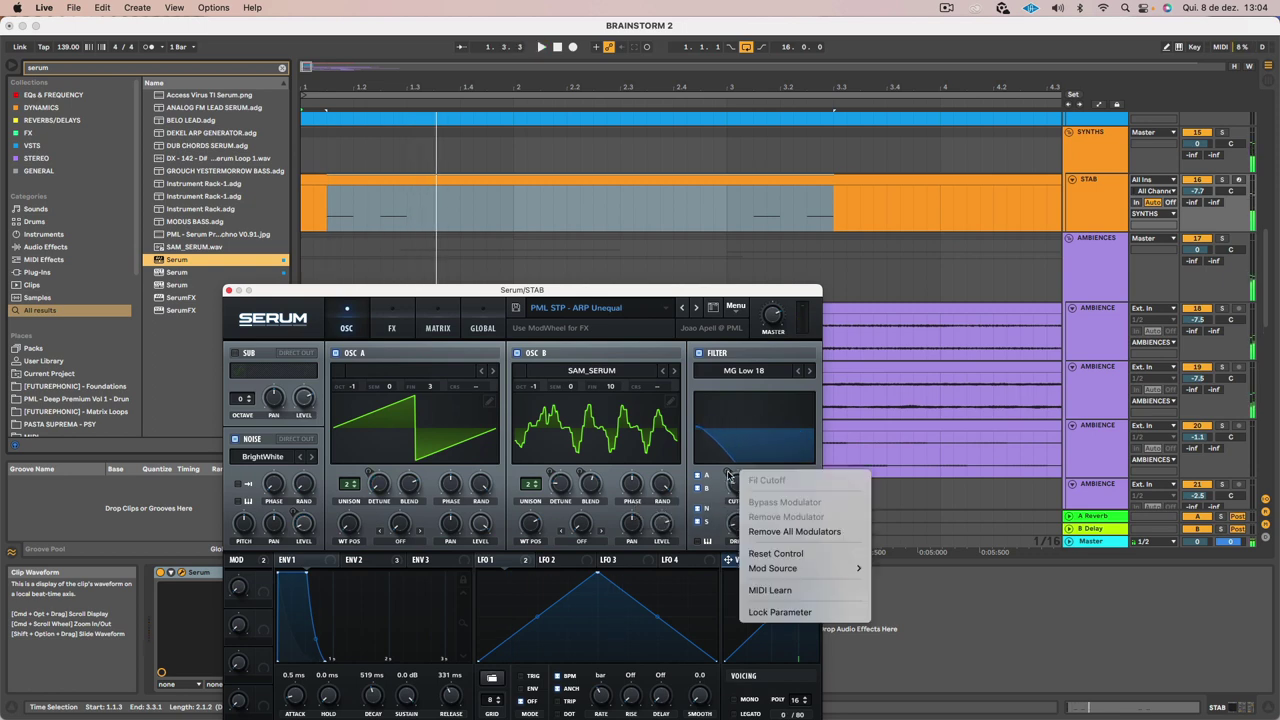
click(779, 533)
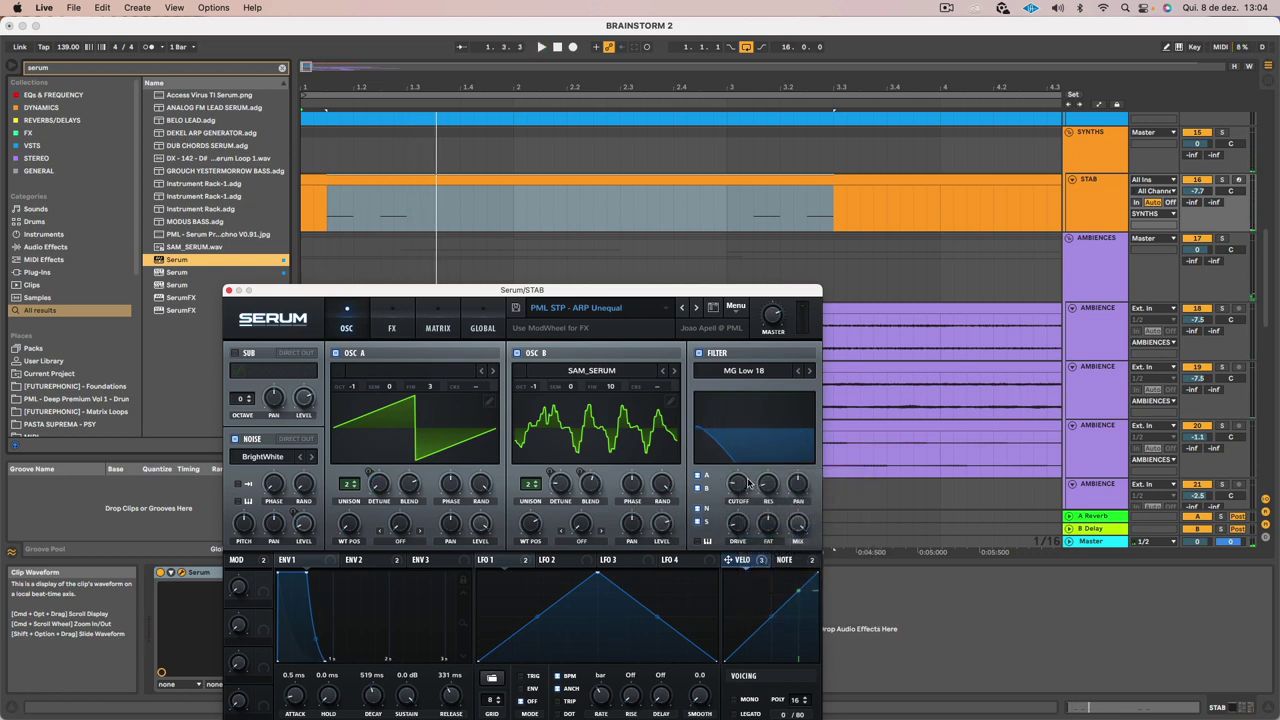
key(space)
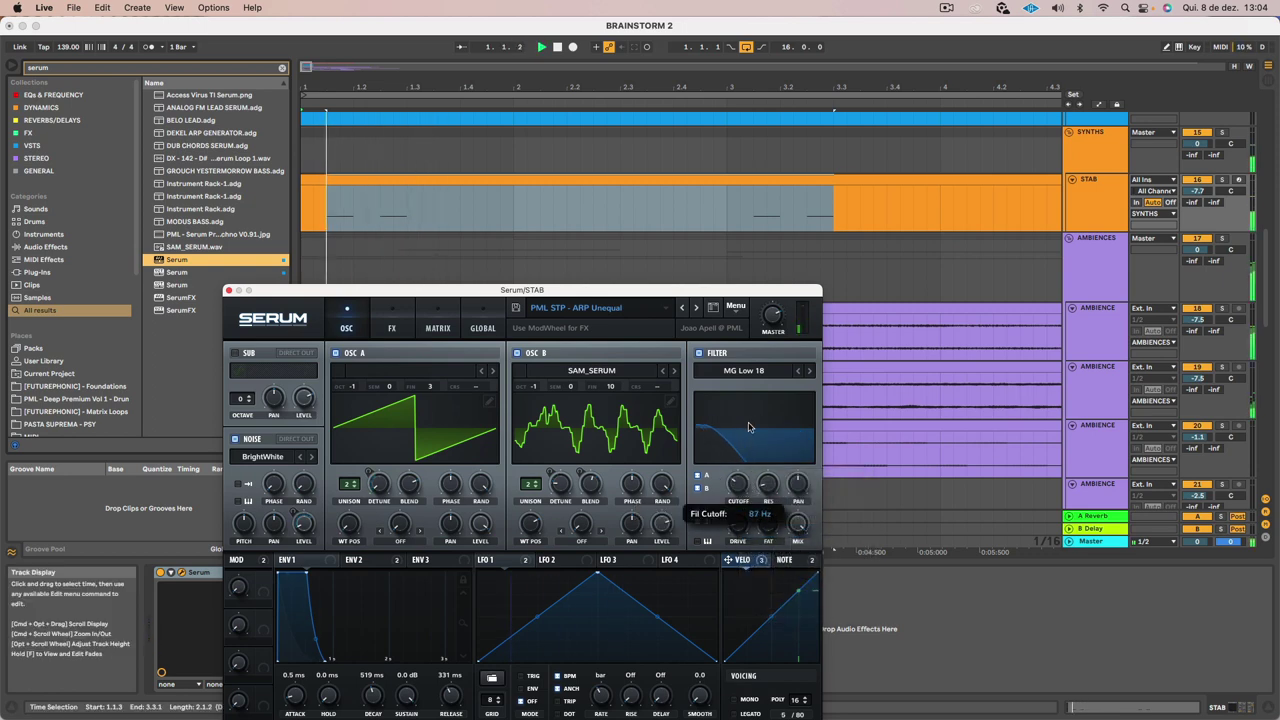
drag(750, 427, 728, 454)
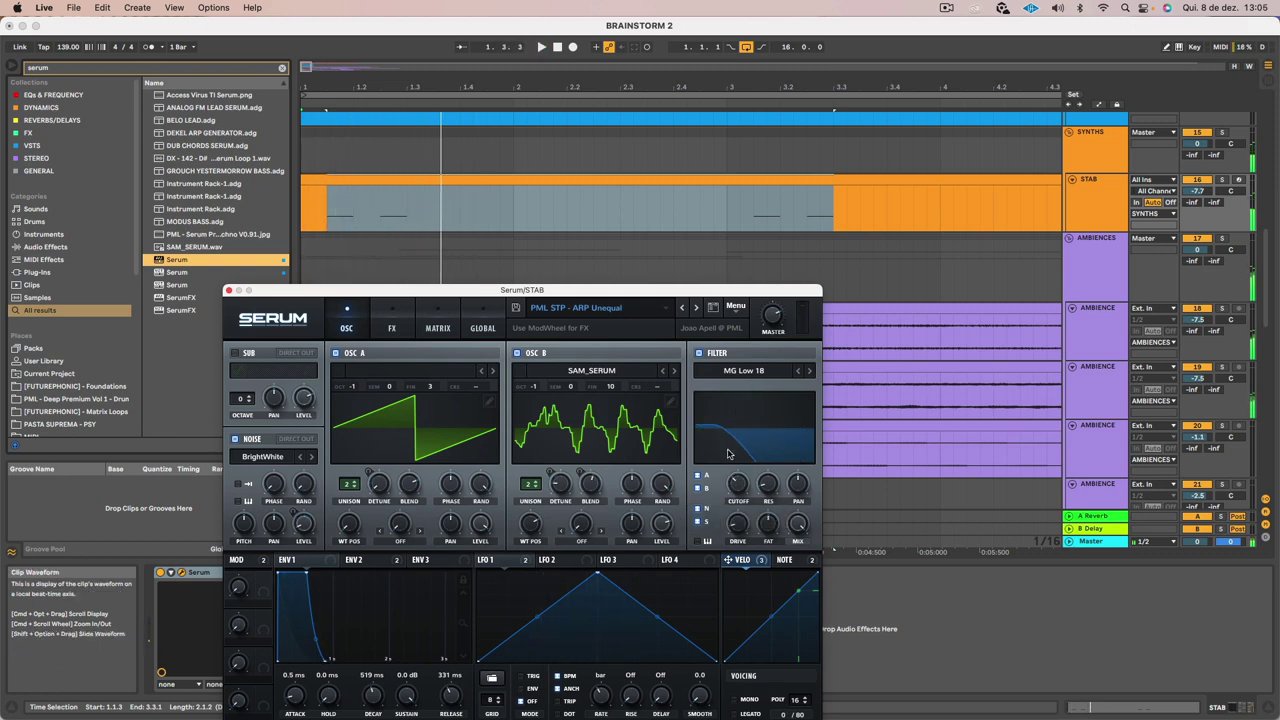
key(space)
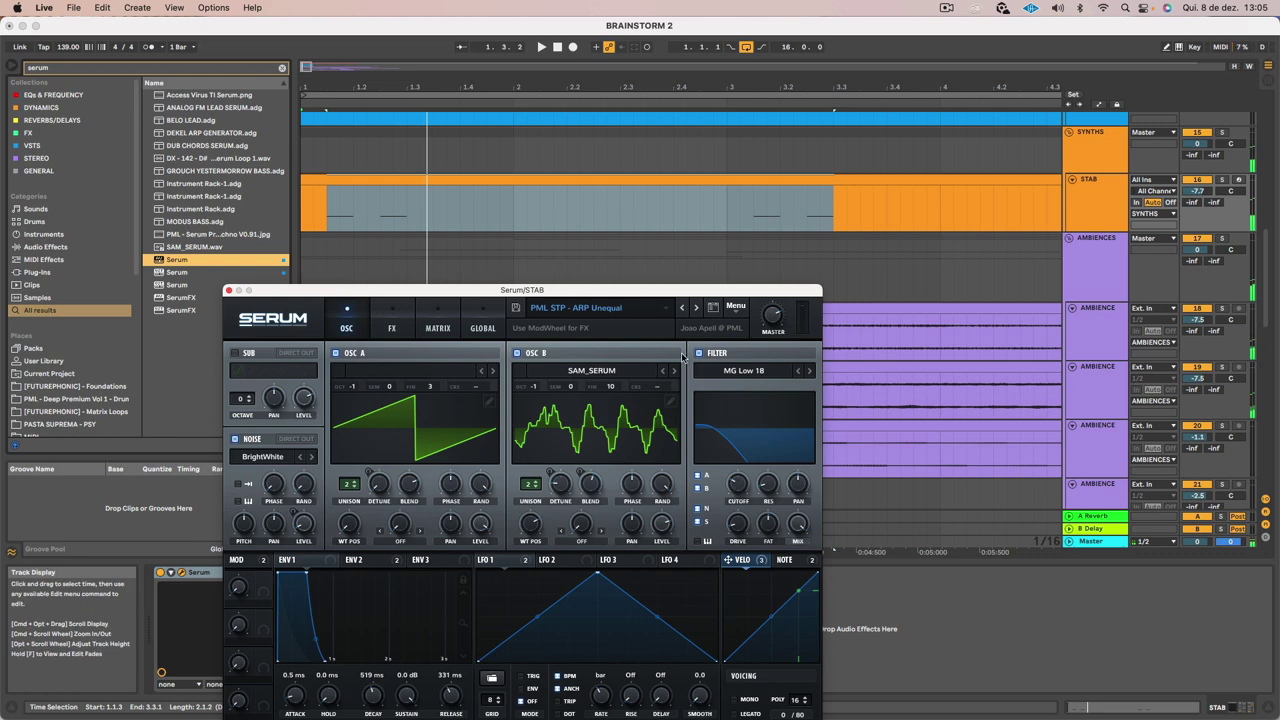
Discard the edited preset and audition the following ones, from Stab - Feeling through [CHORD] - Lost in 2006
click(697, 310)
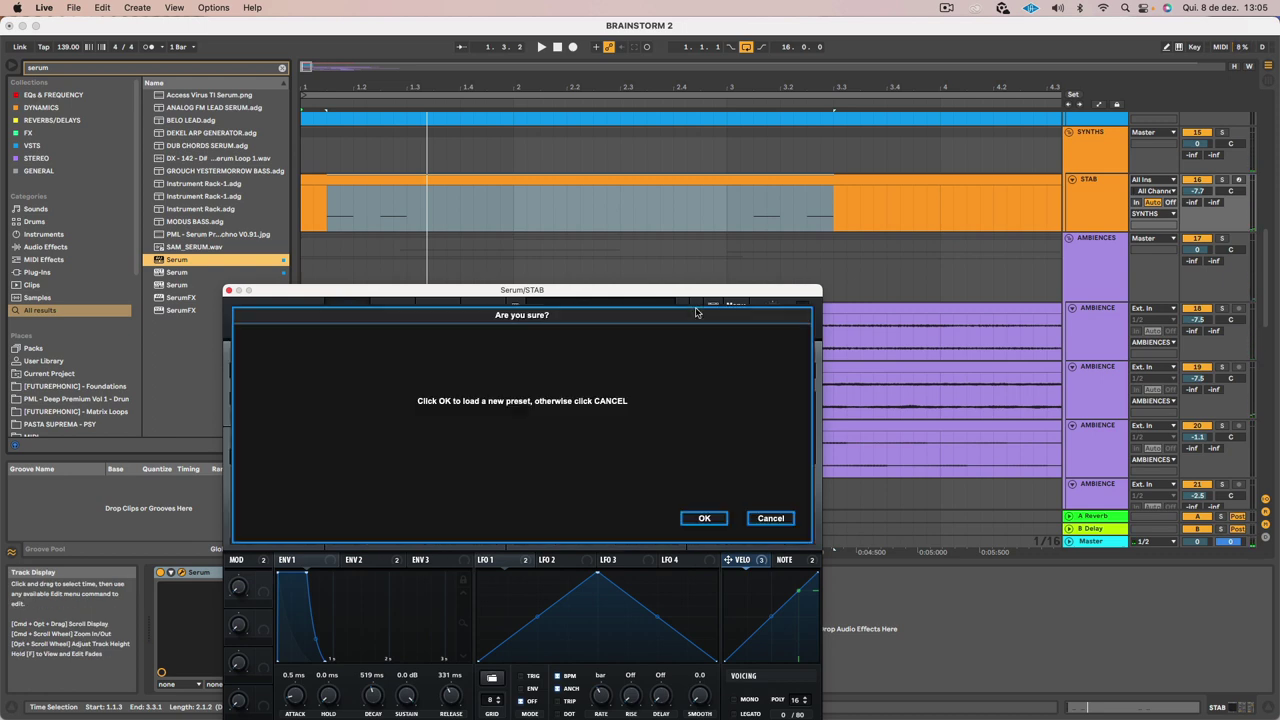
click(705, 518)
key(space)
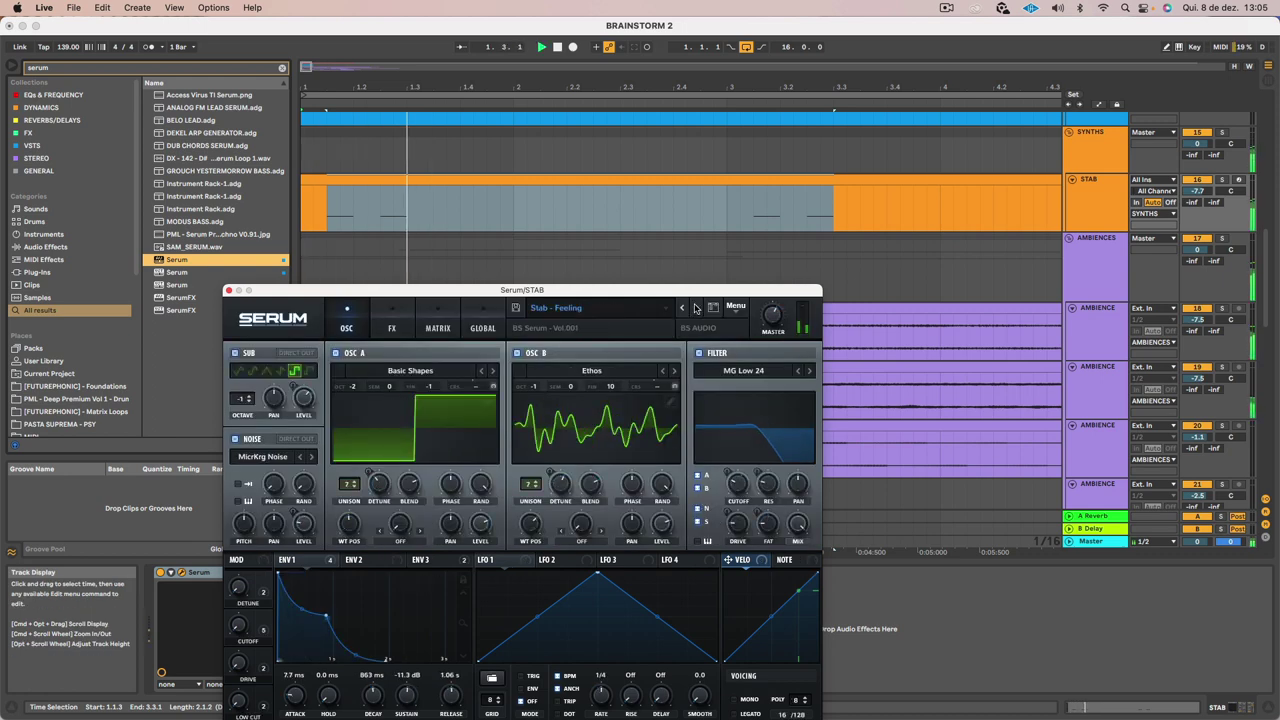
click(696, 308)
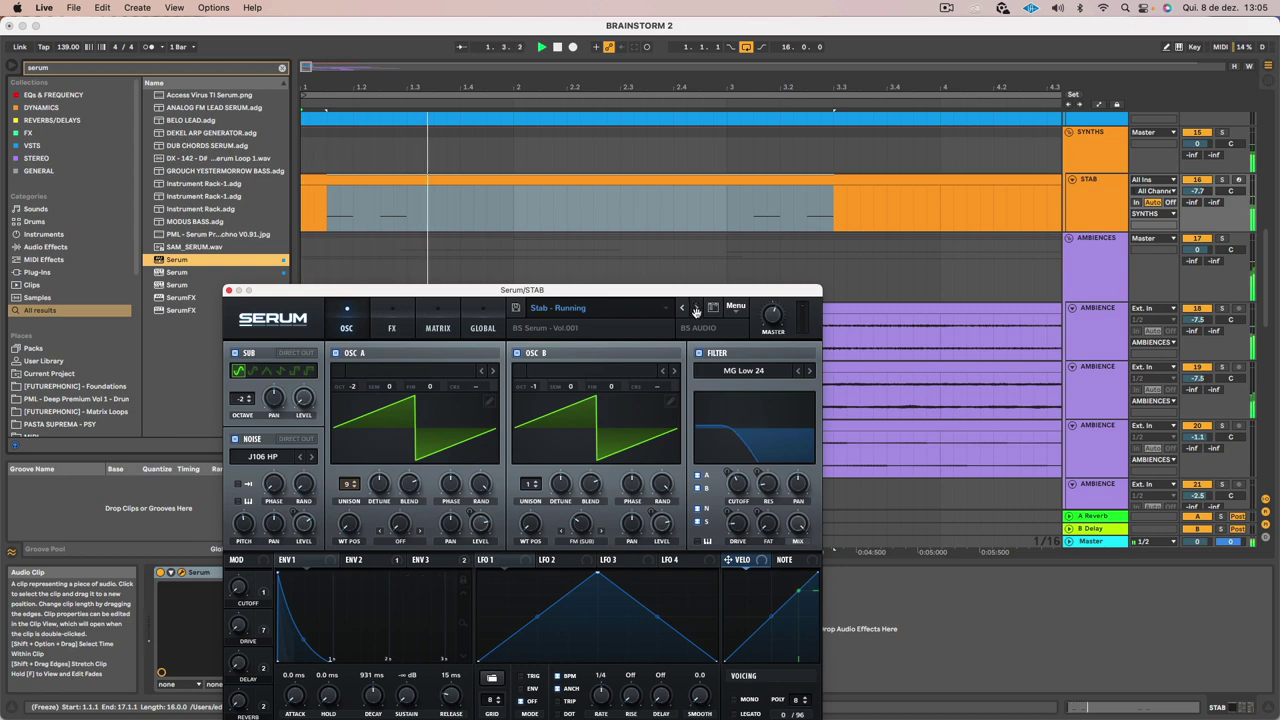
click(696, 308)
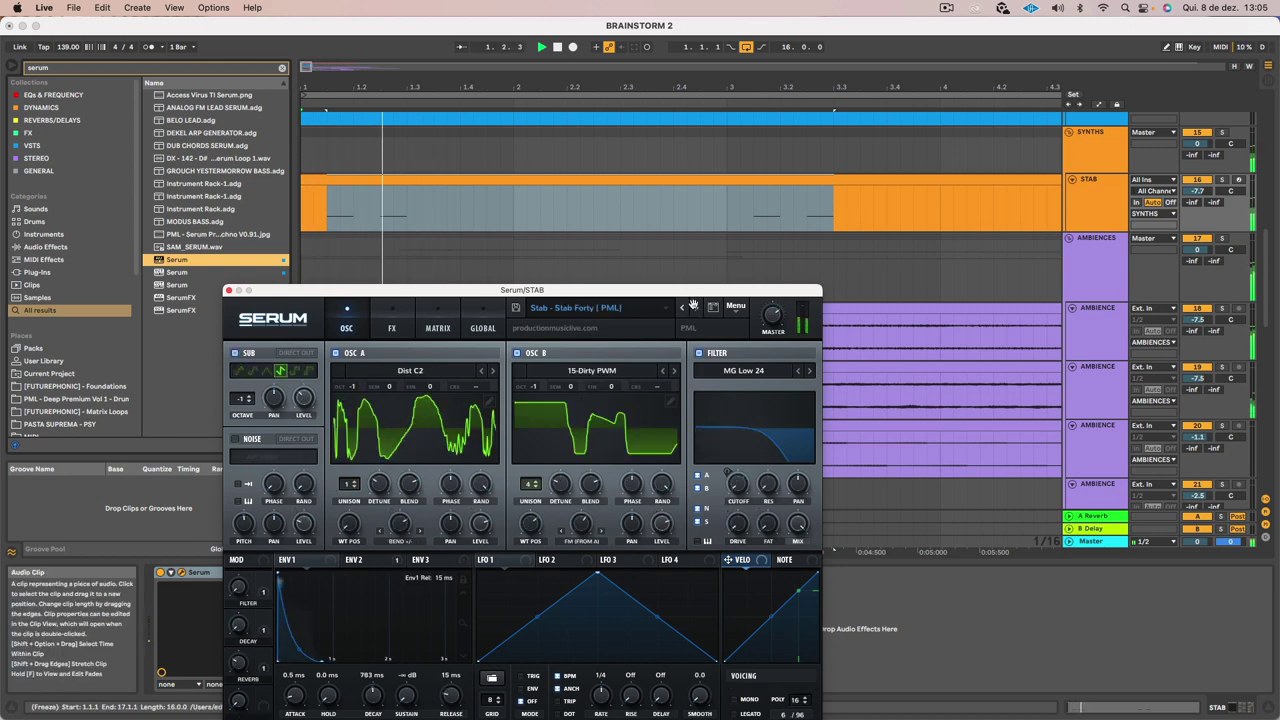
click(695, 307)
click(694, 306)
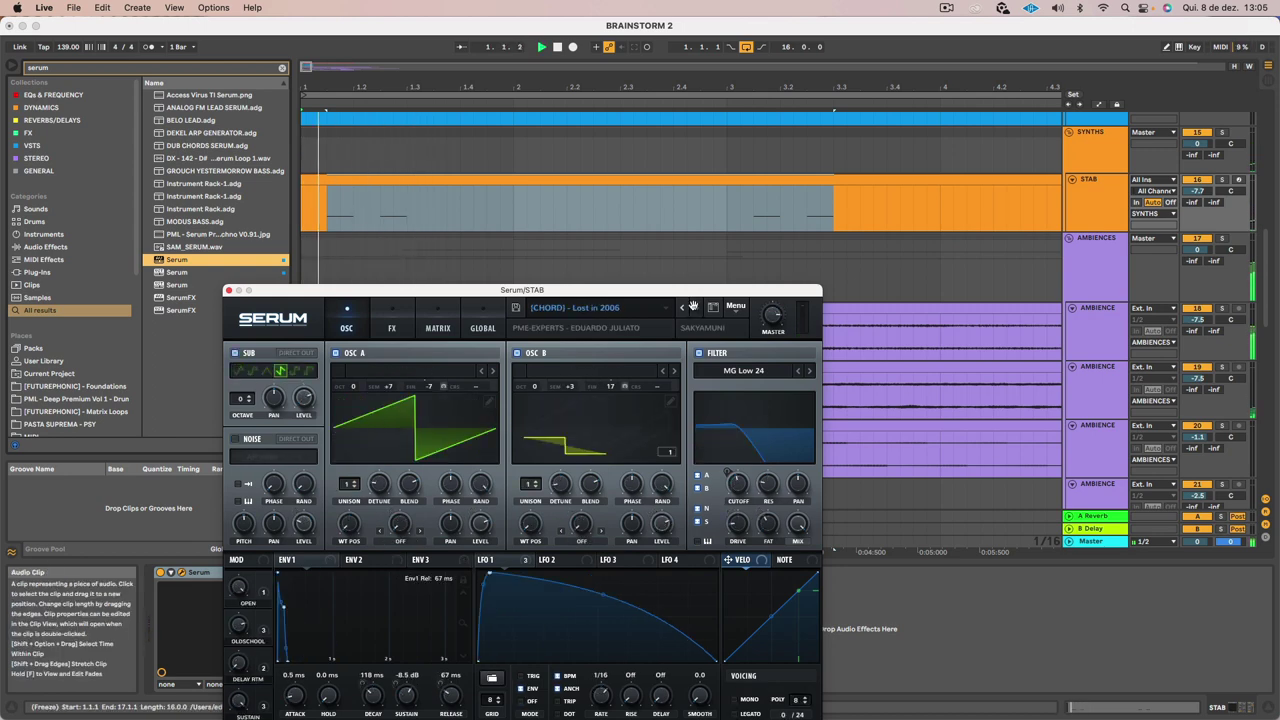
Audition the presets from [LEAD] - Alone onward and load [PLUCK] - Hipnotica
click(694, 306)
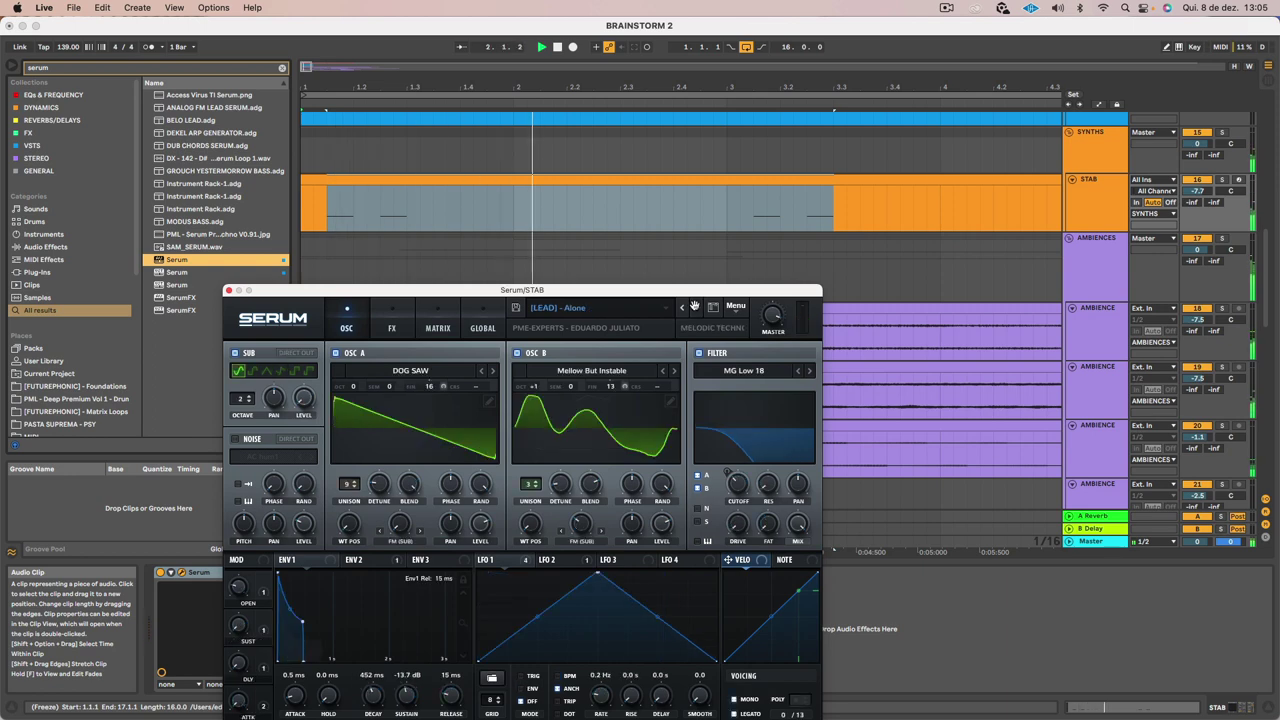
click(694, 306)
key(space)
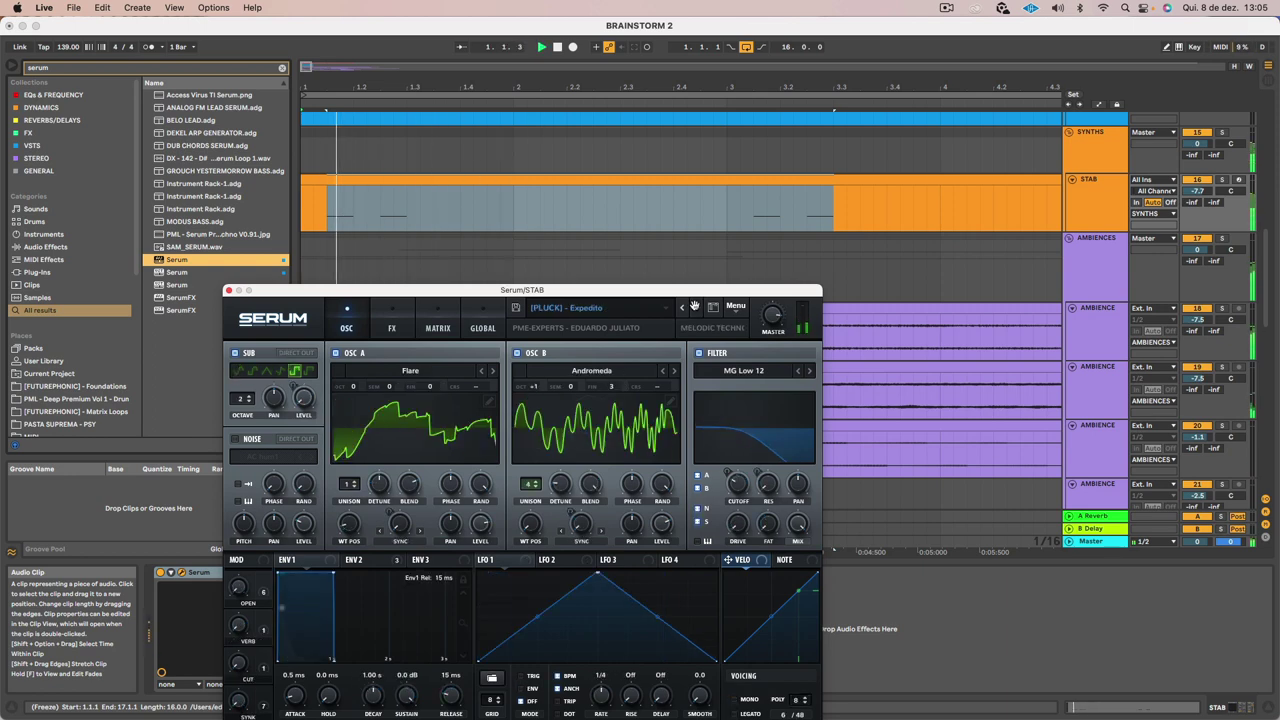
click(694, 306)
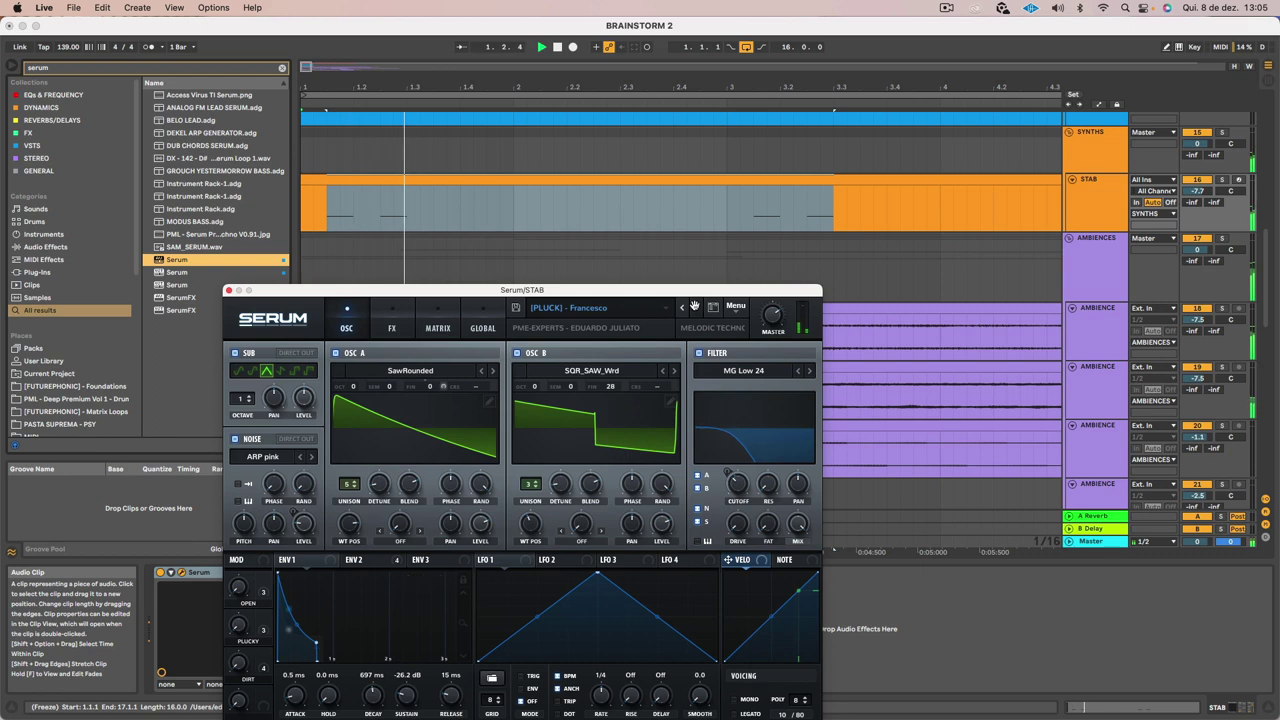
click(694, 306)
click(694, 306)
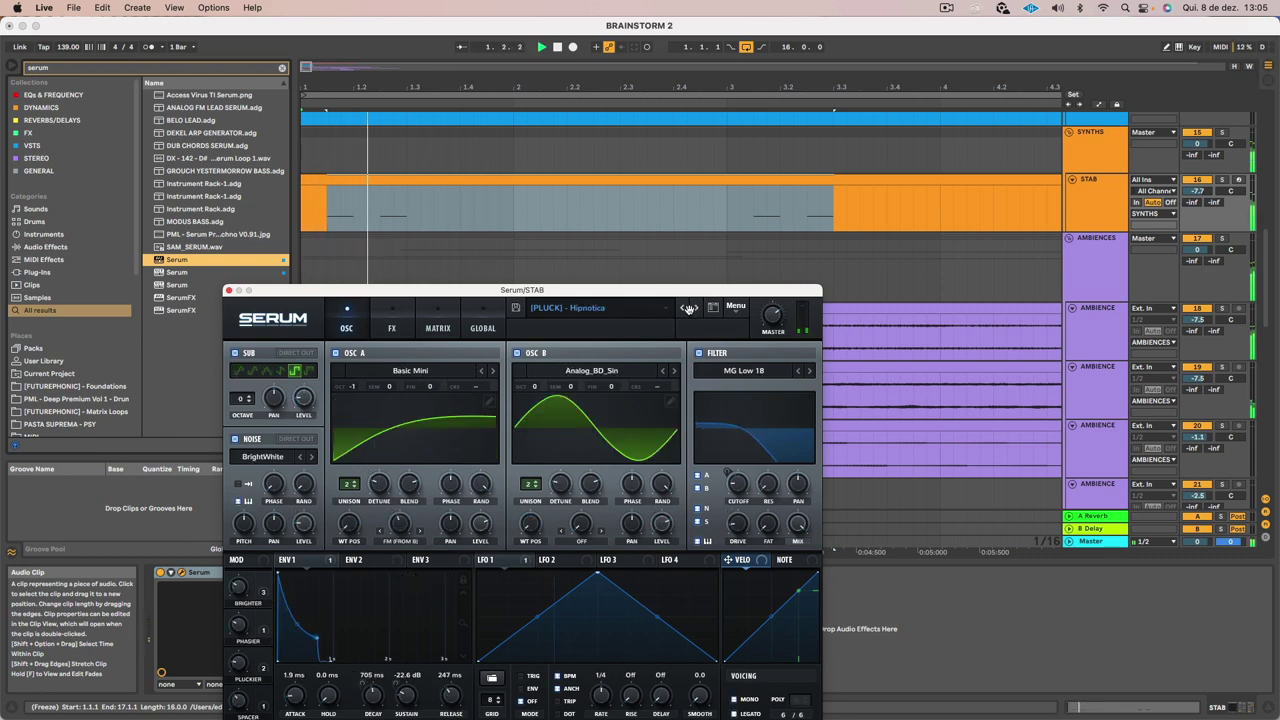
Close the Serum window, select the STAB track and restart playback repeatedly to hear the first stab hits
click(229, 290)
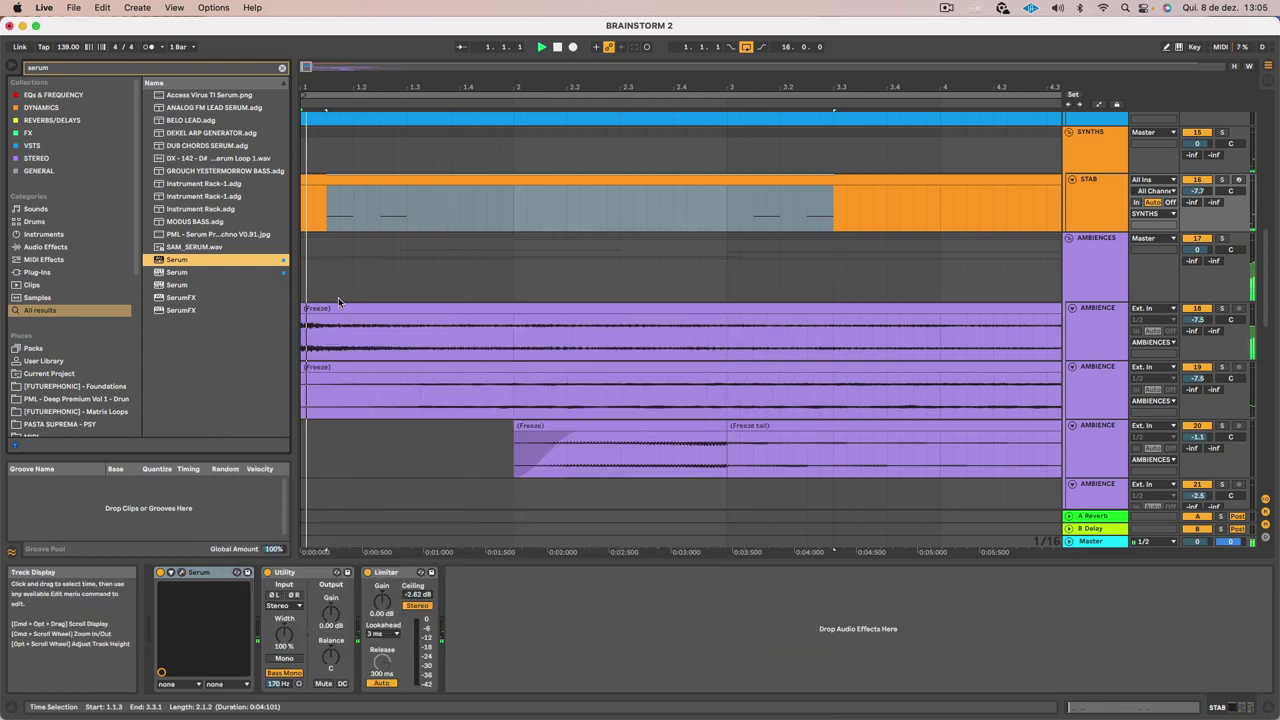
click(1079, 203)
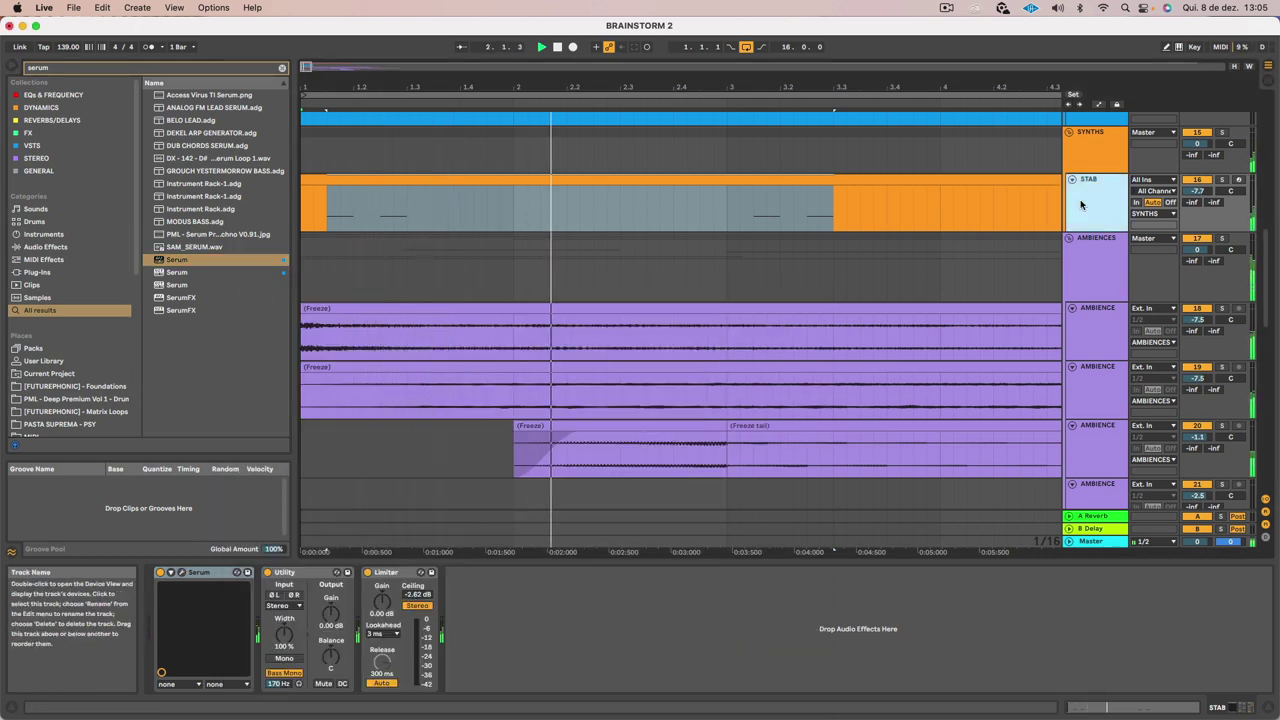
key(space)
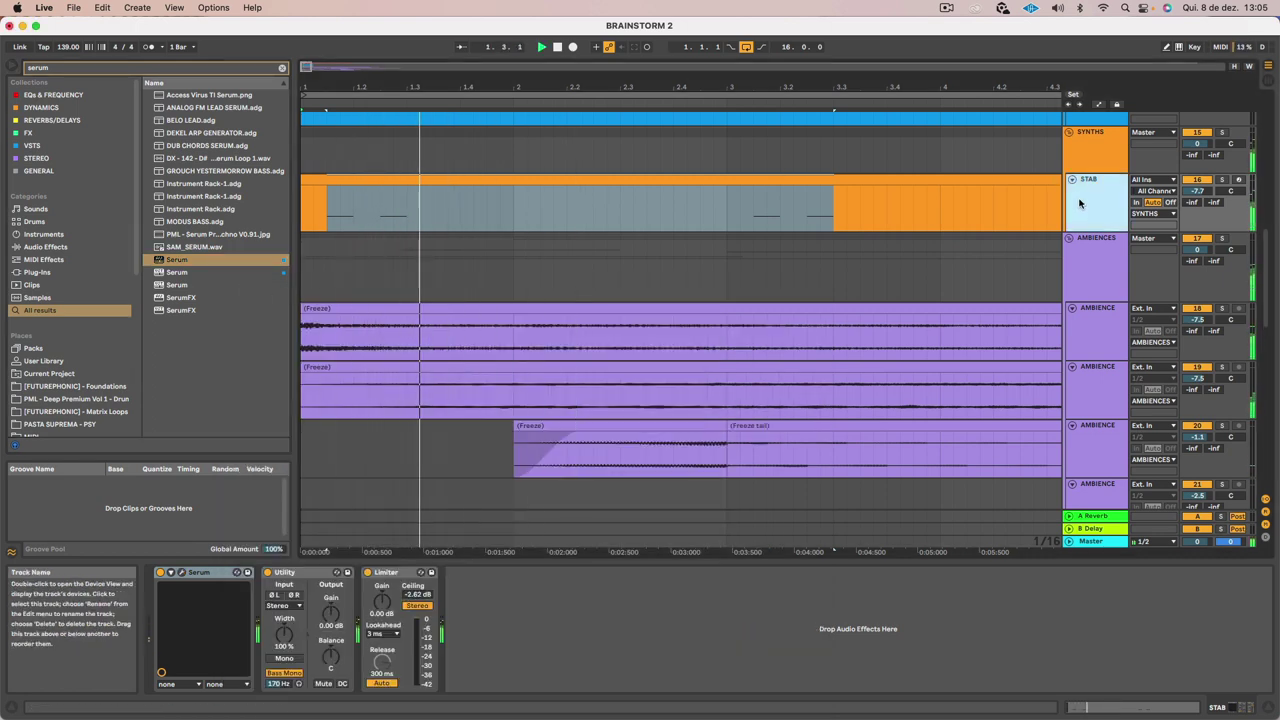
key(space)
key(space)
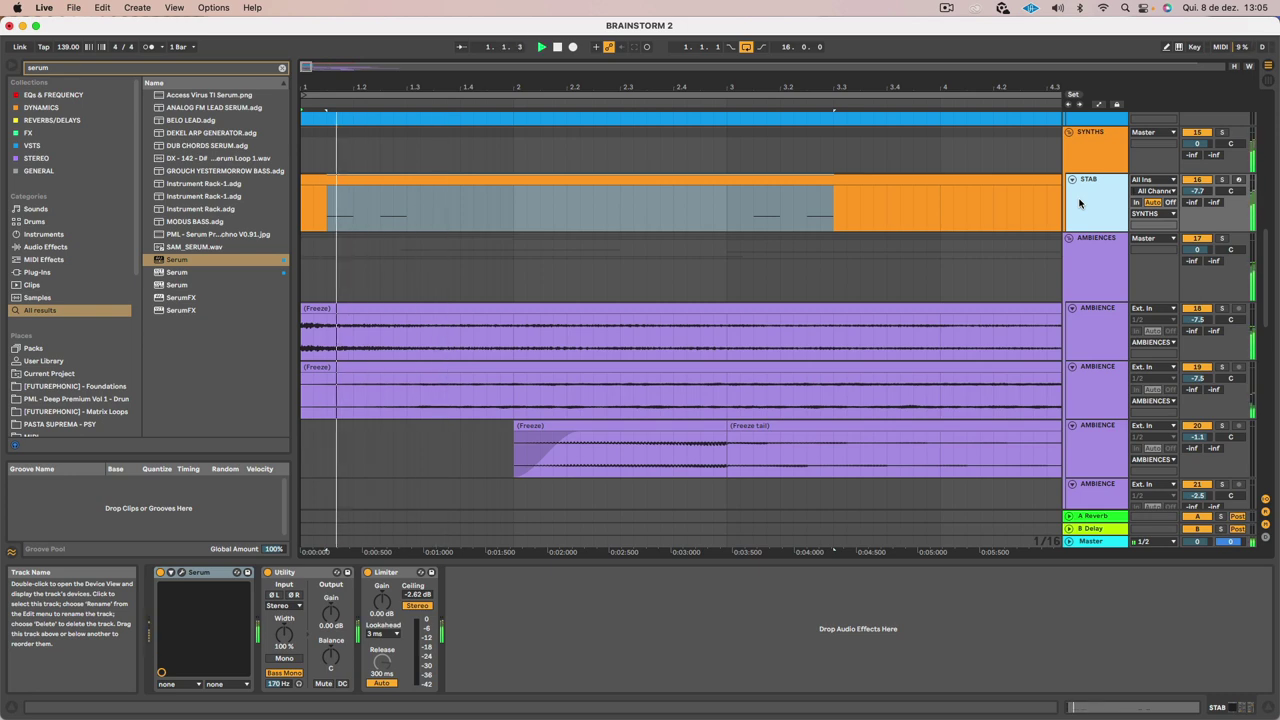
key(space)
key(space)
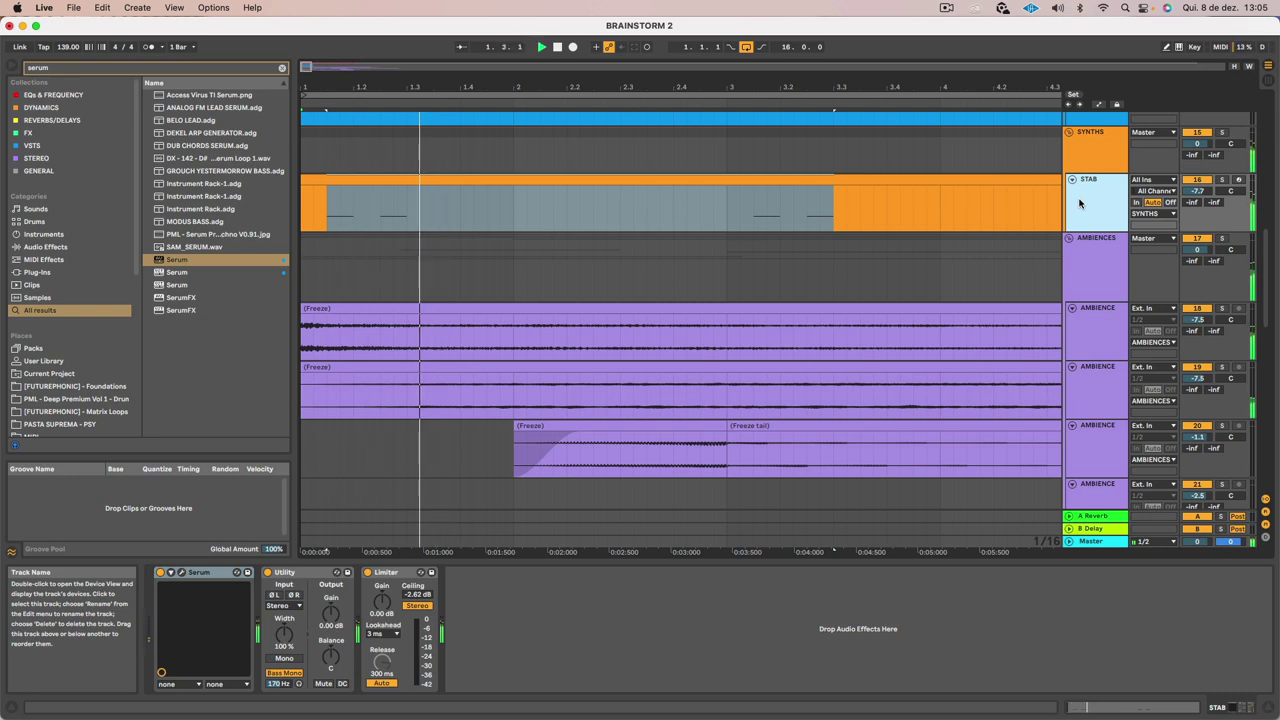
key(space)
key(space)
key(space)
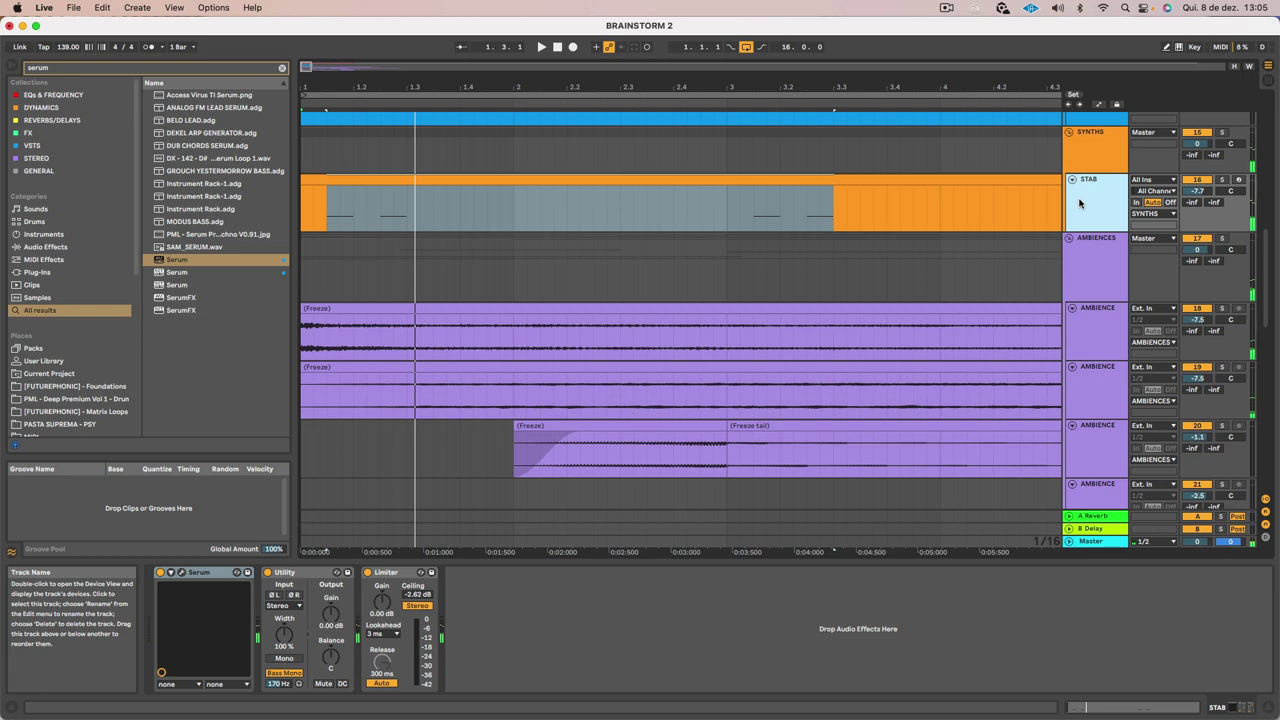
click(400, 181)
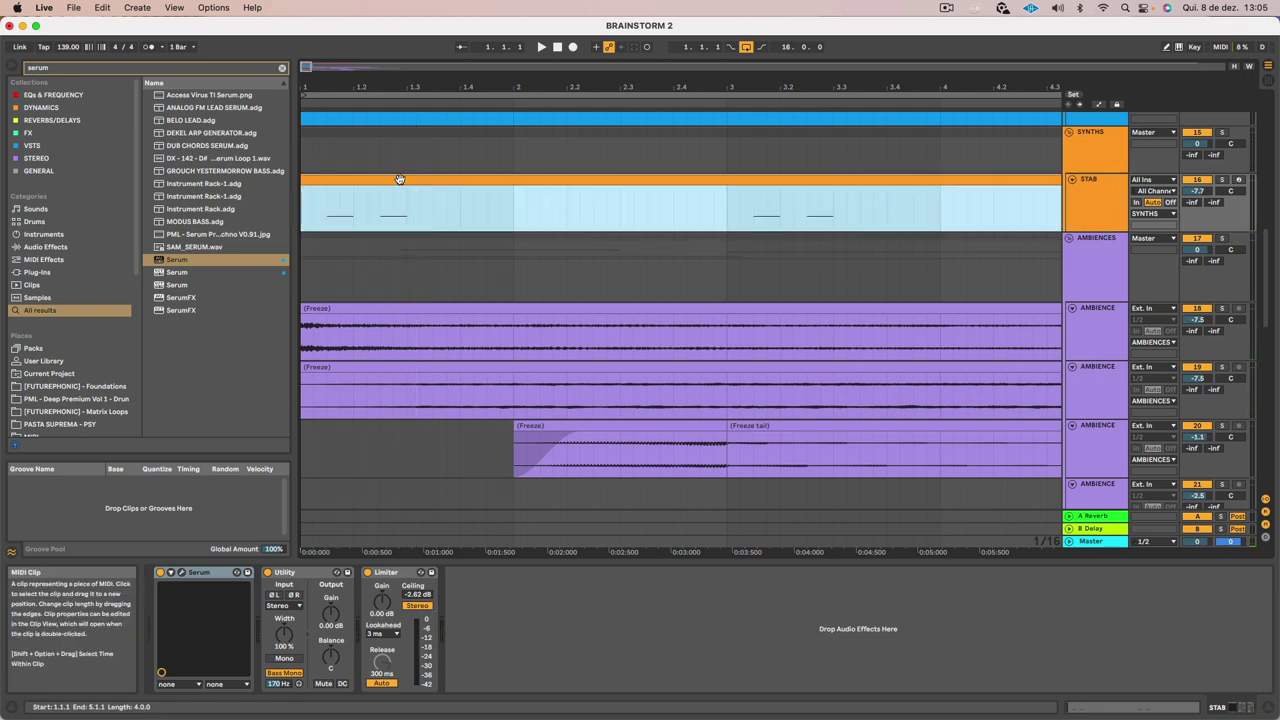
click(941, 10)
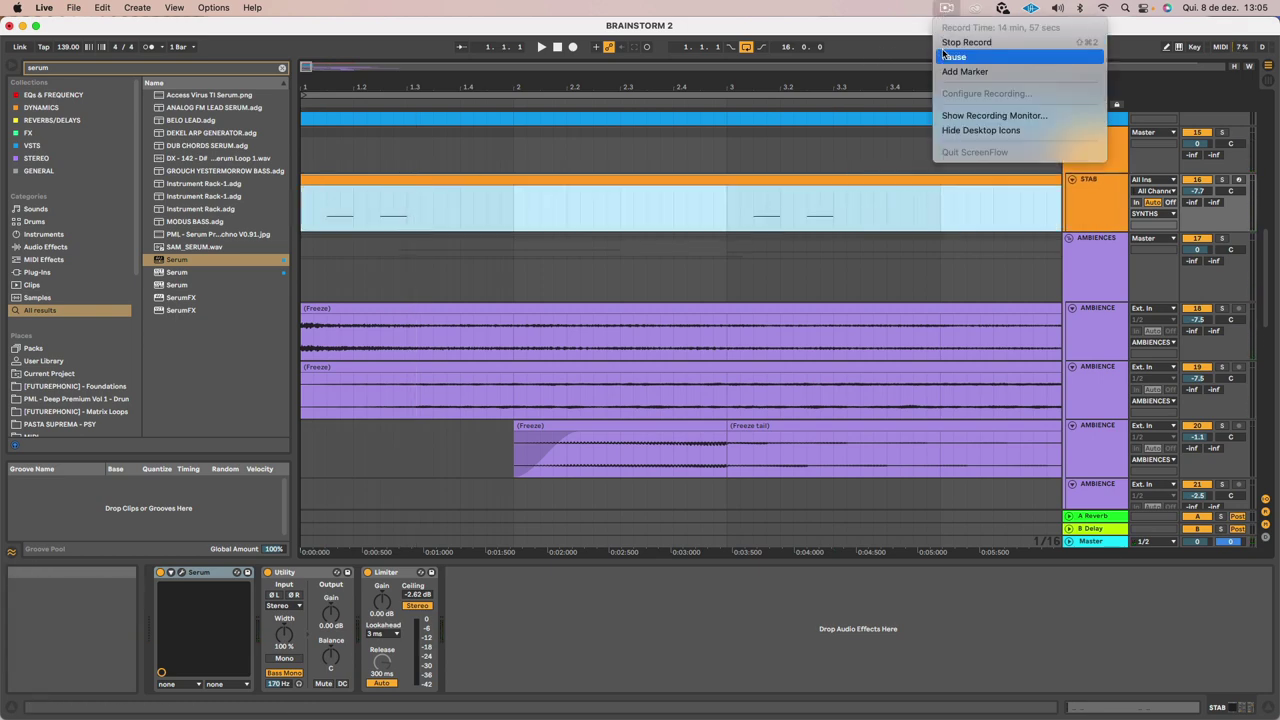
click(950, 48)
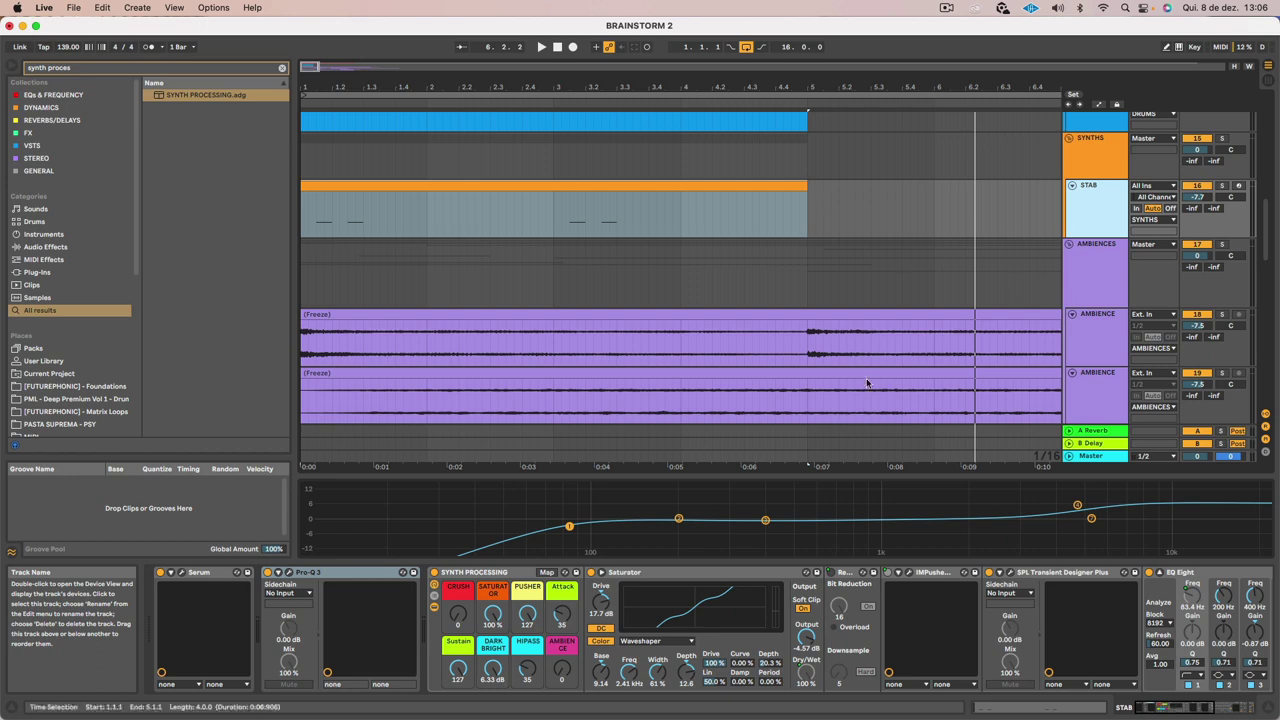
Examine the SYNTH PROCESSING rack's device chain from Saturator through ValhallaRoom, including the IMPusher plug-in's settings
click(501, 573)
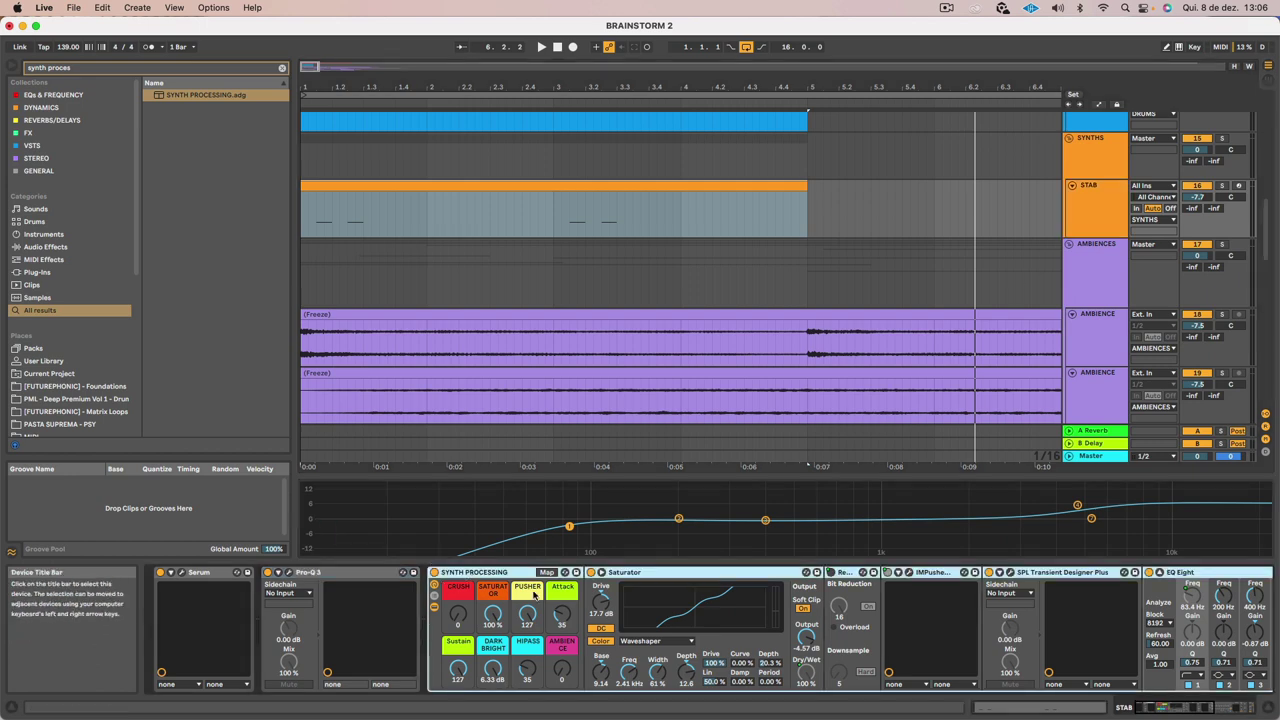
scroll(628, 600, right, 1)
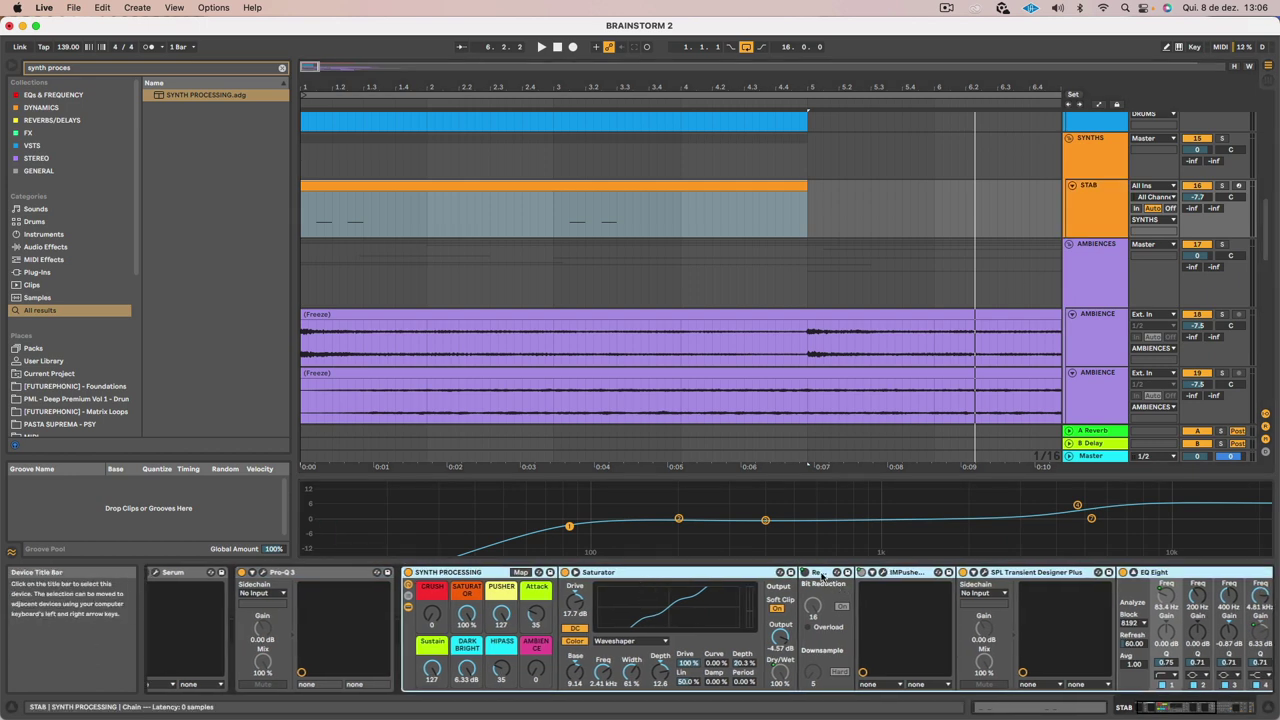
scroll(917, 600, right, 4)
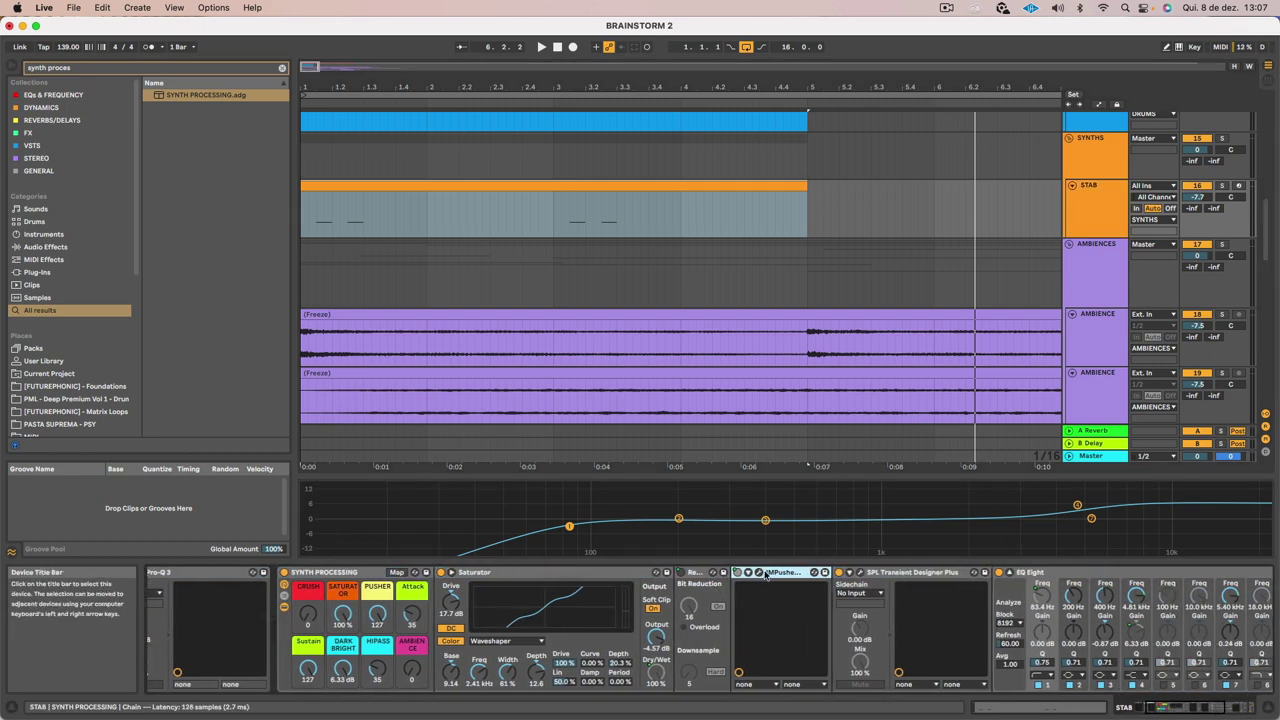
click(760, 574)
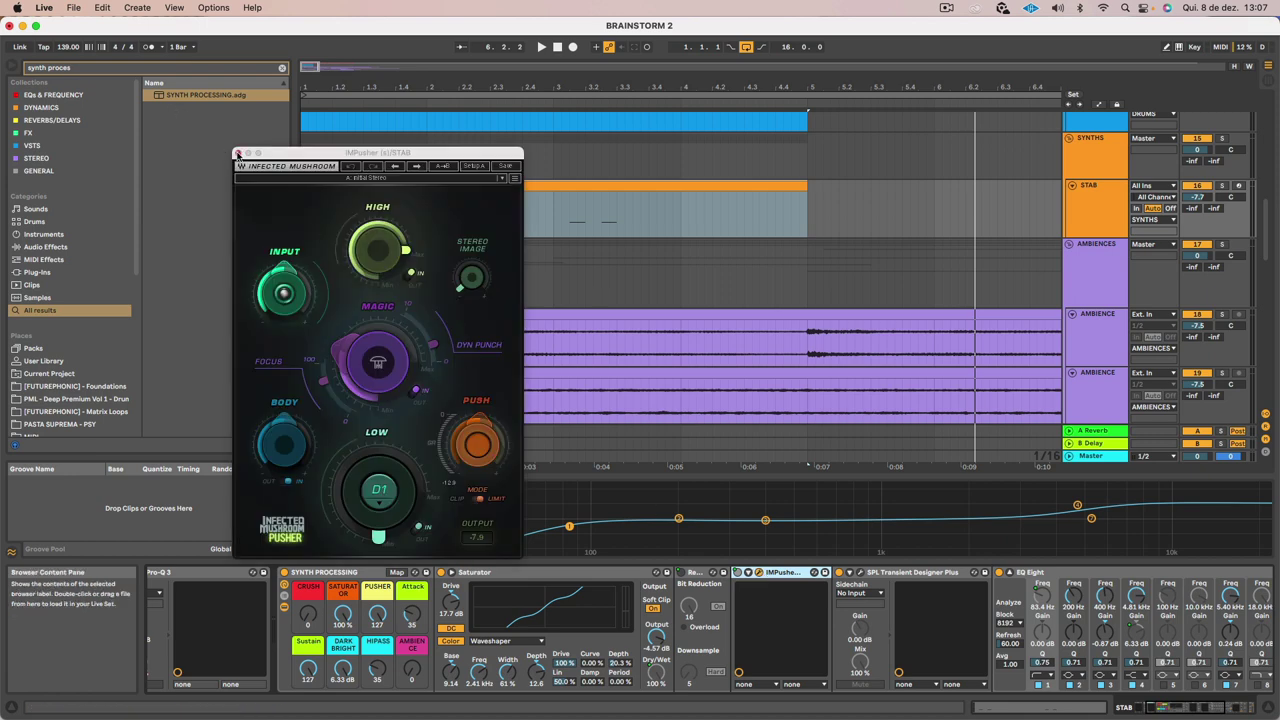
click(238, 154)
scroll(690, 578, right, 10)
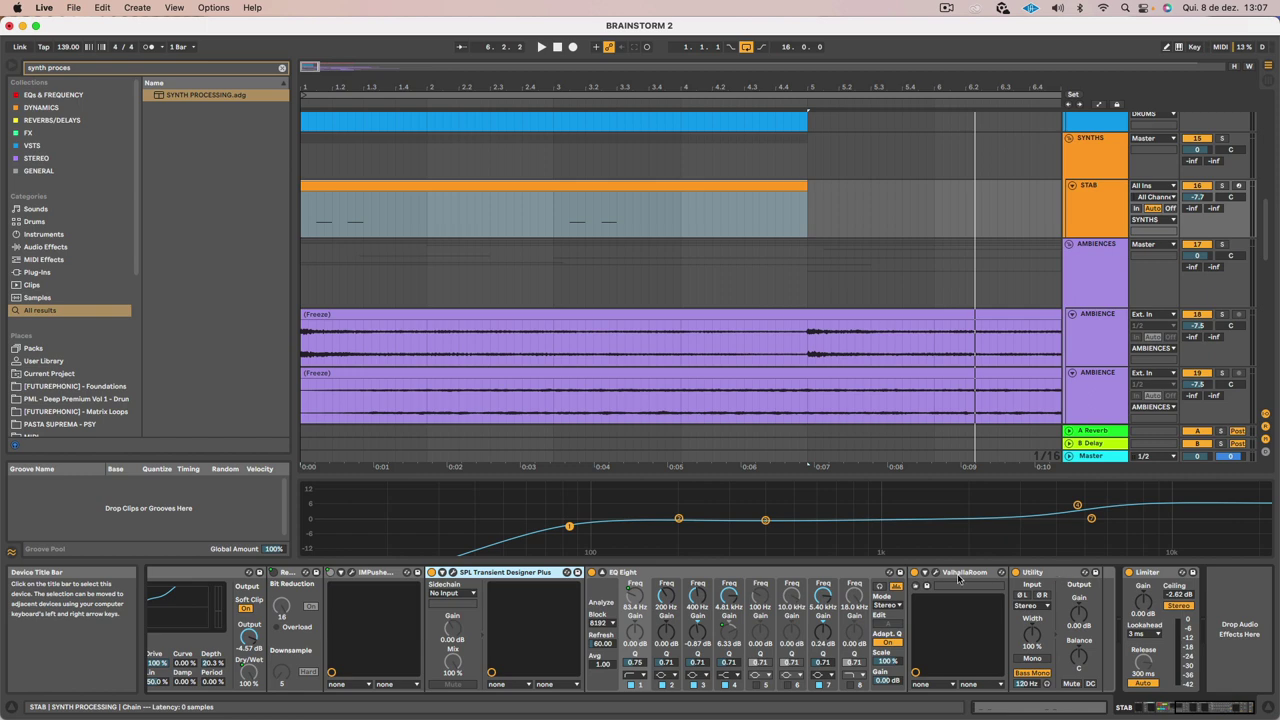
scroll(700, 625, left, 14)
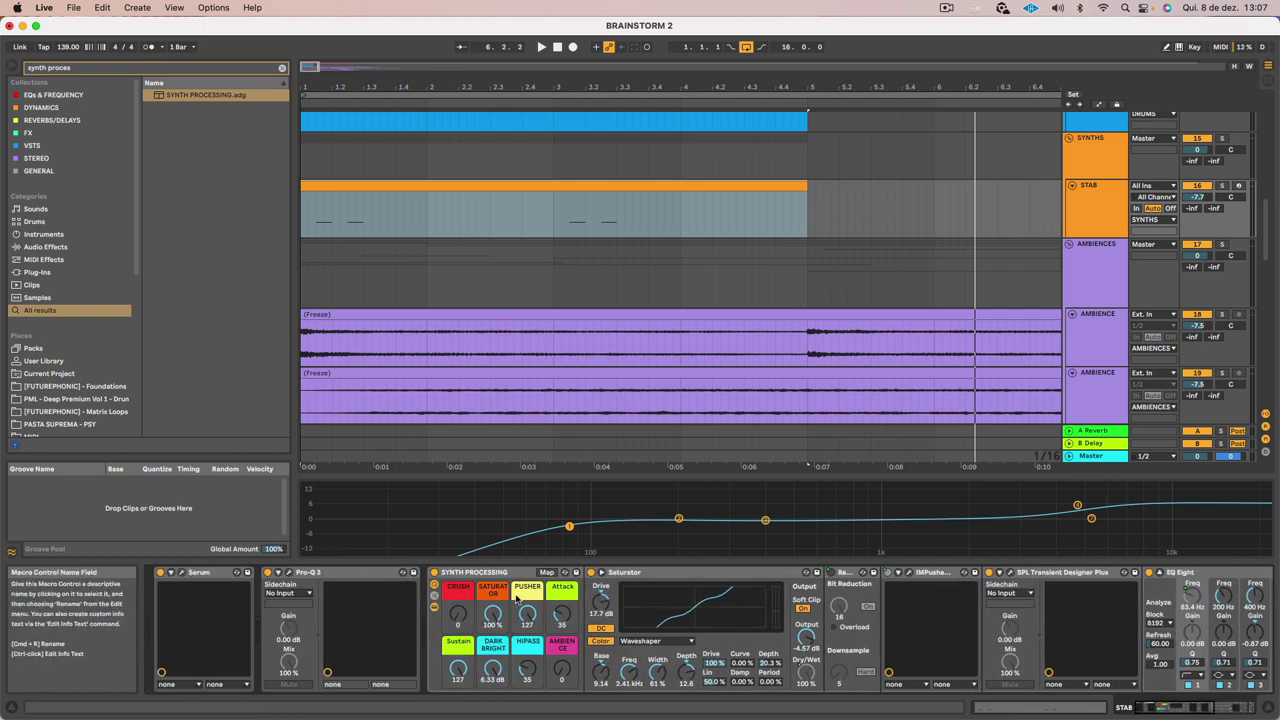
Shorten the STAB clip to two bars, ending at bar 3, and play the loop through the effects
key(space)
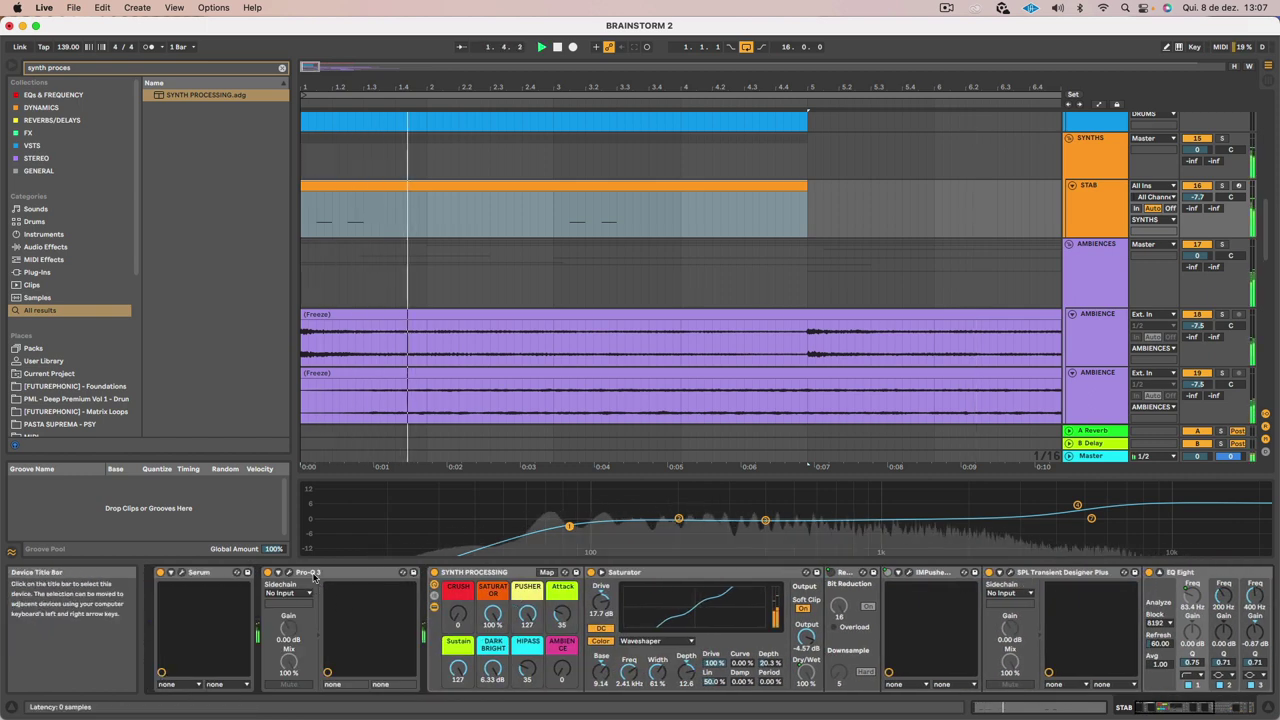
click(311, 574)
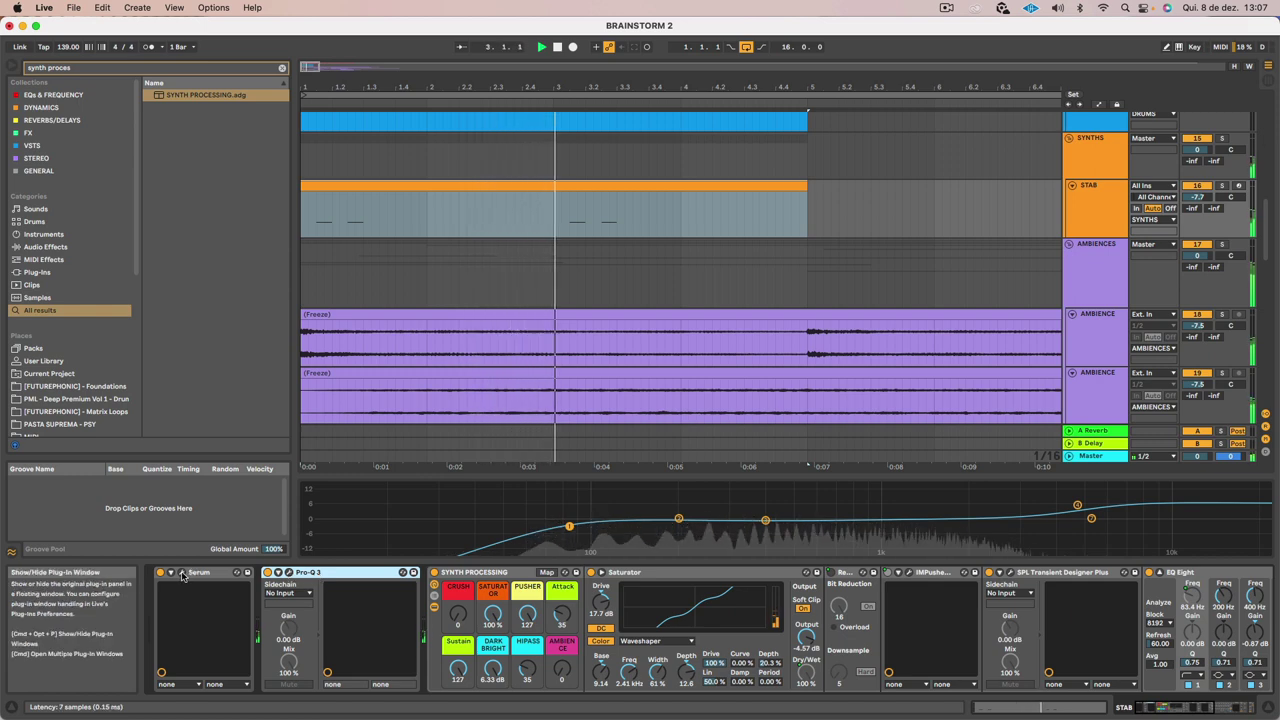
key(space)
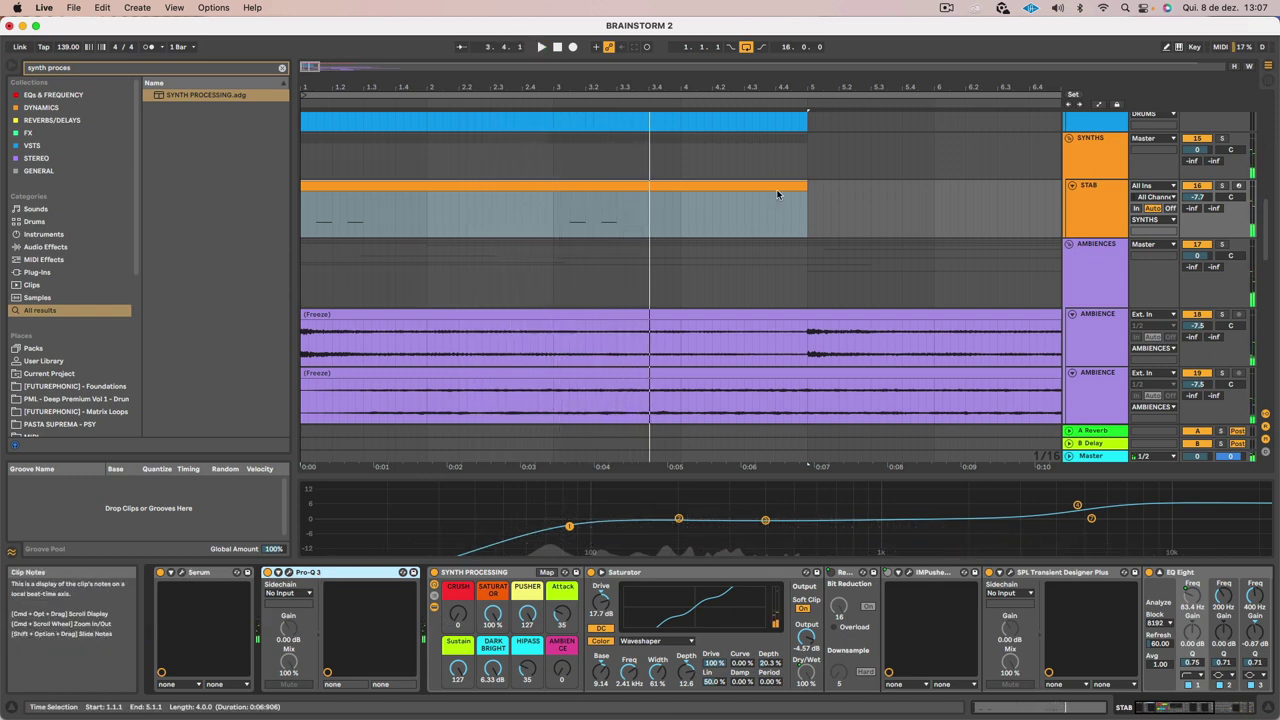
drag(806, 190, 554, 187)
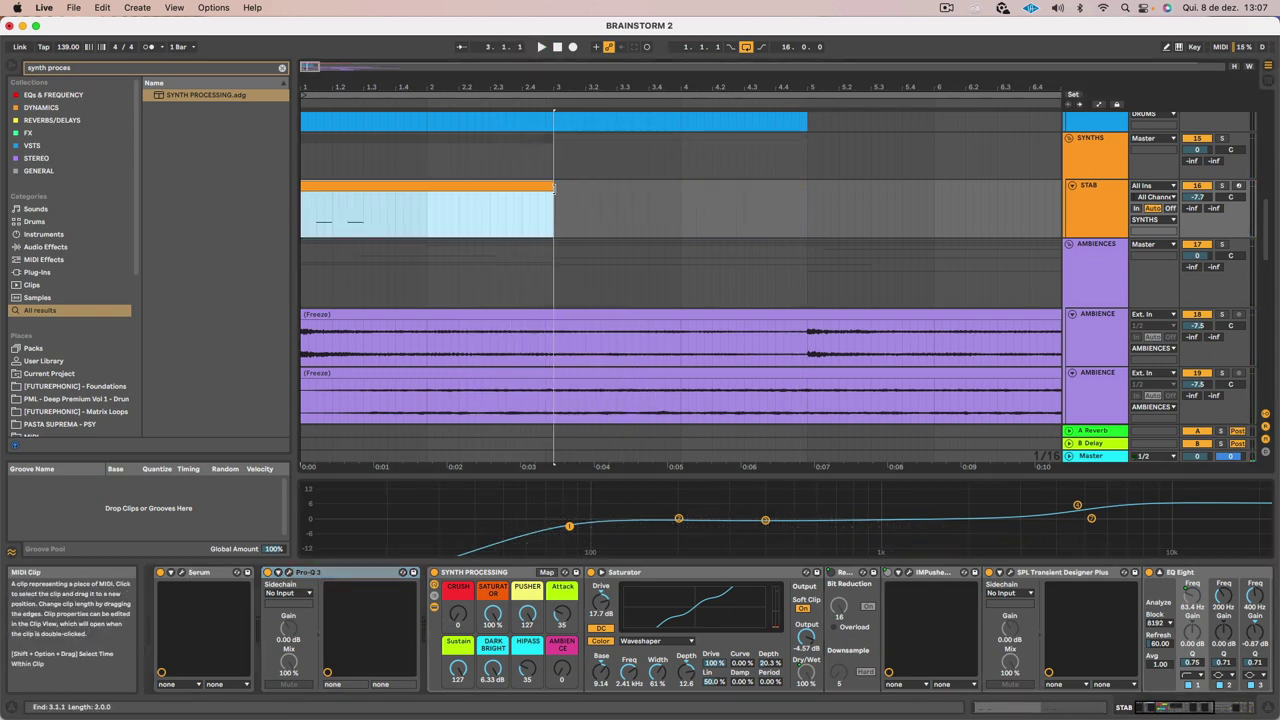
key(space)
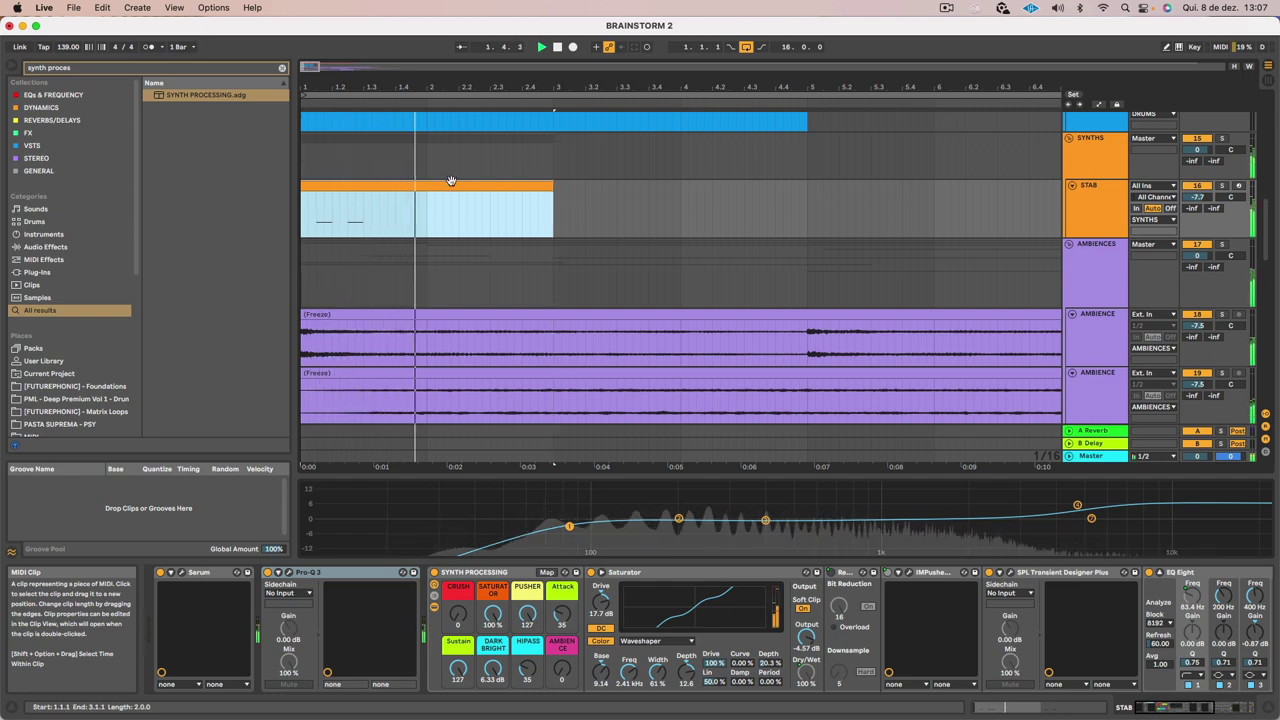
key(space)
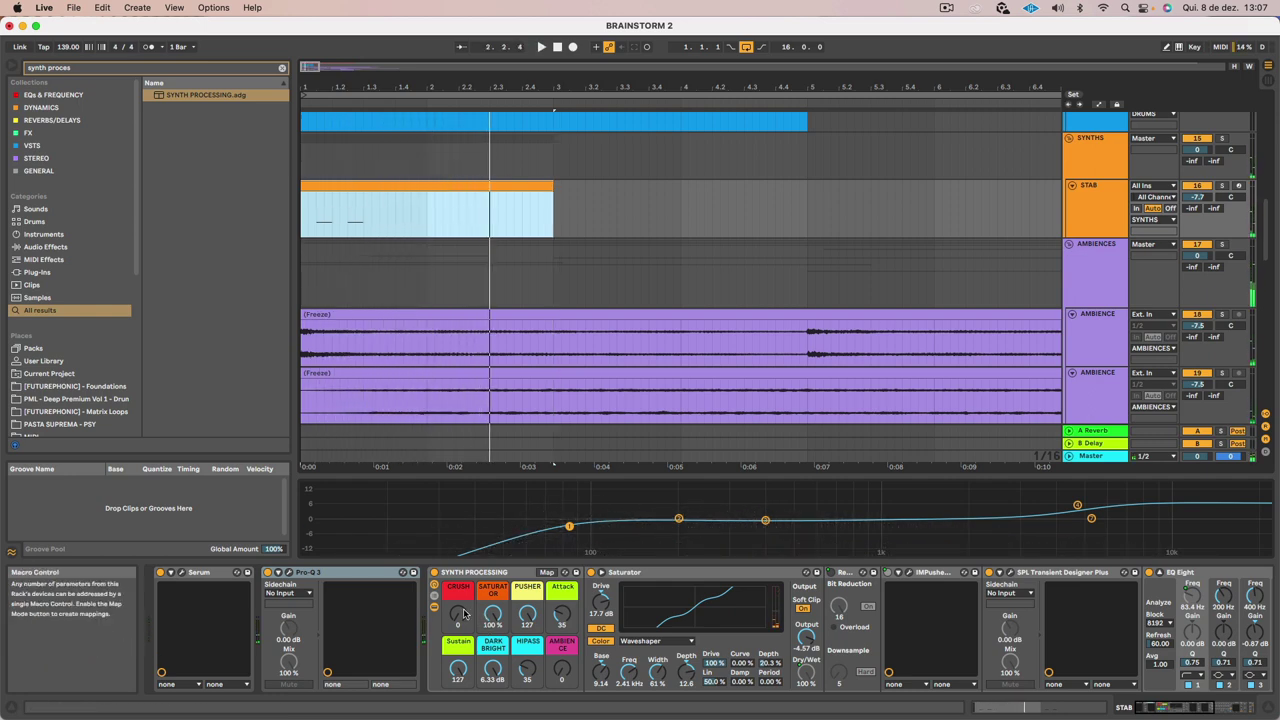
Try the SYNTH PROCESSING rack's CRUSH macro at 44 while the loop plays
key(space)
drag(463, 614, 463, 572)
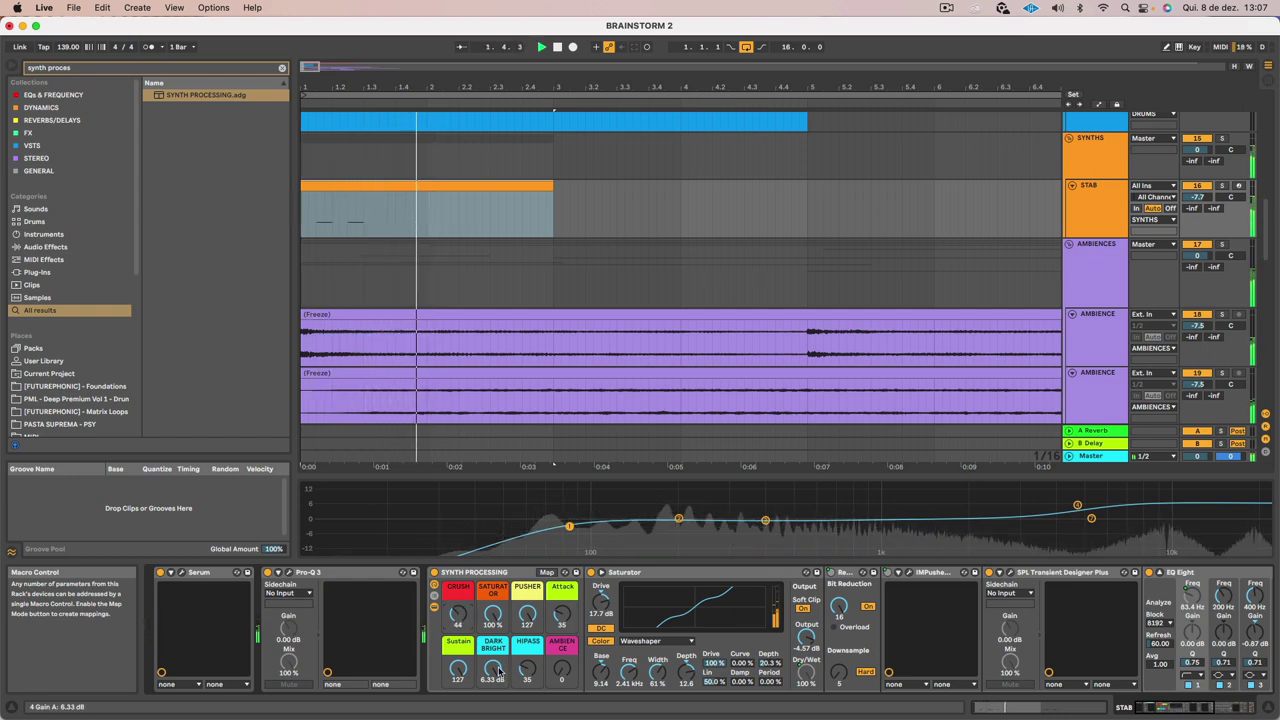
key(space)
Look through the rack's devices up to ValhallaRoom and replay the stab loop
scroll(505, 668, right, 1)
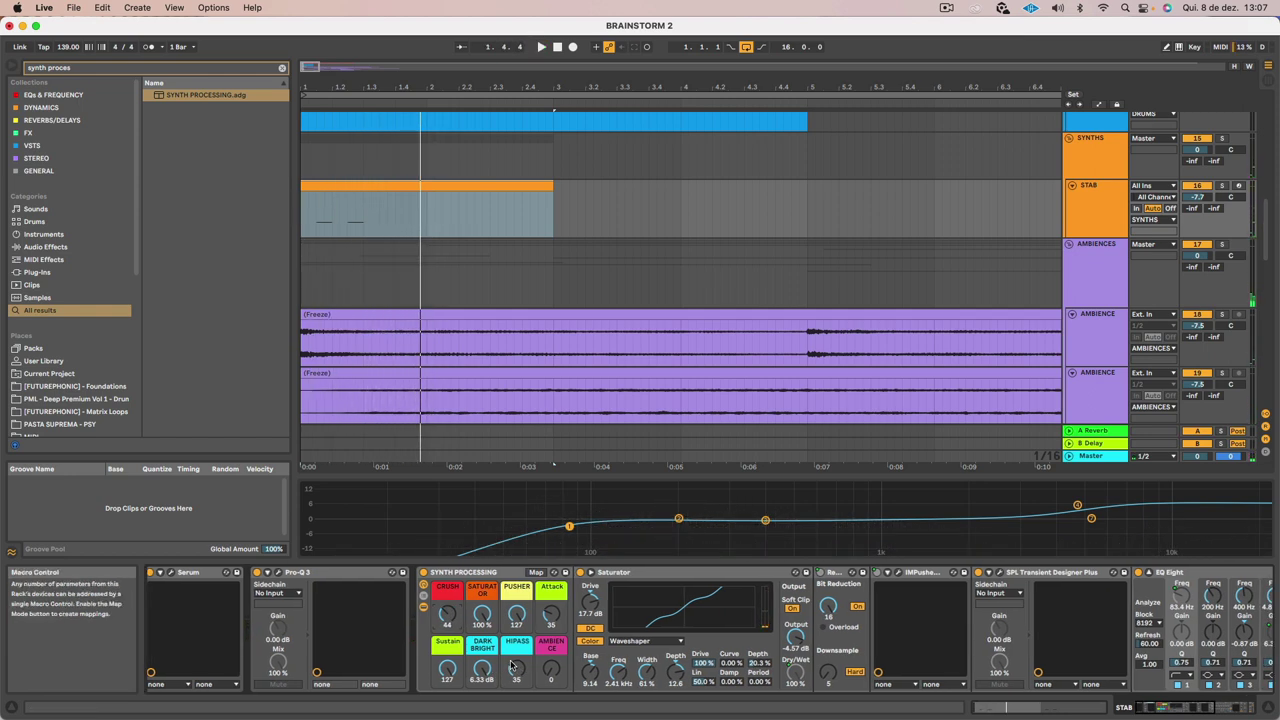
scroll(512, 666, right, 10)
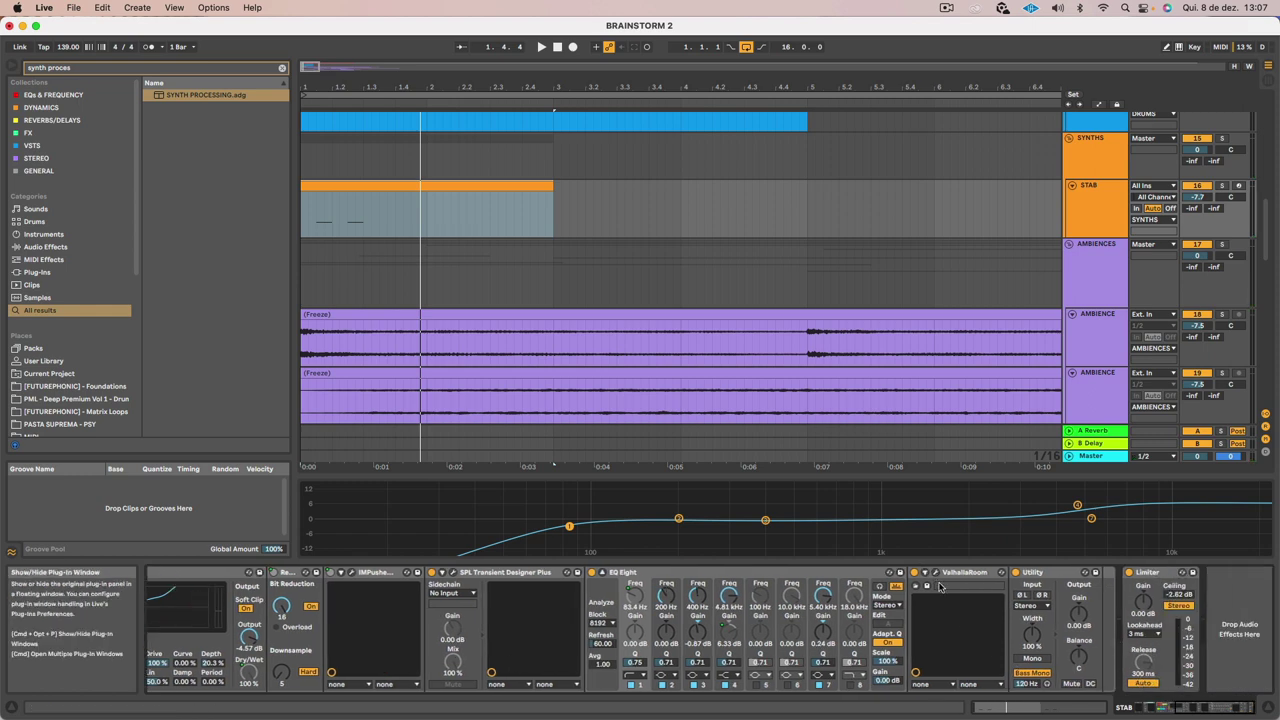
scroll(939, 586, left, 10)
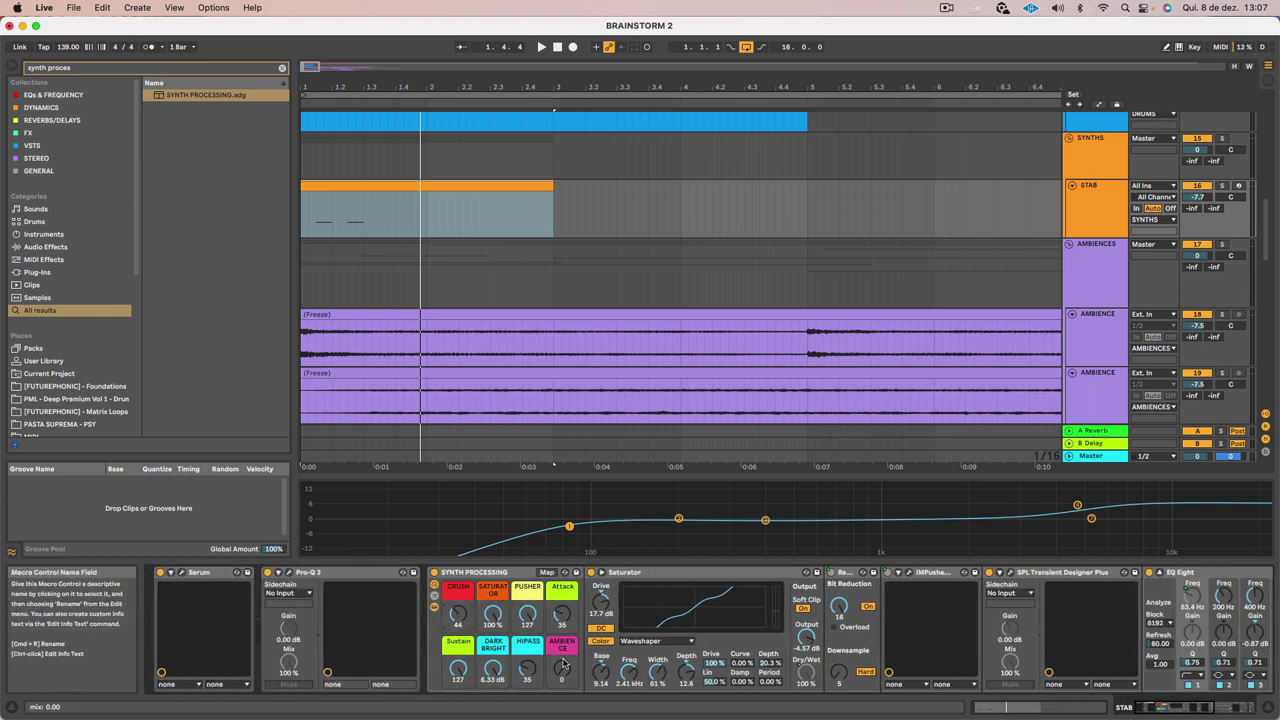
key(space)
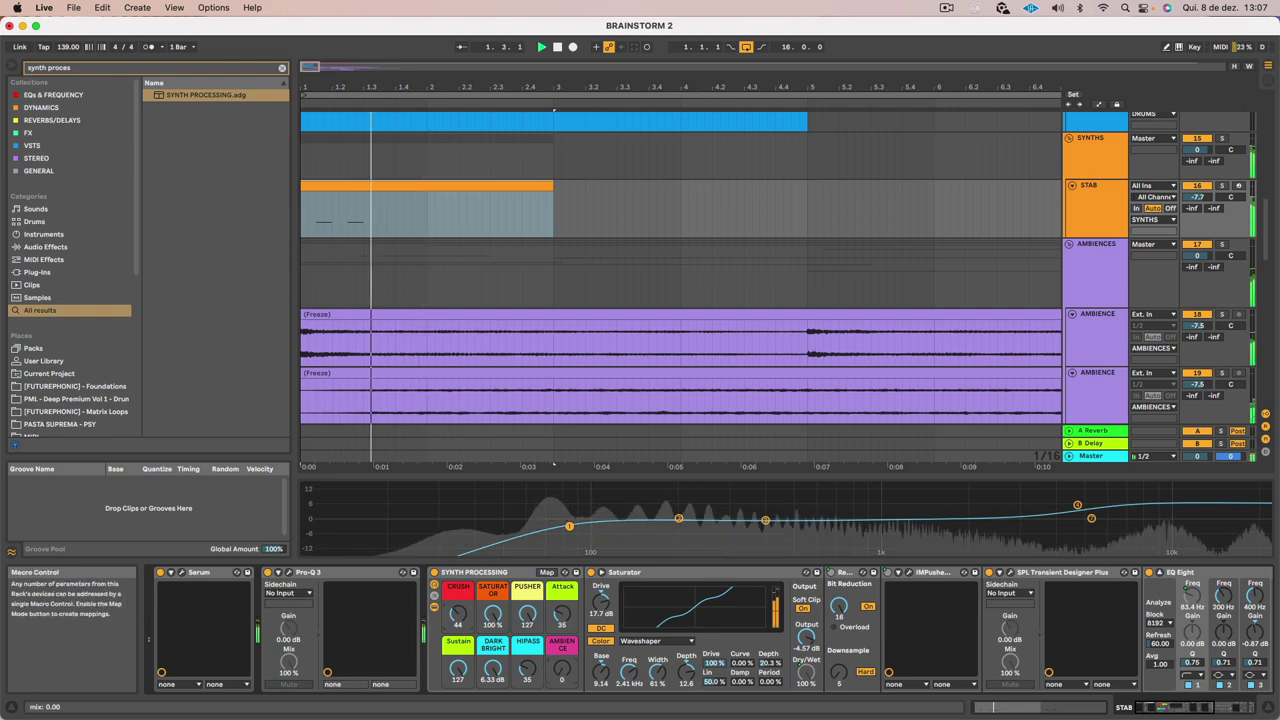
key(space)
Reopen Serum, listen to the loop and place its window clear of the SYNTH PROCESSING macros
click(181, 573)
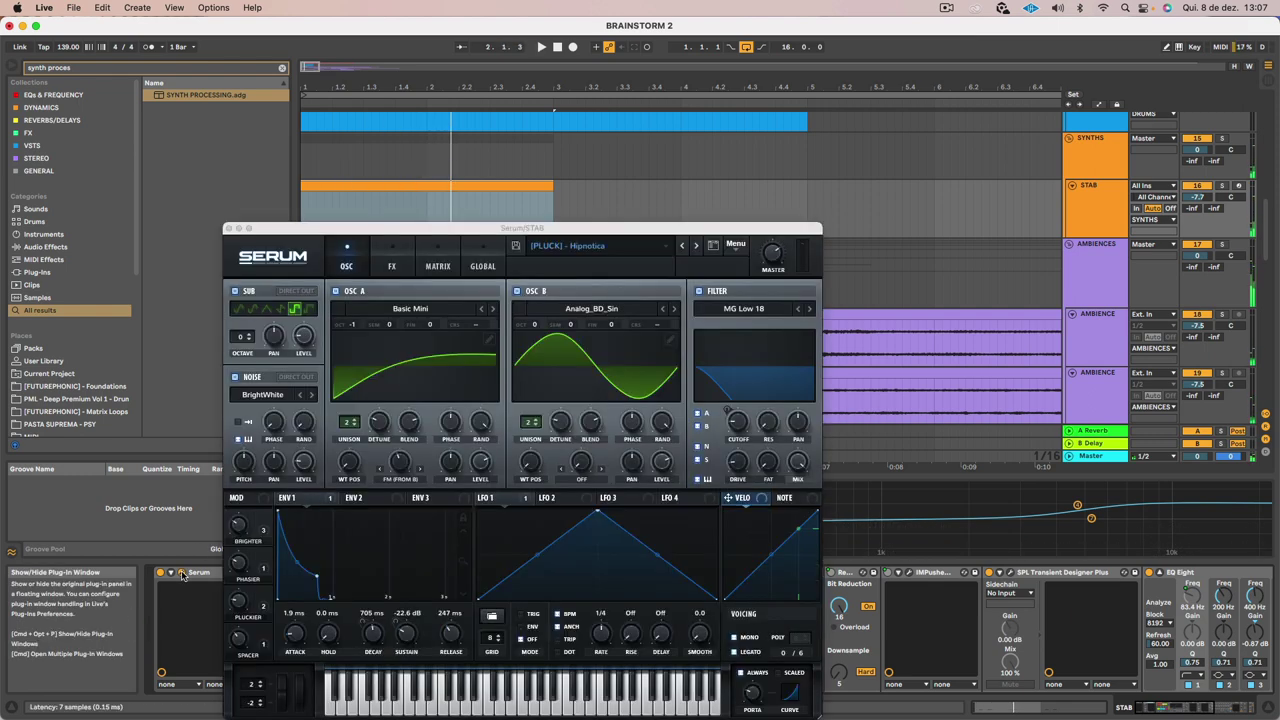
click(248, 620)
key(space)
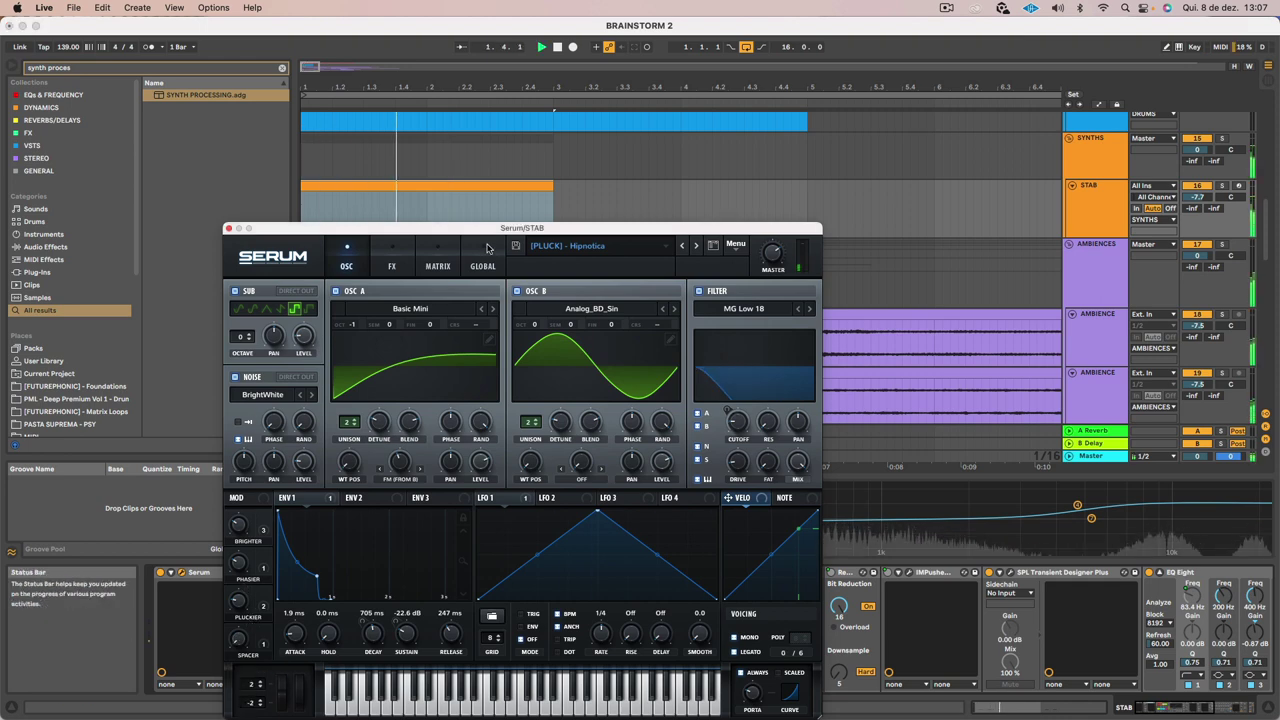
drag(488, 229, 188, 112)
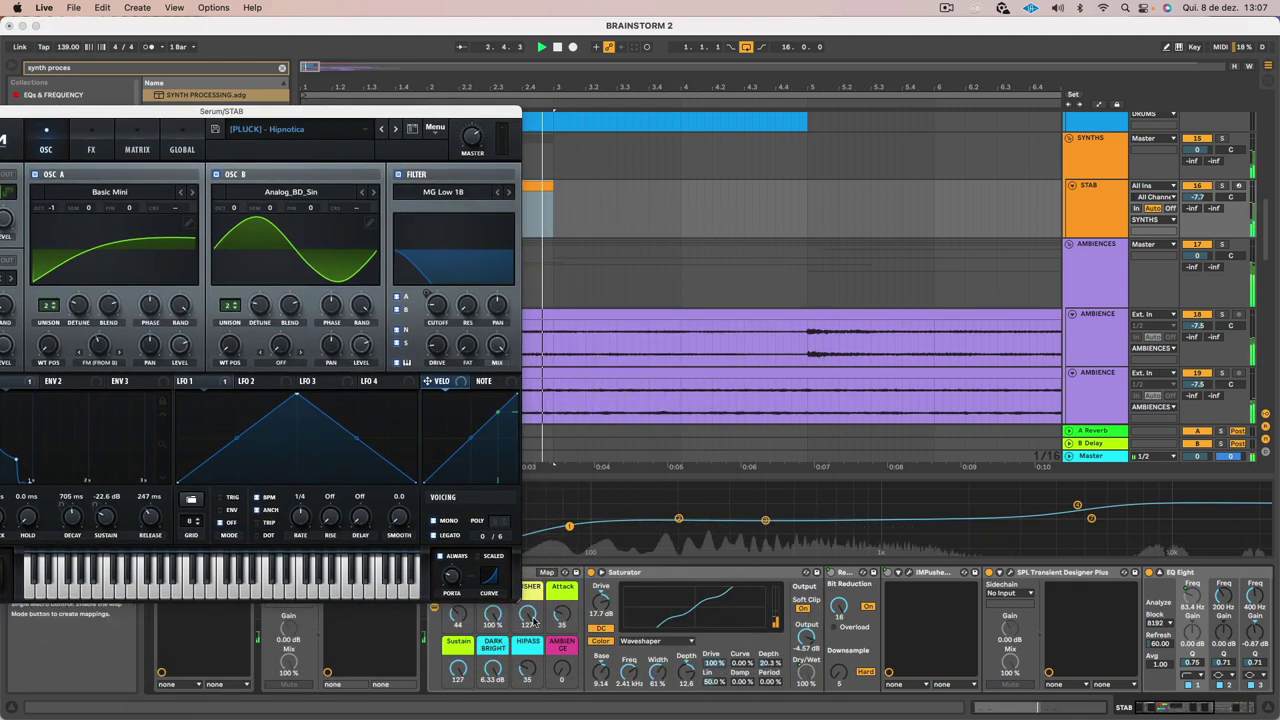
key(space)
drag(354, 124, 610, 80)
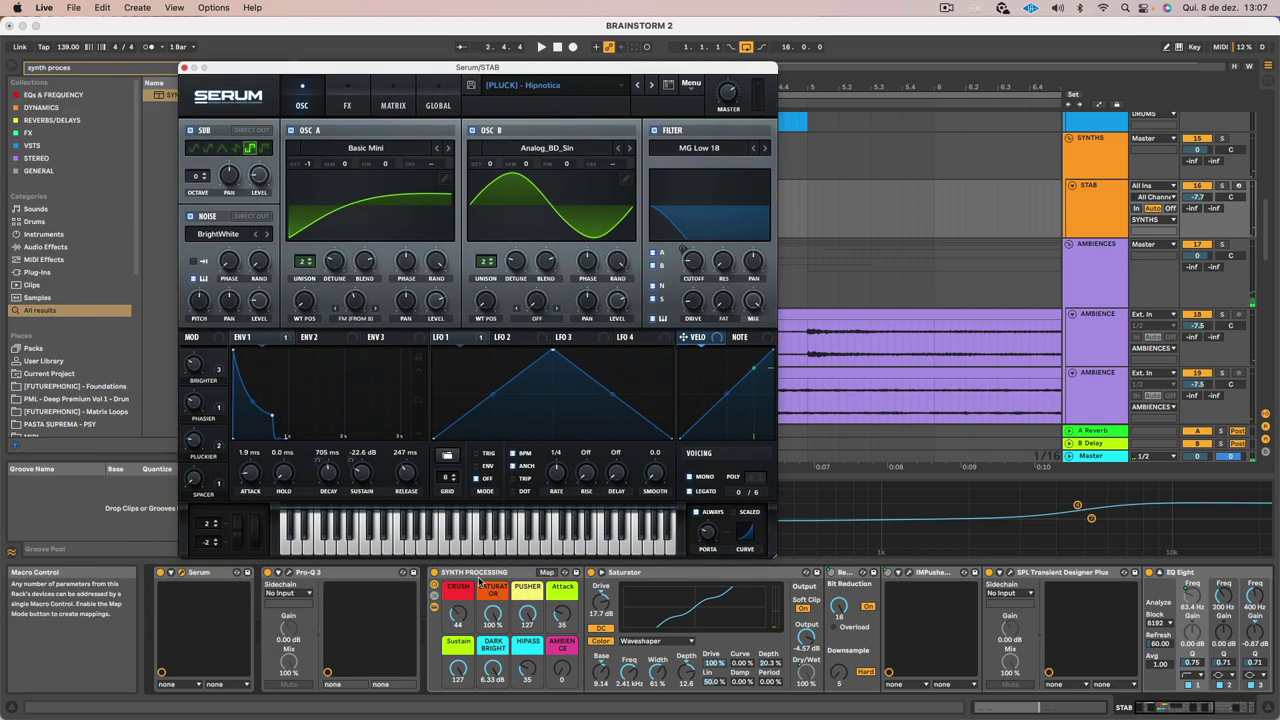
Return the CRUSH macro to 0 and set the Attack macro to 64
key(space)
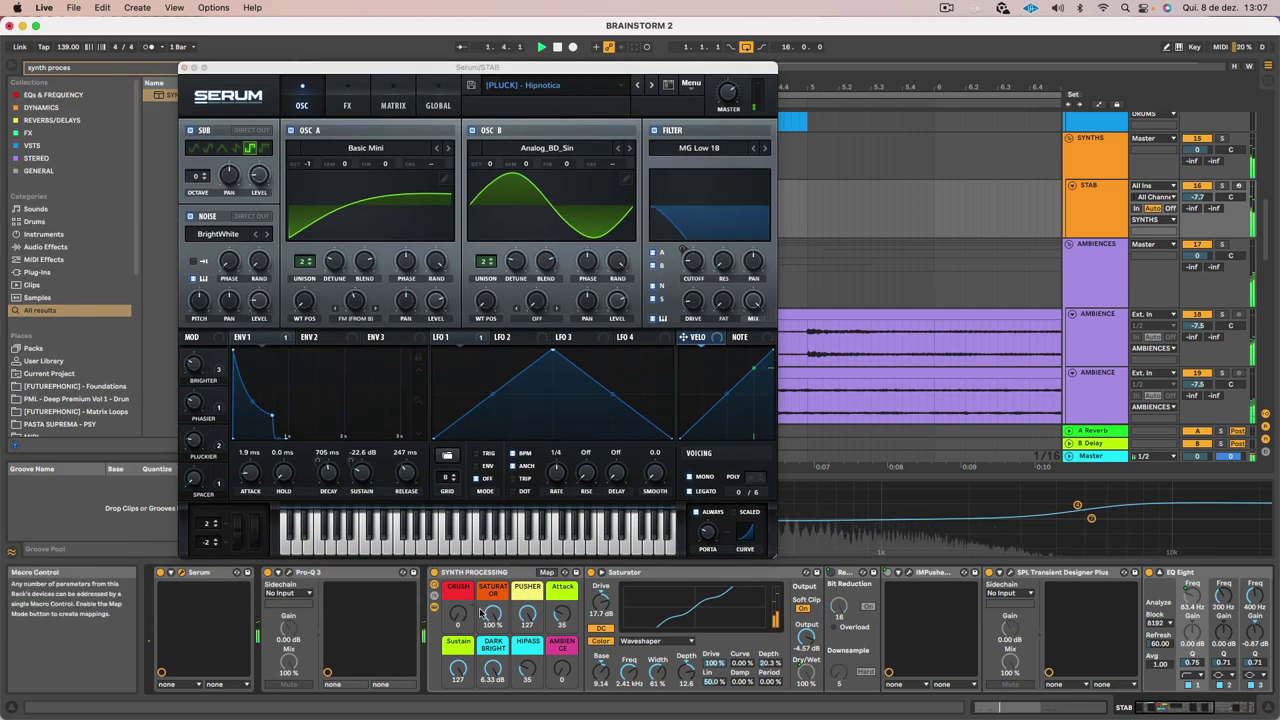
key(space)
drag(562, 614, 562, 624)
Set the SYNTH PROCESSING rack's DARK BRIGHT macro to -12.6 dB with the loop playing
key(space)
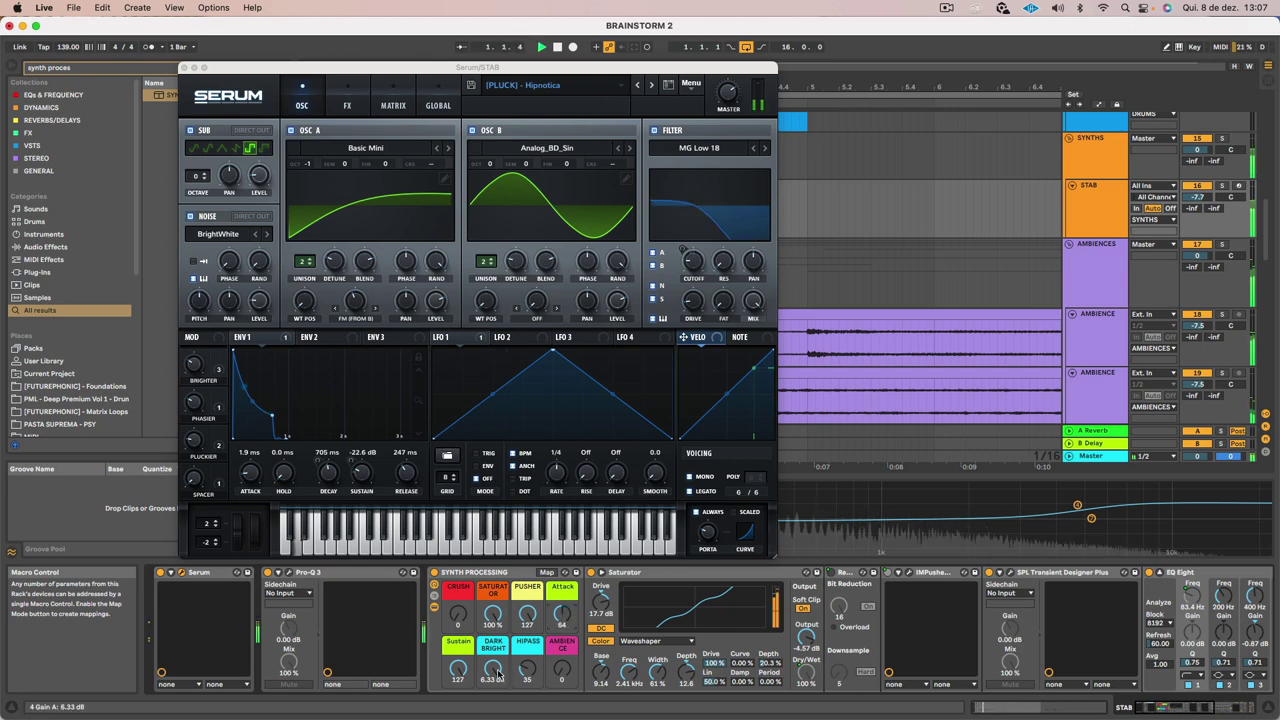
drag(493, 669, 493, 715)
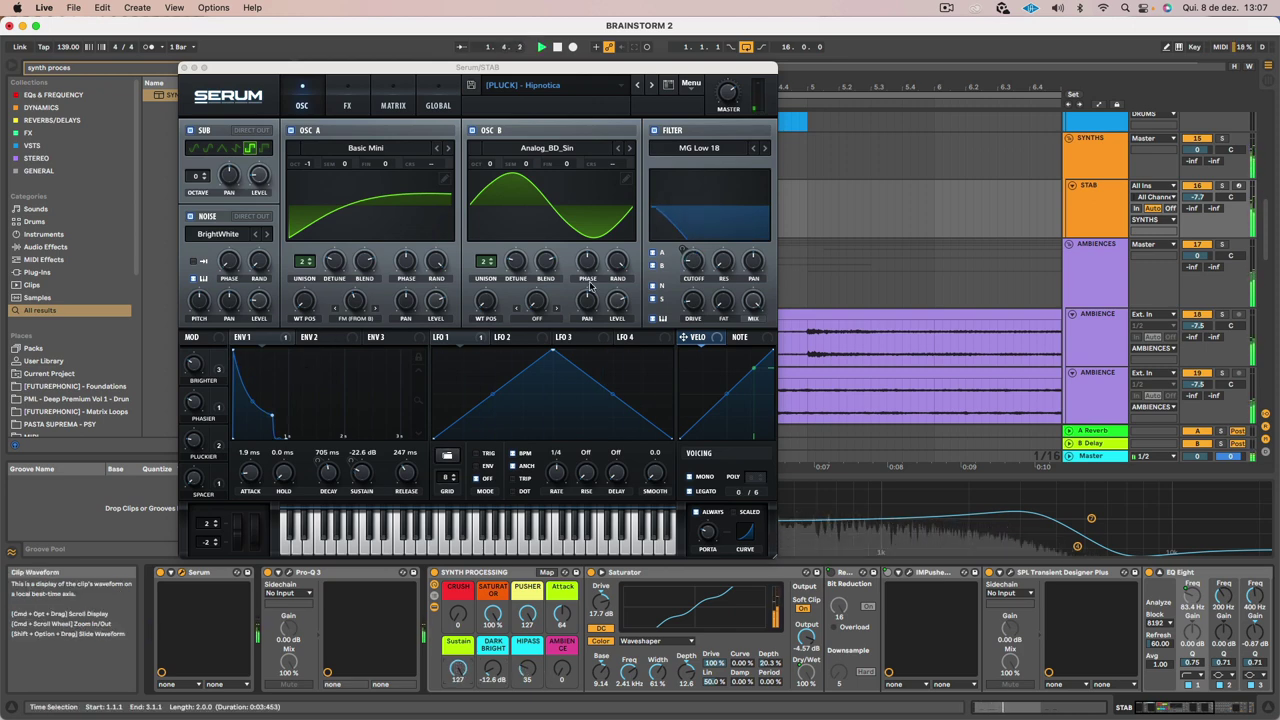
Retune Serum's MG Low 18 filter cutoff while stopping and replaying the stab loop
drag(695, 262, 701, 189)
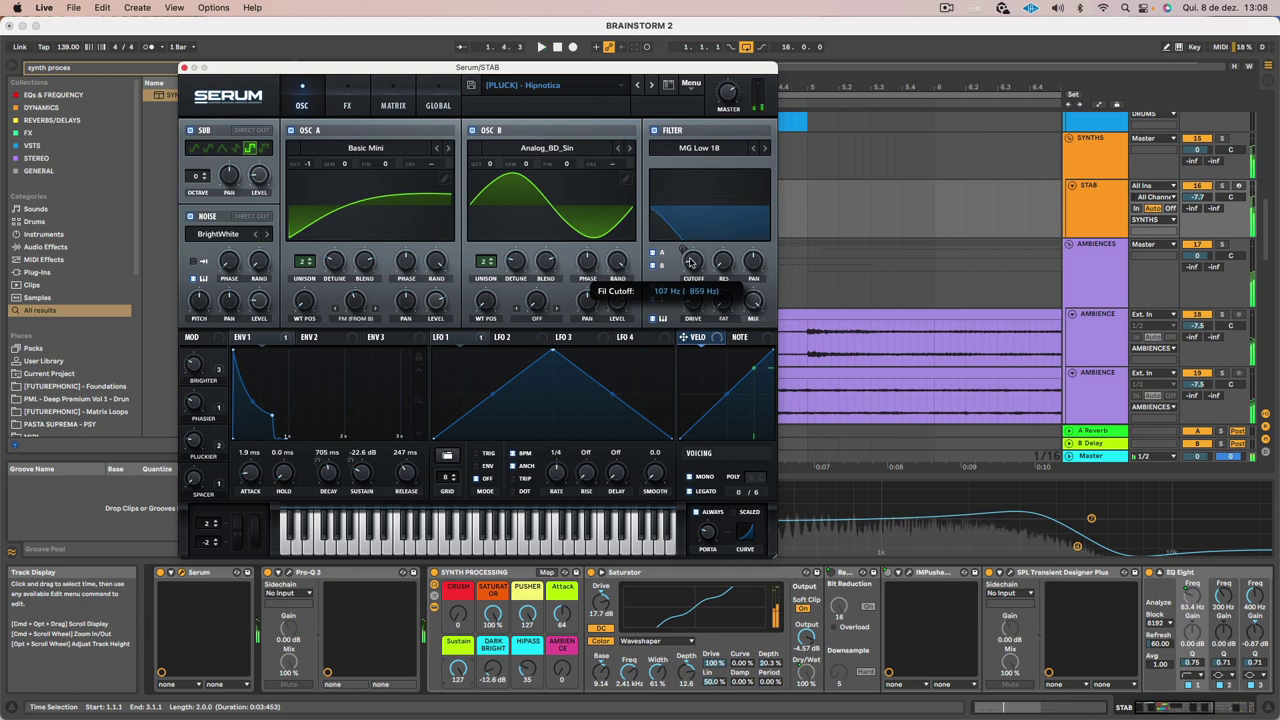
drag(690, 262, 695, 203)
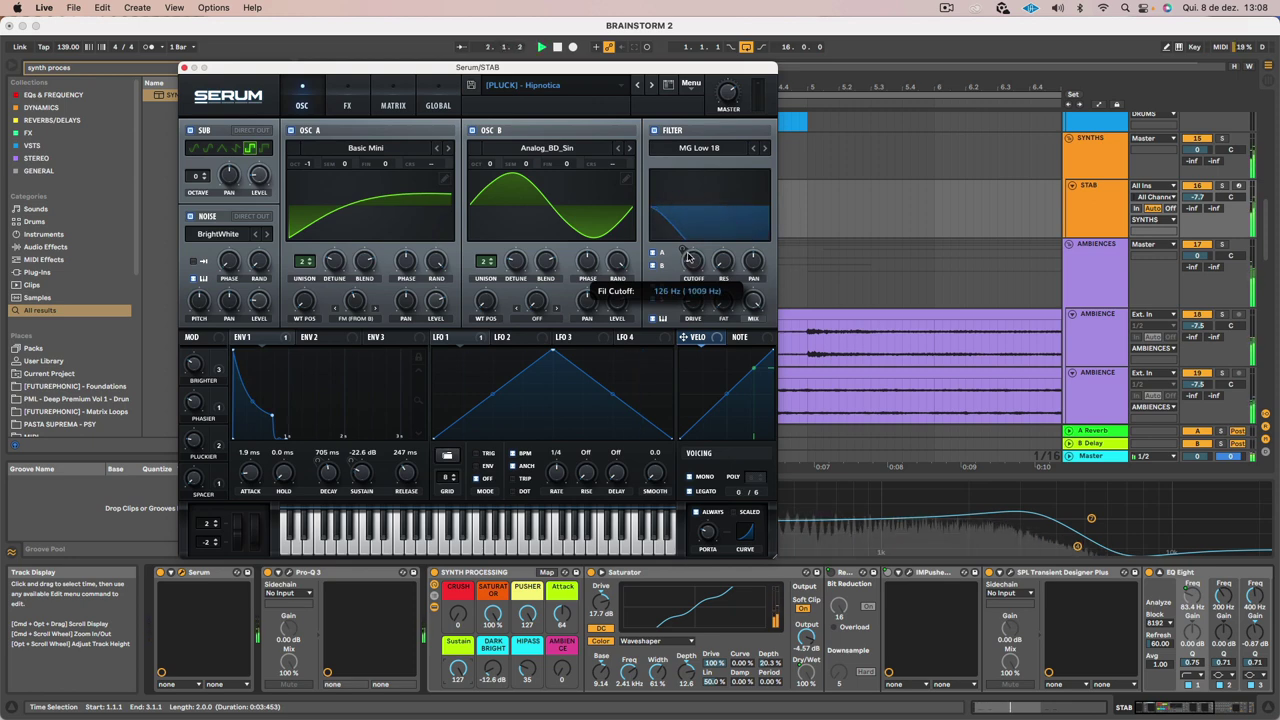
key(space)
mouse_move(688, 266)
mouse_down()
mouse_move(690, 214)
mouse_move(683, 290)
mouse_move(693, 196)
mouse_move(676, 281)
mouse_up()
key(space)
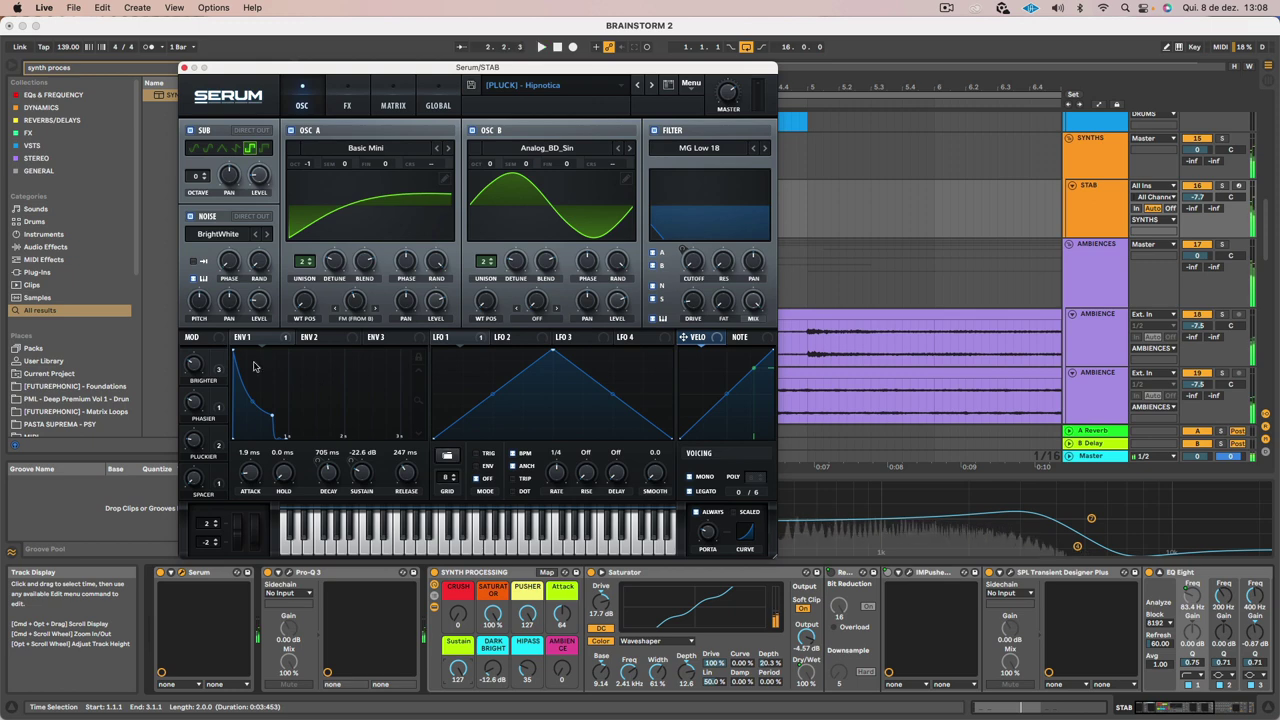
key(space)
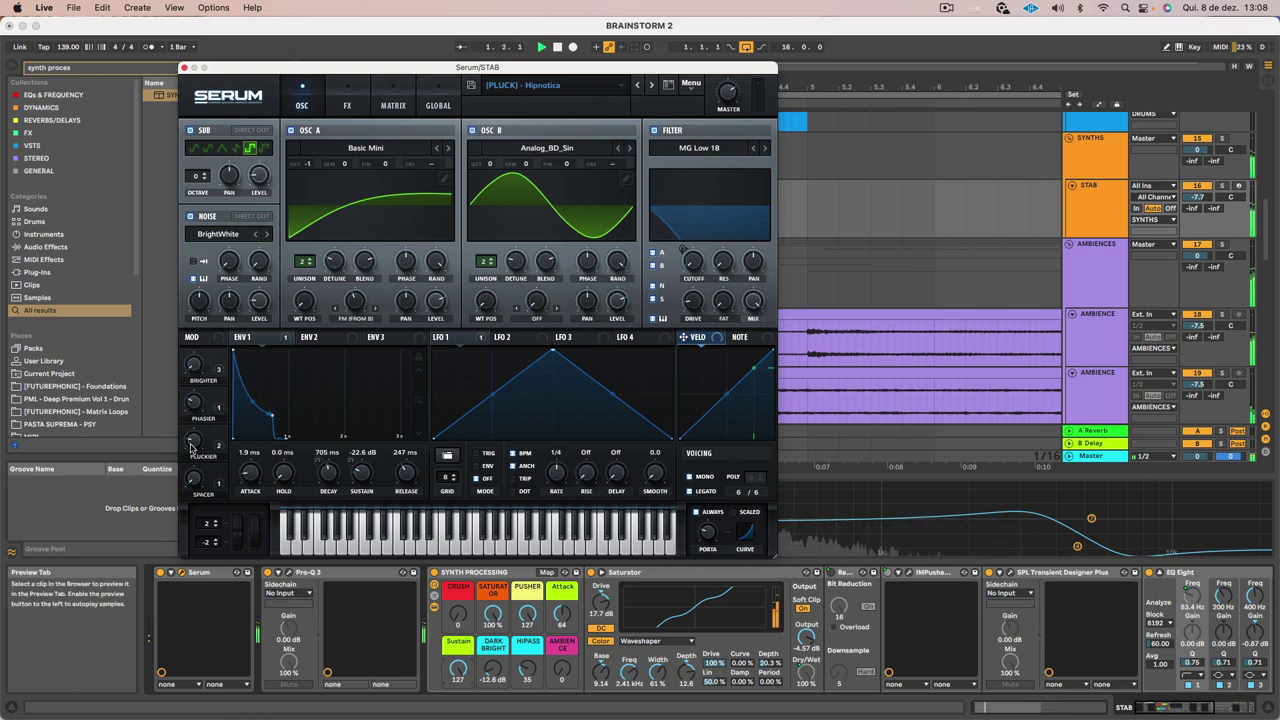
Place Serum below the STAB clip, show automation and adjust the BRIGHTER macro to bring up its Macro 1 envelope
mouse_move(194, 368)
mouse_down()
mouse_move(193, 350)
mouse_move(188, 361)
mouse_up()
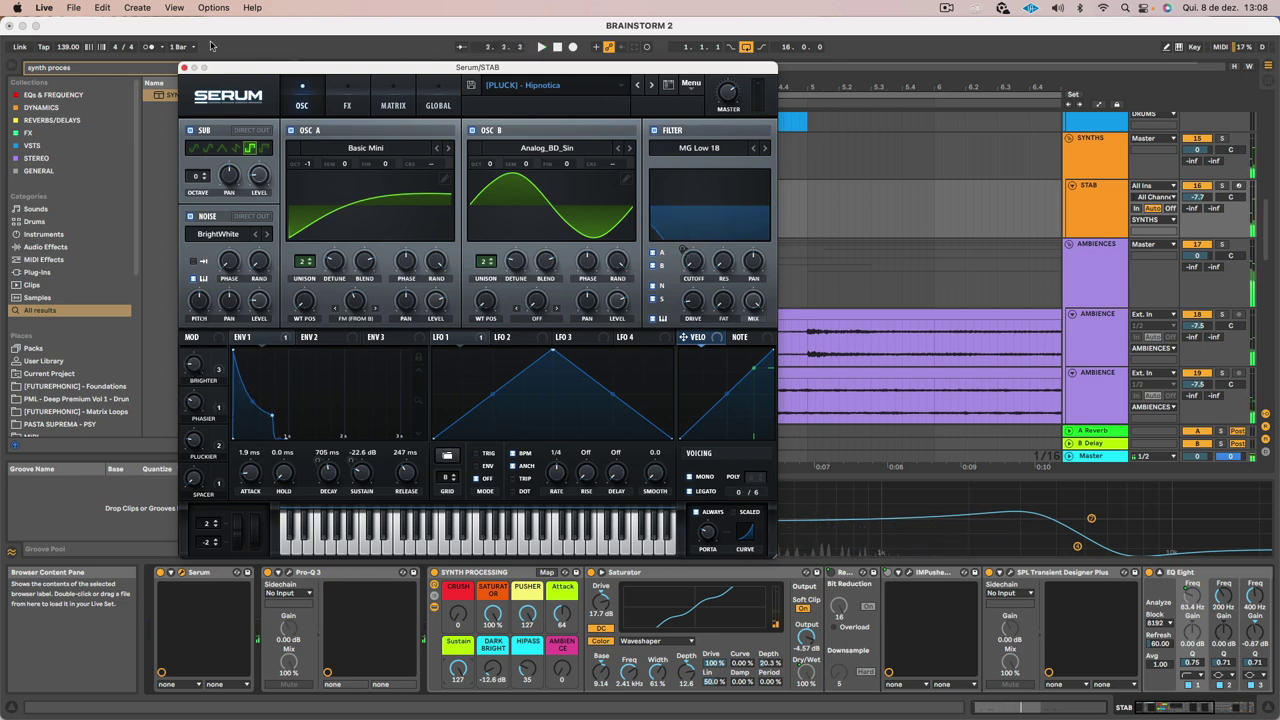
drag(237, 75, 437, 355)
key(a)
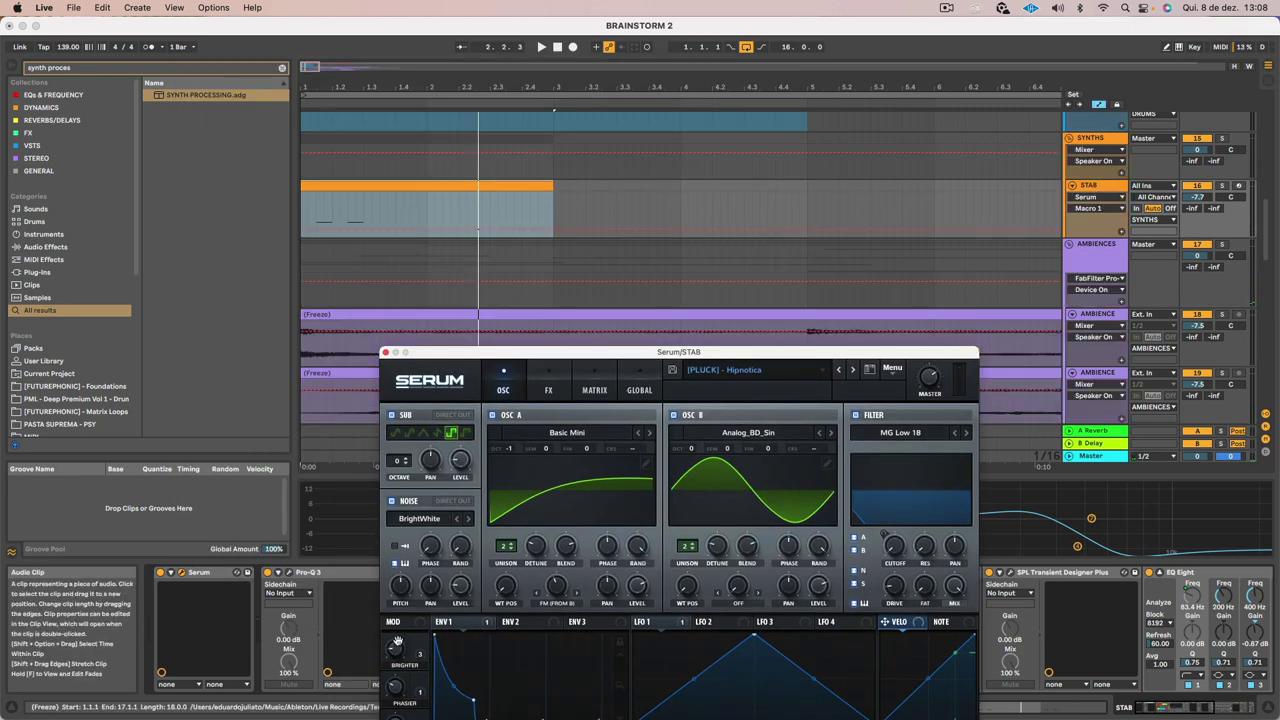
mouse_move(397, 638)
key(space)
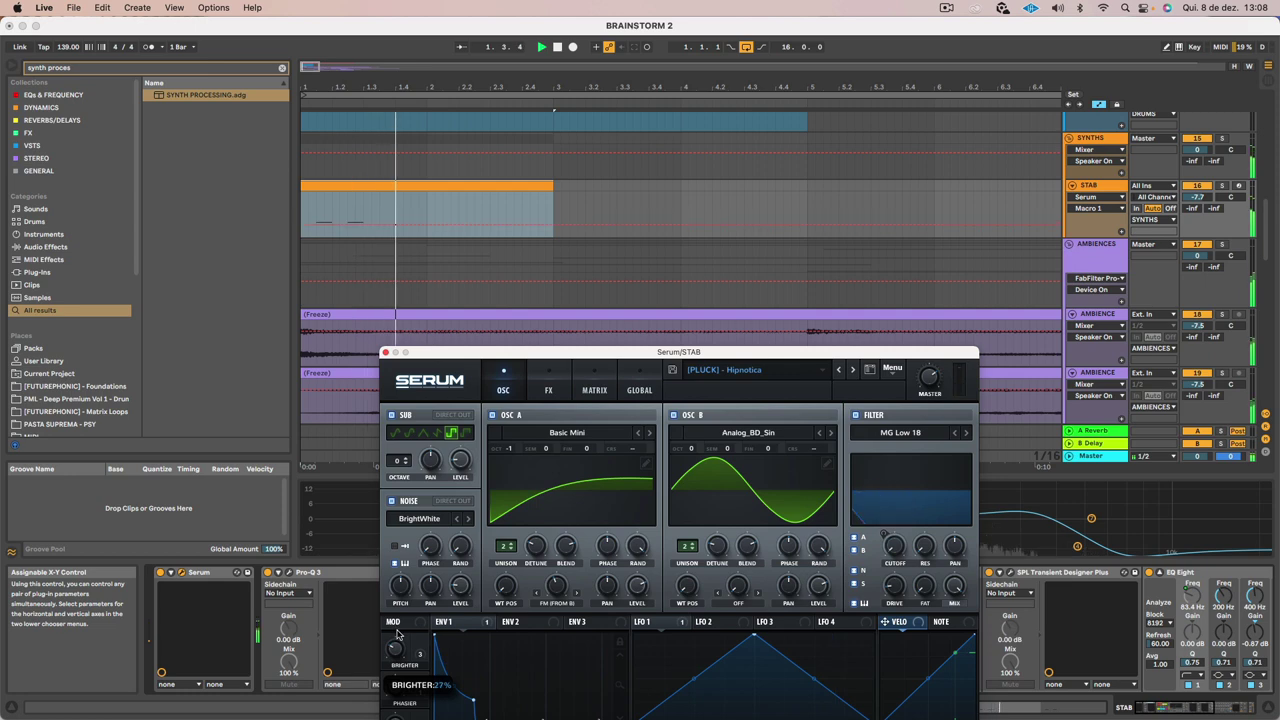
Draw Macro 1 automation in the STAB clip that peaks at 79.14% over the first note and settles at 41.83%
click(335, 226)
key(space)
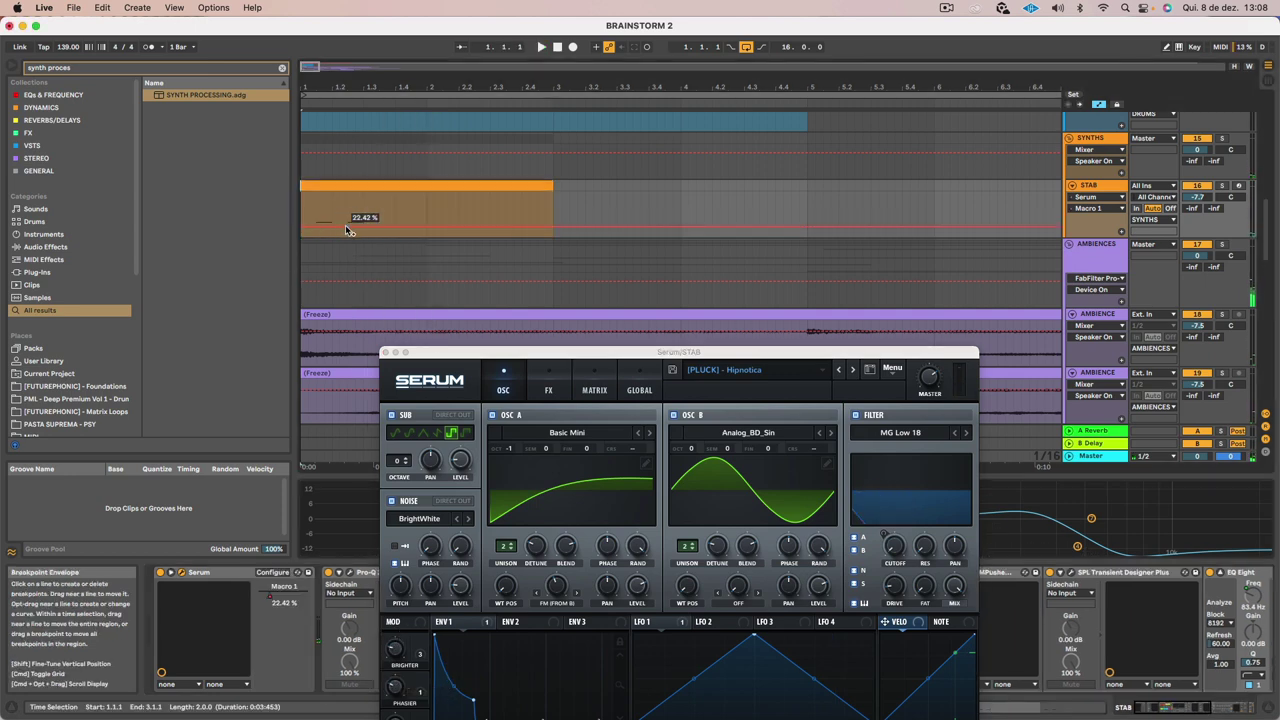
drag(347, 230, 347, 202)
key(space)
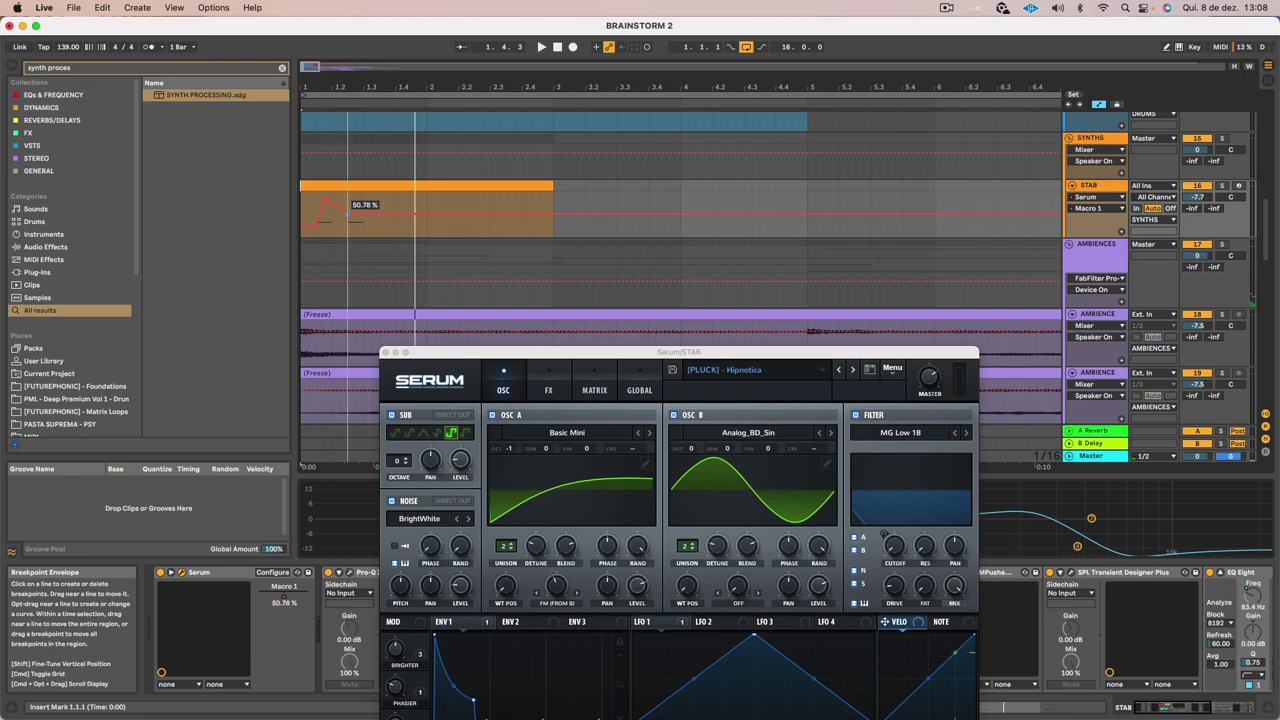
key(space)
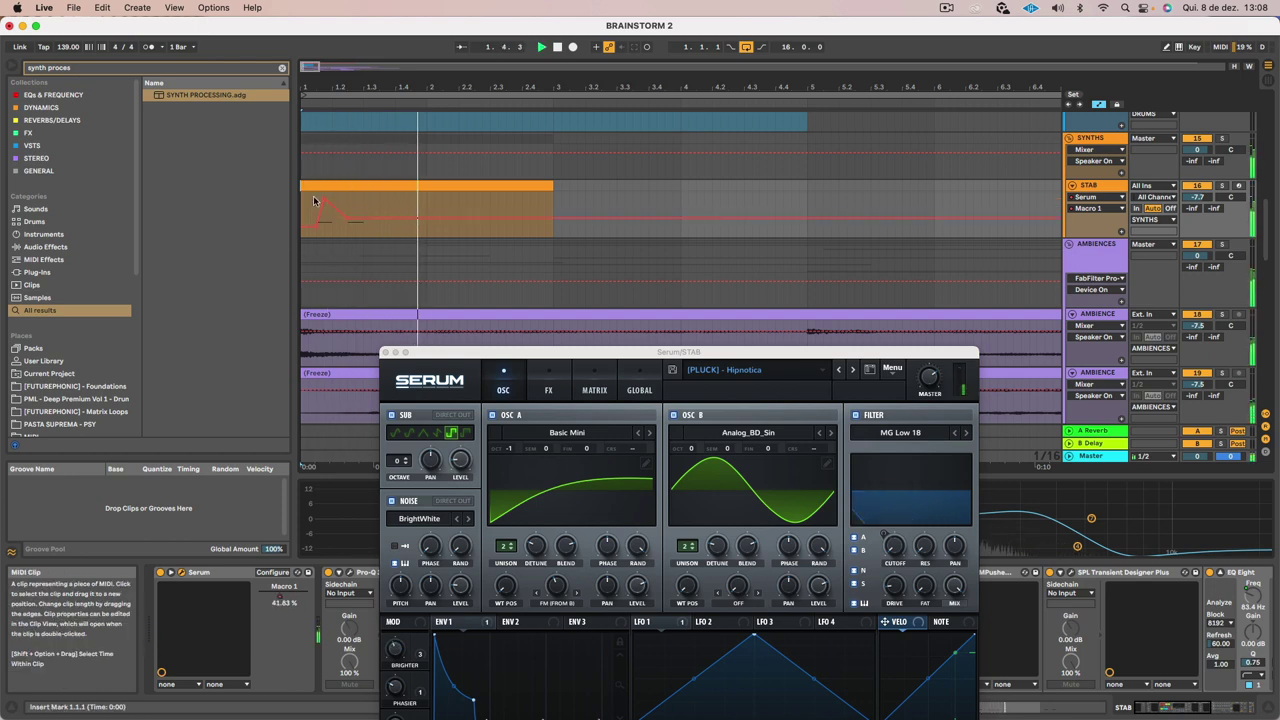
key(space)
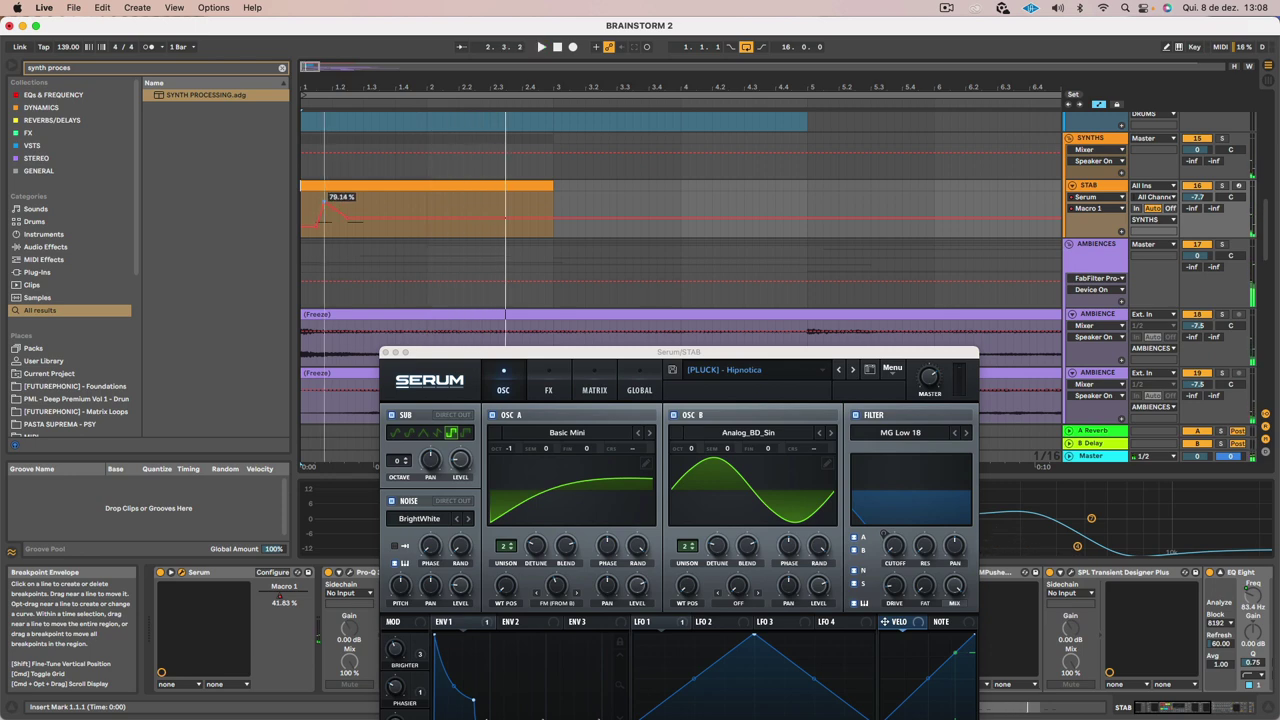
Shift the Macro 1 automation peak towards the end of the first stab note, trying different heights while the loop plays
key(space)
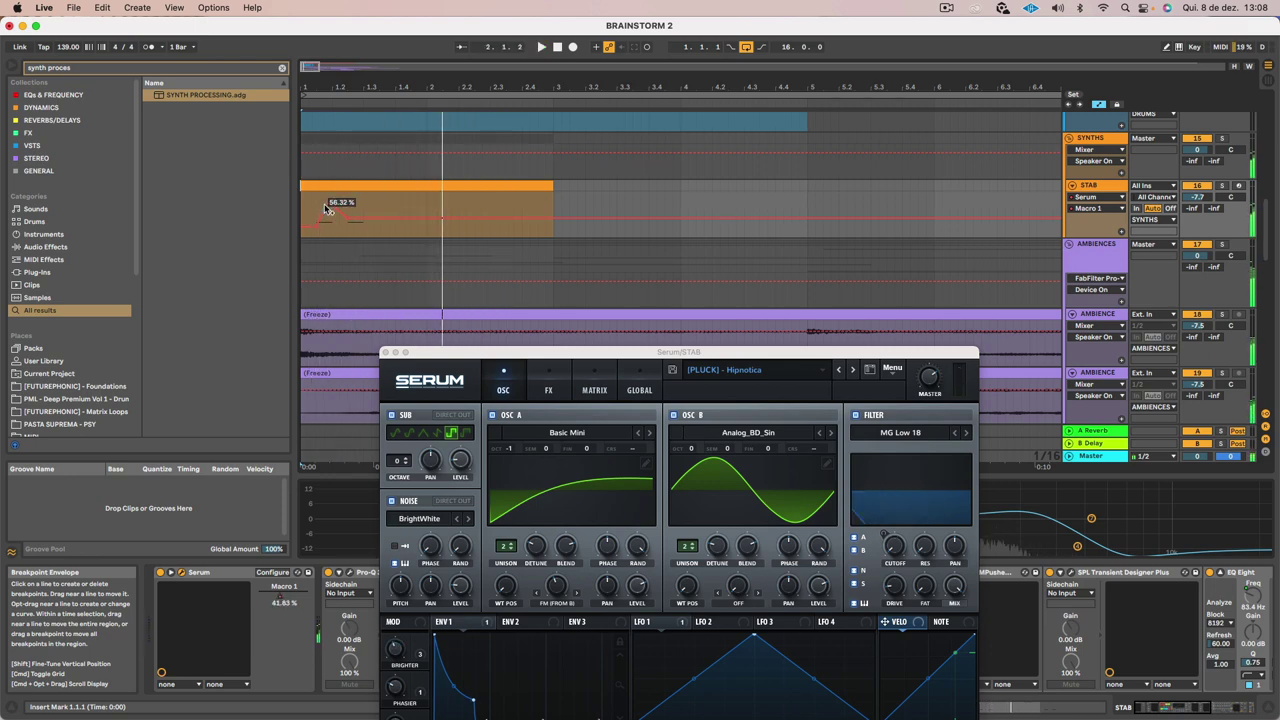
key(space)
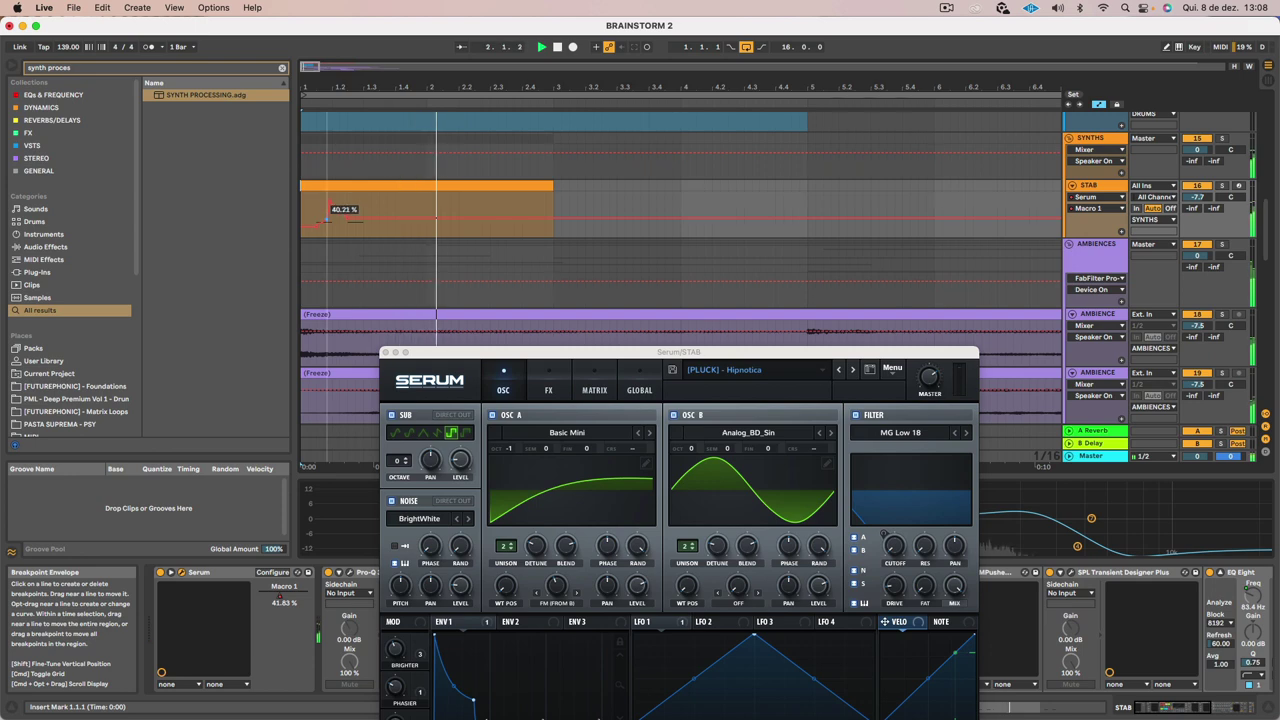
key(space)
key(space)
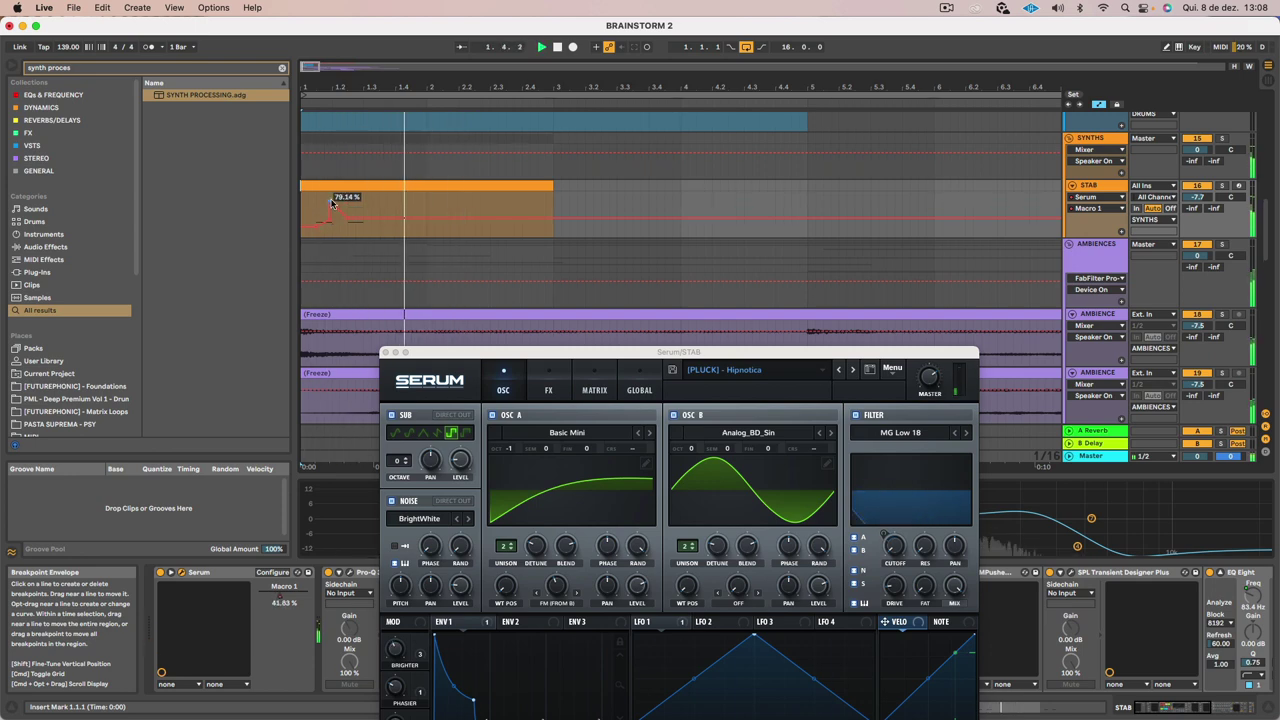
key(space)
key(space)
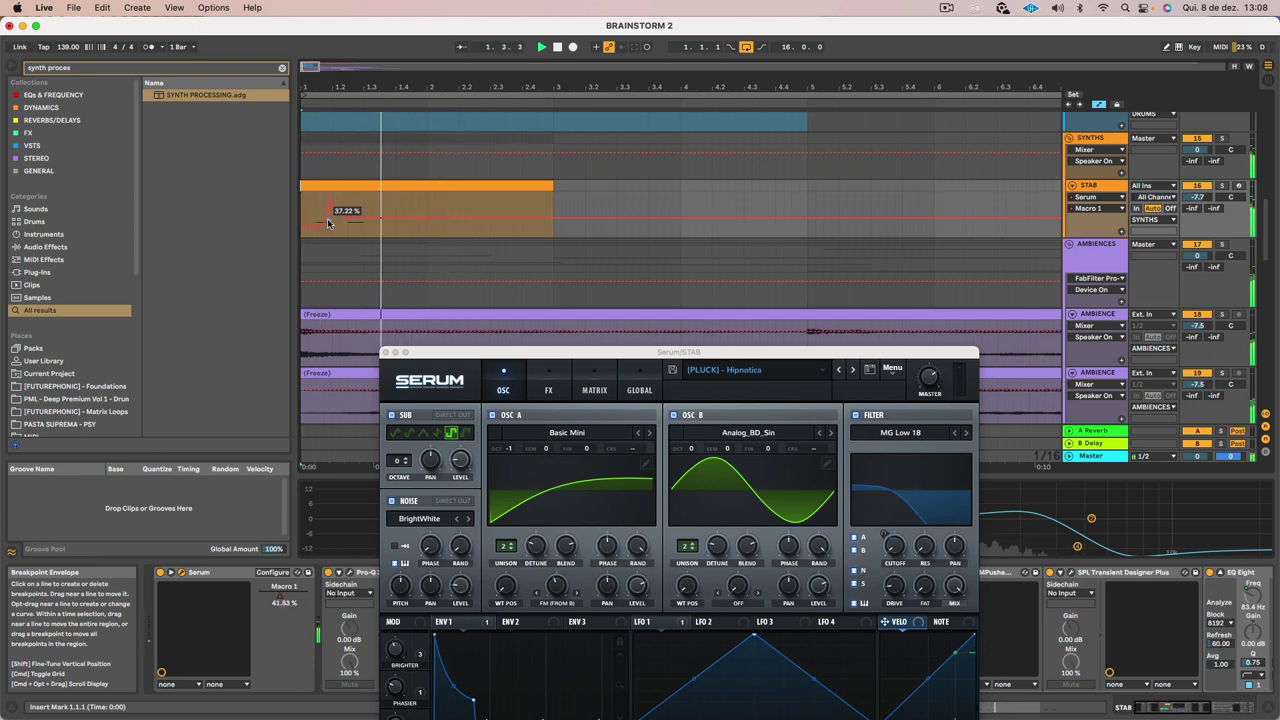
drag(328, 207, 330, 206)
key(space)
key(space)
Fine-tune the Macro 1 automation peak on the first stab note to 74.66% while listening
drag(323, 76, 323, 148)
scroll(437, 236, down, 1)
key(space)
mouse_move(451, 220)
mouse_down()
mouse_move(419, 219)
mouse_move(451, 197)
mouse_up()
key(space)
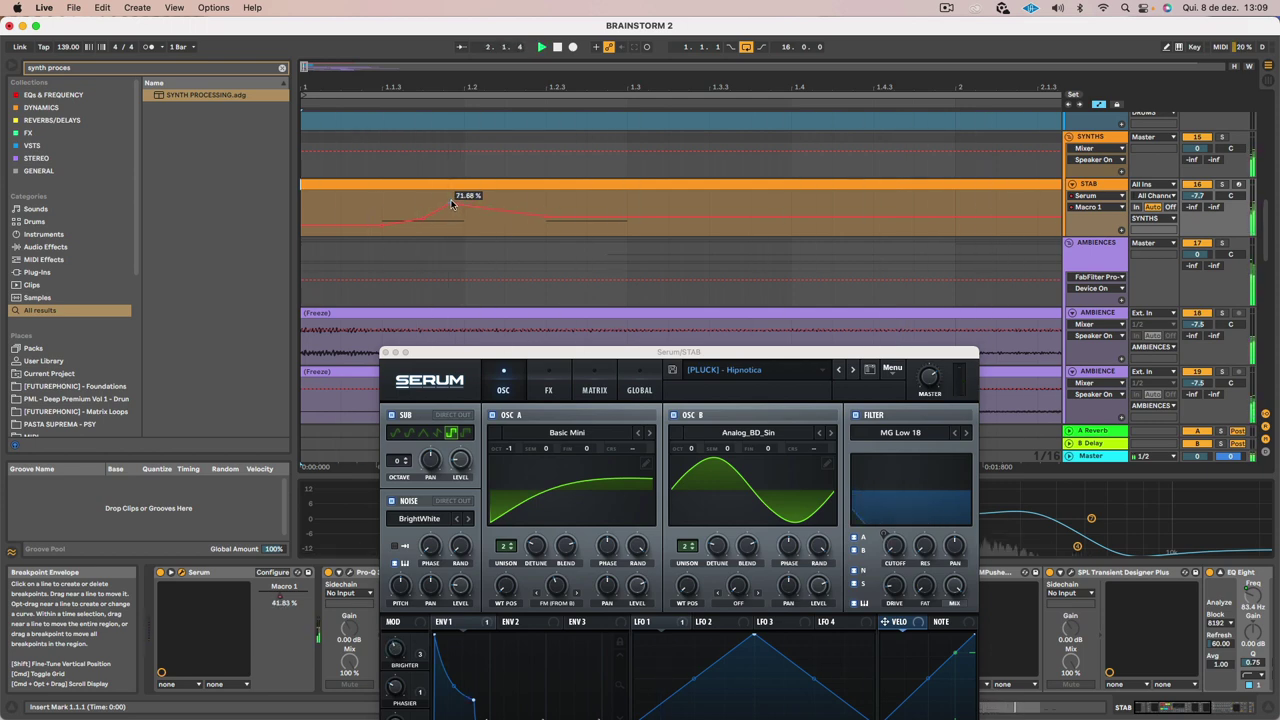
key(a)
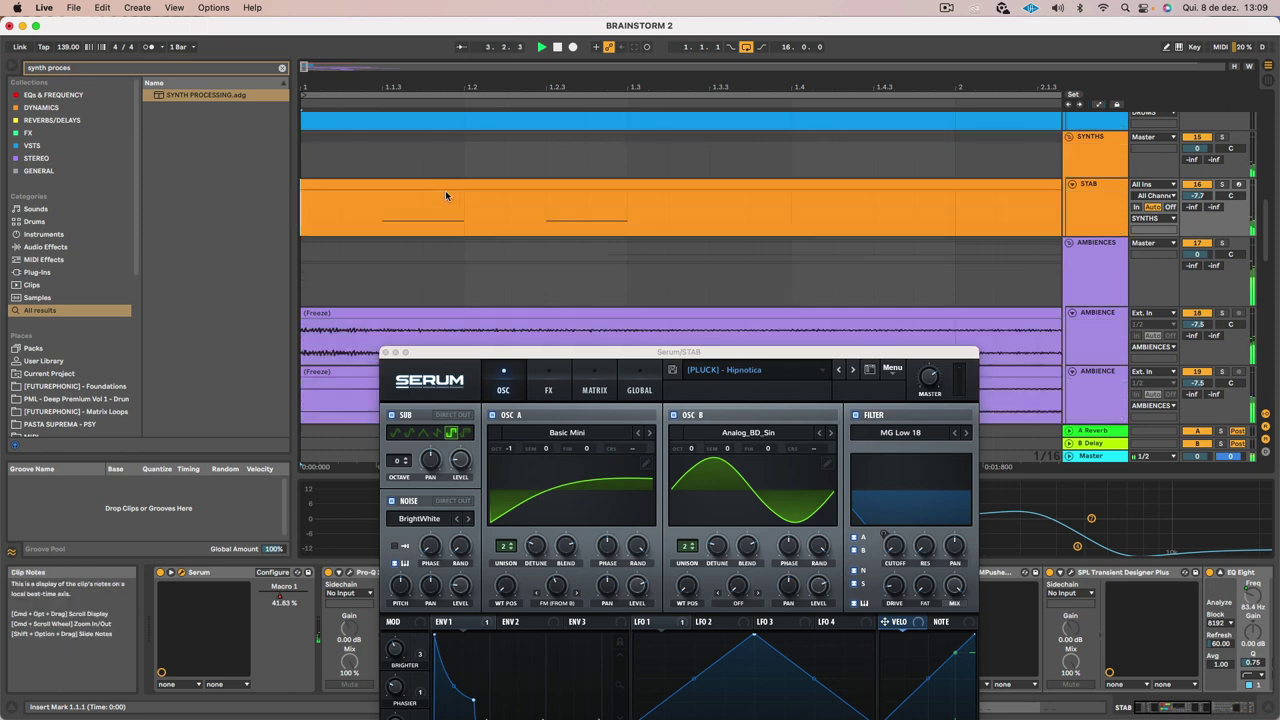
key(a)
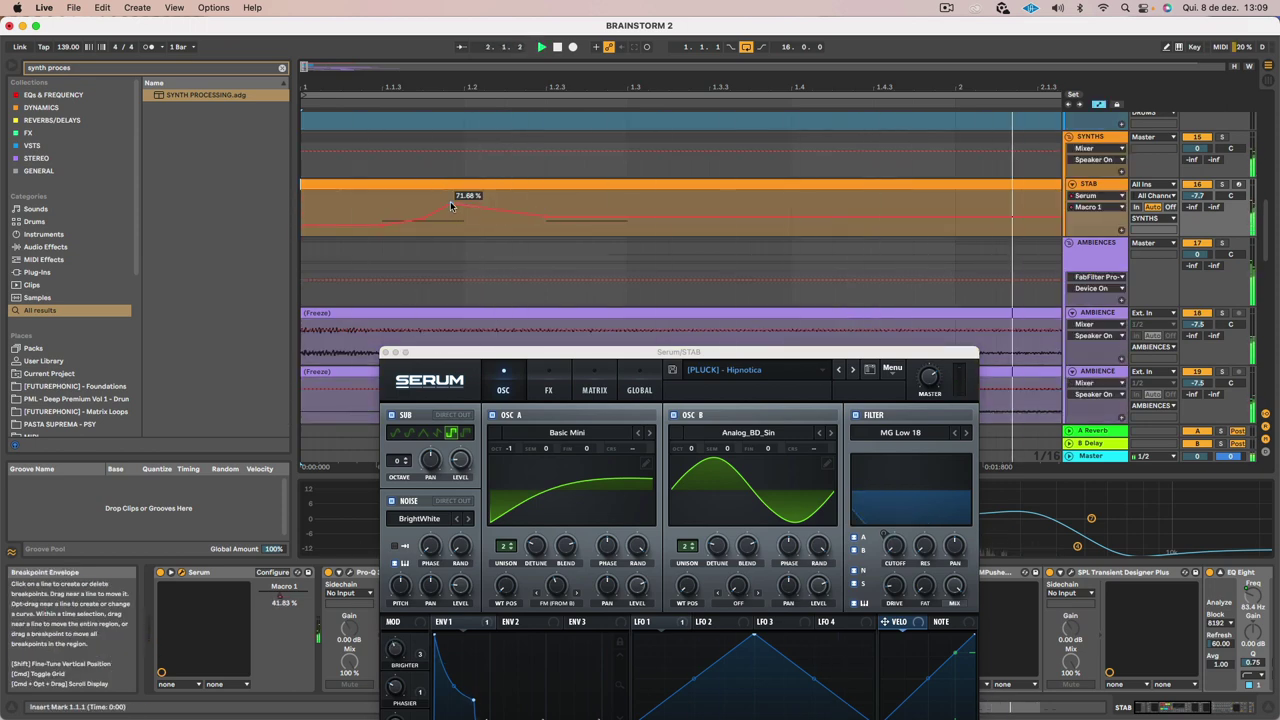
drag(450, 202, 450, 201)
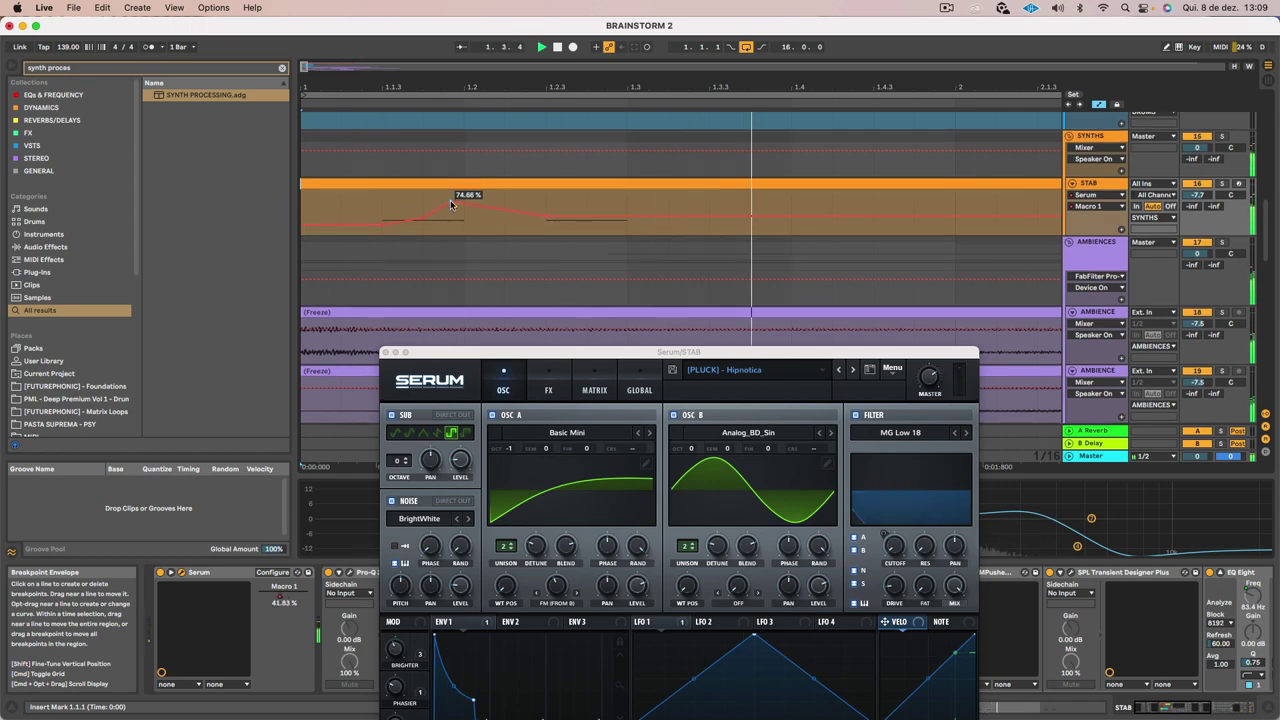
Hide the automation and duplicate the STAB track's first eight bars so the pattern repeats from bar 9
drag(436, 87, 436, 36)
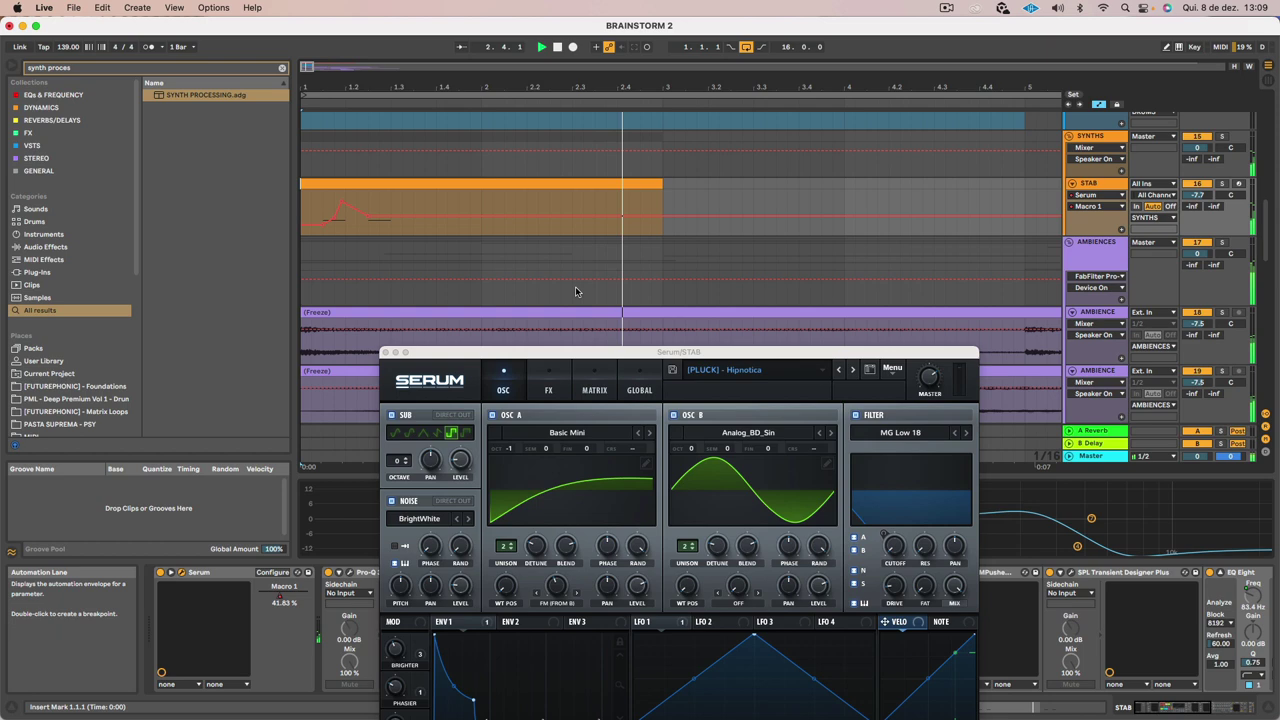
click(420, 185)
key(a)
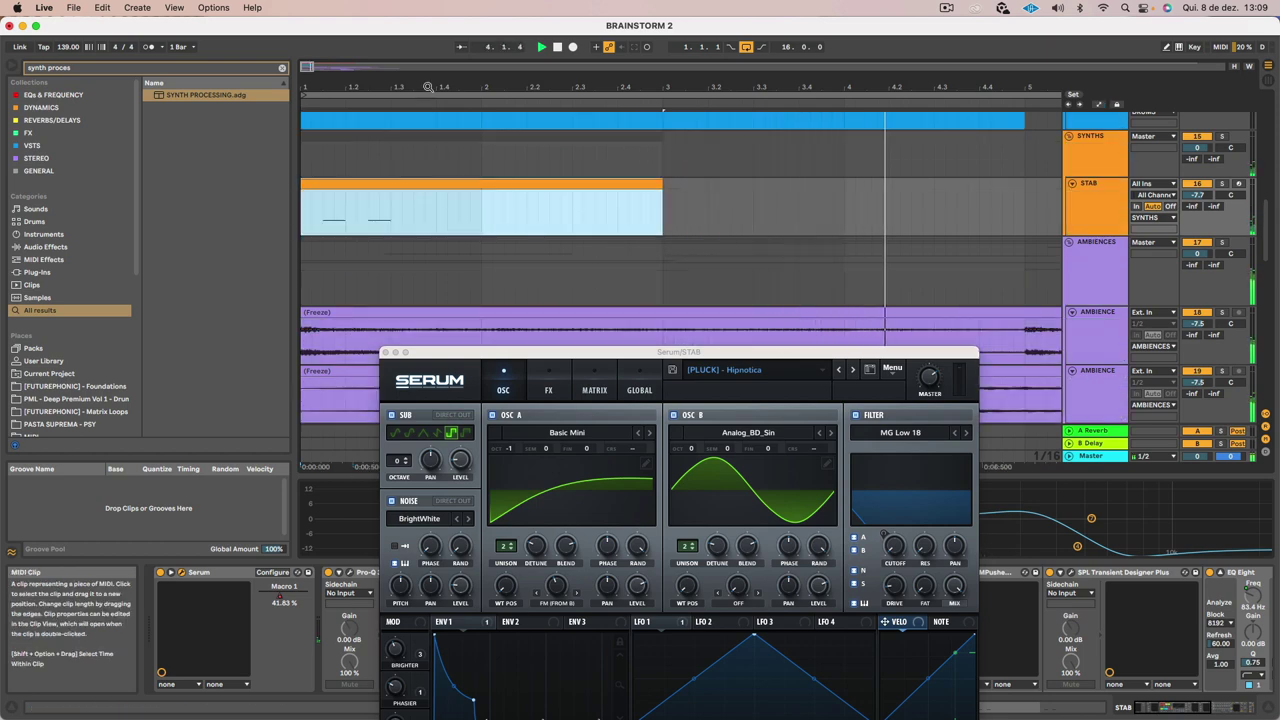
drag(420, 87, 420, 60)
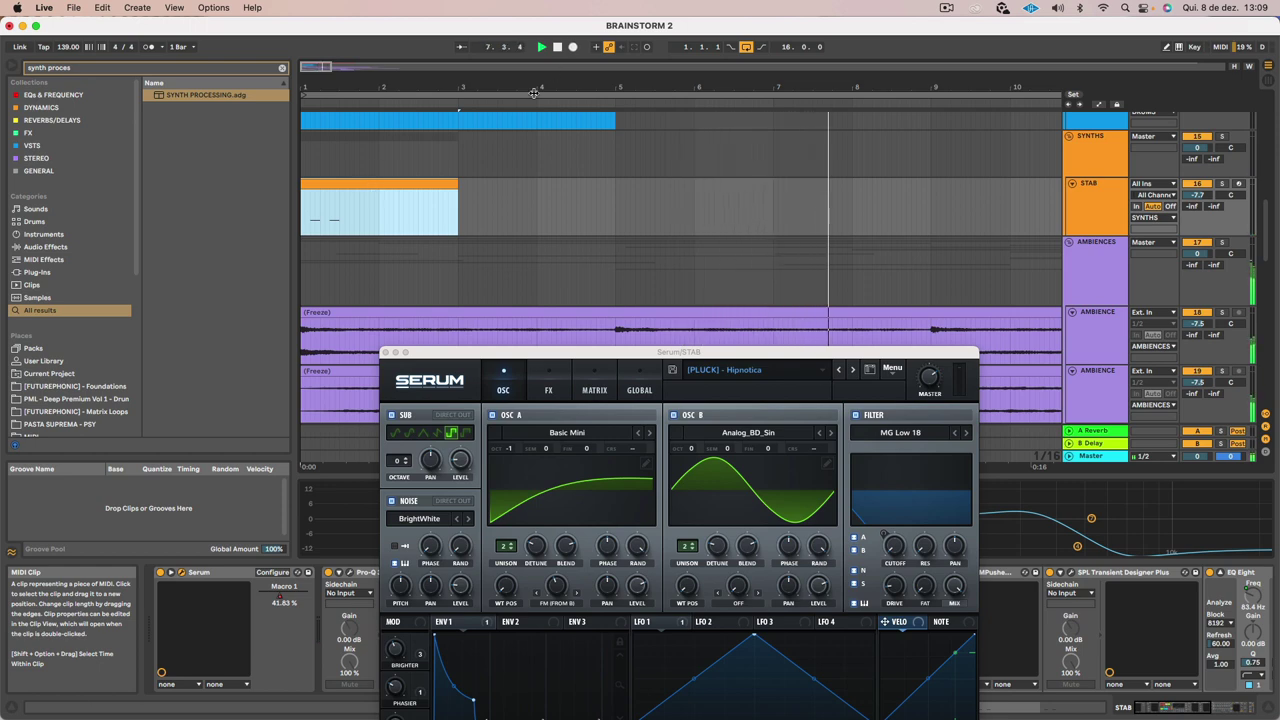
drag(534, 88, 534, 62)
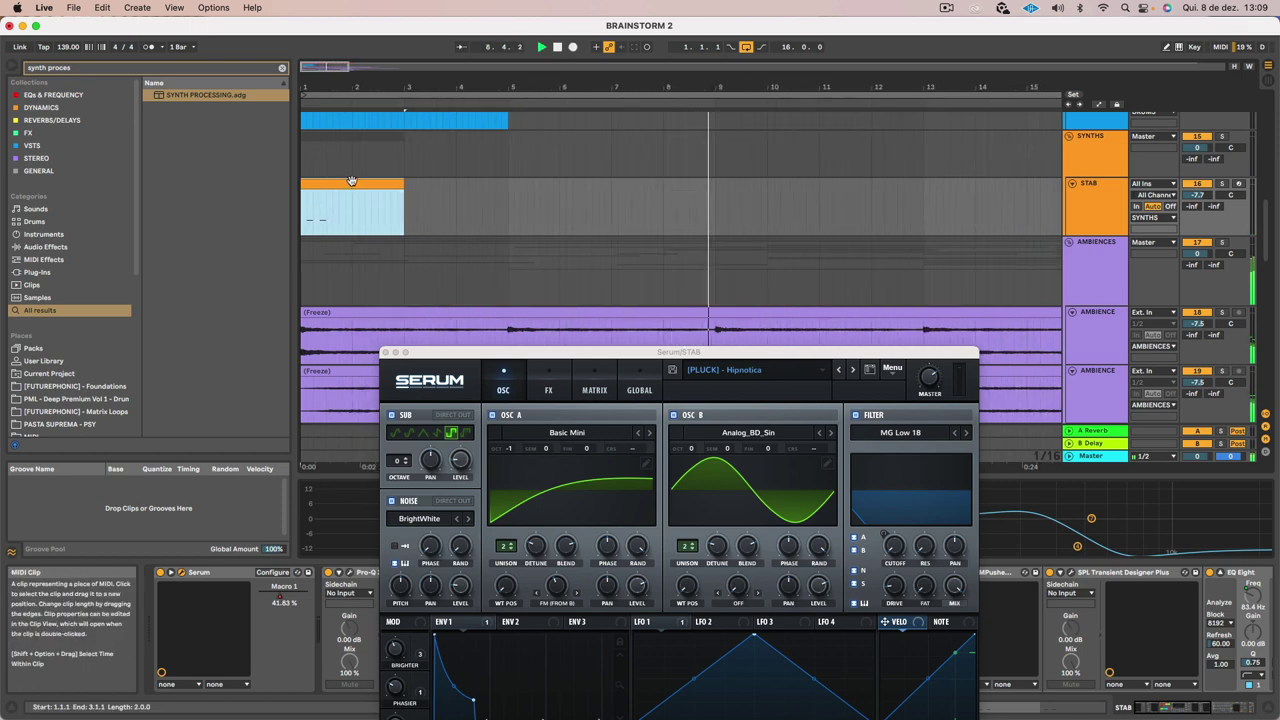
drag(715, 190, 307, 193)
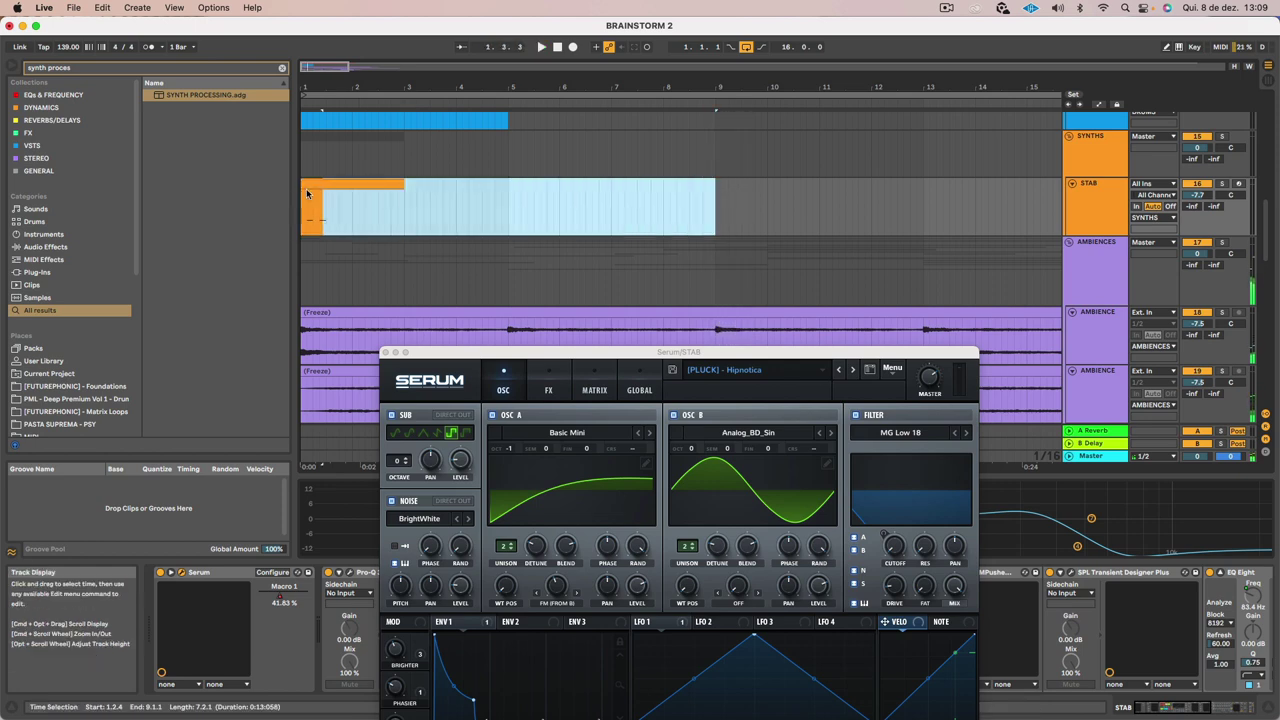
key(super+d)
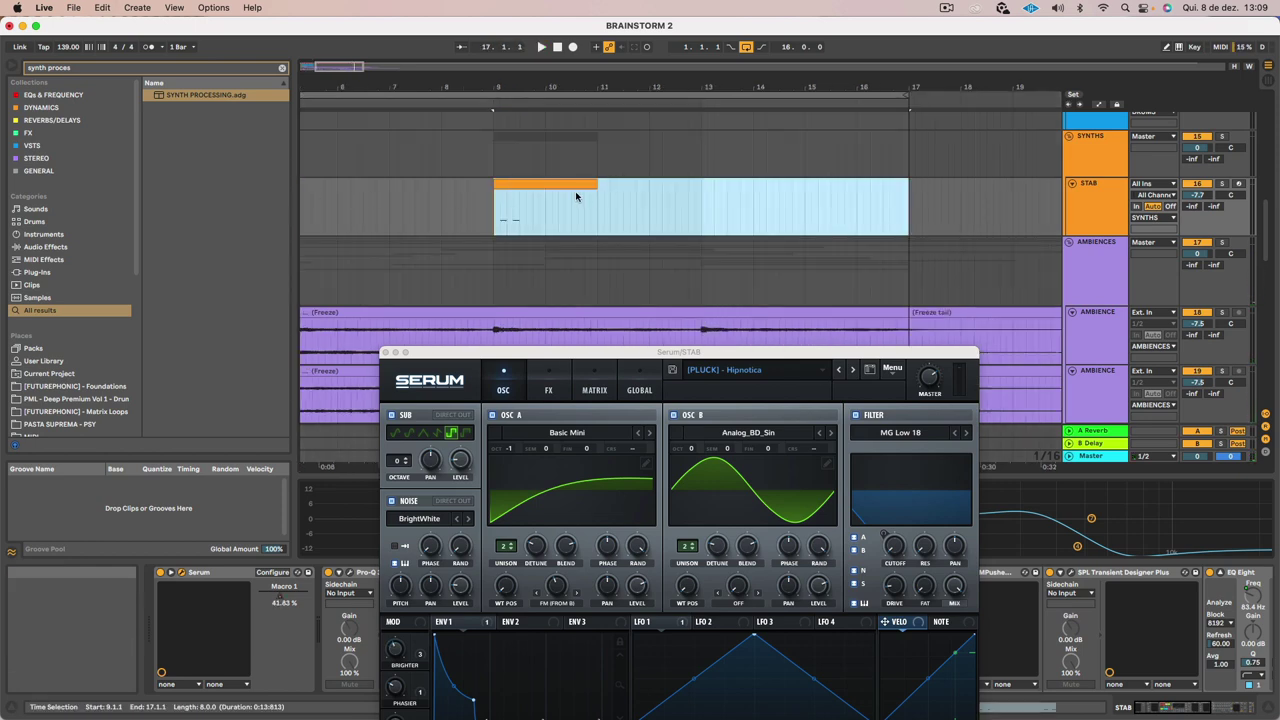
Play the arrangement from bar 1 and listen to both STAB clips across the 16-bar loop
scroll(582, 192, left, 5)
drag(511, 84, 483, 95)
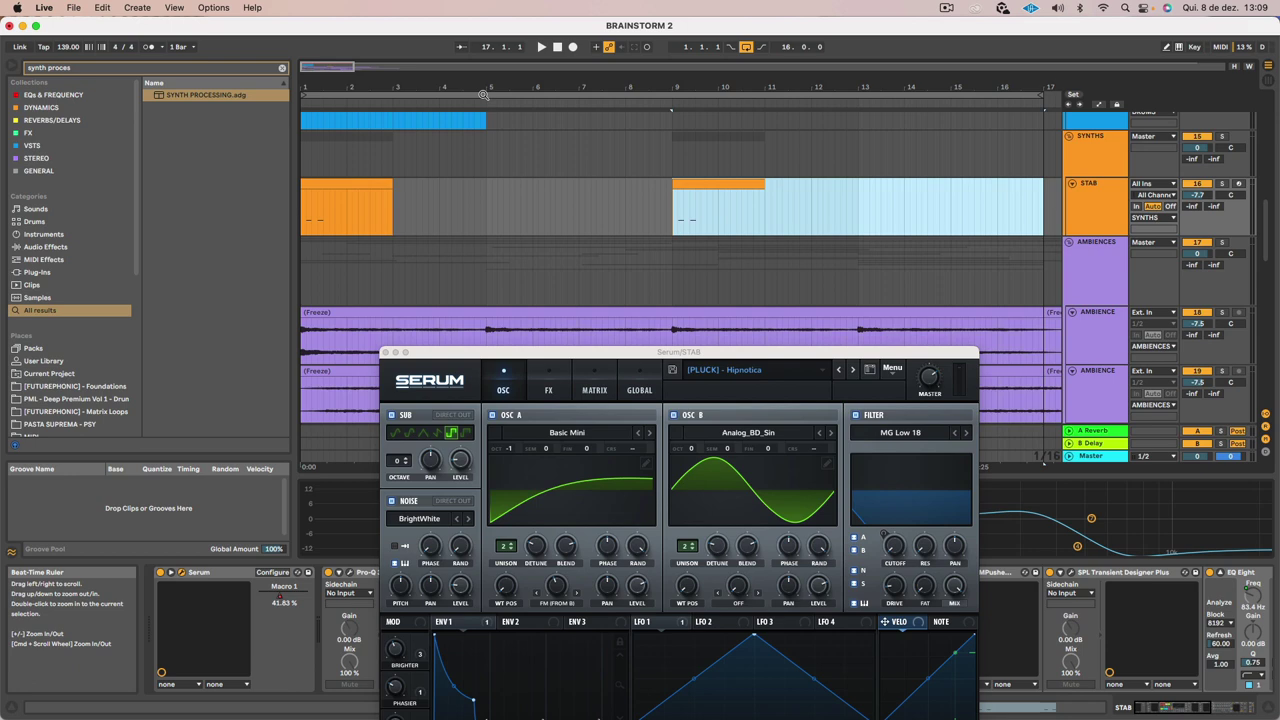
click(348, 180)
key(space)
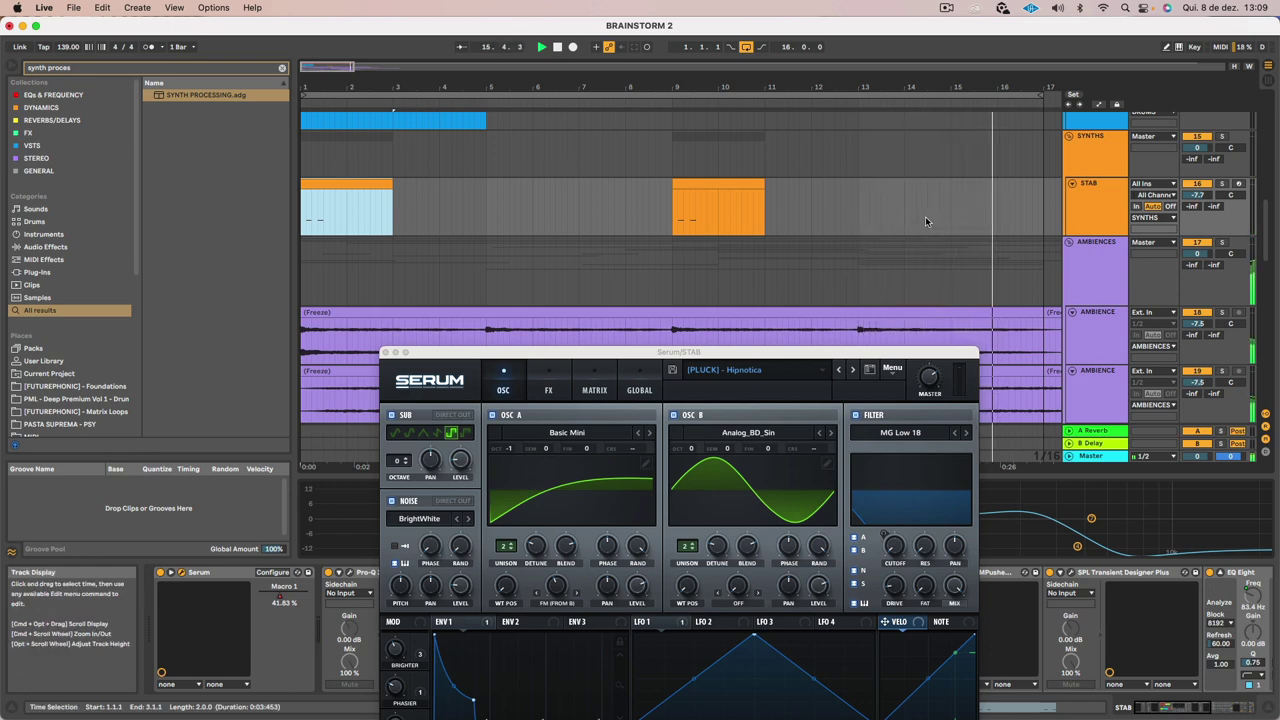
scroll(926, 222, right, 2)
scroll(926, 222, down, 1)
scroll(926, 222, left, 2)
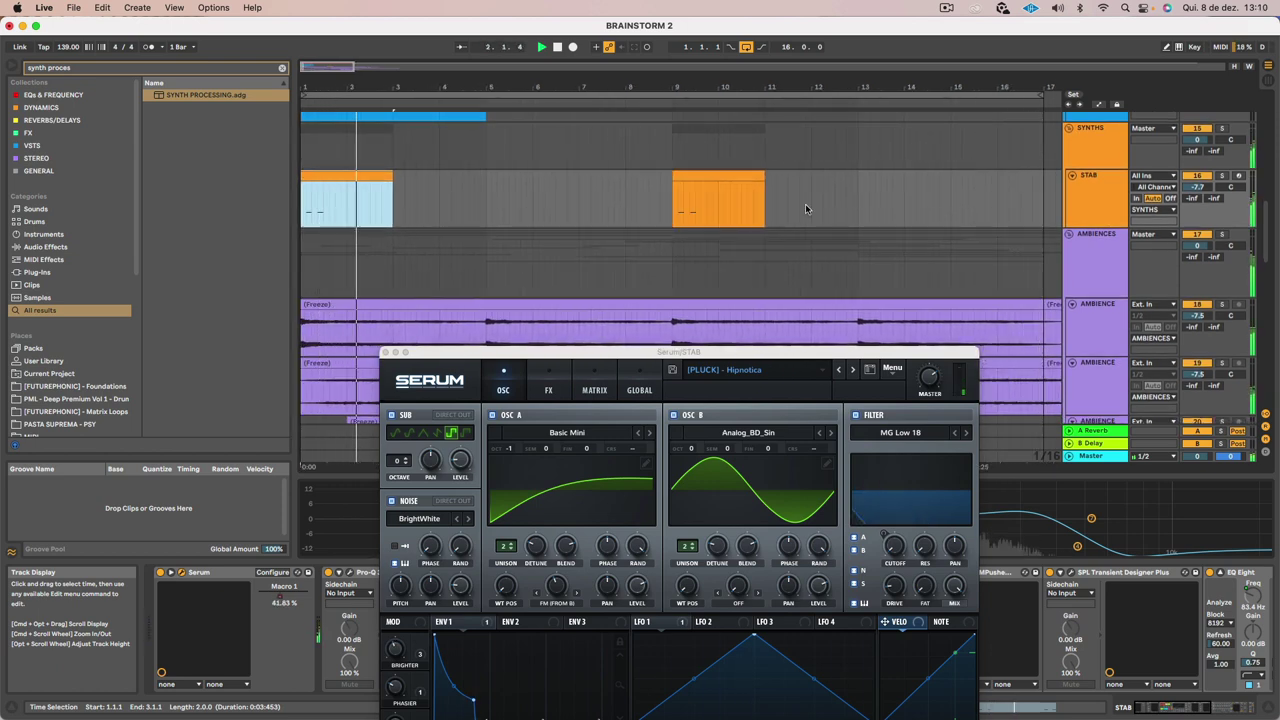
click(946, 8)
click(953, 57)
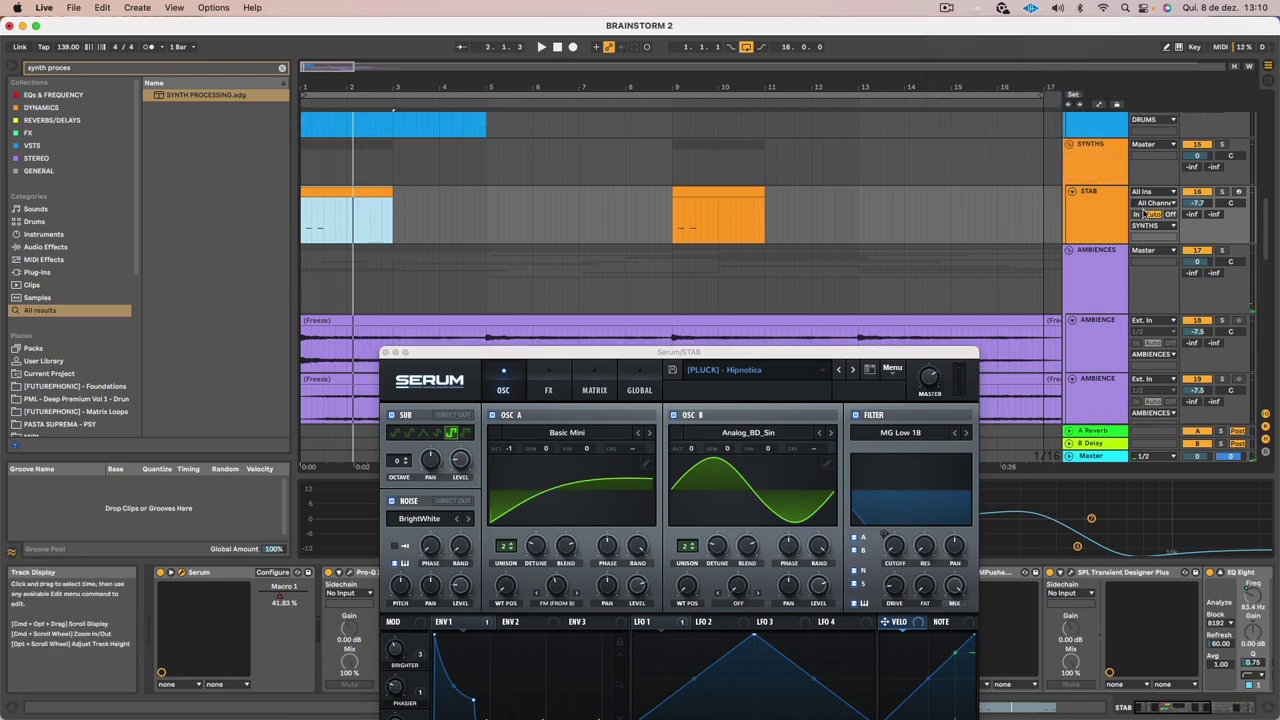
Duplicate the STAB track together with its clips and devices
click(1093, 211)
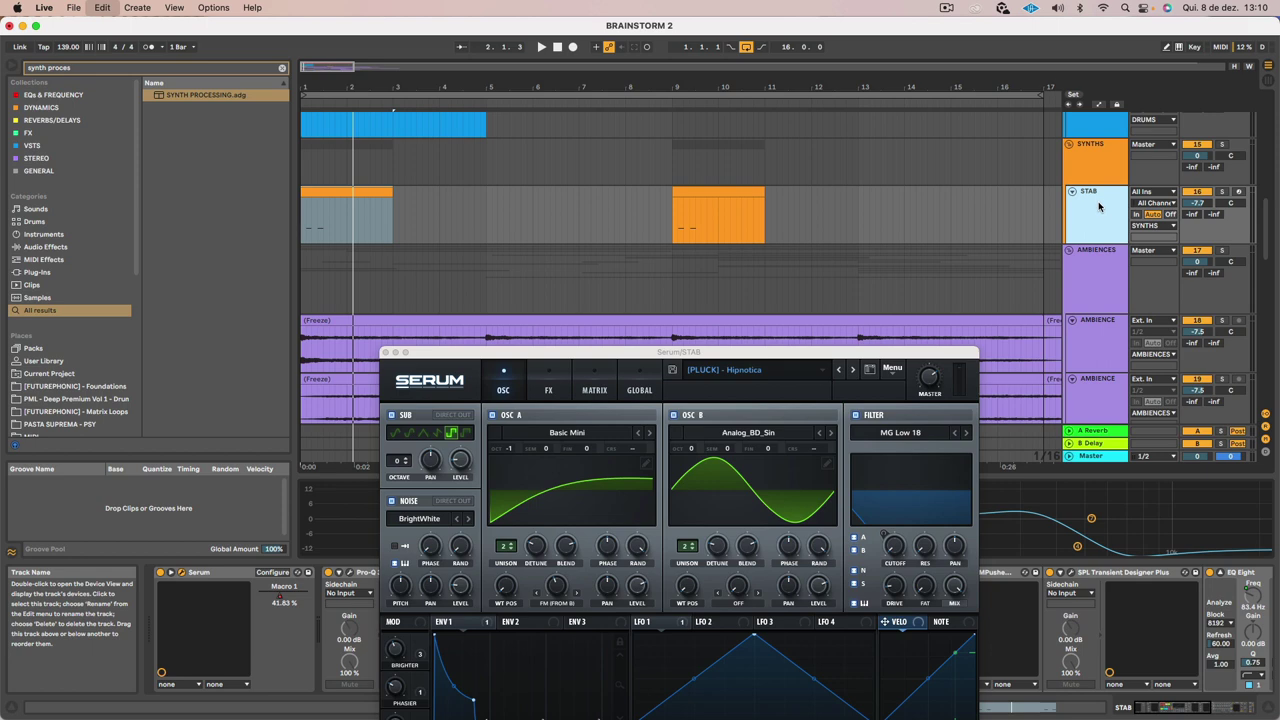
key(super+d)
Freeze the upper STAB track and flatten it to audio
right_click(1100, 203)
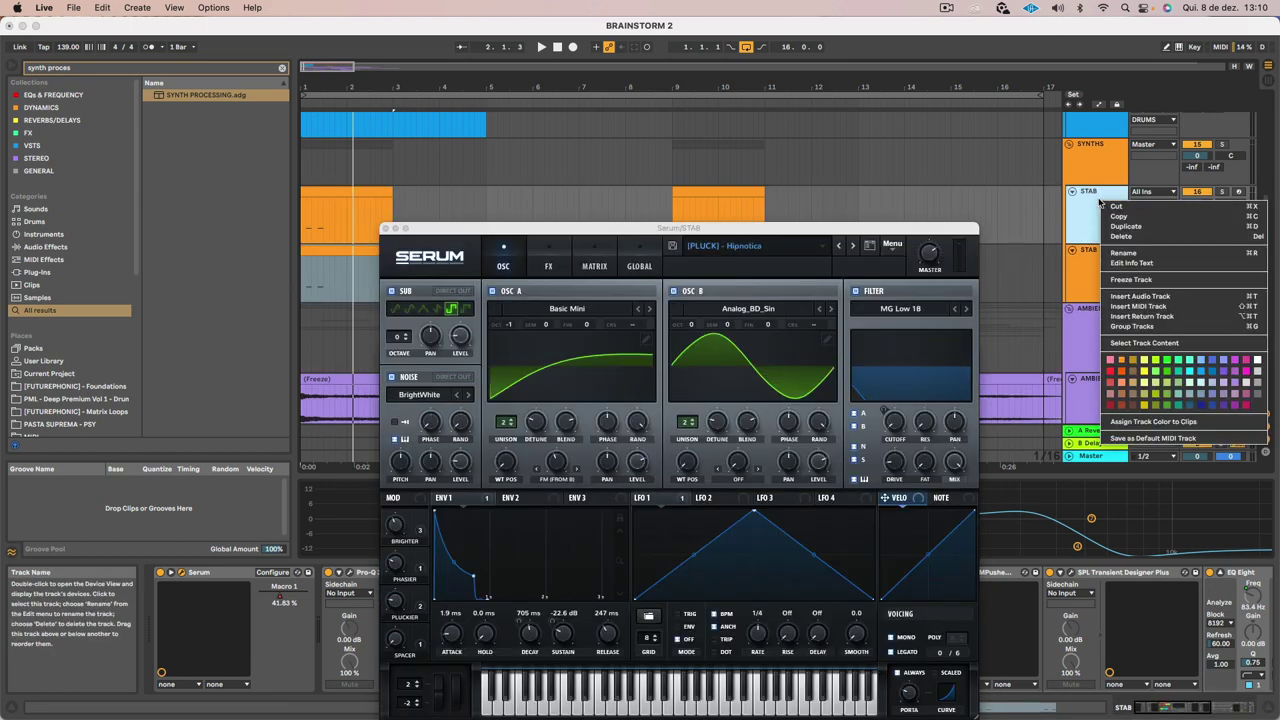
click(1123, 280)
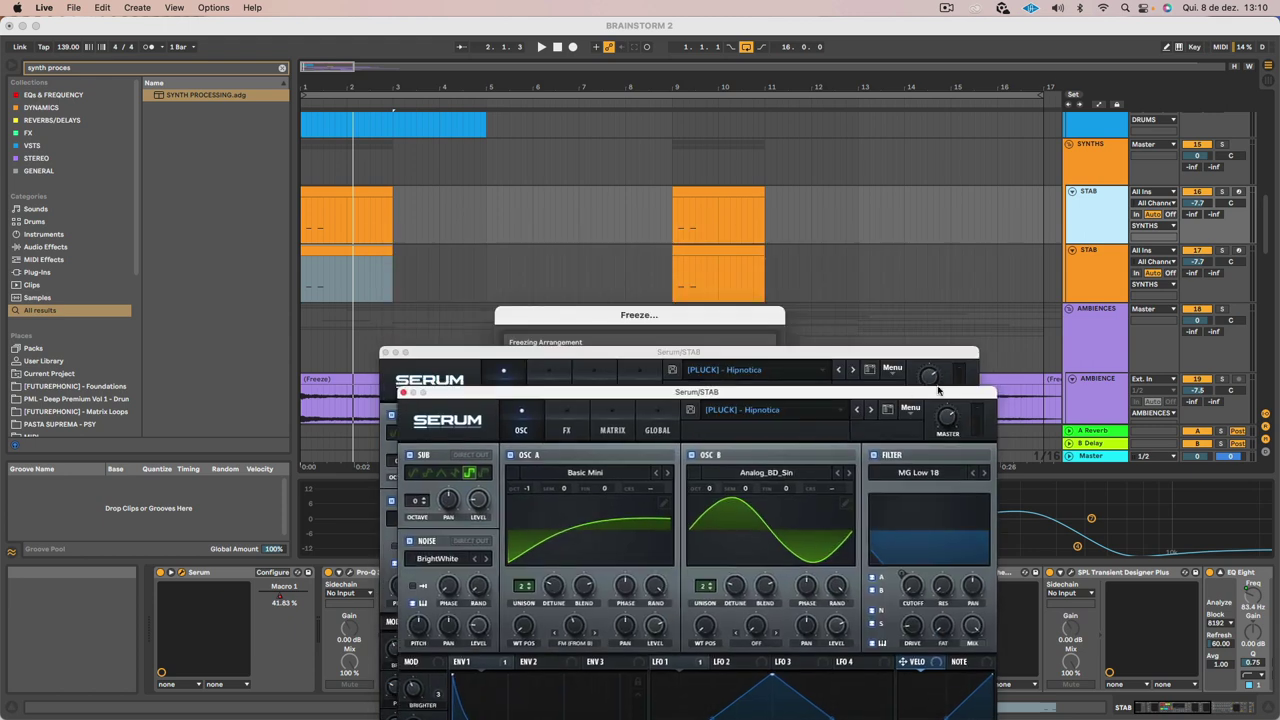
right_click(1077, 222)
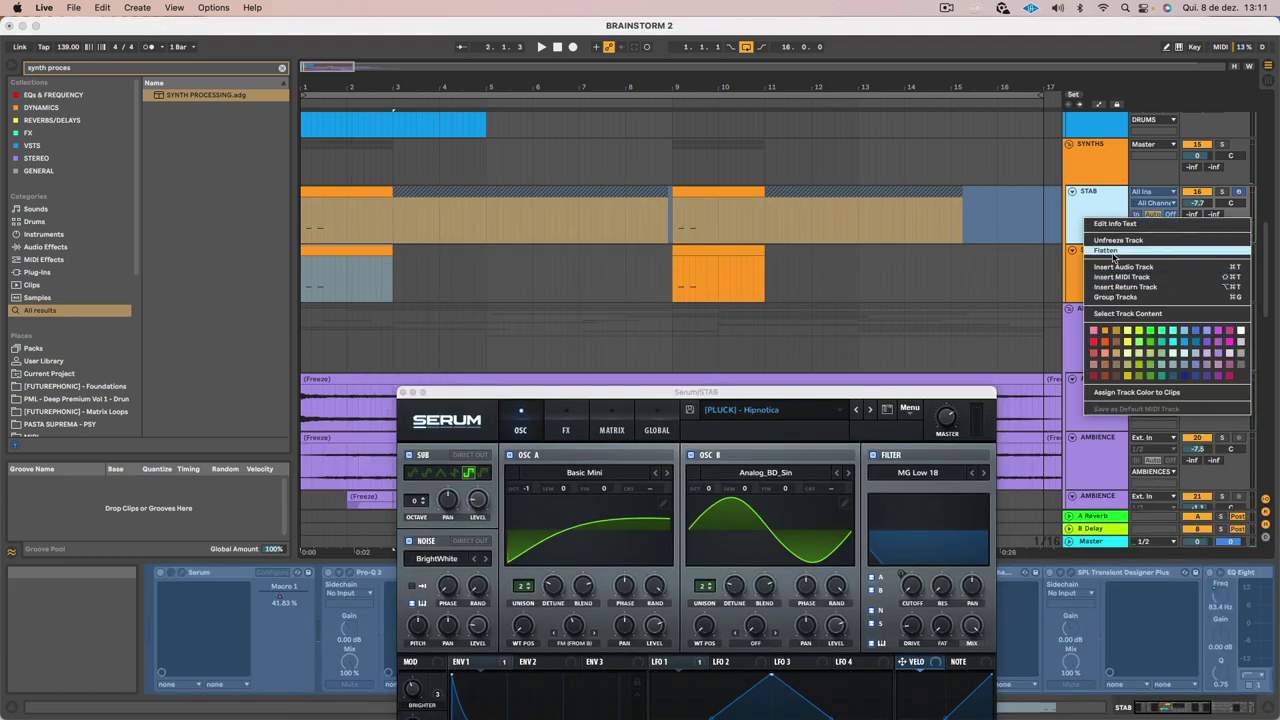
click(1113, 255)
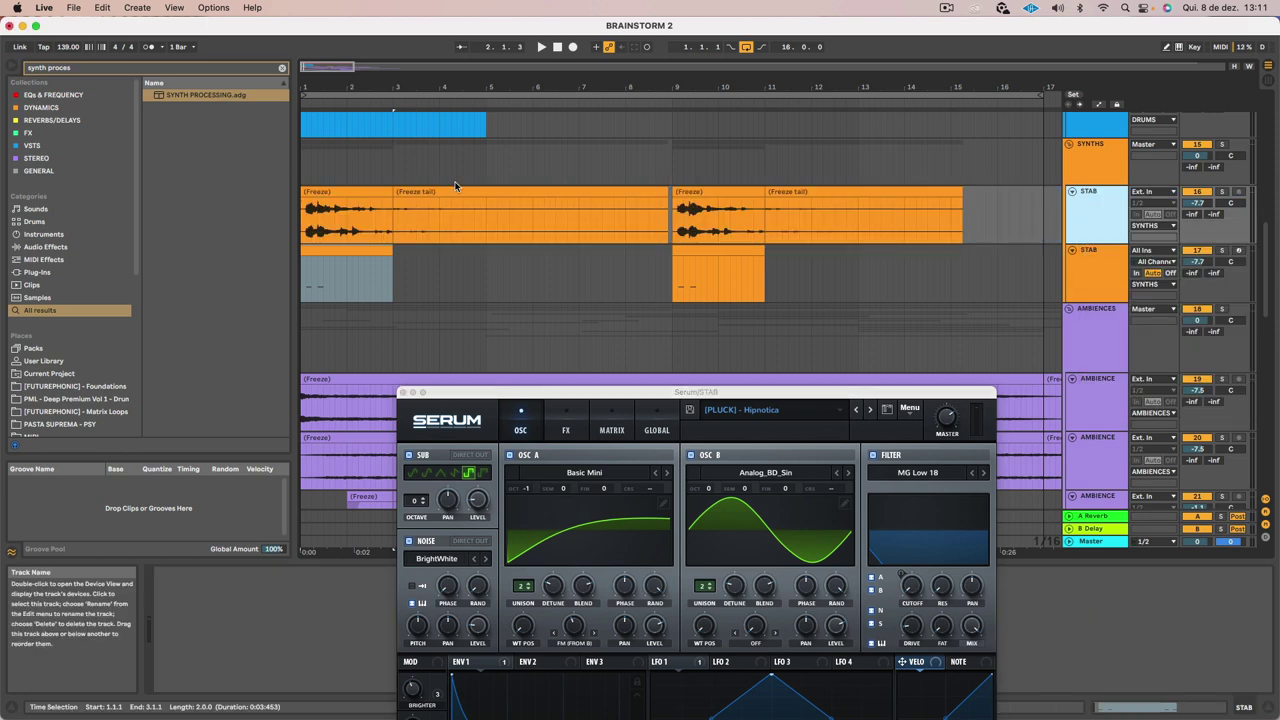
Play the arrangement from bar 1 and deactivate the duplicated MIDI STAB track
click(335, 198)
key(space)
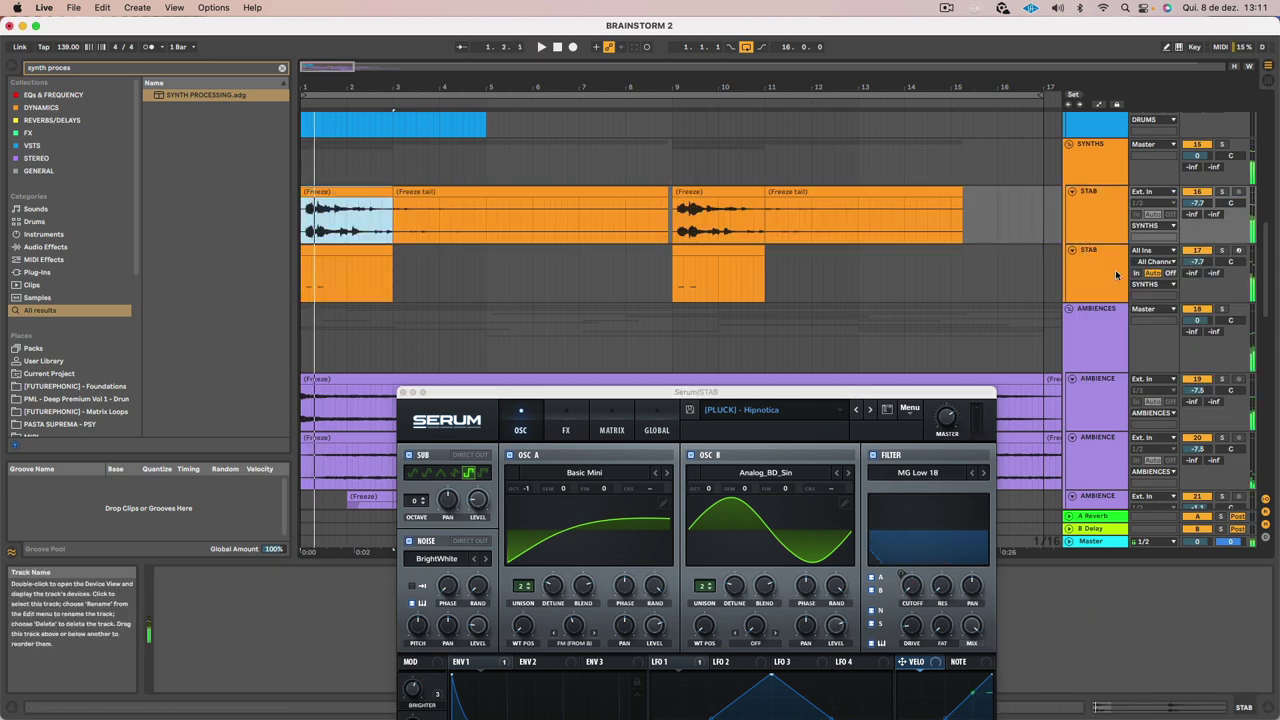
click(1117, 275)
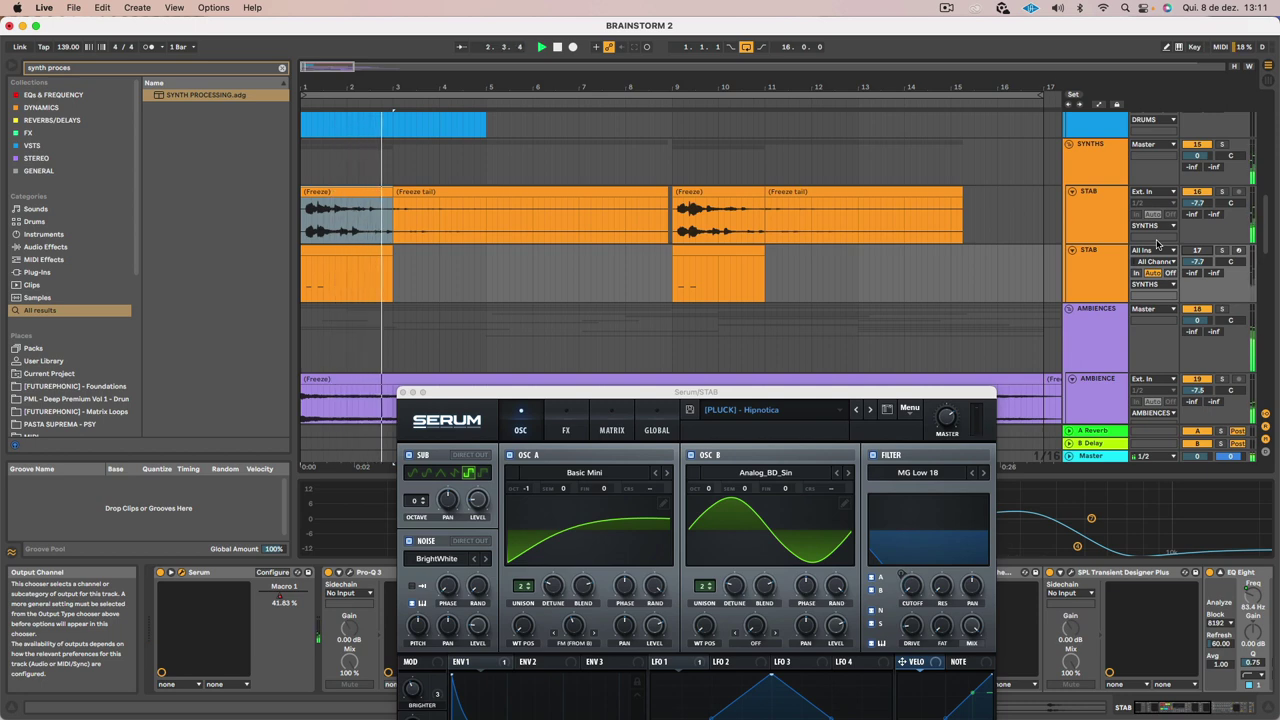
Fade out the first flattened STAB clip toward bar 3 and delete the freeze tail that follows it
click(343, 203)
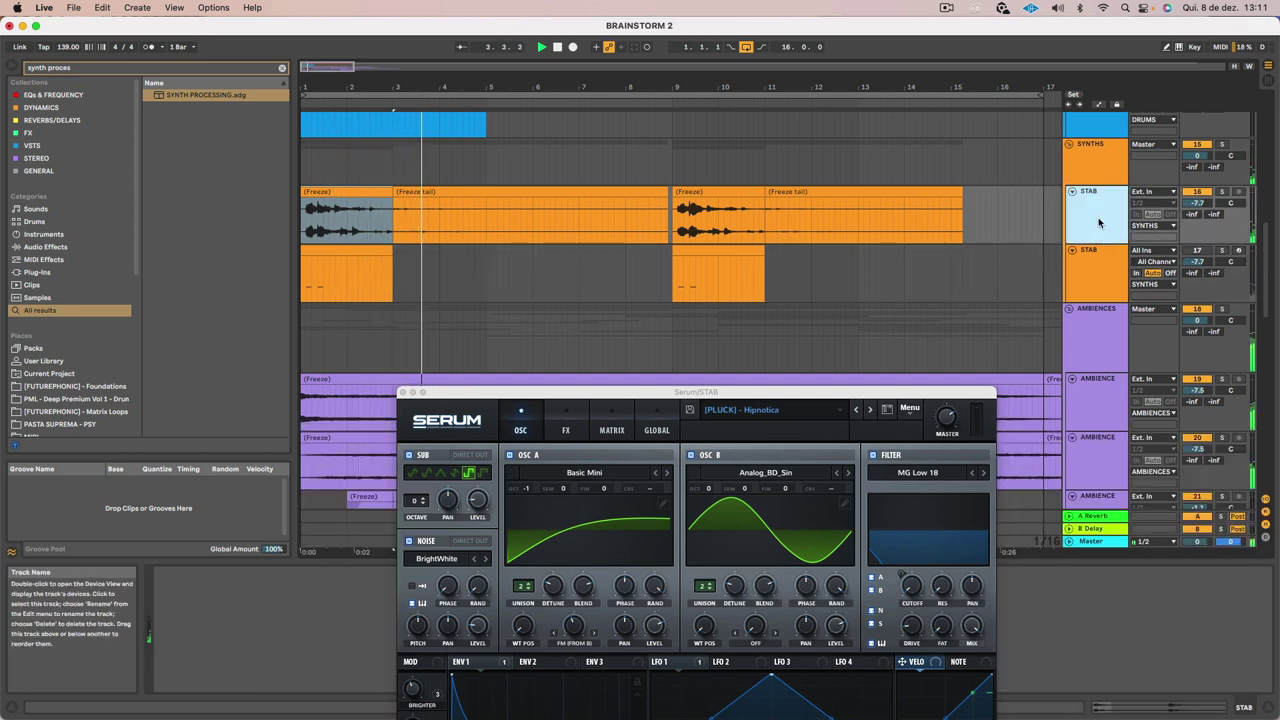
click(350, 193)
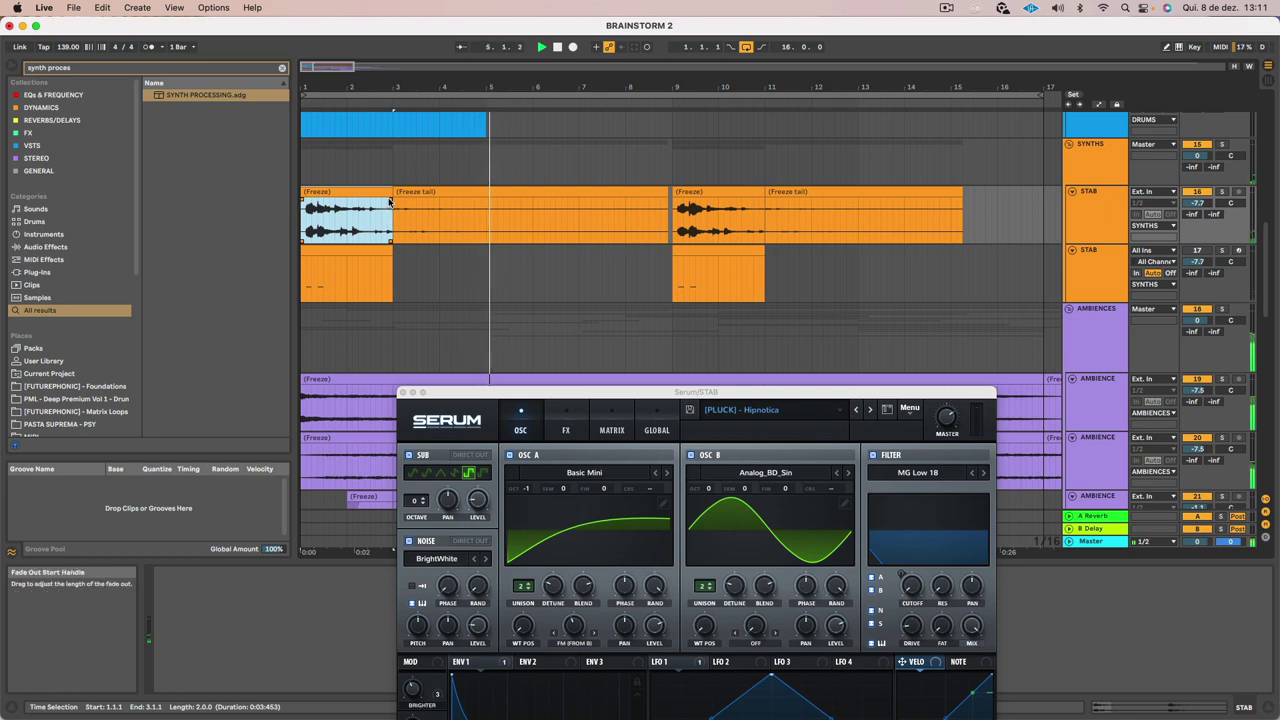
drag(390, 201, 347, 204)
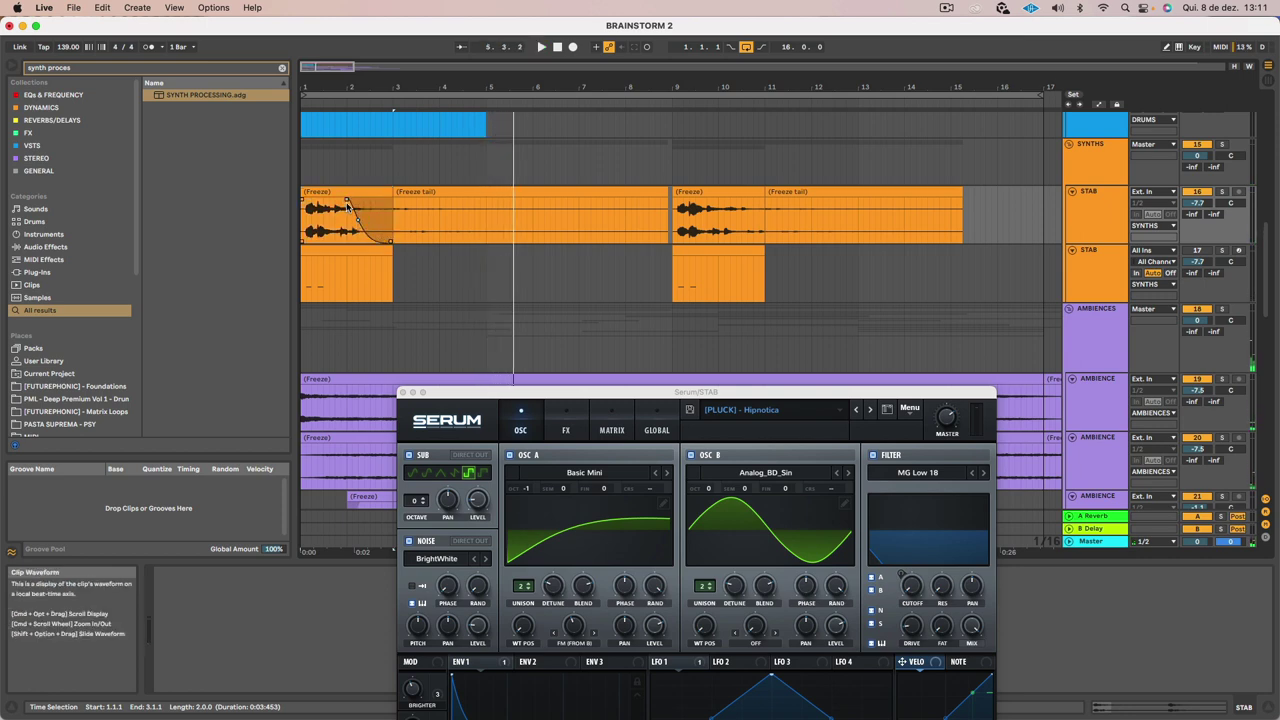
click(400, 205)
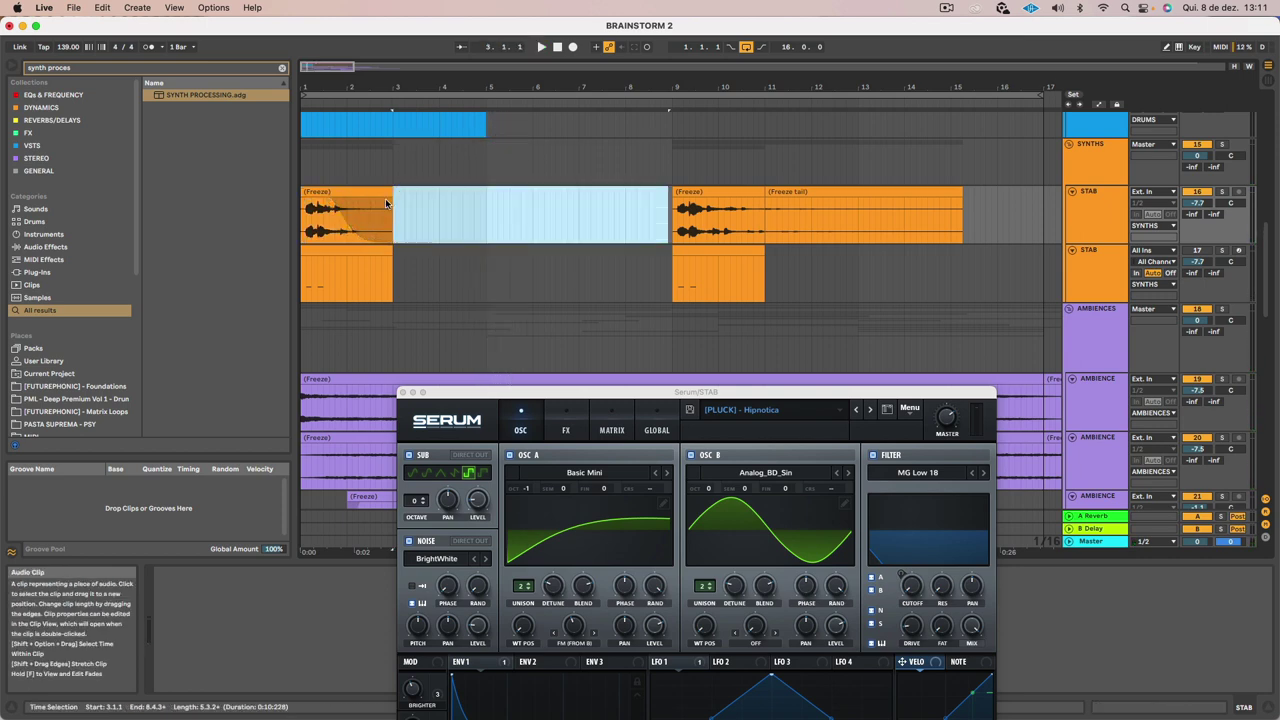
click(339, 192)
key(space)
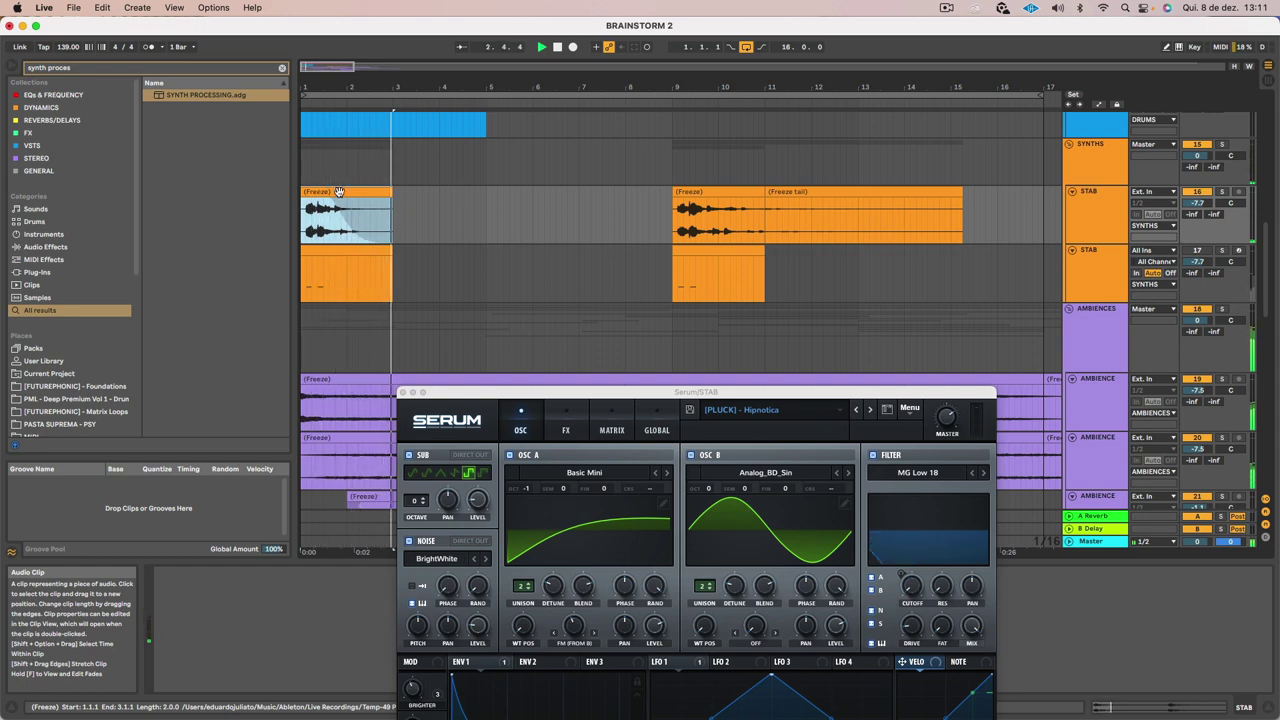
Delete the second freeze tail and fade out the STAB audio clip at bar 9 from shortly after its start
click(790, 210)
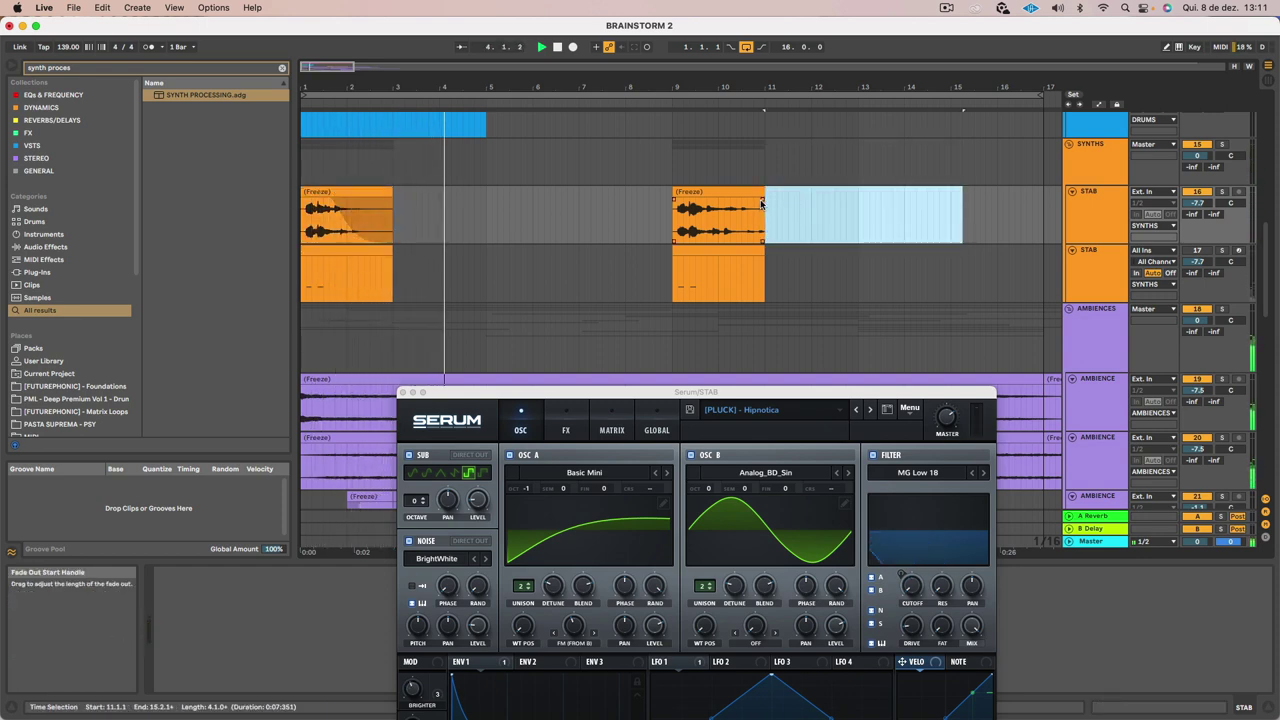
drag(762, 204, 684, 200)
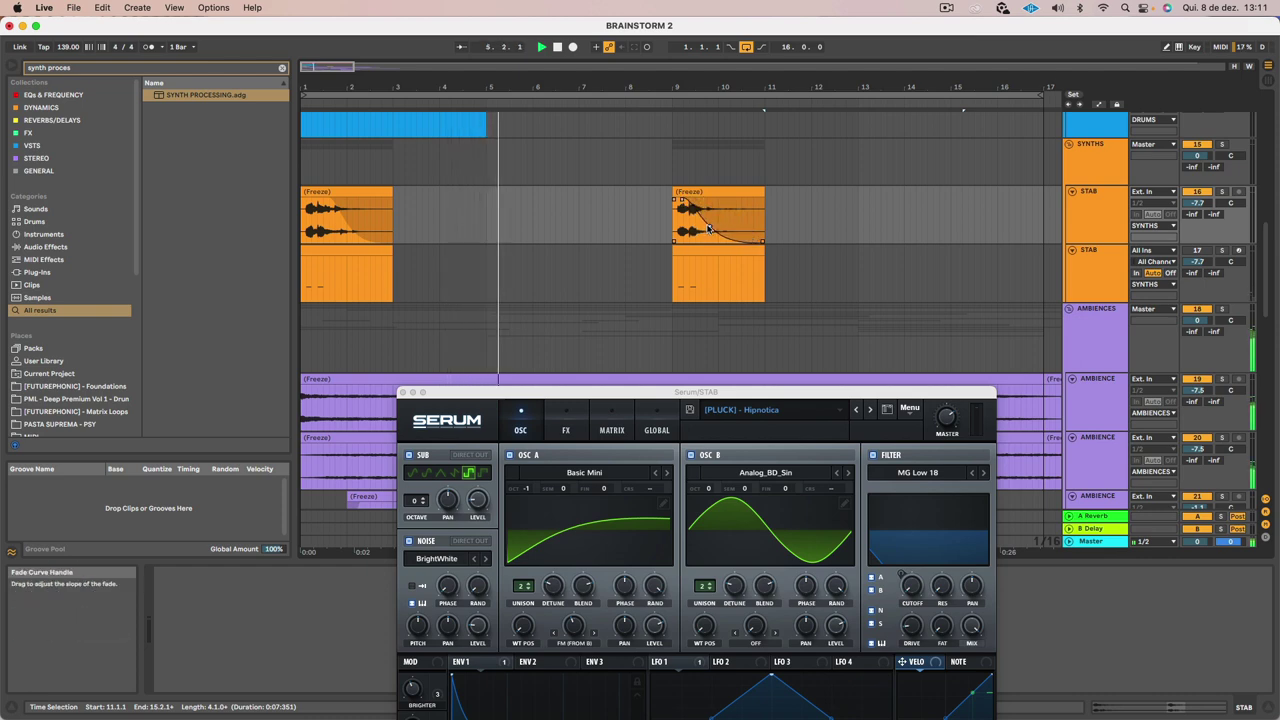
click(717, 191)
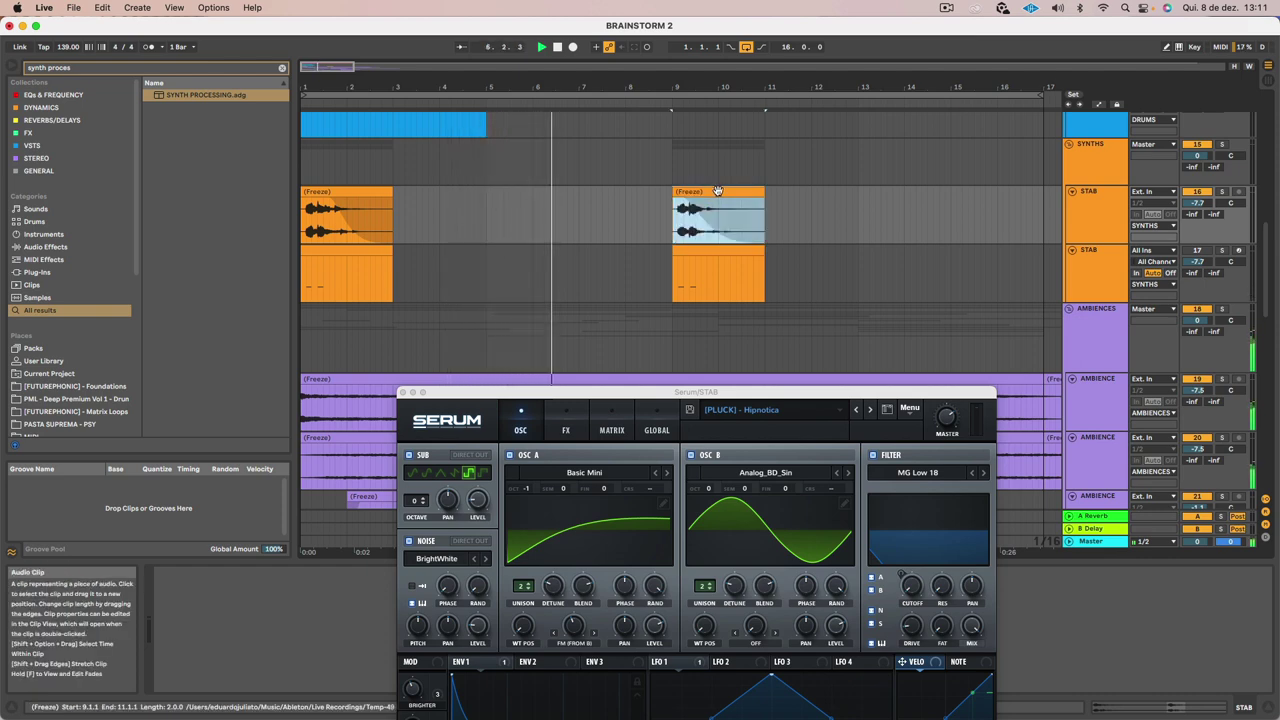
click(1092, 218)
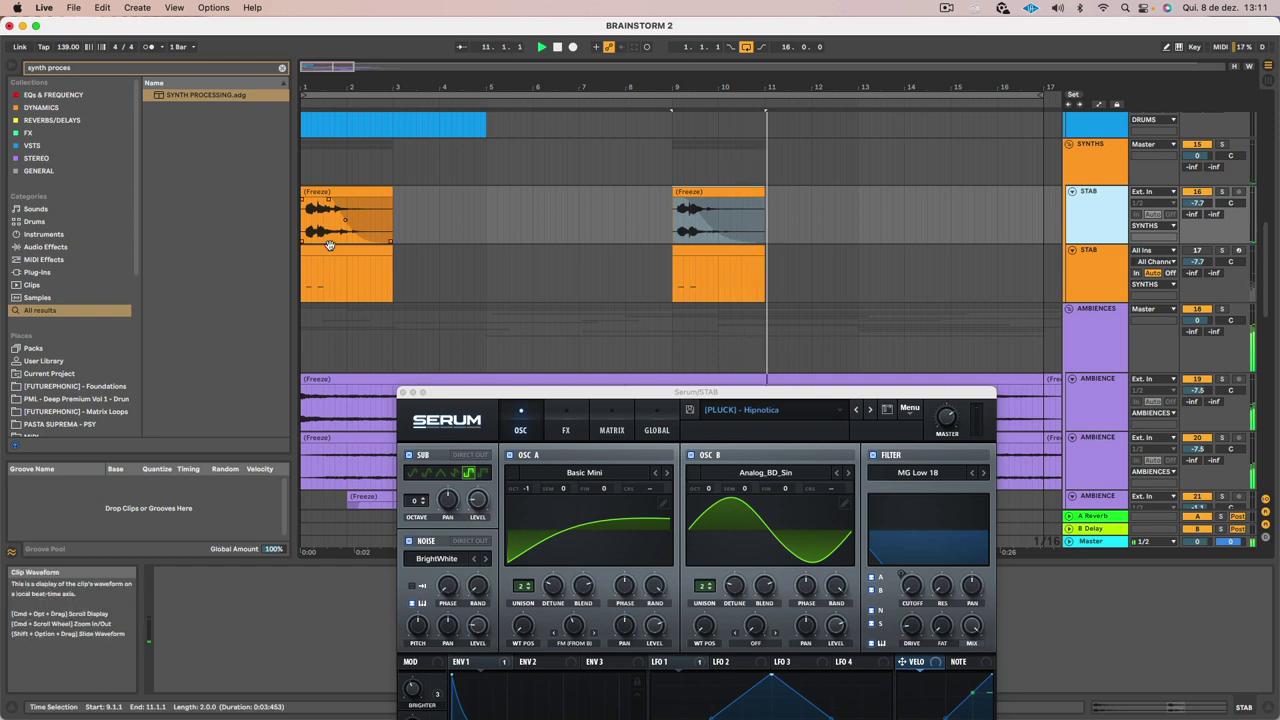
Move the first MIDI clip on the duplicated STAB track so it starts at 4.3.1
drag(329, 250, 380, 259)
click(316, 191)
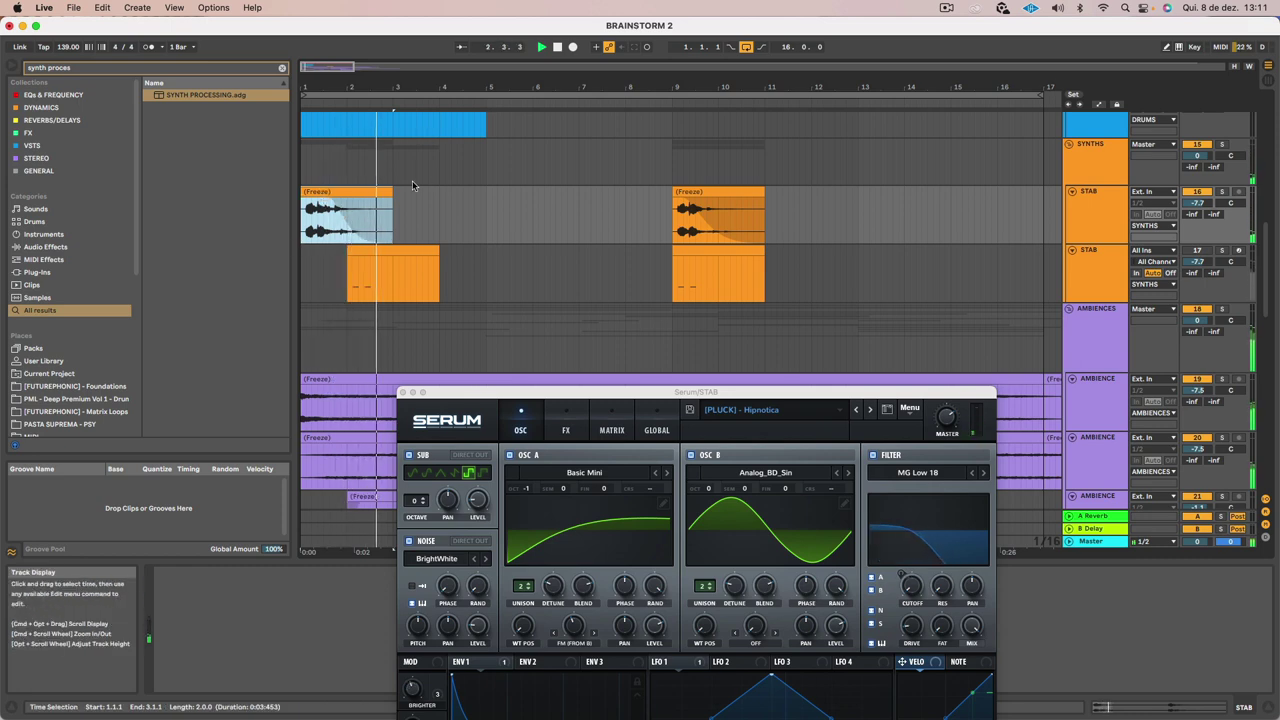
drag(374, 104, 401, 120)
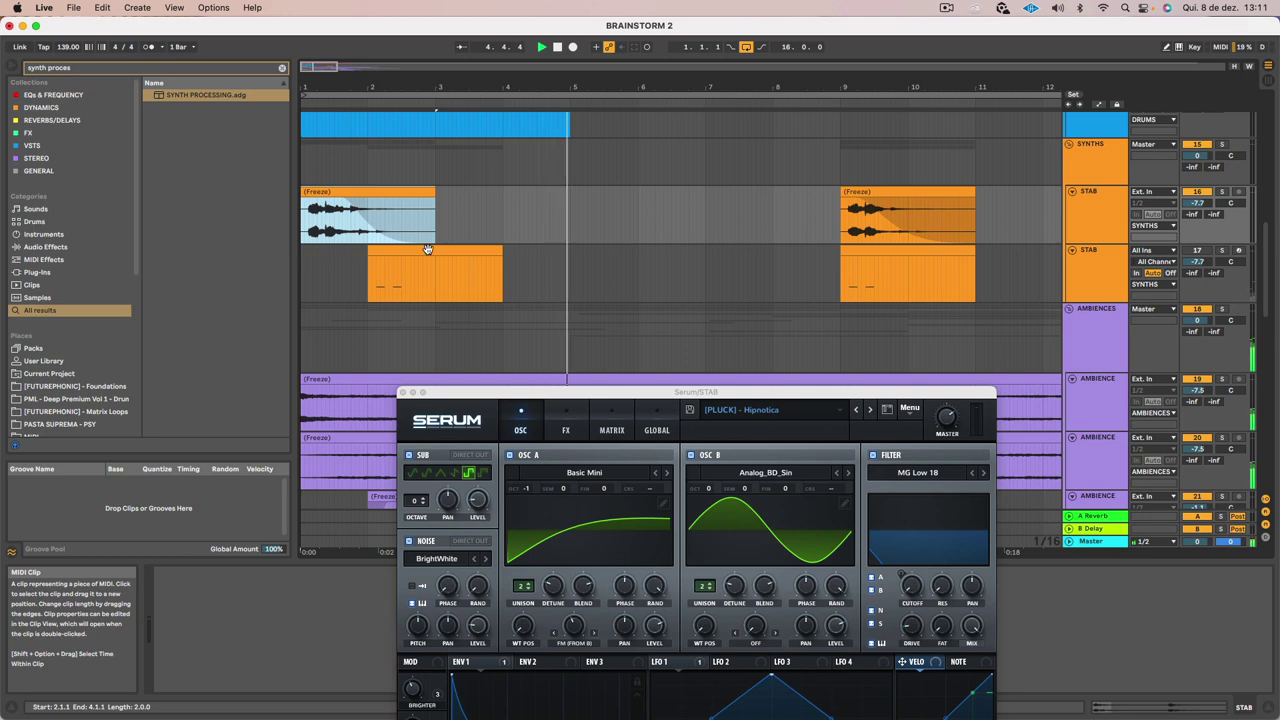
drag(427, 249, 600, 265)
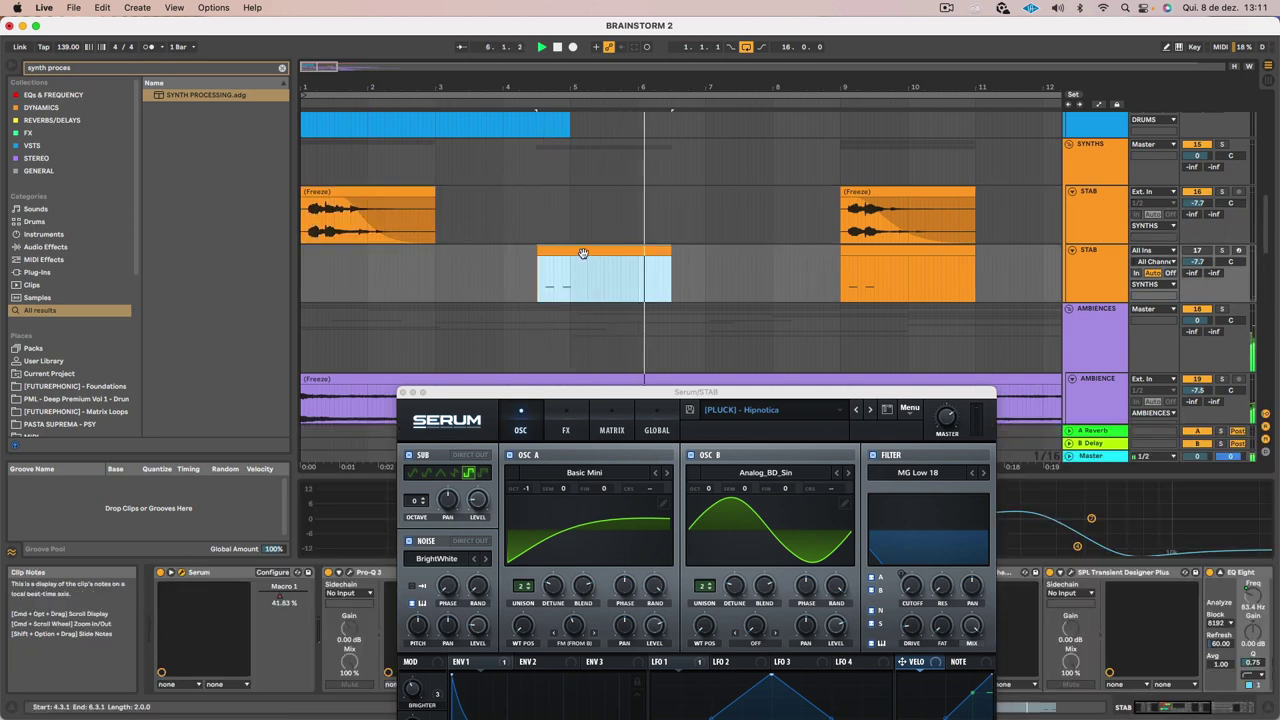
Delete the second D1 note in the moved STAB clip and extend the remaining D1 note to 1.3
double_click(580, 252)
drag(722, 398, 824, 575)
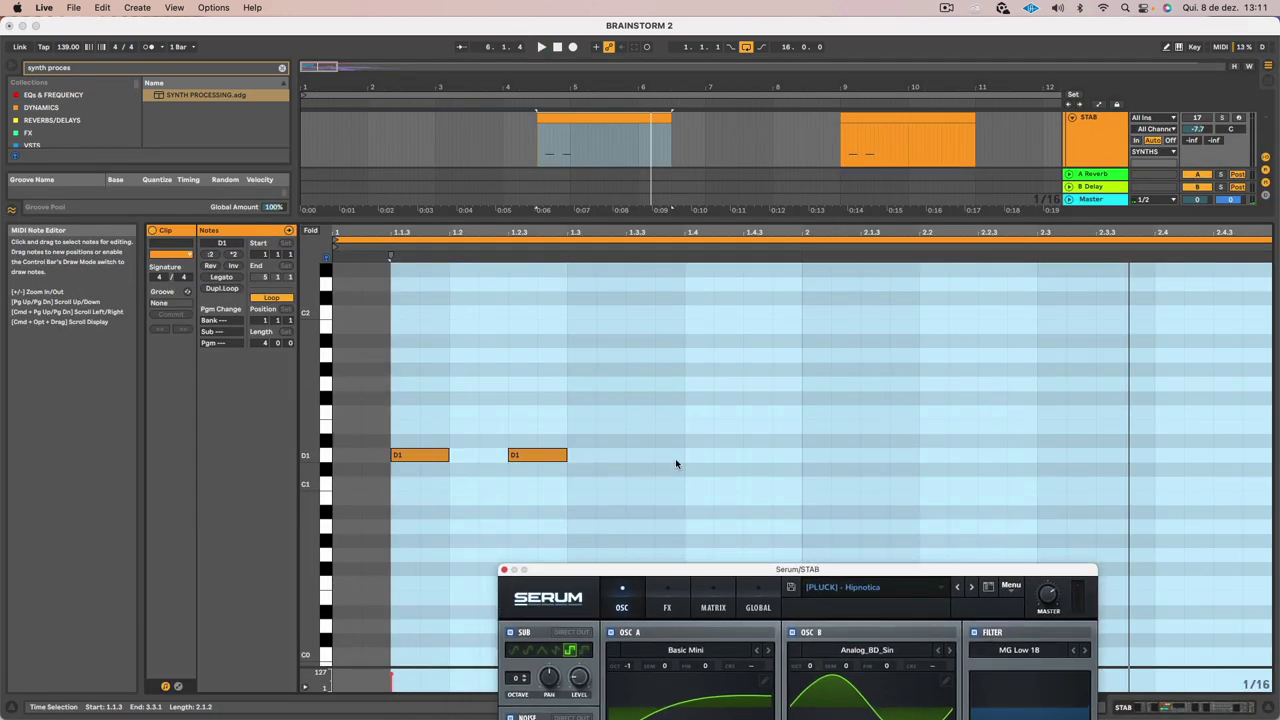
click(531, 459)
key(Delete)
click(518, 484)
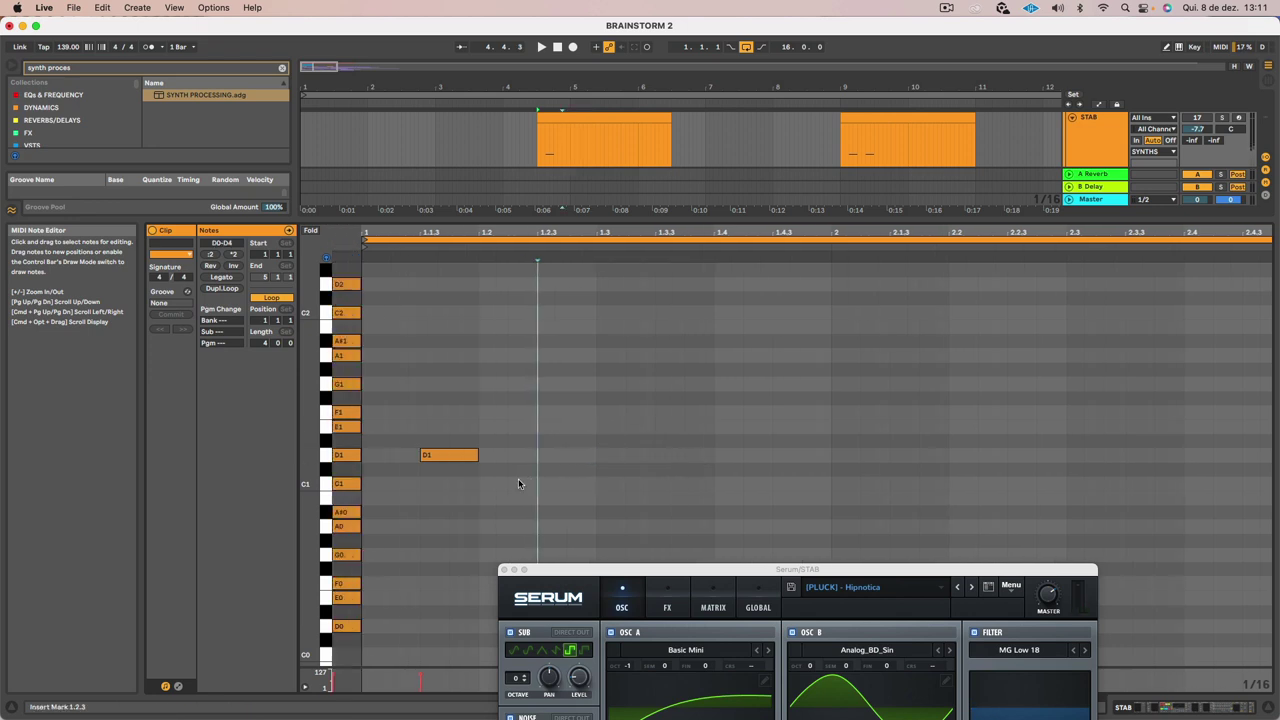
drag(480, 456, 590, 455)
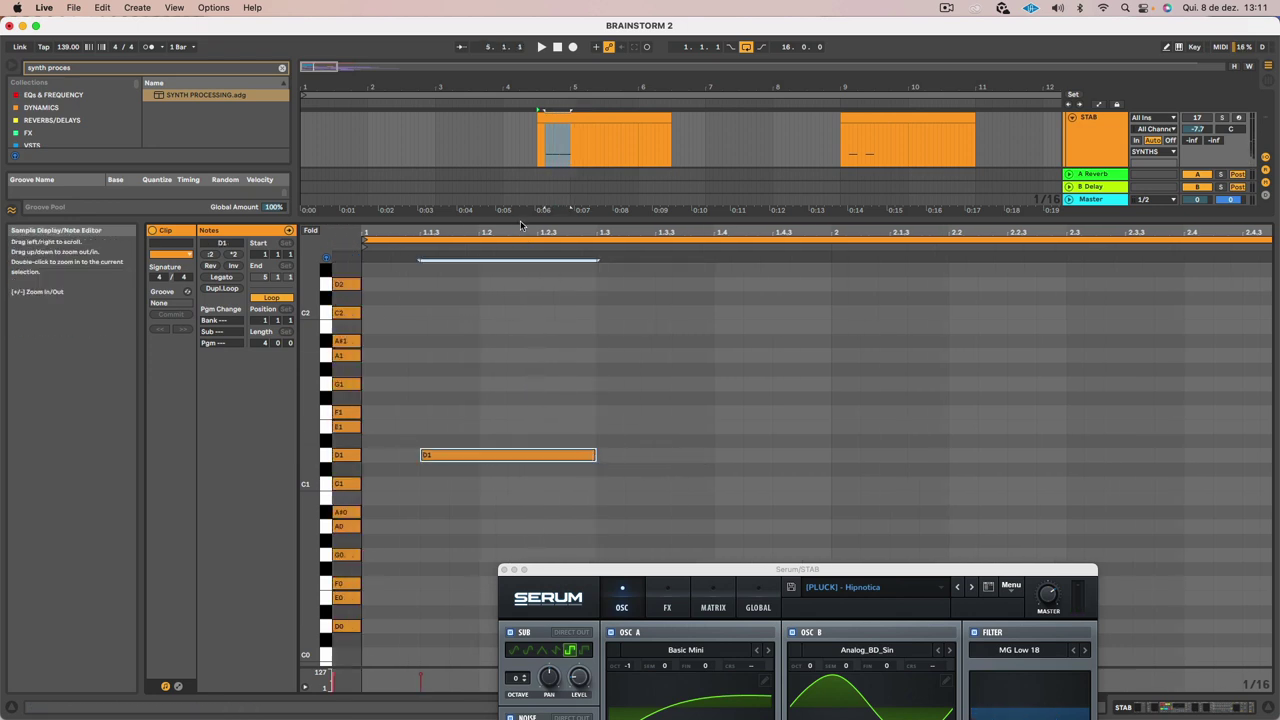
Audition the Serum presets [PLUCK] - JOLKER and [PLUCK] - Rounded on the moved clip, returning to JOLKER
drag(528, 219, 530, 553)
scroll(530, 232, up, 3)
click(563, 205)
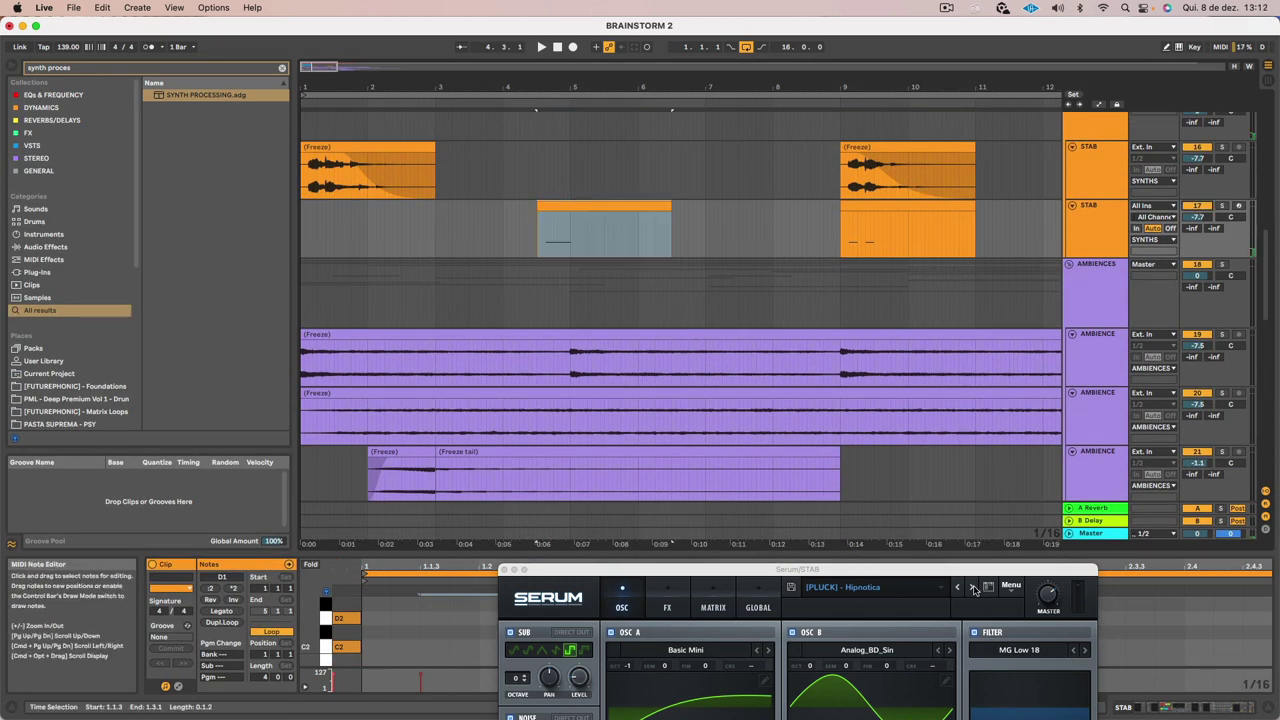
click(972, 588)
key(space)
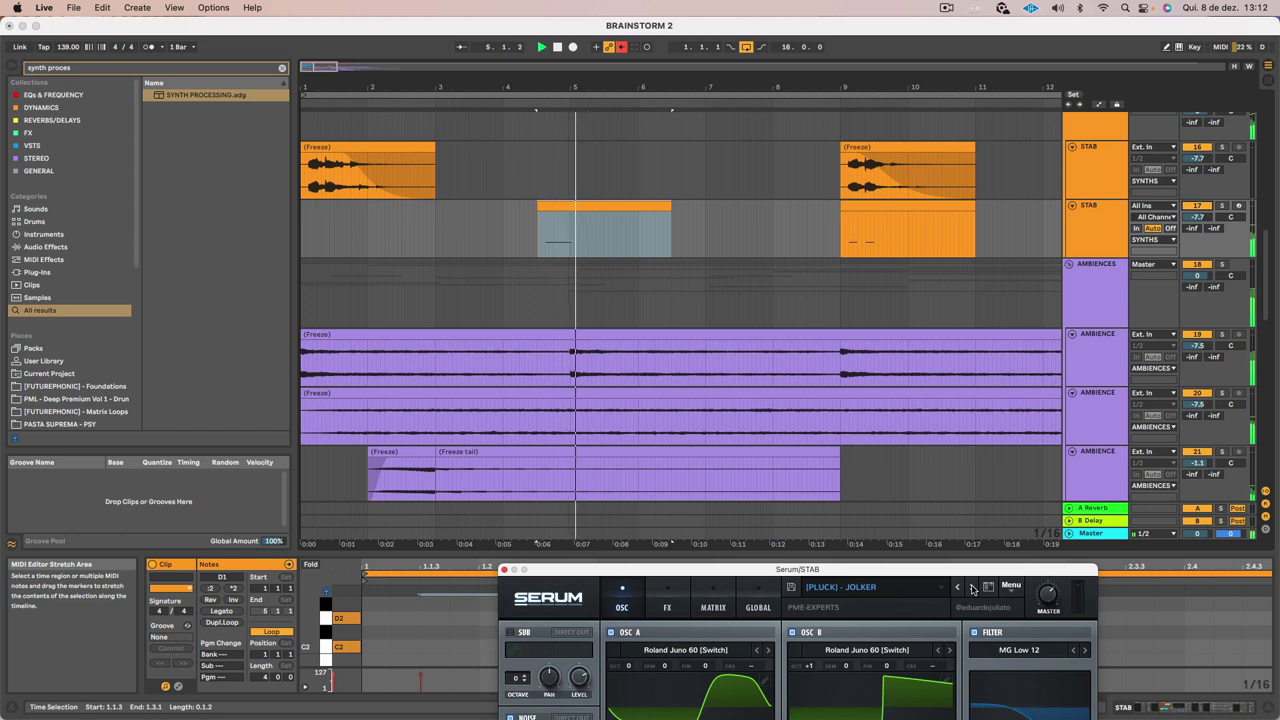
click(972, 589)
key(space)
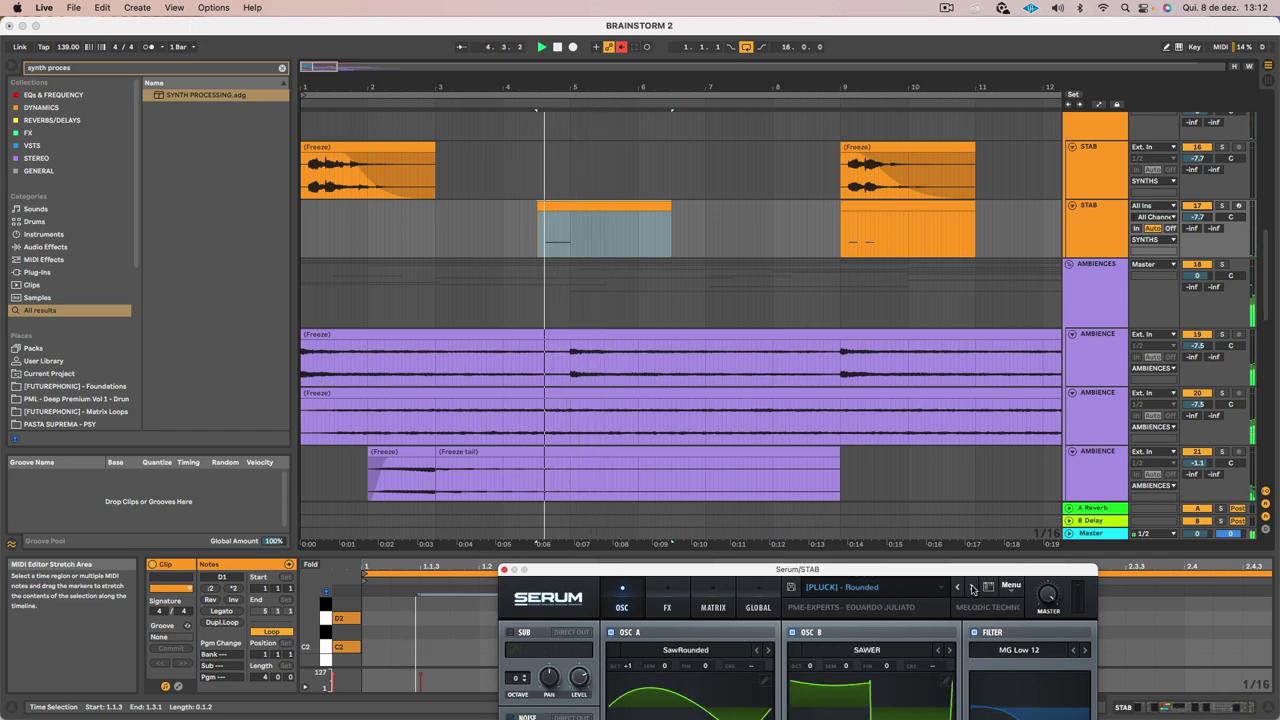
key(space)
click(957, 588)
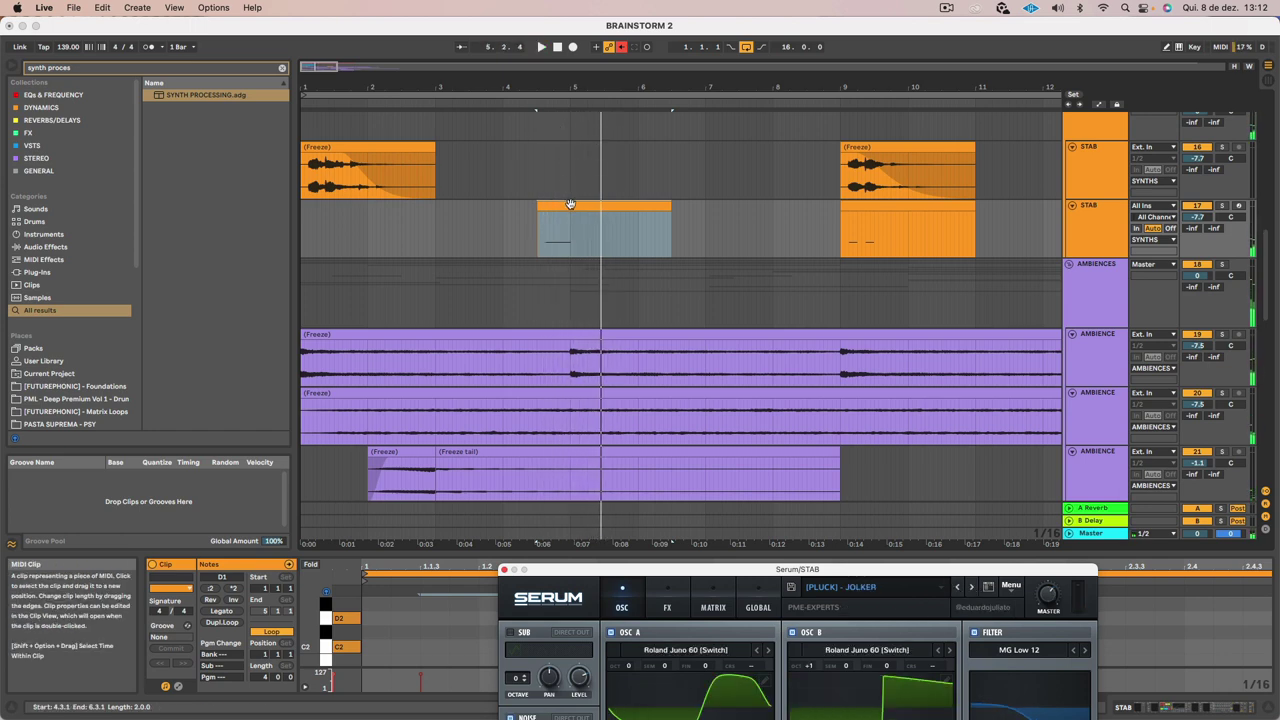
Transpose the long D1 note in the moved clip down one octave to D0
click(638, 411)
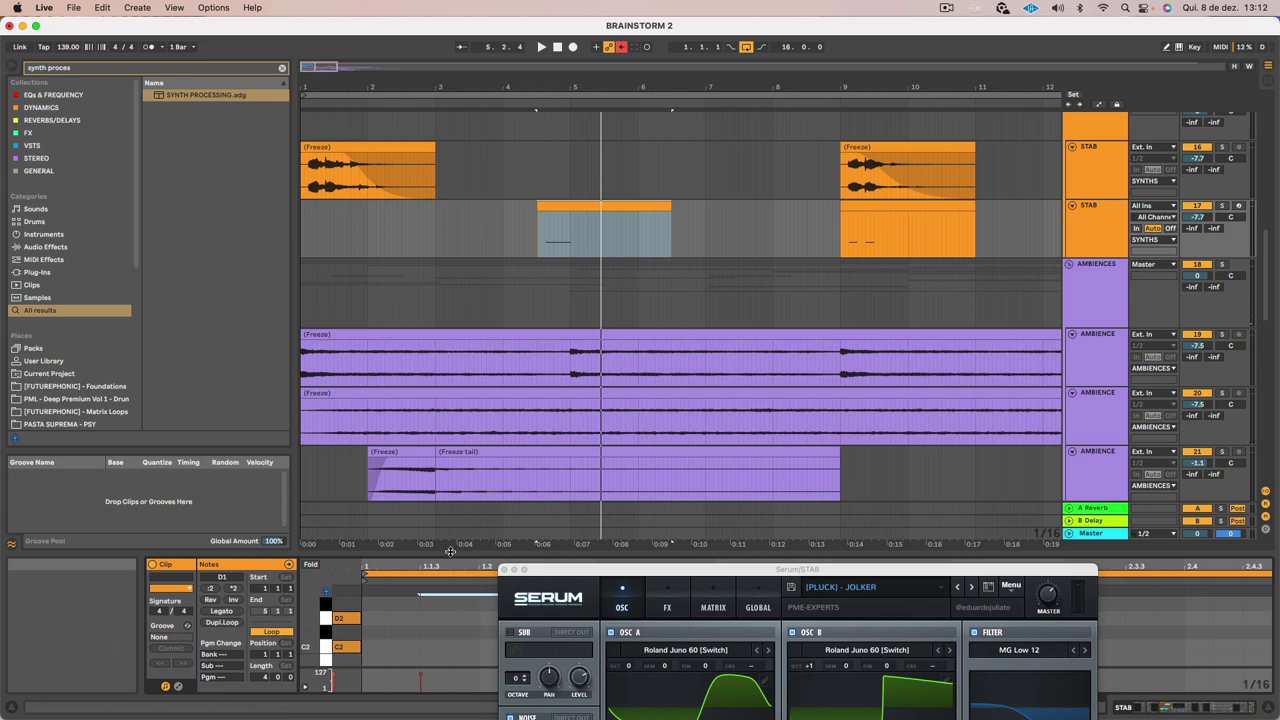
drag(450, 552, 450, 252)
click(460, 483)
click(460, 485)
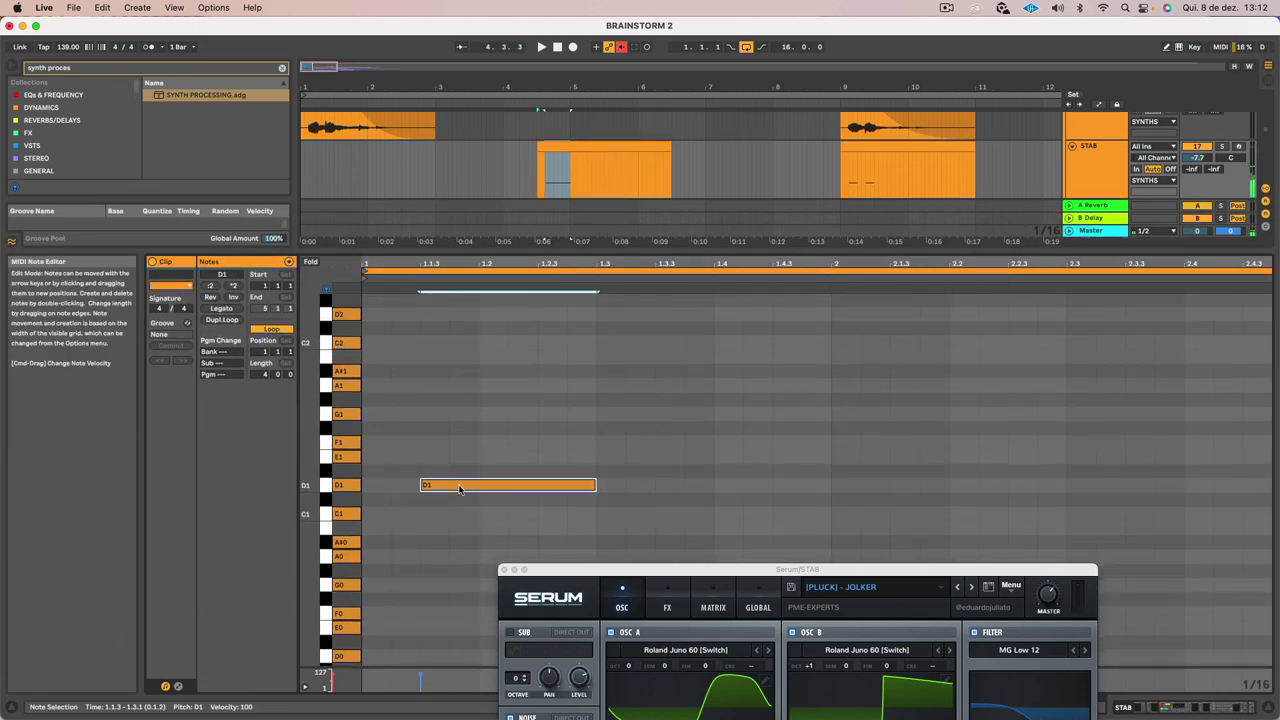
key(shift+Down)
Audition successive Serum presets on the D0 note and load [STAB] - Acid Hype 2
click(971, 588)
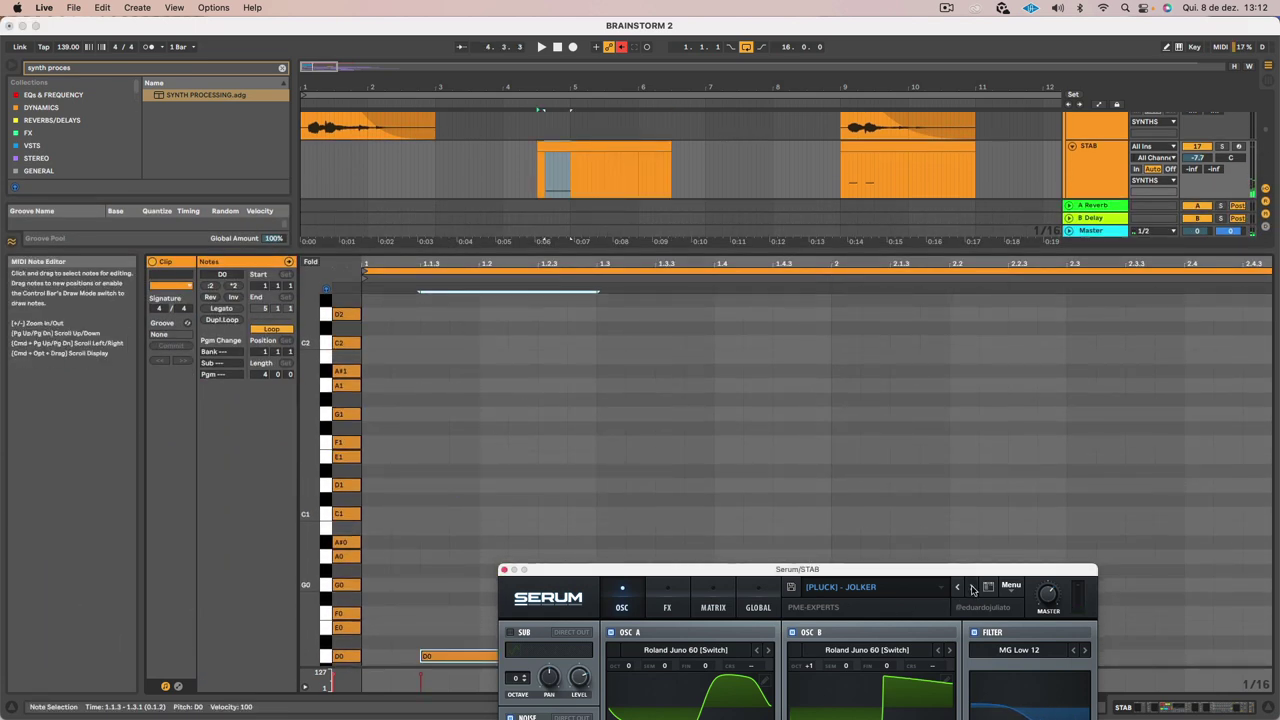
key(space)
click(971, 588)
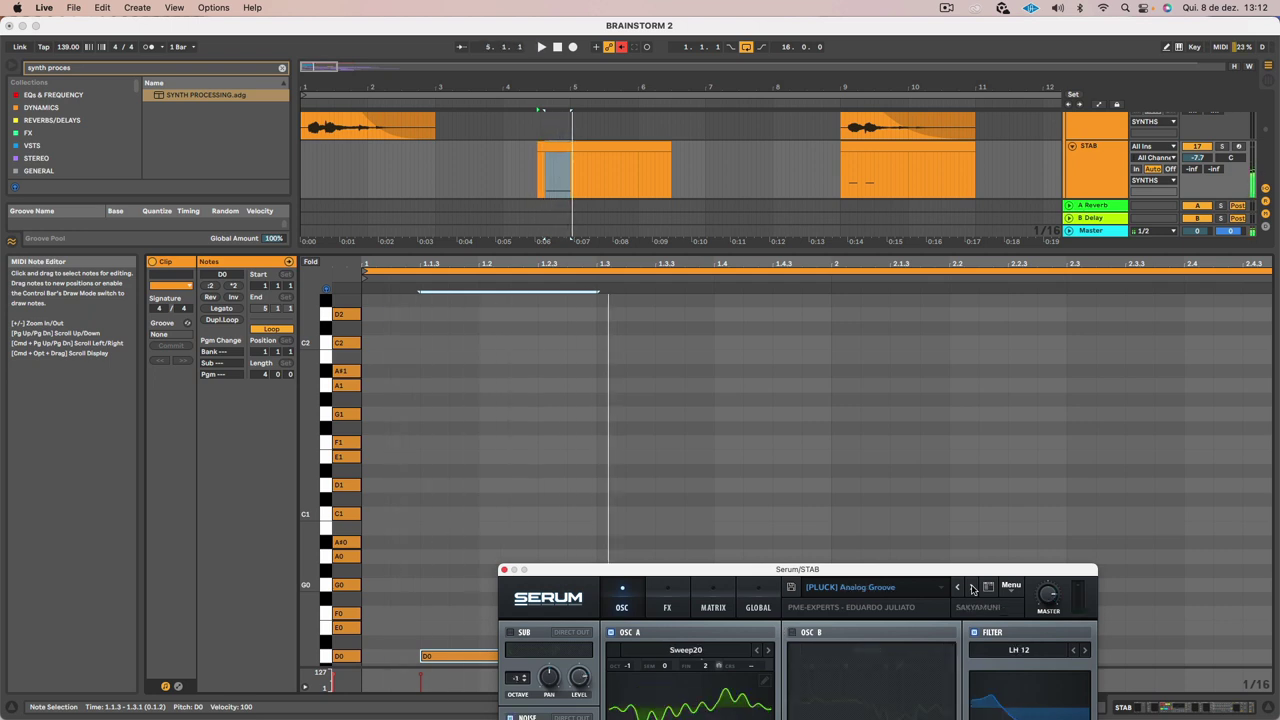
click(971, 588)
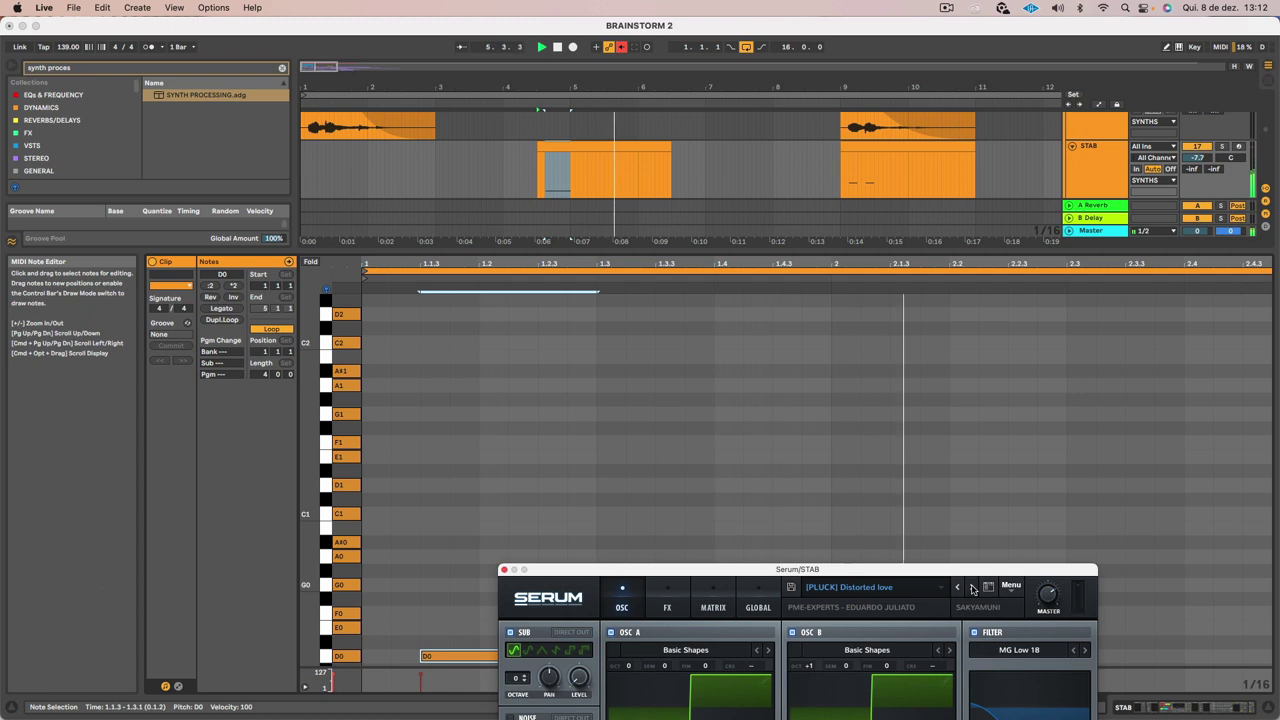
click(971, 588)
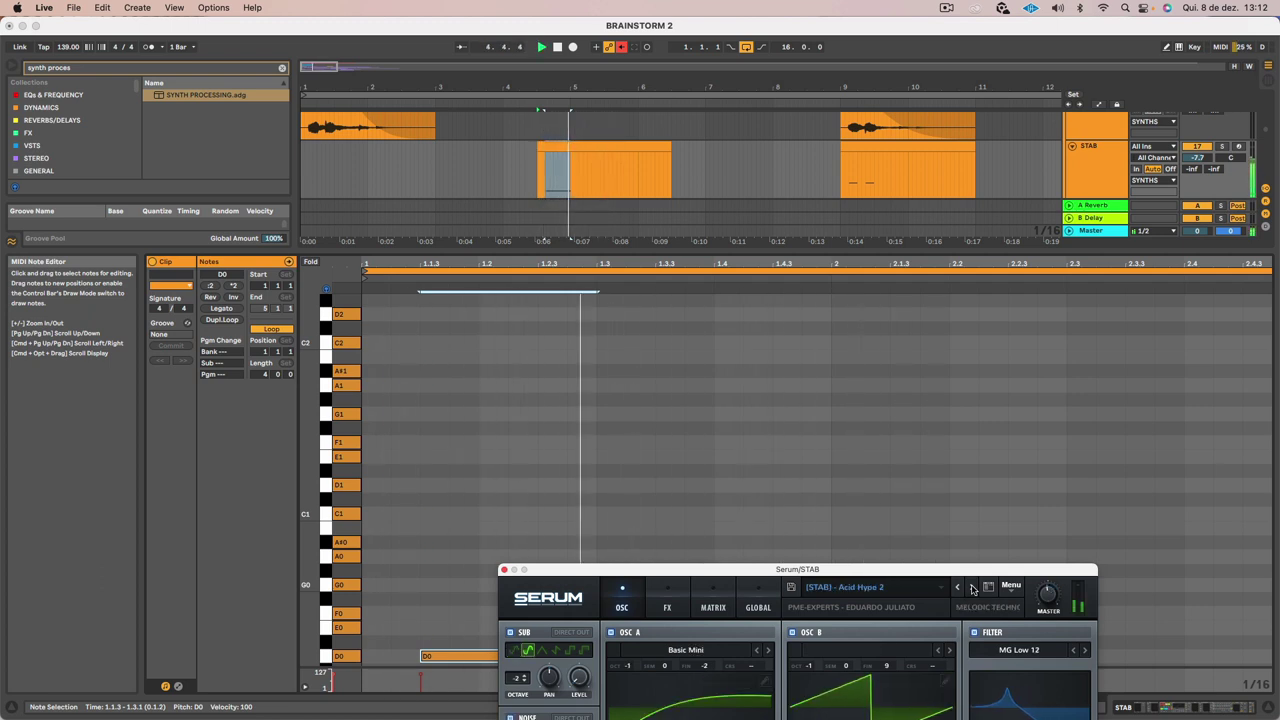
Set Serum's OMG macro to 100% and adjust the OPEN macro while listening
drag(950, 570, 808, 323)
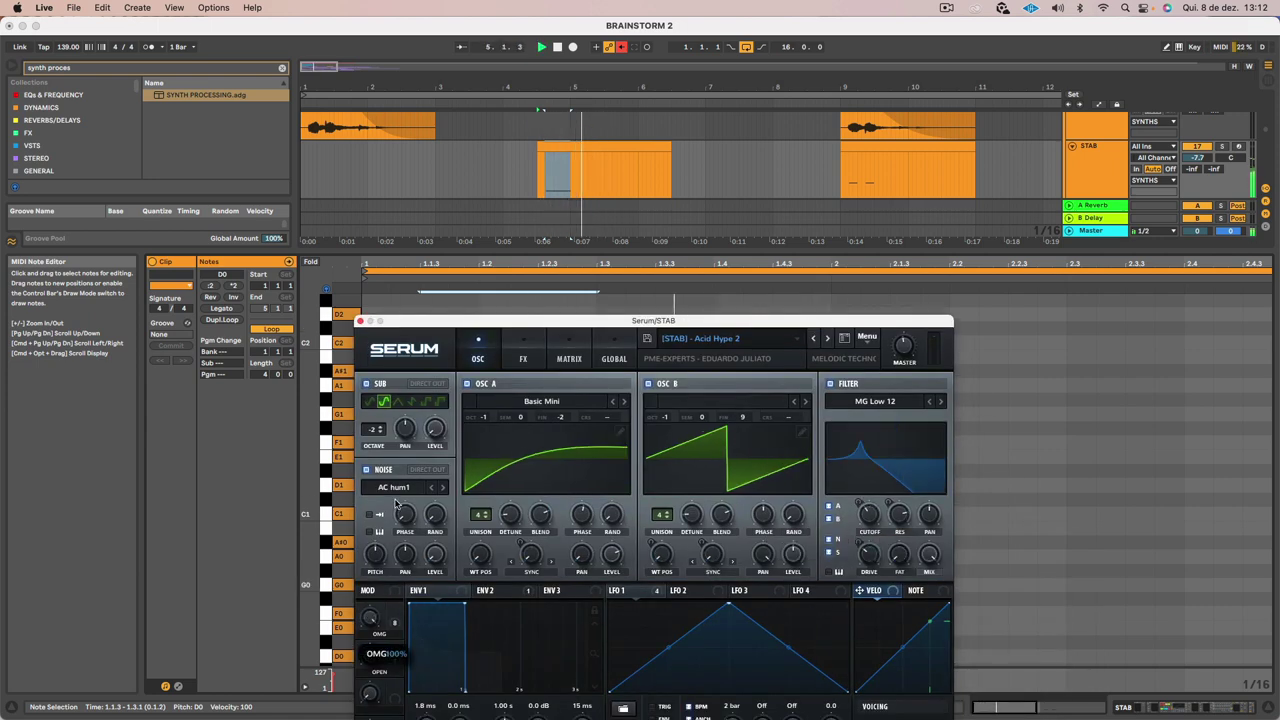
drag(368, 653, 367, 607)
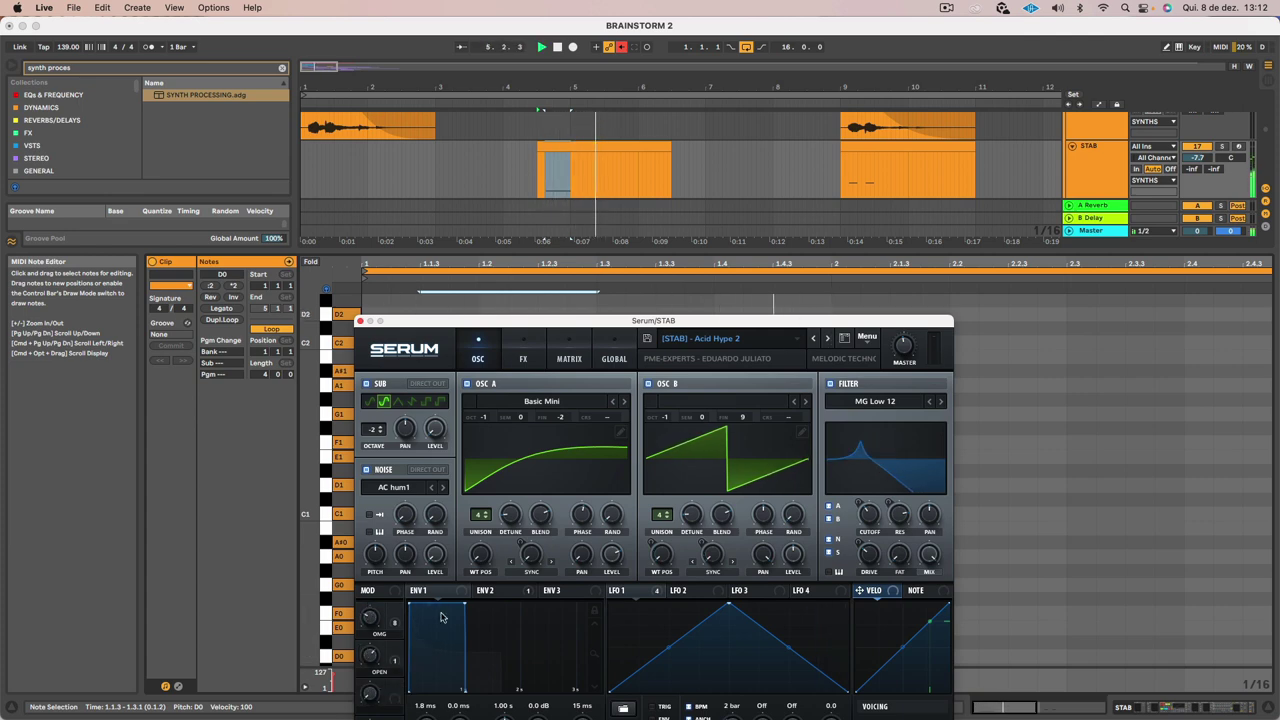
drag(371, 656, 374, 637)
Replay the D0 stab clip and set Serum's OPEN macro to 100%
drag(506, 320, 563, 670)
scroll(547, 510, down, 3)
mouse_move(595, 585)
mouse_down()
mouse_move(531, 587)
mouse_move(596, 589)
mouse_up()
key(space)
drag(626, 657, 515, 210)
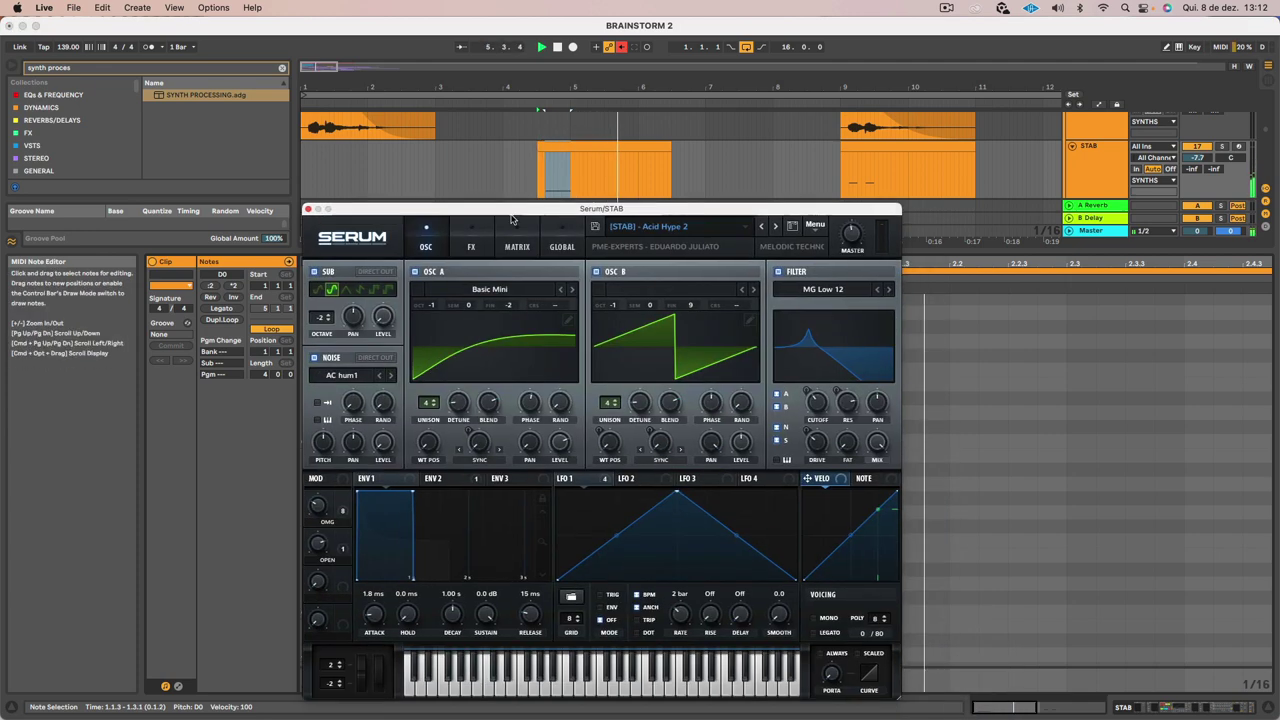
key(space)
key(space)
drag(316, 643, 313, 588)
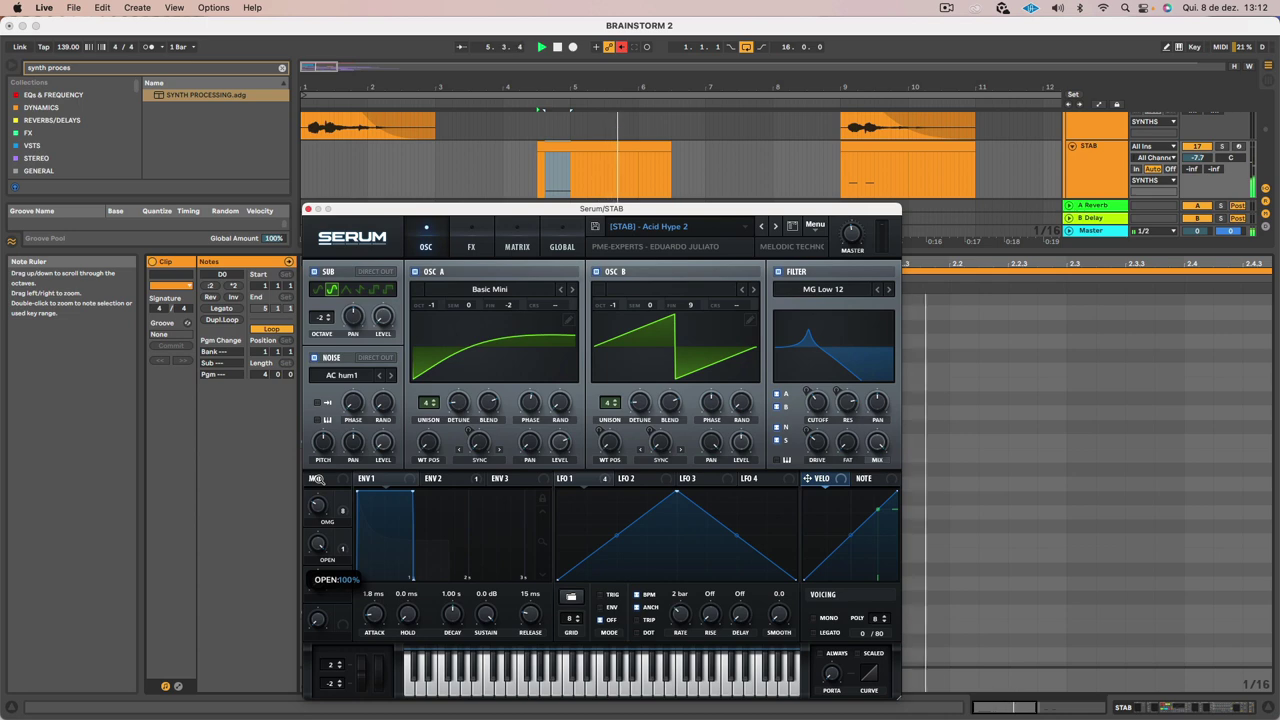
Close Serum and play the arrangement from the first frozen stab to hear it against the new acid stab
drag(318, 505, 316, 541)
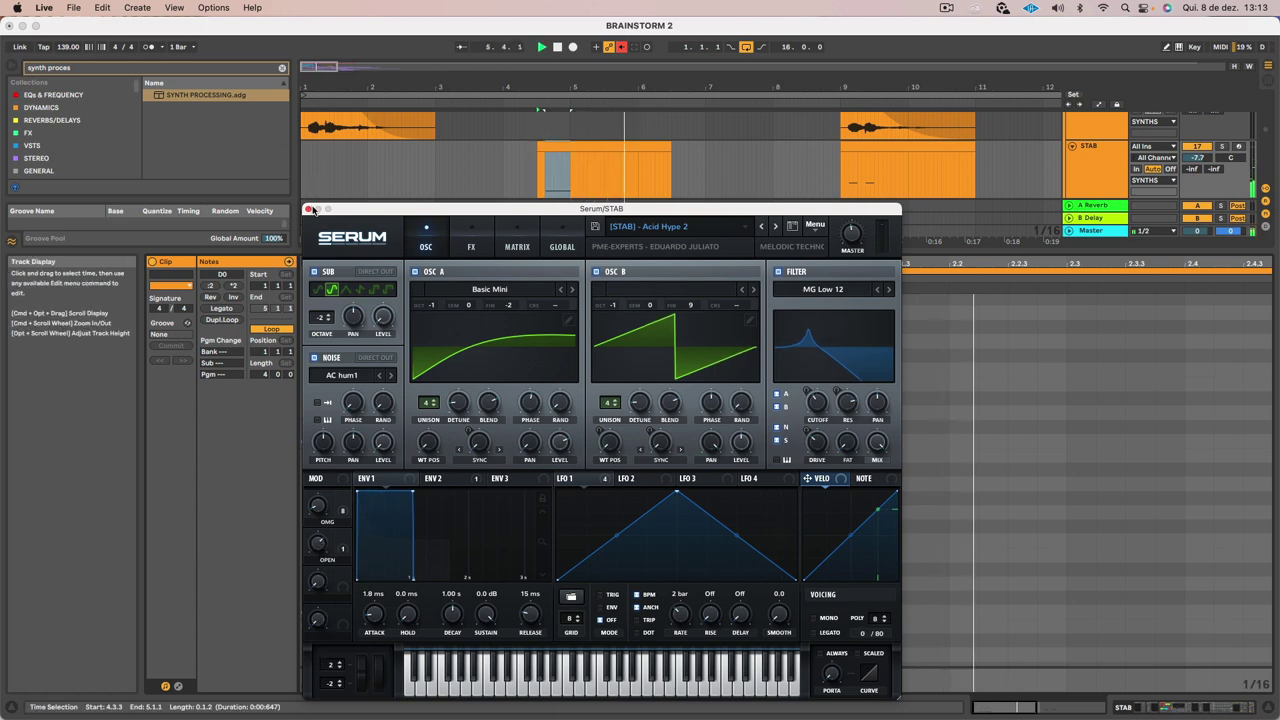
click(308, 208)
drag(375, 249, 375, 295)
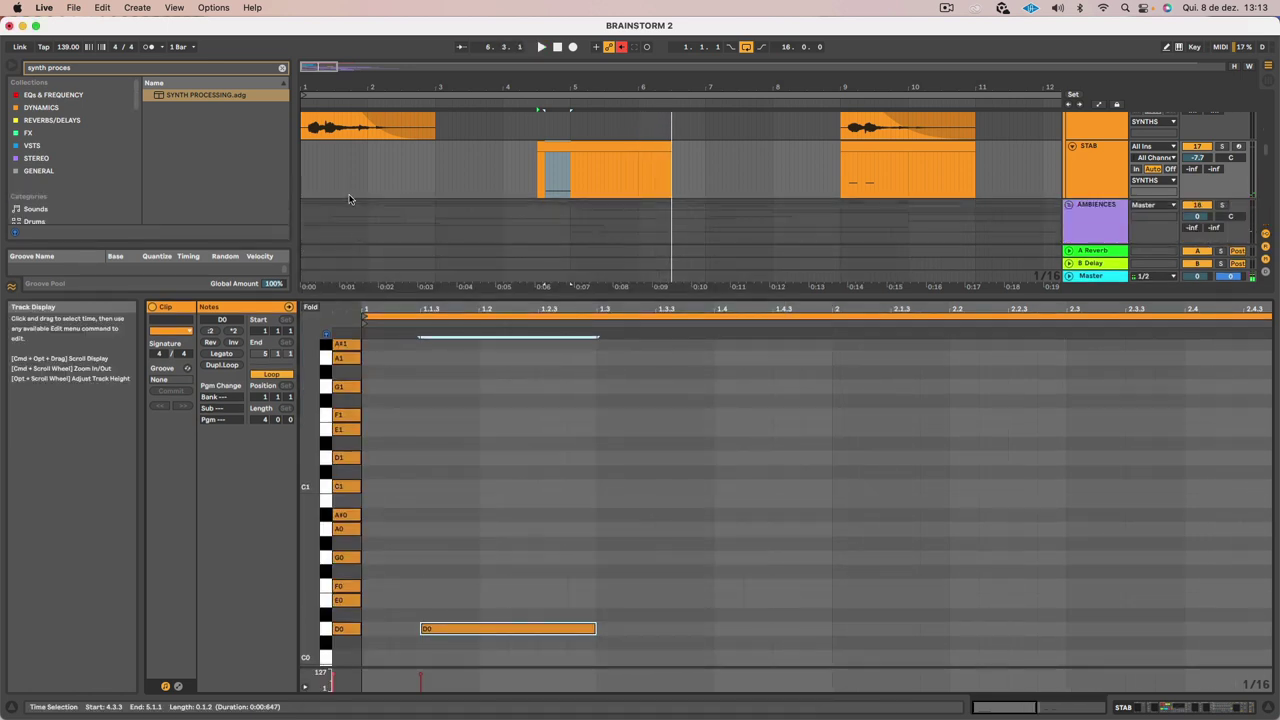
scroll(330, 180, up, 3)
click(322, 163)
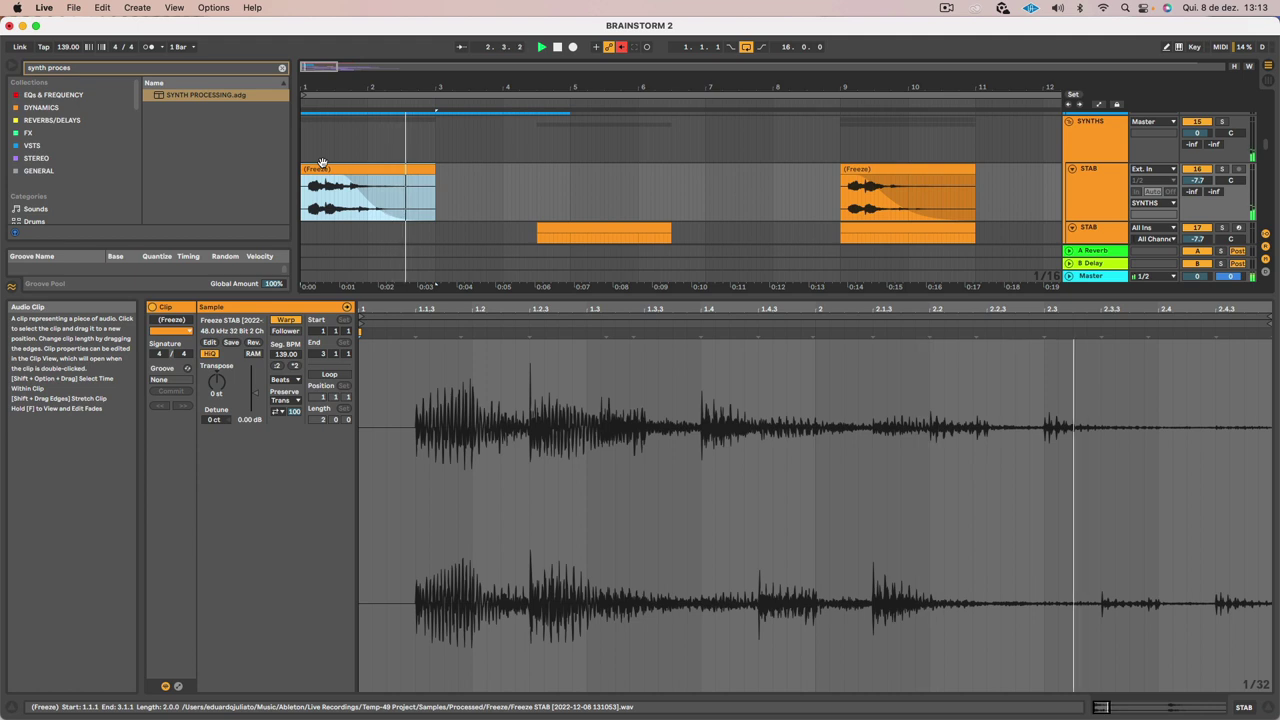
scroll(500, 180, down, 2)
scroll(508, 186, down, 2)
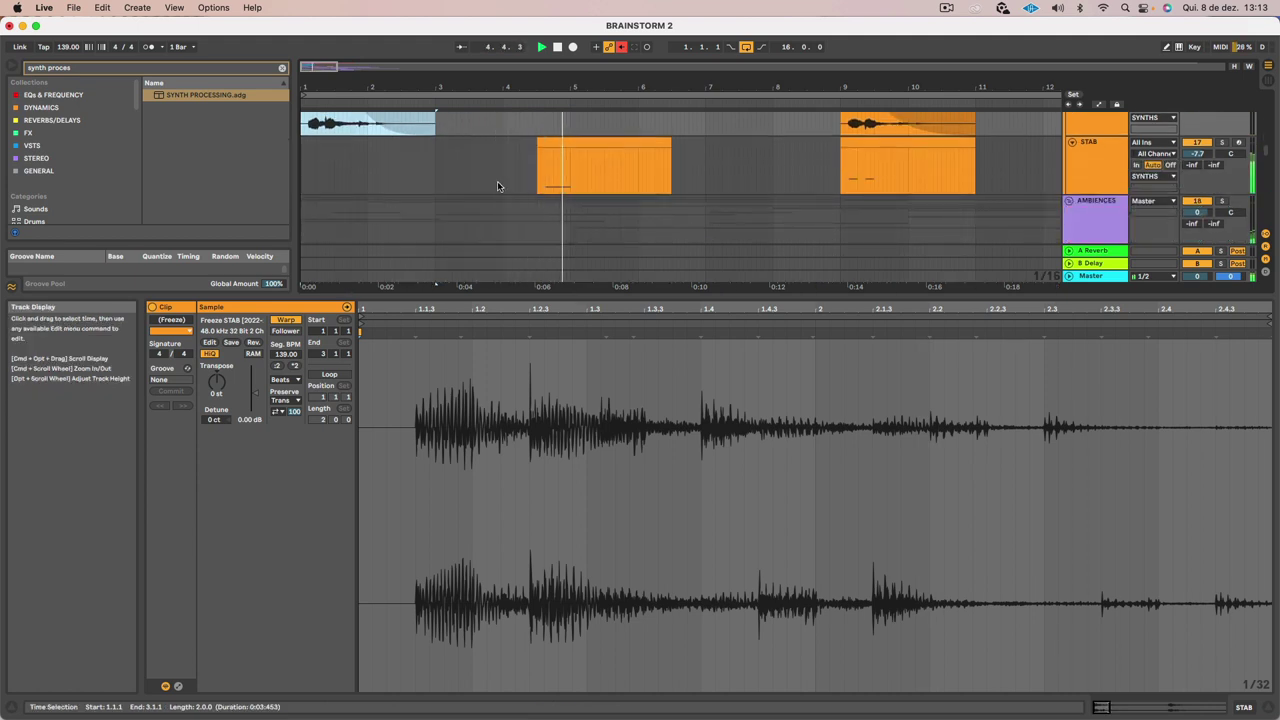
Step through Serum's presets from Acid Hype to [STAB] - Bitch Low and audition it on the second STAB track's clip
click(565, 143)
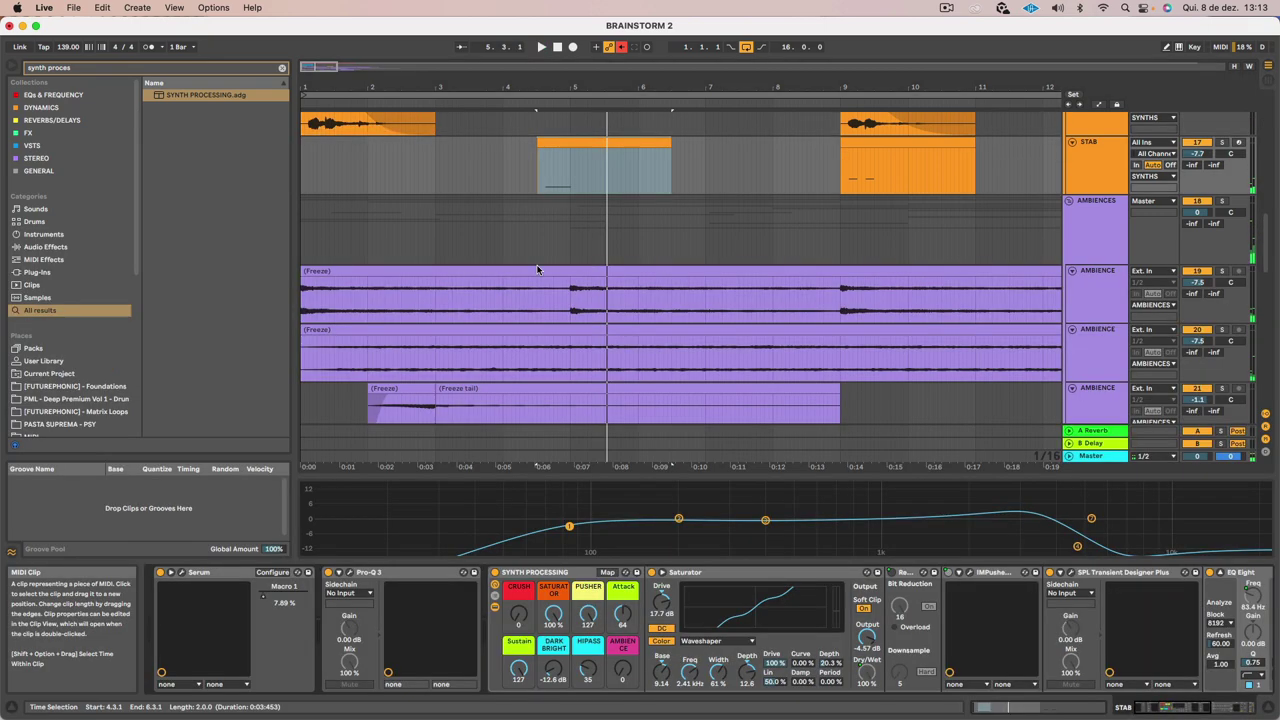
click(184, 574)
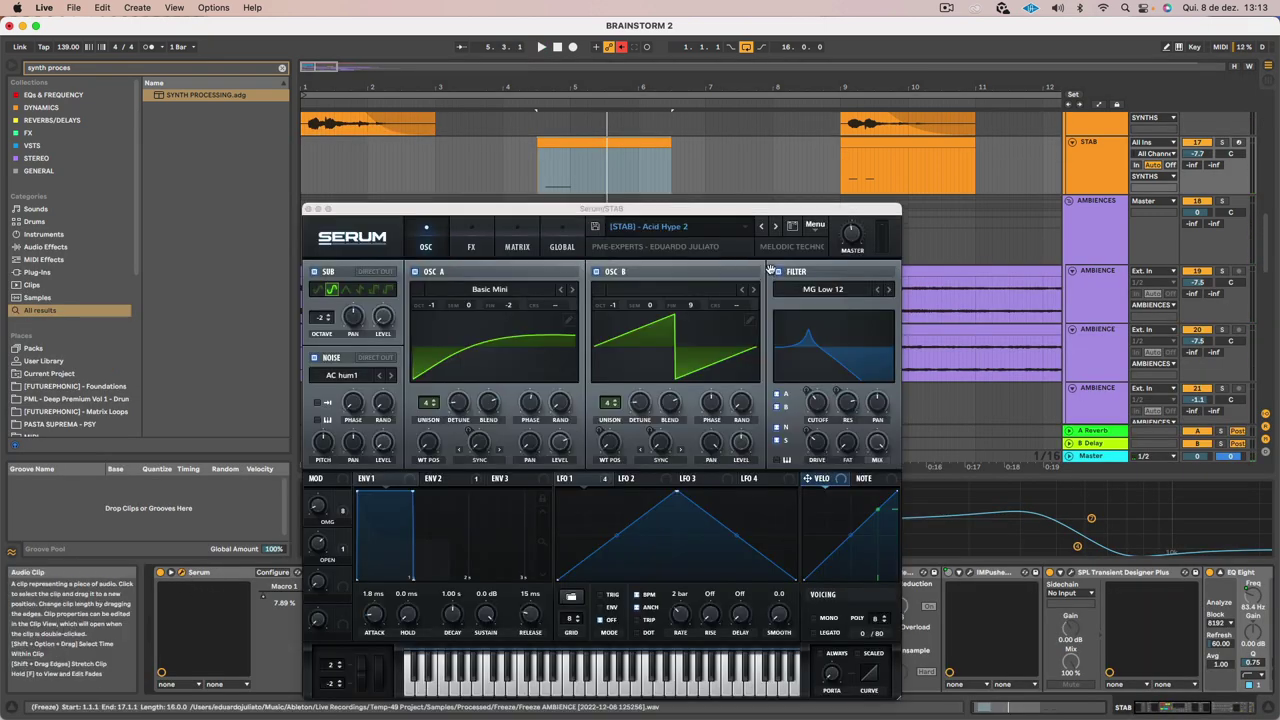
click(774, 226)
click(781, 436)
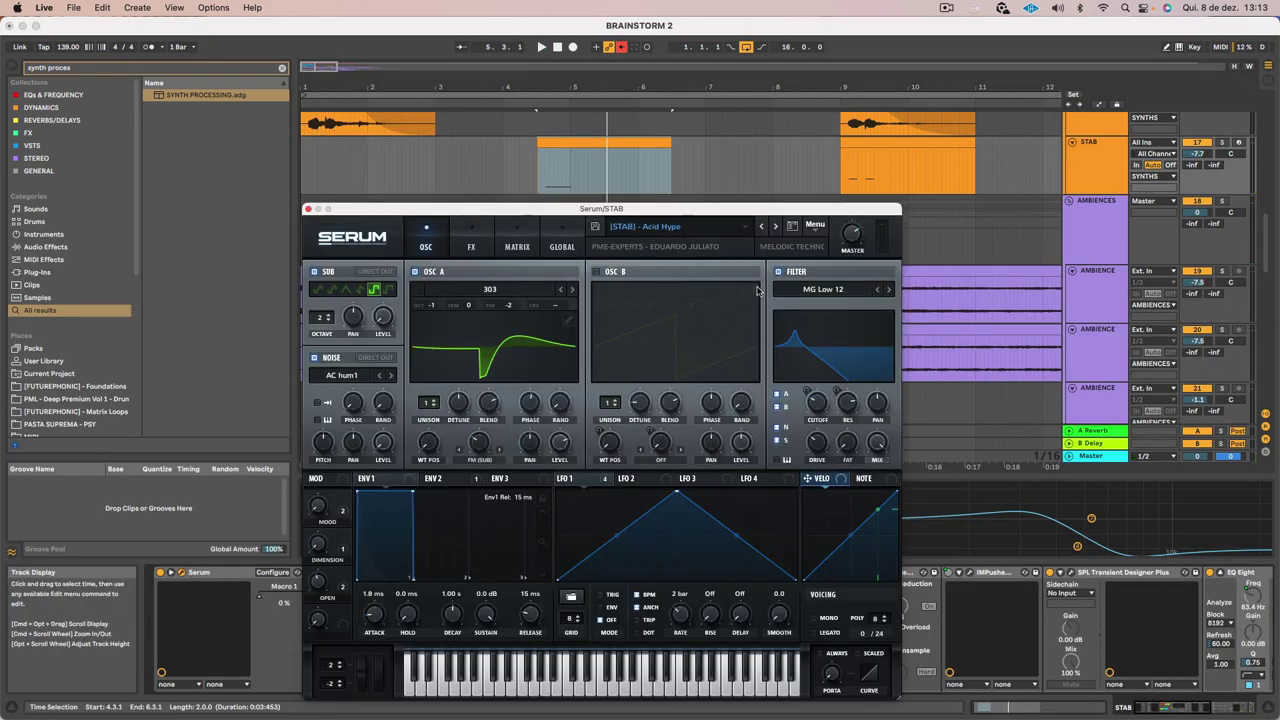
click(774, 229)
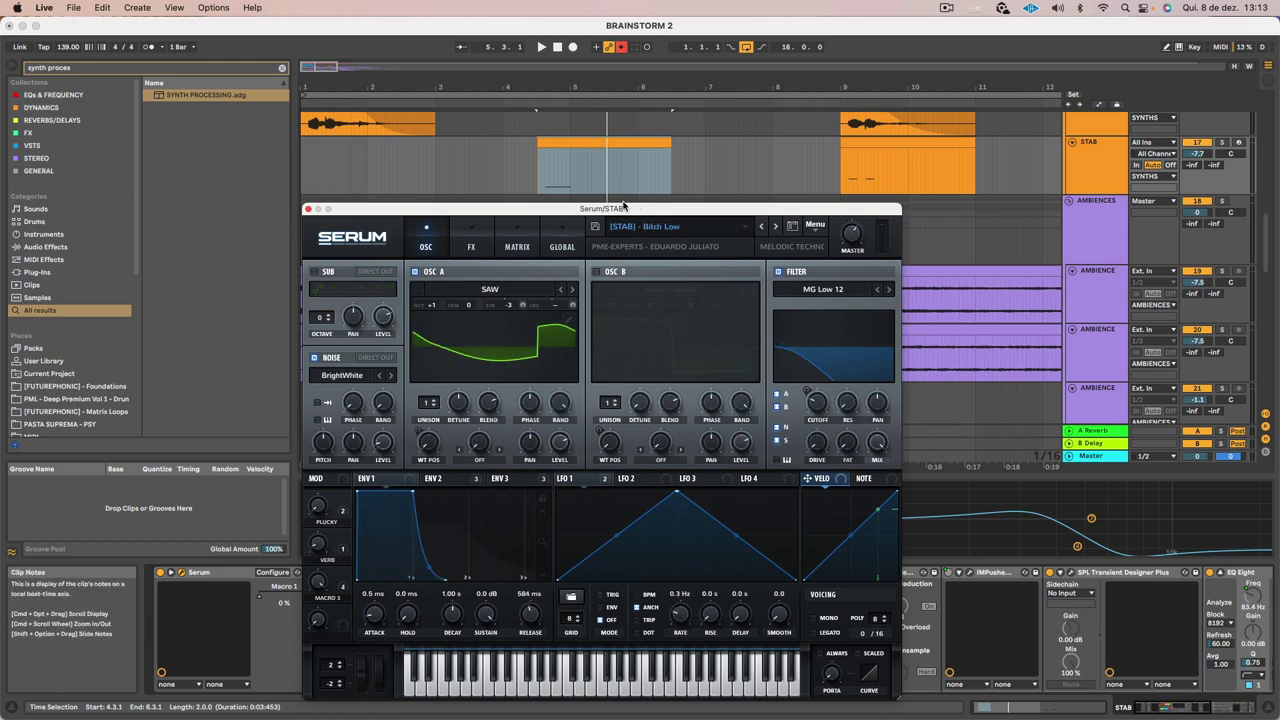
click(587, 137)
key(space)
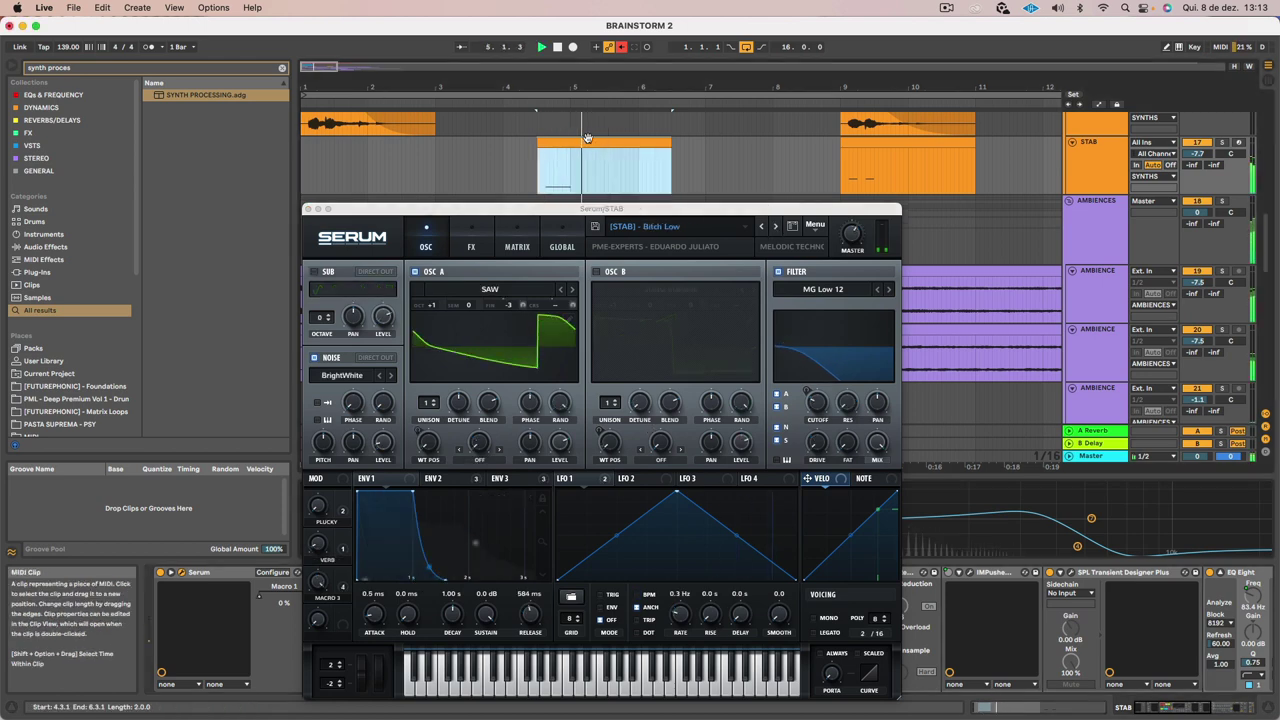
key(space)
Open the stab clip's notes and shorten the long D0 note so it ends at 1.2
double_click(588, 138)
drag(616, 209, 667, 631)
key(f)
drag(590, 470, 478, 475)
click(443, 470)
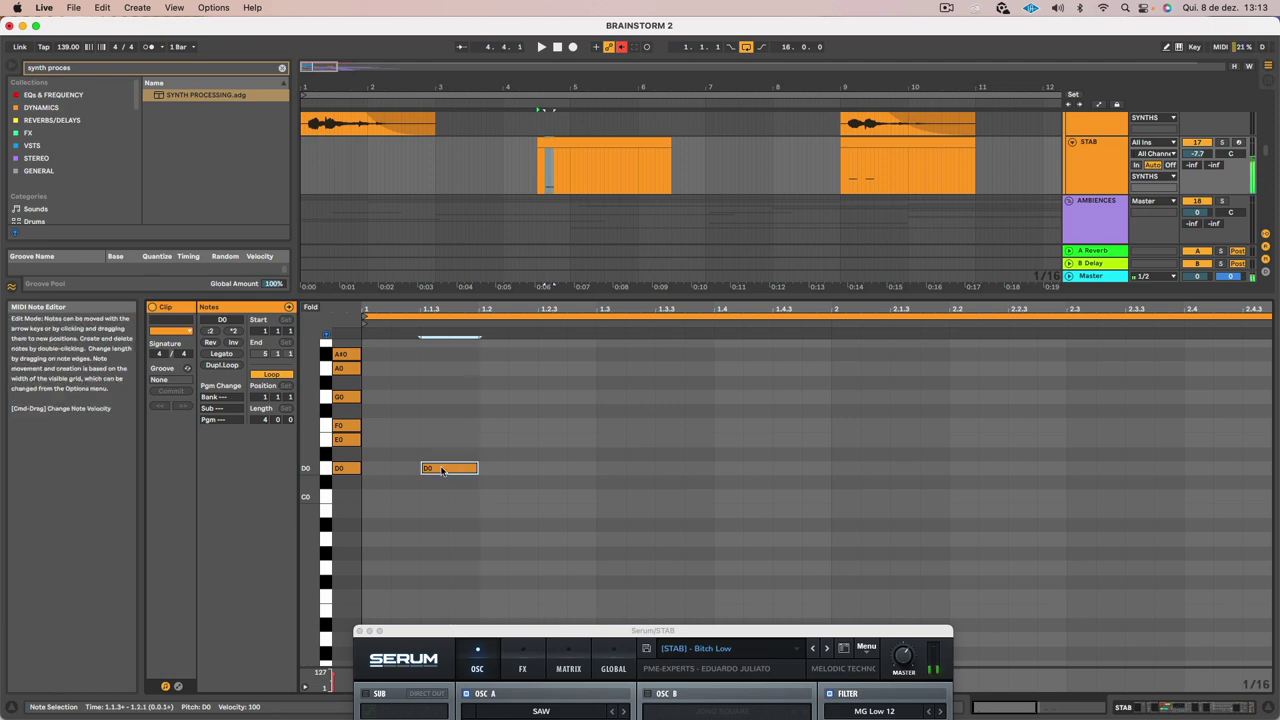
Reduce the D0 pattern to a single sixteenth note at 1.1.2, deleting the extra note at 1.1.4
key(shift+Up)
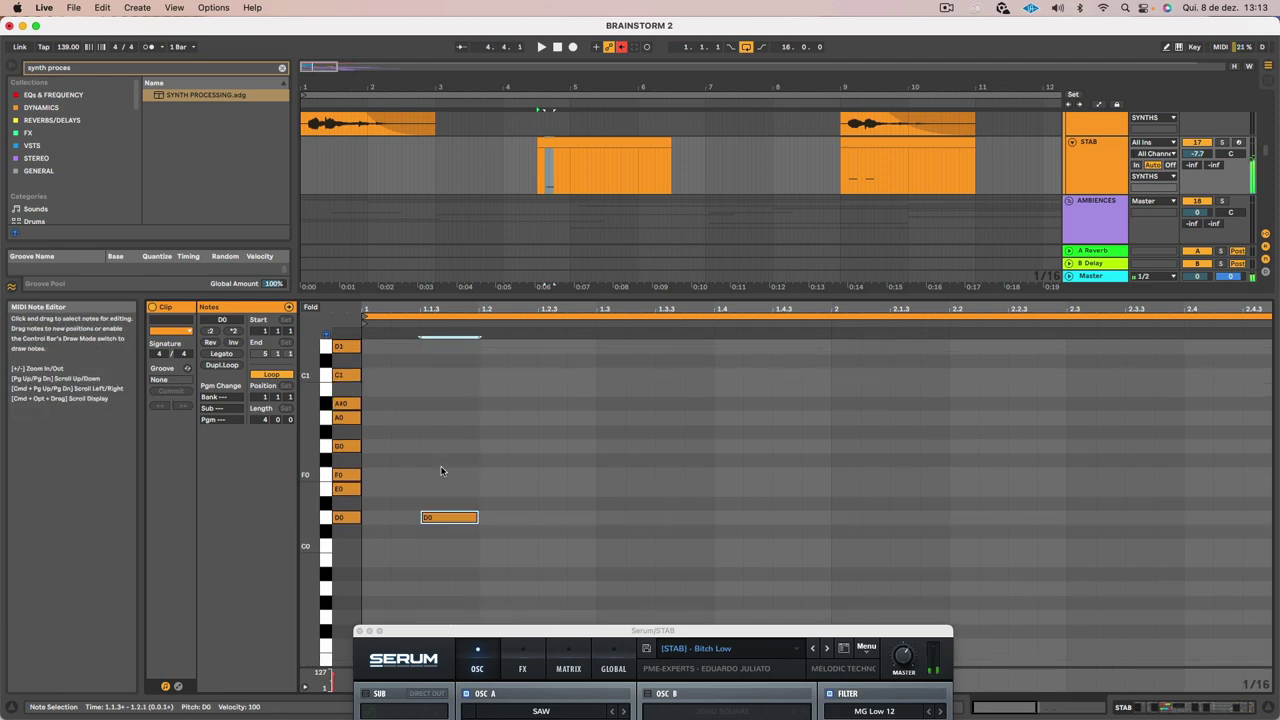
mouse_move(434, 518)
mouse_down()
mouse_move(405, 520)
mouse_move(420, 517)
mouse_up()
double_click(460, 518)
key(space)
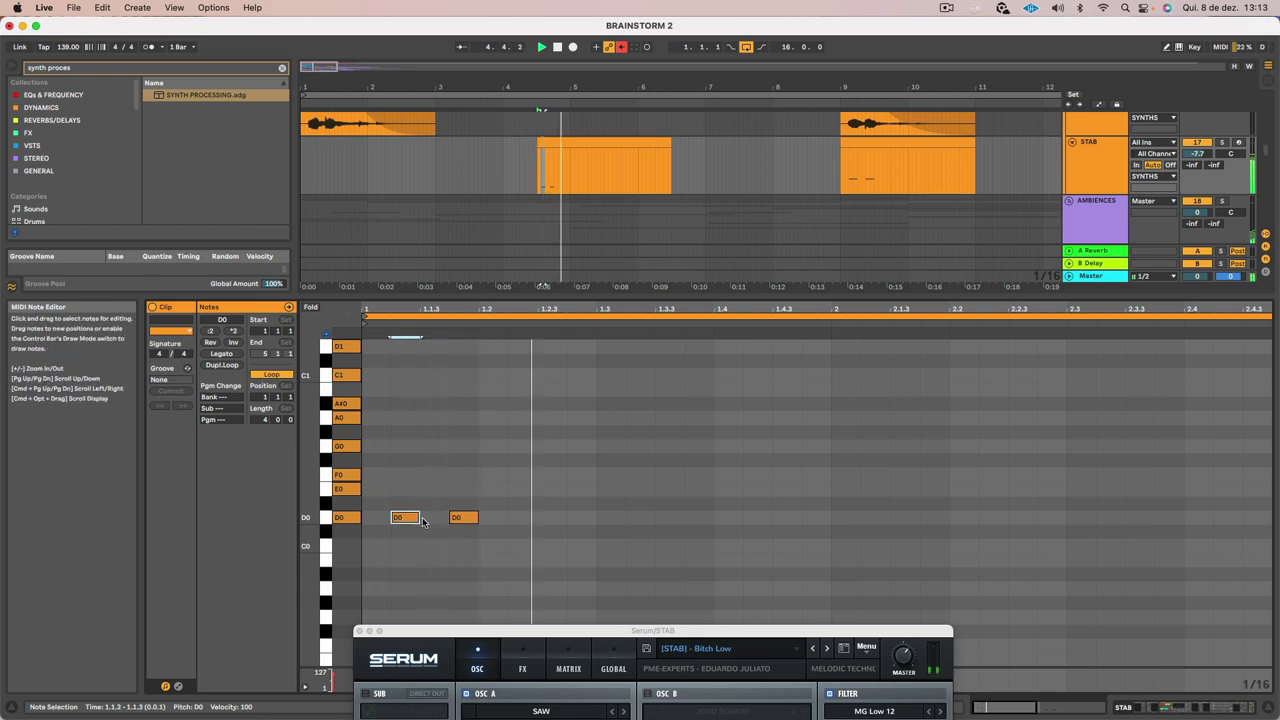
drag(526, 556, 450, 477)
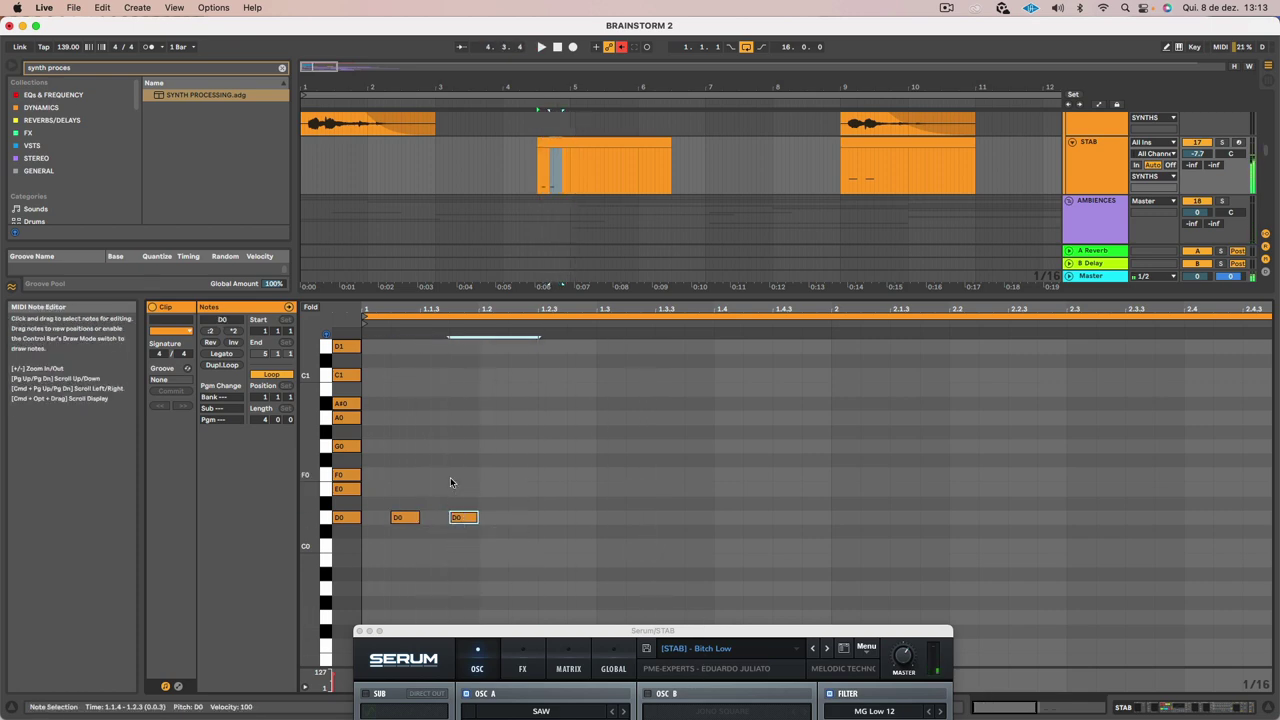
key(Delete)
Load the Serum preset [STAB] - Blood Moon, set its OPEN macro to 25%, and close the plug-in
click(826, 648)
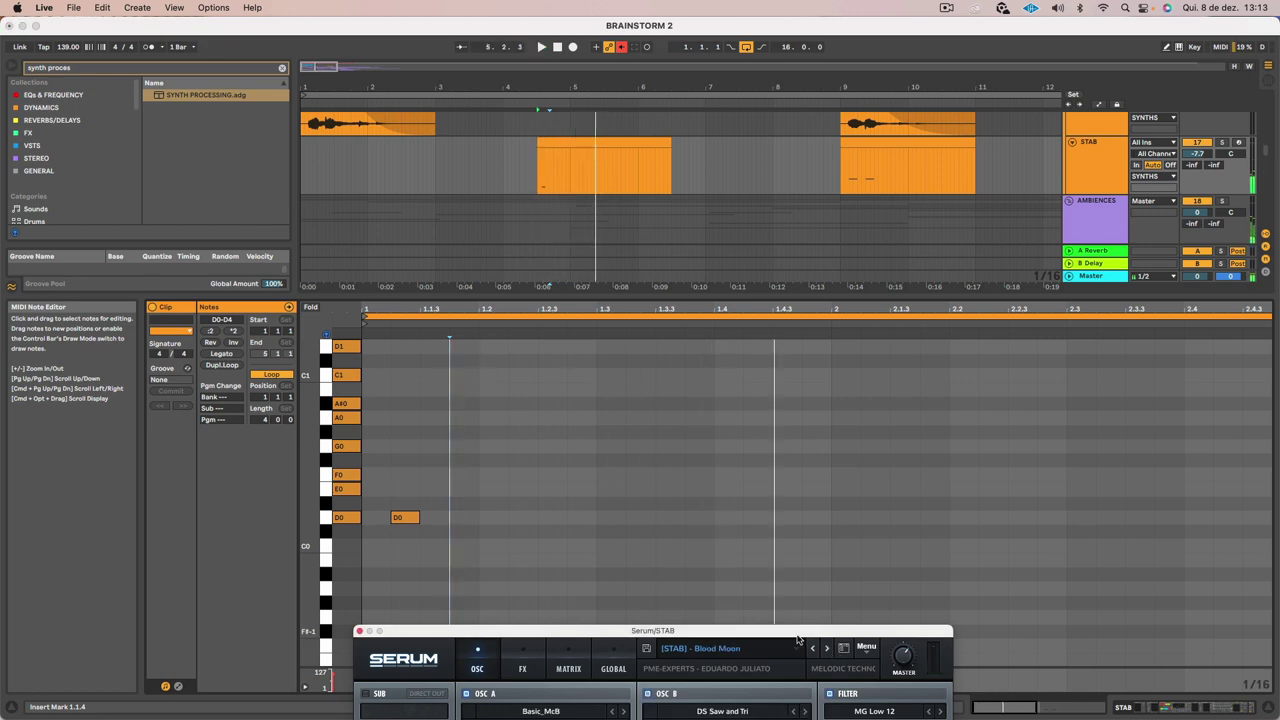
drag(793, 636, 726, 374)
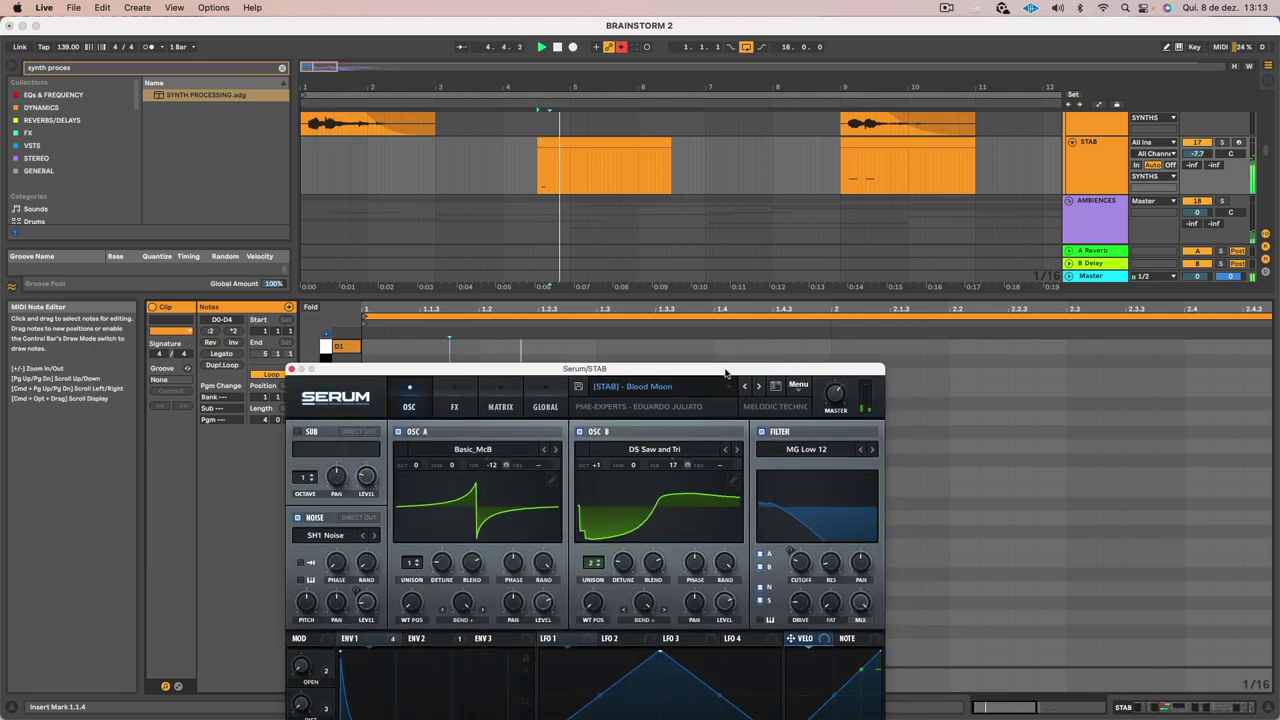
mouse_move(301, 668)
mouse_down()
mouse_move(311, 562)
mouse_move(296, 615)
mouse_up()
key(space)
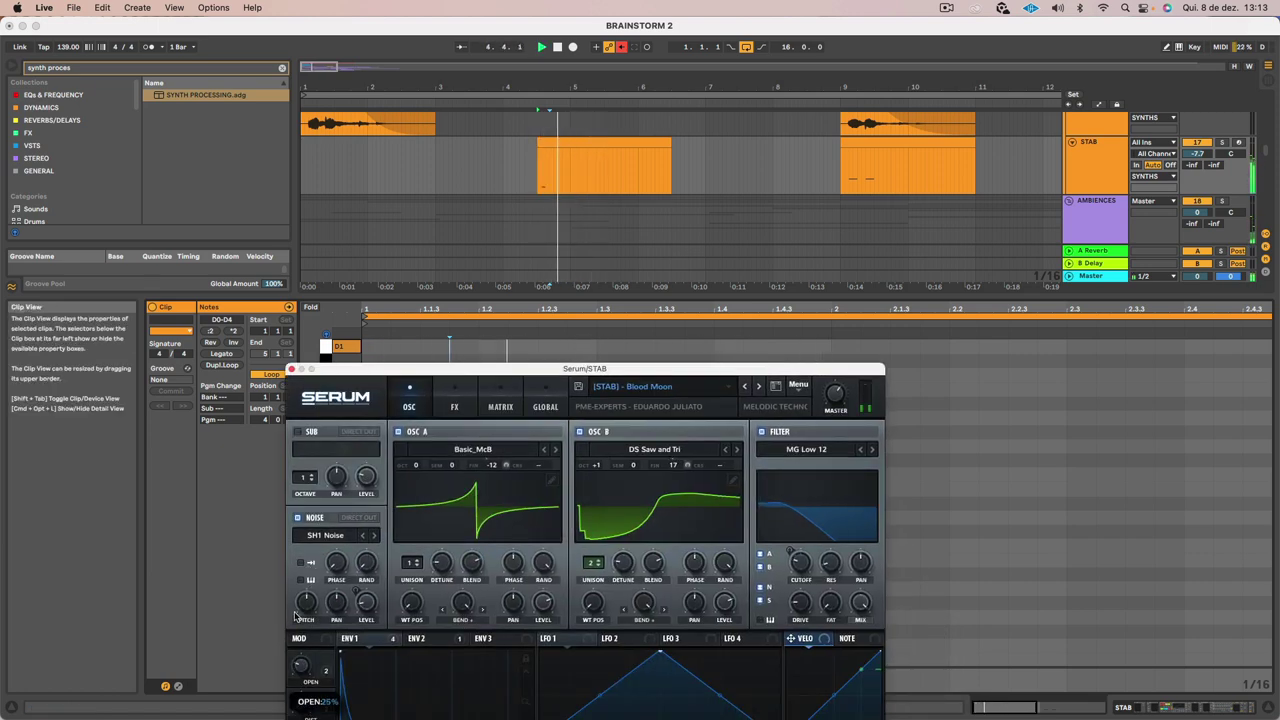
drag(291, 369, 347, 405)
click(347, 406)
Trim the end of the second STAB track's short clip to bar 5 and play from the frozen stab at bar 1
drag(421, 297, 605, 687)
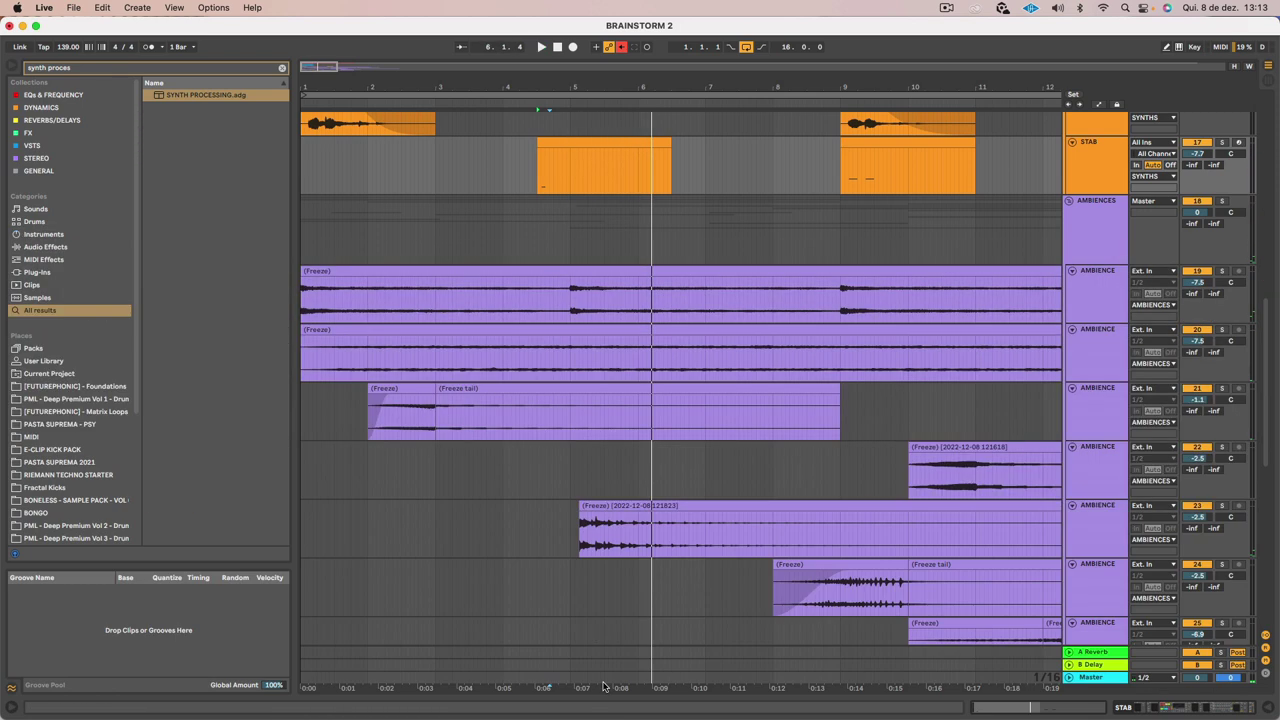
scroll(514, 201, up, 8)
scroll(514, 201, down, 5)
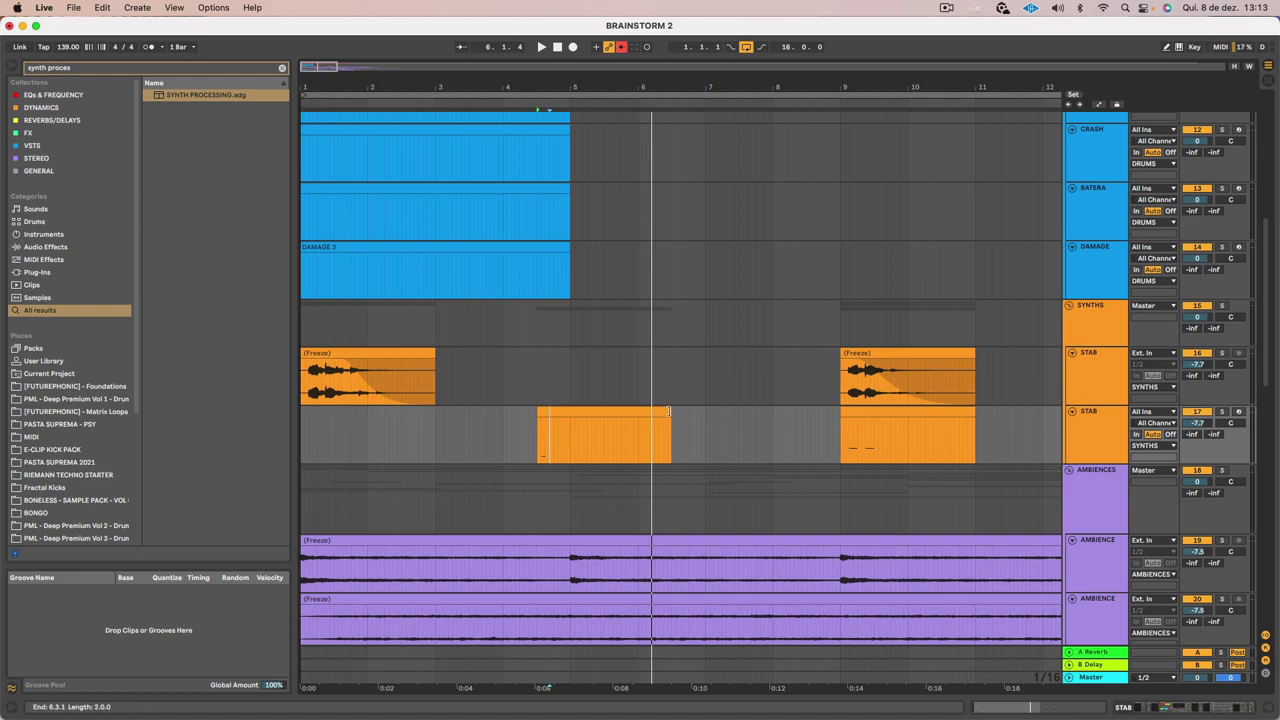
drag(668, 412, 570, 412)
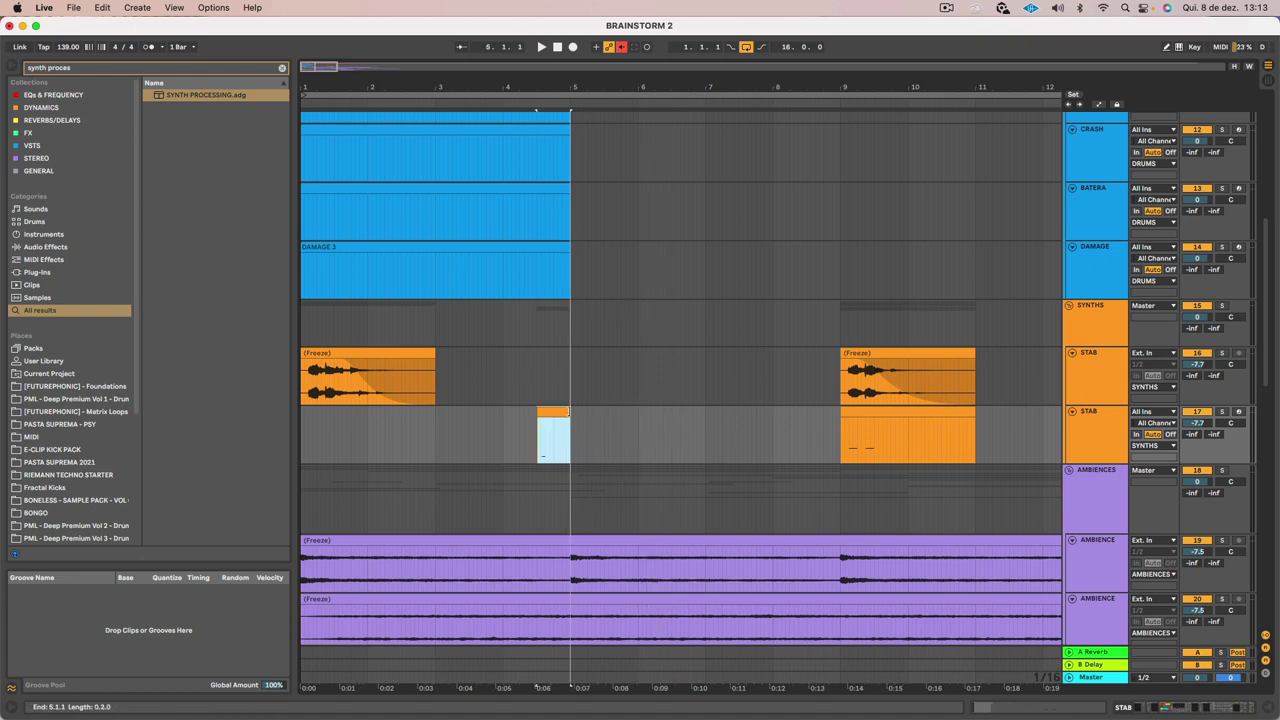
click(369, 352)
key(space)
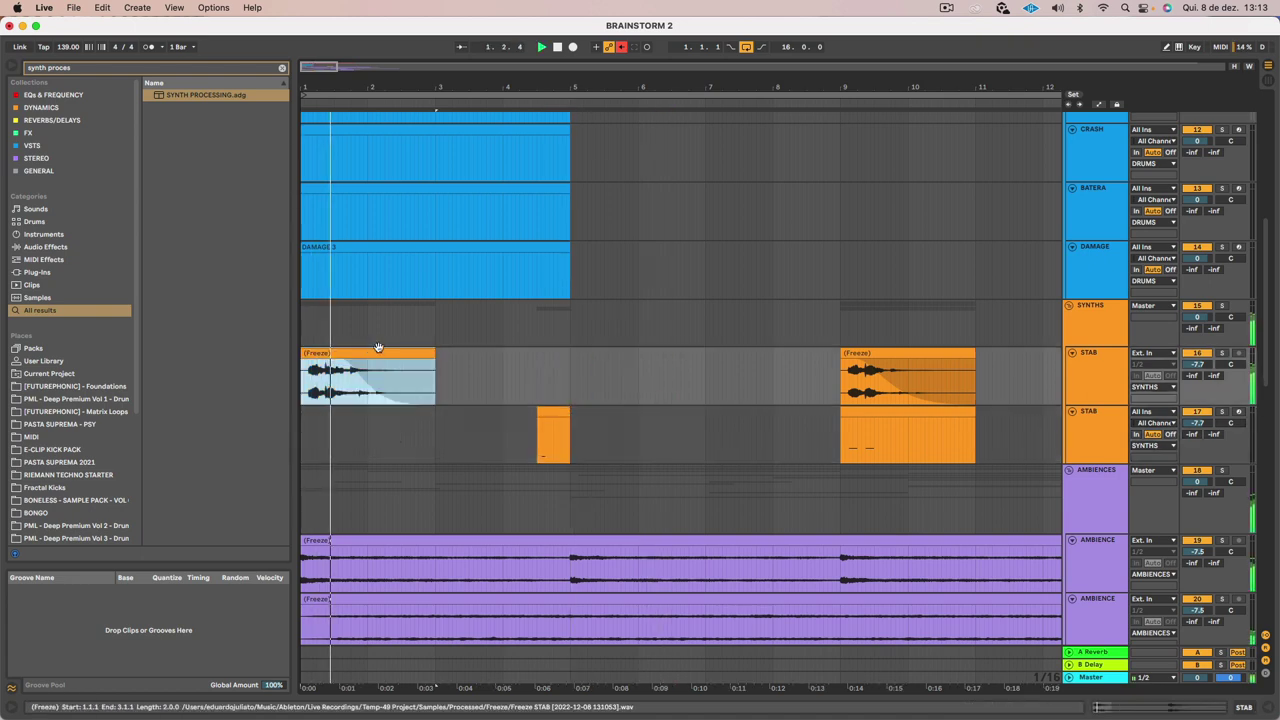
Move the D0 note in the trimmed stab clip to 1.1.3
double_click(553, 409)
key(space)
drag(591, 561, 583, 216)
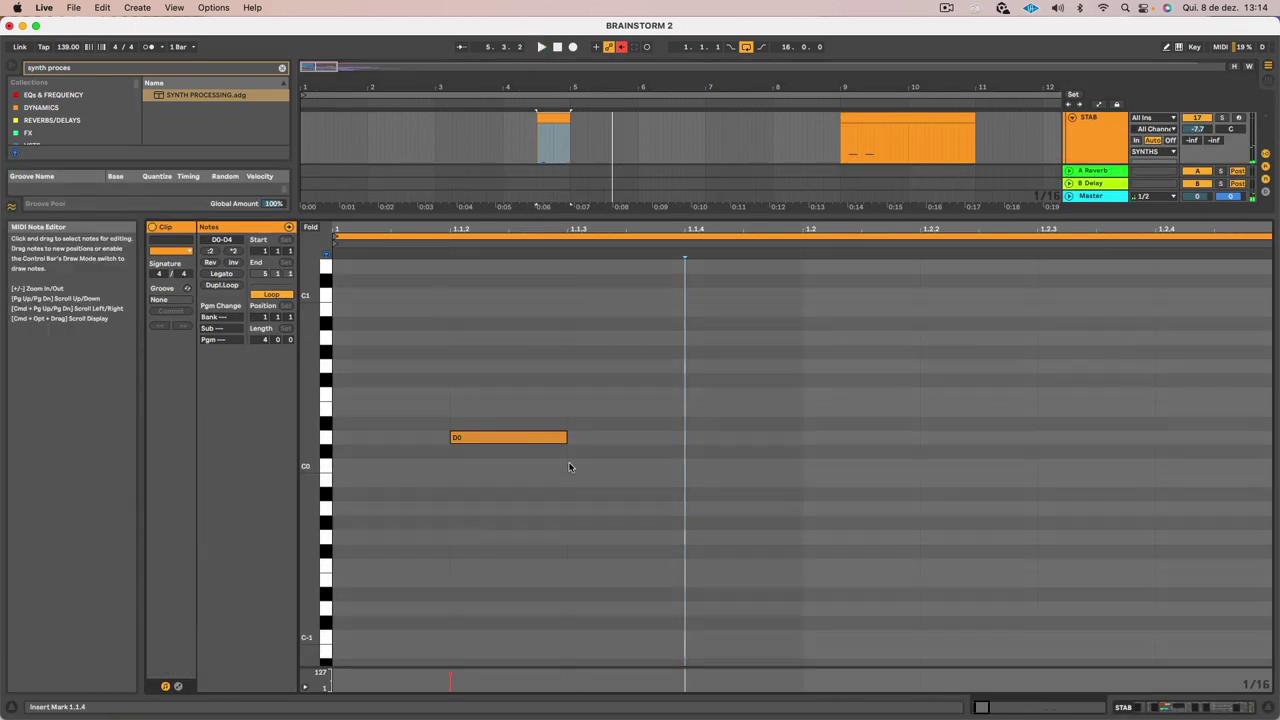
drag(507, 444, 628, 438)
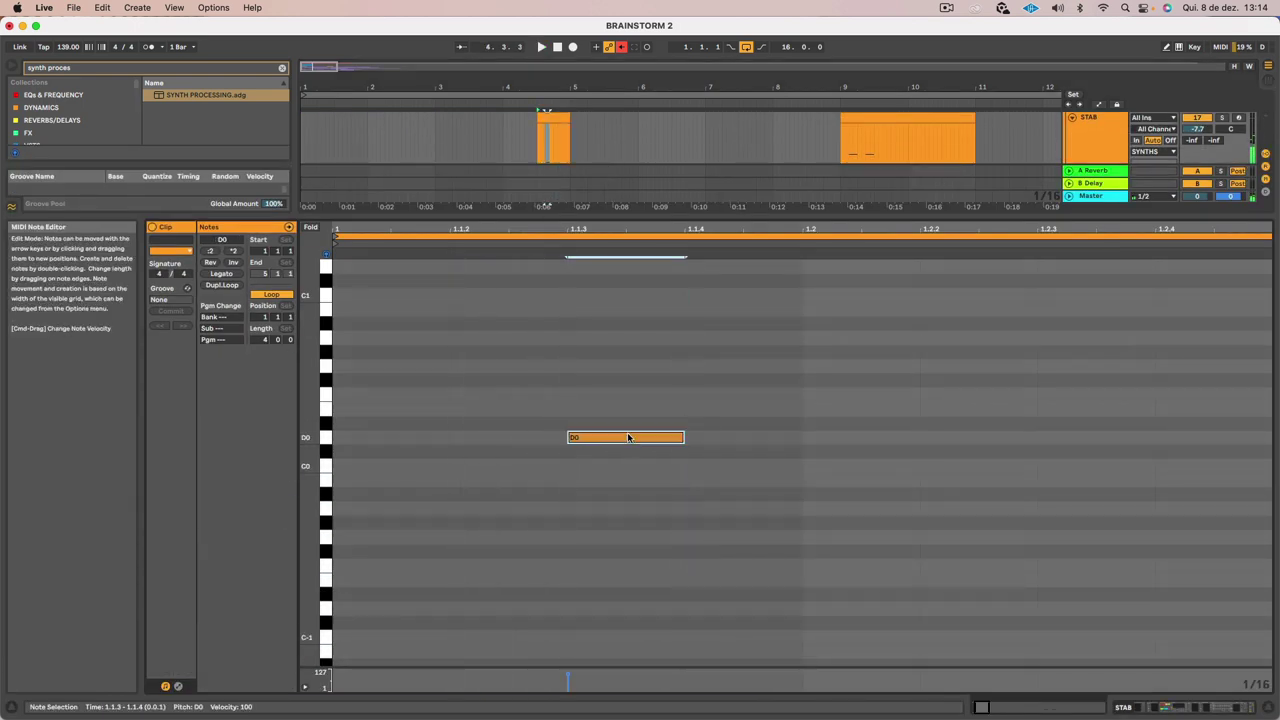
Try the stab note an octave higher at D1, listen to it, and return it to D0
key(shift+Up)
scroll(628, 437, up, 3)
key(space)
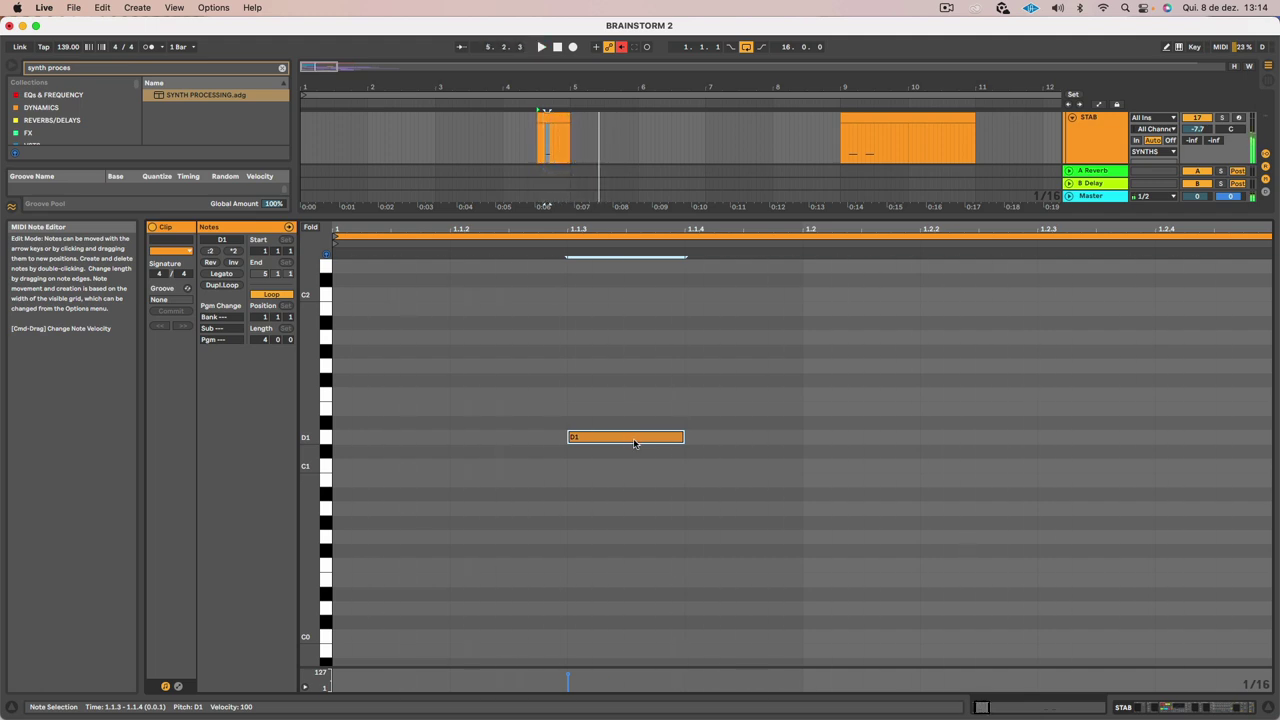
key(shift+Down)
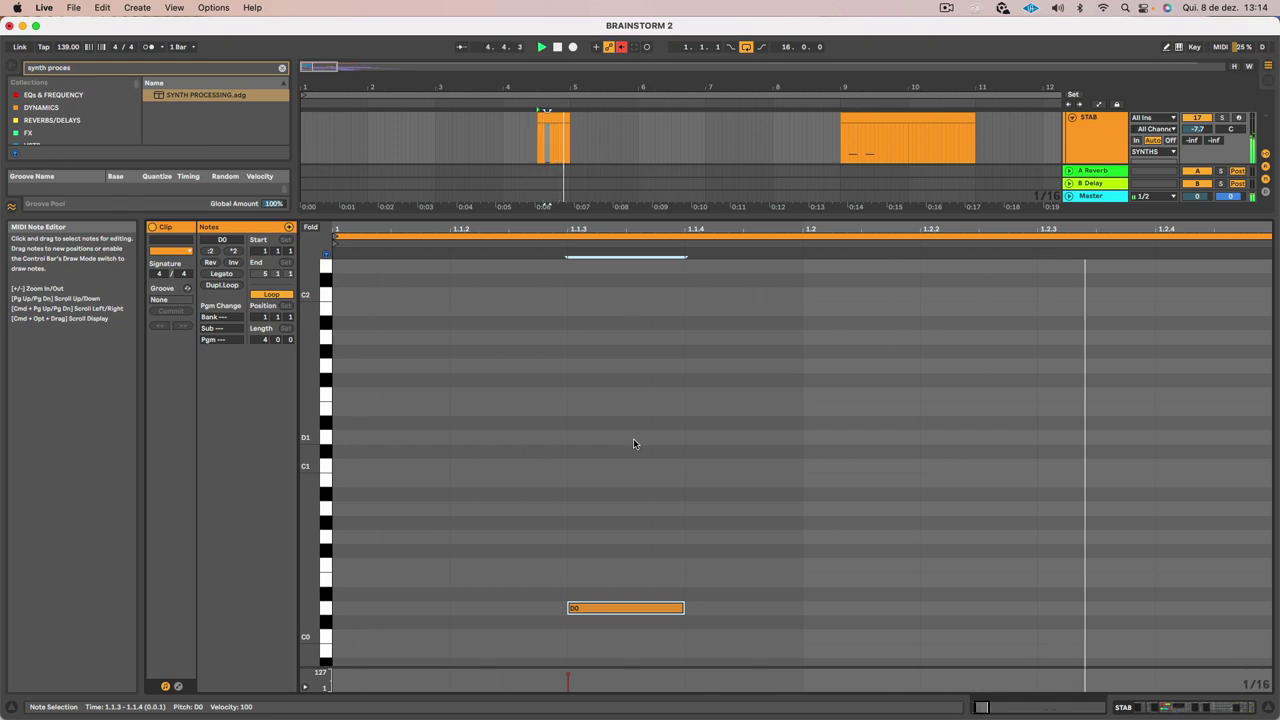
Delete the old MIDI clip at bar 9 on the second STAB track
key(shift+Tab)
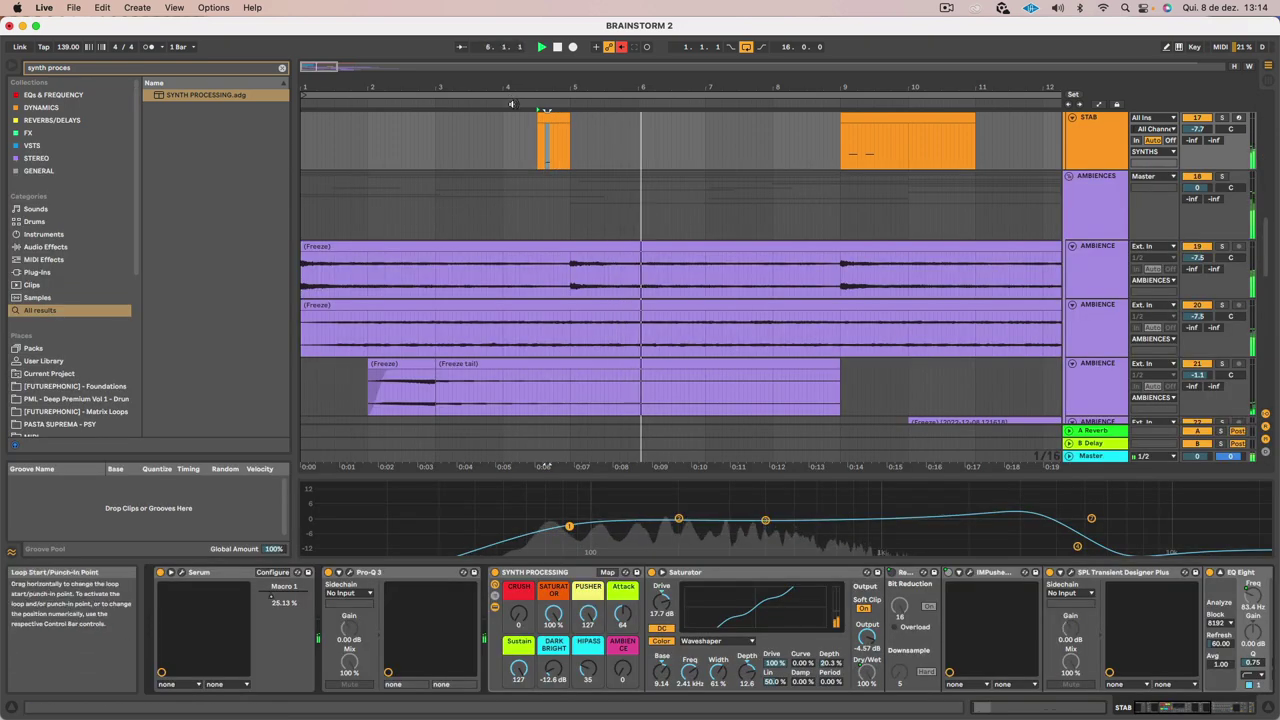
scroll(699, 181, up, 3)
scroll(698, 181, up, 3)
click(915, 352)
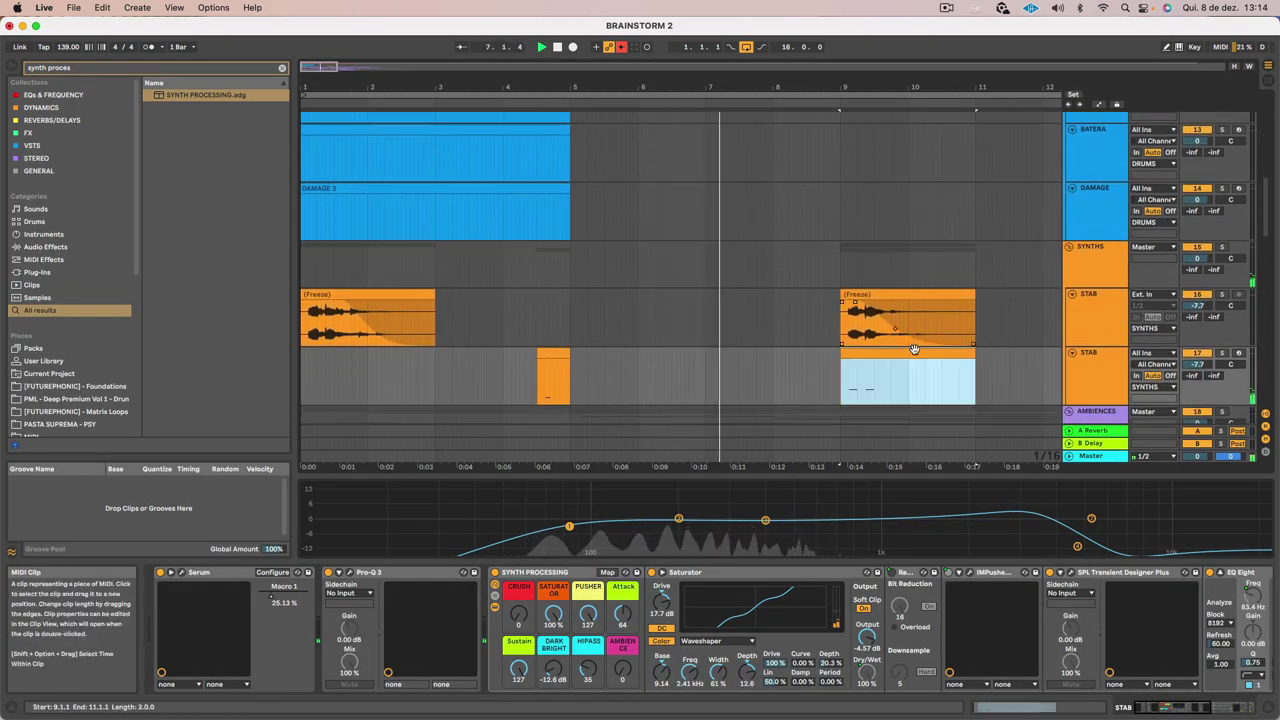
key(Delete)
Copy the short D0 stab clip from 4.3.1 to 12.3.1 on the same track
click(554, 354)
scroll(554, 354, right, 1)
scroll(560, 354, left, 1)
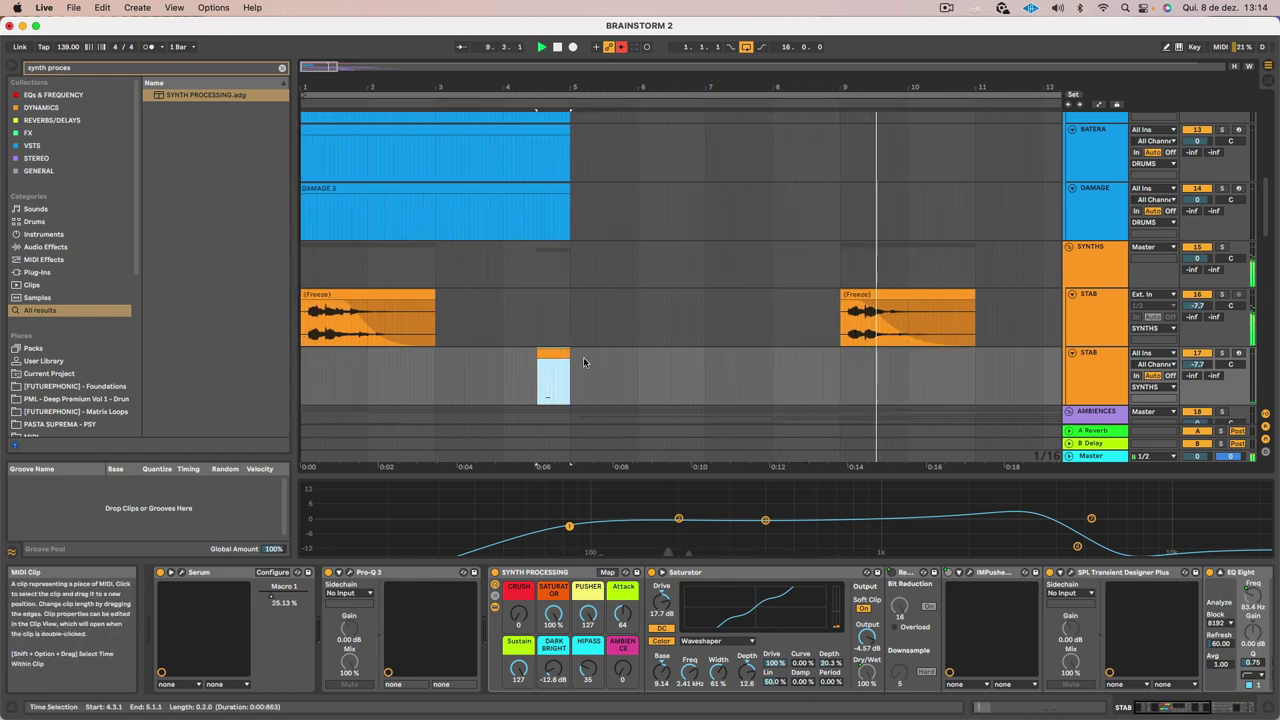
scroll(675, 367, left, 1)
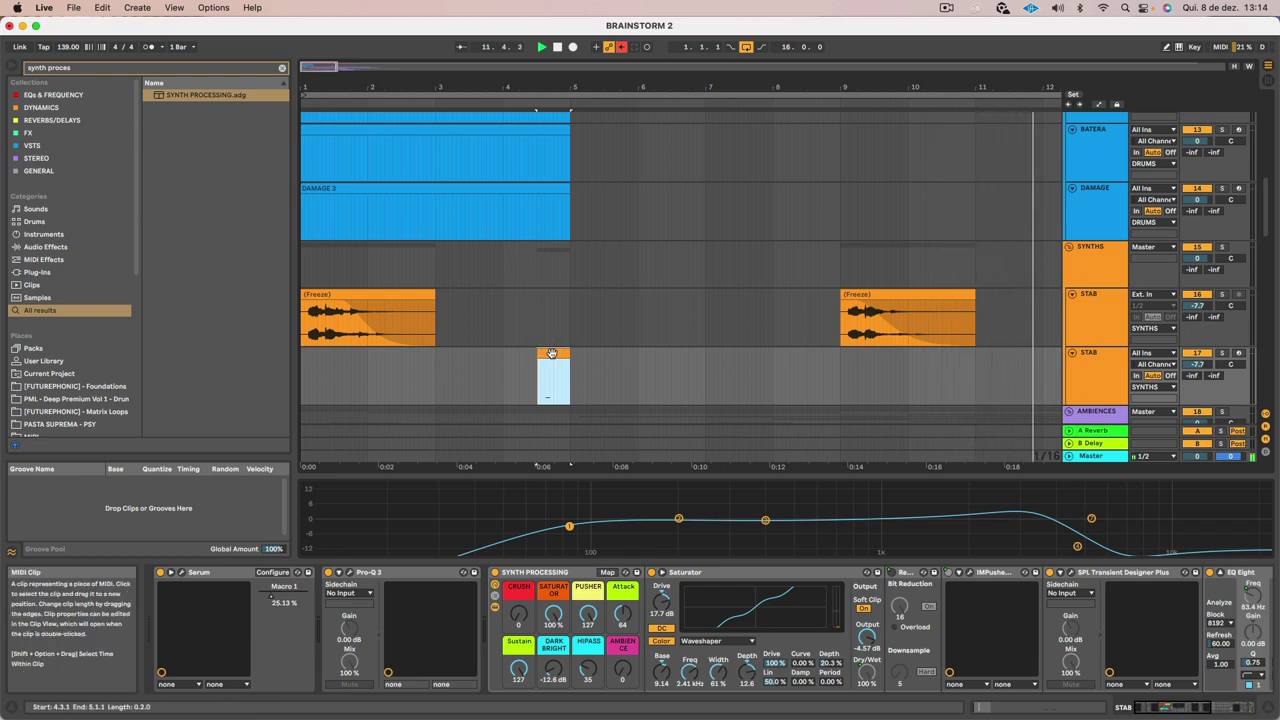
scroll(552, 354, right, 3)
drag(482, 353, 1022, 365)
key(space)
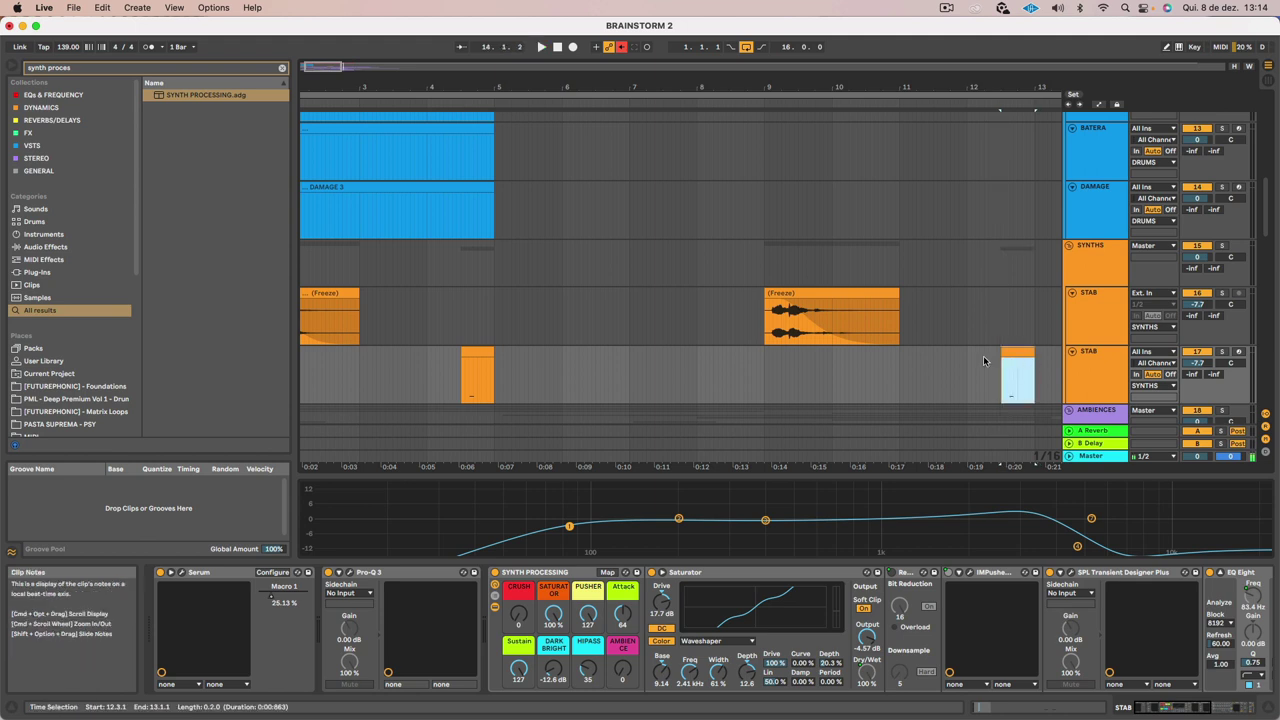
Play the arrangement from bar 1 to hear both STAB tracks together across the 16 bars
scroll(983, 356, left, 3)
drag(637, 85, 640, 52)
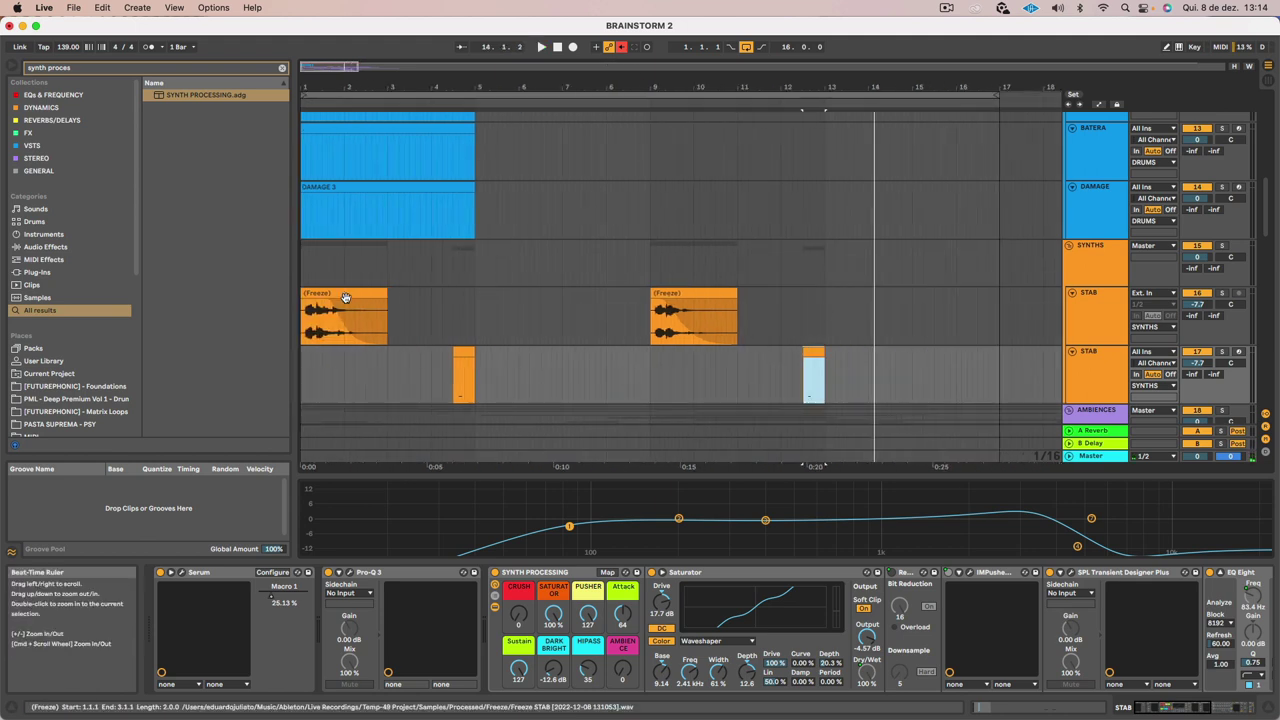
click(301, 374)
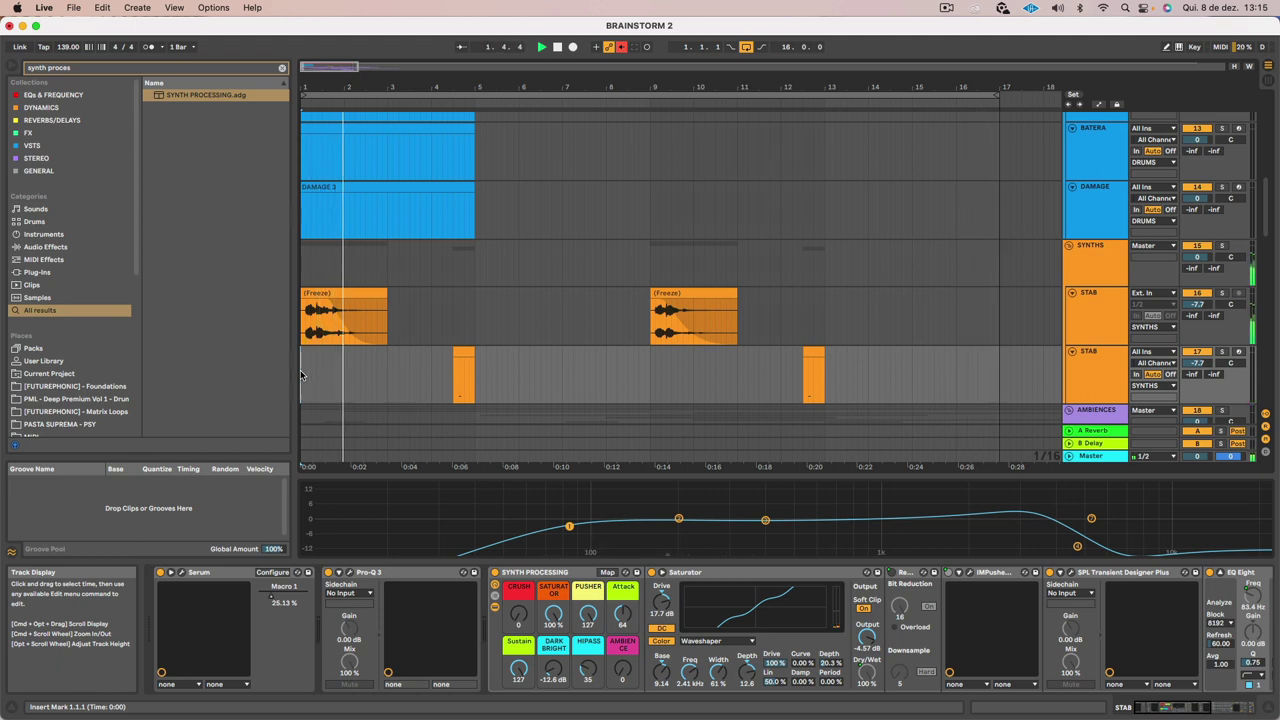
click(944, 8)
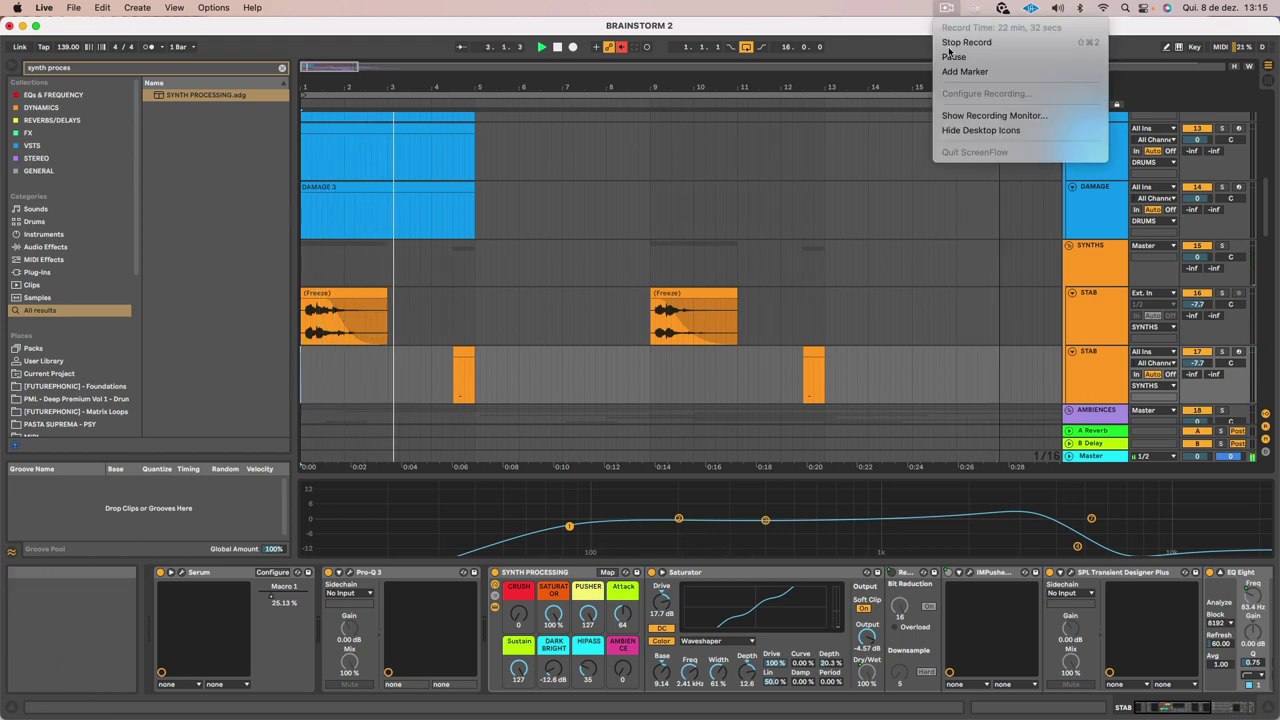
click(986, 48)
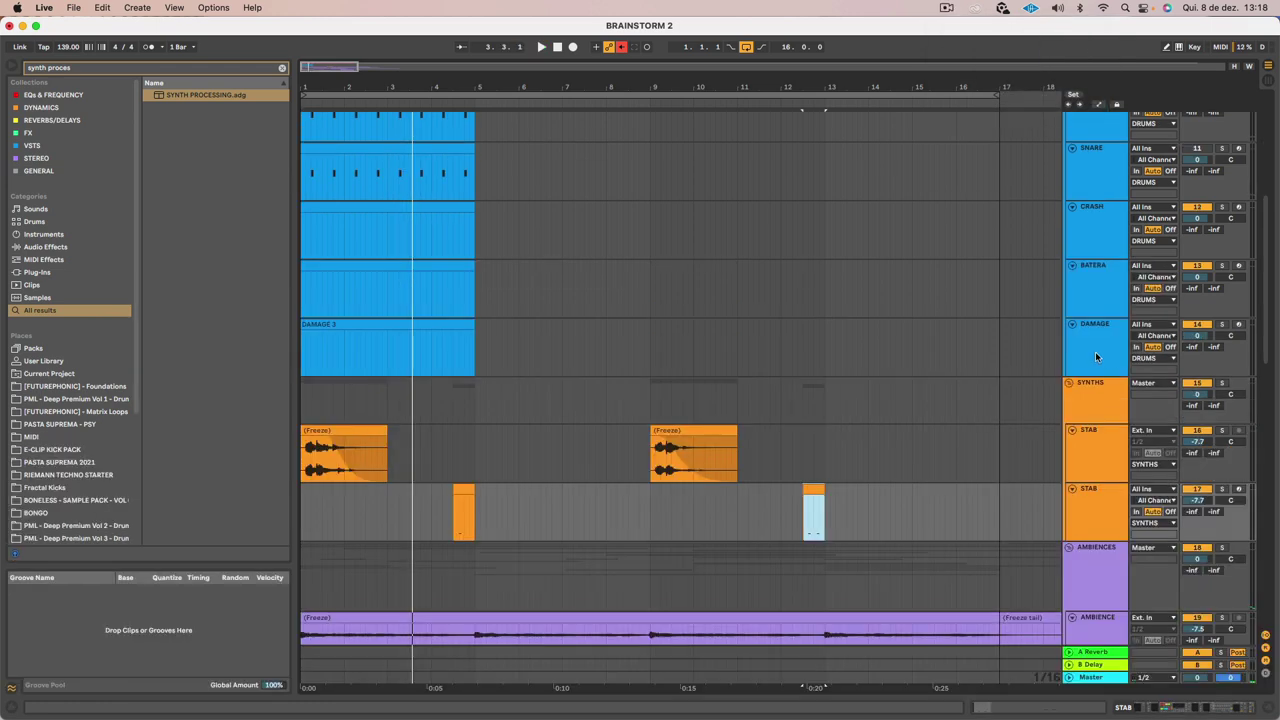
Open the clip on the DAMAGE track and mute the other tracks in the DRUMS group, leaving DAMAGE active
click(1093, 350)
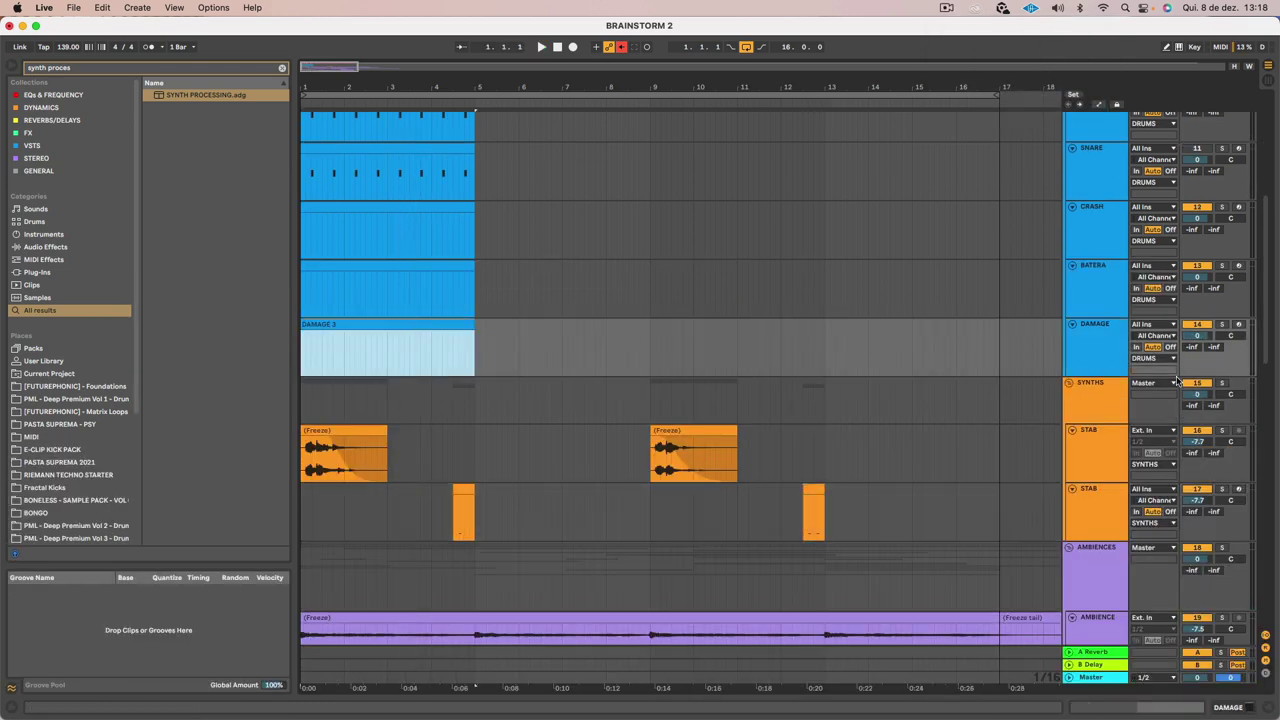
click(1106, 348)
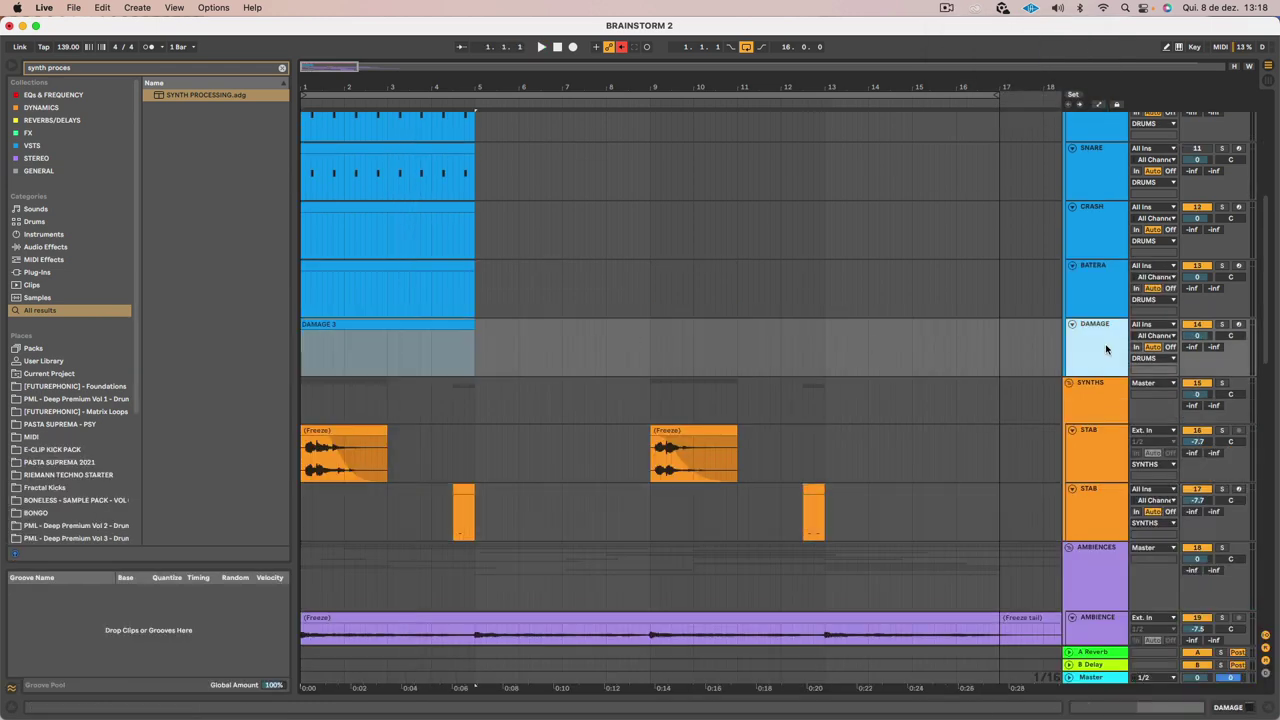
double_click(380, 323)
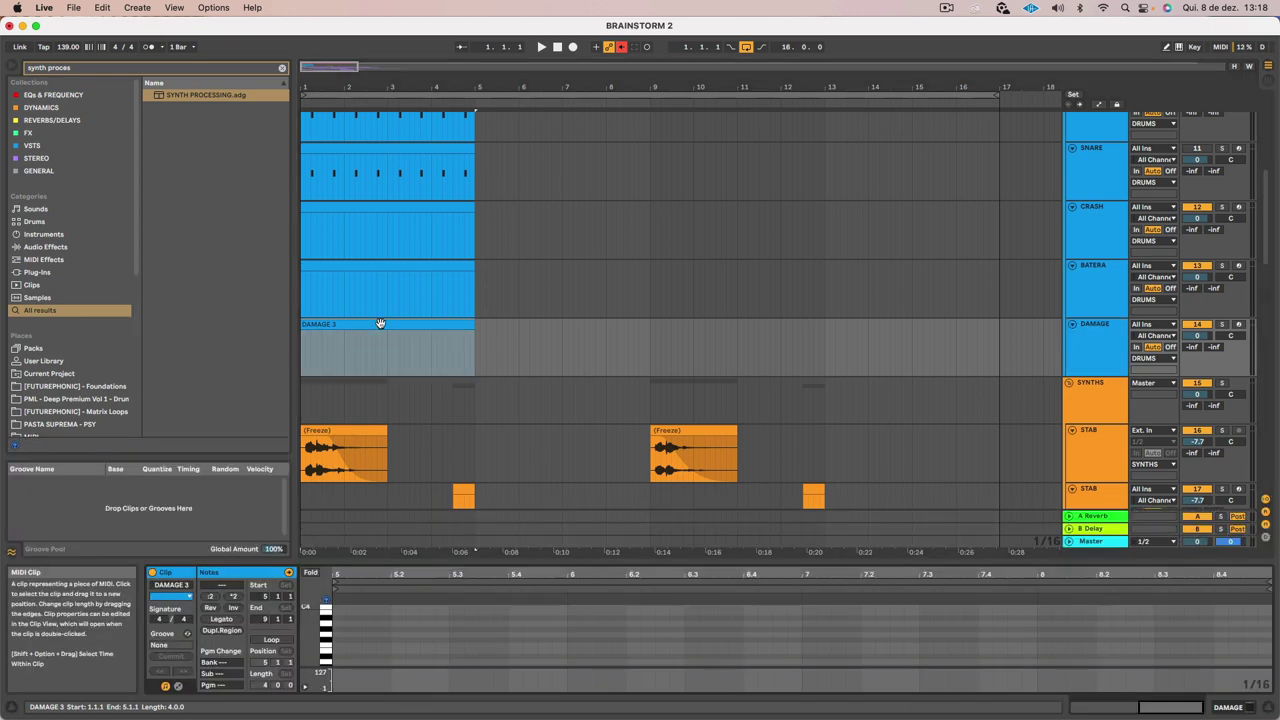
scroll(1040, 291, up, 6)
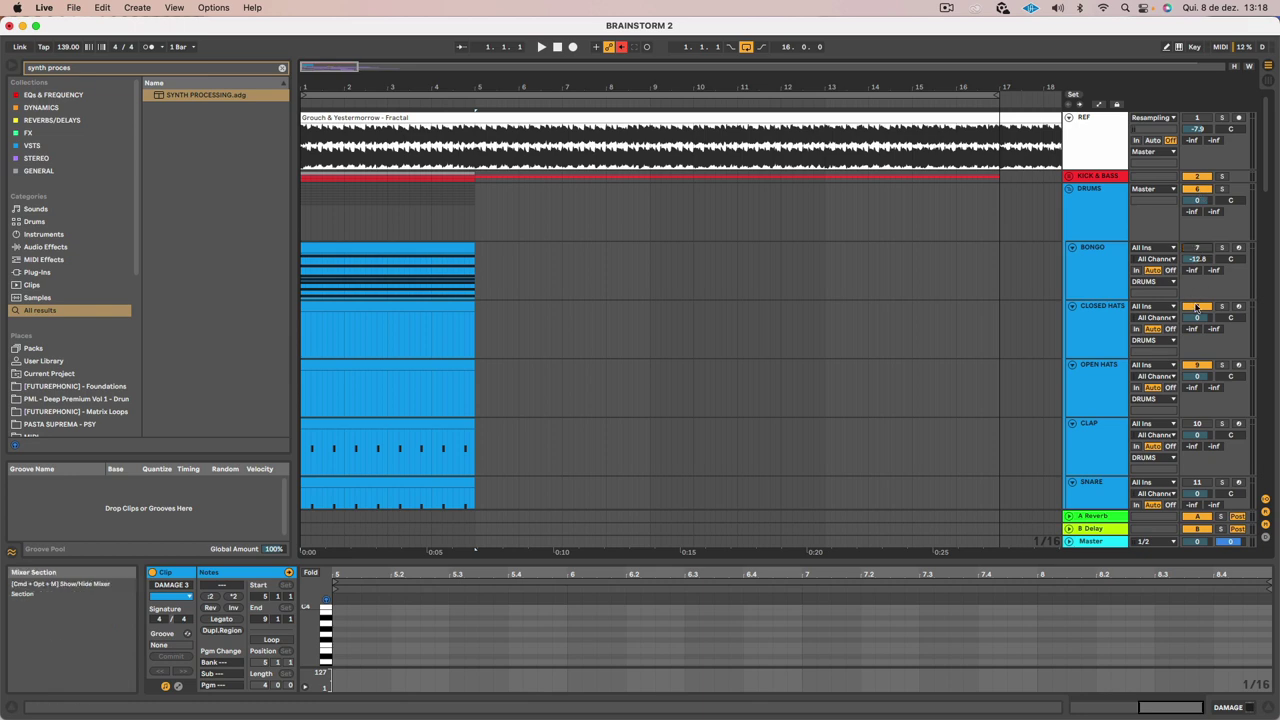
scroll(1190, 427, down, 3)
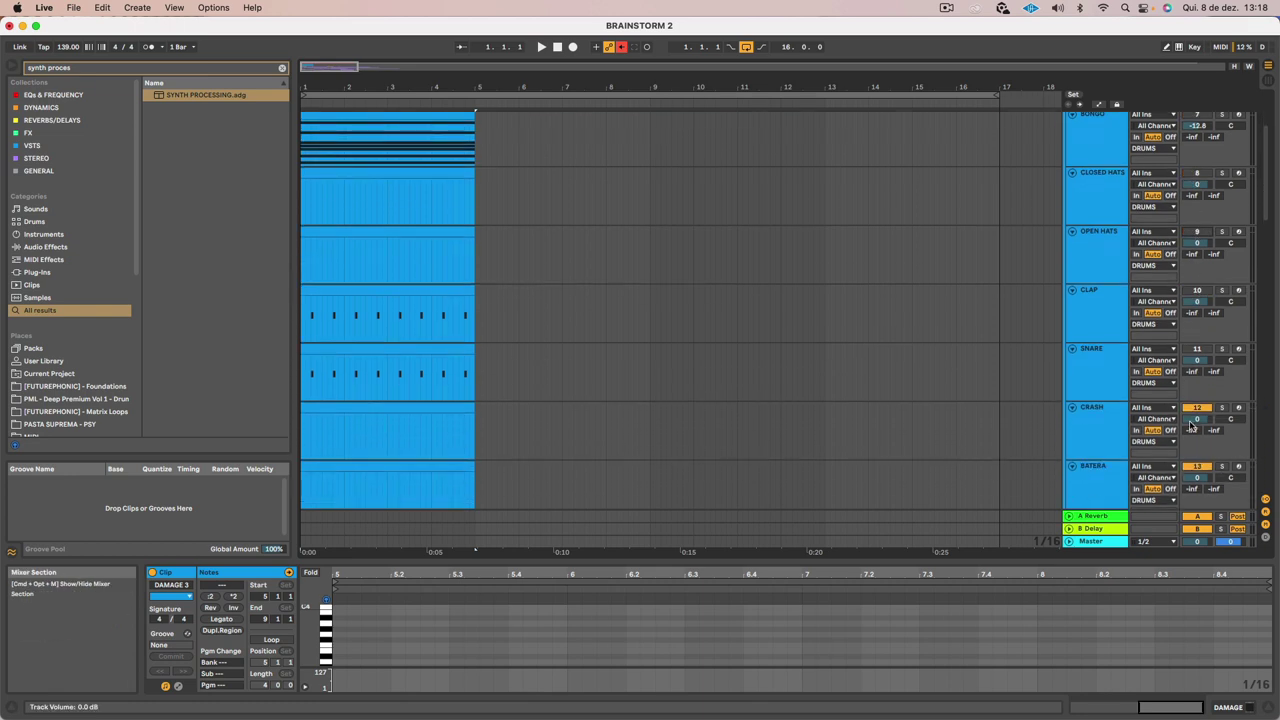
scroll(1194, 305, down, 7)
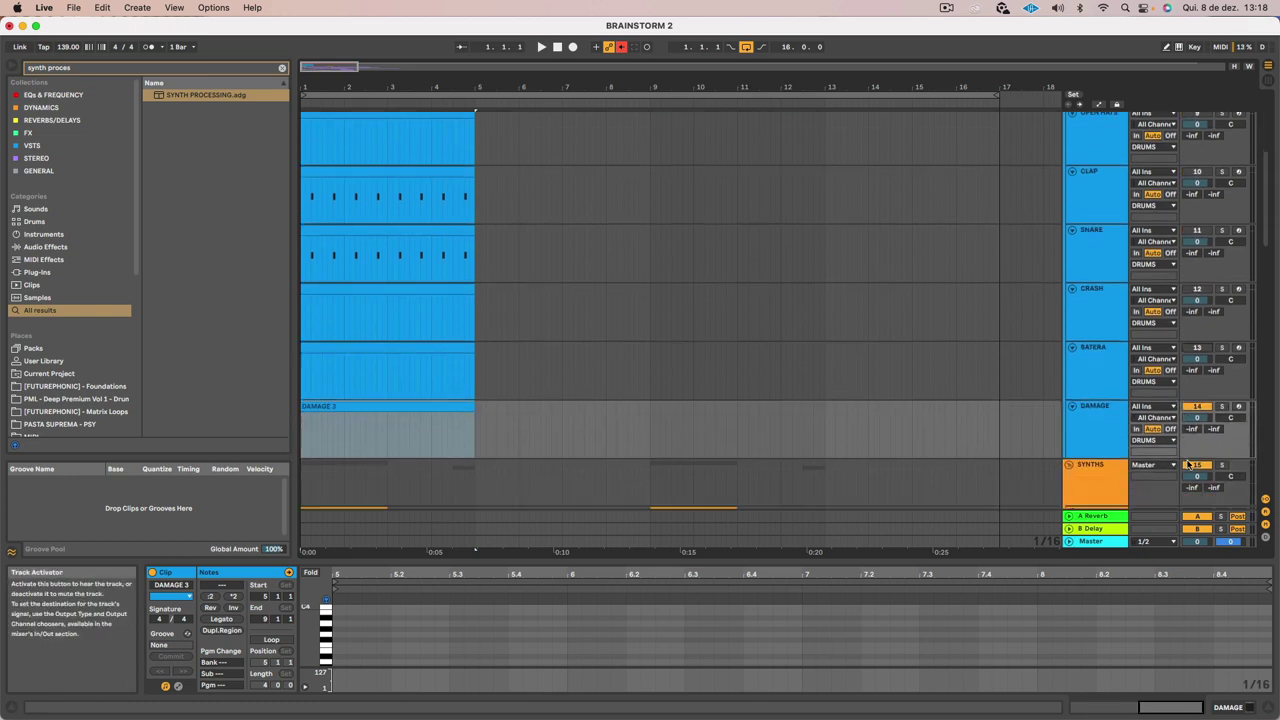
Enlarge the DAMAGE 3 clip's note editor and add a D2 note from 5.1.1 to 5.4.1
key(space)
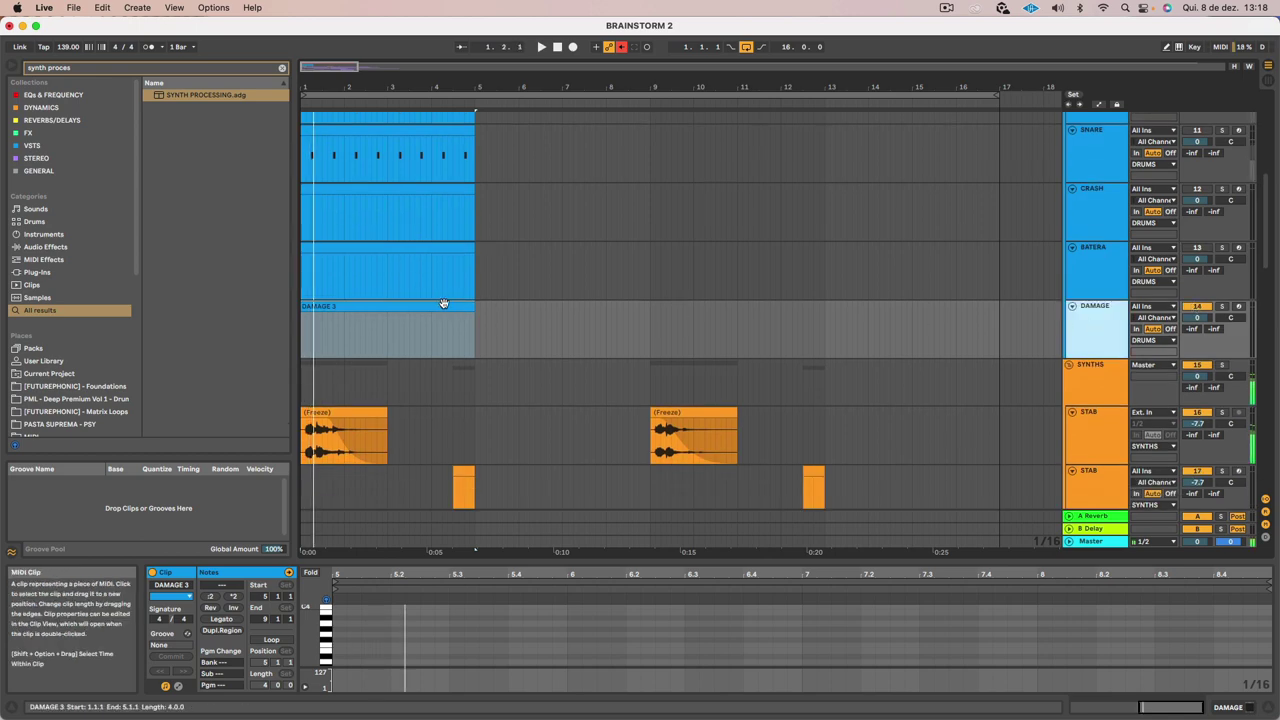
click(444, 304)
drag(626, 560, 580, 93)
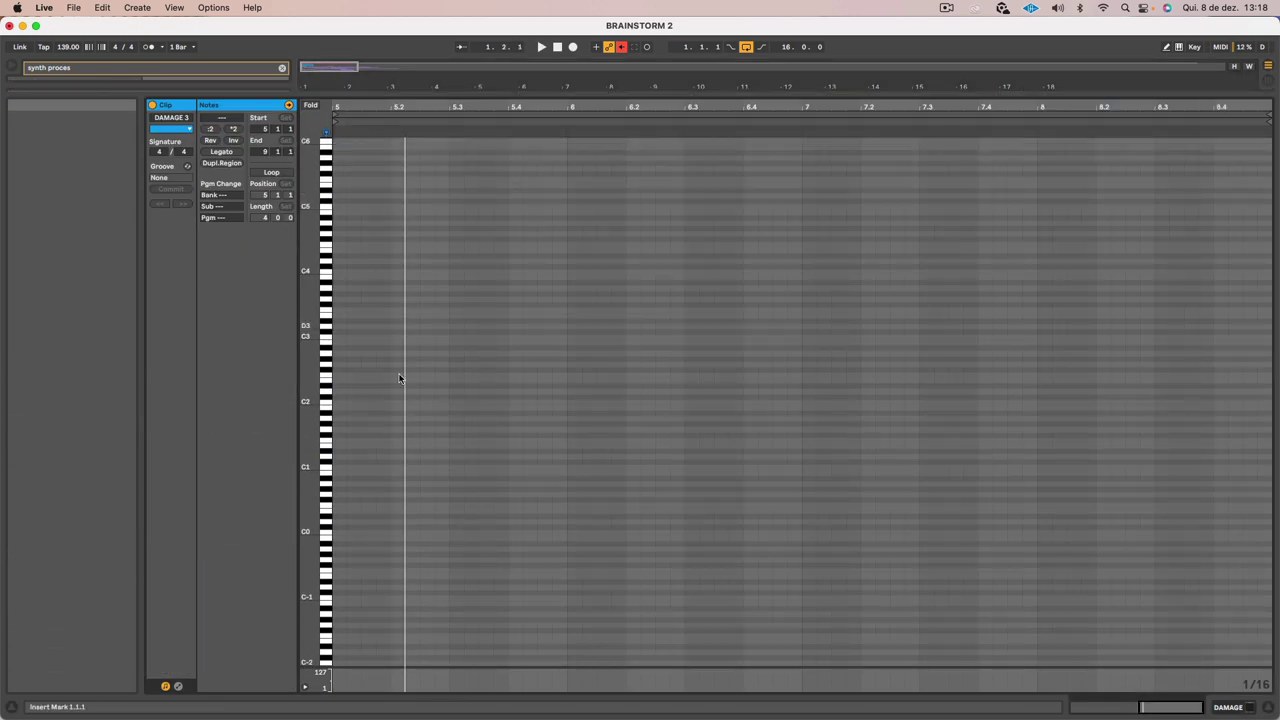
double_click(341, 392)
drag(340, 391, 506, 392)
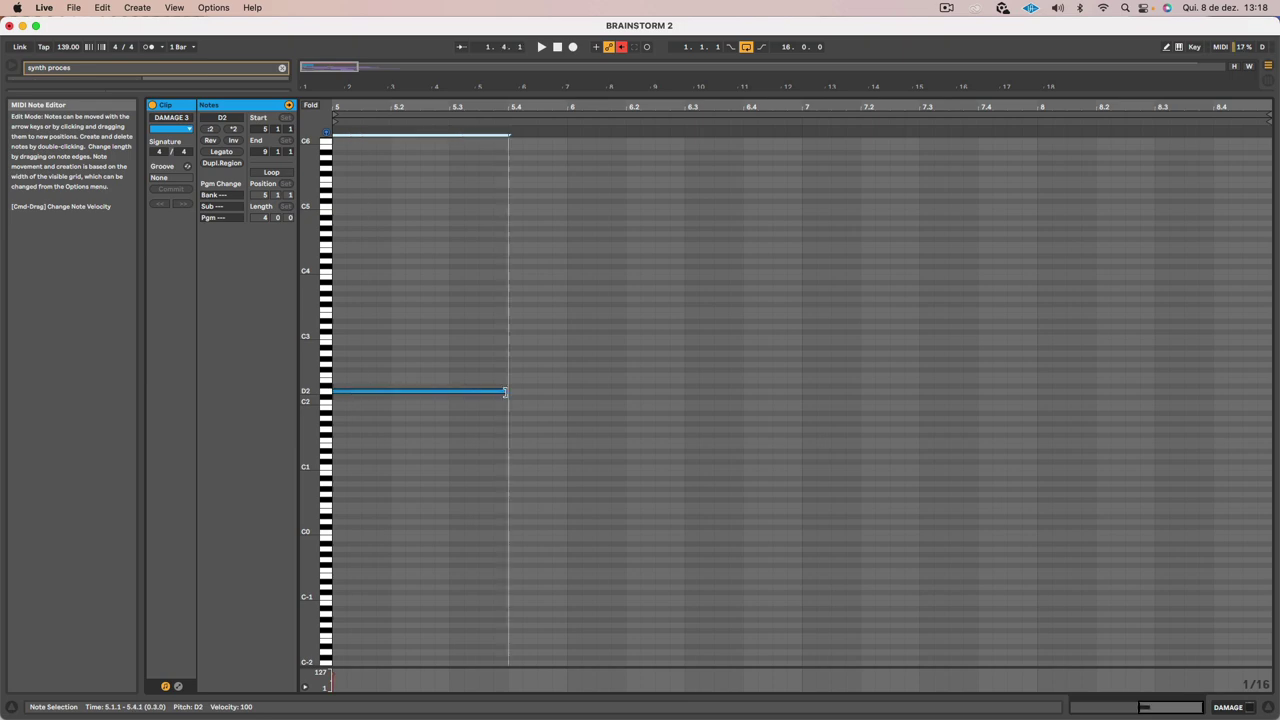
Try the DAMAGE 3 note at G#1 and at D1, playing the loop to hear each pitch
drag(407, 392, 409, 420)
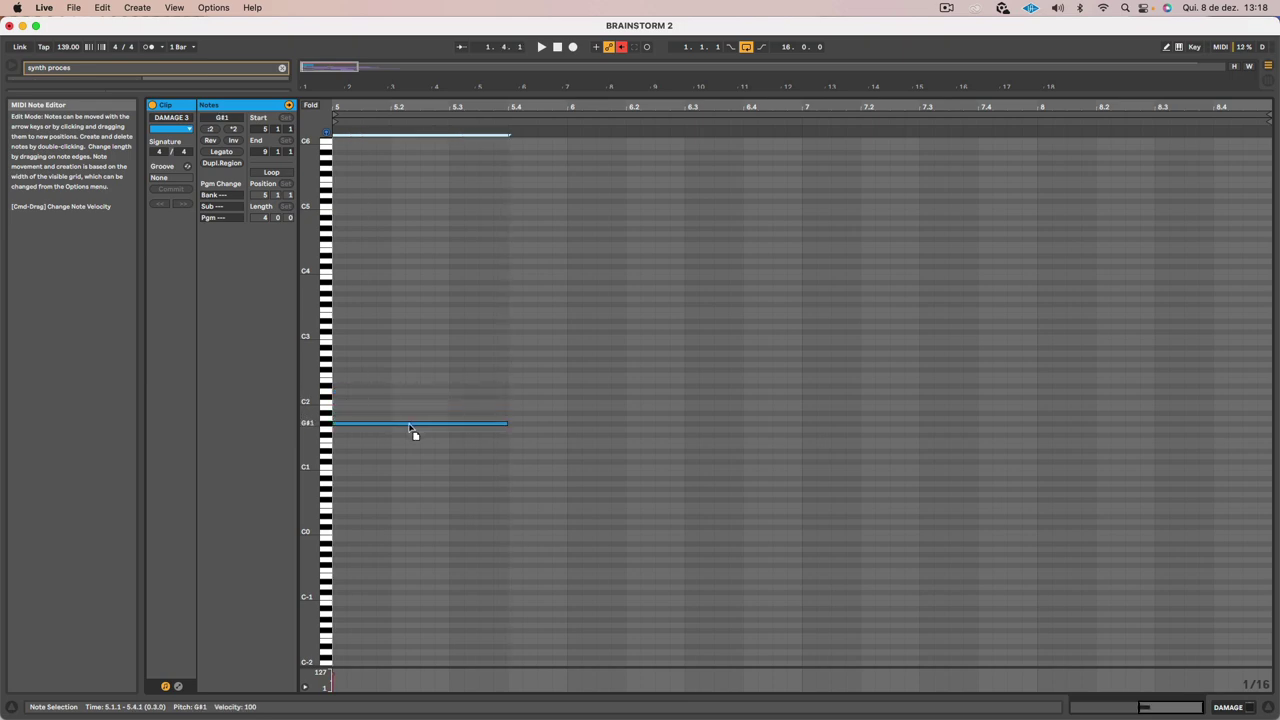
key(space)
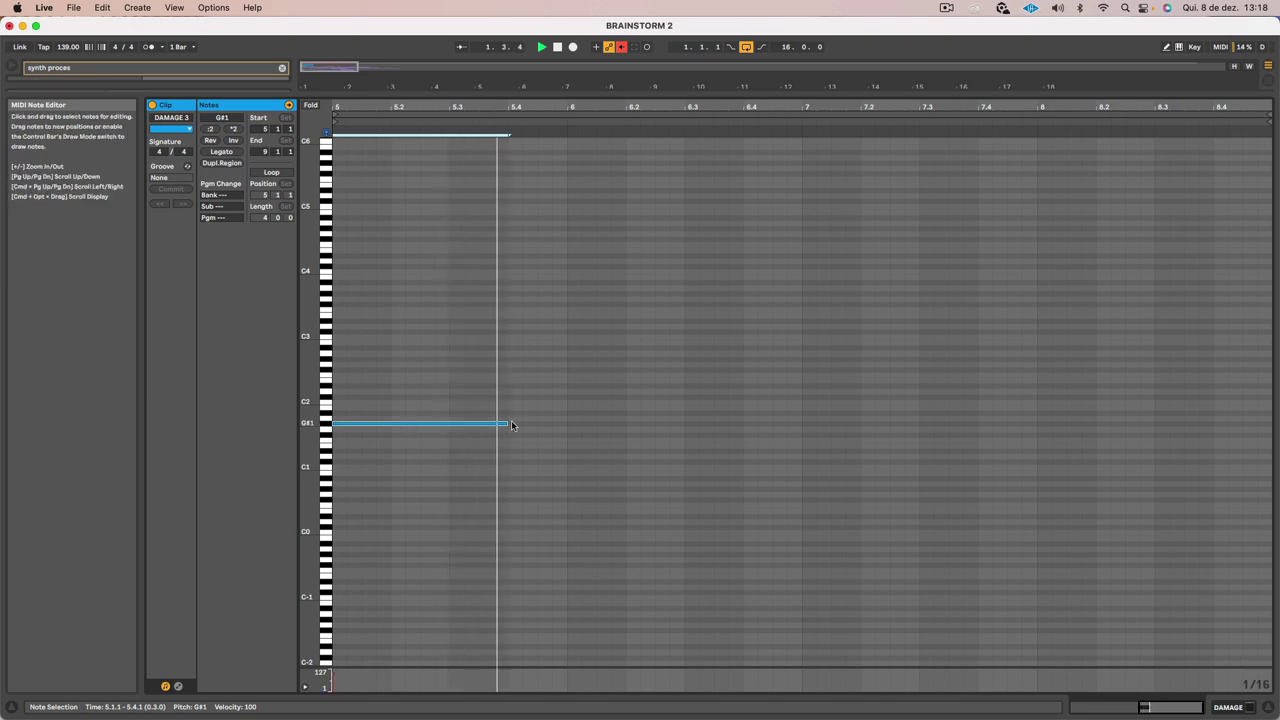
drag(485, 424, 477, 466)
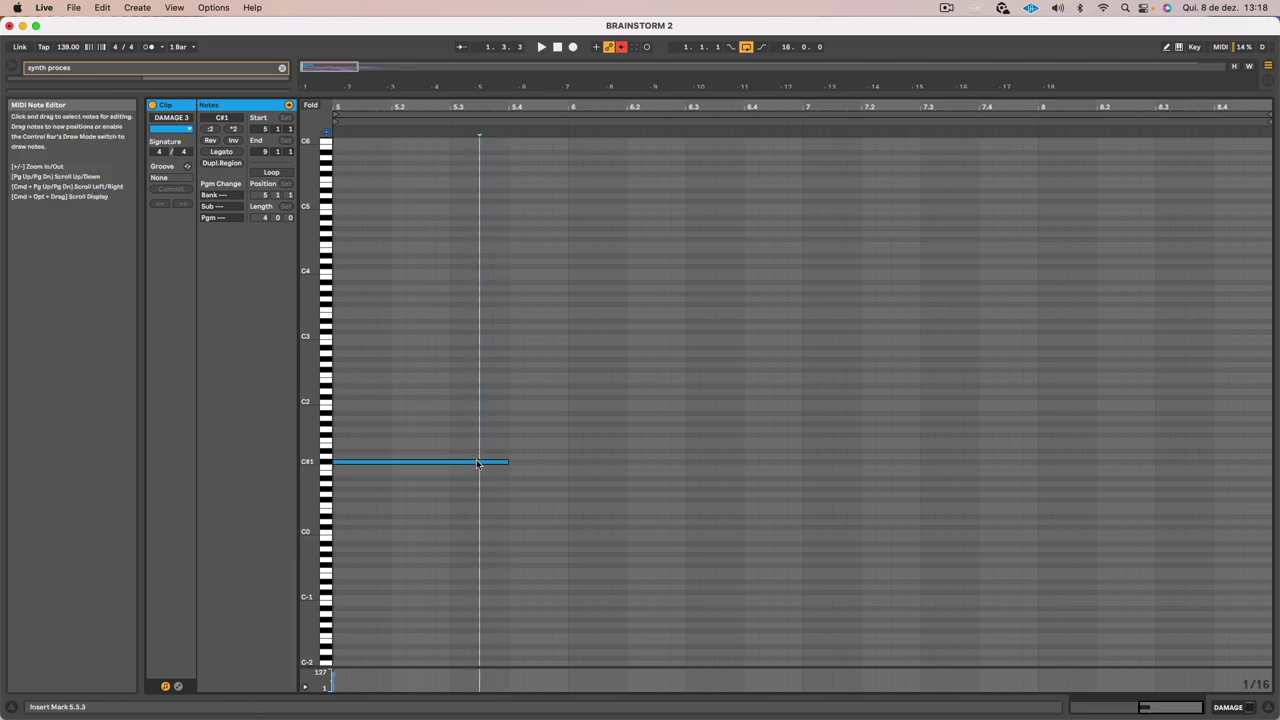
key(Up)
key(space)
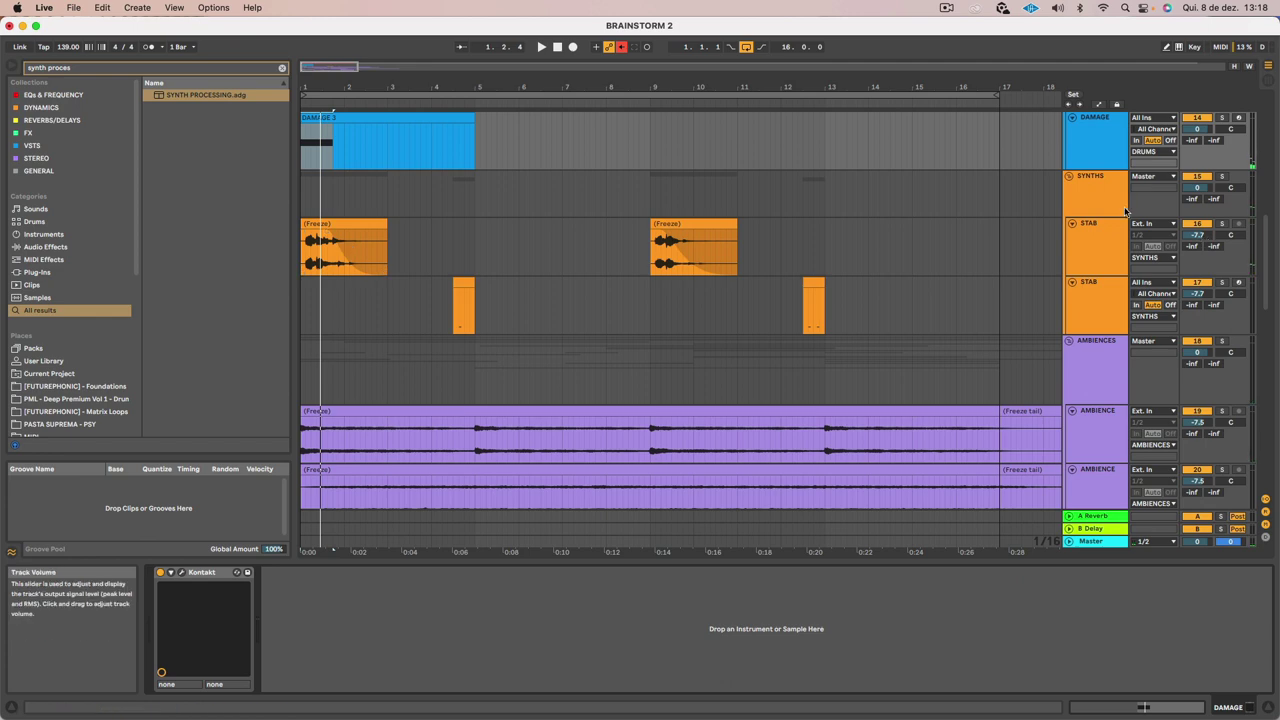
Replace the DAMAGE track's Kontakt instrument LPS Epic Organic Elements 03 with LPS Industrial Full from the Damage library
click(180, 576)
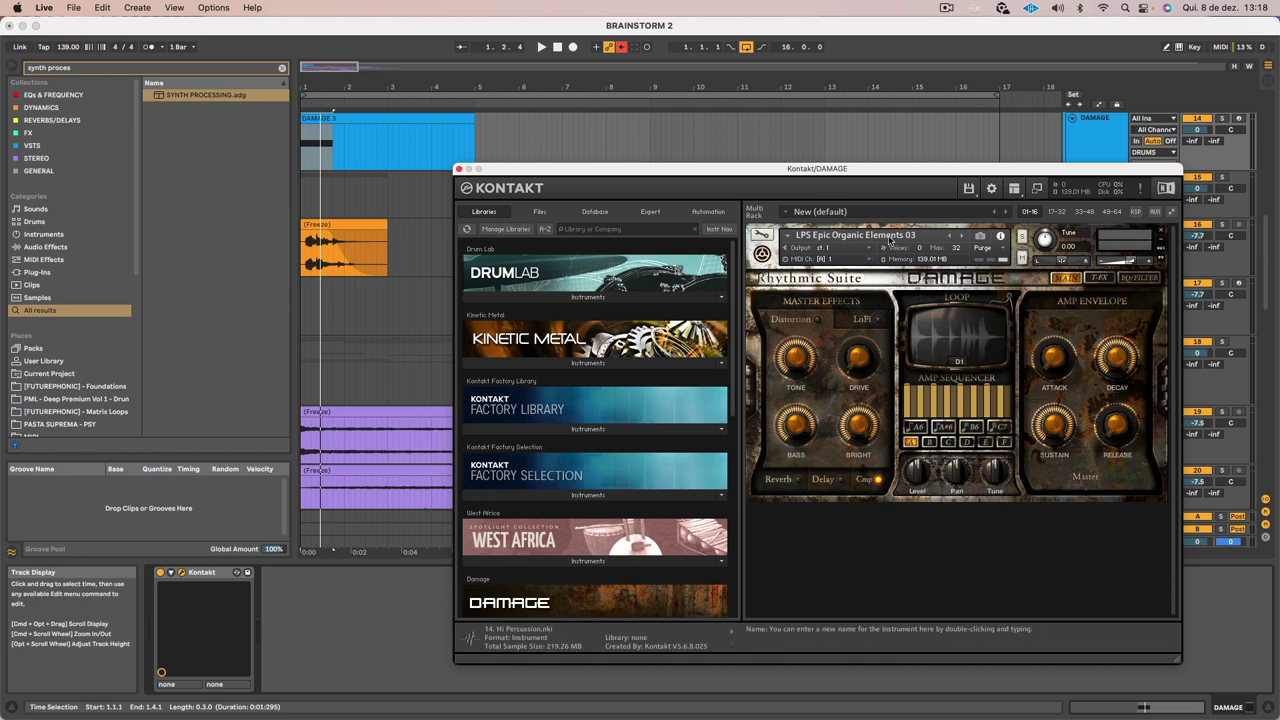
click(788, 236)
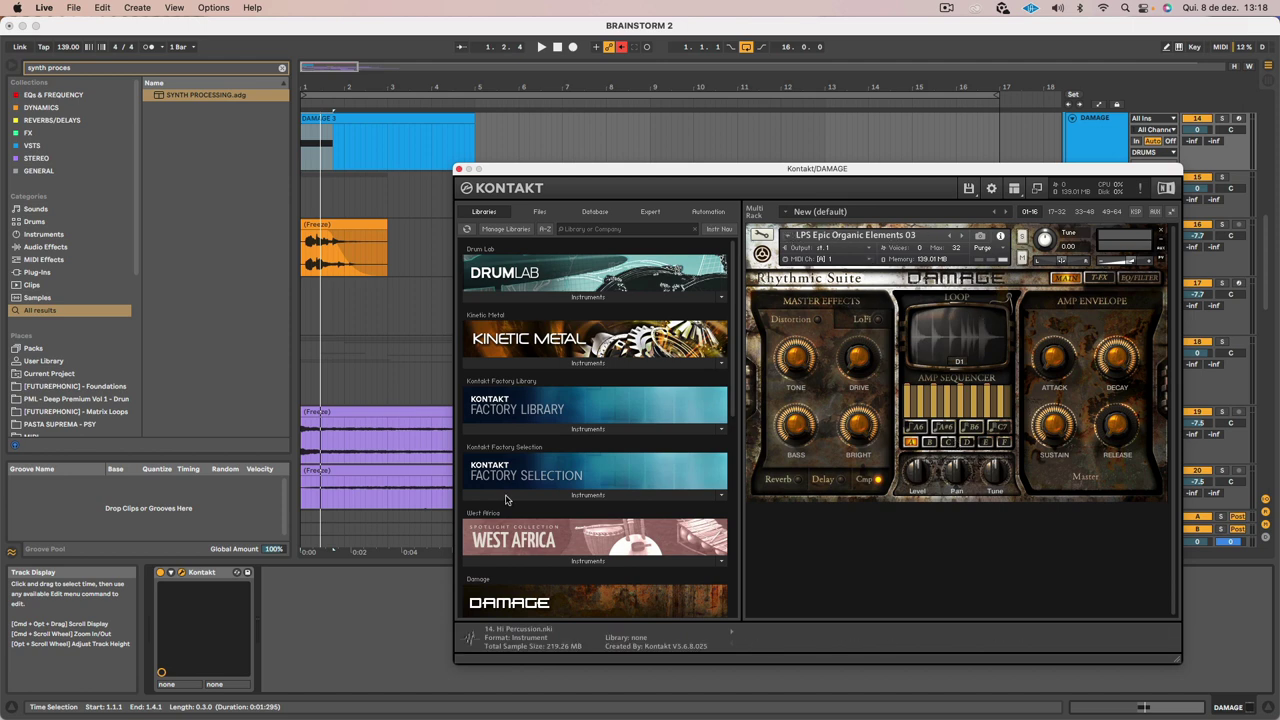
scroll(506, 499, down, 5)
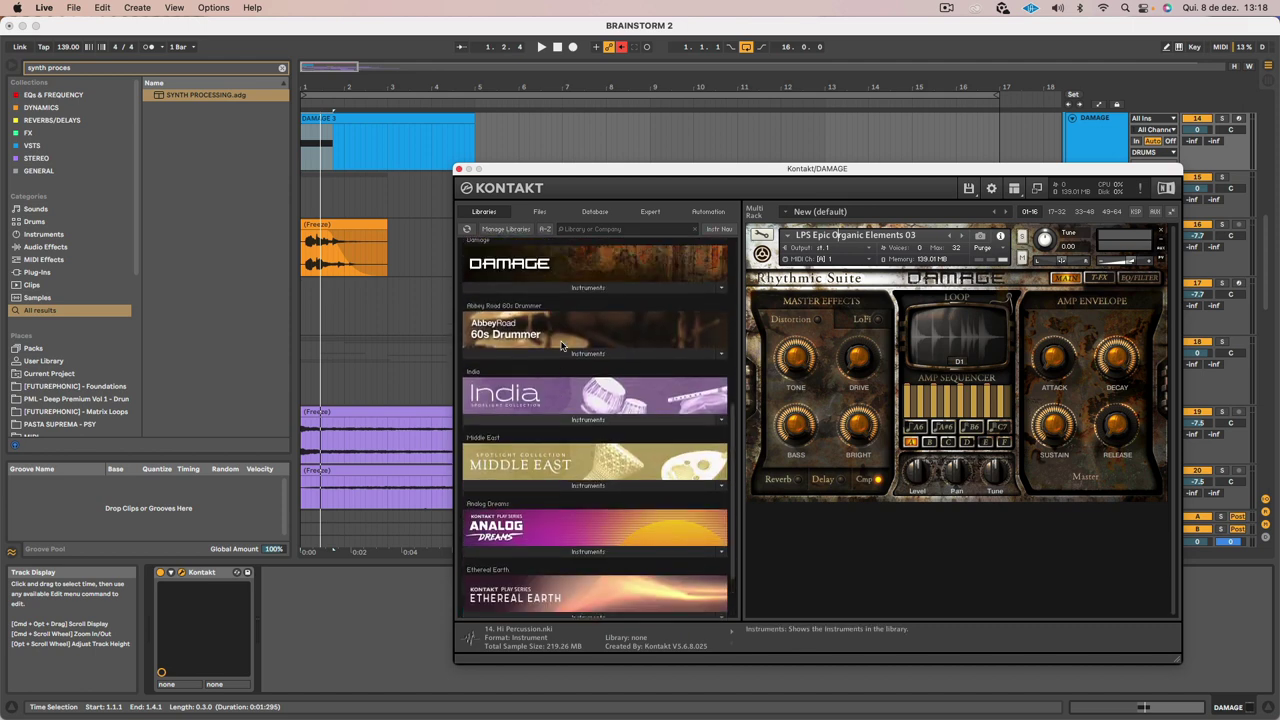
scroll(561, 347, up, 2)
click(596, 415)
scroll(605, 496, down, 1)
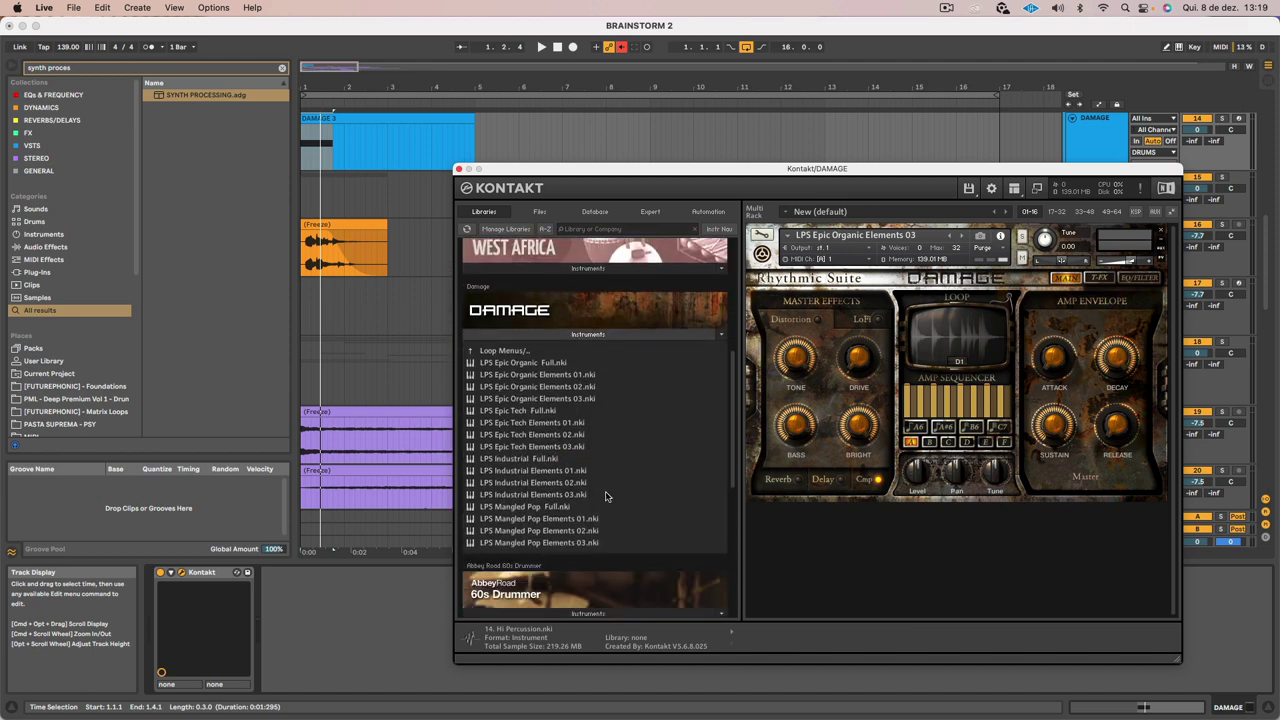
click(524, 472)
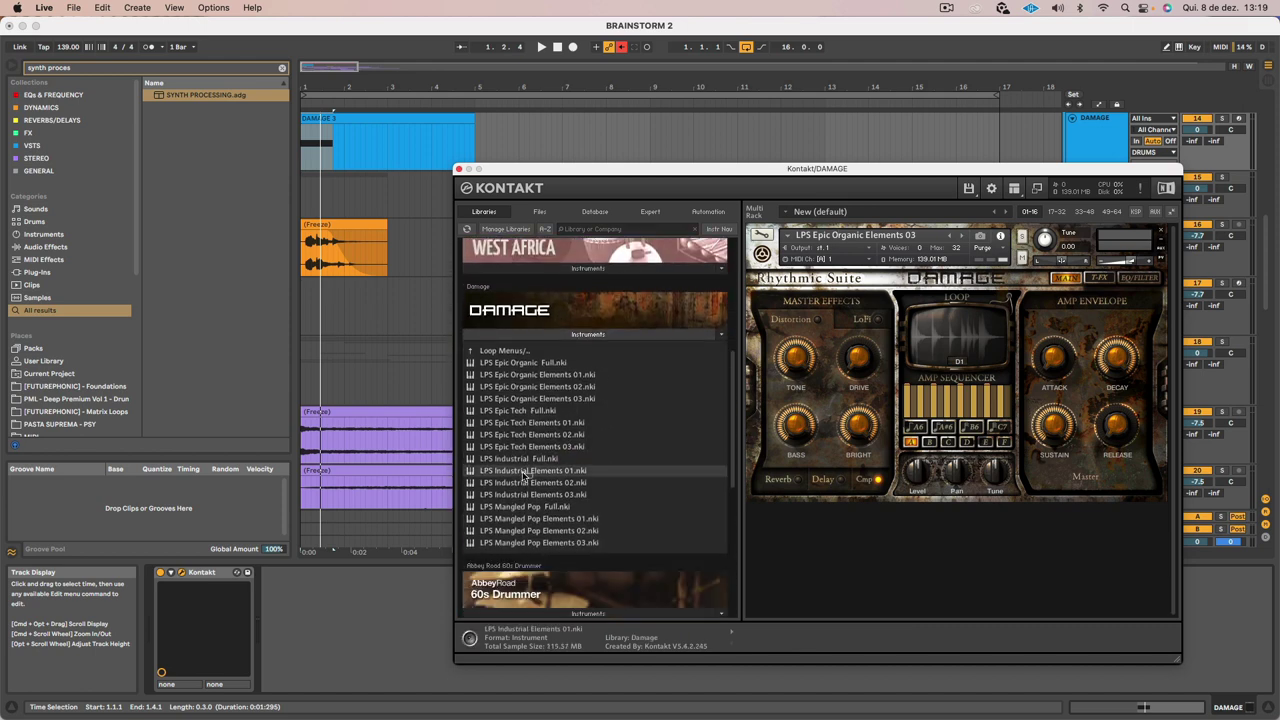
click(1161, 233)
click(559, 508)
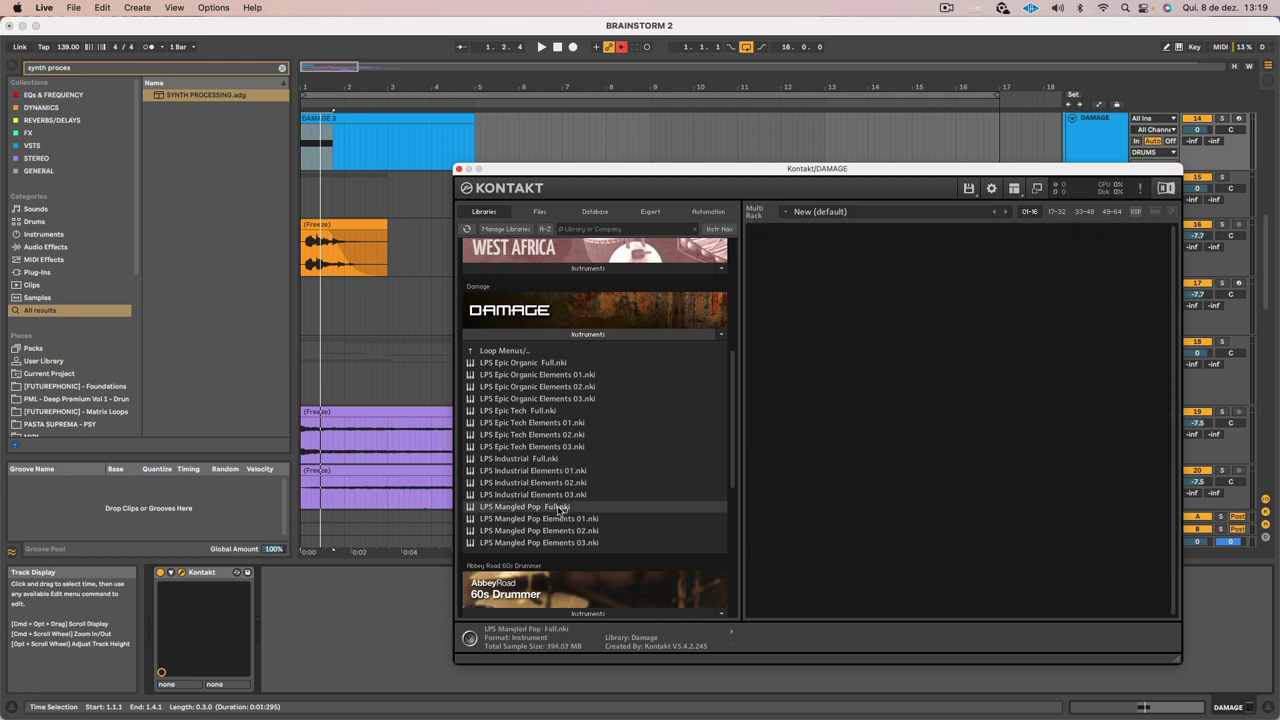
click(549, 460)
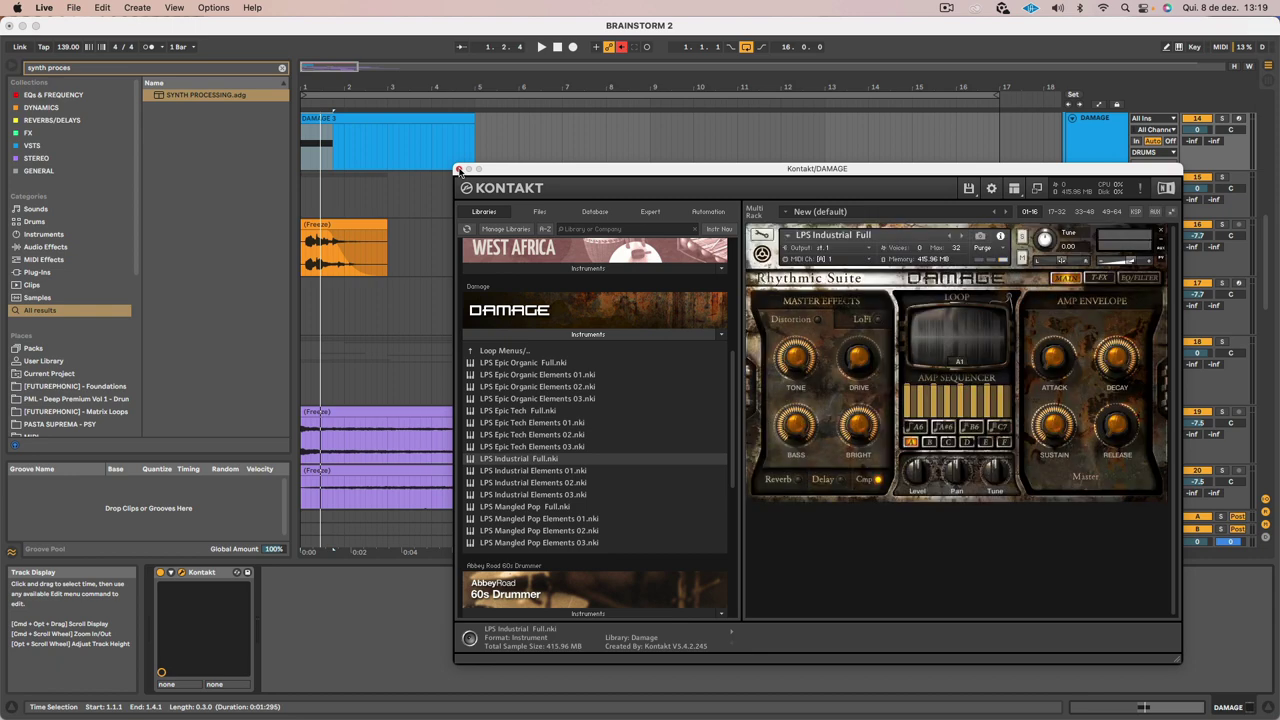
click(458, 170)
Move the DAMAGE 3 clip's note up to C#2 and listen to the industrial loop at that pitch
double_click(371, 117)
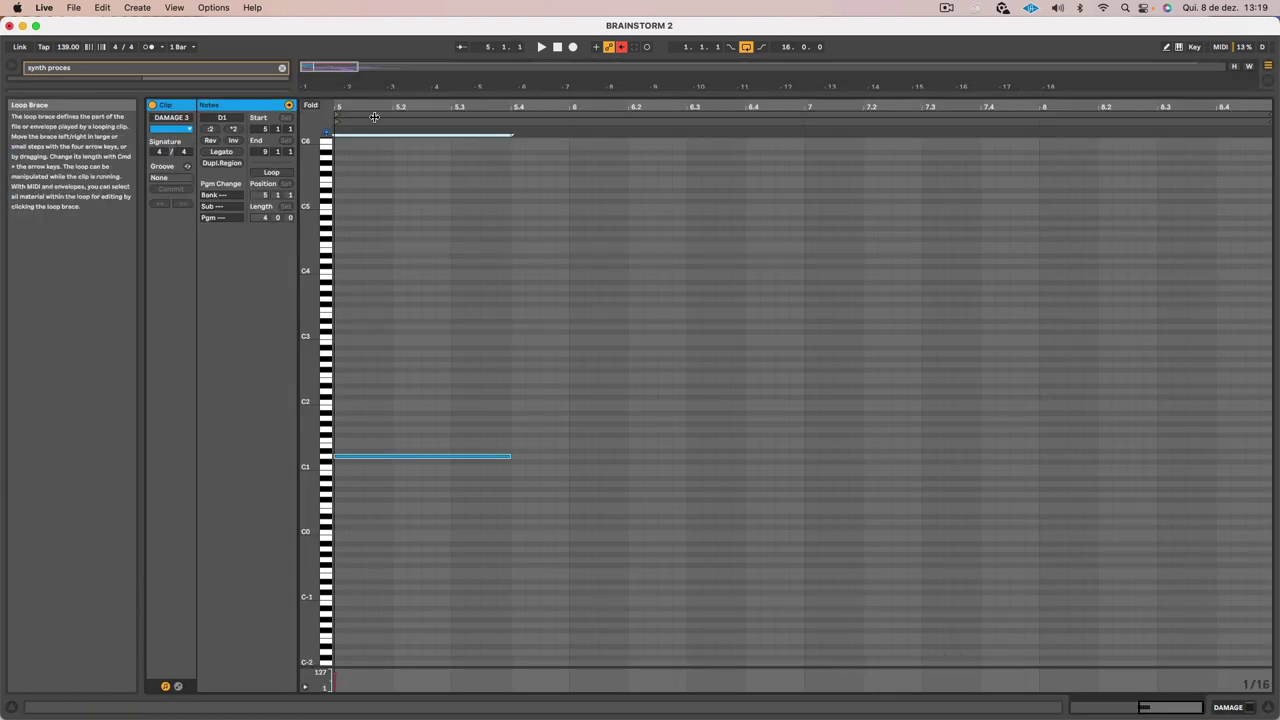
drag(602, 369, 399, 551)
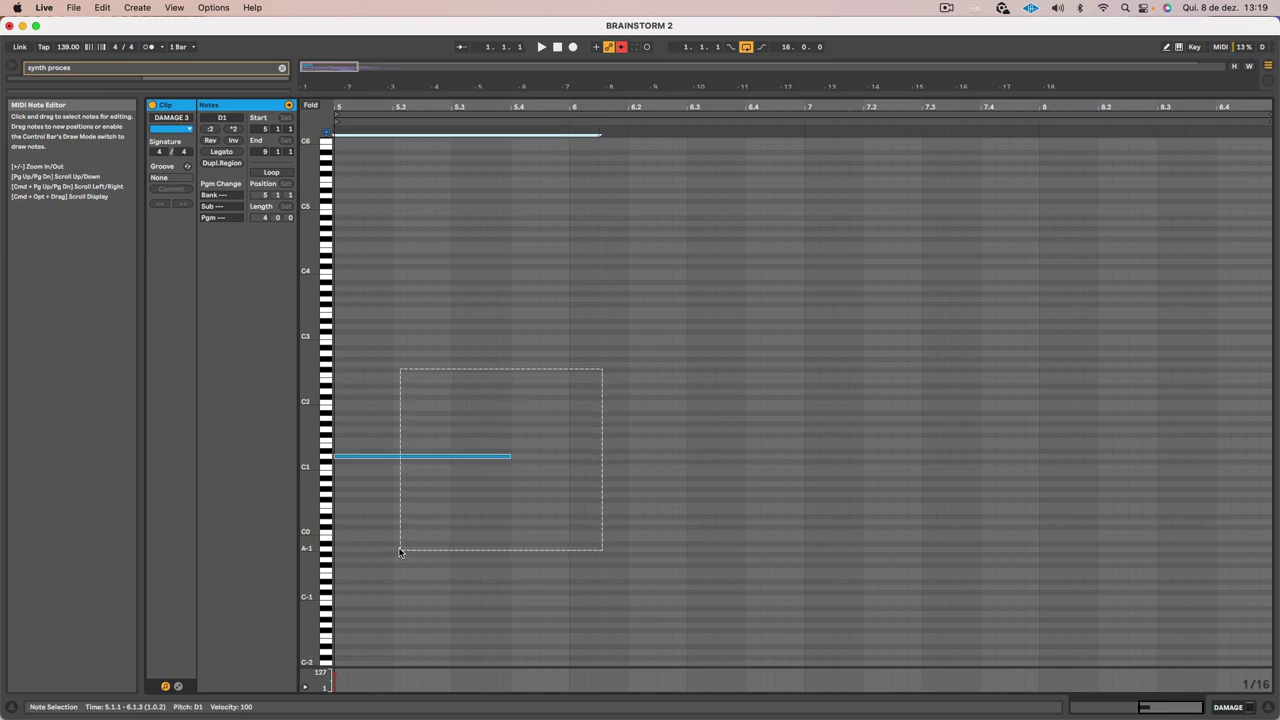
click(362, 458)
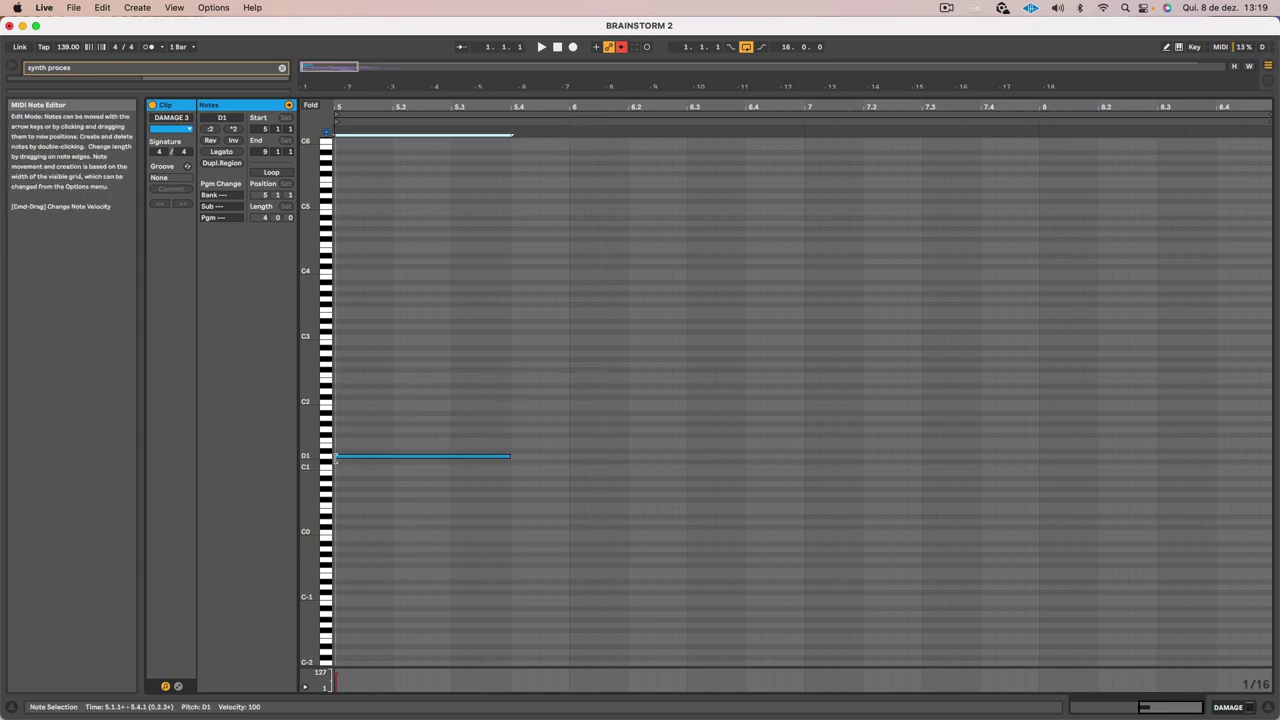
drag(361, 458, 368, 410)
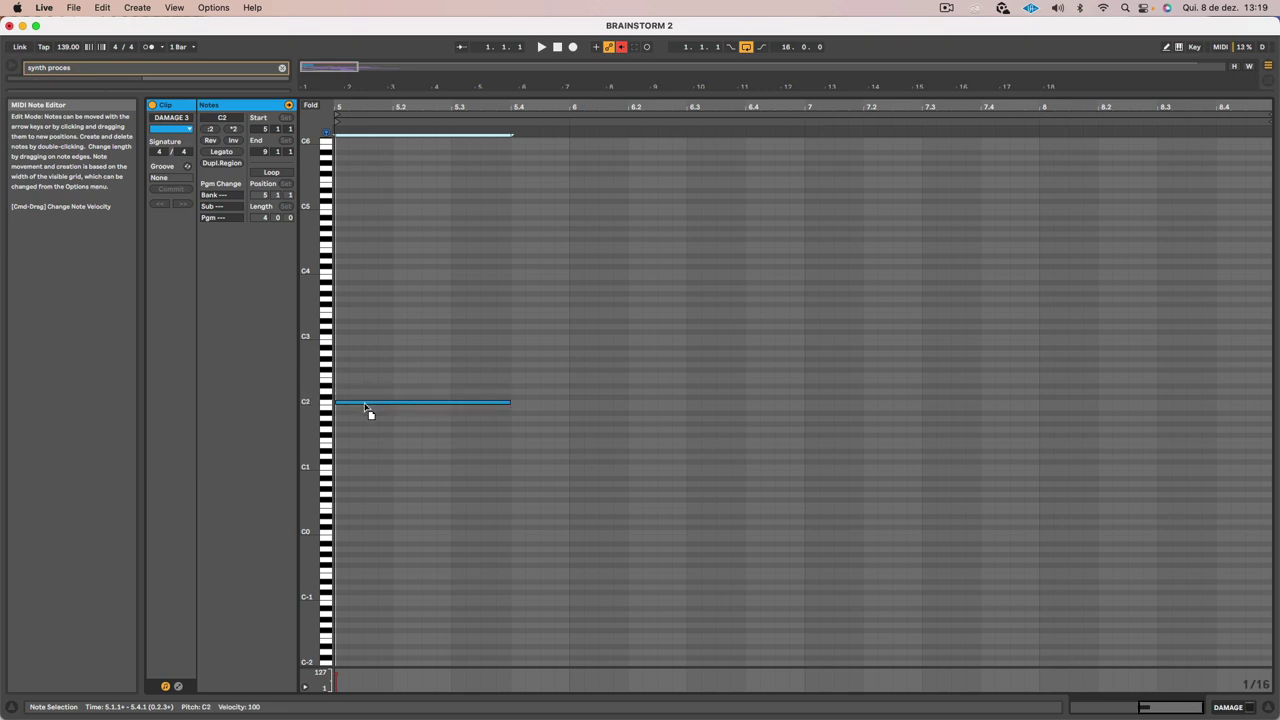
key(space)
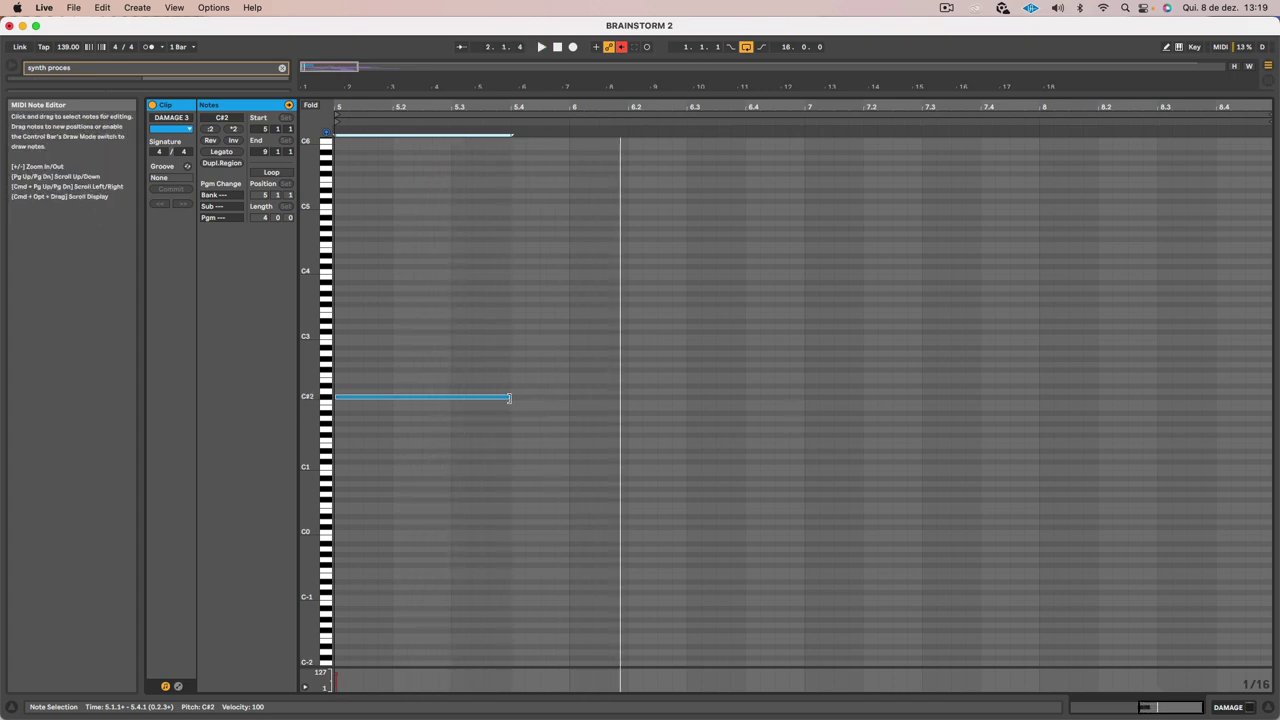
Lengthen the C#2 note to the clip's end at 9.1.1 and play it through
drag(508, 398, 1142, 398)
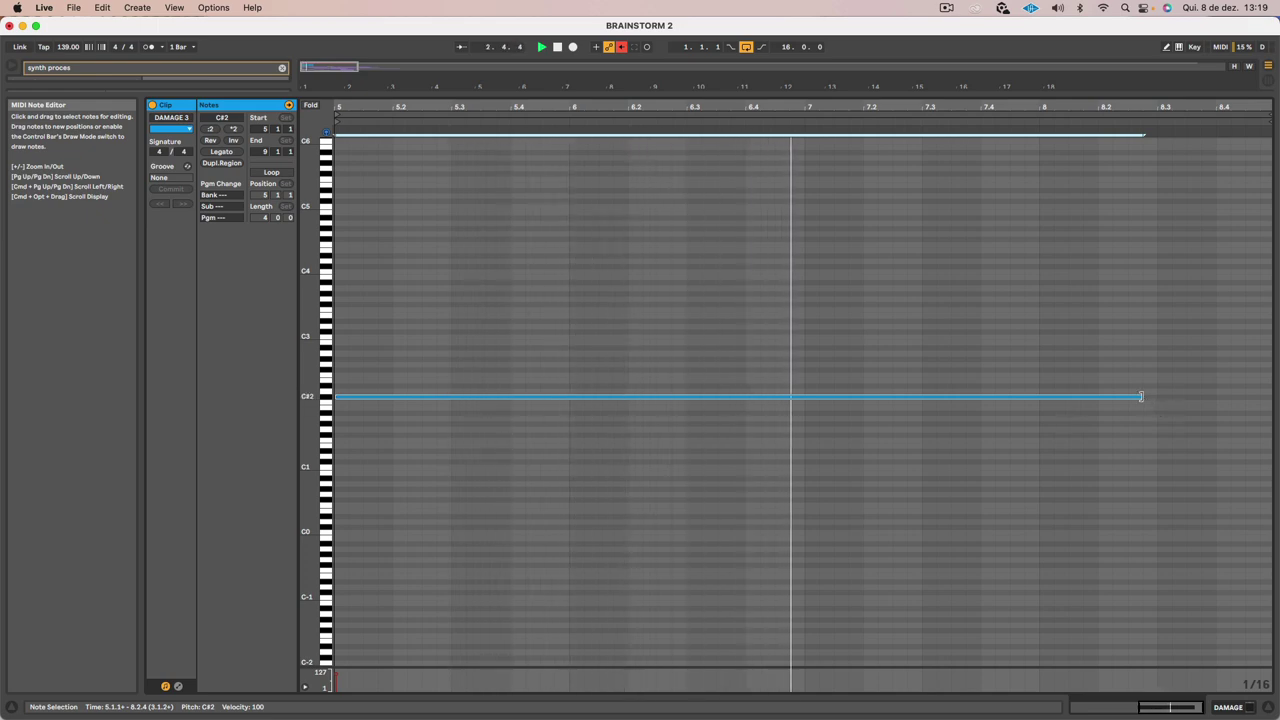
drag(1141, 397, 1232, 407)
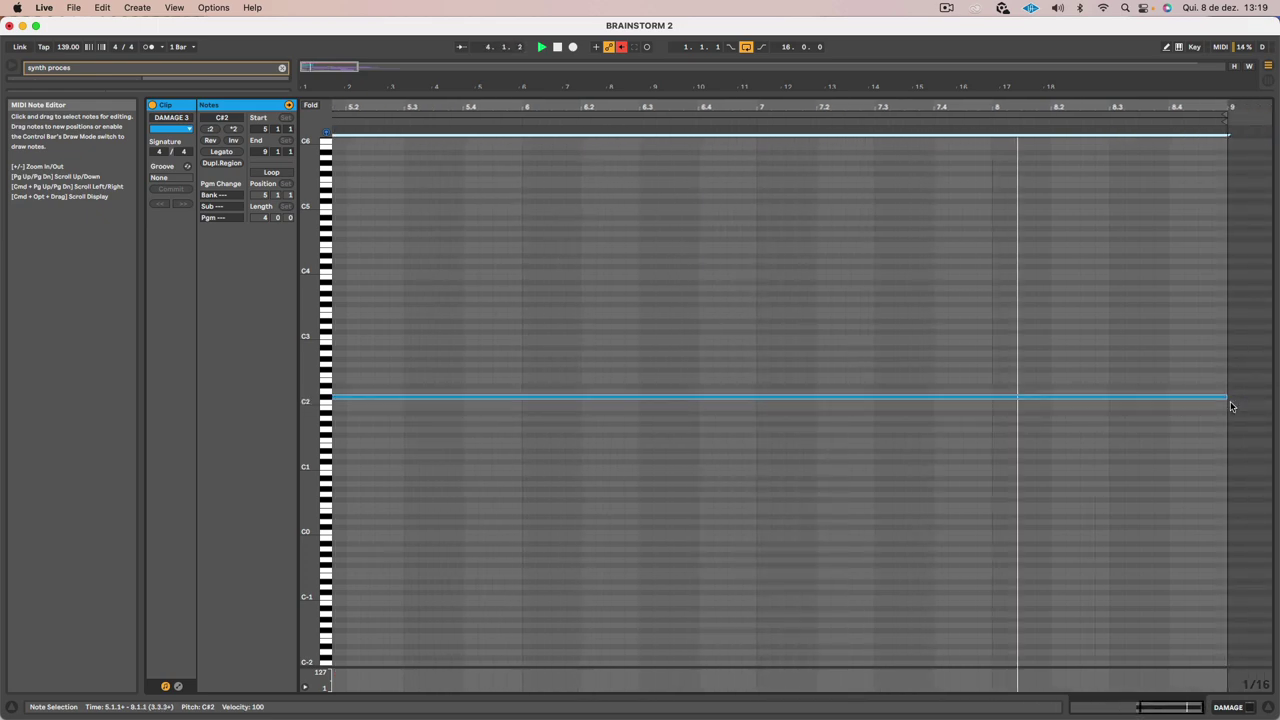
key(space)
Raise the long note by semitones from D2 to F#2, playing the industrial loops along the way
key(Up)
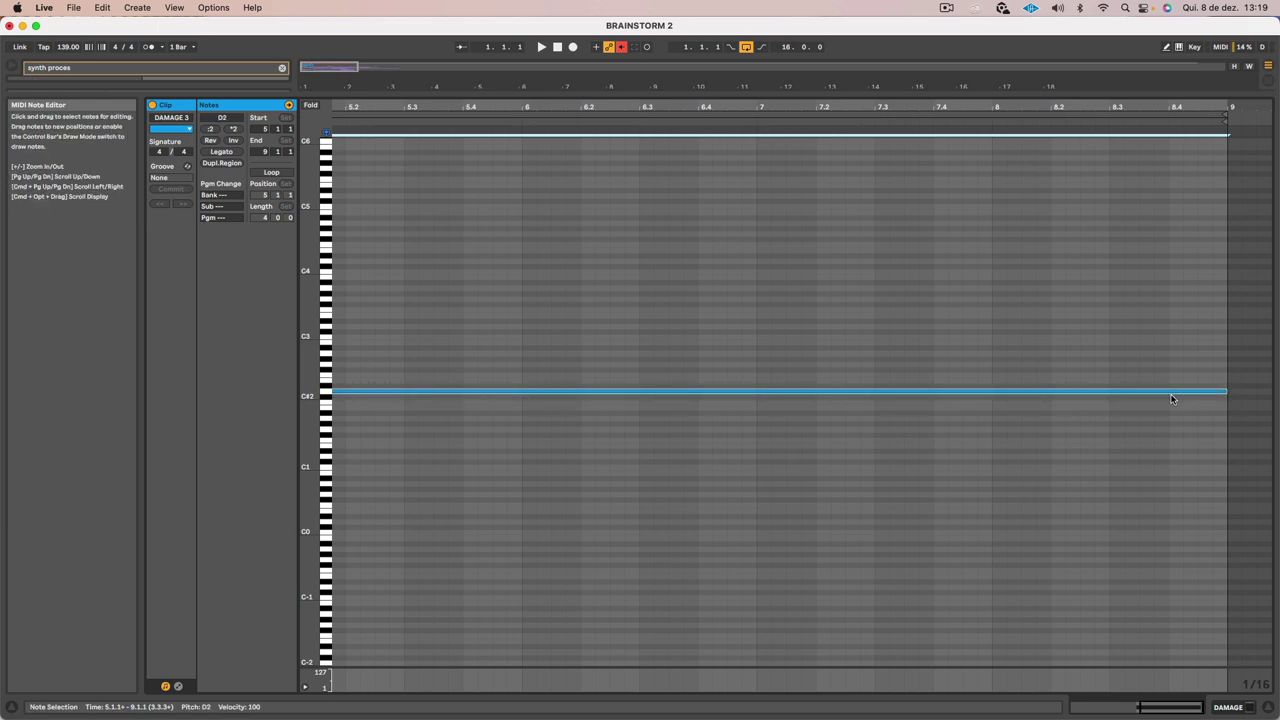
key(Up)
key(Up)
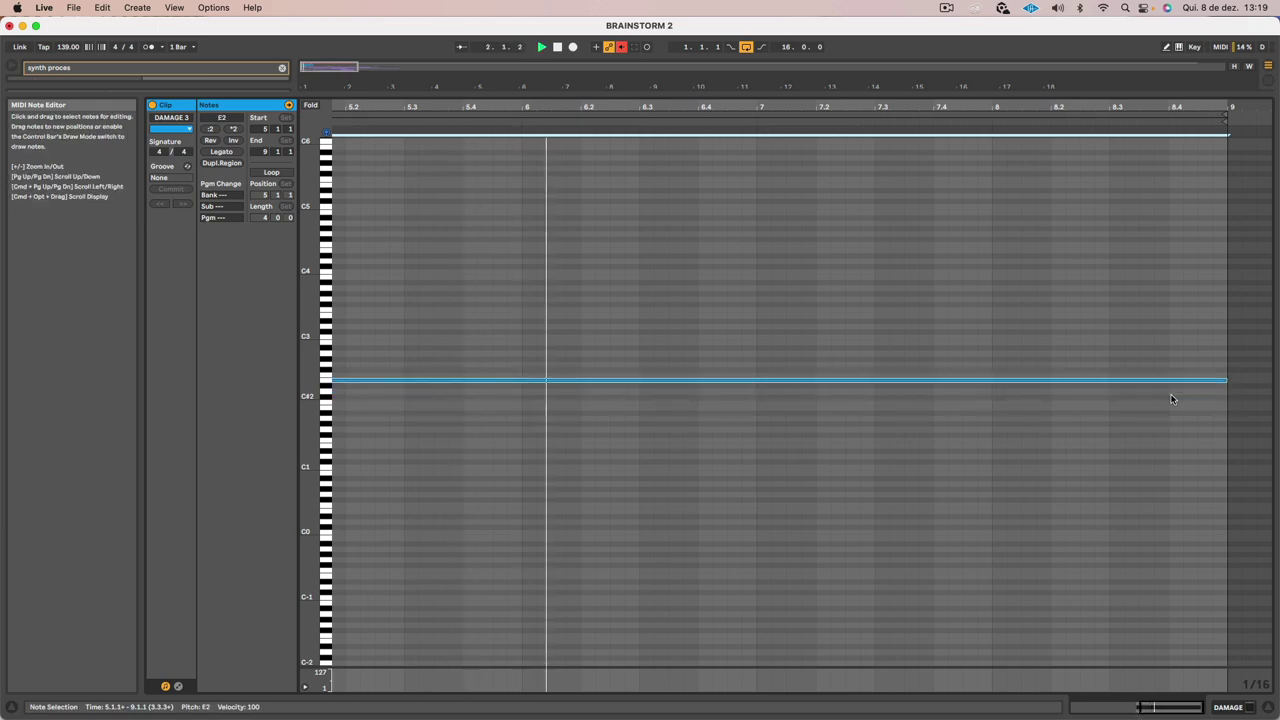
key(Up)
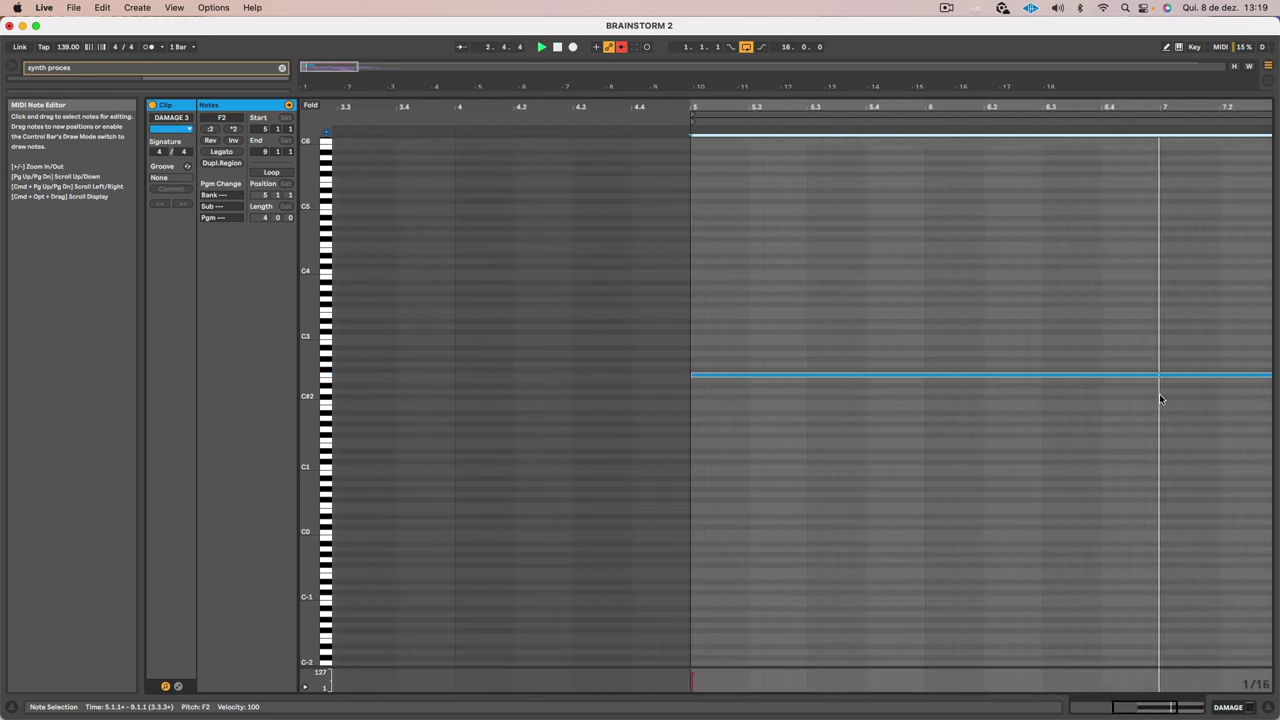
key(Up)
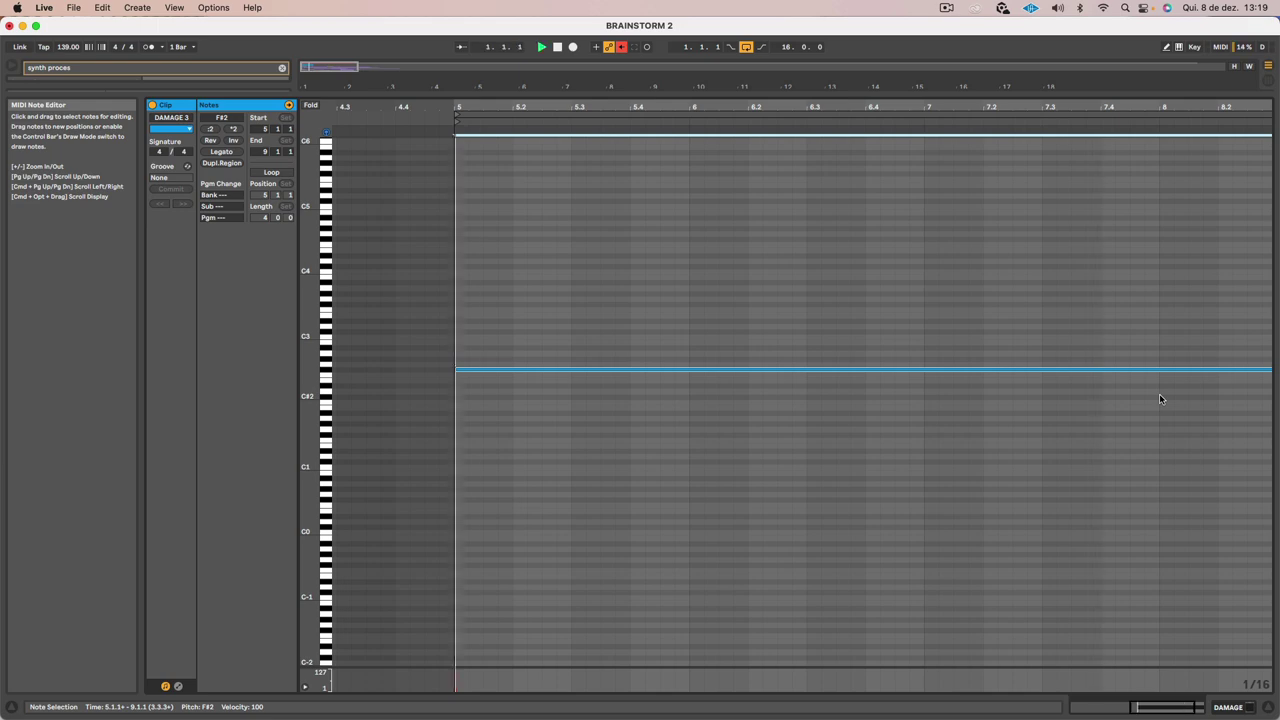
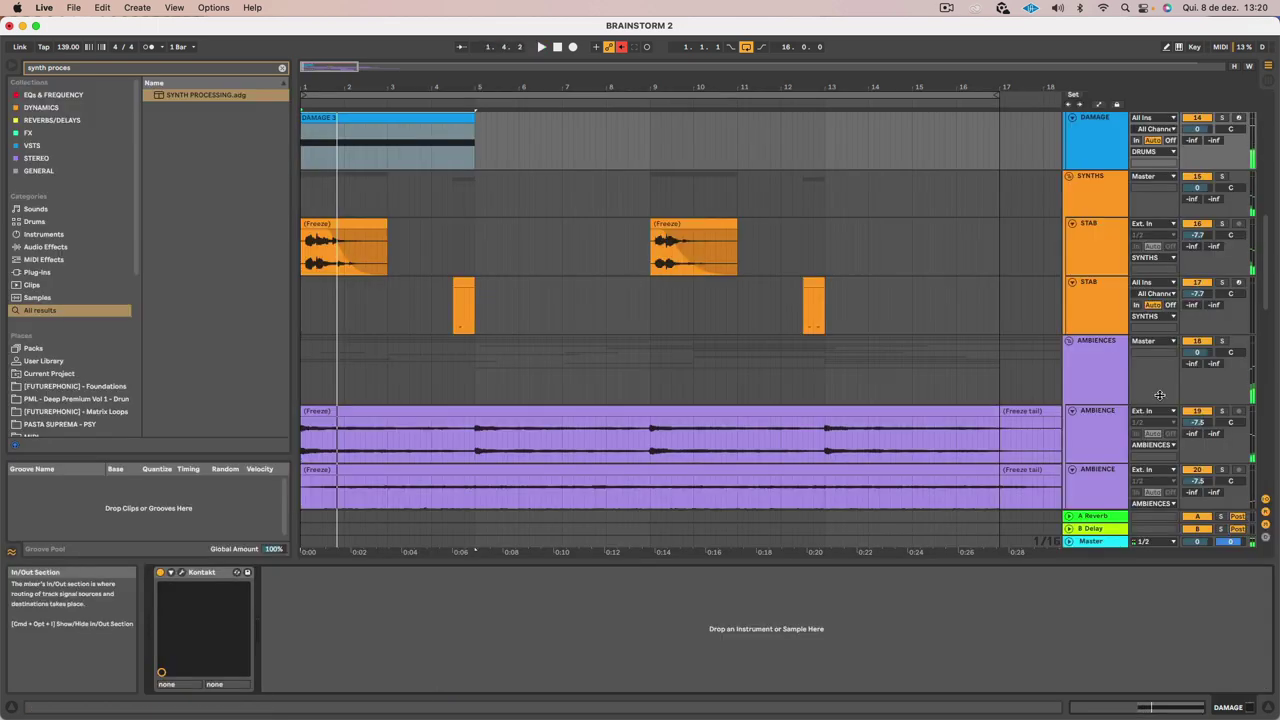
Insert an audio track below the DAMAGE track with Resampling as its input, and solo DAMAGE
scroll(1037, 265, up, 3)
click(1095, 280)
right_click(1110, 280)
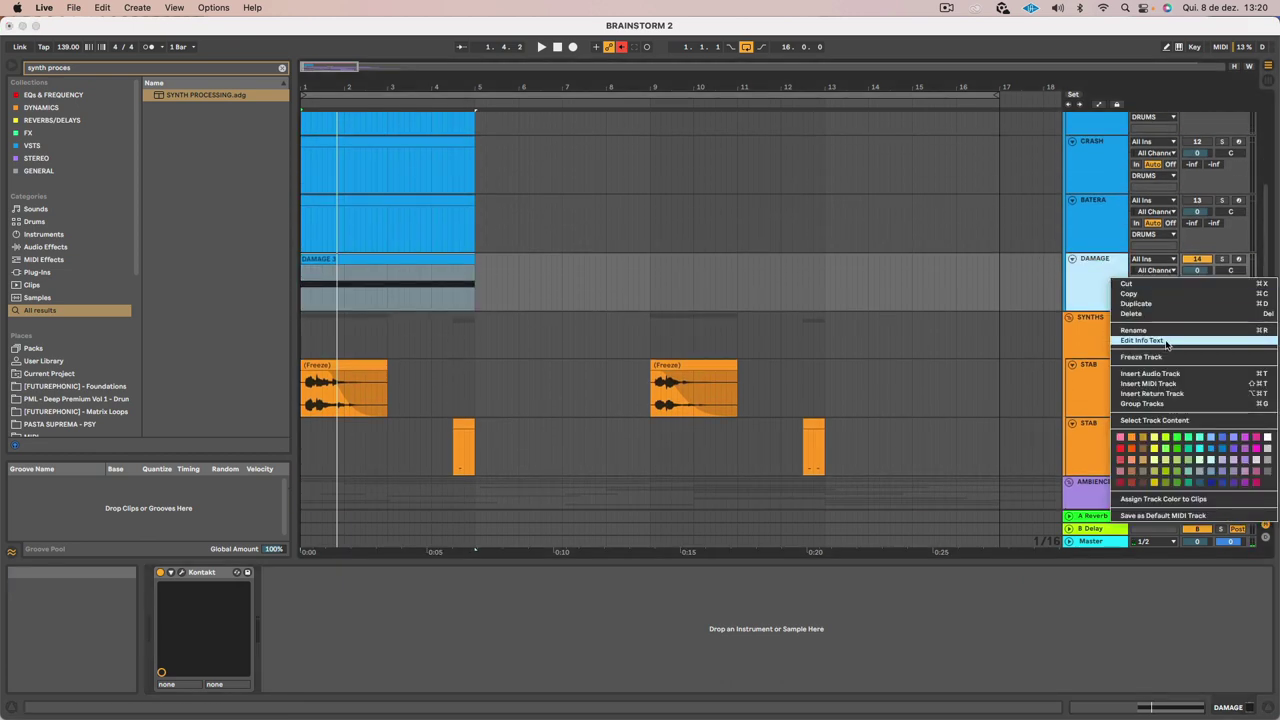
click(1150, 373)
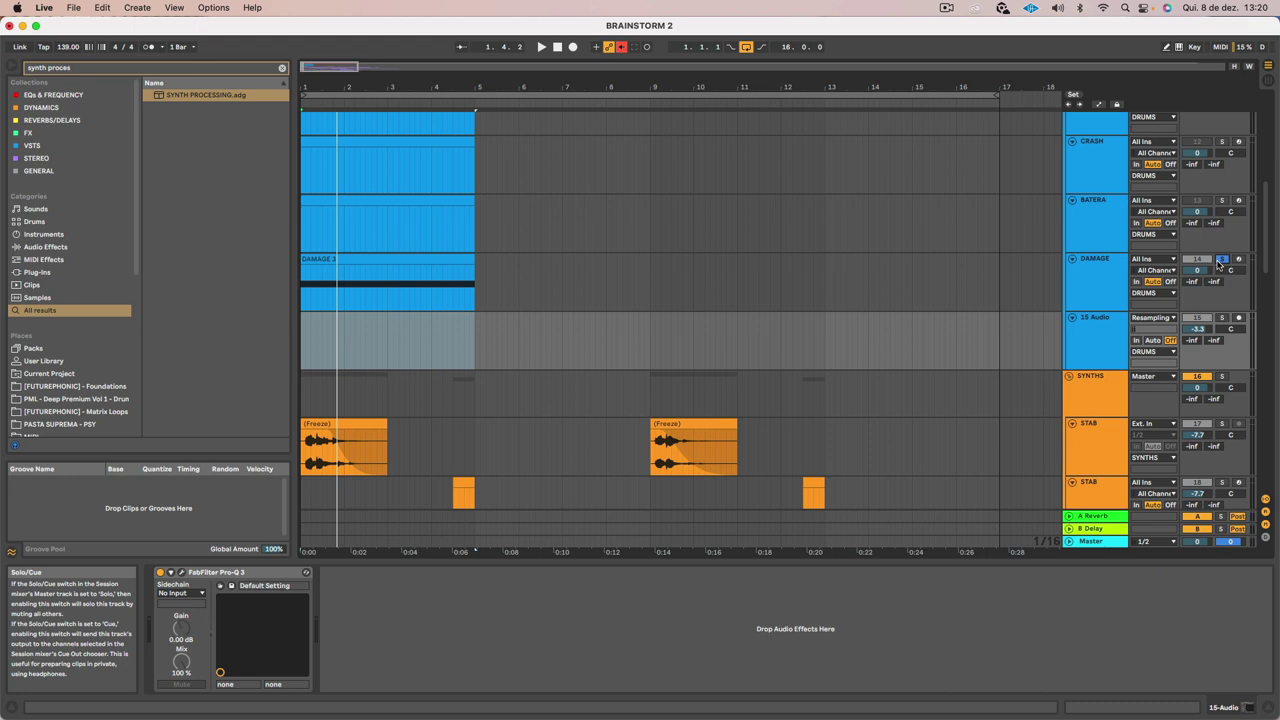
Arm the new 15 Audio track and record four bars of the soloed DAMAGE loop into it
click(1238, 317)
click(573, 47)
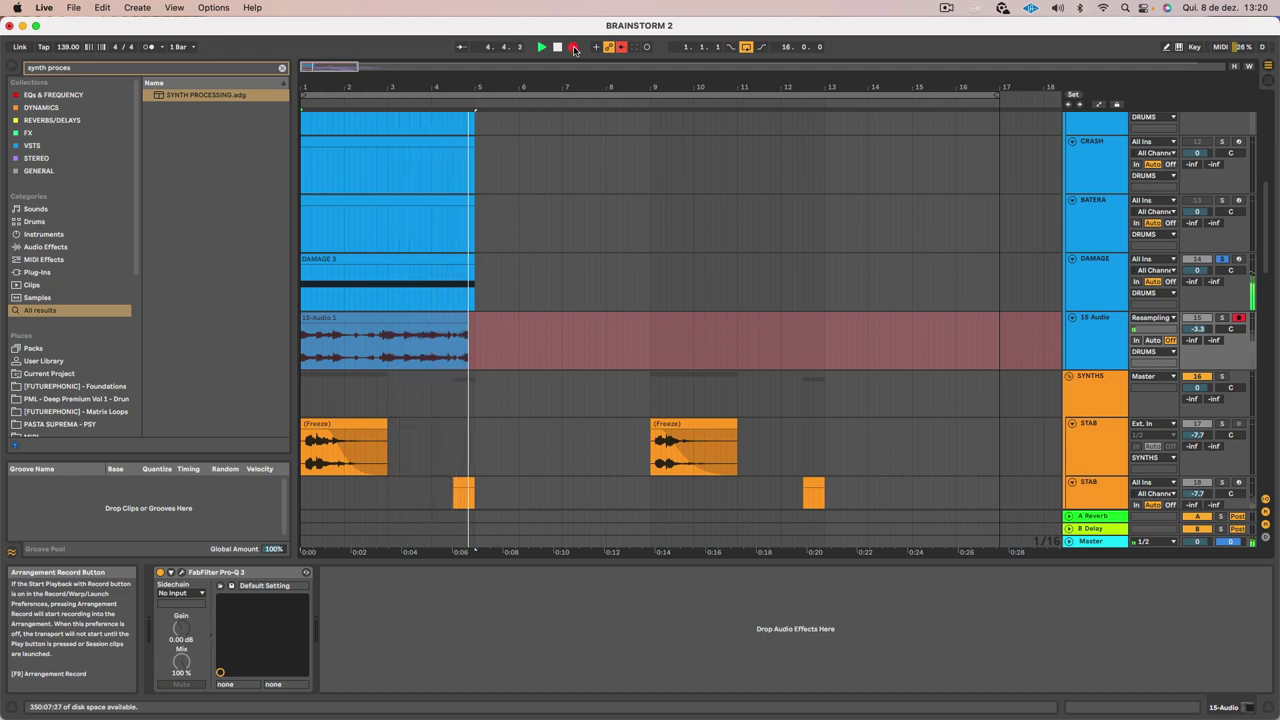
click(574, 48)
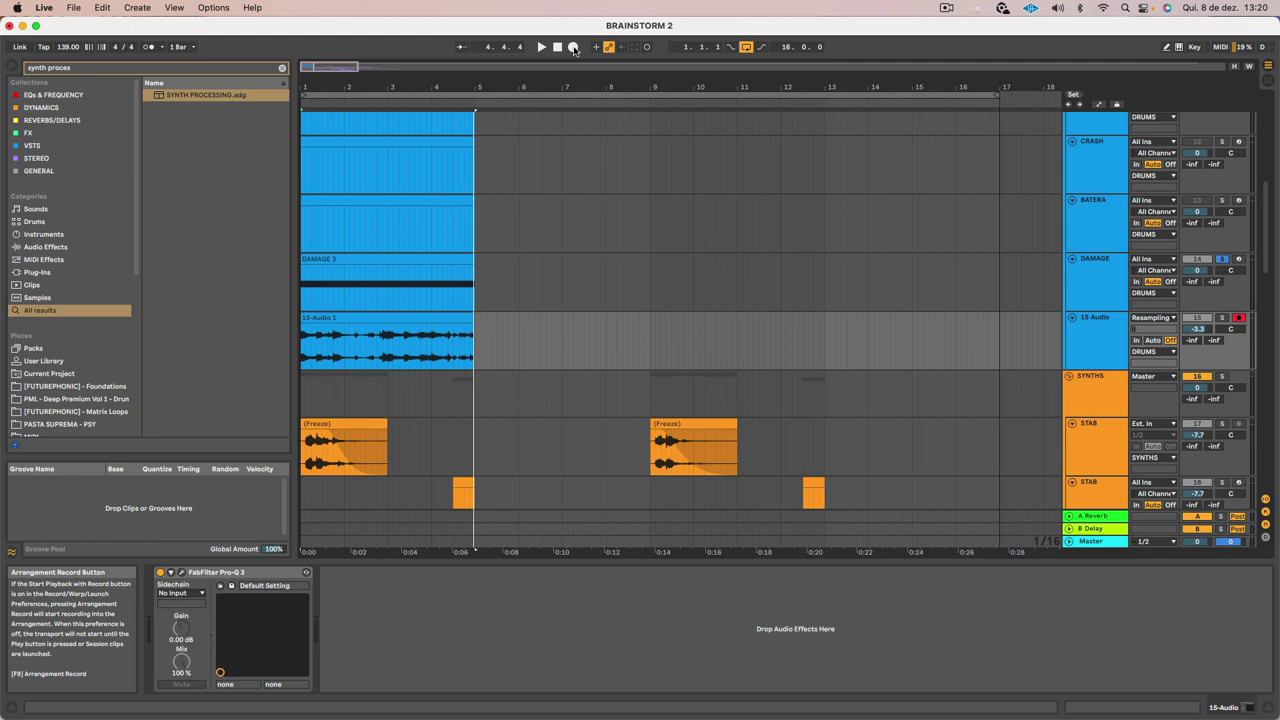
Add an empty resampling audio track between the DAMAGE track and the track holding the recorded loop
click(414, 320)
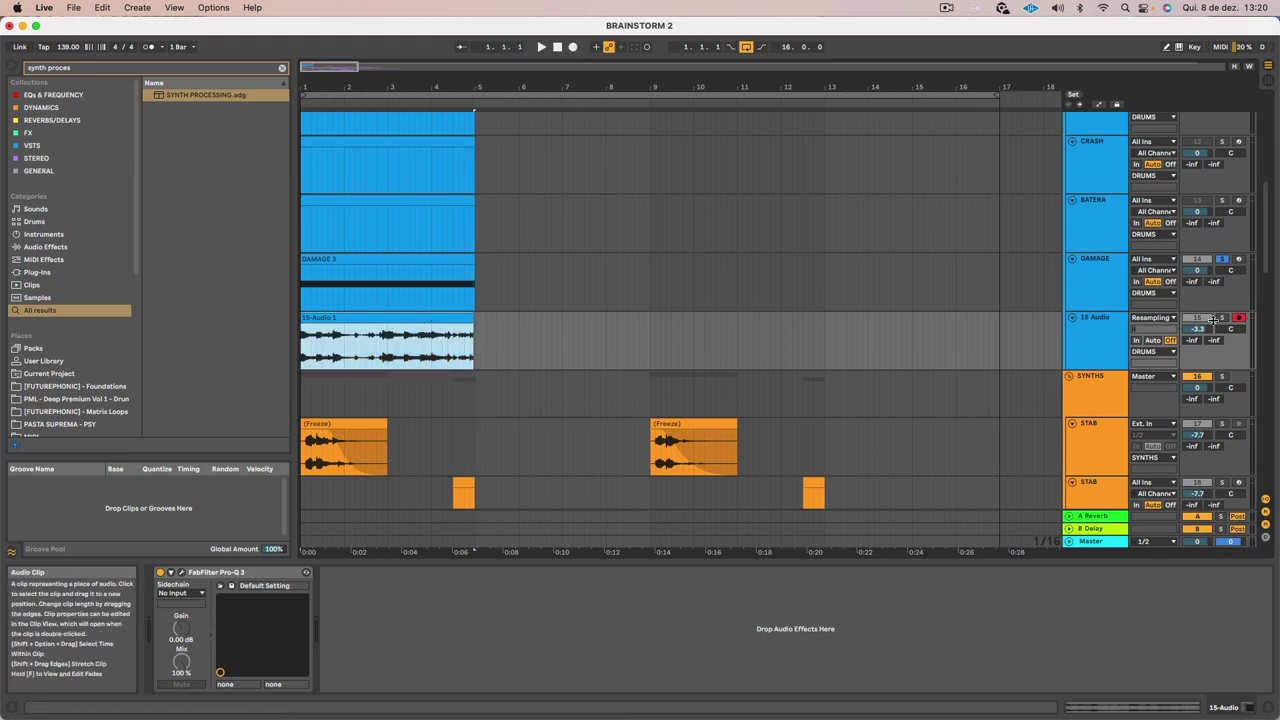
click(1080, 335)
right_click(1080, 335)
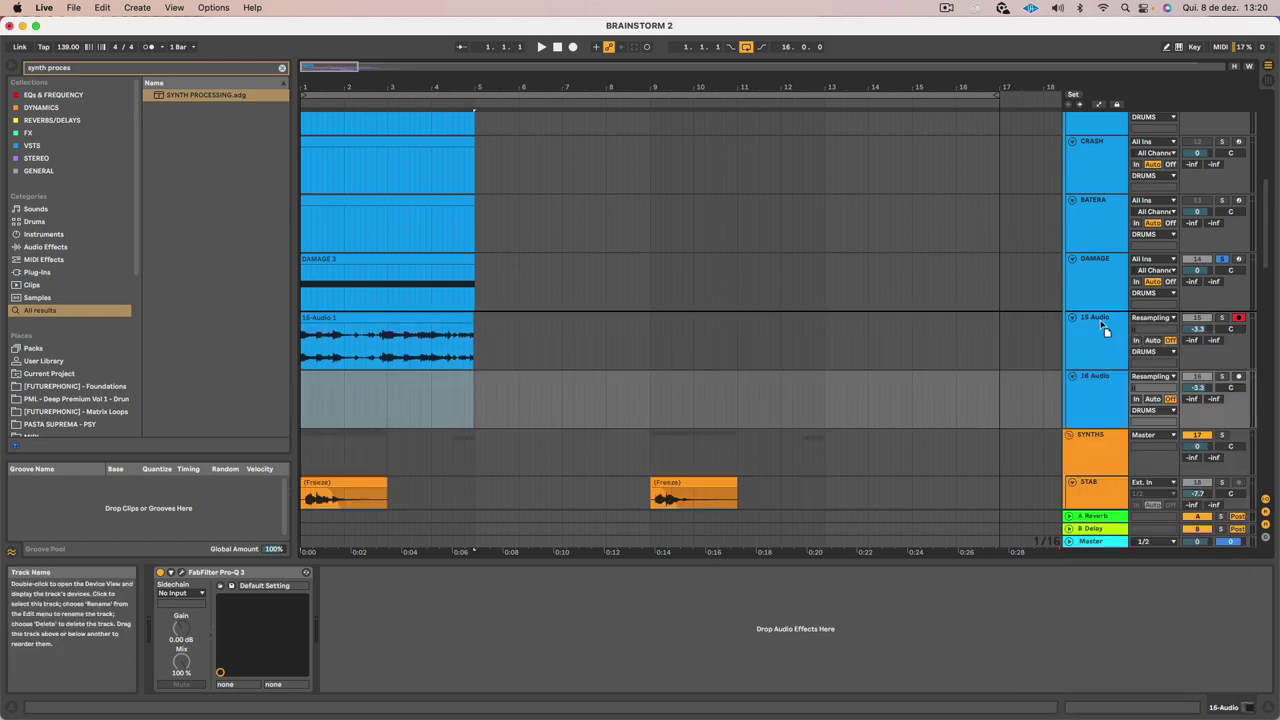
Raise the long note in the DAMAGE 3 clip to G#2 and play that industrial loop
click(1099, 277)
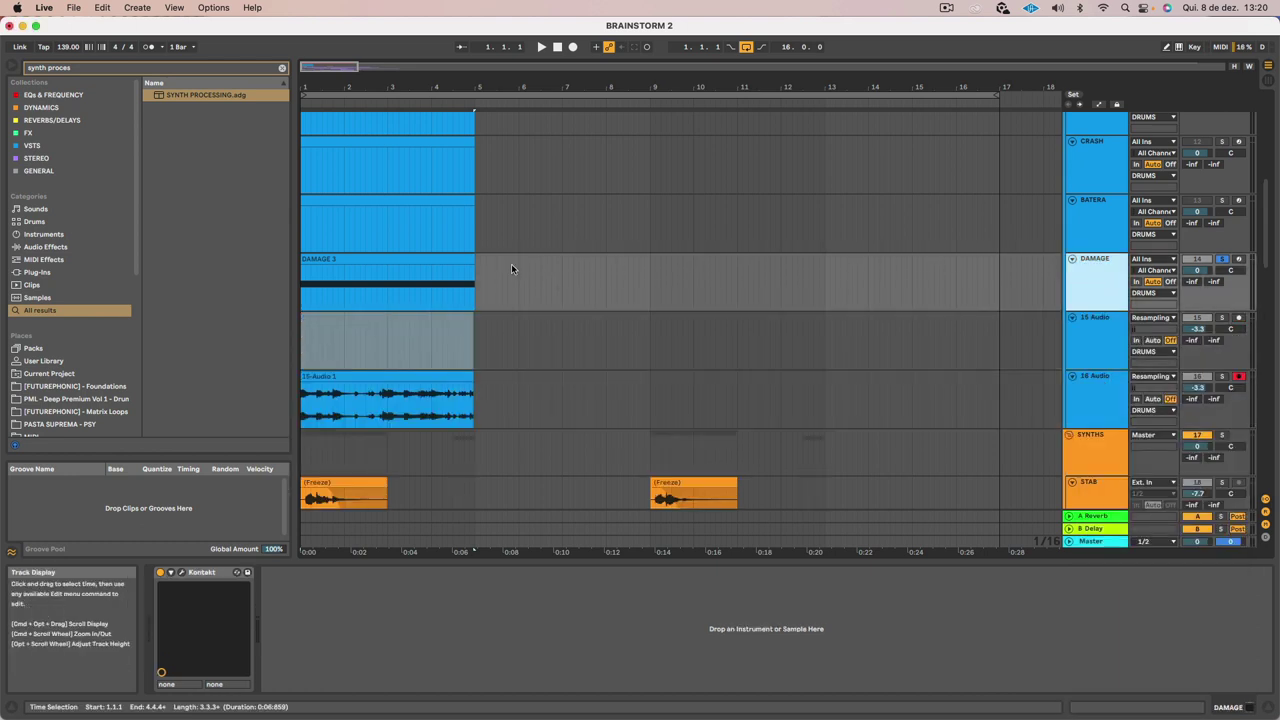
click(453, 259)
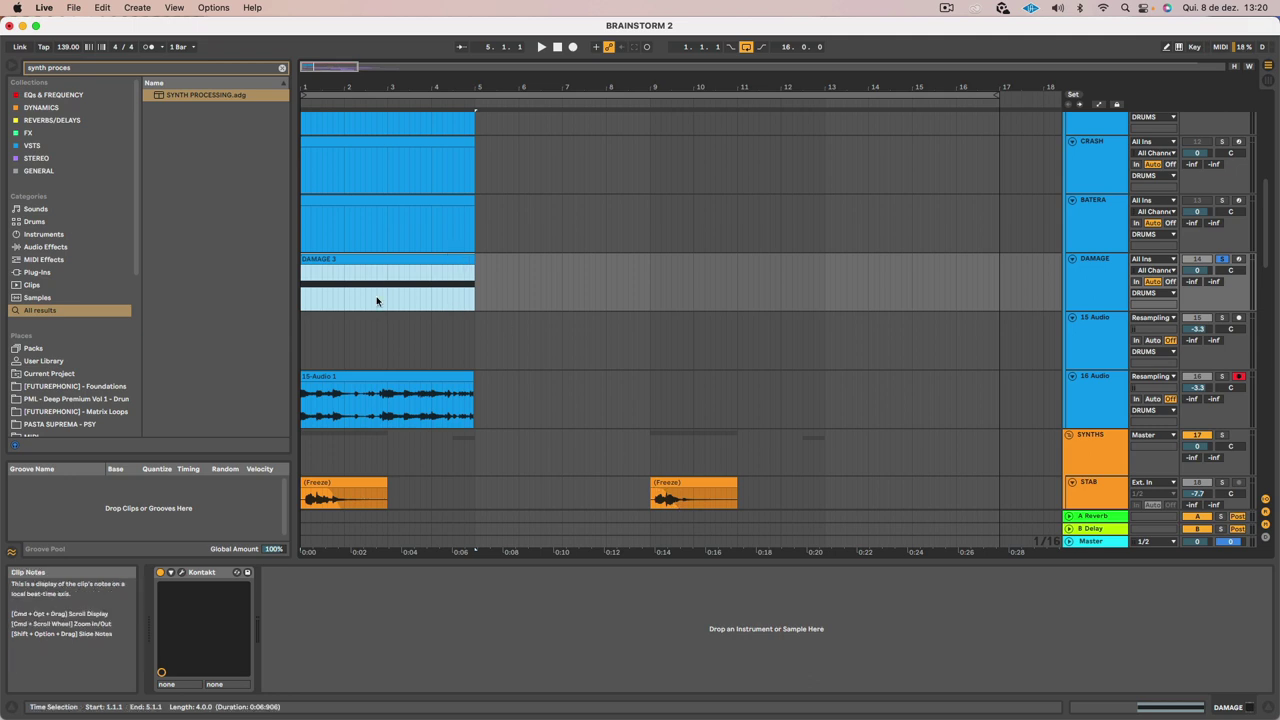
double_click(381, 268)
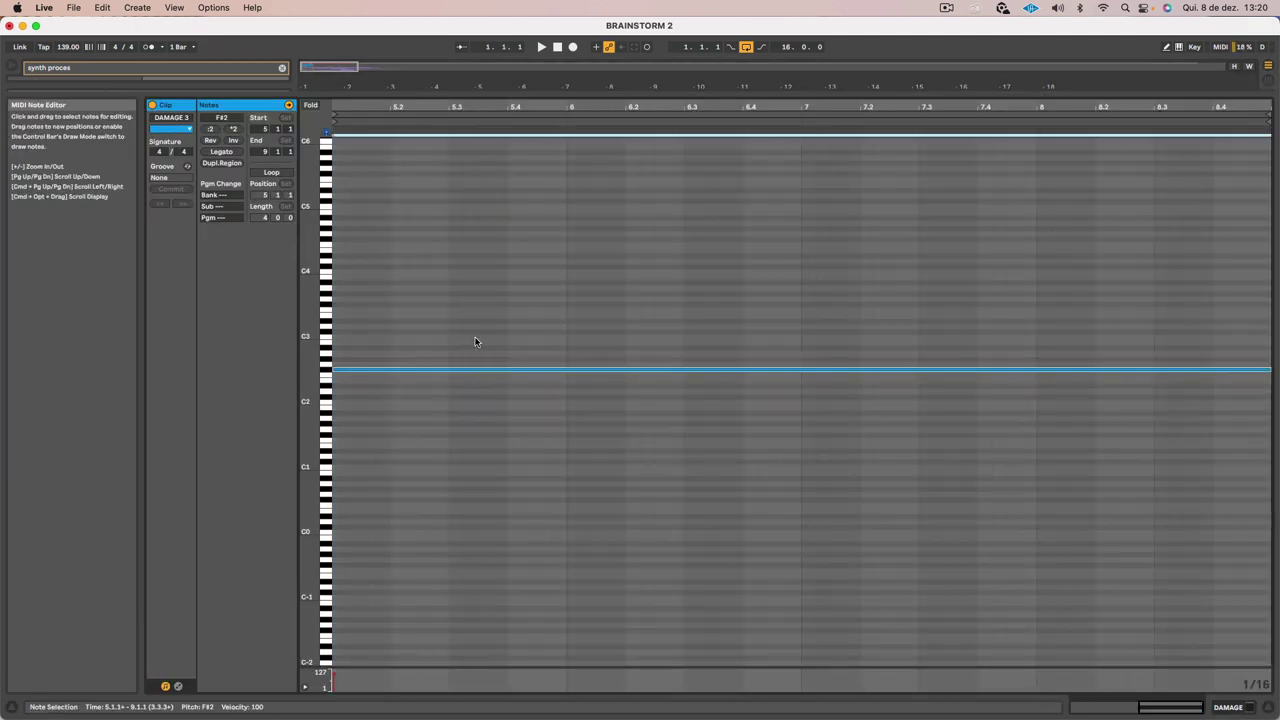
key(Up)
key(Up)
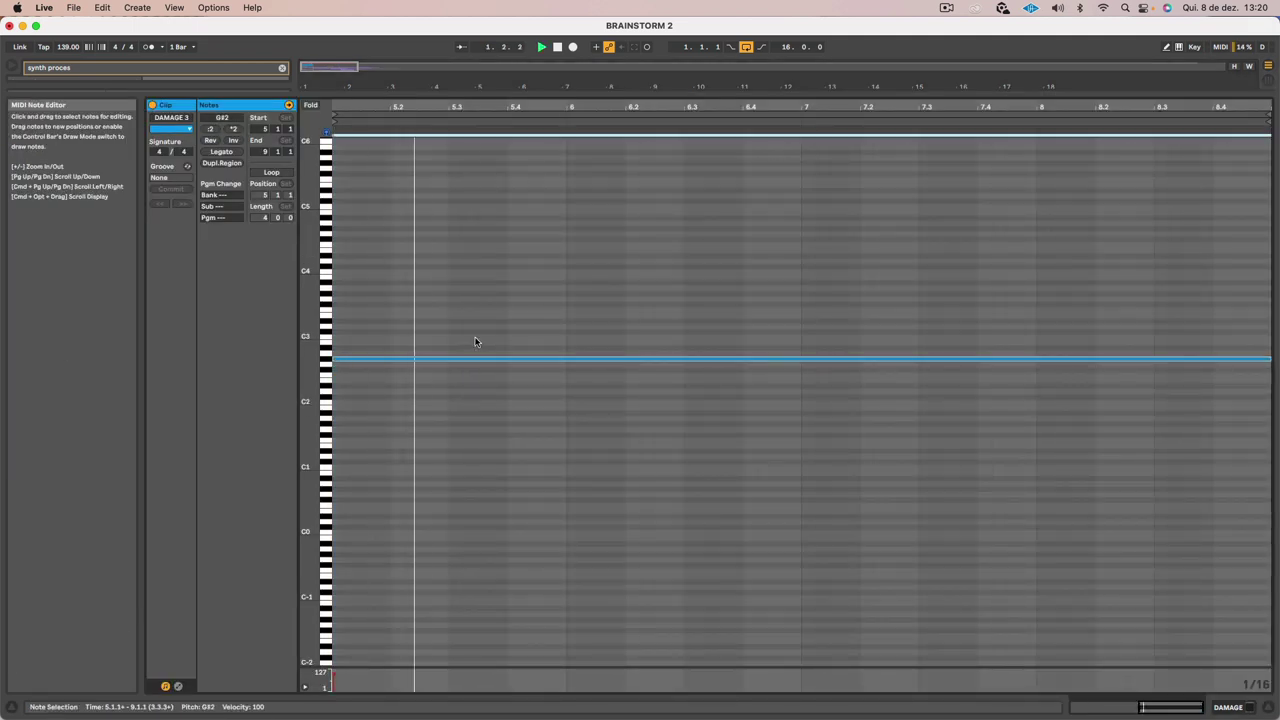
key(shift+Tab)
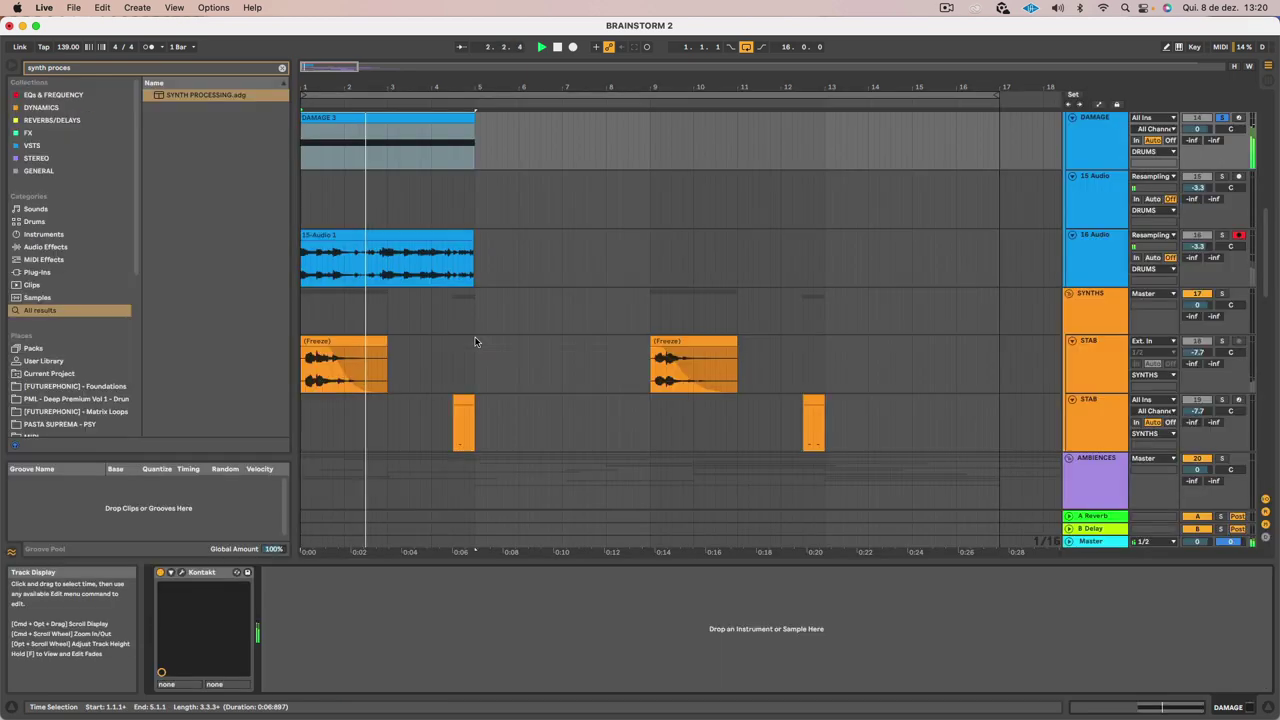
scroll(480, 335, up, 5)
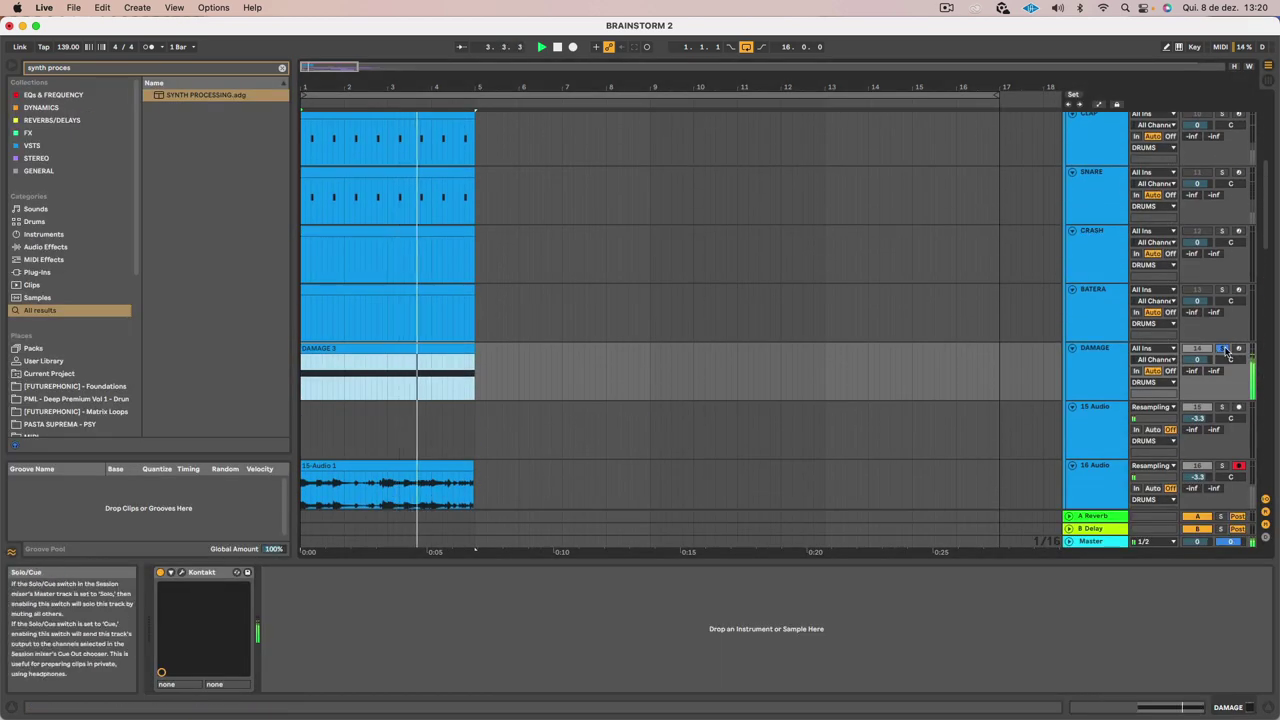
Unsolo the DAMAGE track to hear it in the mix and loop the DAMAGE 3 clip's four bars
click(1222, 349)
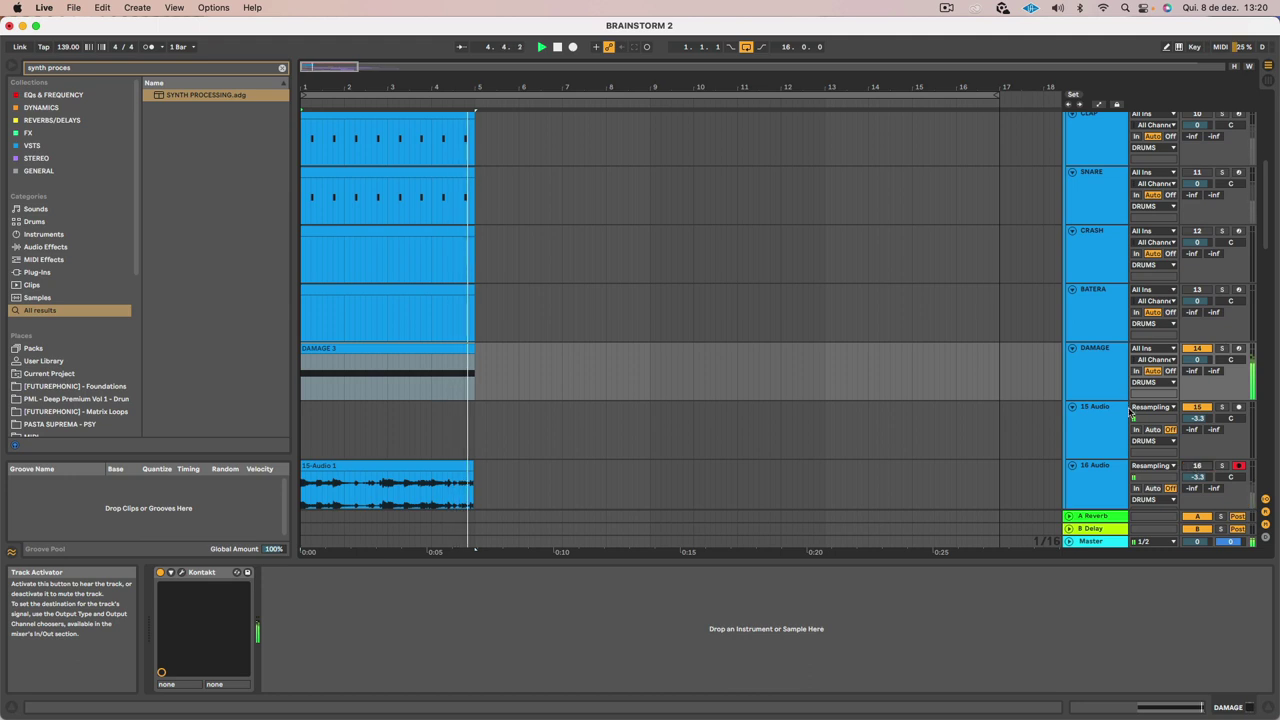
click(1105, 357)
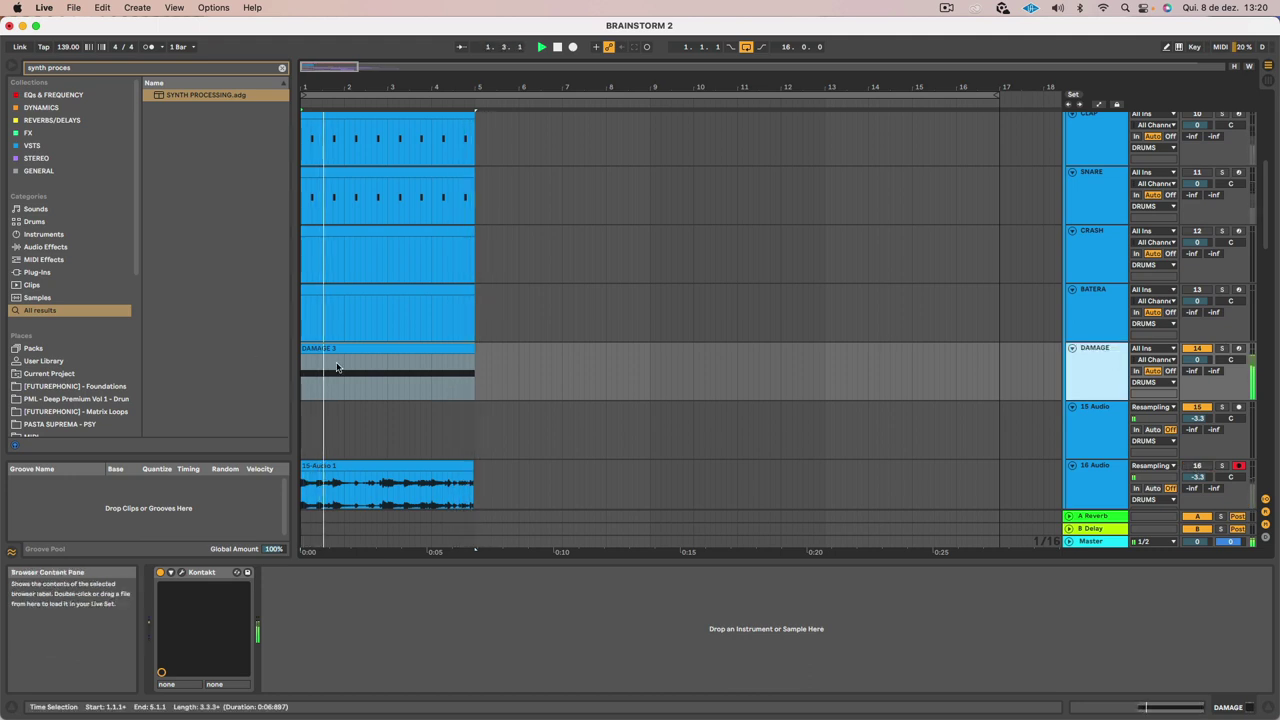
click(406, 347)
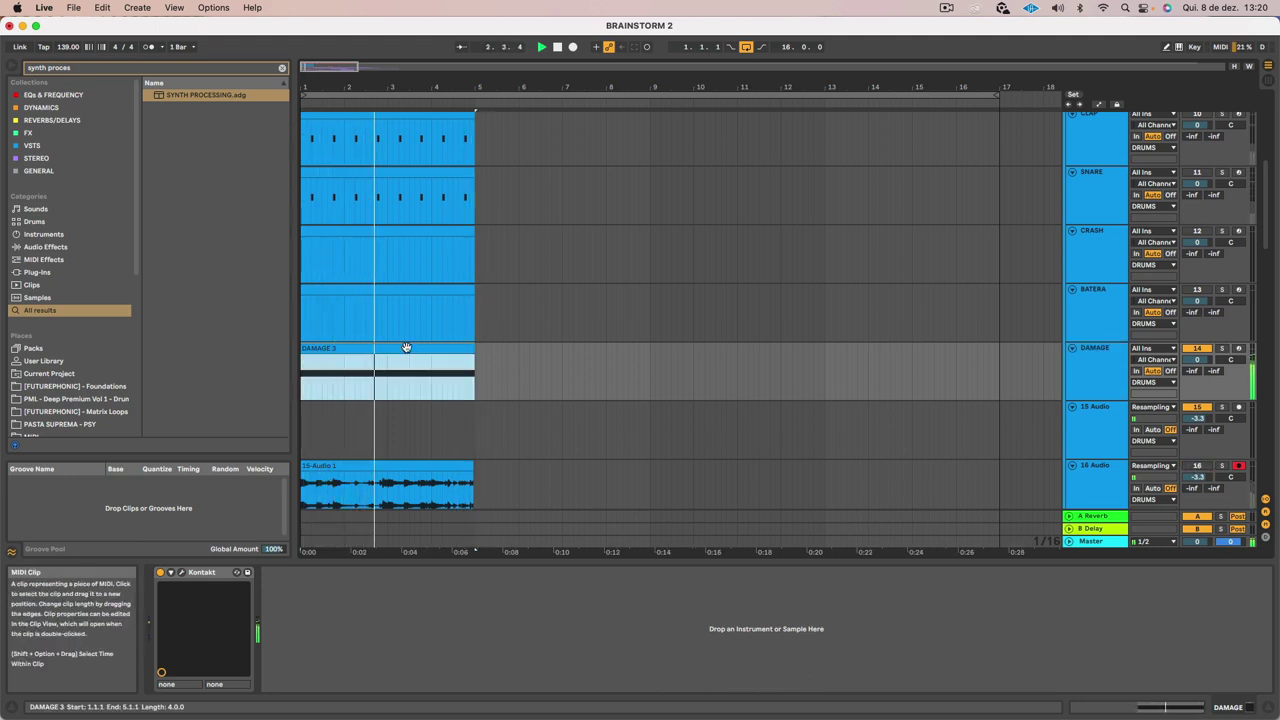
key(super+l)
Raise the DAMAGE 3 clip's note by semitones from A2 to B2, listening to the loops along the way
double_click(406, 347)
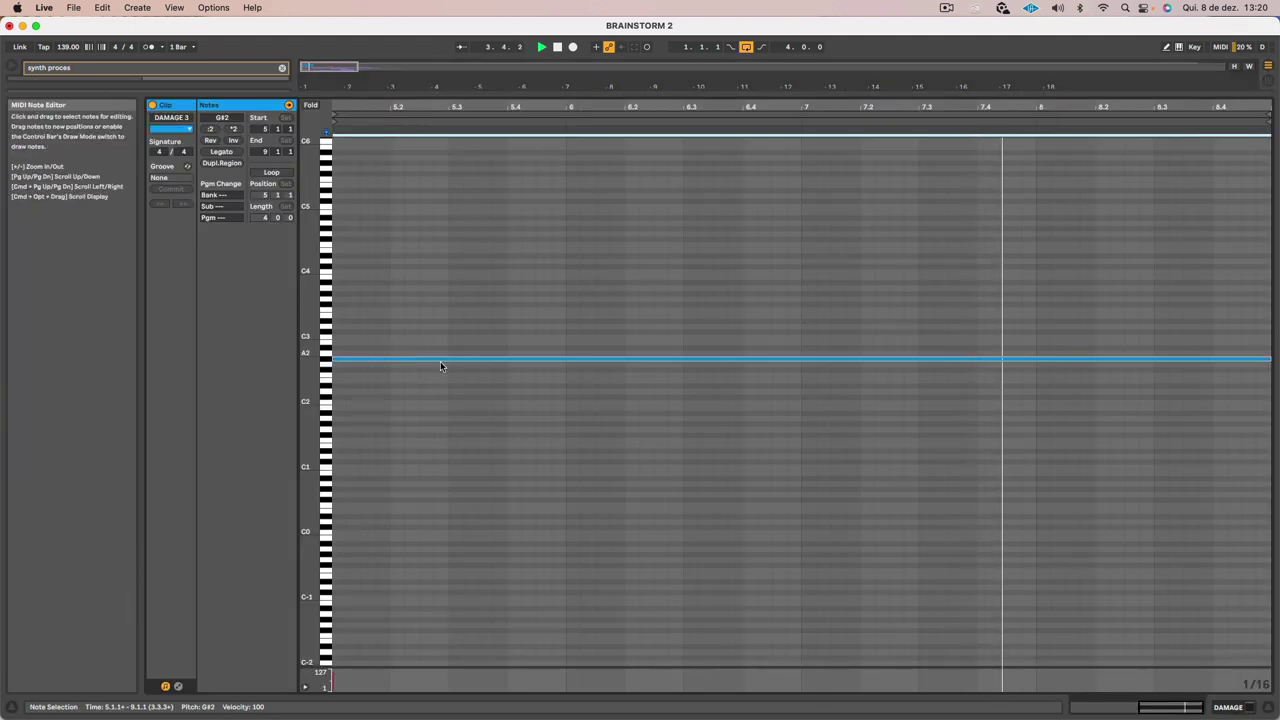
key(Up)
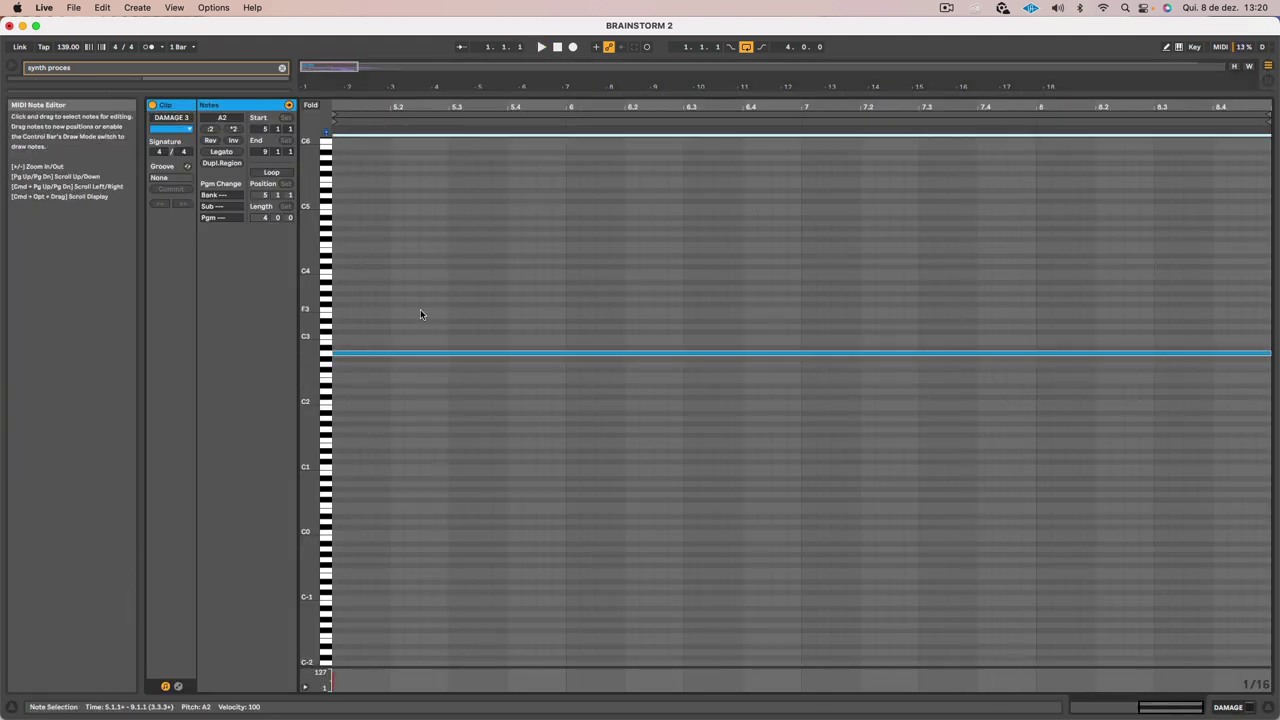
key(space)
key(Up)
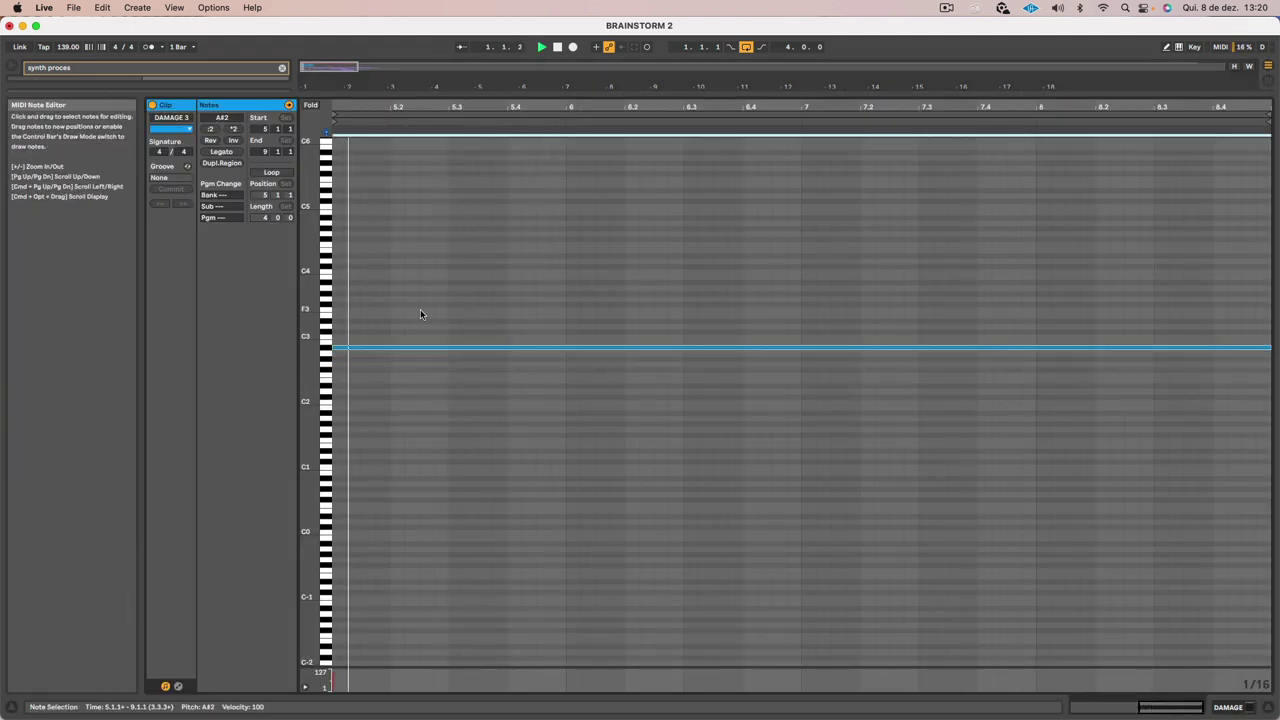
key(Up)
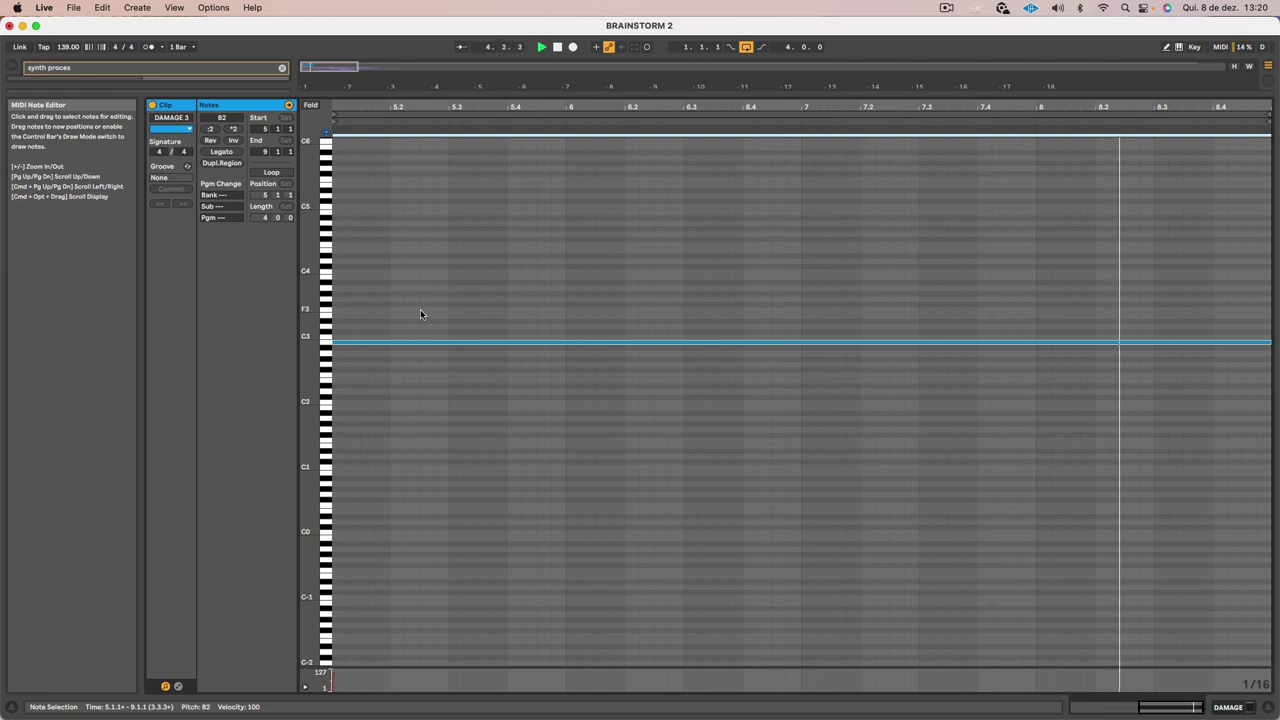
key(space)
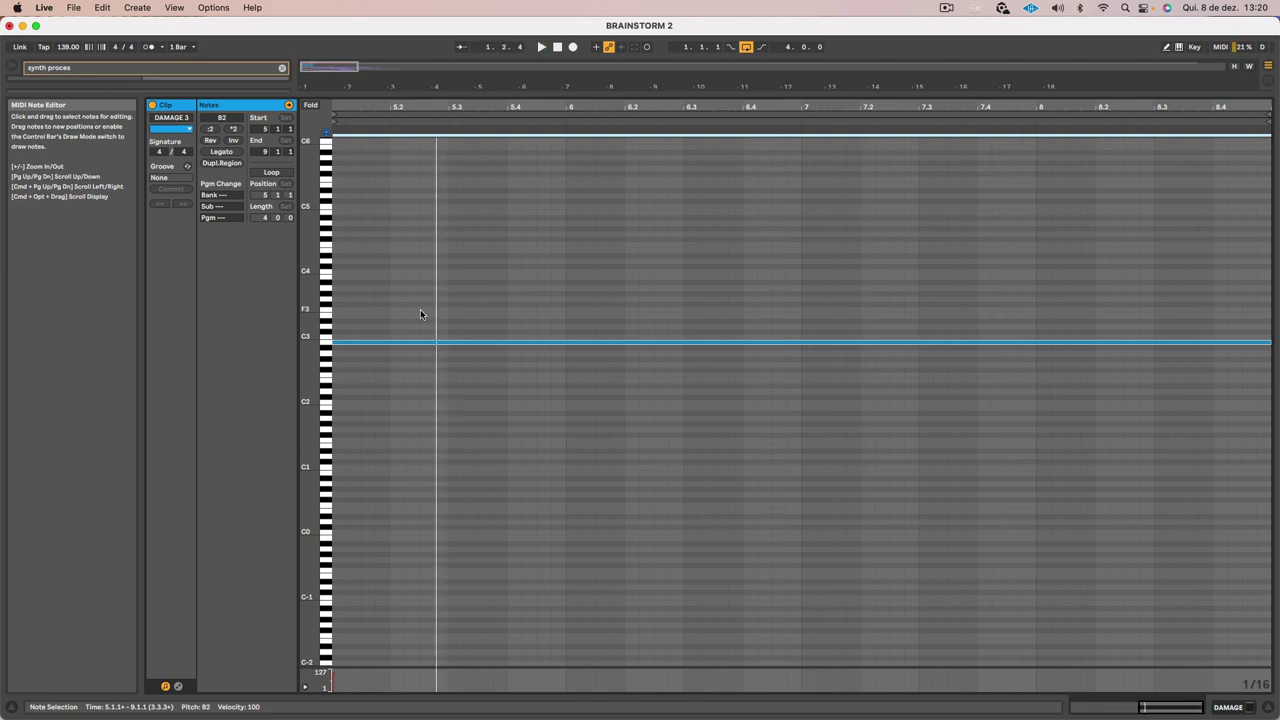
Arm the empty 15 Audio track, solo DAMAGE and record the B2 loop over the four bars
key(shift+Tab)
click(1110, 212)
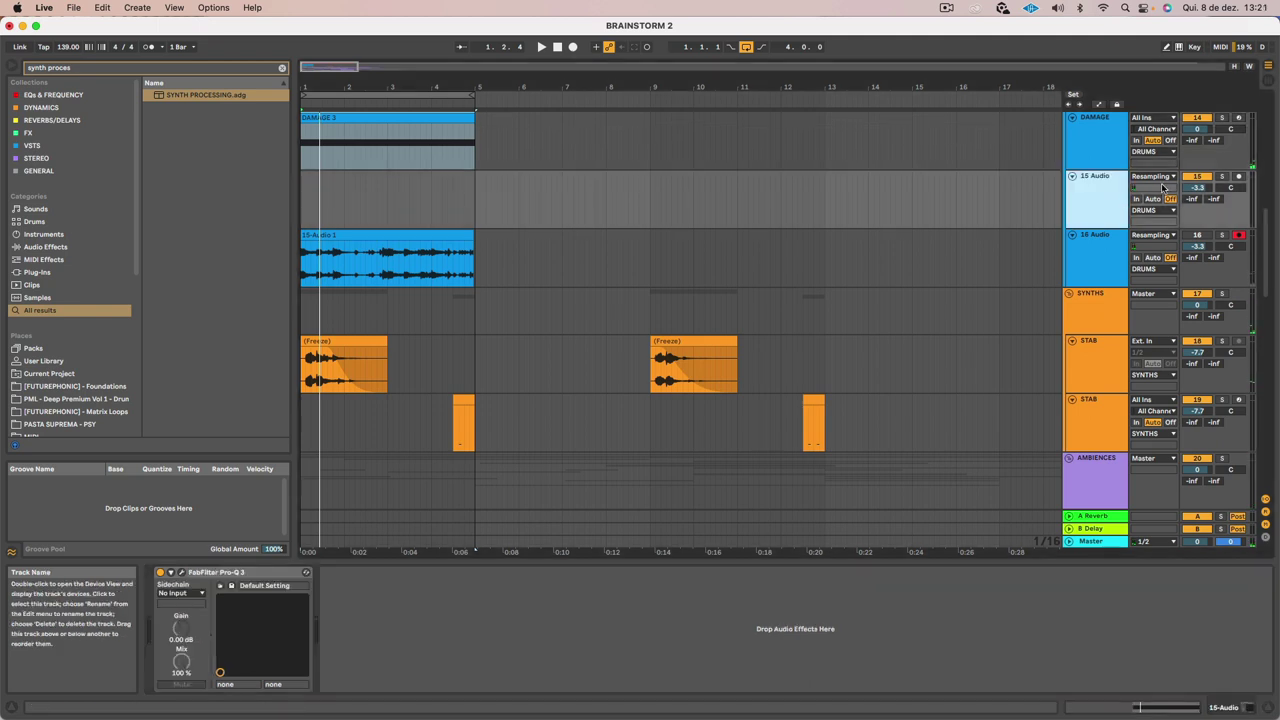
click(1238, 176)
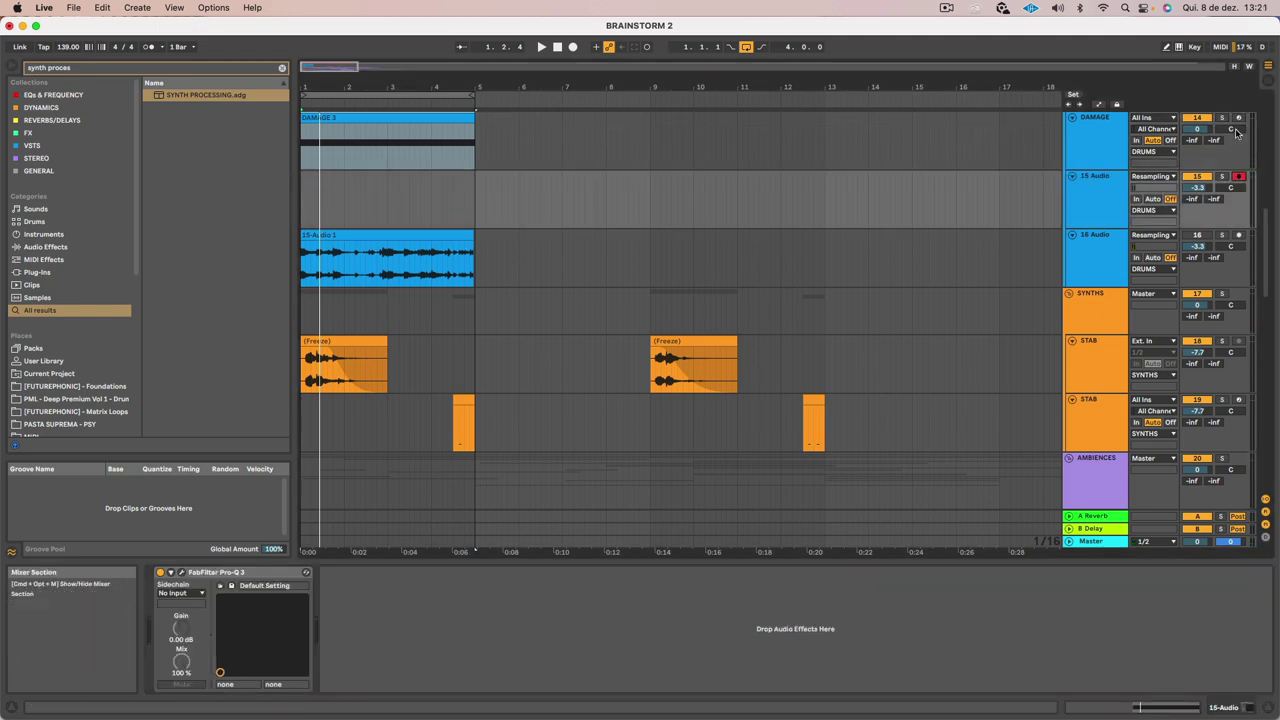
click(573, 47)
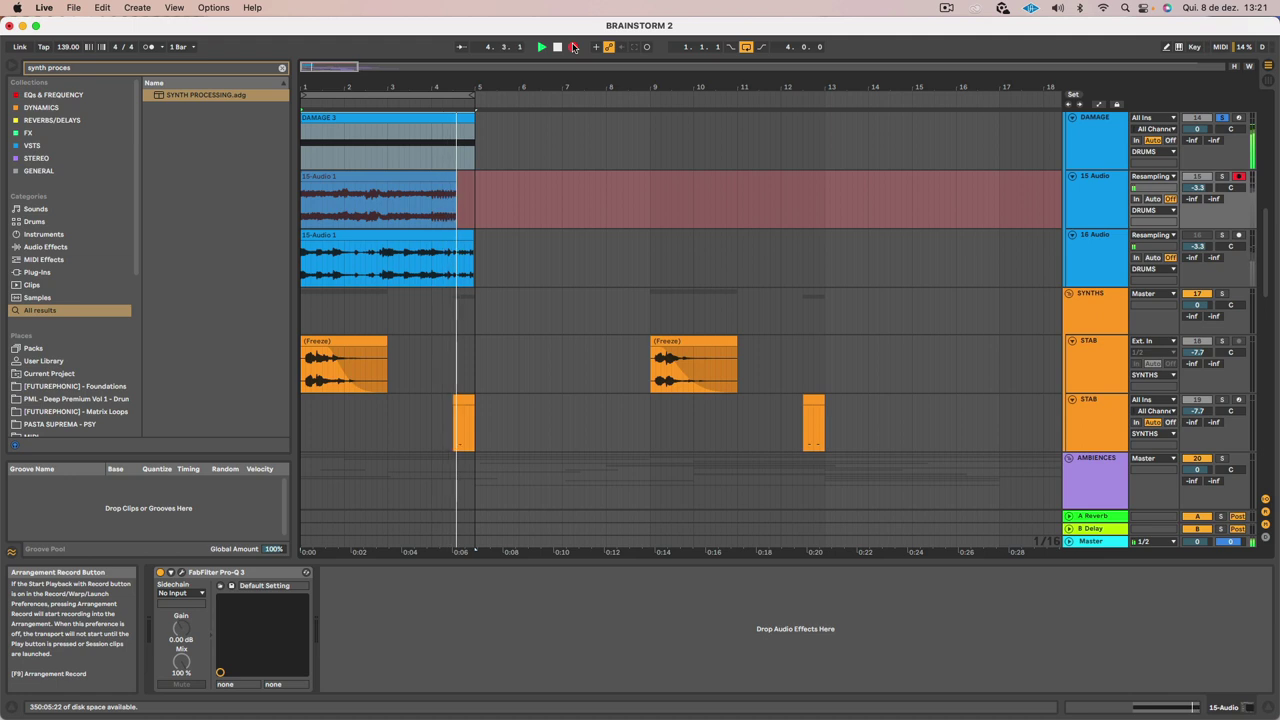
key(space)
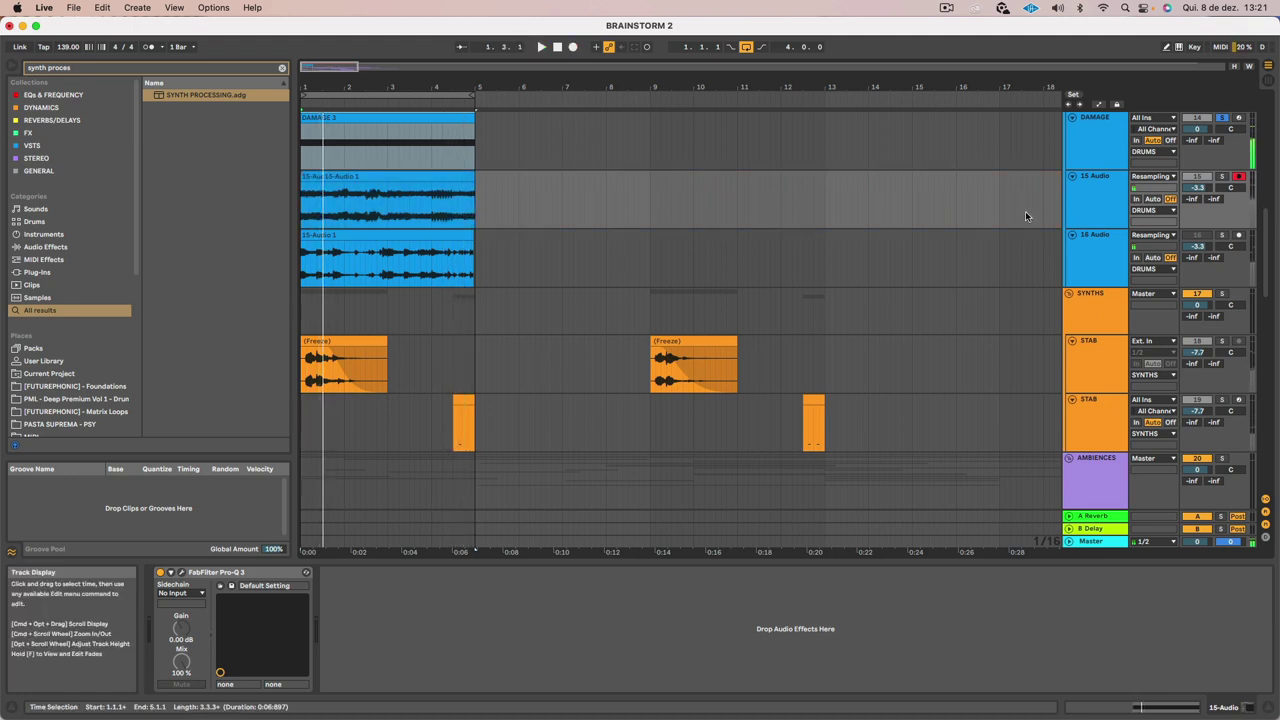
Insert another empty audio track directly below 15 Audio
right_click(1082, 189)
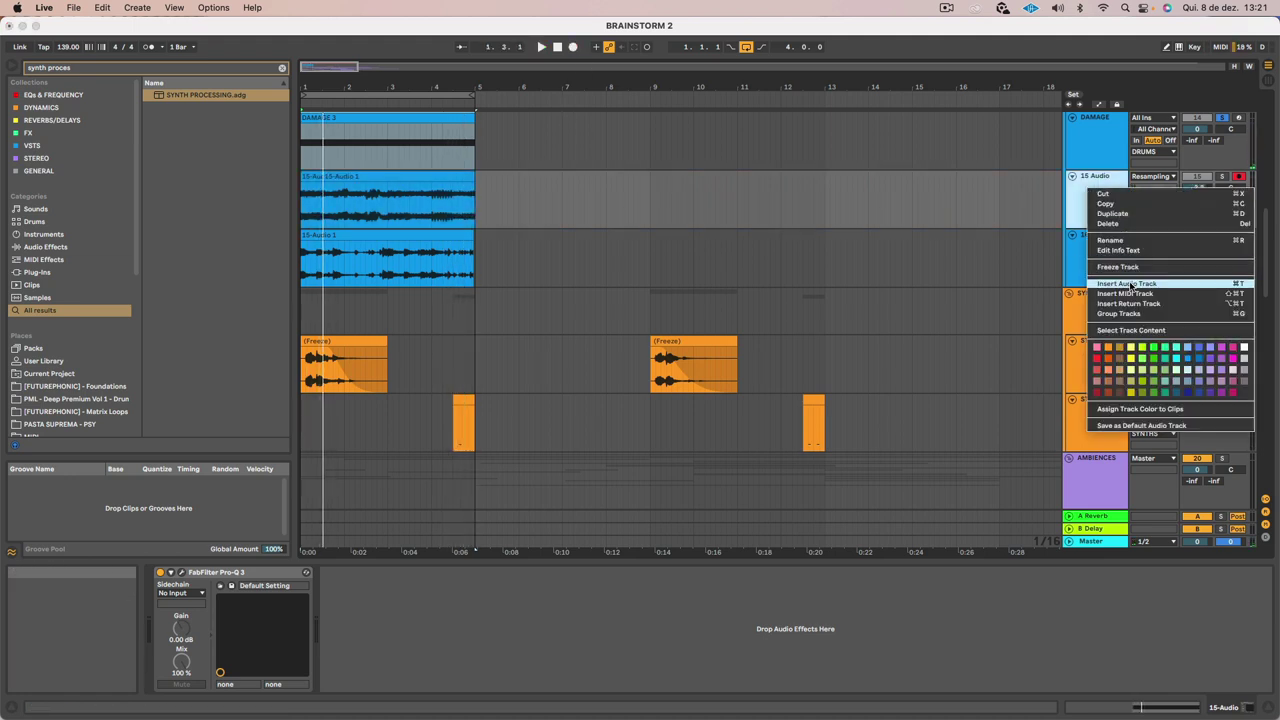
key(Return)
click(1094, 147)
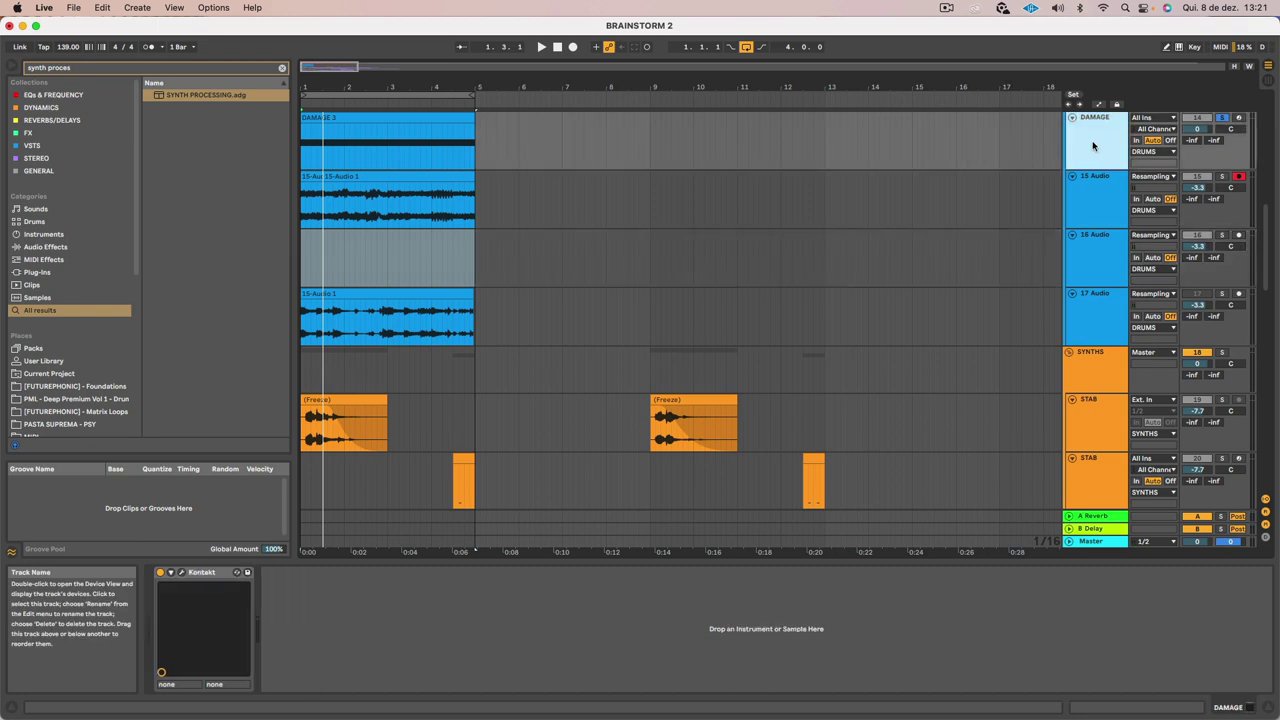
Raise the DAMAGE 3 clip's note to C#3 and play that industrial loop soloed
click(363, 115)
double_click(363, 115)
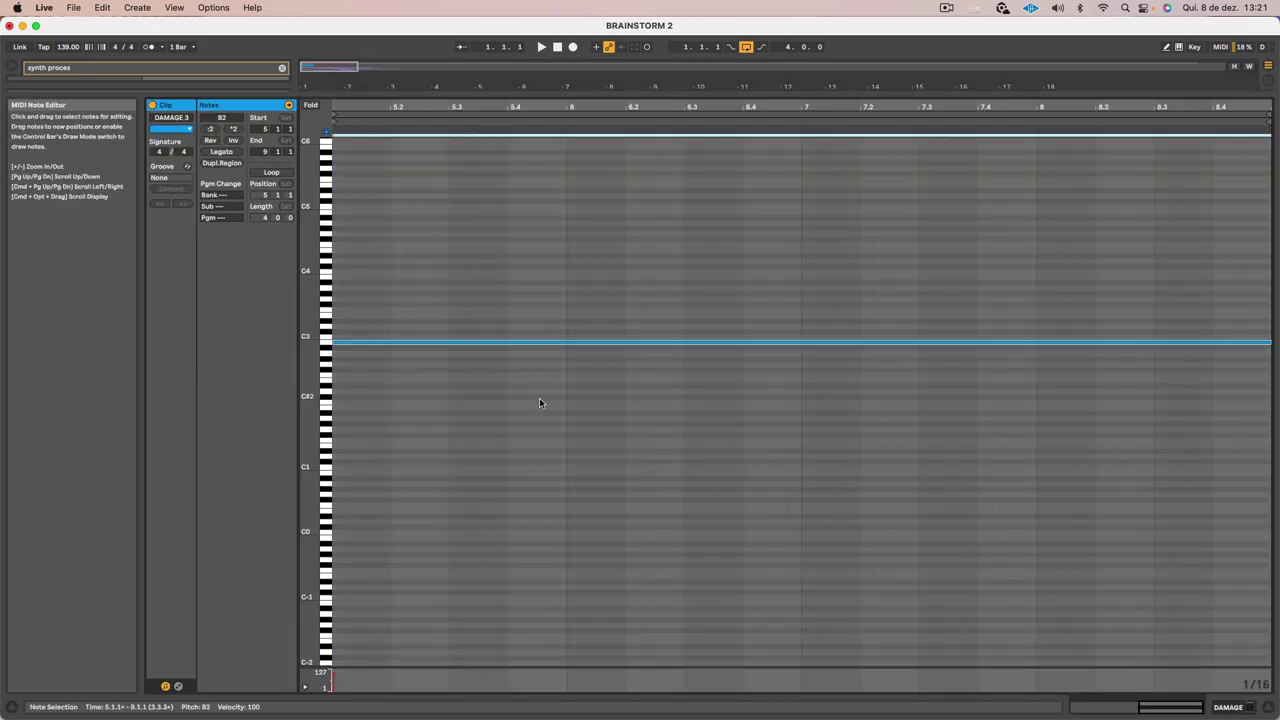
key(Up)
key(Up)
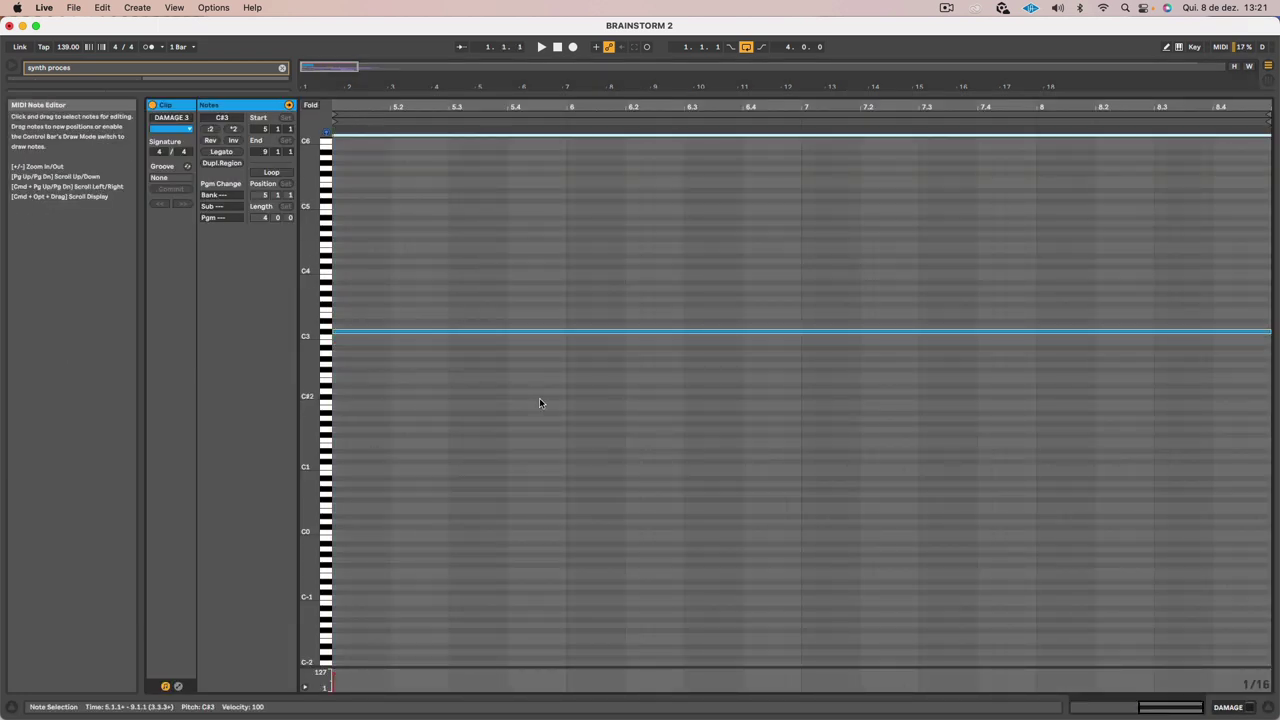
key(shift+Tab)
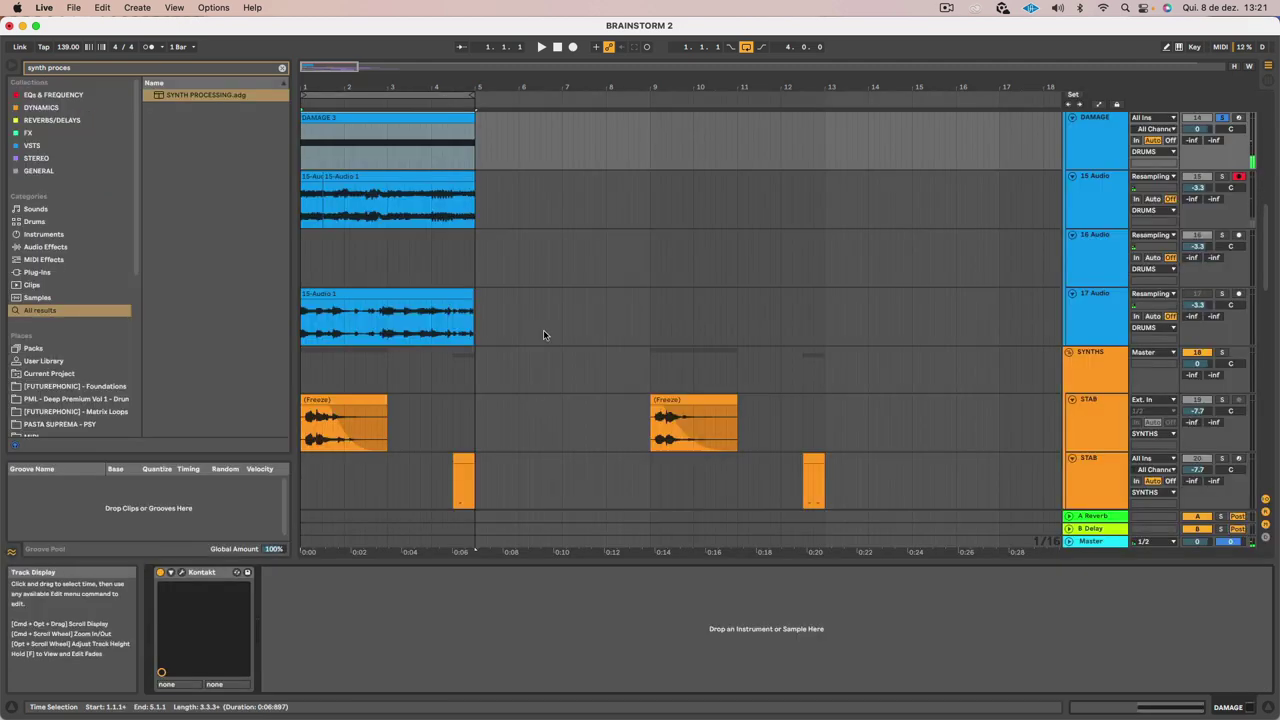
click(1080, 155)
key(space)
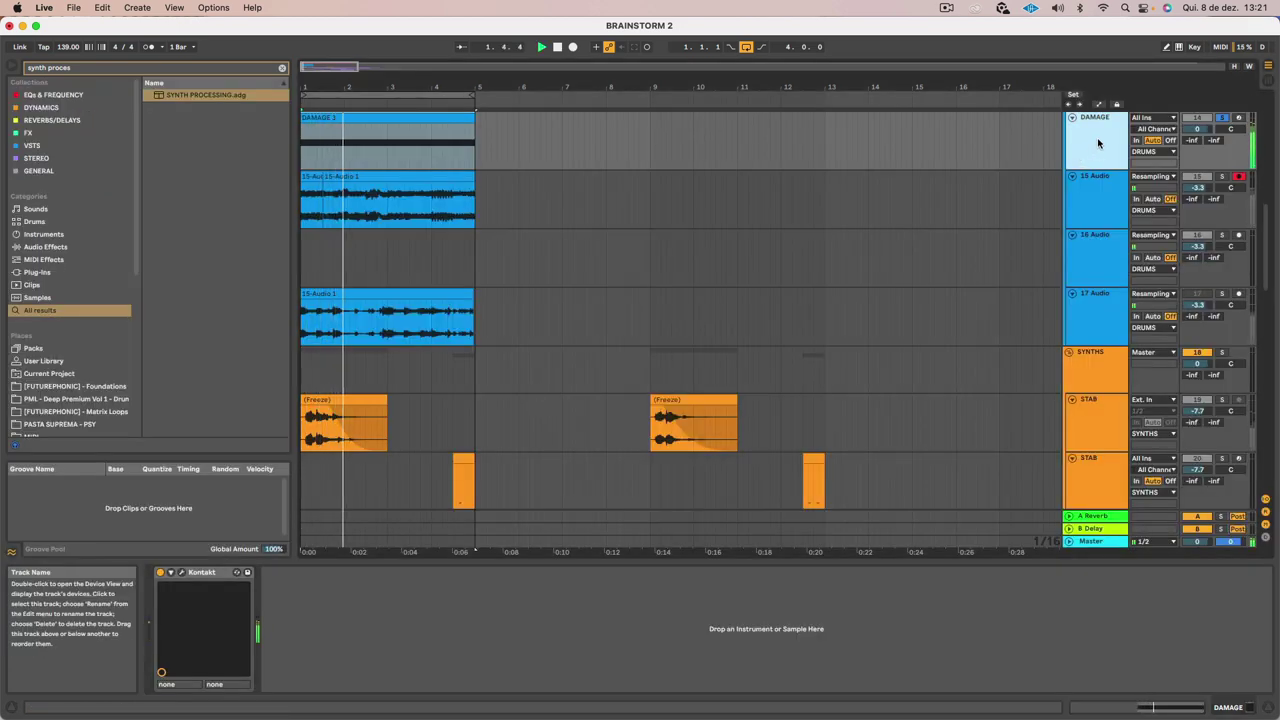
Duplicate the empty 16 Audio track
scroll(1093, 160, up, 2)
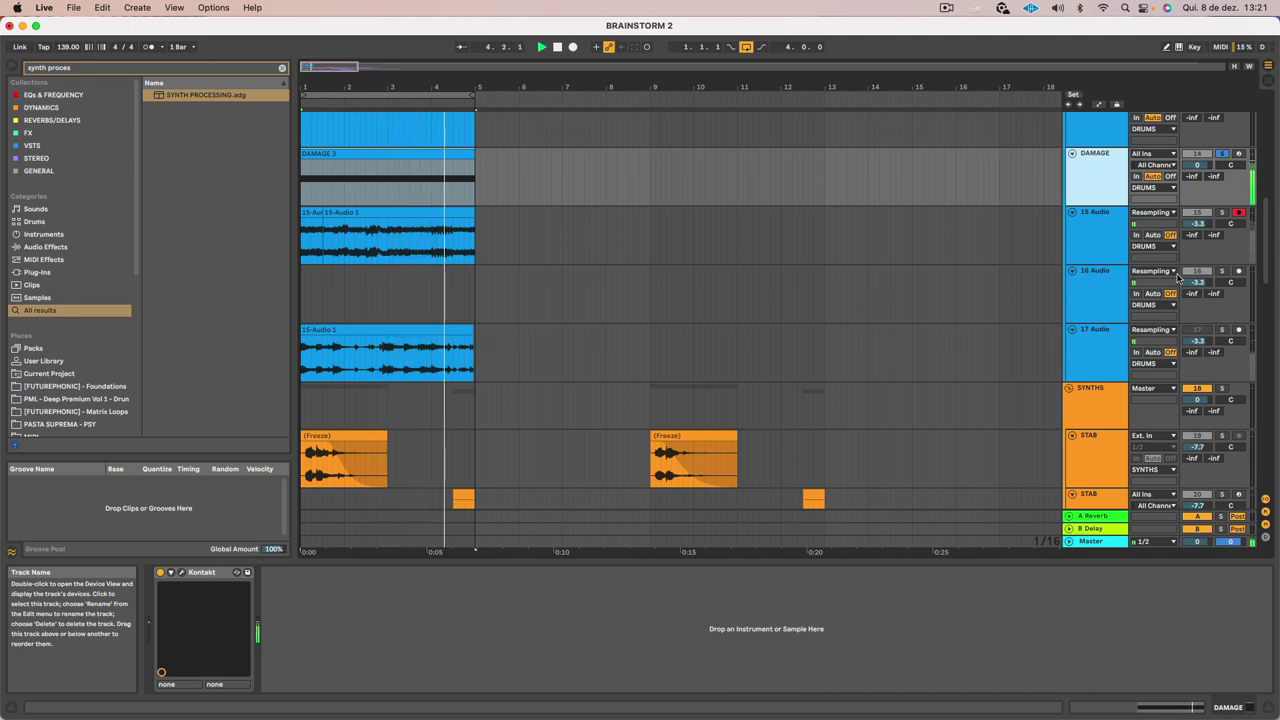
click(1105, 287)
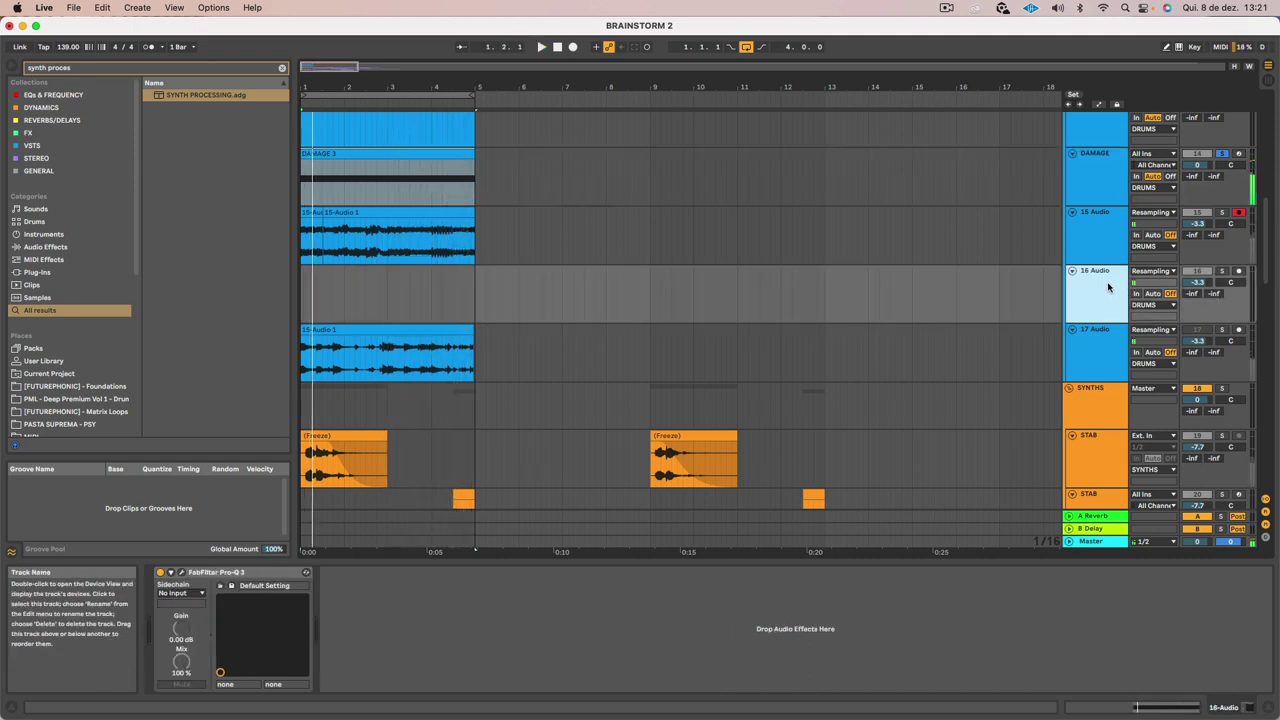
key(ctrl+d)
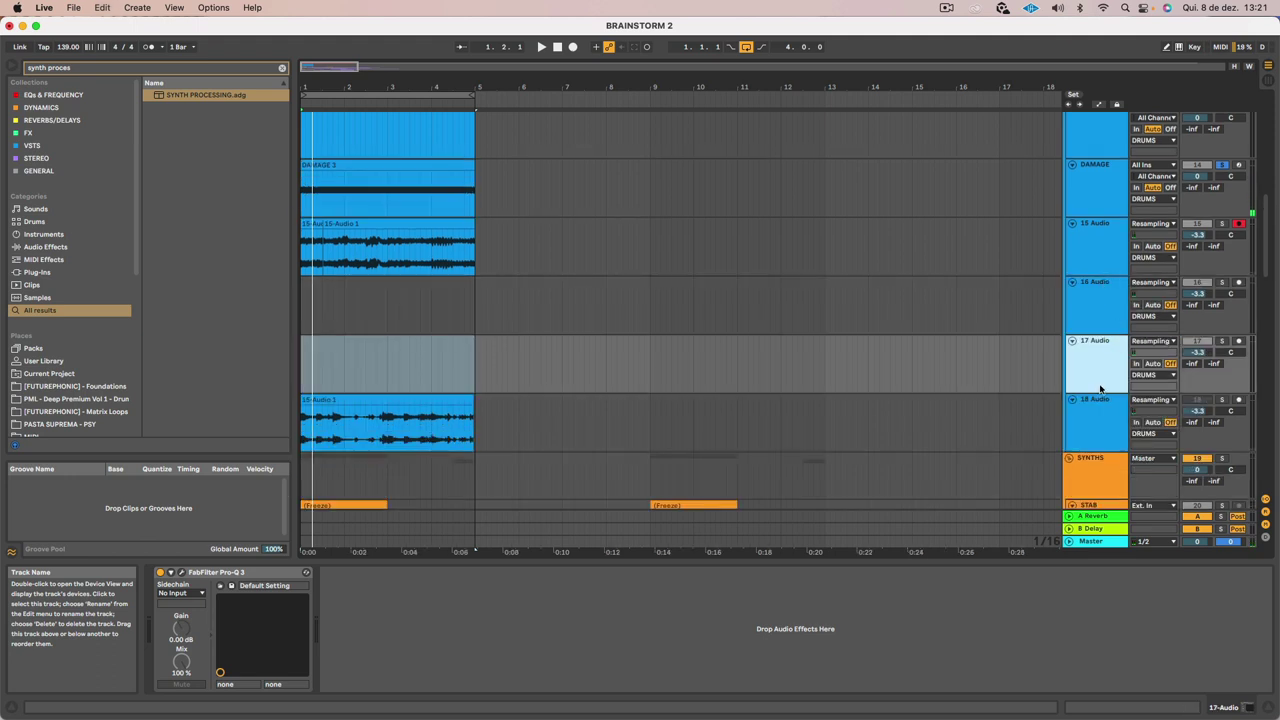
Arm only the empty 16 Audio track and record the soloed DAMAGE loop onto it over the four bars
click(1094, 309)
click(1239, 282)
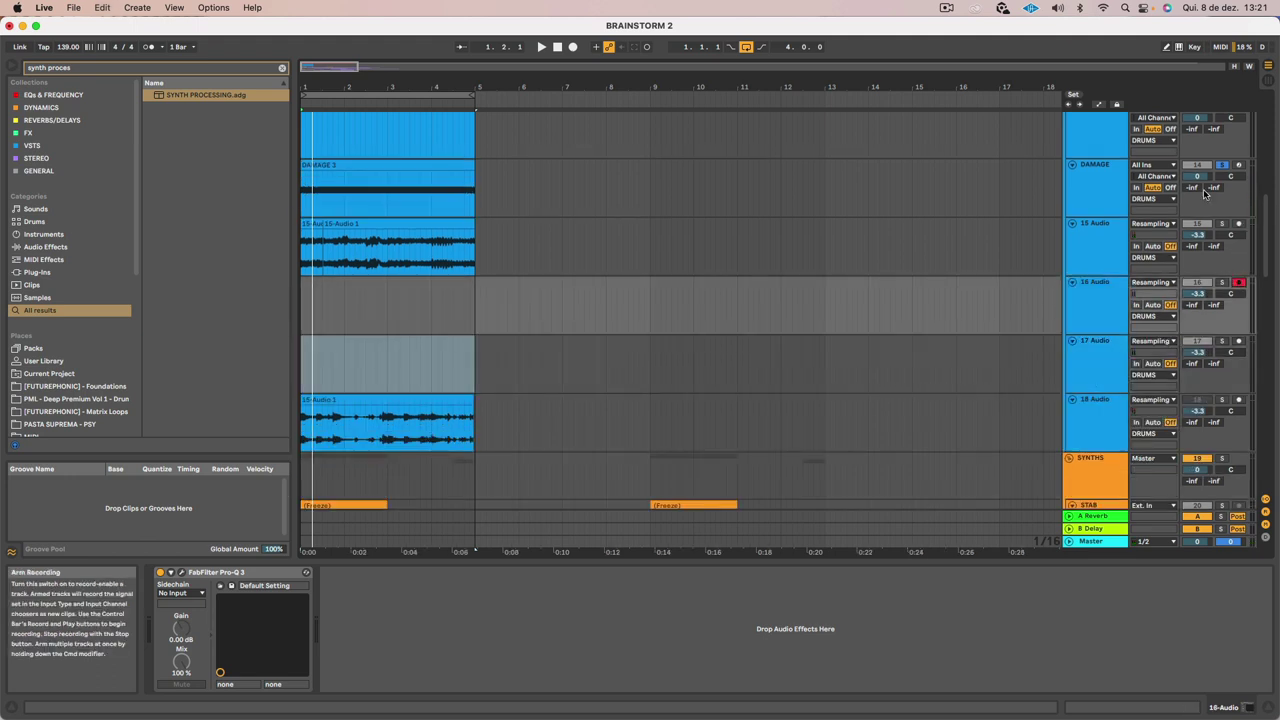
click(575, 48)
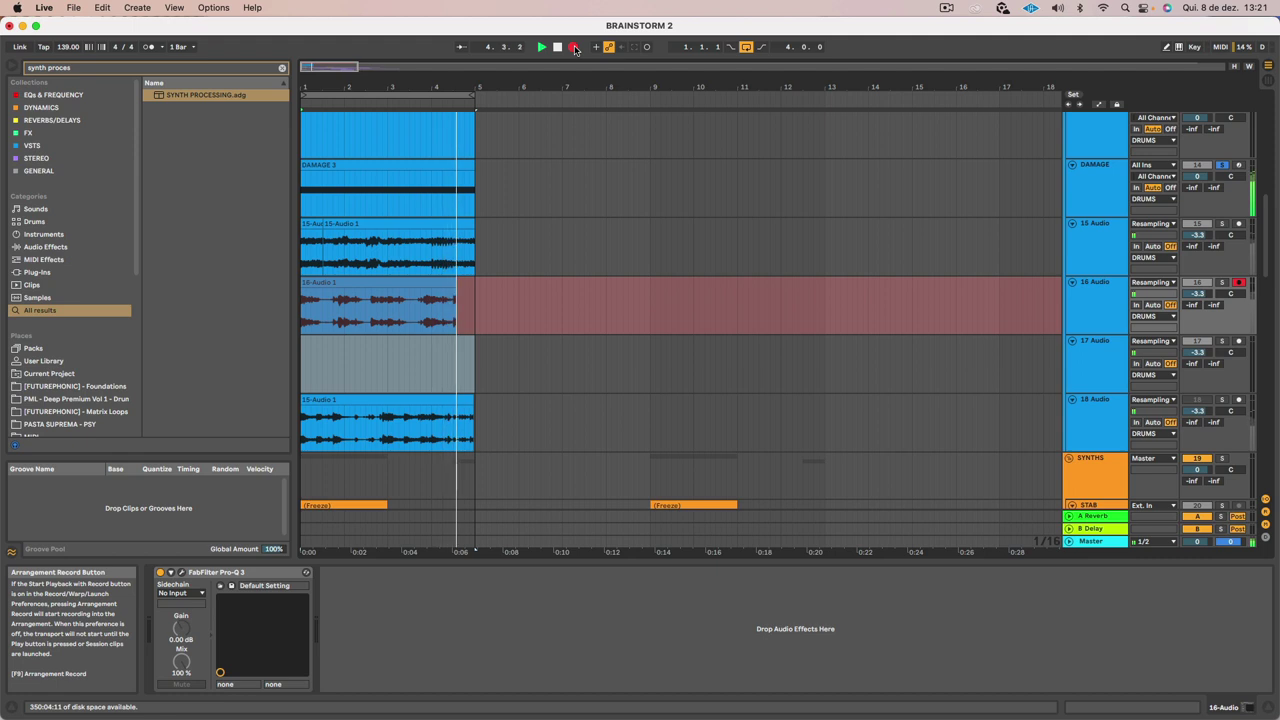
click(575, 48)
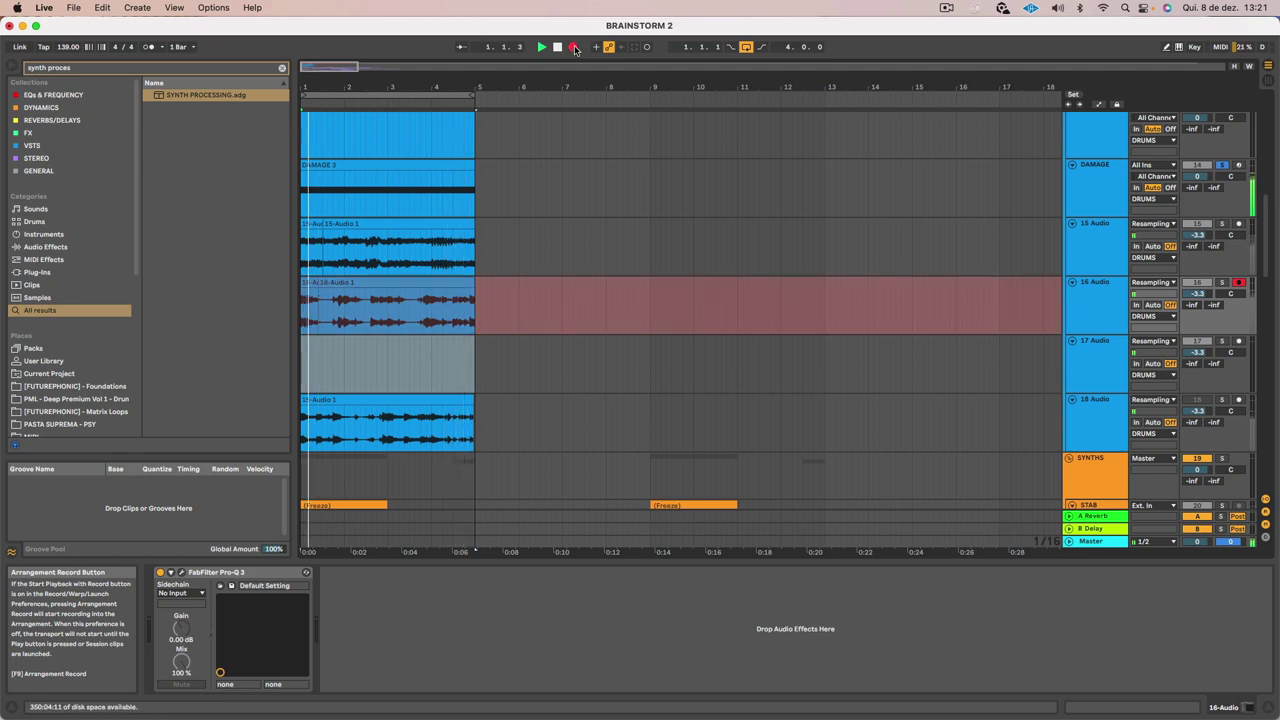
Raise the DAMAGE 3 clip's note to E3 and play that loop soloed
click(1073, 165)
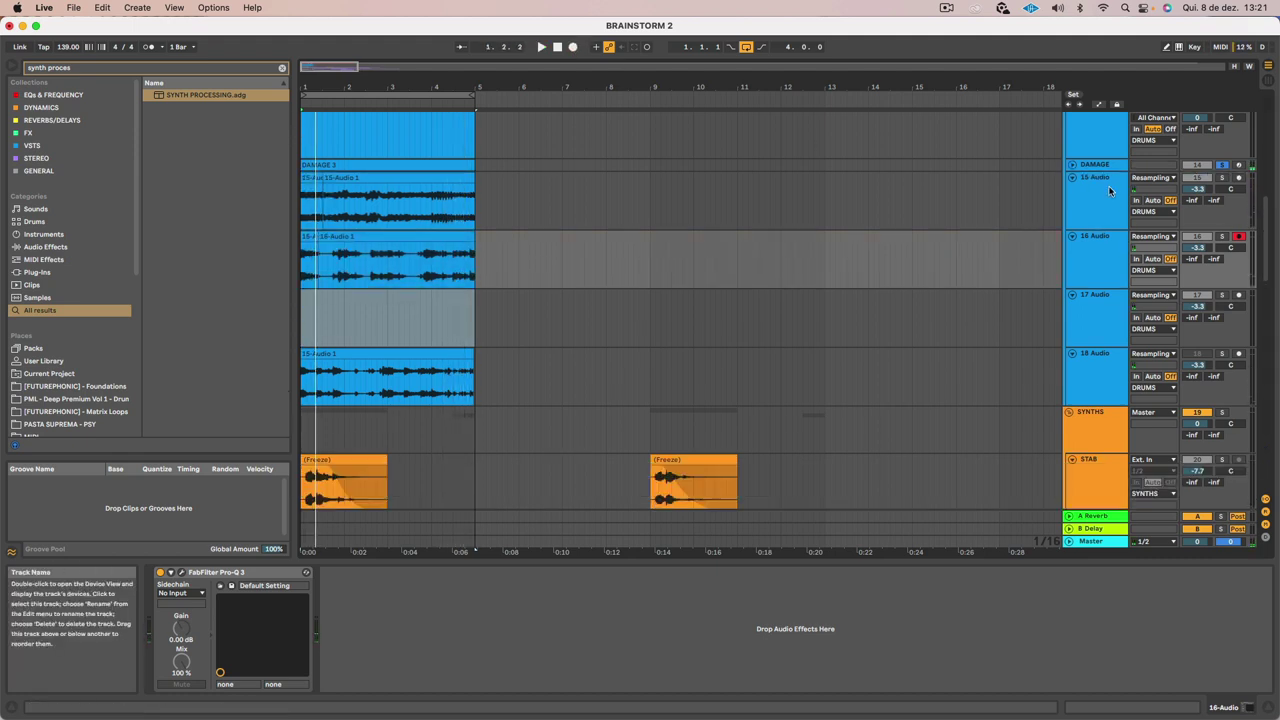
click(1073, 165)
double_click(328, 164)
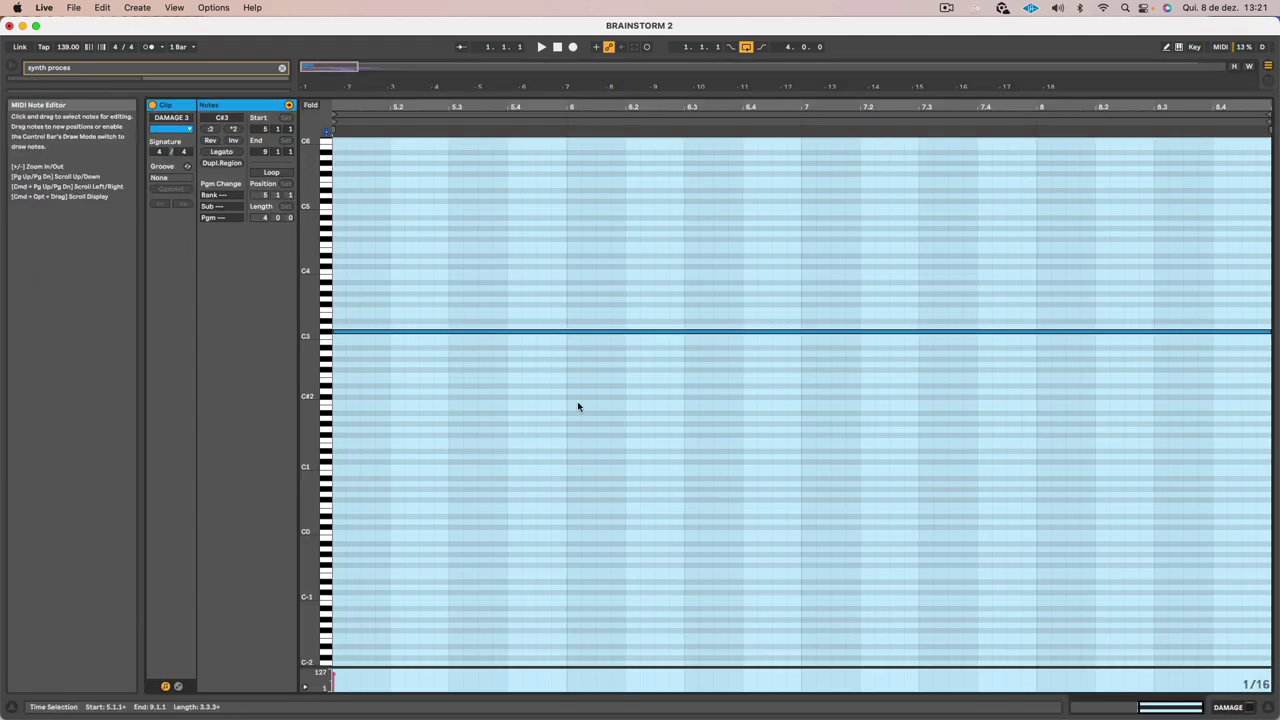
drag(579, 404, 520, 288)
key(Up)
key(Up)
key(Up)
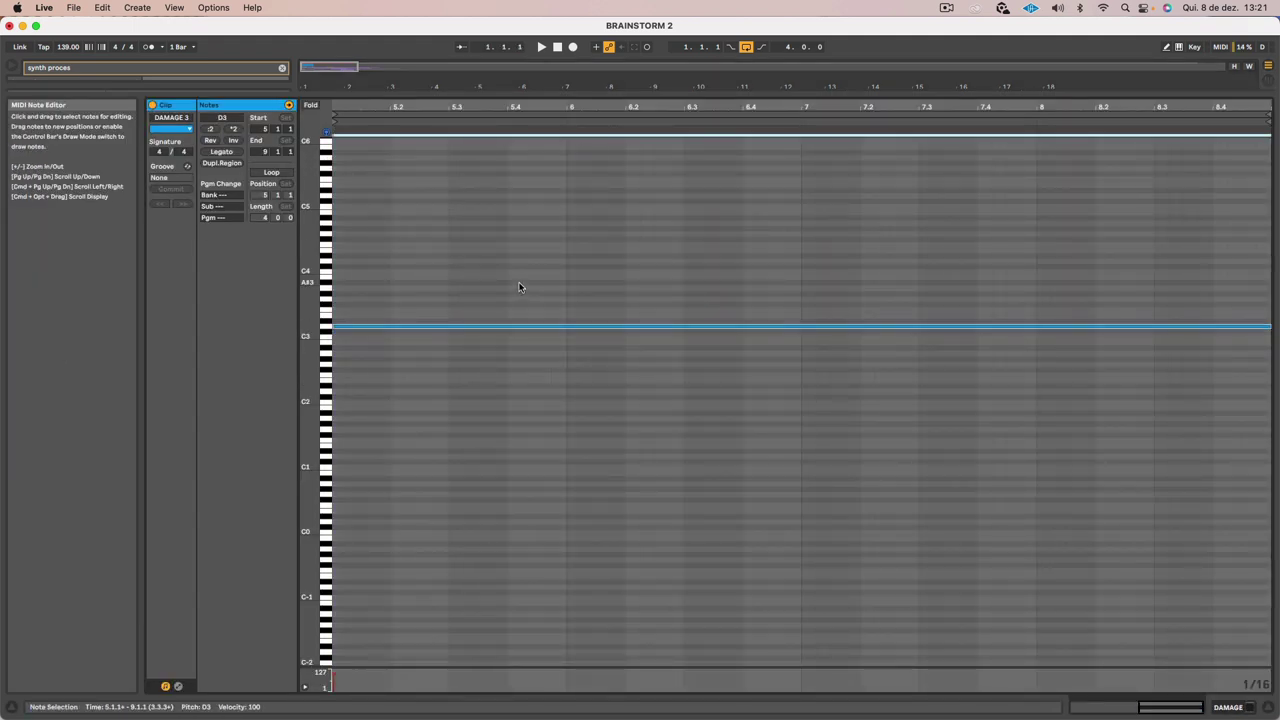
key(space)
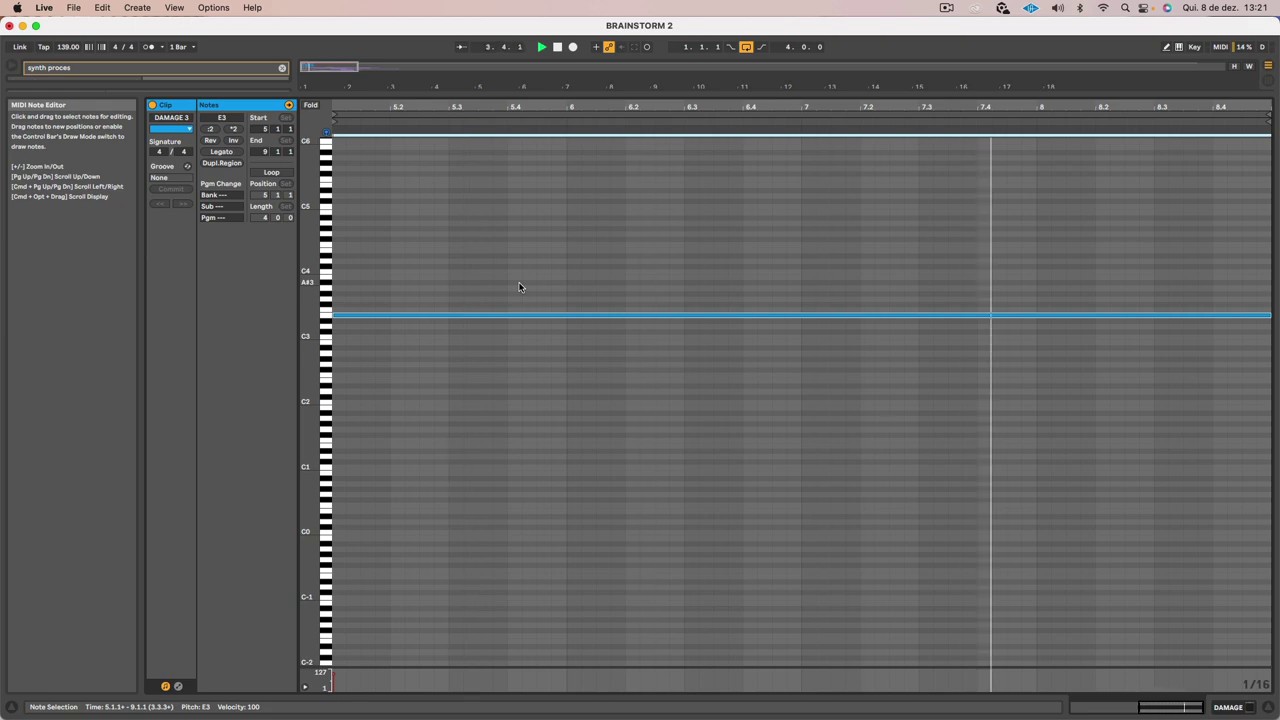
Unsolo DAMAGE, deactivate the 15, 16 and 17 Audio tracks, and play the loop together with the other tracks
key(shift+Tab)
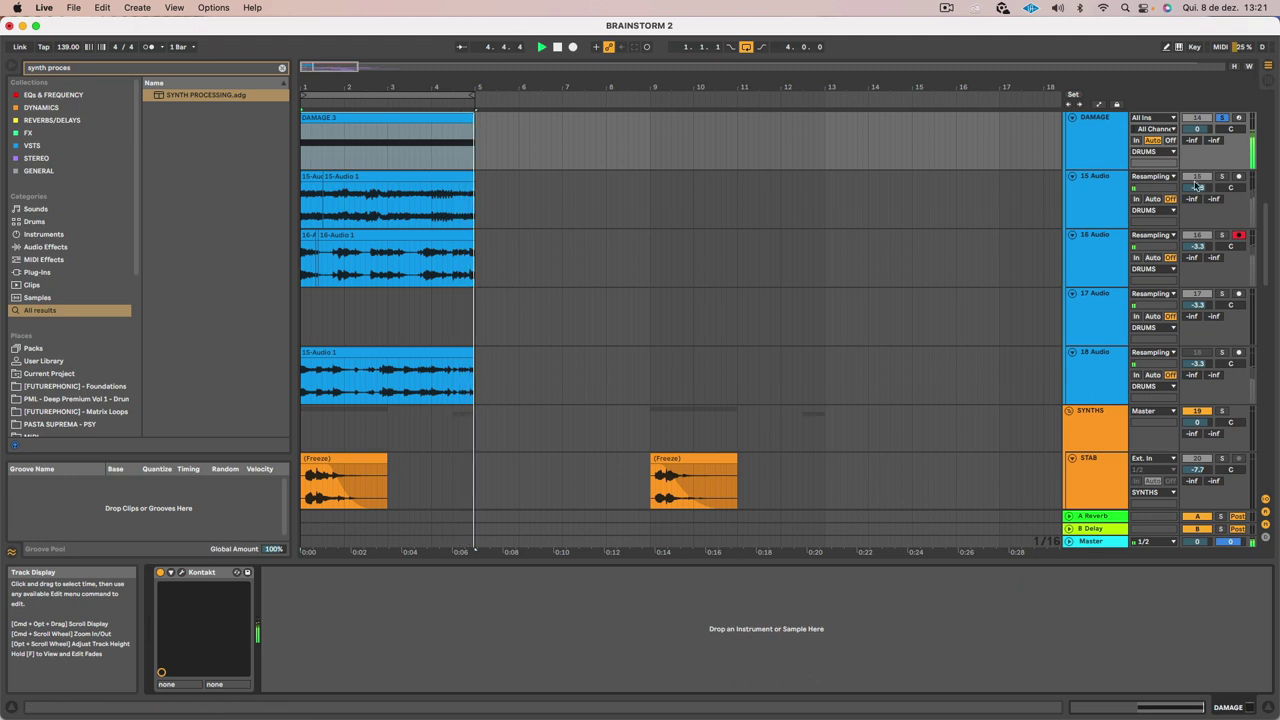
key(space)
click(1221, 119)
click(1197, 177)
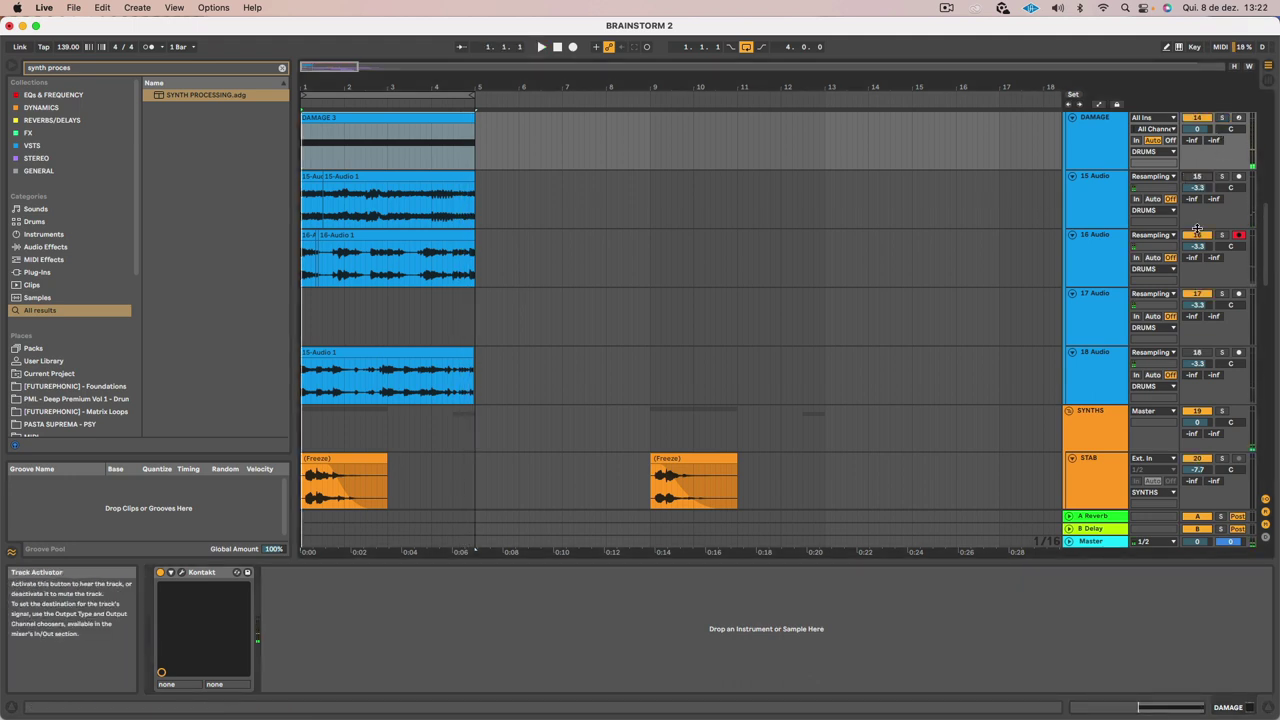
click(1197, 236)
click(1197, 295)
key(space)
Raise the DAMAGE 3 clip's note to F3 while the arrangement keeps playing
click(1098, 128)
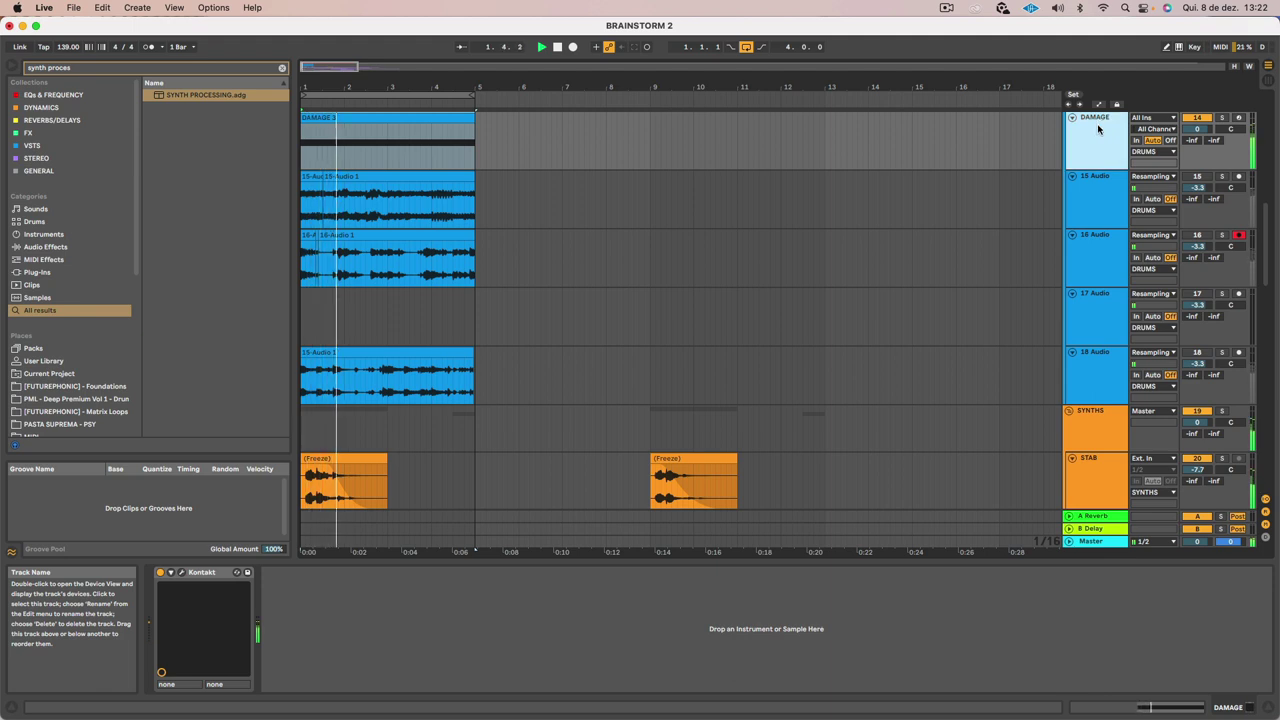
scroll(1098, 129, up, 2)
double_click(381, 168)
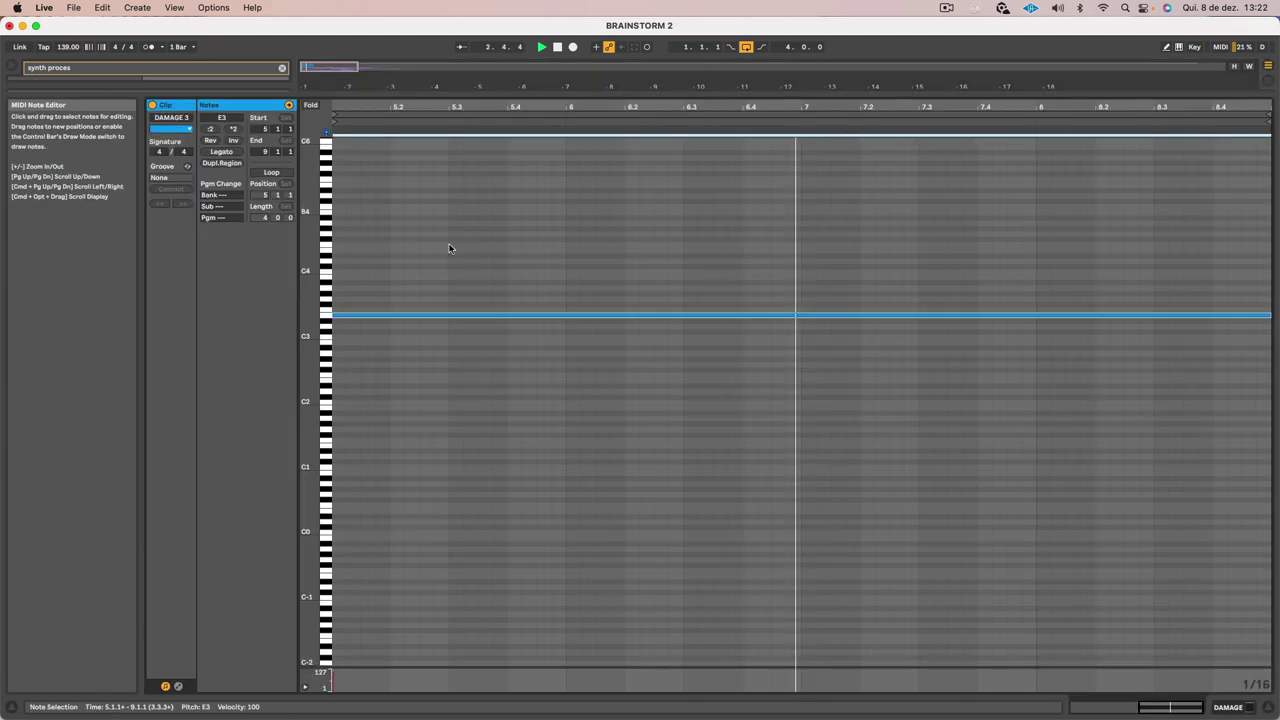
key(Up)
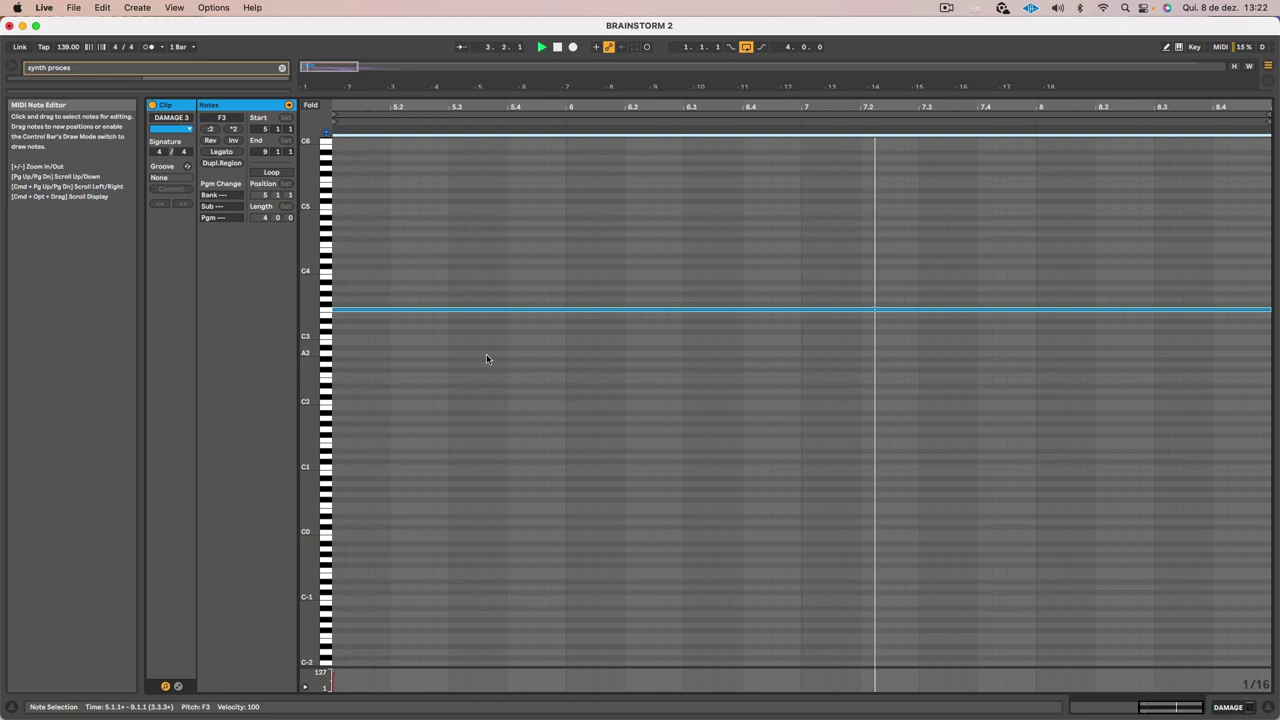
Arm track 17 Audio and record the soloed DAMAGE loop onto it over the four-bar loop region
key(Tab)
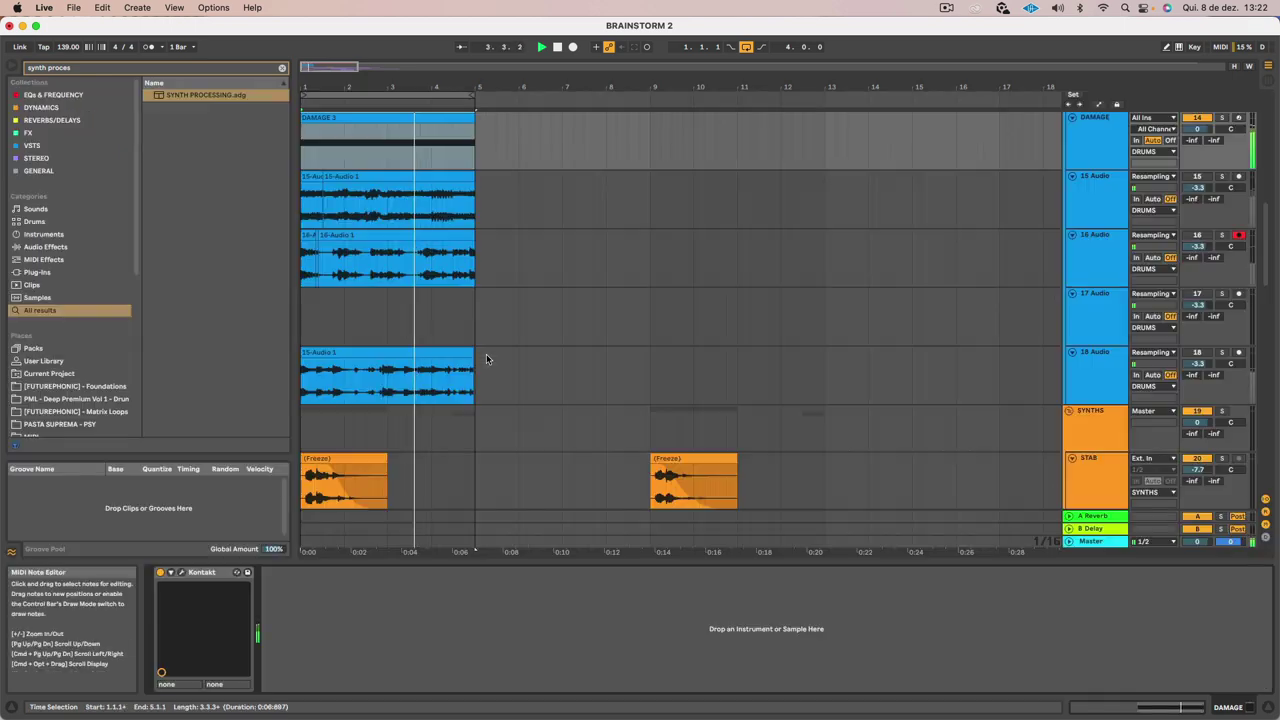
click(1239, 293)
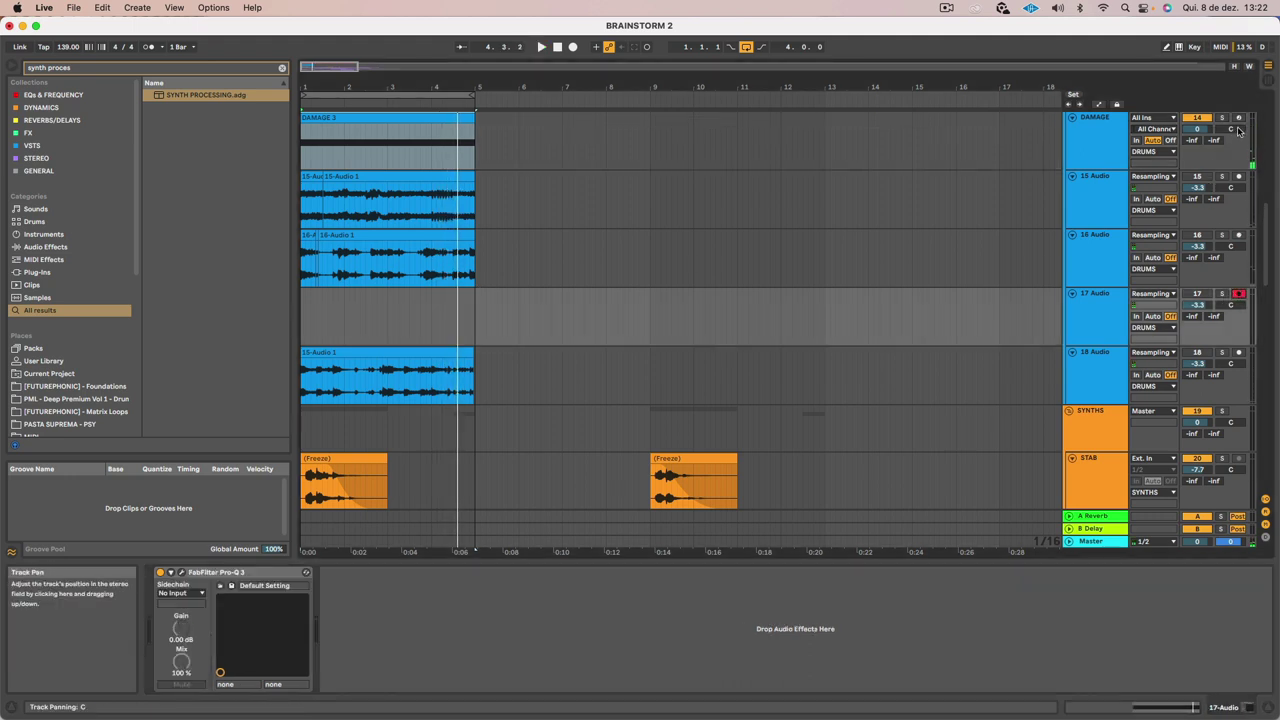
click(573, 47)
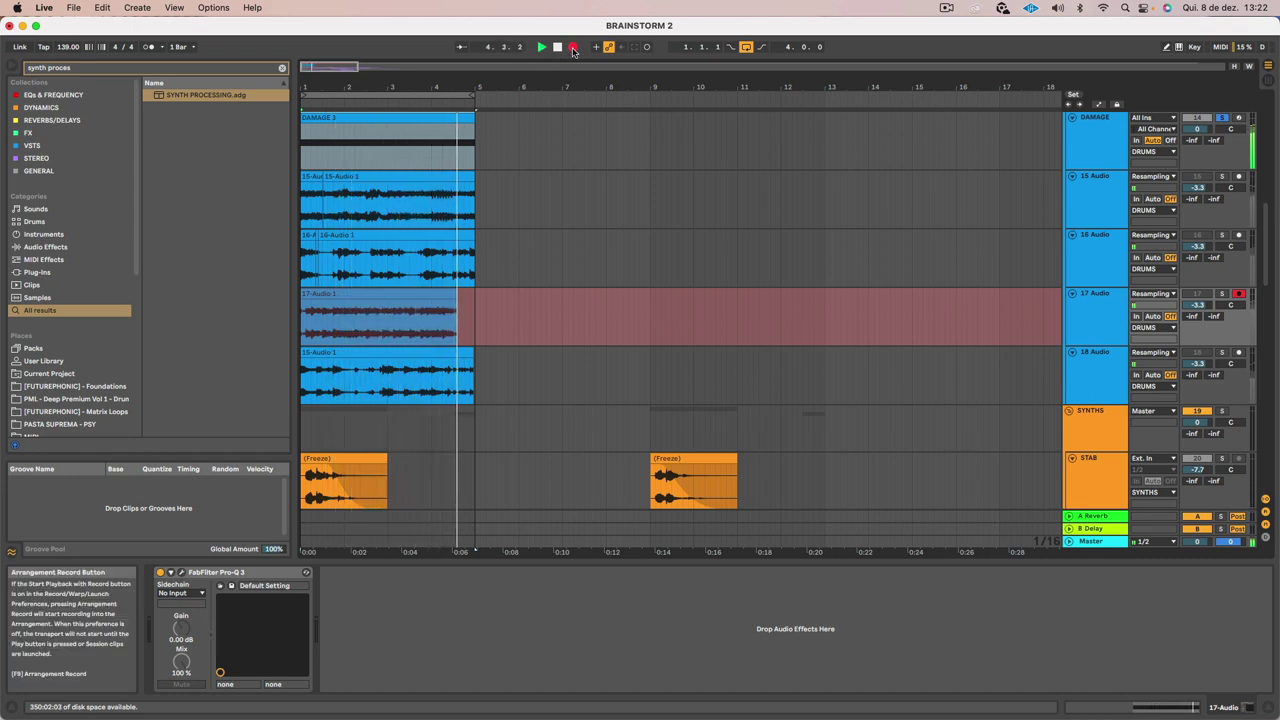
click(573, 48)
Open Kontakt on the DAMAGE track and remove the loaded LPS Industrial Full instrument
double_click(449, 116)
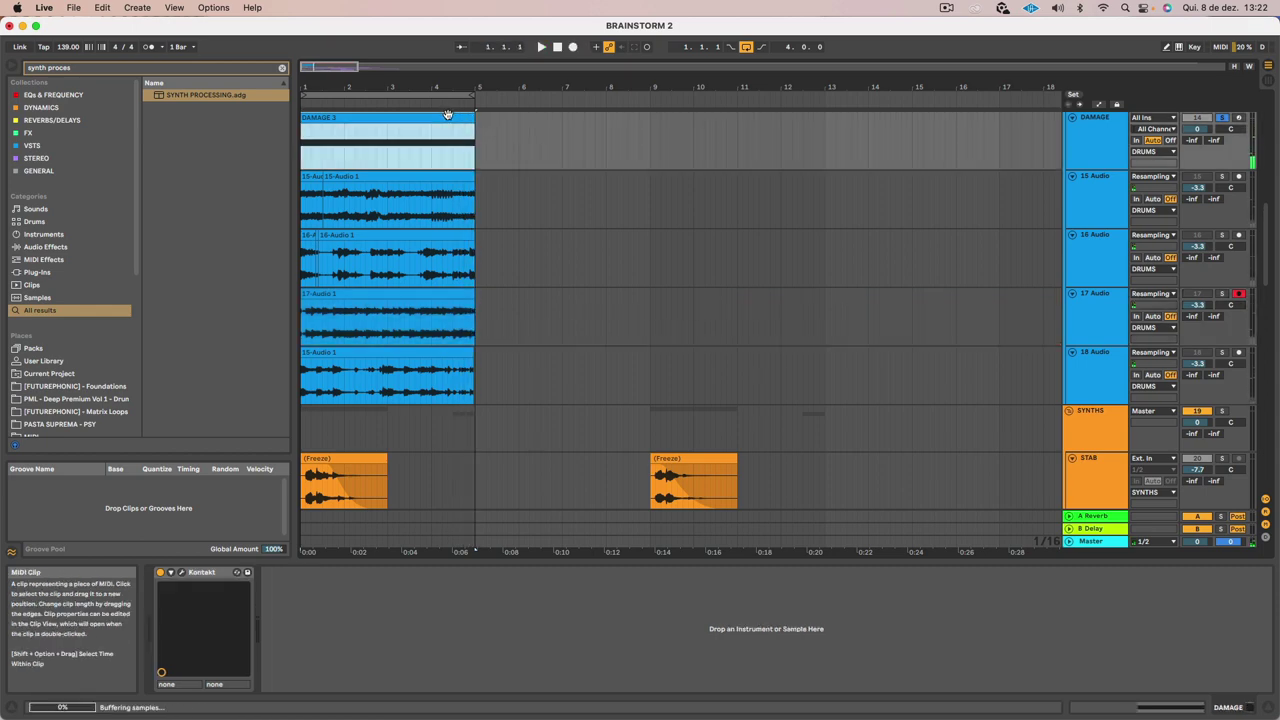
key(shift+Tab)
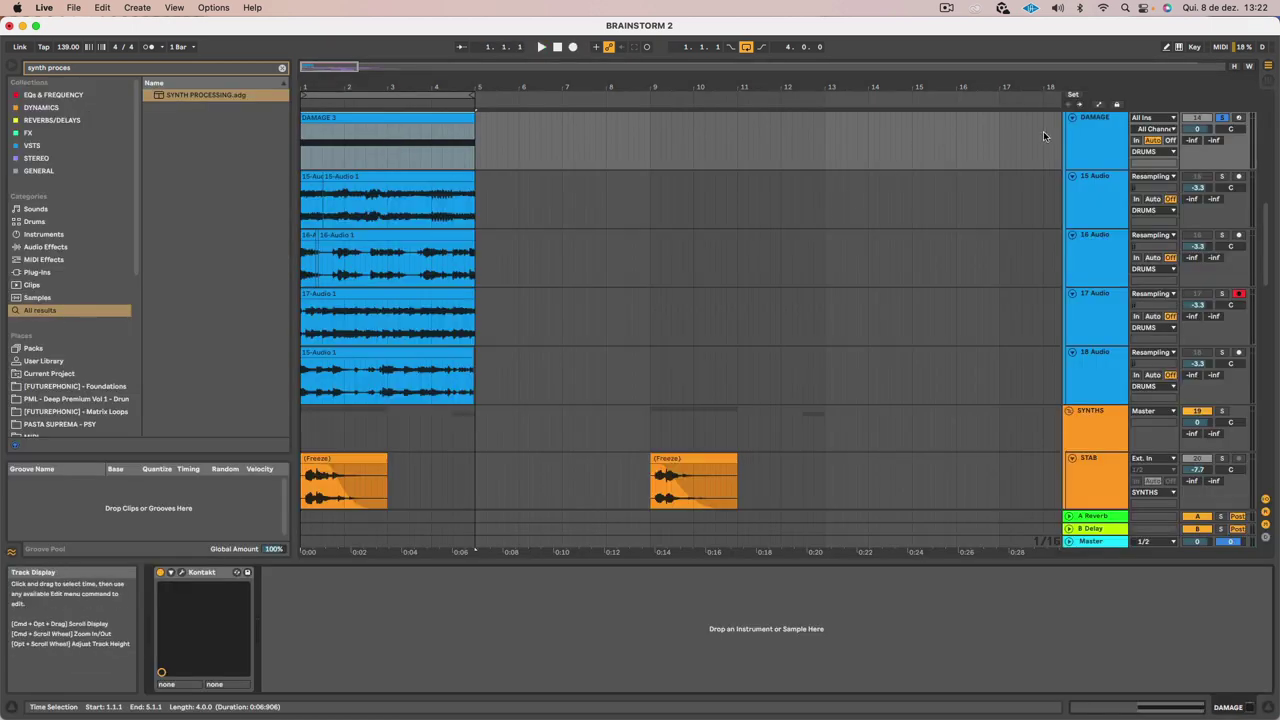
click(1080, 139)
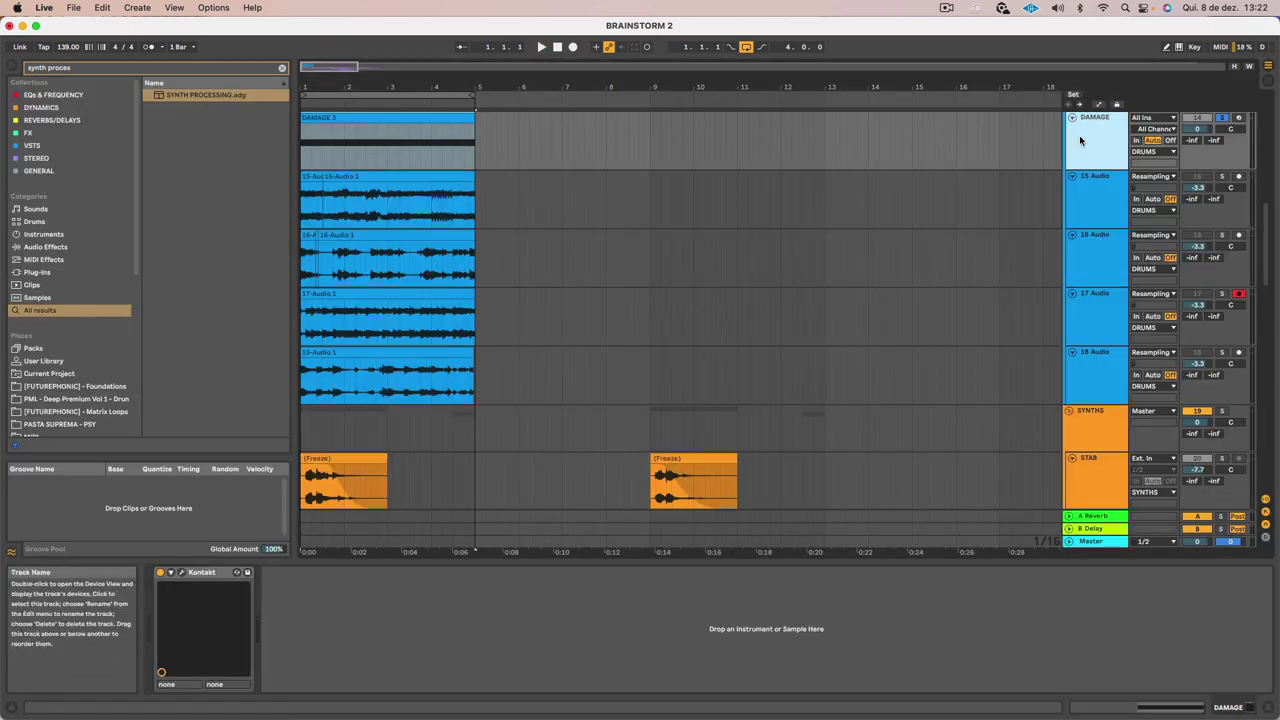
click(181, 572)
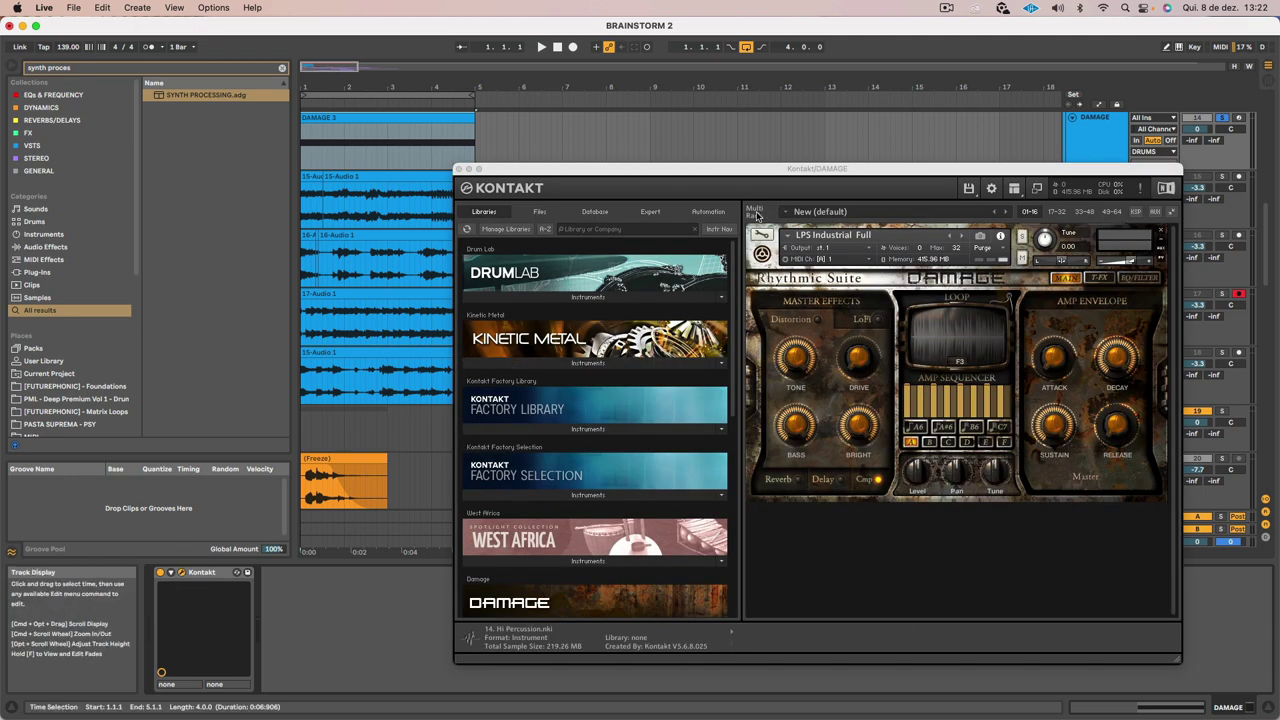
click(1161, 233)
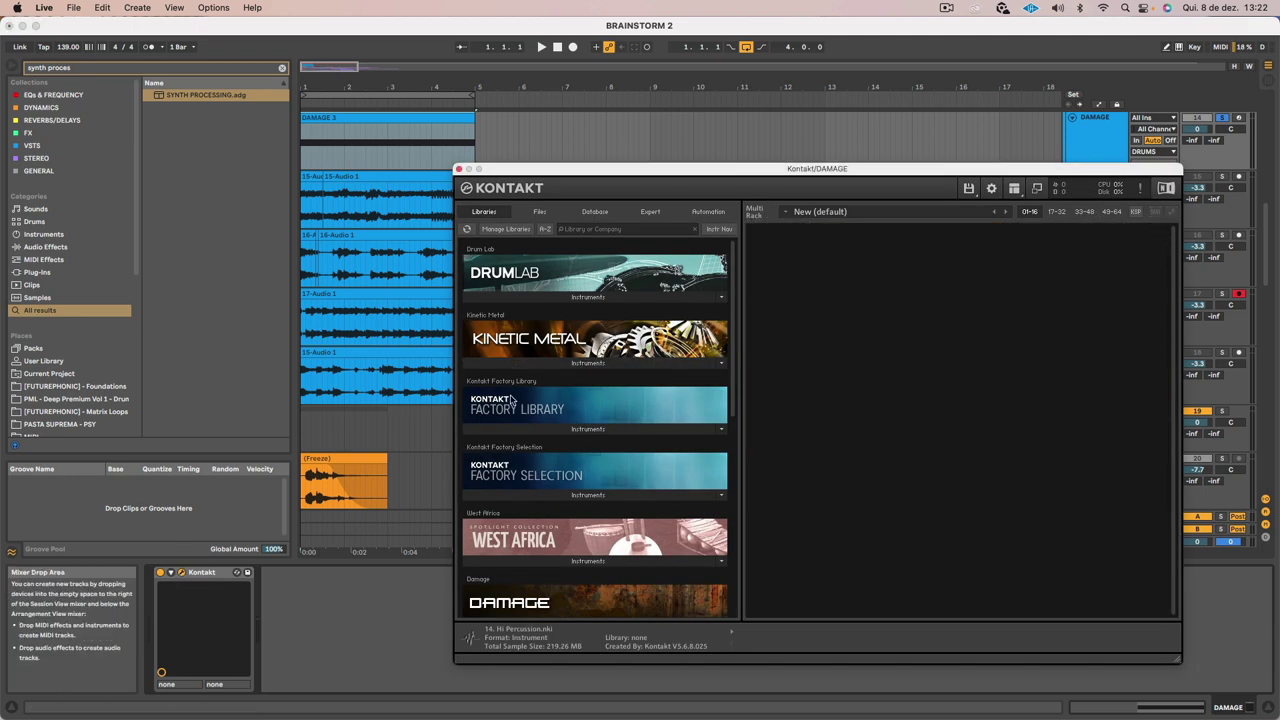
Load LPS Epic Tech Full.nki from the Damage library into Kontakt and close the plug-in window
scroll(598, 476, down, 5)
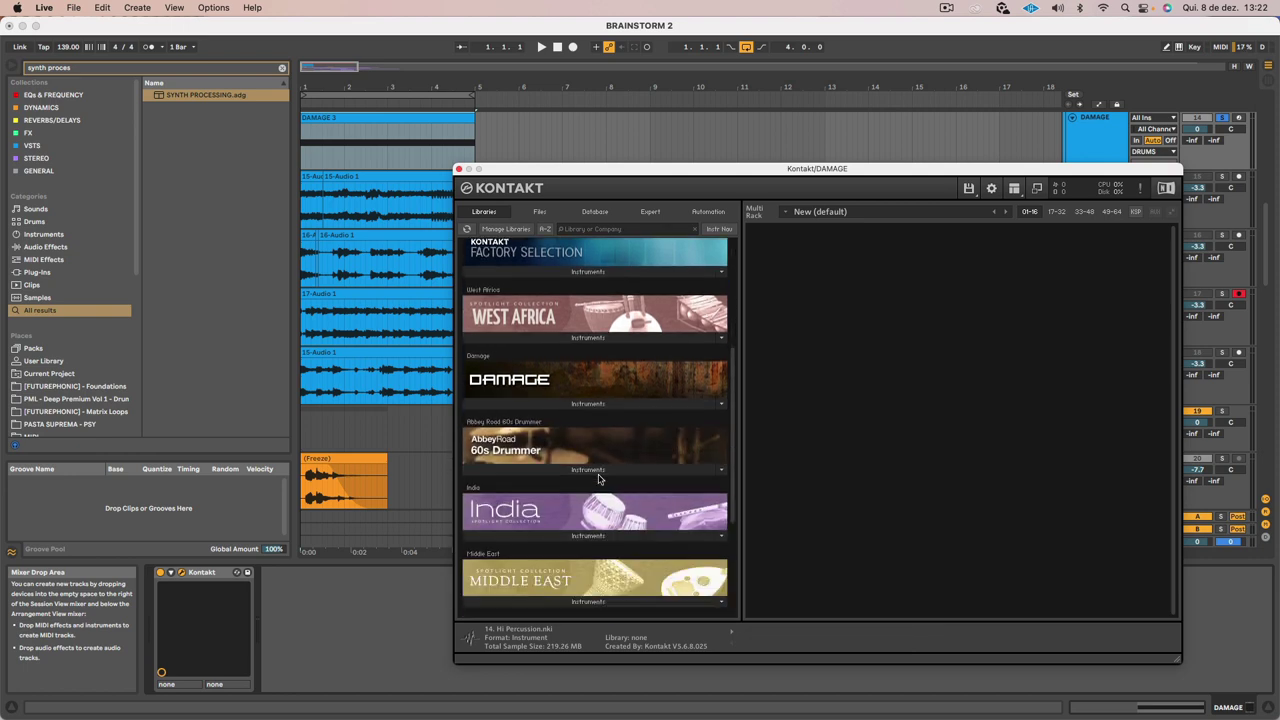
click(589, 404)
scroll(537, 497, down, 1)
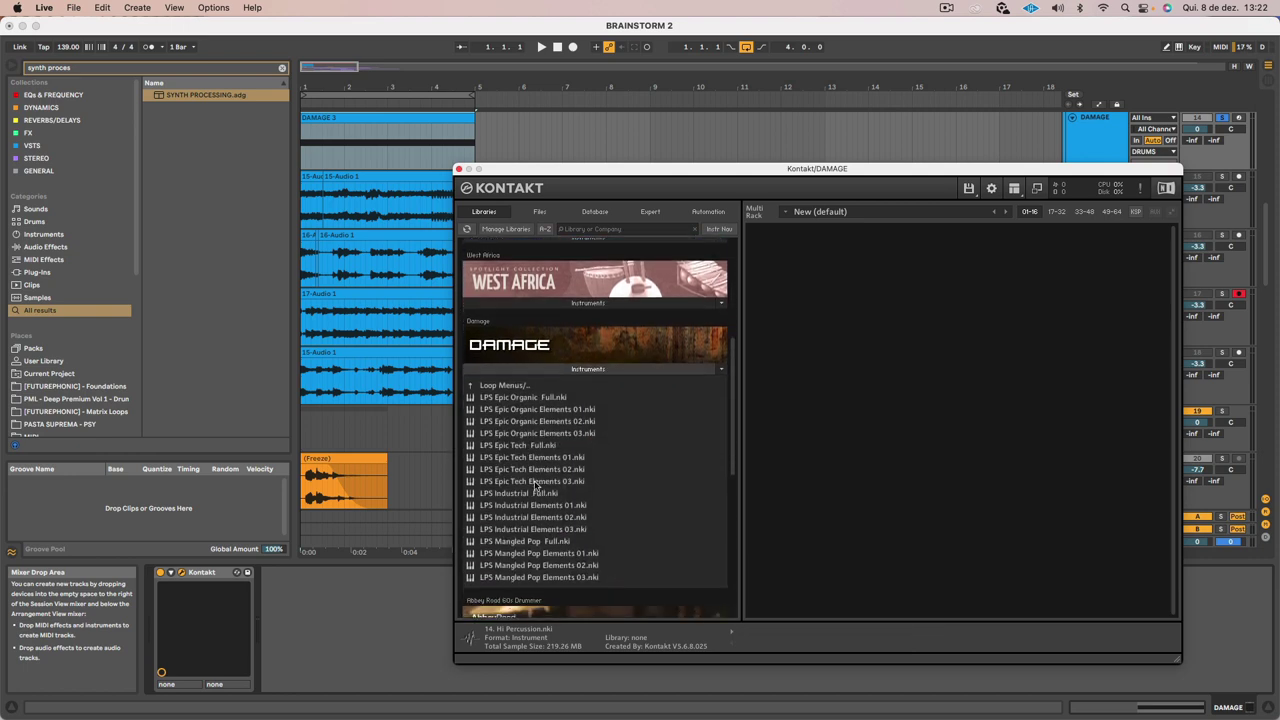
click(530, 494)
click(524, 446)
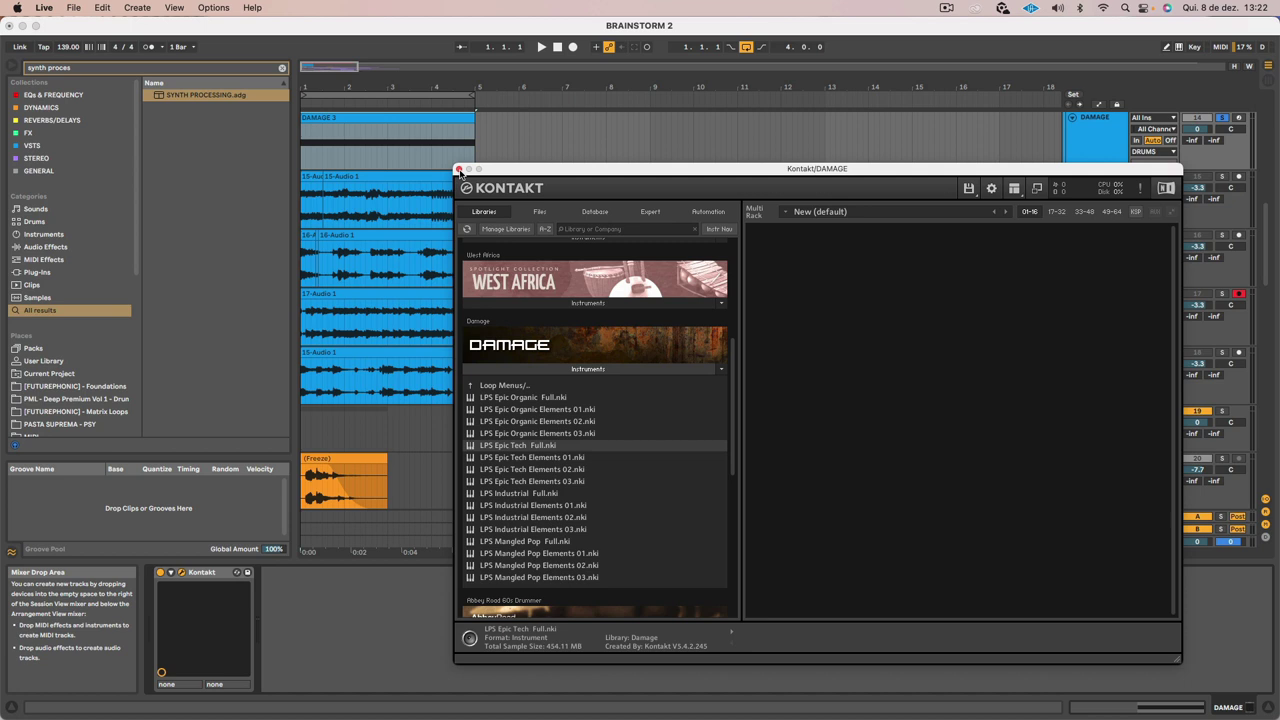
click(458, 169)
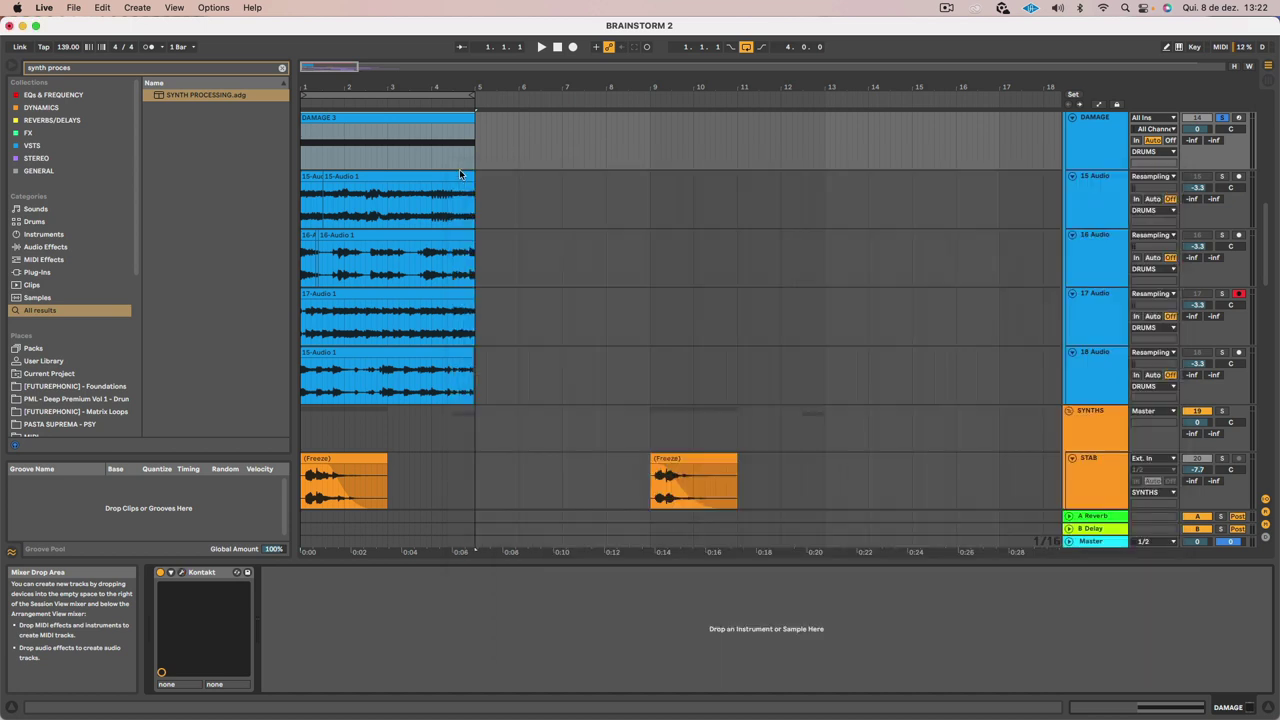
Play the DAMAGE 3 clip with the new instrument, comparing it soloed and together with the other tracks
click(400, 118)
scroll(592, 181, up, 1)
key(space)
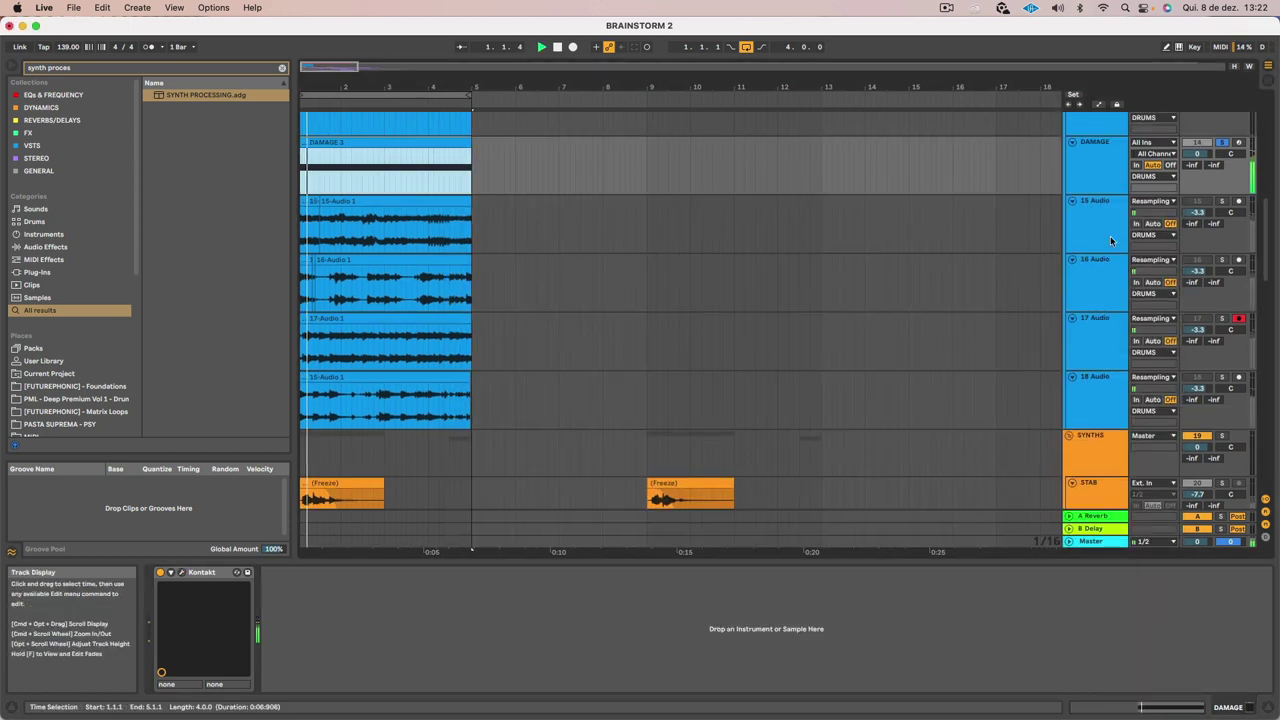
click(1223, 142)
click(1221, 142)
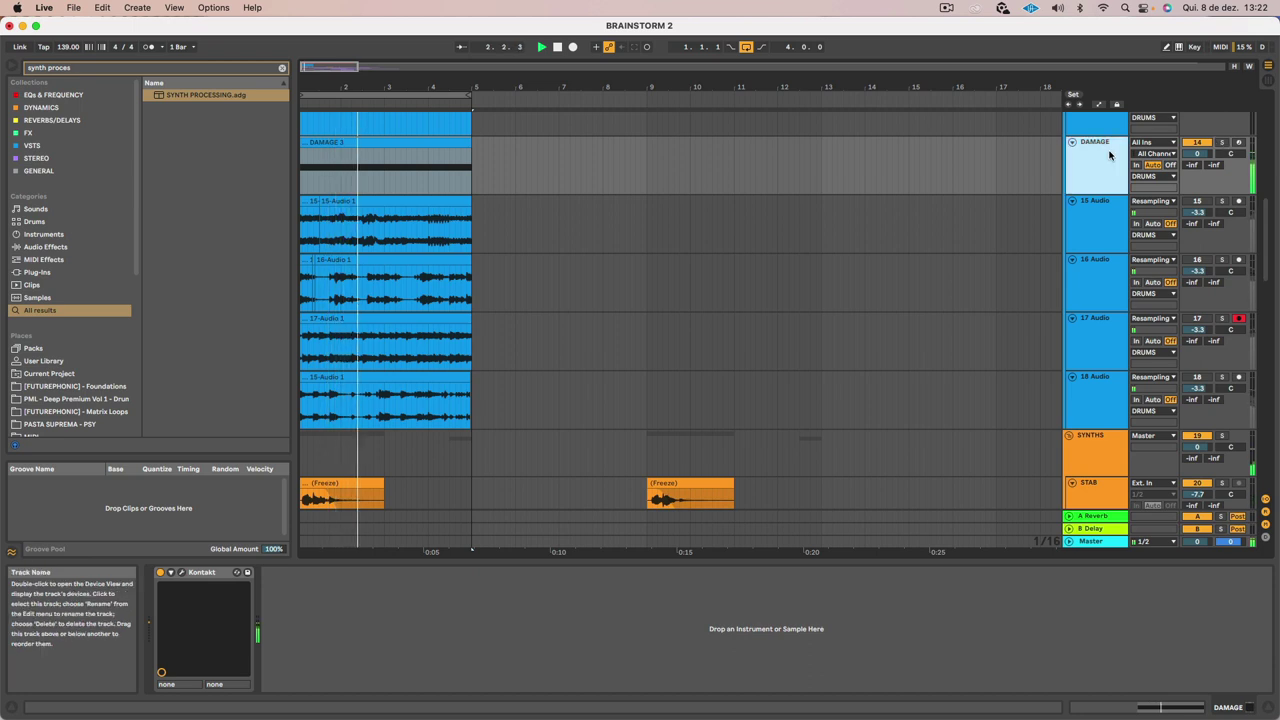
click(437, 142)
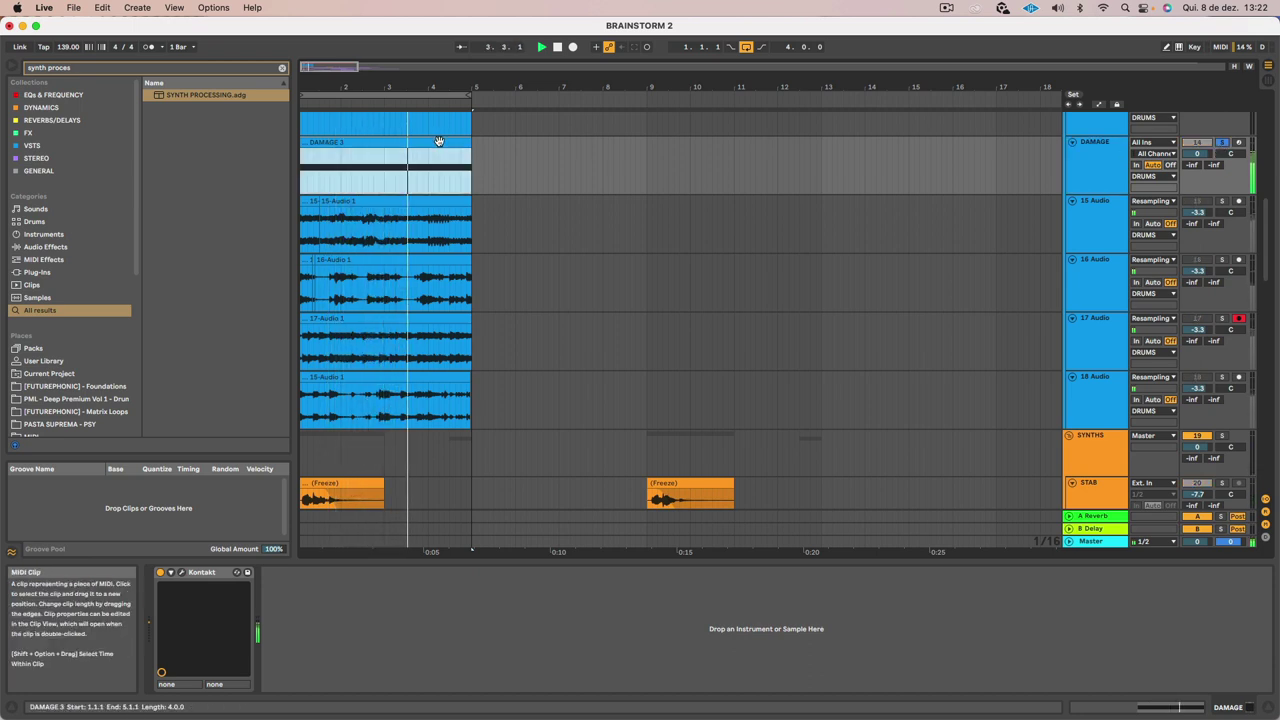
Add an empty audio track after 18 Audio and move it directly below the DAMAGE track
click(1081, 400)
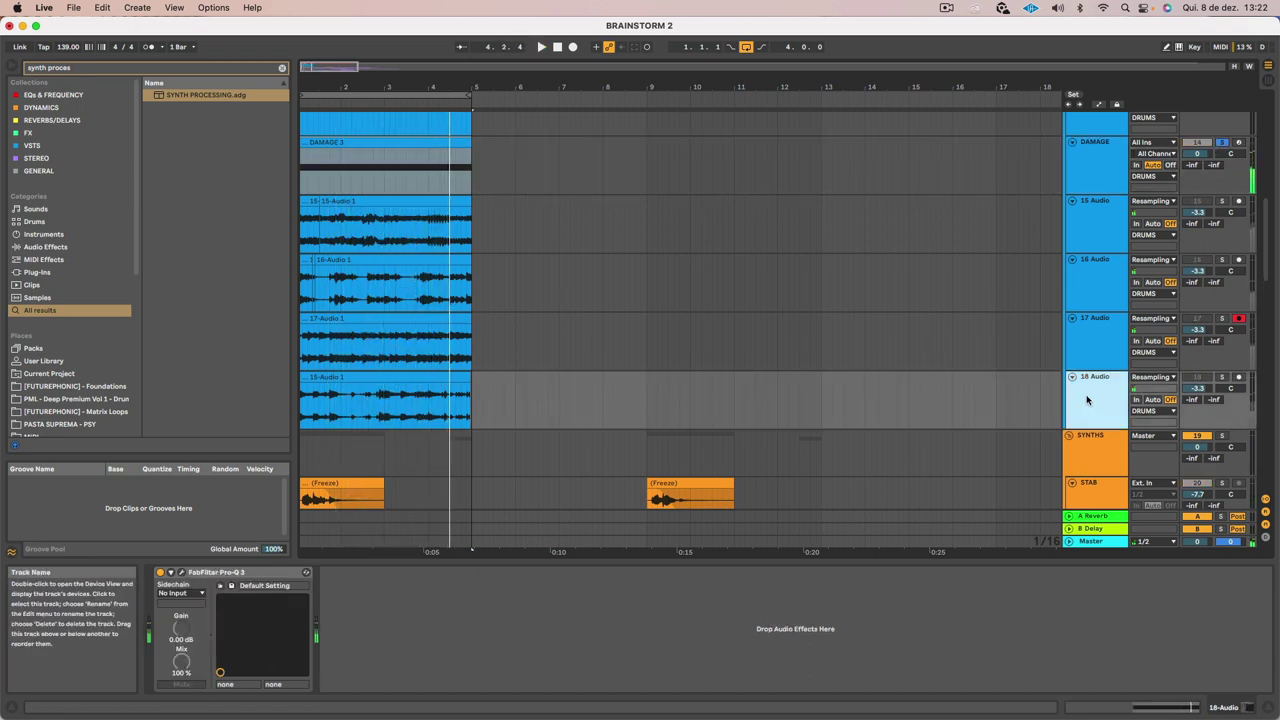
right_click(1086, 400)
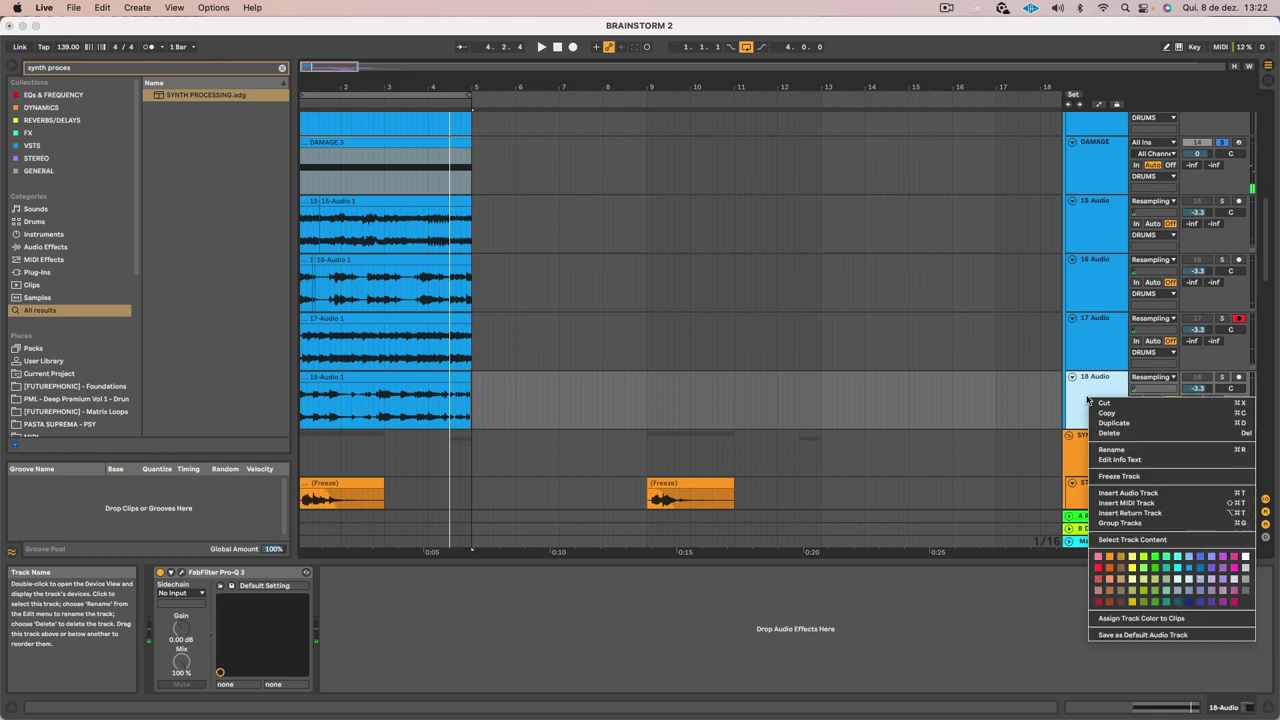
click(1150, 494)
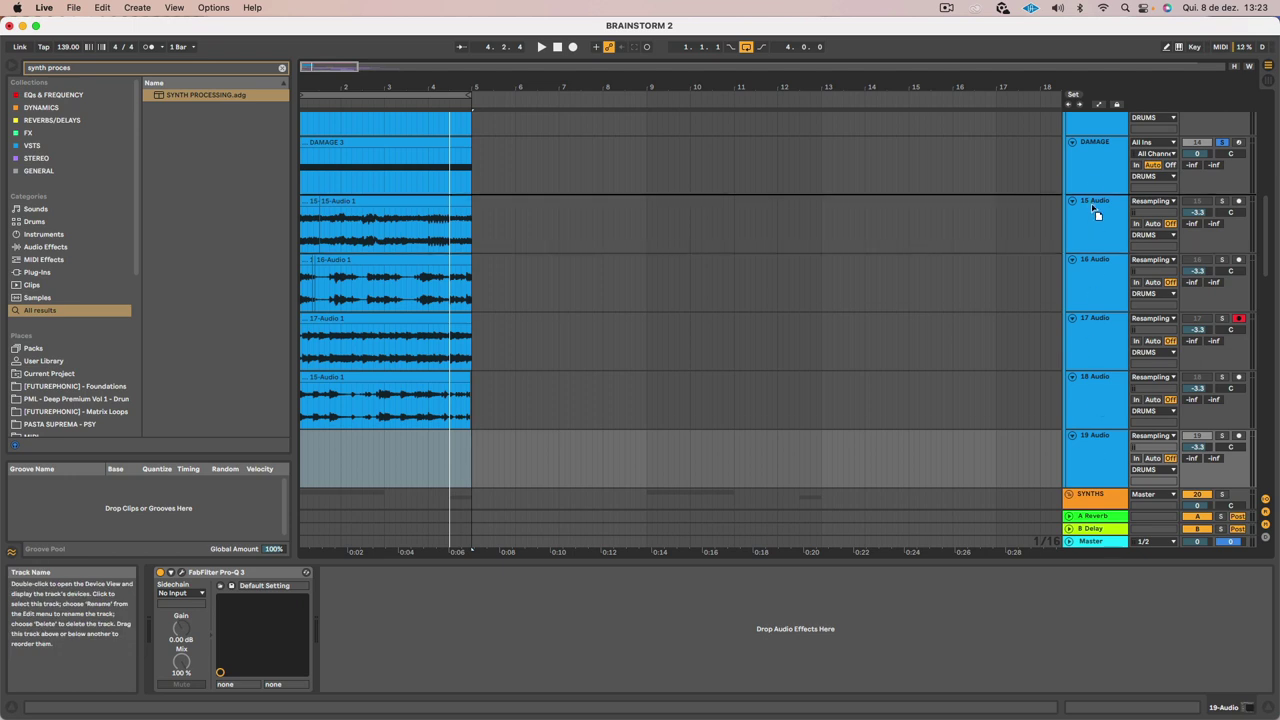
drag(1090, 201, 1080, 204)
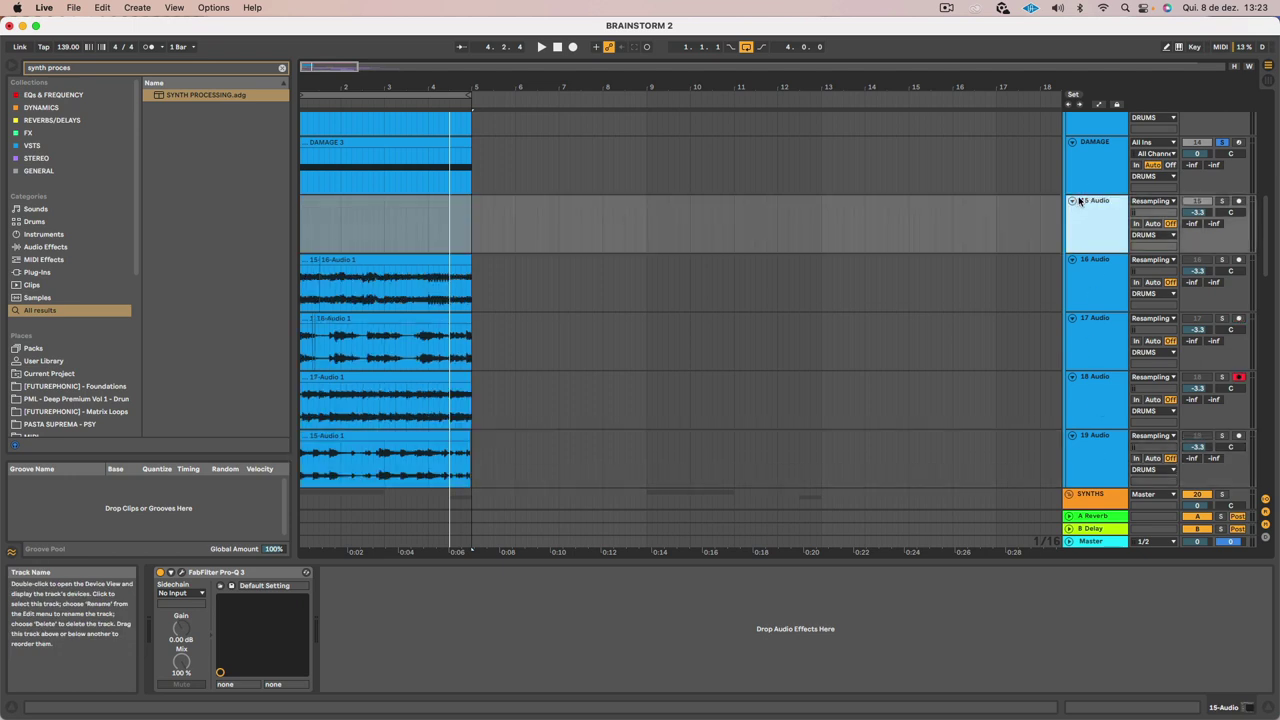
Audition the DAMAGE 3 clip and transpose its sustained note down to D#3
click(1077, 168)
key(space)
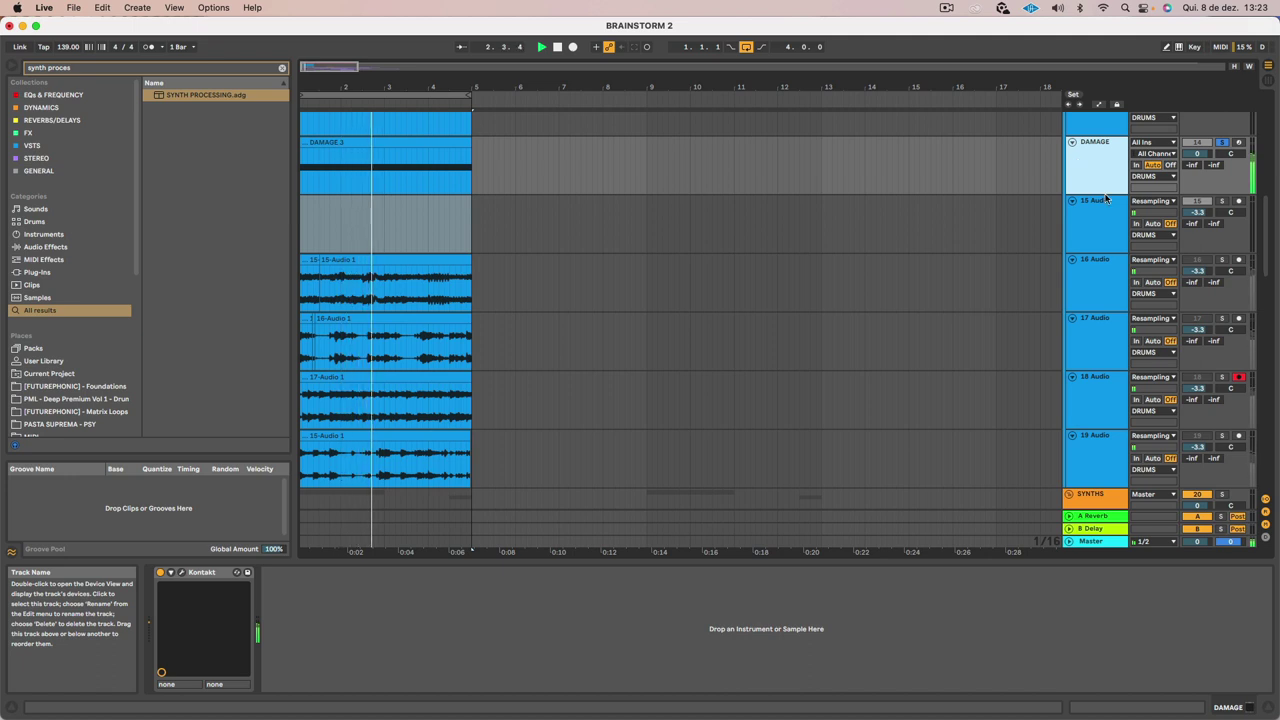
double_click(390, 148)
drag(597, 253, 604, 331)
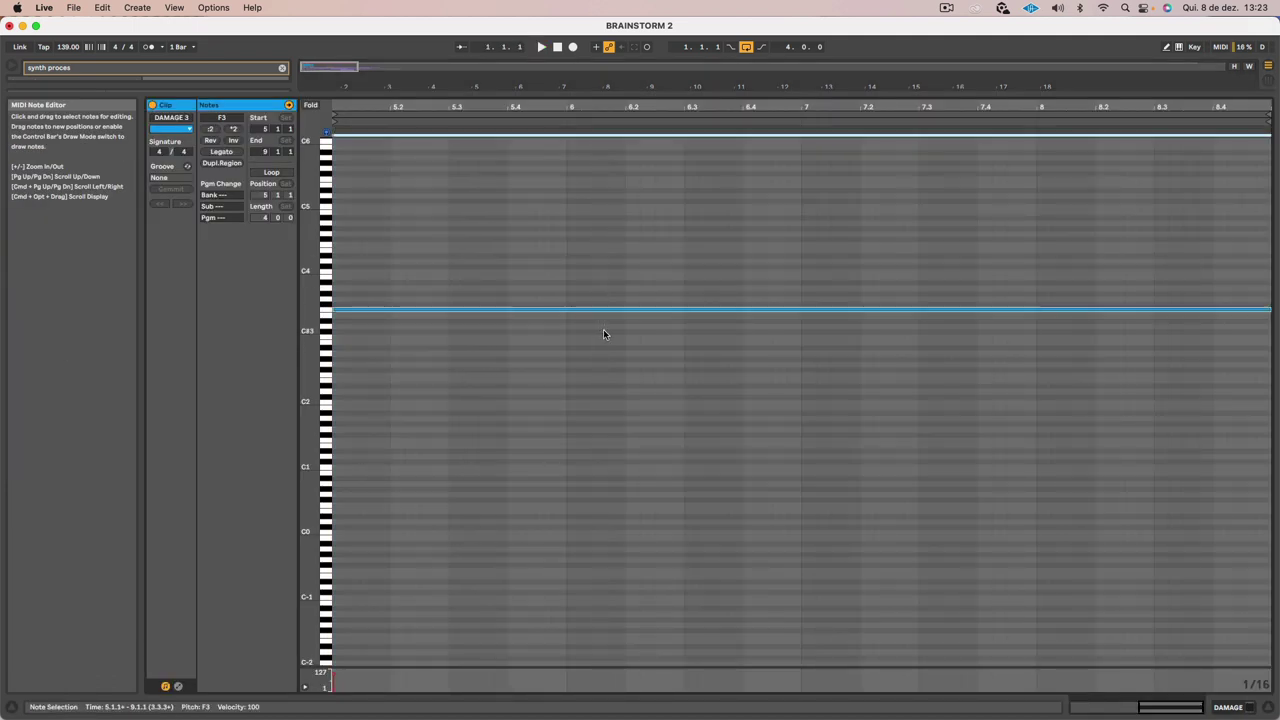
key(Down)
key(Down)
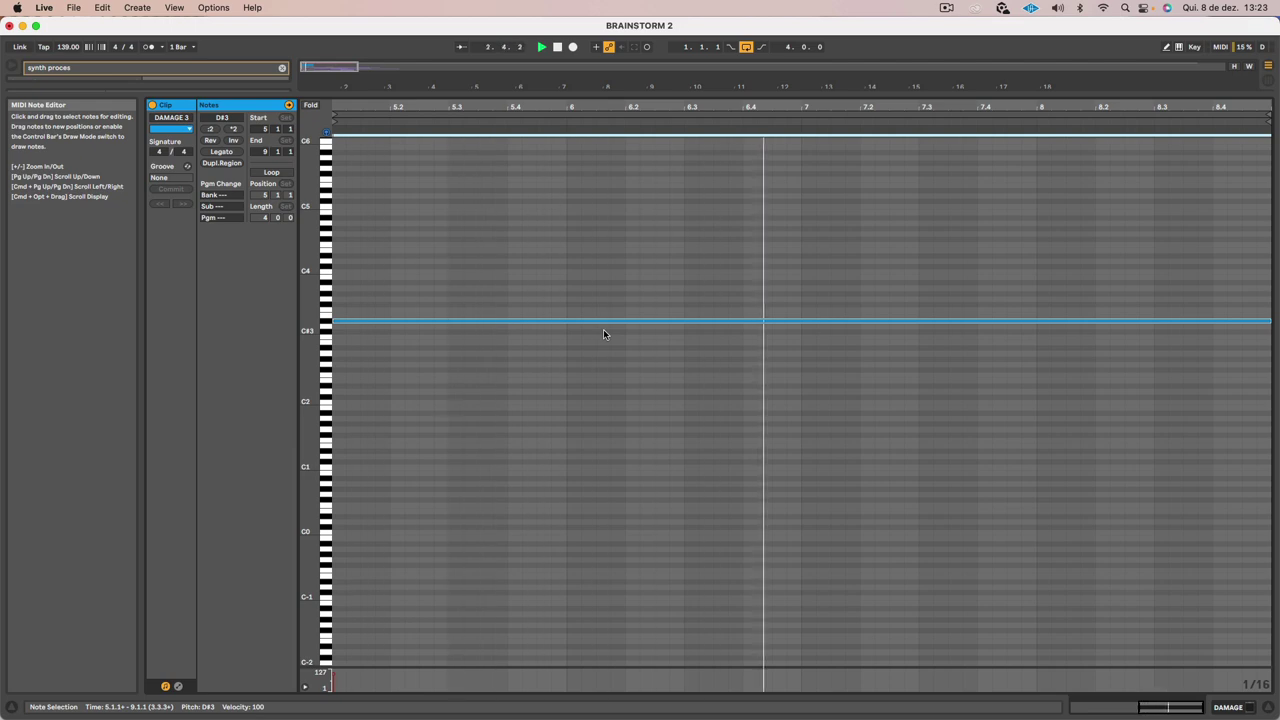
key(shift+Tab)
click(1098, 170)
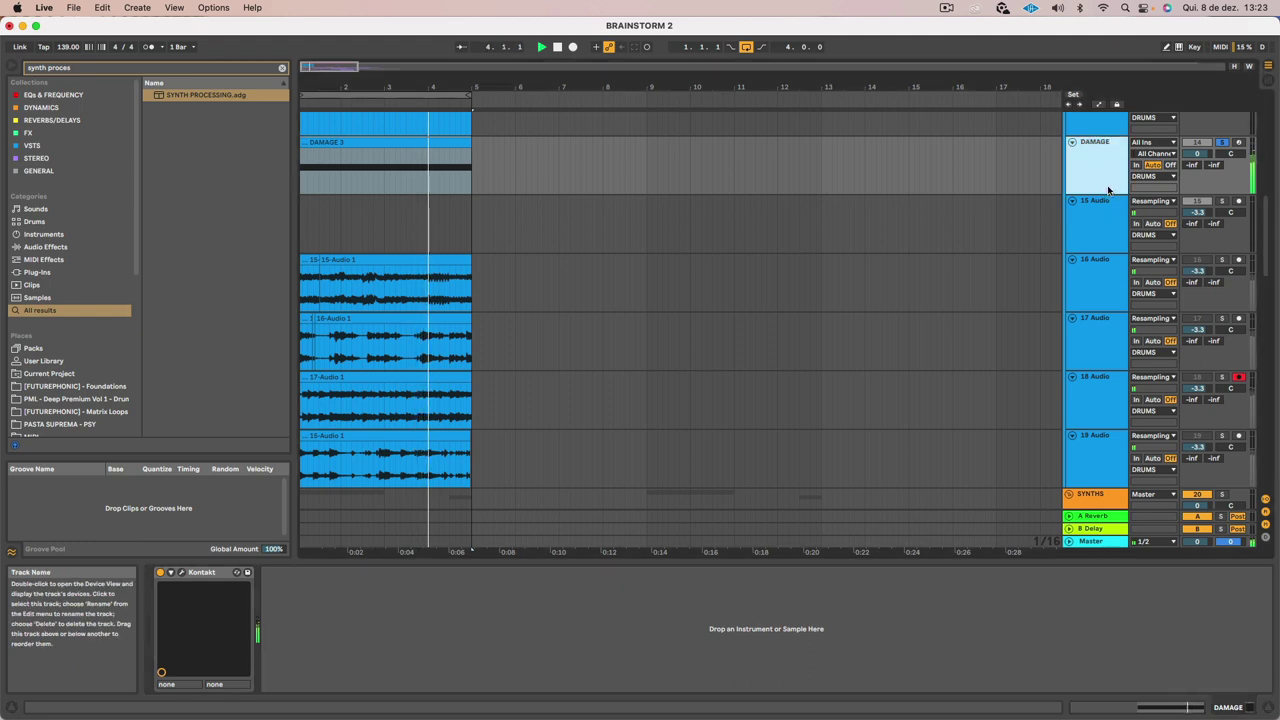
Arm the empty 15 Audio track and record the soloed D#3 DAMAGE loop onto it
click(1086, 246)
key(space)
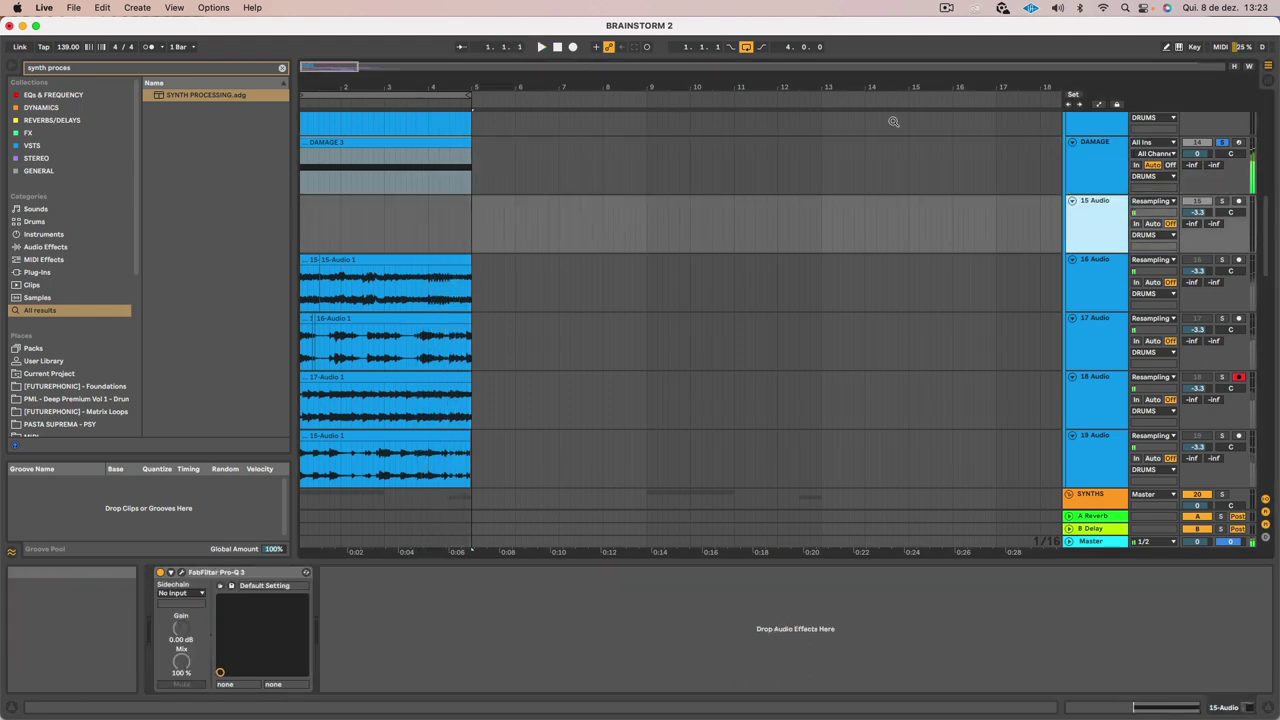
click(1236, 201)
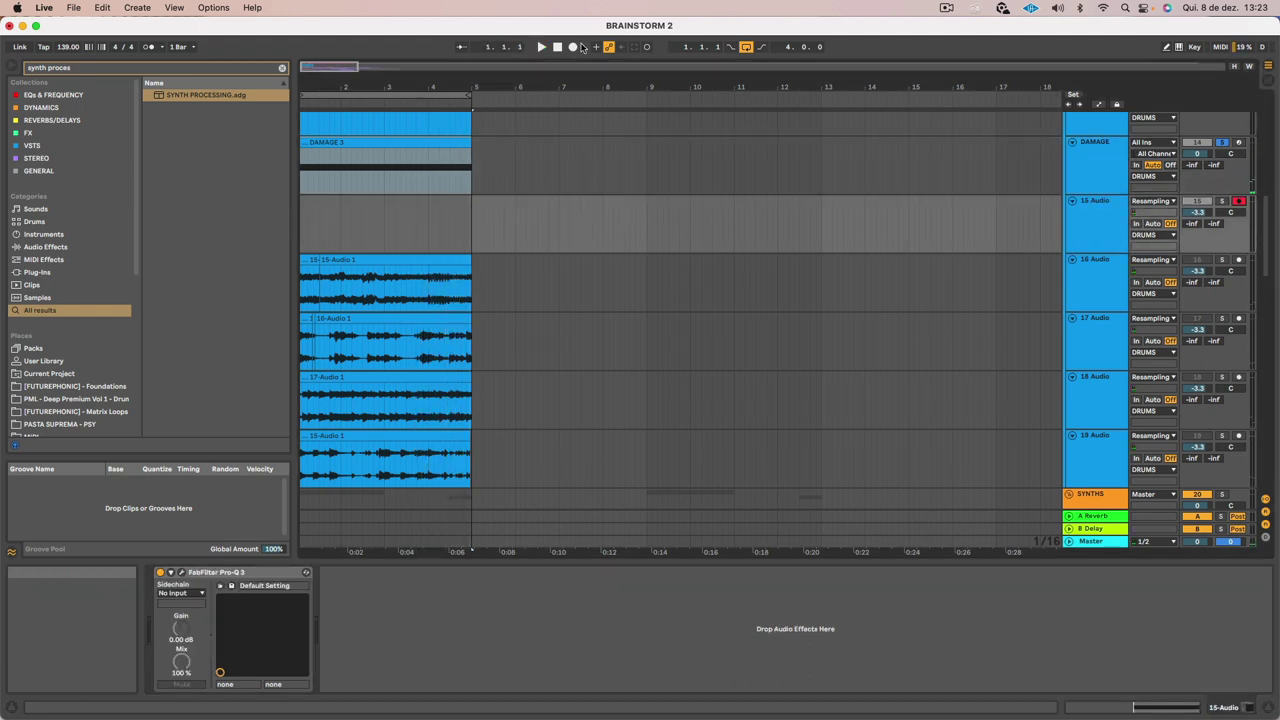
click(575, 47)
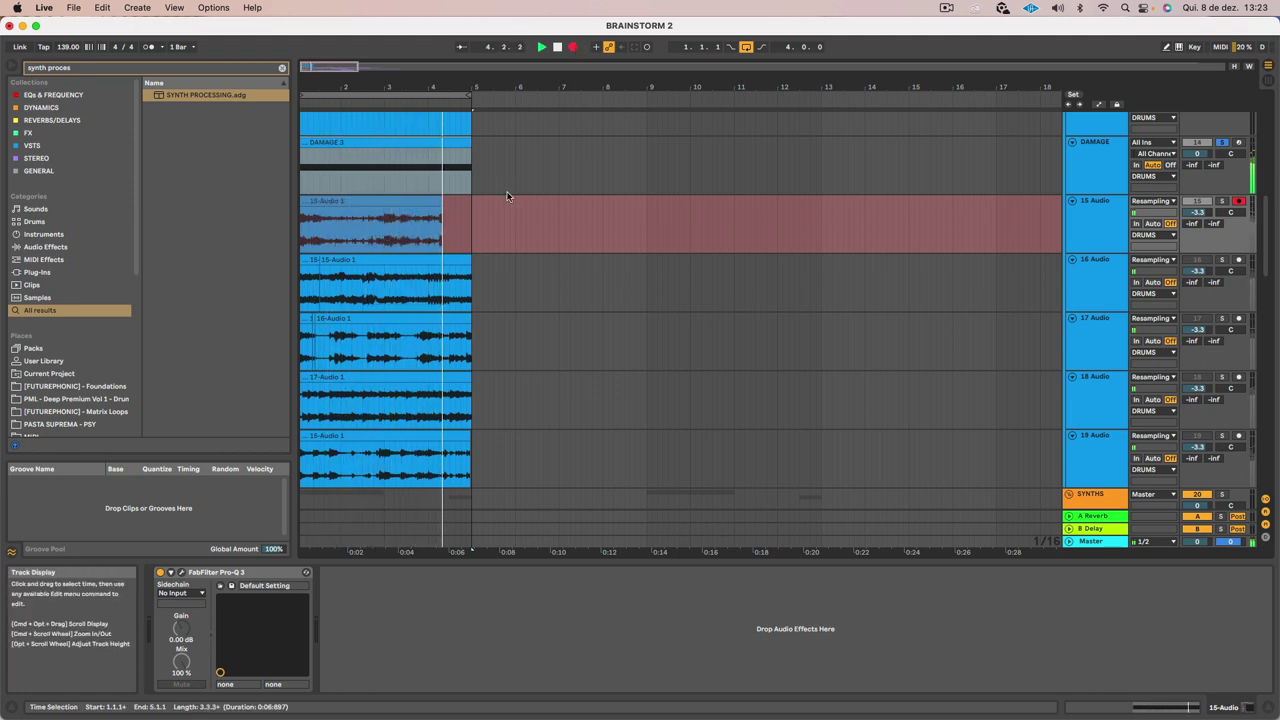
key(space)
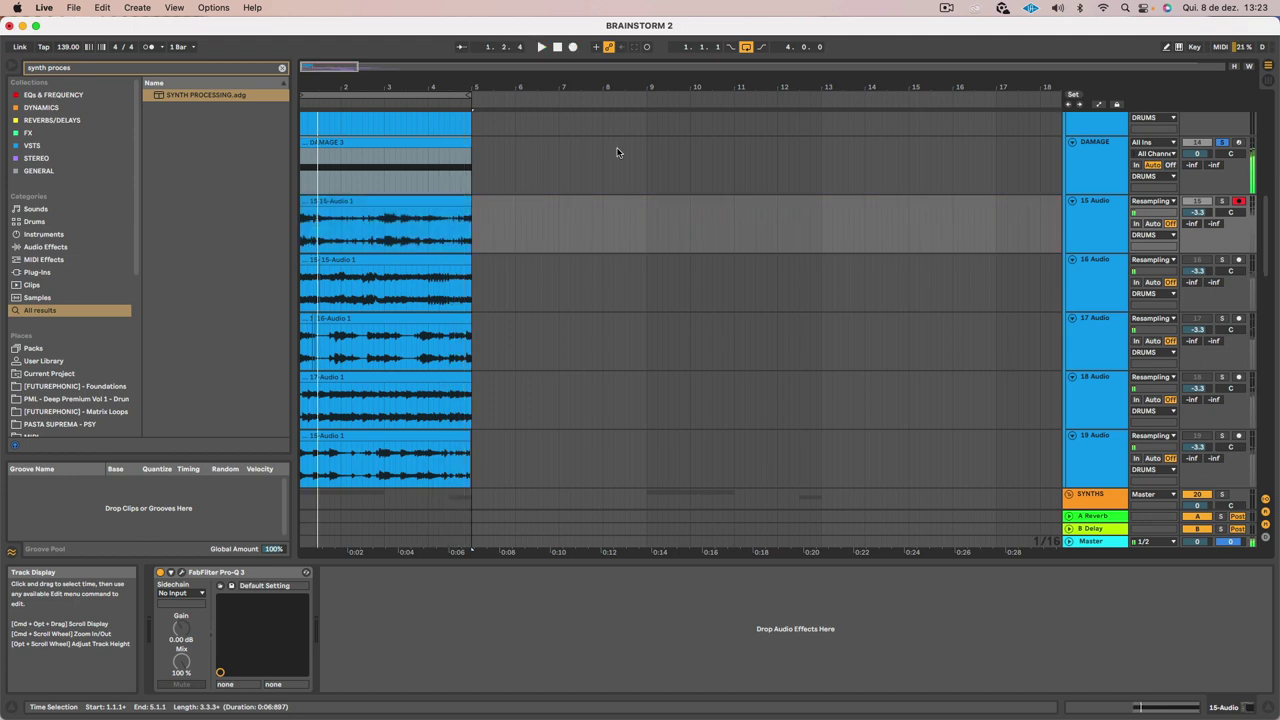
Raise the sustained note in the DAMAGE 3 clip to E3 and audition the loop
click(1097, 150)
click(367, 141)
double_click(367, 136)
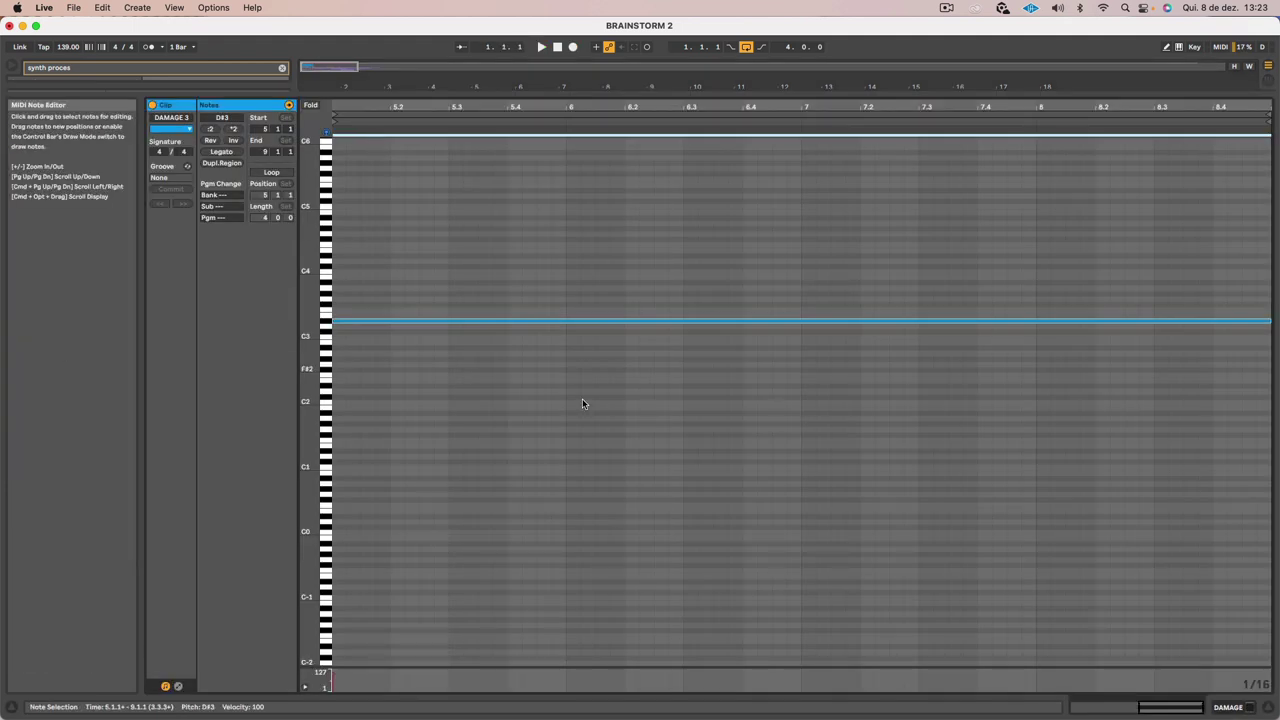
key(Up)
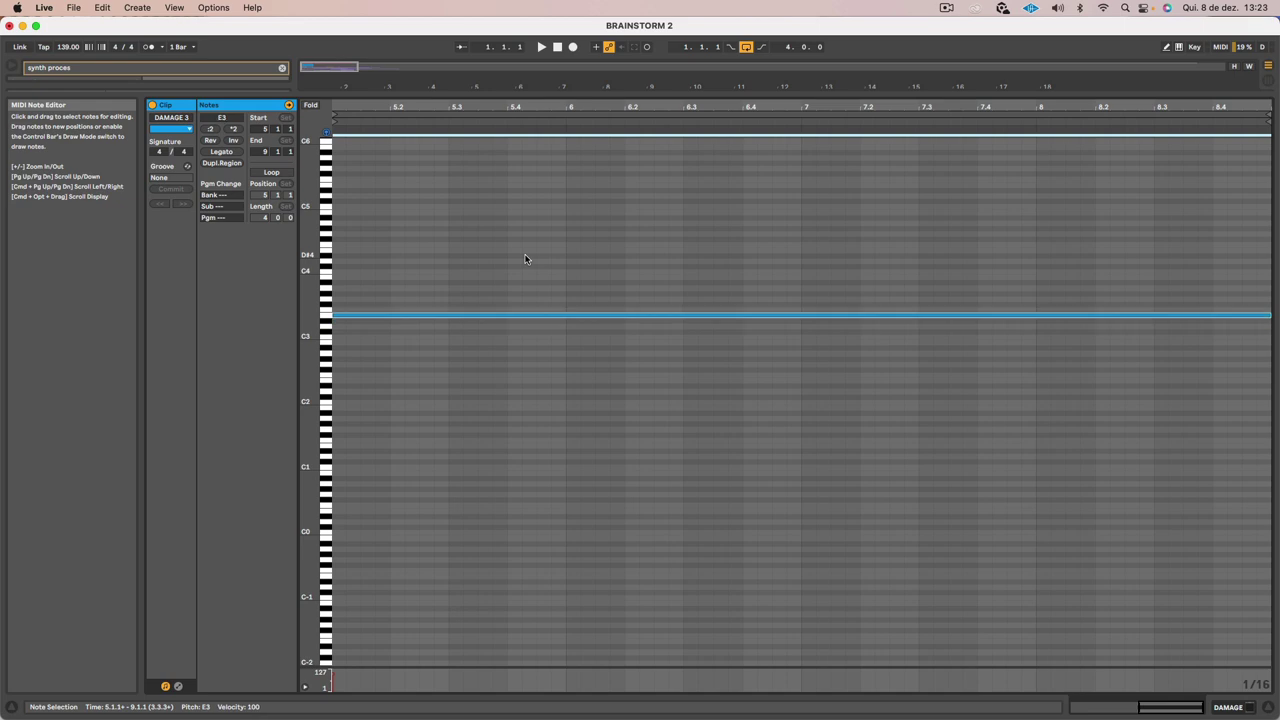
key(space)
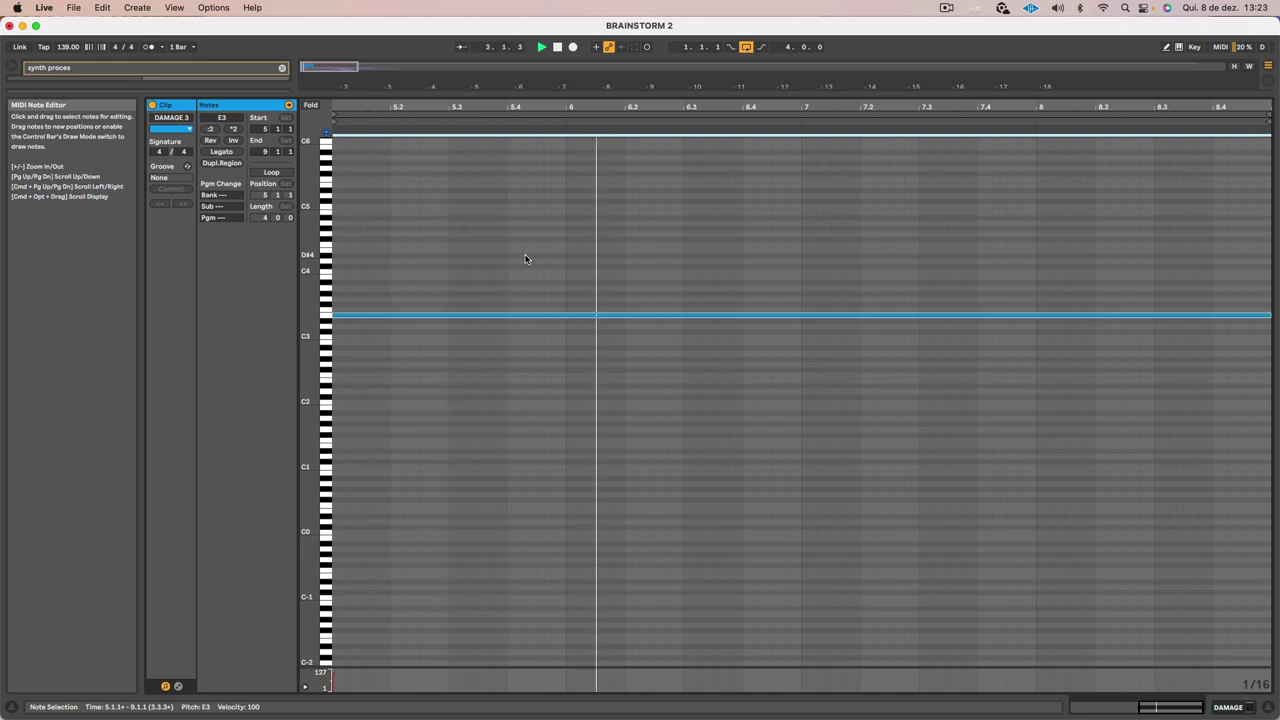
key(shift+Tab)
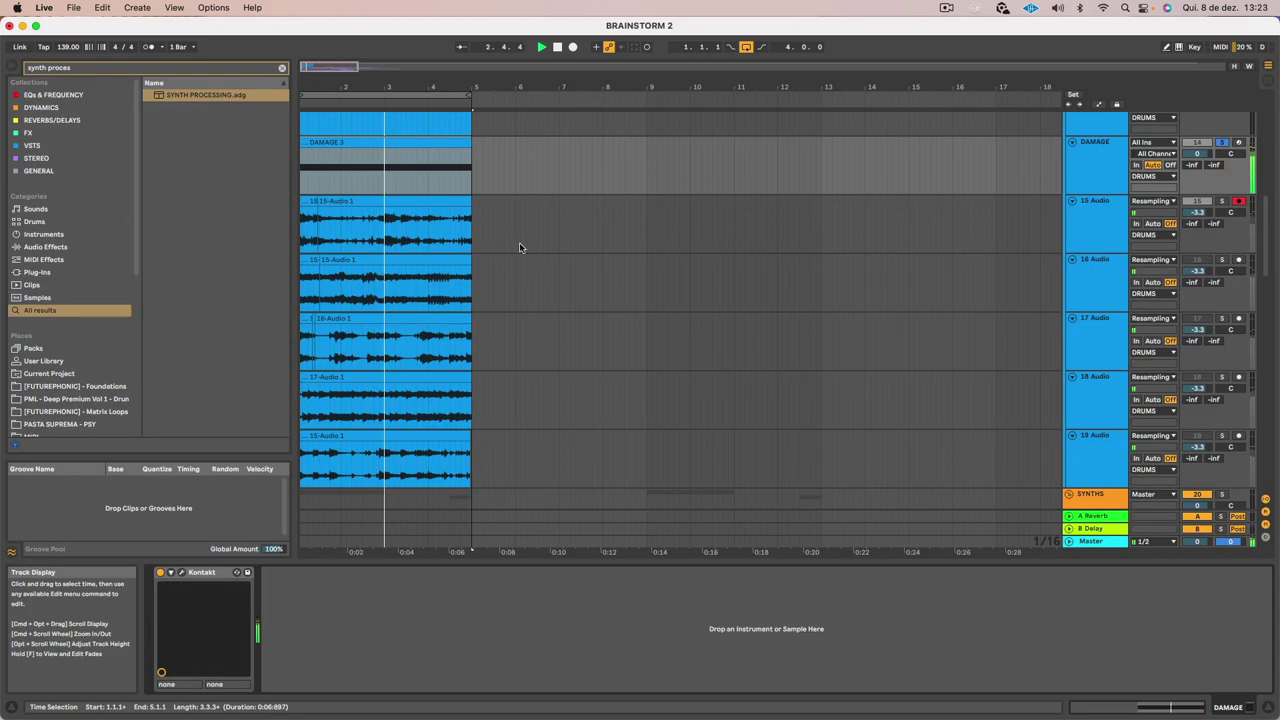
click(1100, 177)
key(space)
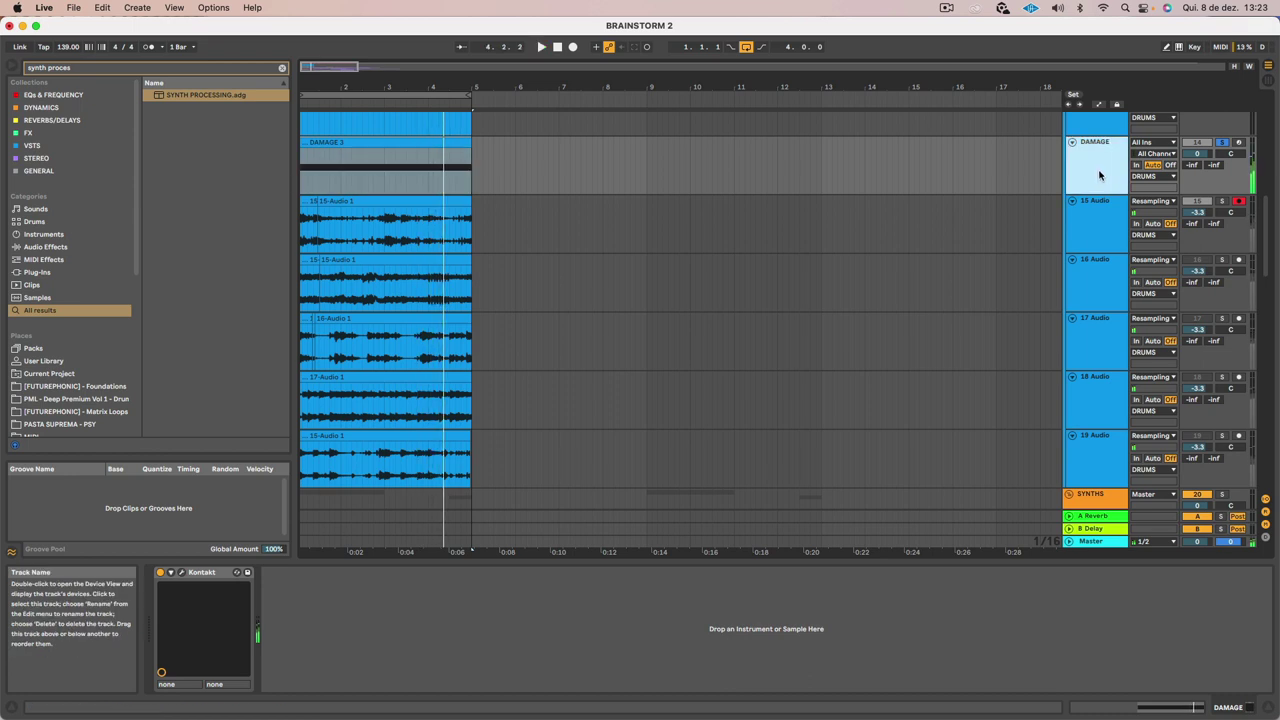
Insert another audio track directly below DAMAGE and arm it for recording
right_click(1100, 173)
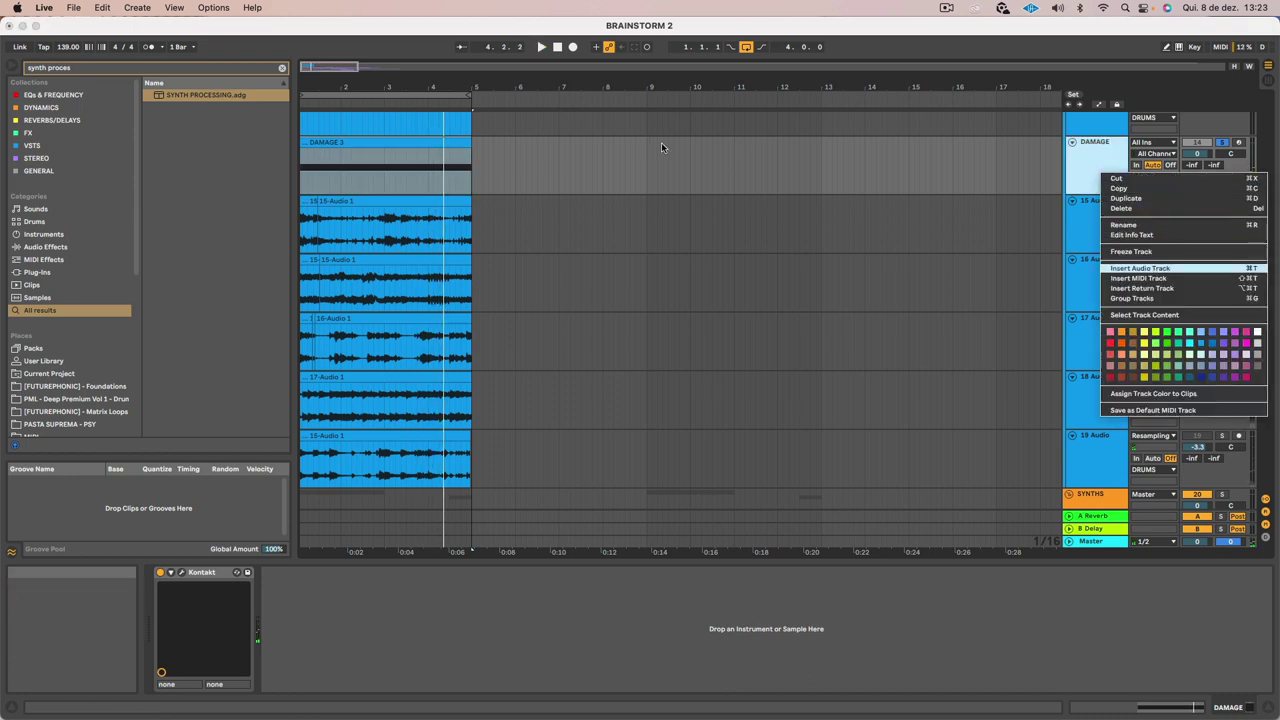
key(Return)
click(1081, 224)
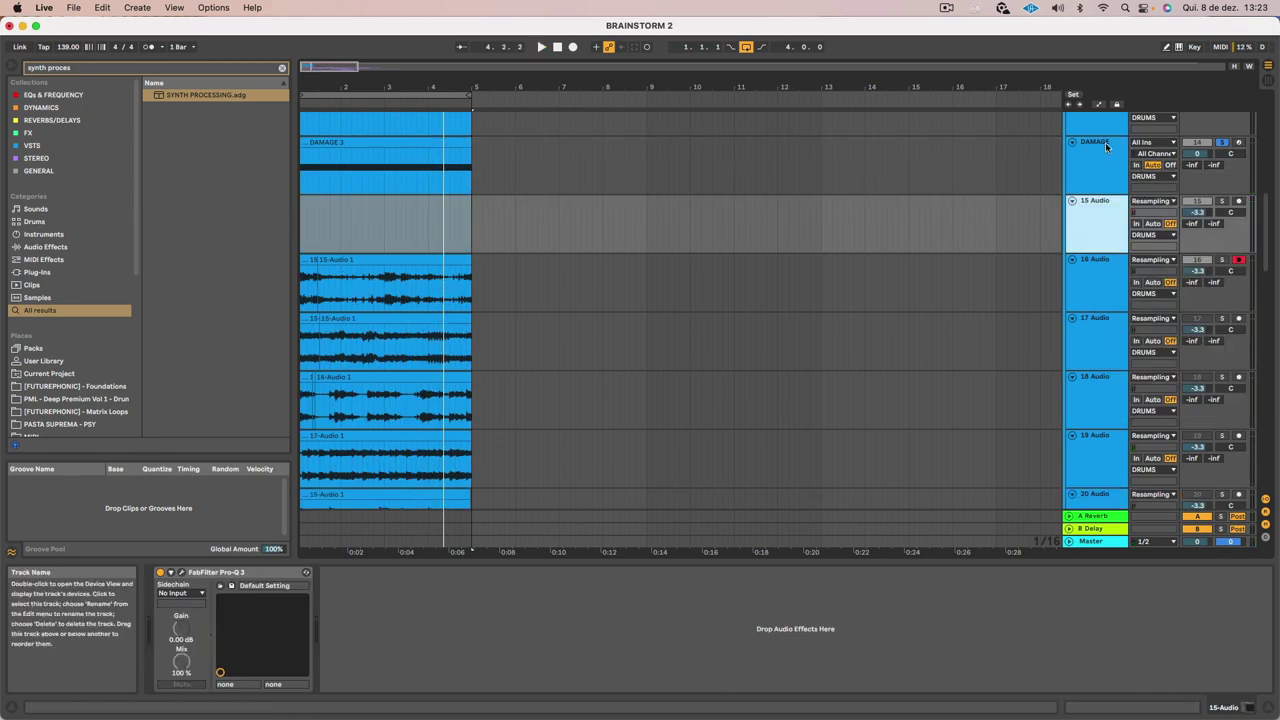
click(1238, 201)
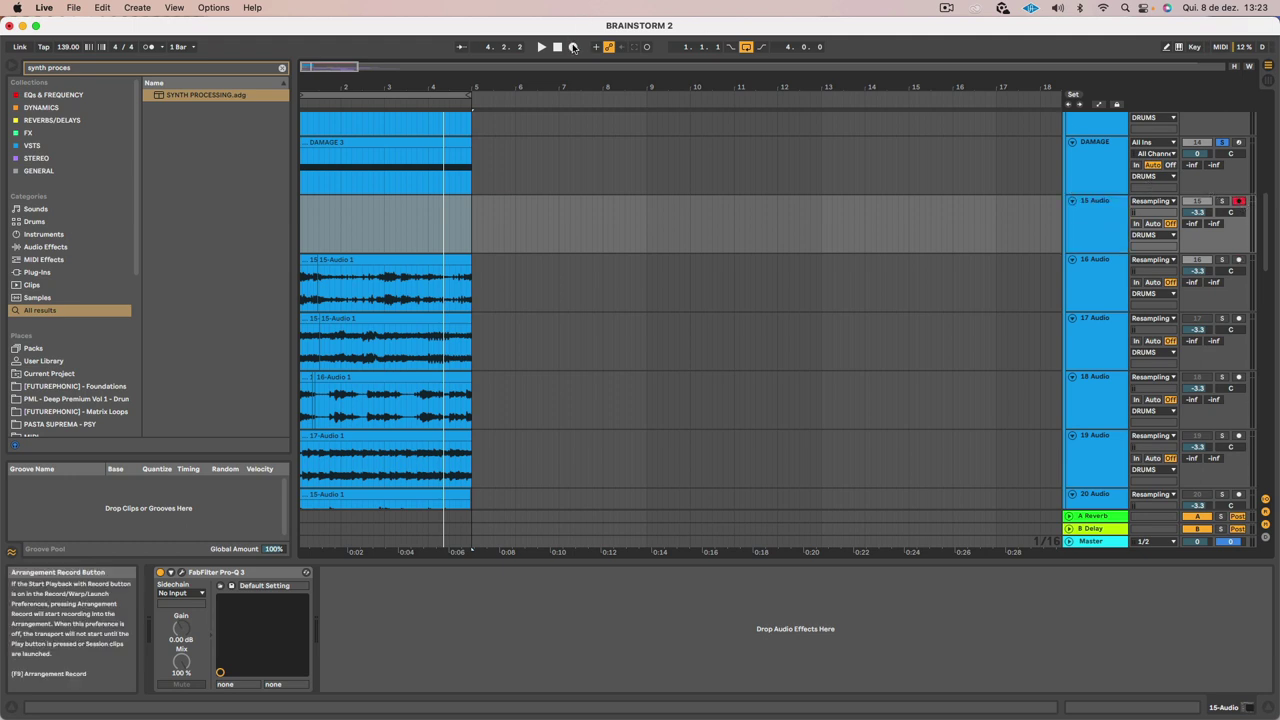
Record the soloed E3 DAMAGE loop onto the armed 15 Audio track
click(573, 47)
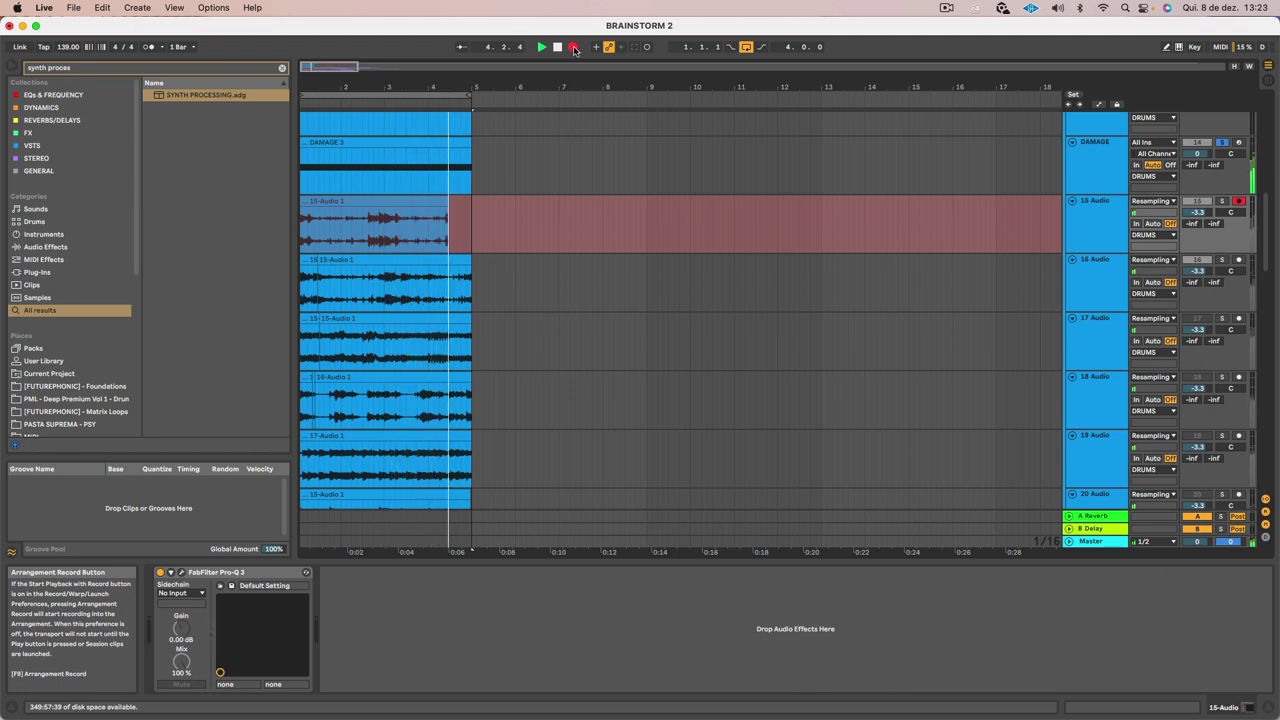
key(space)
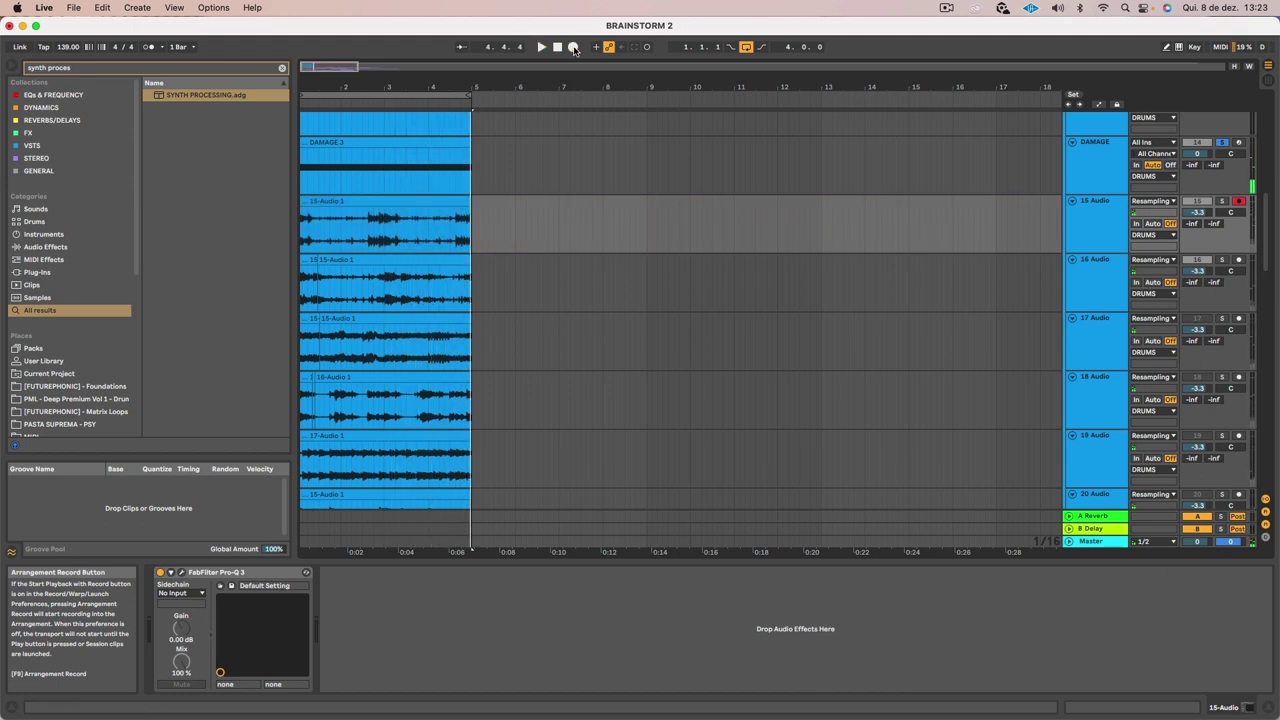
Delete the DAMAGE track and reactivate the two muted audio tracks directly below BATERA
click(1096, 162)
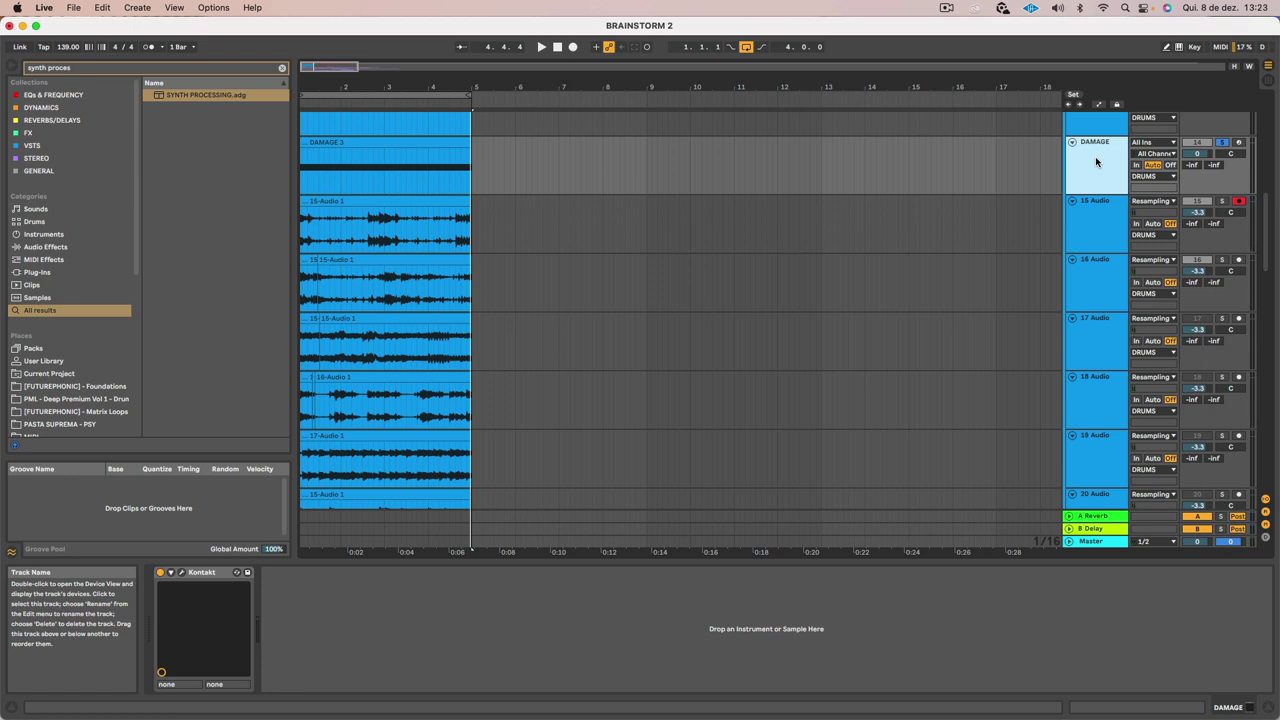
key(Delete)
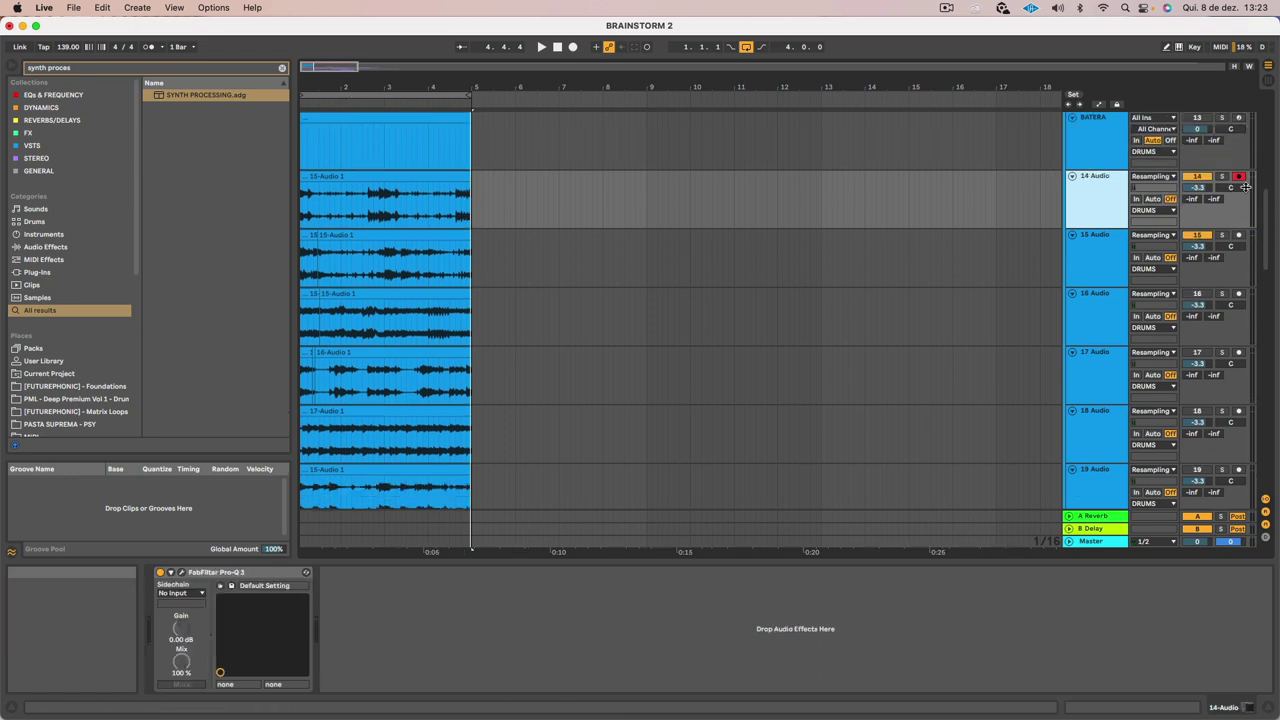
click(1197, 236)
click(1197, 177)
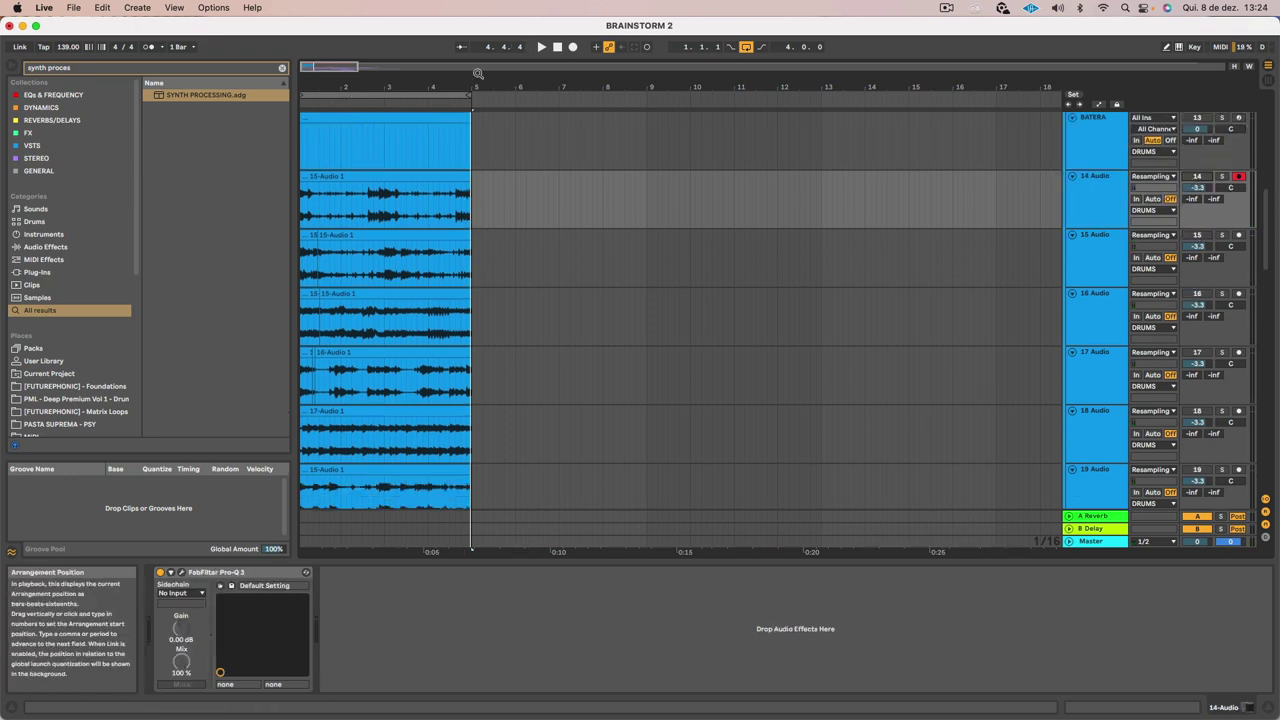
Audition the newly recorded loop on 14 Audio, both in the mix and soloed
drag(471, 88, 562, 206)
scroll(562, 206, left, 5)
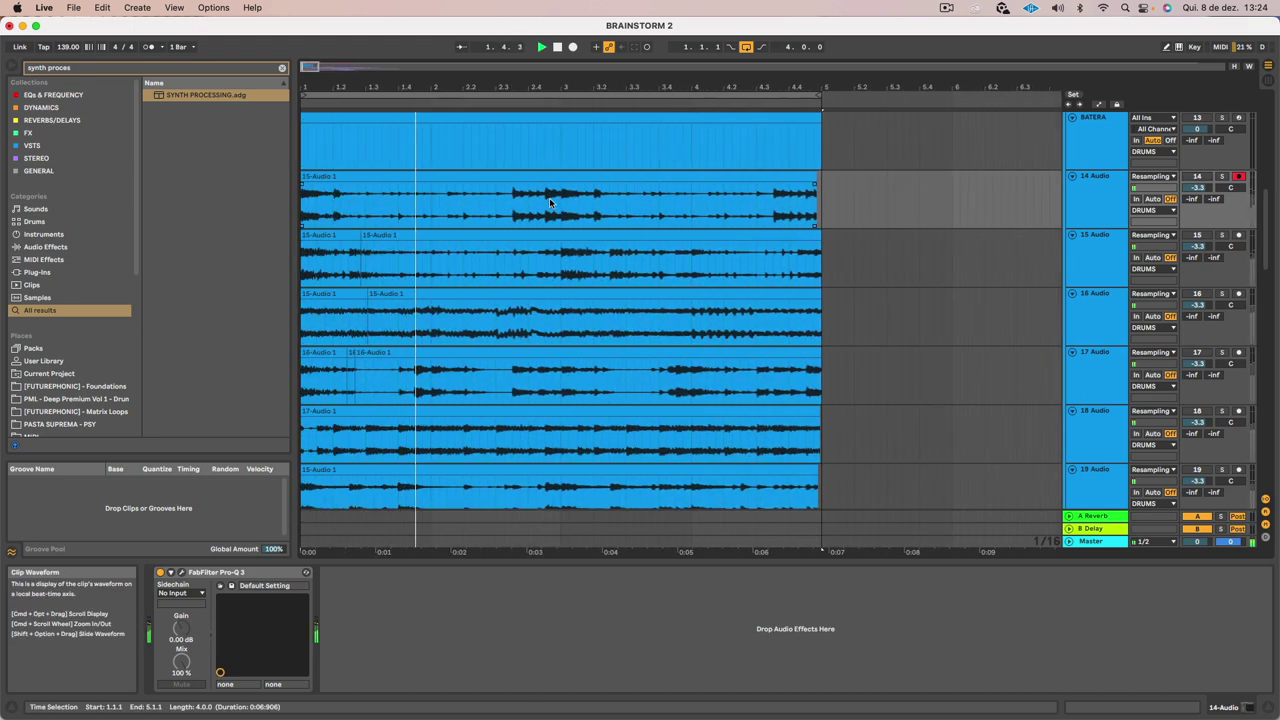
key(space)
click(1221, 177)
key(space)
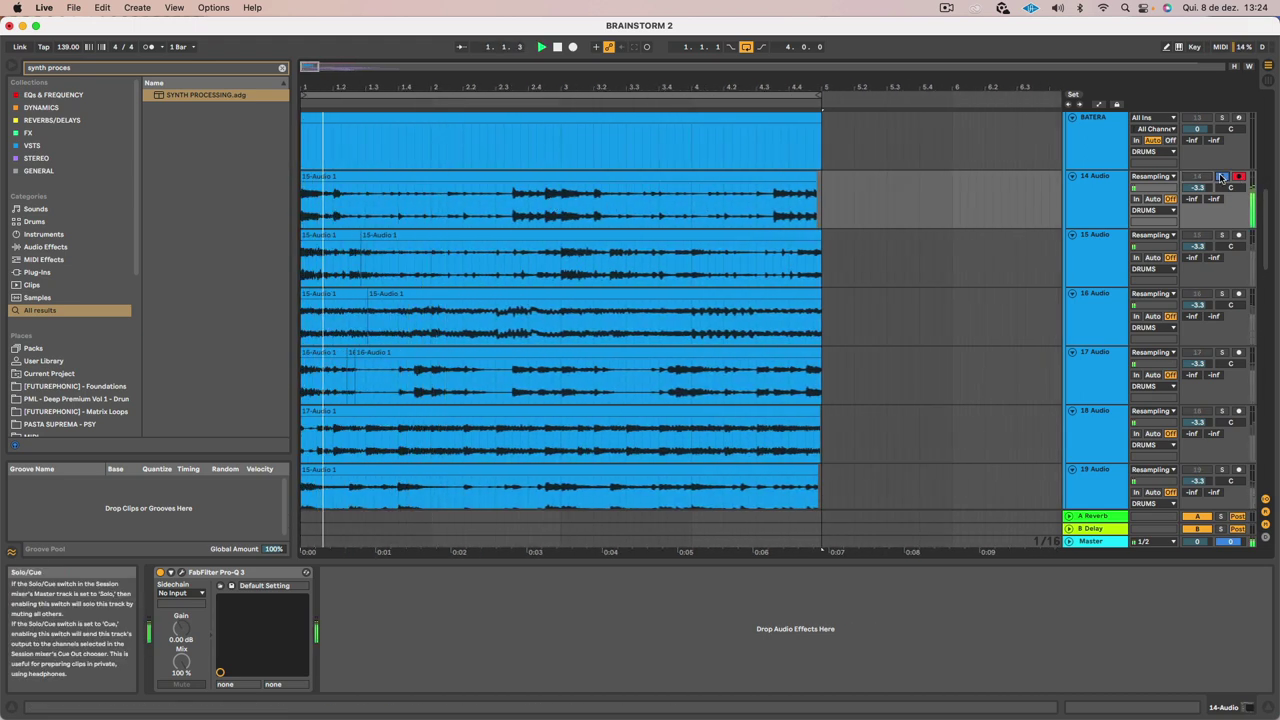
key(space)
key(space)
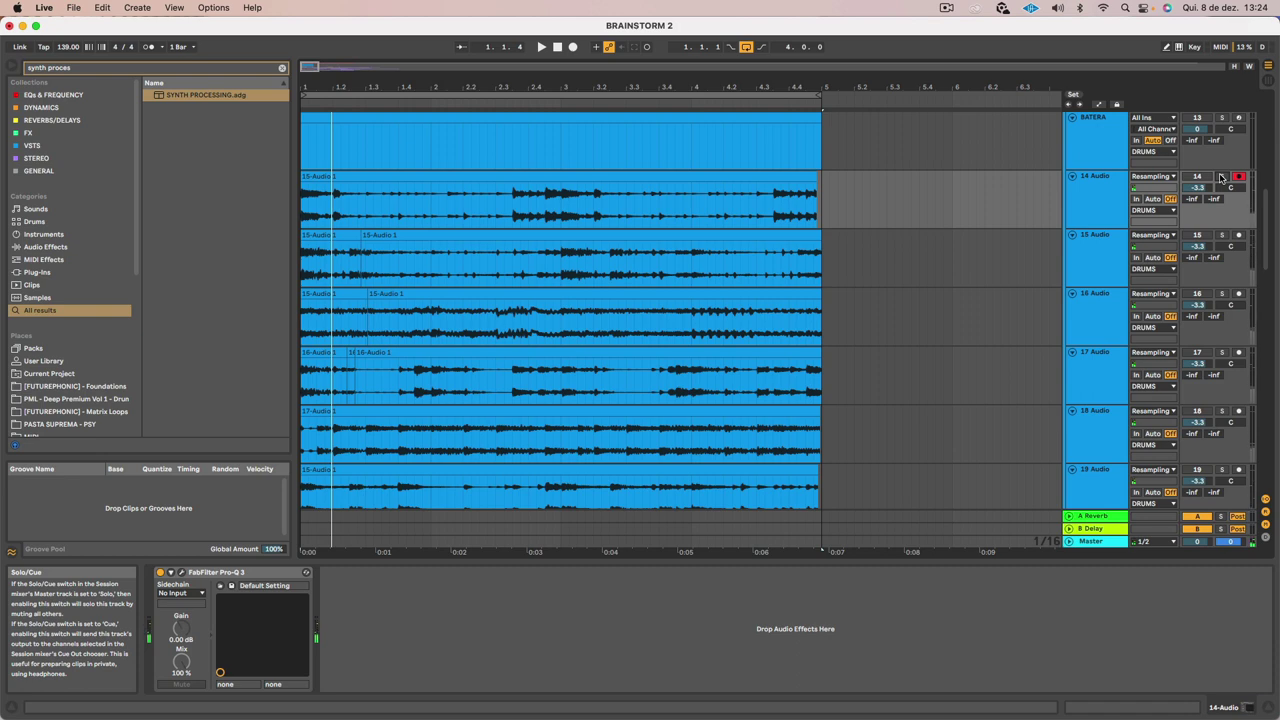
Insert a new audio track directly below BATERA
click(1096, 147)
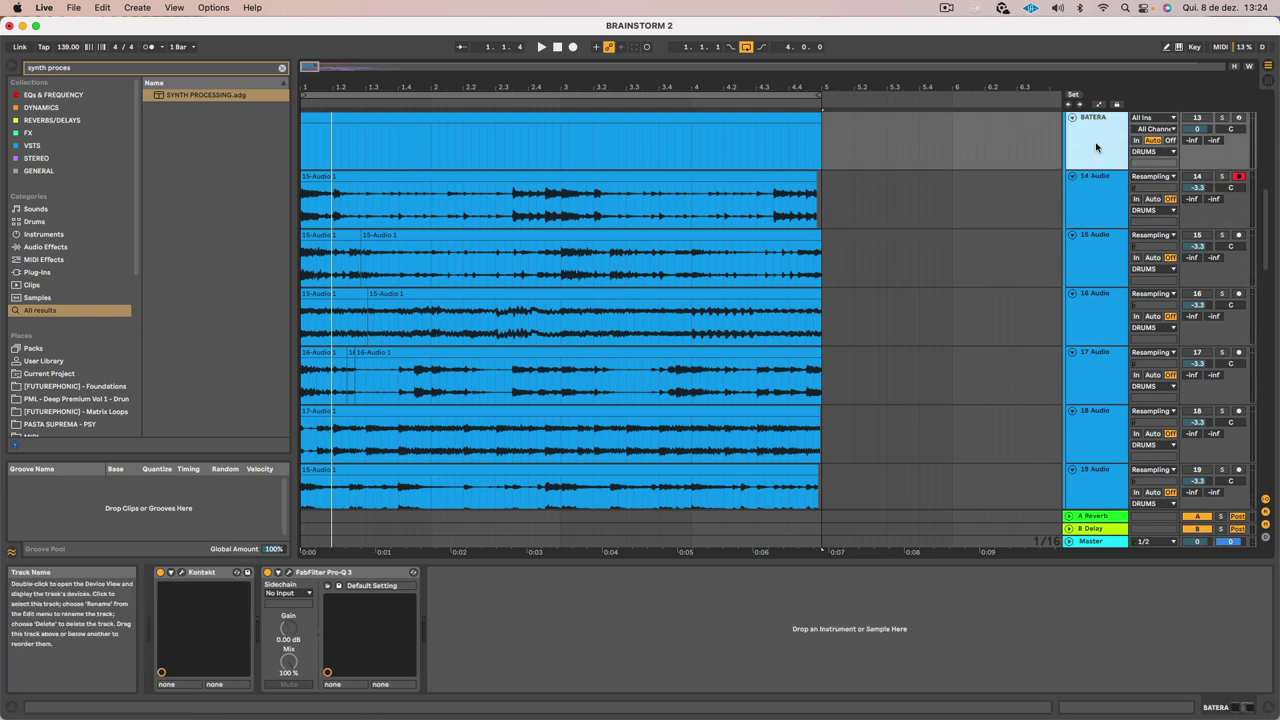
right_click(1096, 147)
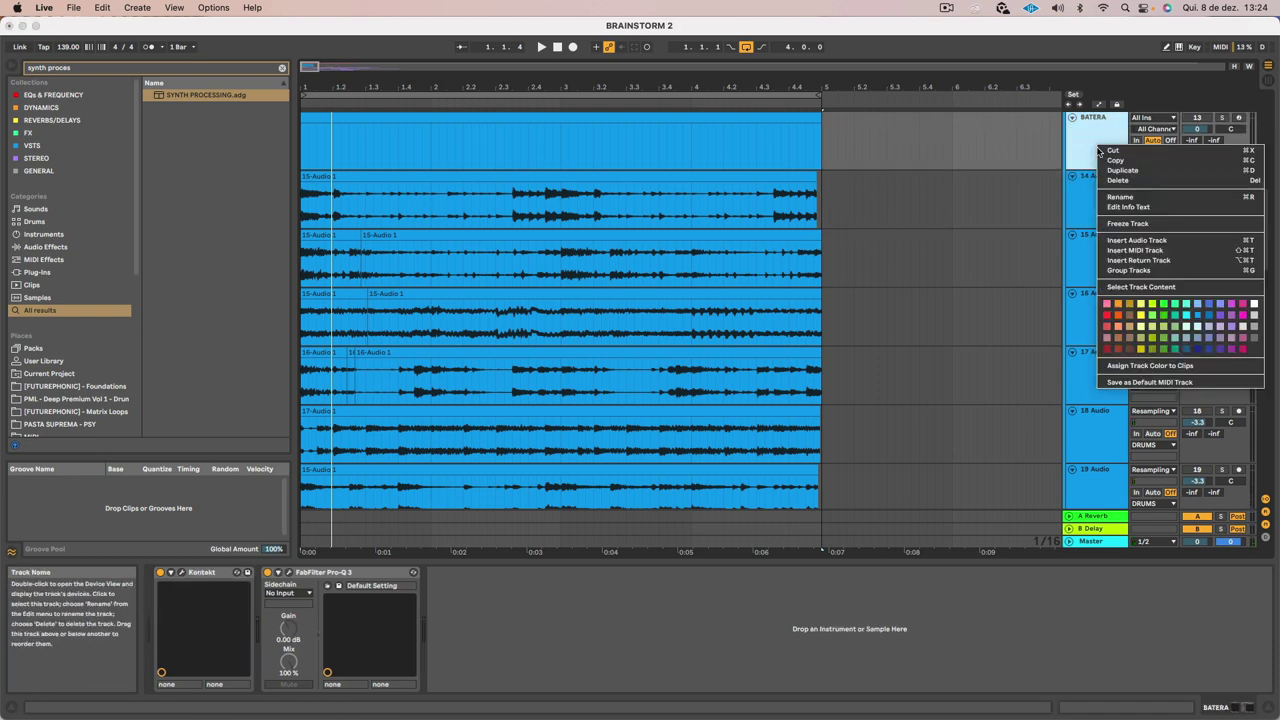
click(1137, 241)
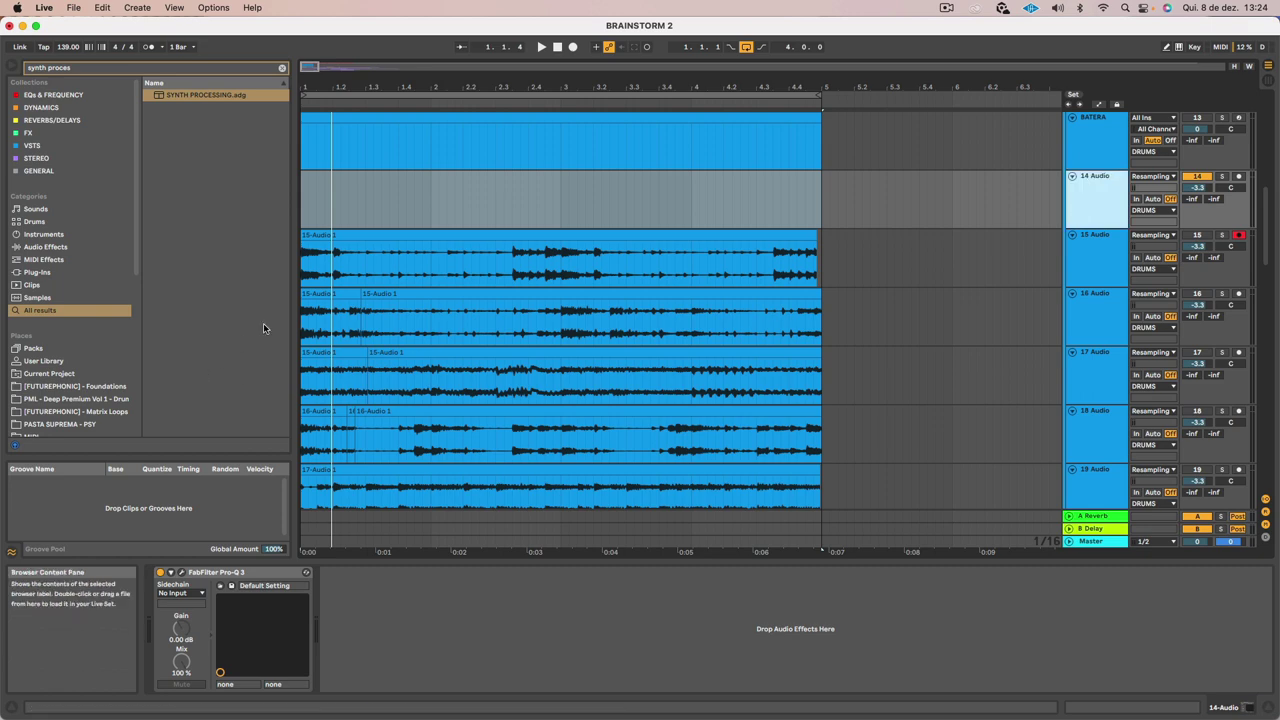
Move the hit between 1.4.3 and 2.1.1 on 18 Audio to the start of the empty 14 Audio track
click(375, 277)
key(plus)
key(plus)
key(plus)
key(plus)
key(plus)
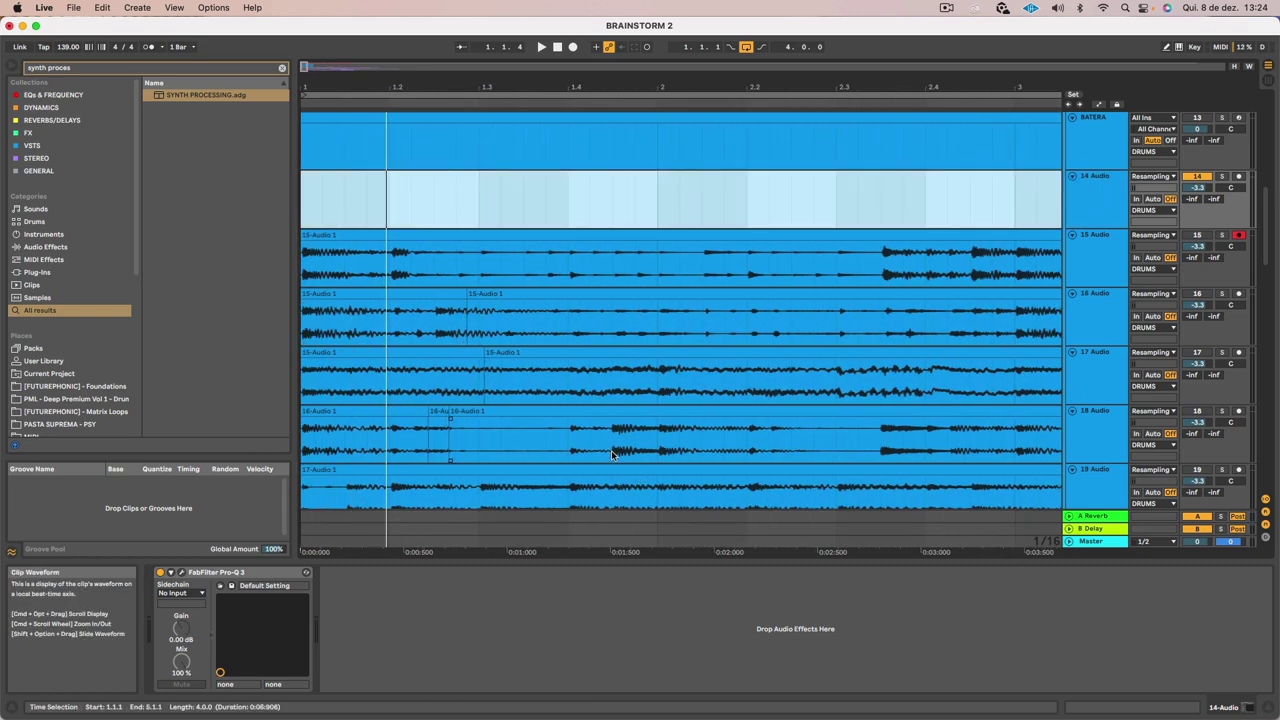
drag(613, 455, 657, 452)
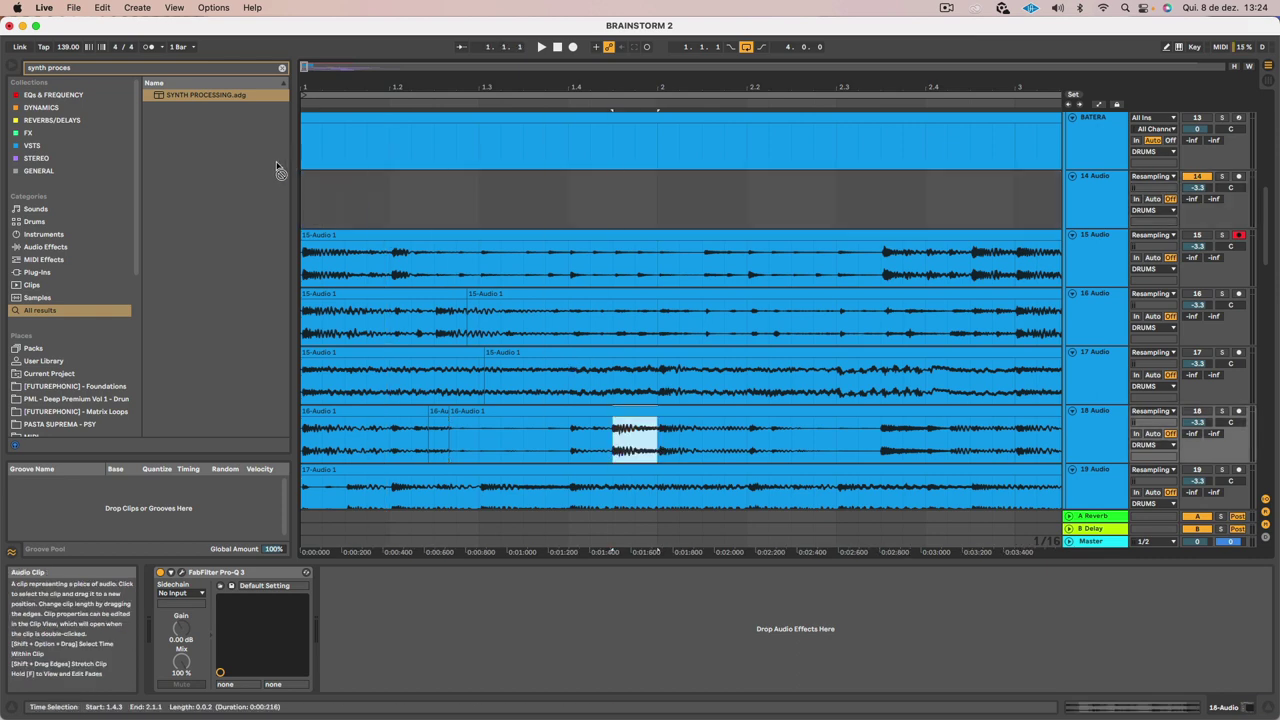
click(323, 186)
key(super+v)
drag(320, 181, 319, 177)
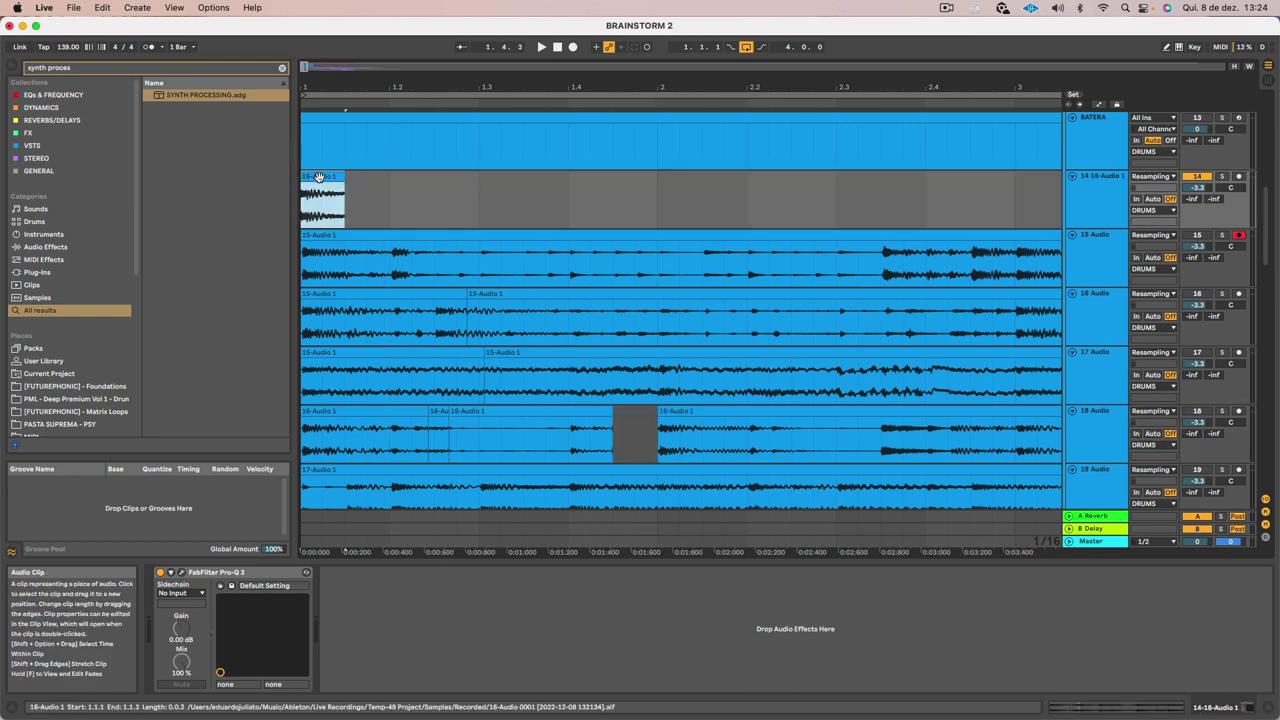
Extend the hit clip on track 14 to one beat, fade out its end and audition it
key(space)
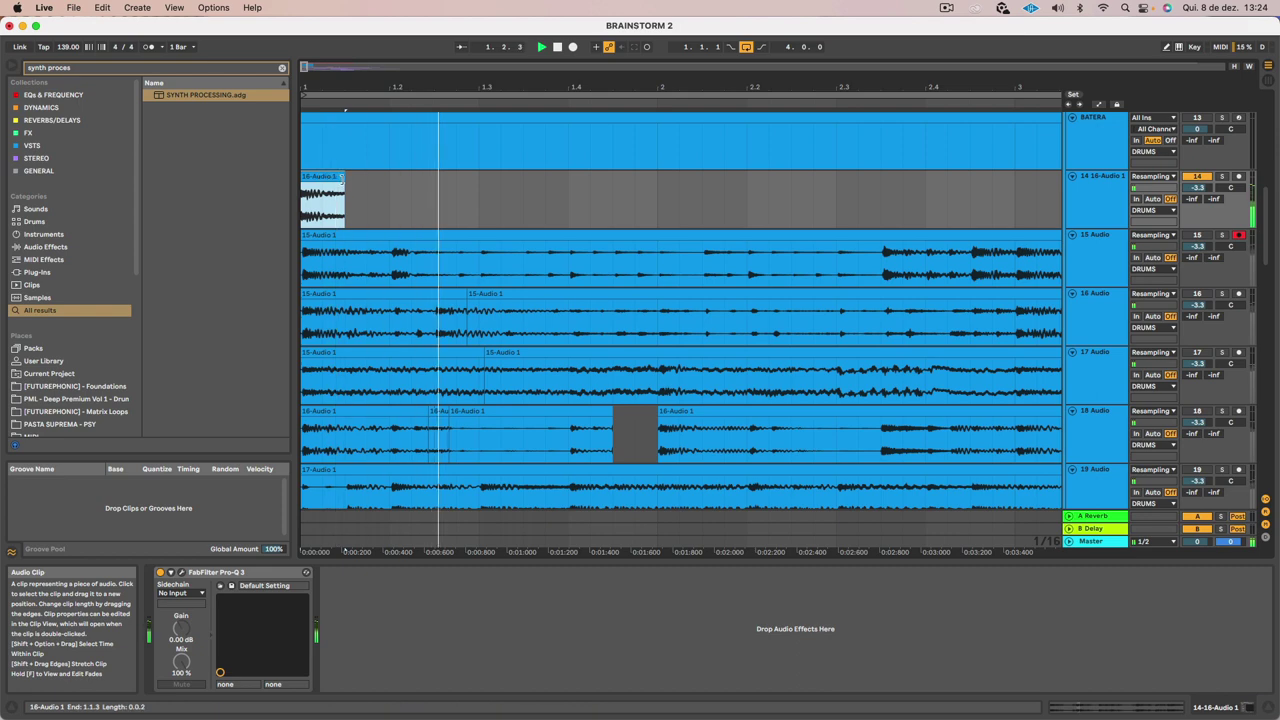
mouse_move(341, 178)
mouse_down()
mouse_move(384, 178)
mouse_move(365, 186)
mouse_up()
key(space)
key(space)
click(333, 177)
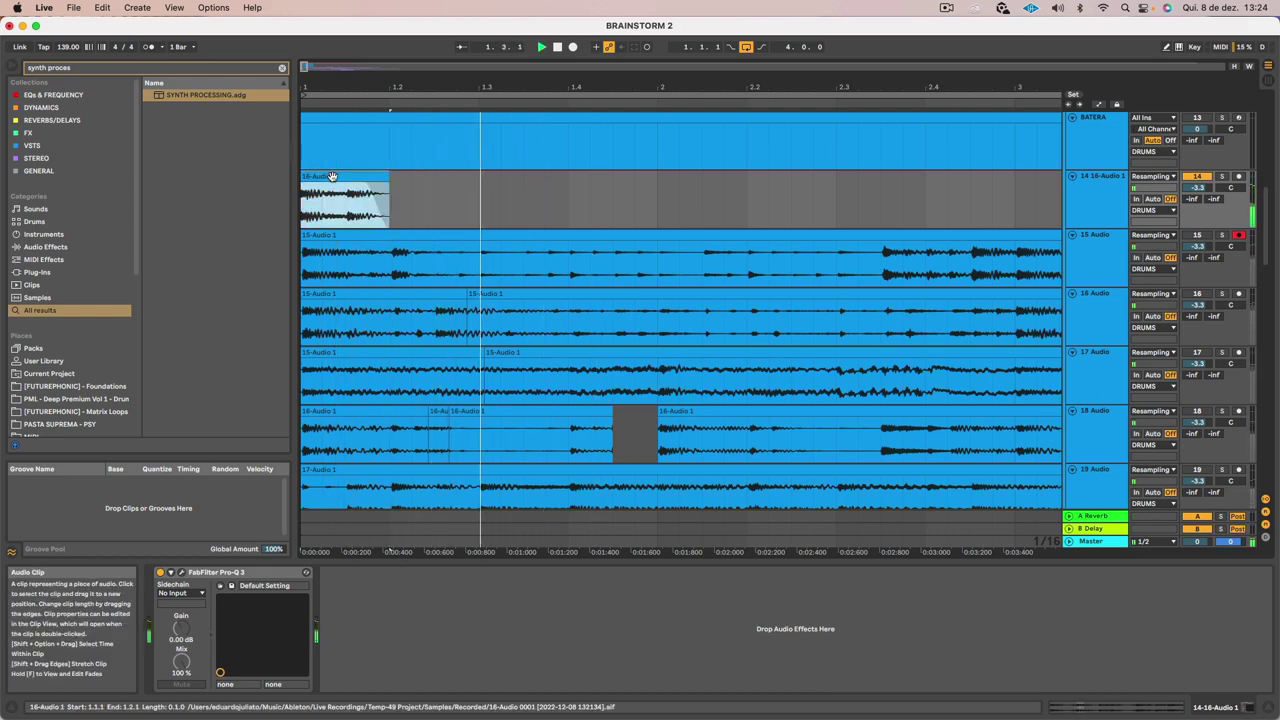
key(space)
key(space)
key(space)
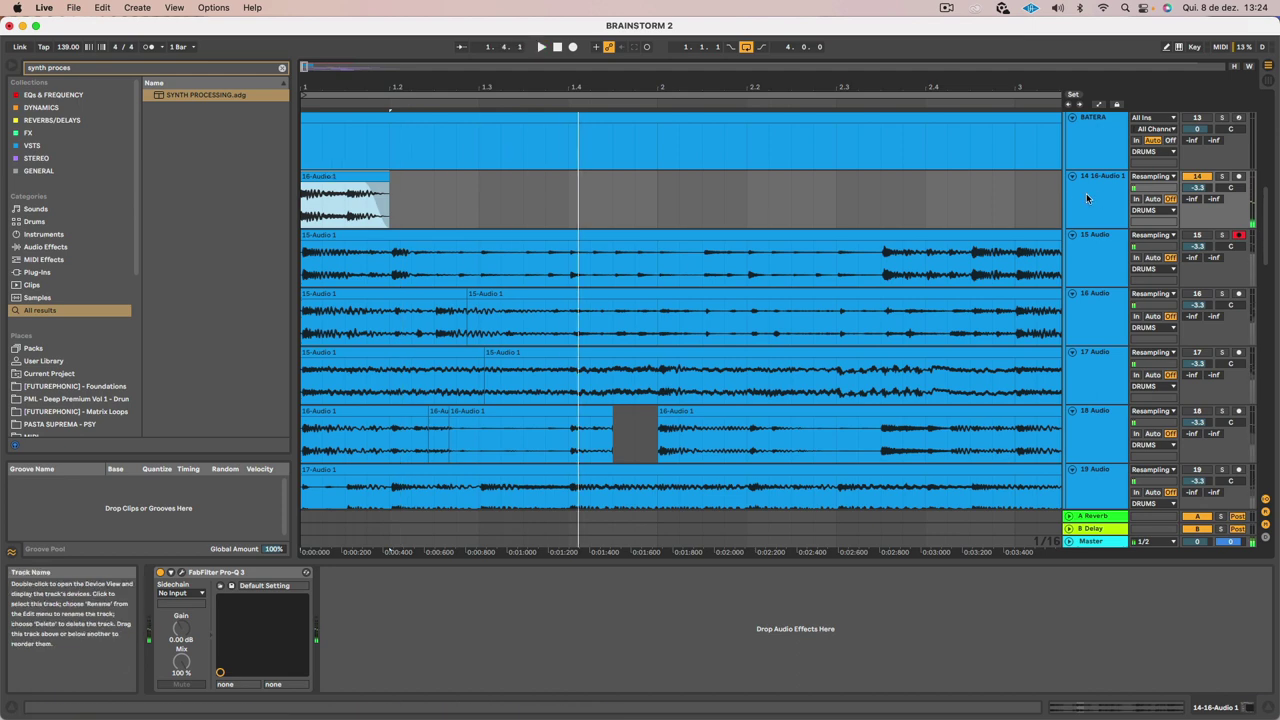
Select the track holding the single hit and search the browser for "repli"
click(1094, 190)
click(282, 69)
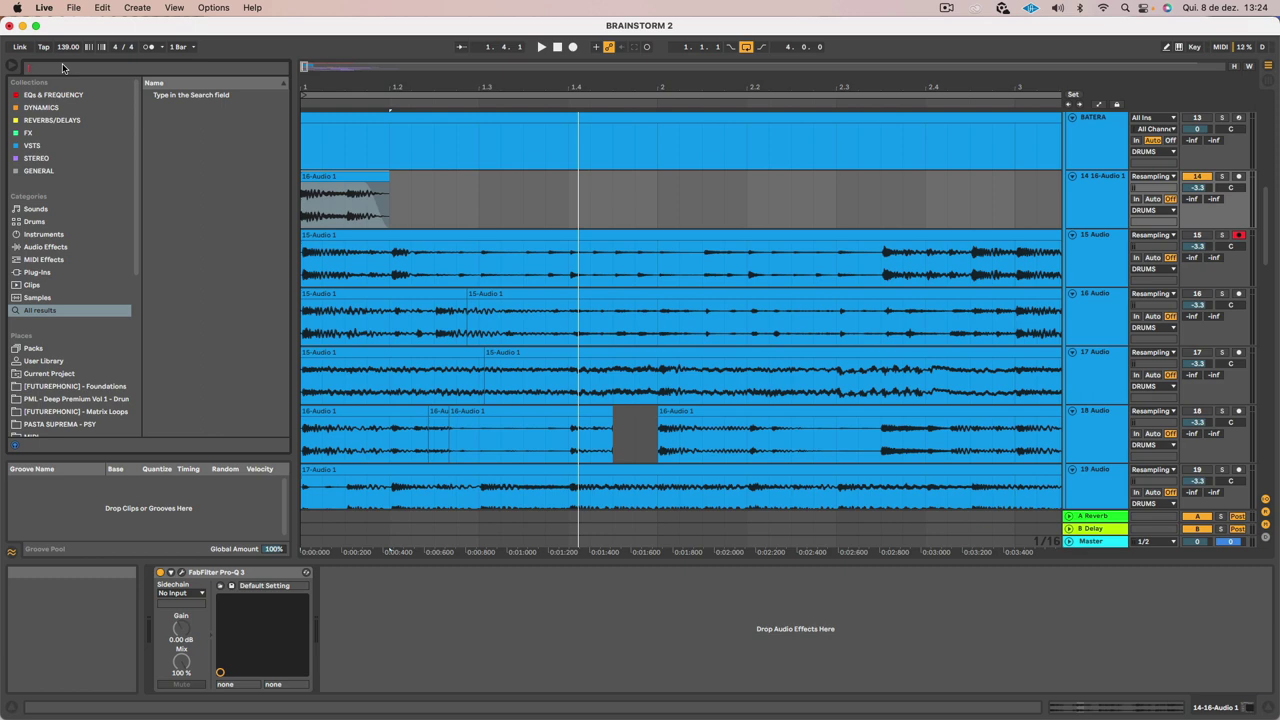
text(repli)
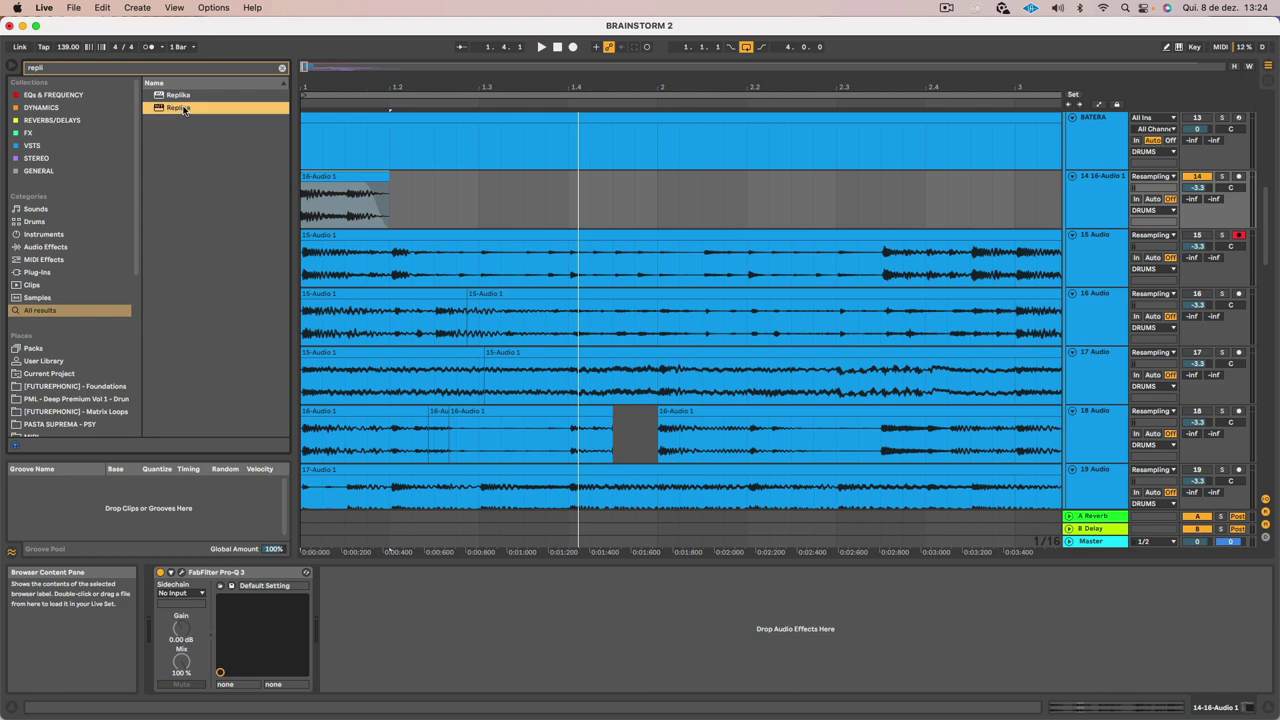
Save the Live Set as BRAINSTORM 3 in the TEMPLATE 10X (2023) folder
key(super+s)
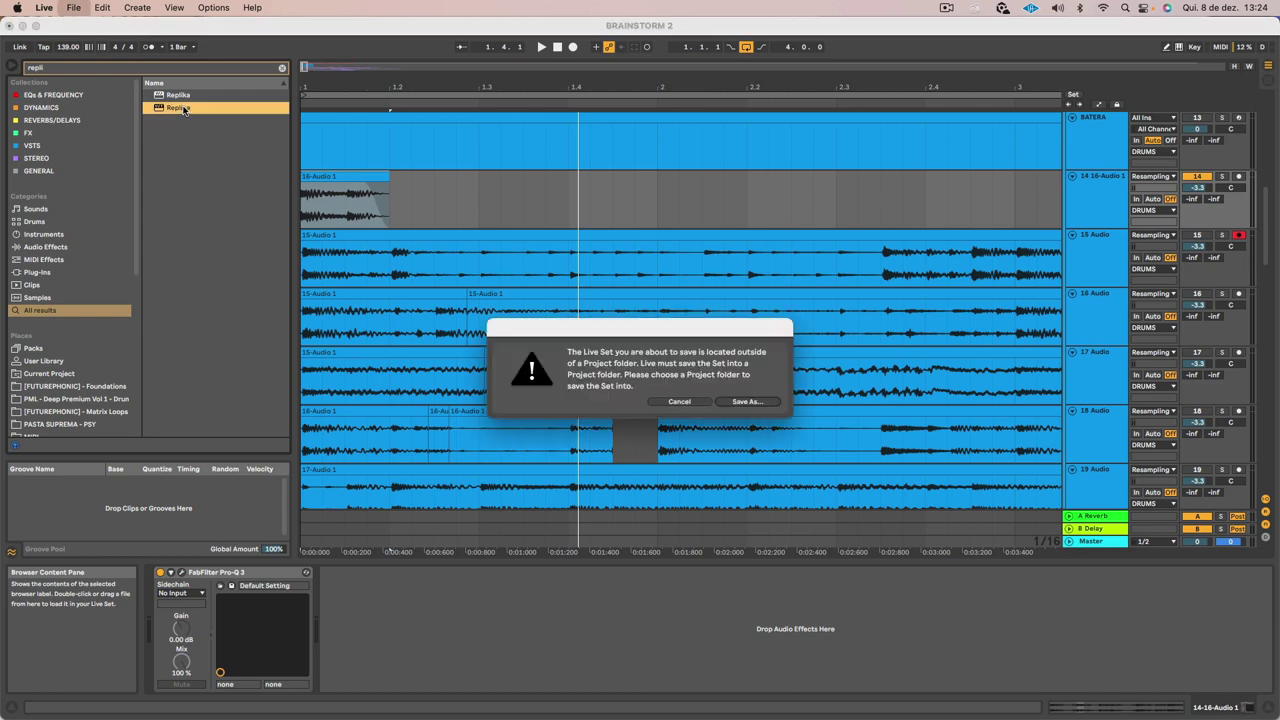
click(748, 402)
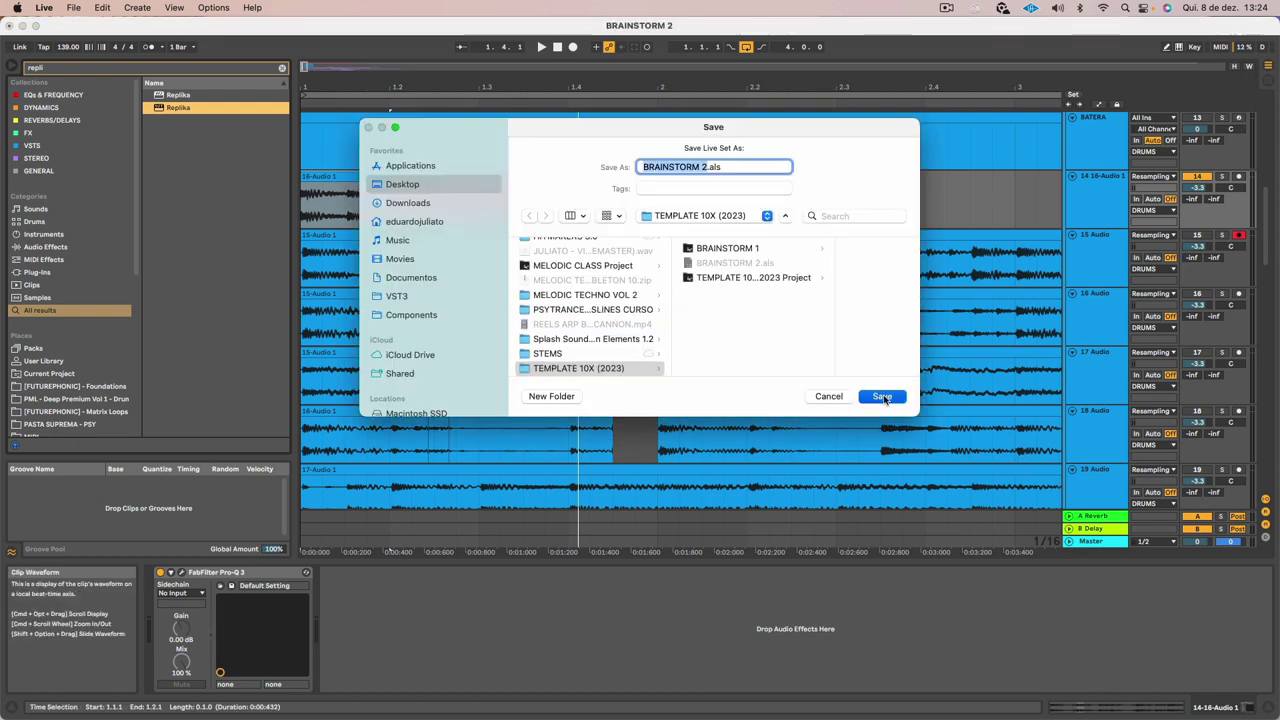
click(882, 397)
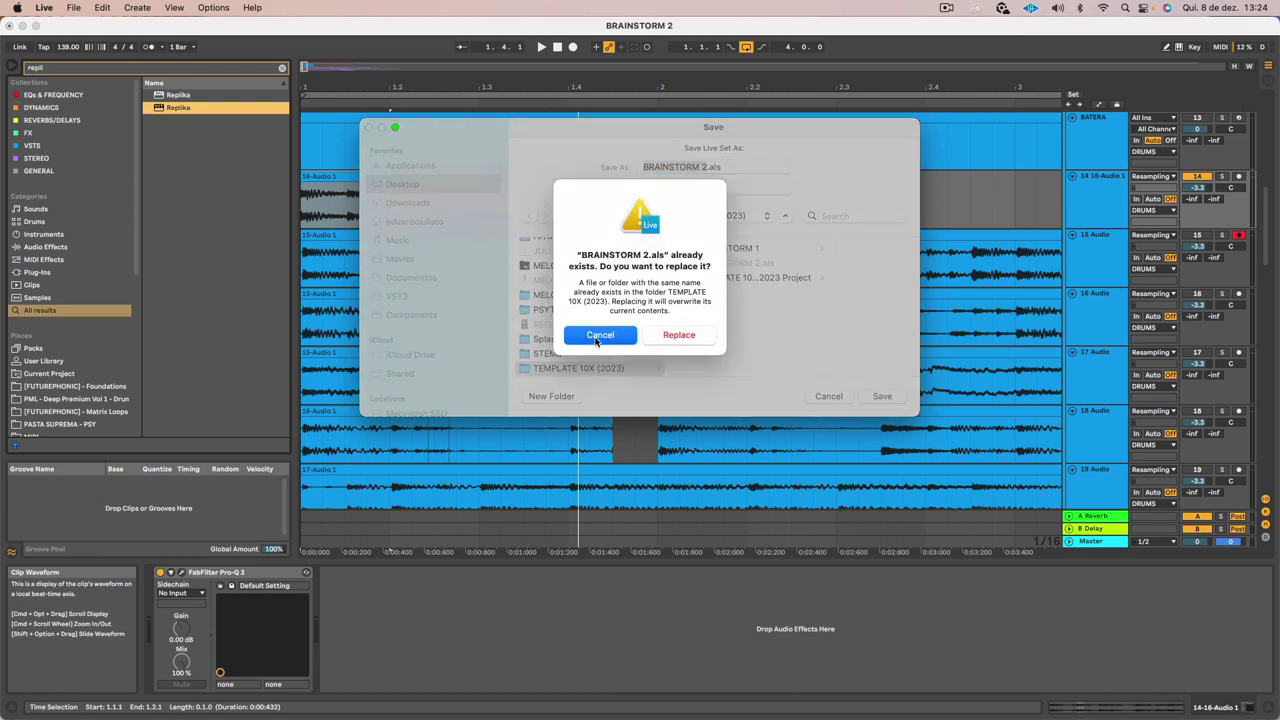
click(601, 335)
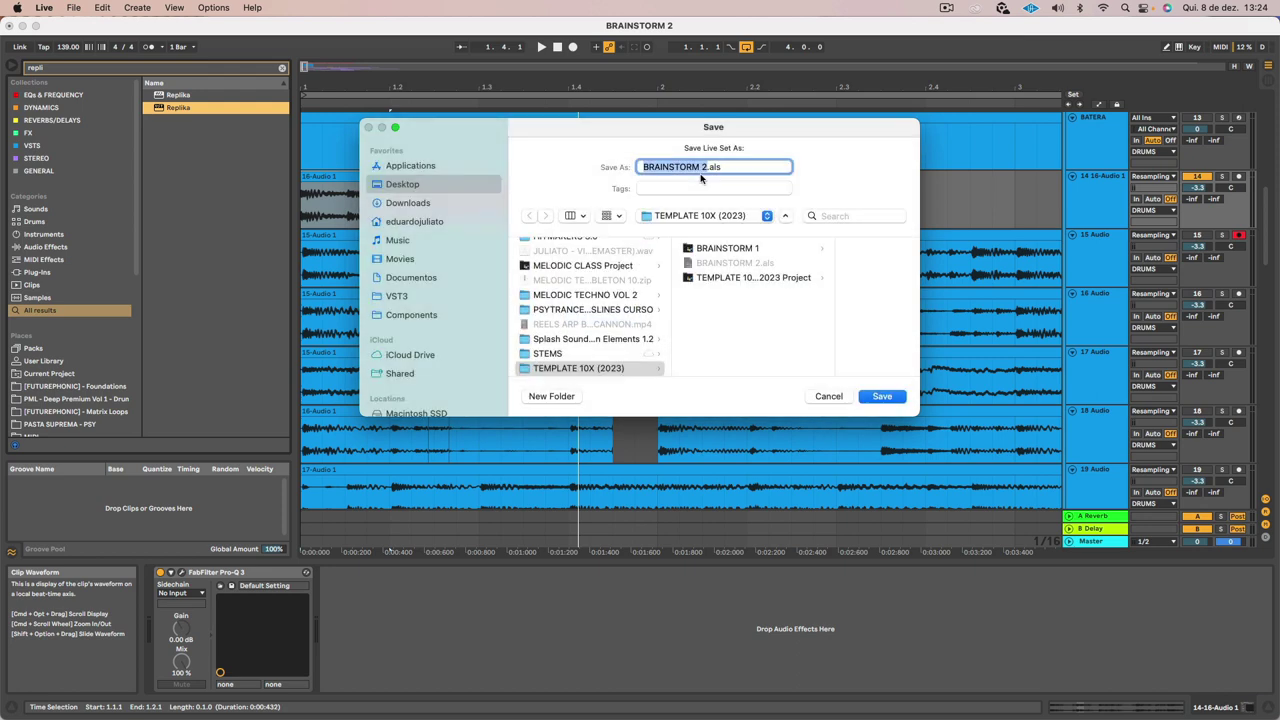
text(3)
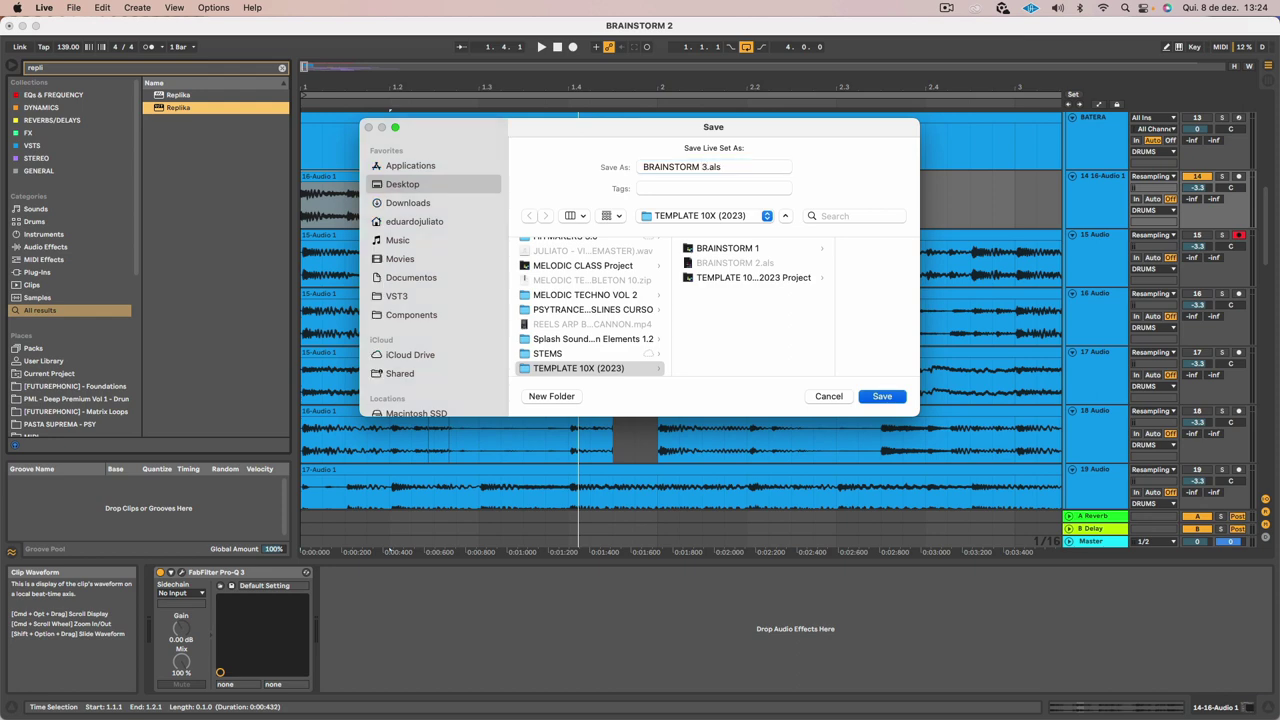
key(Return)
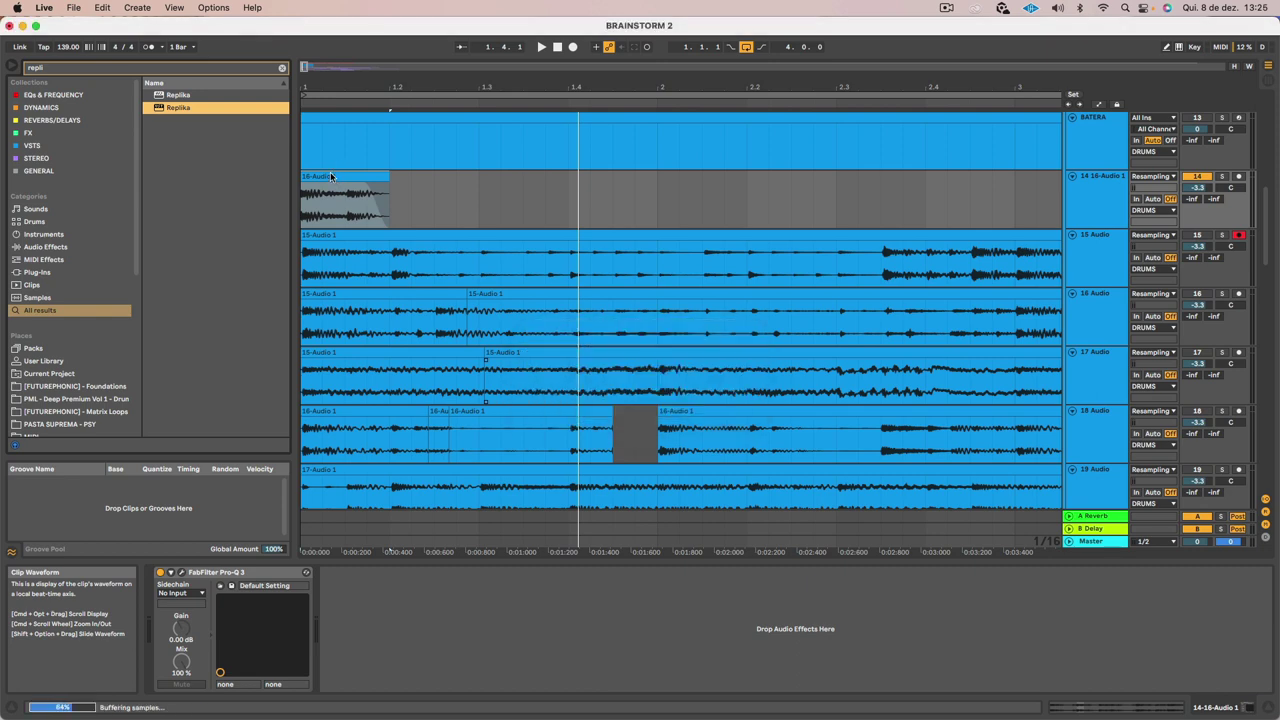
click(946, 9)
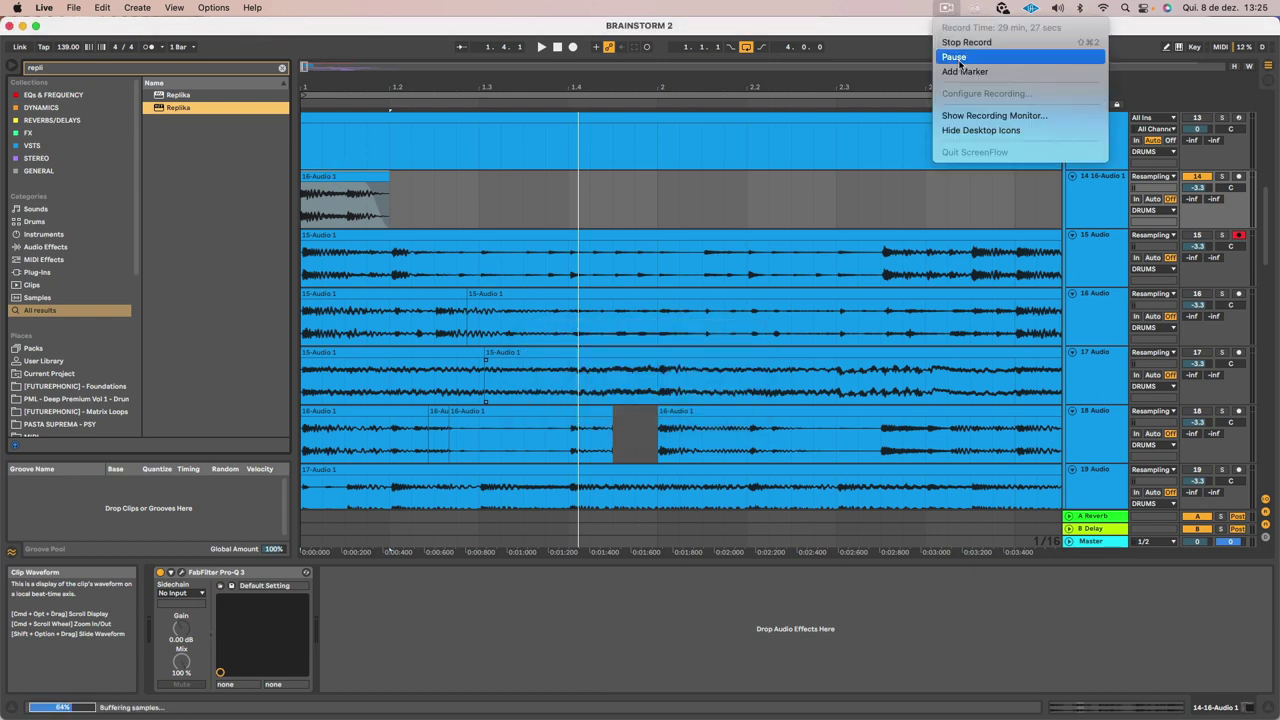
click(953, 57)
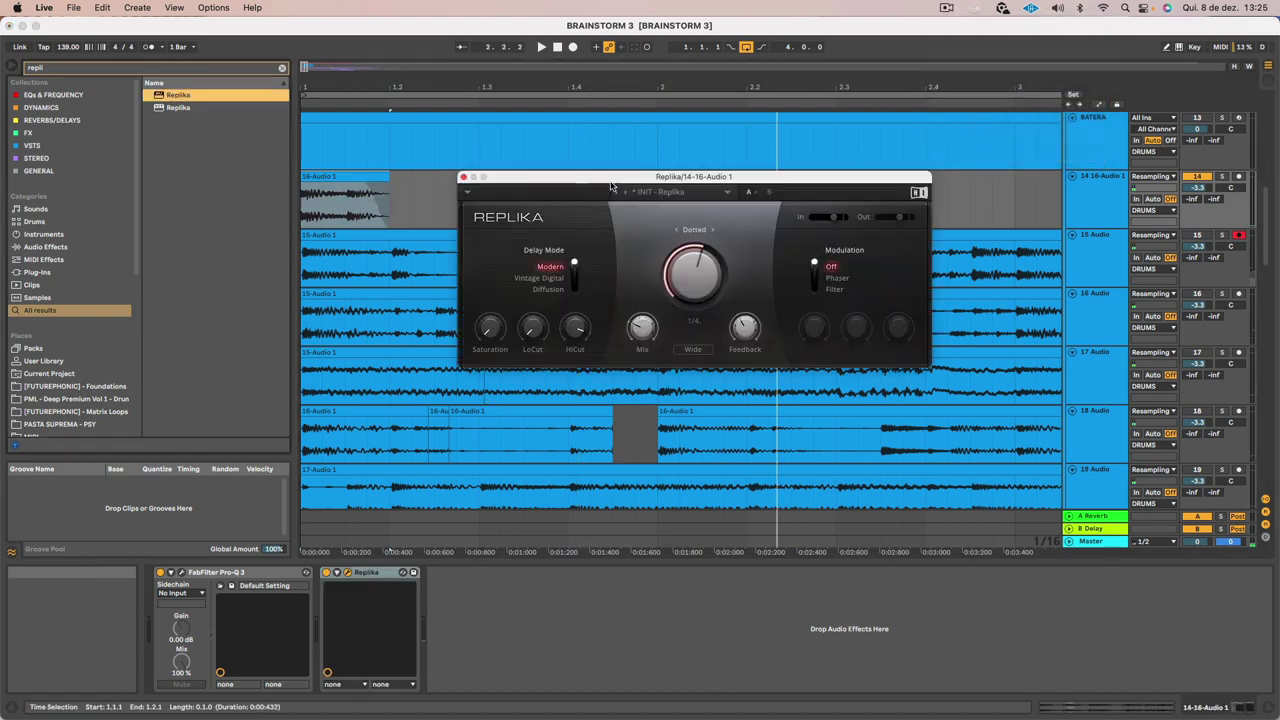
While auditioning the hit through Replika, set LoCut to about 62 Hz and HiCut to 9922 Hz, and raise the Mix slightly
drag(612, 178, 529, 200)
key(space)
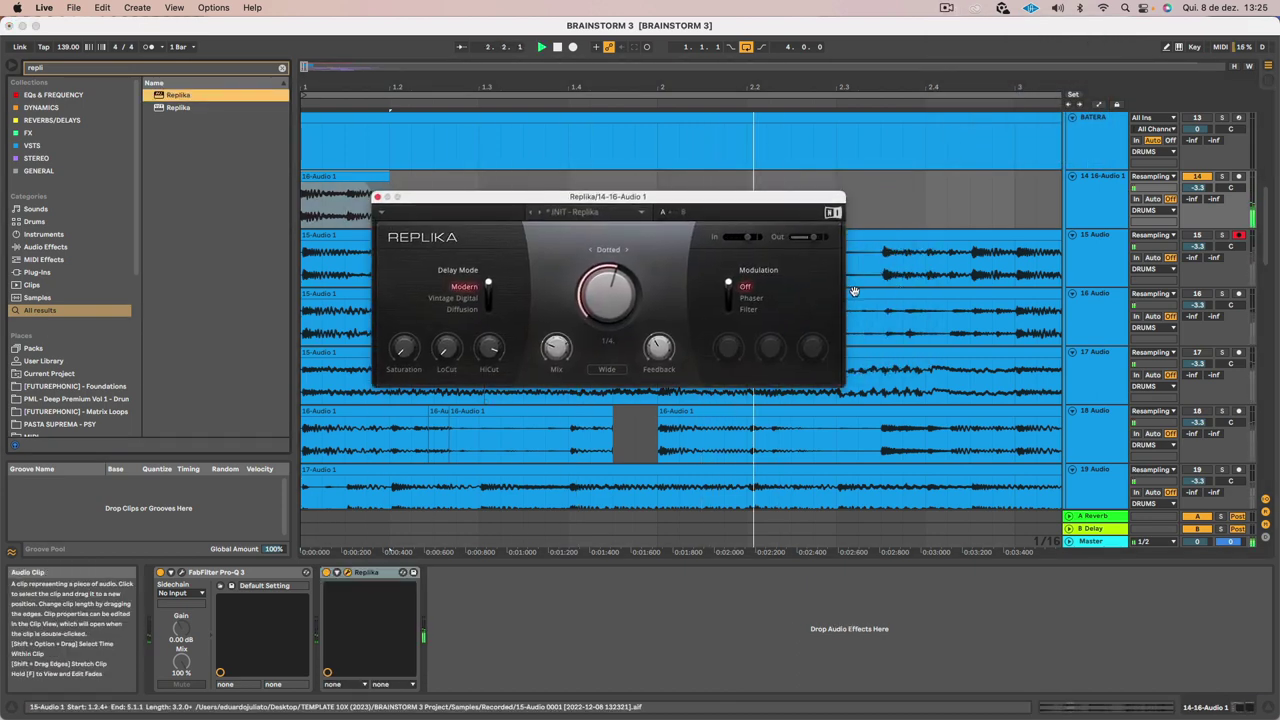
key(space)
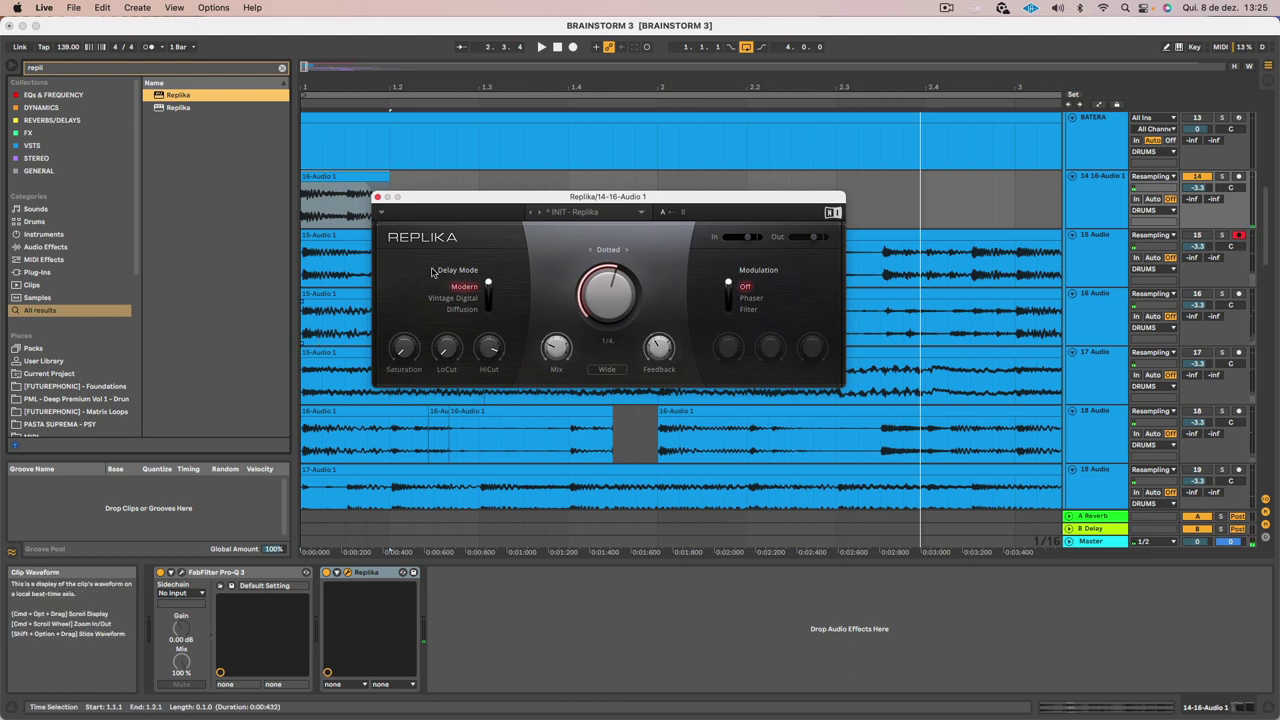
key(space)
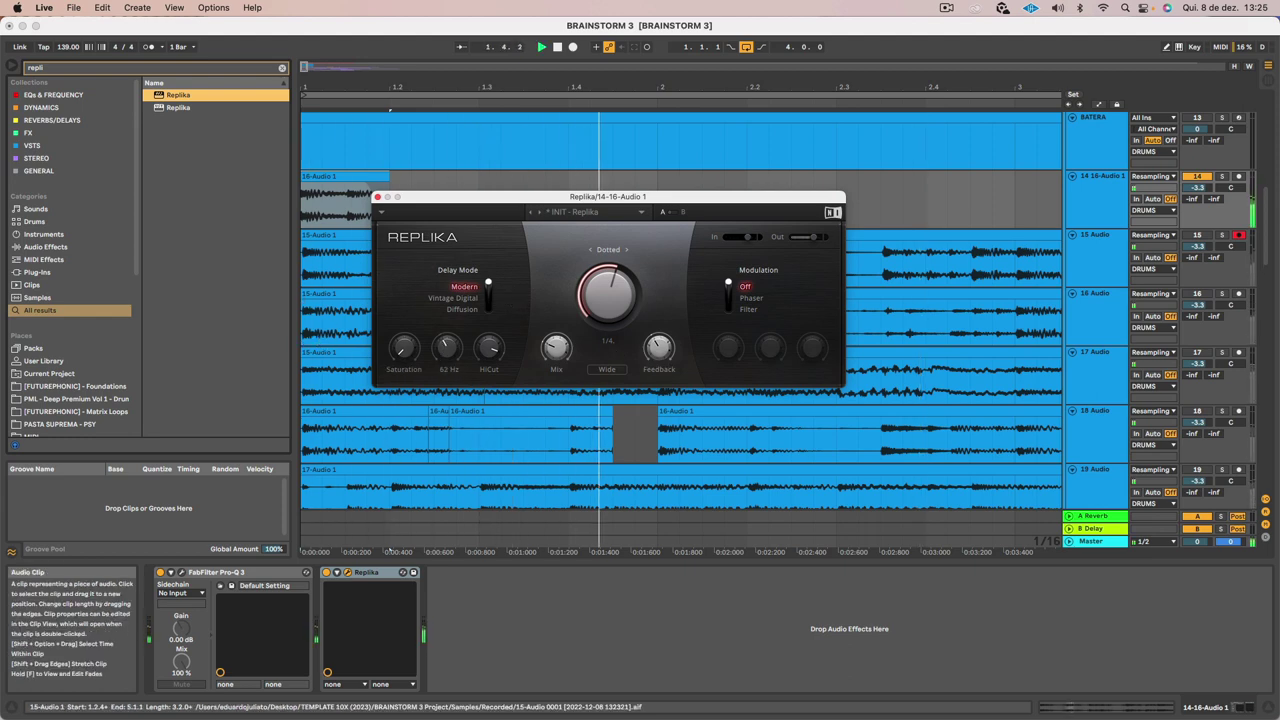
drag(489, 350, 489, 355)
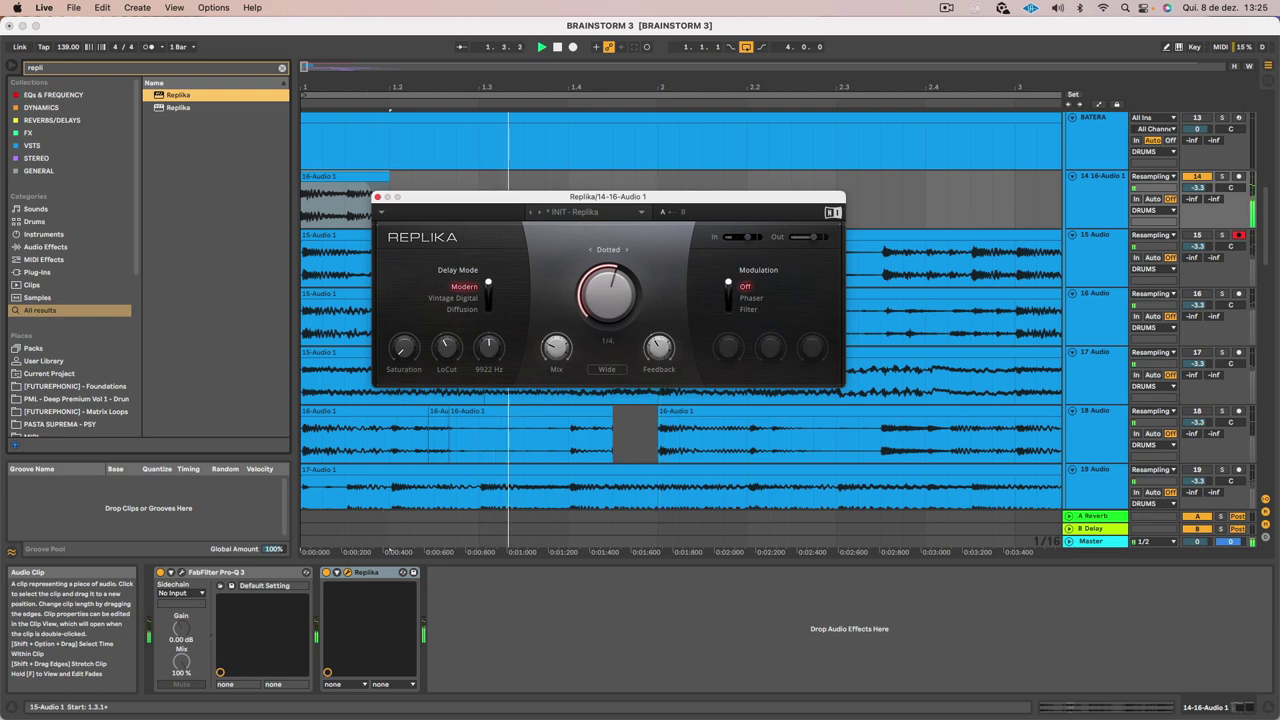
drag(557, 345, 561, 347)
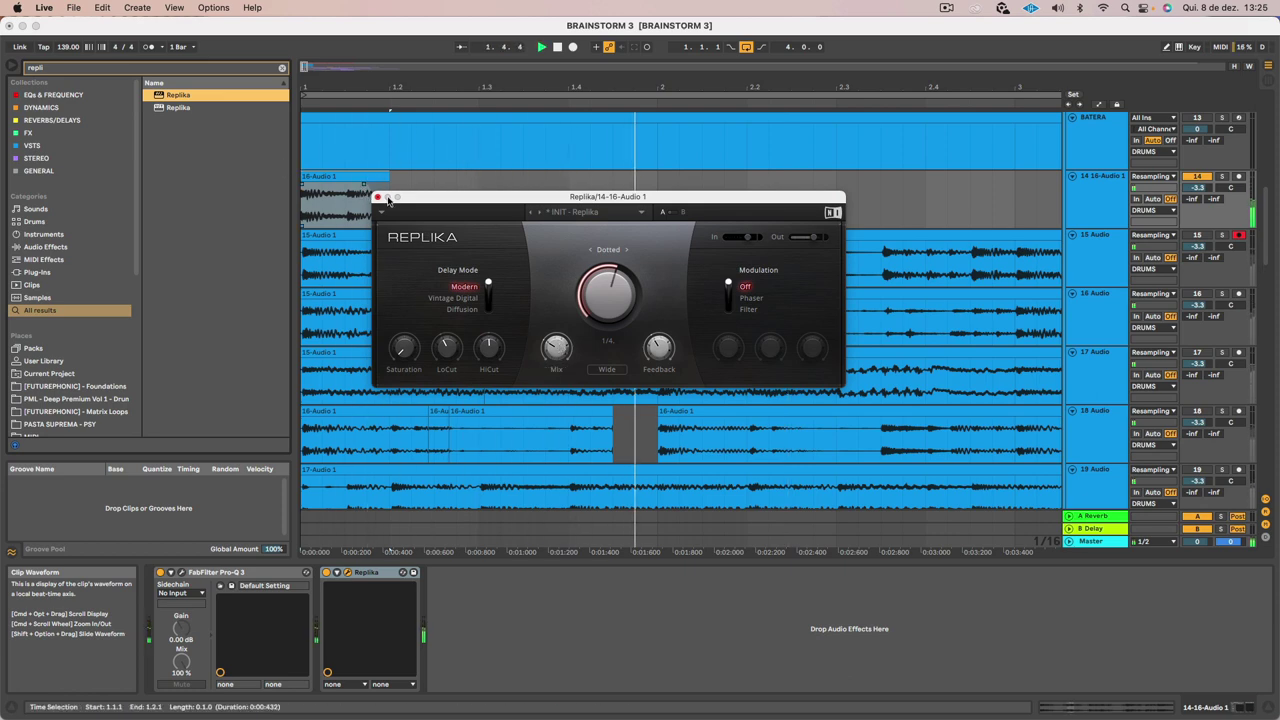
Lengthen the fade-out on the track 14 hit so it spans nearly the whole clip
drag(600, 196, 625, 281)
drag(368, 179, 307, 184)
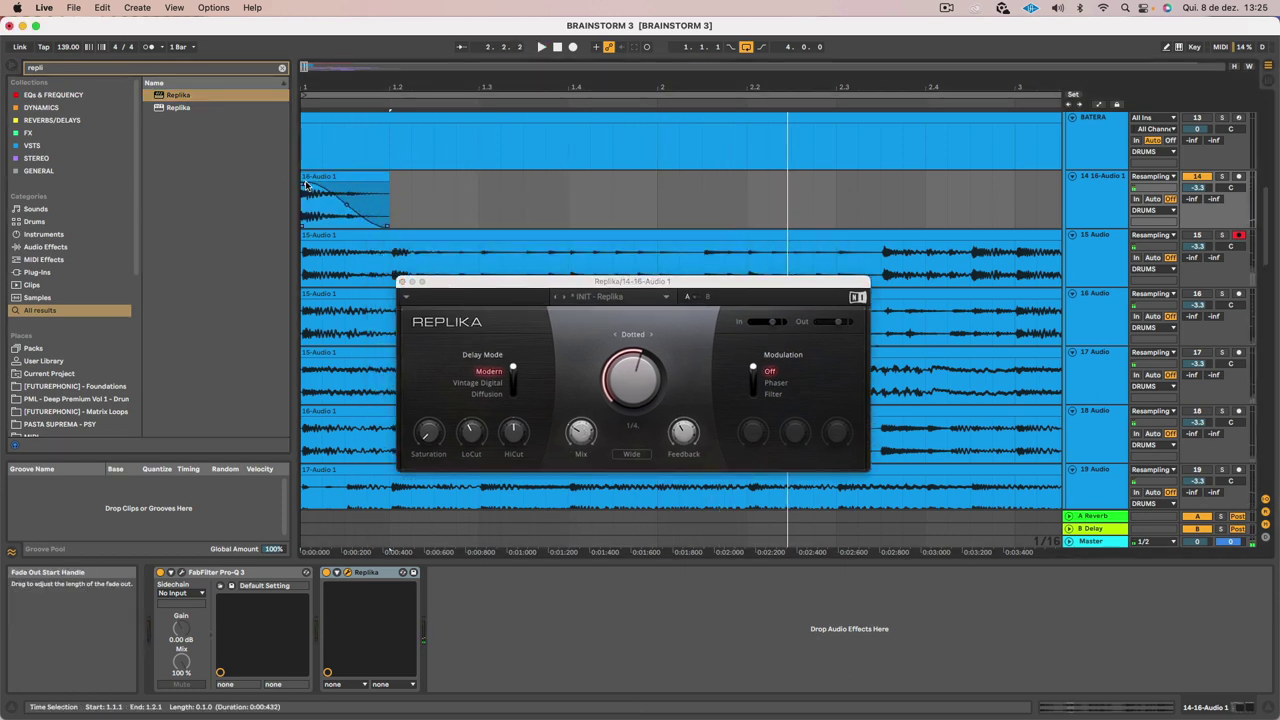
During playback, set Replika's Mix to 56% / 44% and its Feedback to 87%
key(space)
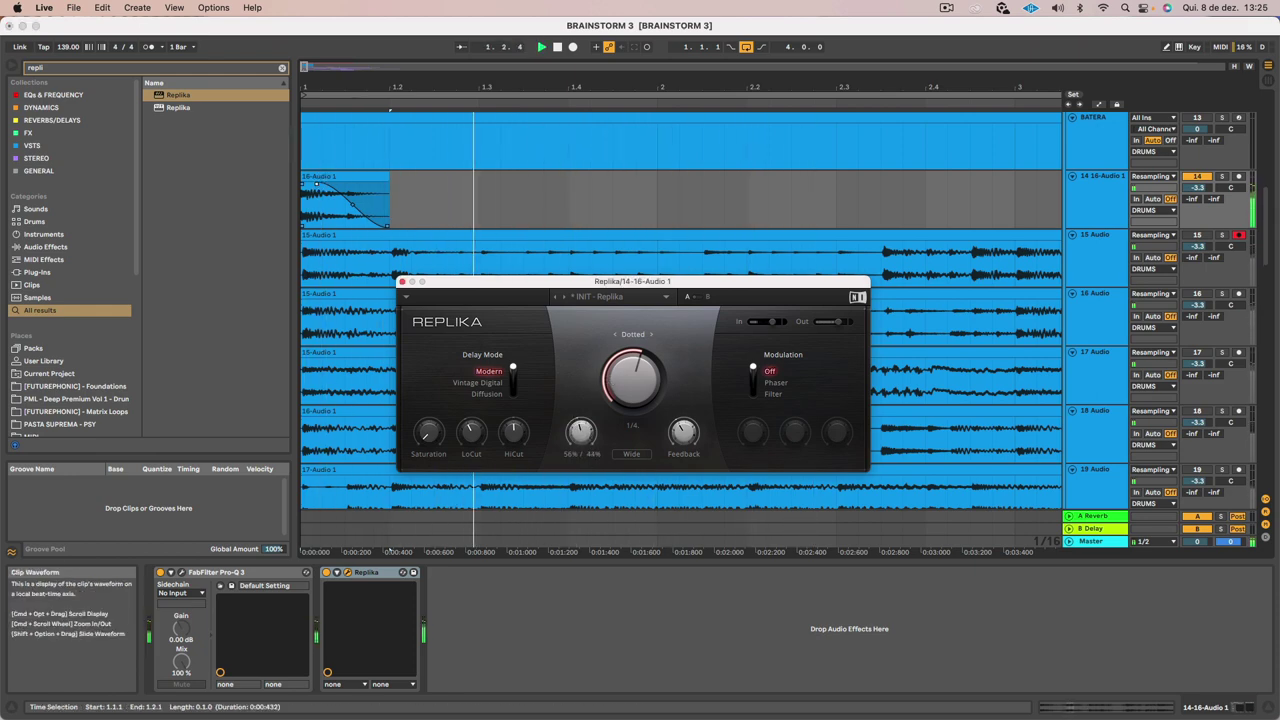
drag(683, 432, 683, 415)
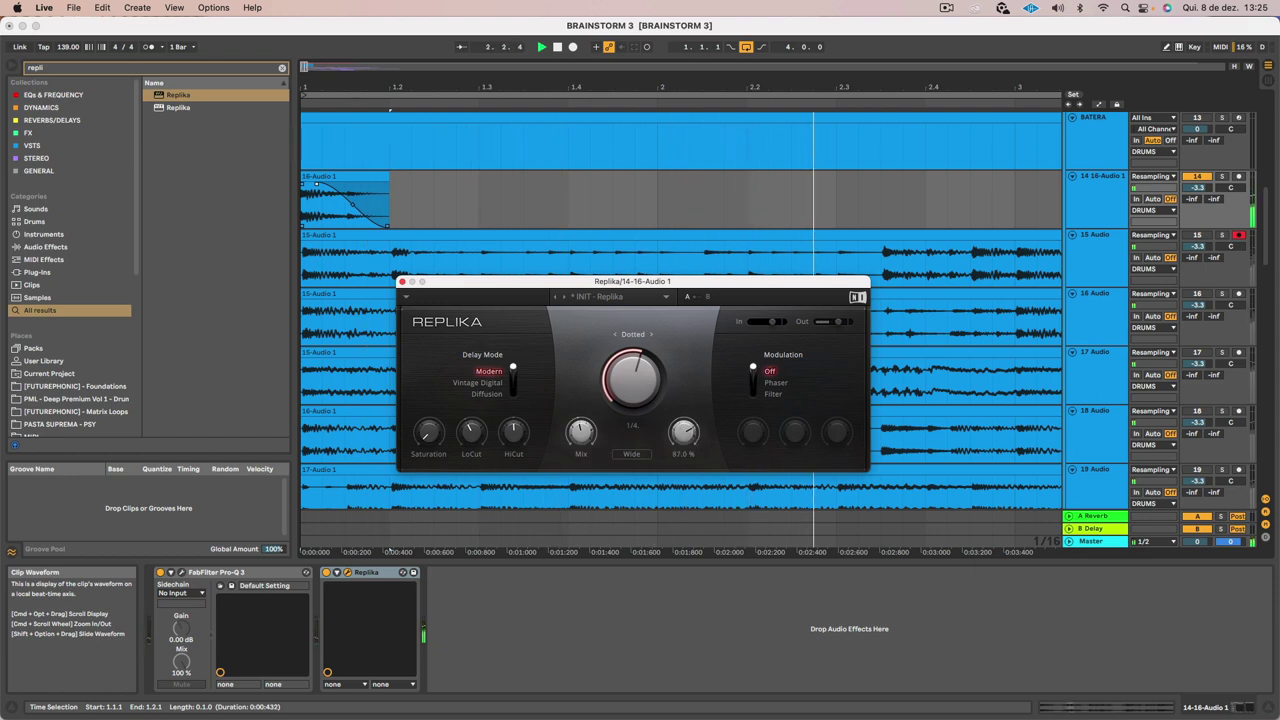
Audition Replika's Vintage Digital and Diffusion delay modes, return to Modern, and lower the Mix slightly
click(478, 382)
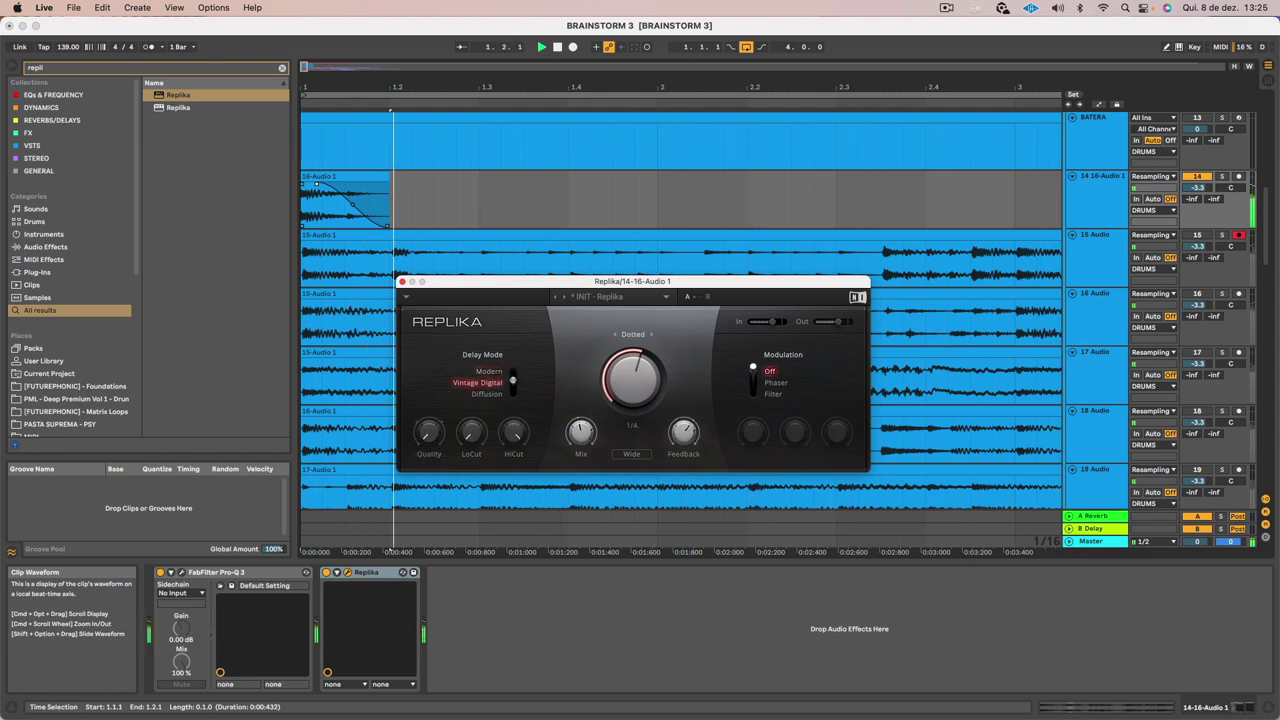
drag(513, 395, 513, 399)
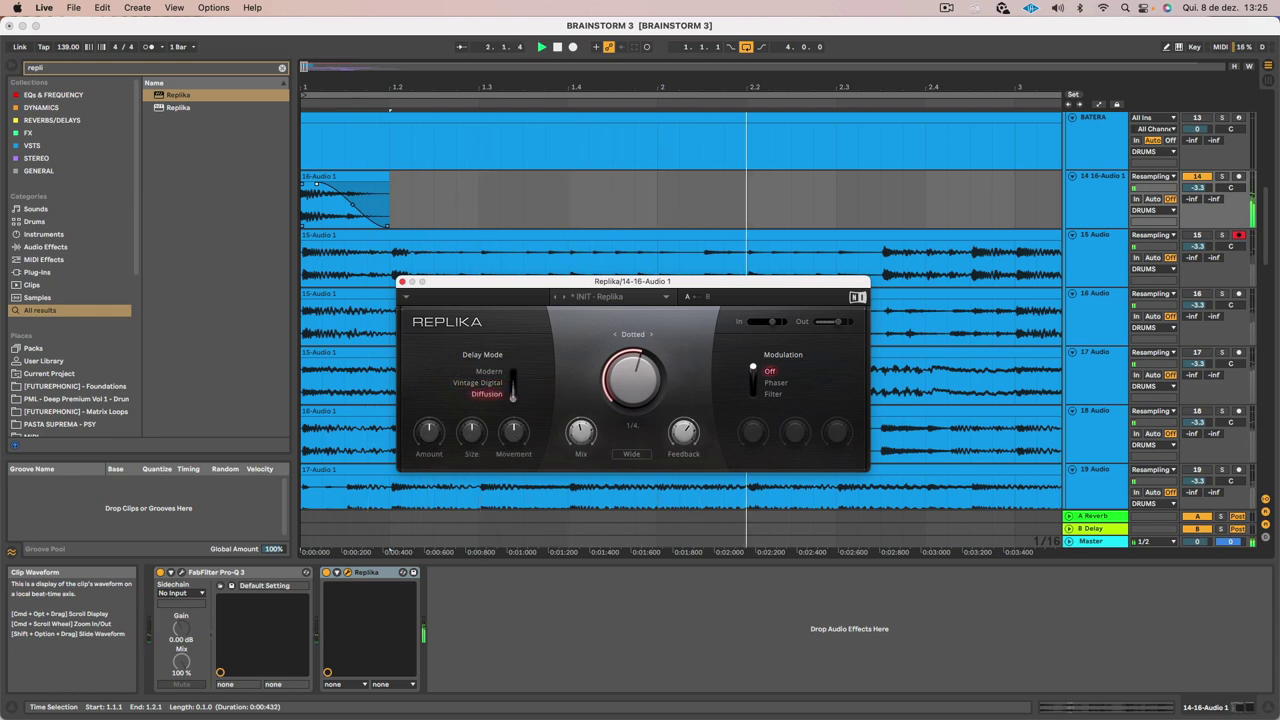
click(489, 371)
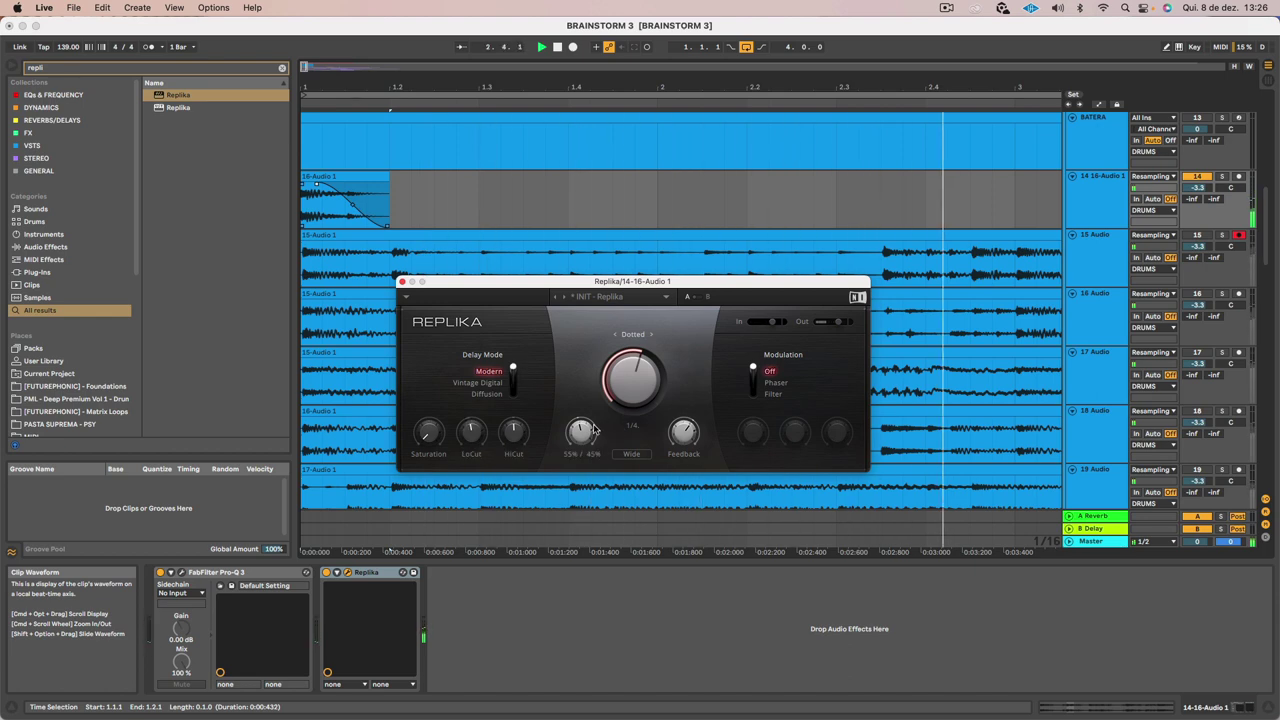
drag(580, 433, 580, 440)
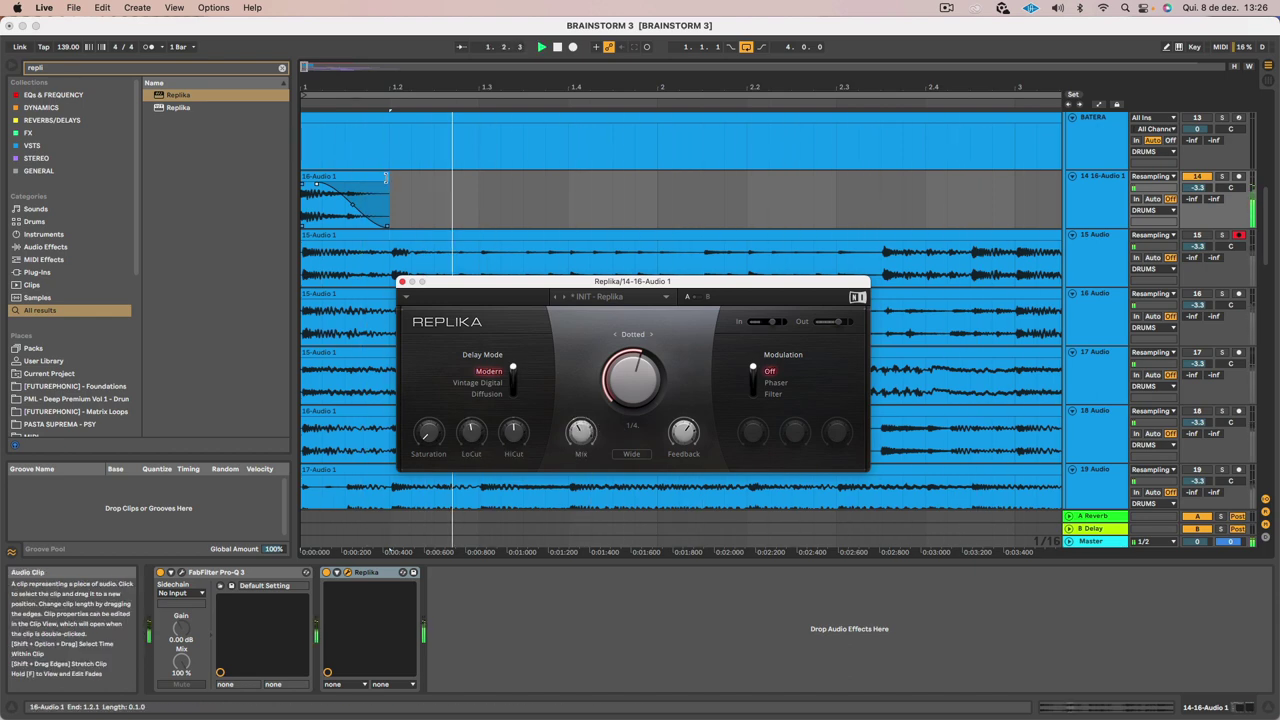
Extend the hit clip on track 14 to 1.2.4 and bend its fade-out curve upward for a slower decay
drag(390, 180, 457, 181)
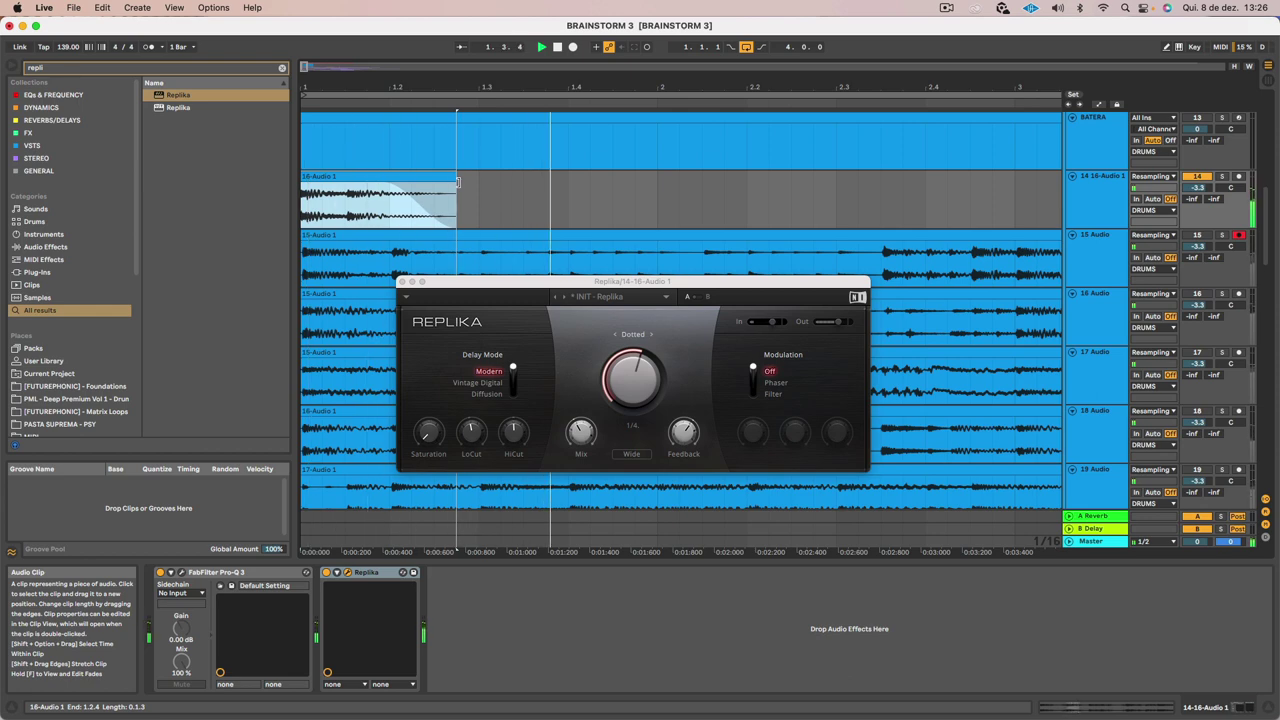
click(380, 208)
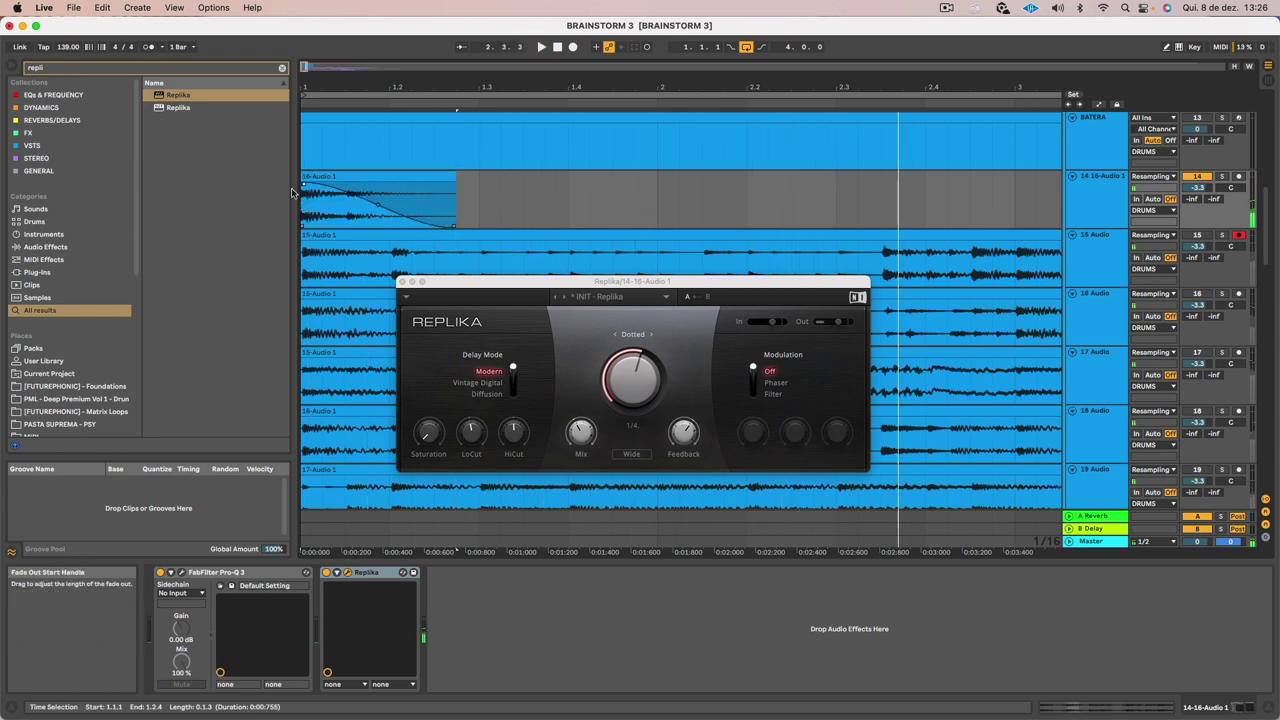
mouse_move(380, 207)
mouse_down()
mouse_move(366, 219)
mouse_move(393, 198)
mouse_up()
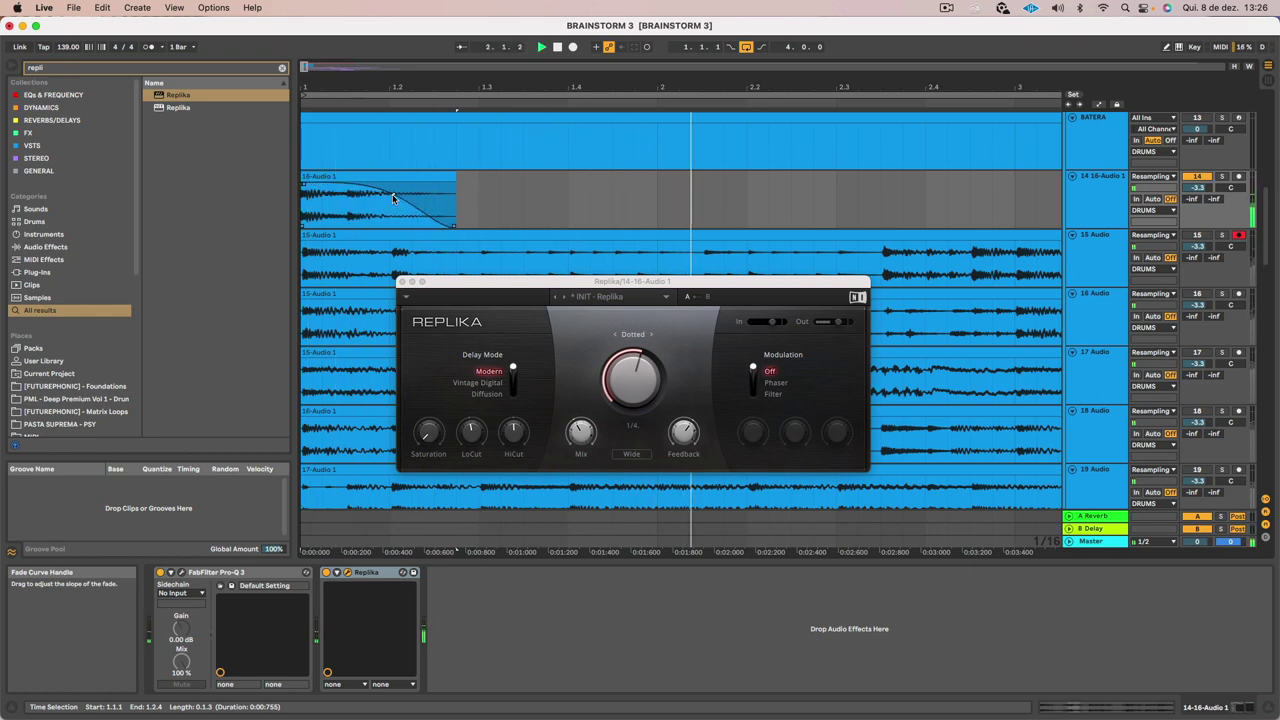
Lower Replika's HiCut and raise its LoCut while listening to the hit, and close the plug-in window
drag(514, 434, 514, 462)
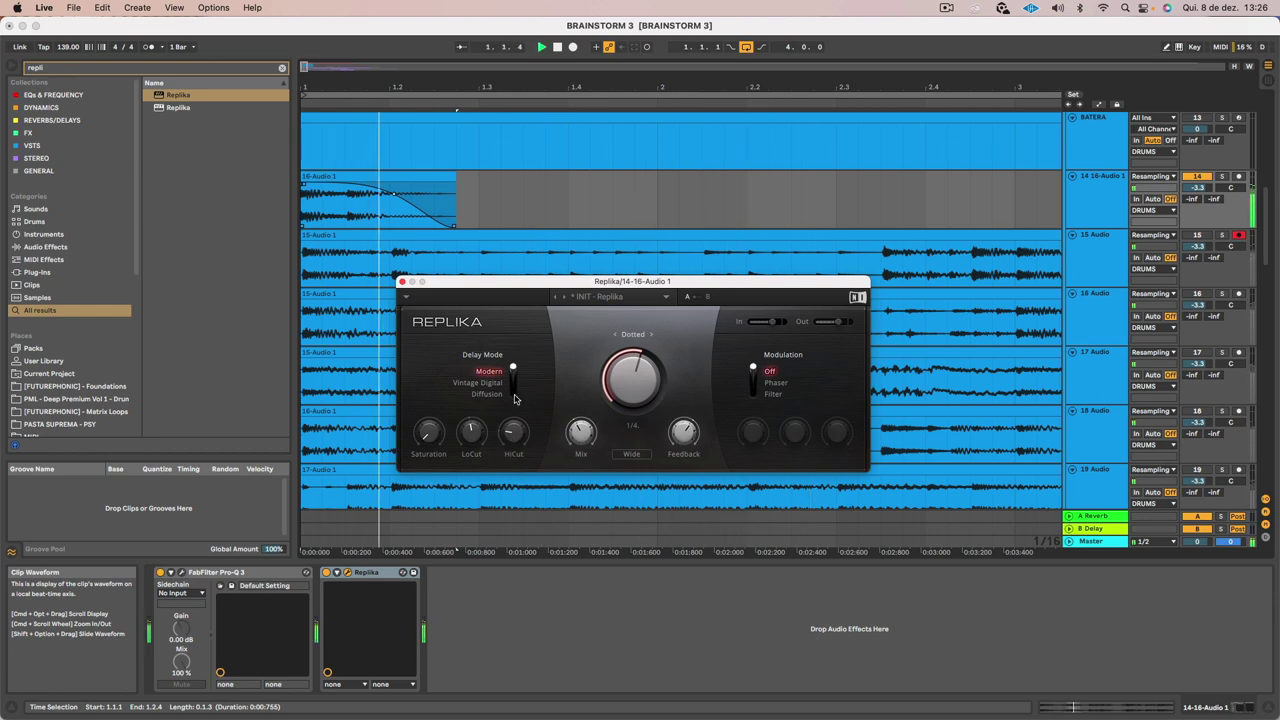
key(space)
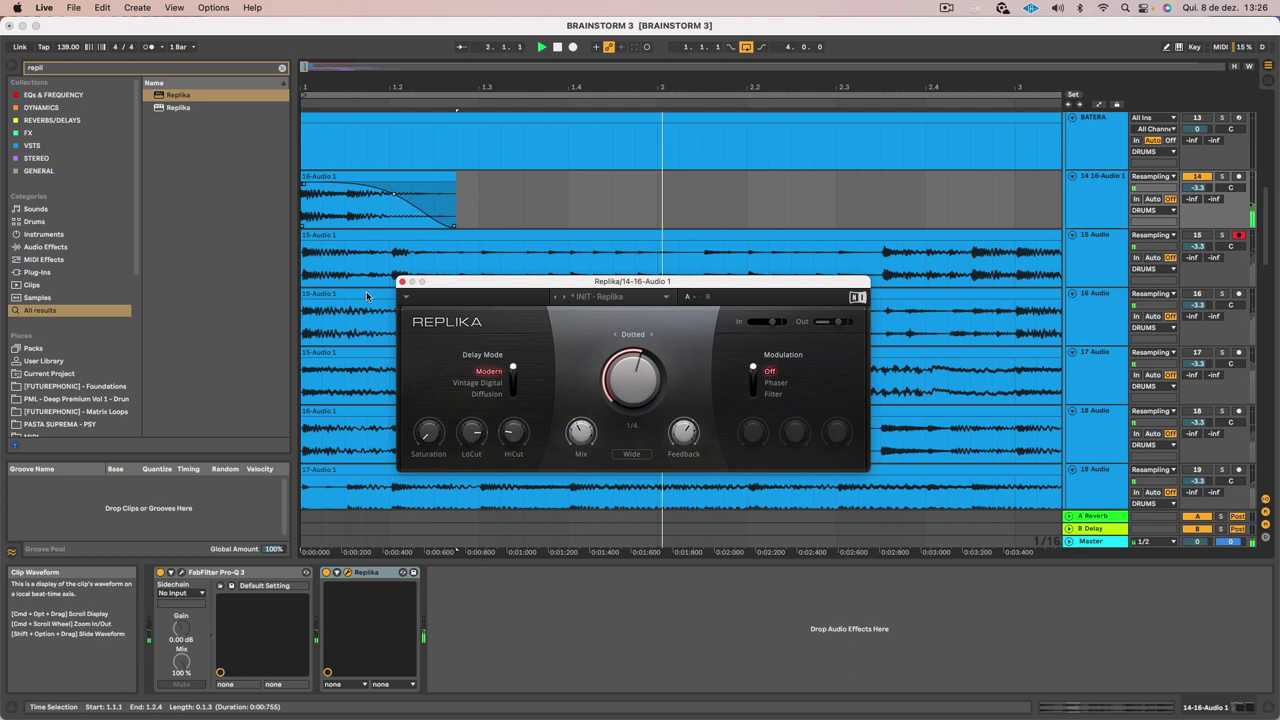
click(402, 282)
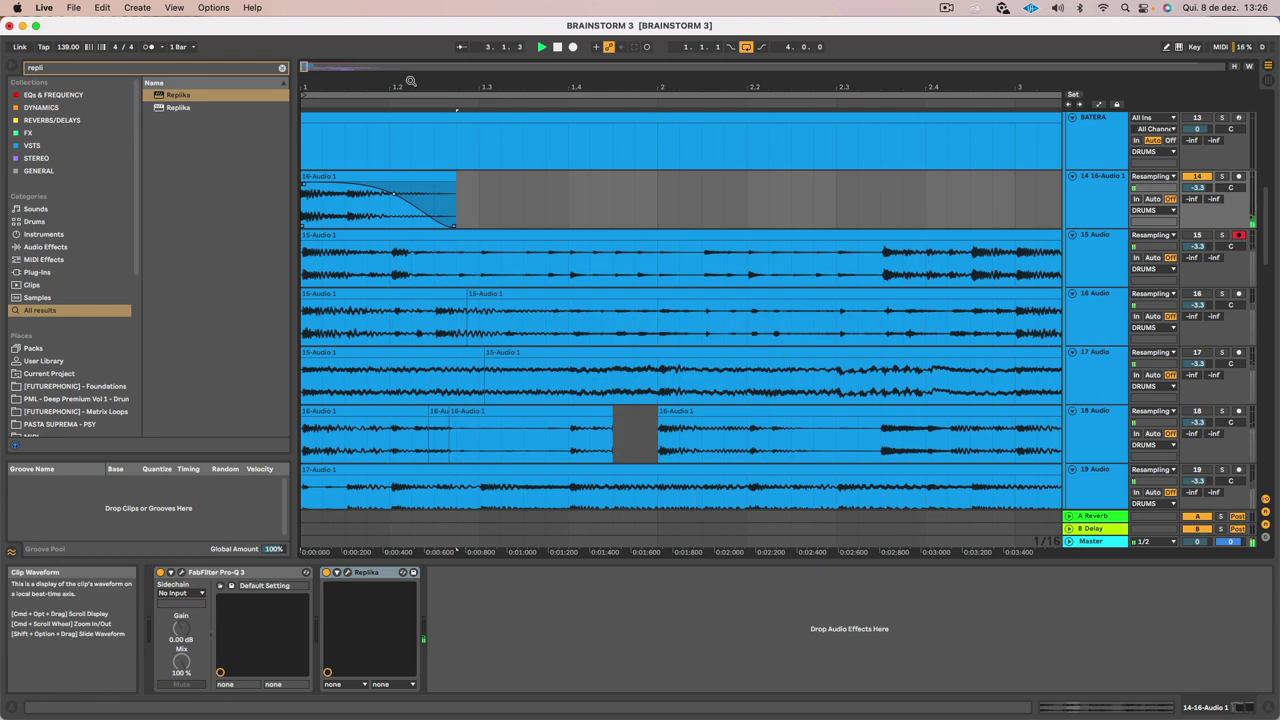
Rename track 14 to PERC EPIC 1 and play the loop from the start
drag(410, 86, 558, 112)
click(1109, 194)
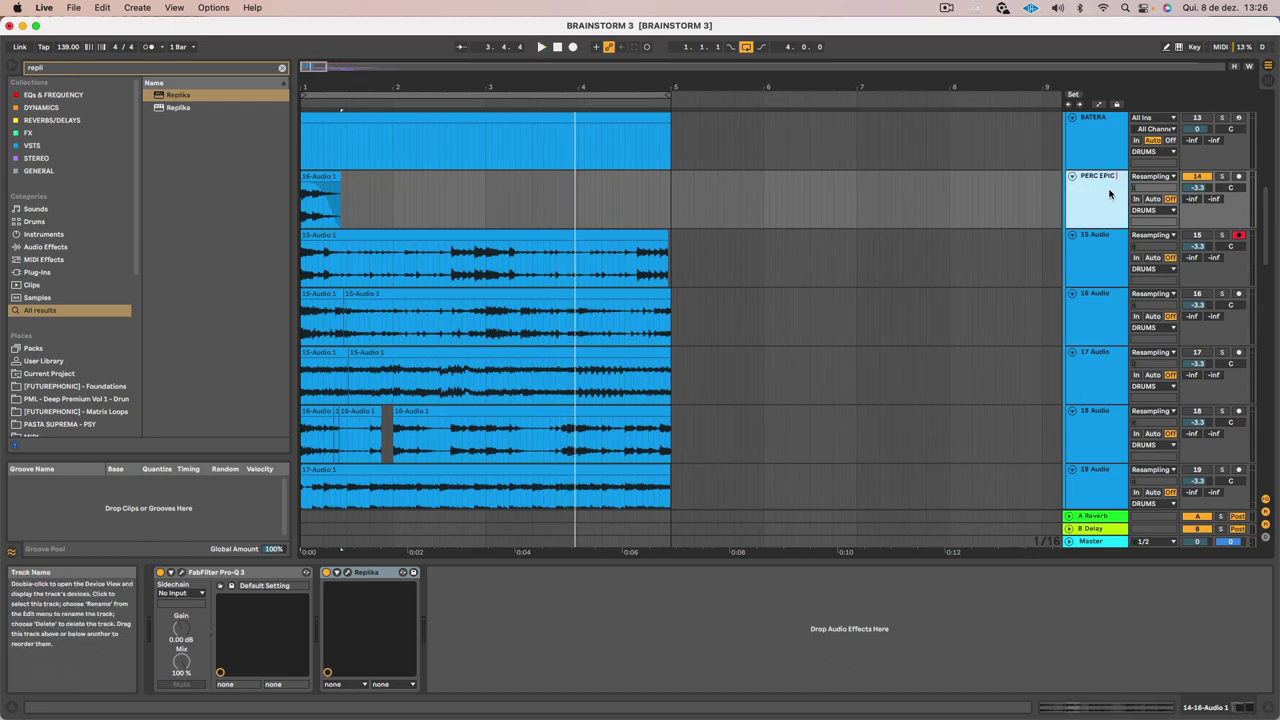
key(space)
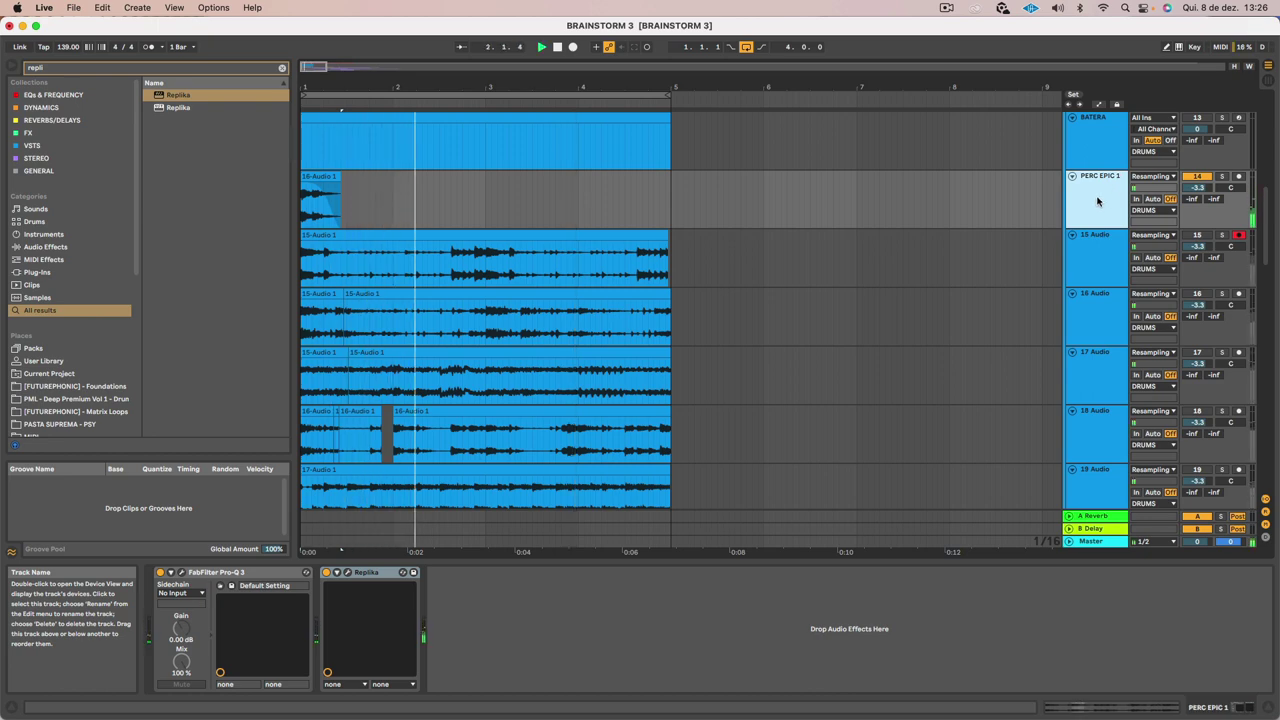
Lower the PERC EPIC 1 track volume to -9.1 dB and replay the loop to check its level
click(422, 234)
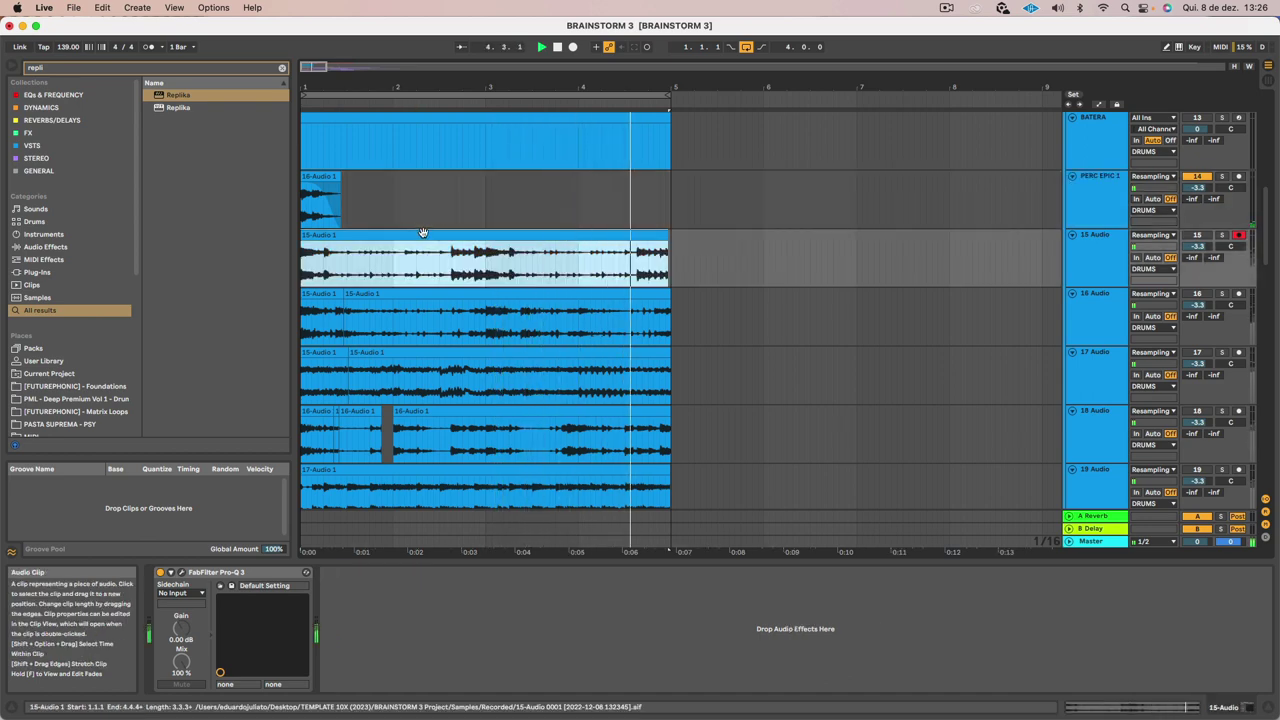
key(z)
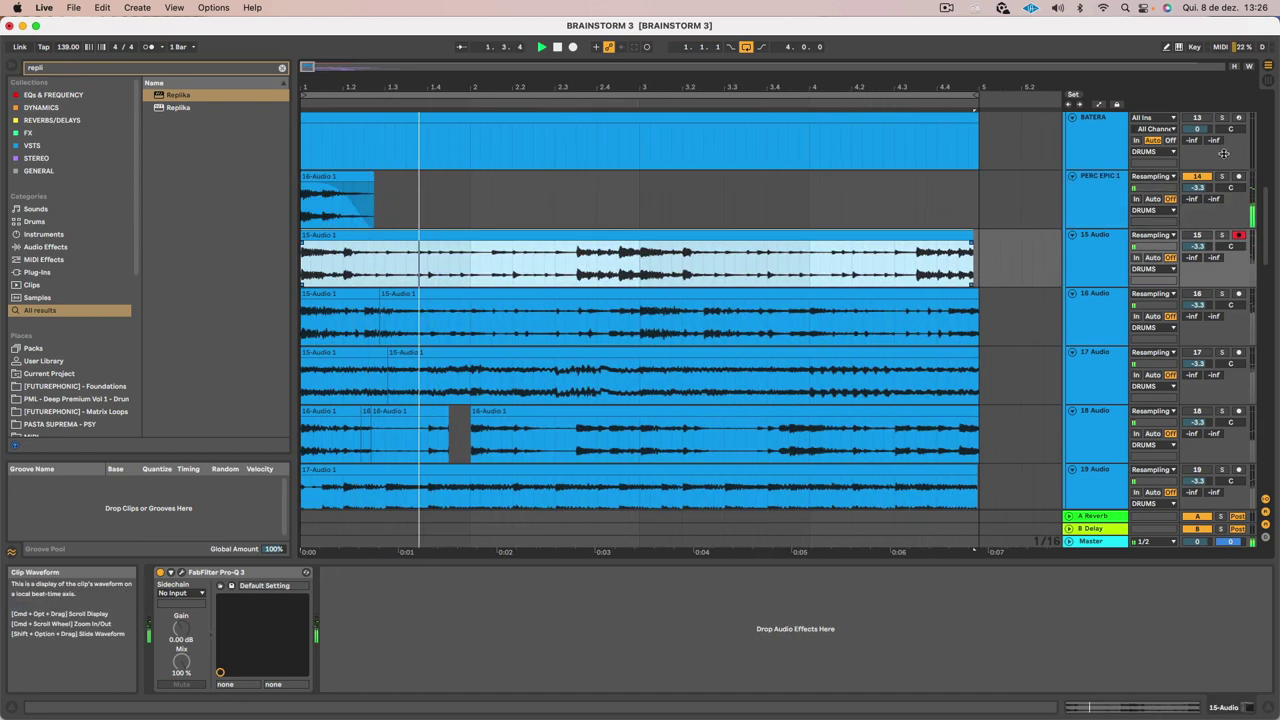
click(1108, 186)
key(space)
drag(1203, 189, 1203, 200)
key(space)
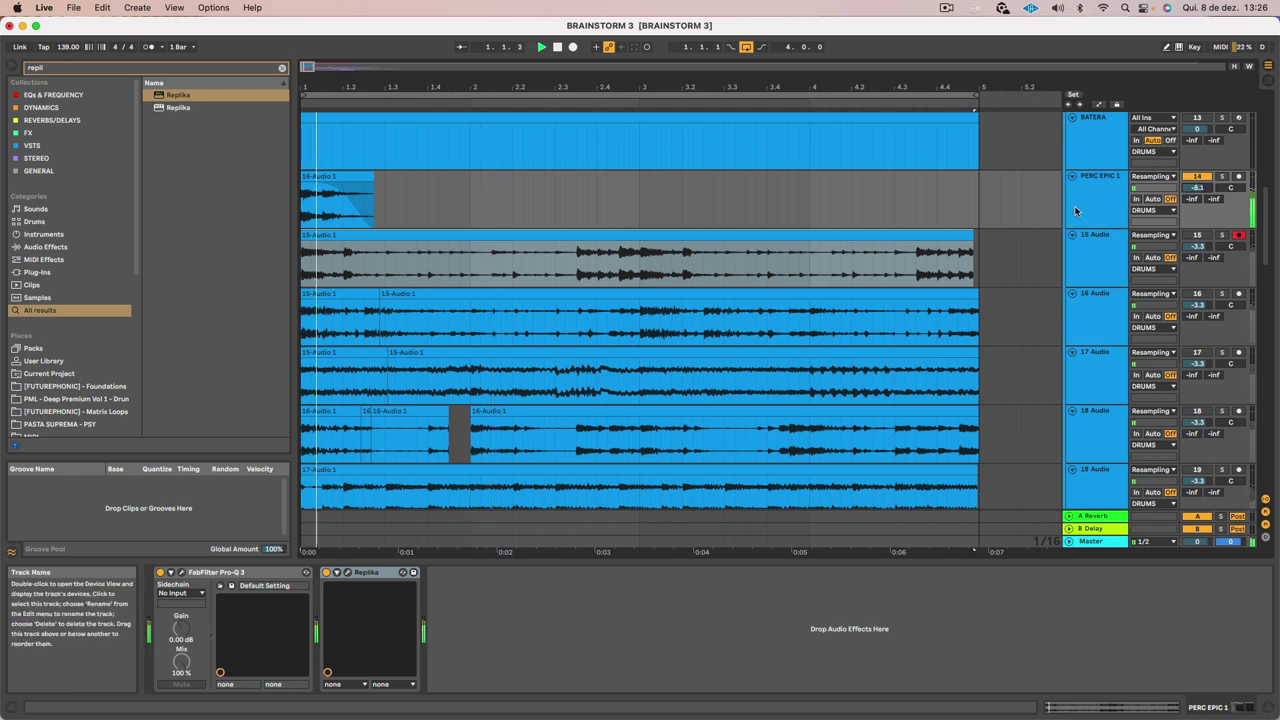
scroll(877, 182, up, 10)
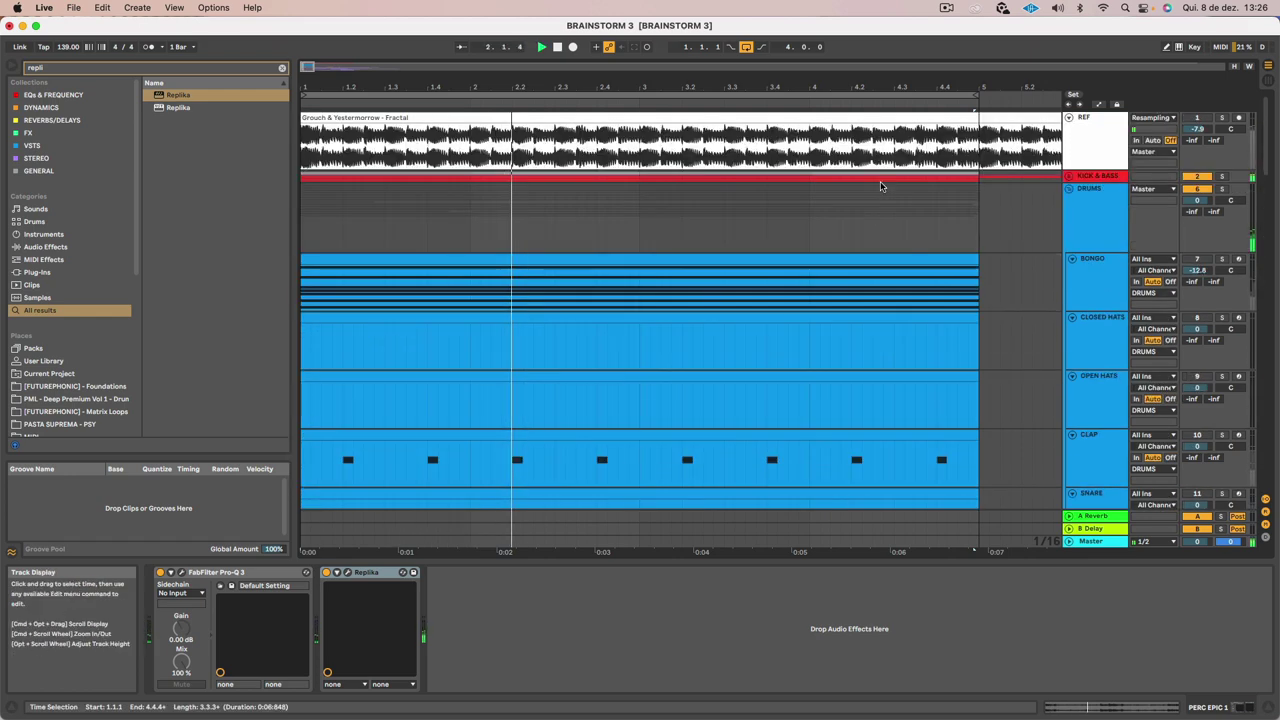
click(946, 8)
click(966, 65)
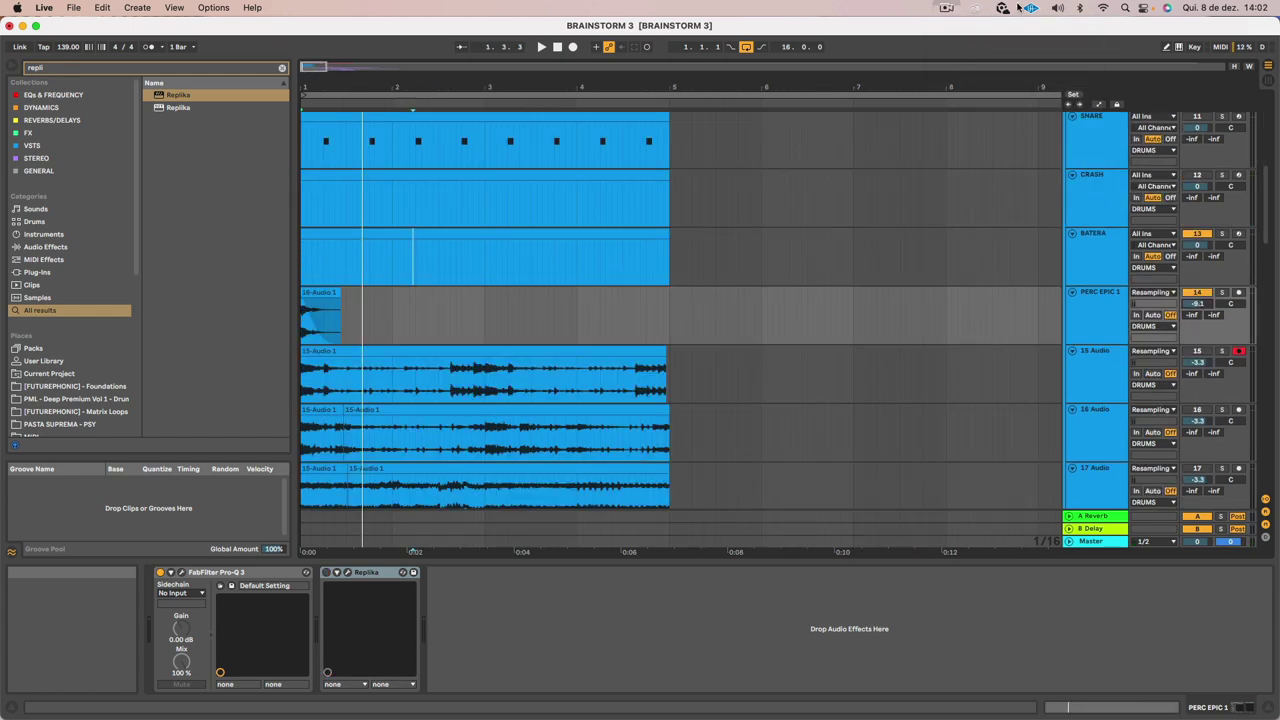
Audition the PERC EPIC 1 hit with the drums, replaying the loop from the start several times
click(332, 291)
key(space)
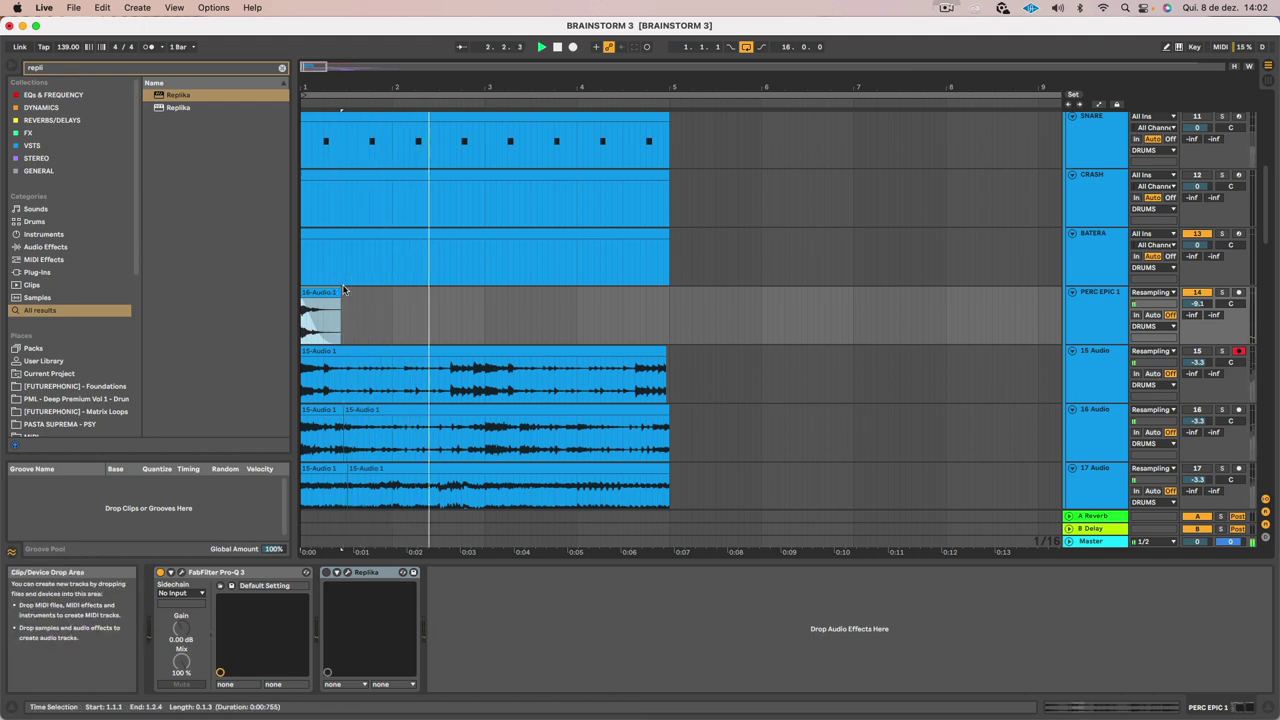
key(space)
key(space)
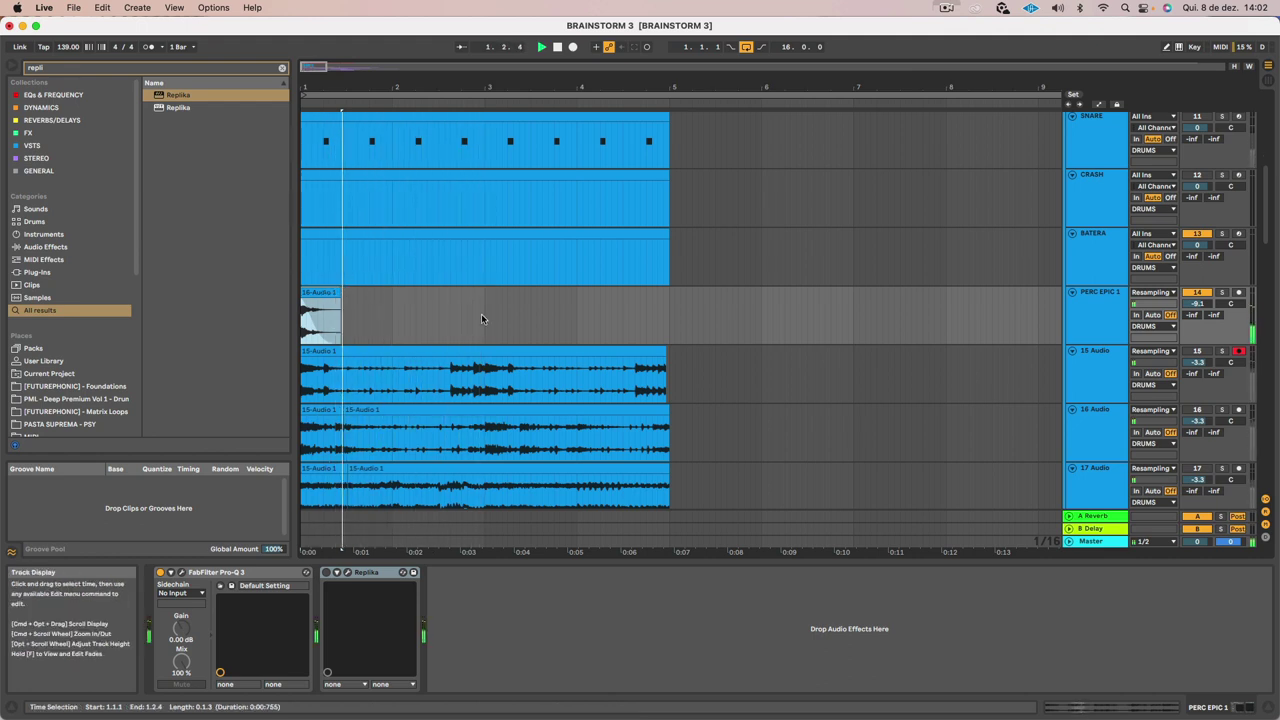
key(space)
scroll(633, 433, down, 4)
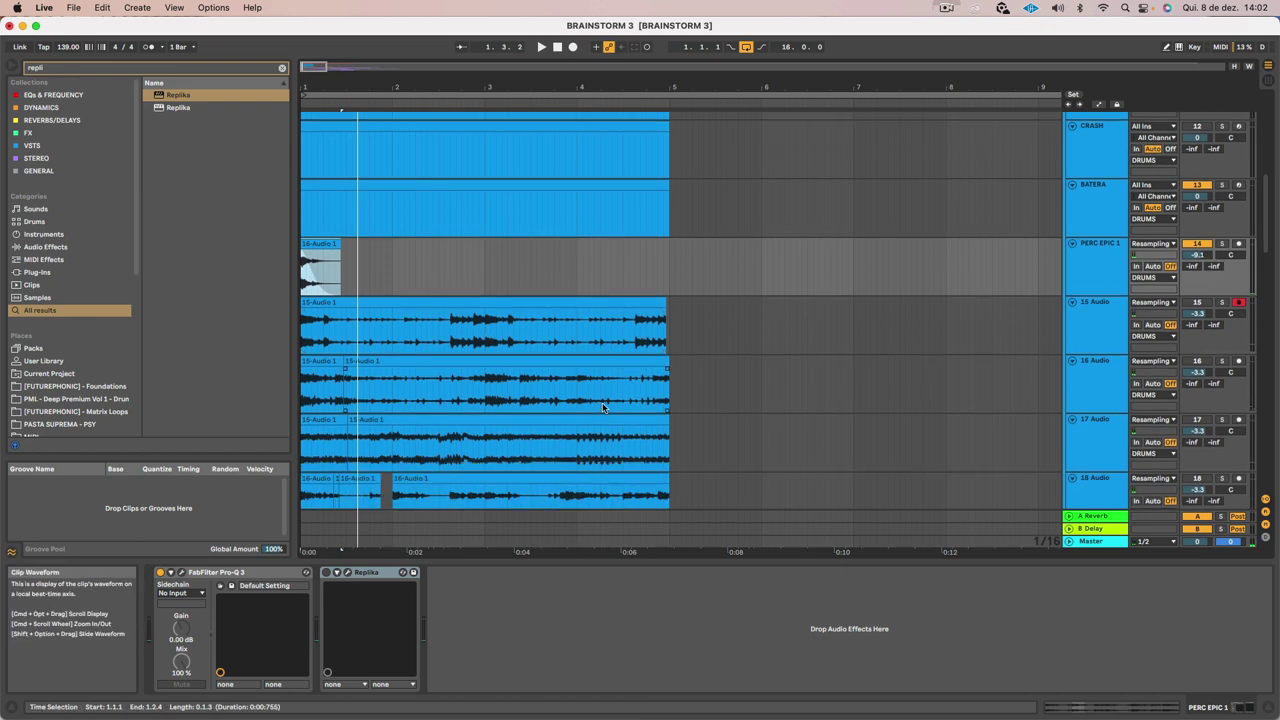
key(space)
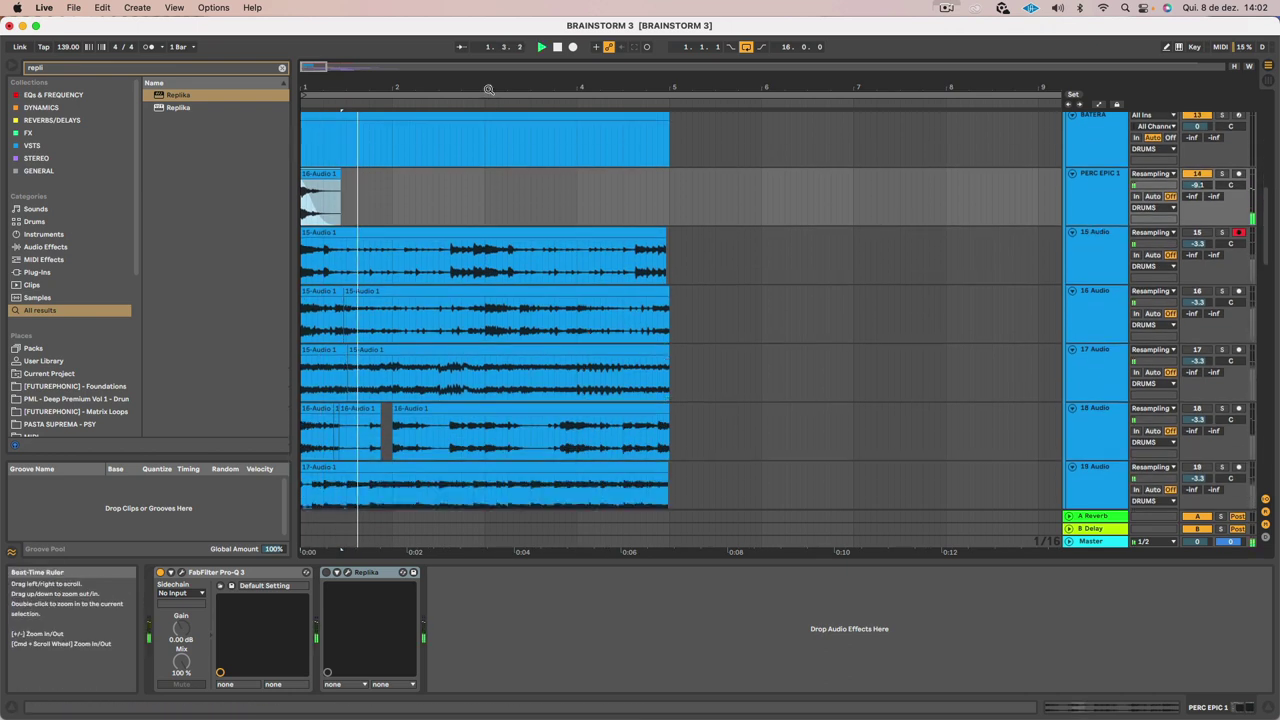
key(space)
click(1105, 222)
click(1111, 244)
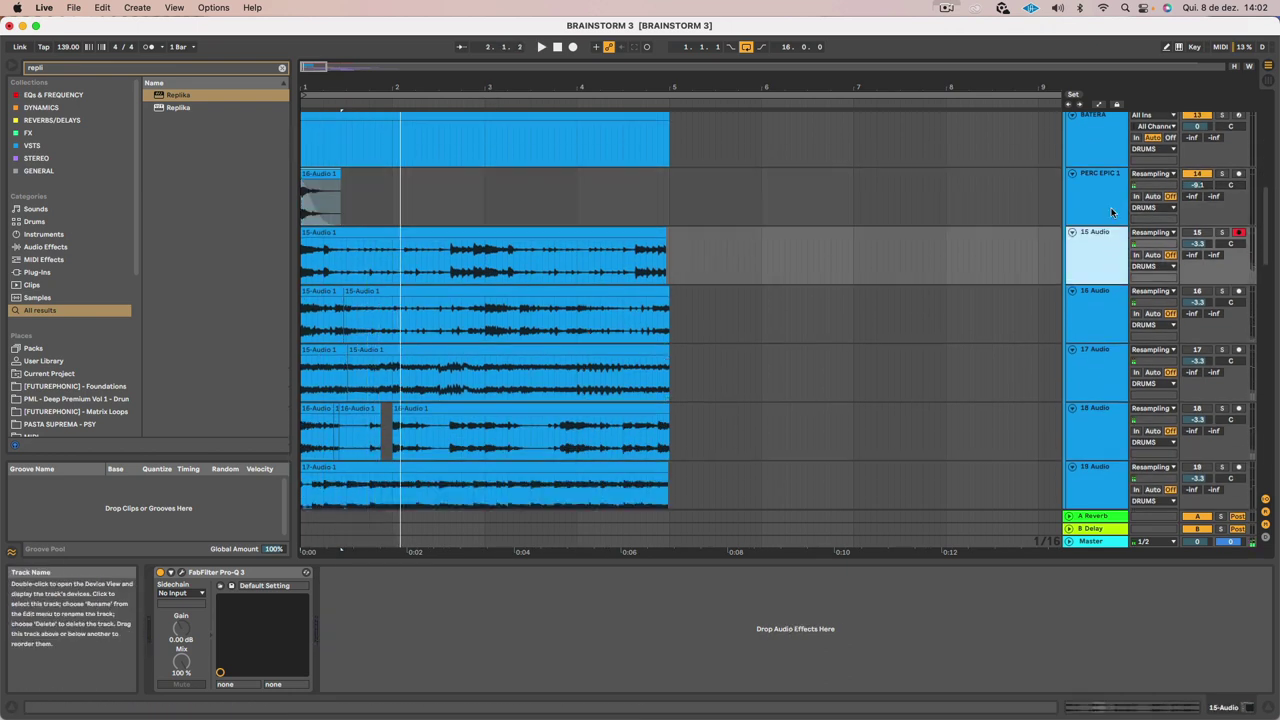
click(1113, 203)
key(space)
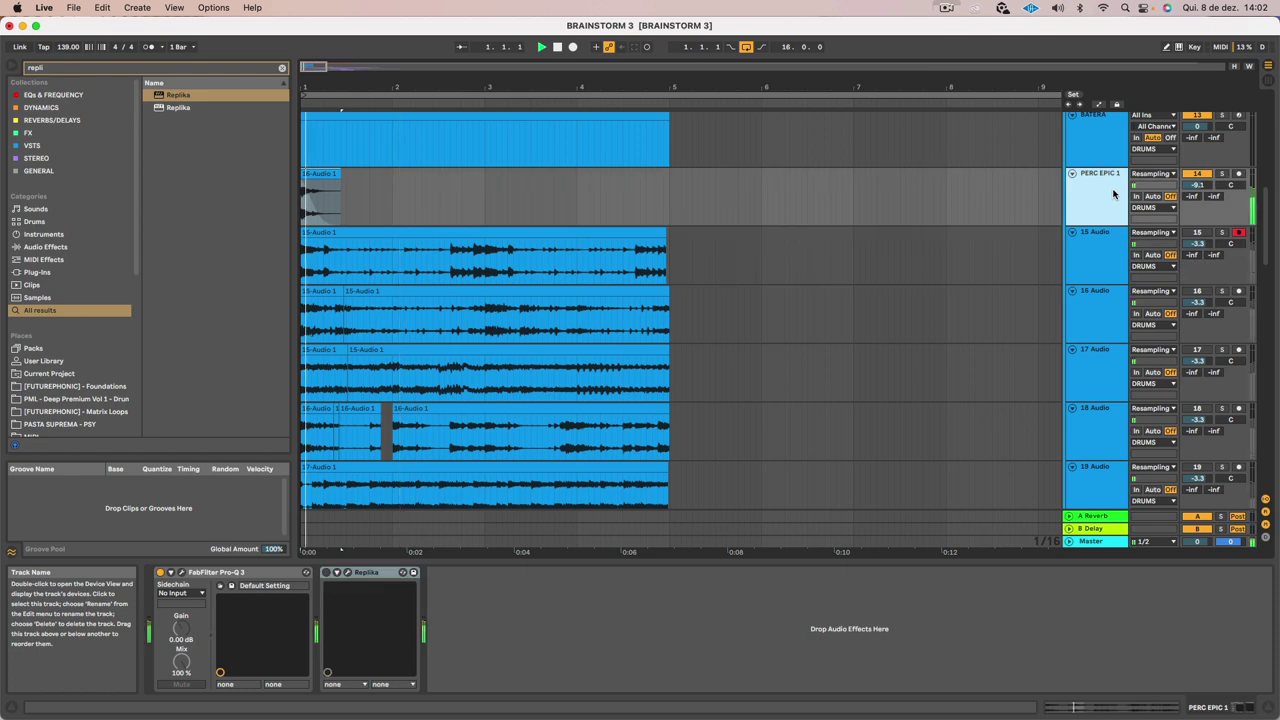
Audition the loops on tracks 15 and 16 in turn against the PERC EPIC 1 hit, leaving track 16 active
click(1196, 233)
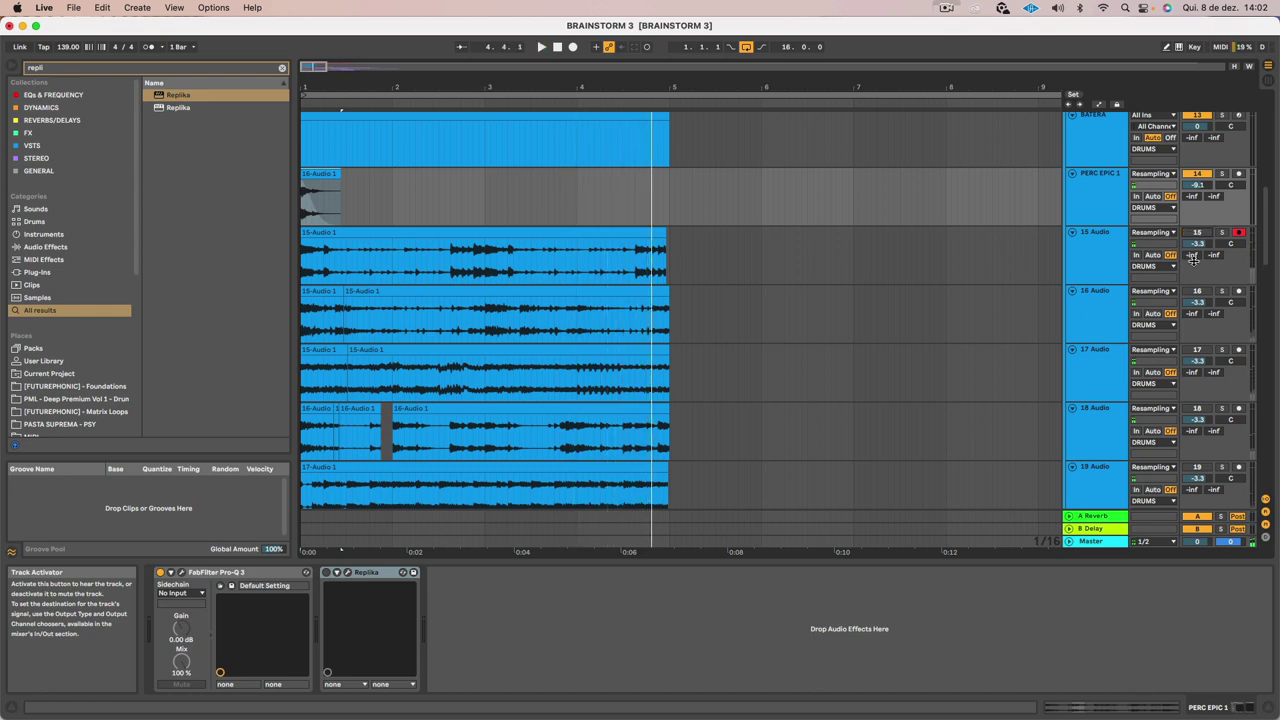
click(1198, 292)
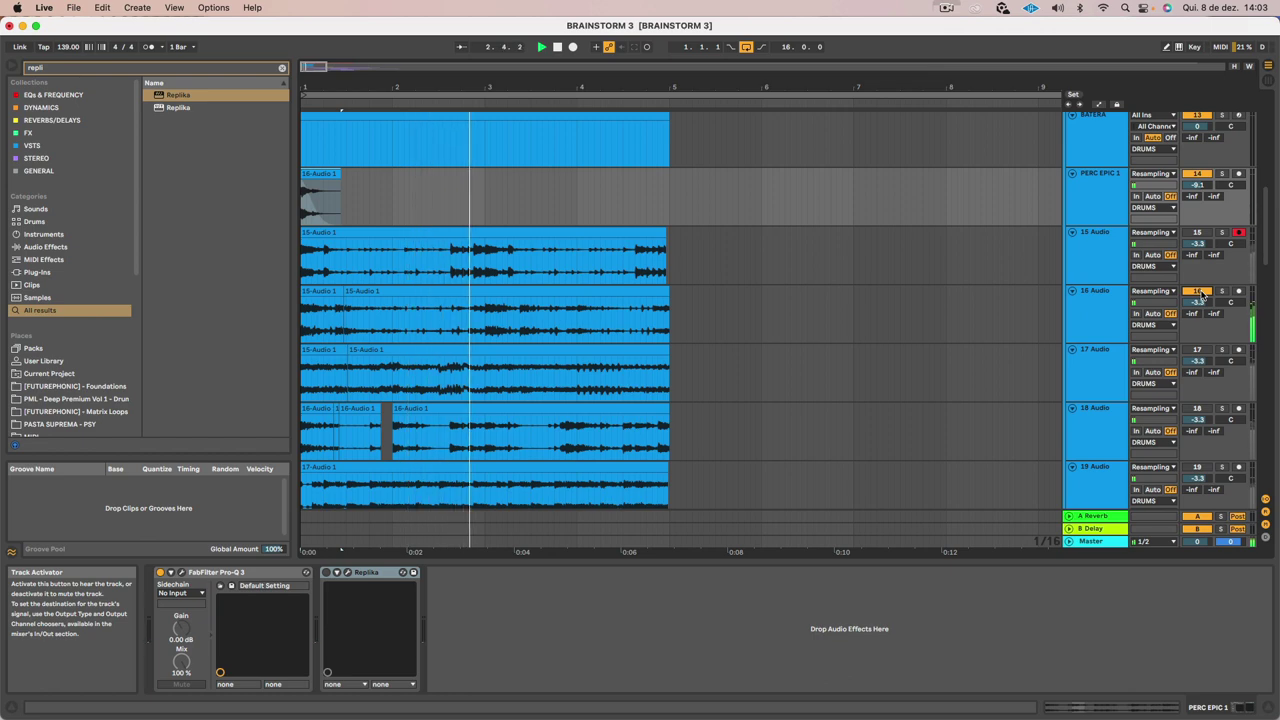
click(1203, 293)
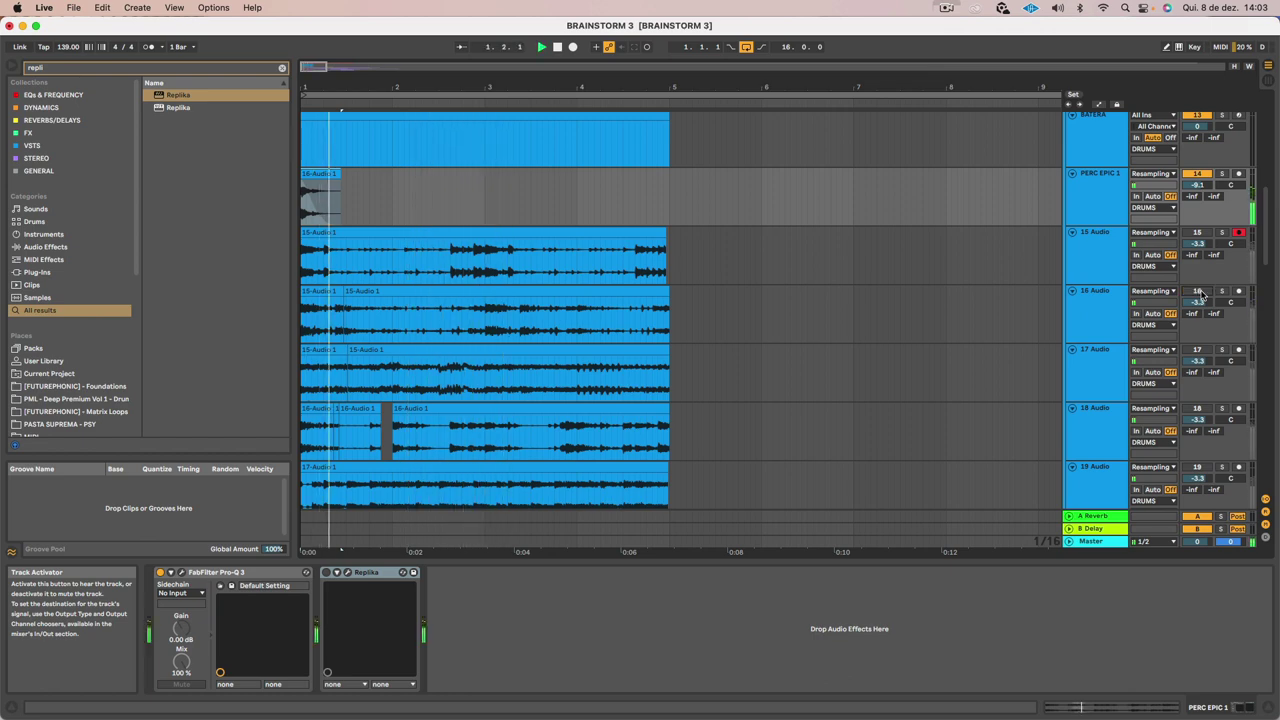
click(1198, 292)
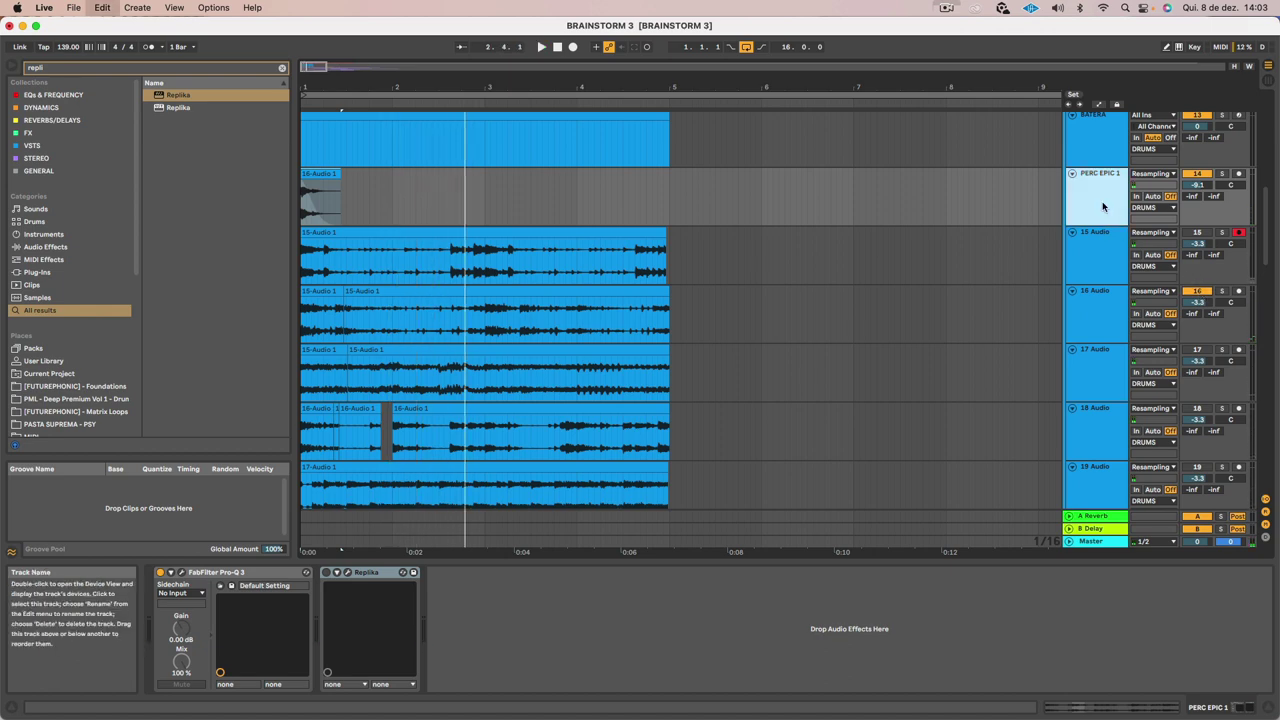
Duplicate the PERC EPIC 1 track
click(1086, 234)
Recolor tracks 16 to 21 light blue and assign the track color to their clips
click(1088, 320)
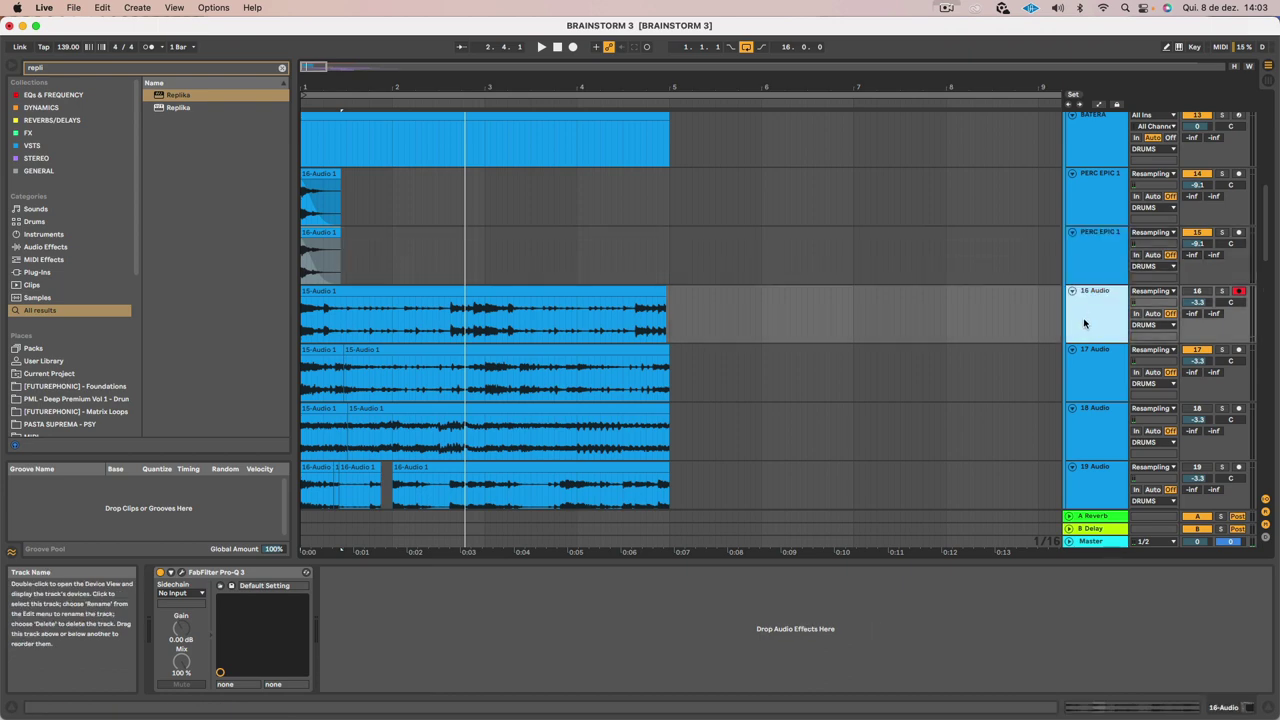
scroll(1085, 322, down, 5)
shift+click(1084, 397)
right_click(1086, 398)
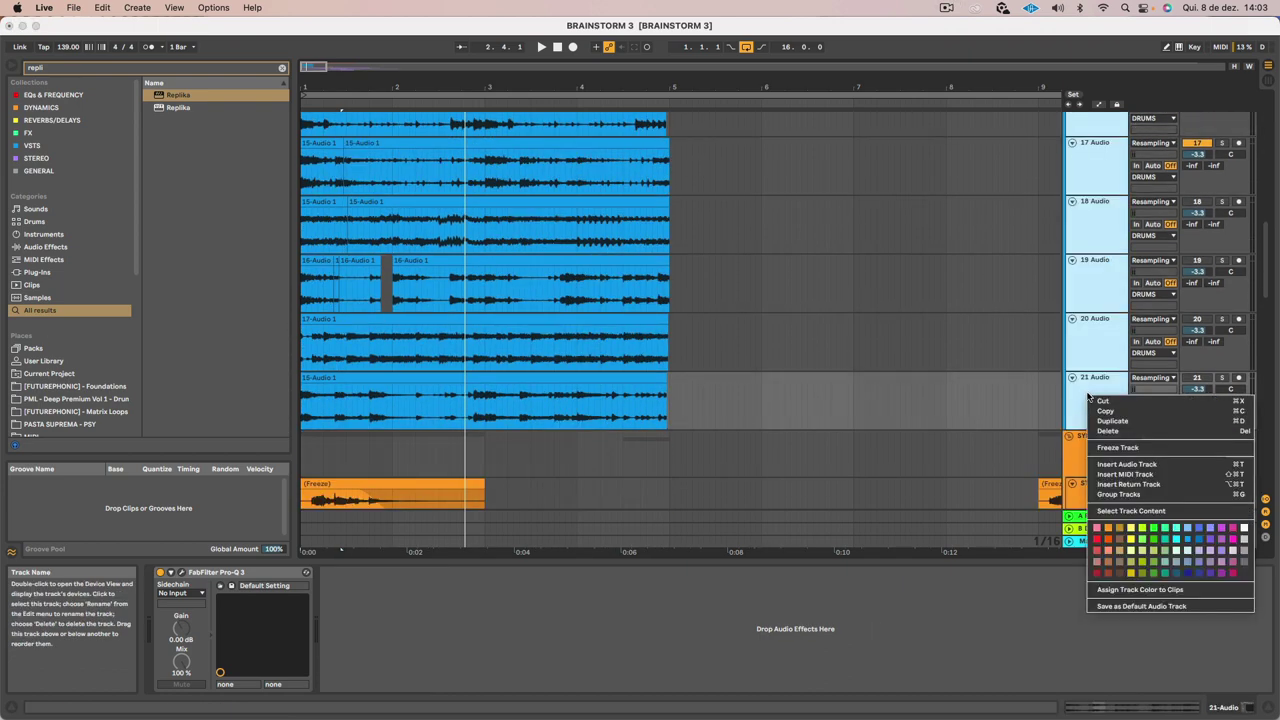
click(1190, 529)
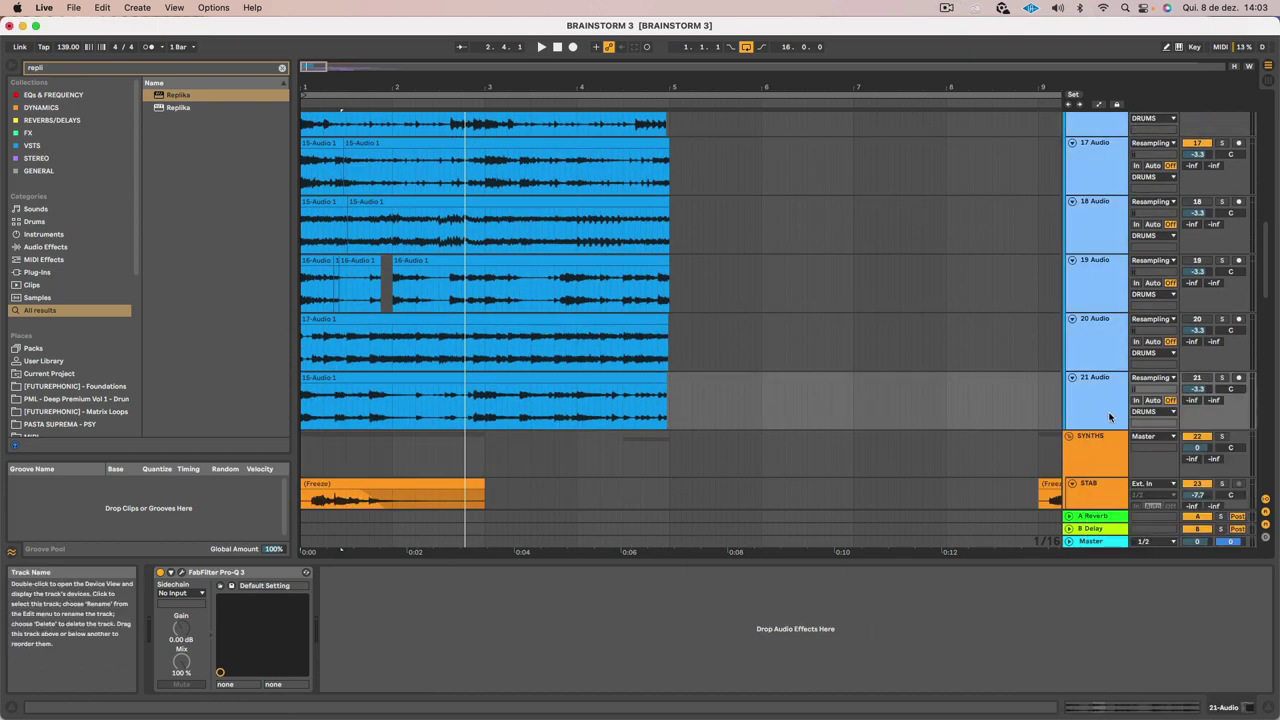
right_click(1100, 392)
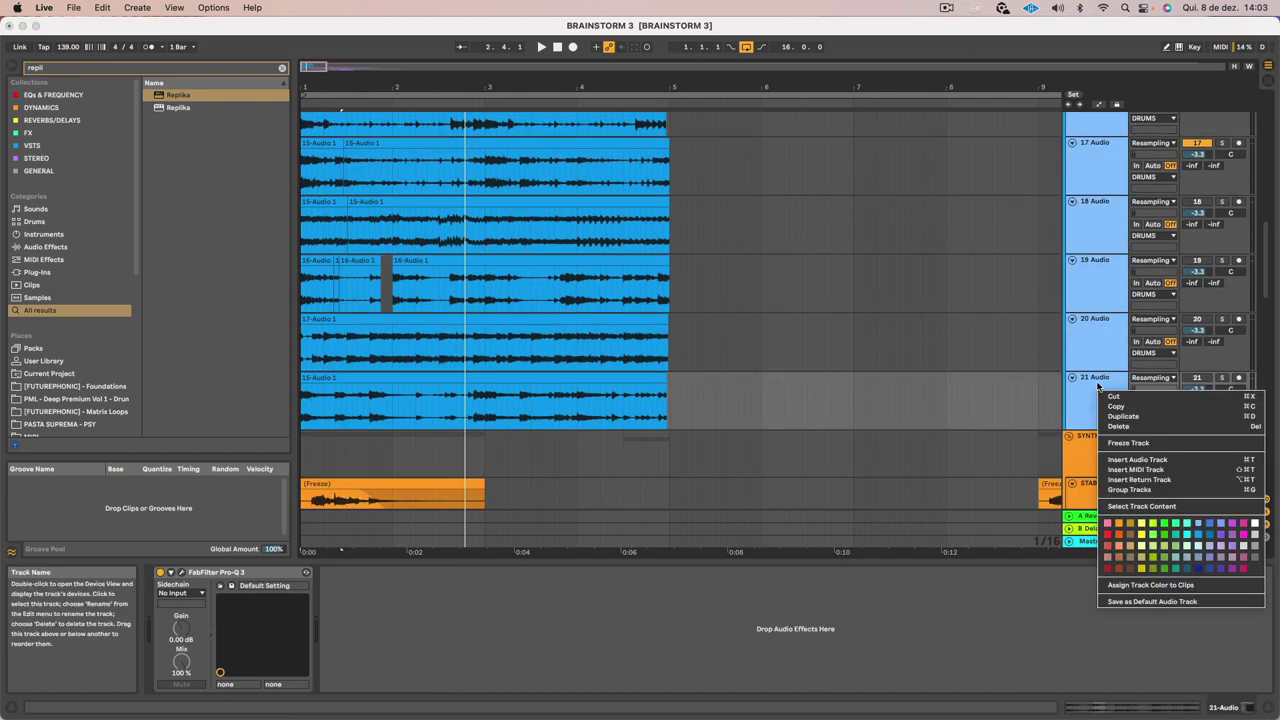
click(1141, 585)
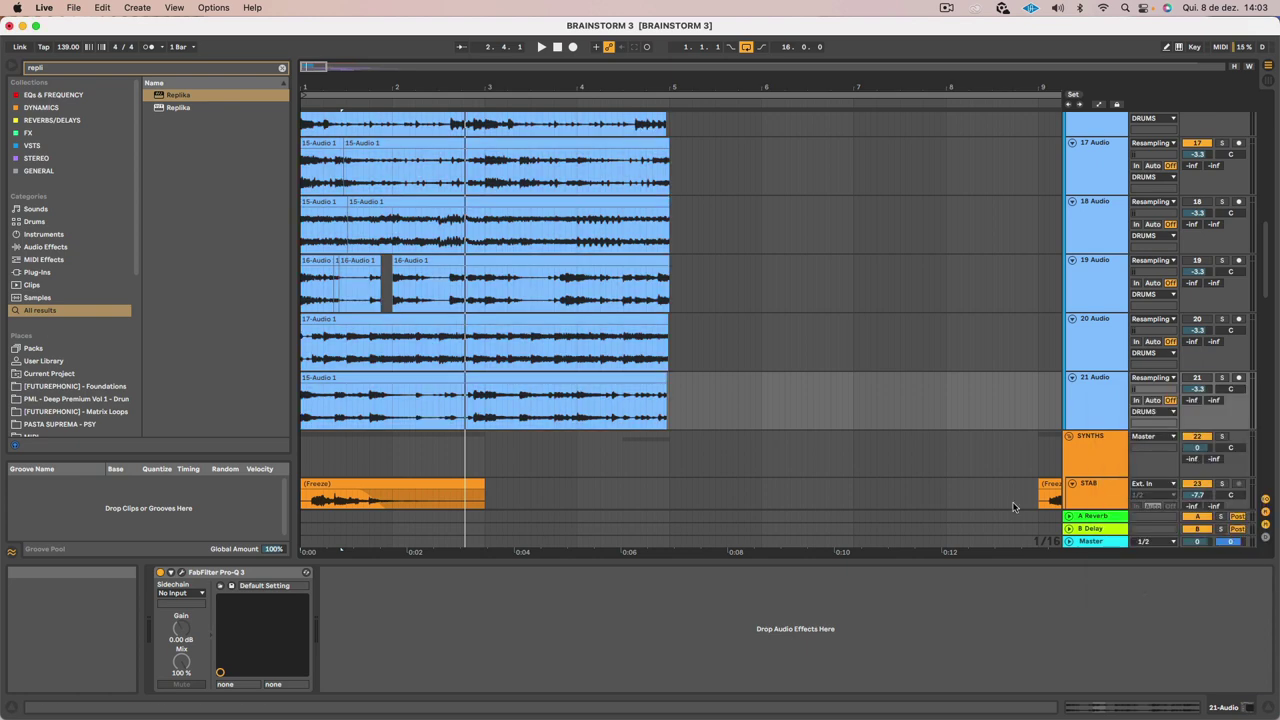
Delete the hit clip from the duplicated PERC EPIC 1 track, track 15
scroll(463, 252, up, 5)
scroll(463, 252, up, 1)
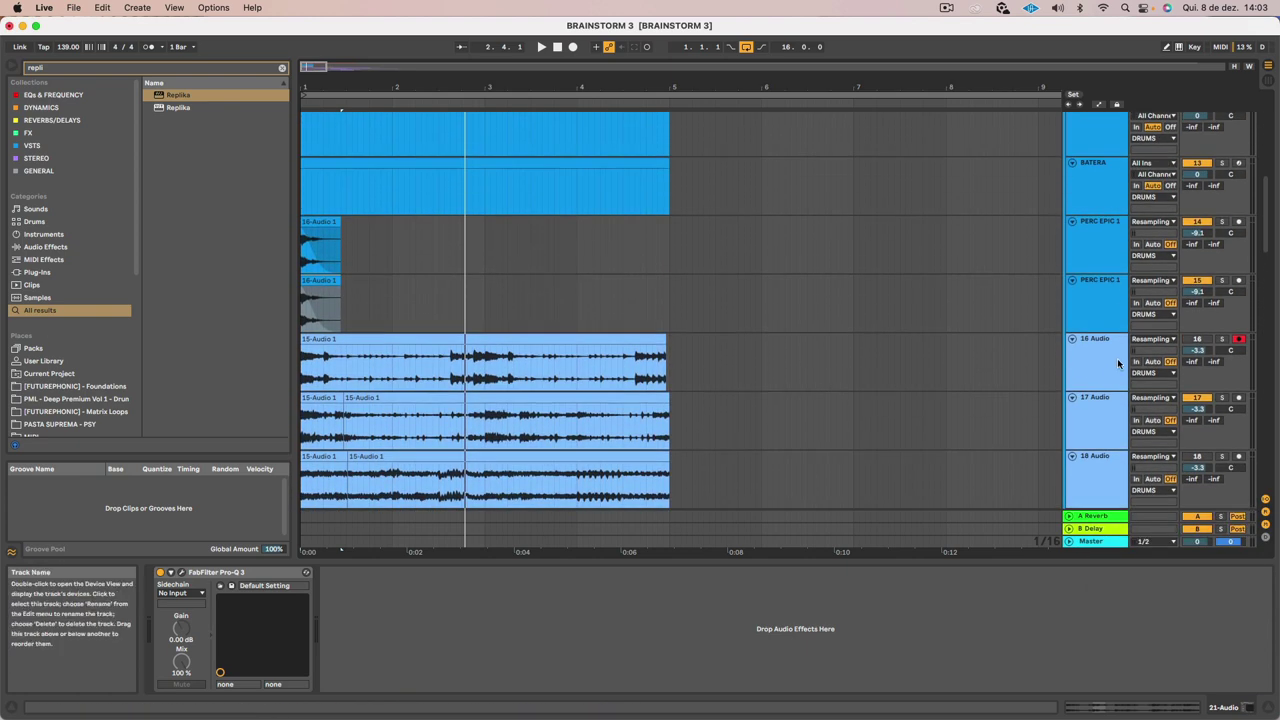
click(317, 279)
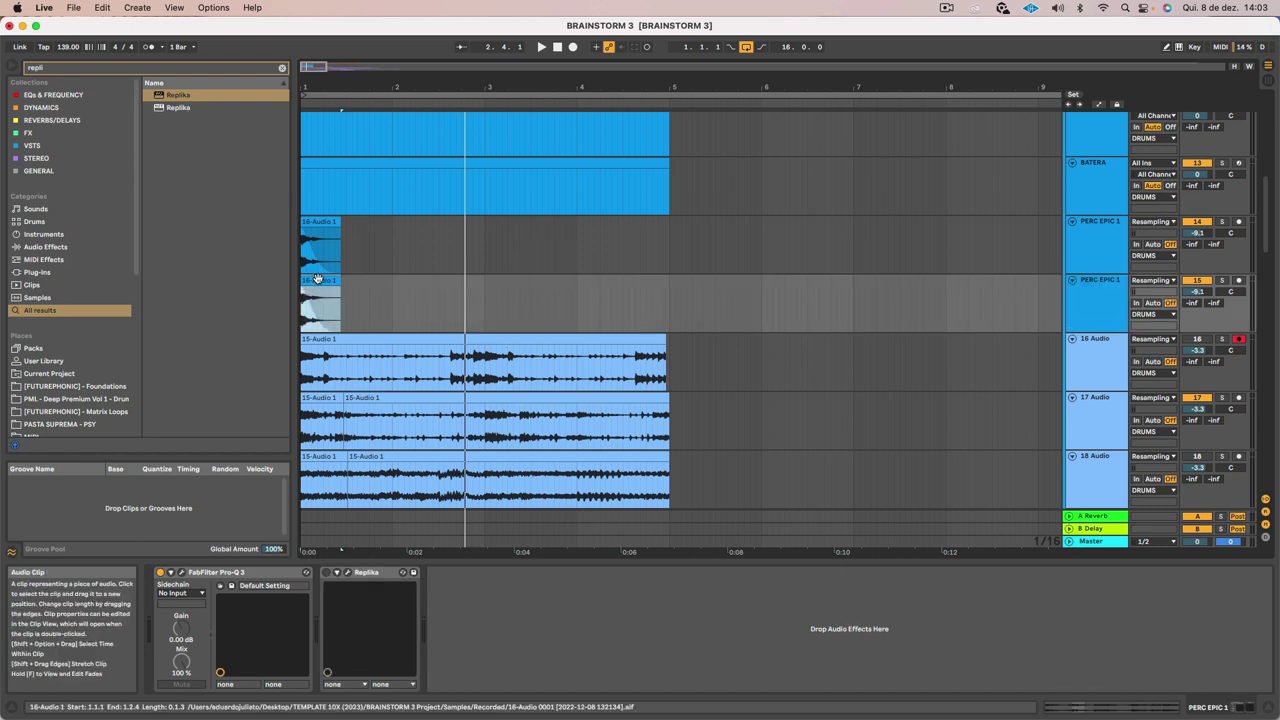
key(Delete)
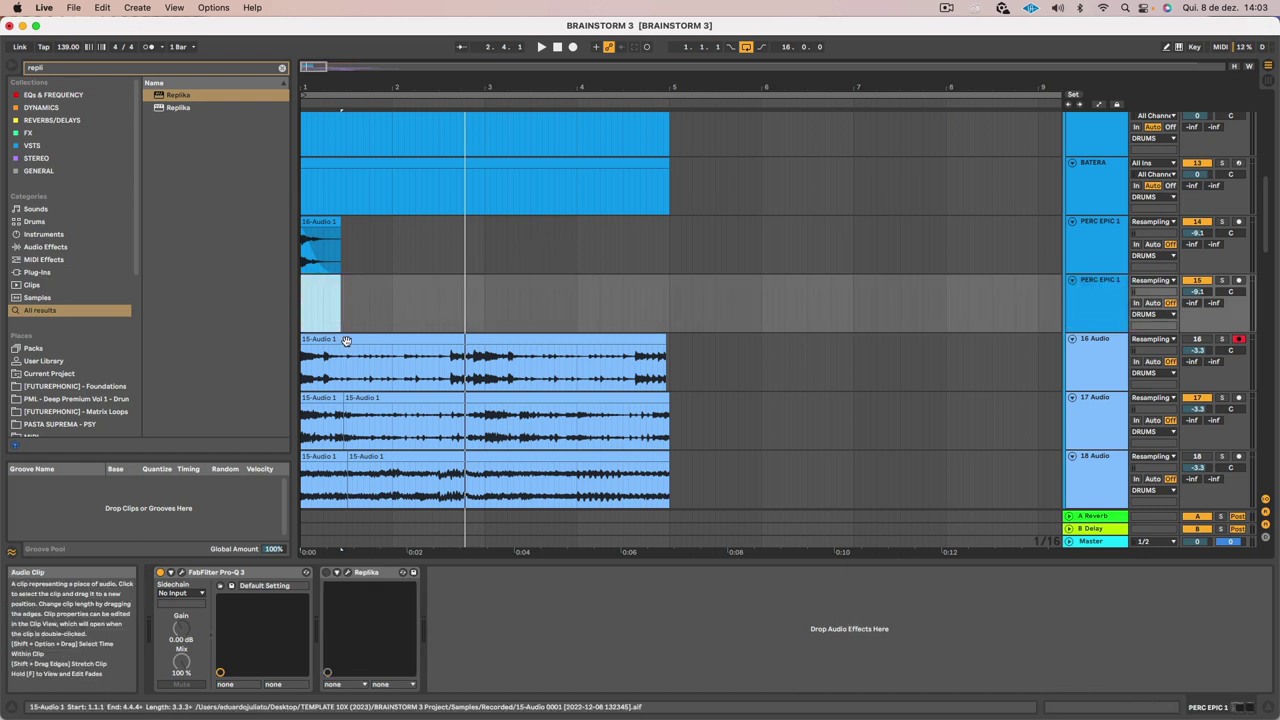
Audition the PERC EPIC 1 hit on track 14 and the loop on track 17, each in solo
drag(338, 89, 323, 294)
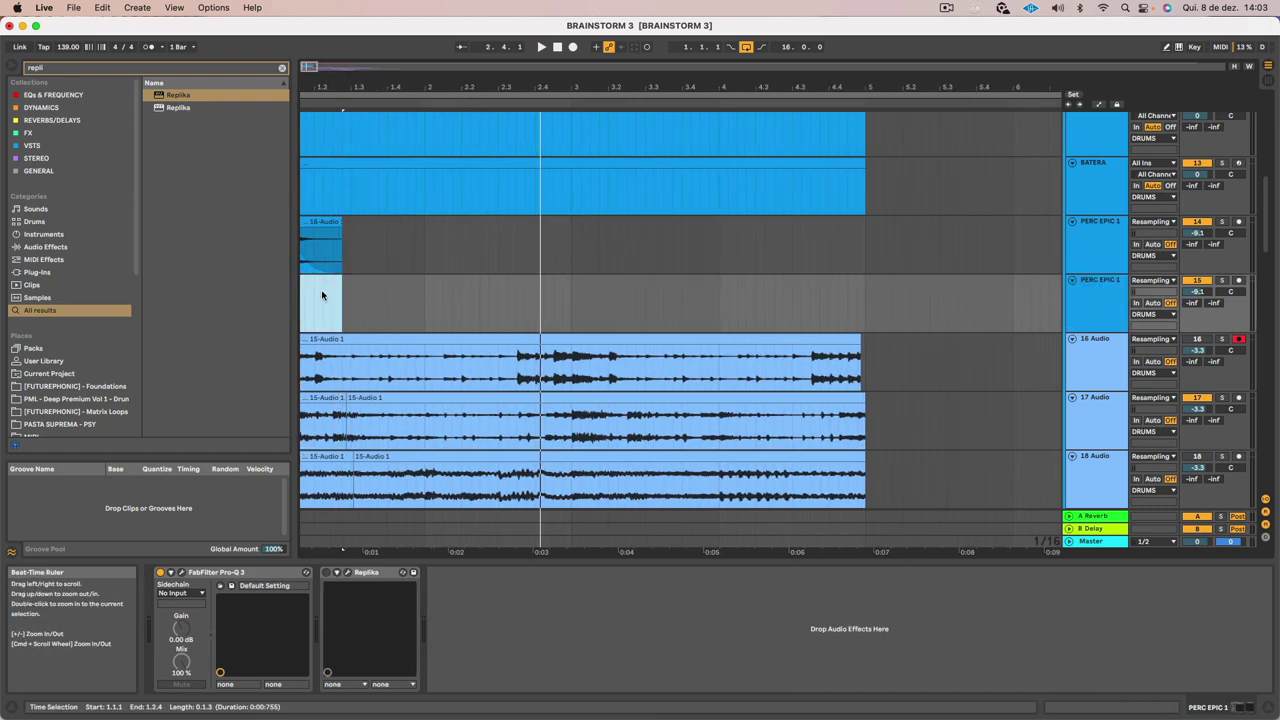
click(1222, 221)
key(space)
key(space)
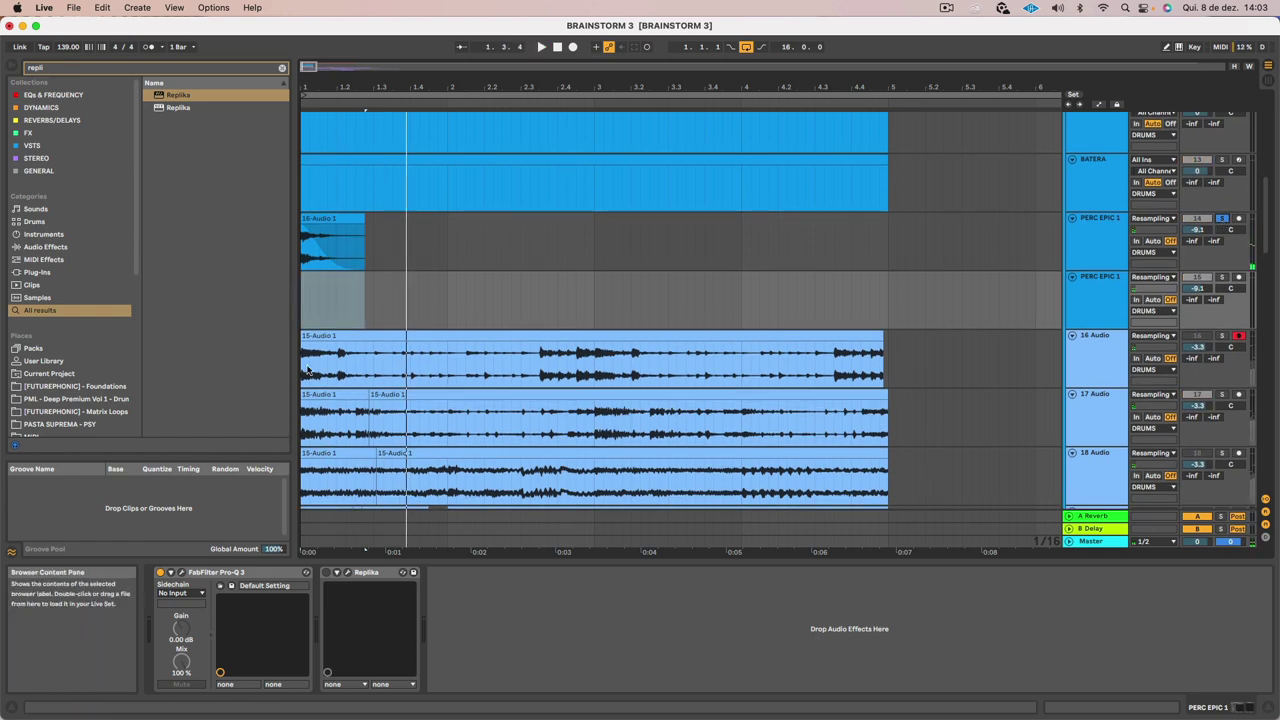
scroll(551, 279, down, 5)
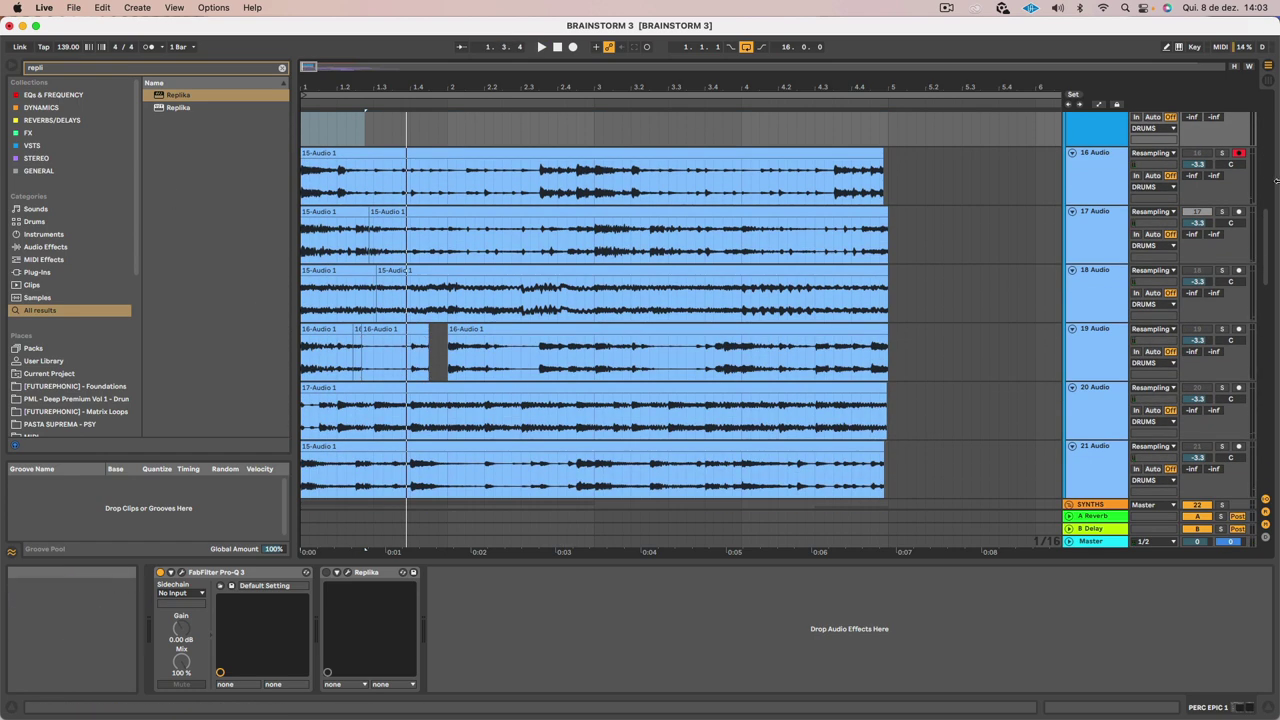
click(1222, 212)
key(space)
key(space)
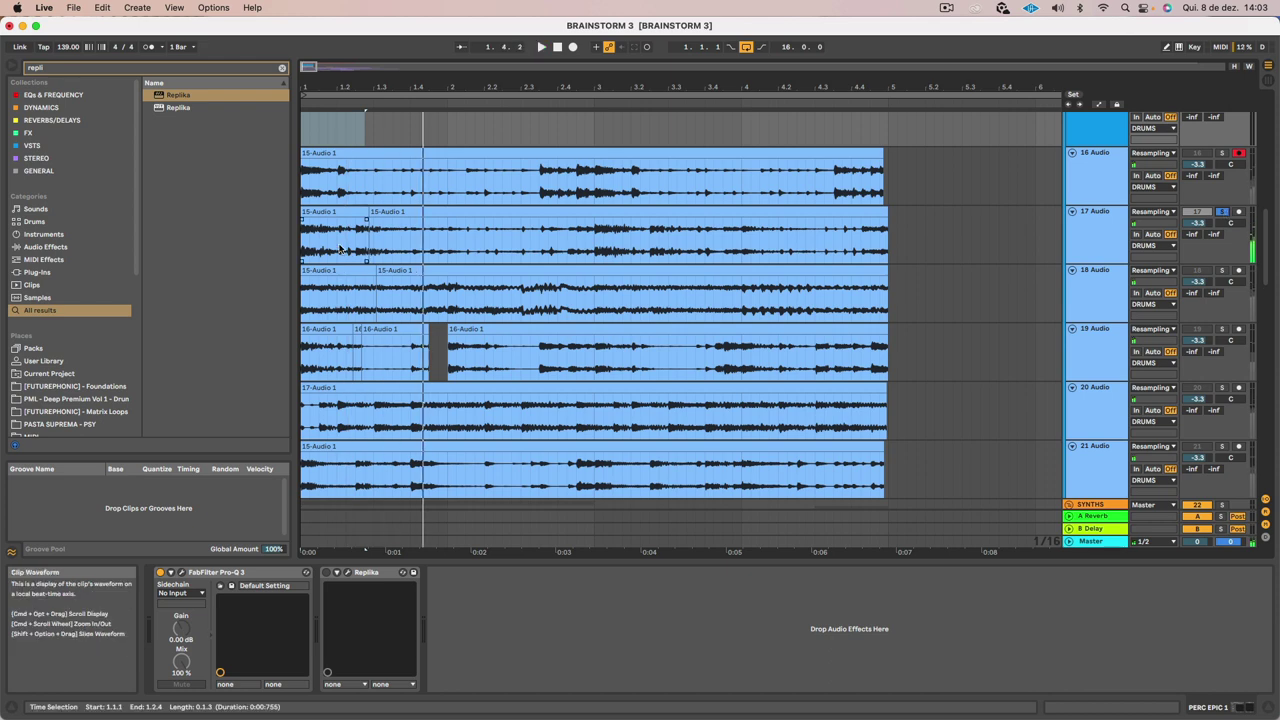
Copy the short hit at 1.2.3 in the track 17 loop to the start of track 15 and audition it in solo
drag(357, 255, 368, 254)
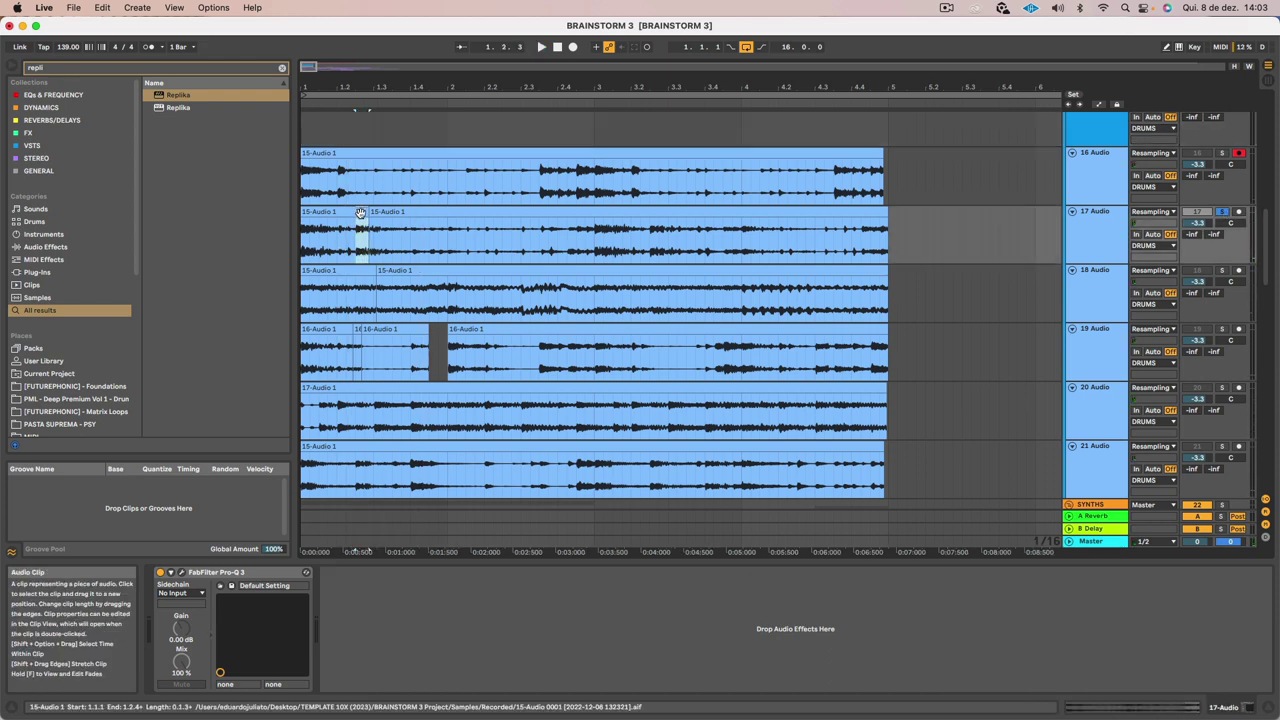
scroll(360, 213, up, 5)
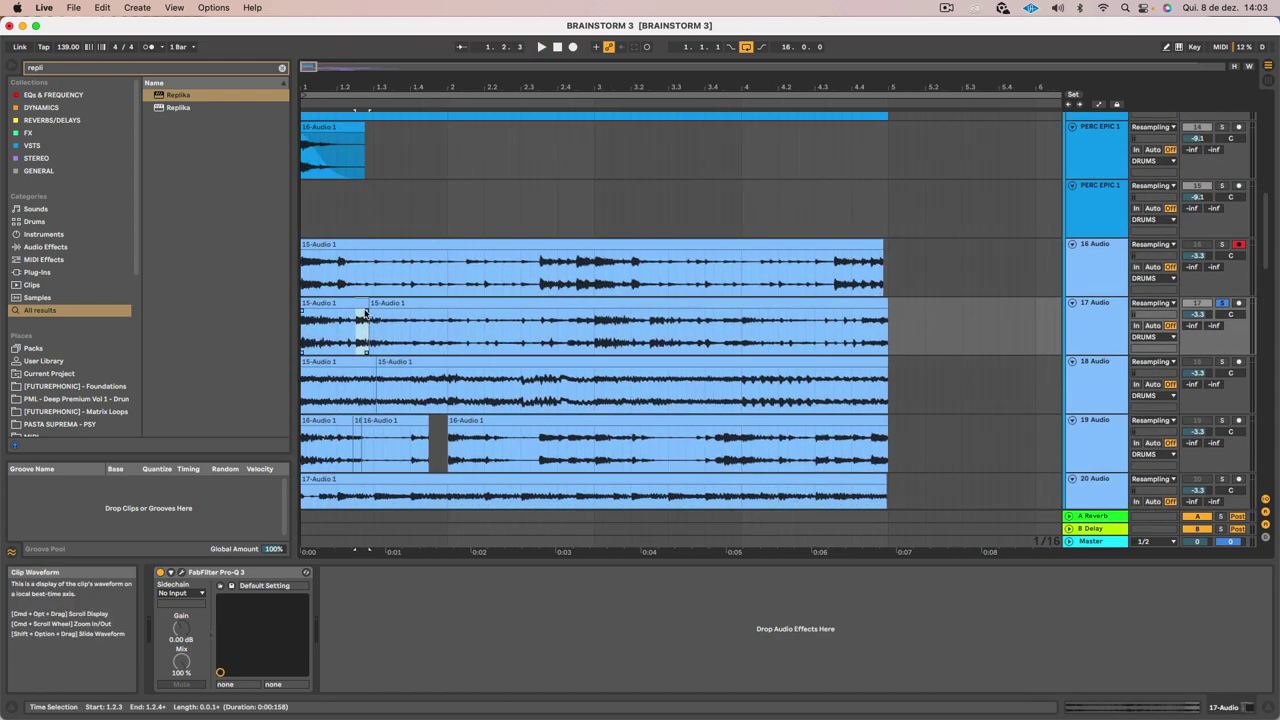
drag(360, 303, 308, 197)
click(1223, 186)
key(space)
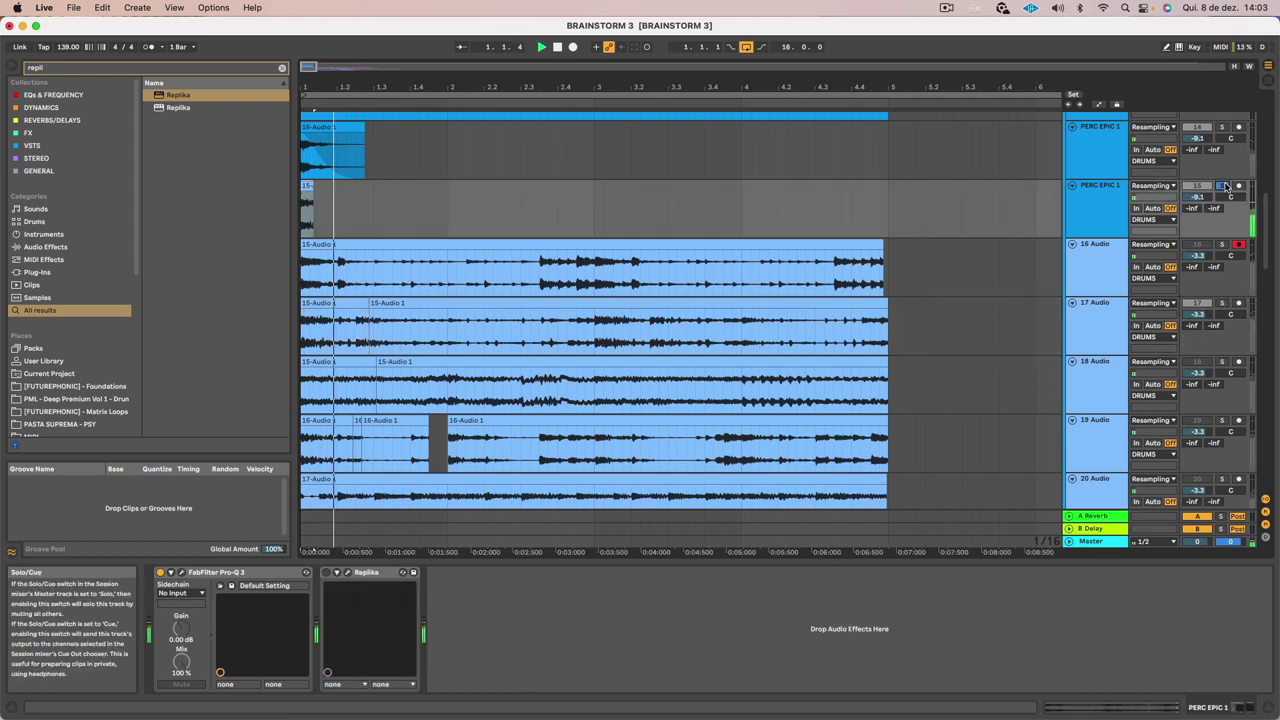
key(space)
key(space)
key(space)
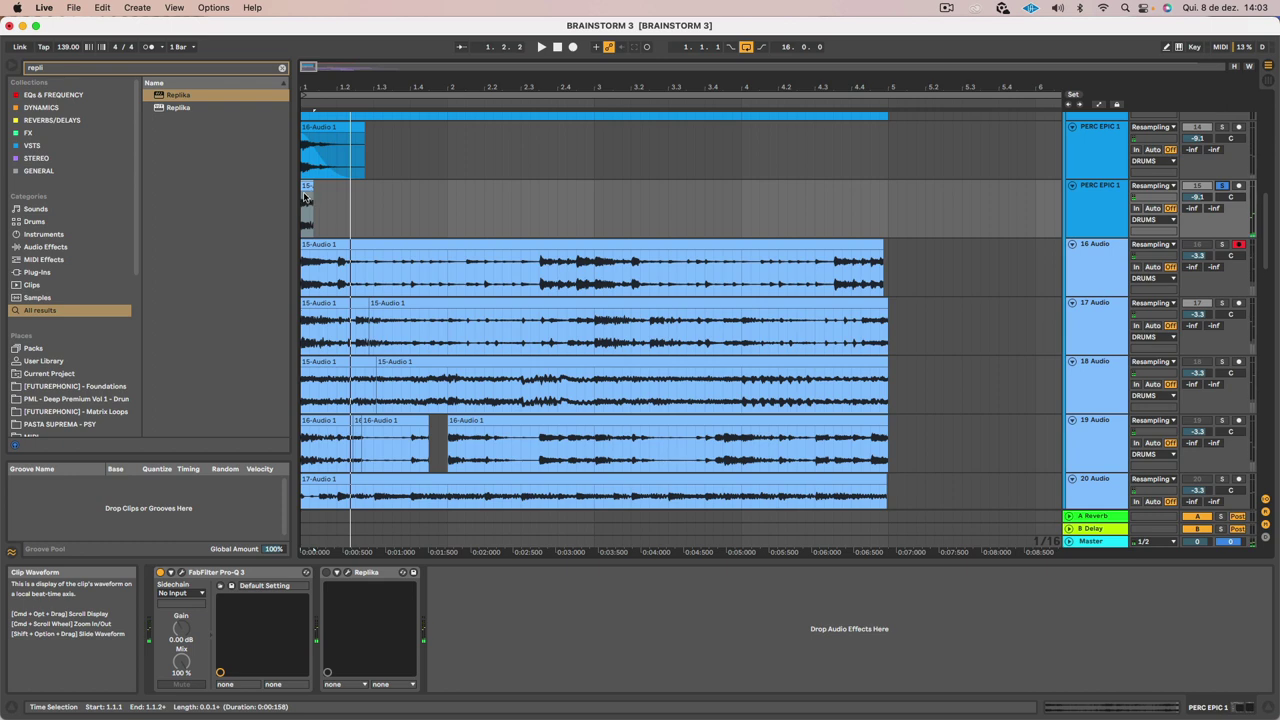
Compare the short hit on track 15, alone and layered, with the PERC EPIC 1 hit on track 14
scroll(388, 175, up, 4)
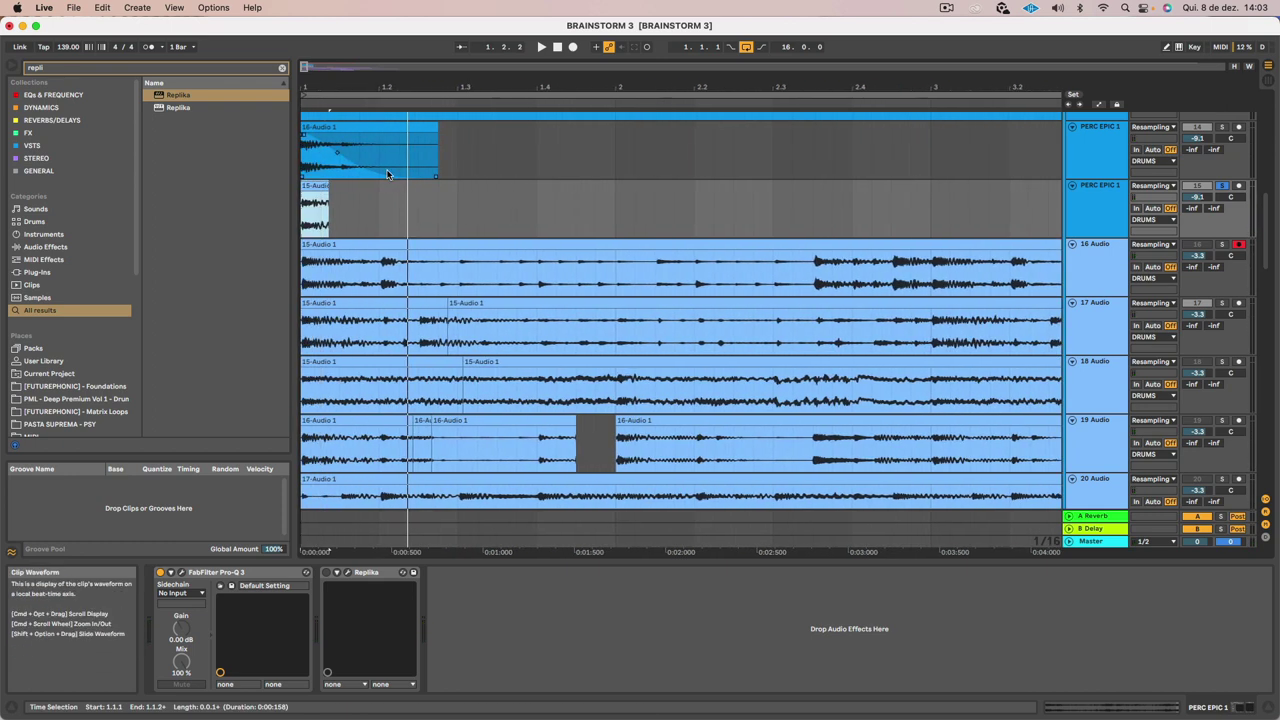
click(308, 190)
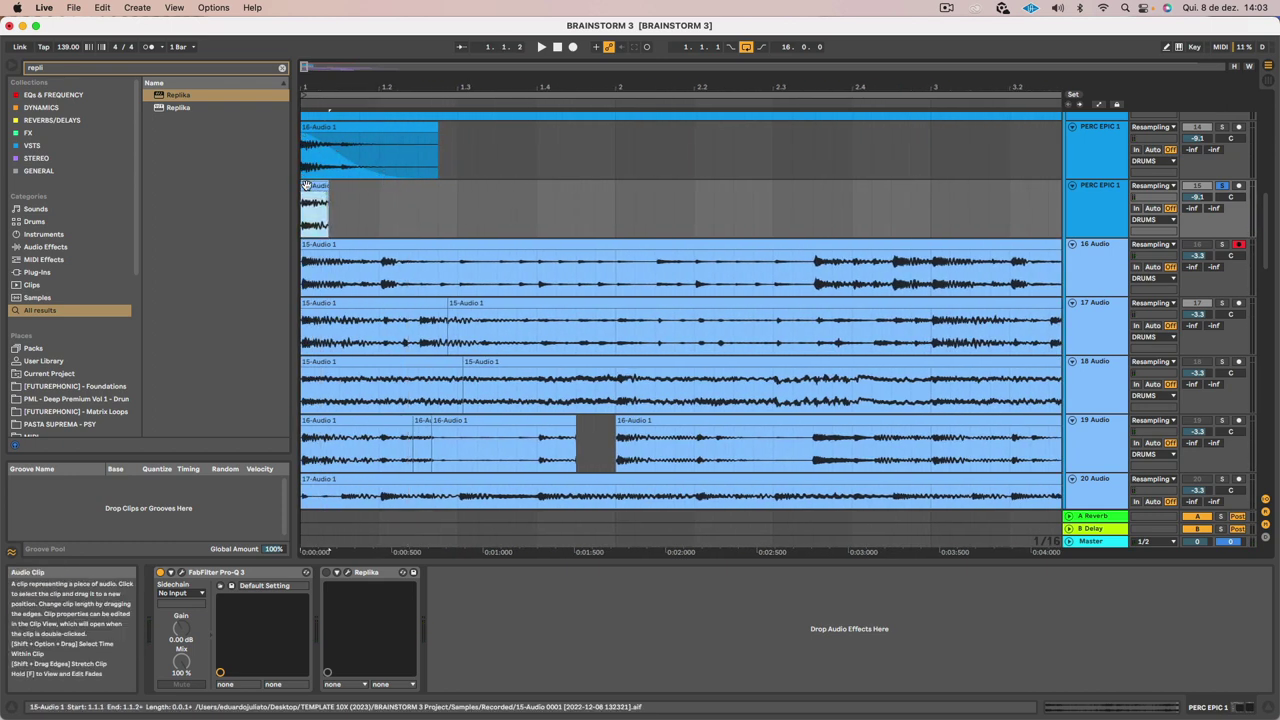
key(space)
key(space)
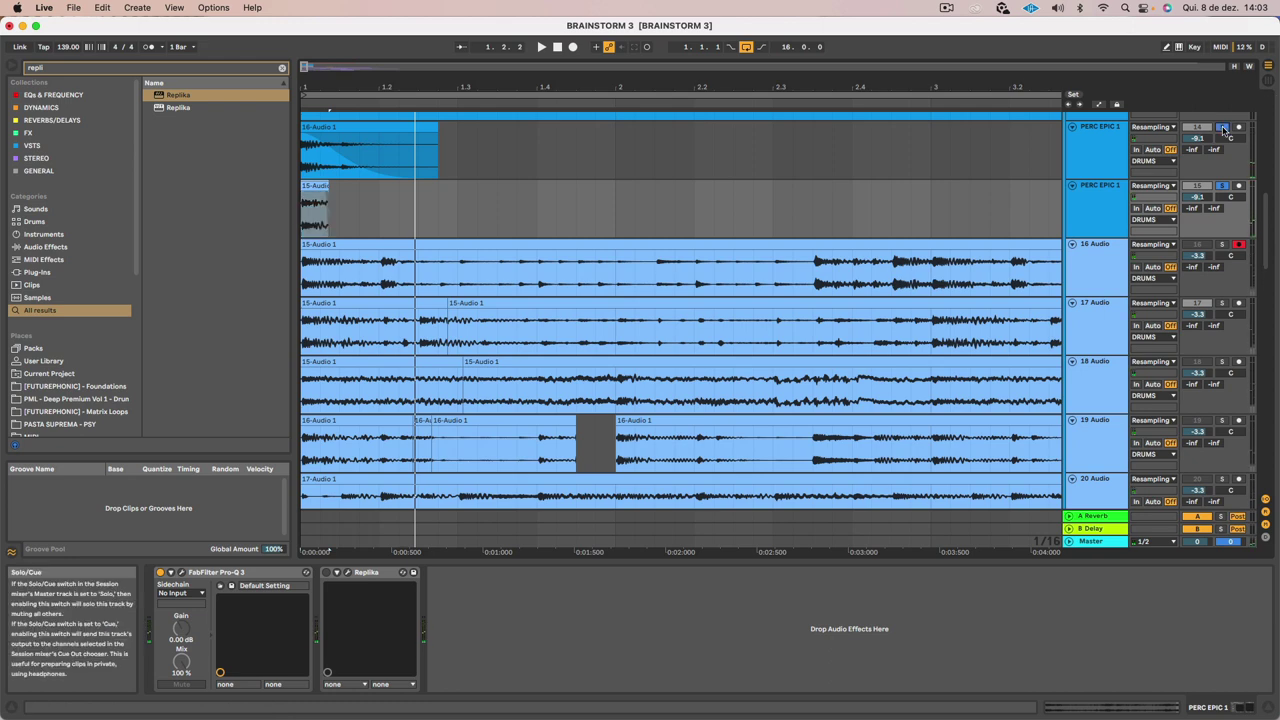
key(space)
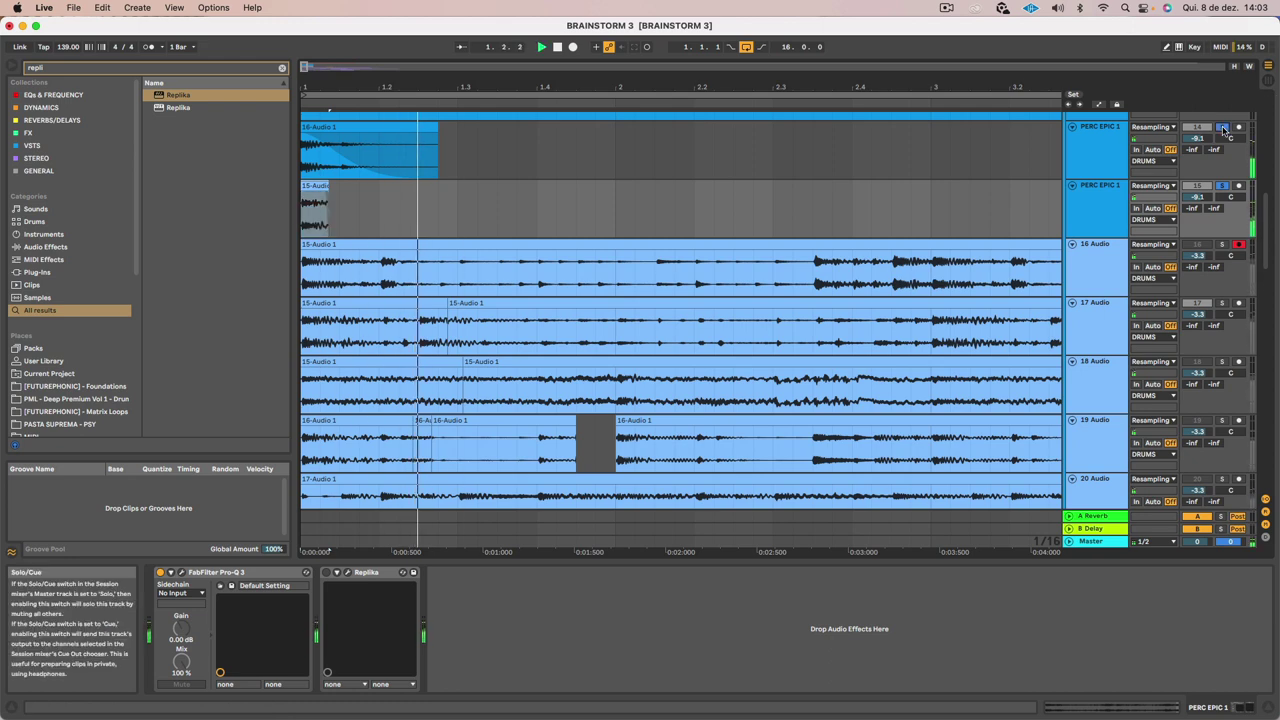
key(space)
click(1222, 186)
scroll(1222, 186, down, 1)
key(space)
key(space)
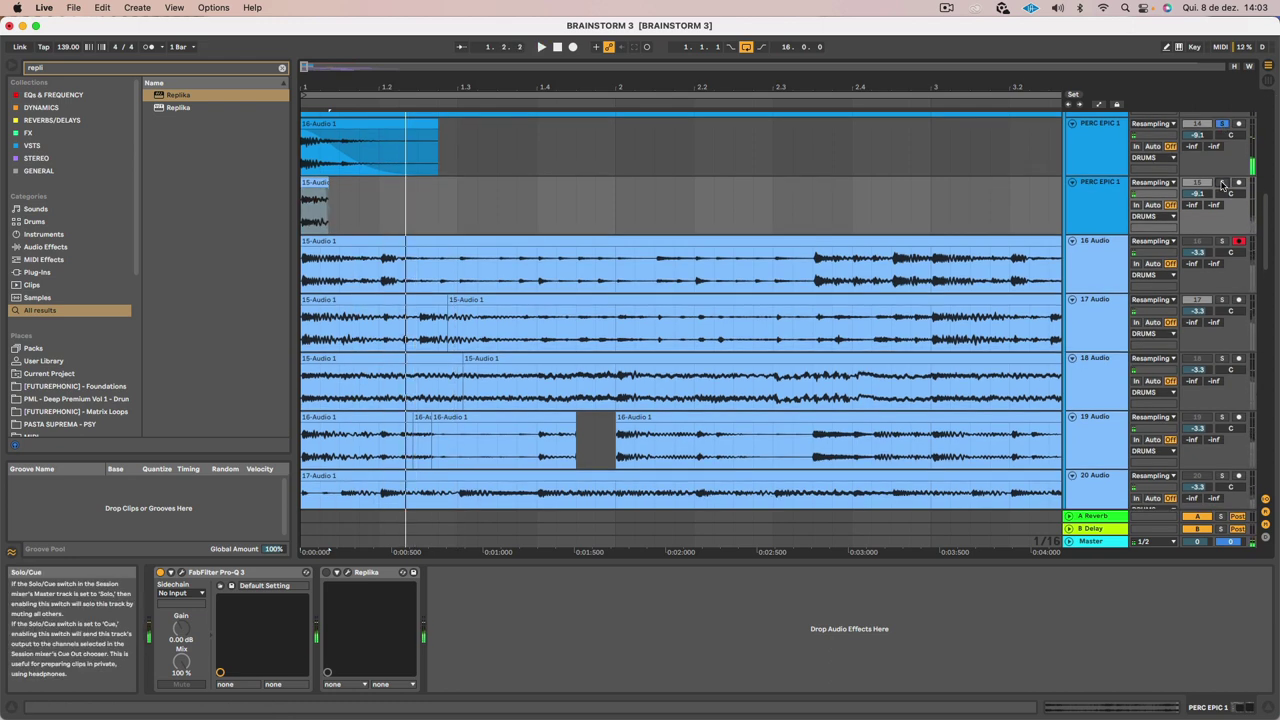
Delete the short trial hit from the start of track 15
scroll(340, 260, up, 3)
click(312, 224)
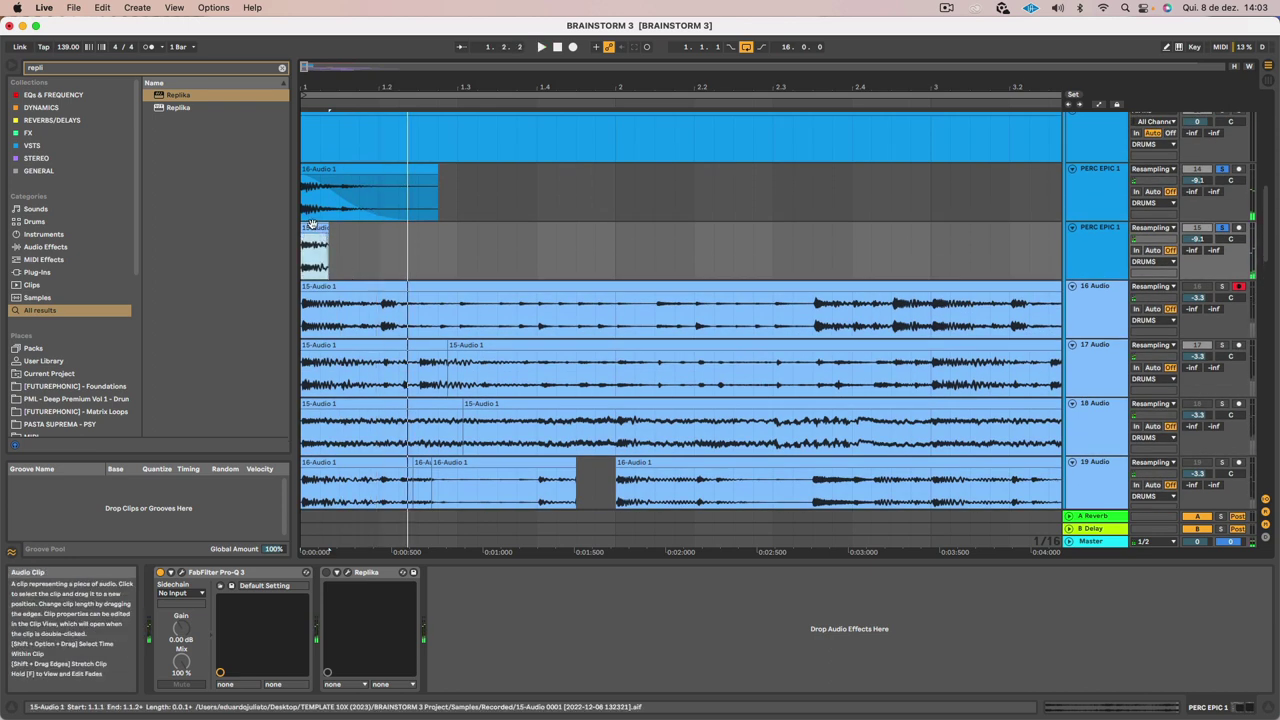
key(Delete)
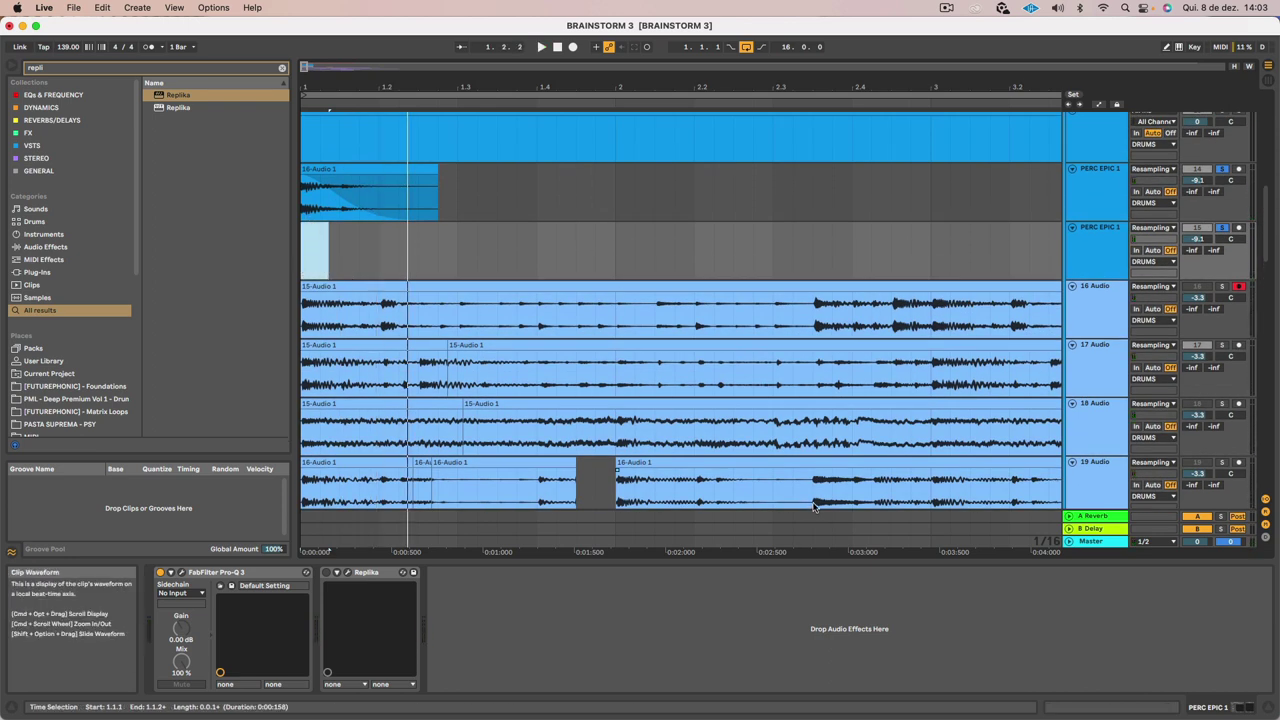
Try the track 19 hit from 2.3.3 to 2.4.1 at the start of track 15, deleting the copy after auditioning it
drag(814, 482, 850, 494)
scroll(850, 494, down, 3)
click(817, 451)
drag(817, 451, 843, 443)
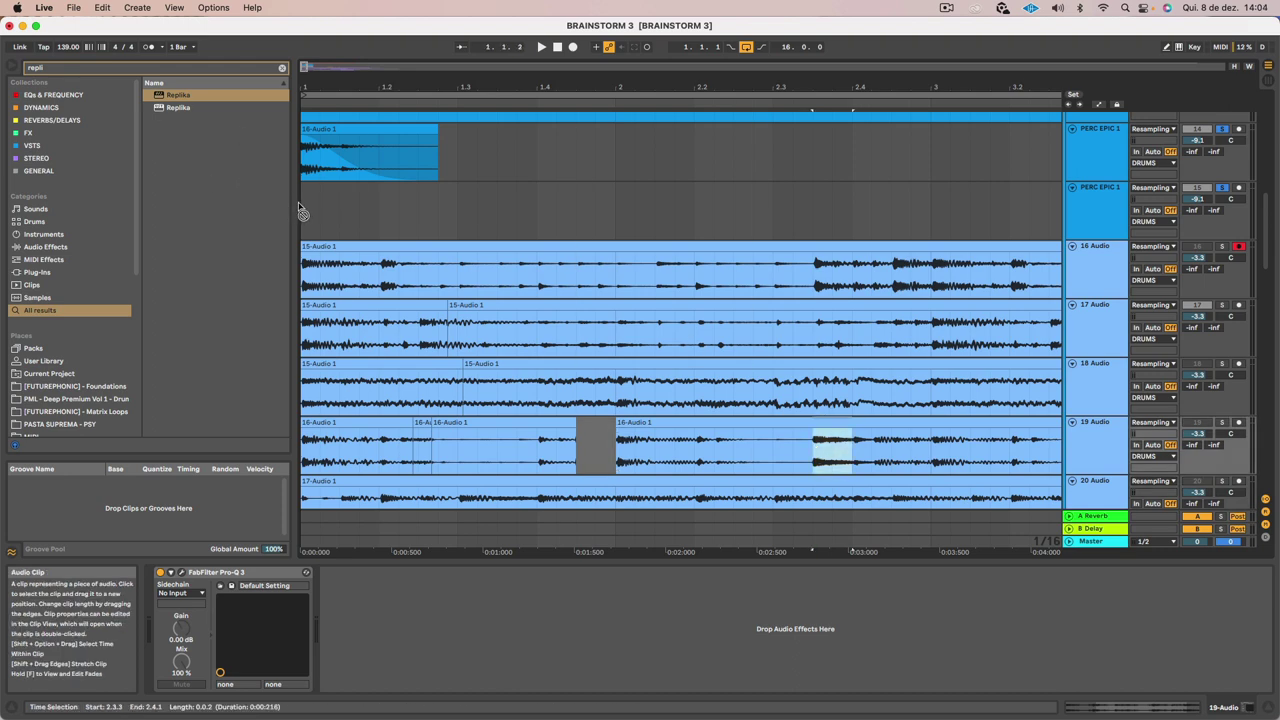
drag(298, 204, 323, 209)
key(space)
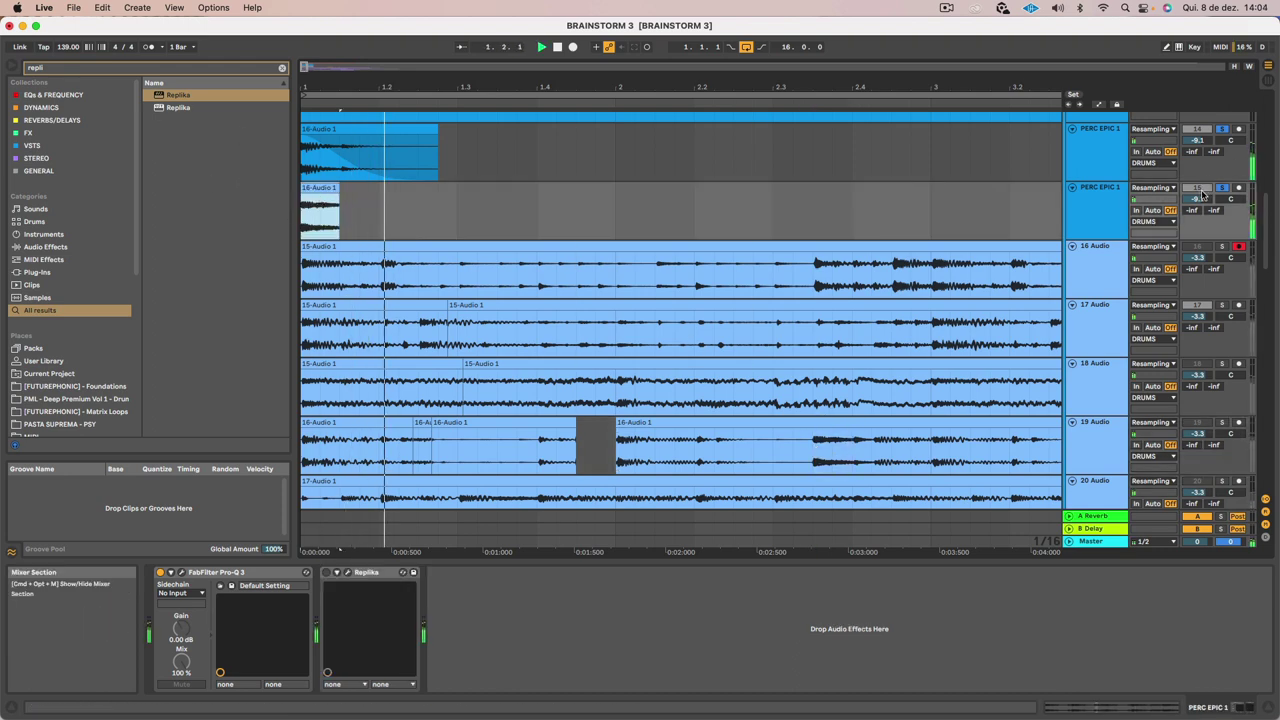
click(1222, 188)
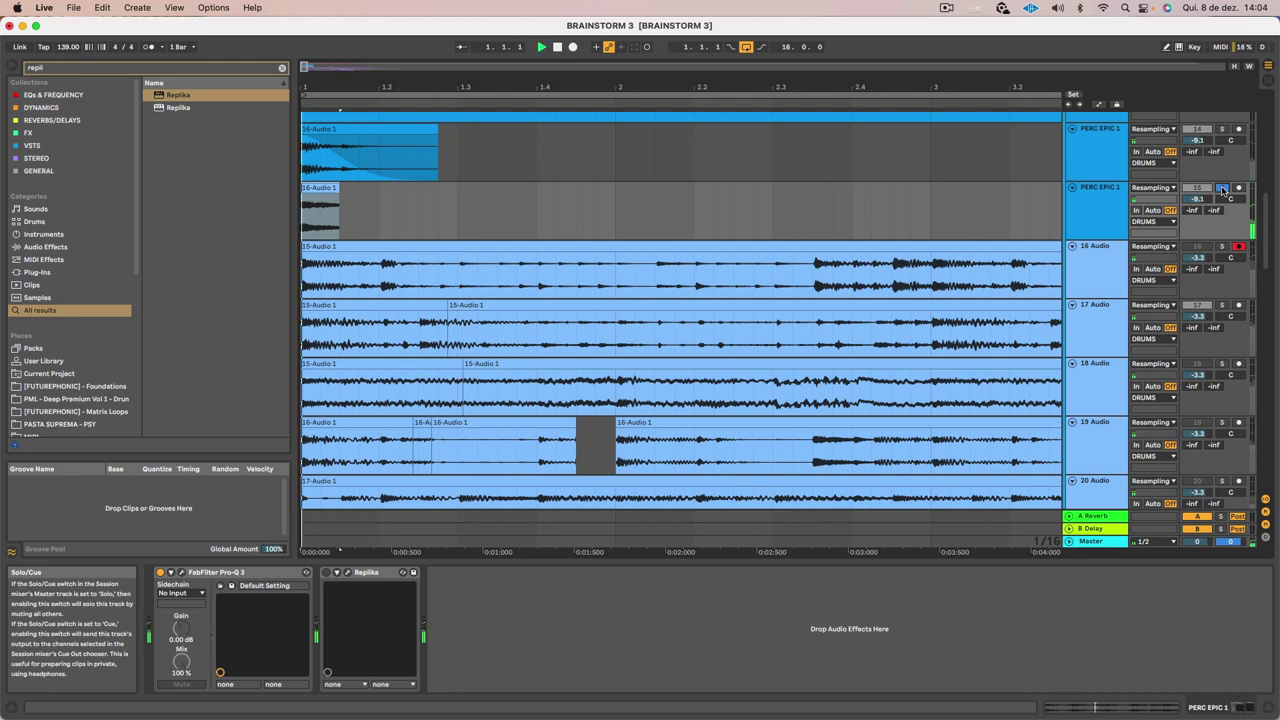
key(space)
click(319, 189)
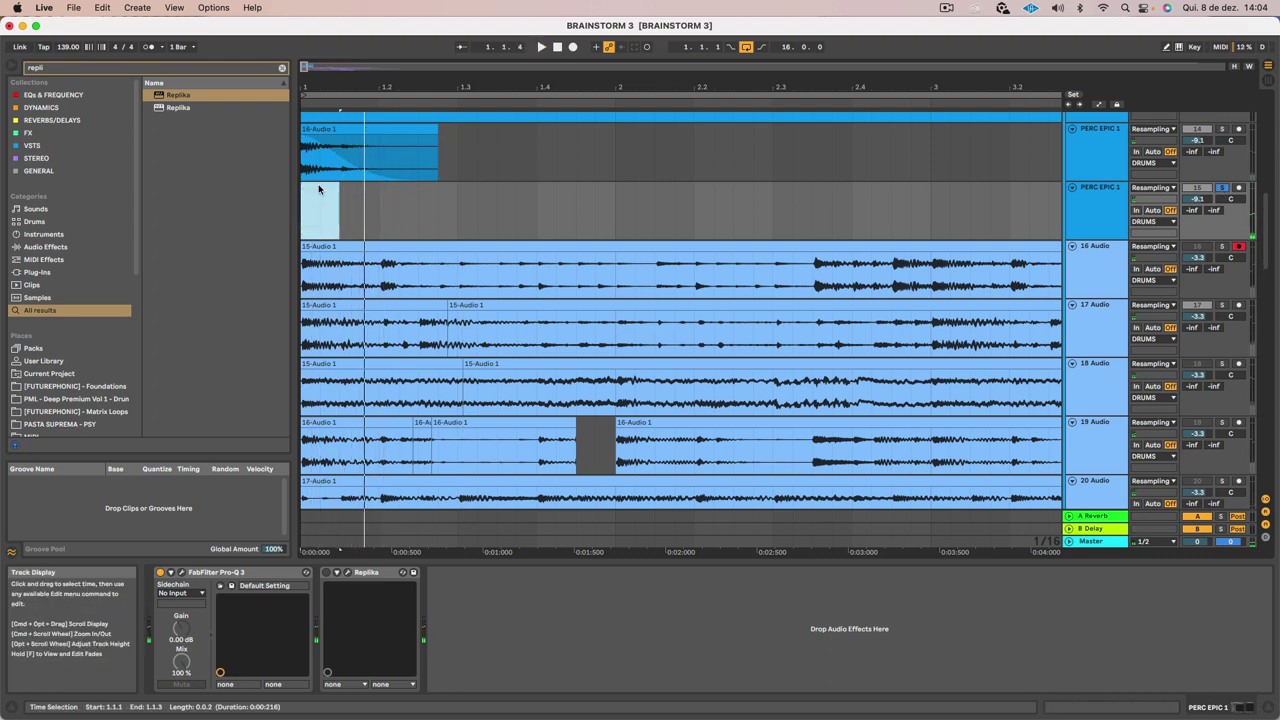
Copy the hit from 2.4.3 to 3.1.1 in the track 21 loop to the start of track 15 and play it
scroll(581, 378, down, 5)
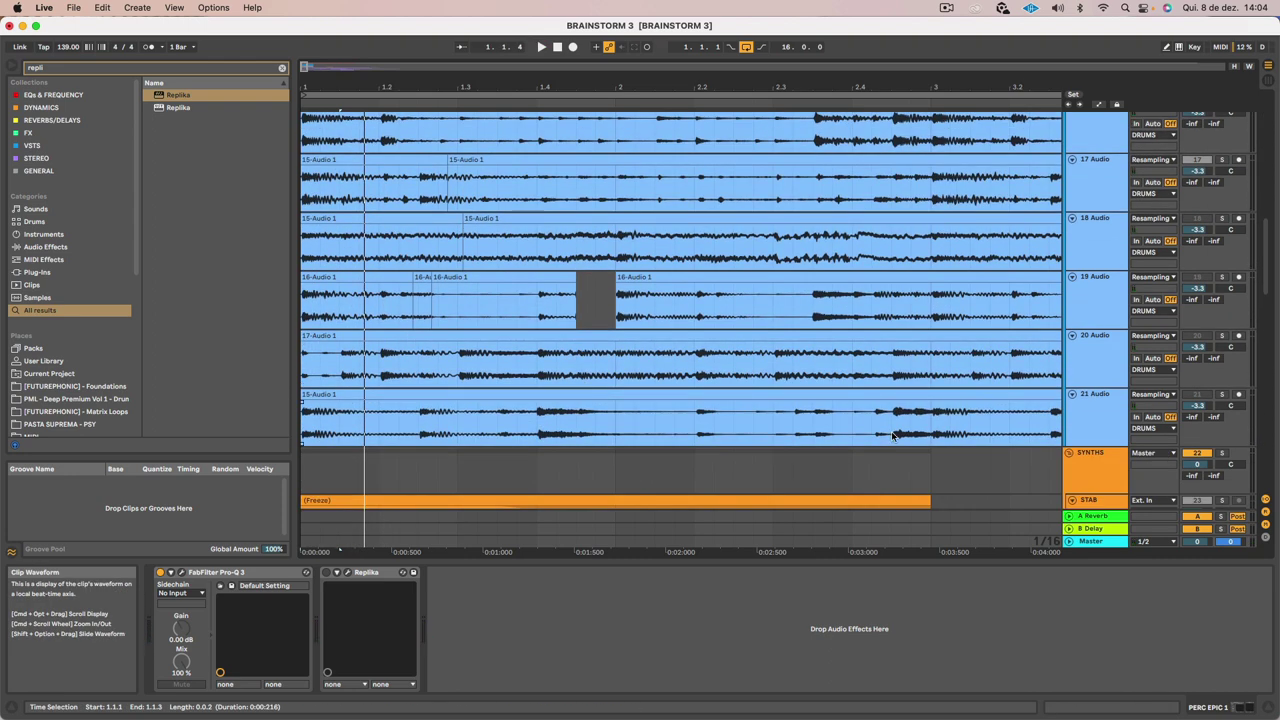
drag(893, 435, 931, 436)
scroll(910, 450, up, 3)
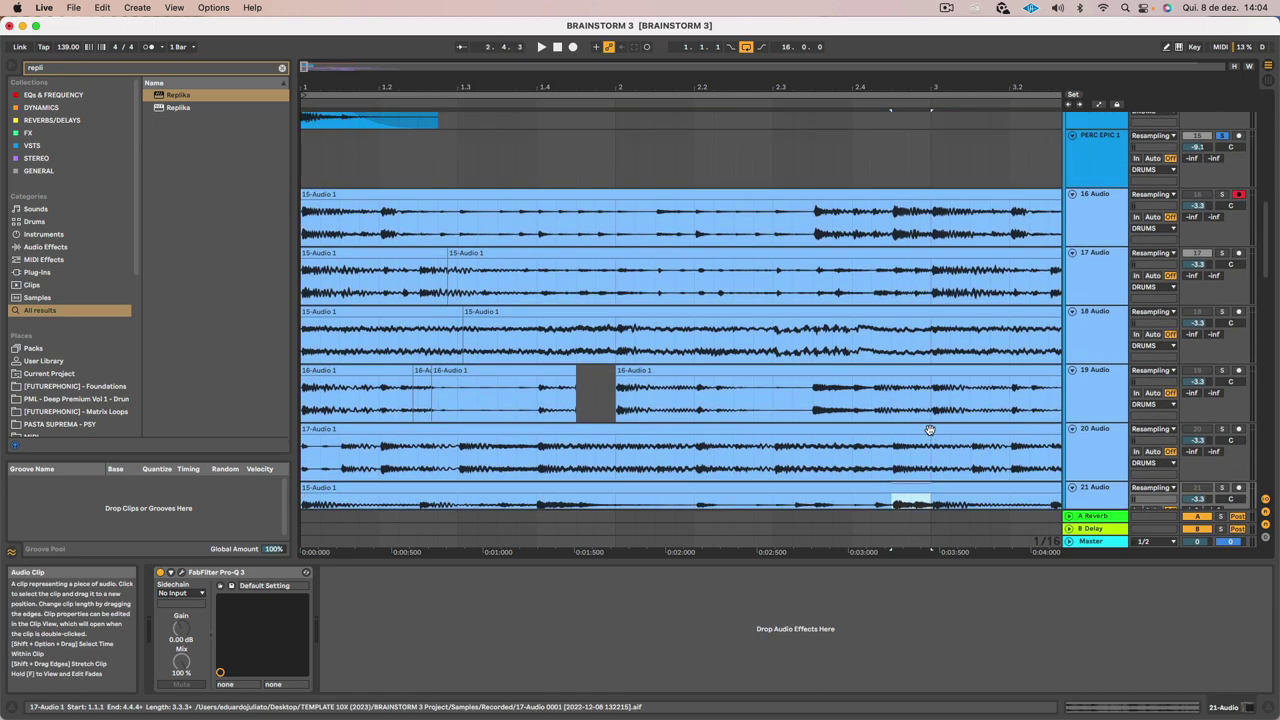
drag(904, 486, 323, 155)
key(space)
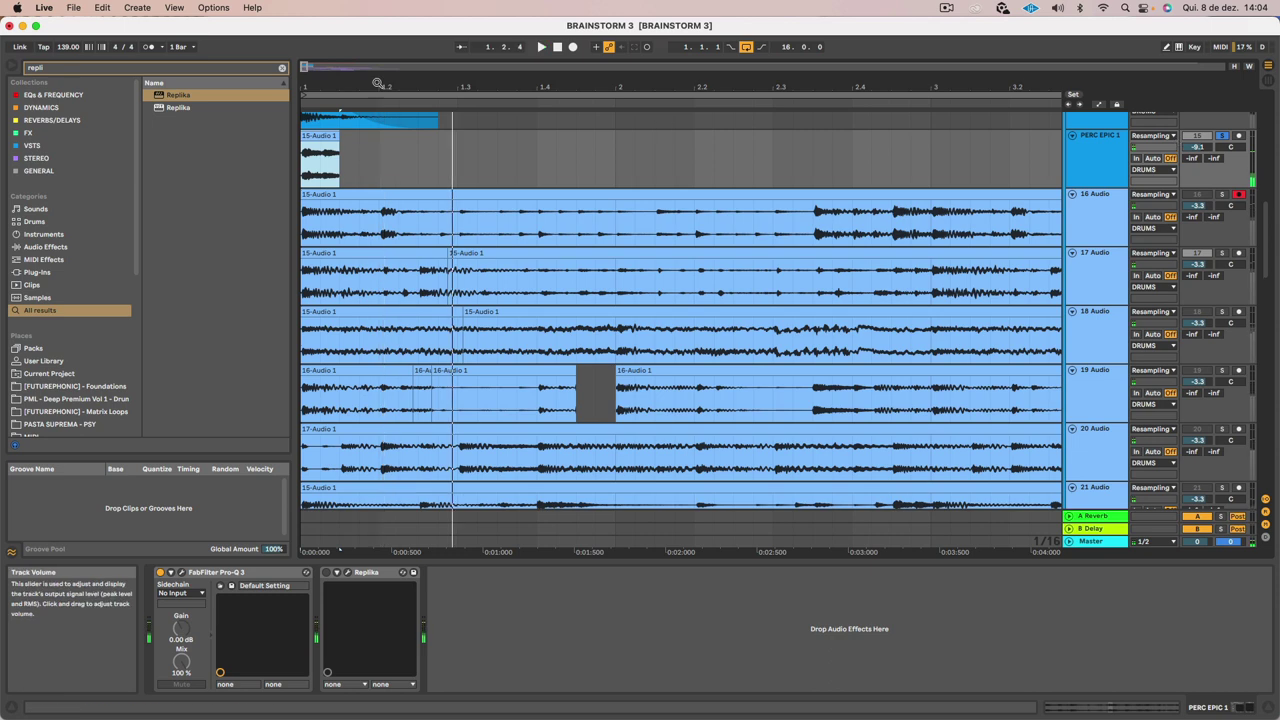
Replay the track 21 hit copied to the start of track 15, and delete it from that track
key(space)
key(space)
scroll(332, 140, right, 1)
drag(329, 86, 525, 168)
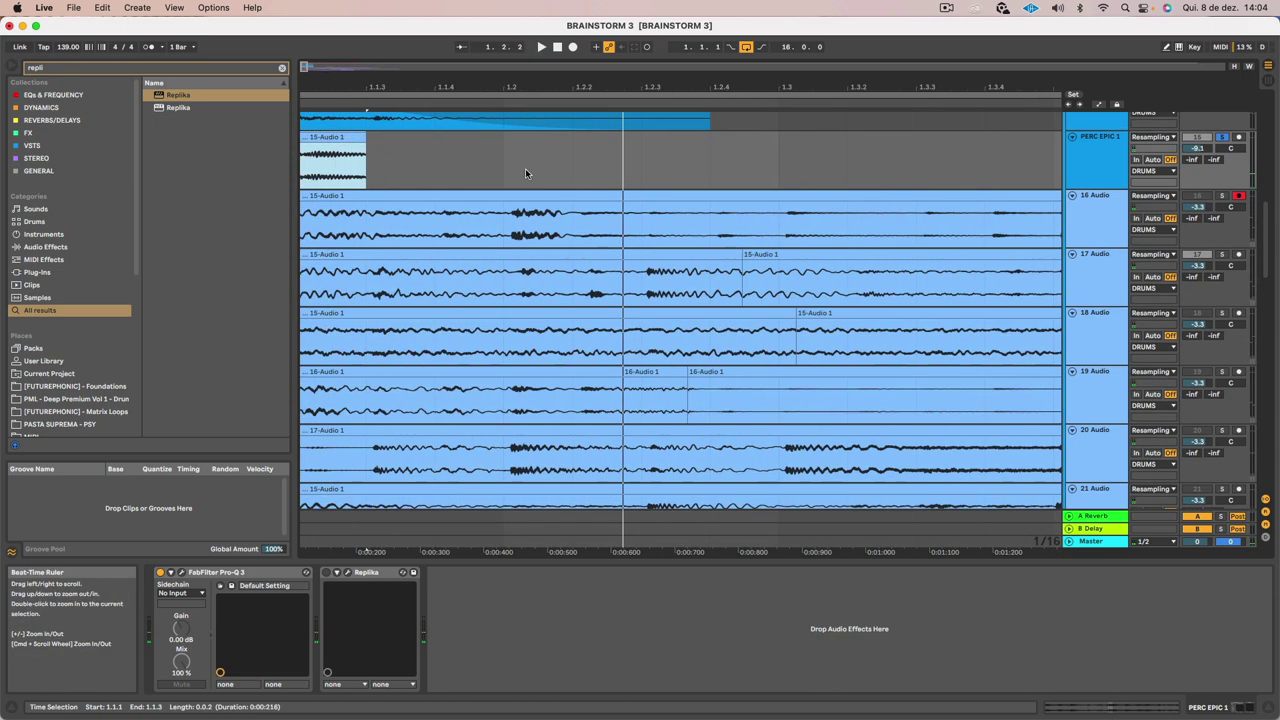
scroll(525, 168, left, 2)
key(space)
key(space)
key(space)
key(space)
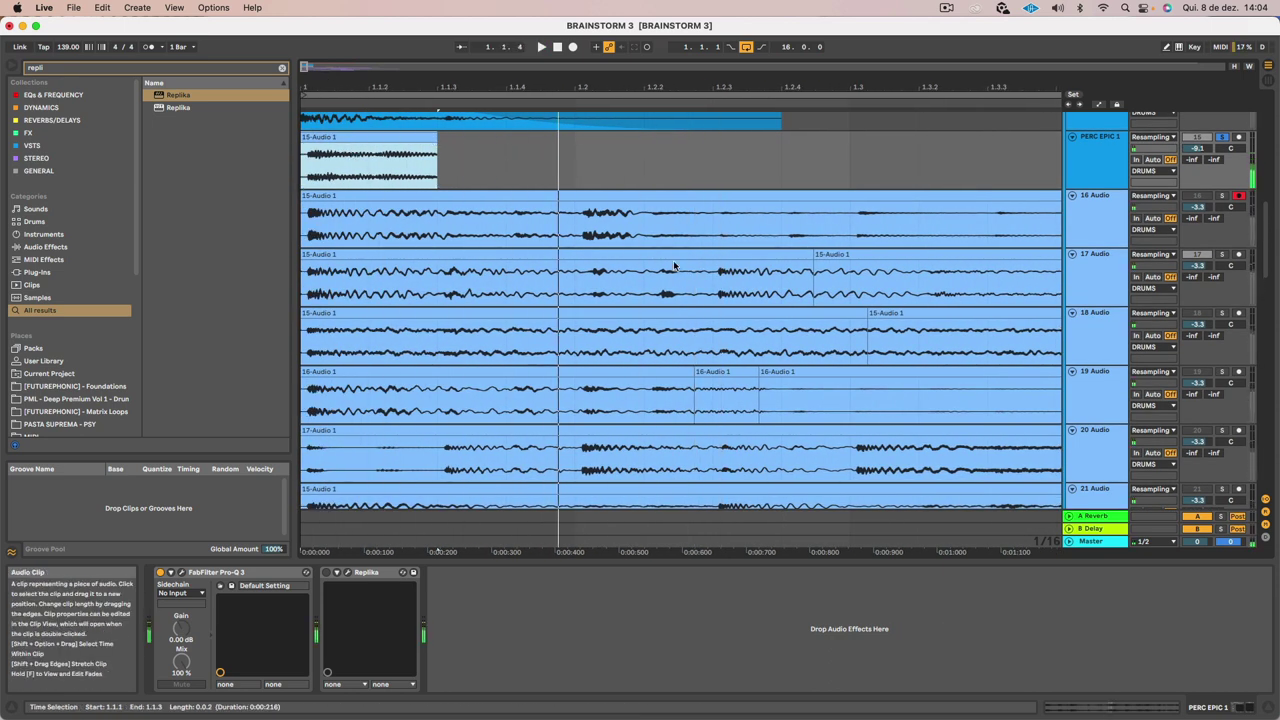
key(Delete)
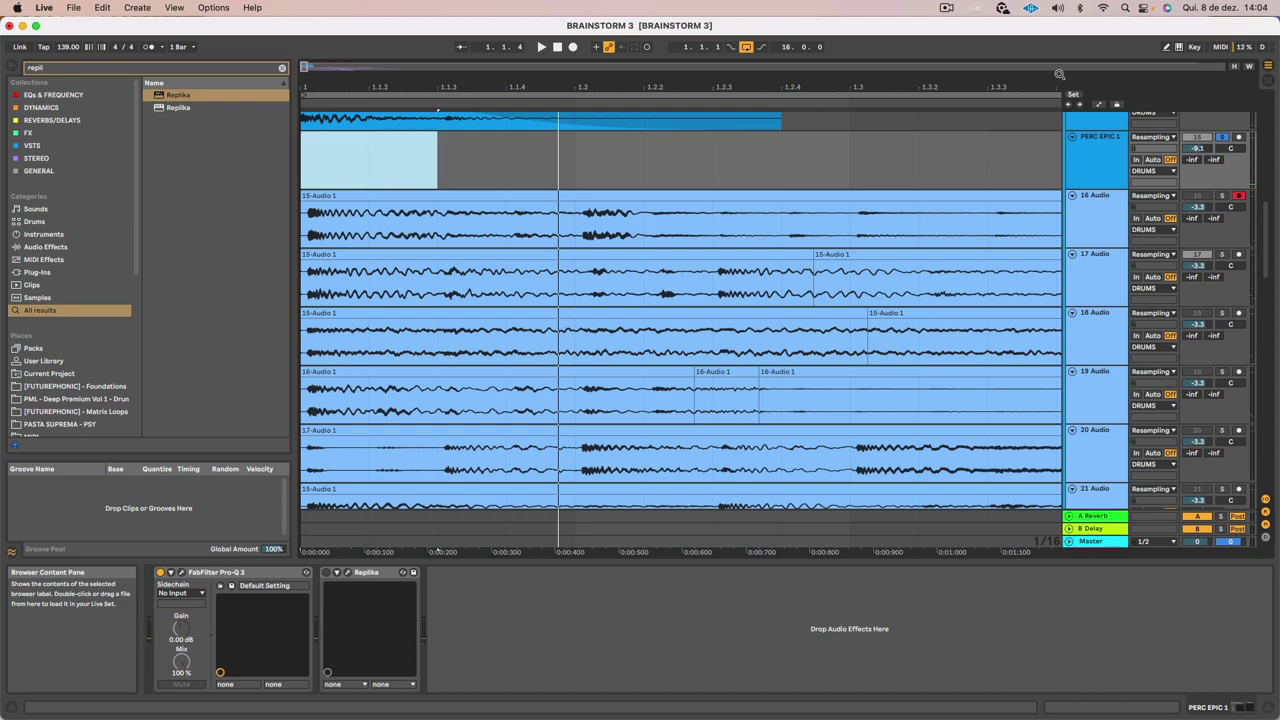
Audition the loops on tracks 18 to 21 in solo, returning to tracks 20 and 19 to find another hit
key(space)
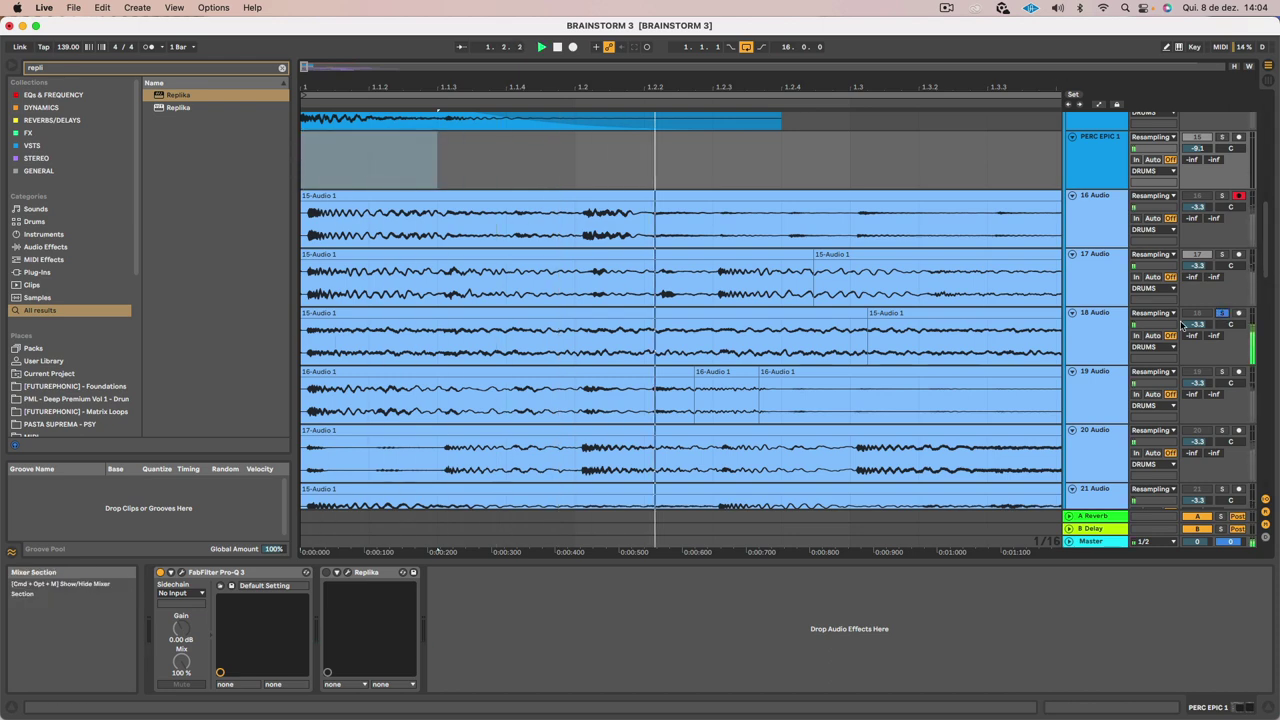
drag(788, 87, 780, 42)
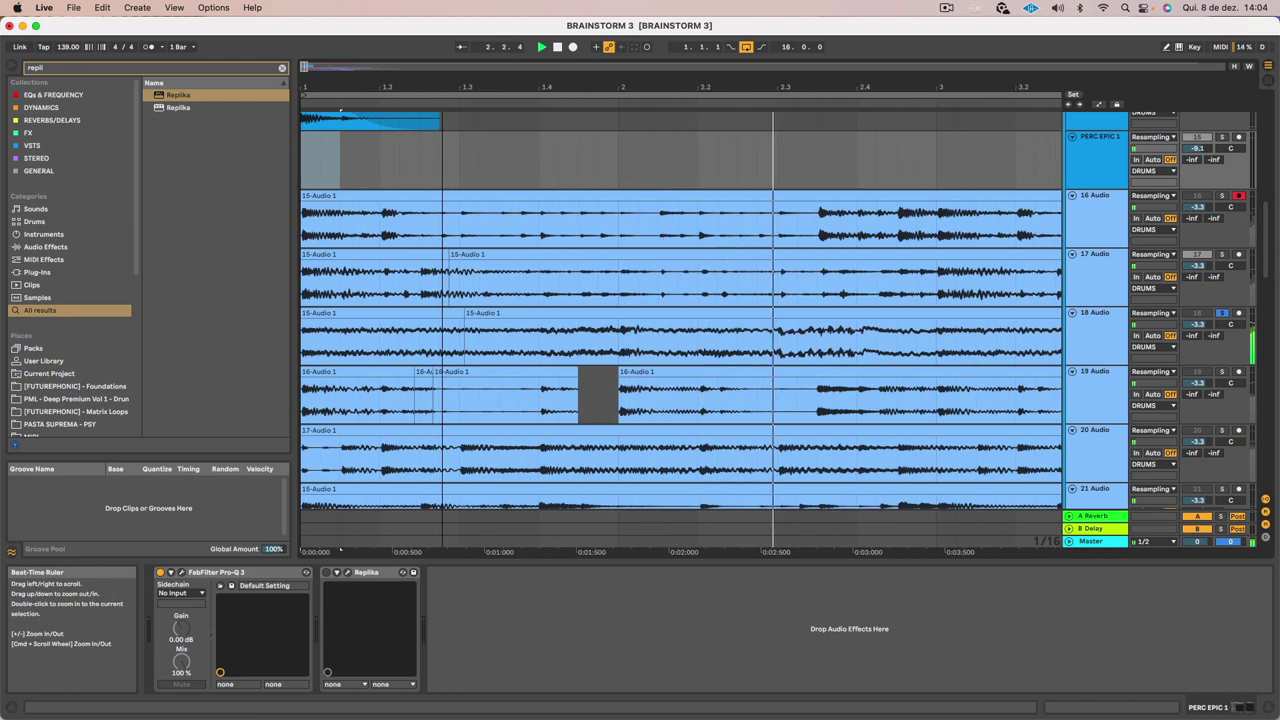
click(1222, 372)
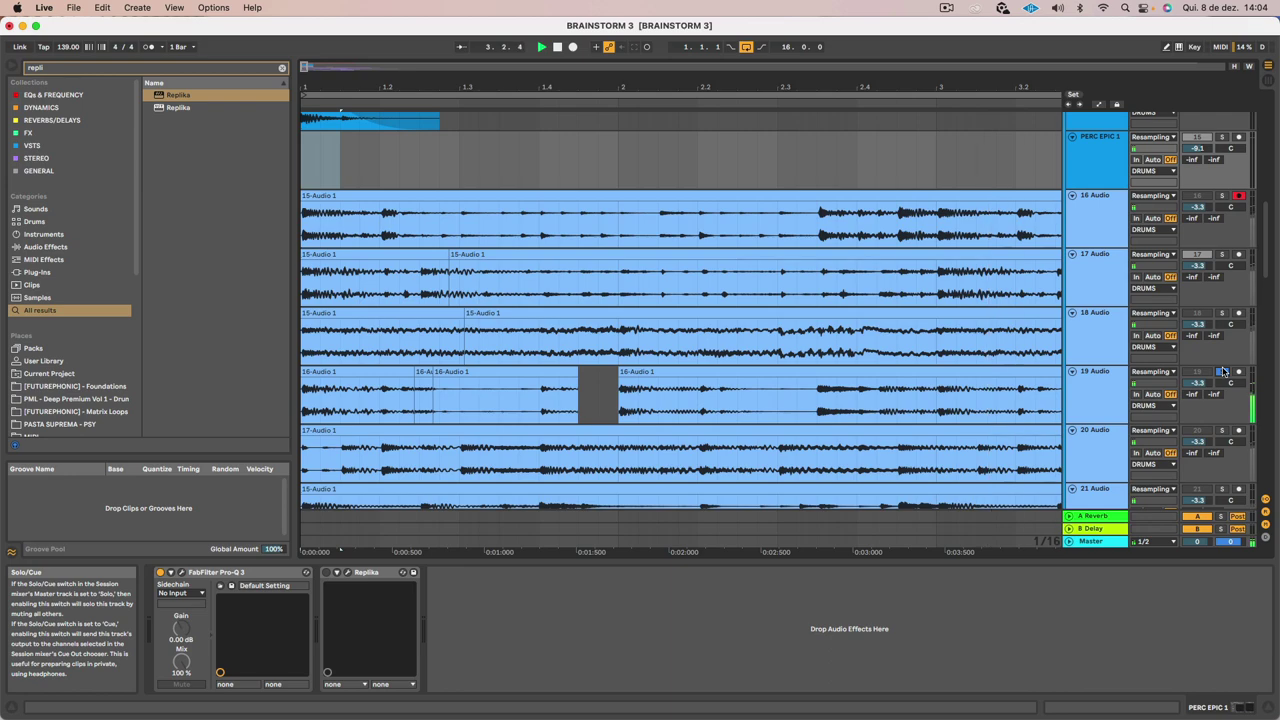
click(1221, 431)
key(space)
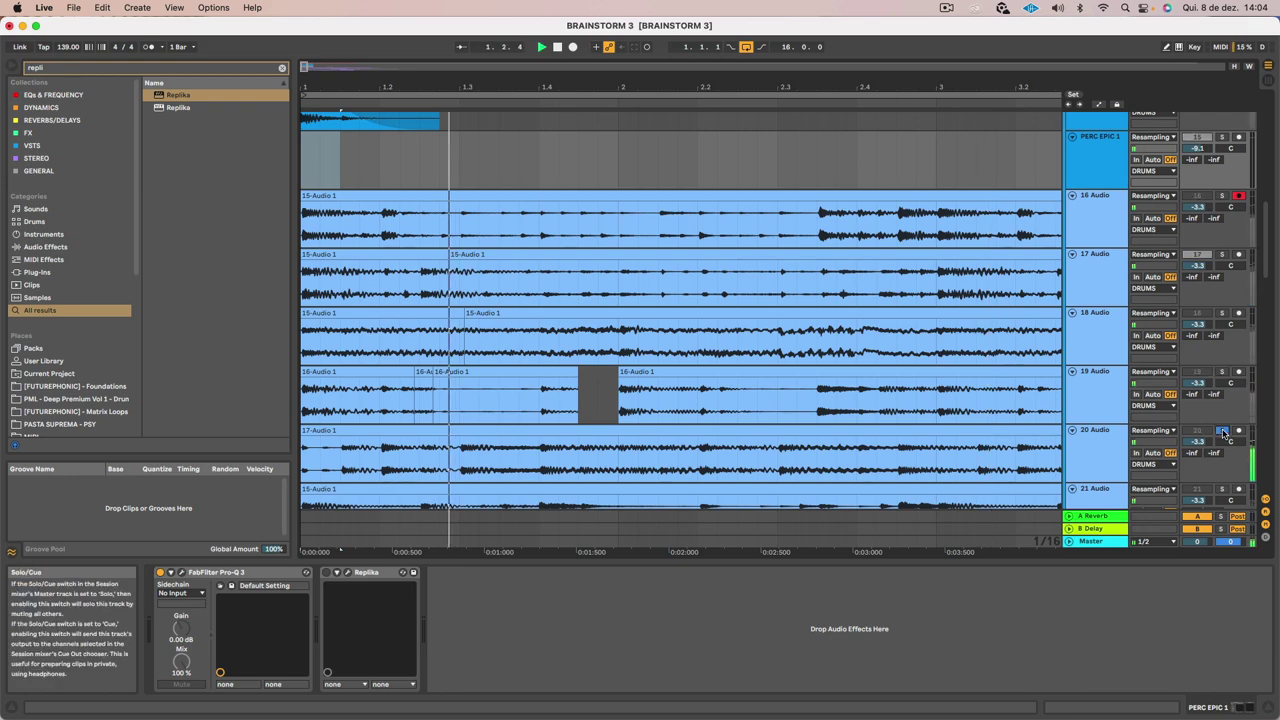
scroll(1066, 370, down, 5)
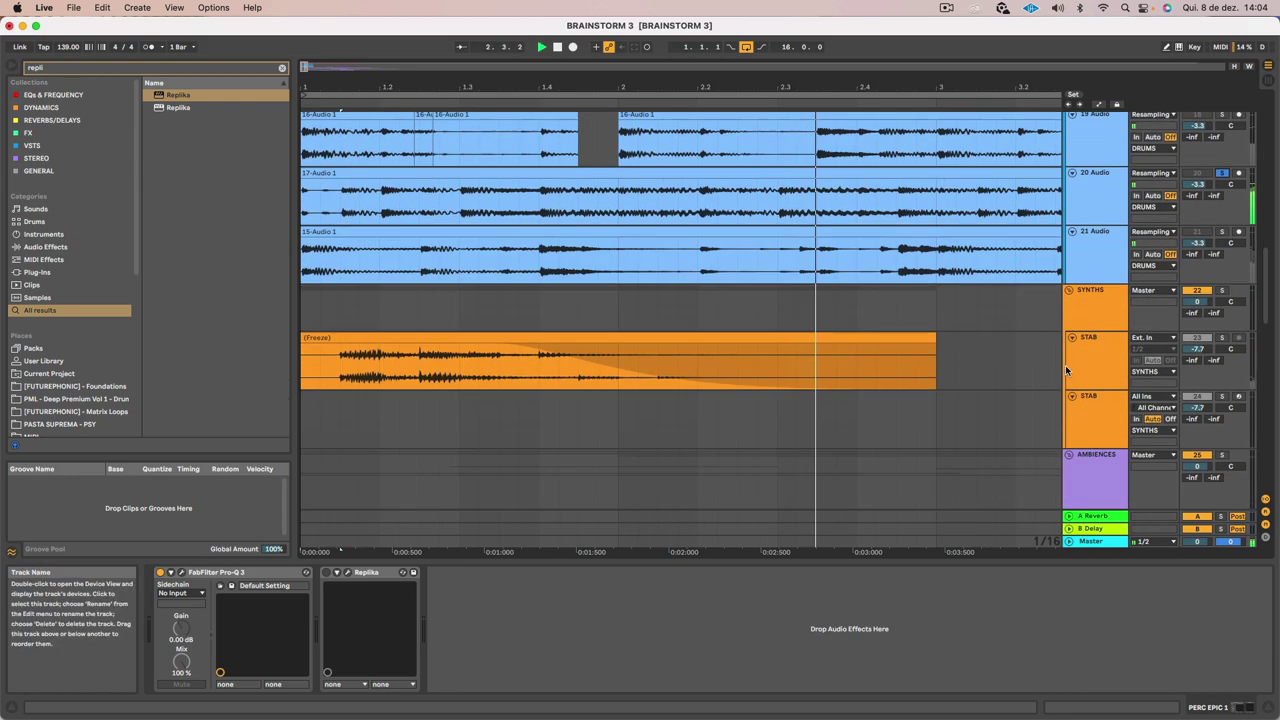
scroll(1066, 370, up, 2)
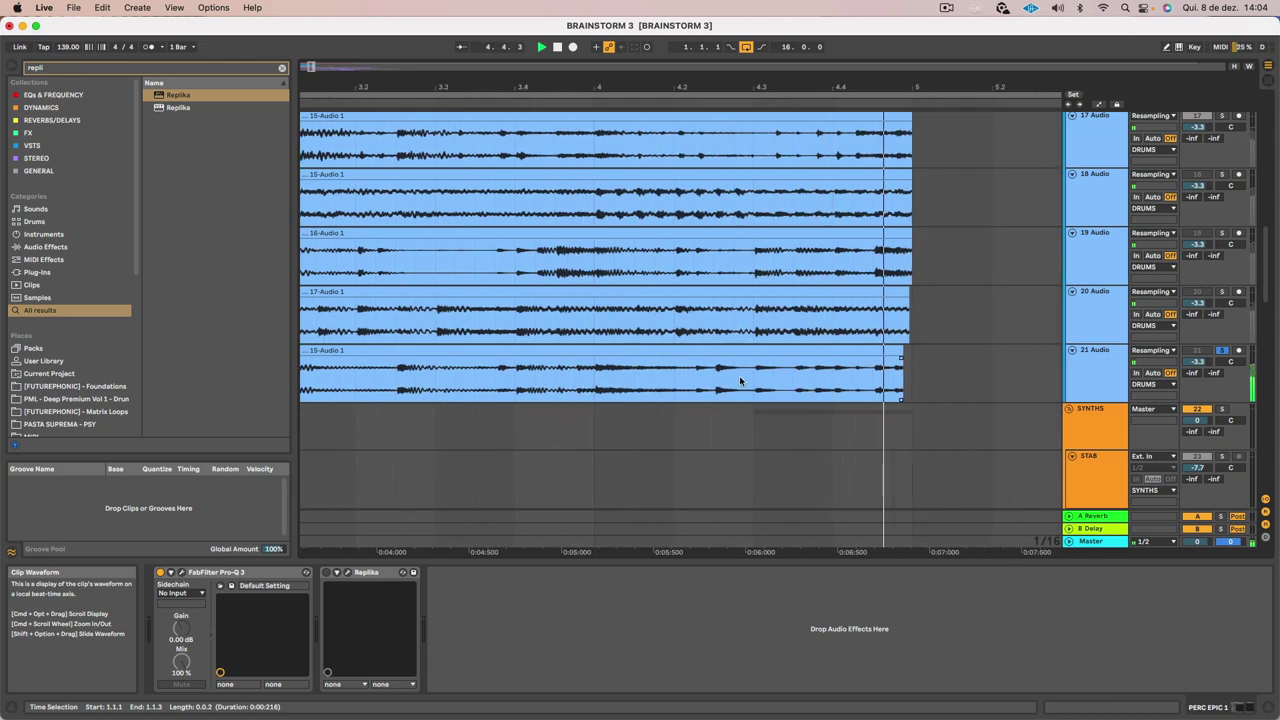
click(899, 357)
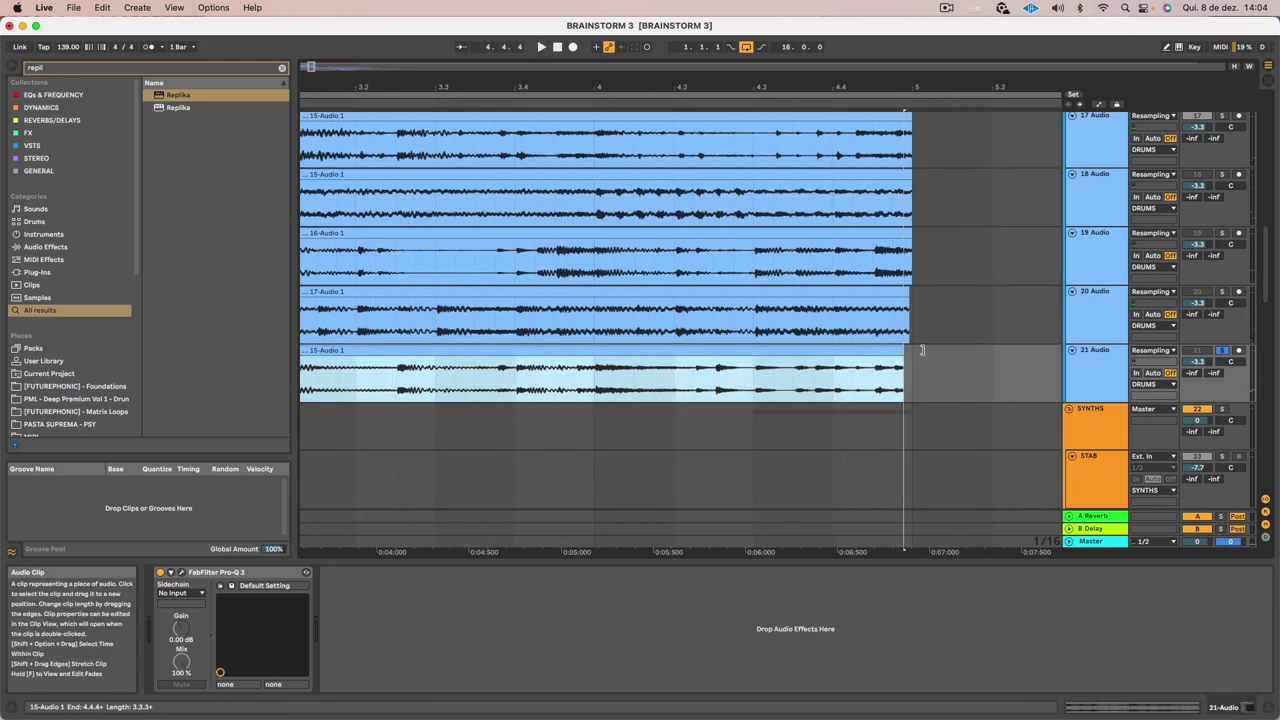
key(space)
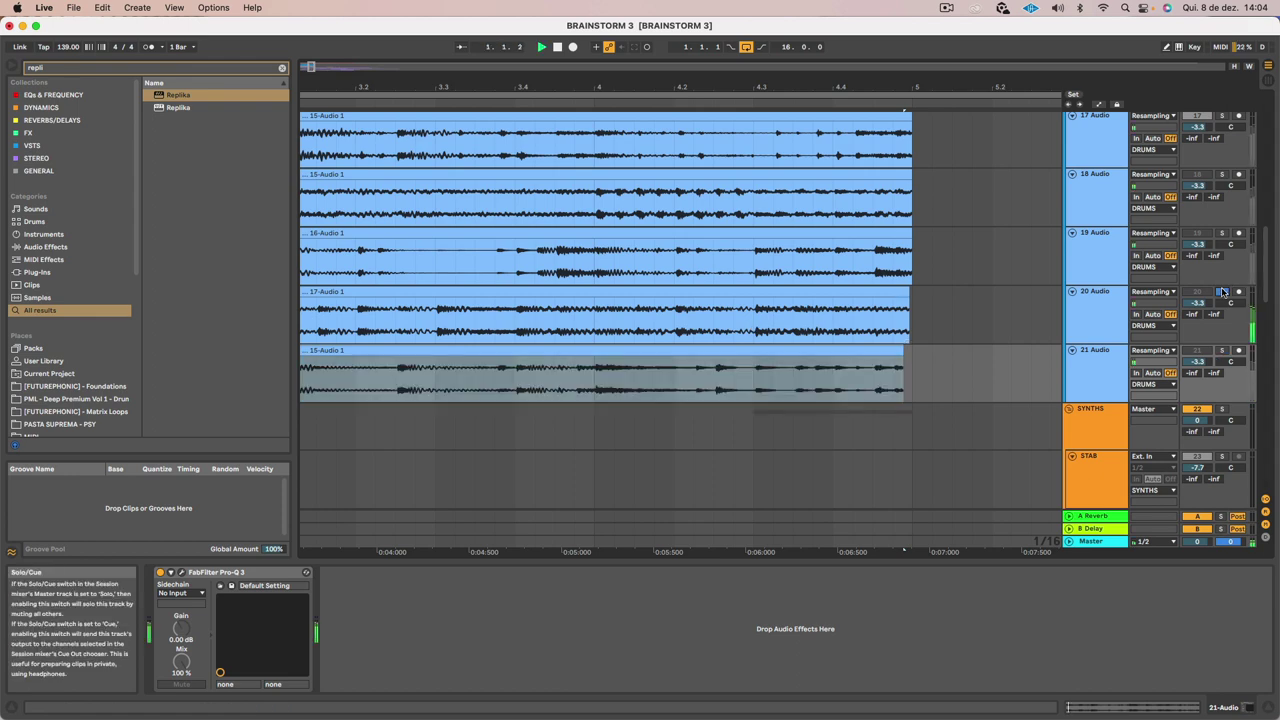
click(1220, 233)
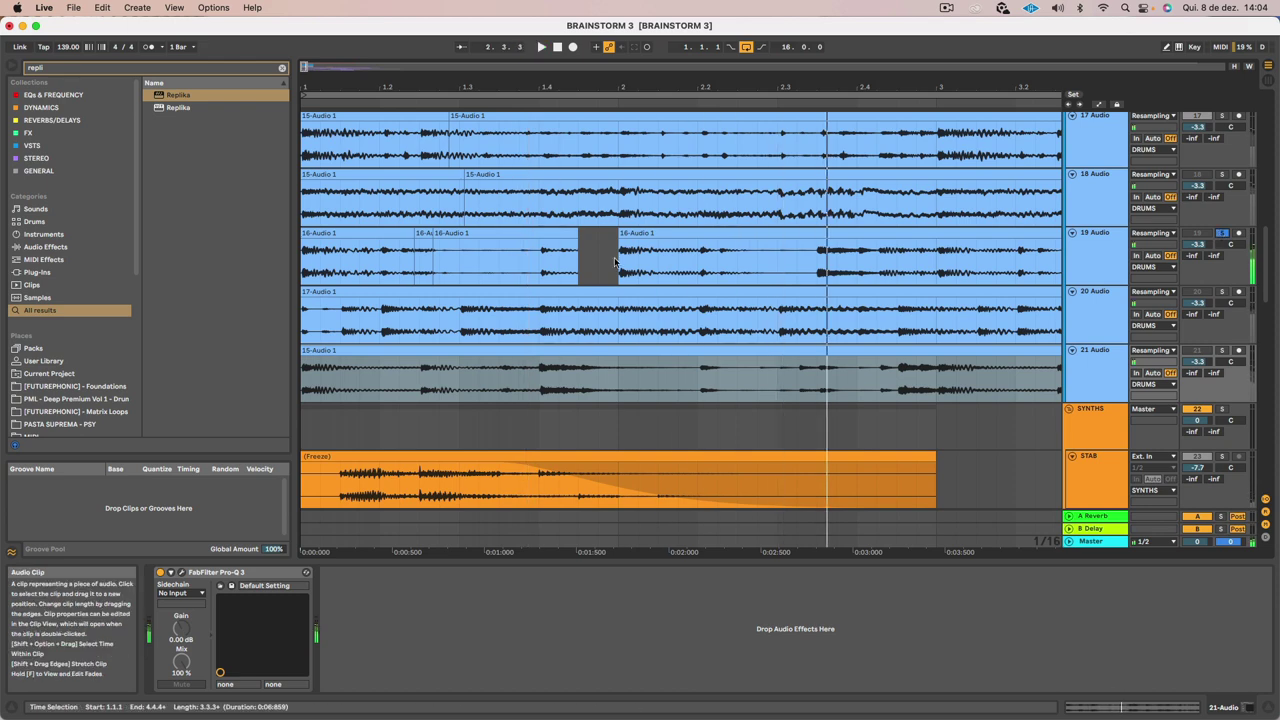
Copy the track 19 hit from 2.1.1 to 2.2.1 to the start of track 15 and play it in solo
drag(699, 267, 624, 272)
scroll(632, 289, up, 3)
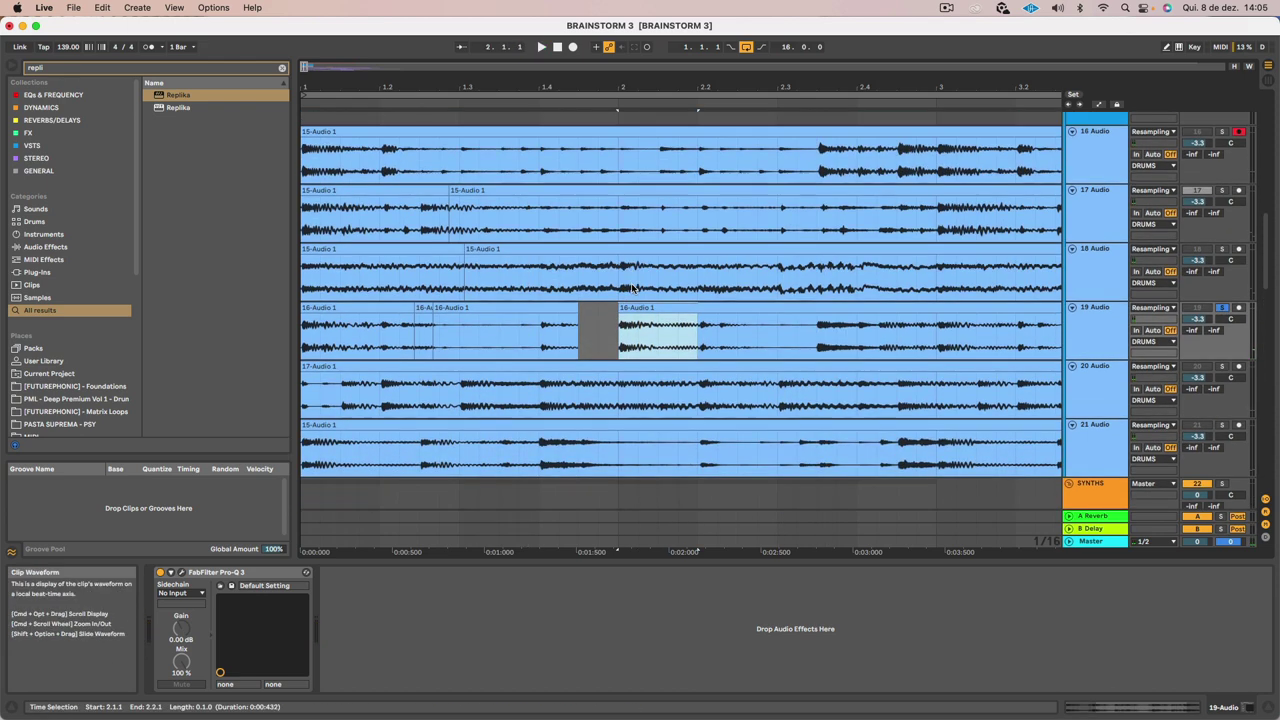
scroll(632, 289, up, 3)
drag(636, 449, 338, 222)
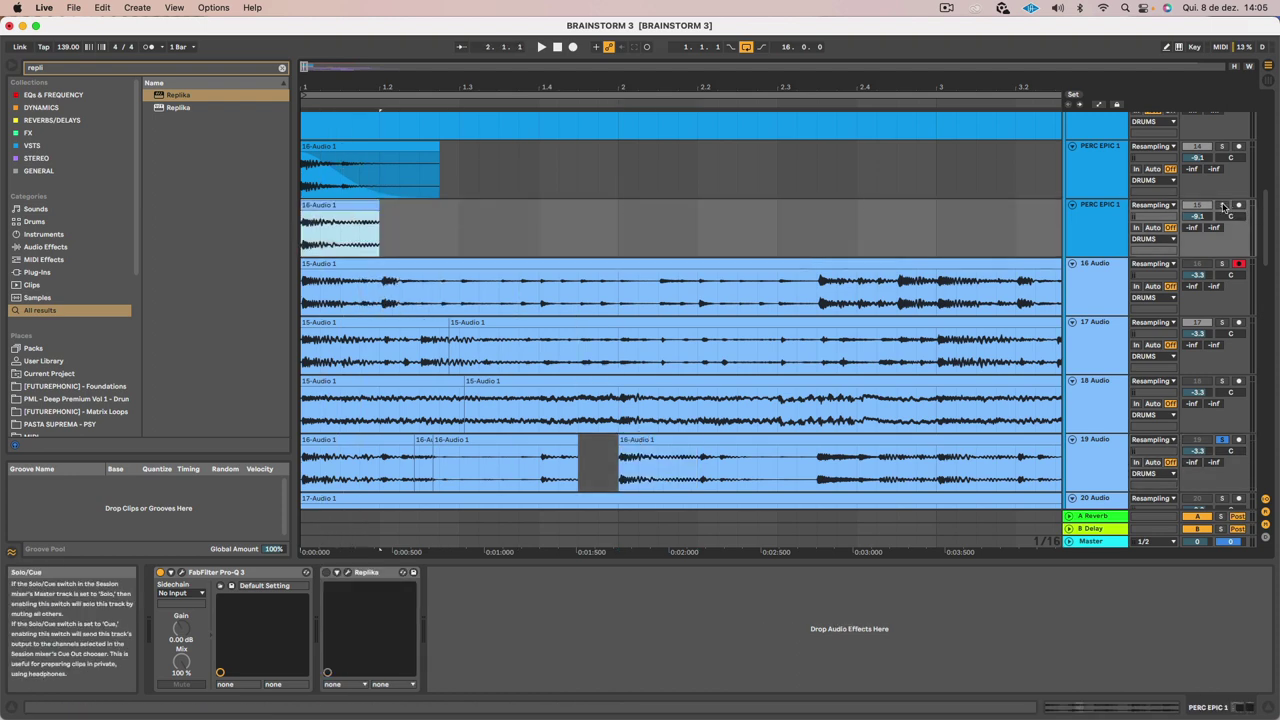
click(1222, 205)
key(space)
key(space)
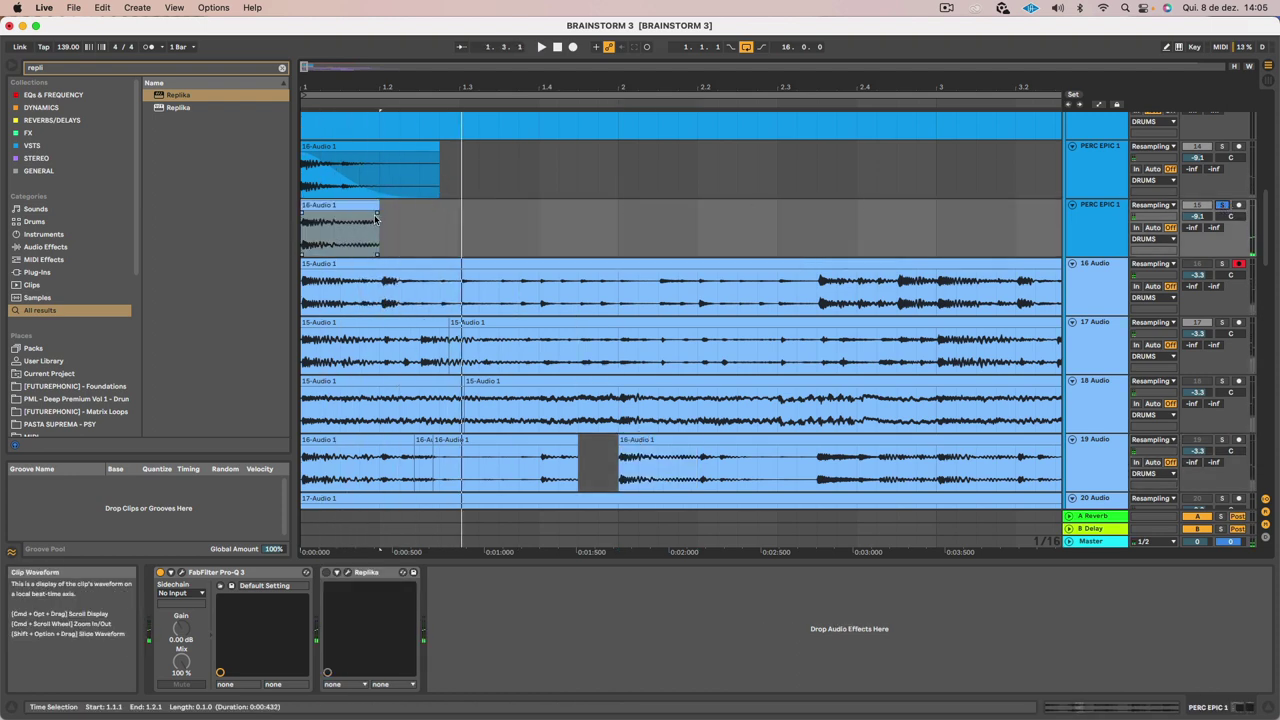
Shape a curved fade-out on the track 15 hit, play it together with track 14, and delete it
click(350, 250)
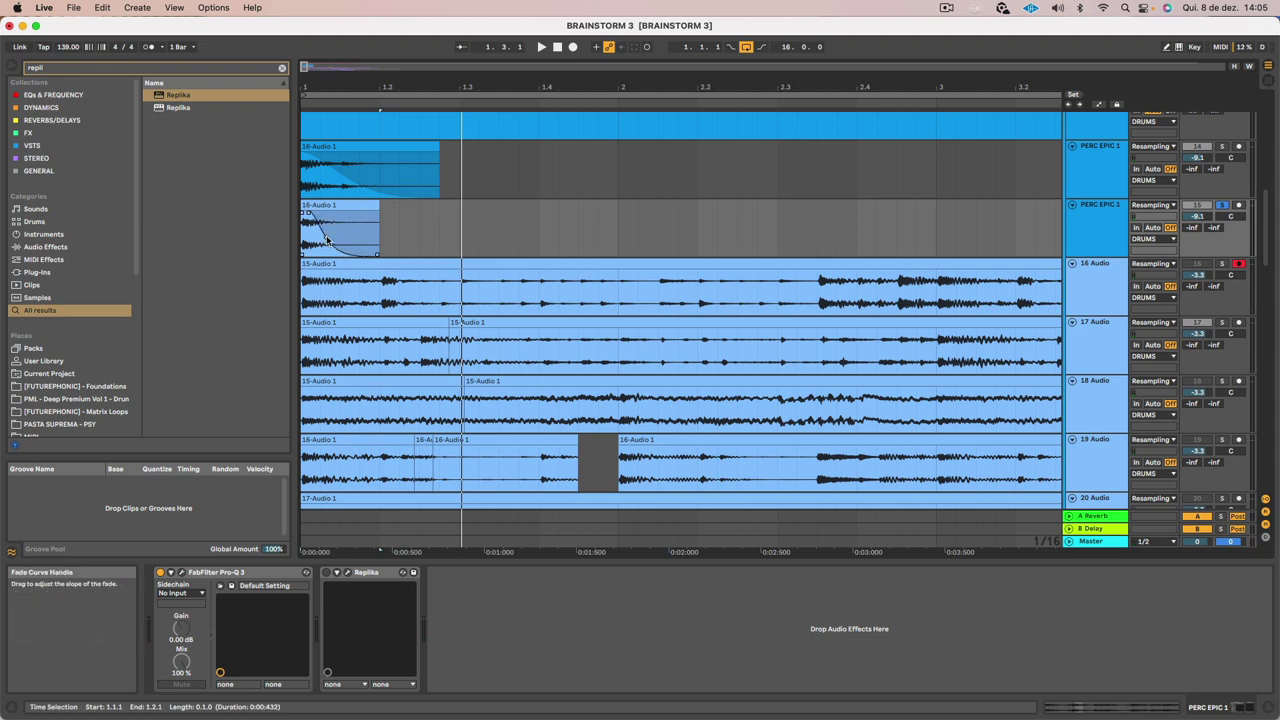
key(space)
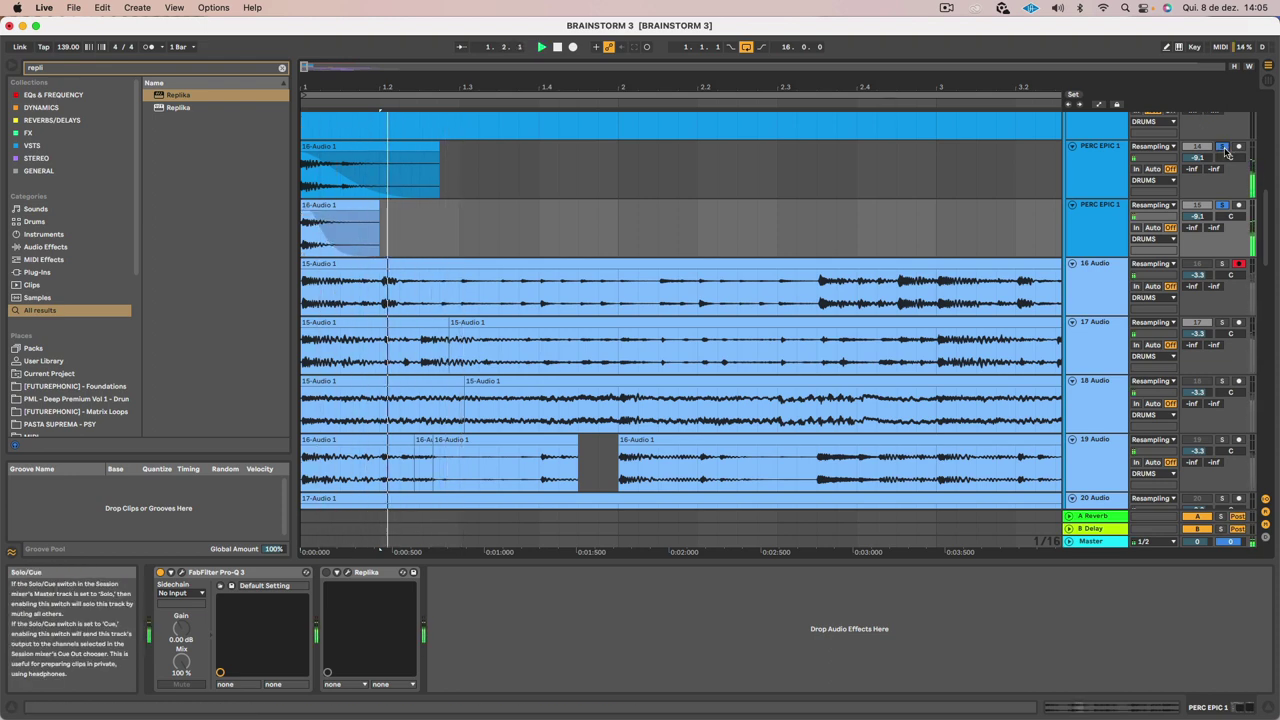
click(1221, 204)
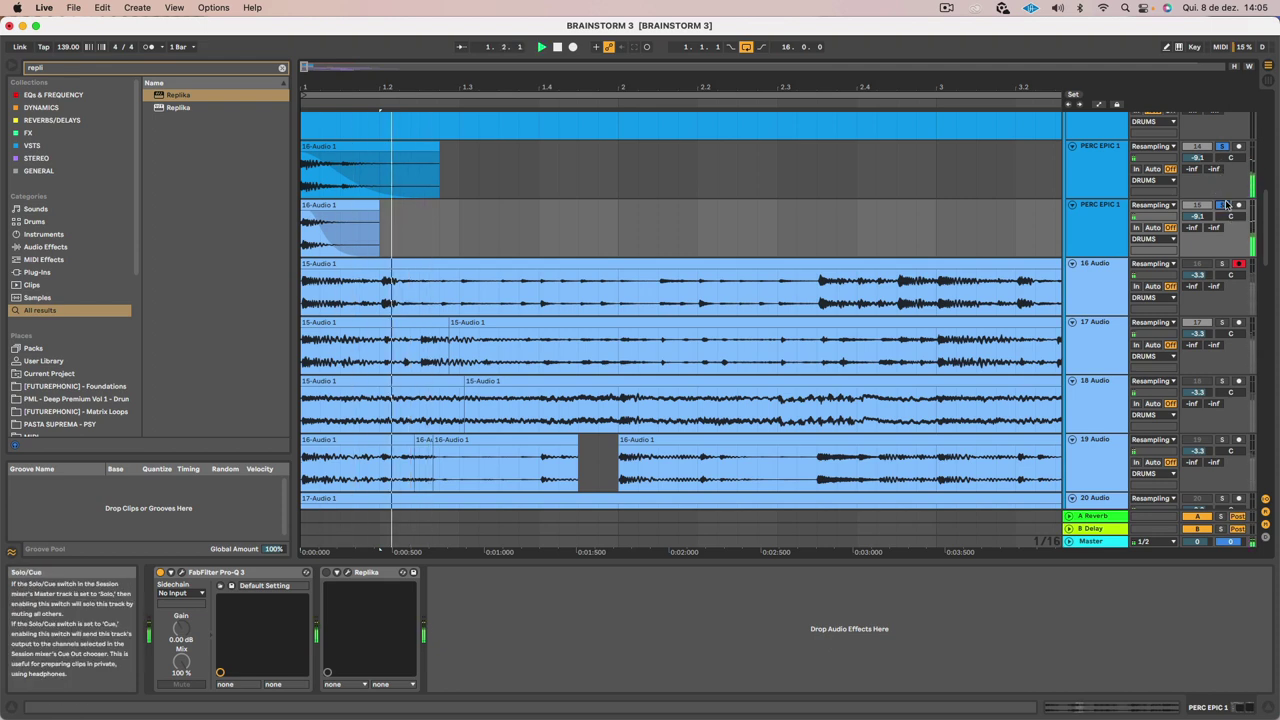
click(329, 206)
key(Delete)
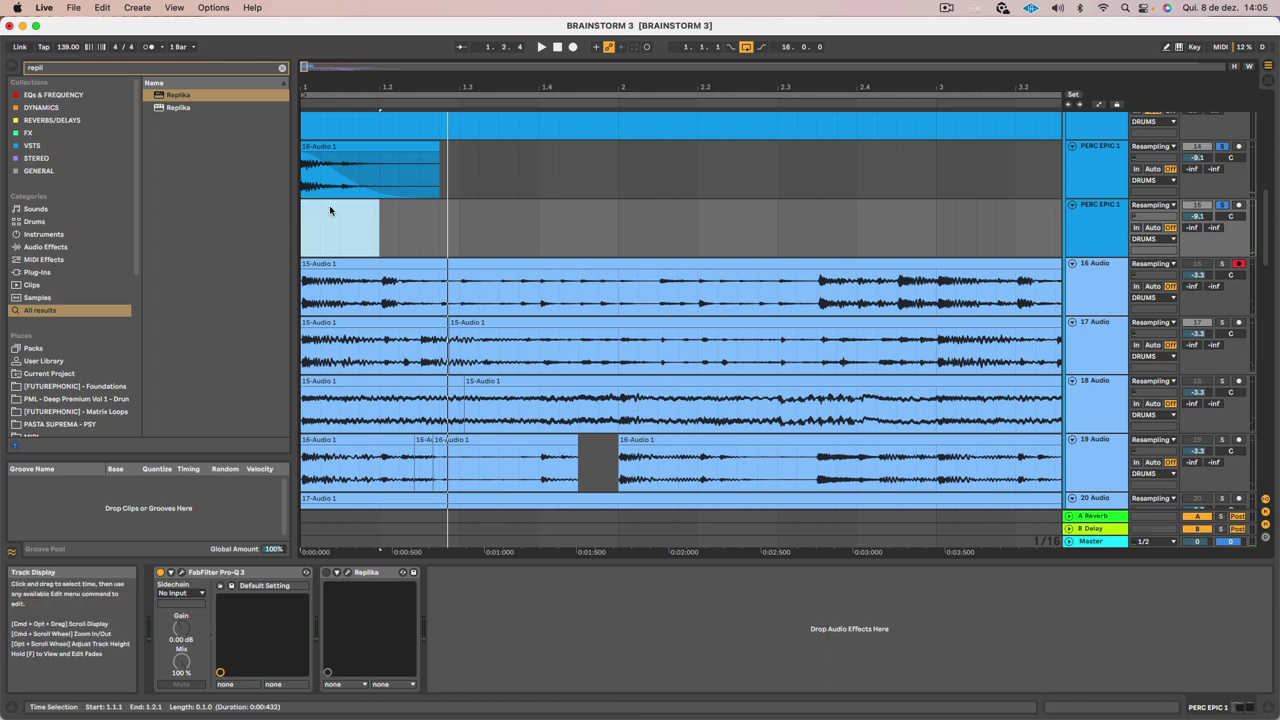
Copy the short hit at 1.2.3 in the track 17 loop to the start of track 15 and play it with track 14
click(422, 345)
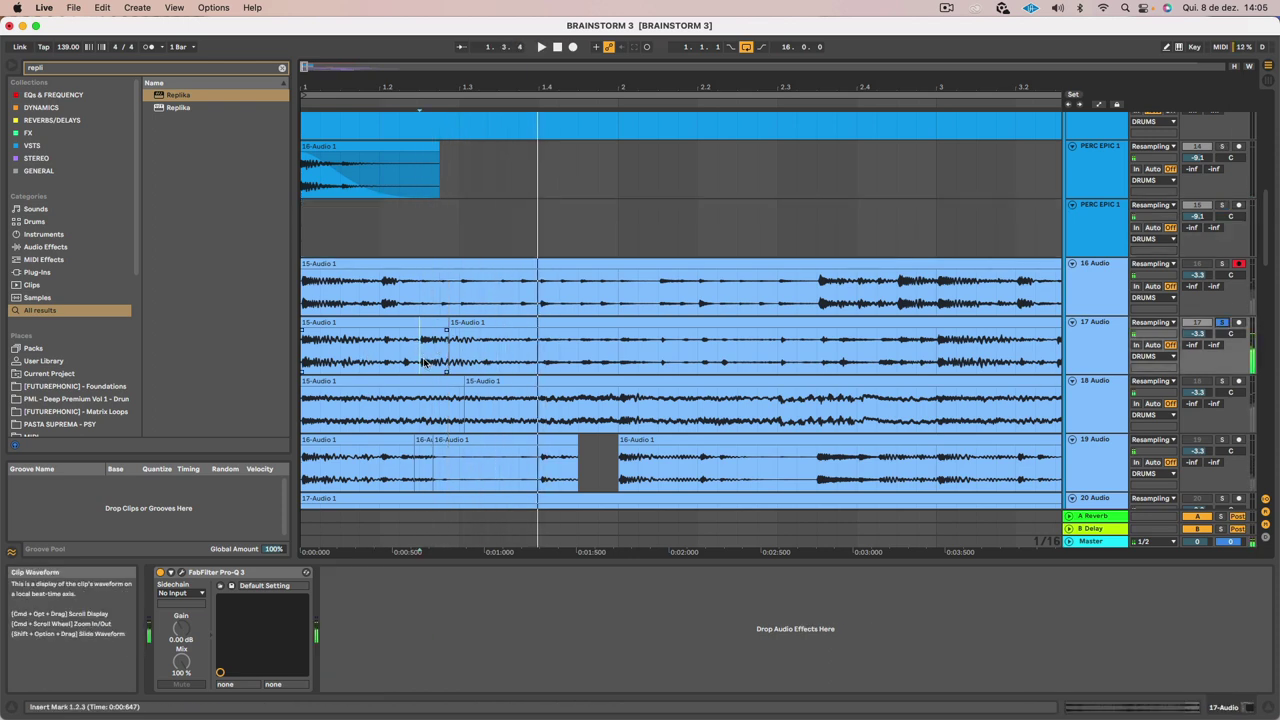
drag(422, 362, 314, 233)
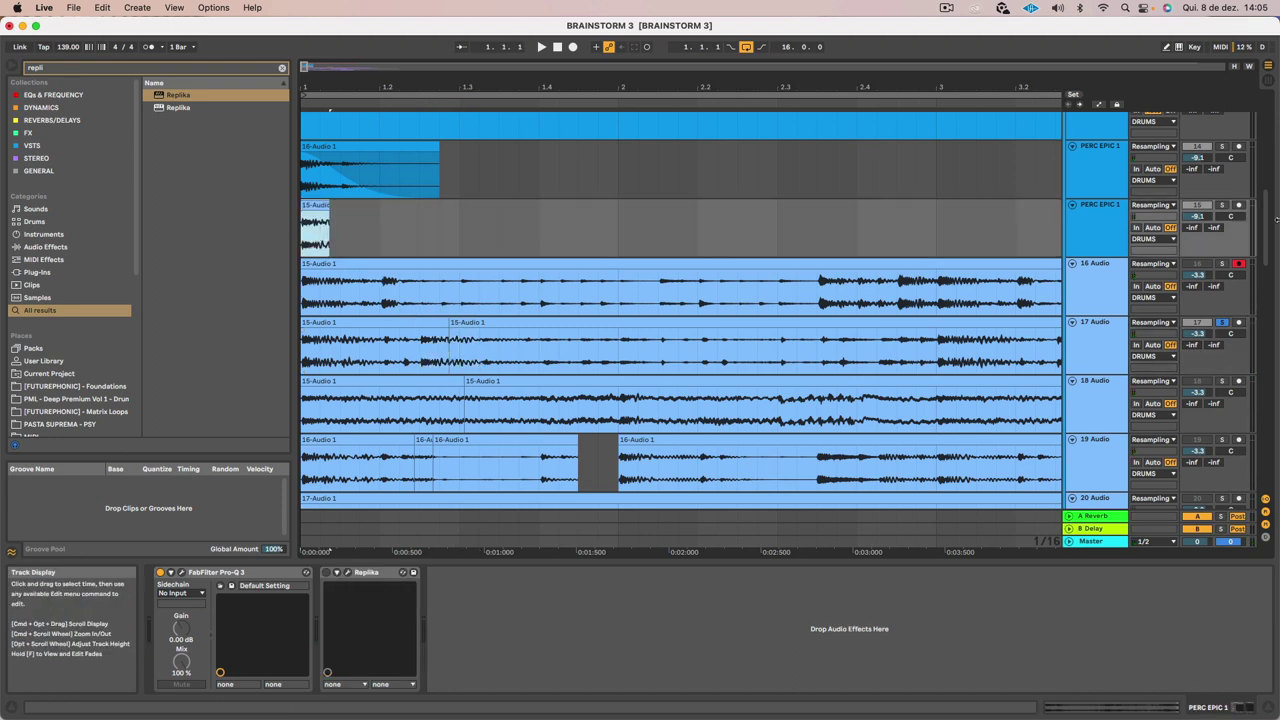
click(1222, 205)
super+click(1224, 146)
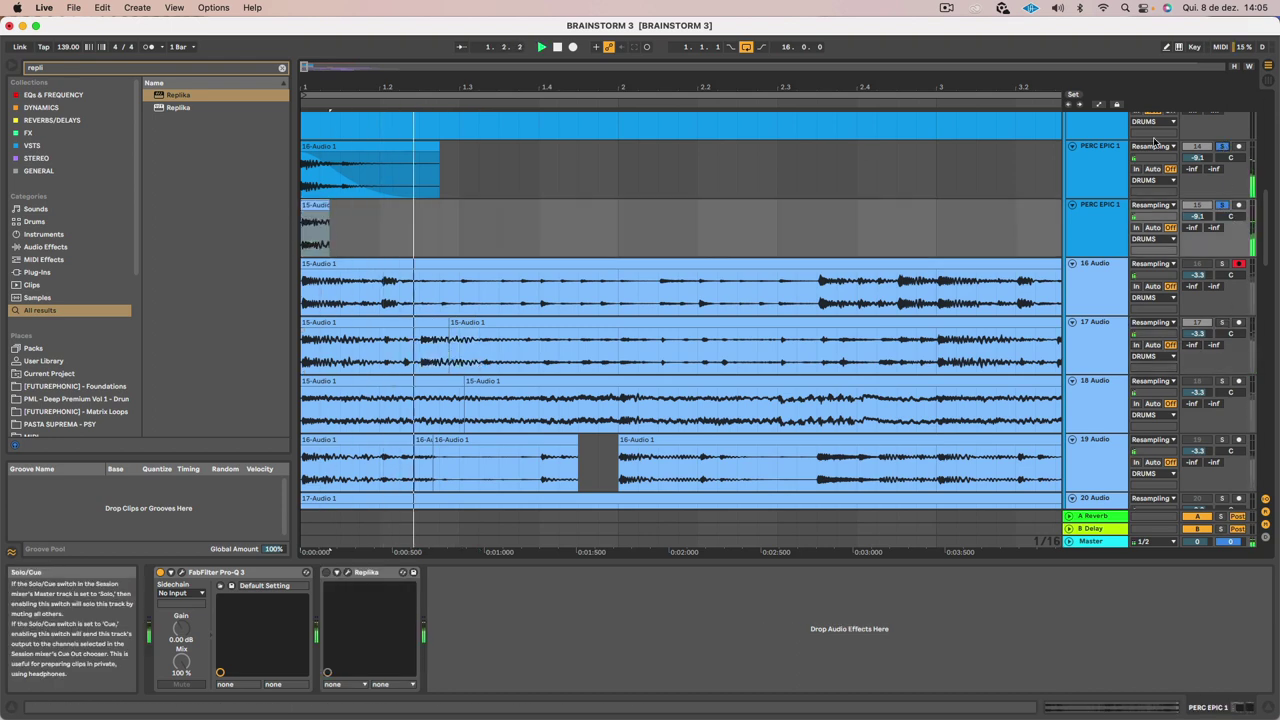
key(space)
click(312, 206)
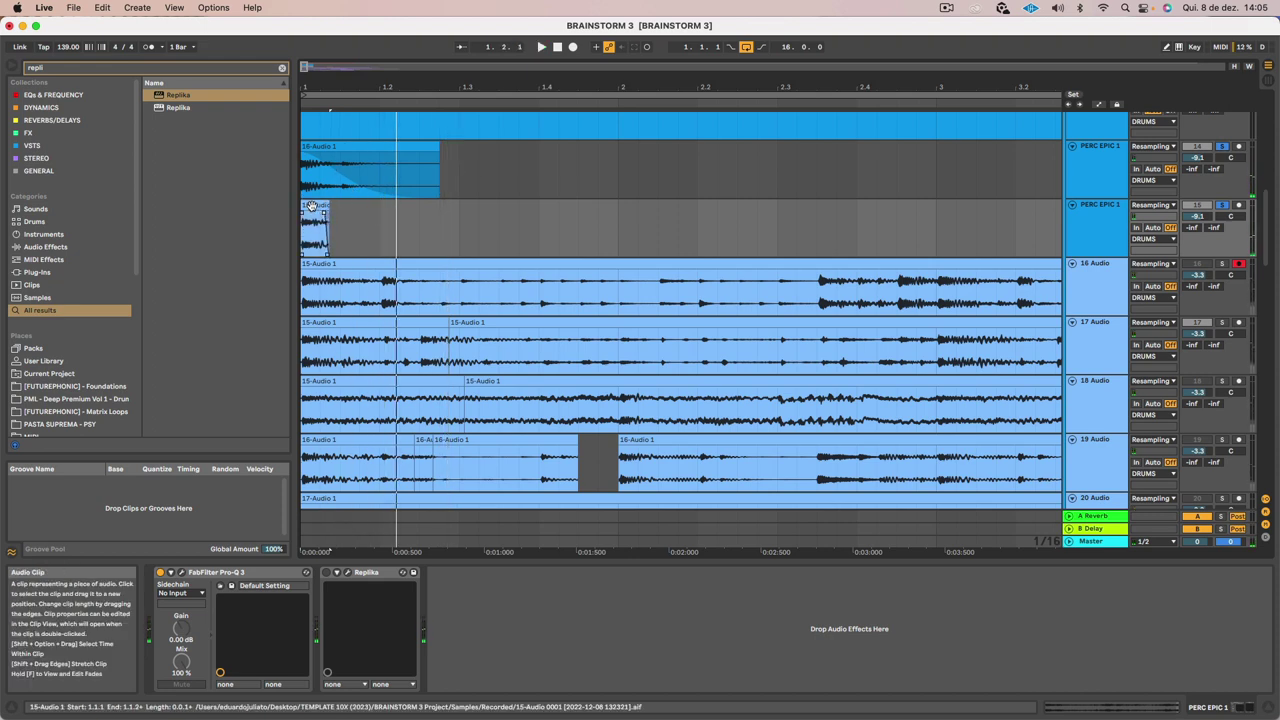
Move the track 15 hit to 1.1.3 and play it against the track 14 hit
drag(312, 206, 352, 206)
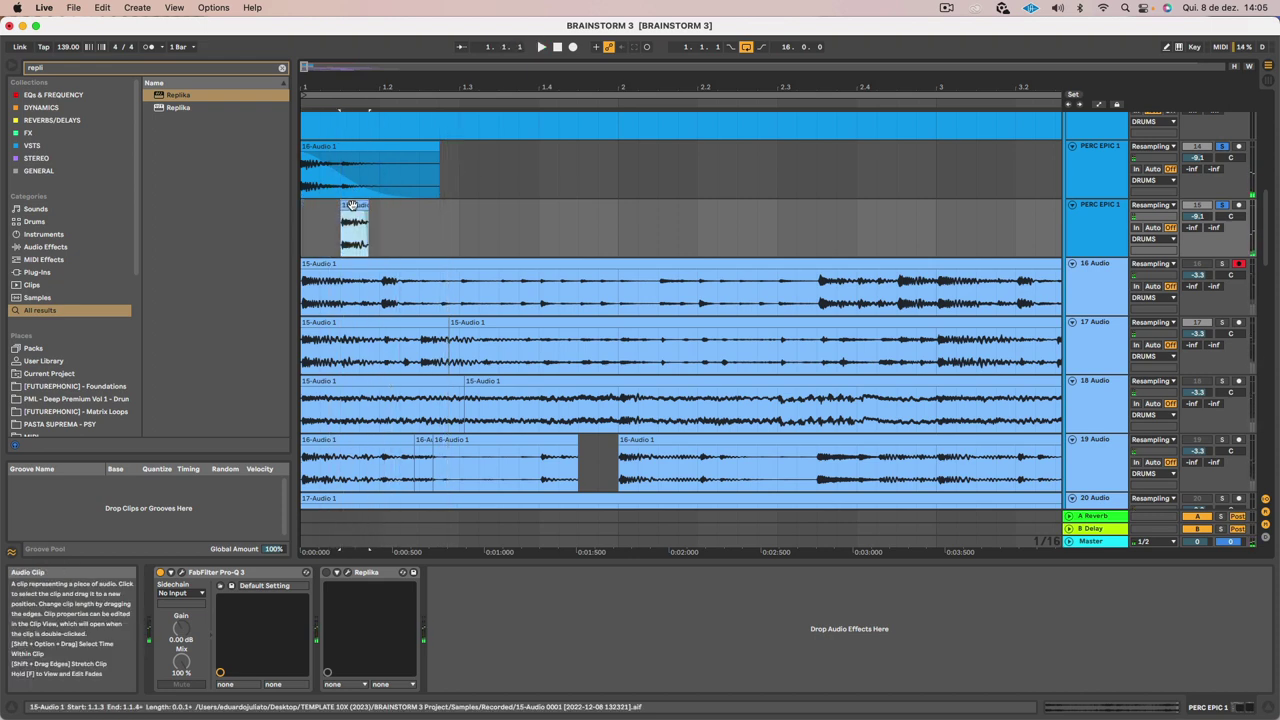
click(302, 208)
key(space)
key(space)
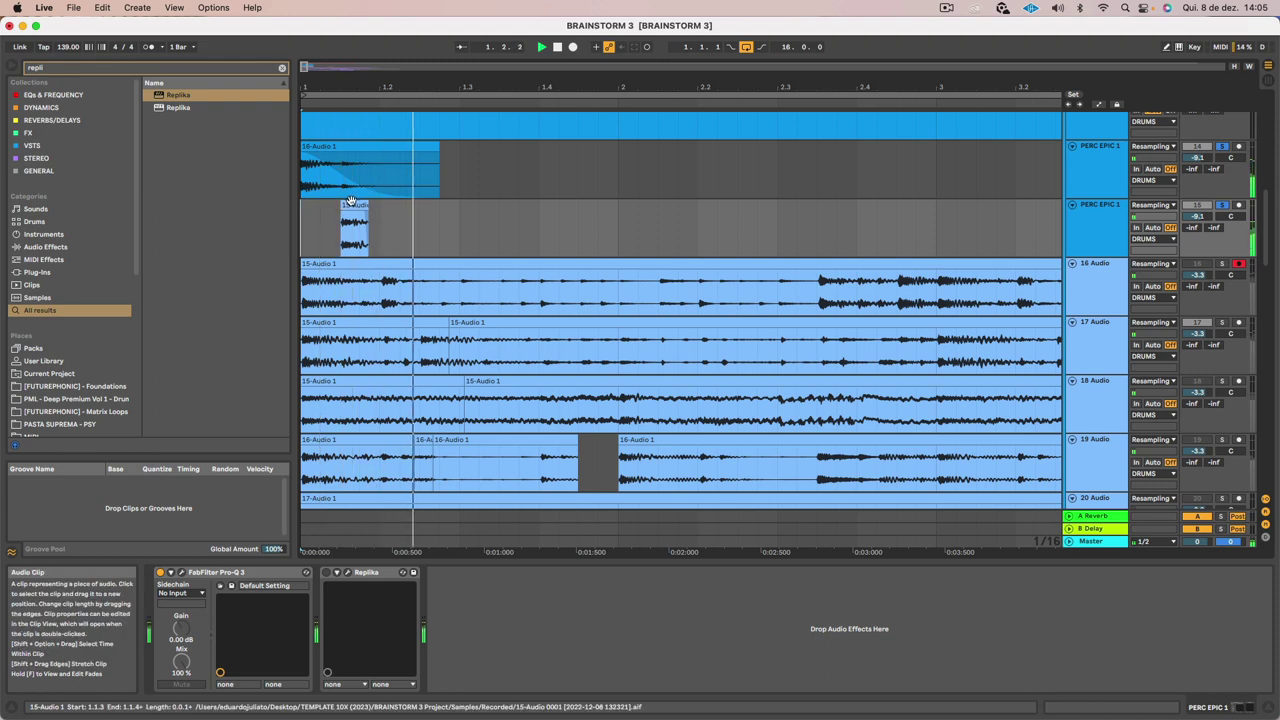
click(352, 206)
Turn on Replika on track 15, switch its stereo mode to Ping Pong, and play the hits from 1.1.1
click(1106, 218)
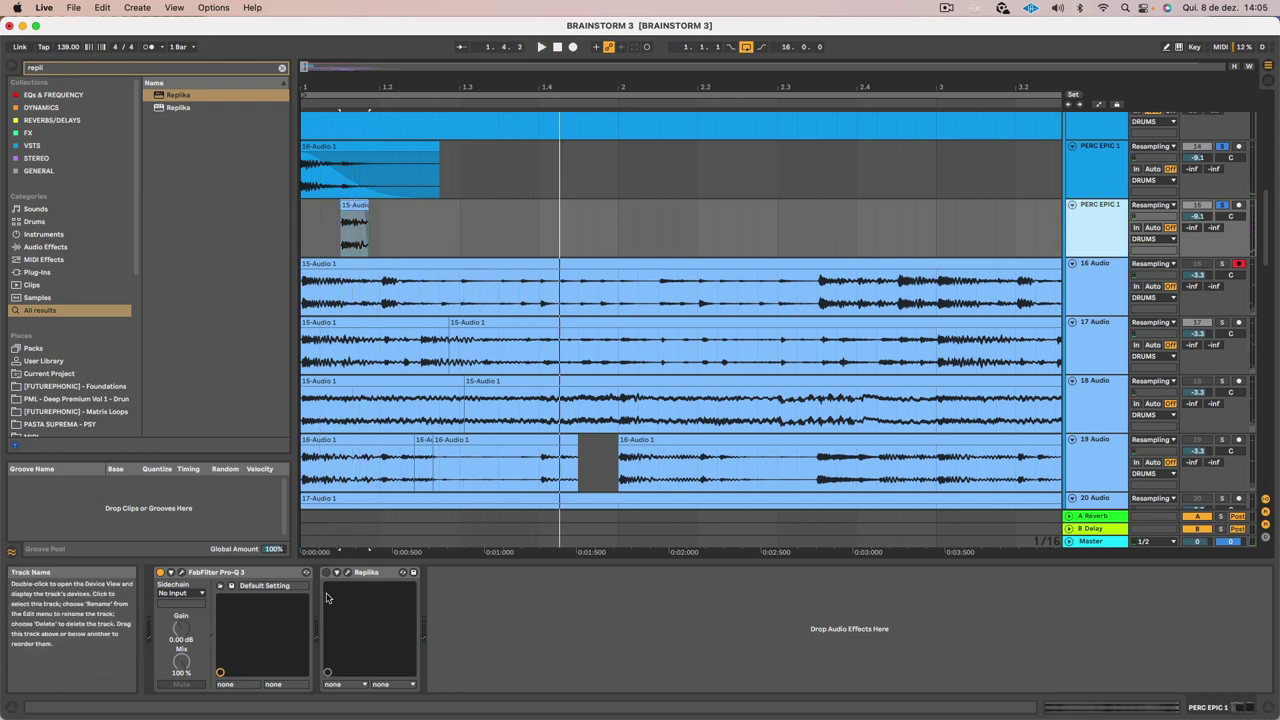
key(space)
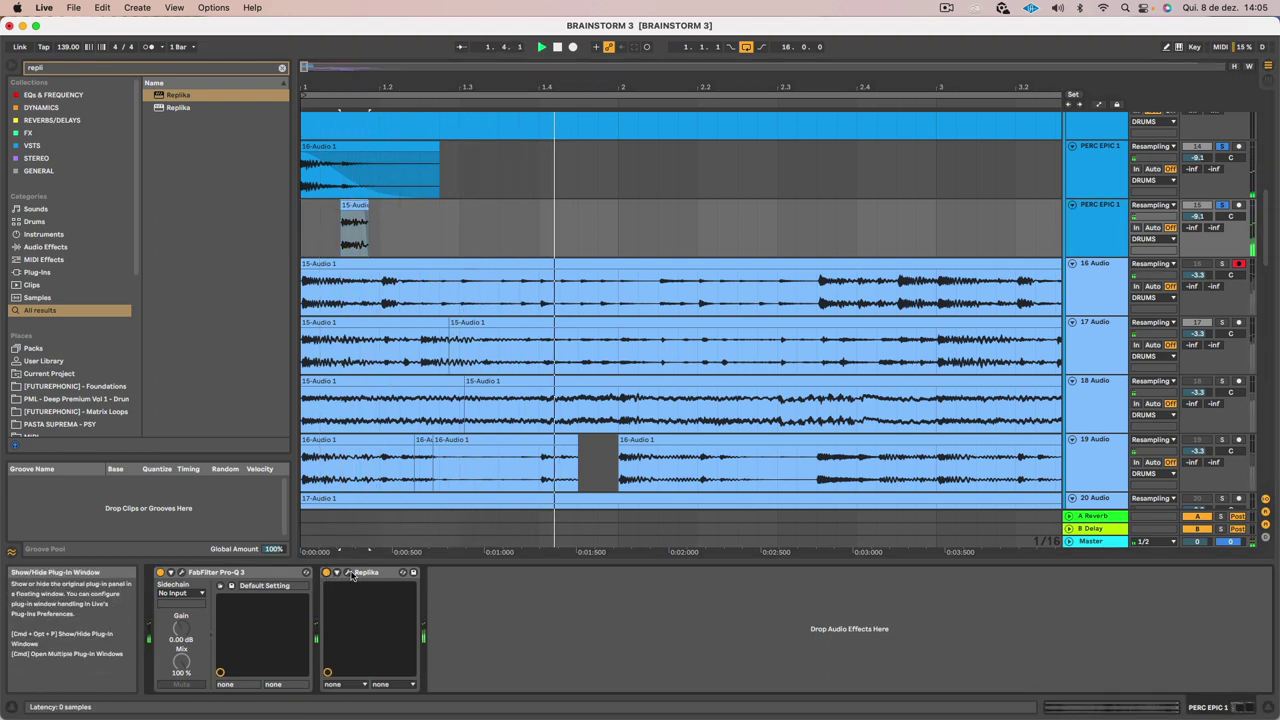
click(348, 574)
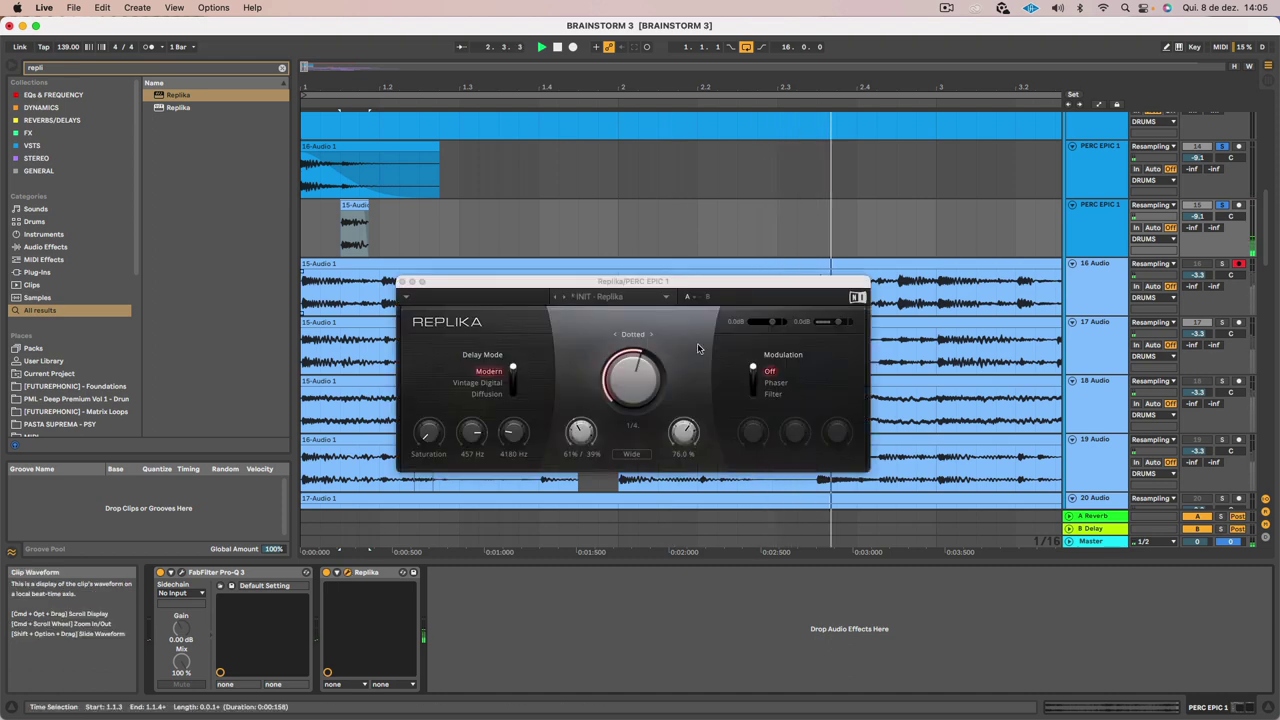
click(632, 454)
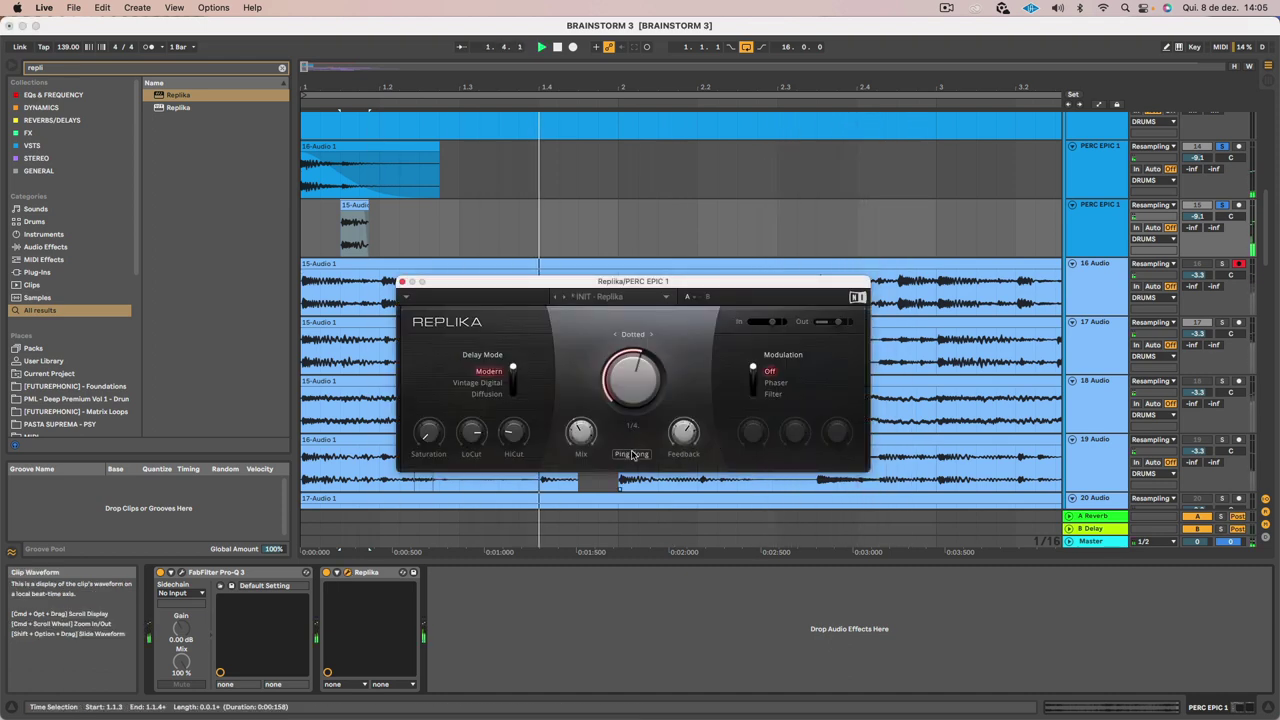
click(301, 221)
key(space)
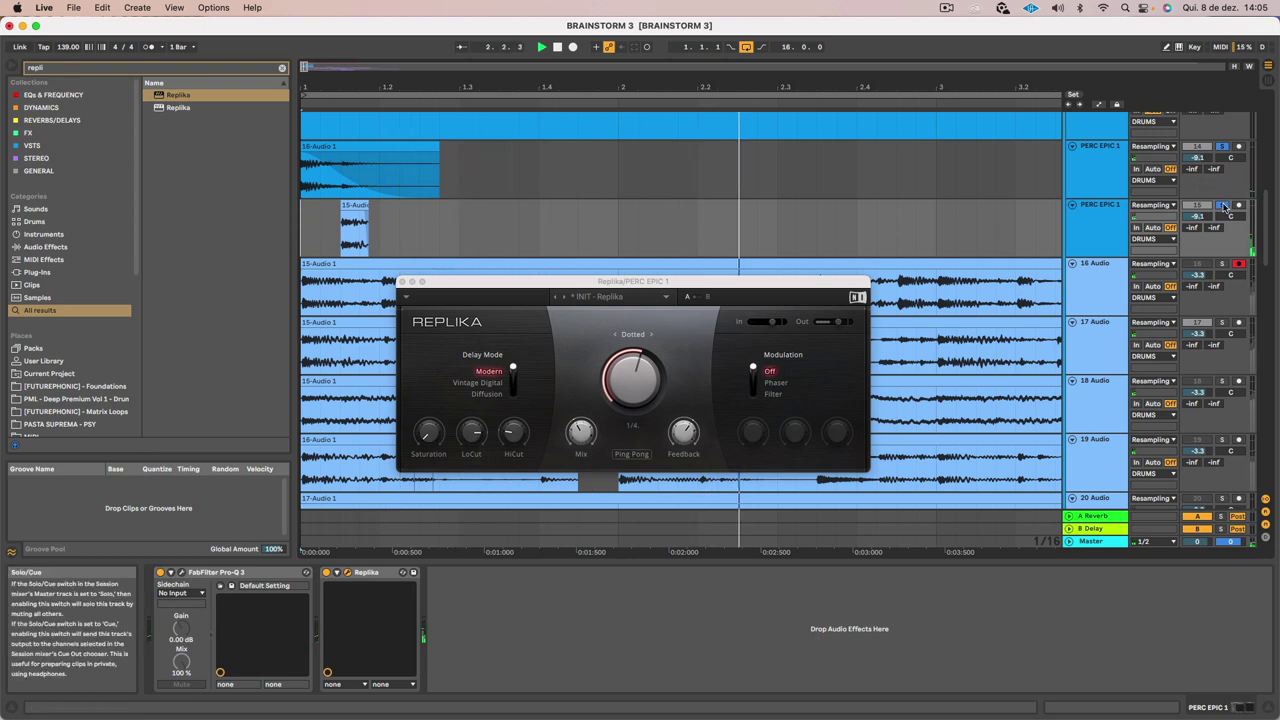
Unsolo tracks 14 and 15, mute the track 17 loop, and play the hits in the full mix
click(1095, 170)
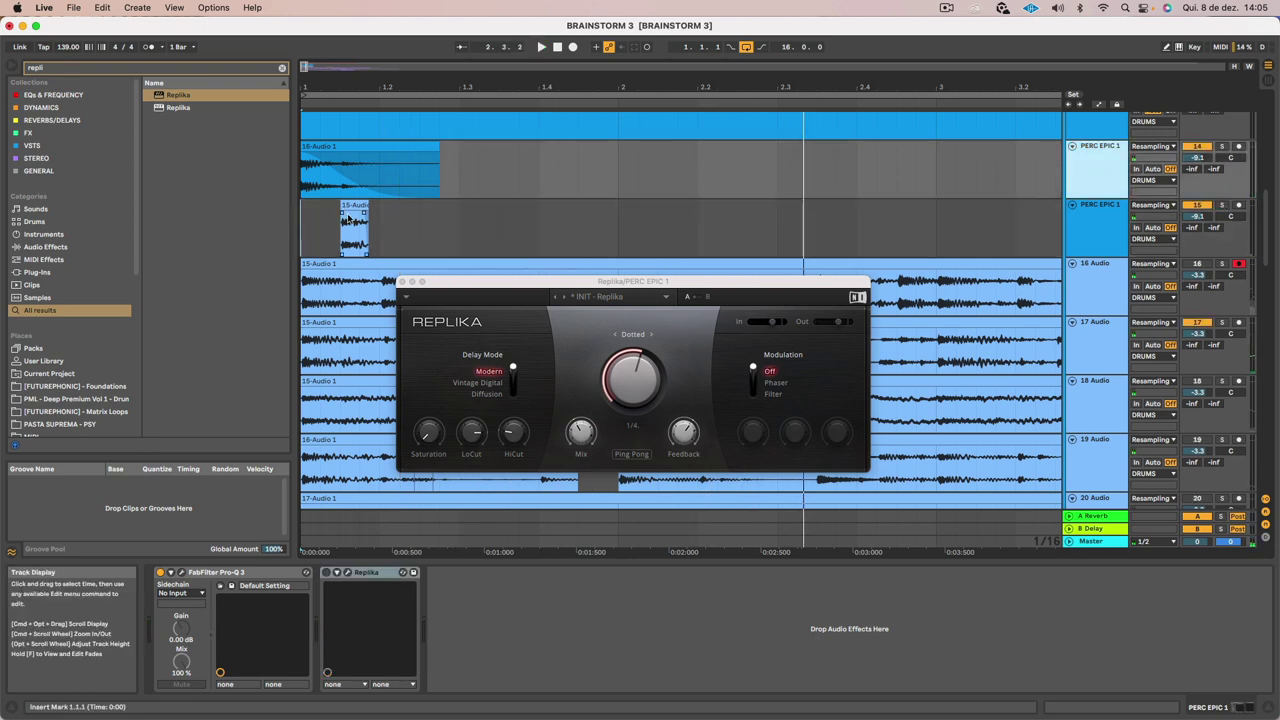
click(348, 215)
click(315, 145)
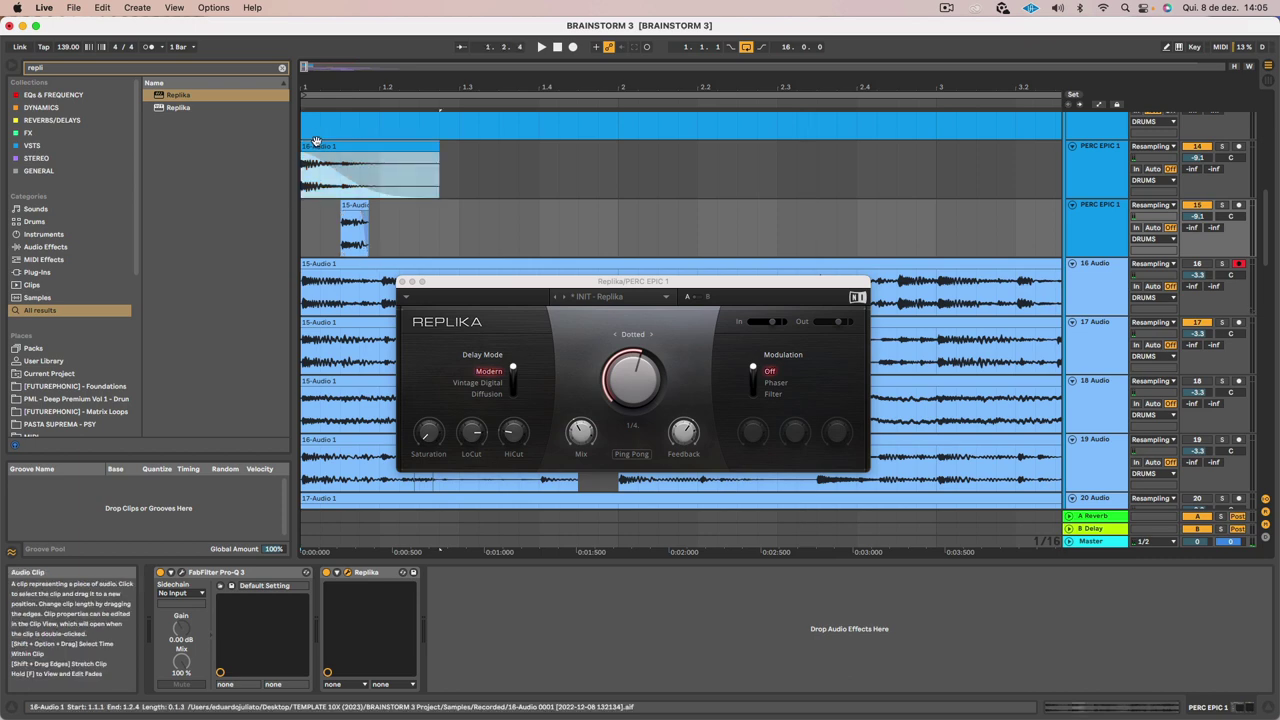
key(space)
key(space)
key(space)
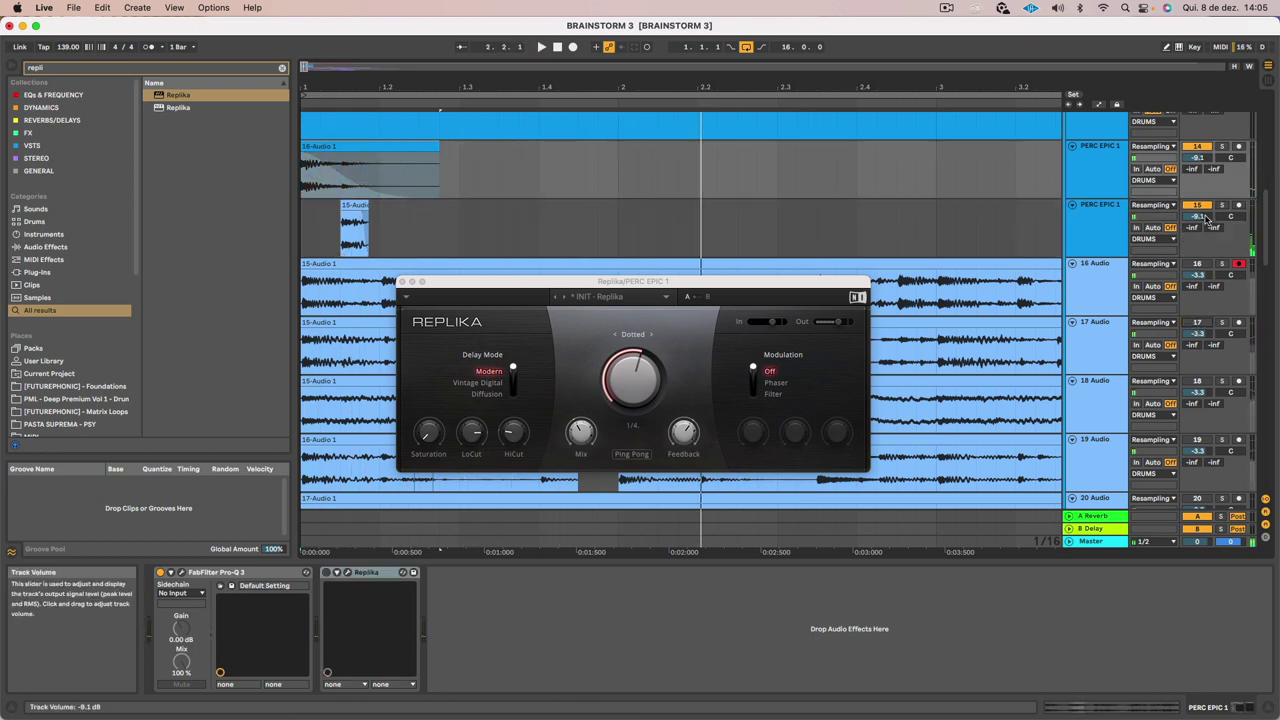
Raise the volume of track 15 to -5.4 dB and replay the hits in the mix
key(space)
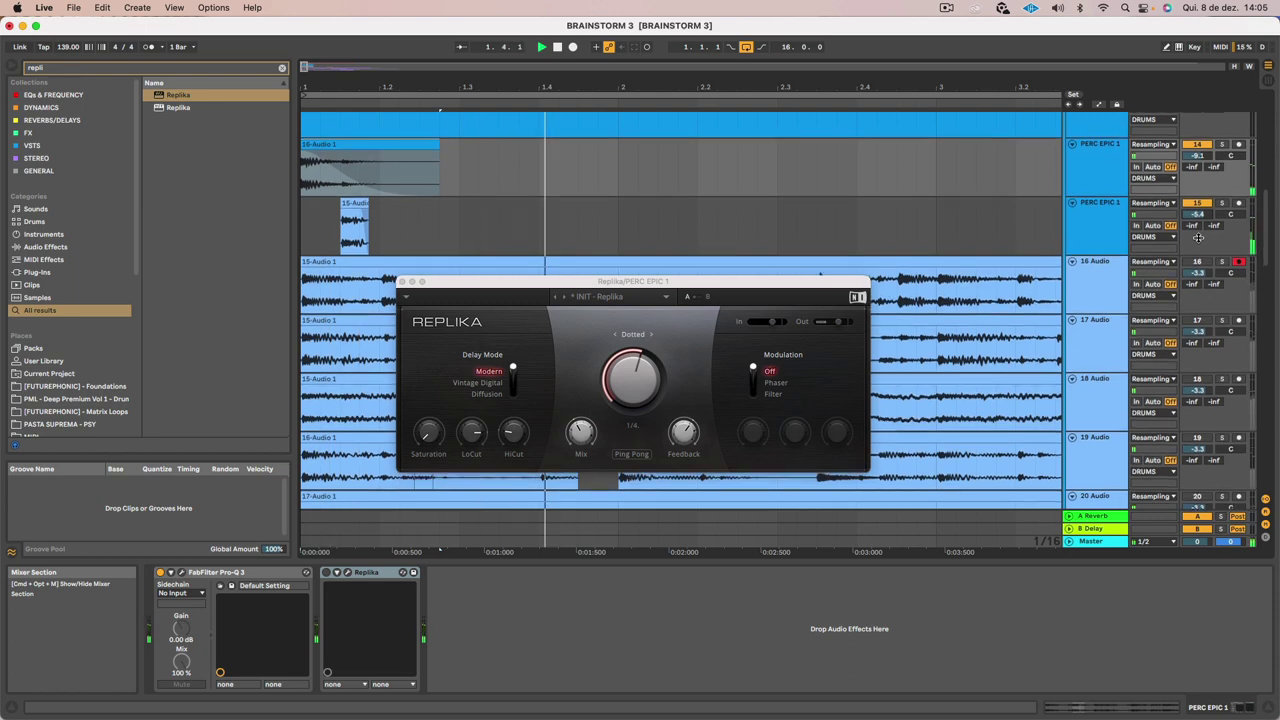
click(1113, 207)
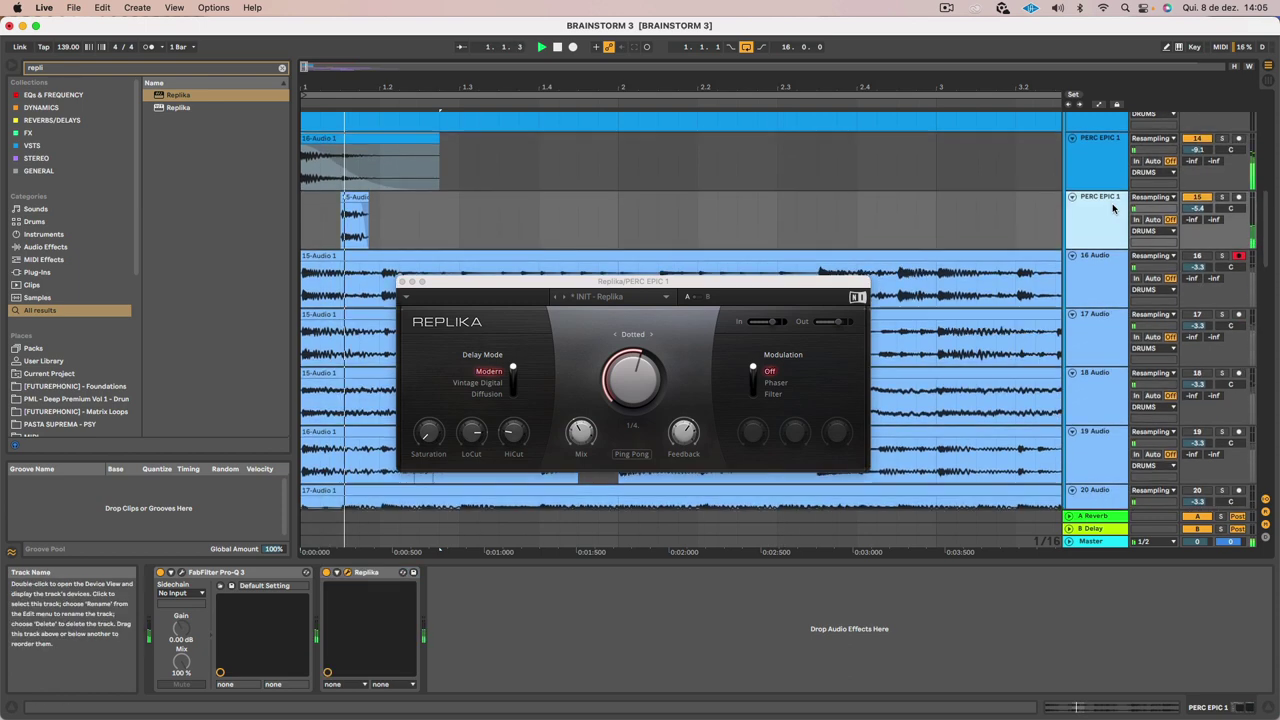
scroll(1197, 208, down, 1)
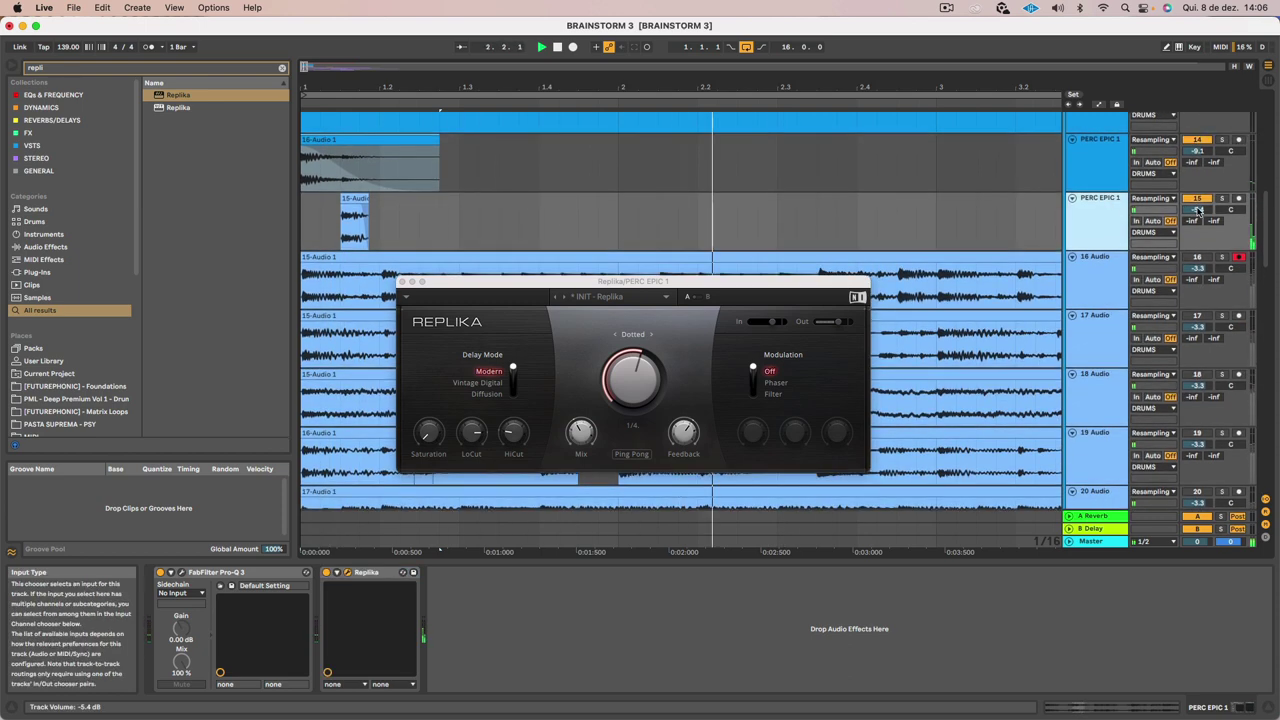
key(space)
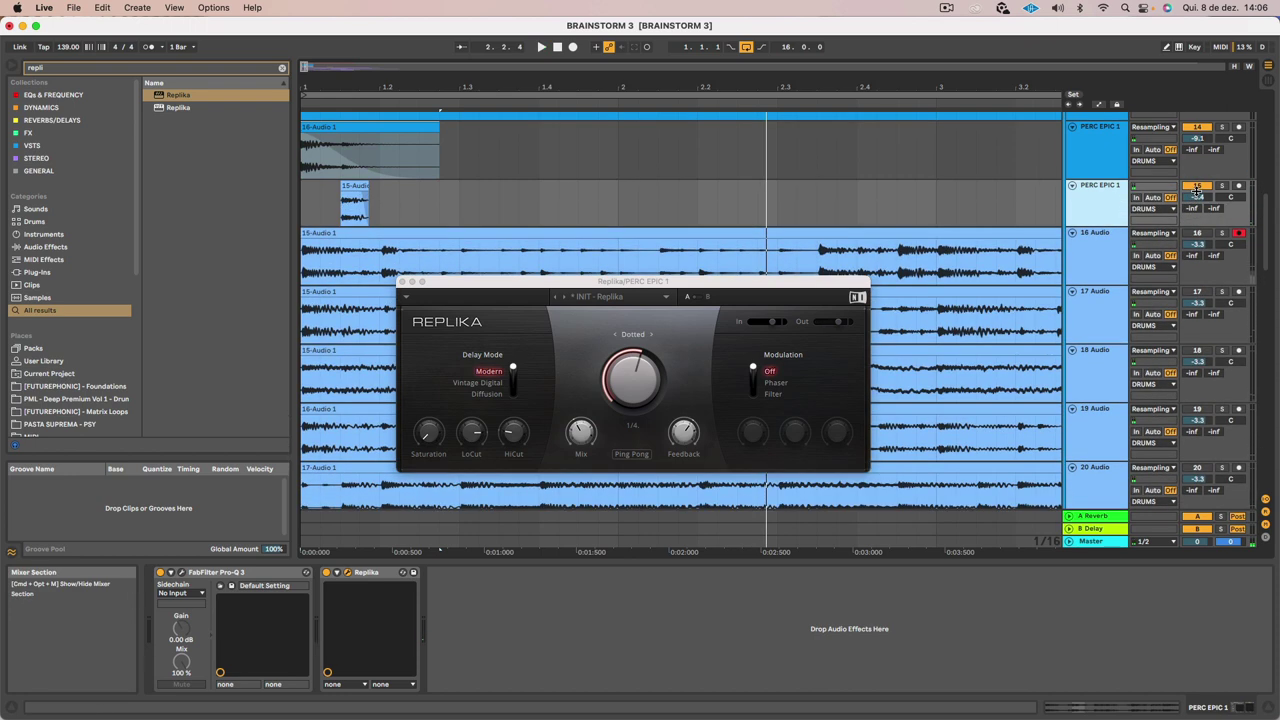
scroll(1196, 199, down, 1)
scroll(1201, 193, down, 1)
key(space)
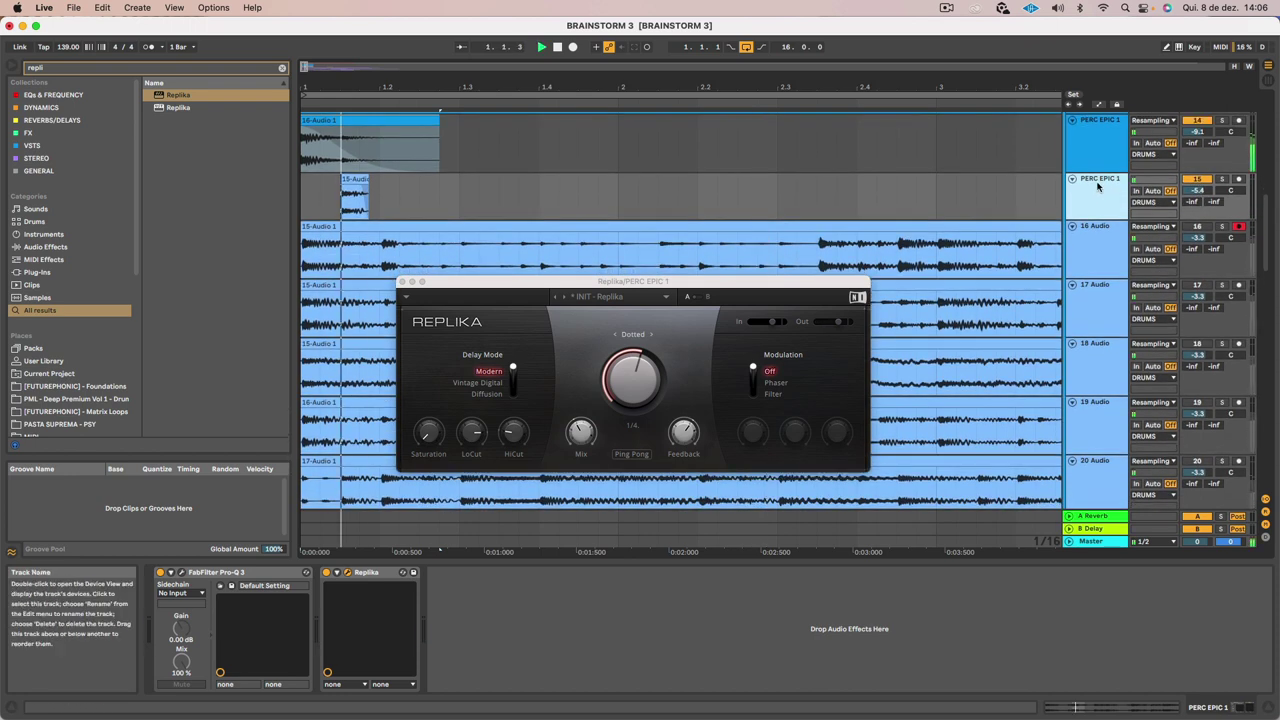
Add a 24 dB/oct low cut at about 108 Hz in FabFilter Pro-Q 3 on track 15
click(181, 574)
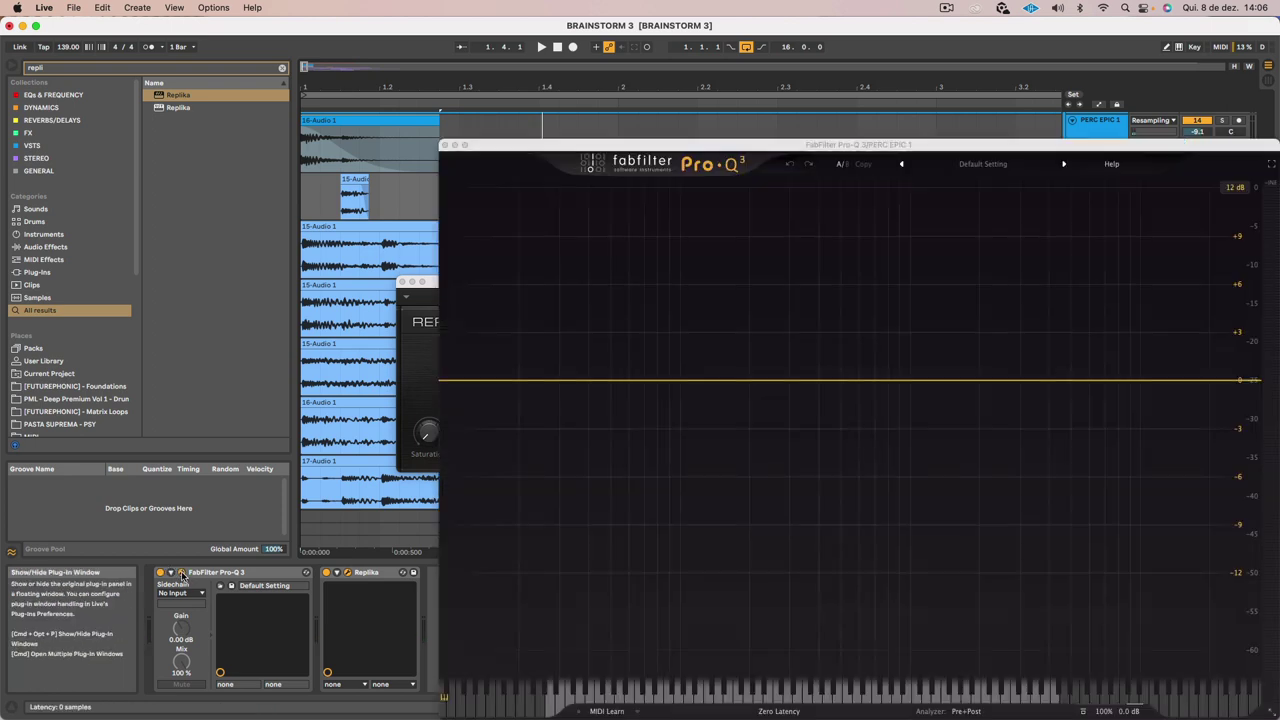
double_click(466, 381)
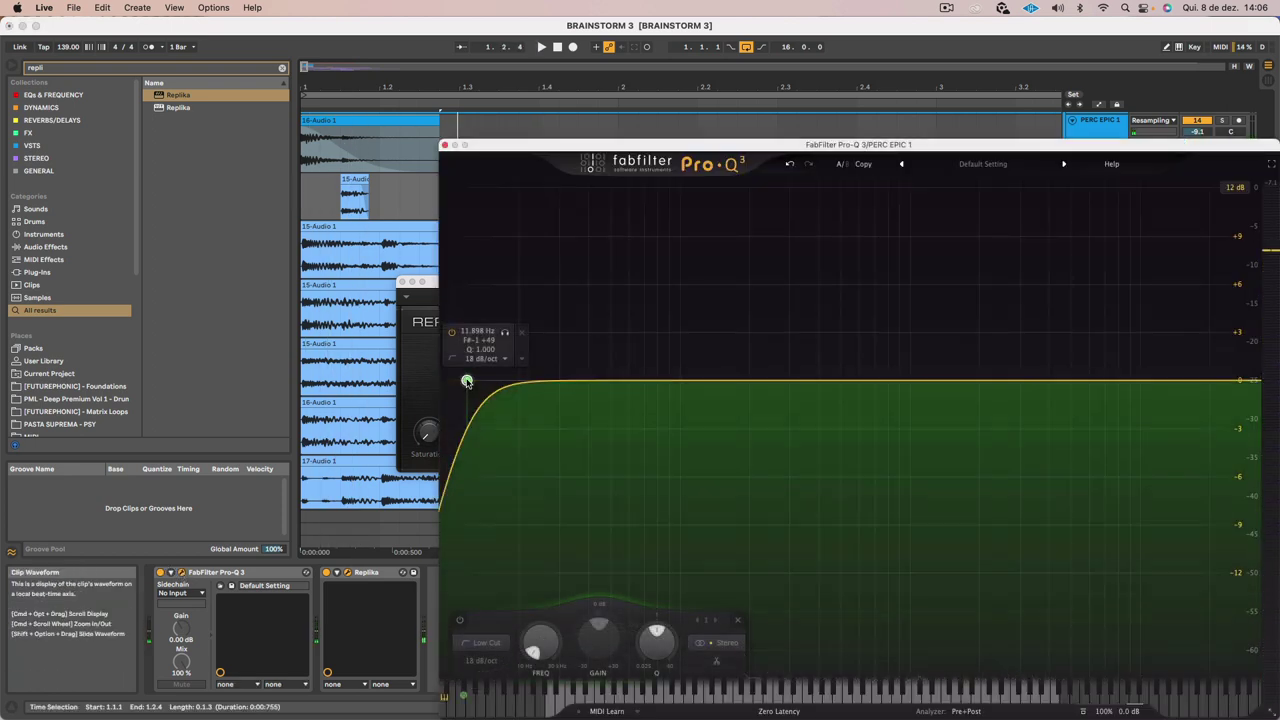
drag(466, 381, 688, 380)
key(space)
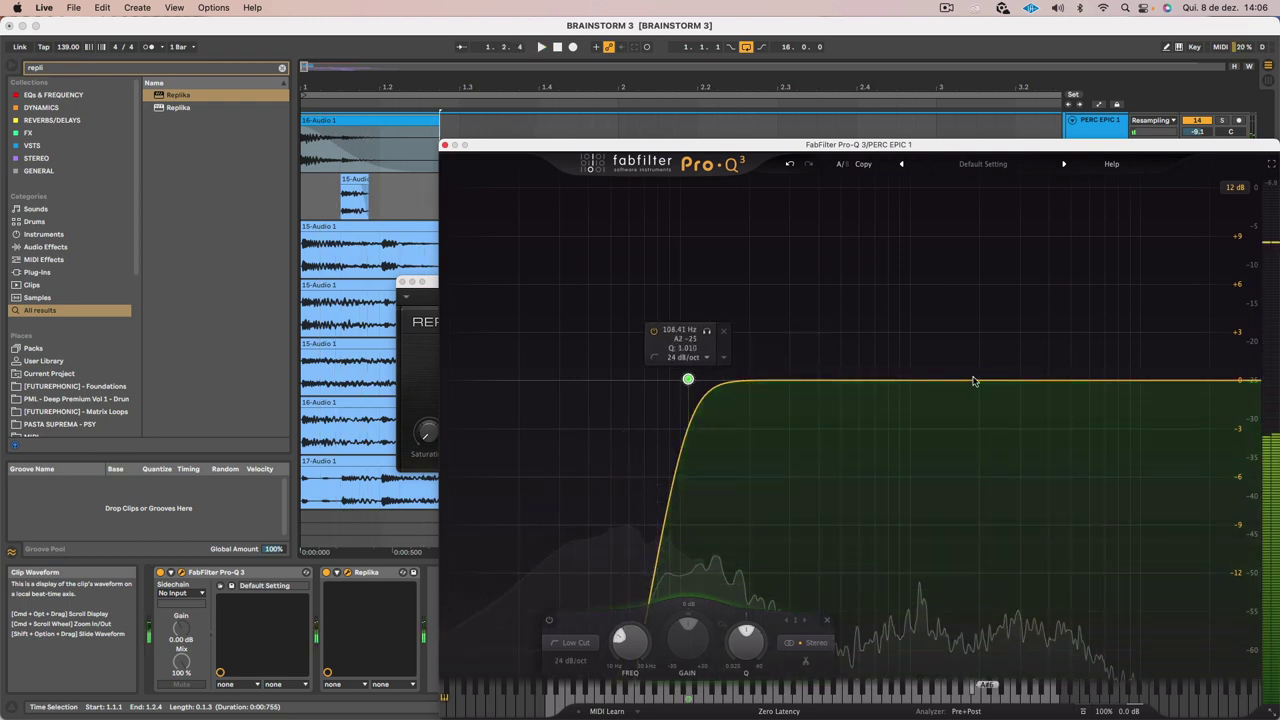
Boost about 2.4 dB near 5.7 kHz and cut about 3 dB near 285 Hz, then close both plug-in windows
drag(974, 378, 1084, 343)
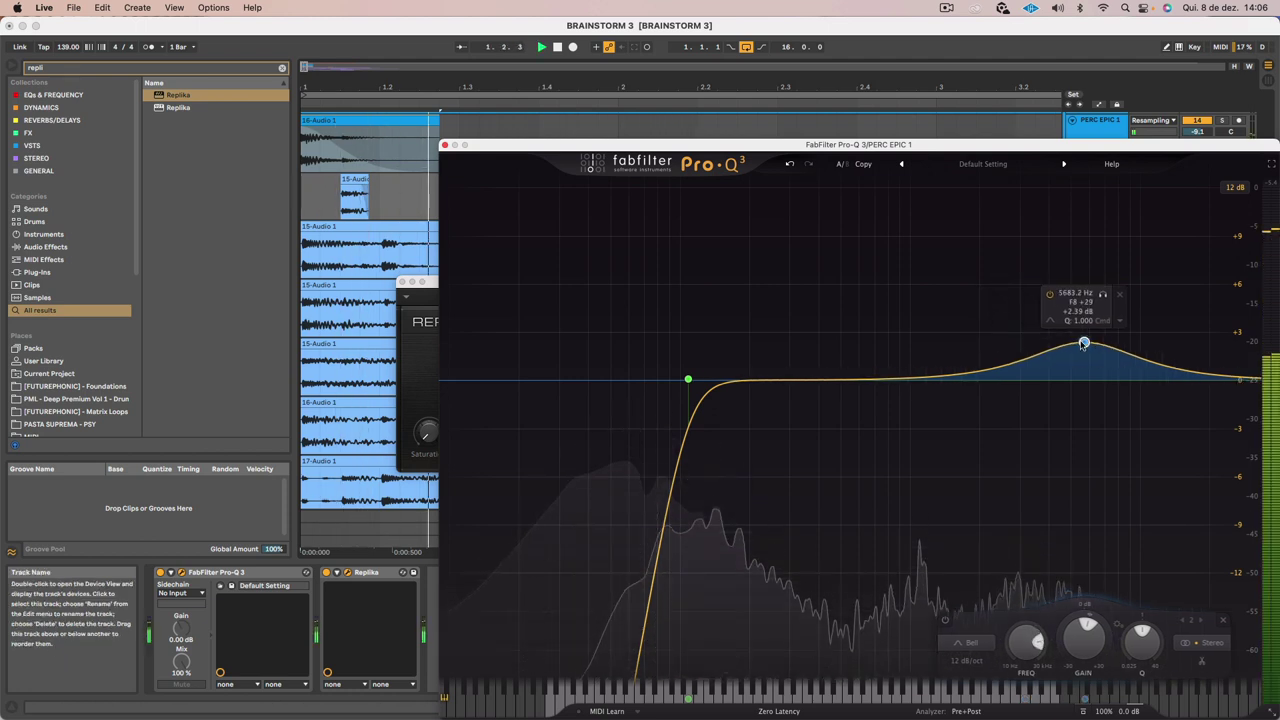
drag(786, 378, 784, 430)
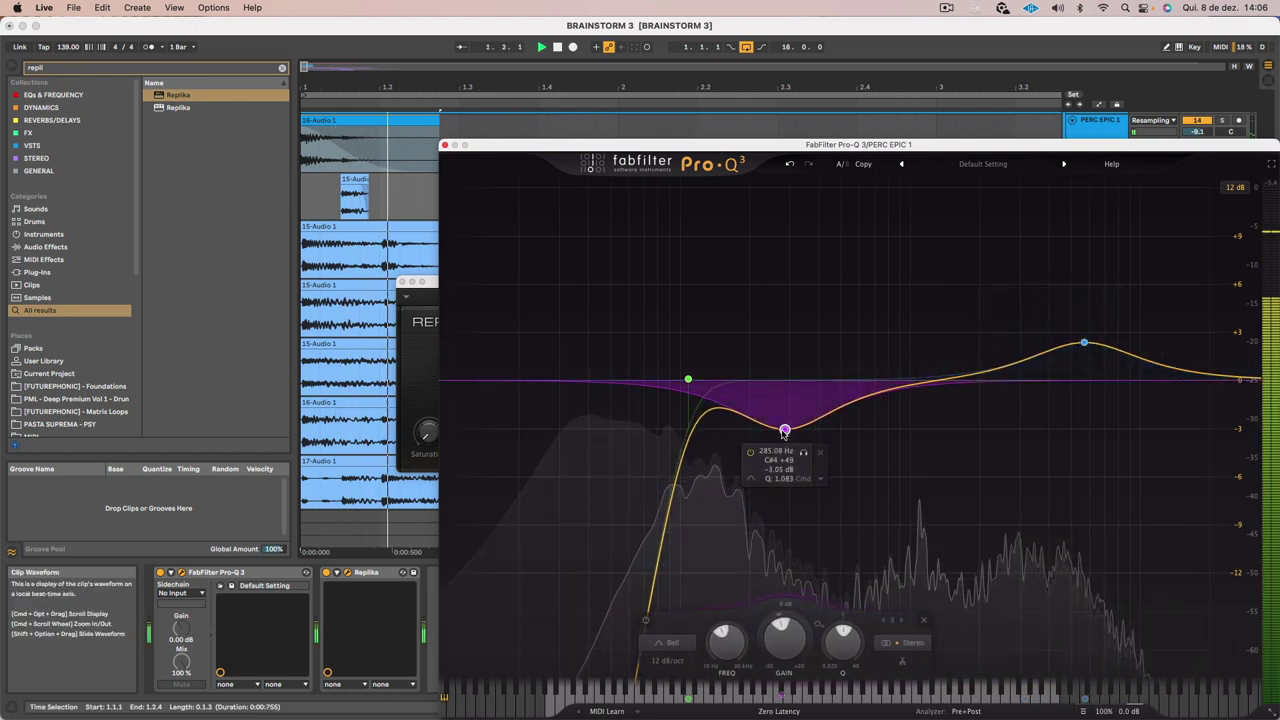
click(445, 145)
key(space)
click(402, 282)
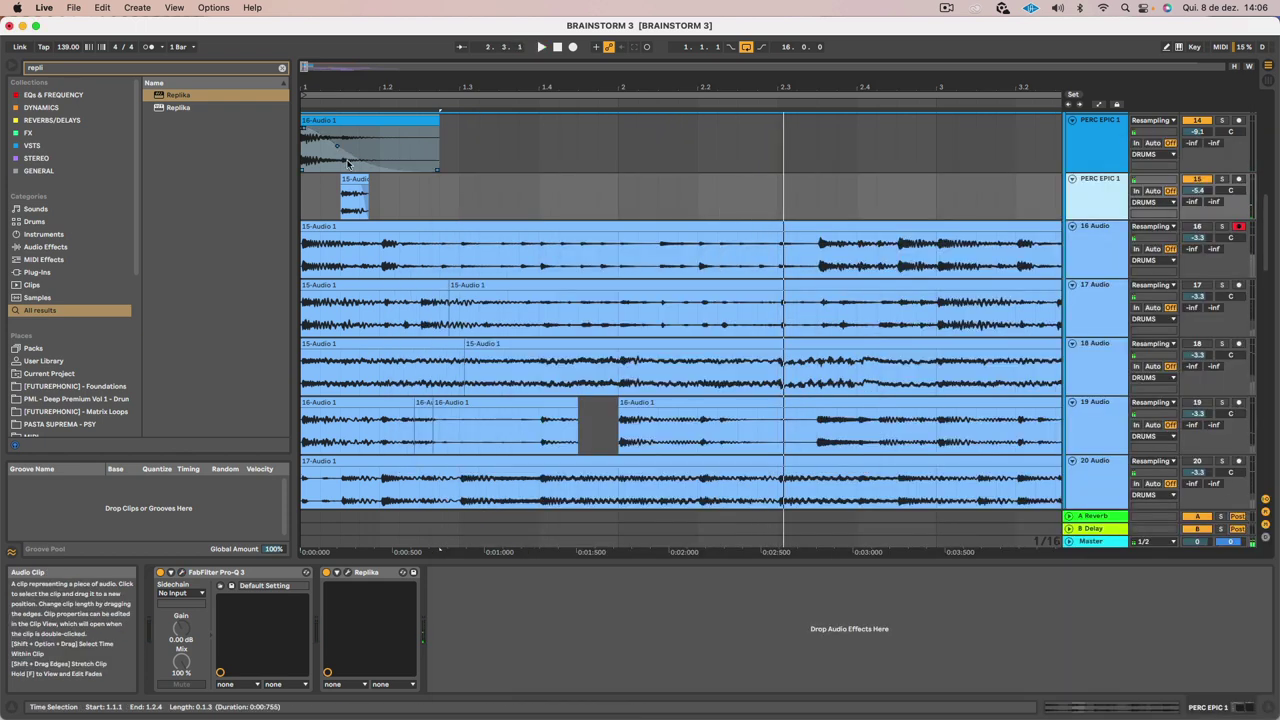
Assign the track color of the second PERC EPIC 1 track to its clip
click(352, 181)
click(302, 190)
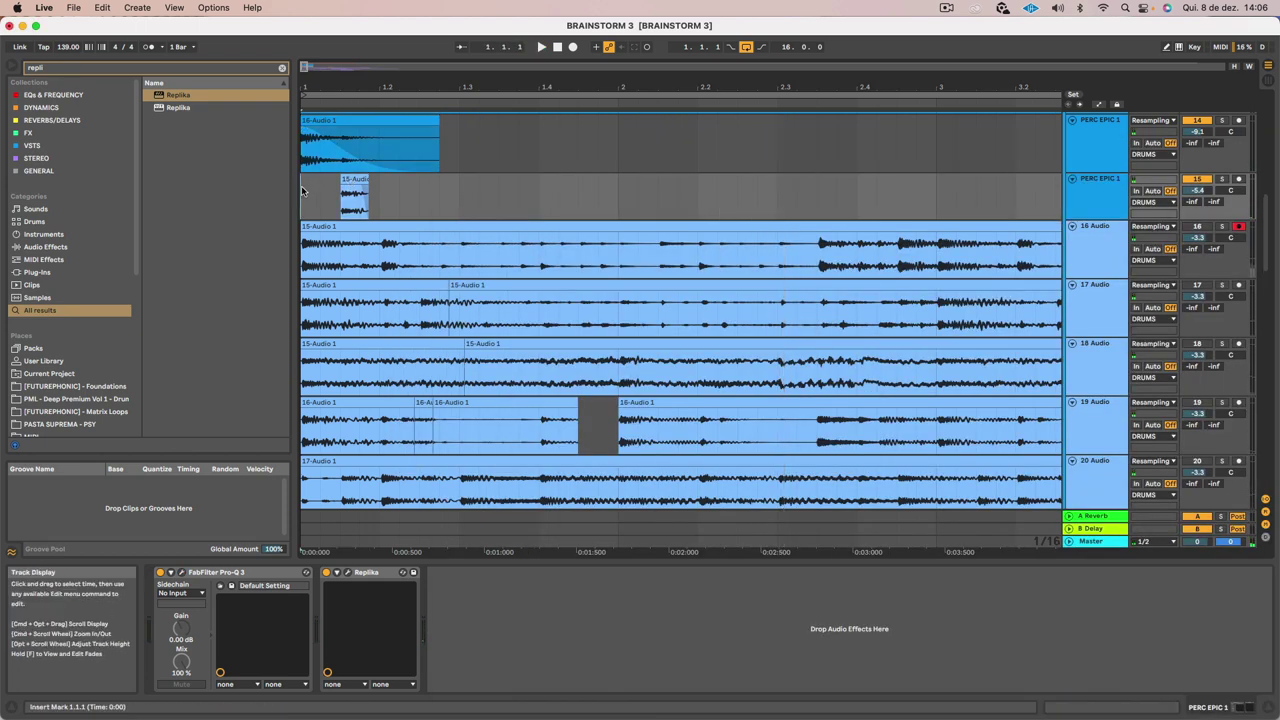
right_click(1092, 204)
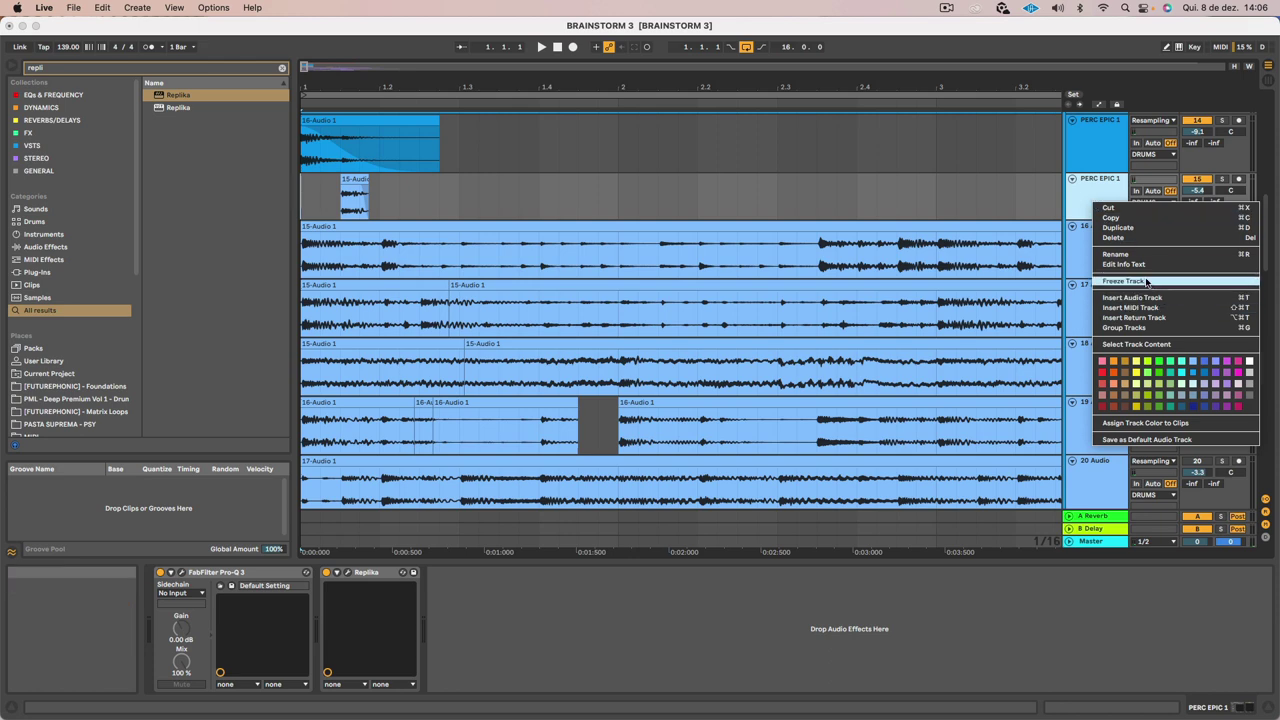
click(1199, 424)
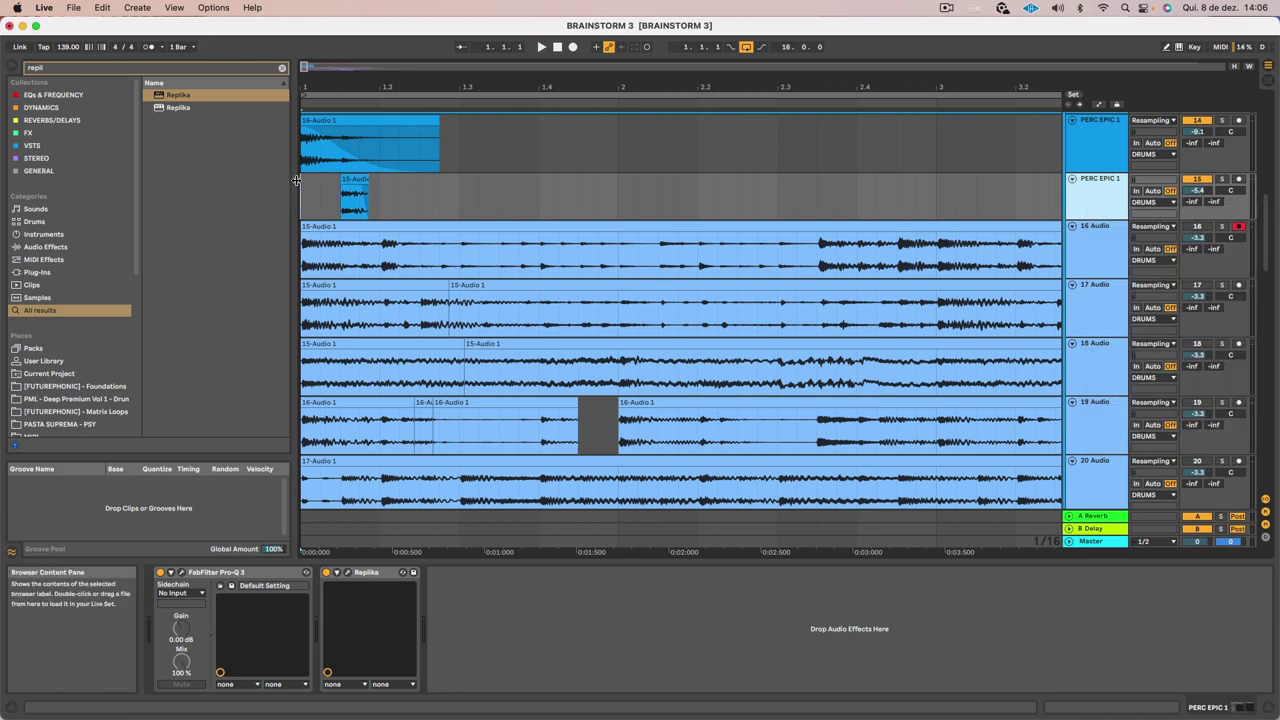
Set the volume of track 15 to -3.6 dB and replay the percussion hits in the mix
key(space)
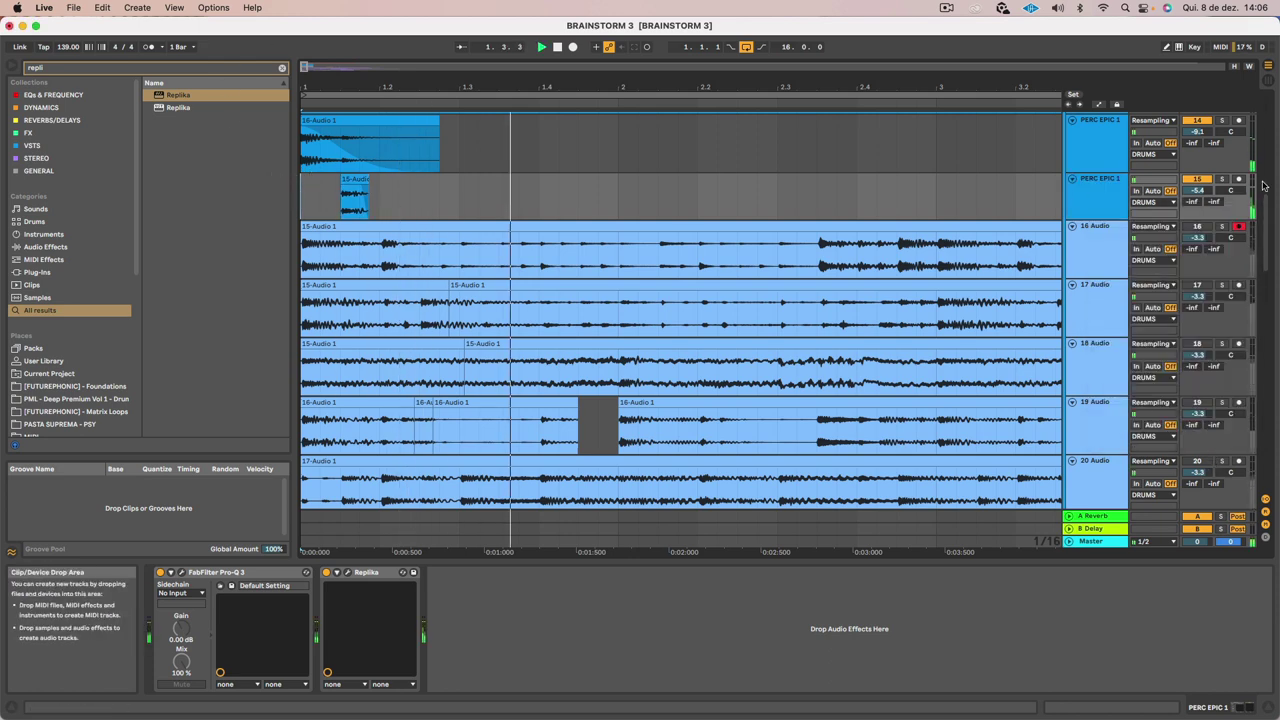
drag(1198, 191, 1198, 193)
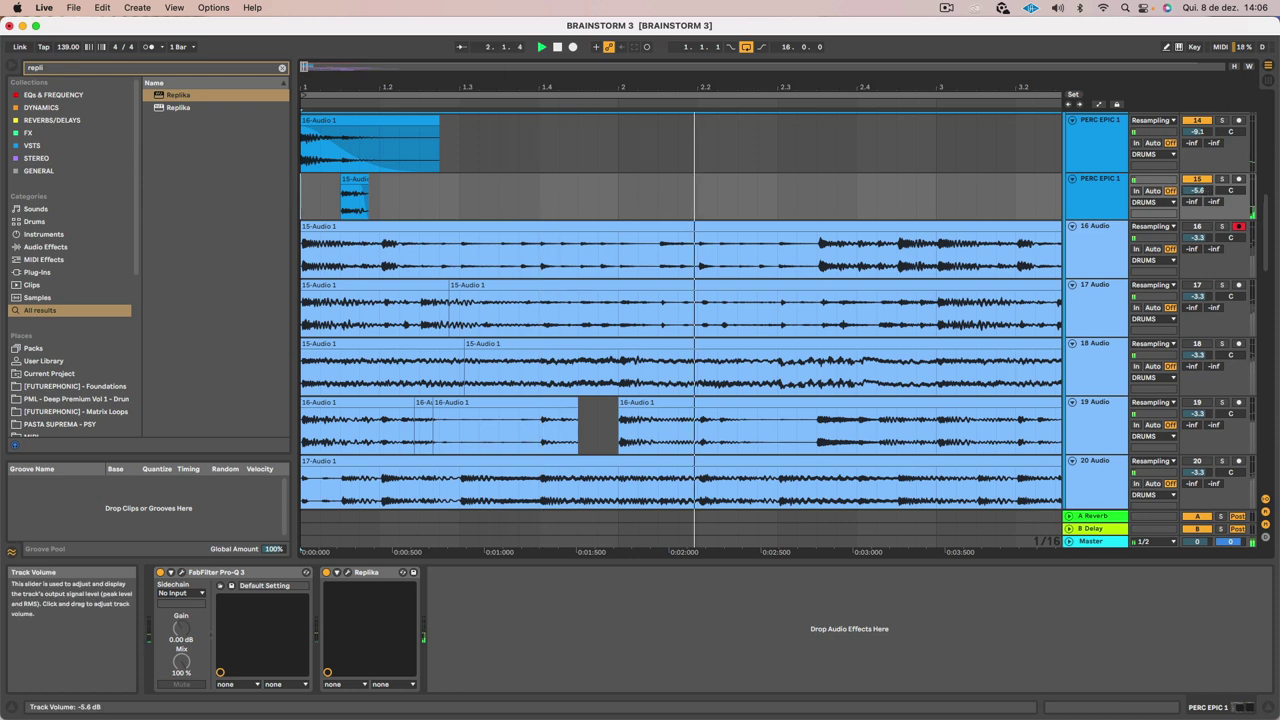
drag(637, 86, 637, 58)
click(1122, 203)
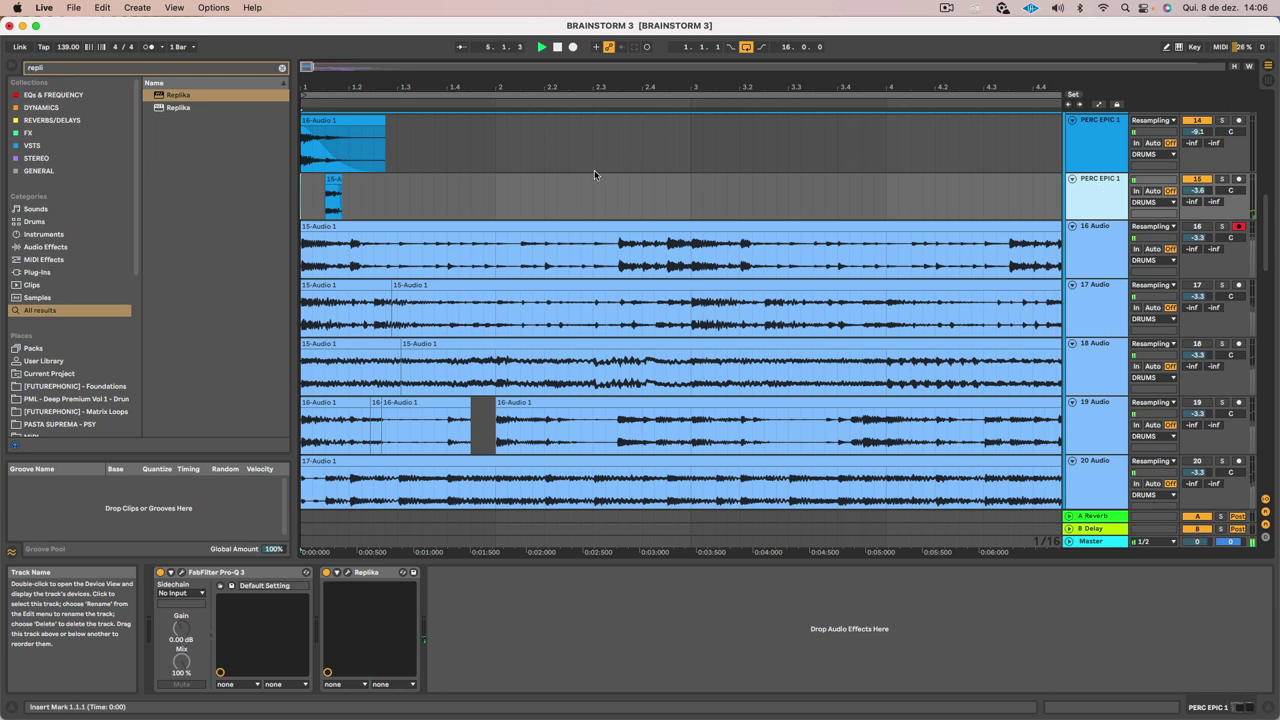
scroll(849, 232, right, 5)
scroll(847, 230, left, 5)
key(space)
drag(651, 88, 503, 85)
key(space)
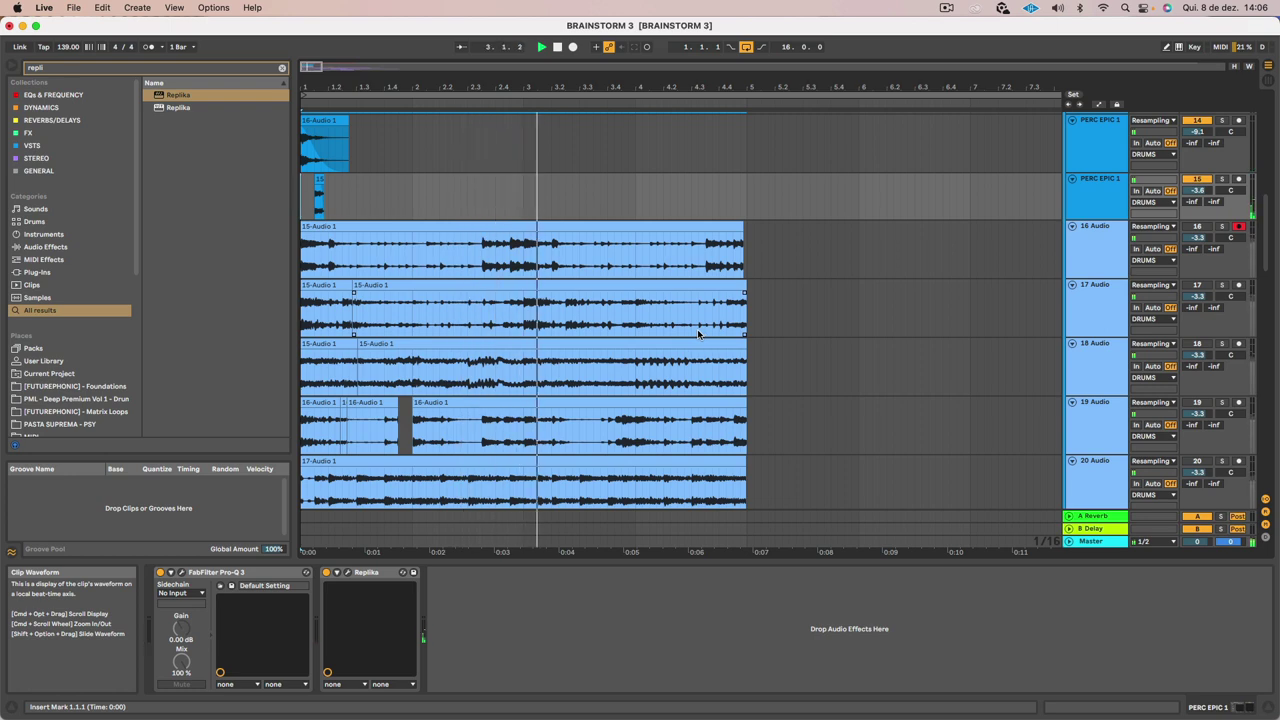
Solo 17 Audio and 16 Audio in turn and listen for a usable percussion section
click(1221, 286)
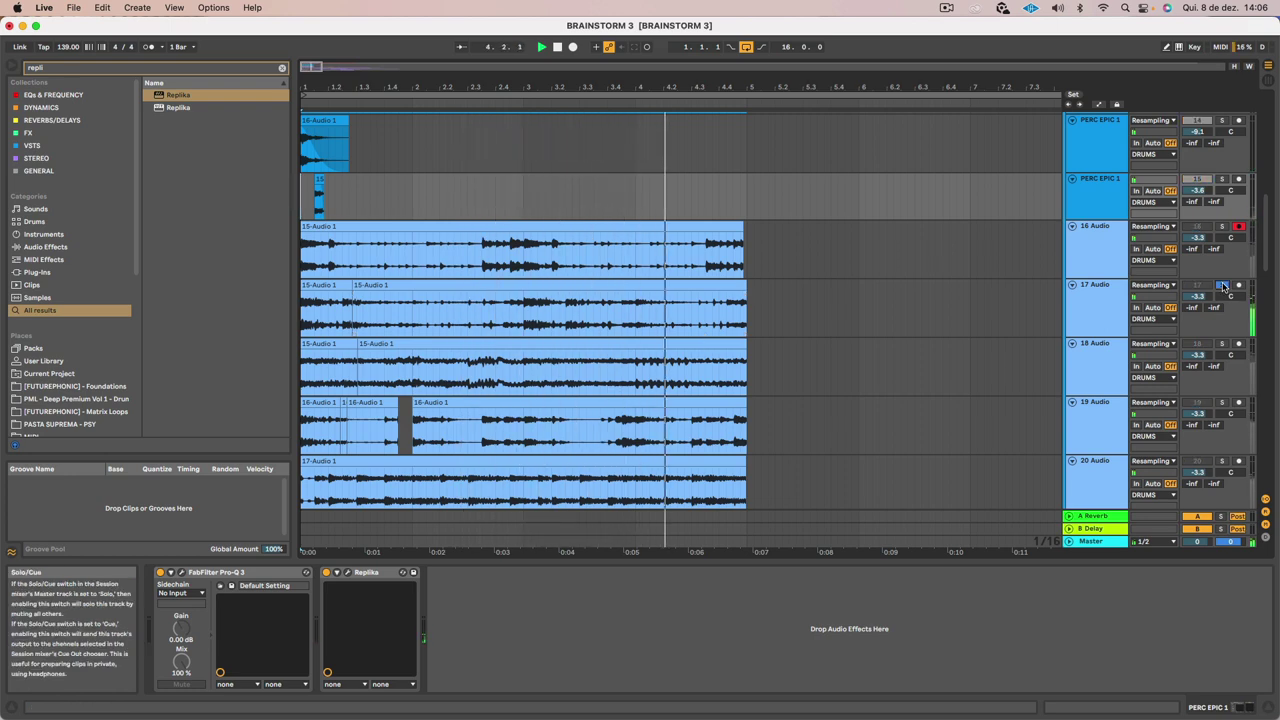
key(space)
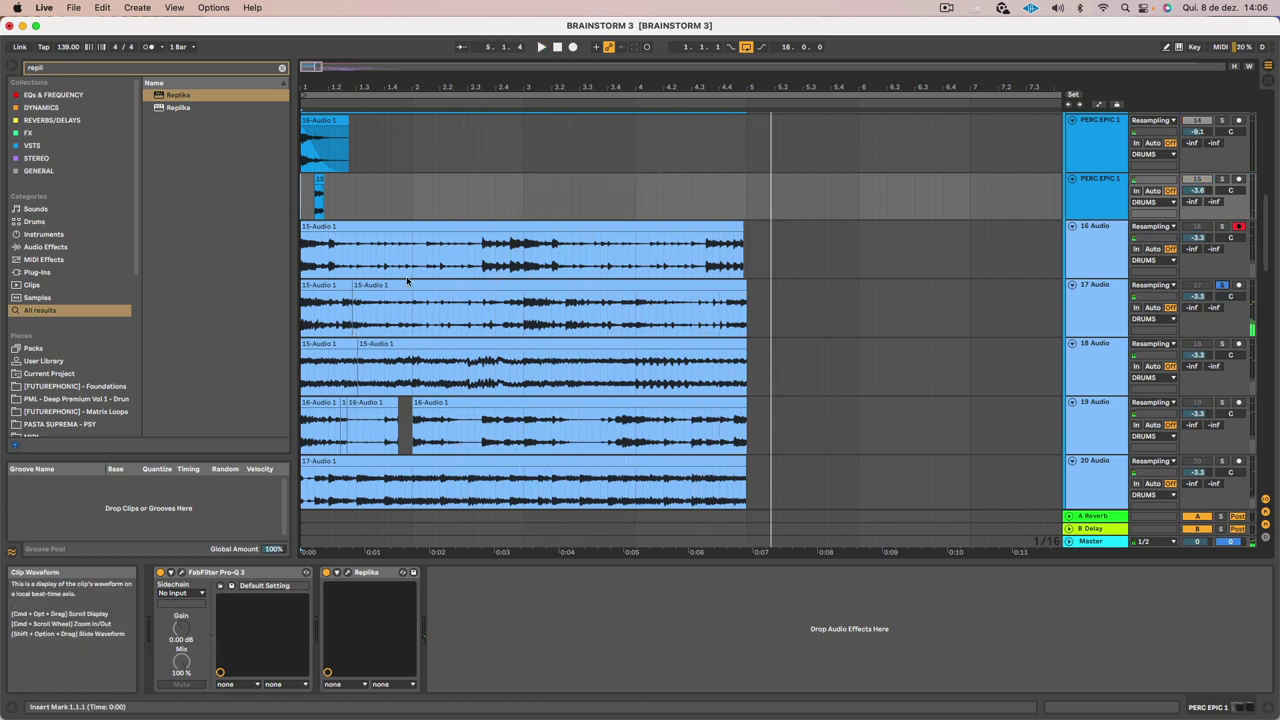
click(1223, 228)
key(space)
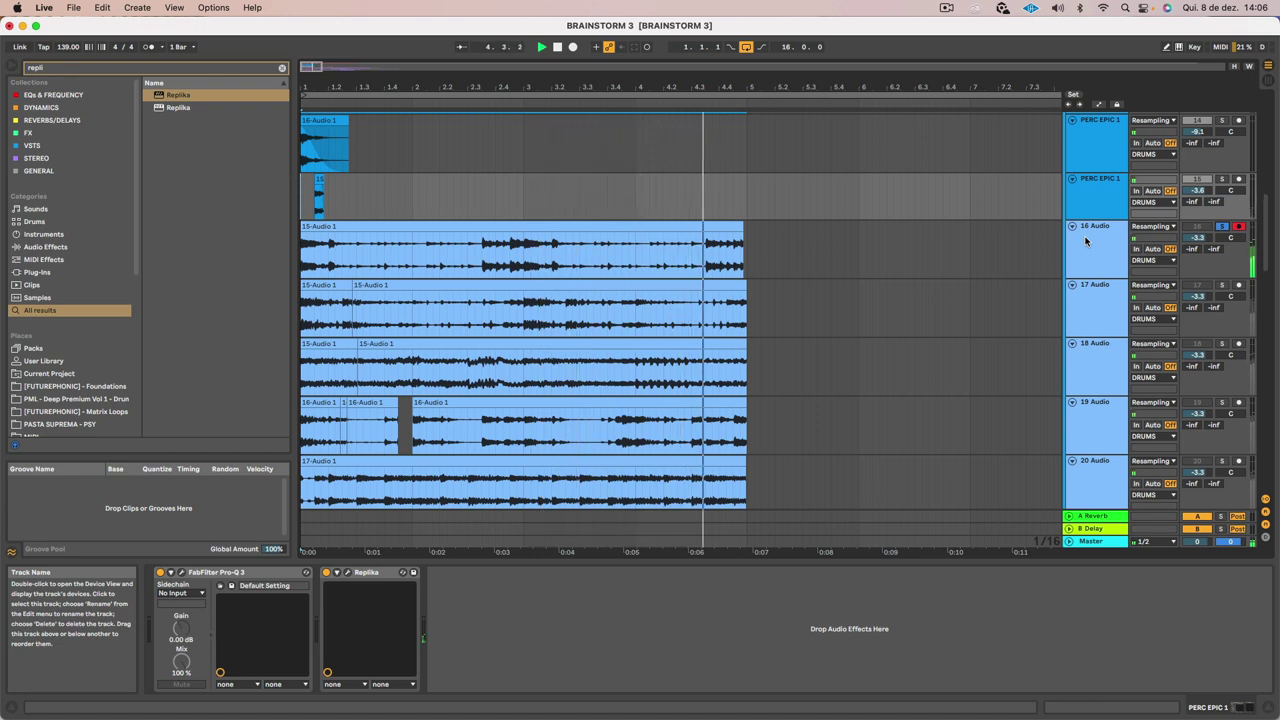
key(space)
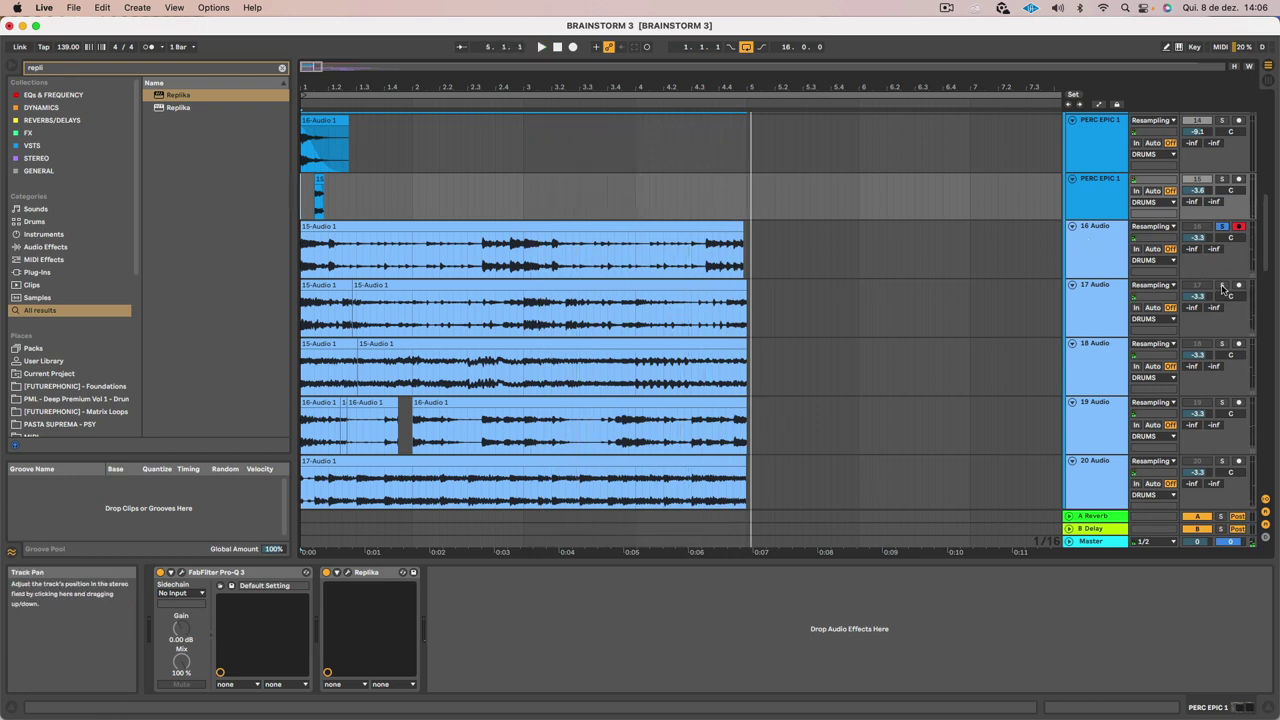
click(1222, 287)
key(space)
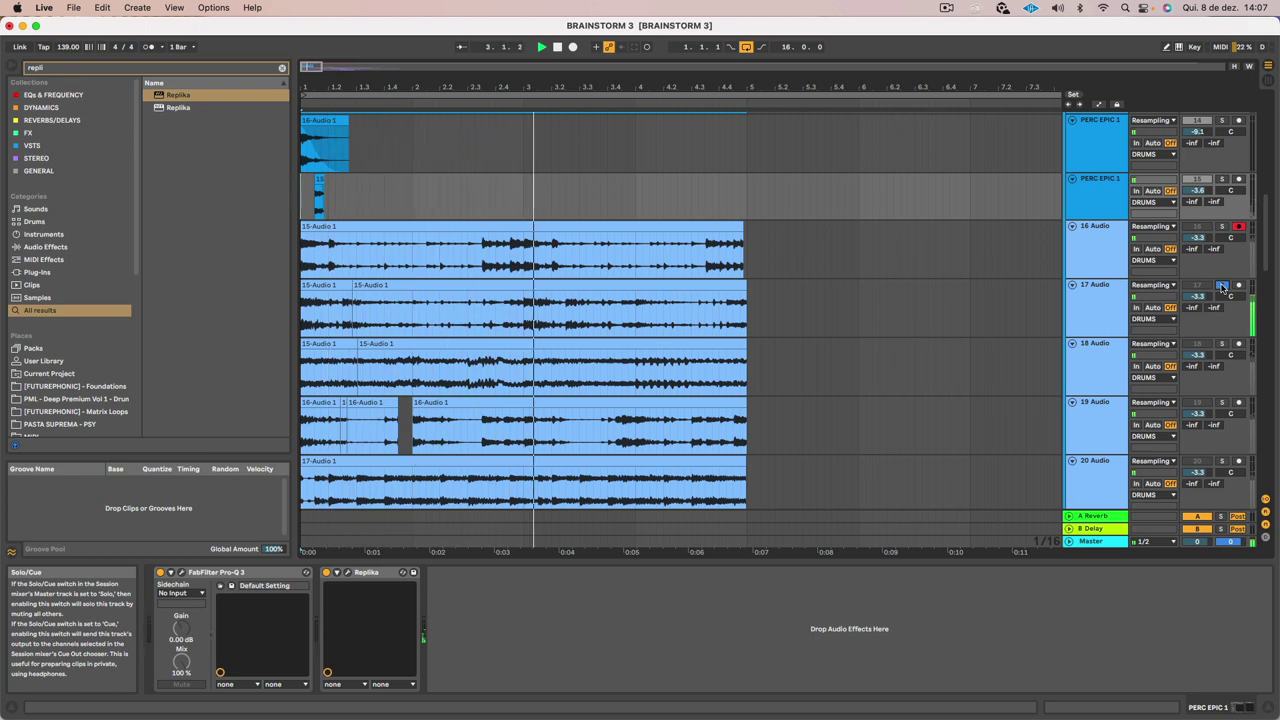
key(space)
Move the 2.1.1 to 3.1.1 section of 17 Audio to bar 5 of PERC EPIC 1 track 15 and duplicate that track
drag(522, 327, 439, 318)
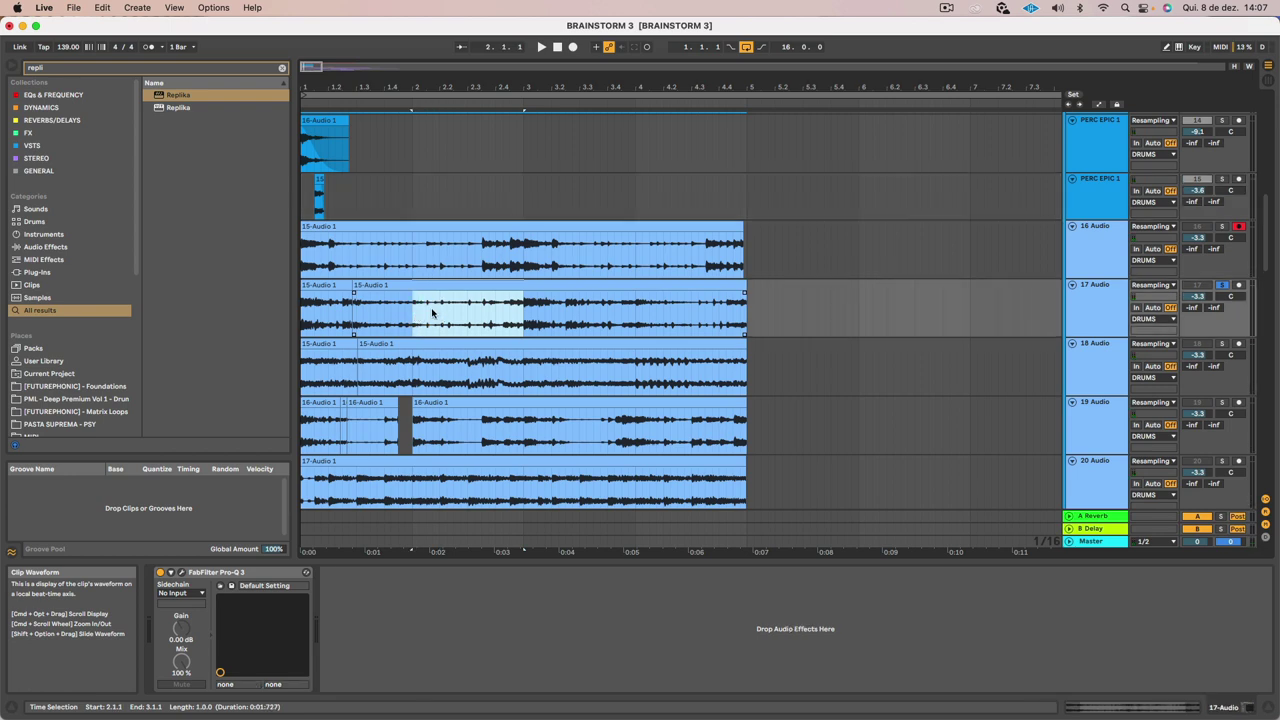
drag(432, 315, 777, 198)
click(1111, 182)
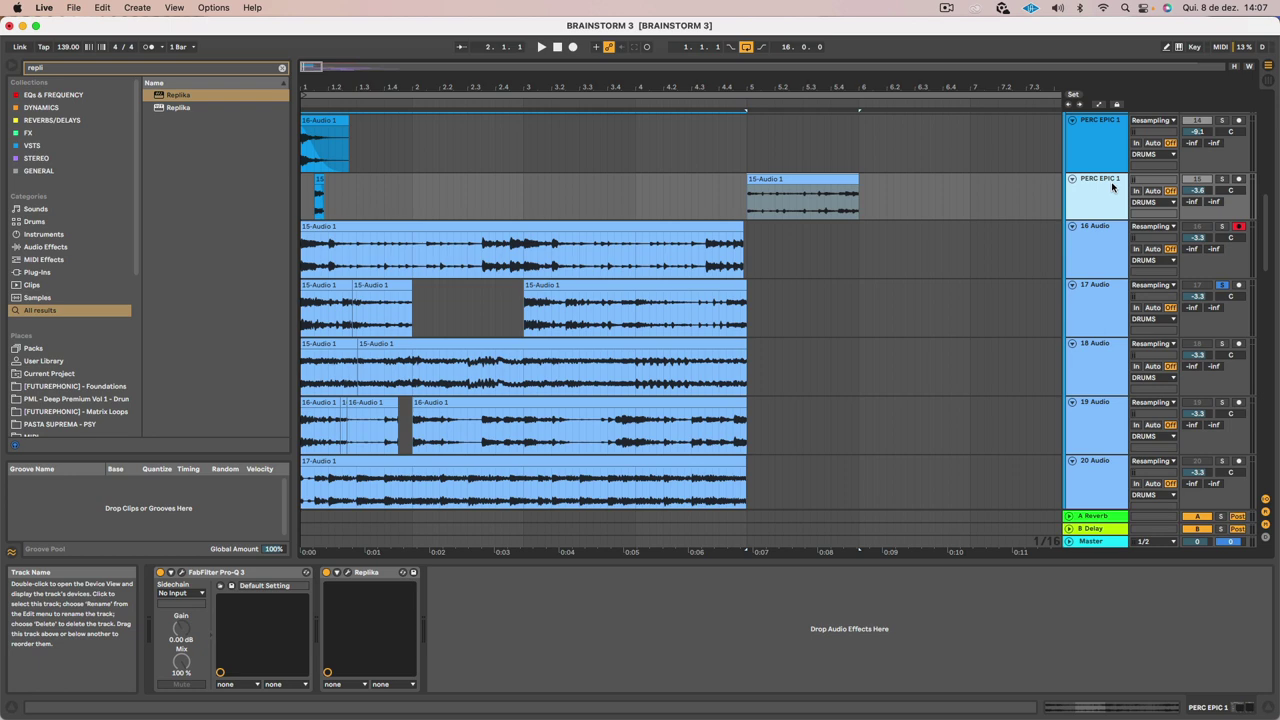
key(cmd+d)
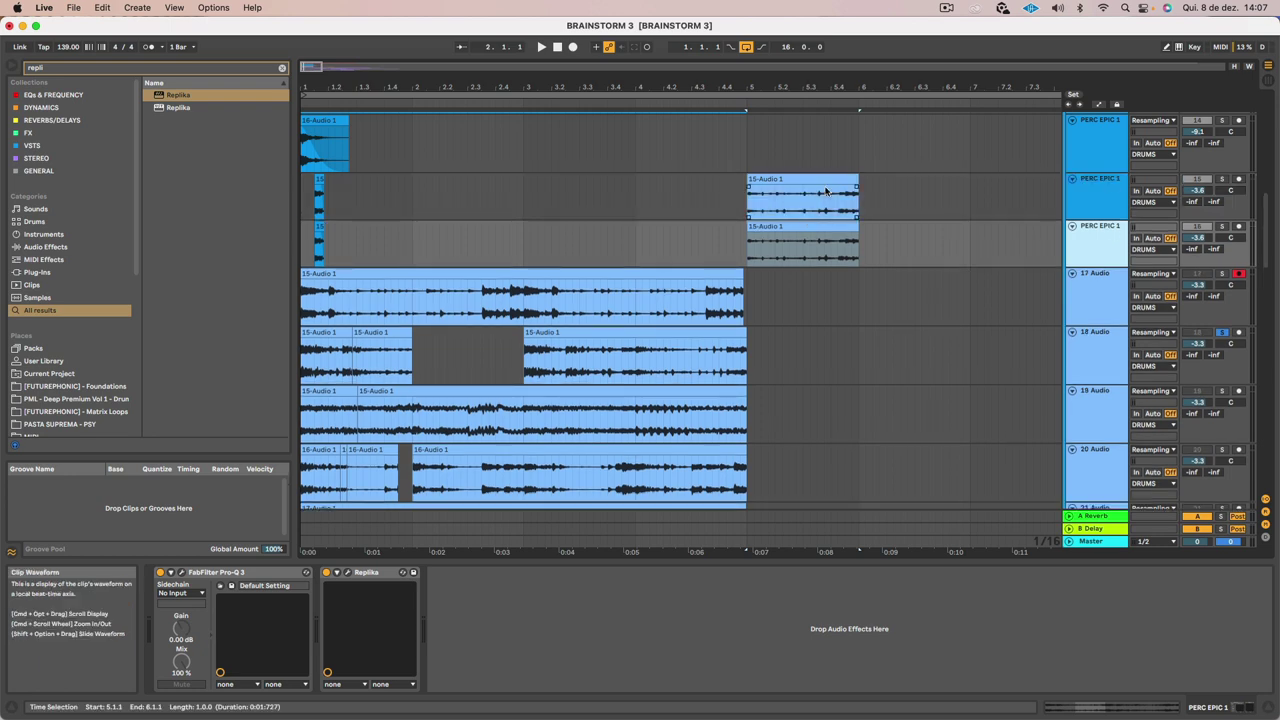
Delete the bar 5 clip from track 15 and the short first-bar hit from the duplicated track 16
click(767, 180)
key(Delete)
drag(377, 230, 265, 238)
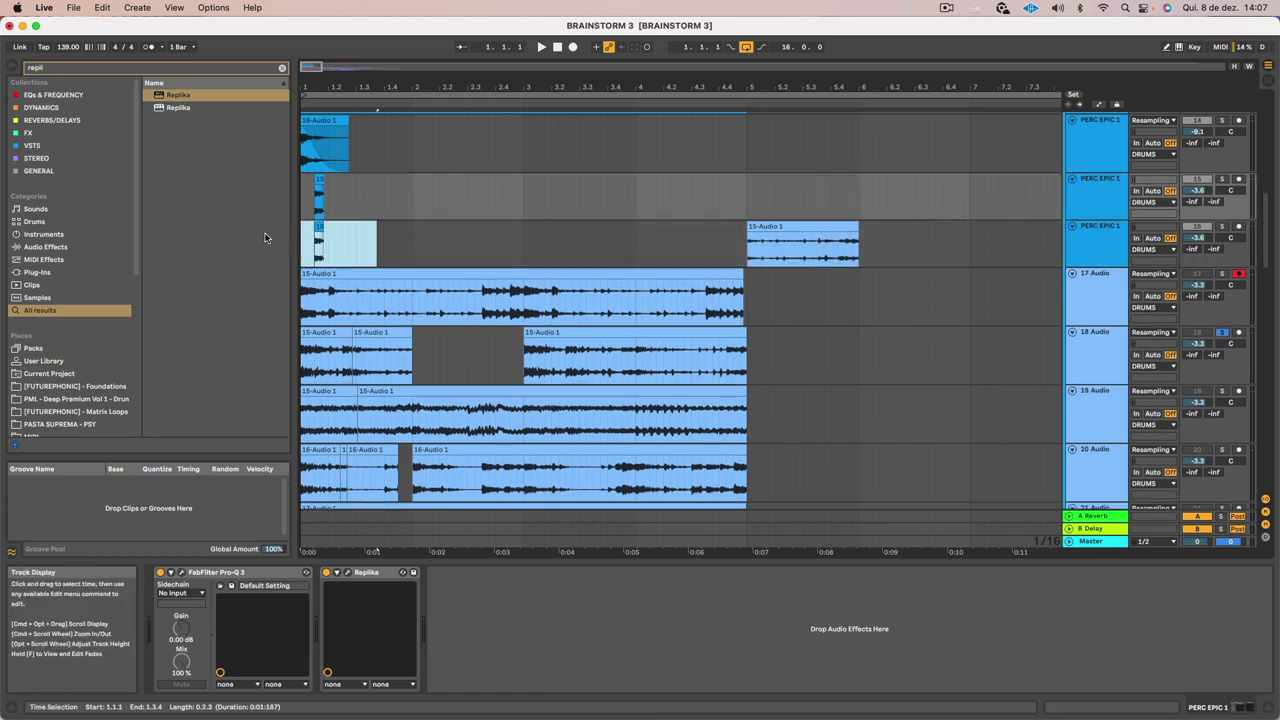
Shift the remaining clip on track 16 one bar later to 6.1.1 and audition it with the solo off
click(792, 226)
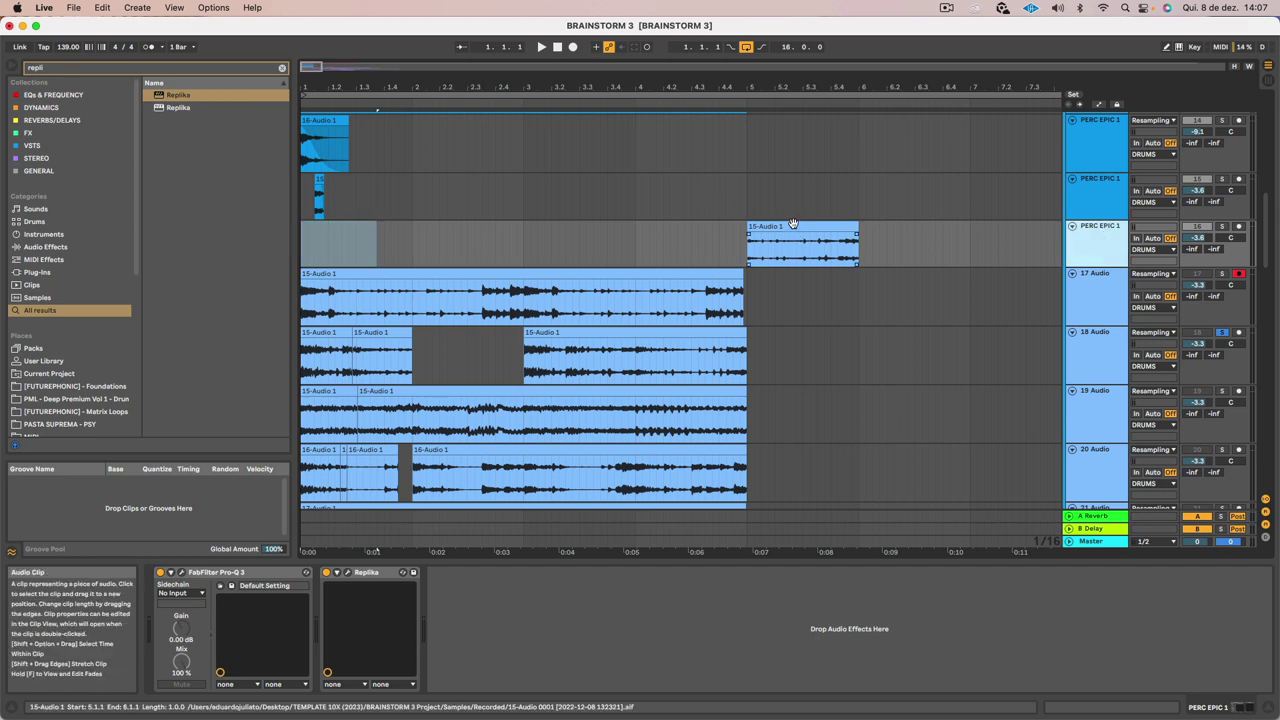
key(cmd+d)
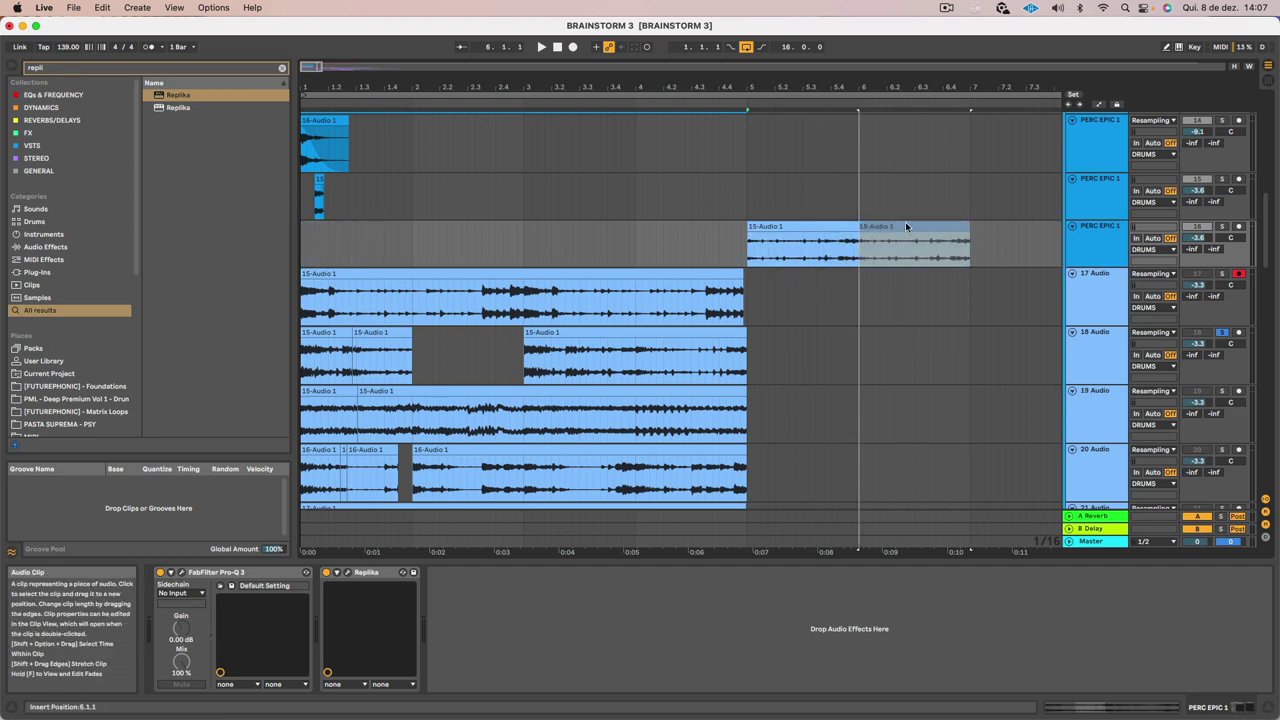
drag(906, 226, 906, 227)
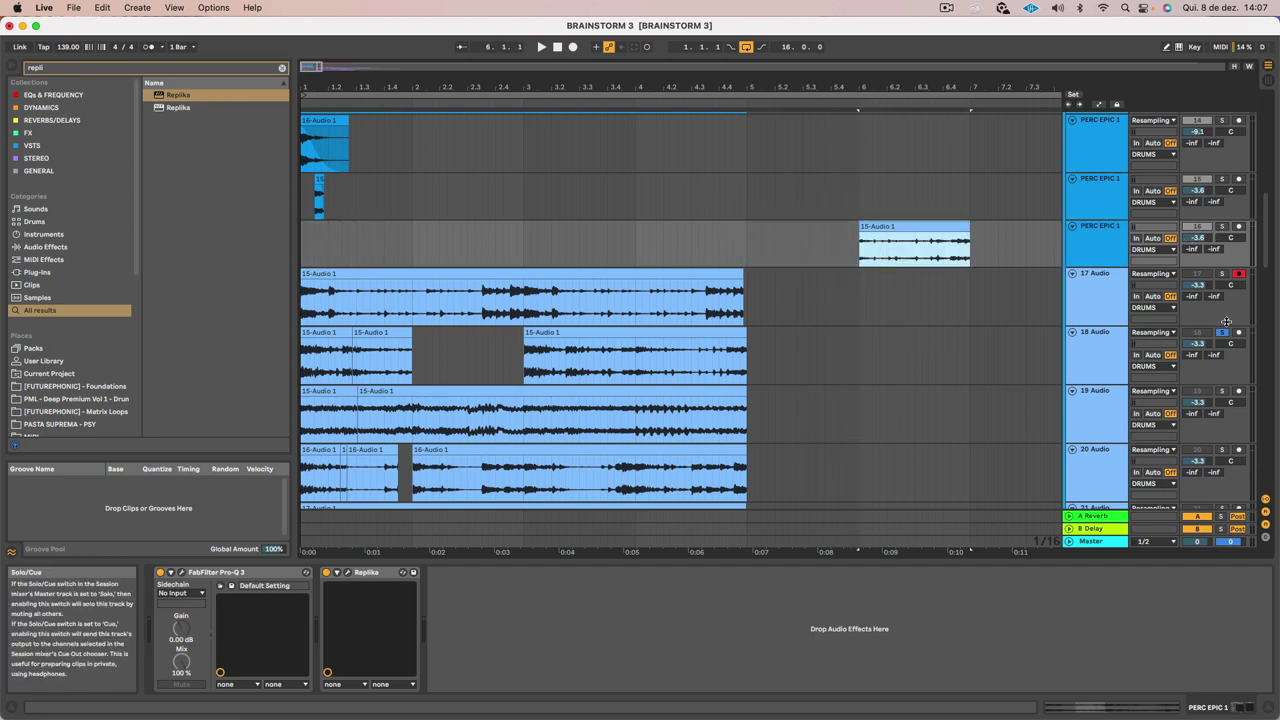
key(space)
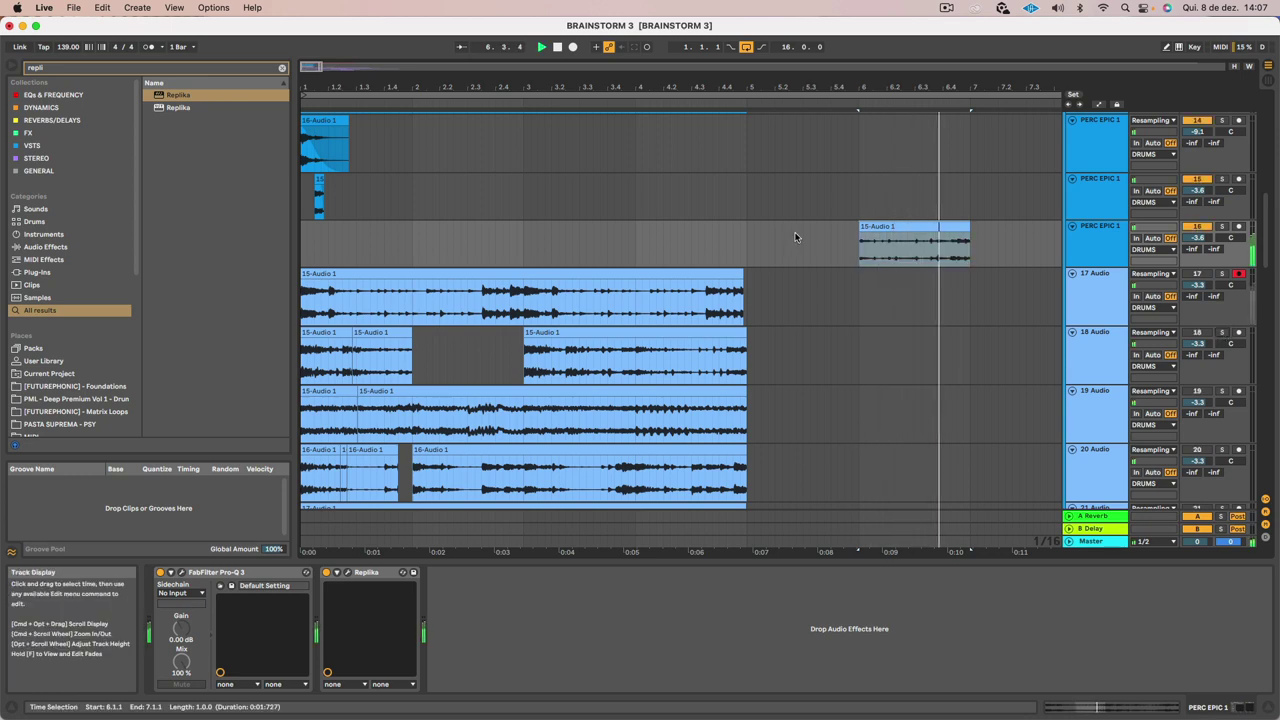
click(907, 227)
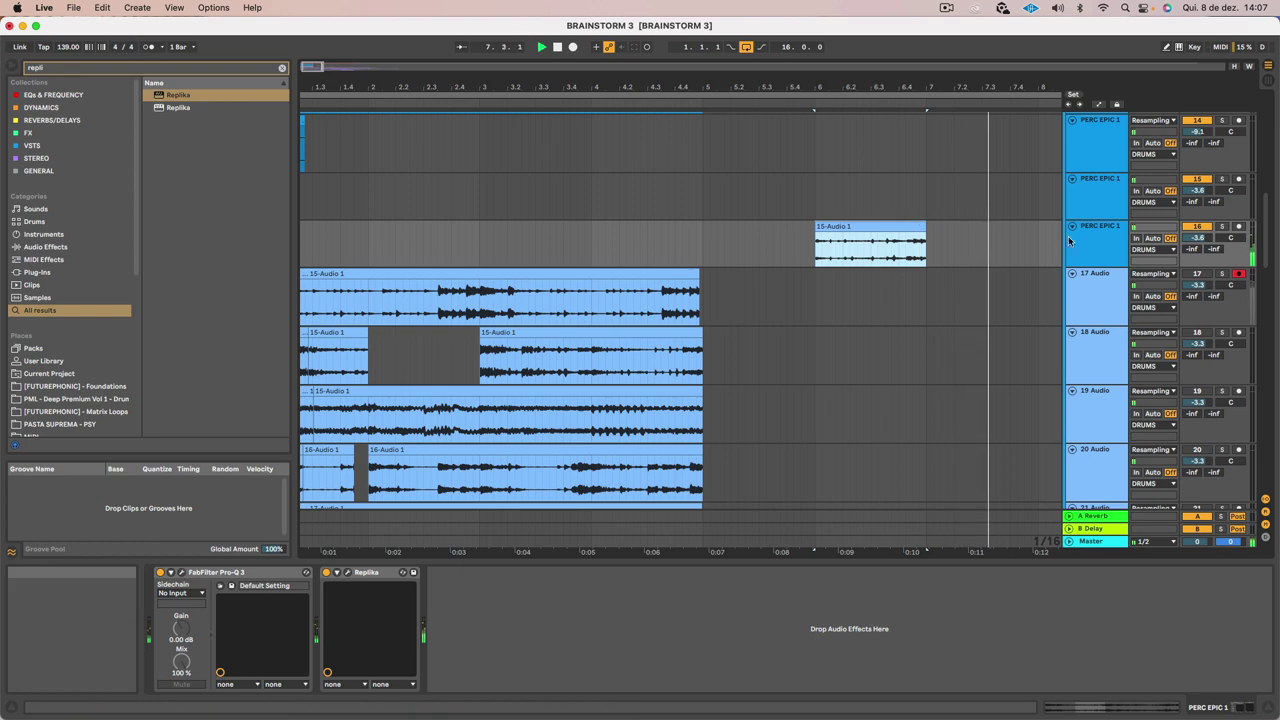
scroll(733, 227, left, 1)
scroll(746, 228, right, 5)
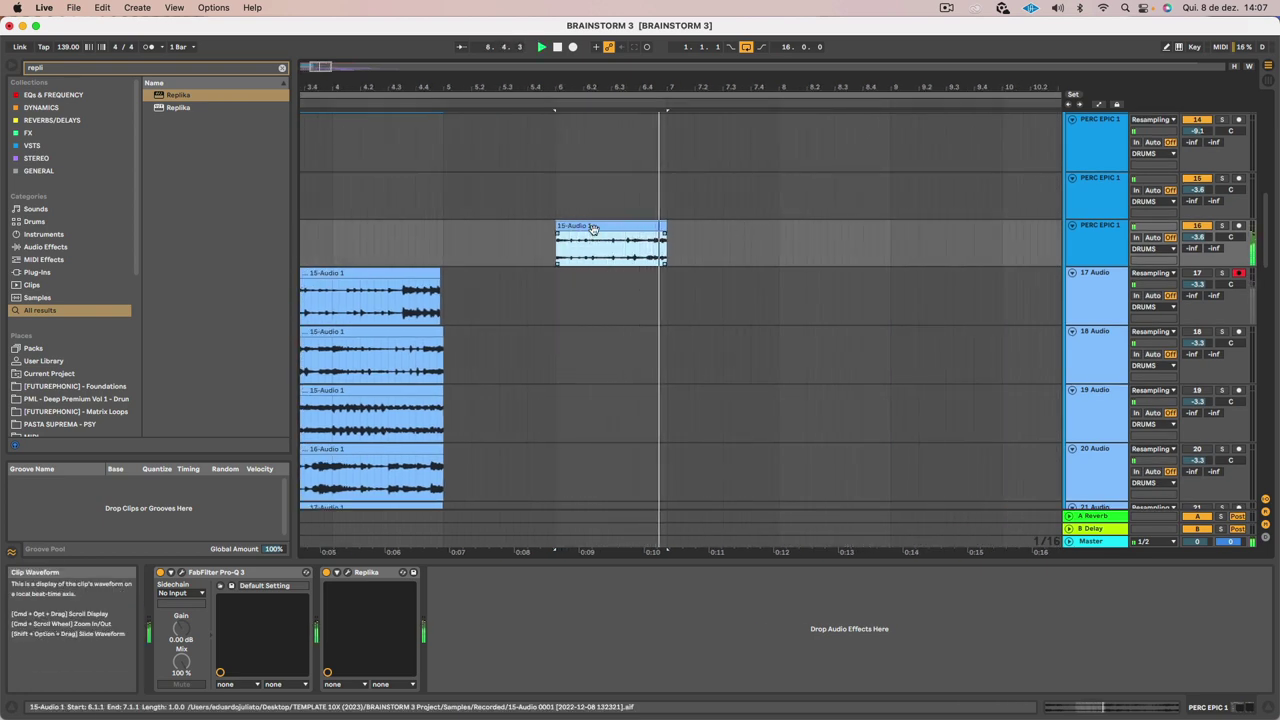
Shorten the track 16 clip to end at 6.3.1, add a fade-in and fade-out, and replay it
drag(657, 222, 611, 224)
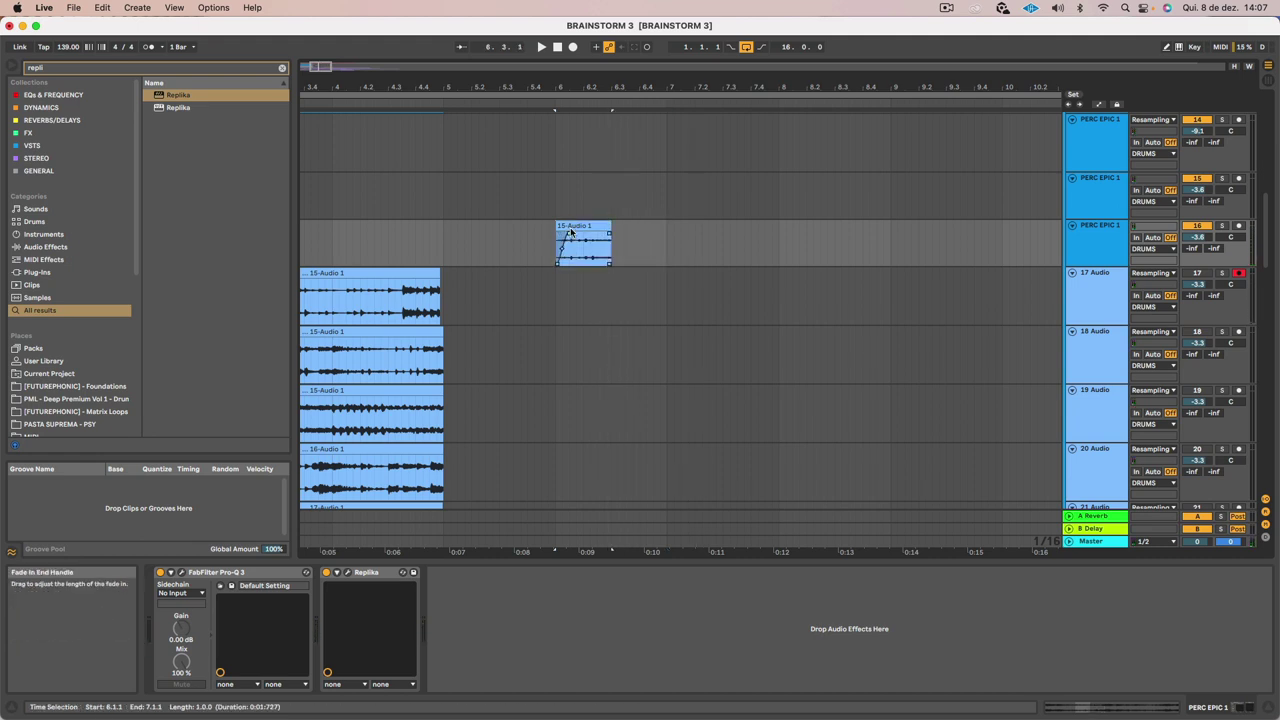
click(570, 228)
key(space)
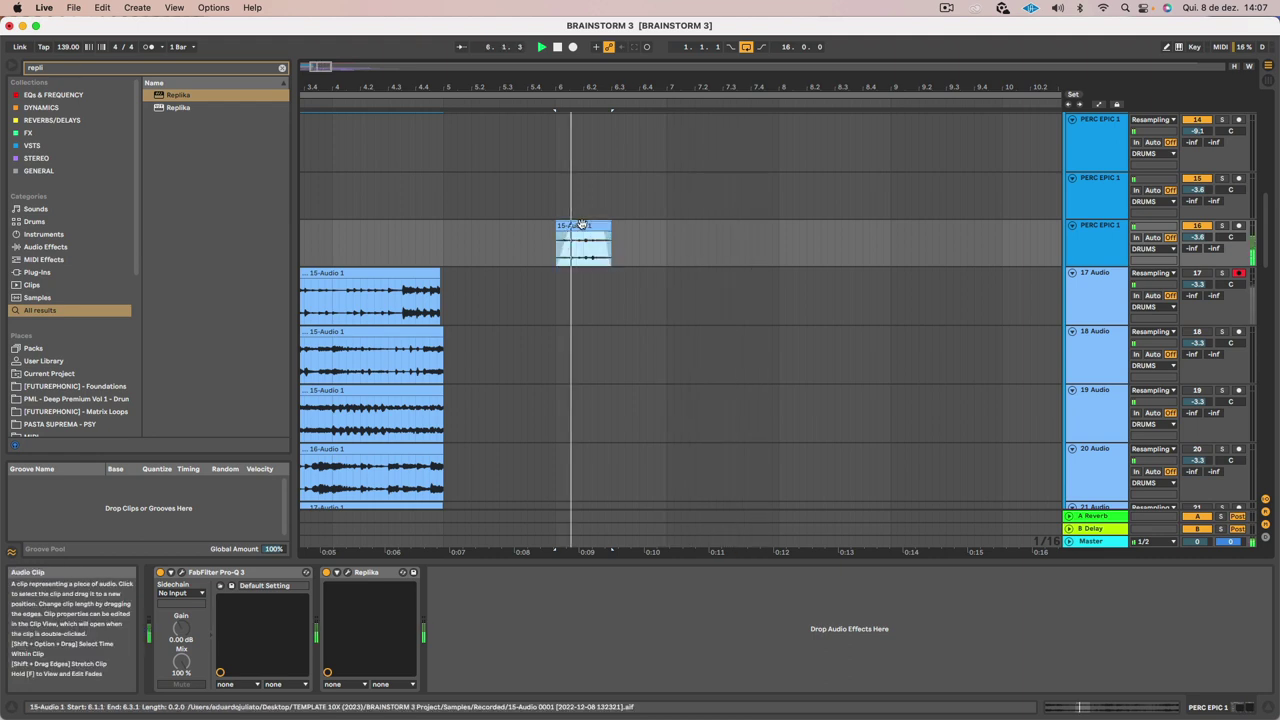
scroll(590, 230, left, 6)
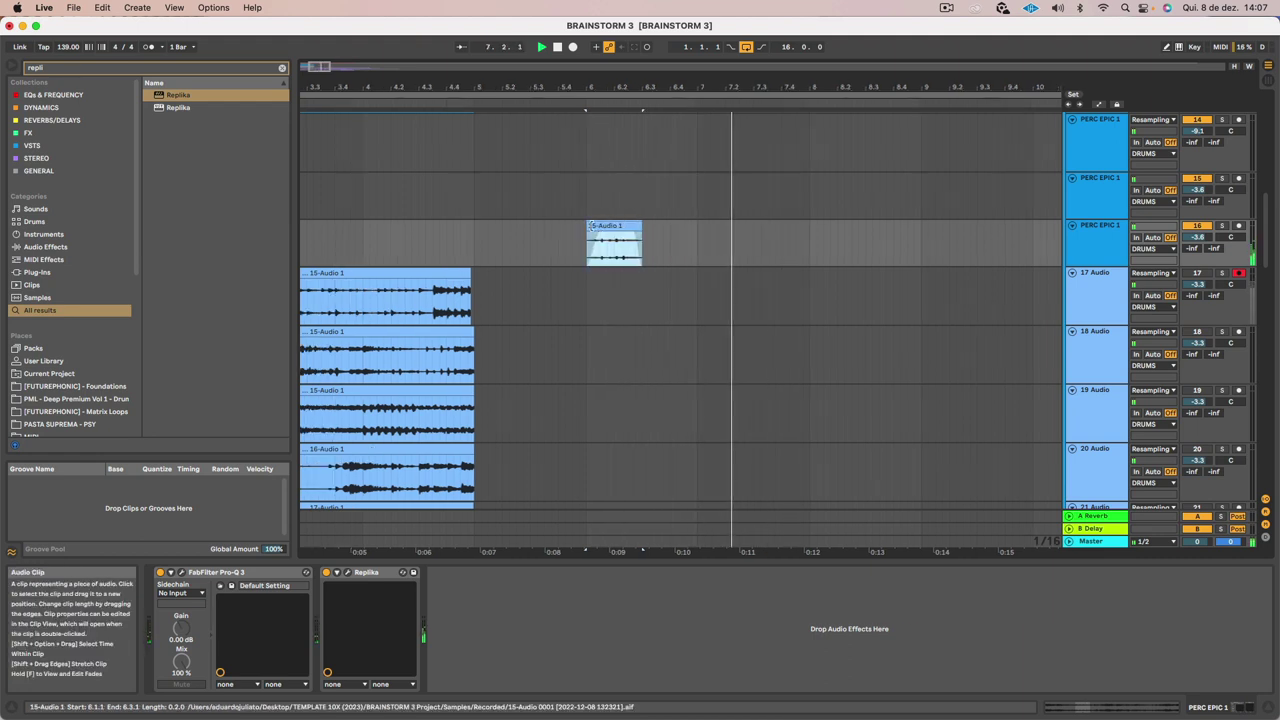
Move a short hit from bar 2 of 22 Audio to PERC EPIC 1 track 16 at 6.4.3
scroll(675, 420, down, 3)
scroll(676, 426, down, 4)
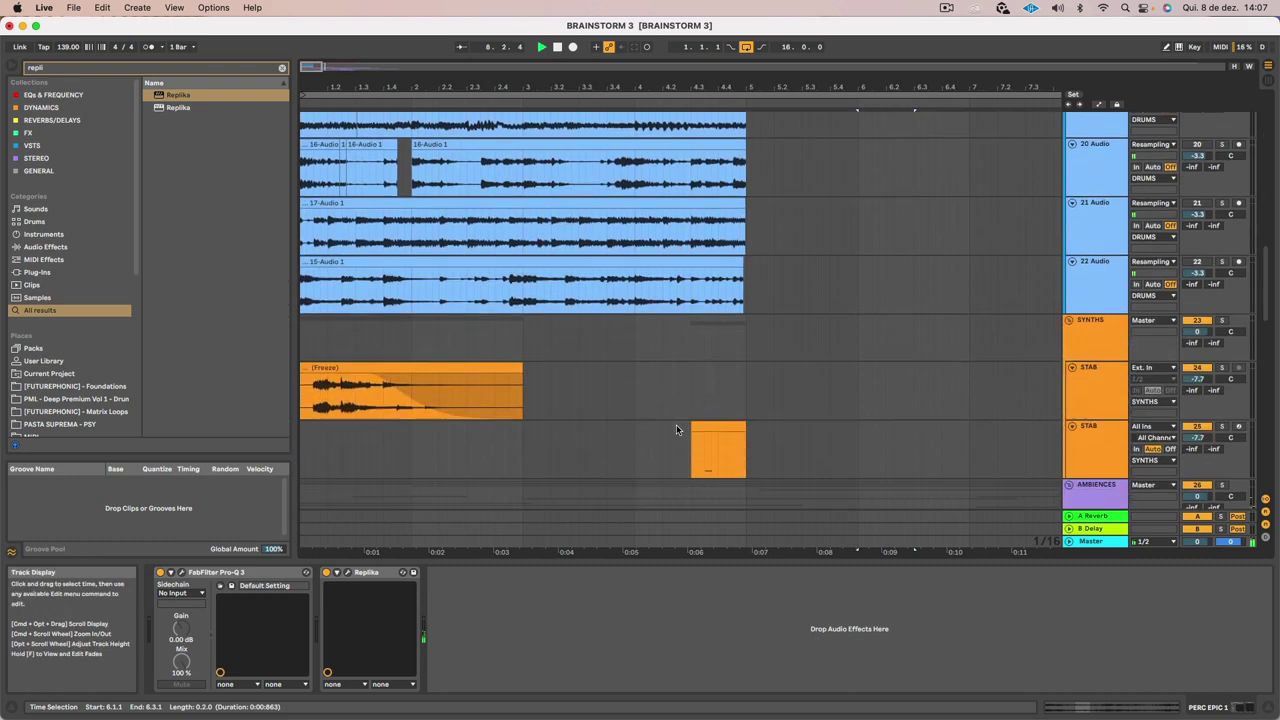
scroll(675, 418, up, 2)
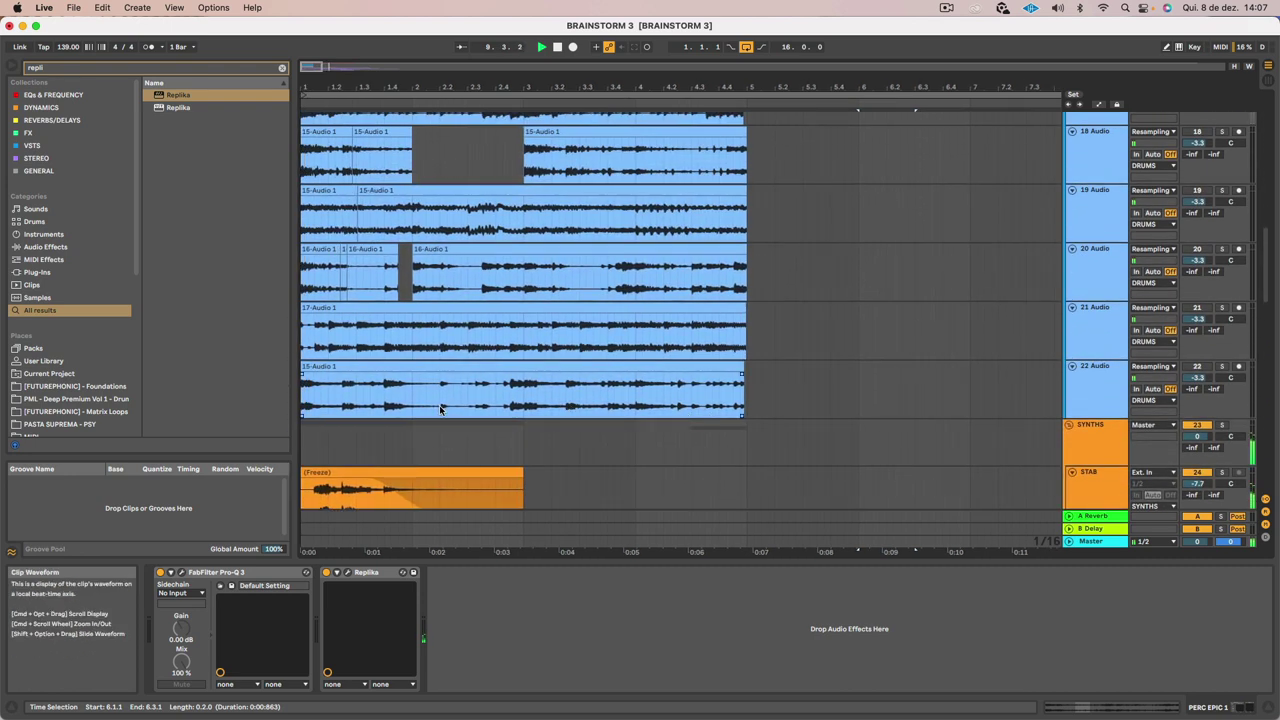
key(space)
drag(455, 408, 824, 147)
scroll(813, 279, up, 4)
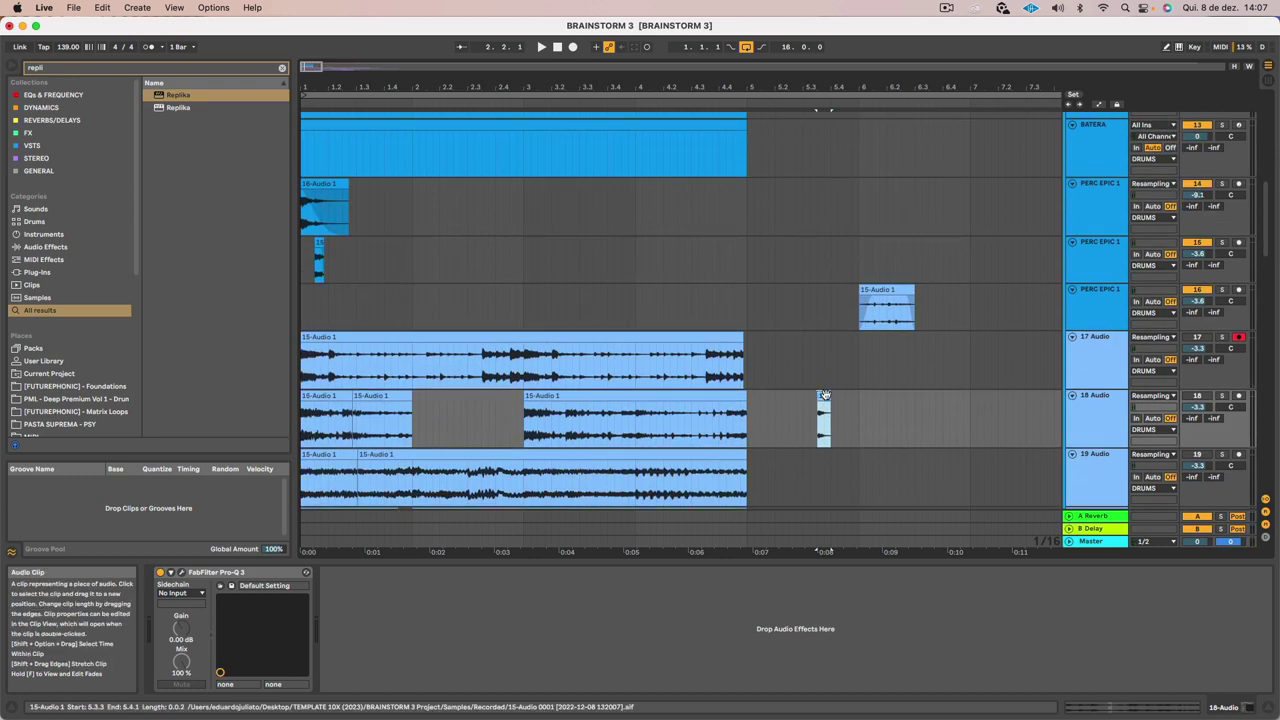
drag(830, 413, 966, 300)
Duplicate track 16, keeping only the faded clip on the original and only the short hit on the copy
click(1094, 300)
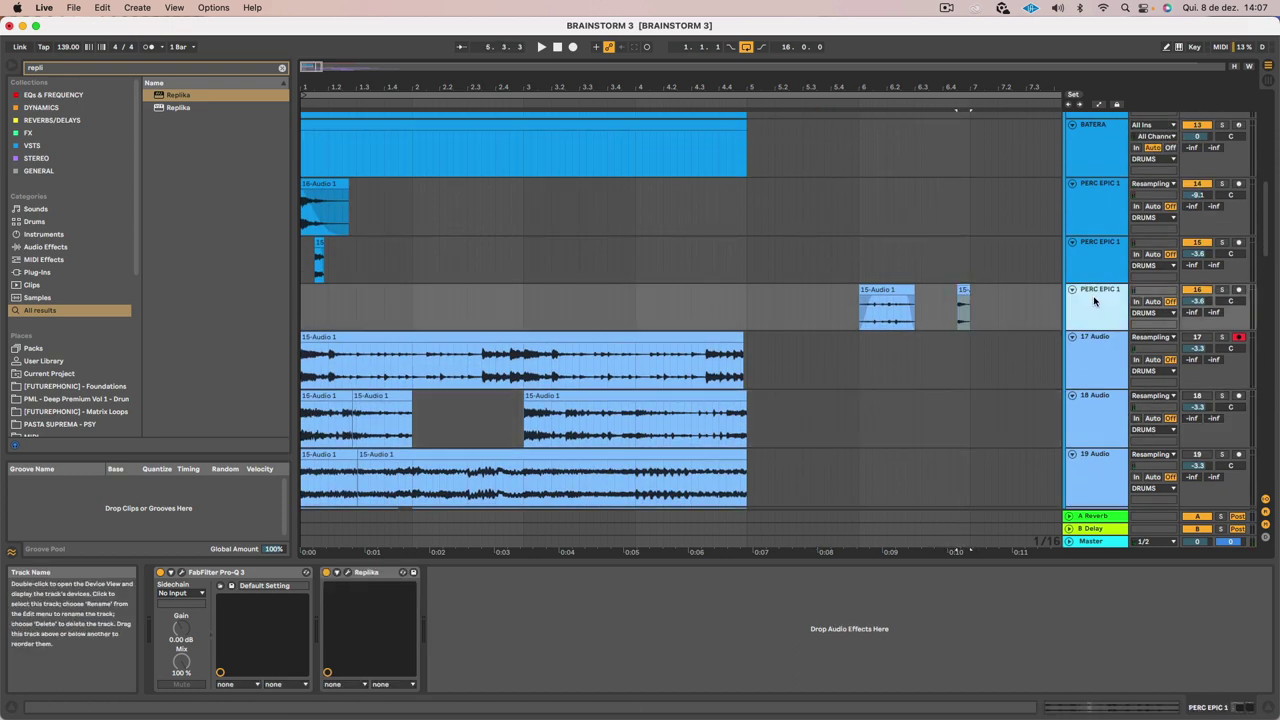
key(super+d)
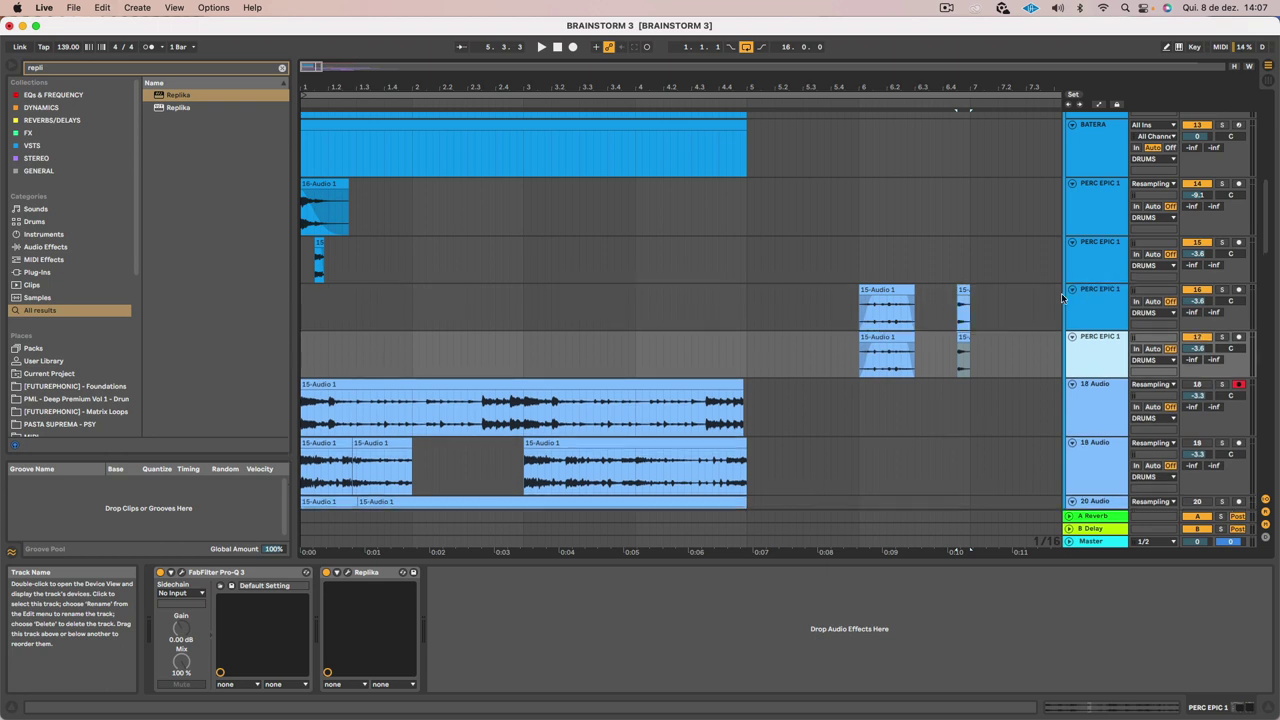
click(961, 331)
drag(961, 336, 963, 352)
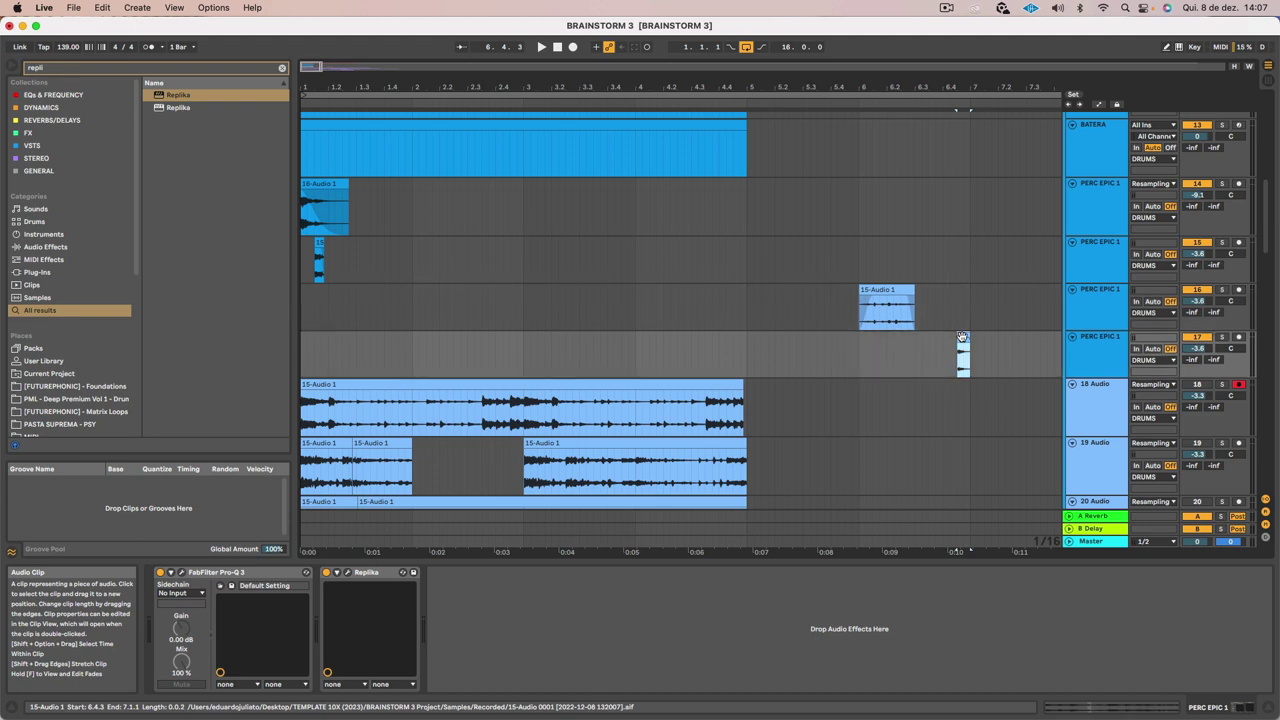
Audition the short hit on track 17 and deactivate that track's Replika delay
key(space)
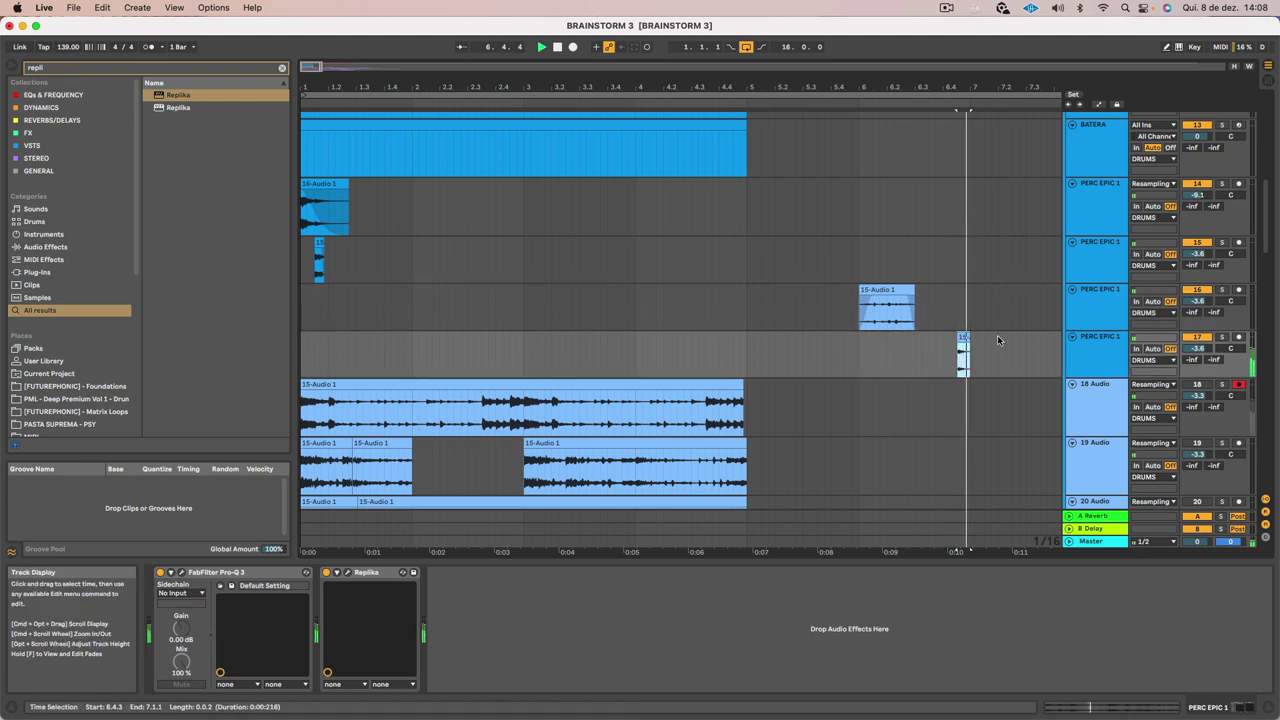
click(922, 347)
key(space)
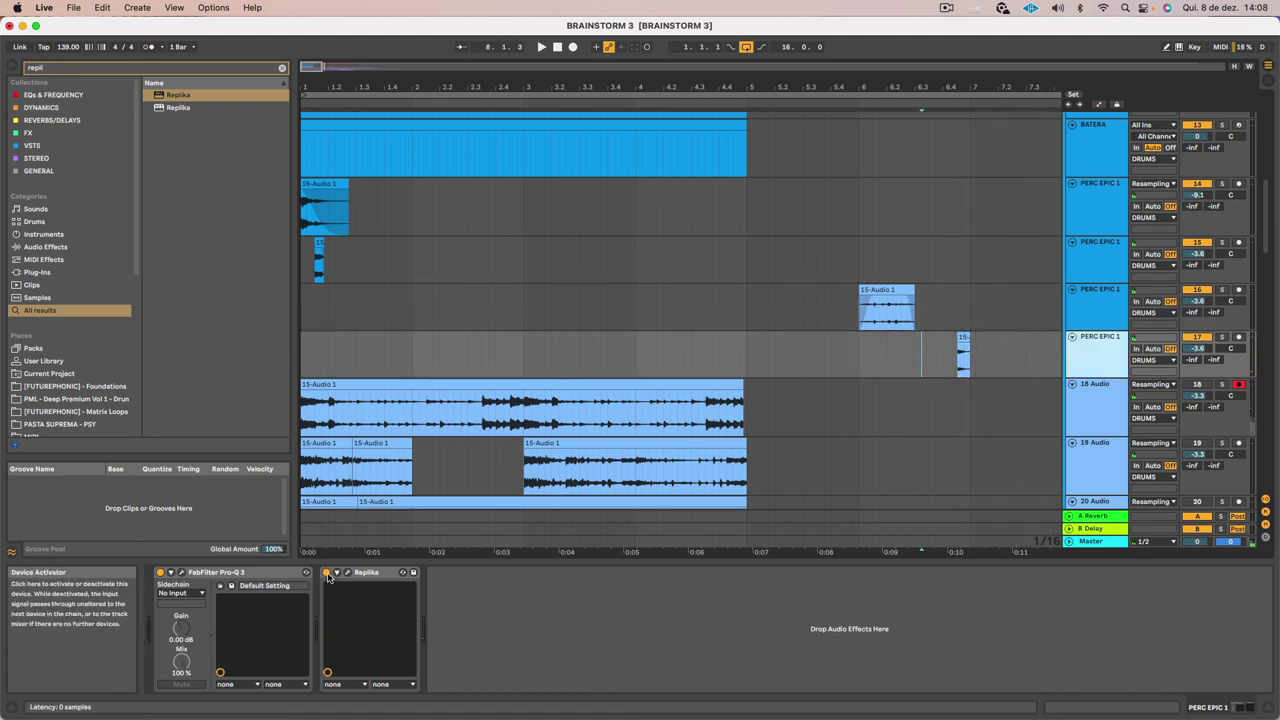
click(960, 337)
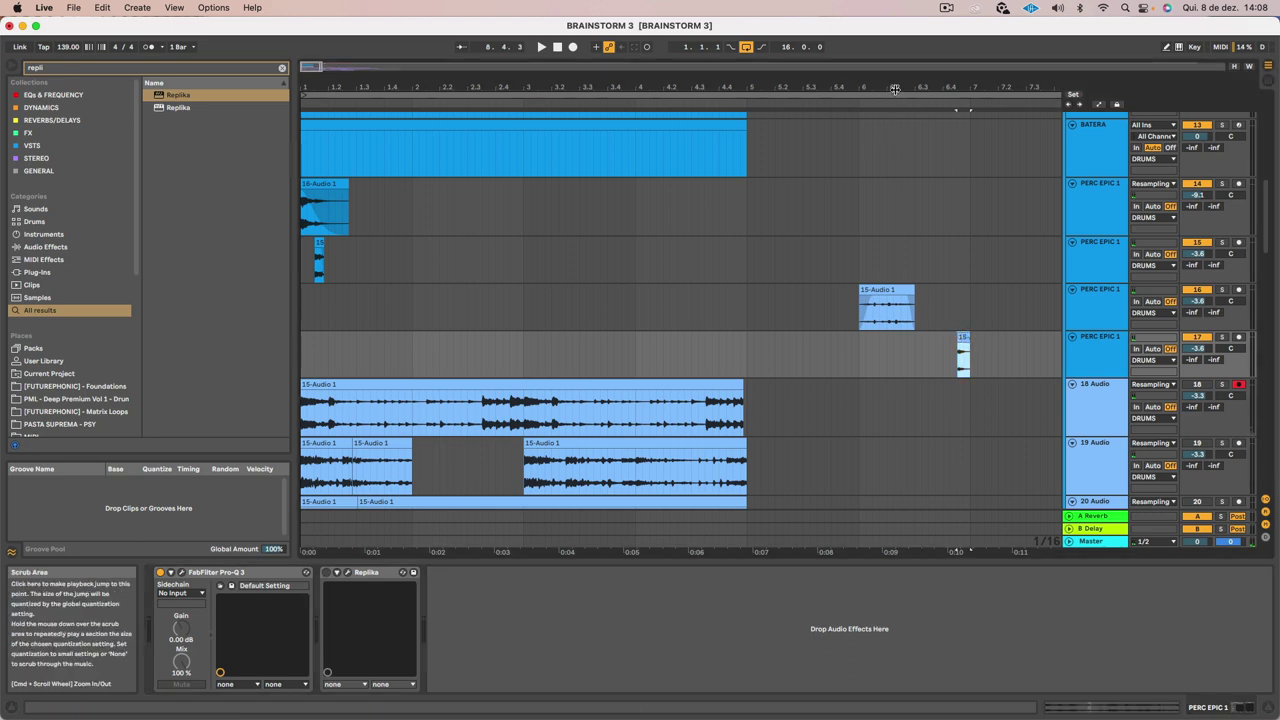
Reverse the short hit on track 17 and play it back from 6.4.1
drag(900, 87, 900, 150)
scroll(890, 338, right, 4)
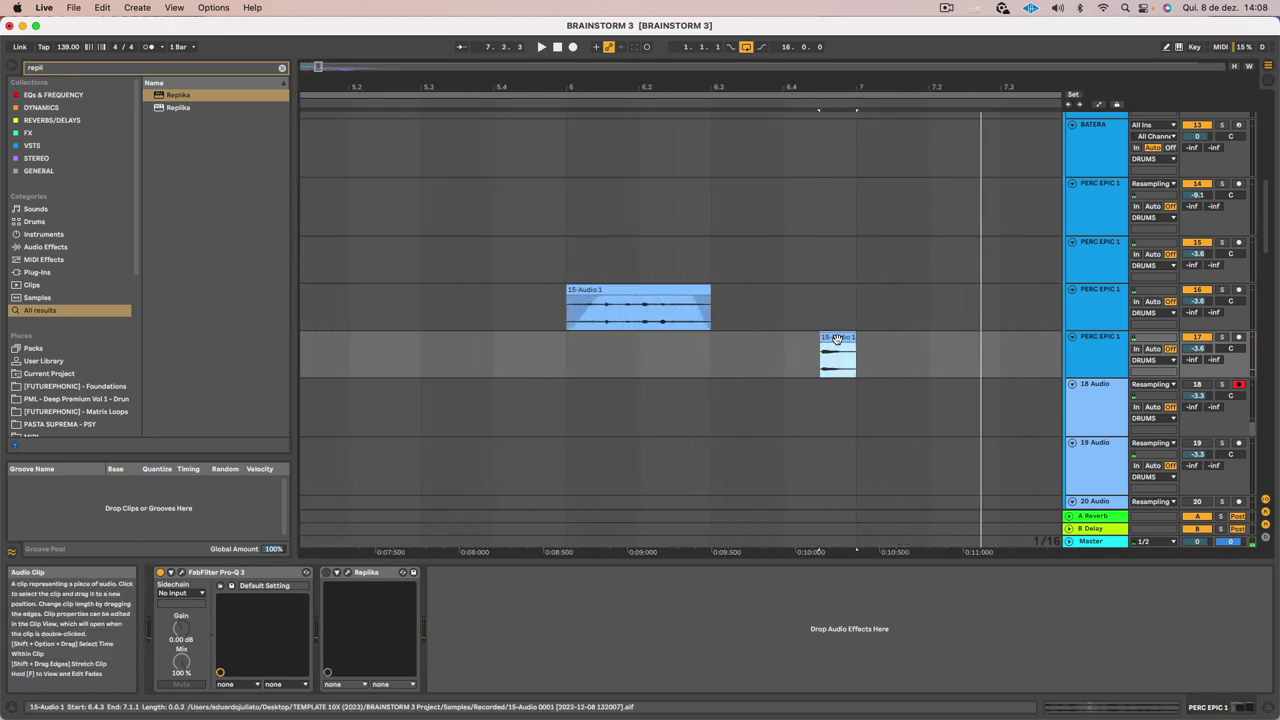
click(788, 354)
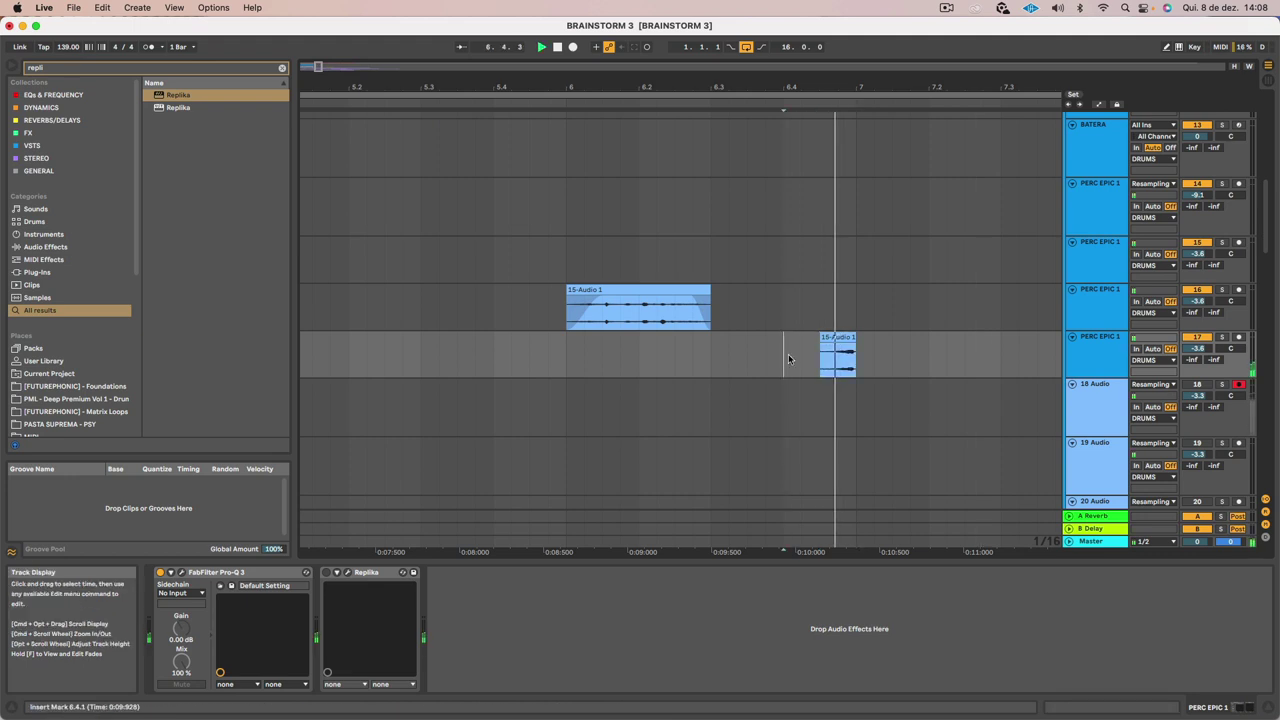
key(space)
Trim the reversed hit on track 17 to about 0.2 s, align its end with 7.1.1, and replay it
click(837, 339)
drag(831, 80, 831, 160)
drag(1006, 339, 983, 339)
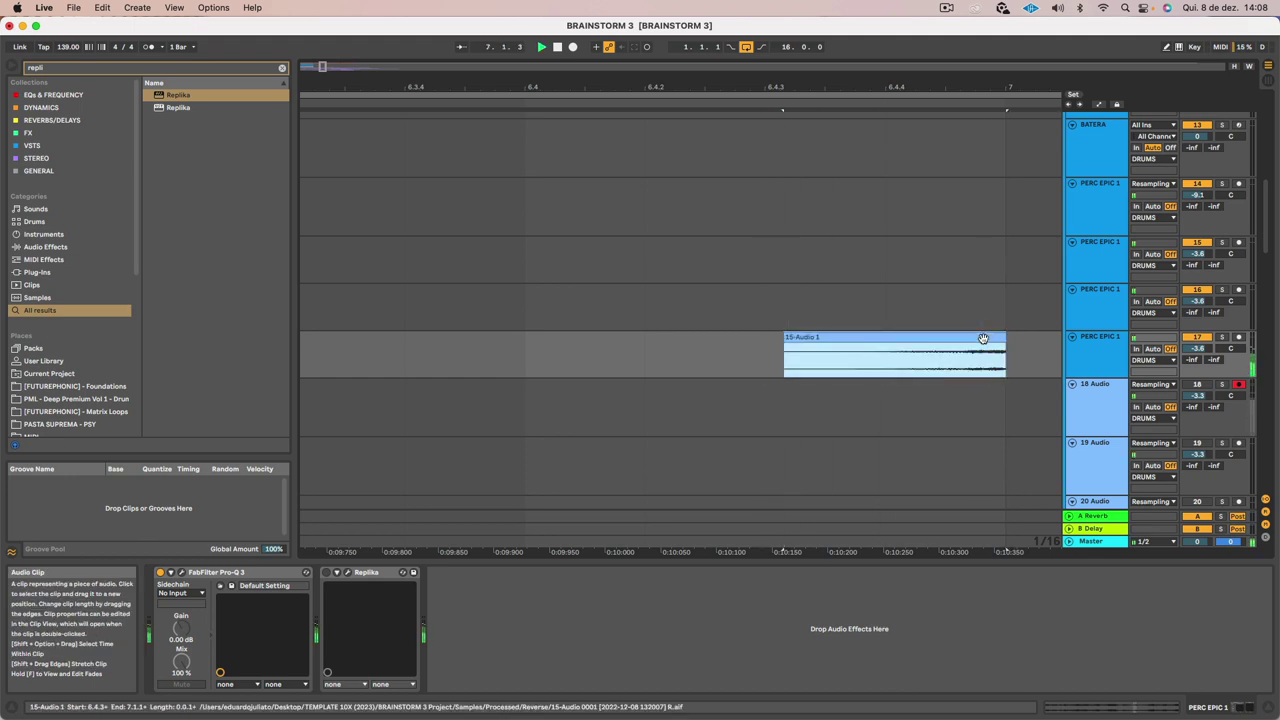
key(space)
drag(790, 87, 875, 42)
scroll(862, 352, left, 5)
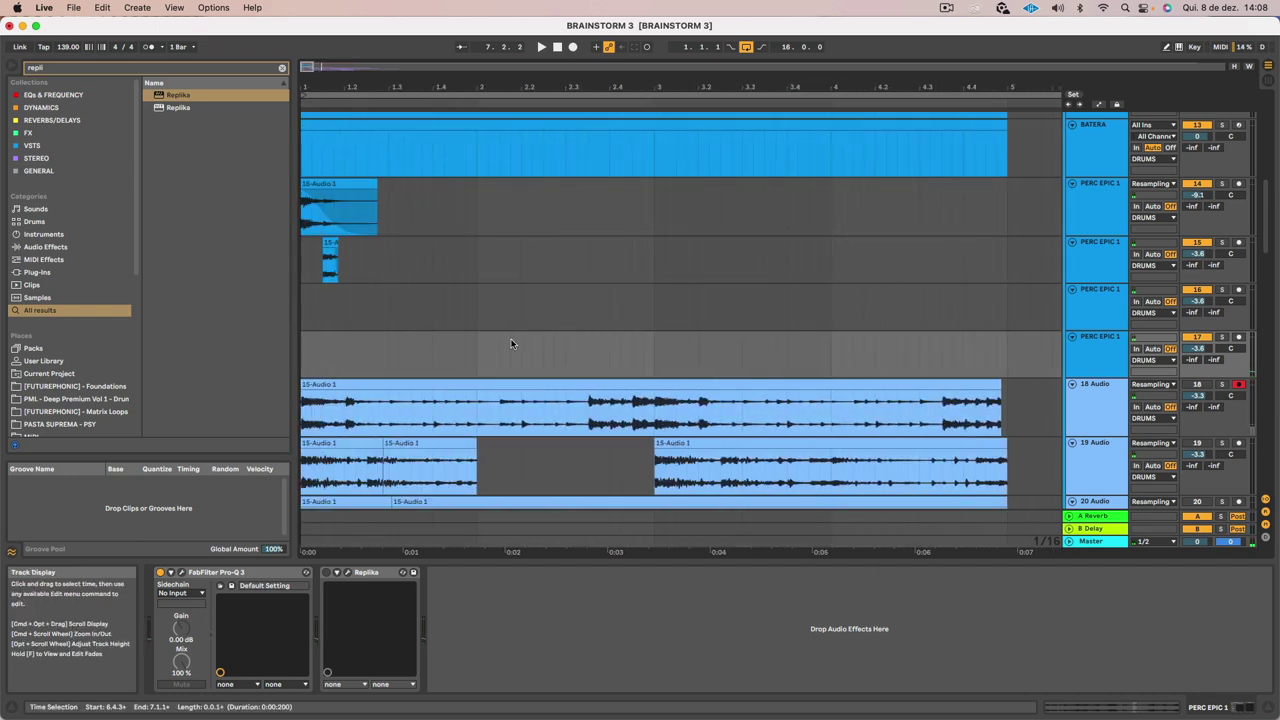
Play from the track 17 area and lengthen the fade-in of the track 16 clip starting at 6.1.1
click(511, 343)
key(space)
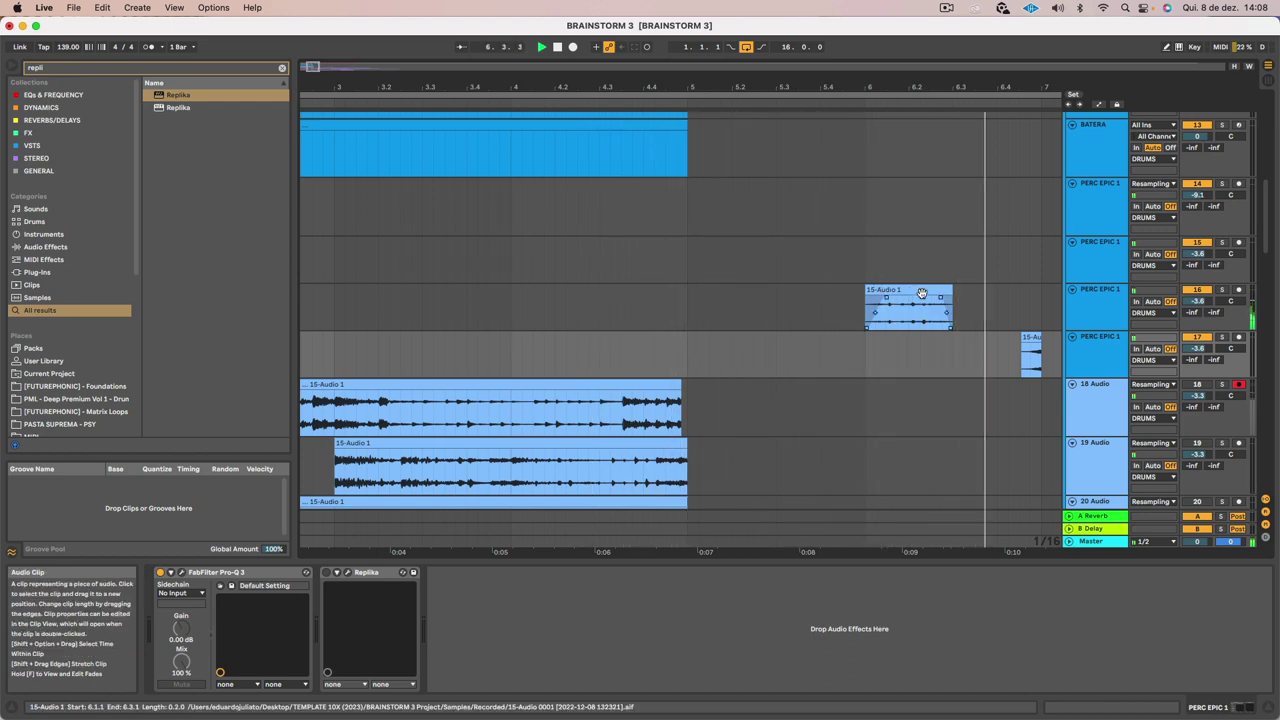
drag(882, 298, 908, 299)
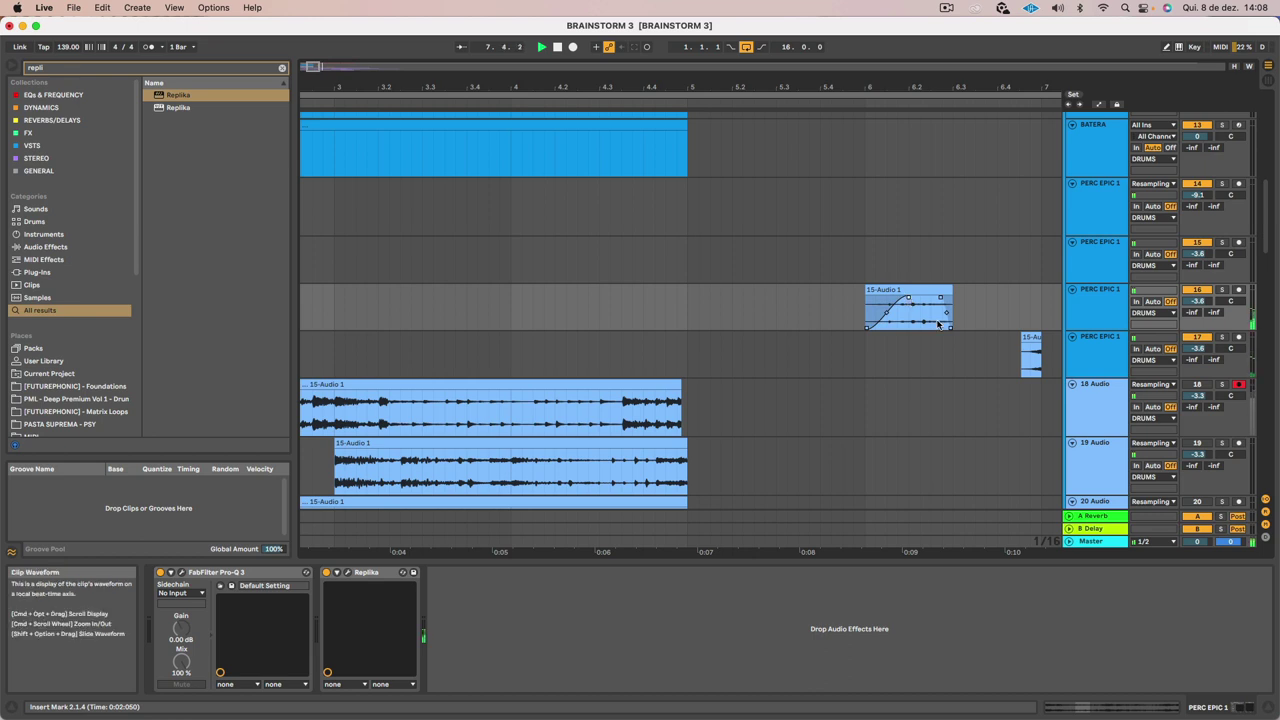
Audition the reversed hit at positions further along track 17 and delete it
click(655, 339)
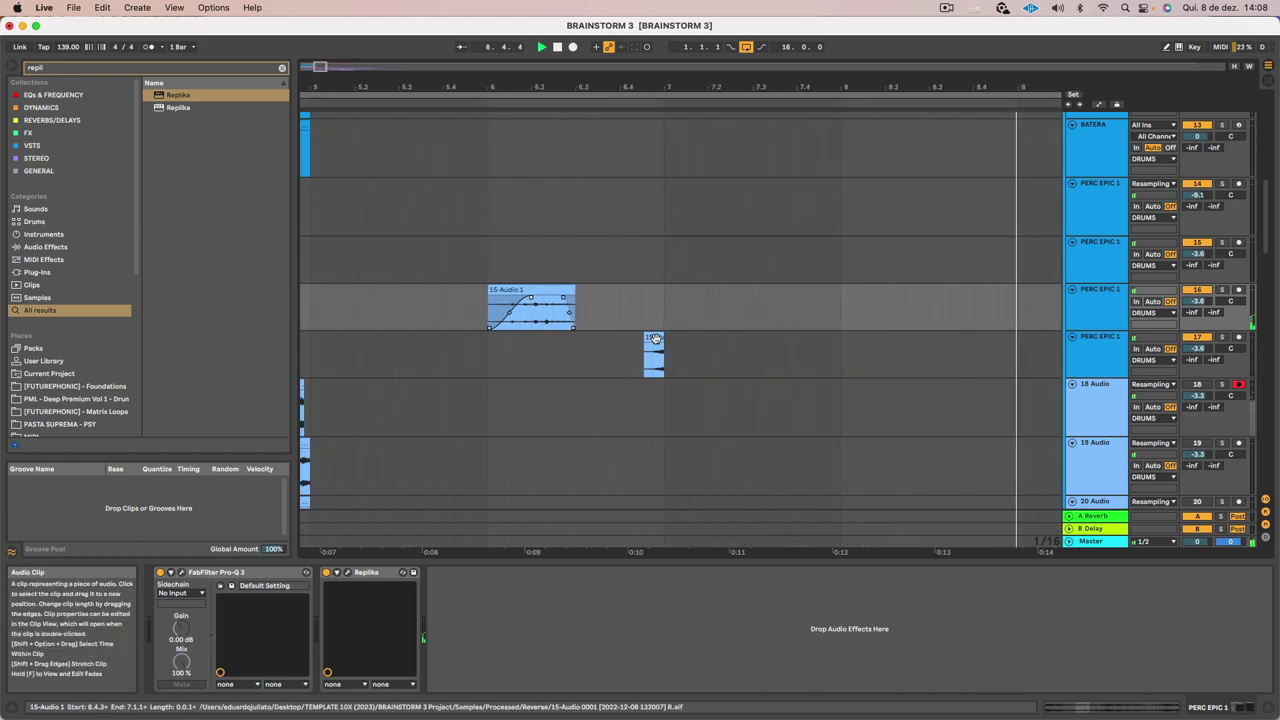
drag(655, 339, 921, 341)
click(828, 349)
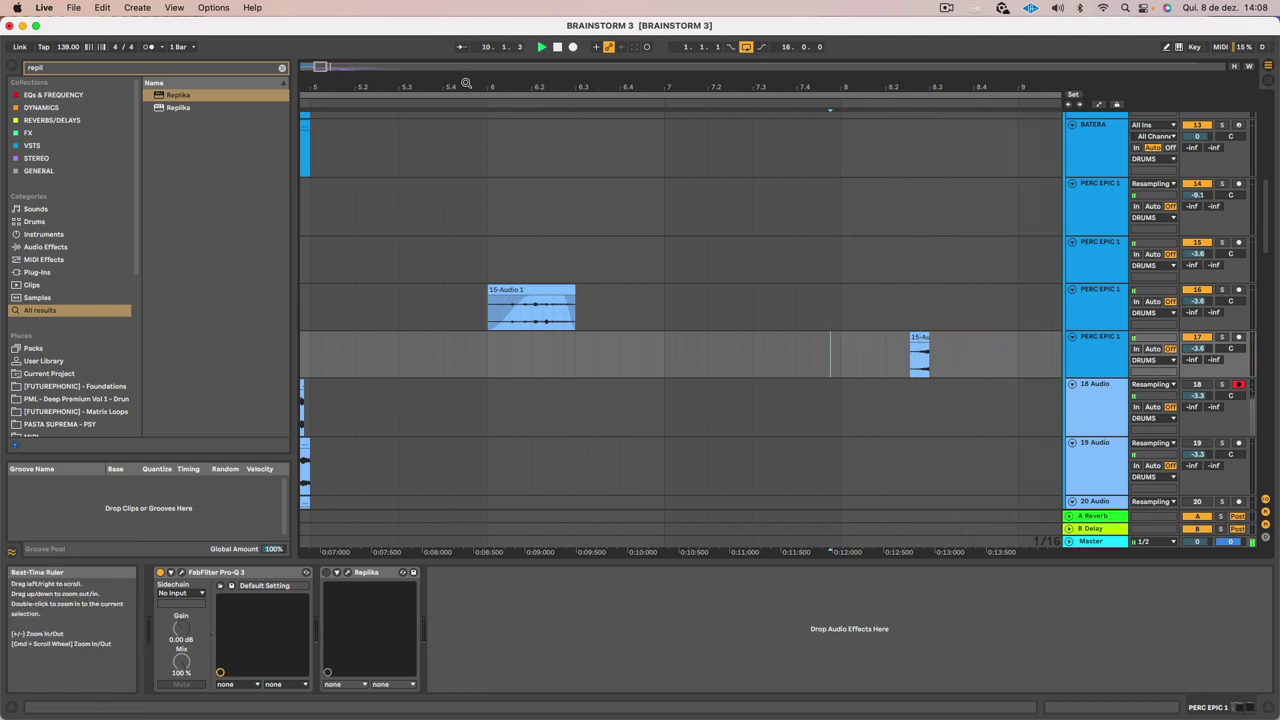
drag(466, 87, 467, 62)
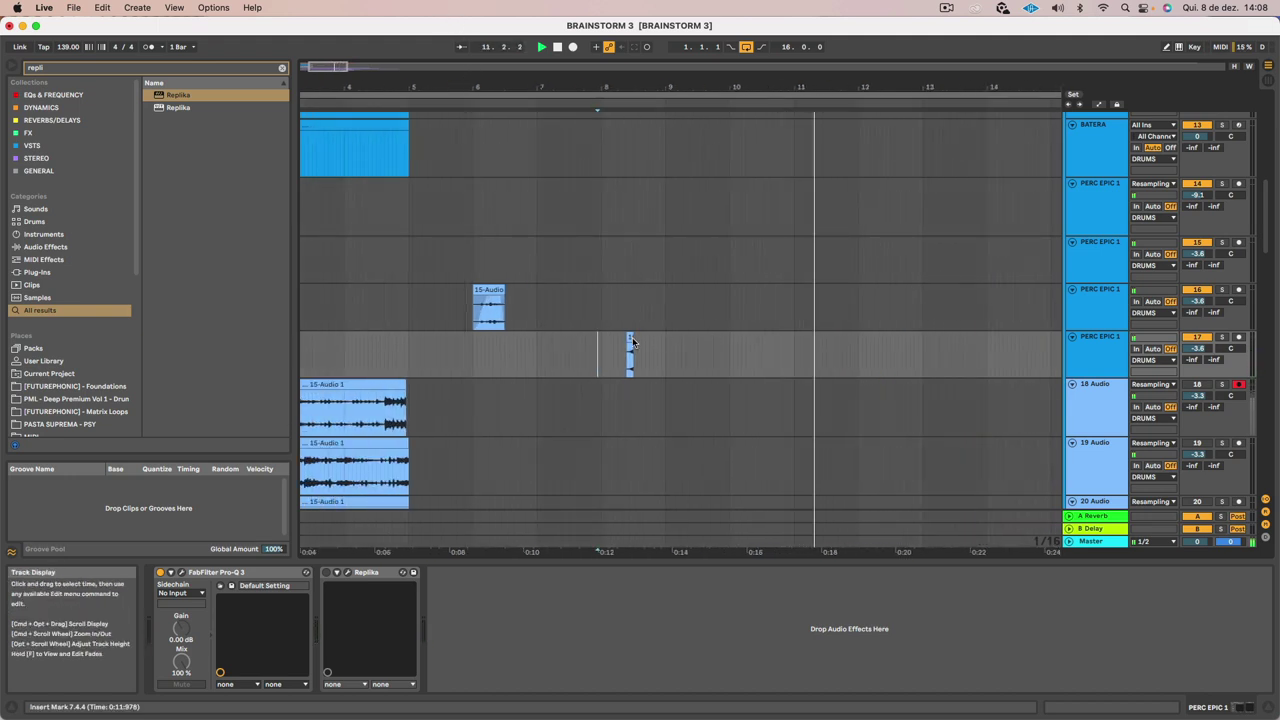
drag(632, 337, 811, 346)
click(770, 348)
key(space)
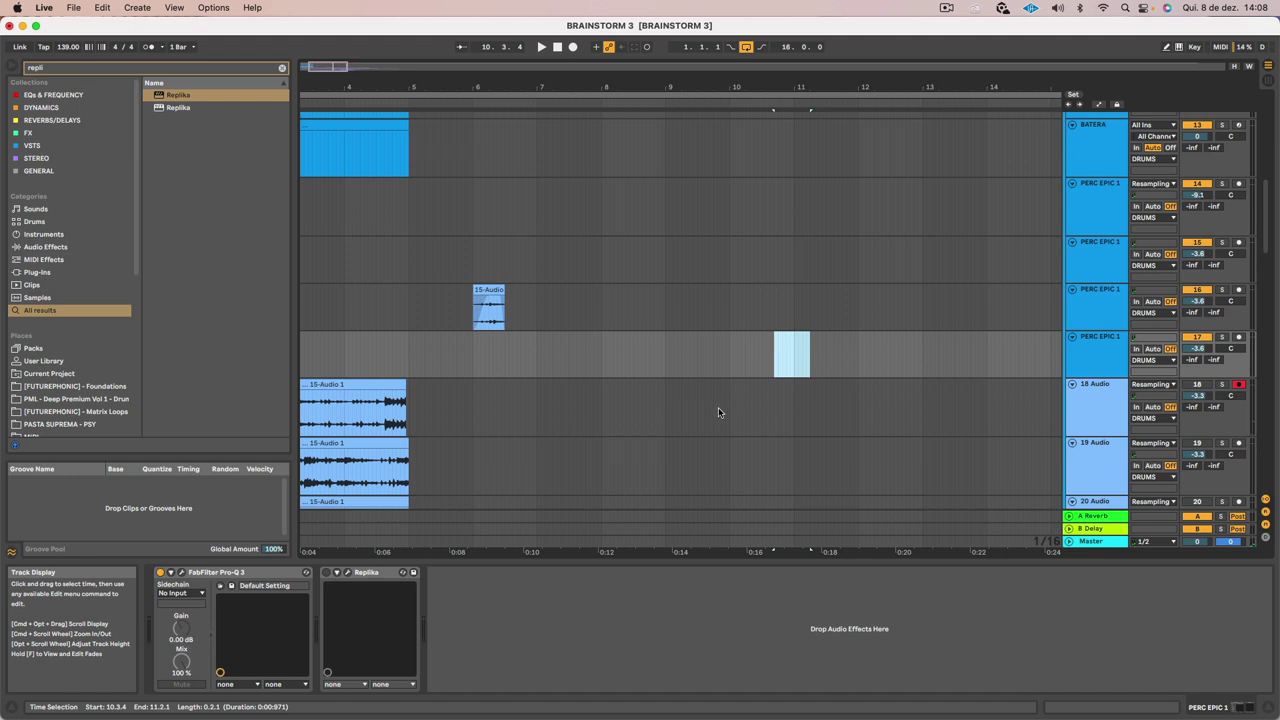
Cut a 0.1.1-long slice from around 4.3 on track 19 and place it on track 16 at 7.1.2
scroll(680, 418, left, 3)
scroll(640, 426, down, 5)
click(531, 240)
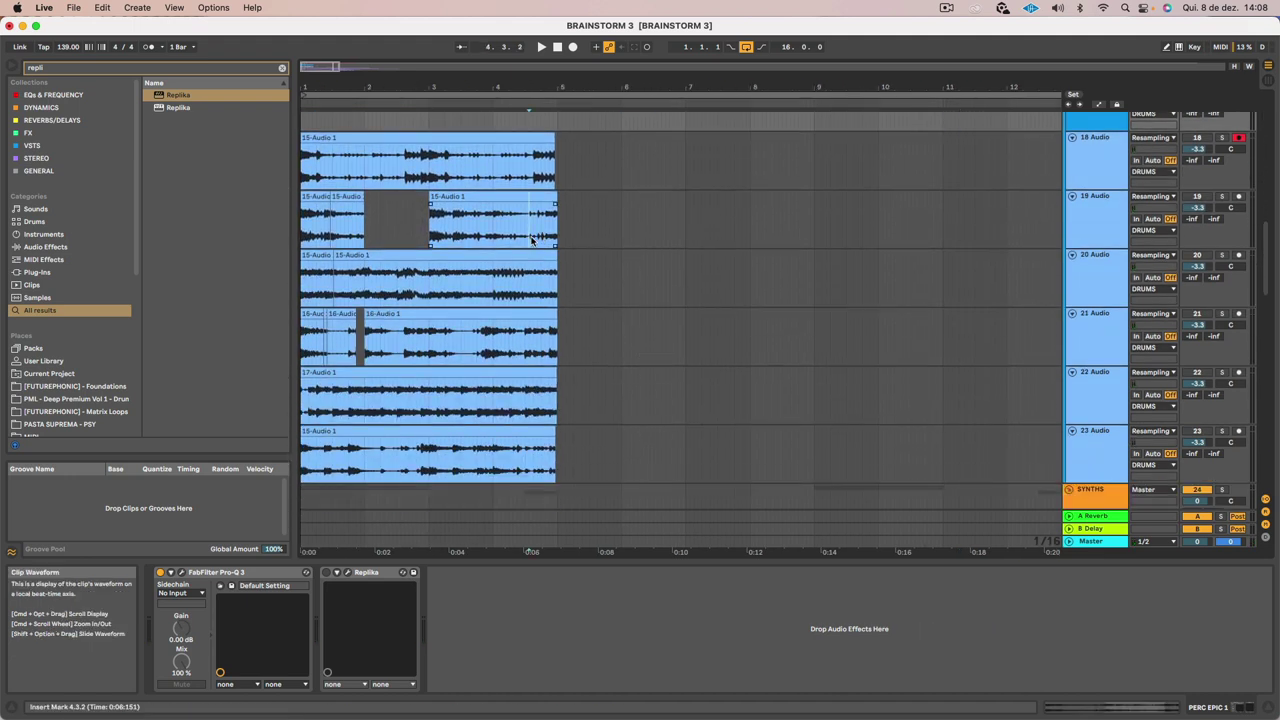
scroll(532, 238, up, 6)
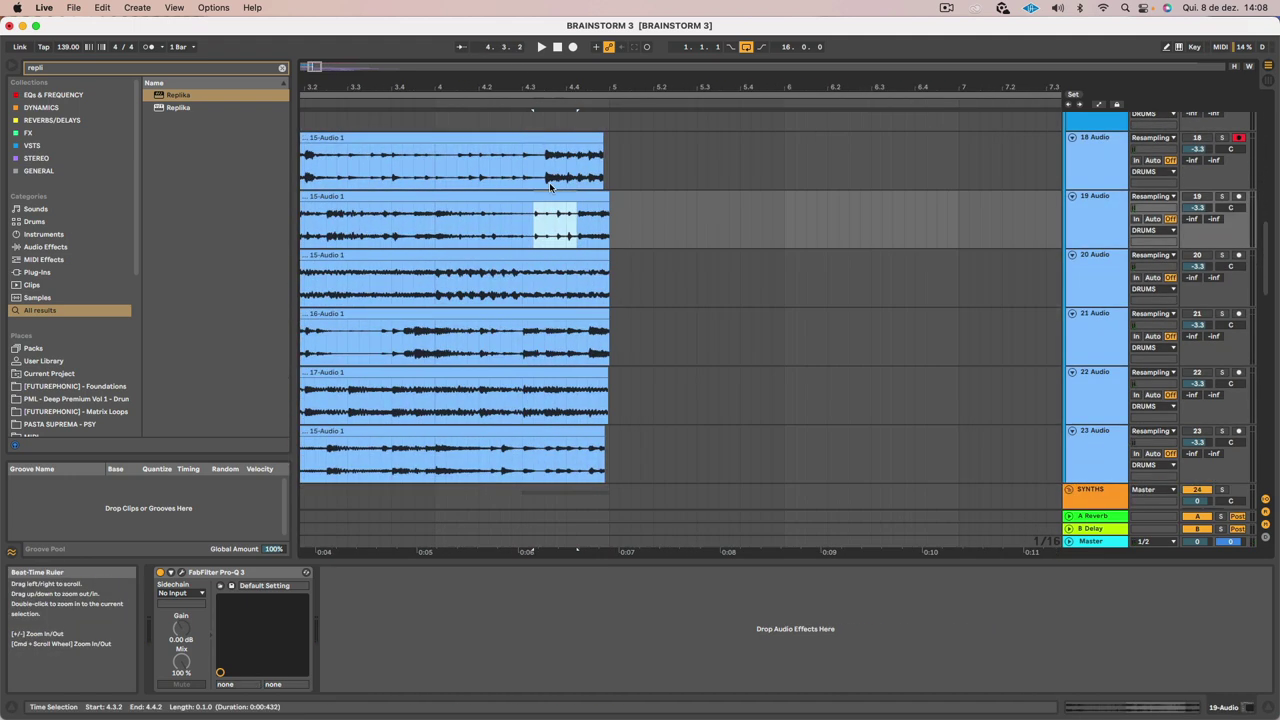
drag(522, 237, 1002, 233)
scroll(1002, 233, right, 5)
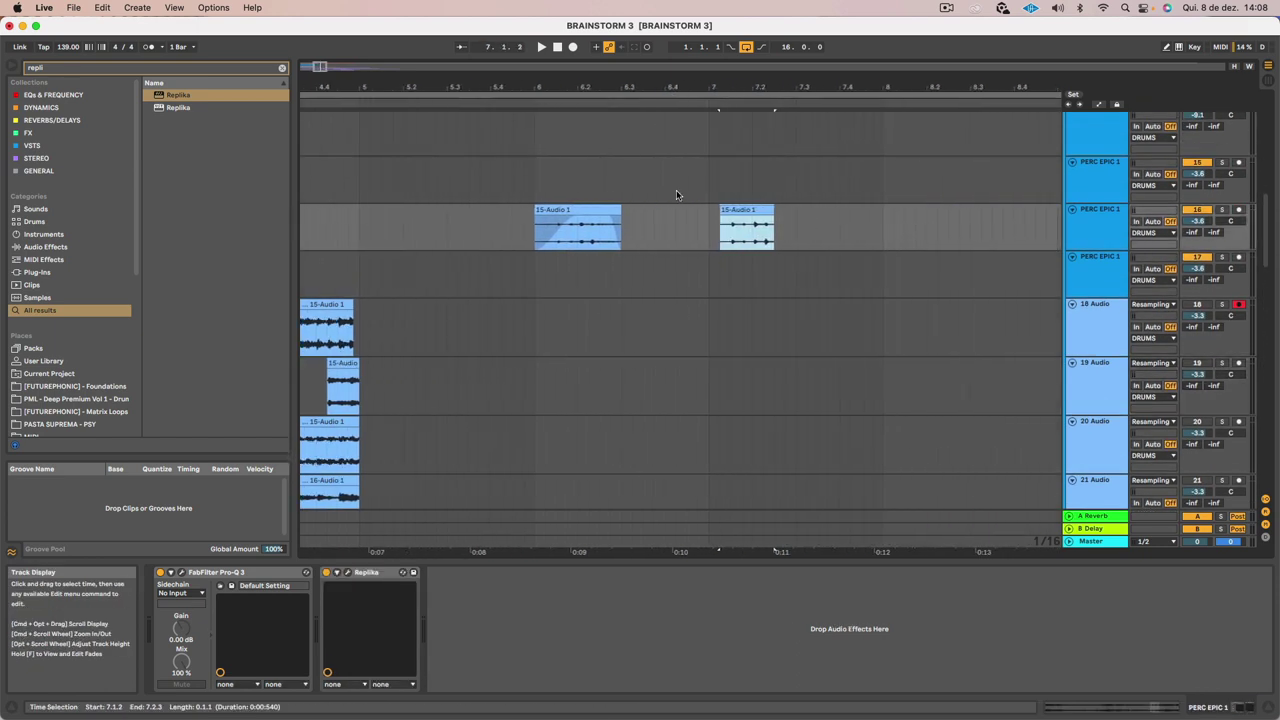
Try the slice from track 19 on track 17 at 8.3.2 and play it back
drag(751, 210, 765, 214)
drag(770, 211, 994, 290)
key(space)
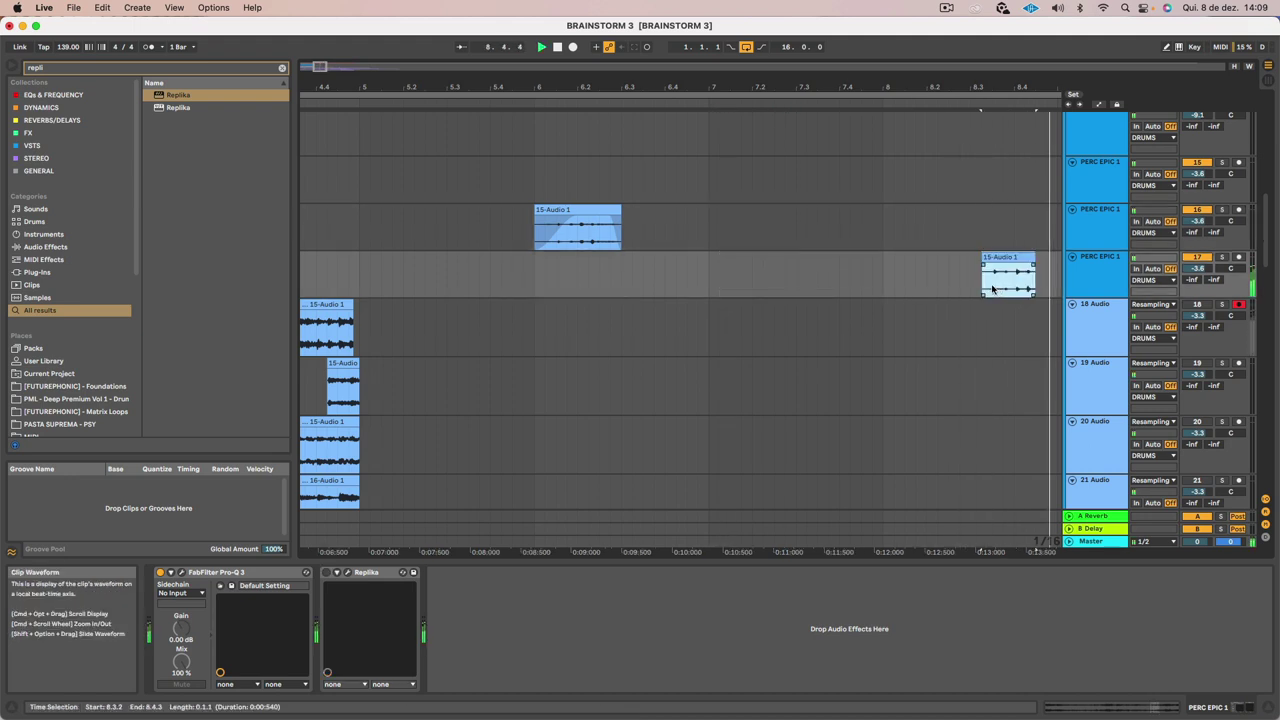
key(space)
Solo track 23 to hear its loop and select the section from 2.2.1 to 2.4.1
scroll(990, 280, left, 10)
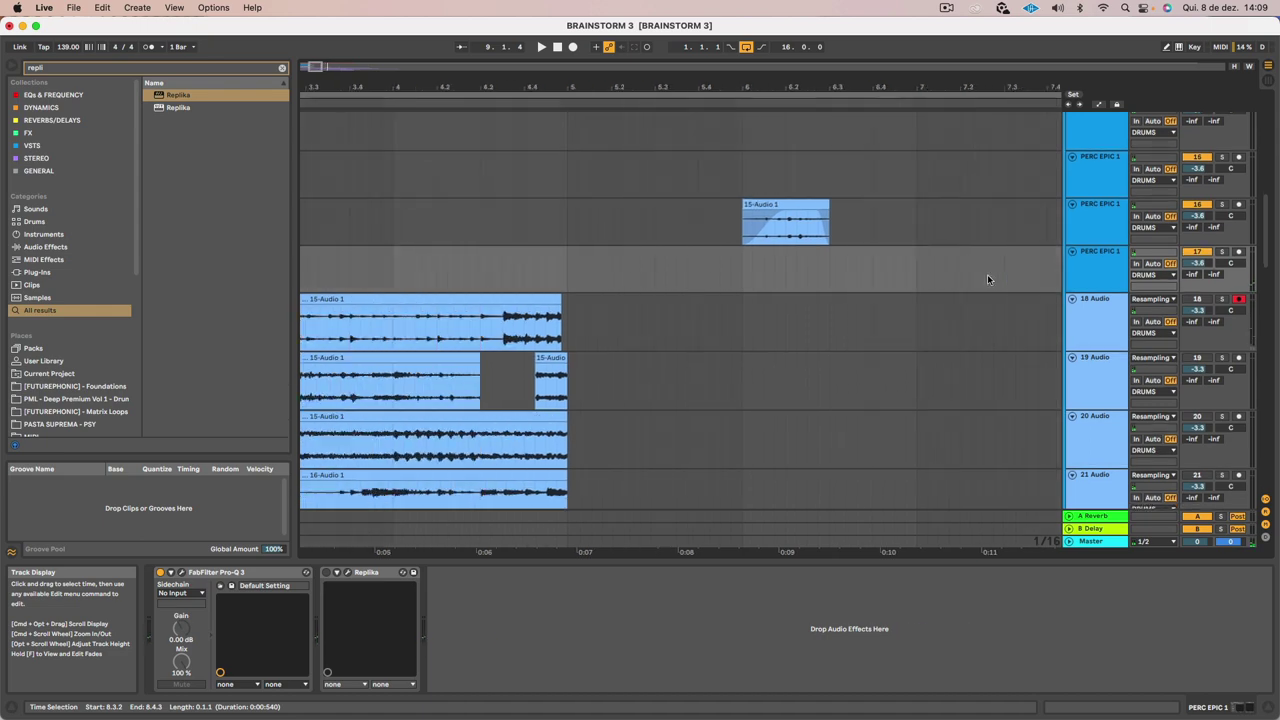
scroll(1162, 349, down, 6)
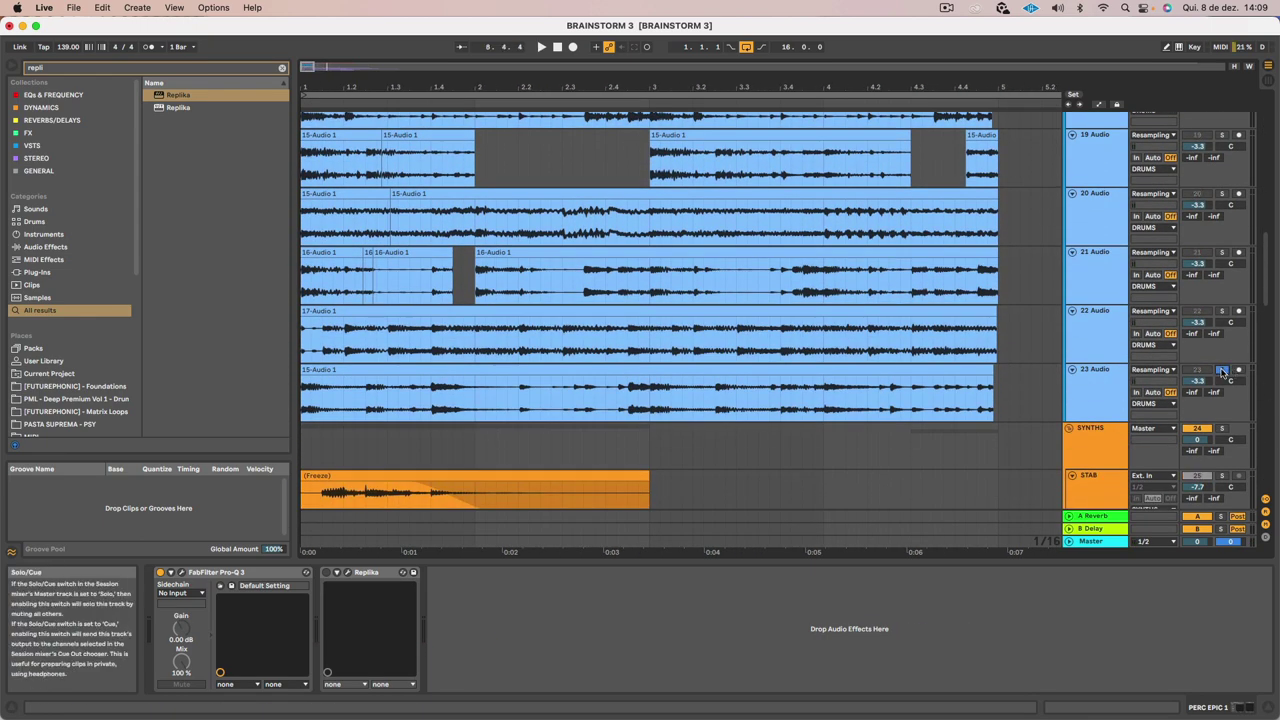
click(544, 372)
key(space)
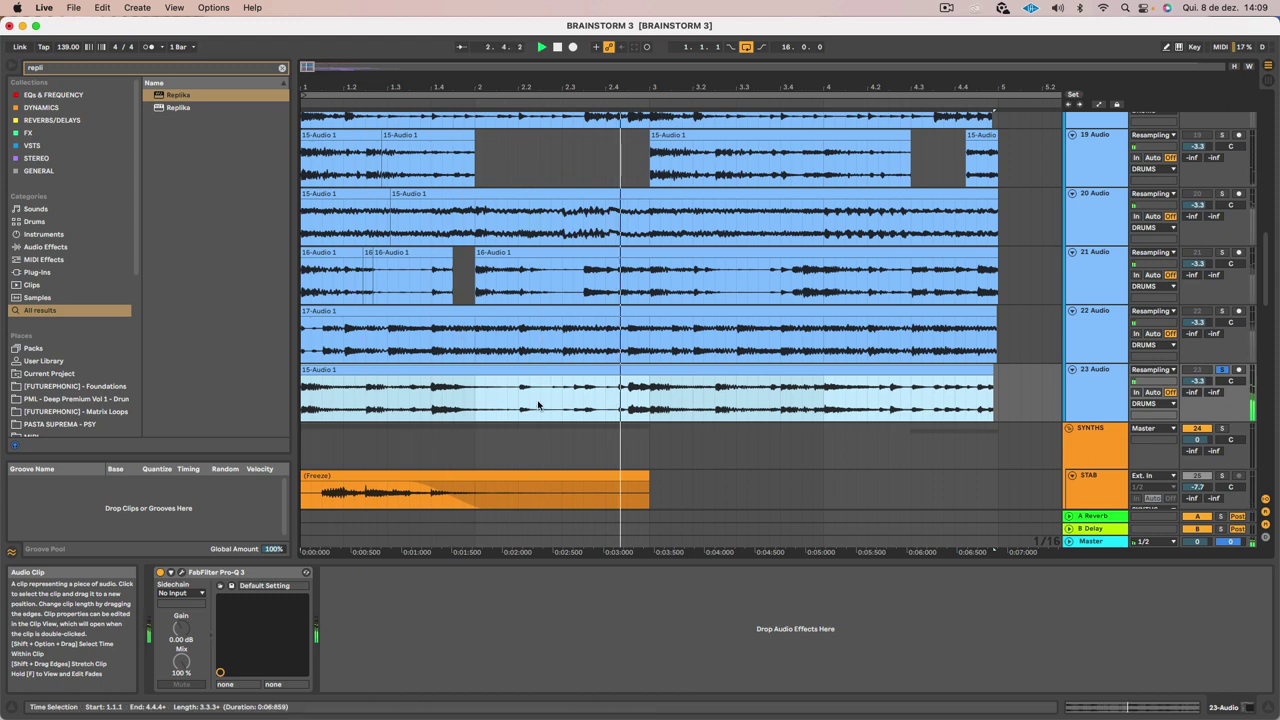
click(523, 414)
key(space)
drag(523, 414, 608, 414)
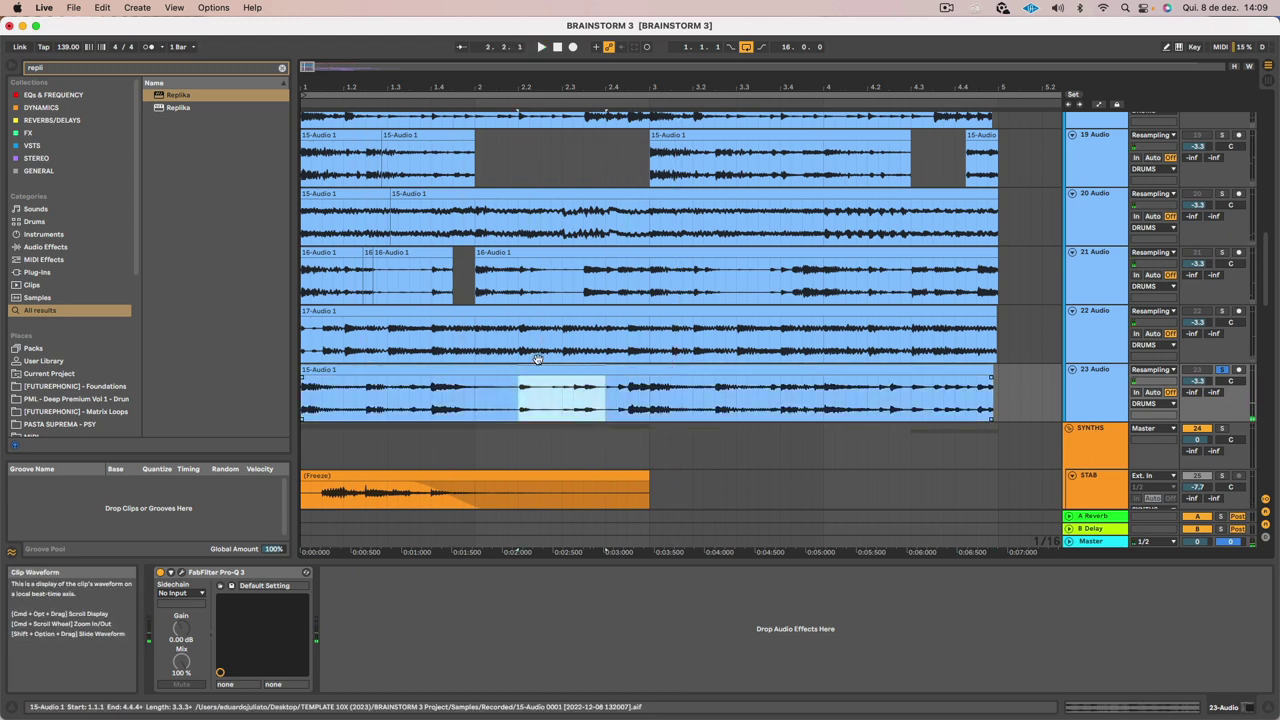
Move the selected track 23 section up to an empty area of PERC EPIC 1 track 17 and play it unsoloed
drag(552, 372, 1031, 374)
scroll(1000, 372, right, 5)
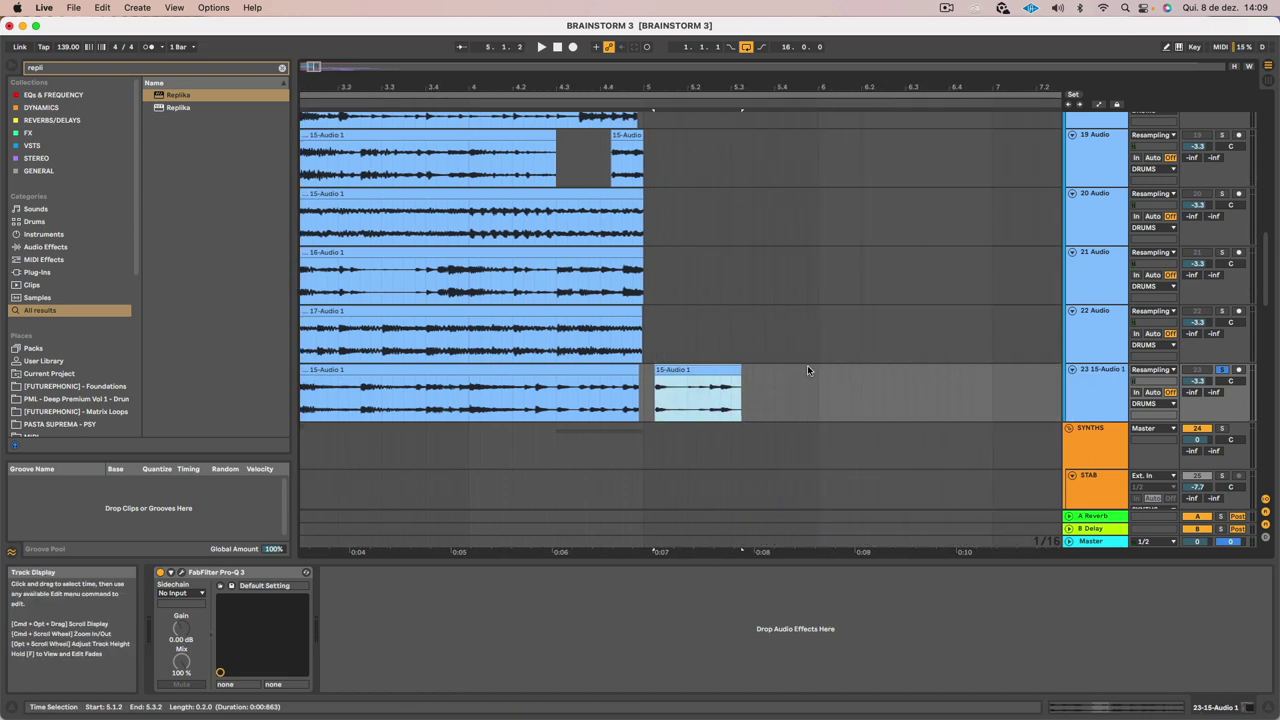
drag(671, 369, 840, 131)
scroll(840, 140, up, 5)
scroll(840, 140, right, 2)
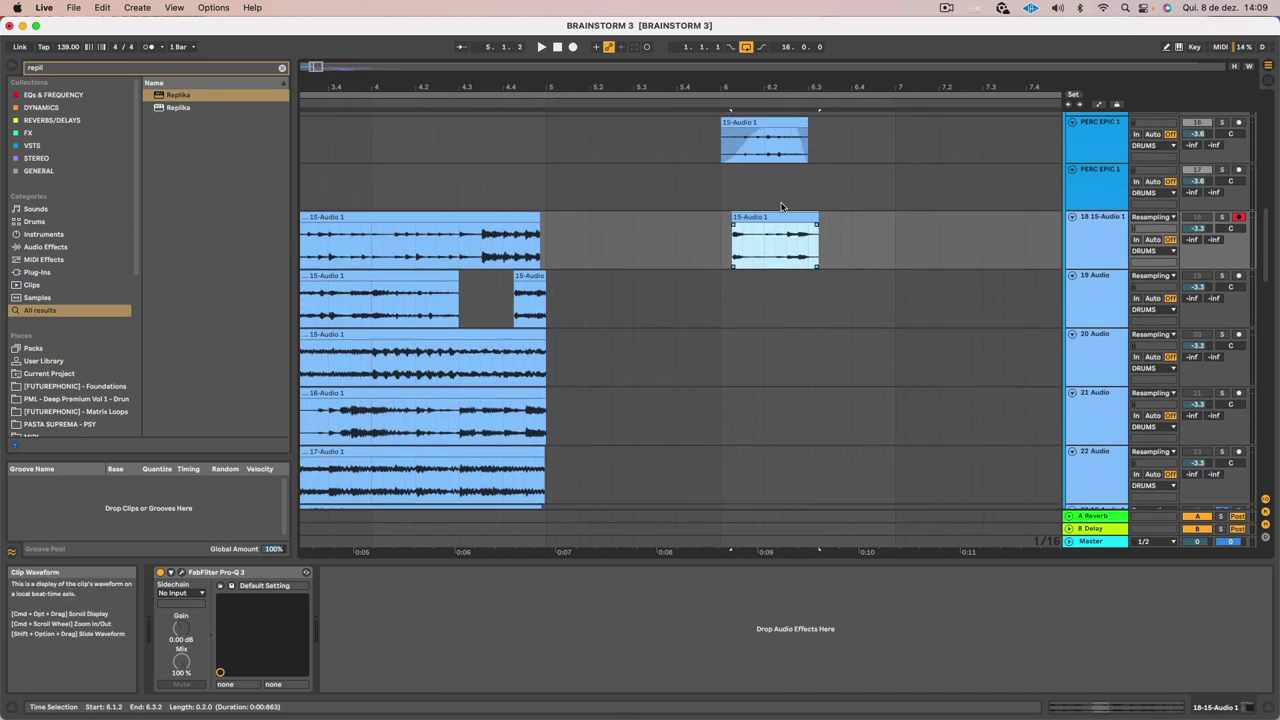
drag(767, 241, 993, 217)
click(896, 217)
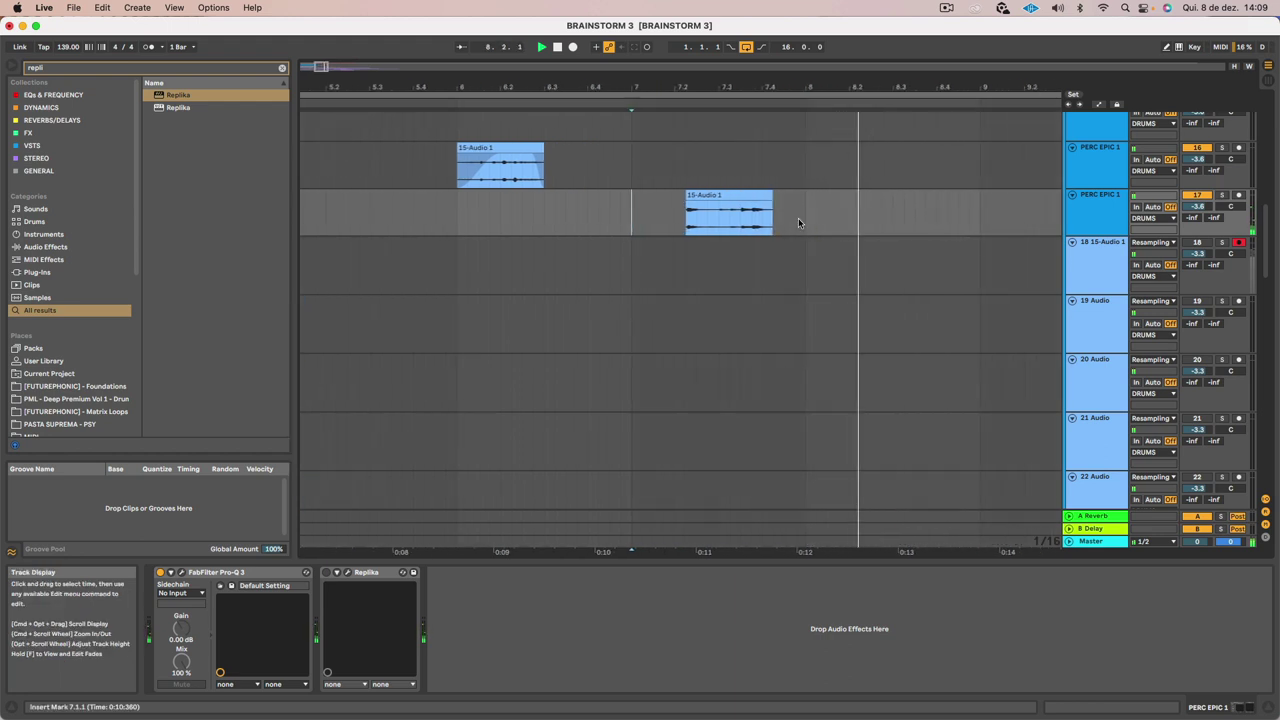
Move the slice on track 17 to start at 8.3.1 and audition it
drag(737, 191, 945, 196)
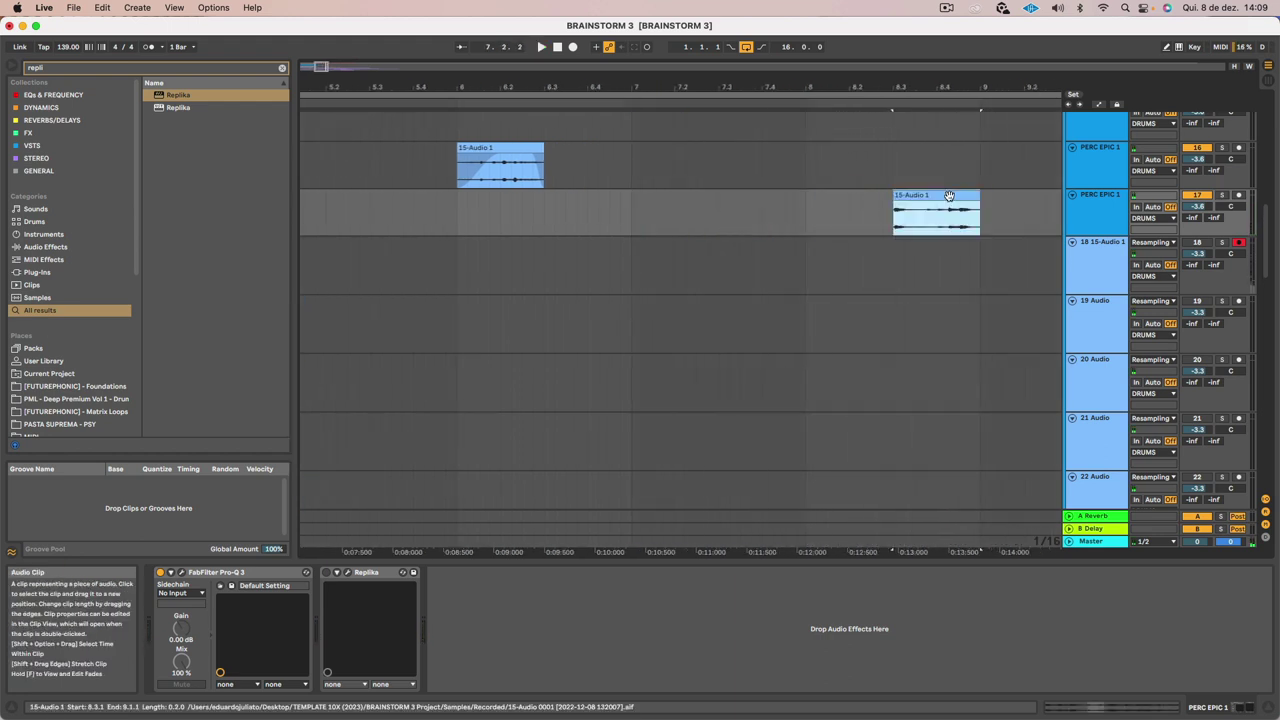
key(space)
key(space)
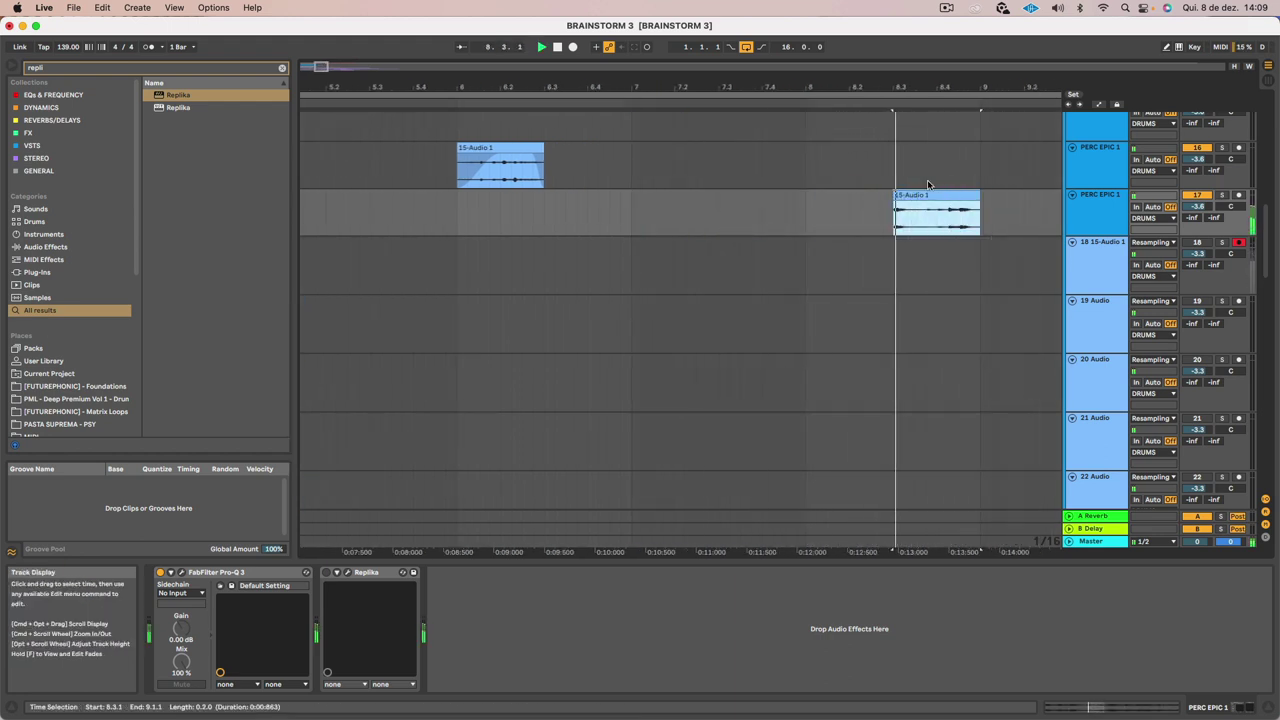
key(space)
Trim the track 17 slice to start at 8.3.3, give it a fade-in, and play it back from 7.4.2
drag(895, 196, 917, 197)
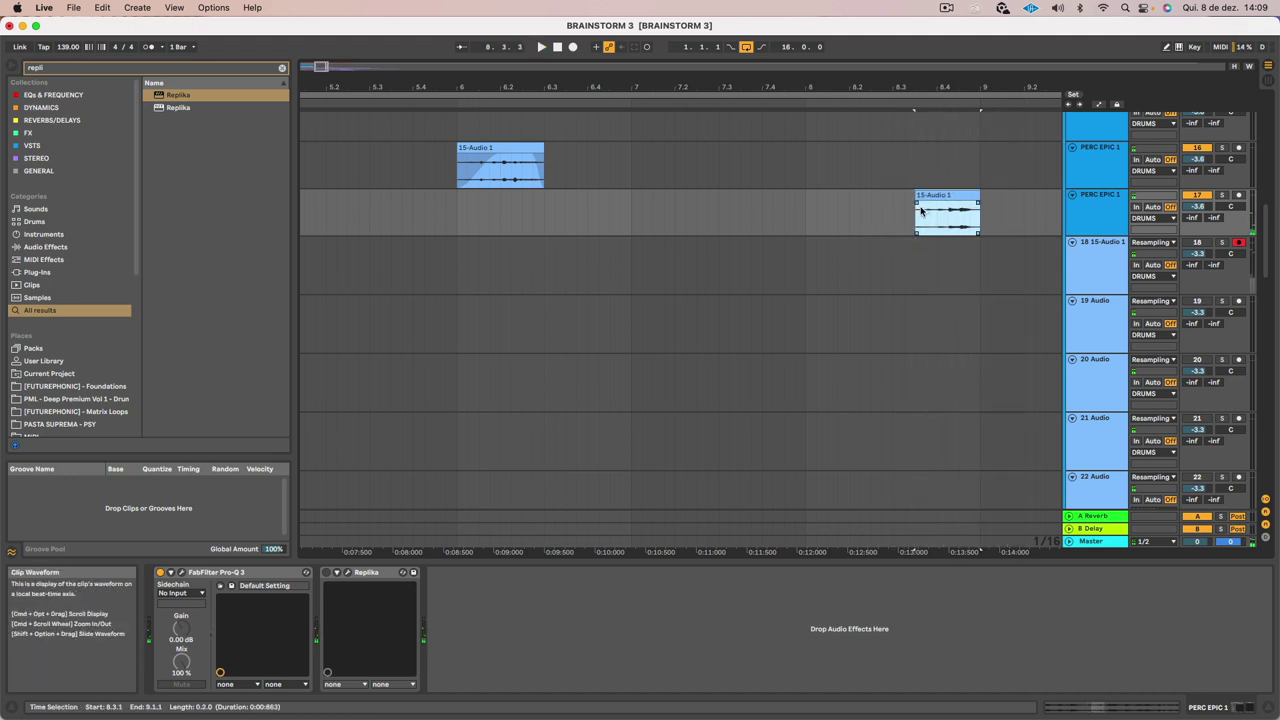
click(768, 213)
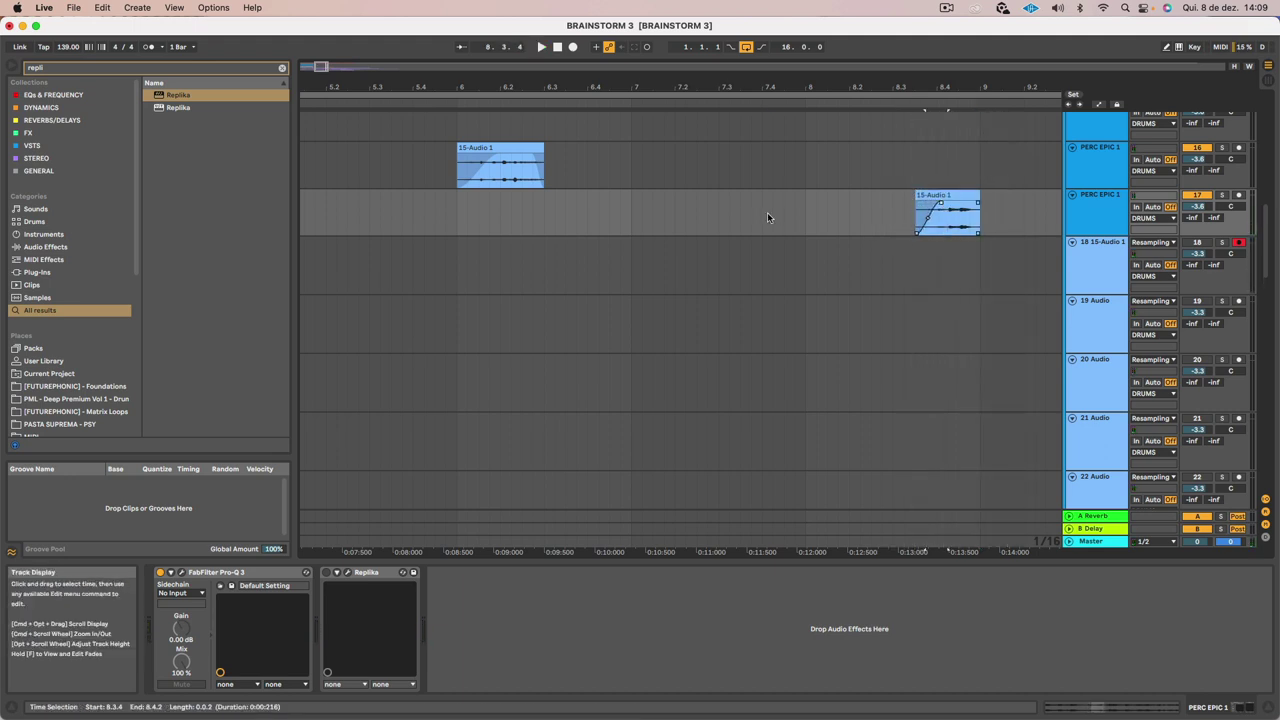
key(space)
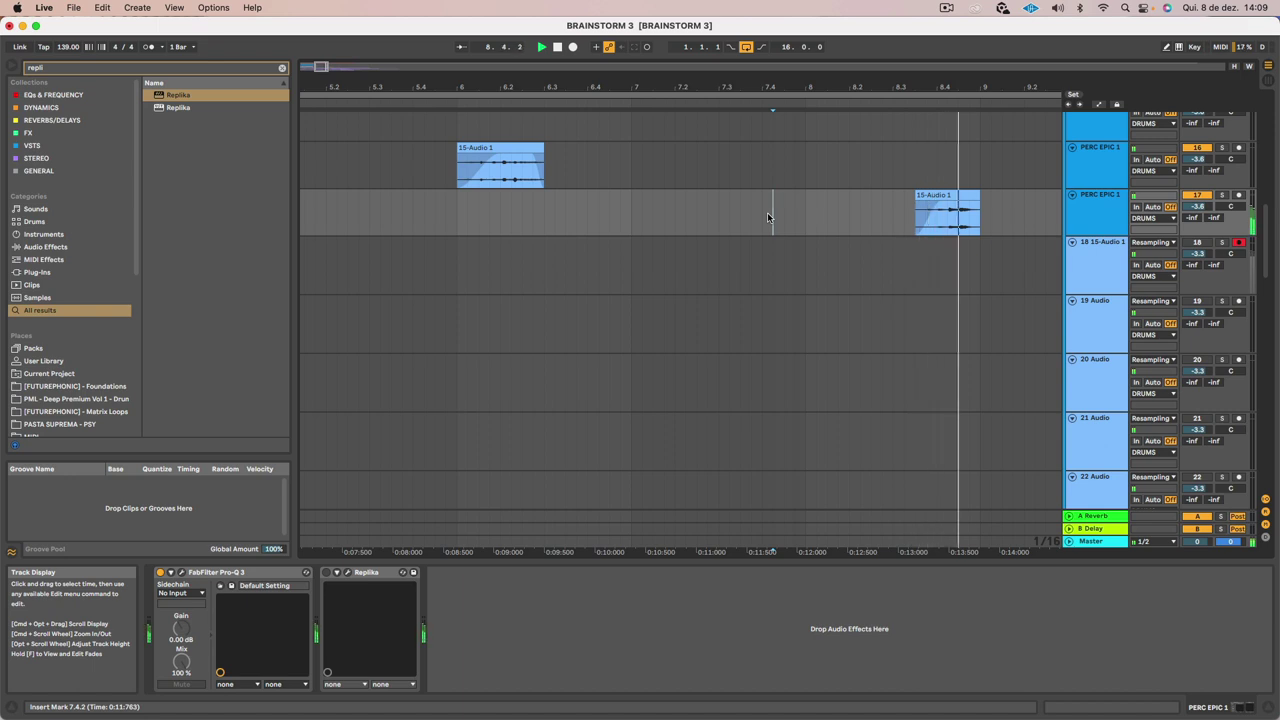
Move the faded slice on track 17 to 10.1.1 and play it back from 8.2.1
drag(842, 88, 842, 66)
scroll(905, 204, right, 5)
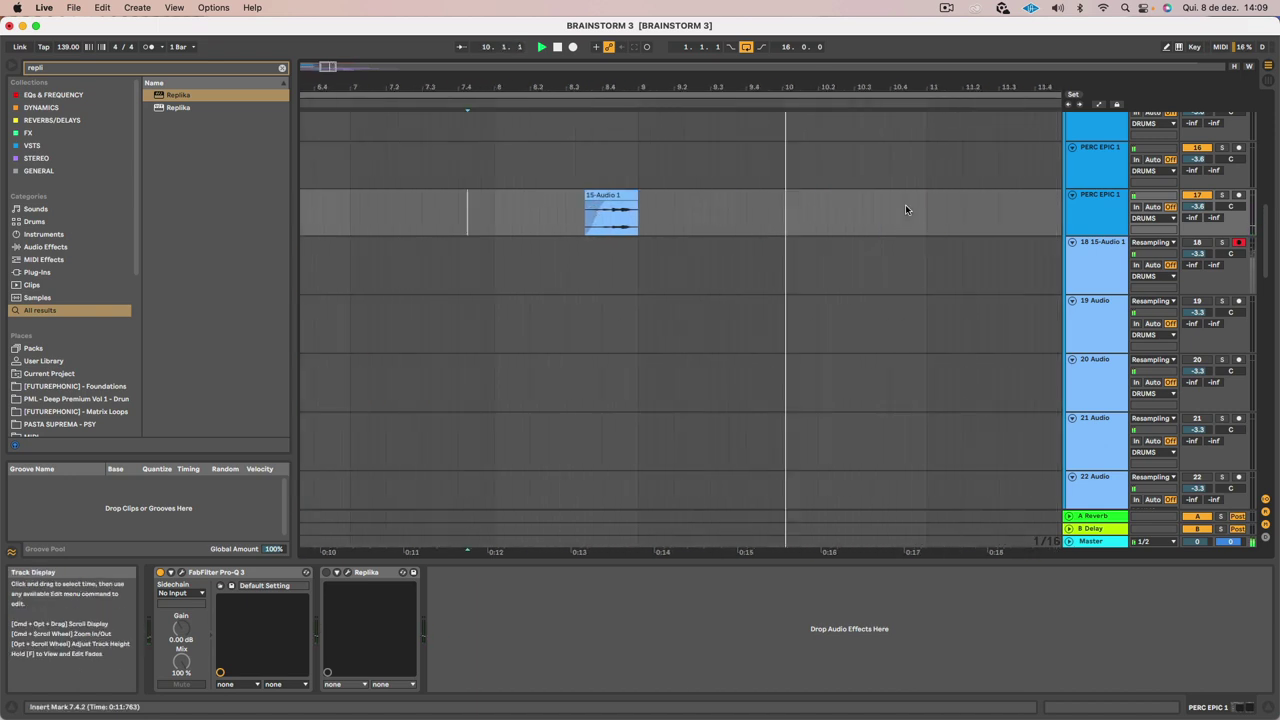
drag(505, 195, 532, 195)
key(space)
key(Right)
key(Right)
key(Right)
key(Right)
key(Right)
key(Right)
key(Right)
key(Right)
key(Right)
key(Right)
key(Right)
key(Right)
key(Right)
key(Right)
key(Right)
key(Right)
key(Right)
key(Right)
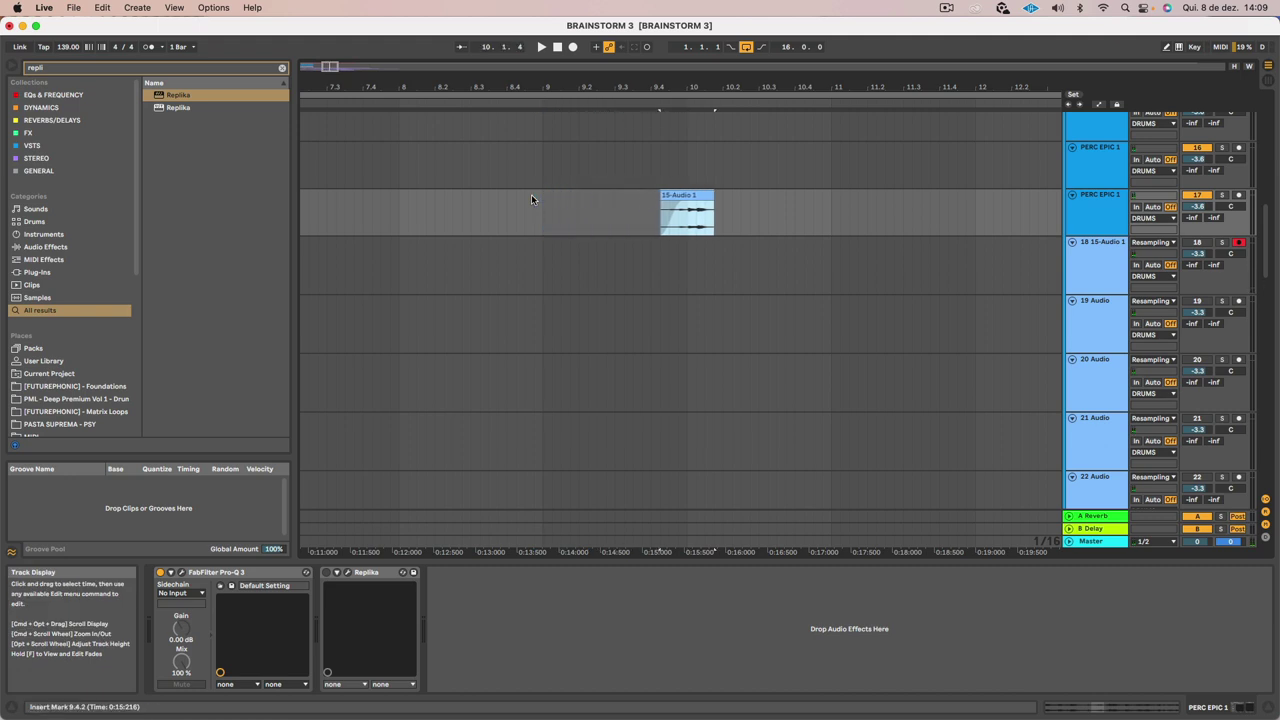
key(Right)
click(436, 195)
key(space)
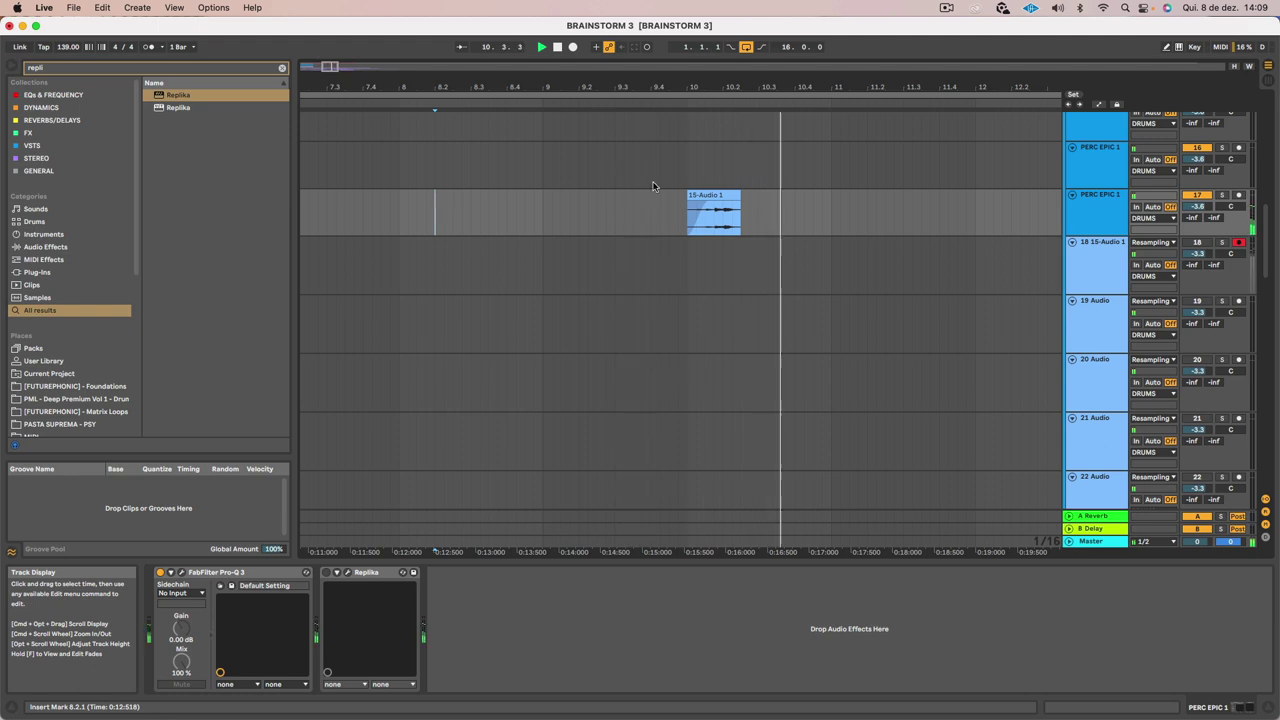
click(726, 196)
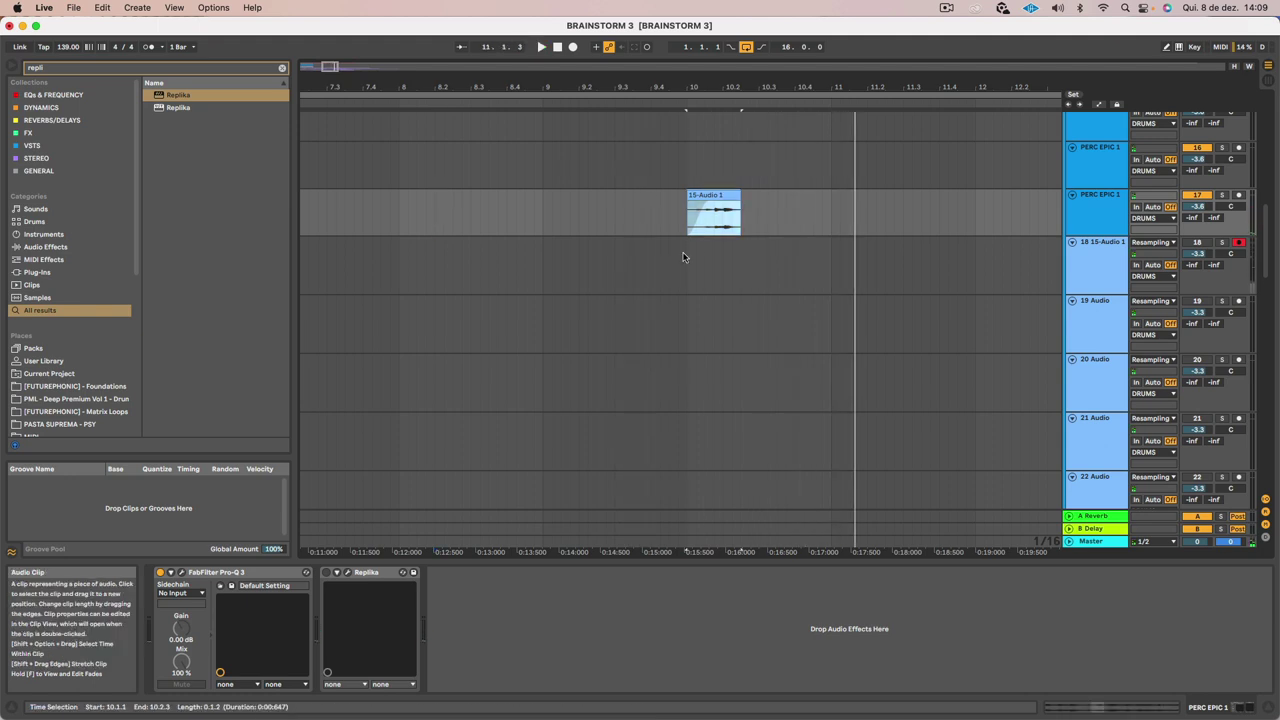
Place the 0.0.2-long hit starting at 1.4.1 on track 21 onto track 16 at 5.2.4
scroll(687, 250, left, 10)
key(space)
scroll(720, 244, right, 4)
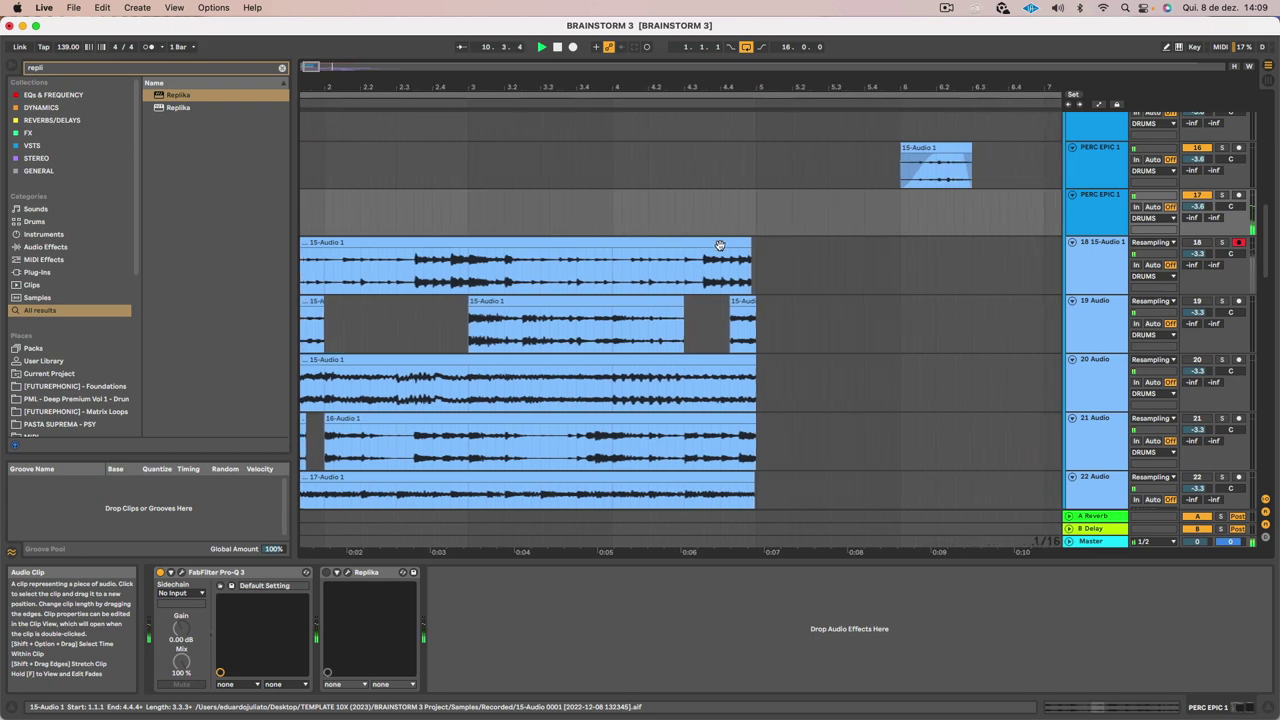
scroll(720, 245, left, 5)
key(space)
click(412, 459)
drag(413, 460, 929, 162)
scroll(929, 162, right, 6)
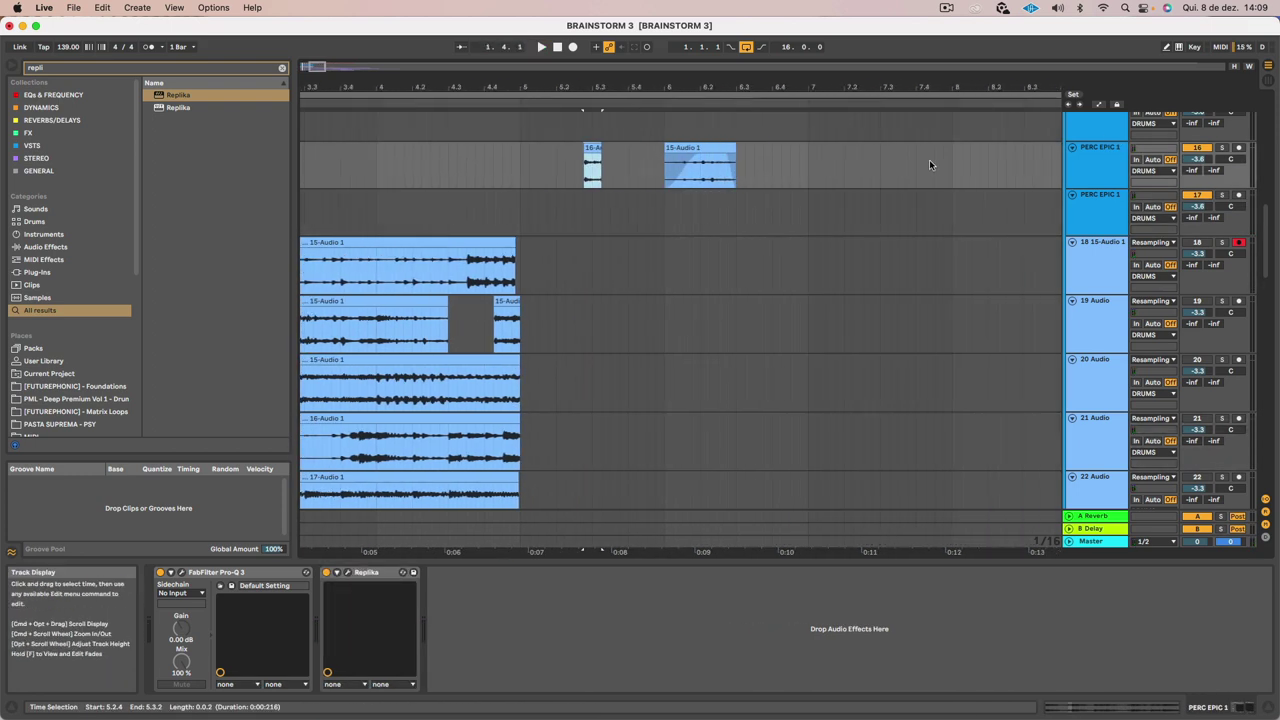
Move the short hit on track 16 directly after the faded clip and play both from 5.4.4
drag(482, 150, 636, 163)
click(541, 171)
key(space)
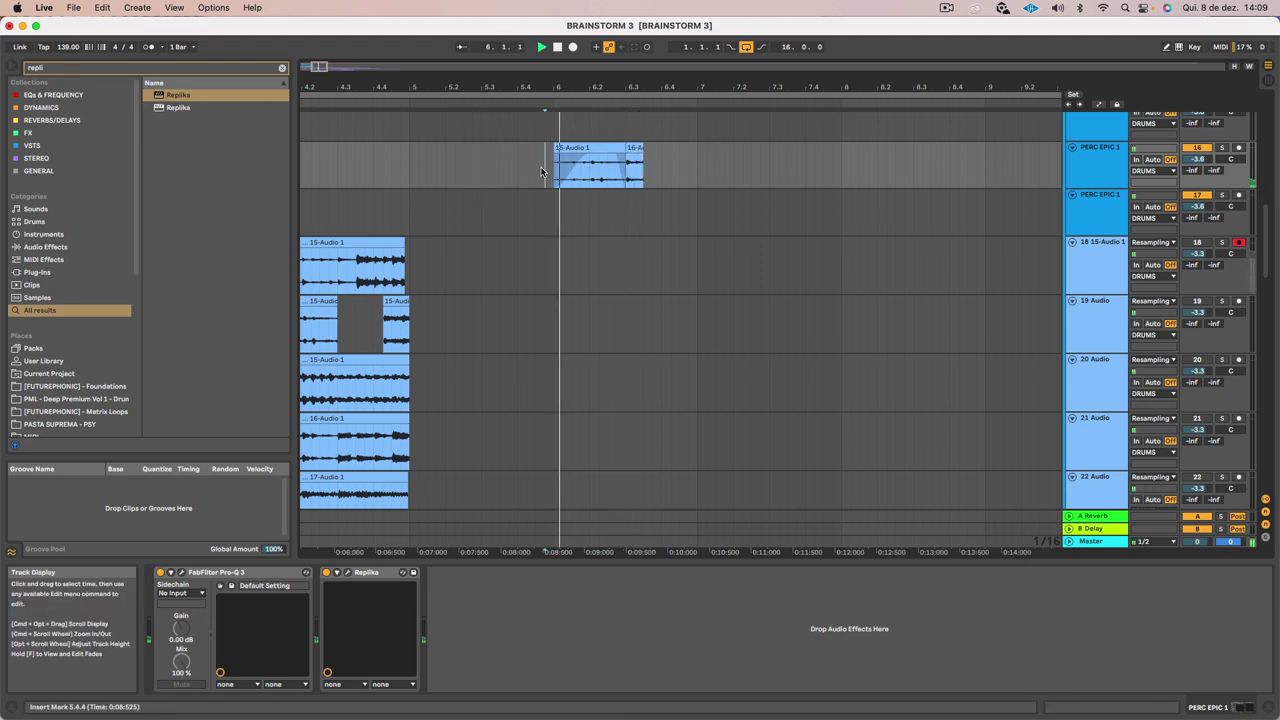
Move the short hit on track 16 to 8.1.1 and audition it from 7.4.3
click(634, 150)
drag(634, 150, 854, 160)
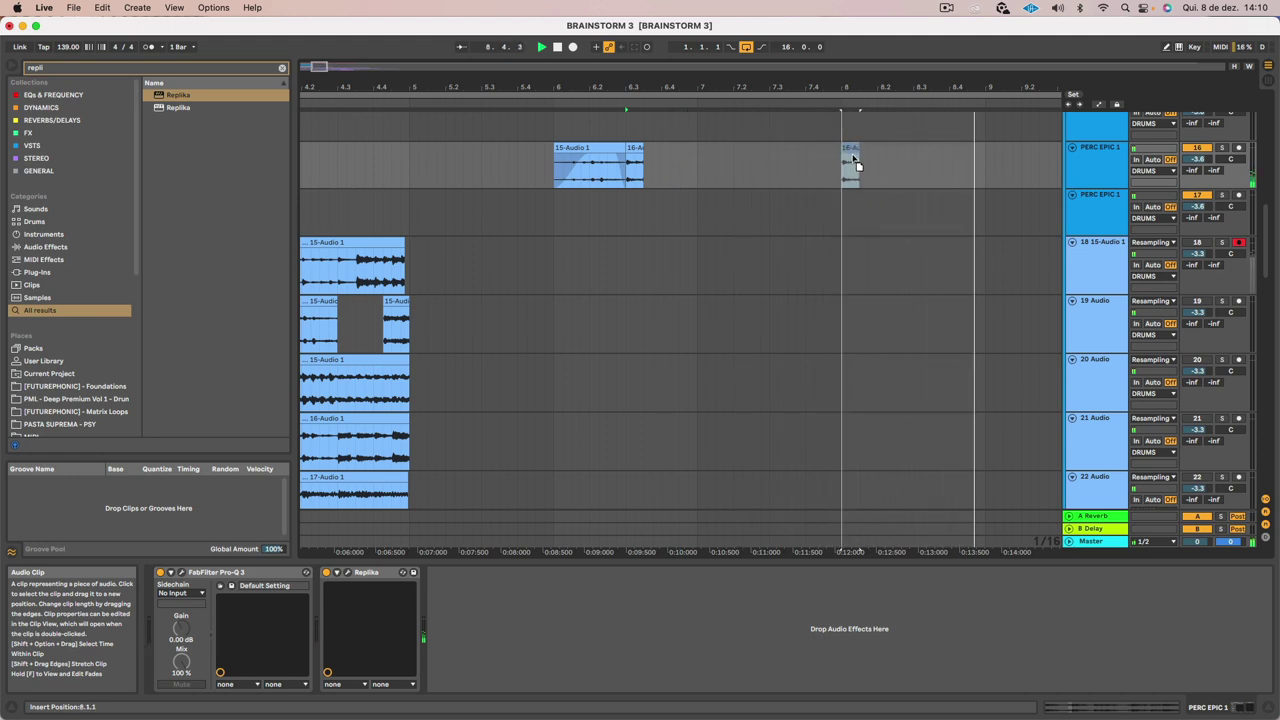
click(822, 142)
key(space)
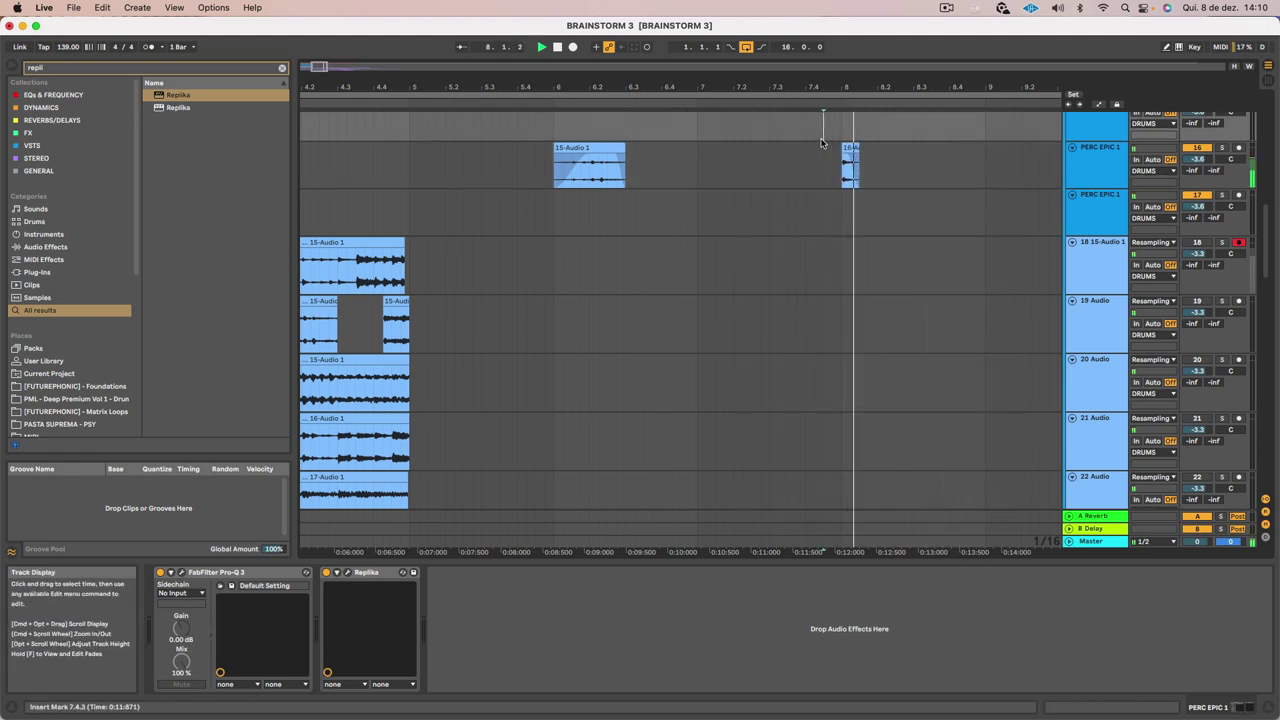
Lower the clip gain of the short hit at 8.1.1 to -7.80 dB
double_click(724, 156)
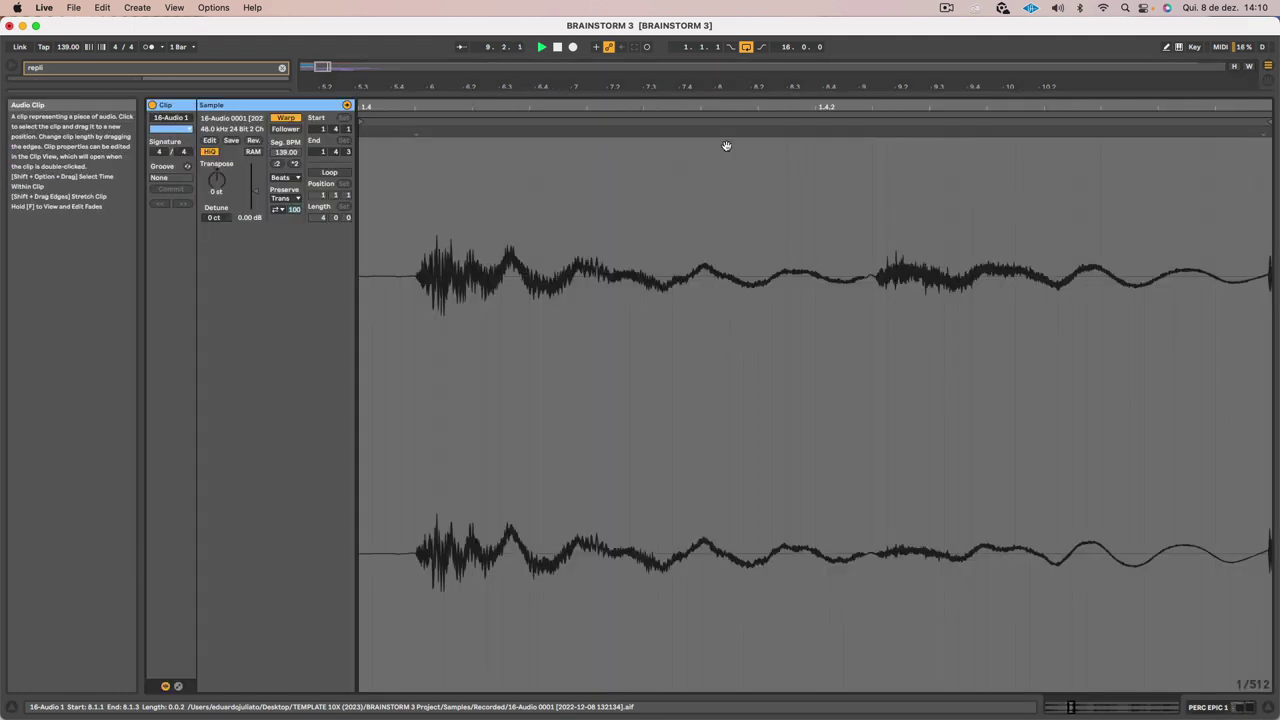
drag(253, 188, 254, 205)
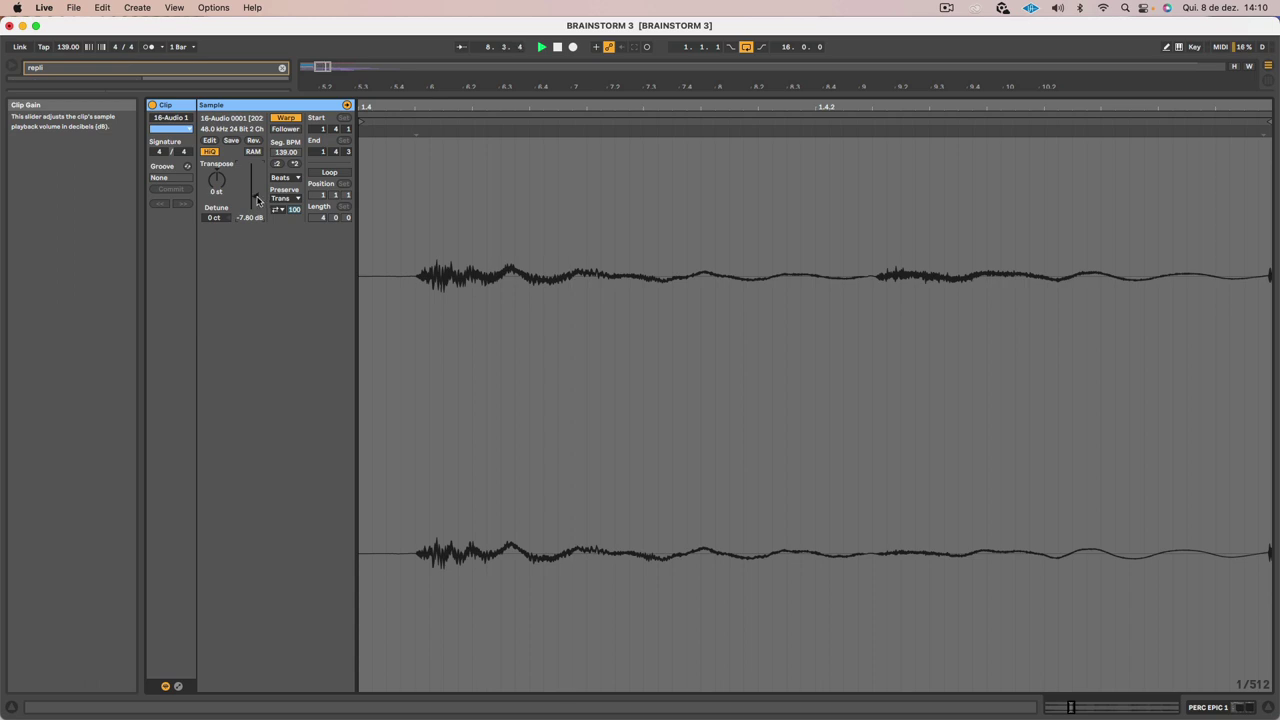
key(shift+Tab)
Stop playback and copy the short hit on track 16 to 10.2.3, at the end of the track 17 slice
drag(759, 88, 759, 70)
scroll(874, 140, right, 3)
key(space)
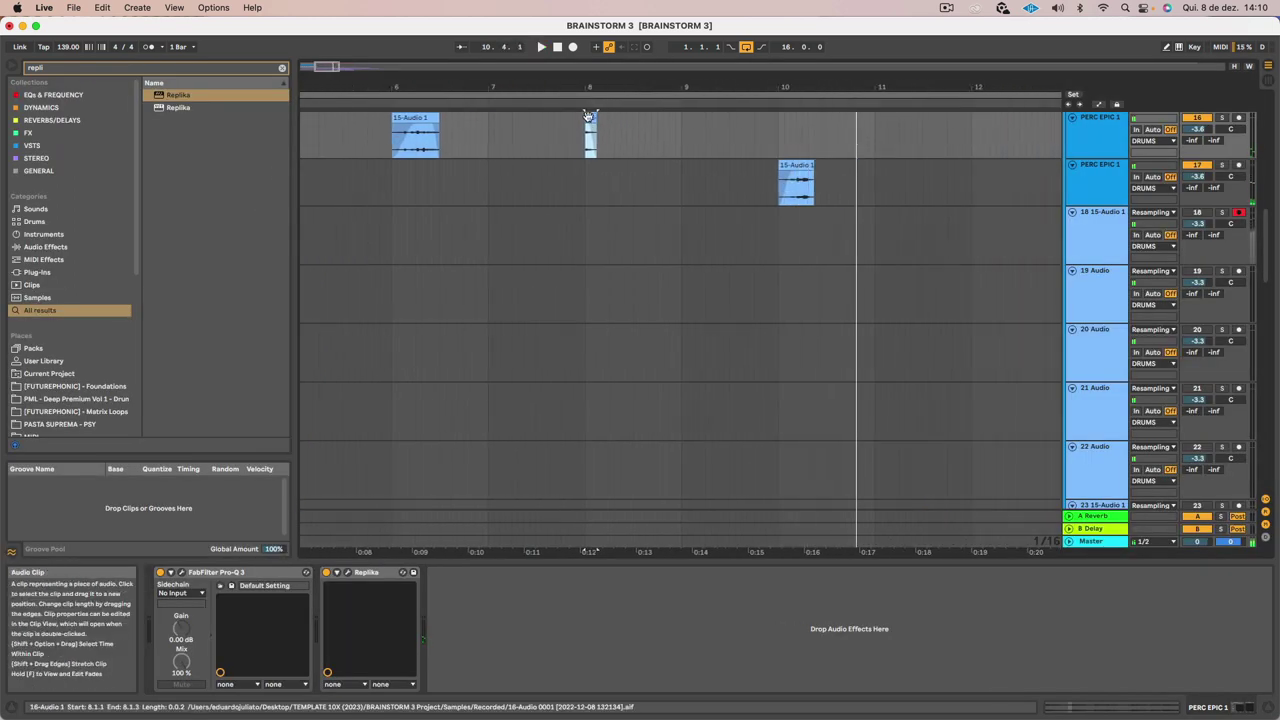
drag(588, 116, 821, 146)
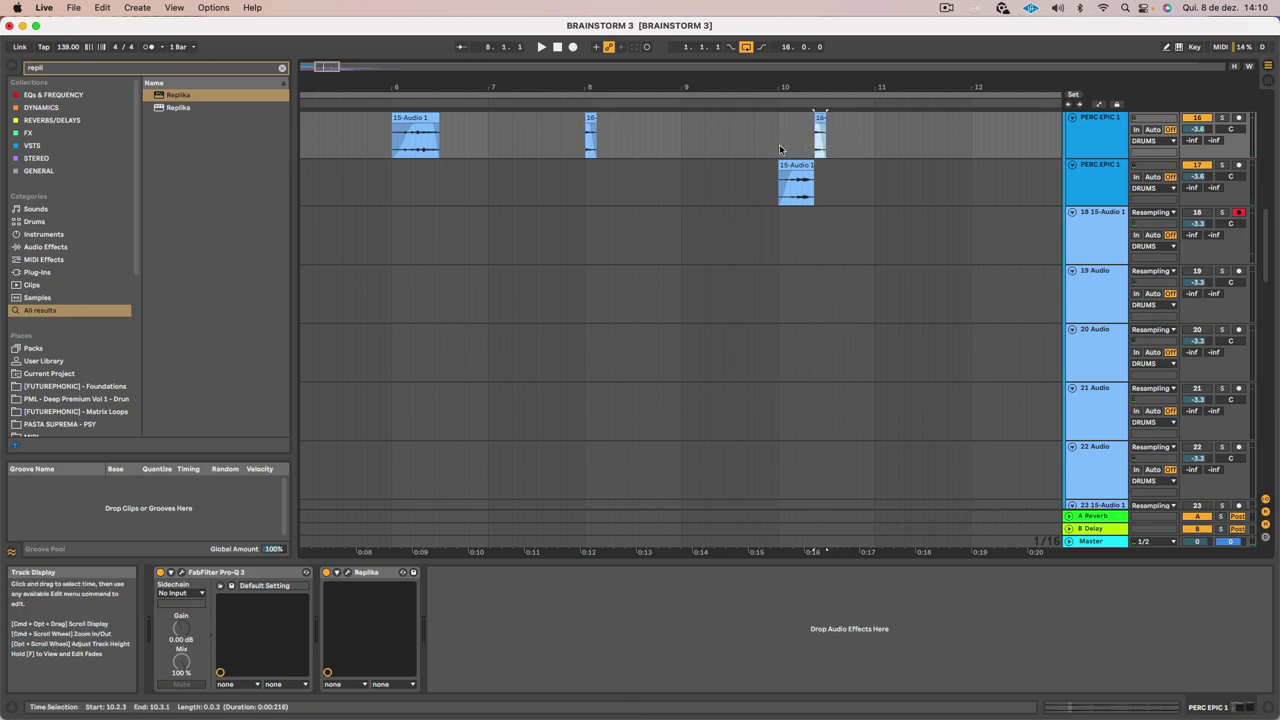
Play the track 17 slice and short hit from bar 10, and delete the short hit at 8.1.1 on track 16
key(space)
drag(816, 87, 816, 112)
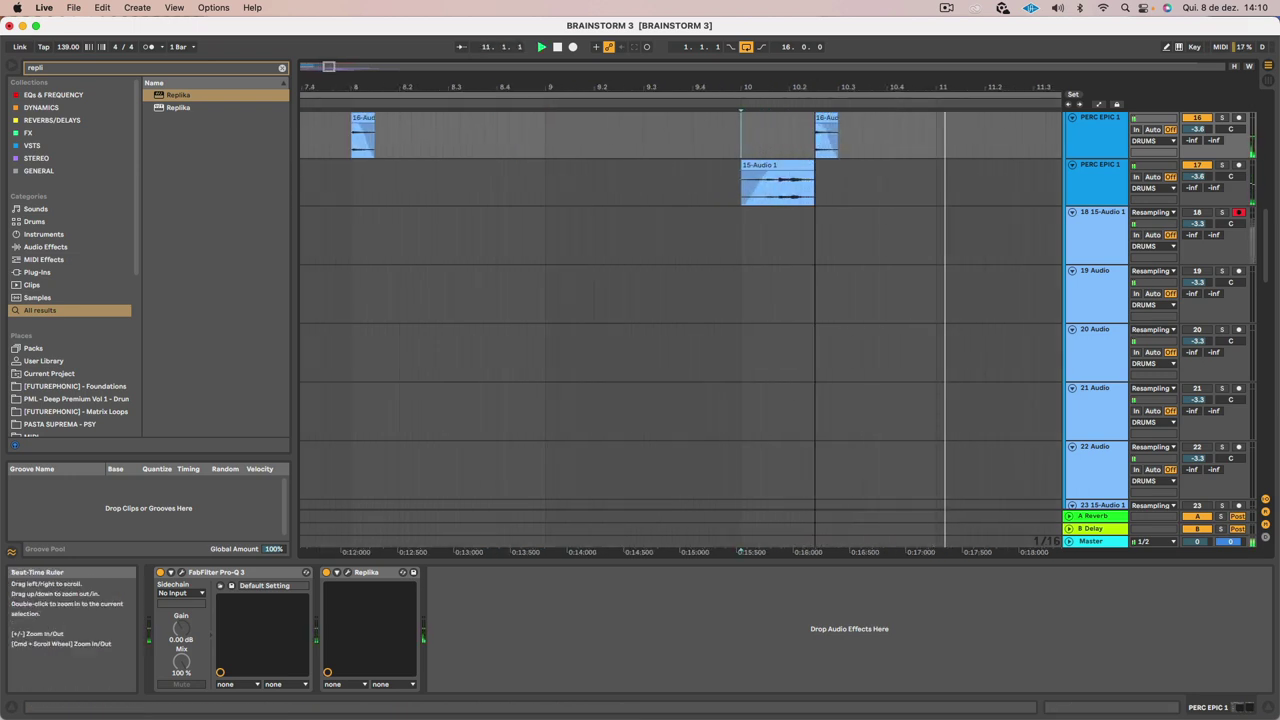
key(space)
drag(425, 130, 338, 127)
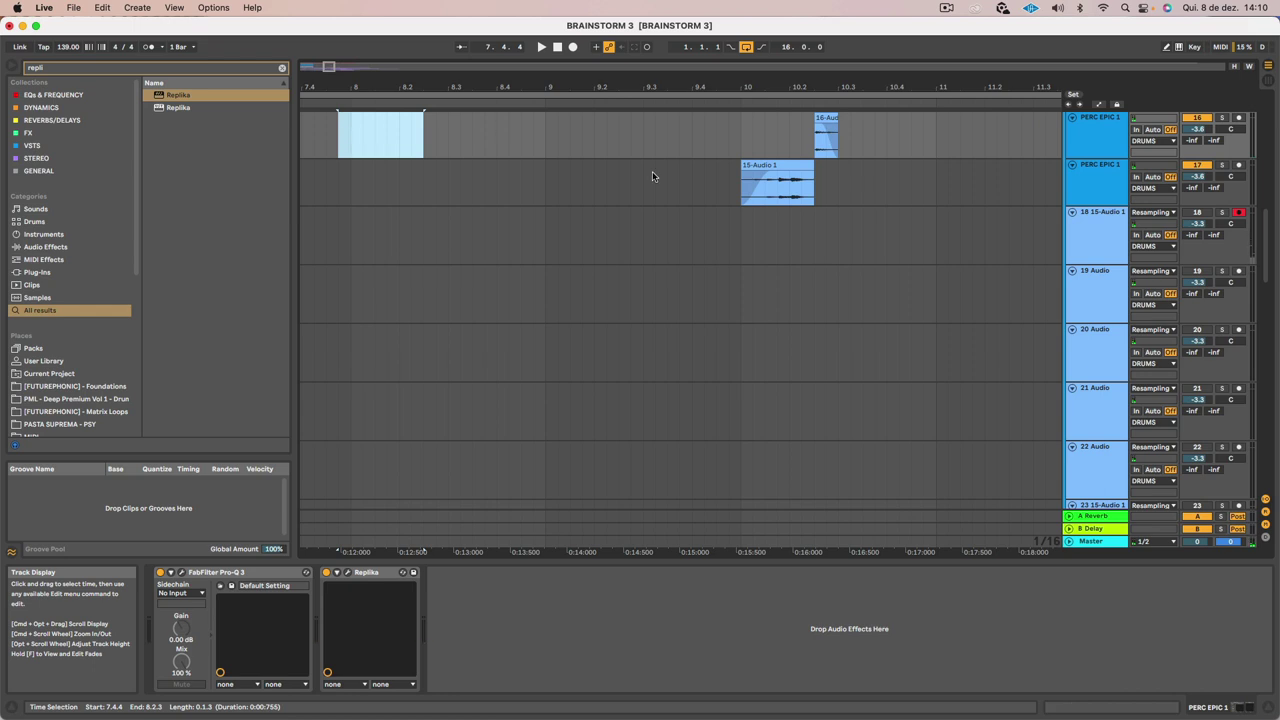
Audition the track 17 slice together with the short hit at 10.2.3, playing from 9.3.2 and 9.4.3
click(657, 183)
key(space)
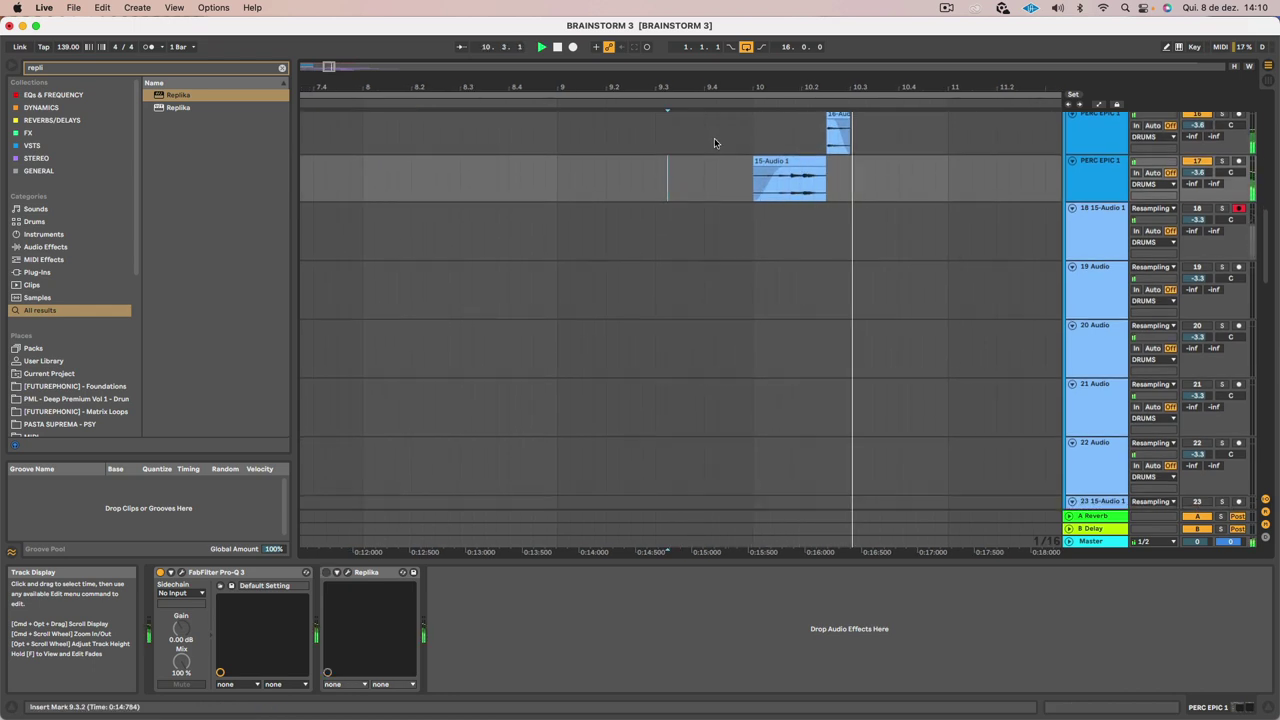
drag(839, 89, 839, 106)
scroll(845, 187, right, 3)
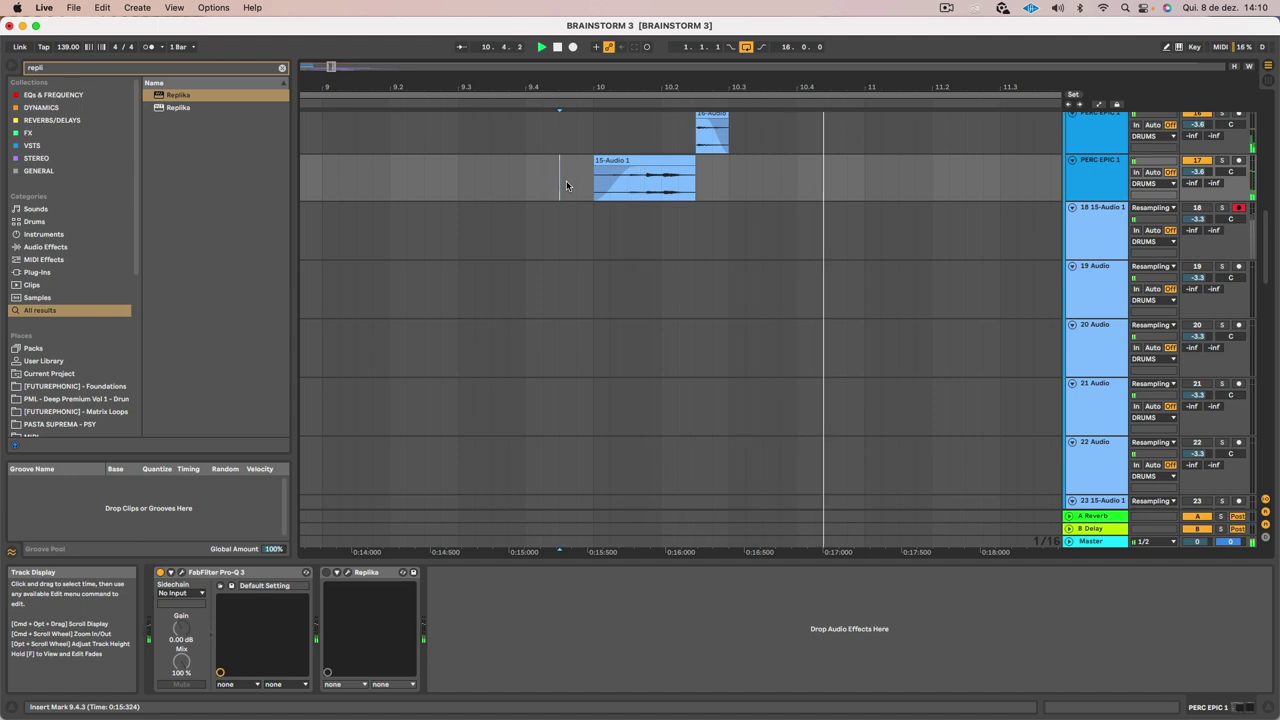
drag(594, 89, 601, 52)
scroll(628, 184, left, 5)
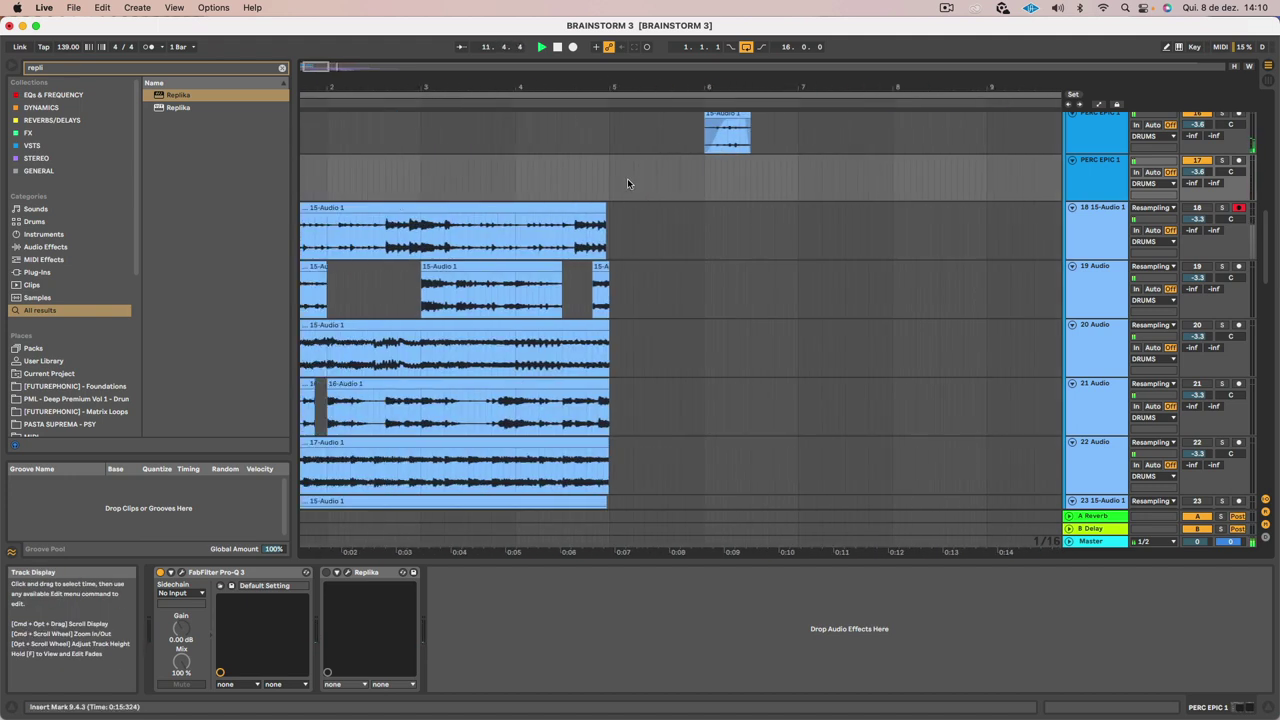
key(space)
key(space)
scroll(628, 178, right, 5)
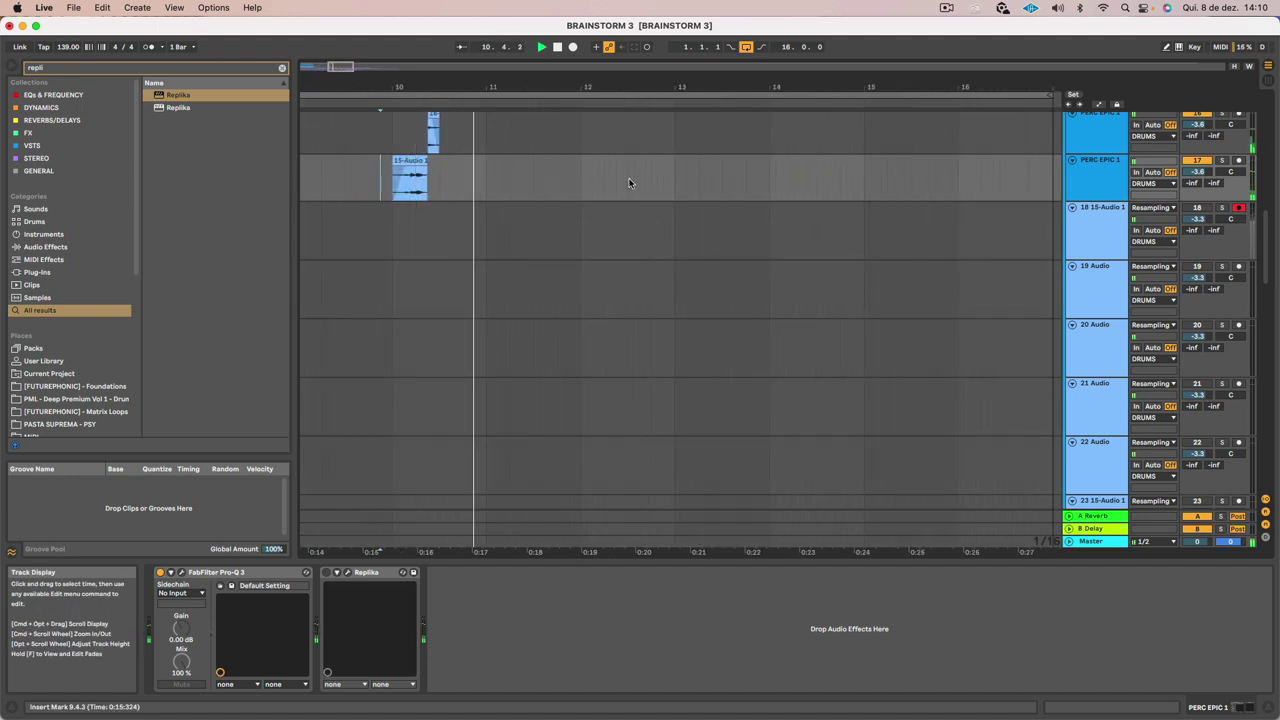
Solo track 23 and audition its 15-Audio 1 loop from 4.2.1 and from 1.2.4
scroll(630, 178, left, 2)
scroll(630, 178, left, 10)
scroll(1196, 403, down, 2)
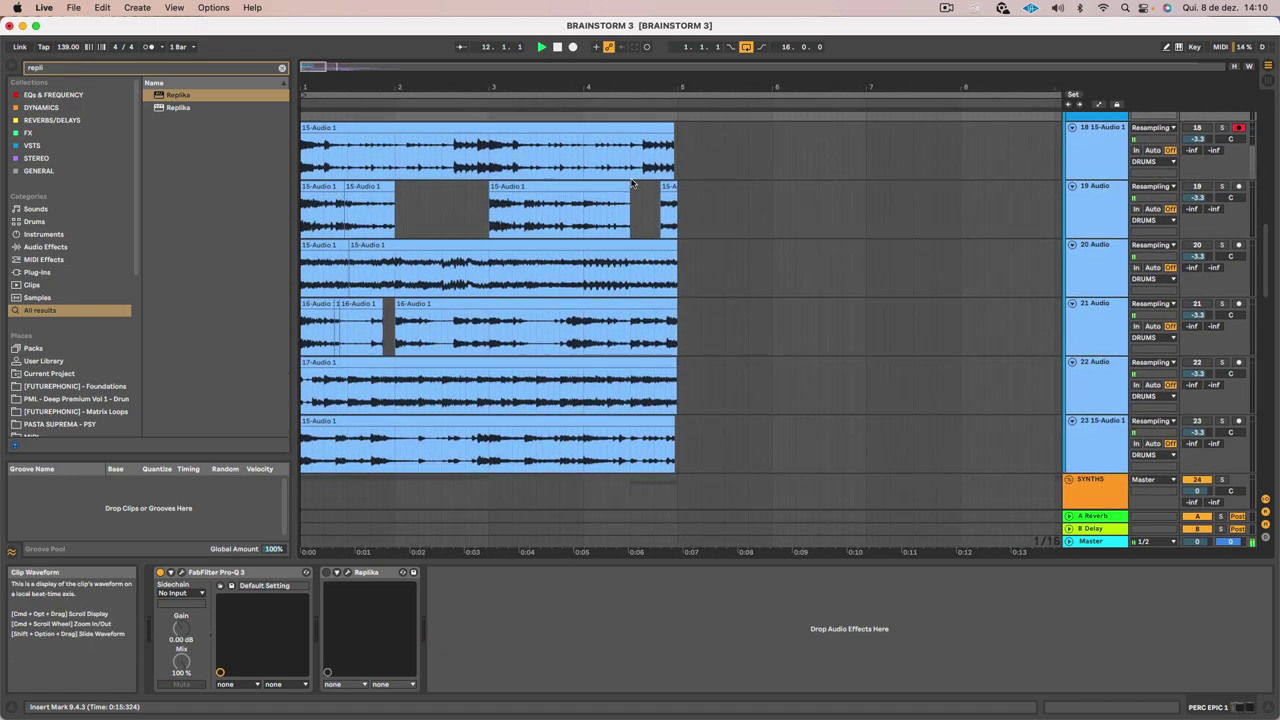
click(1221, 420)
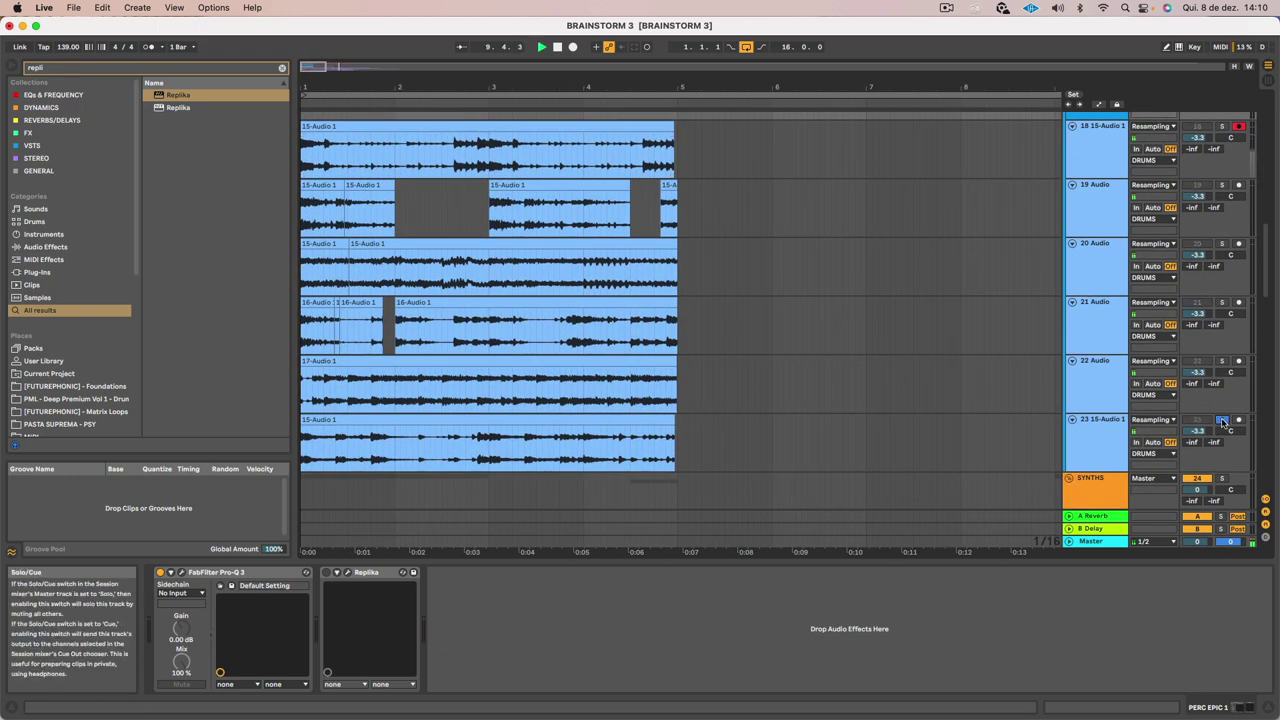
click(607, 455)
key(space)
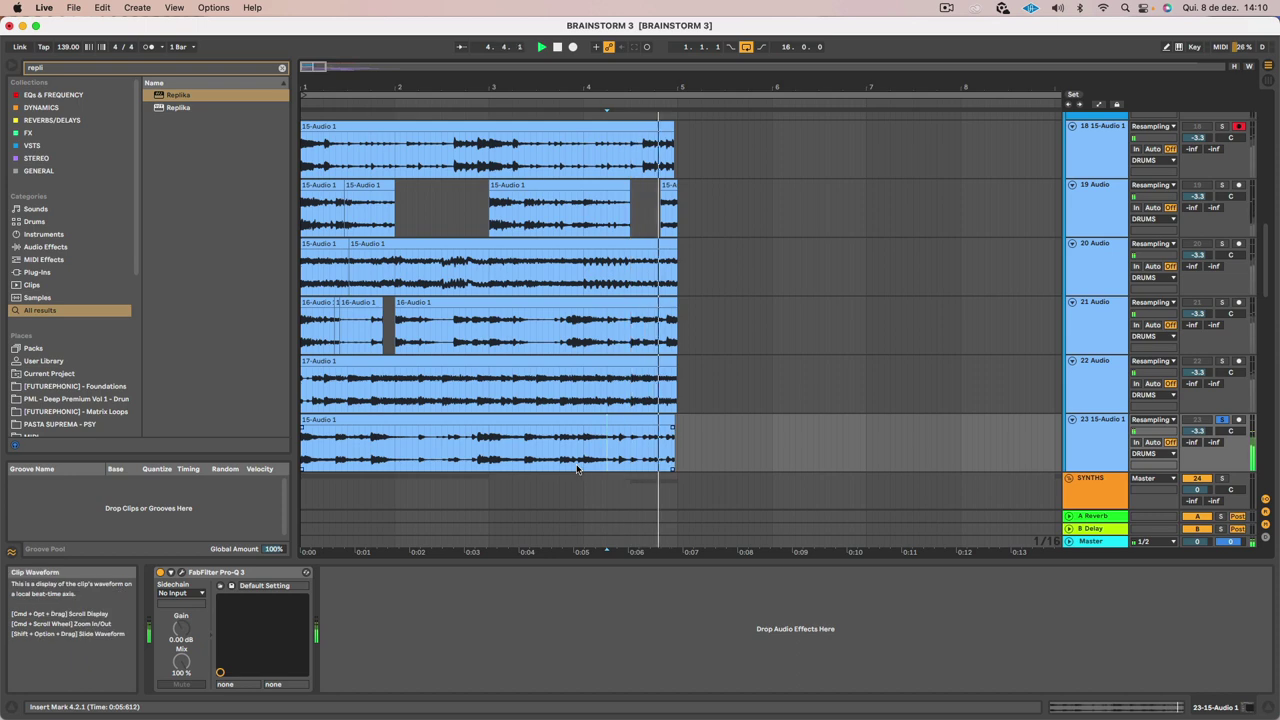
scroll(343, 449, down, 1)
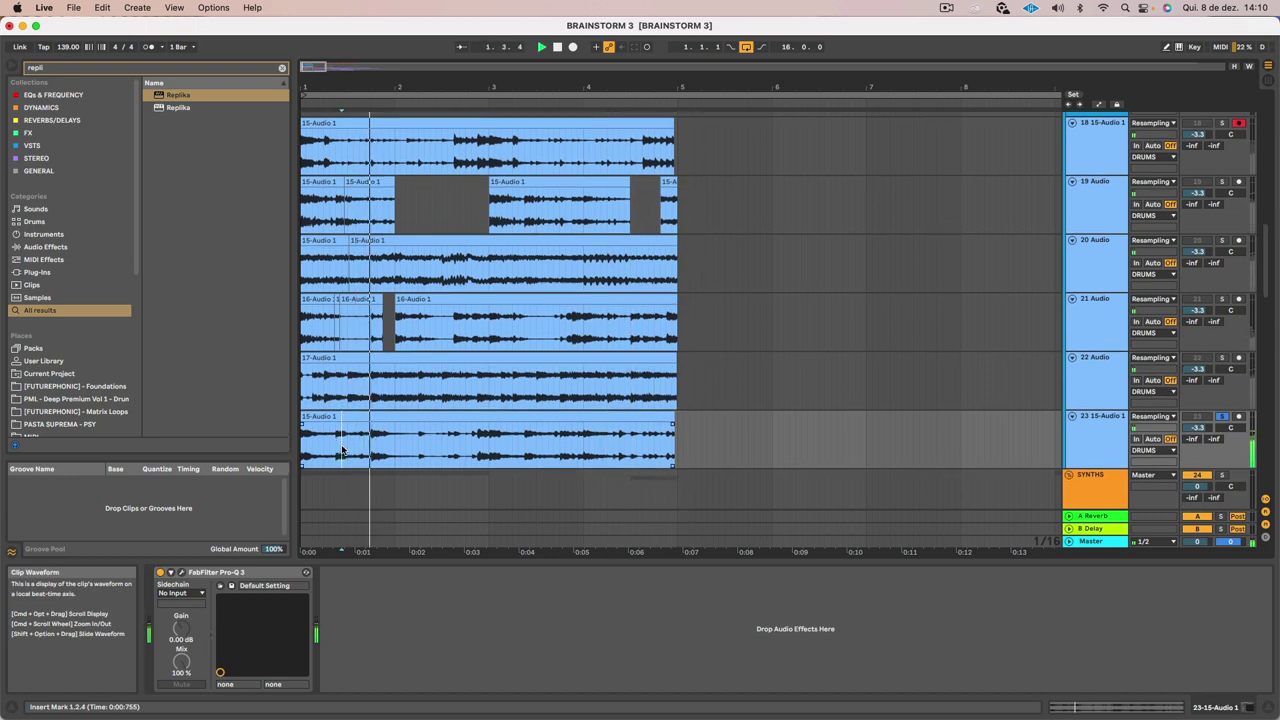
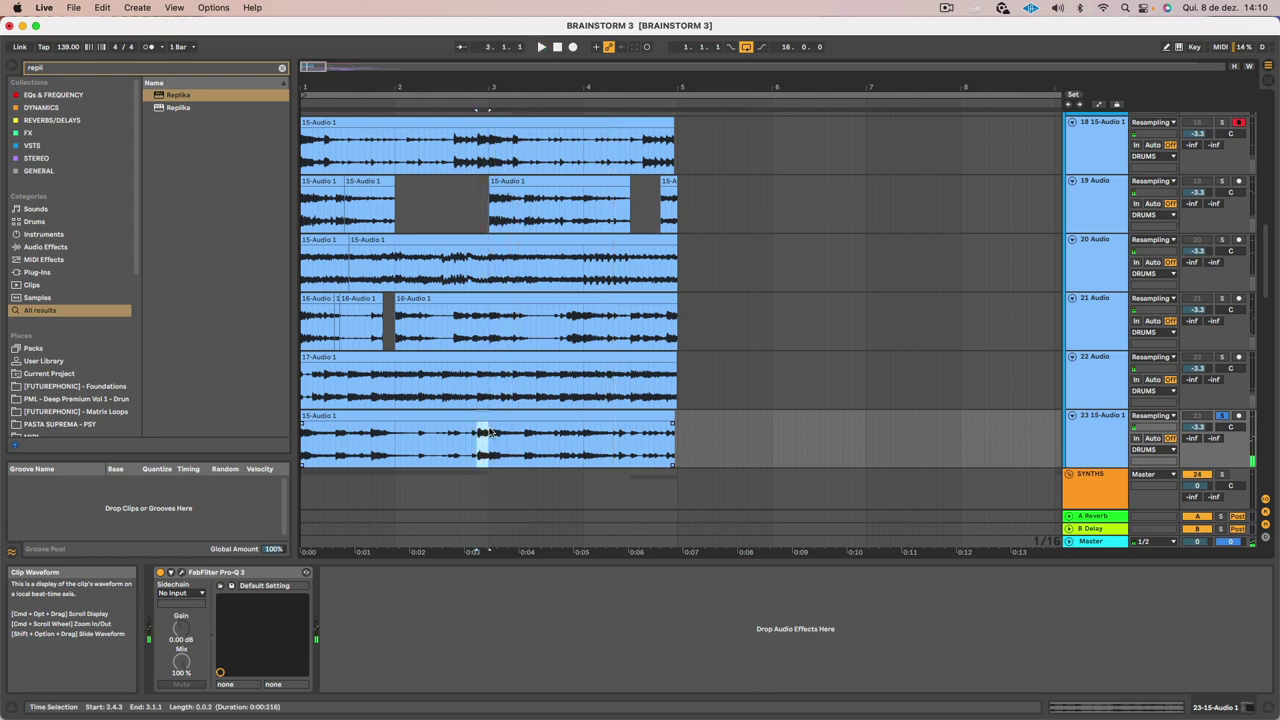
Copy the two-sixteenth slice just before bar 3 of the track 23 loop so it ends at 9.1.1, and audition it from 8.3.2
drag(489, 432, 901, 429)
scroll(901, 429, right, 5)
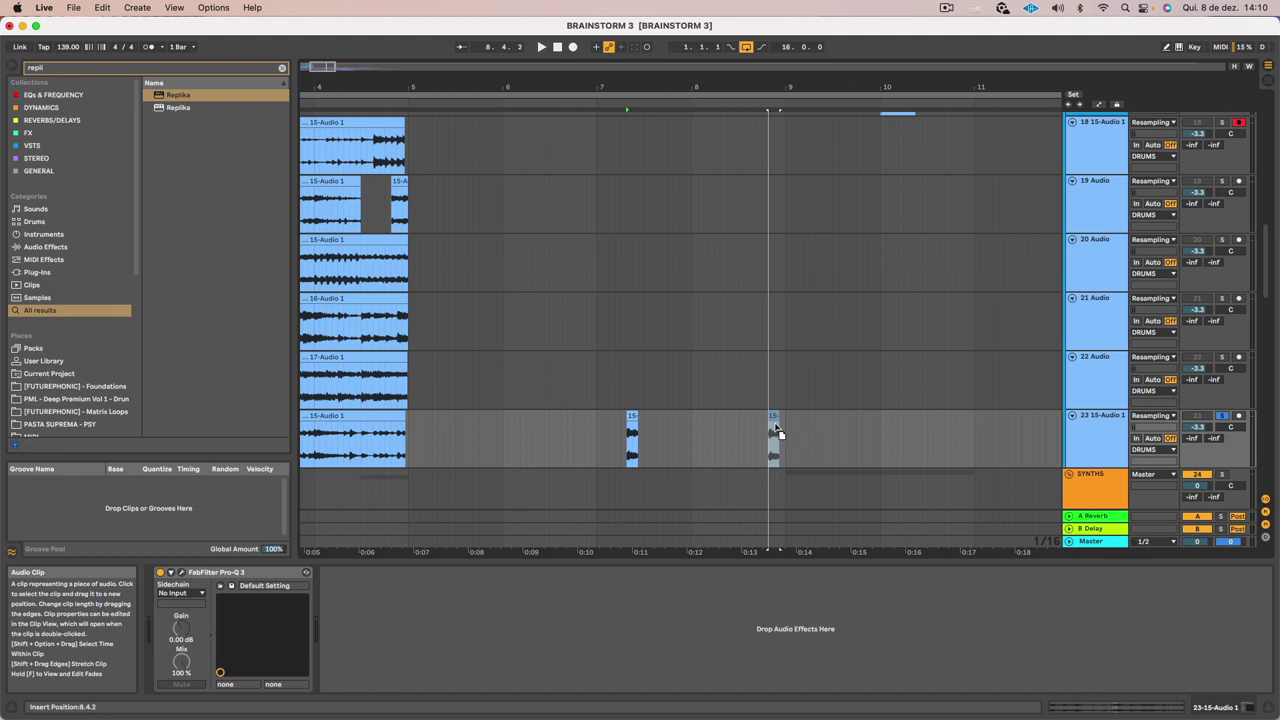
drag(780, 430, 780, 430)
click(743, 427)
key(space)
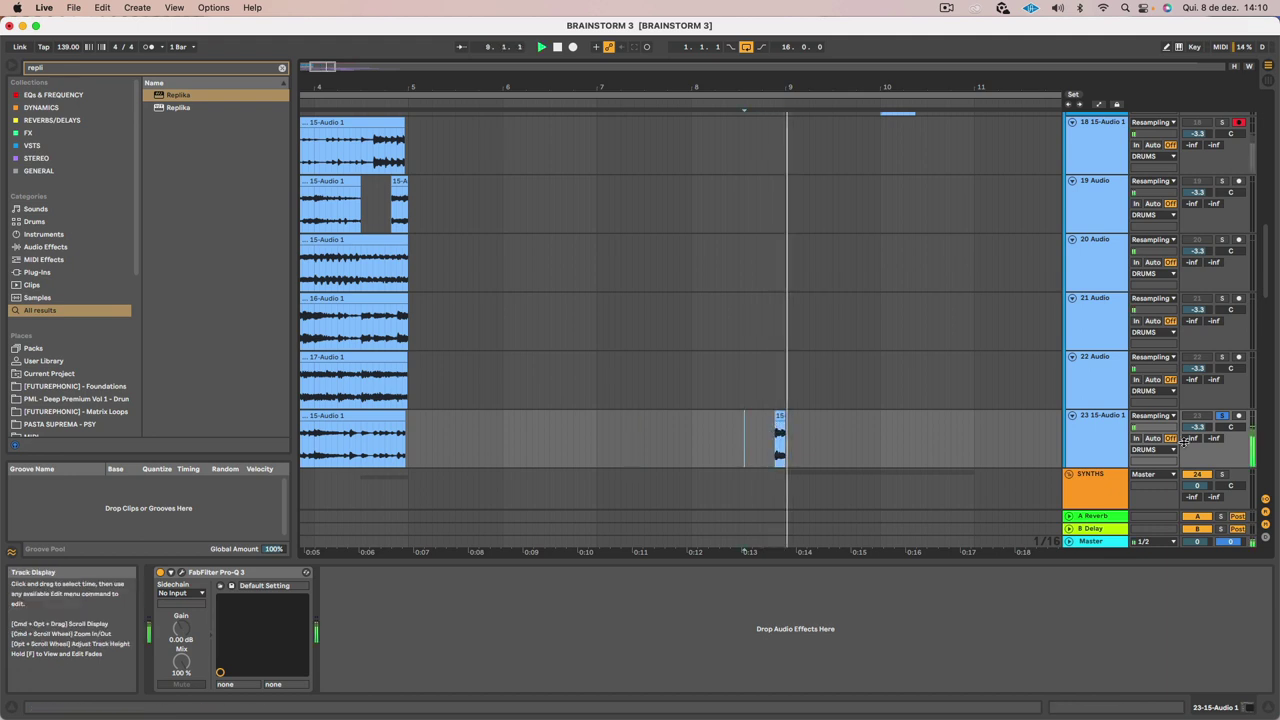
Unsolo and activate track 23, and play the copied slice within the full mix
click(1221, 415)
key(space)
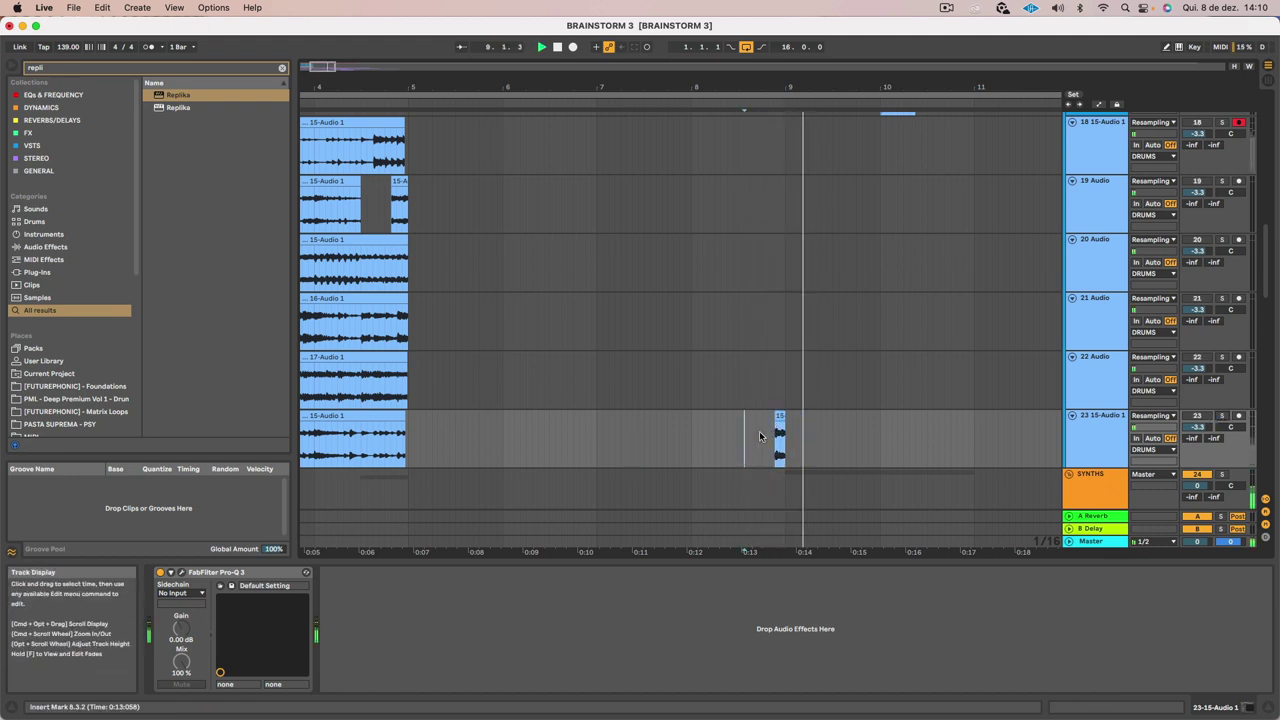
key(space)
click(1189, 416)
key(space)
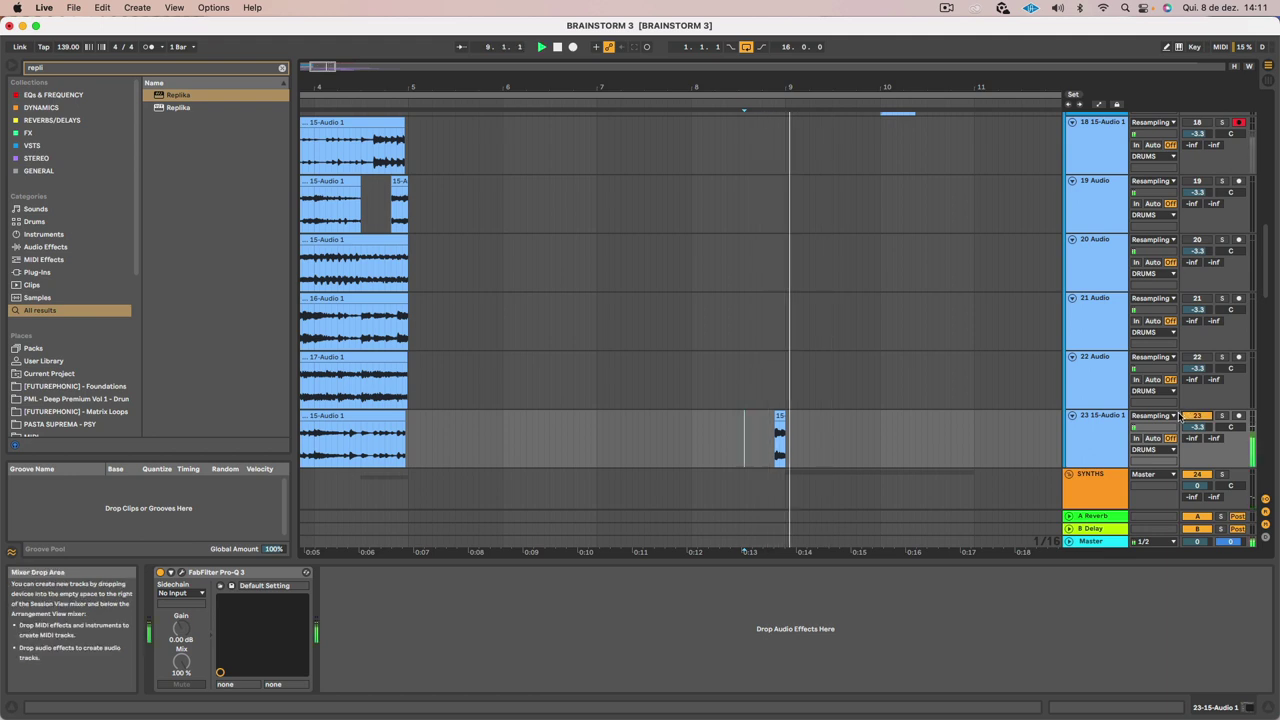
key(space)
Extend the start of the copied track 23 slice back to 8.4.1 and audition it
drag(775, 418, 763, 419)
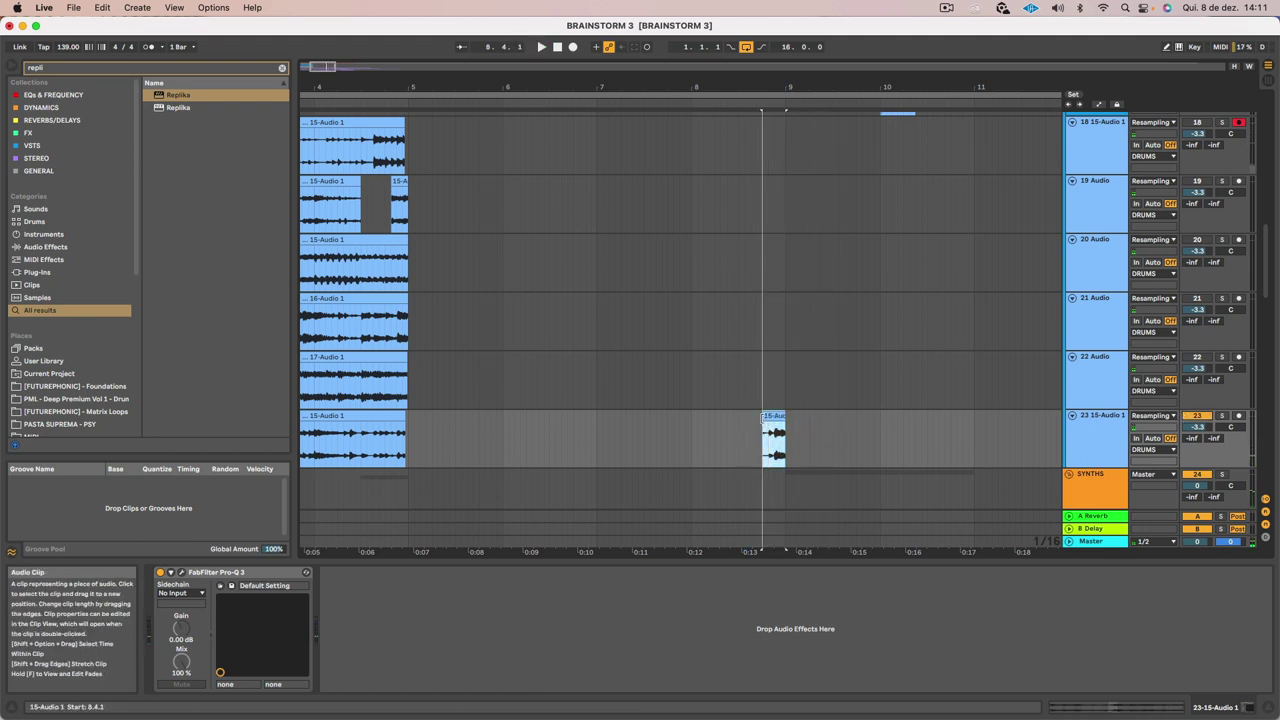
key(space)
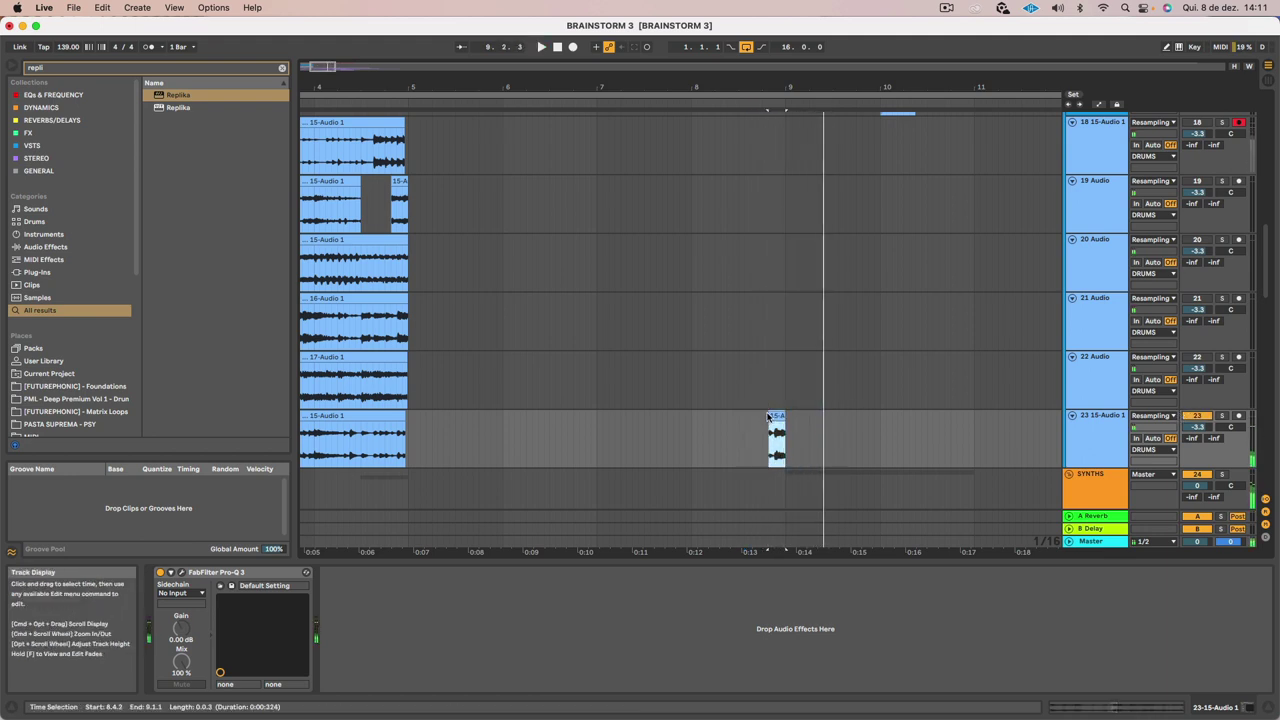
drag(768, 416, 763, 418)
key(space)
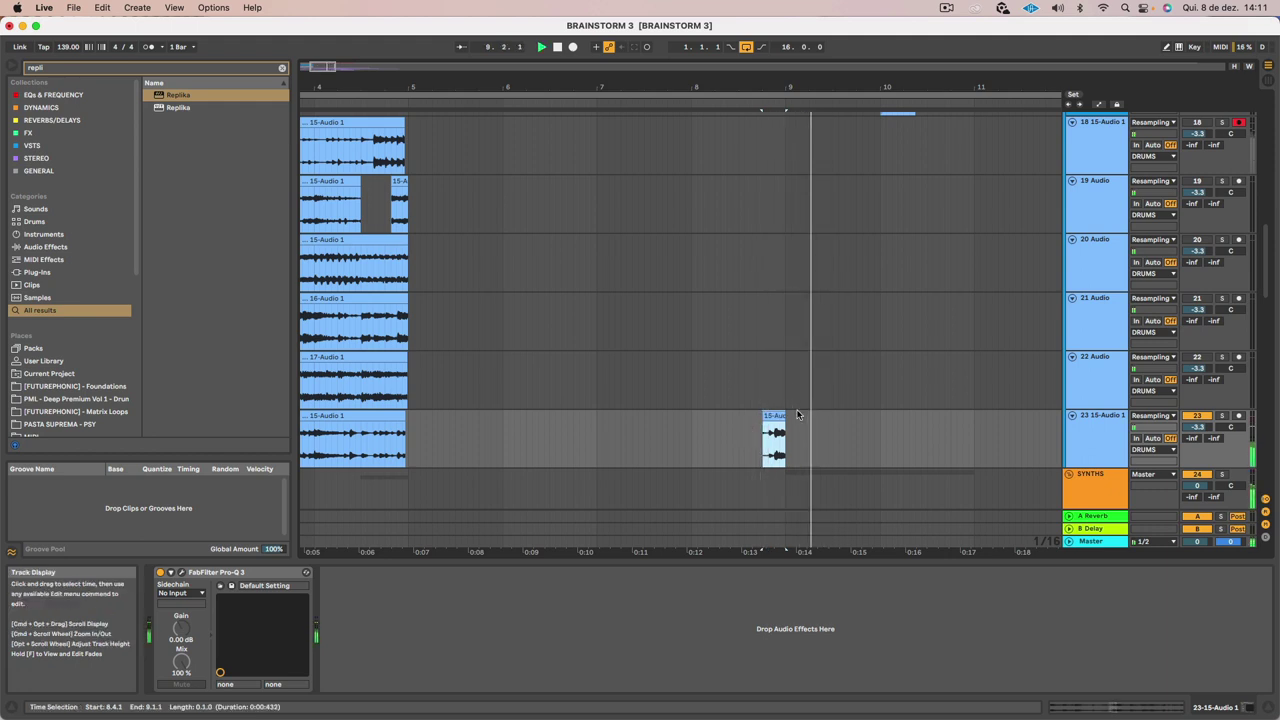
Extend the end of the copied track 23 slice to 9.2.3 and play it from 8.4.1
click(780, 416)
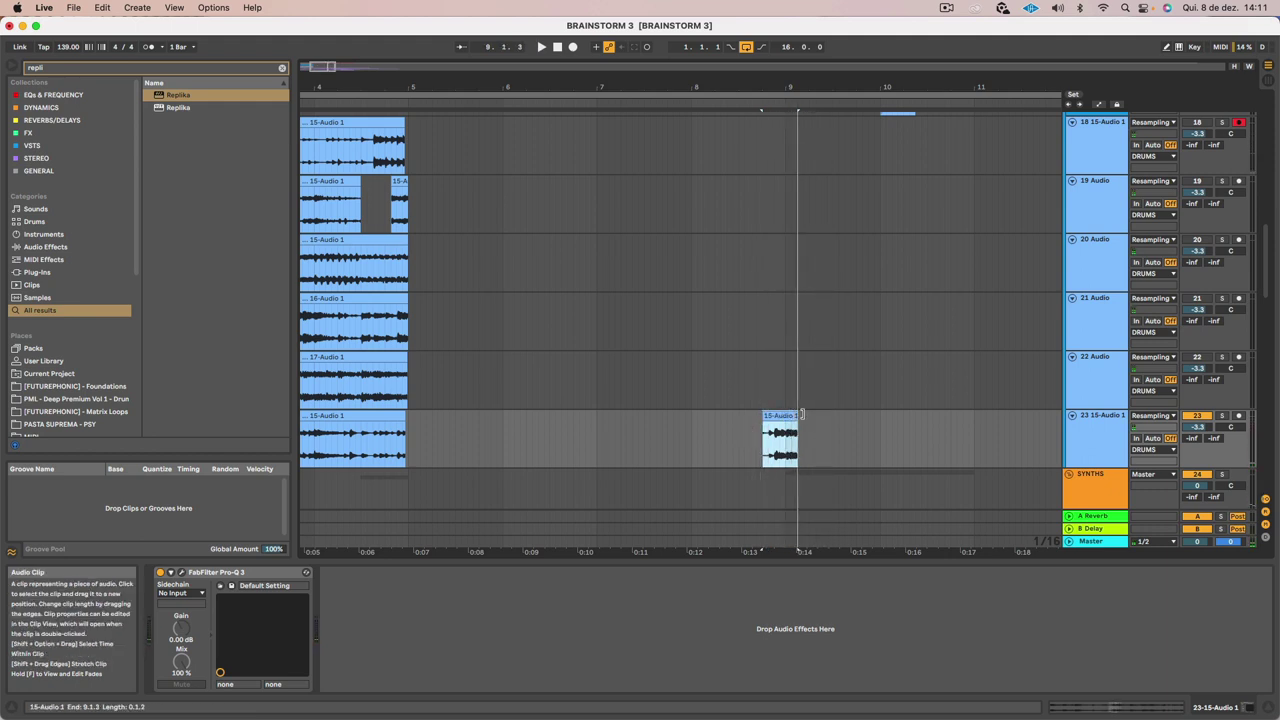
mouse_move(824, 415)
mouse_down()
mouse_move(846, 416)
mouse_move(820, 420)
mouse_up()
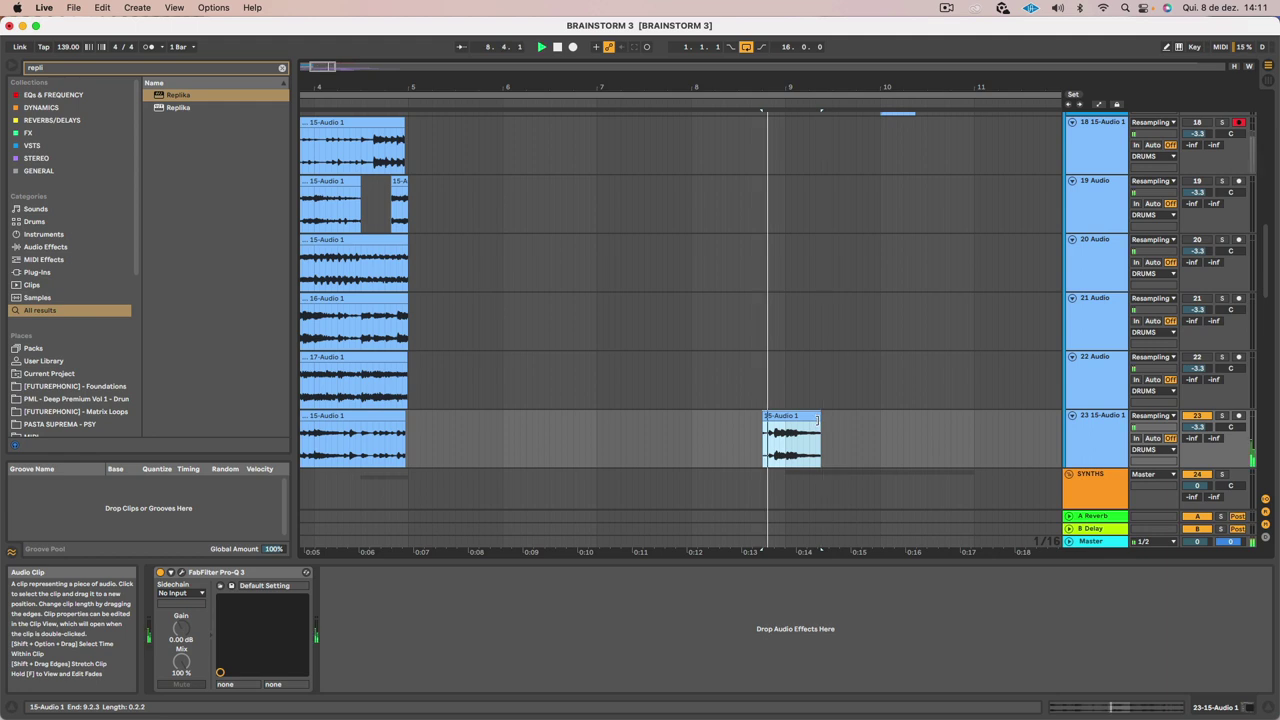
click(800, 416)
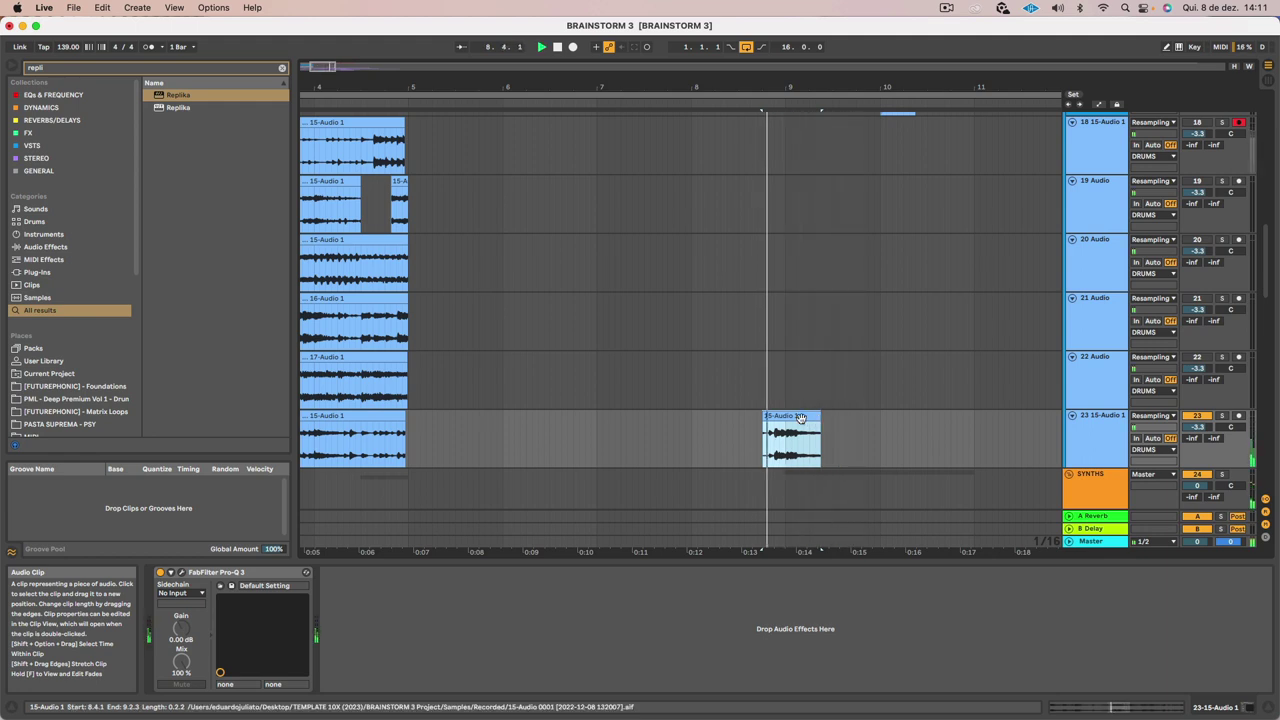
key(space)
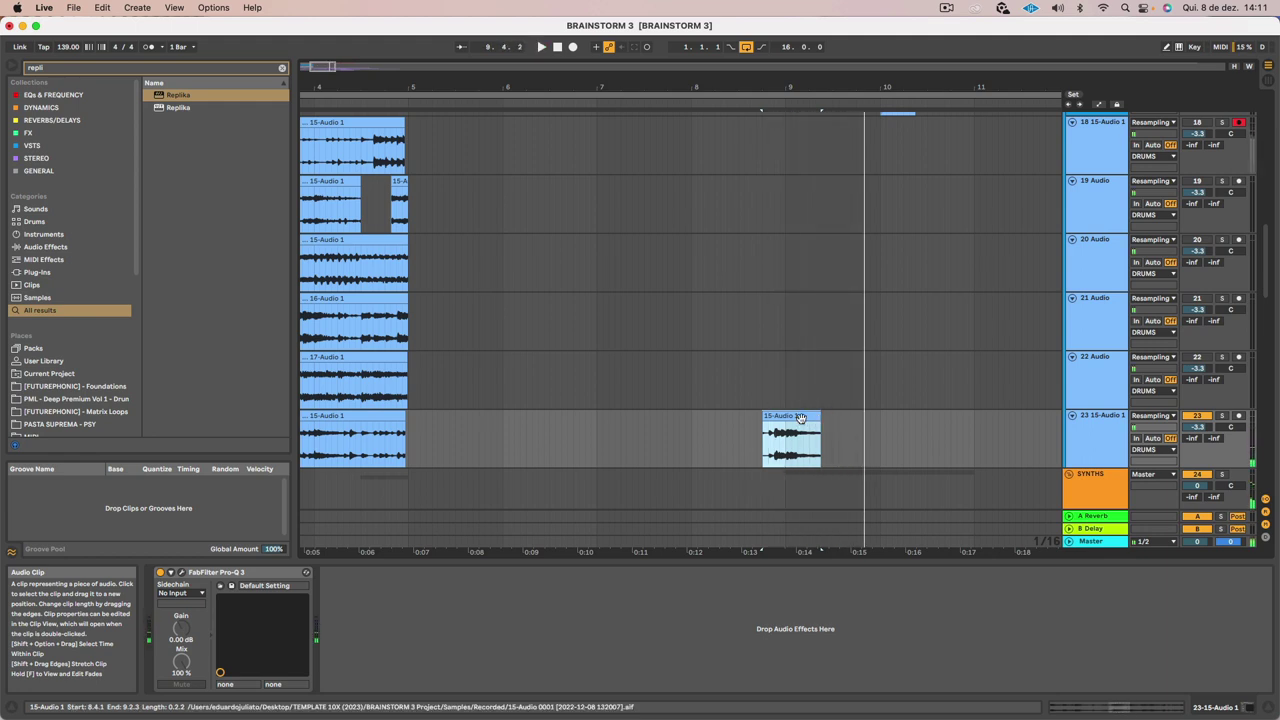
Delete the copied slice and the whole track 23
key(Delete)
scroll(801, 418, left, 5)
scroll(799, 418, down, 3)
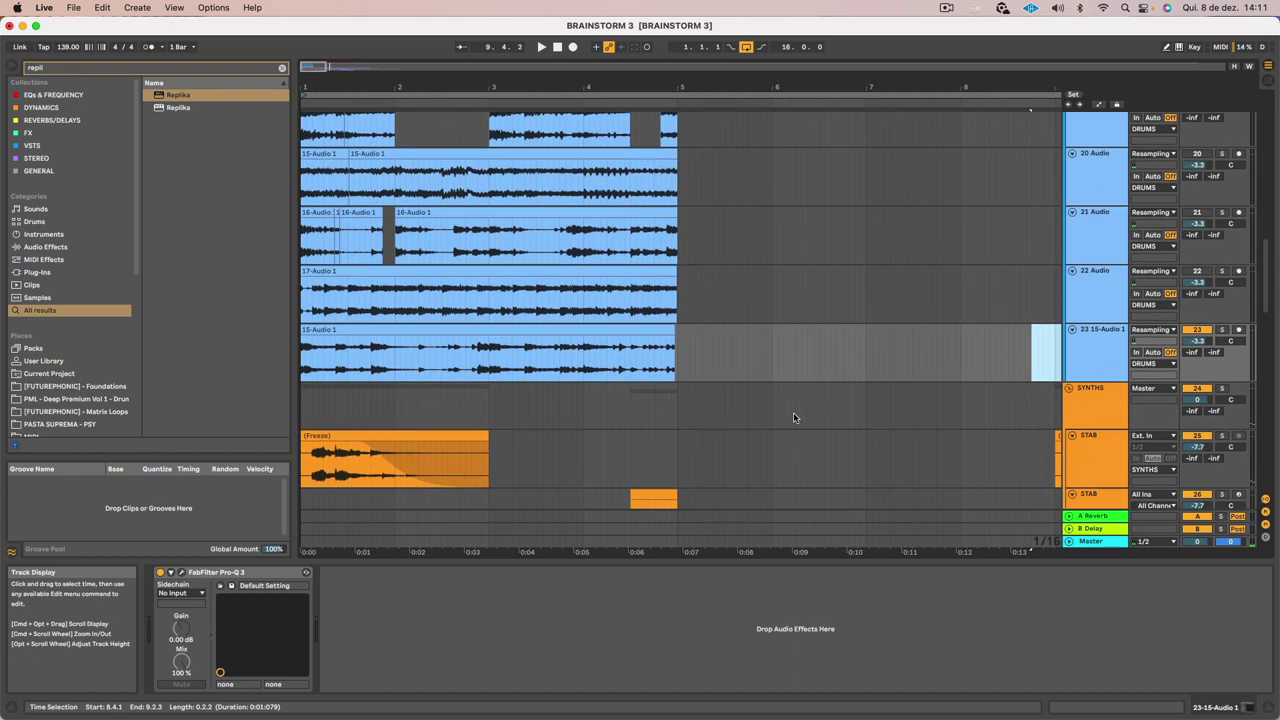
click(1099, 326)
key(Delete)
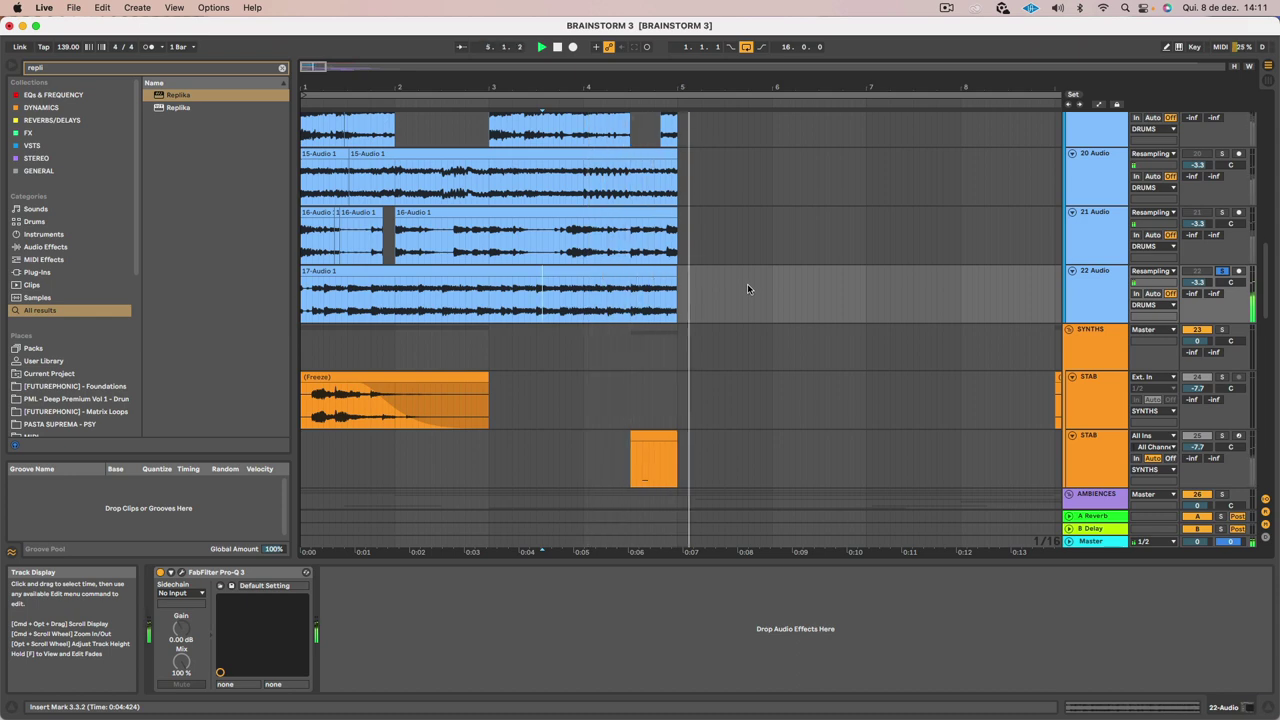
Open the 17-Audio 1 clip on the soloed track 22 and set its Beats warp Preserve resolution to 1/16
click(425, 269)
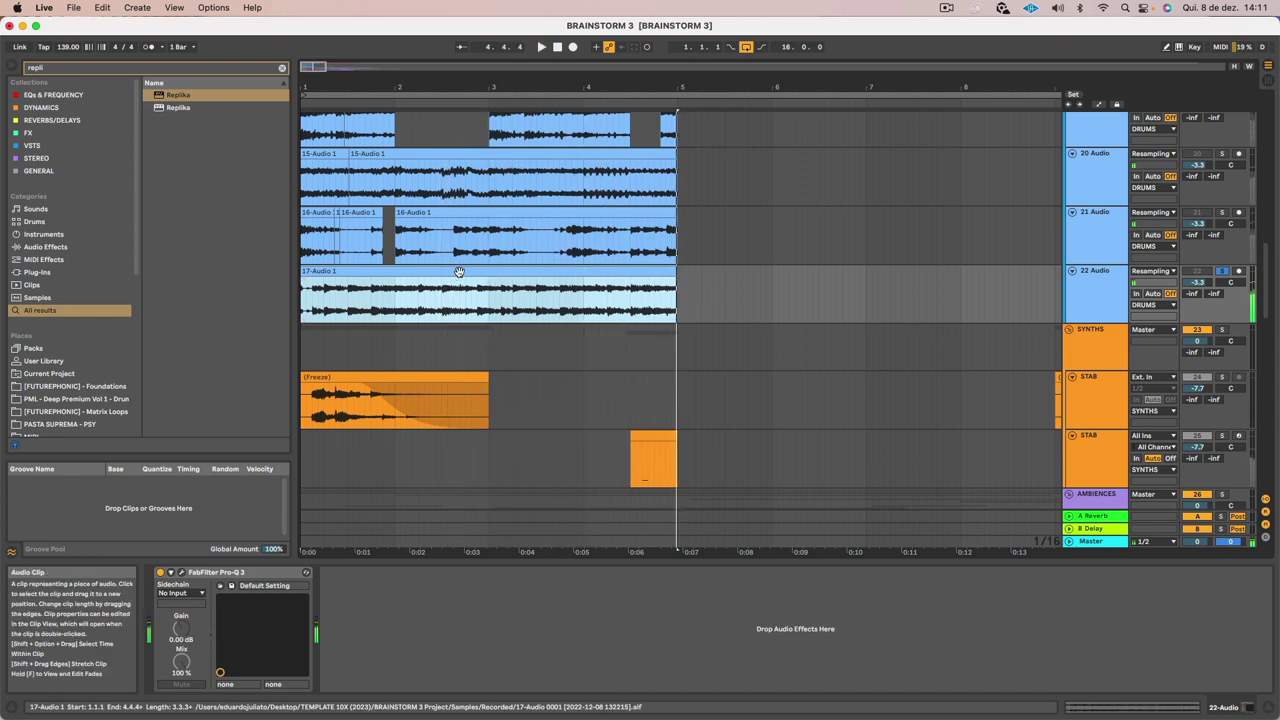
click(1111, 302)
click(584, 271)
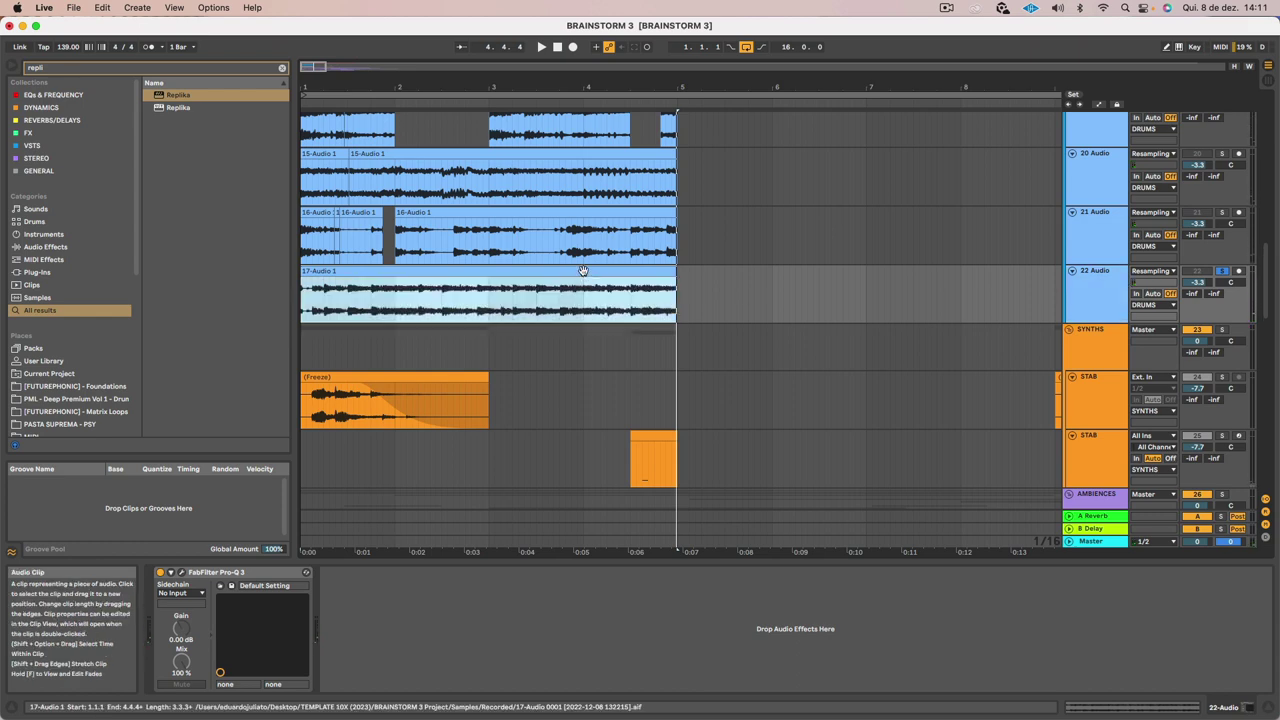
double_click(584, 271)
click(285, 198)
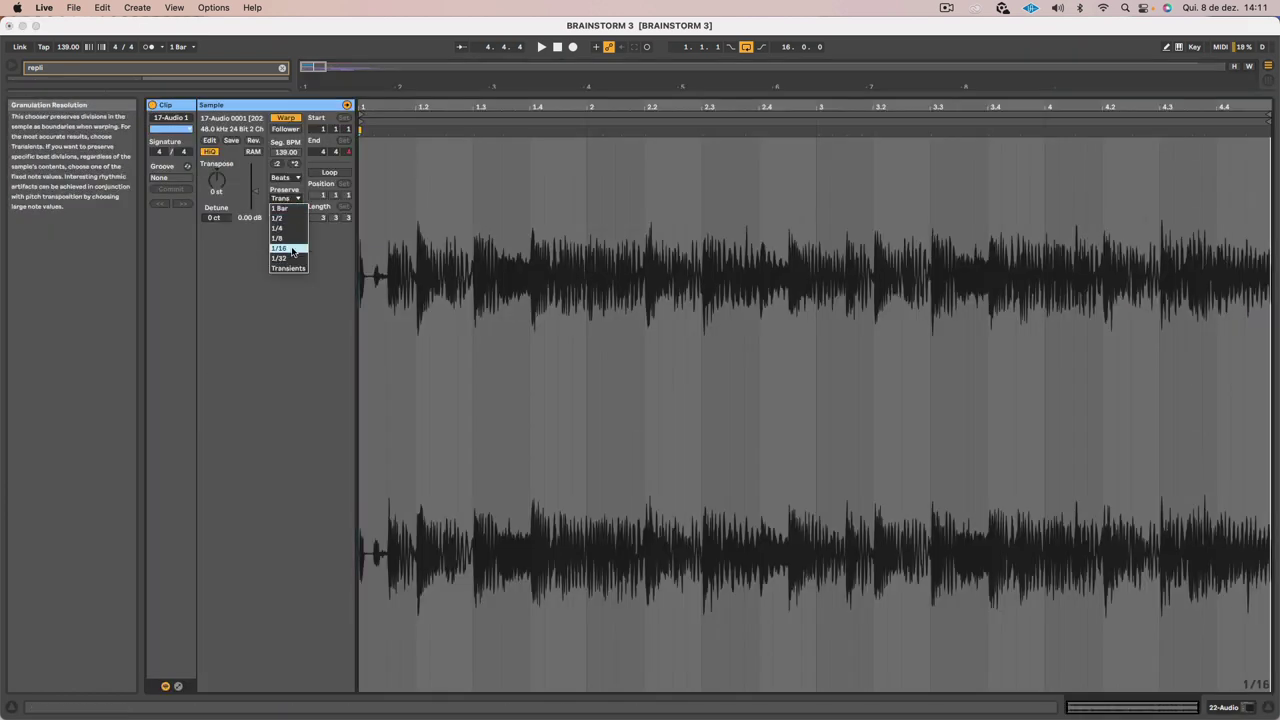
click(290, 250)
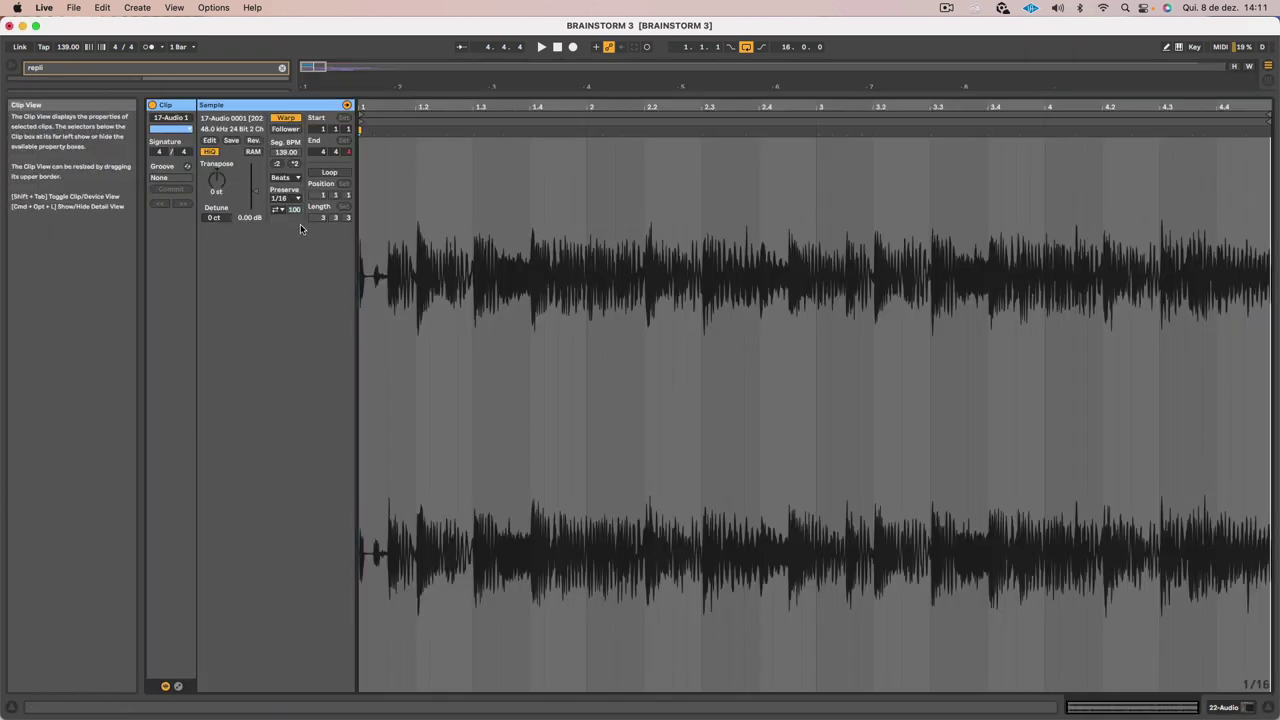
Turn off transient looping for the 17-Audio 1 clip, set its transient envelope to 17, and play it
click(276, 210)
click(283, 222)
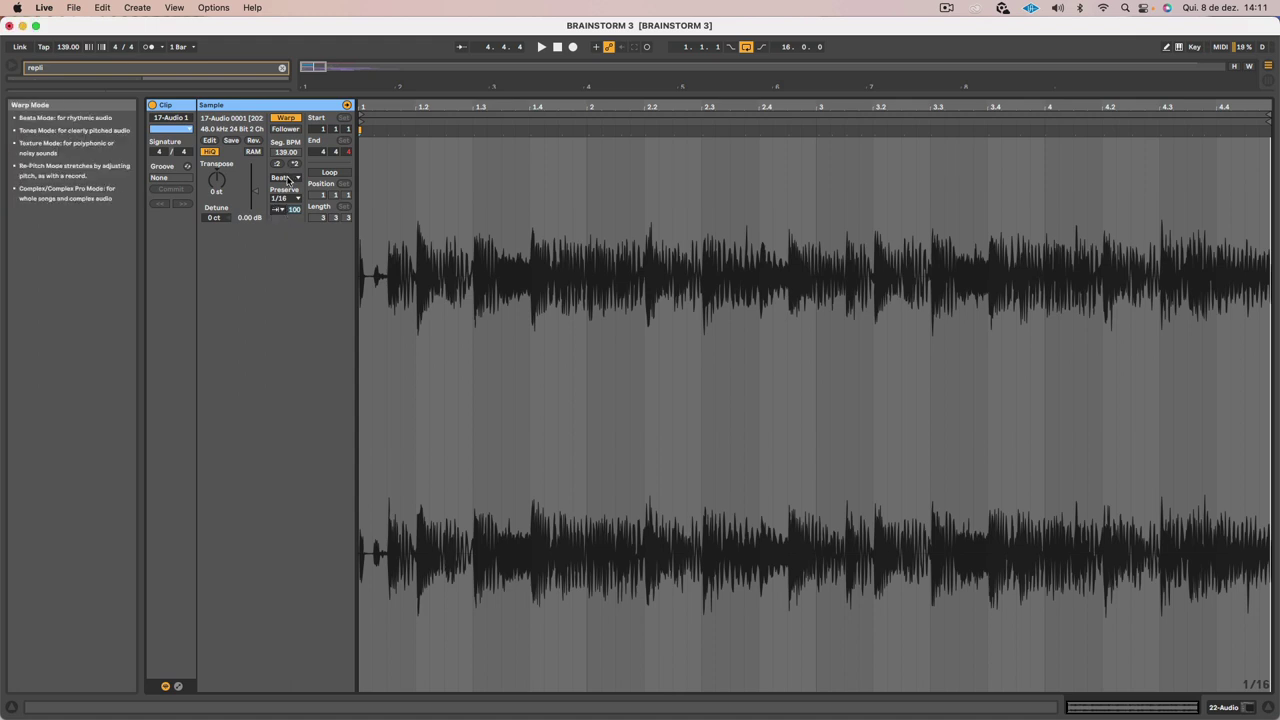
click(286, 178)
click(254, 267)
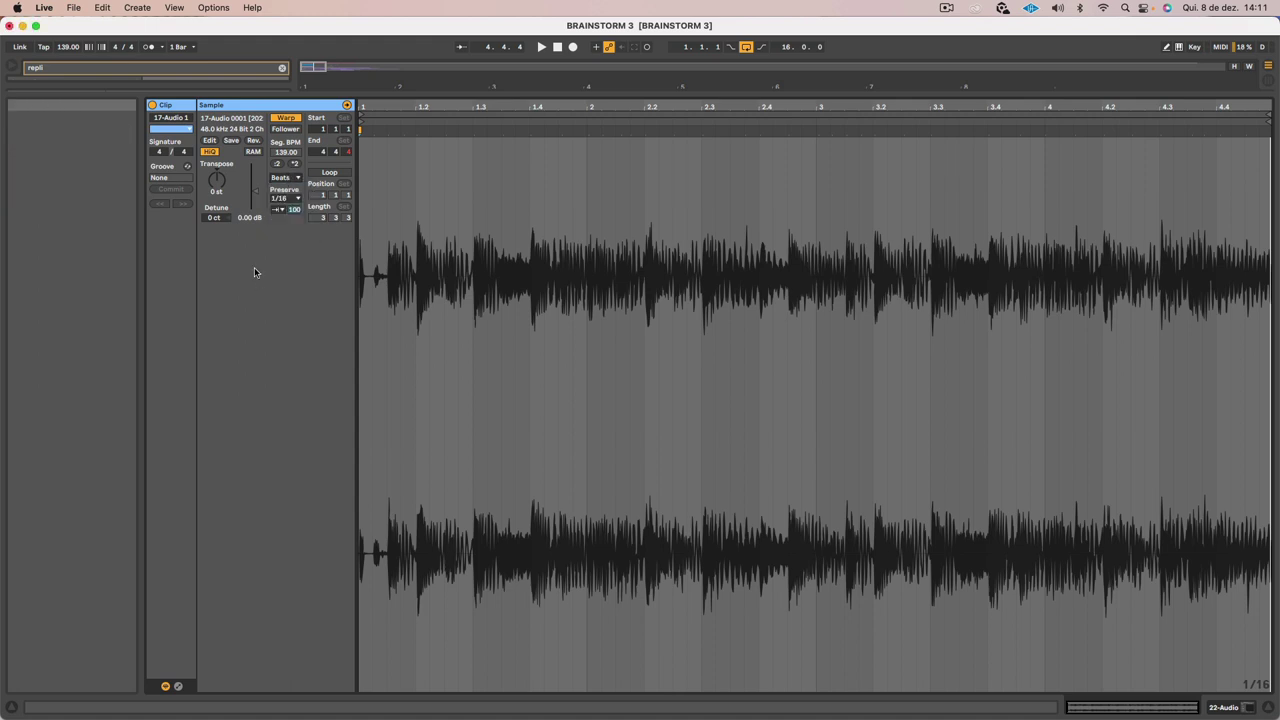
drag(299, 210, 299, 234)
key(space)
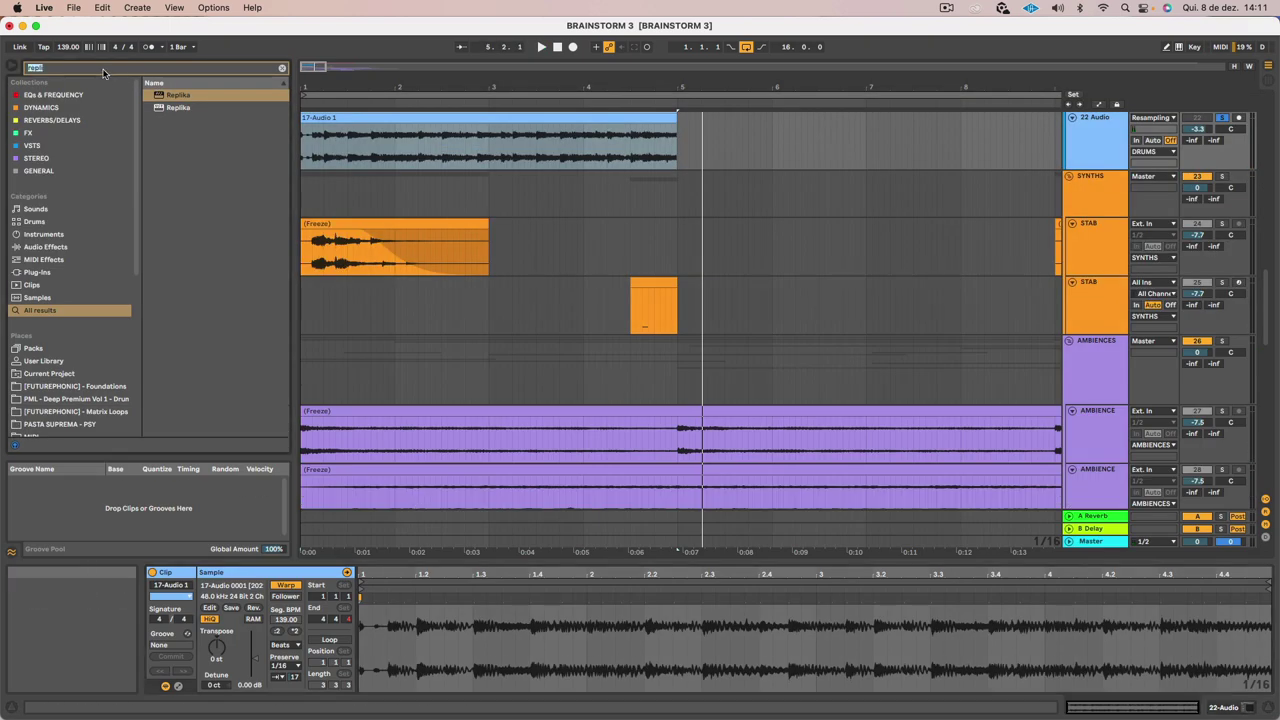
Search the browser for swing grooves and load Logic 16 Swing 63 into the Groove Pool
text(roove)
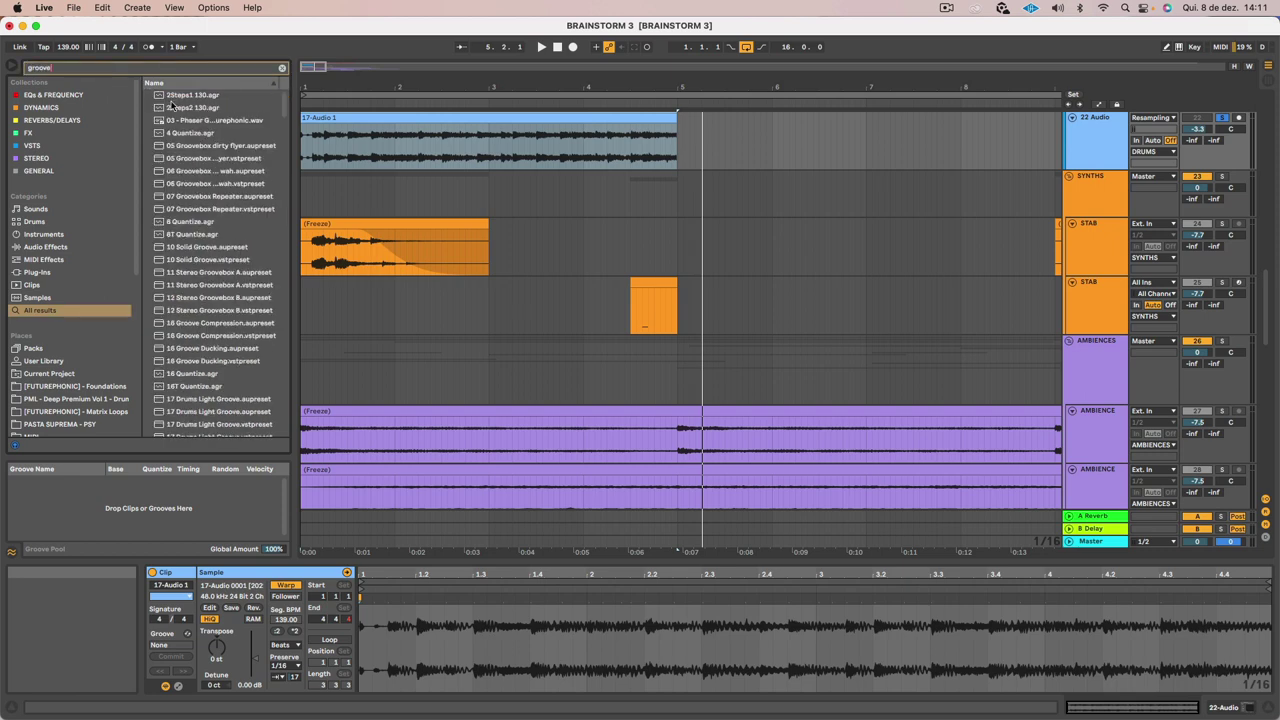
text(swing)
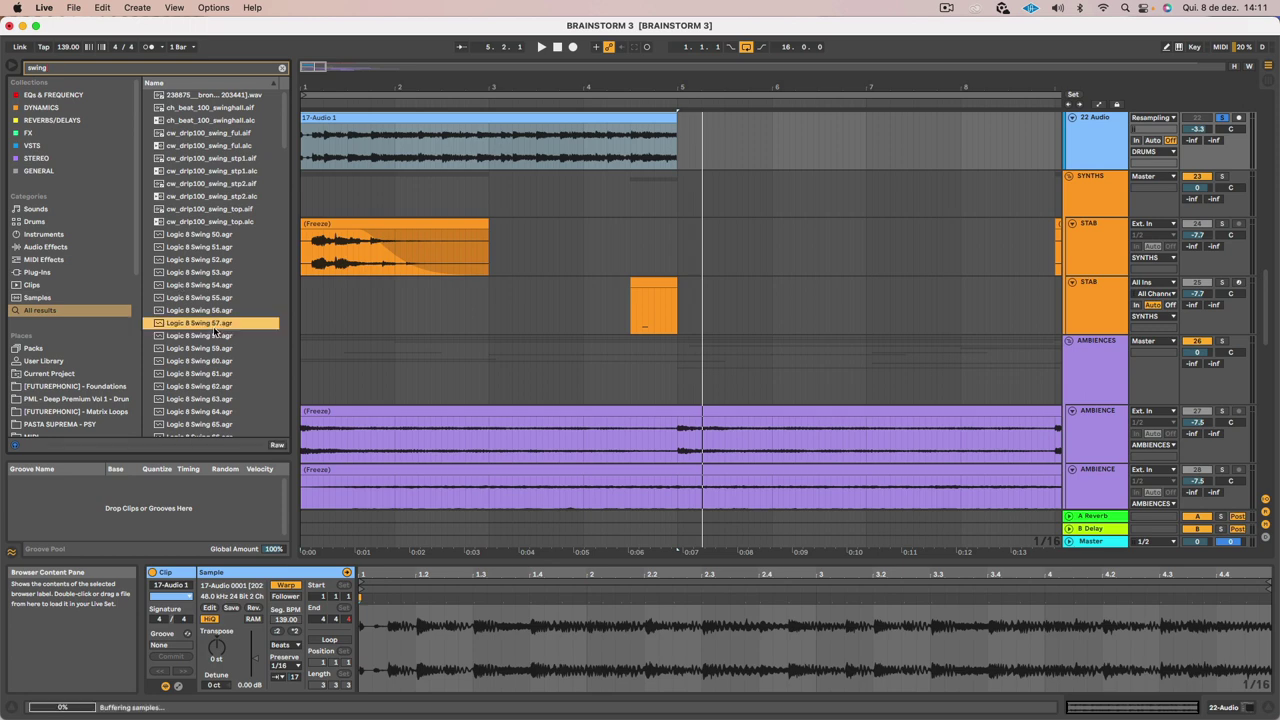
scroll(214, 329, down, 7)
click(214, 329)
scroll(214, 329, down, 3)
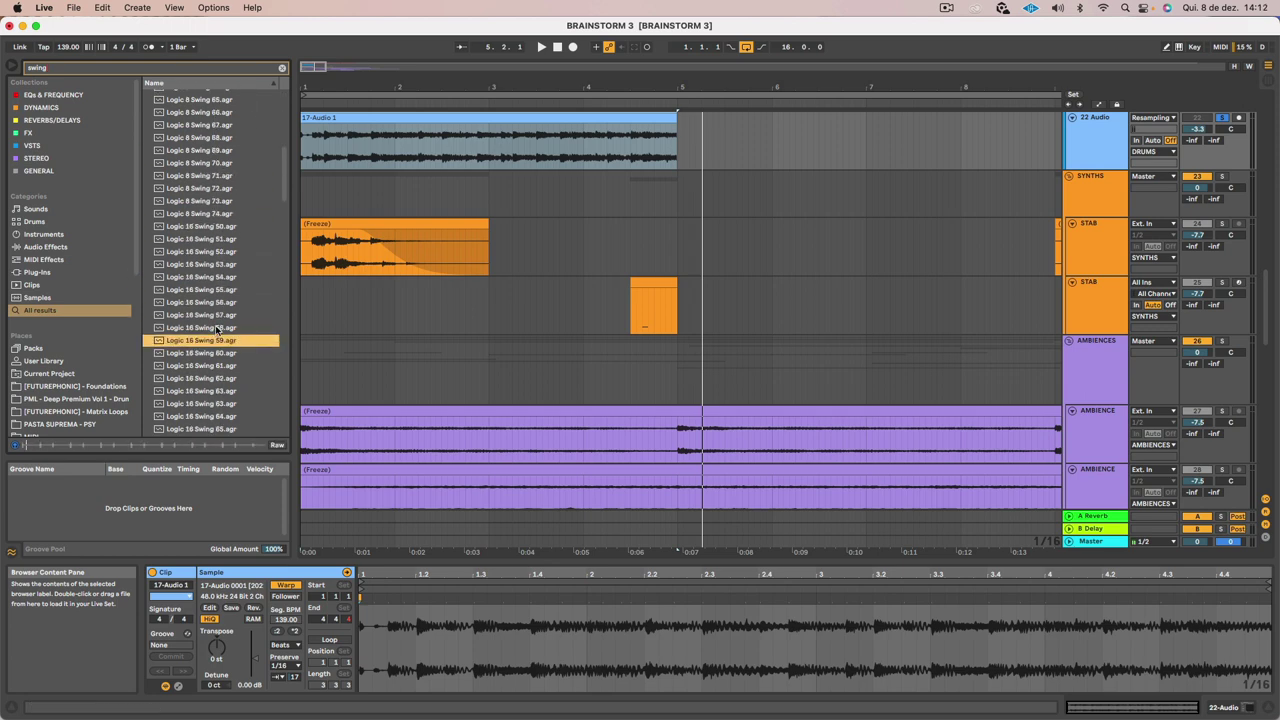
click(216, 328)
click(222, 345)
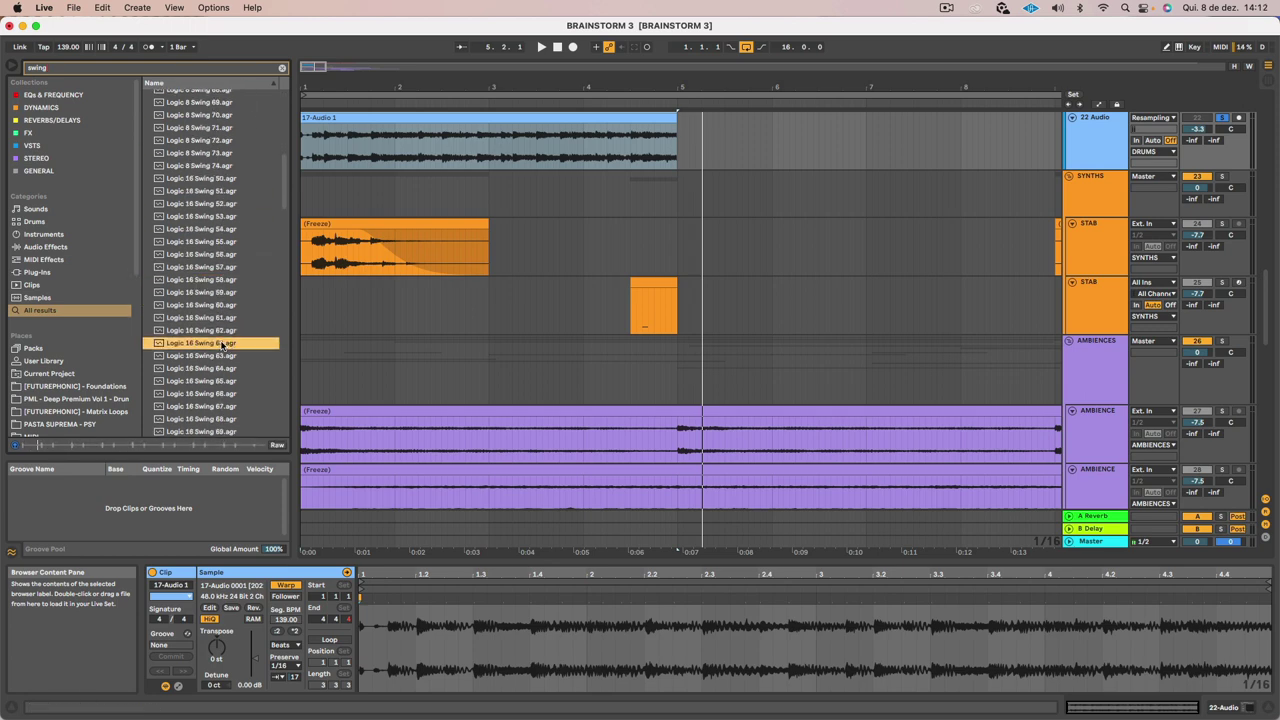
drag(153, 520, 155, 515)
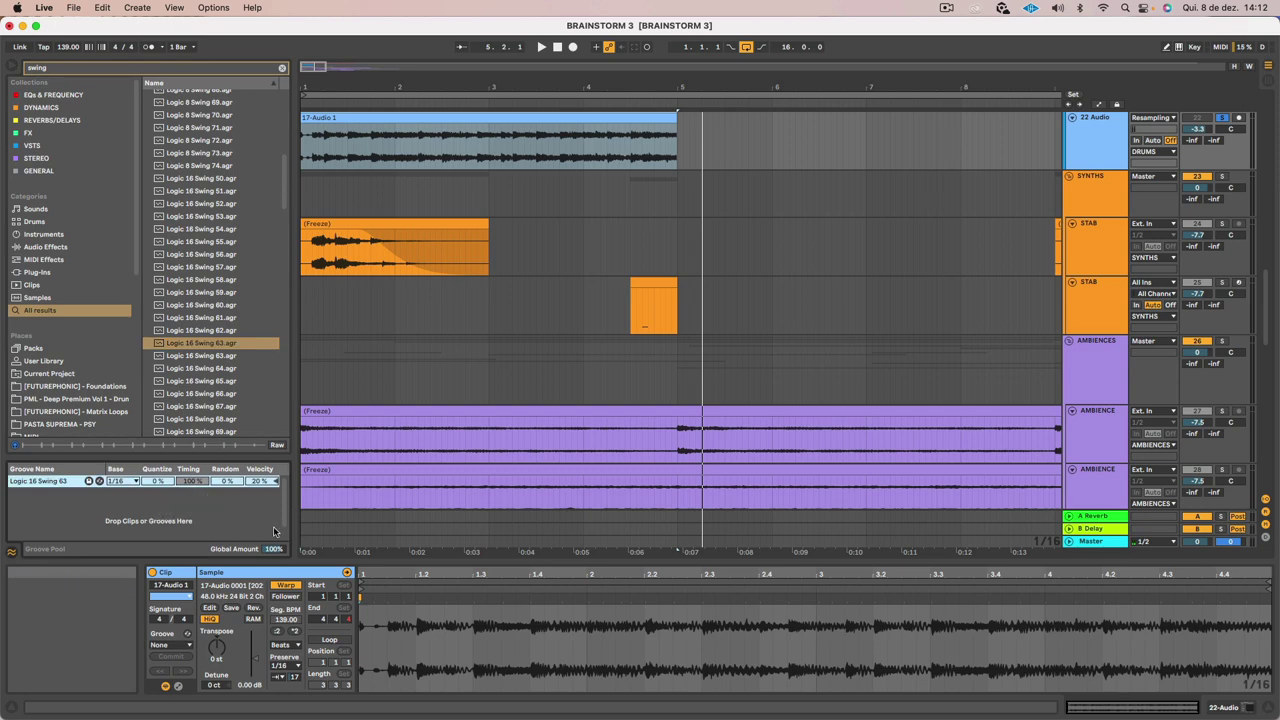
Assign the Logic 16 Swing 63 groove to the 17-Audio 1 clip on track 22 and play it
scroll(751, 190, up, 2)
scroll(751, 190, right, 1)
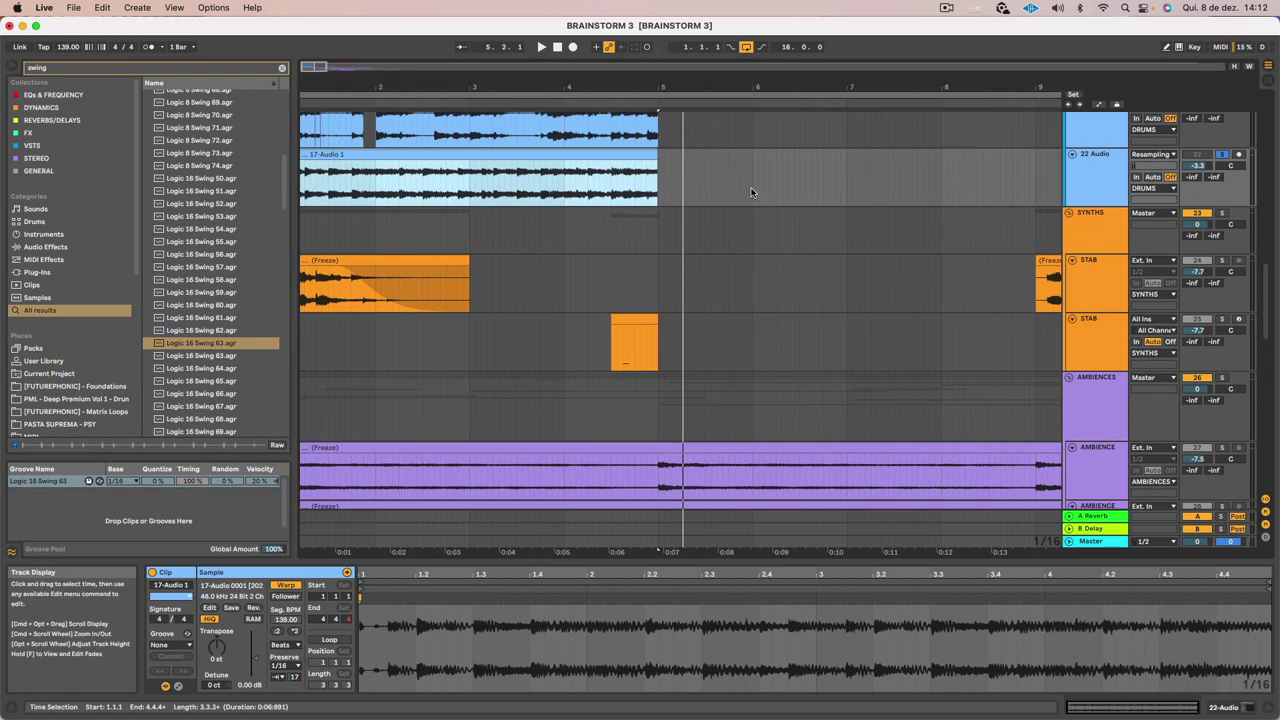
key(space)
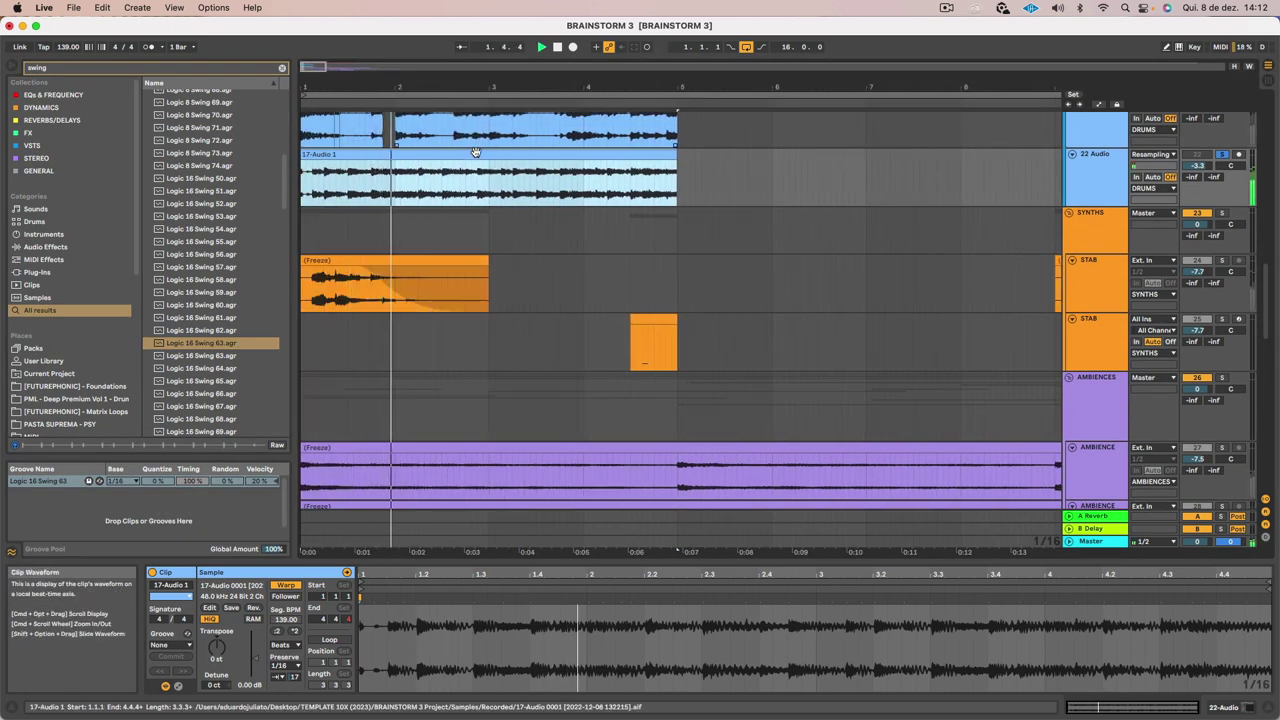
key(space)
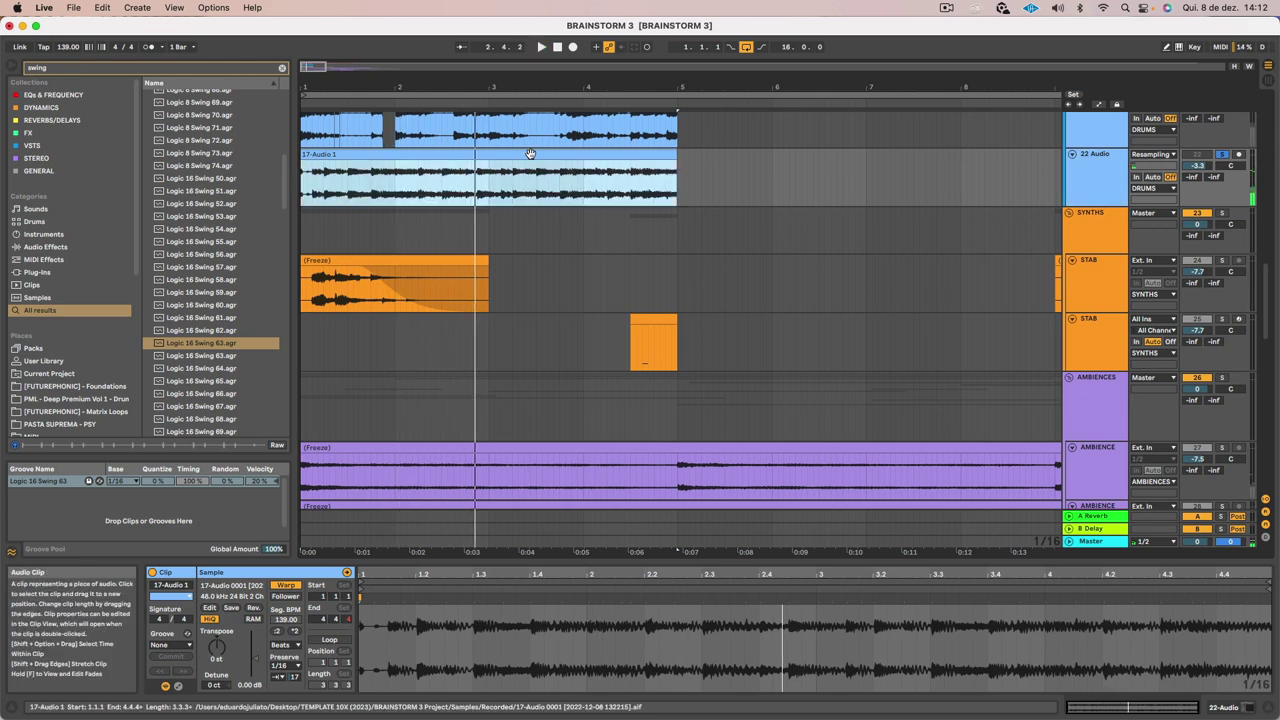
click(530, 153)
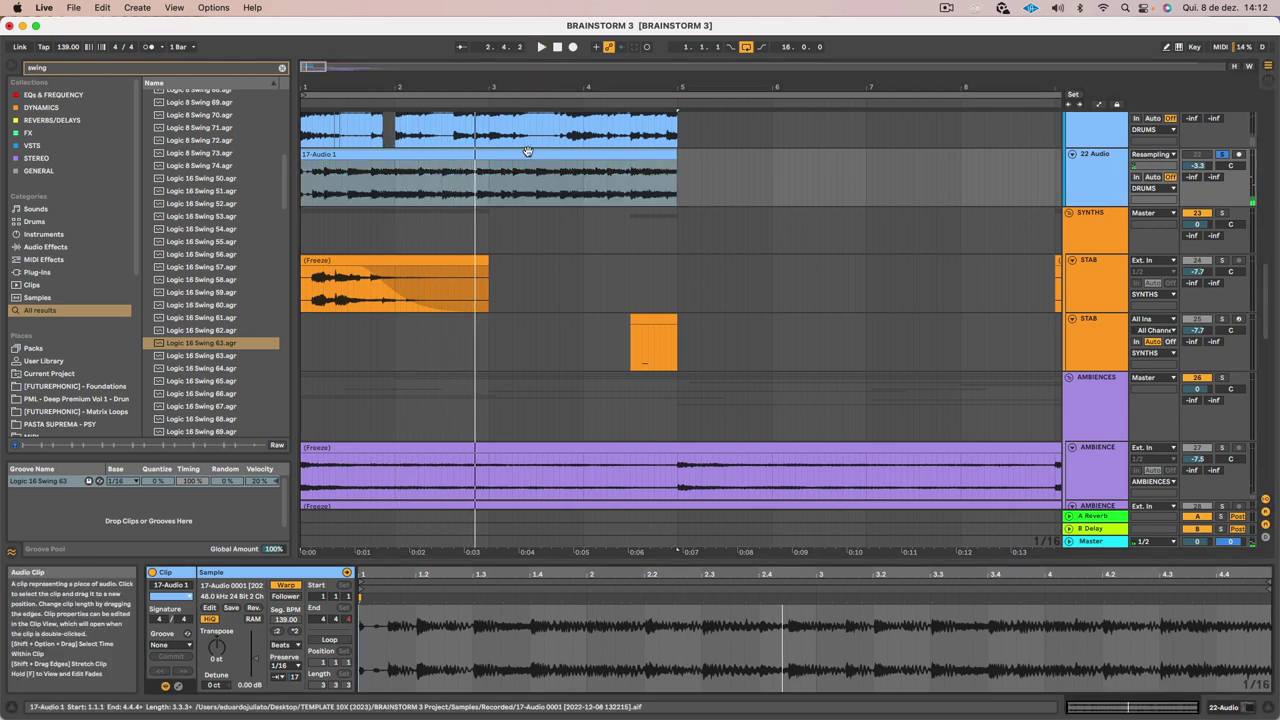
click(181, 665)
key(space)
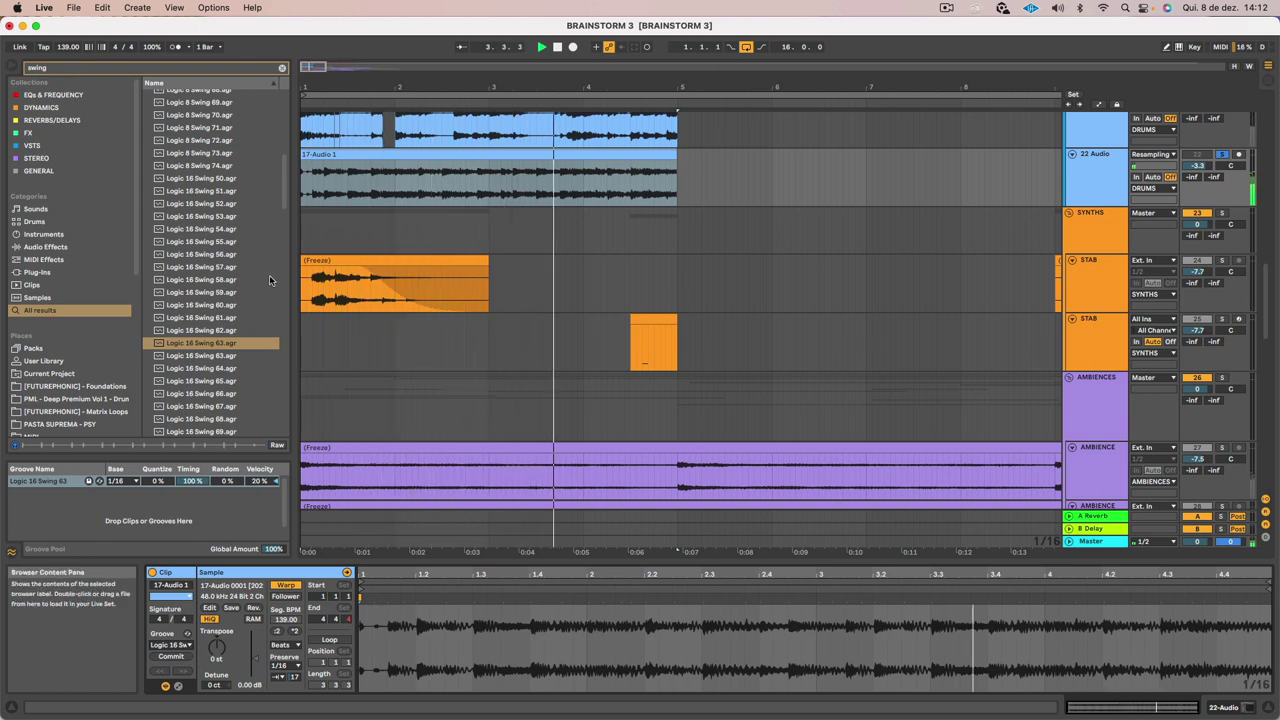
Enlarge the clip view, set the 17-Audio 1 clip's transient envelope to 12 and transpose it up 12 st during playback
double_click(1088, 170)
key(shift+Tab)
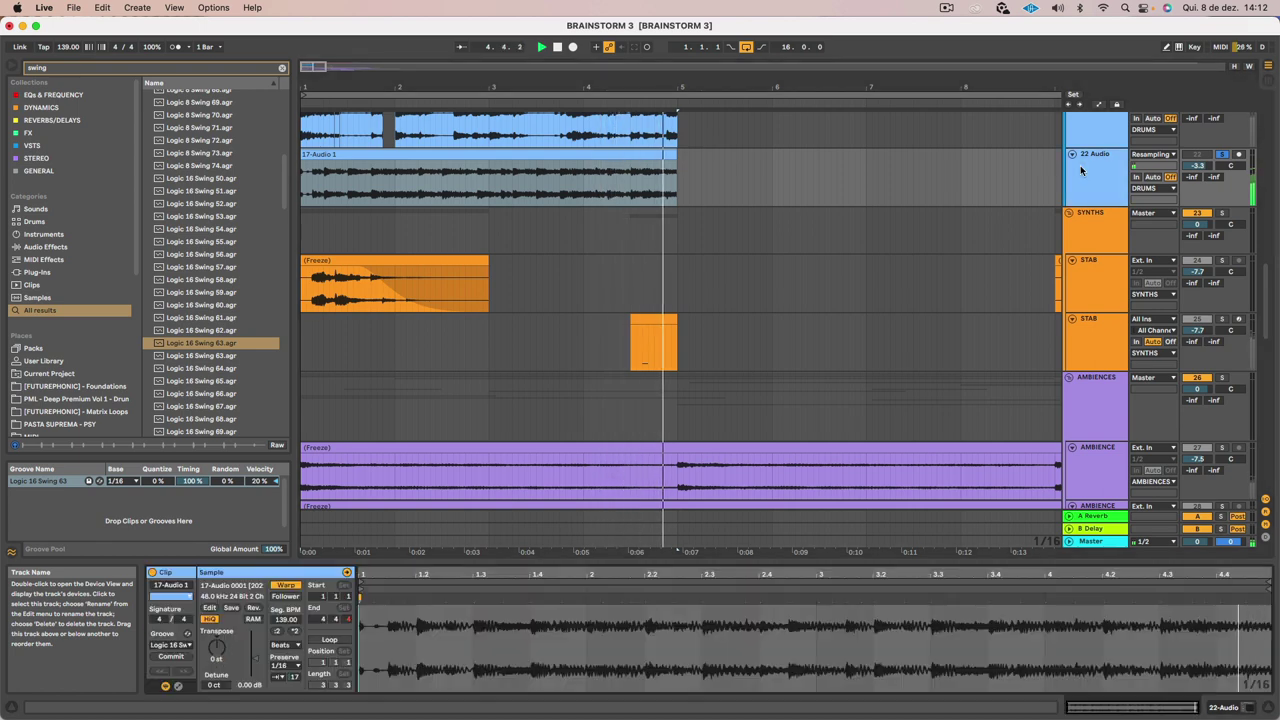
key(space)
key(space)
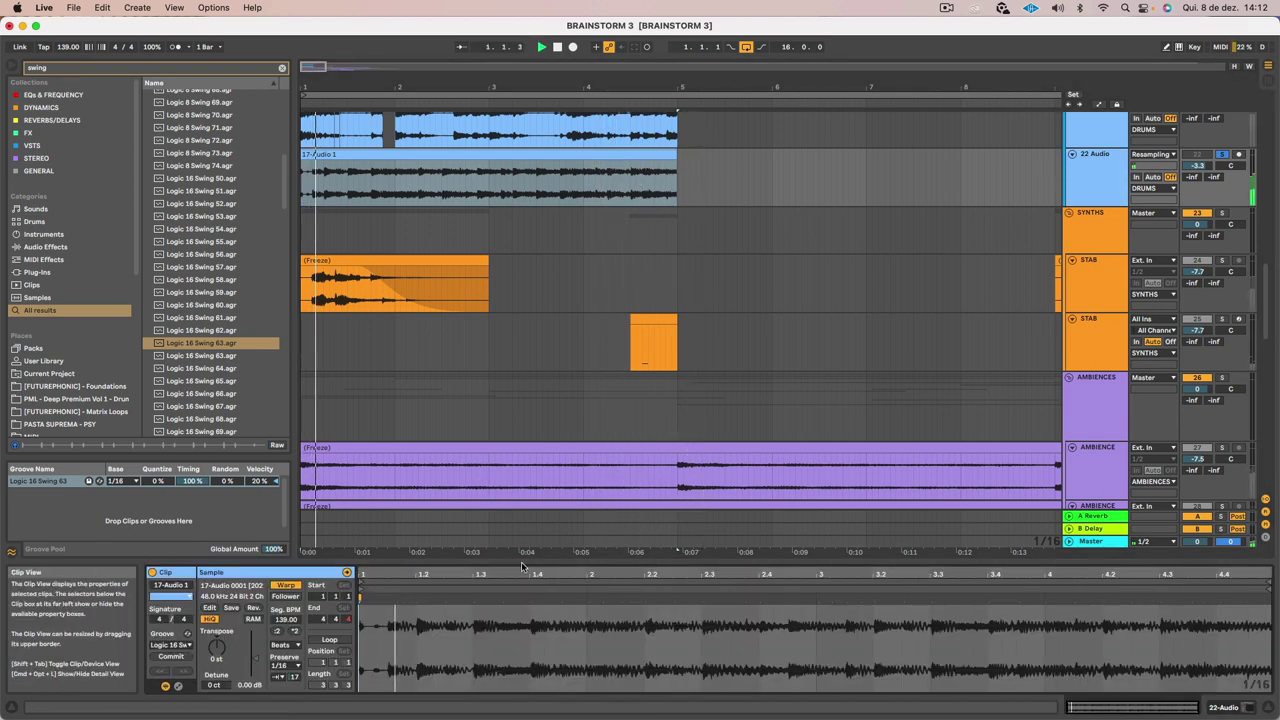
drag(490, 561, 502, 240)
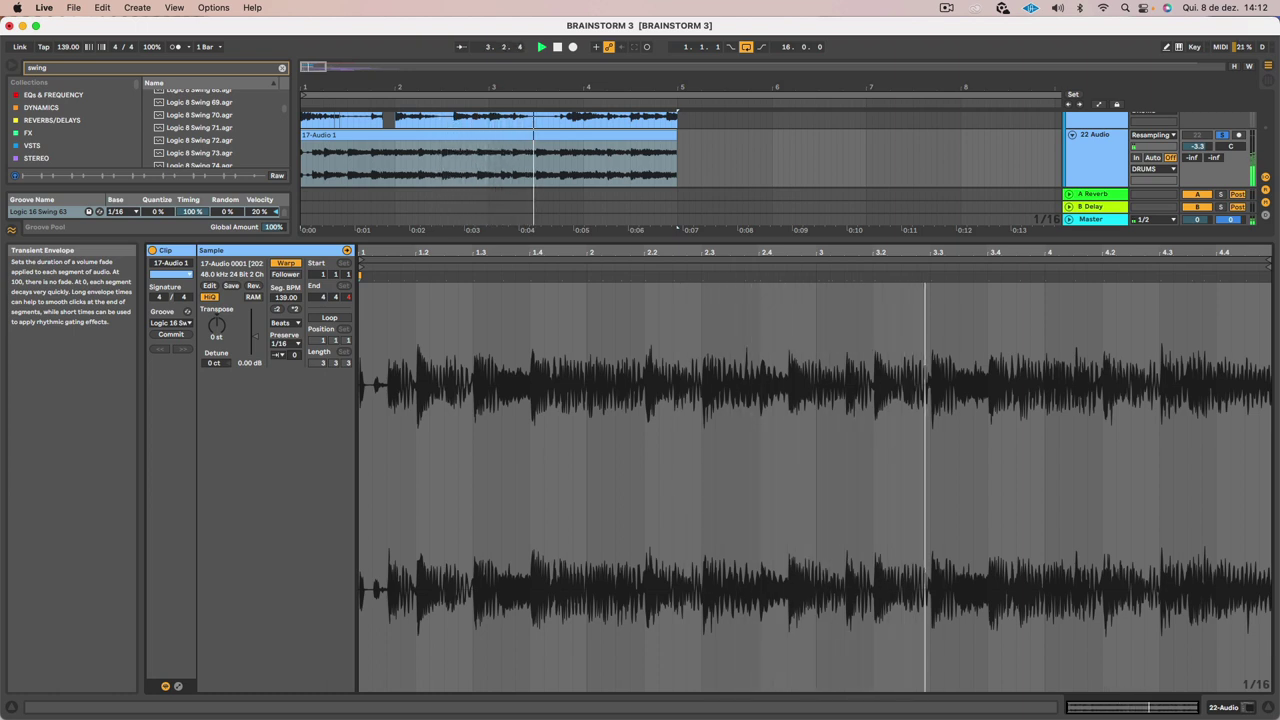
drag(217, 326, 217, 304)
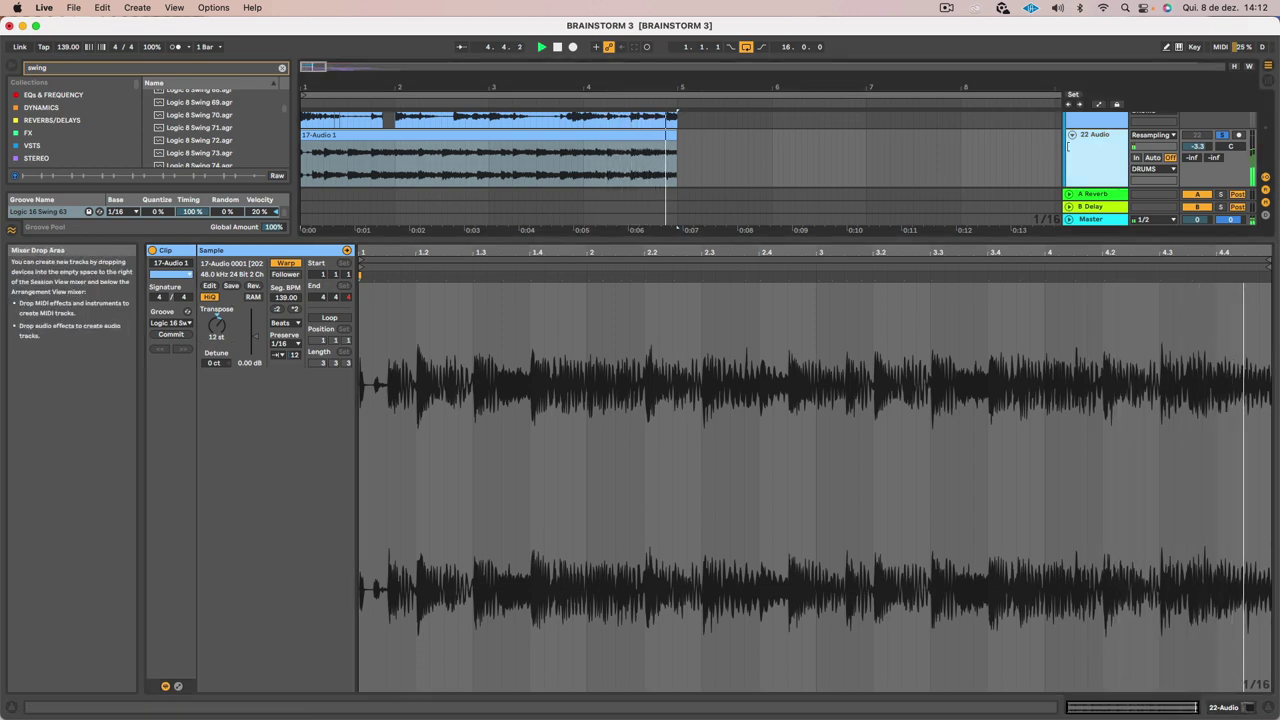
click(604, 139)
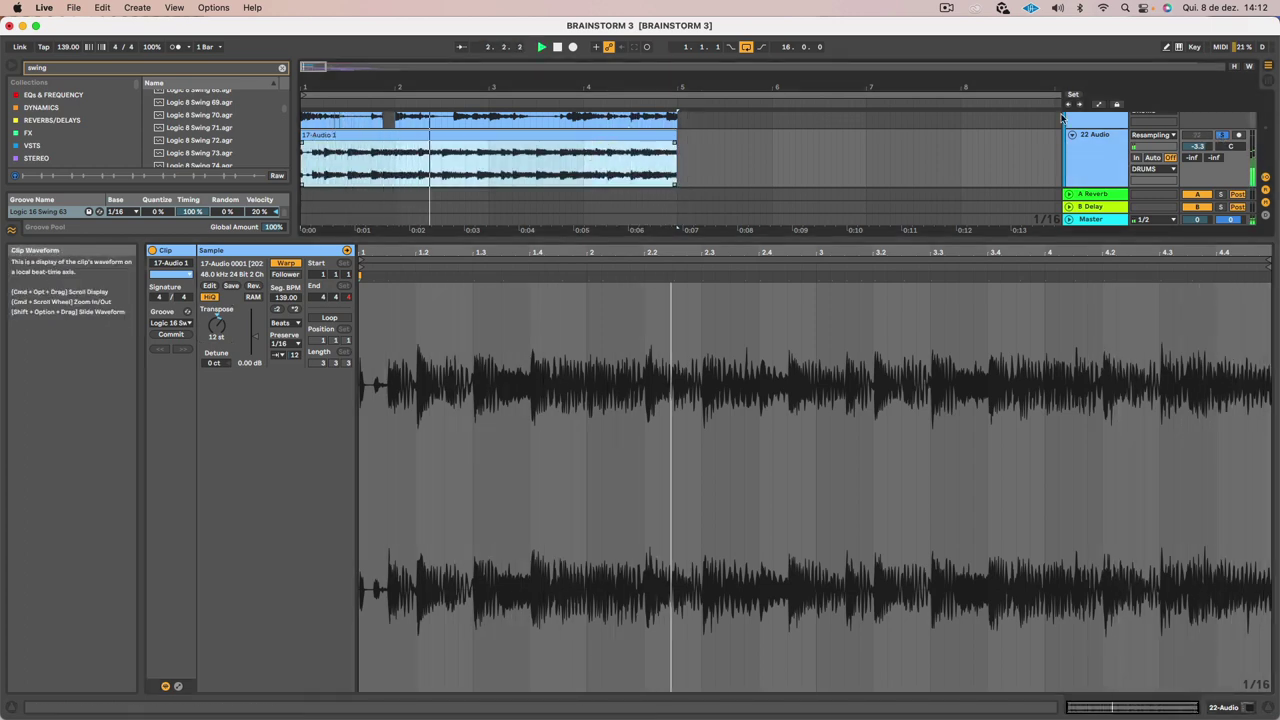
Stop playback, then freeze and flatten track 22
click(1105, 156)
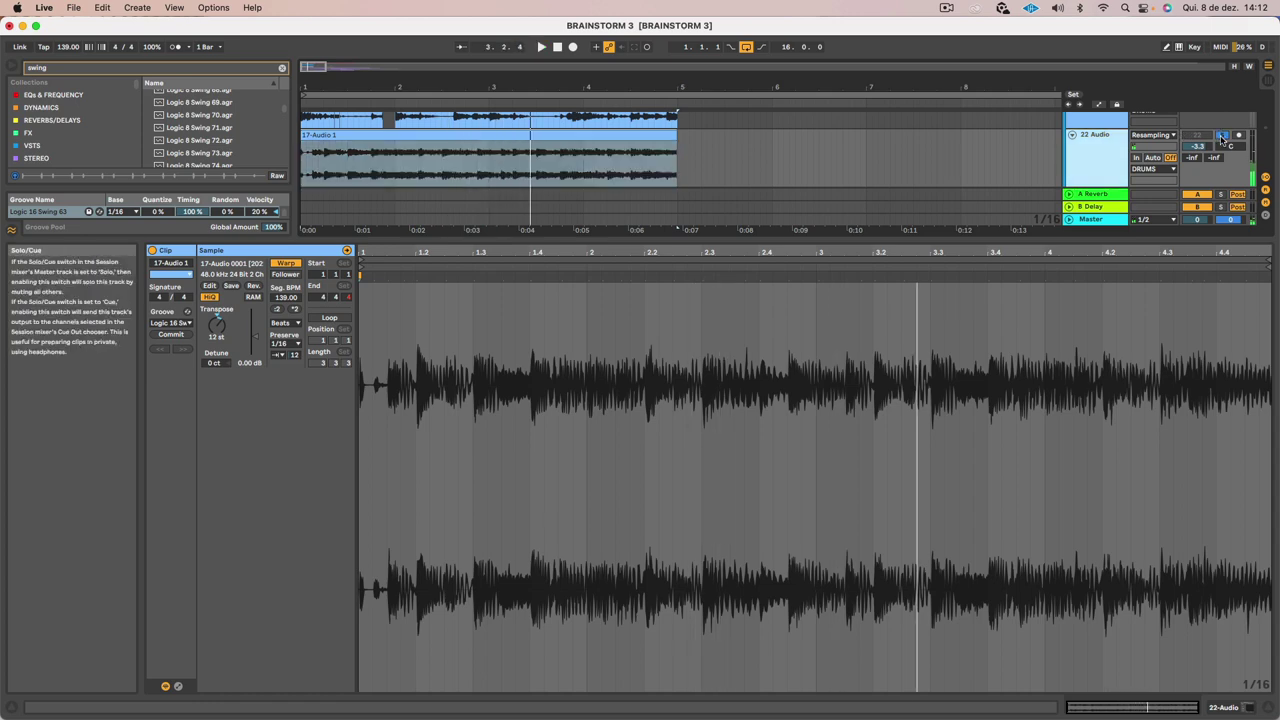
right_click(1086, 142)
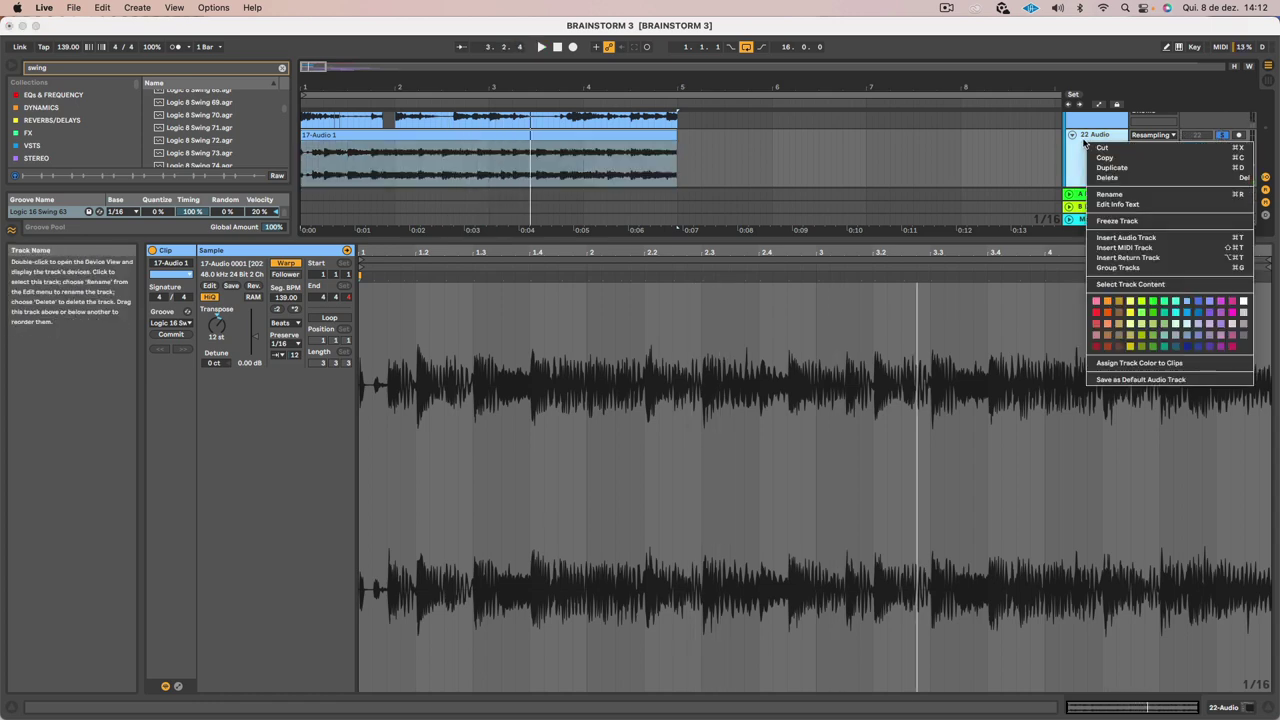
click(1126, 224)
right_click(1088, 146)
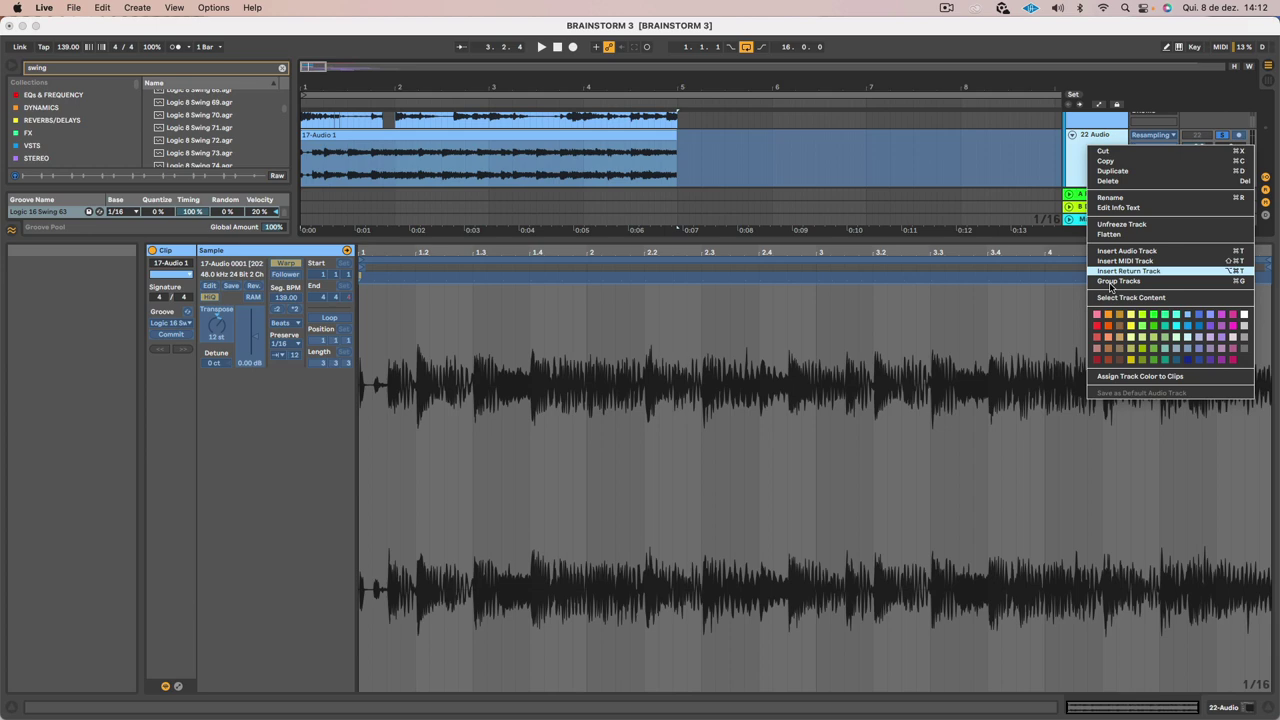
click(1108, 235)
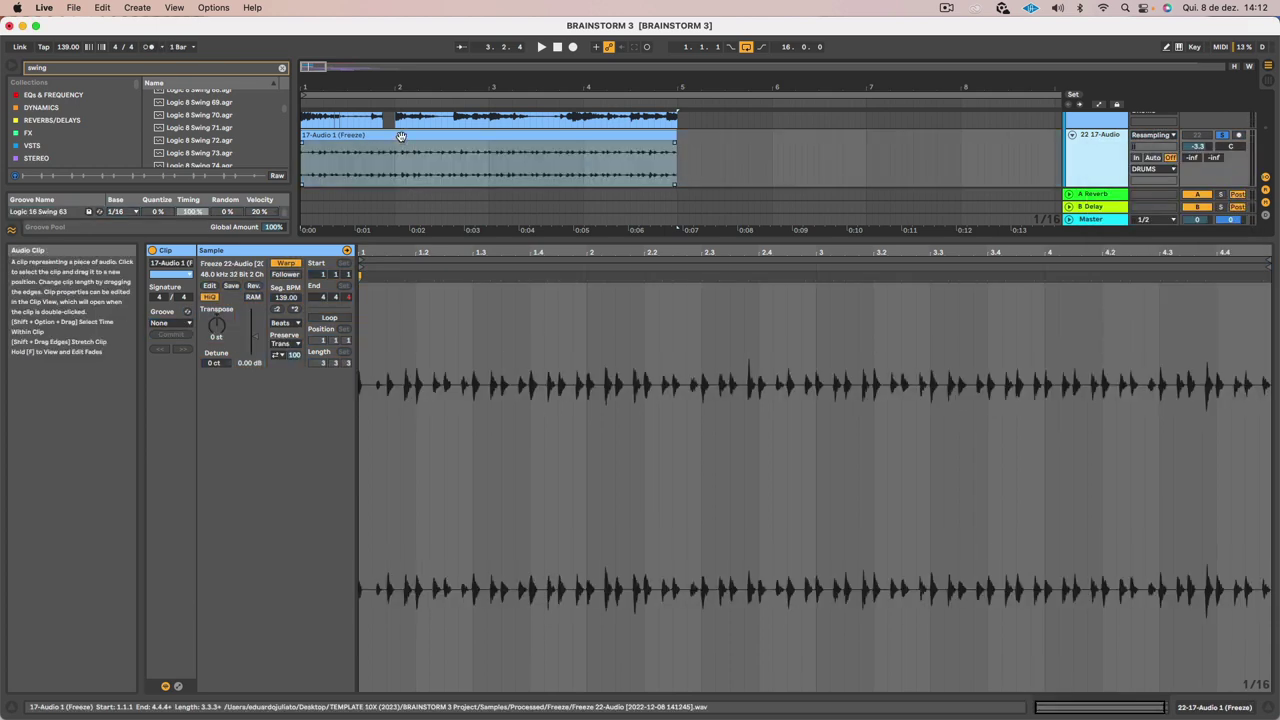
Unsolo track 22 and hide the clip view to reveal the arrangement's percussion tracks
click(401, 134)
drag(419, 88, 416, 35)
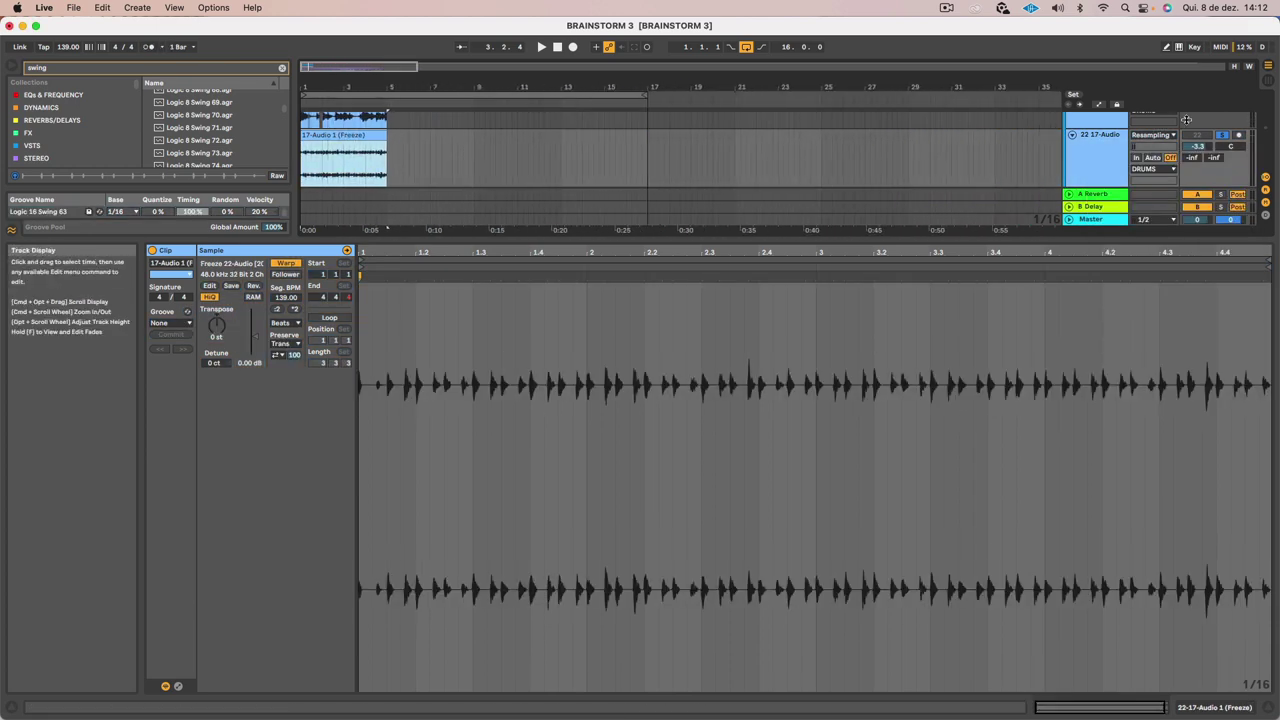
click(1222, 135)
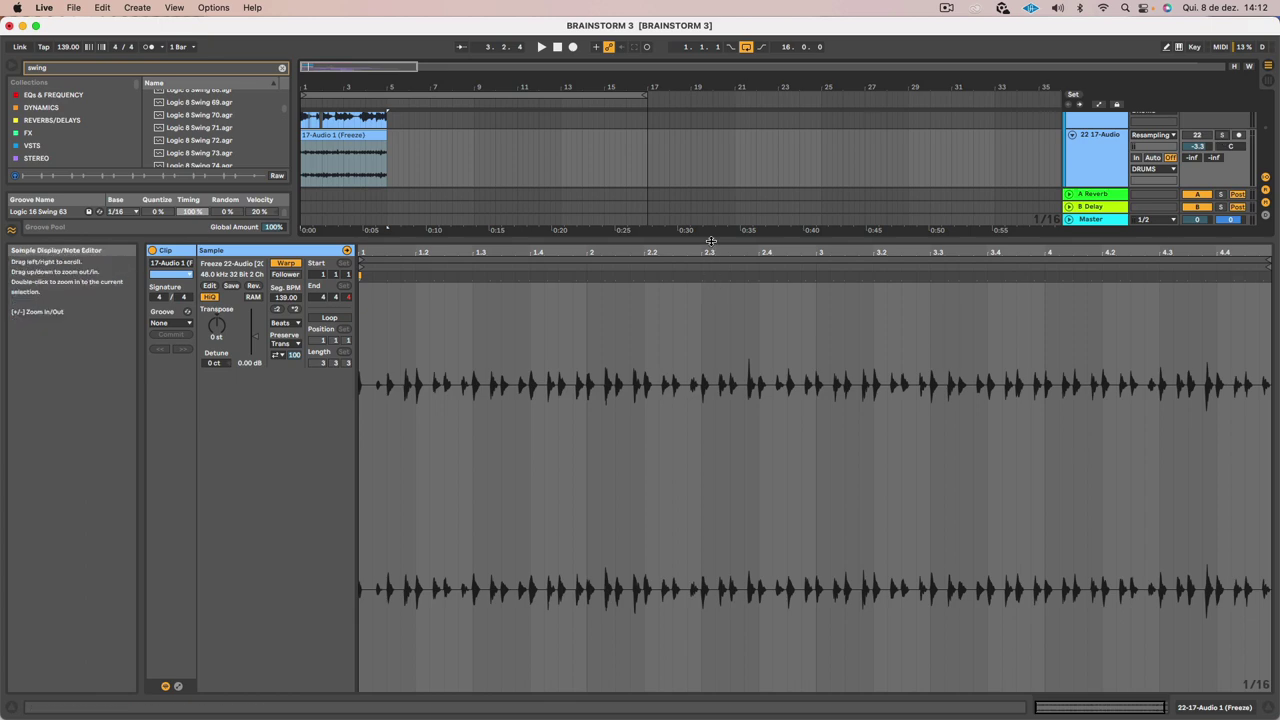
click(1269, 707)
scroll(471, 236, up, 8)
scroll(471, 236, down, 3)
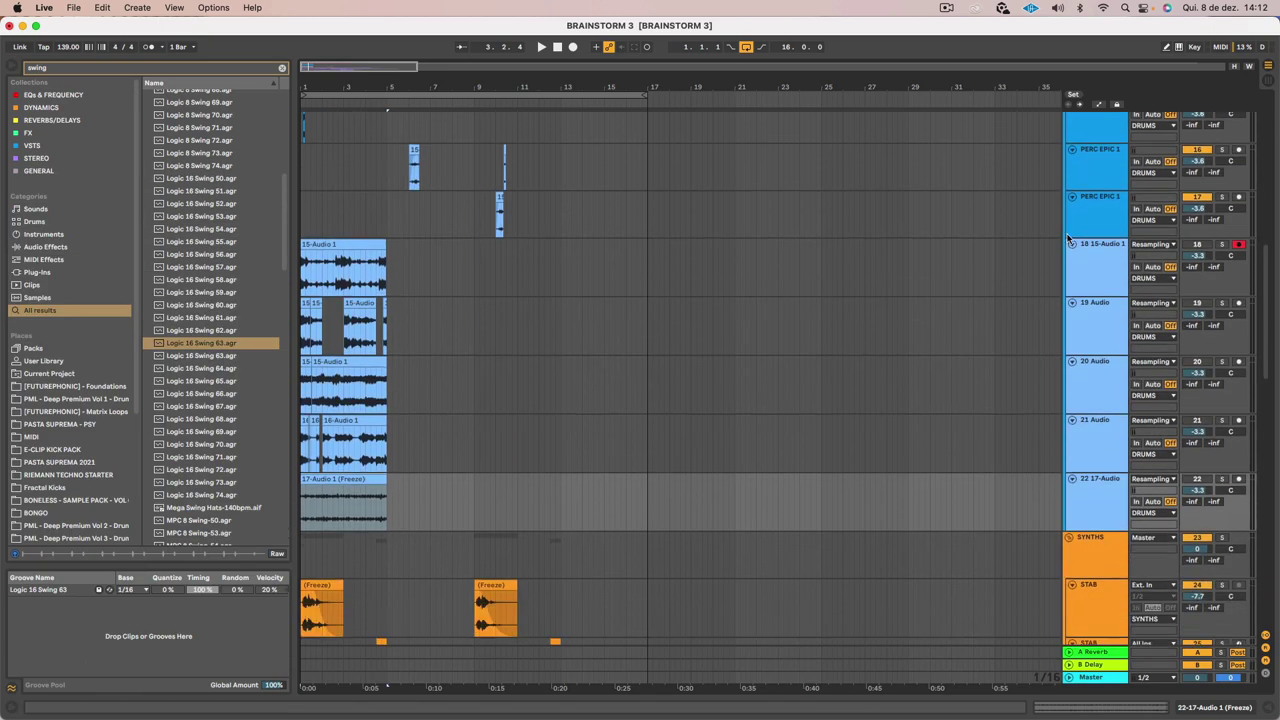
Duplicate the PERC EPIC 1 track 17 and clear the clip from the copy
click(1091, 220)
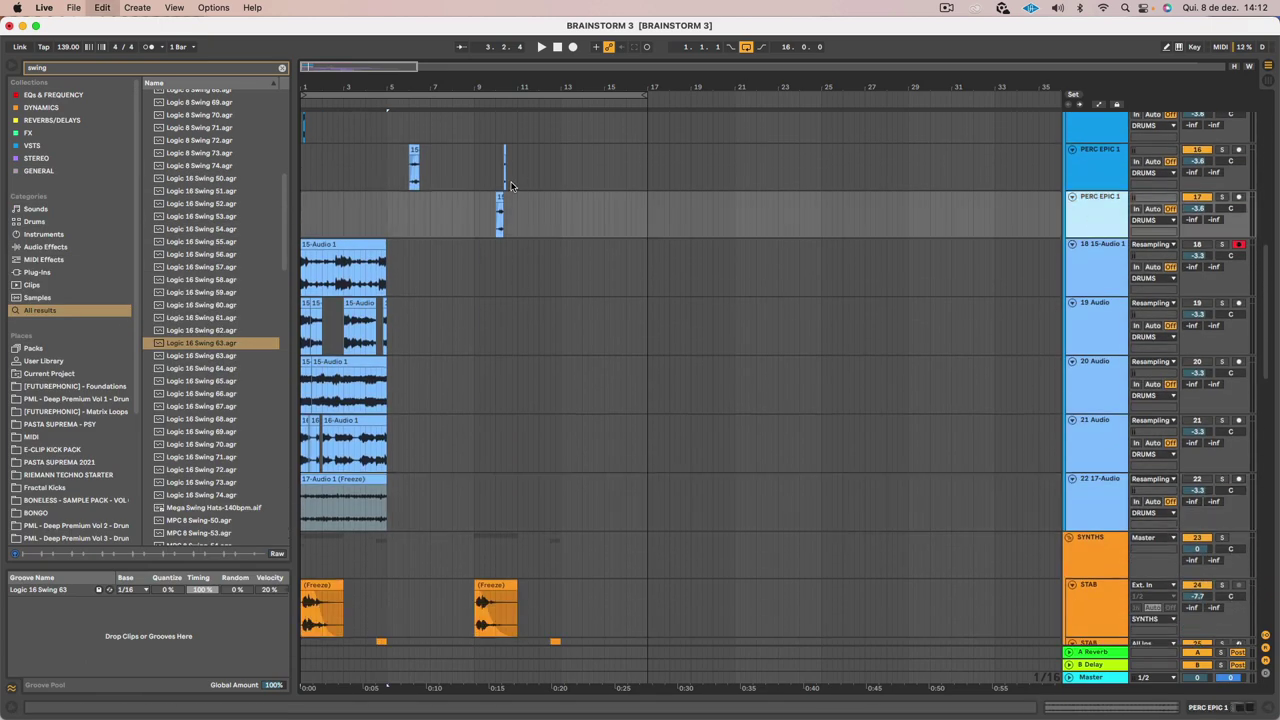
key(super+d)
drag(624, 262, 391, 267)
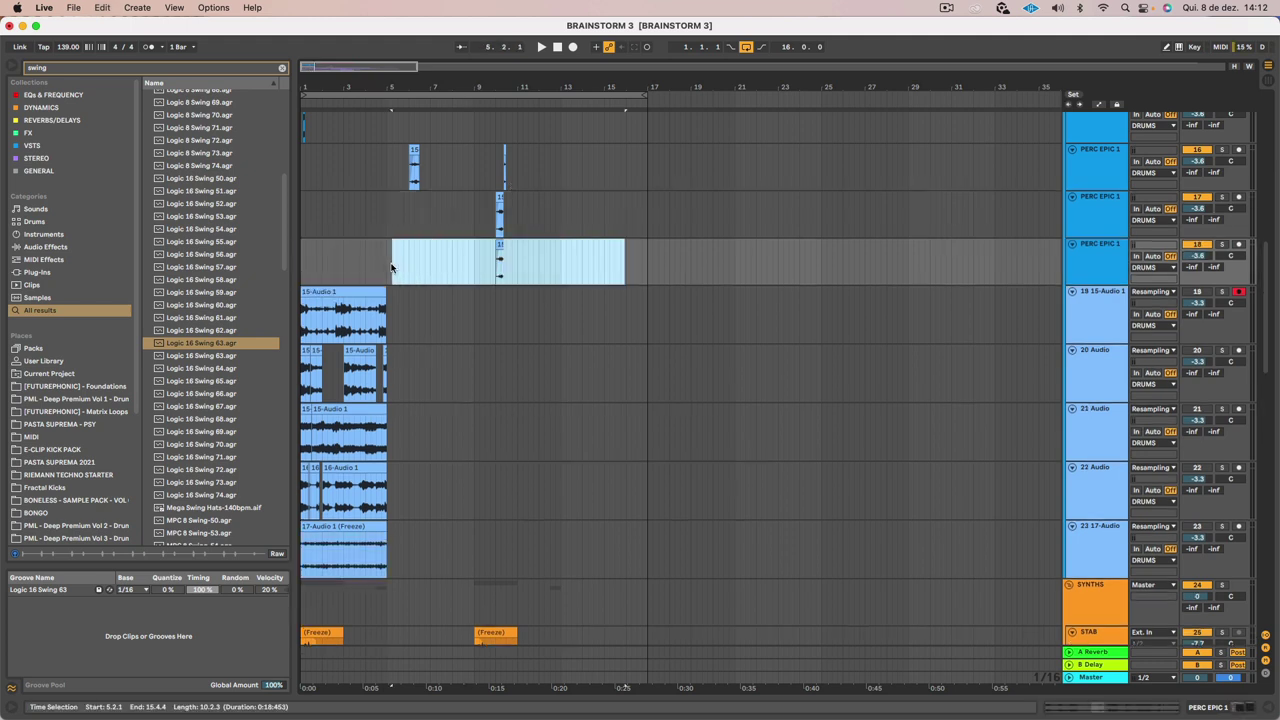
Move the flattened 17-Audio 1 clip onto the empty PERC EPIC 1 track 18, starting at bar 9
scroll(359, 302, down, 1)
click(355, 514)
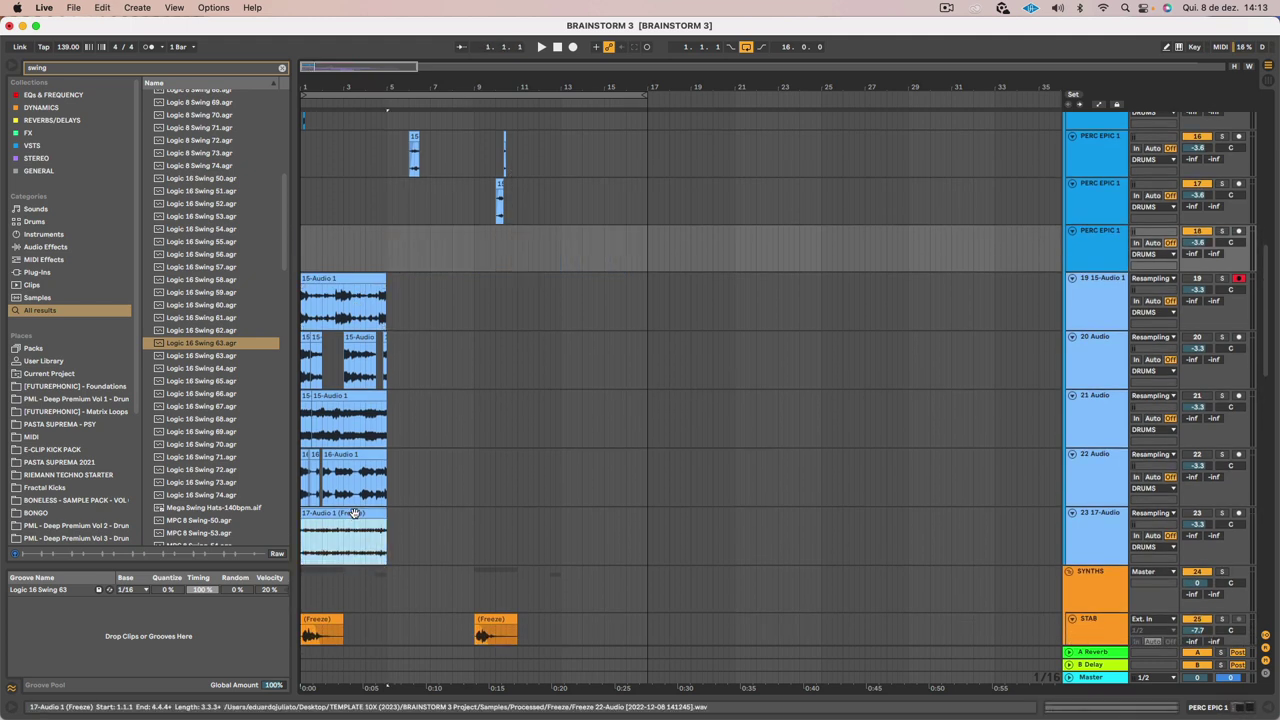
drag(381, 540, 530, 252)
drag(506, 81, 500, 252)
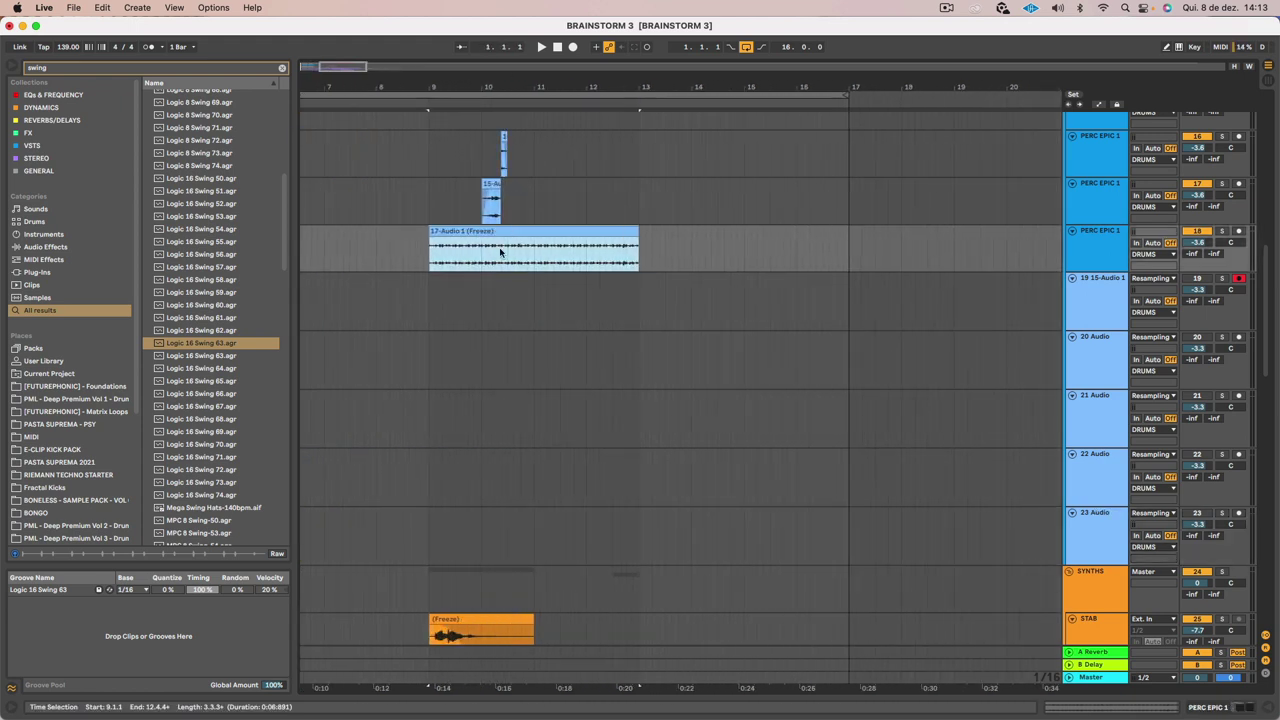
Trim the start of the 17-Audio 1 clip on track 18 to 10.4.1 and play from 9.2.2
drag(431, 232, 521, 232)
click(445, 243)
key(space)
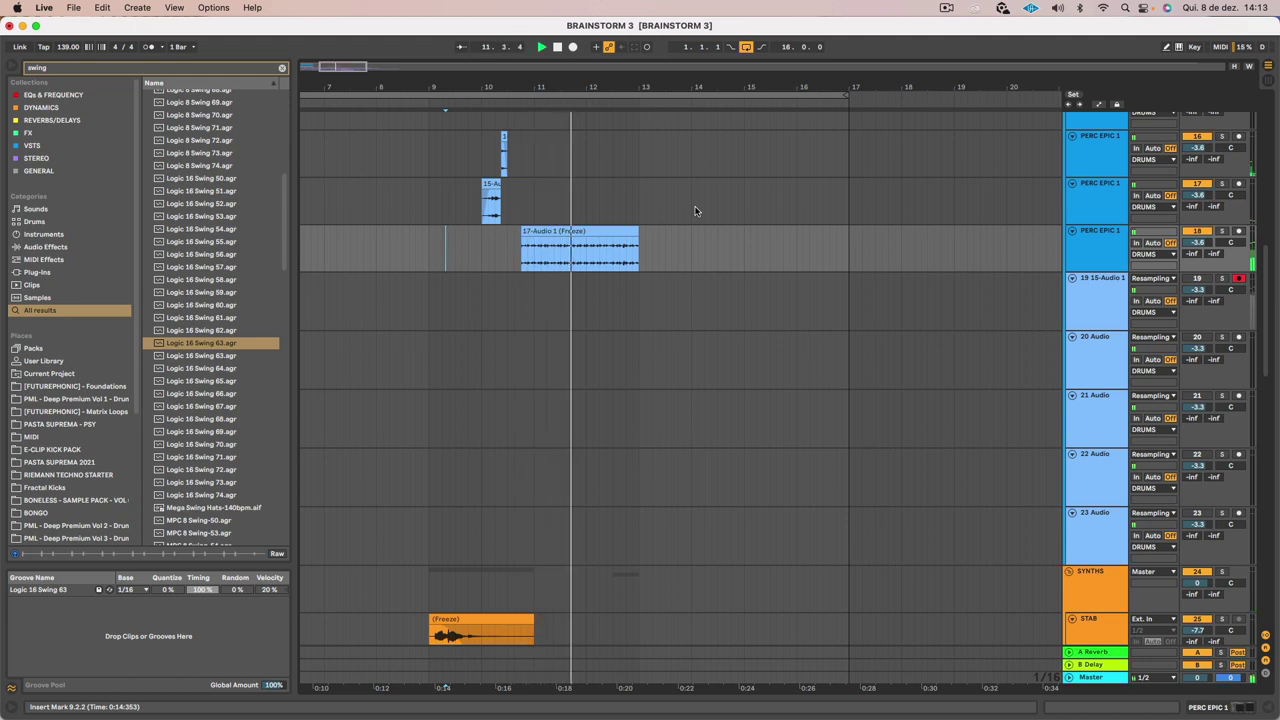
Shorten the 17-Audio 1 clip on track 18 to end at 11.1.1, give it a short fade-in and play it
click(612, 236)
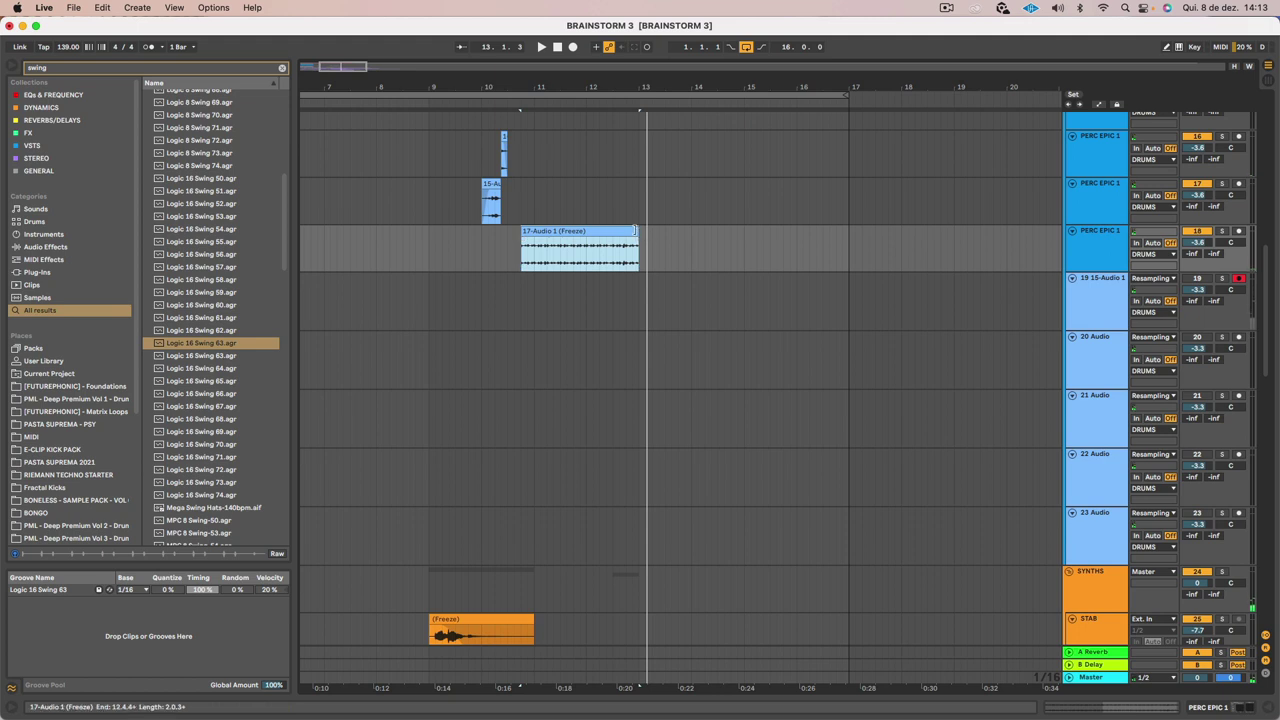
drag(634, 231, 538, 248)
click(511, 236)
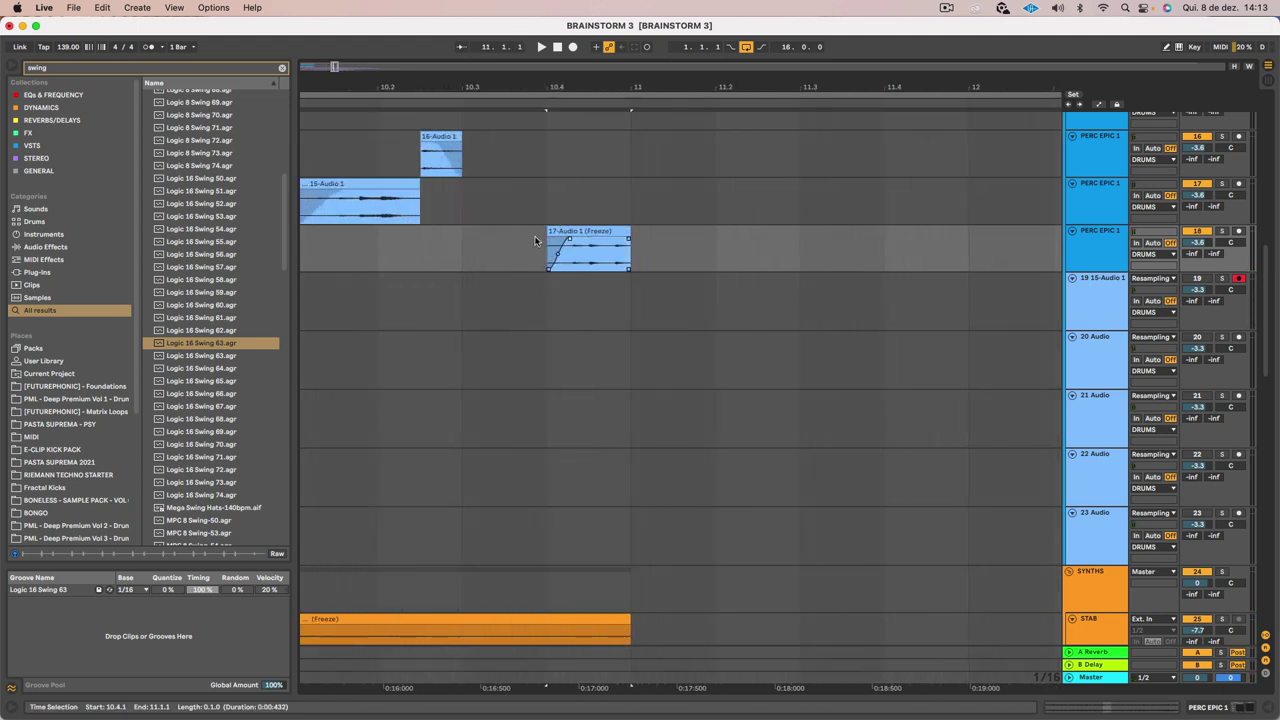
key(space)
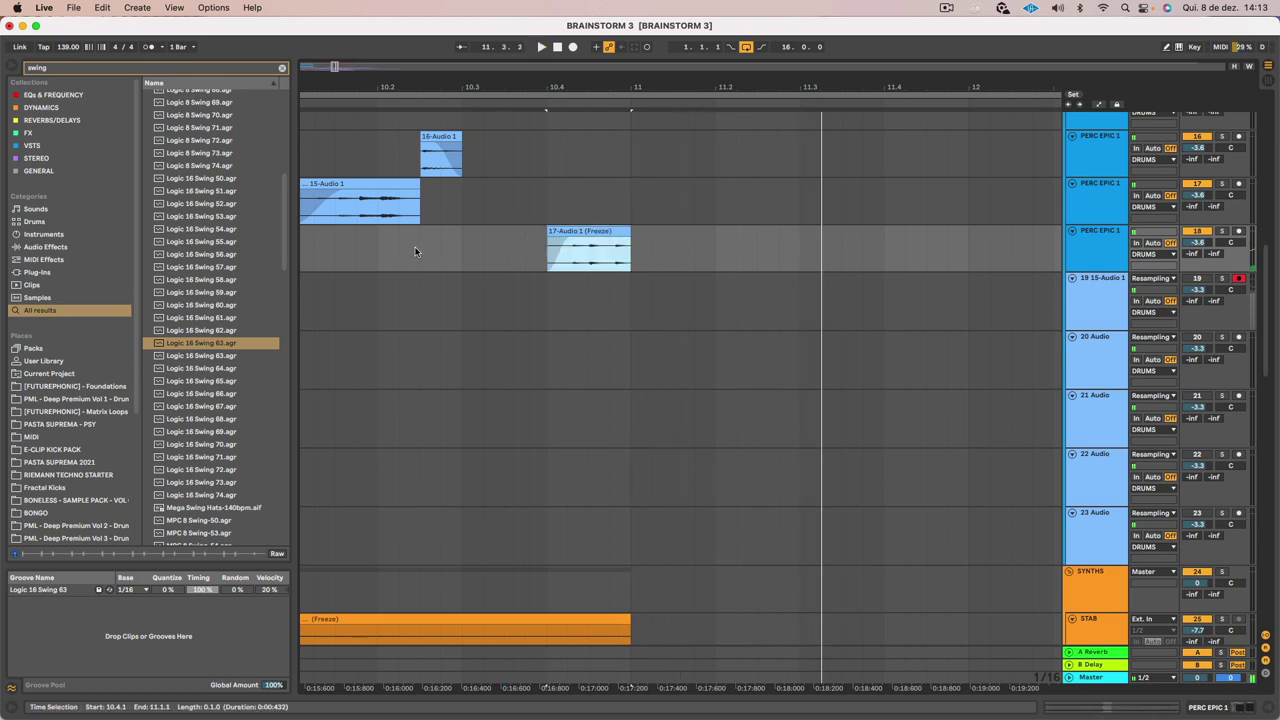
Move the 17-Audio 1 slice on track 18 to 10.3.1 and play the percussion hits together from 9.4.2
click(420, 238)
drag(594, 232, 510, 232)
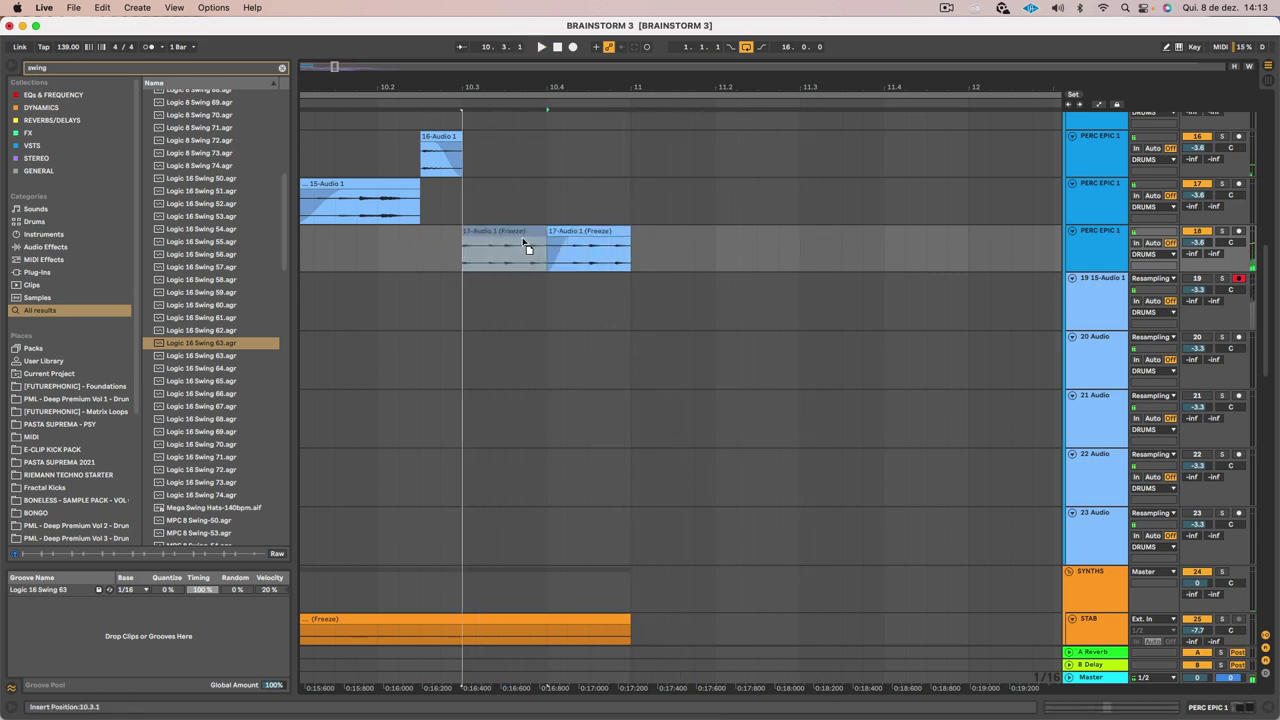
click(391, 251)
key(space)
scroll(437, 240, left, 5)
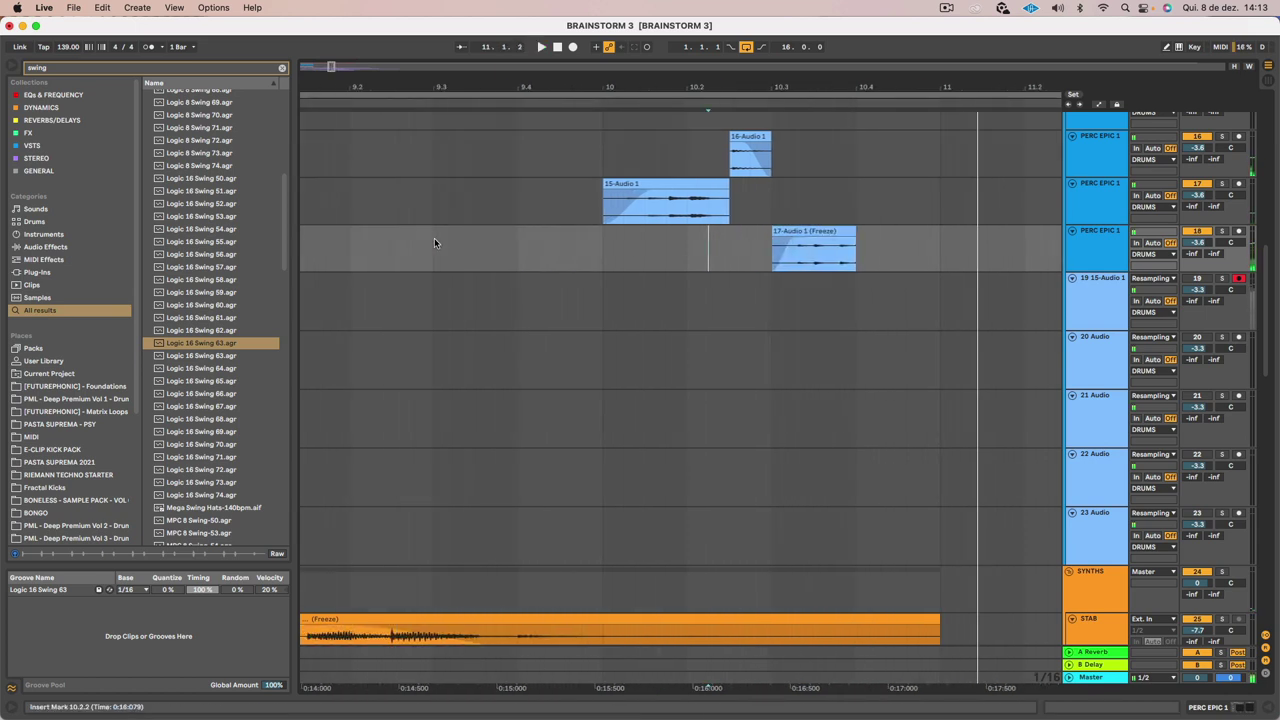
click(561, 250)
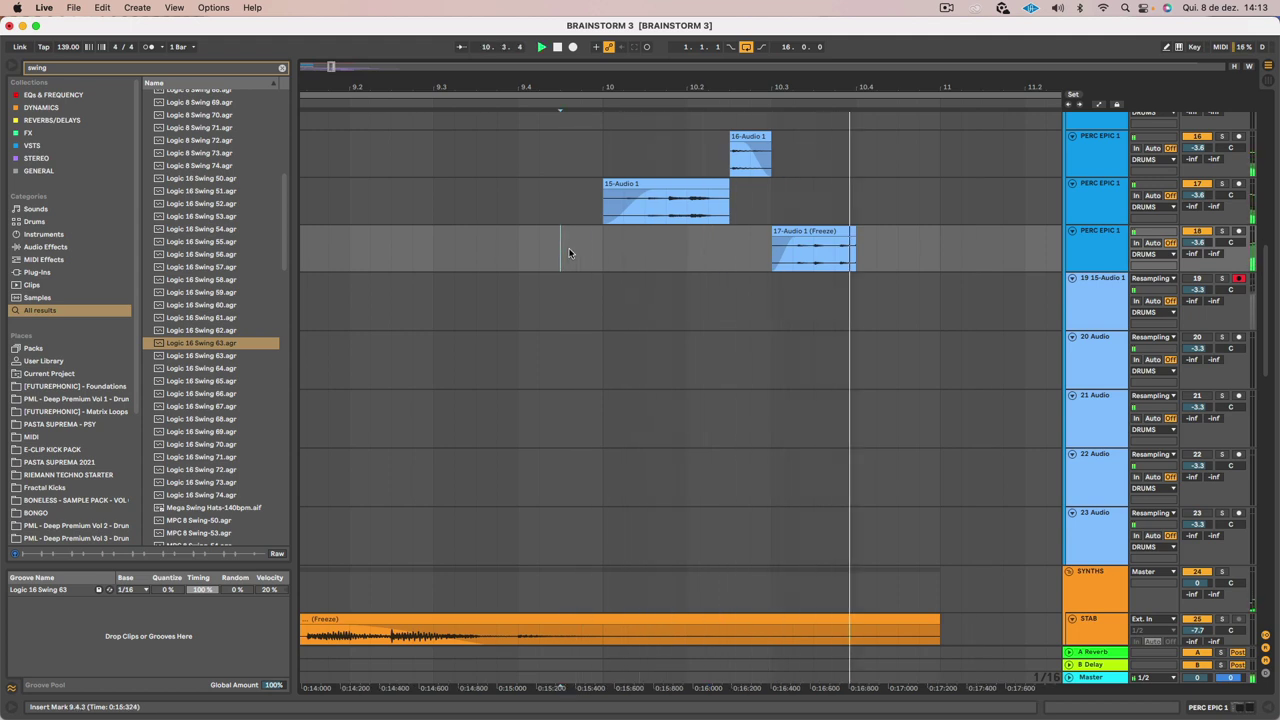
Apply the Logic 16 Swing 63 groove to the 15-Audio 1 clip on track 17 and play from 9.4.3
click(679, 187)
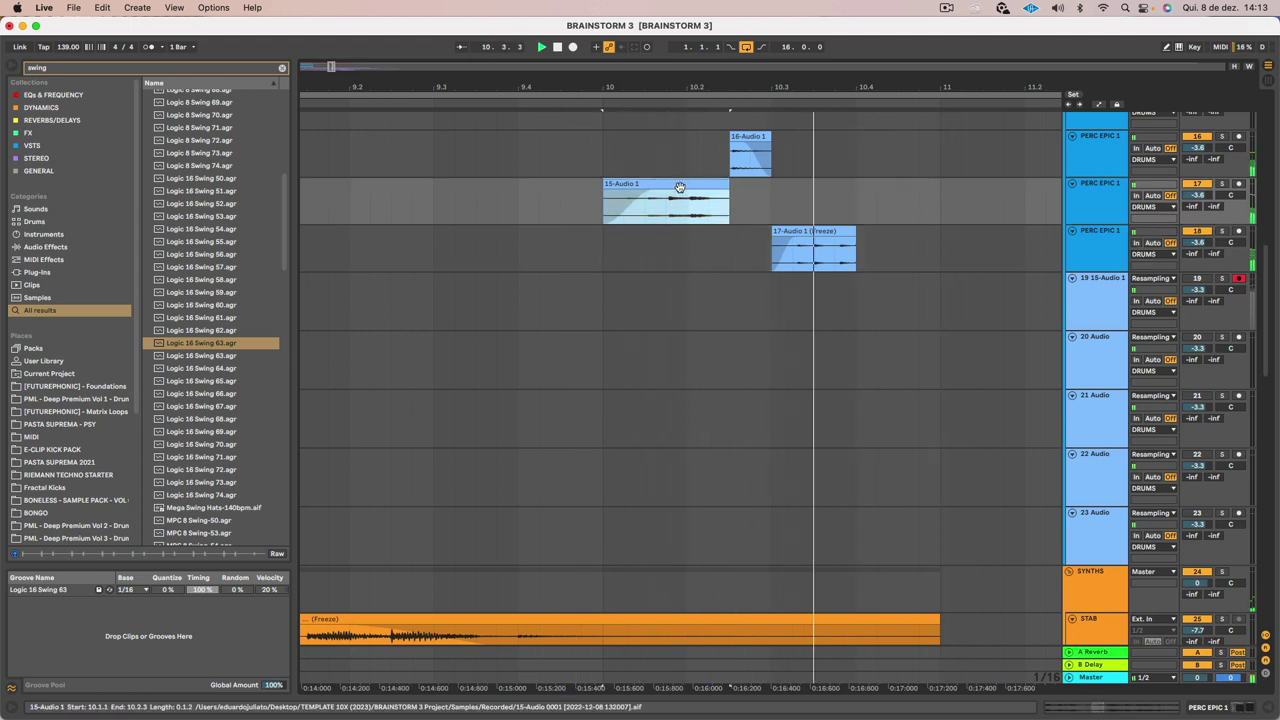
click(1088, 202)
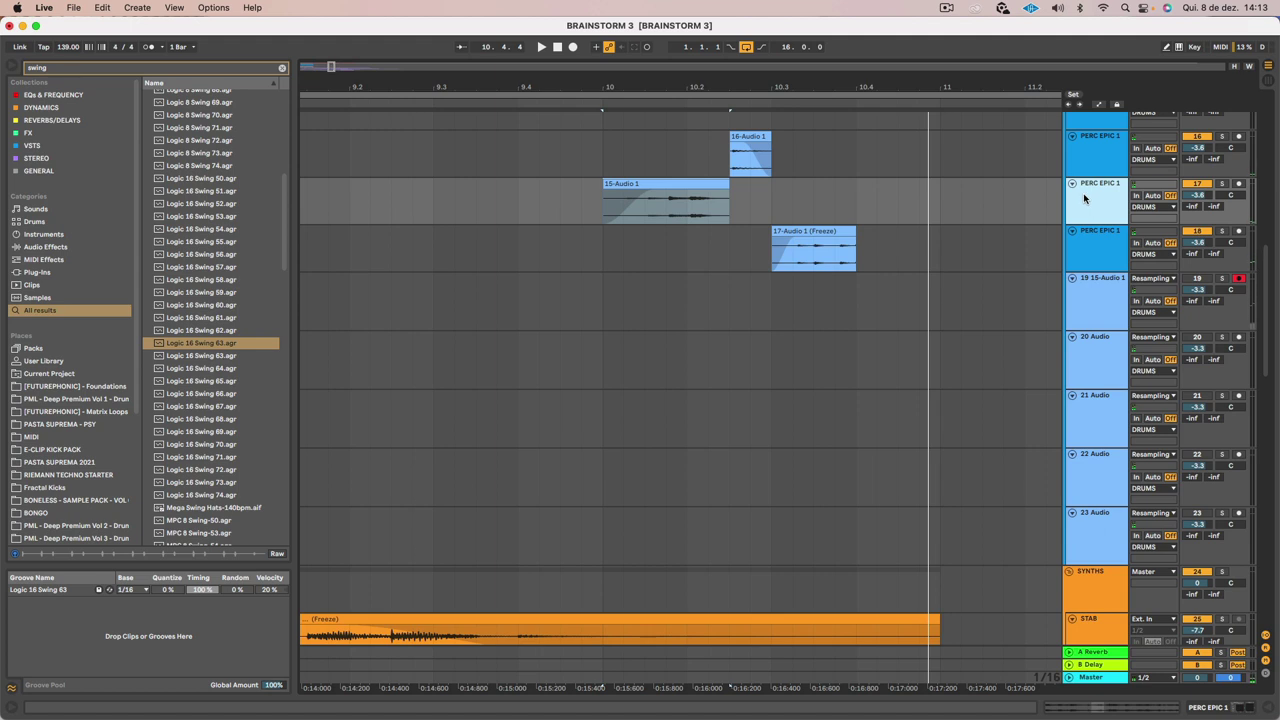
double_click(680, 195)
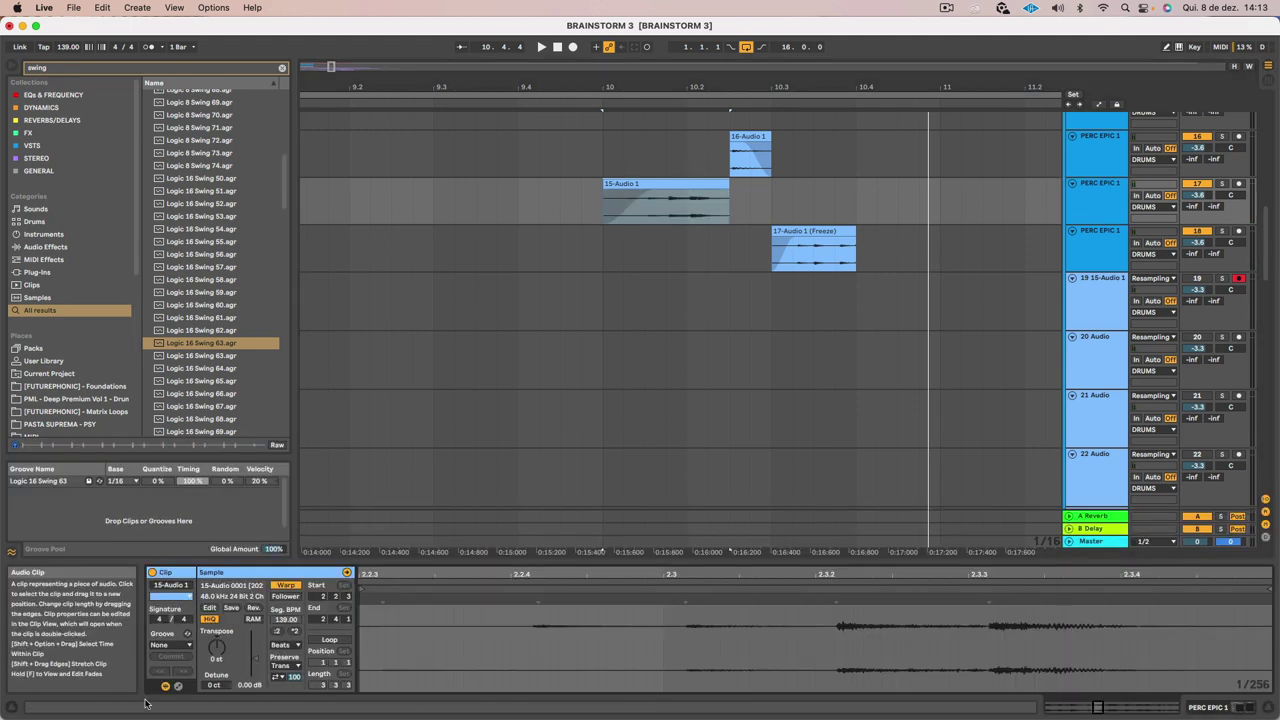
click(166, 648)
click(172, 664)
click(560, 216)
key(space)
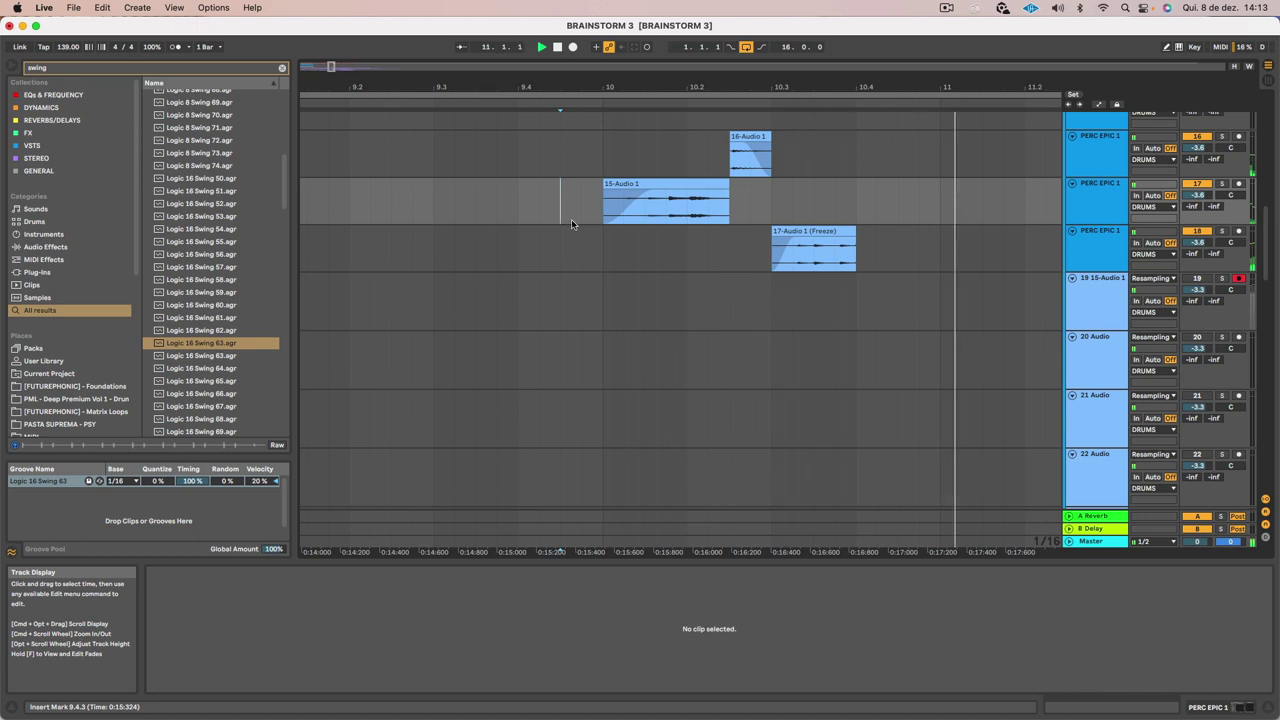
Shorten the 17-Audio 1 slice on track 18 to end at 10.3.4, add a short fade-out and play from 9.3.4
drag(851, 234, 834, 234)
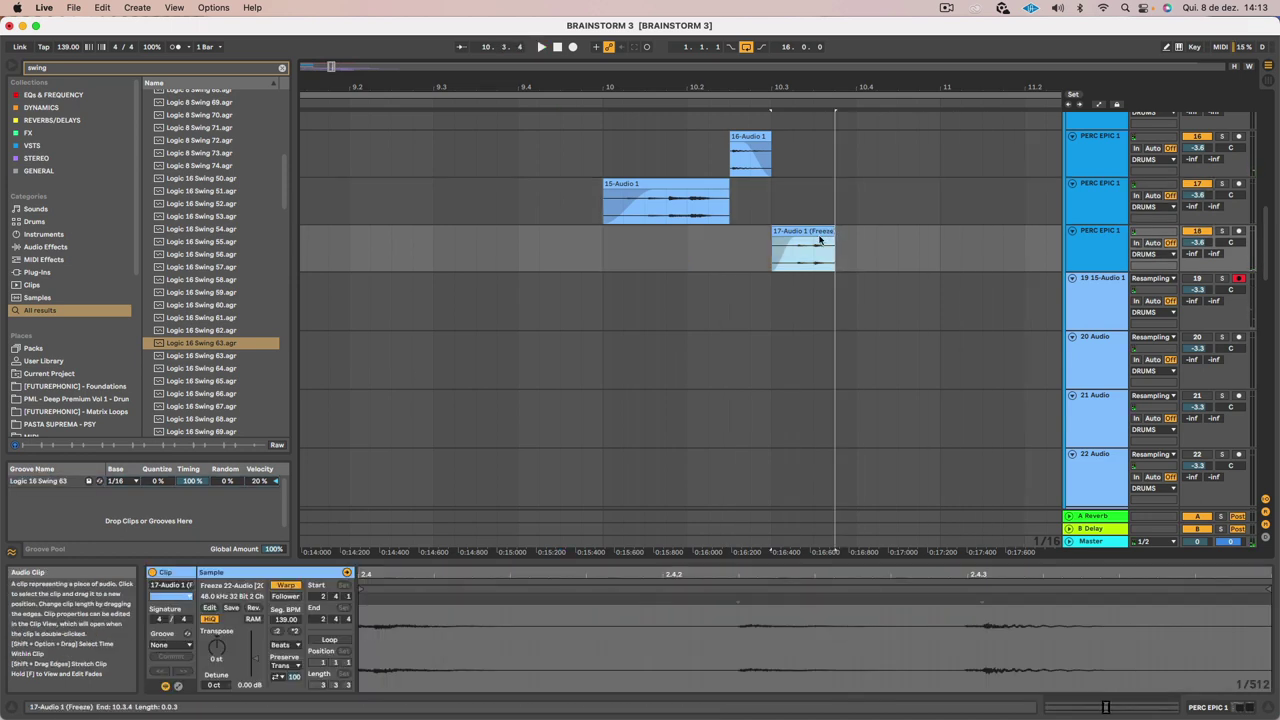
click(699, 246)
key(space)
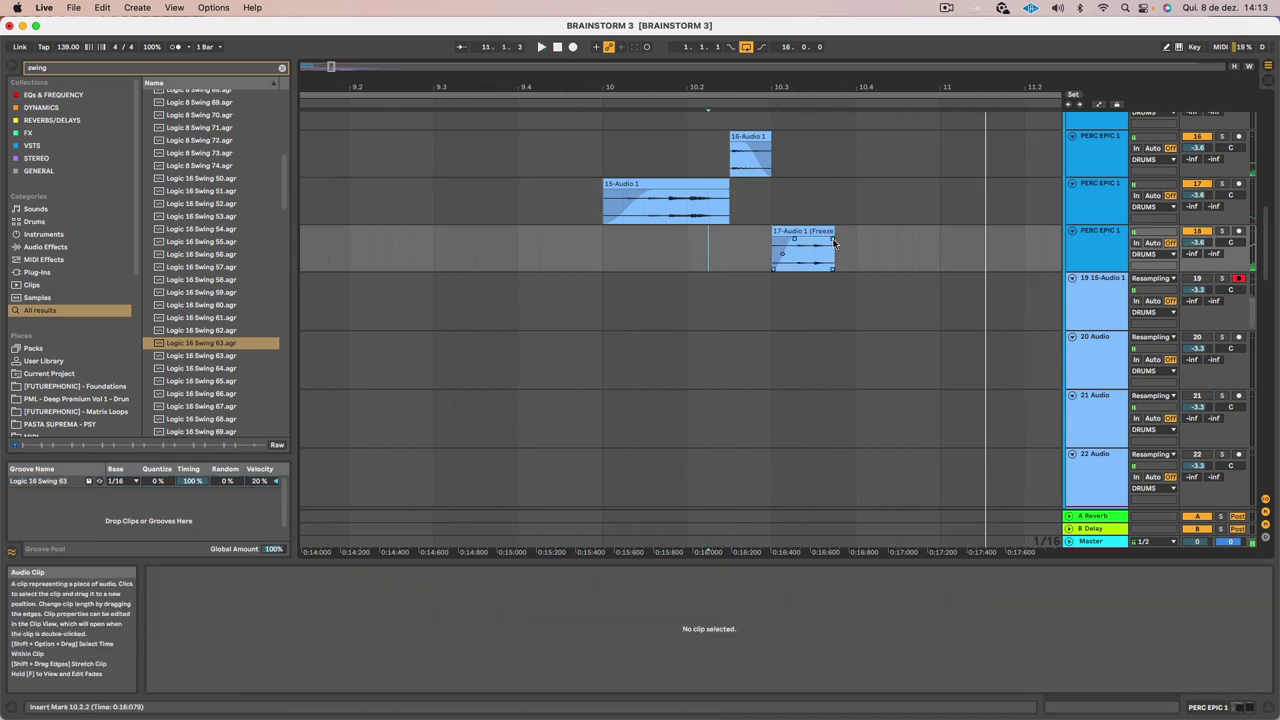
click(828, 241)
click(488, 234)
key(space)
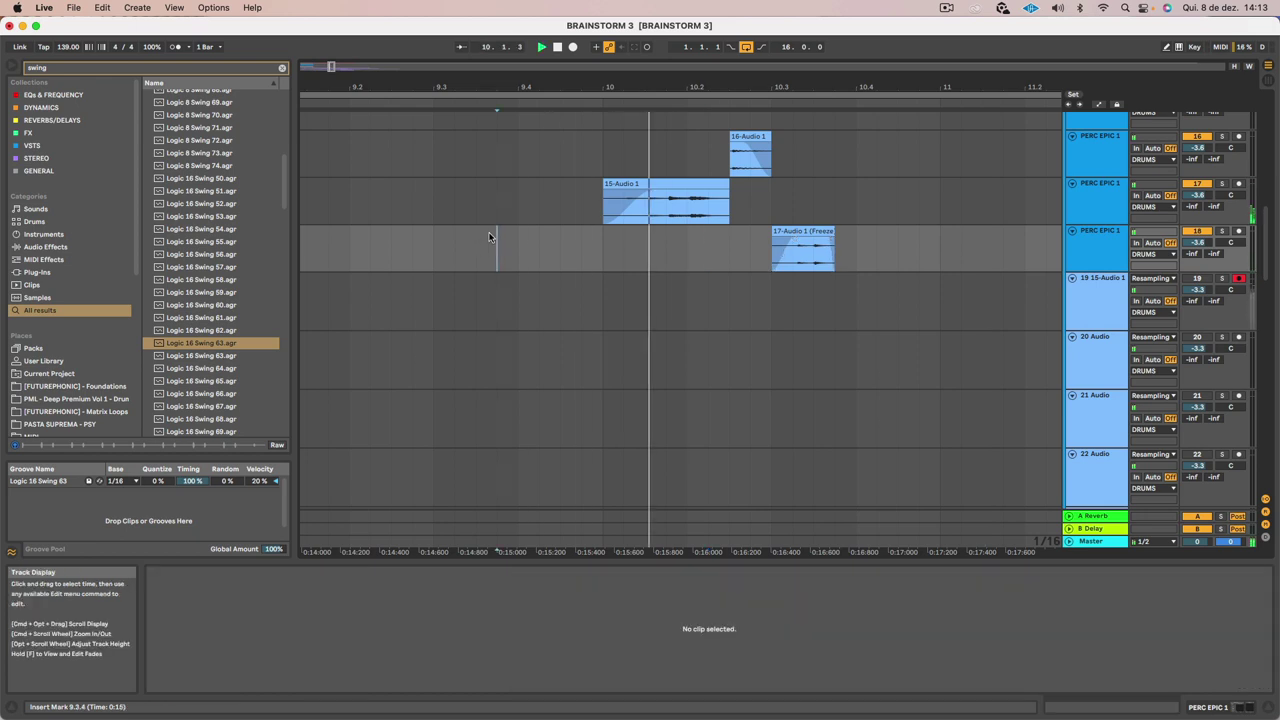
key(space)
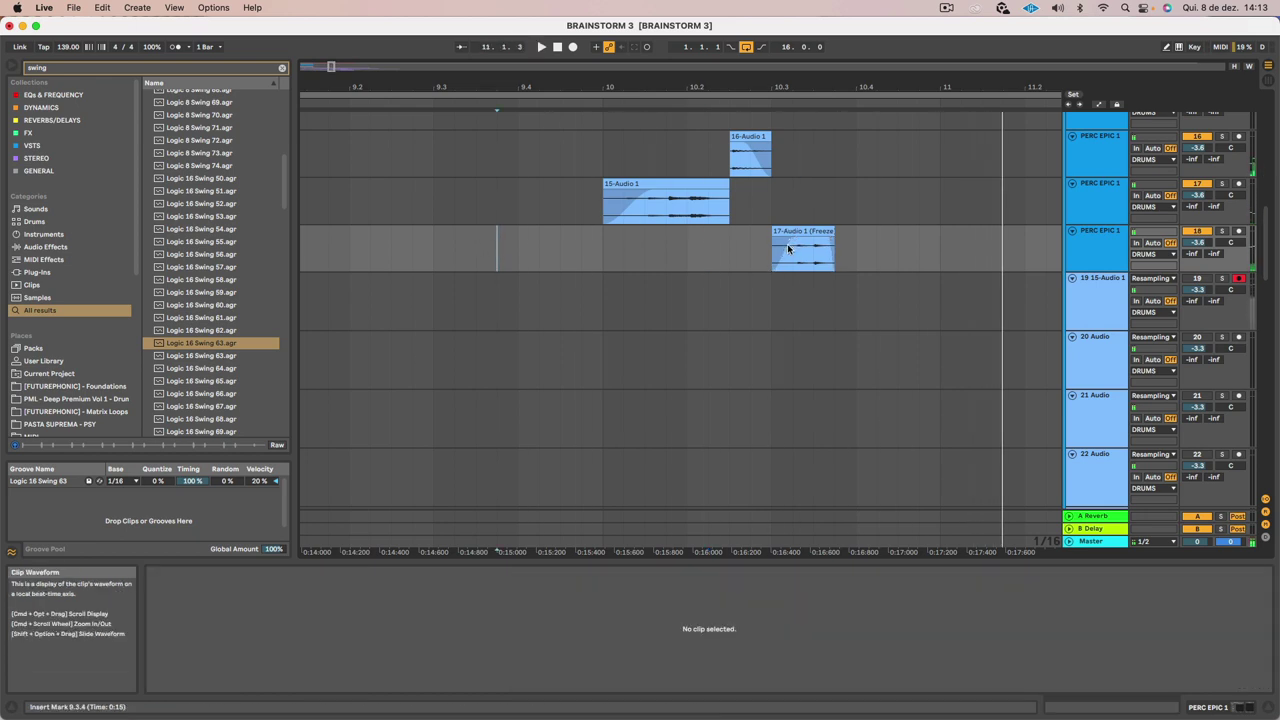
Remove the fade-in from the 17-Audio 1 slice on track 18 and play the hits from 10.1.1
drag(794, 240, 765, 241)
click(597, 243)
key(space)
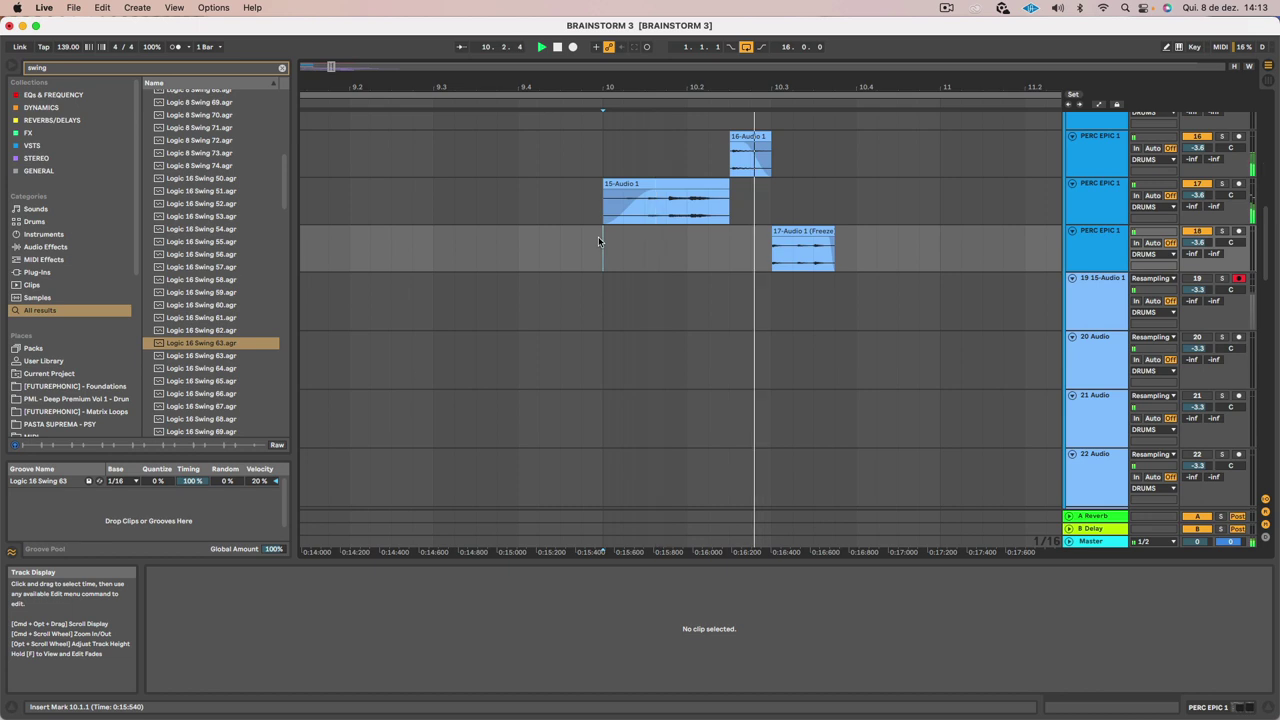
key(space)
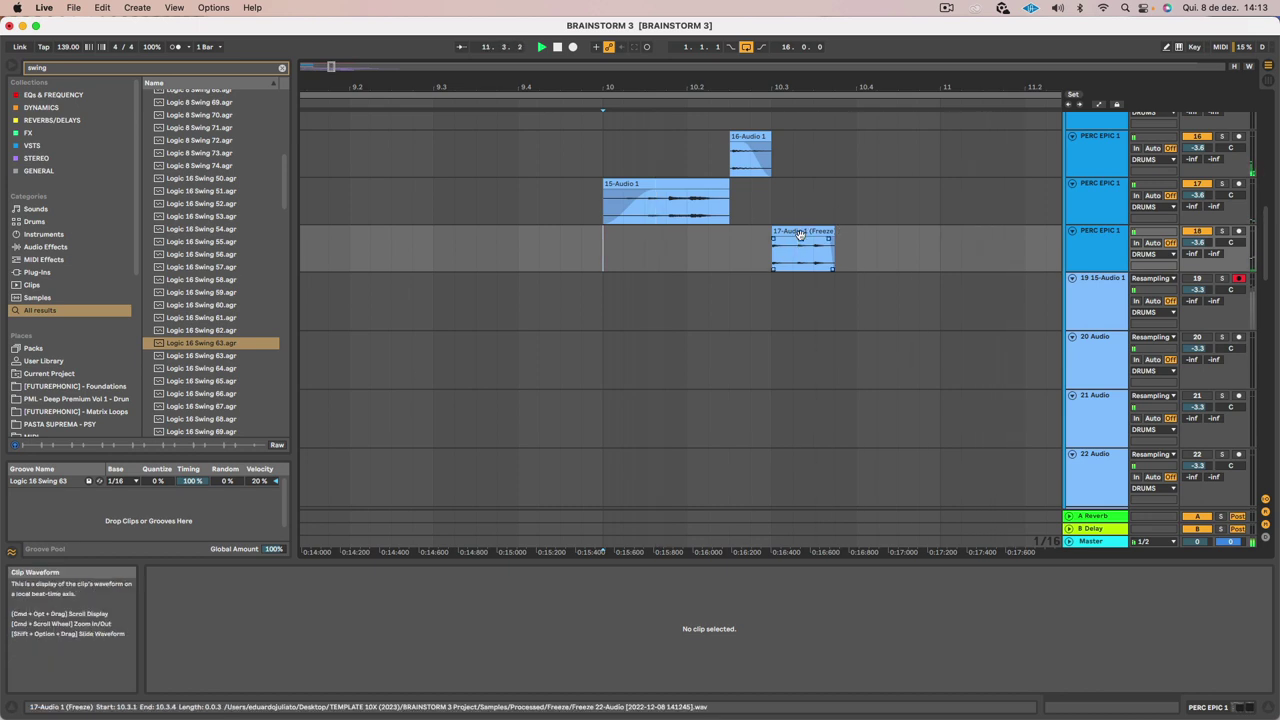
click(626, 235)
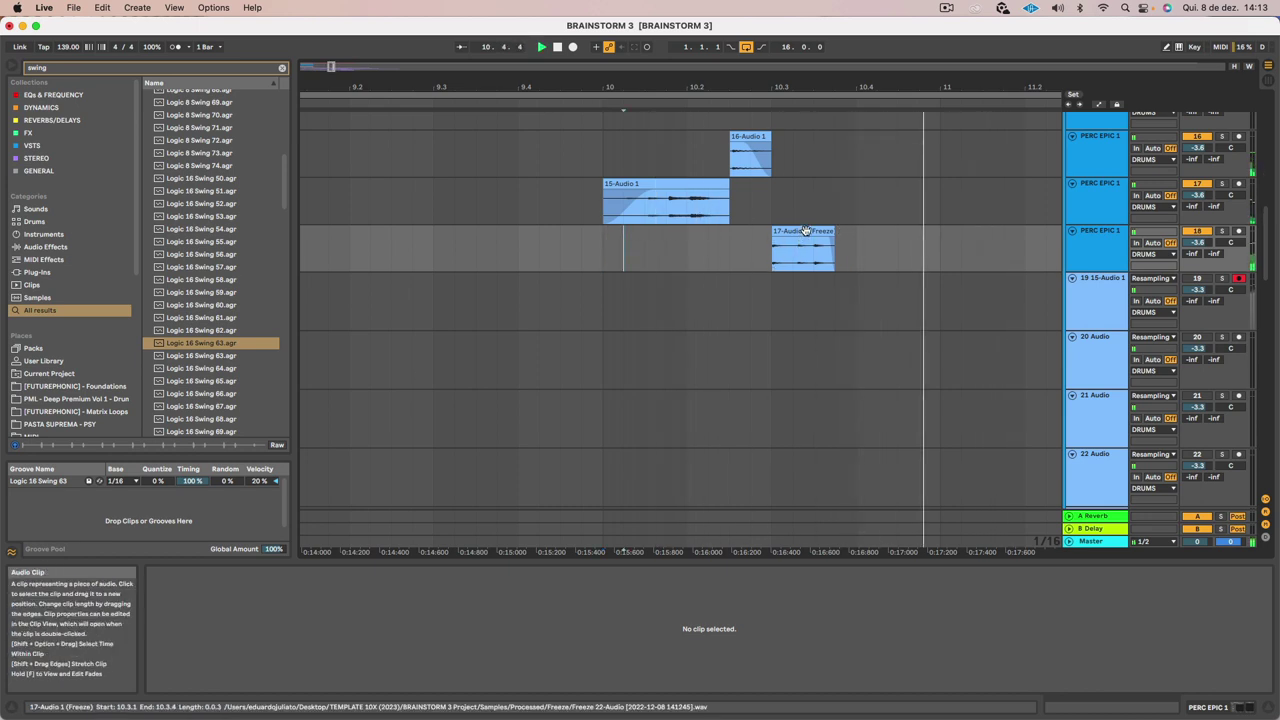
Move the 17-Audio 1 slice on track 18 to 10.3.3, shorten it to end at 10.4.1 and play from 9.4.4
drag(776, 241, 855, 230)
key(space)
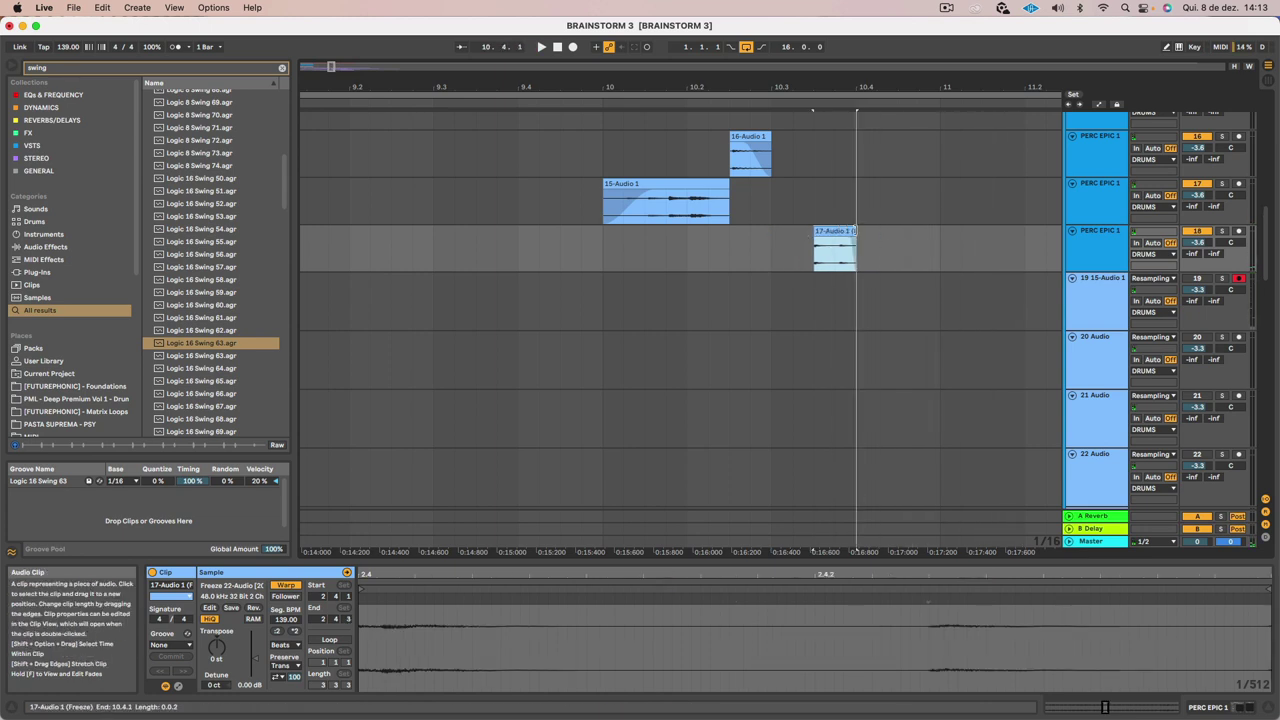
click(588, 245)
key(space)
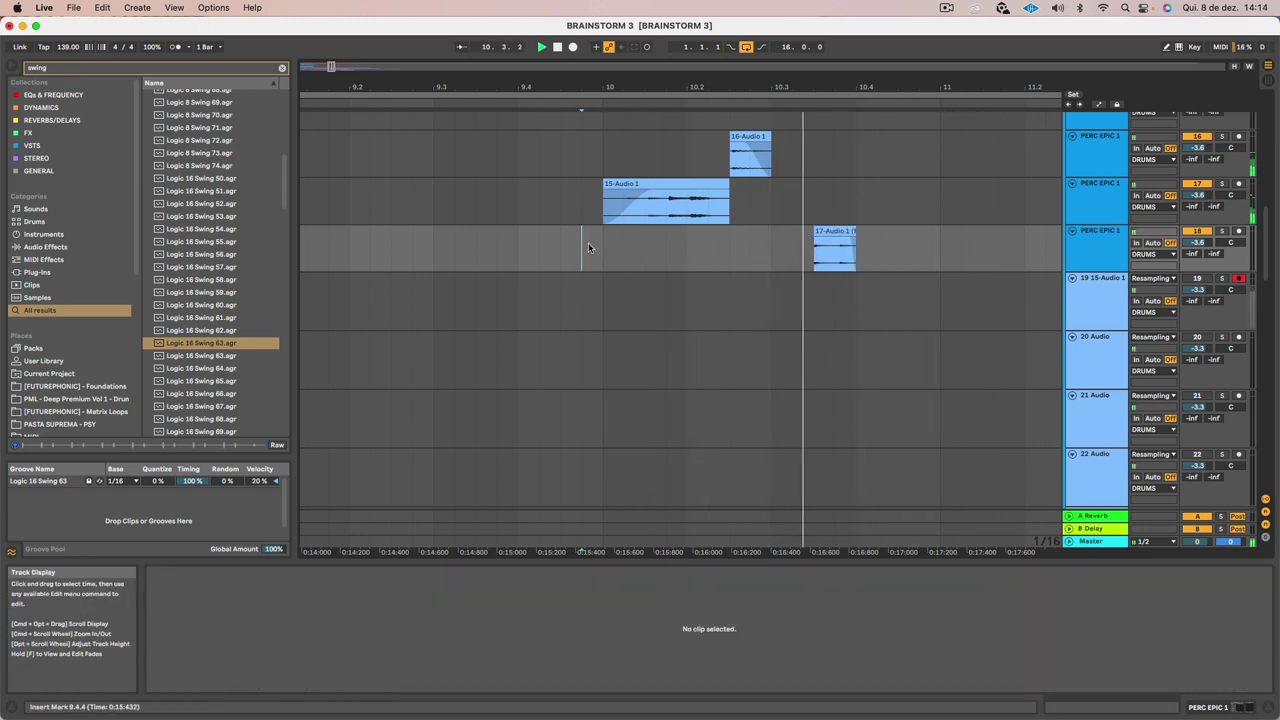
key(space)
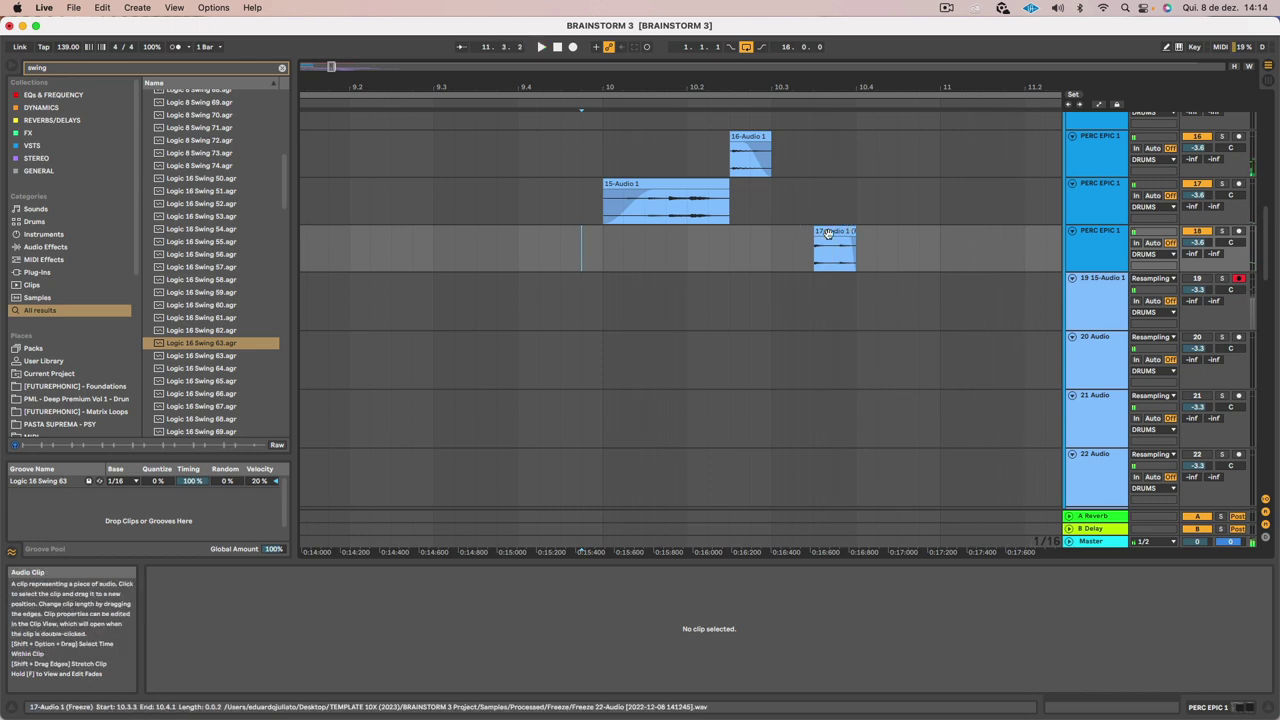
Show the effects on PERC EPIC 1 track 18 and play the 17-Audio 1 slice from 10.3.3
click(834, 240)
click(1092, 246)
key(space)
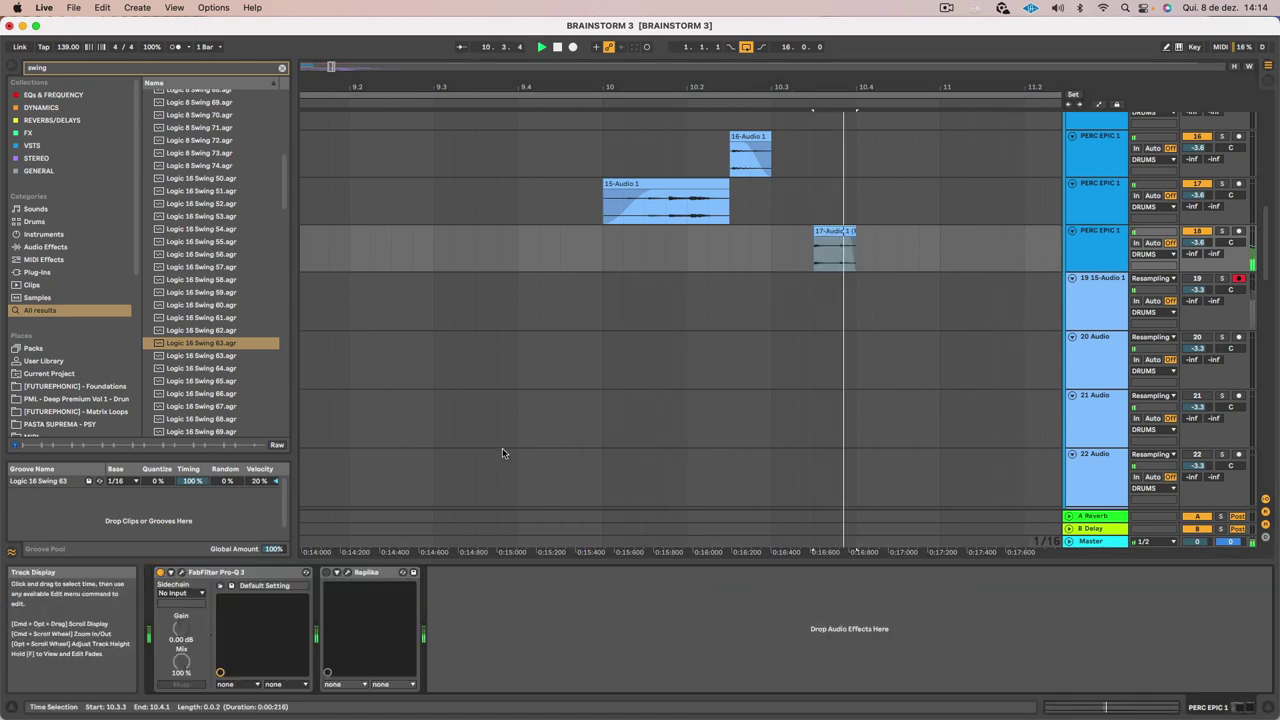
scroll(745, 197, down, 1)
Resize the 17-Audio 1 clip on track 18 to span 10.4.1 to 11.1.1 with a fade-in across it, and play from 9.4.4
click(840, 205)
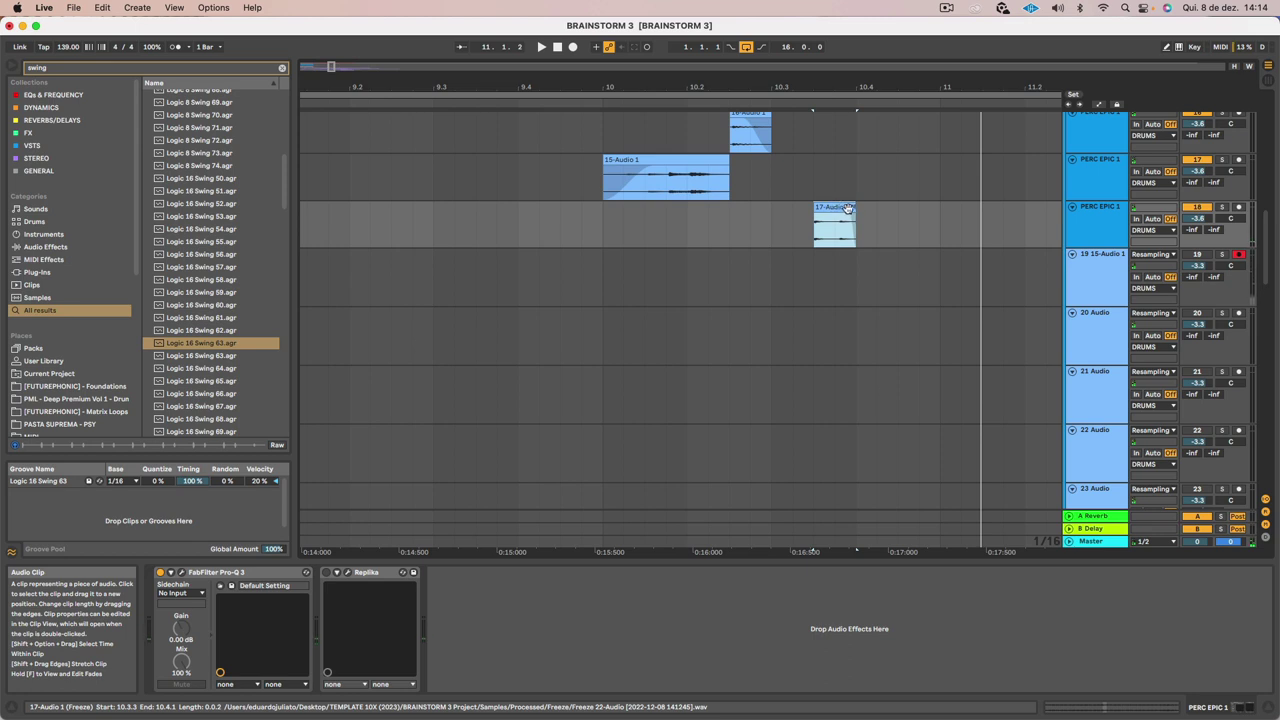
drag(847, 208, 940, 208)
key(space)
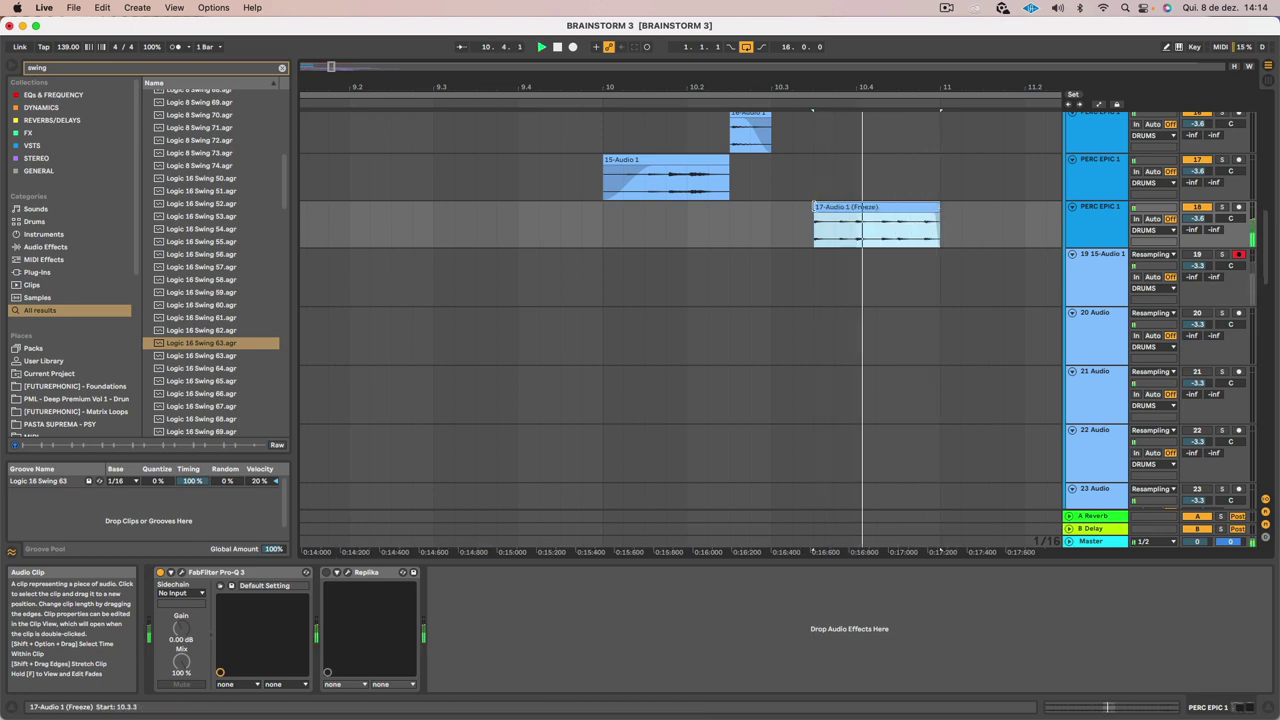
drag(811, 208, 934, 217)
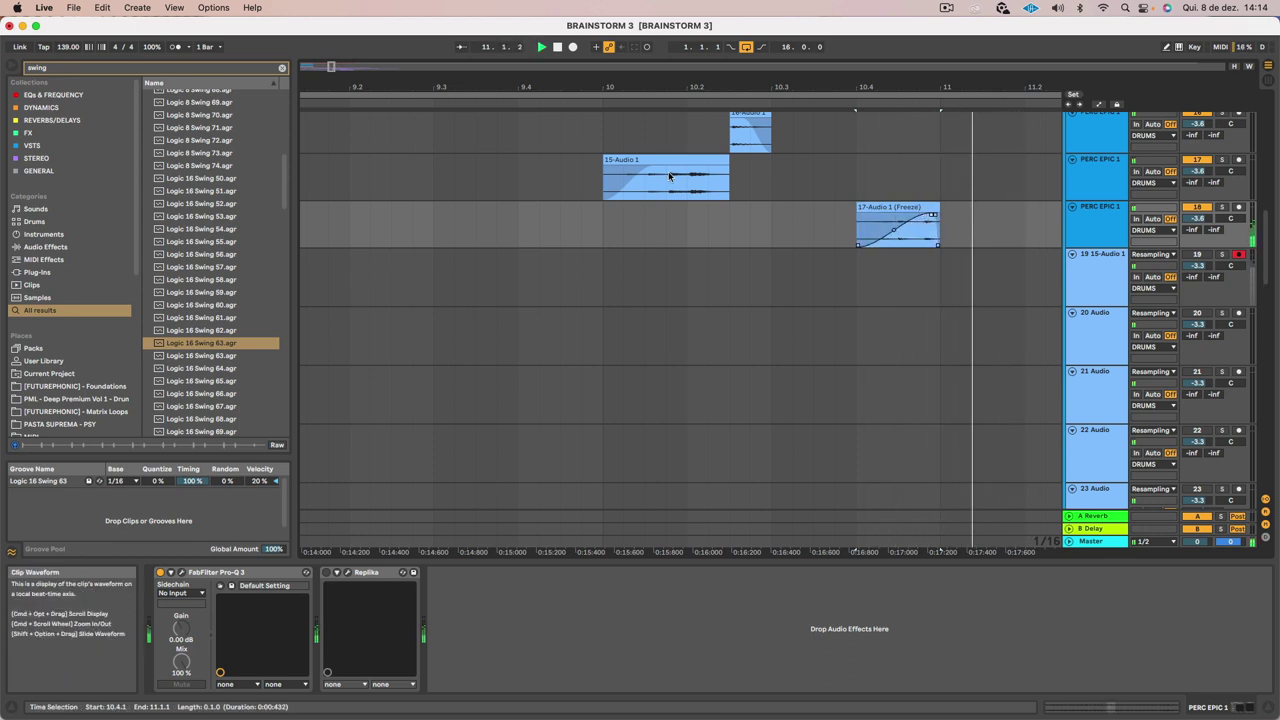
click(629, 184)
click(584, 176)
key(space)
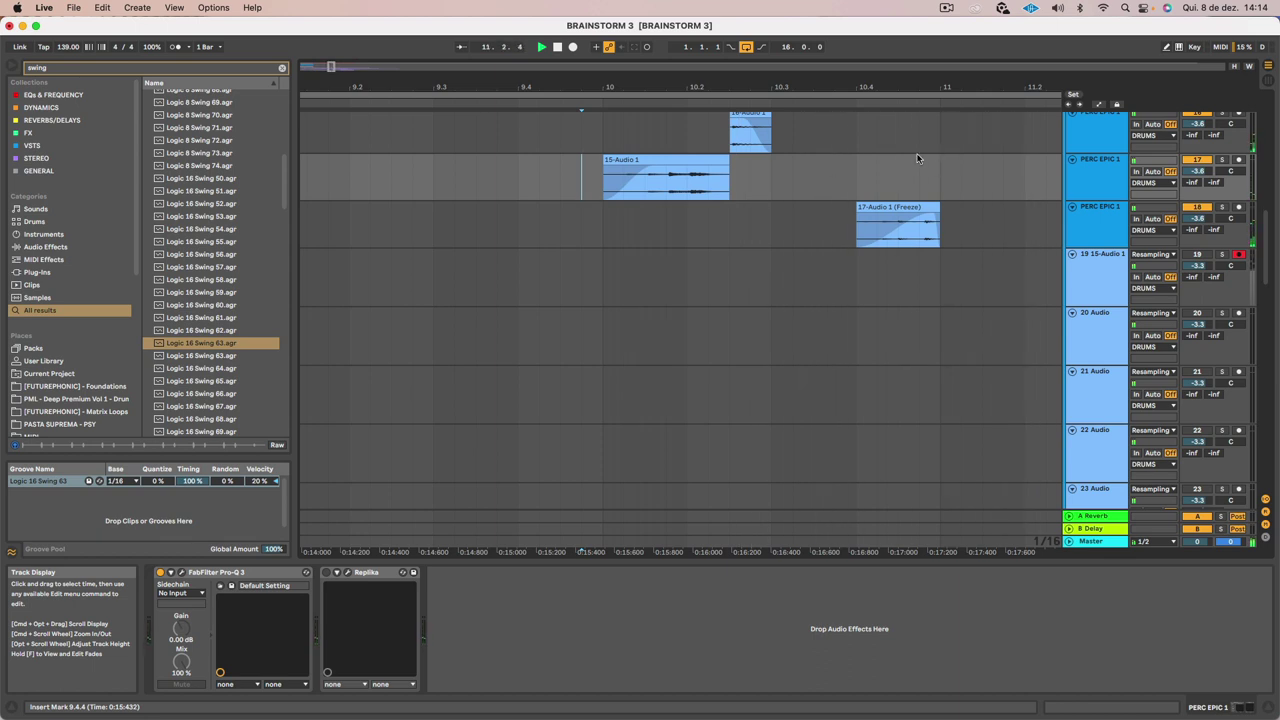
Play the percussion hits together from 10.1.1 and check the 17-Audio 1 slice from its own start
drag(755, 84, 755, 60)
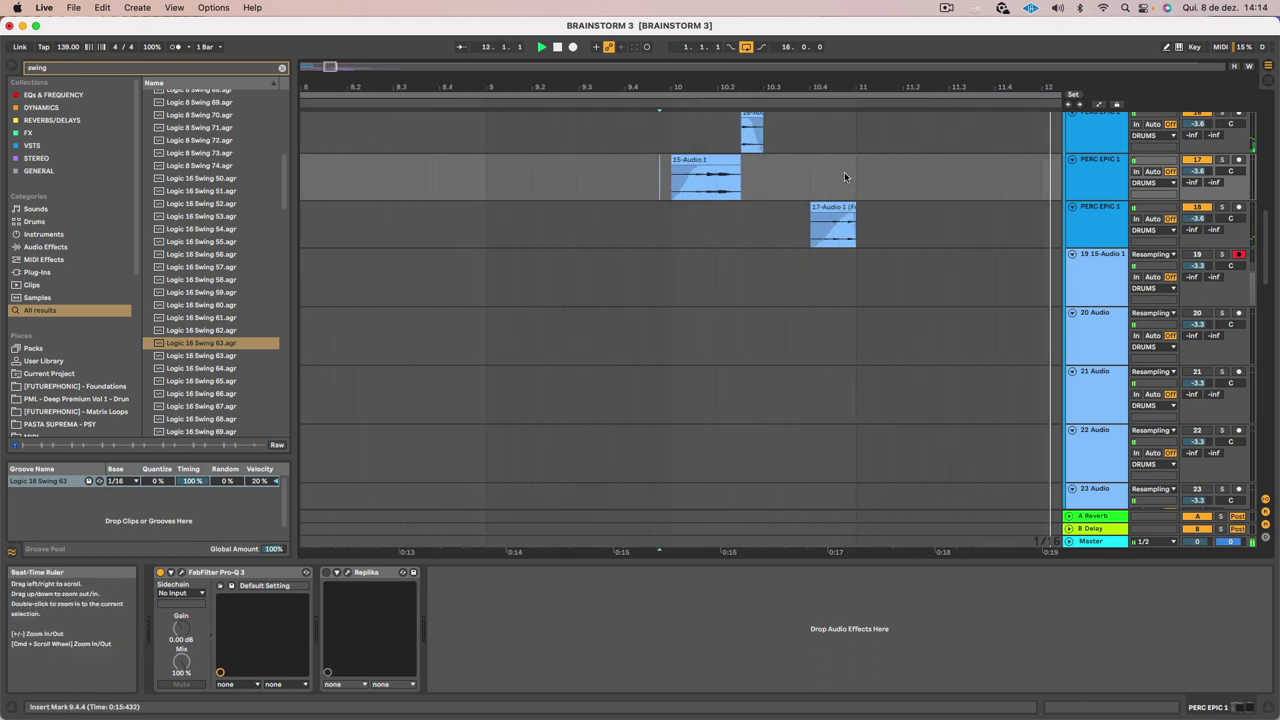
click(518, 237)
key(space)
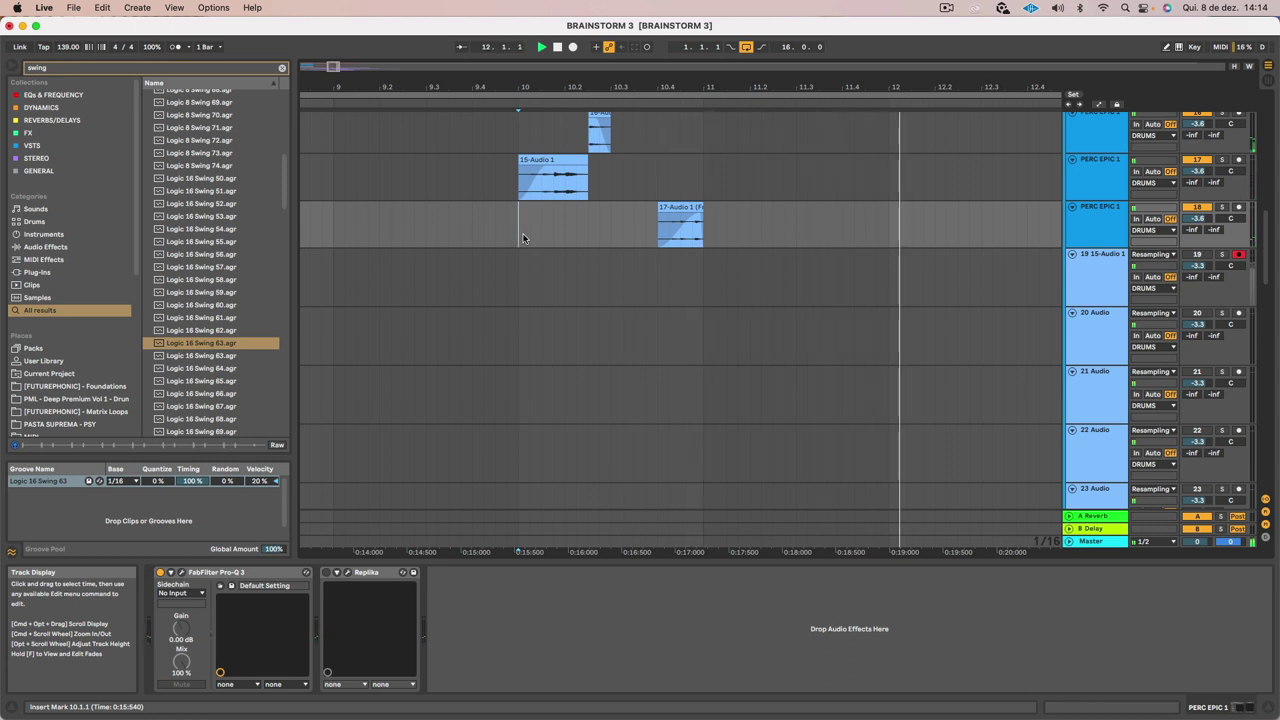
click(676, 205)
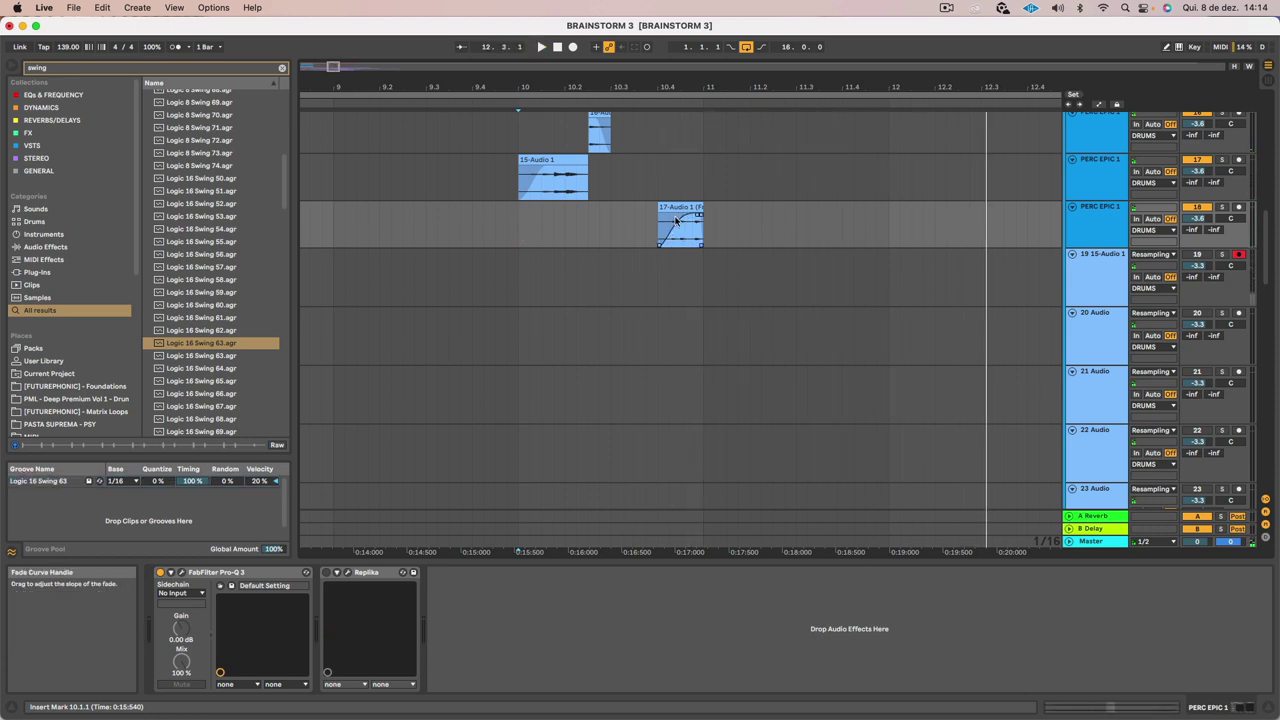
key(space)
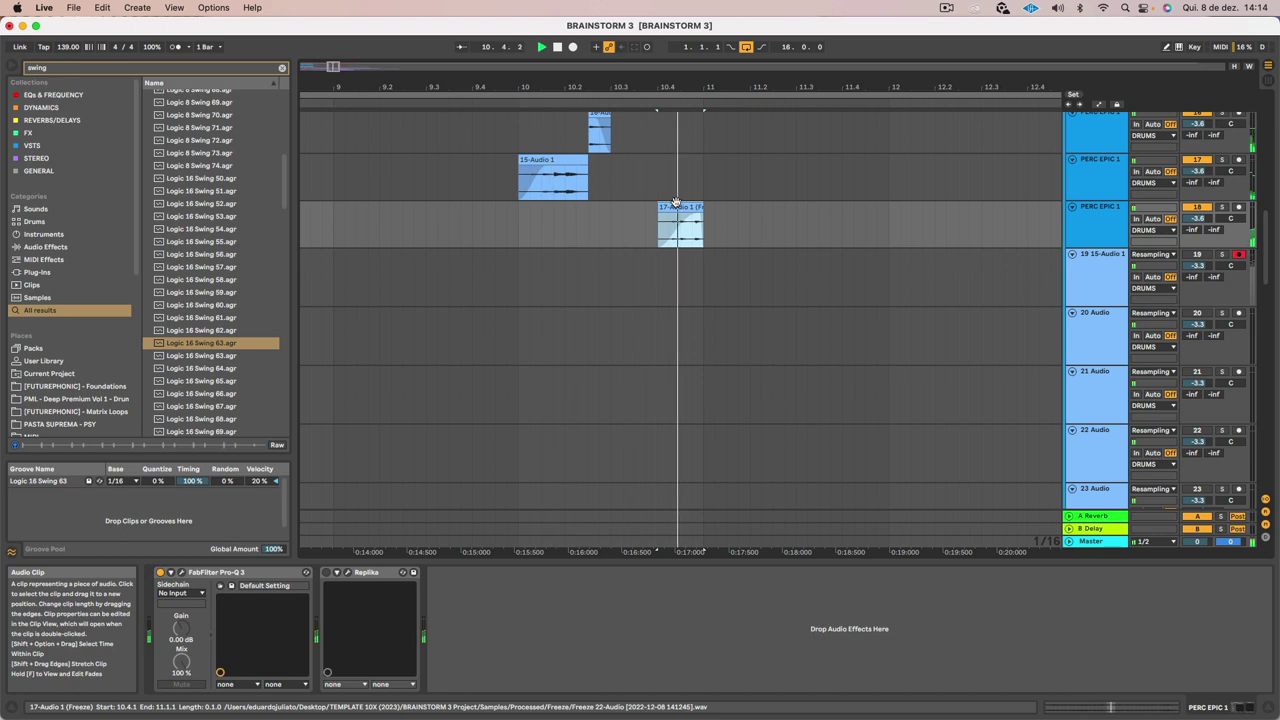
key(space)
Raise the 17-Audio 1 clip's gain to 5.84 dB, adjust its fade-in and play the slice
double_click(676, 205)
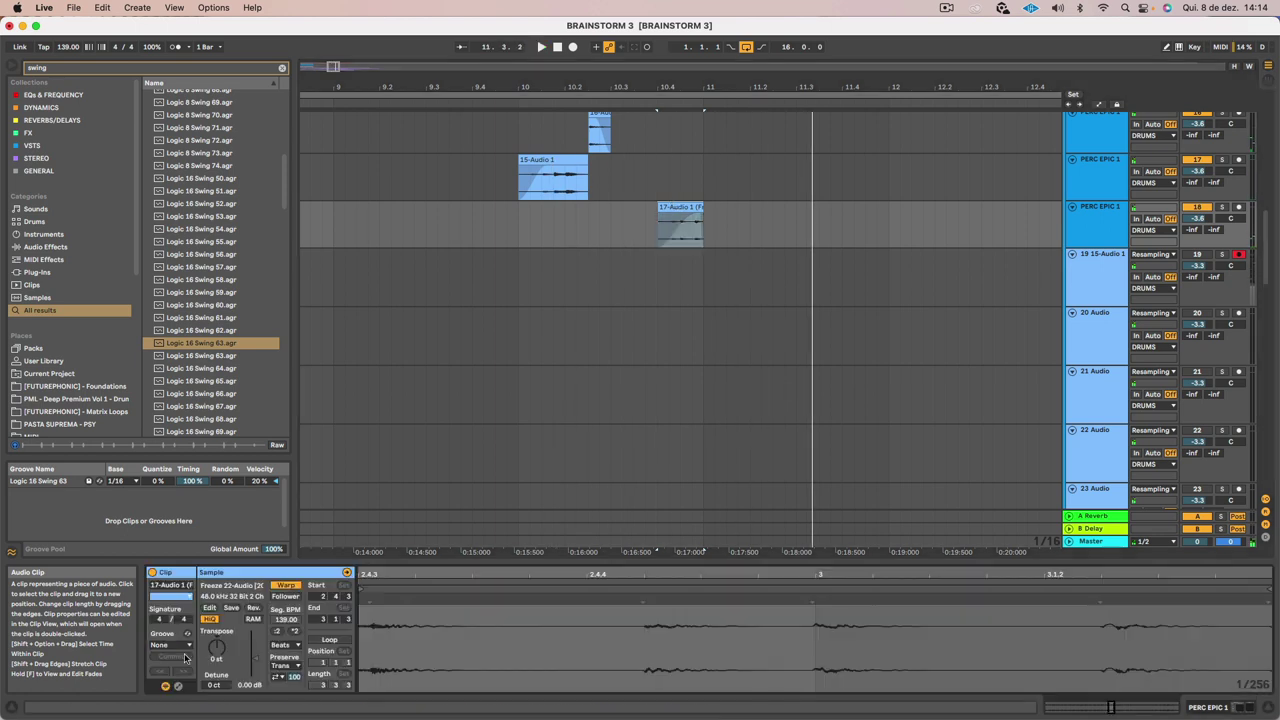
key(space)
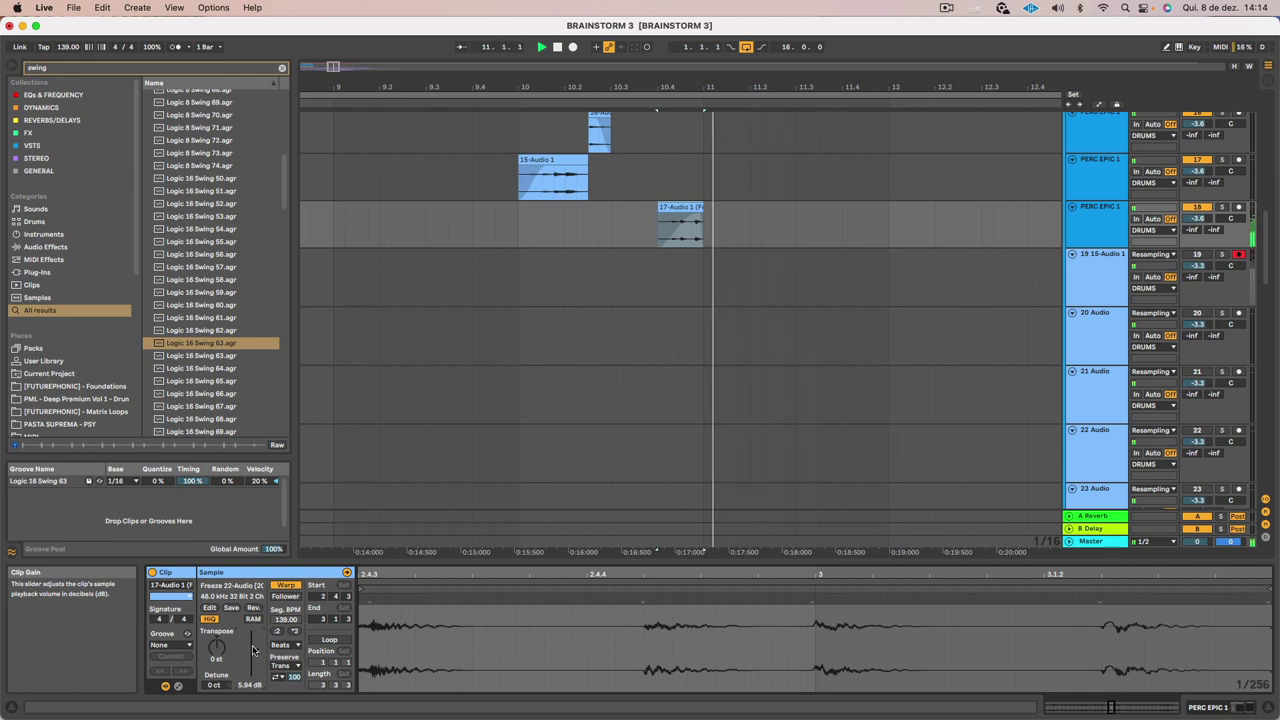
key(space)
click(697, 218)
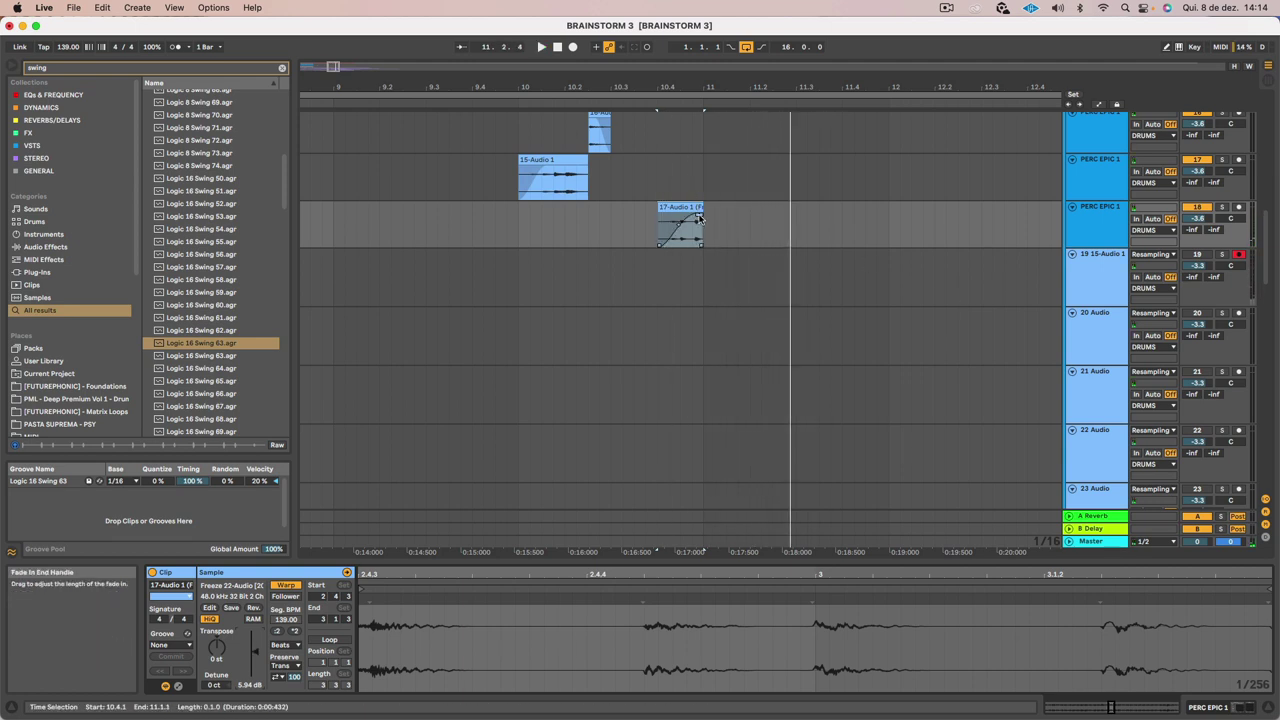
key(space)
key(space)
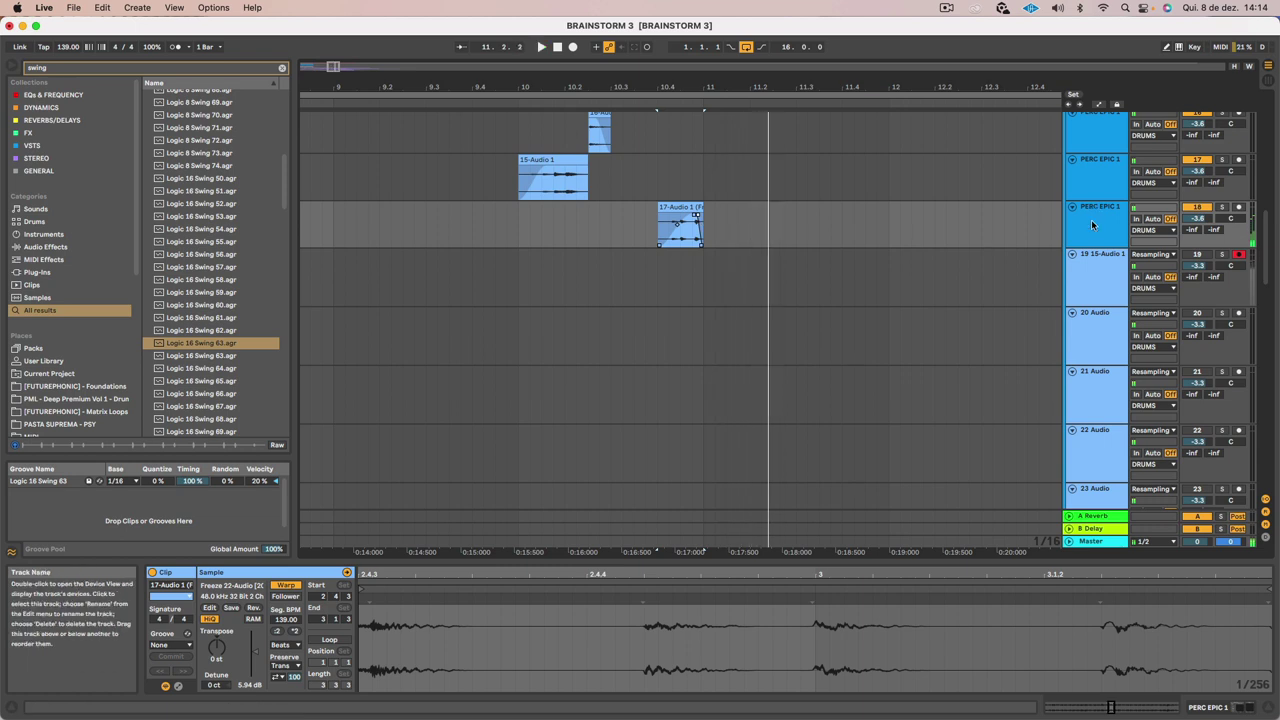
Search the browser for "VALHA" and add the ValhallaRoom reverb to PERC EPIC 1 track 18
click(1095, 225)
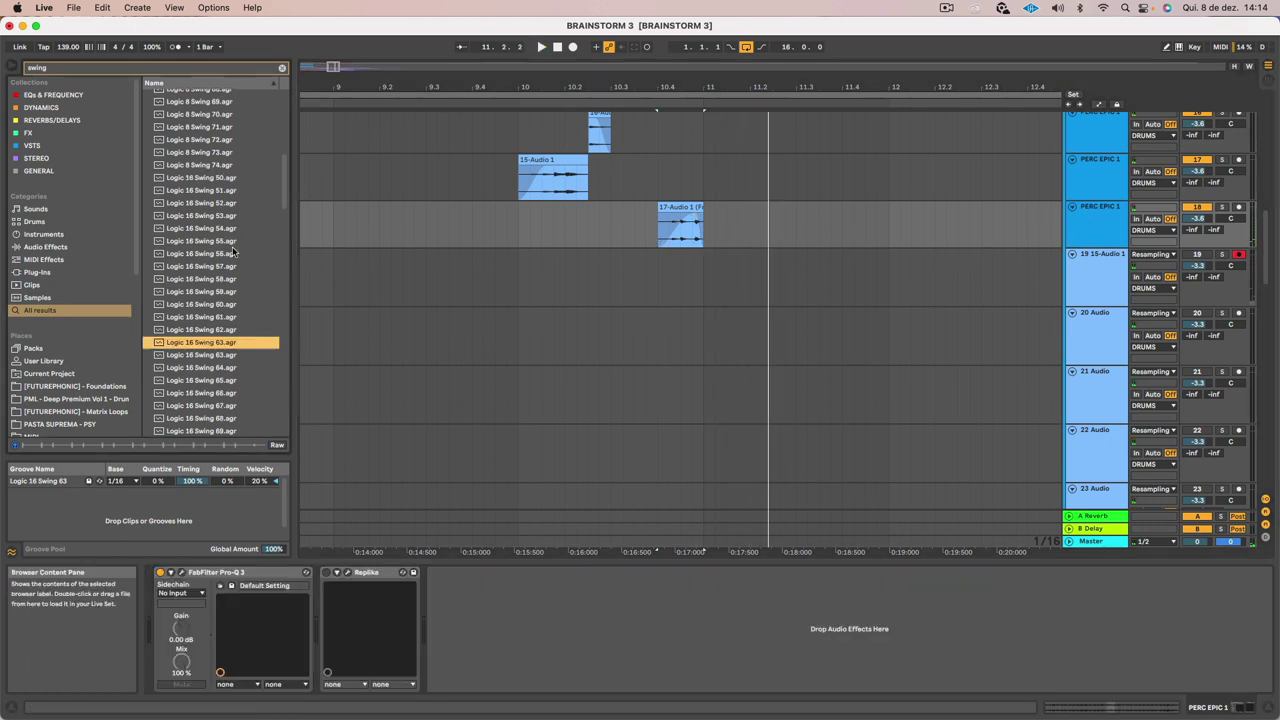
click(179, 67)
text(VALHA)
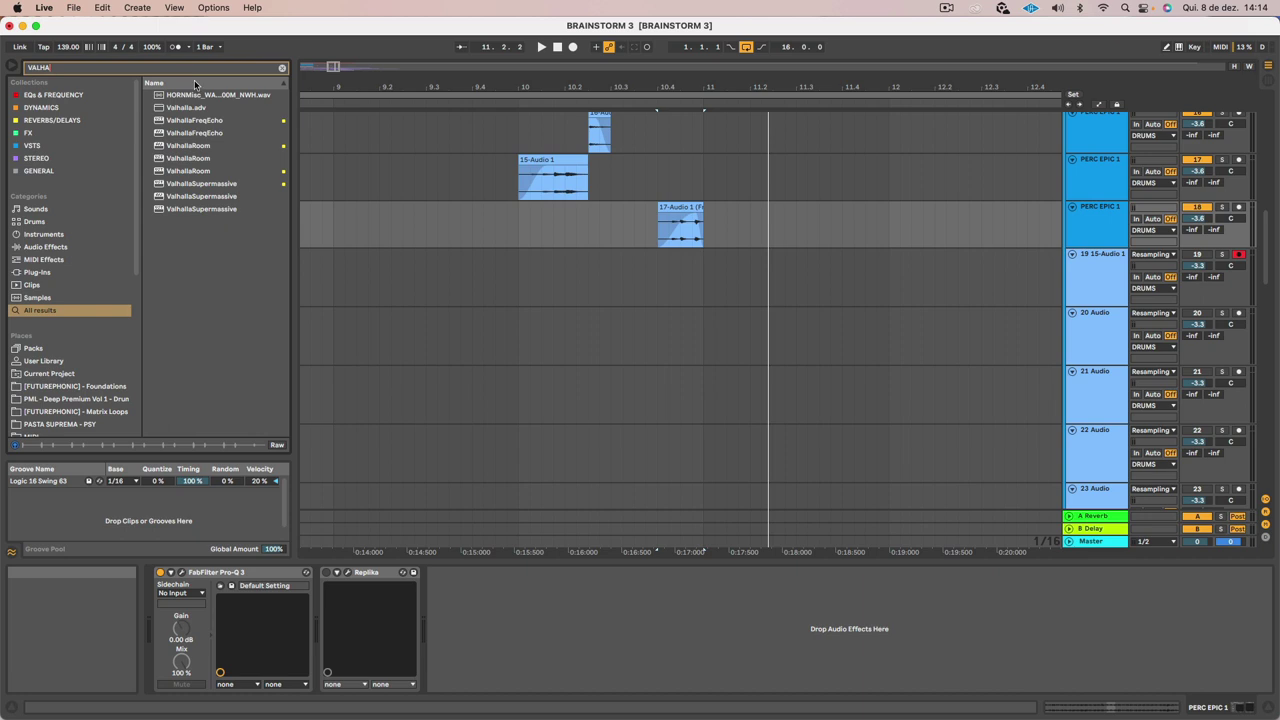
click(200, 146)
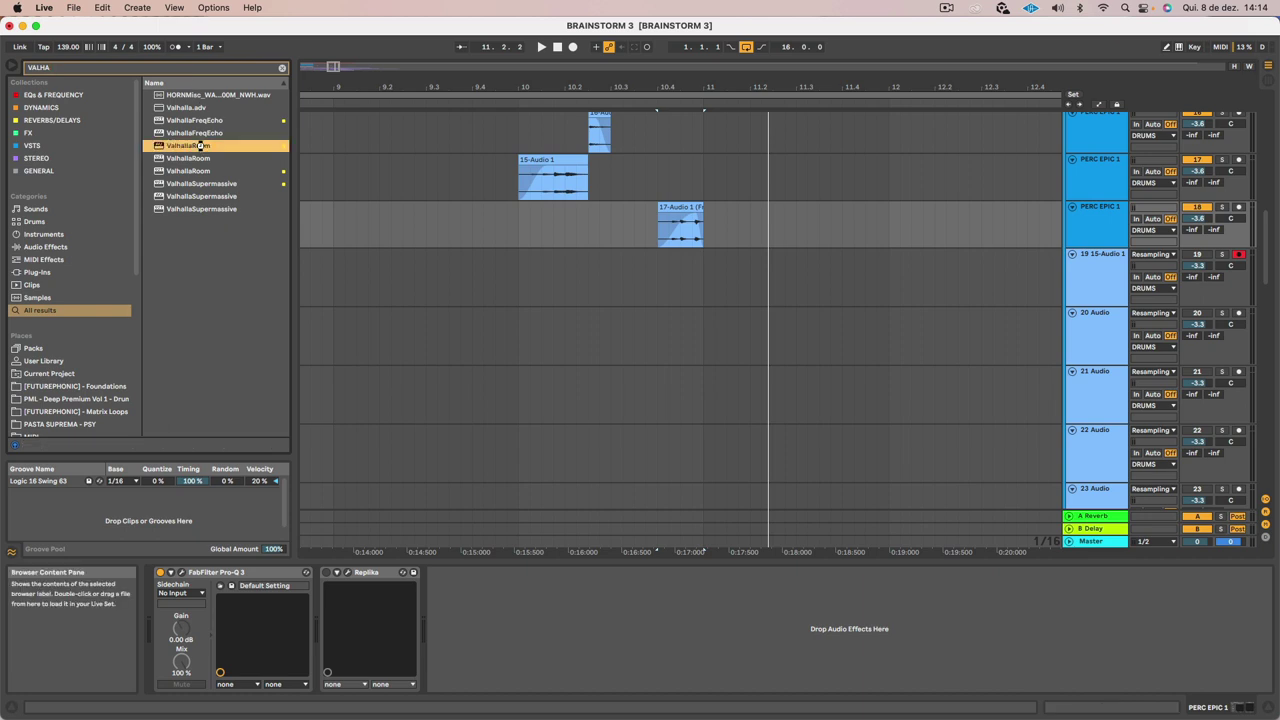
drag(690, 235, 690, 236)
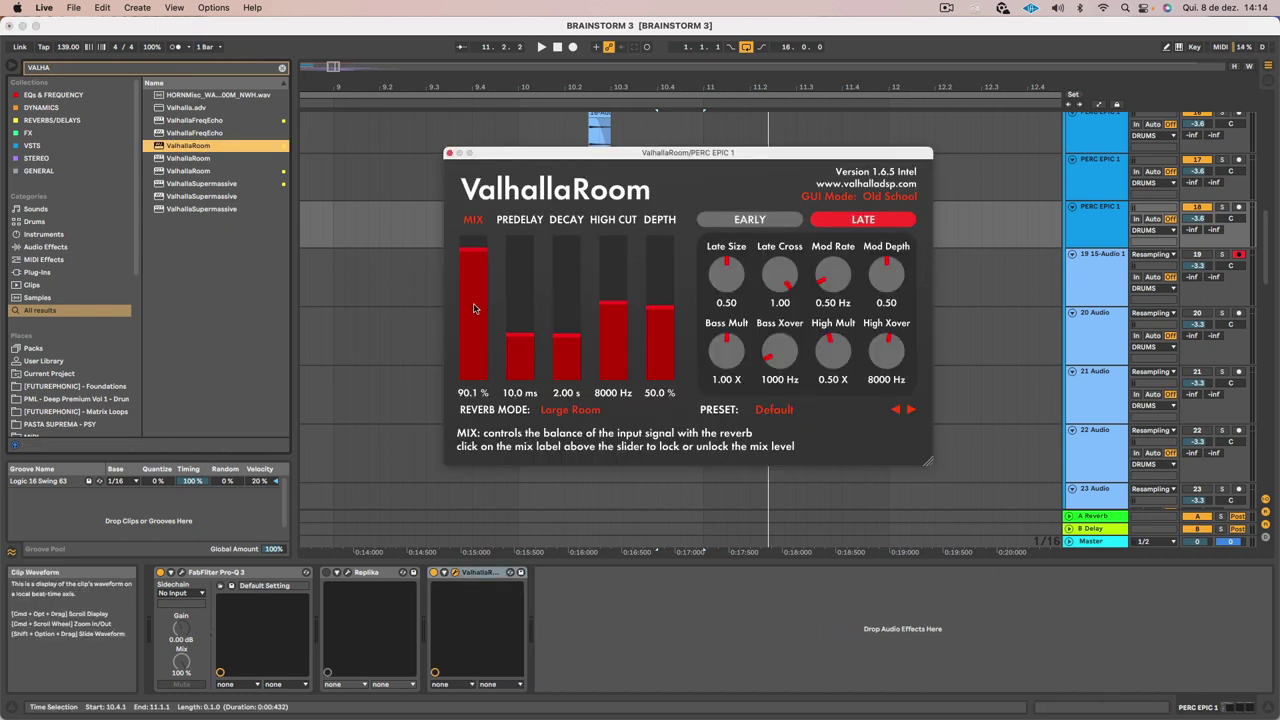
Set ValhallaRoom's mix to 28.0 % and decay to 4.44 s while listening, close it and play from 9.4.3
key(space)
drag(472, 358, 473, 267)
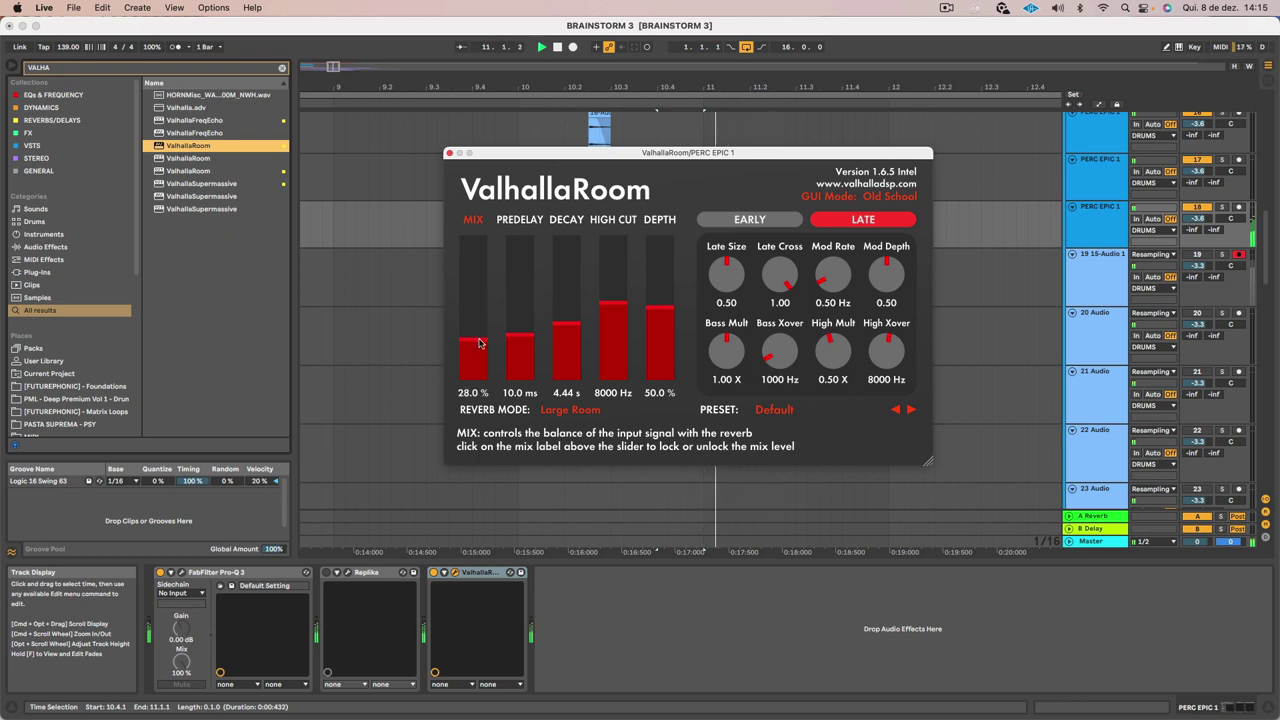
click(449, 154)
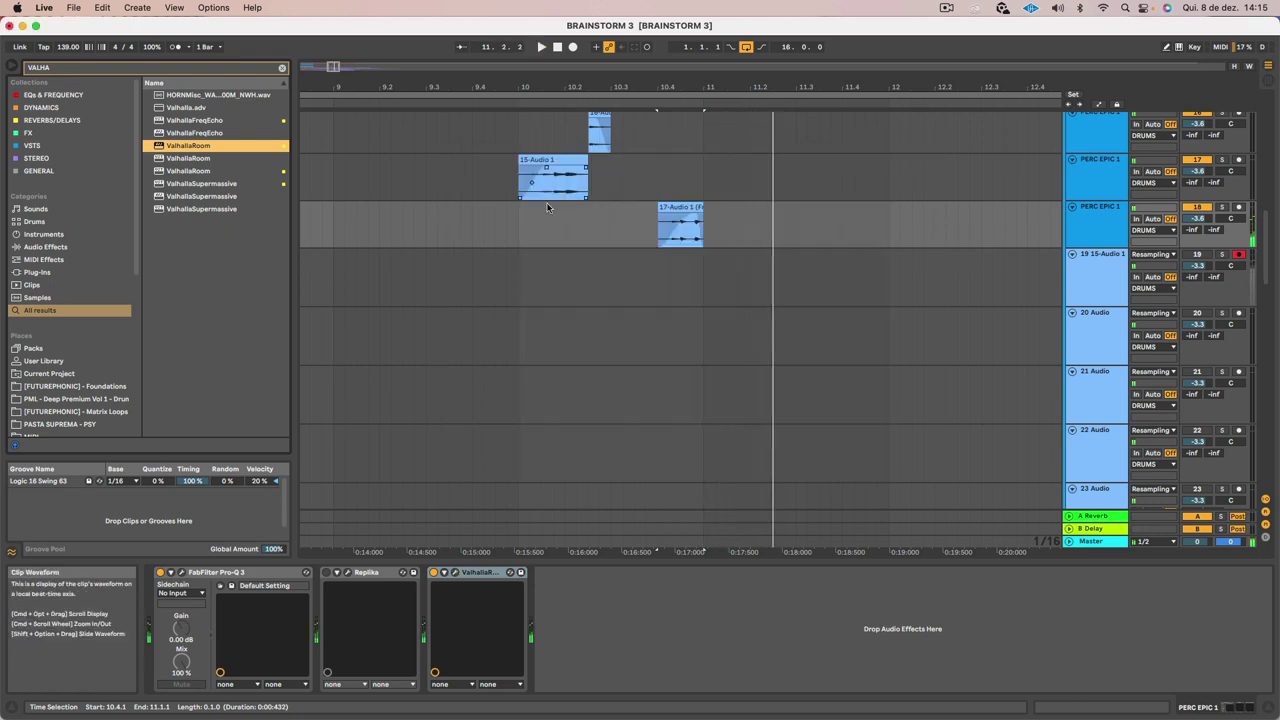
click(496, 219)
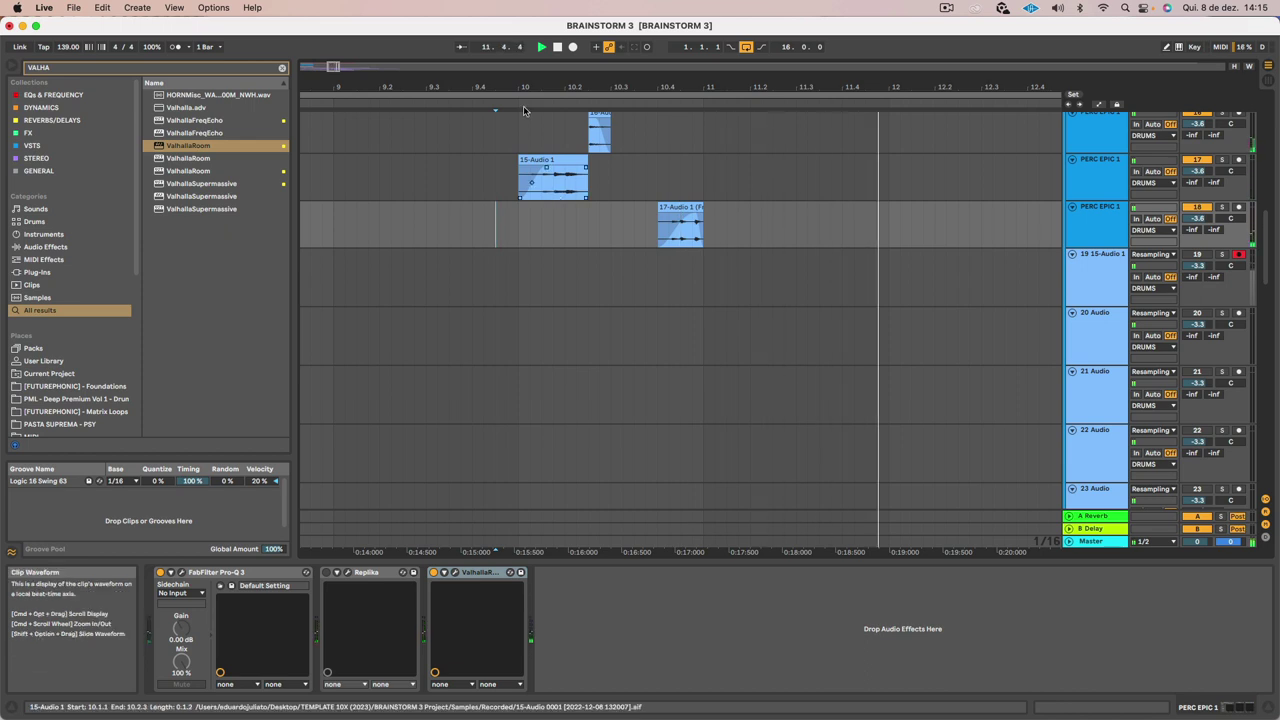
Play the arrangement from bar 1 to hear how the new percussion slices sit in context
scroll(569, 214, down, 5)
scroll(567, 218, down, 2)
scroll(567, 218, left, 2)
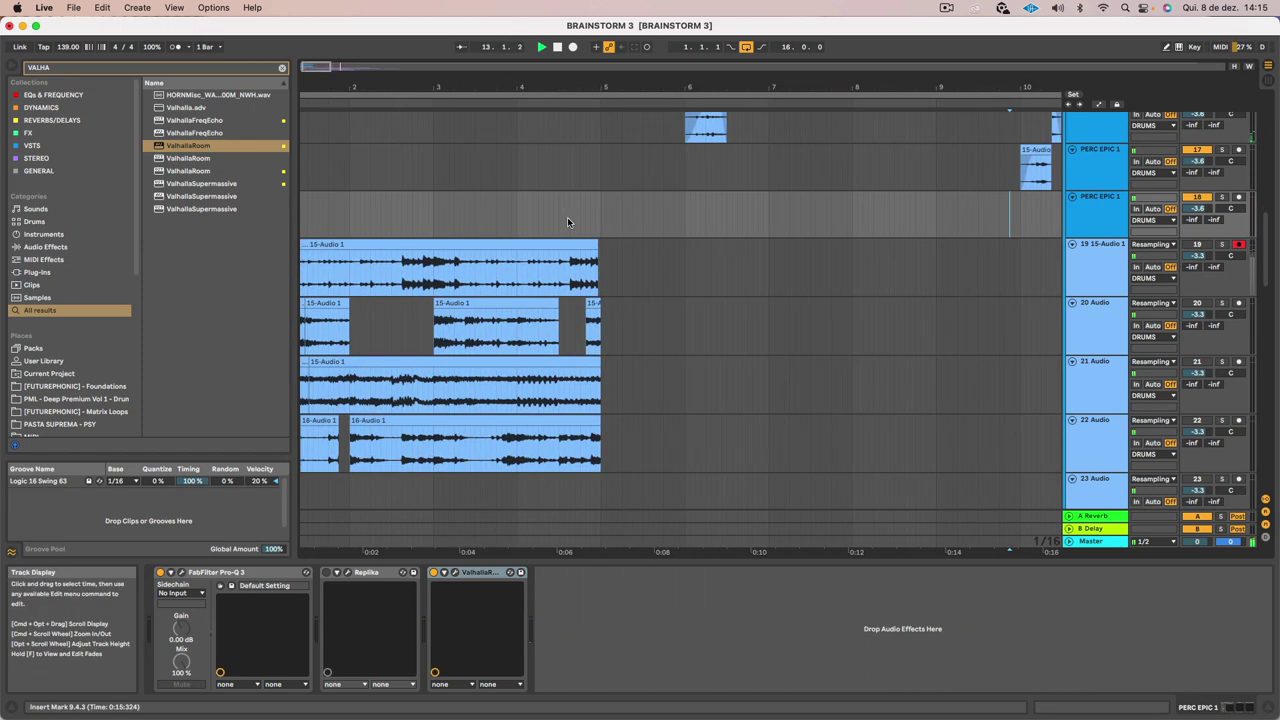
key(space)
drag(497, 88, 490, 58)
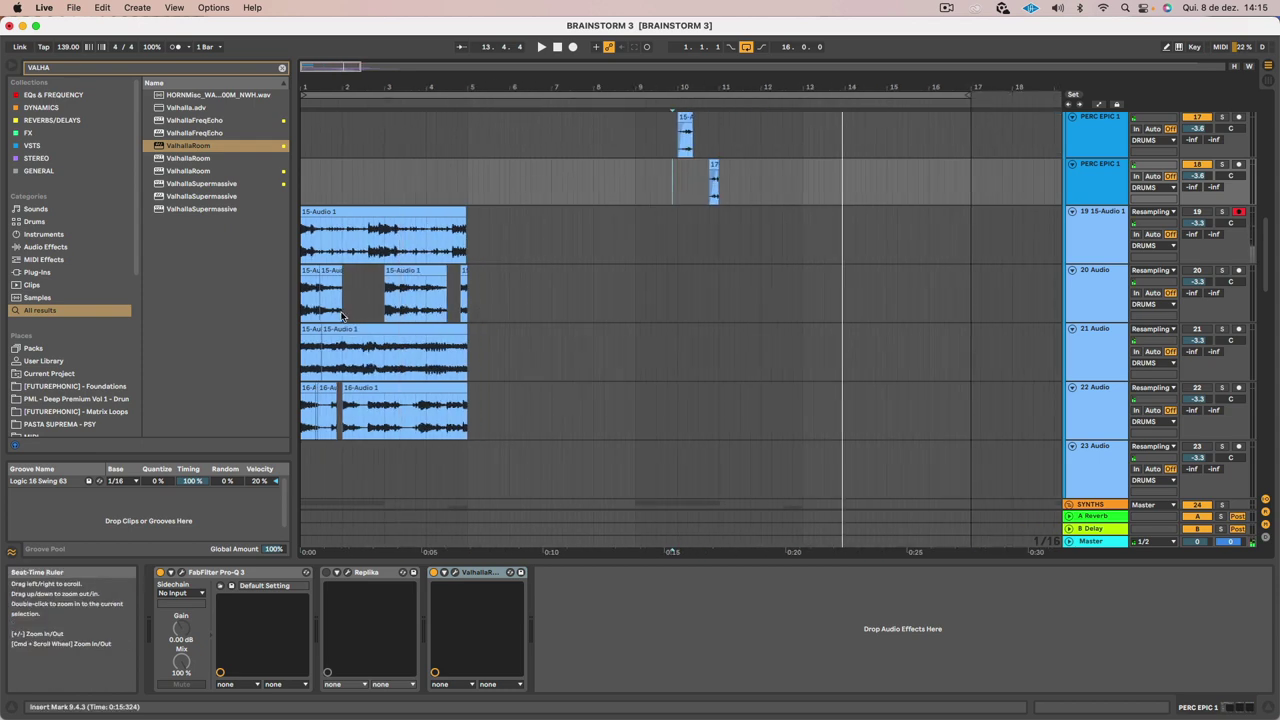
click(301, 196)
key(space)
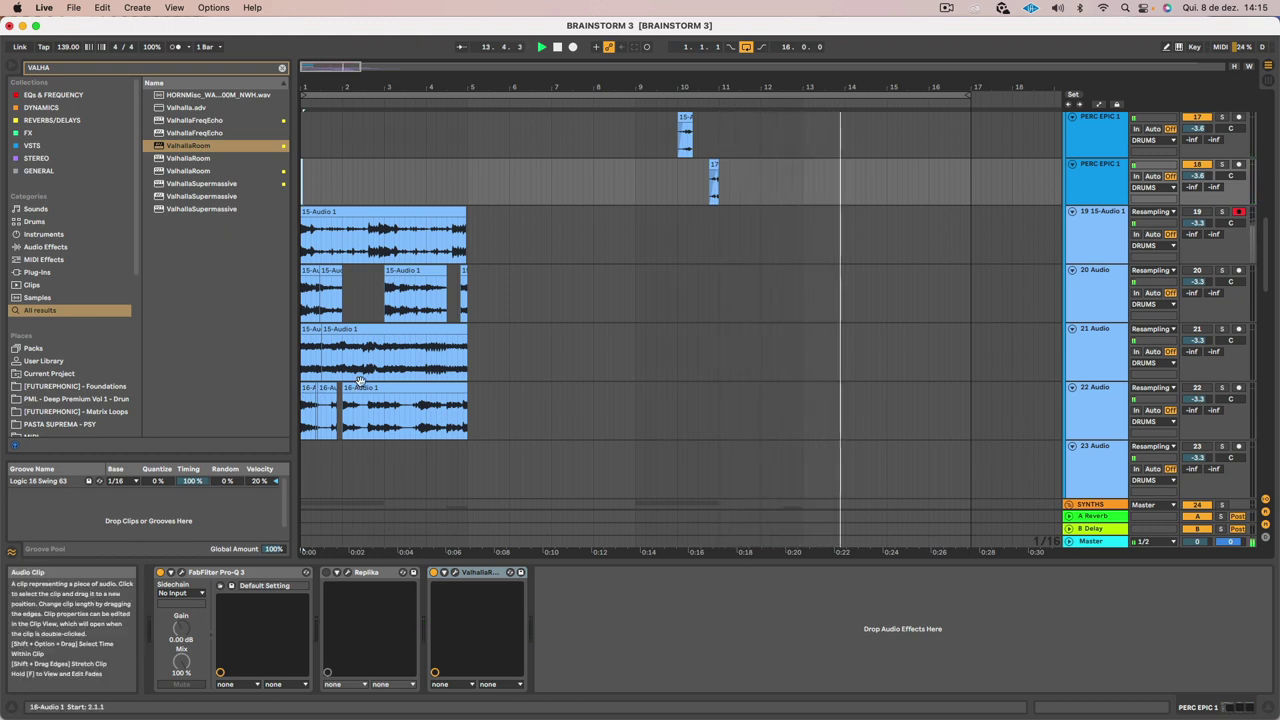
Duplicate PERC EPIC 1 track 18 and clear the copied 17-Audio 1 clip from the new track 19
drag(426, 370, 450, 371)
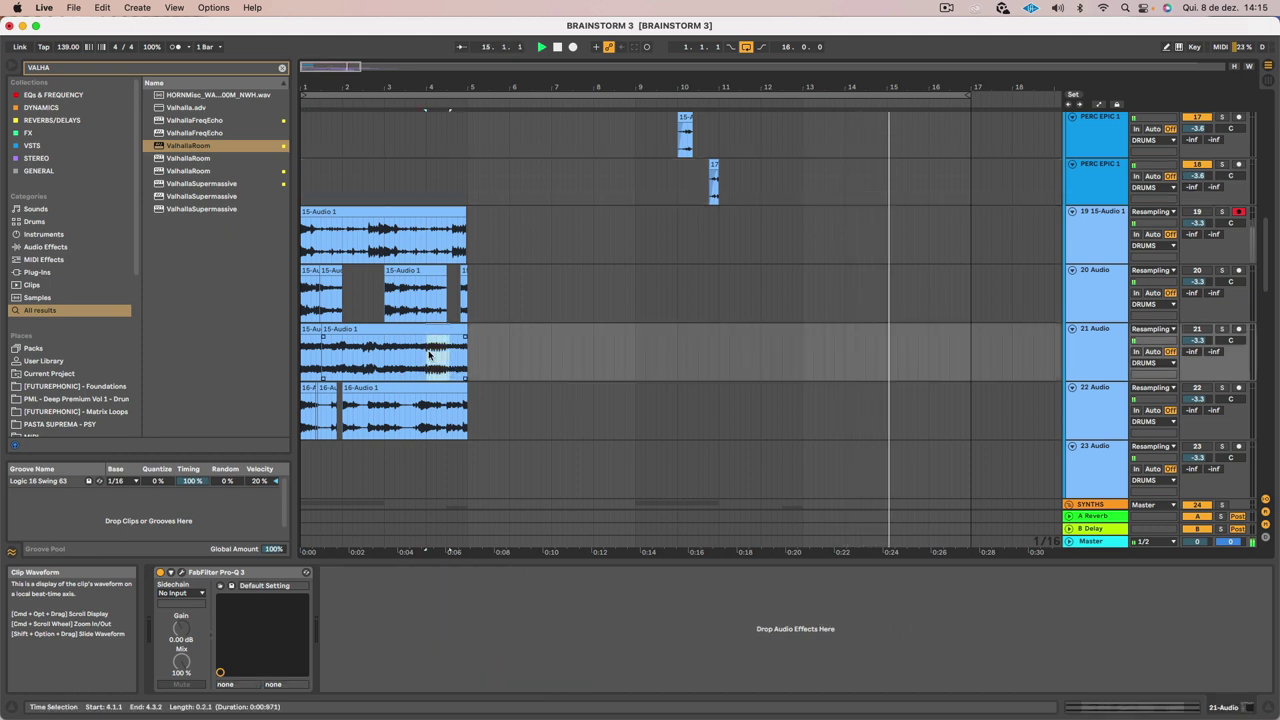
click(1086, 188)
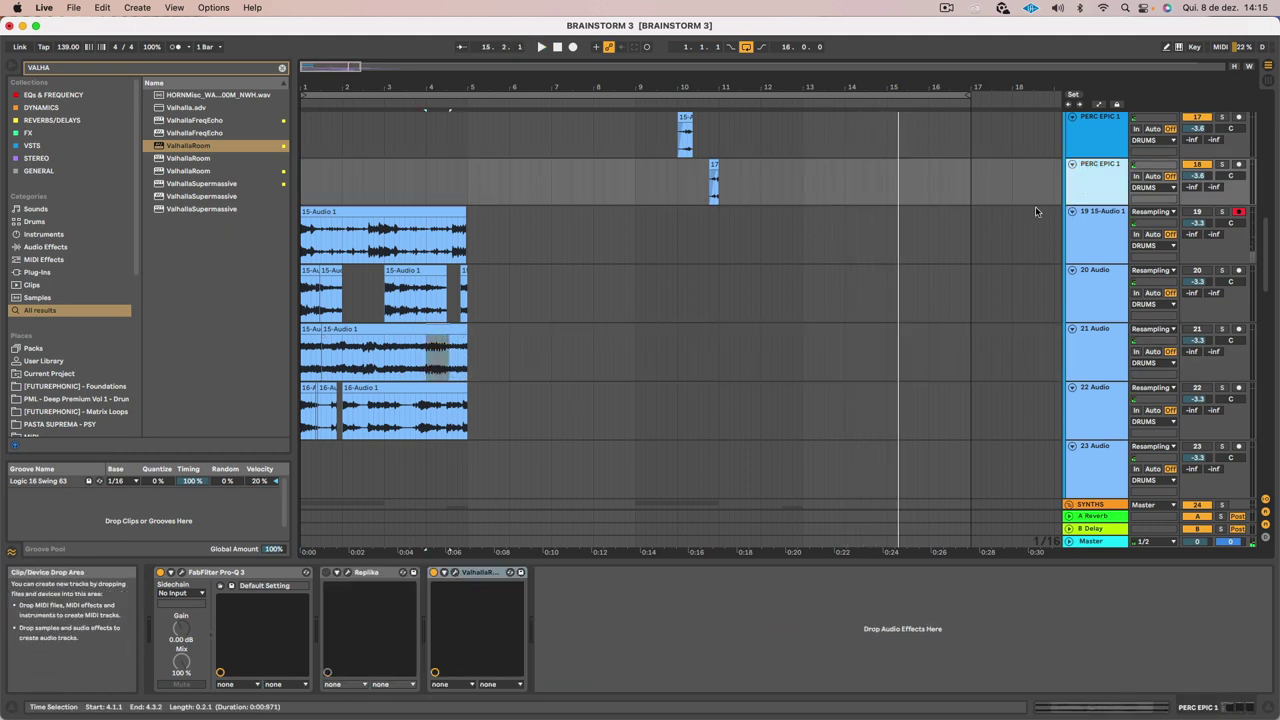
key(super+d)
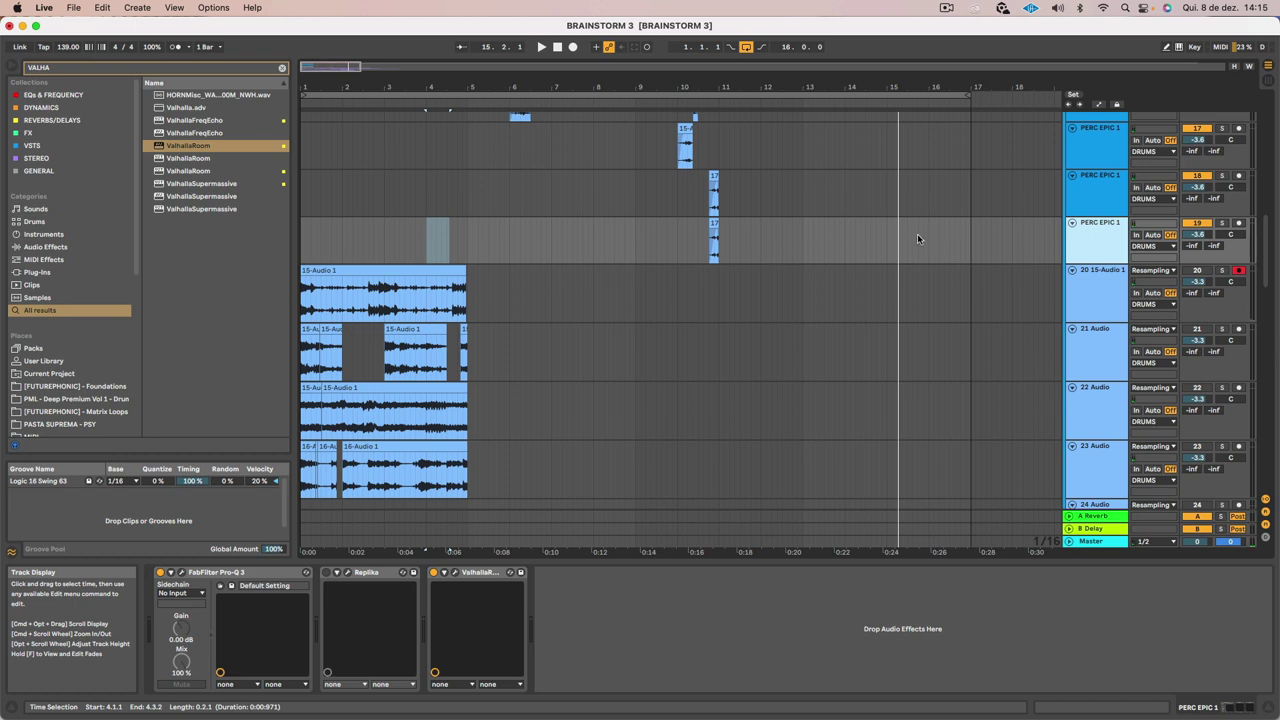
drag(917, 238, 650, 241)
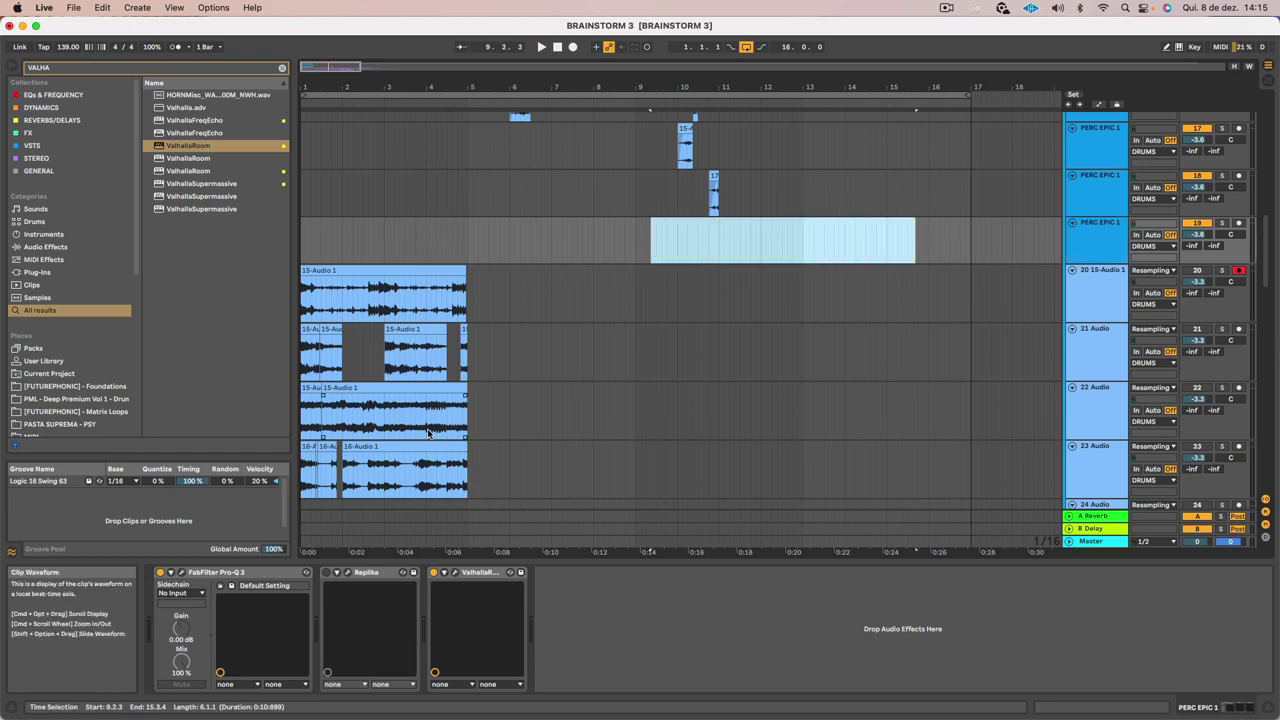
Copy the 15-Audio 1 slice at bar 4 of track 22 onto PERC EPIC 1 track 19 at 12.1.1 and play it
drag(430, 432, 776, 244)
click(1100, 236)
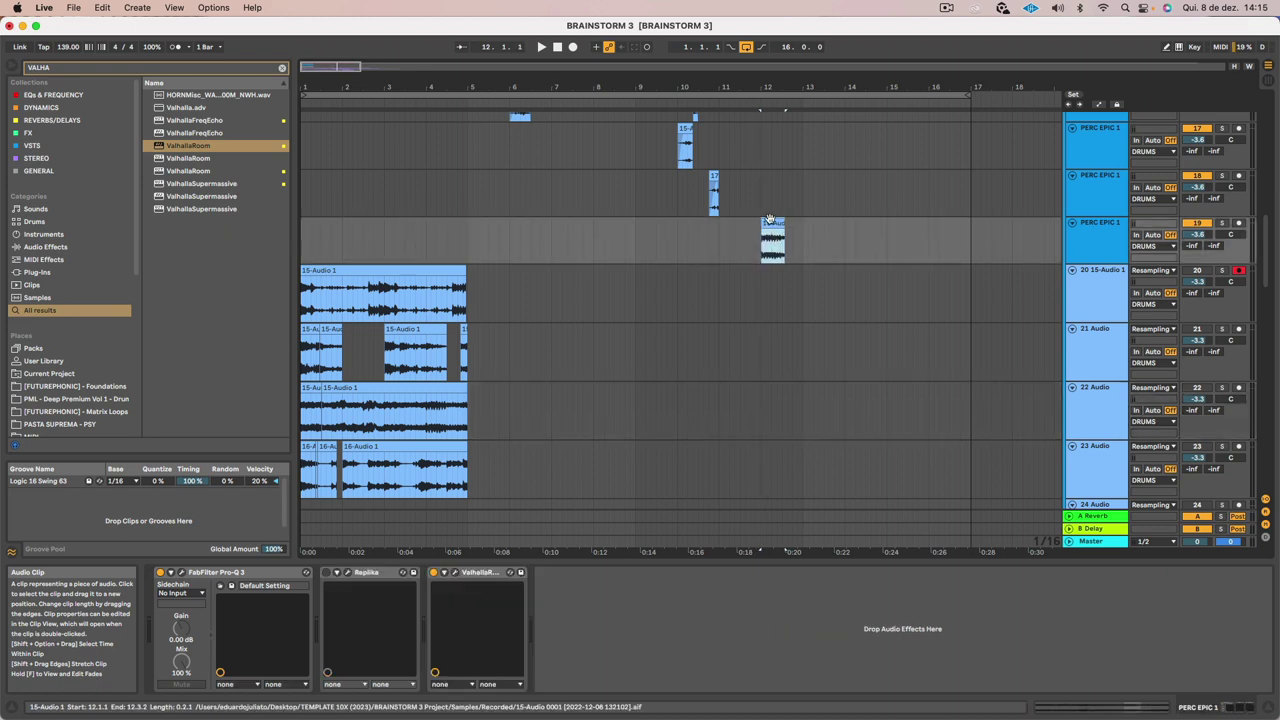
key(space)
click(1106, 236)
drag(828, 88, 810, 170)
key(space)
key(space)
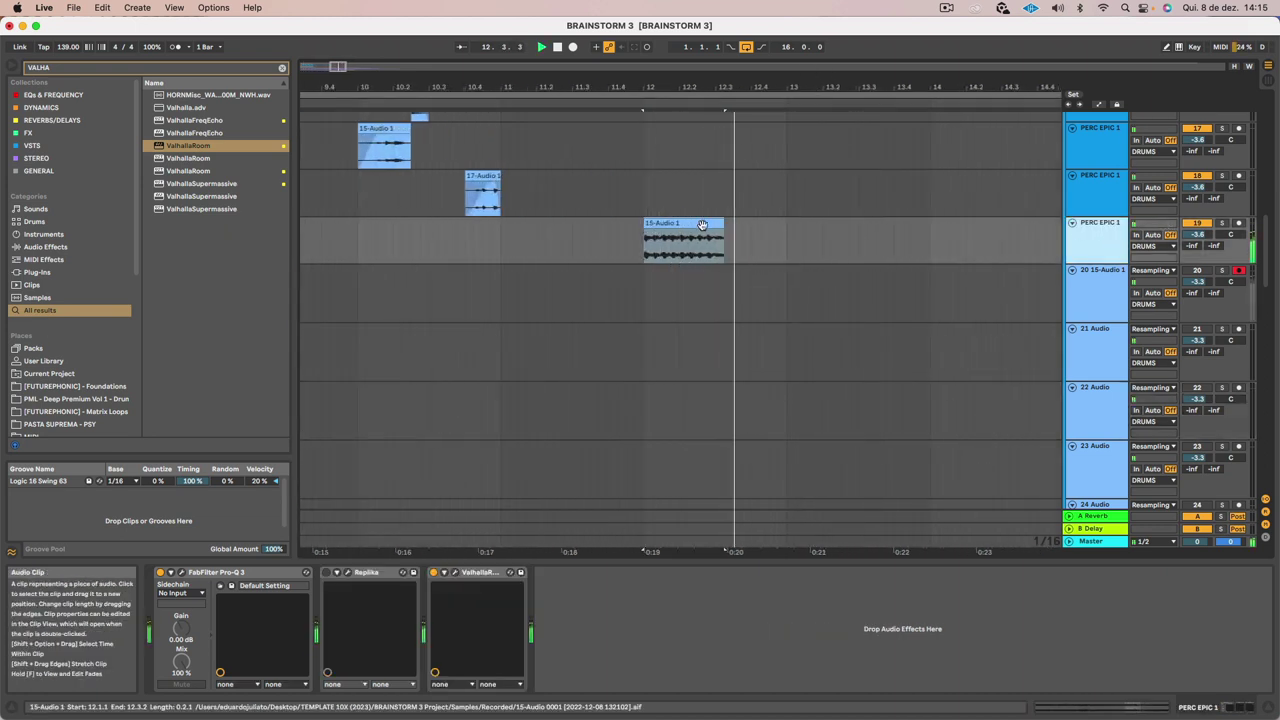
Extend the 15-Audio 1 clip on track 19 to end at 13.1.1 while playing it
drag(723, 228, 793, 228)
key(space)
key(space)
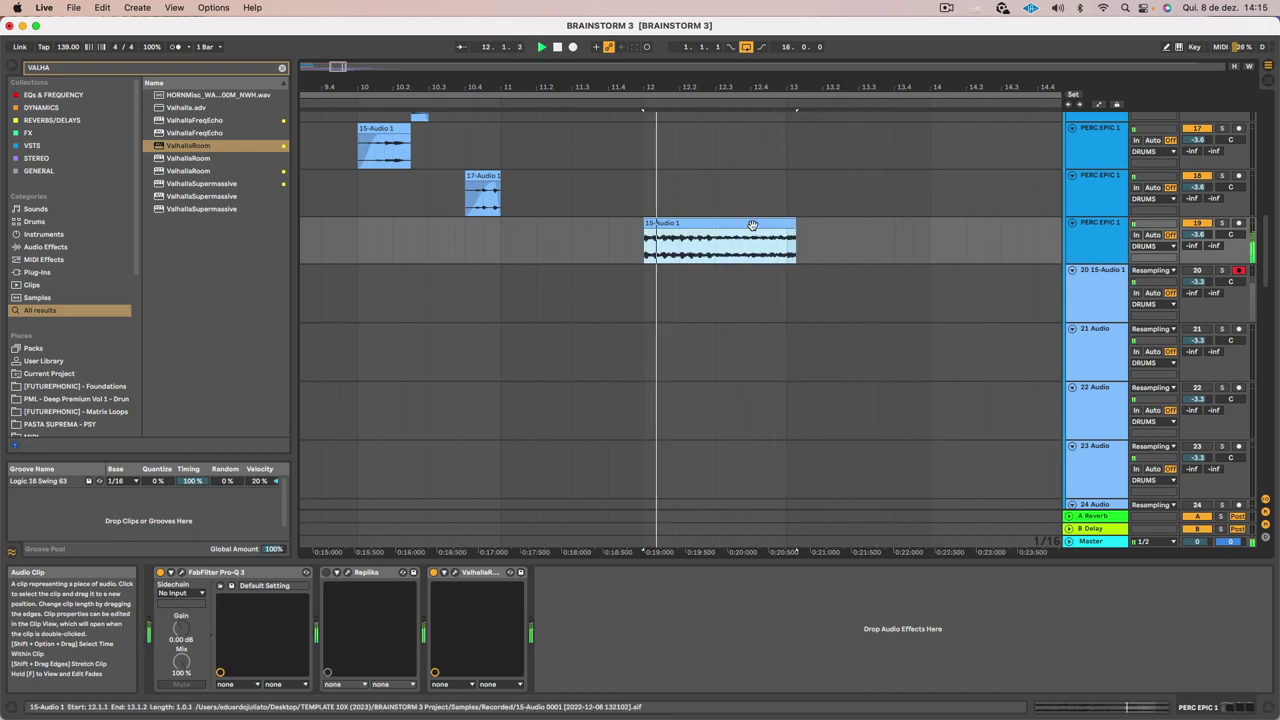
drag(795, 225, 786, 222)
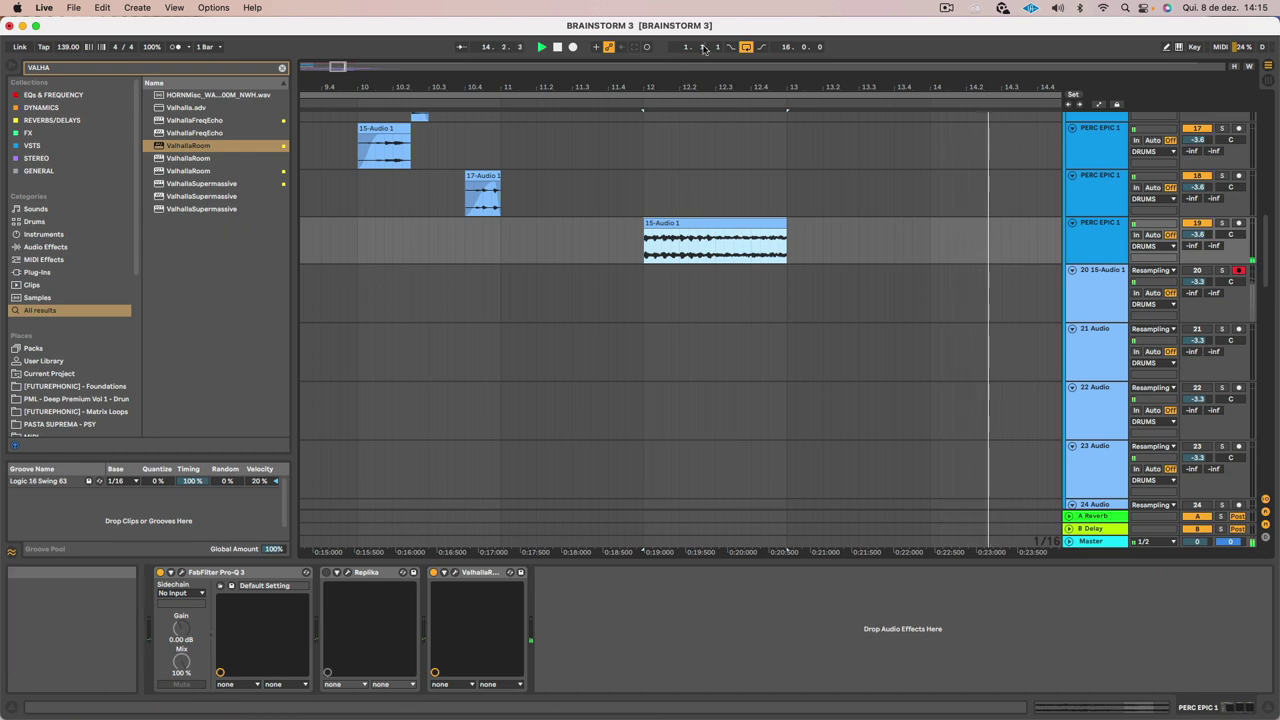
drag(704, 87, 704, 40)
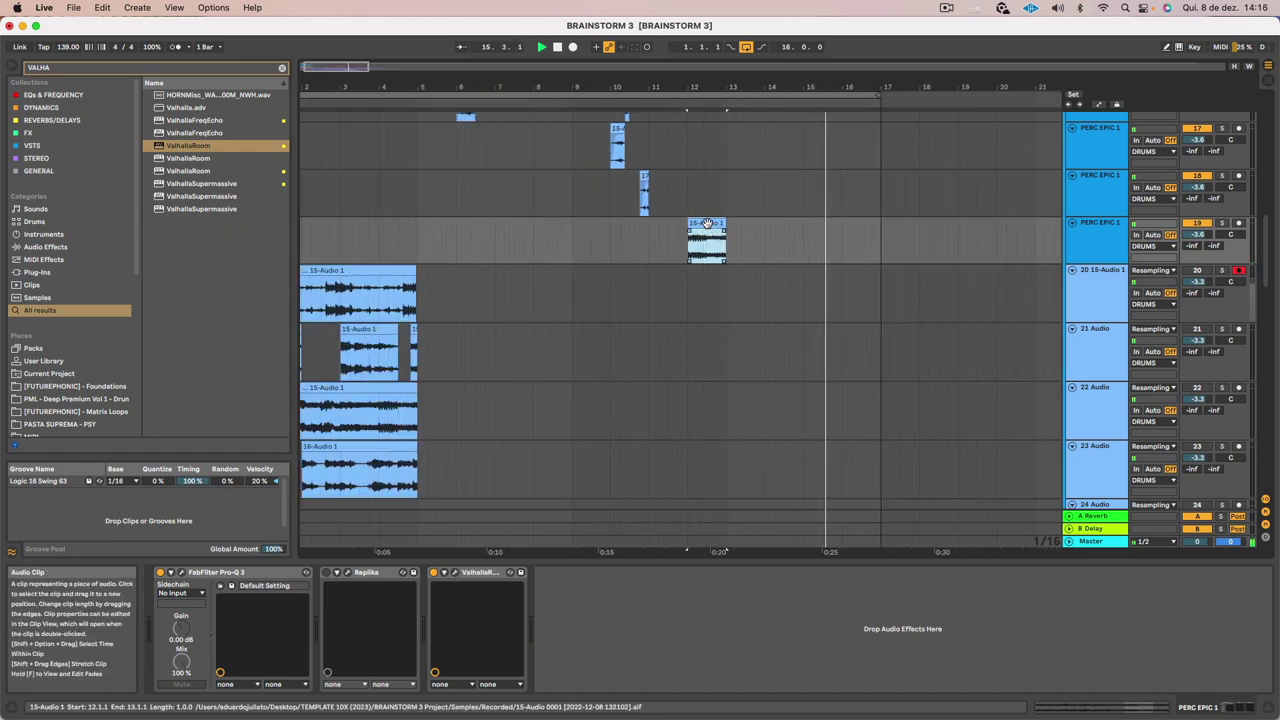
Reposition the track 19 15-Audio 1 clip to span 15.3.1 to 17.1.1 and play it
drag(707, 224, 929, 237)
key(space)
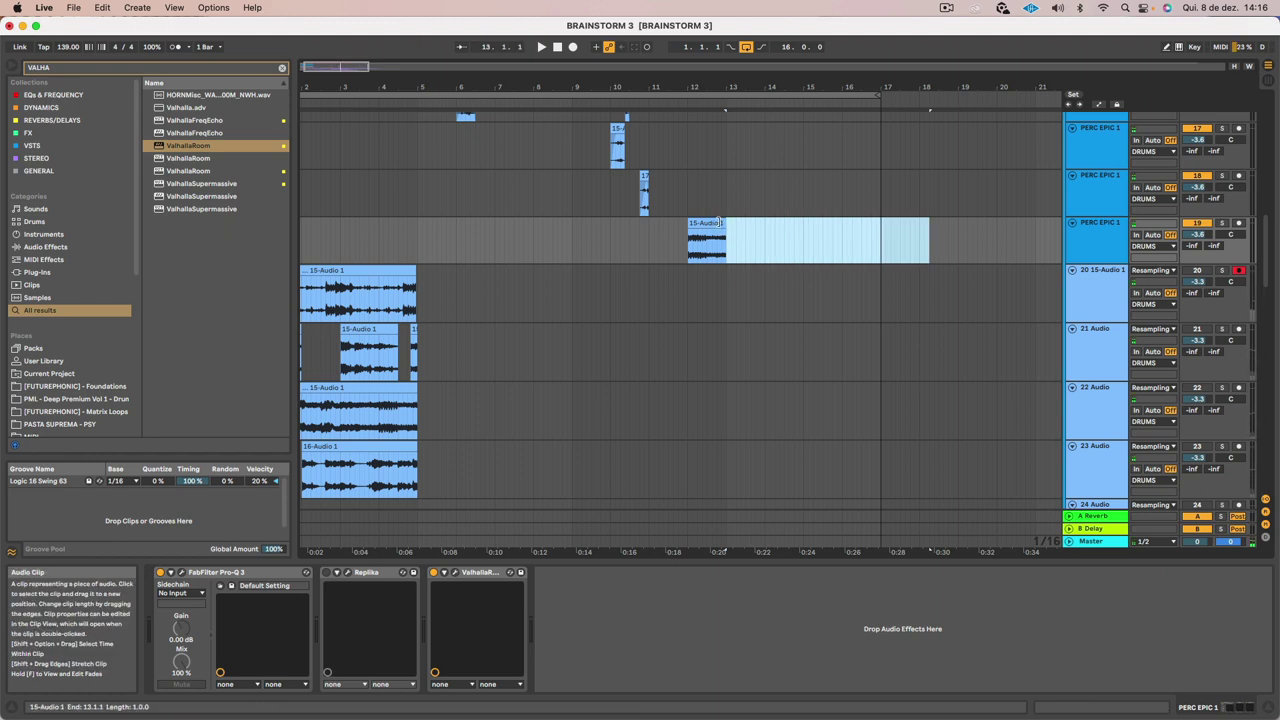
drag(725, 224, 844, 226)
key(space)
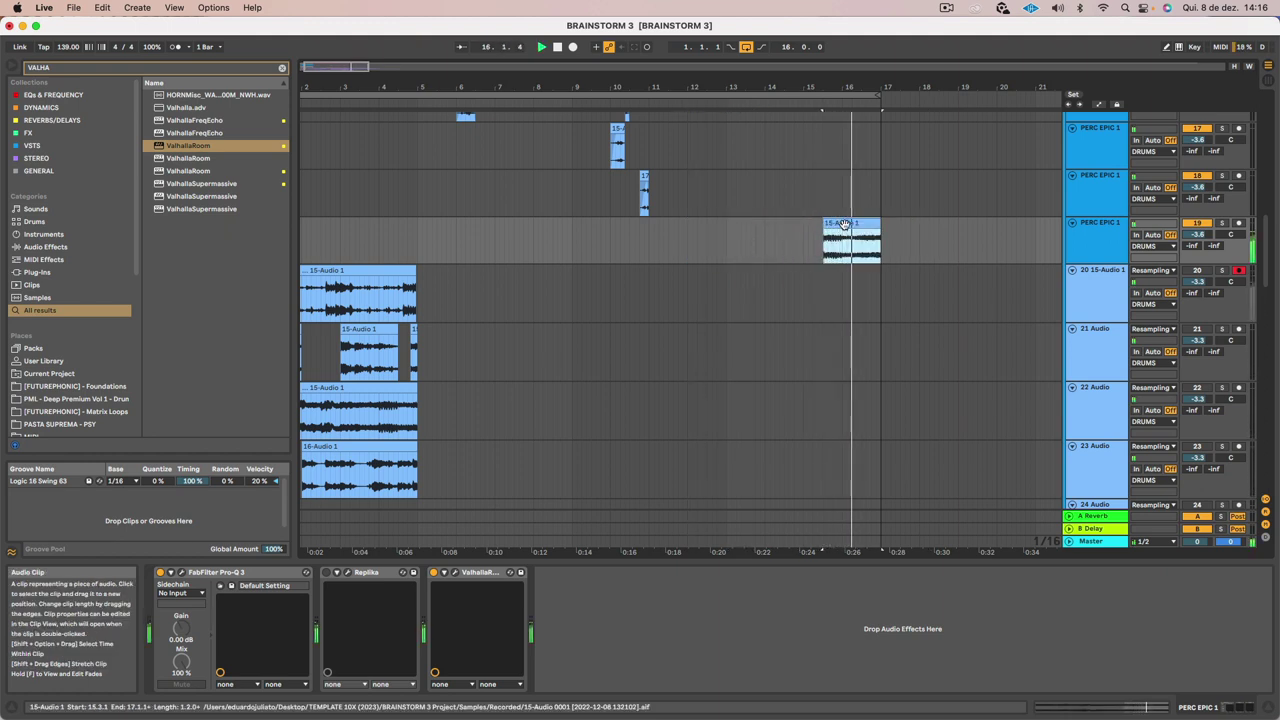
Trim the track 19 15-Audio 1 clip to start at 16.1.1, give it a long fade-in and play it
drag(824, 225, 875, 225)
key(space)
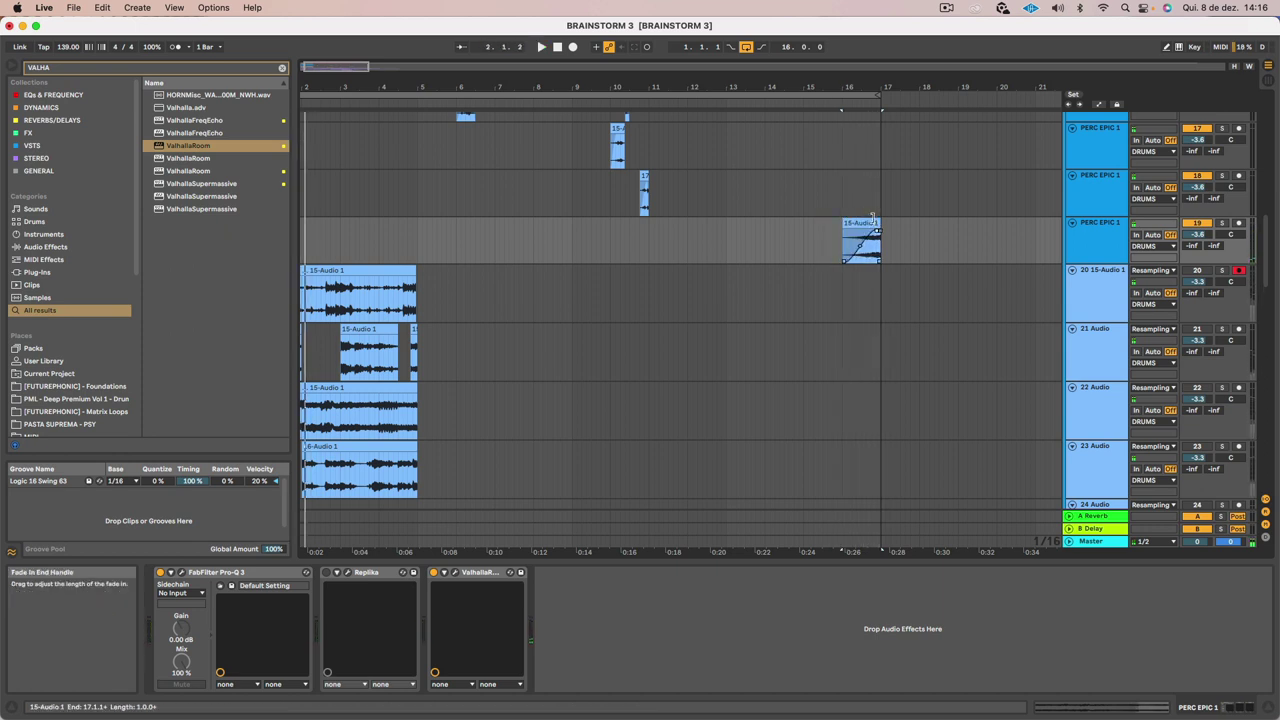
click(866, 221)
key(space)
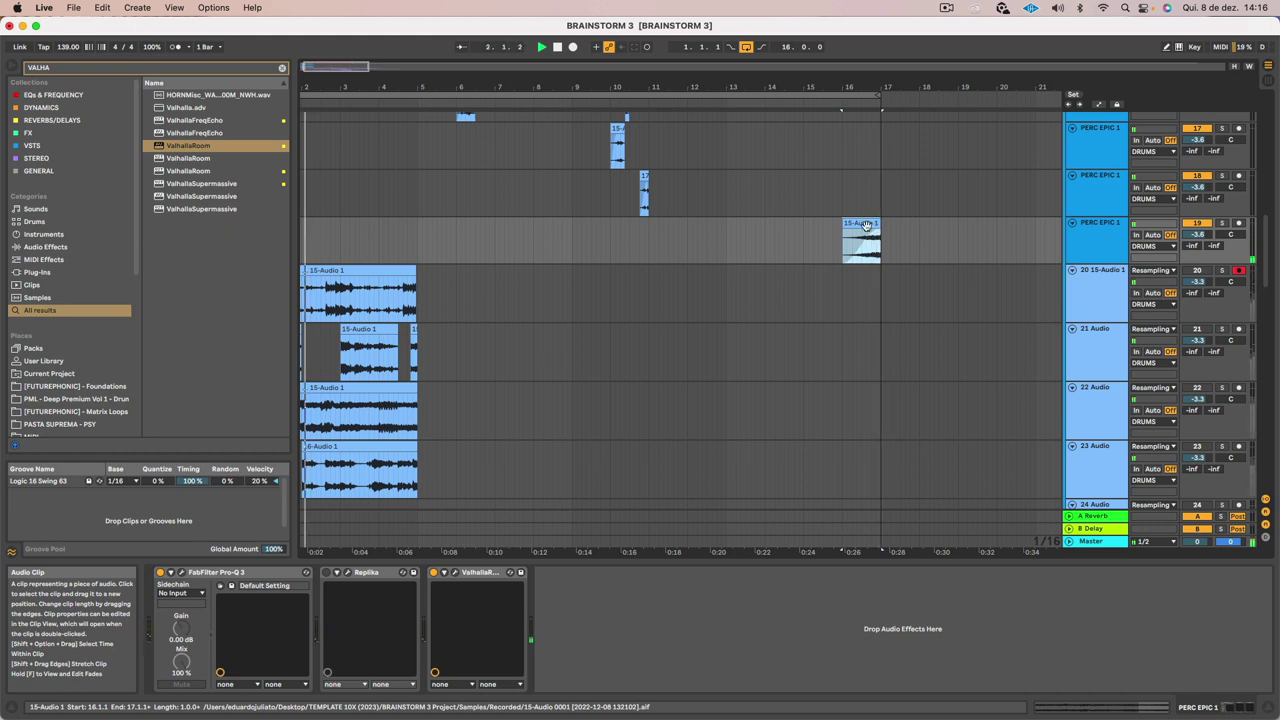
Solo PERC EPIC 1 track 19 and play the faded 15-Audio 1 clip on its own
key(space)
click(1222, 224)
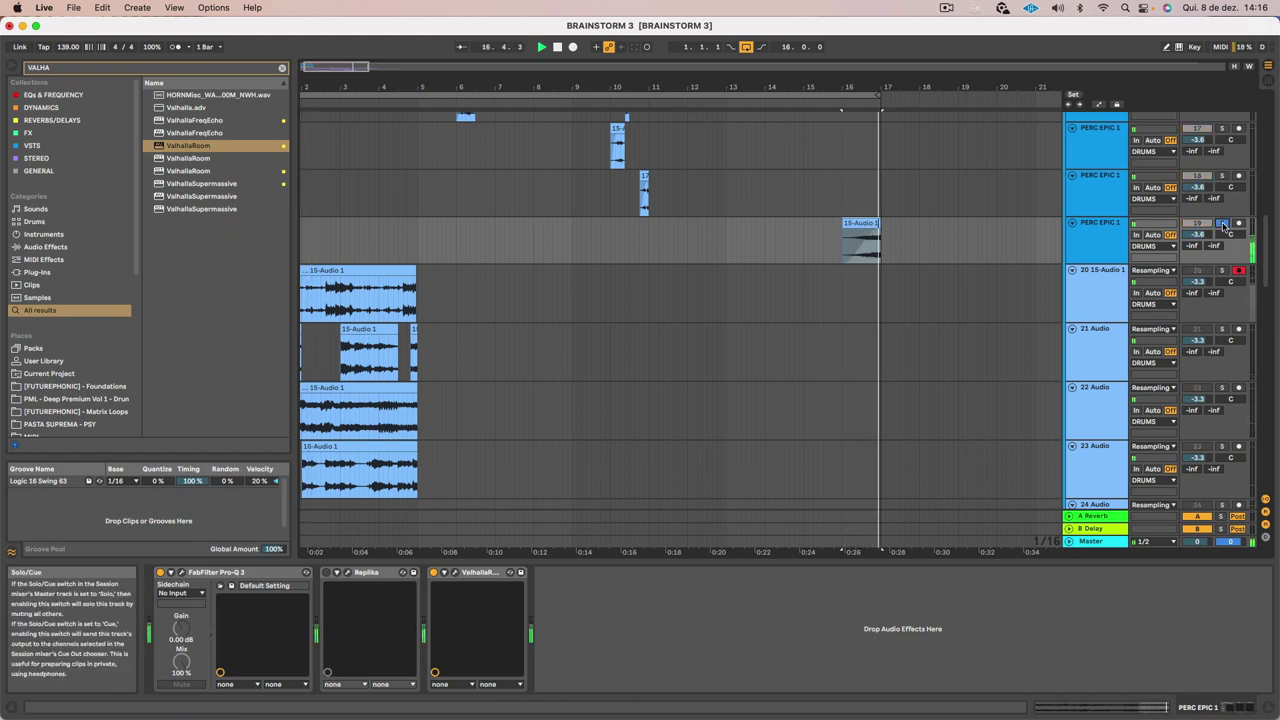
key(space)
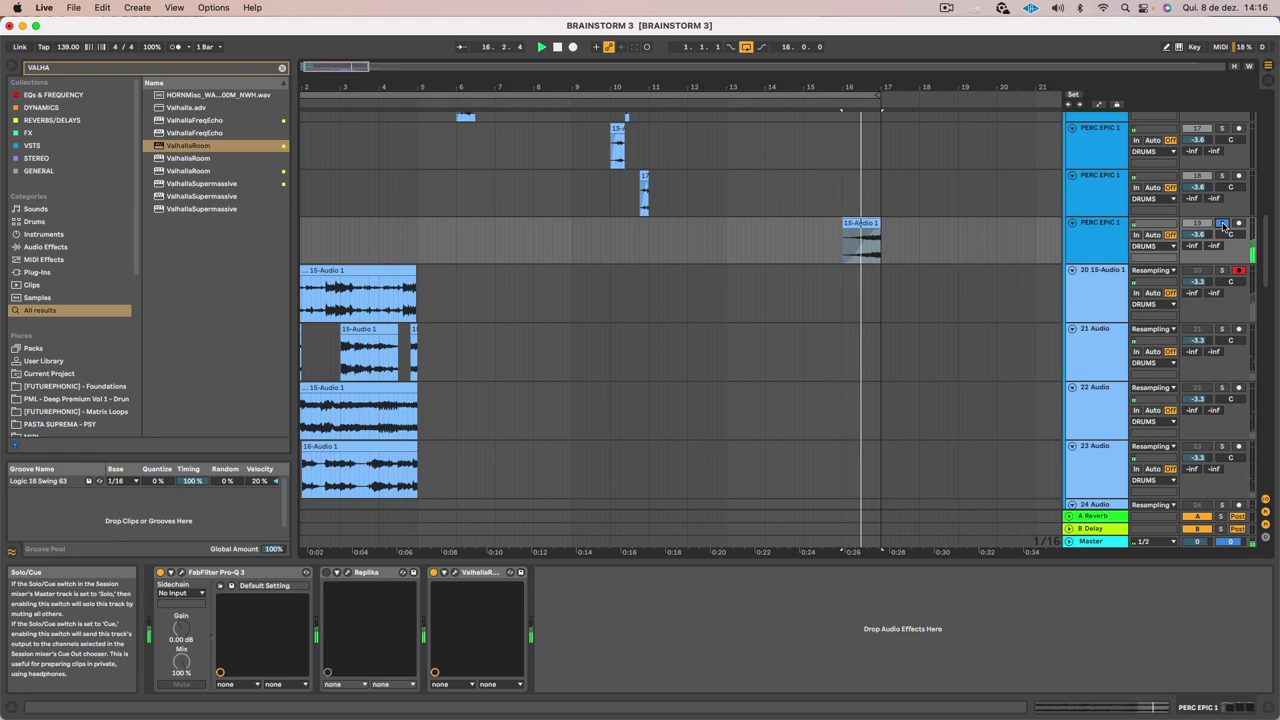
key(space)
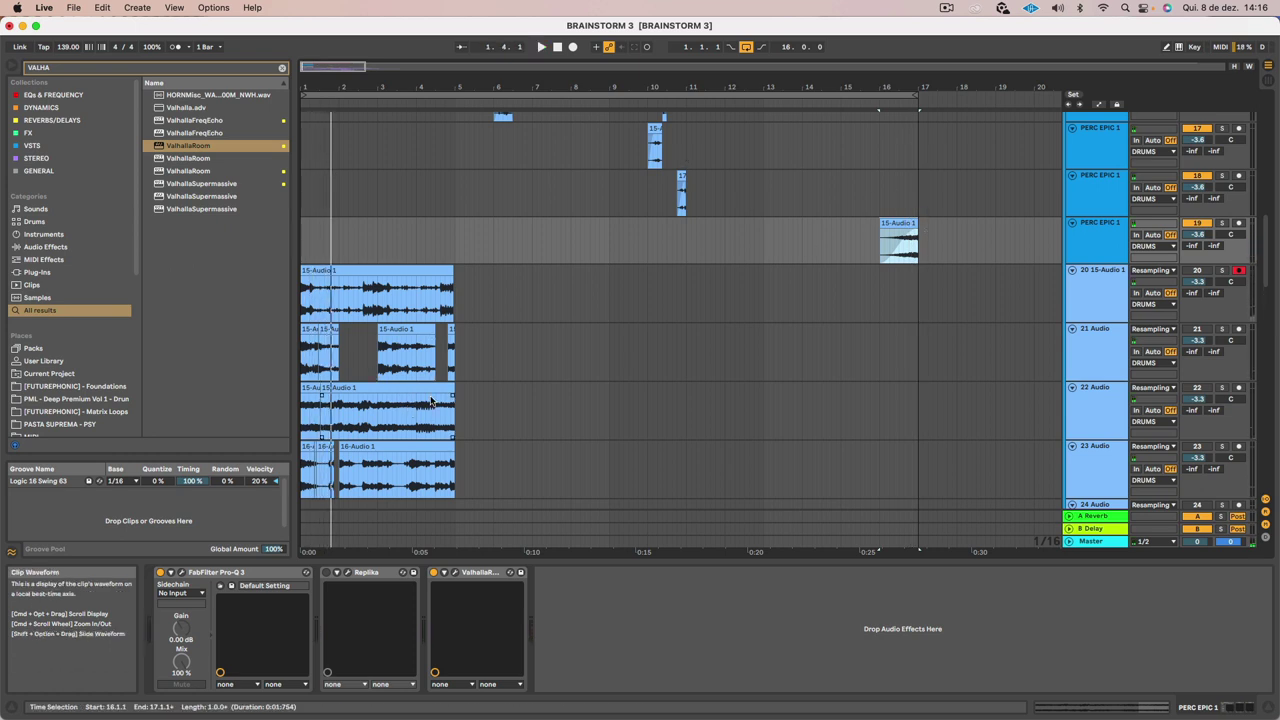
Solo tracks 22 and 23 in turn and listen through their resampled loops for another usable slice
click(1222, 389)
key(space)
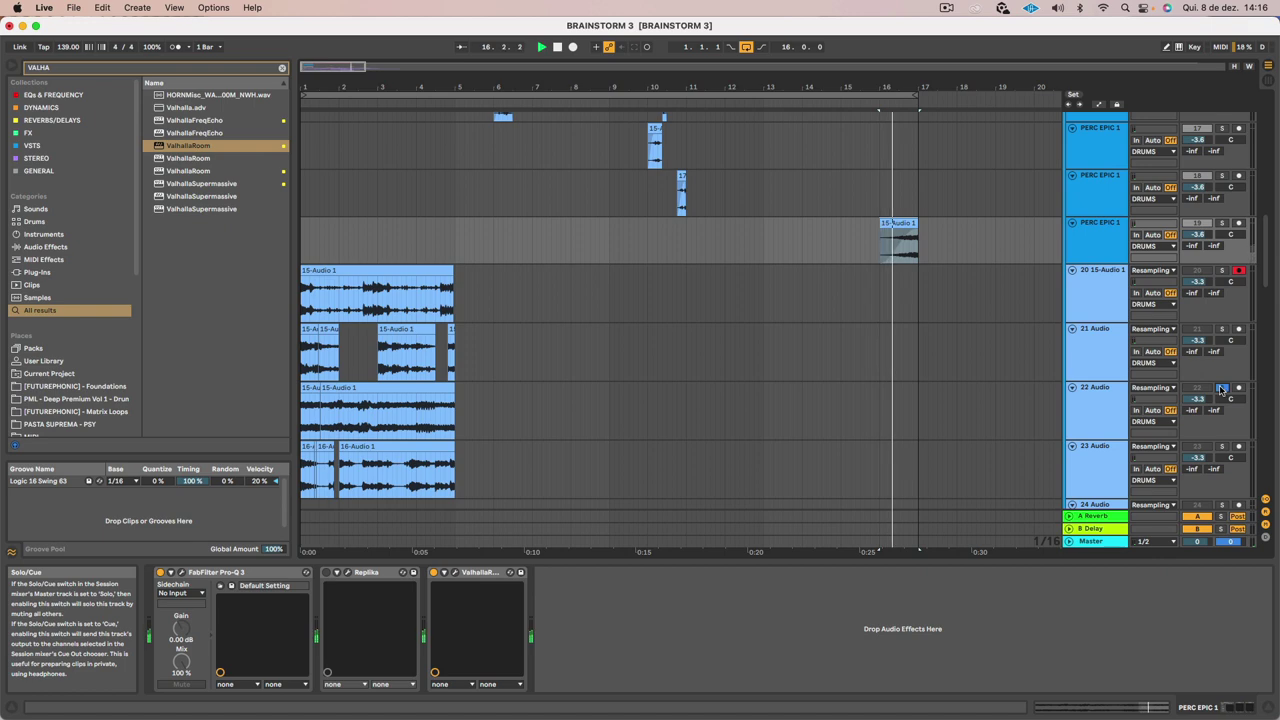
click(380, 421)
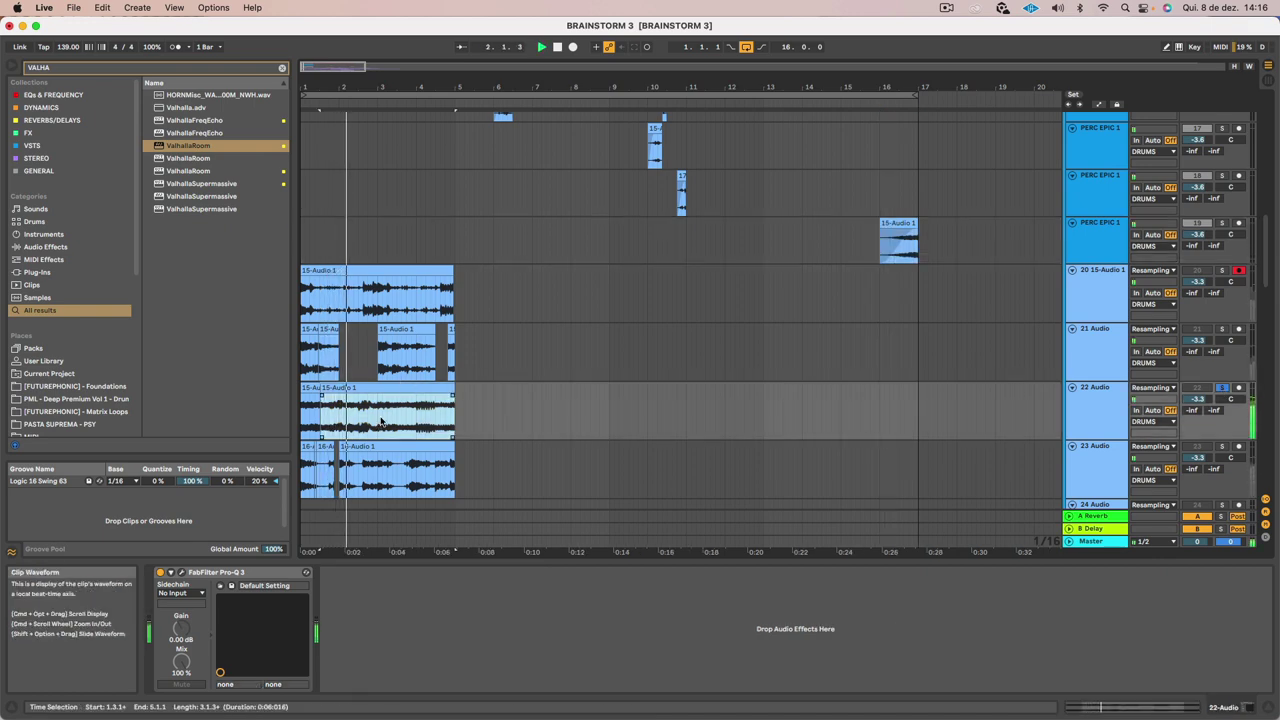
scroll(381, 421, up, 2)
scroll(382, 422, down, 1)
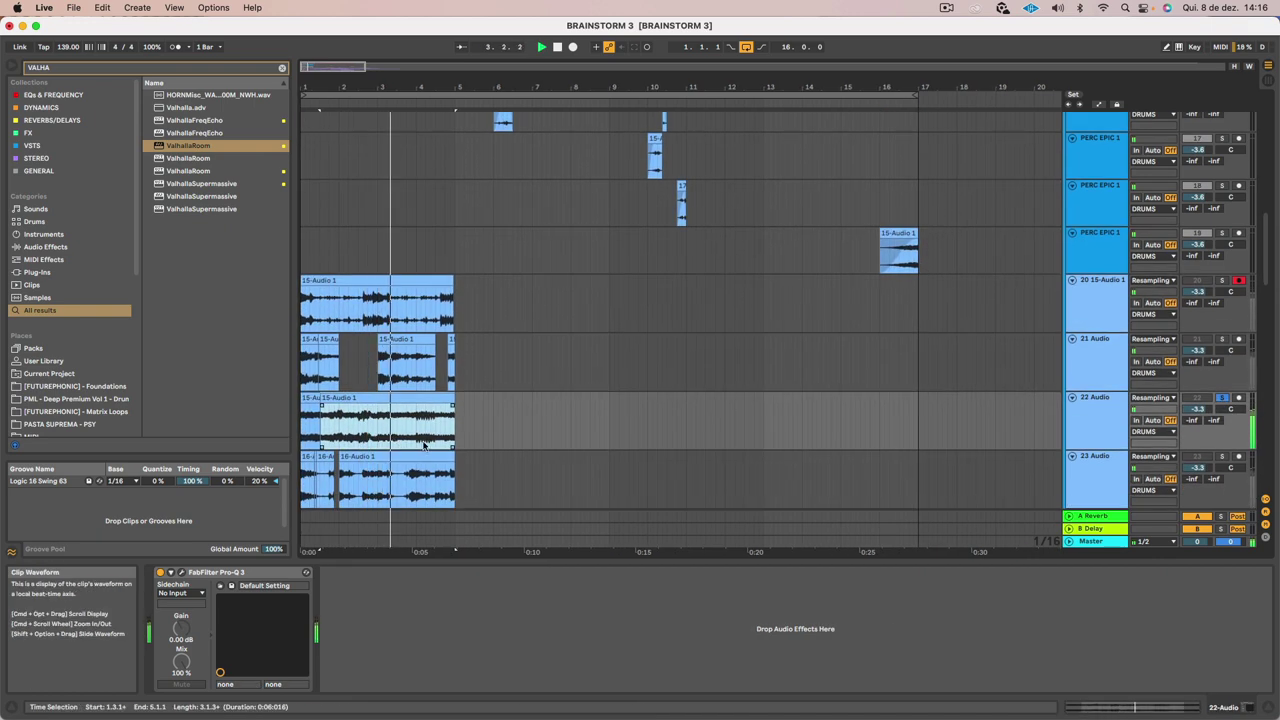
scroll(370, 488, down, 1)
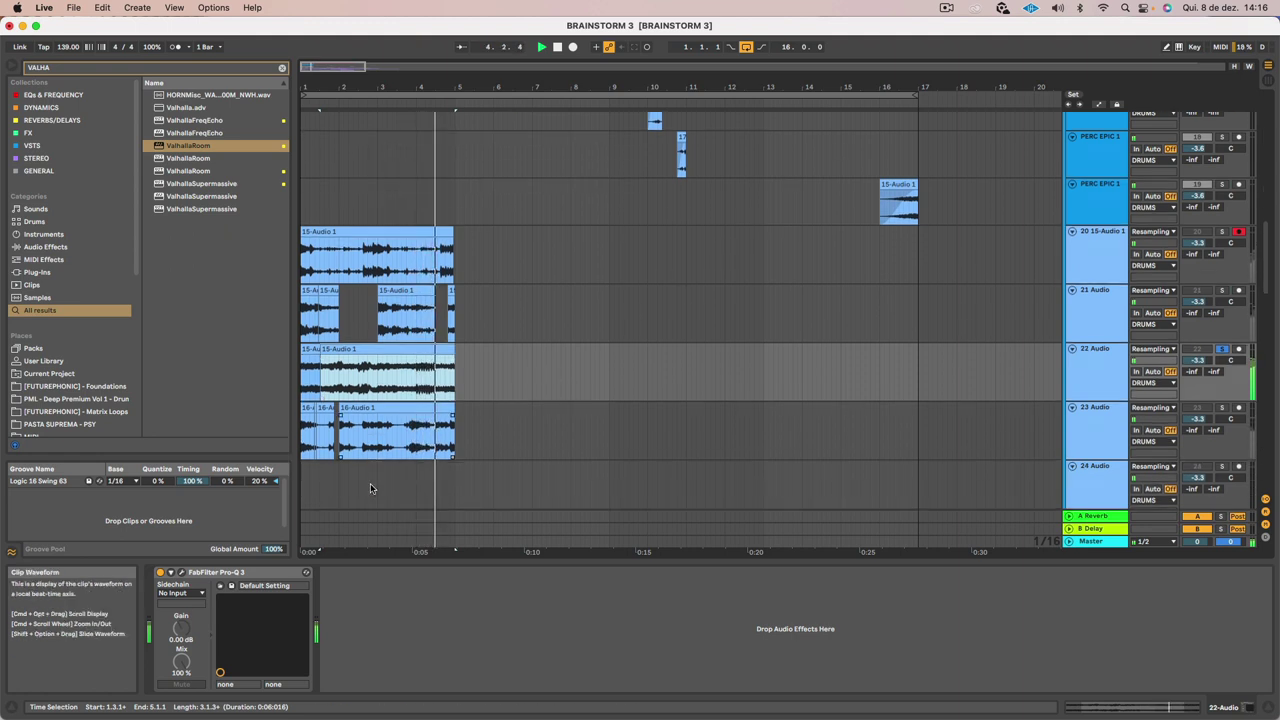
scroll(370, 488, down, 2)
click(1222, 305)
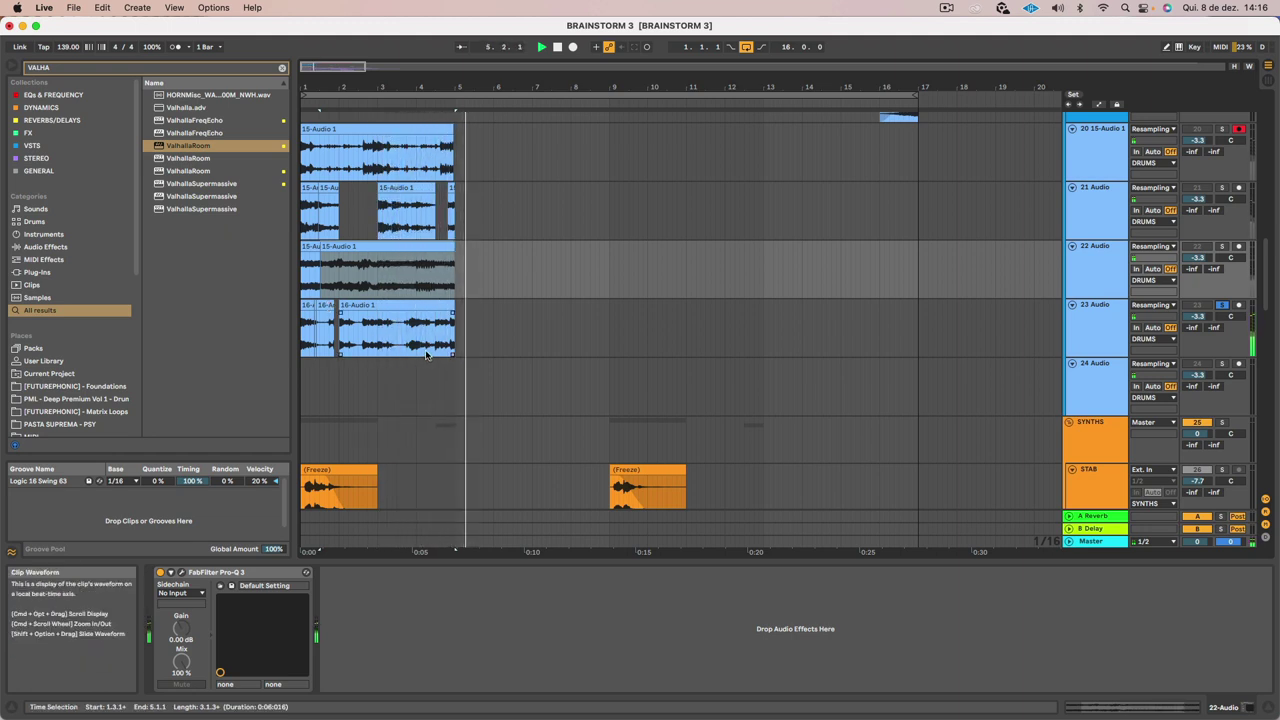
key(space)
Copy a two-beat slice from the end of track 23's 16-Audio 1 loop to 8.3.1 on PERC EPIC 1 track 19 and play it
drag(435, 349, 598, 133)
click(442, 305)
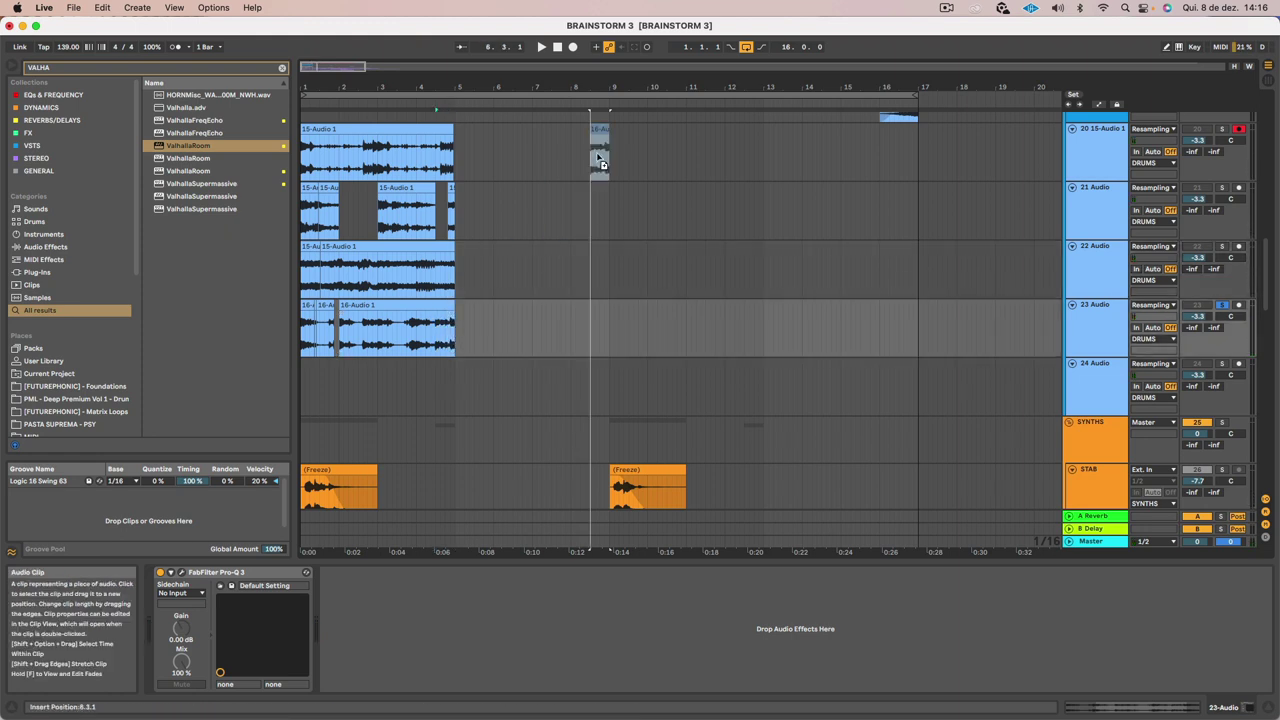
scroll(590, 180, up, 5)
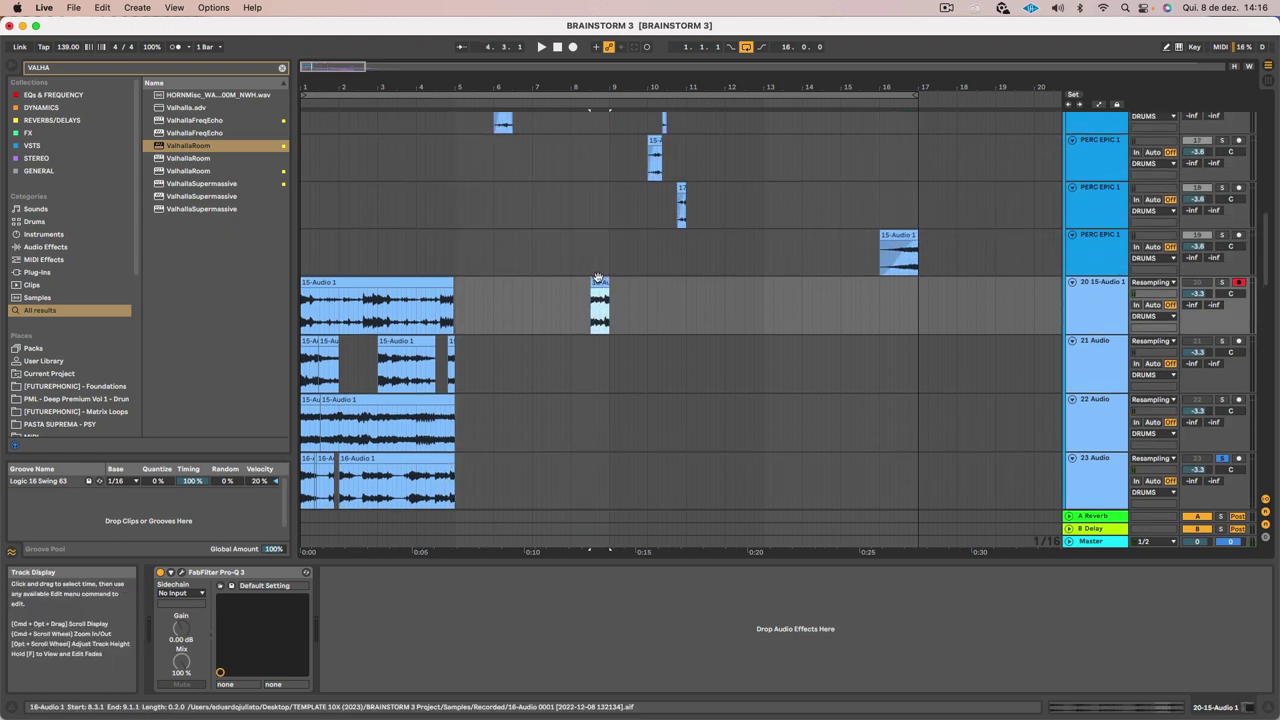
drag(600, 302, 600, 252)
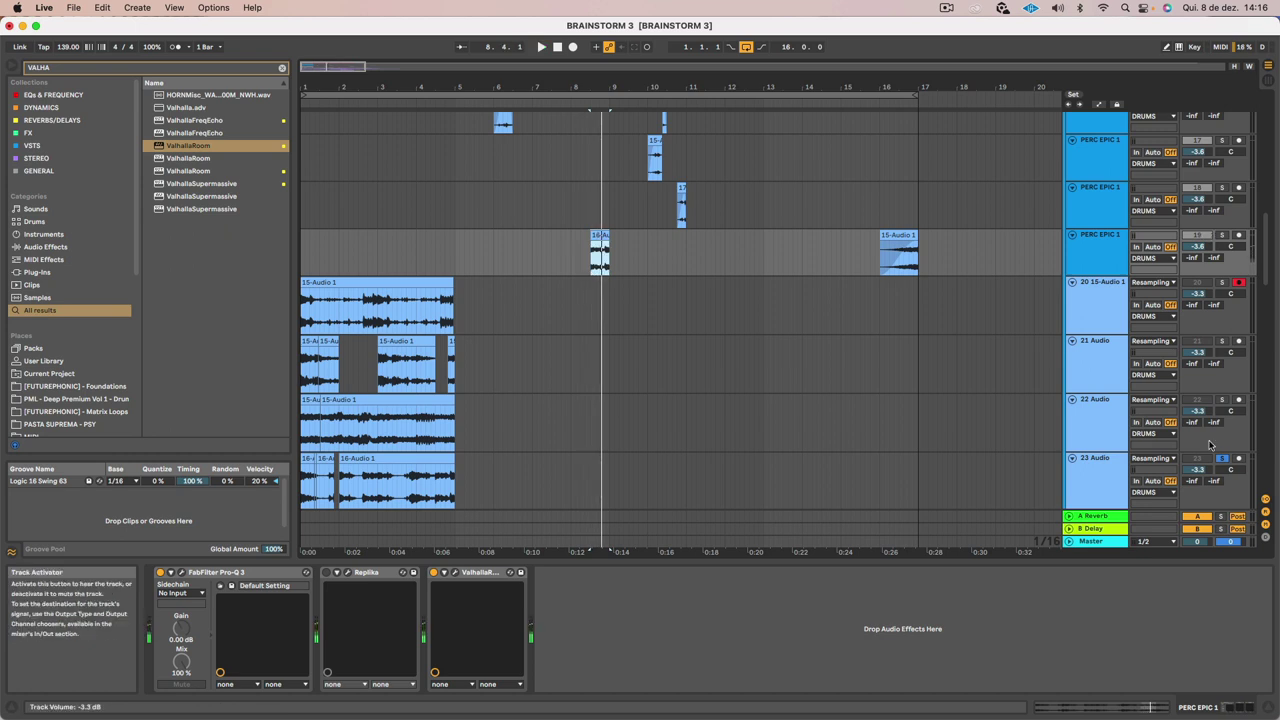
key(space)
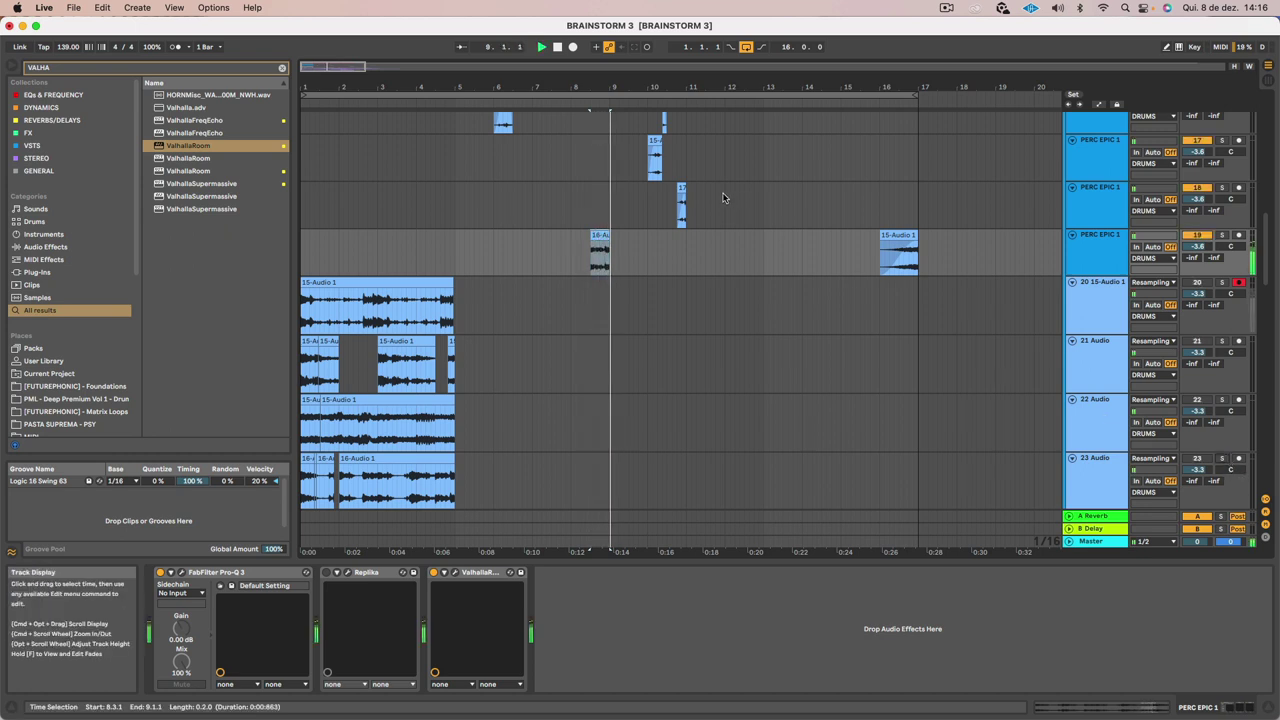
key(space)
Add a fade-in across the 16-Audio 1 slice on track 19 and play from 8.1.2
drag(593, 244, 621, 245)
key(space)
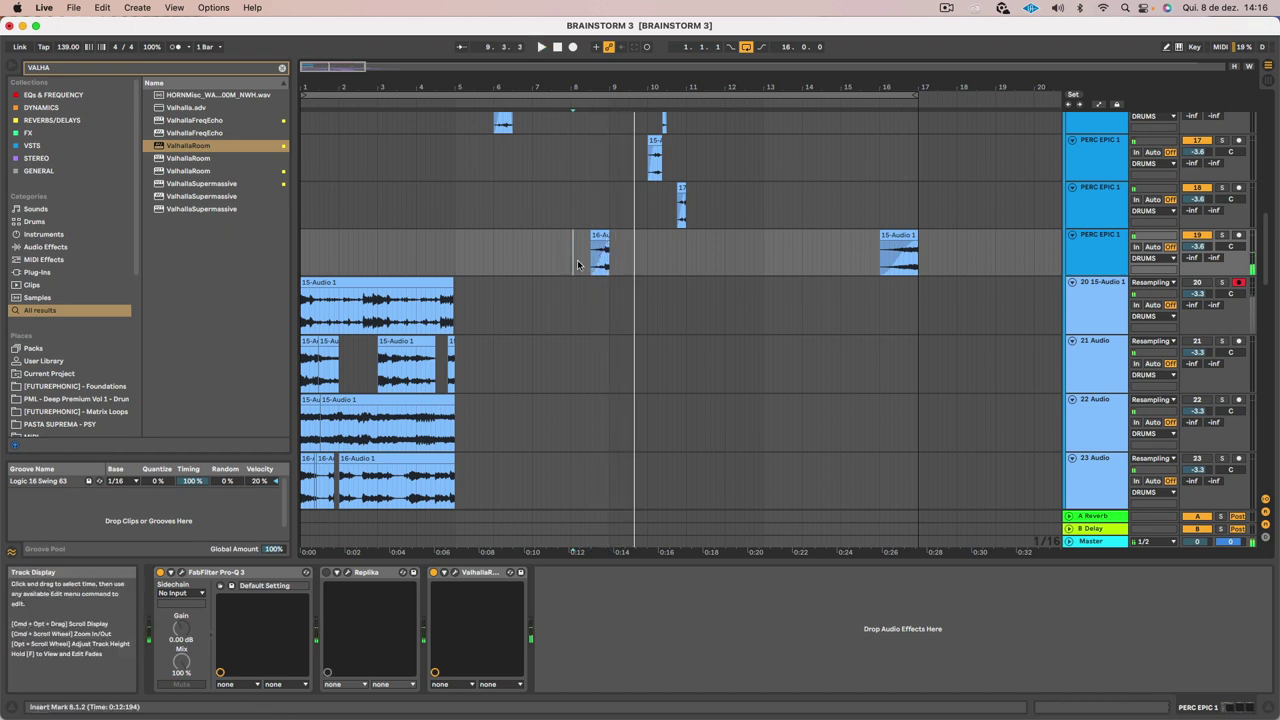
click(573, 250)
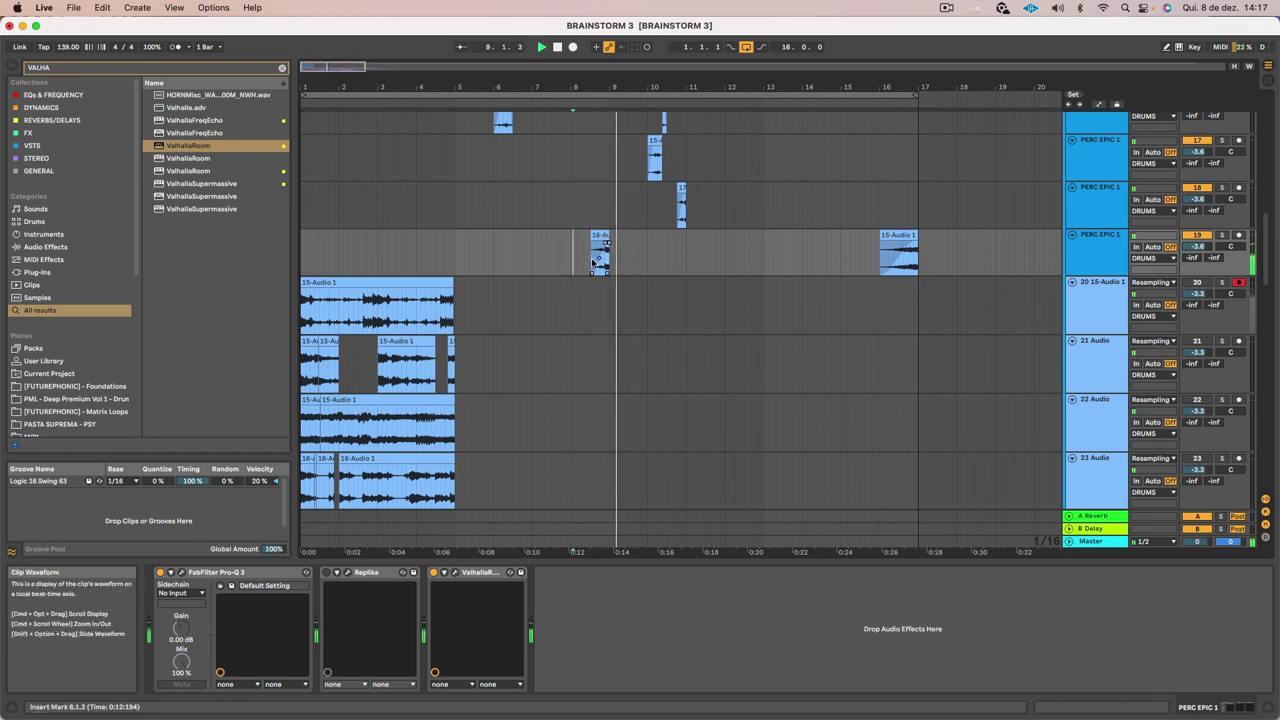
click(572, 244)
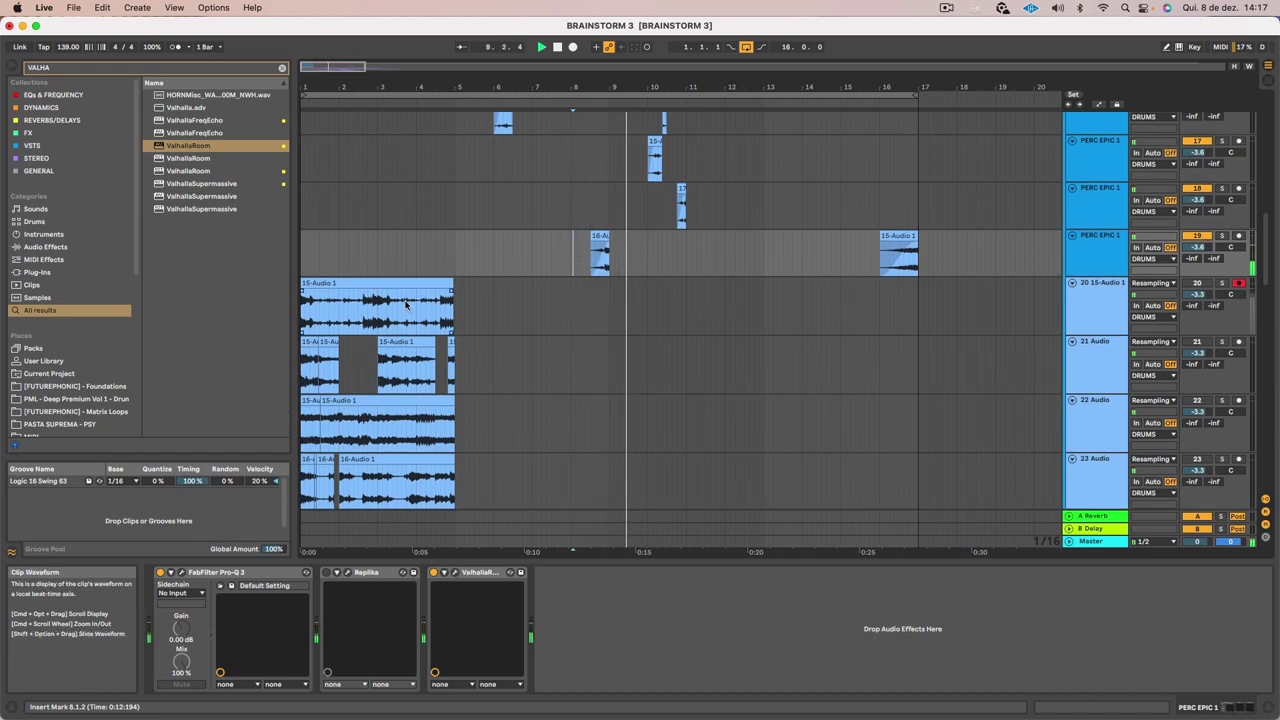
Place a three-sixteenth slice of track 20's 15-Audio 1 loop at 6.3.3 on PERC EPIC 1 track 18 and play from 6.1.1
drag(398, 80, 398, 86)
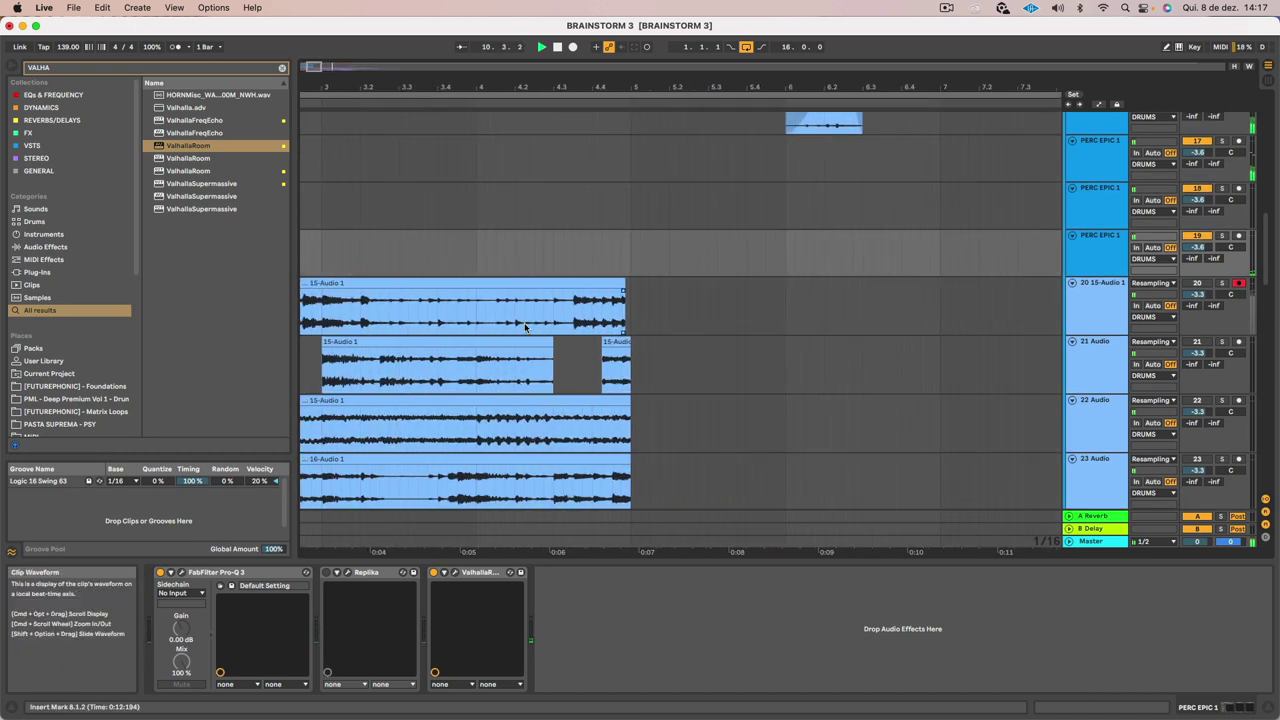
drag(525, 326, 796, 205)
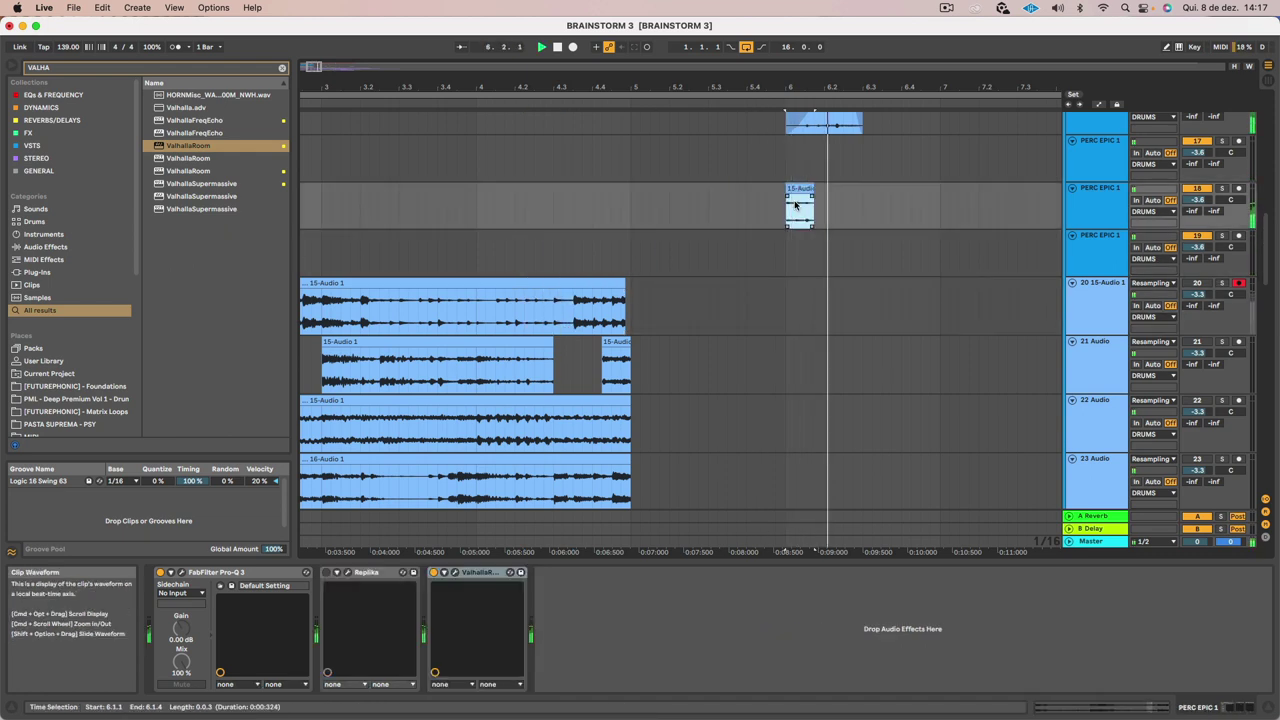
key(space)
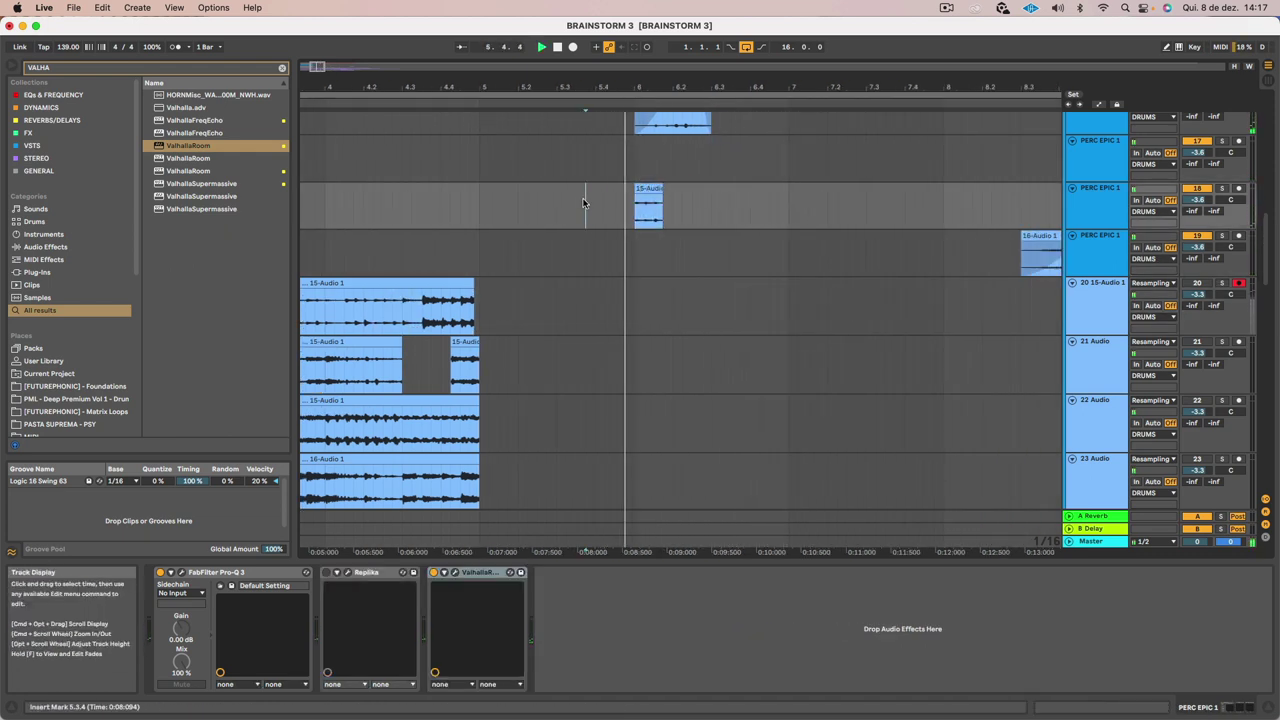
drag(651, 189, 745, 200)
click(634, 204)
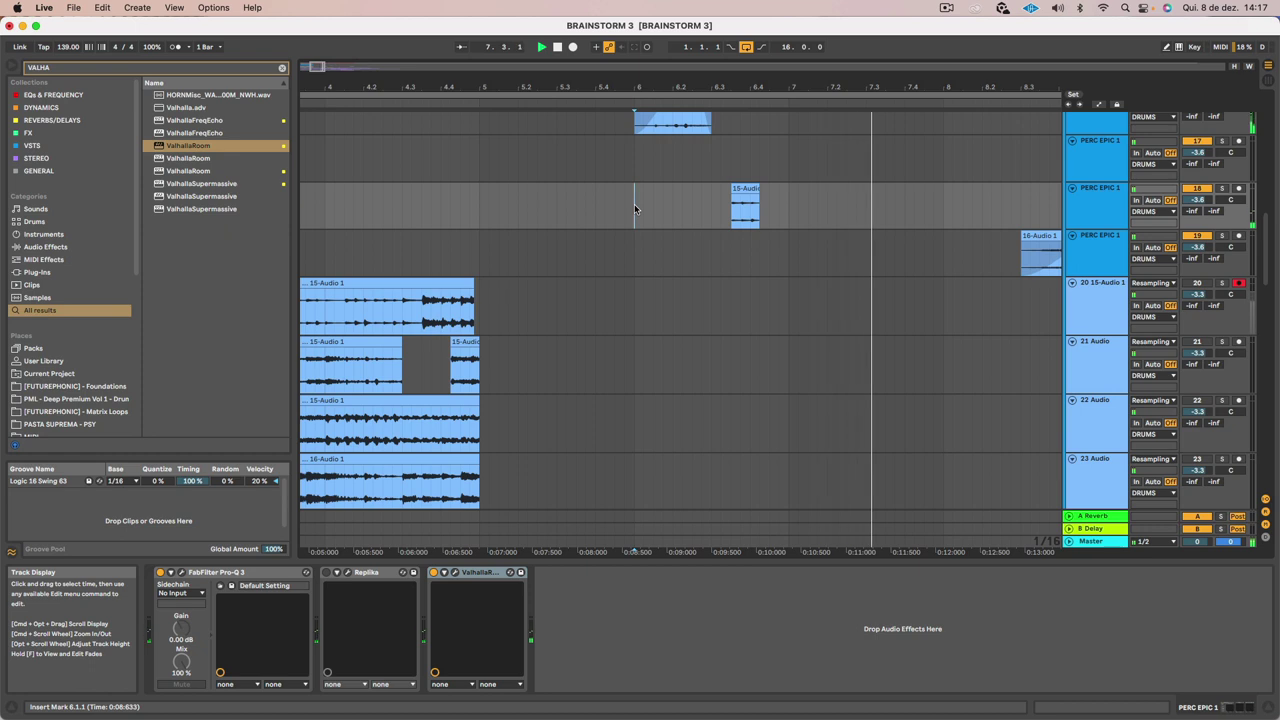
Copy the short 15-Audio 1 slice on track 18 to just ahead of the 16-Audio 1 slice at 8.3.1 and play from 8.1.2
scroll(657, 211, left, 5)
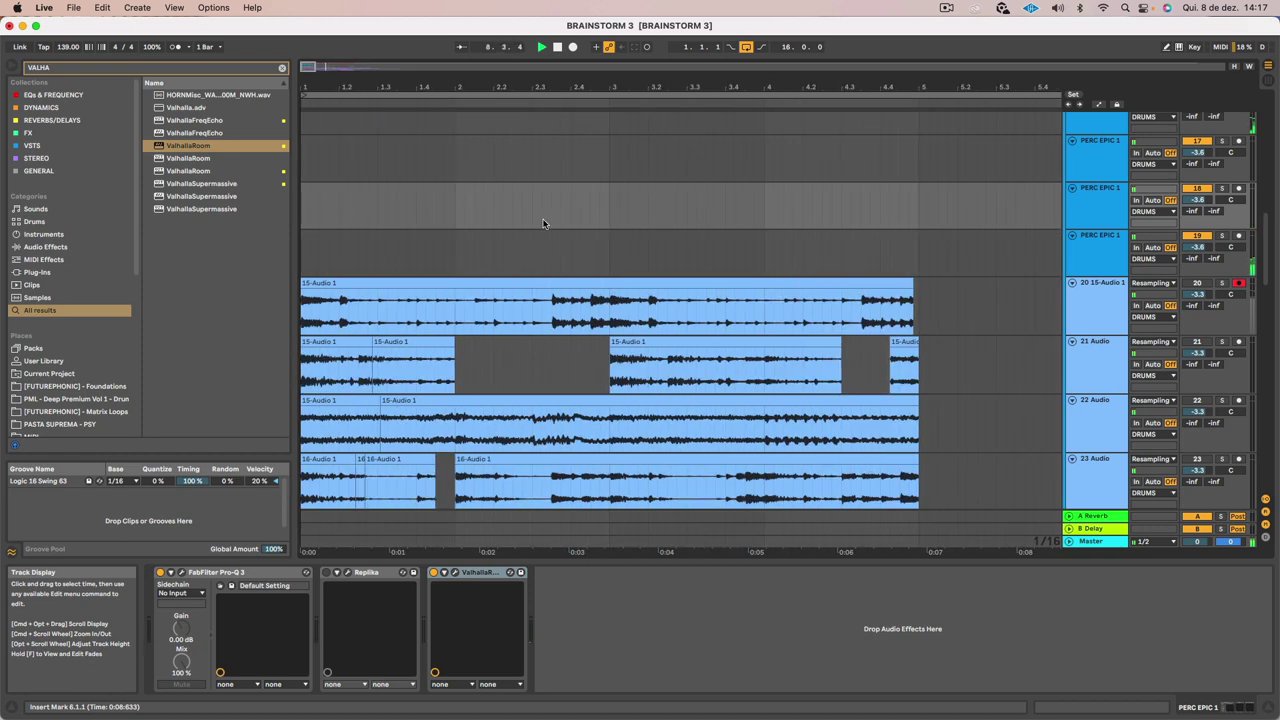
drag(563, 86, 563, 50)
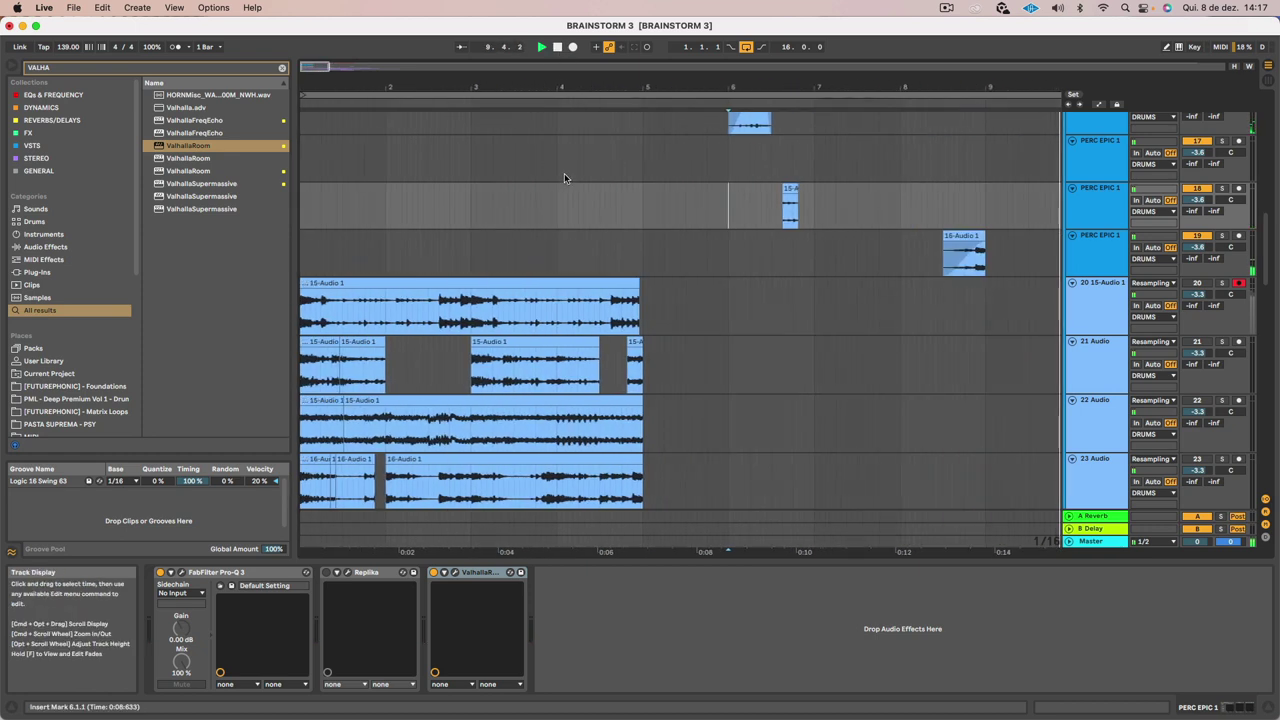
scroll(609, 177, right, 1)
scroll(609, 177, down, 1)
scroll(610, 177, right, 4)
key(space)
drag(593, 162, 746, 162)
click(705, 174)
key(space)
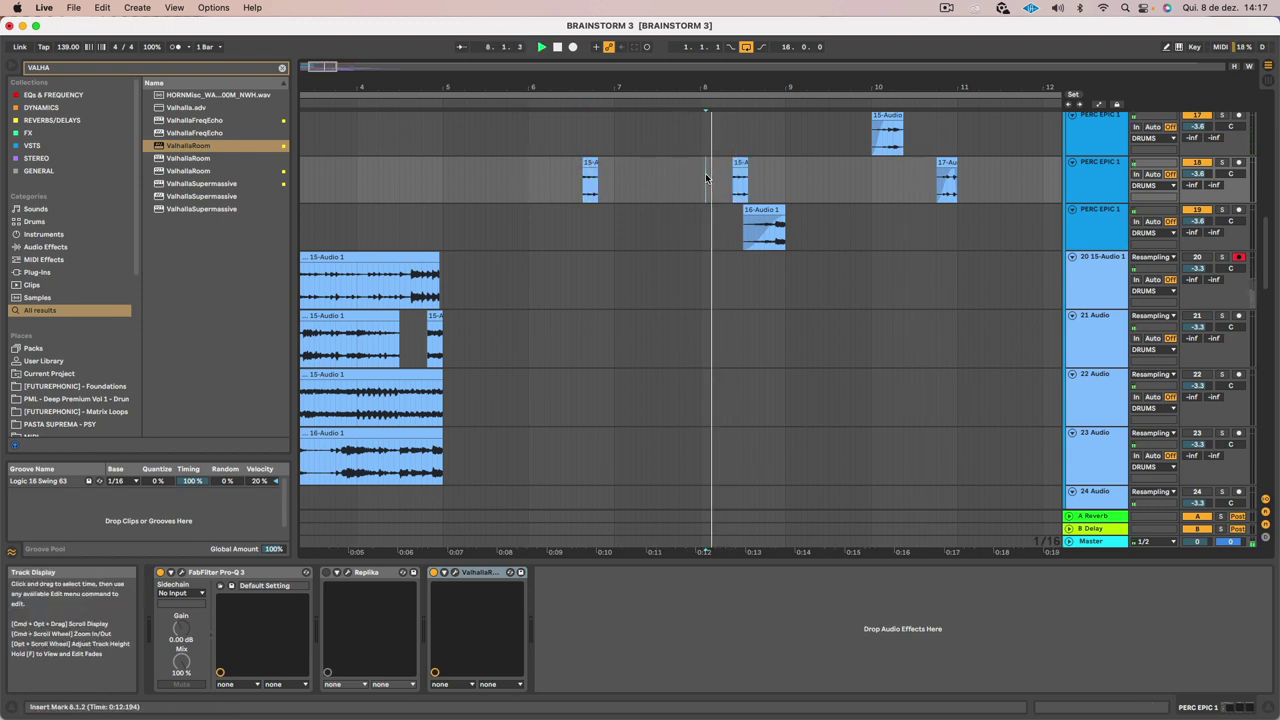
Extend the end of the 15-Audio 1 clip on percussion track 18 to bar 9 and audition it
drag(747, 163, 755, 163)
key(space)
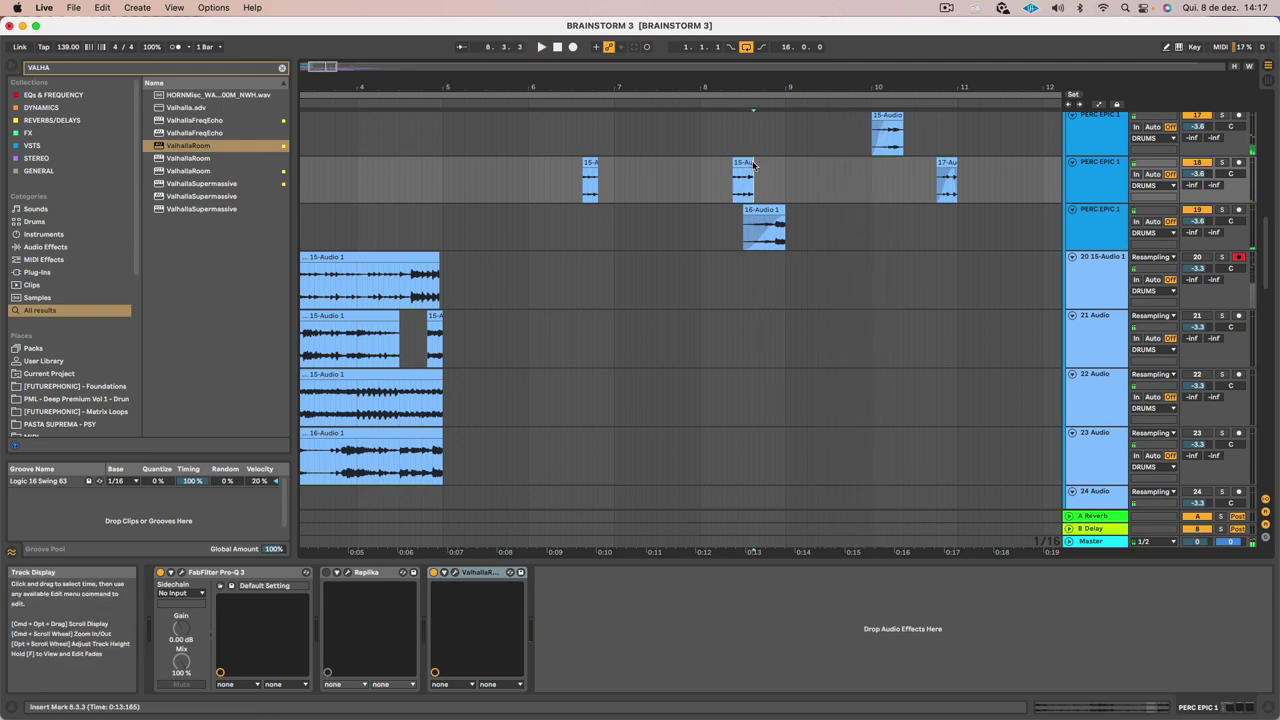
click(716, 180)
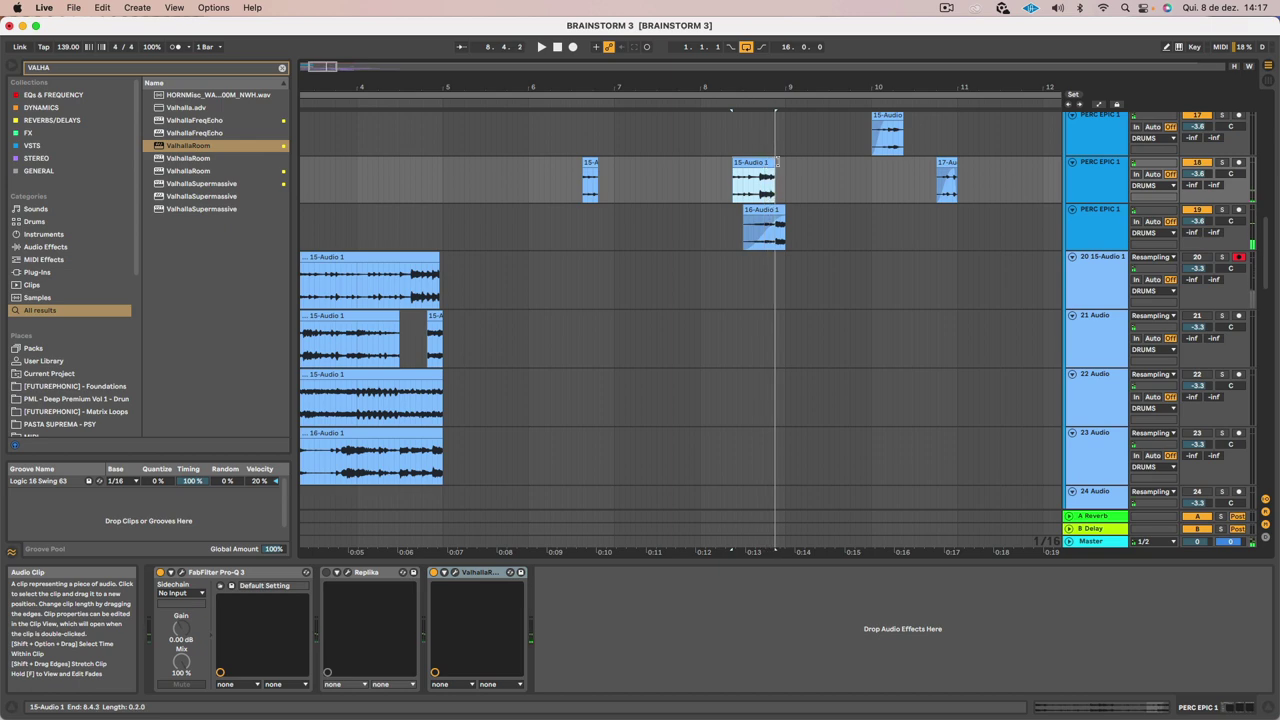
drag(777, 162, 790, 161)
click(726, 186)
key(space)
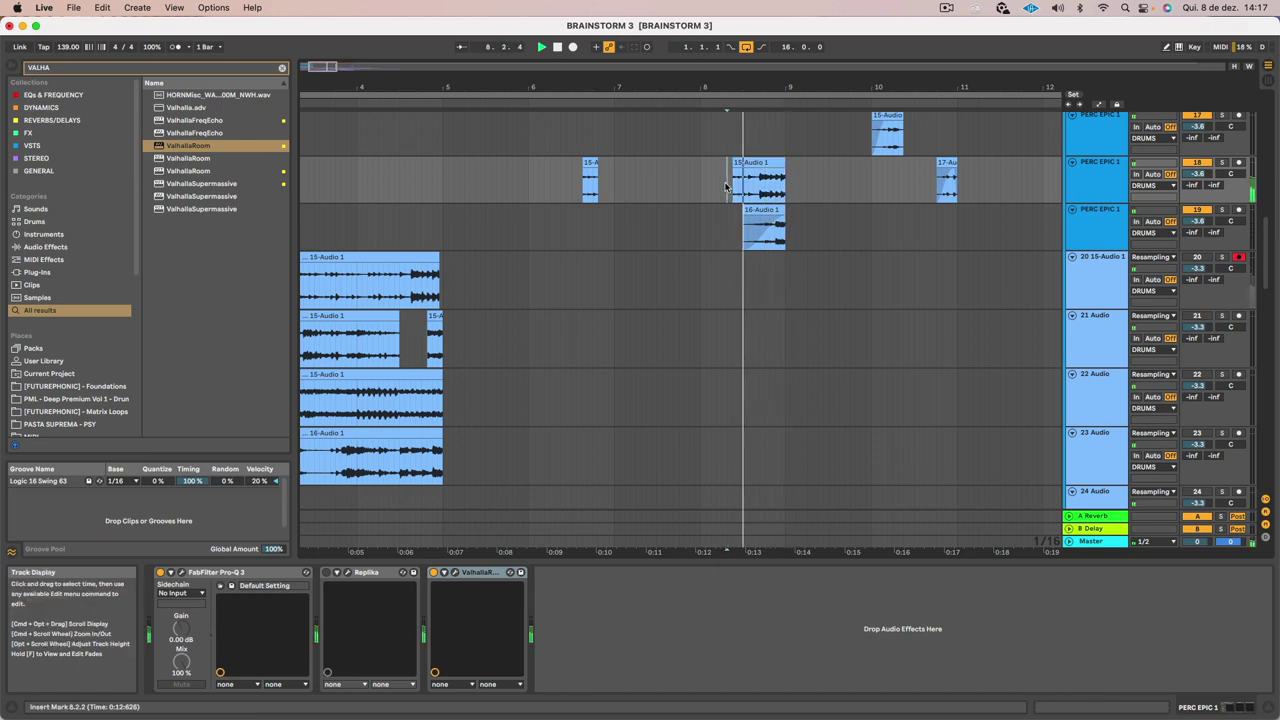
key(space)
key(space)
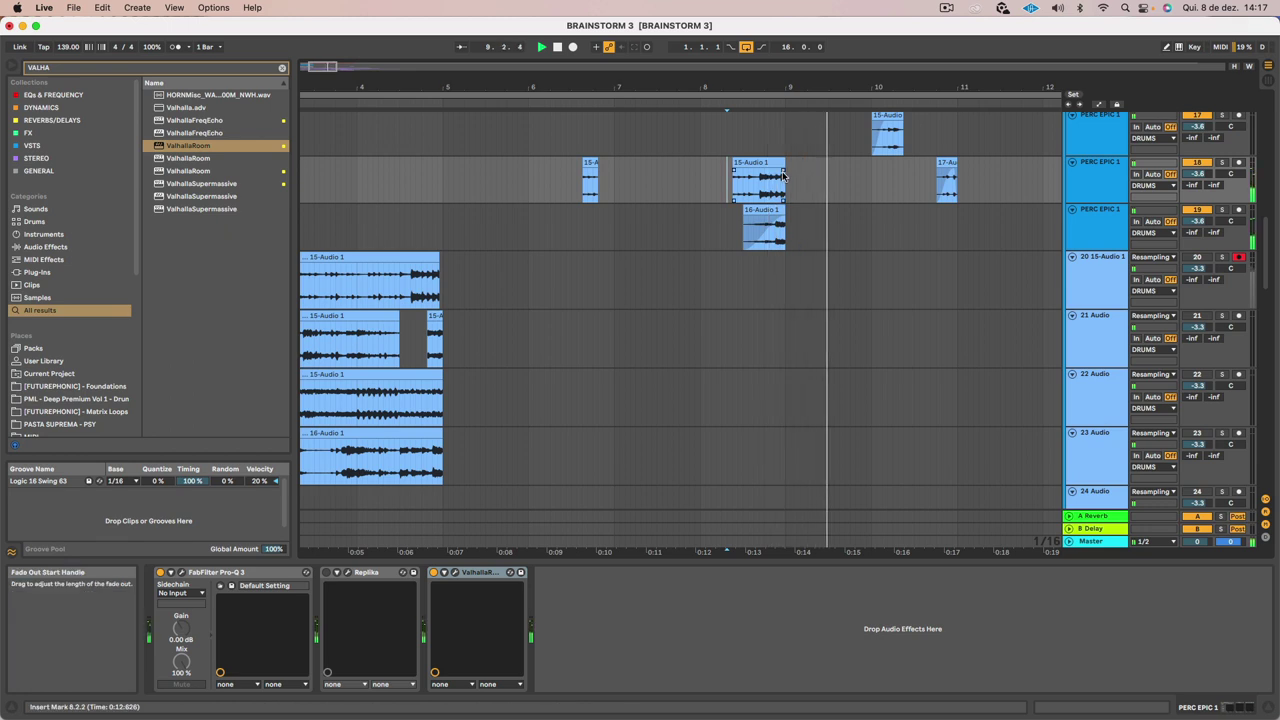
key(space)
Move the extended clip on track 18 to start at 8.1.1 and fade it out over its full length
drag(781, 162, 697, 162)
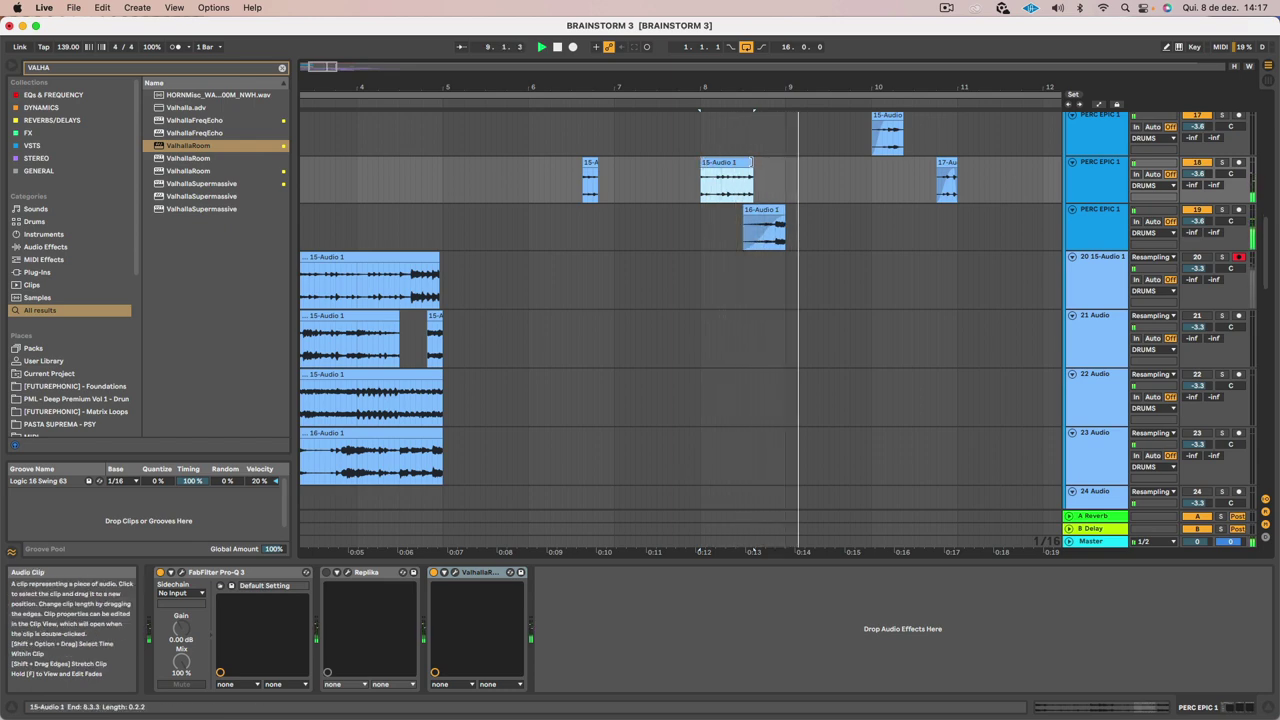
key(space)
drag(750, 166, 720, 172)
key(space)
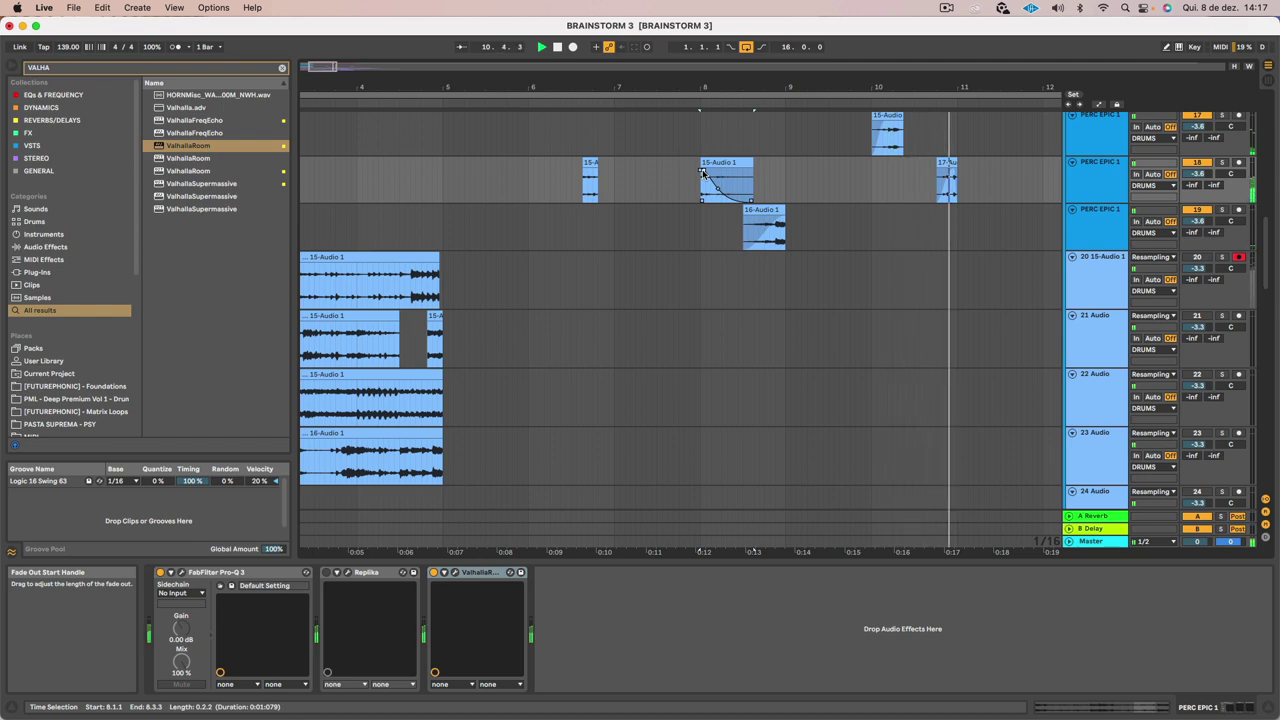
Play the arrangement from 10.3.3 and review the clips across the percussion tracks
scroll(702, 177, left, 5)
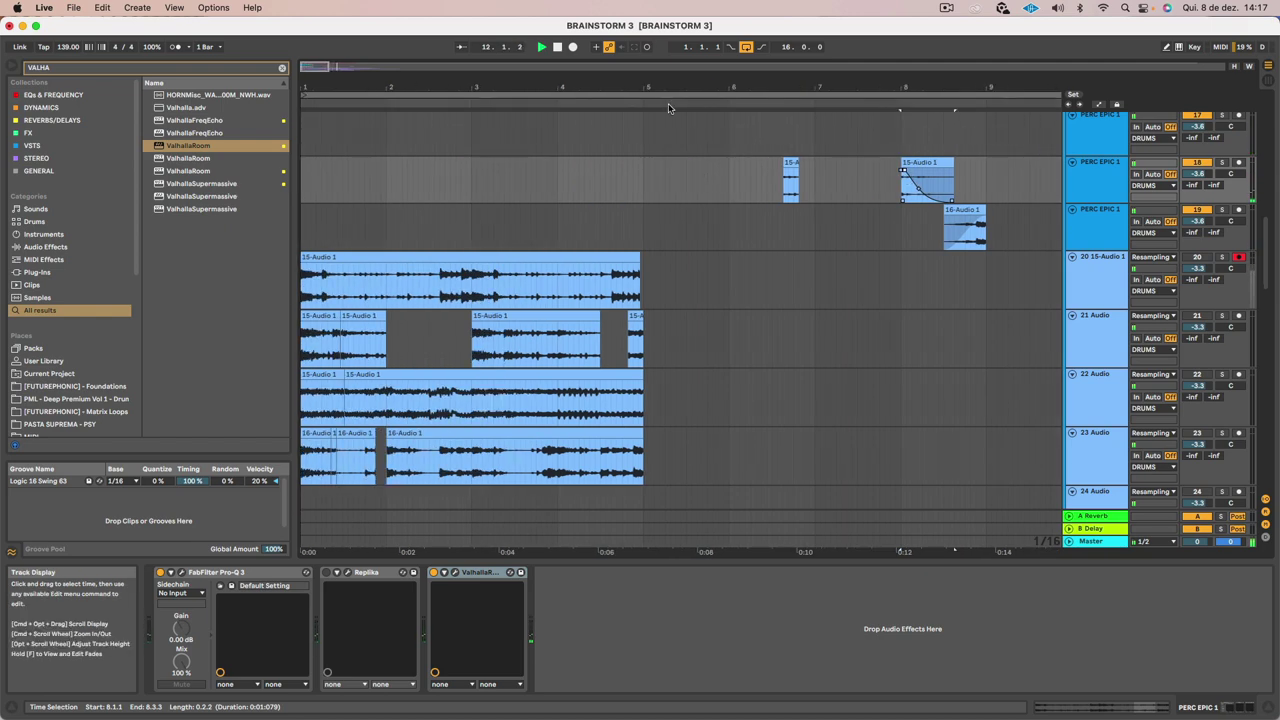
drag(668, 88, 668, 50)
click(705, 184)
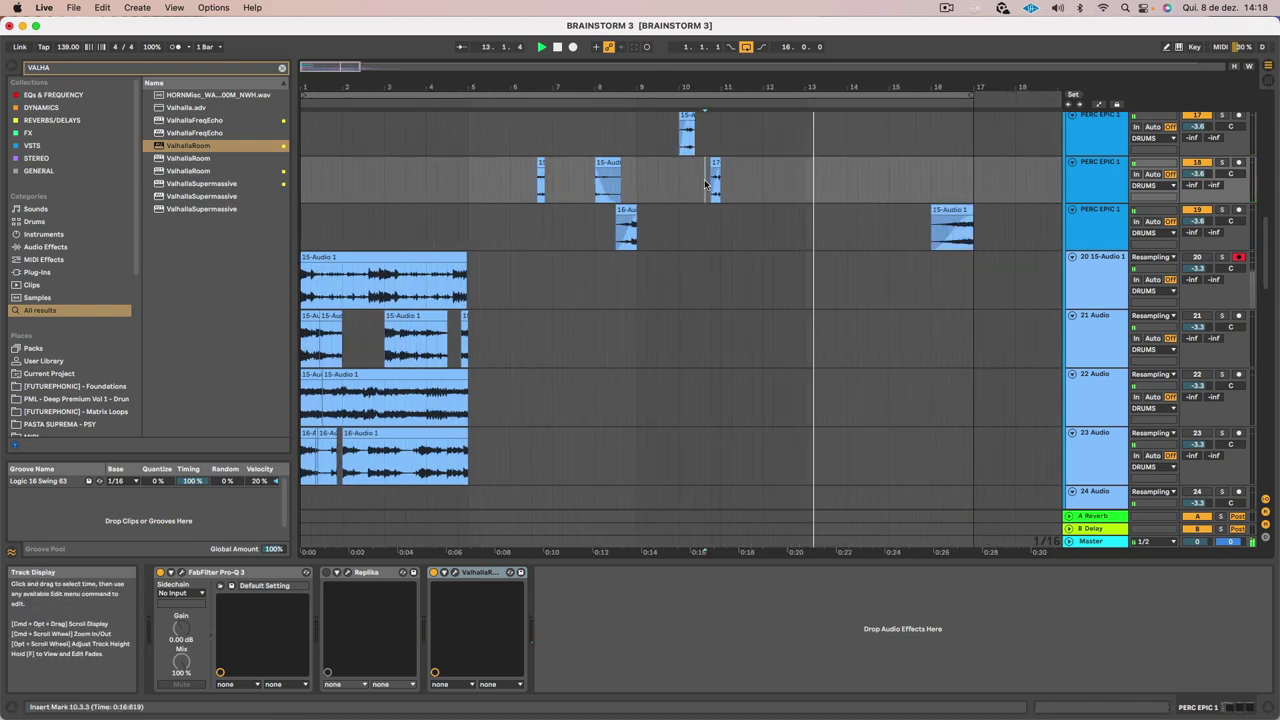
key(space)
key(space)
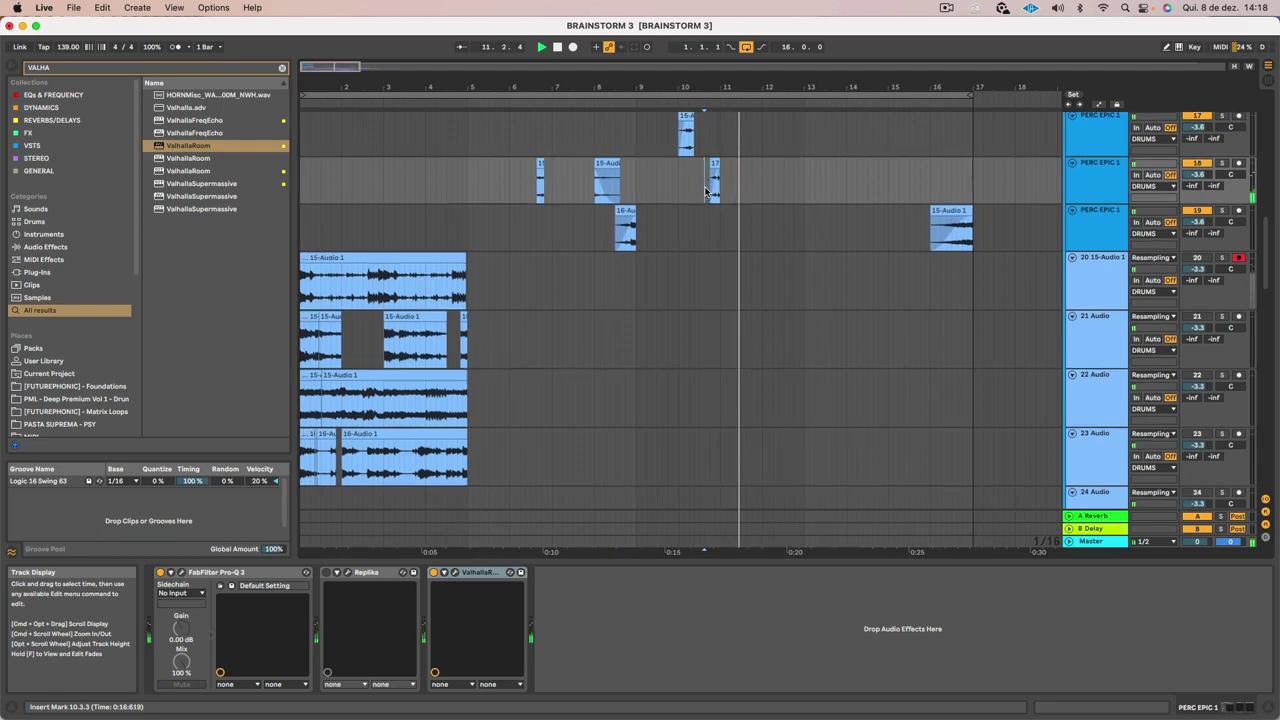
scroll(705, 186, up, 5)
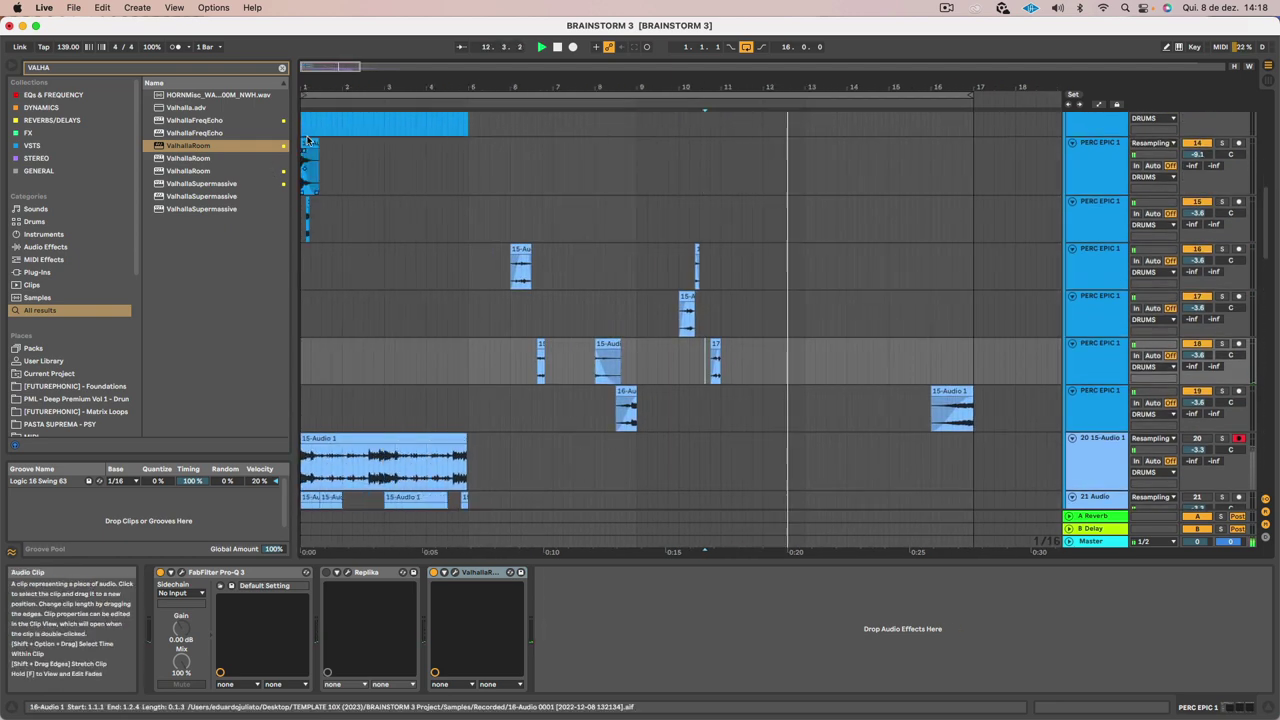
click(309, 141)
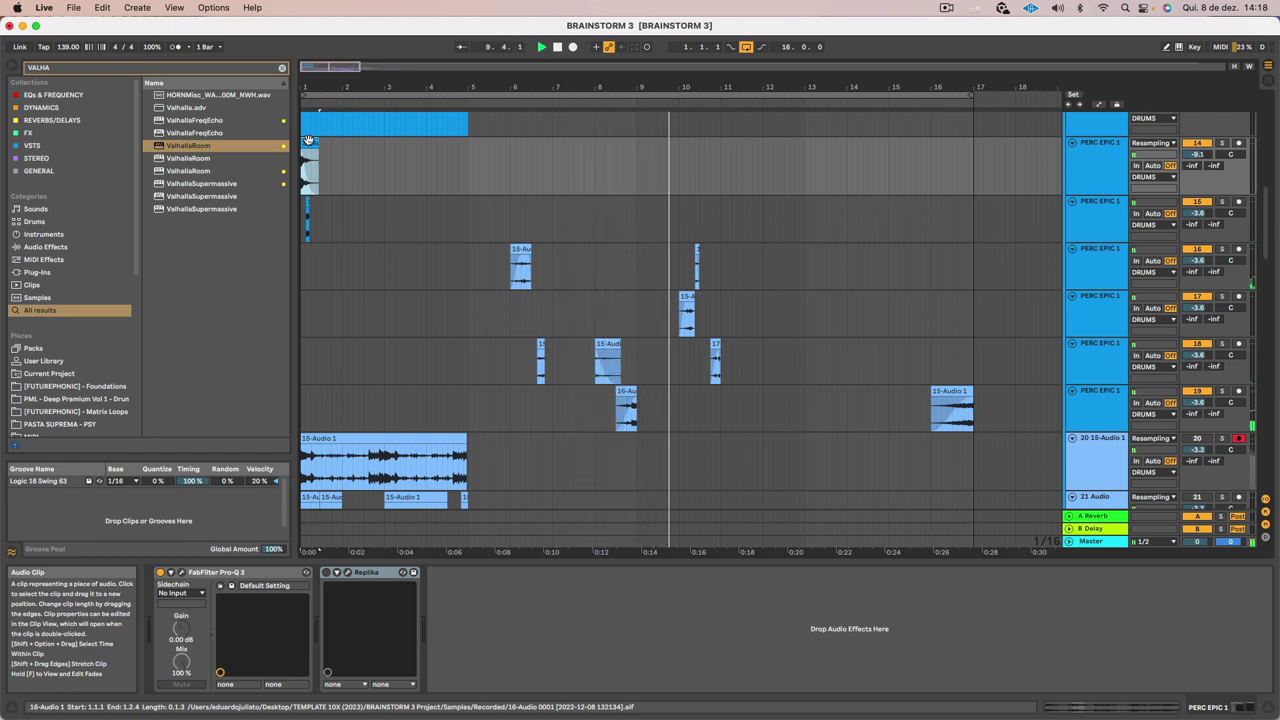
key(space)
Solo track 23 and audition its 16-Audio 1 recording from 3.2.1 for a usable percussion hit
drag(505, 87, 505, 150)
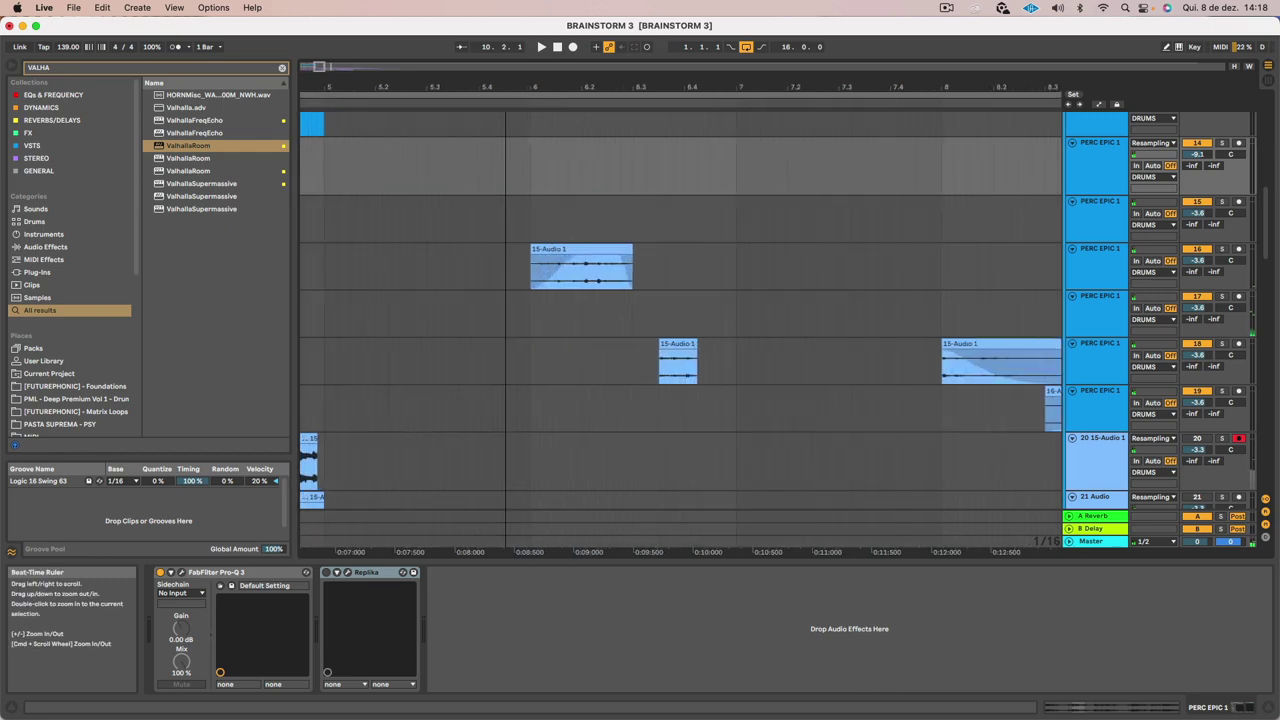
scroll(530, 423, down, 3)
scroll(530, 423, left, 2)
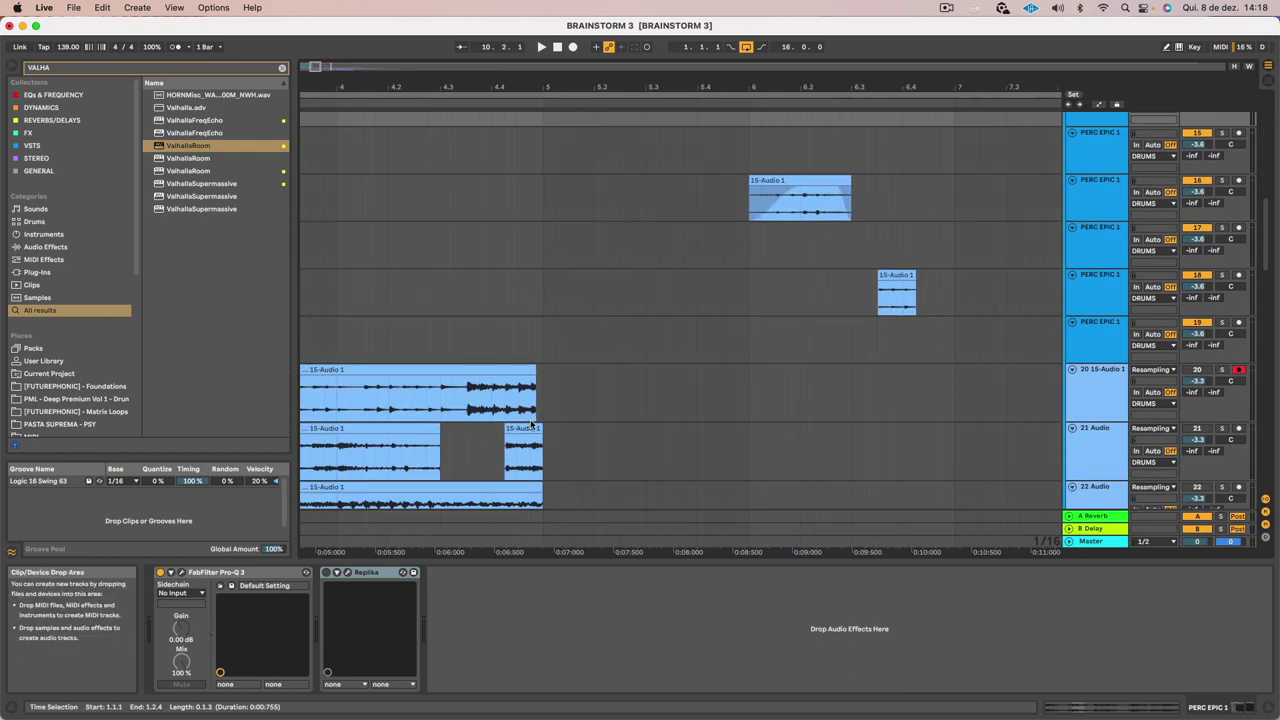
scroll(530, 425, down, 1)
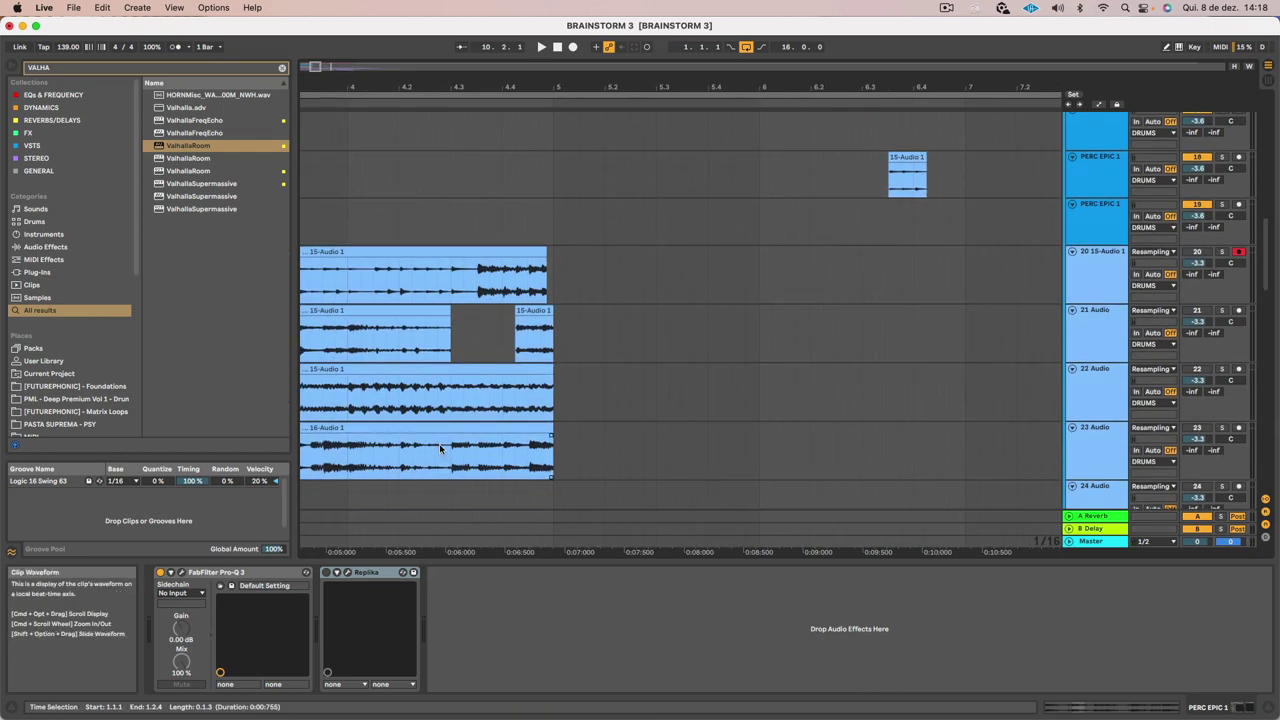
scroll(445, 460, left, 2)
scroll(455, 477, left, 2)
click(579, 463)
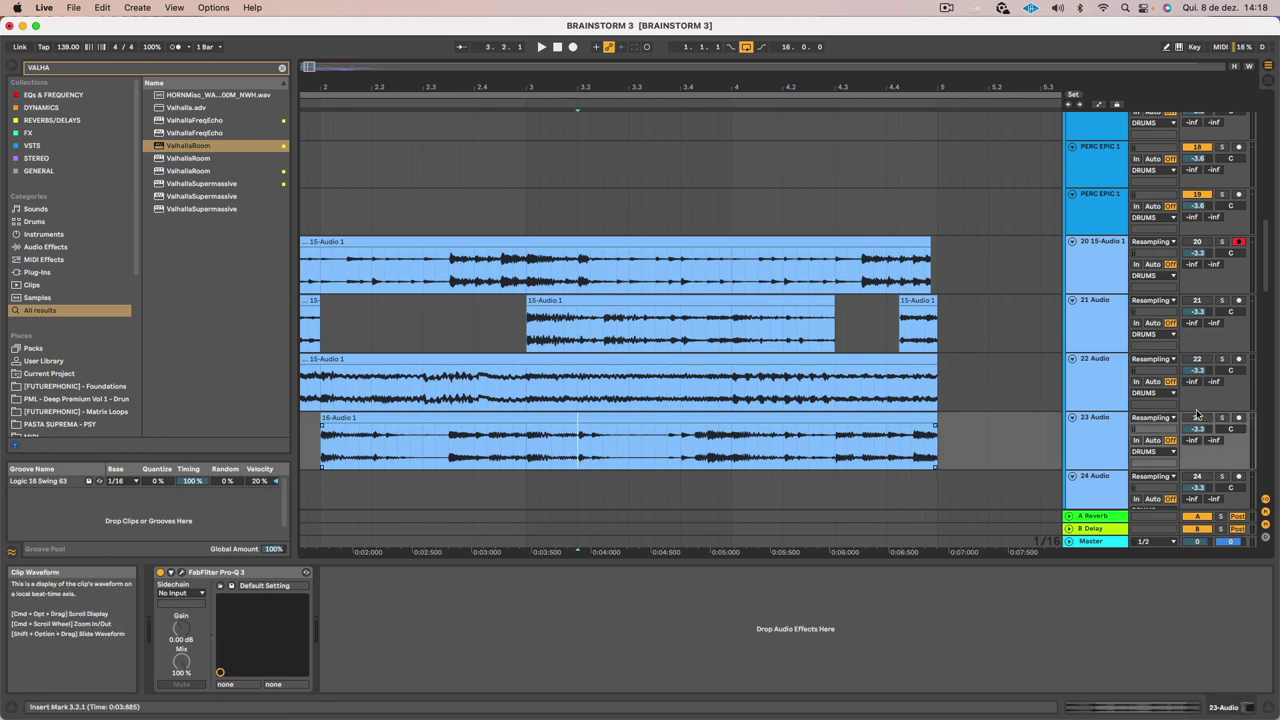
click(1221, 417)
key(space)
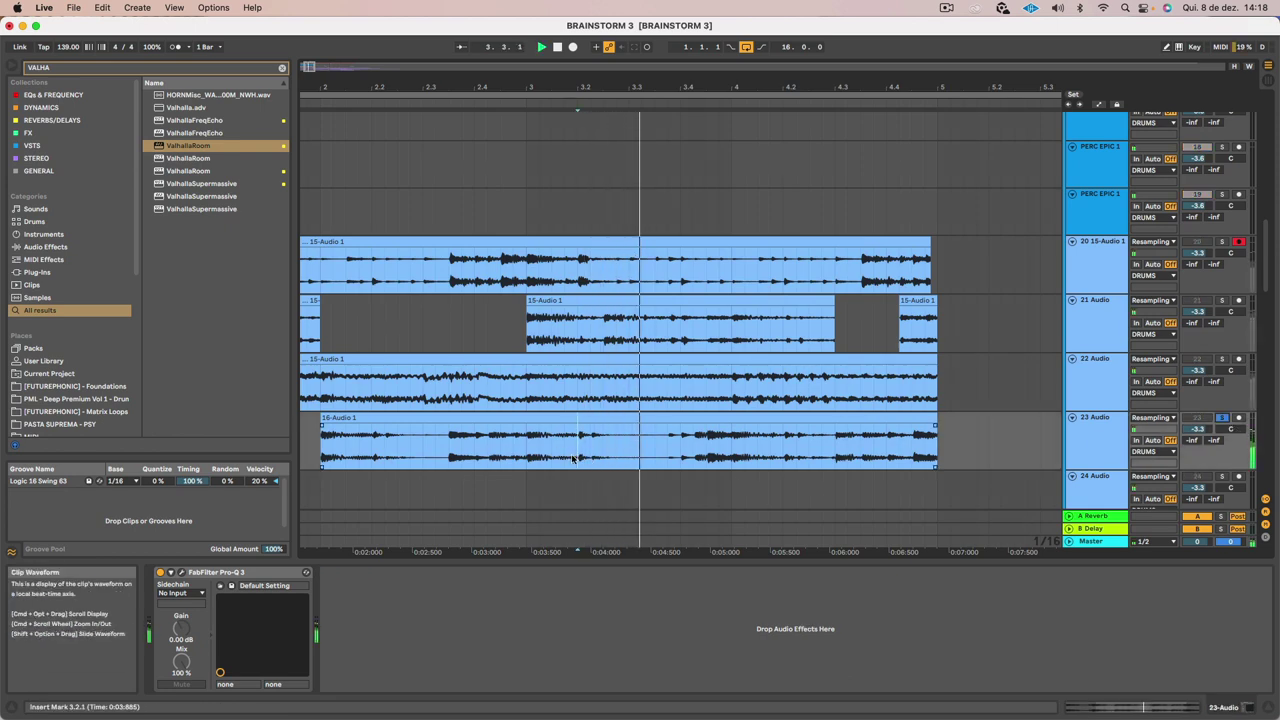
Copy a 1/16 slice of the 16-Audio 1 clip from track 23 onto percussion track 18, starting at 6.2.4
drag(587, 457, 661, 195)
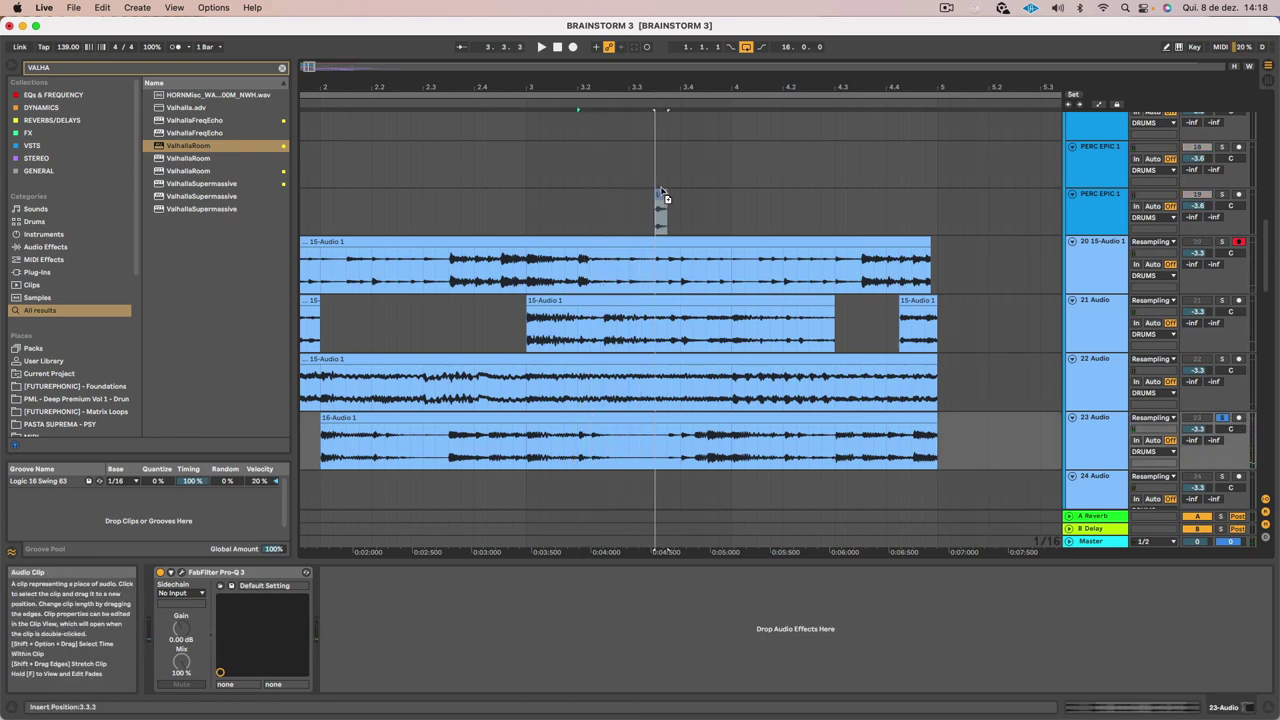
drag(725, 154, 725, 155)
scroll(722, 158, up, 2)
scroll(720, 158, right, 5)
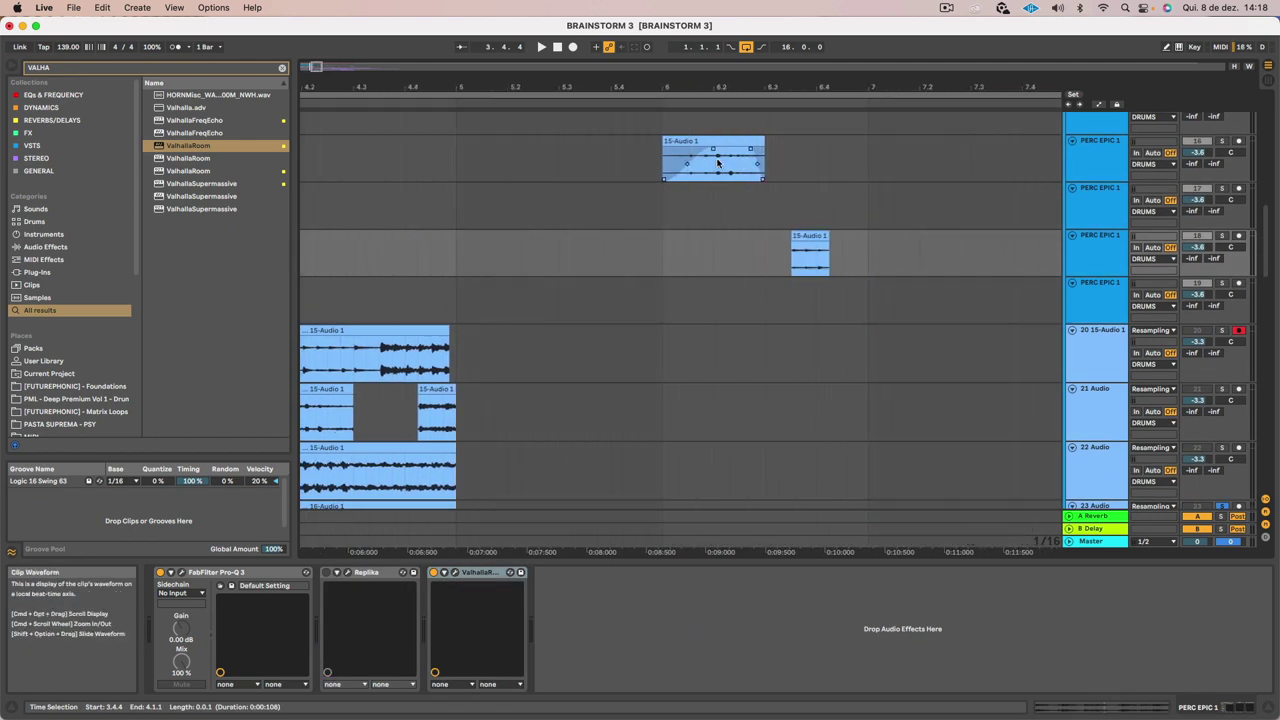
scroll(700, 190, left, 1)
scroll(684, 230, left, 3)
drag(396, 237, 913, 237)
click(1104, 247)
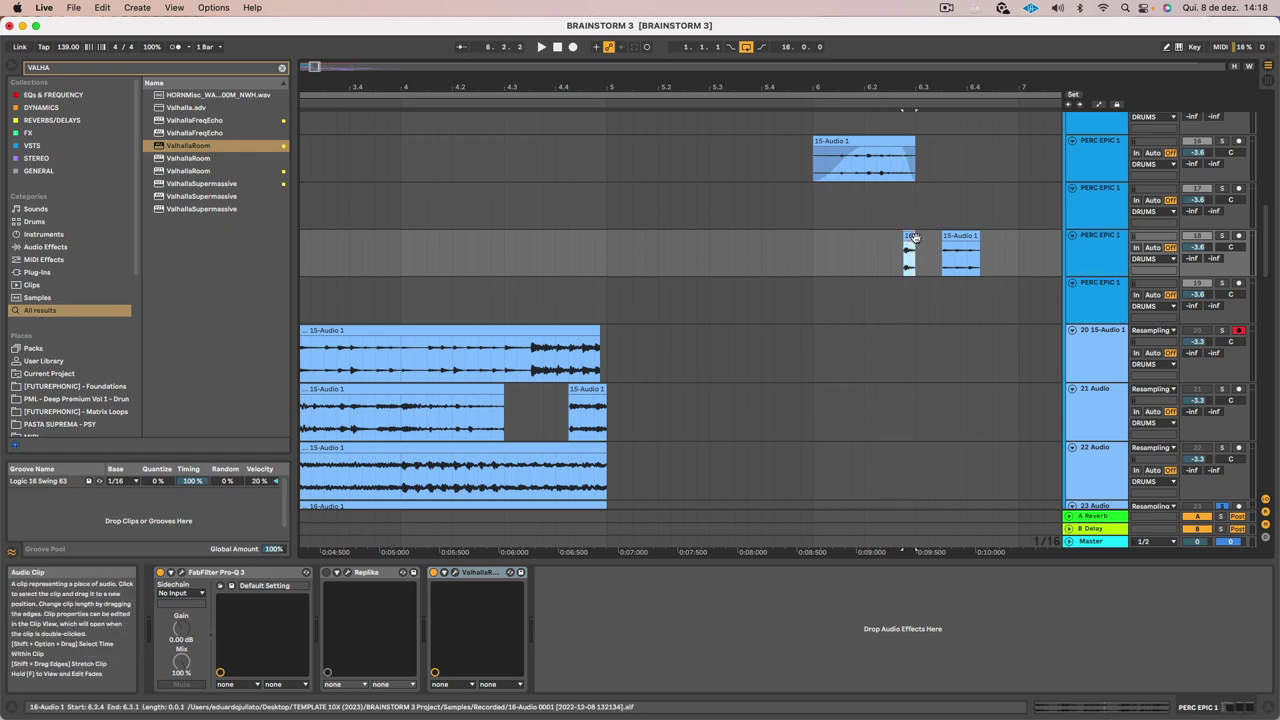
Duplicate track 18, keep only the short 16-Audio slice on the copy, and delete that slice from the original track
click(1076, 252)
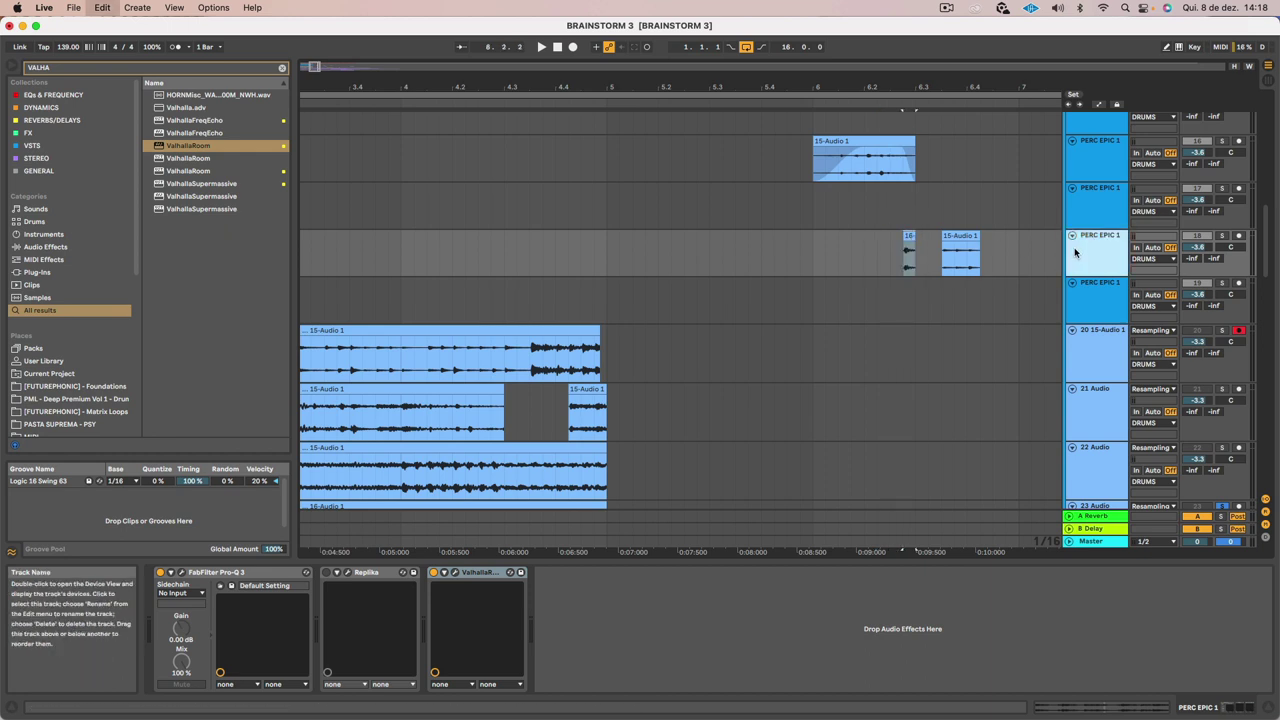
key(super+d)
drag(847, 84, 847, 30)
drag(757, 298, 568, 298)
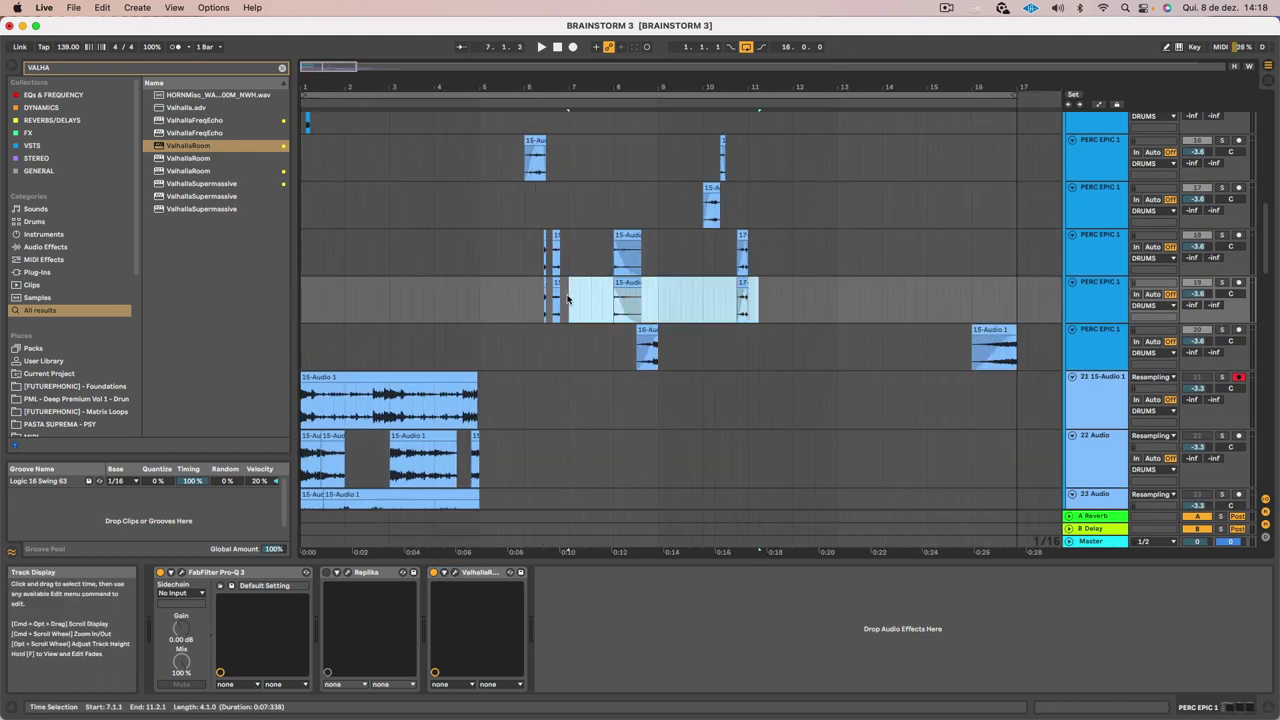
click(545, 245)
key(Delete)
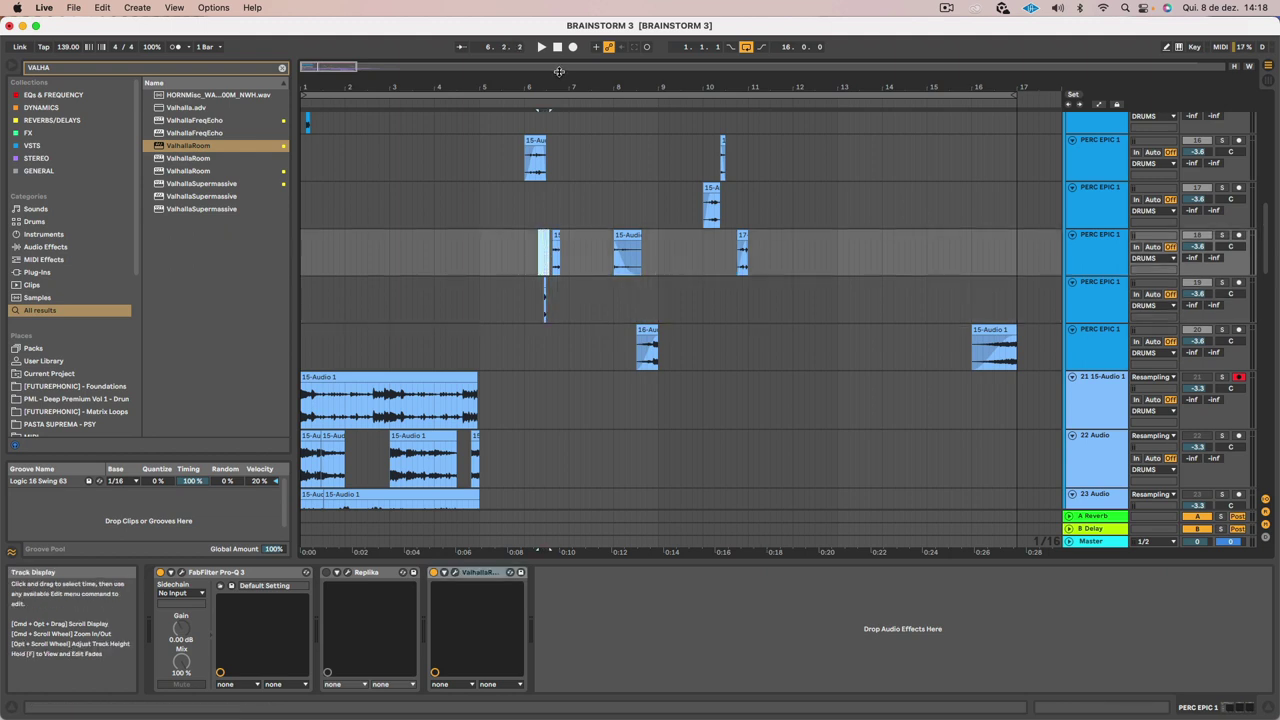
Reposition and trim the 16-Audio 1 slice on track 19 to run from just after 6.3.2 to 6.3.3
drag(556, 86, 553, 200)
drag(485, 285, 528, 288)
drag(530, 87, 530, 155)
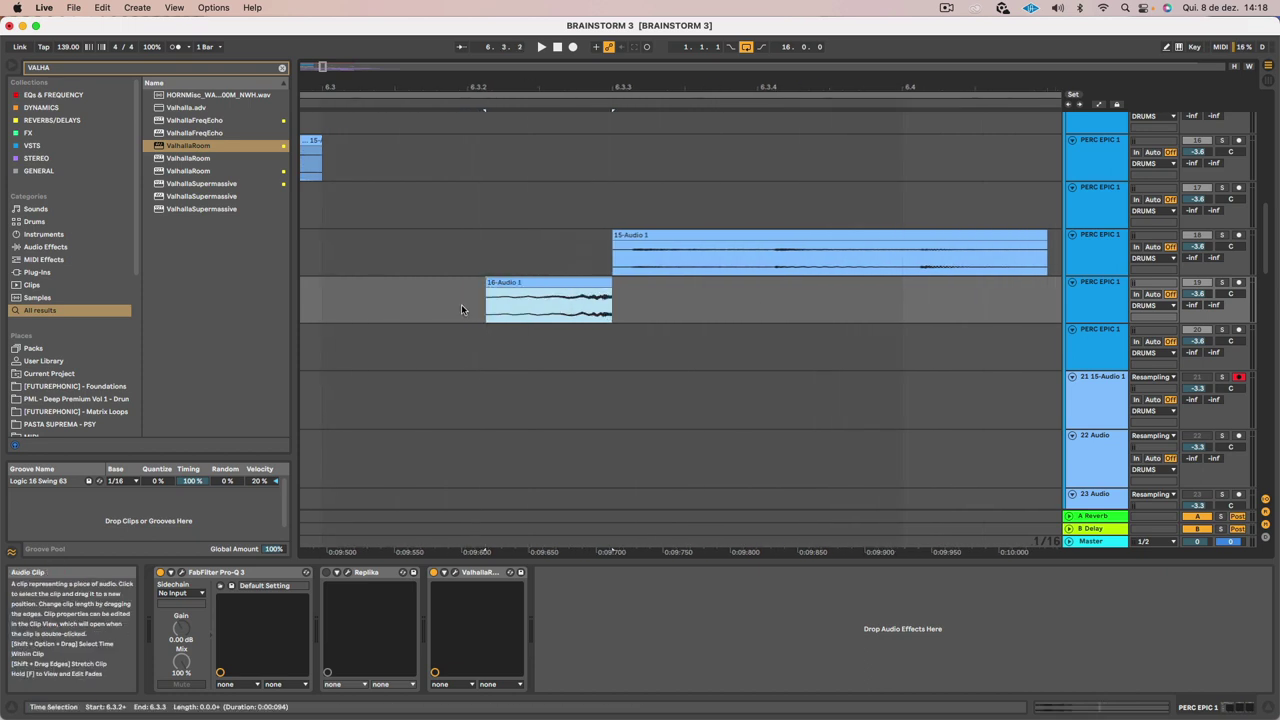
Audition the slice with tracks 18 and 19 soloed, add a fade-in to it, and set track 19's volume to -8.2
click(480, 311)
key(space)
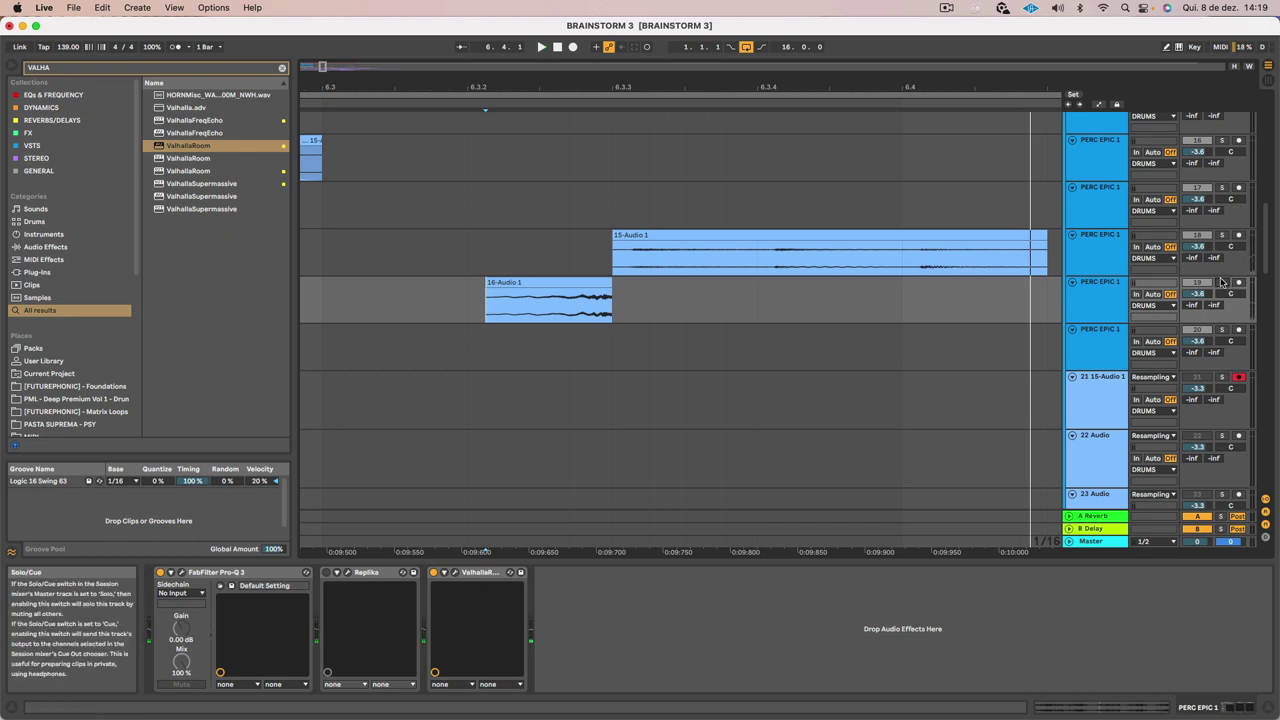
key(space)
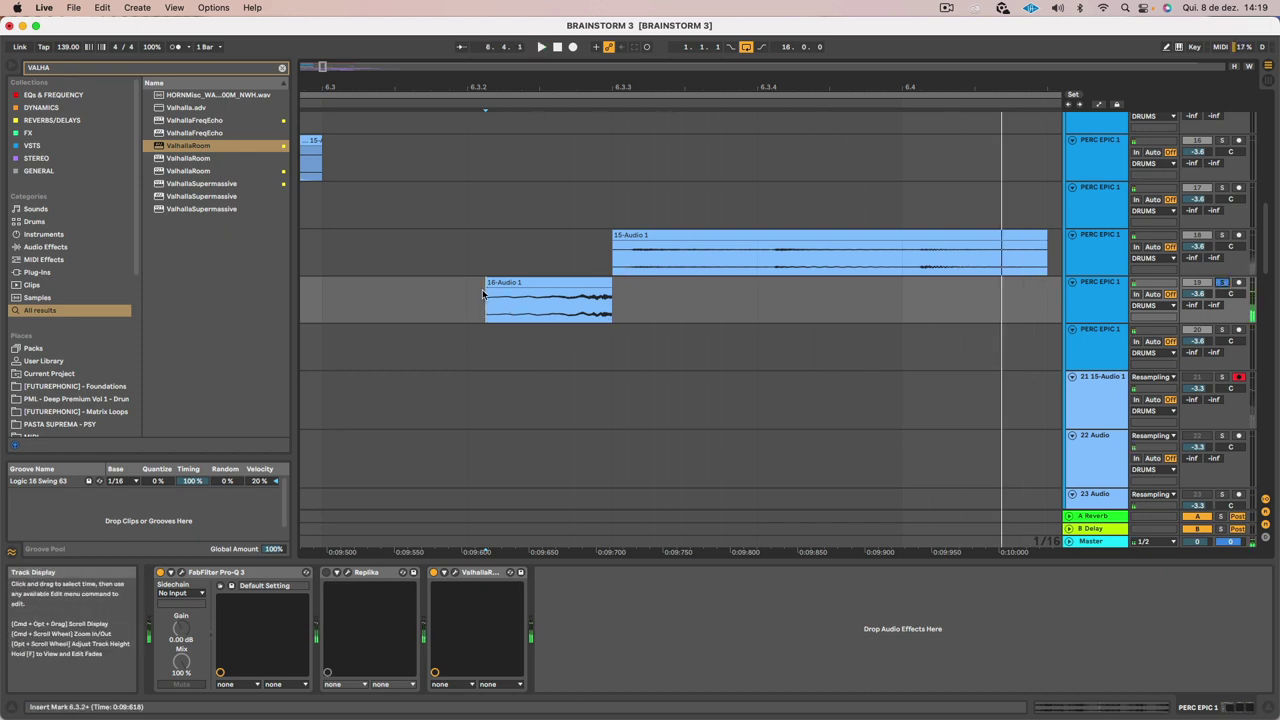
key(space)
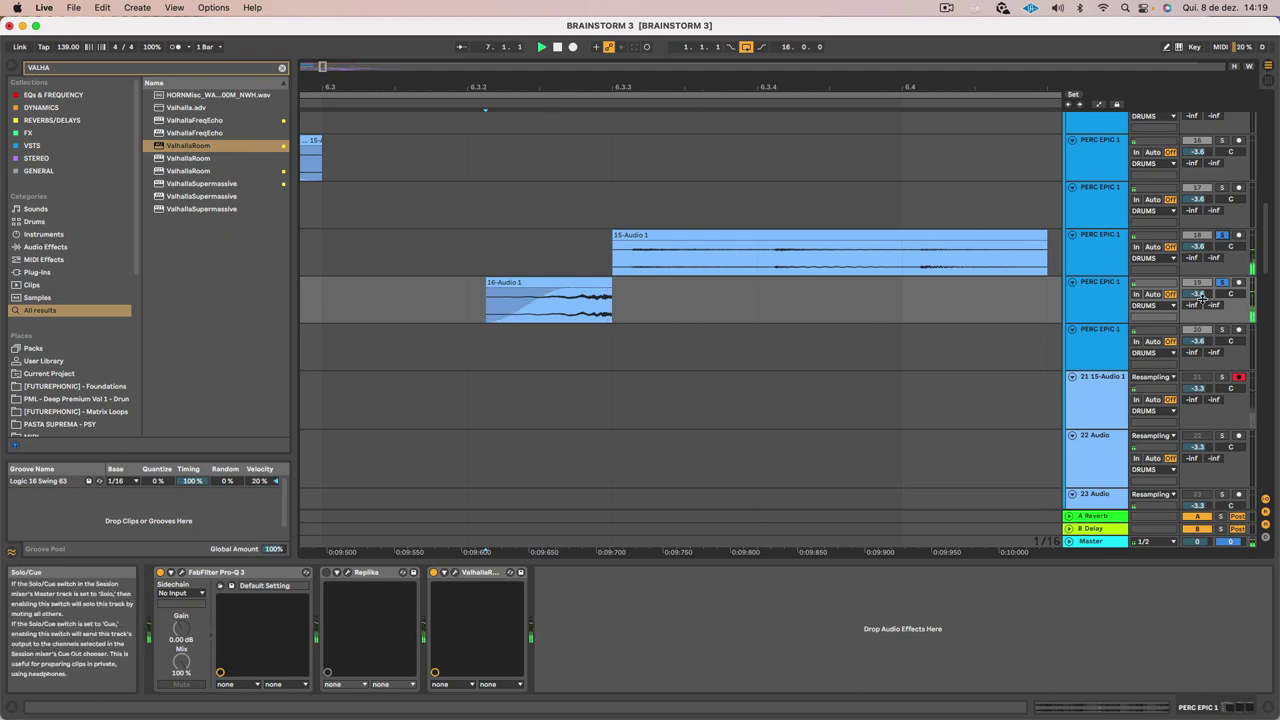
drag(1203, 298, 1203, 316)
key(space)
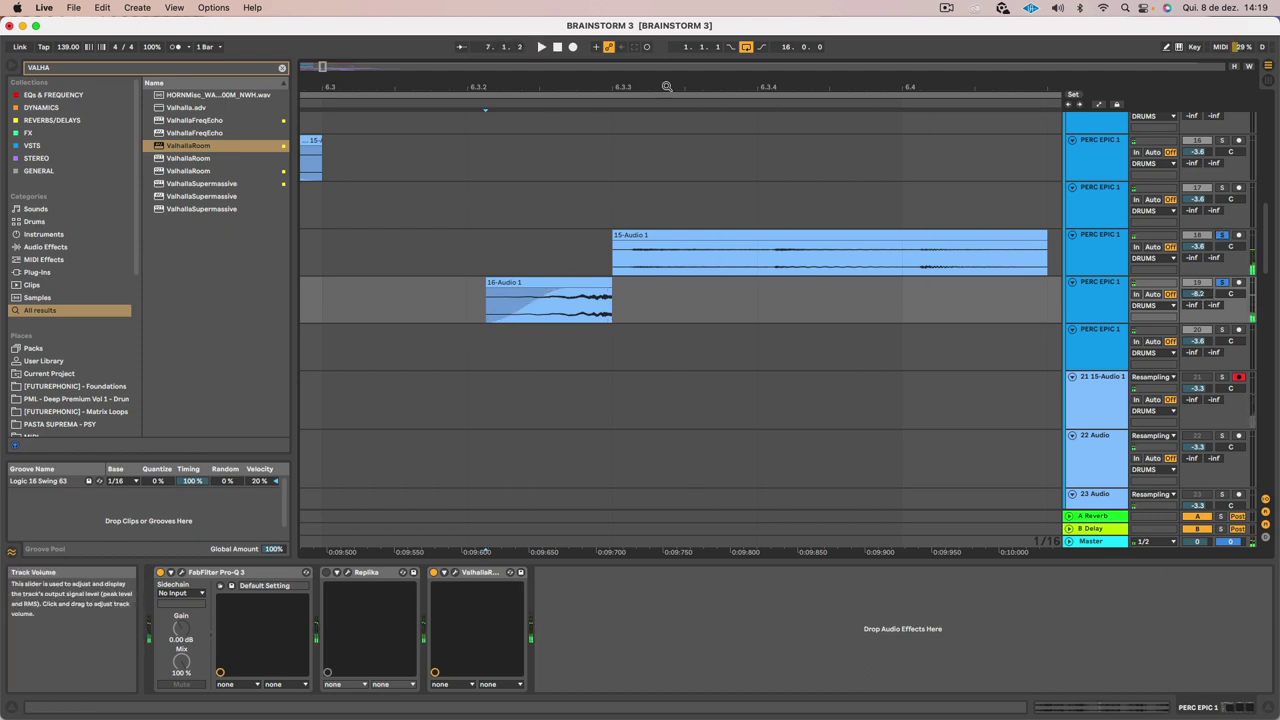
Turn off the solos and play the full arrangement from 6.2.2 to check the new slice in context
drag(667, 86, 667, 56)
click(575, 296)
key(space)
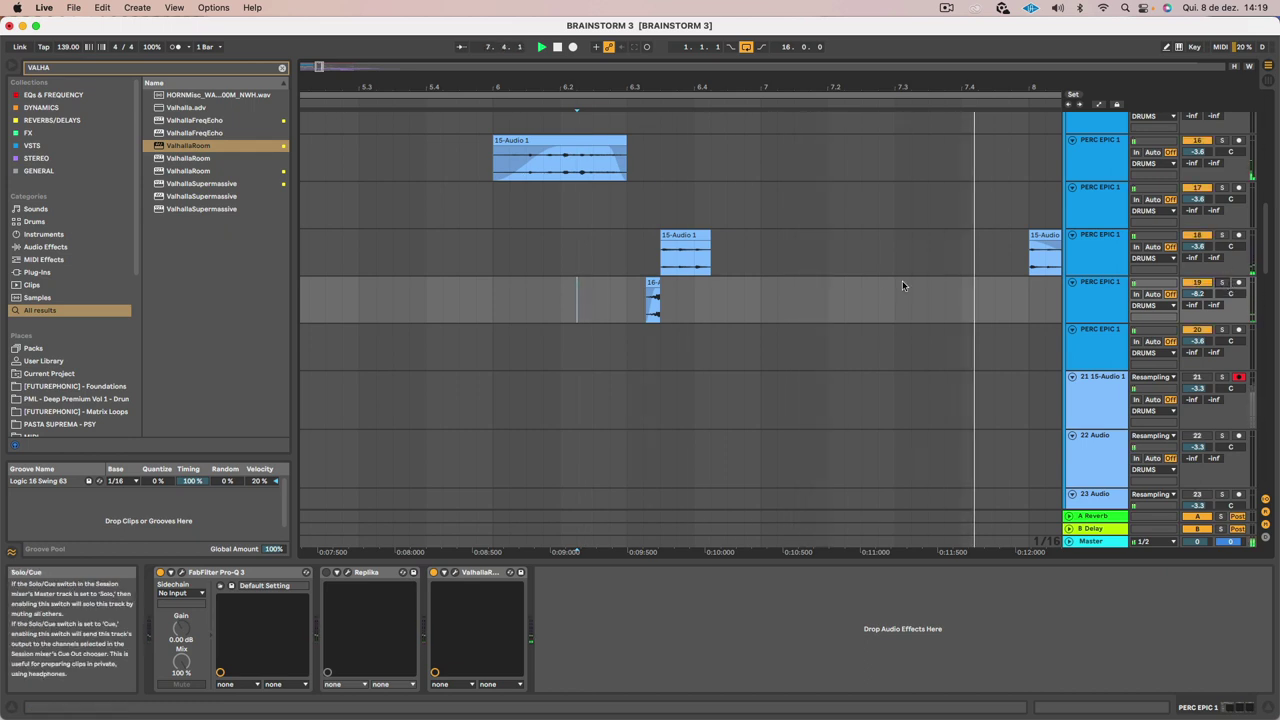
key(space)
key(space)
scroll(879, 280, left, 10)
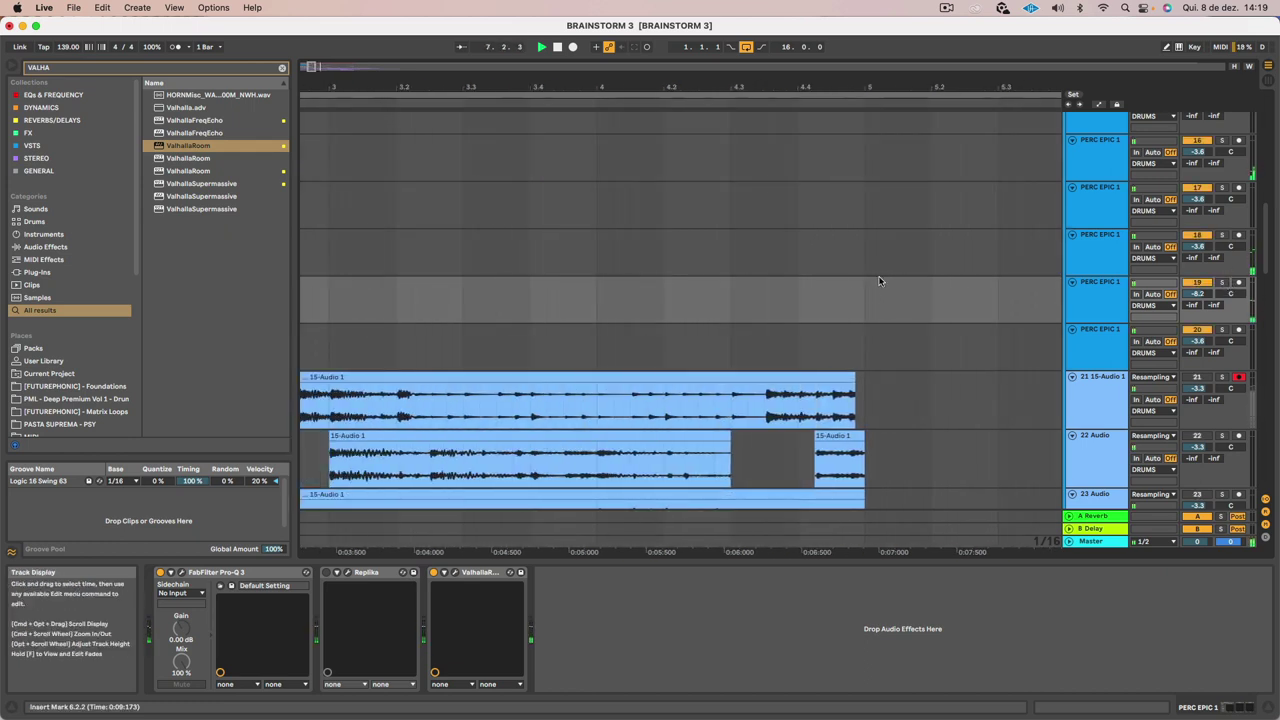
scroll(879, 280, left, 5)
drag(731, 86, 514, 84)
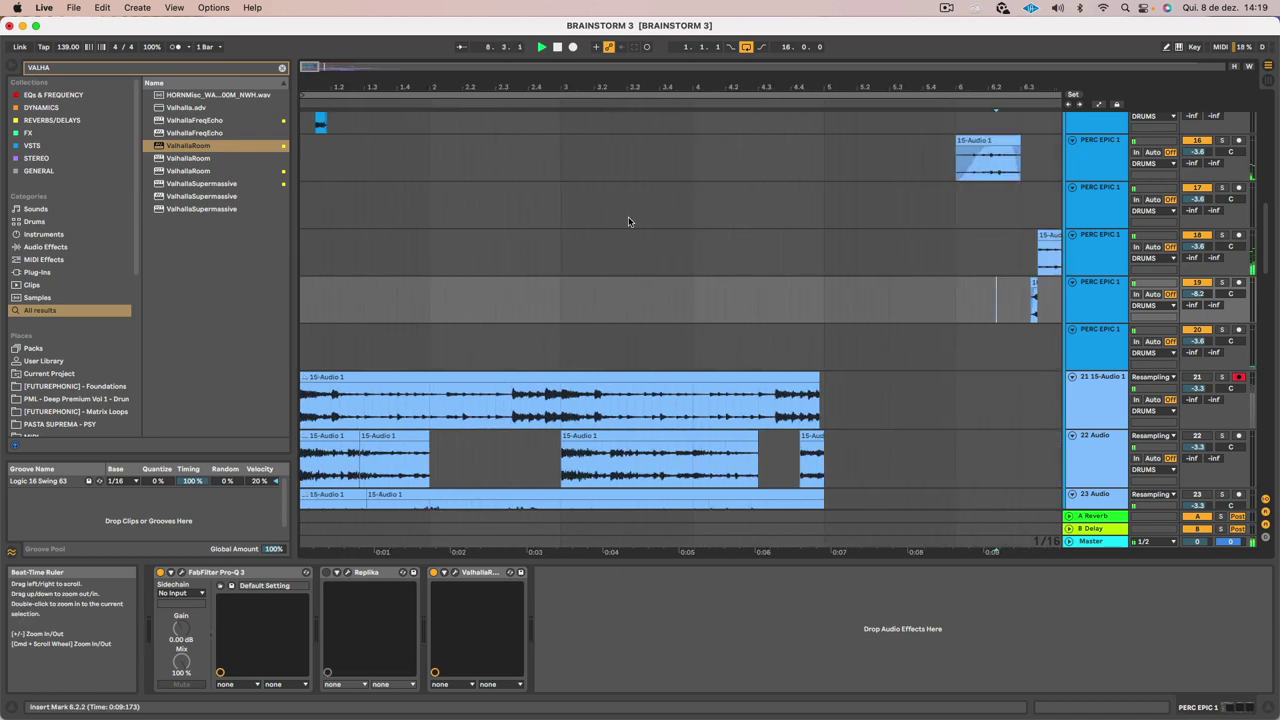
scroll(657, 231, right, 5)
scroll(657, 231, left, 5)
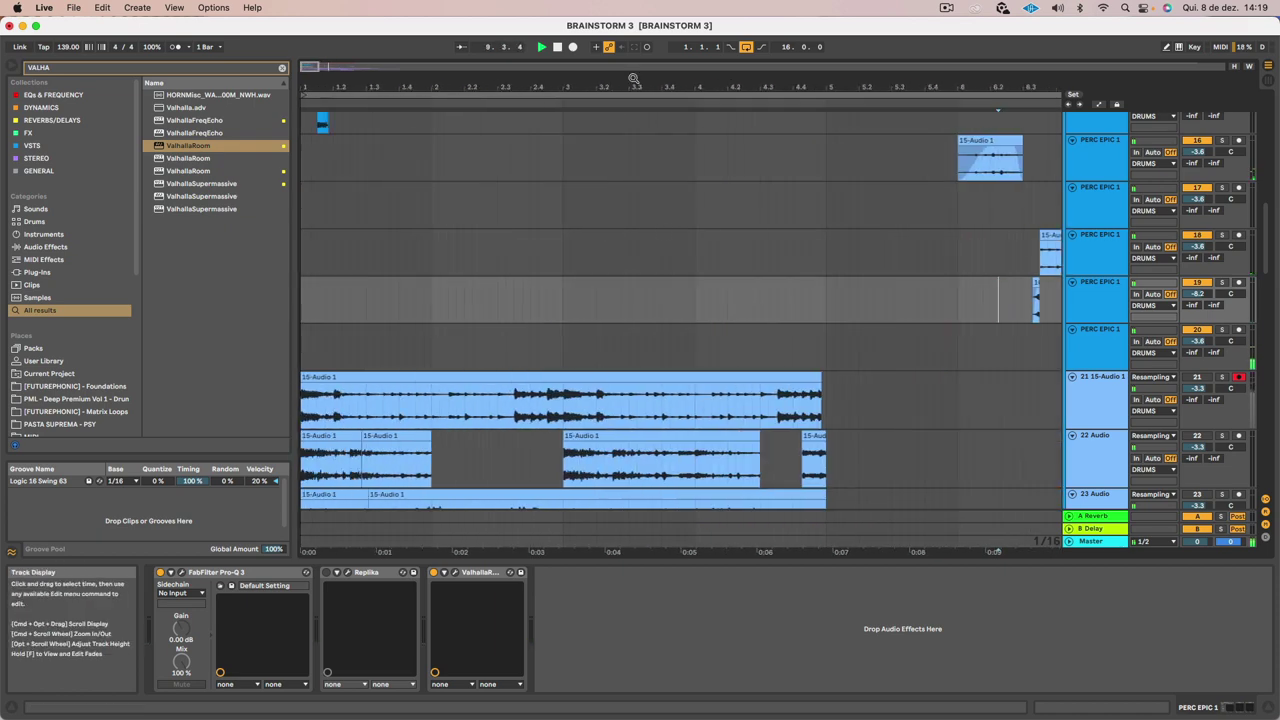
drag(633, 78, 407, 85)
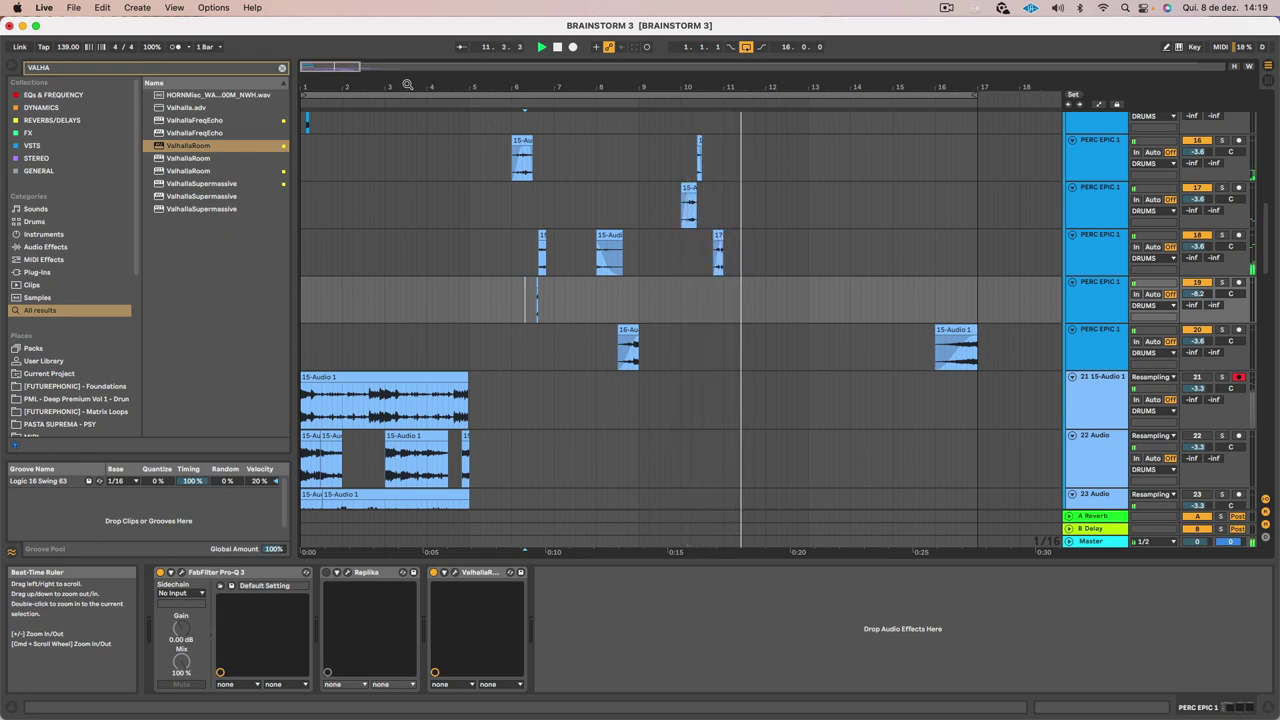
key(space)
Place a short 16-Audio clip with a fade-out on track 20 from 10.2.3 to 10.3.1 and audition it from 10.1.4
drag(713, 80, 638, 343)
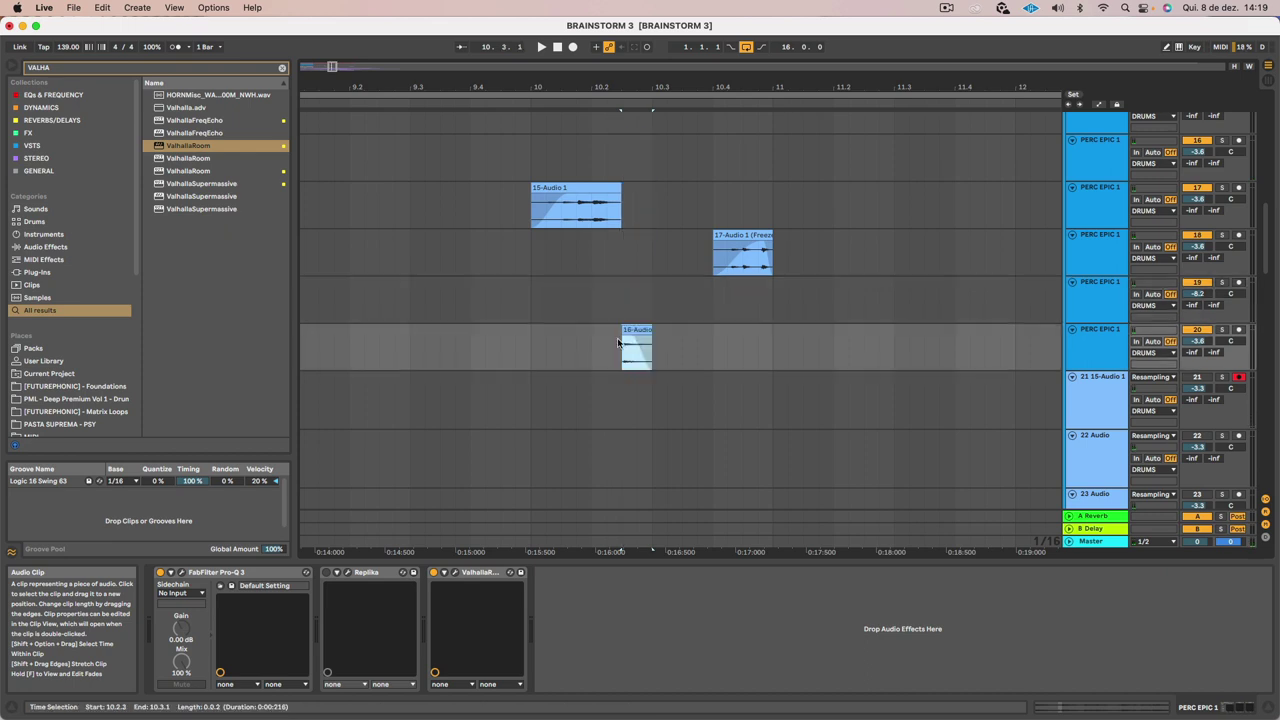
key(space)
click(575, 340)
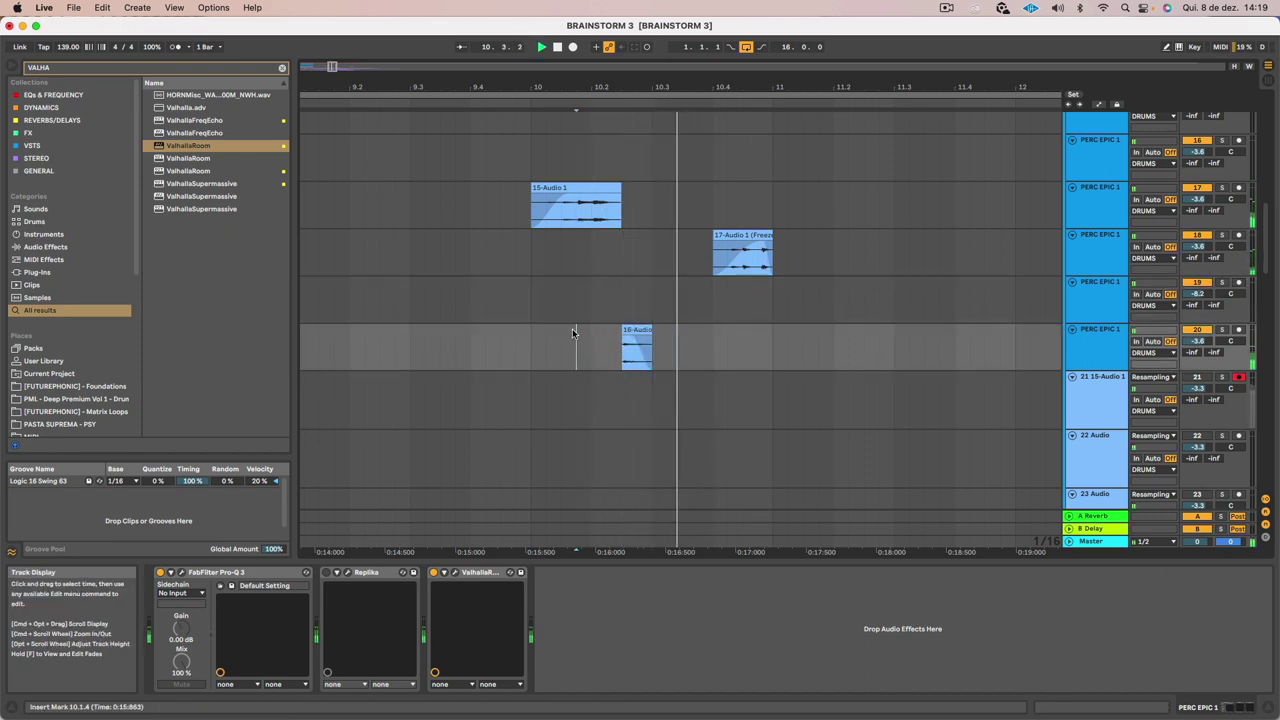
key(space)
scroll(572, 165, left, 5)
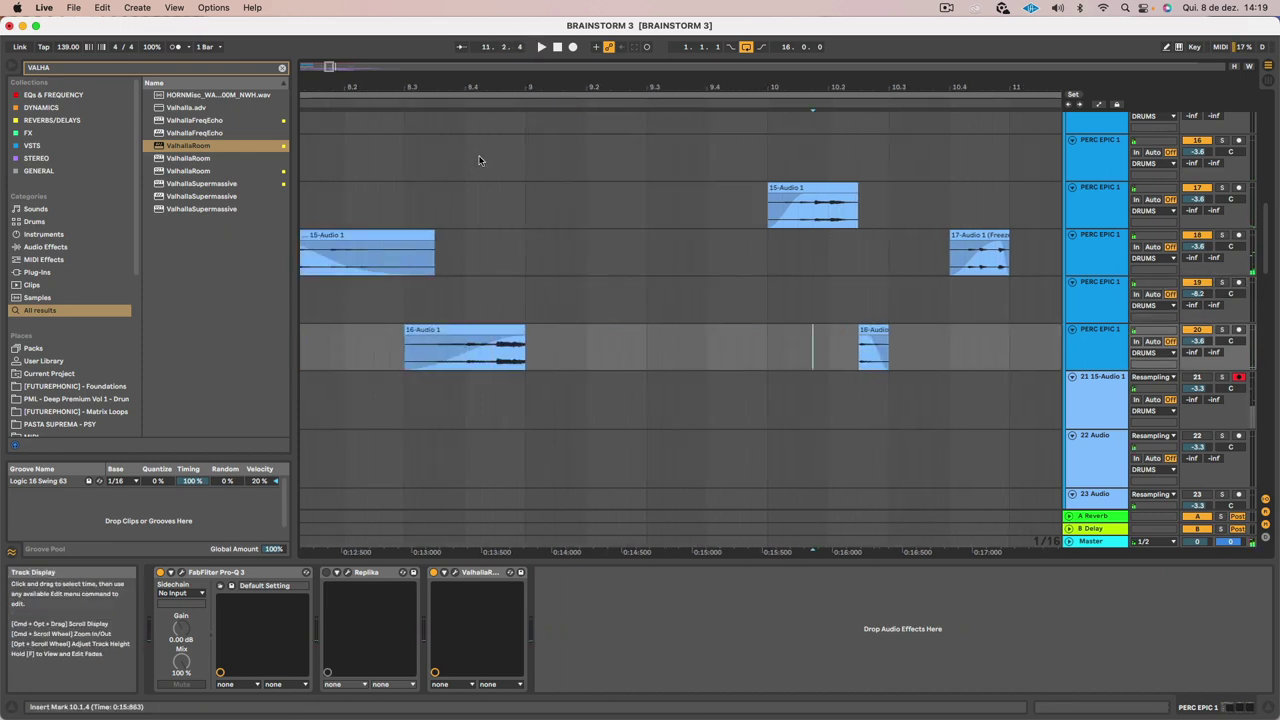
Move the short 16-Audio clip at 10.2.3 from track 20 to track 19 and play the arrangement around it
click(677, 284)
key(space)
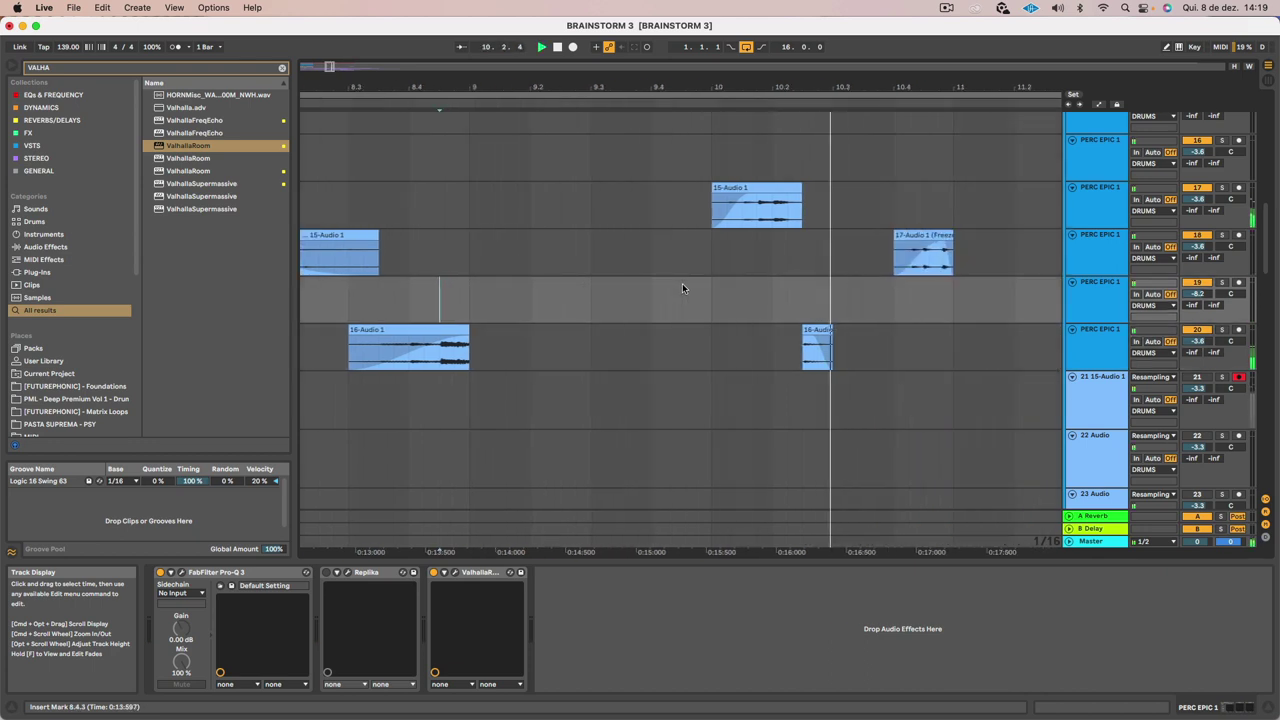
scroll(682, 288, down, 5)
scroll(683, 280, up, 3)
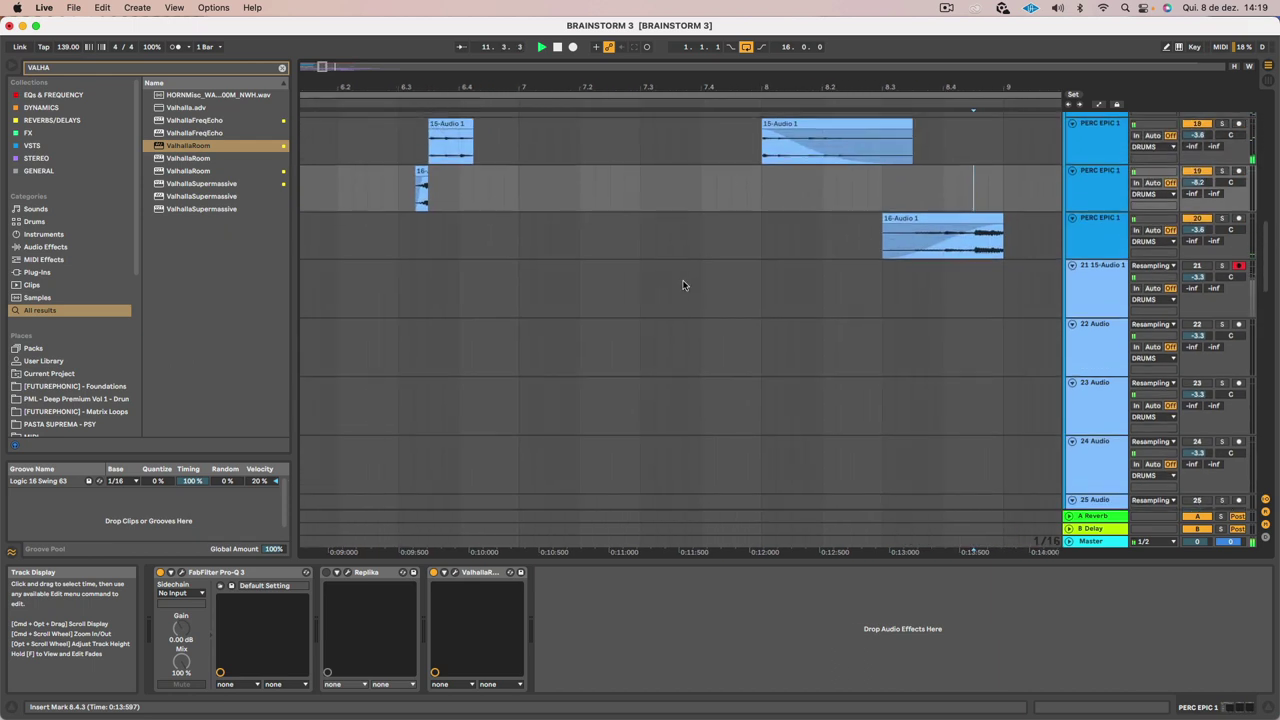
drag(728, 240, 720, 198)
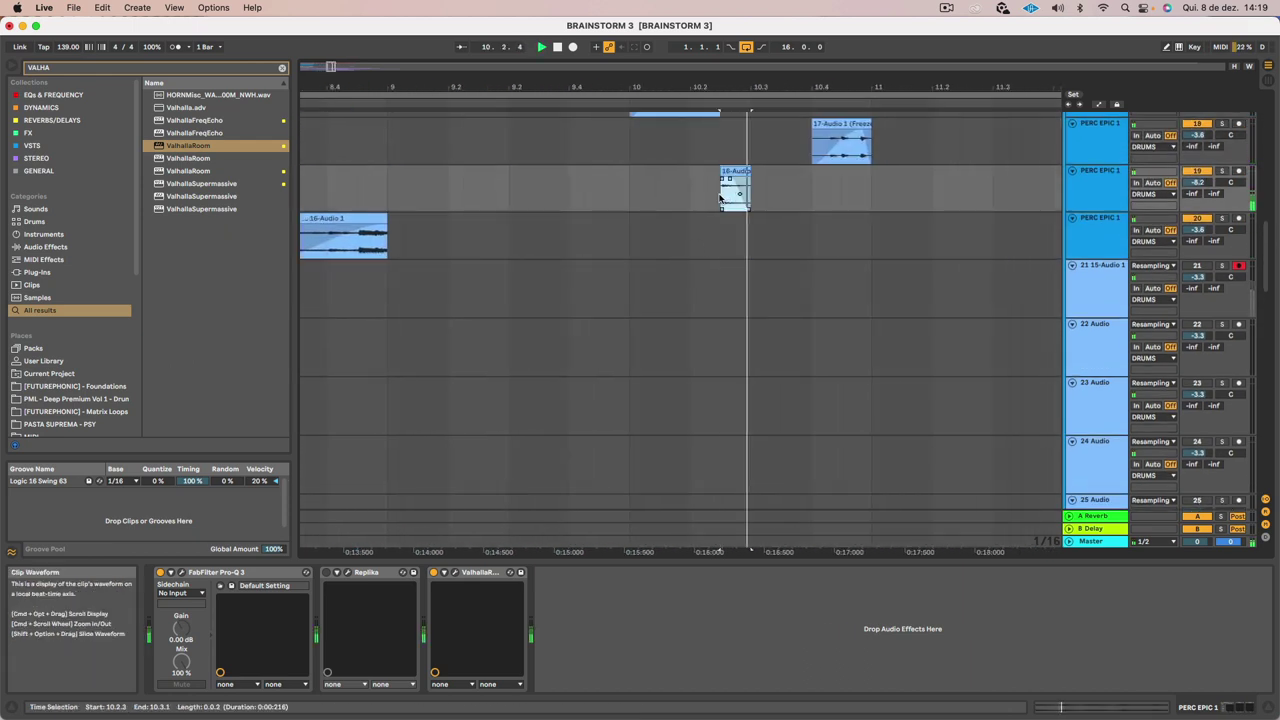
click(508, 171)
scroll(715, 209, up, 5)
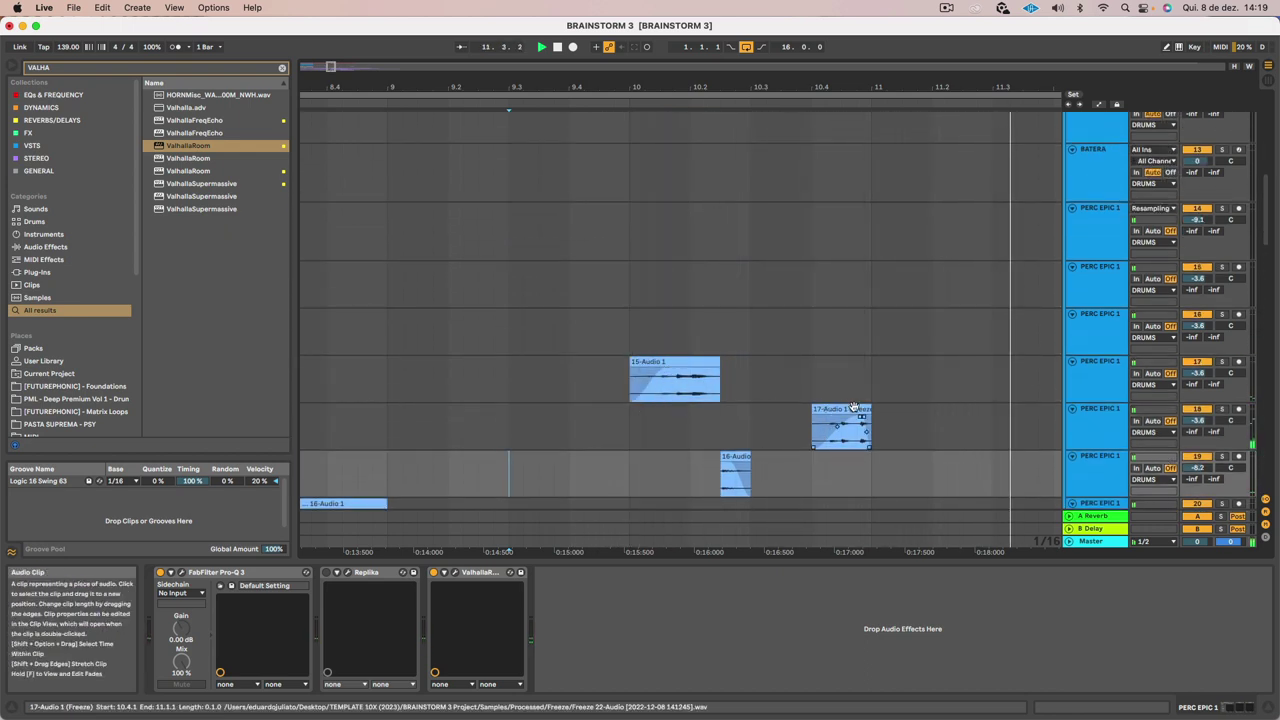
key(space)
Copy the short 16-Audio clip on track 19 to 11.1.3 and audition it from 10.3.3
click(729, 456)
mouse_move(729, 456)
mouse_down()
mouse_move(928, 457)
mouse_move(912, 457)
mouse_up()
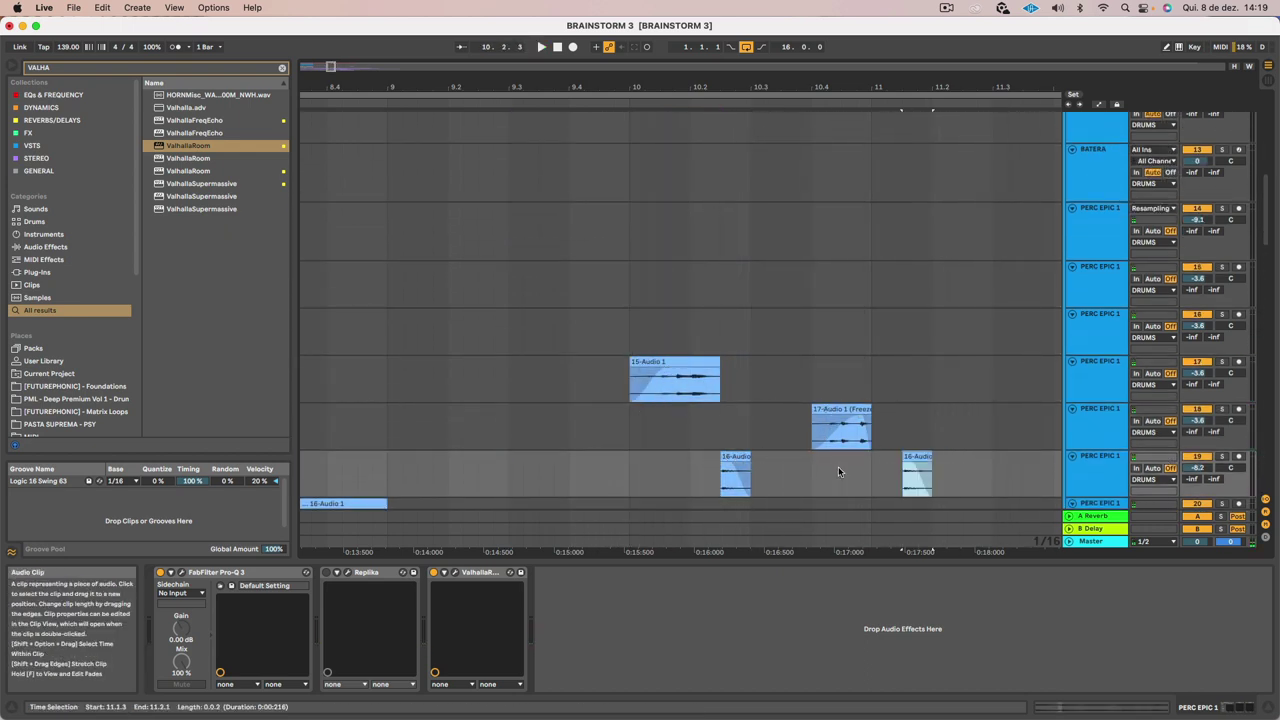
click(788, 469)
key(space)
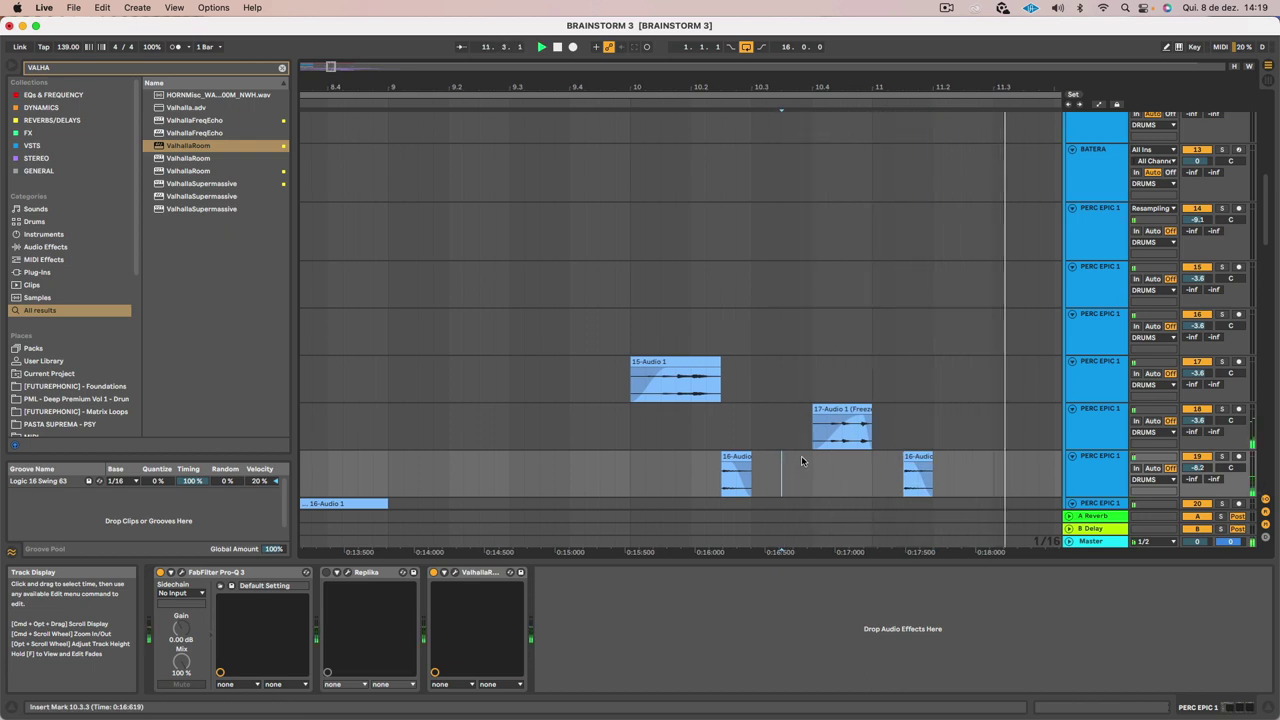
key(space)
Try extending the 16-Audio clip at 11.1.3 on track 19 to 11.3.1 and shortening it back to 11.2.1, auditioning both lengths
click(933, 460)
mouse_move(933, 460)
mouse_down()
mouse_move(1023, 460)
mouse_move(920, 463)
mouse_up()
click(797, 440)
key(space)
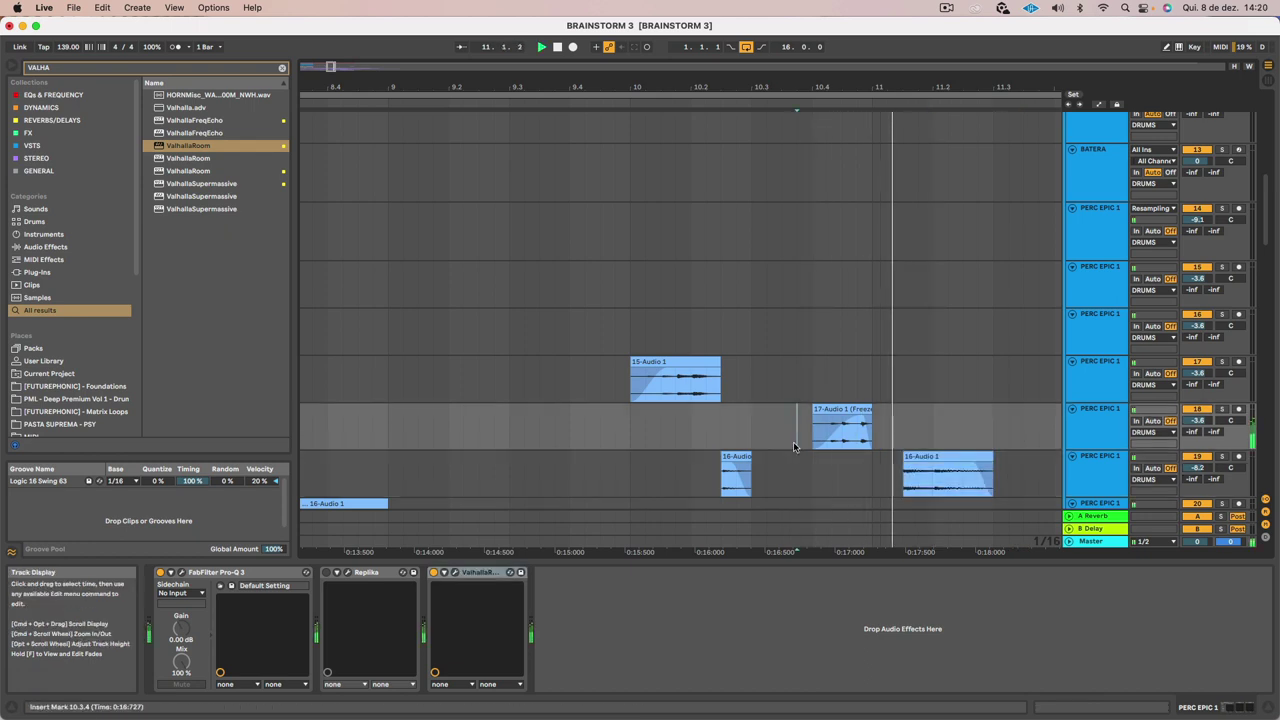
key(space)
drag(990, 458, 933, 460)
click(828, 474)
key(space)
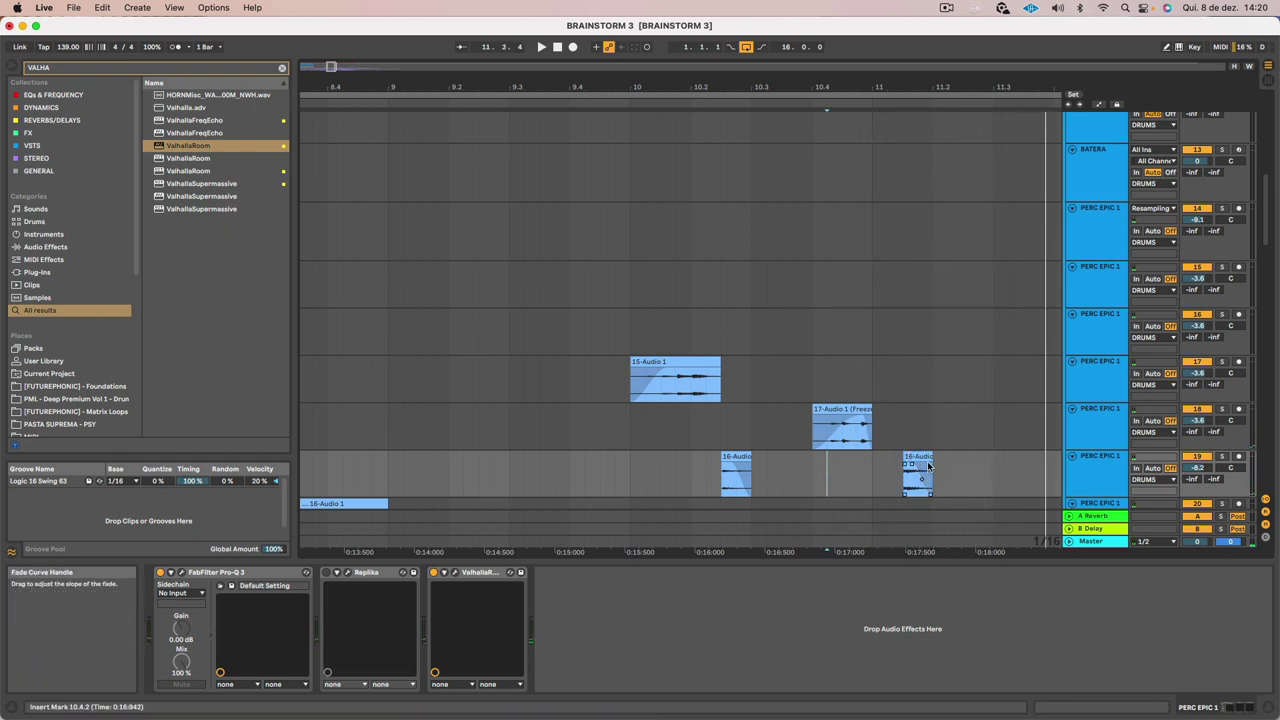
Lengthen the 16-Audio clip at 11.1.3 on track 19 to end at 11.2.4 and audition it from 10.4.2
drag(932, 458, 1062, 455)
mouse_move(899, 457)
mouse_down()
mouse_move(990, 457)
mouse_move(900, 466)
mouse_move(920, 470)
mouse_up()
click(817, 464)
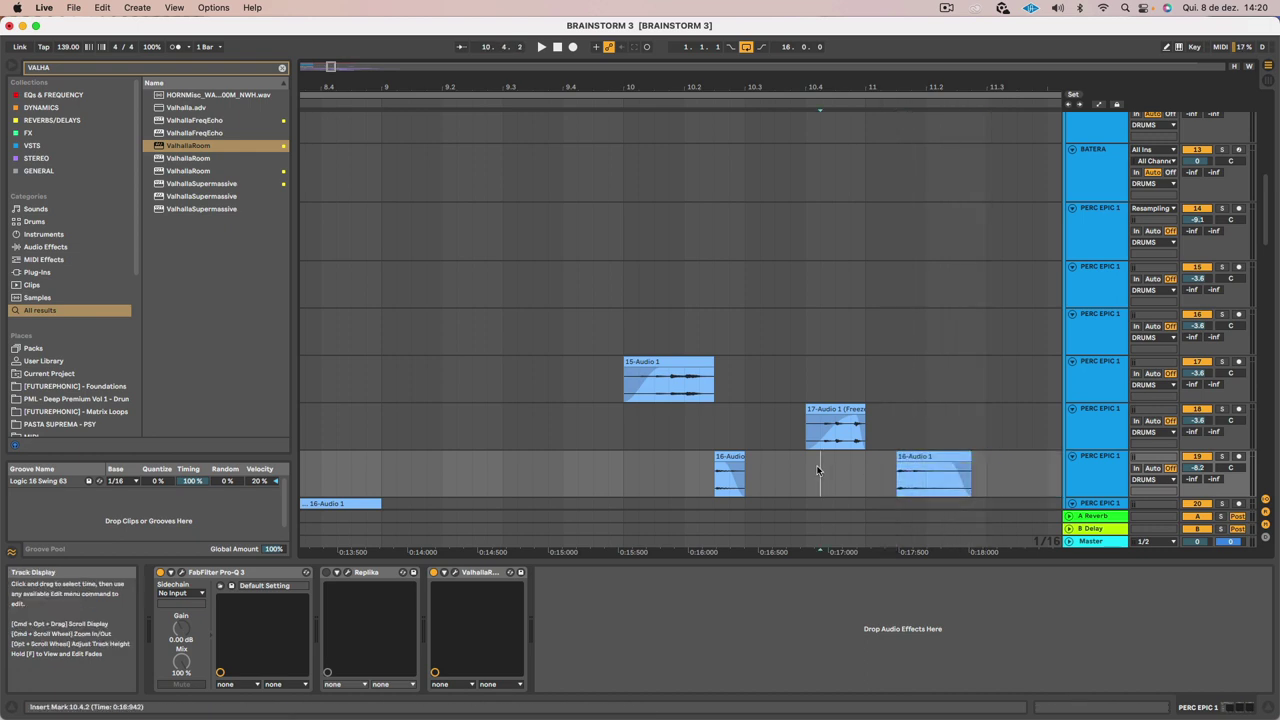
key(space)
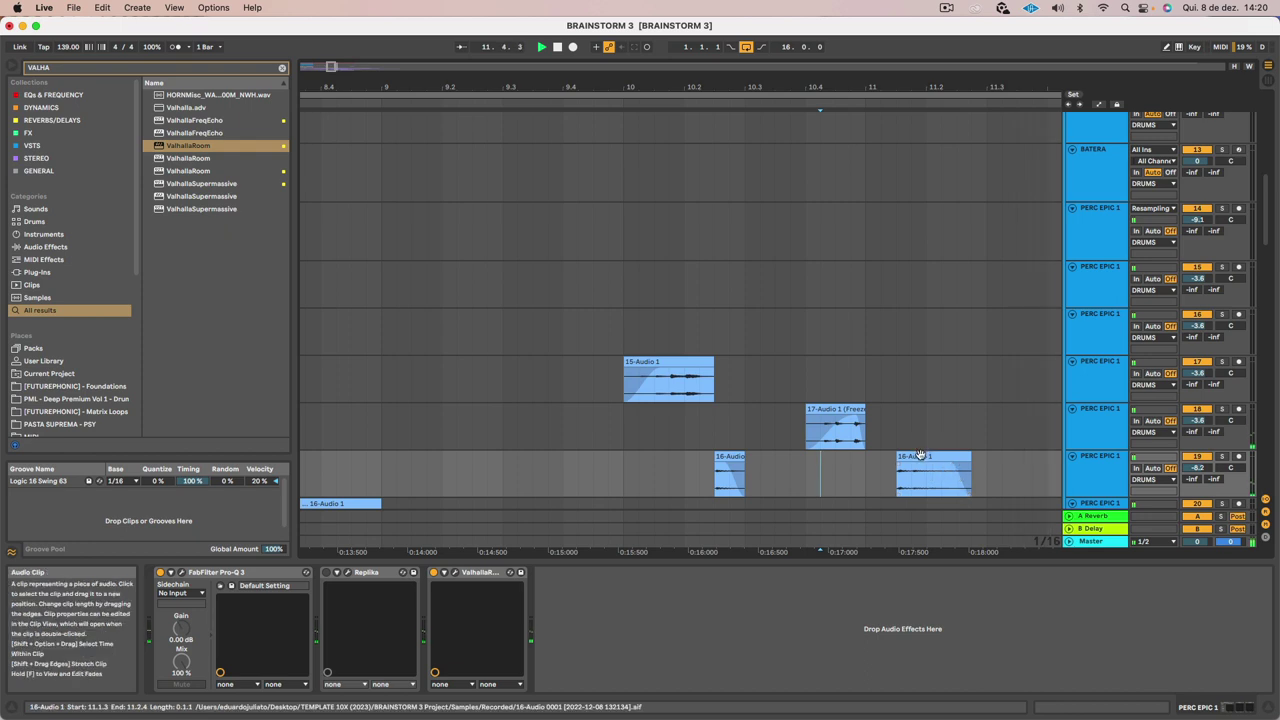
click(920, 456)
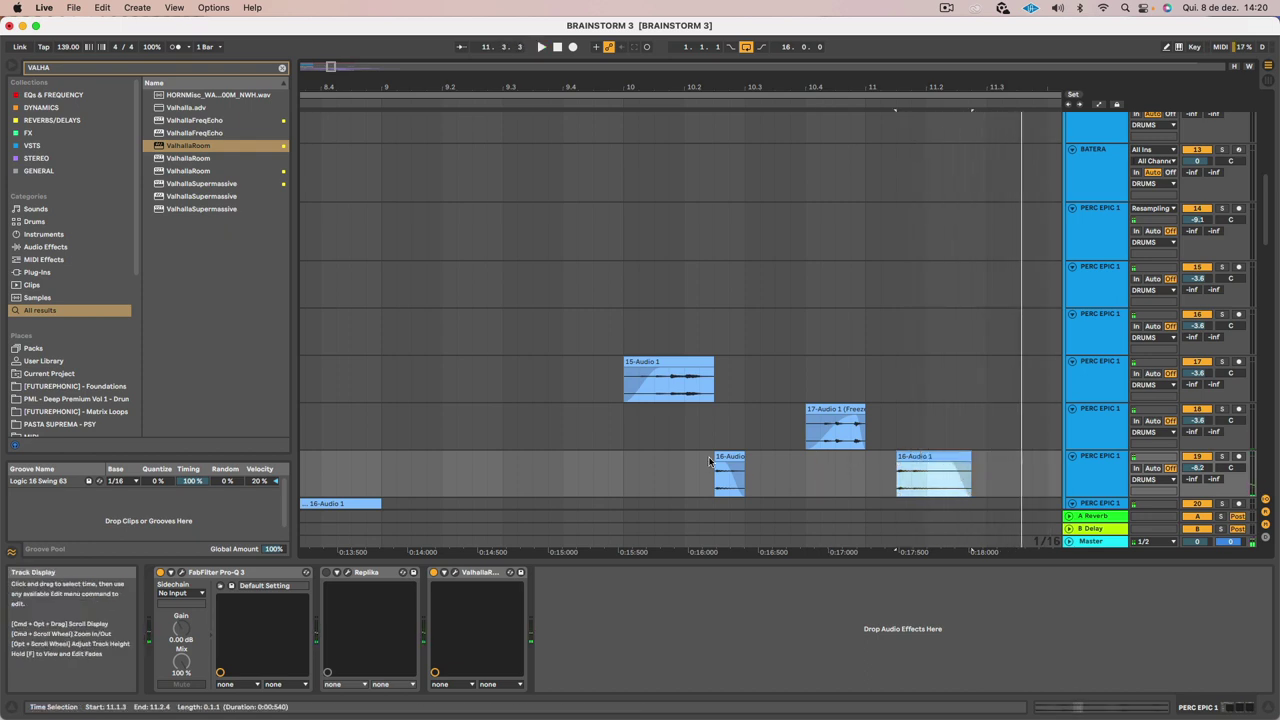
scroll(939, 436, down, 2)
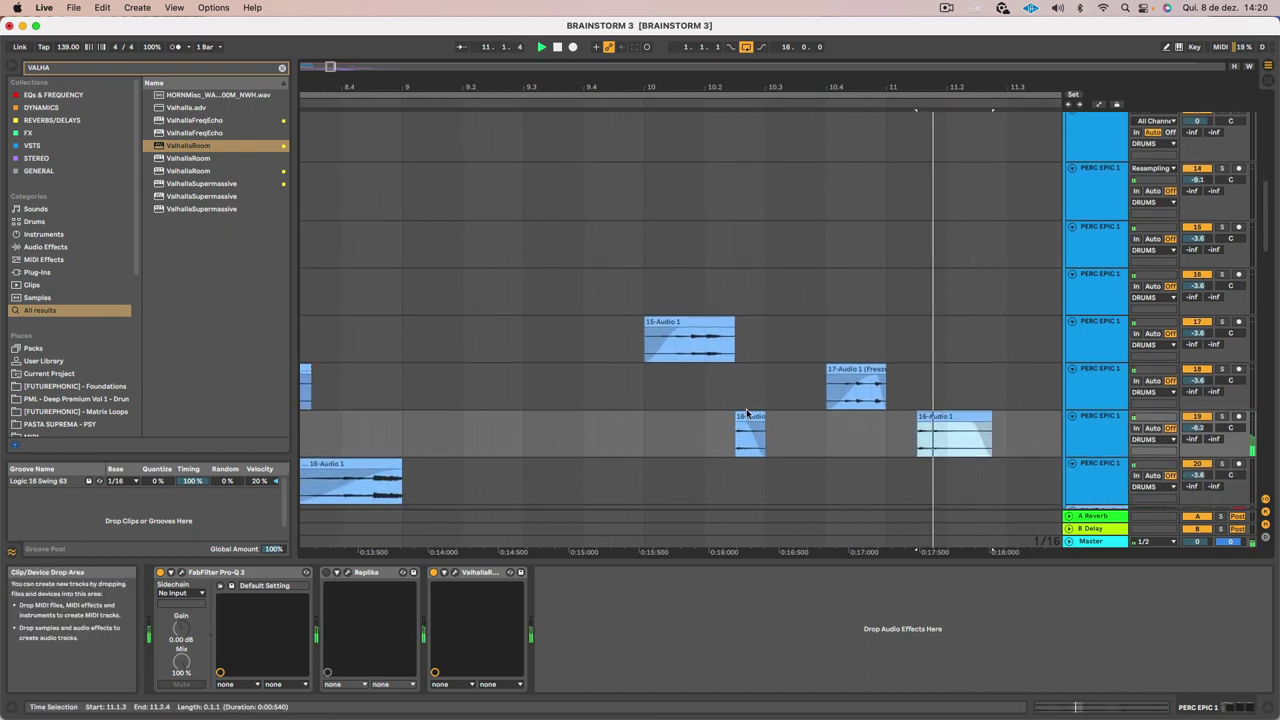
click(796, 405)
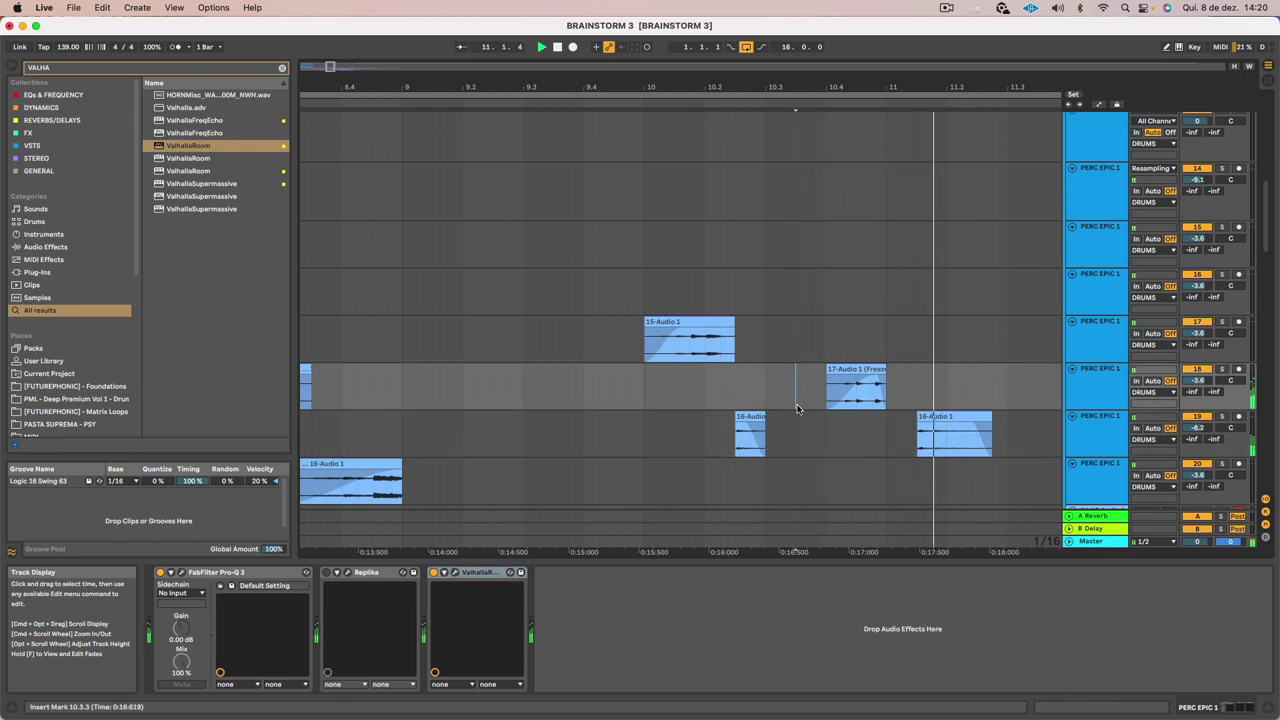
key(space)
Copy the short 16-Audio clip at 10.2.3 onto track 18 at 11.2.2 and audition it from 10.4.3
mouse_move(752, 417)
mouse_down()
mouse_move(977, 394)
mouse_move(946, 396)
mouse_move(1005, 369)
mouse_move(1037, 372)
mouse_up()
click(851, 445)
key(space)
scroll(851, 445, left, 2)
key(space)
click(911, 443)
key(space)
key(space)
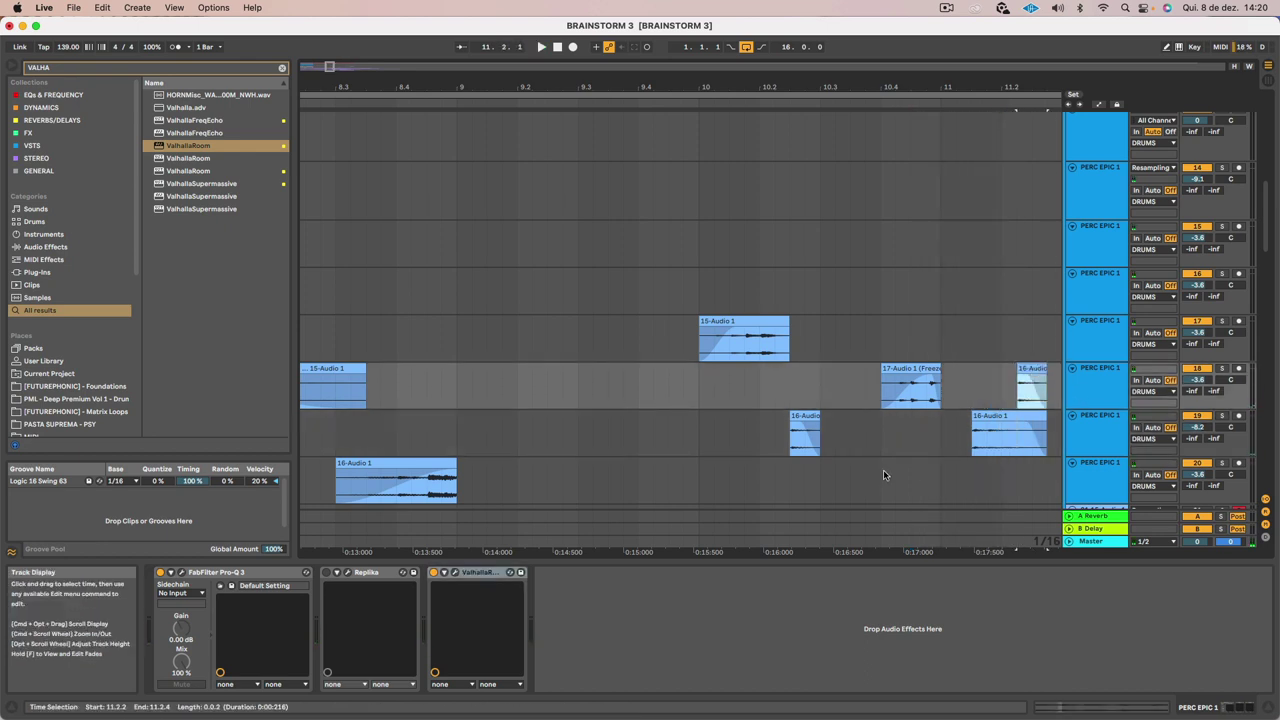
click(940, 436)
click(911, 440)
key(space)
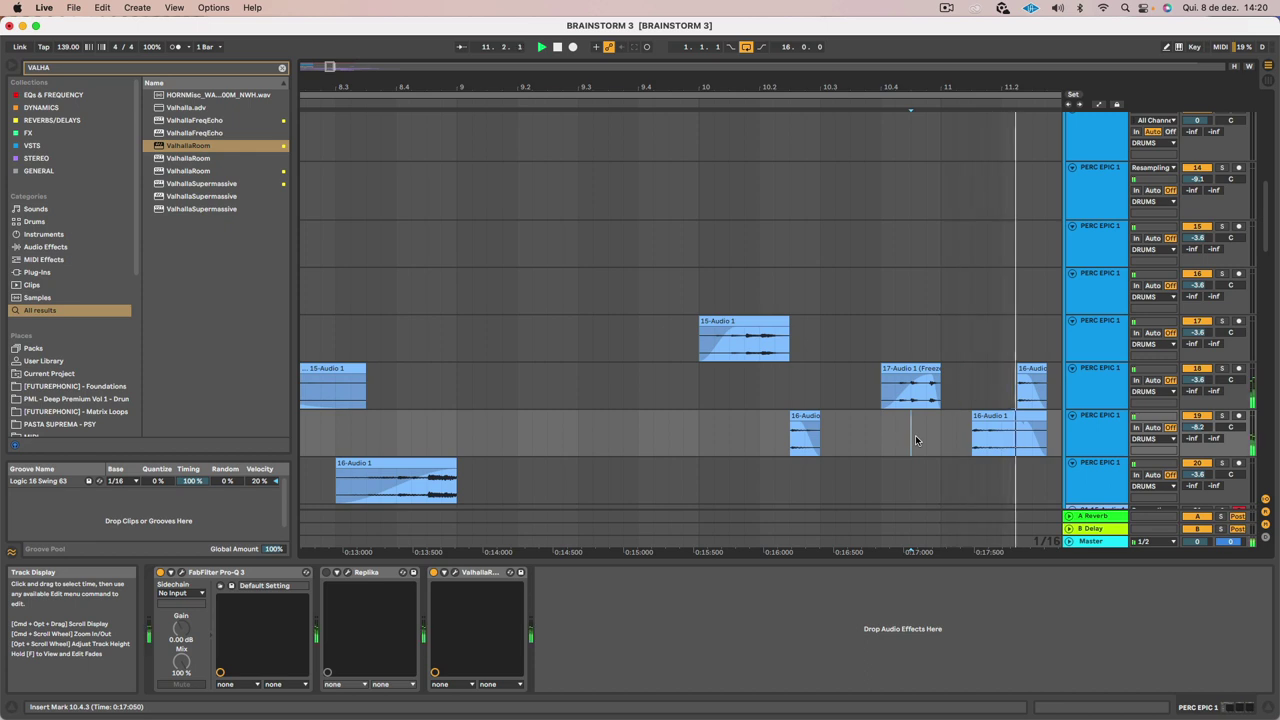
Shift the 16-Audio copy on track 18 to 11.2.3 and audition it from 11.1.1
mouse_move(1024, 372)
mouse_down()
mouse_move(1054, 371)
mouse_move(1006, 371)
mouse_up()
click(906, 452)
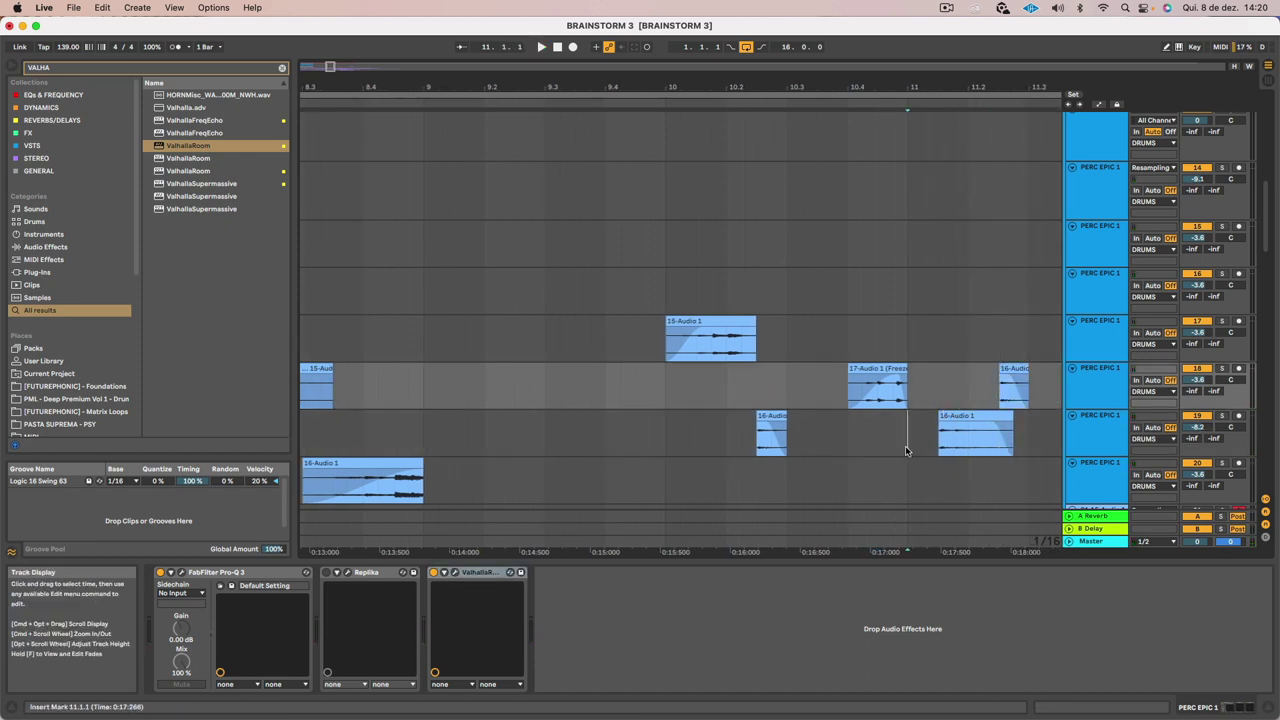
key(space)
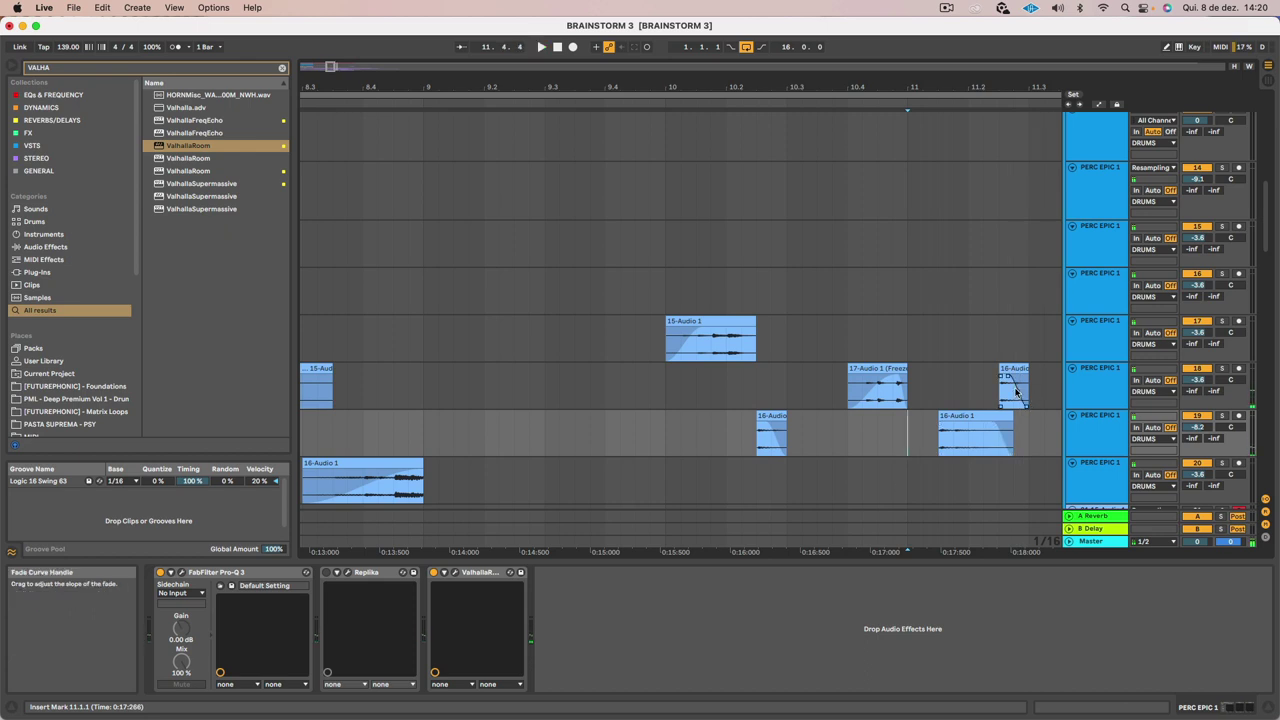
Clear track 18 from 11.2.1 to 11.3.1, deleting the 16-Audio copy there
click(1033, 398)
click(1015, 370)
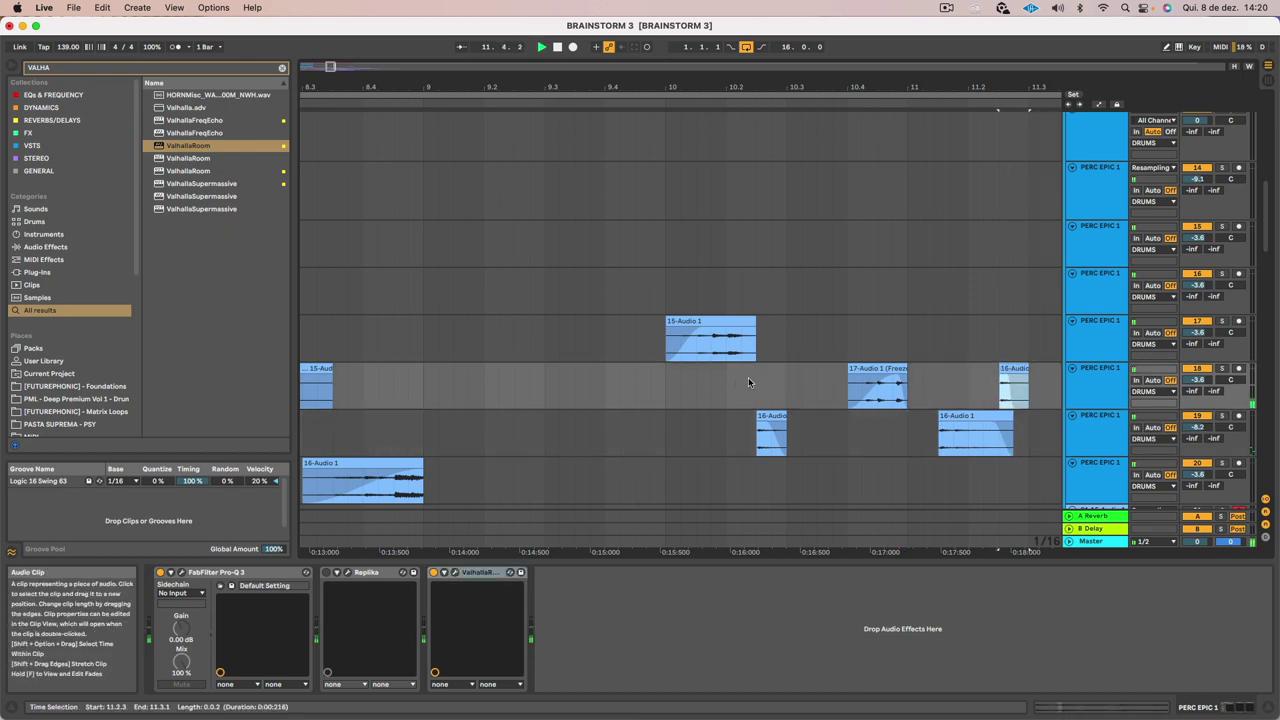
click(786, 375)
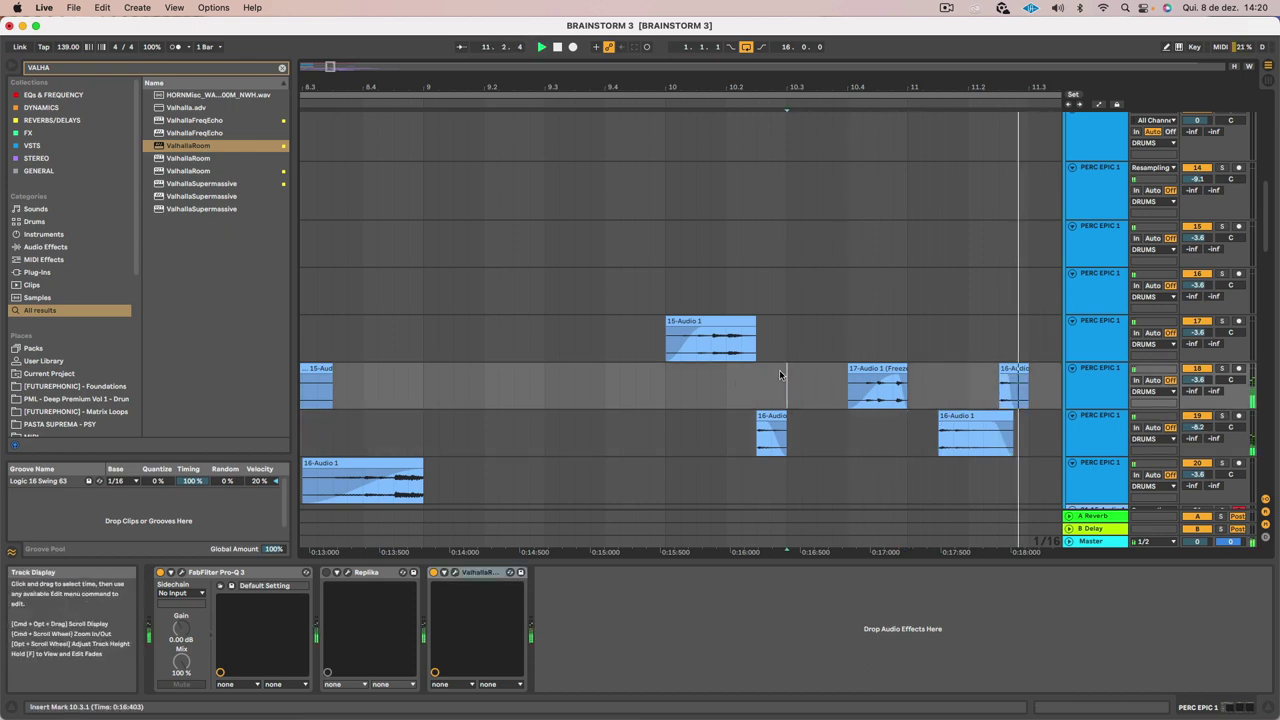
drag(969, 375, 1033, 378)
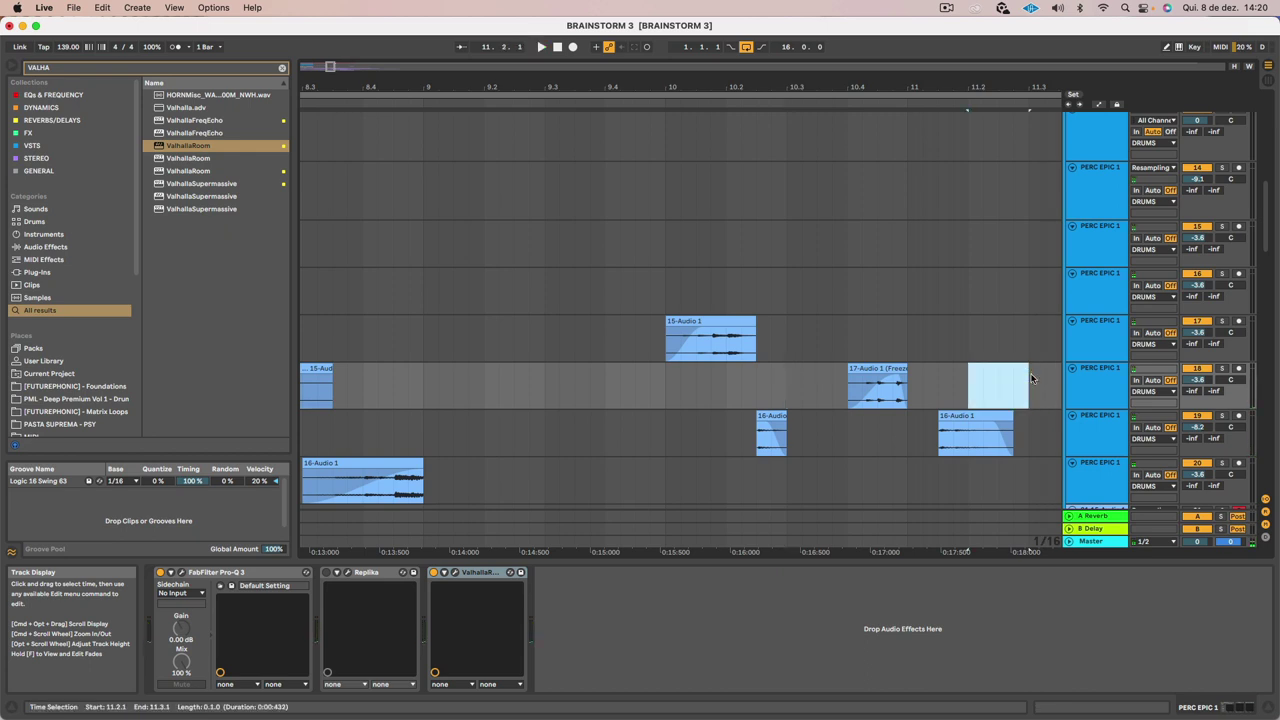
Copy the tiny reversed 16-Audio slice just after 6.3.2 on track 19 to 8.4.4 and audition it from 8.4.1
scroll(1031, 378, left, 10)
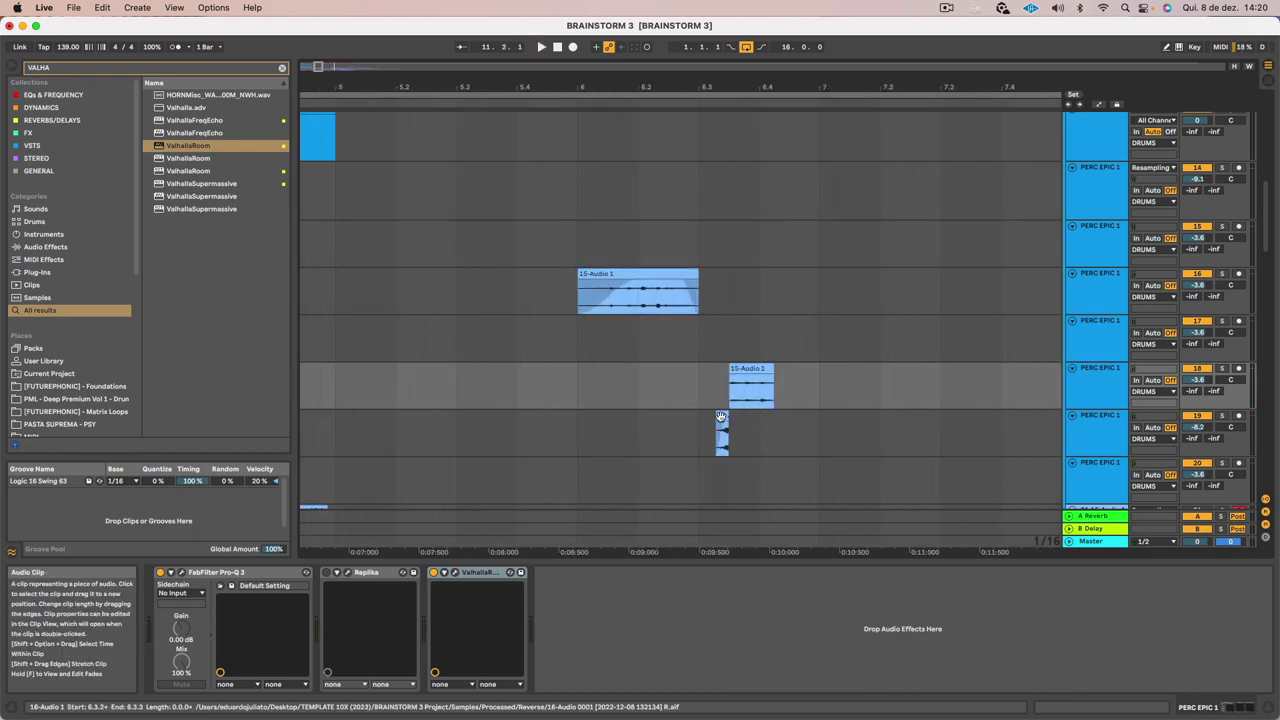
drag(721, 417, 980, 437)
scroll(984, 438, right, 5)
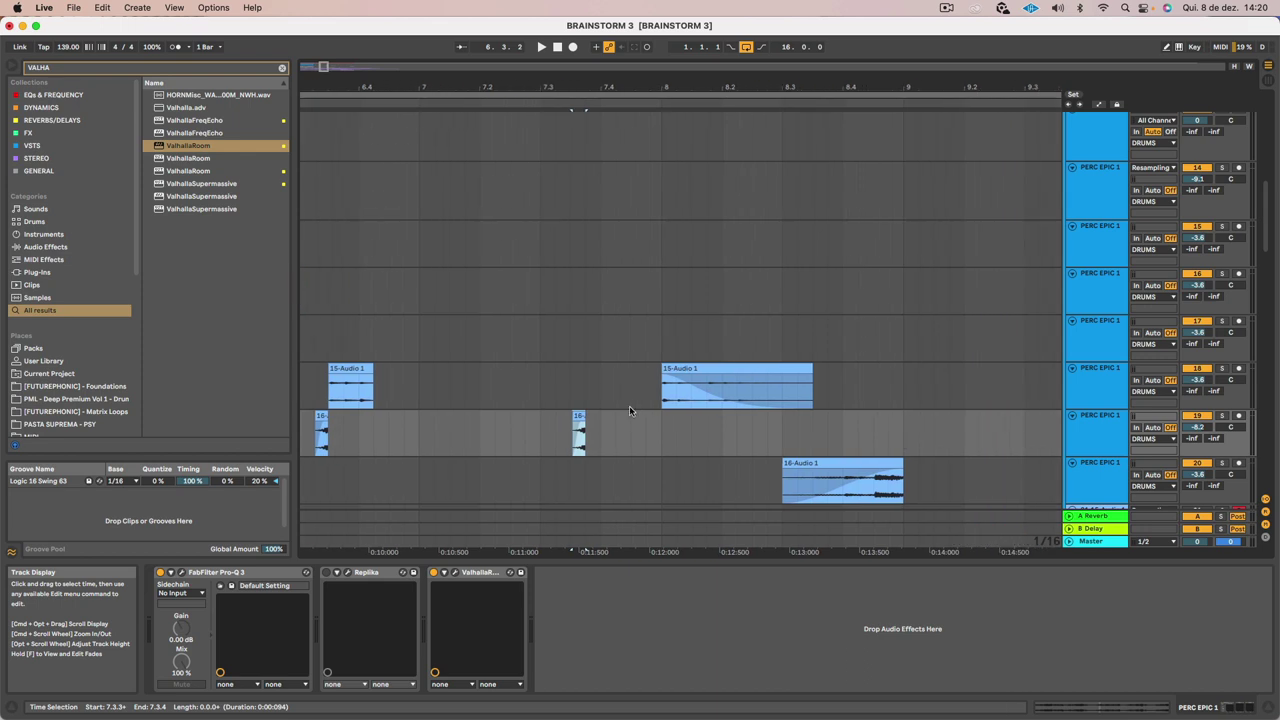
drag(578, 430, 895, 437)
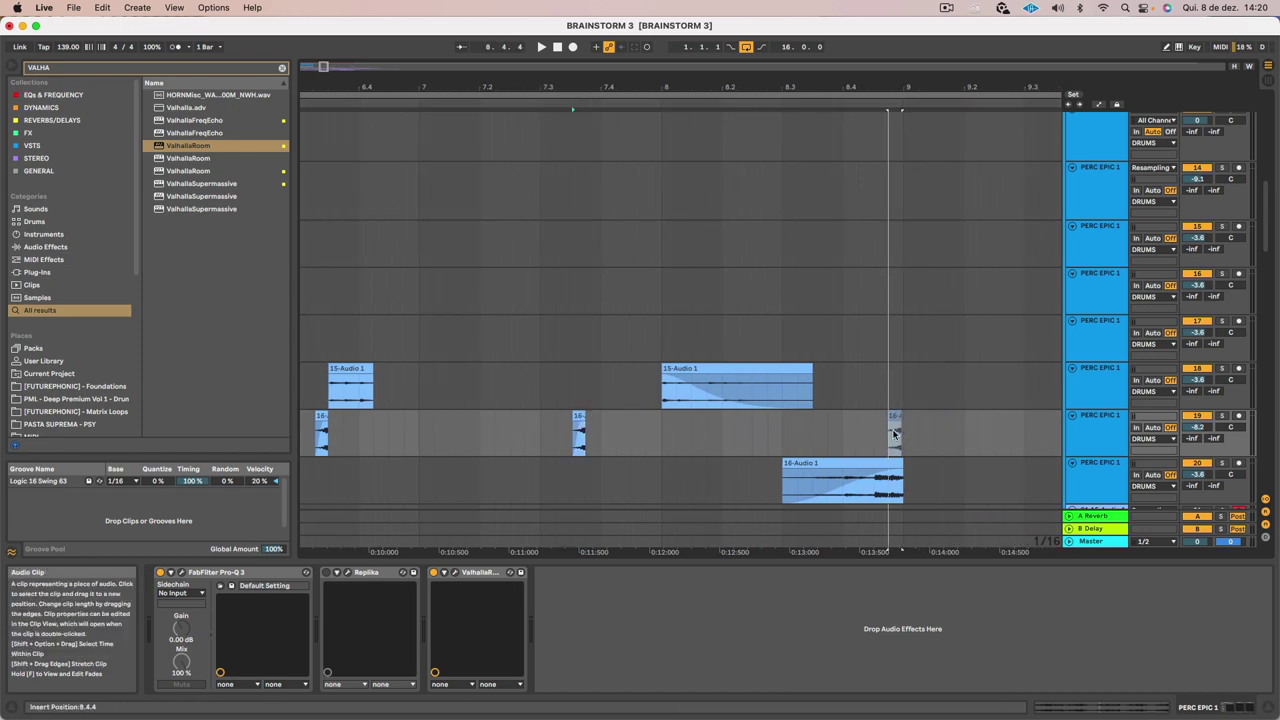
click(845, 437)
key(space)
scroll(887, 425, right, 2)
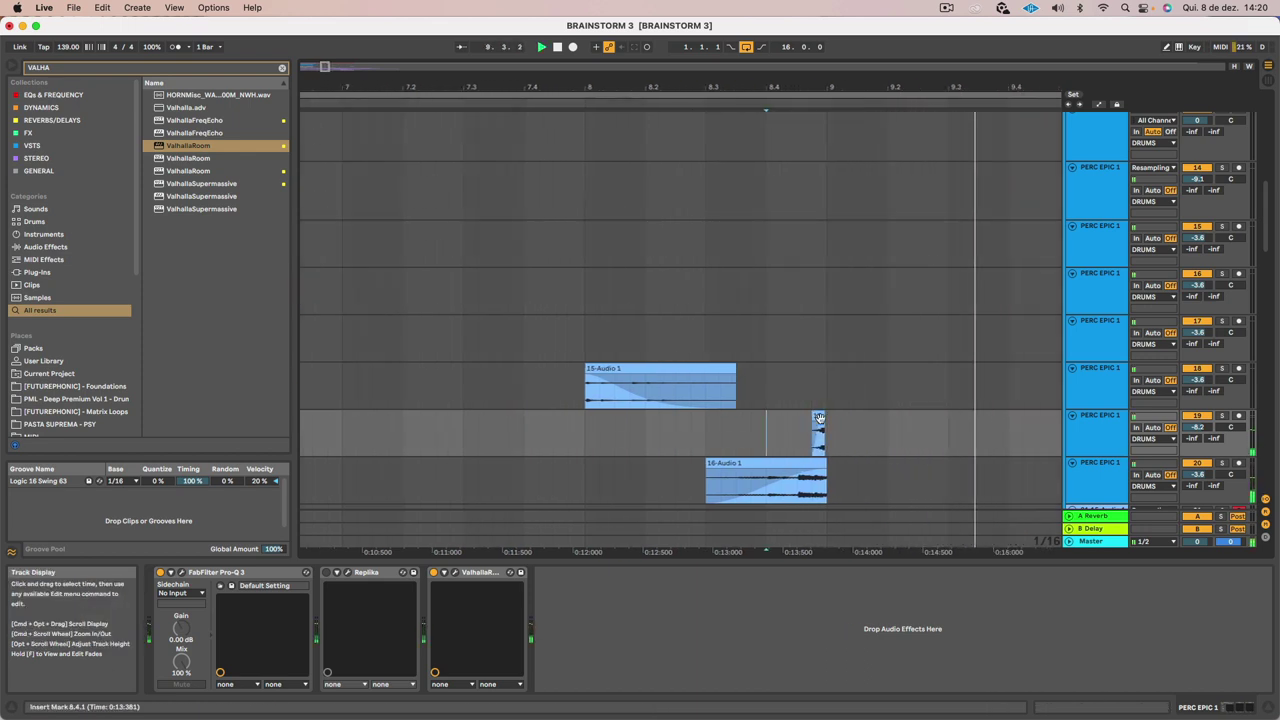
key(space)
Nudge the slice at 8.4.4 on track 19 slightly later to end at bar 9 and audition it from 8.4.3
click(819, 416)
mouse_move(819, 416)
mouse_down()
mouse_move(826, 428)
mouse_move(823, 416)
mouse_up()
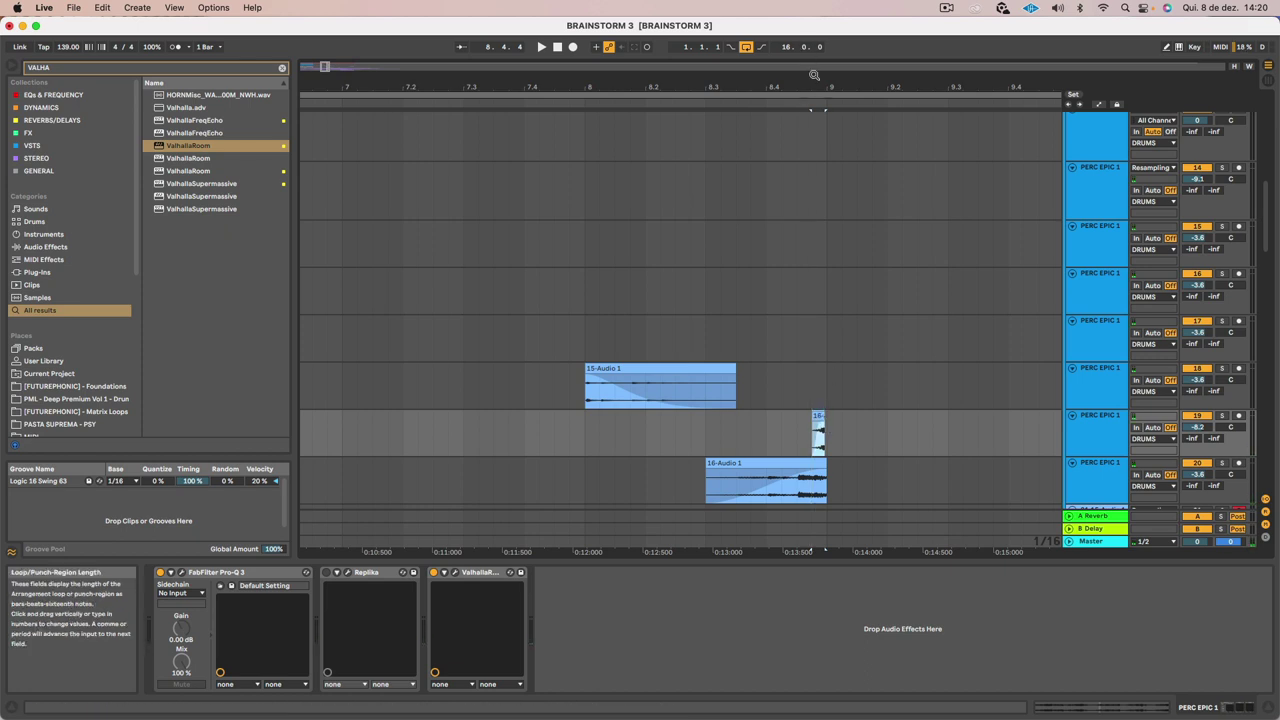
drag(817, 84, 819, 165)
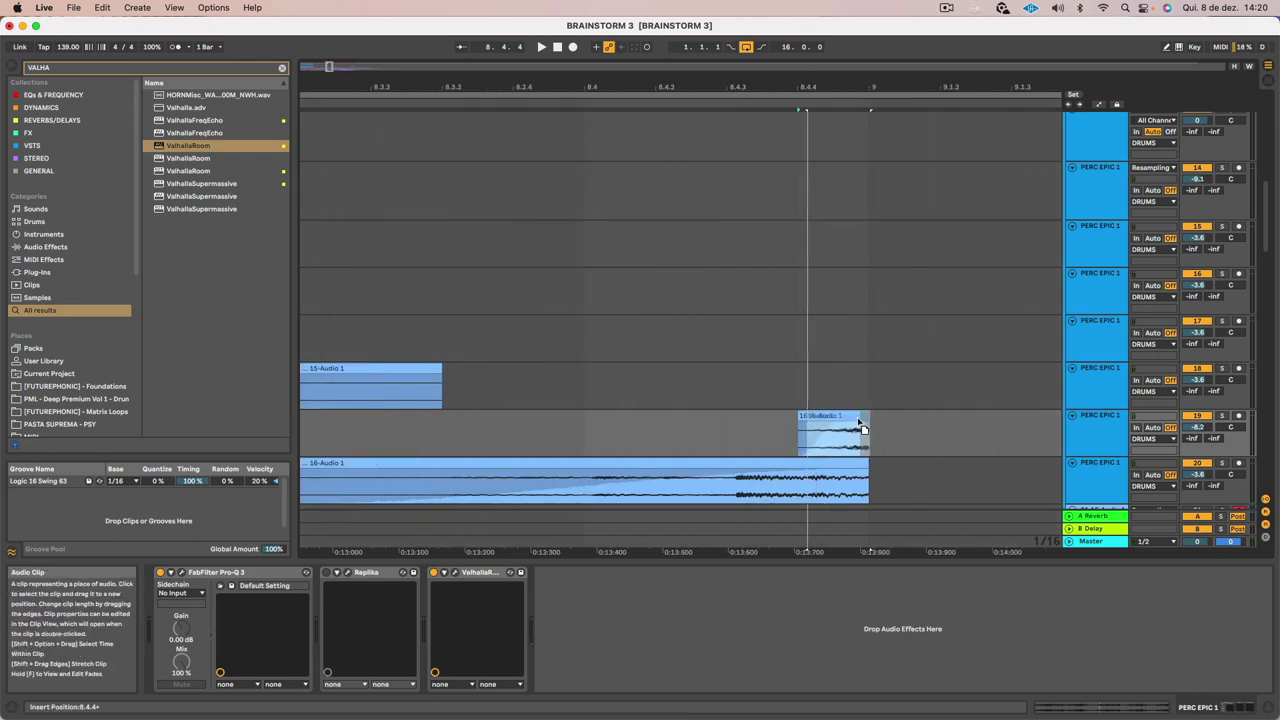
drag(858, 422, 857, 422)
click(699, 428)
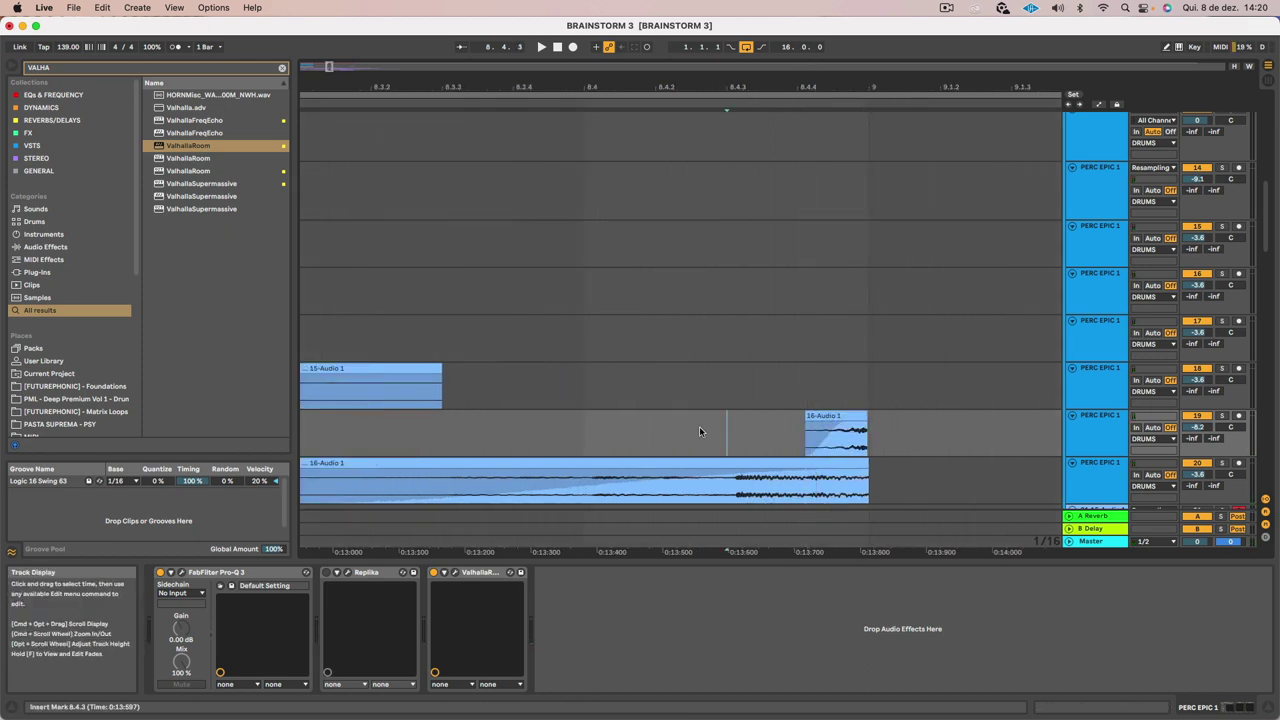
key(space)
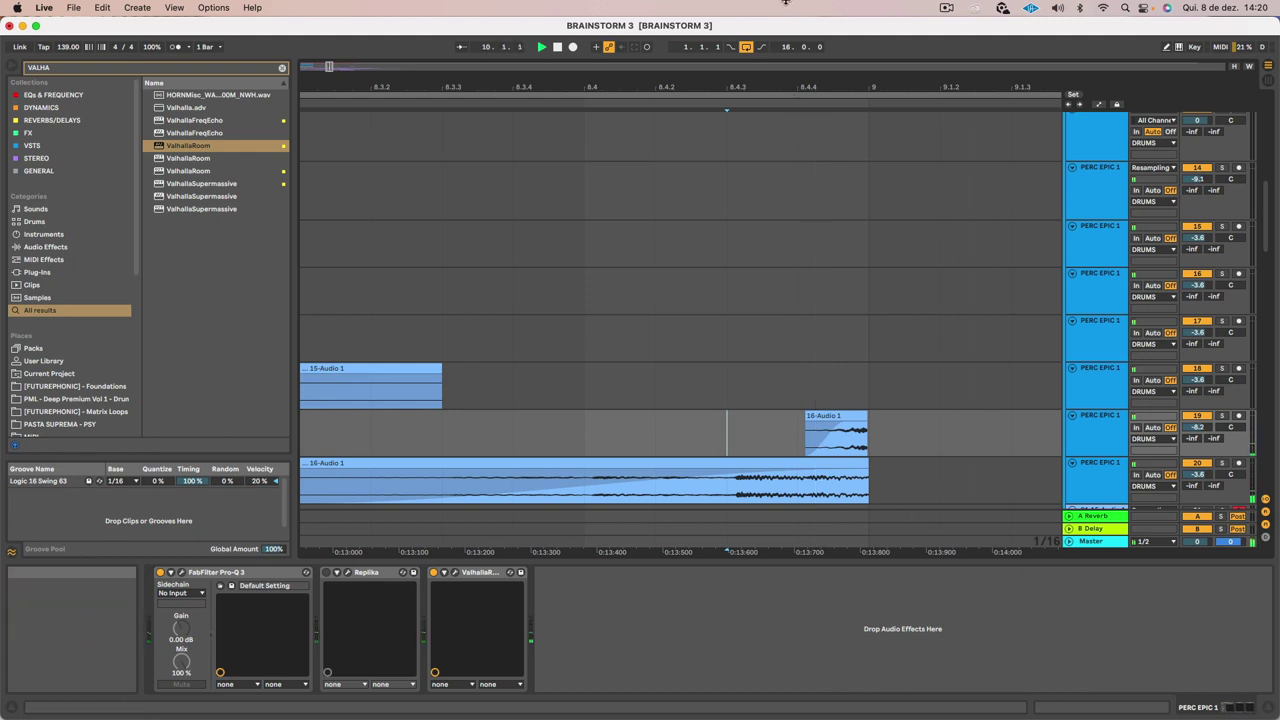
Review the percussion fills and source audio tracks across bars 1 to 17 while the arrangement plays
mouse_move(785, 2)
mouse_down()
mouse_move(786, 89)
mouse_move(786, 25)
mouse_up()
scroll(872, 338, right, 5)
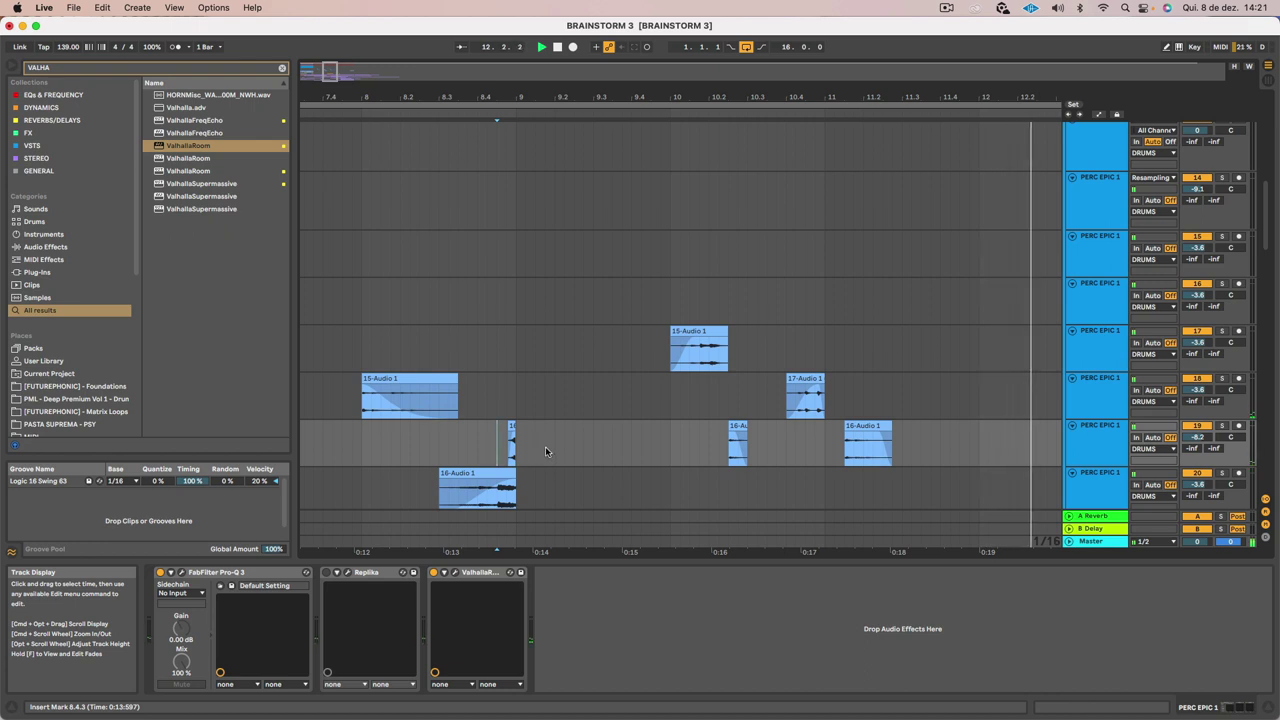
scroll(545, 446, left, 10)
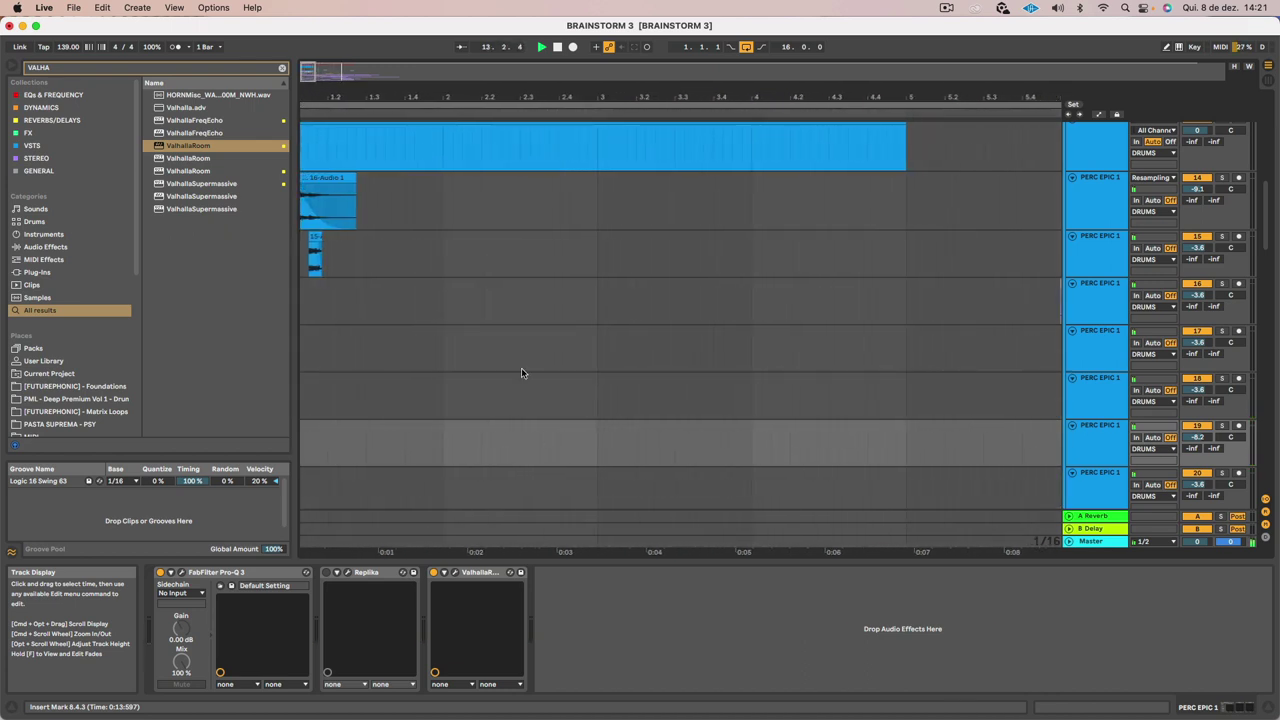
scroll(521, 372, up, 6)
scroll(523, 376, down, 4)
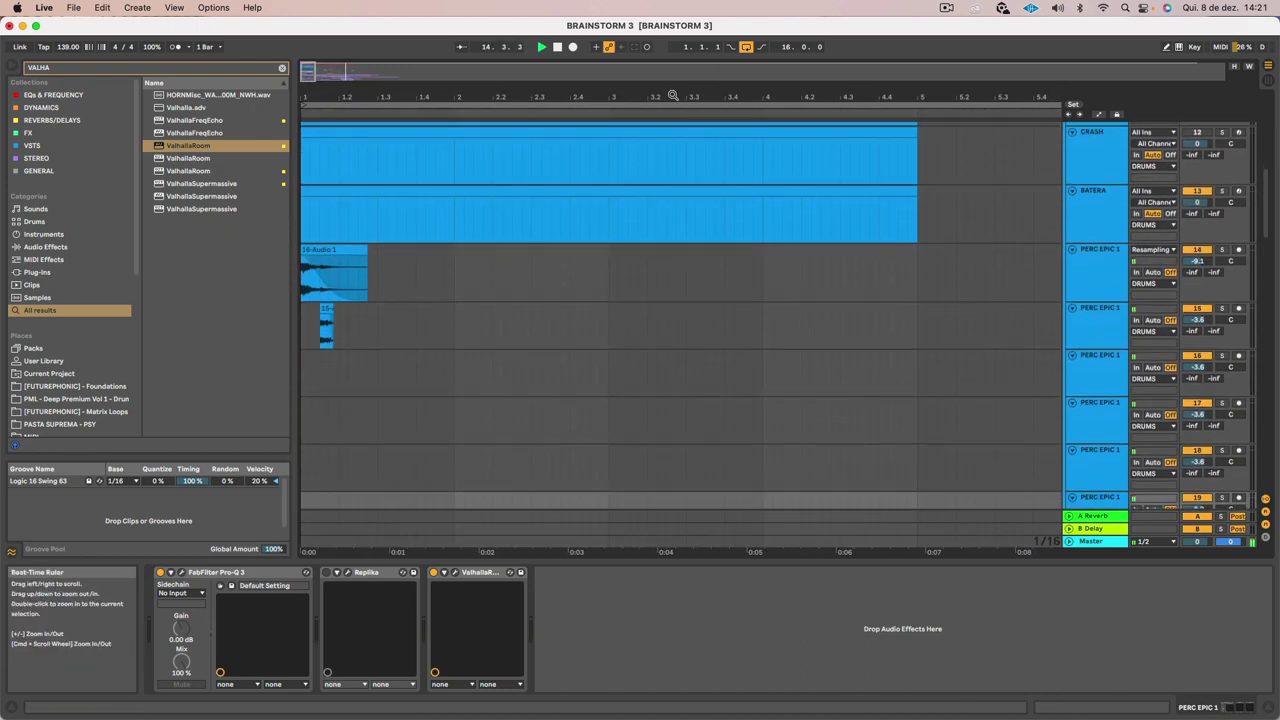
drag(673, 95, 673, 58)
scroll(505, 315, down, 6)
scroll(505, 316, up, 1)
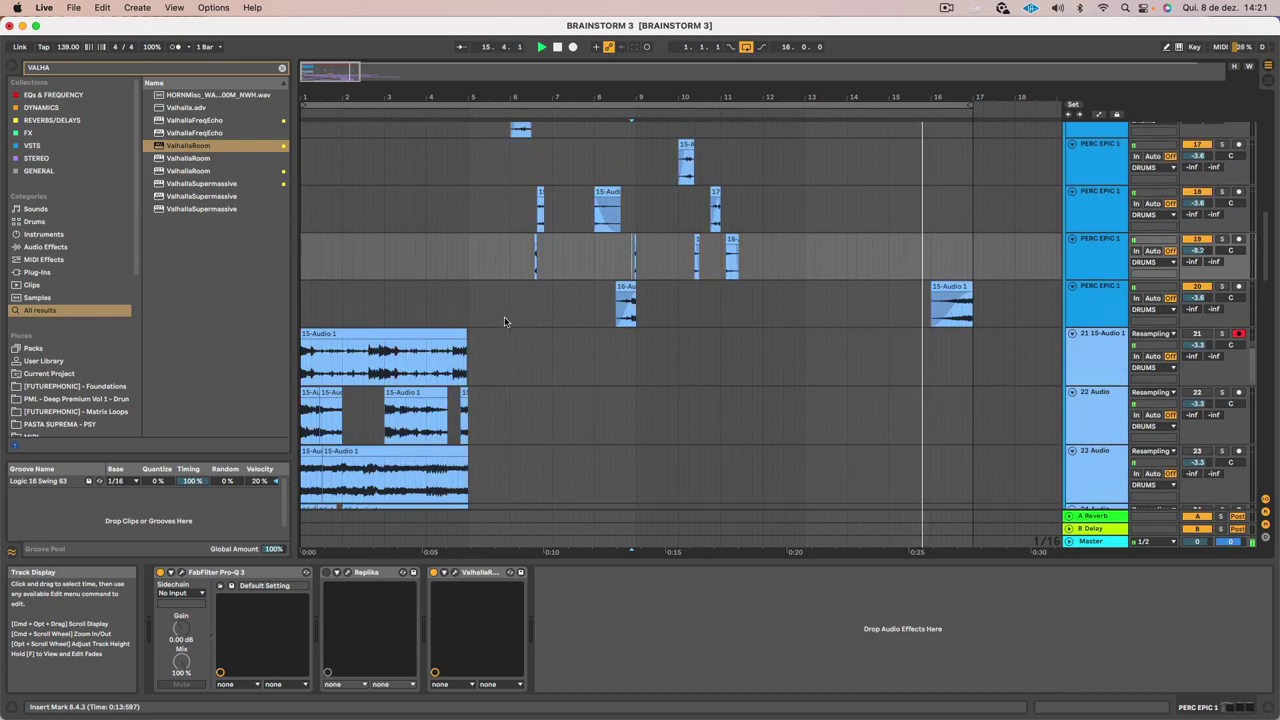
scroll(504, 316, up, 4)
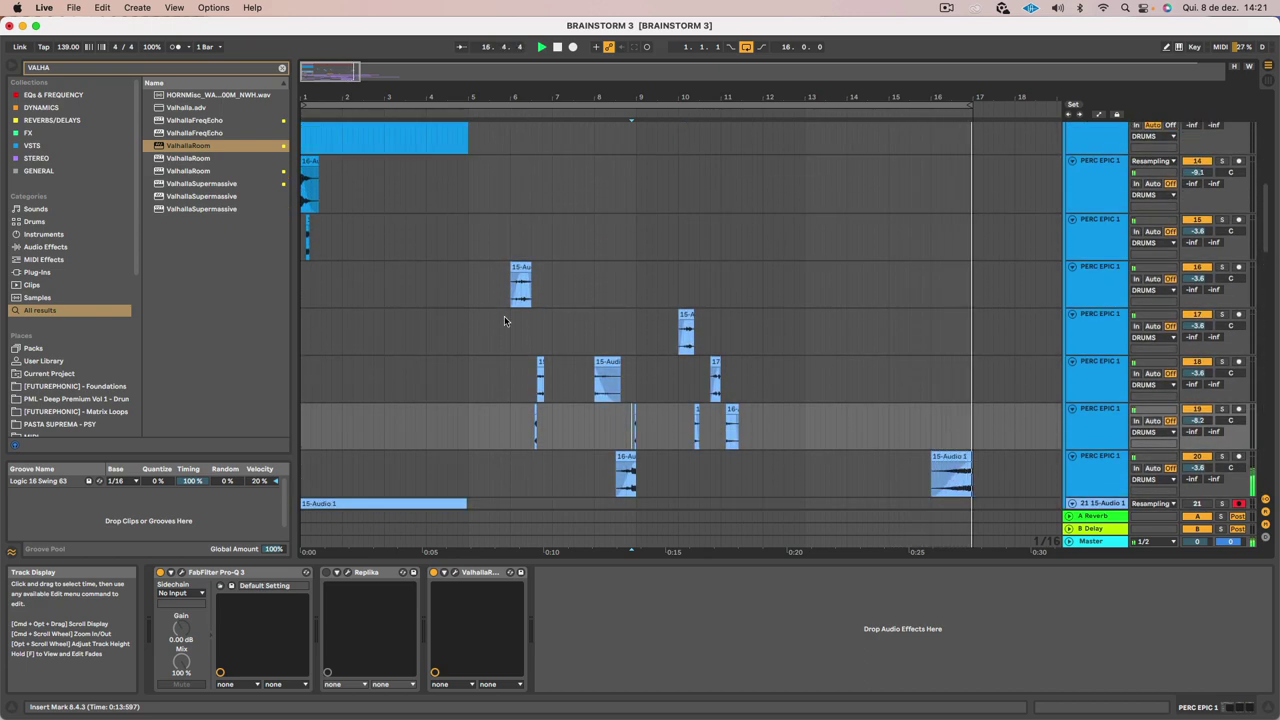
Place the short 16-Audio slice from bar 1 of track 24 onto track 19 at 13.4.1
scroll(504, 316, down, 4)
scroll(411, 440, down, 2)
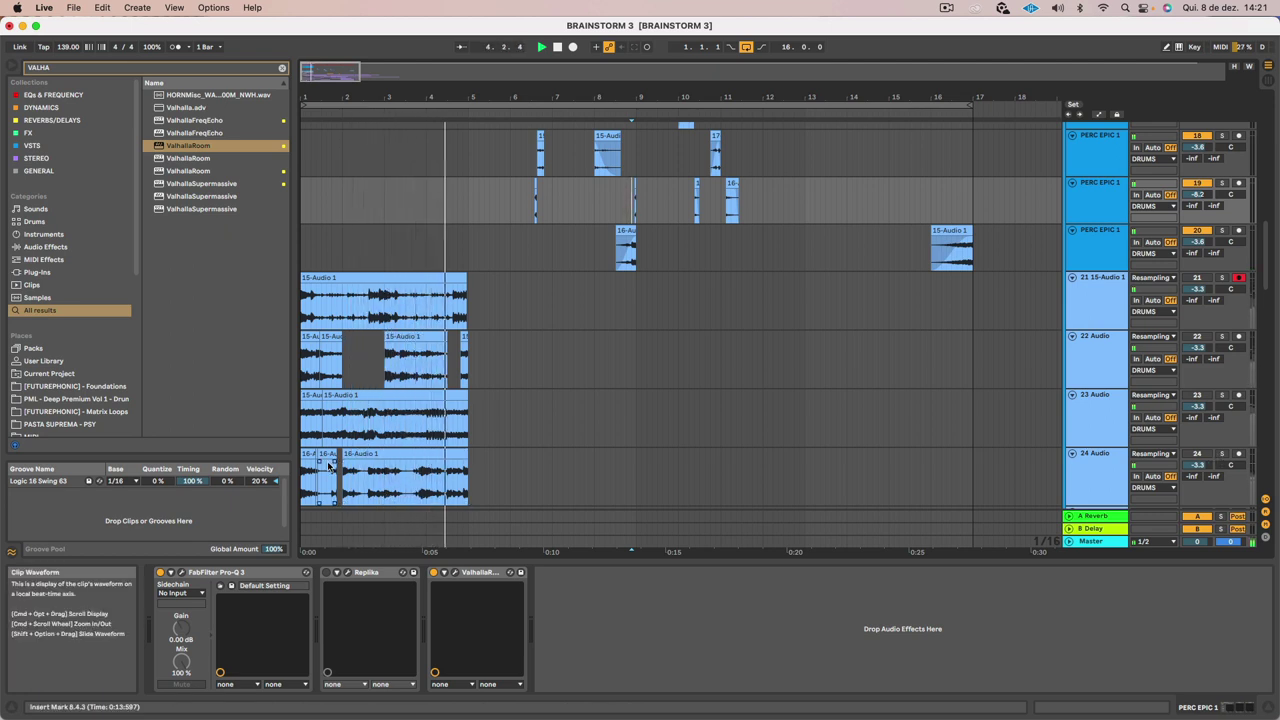
drag(327, 454, 846, 212)
scroll(719, 175, right, 5)
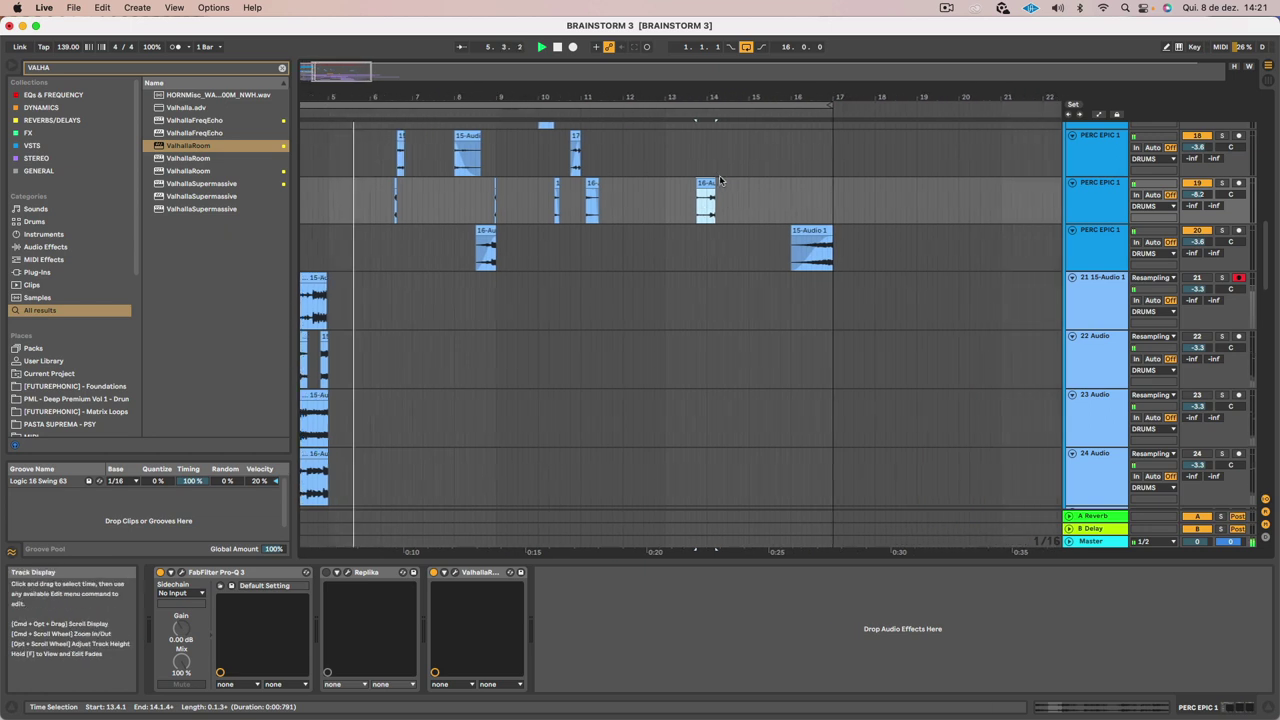
Move the 16-Audio slice at 13.4.1 on track 19 back to 13.1.1 and audition it in playback
click(672, 190)
drag(672, 182, 671, 184)
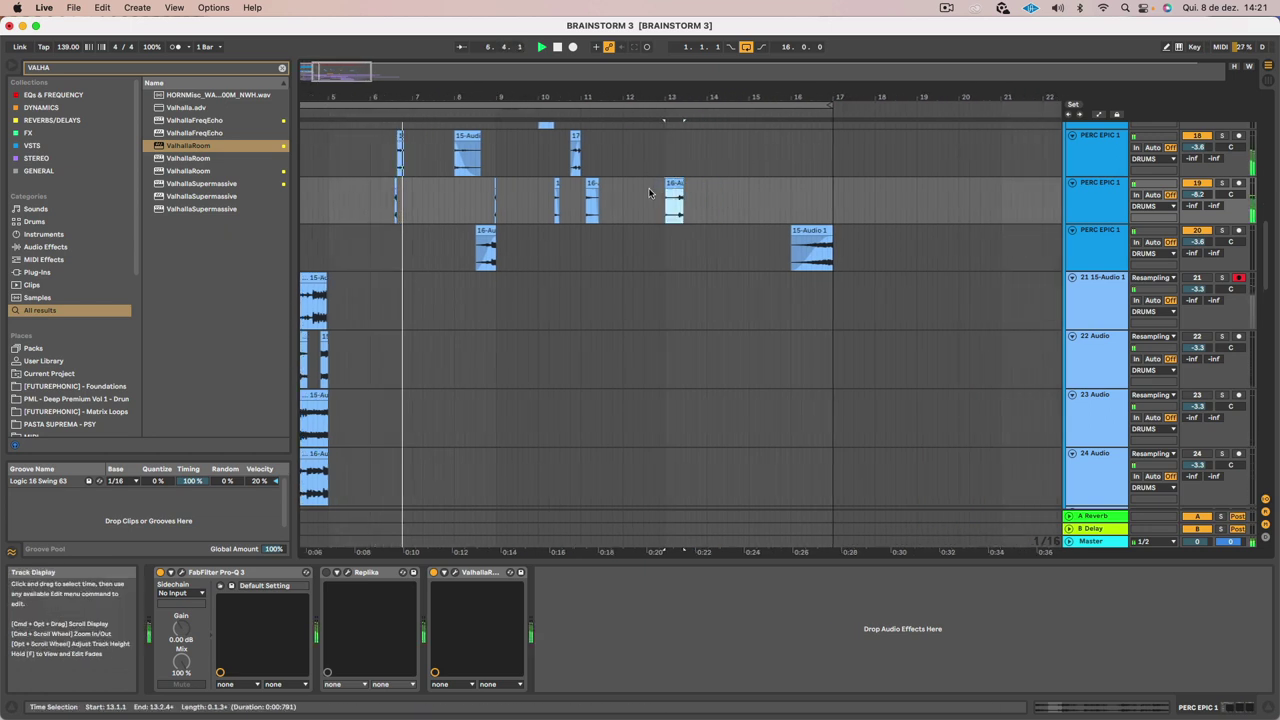
click(649, 203)
key(space)
key(space)
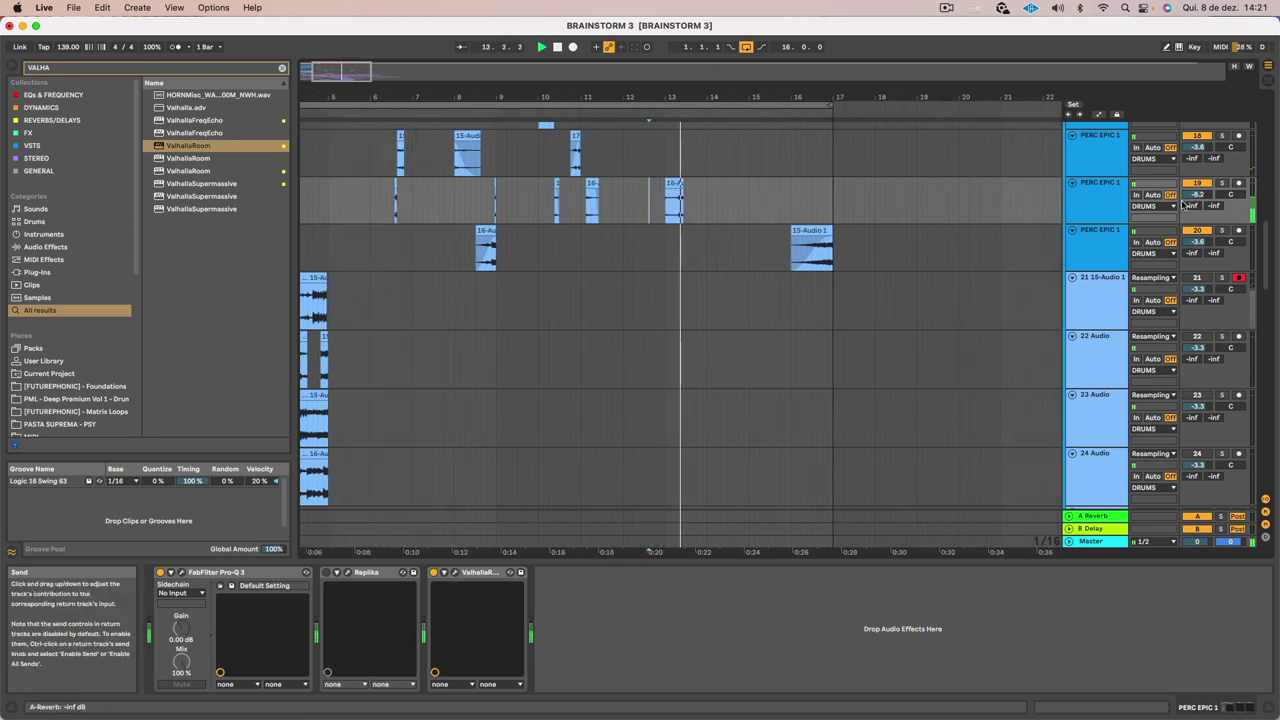
Lengthen the bar 13 slice on track 19 at both ends, shift it to start at 12.4.3, and audition it from 12.4.4
drag(679, 90, 690, 106)
key(space)
drag(691, 184, 827, 184)
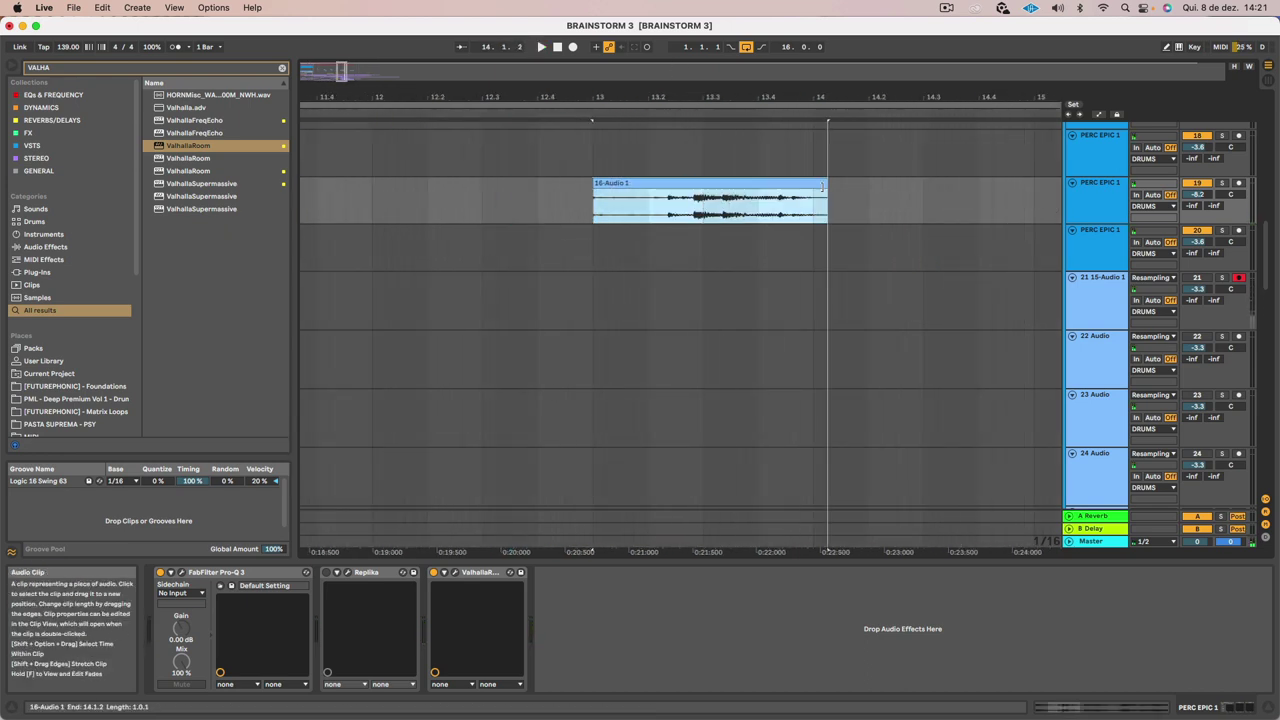
drag(595, 182, 558, 174)
drag(655, 186, 663, 188)
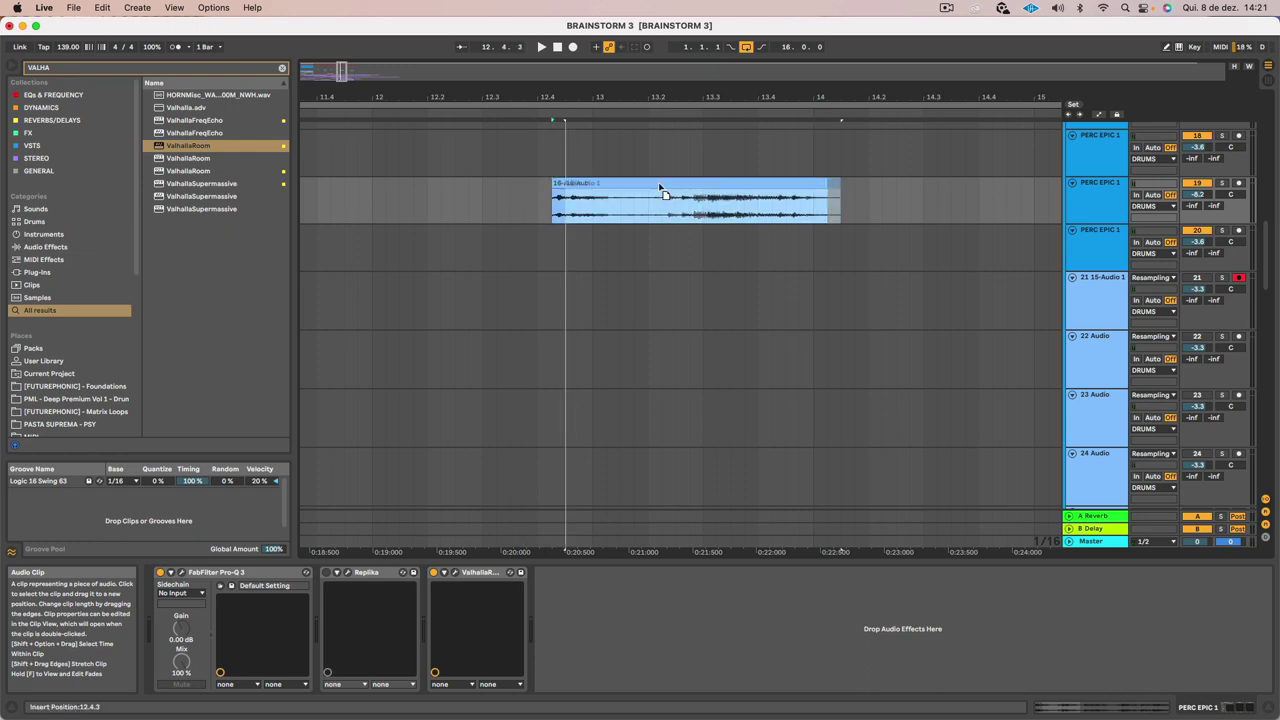
click(582, 214)
key(space)
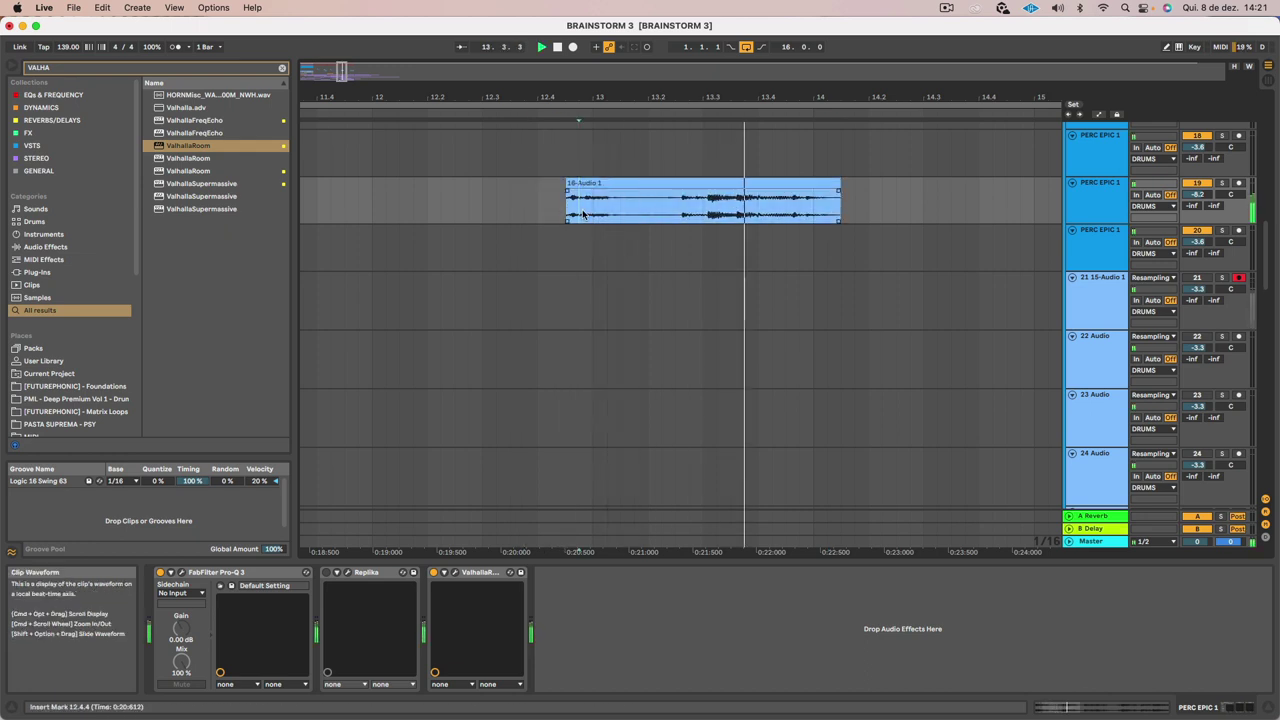
key(space)
Extend the start of the track 19 slice further back in its audio, move it to 13.1.1 and audition it
click(577, 180)
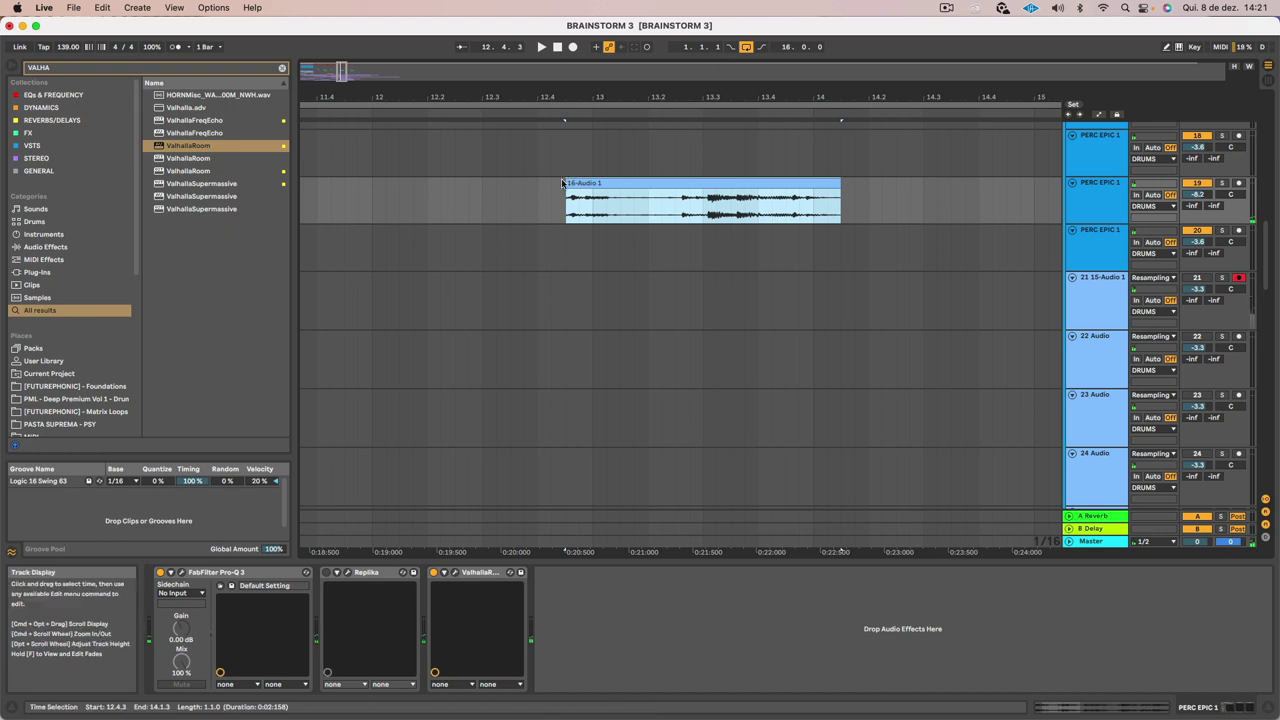
click(703, 205)
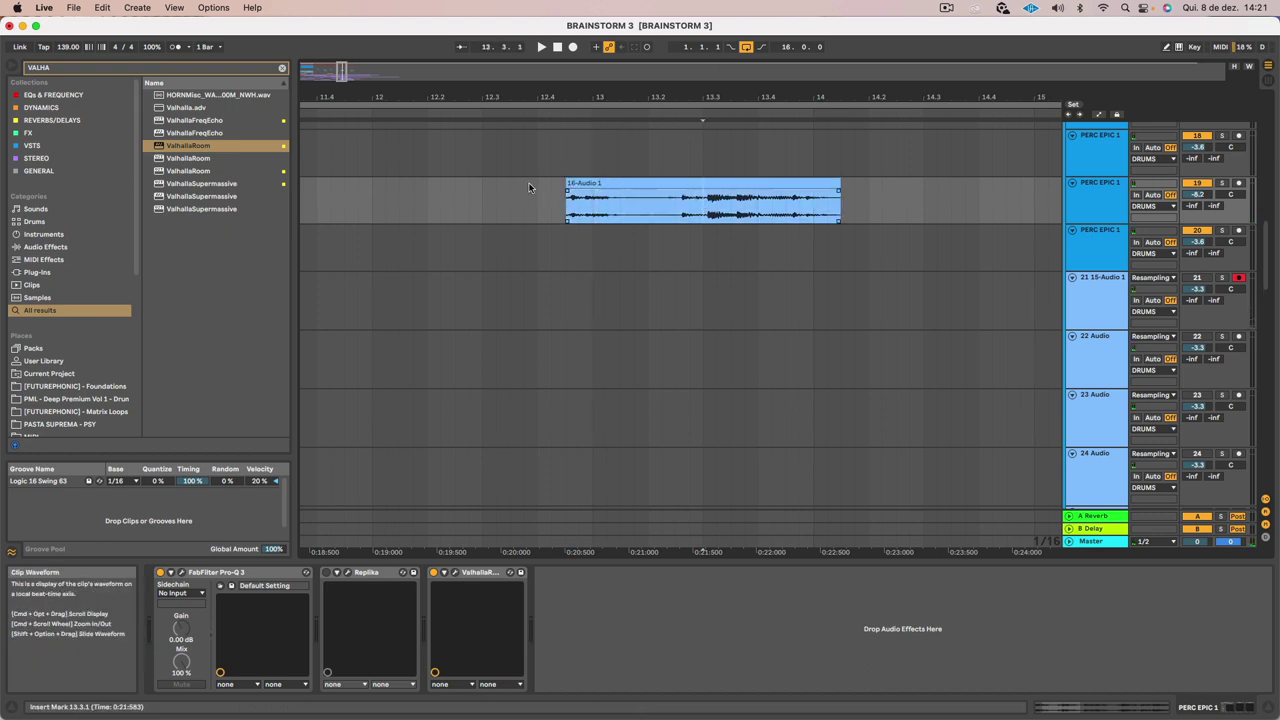
drag(567, 184, 630, 185)
key(space)
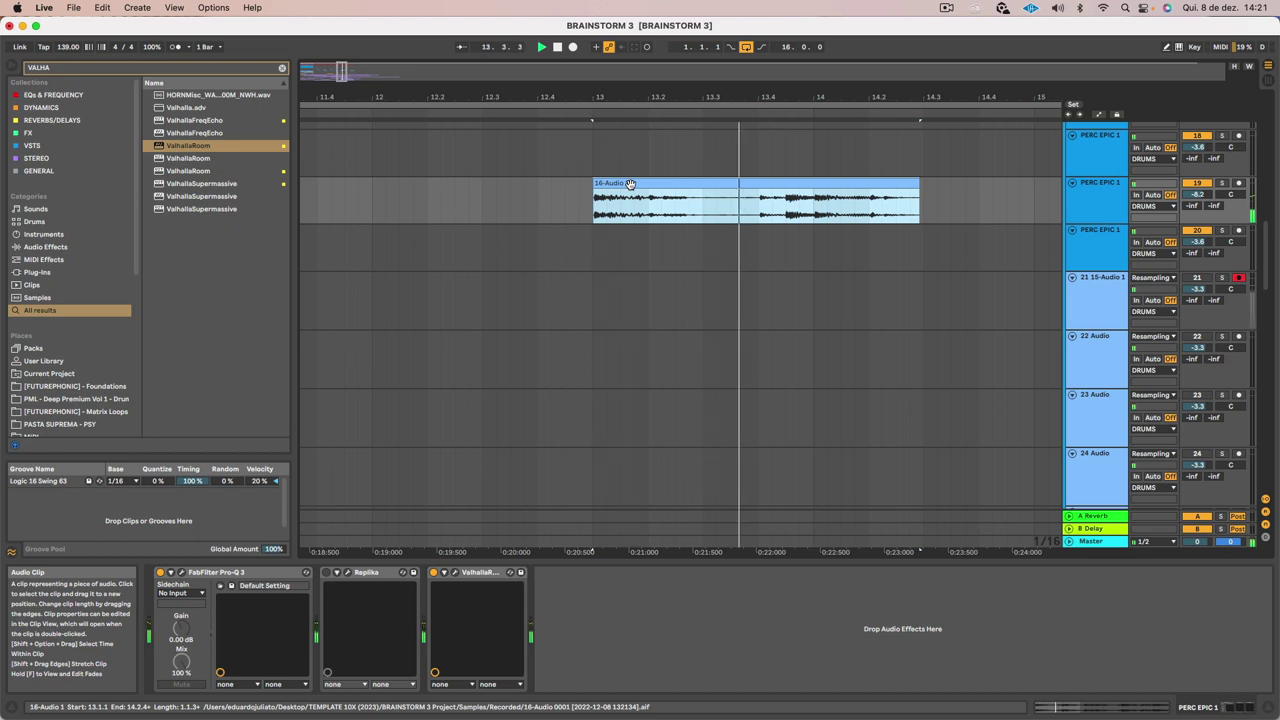
key(space)
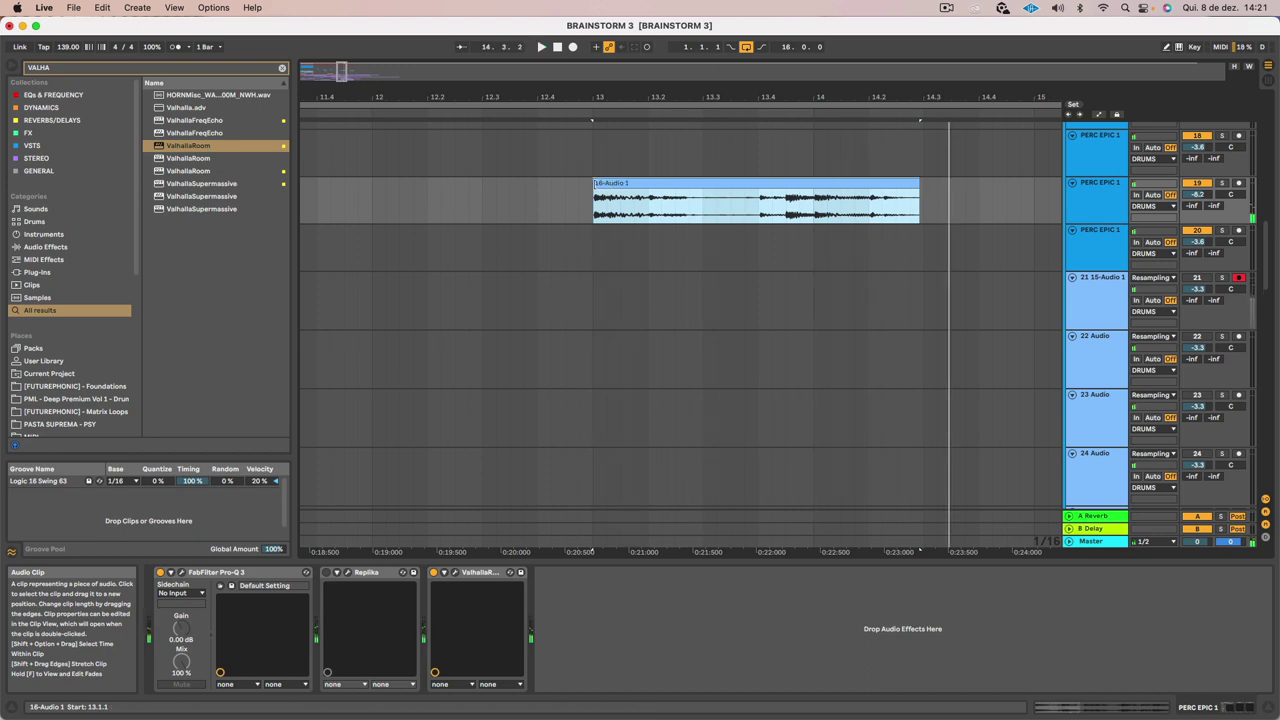
Trim the start of the track 19 slice to 13.2.1 and audition it from 12.4.4
drag(594, 184, 648, 184)
click(575, 197)
key(space)
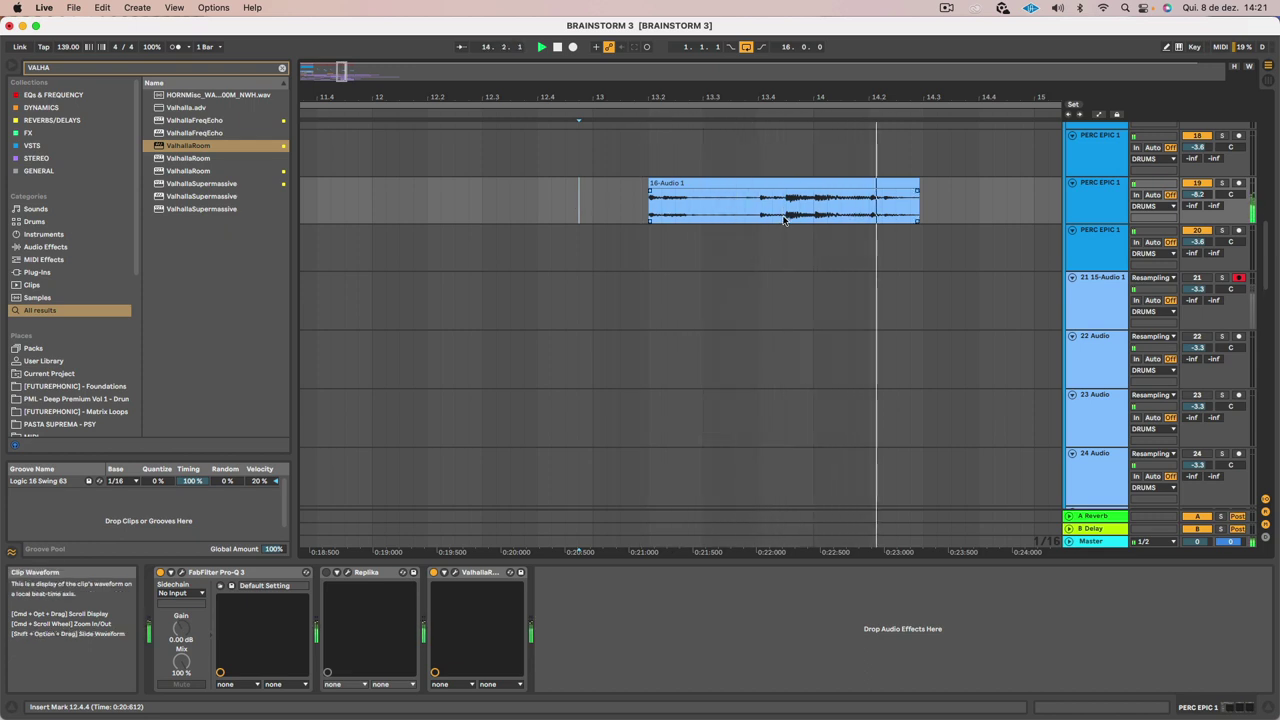
key(space)
Remove the part of the track 19 slice after 14.1.1, add a long fade-in, and audition it from 13.1.1
drag(812, 205, 937, 205)
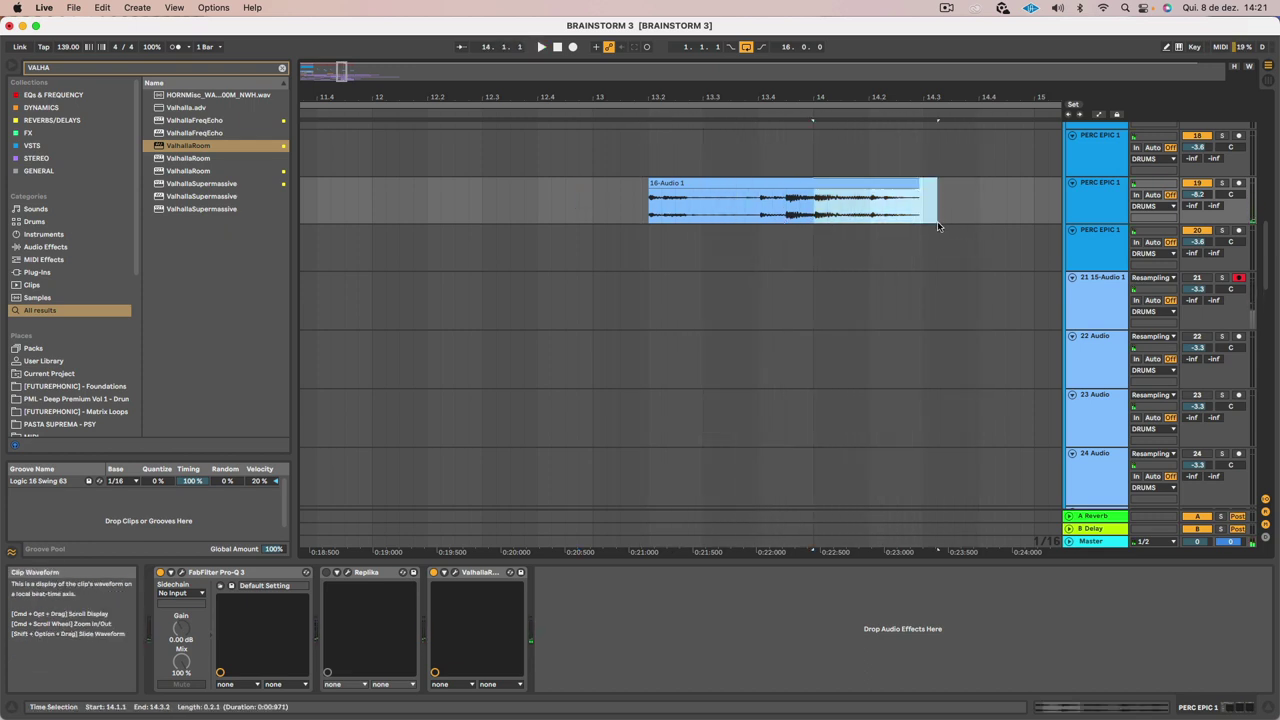
drag(650, 190, 735, 190)
click(593, 215)
key(space)
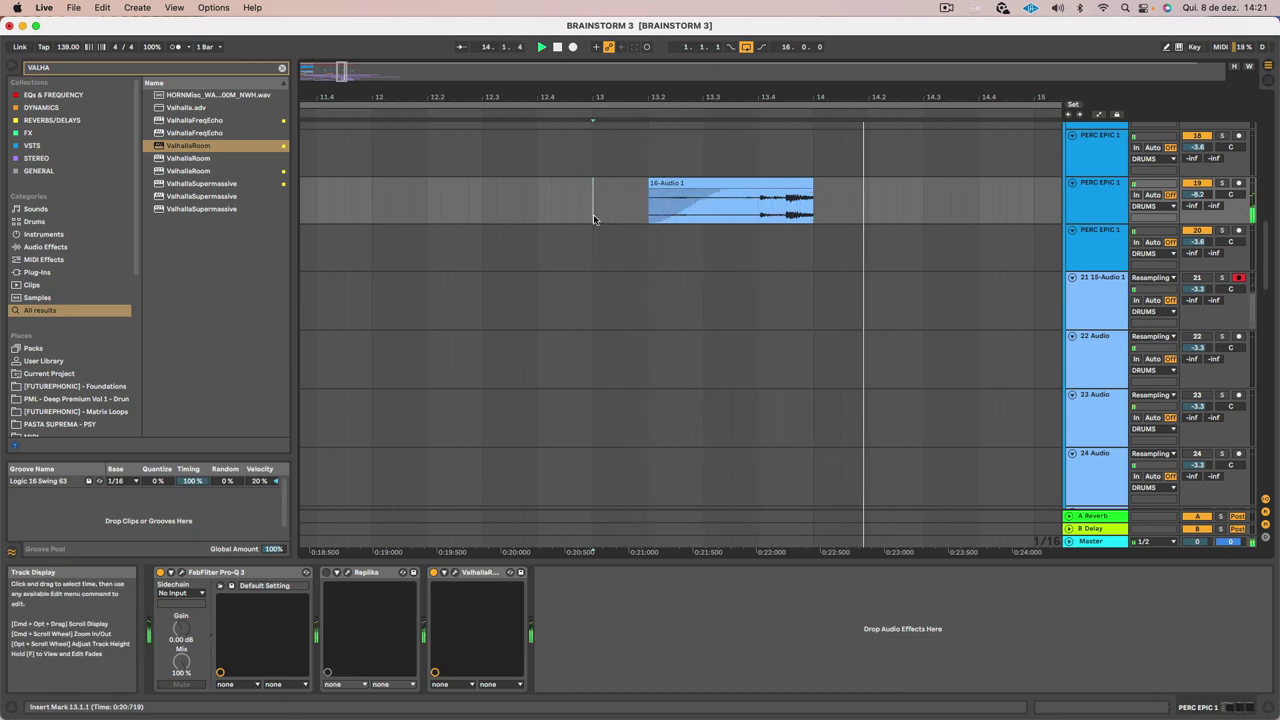
Review the percussion fills, source audio and synth tracks across bars 1 to 17 during playback
drag(686, 97, 686, 62)
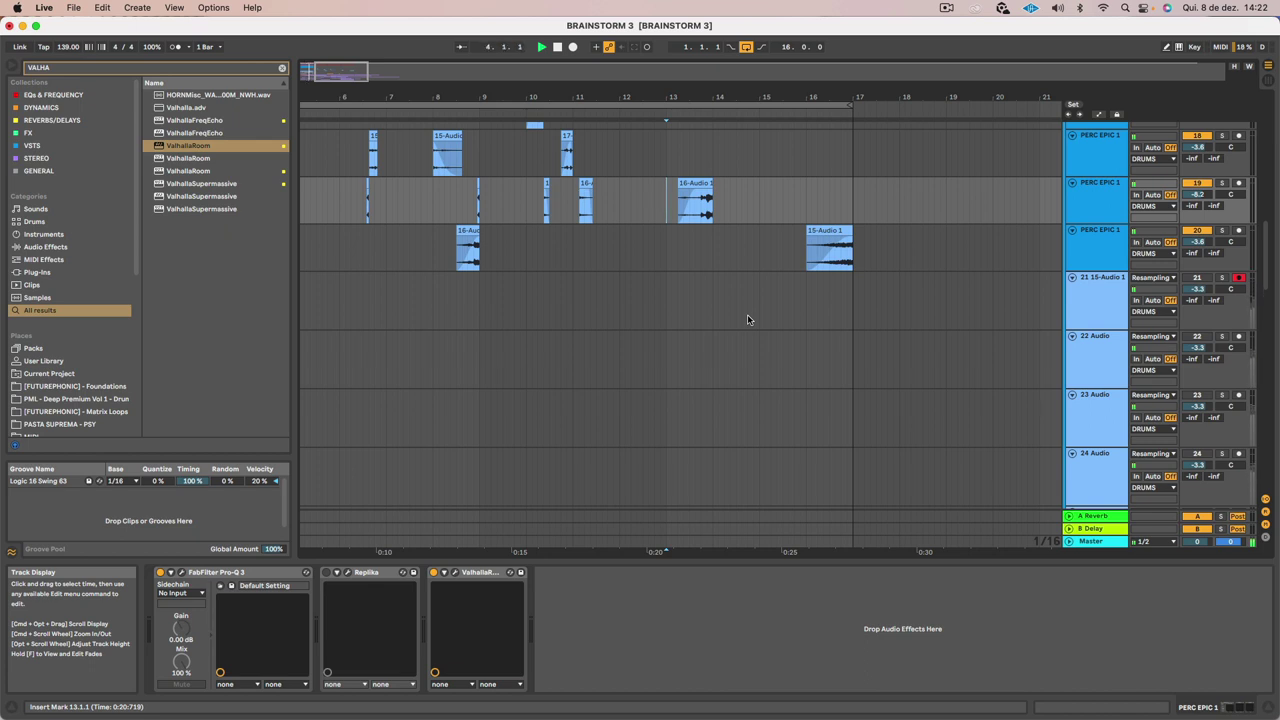
scroll(750, 317, left, 5)
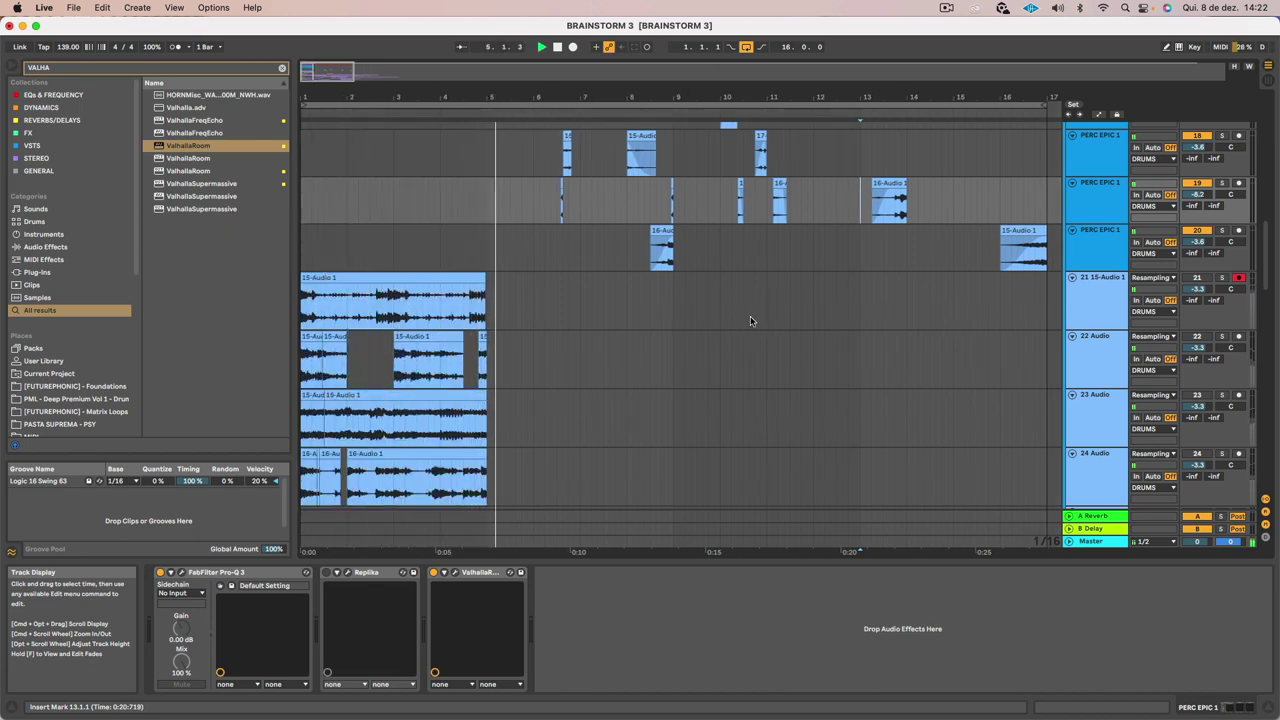
scroll(740, 305, down, 5)
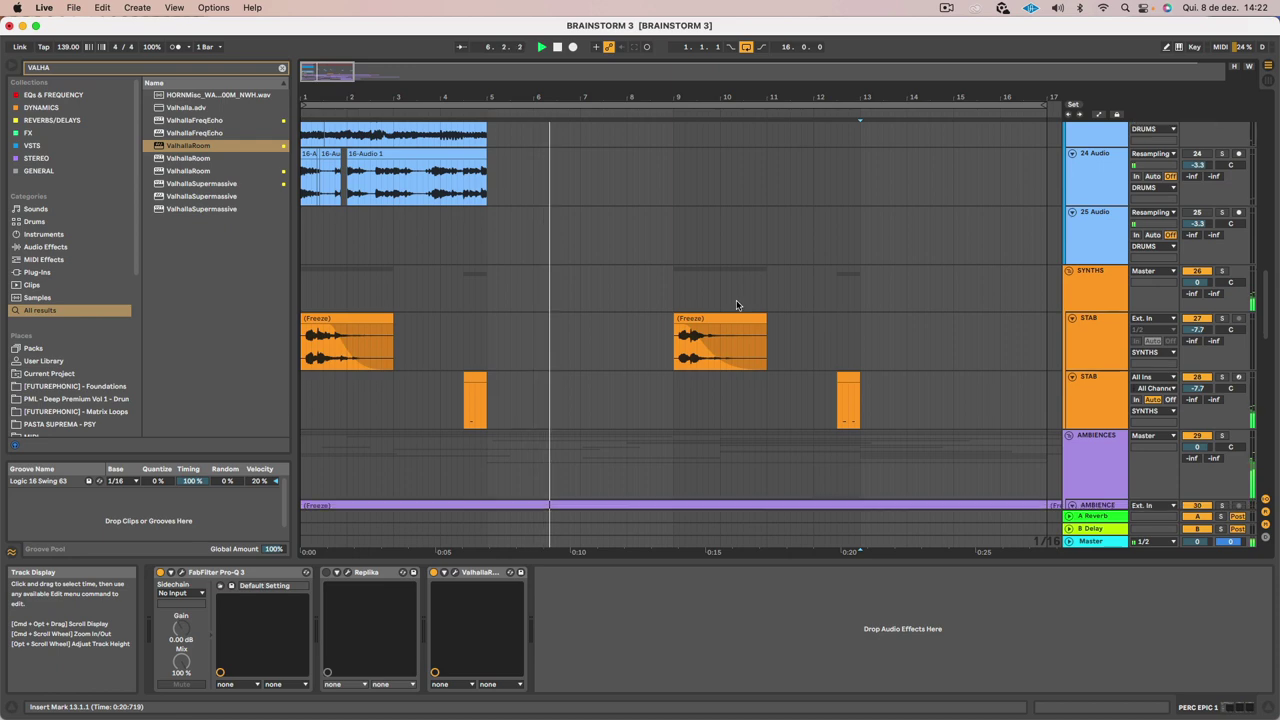
scroll(740, 300, down, 3)
scroll(759, 289, up, 8)
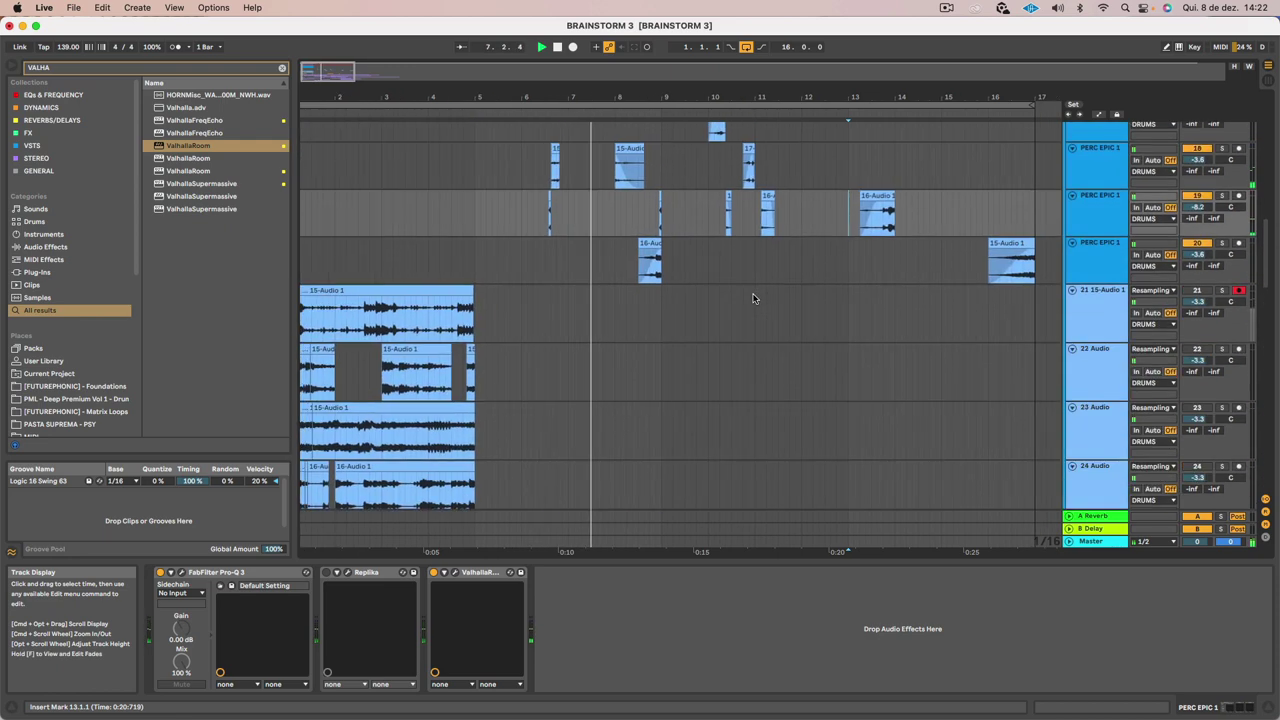
scroll(755, 295, right, 2)
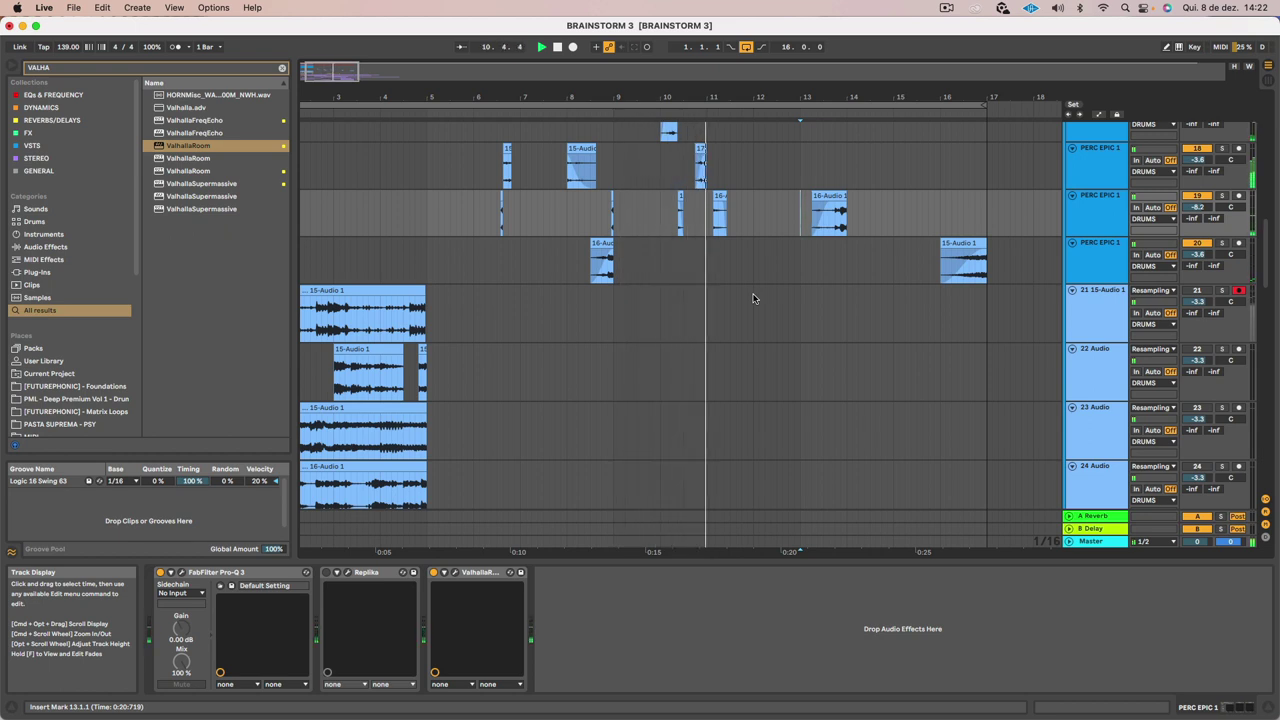
Trim the 16-Audio slice at bar 11 on track 19 to run from 11.1.3 to 11.1.4
drag(680, 97, 680, 168)
key(space)
mouse_move(822, 212)
mouse_down()
mouse_move(865, 198)
mouse_move(820, 198)
mouse_up()
click(765, 215)
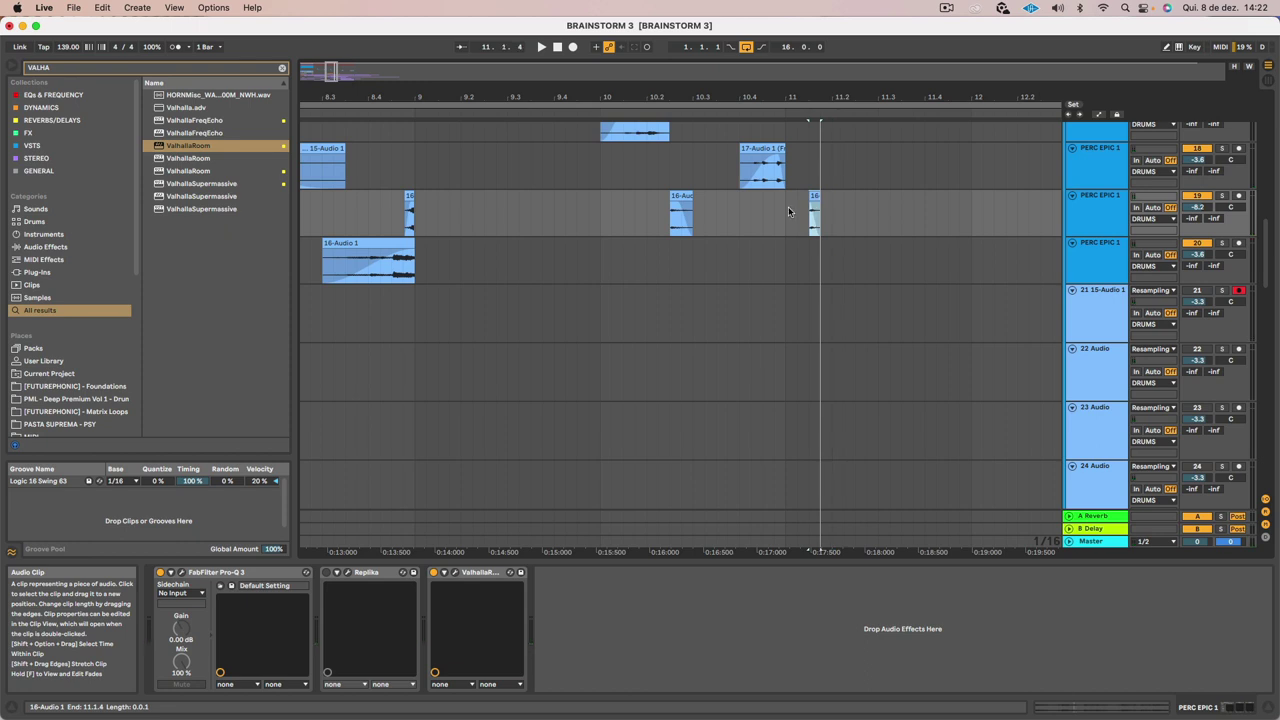
Audition the short track 19 slices at 10.2.3 and 11.1.3, playing from 10.2.1 and from 10.1.2
click(770, 210)
key(space)
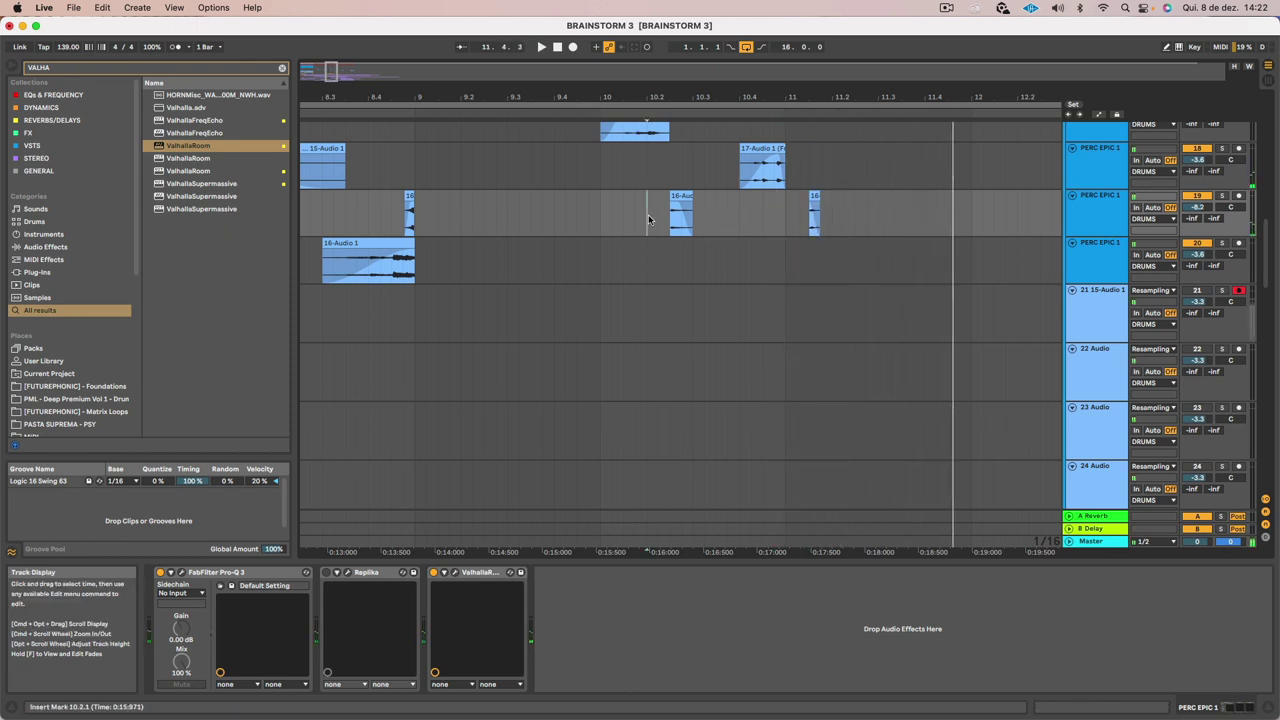
click(648, 214)
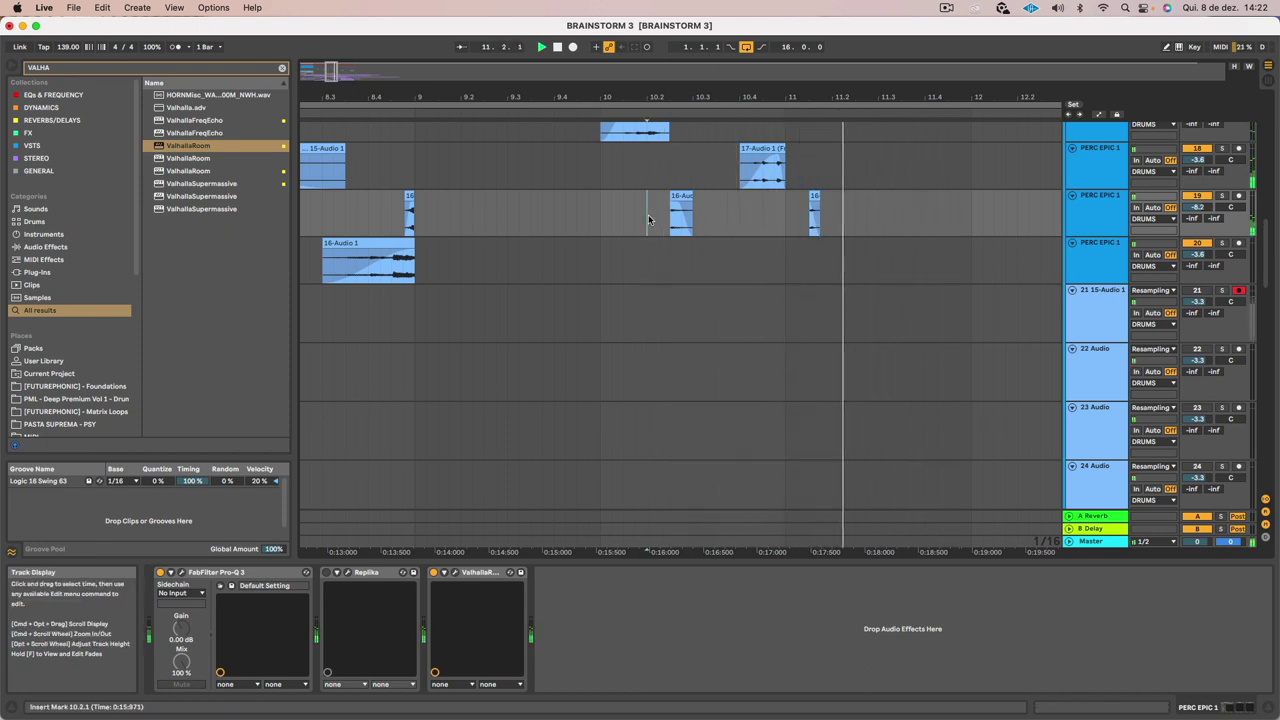
click(816, 196)
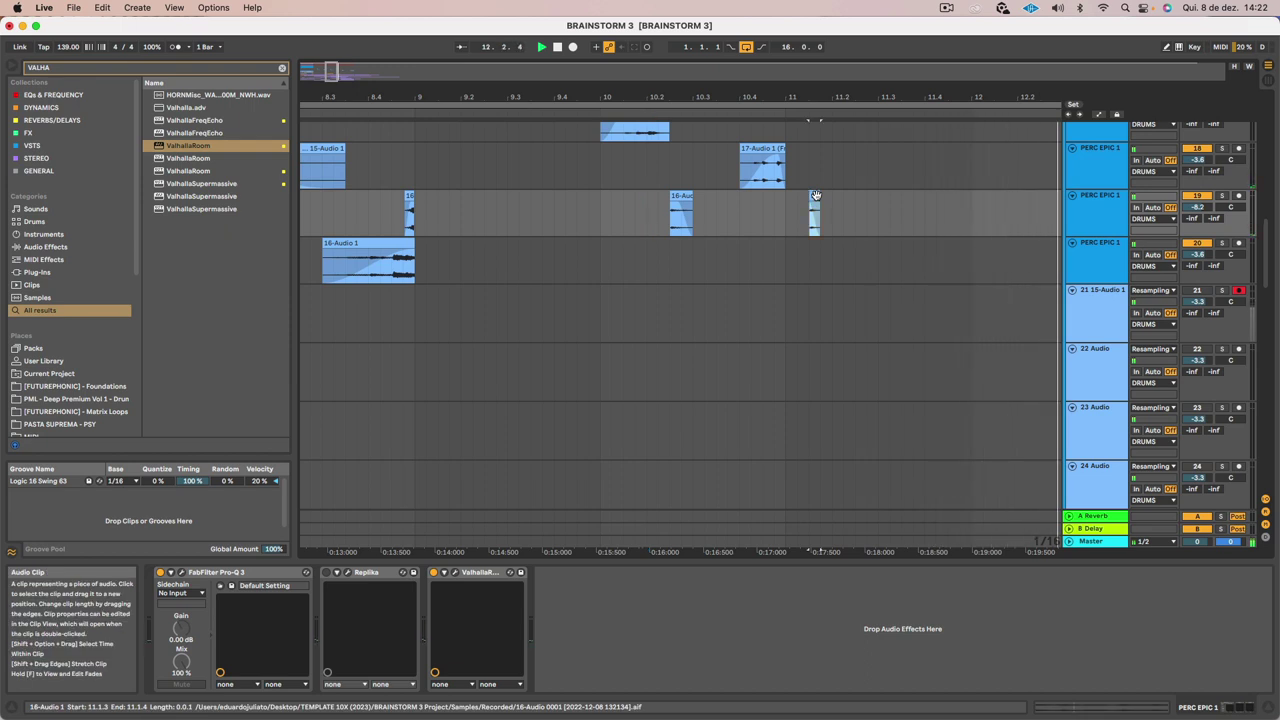
click(607, 213)
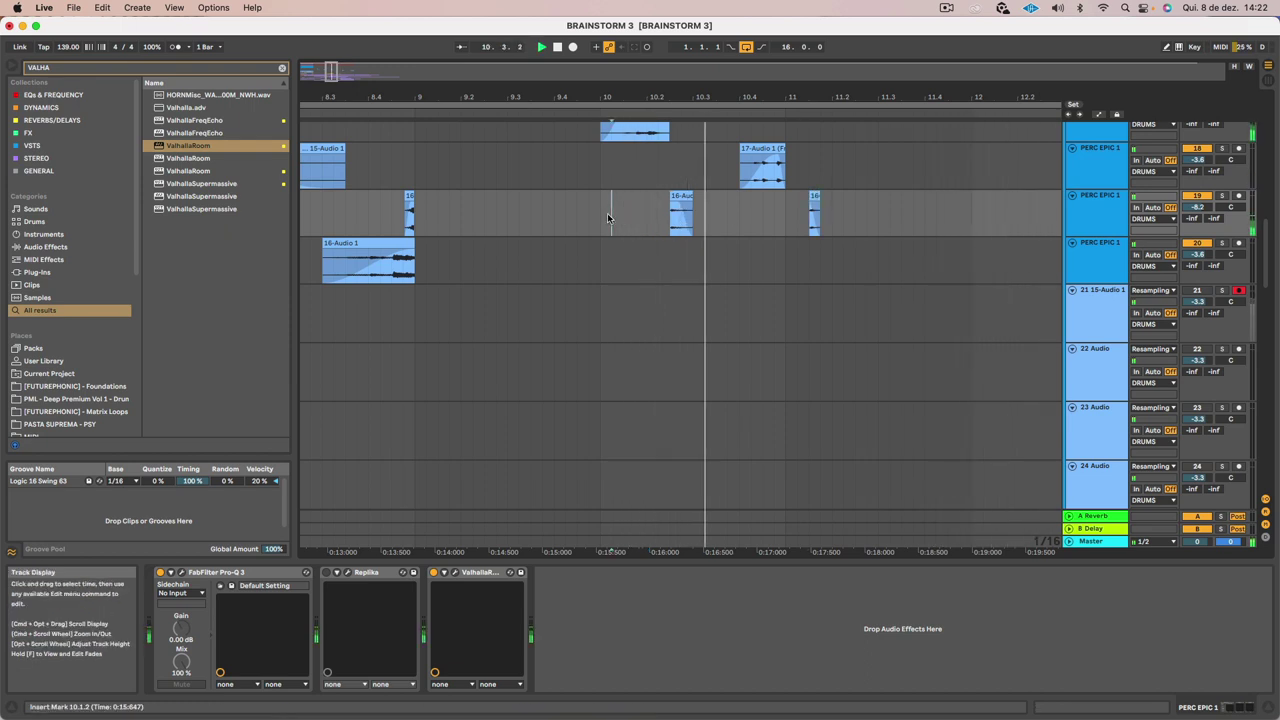
click(683, 198)
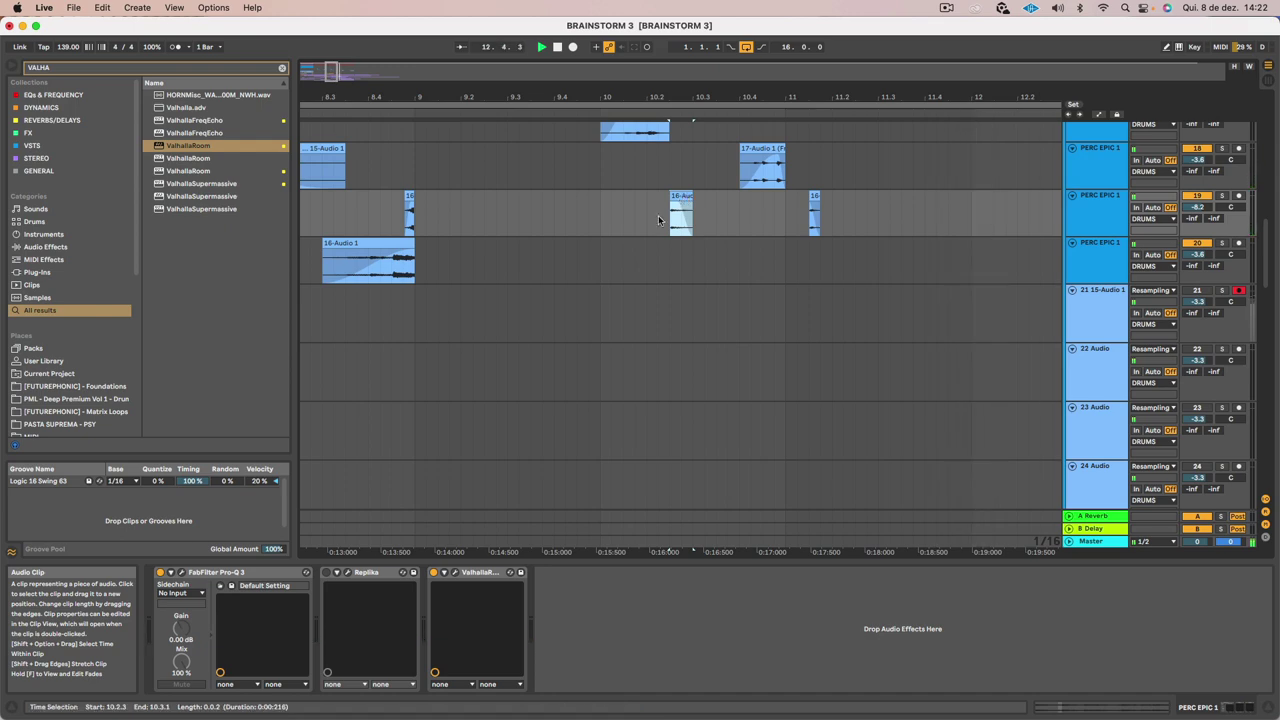
Return to source tracks 21 to 24 in bars 1 to 5 and solo track 21
scroll(447, 267, left, 1)
scroll(446, 264, left, 10)
scroll(446, 261, left, 10)
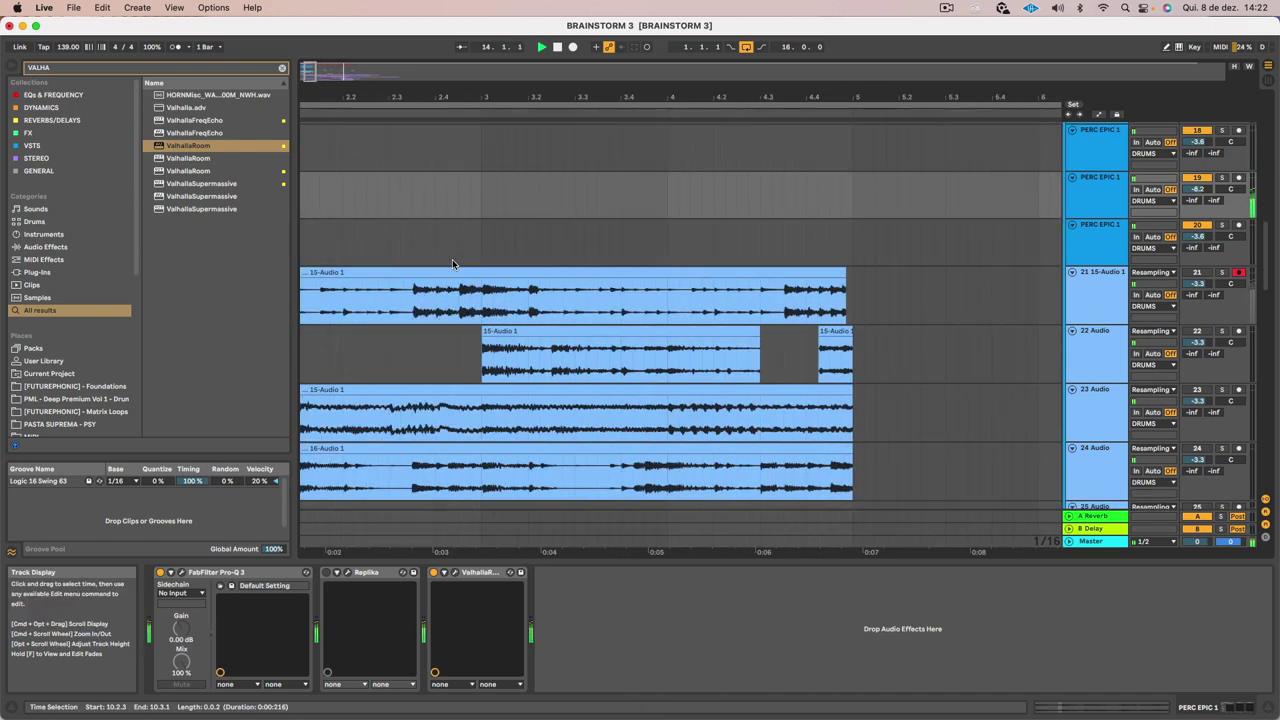
scroll(460, 250, down, 2)
scroll(482, 218, down, 3)
scroll(490, 220, up, 5)
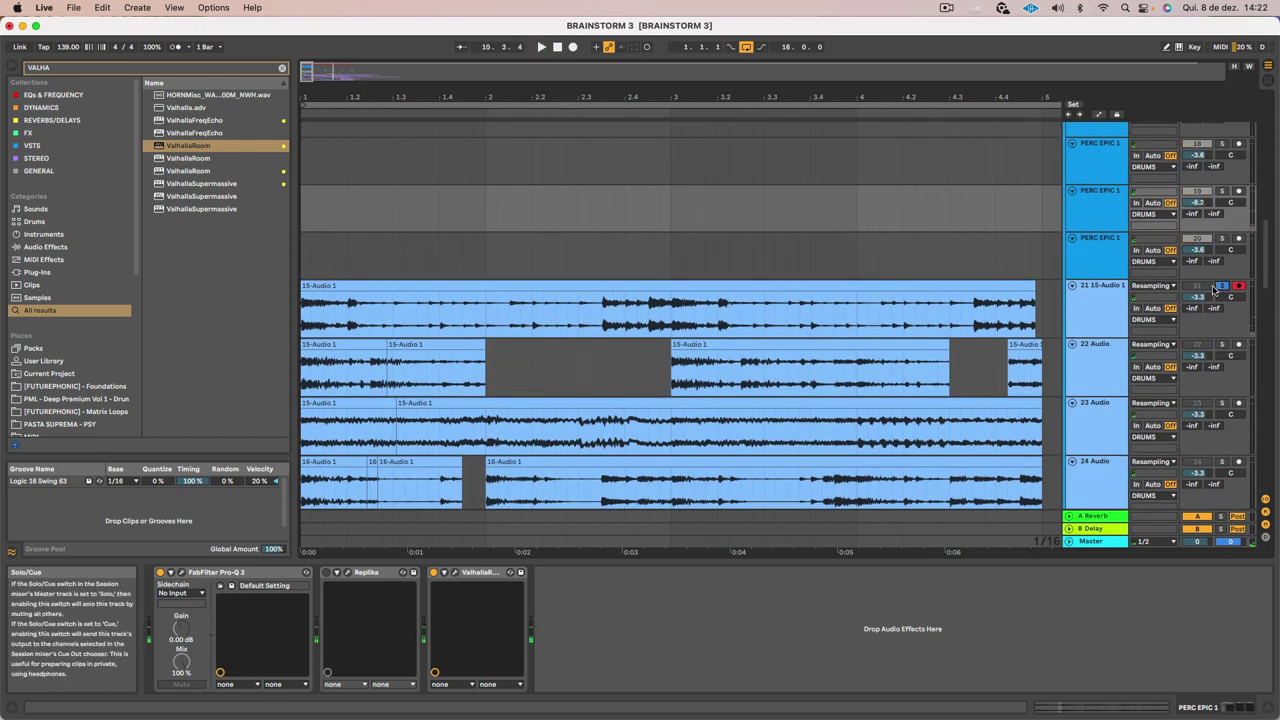
Audition the 15-Audio clip on track 21 and copy a one-sixteenth slice of it onto track 20 at 2.2.1
click(923, 285)
key(space)
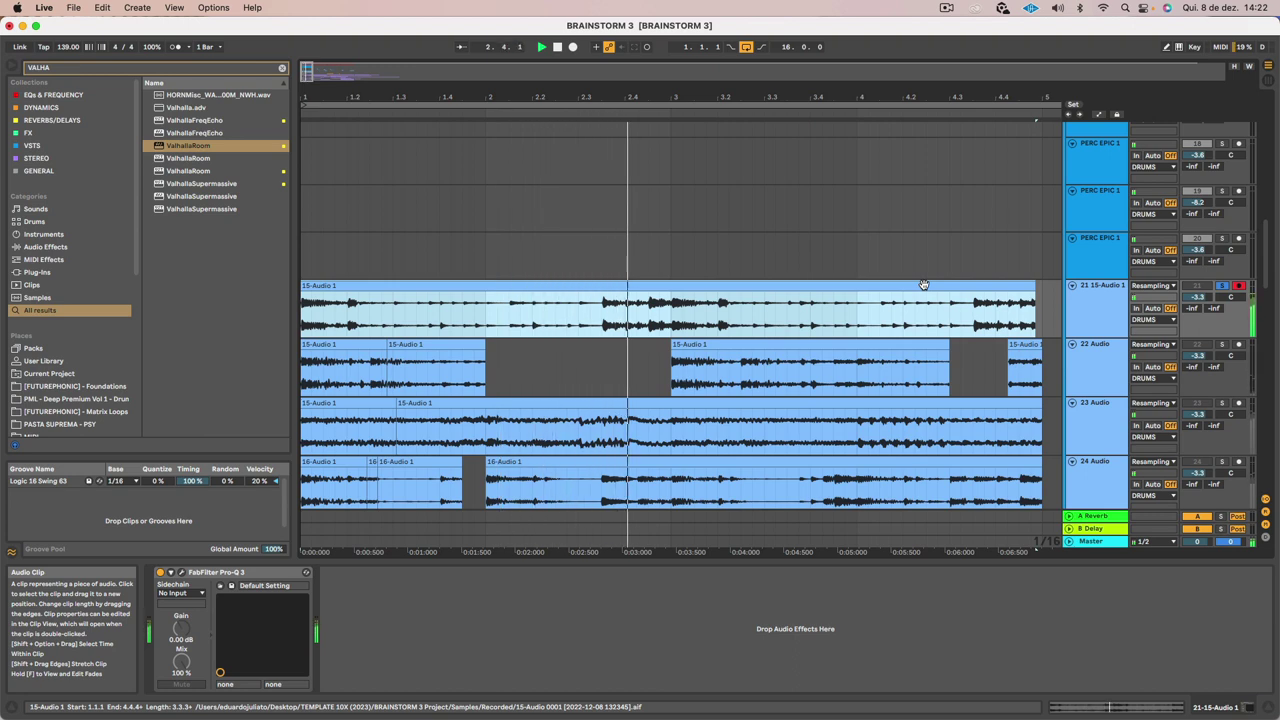
key(space)
drag(532, 331, 538, 261)
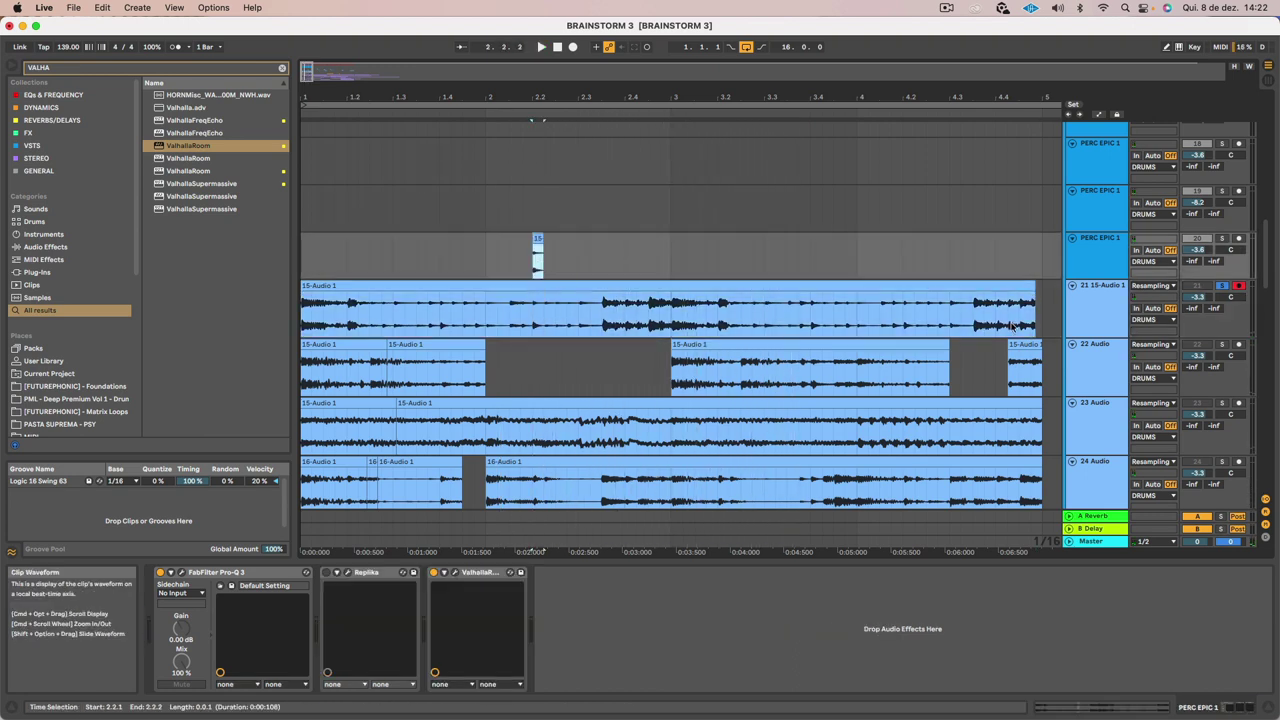
Solo track 22, audition its audio from 4.1.1, and copy a half-bar 15-Audio slice onto track 20 at 2.2.4
click(1222, 286)
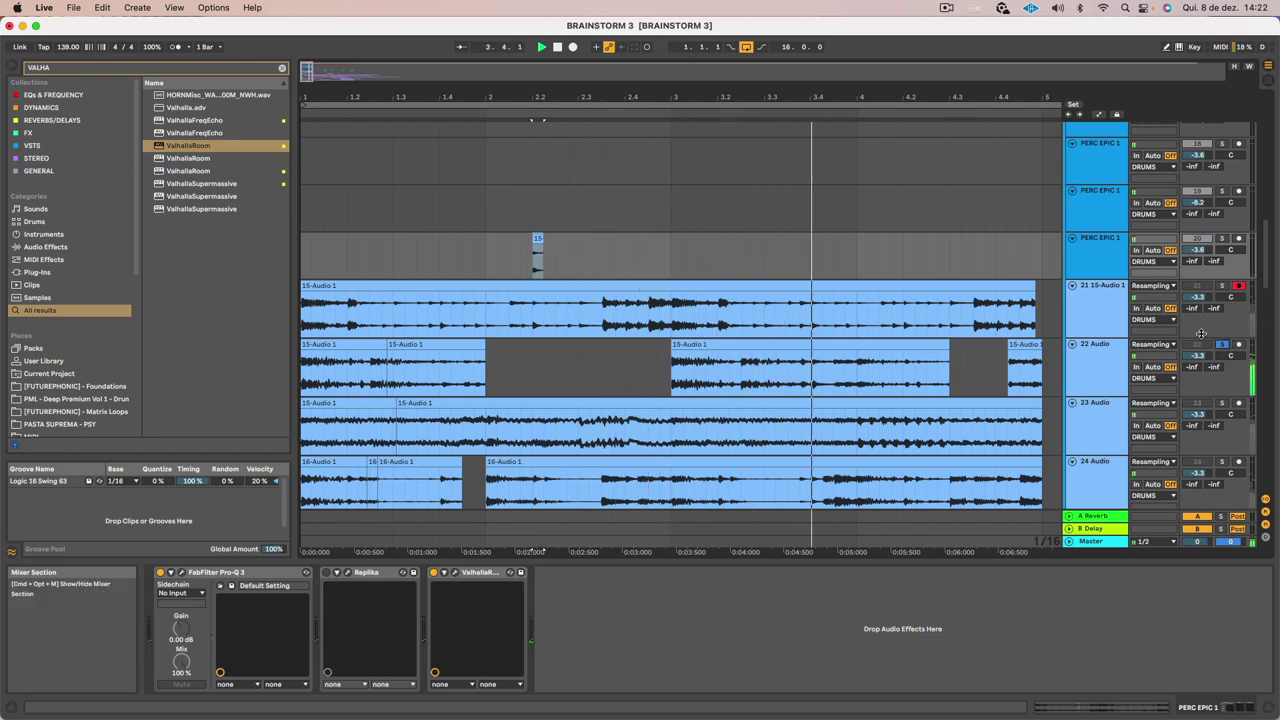
click(814, 364)
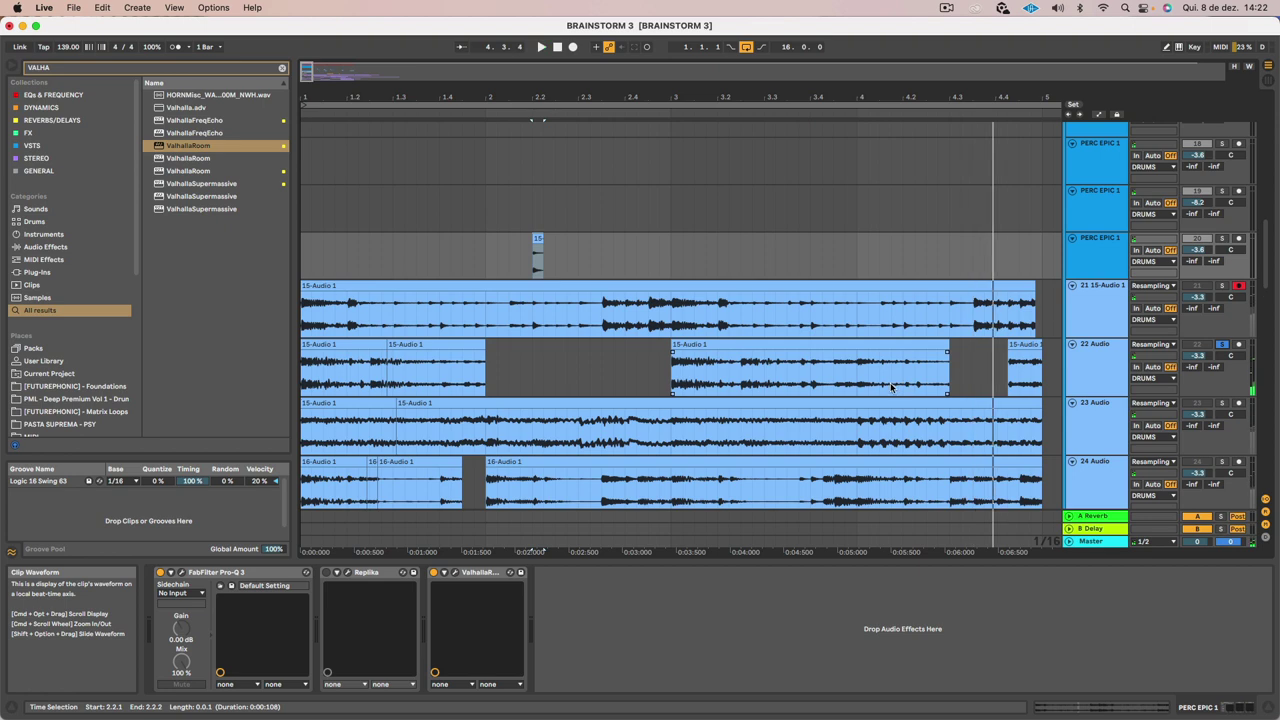
click(860, 385)
key(space)
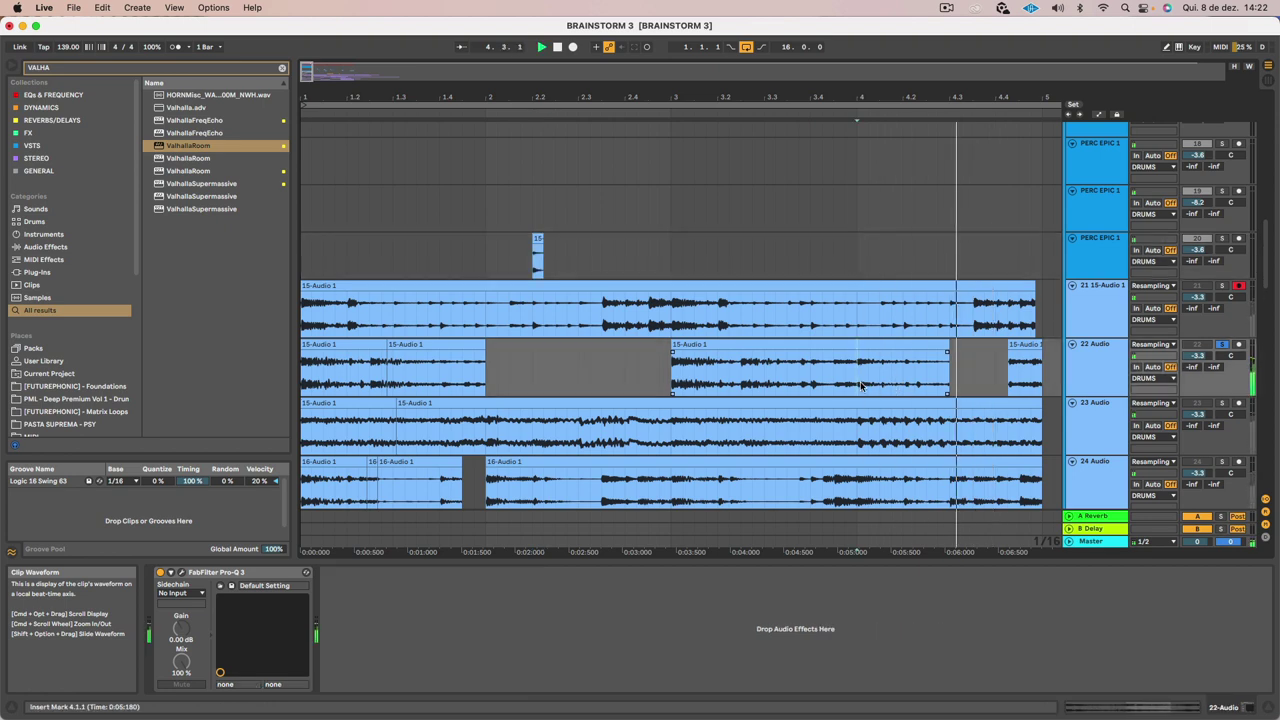
drag(860, 385, 658, 255)
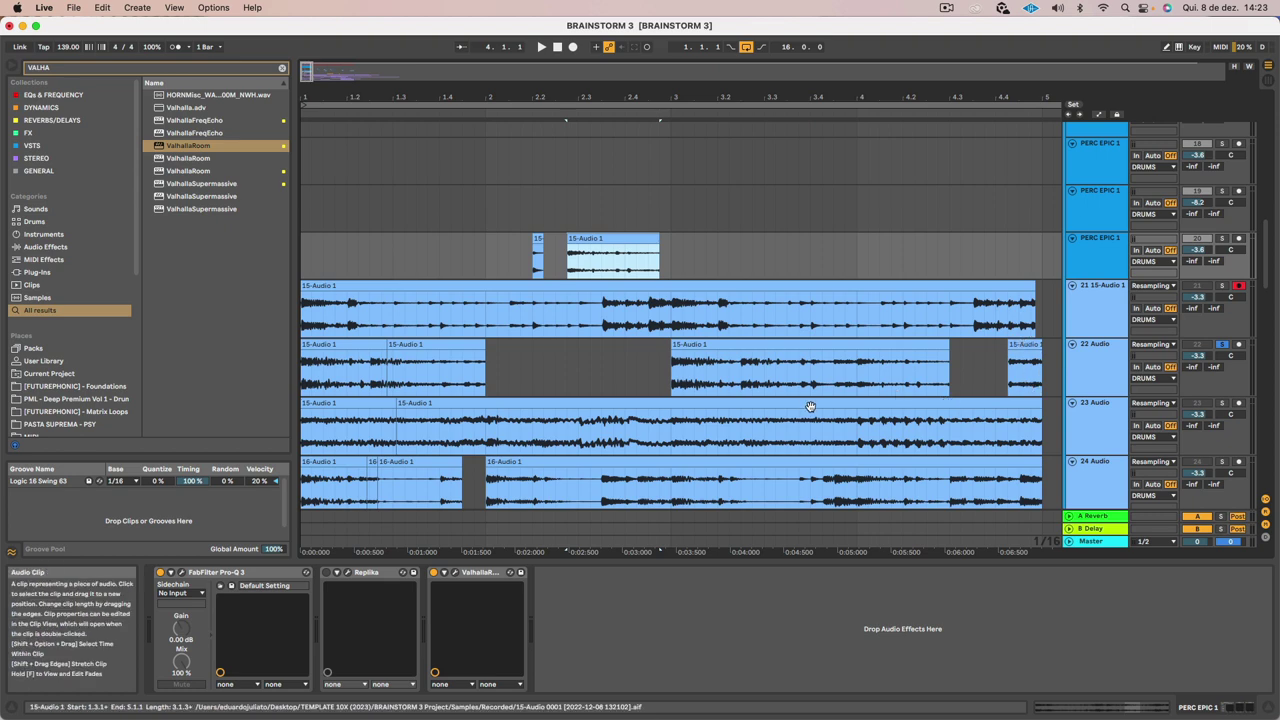
Solo track 23, audition it from 2.3.2 and 2.1.2, and copy a half-bar 15-Audio slice onto track 20 at 3.1.1
click(1219, 403)
key(space)
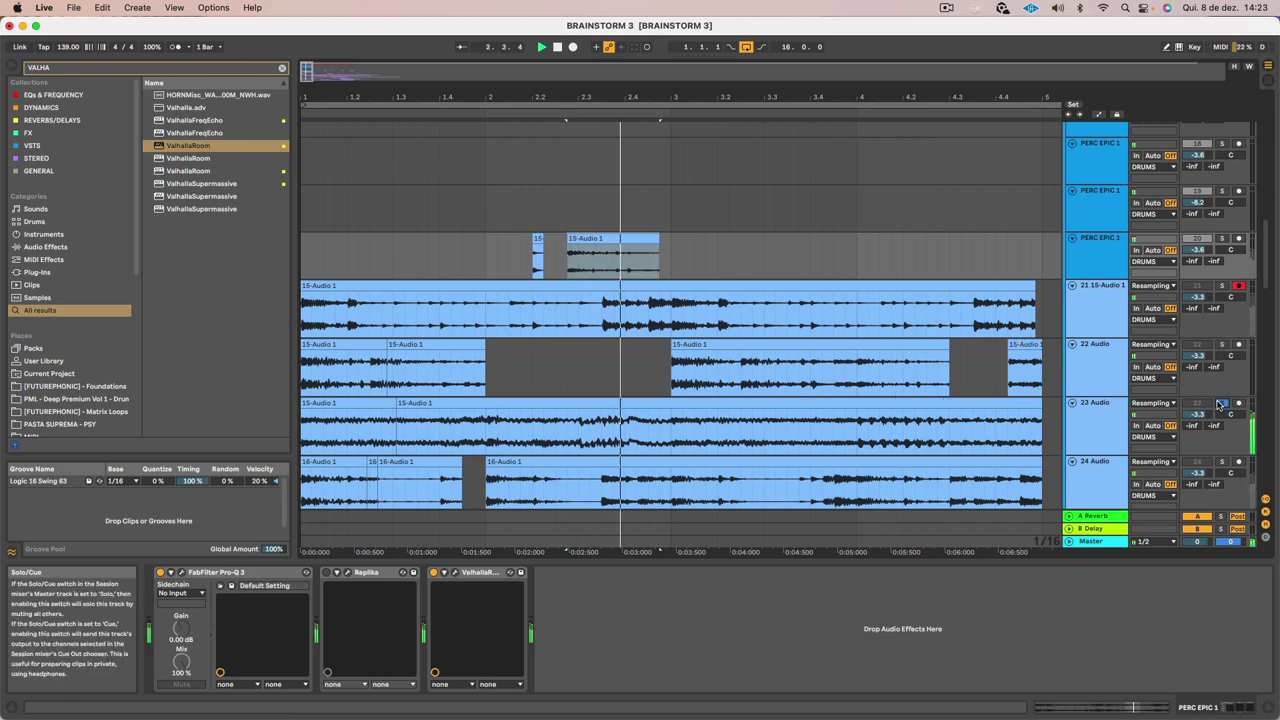
key(space)
click(591, 450)
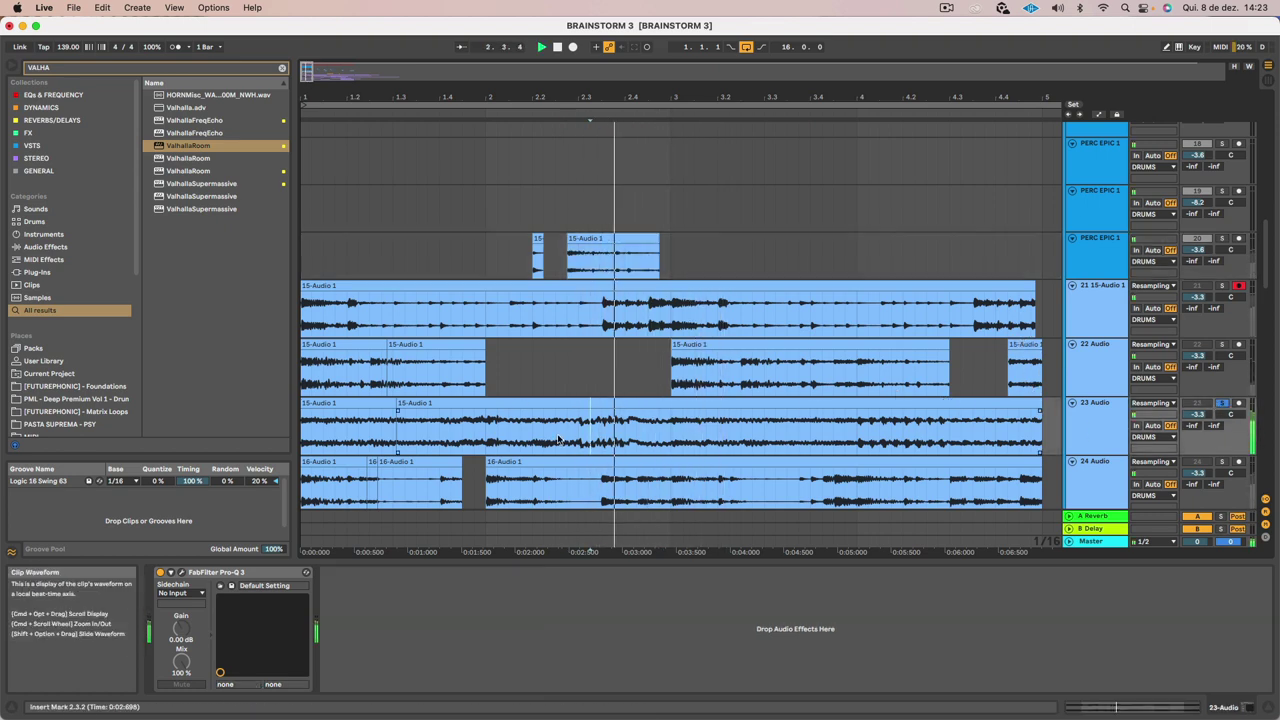
click(497, 441)
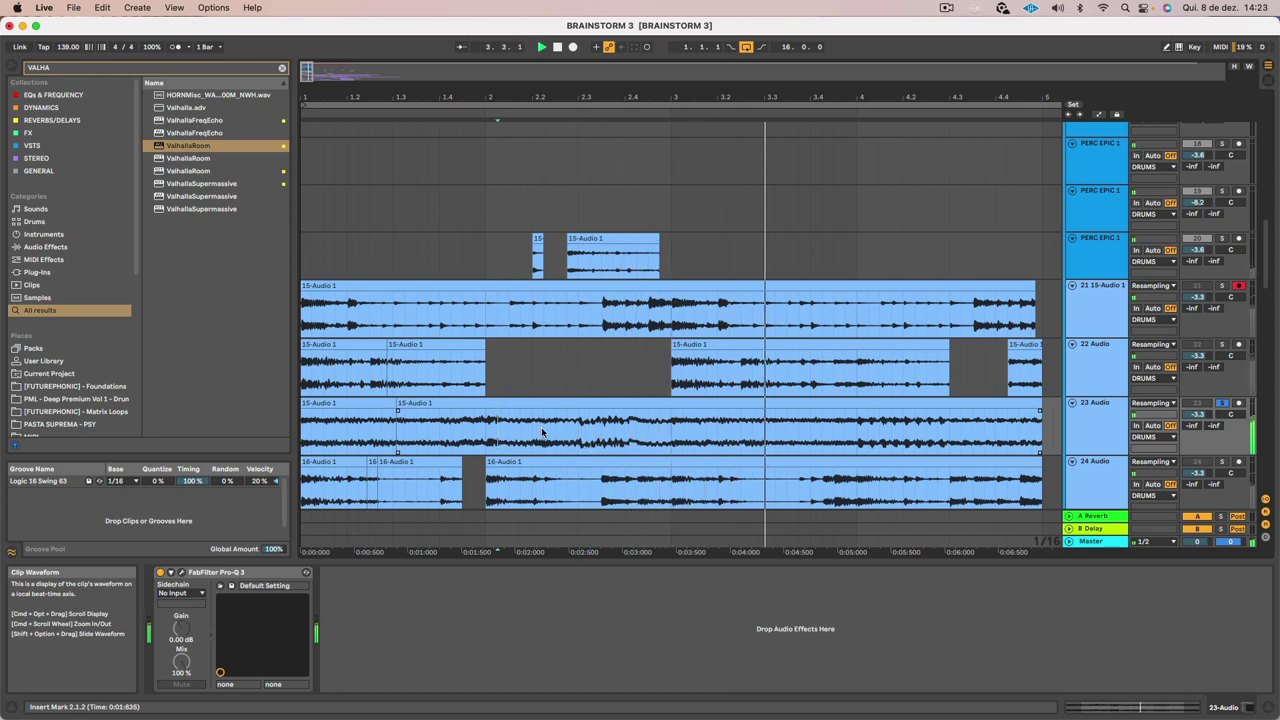
drag(578, 443, 684, 441)
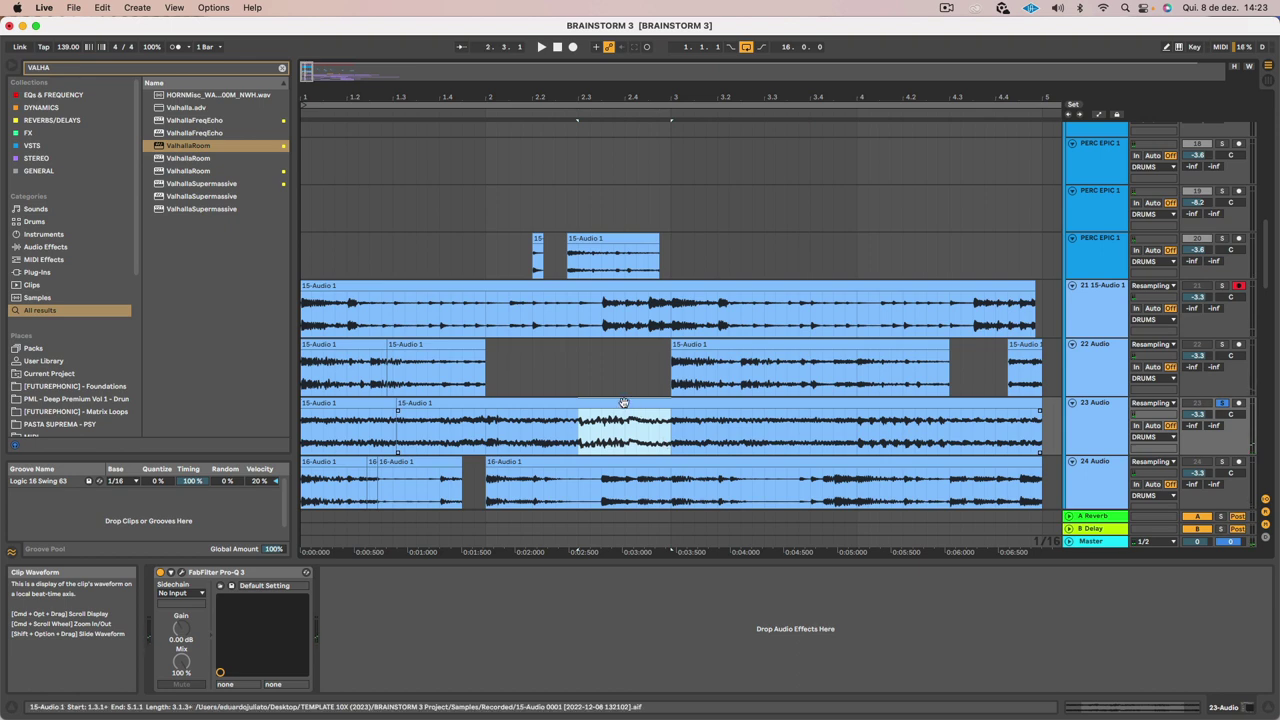
drag(619, 403, 680, 255)
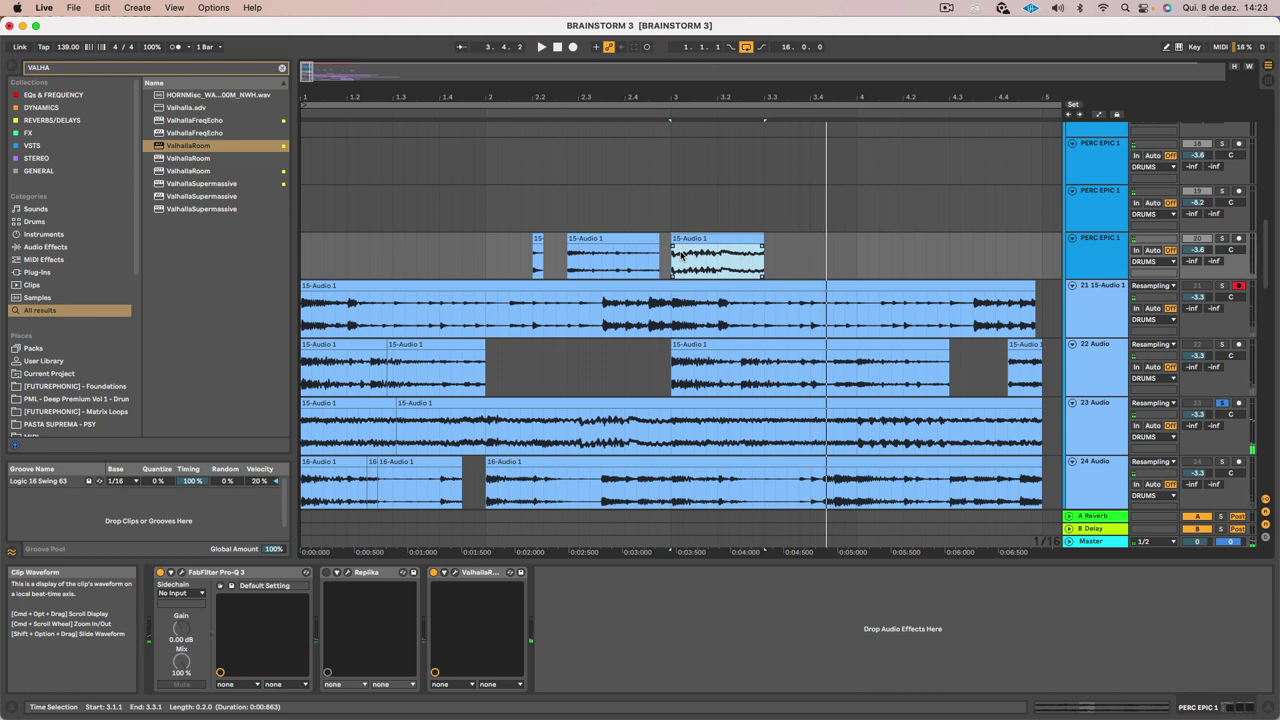
Replay track 23 from 2.2.3, solo and audition track 24, and move an eighth-note 16-Audio slice onto track 20 at 3.4.1
click(553, 432)
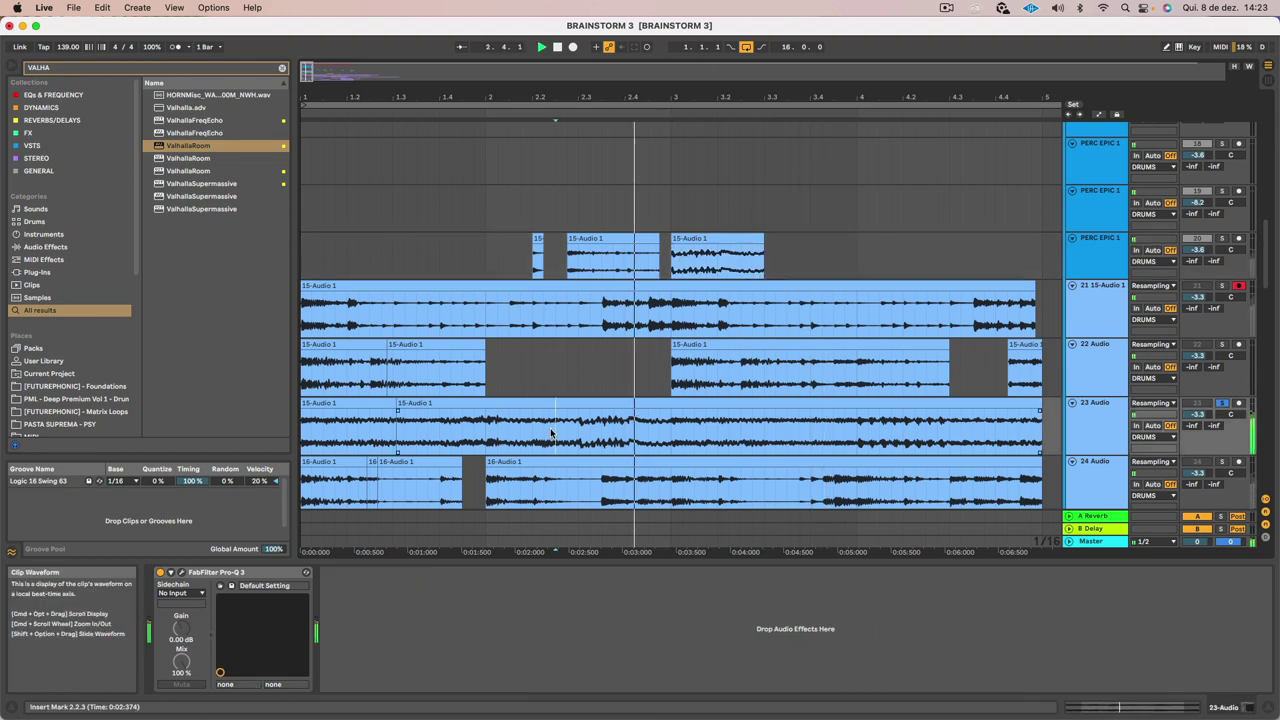
scroll(554, 431, up, 1)
key(space)
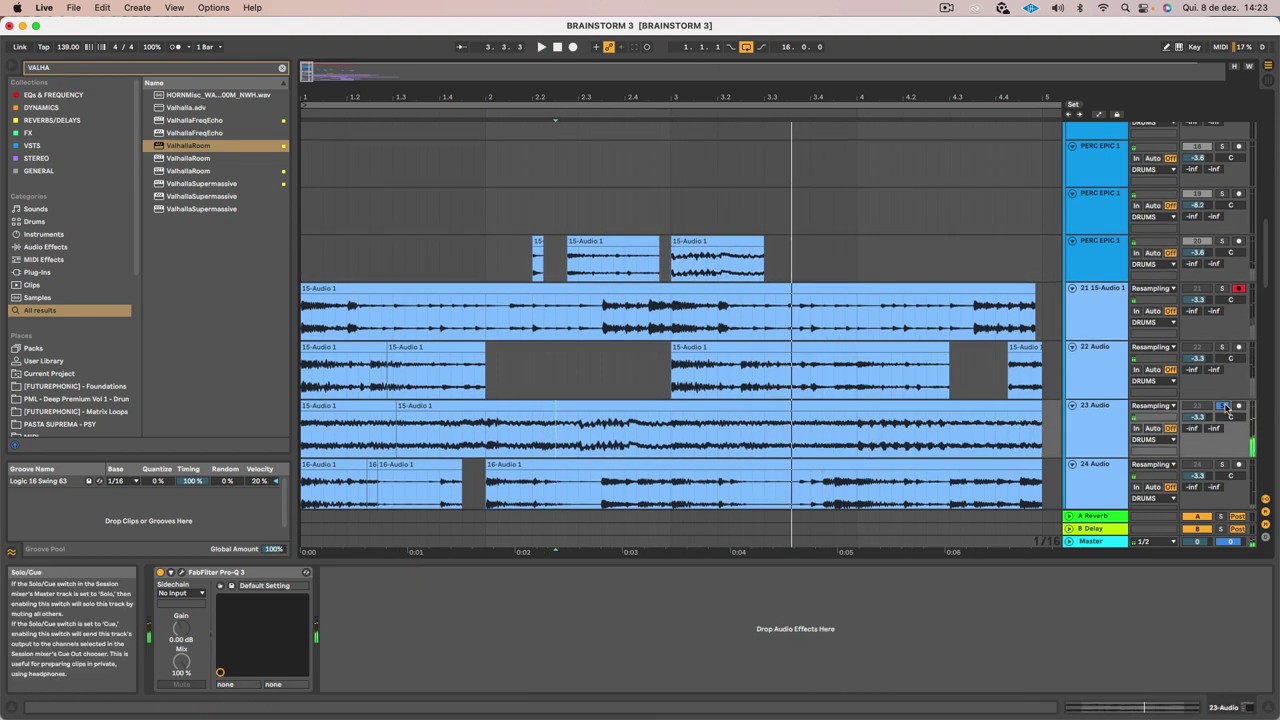
key(space)
scroll(791, 440, down, 3)
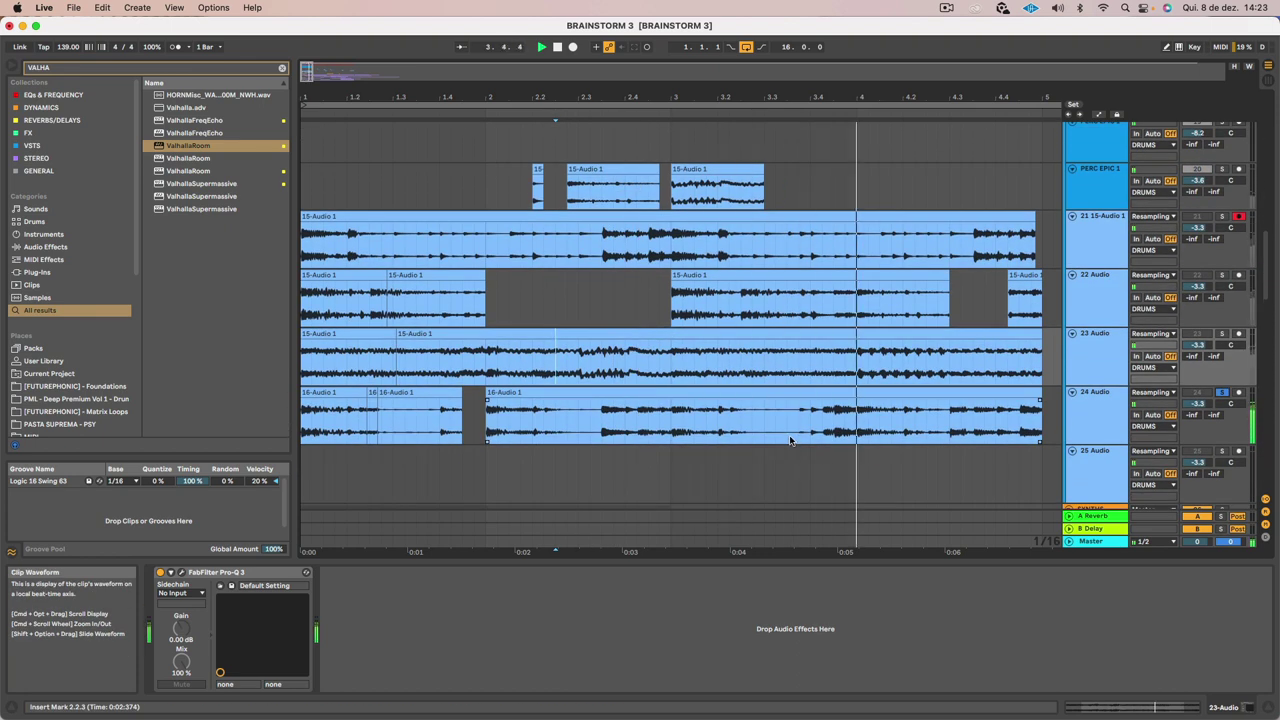
click(790, 440)
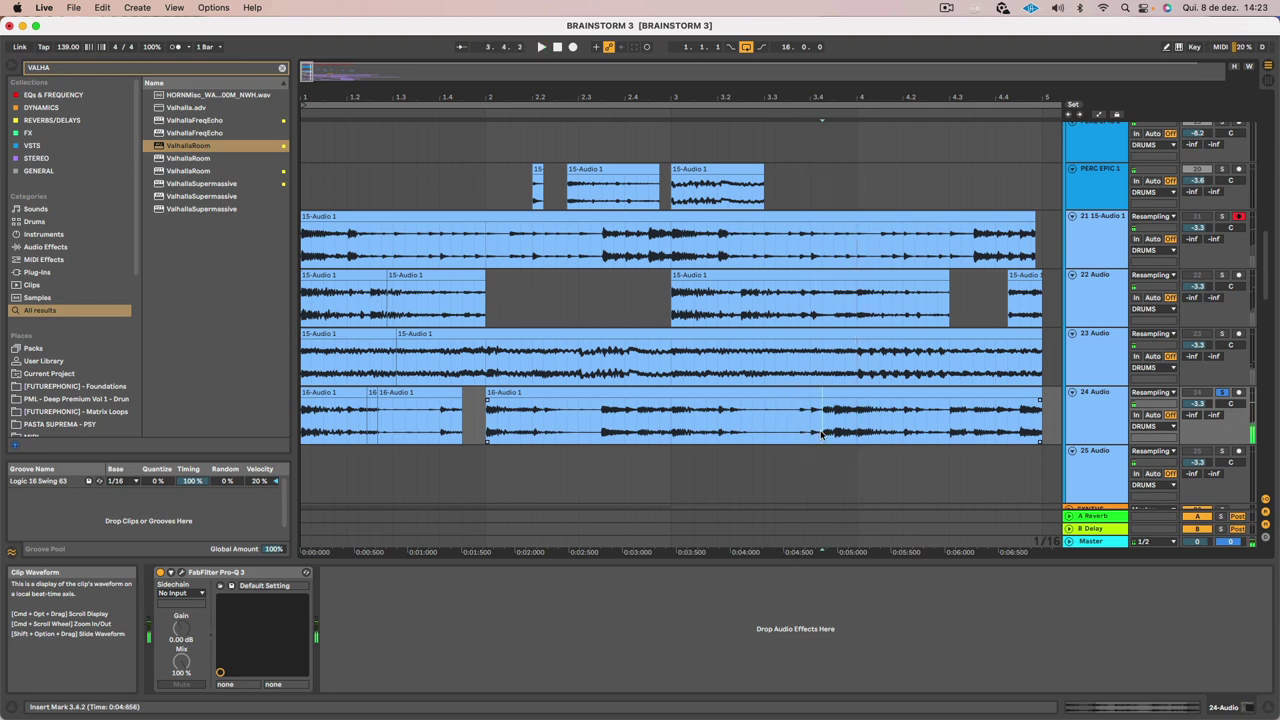
drag(803, 433, 830, 190)
Audition track 24 from 4.3.2 and 4.1.4, and move an eighth-note 16-Audio slice onto track 16 at 1.1.1
click(882, 417)
key(space)
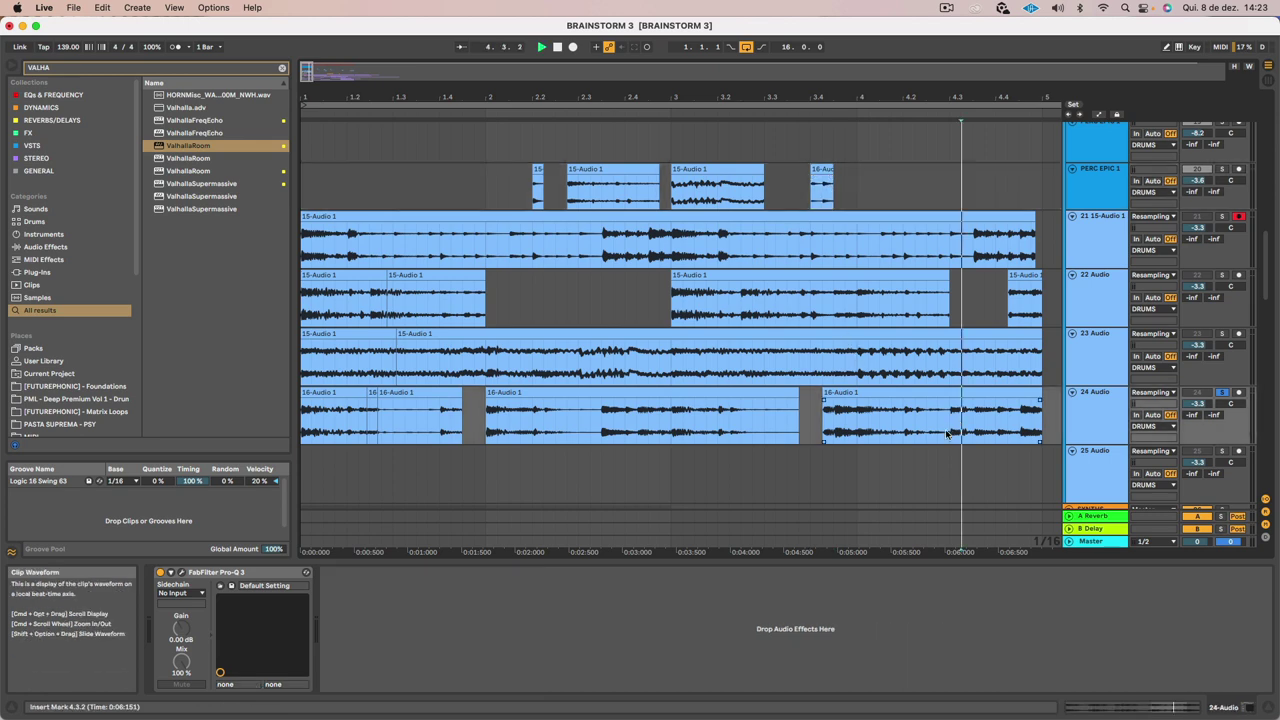
click(970, 416)
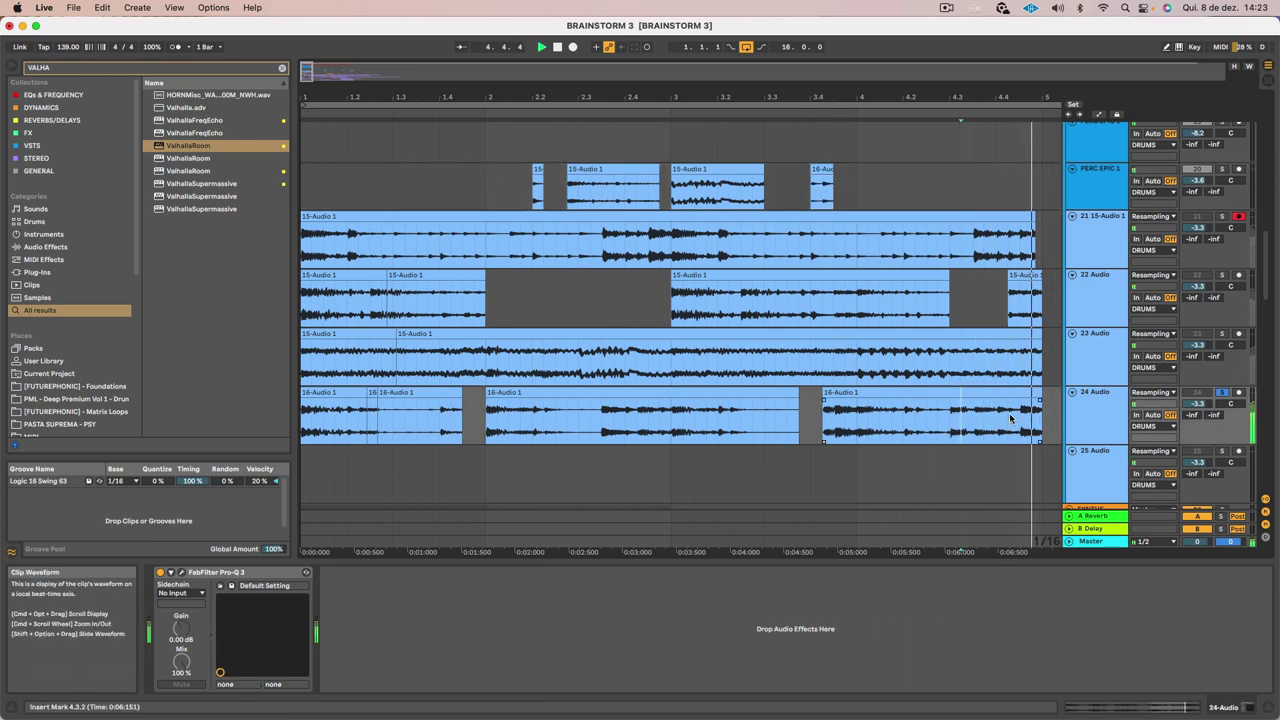
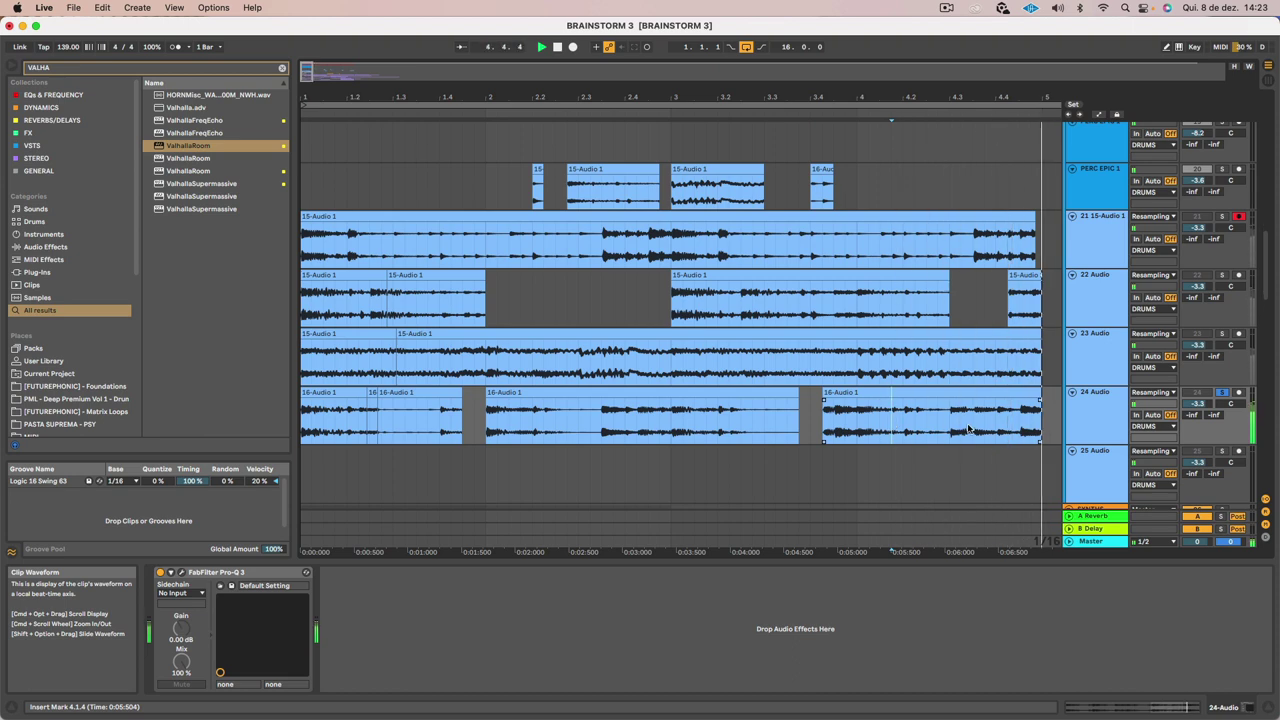
drag(950, 435, 337, 150)
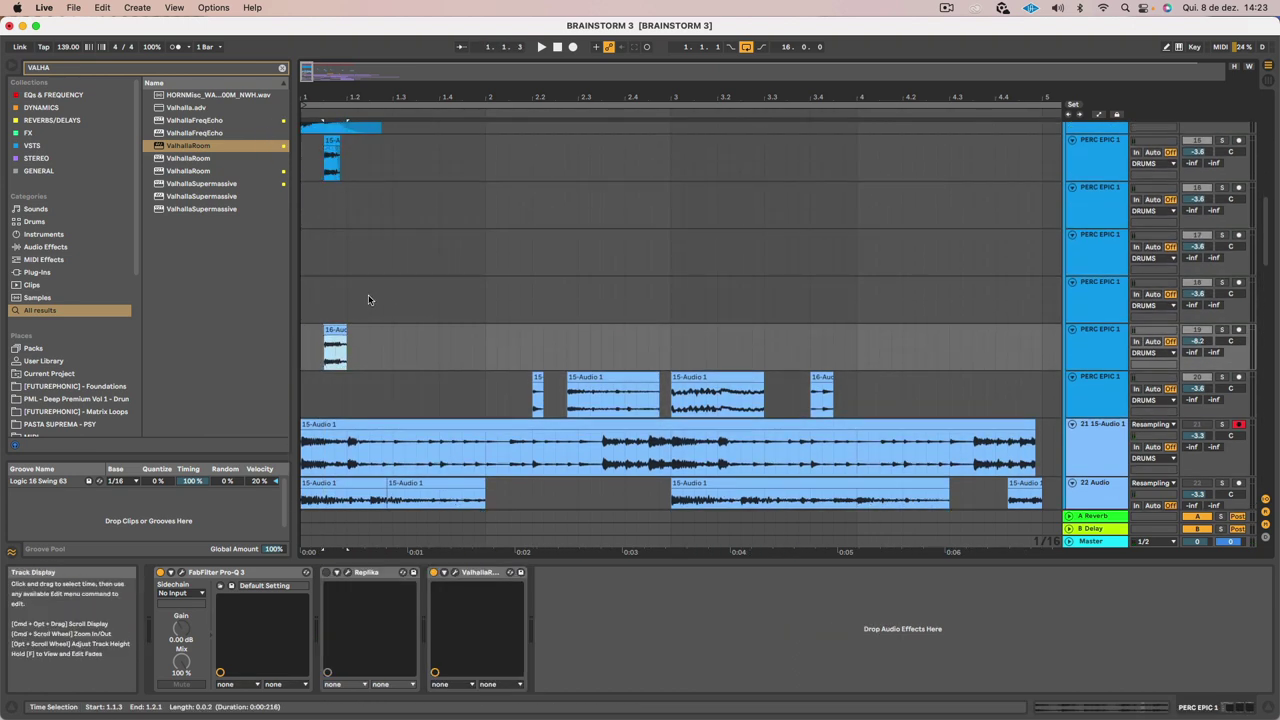
scroll(369, 299, up, 4)
scroll(369, 297, down, 2)
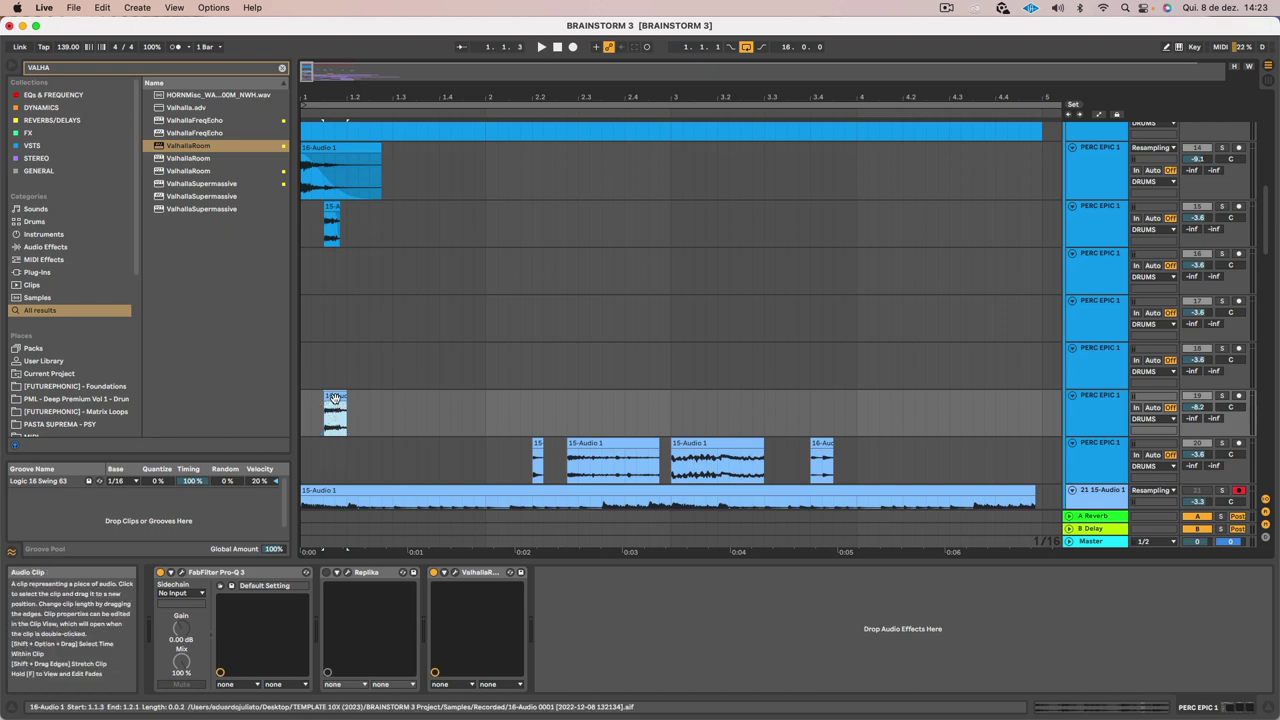
drag(334, 400, 314, 270)
key(space)
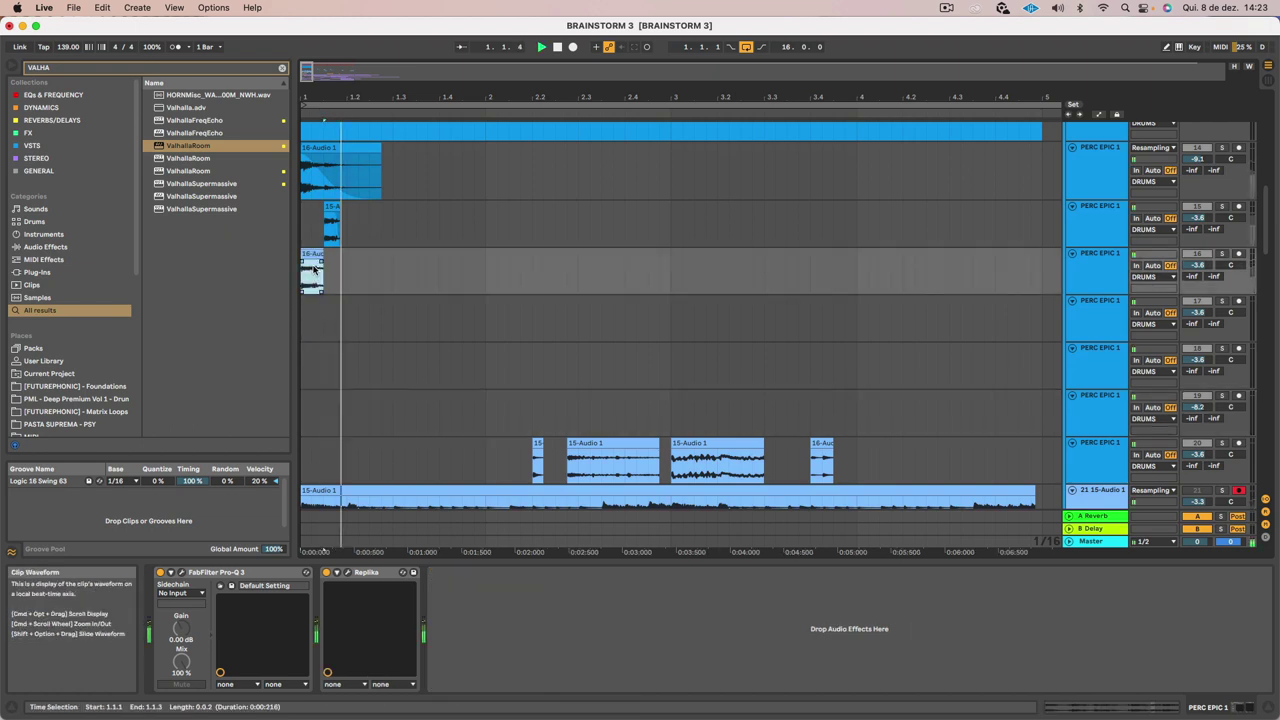
key(space)
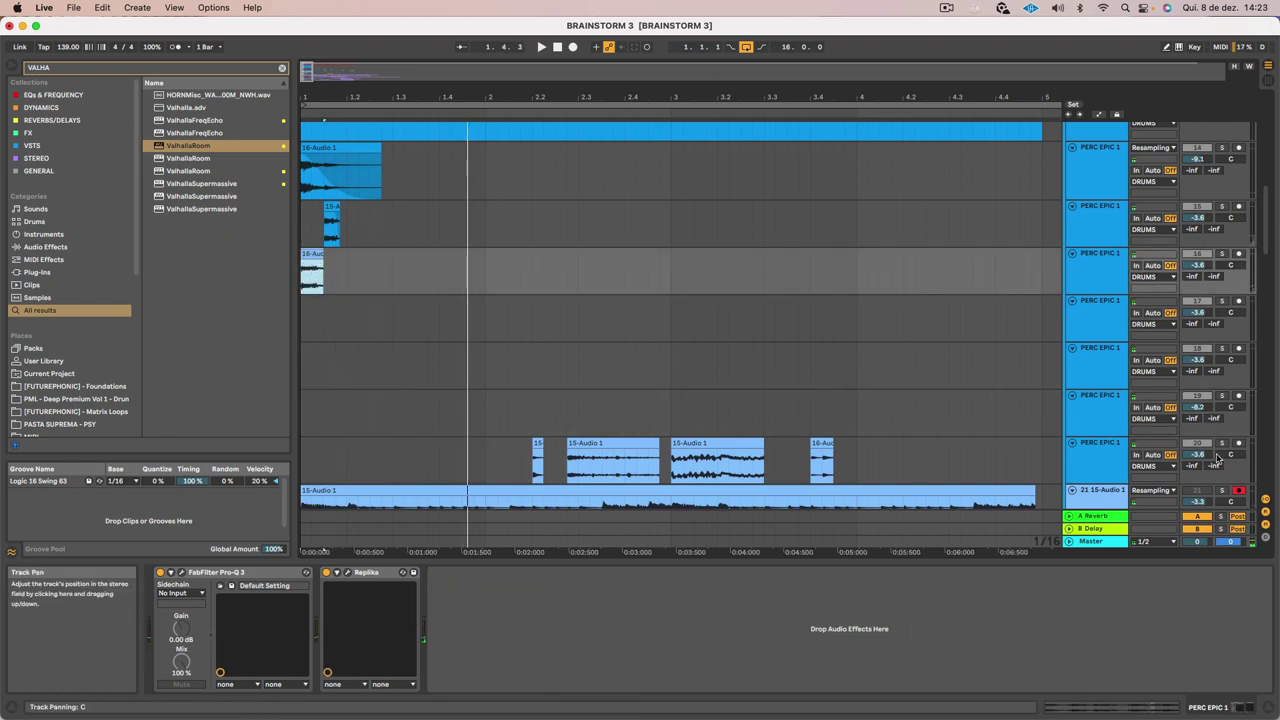
Reactivate the muted PERC EPIC tracks and audition the bar 1 slices with and without track 16
scroll(1218, 458, down, 5)
scroll(1020, 383, up, 8)
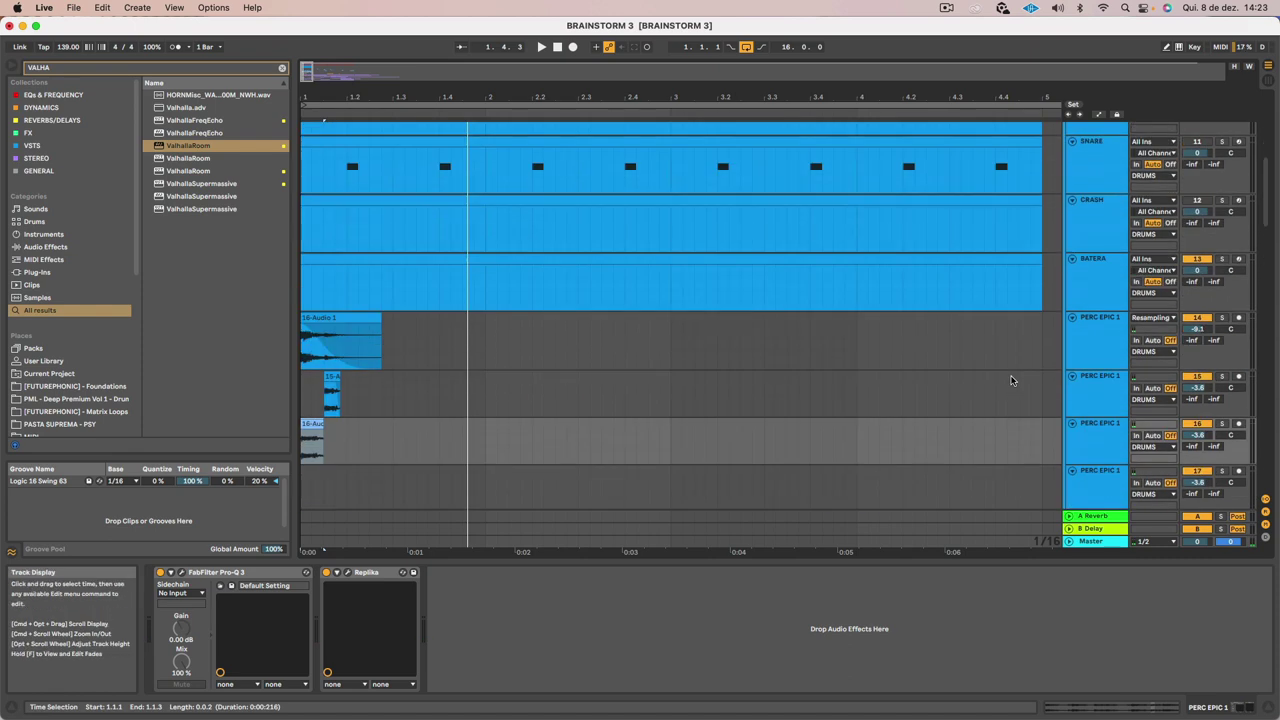
key(space)
key(space)
key(space)
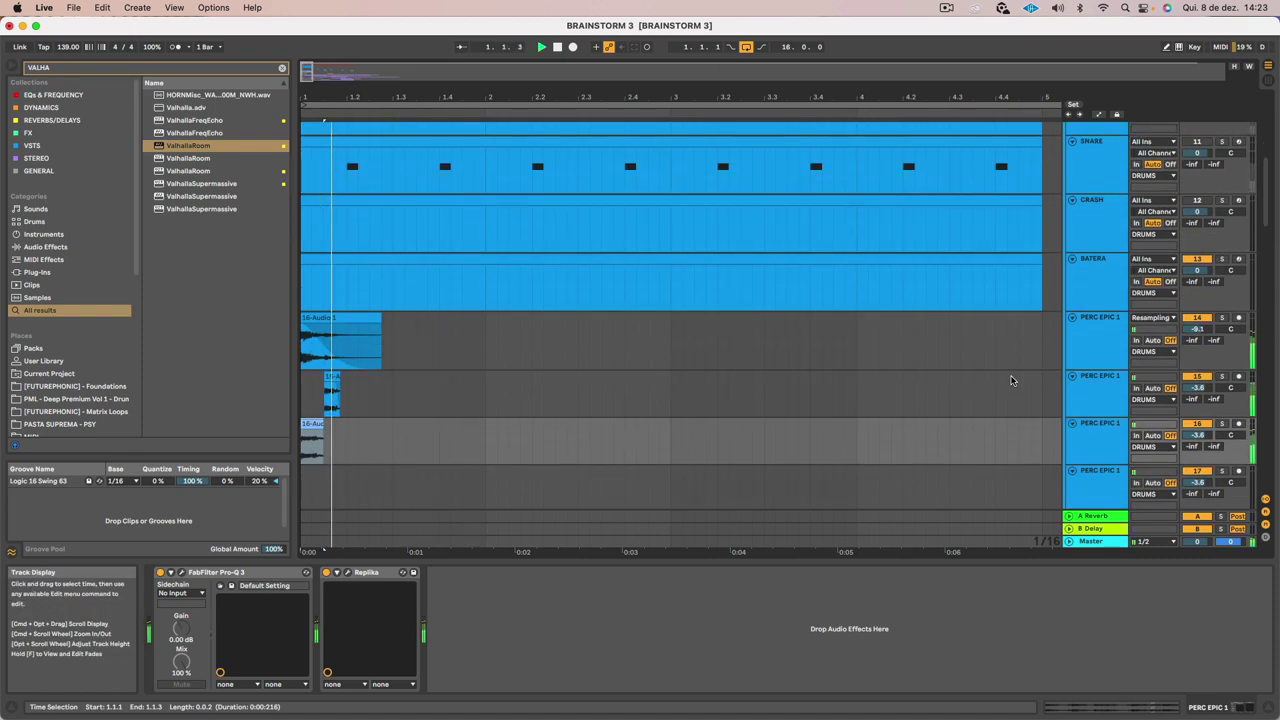
key(space)
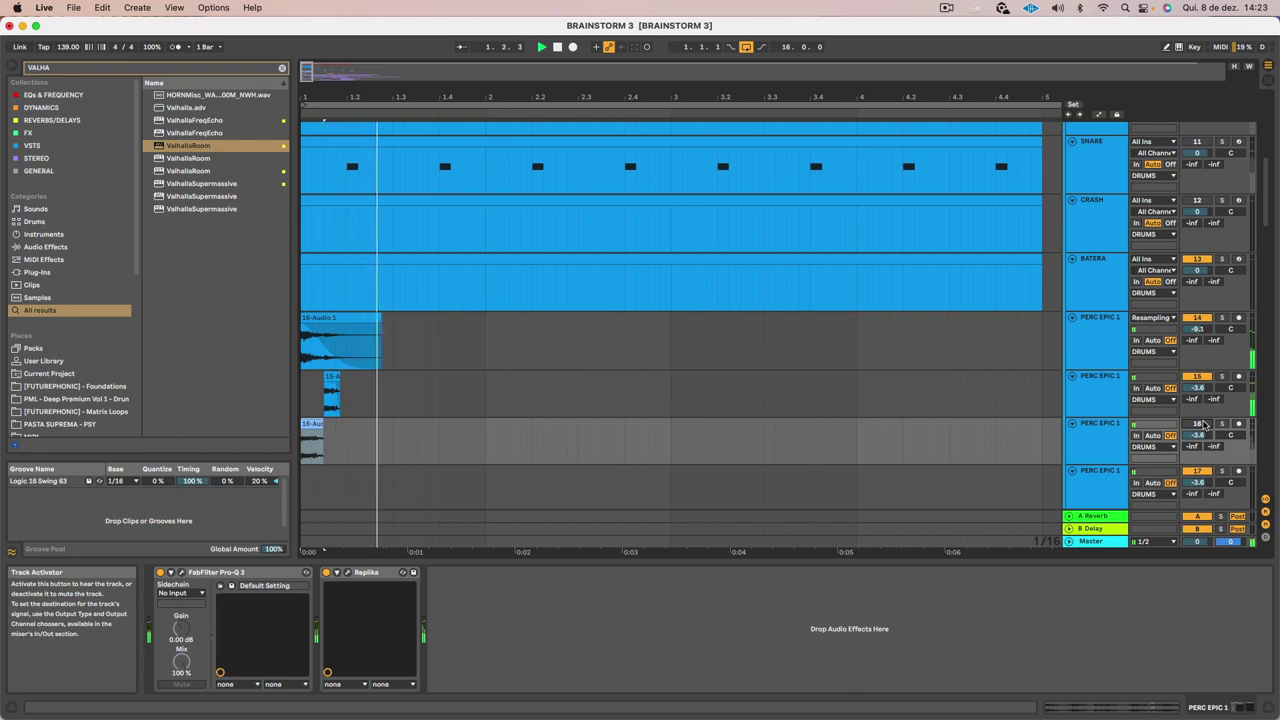
scroll(751, 371, down, 4)
key(space)
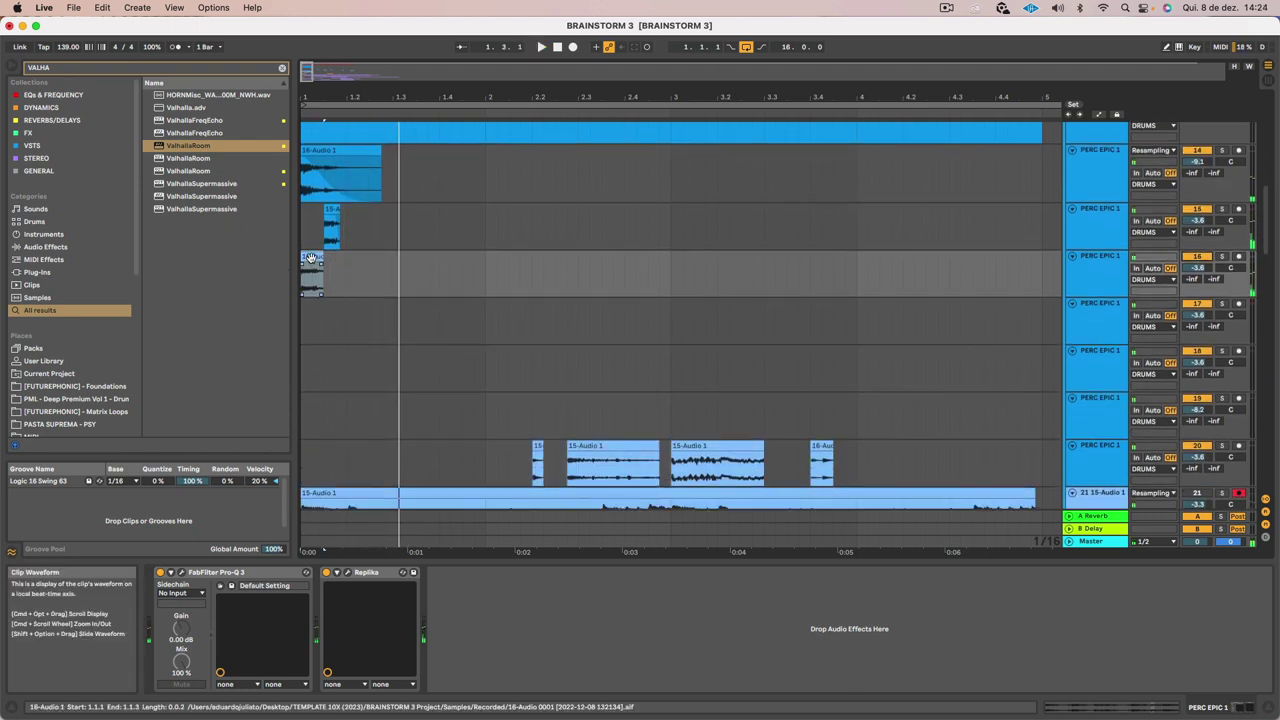
Move the 16-Audio slice on track 16 to 1.4.3, give it a fade-in, and audition it from 1.4.1
drag(312, 257, 474, 268)
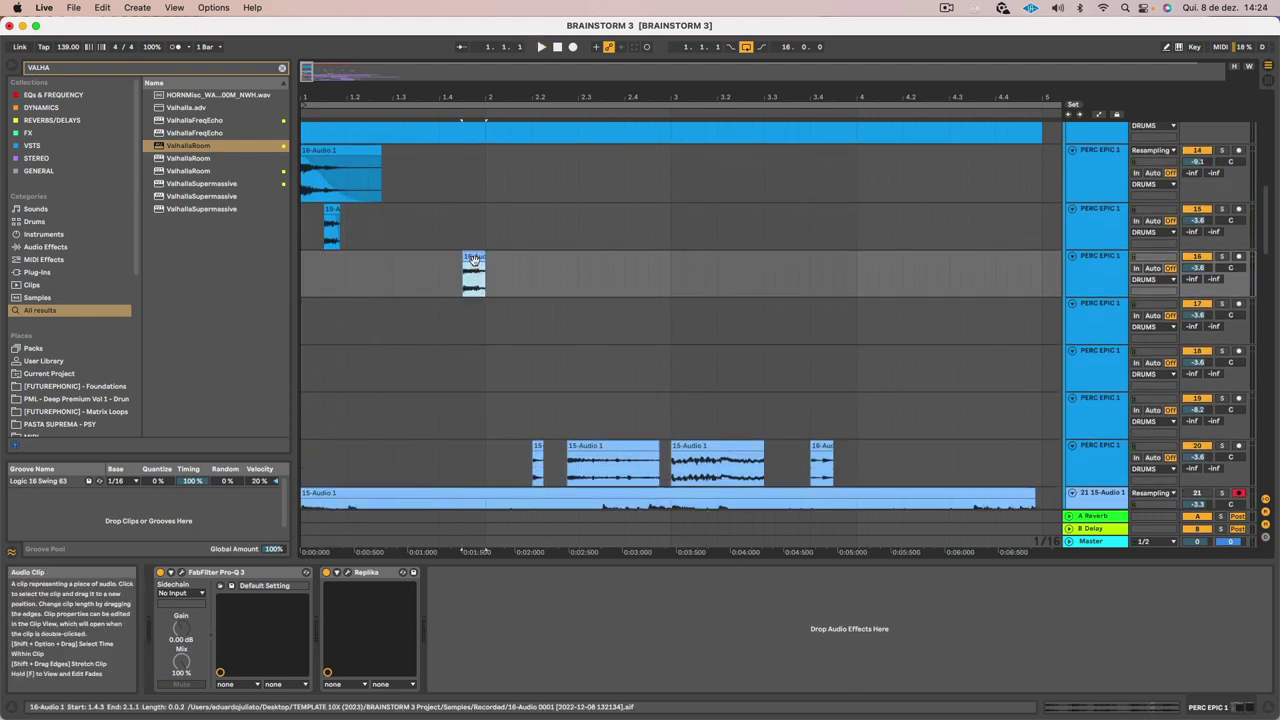
click(474, 268)
key(space)
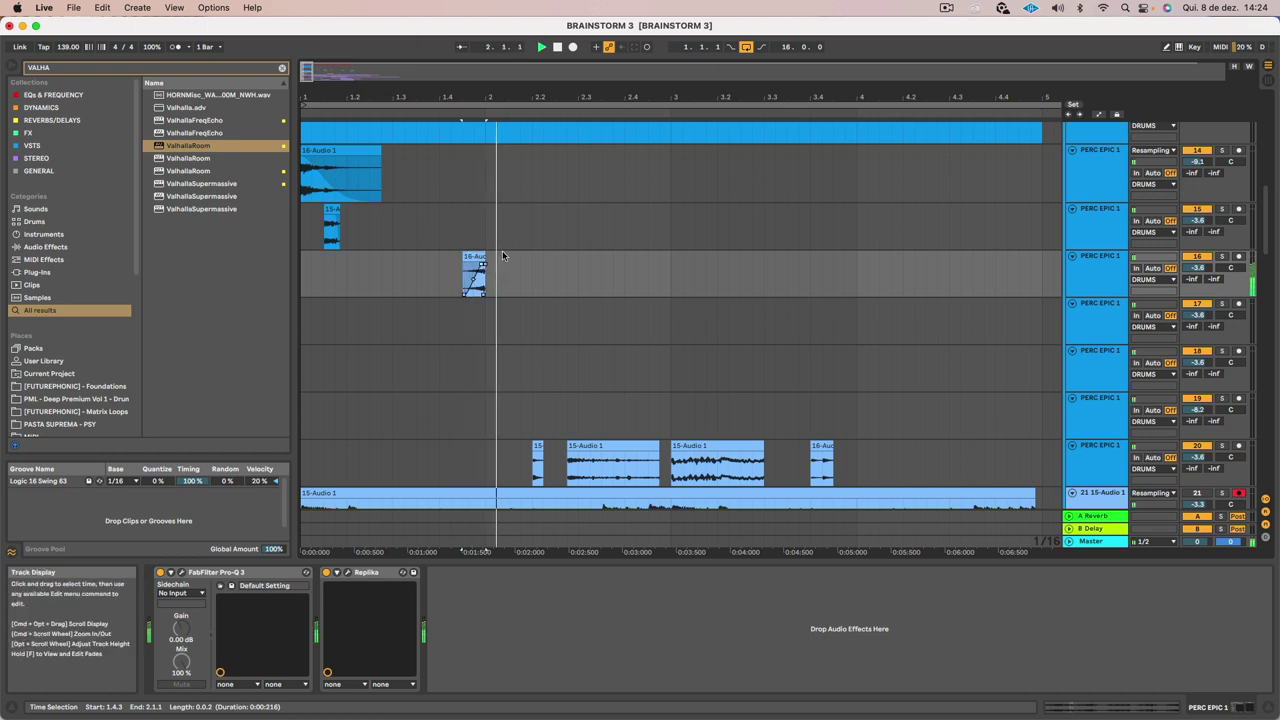
click(437, 264)
key(space)
key(space)
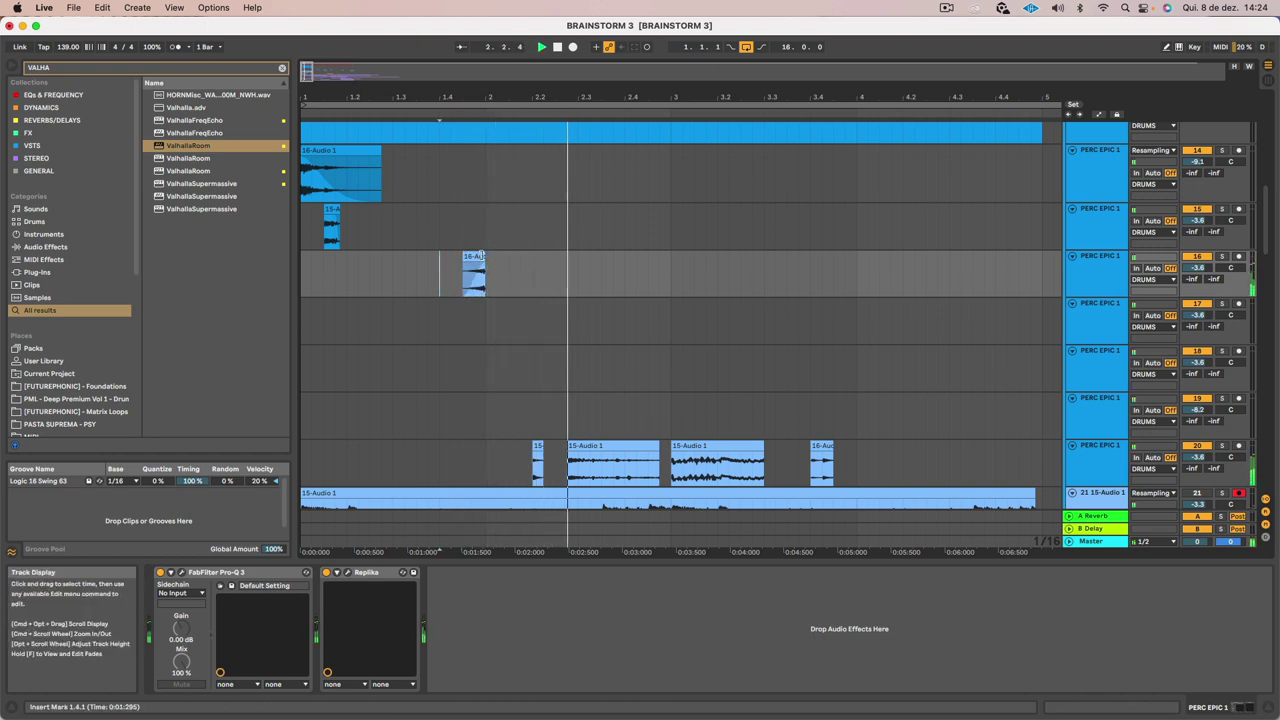
click(479, 256)
Audition the percussion slices from 1.1.2 through bar 3, including the 16-Audio clip on track 14
click(313, 262)
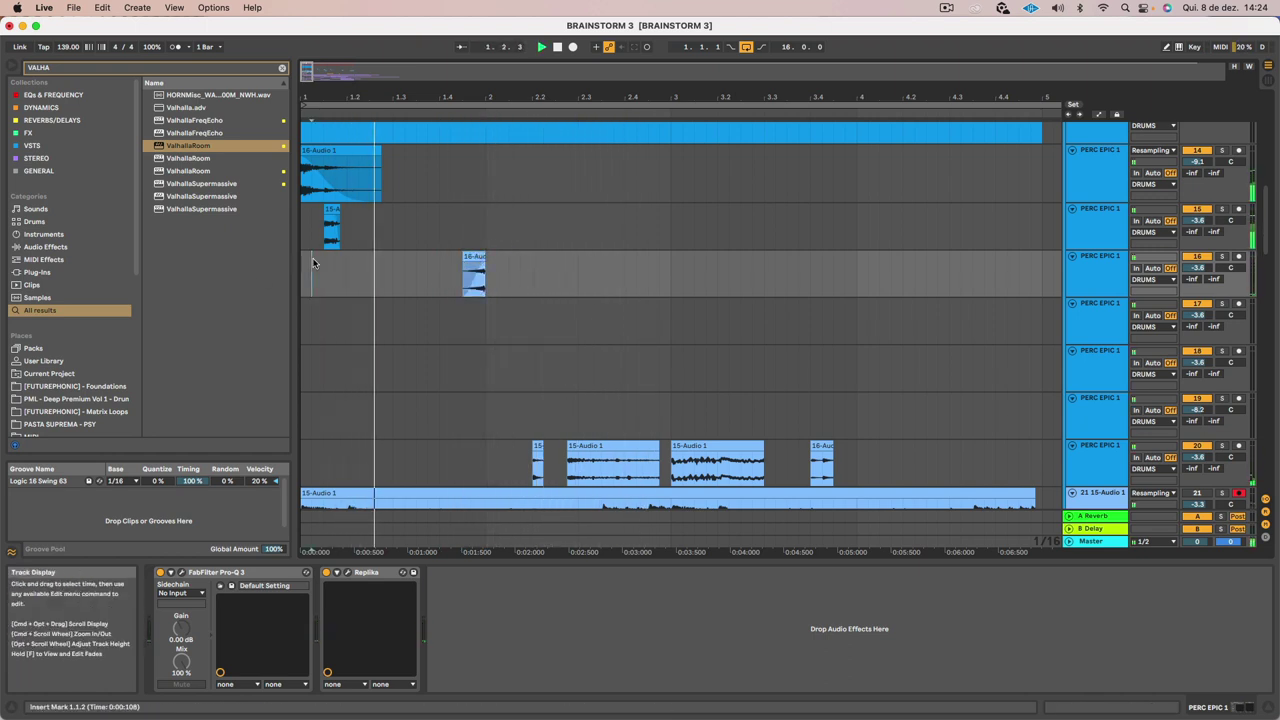
click(310, 150)
key(space)
key(space)
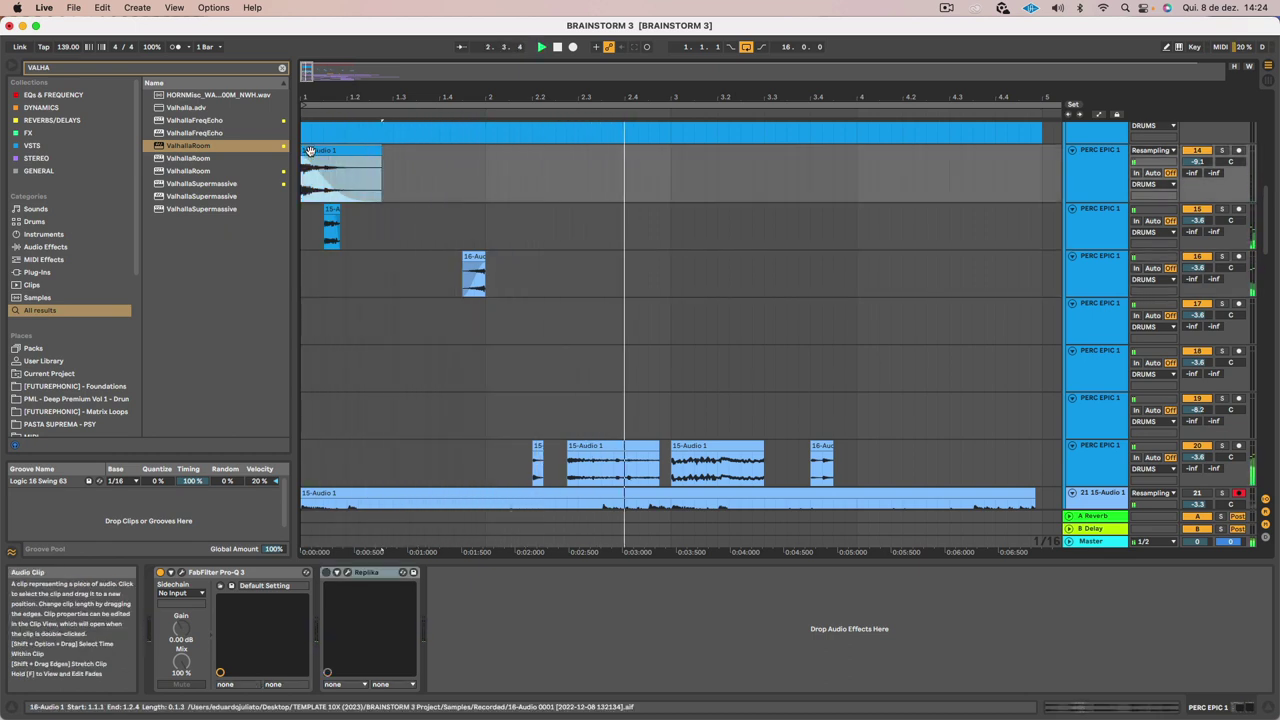
click(318, 166)
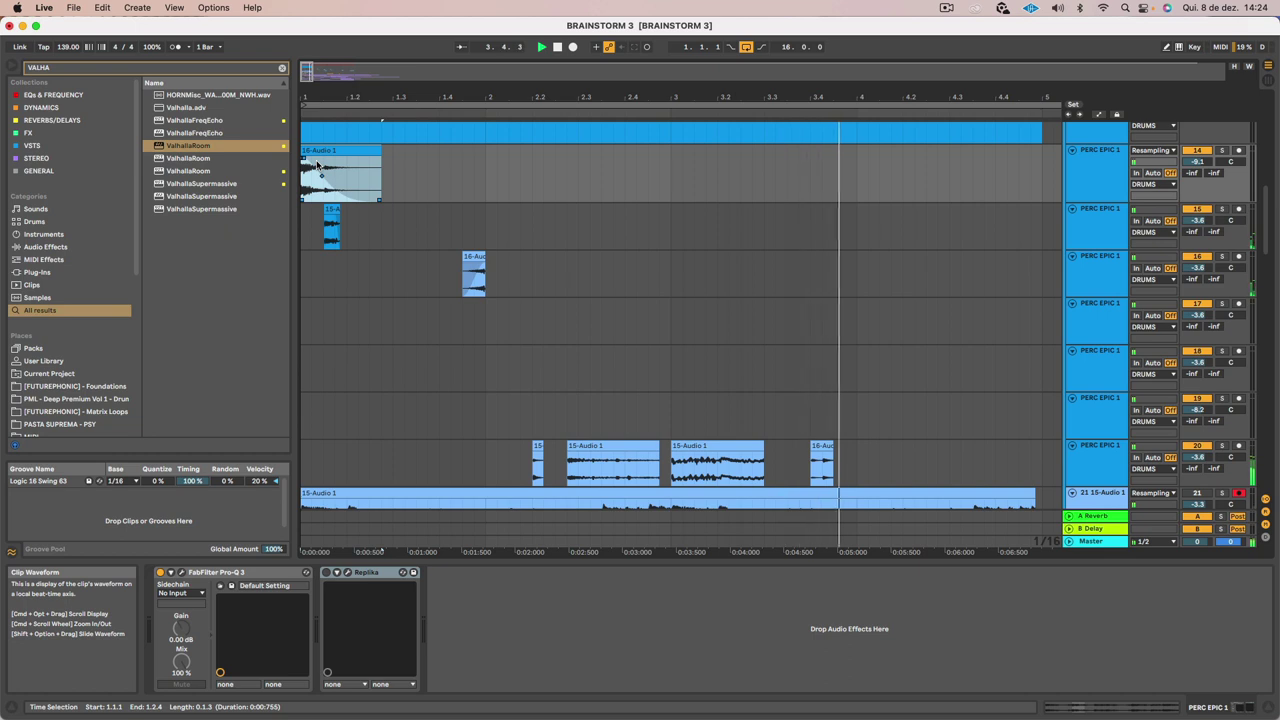
key(space)
key(space)
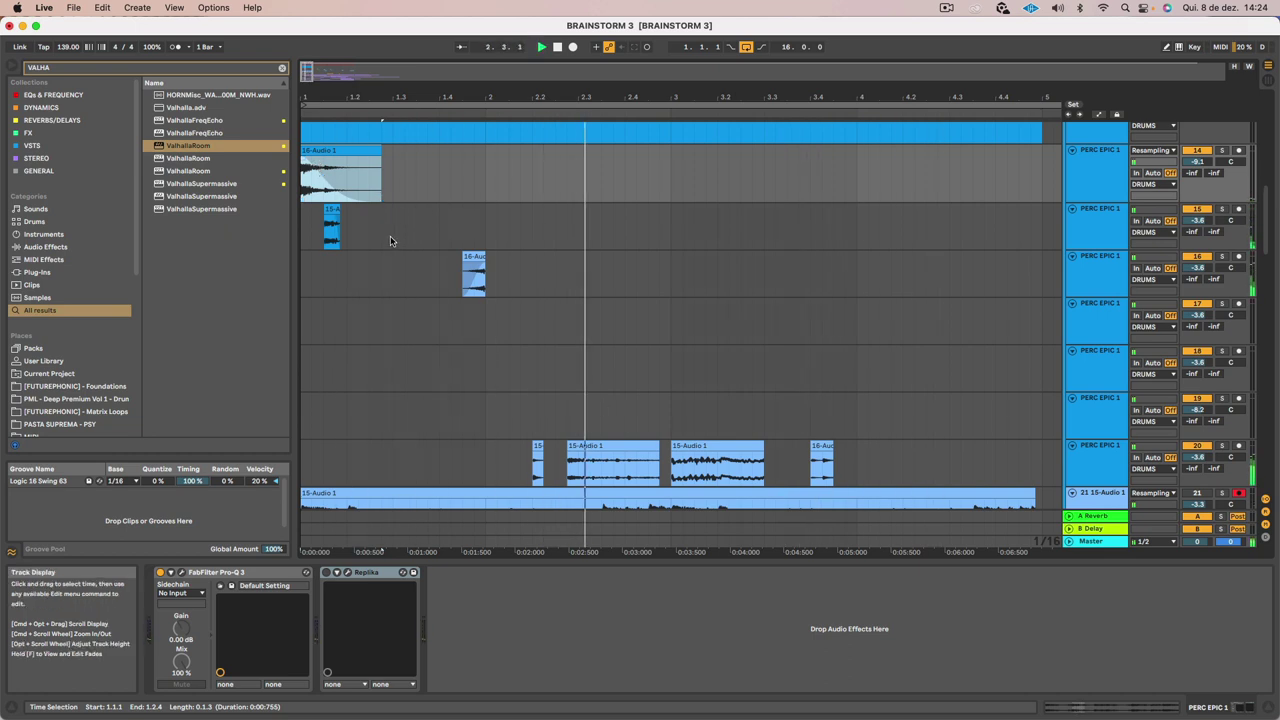
click(718, 442)
key(space)
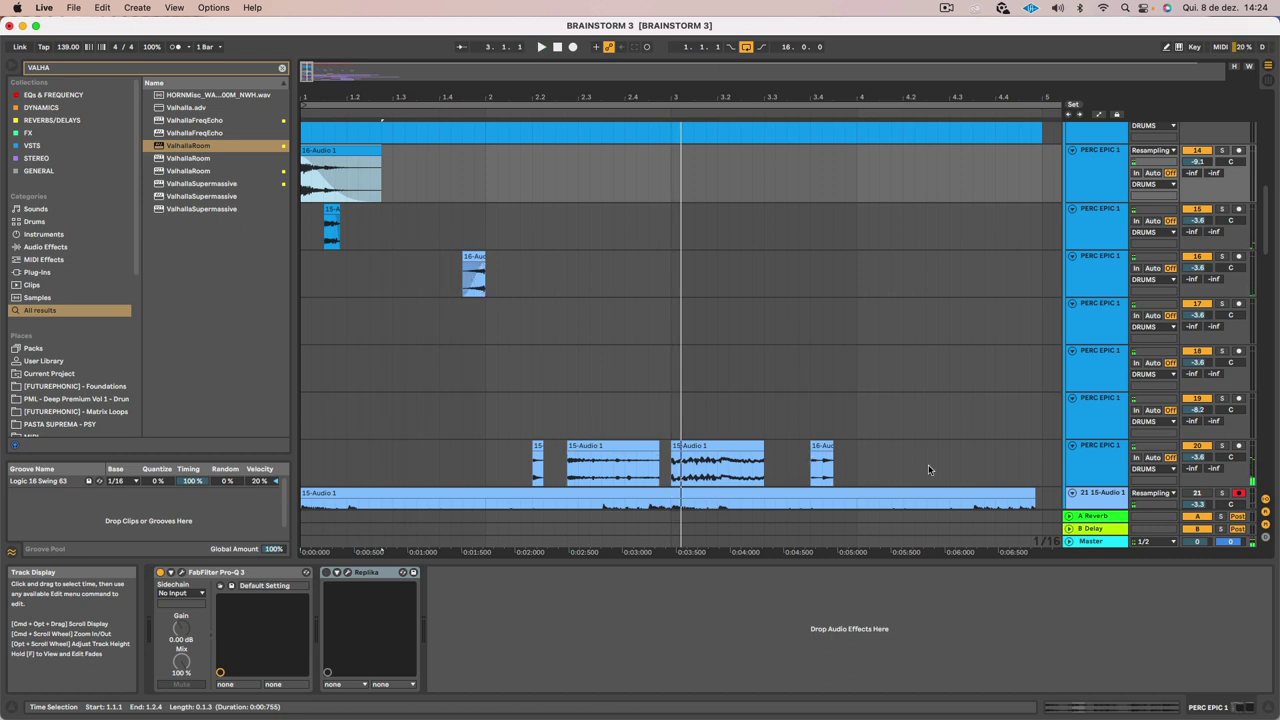
Rearrange the slices on track 20, placing the half-bar 15-Audio at 4.3.1, the short 16-Audio at 4.1.4, and track 16's faded slice at 1.4.3
click(1086, 465)
click(737, 449)
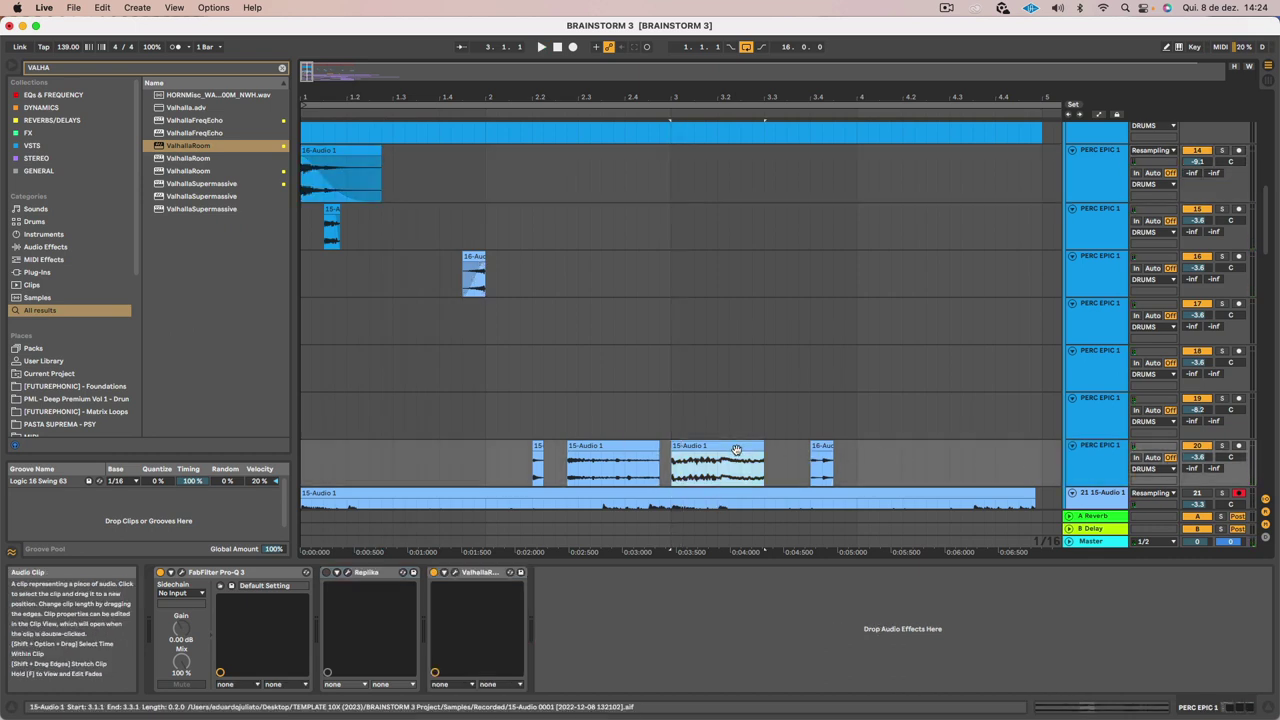
drag(736, 449, 1016, 451)
click(821, 446)
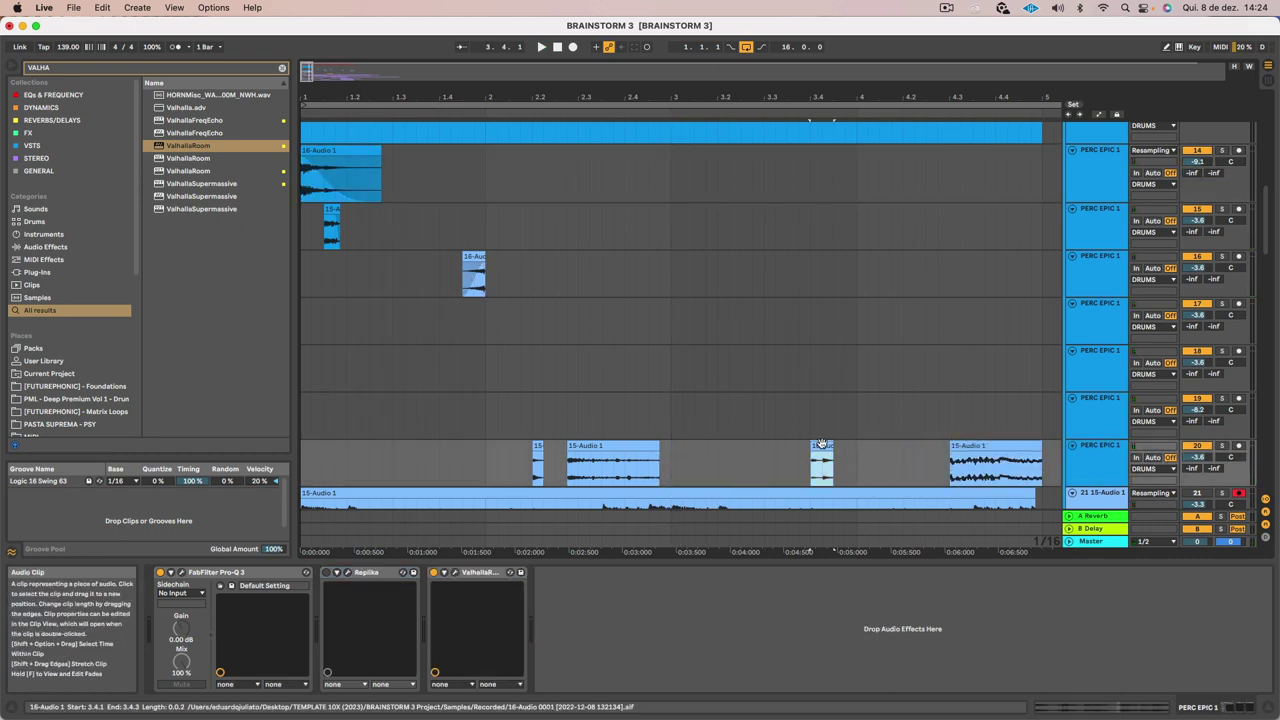
drag(821, 444, 903, 446)
drag(485, 262, 482, 455)
key(space)
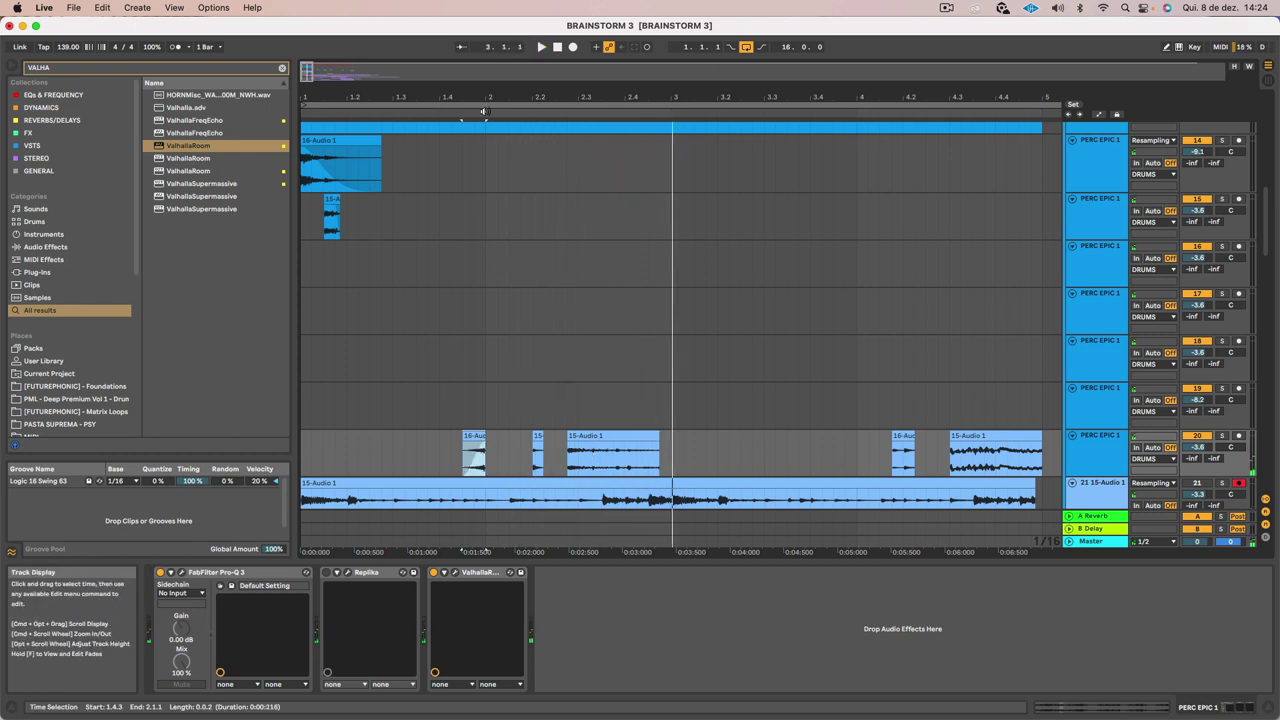
Move the short 16-Audio slice on track 20 to 7.1.1 and the half-bar 15-Audio slice to 9.3.1, auditioning from 6.4.2
drag(640, 97, 640, 60)
drag(775, 444, 668, 444)
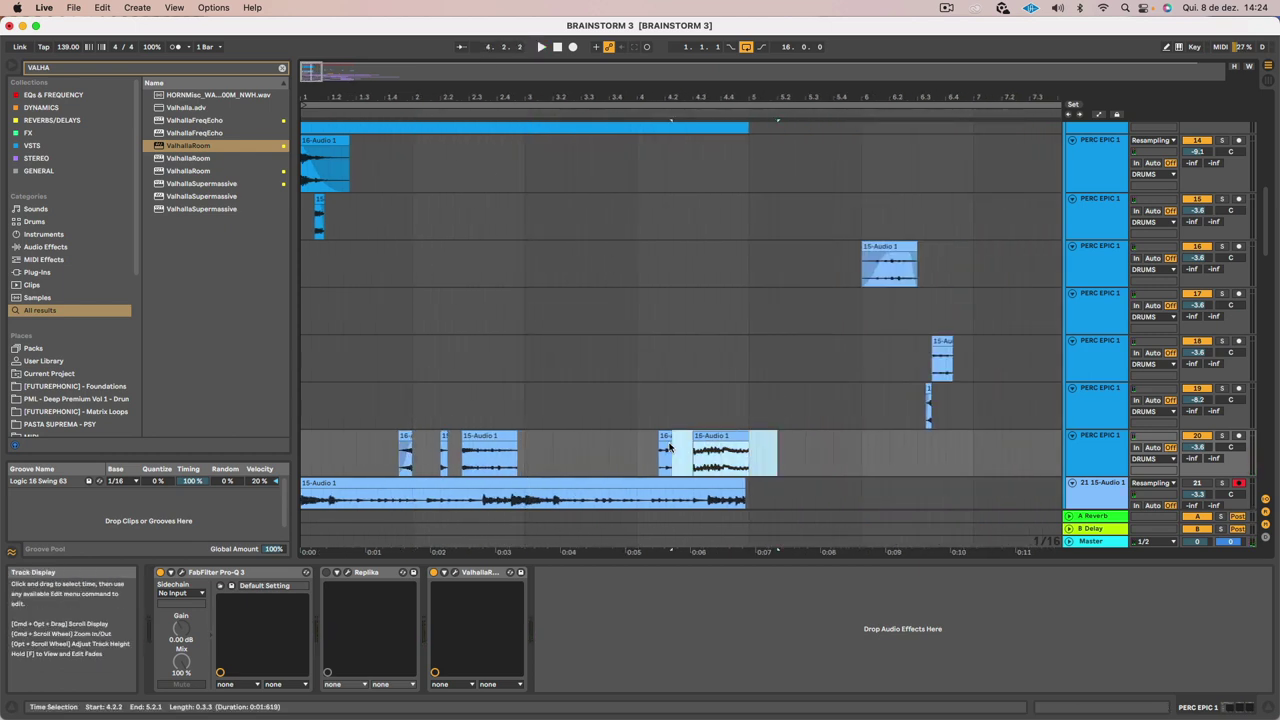
click(662, 436)
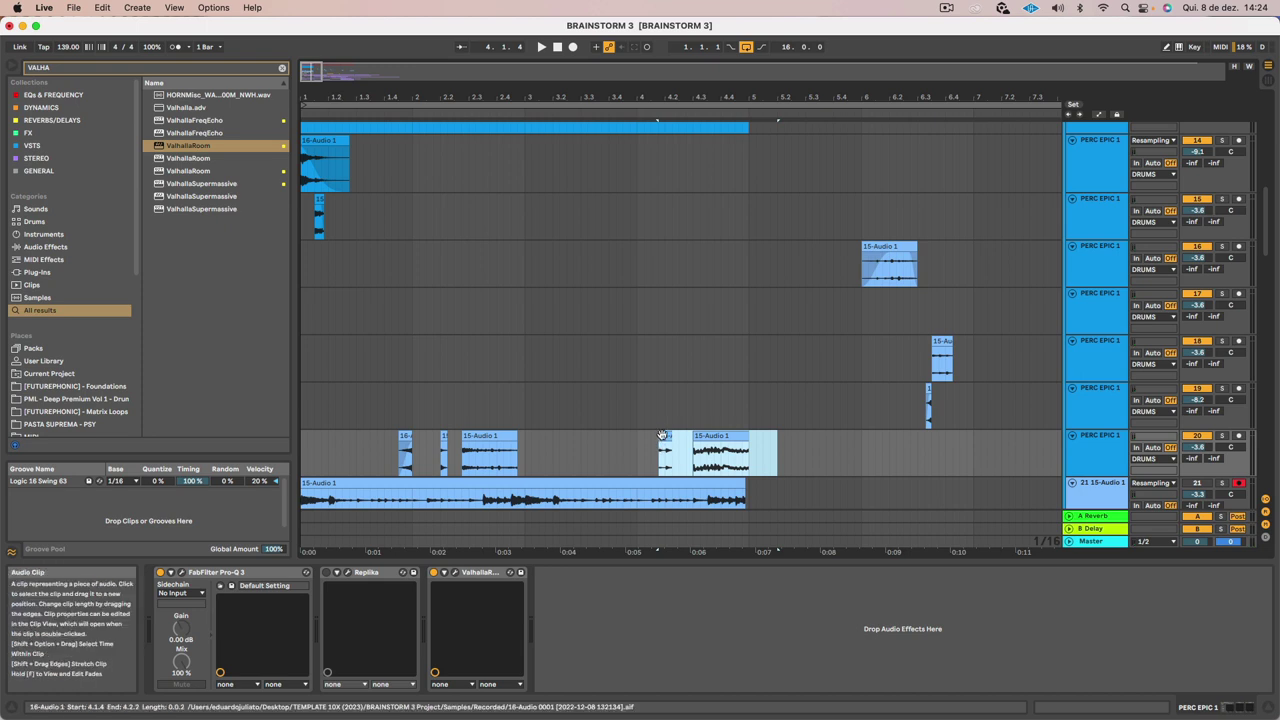
drag(662, 436, 979, 440)
click(951, 455)
key(space)
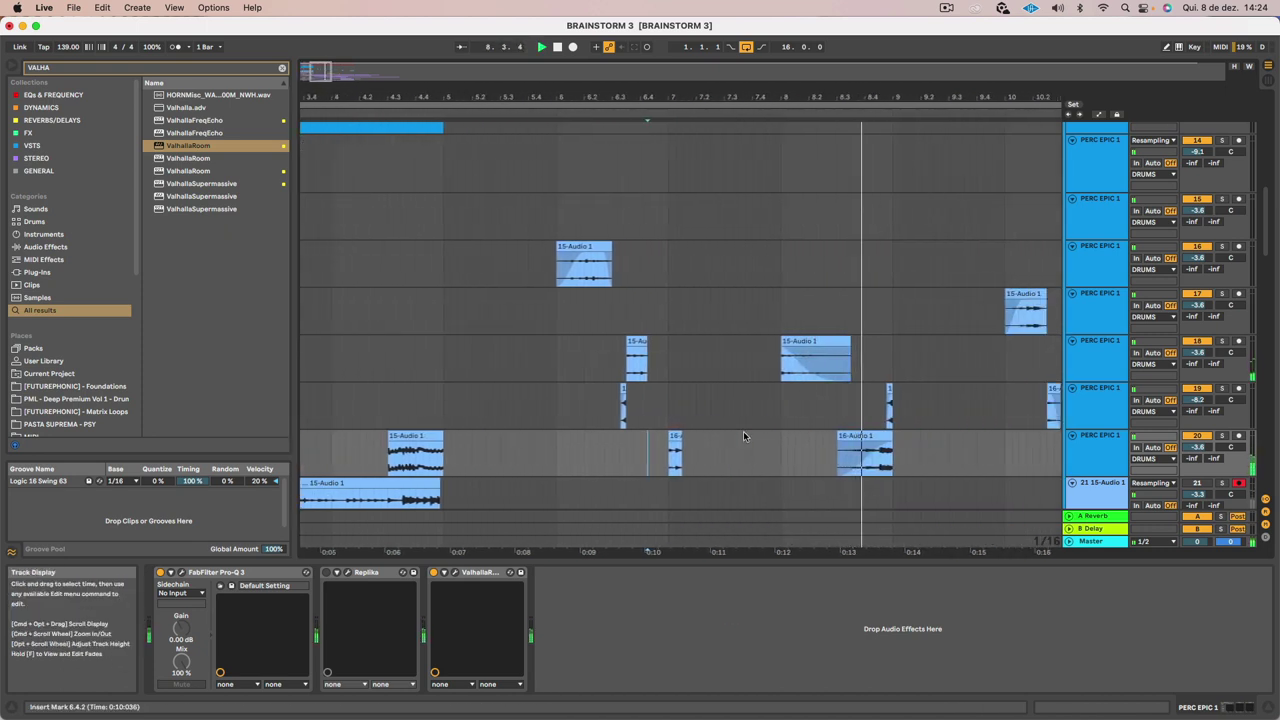
drag(332, 429, 895, 457)
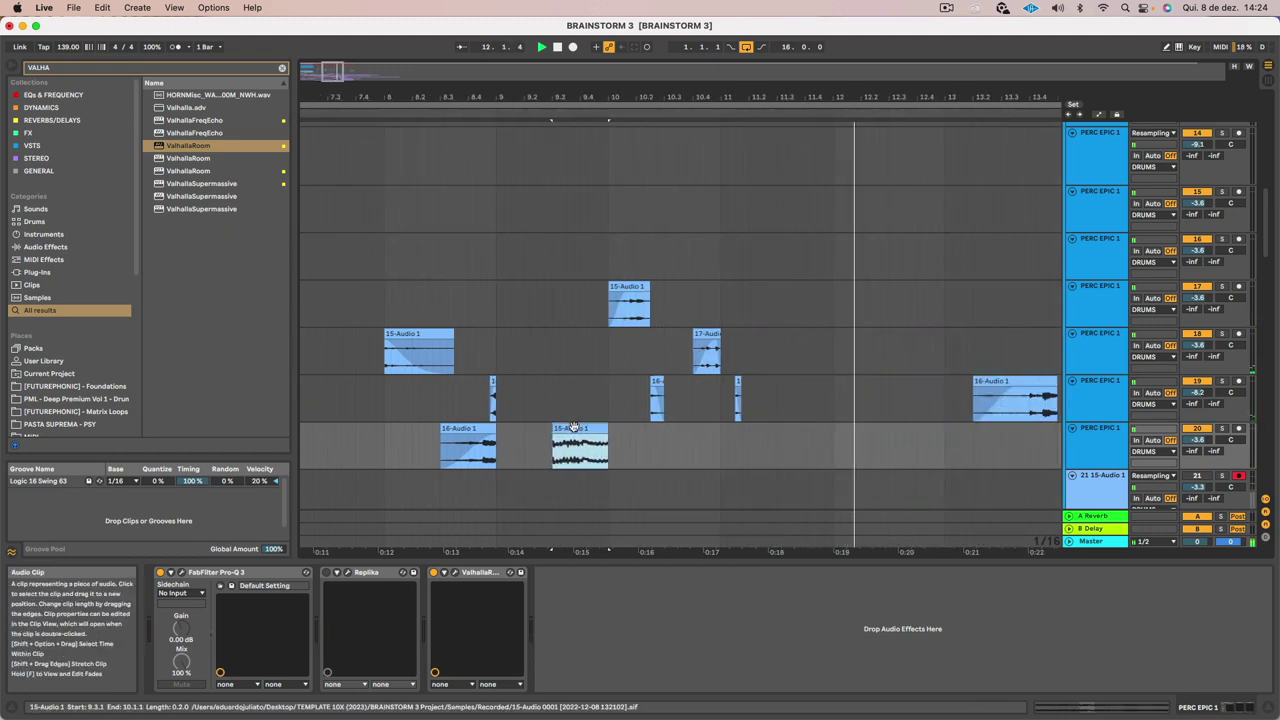
Try the half-bar 15-Audio slice at 12.3.1 on track 20, auditioning it from 12.2.1 with track 20 briefly soloed
drag(573, 427, 897, 447)
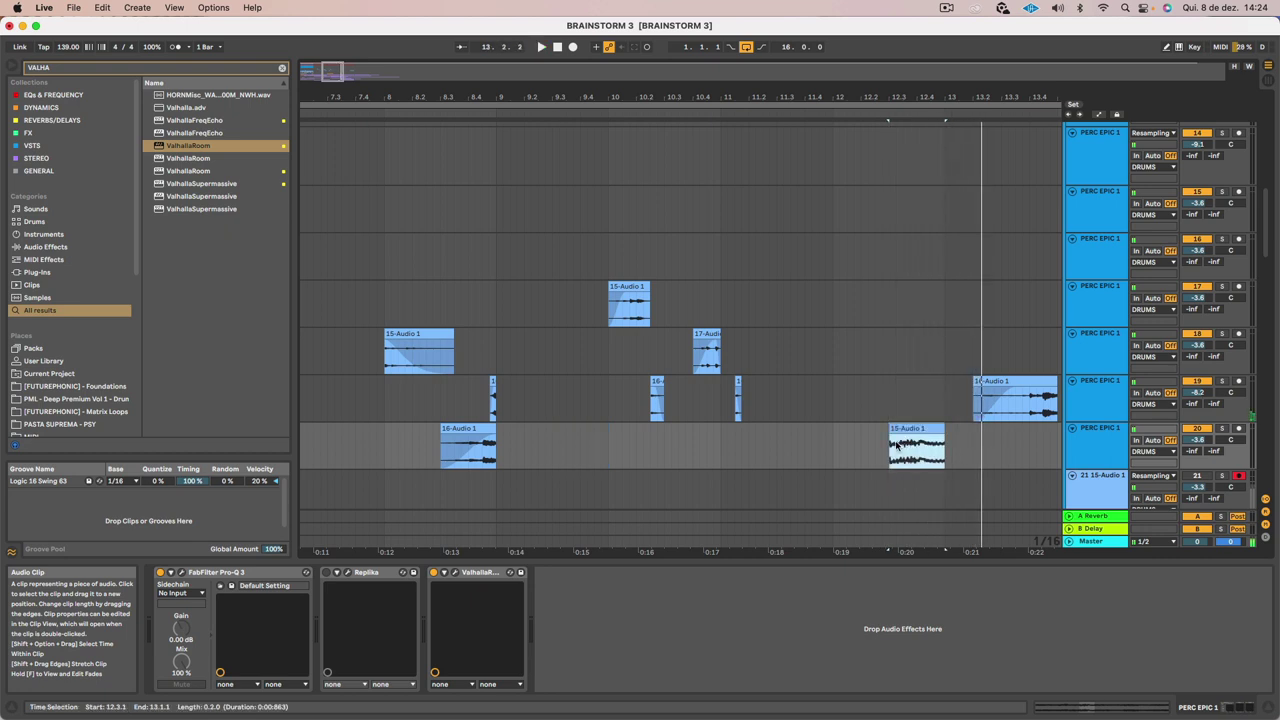
click(864, 445)
key(space)
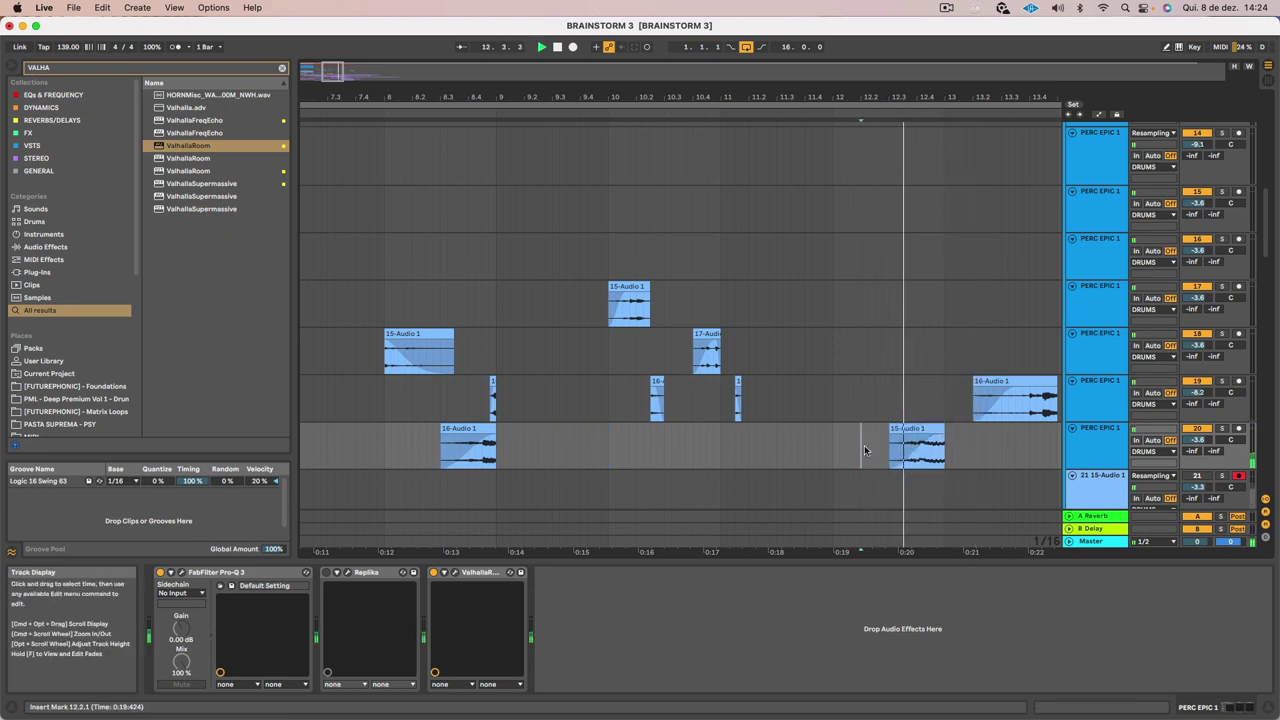
key(space)
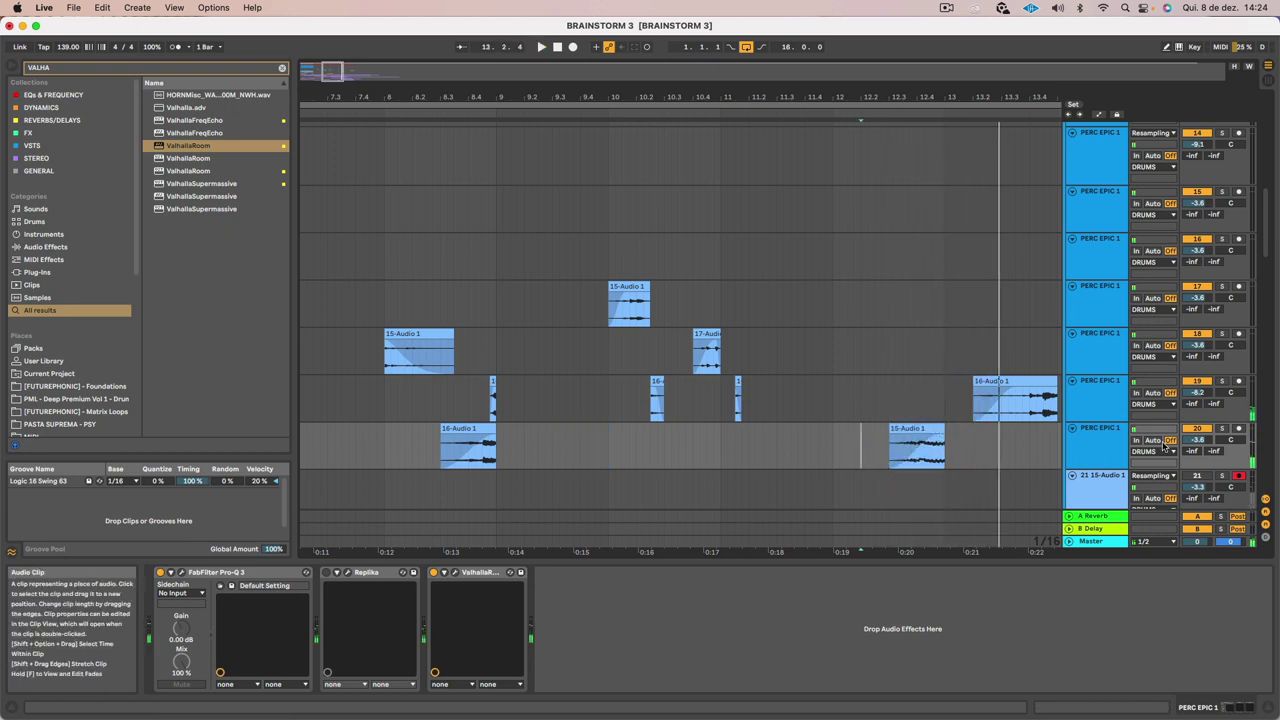
click(1222, 429)
key(space)
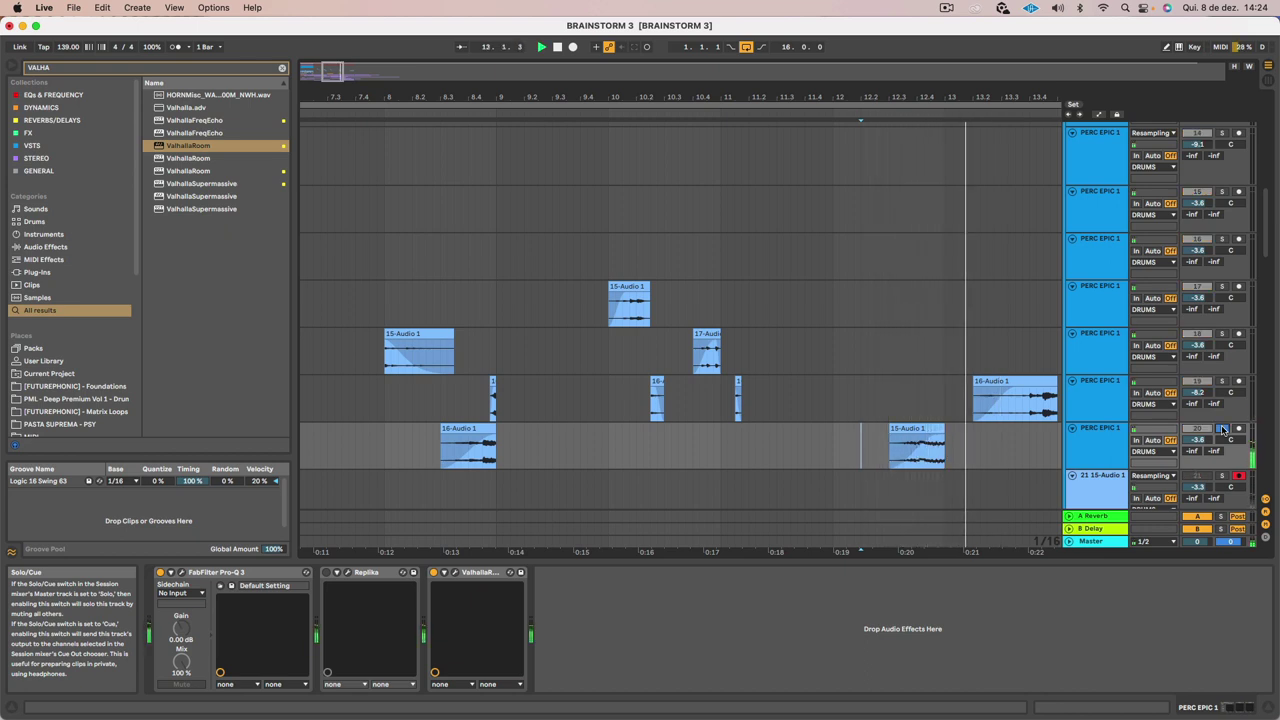
click(1222, 429)
key(space)
key(space)
scroll(967, 419, right, 5)
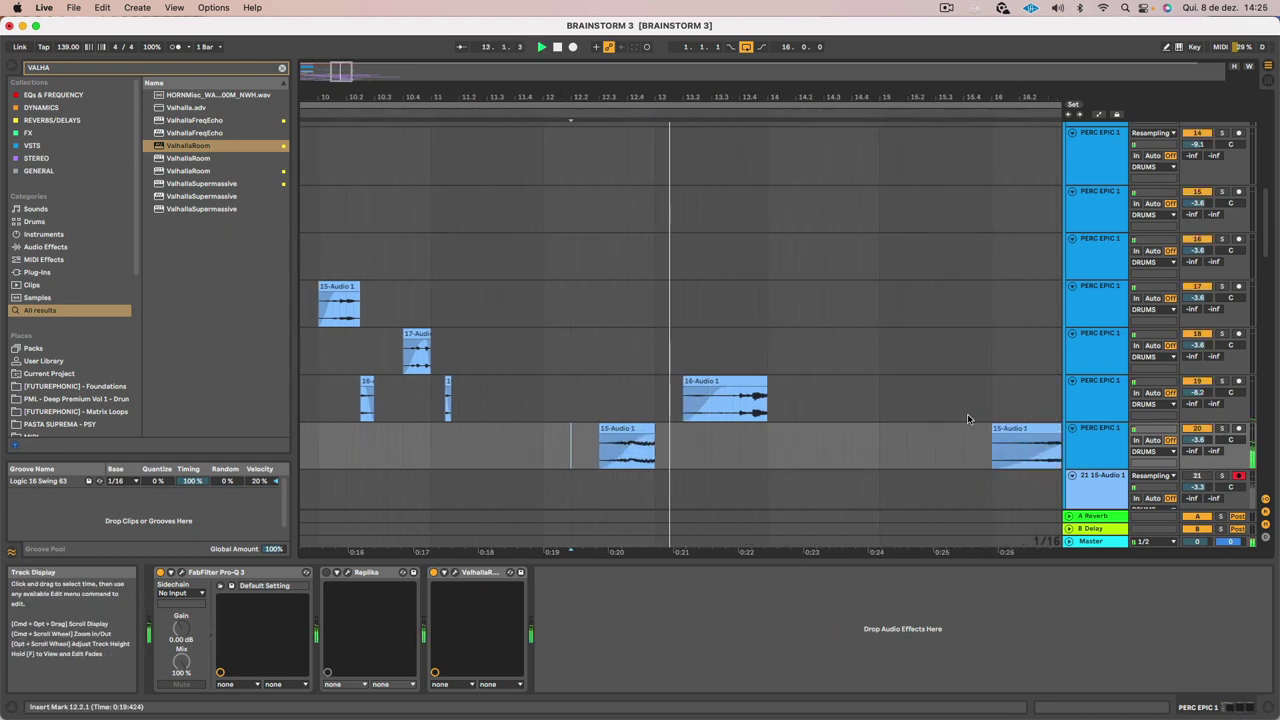
Try the half-bar 15-Audio slice at 13.3.1 on track 20 and audition it from 12.4.3
click(632, 431)
drag(632, 431, 754, 443)
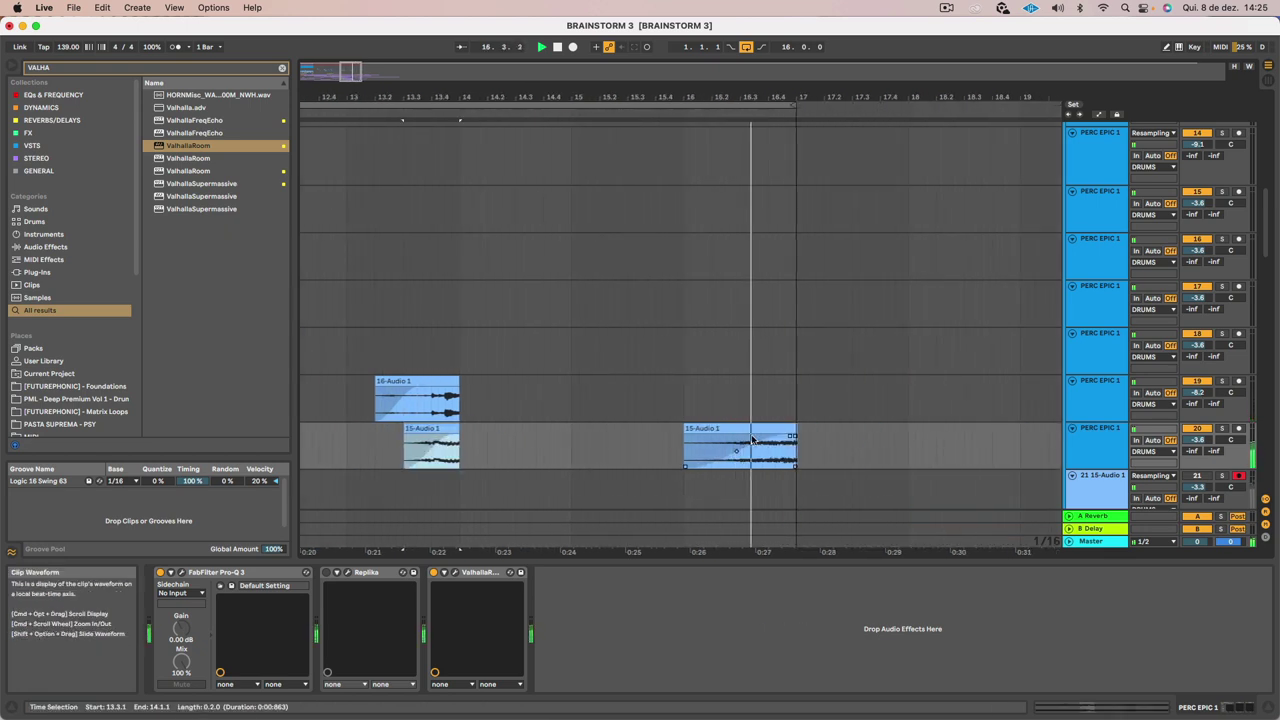
scroll(505, 445, left, 3)
click(503, 452)
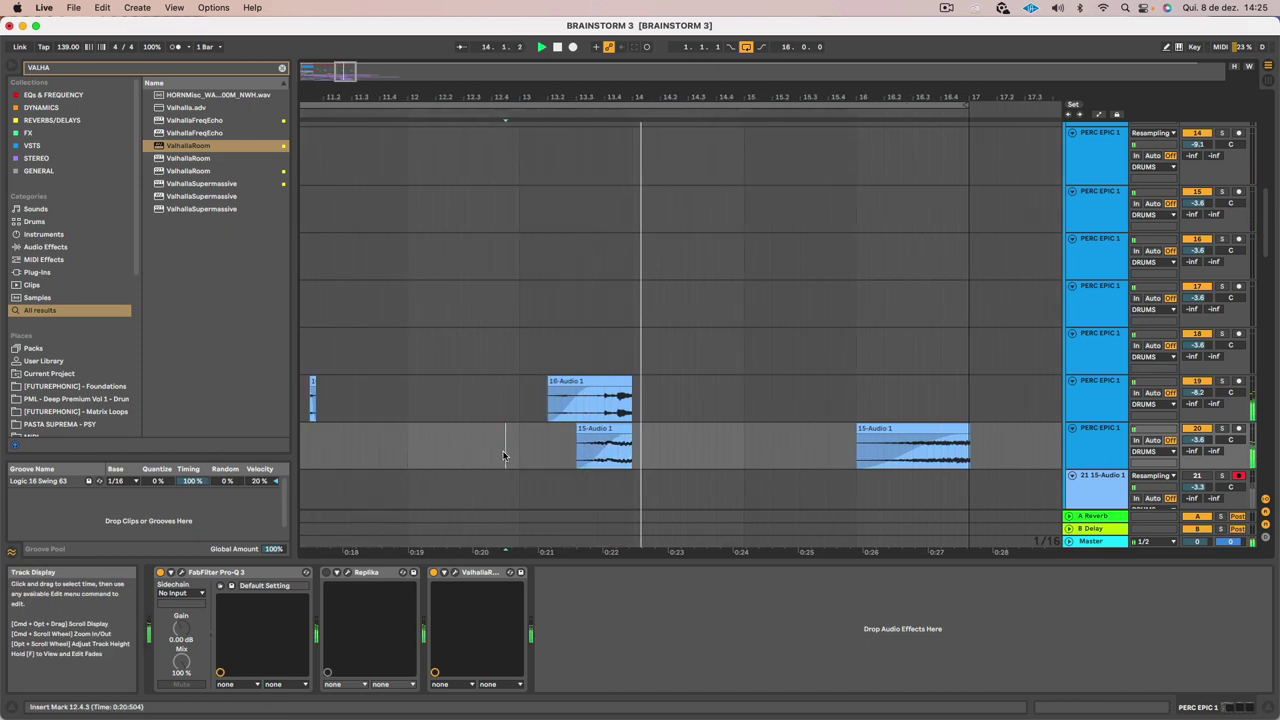
scroll(505, 449, down, 1)
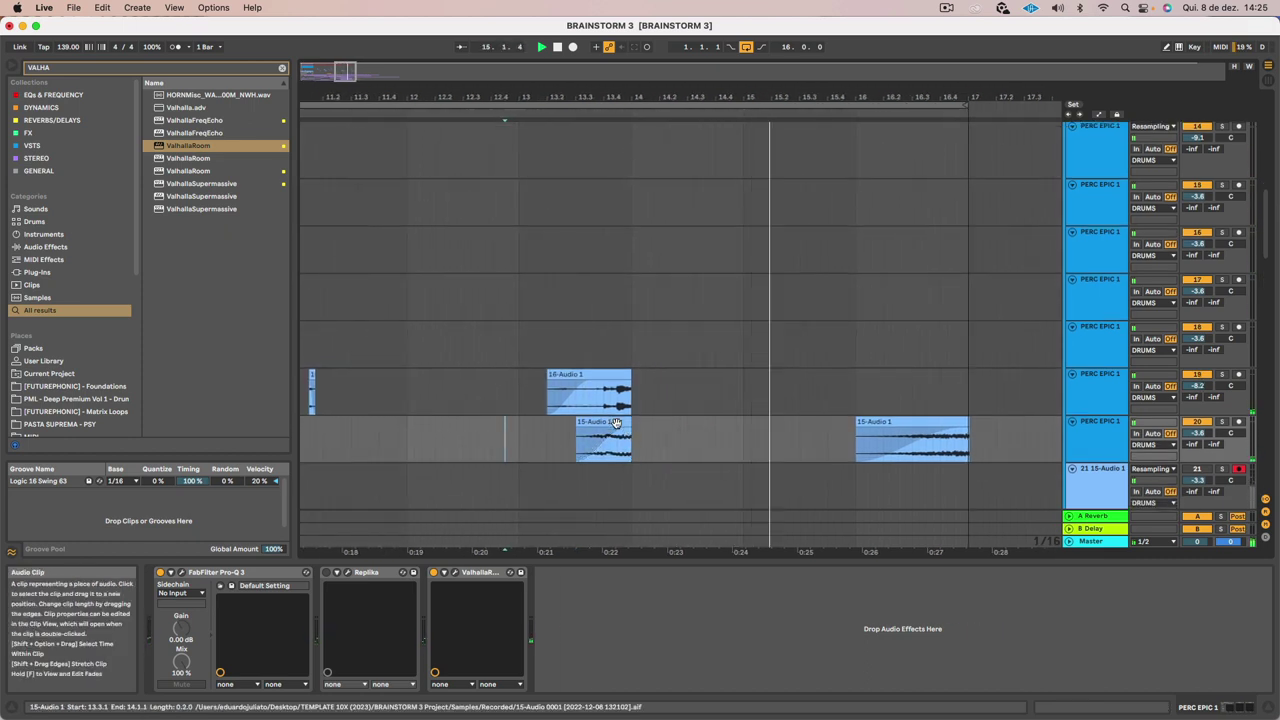
Move the half-bar 15-Audio slice to 16.3.1 on track 19 and play the arrangement
drag(616, 423, 947, 380)
click(650, 438)
key(space)
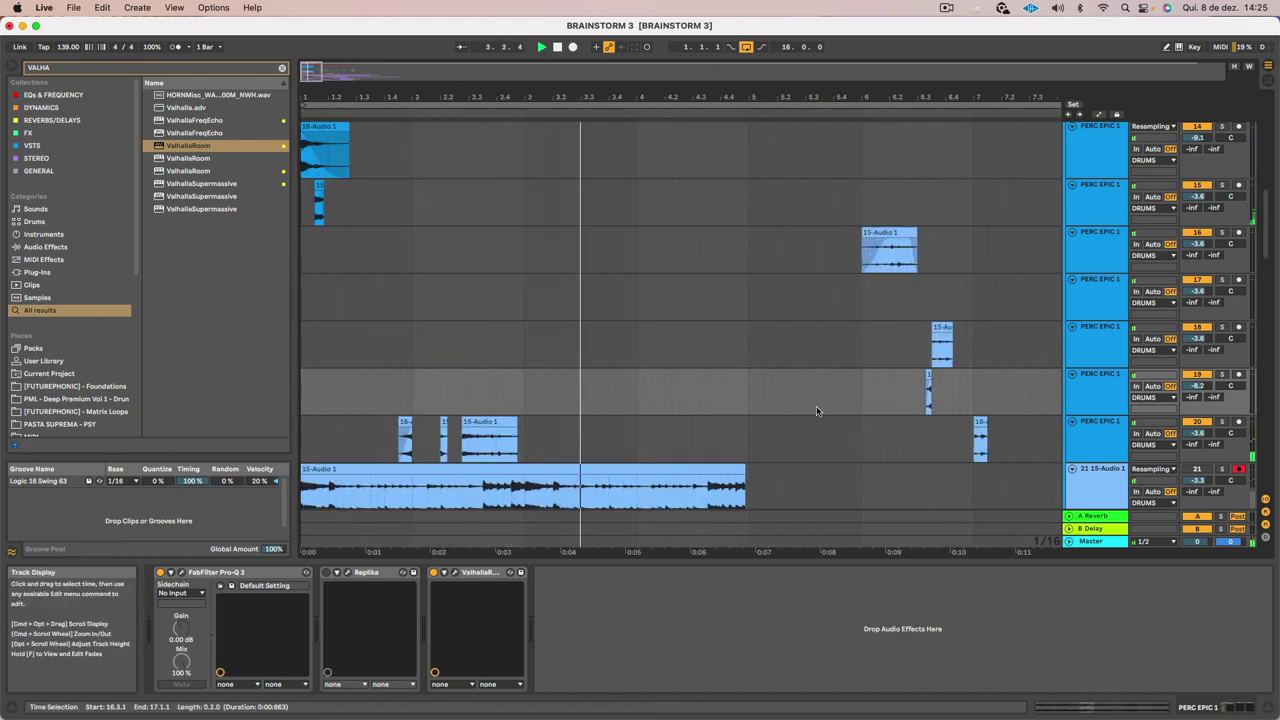
Automate Track Panning on track 20 across the 15-Audio slice at 2.2.4, sweeping from 41R to 41L and reaching 47L just past bar 3
click(1103, 432)
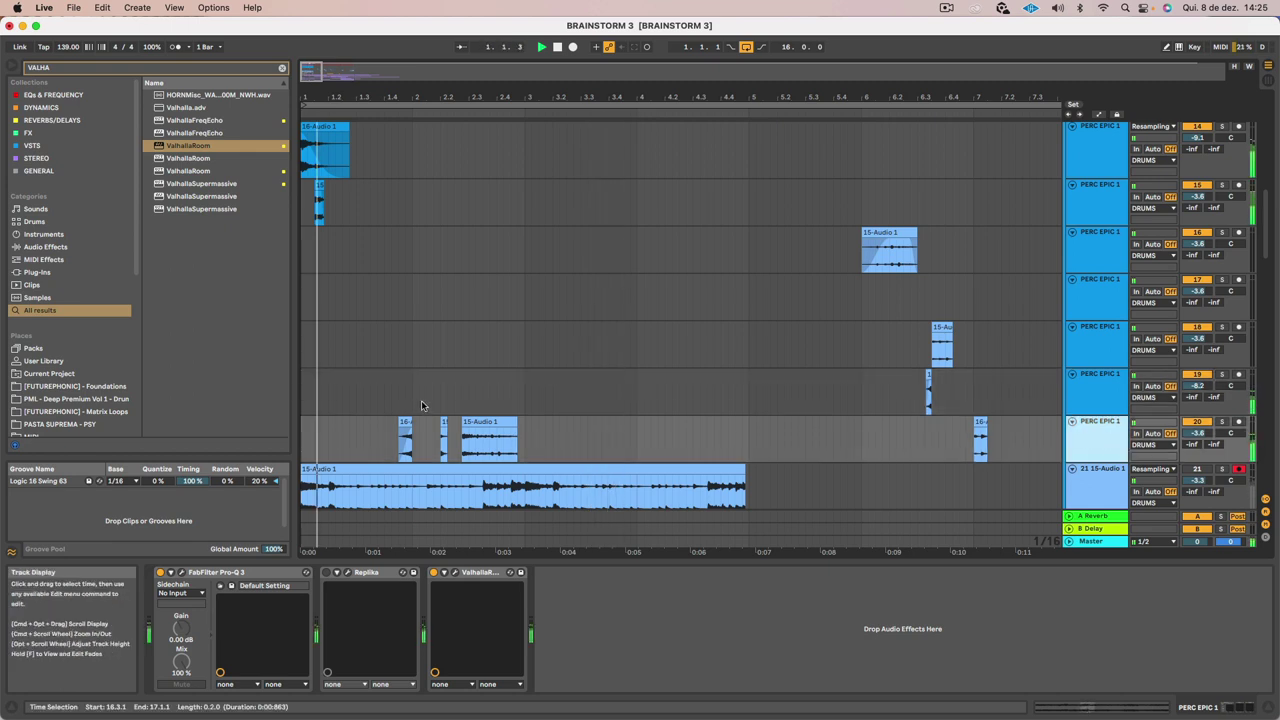
scroll(421, 405, down, 3)
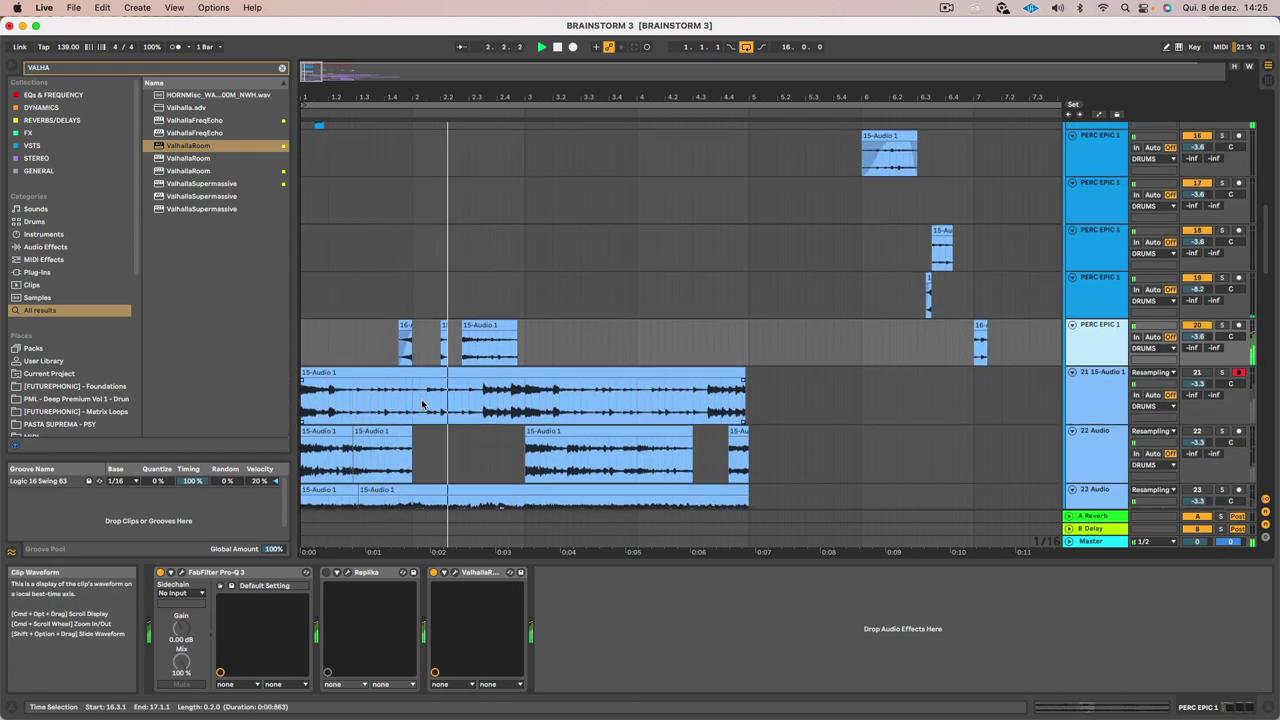
click(485, 328)
click(485, 328)
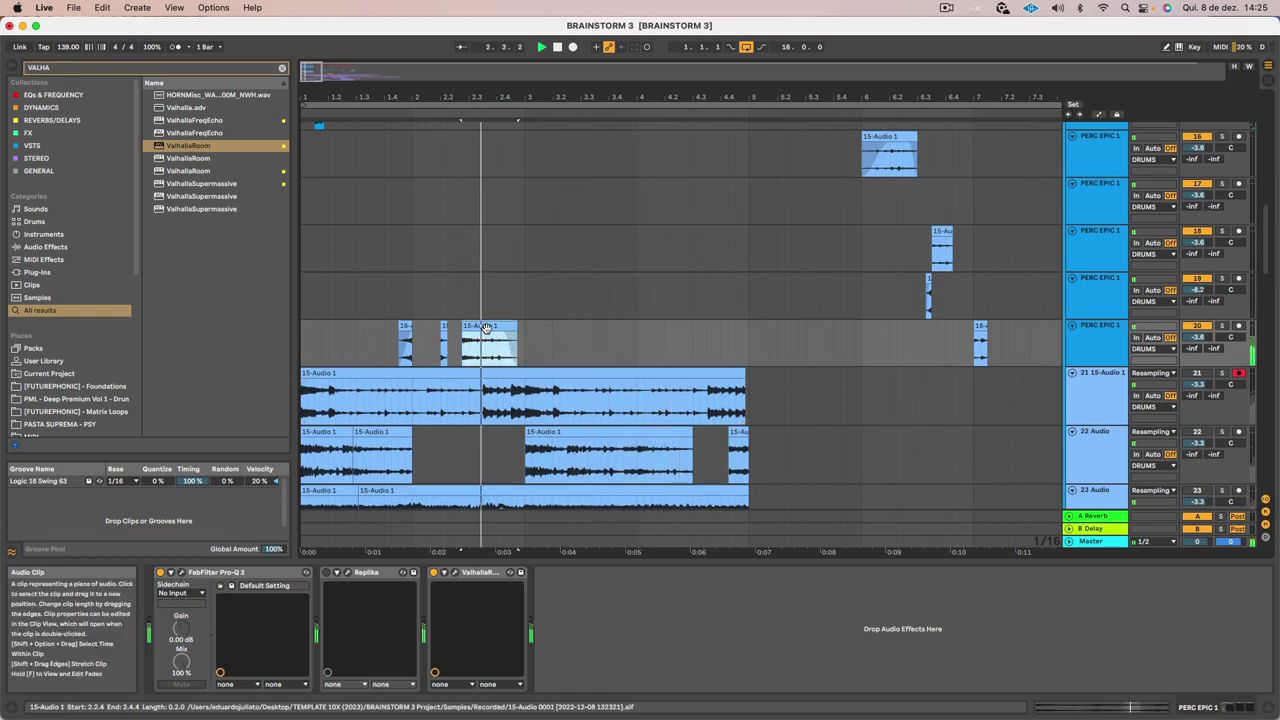
key(a)
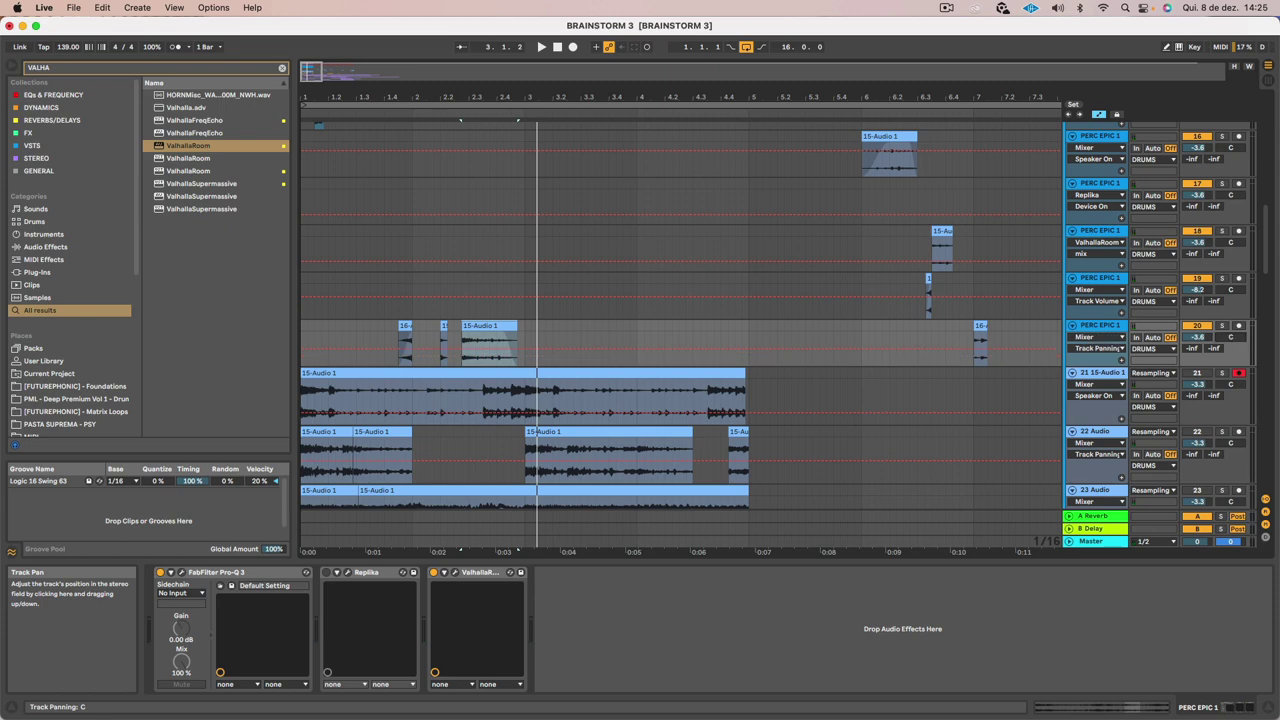
key(space)
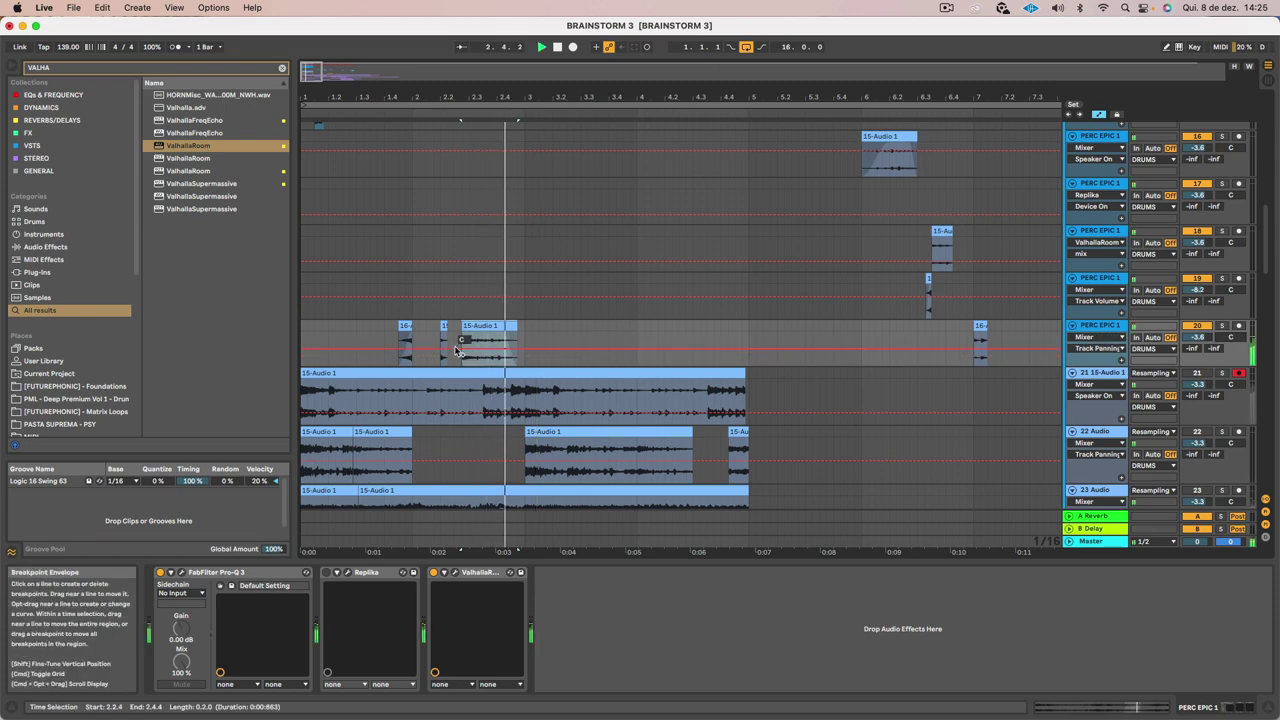
key(space)
click(477, 350)
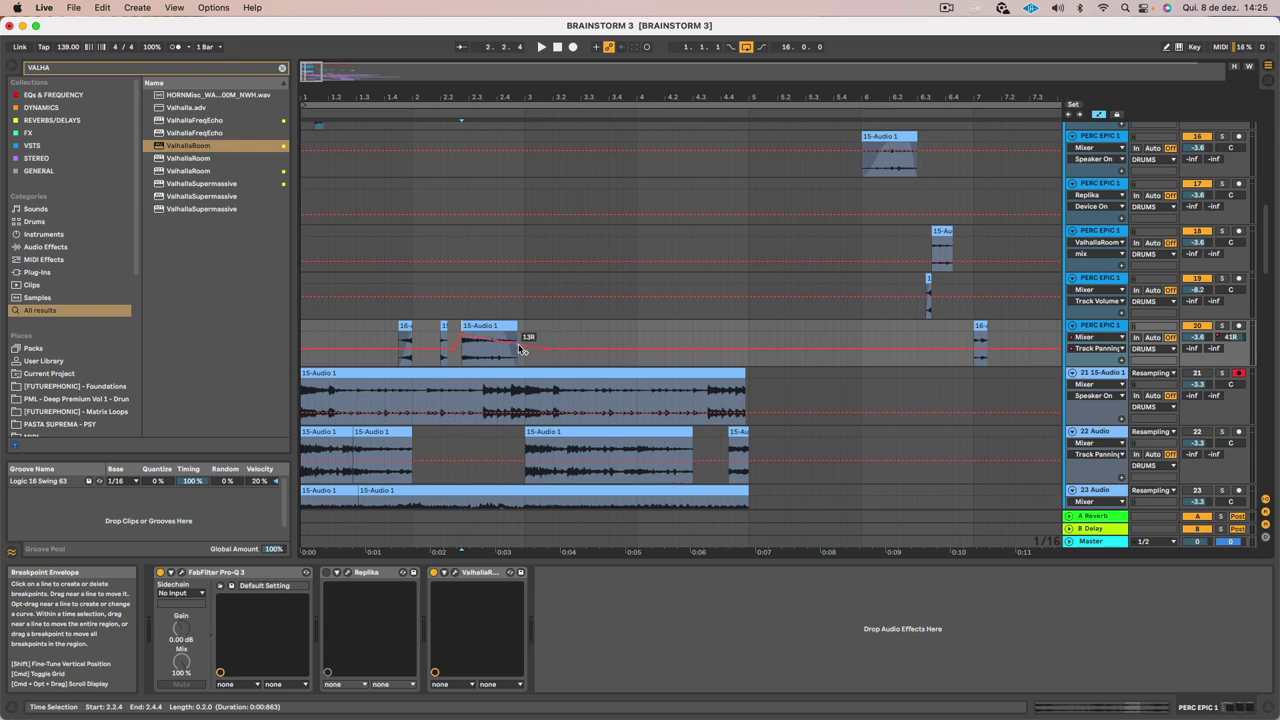
key(space)
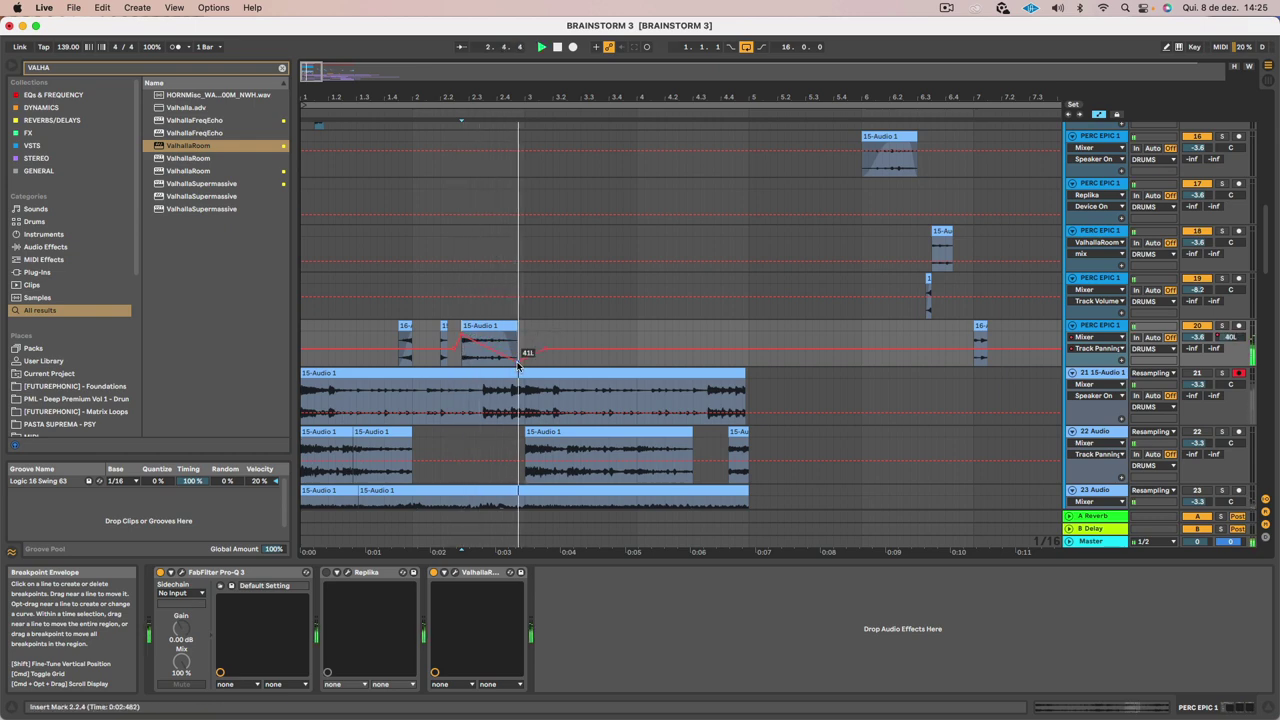
key(space)
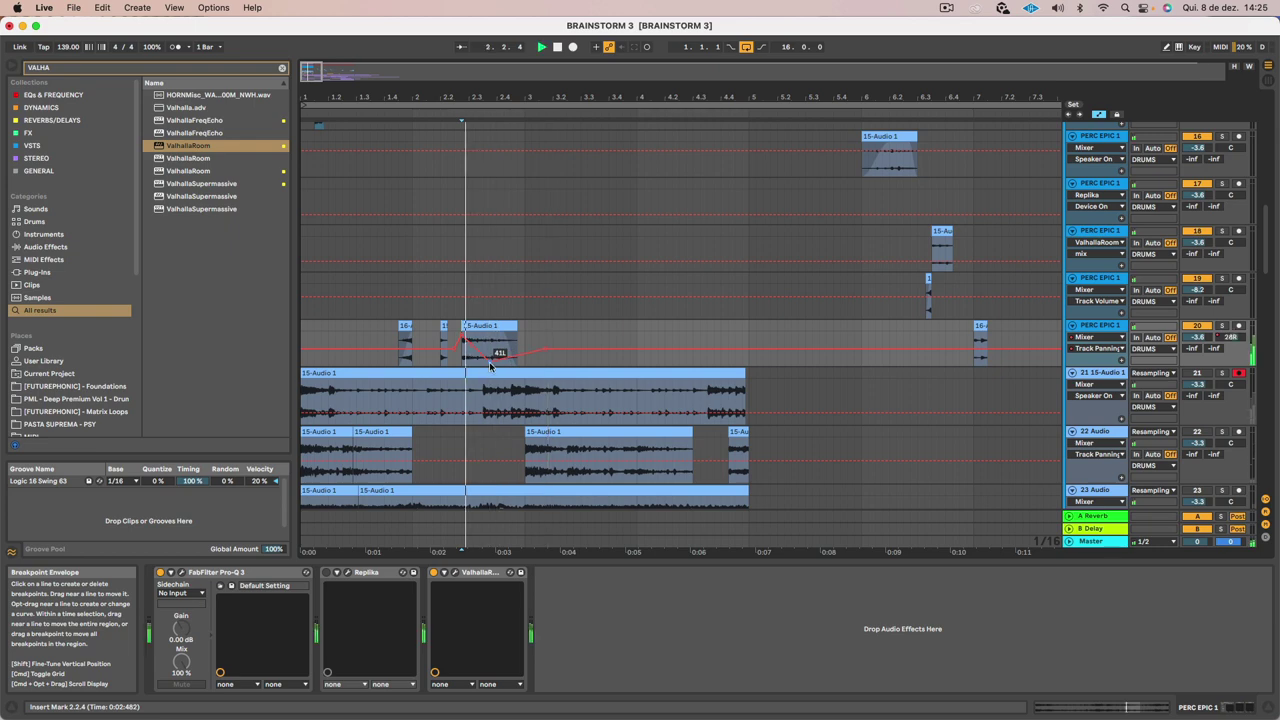
key(space)
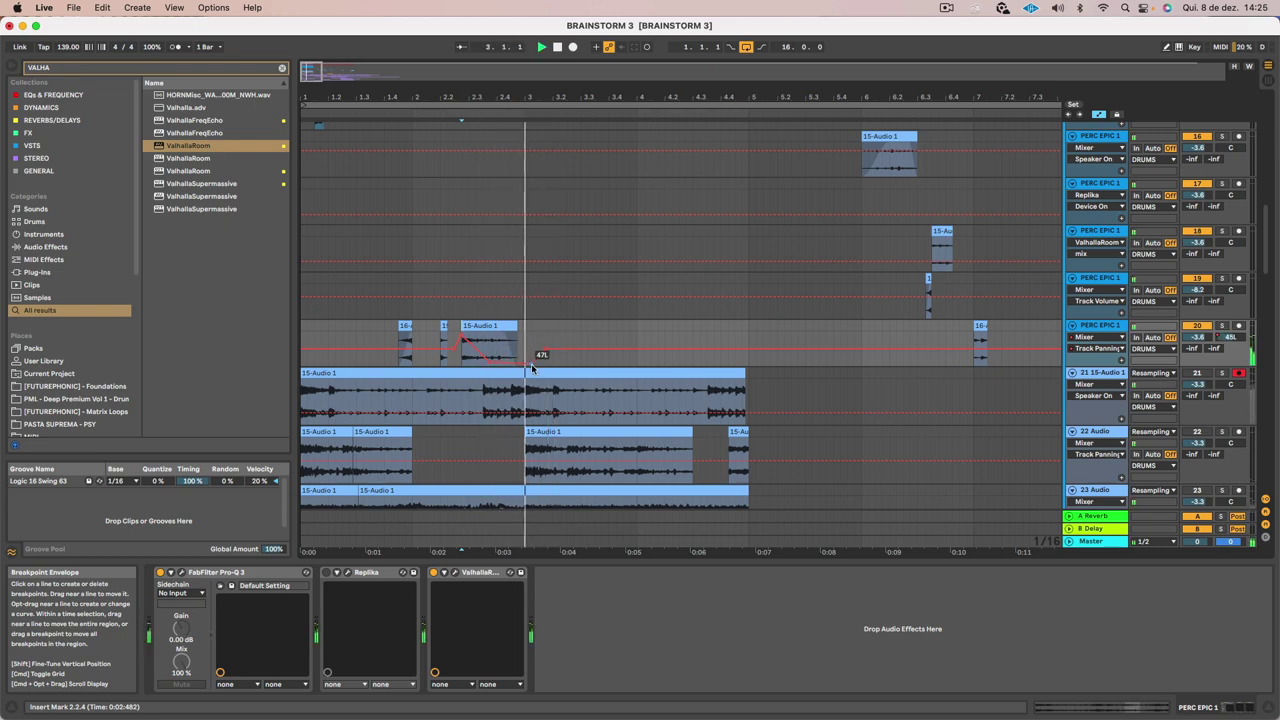
Ramp track 20's panning up to 30R over the two short slices before 2.2.4, auditioning from 1.4.1
click(388, 336)
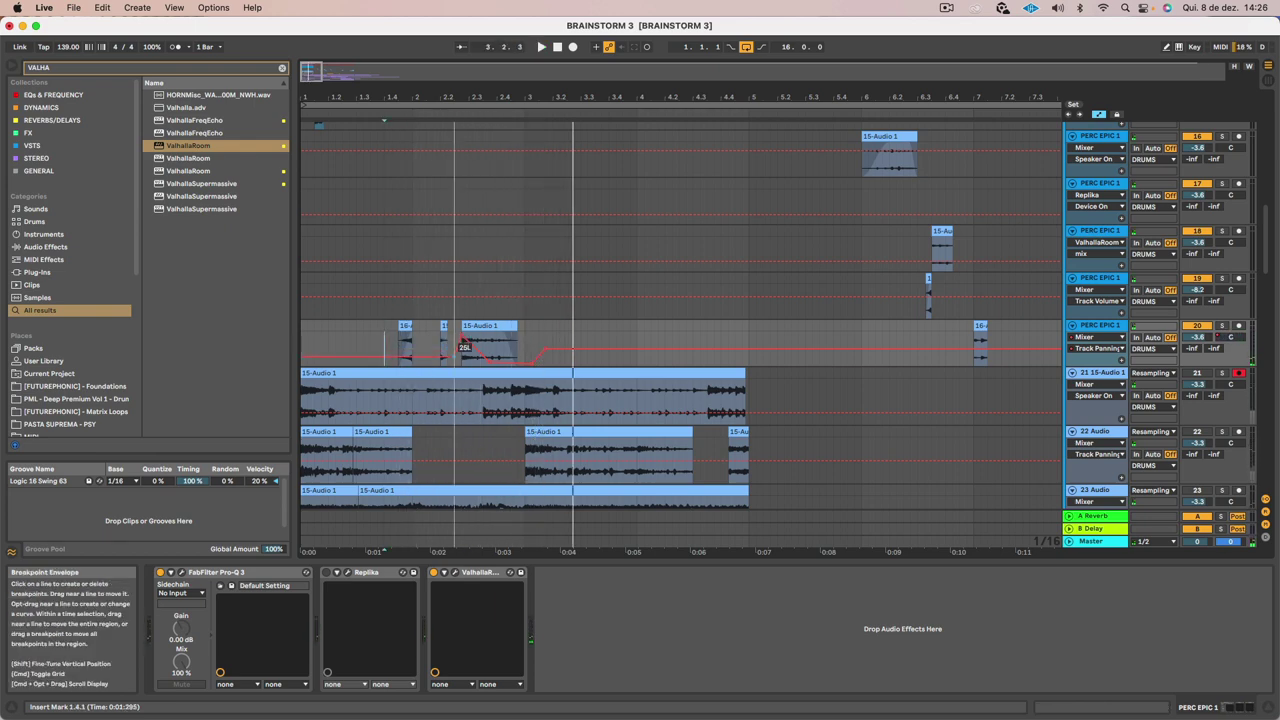
key(space)
mouse_move(452, 360)
mouse_down()
mouse_move(452, 326)
mouse_move(452, 341)
mouse_up()
key(space)
key(space)
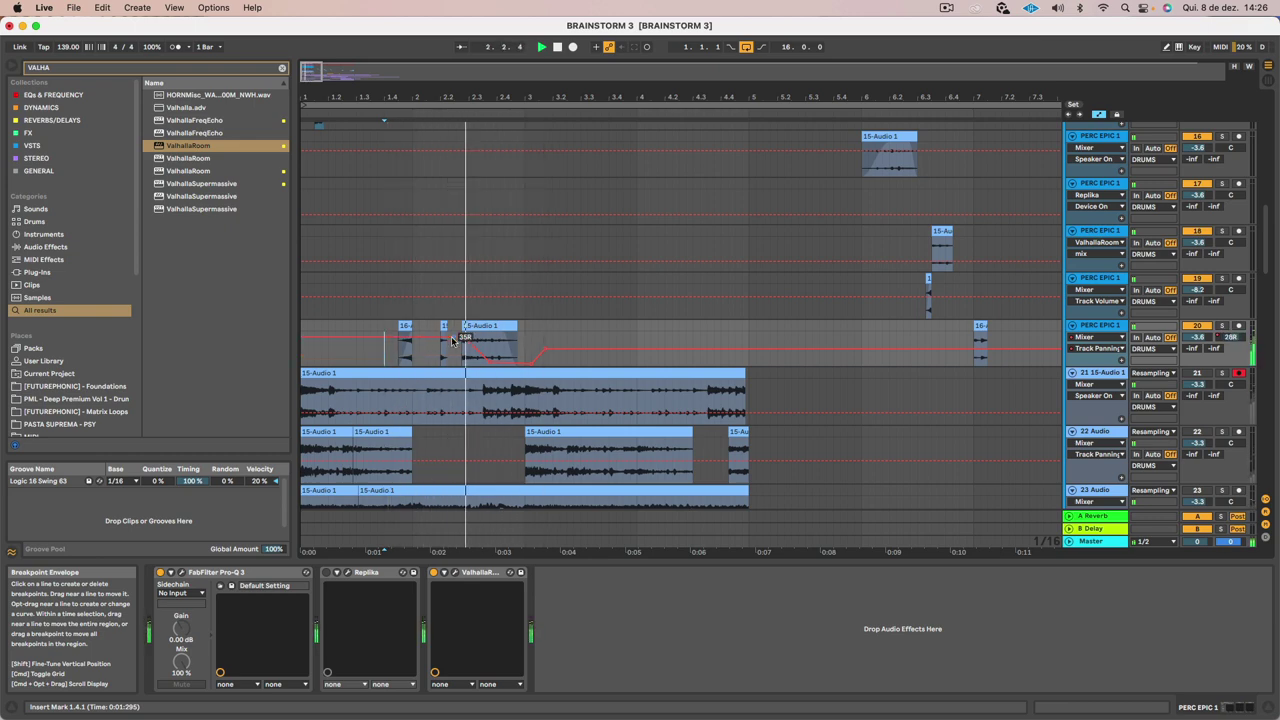
key(space)
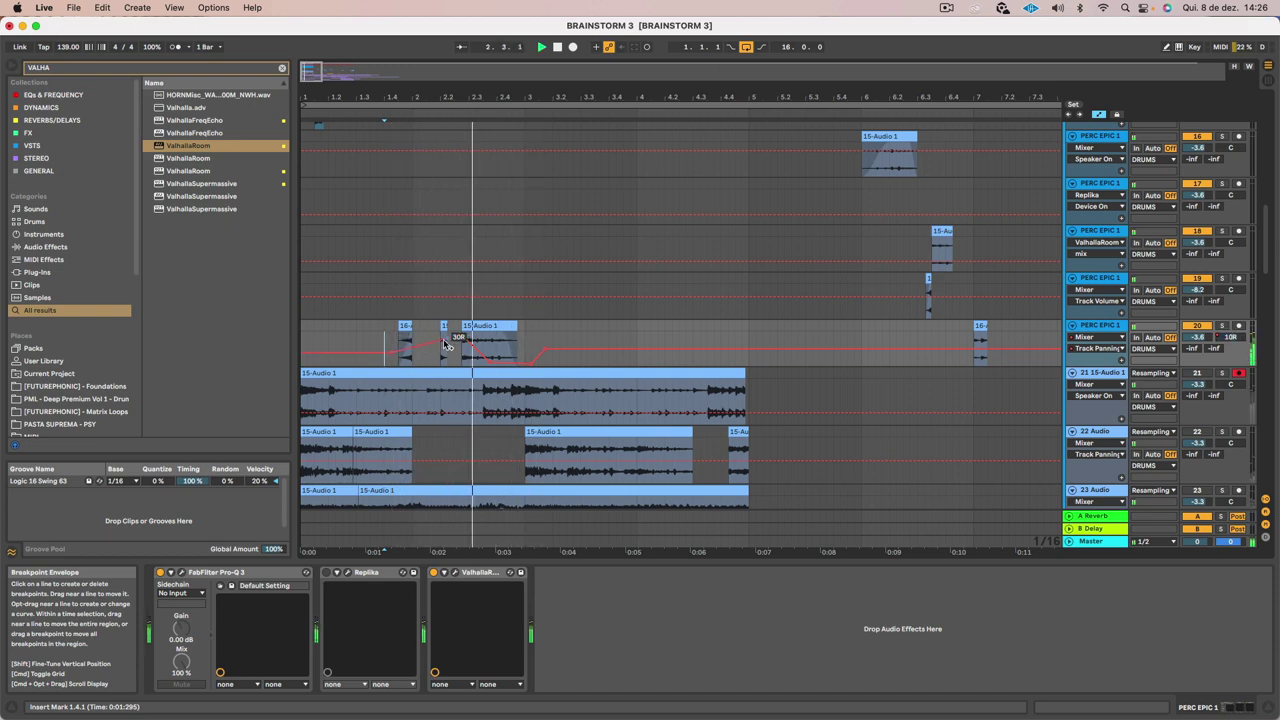
key(space)
Move the 41L pan breakpoint closer to the 15-Audio slice's start and the 29R breakpoint just before it, auditioning the sweep
drag(490, 366, 476, 368)
key(space)
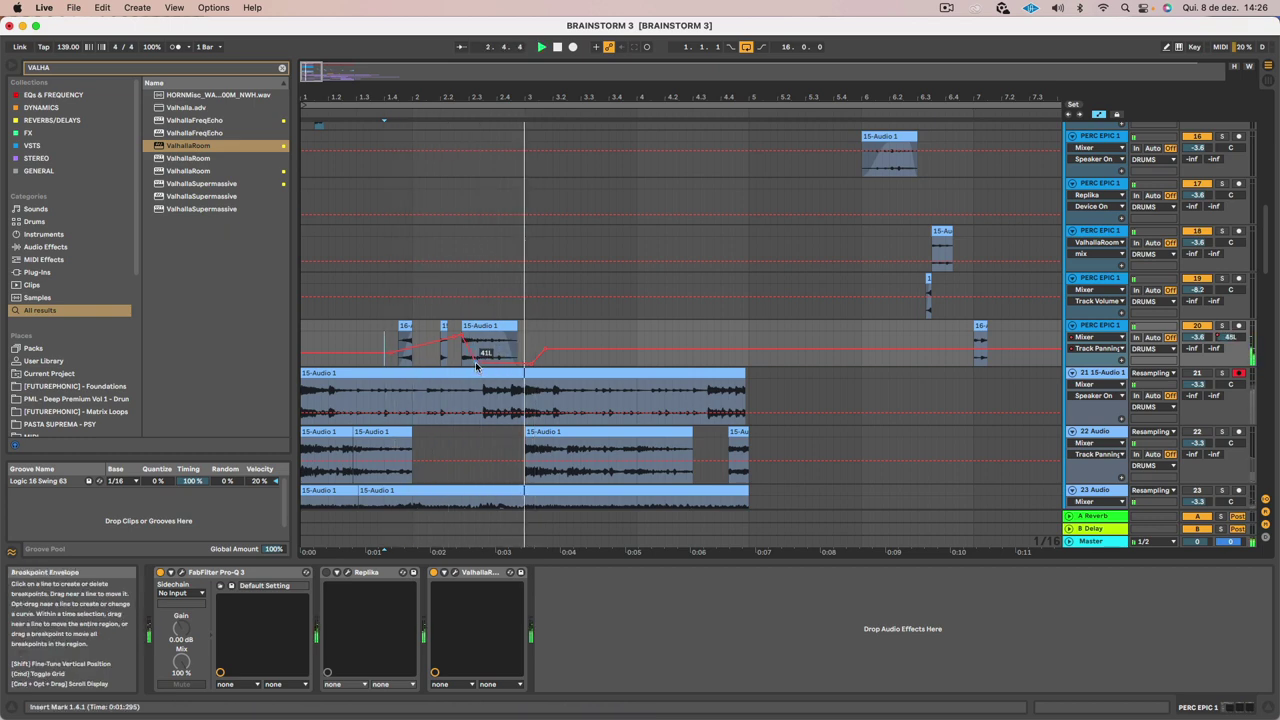
key(space)
key(space)
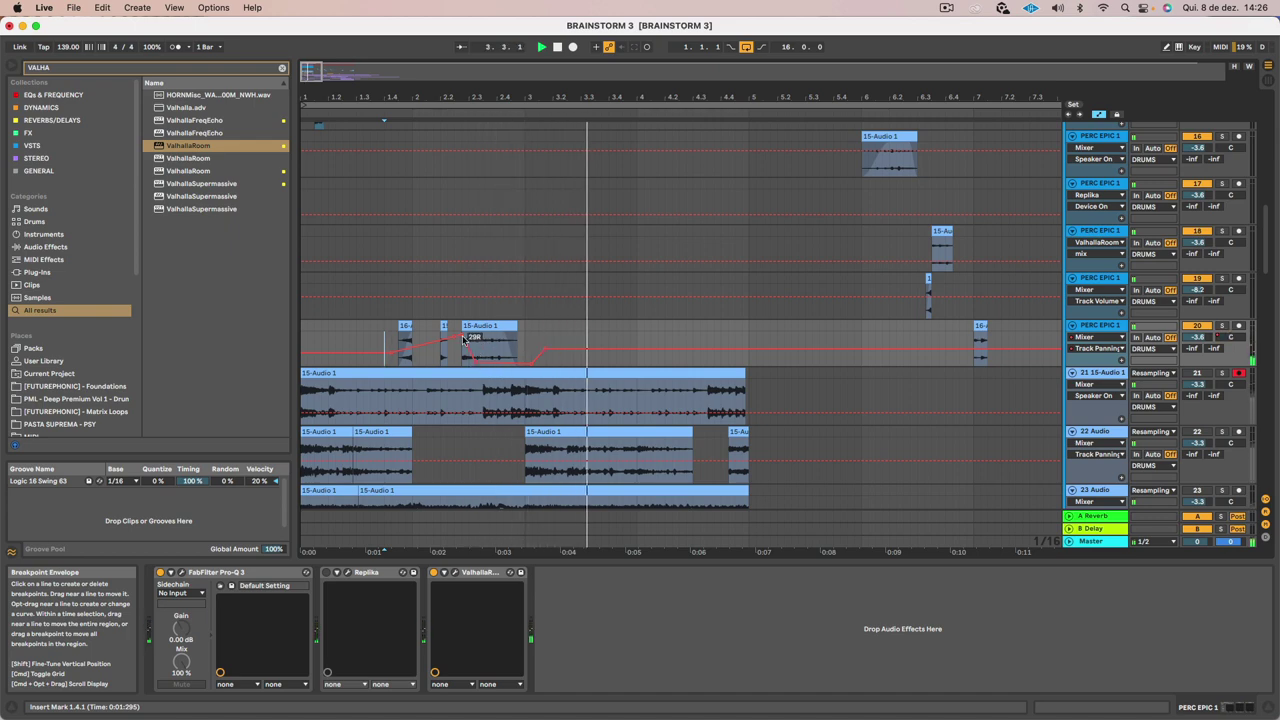
drag(462, 336, 455, 337)
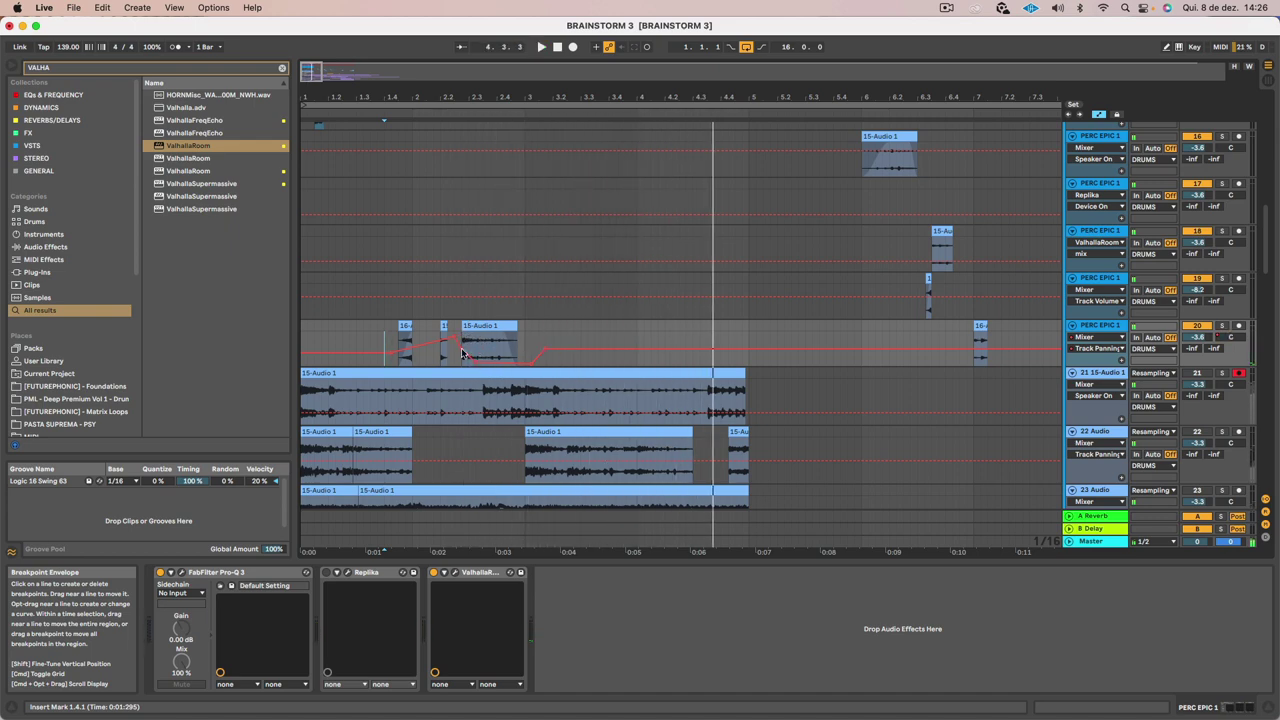
key(space)
key(space)
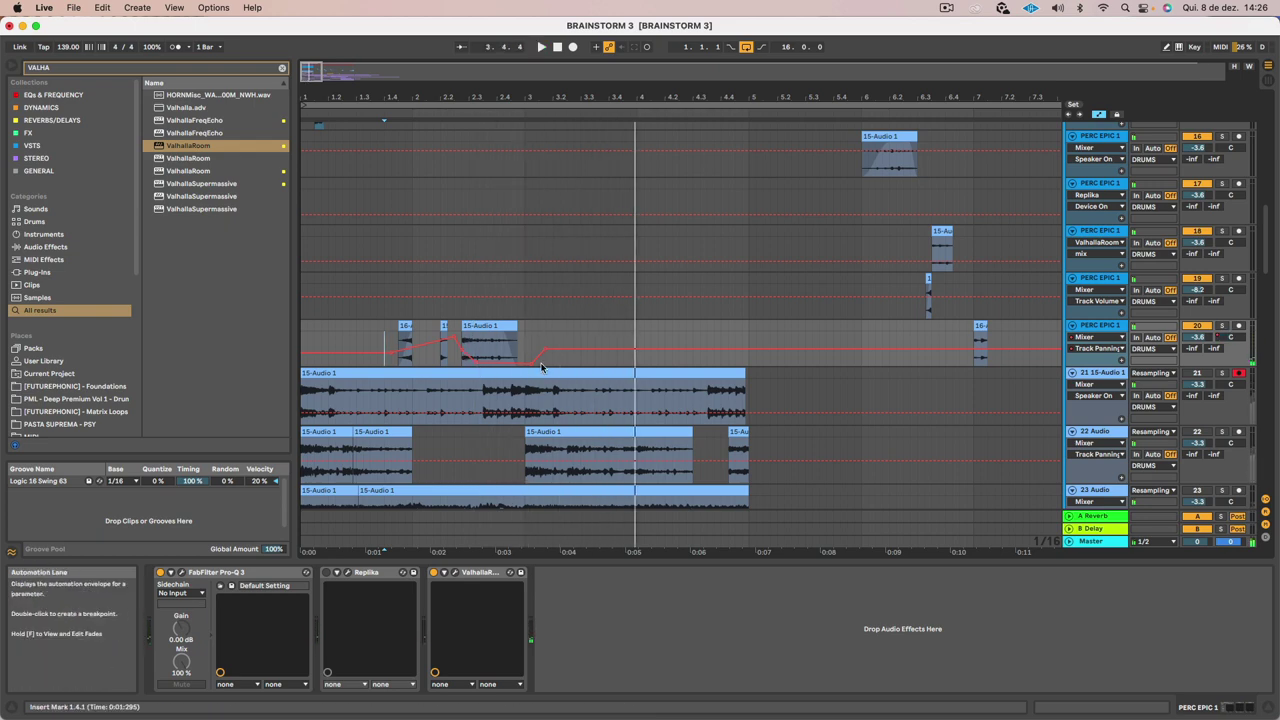
Hide the automation lanes and audition the percussion slices from 1.4.1 and from 6.4.1
key(a)
key(space)
key(space)
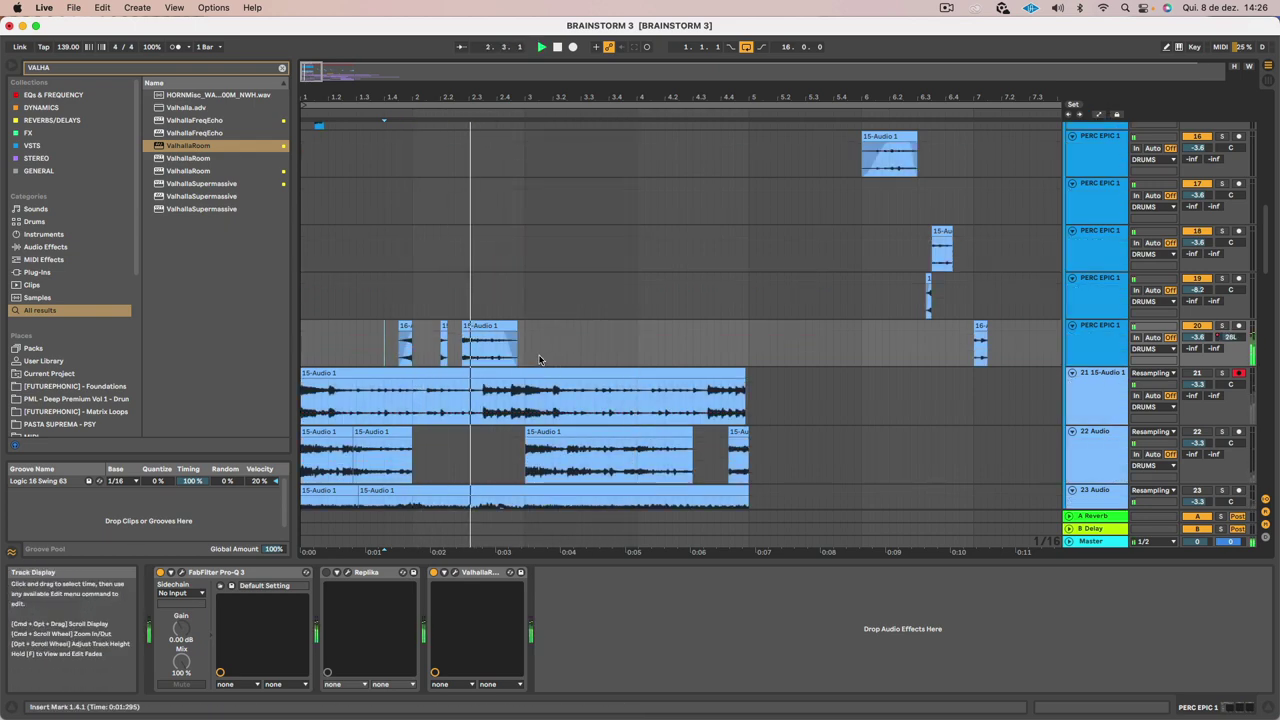
drag(418, 101, 417, 96)
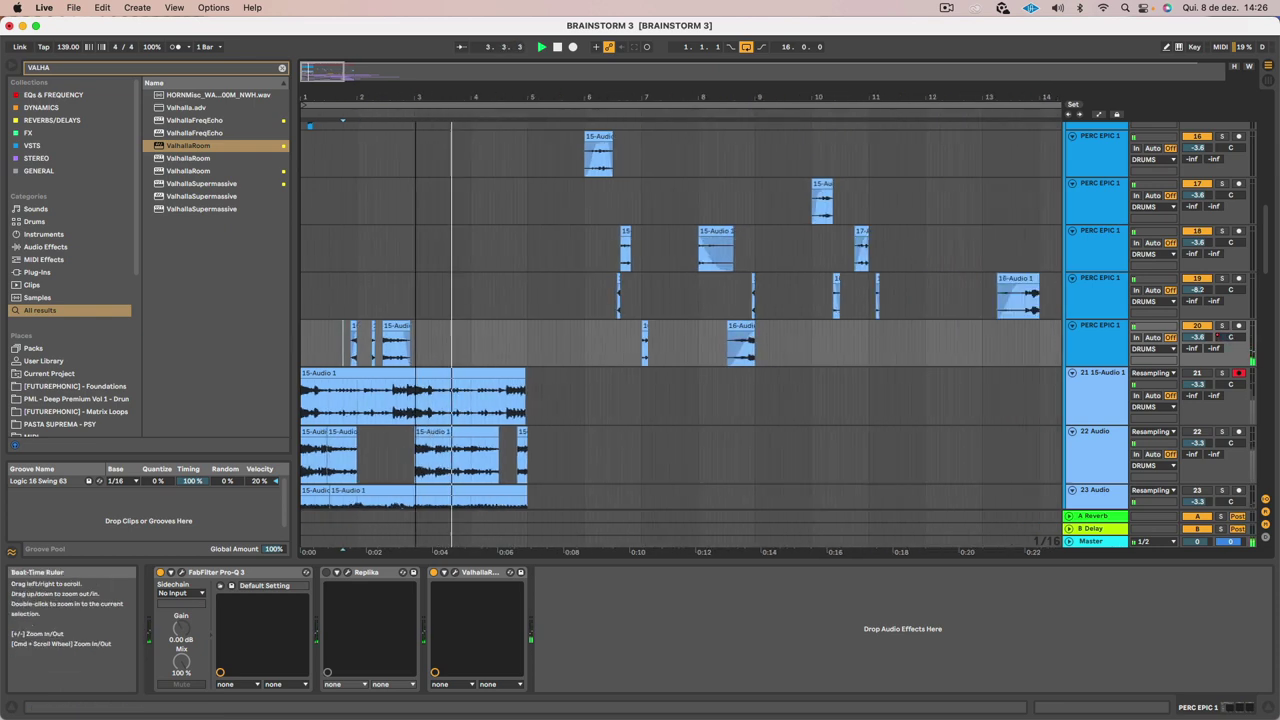
click(624, 347)
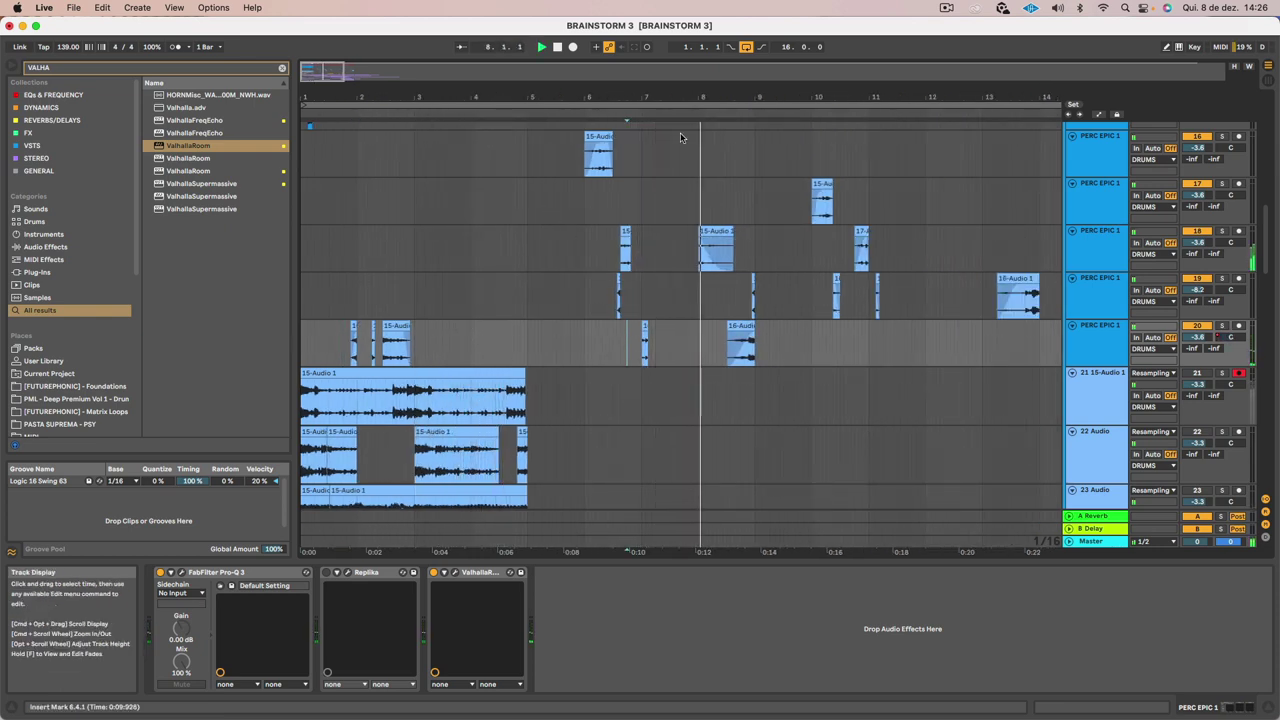
Extend the 16-Audio slice at 7.1.1 on track 20 to three sixteenths and audition it from its start
drag(649, 91, 650, 160)
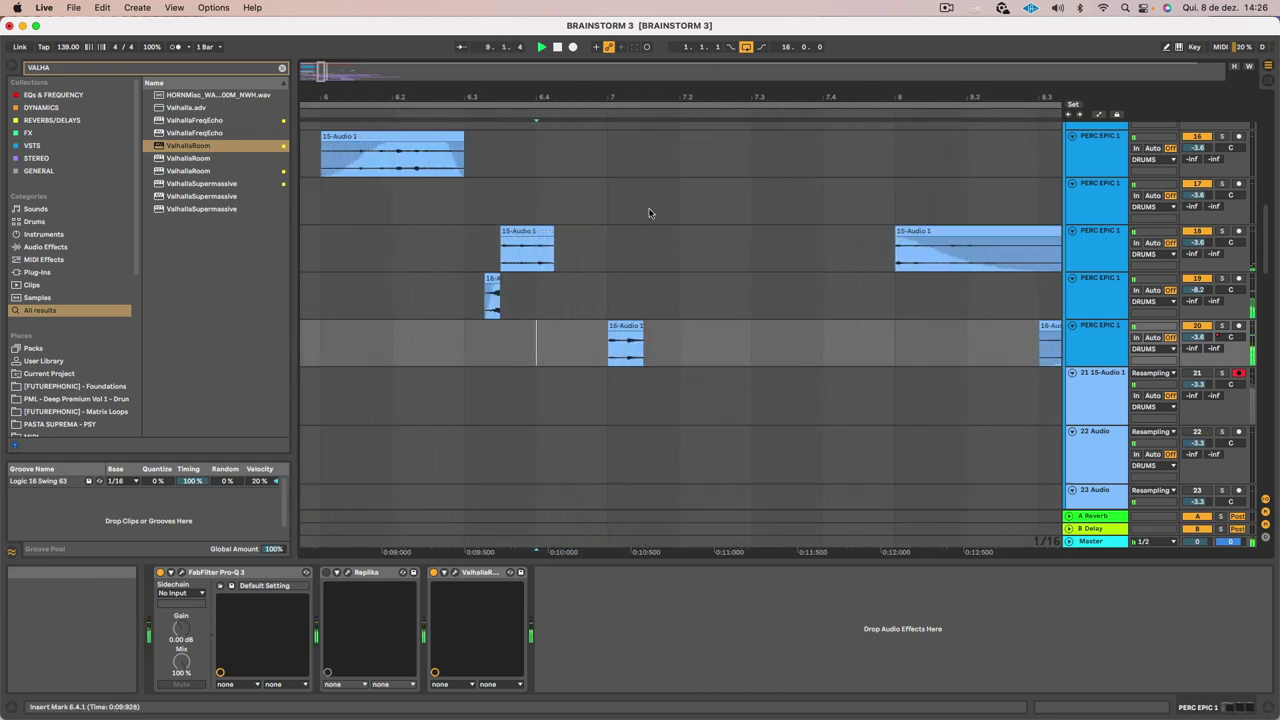
key(space)
drag(643, 328, 664, 329)
click(606, 345)
key(space)
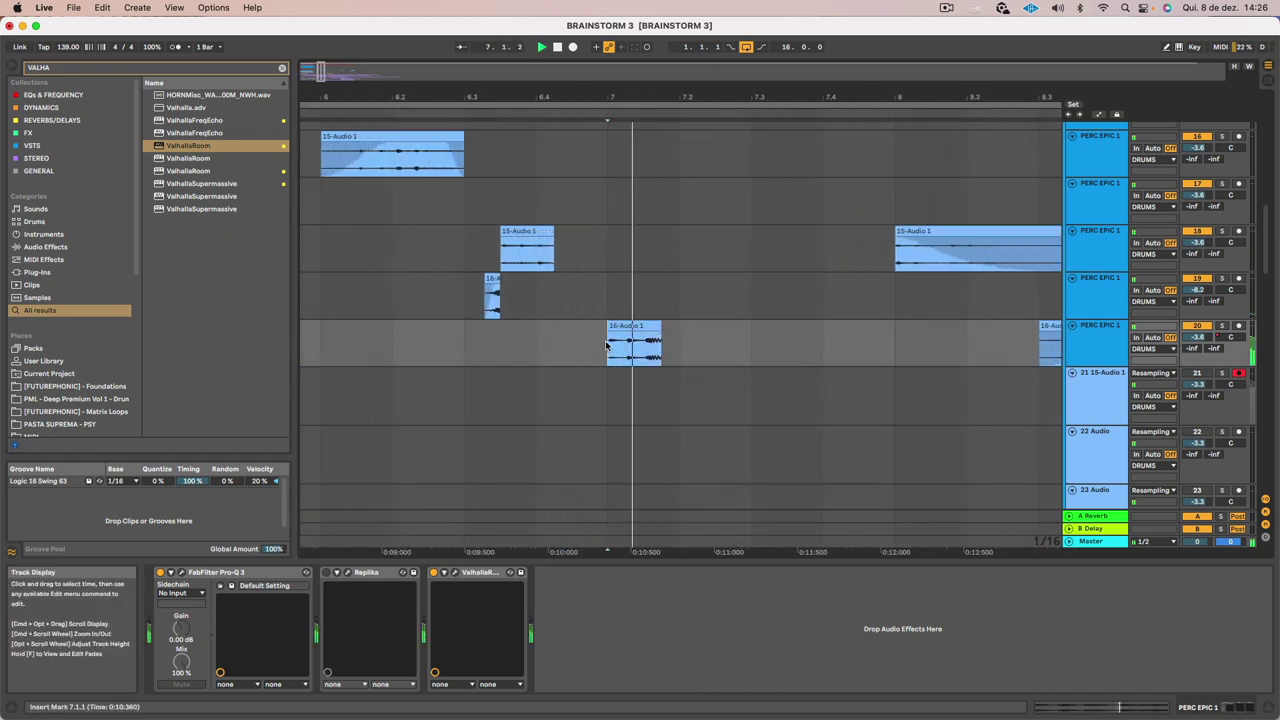
key(space)
key(space)
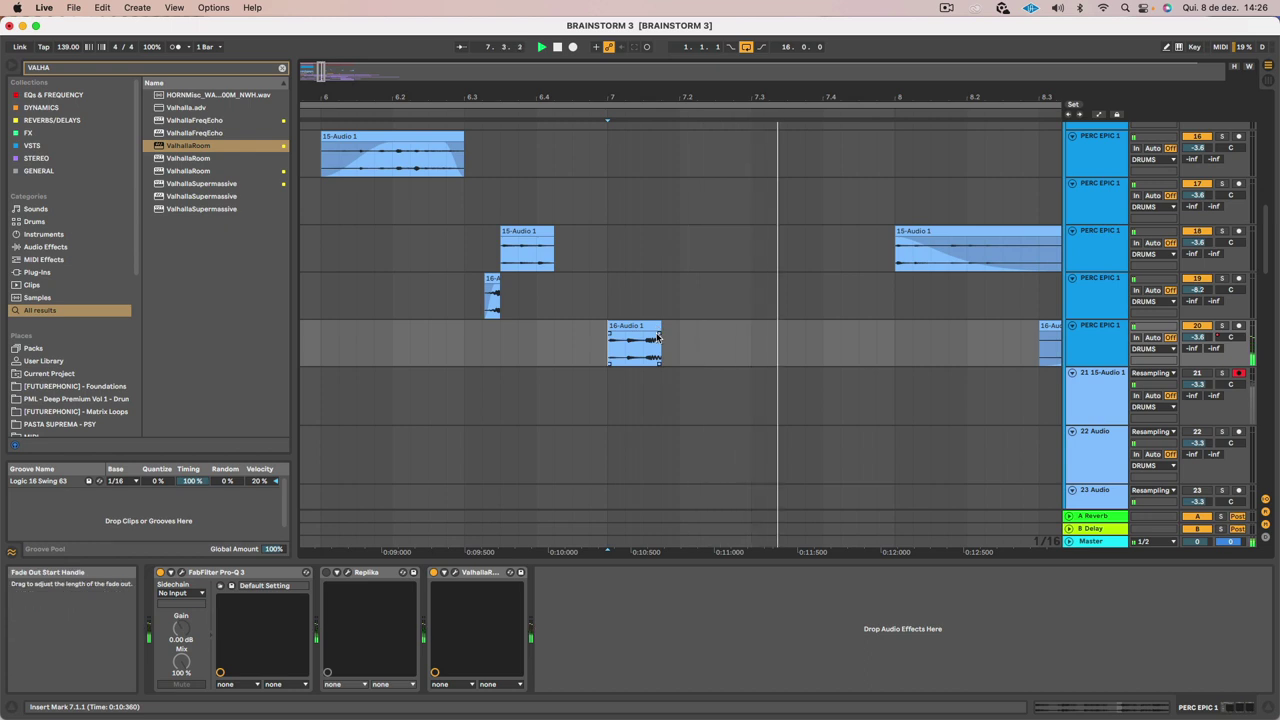
Add a short fade-out to the end of the 16-Audio slice at 7.1.1 and audition it
key(space)
mouse_move(657, 327)
mouse_down()
mouse_move(679, 328)
mouse_move(661, 330)
mouse_up()
key(space)
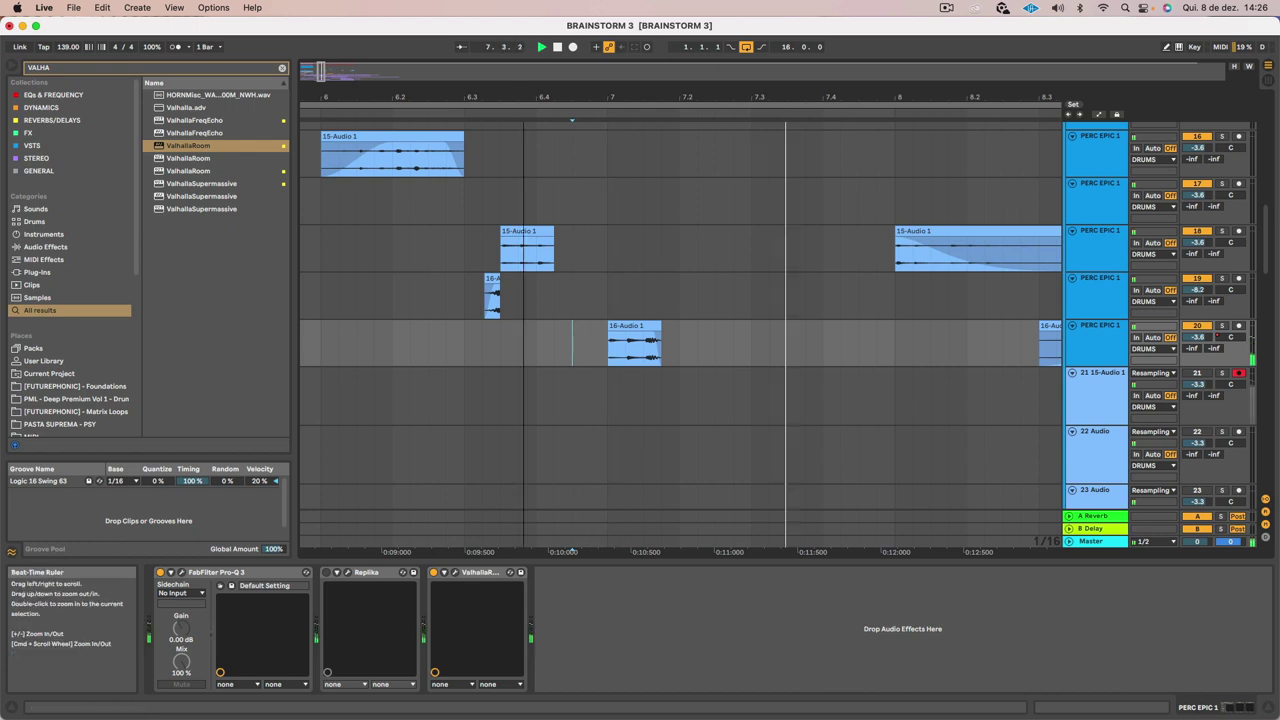
Audition the percussion fills through bar 14 while reviewing all 17 bars up to the DRUMS group and REF track
drag(528, 96, 528, 70)
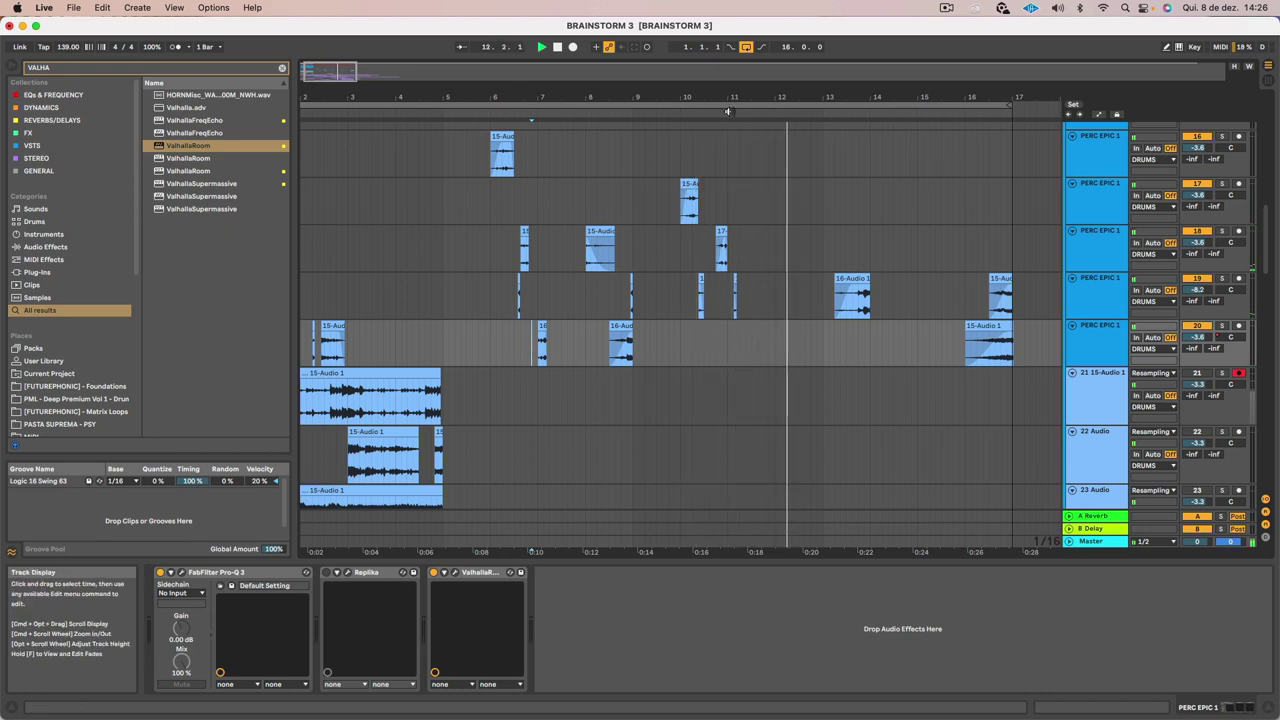
mouse_move(731, 99)
mouse_down()
mouse_move(731, 157)
mouse_move(731, 99)
mouse_up()
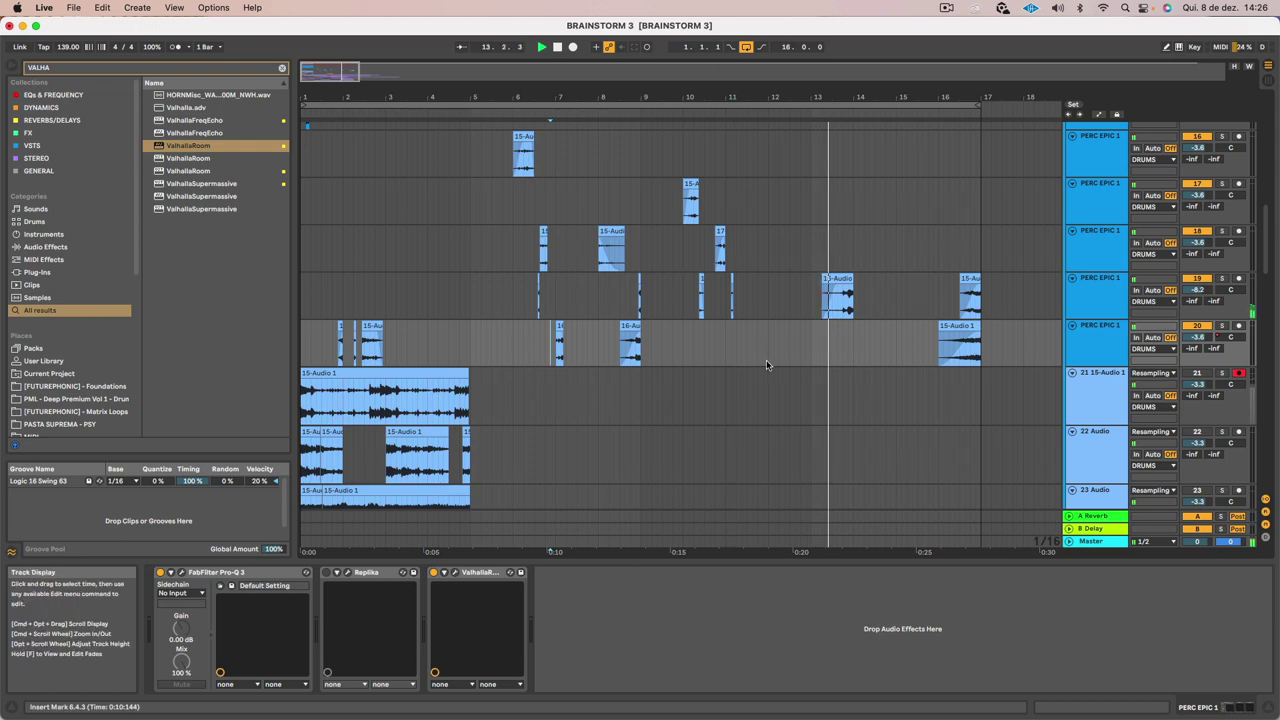
scroll(767, 361, up, 10)
scroll(767, 363, up, 3)
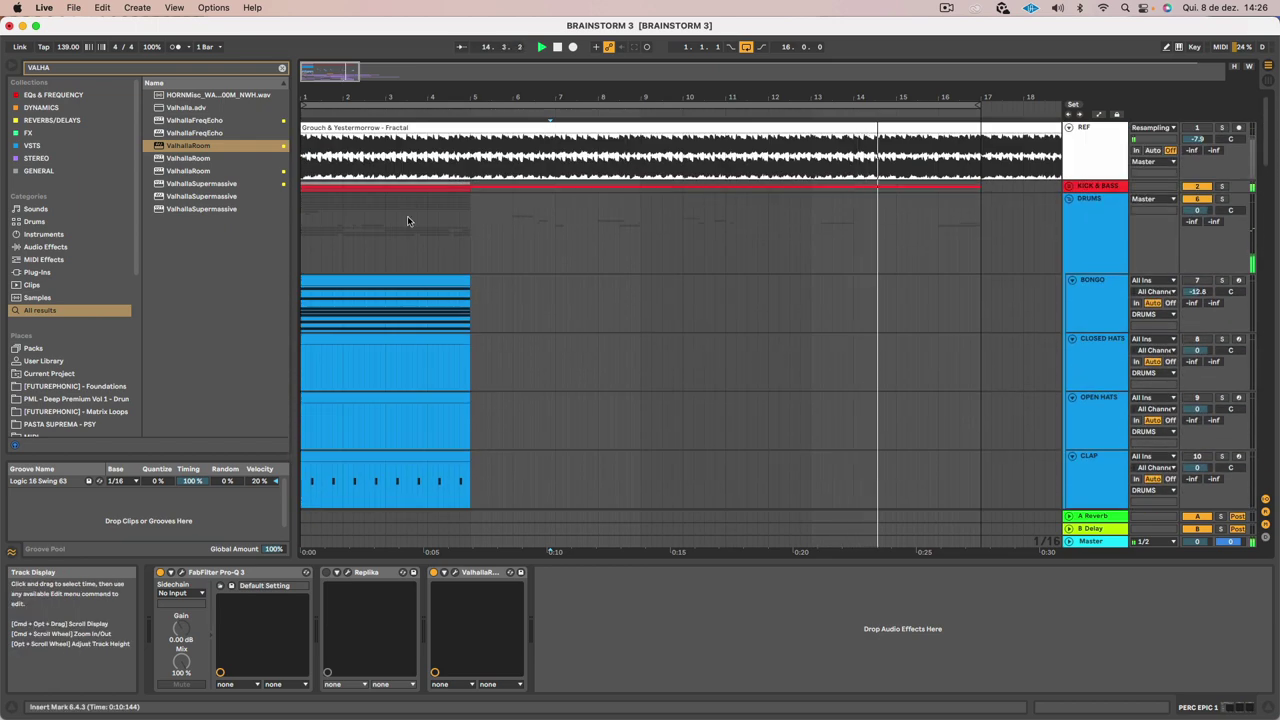
Activate and solo the SNARE track and open its MIDI clip in the note editor
scroll(522, 249, down, 2)
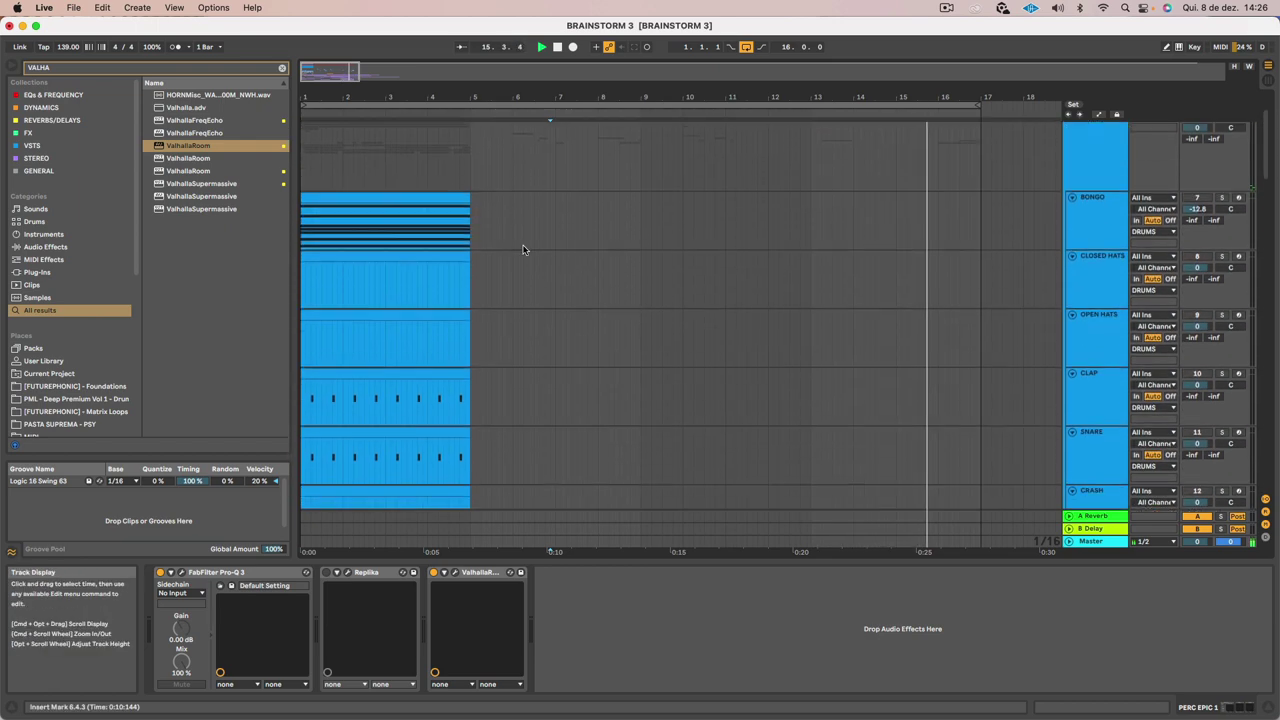
scroll(562, 232, down, 1)
scroll(567, 228, down, 2)
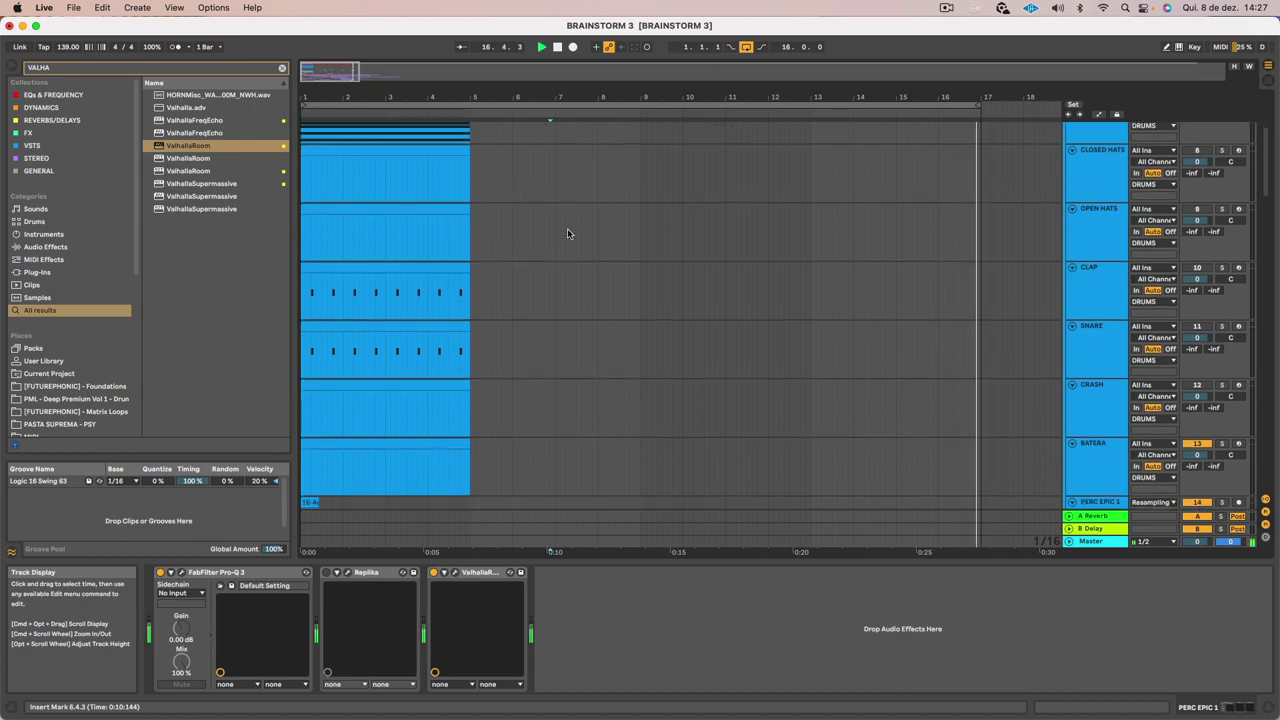
click(1112, 338)
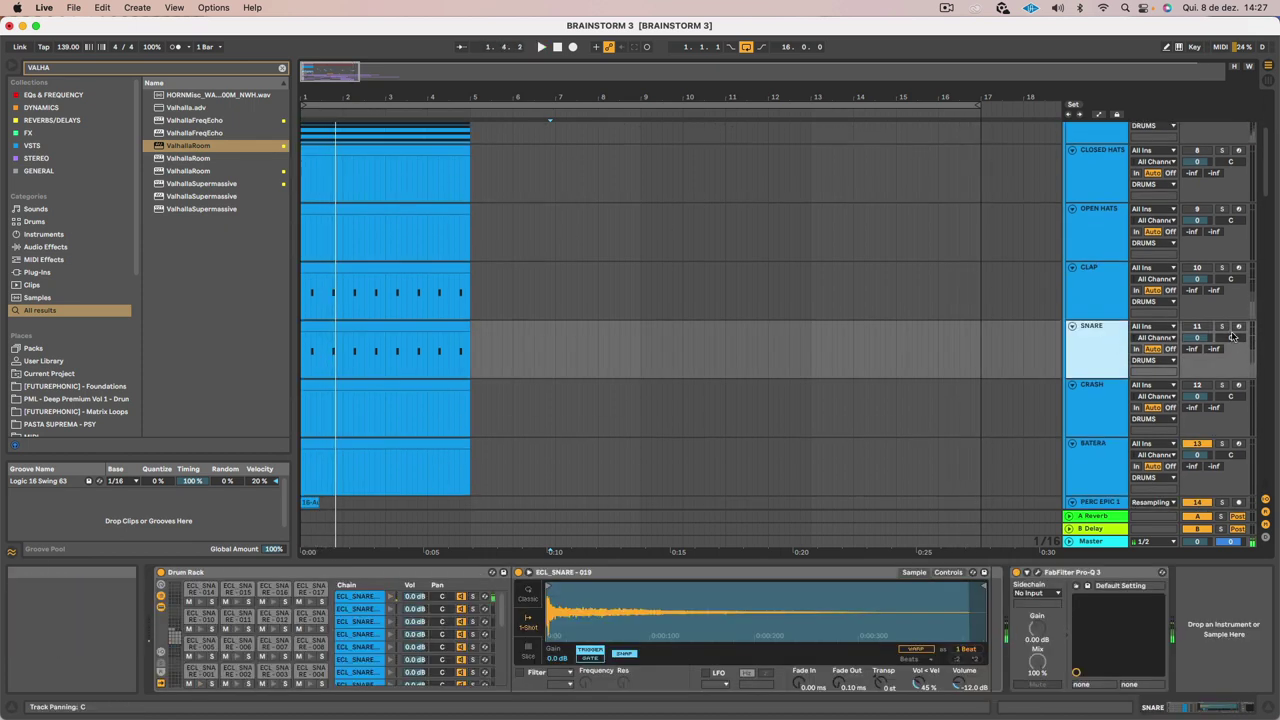
click(1200, 327)
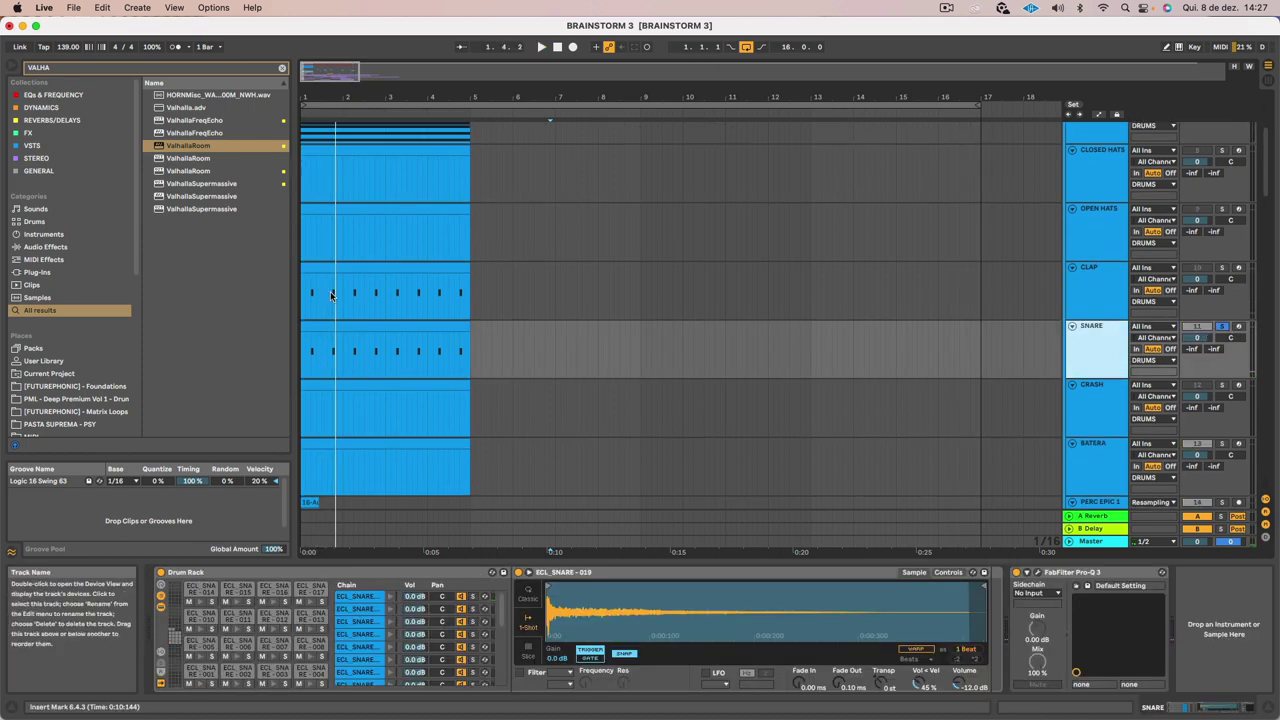
click(363, 325)
double_click(365, 325)
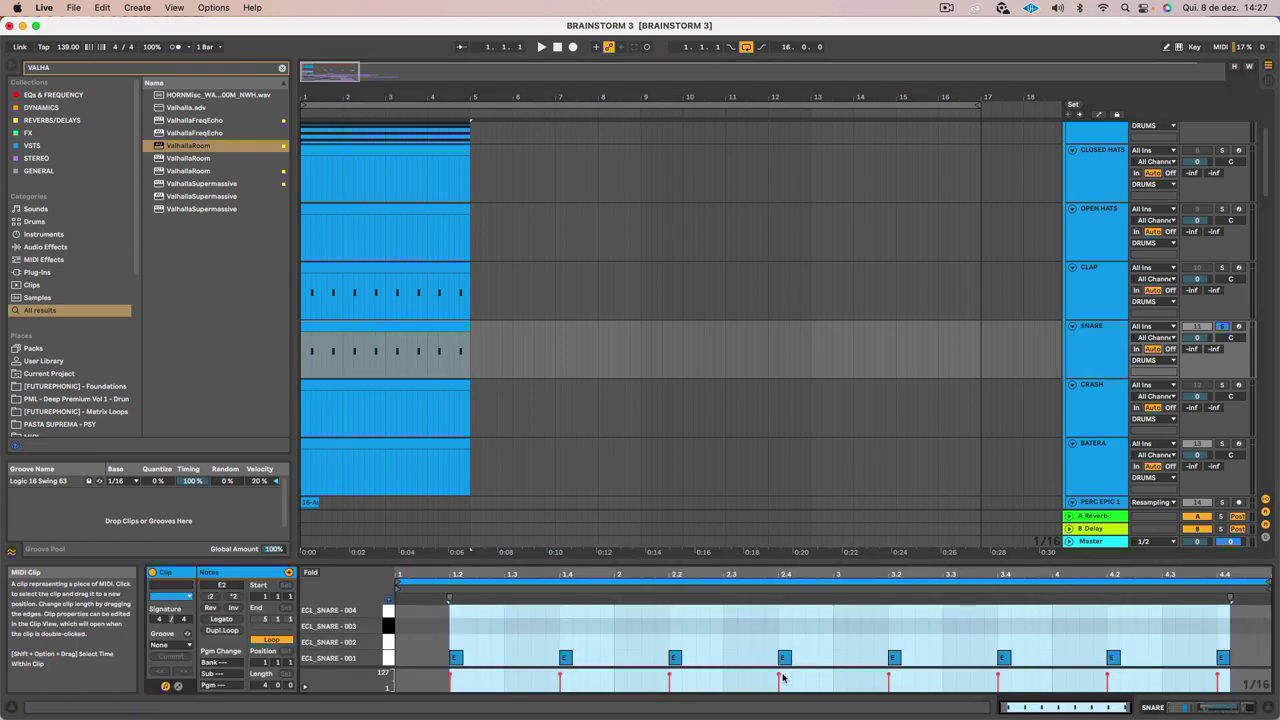
Audition the snare clip, unsolo the SNARE track to hear it in the mix, and enlarge the note editor
key(space)
key(space)
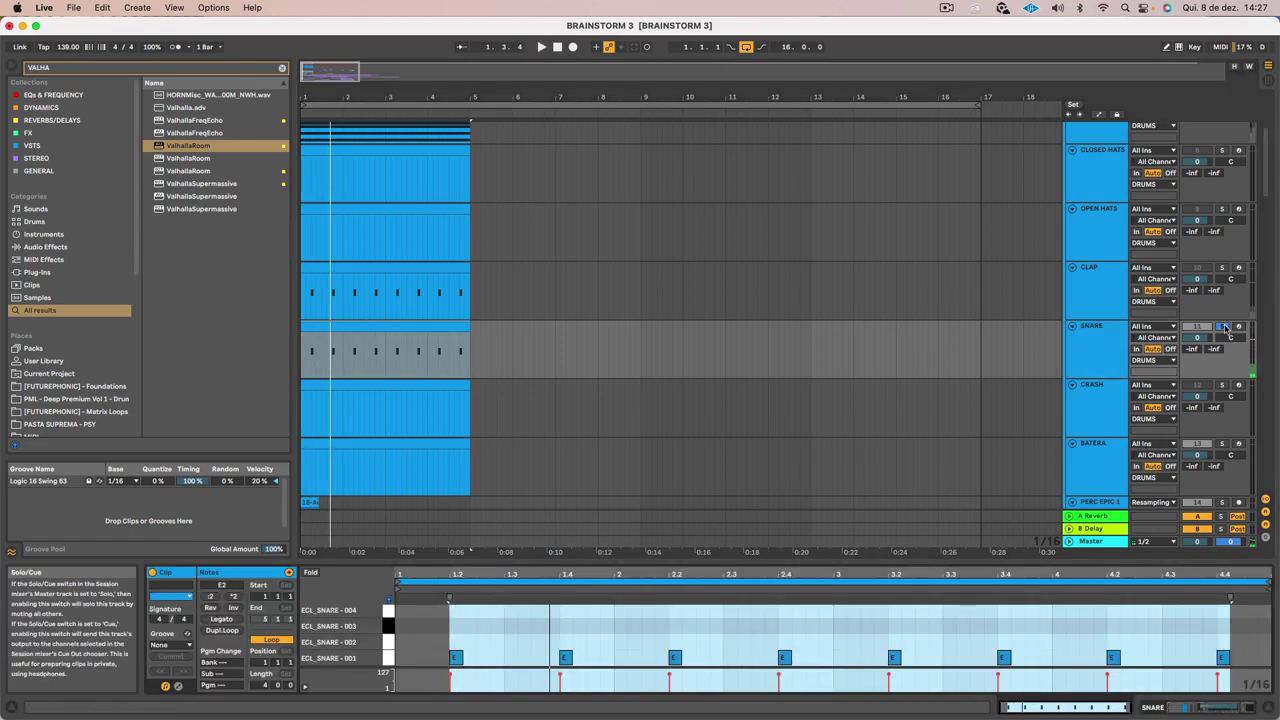
click(1222, 327)
key(space)
drag(811, 561, 807, 370)
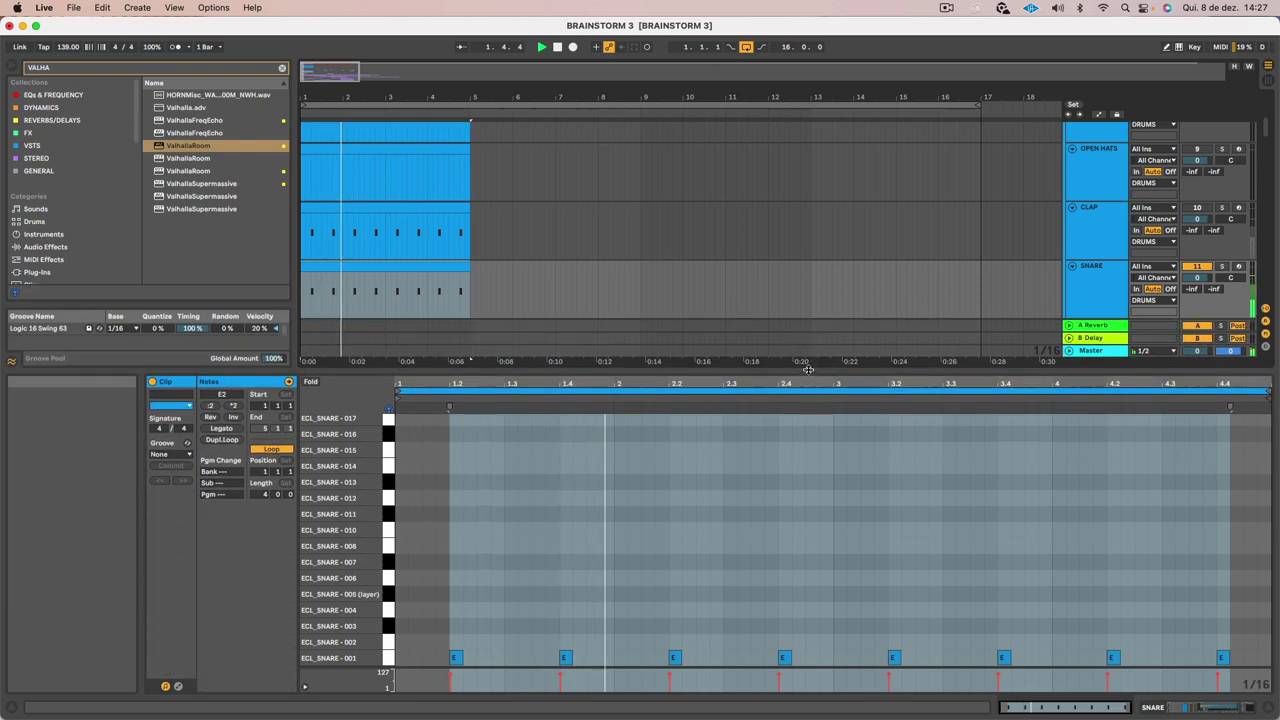
key(space)
Try other snare samples by shifting all the clip's notes upward one pad at a time to ECL_SNARE - 019 during playback
drag(1249, 652, 423, 627)
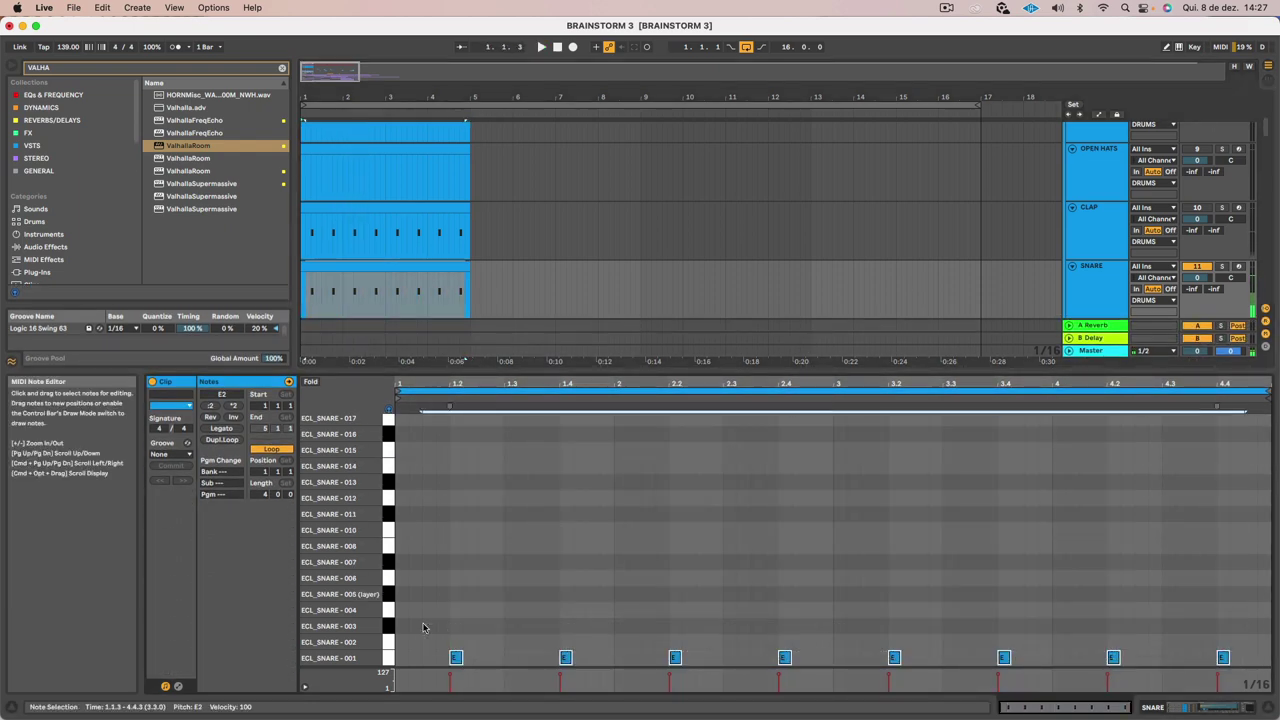
key(Up)
key(Up)
key(Up)
key(Up)
key(Up)
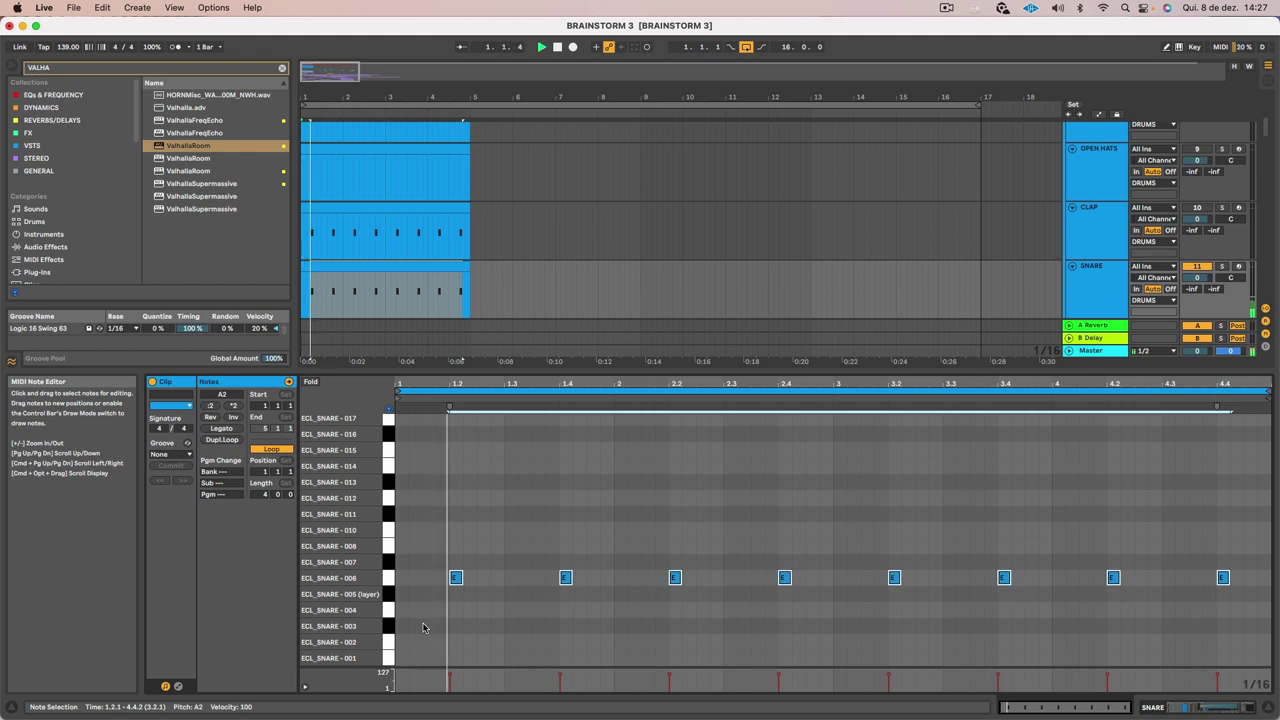
key(Up)
key(Up)
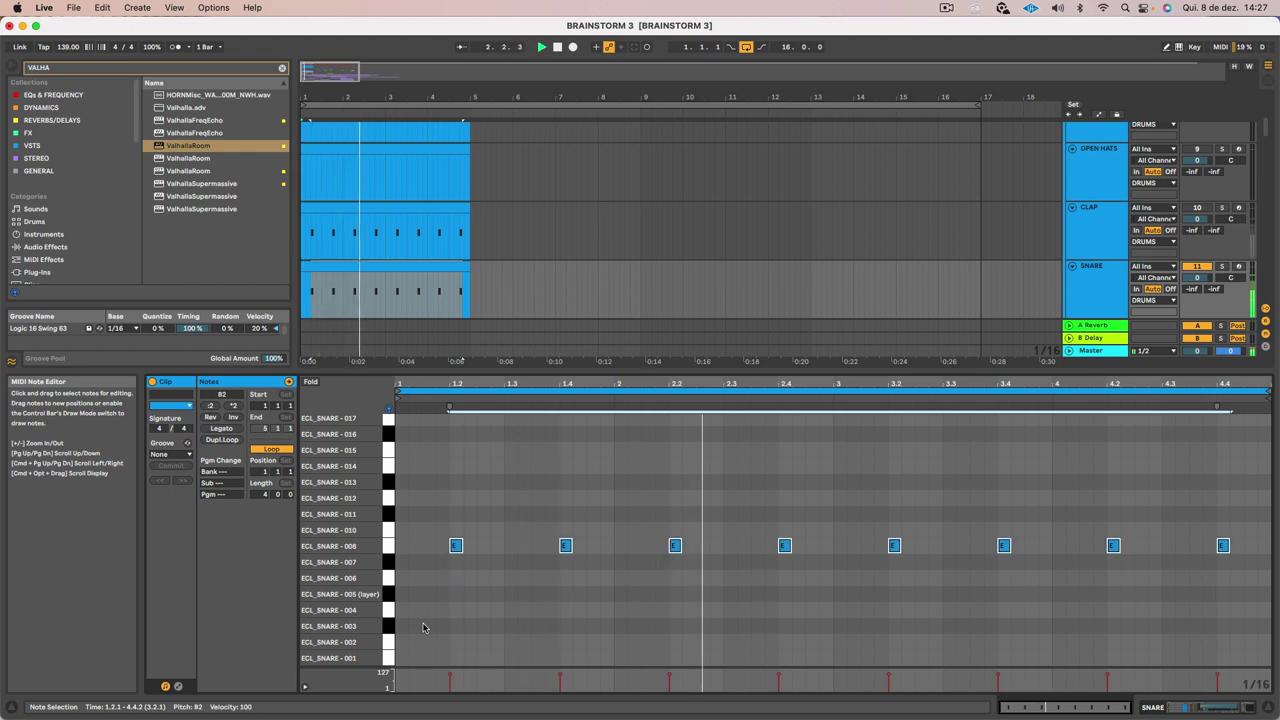
key(Up)
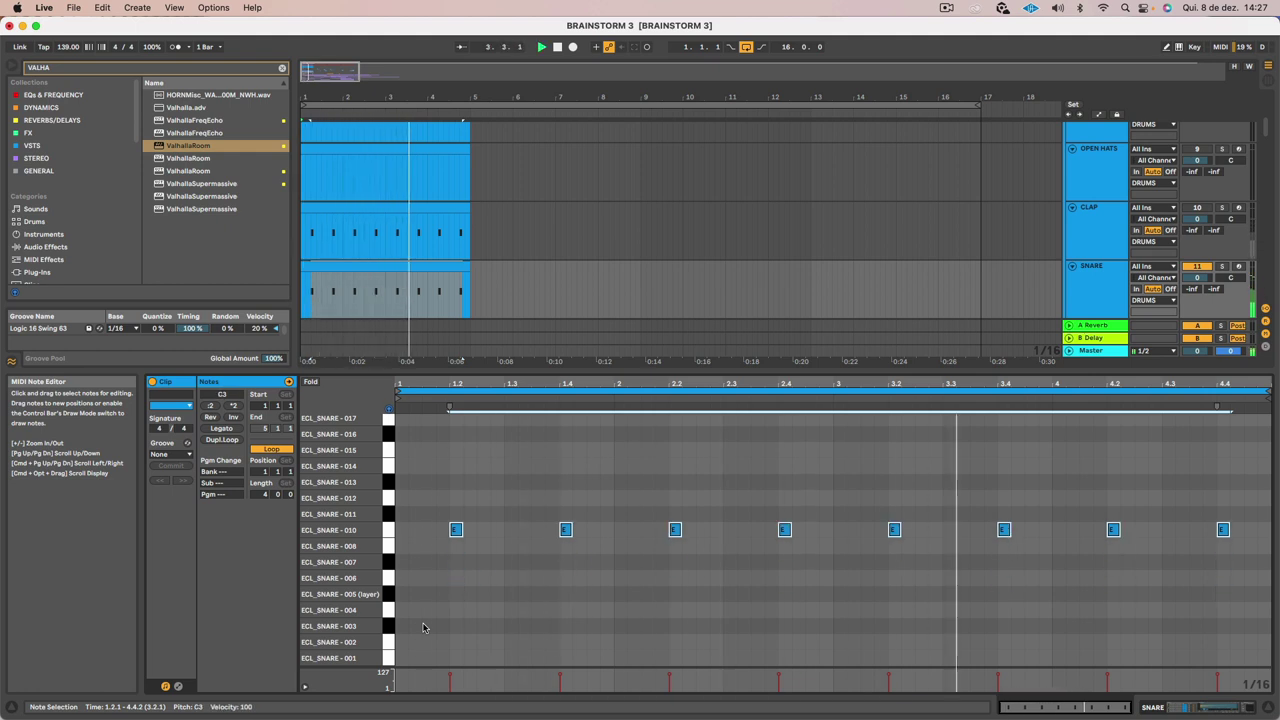
key(Up)
key(Up)
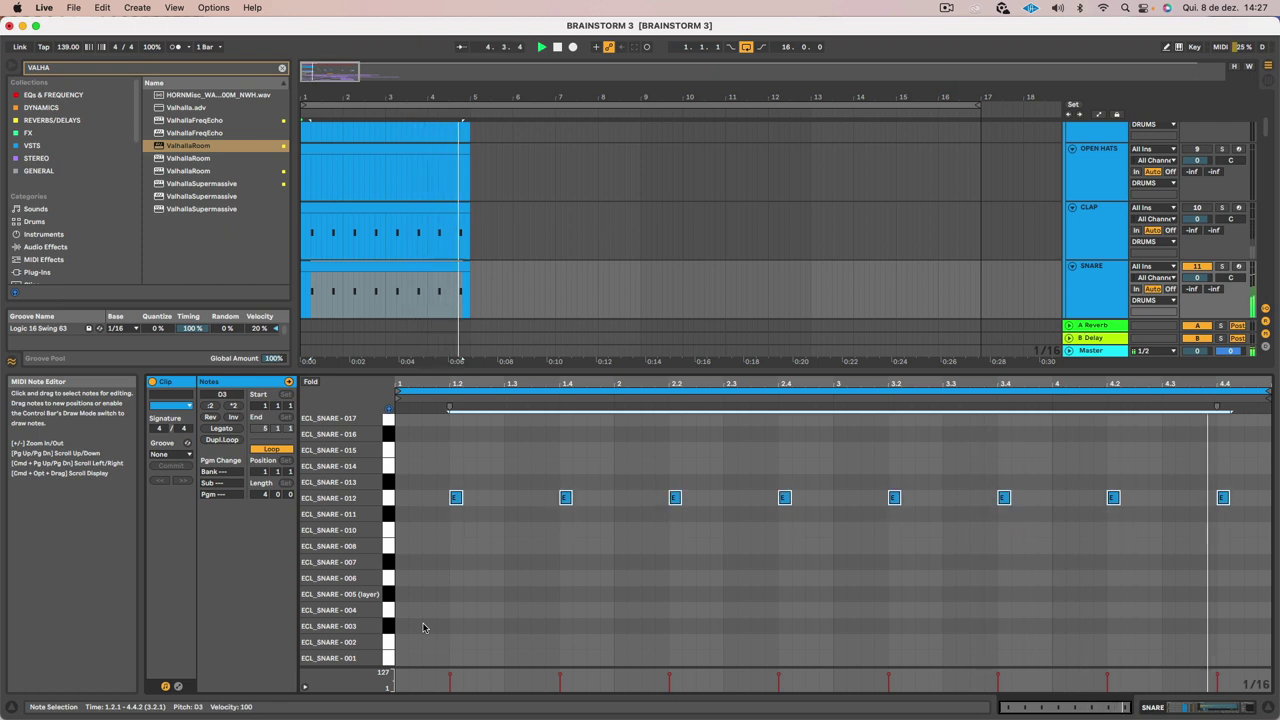
key(Up)
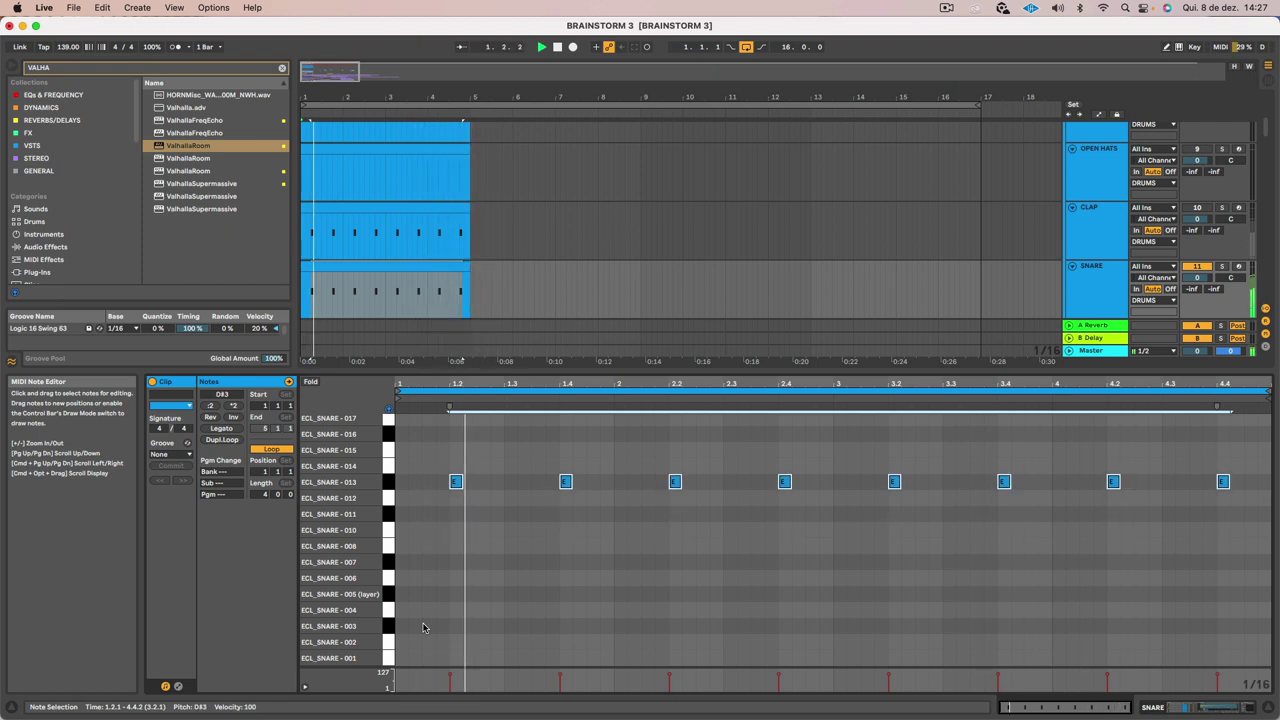
key(Up)
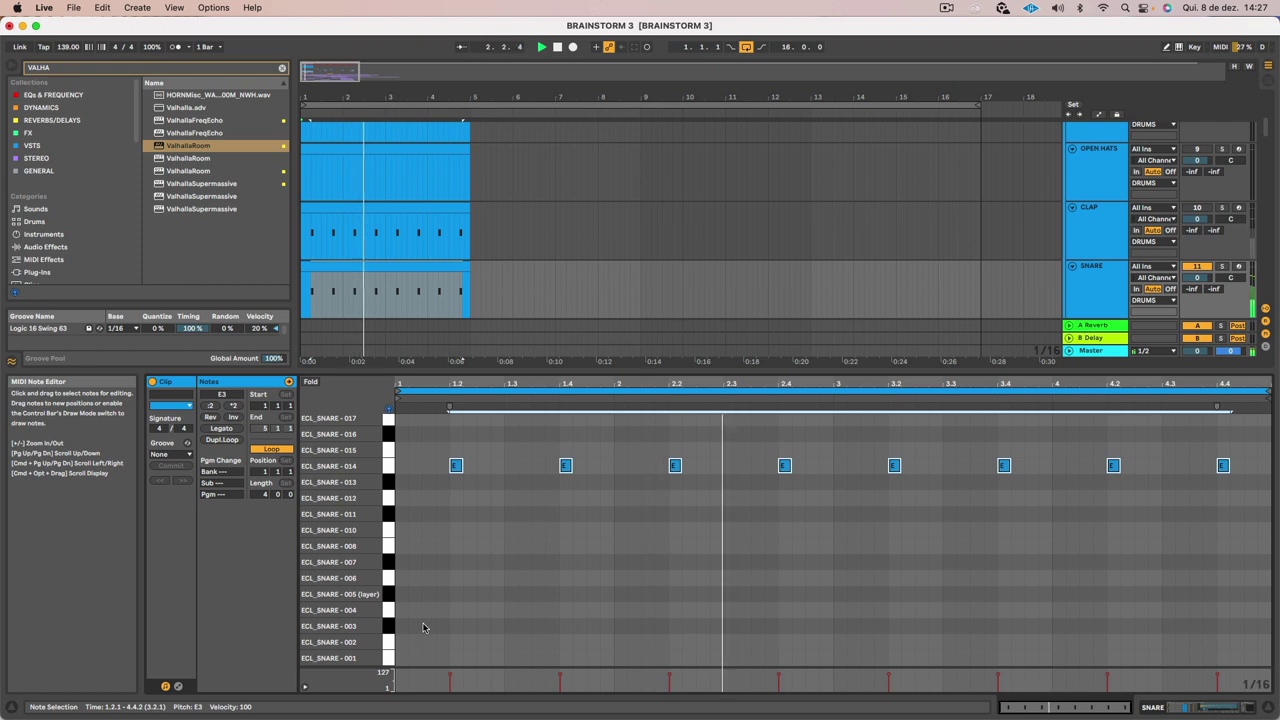
key(Up)
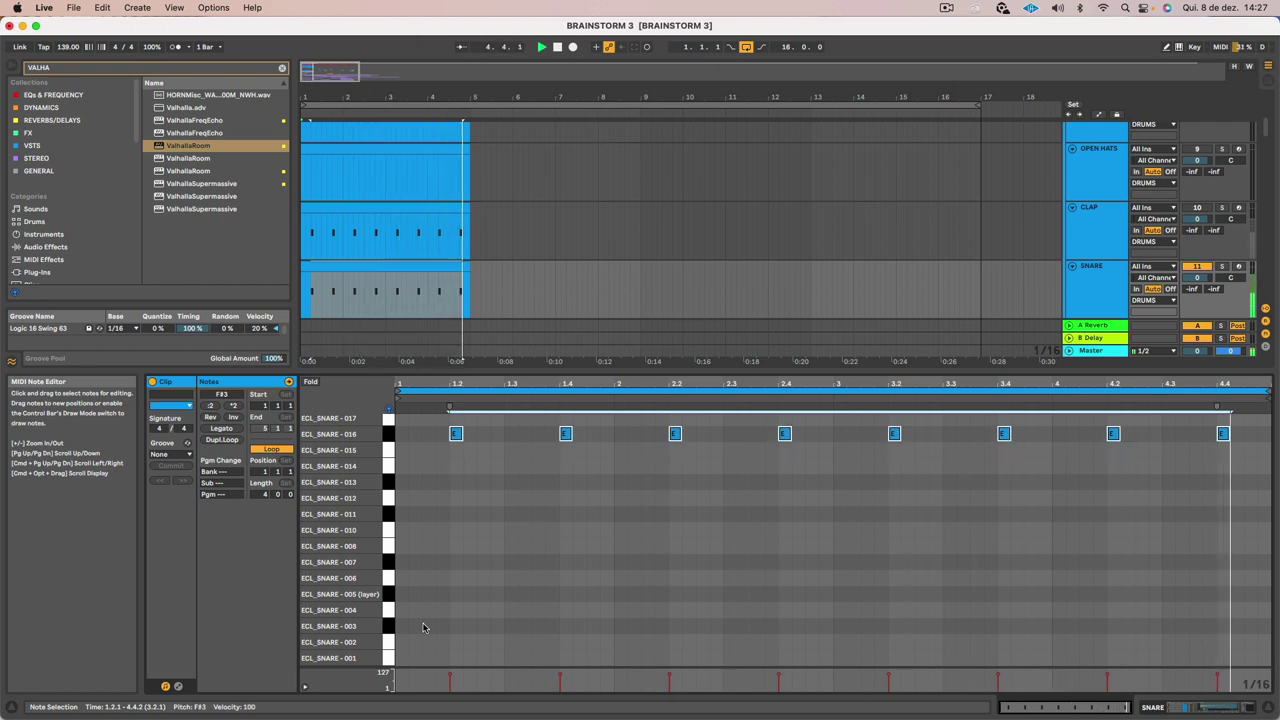
key(Up)
key(Up)
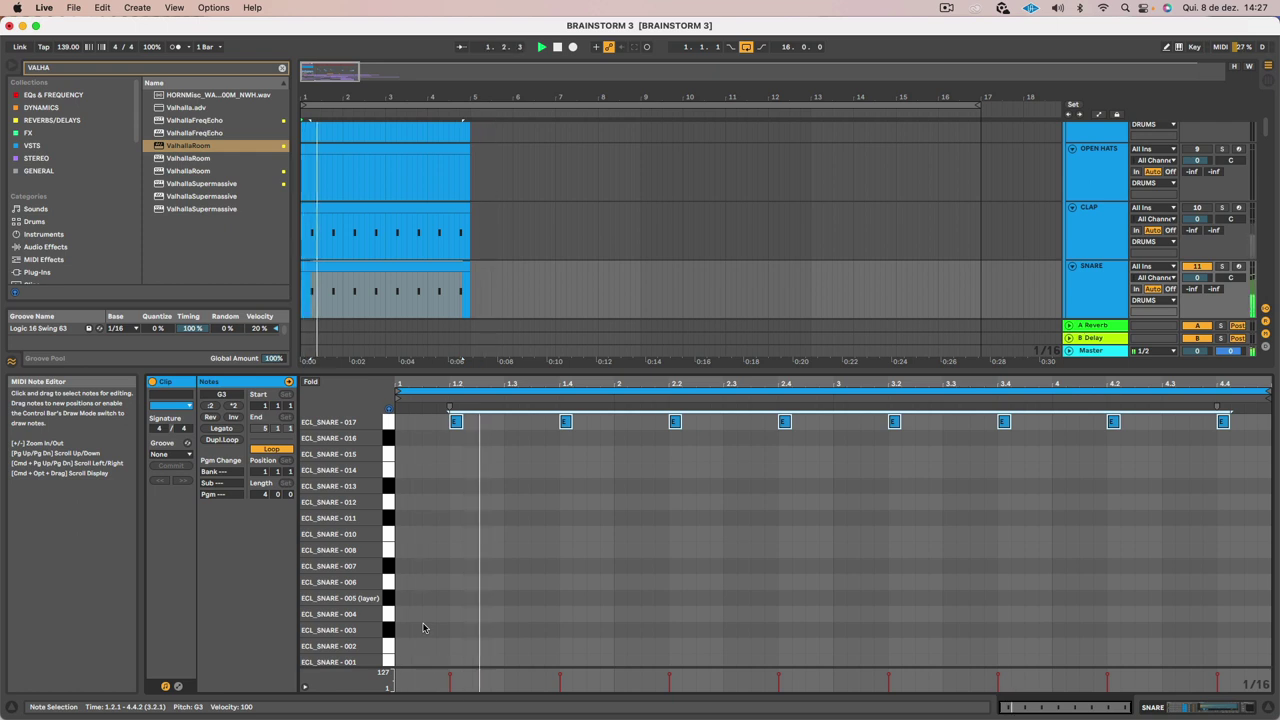
key(Up)
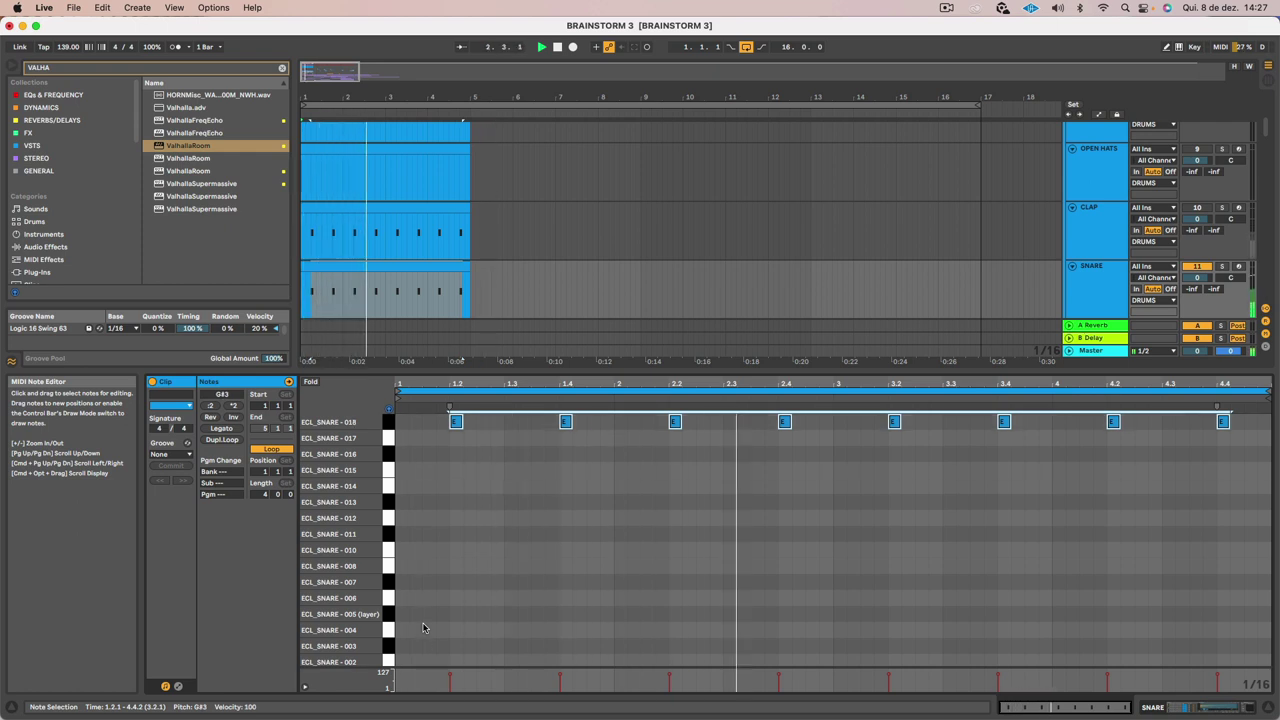
key(Up)
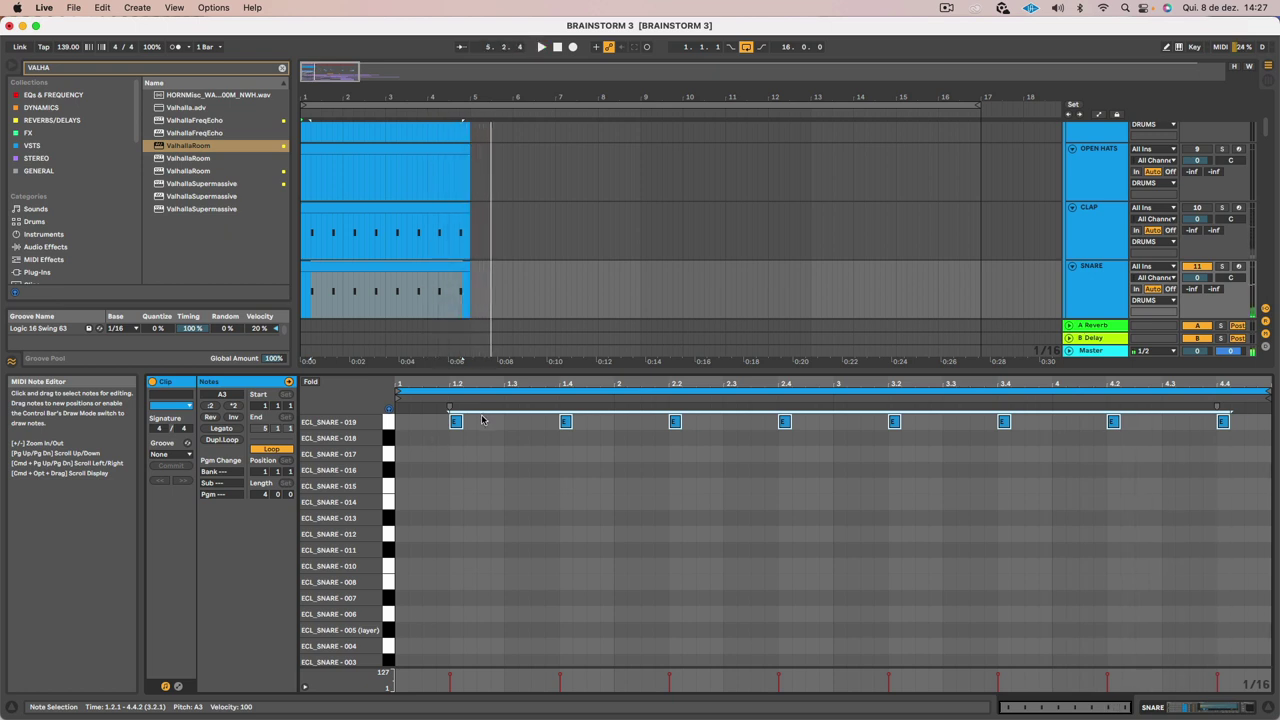
key(space)
Copy the snare notes to ECL_SNARE - 004, audition them, and delete the notes on ECL_SNARE - 019
drag(455, 421, 462, 652)
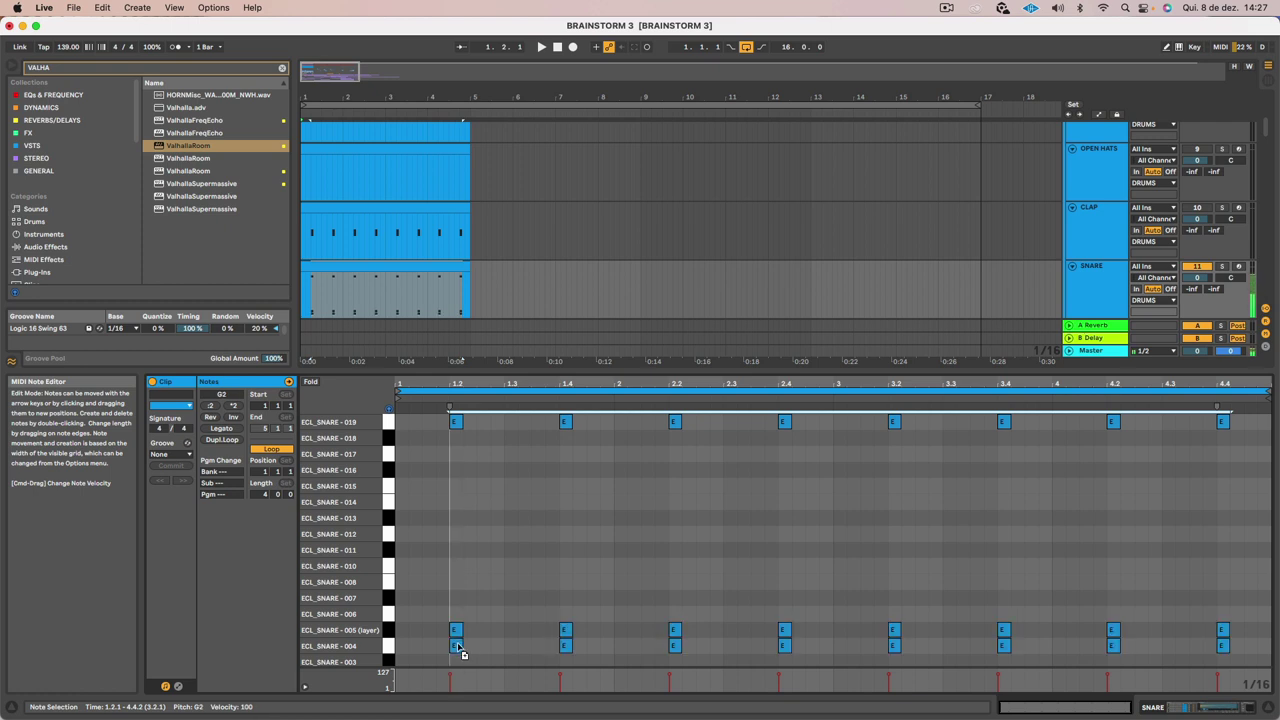
key(space)
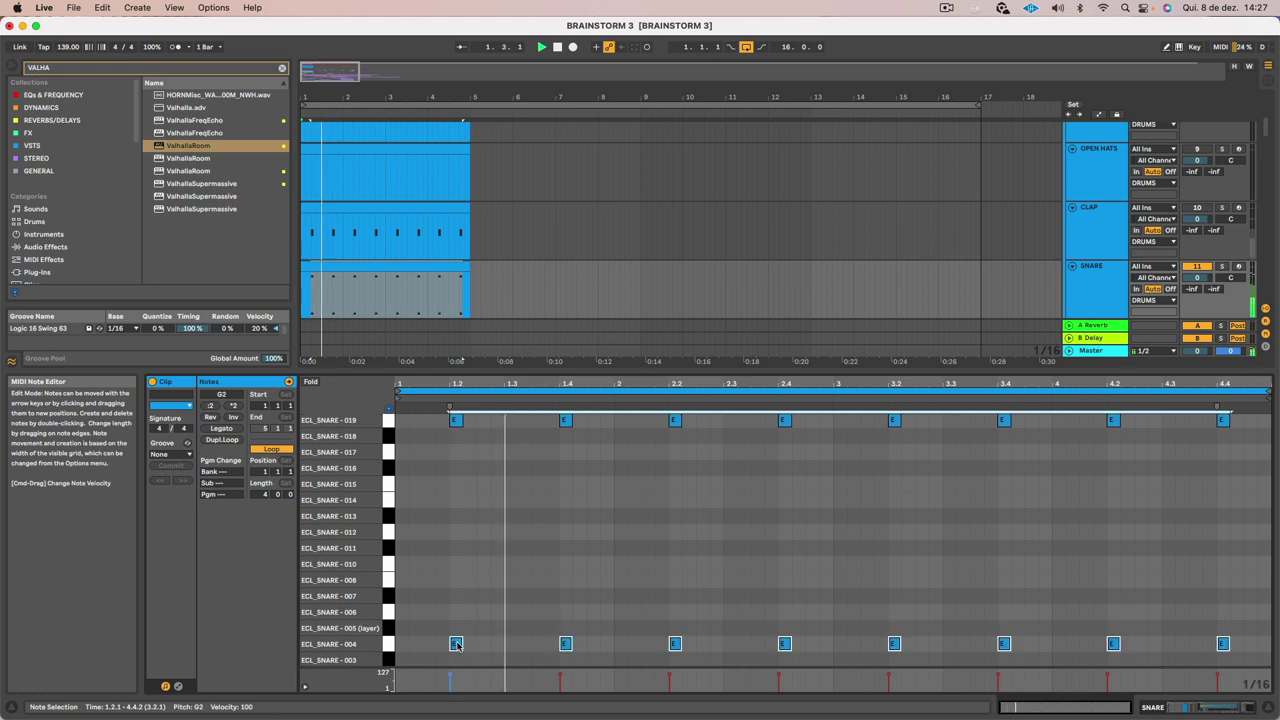
drag(443, 414, 1270, 470)
key(Delete)
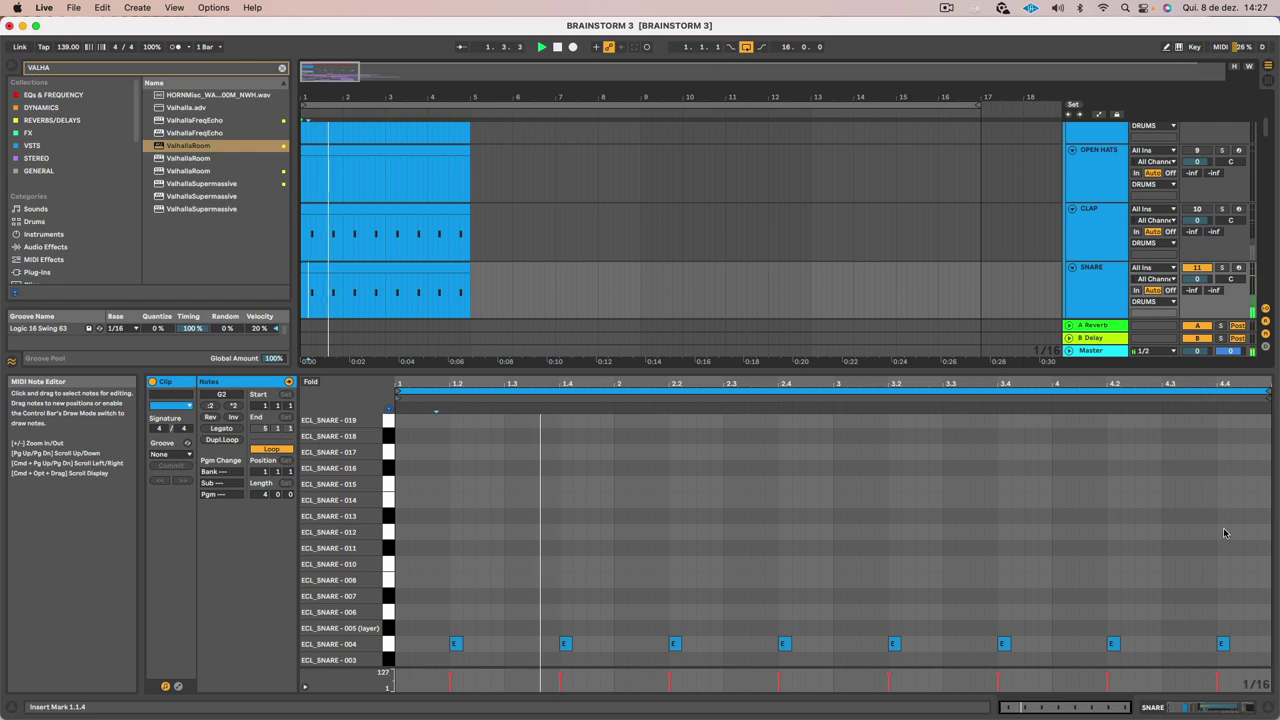
Move all the snare notes down to ECL_SNARE - 001 and audition them
drag(1246, 645, 459, 674)
key(space)
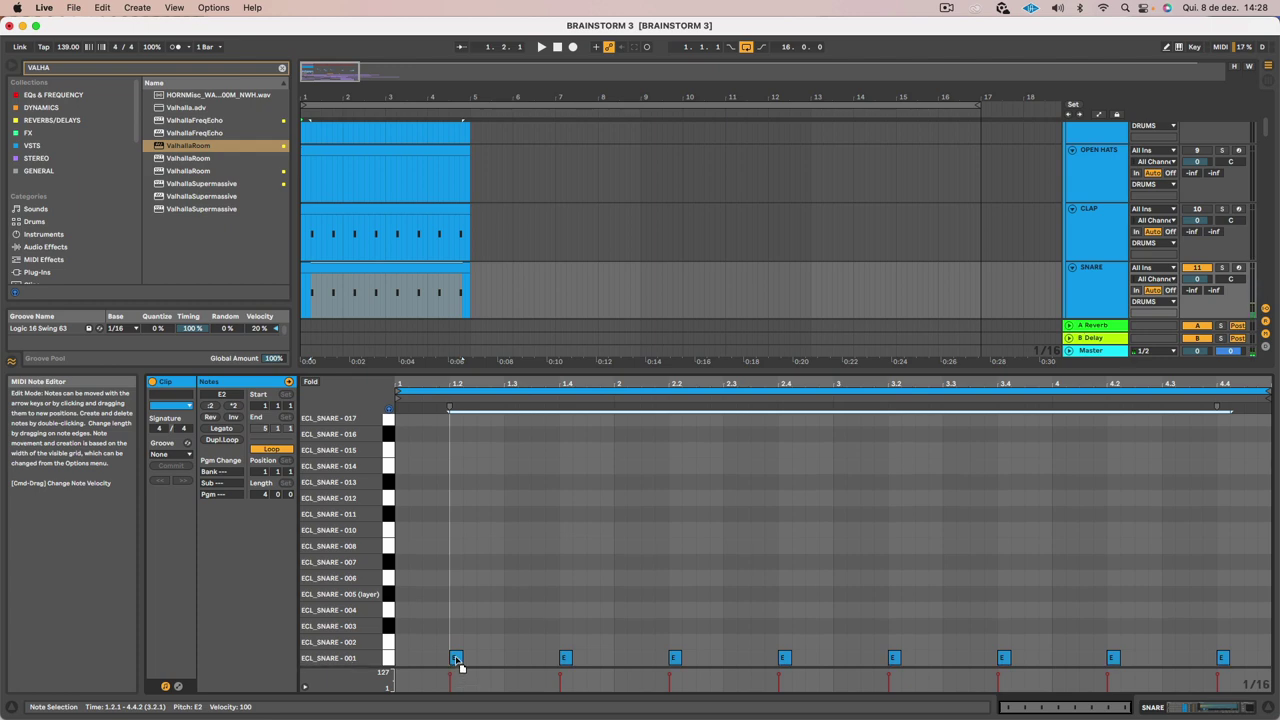
key(space)
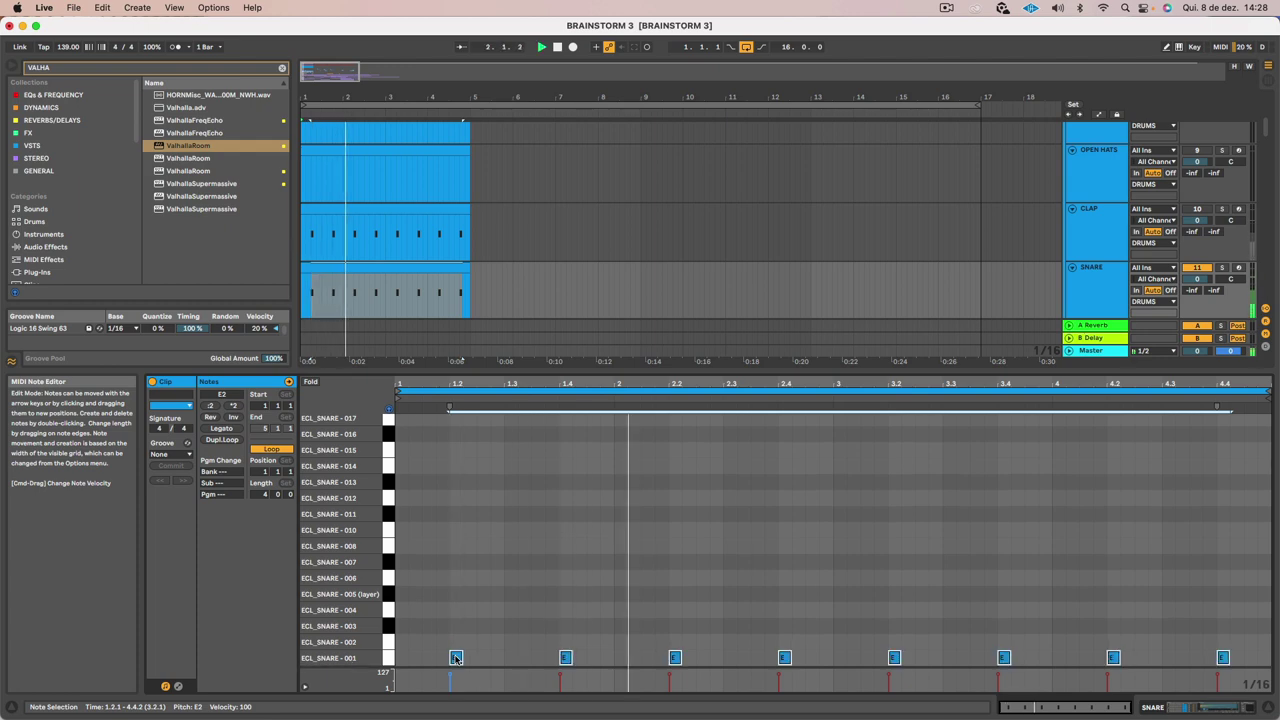
Add a bell cut of about 5 dB at the snare's low-frequency peak in FabFilter Pro-Q 3 and audition the snare clip
key(shift+Tab)
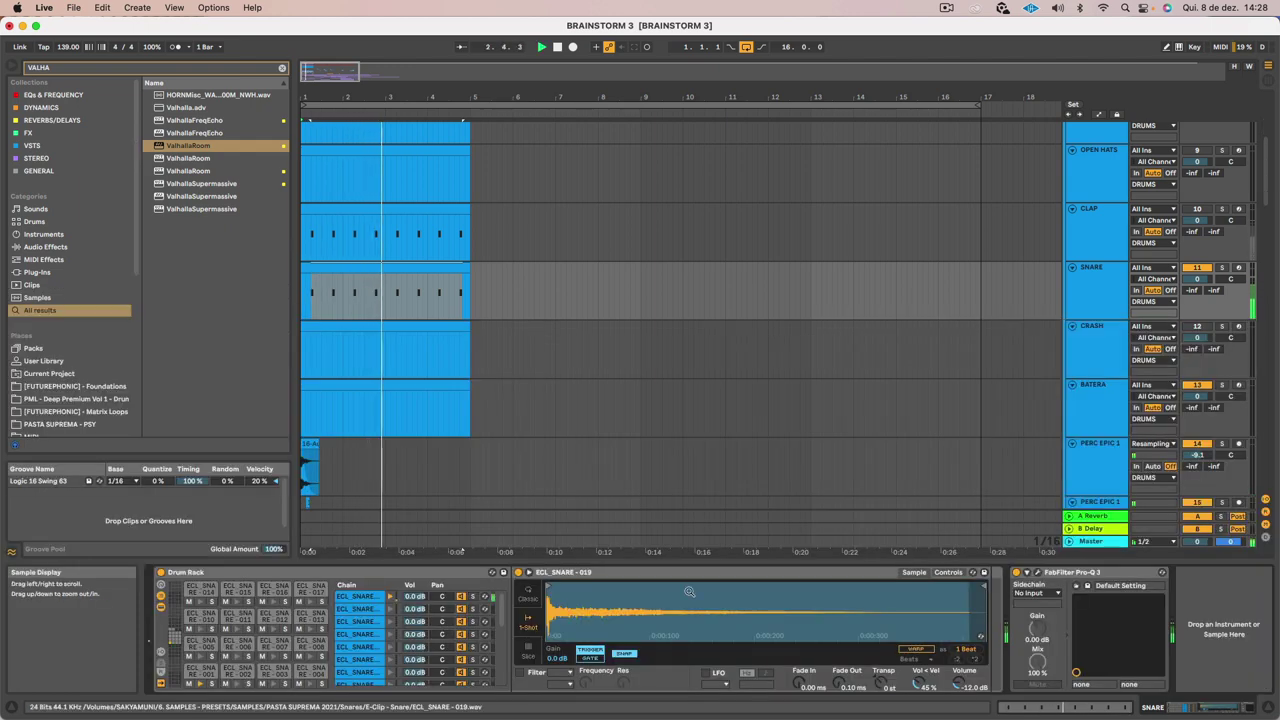
click(1026, 572)
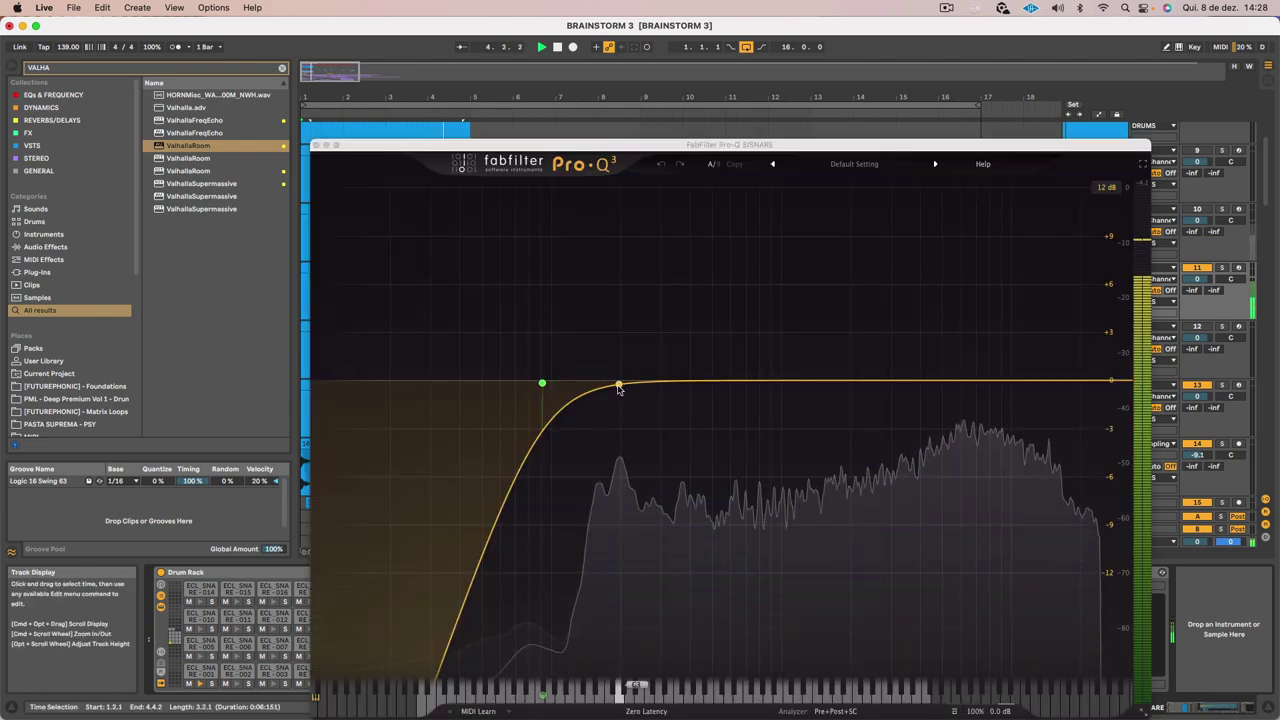
drag(630, 407, 614, 460)
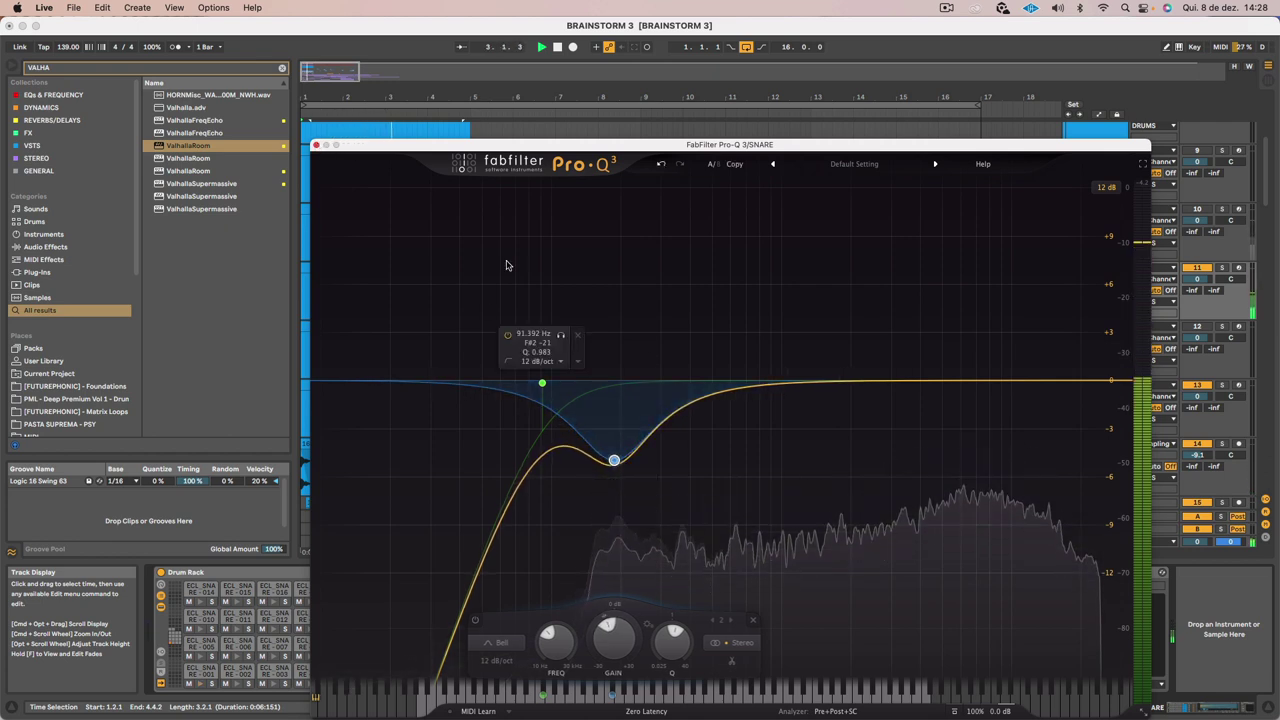
click(316, 146)
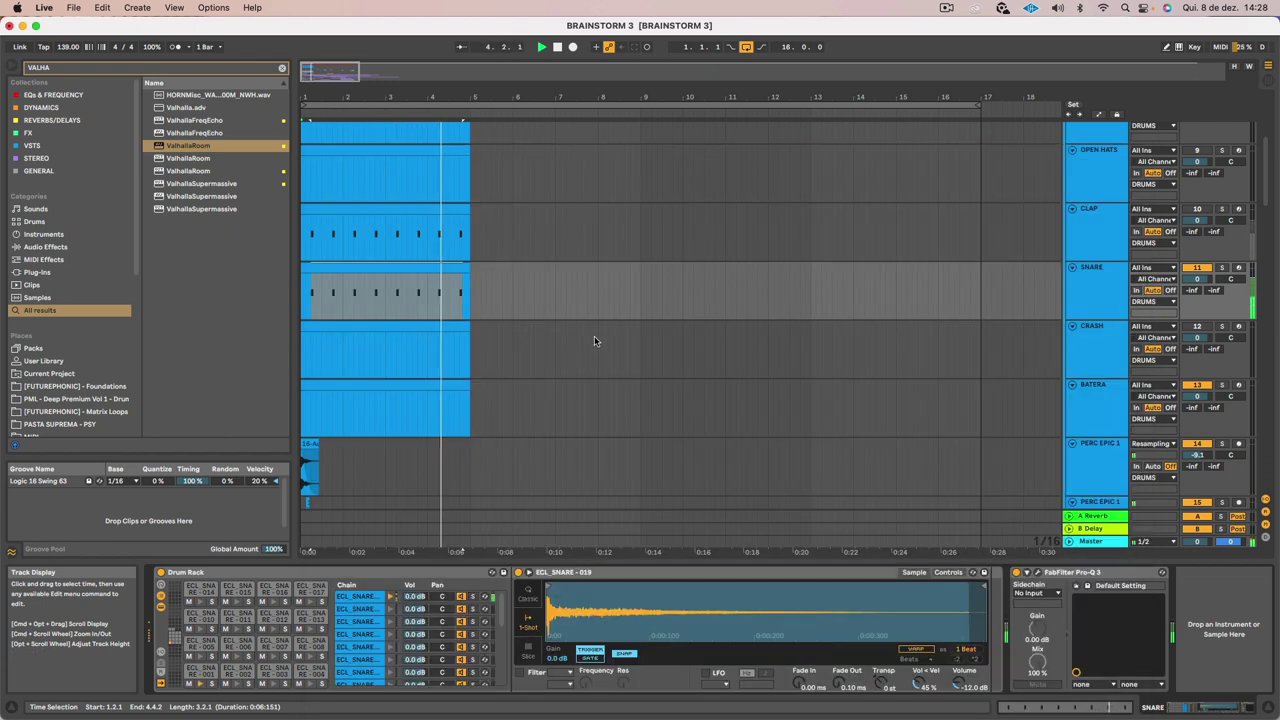
click(410, 267)
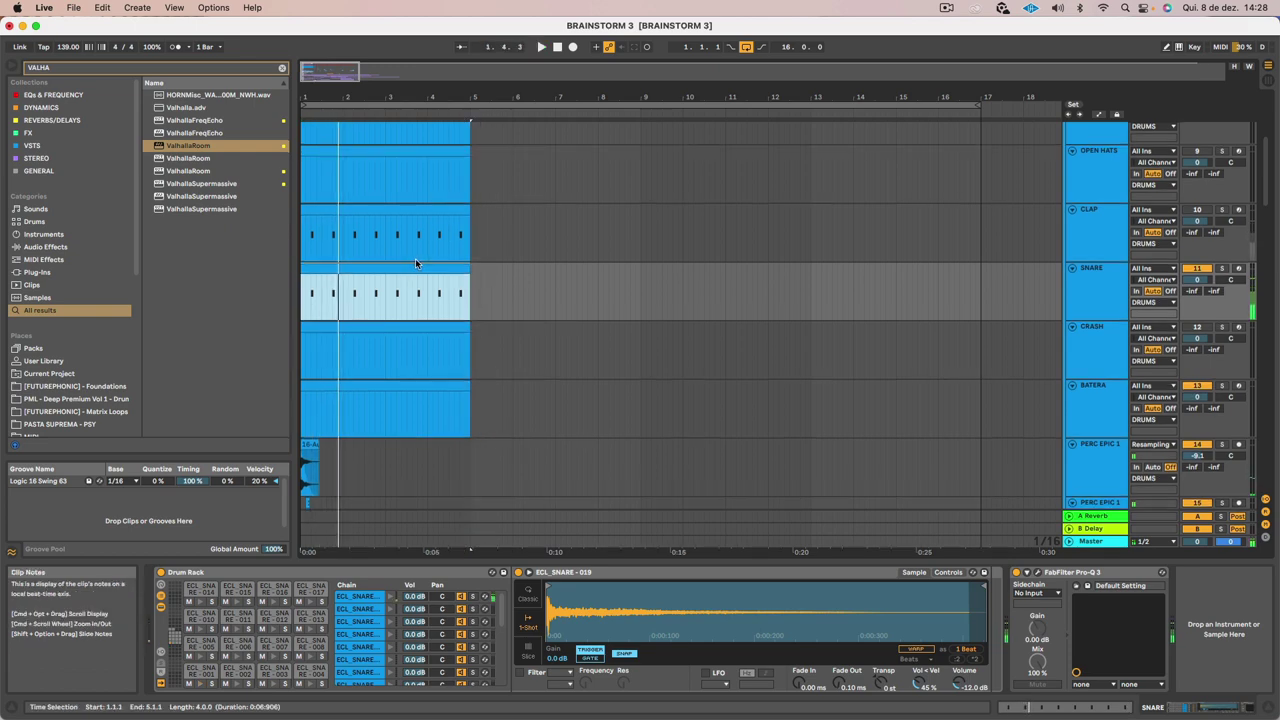
click(949, 9)
click(962, 57)
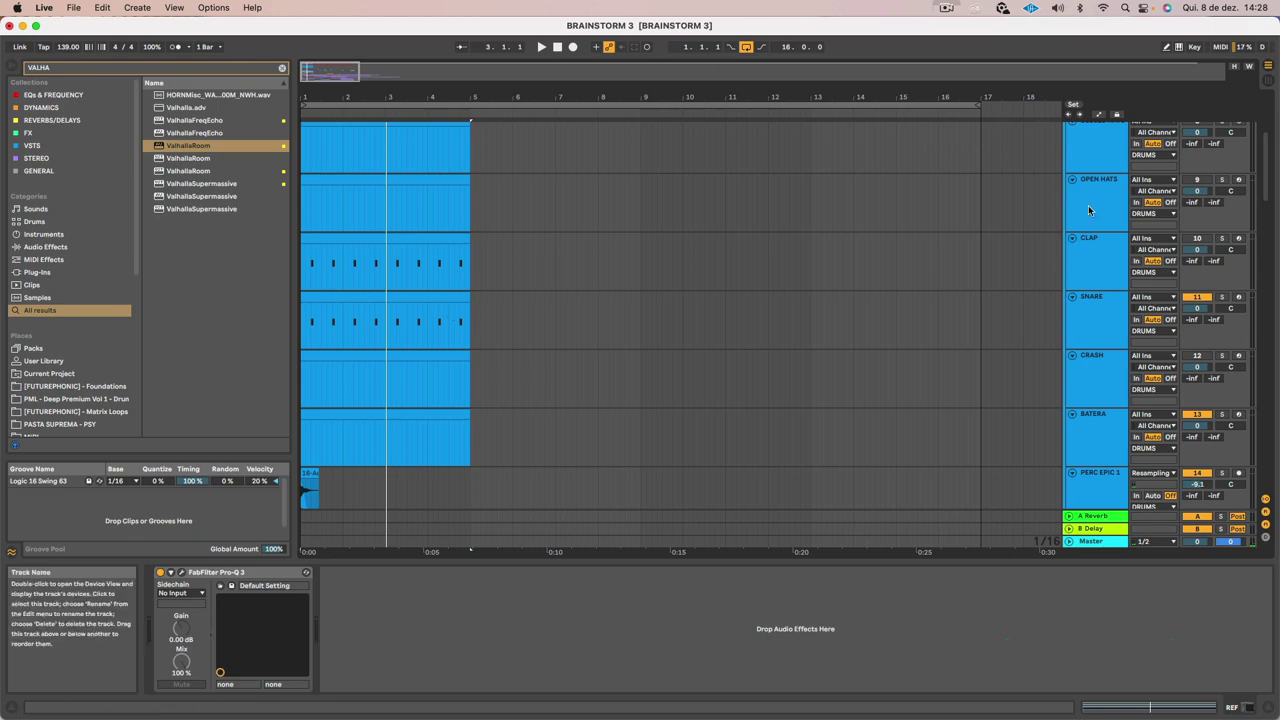
click(1090, 211)
click(1101, 387)
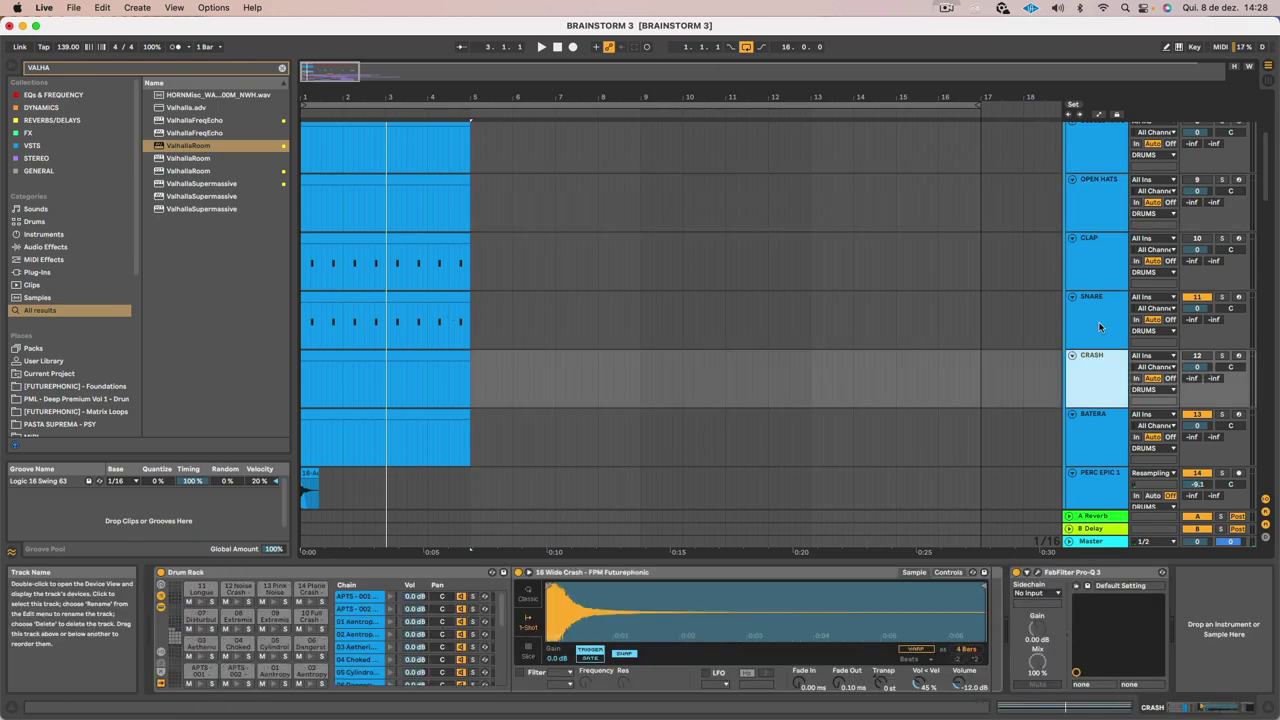
Audition the snare clip and display the ECL_SNARE - 001 sample from the SNARE track's Drum Rack
click(1103, 326)
key(space)
click(386, 295)
double_click(386, 295)
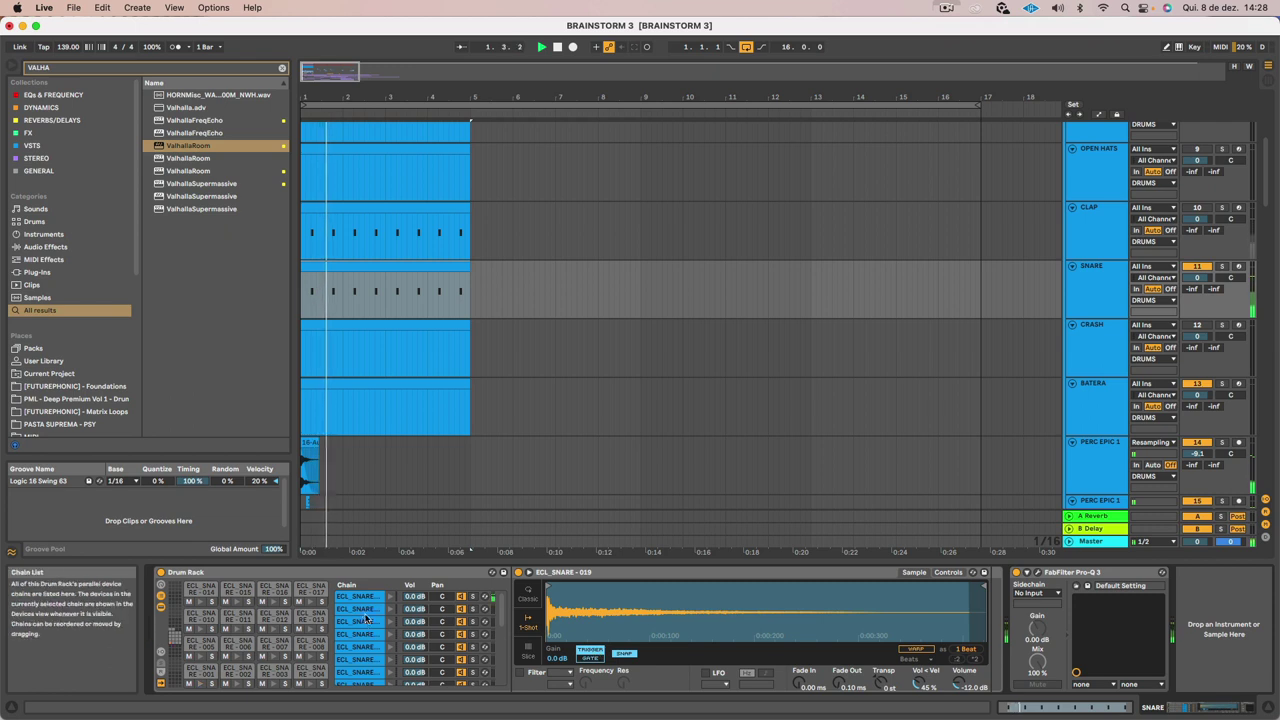
click(361, 599)
key(space)
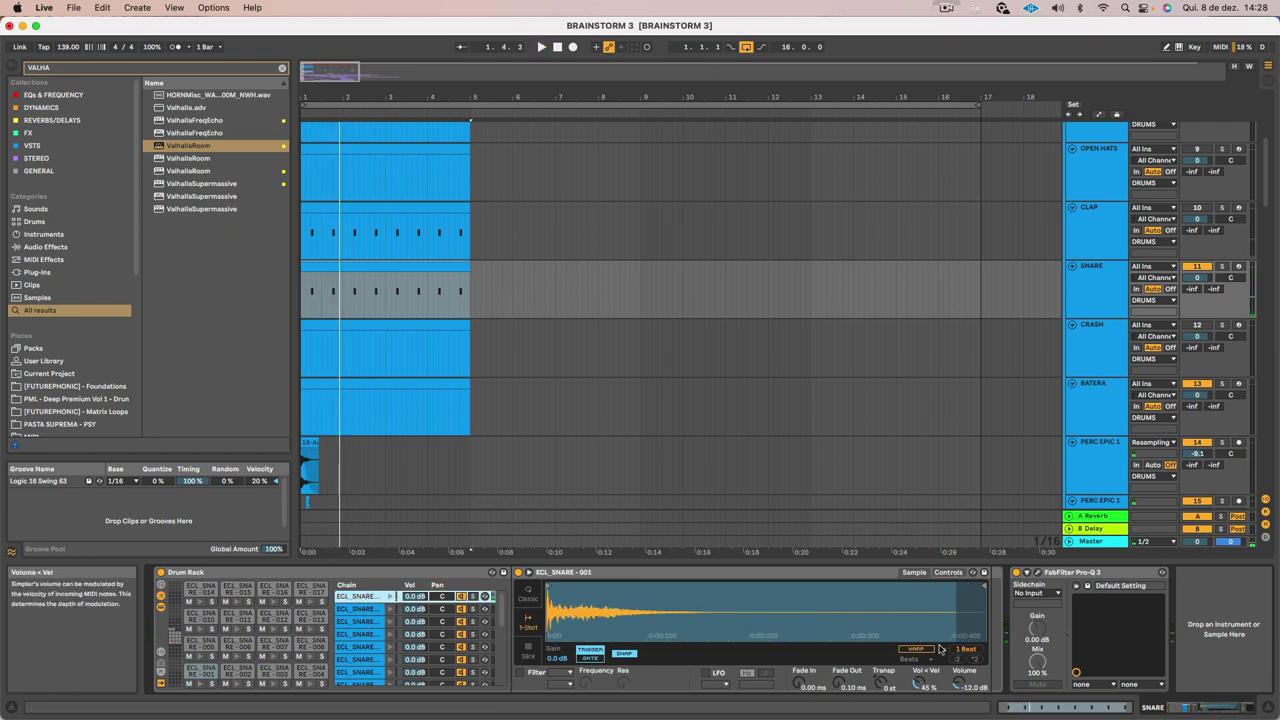
Shorten the ECL_SNARE - 001 sample to end at about 140 ms, audition it, and switch its Simpler to Classic mode
drag(985, 592, 688, 600)
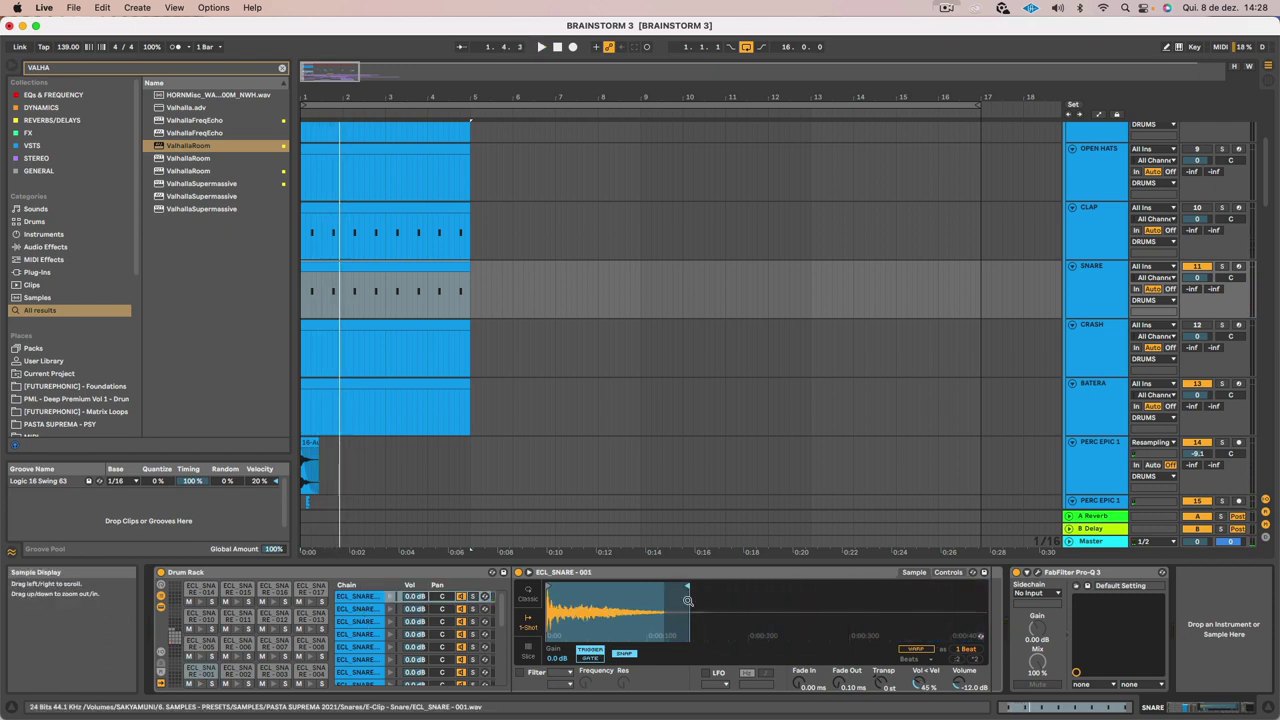
key(space)
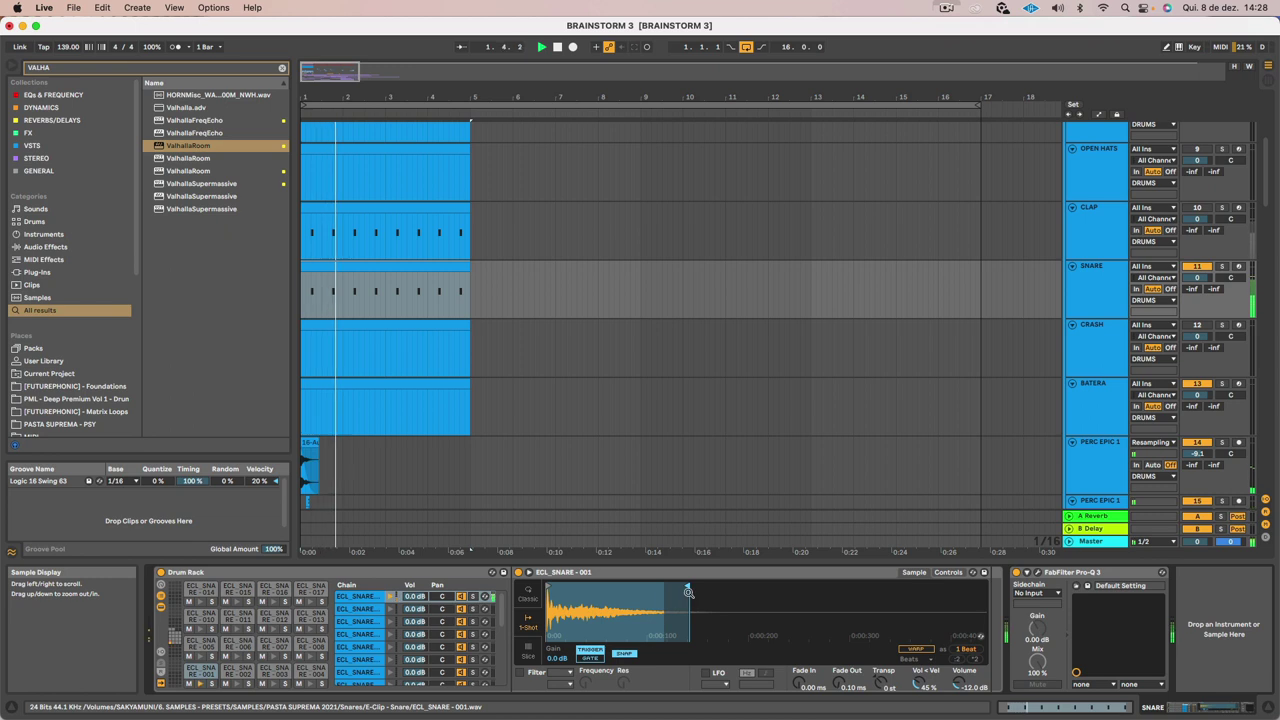
click(527, 596)
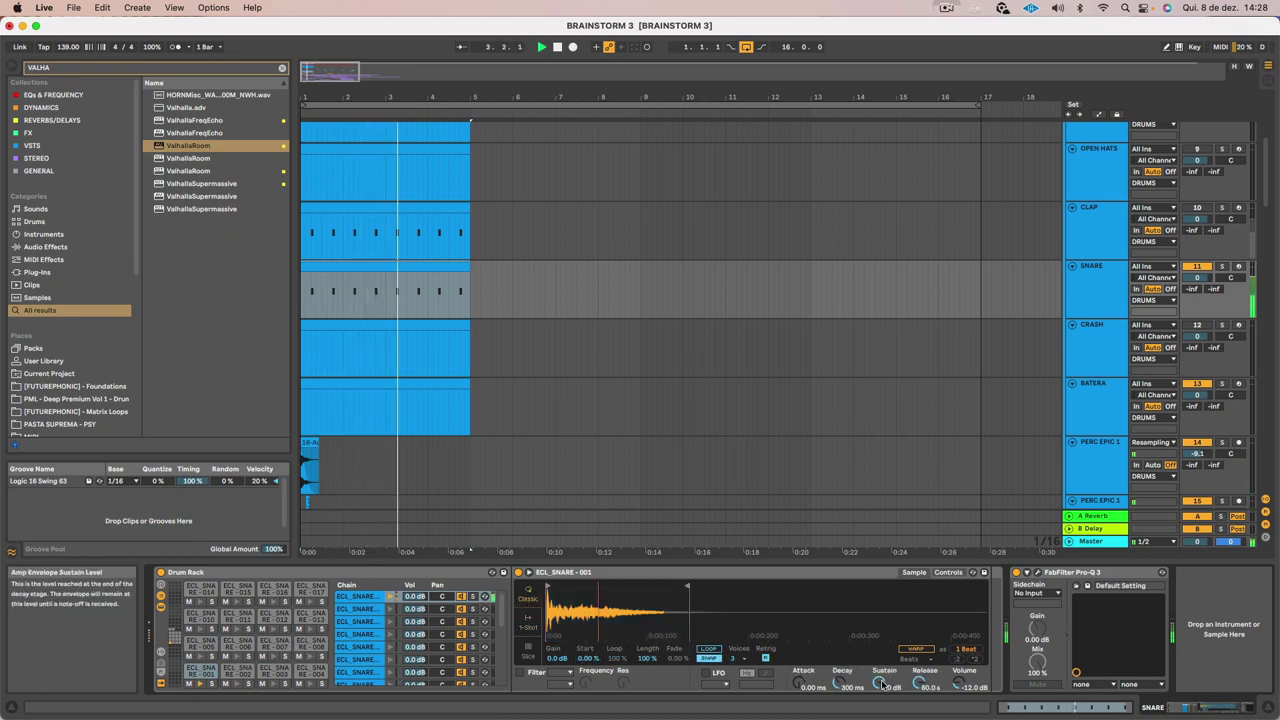
Set the ECL_SNARE - 001 Simpler's sustain to -inf dB and decay to 762 ms, and deepen the Pro-Q 3 bell cut to about -20 dB near 219 Hz
drag(858, 669, 858, 700)
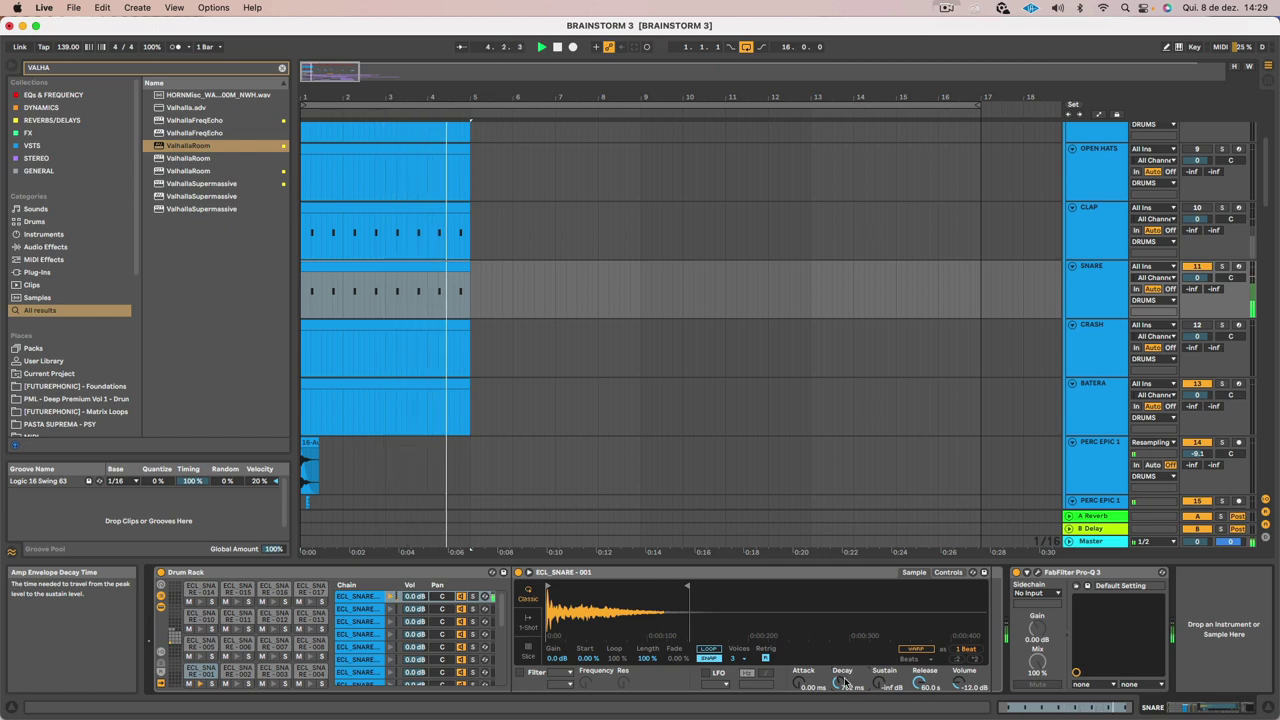
click(1076, 586)
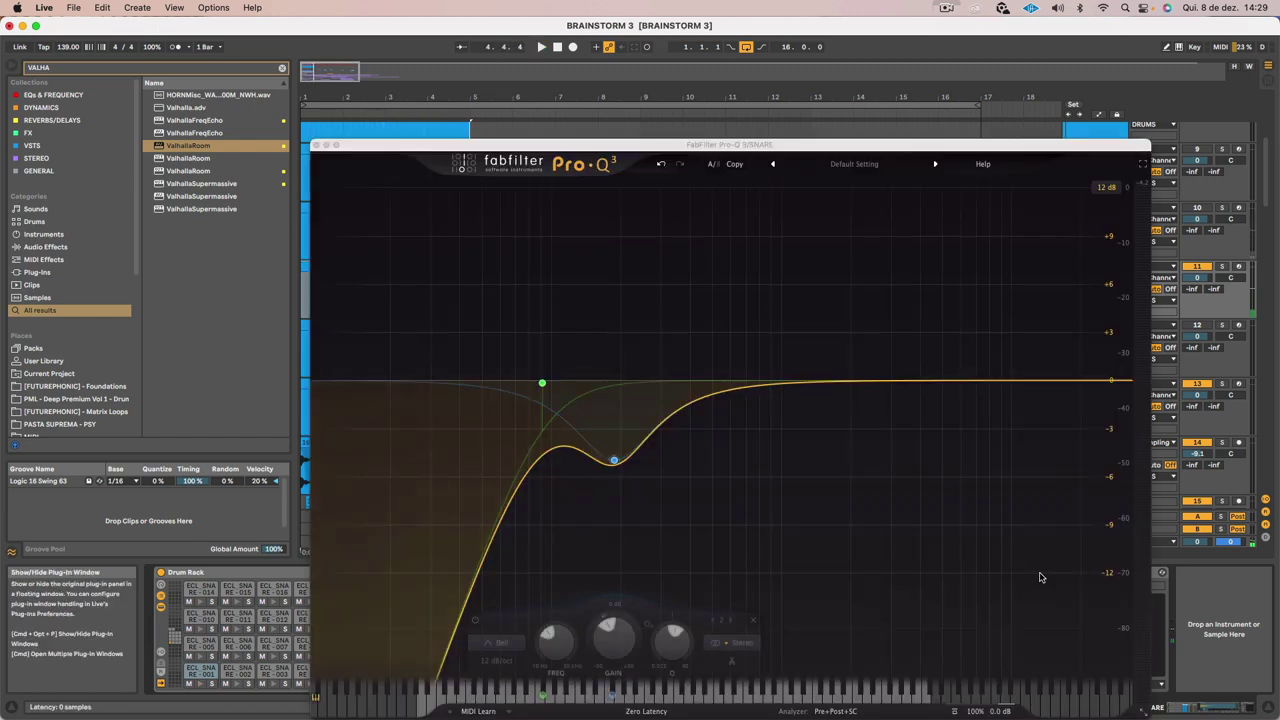
drag(614, 461, 629, 507)
key(space)
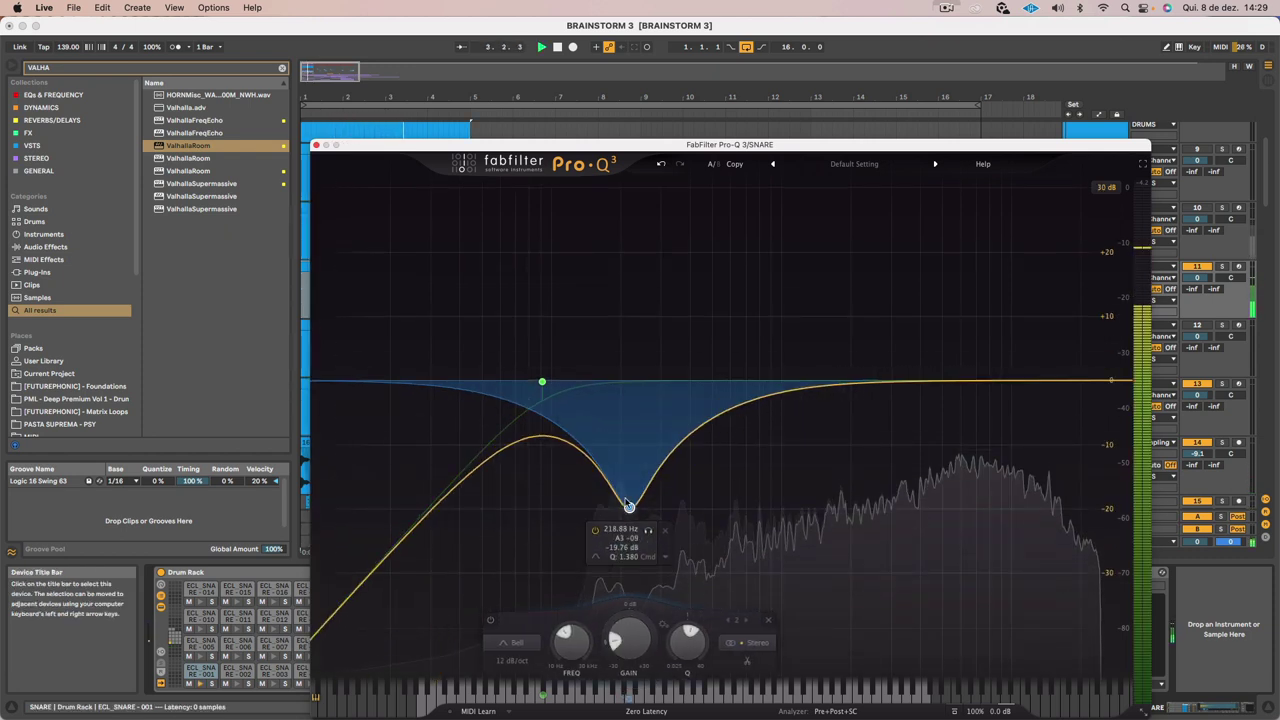
Set the snare's low cut to 48 dB/oct at about 301 Hz and add a bell cut of about 5 dB above it
click(541, 382)
scroll(541, 382, up, 4)
drag(541, 382, 684, 387)
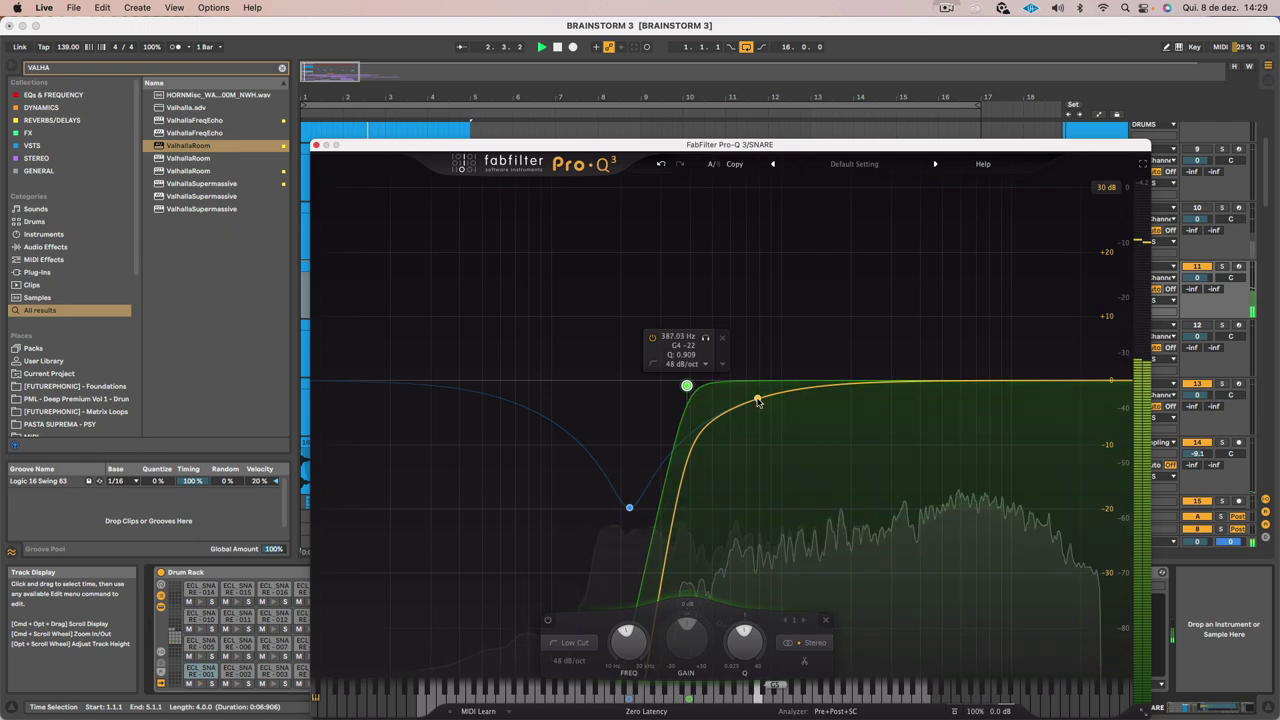
drag(753, 383, 754, 437)
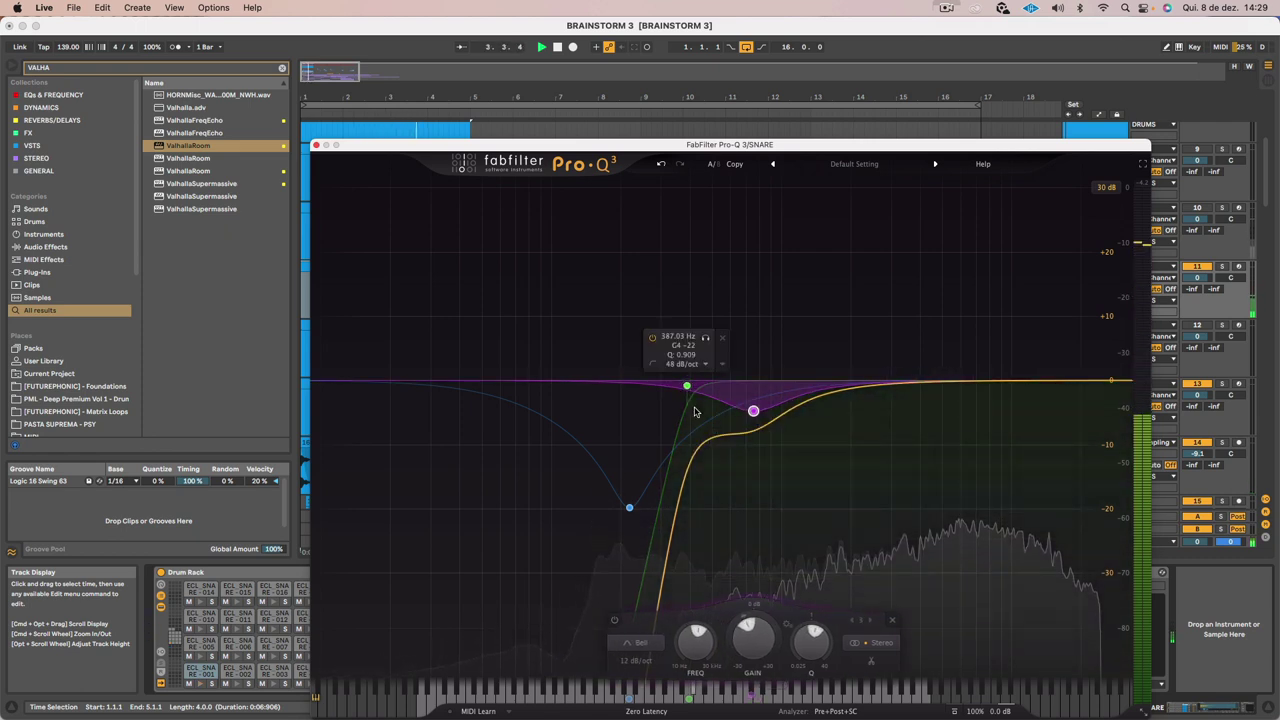
drag(688, 386, 661, 379)
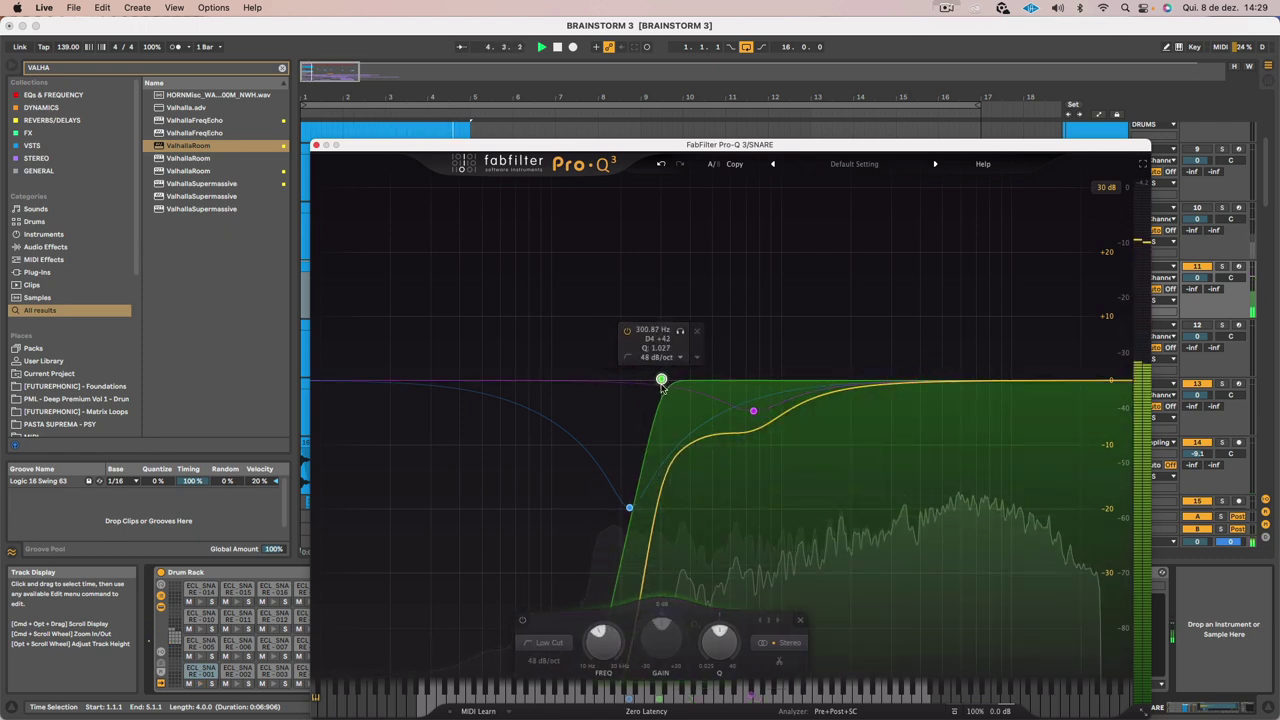
Close the snare's equalizer and audition the SNARE track
click(316, 146)
click(366, 272)
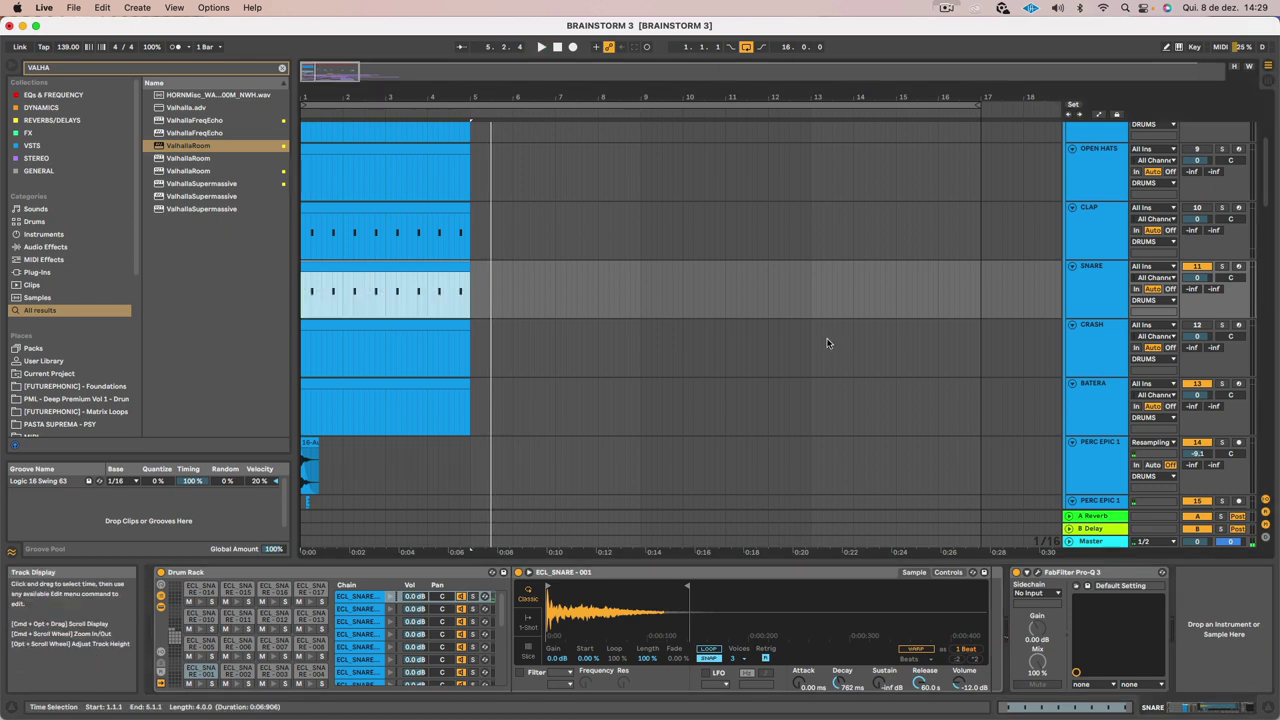
click(1086, 304)
key(space)
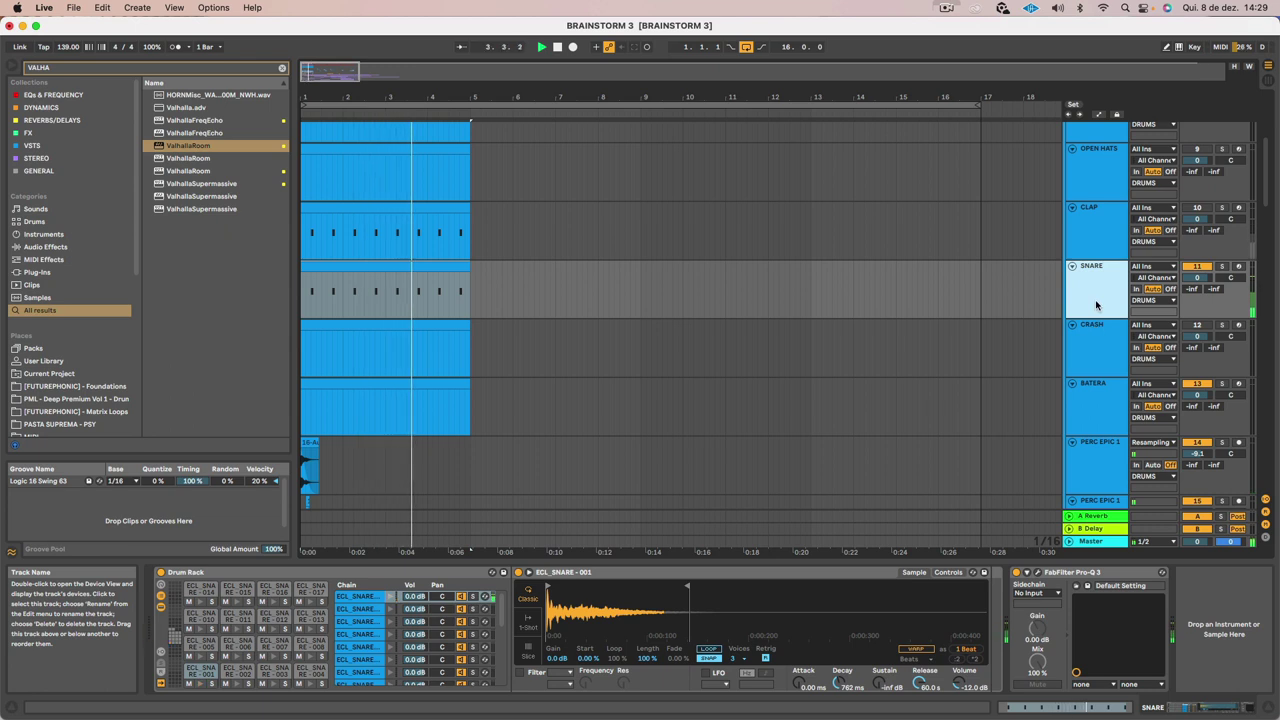
Open the OPEN HATS clip and add a 10-BONELESS - HIHAT - OPEN note at 1.1.3, two sixteenths long
click(1095, 345)
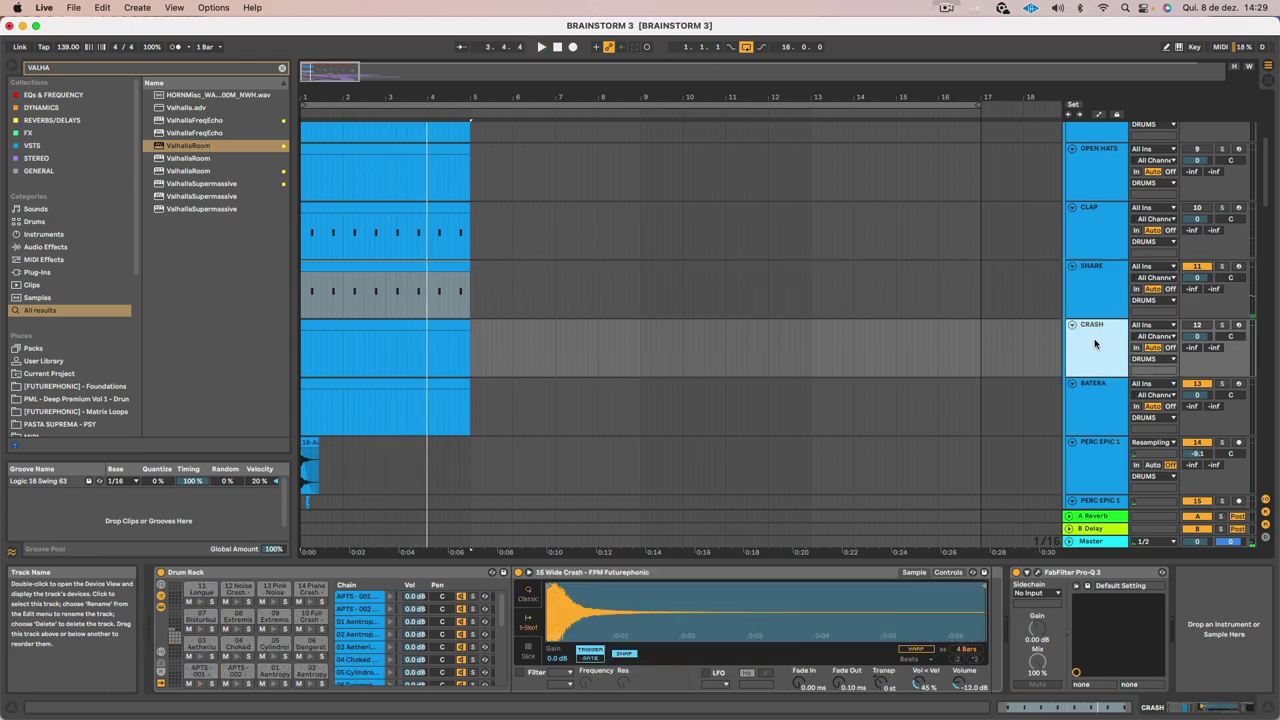
click(1094, 409)
scroll(1094, 408, up, 3)
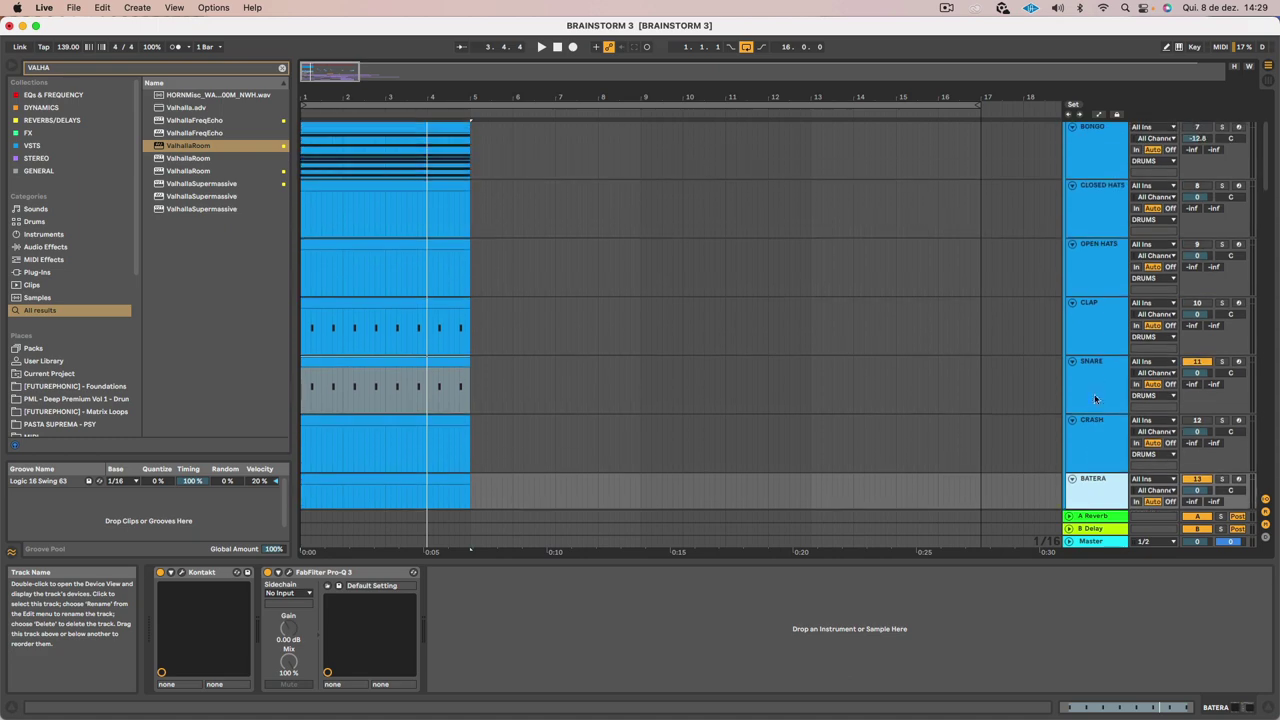
click(1099, 268)
click(343, 245)
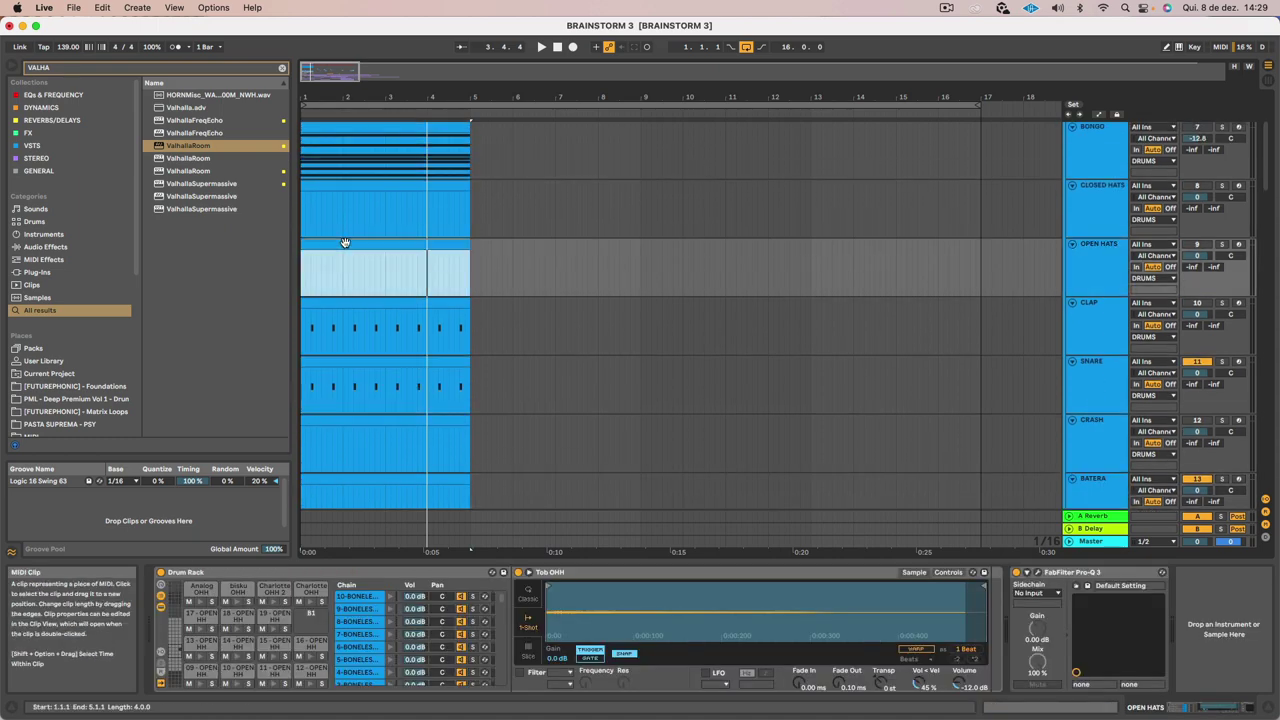
double_click(344, 243)
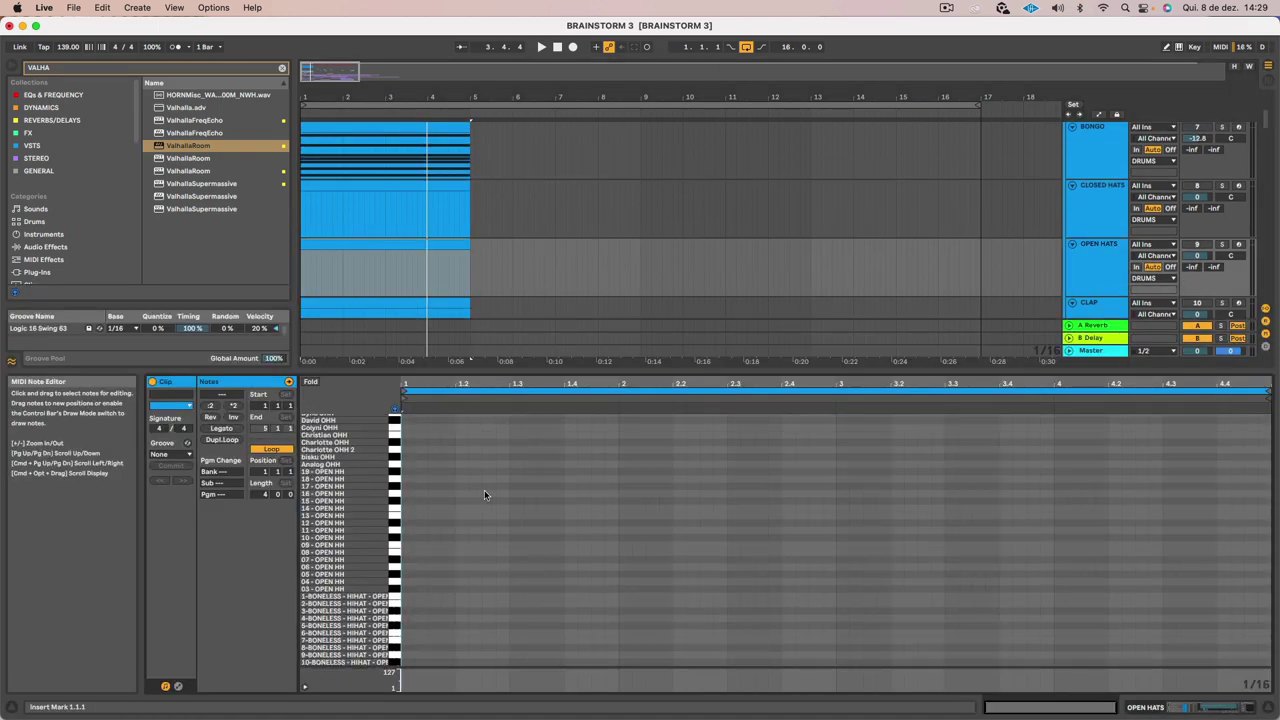
double_click(434, 662)
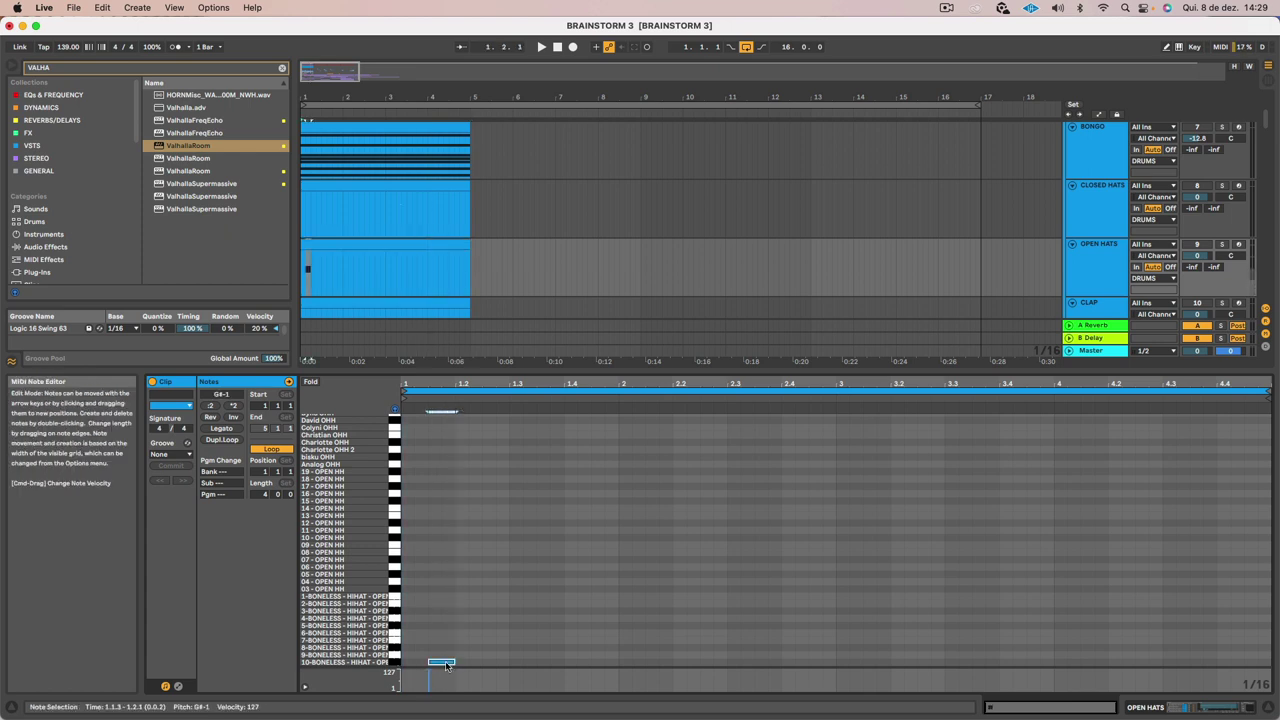
Move the open-hat note up through the samples to Jos OHH (D3), auditioning the sounds
key(space)
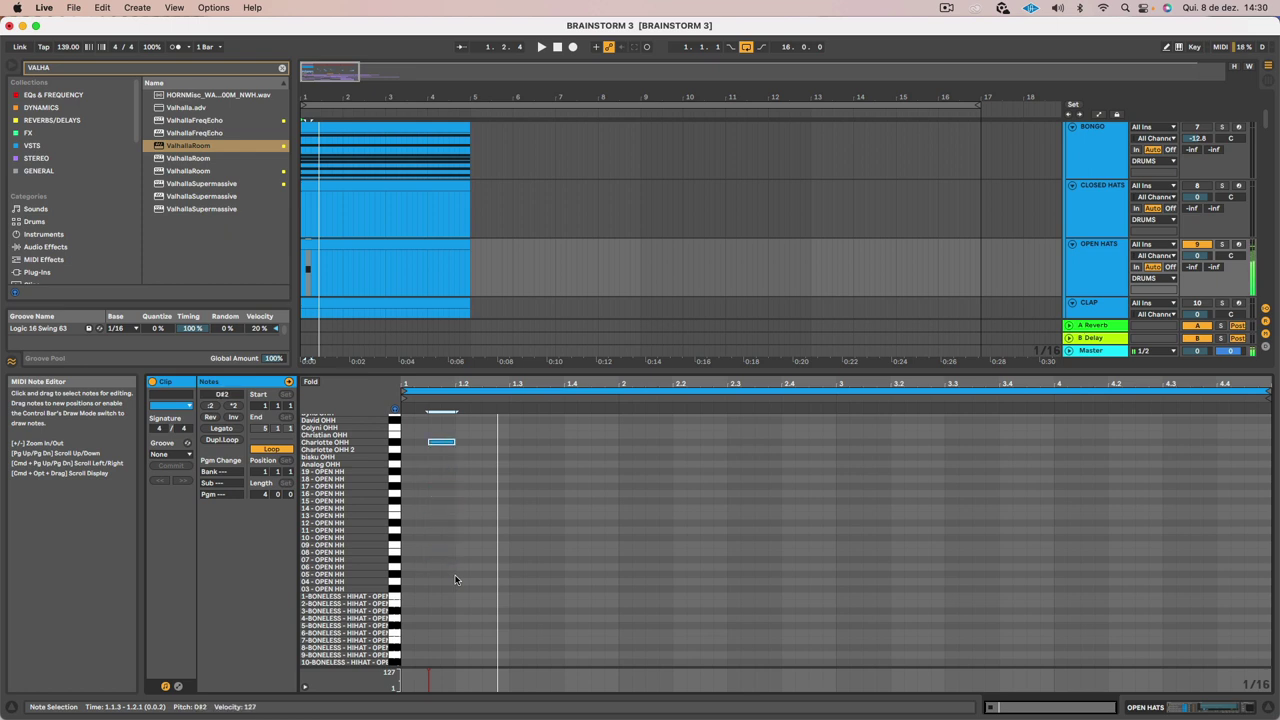
scroll(455, 579, up, 3)
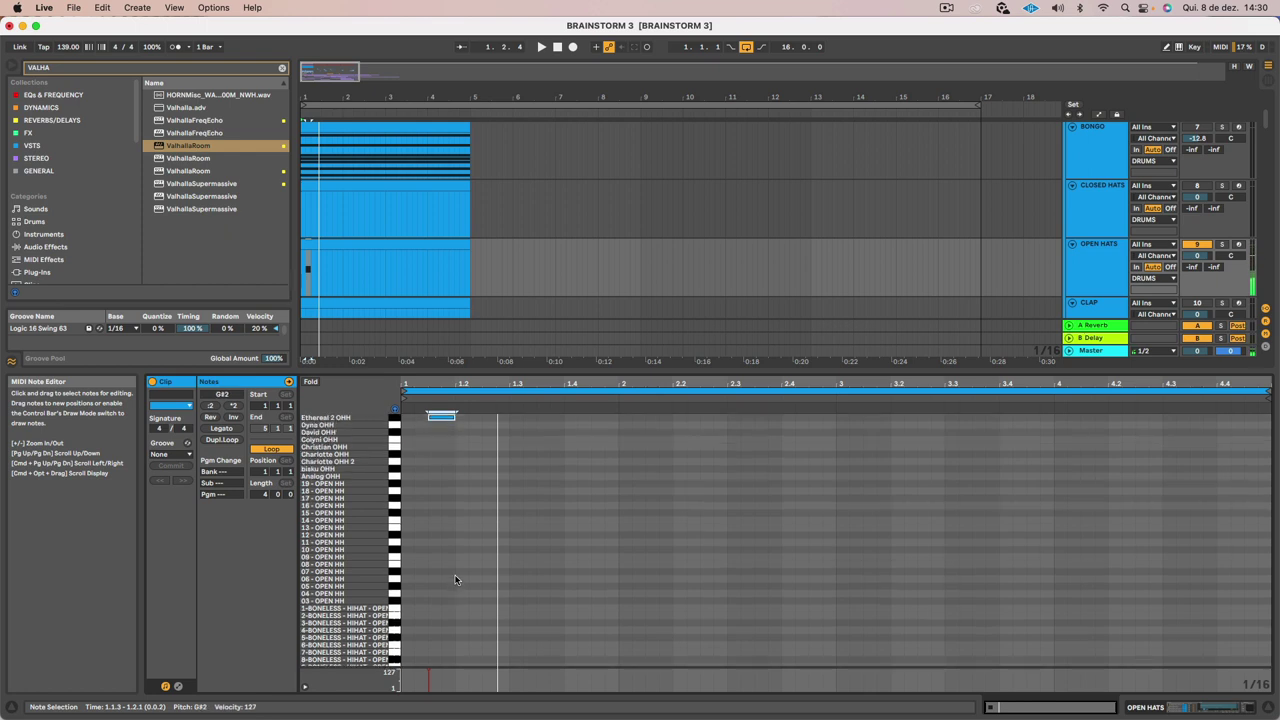
scroll(455, 579, up, 2)
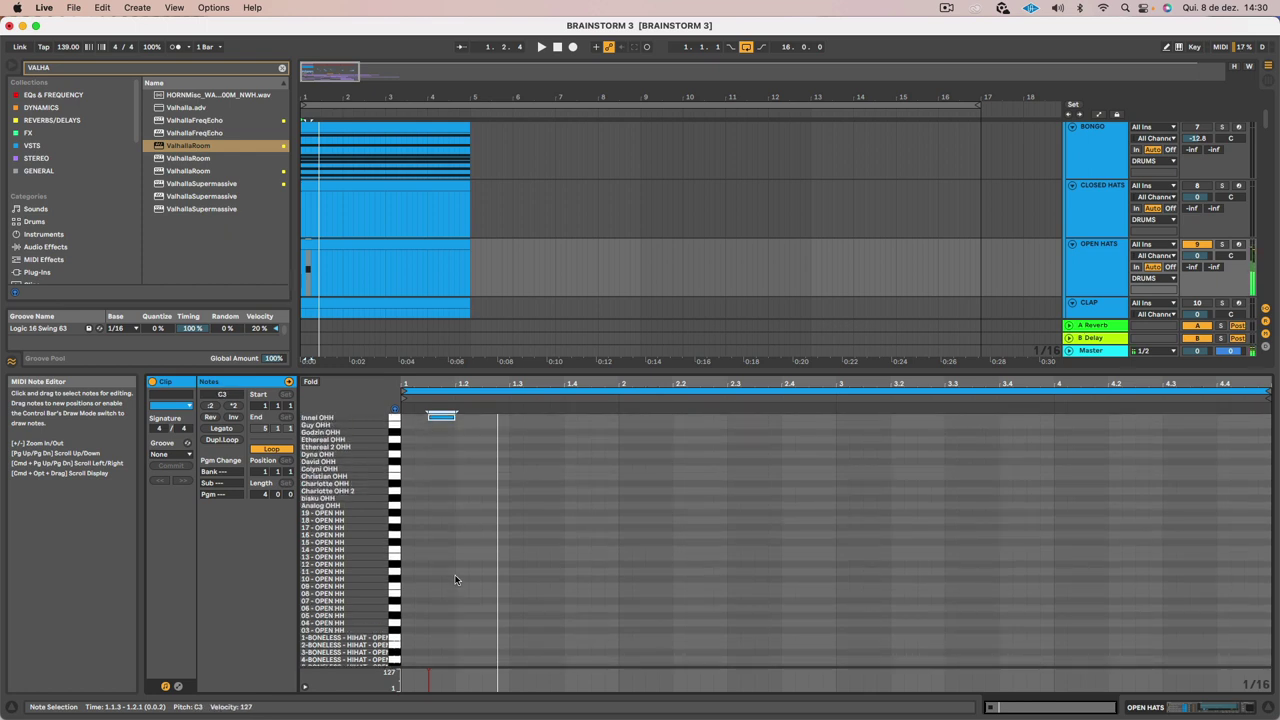
scroll(455, 579, up, 3)
key(space)
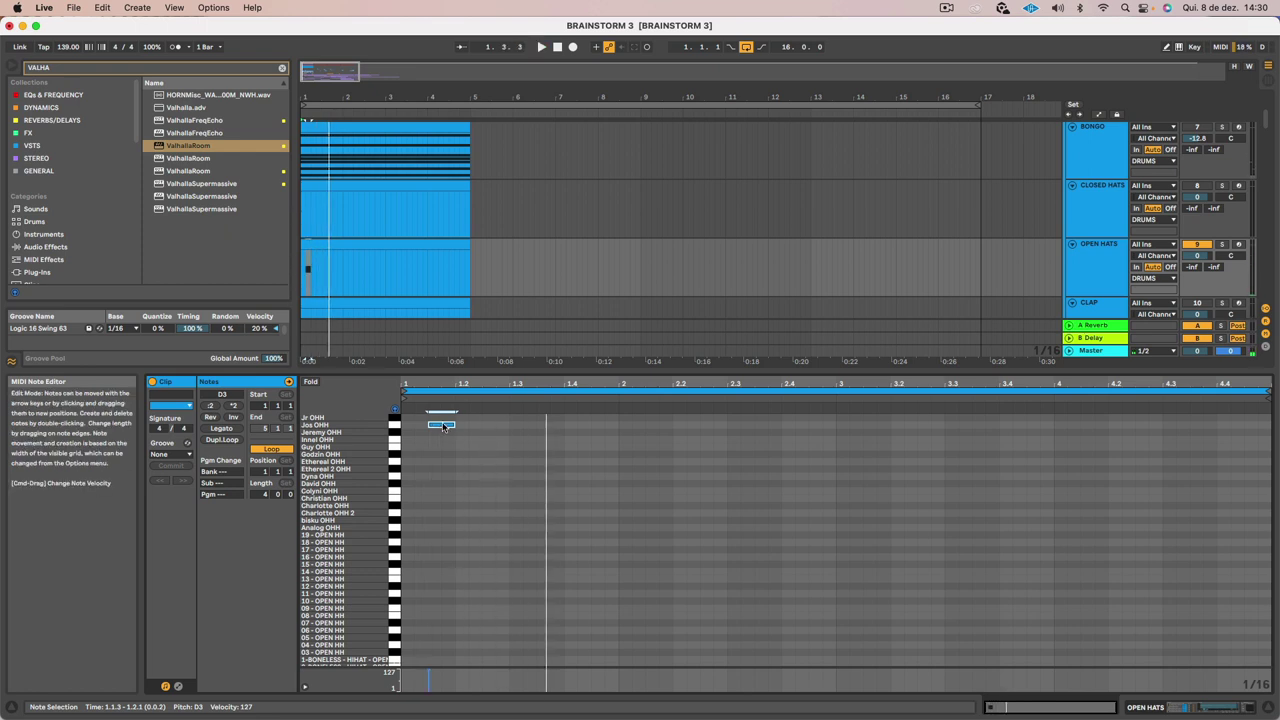
Duplicate the Jos OHH note onto the offbeat of beat 2 and audition it
drag(442, 425, 397, 411)
key(space)
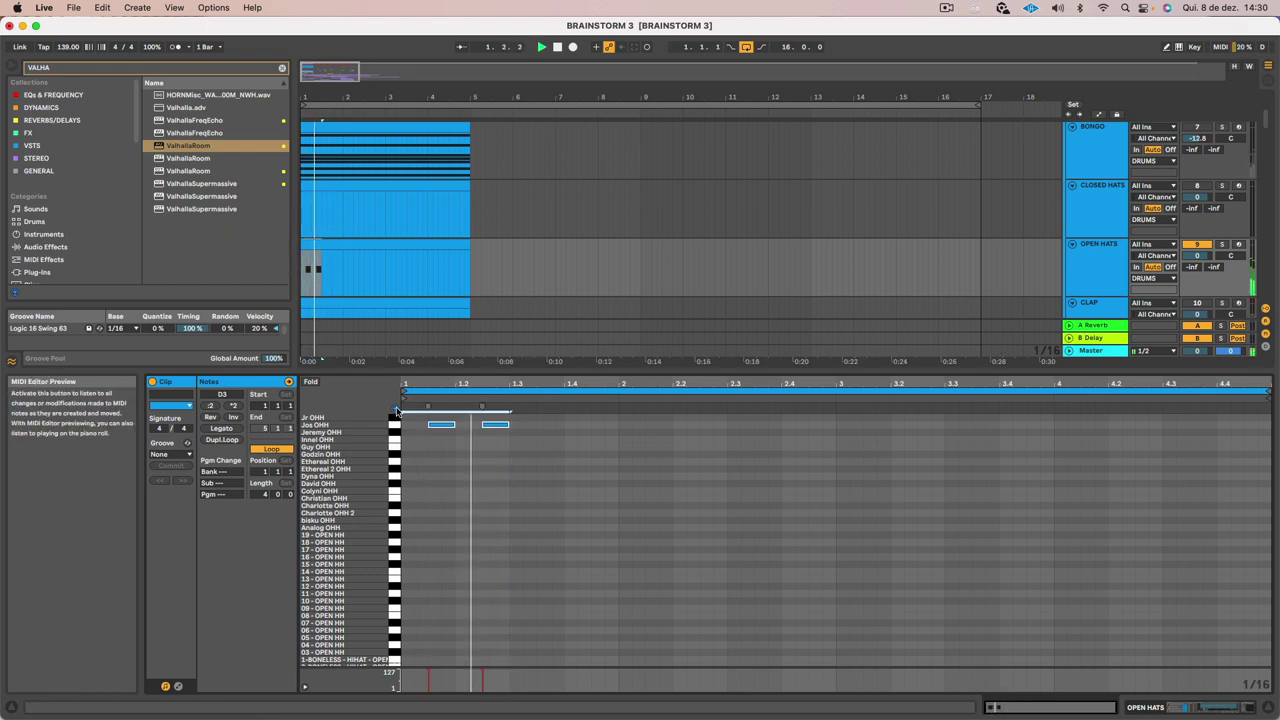
key(space)
Repeat the first two beats of open-hat notes through the end of bar 4, undo the excess copies, and audition the pattern
drag(508, 440, 408, 425)
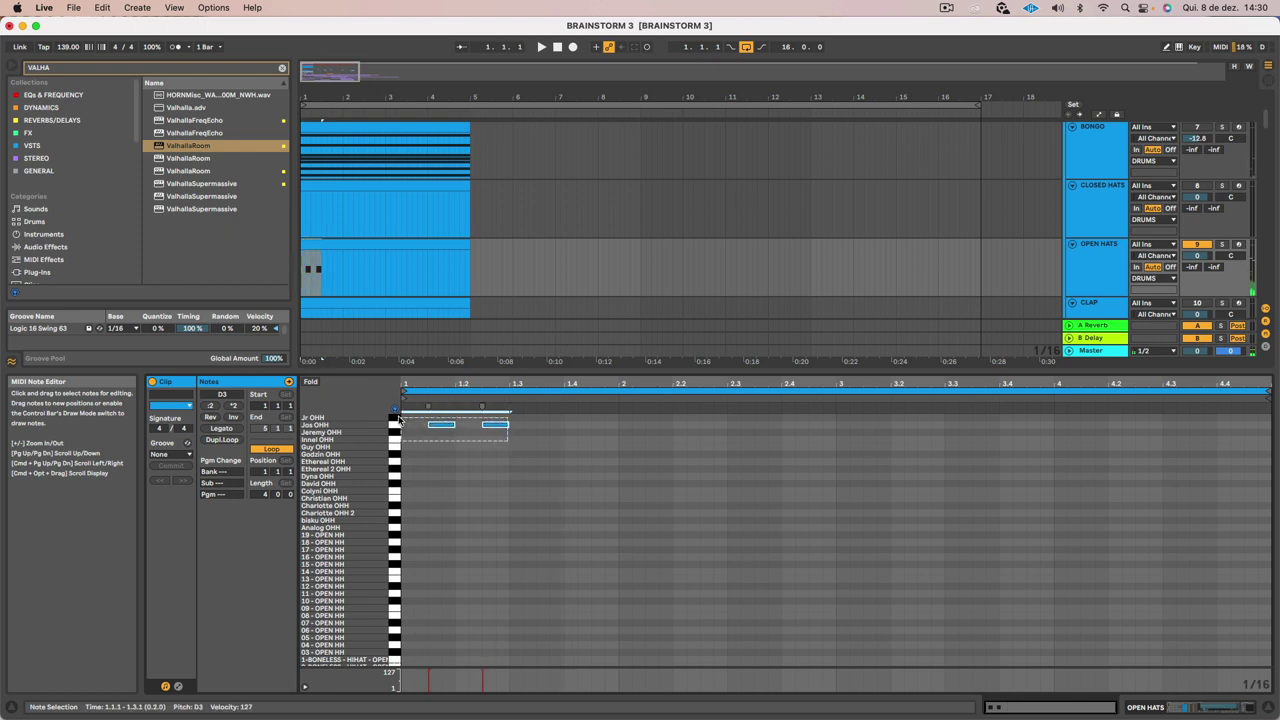
key(super+d)
key(super+d)
key(super+d)
key(super+d)
key(super+d)
key(super+d)
key(super+d)
key(super+d)
key(super+d)
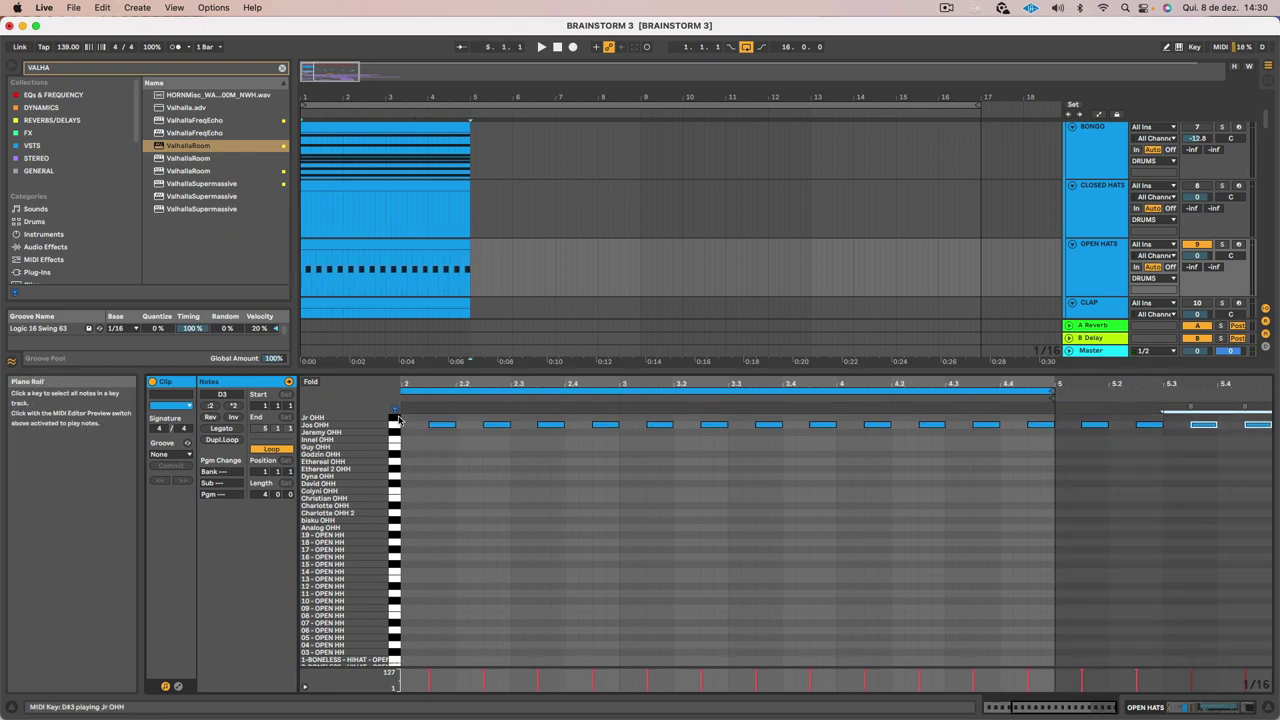
key(super+z)
key(super+z)
key(space)
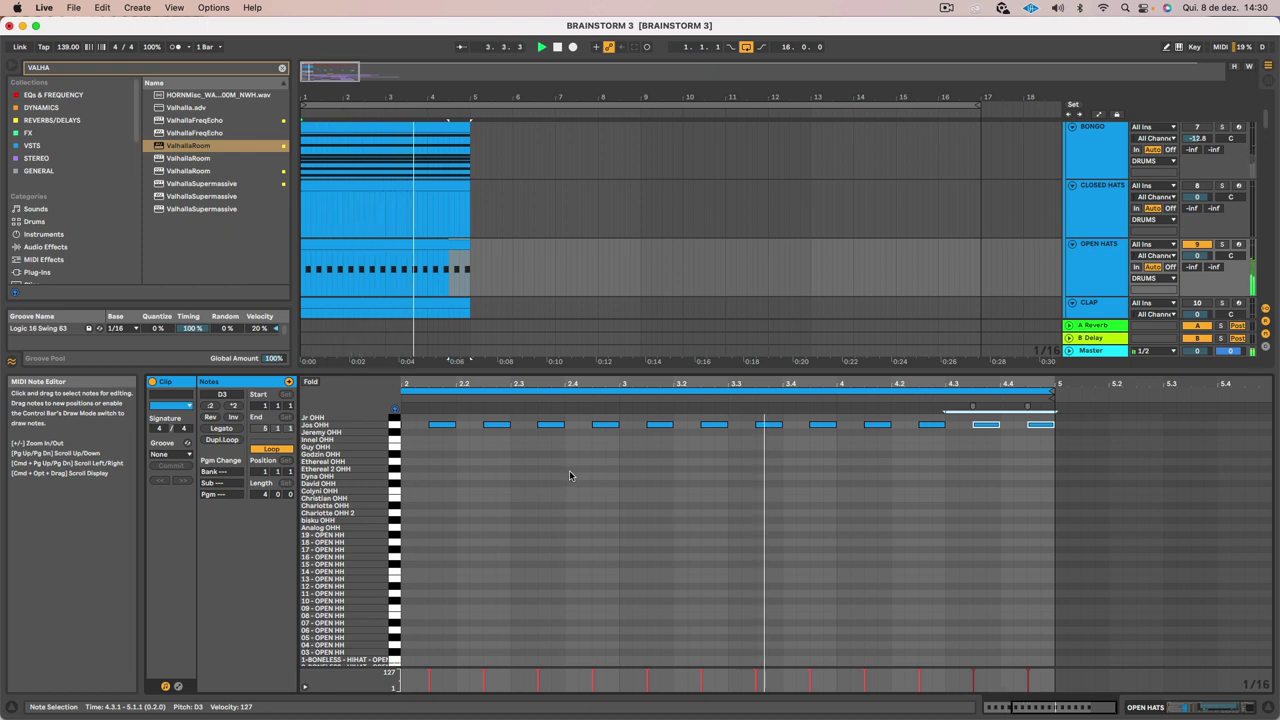
scroll(1153, 175, down, 1)
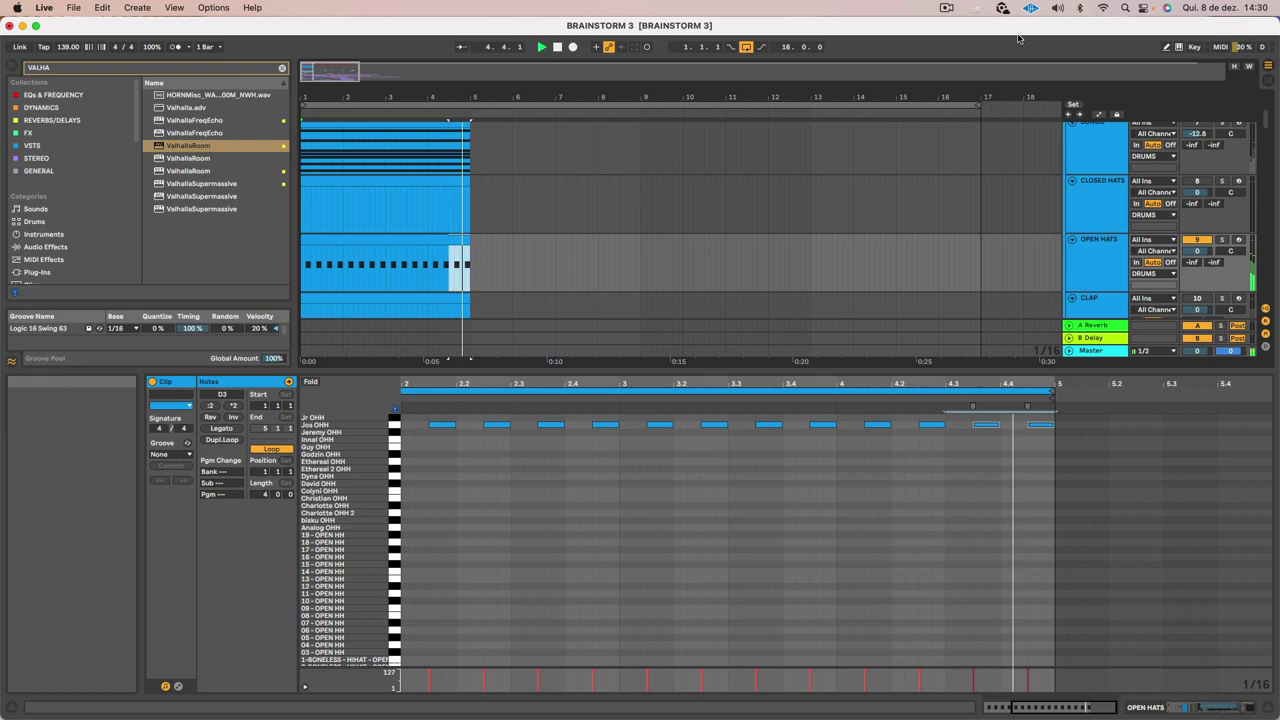
click(947, 14)
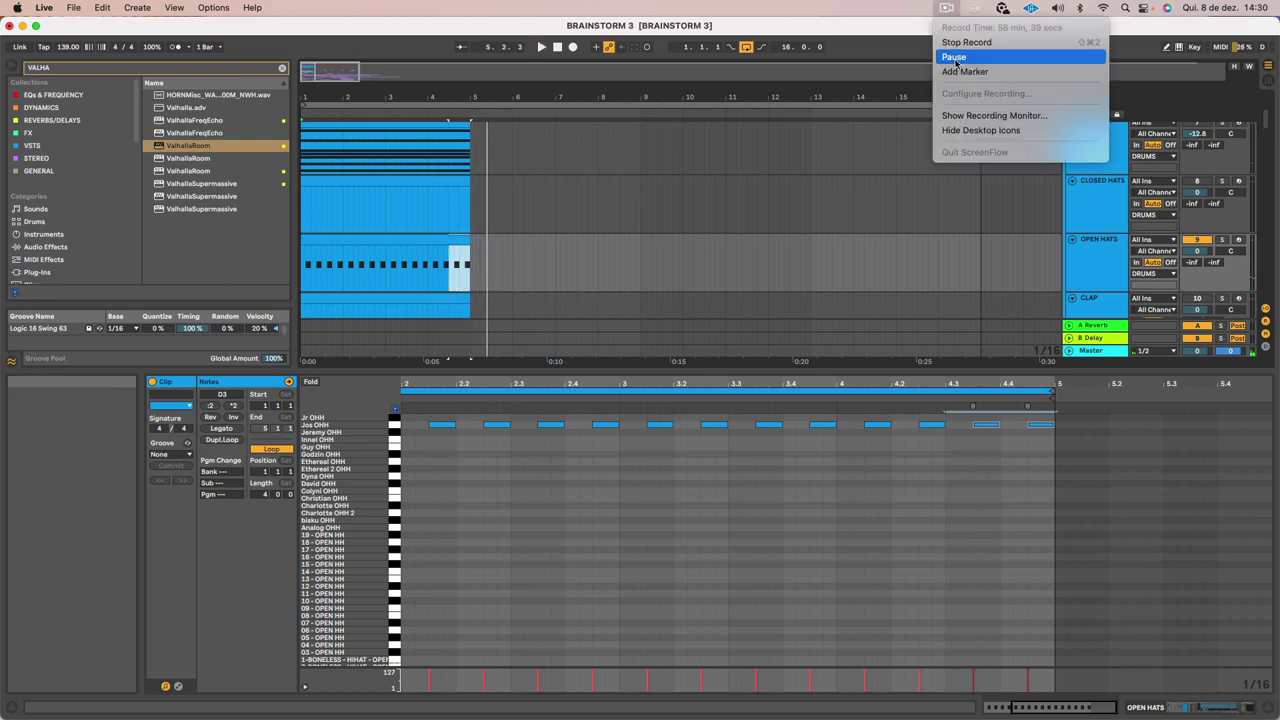
click(975, 54)
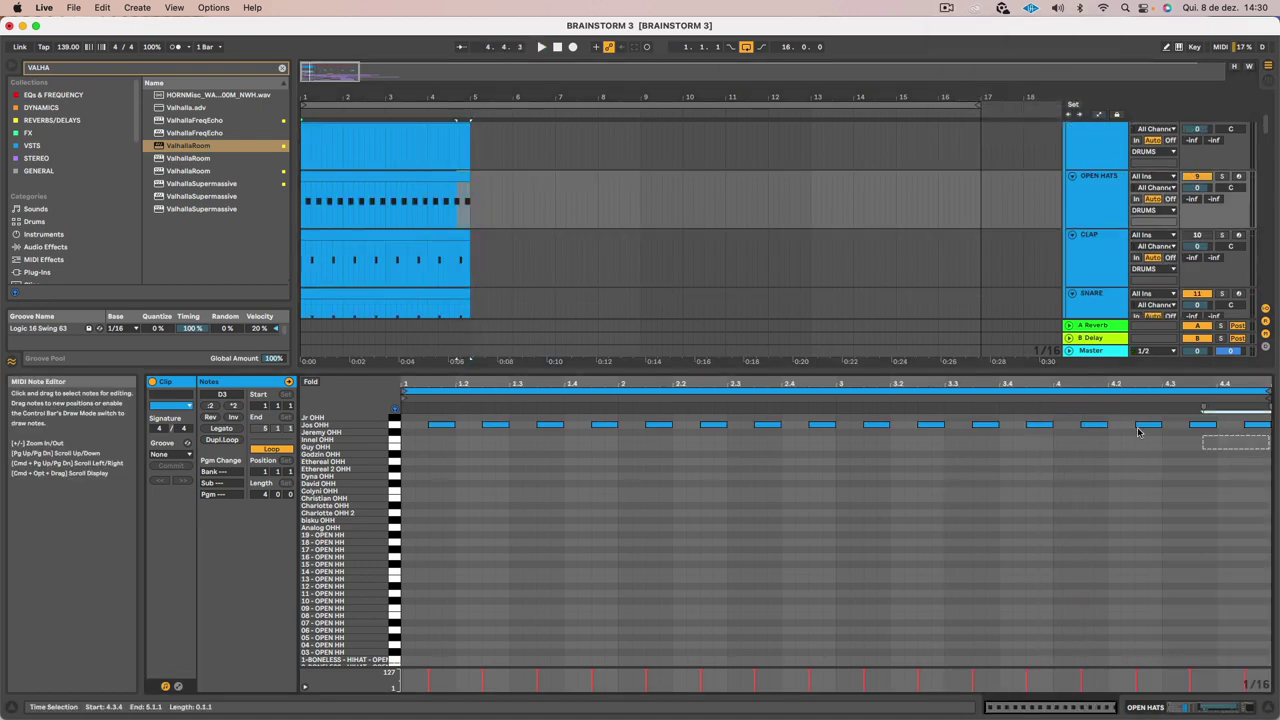
Select all open-hat notes and audition them on the higher samples, up past Link OHH to Mind OHH
key(ctrl+a)
key(Up)
key(Up)
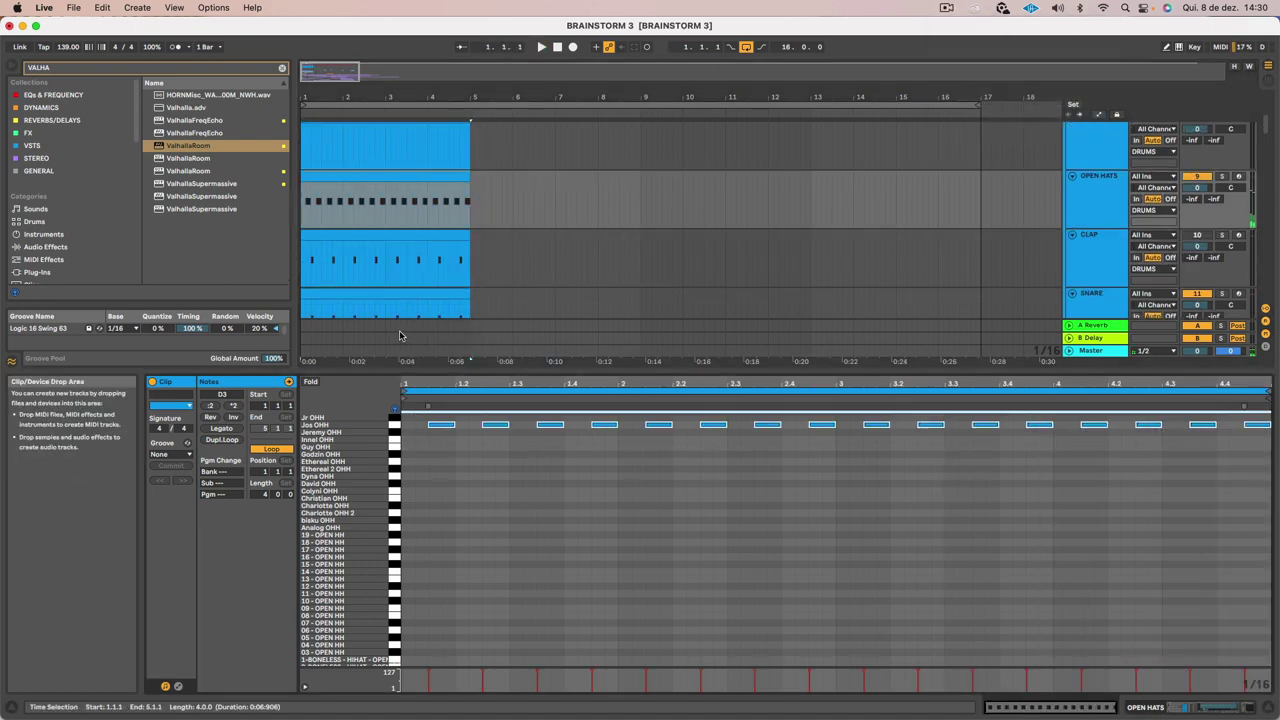
key(Up)
key(Up)
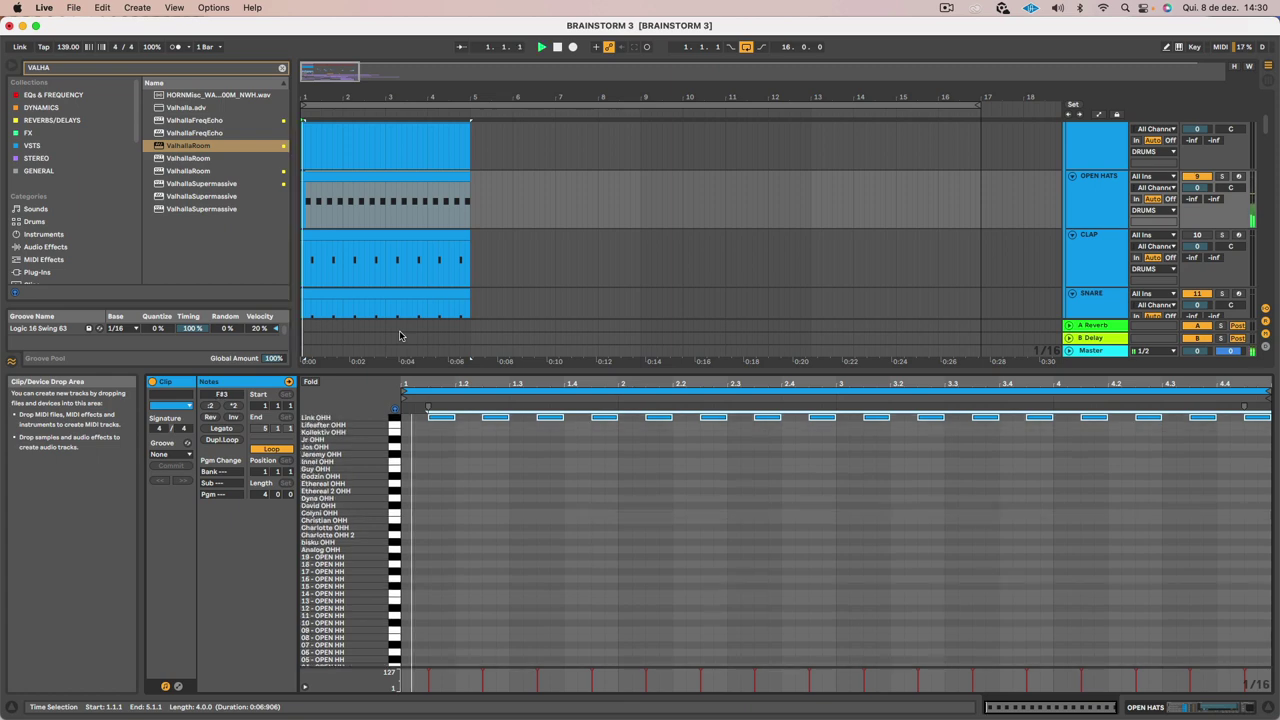
key(Up)
key(Up)
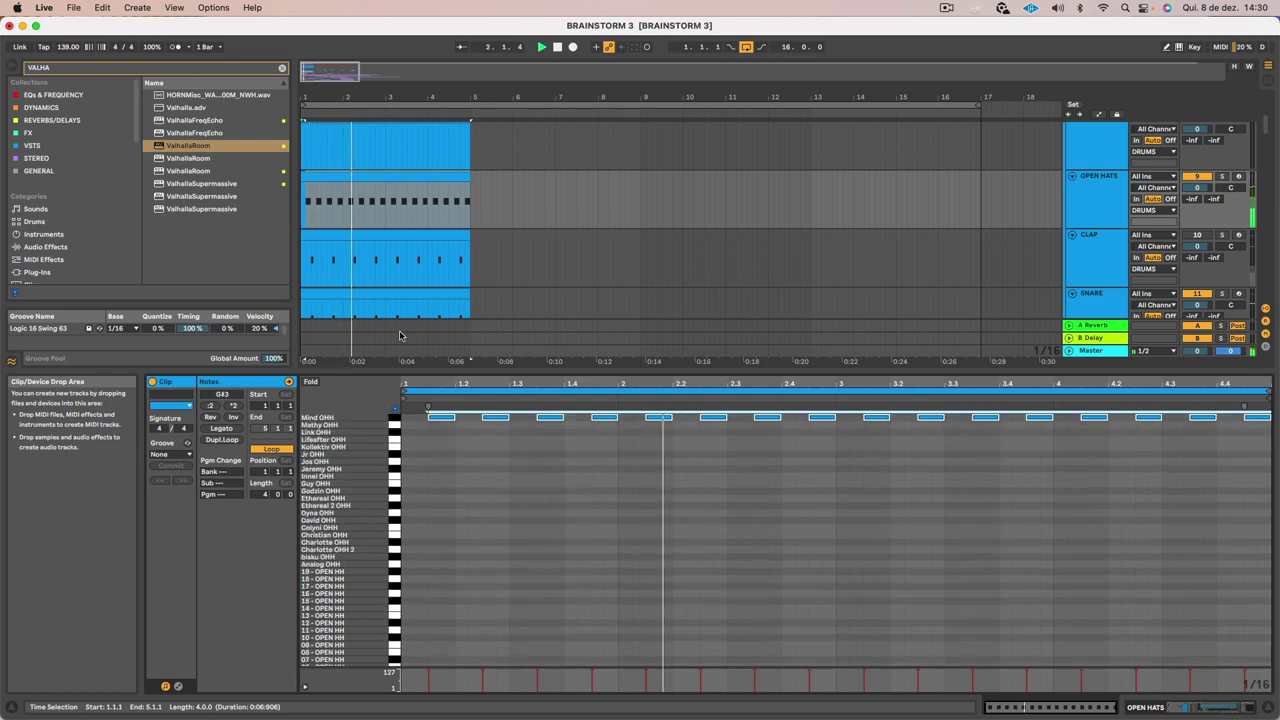
key(Up)
Audition the open-hat pattern on the lower samples and settle all its notes on 7-BONELESS - HIHAT - OPEN (B-1)
key(Down)
key(shift+Down)
key(shift+Down)
key(shift+Down)
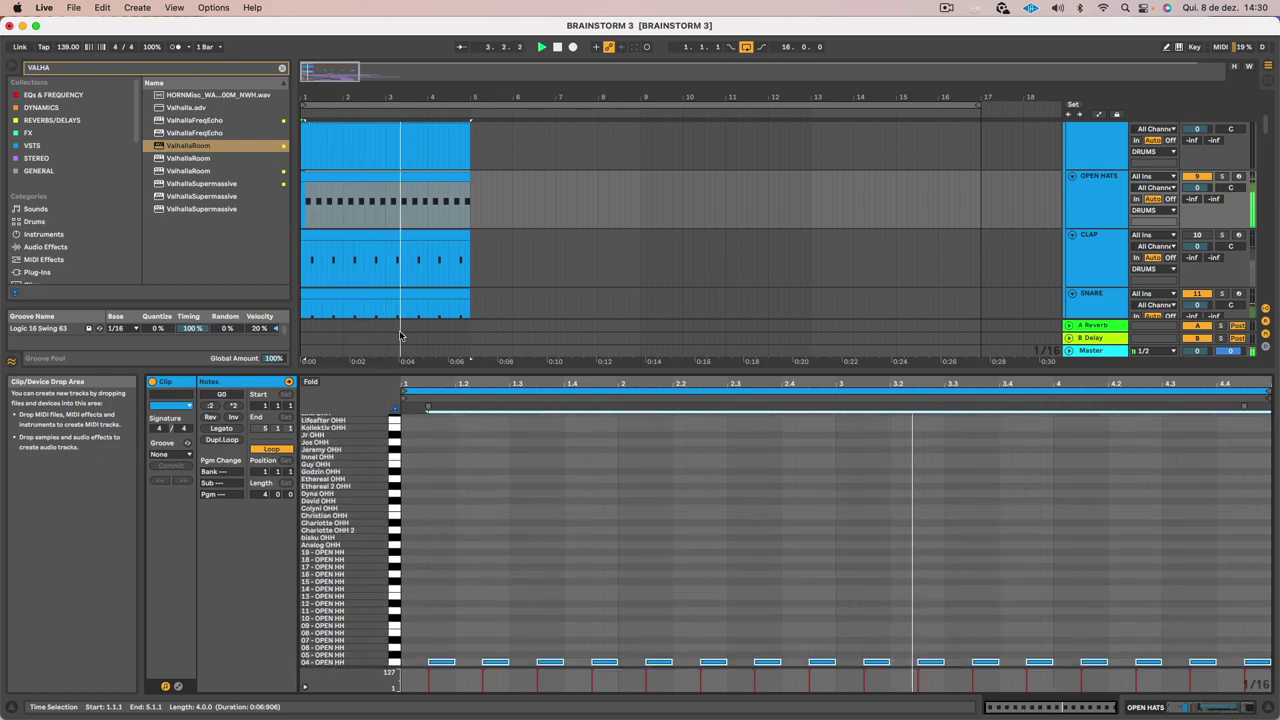
key(shift+Down)
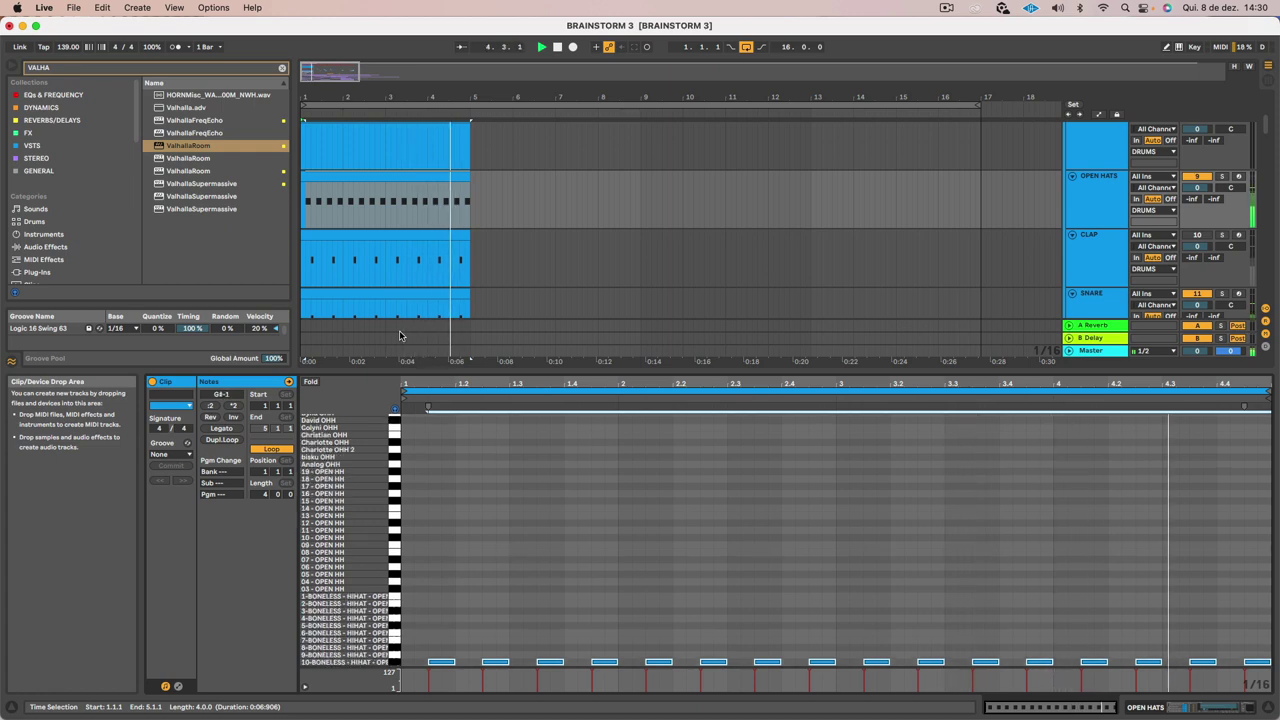
key(shift+Up)
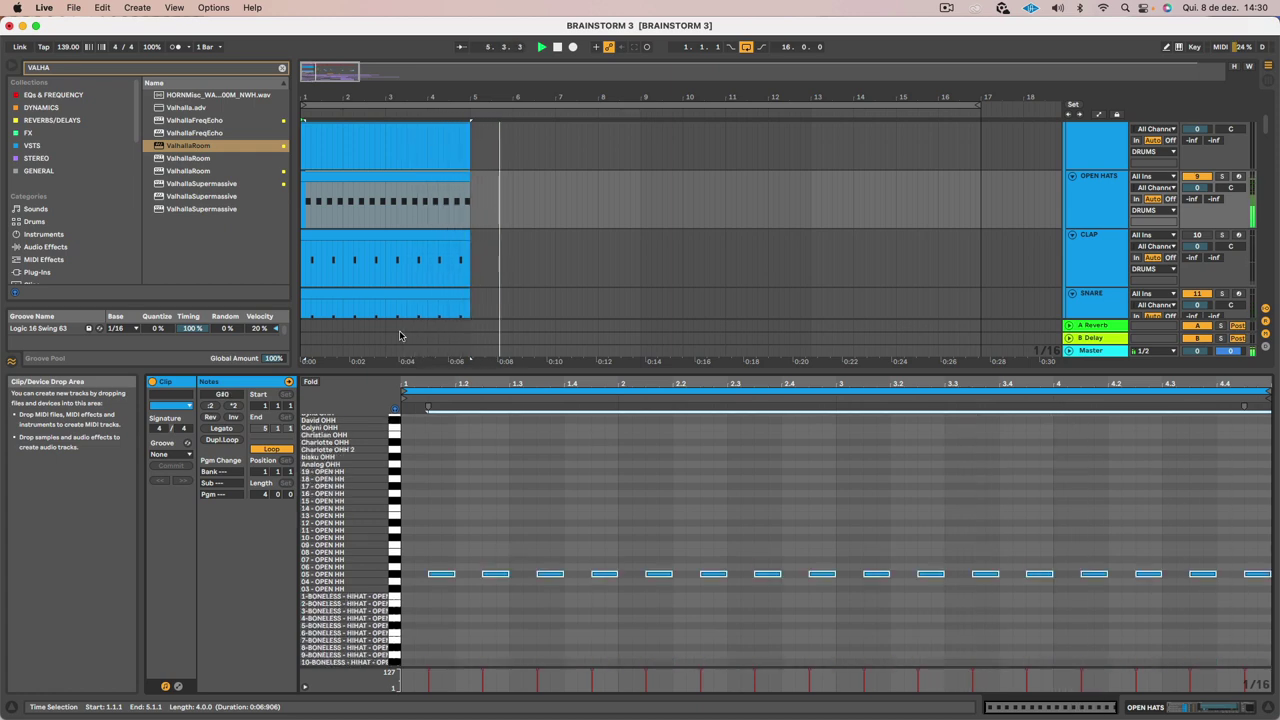
key(shift+Down)
key(Up)
key(space)
key(space)
key(Up)
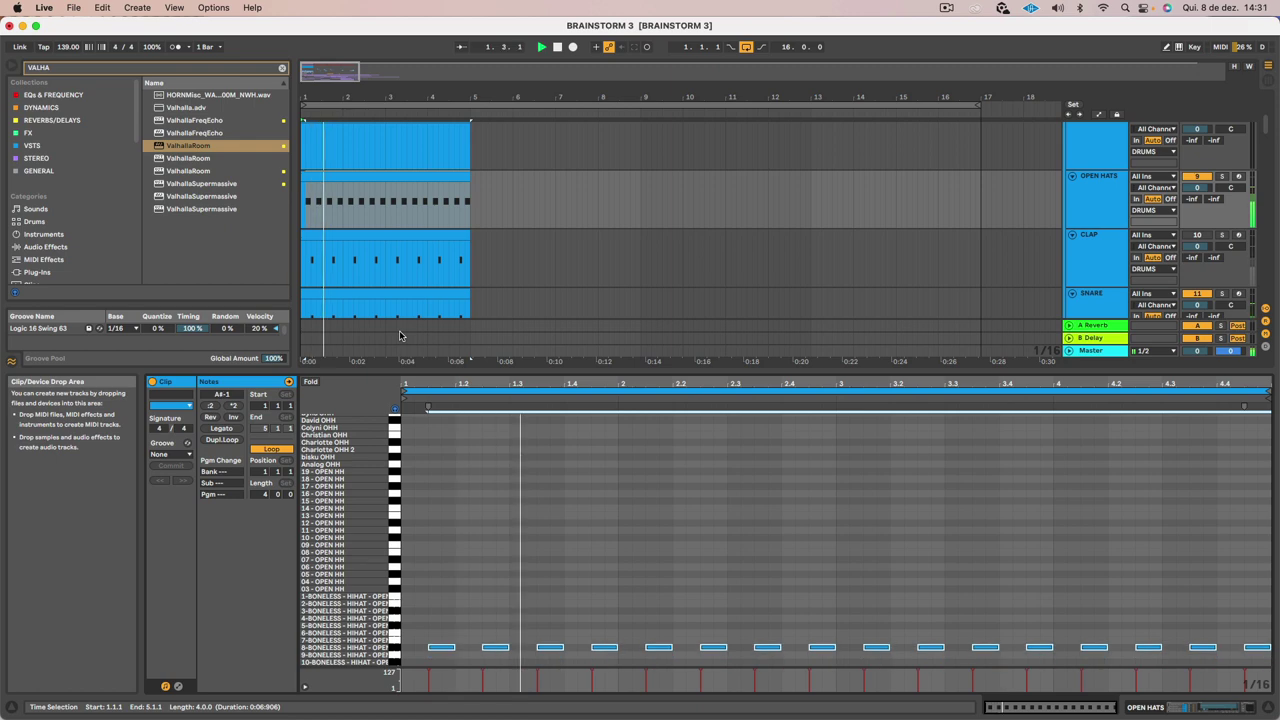
key(Up)
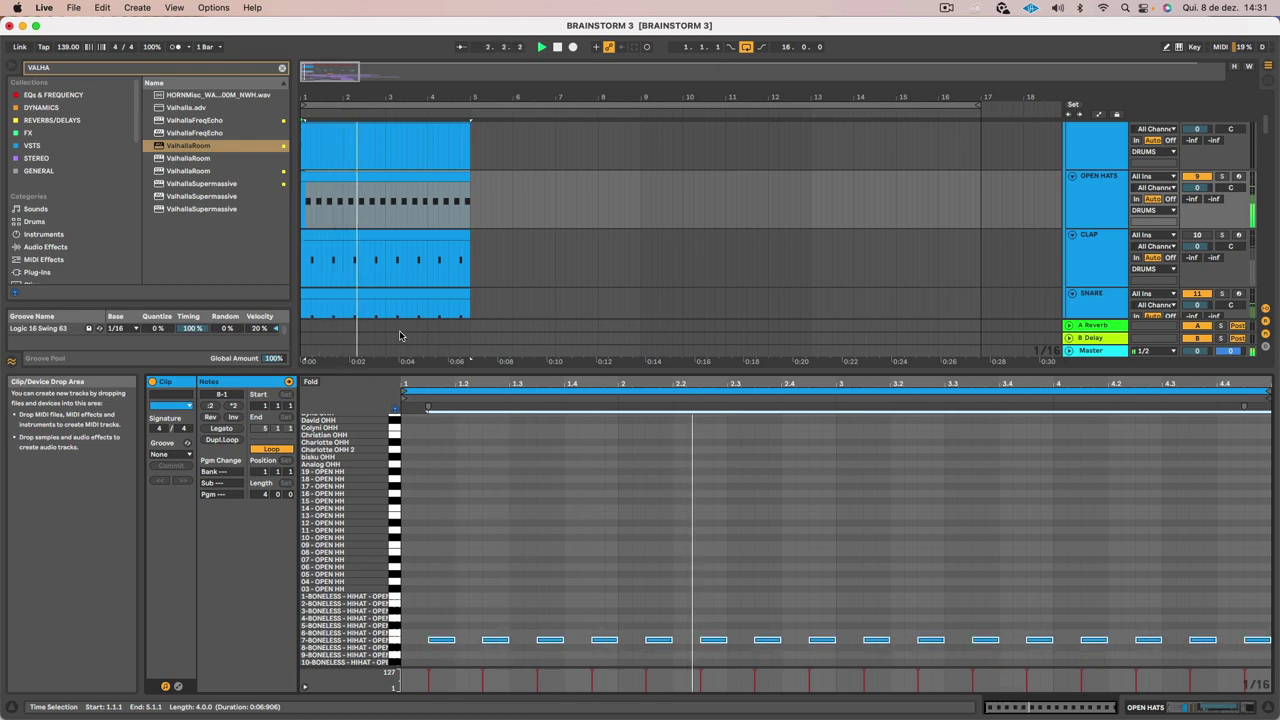
Display the 7-BONELESS - HIHAT - OPEN sample from the OPEN HATS Drum Rack and shorten it by moving its end earlier
key(shift+Tab)
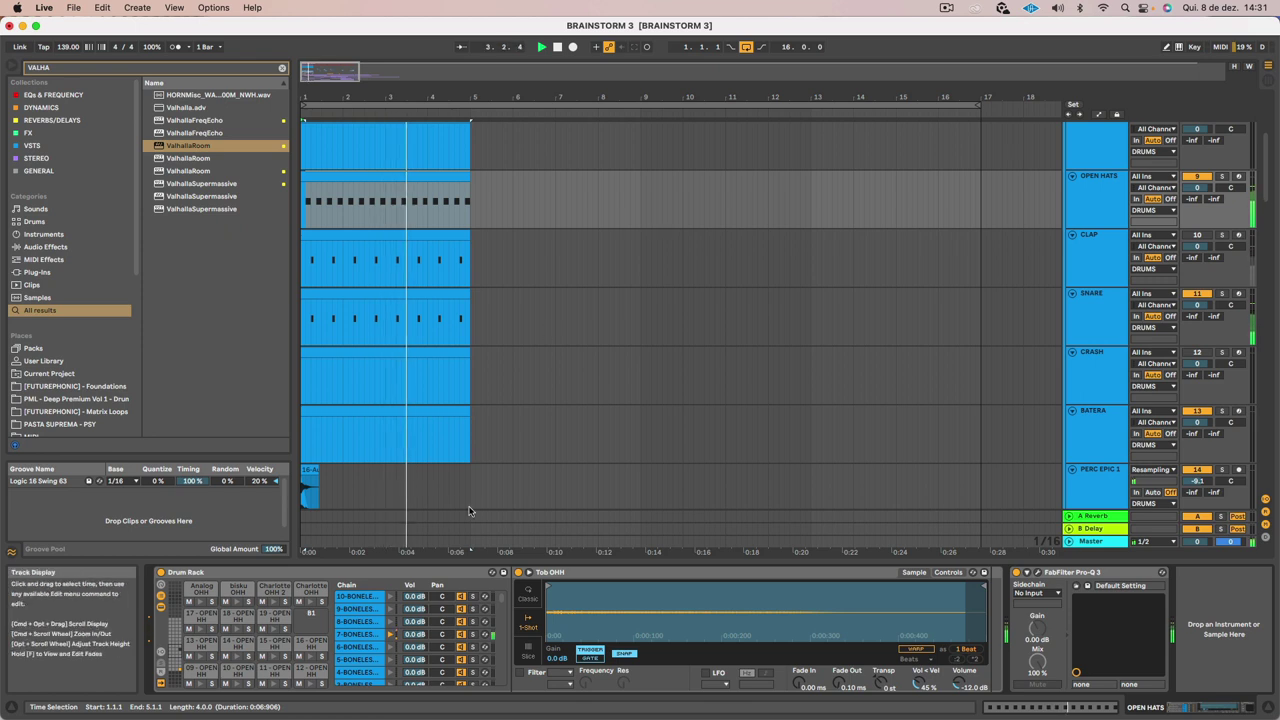
click(358, 635)
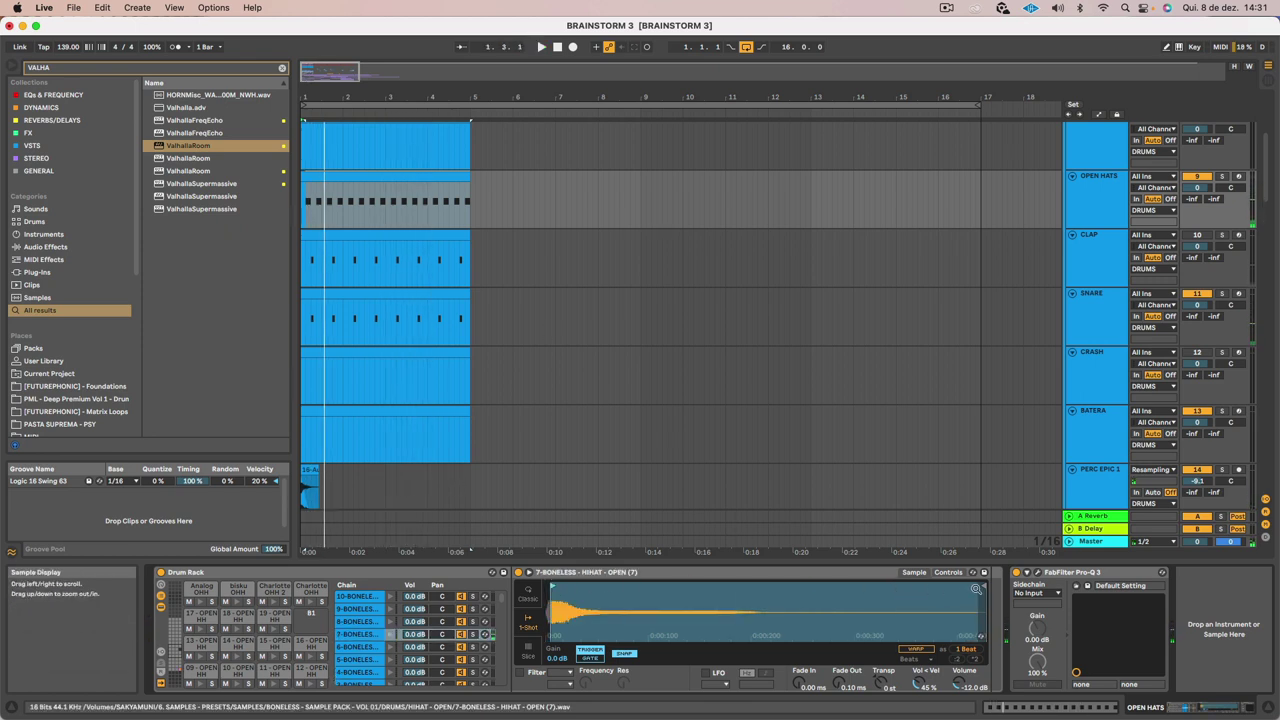
drag(981, 586, 646, 587)
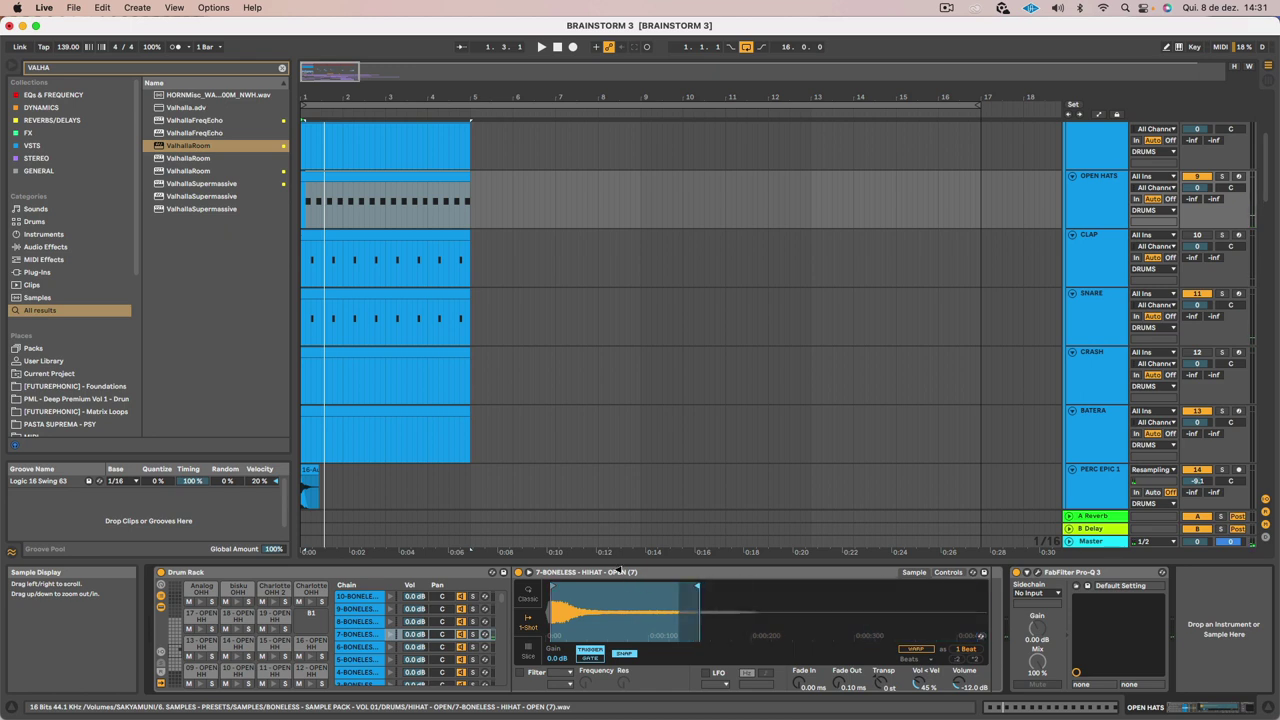
Audition the open-hat pattern and fine-tune the hi-hat sample's end to just before the 100 ms mark
click(620, 571)
key(space)
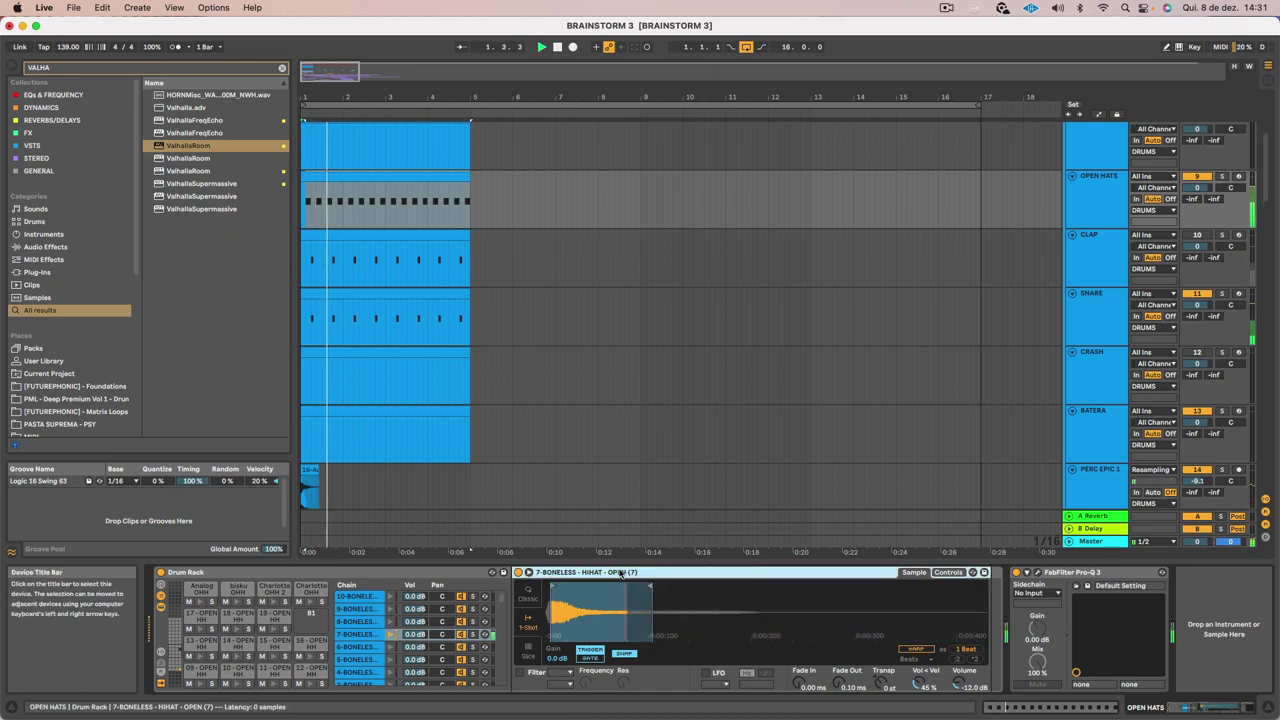
drag(650, 586, 655, 585)
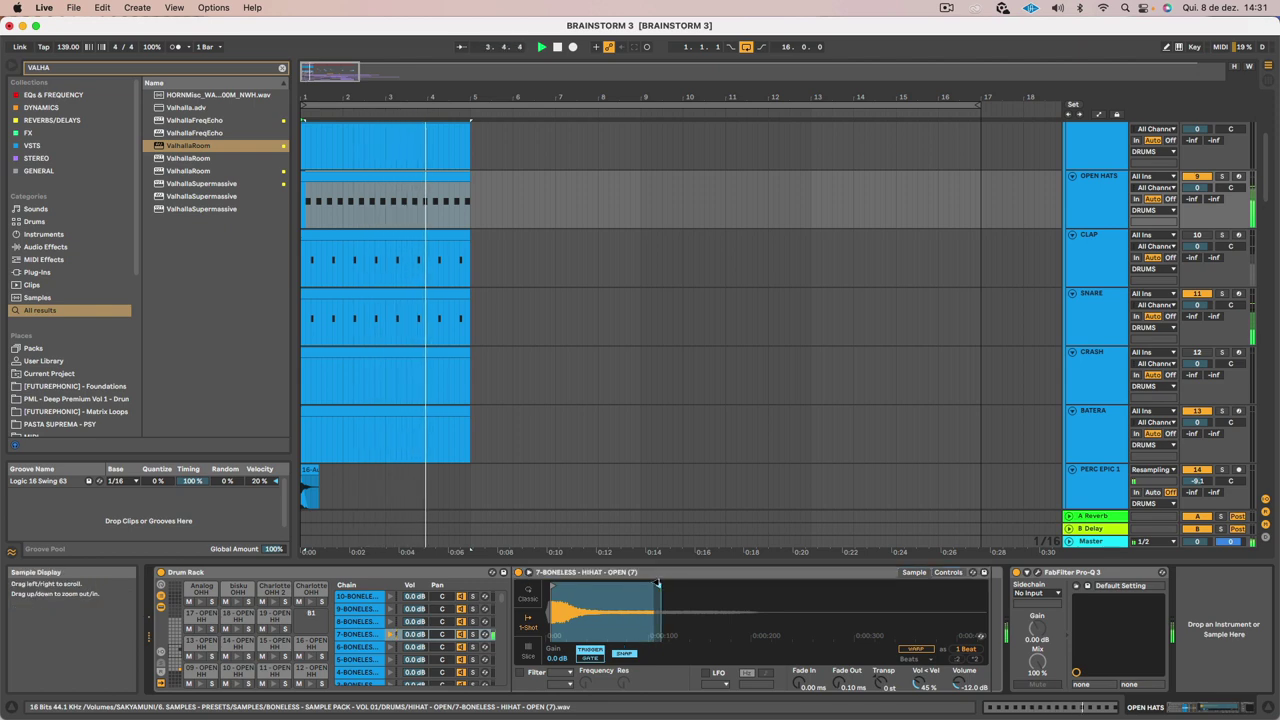
Raise the low cut in the OPEN HATS track's FabFilter Pro-Q 3 to about 3297 Hz
click(1038, 572)
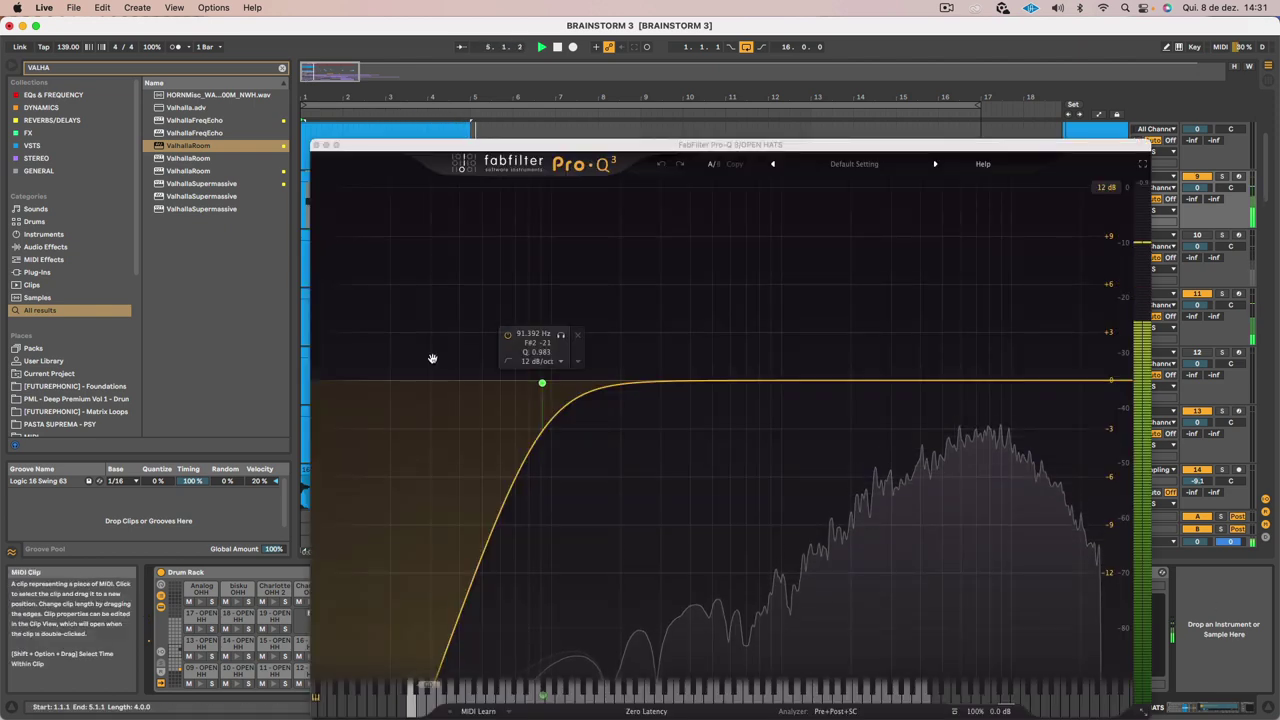
drag(541, 383, 922, 398)
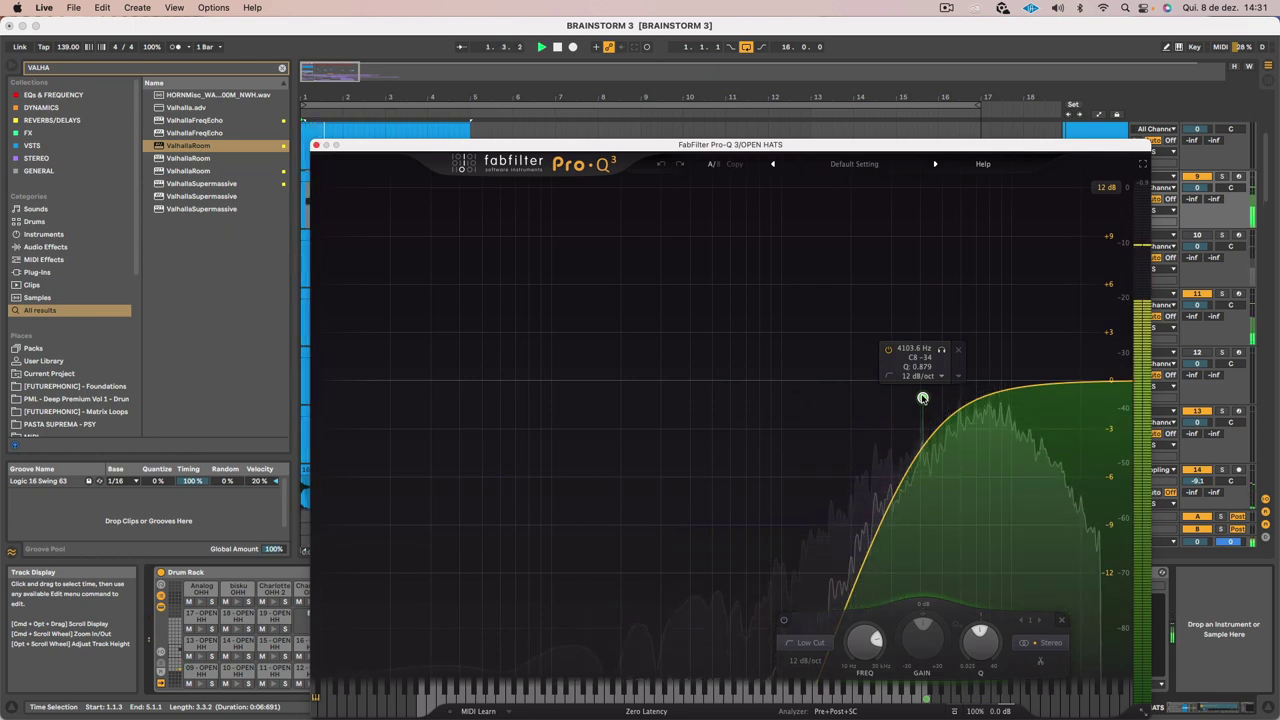
drag(922, 398, 901, 383)
key(space)
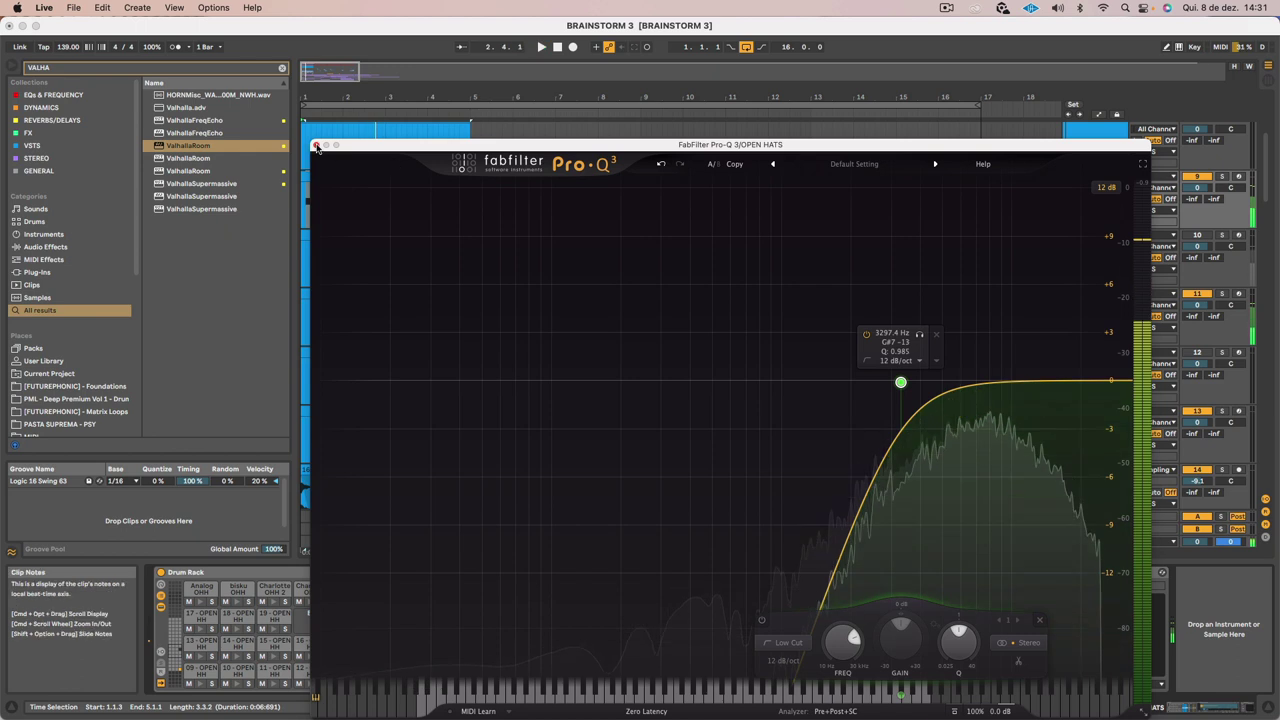
click(316, 145)
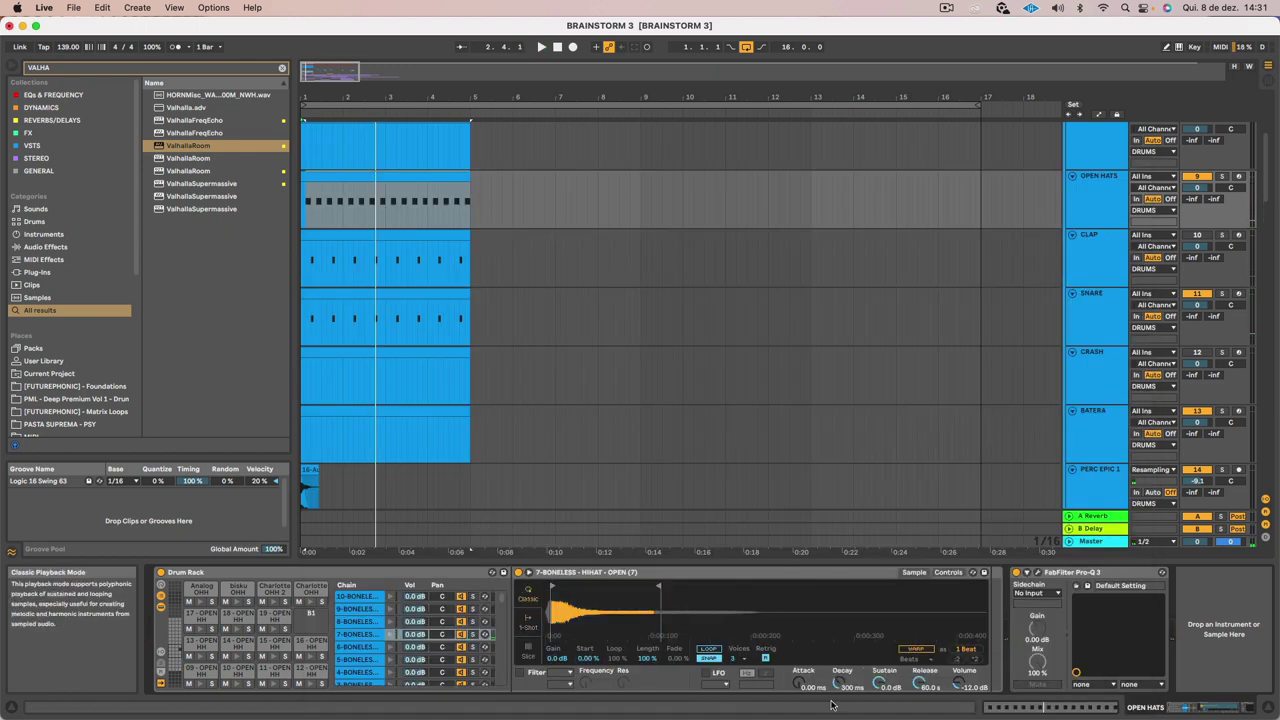
With the hi-hat sample in Classic mode, shape its envelope to 1.44 ms attack, 318 ms decay and -24 dB sustain
drag(799, 684, 799, 679)
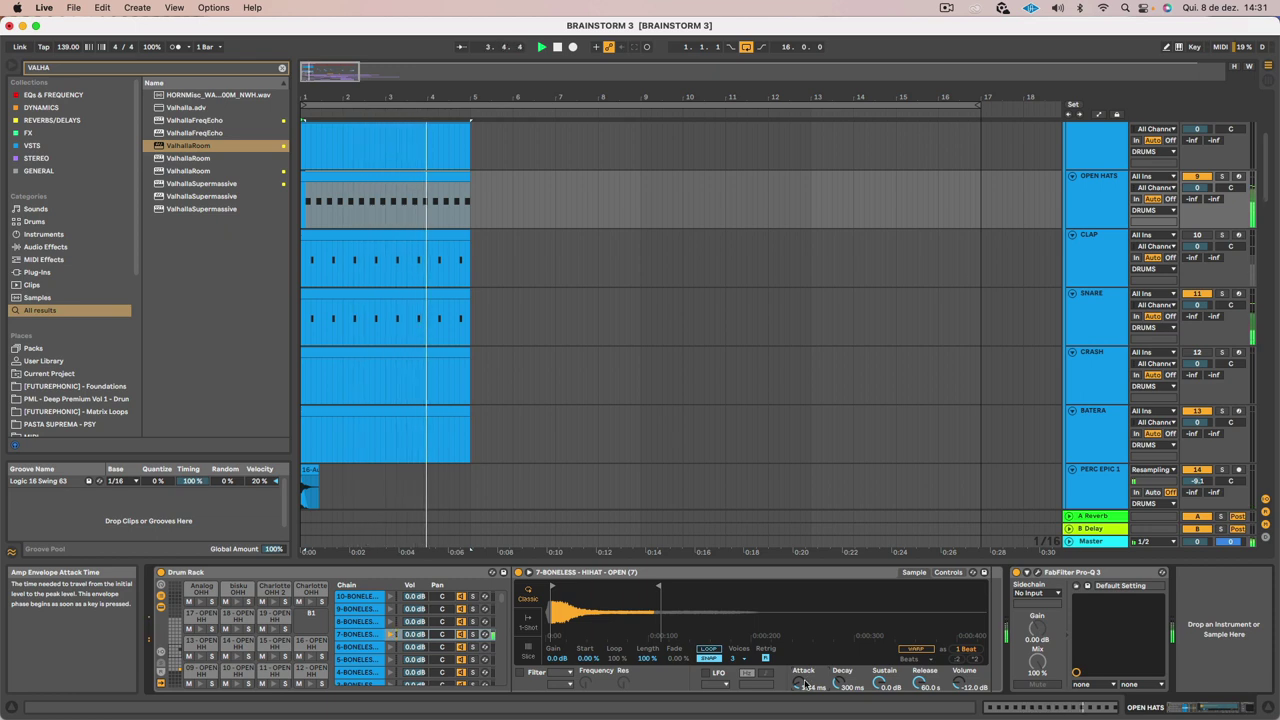
drag(849, 684, 884, 681)
key(space)
key(space)
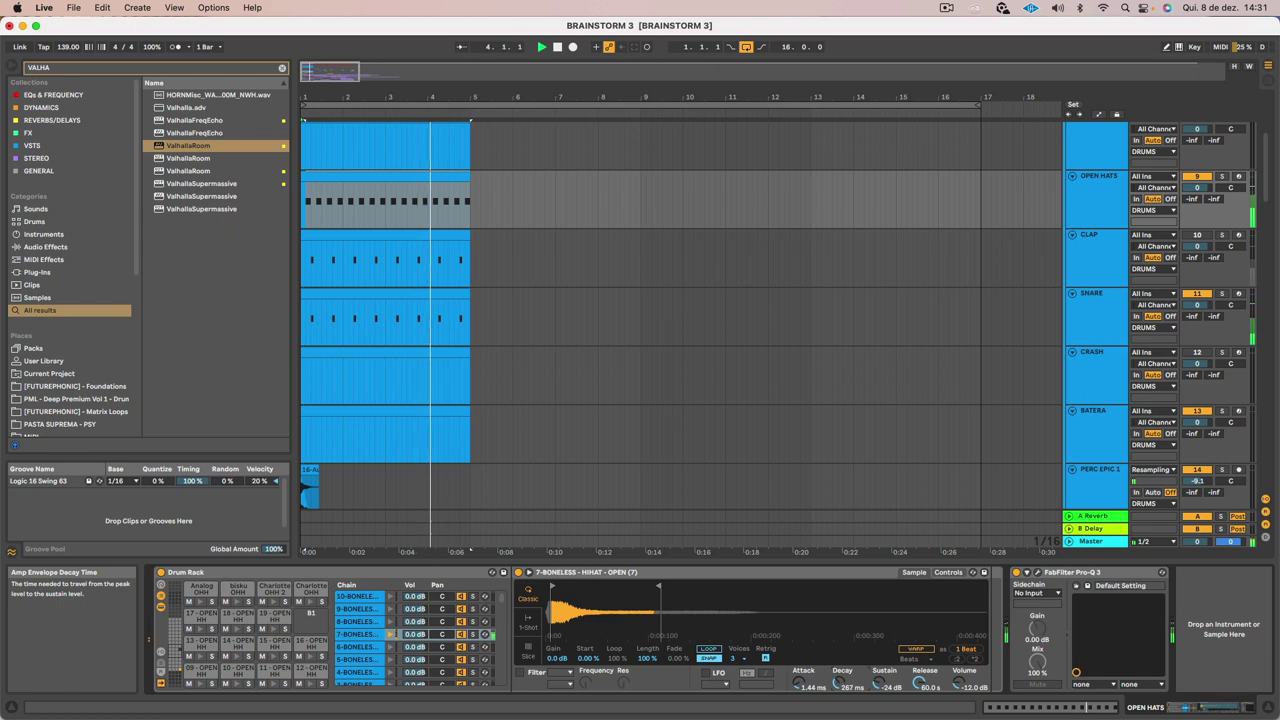
drag(841, 684, 838, 679)
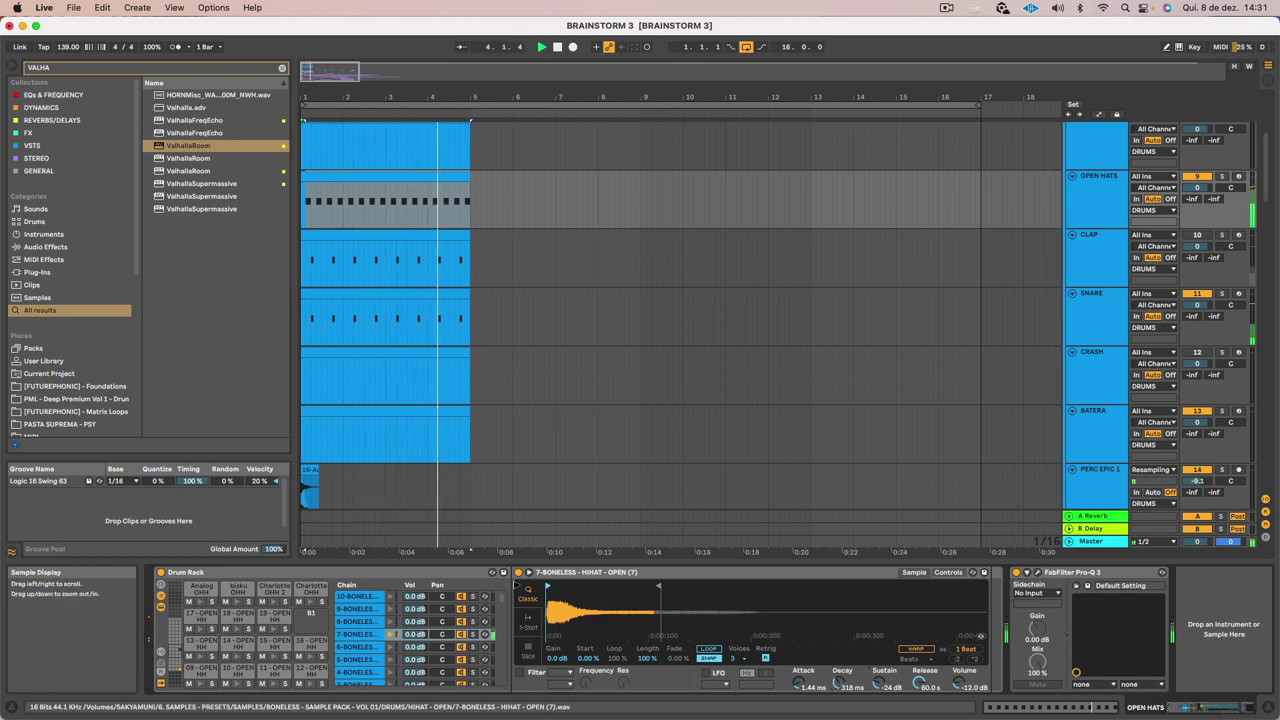
Move the hi-hat sample's start slightly later and enable its filter with a cutoff of about 2.85 kHz
drag(517, 585, 563, 579)
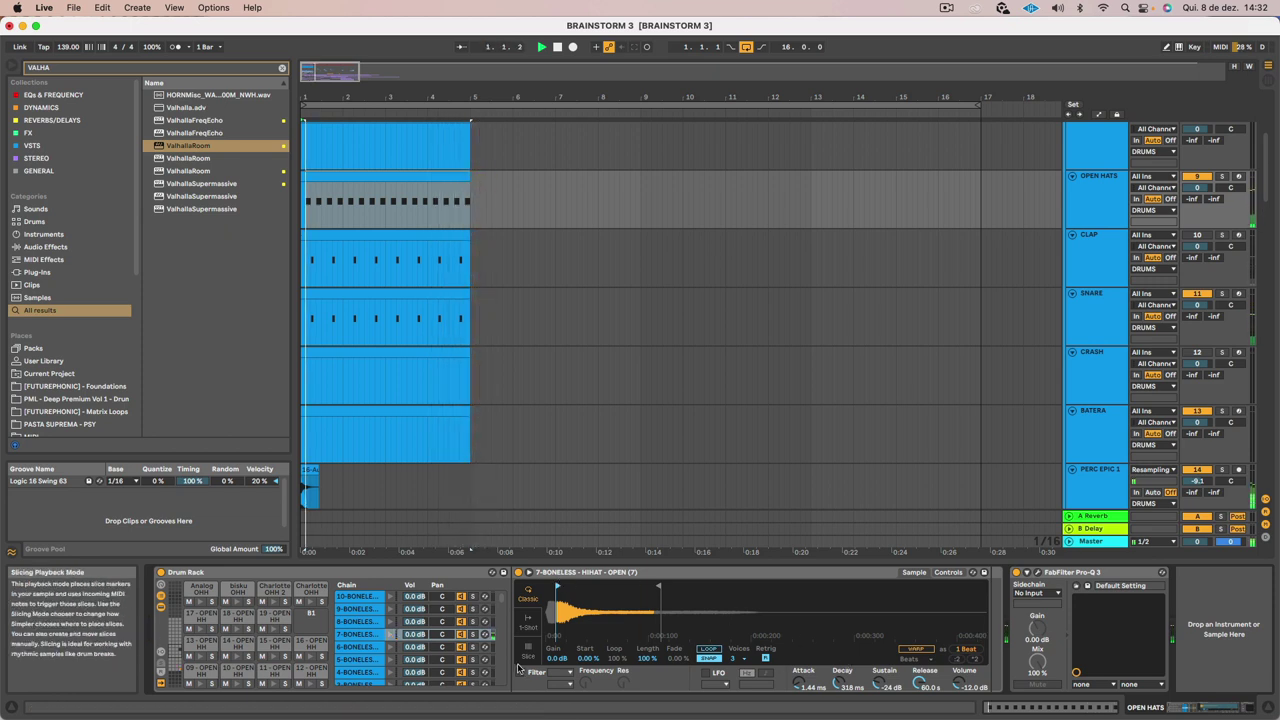
click(559, 672)
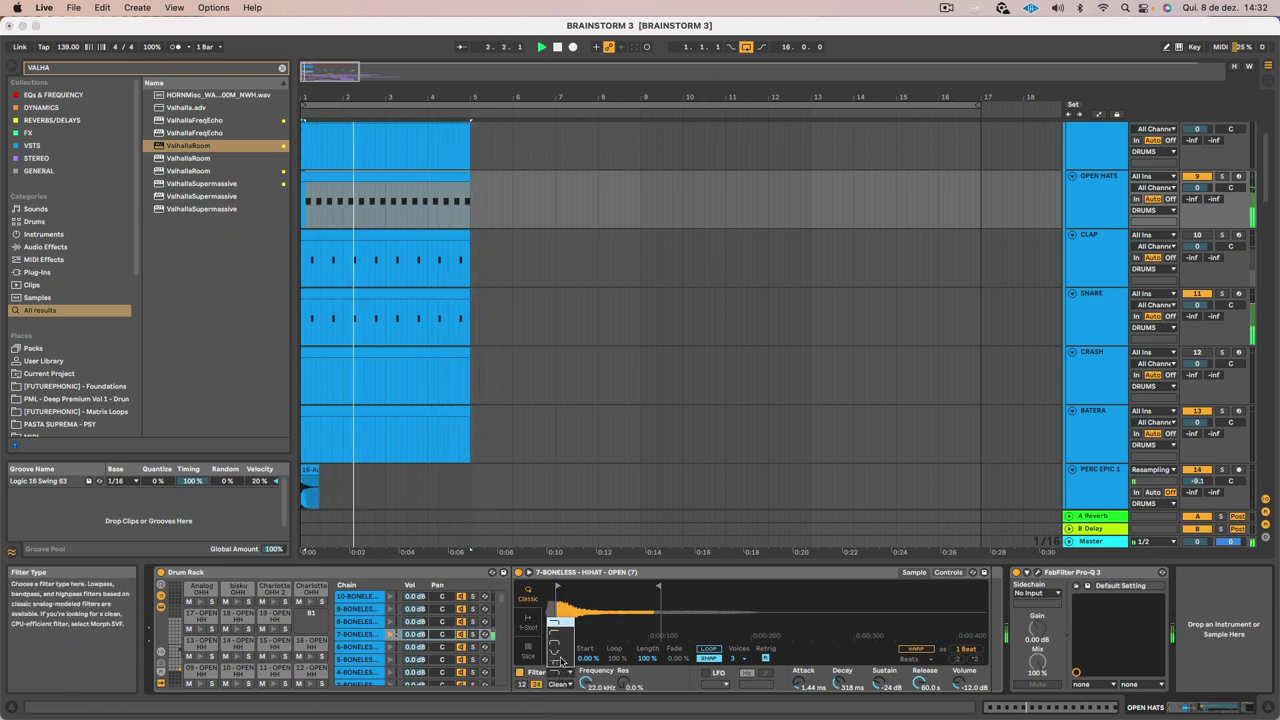
drag(586, 686, 586, 698)
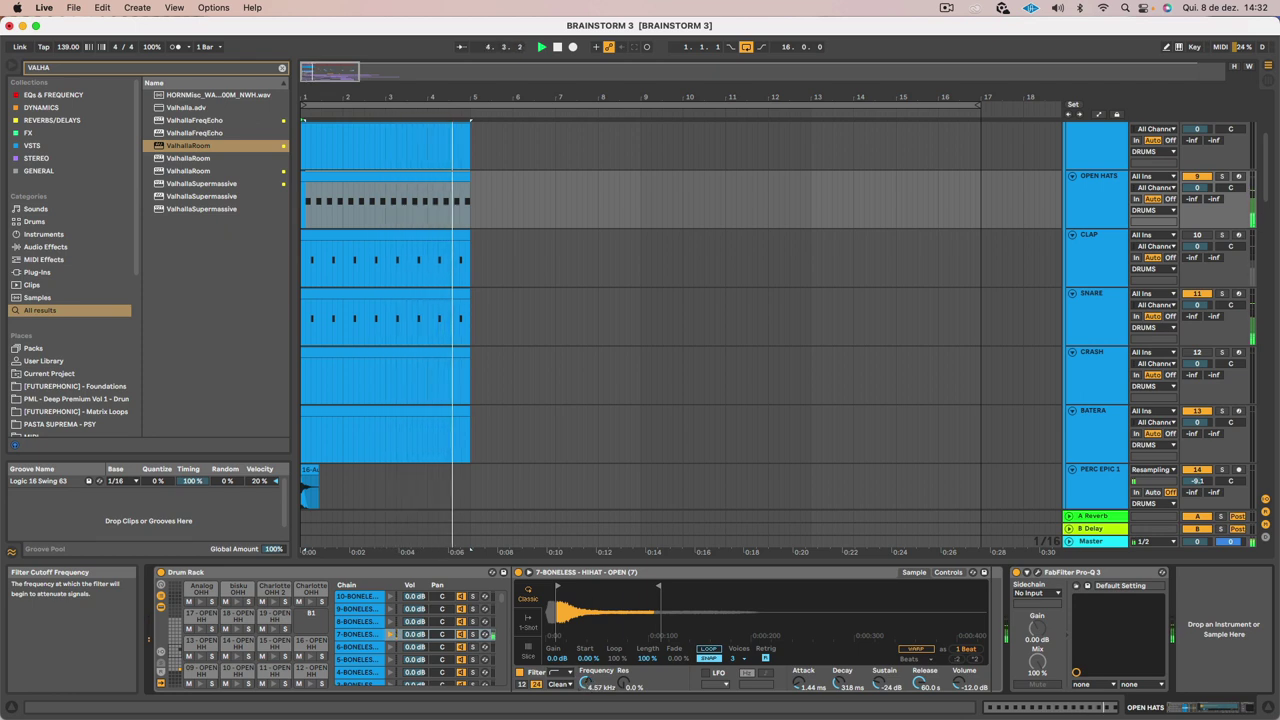
drag(586, 686, 586, 690)
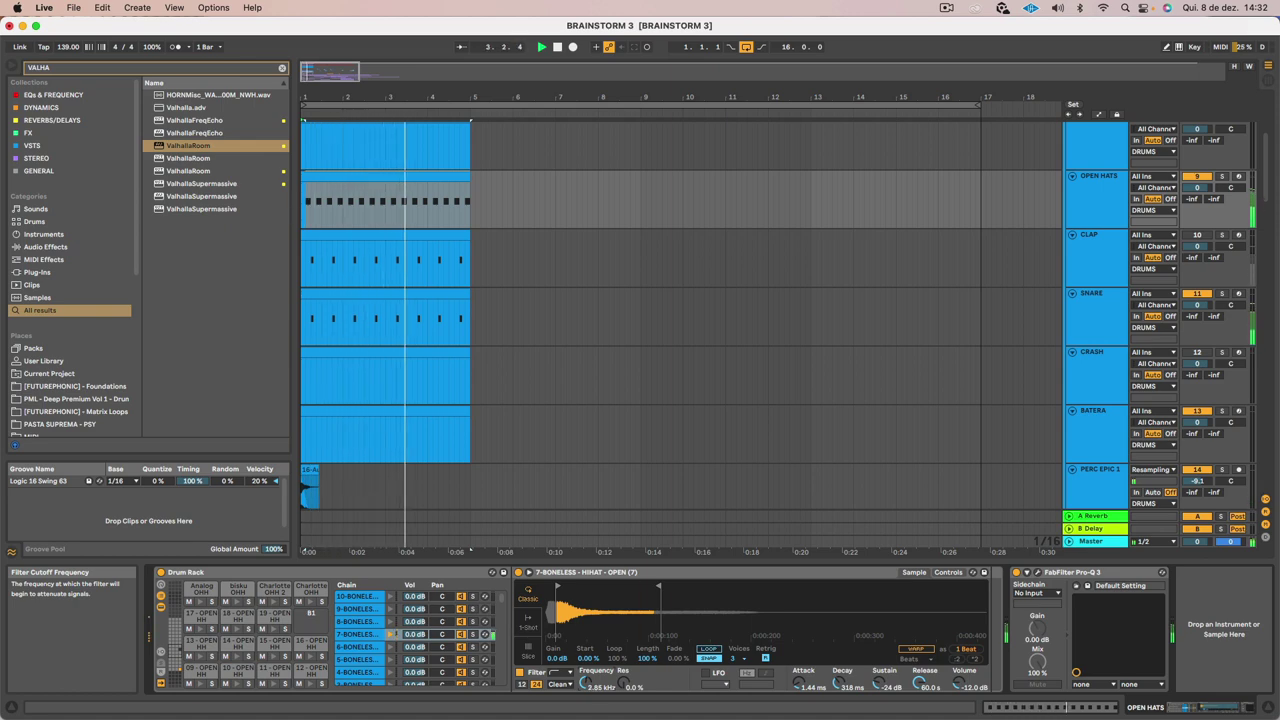
Duplicate the four-bar OPEN HATS and CLAP clips three times so both run through the end of bar 16
scroll(406, 302, up, 5)
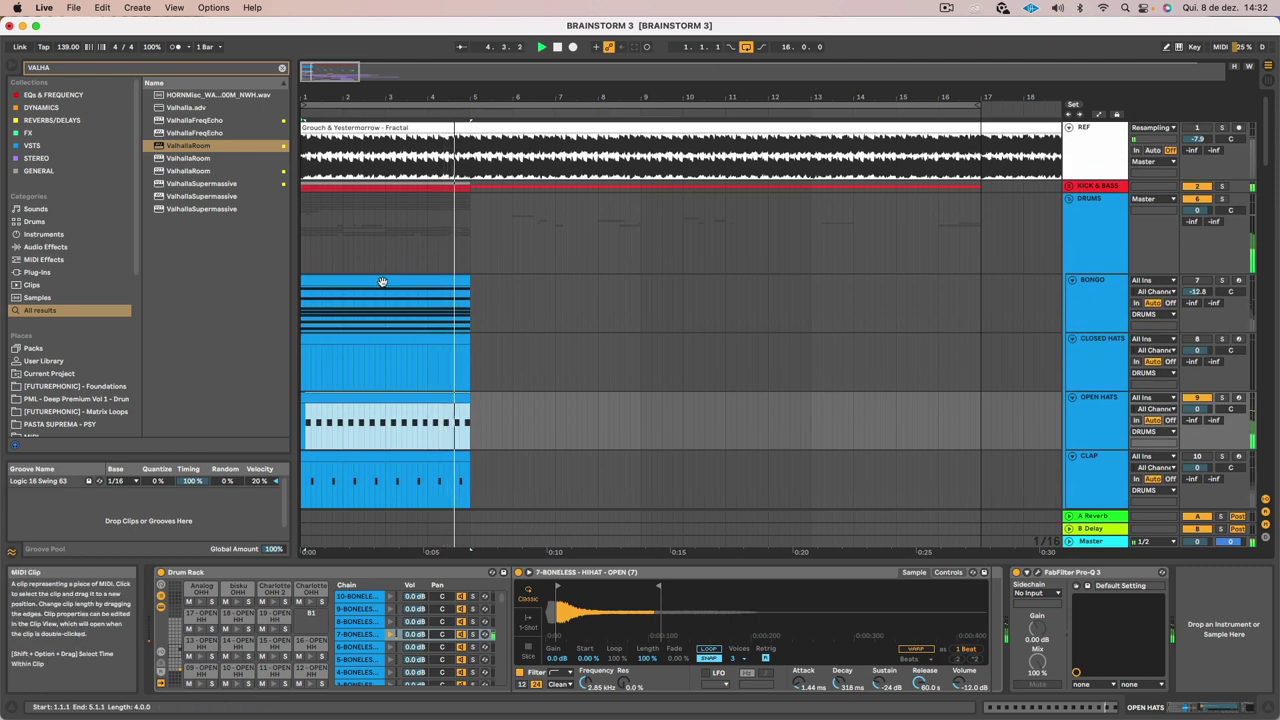
click(435, 453)
key(super+d)
key(super+d)
key(super+d)
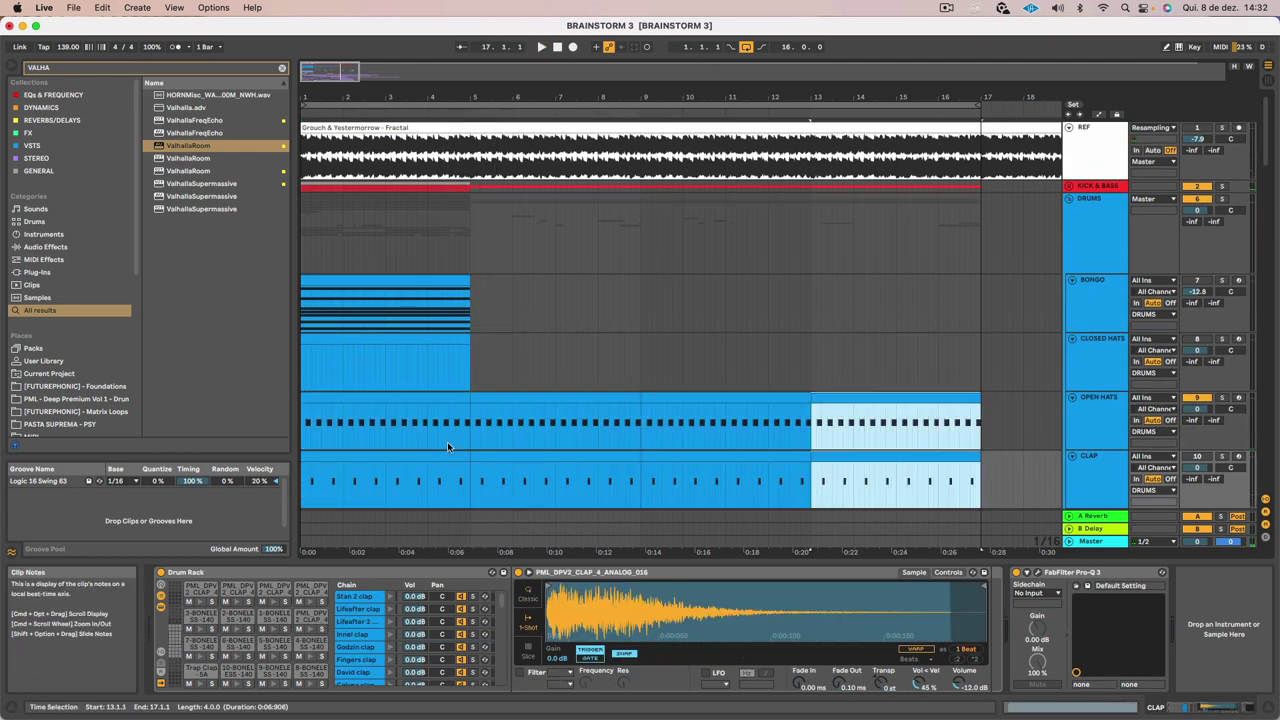
Play the drums from the start and duplicate the four-bar SNARE clip three times through the end of bar 16
click(420, 400)
key(space)
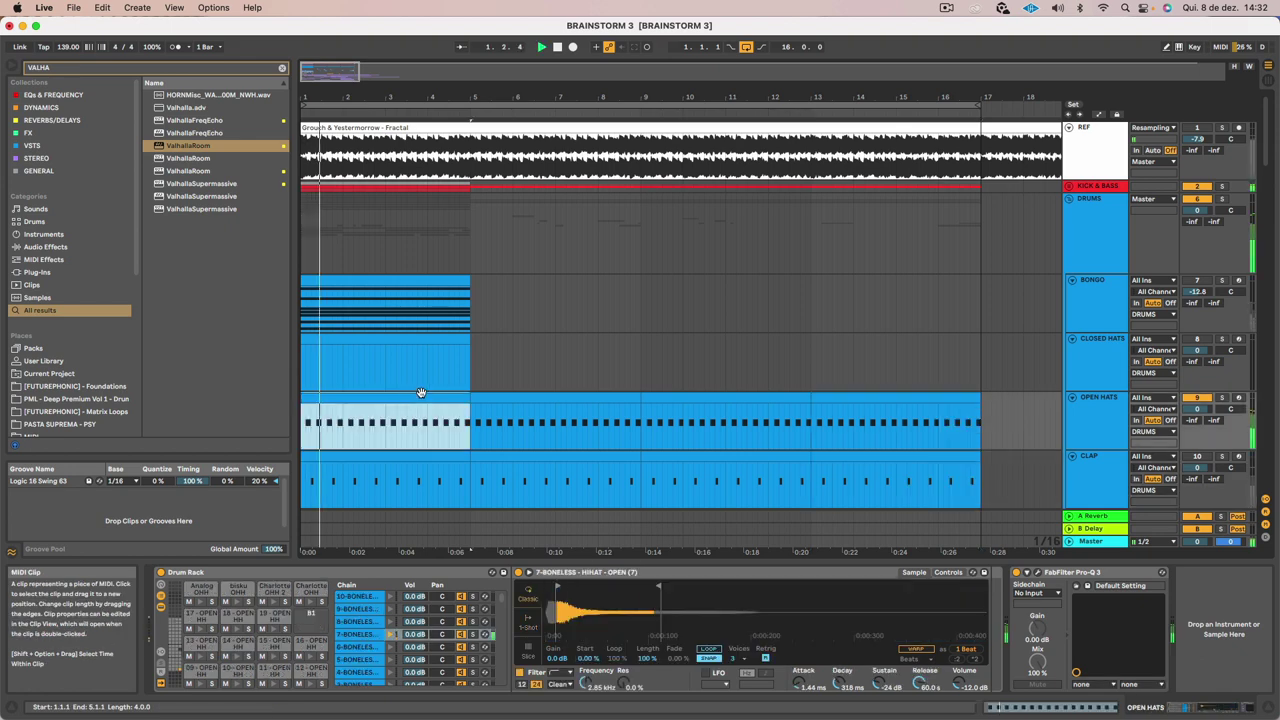
scroll(420, 396, down, 5)
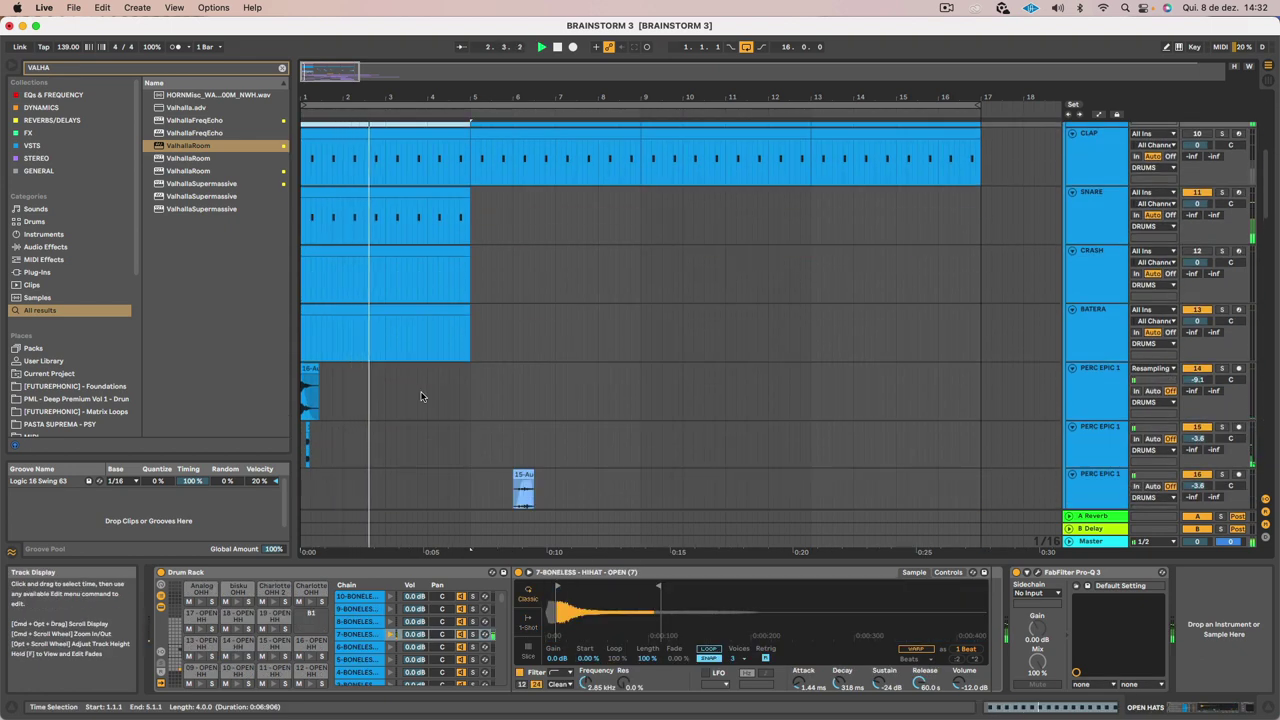
scroll(447, 196, up, 5)
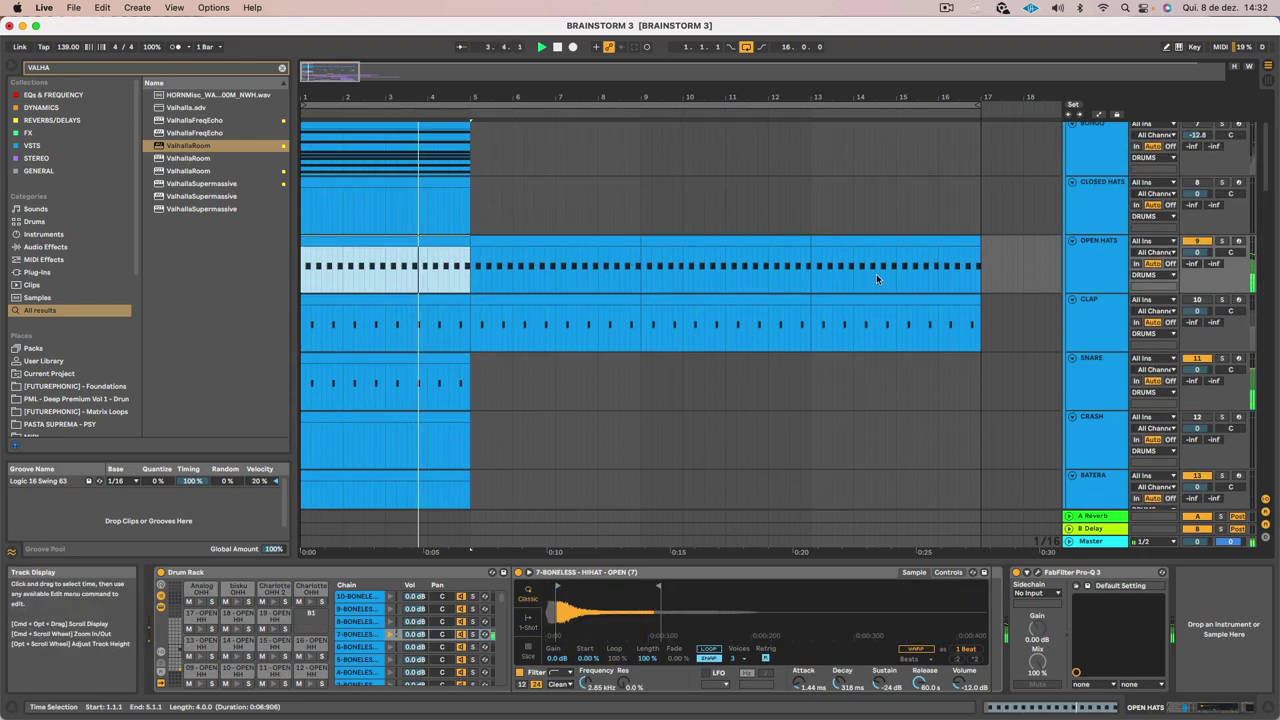
click(412, 355)
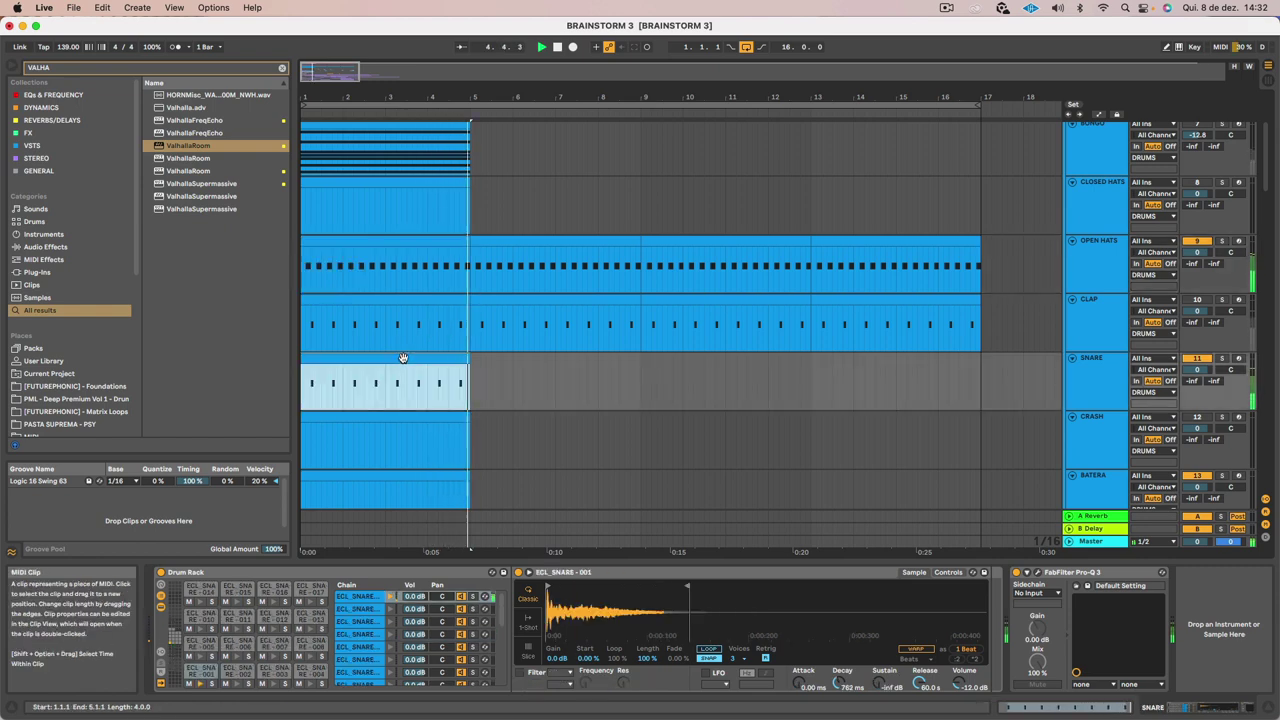
key(super+d)
key(super+d)
key(super+d)
Activate the CLAP track, open its first clip, select all the clap notes and audition them
click(398, 306)
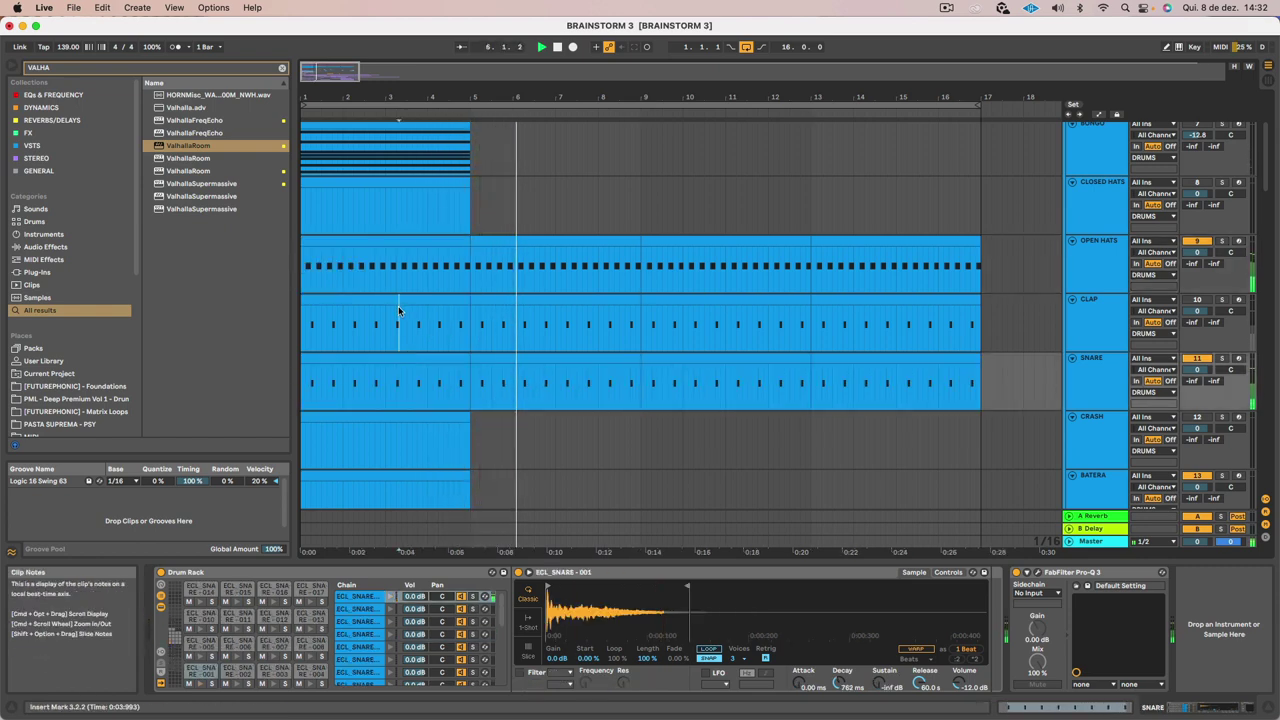
click(1197, 299)
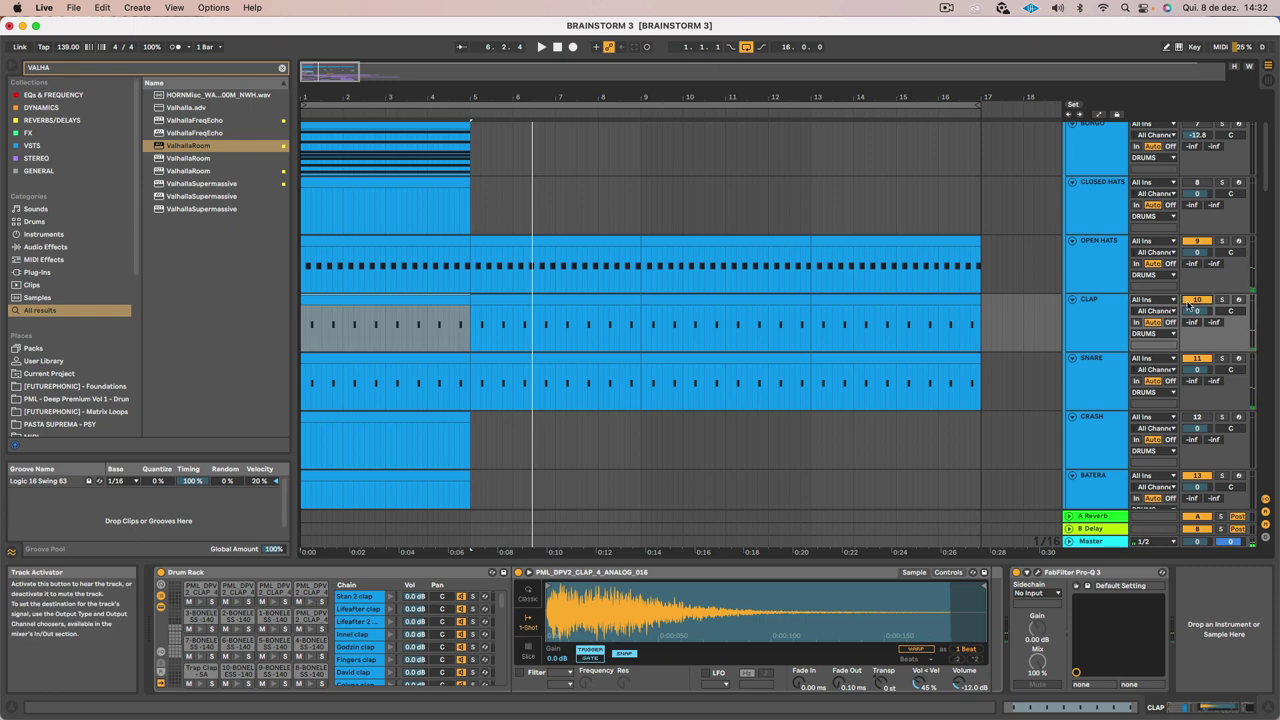
double_click(426, 299)
drag(445, 604, 1269, 420)
key(space)
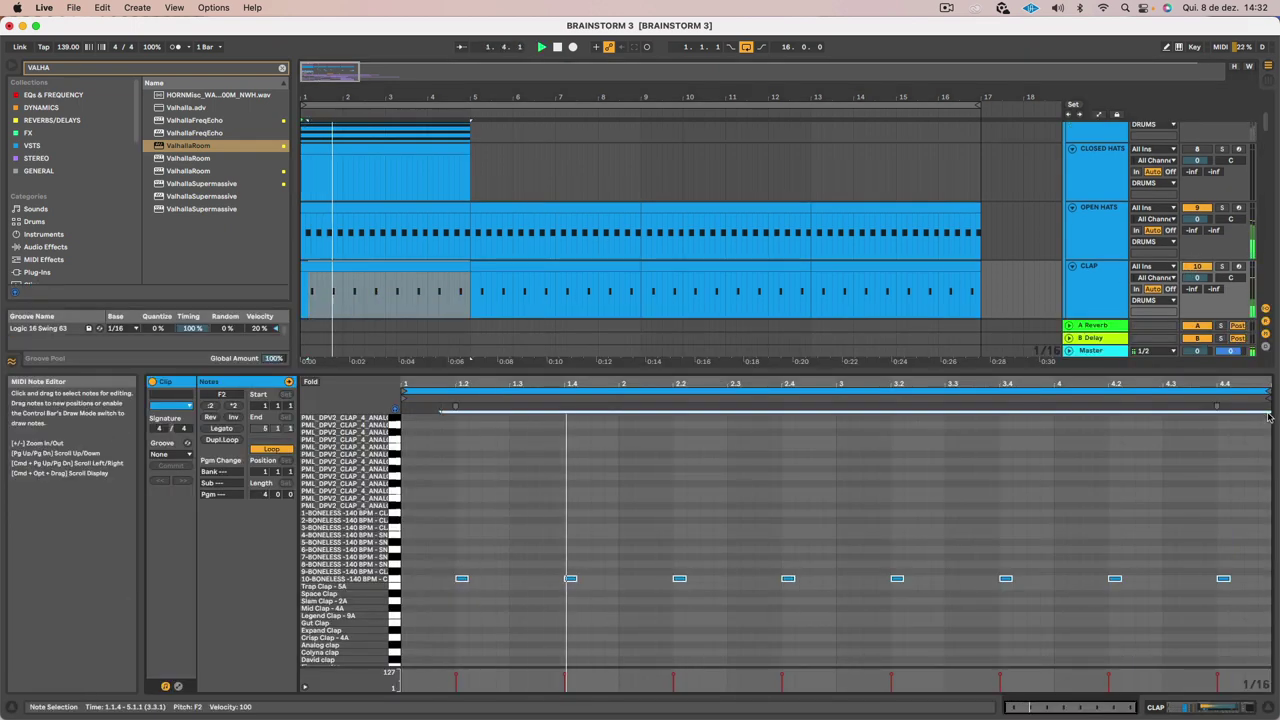
key(space)
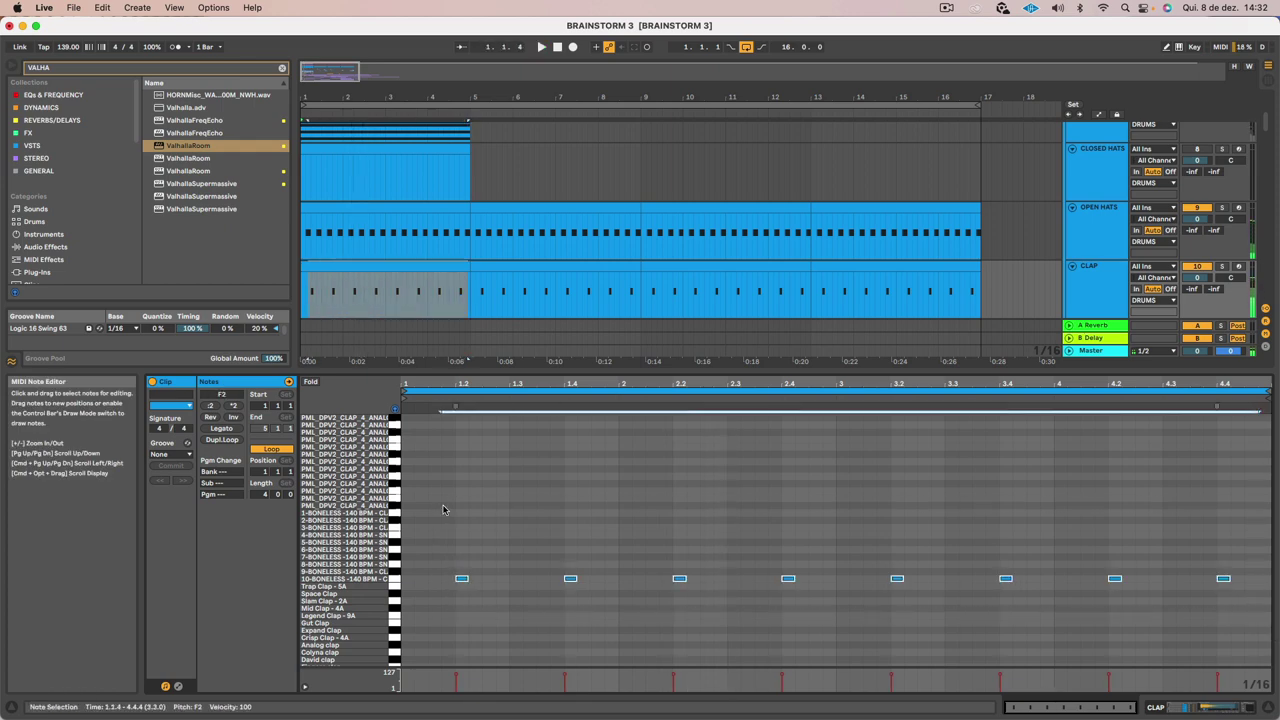
Audition the selected clap notes on the lower samples and settle them on Legend Clap - 9A
key(Down)
key(Down)
key(Down)
key(Down)
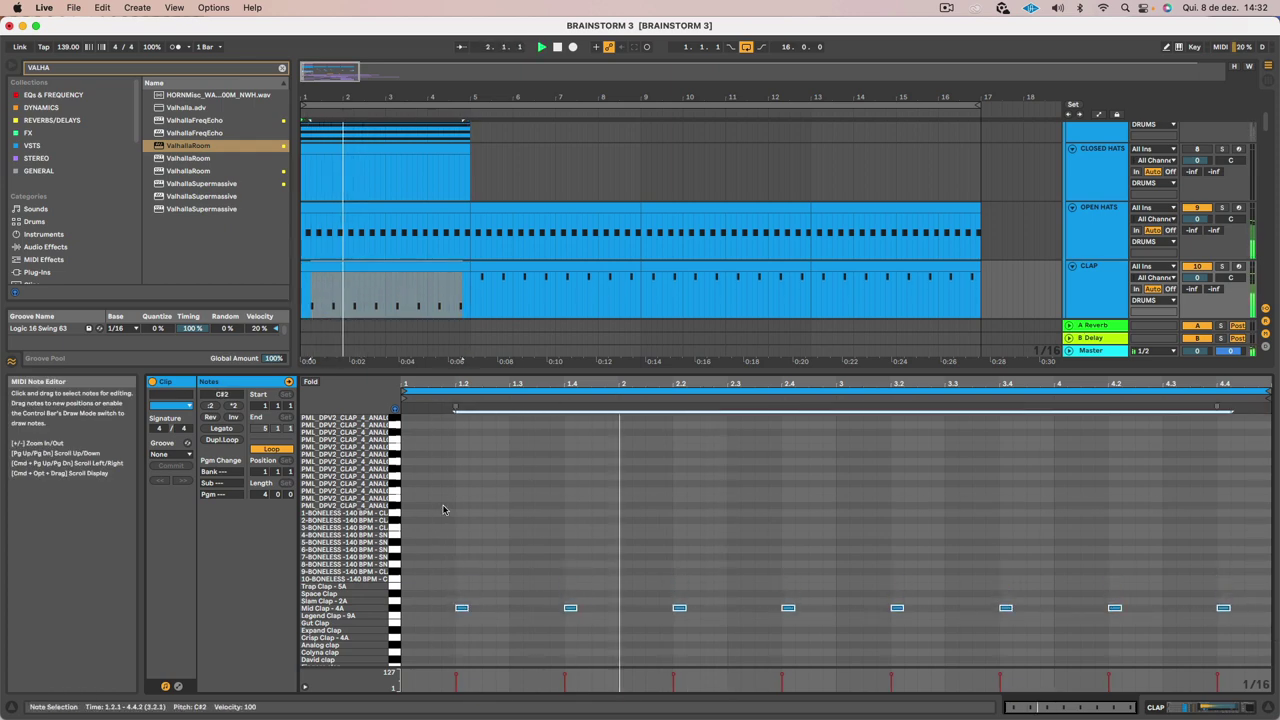
key(Down)
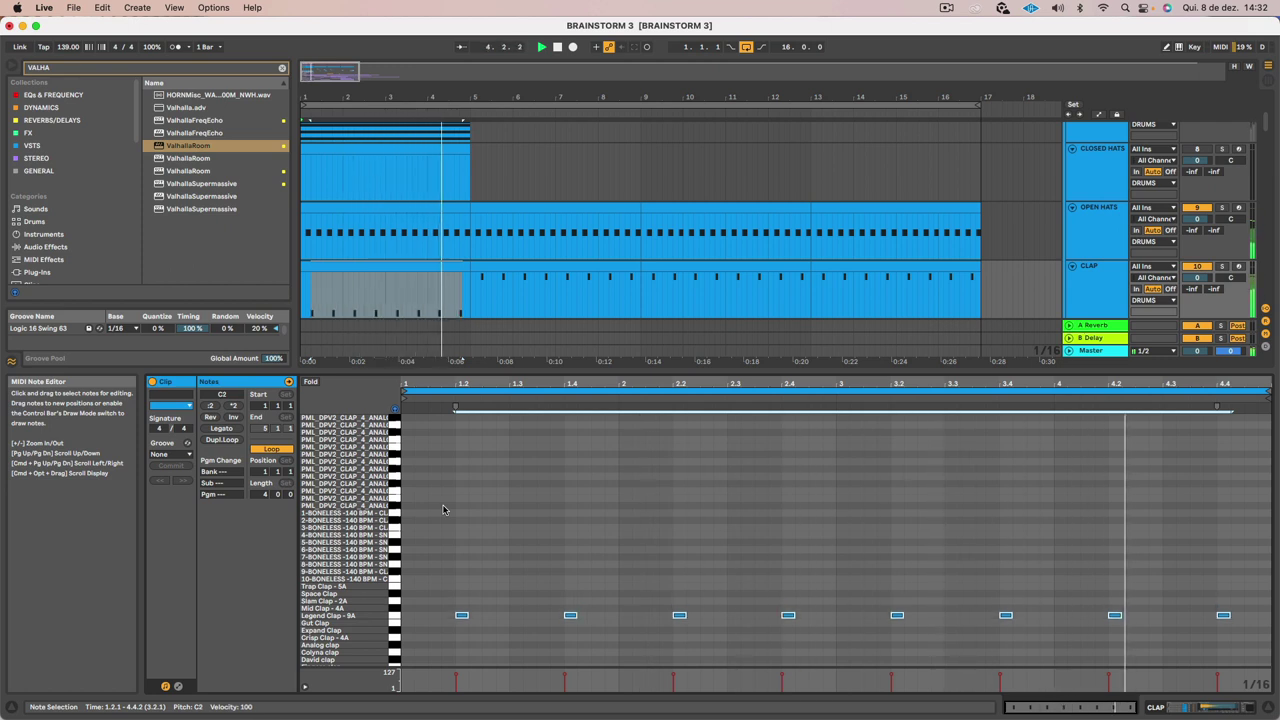
key(Down)
Display the Legend Clap - 9A sample from the CLAP Drum Rack and shorten it by moving its end much earlier
key(shift+Tab)
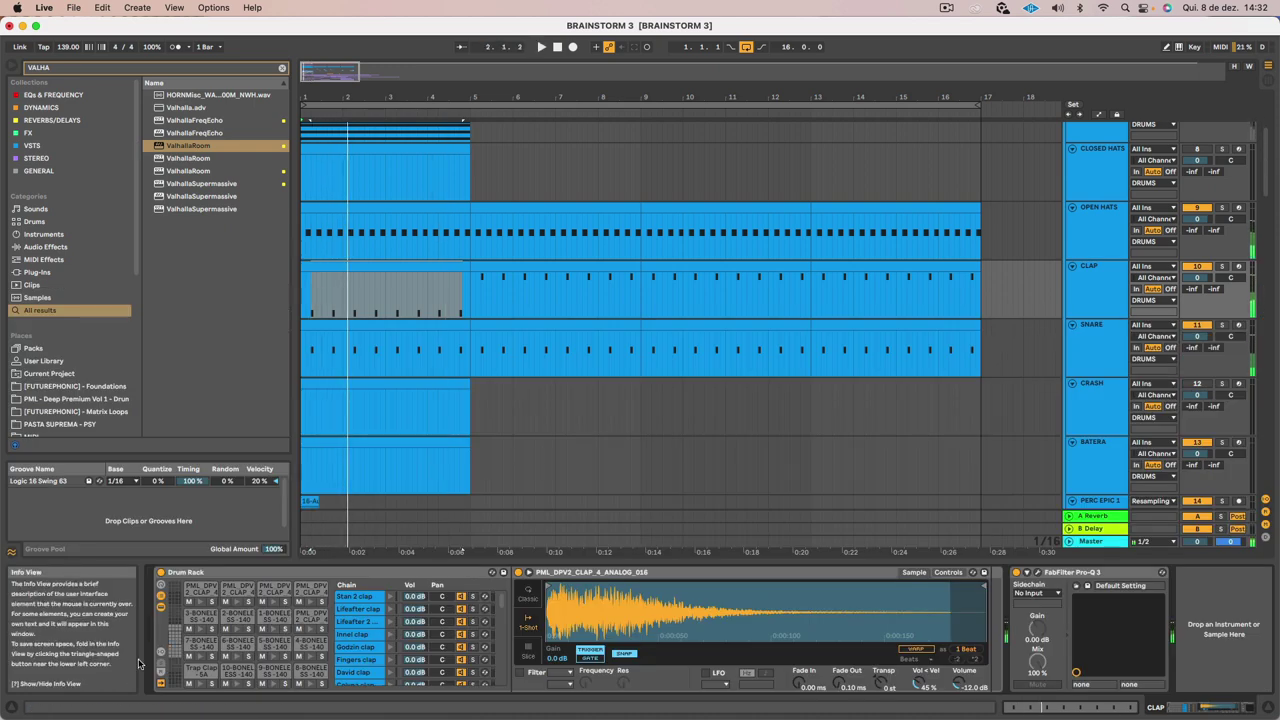
click(170, 651)
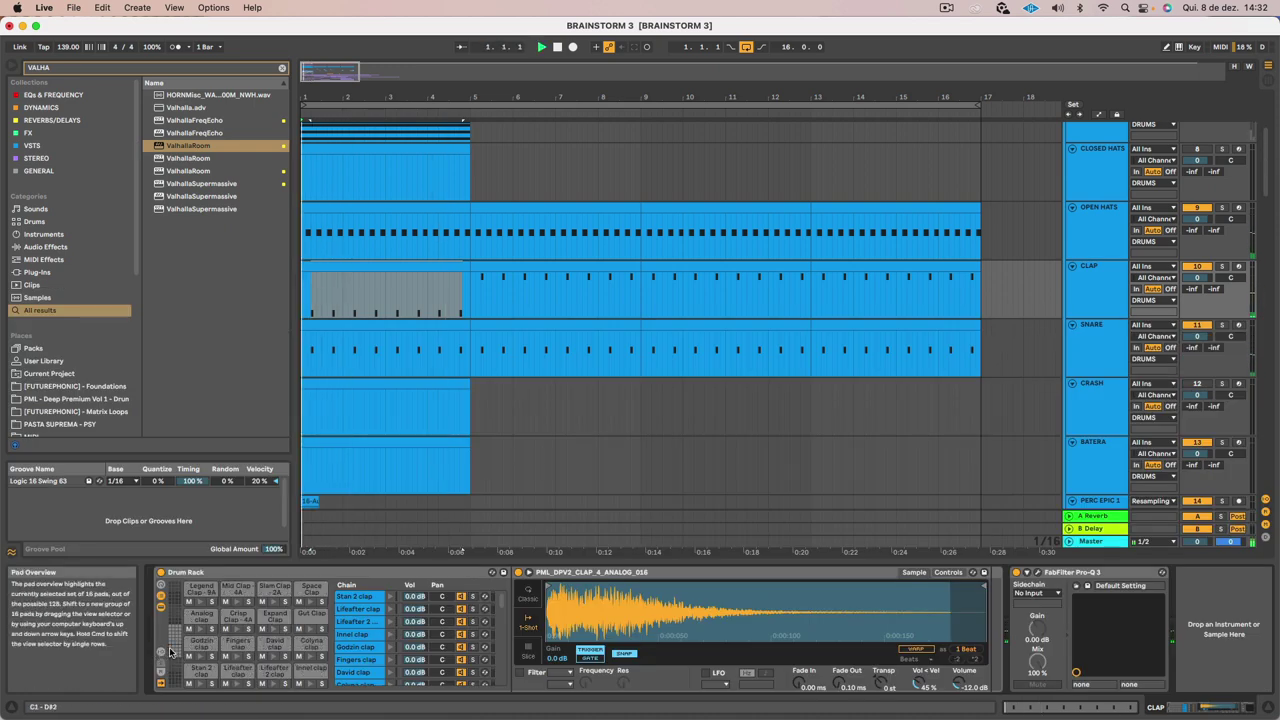
click(202, 590)
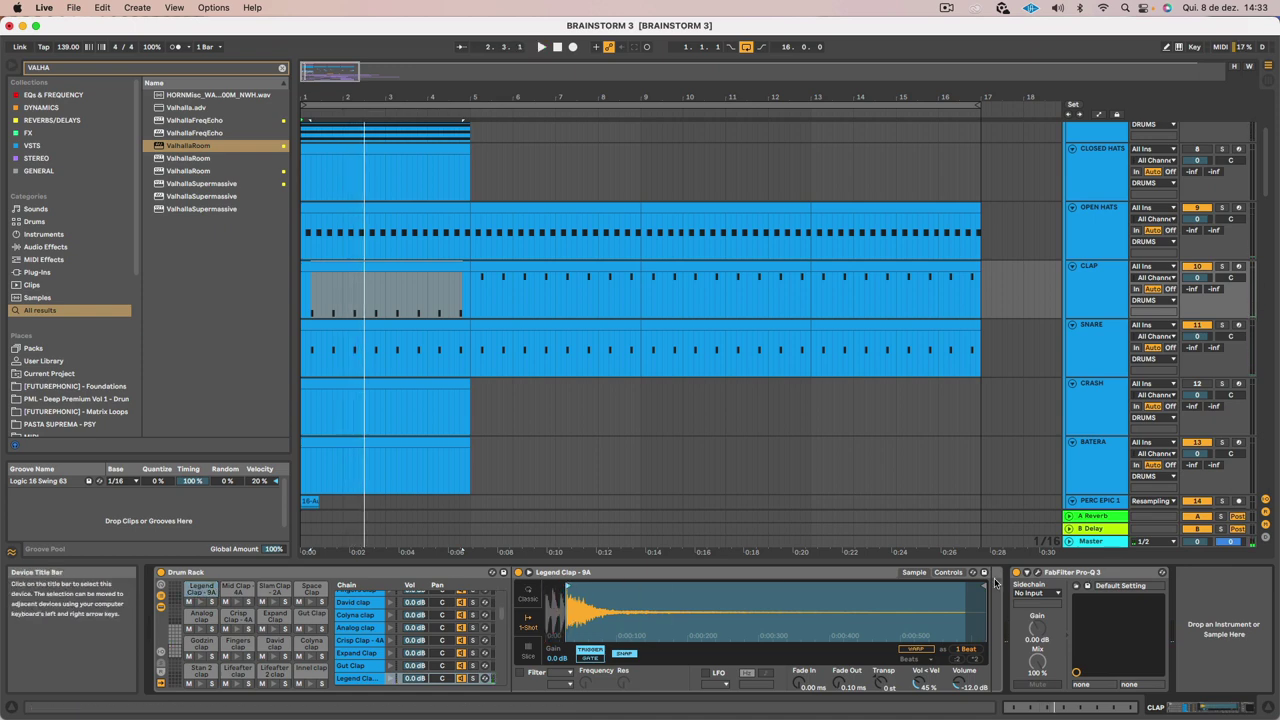
drag(980, 585, 612, 586)
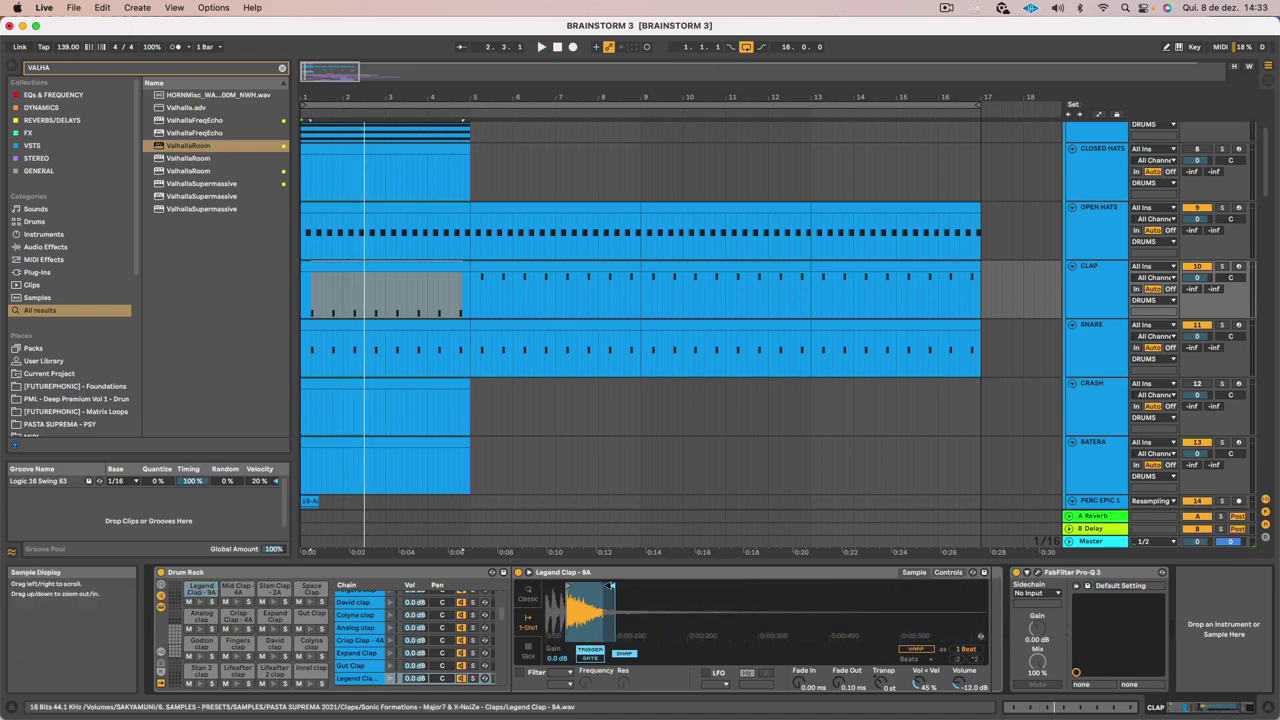
Switch Legend Clap - 9A to Classic mode and set its sustain to -inf dB and decay to 206 ms
click(528, 594)
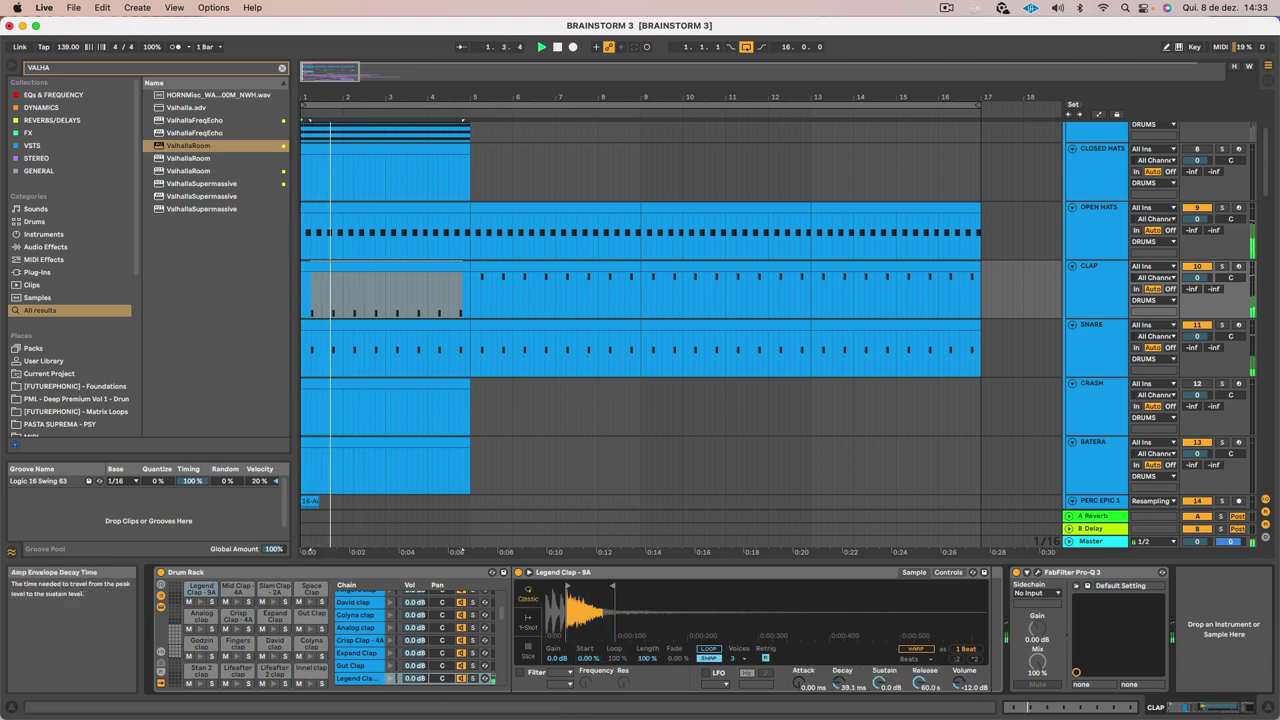
drag(876, 684, 876, 694)
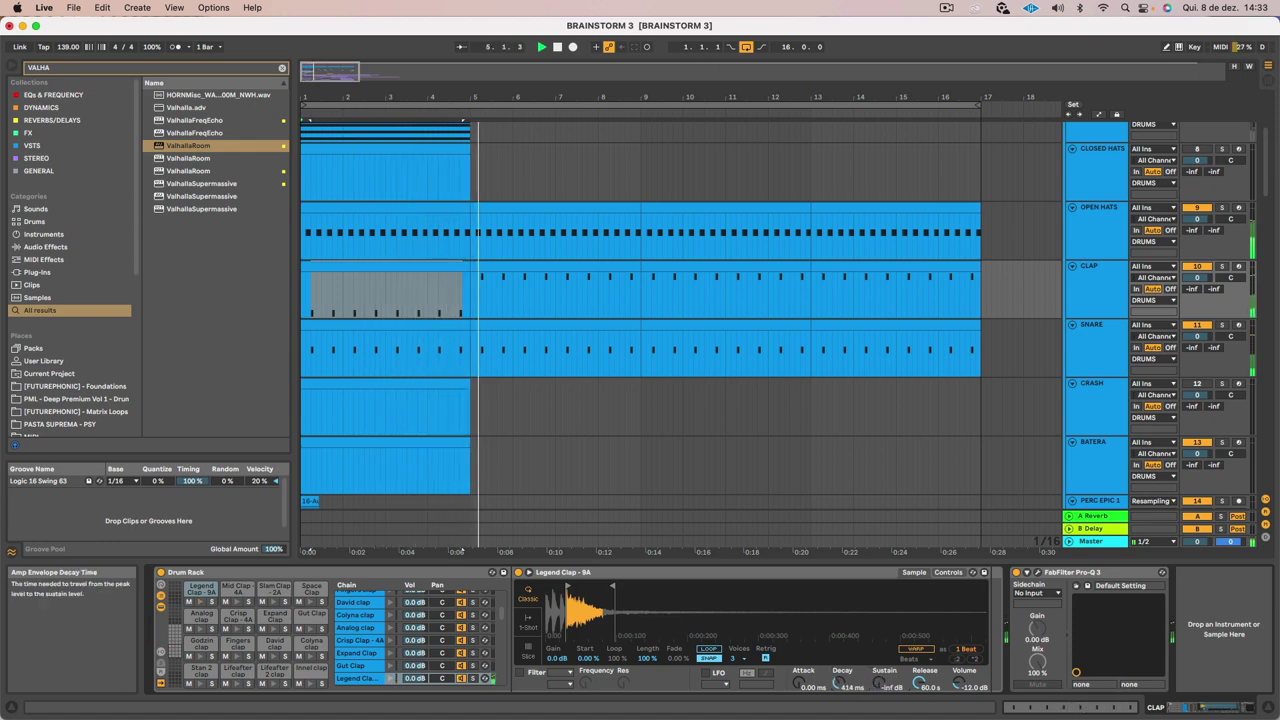
drag(839, 684, 839, 694)
key(space)
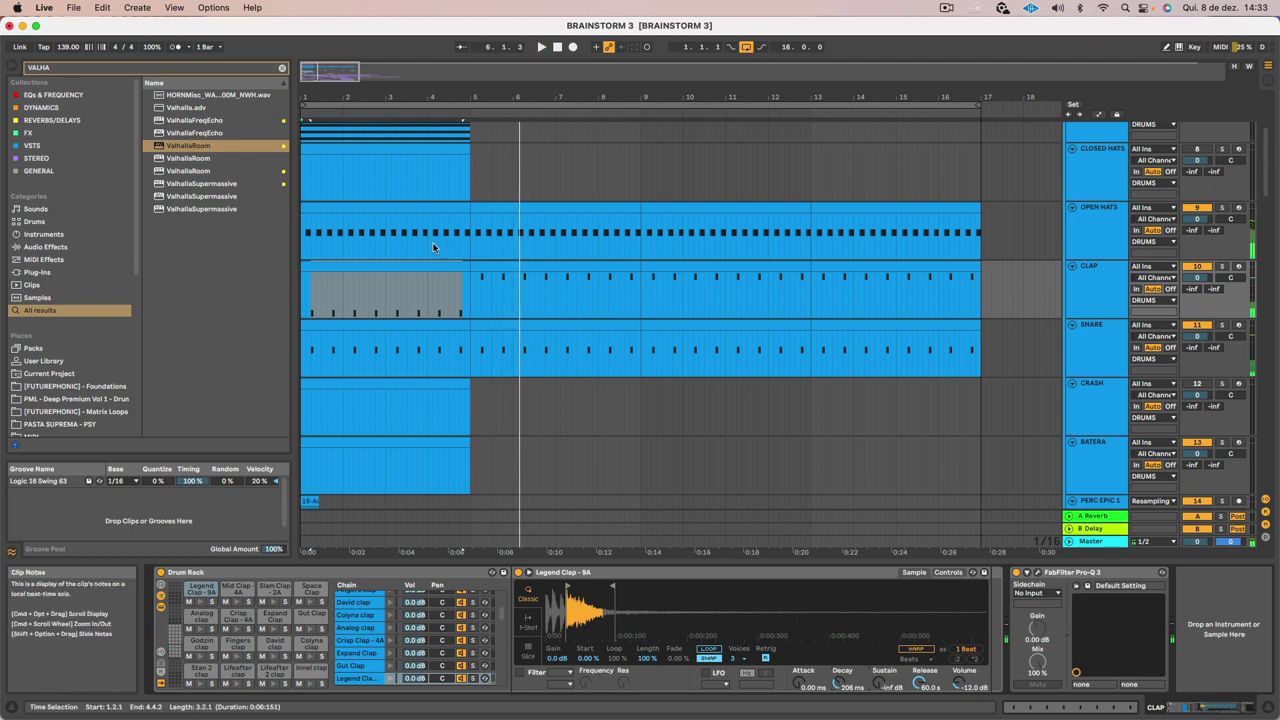
Duplicate the revised first CLAP clip three times to replace the older clap clips through the end of bar 16
click(433, 262)
key(super+d)
key(super+d)
key(super+d)
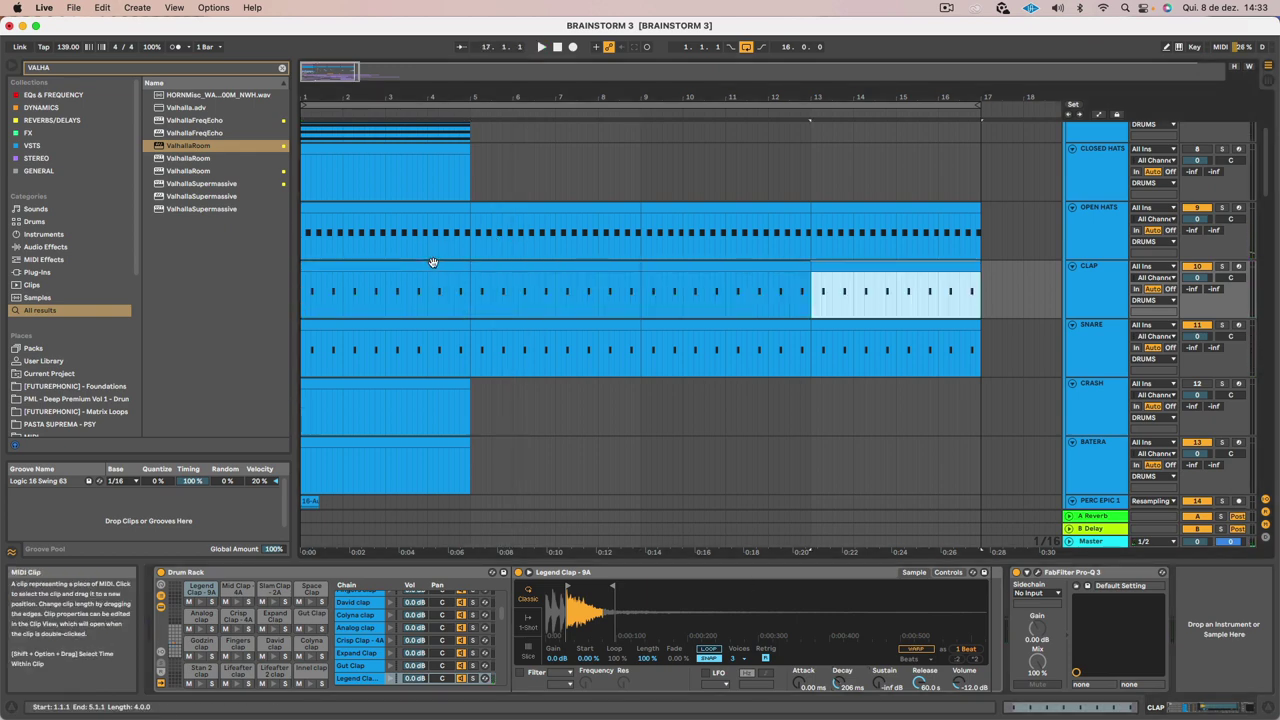
Audition the clap pattern from bar 1 and shorten the Legend Clap - 9A decay to 85.9 ms
click(432, 263)
key(space)
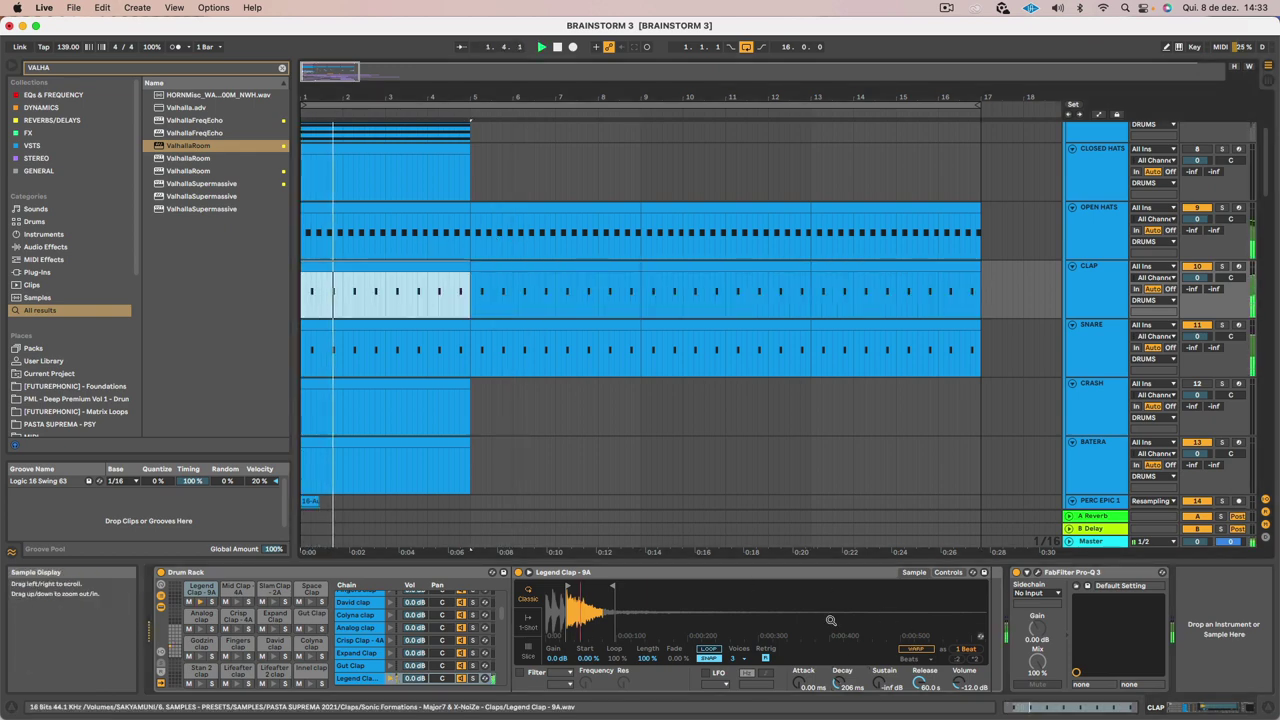
drag(839, 684, 839, 692)
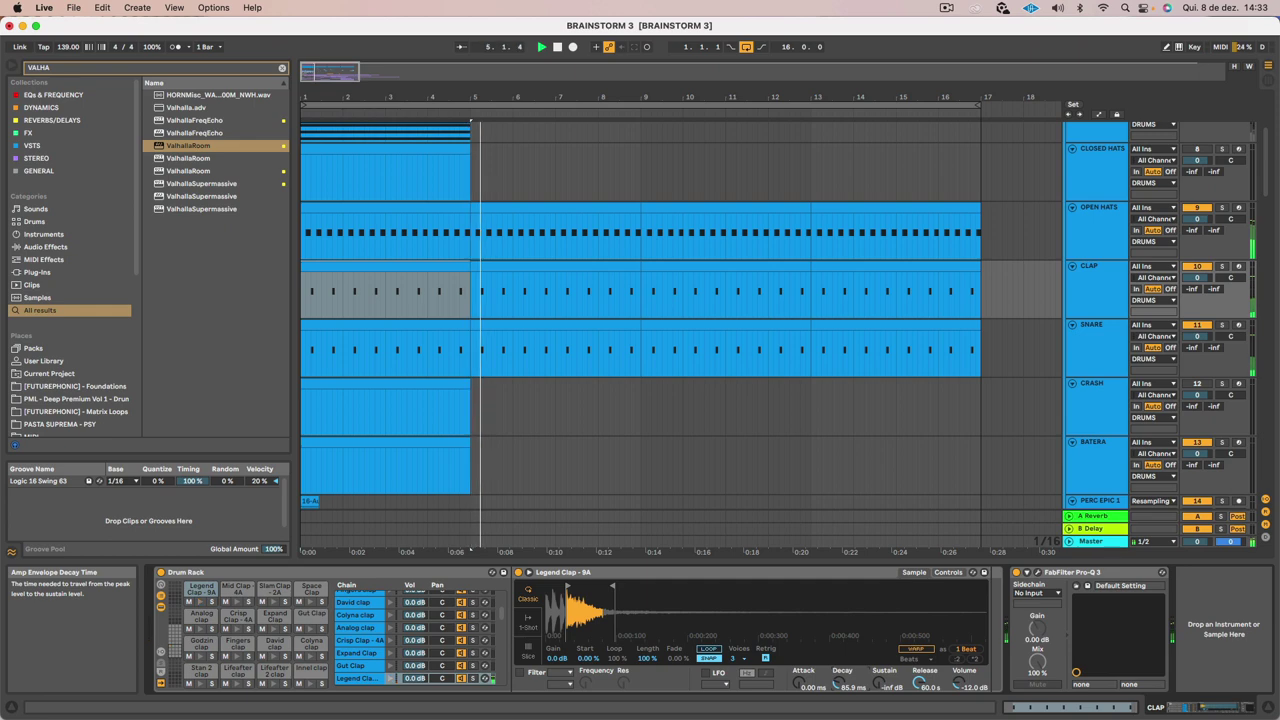
Audition the arrangement from bar 1 and open the empty four-bar CLOSED HATS clip for note editing
scroll(423, 287, up, 2)
key(space)
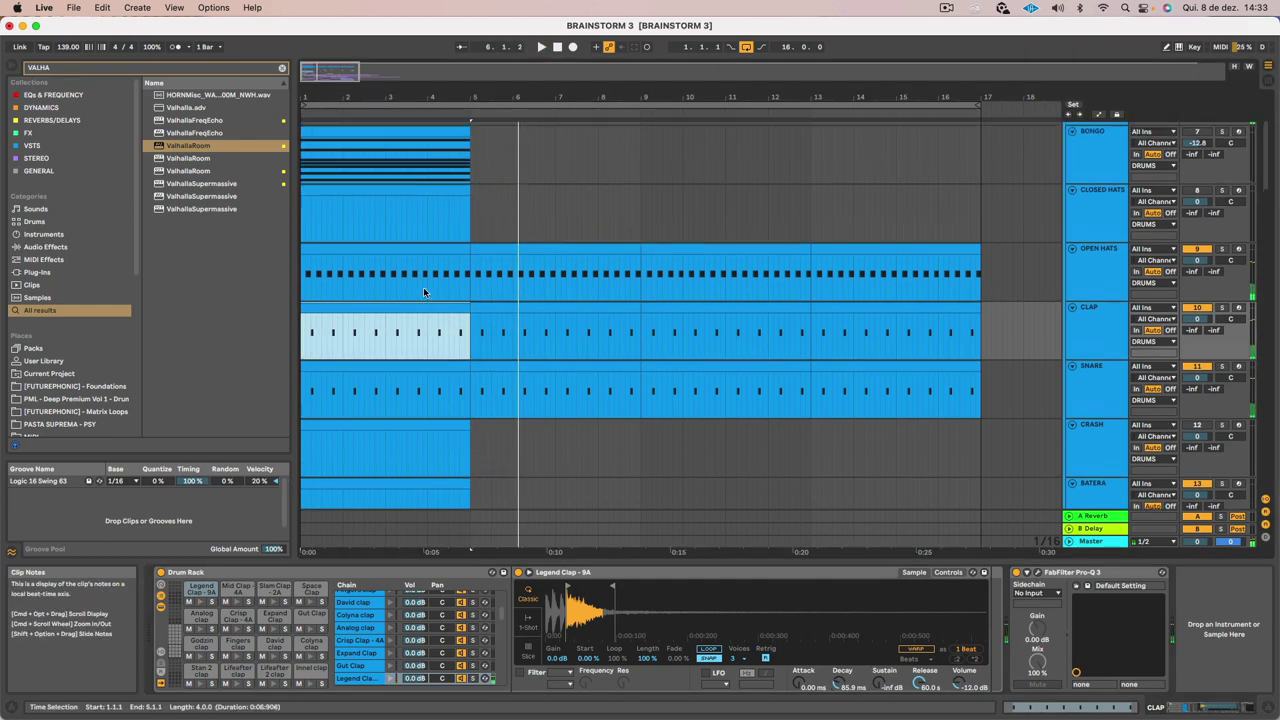
scroll(405, 270, up, 1)
key(space)
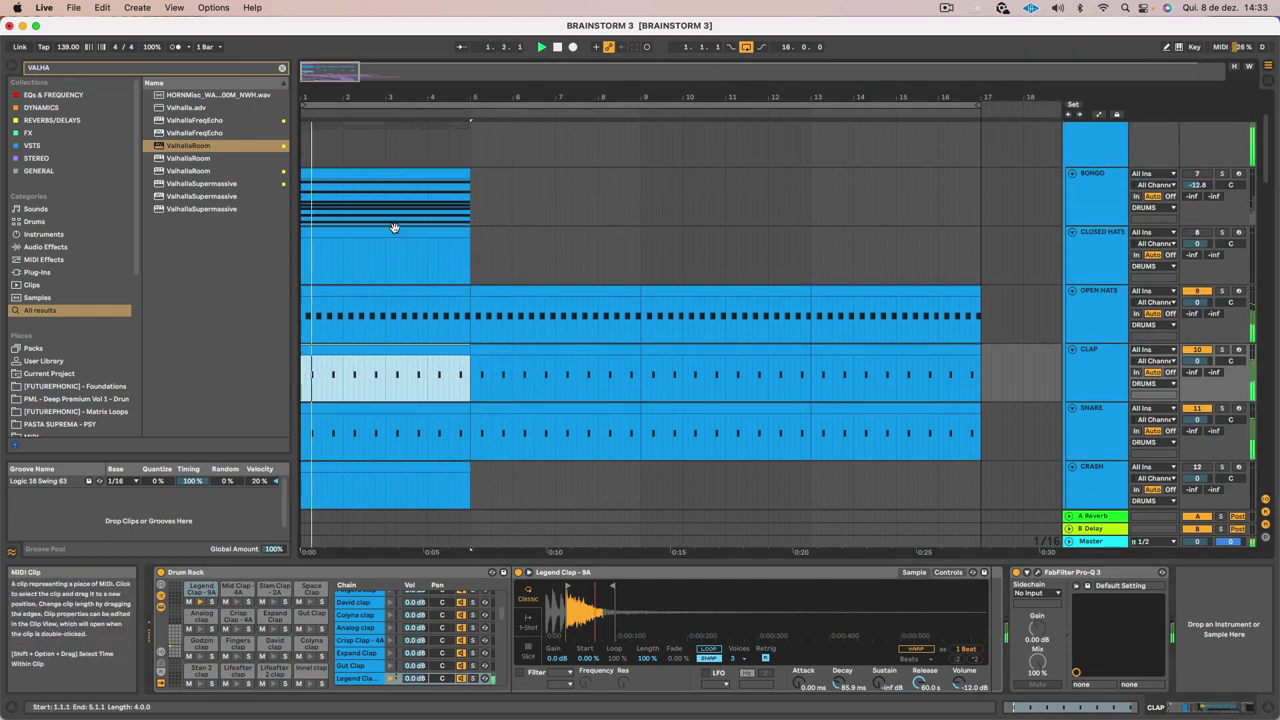
click(392, 231)
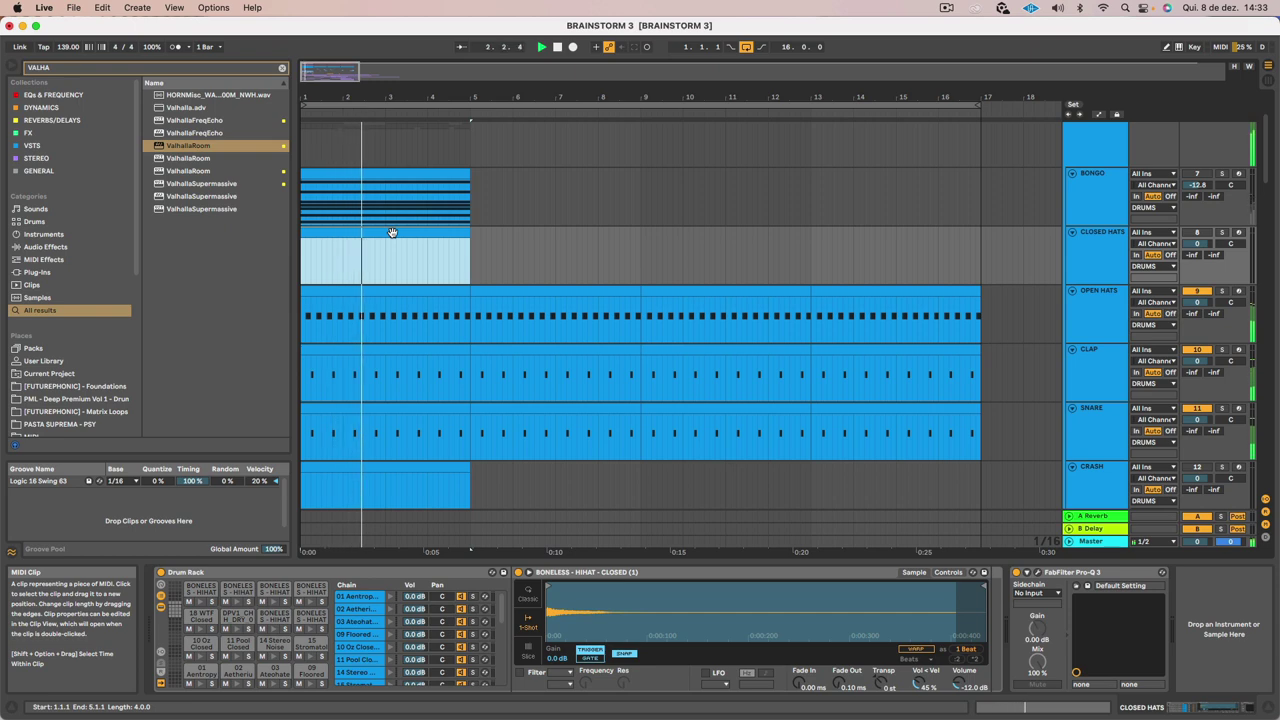
double_click(392, 231)
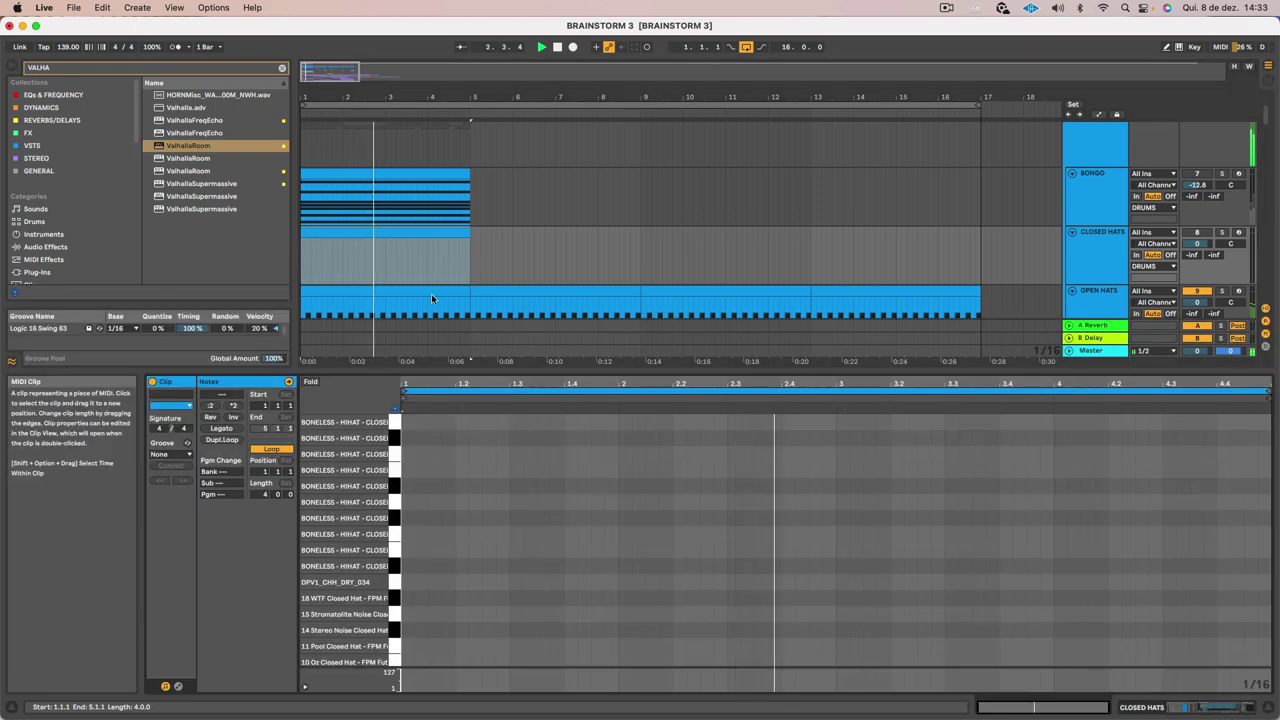
Activate the CLOSED HATS track, add a hat note at 1.1.3, and move it to F6 while auditioning samples
key(space)
double_click(430, 548)
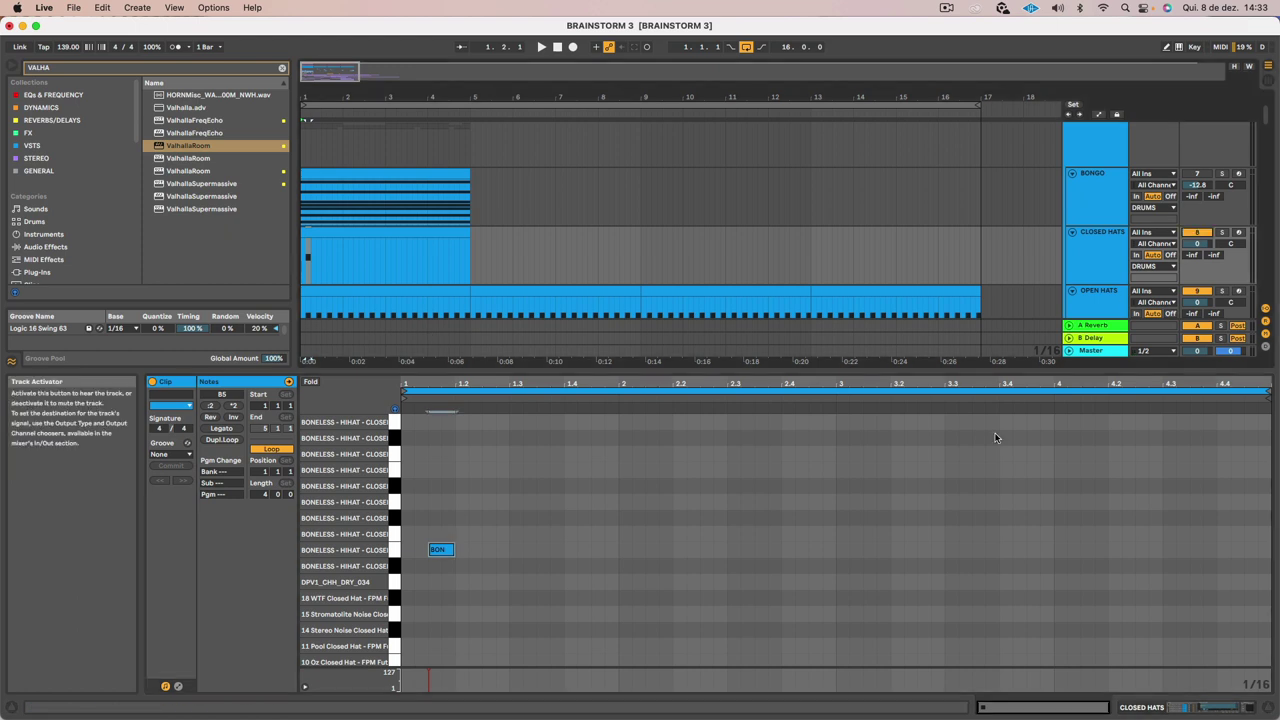
key(space)
key(space)
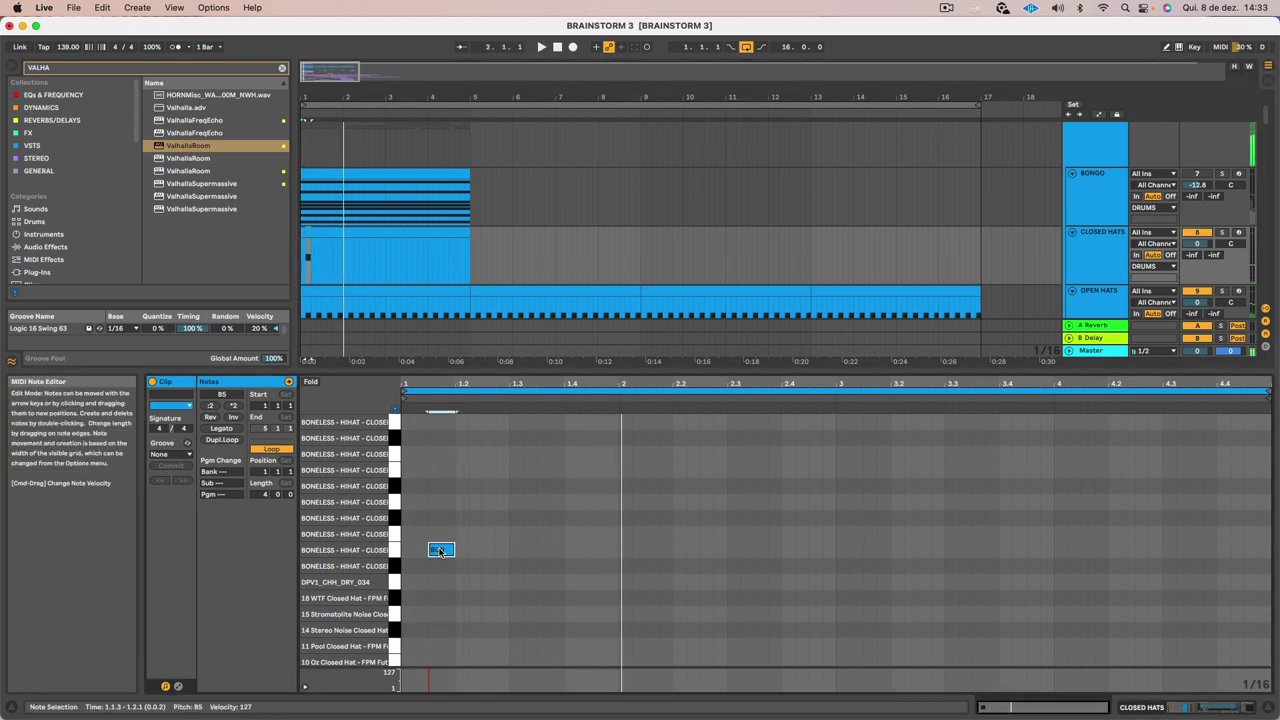
drag(440, 548, 442, 538)
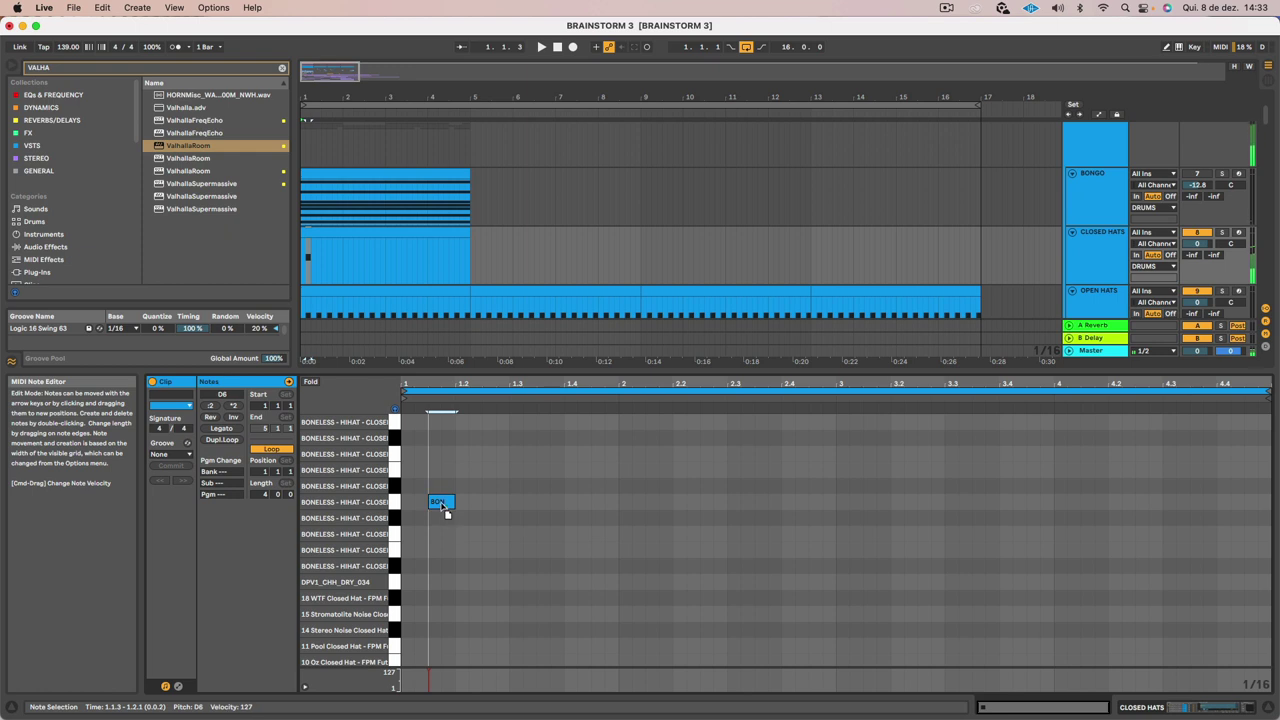
key(space)
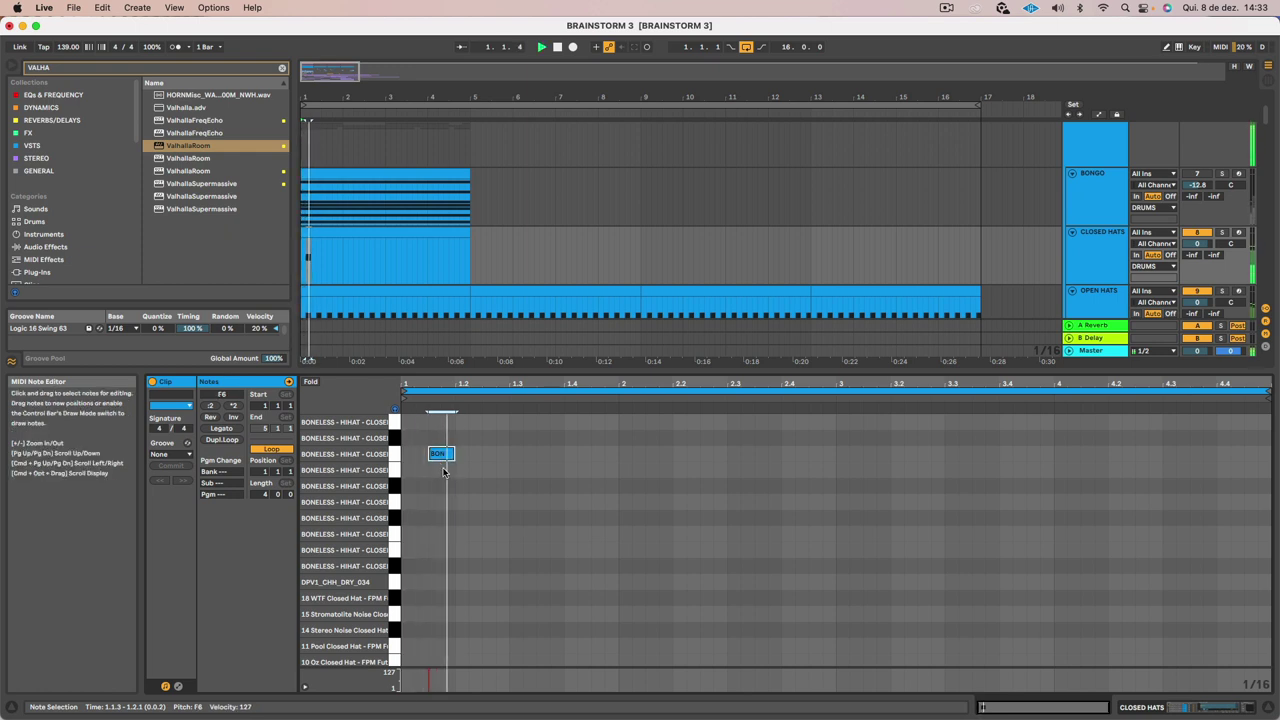
key(space)
Add a second F6 hat at 1.2.3, duplicate the pair seven times through bar 4, and audition the off-beat pattern
click(488, 456)
double_click(488, 453)
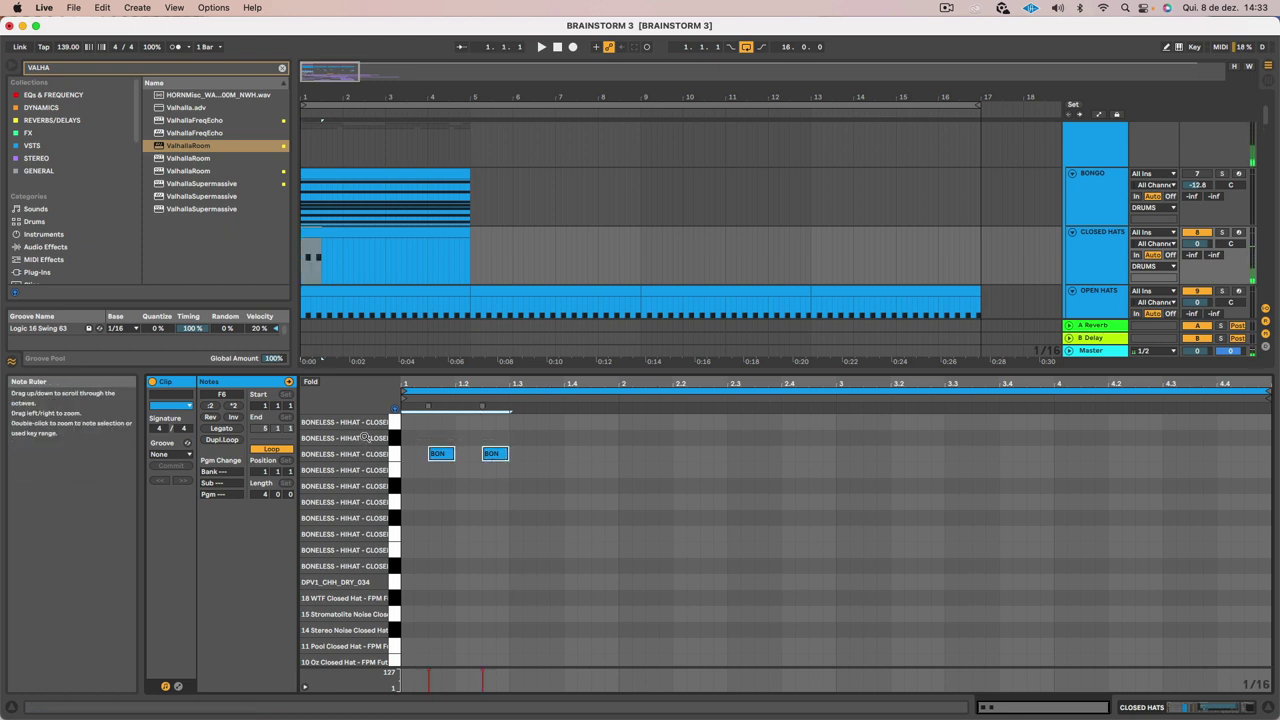
key(super+d)
key(super+d)
key(super+d)
key(super+d)
key(super+d)
key(super+d)
key(super+d)
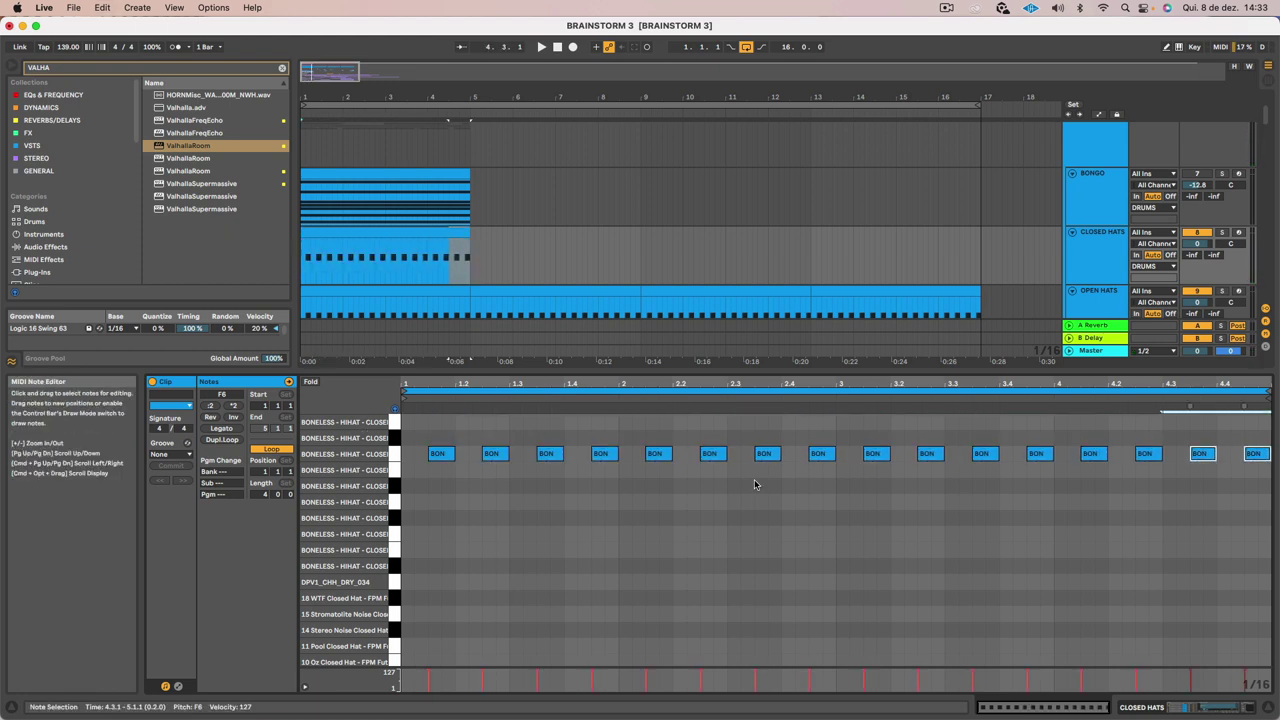
key(space)
drag(1262, 476, 452, 420)
key(space)
key(space)
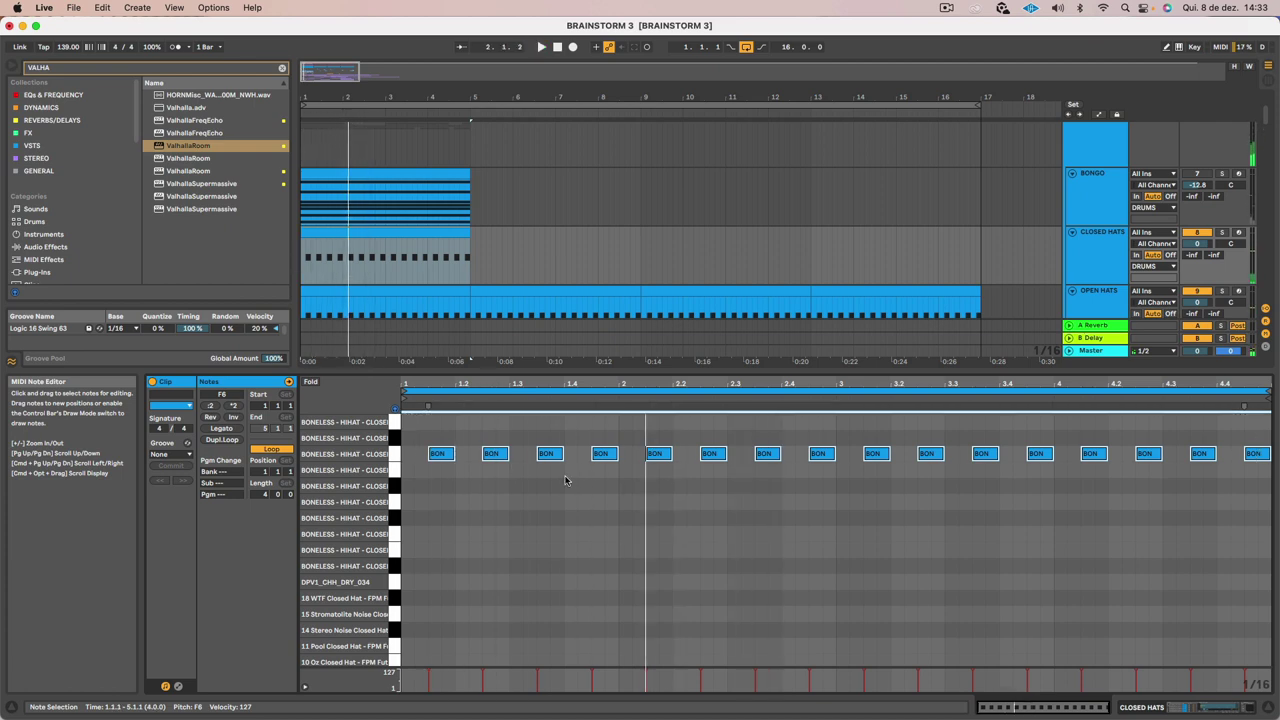
Add a one-sixteenth F6 hat at 1.4.2 with velocity 75 and assign the Logic 16 Swing 63 groove to the clip
double_click(584, 454)
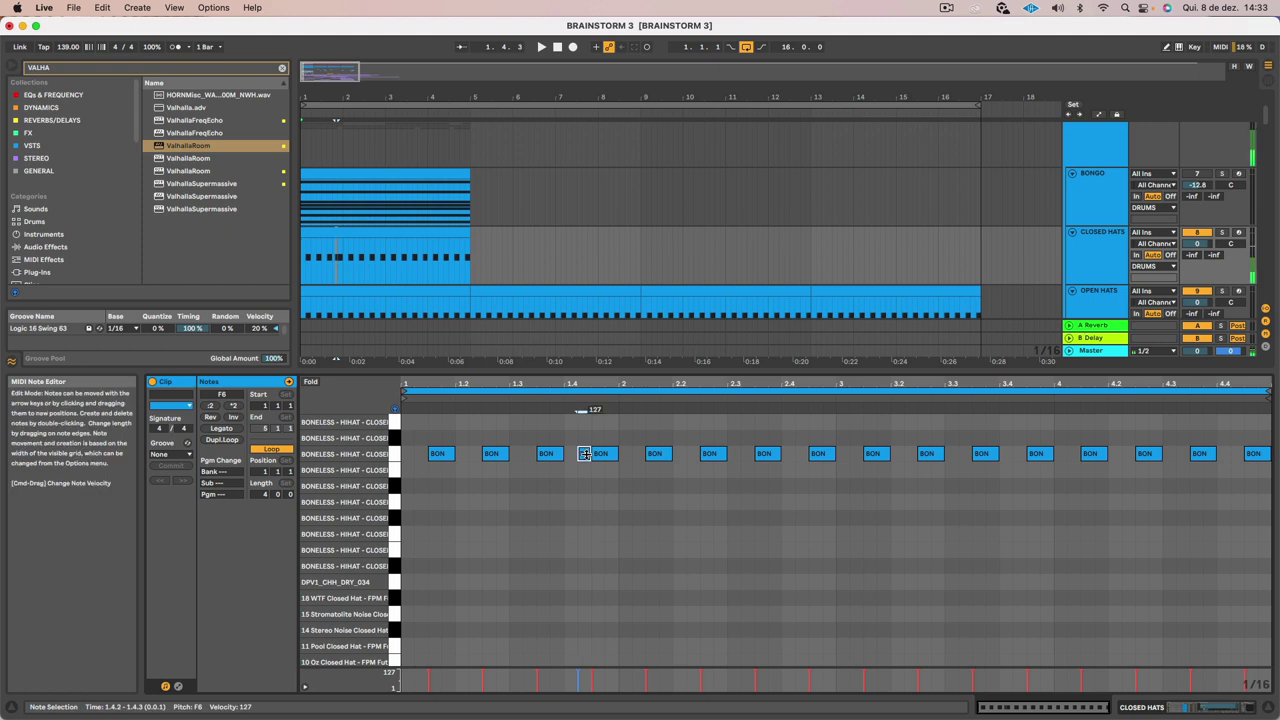
click(174, 454)
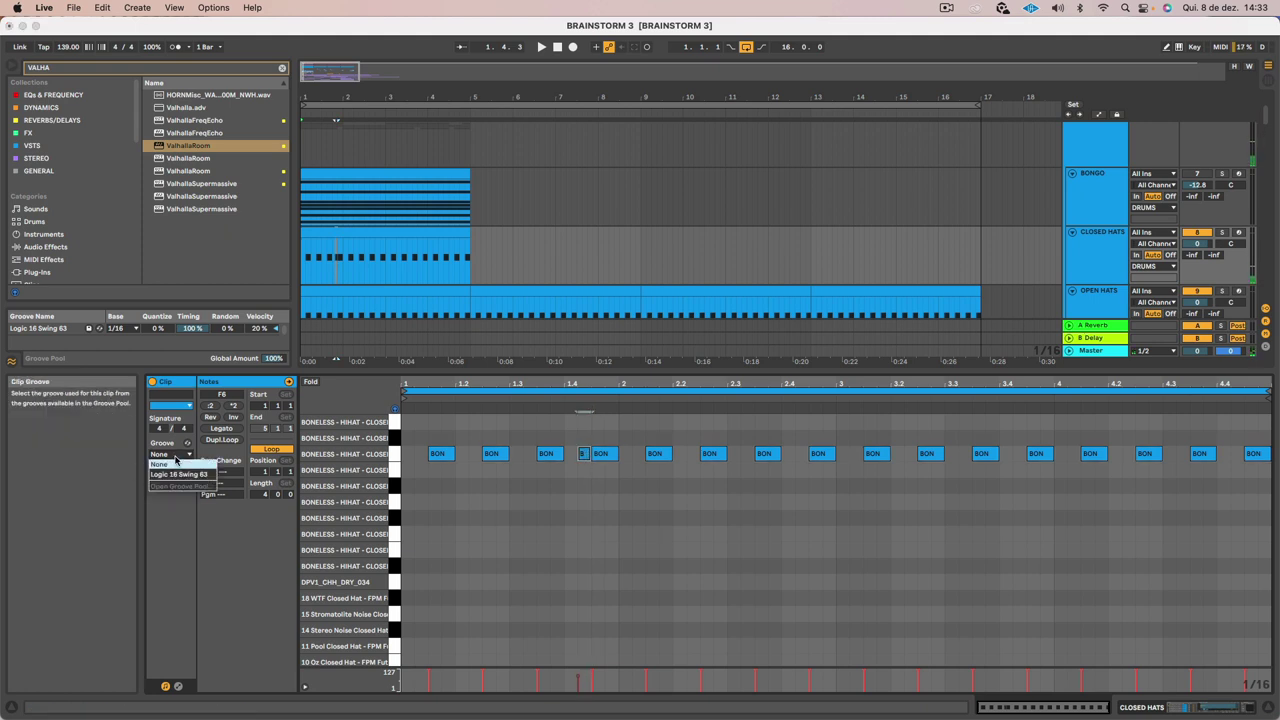
click(180, 477)
key(space)
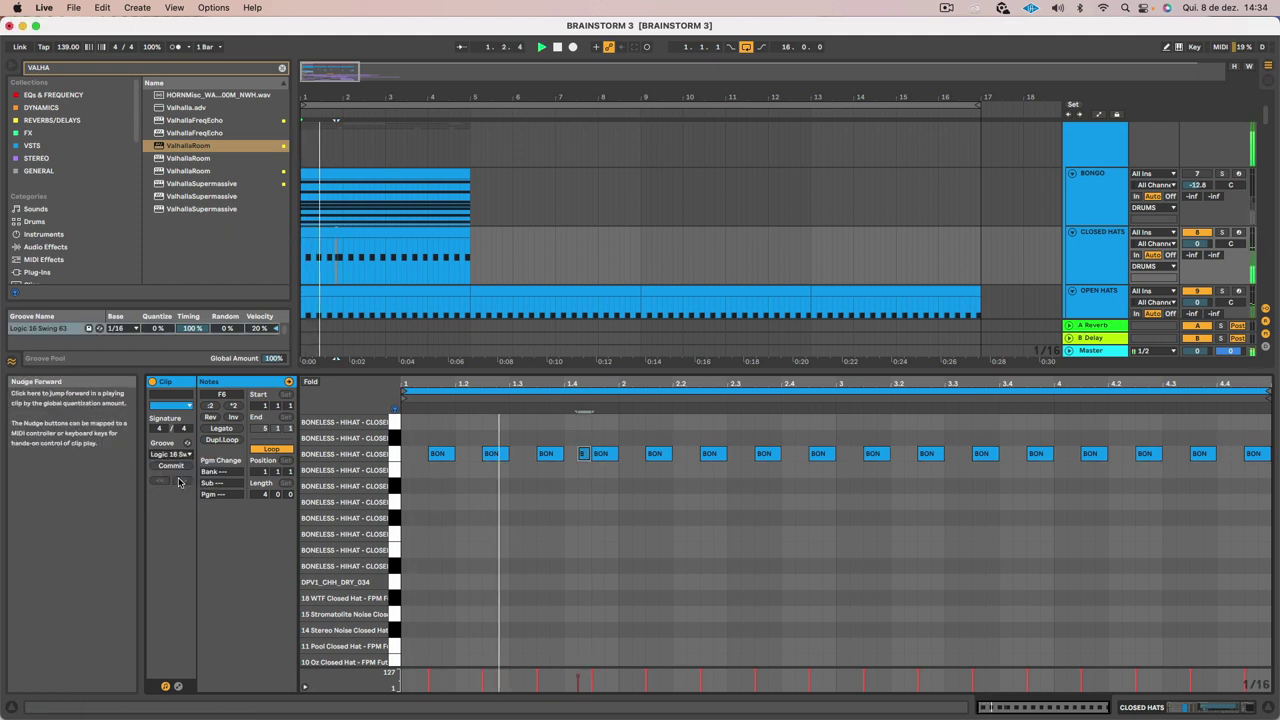
key(space)
key(space)
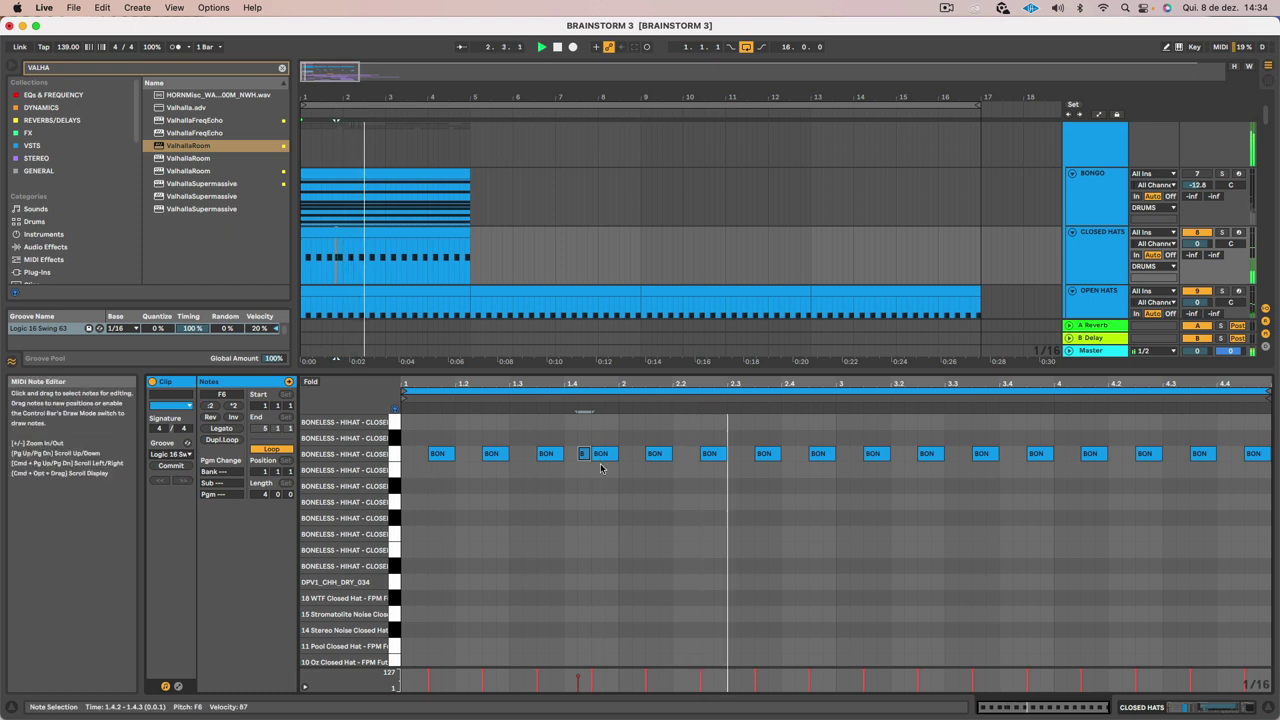
drag(584, 455, 584, 464)
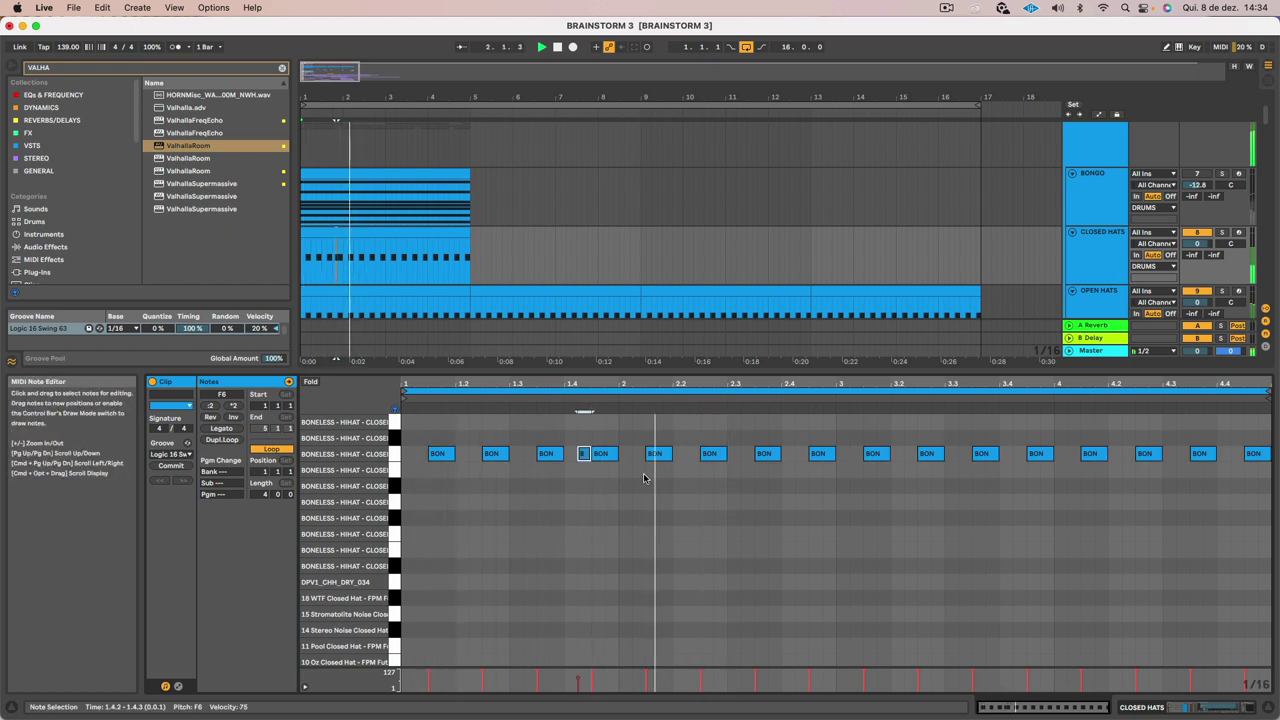
Shorten the hat at 2.4.3 to one sixteenth and add velocity-75 sixteenth hits at 2.4.4 and 3.1.2
click(822, 455)
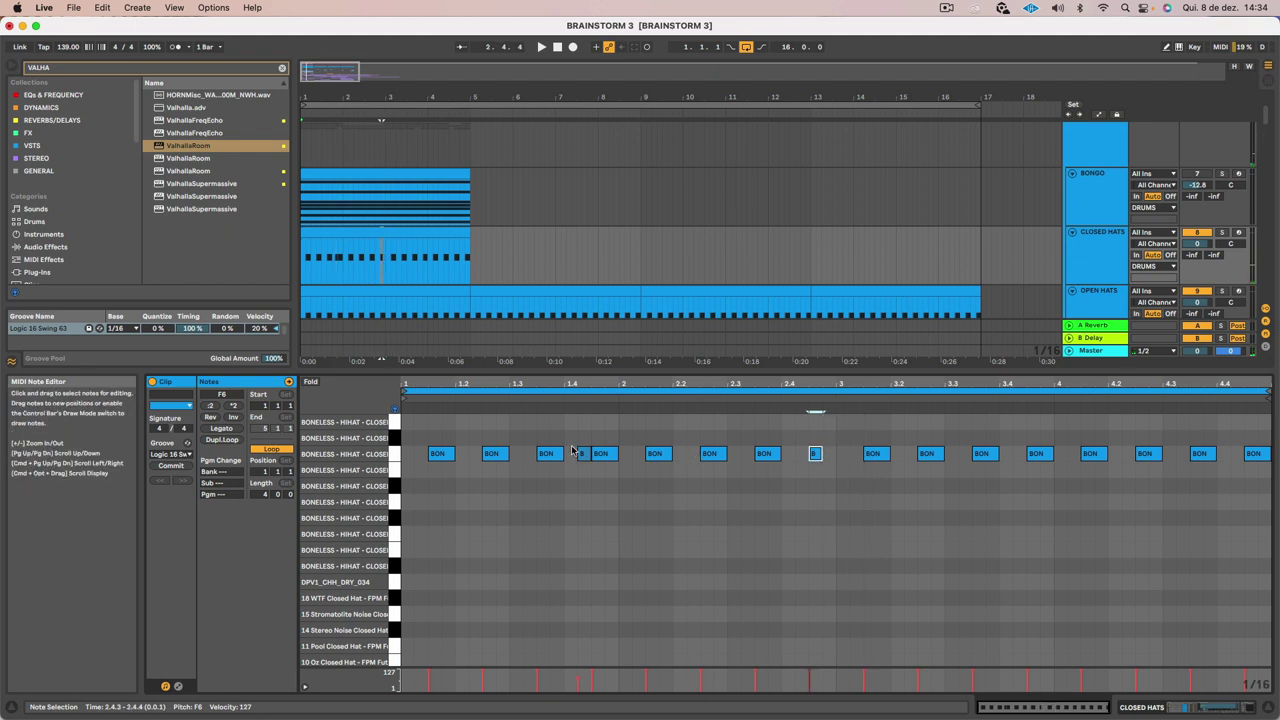
key(space)
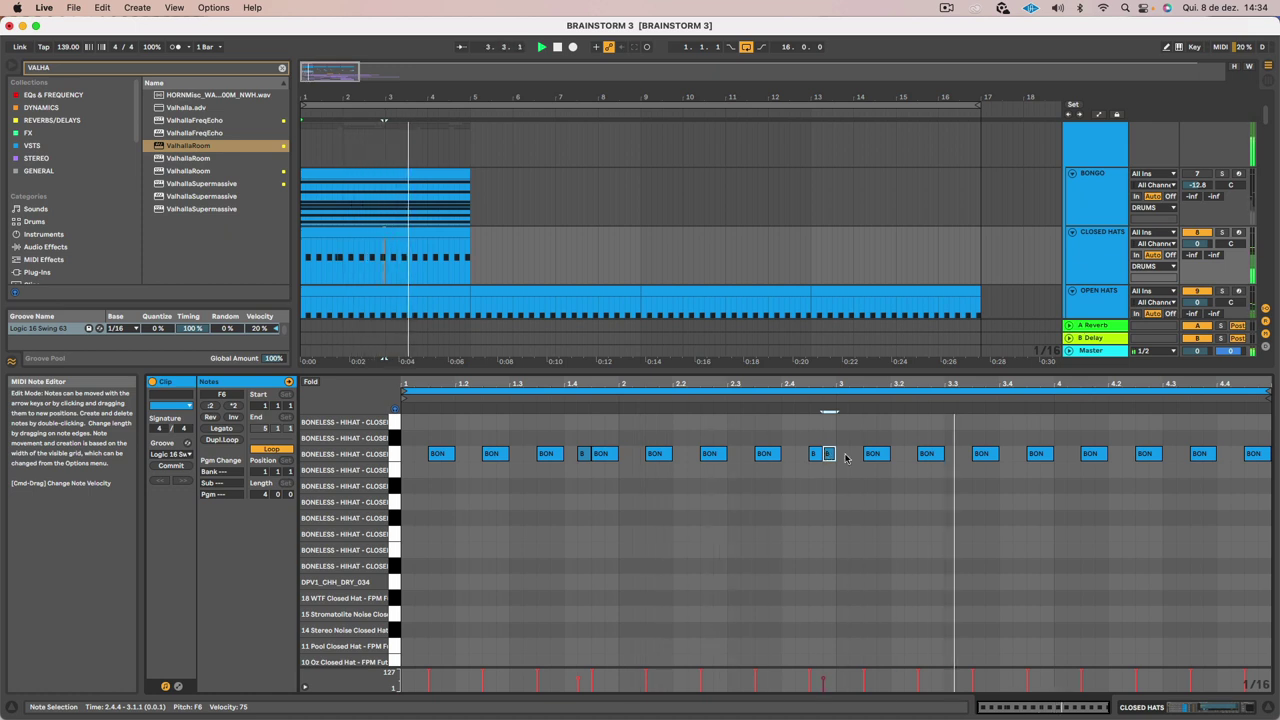
drag(830, 457, 856, 456)
key(space)
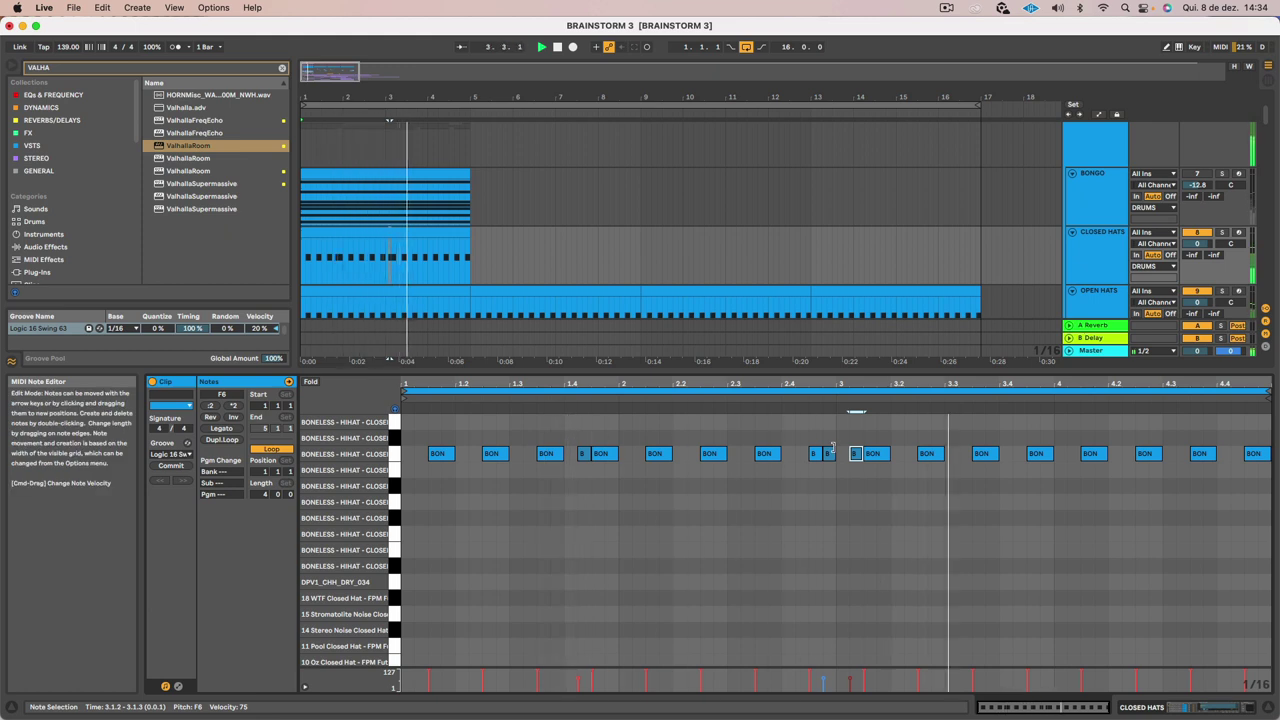
key(space)
Shorten the hats at 3.4.3 and 4.3.3 to one sixteenth and add softer sixteenth hits at 3.4.4, 4.3.4 and 4.4.2
click(984, 440)
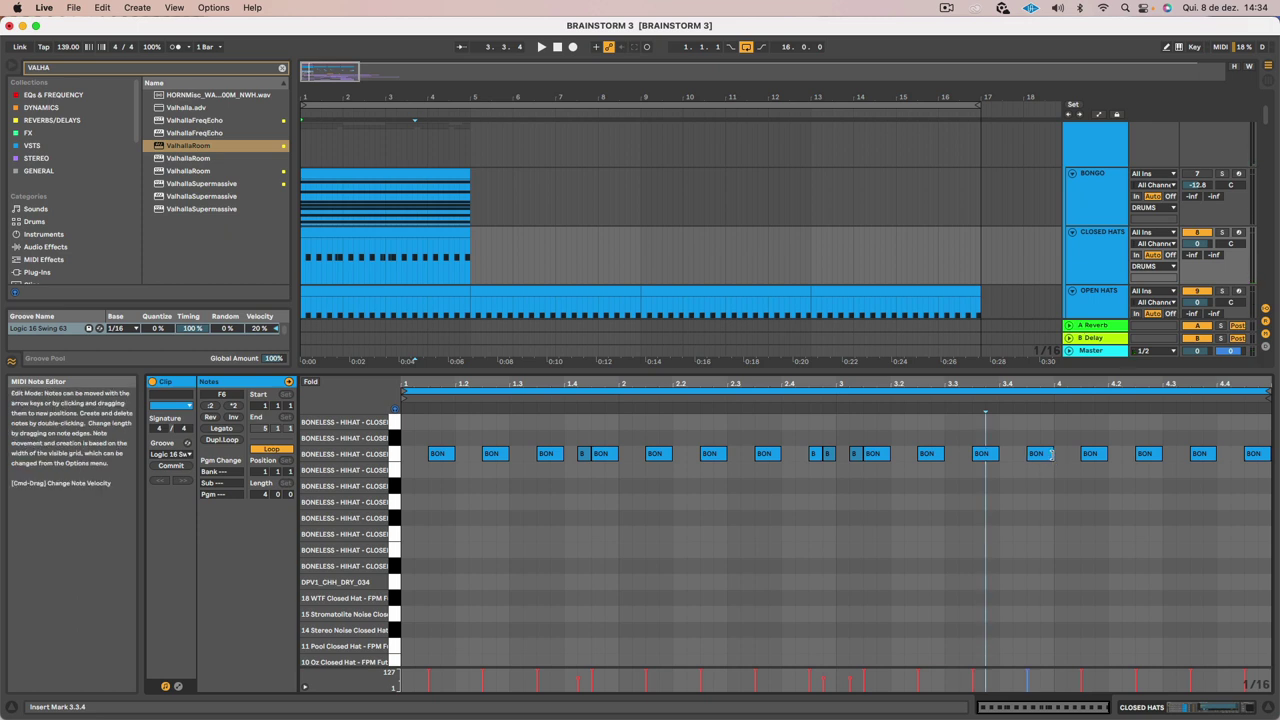
drag(1050, 455, 1043, 457)
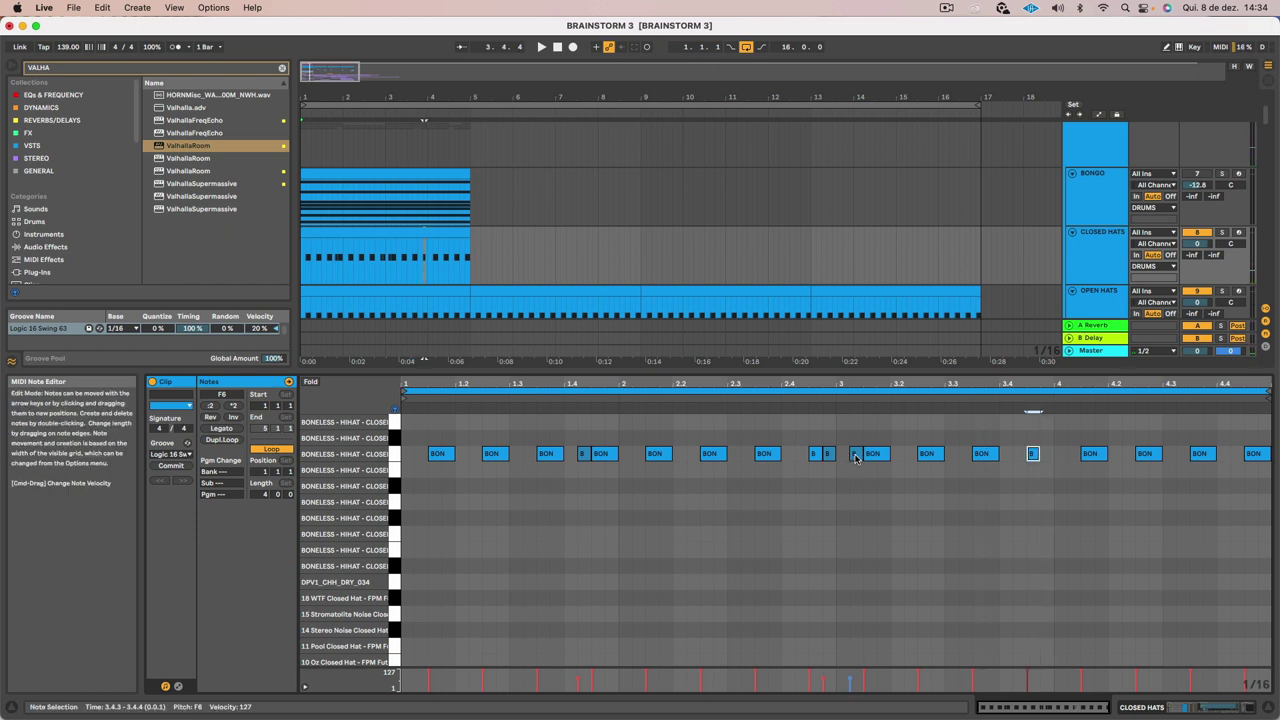
key(space)
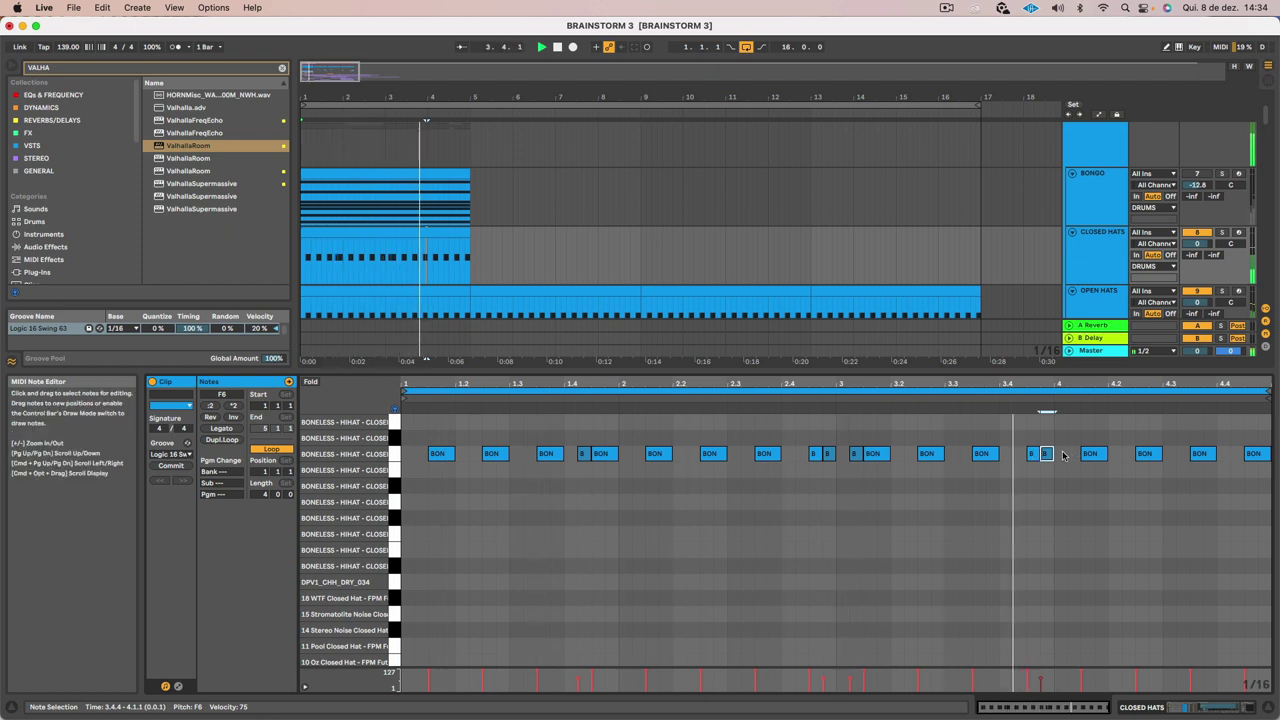
scroll(1070, 455, down, 1)
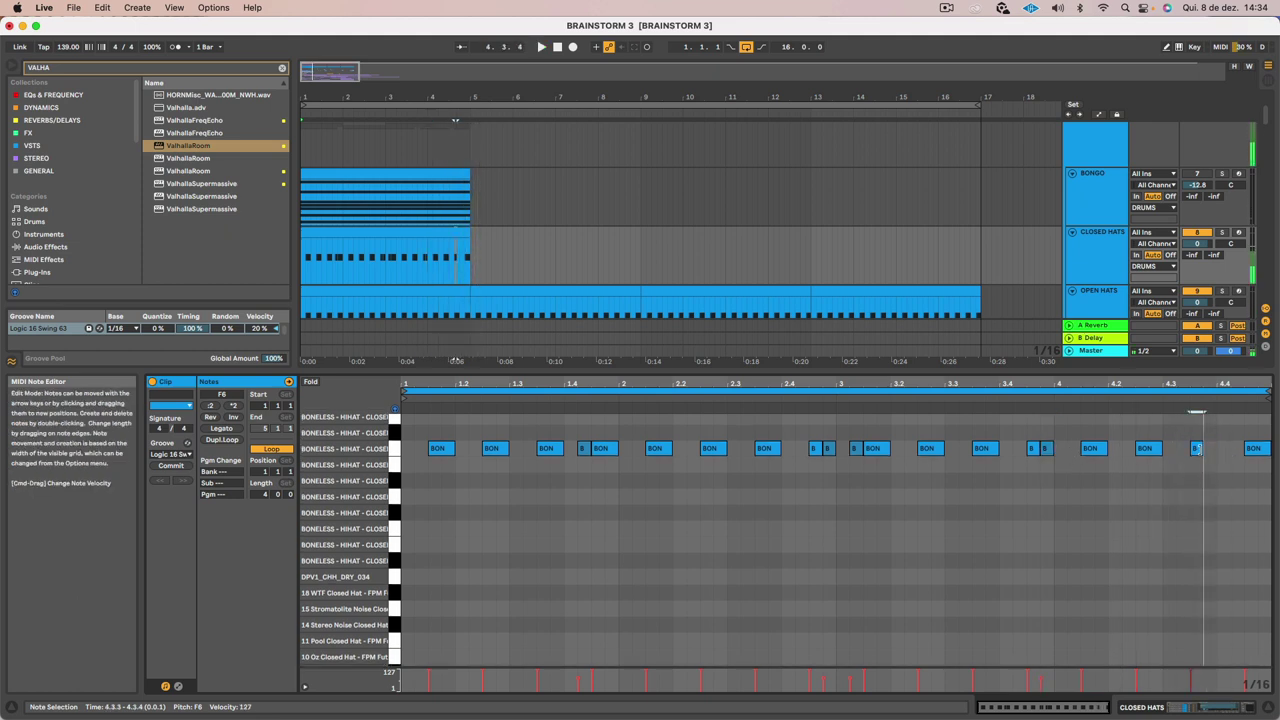
click(1213, 451)
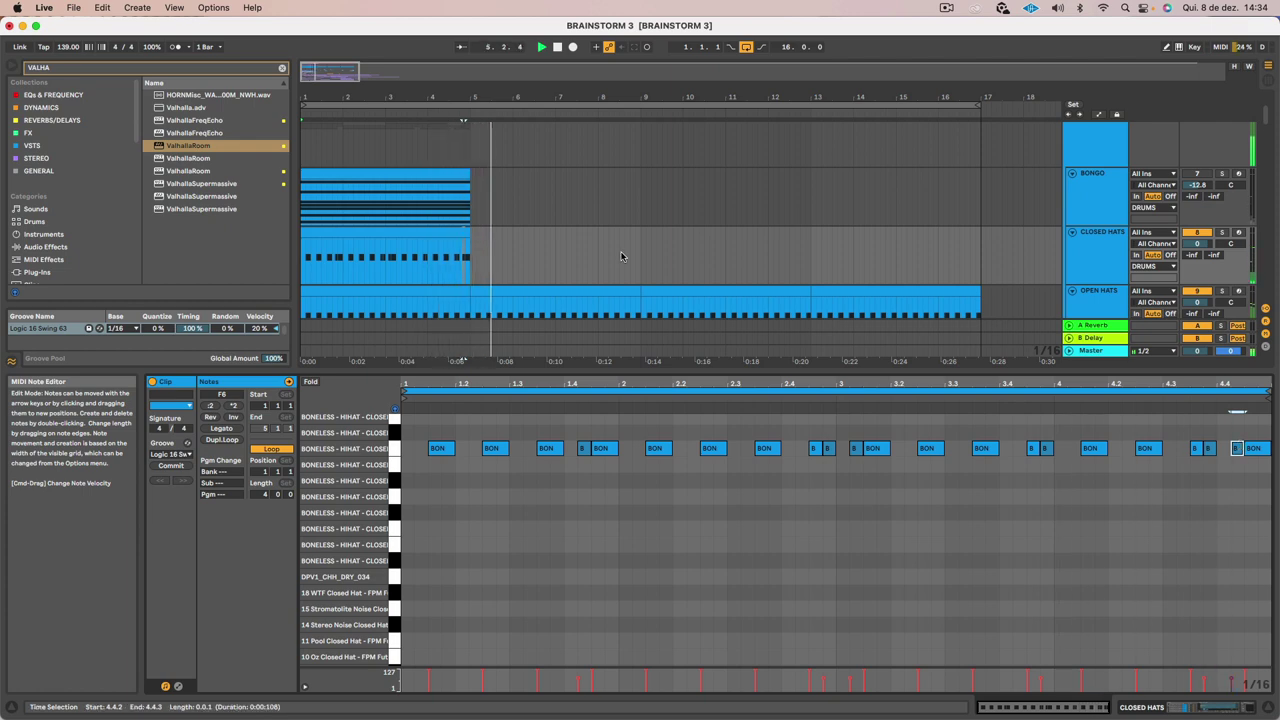
Select all notes in the CLOSED HATS clip and transpose them up to G6 to audition another hat sample
click(382, 235)
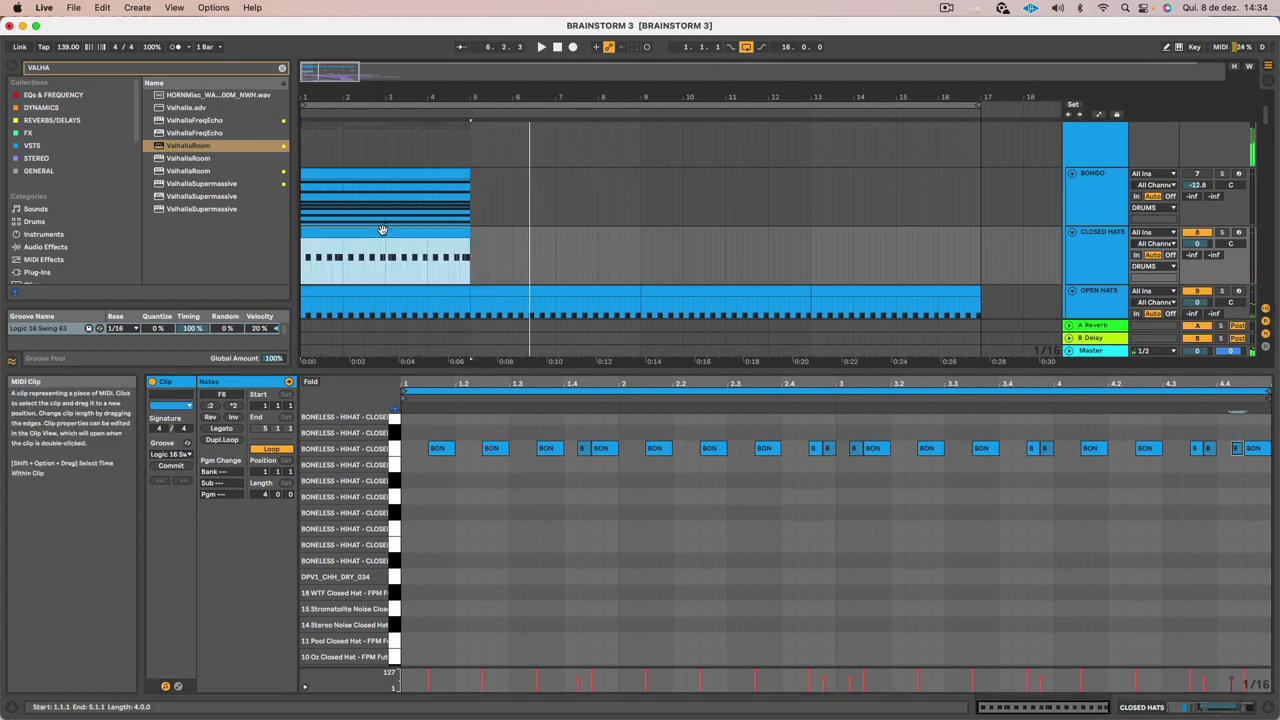
click(571, 499)
key(super+a)
key(Up)
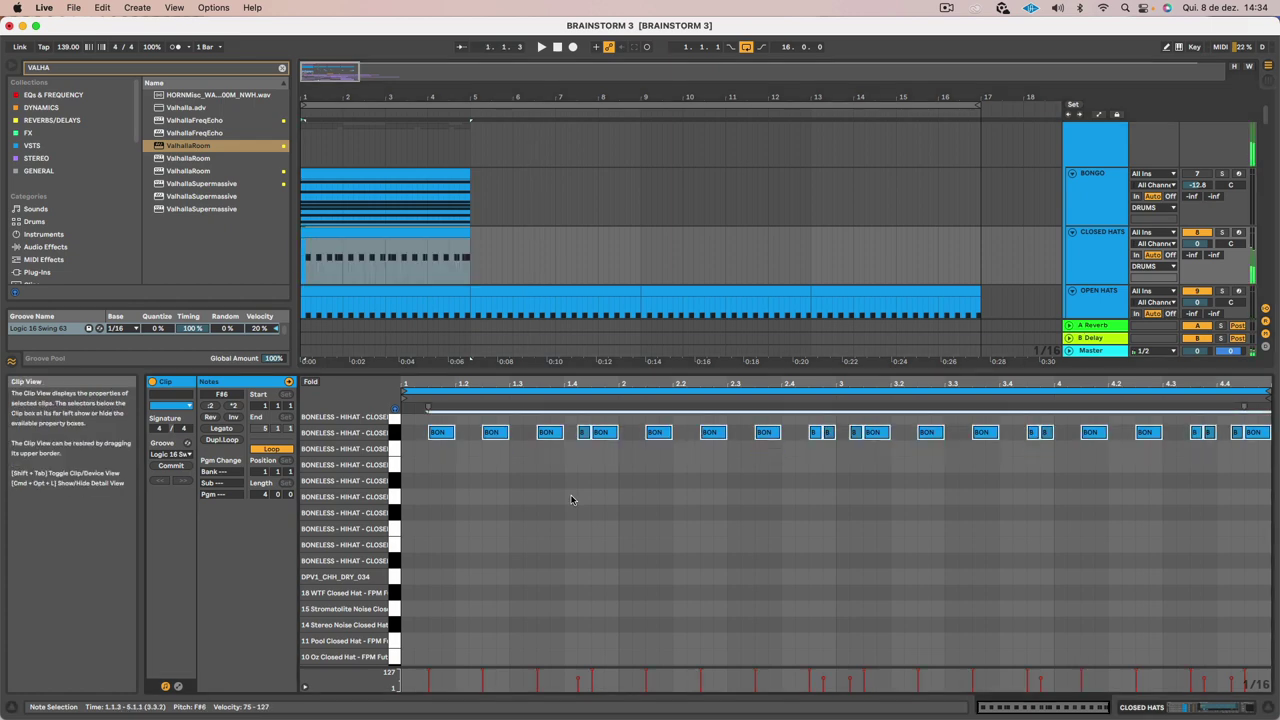
key(Up)
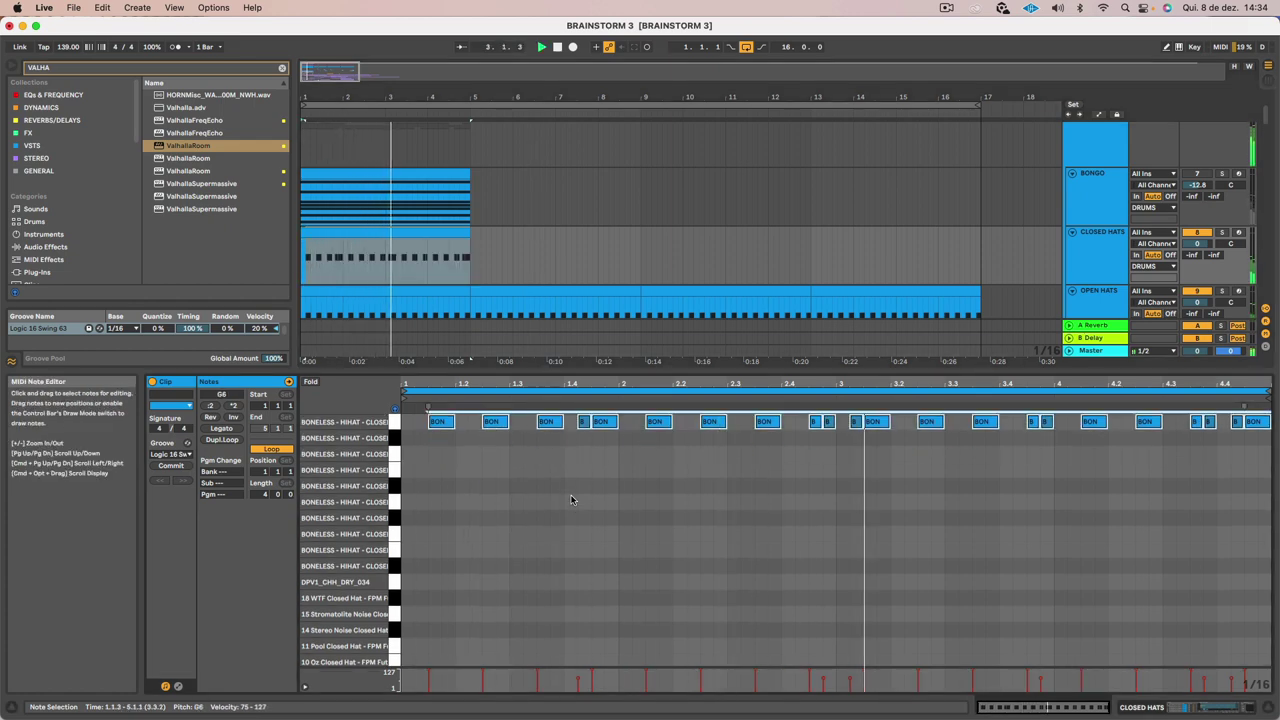
Transpose the selected closed-hat notes down stepwise to A5, comparing the BONELESS samples and DPV1_CHH_DRY_034 during playback
key(Down)
key(Down)
key(Down)
key(Down)
key(Down)
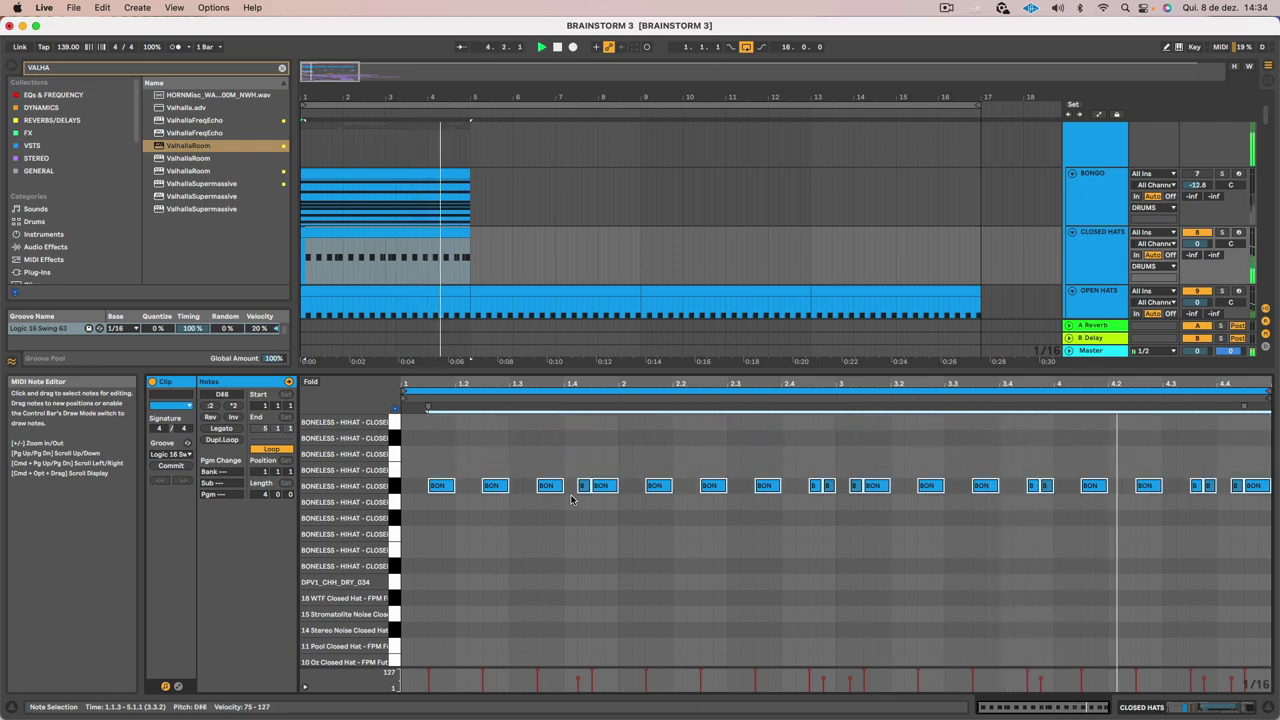
key(Down)
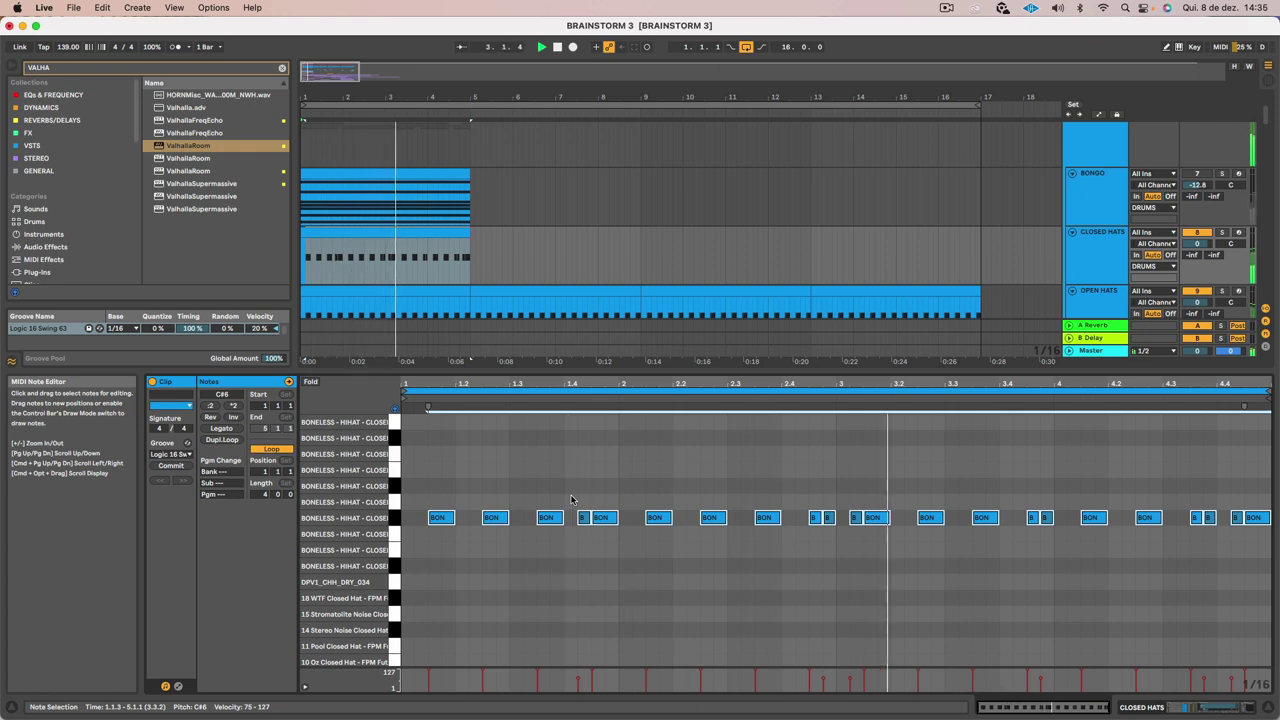
key(Down)
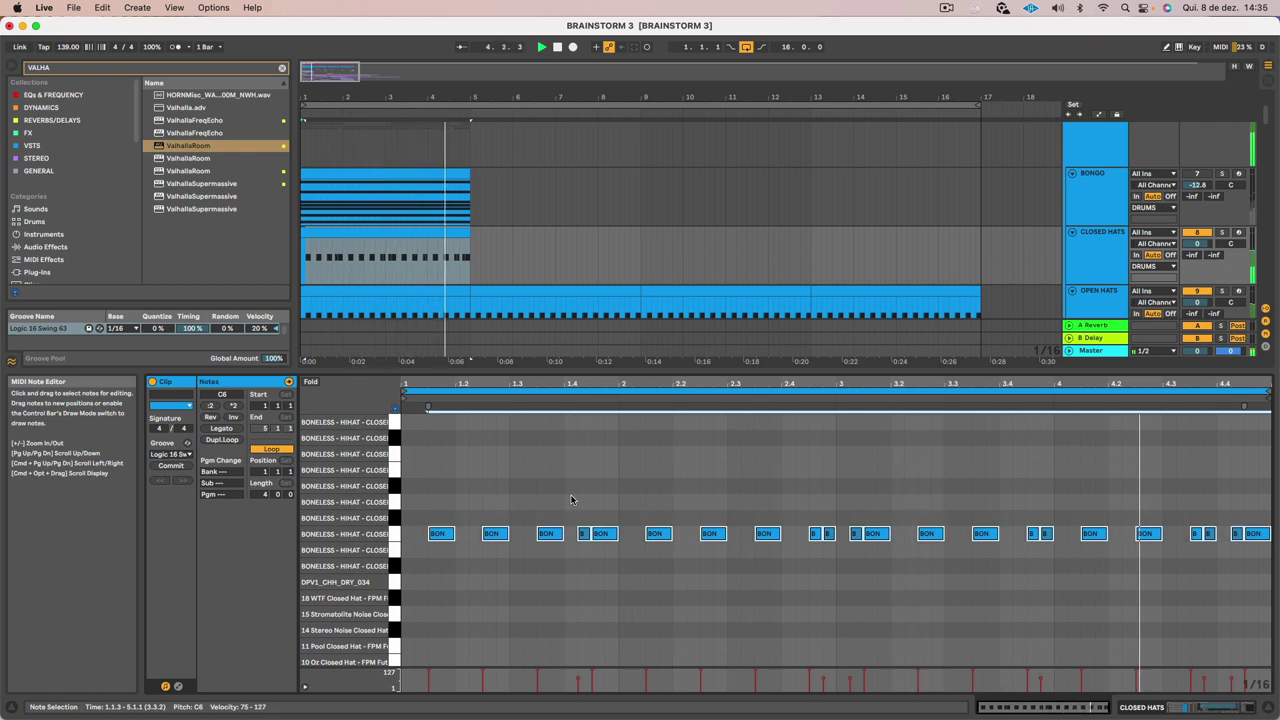
key(Down)
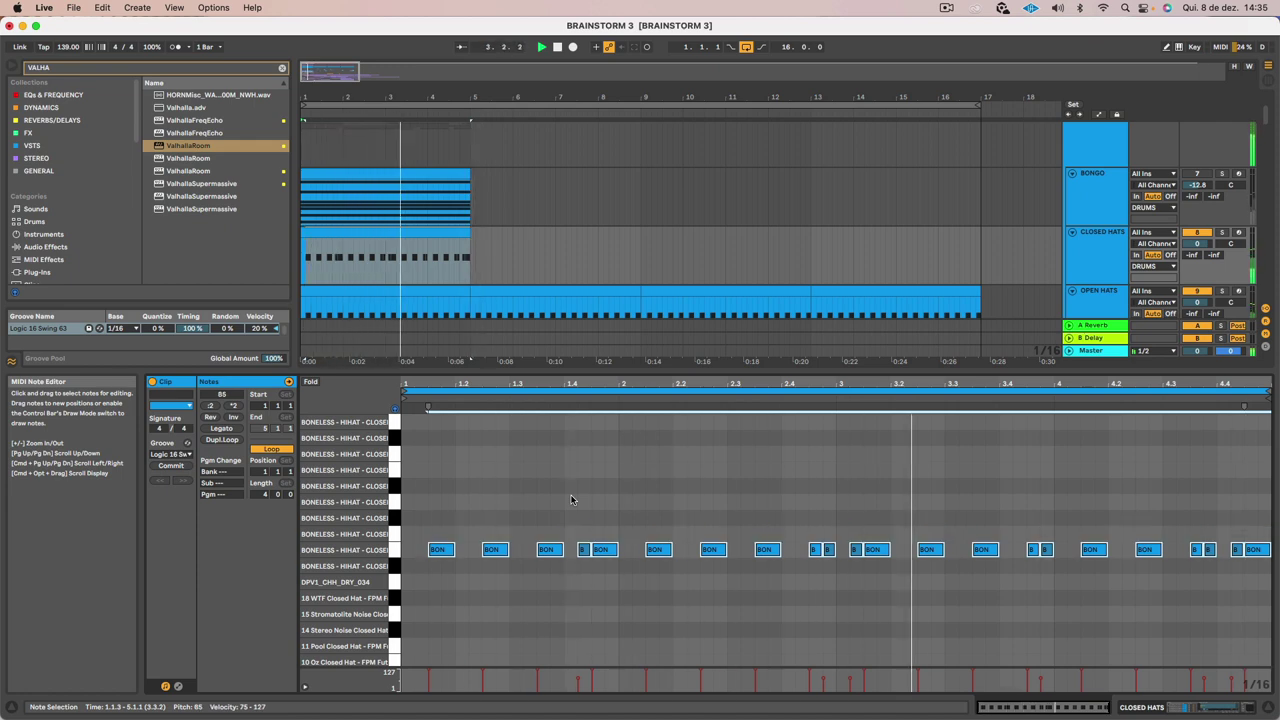
key(Down)
key(Down)
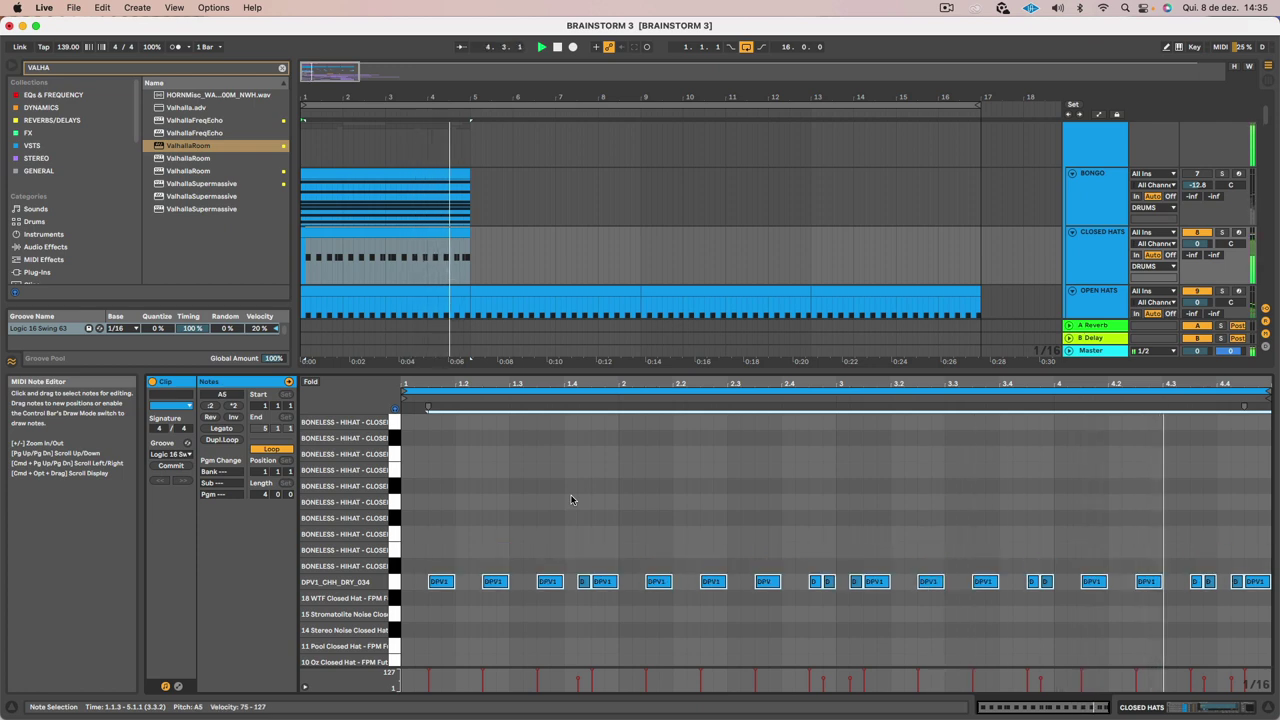
Try the remaining lower closed-hat samples by transposing the selected notes stepwise down to C5, the Aentropy hat
key(Down)
key(Down)
key(Down)
key(Down)
key(Down)
key(Down)
key(Down)
key(Down)
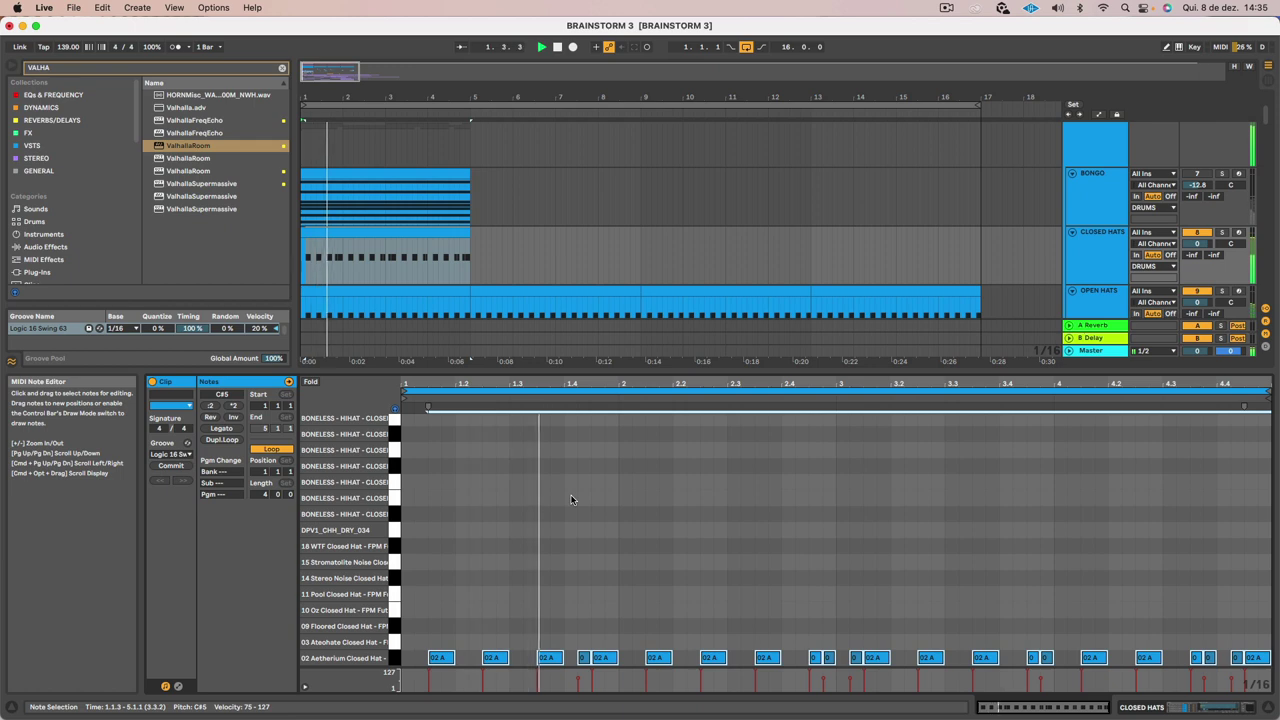
key(Down)
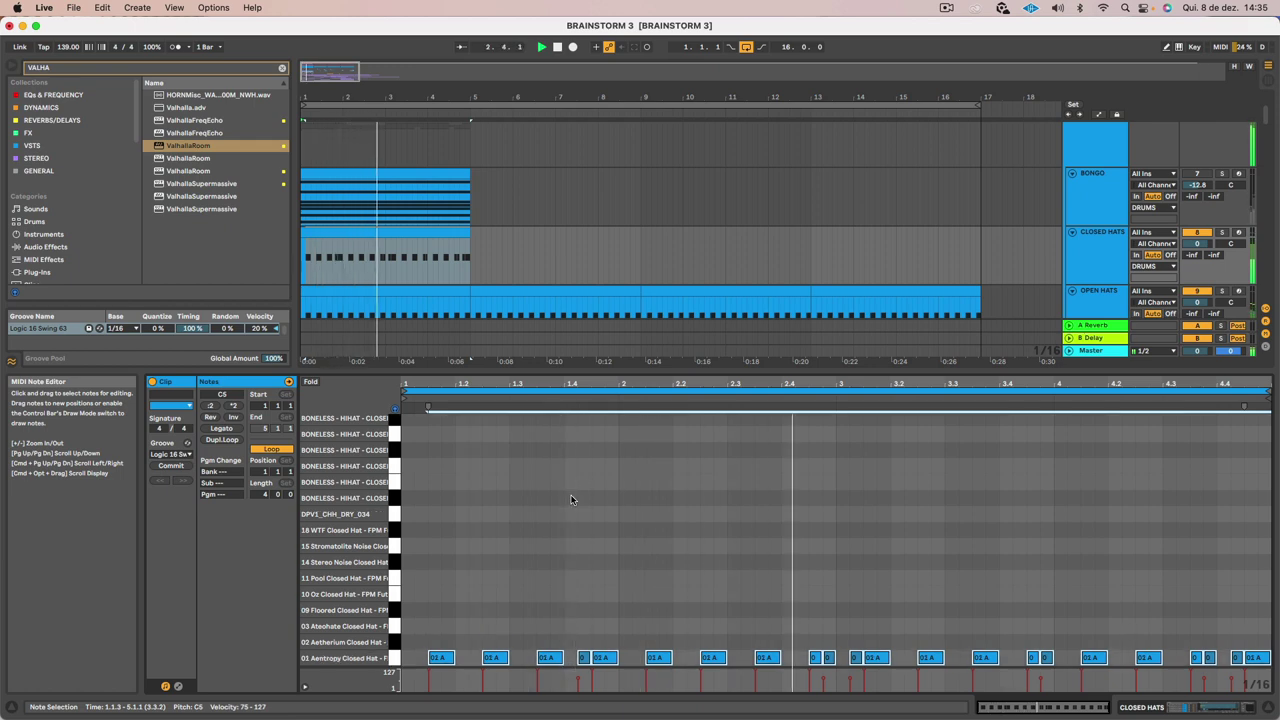
Transpose the selected closed-hat notes back up to A#5 so they trigger the lowest BONELESS closed-hat sample
key(Up)
key(Up)
key(Up)
key(Up)
key(Up)
key(Up)
key(Up)
key(Up)
key(Up)
key(Up)
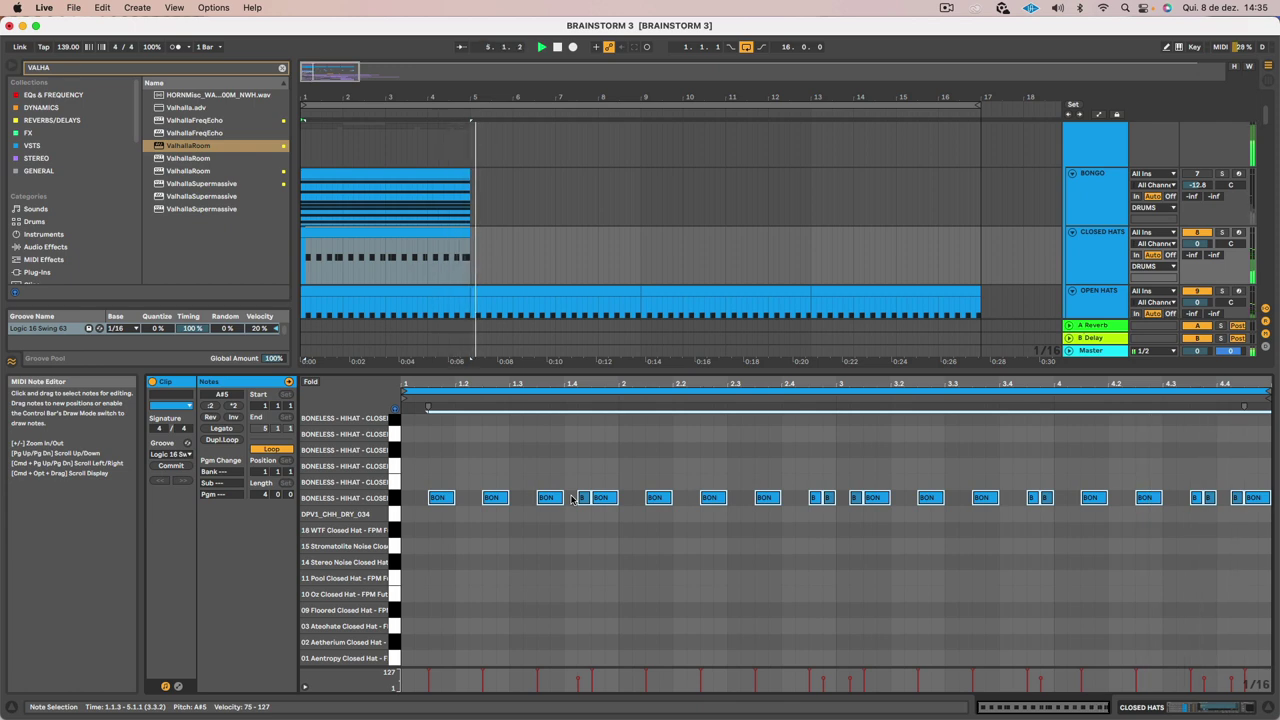
Transpose the selected closed-hat notes up stepwise to C#6 to use a higher BONELESS sample
key(Up)
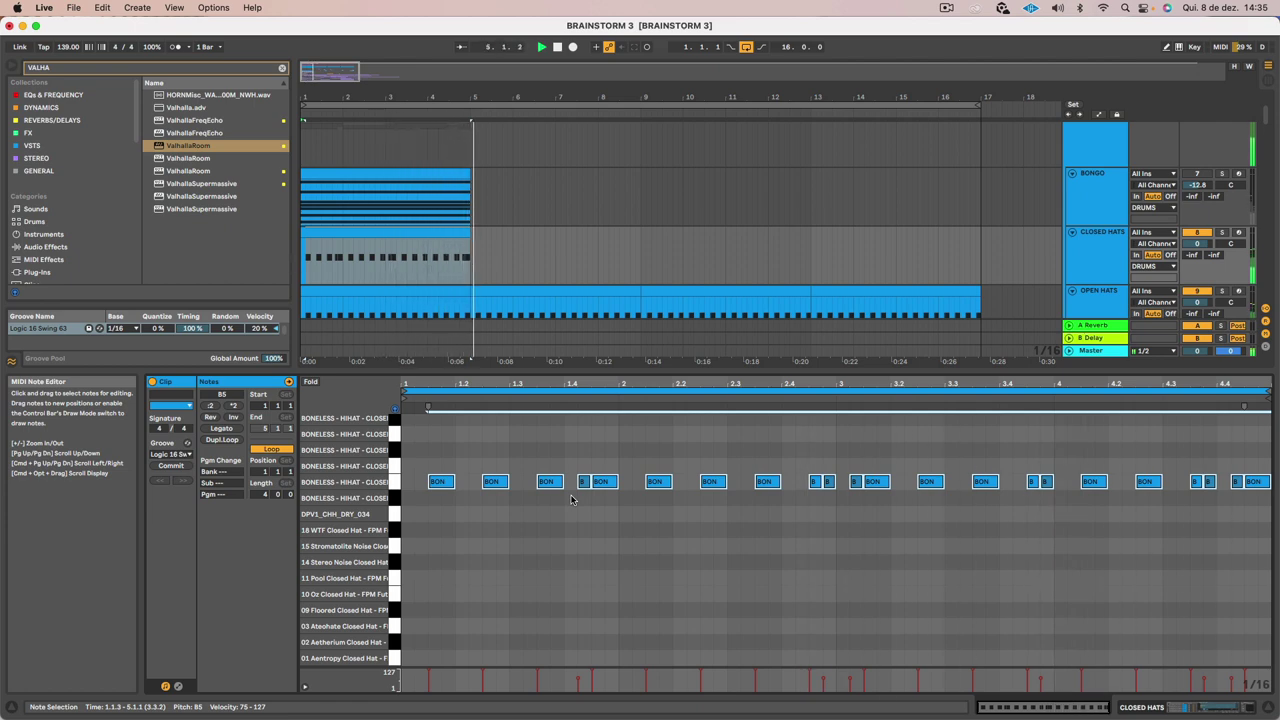
key(Up)
key(Up)
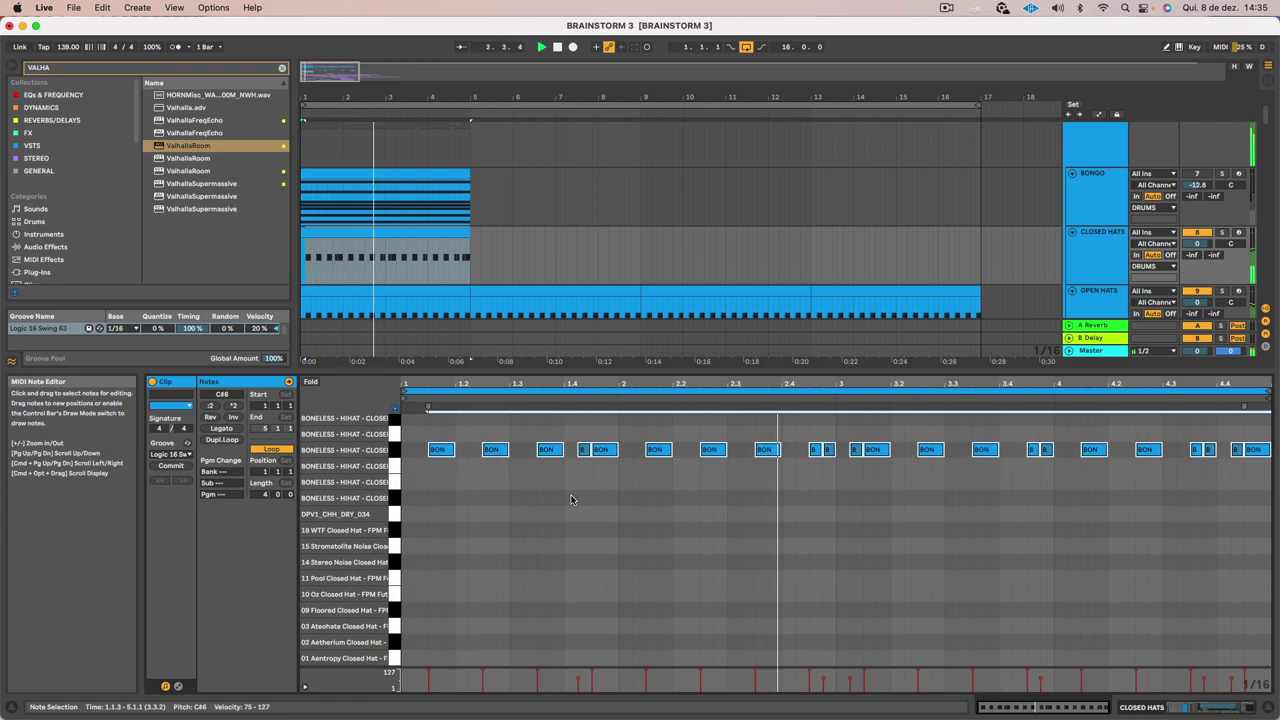
Switch the BONELESS - HIHAT - CLOSED (7) sample to Classic mode, with decay about 188 ms and sustain at -inf dB
key(shift+Tab)
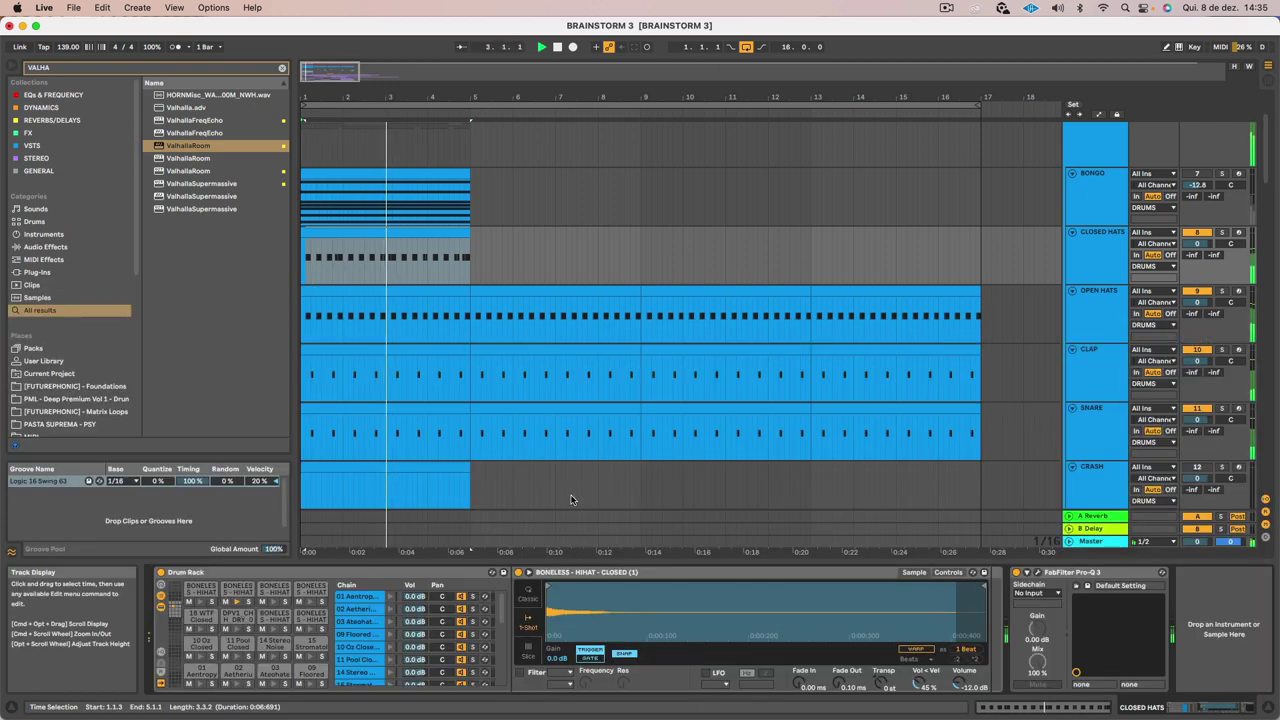
click(241, 589)
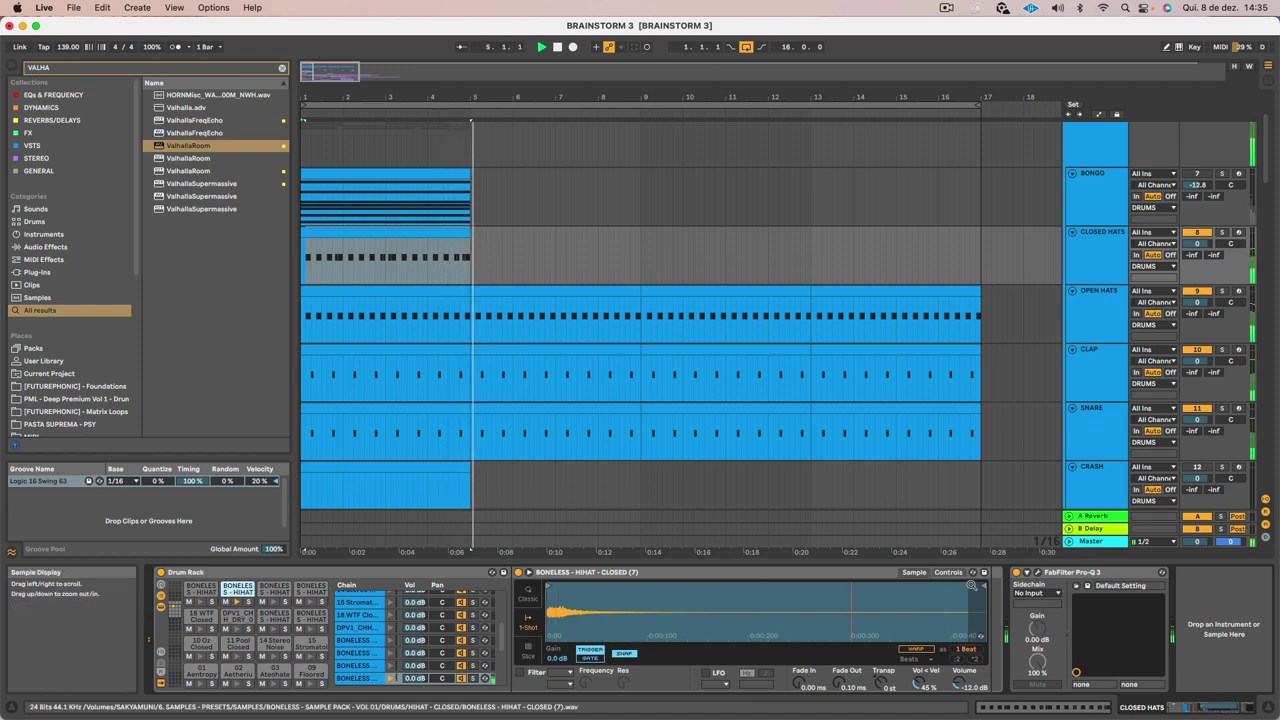
key(space)
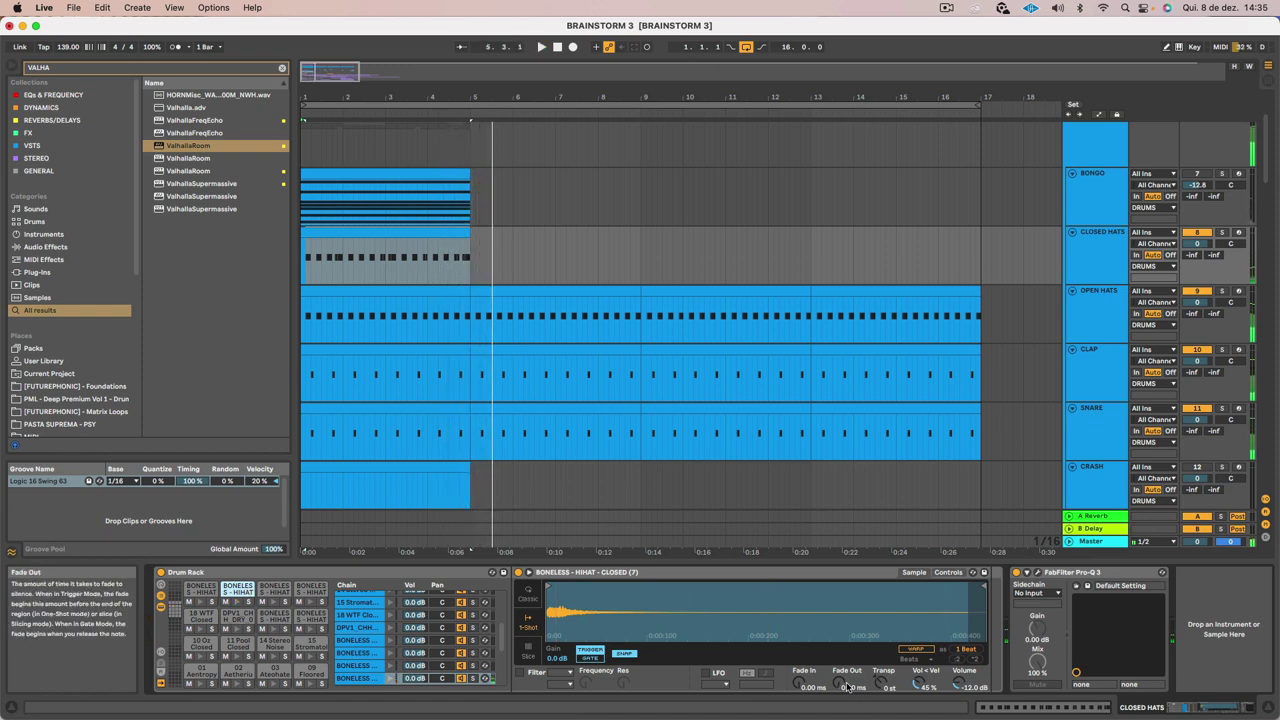
click(528, 594)
key(space)
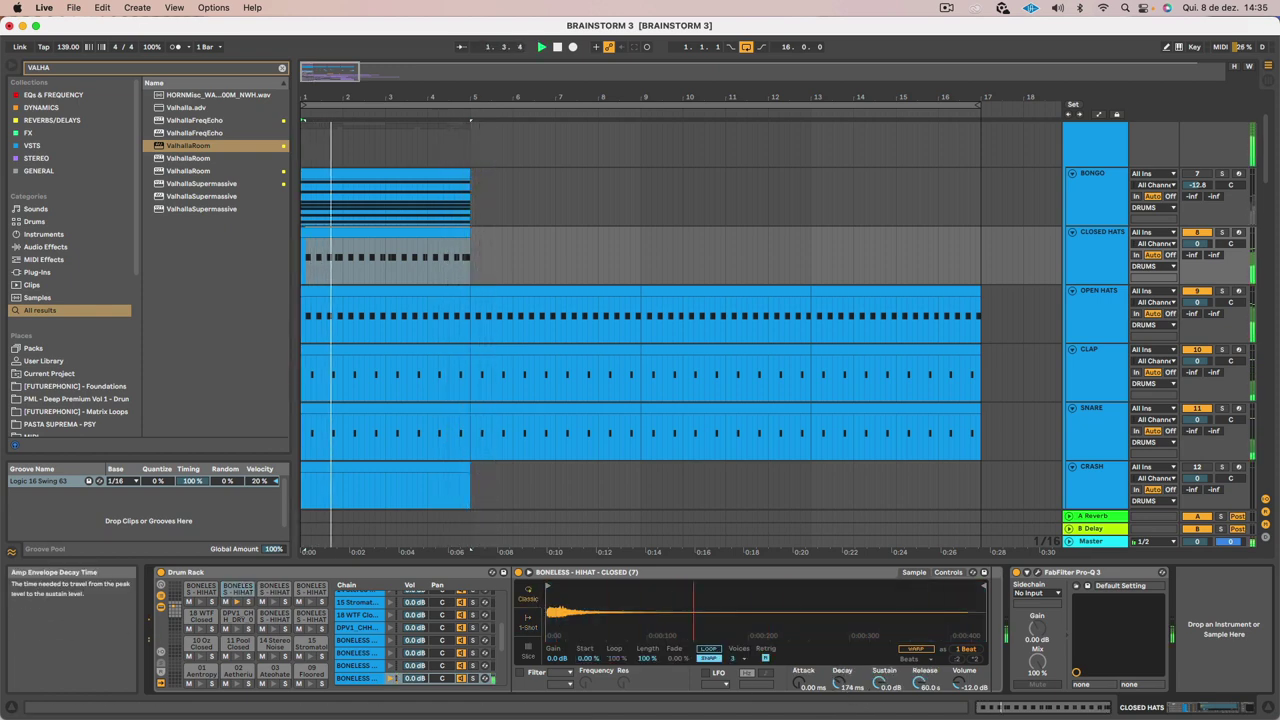
drag(879, 683, 839, 685)
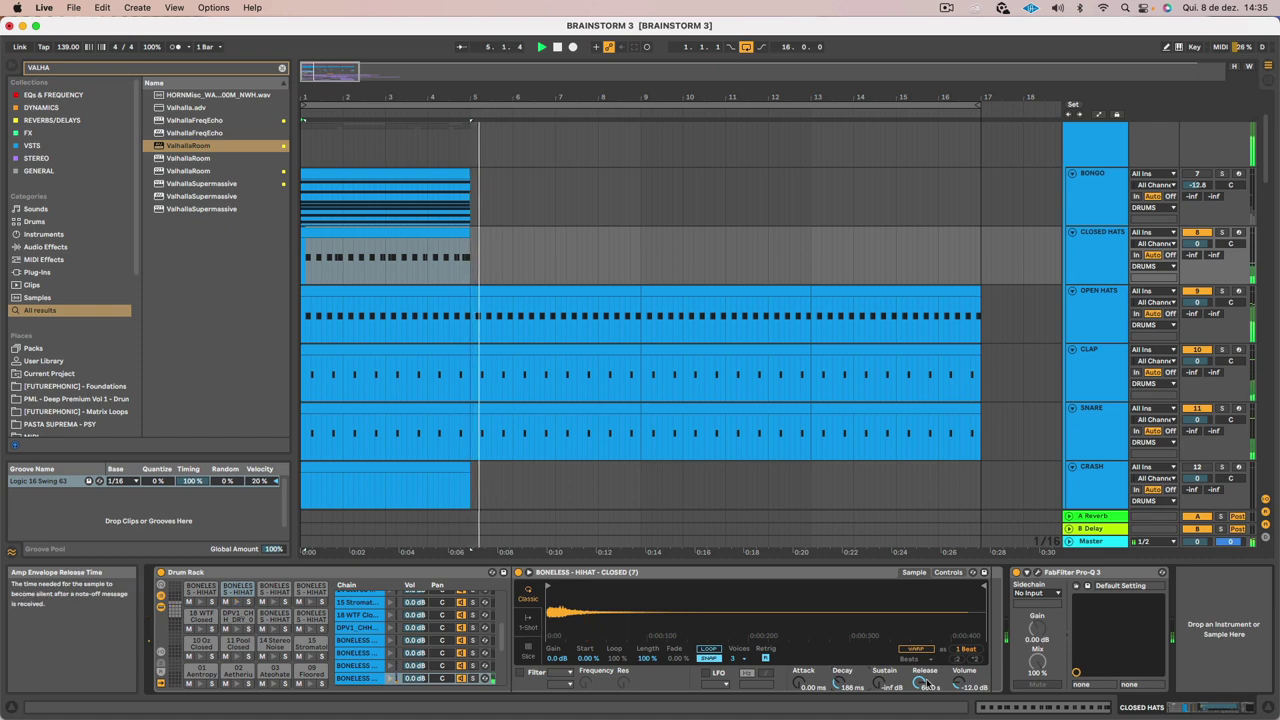
Try different transpositions of the closed-hat sample in its Simpler controls and settle on -5 st
click(944, 574)
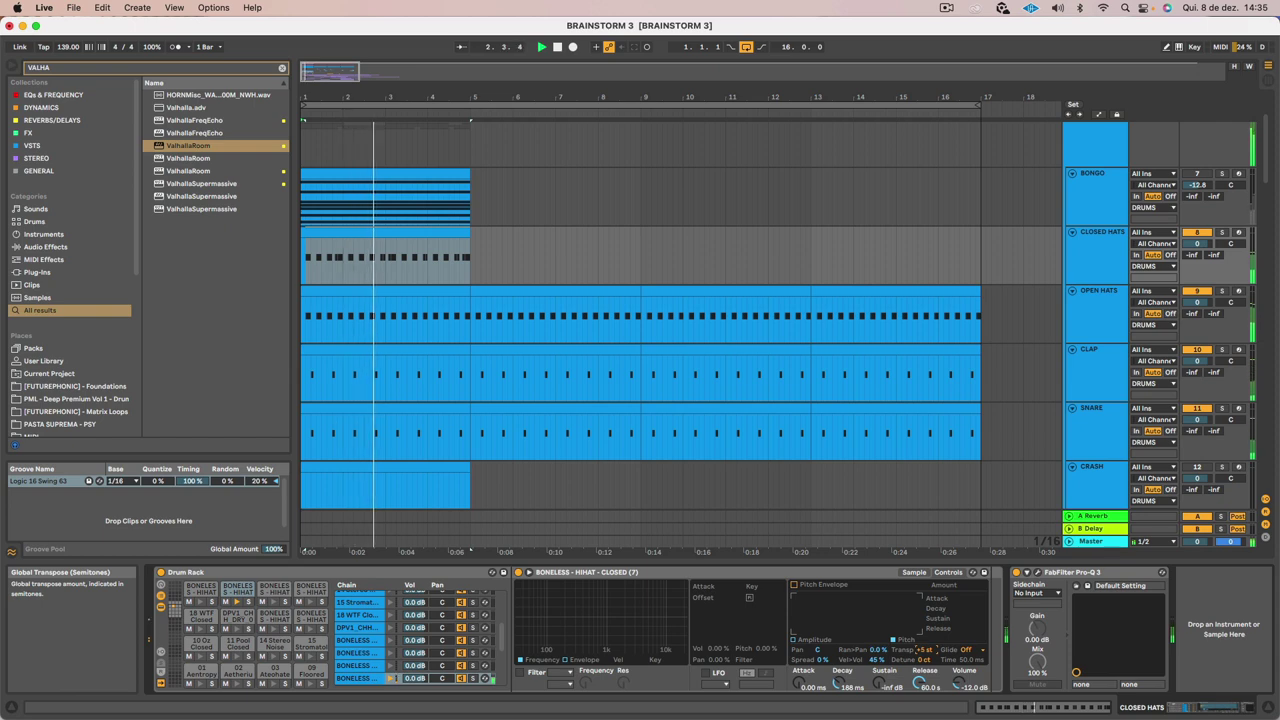
drag(924, 650, 924, 655)
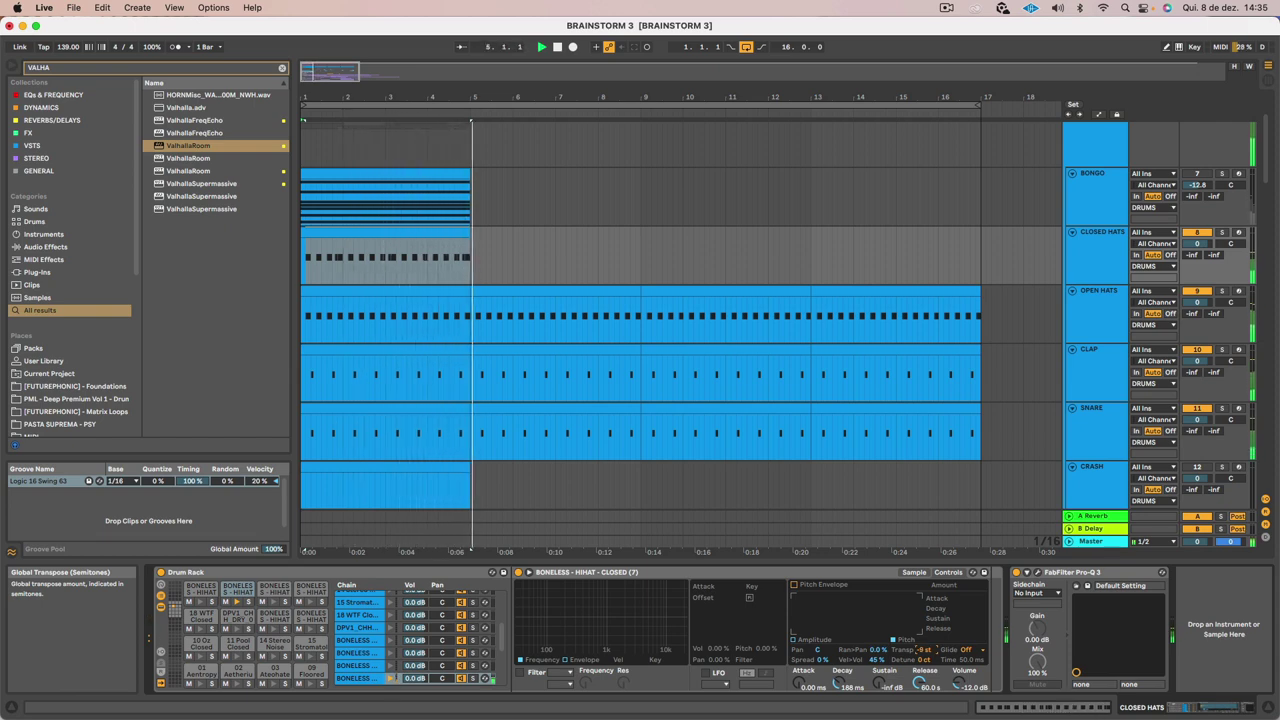
key(space)
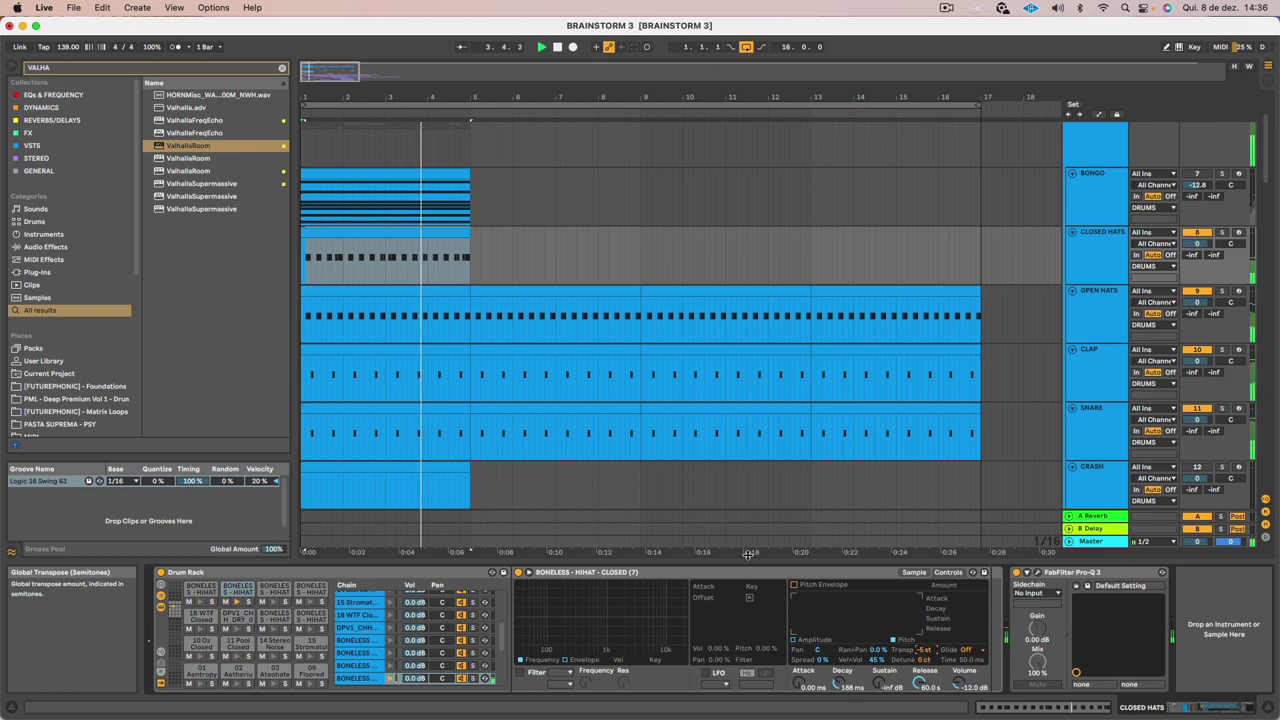
Duplicate the four-bar CLOSED HATS clip three times so the pattern fills all 16 bars
click(418, 233)
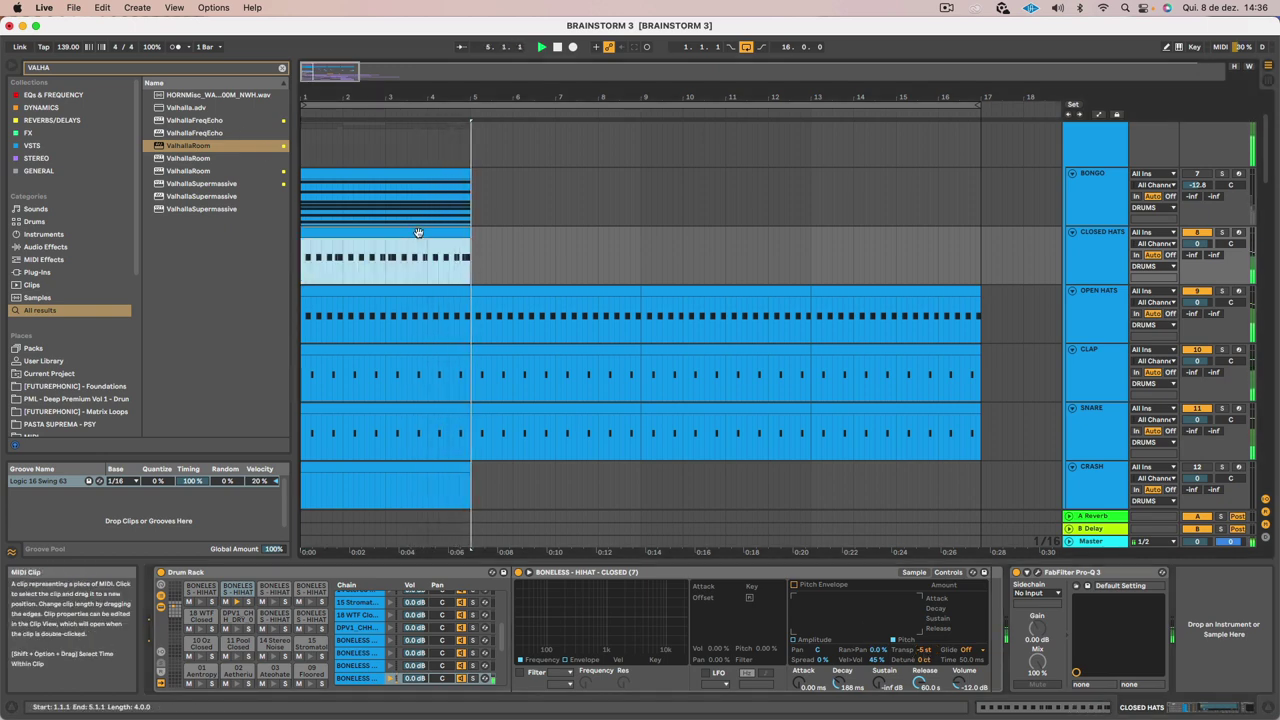
click(929, 250)
click(412, 230)
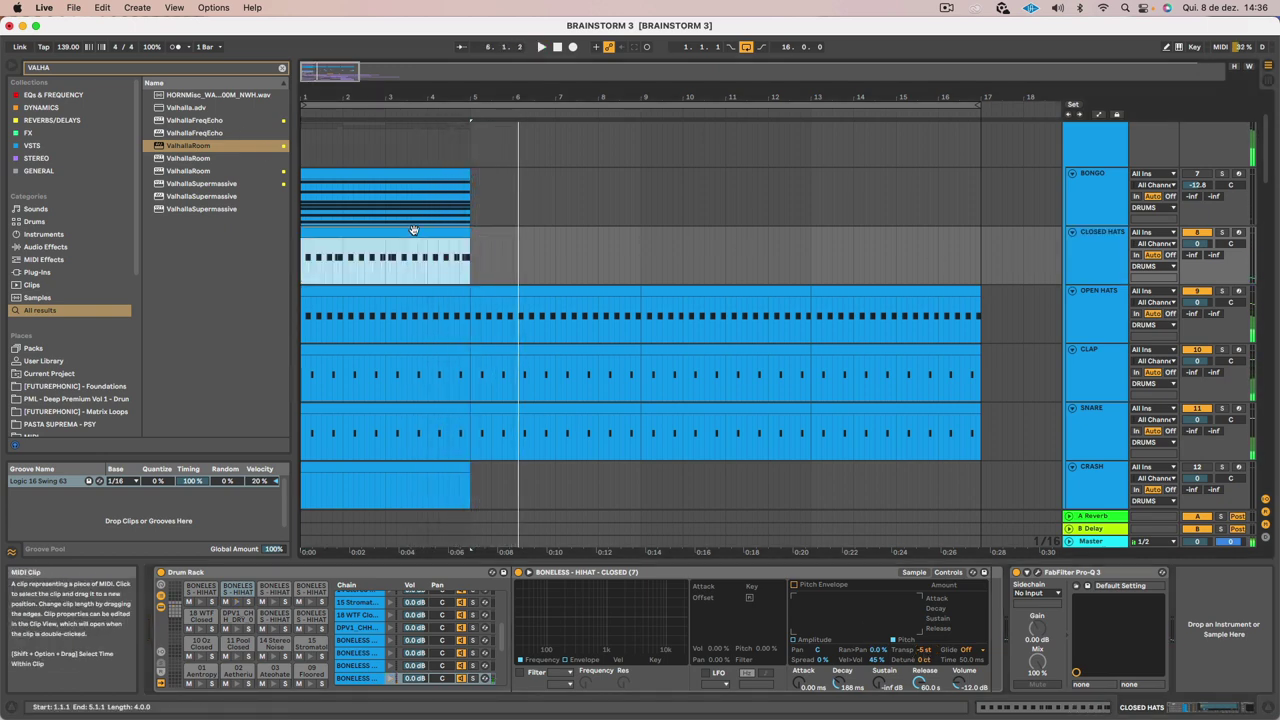
key(super+d)
key(super+d)
key(super+d)
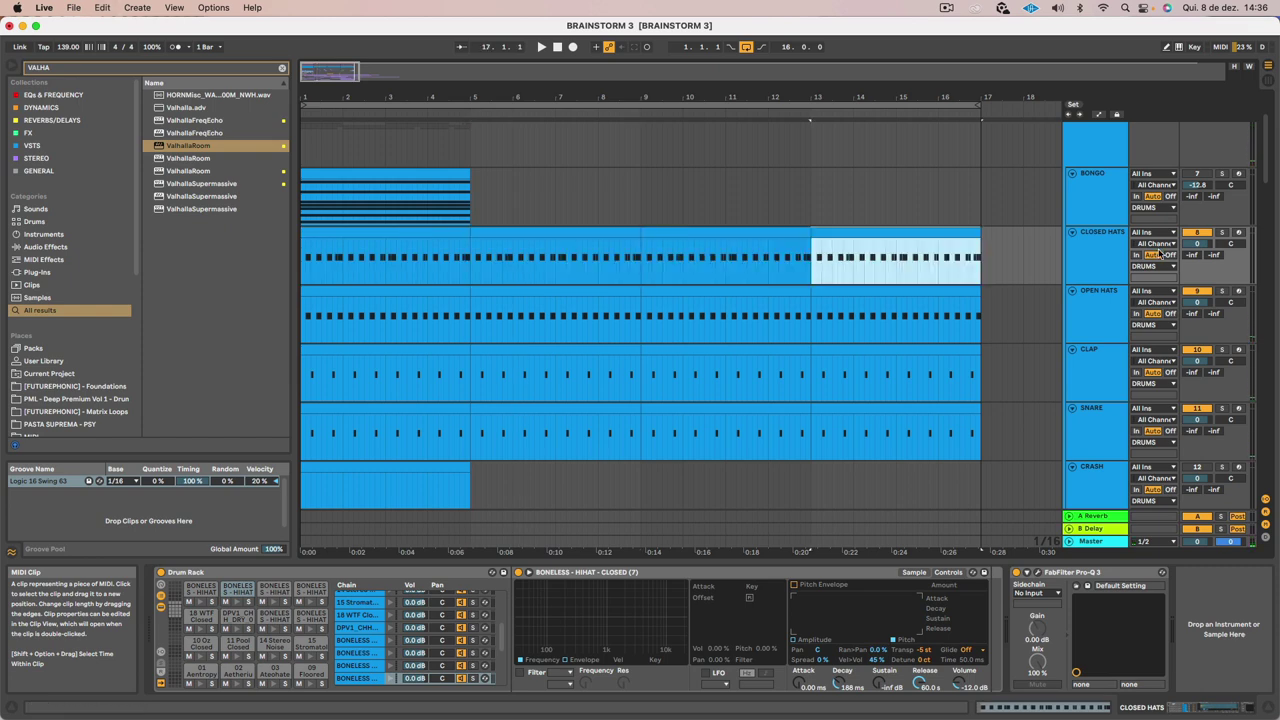
click(1108, 252)
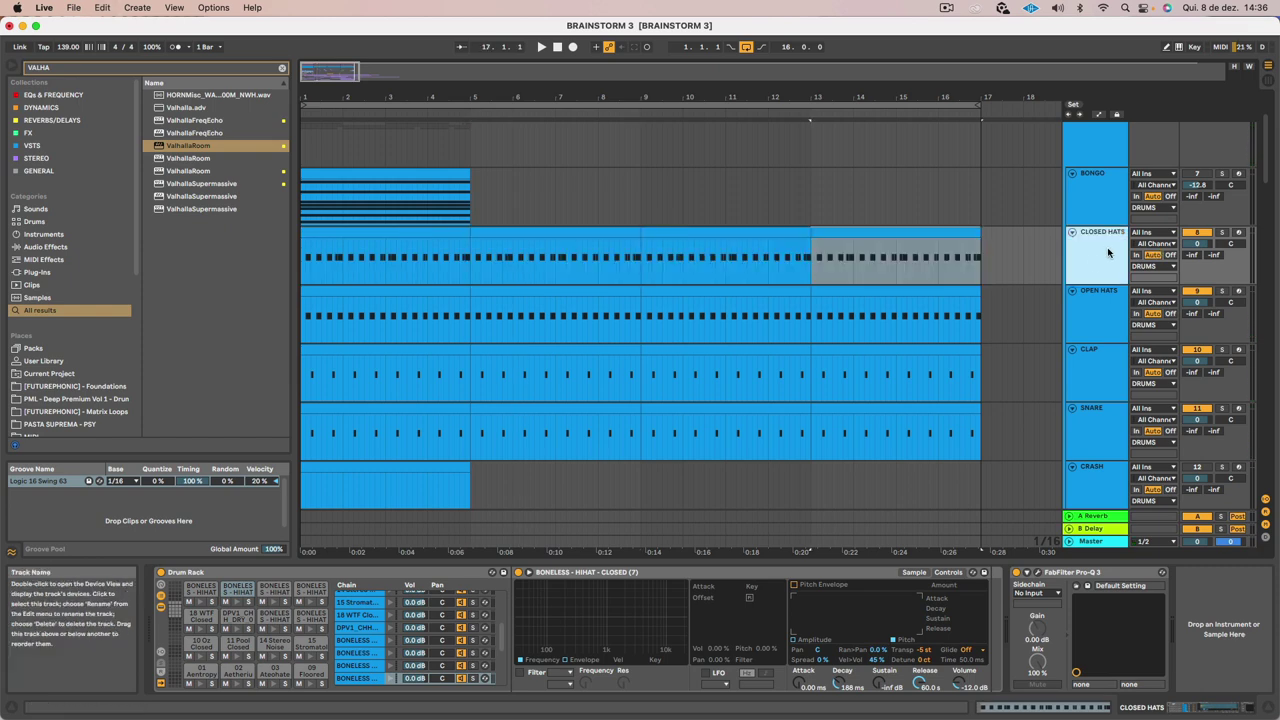
click(455, 232)
Unfold the KICK & BASS group and reactivate the muted BASS track
scroll(640, 250, down, 5)
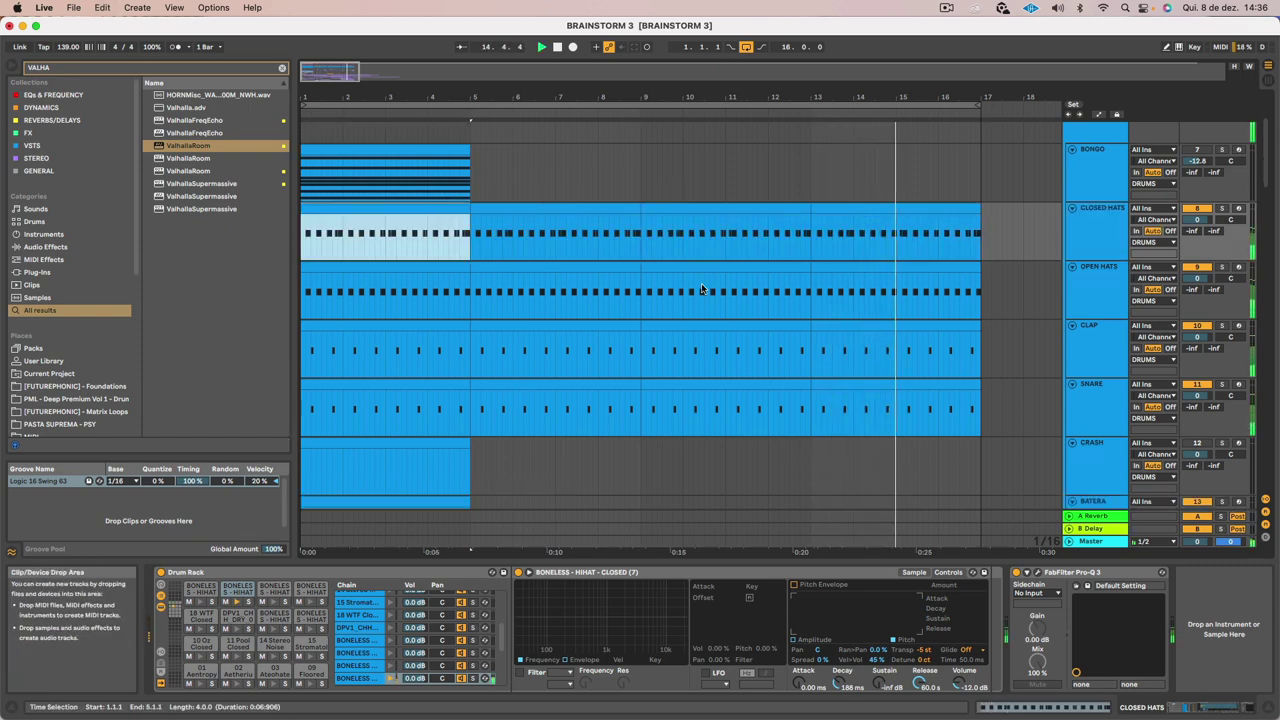
scroll(716, 276, up, 5)
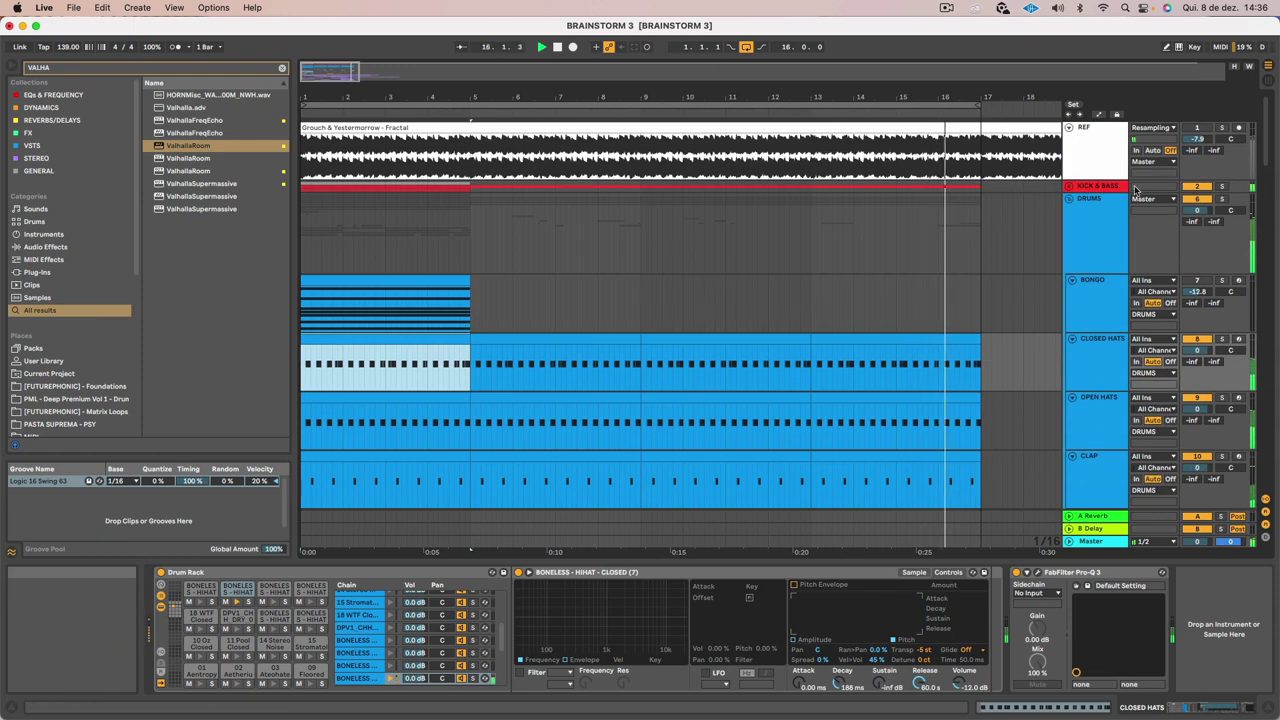
click(1069, 188)
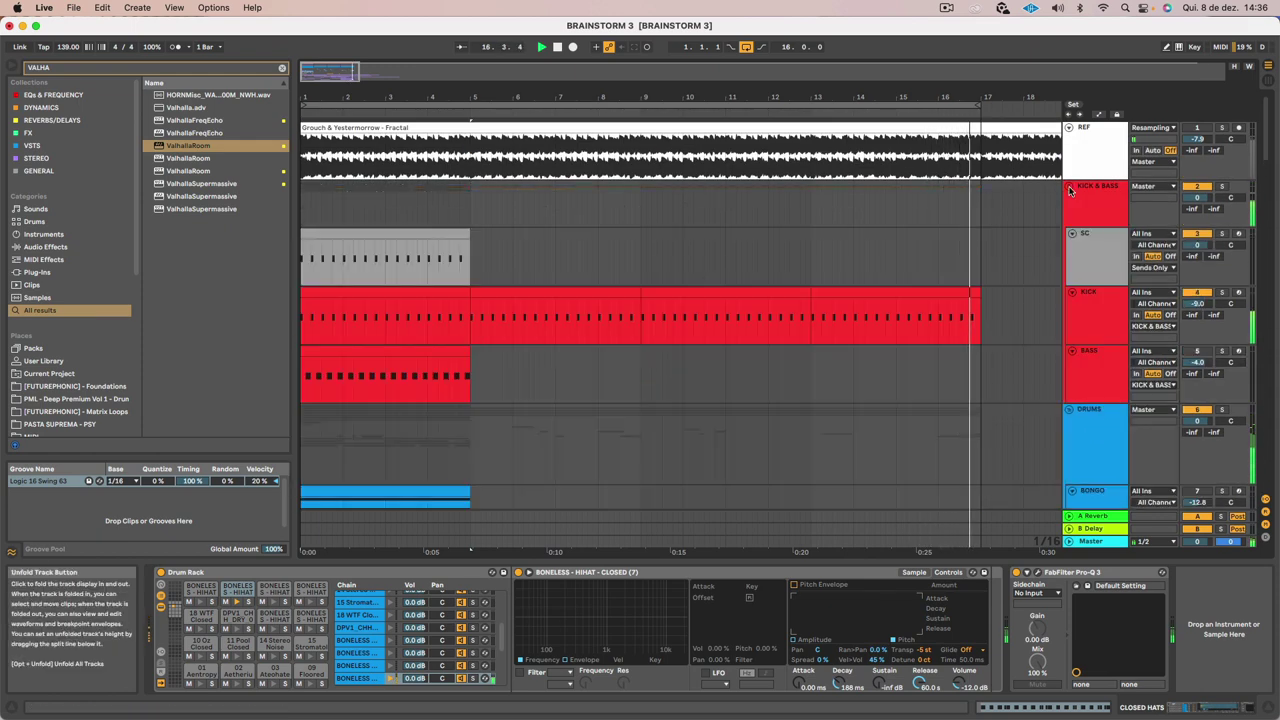
click(1078, 374)
click(349, 371)
scroll(400, 300, down, 3)
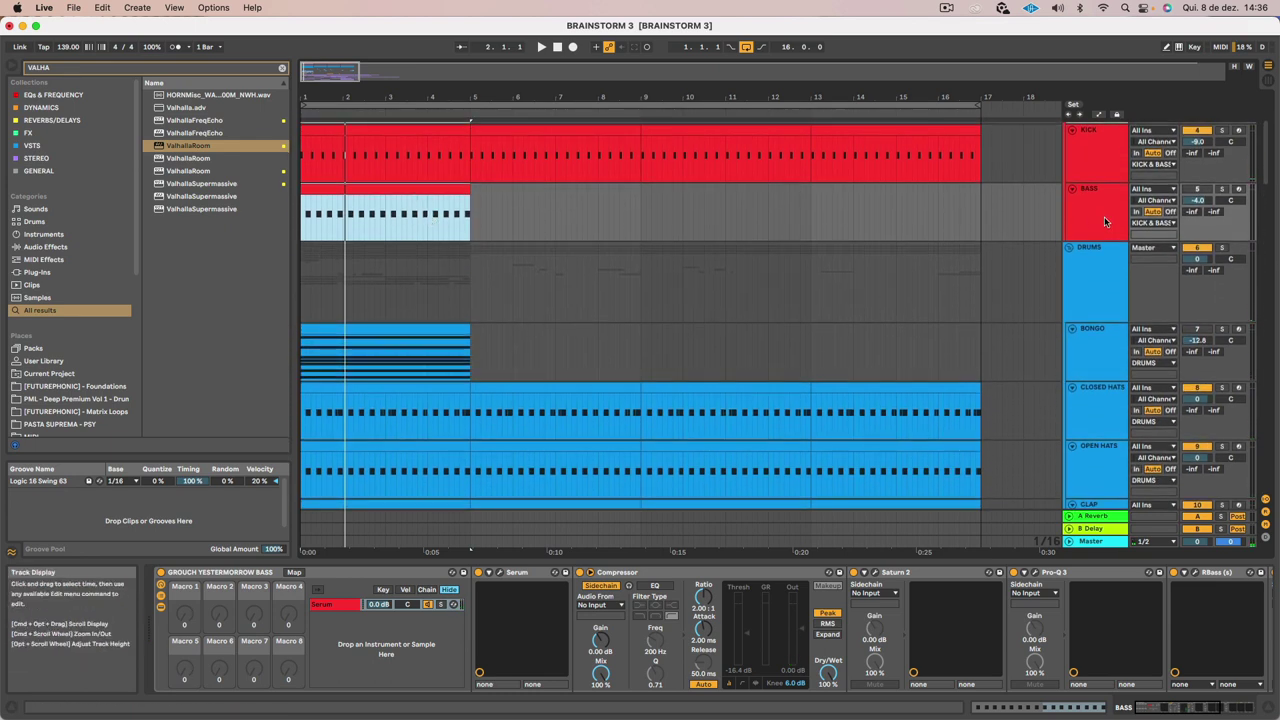
click(1197, 189)
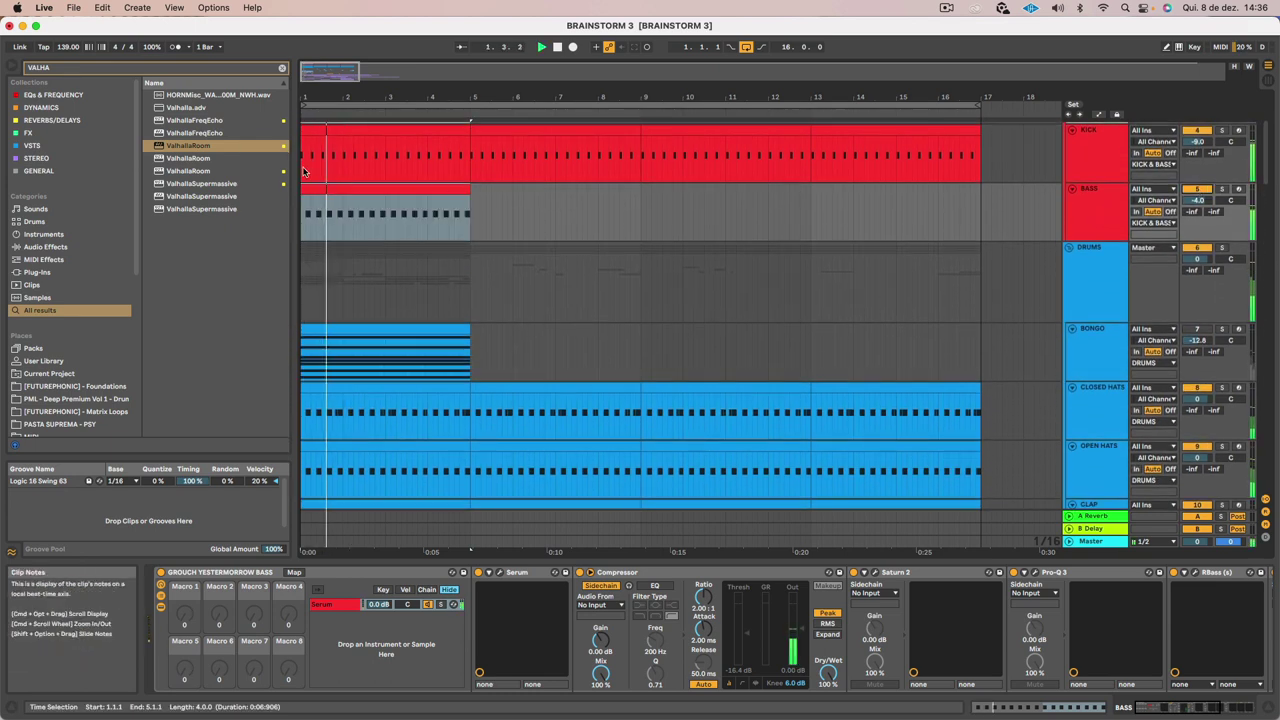
Duplicate the four-bar BASS clip three times so the bassline fills all 16 bars
key(0)
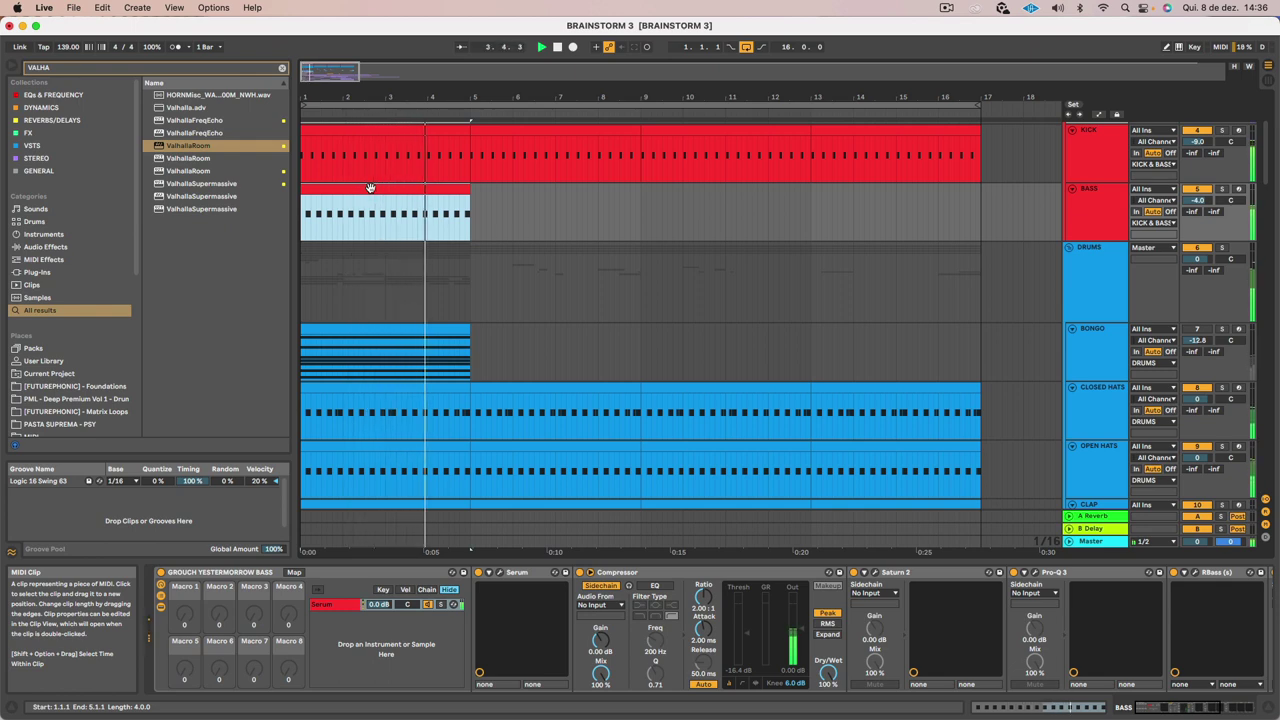
key(super+d)
key(super+d)
key(super+d)
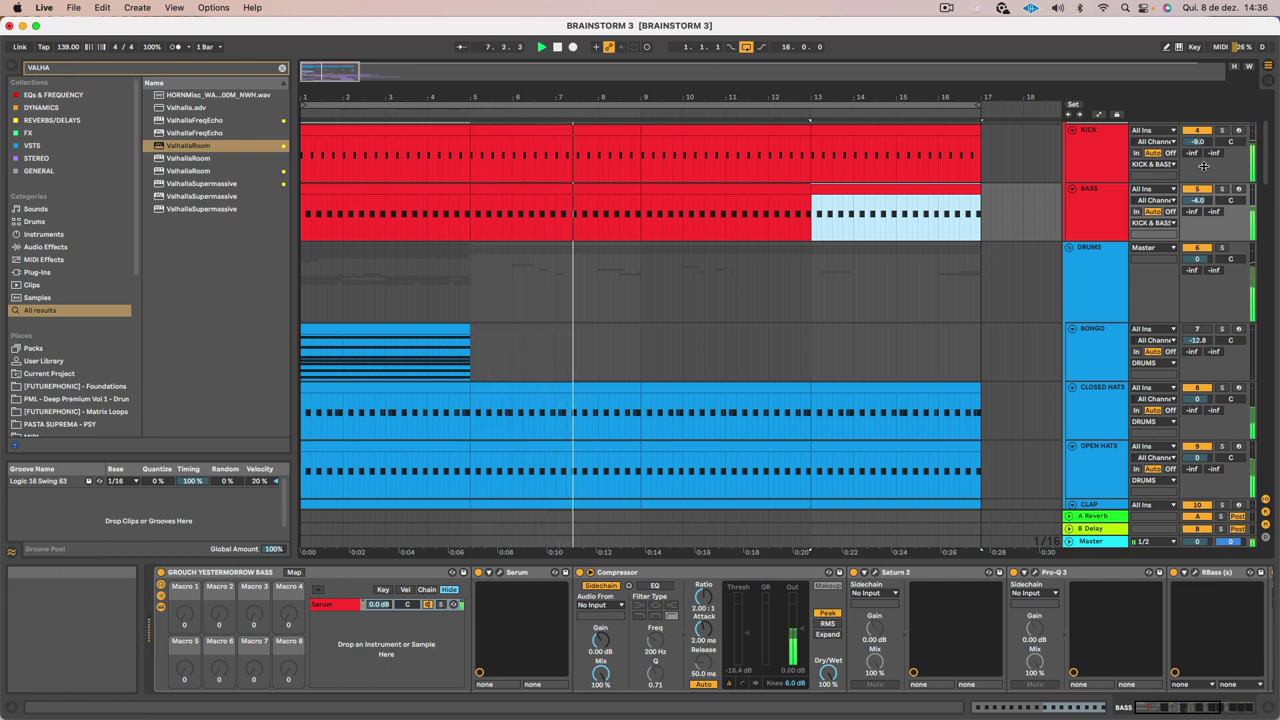
Solo the KICK & BASS group and play it back without the drums
scroll(370, 188, up, 3)
key(space)
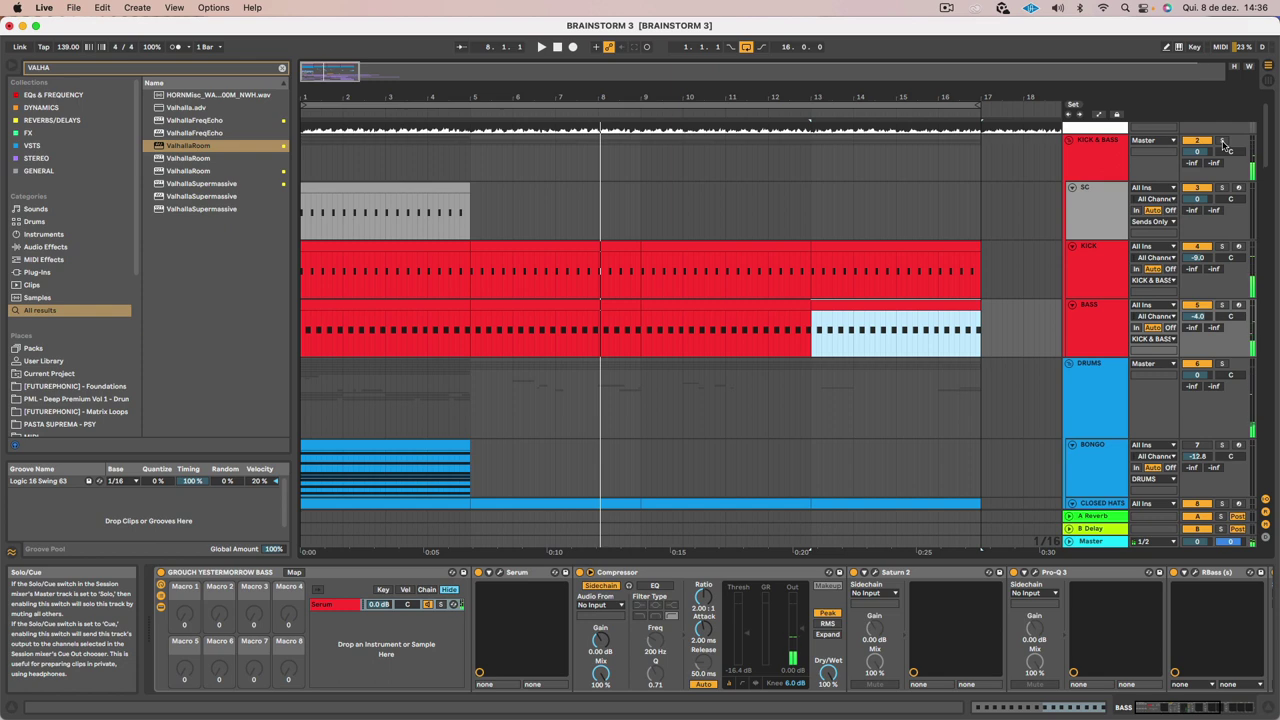
click(1222, 140)
key(space)
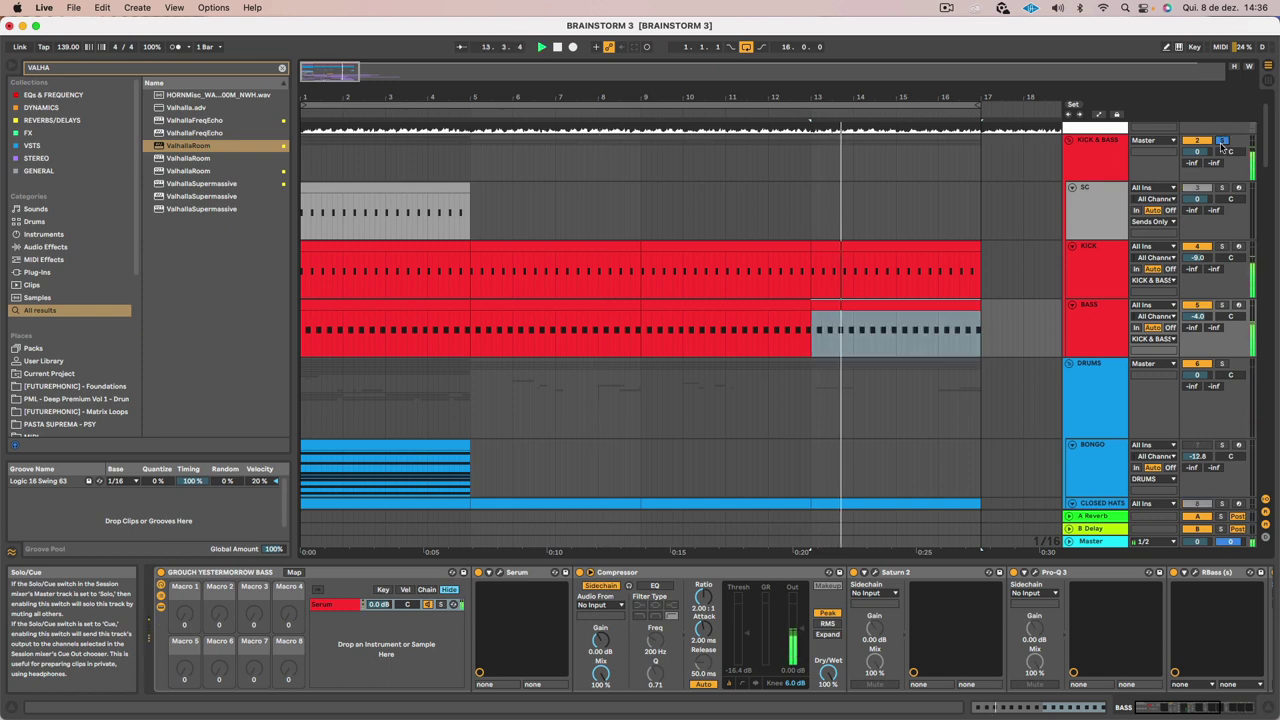
Load the [BASS] - GROUCHERMORROW preset from the HACKEANDO TIMBRES user folder into the BASS track's Serum
click(1088, 330)
key(space)
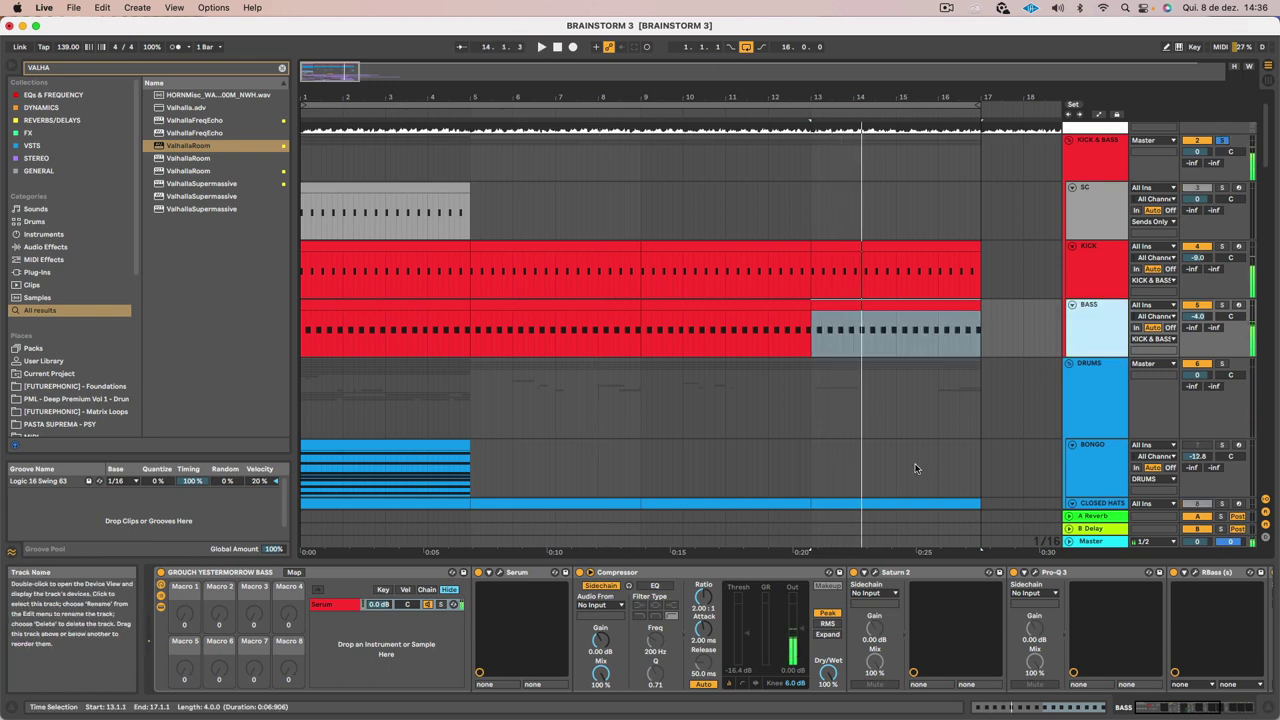
click(260, 573)
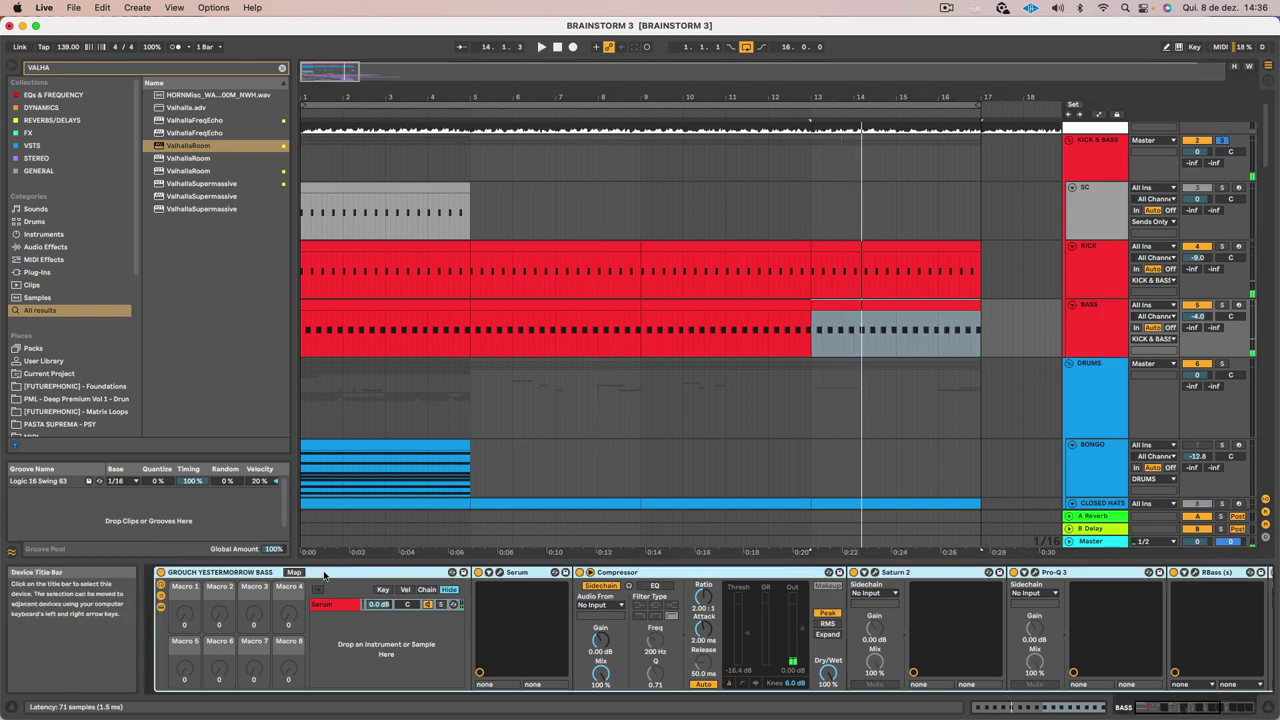
click(500, 573)
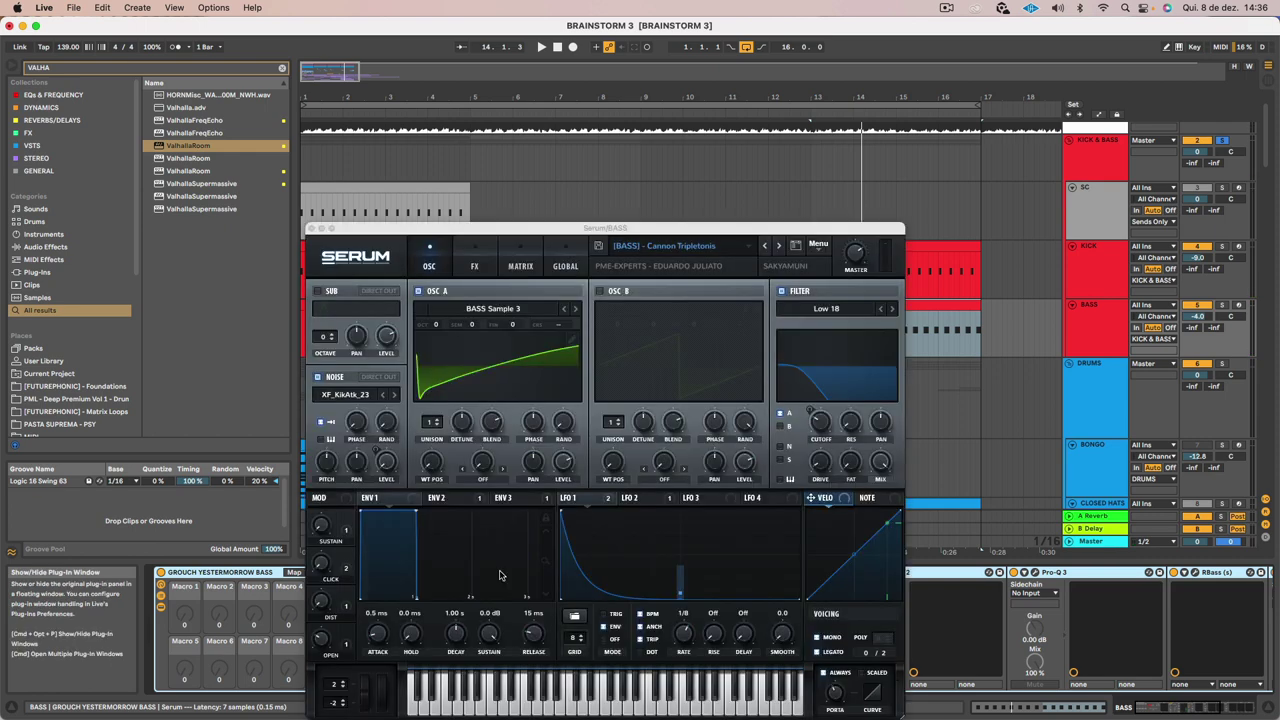
click(657, 245)
mouse_move(699, 398)
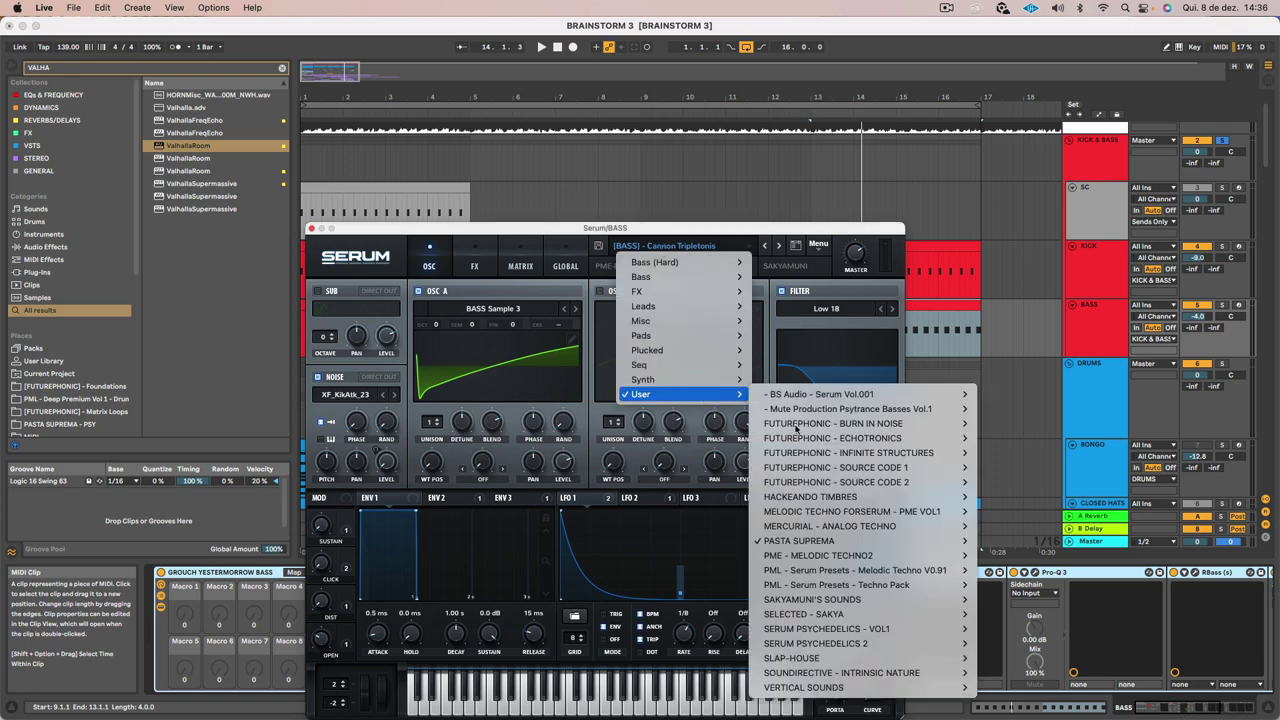
mouse_move(878, 543)
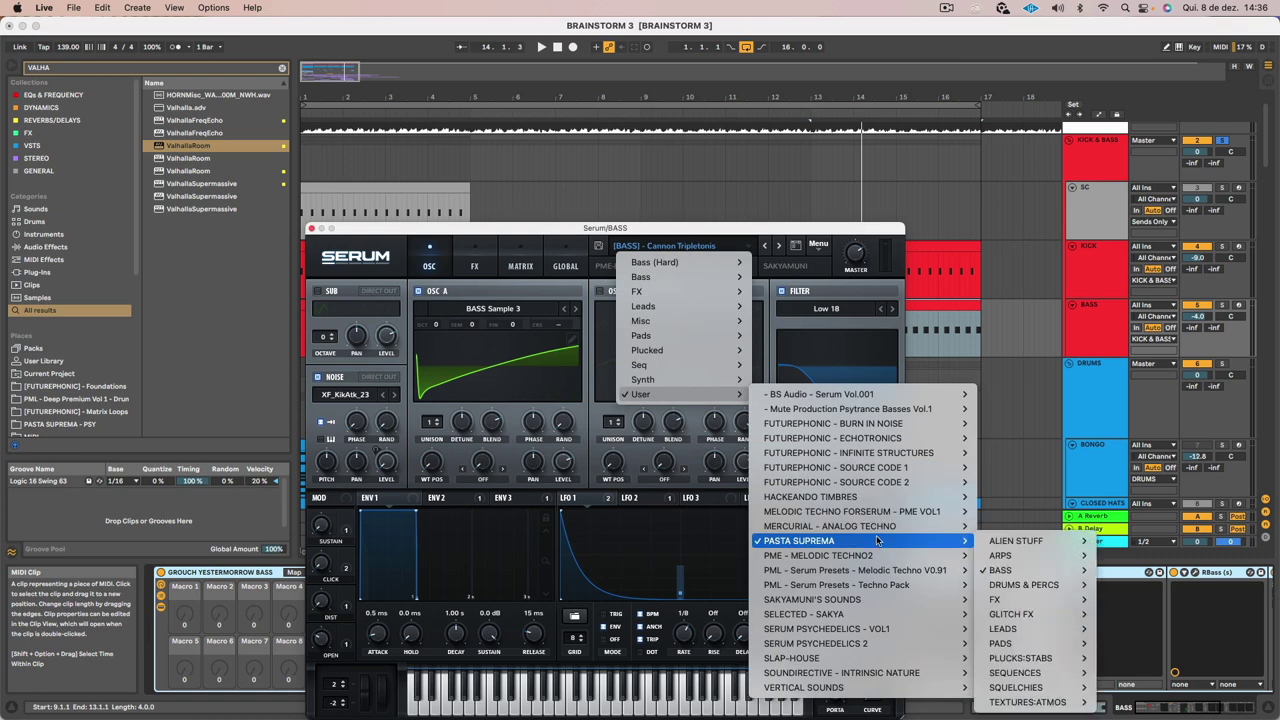
mouse_move(868, 500)
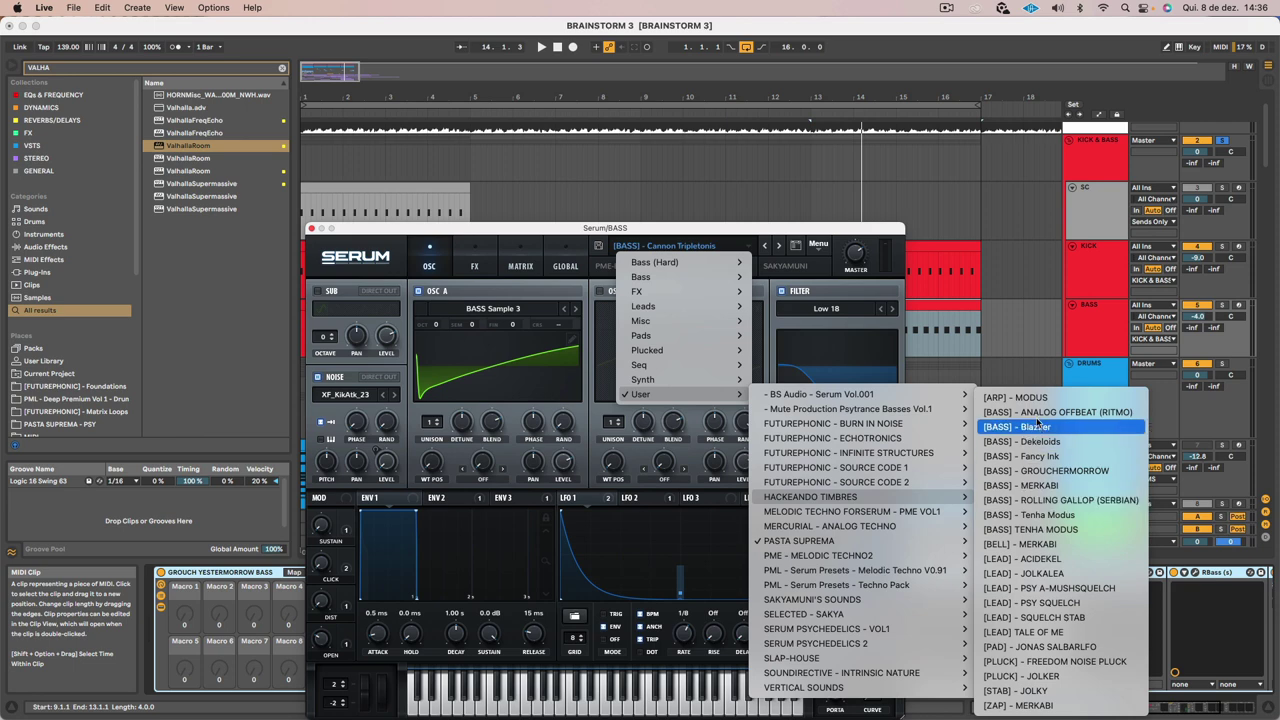
click(1053, 470)
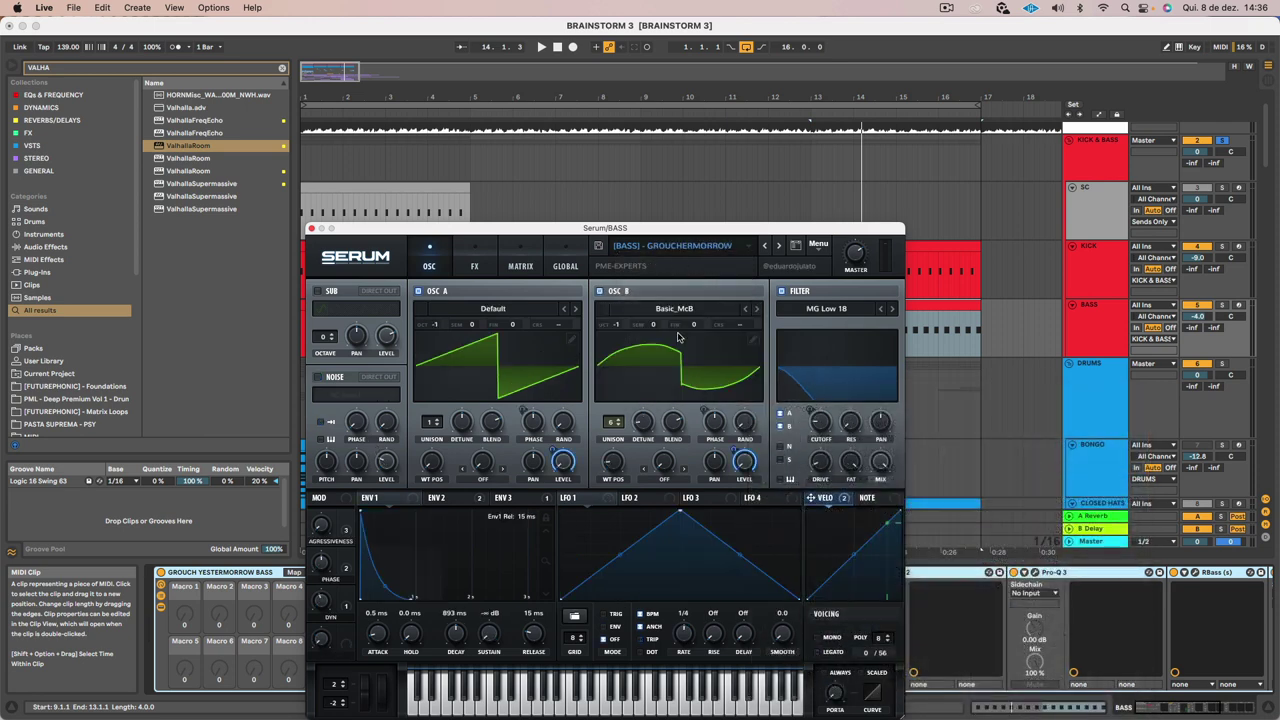
Listen to the new bass preset with the kick, close Serum, and look over the bass device chain
key(space)
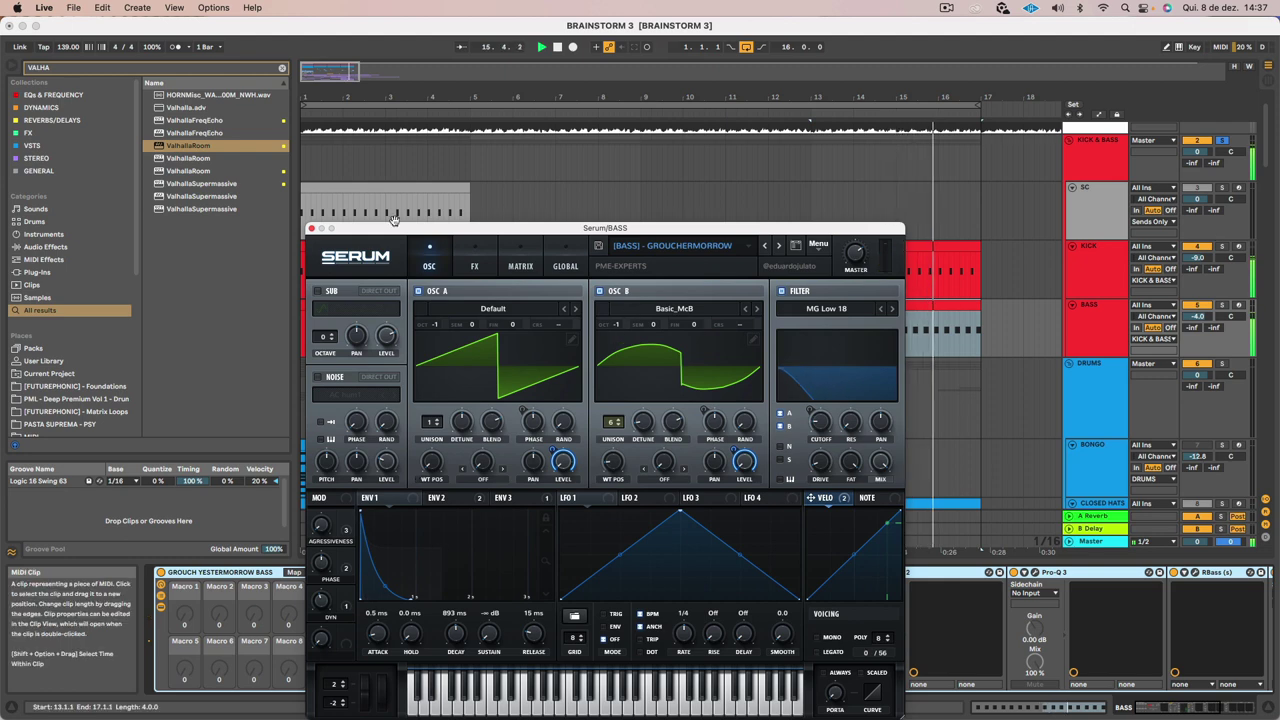
click(311, 229)
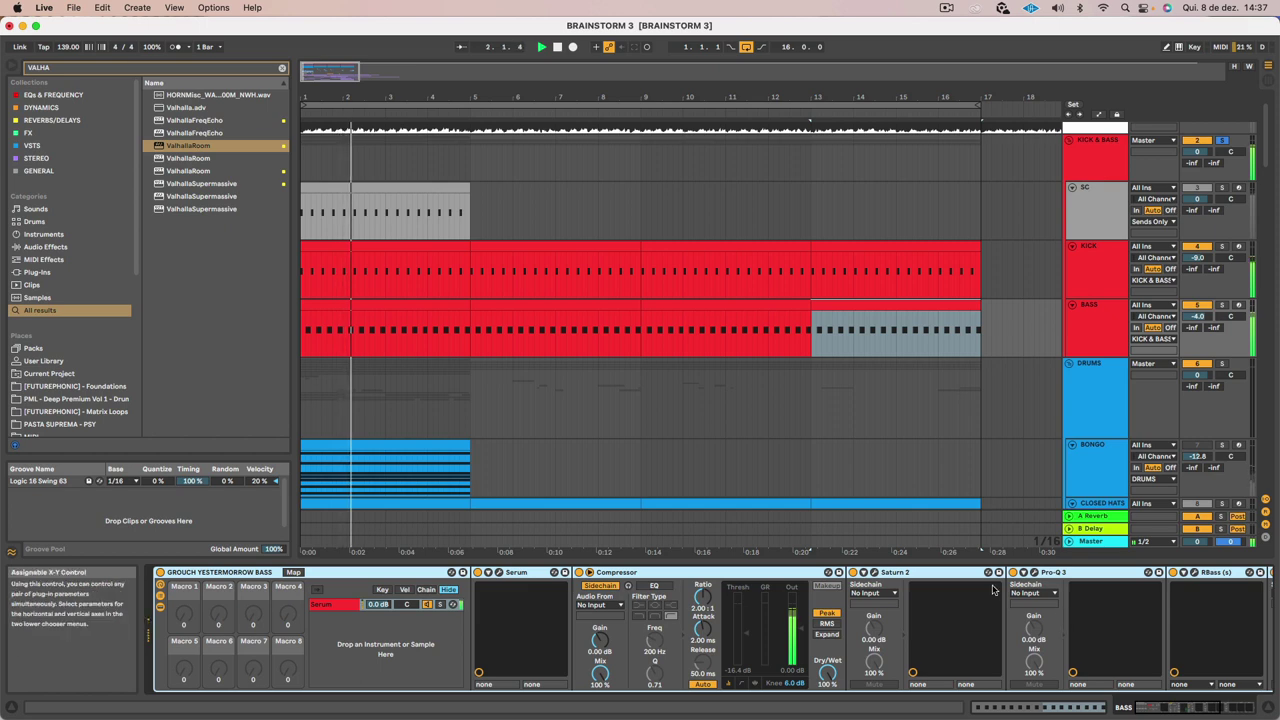
scroll(994, 589, right, 5)
scroll(994, 589, left, 5)
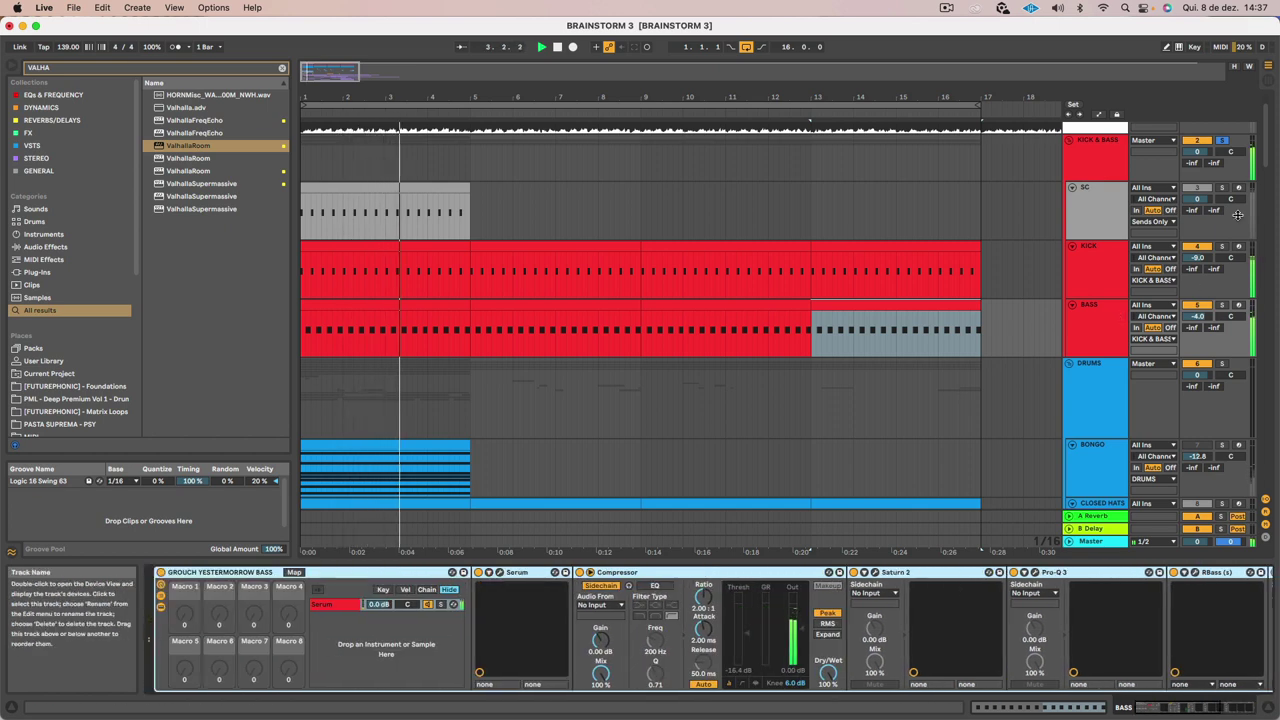
Unsolo the KICK & BASS group, play the bass with the drums from bar 13, and select the first BASS clip
click(1225, 141)
key(space)
key(space)
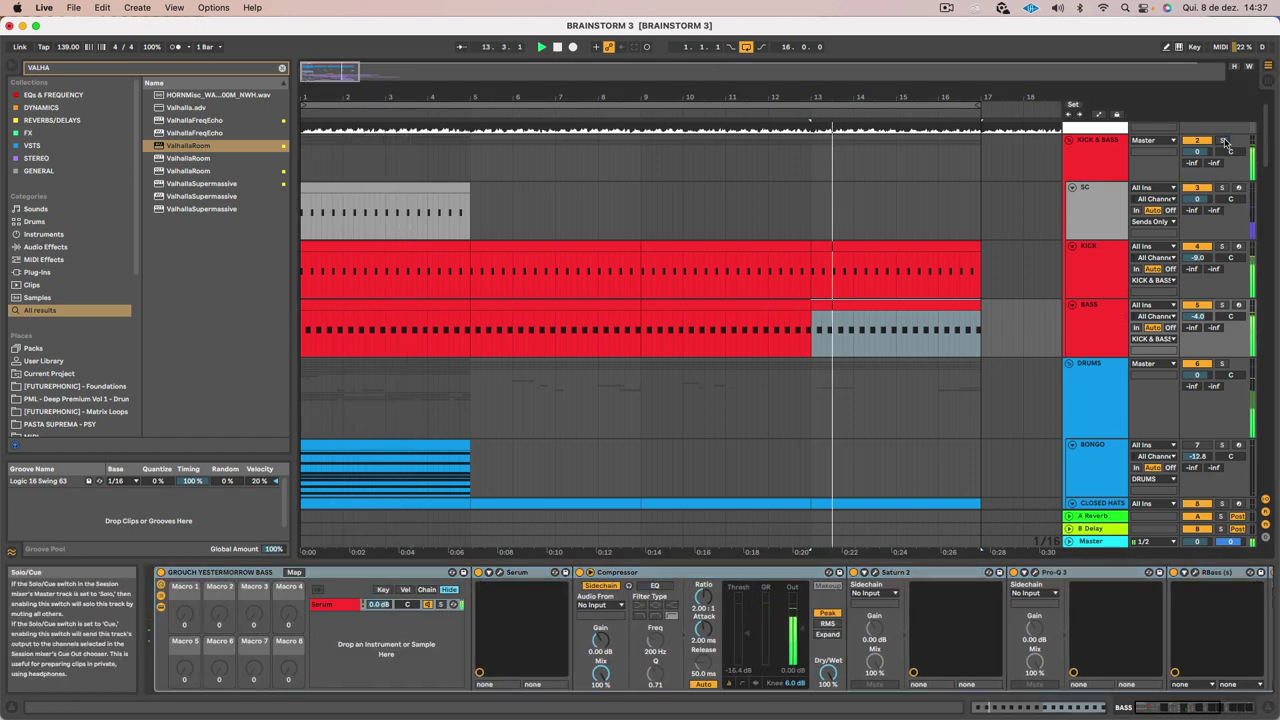
click(408, 306)
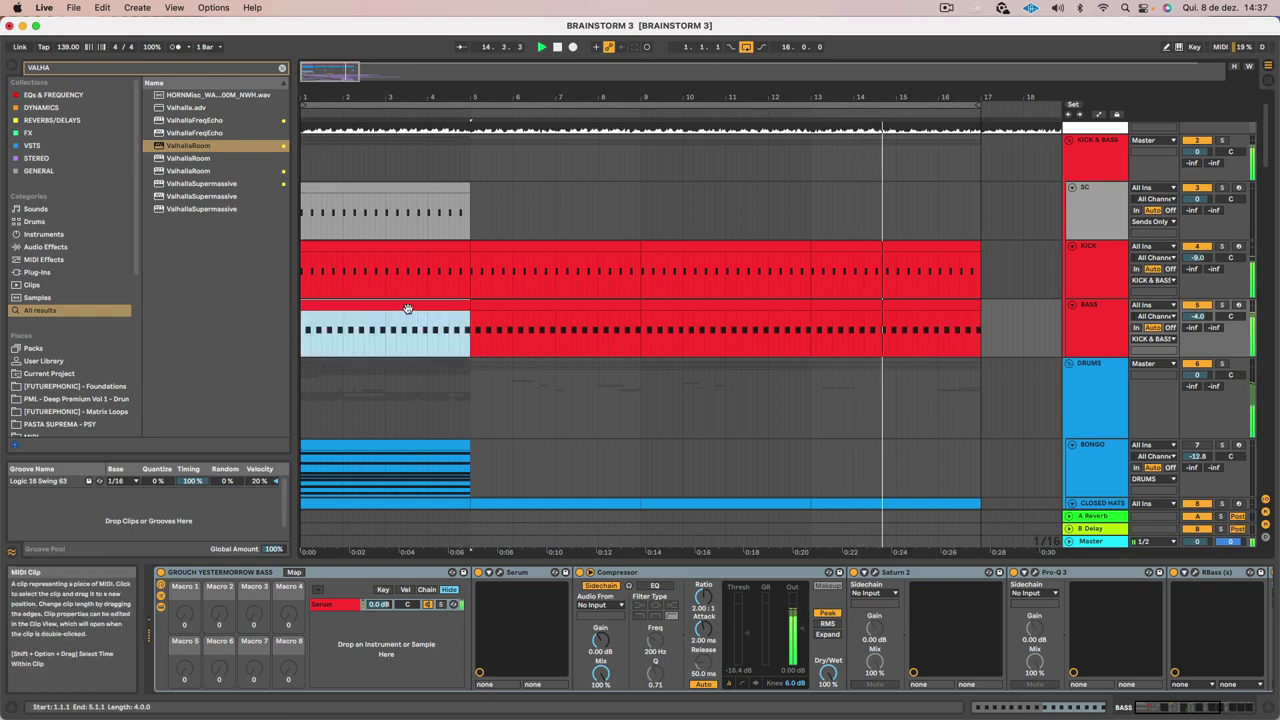
Open the bass track's Serum, try its DYN macro at 100%, and bring it down to 20%
click(499, 573)
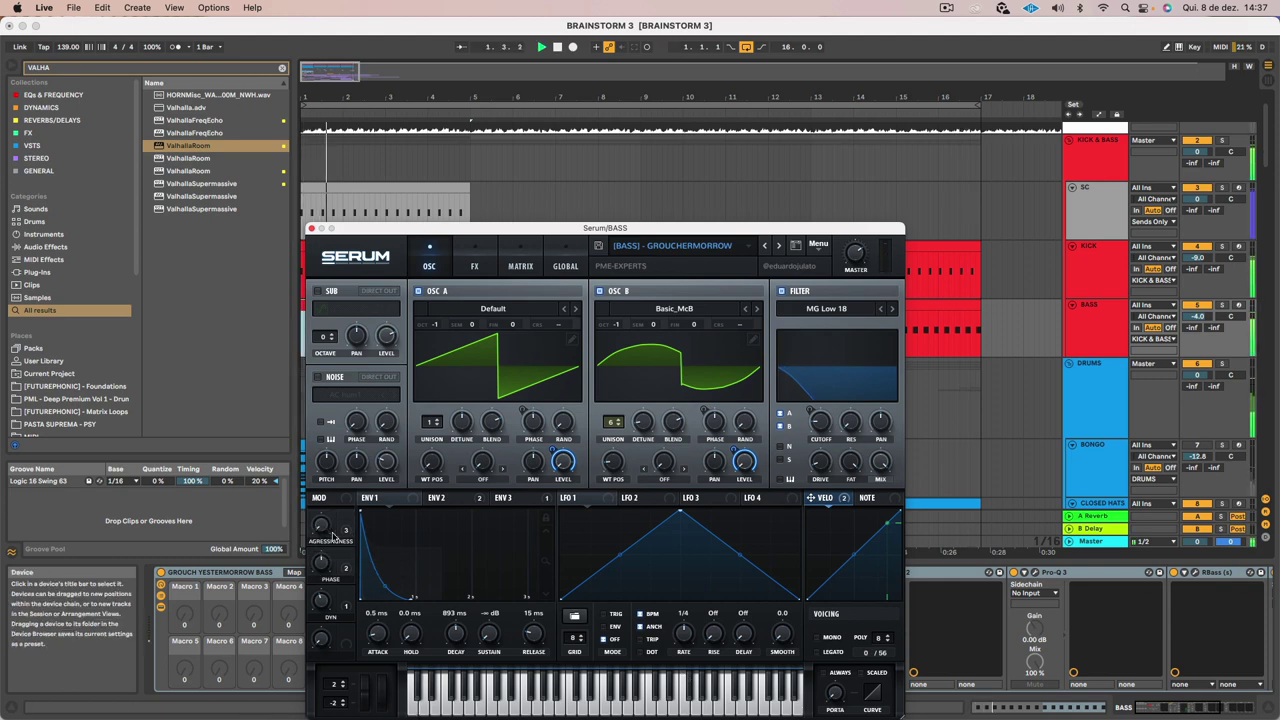
mouse_move(318, 531)
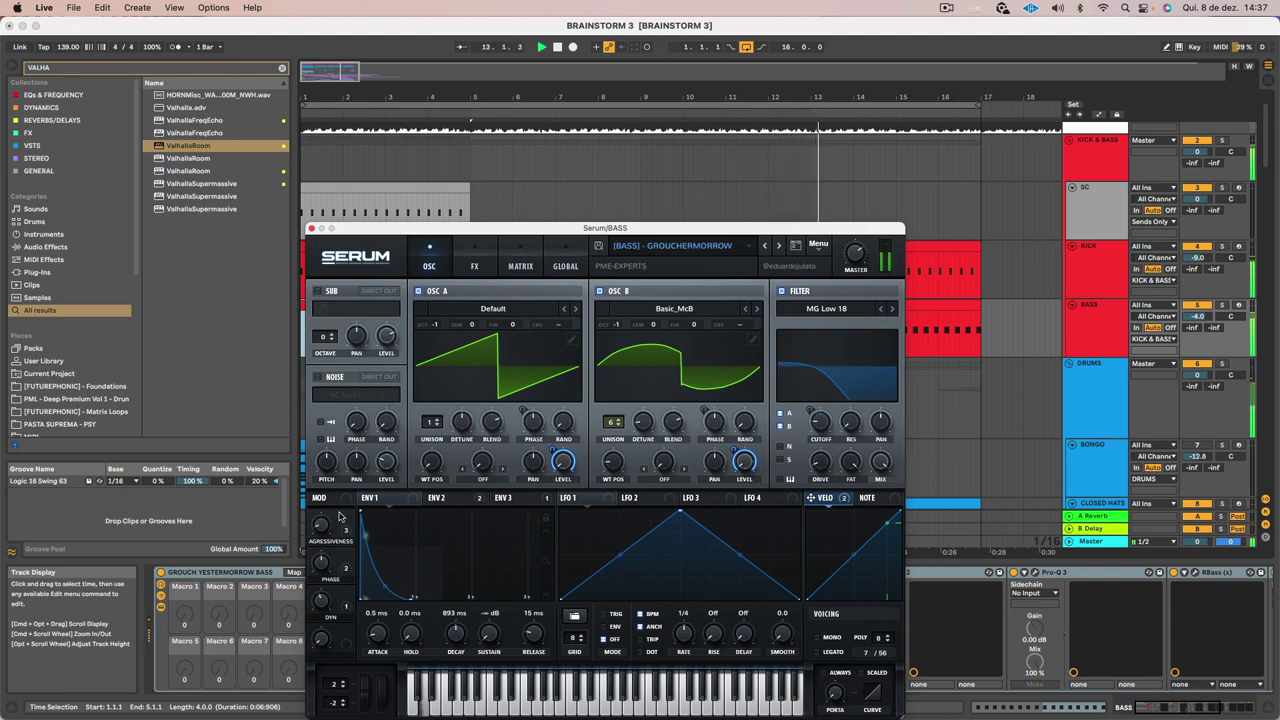
drag(323, 605, 361, 515)
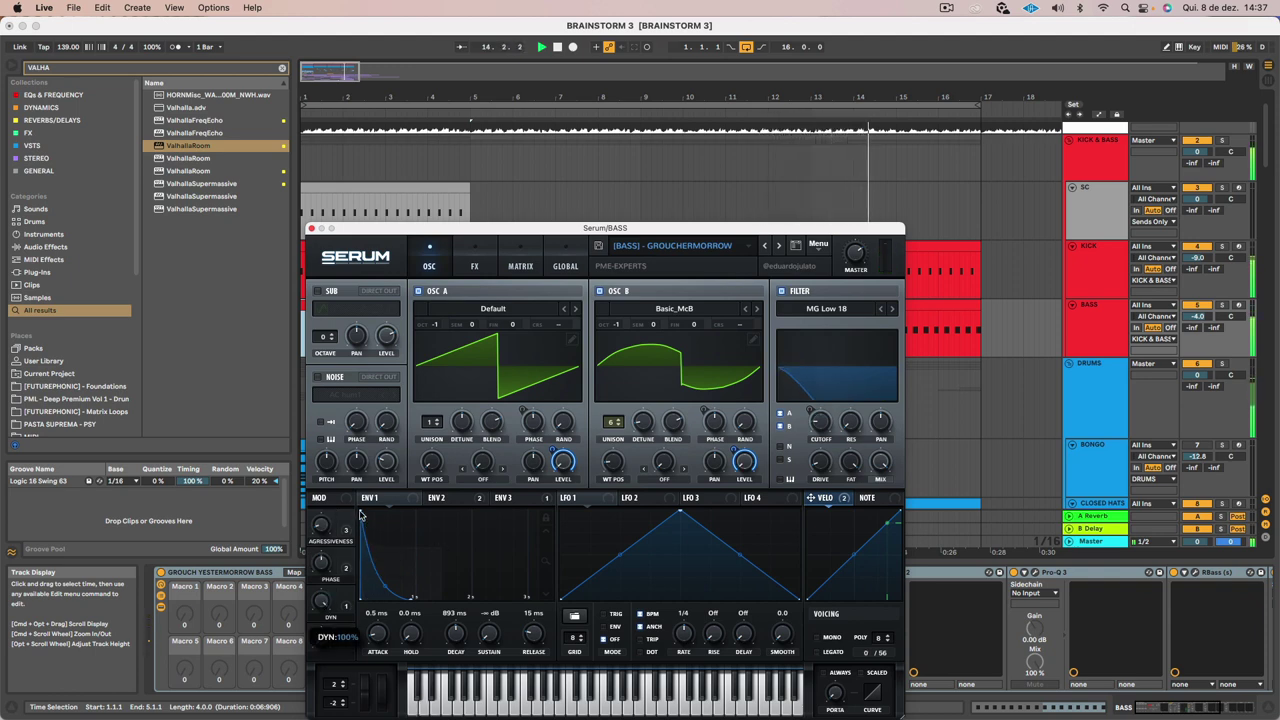
drag(313, 683, 324, 643)
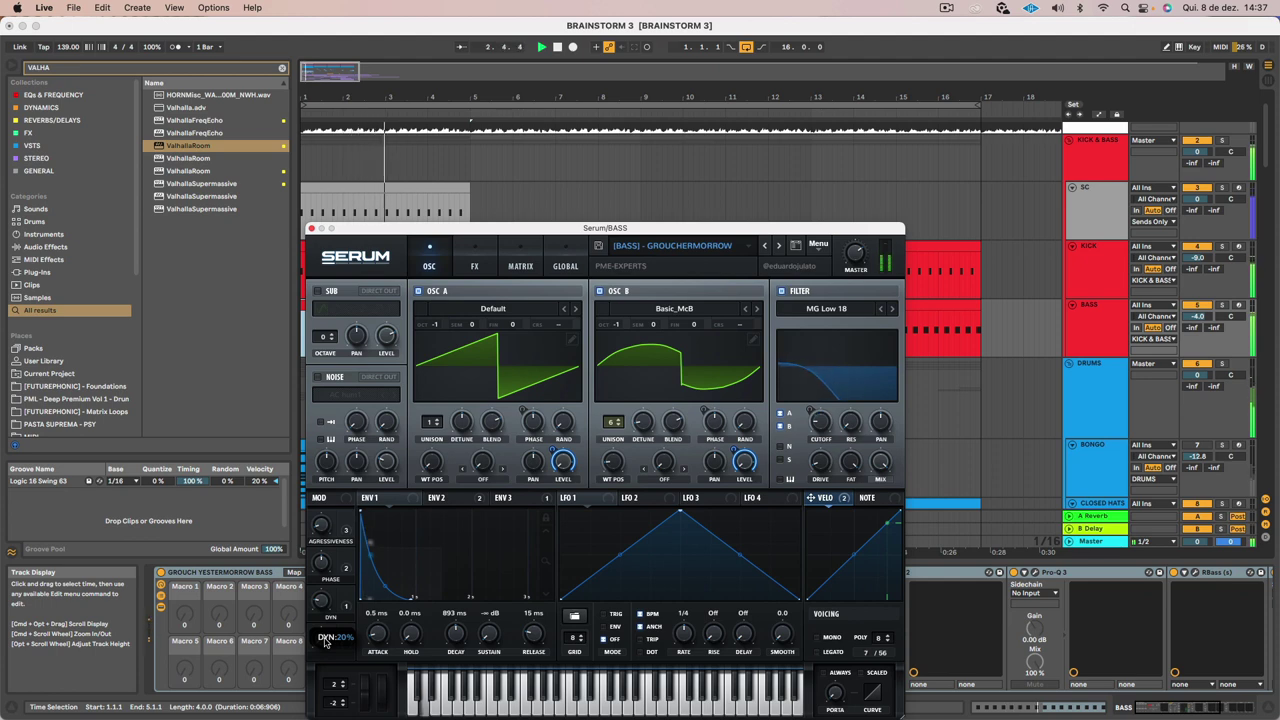
Raise the sustain of Serum's ENV 2 to 59.65% and close the synth
click(465, 499)
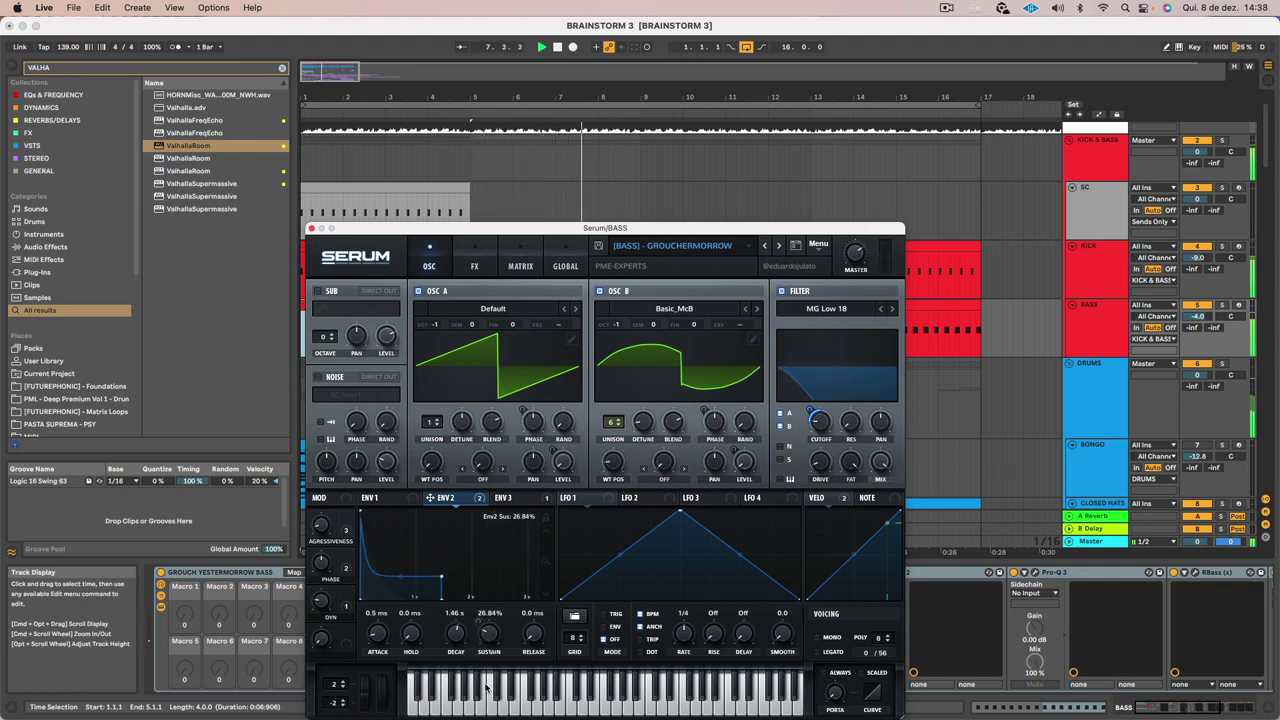
drag(488, 688, 489, 652)
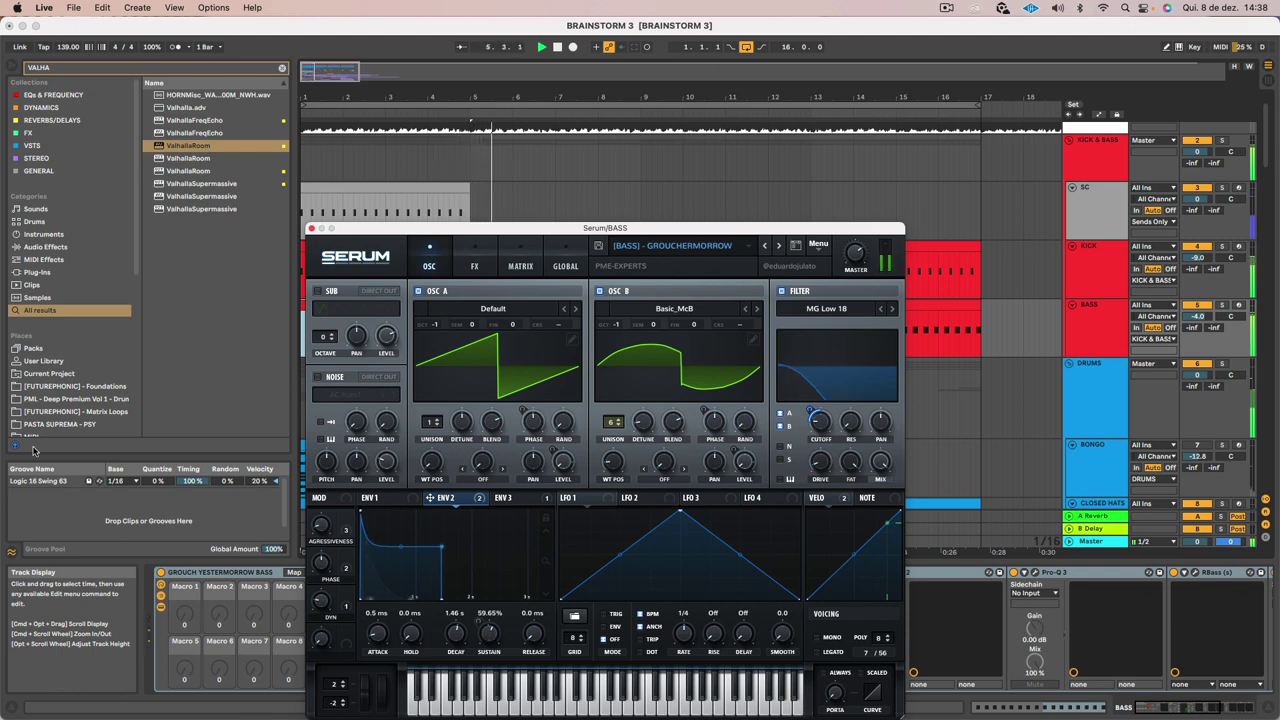
click(312, 228)
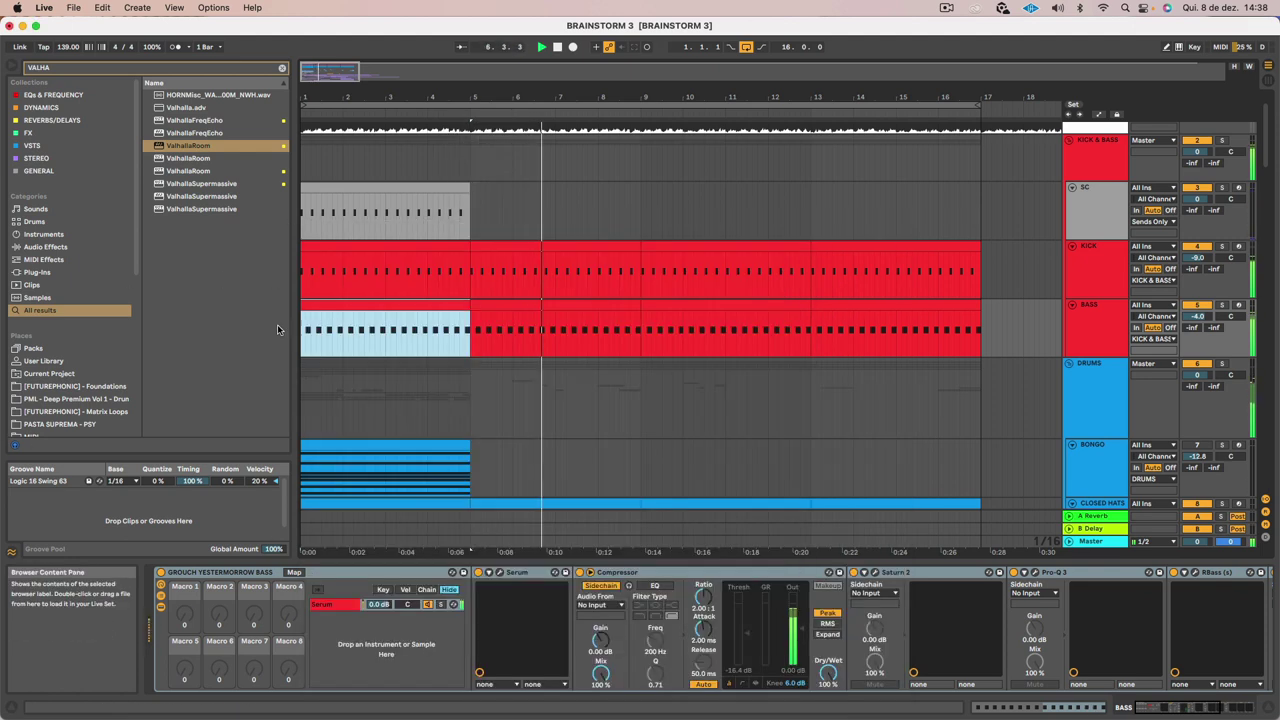
Examine the drum, percussion, stab and ambience tracks of the 16-bar arrangement, stopping playback on the way
scroll(305, 327, down, 10)
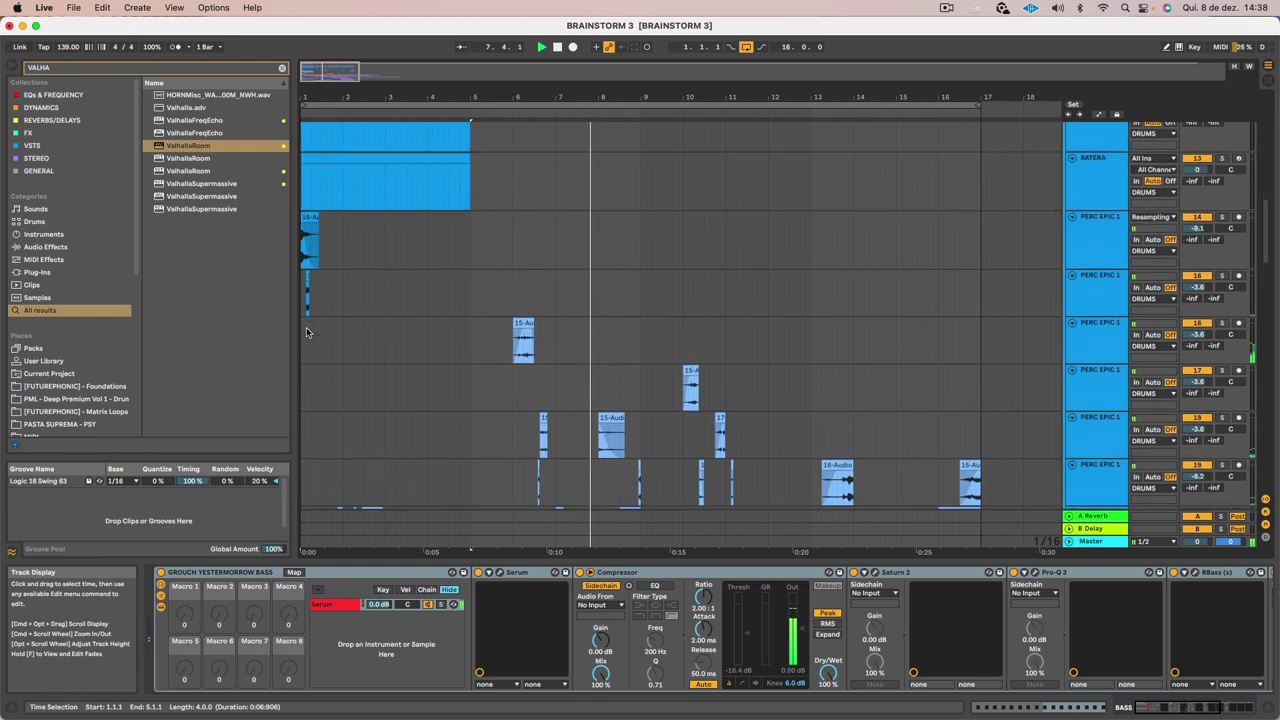
scroll(306, 332, down, 15)
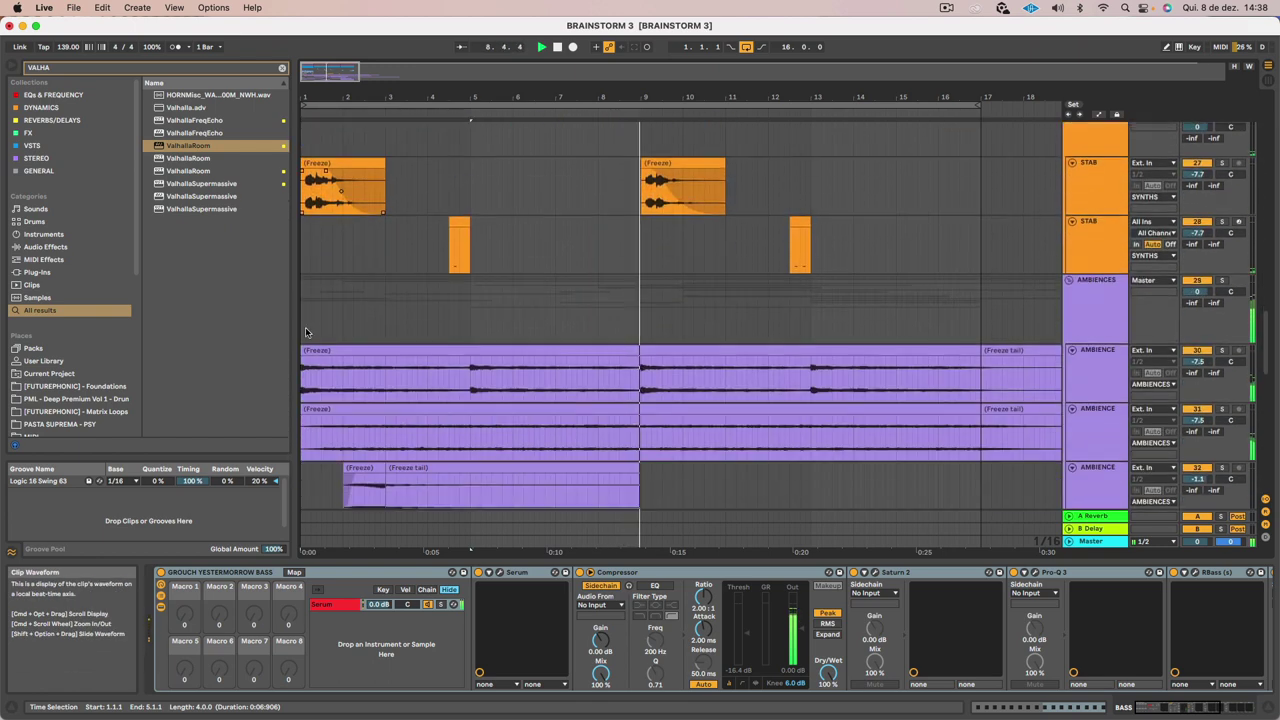
scroll(306, 332, down, 2)
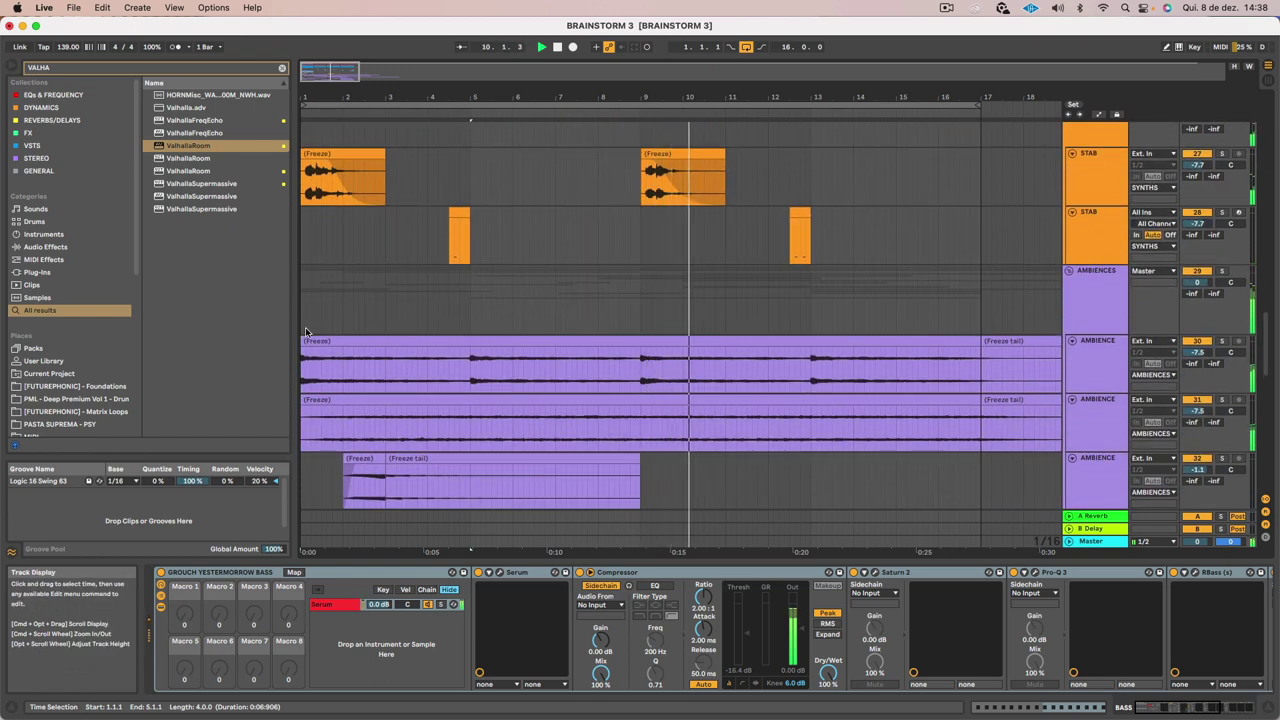
scroll(505, 316, up, 5)
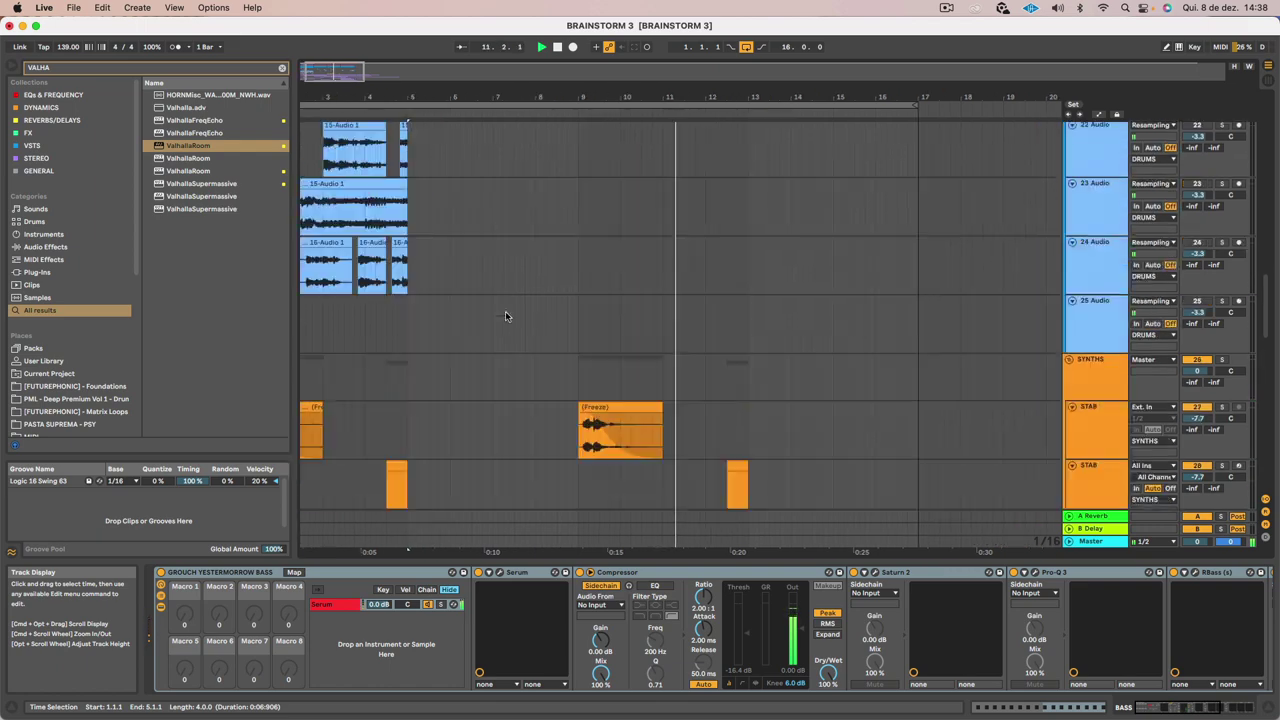
scroll(505, 316, up, 5)
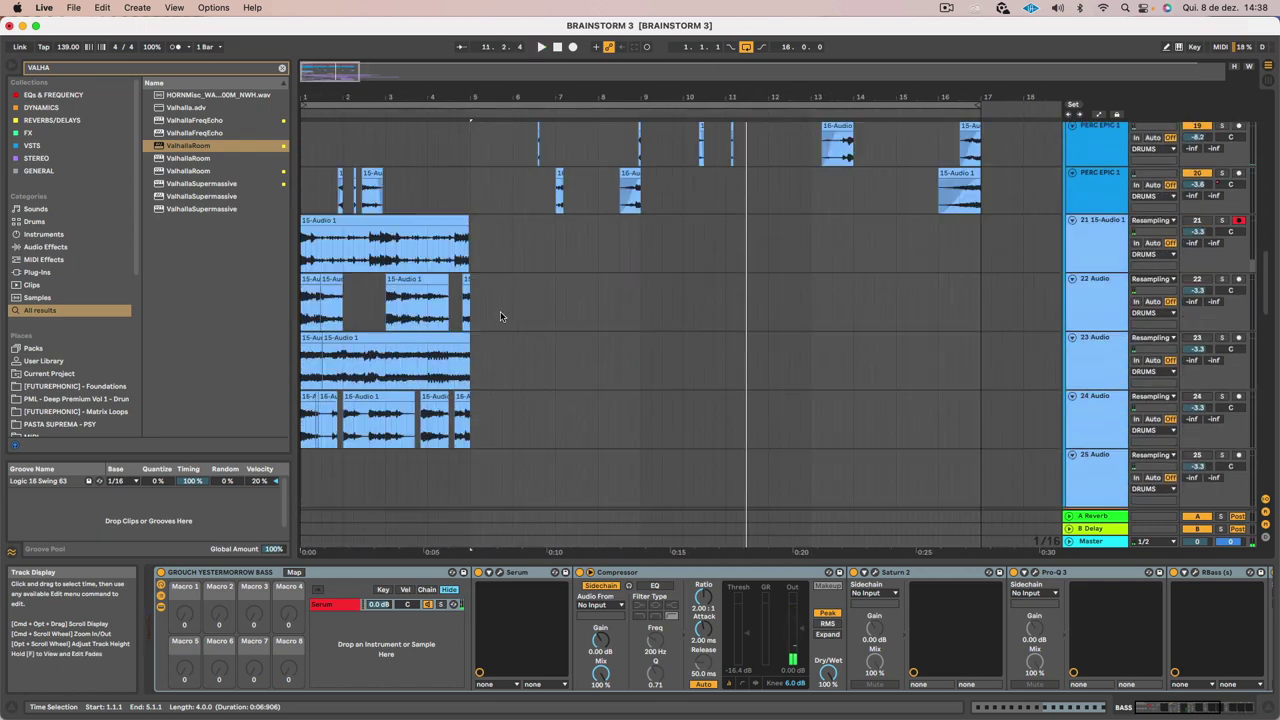
scroll(501, 316, down, 10)
scroll(497, 315, up, 20)
drag(647, 97, 647, 82)
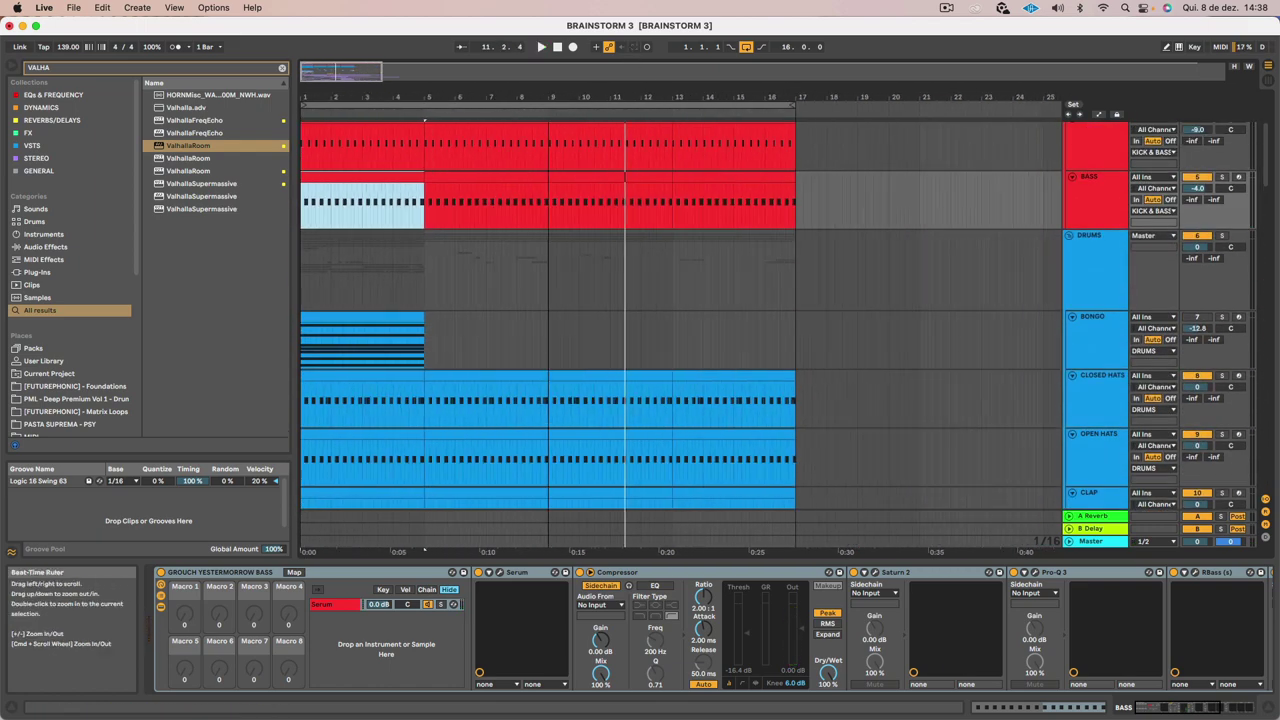
scroll(671, 268, down, 15)
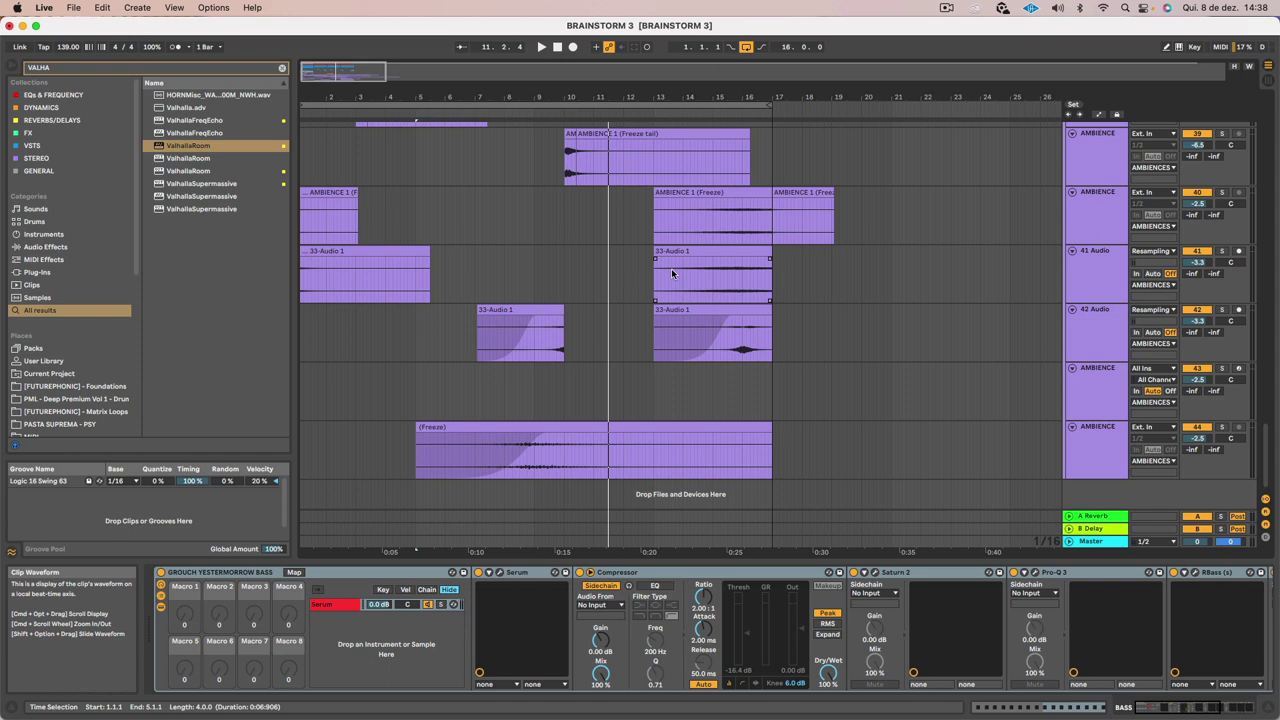
scroll(671, 268, up, 20)
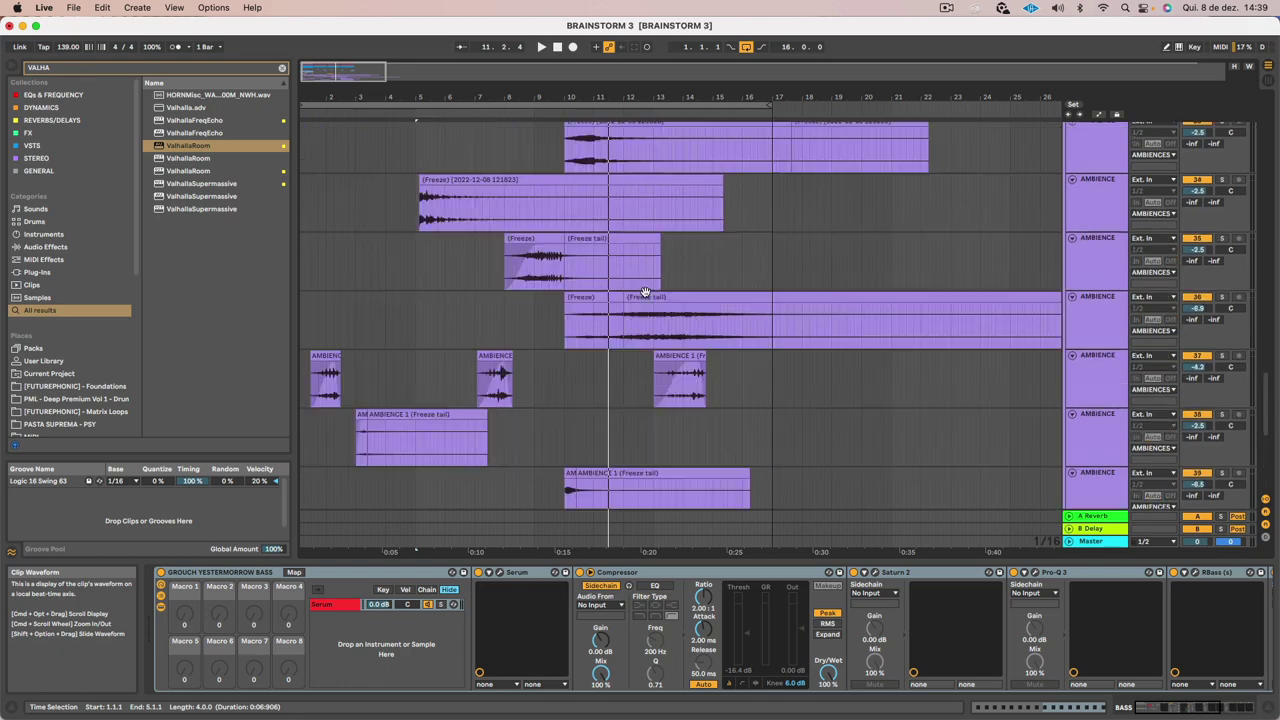
Play the loop from bar 1 and examine the kick, bass, drum and synth tracks up to the REF track
key(space)
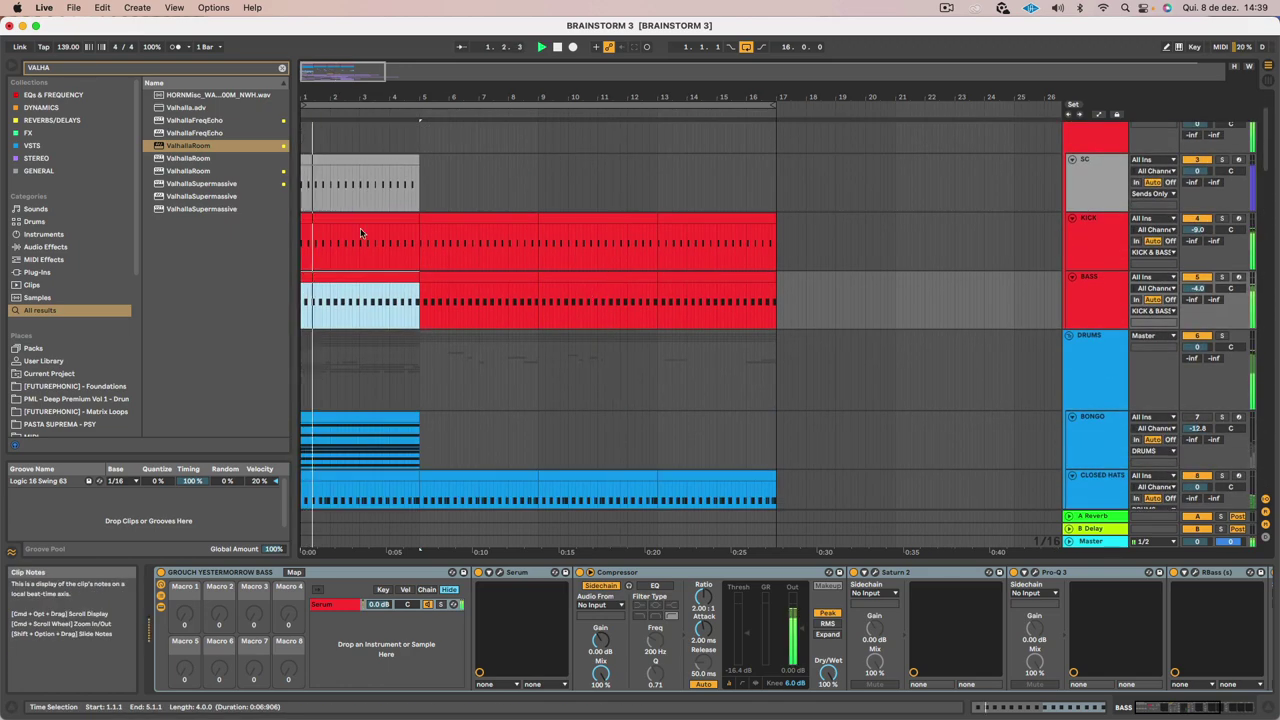
scroll(360, 228, down, 5)
scroll(358, 230, up, 4)
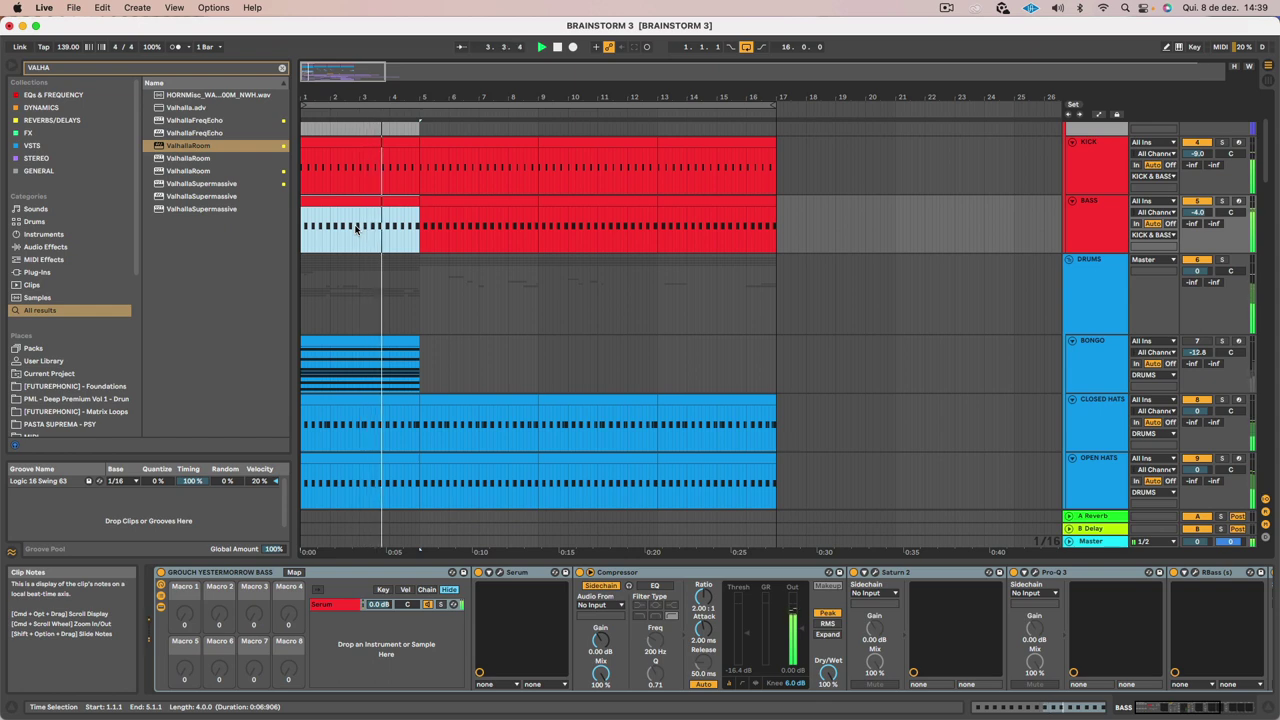
scroll(362, 213, down, 10)
scroll(362, 213, down, 3)
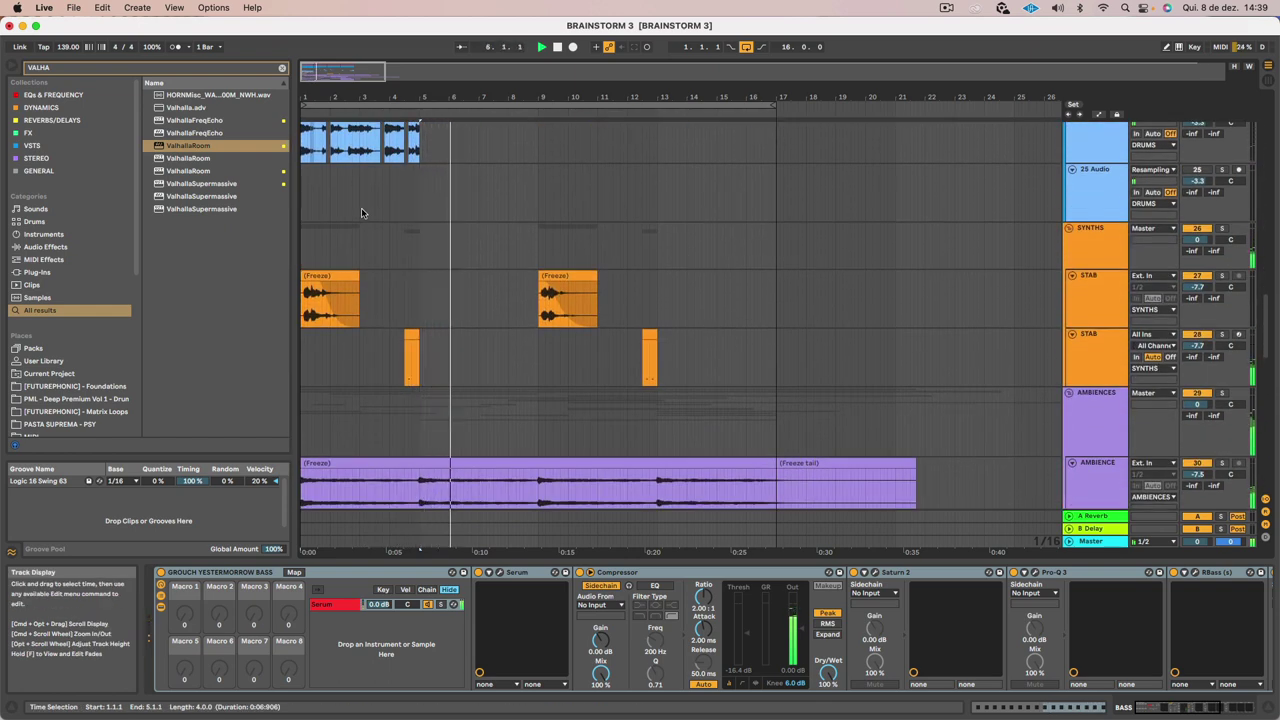
scroll(362, 213, up, 15)
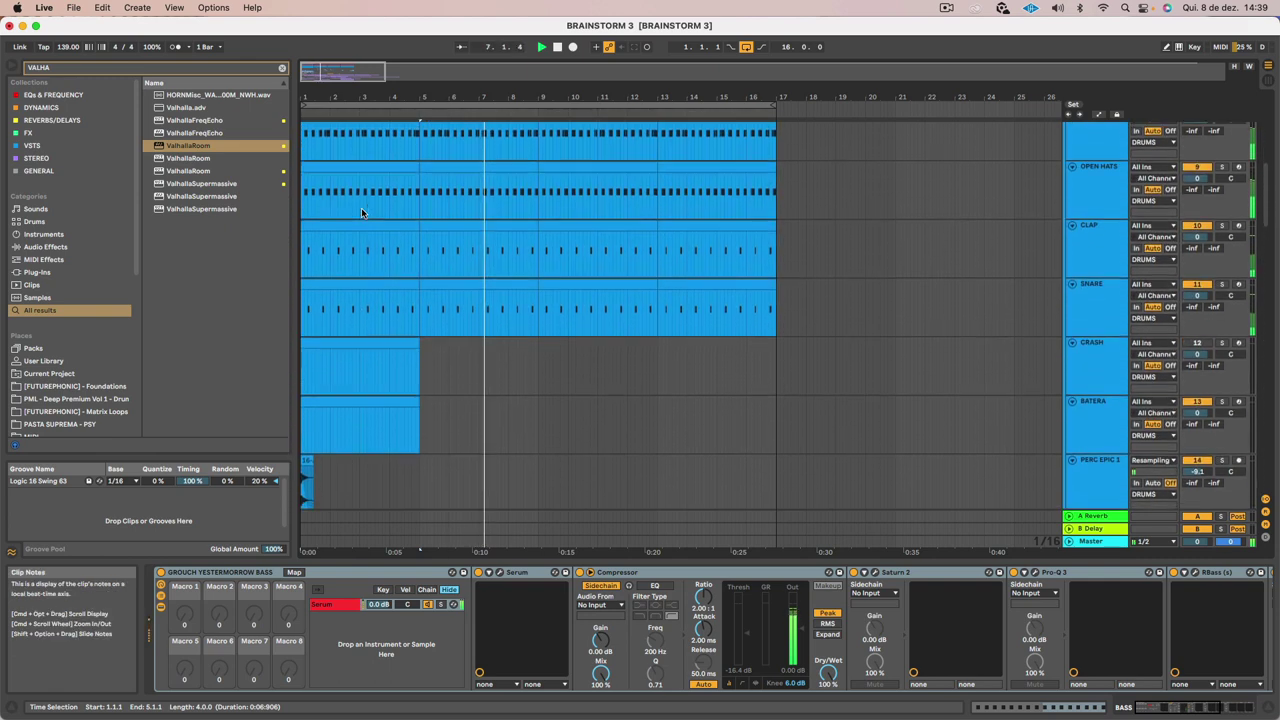
scroll(362, 213, down, 5)
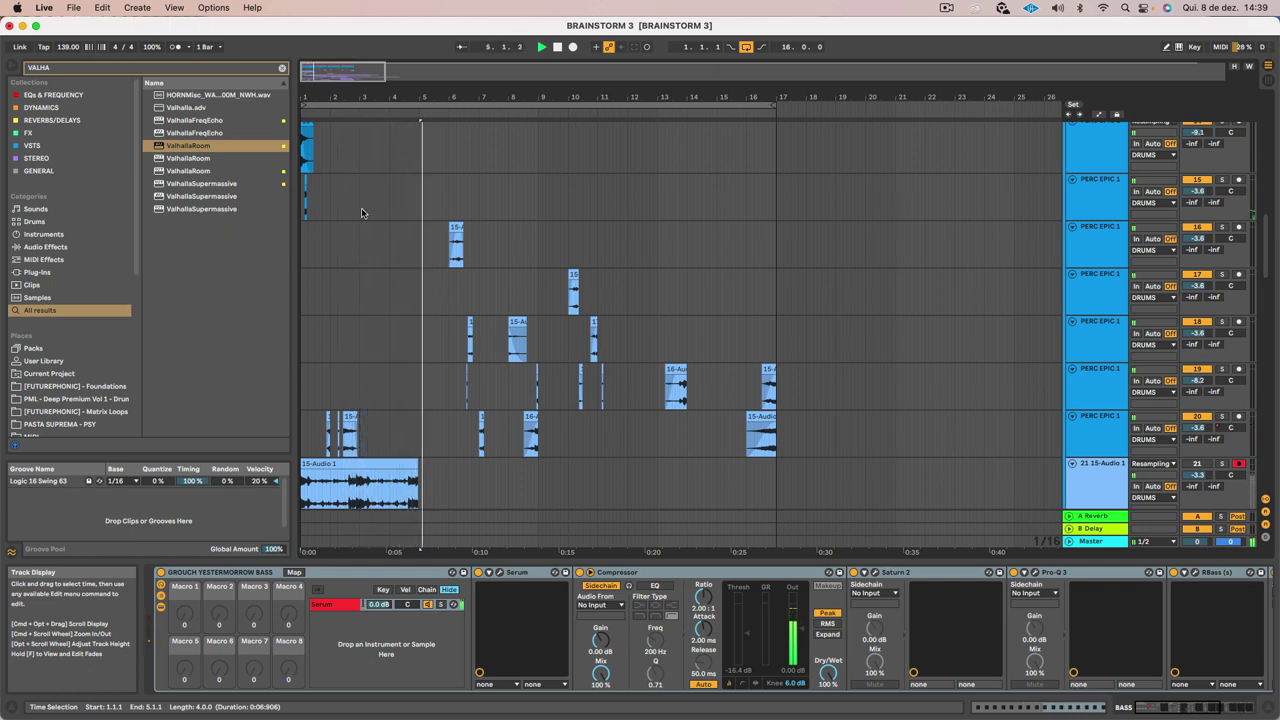
scroll(424, 211, up, 10)
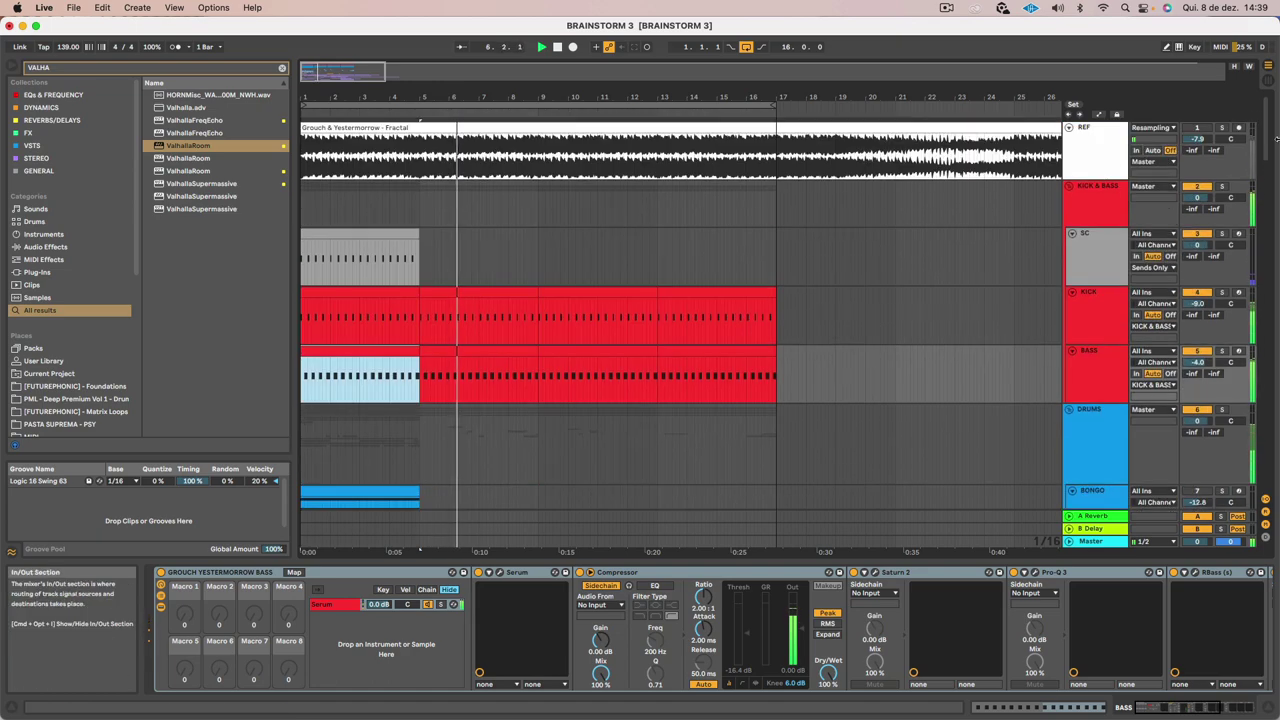
Mute AMBIENCE tracks 30, 31 and 36 during playback
scroll(1124, 311, down, 10)
scroll(1124, 311, down, 15)
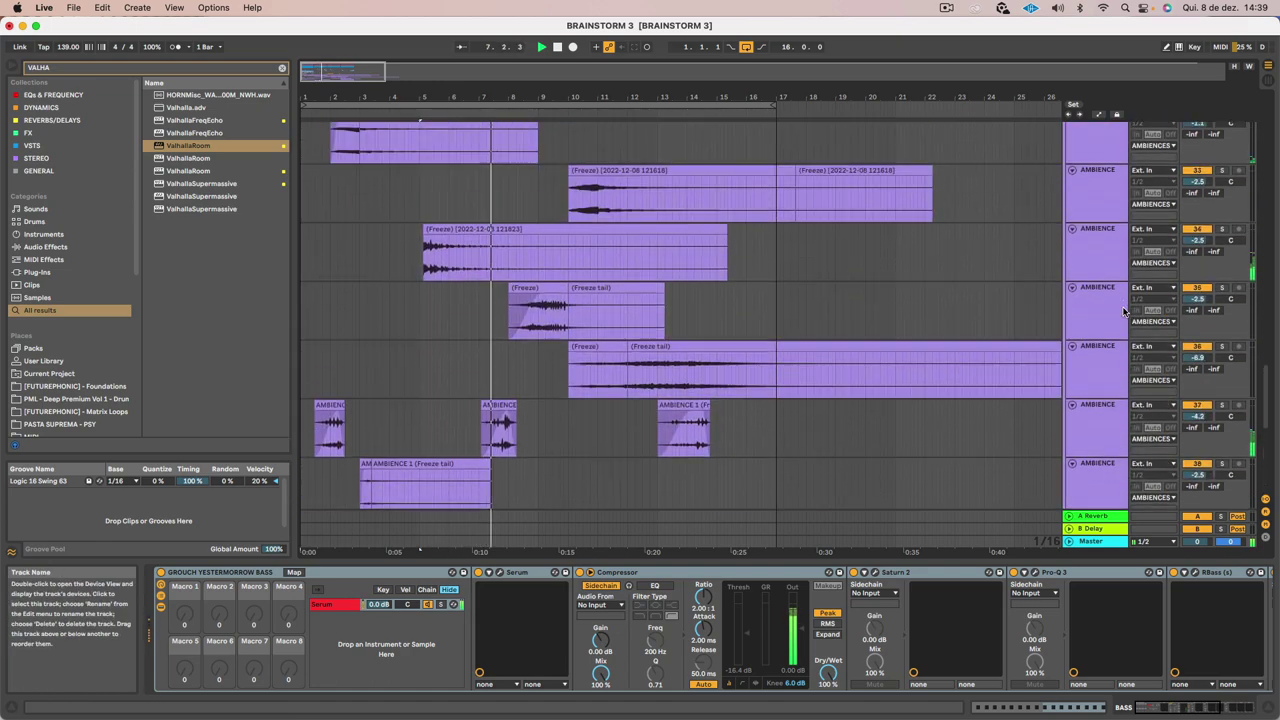
scroll(1124, 311, down, 2)
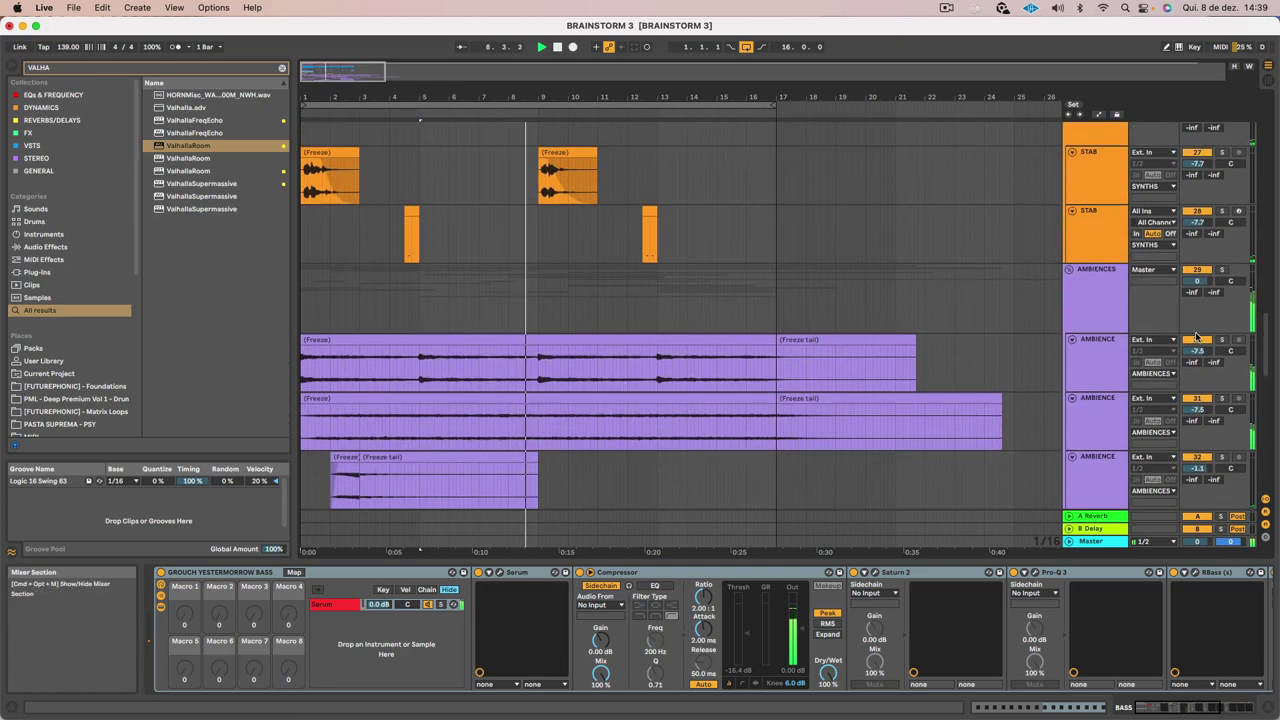
click(1104, 418)
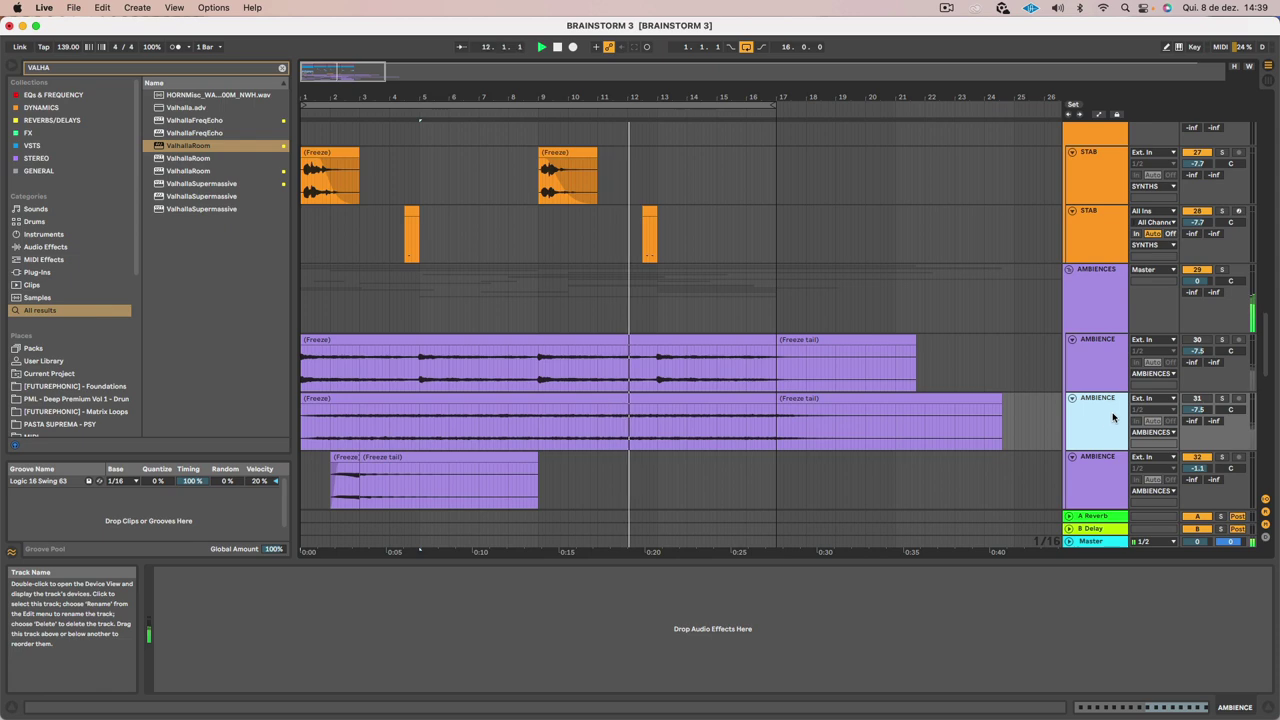
scroll(1104, 418, down, 10)
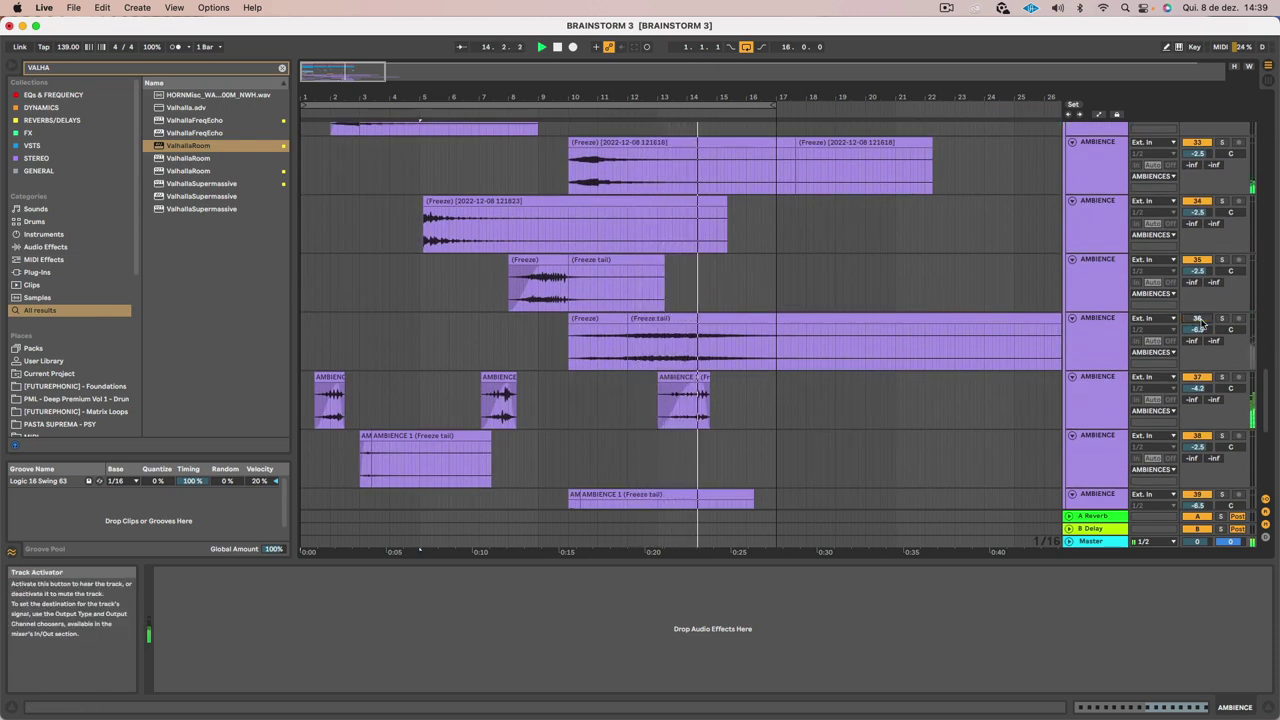
Listen to the groove with the muted ambiences, look over the remaining tracks, and stop playback
scroll(1036, 311, up, 8)
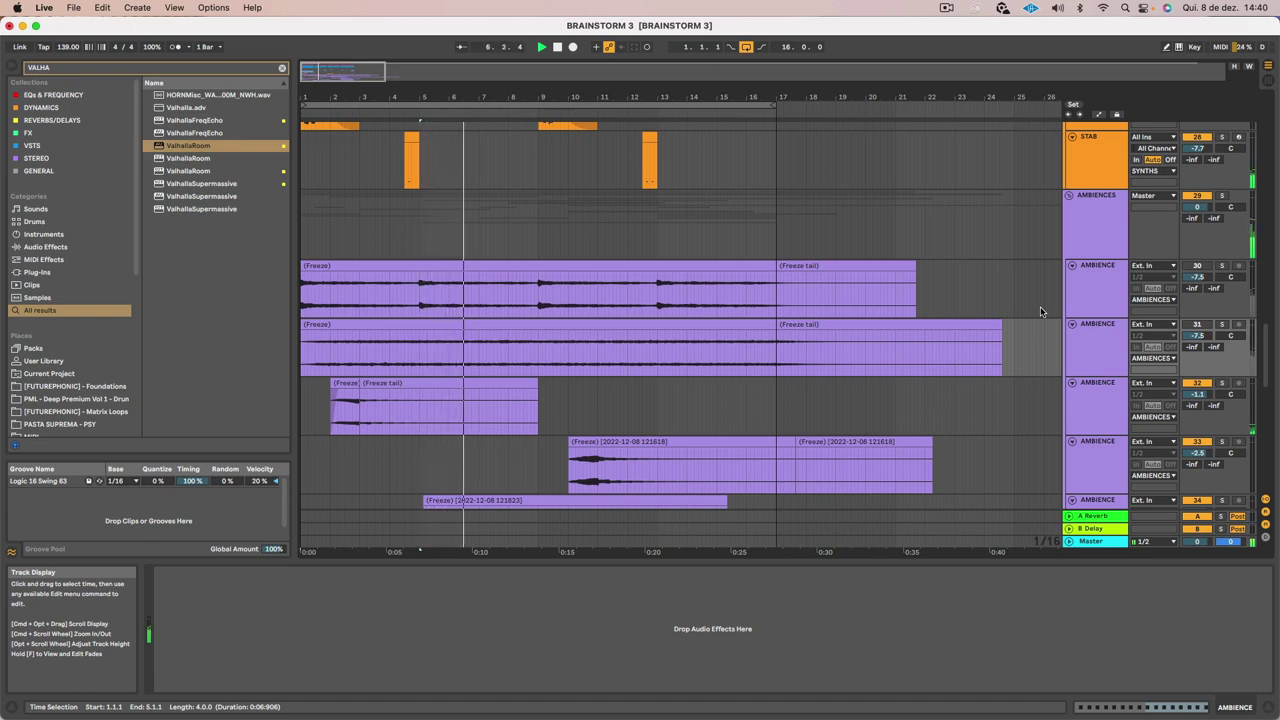
scroll(1015, 341, down, 10)
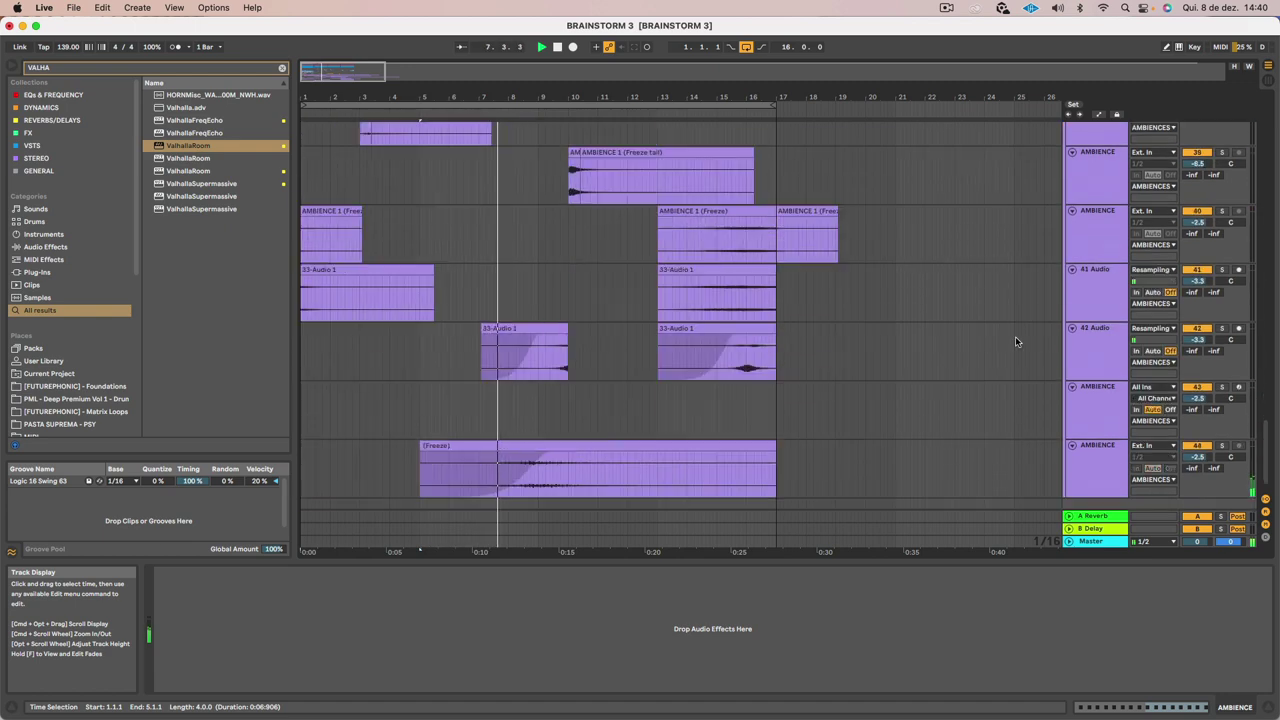
scroll(1015, 341, up, 20)
scroll(1015, 341, right, 5)
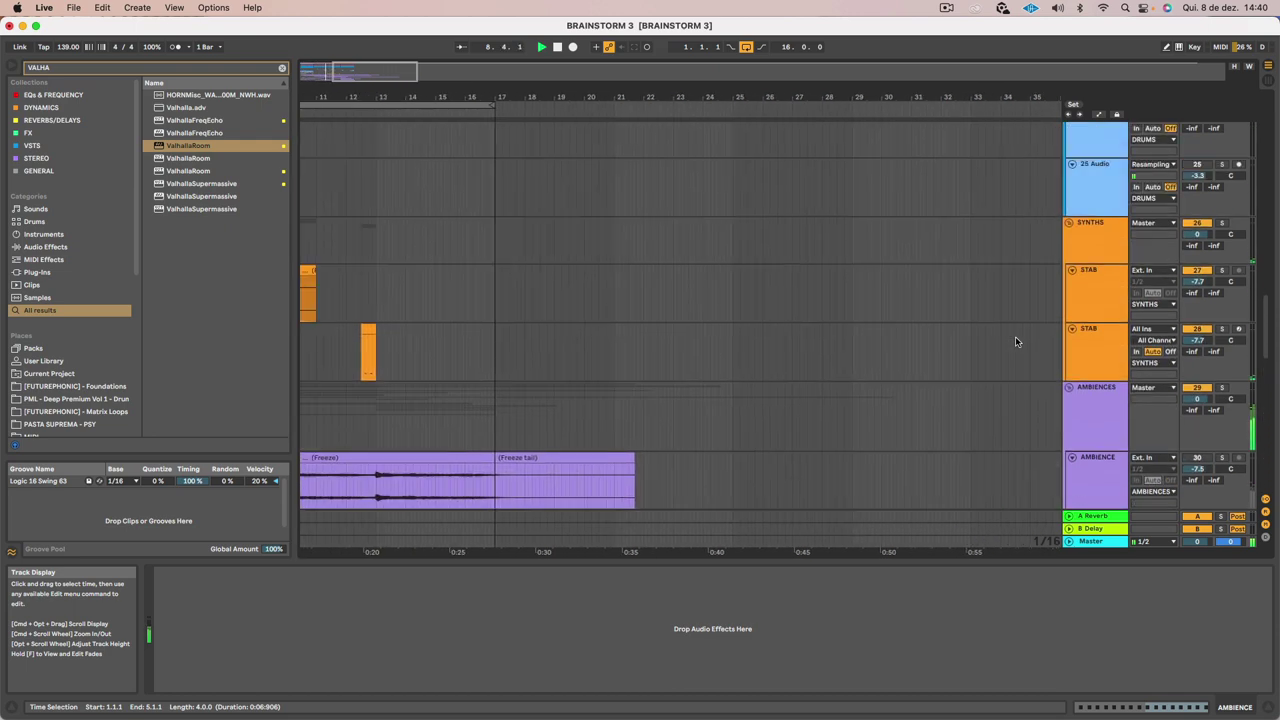
scroll(1015, 341, up, 2)
scroll(1015, 341, left, 5)
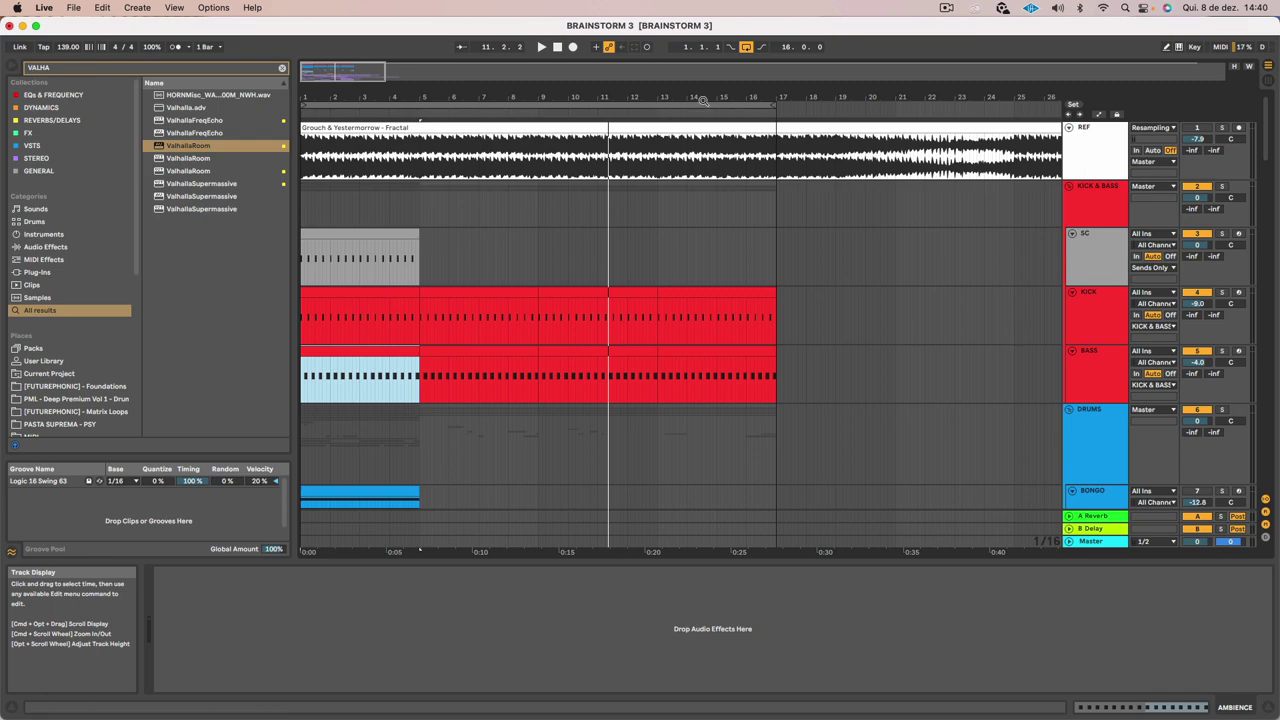
Examine the percussion, stab and ambience clips in the second half of the loop, and restart playback from bar 1
drag(708, 99, 708, 130)
scroll(692, 299, down, 15)
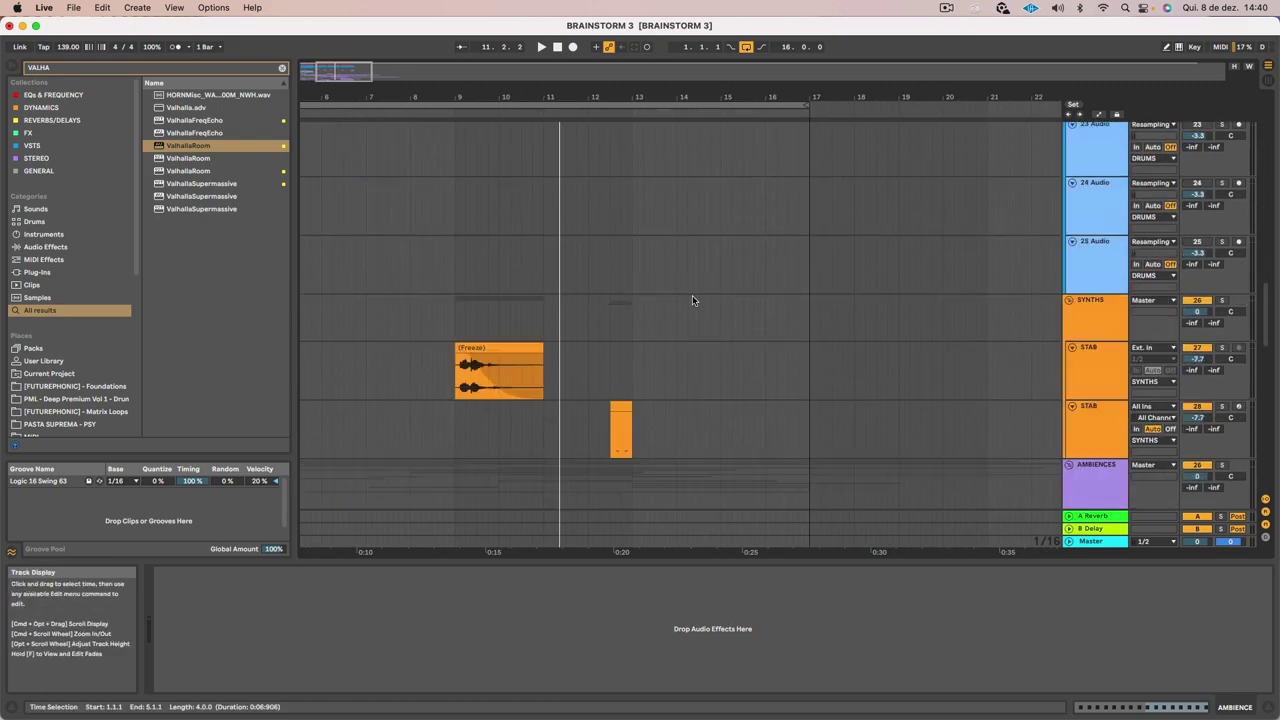
scroll(692, 295, up, 10)
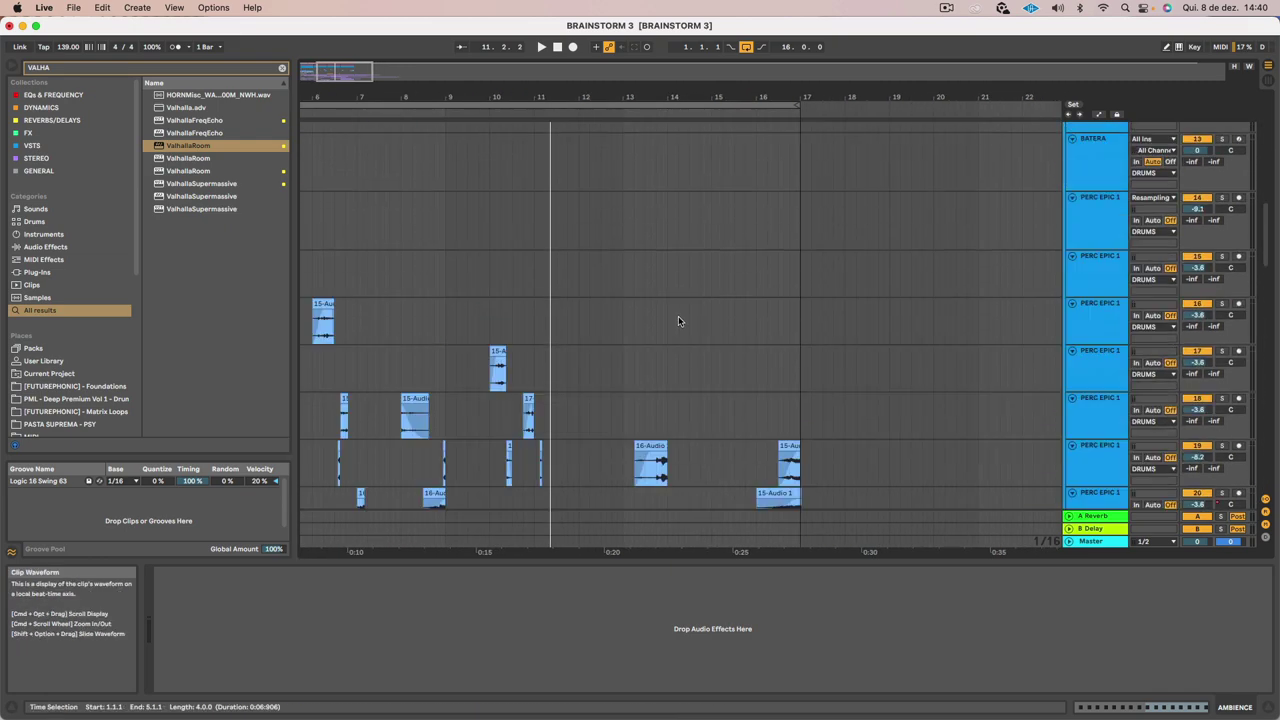
scroll(683, 349, down, 10)
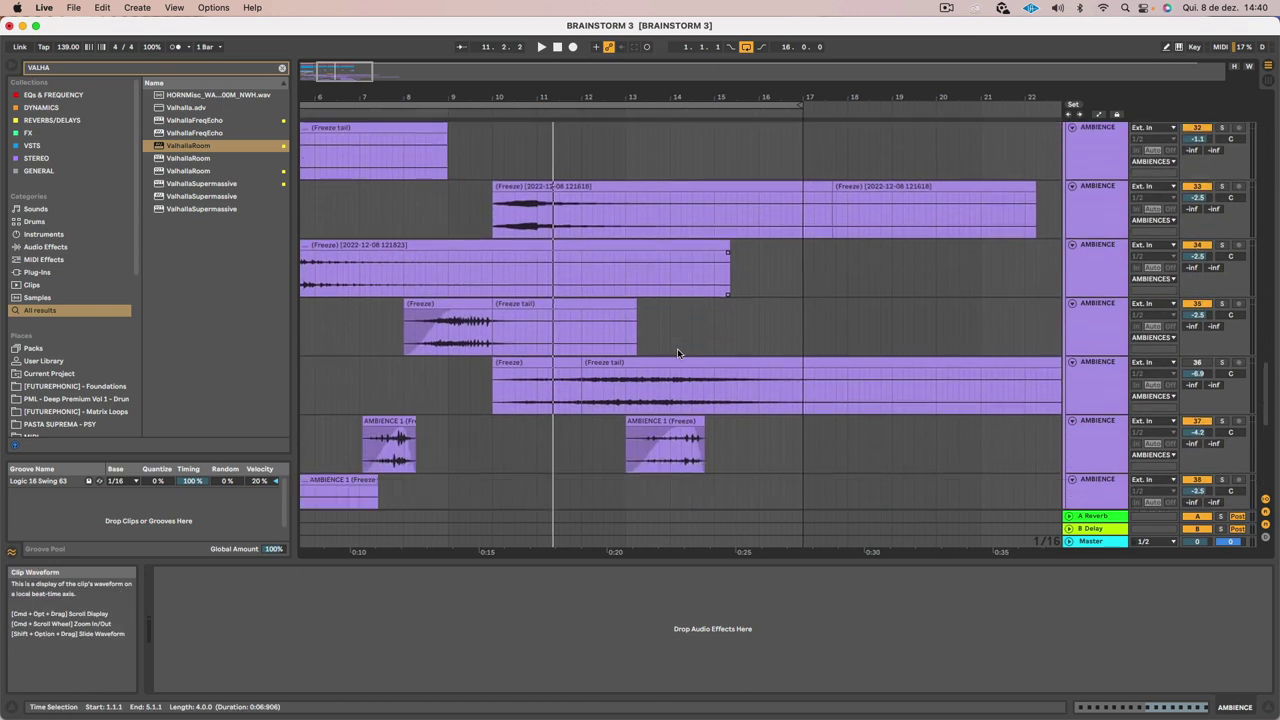
scroll(677, 351, down, 6)
drag(657, 99, 645, 82)
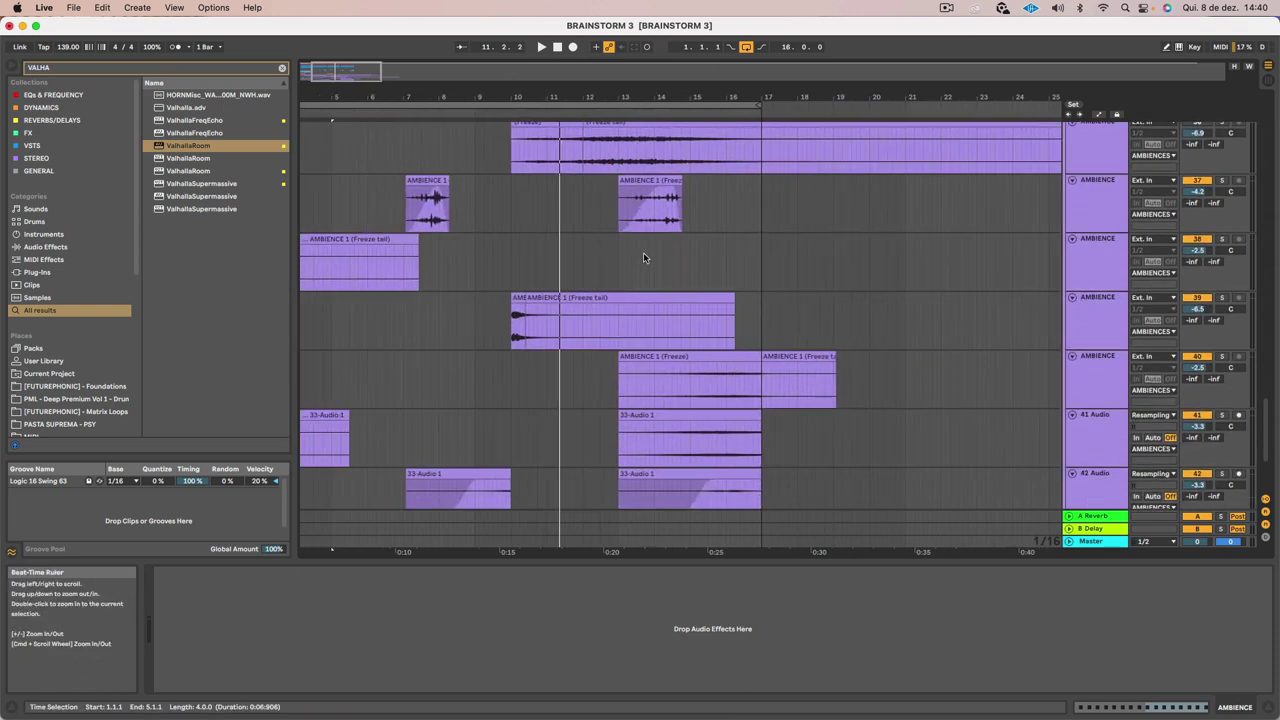
scroll(644, 258, down, 4)
scroll(644, 258, left, 2)
key(space)
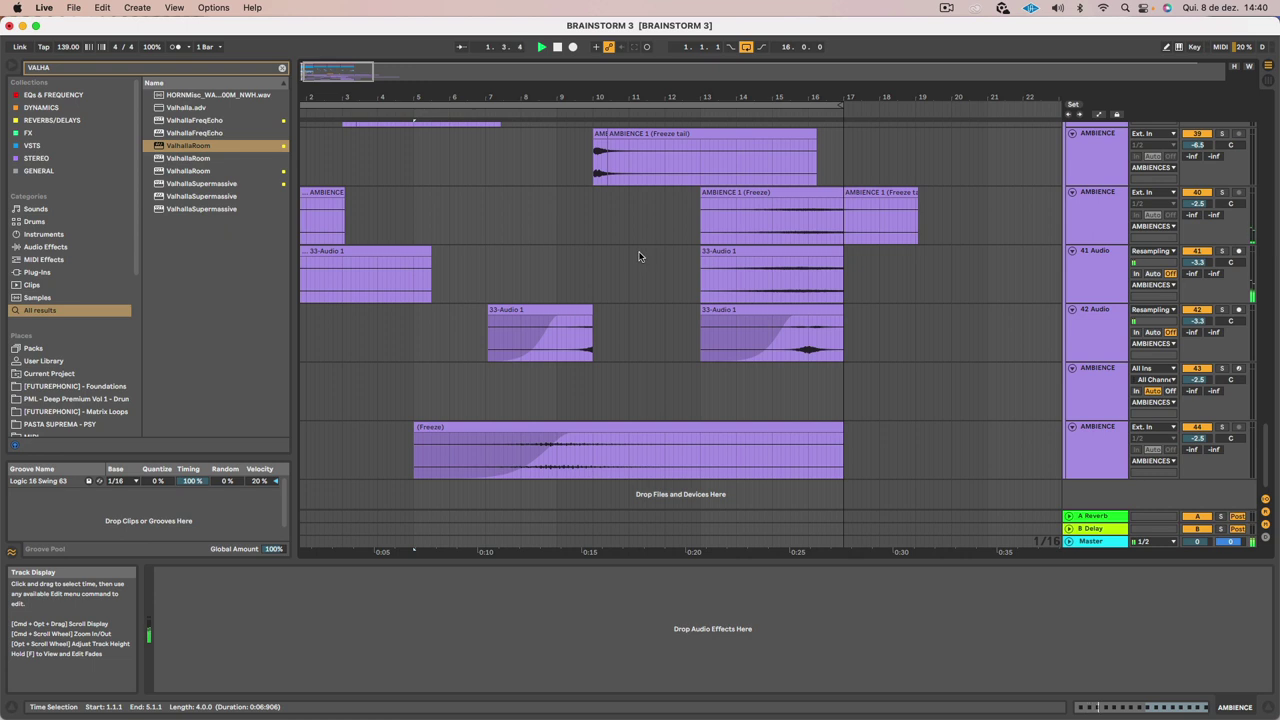